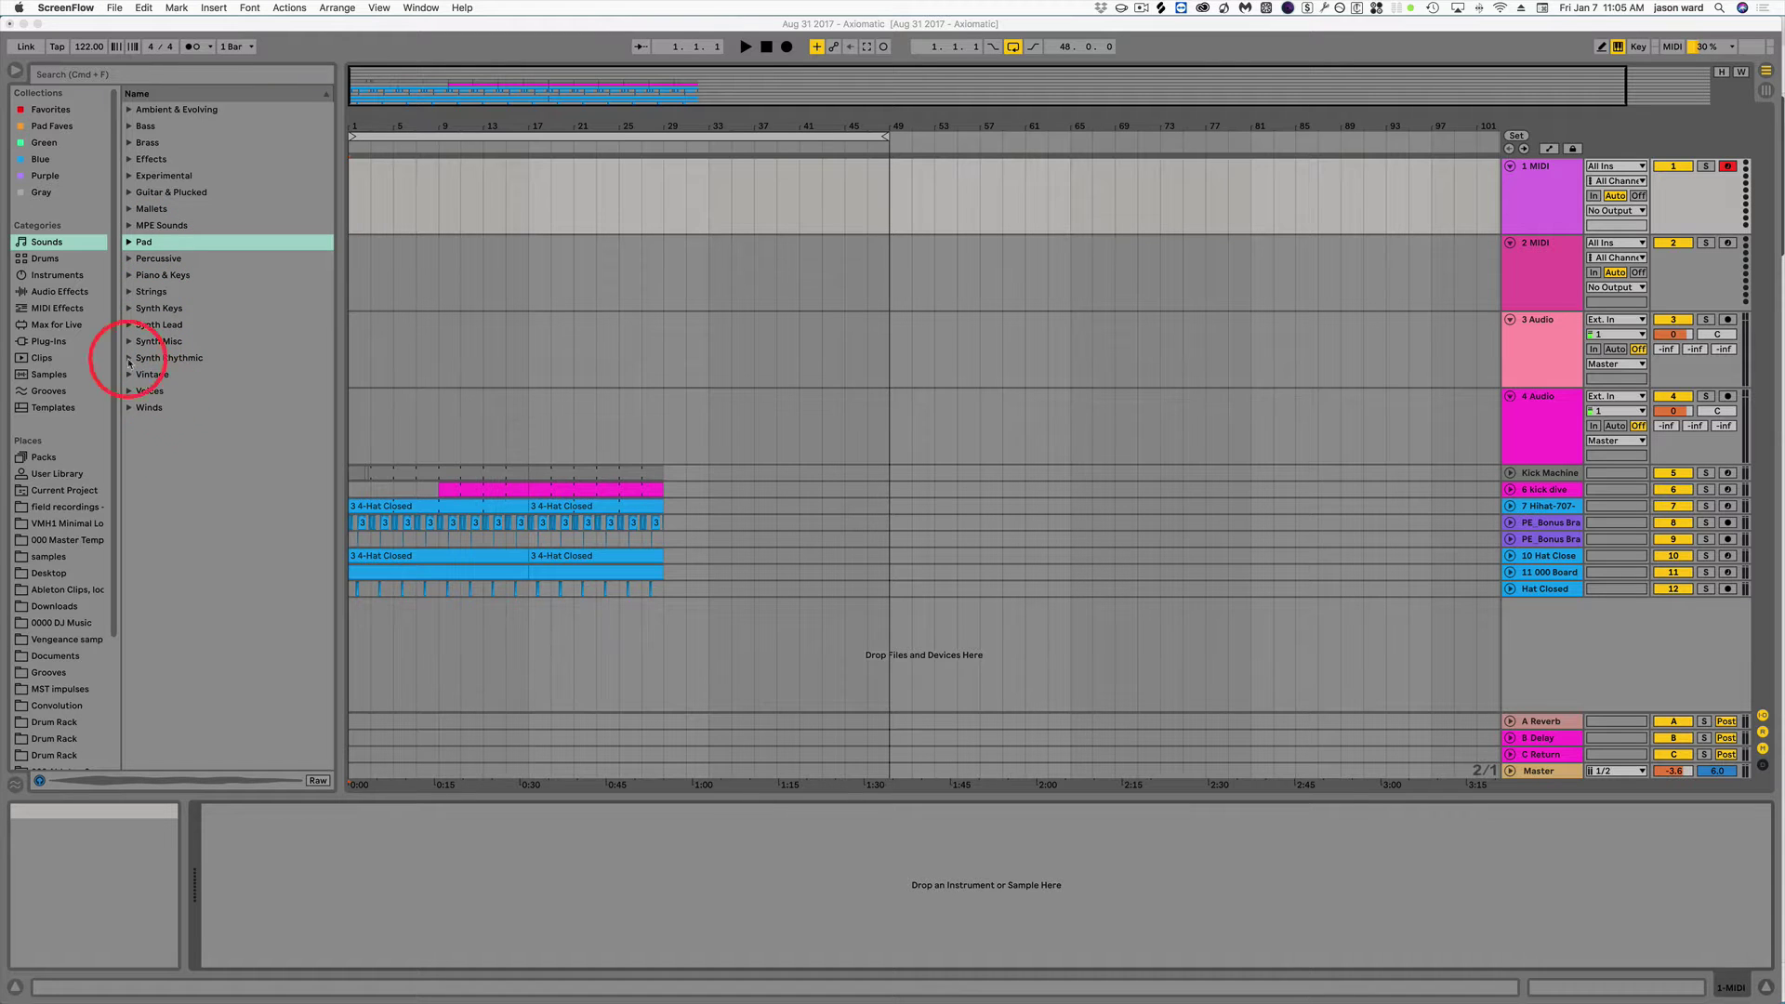
Expand the Bass category in the Sounds library and browse its presets.
click(131, 126)
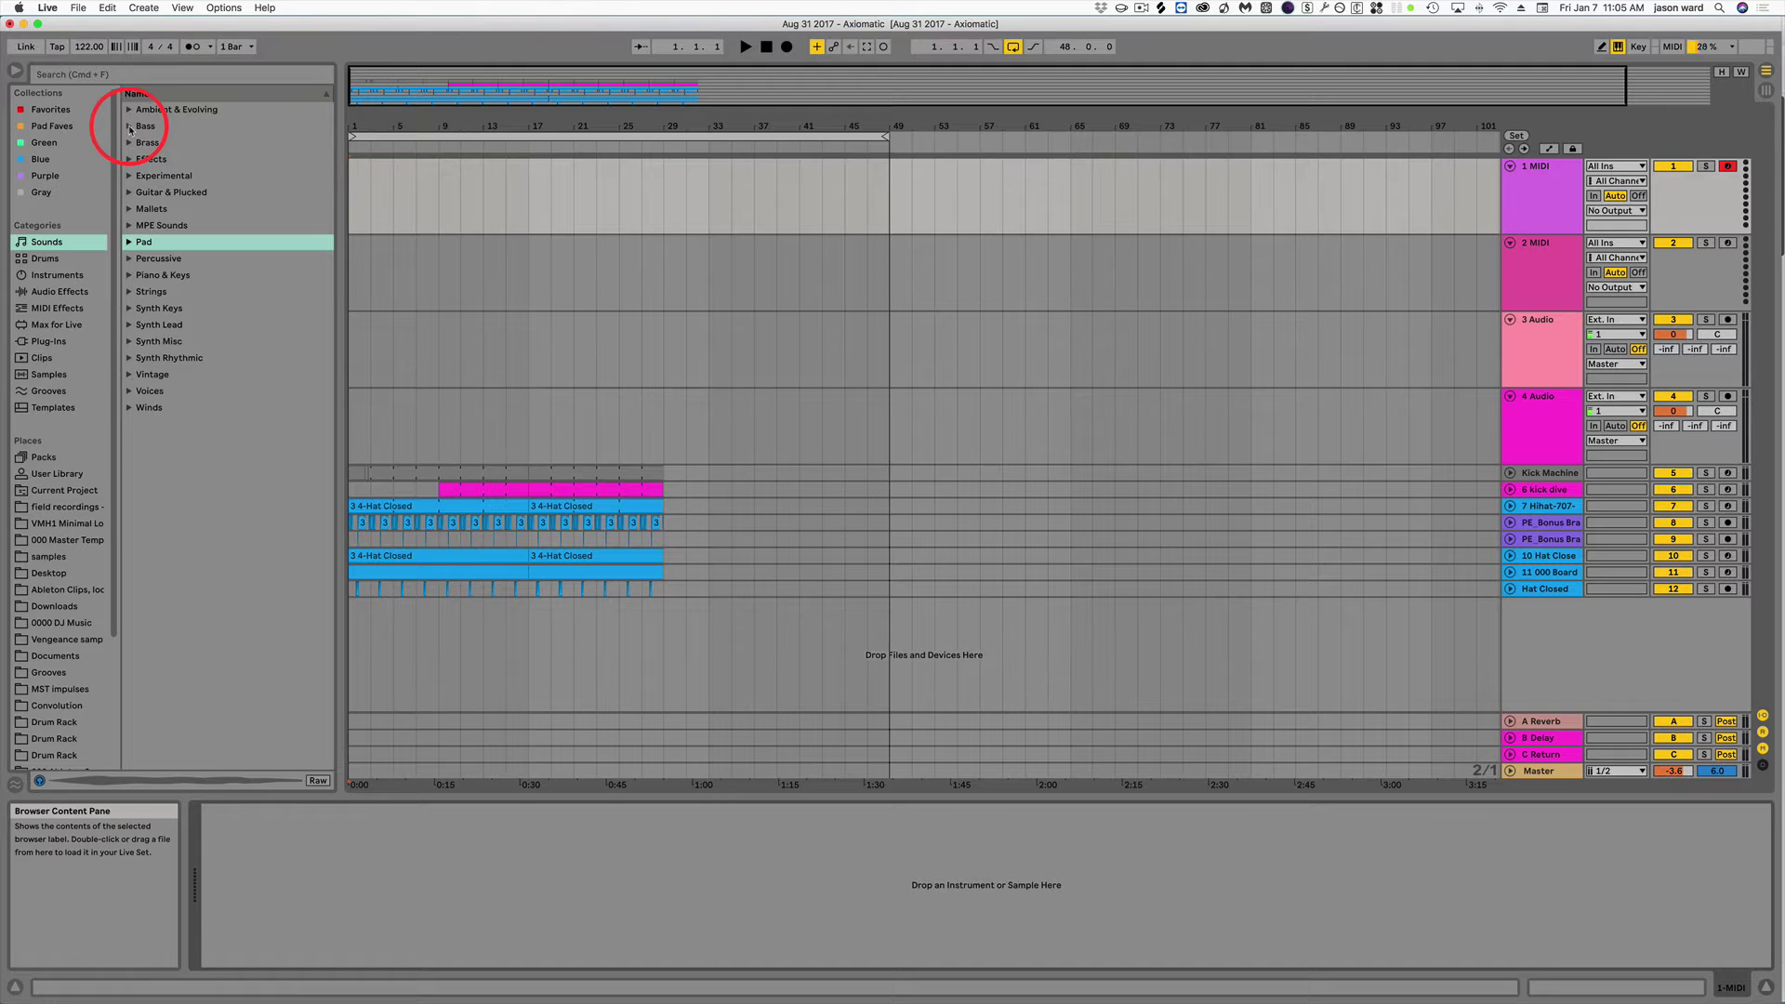
click(131, 127)
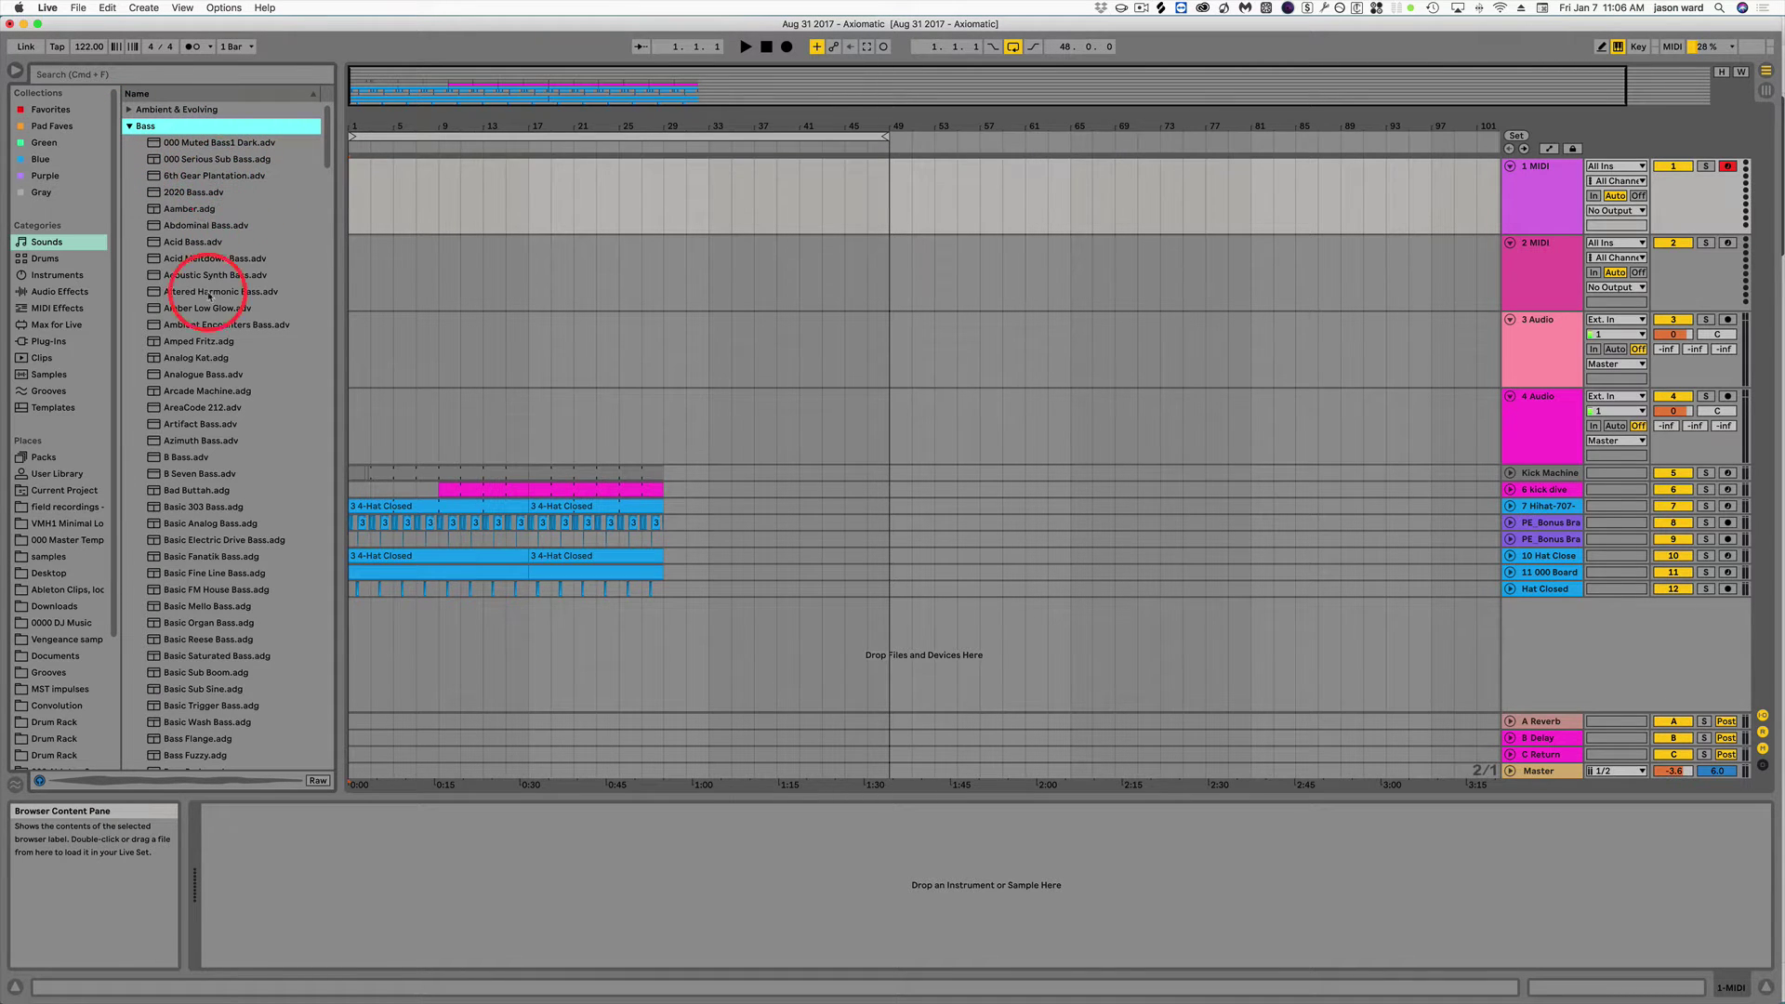
scroll(207, 617, down, 6)
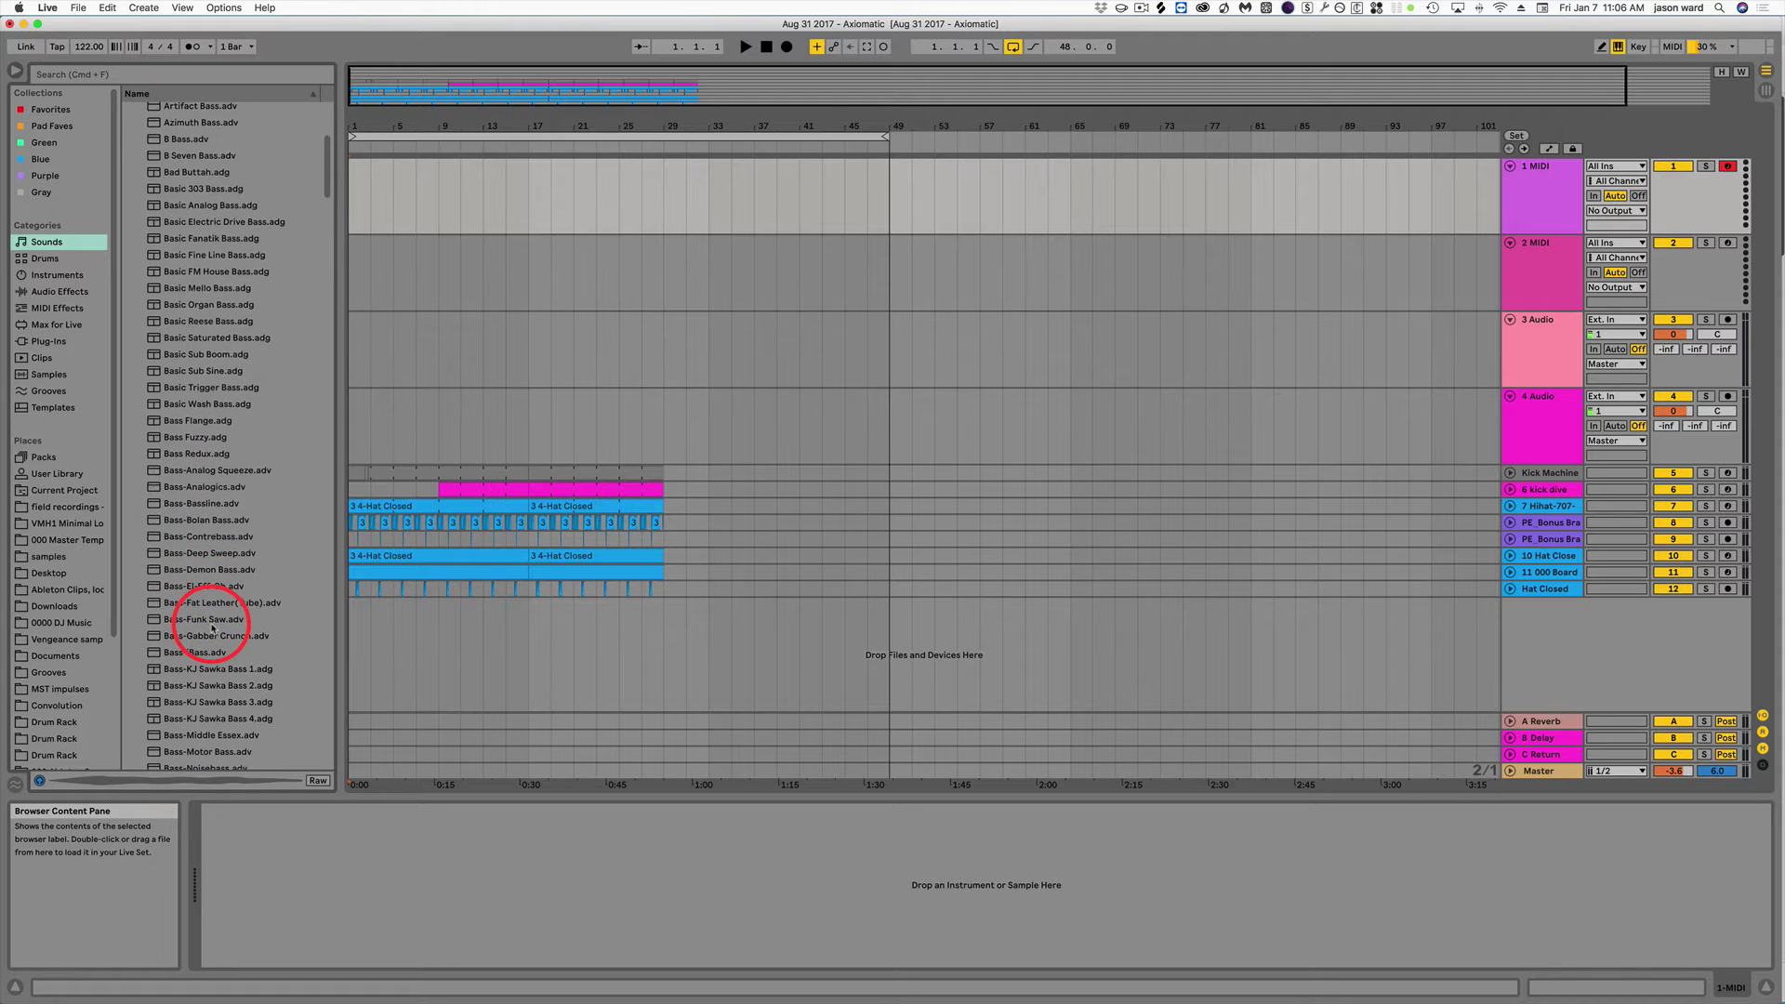
scroll(208, 617, up, 7)
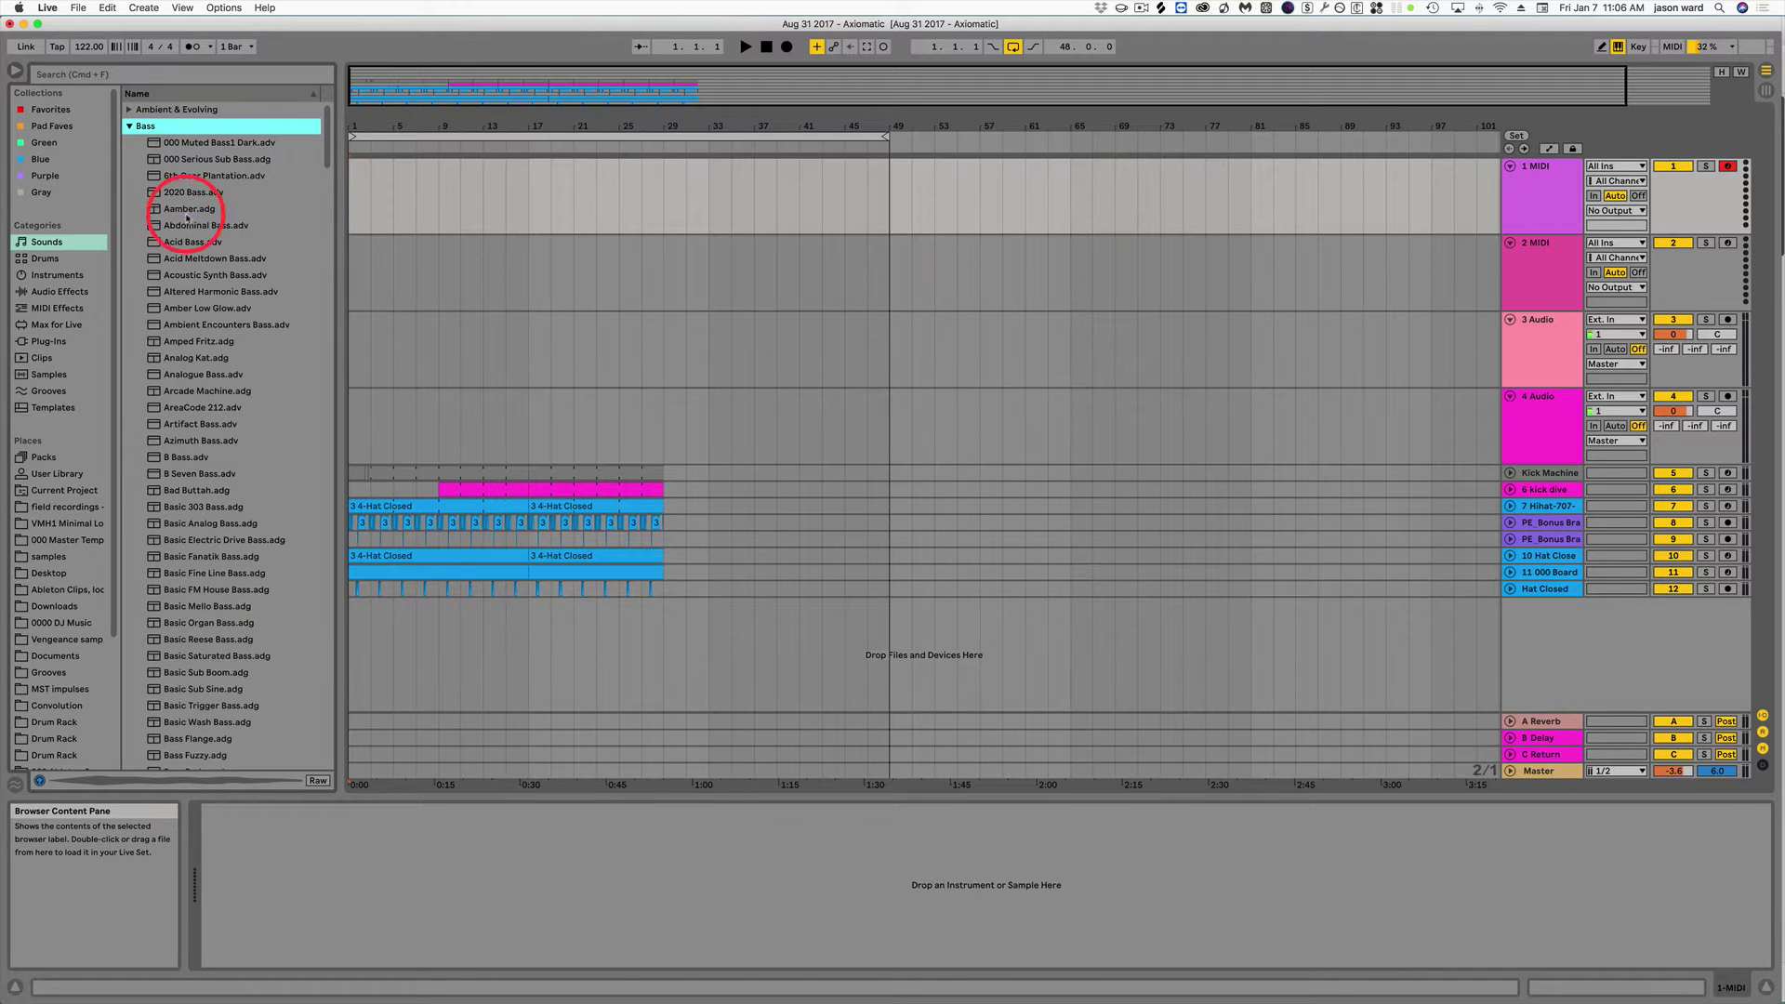
With browser preview on, audition several Bass presets, including 6th Gear Plantation, Acid Bass, 2020 Bass, Amber Low Glow and Ambient Encounters Bass.
click(39, 782)
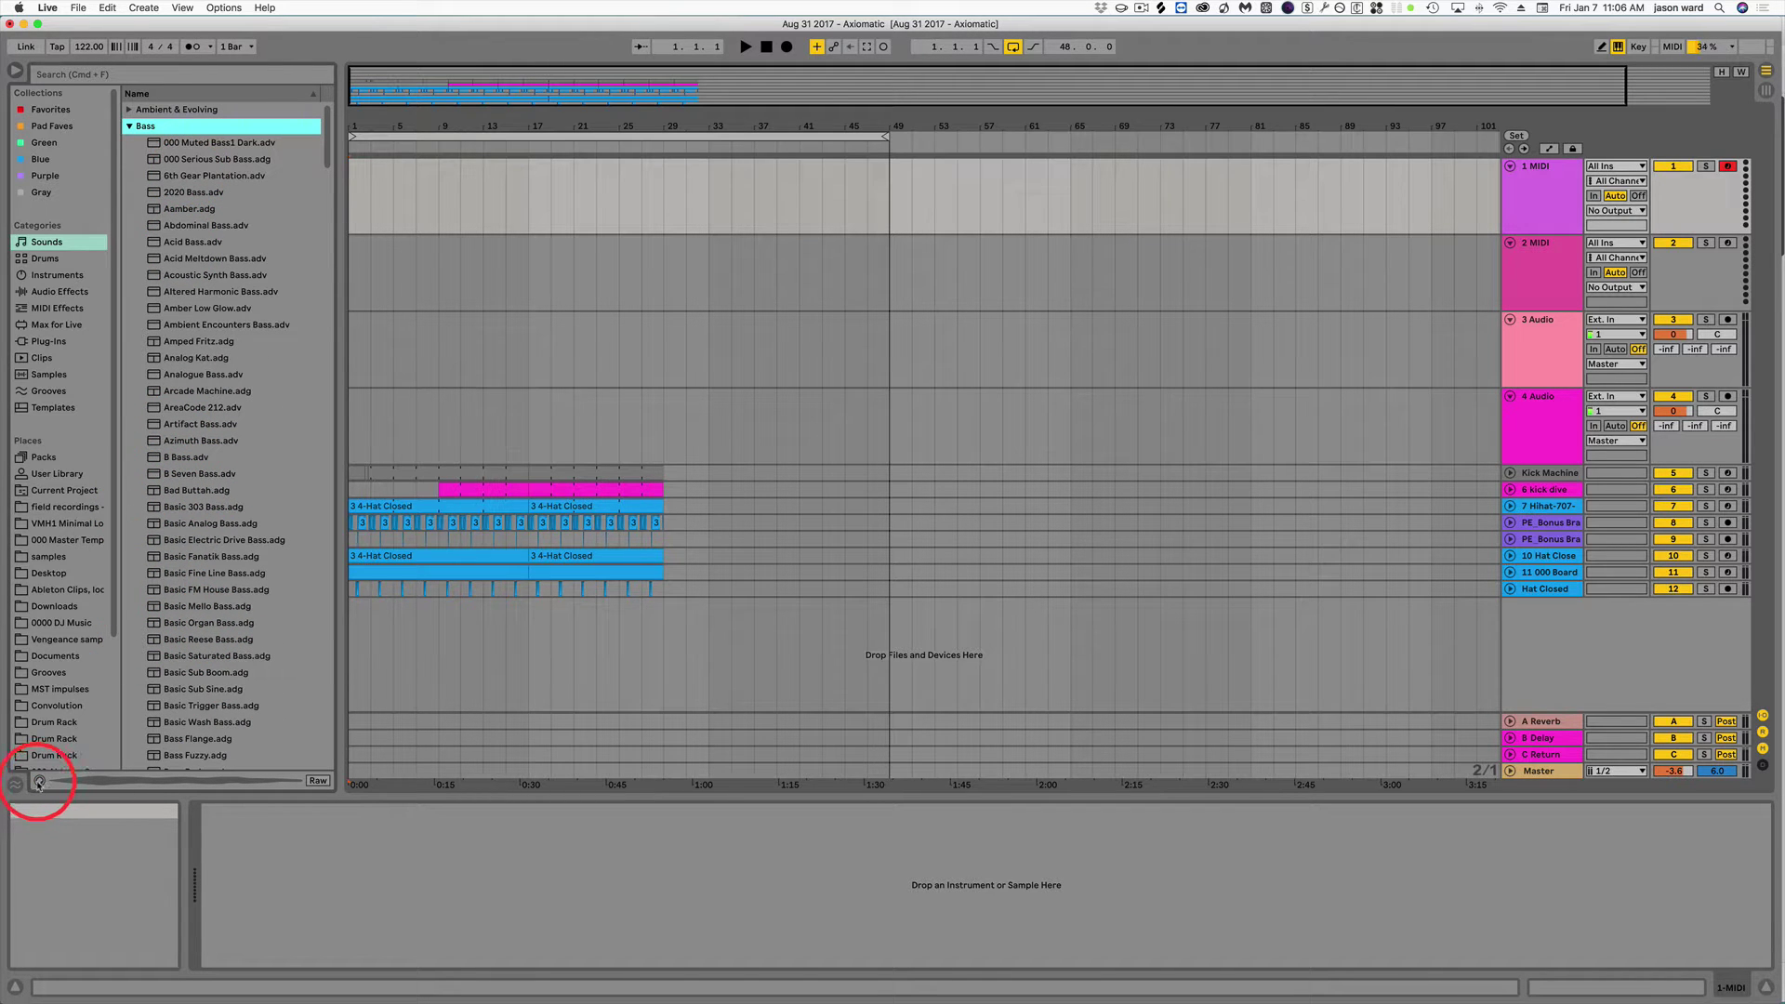
click(39, 782)
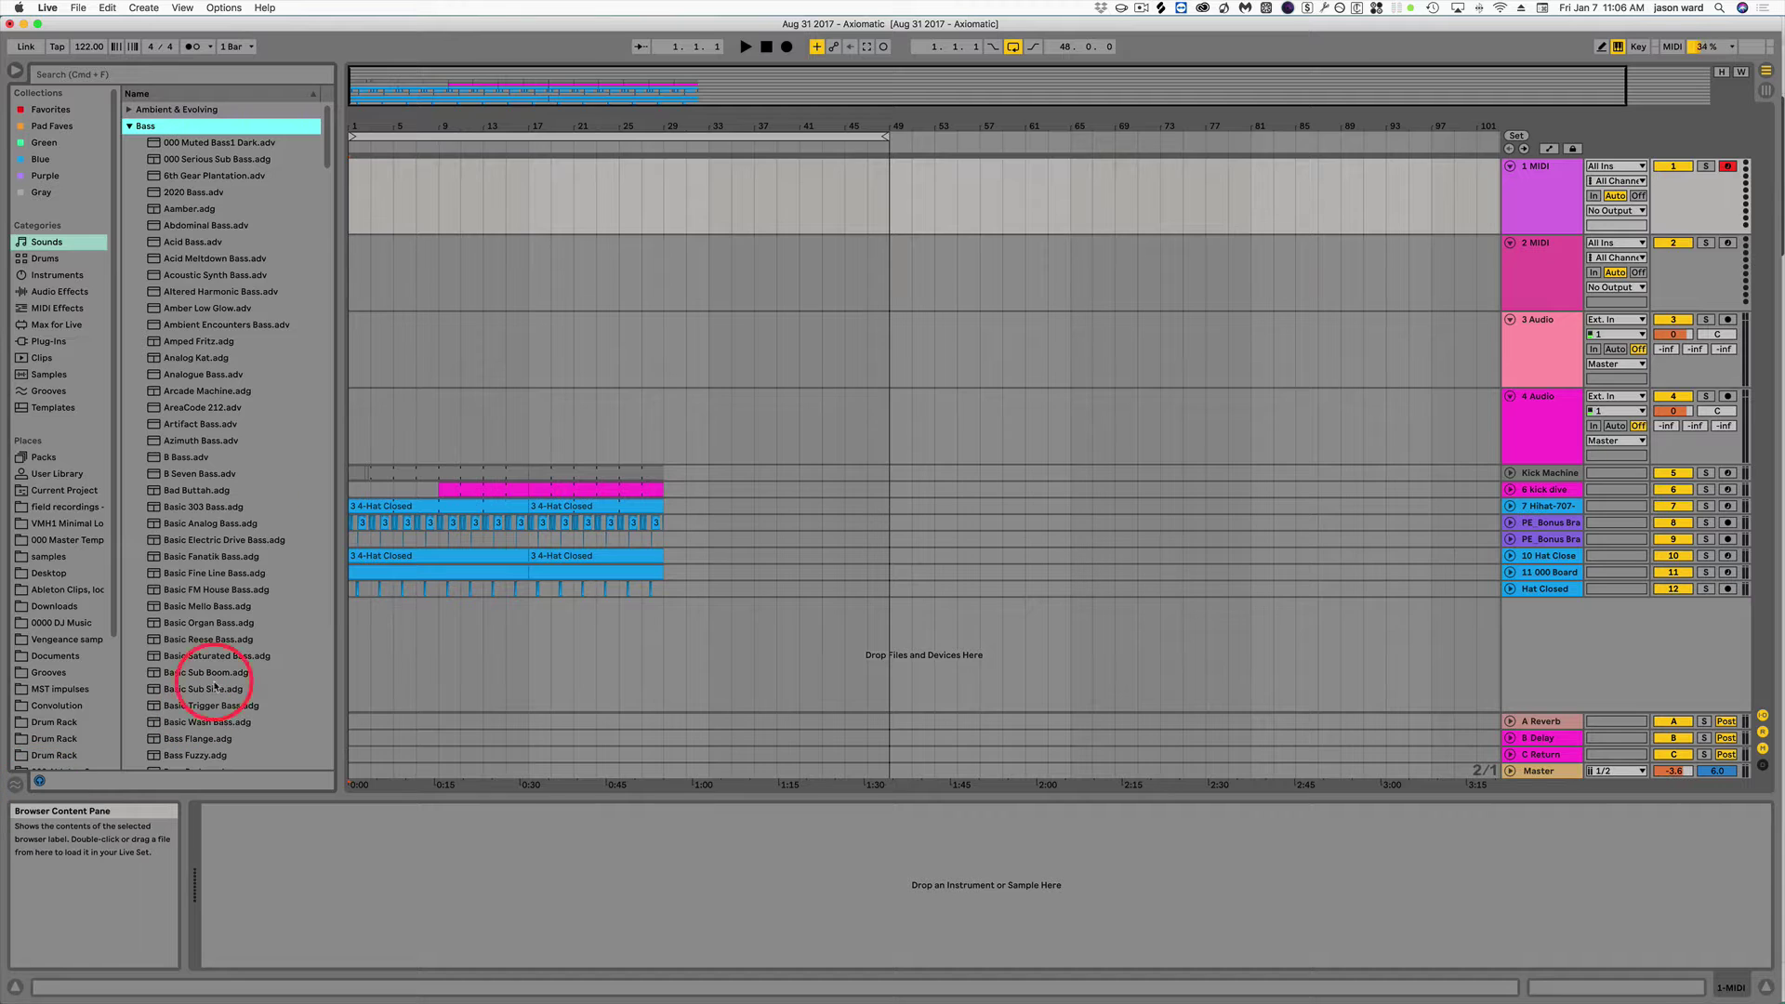
click(223, 145)
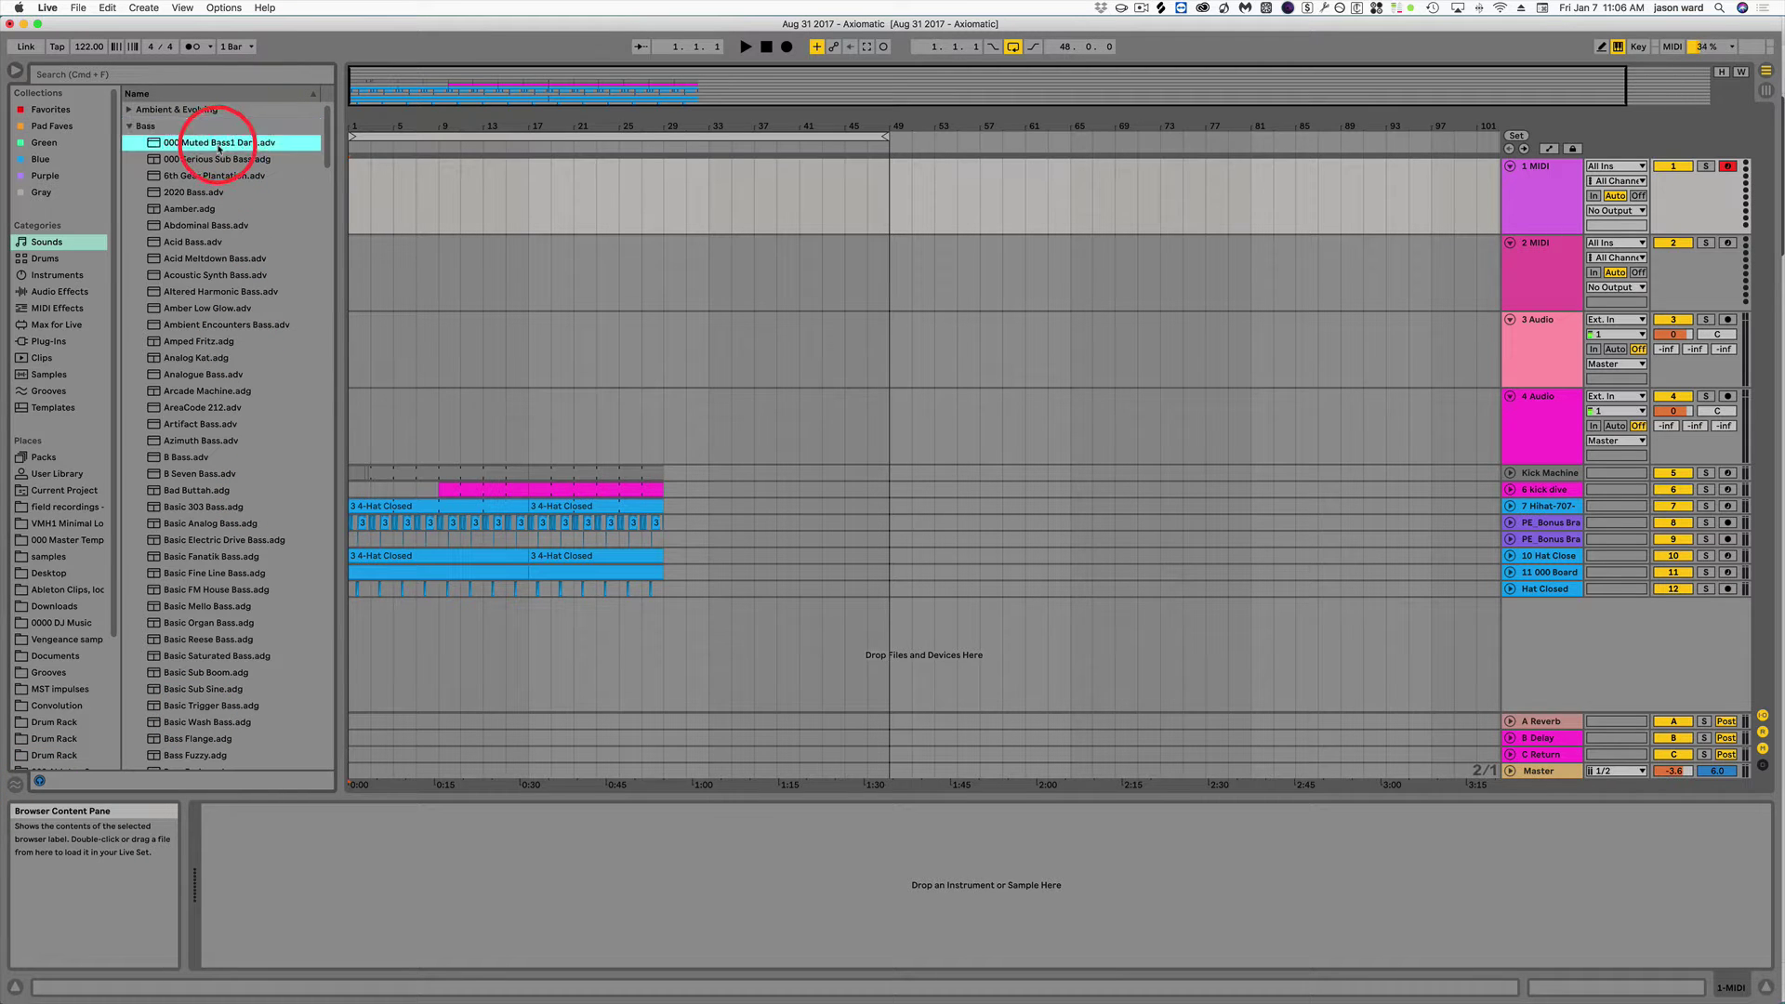
click(206, 177)
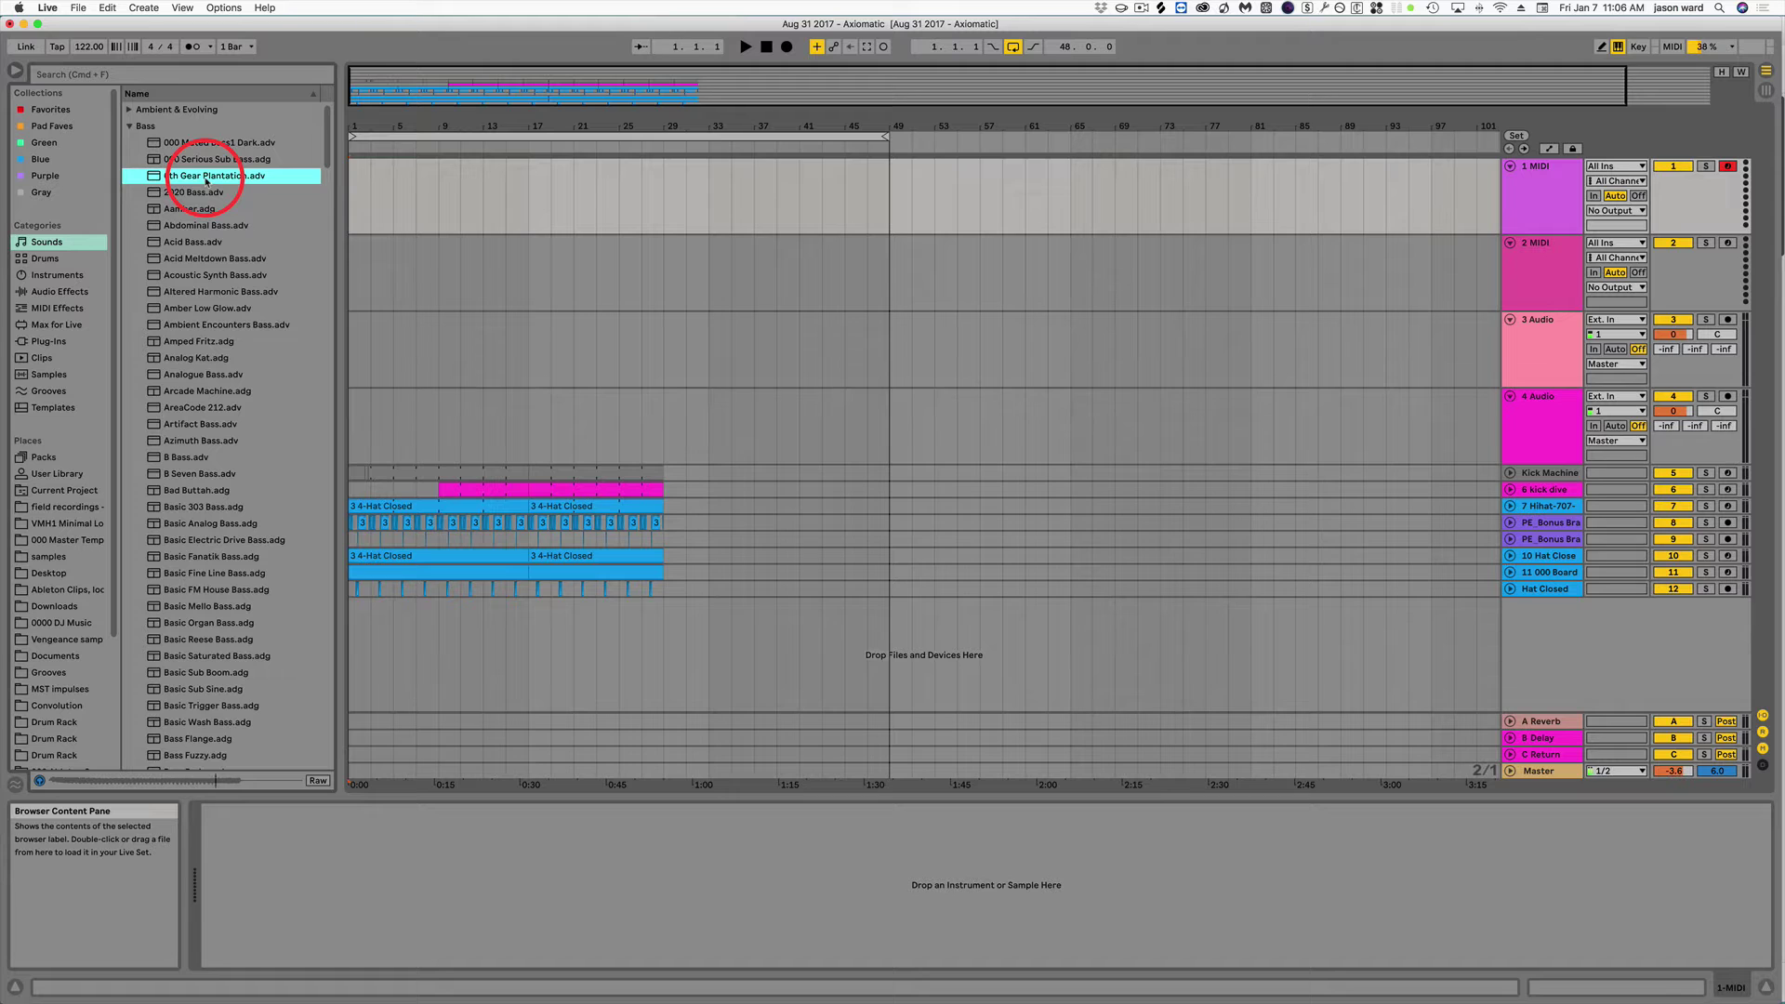
click(200, 226)
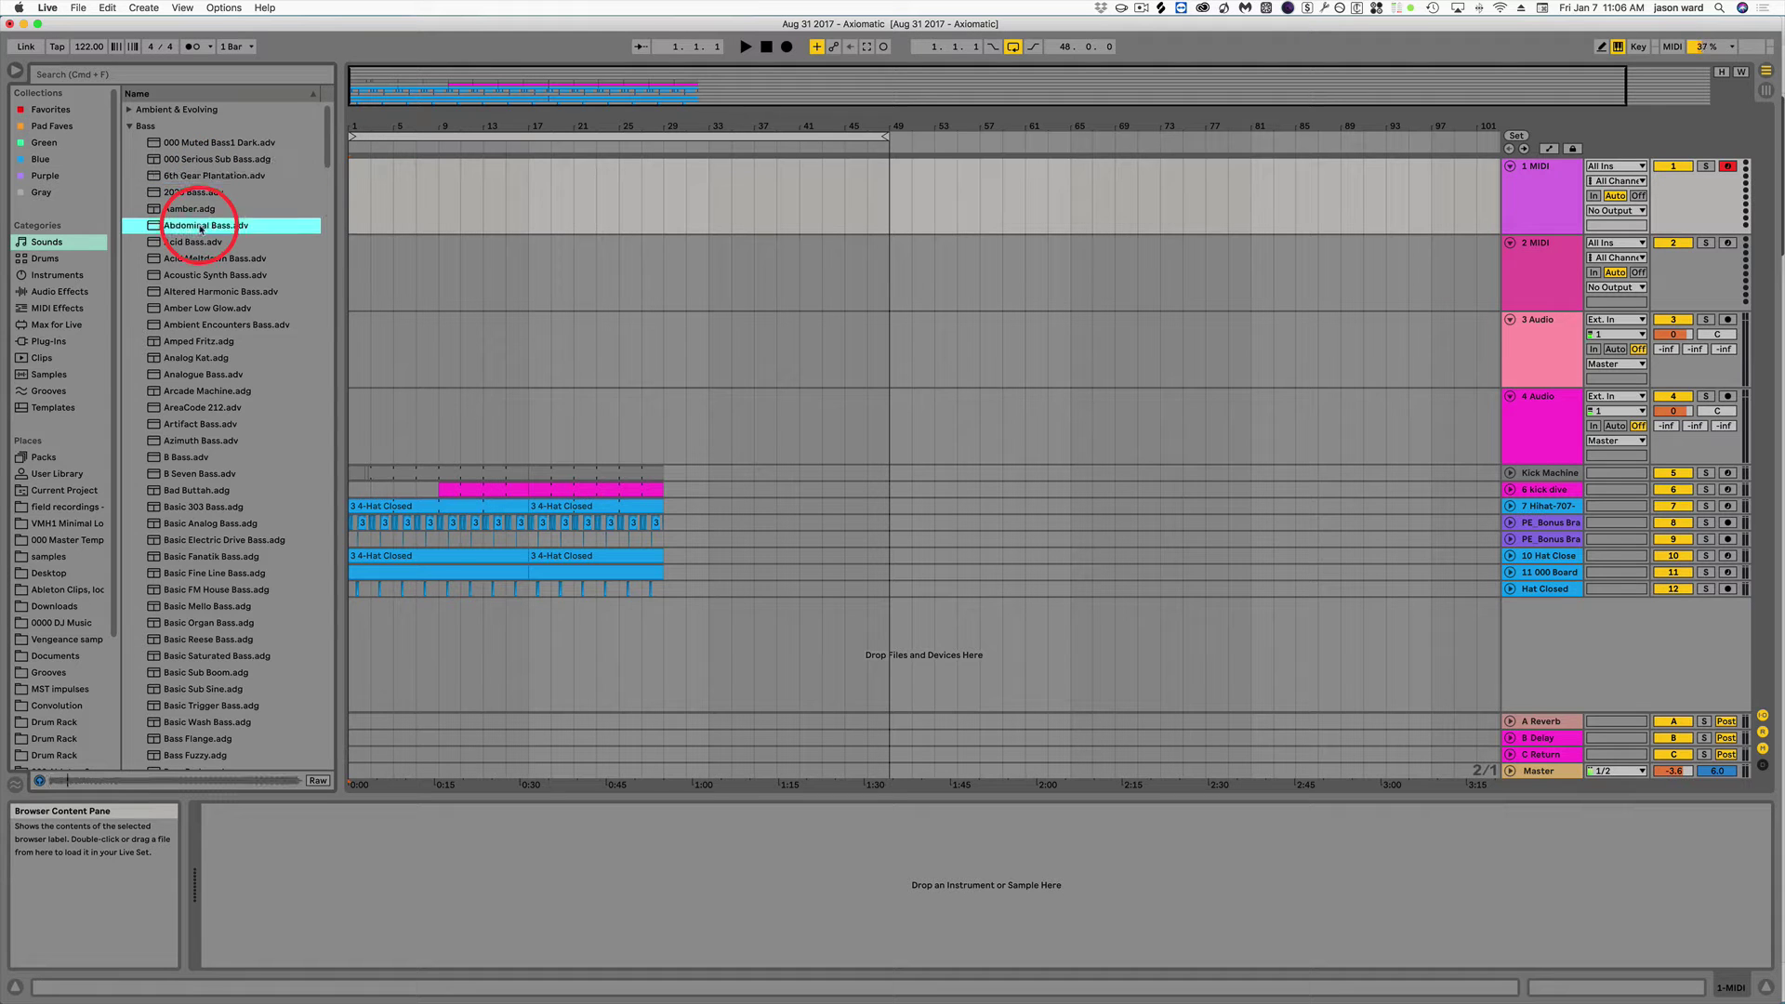
click(198, 244)
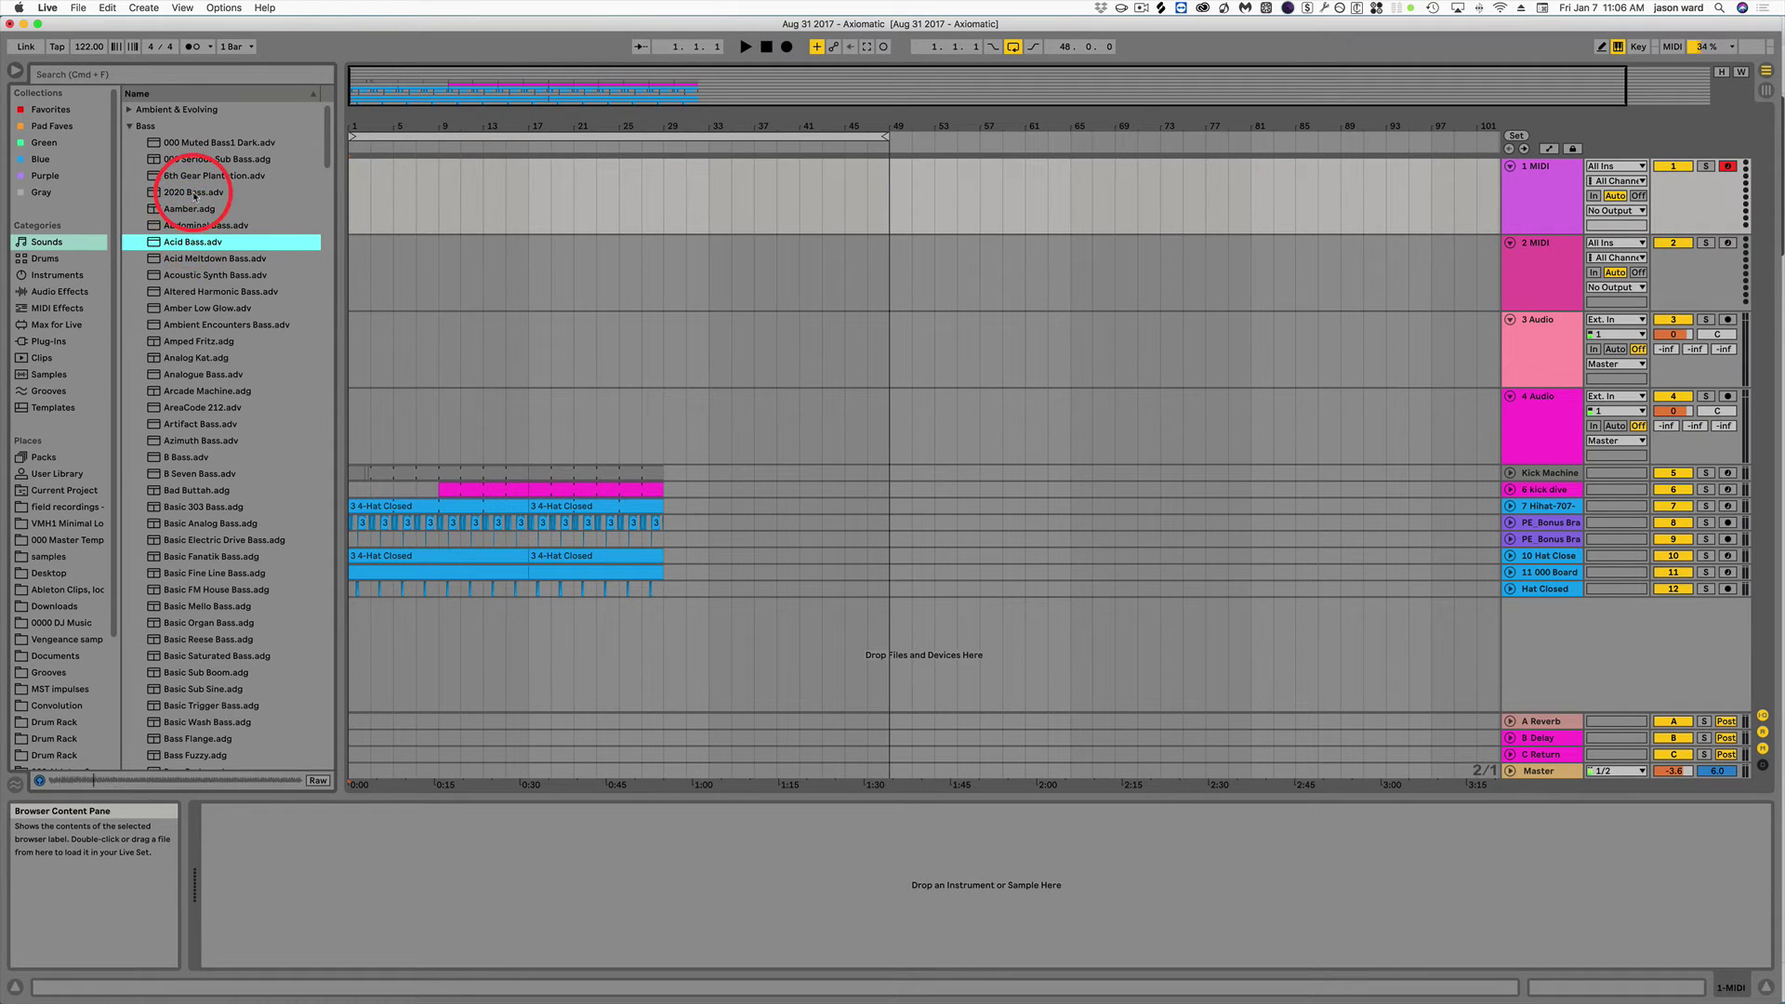
click(195, 193)
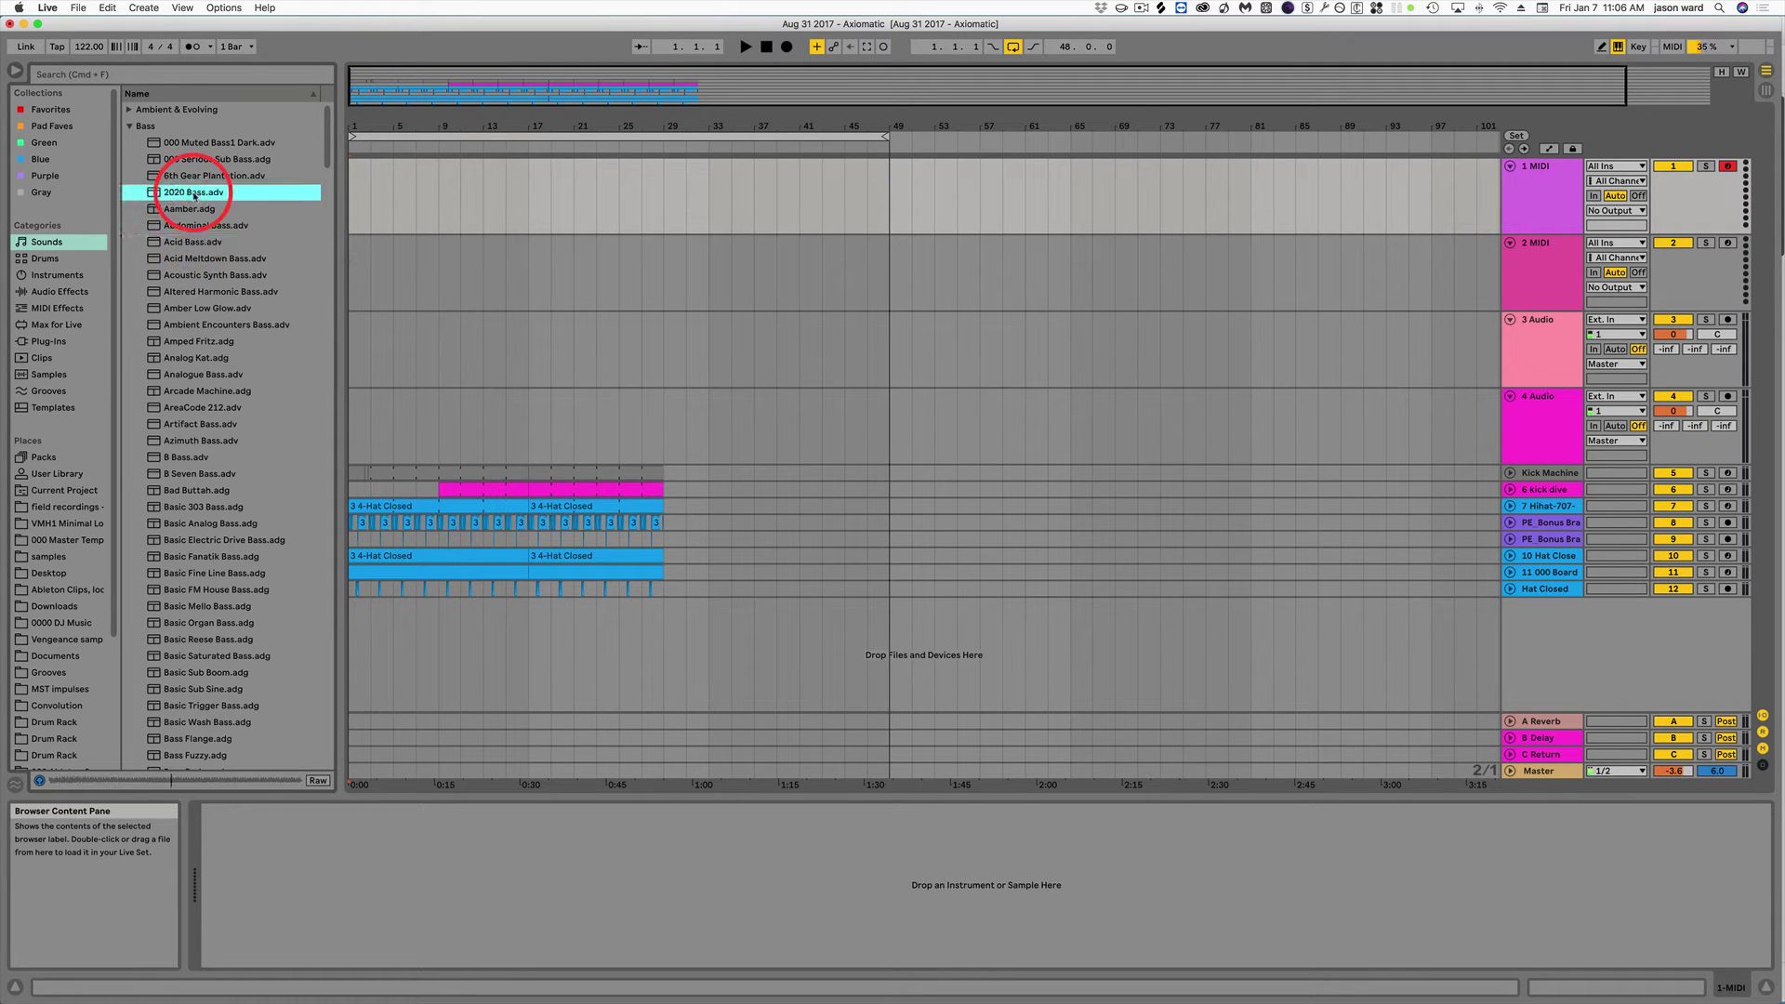
click(197, 260)
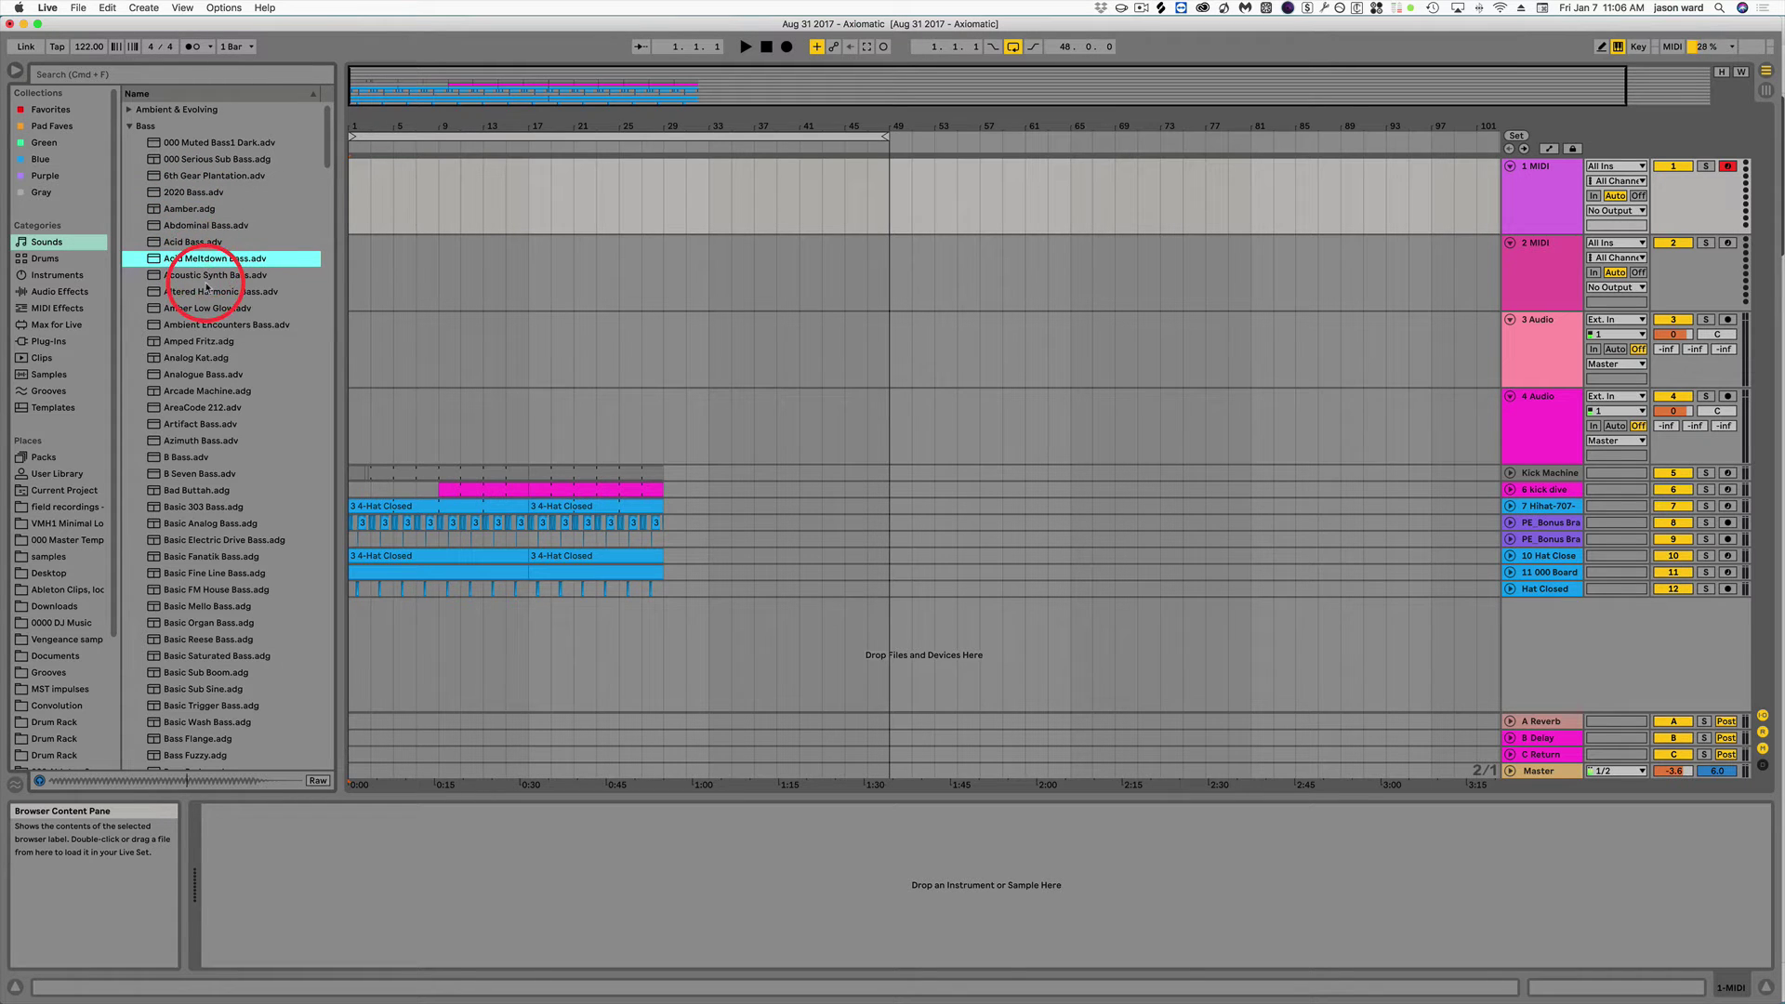
click(207, 290)
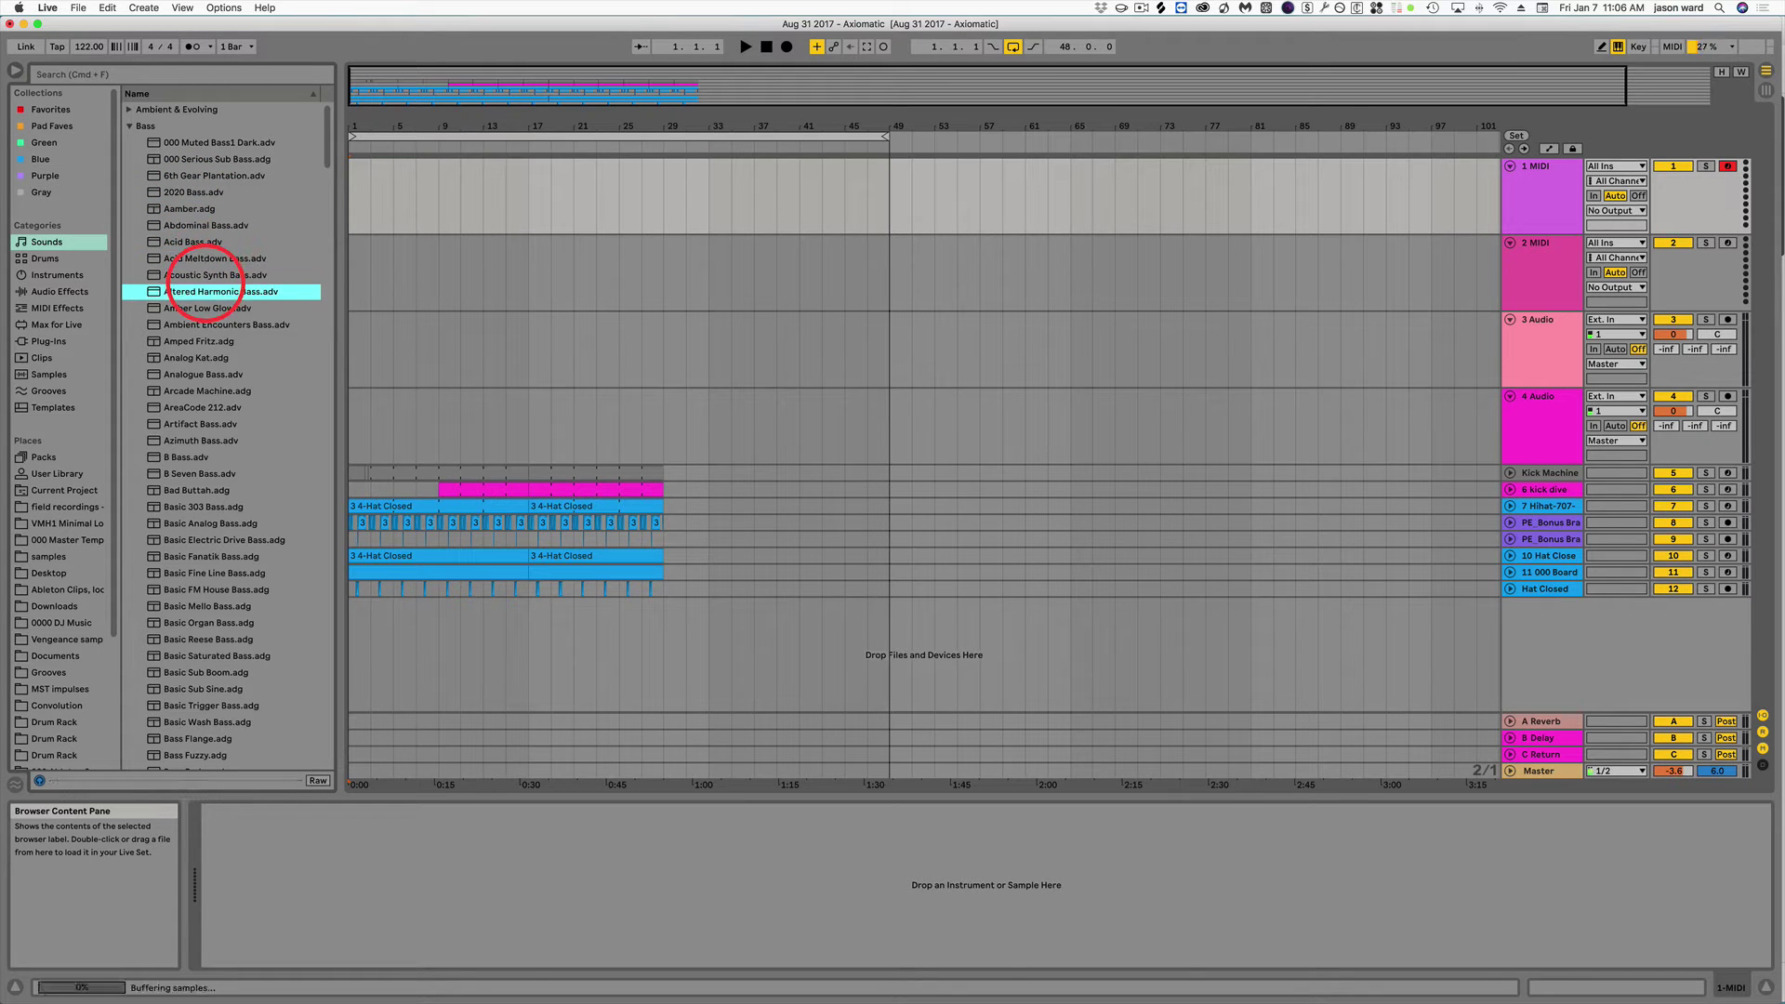
click(215, 309)
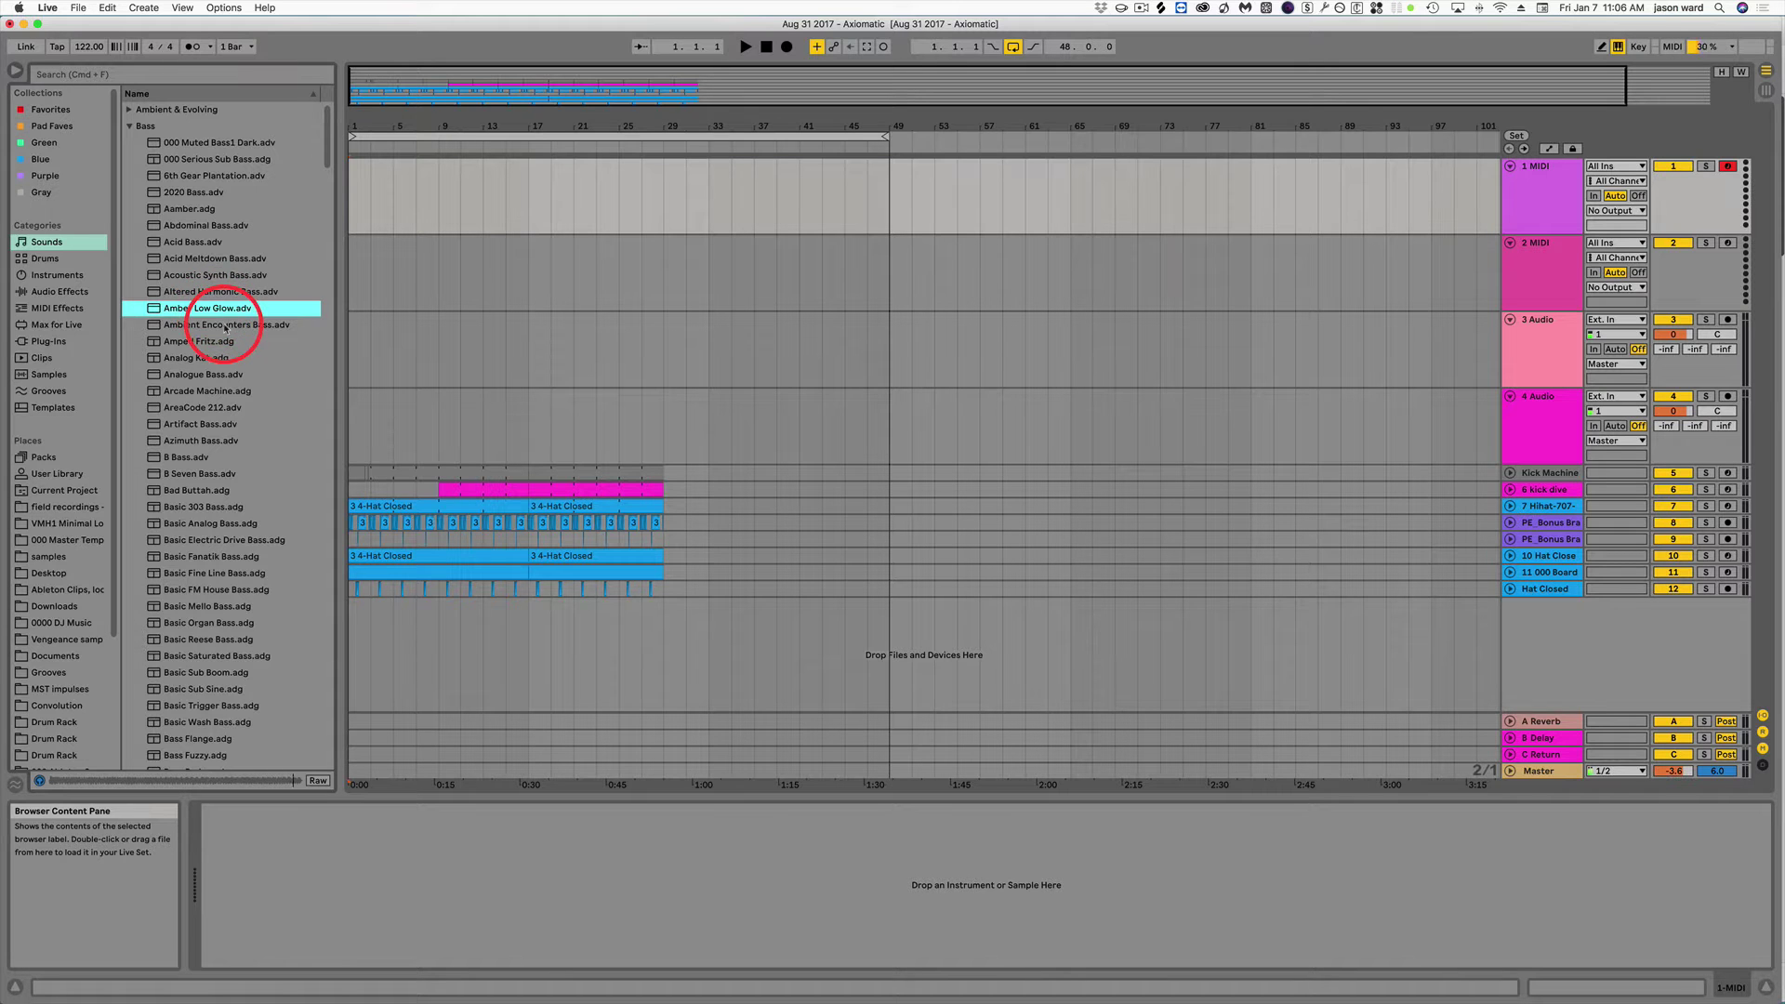
click(227, 325)
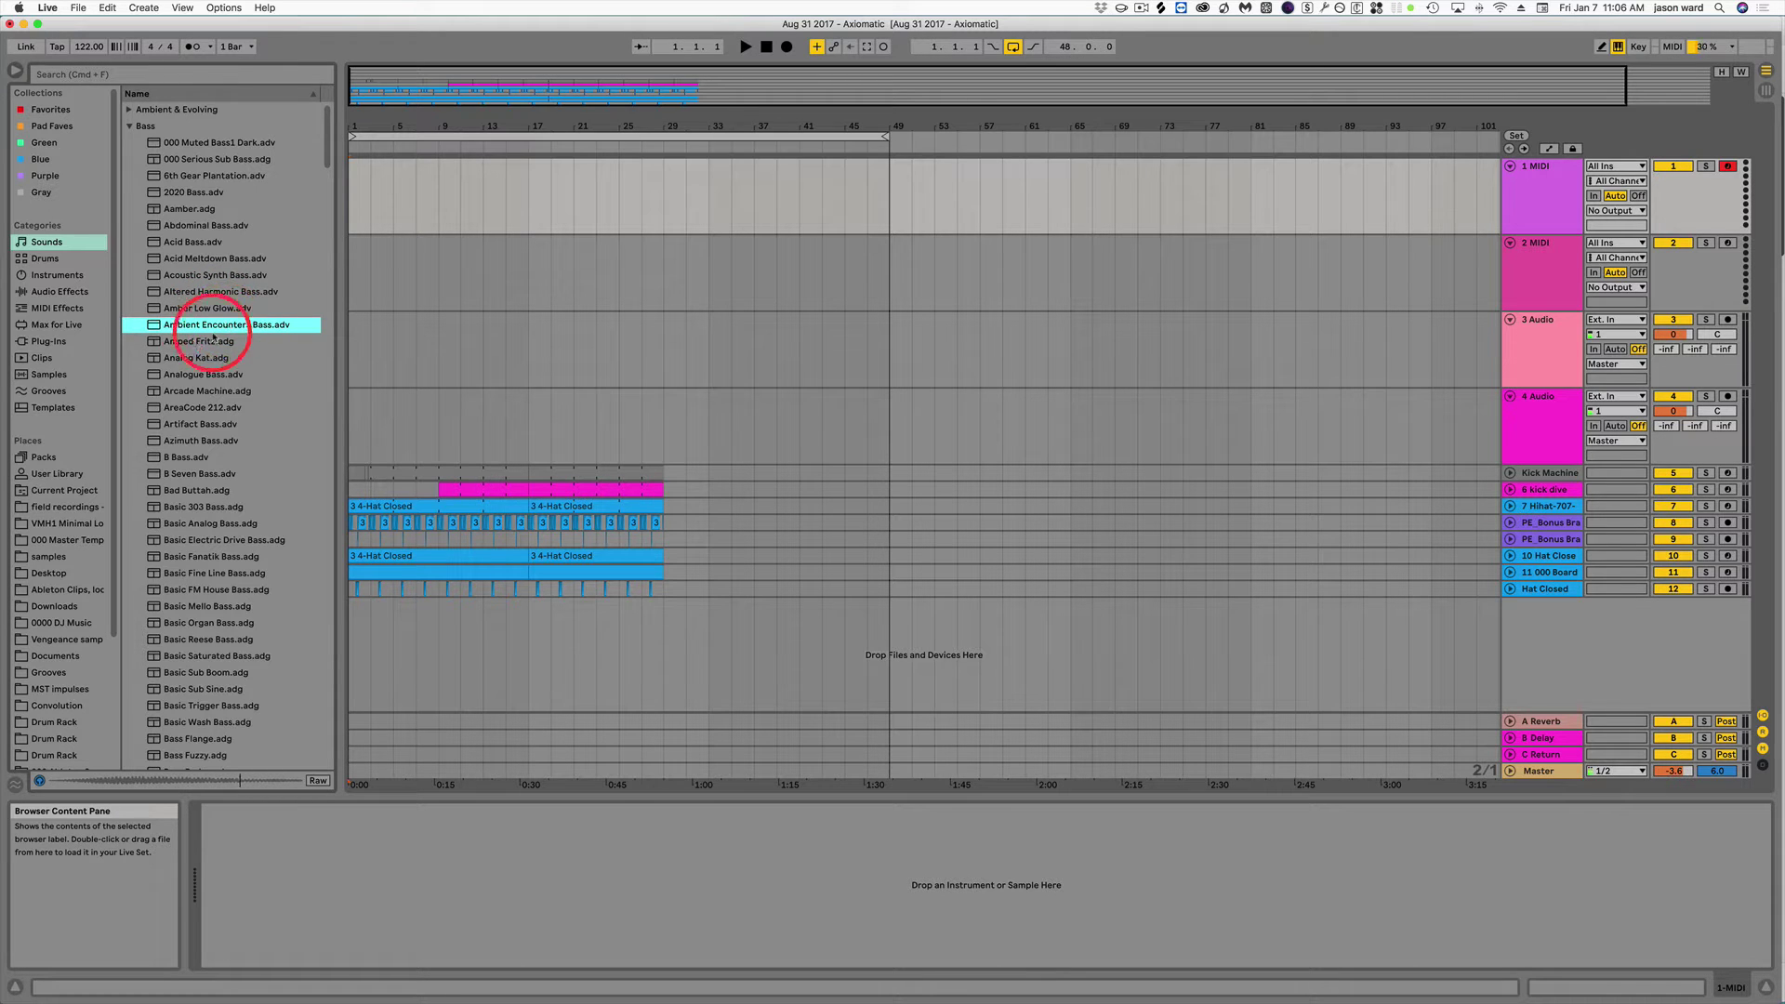
key(space)
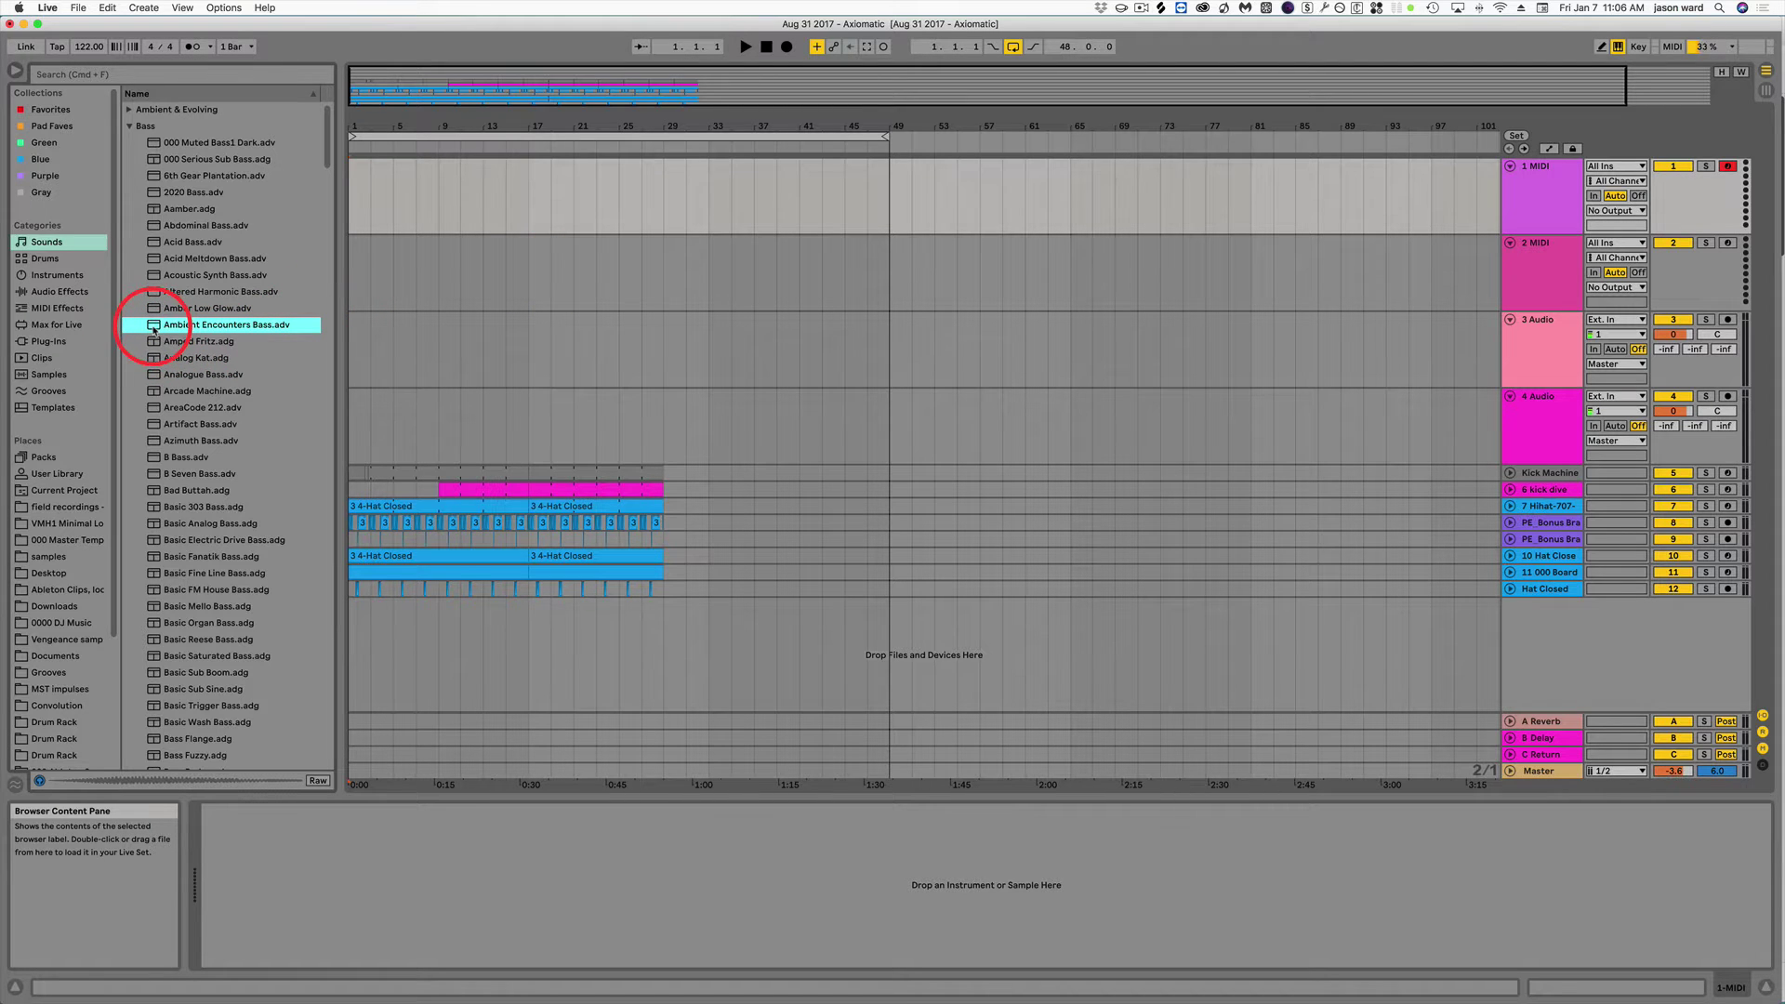
Load the Ambient Encounters Bass preset onto the 1 MIDI track.
drag(154, 327, 199, 325)
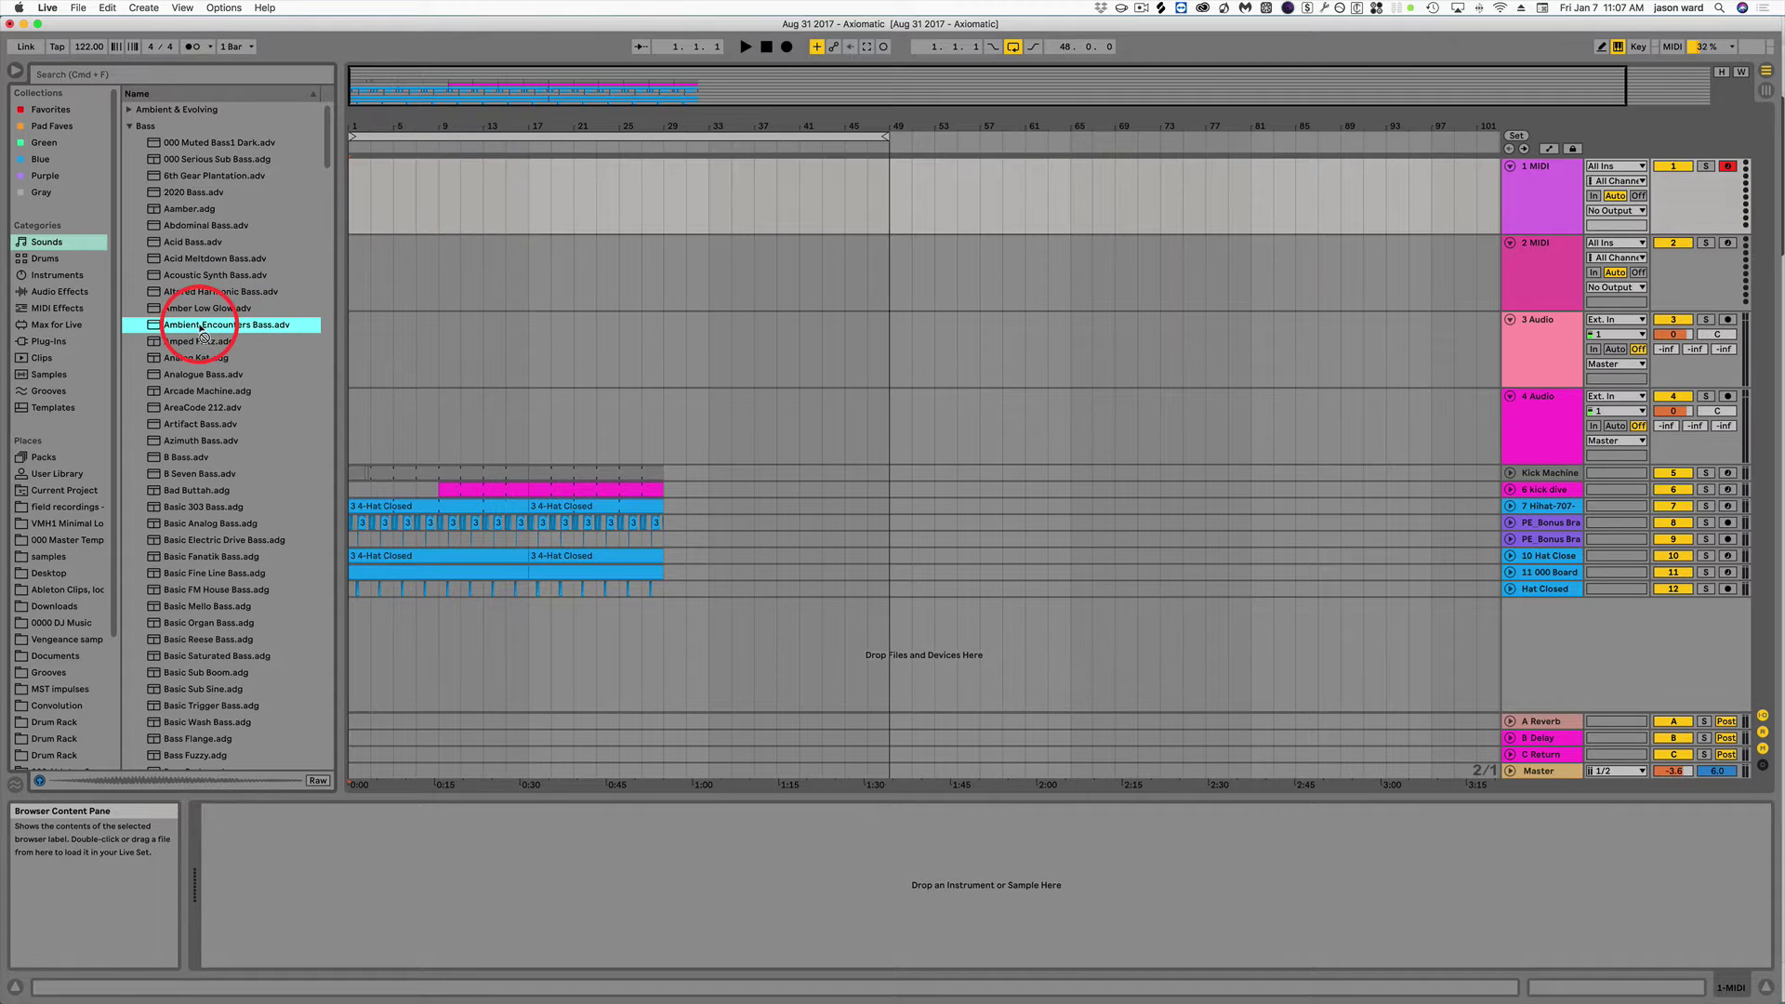
click(1543, 169)
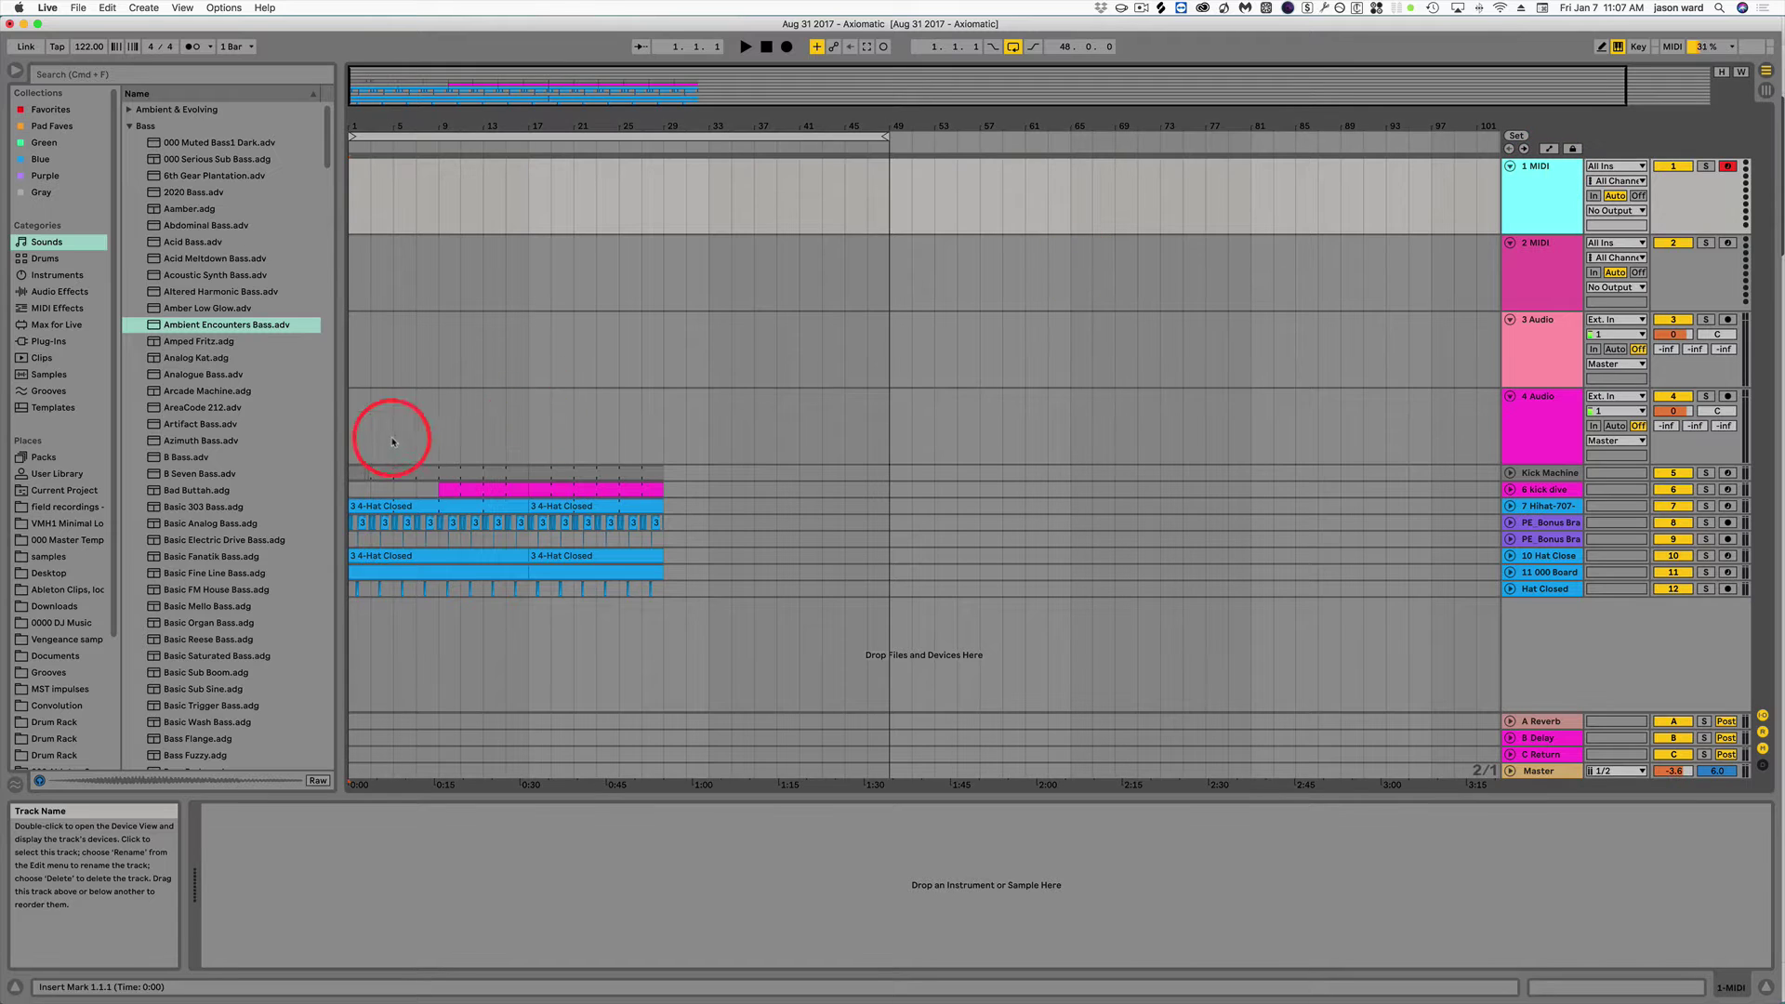
drag(155, 327, 597, 878)
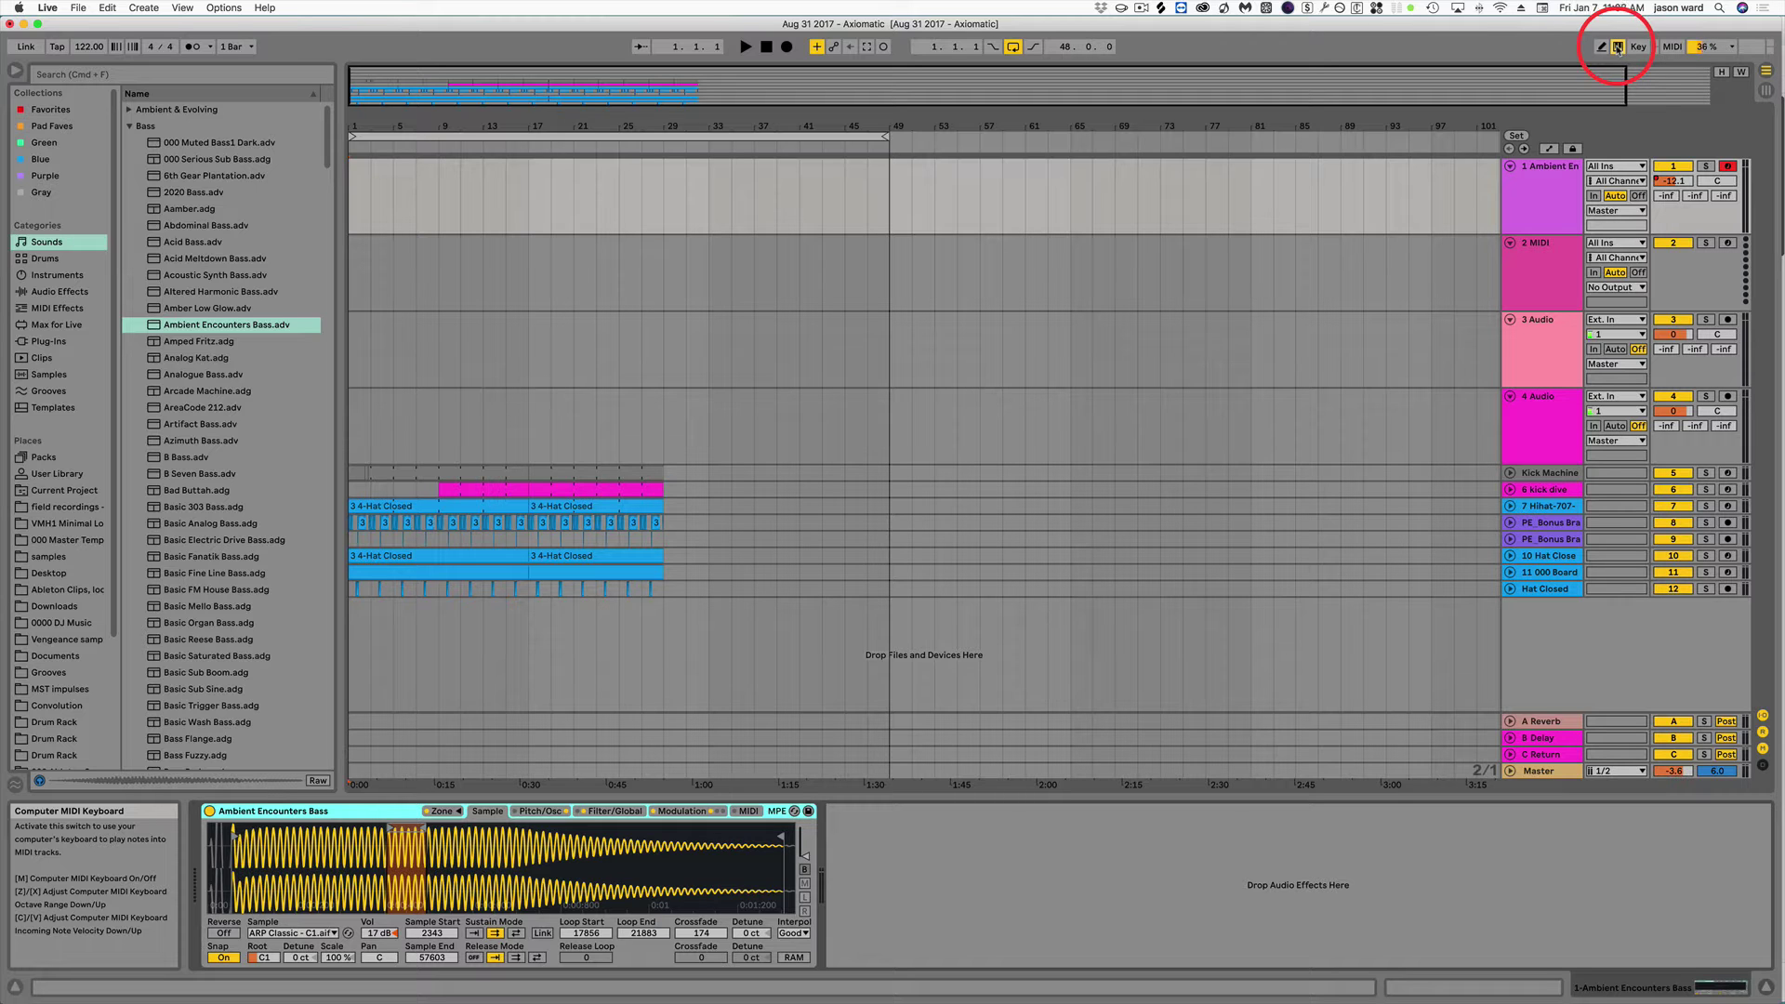
Keep the bass track armed and try out notes on the computer MIDI keyboard, lowering its octave range.
click(1730, 166)
click(1729, 167)
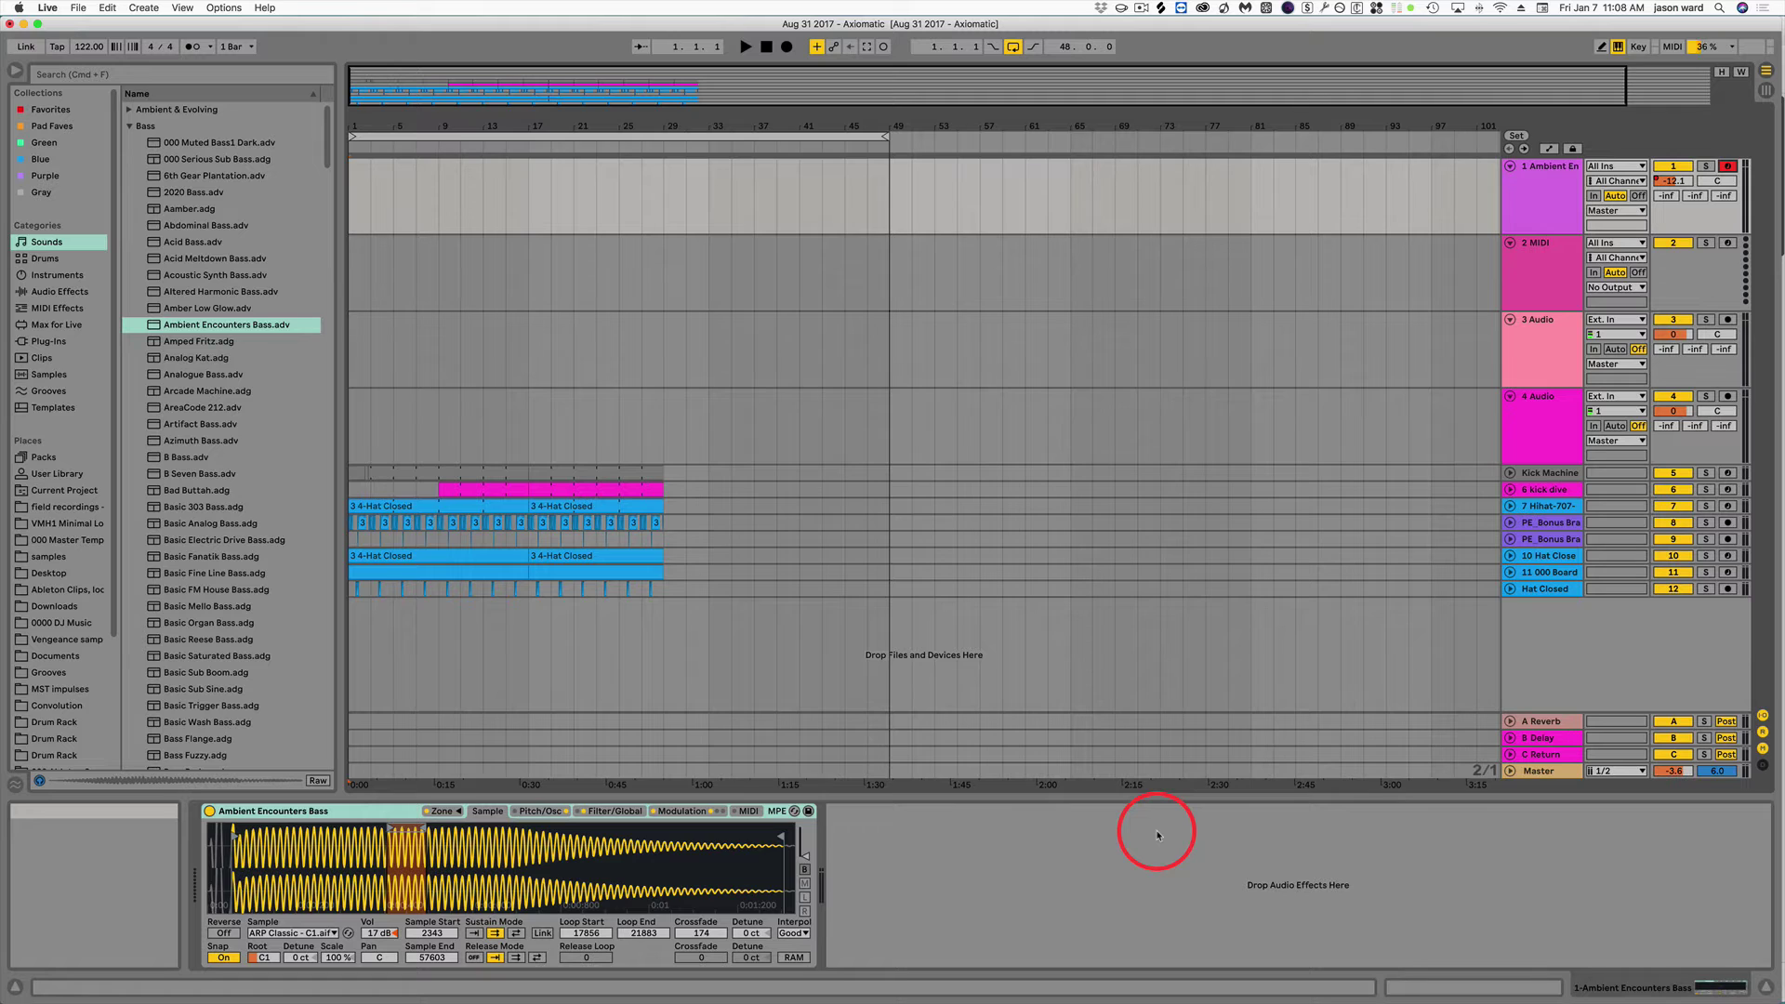
key(a)
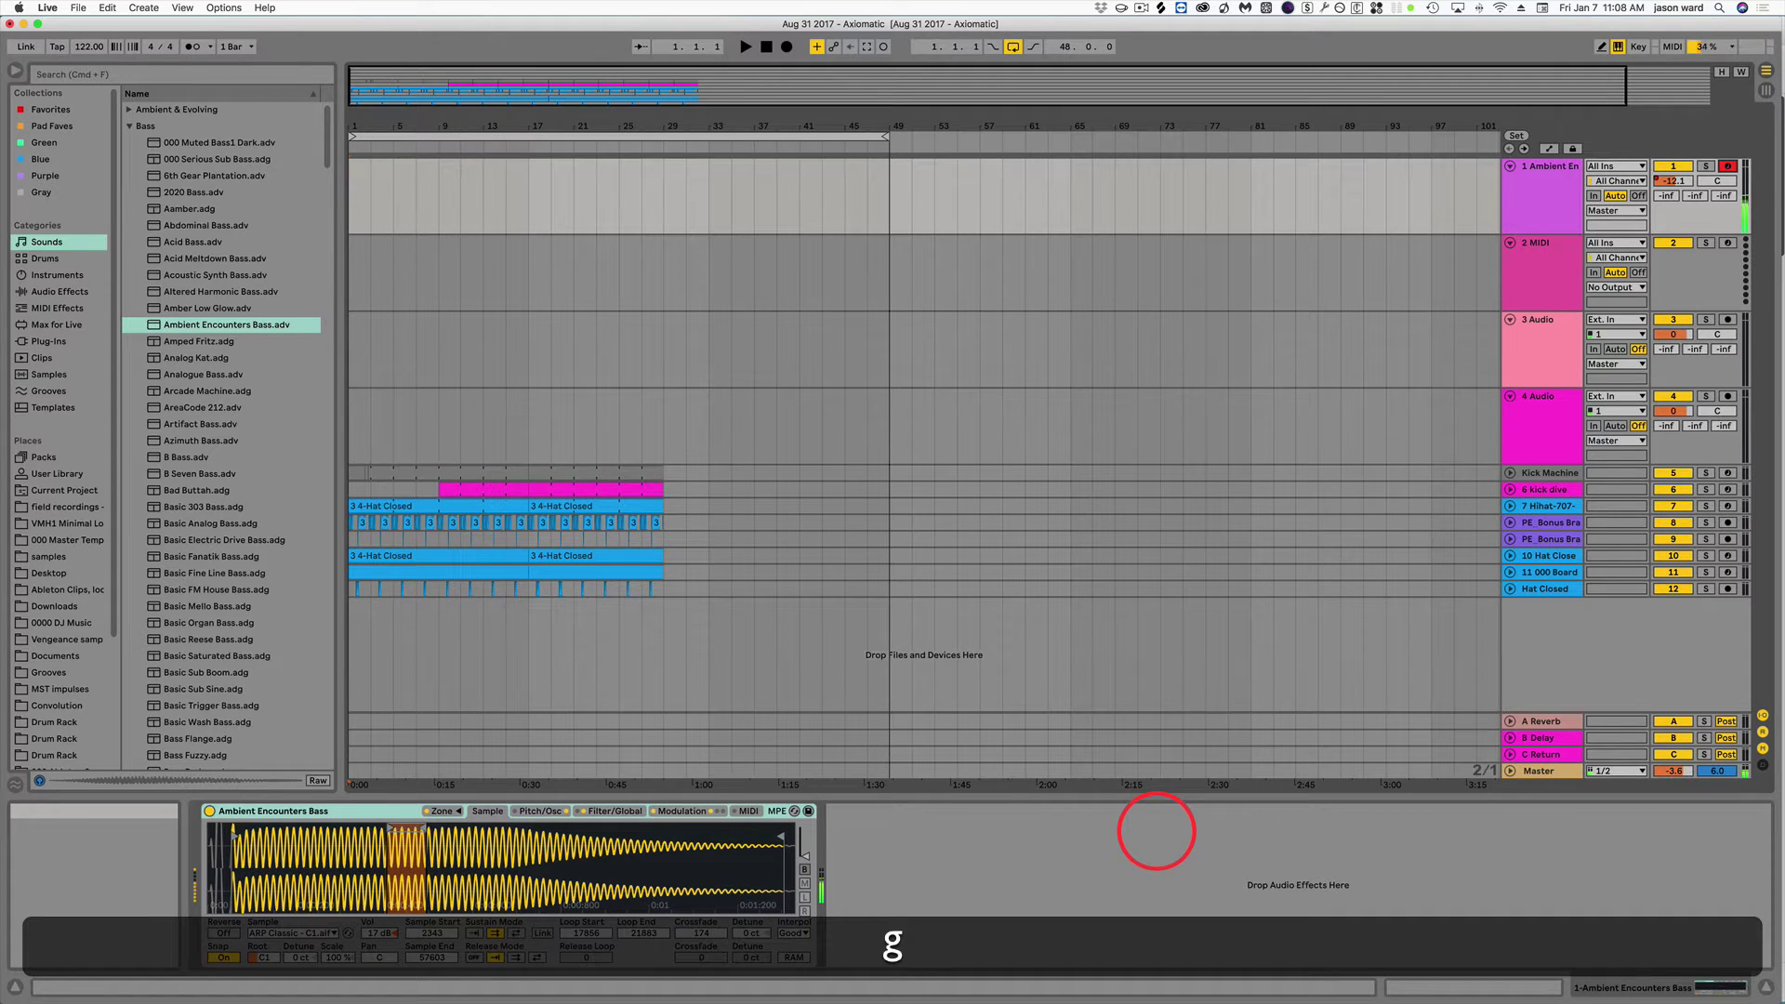
key(z)
key(d)
key(z)
key(a)
key(s)
key(a)
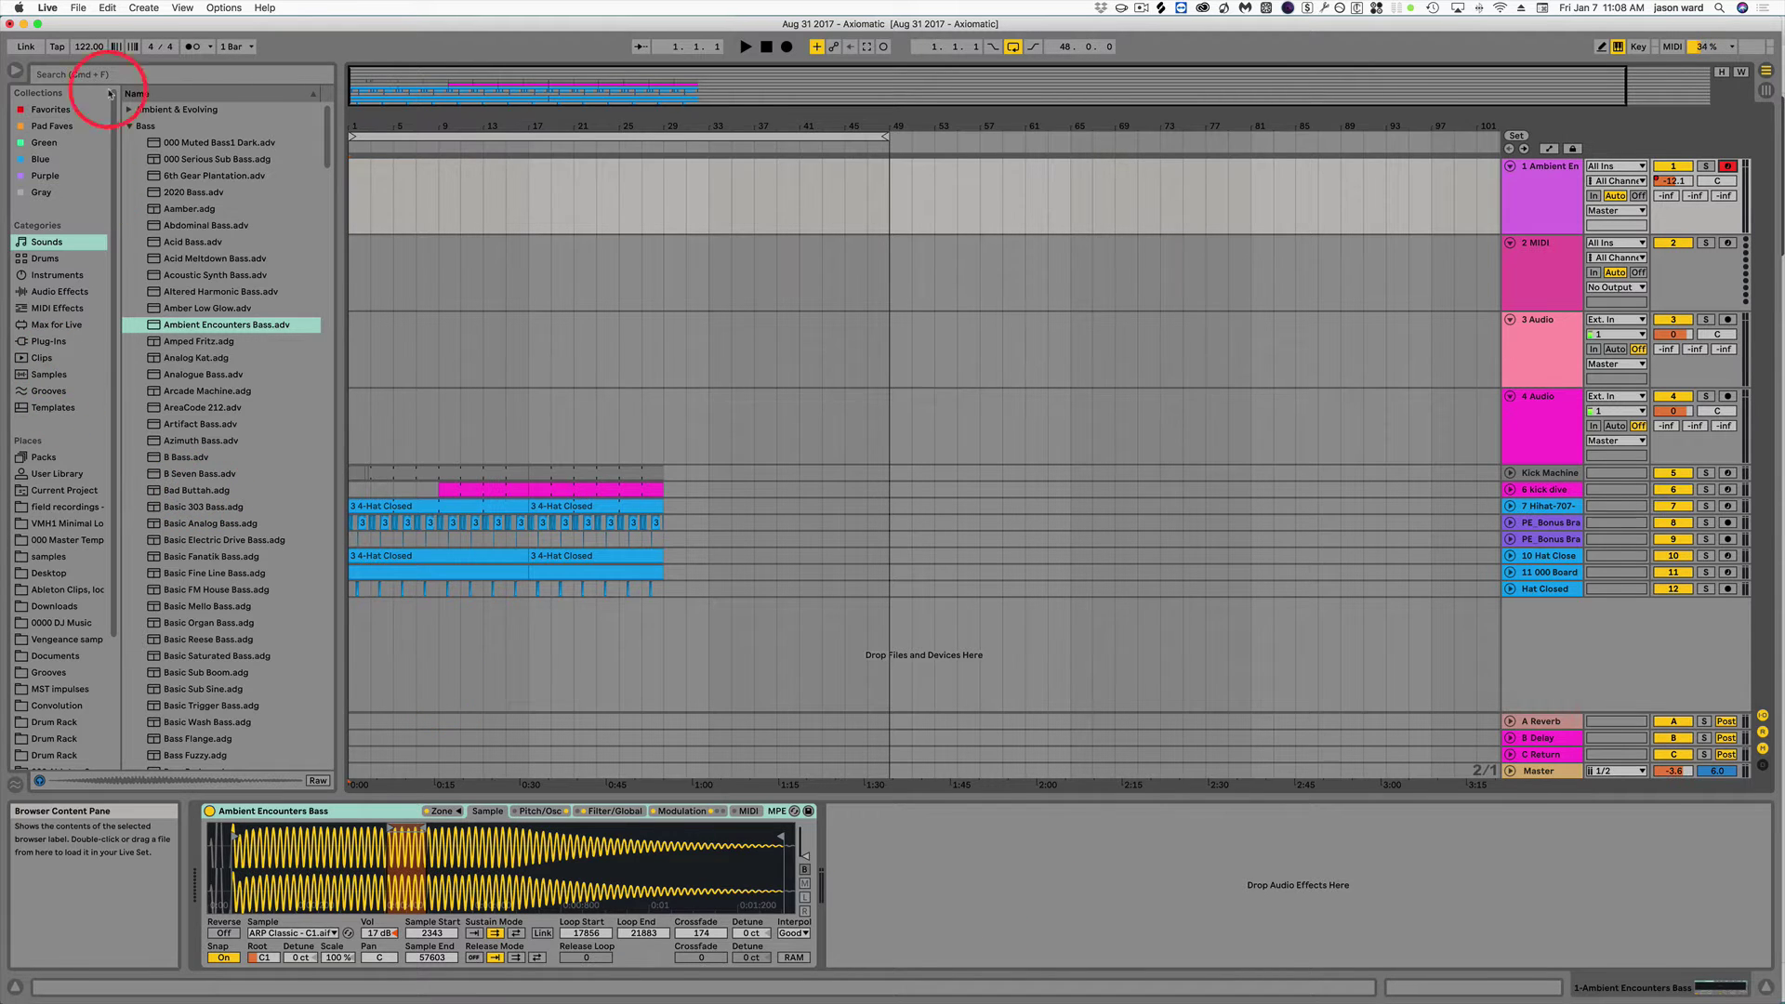
Collapse the Bass category and place the insert marker at the start of the Ambient Encounters Bass track.
click(130, 126)
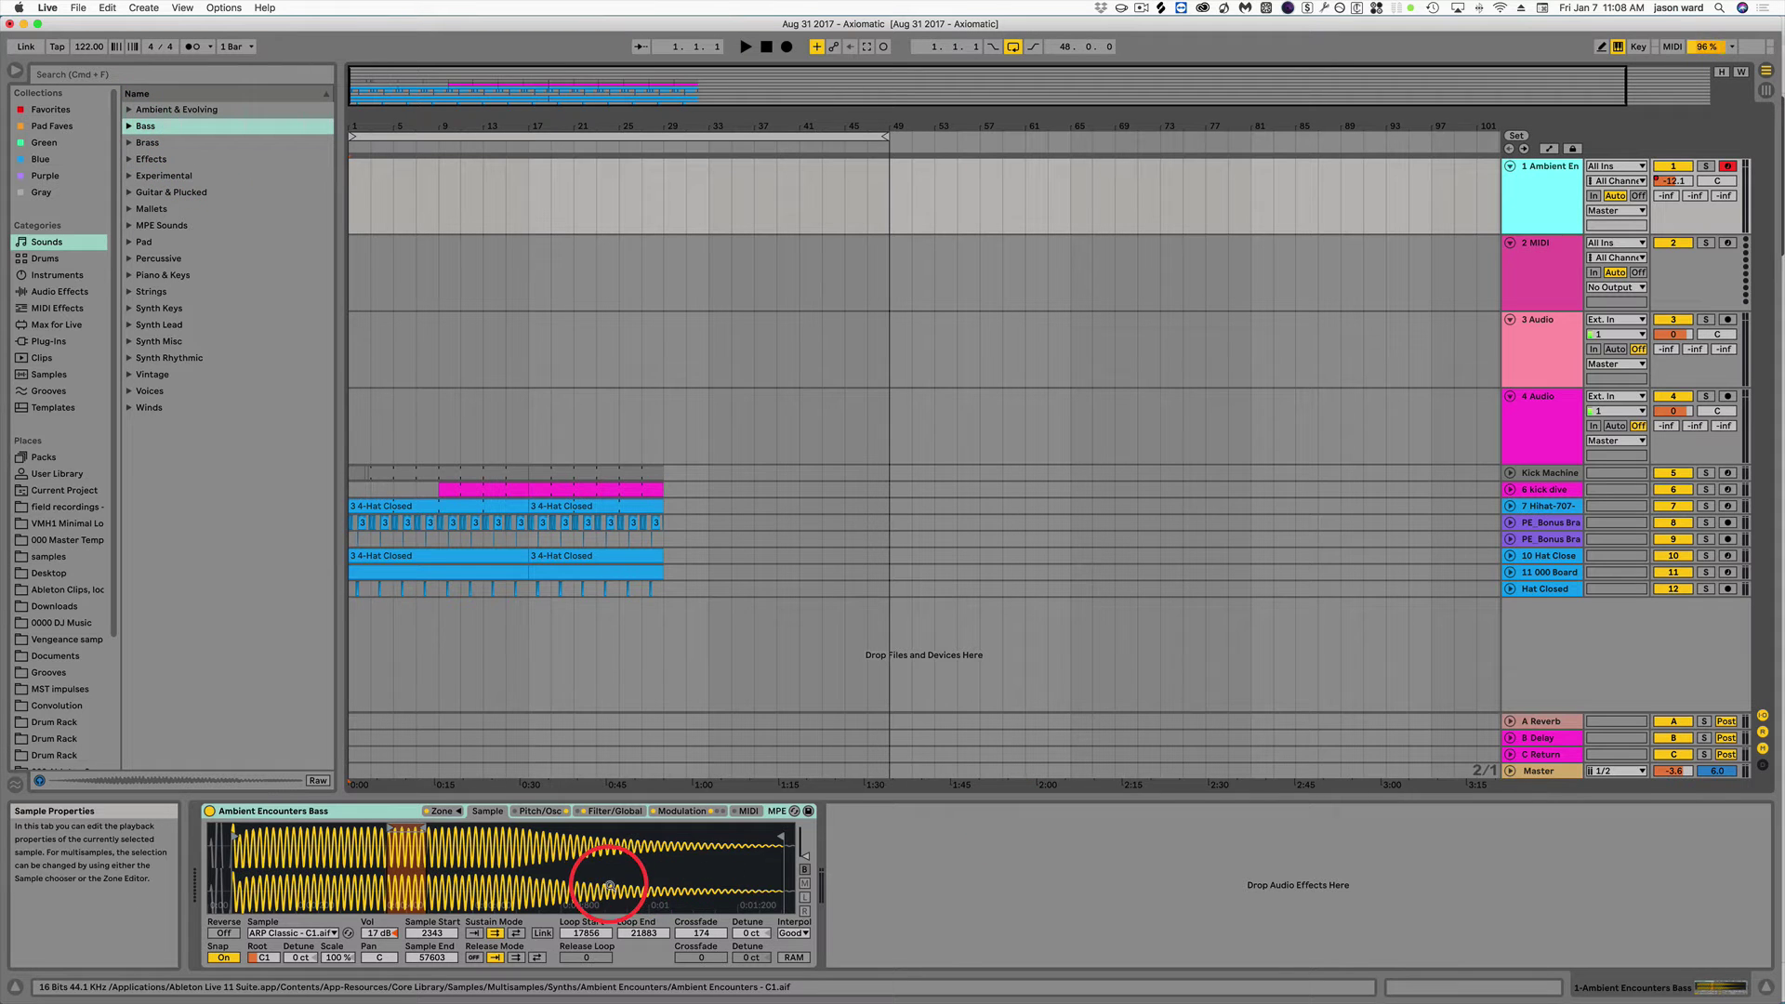
click(1548, 255)
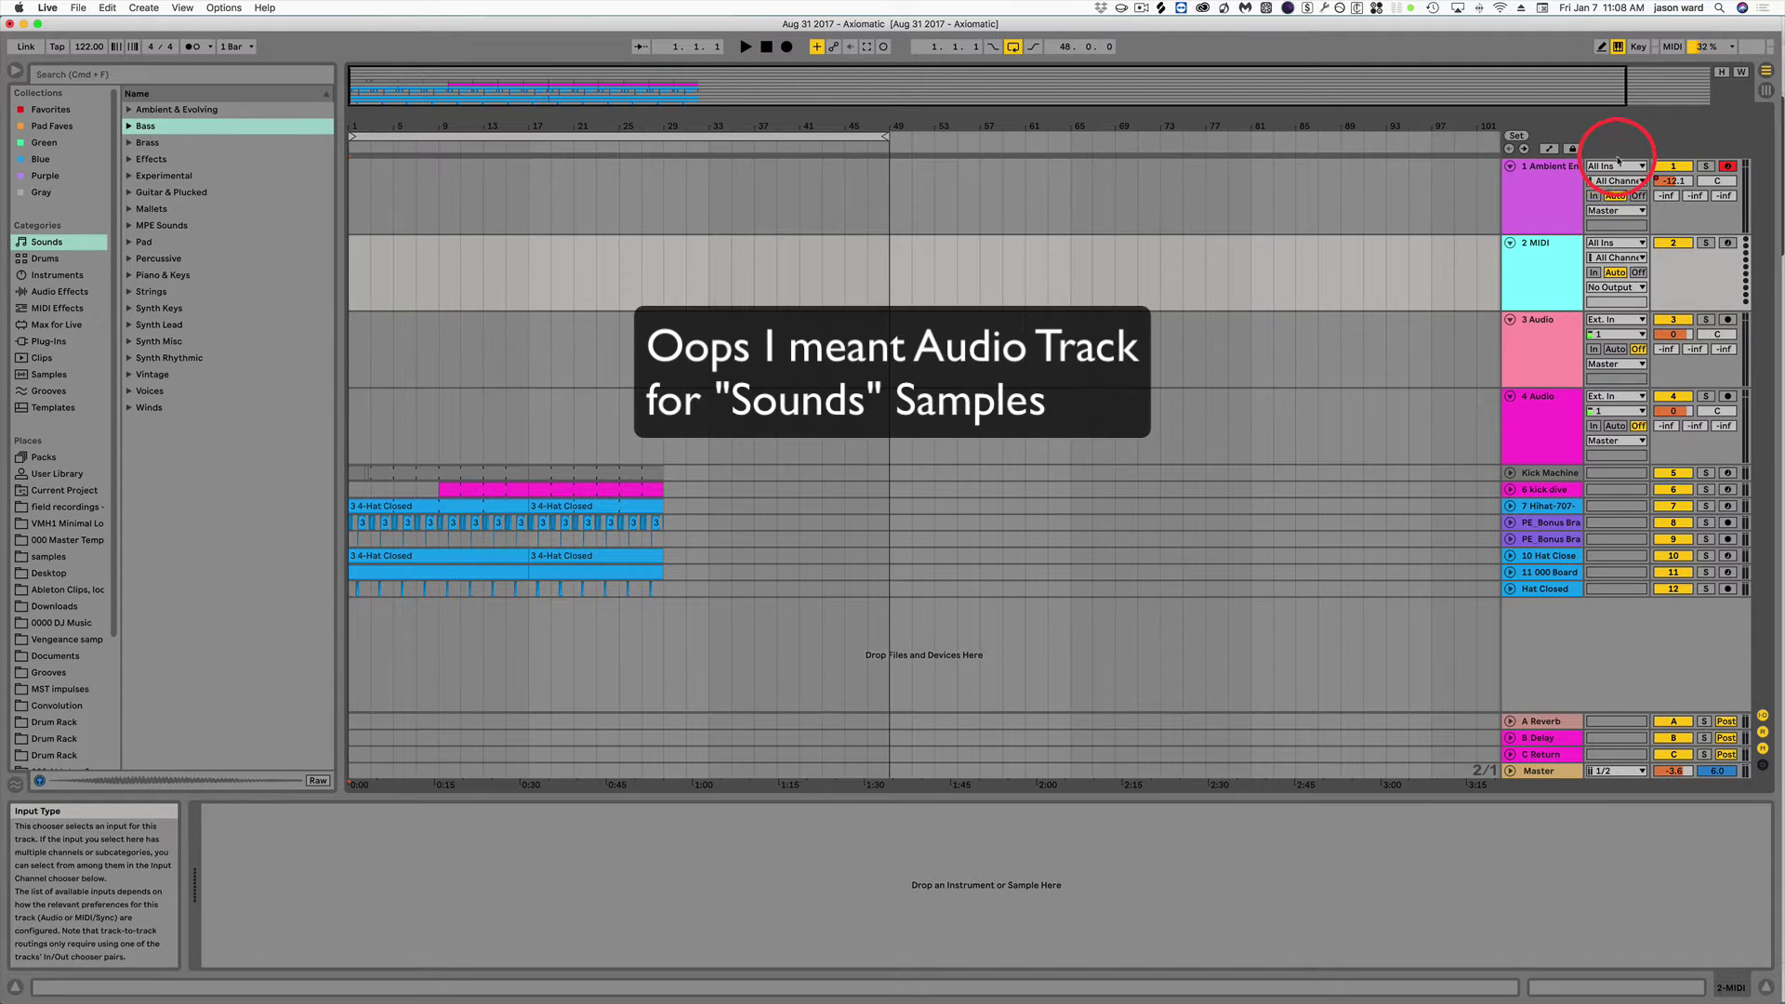
click(1559, 175)
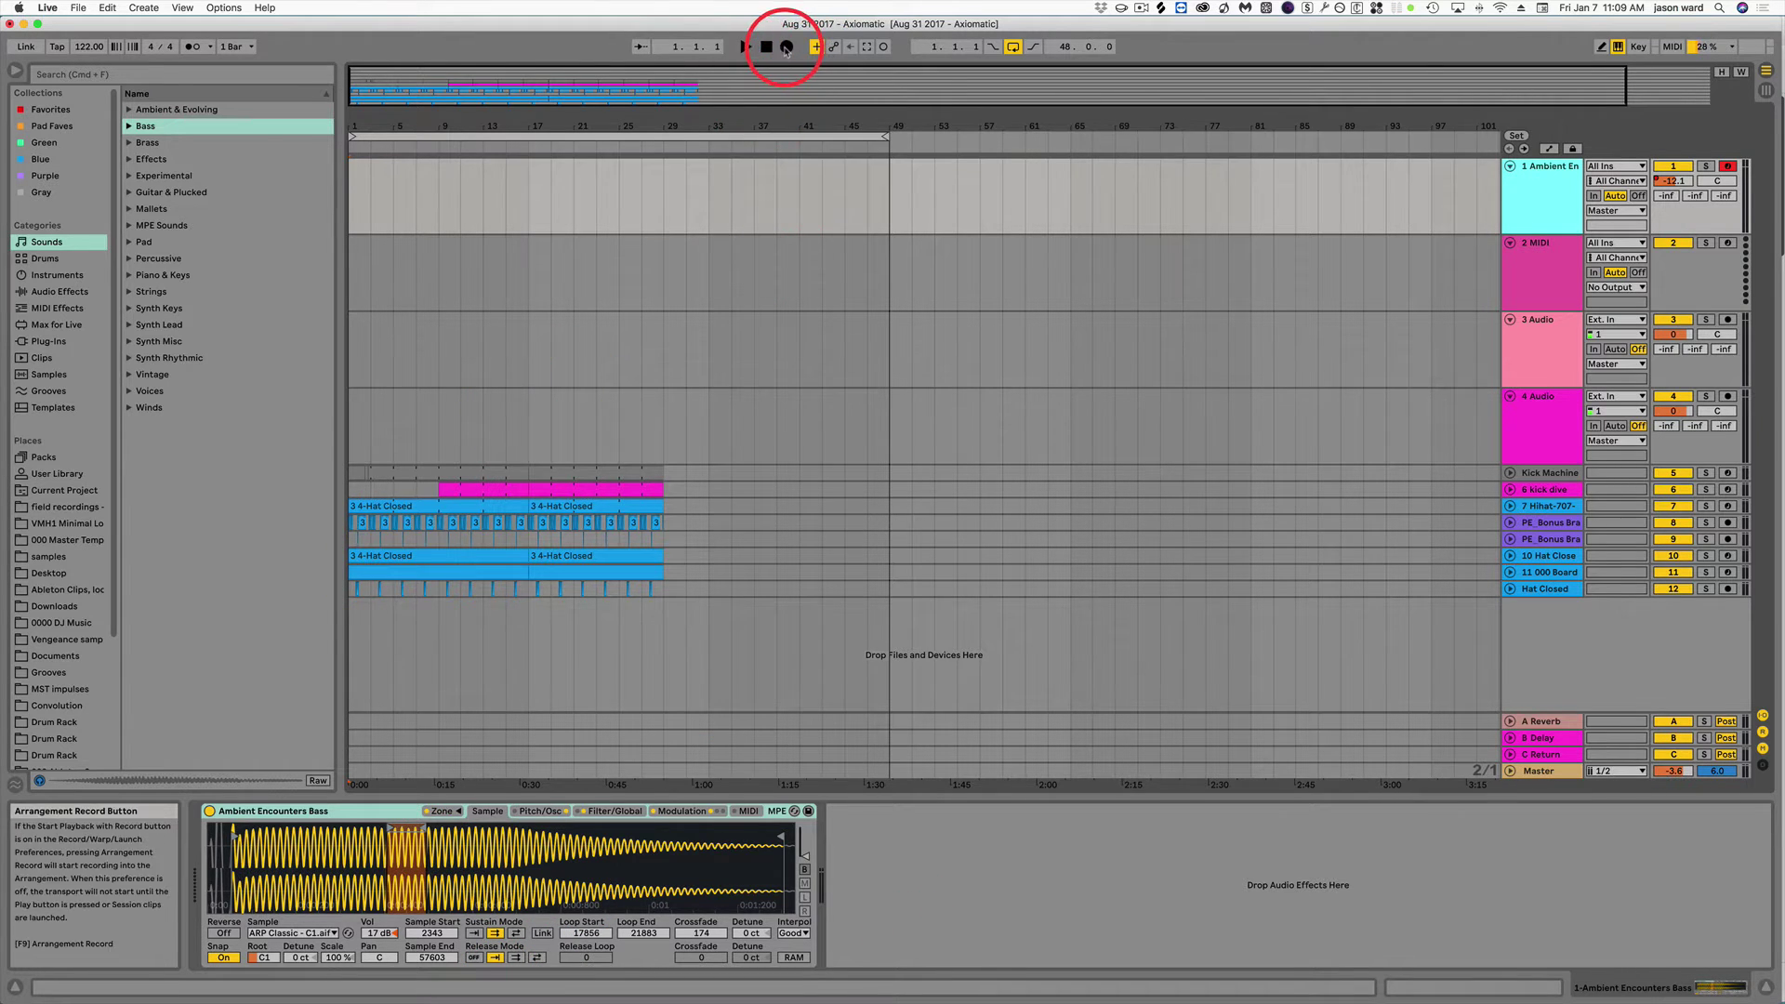
click(351, 200)
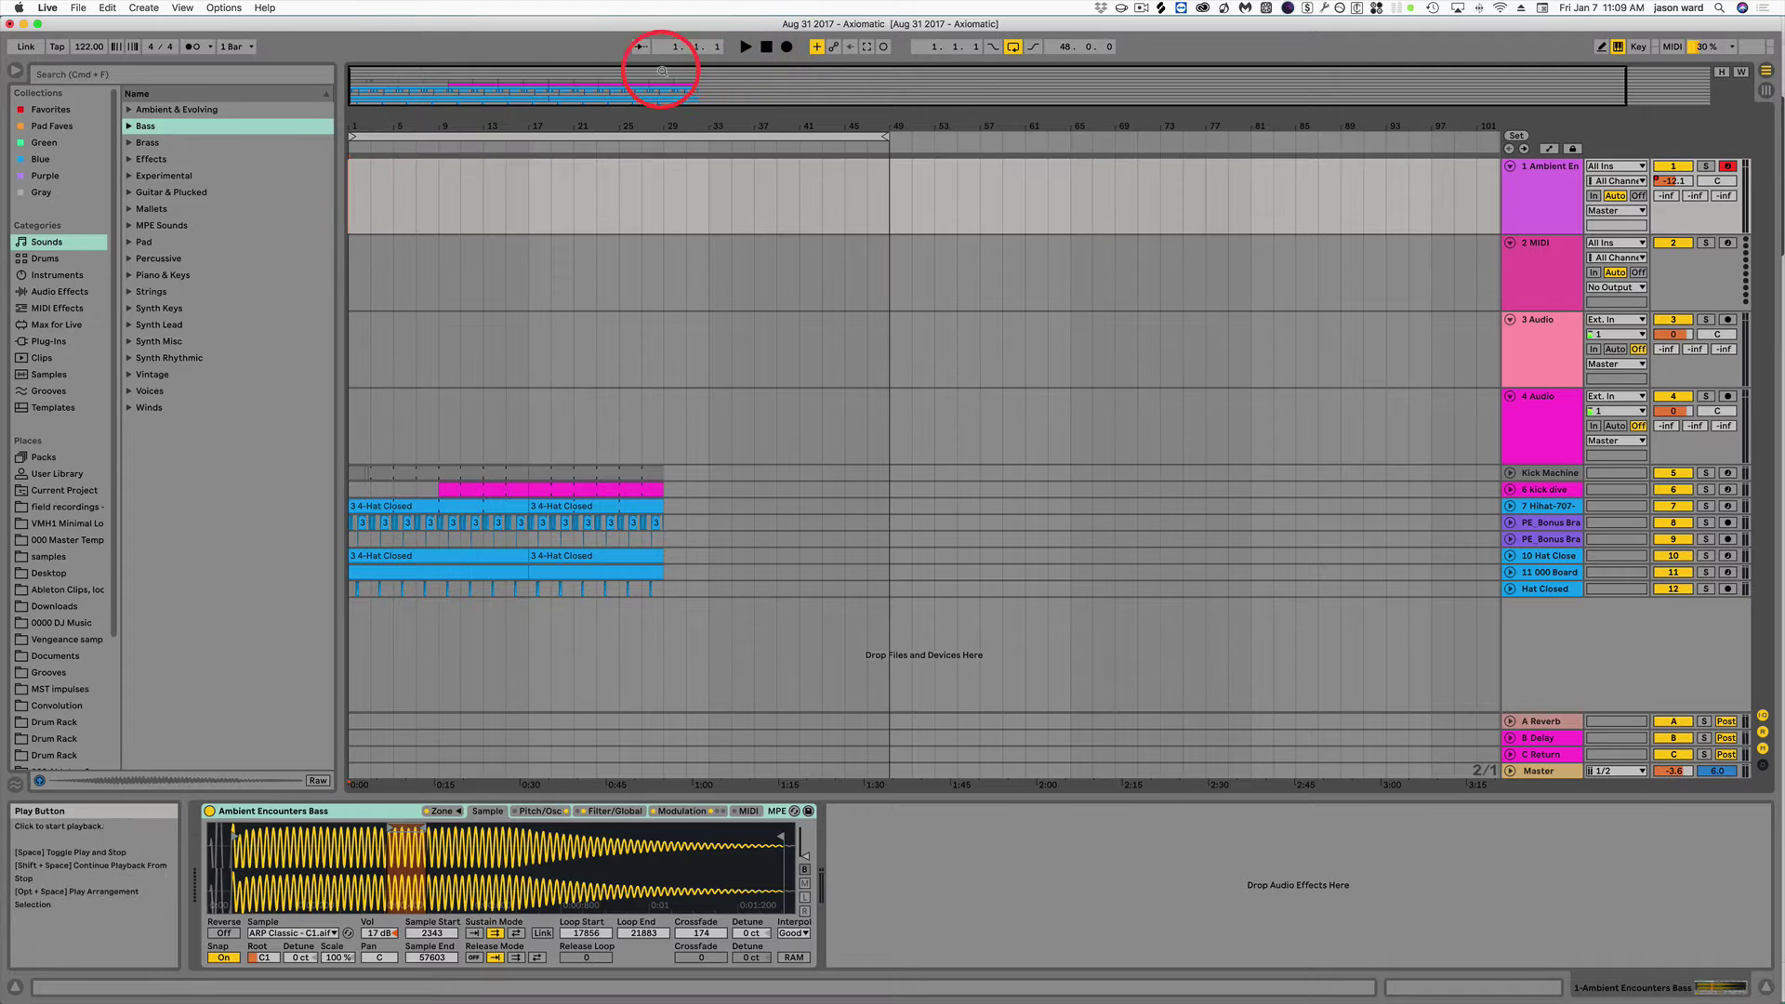
Turn on the metronome with a 1 Bar count-in and solo the Ambient Encounters Bass track.
click(208, 48)
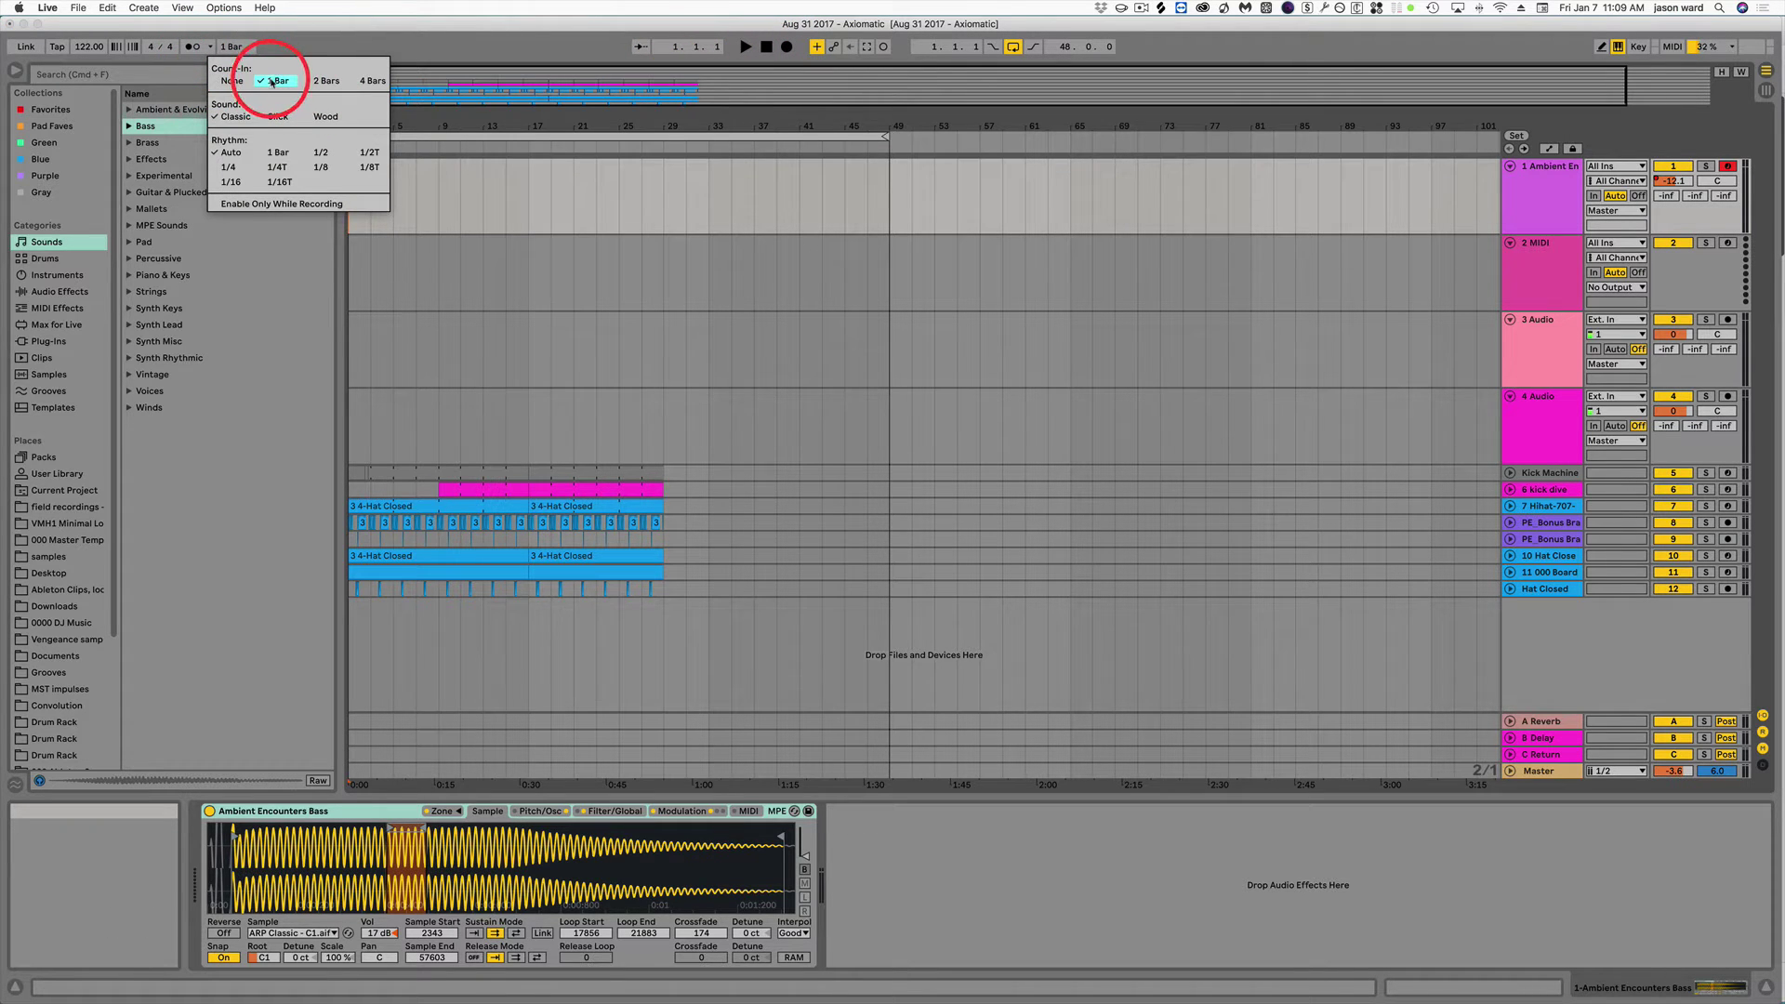
click(323, 35)
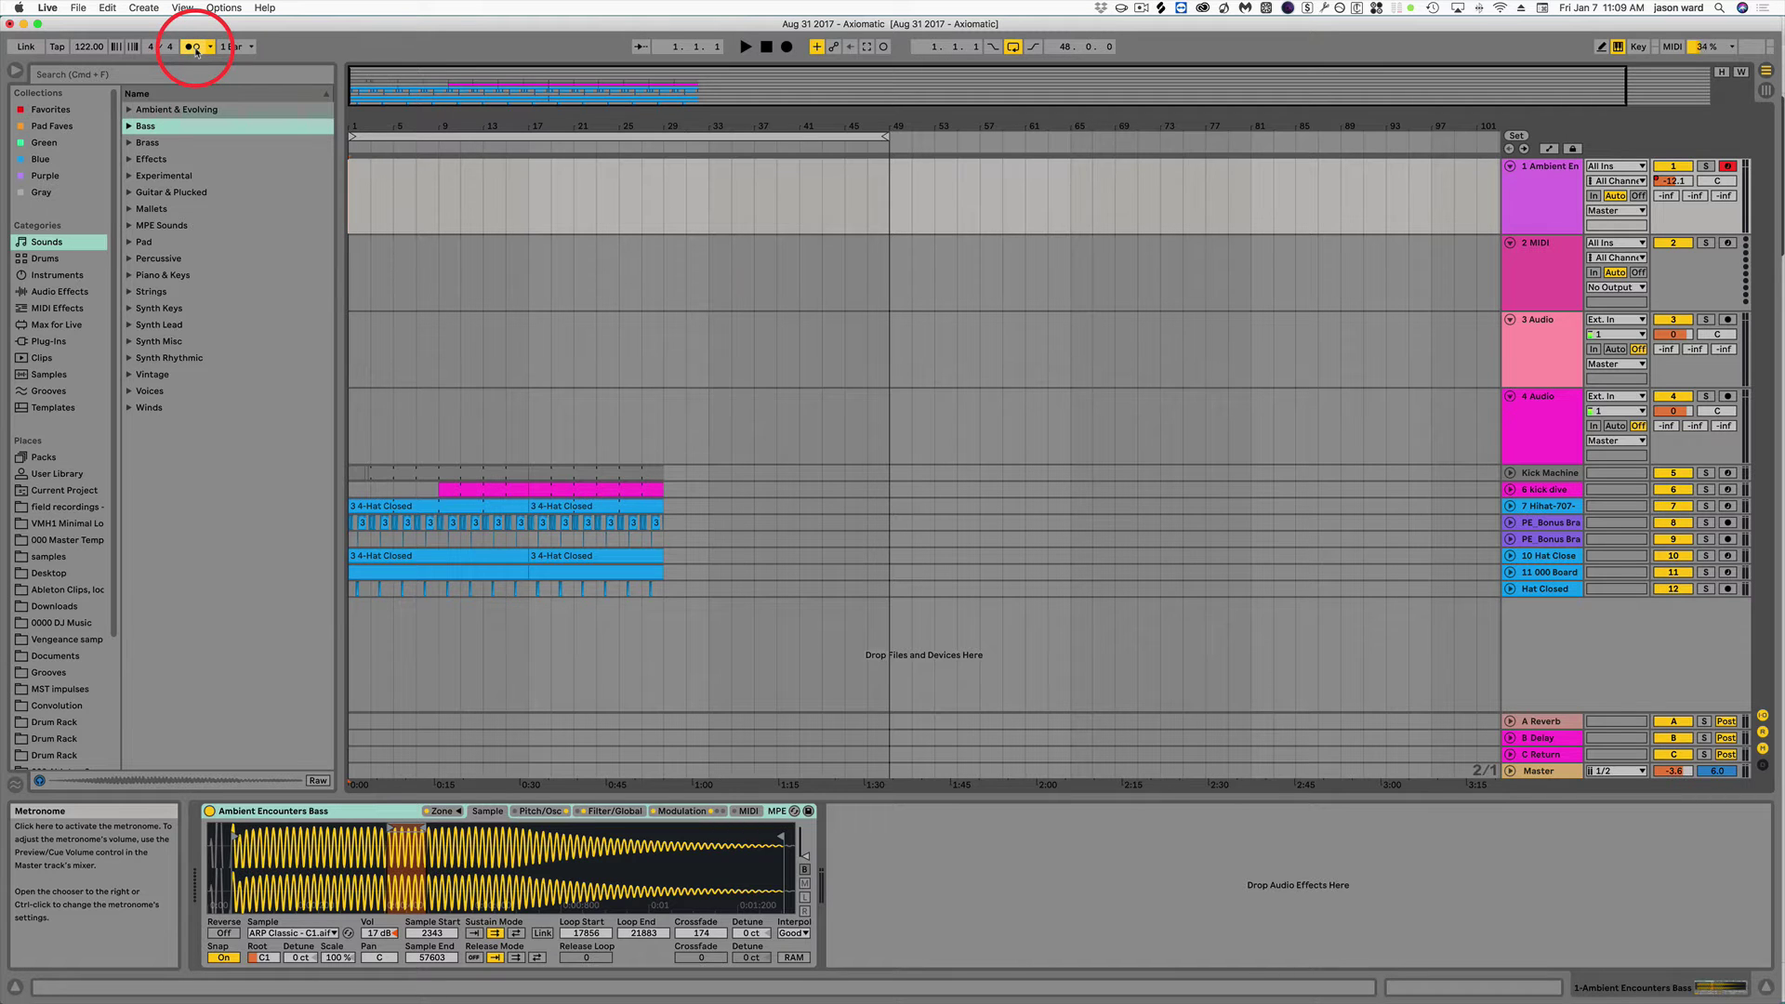
click(1706, 166)
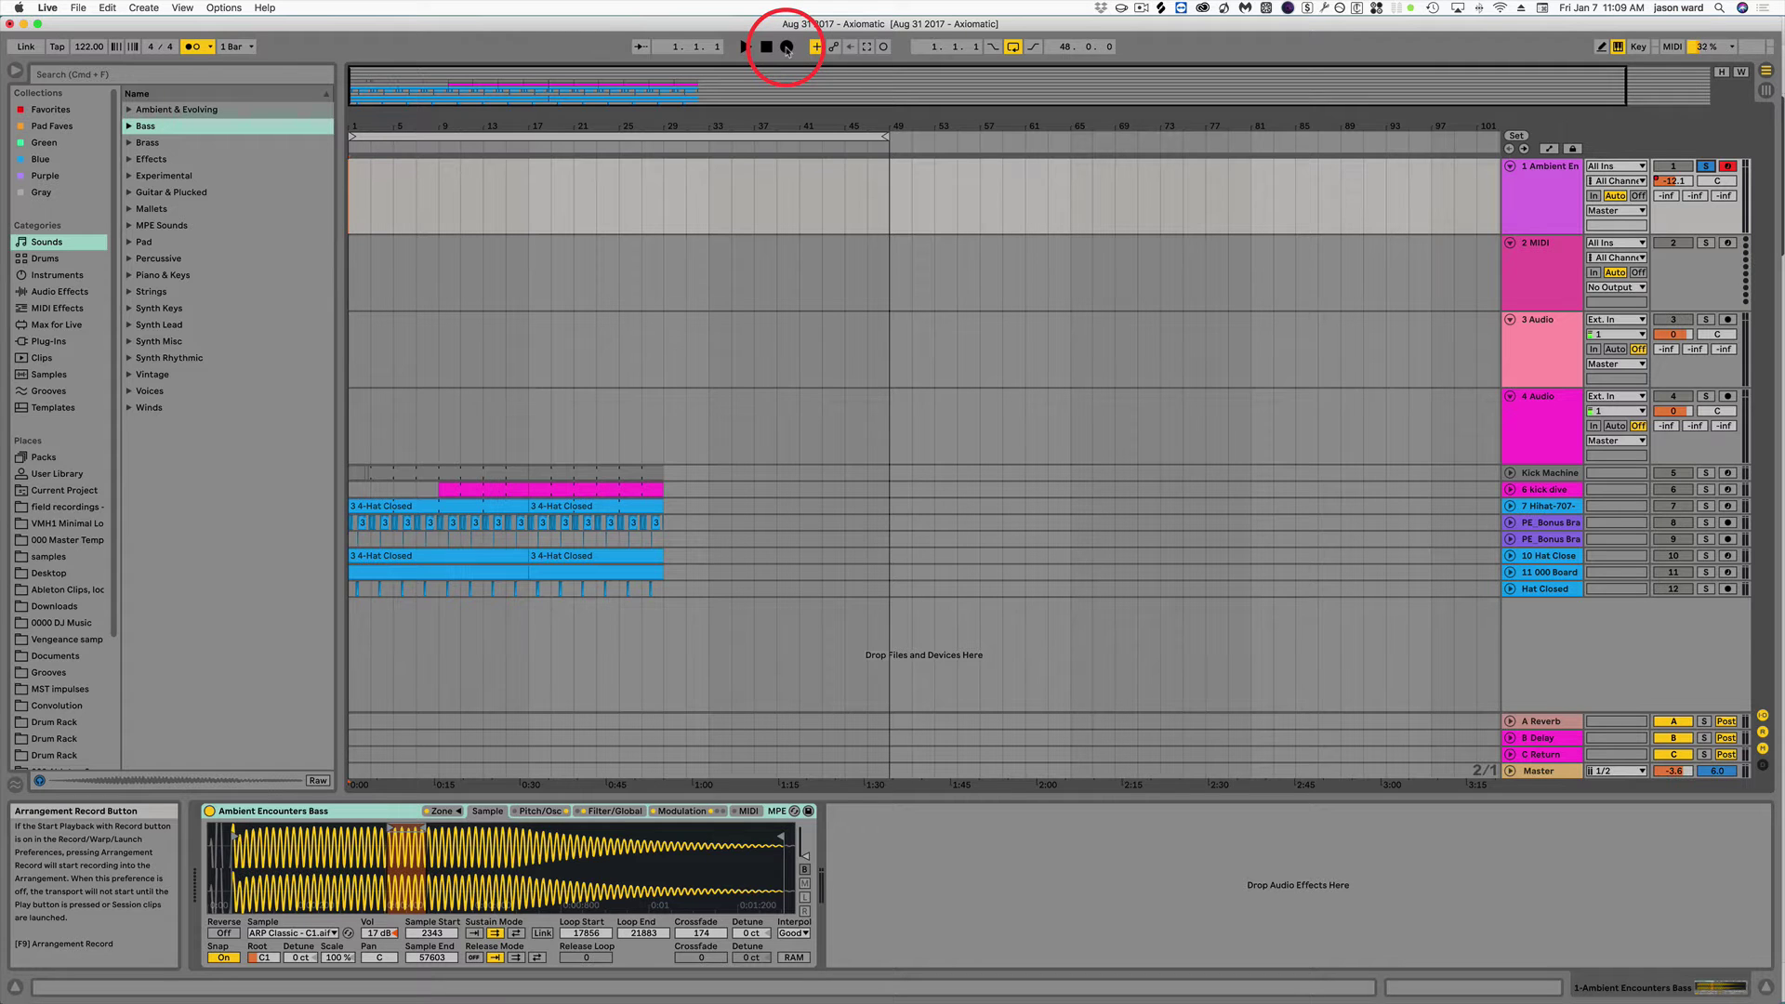
click(205, 46)
click(207, 48)
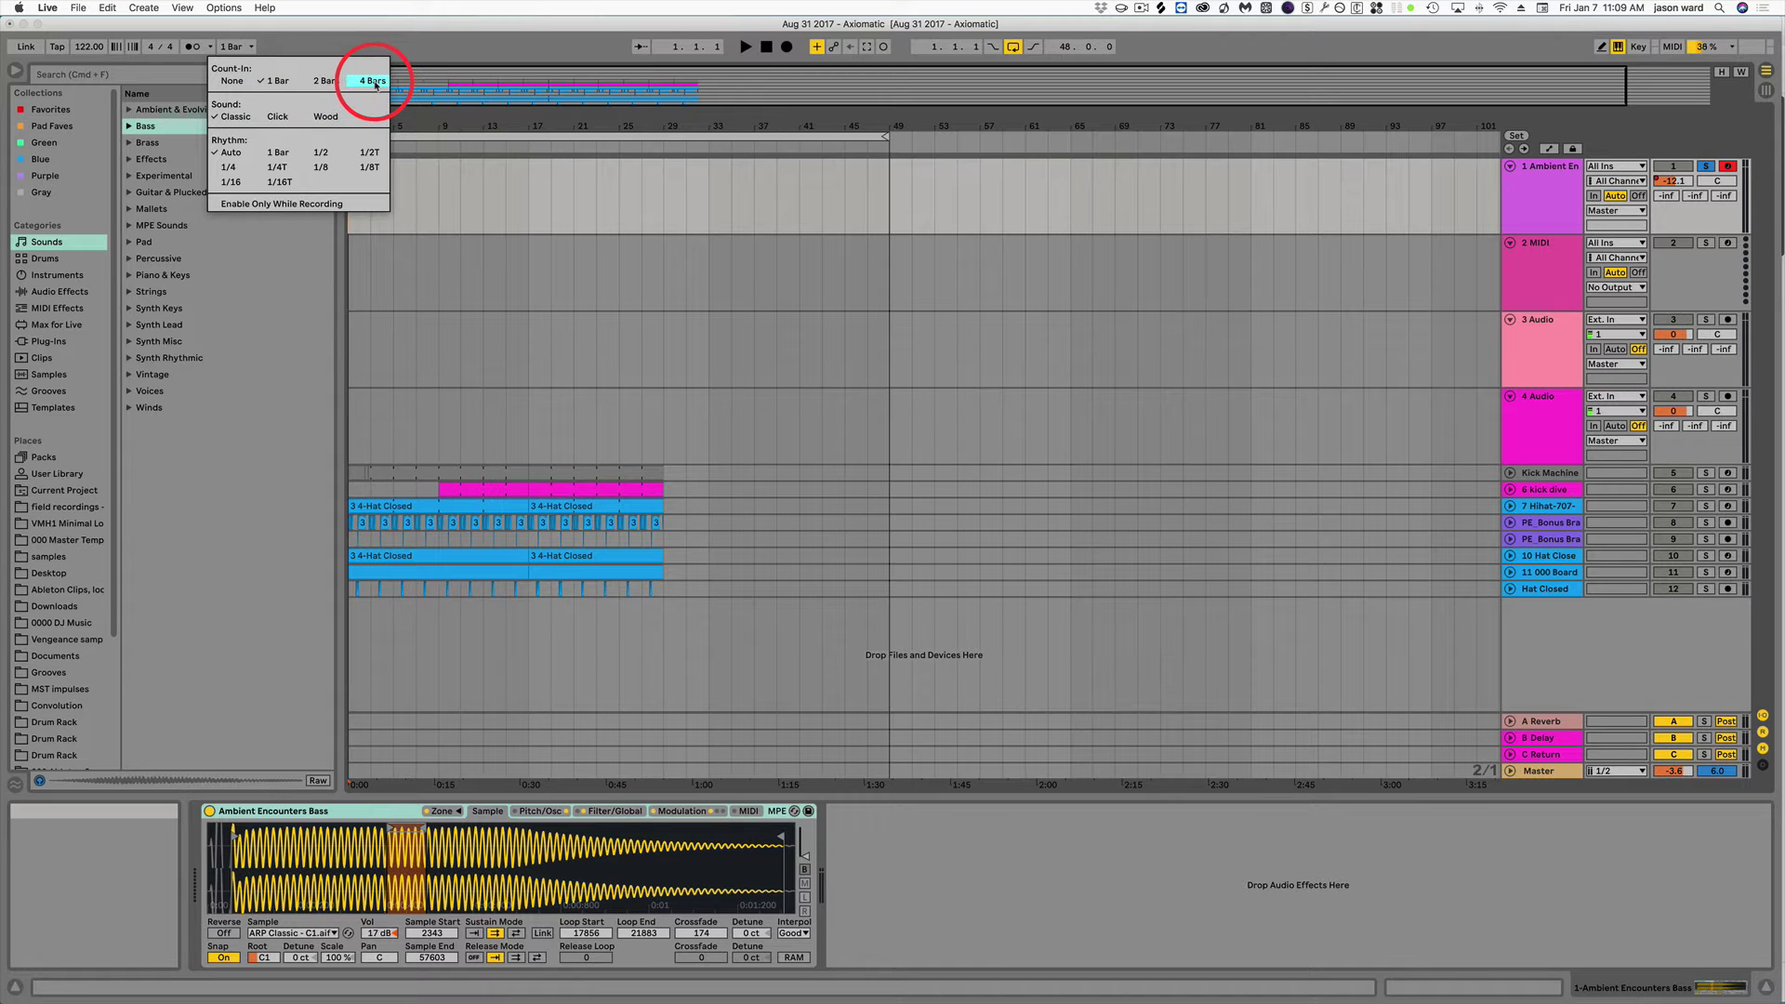
click(189, 52)
click(195, 48)
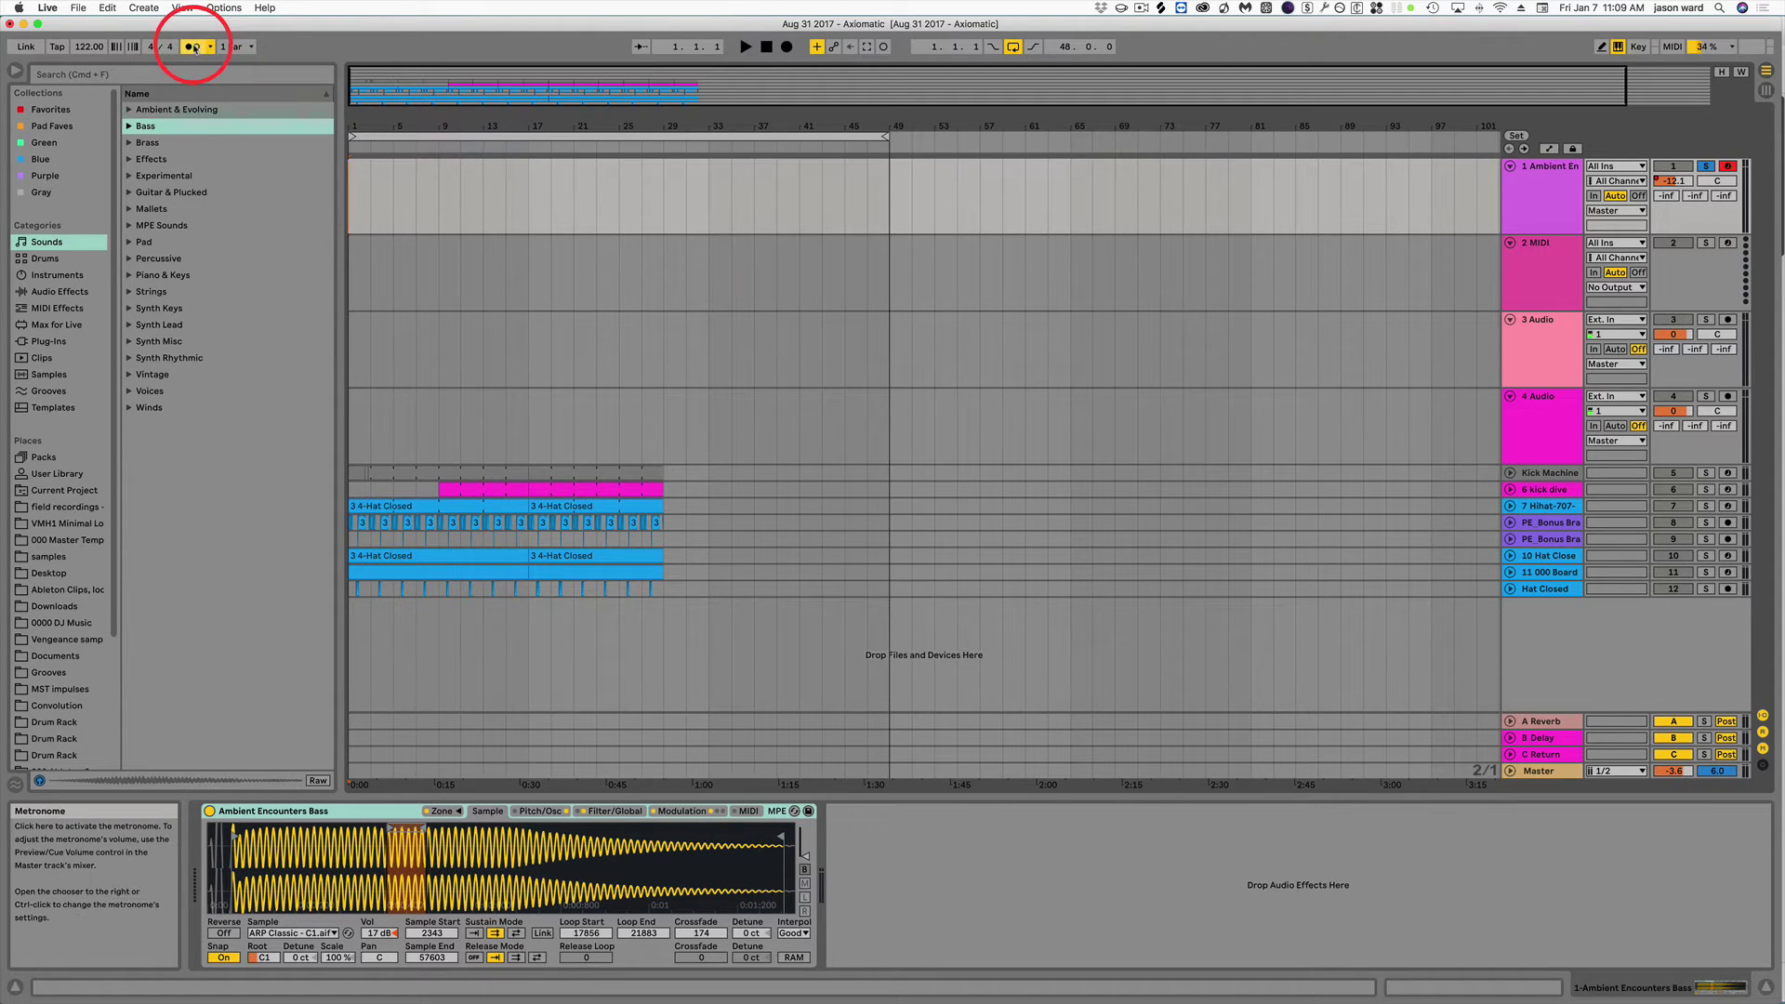
Record a four-bar bass line on the Ambient Encounters Bass track, playing F1, G1, E1 and C1 for one bar each.
click(785, 48)
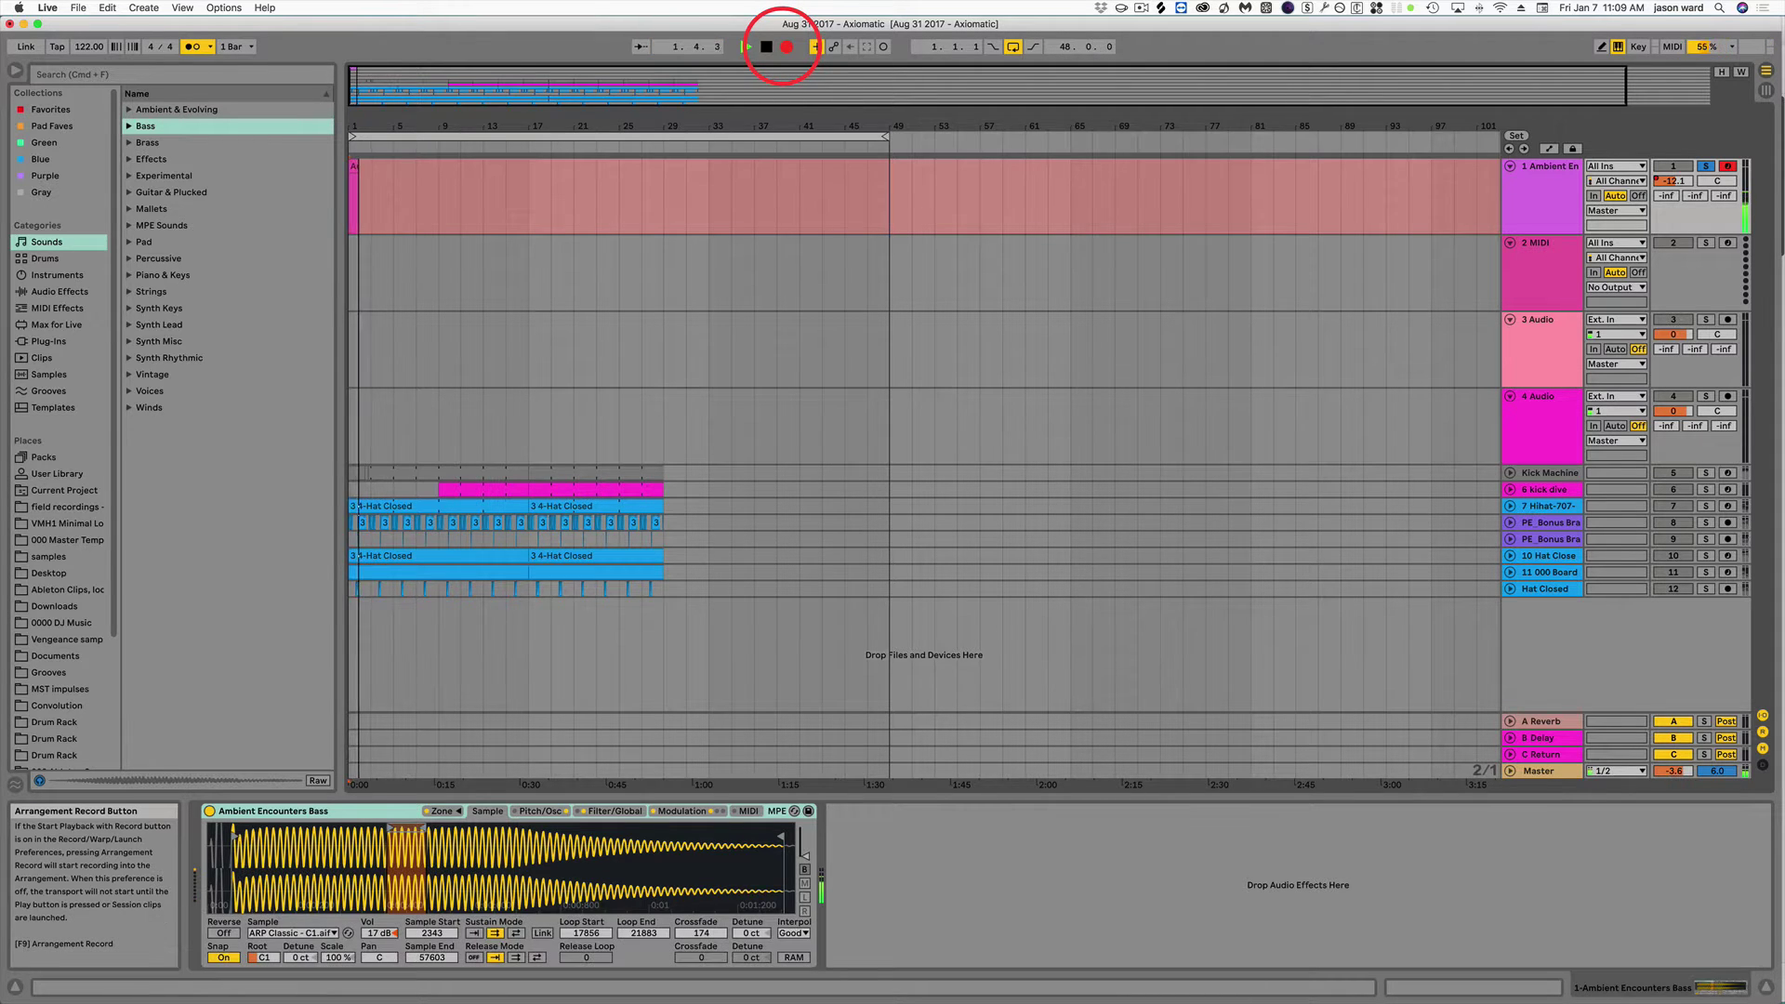
key(g)
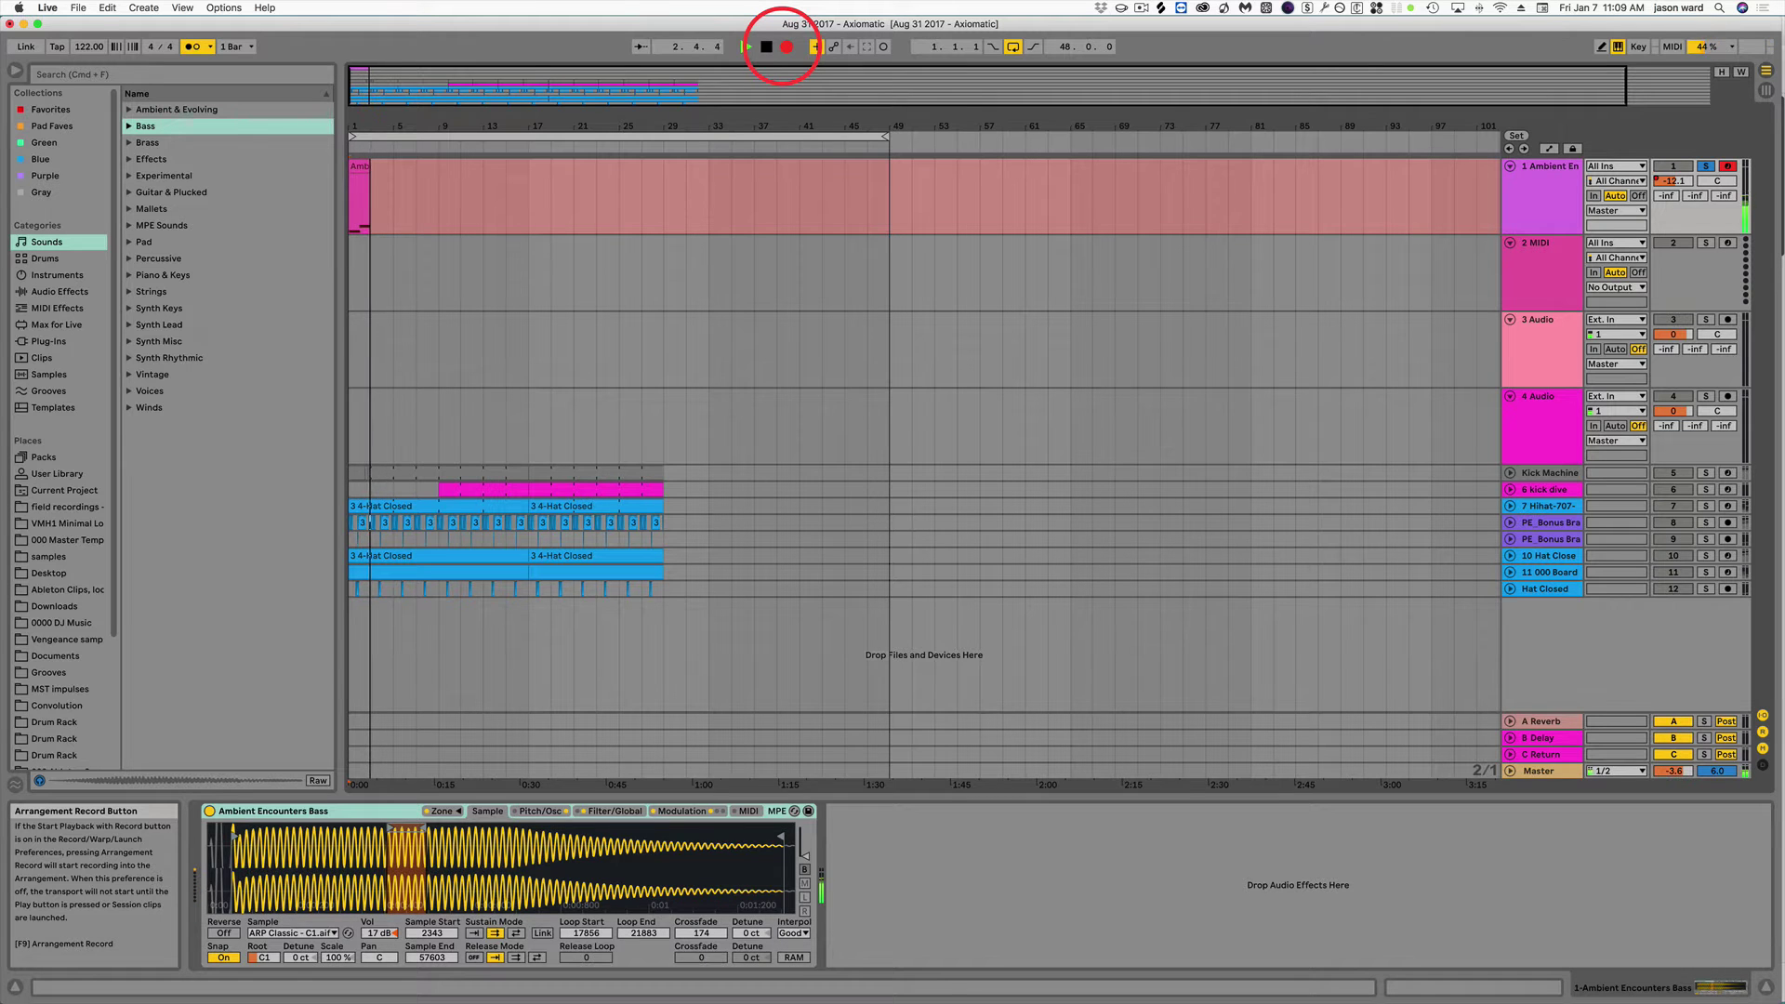
key(d)
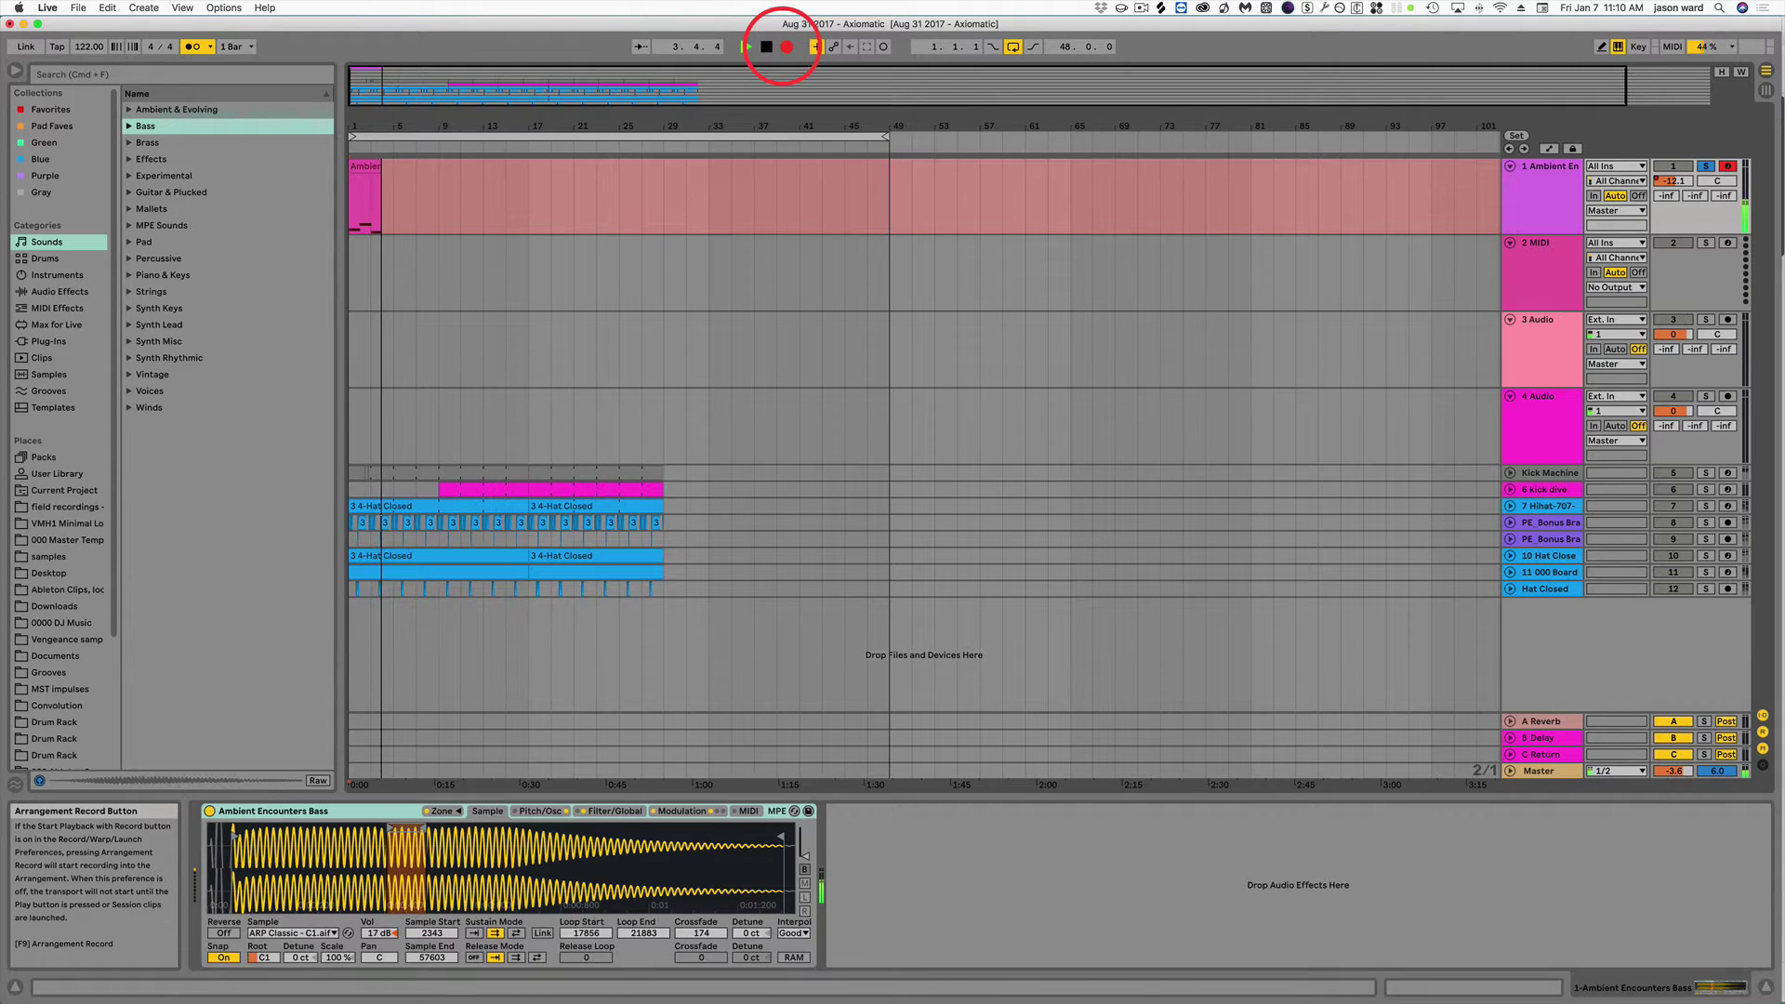
key(a)
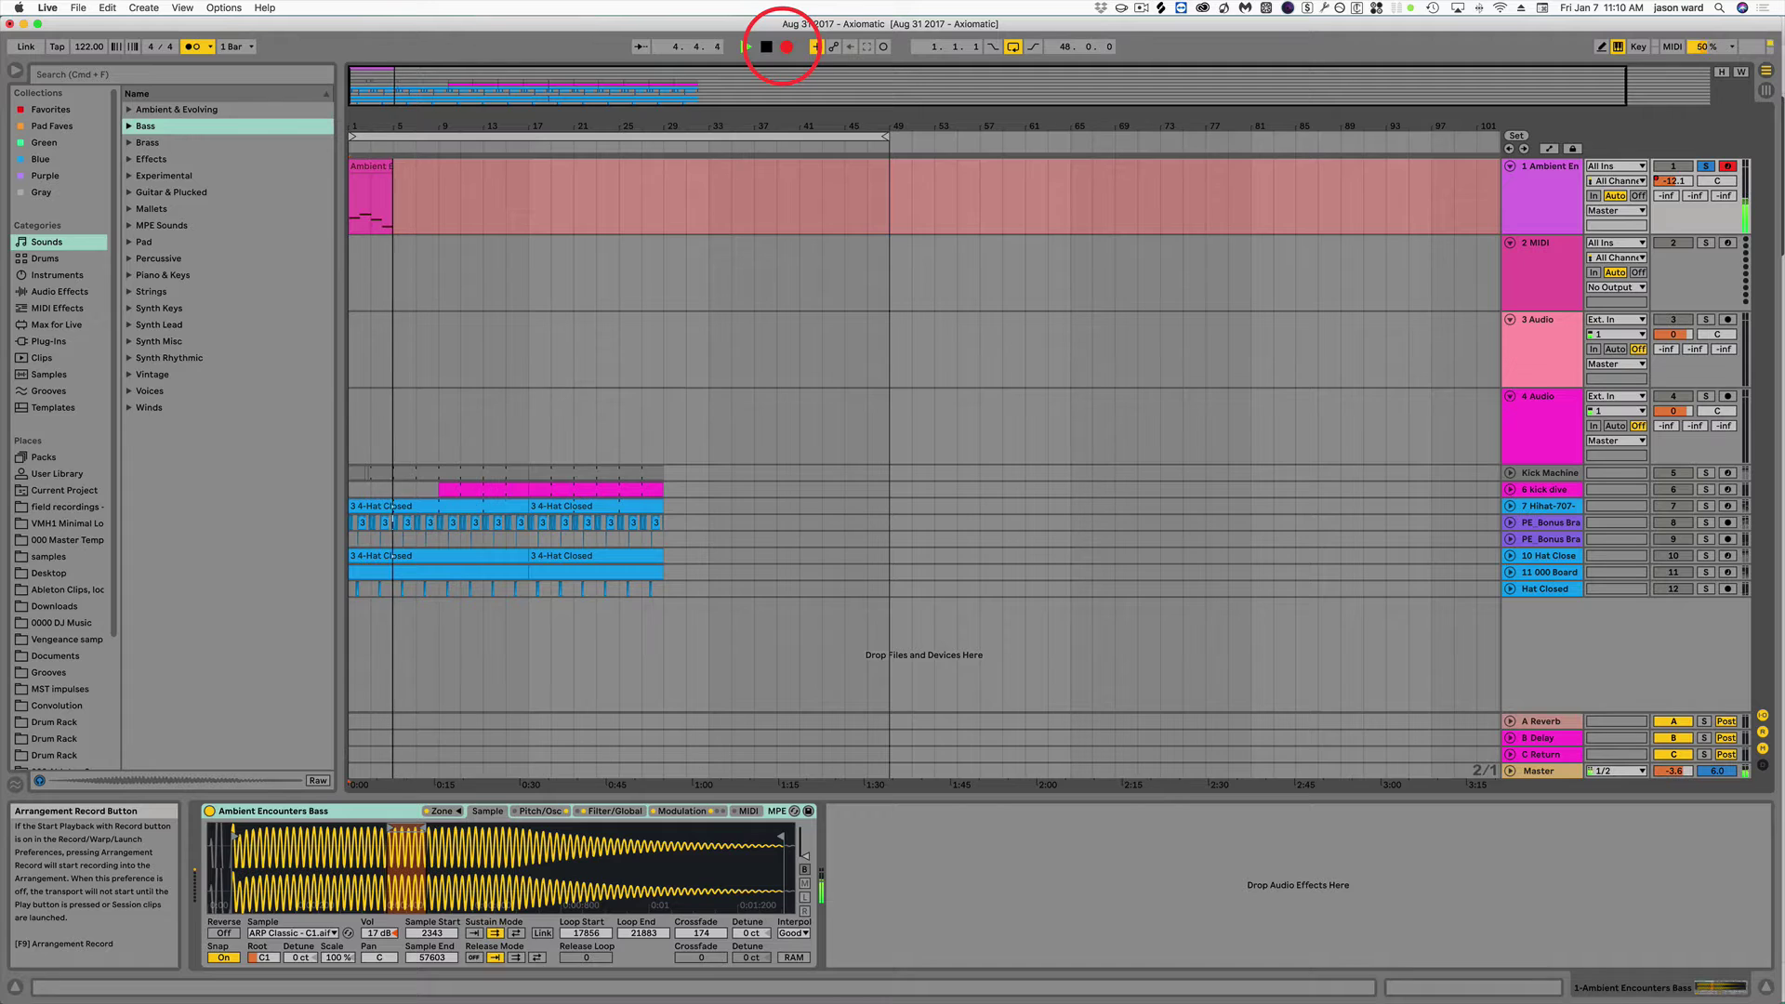
click(787, 47)
Inspect the recorded bass clip's notes, view the track's instrument device, and return to the clip's note editor.
click(369, 166)
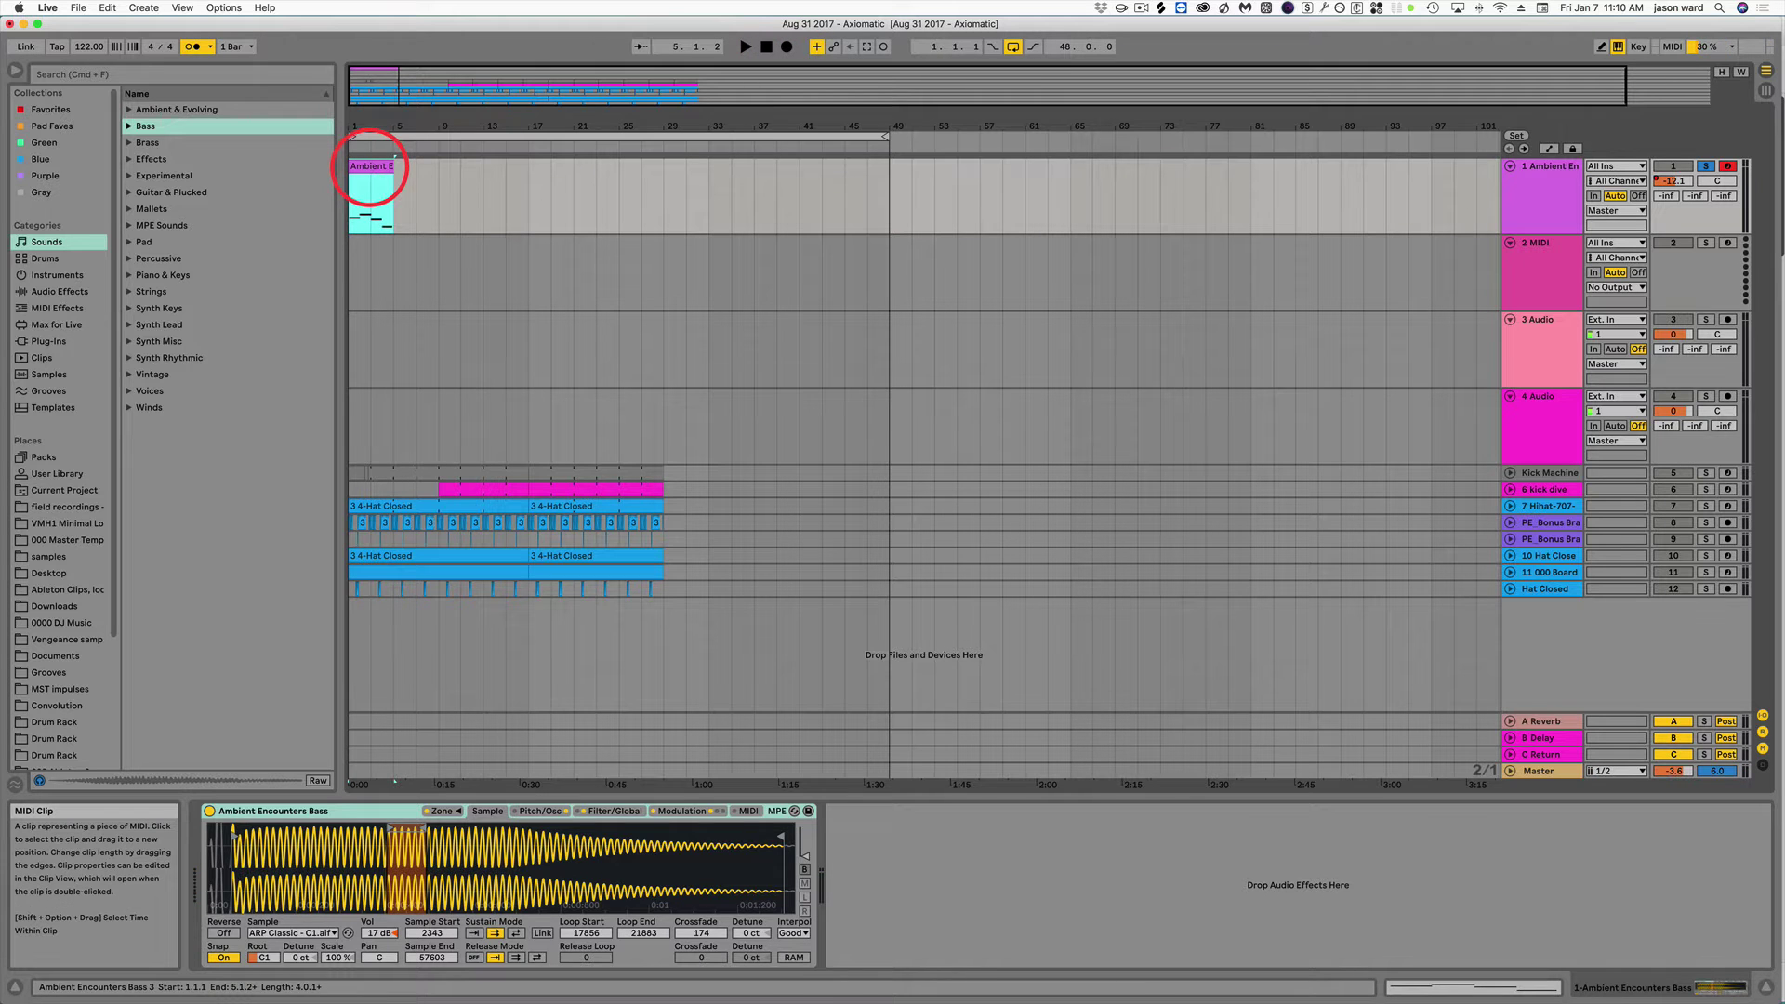
double_click(368, 173)
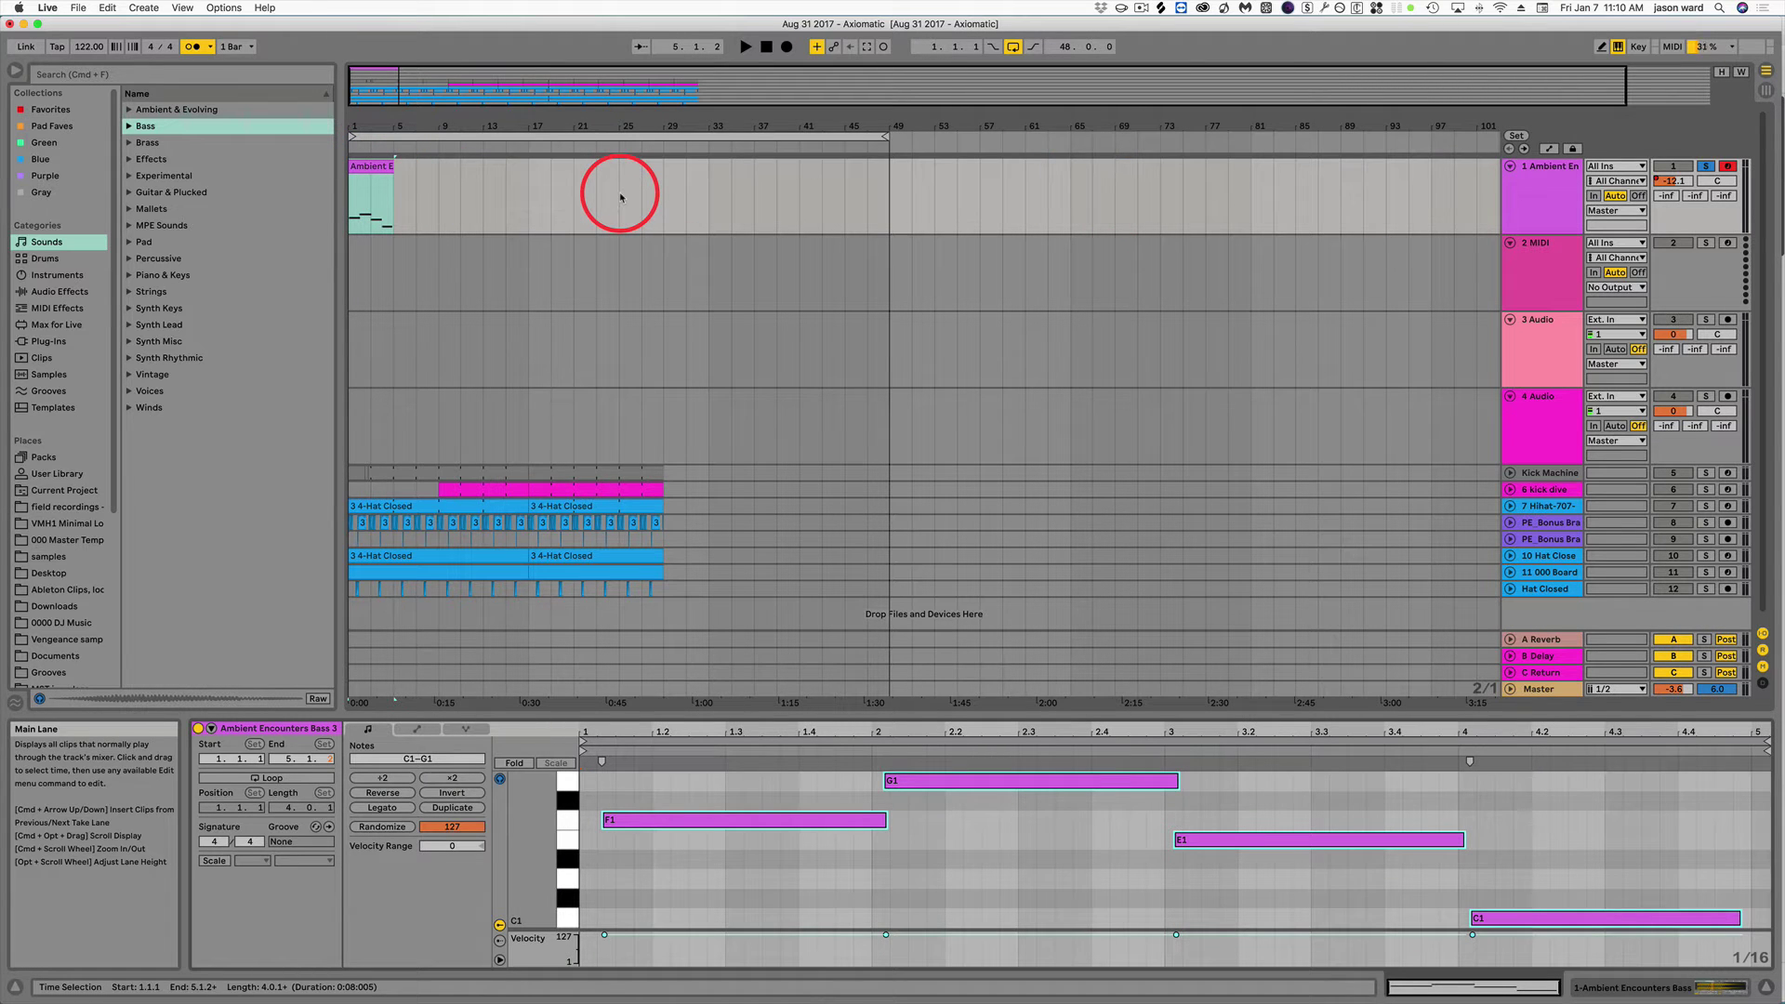
double_click(1546, 172)
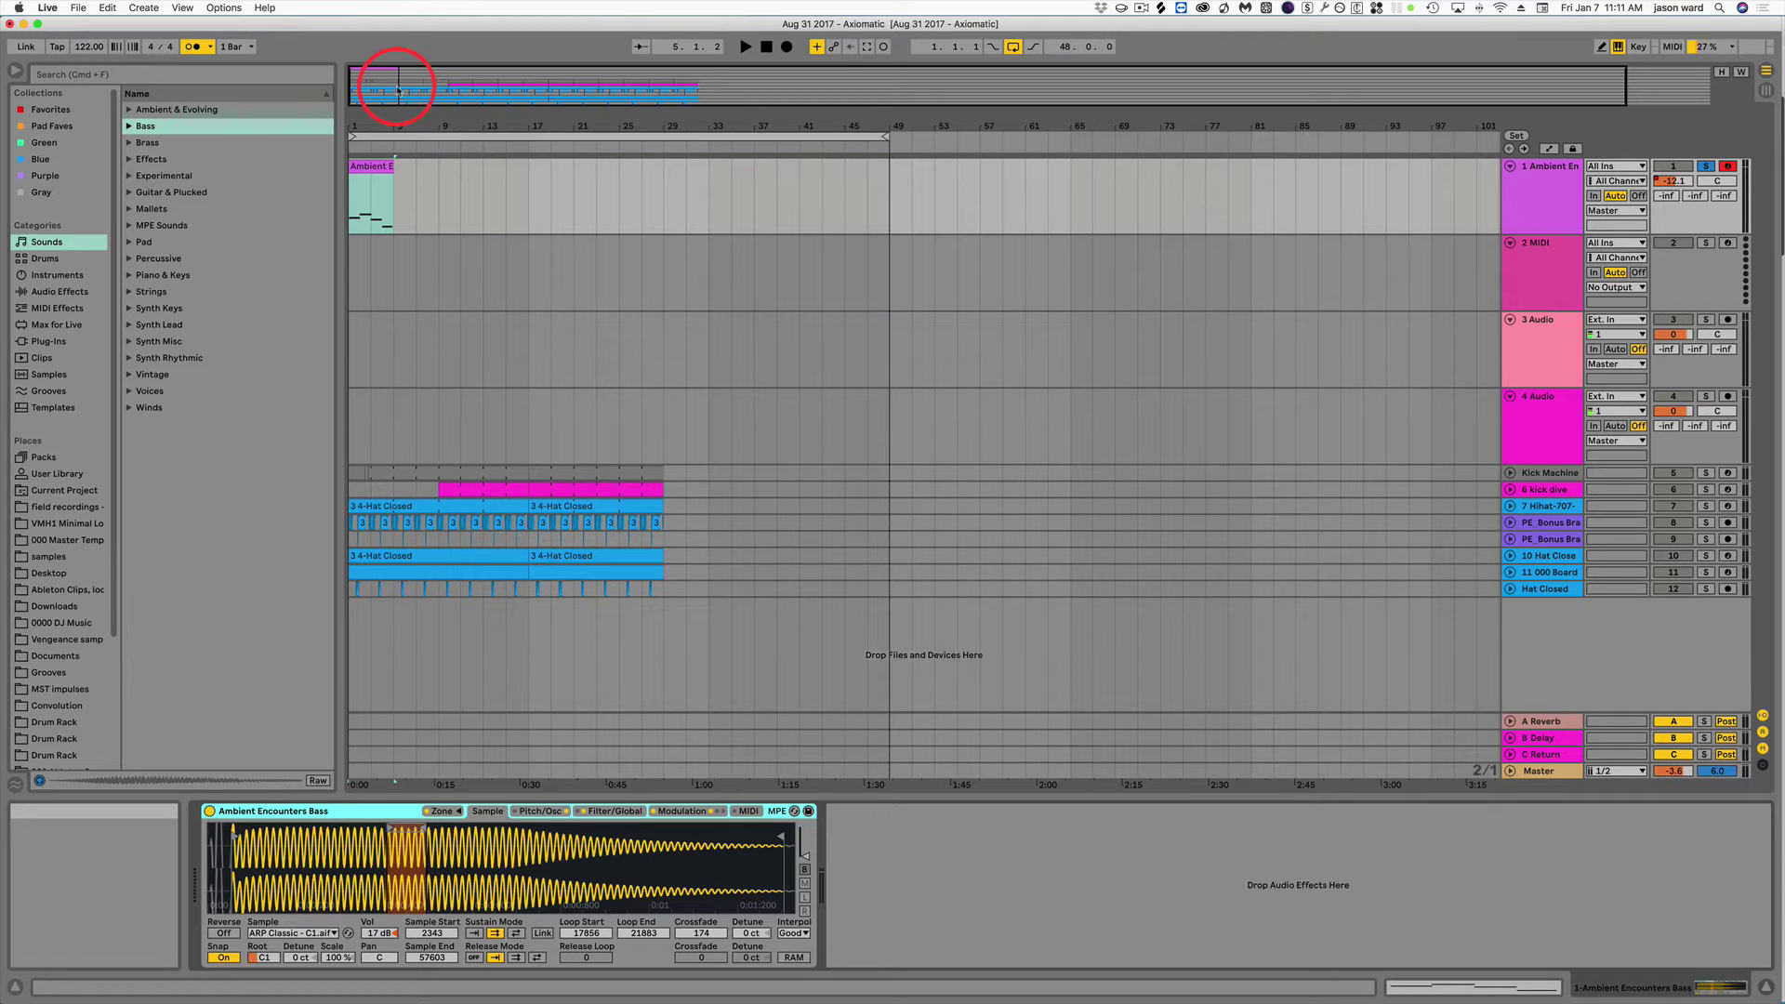
double_click(371, 197)
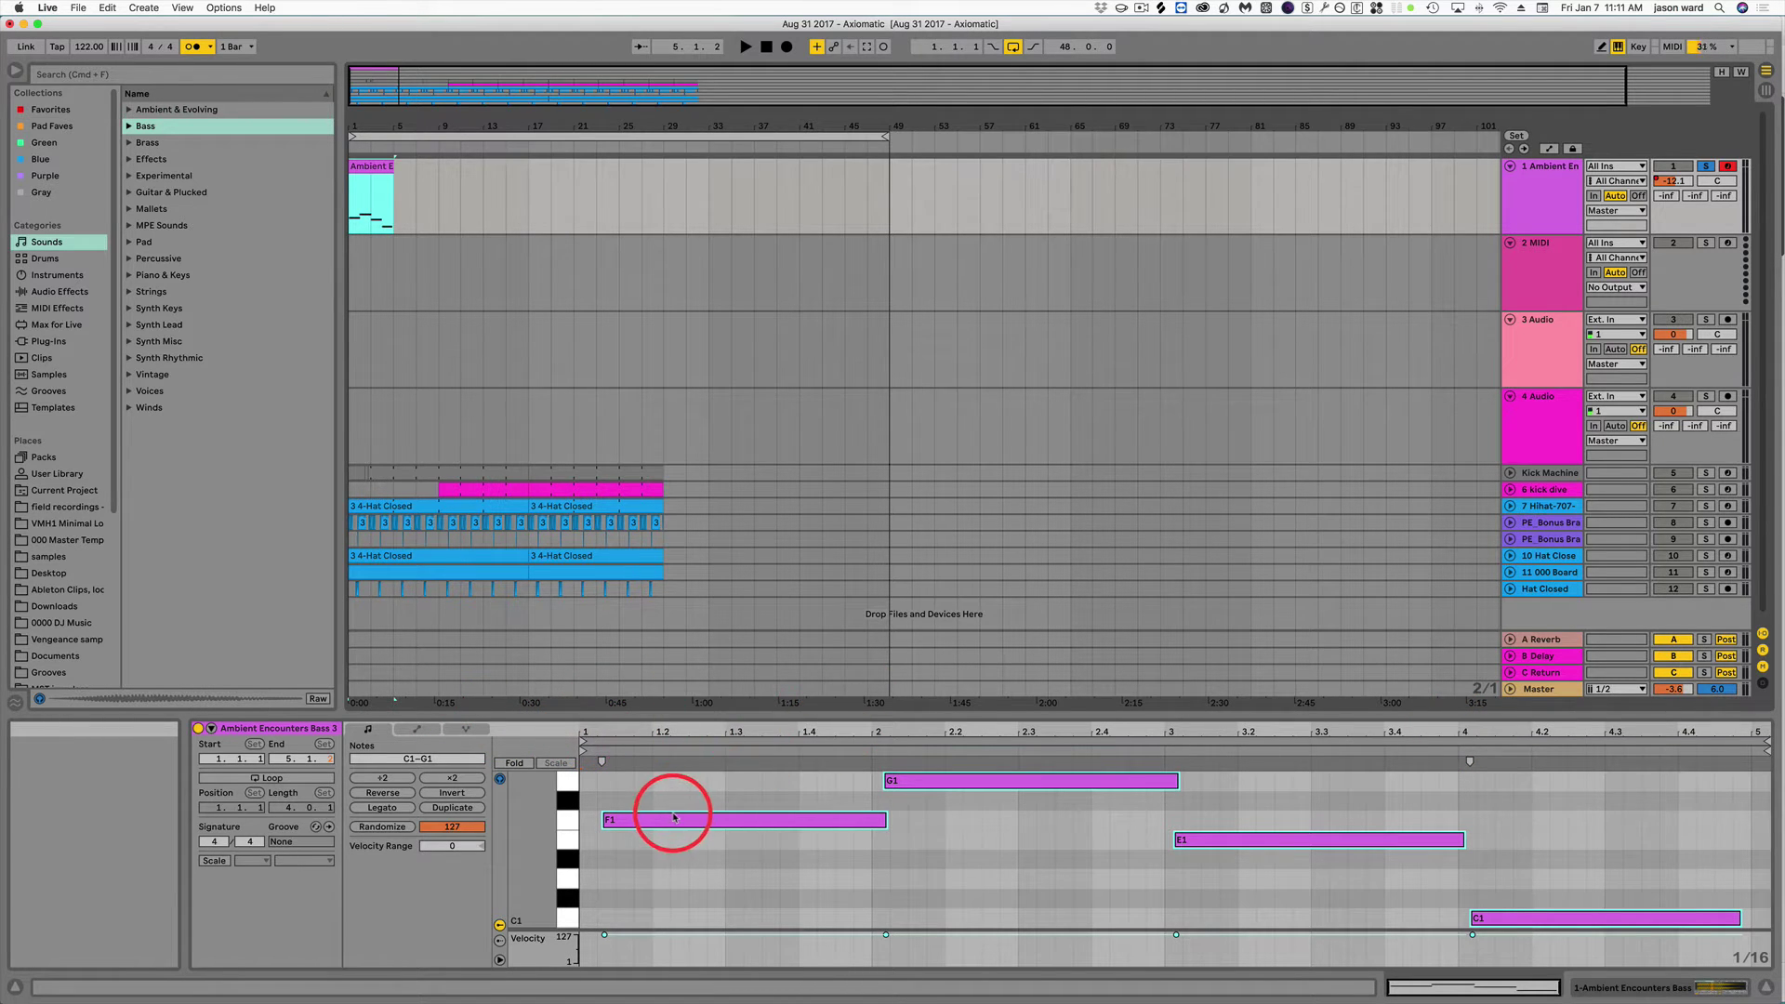
Align the recorded F1, G1, E1 and C1 notes to the starts of bars 1, 2, 3 and 4.
drag(673, 821, 672, 821)
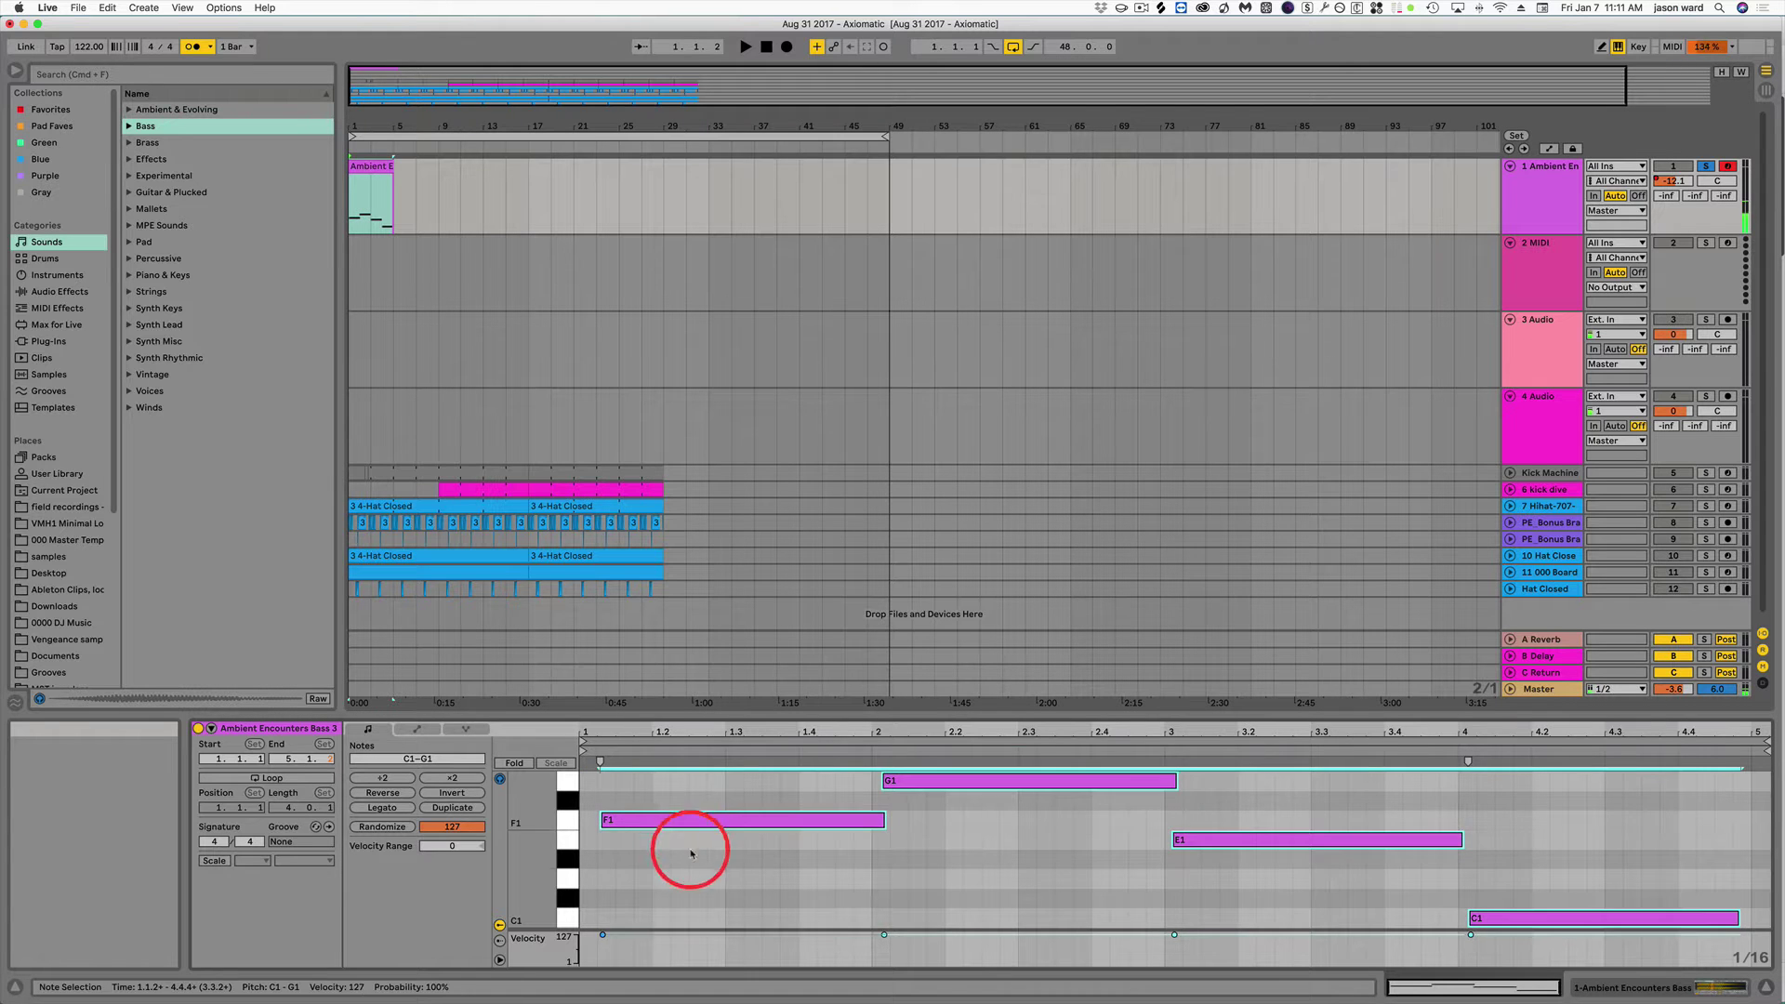
click(724, 824)
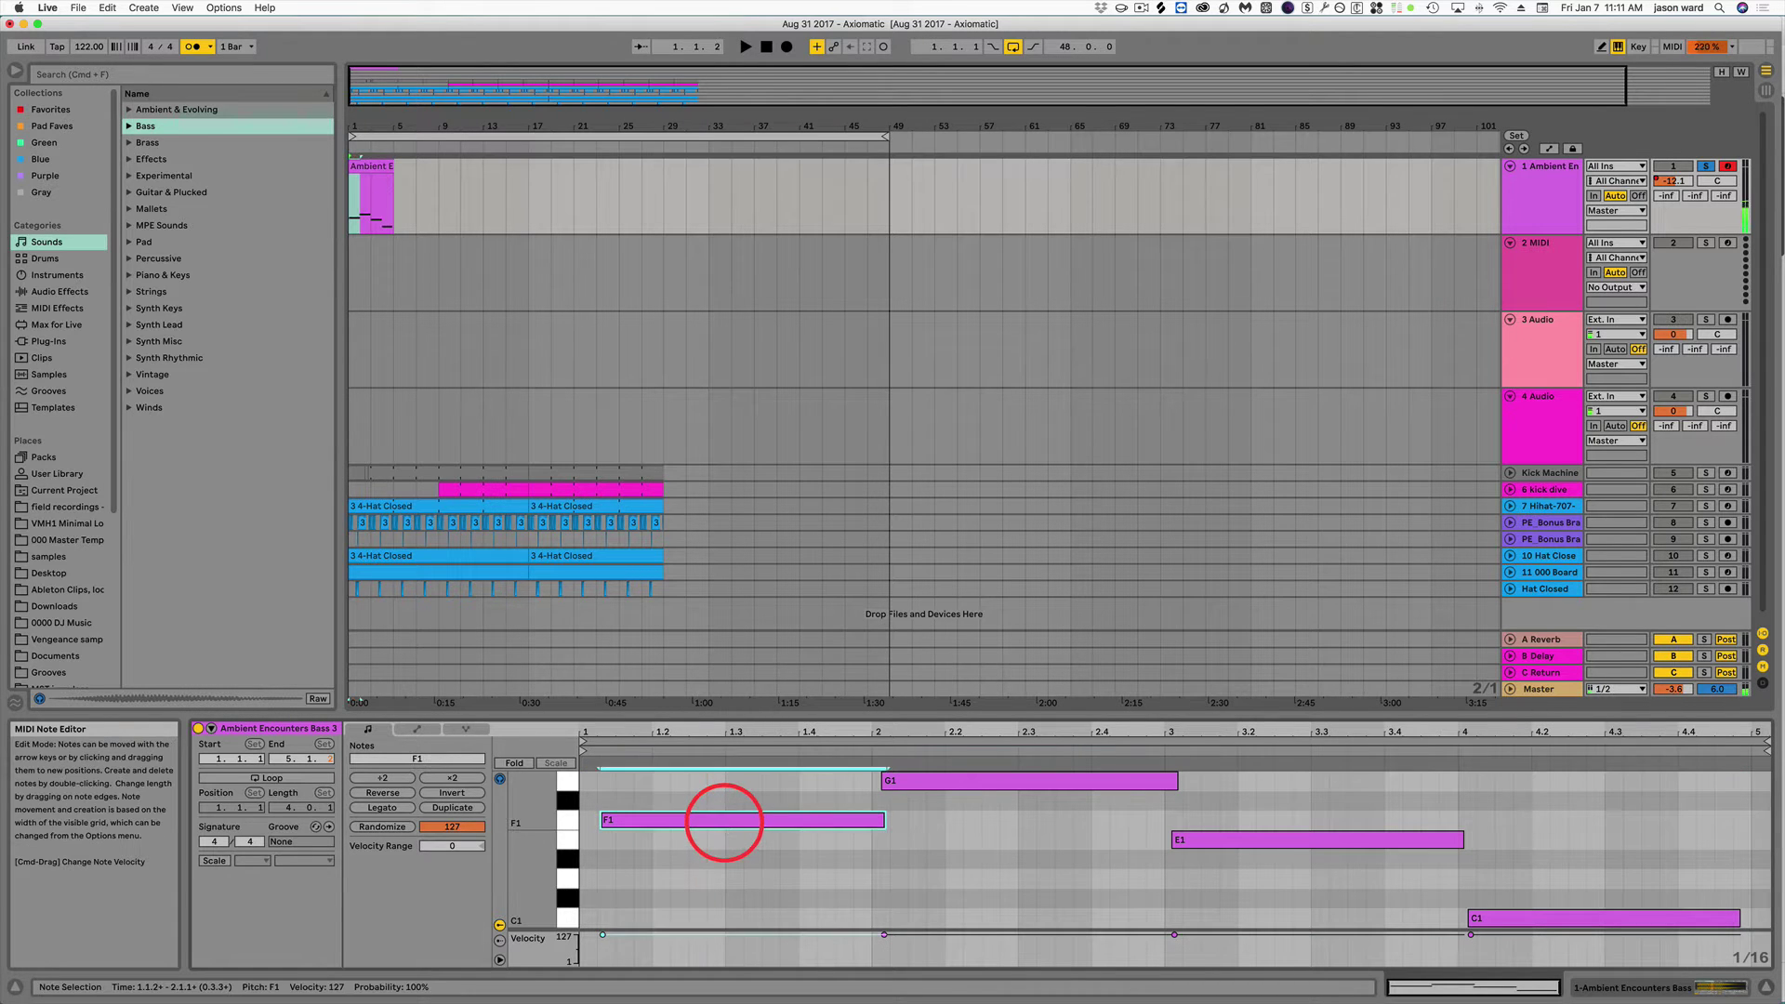
drag(725, 826, 702, 829)
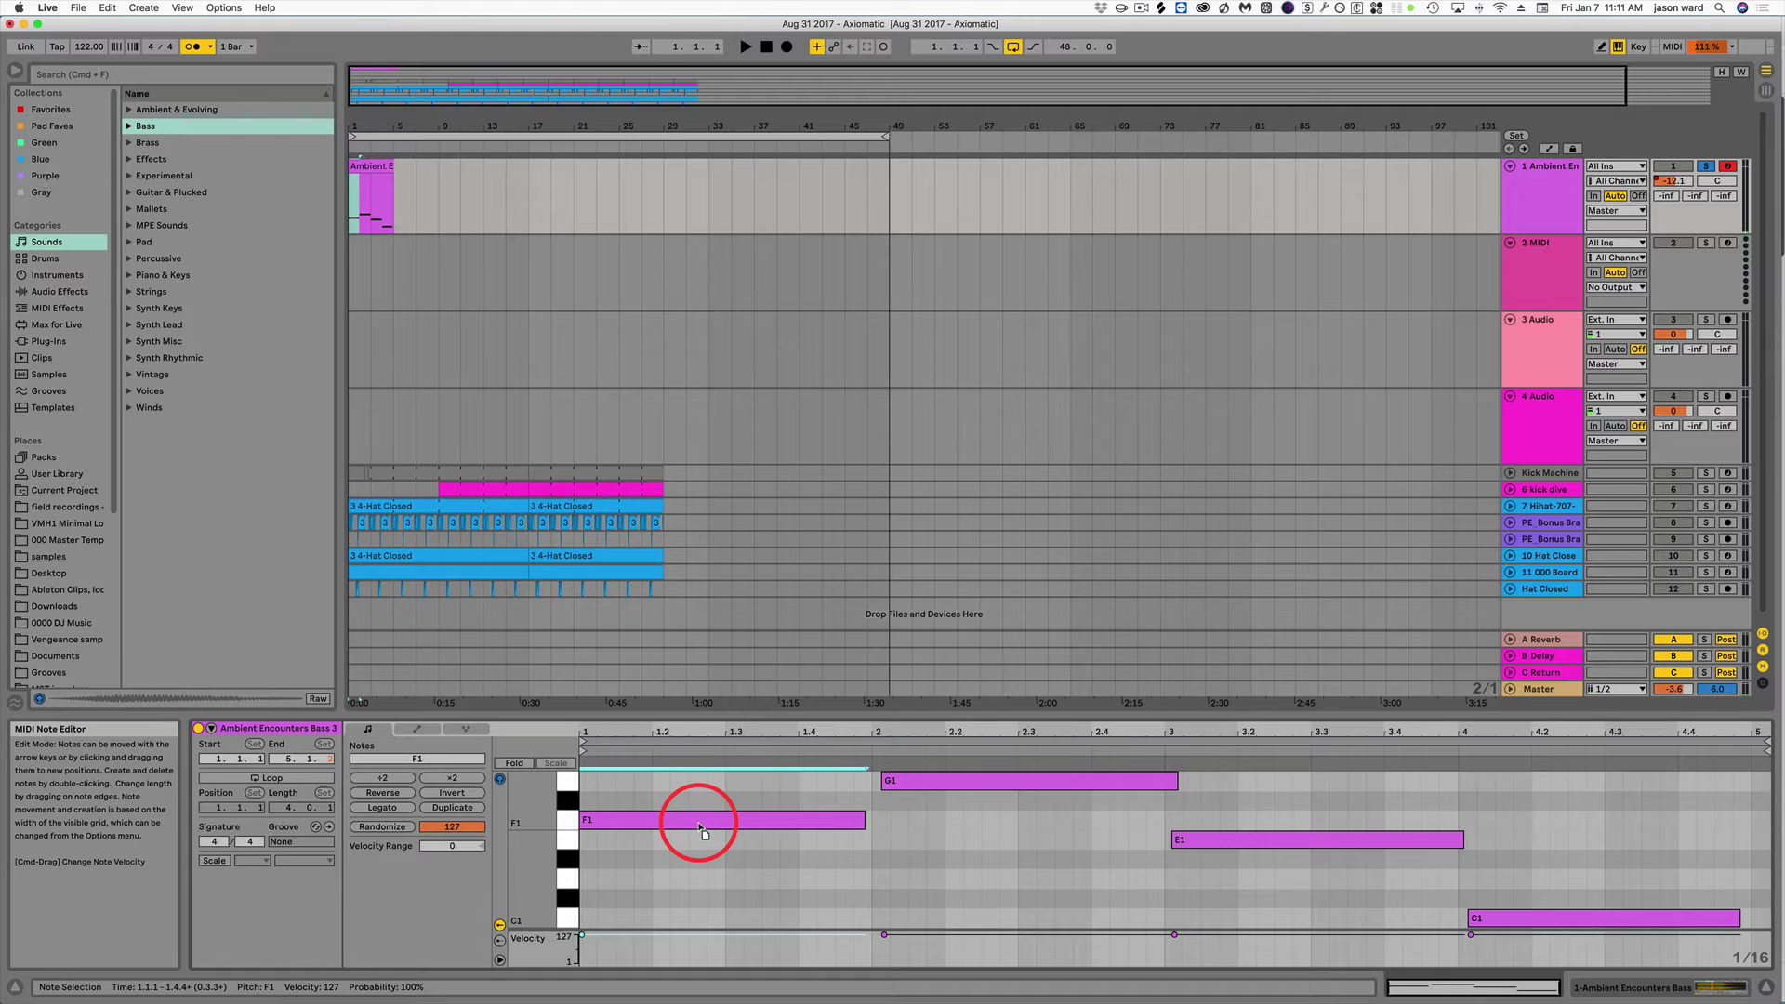
drag(927, 779, 898, 786)
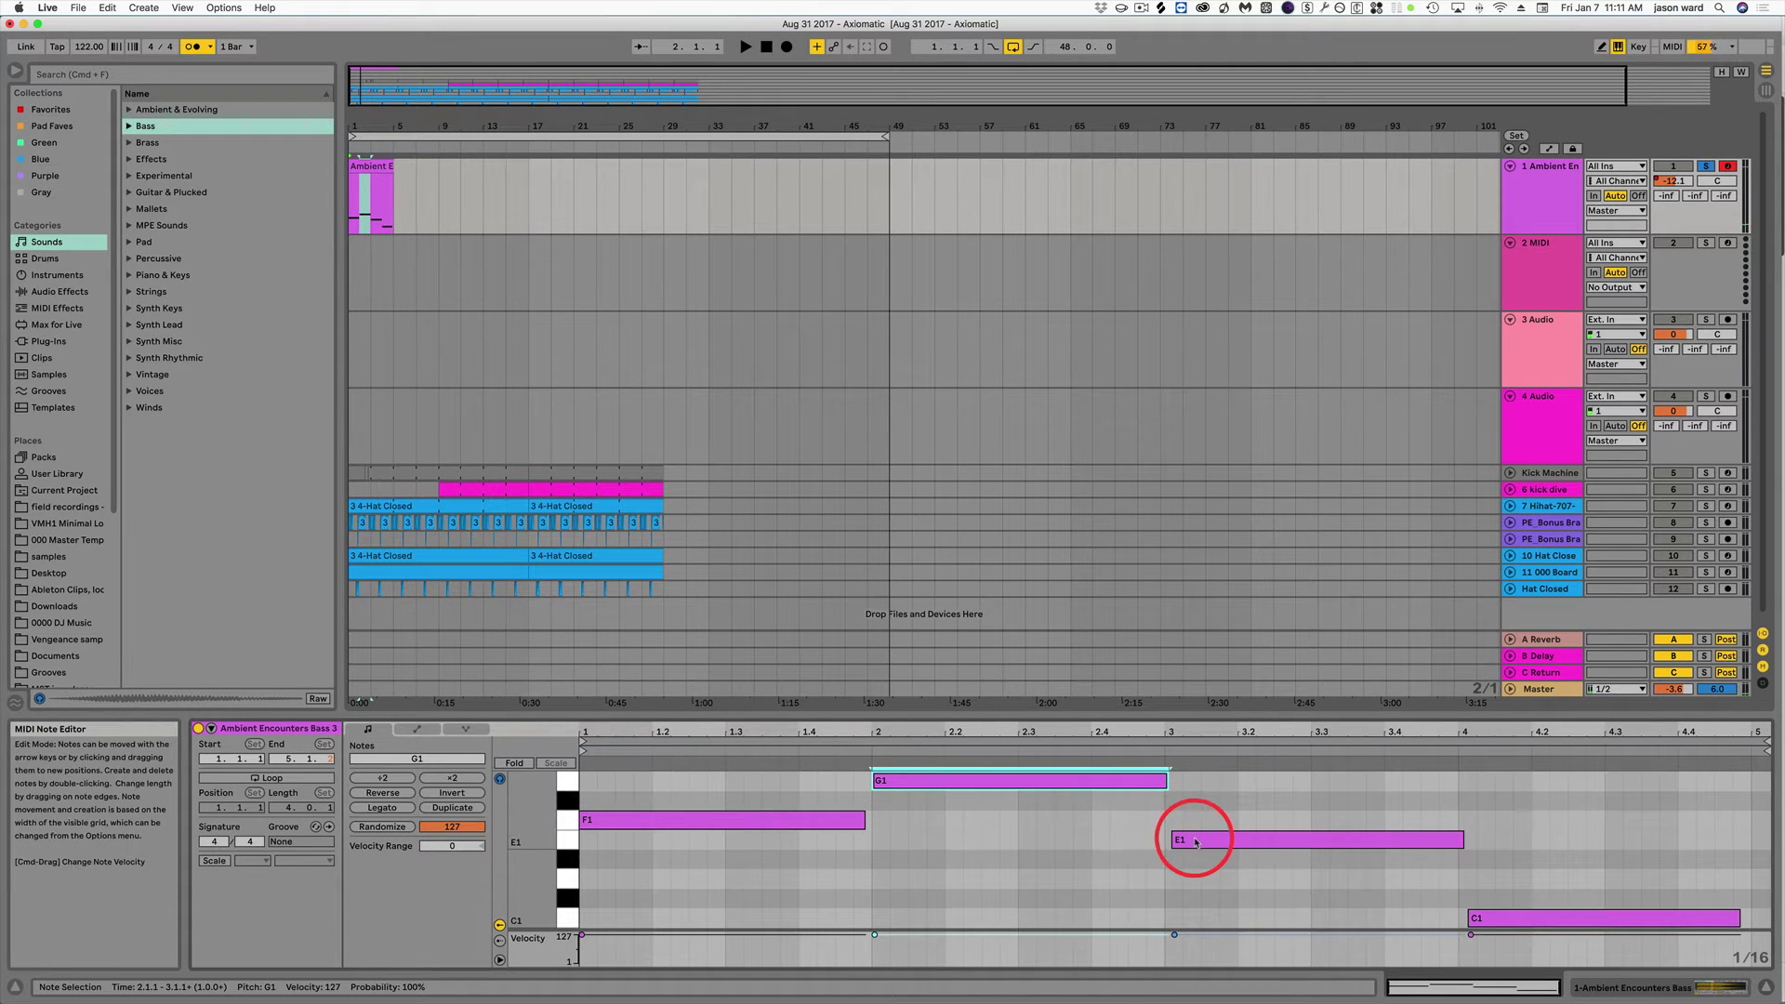
drag(1197, 843, 1191, 848)
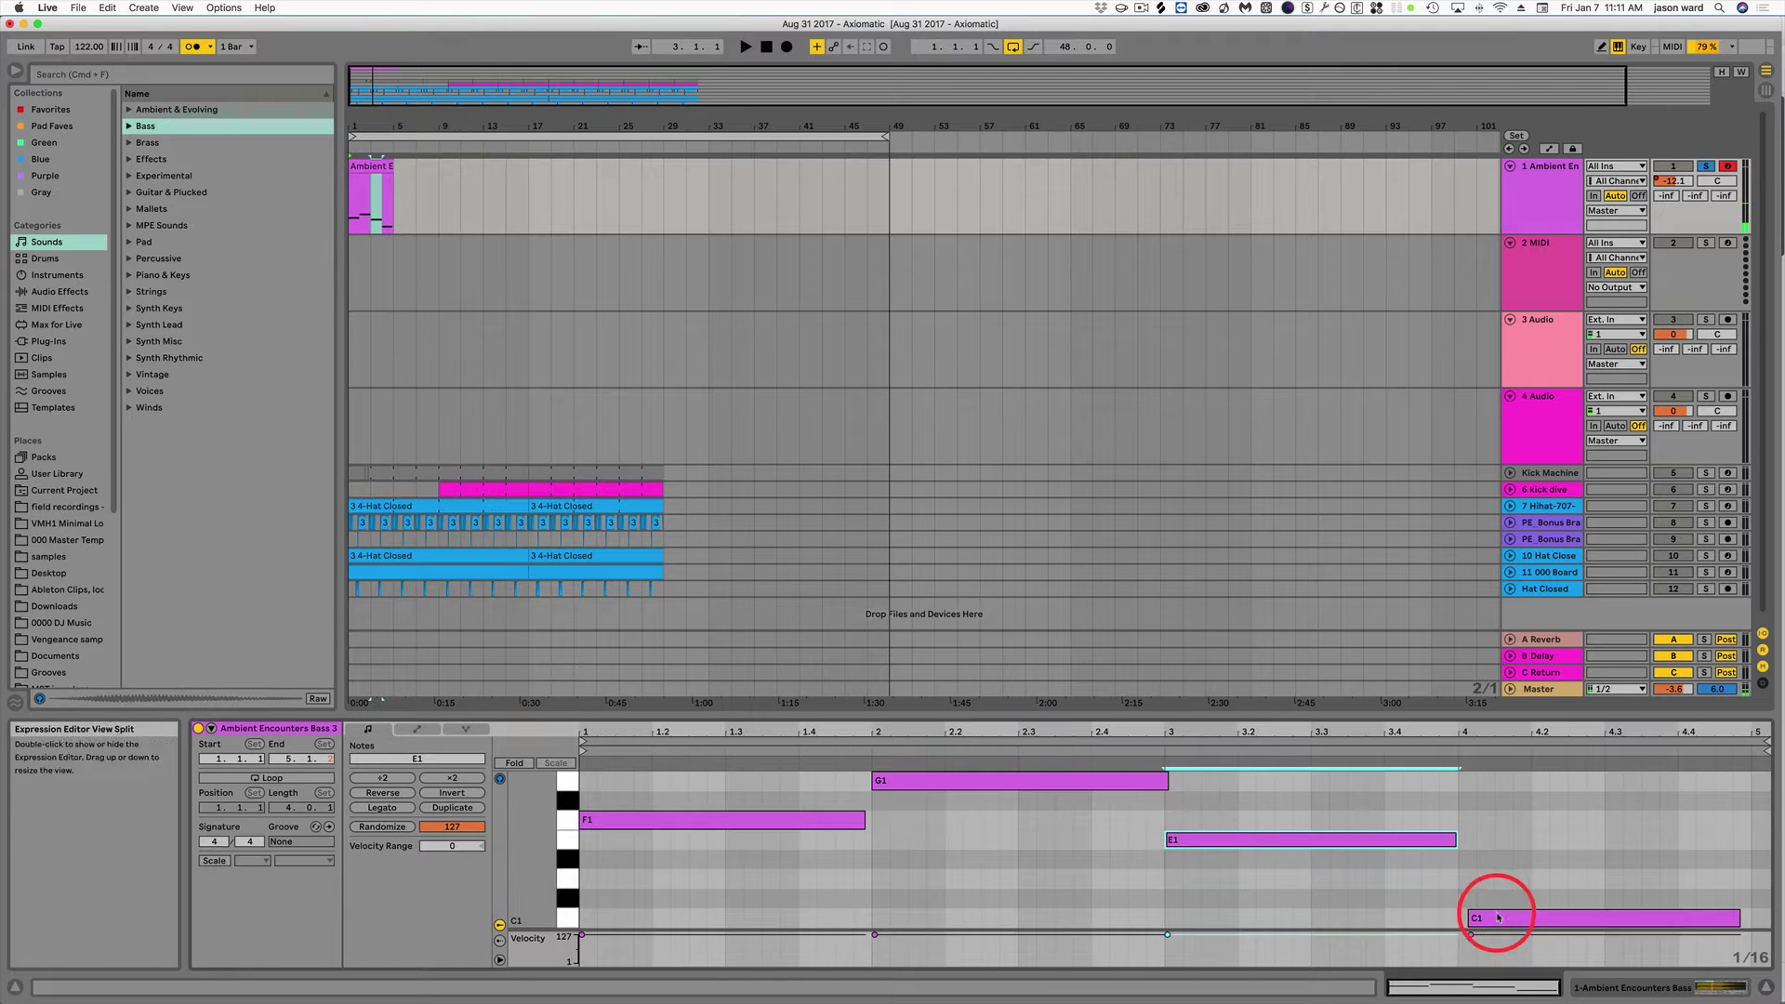
drag(1499, 920, 1492, 922)
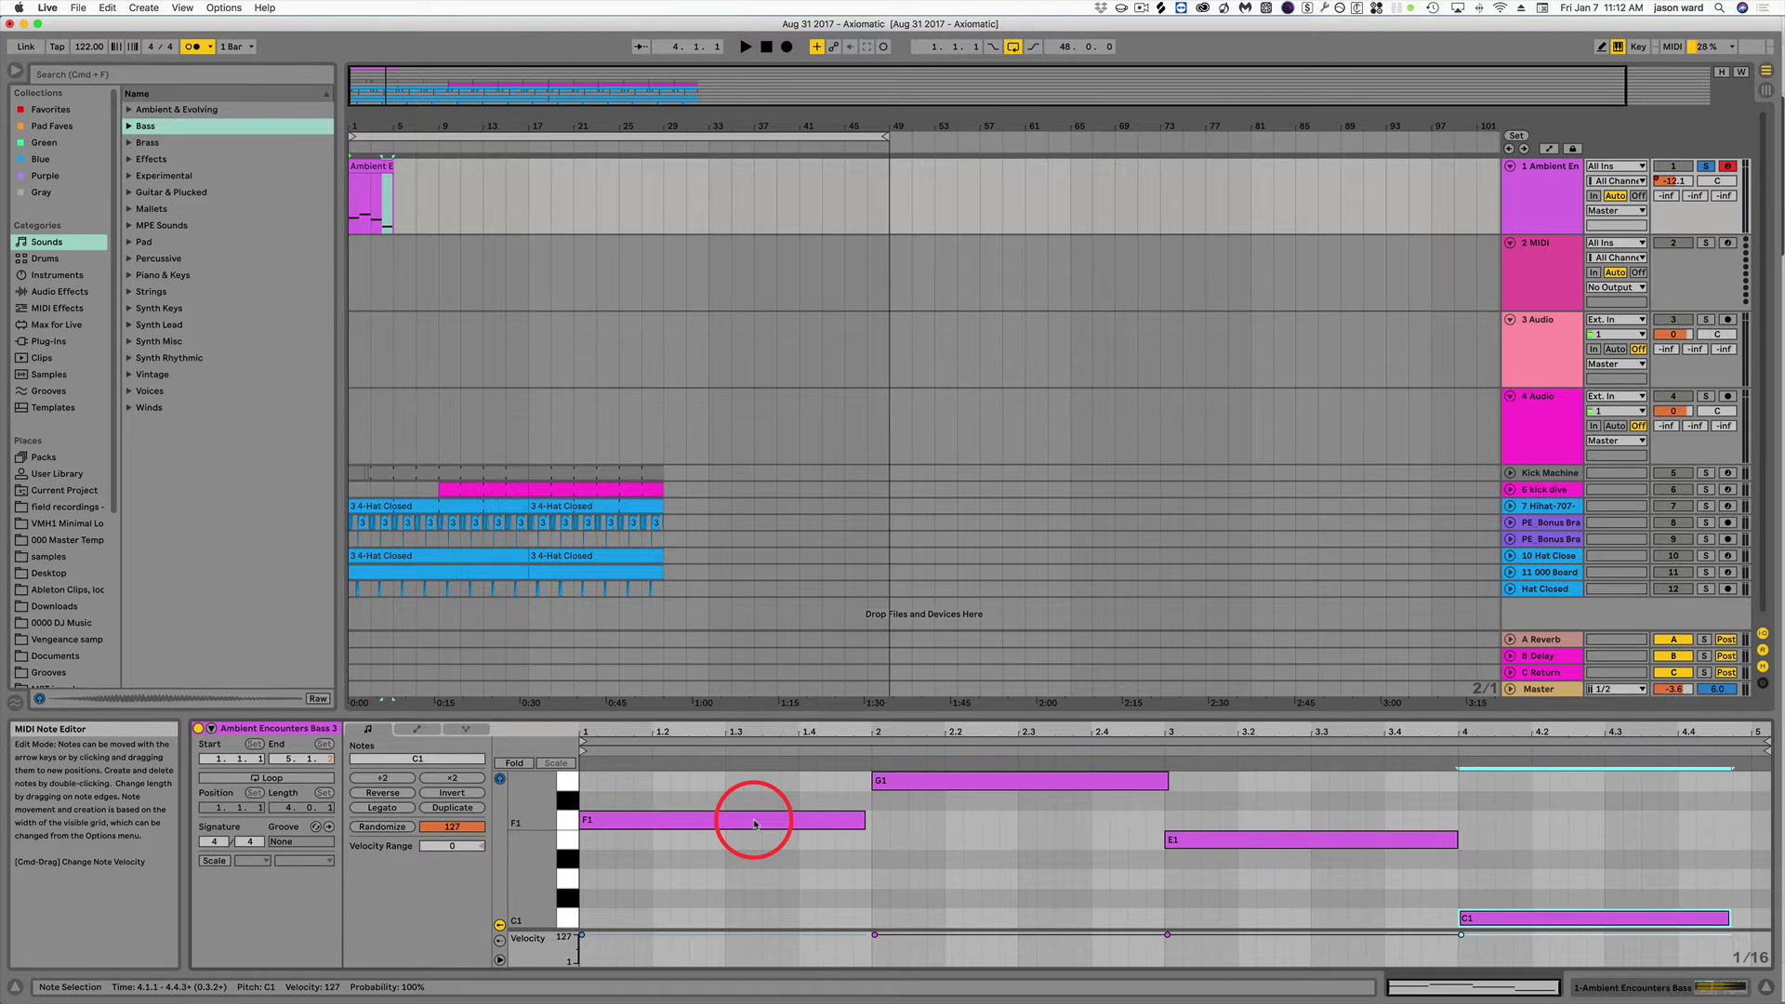
mouse_move(809, 822)
mouse_down()
mouse_move(809, 872)
mouse_move(809, 822)
mouse_up()
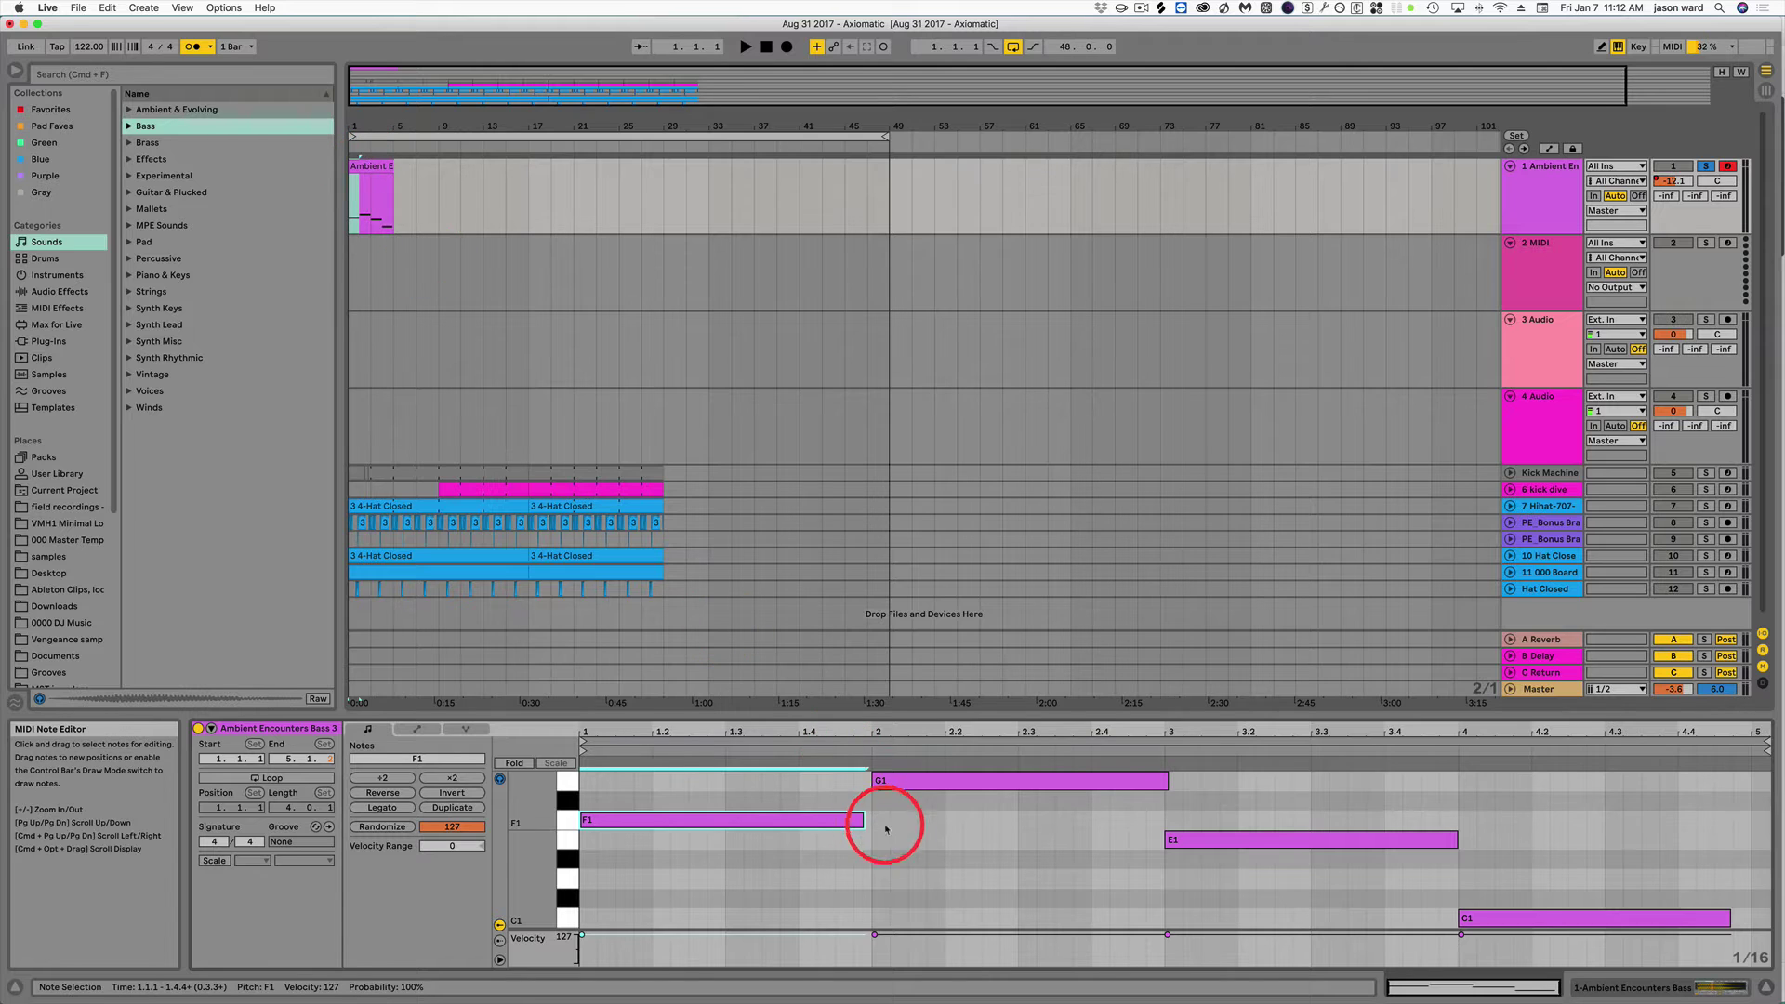
Add a C#1 note about one and a half beats long at the start of bar 2 and remove it again.
click(878, 906)
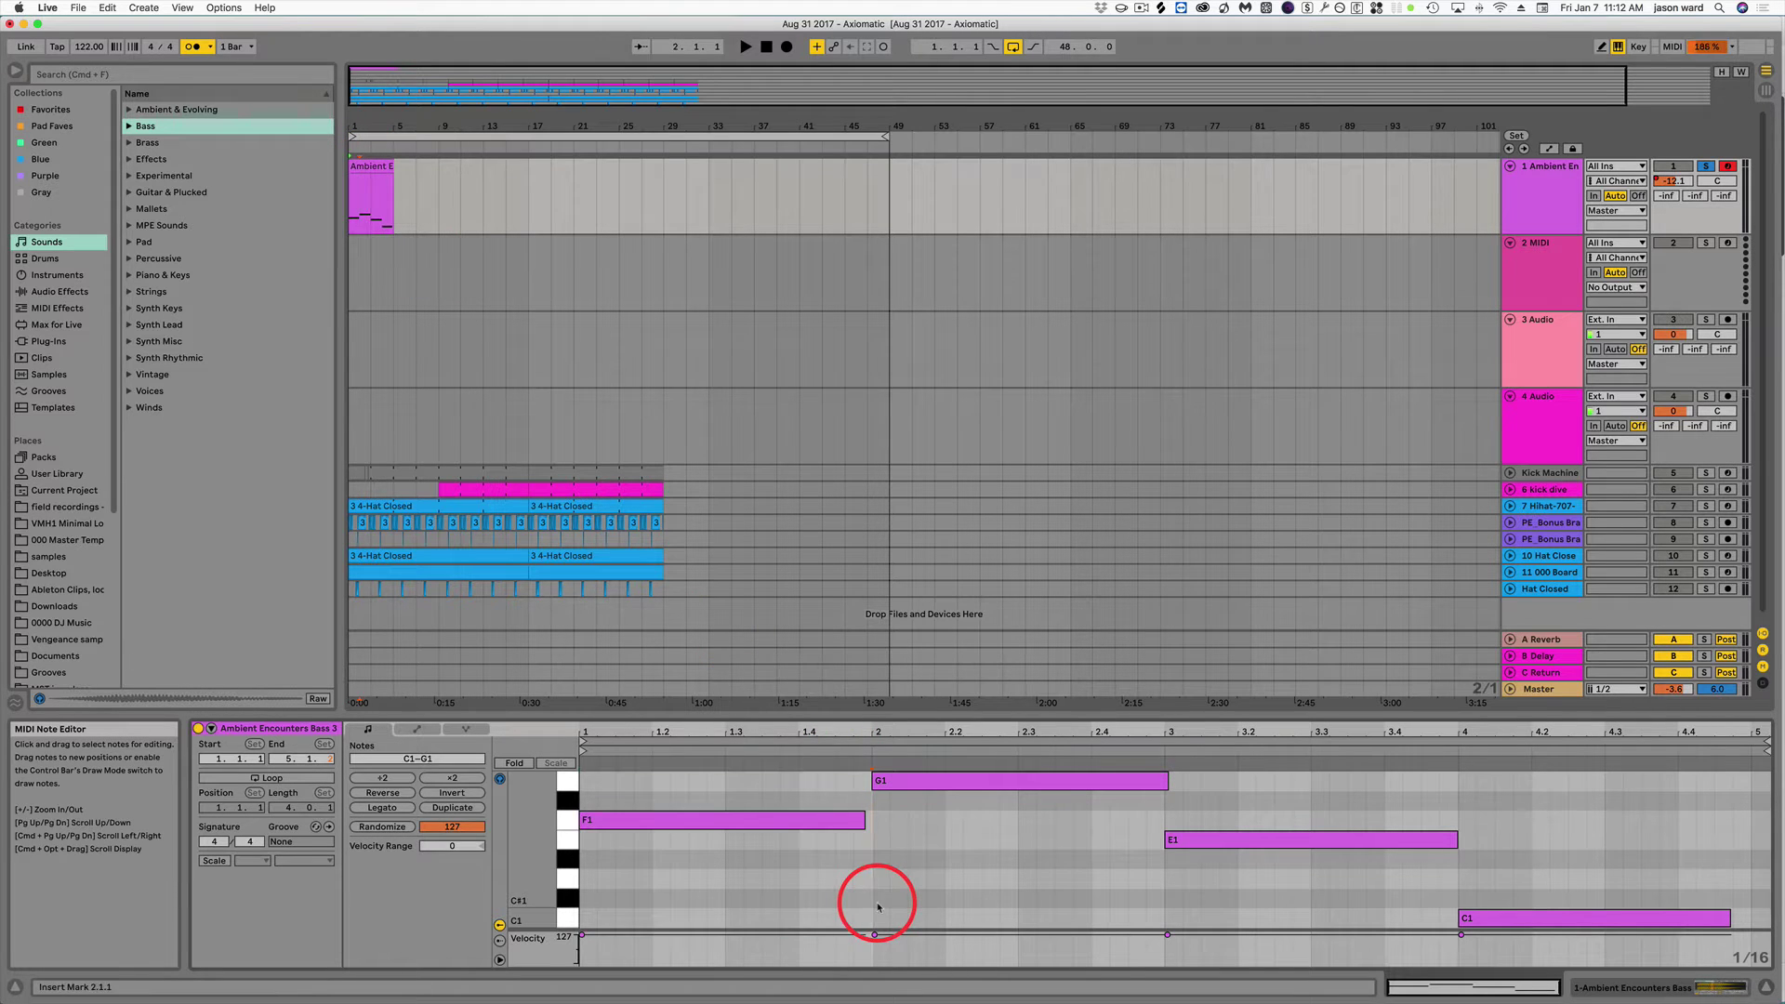
double_click(882, 900)
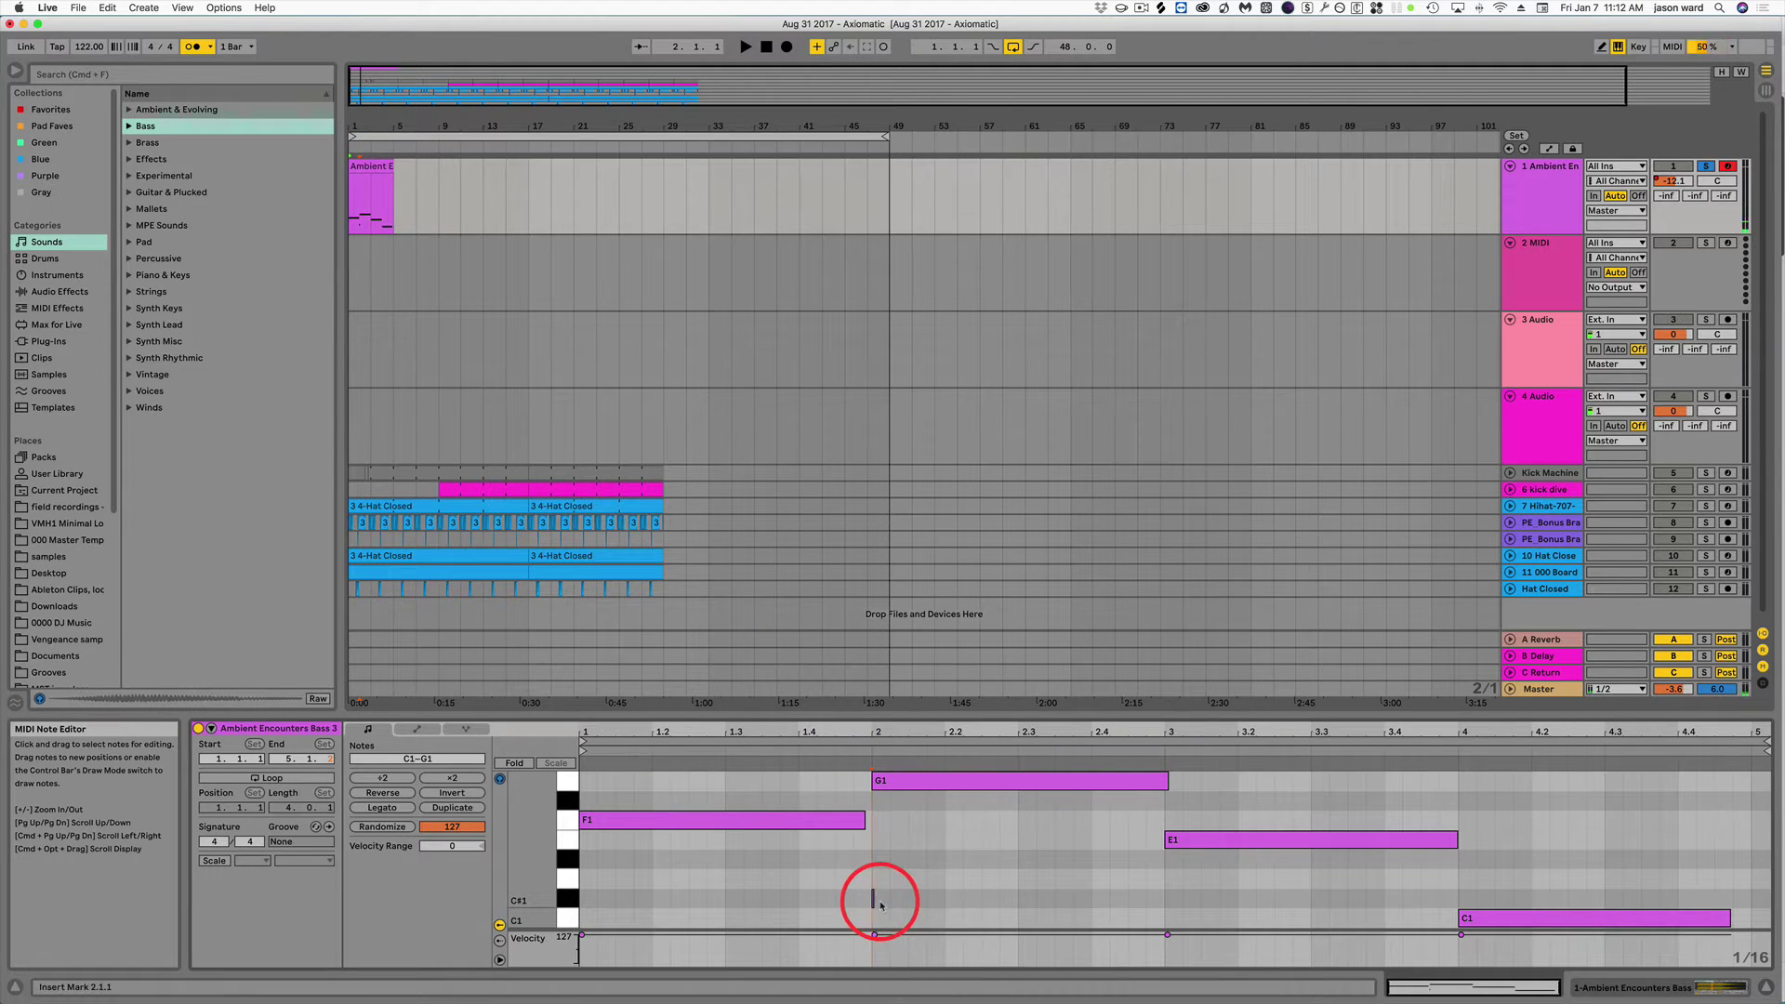
drag(957, 900, 975, 900)
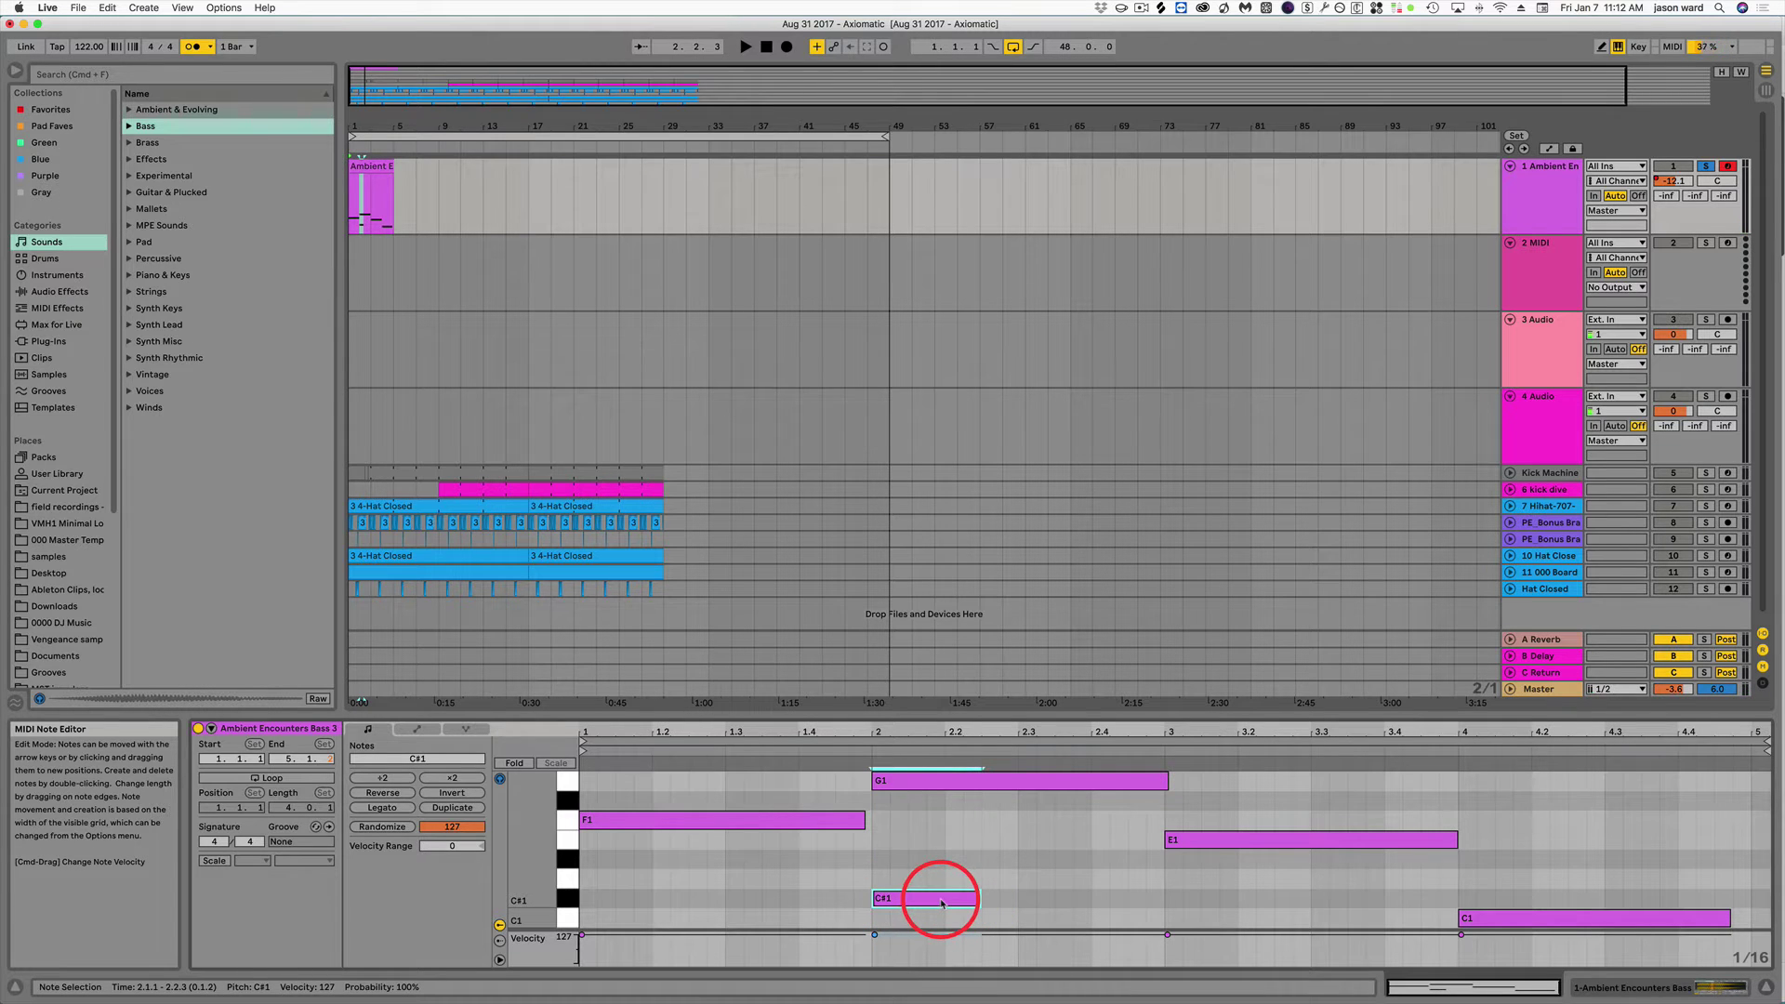
double_click(939, 899)
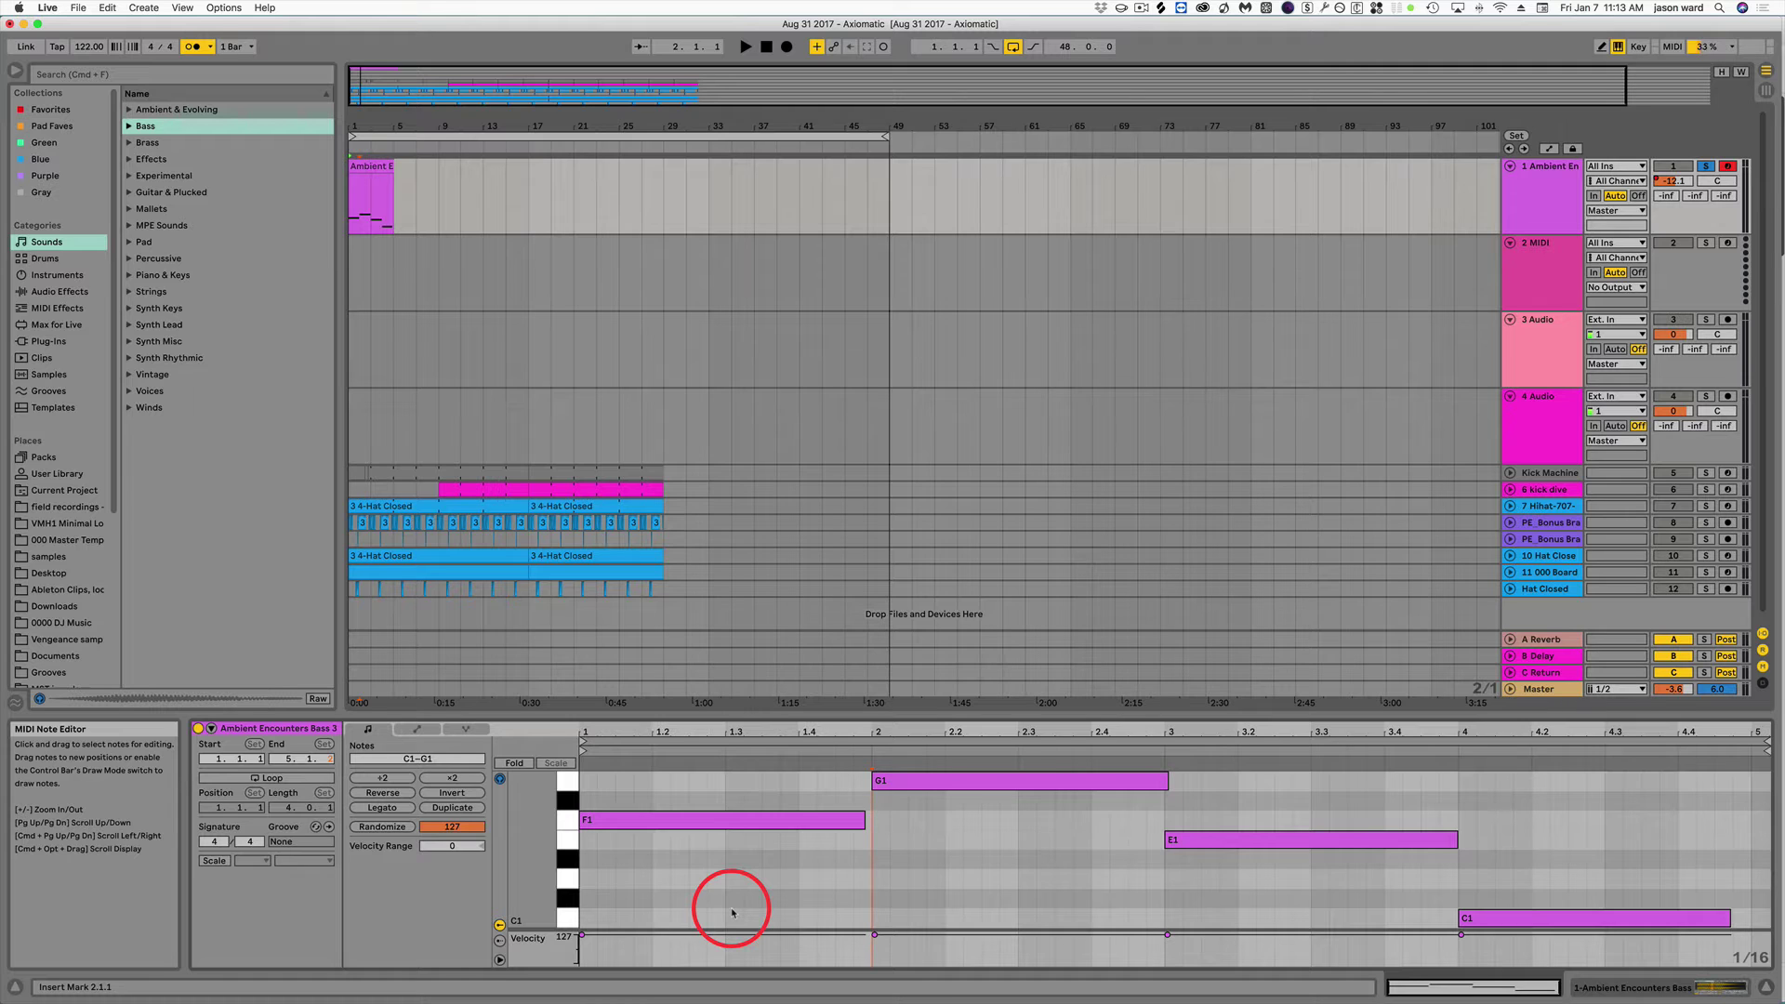
Delete the recorded bass clip and insert an empty four-bar MIDI clip at the start of the same track.
click(371, 167)
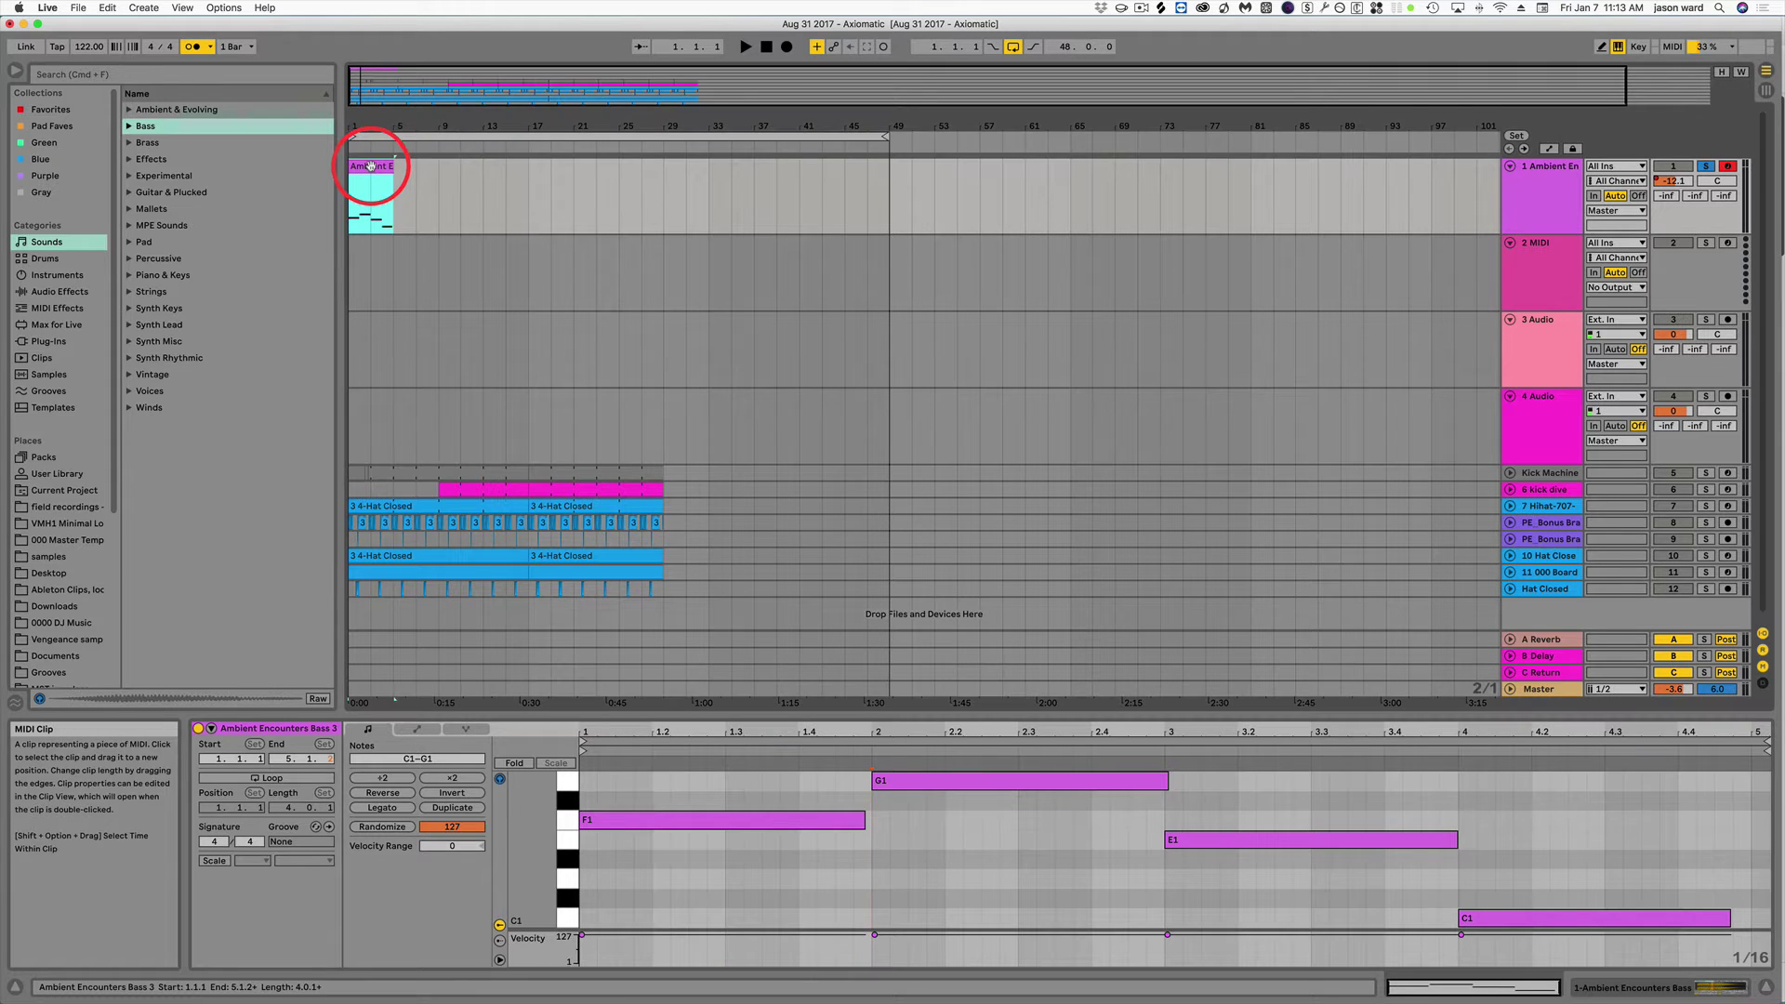
key(BackSpace)
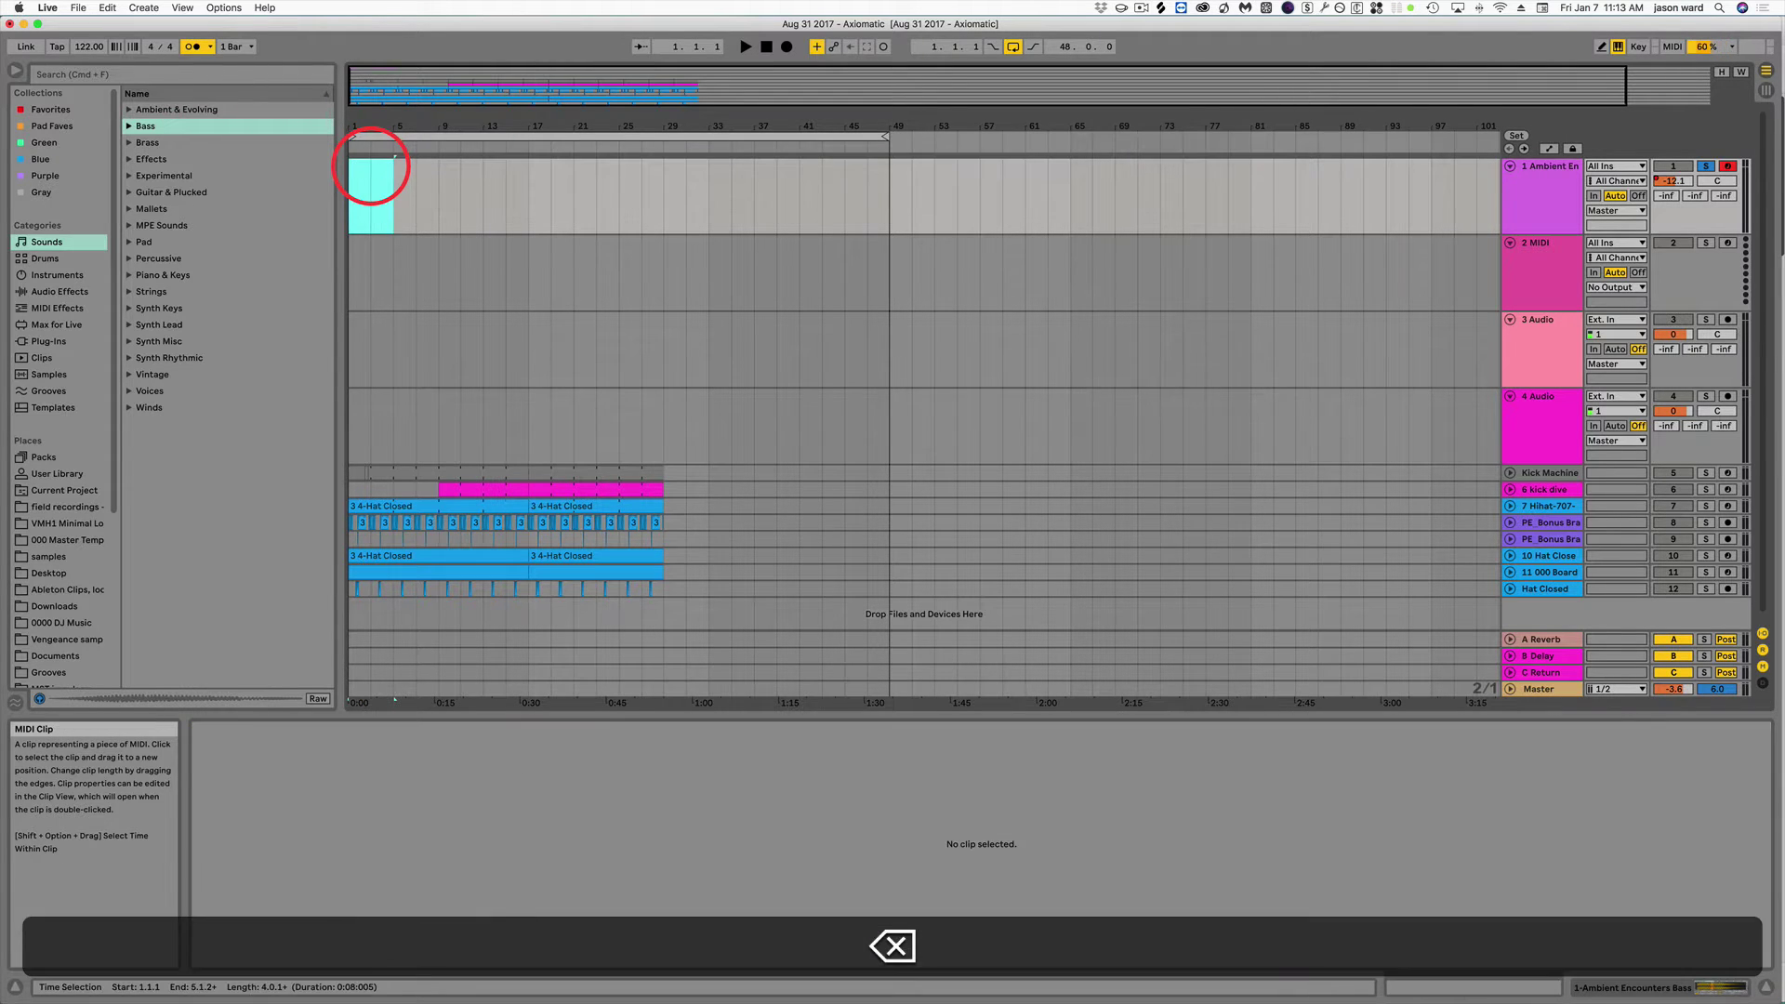
click(392, 181)
drag(392, 181, 350, 183)
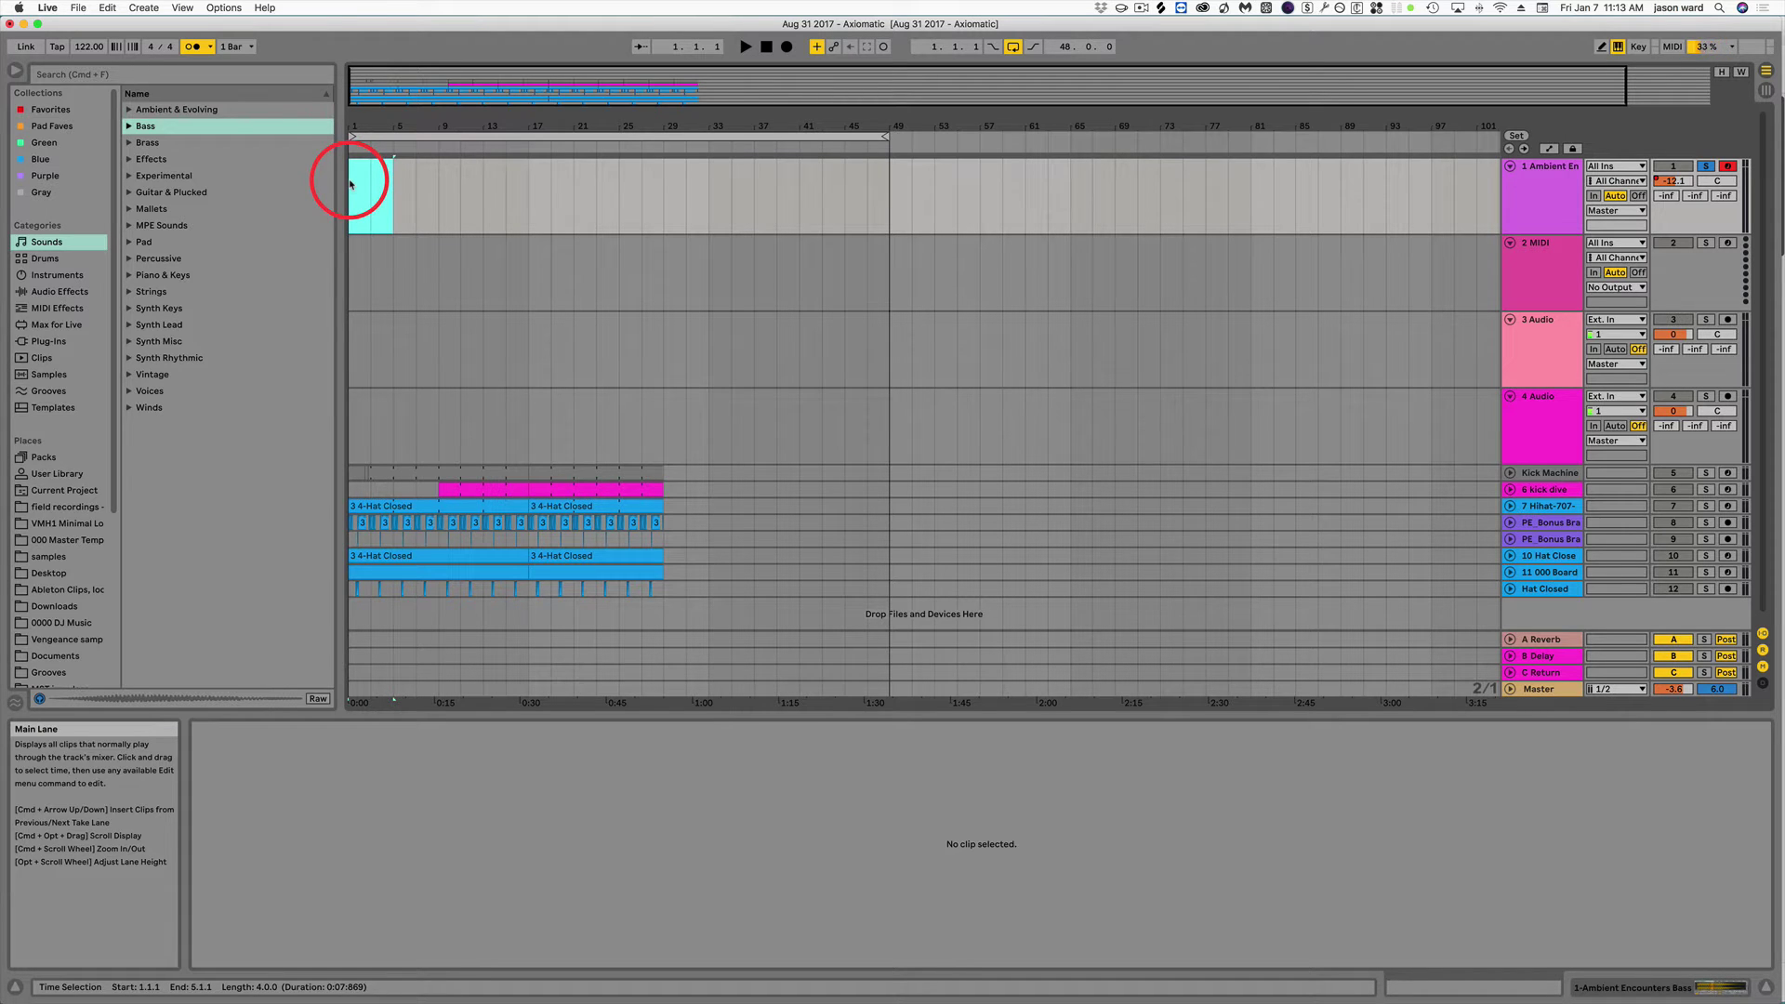
key(shift+super+m)
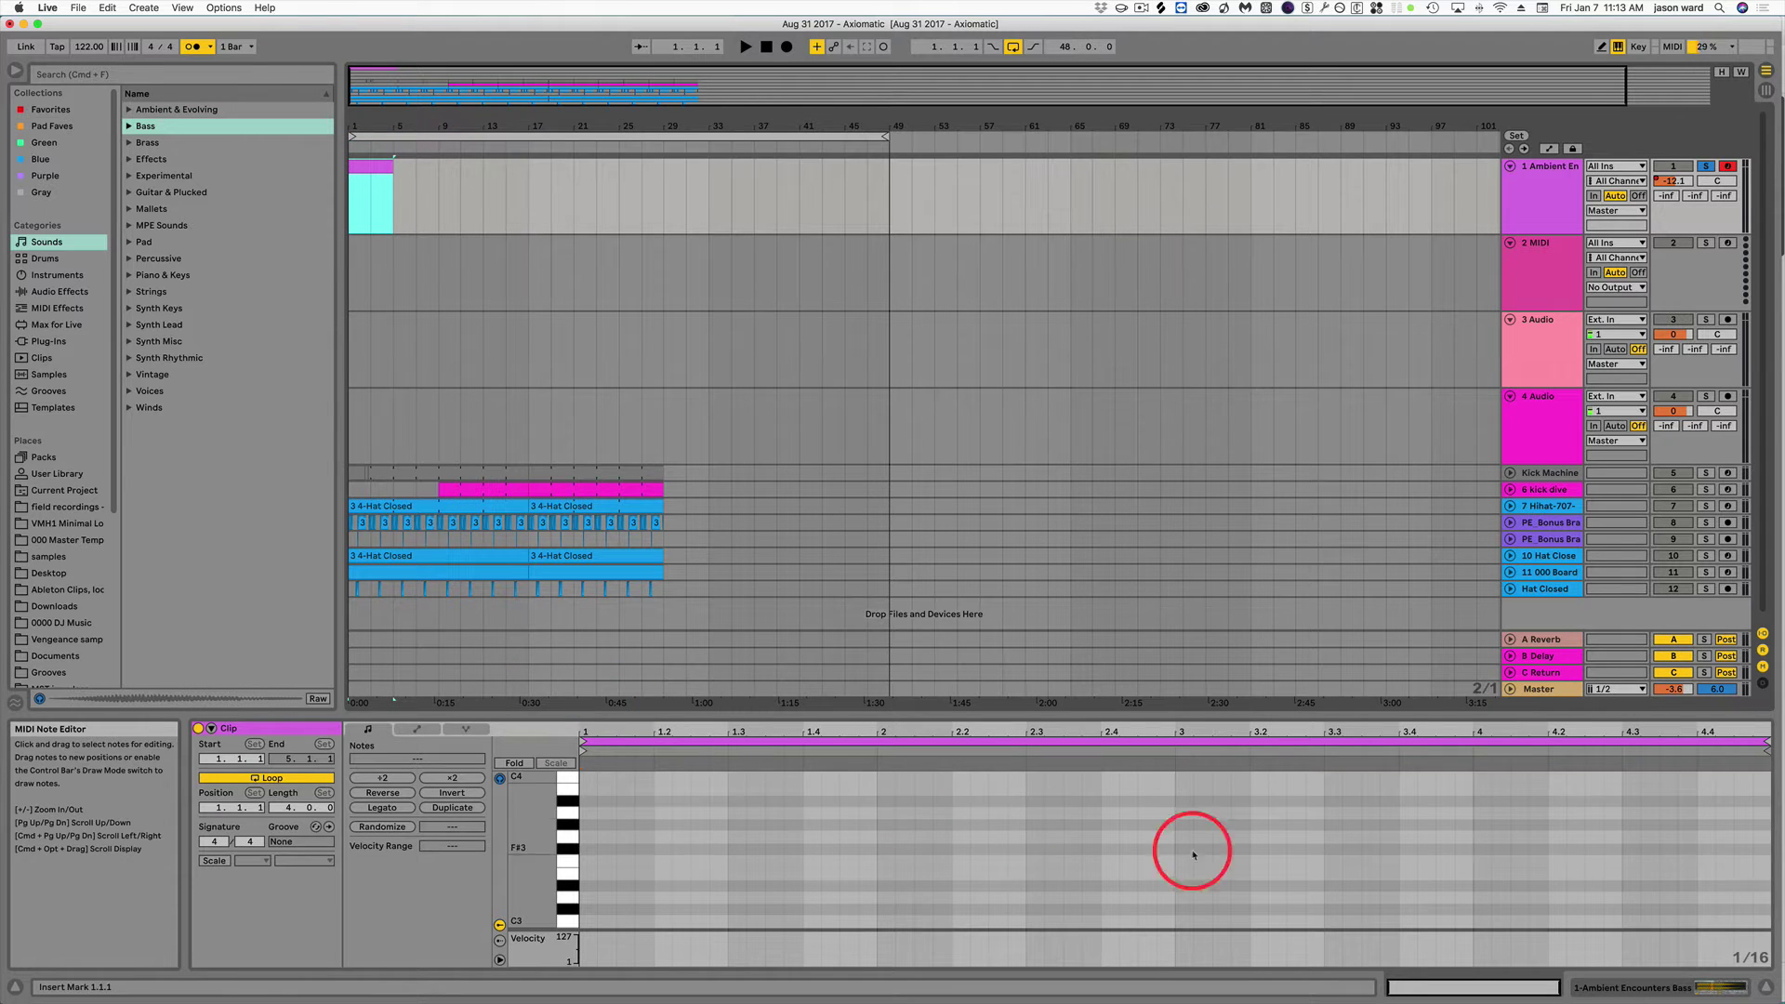
Draw four consecutive two-beat notes across the first two bars of the empty clip: D#3, F#3, G#3 and C#3.
double_click(588, 889)
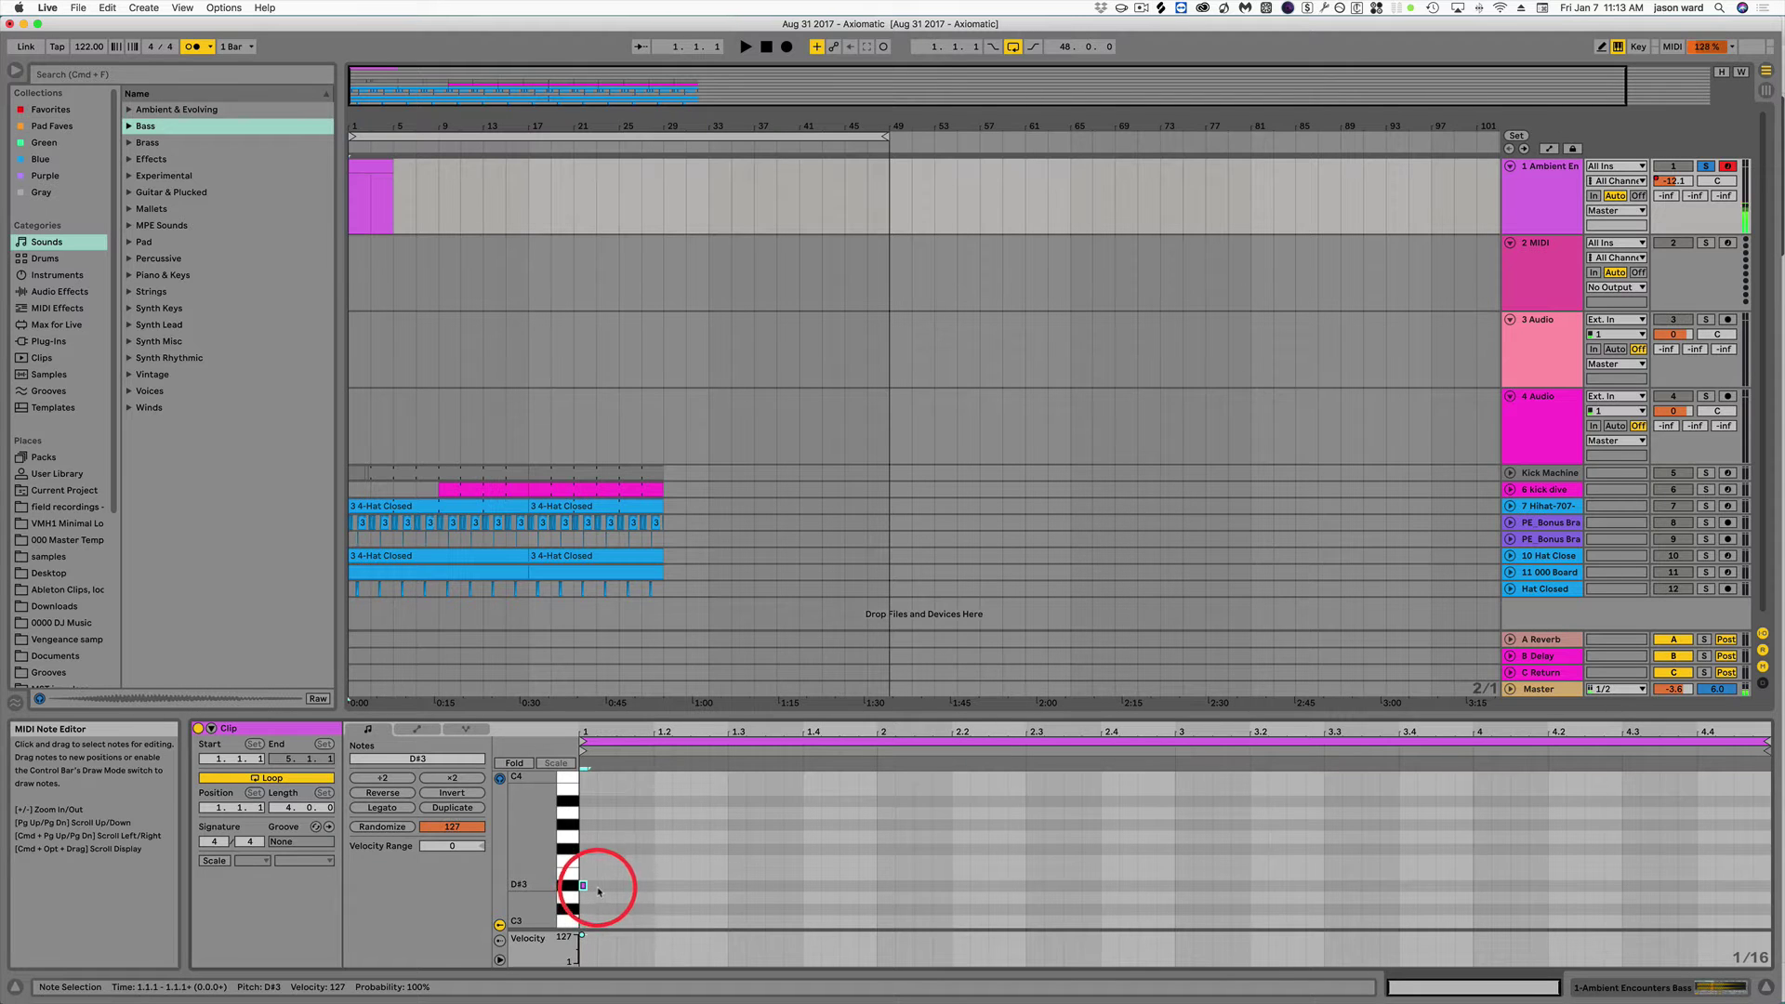
drag(674, 885, 724, 885)
double_click(734, 849)
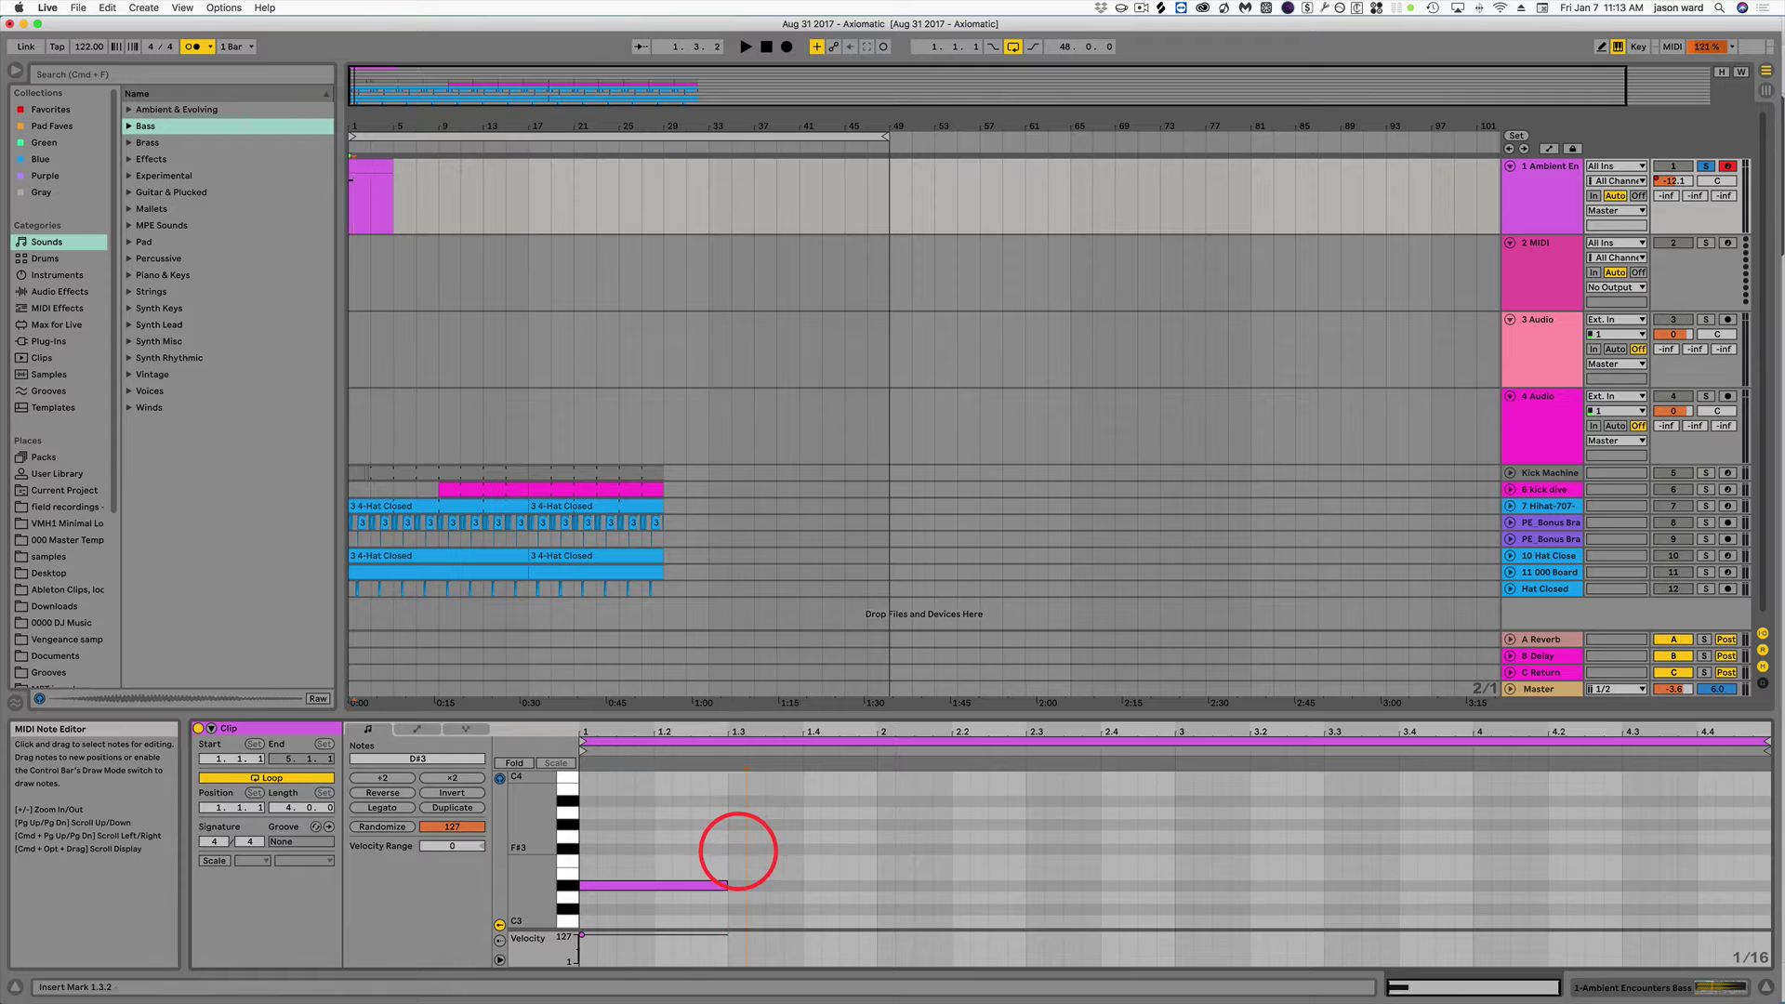
drag(734, 848, 877, 848)
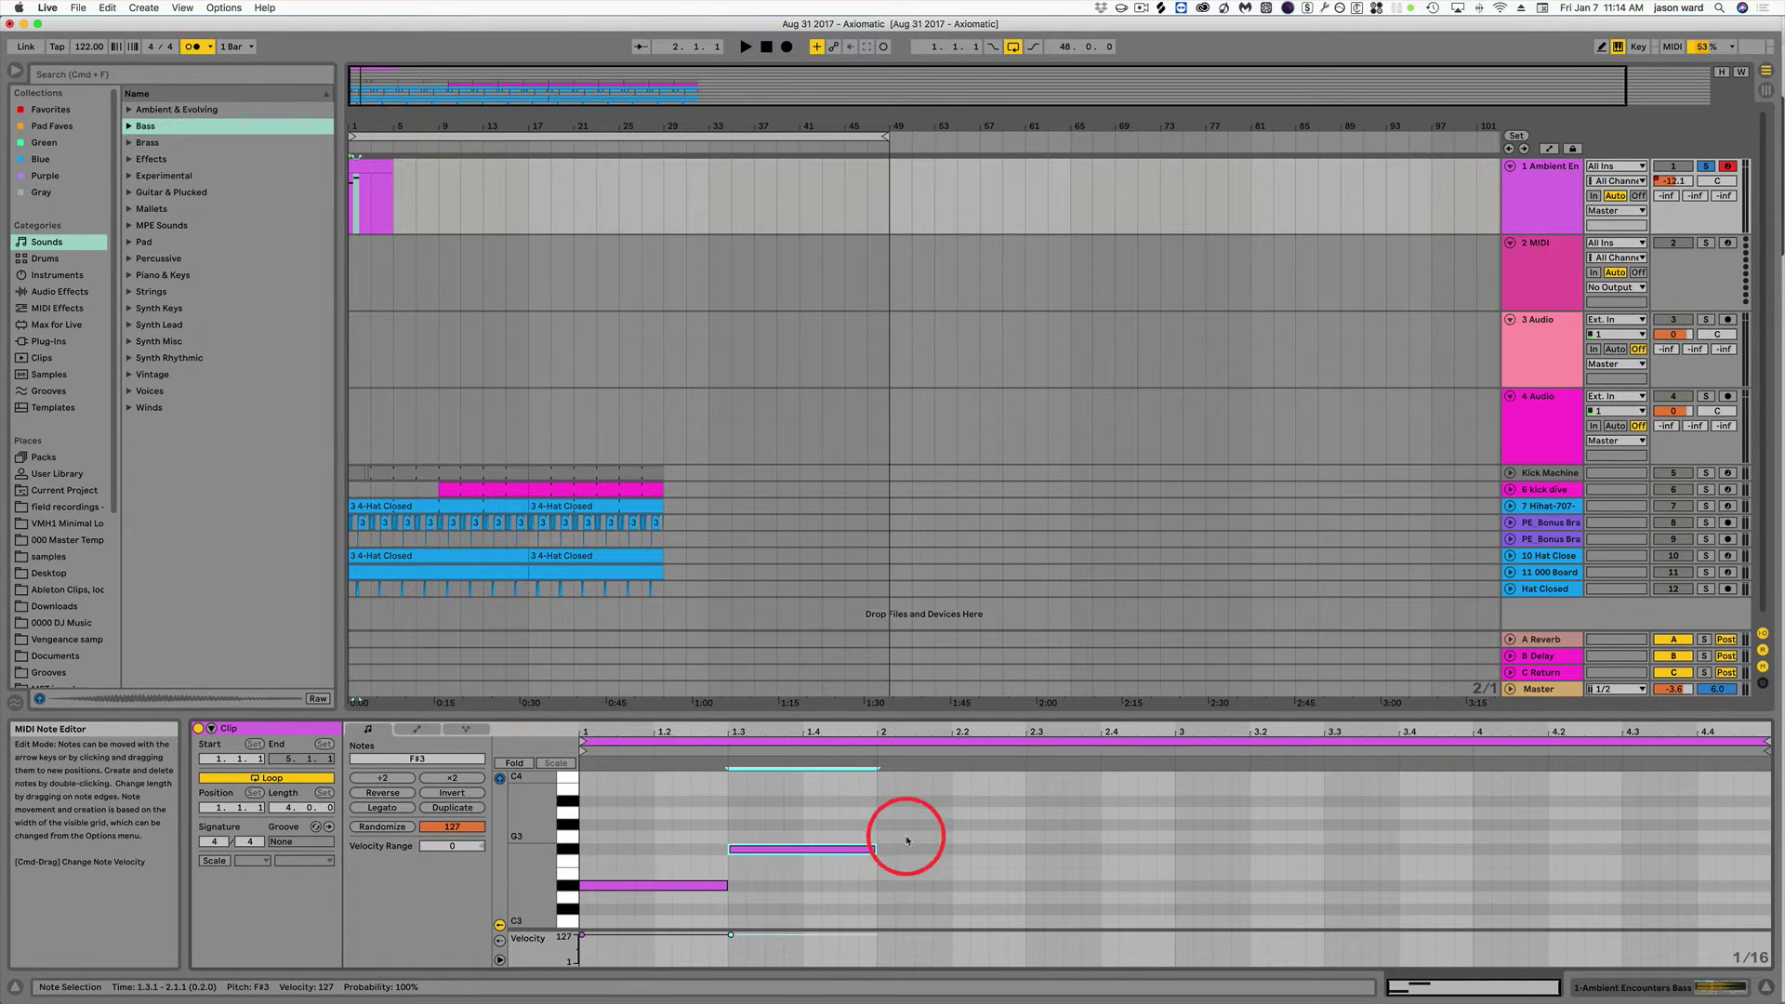
double_click(886, 824)
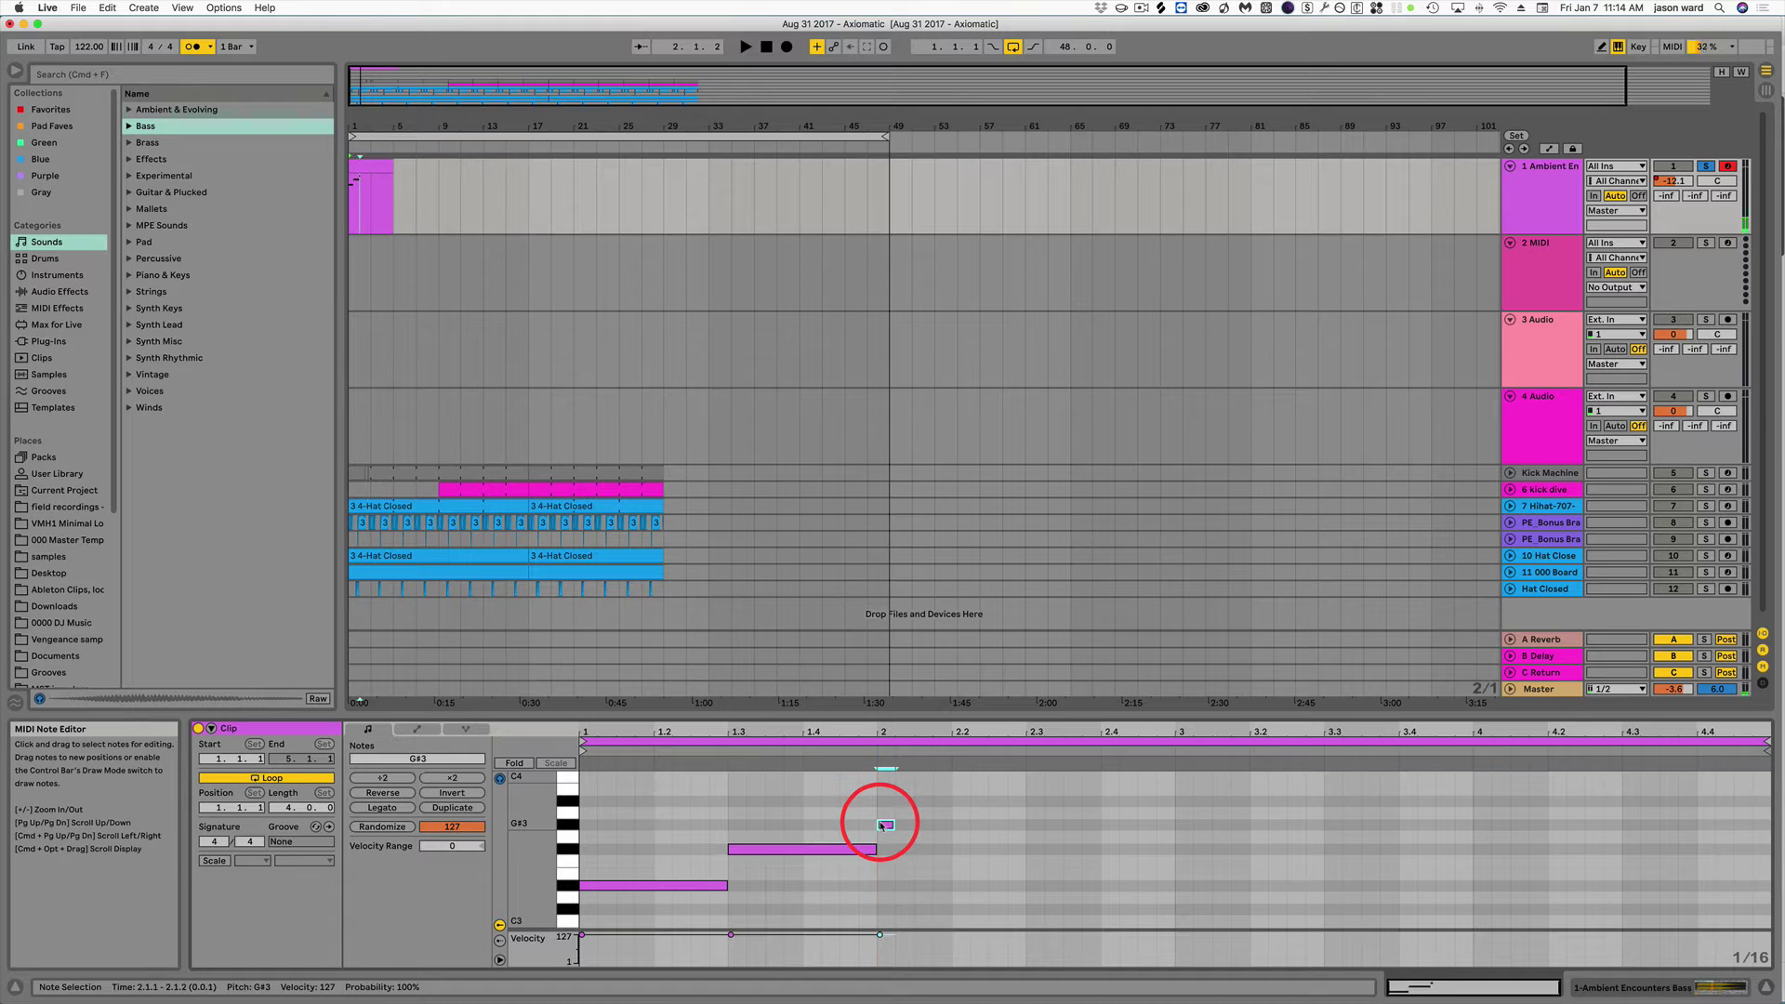
drag(891, 824, 1023, 826)
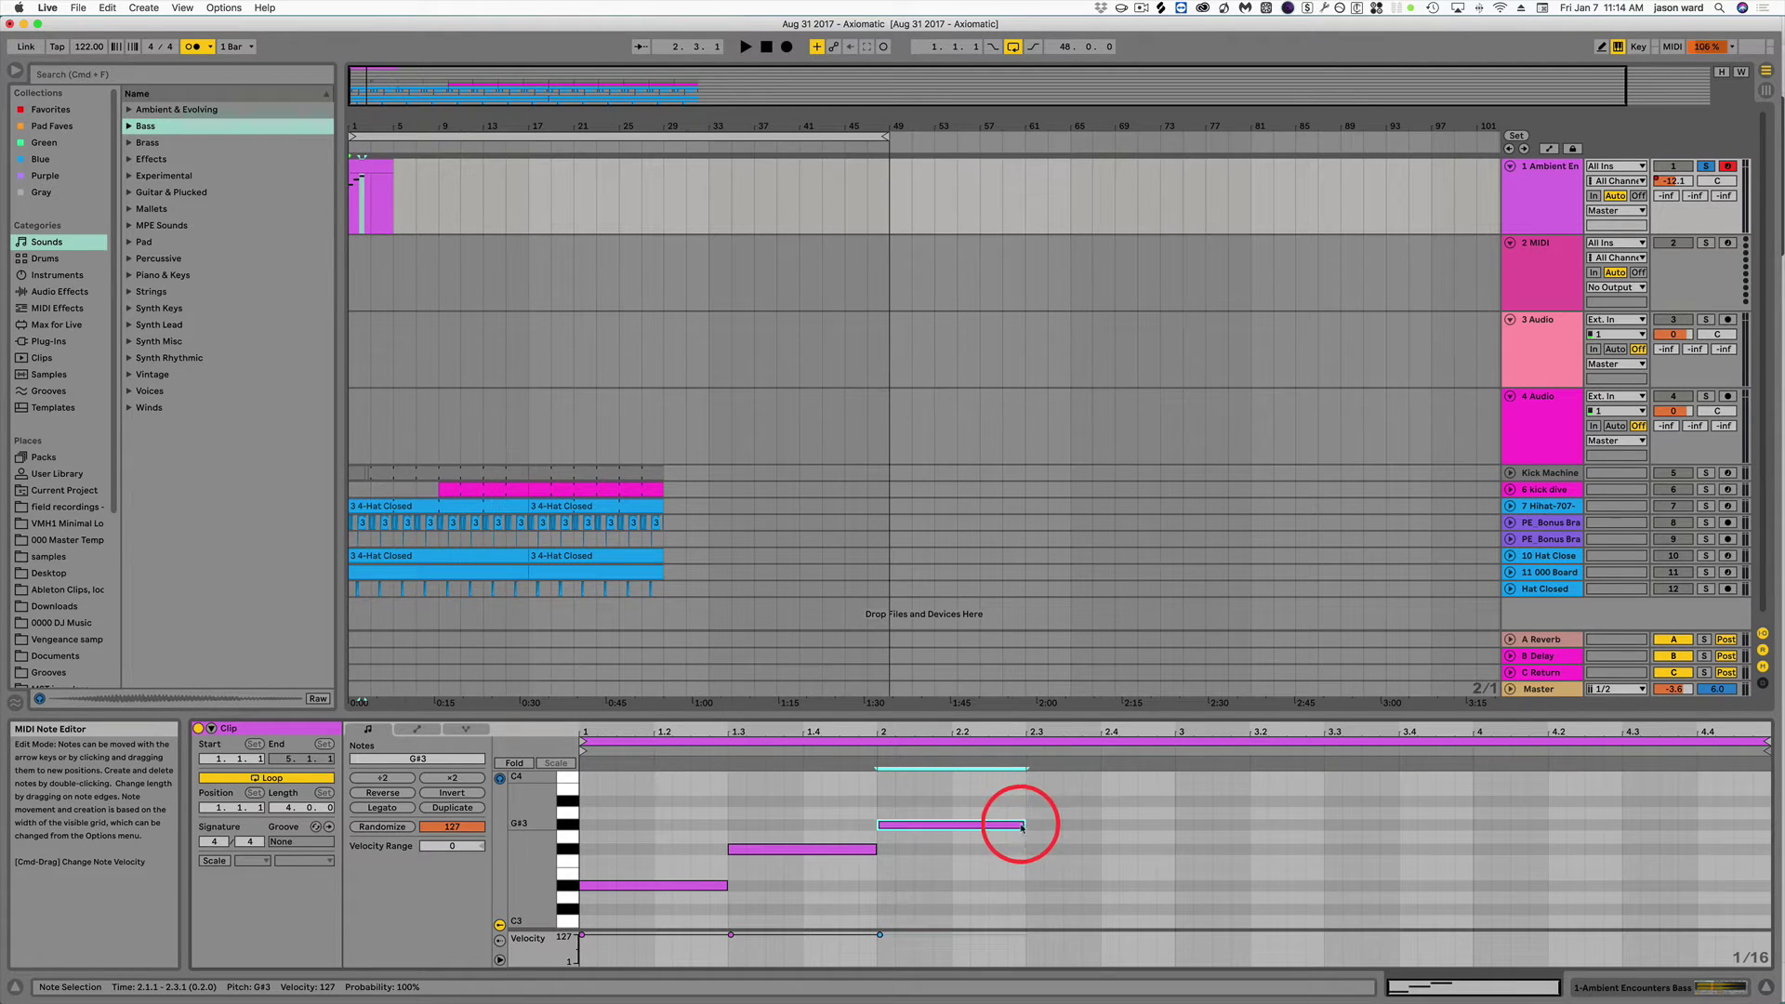
double_click(1032, 909)
drag(1044, 908, 1157, 908)
drag(1044, 910, 1179, 911)
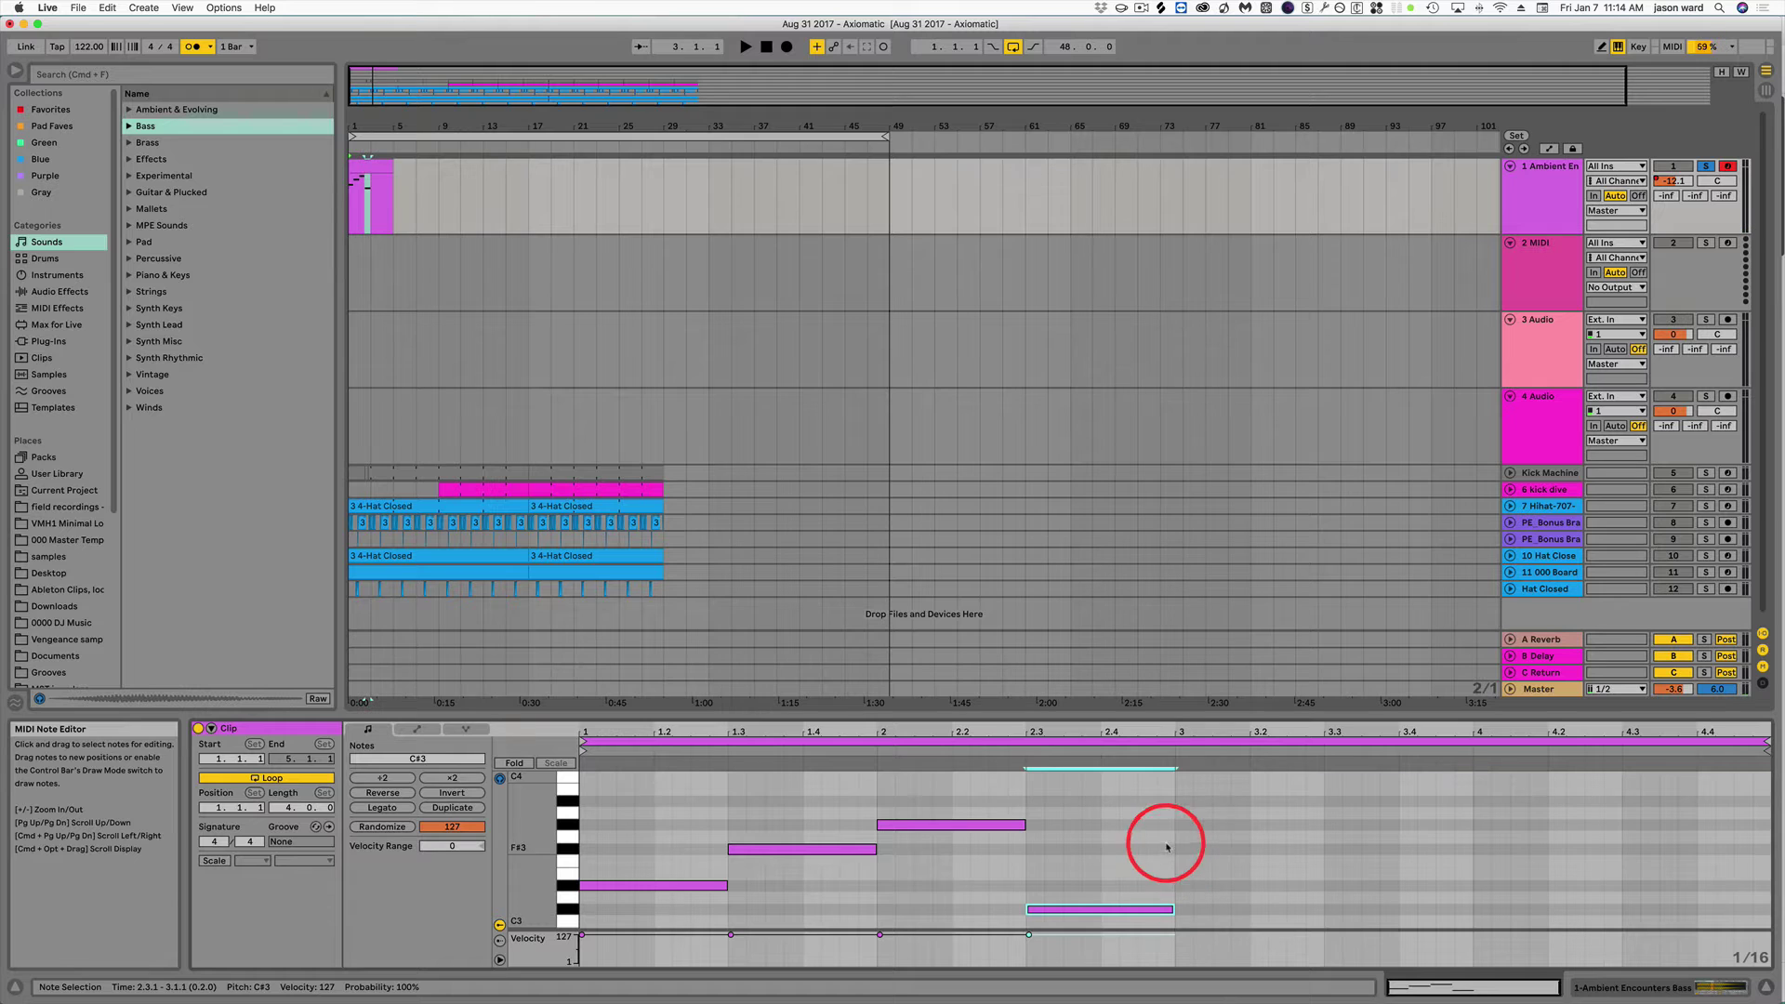
Shorten the clip on the track to two bars and play it back.
click(372, 165)
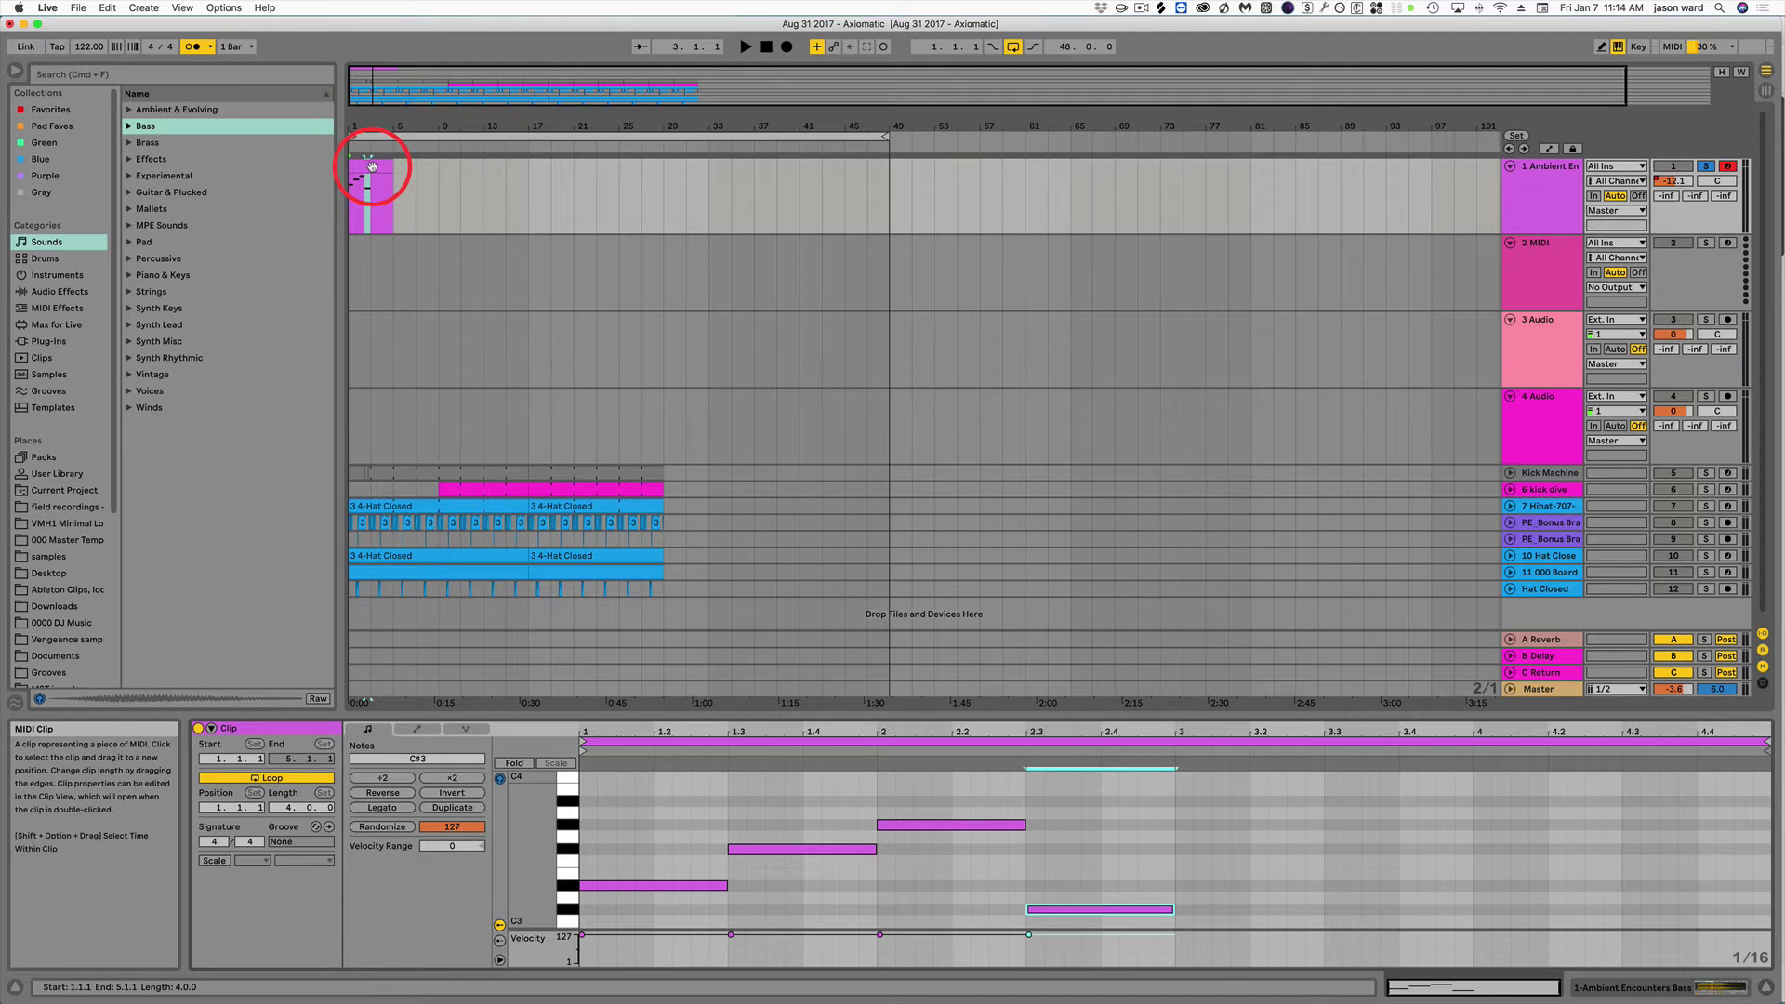
drag(381, 167, 371, 165)
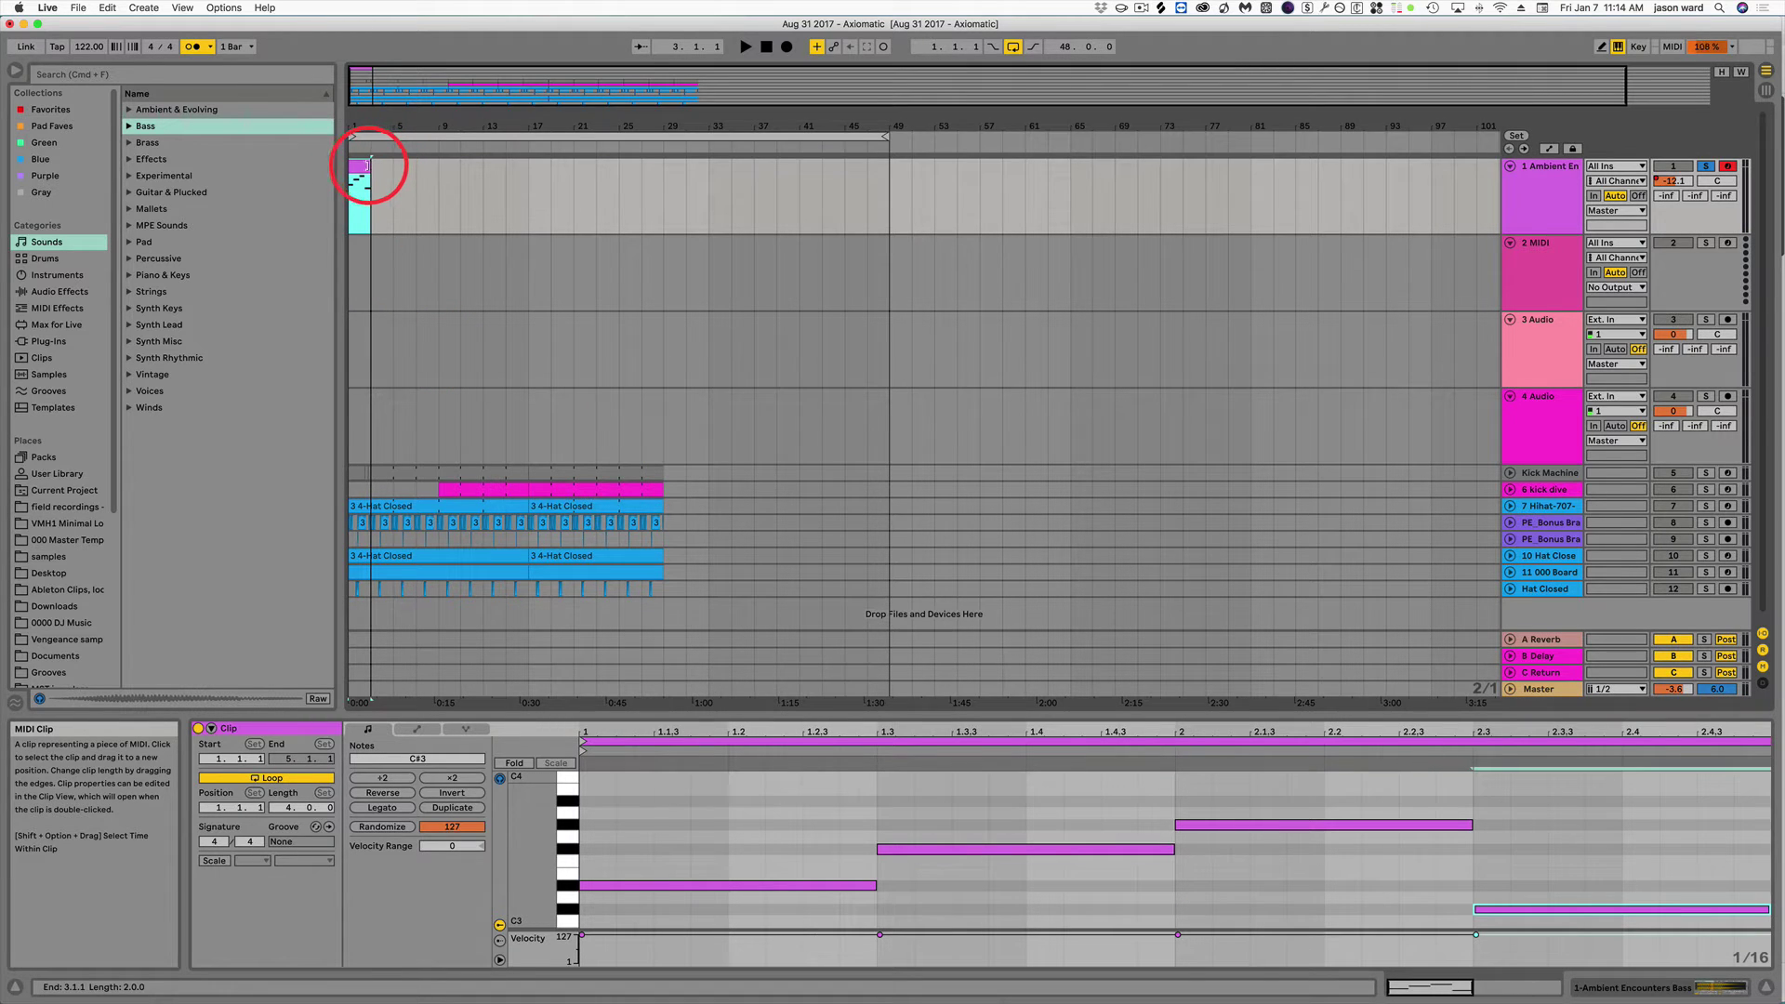
key(space)
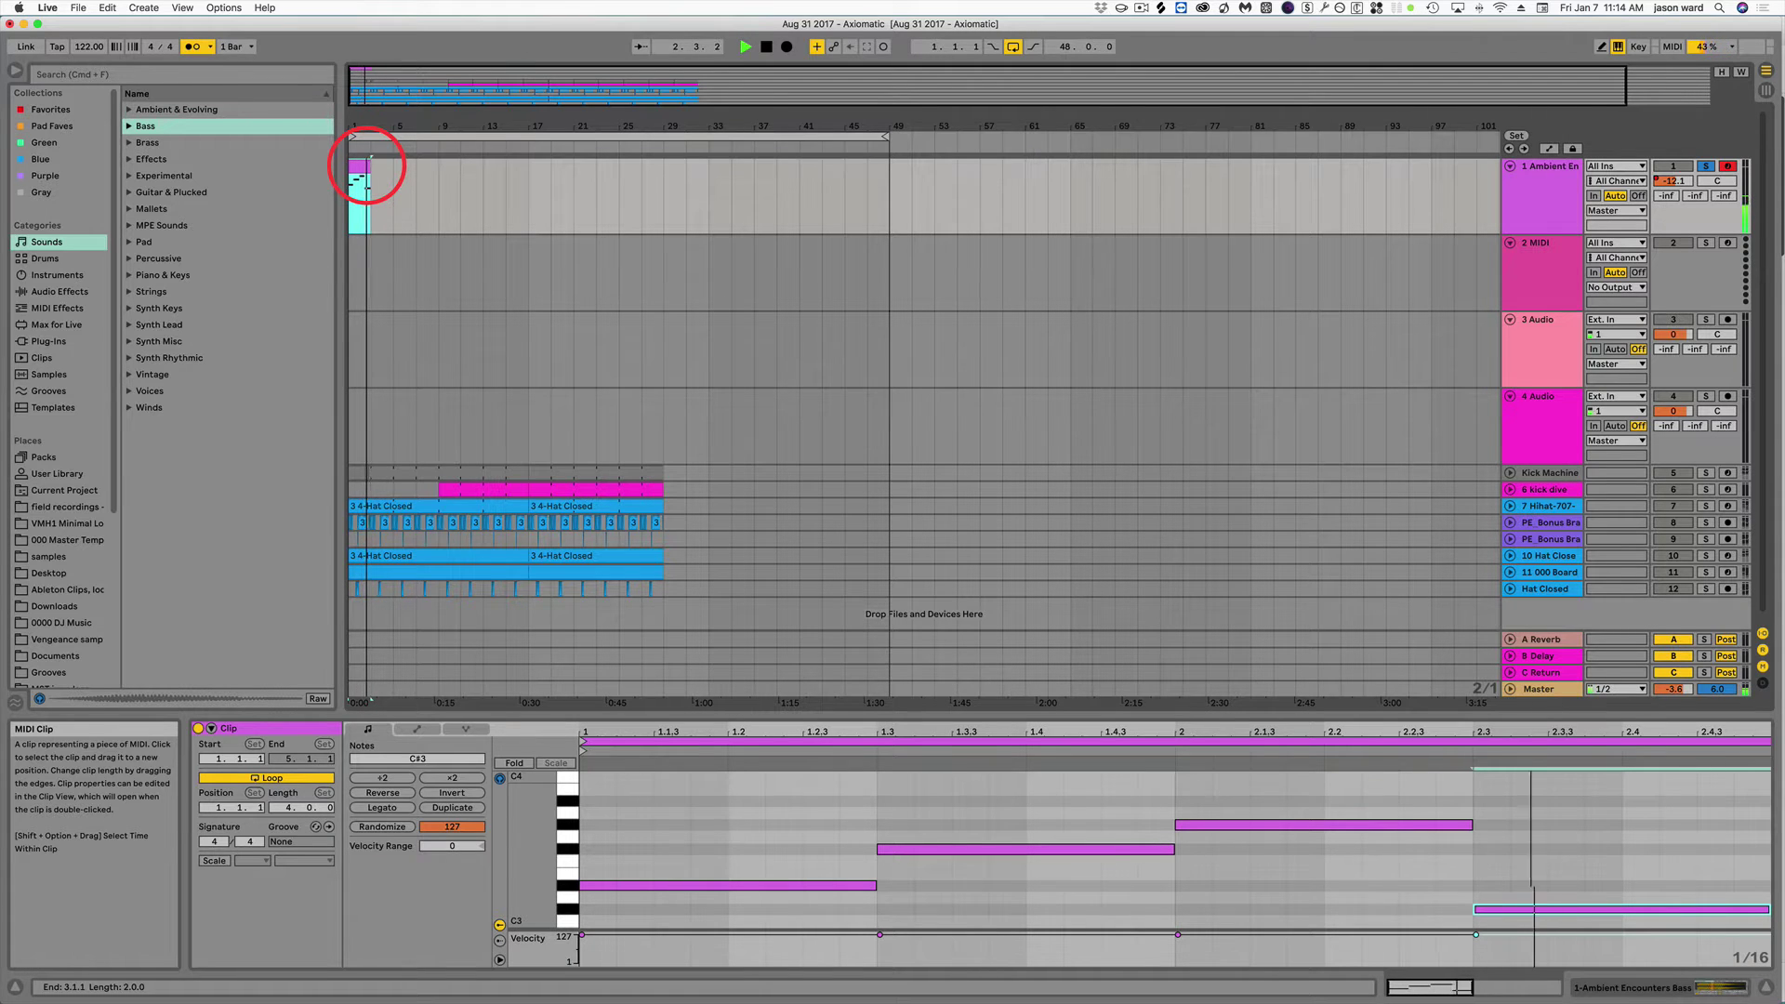
key(space)
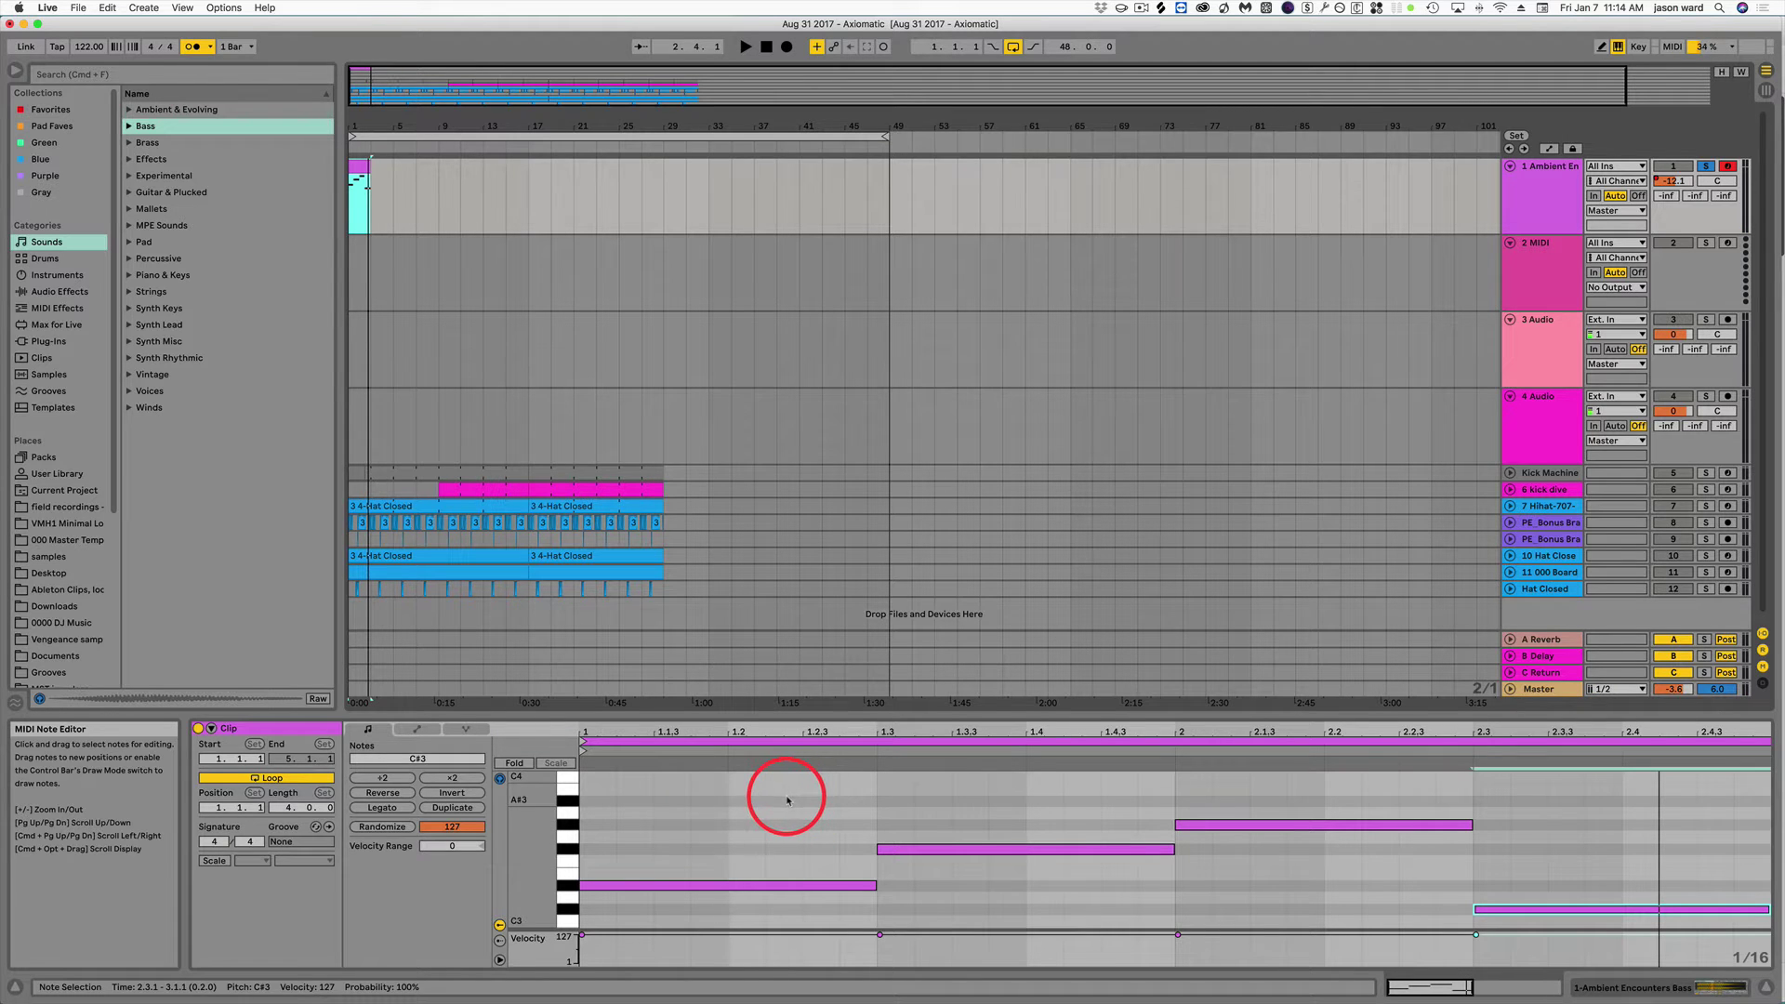
Delete the F#3 note in the second half of bar 1 and undo the deletion.
click(976, 849)
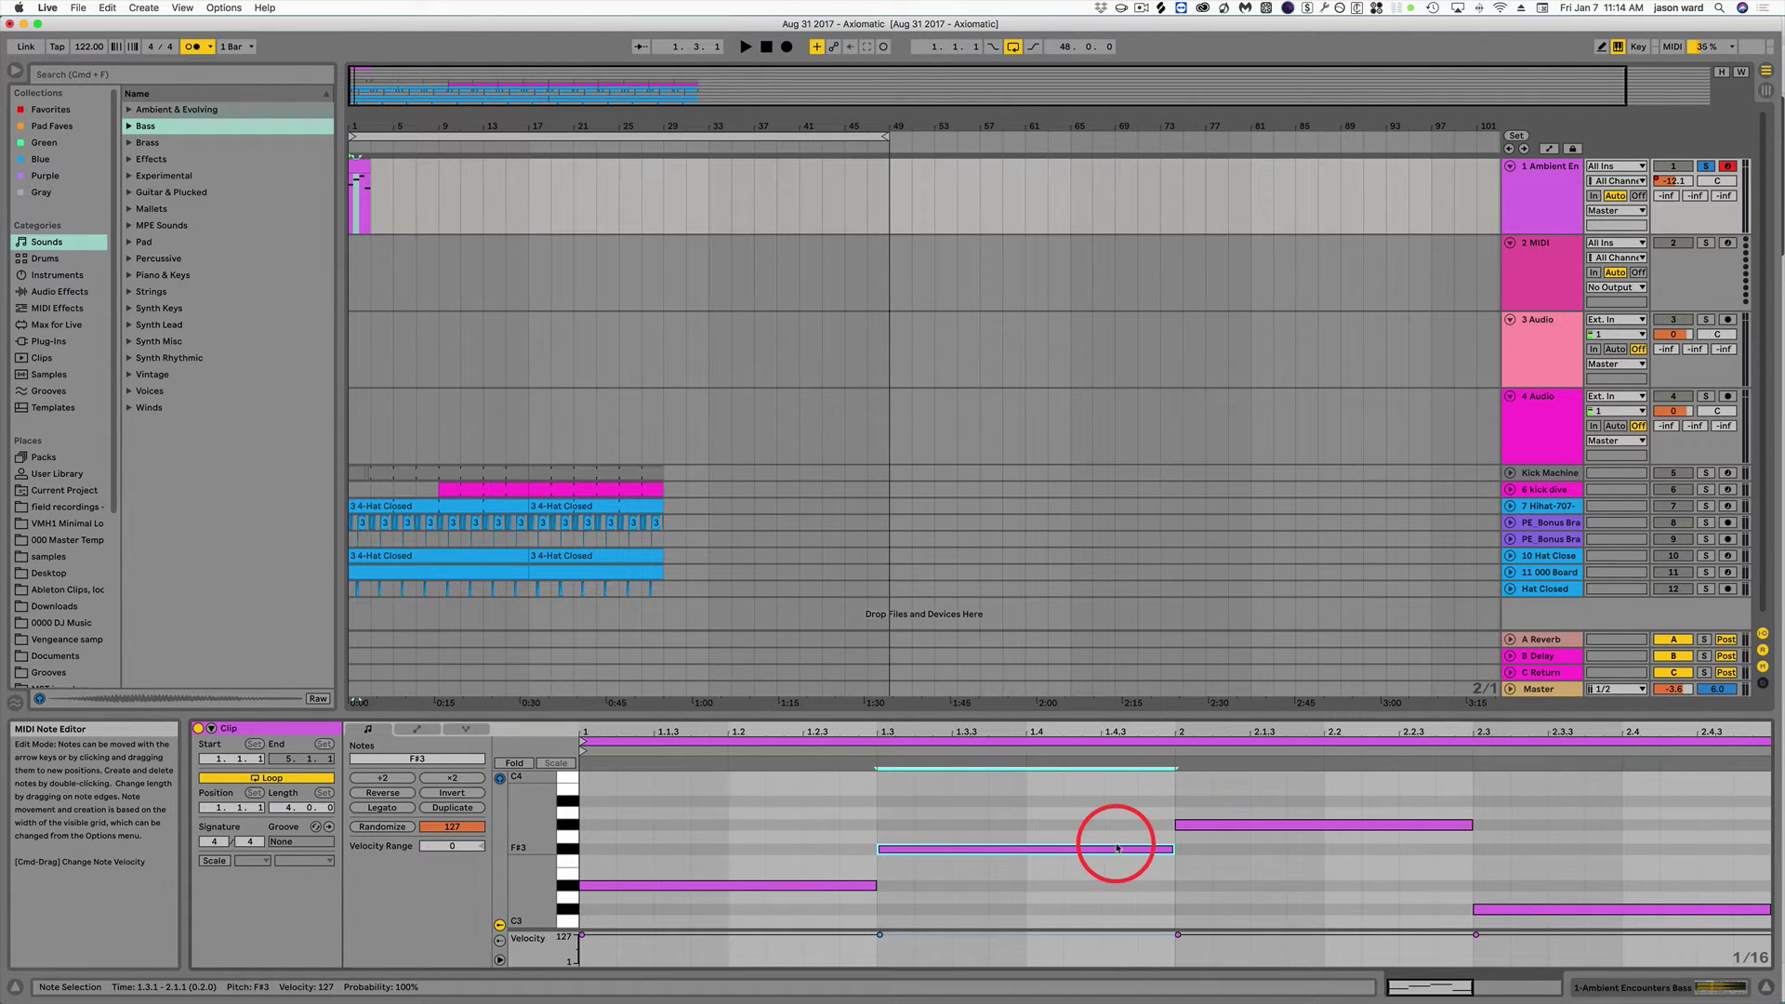
mouse_move(1172, 848)
mouse_down()
mouse_move(962, 850)
mouse_move(1162, 852)
mouse_up()
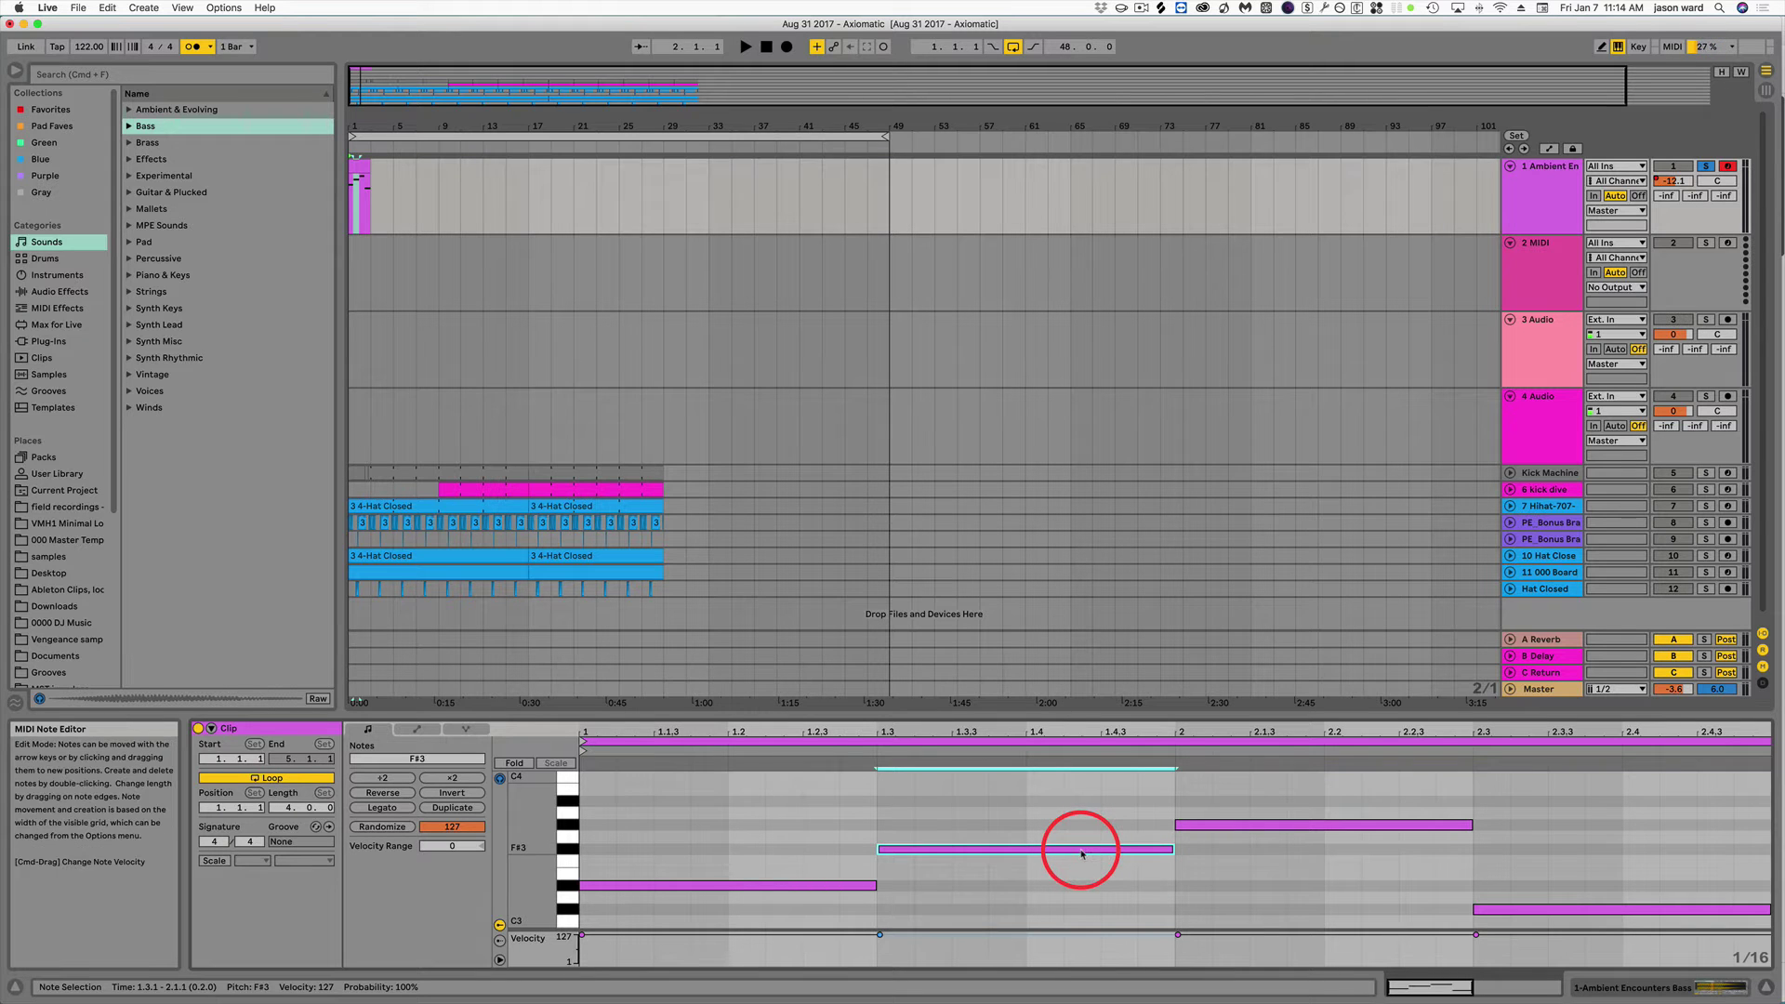
key(BackSpace)
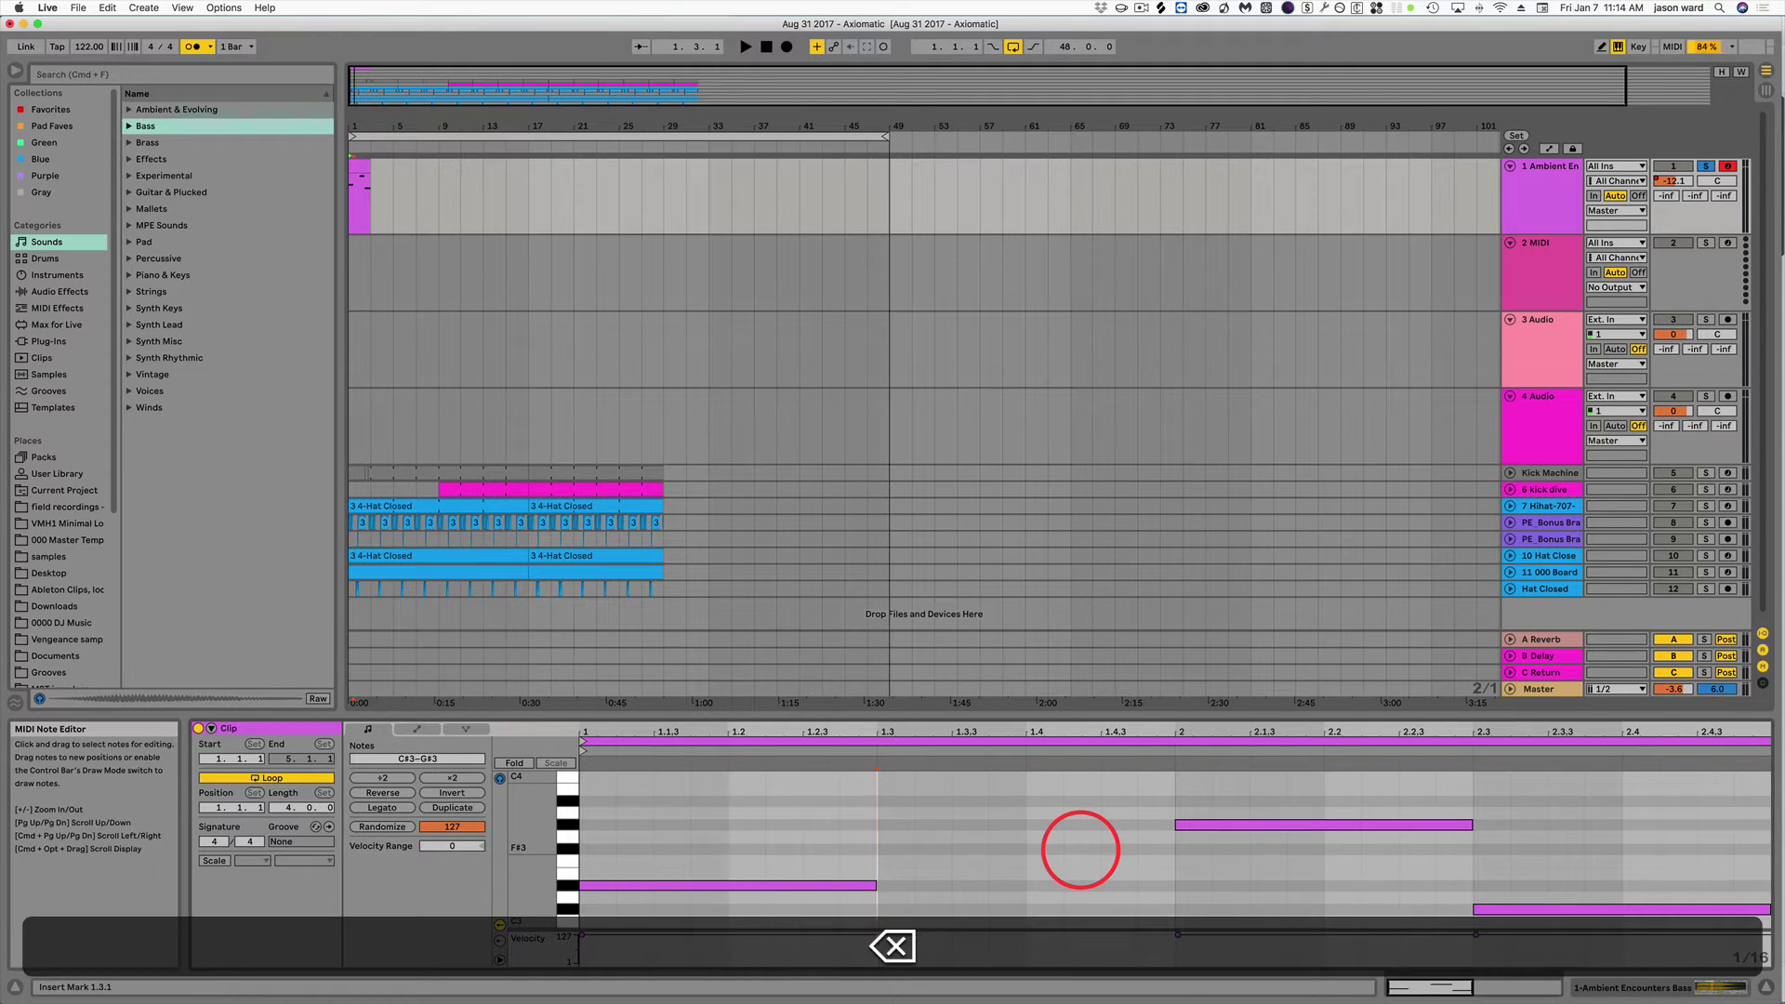
key(super+z)
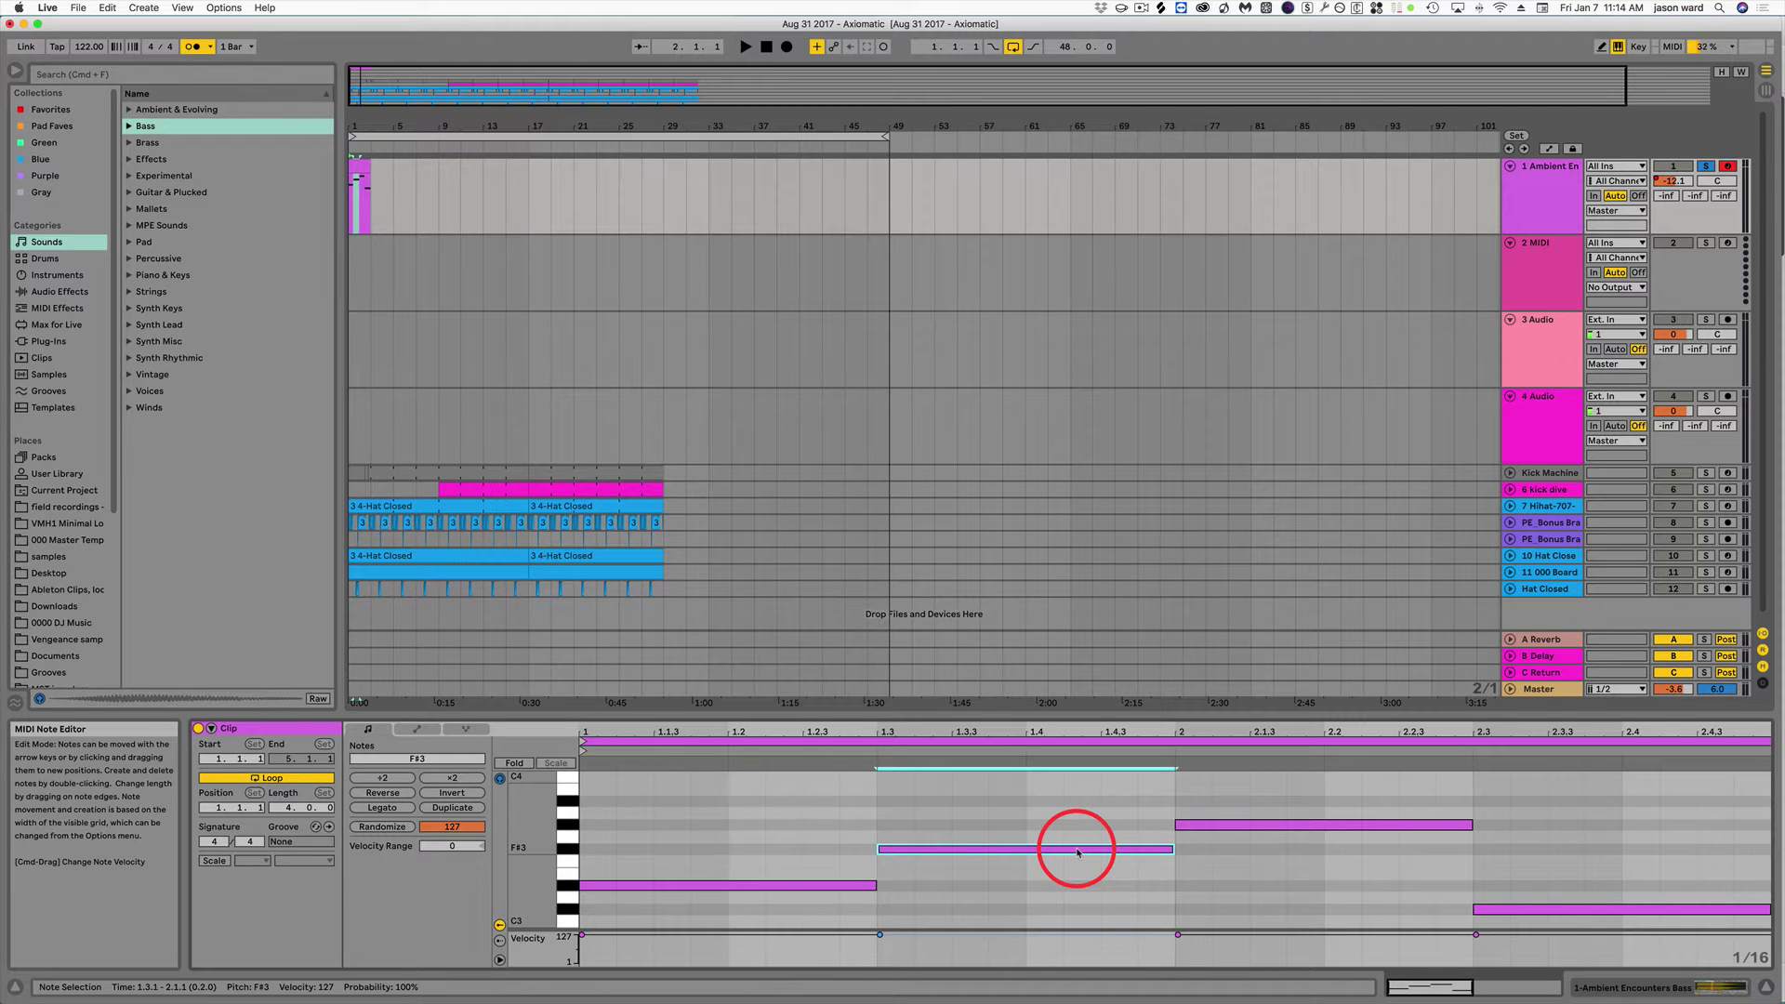
Deactivate and reactivate the F#3 note, and do the same with the whole MIDI clip on the track.
key(0)
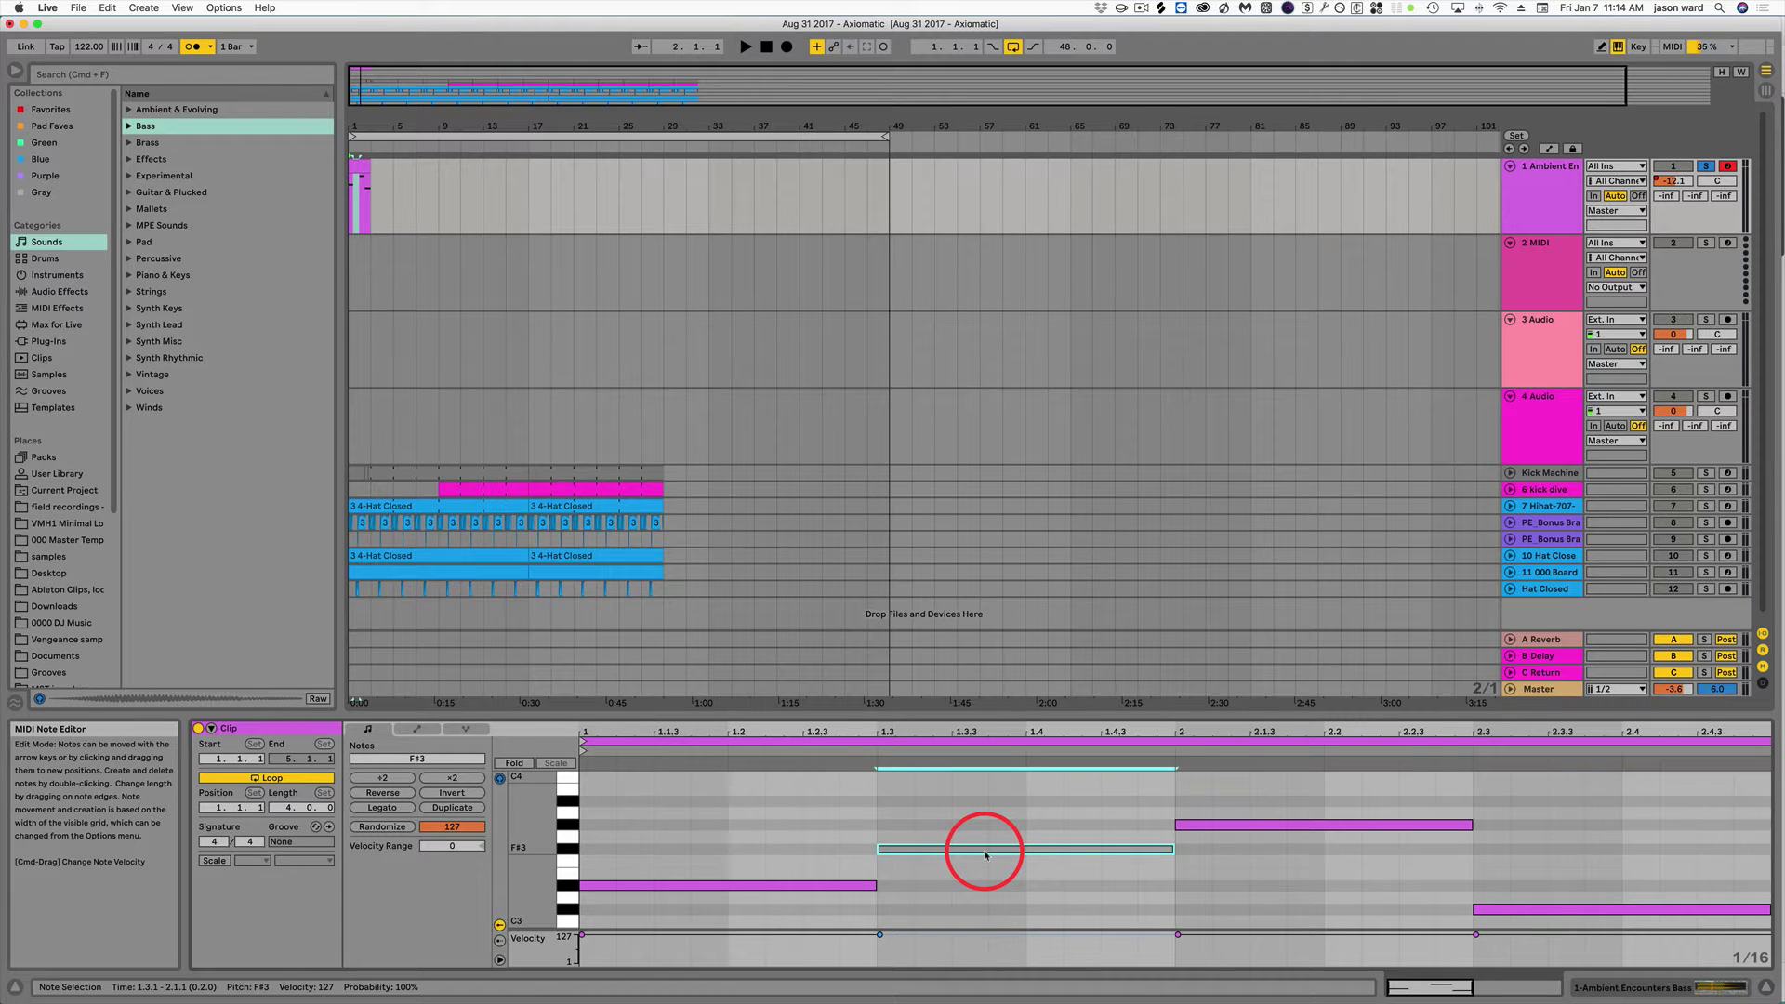
key(0)
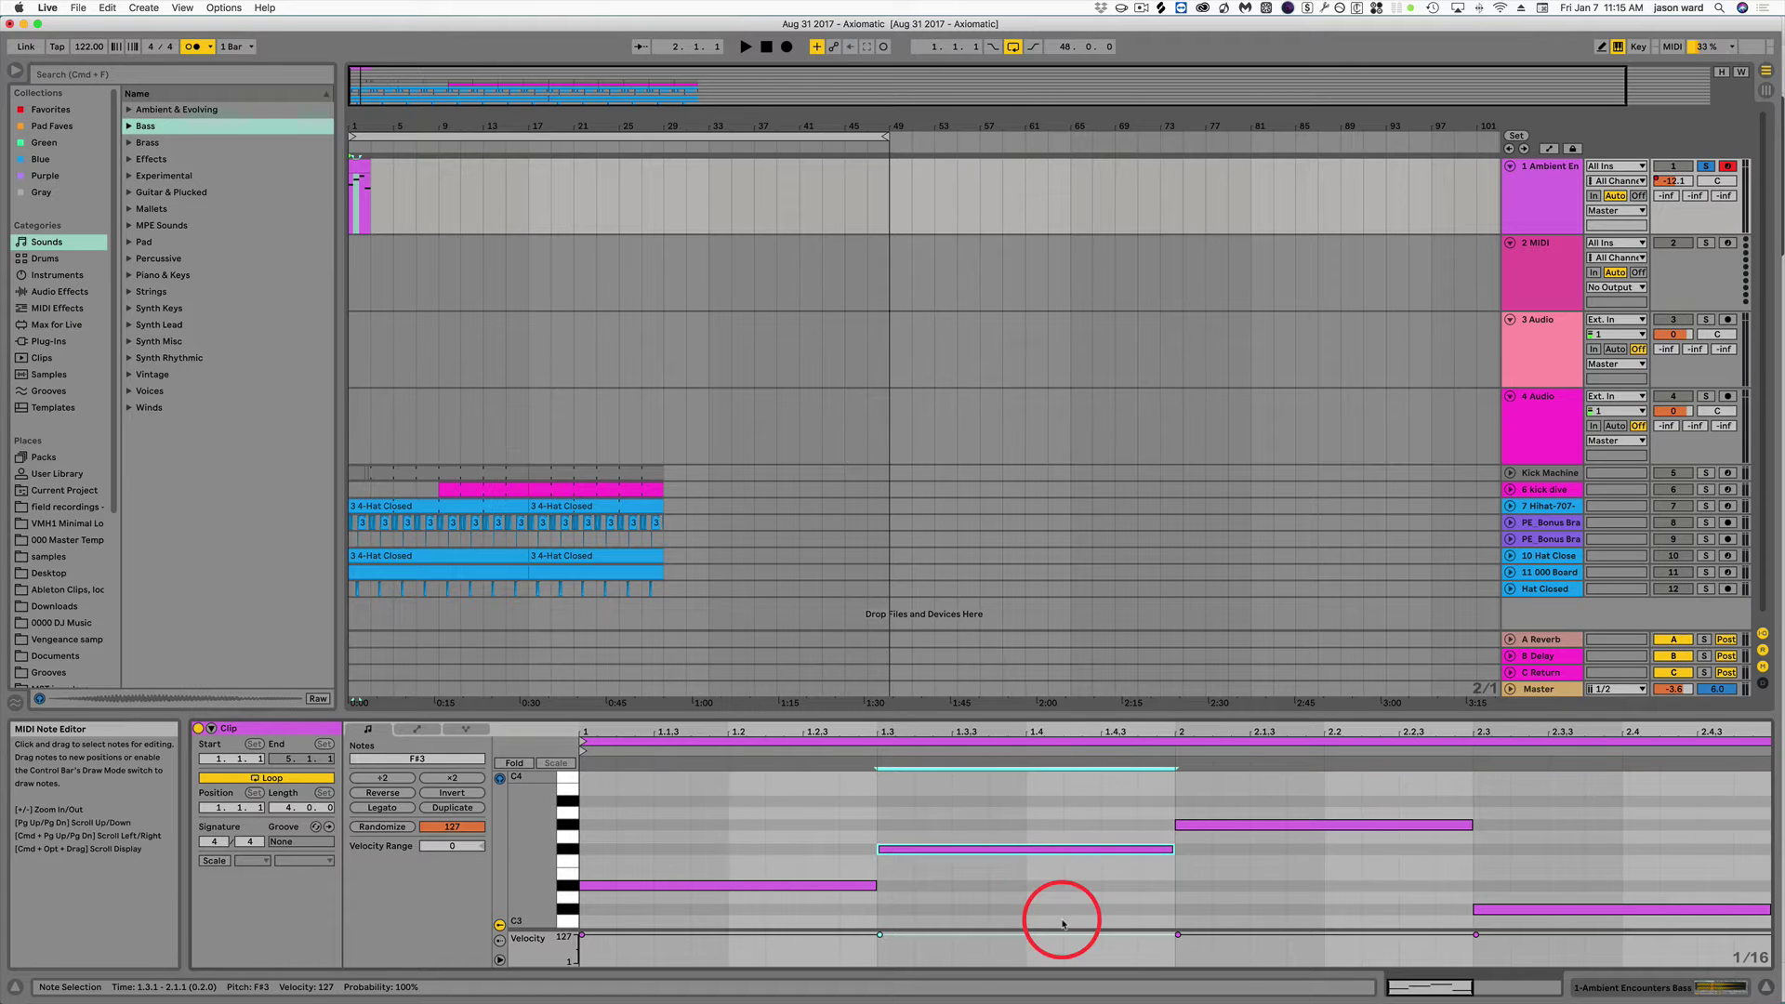
click(357, 168)
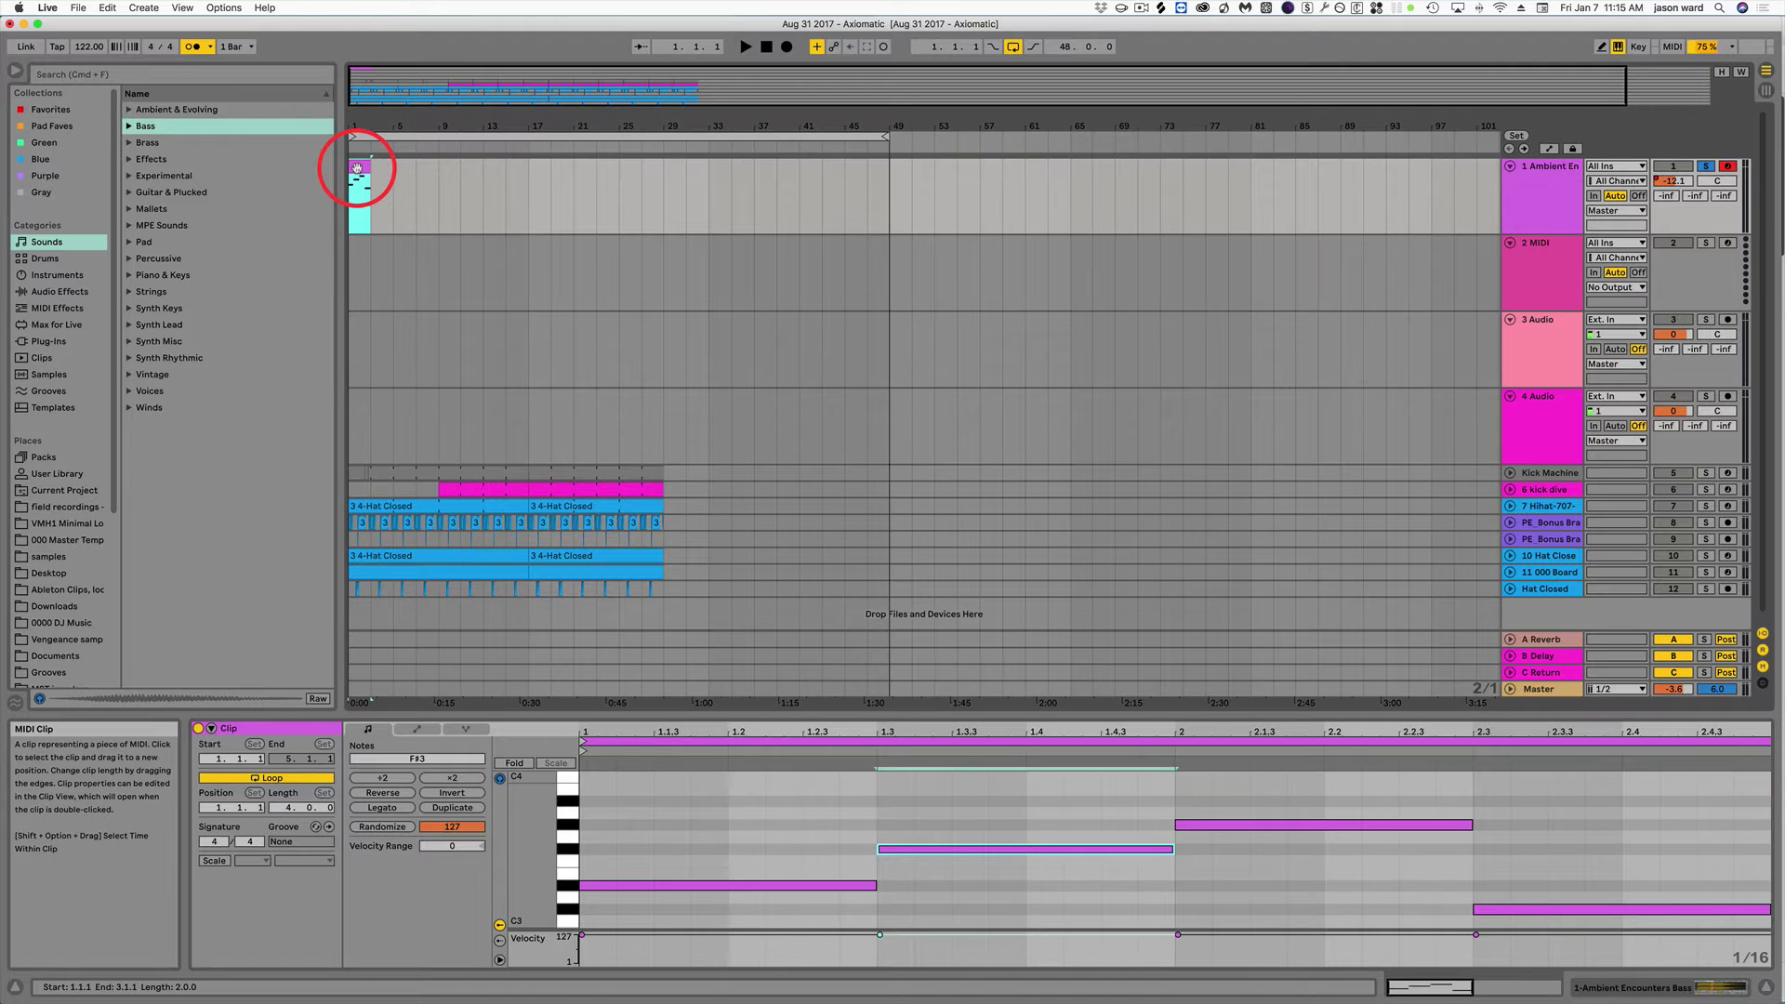
key(0)
key(0)
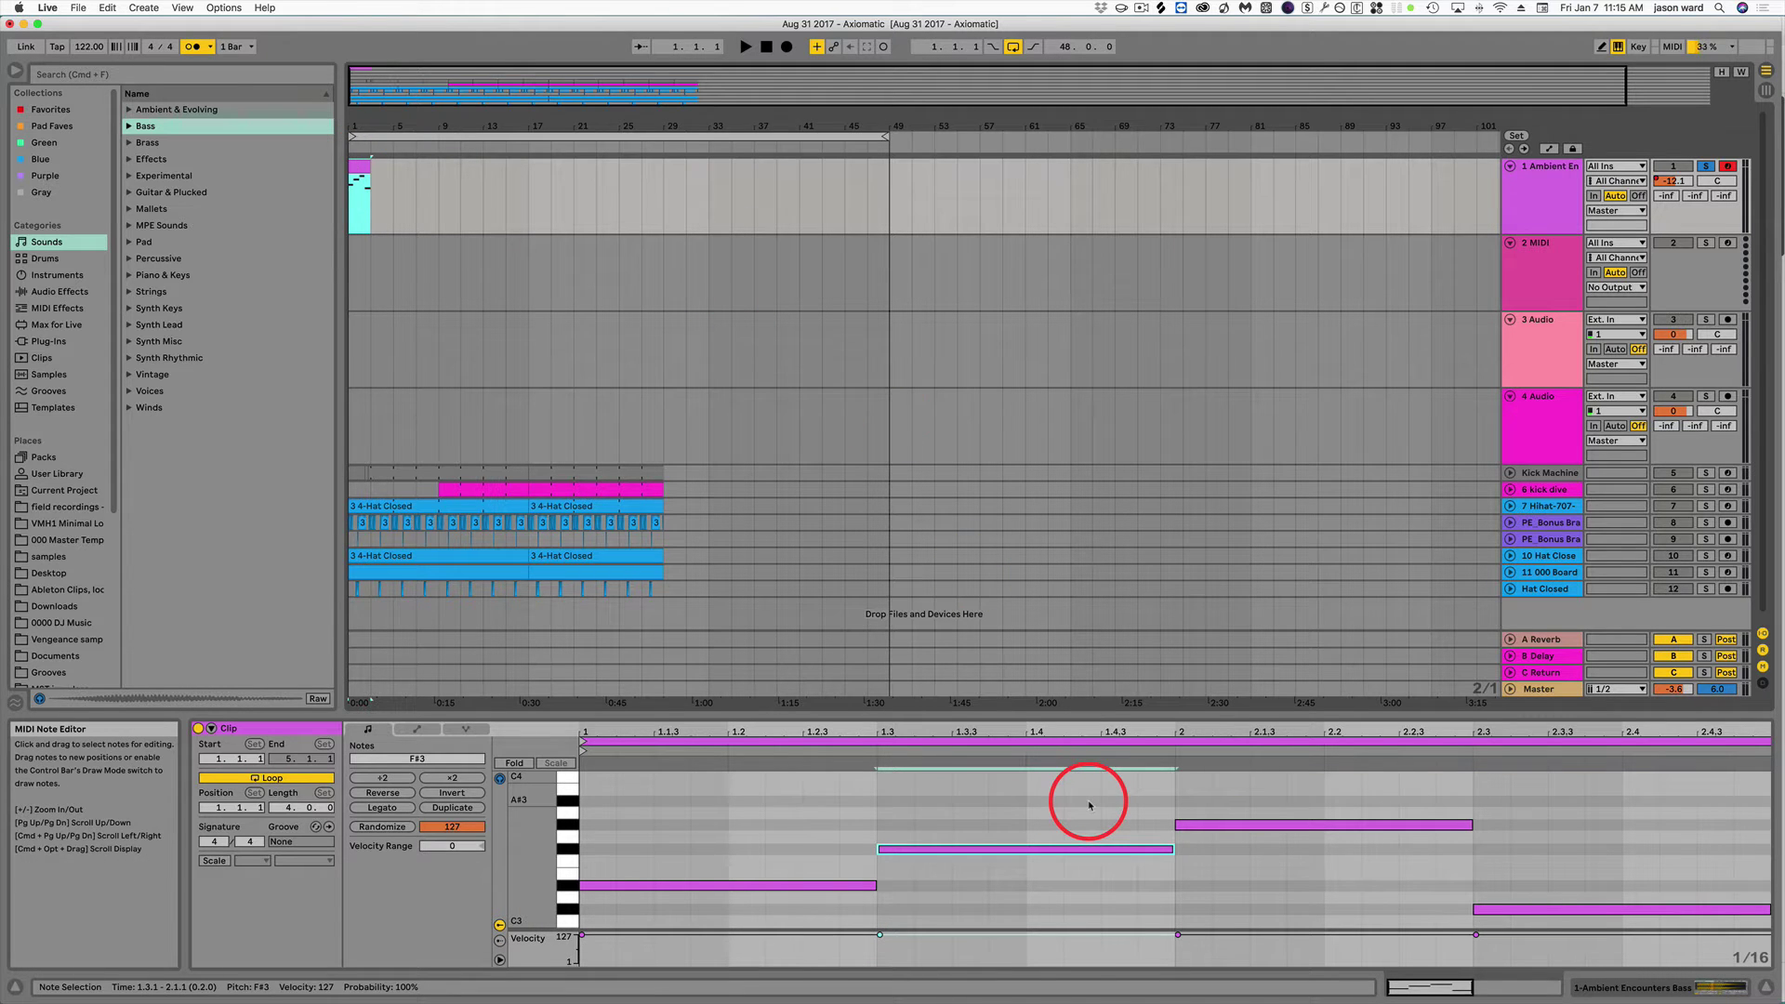
Select all four notes in the clip and clear the selection again.
drag(730, 777, 731, 851)
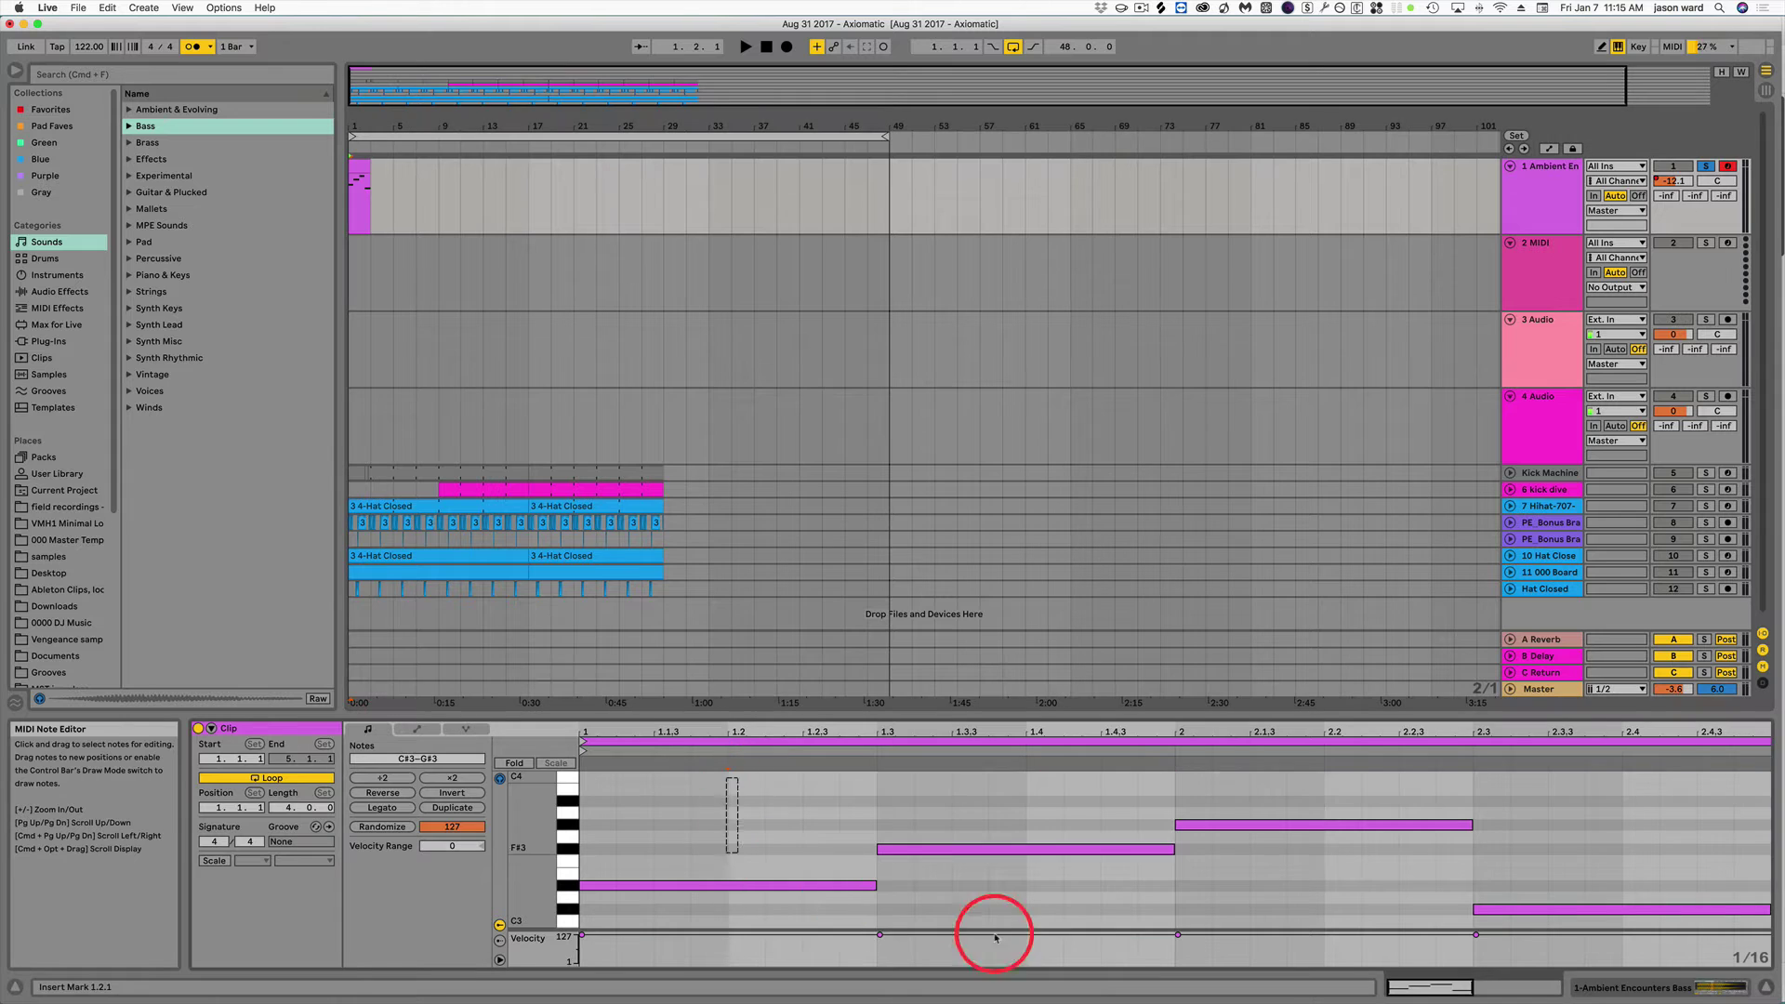
key(super+a)
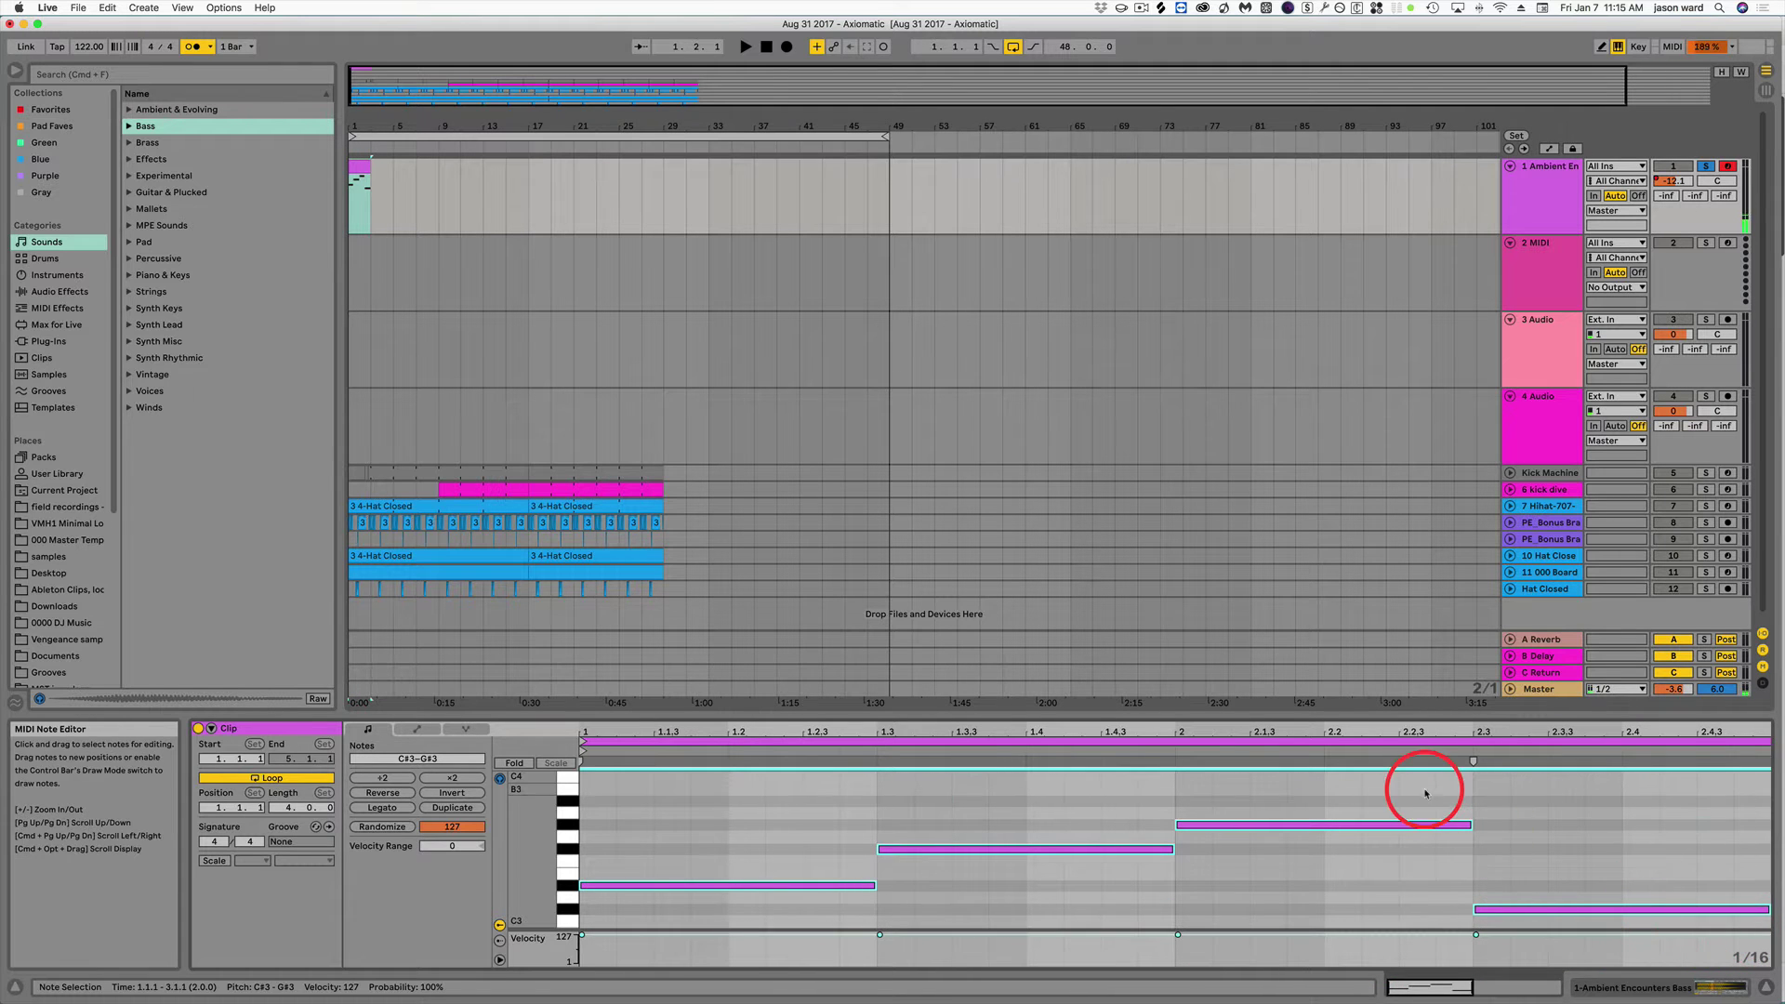
mouse_move(1472, 824)
mouse_down()
mouse_move(1284, 836)
mouse_move(1473, 829)
mouse_up()
click(1109, 815)
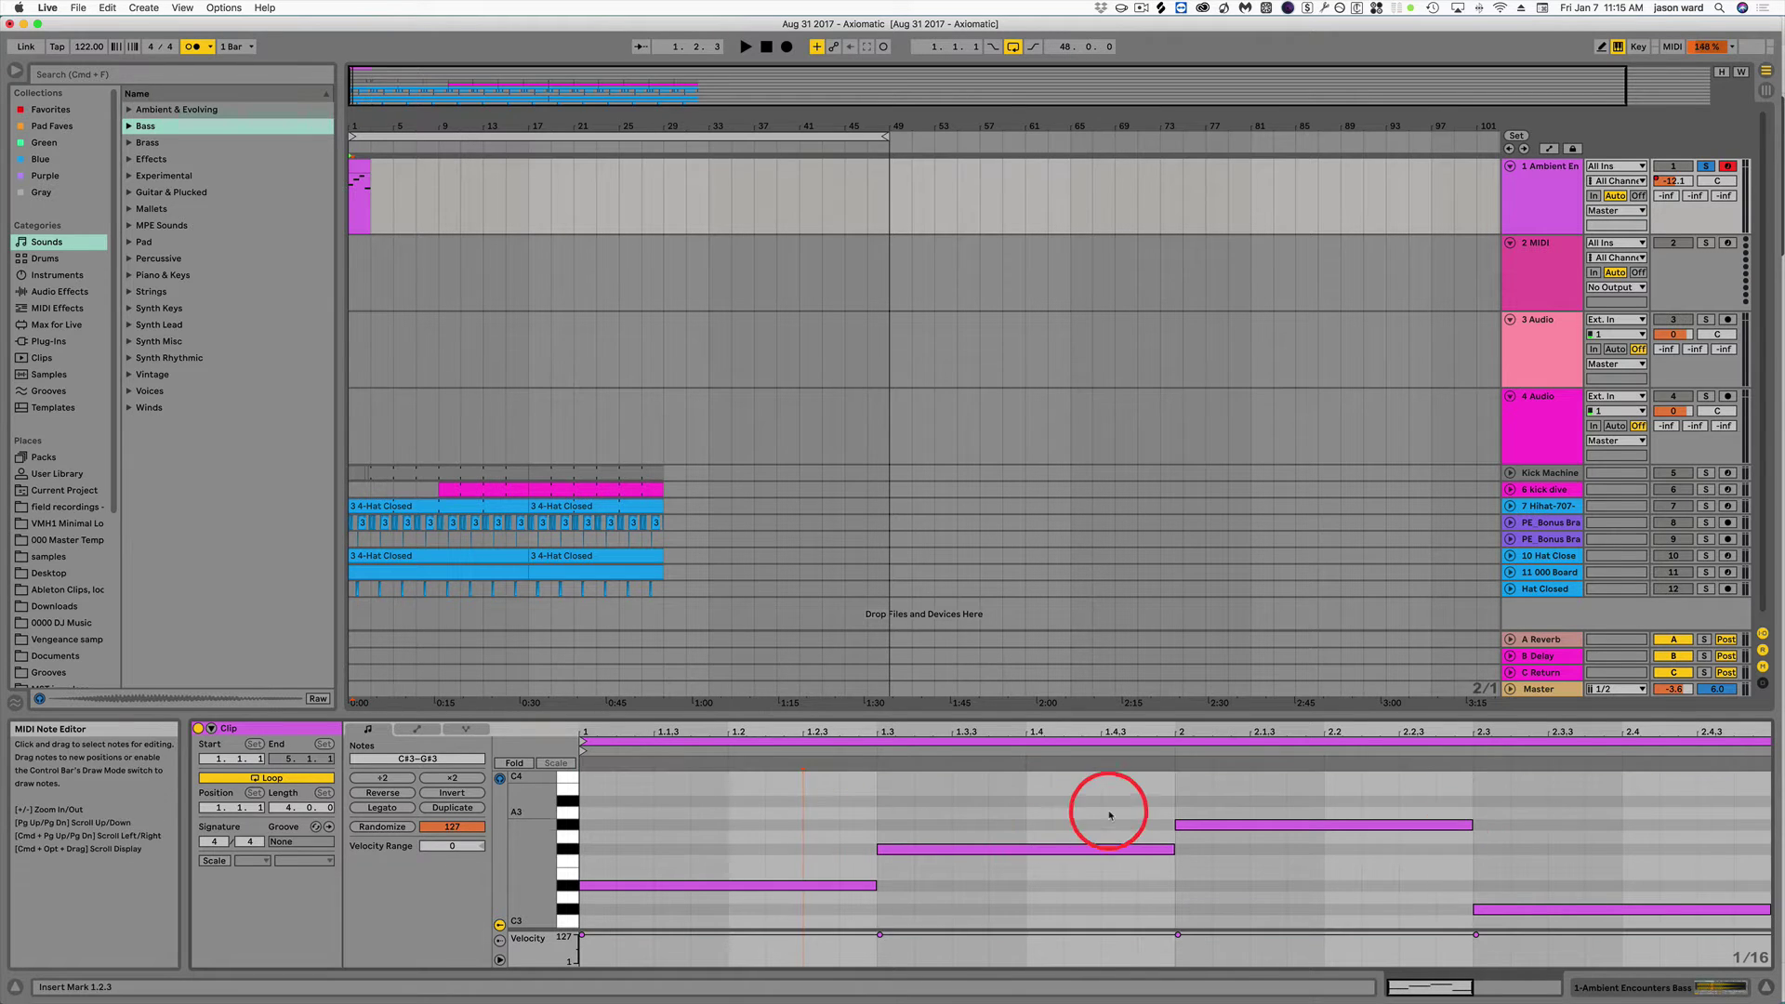
Duplicate the opening D#3 note twice in a row and undo both copies.
click(728, 891)
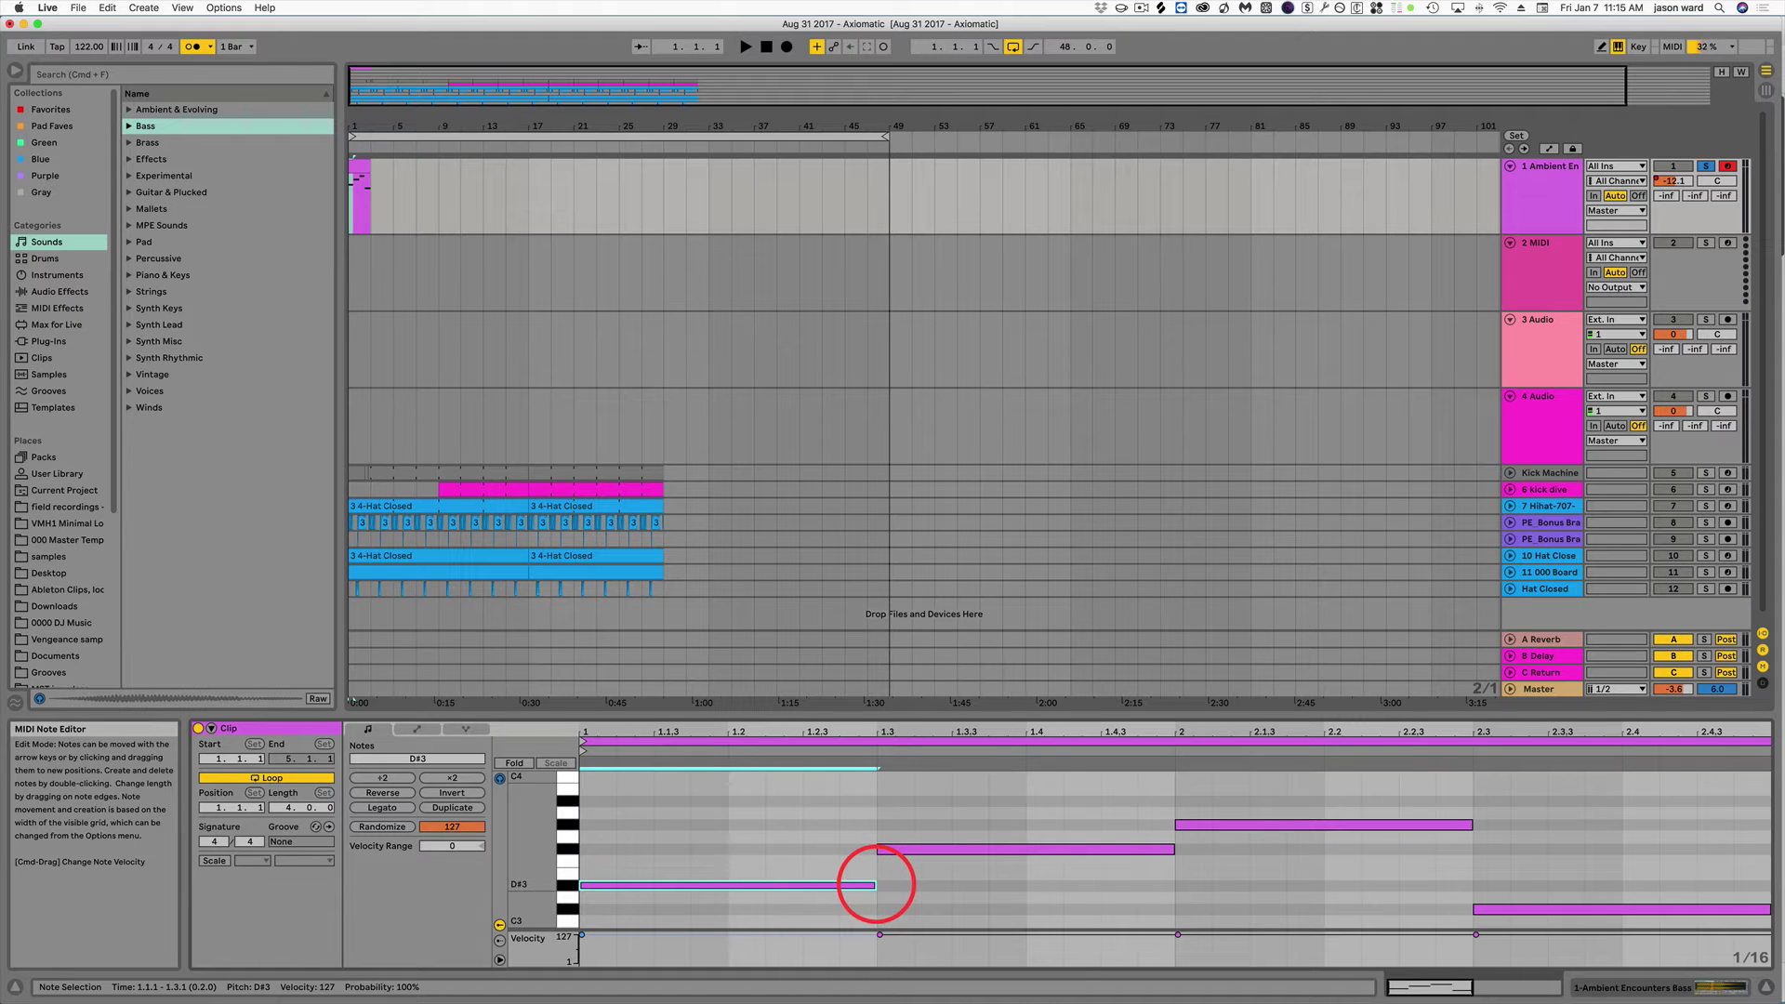
key(super)
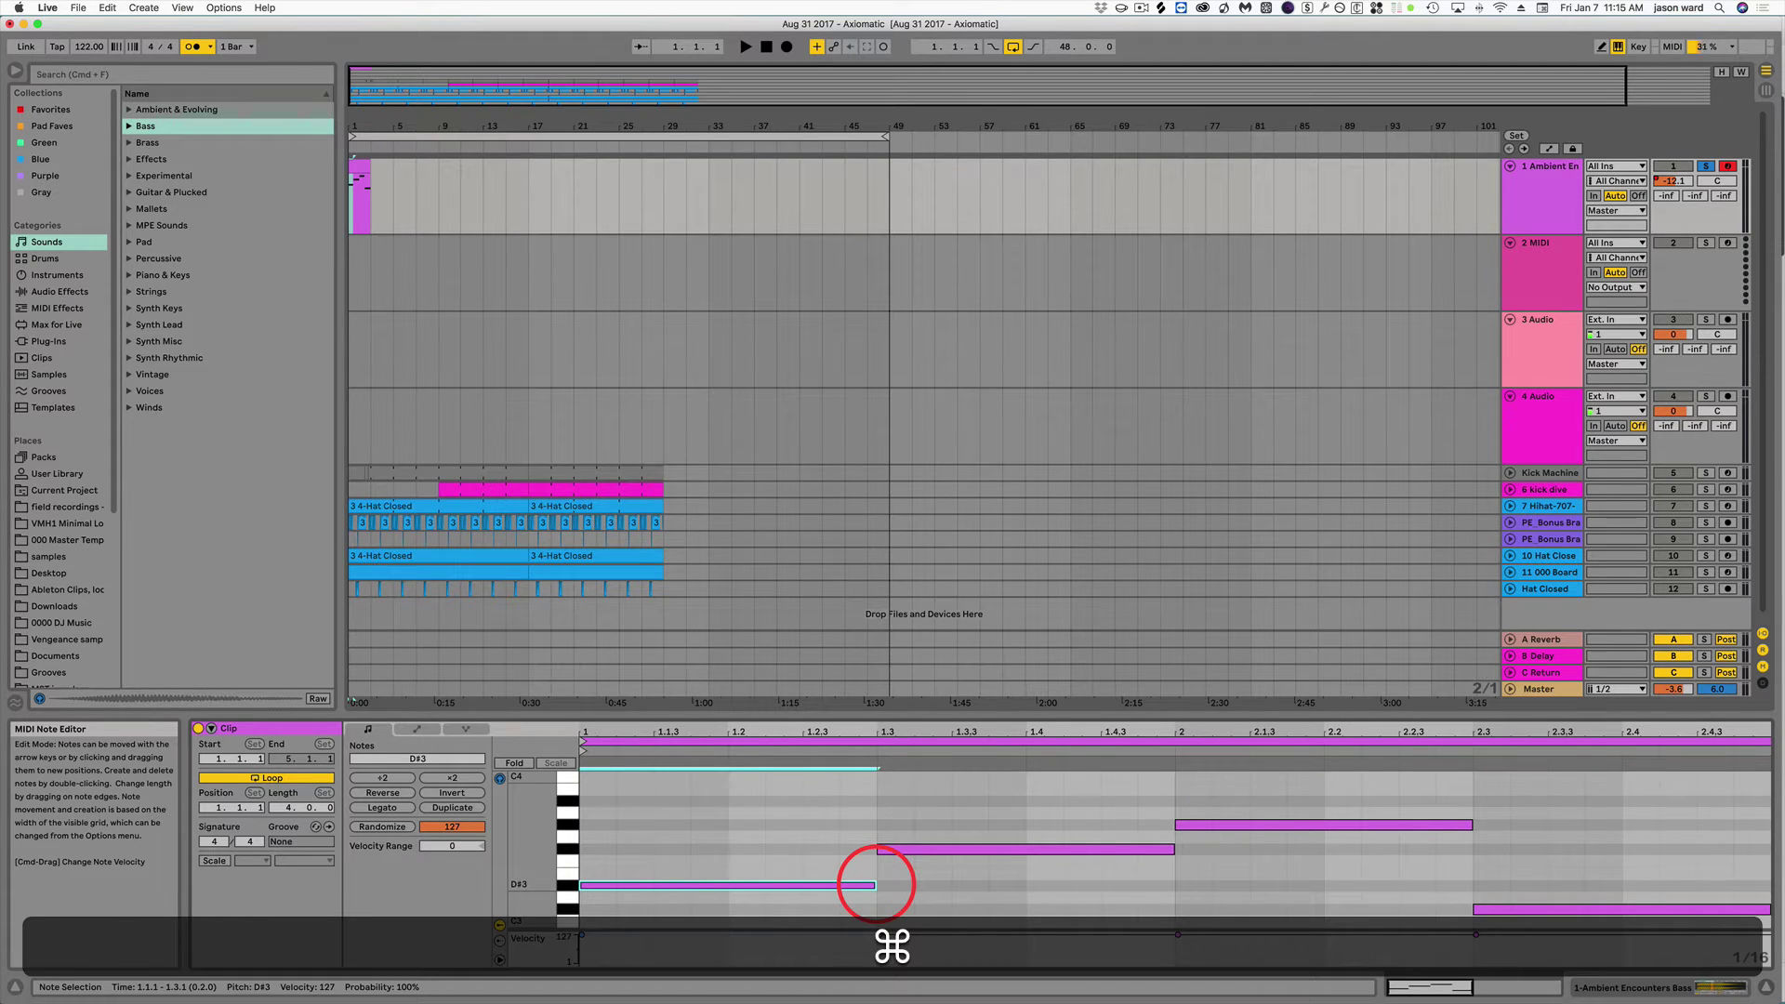
key(super+d)
key(super+d)
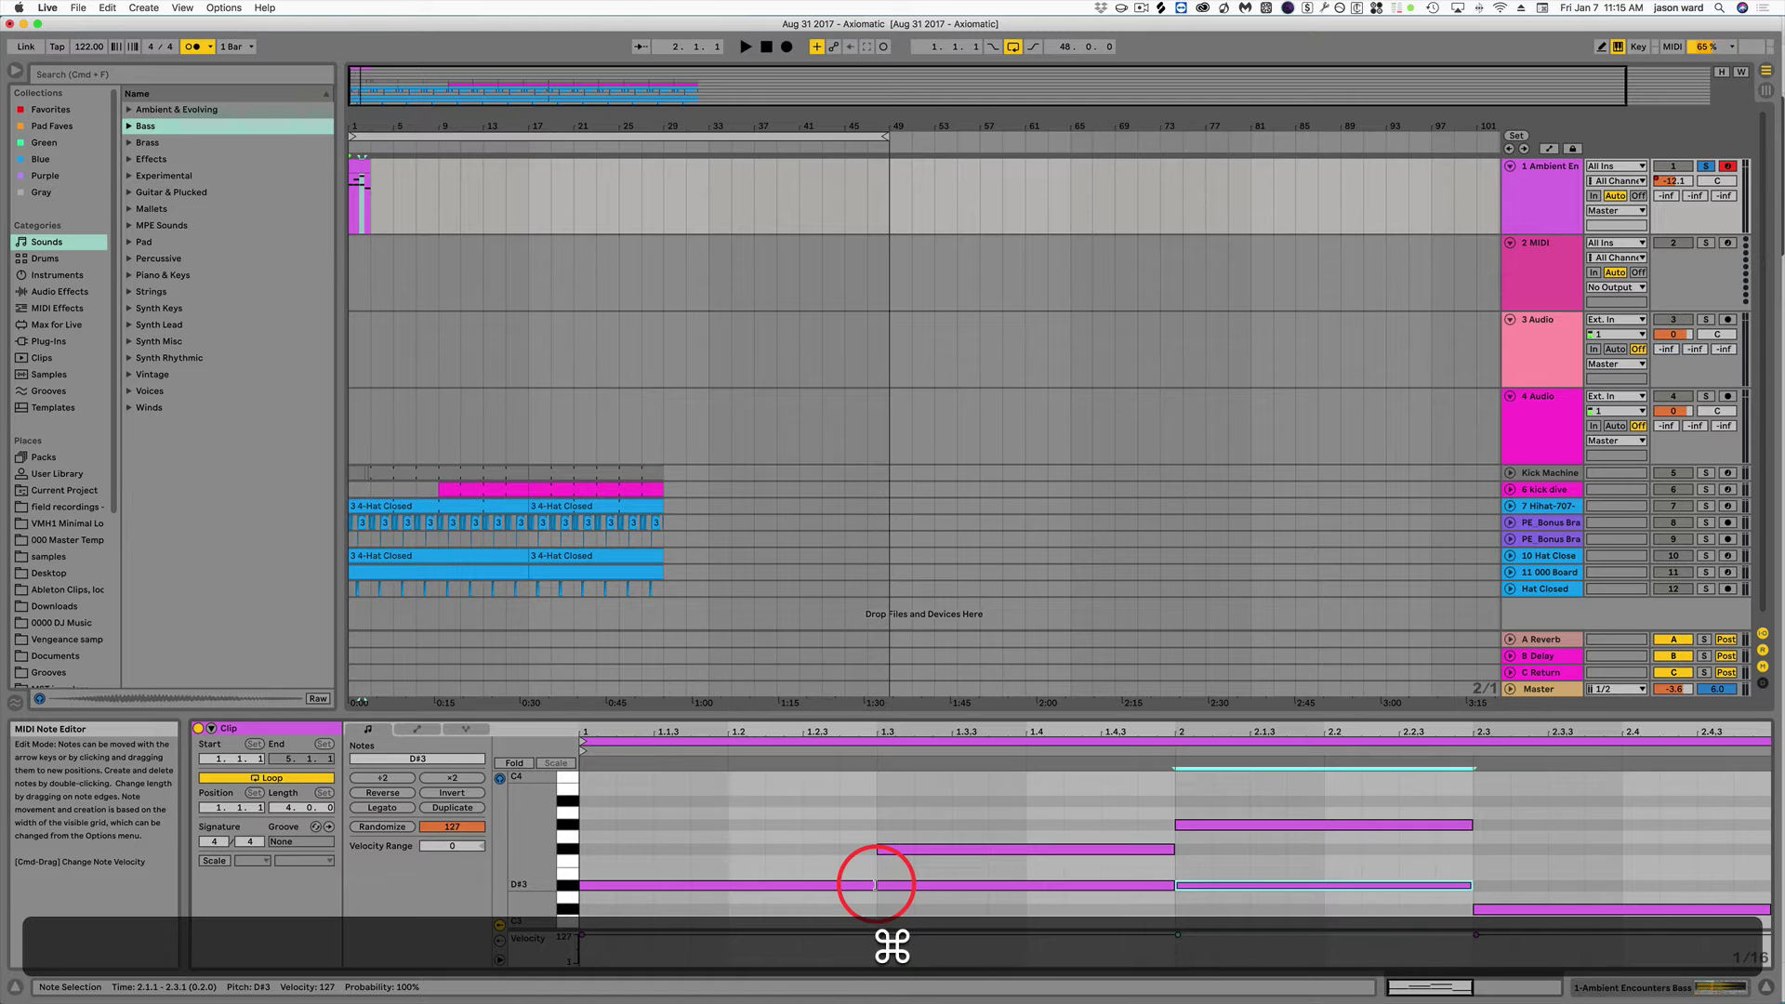
key(super+z)
key(super+z)
key(space)
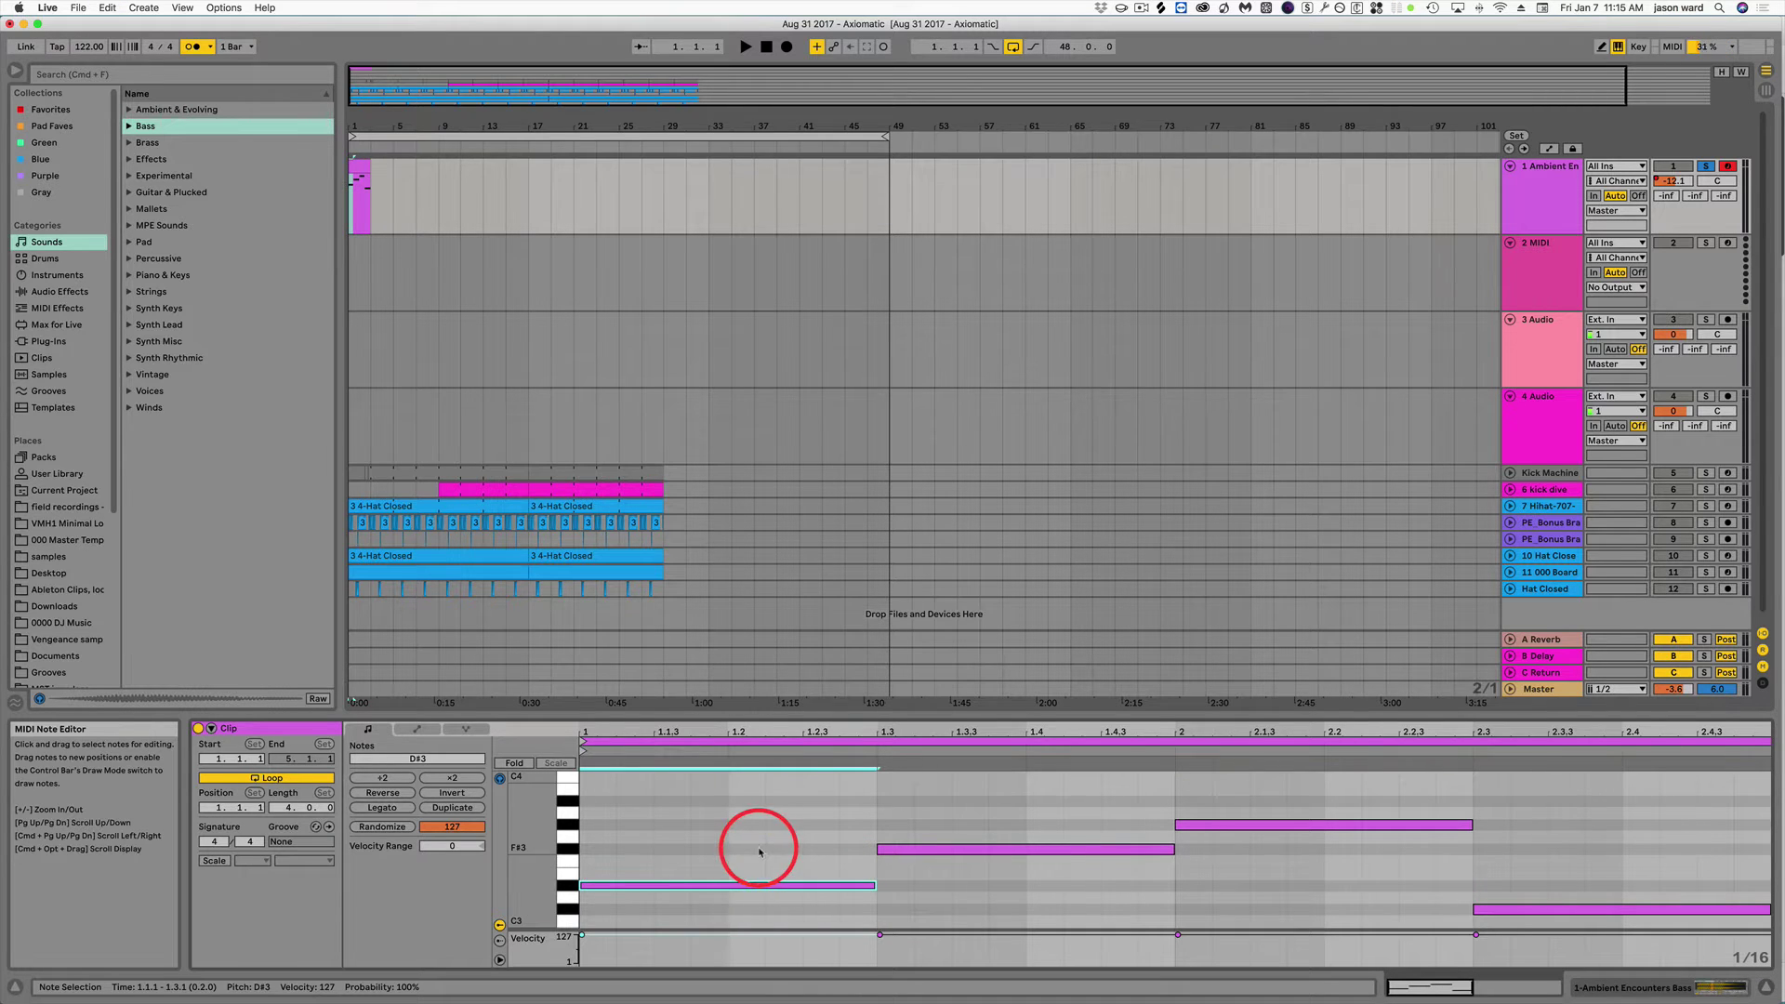
Copy the opening D#3 note, paste it at the start of bar 2, and delete the pasted copy.
key(super+c)
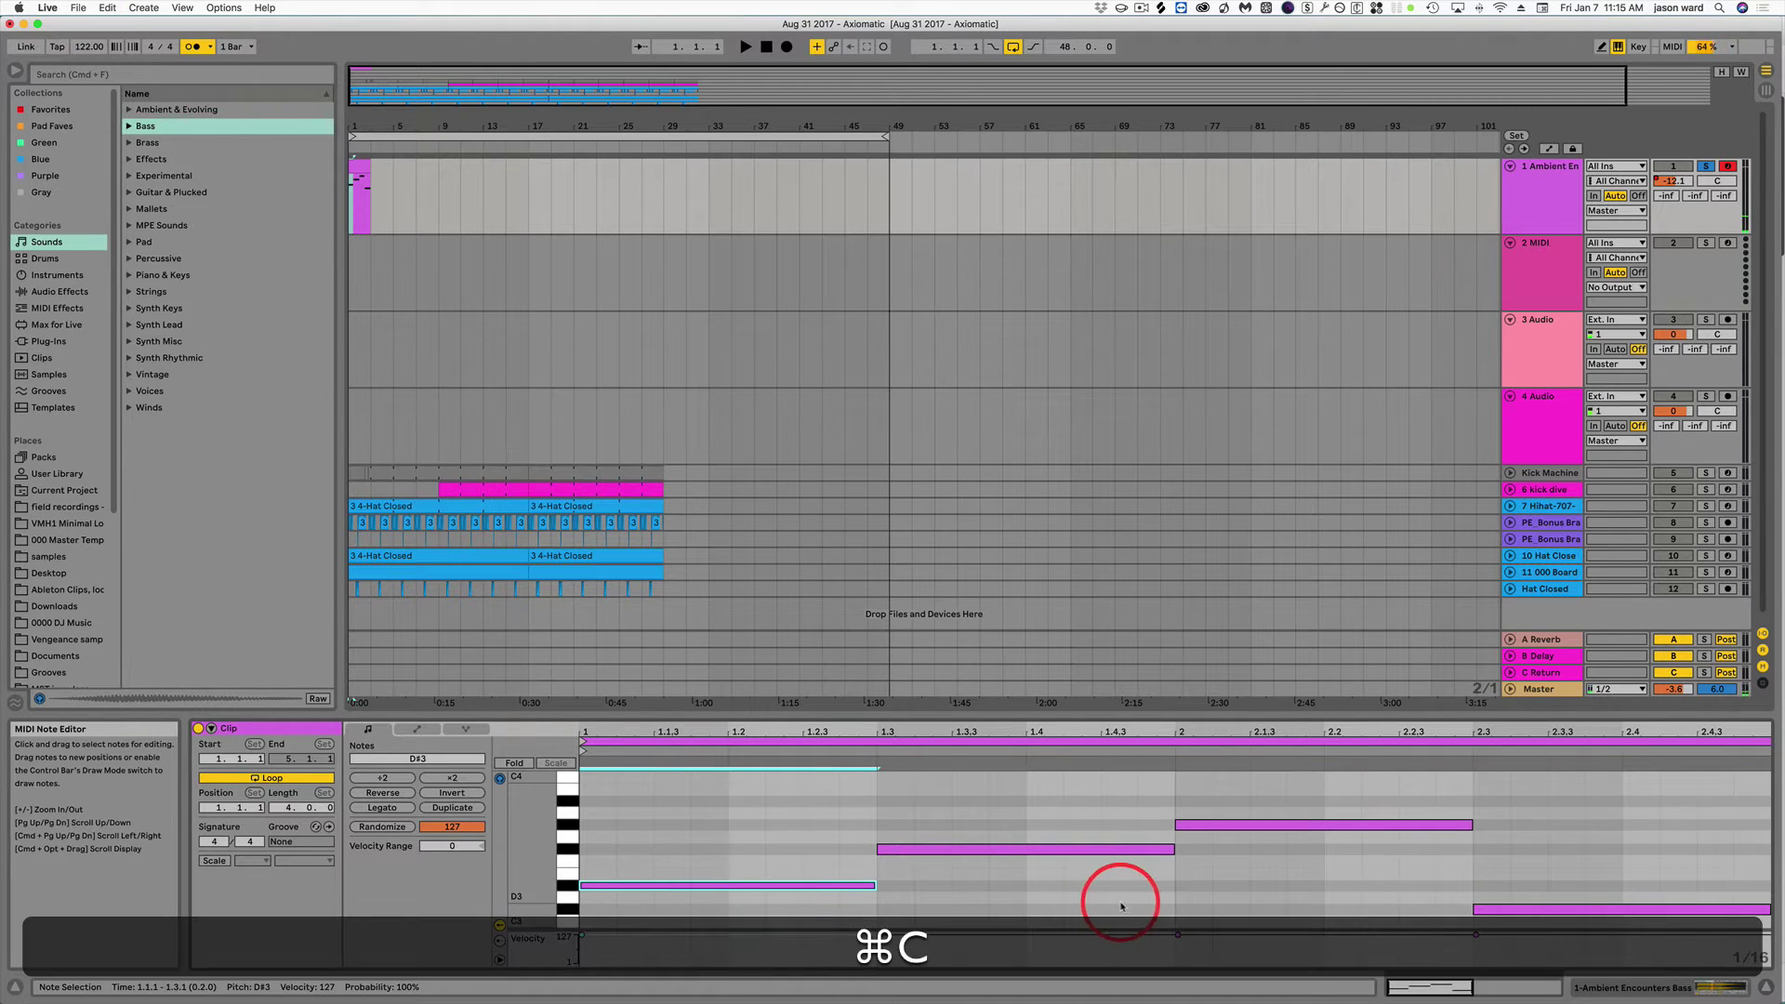
click(1178, 901)
key(super+v)
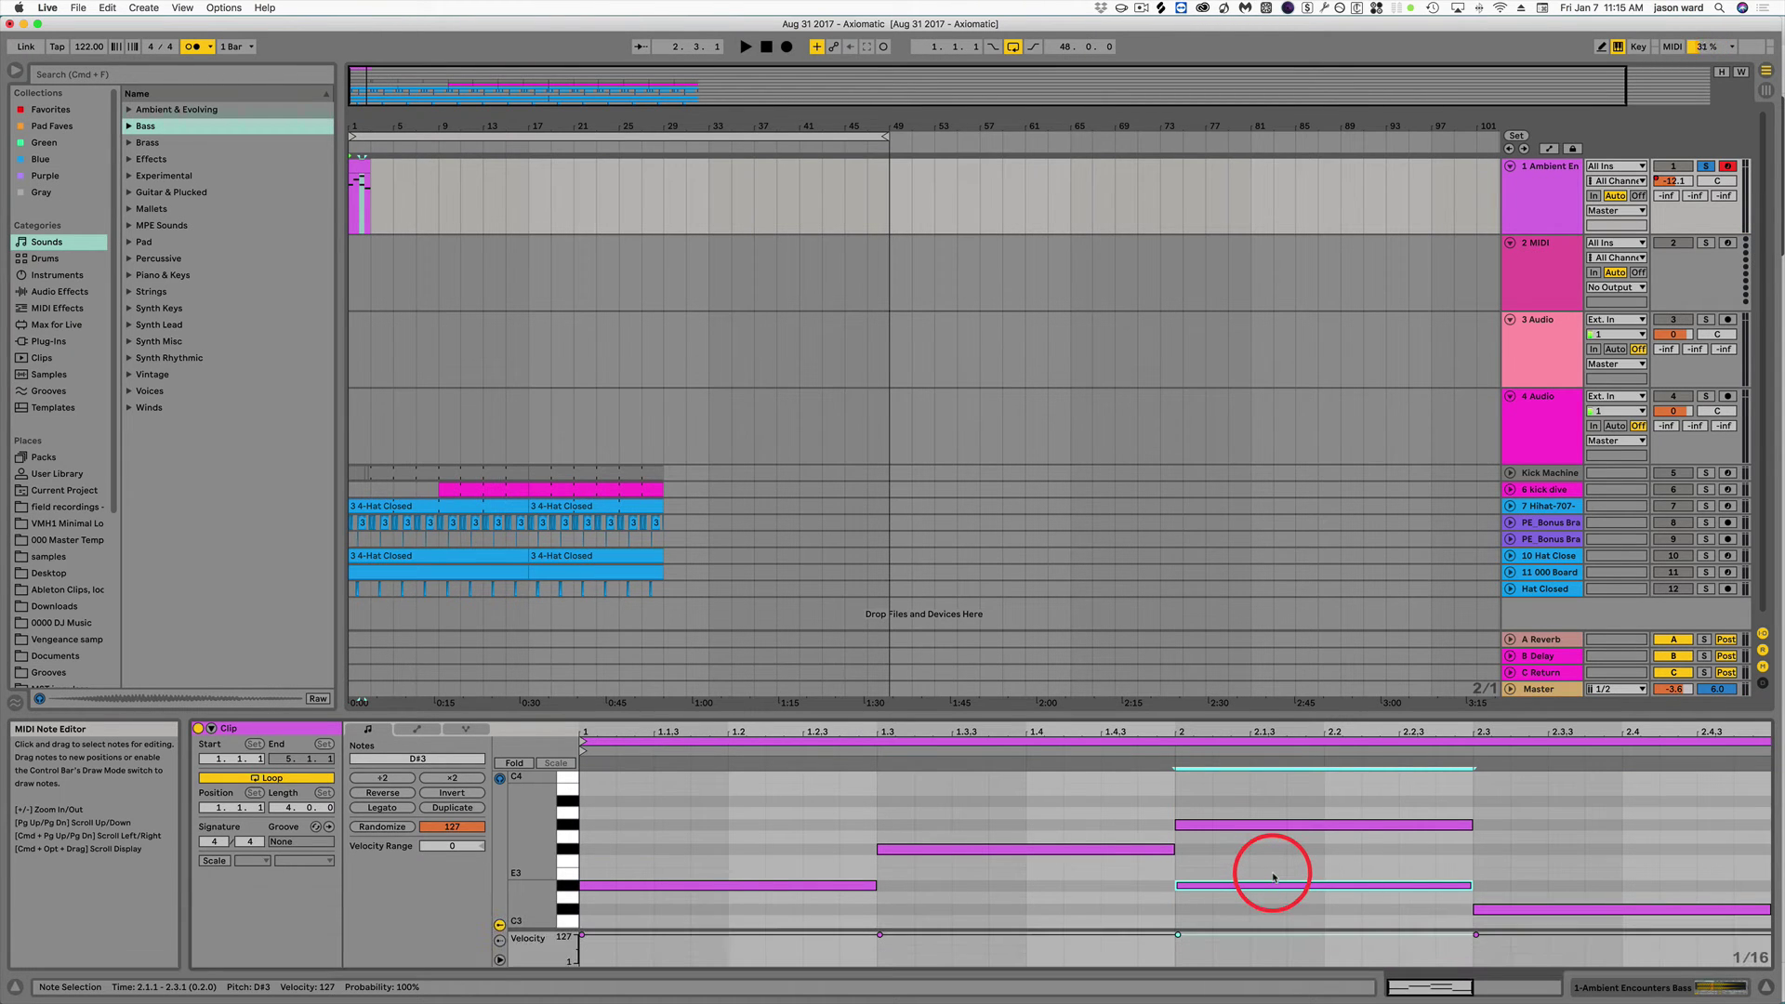
key(BackSpace)
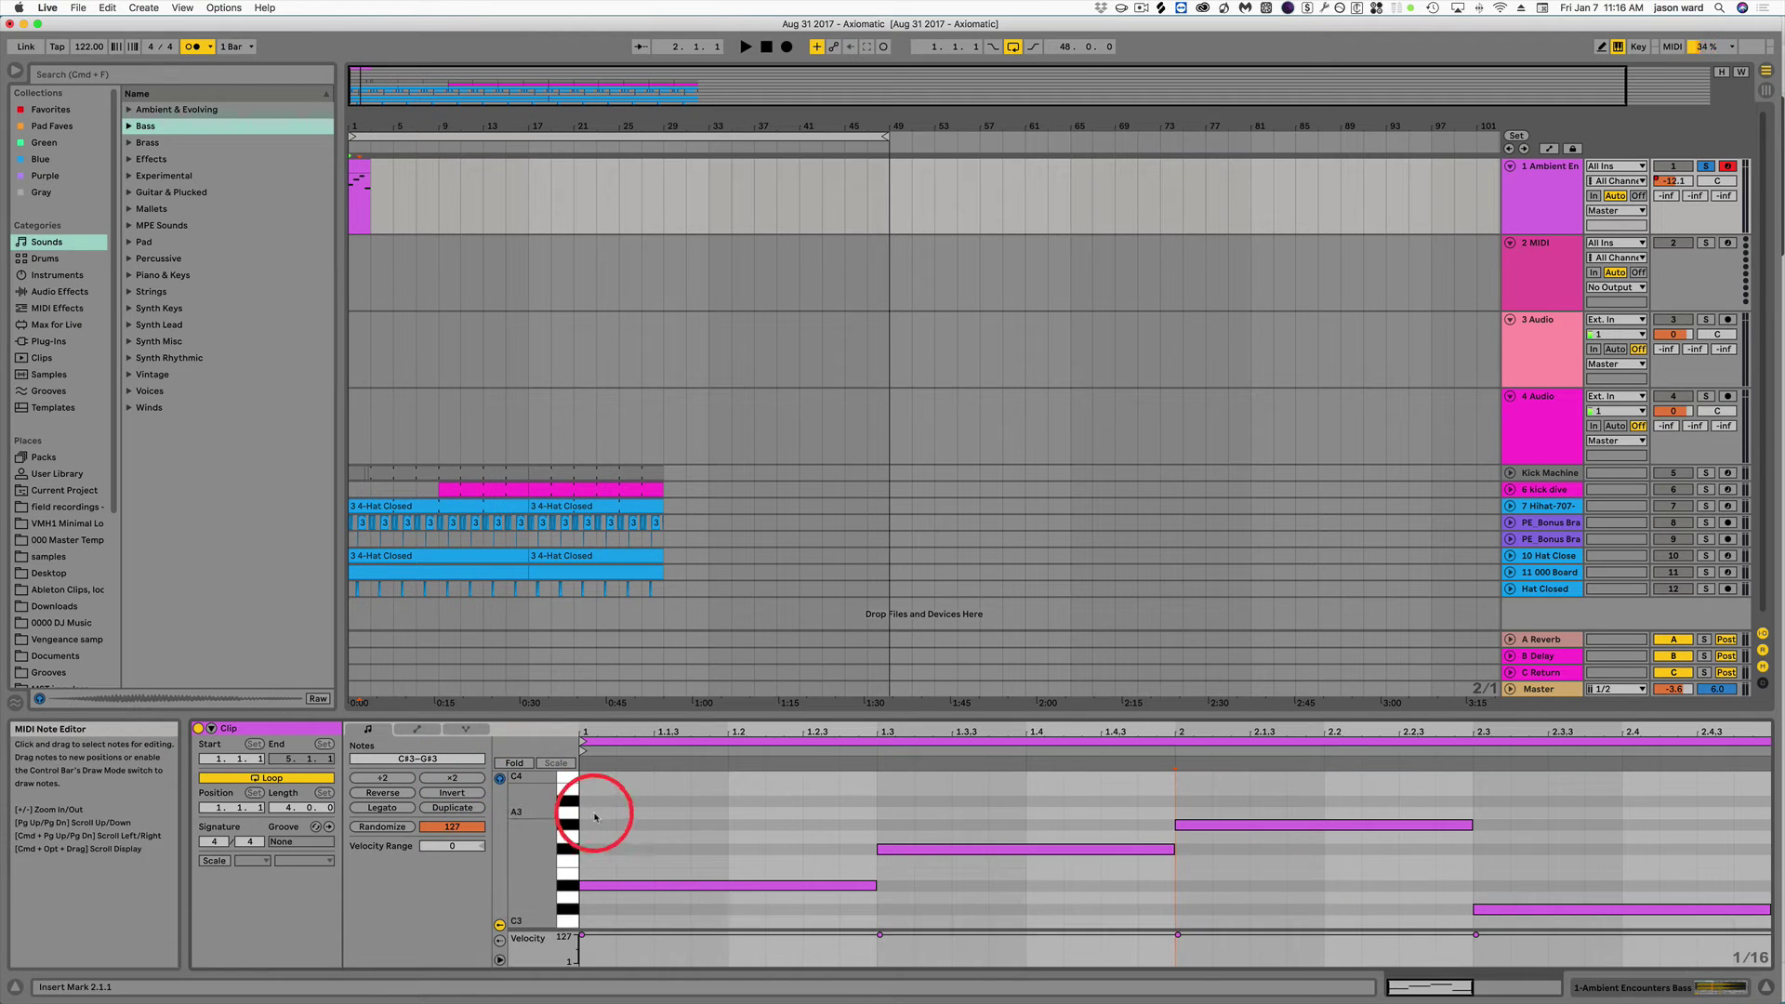
Adjust the visible pitch range of the note ruler, and fold the note editor to the used pitches and unfold it again.
scroll(536, 855, down, 2)
scroll(537, 853, down, 6)
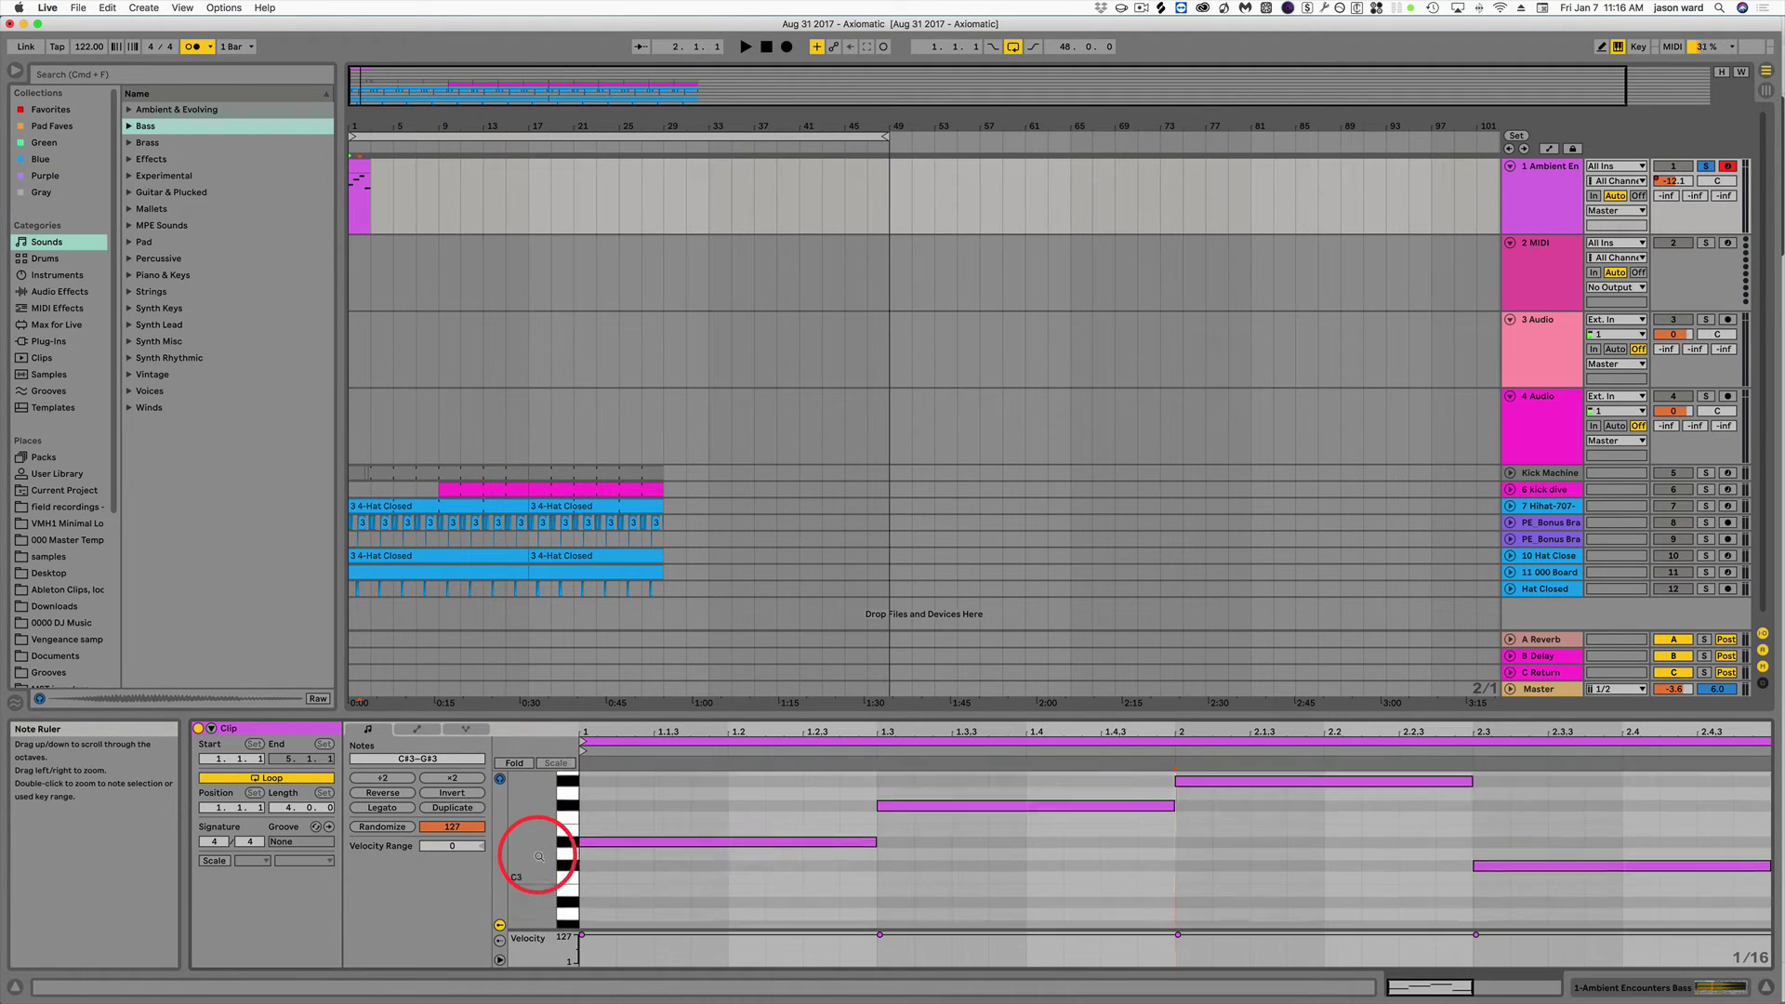
scroll(536, 853, up, 6)
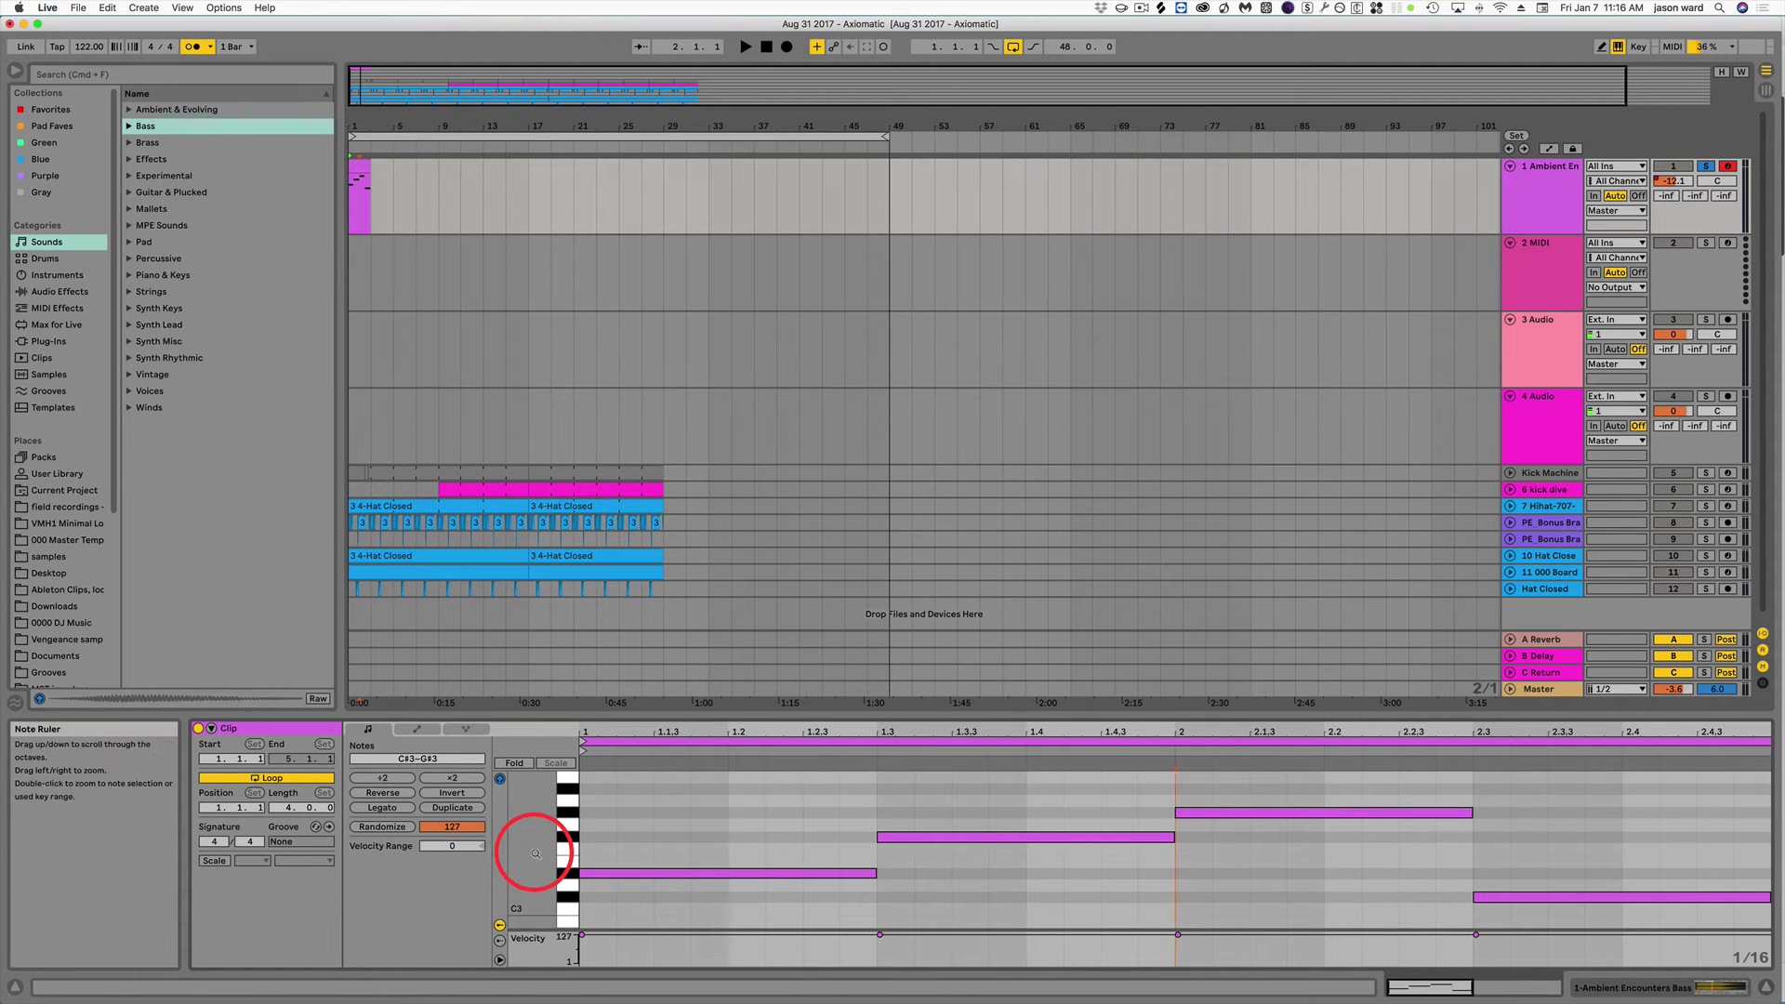
drag(542, 850, 539, 848)
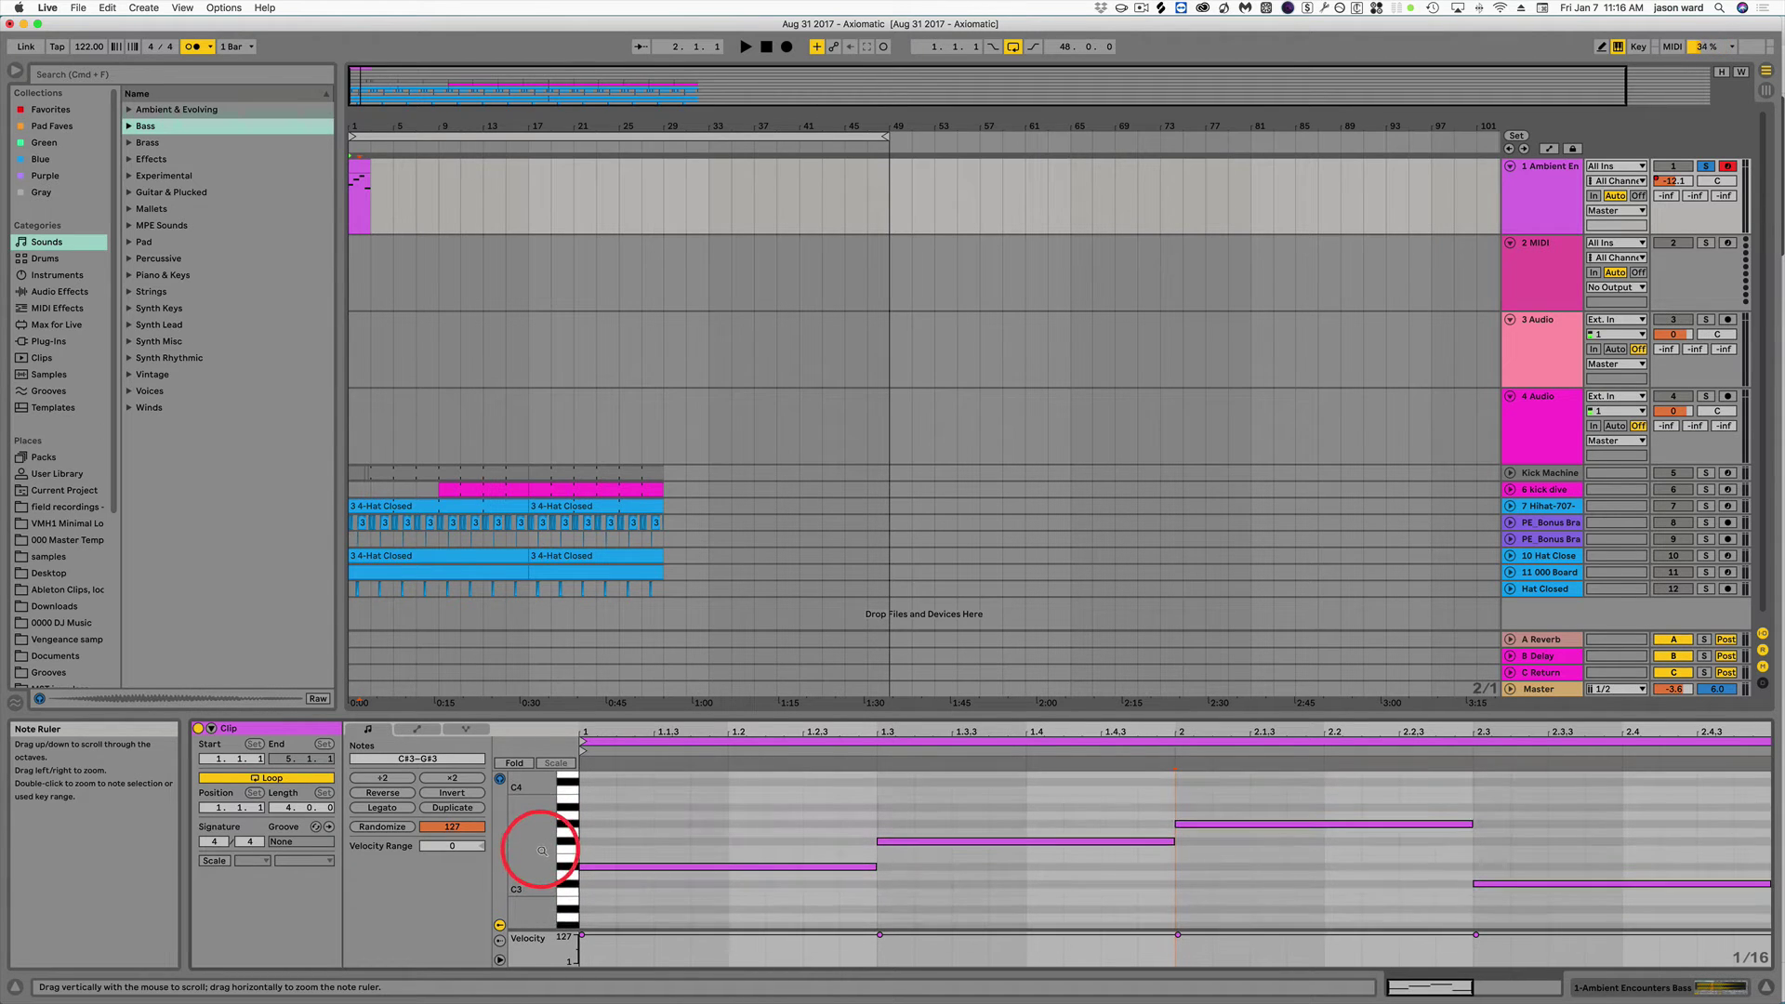
click(516, 765)
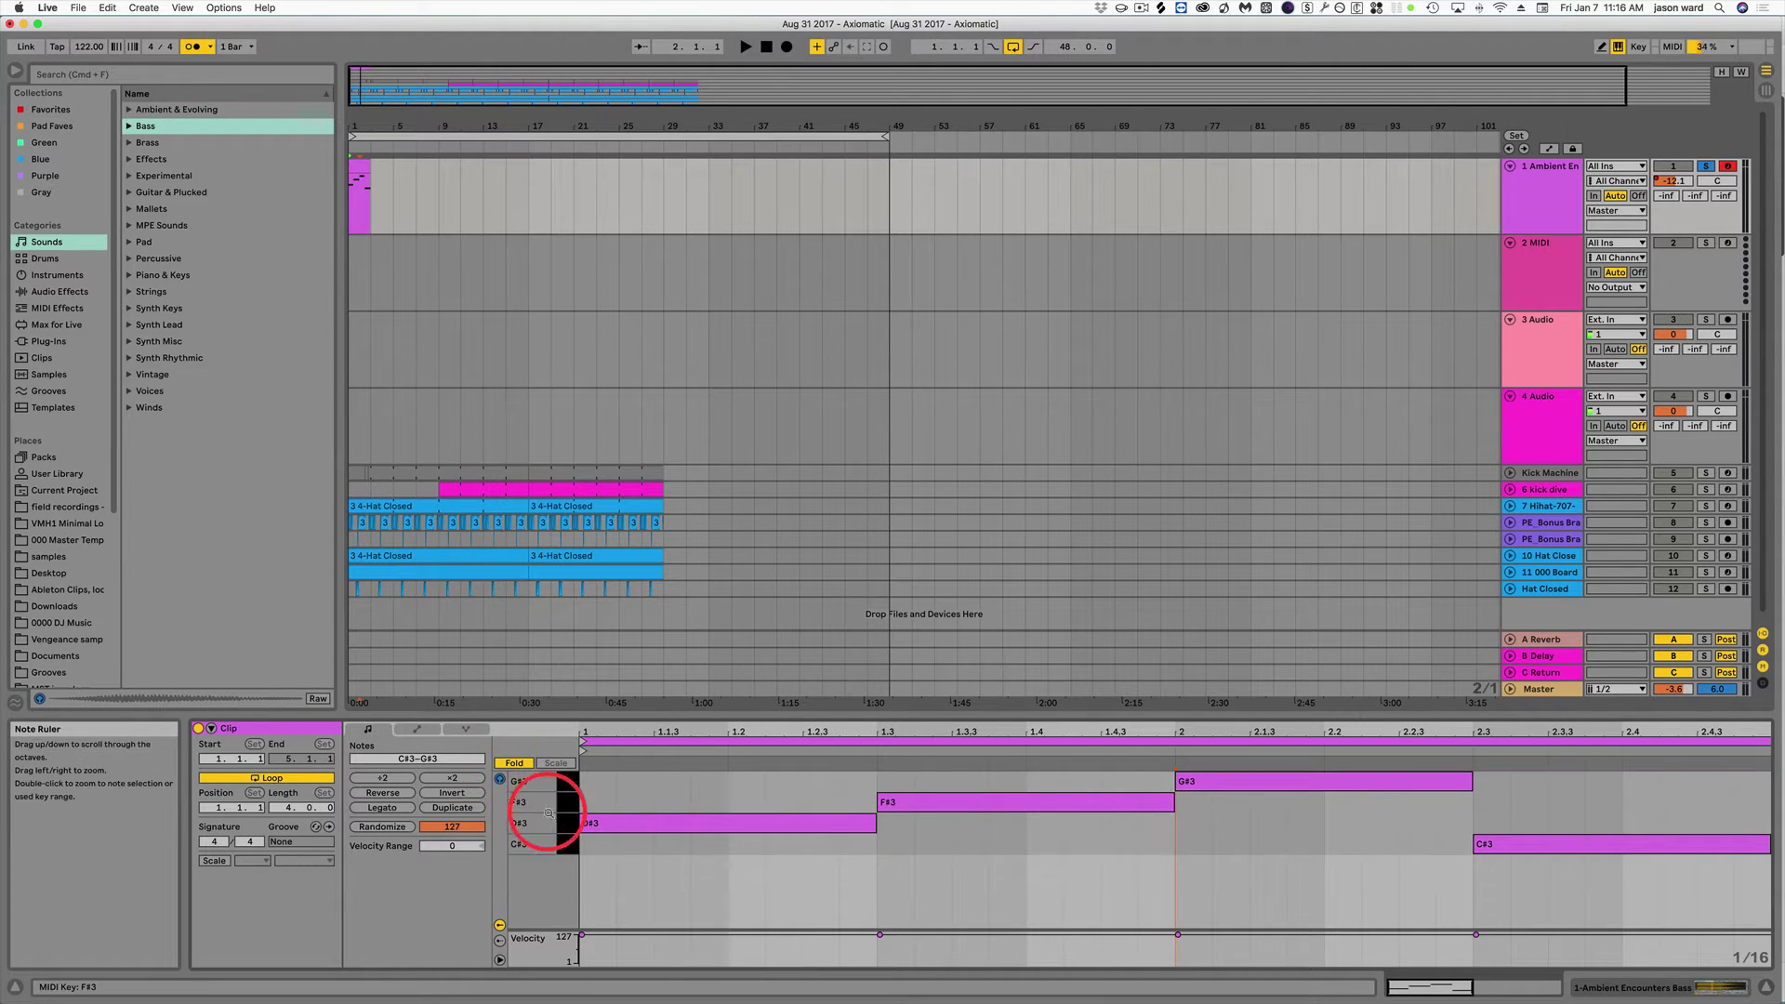
click(514, 763)
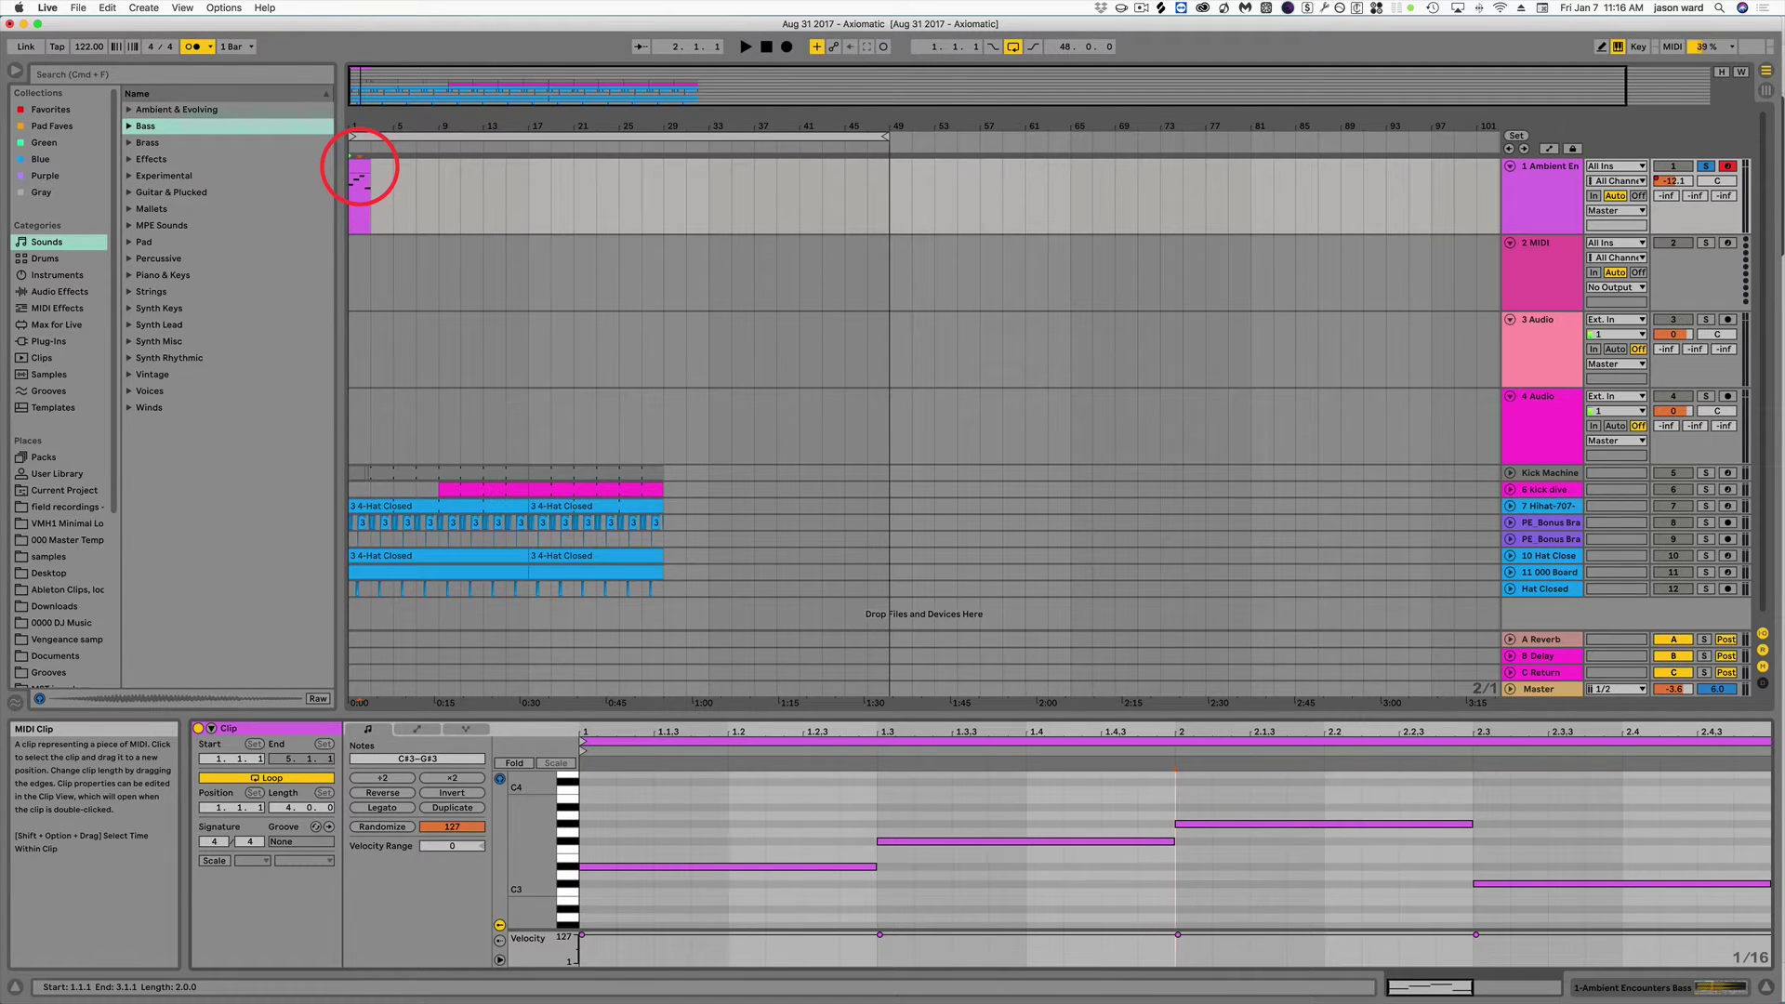
Clear the first track by deleting its two-bar MIDI clip and its bass instrument.
click(358, 170)
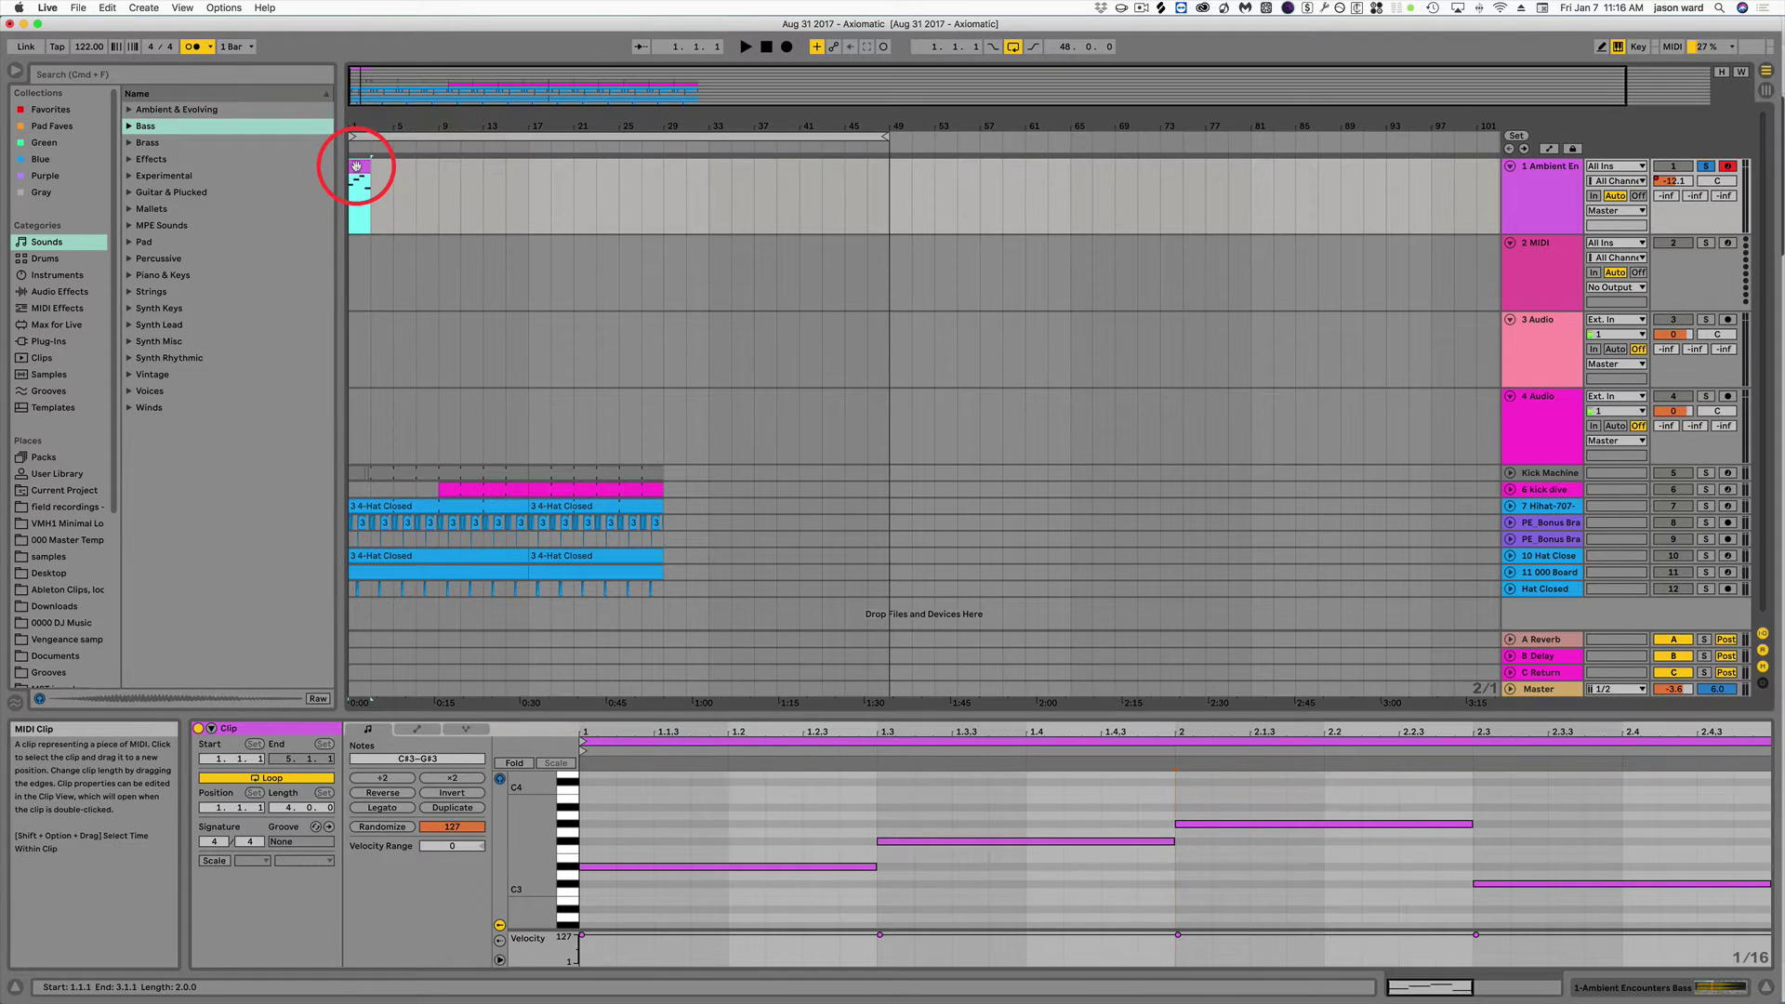
key(BackSpace)
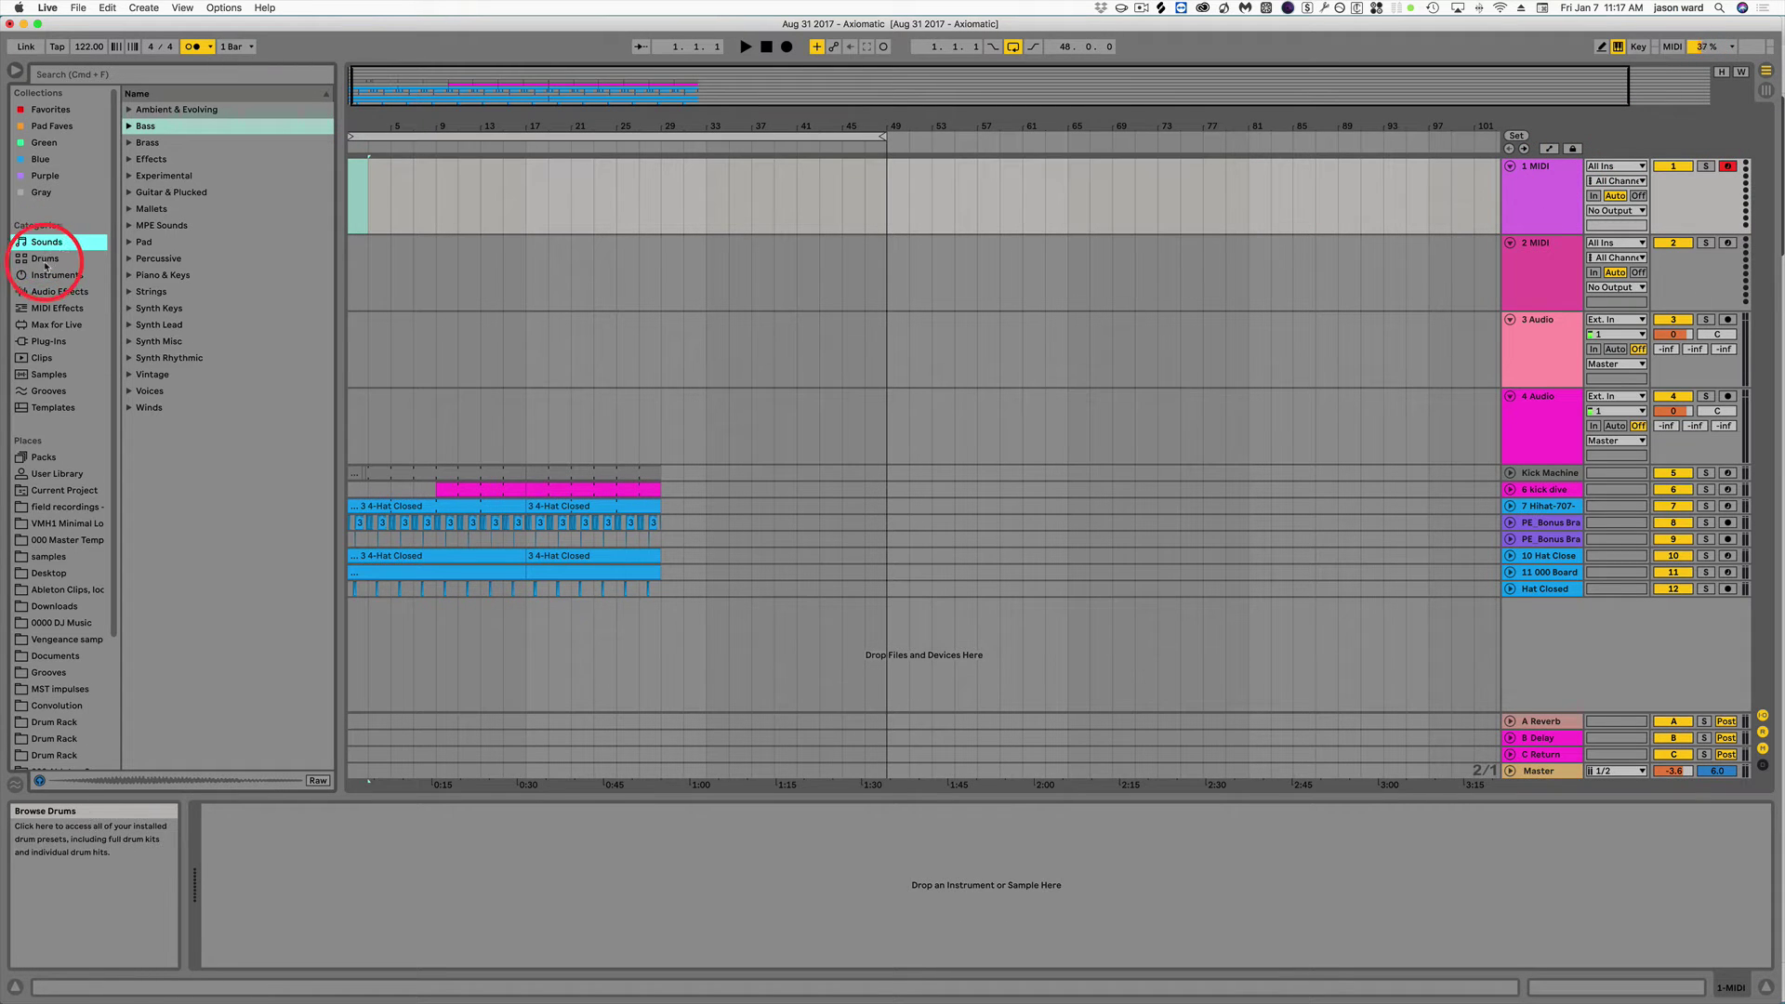
Browse the drum kits, and the Drum Rack and Impulse presets among the instruments.
click(42, 265)
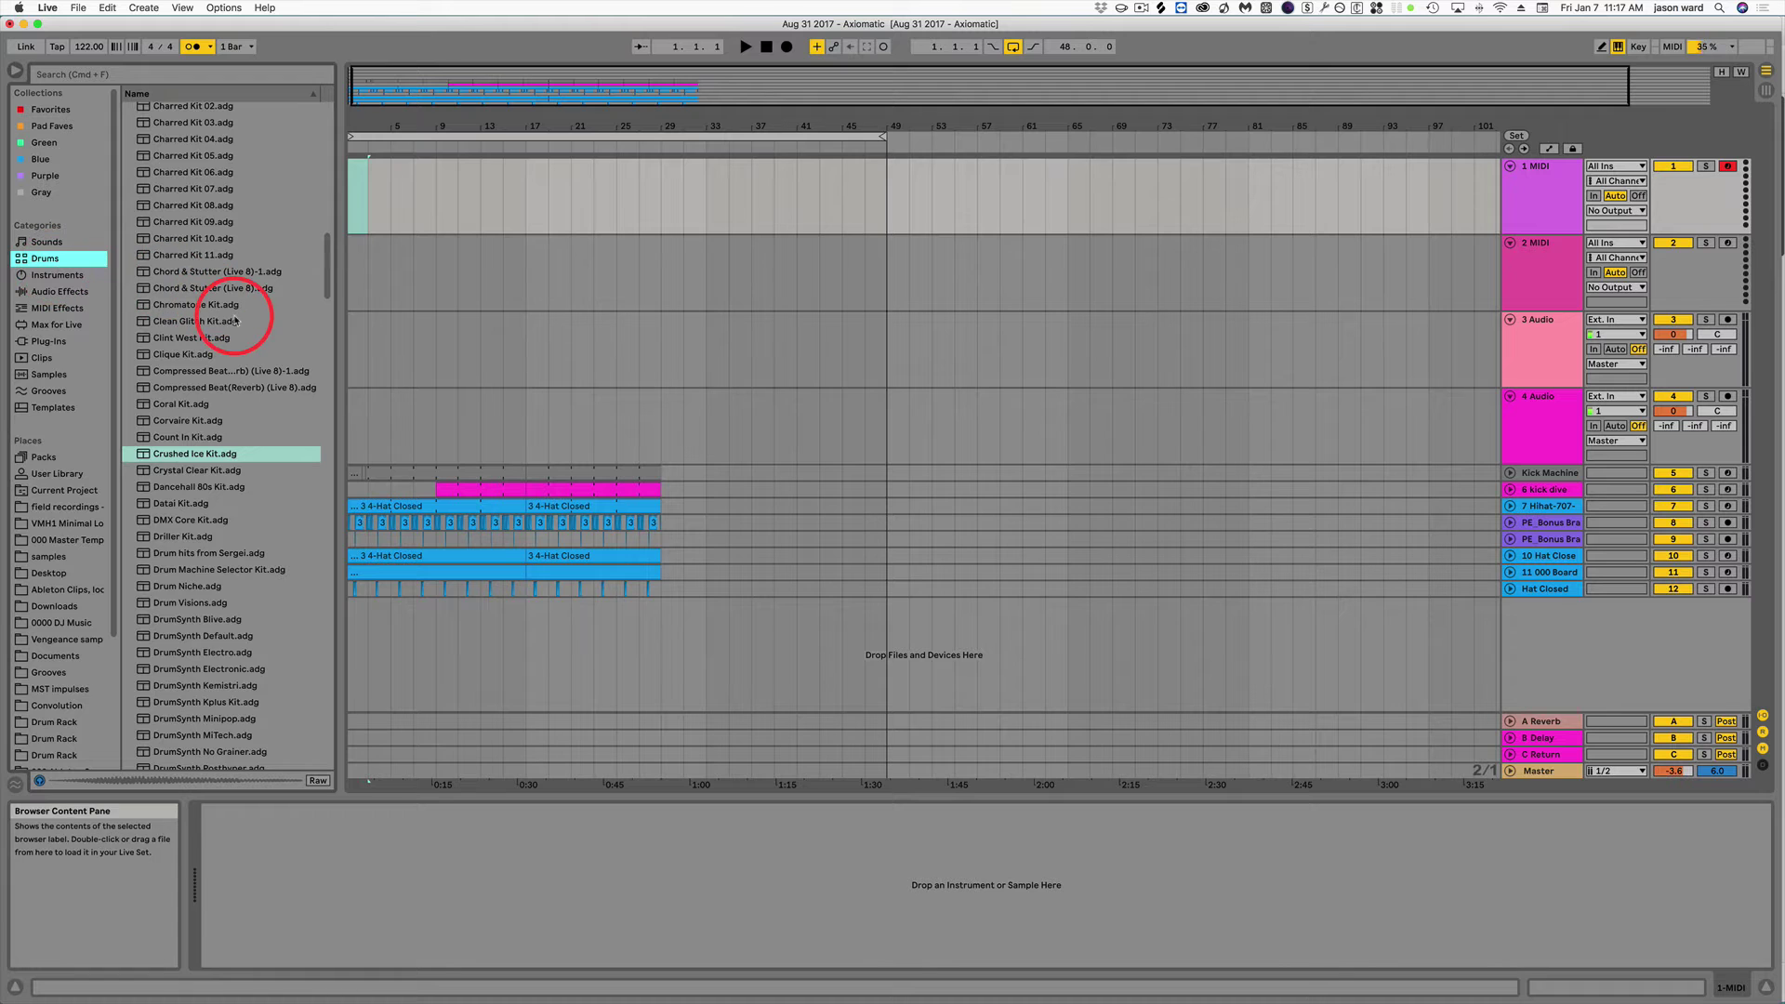
scroll(233, 316, down, 5)
scroll(326, 195, down, 3)
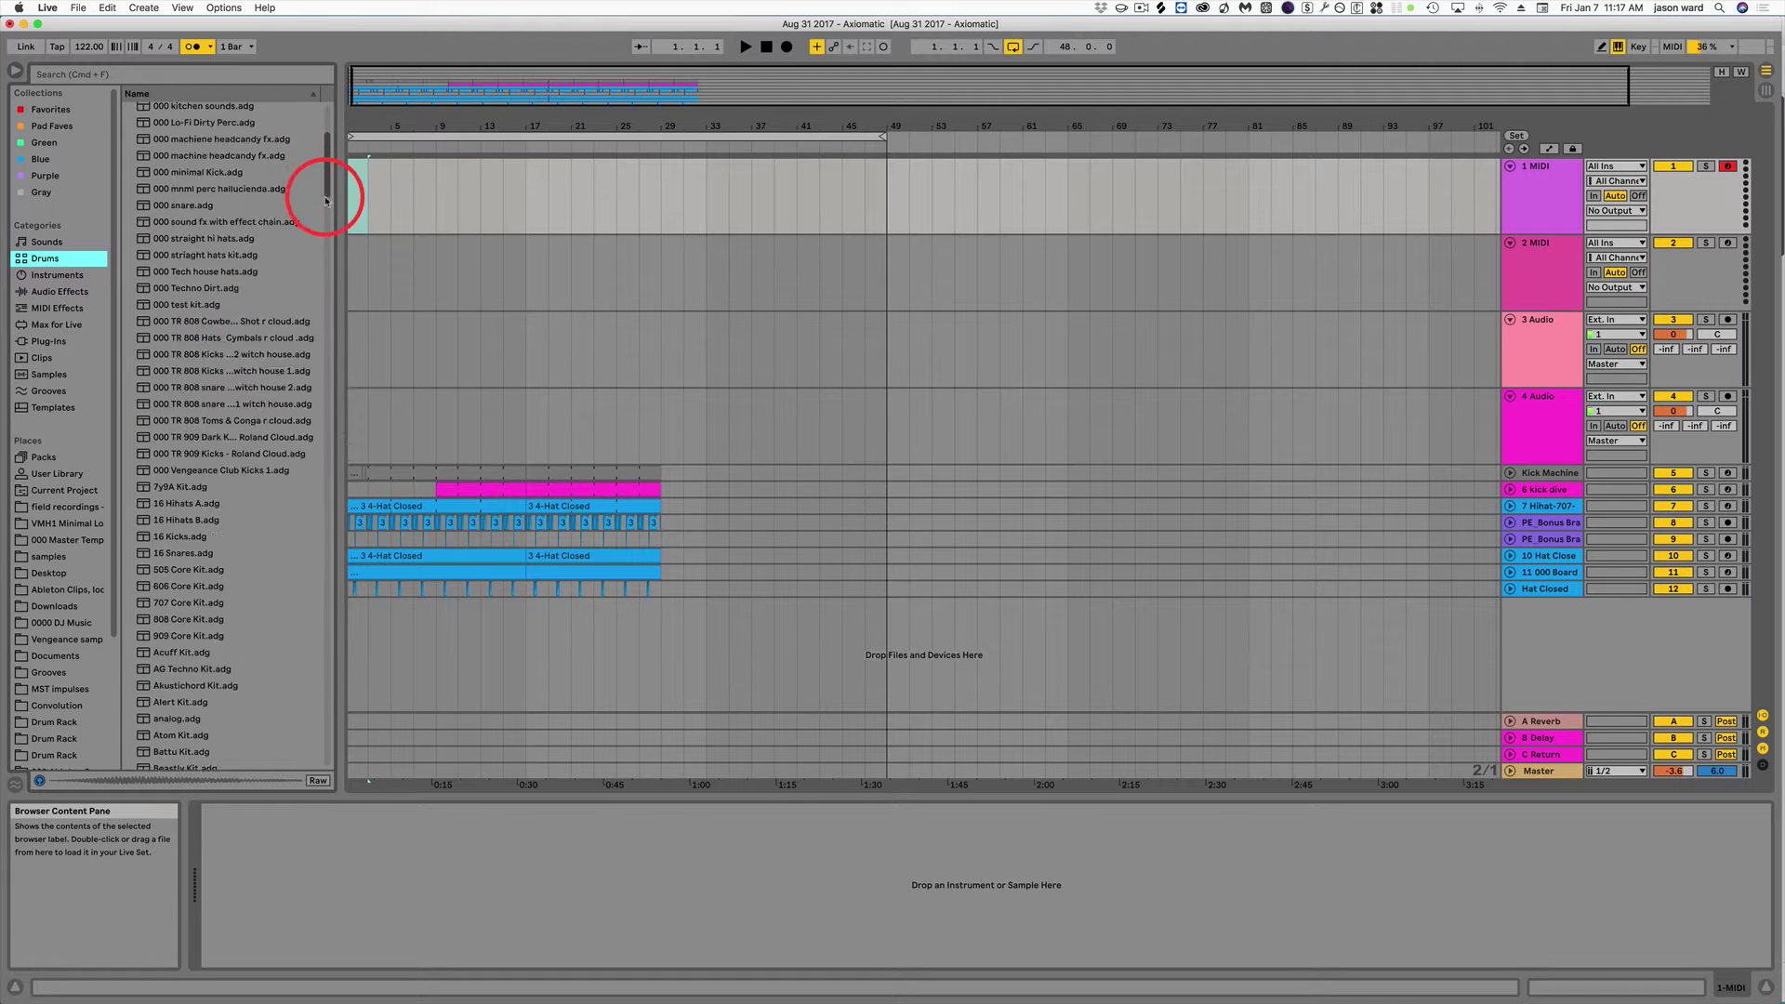
scroll(328, 270, down, 15)
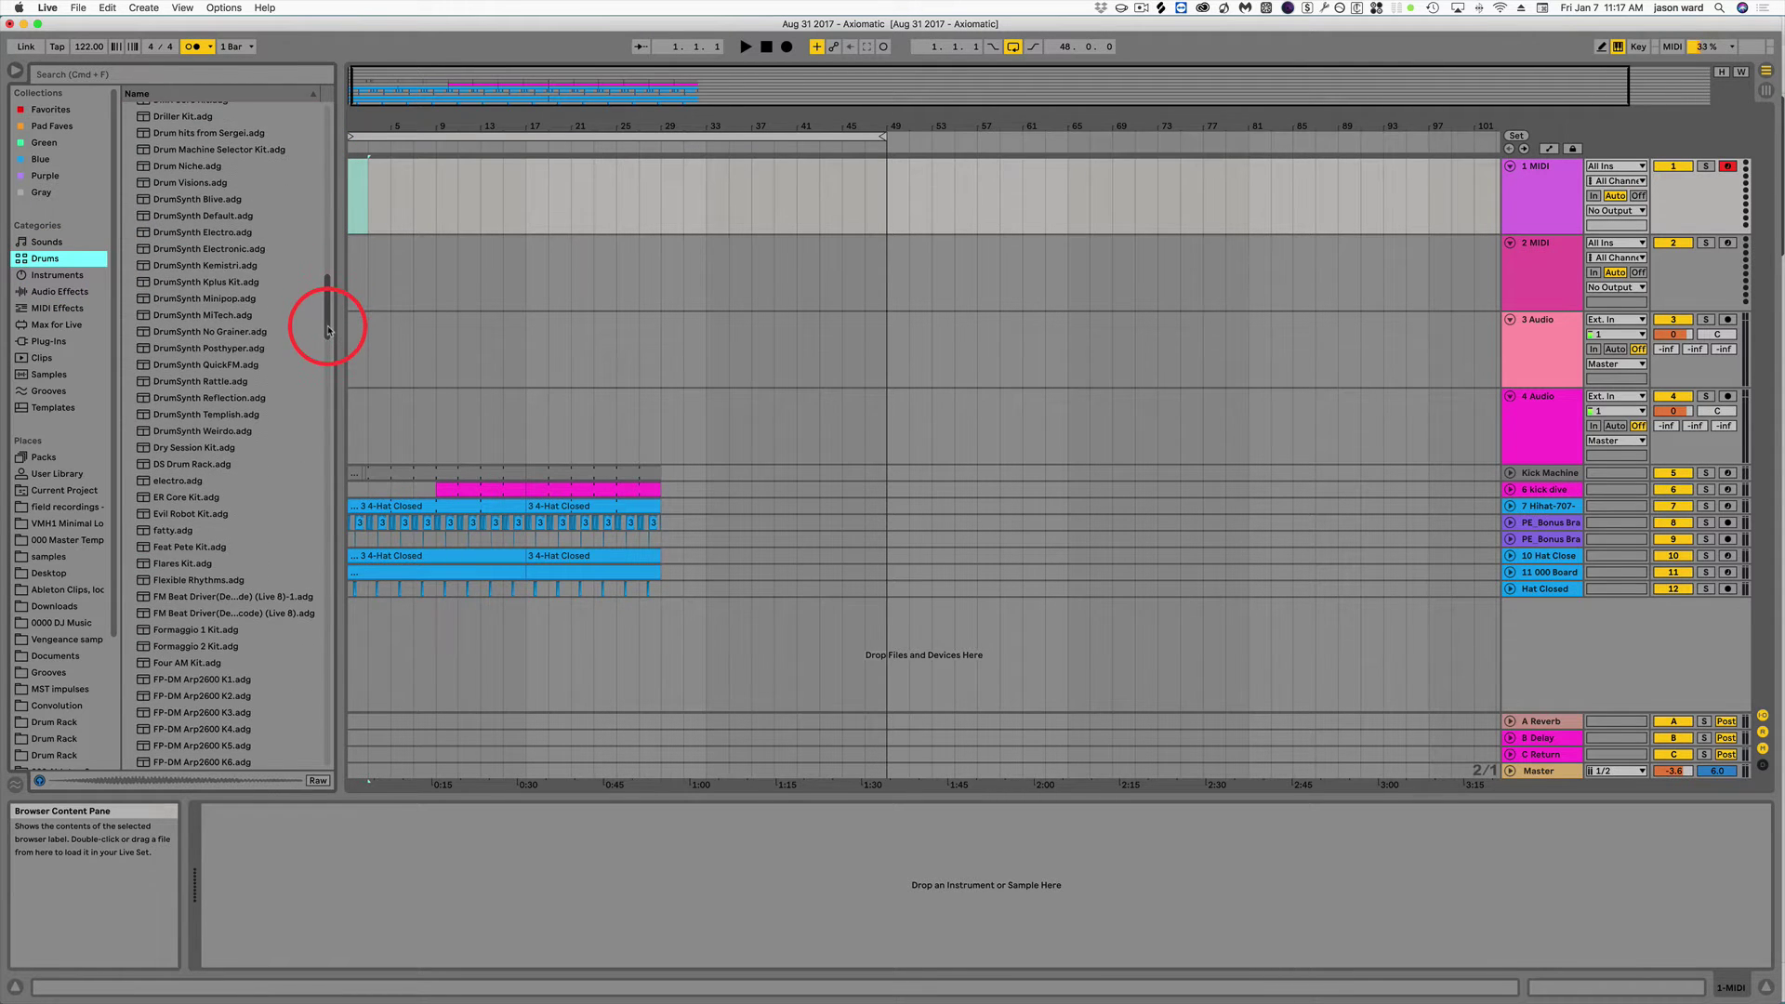
click(49, 277)
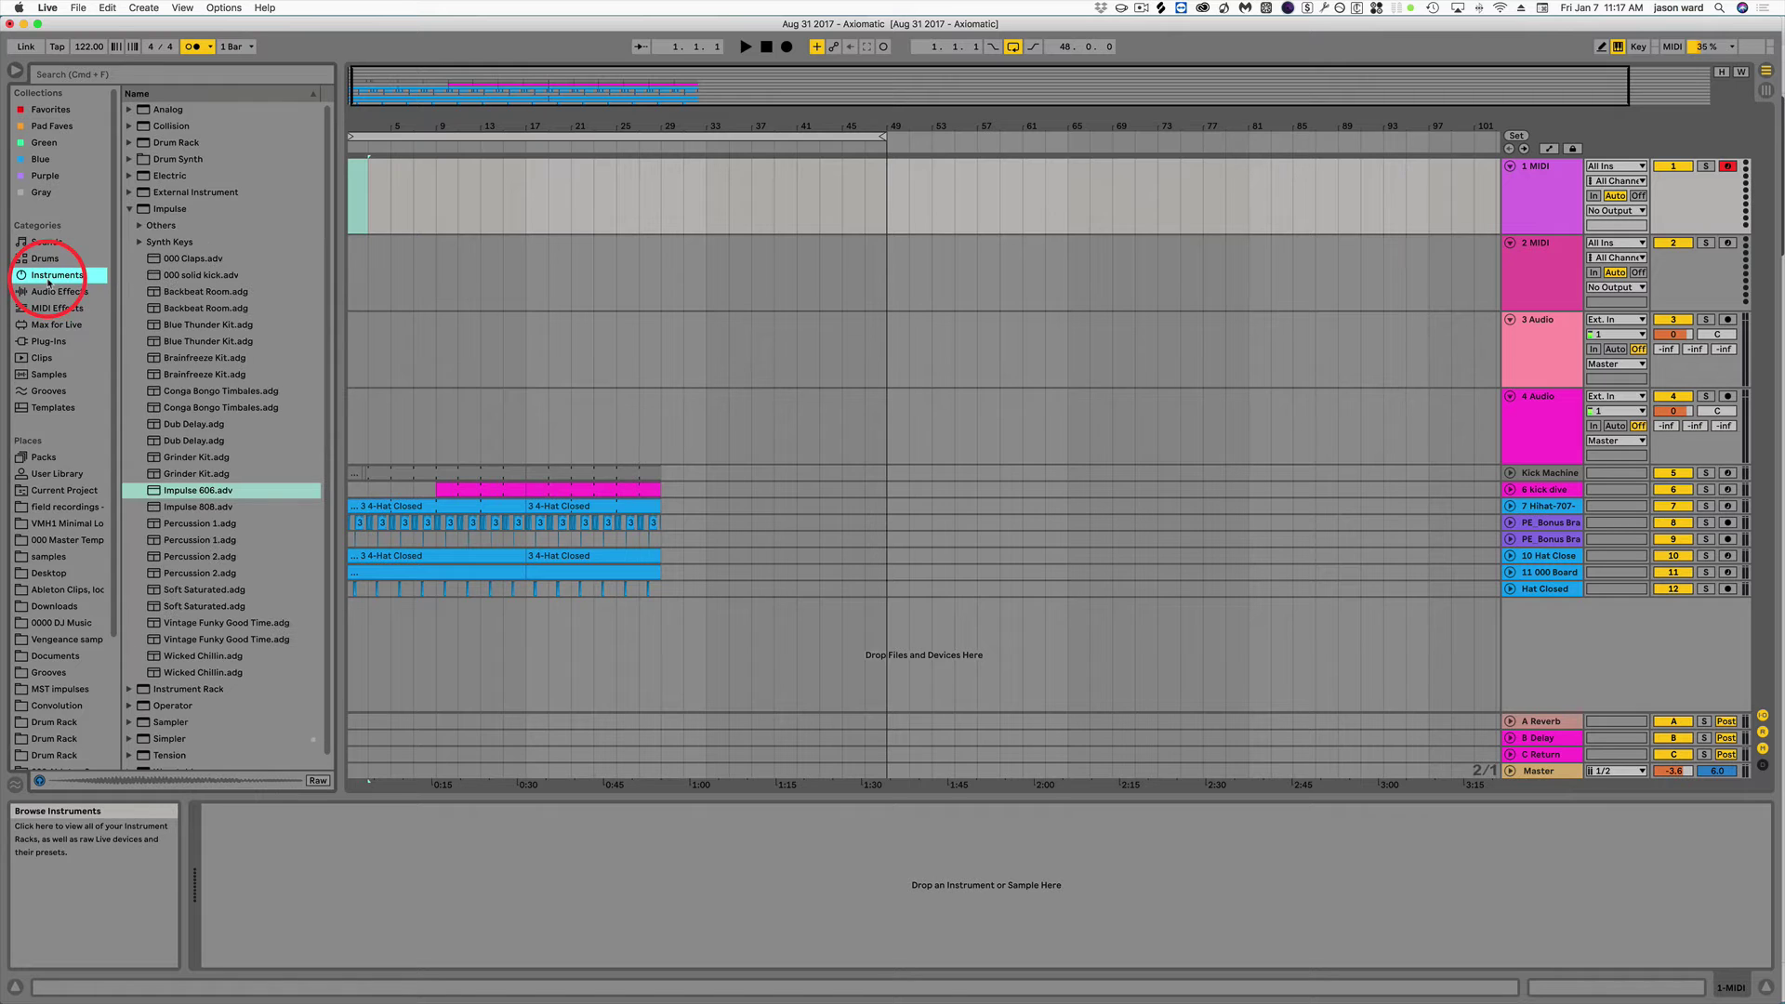
click(129, 210)
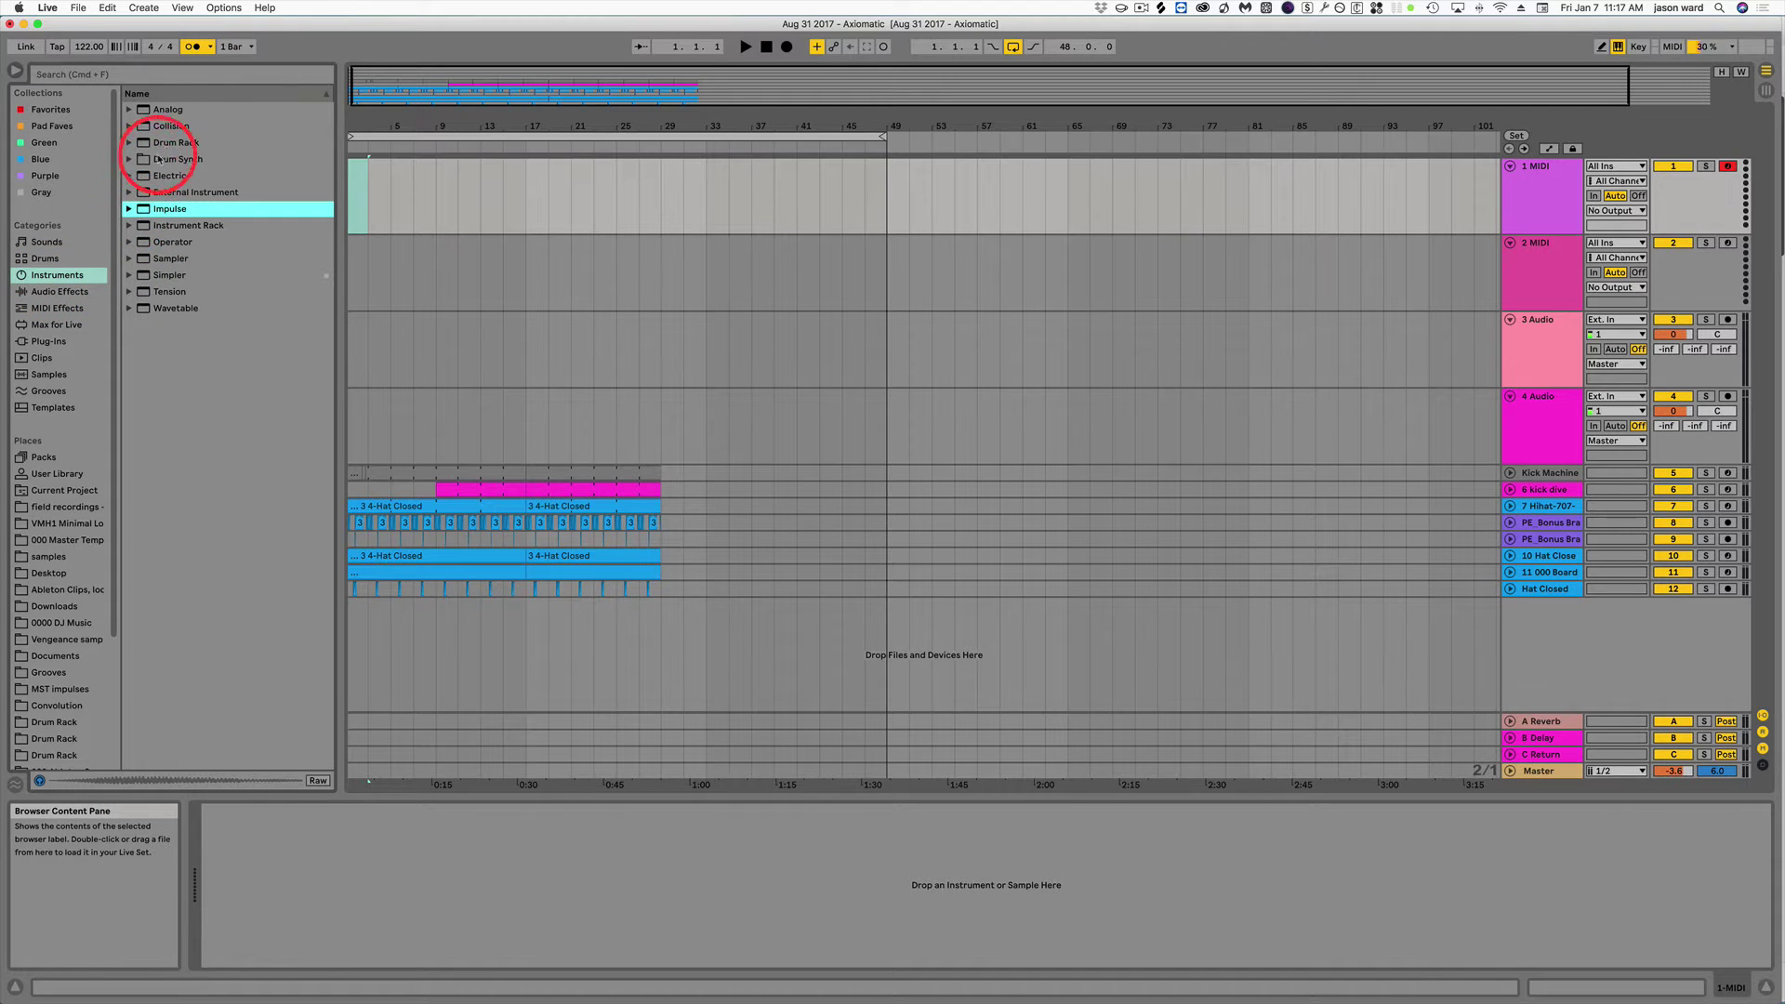
click(129, 142)
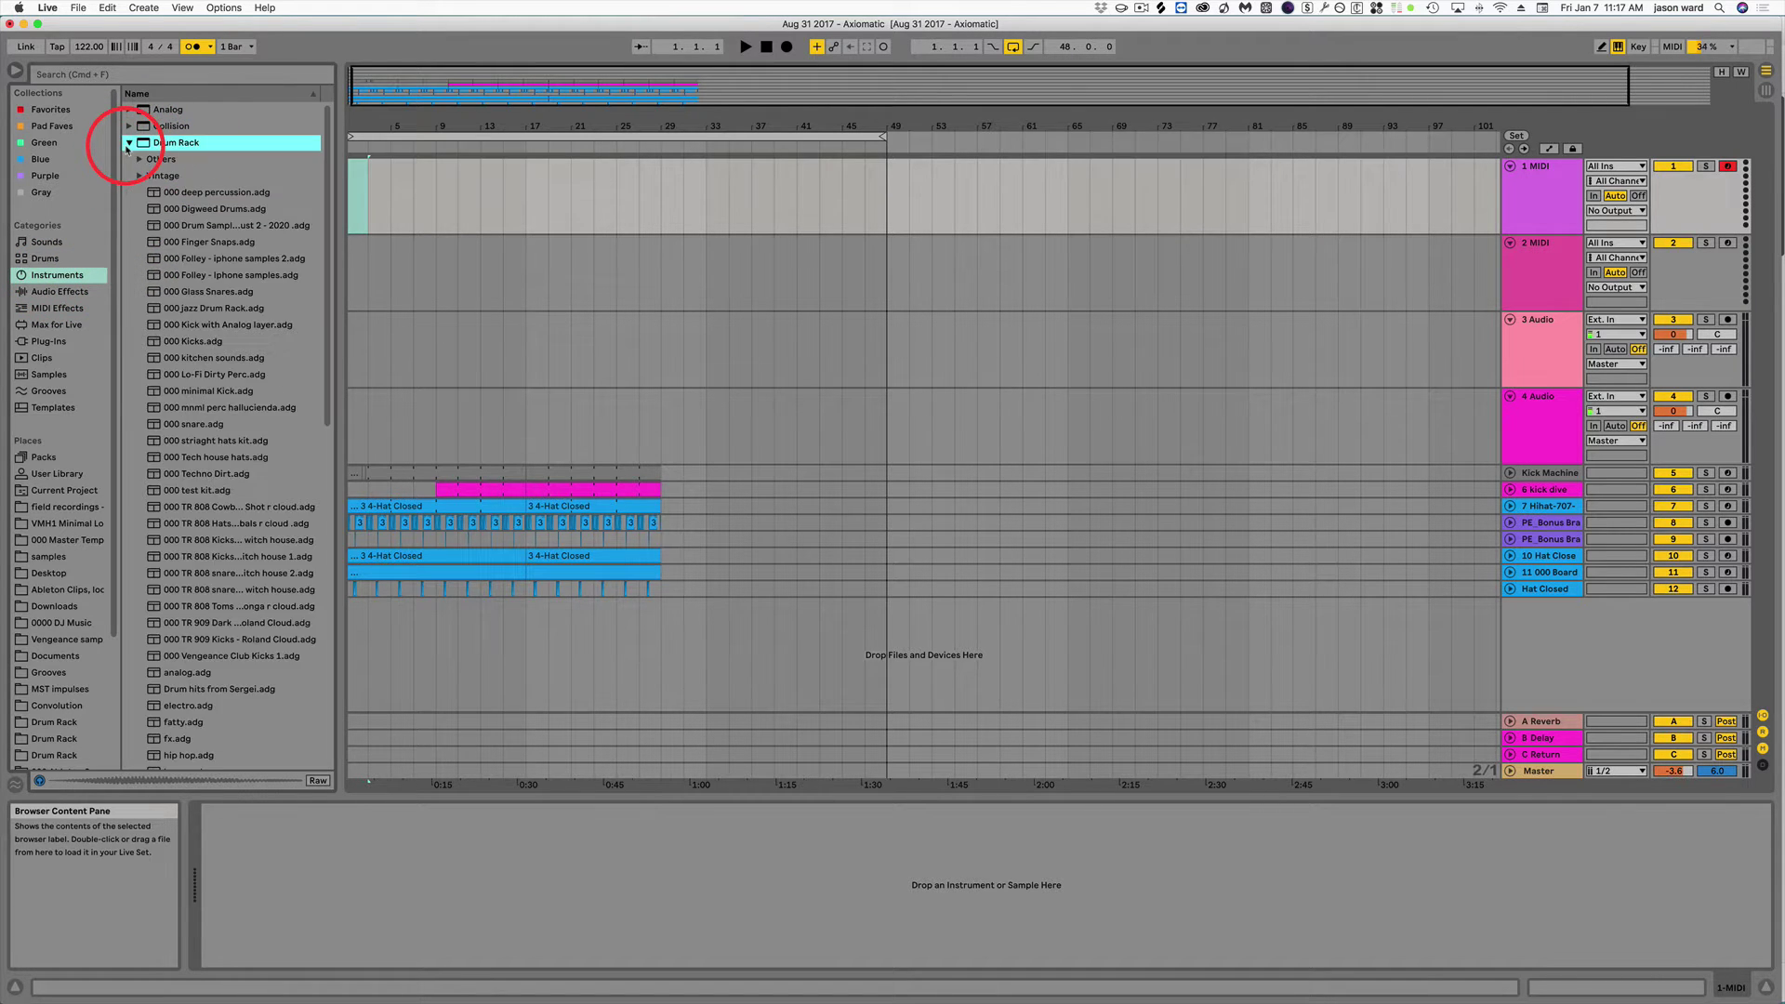
click(129, 142)
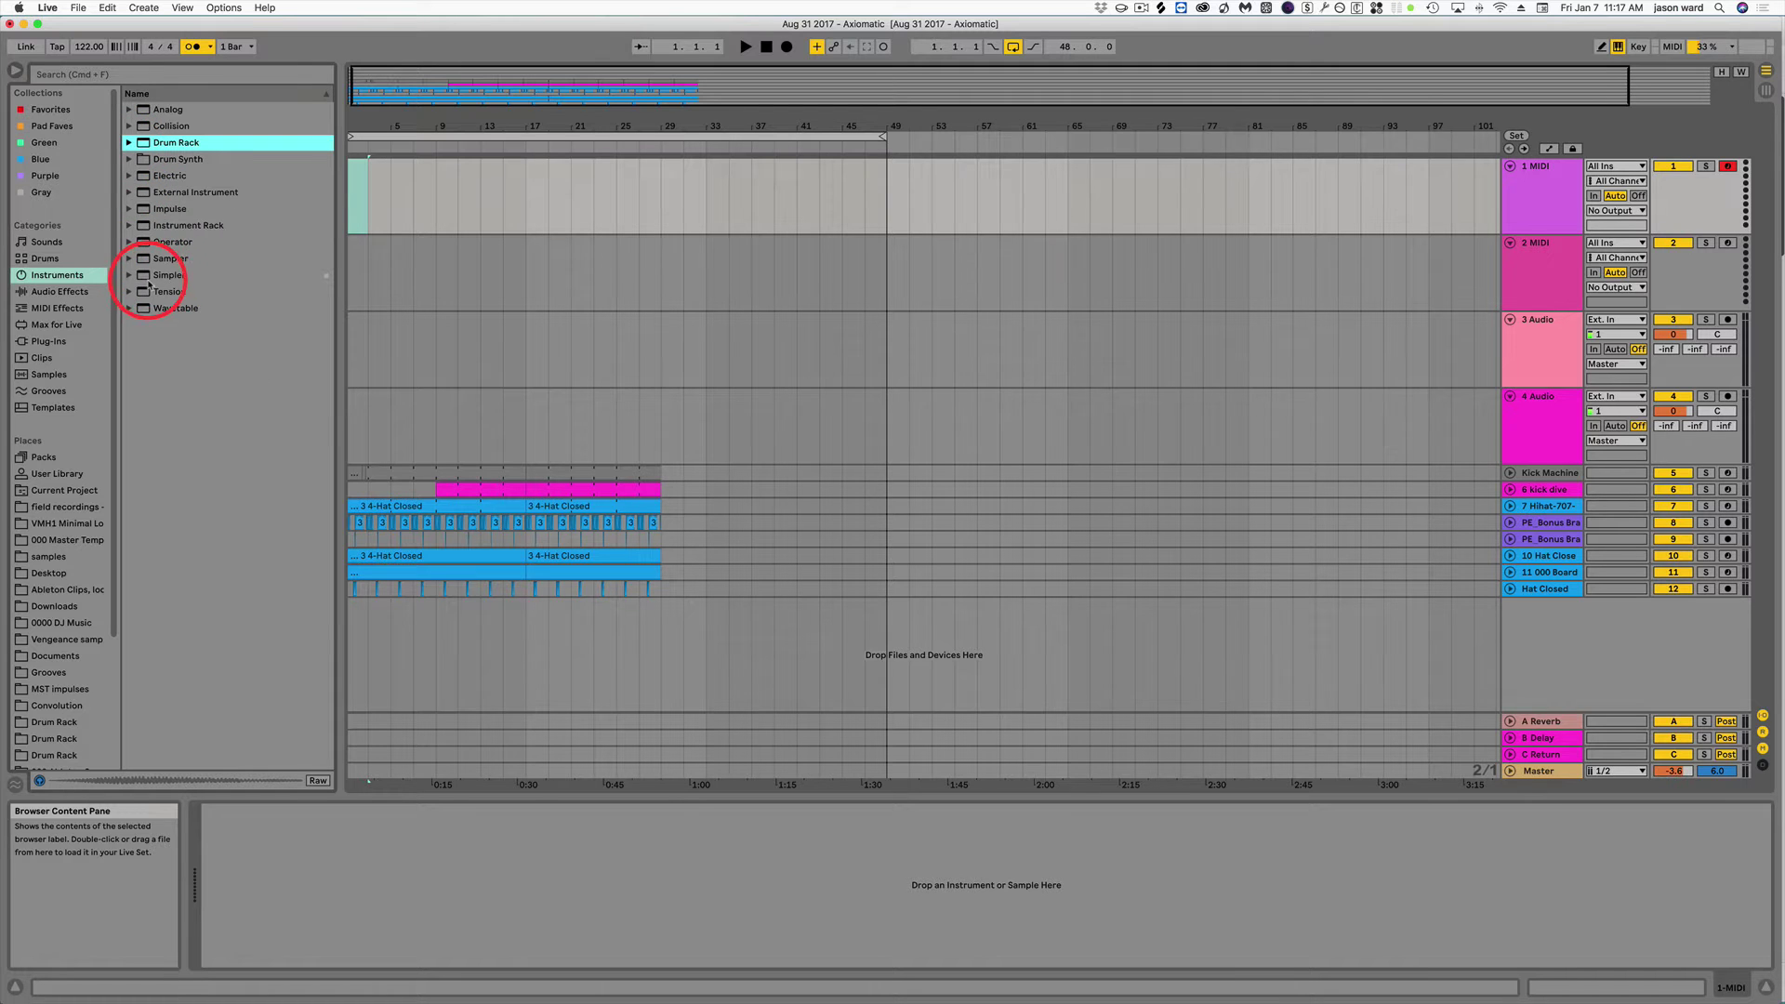
click(129, 210)
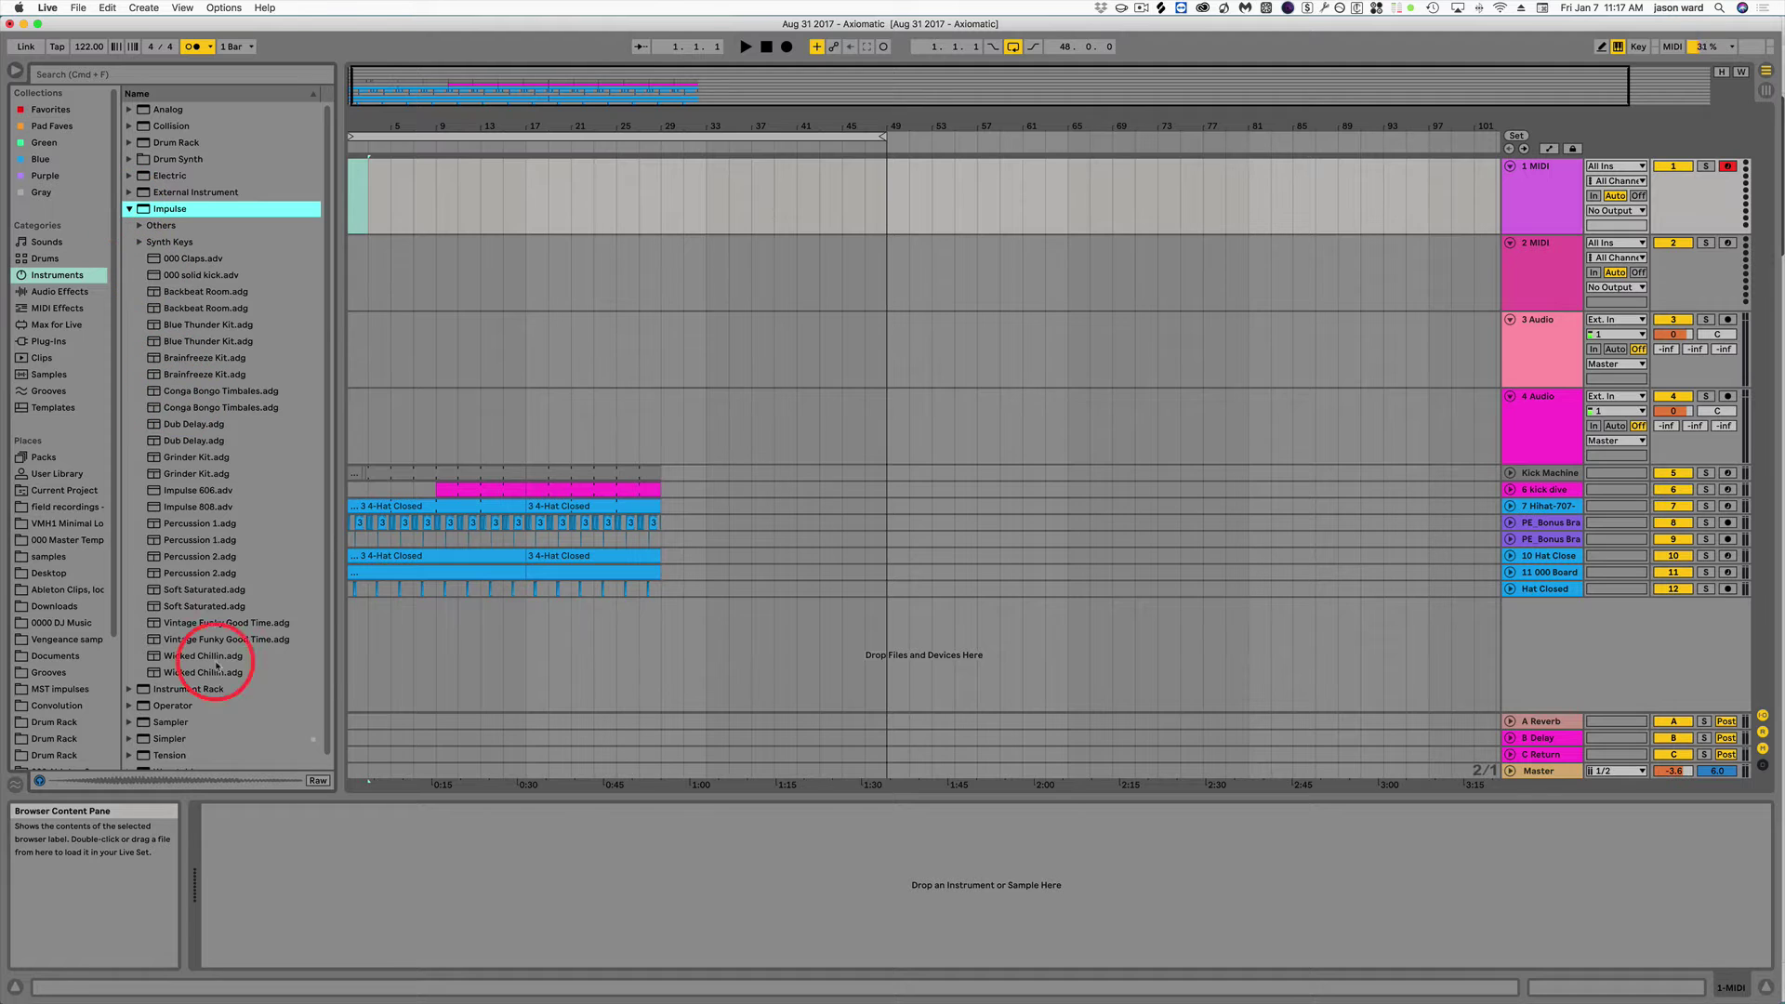
click(129, 210)
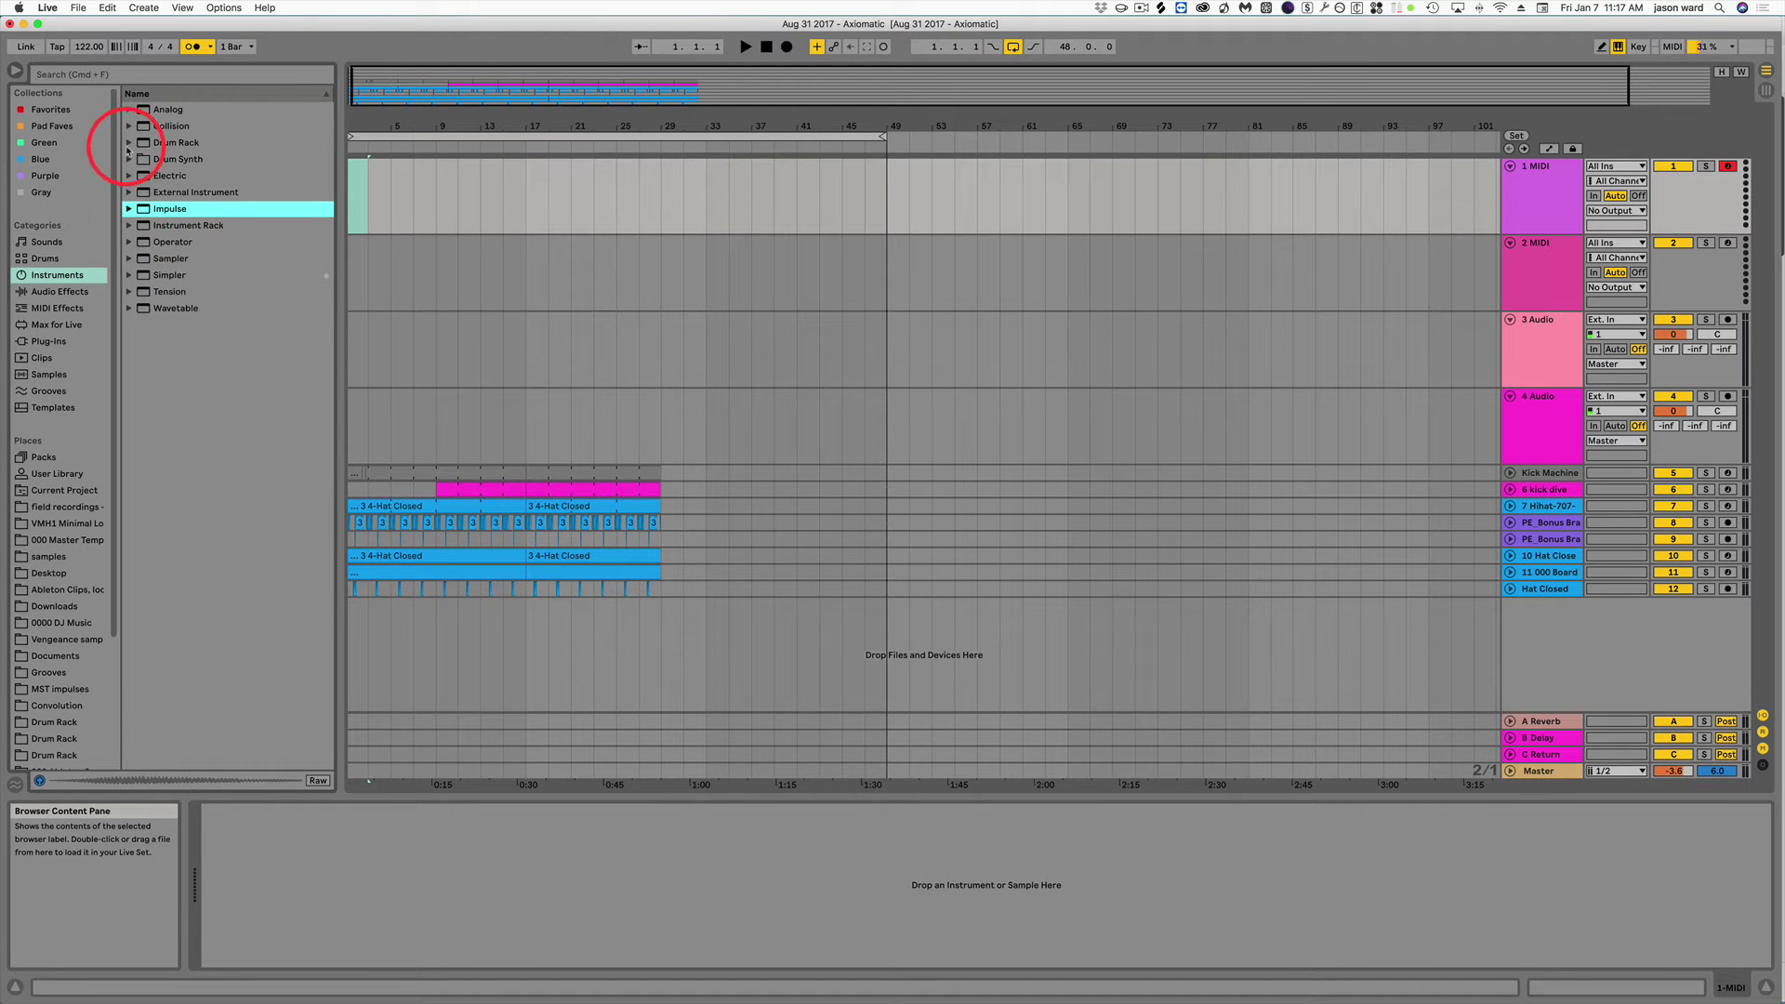
Return to the drum kit list and preview Charred Kit 01, Charred Kit 03 and Charred Kit 09.
click(93, 264)
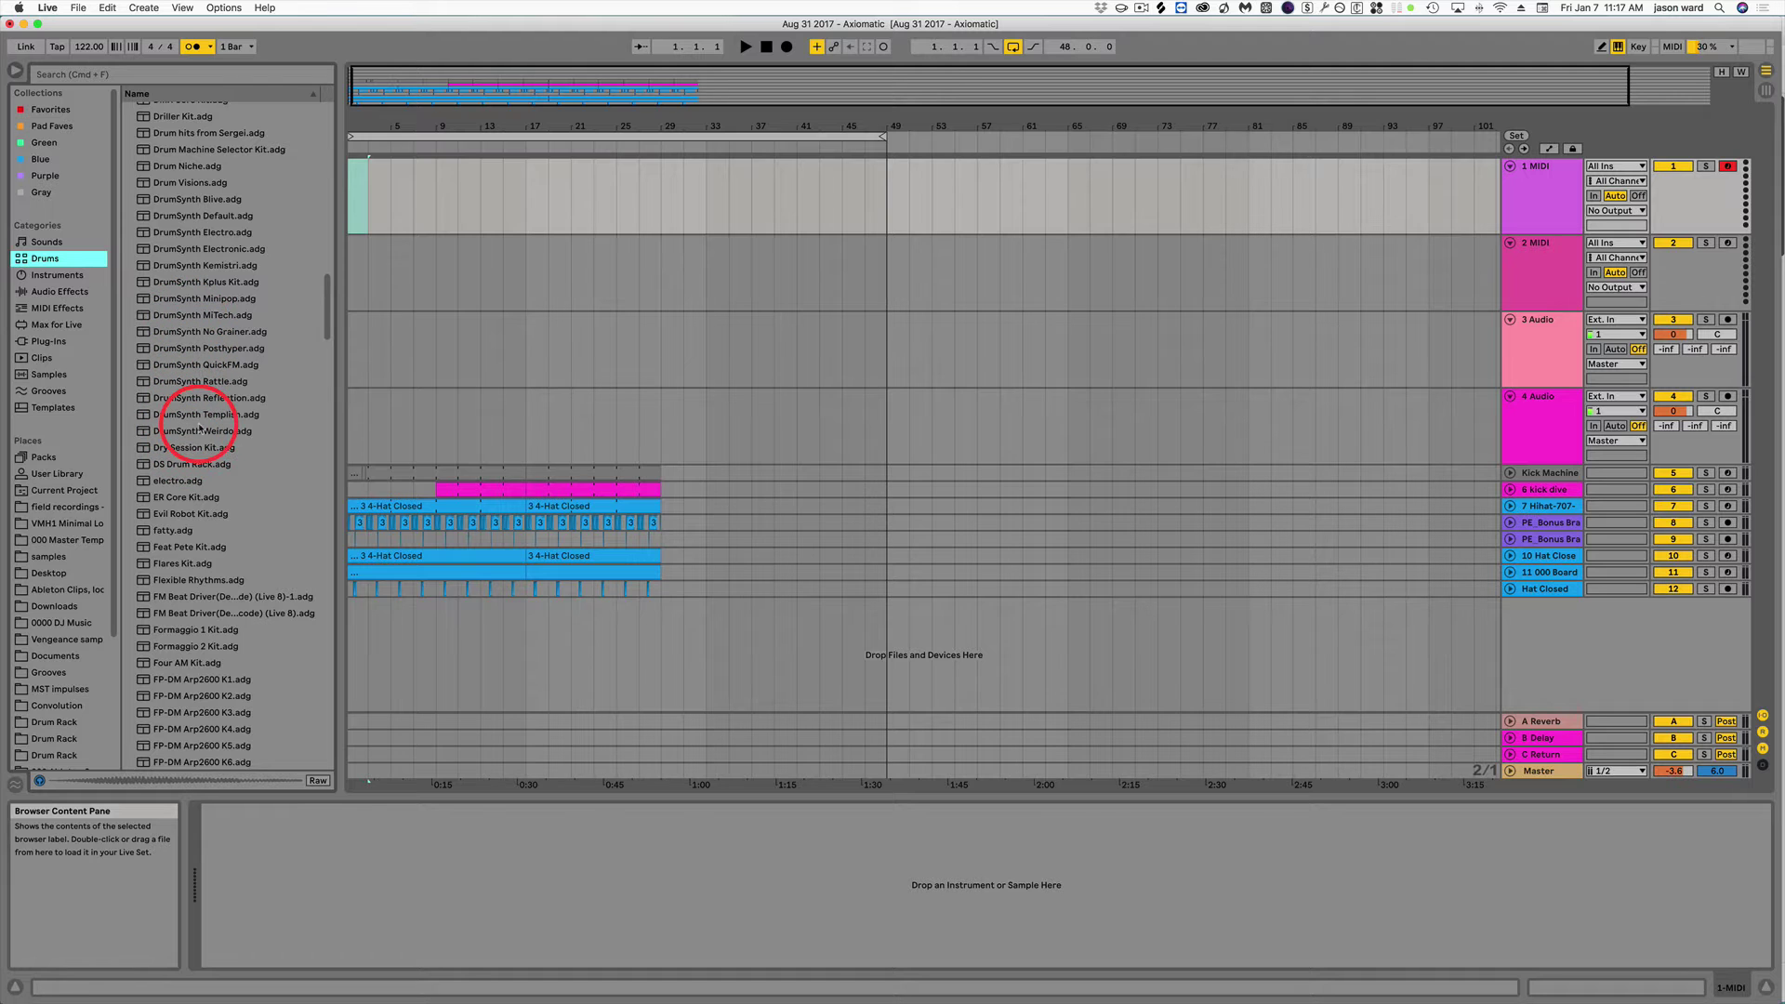
scroll(213, 551, down, 10)
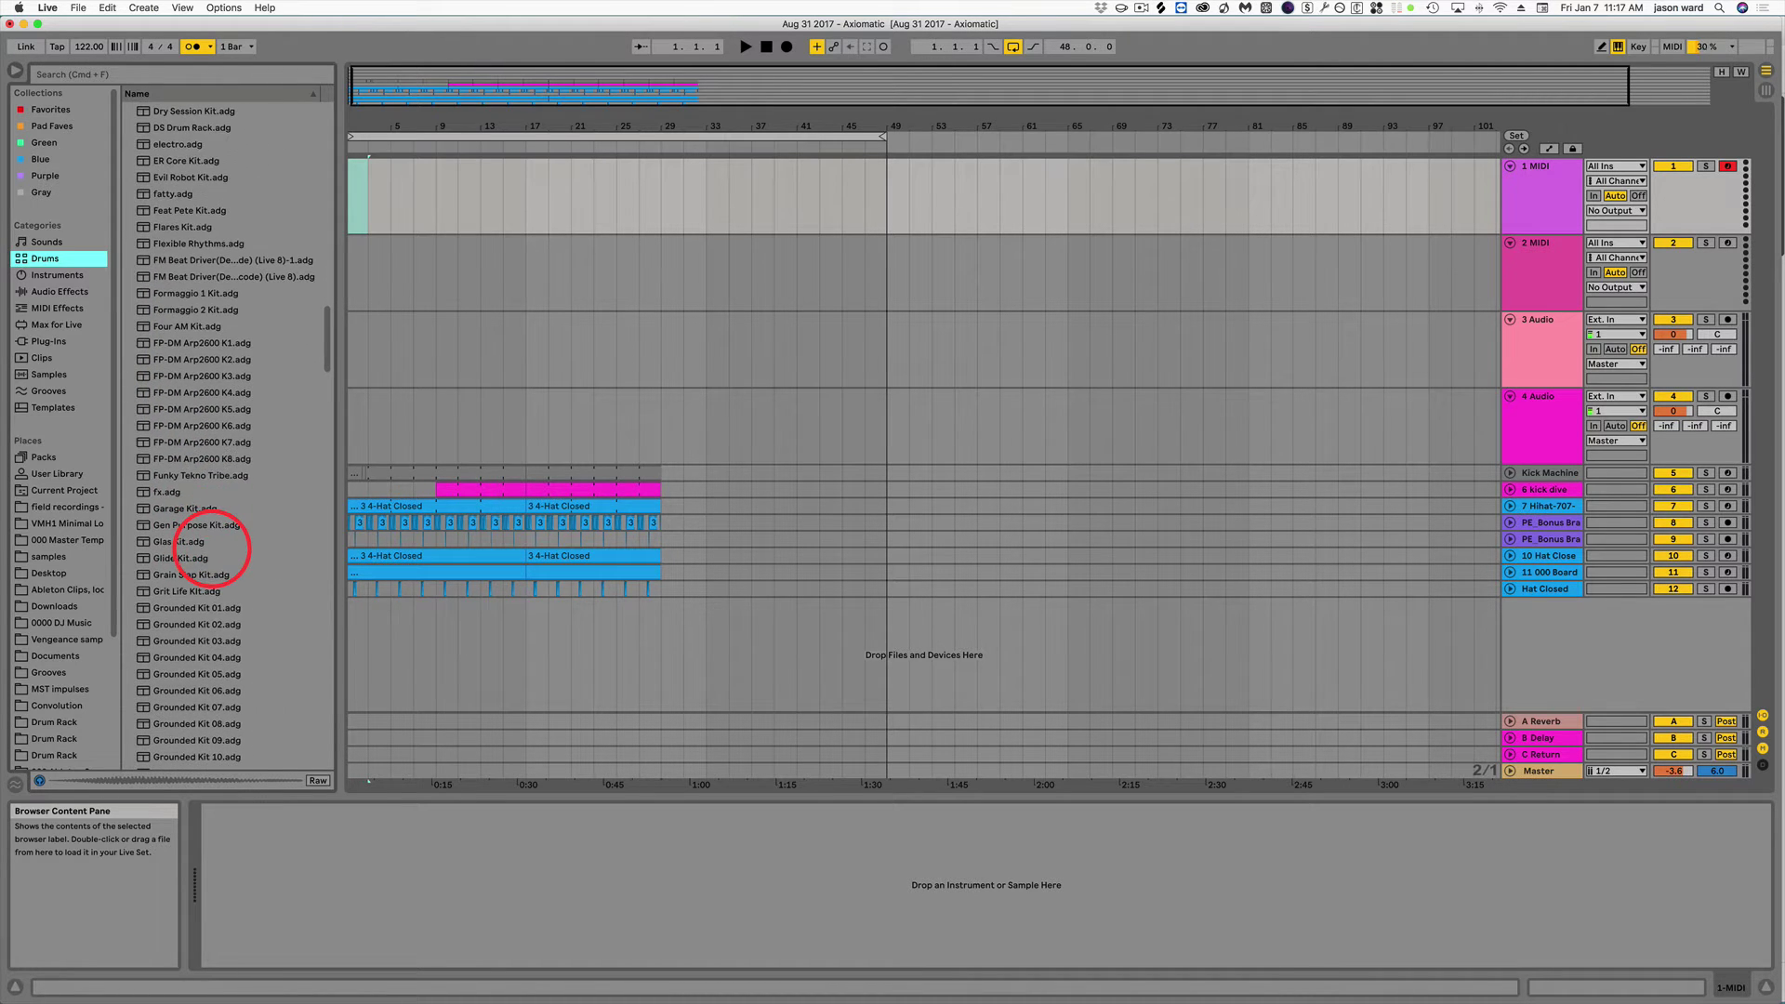
scroll(221, 465, up, 20)
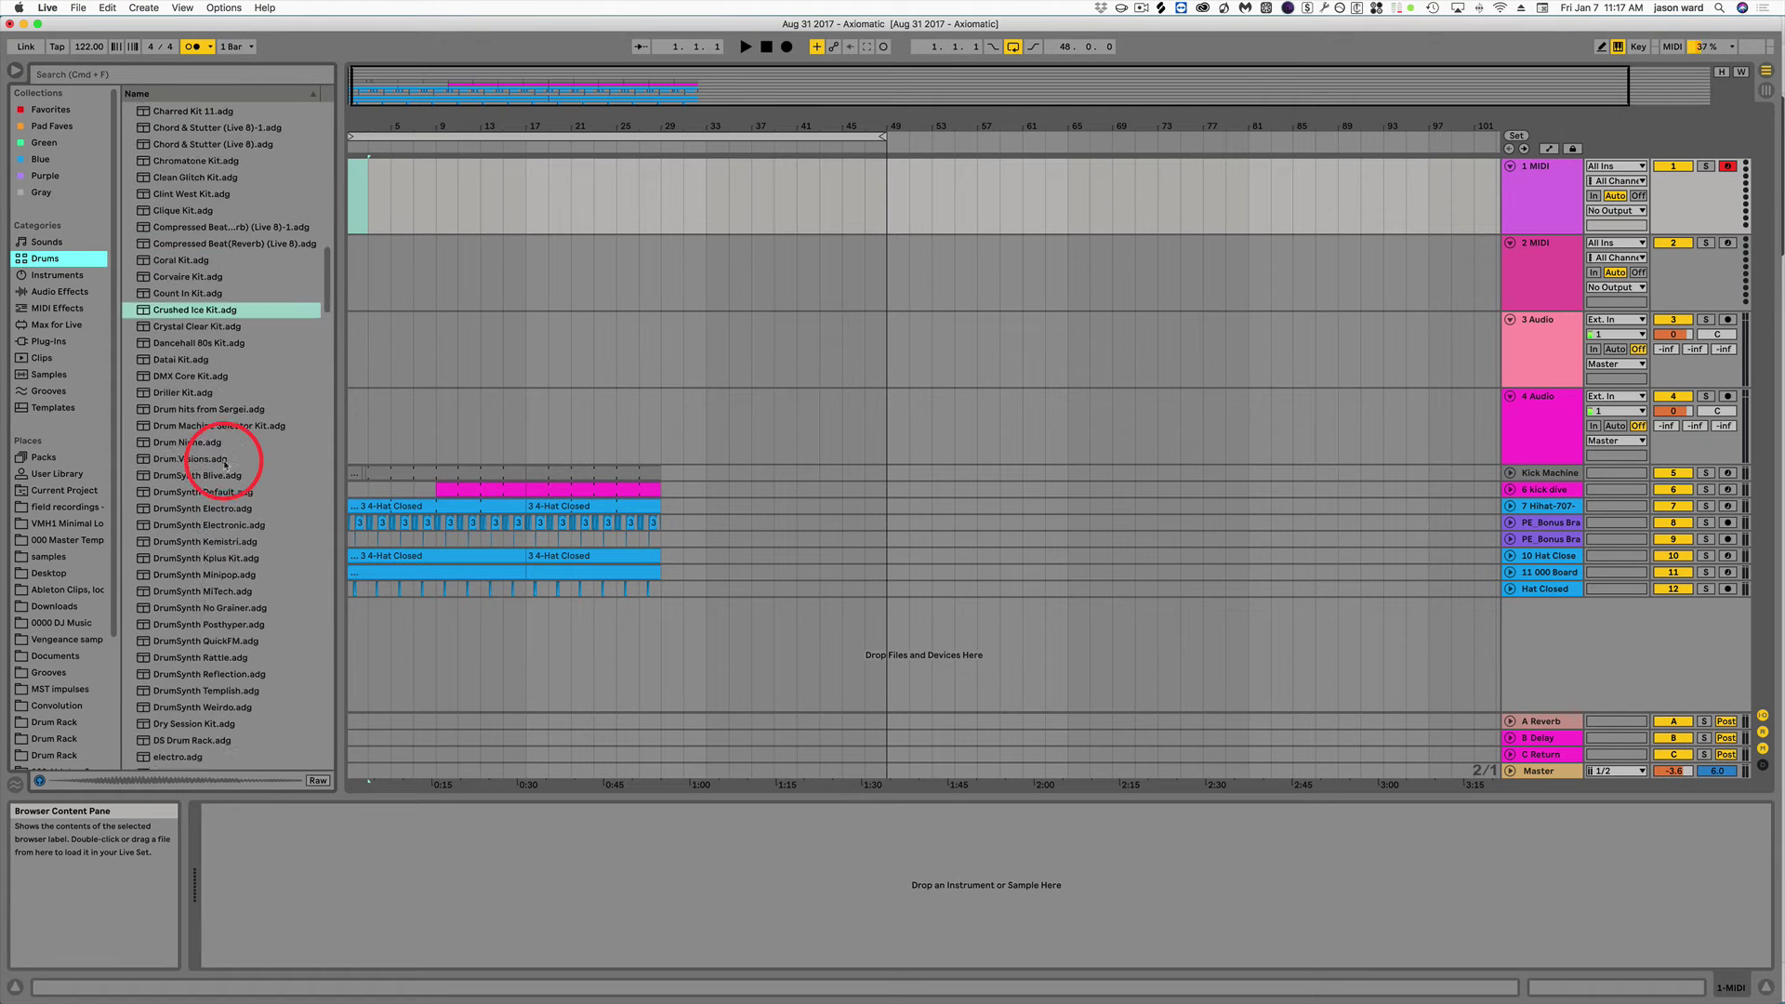
scroll(224, 464, up, 5)
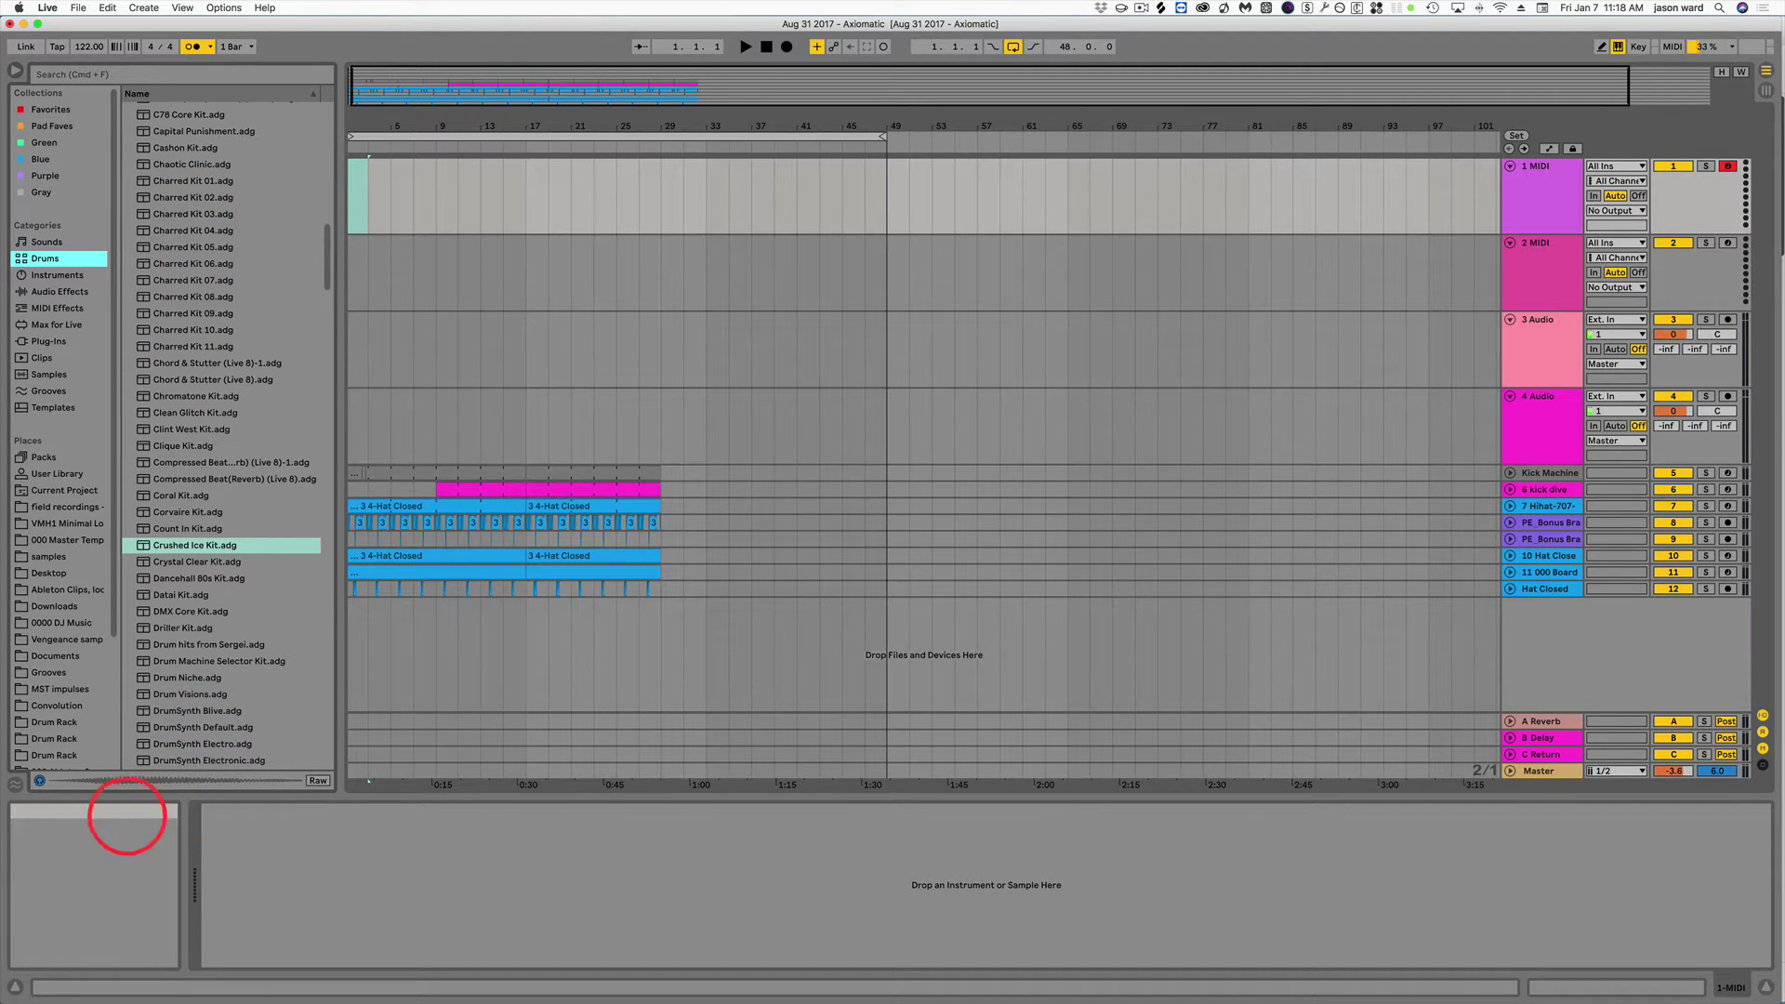
click(188, 181)
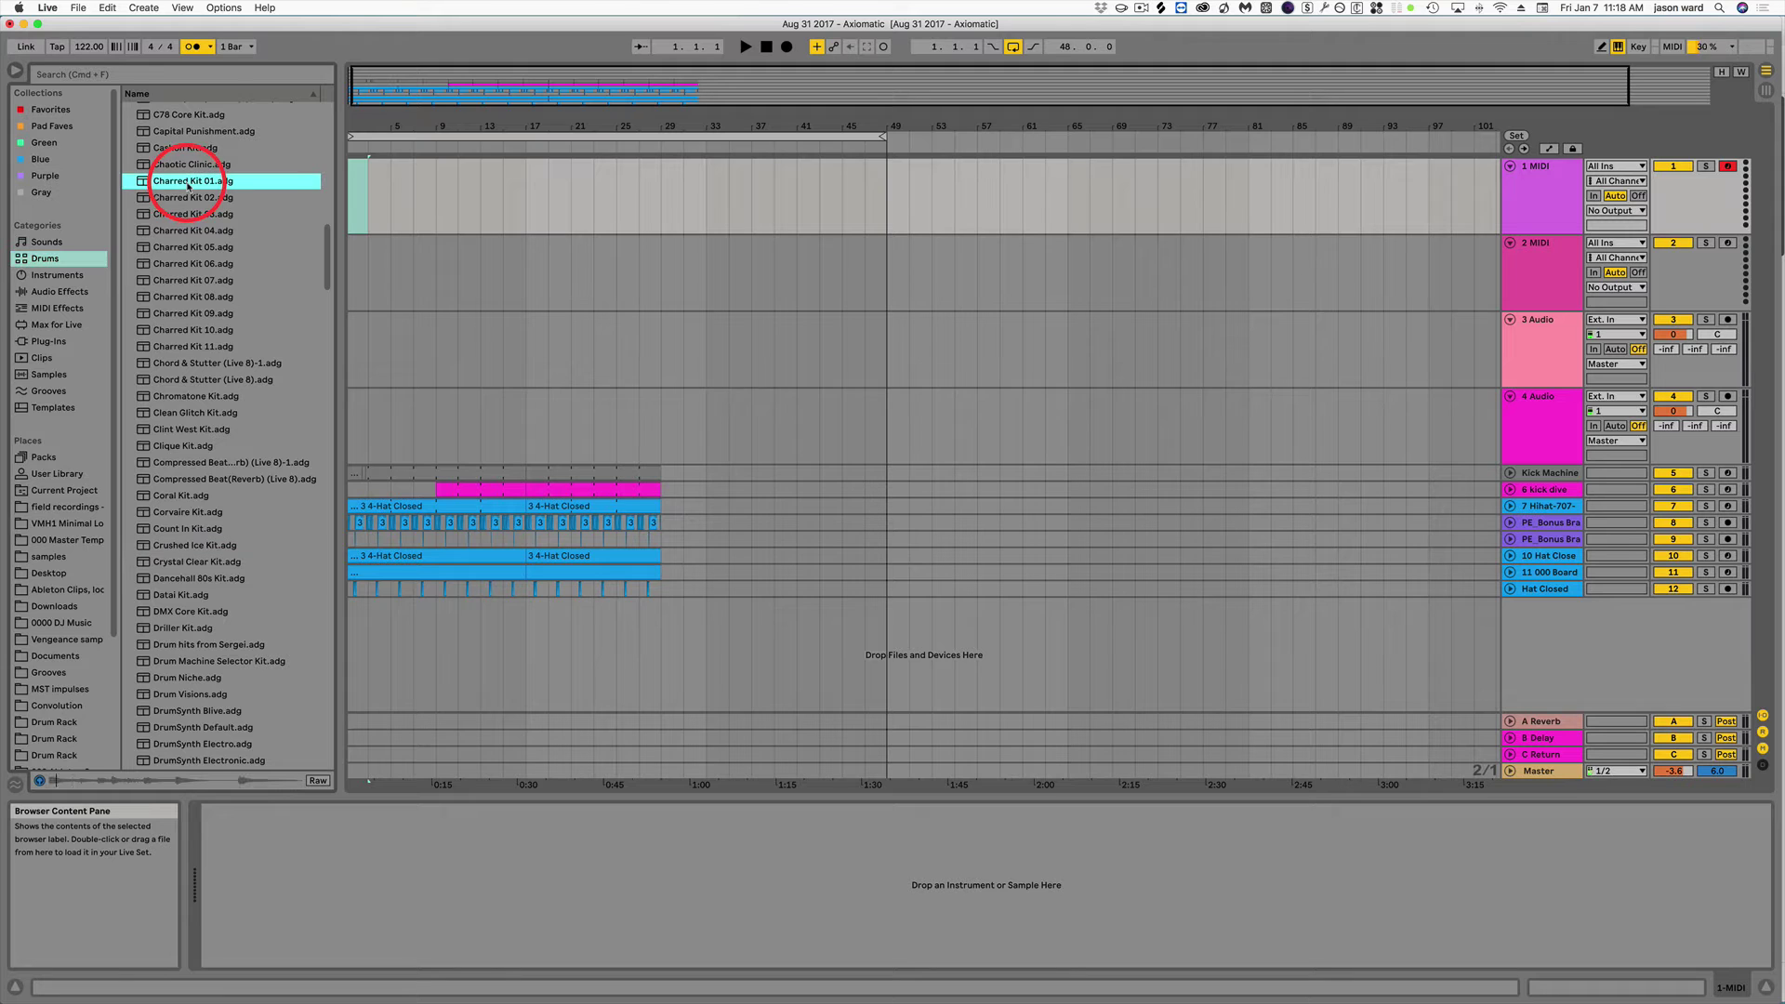
click(192, 215)
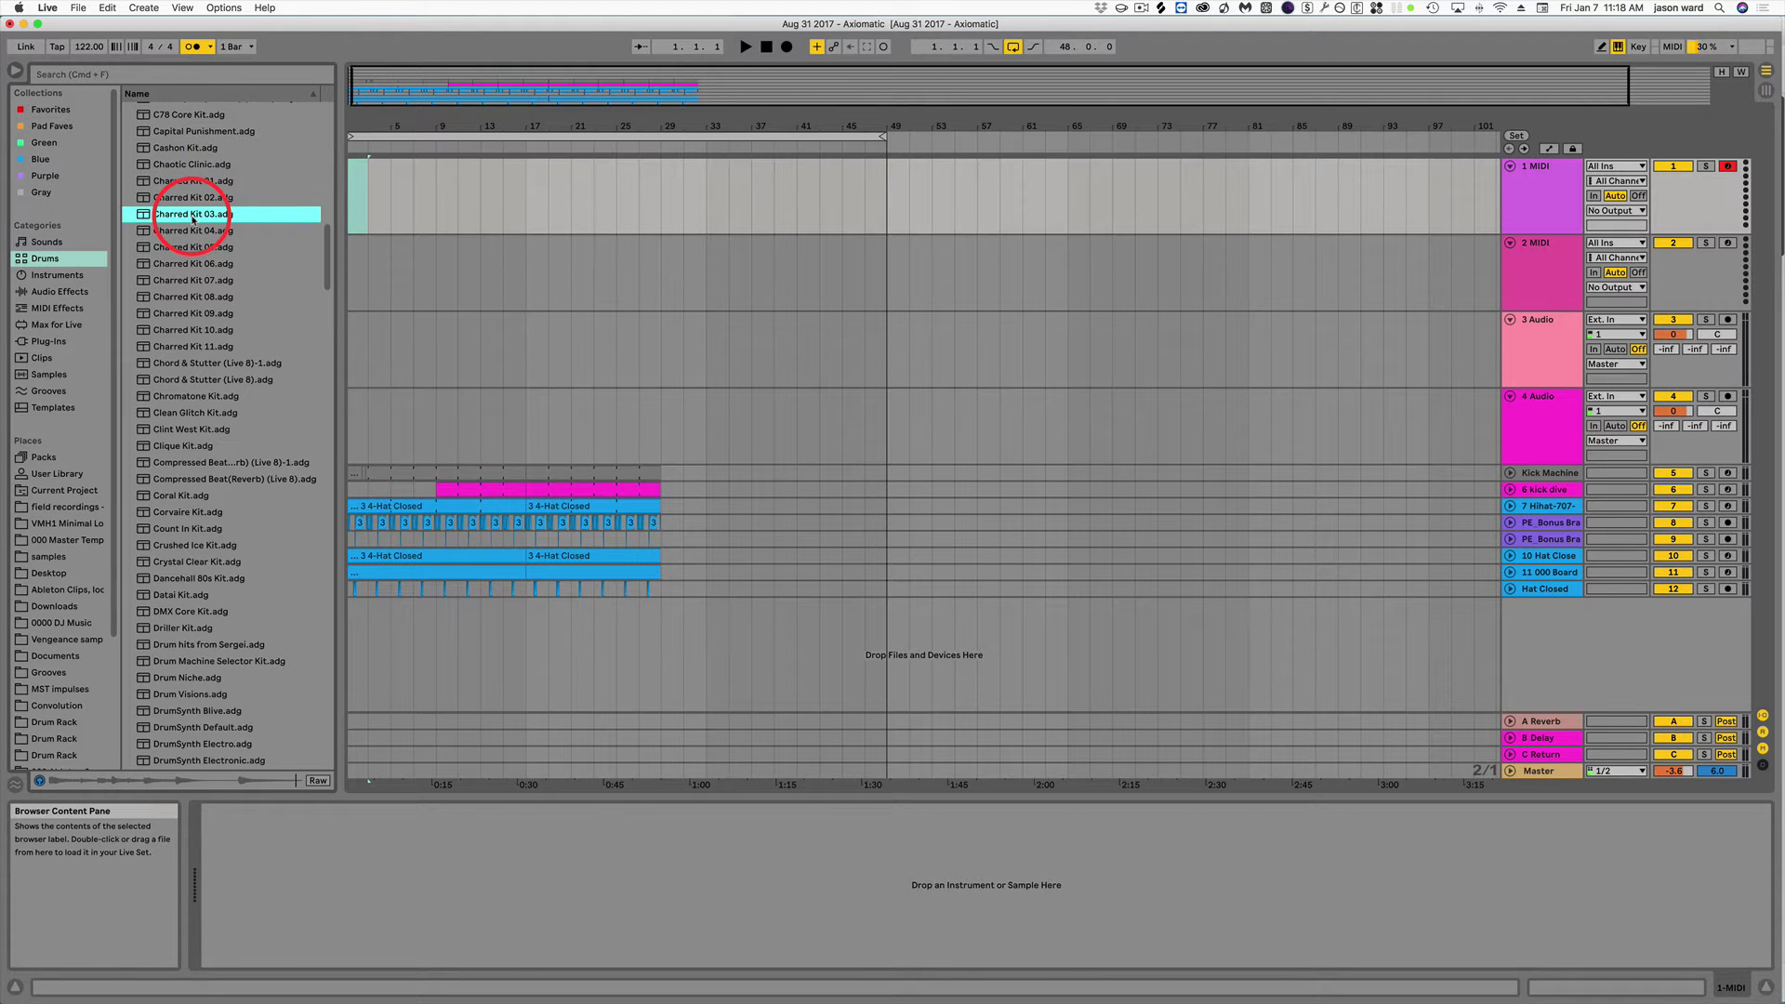
click(193, 313)
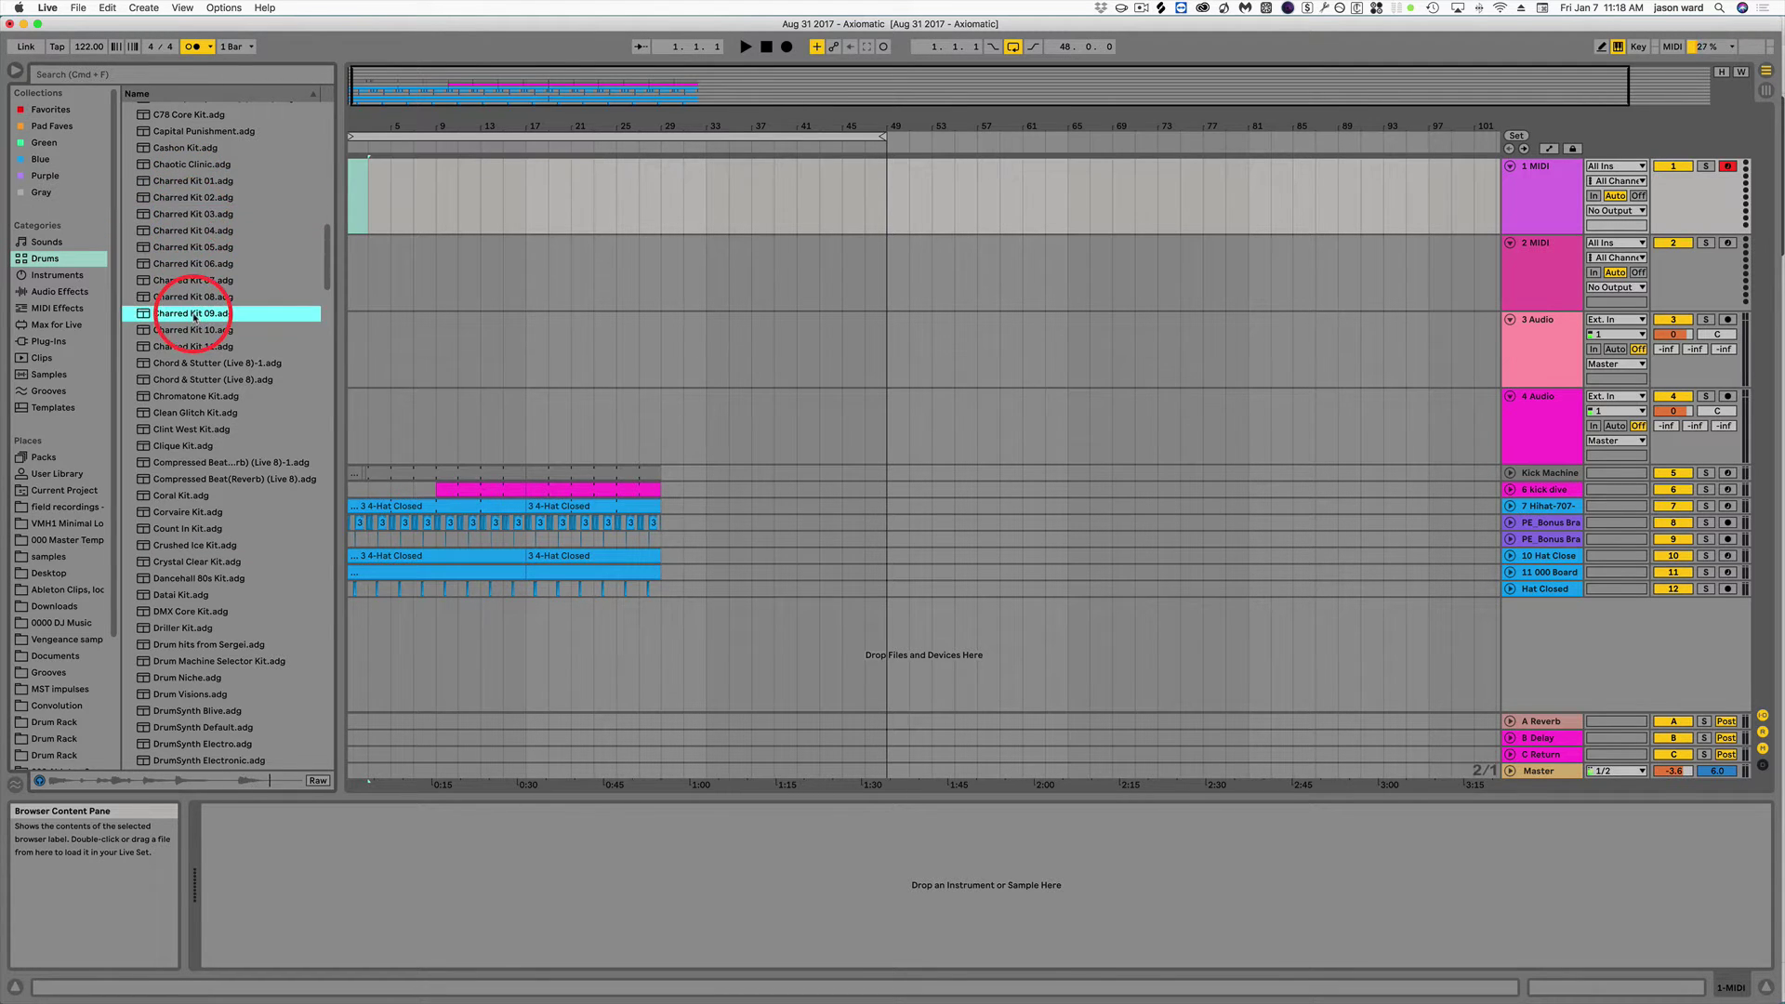
Preview Chromatone Kit and load it onto the first MIDI track.
click(191, 398)
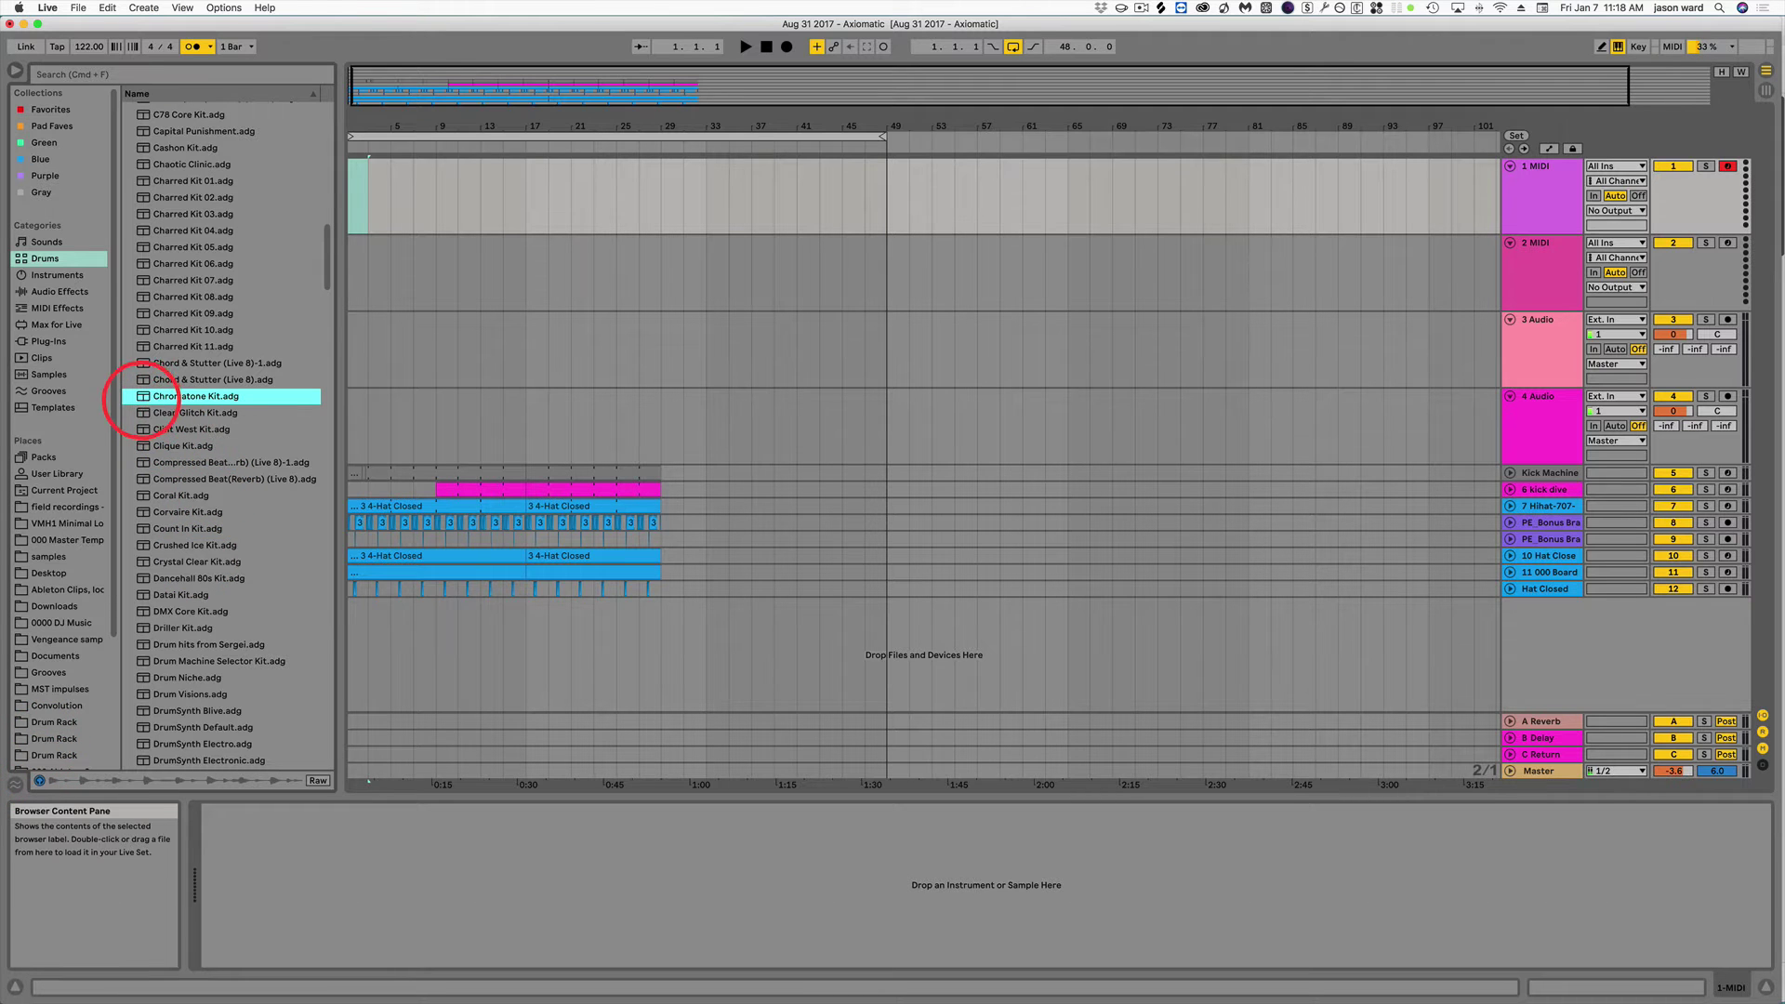
drag(144, 400, 377, 217)
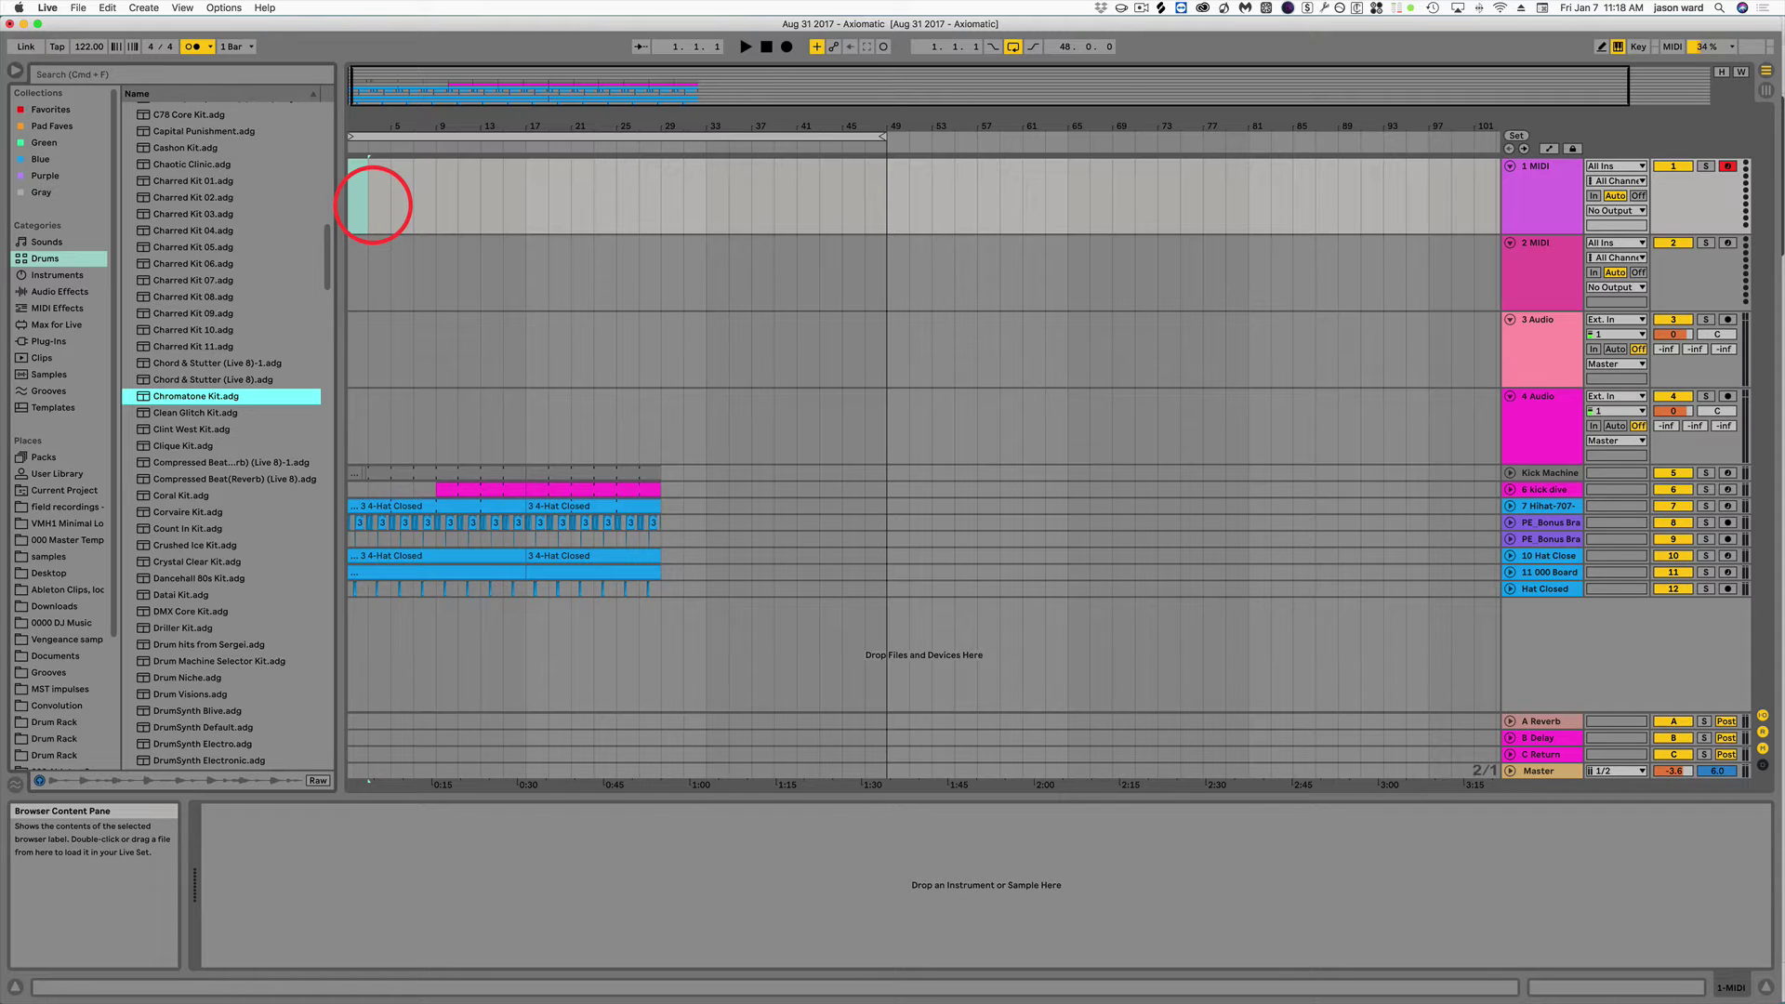
drag(373, 204, 373, 205)
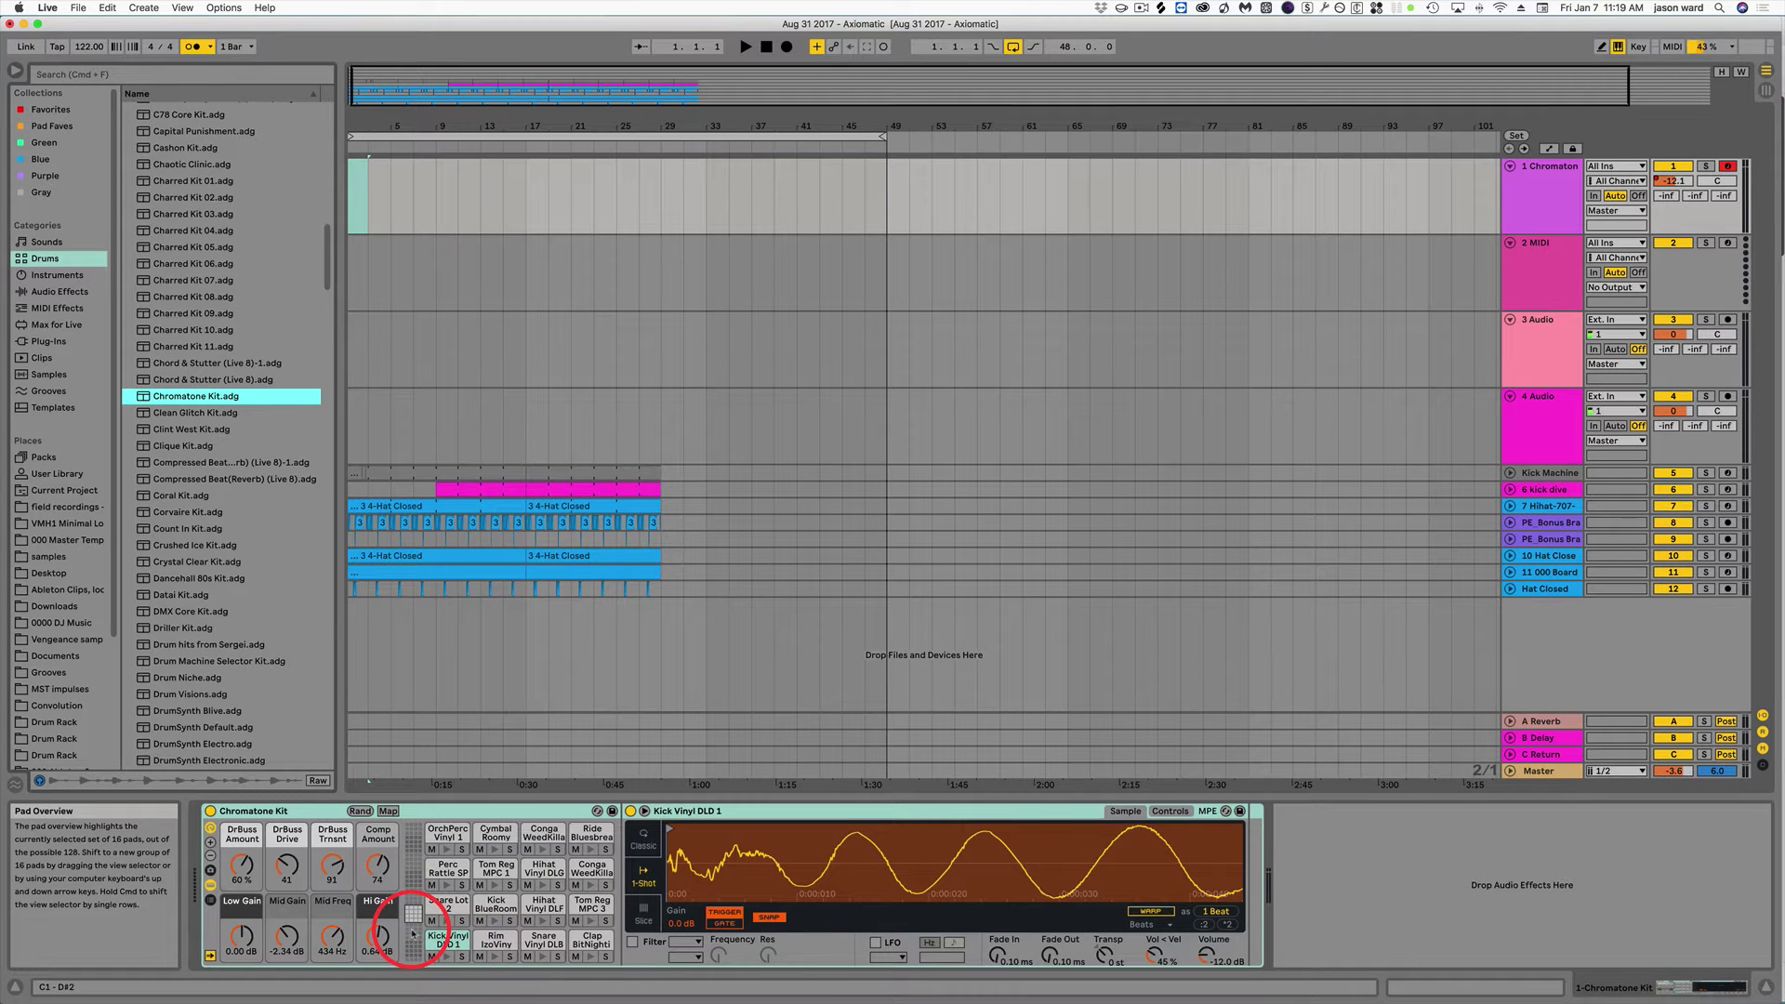
Play the kit's kick and snare pads alternately from the computer MIDI keyboard to audition them.
key(a)
key(s)
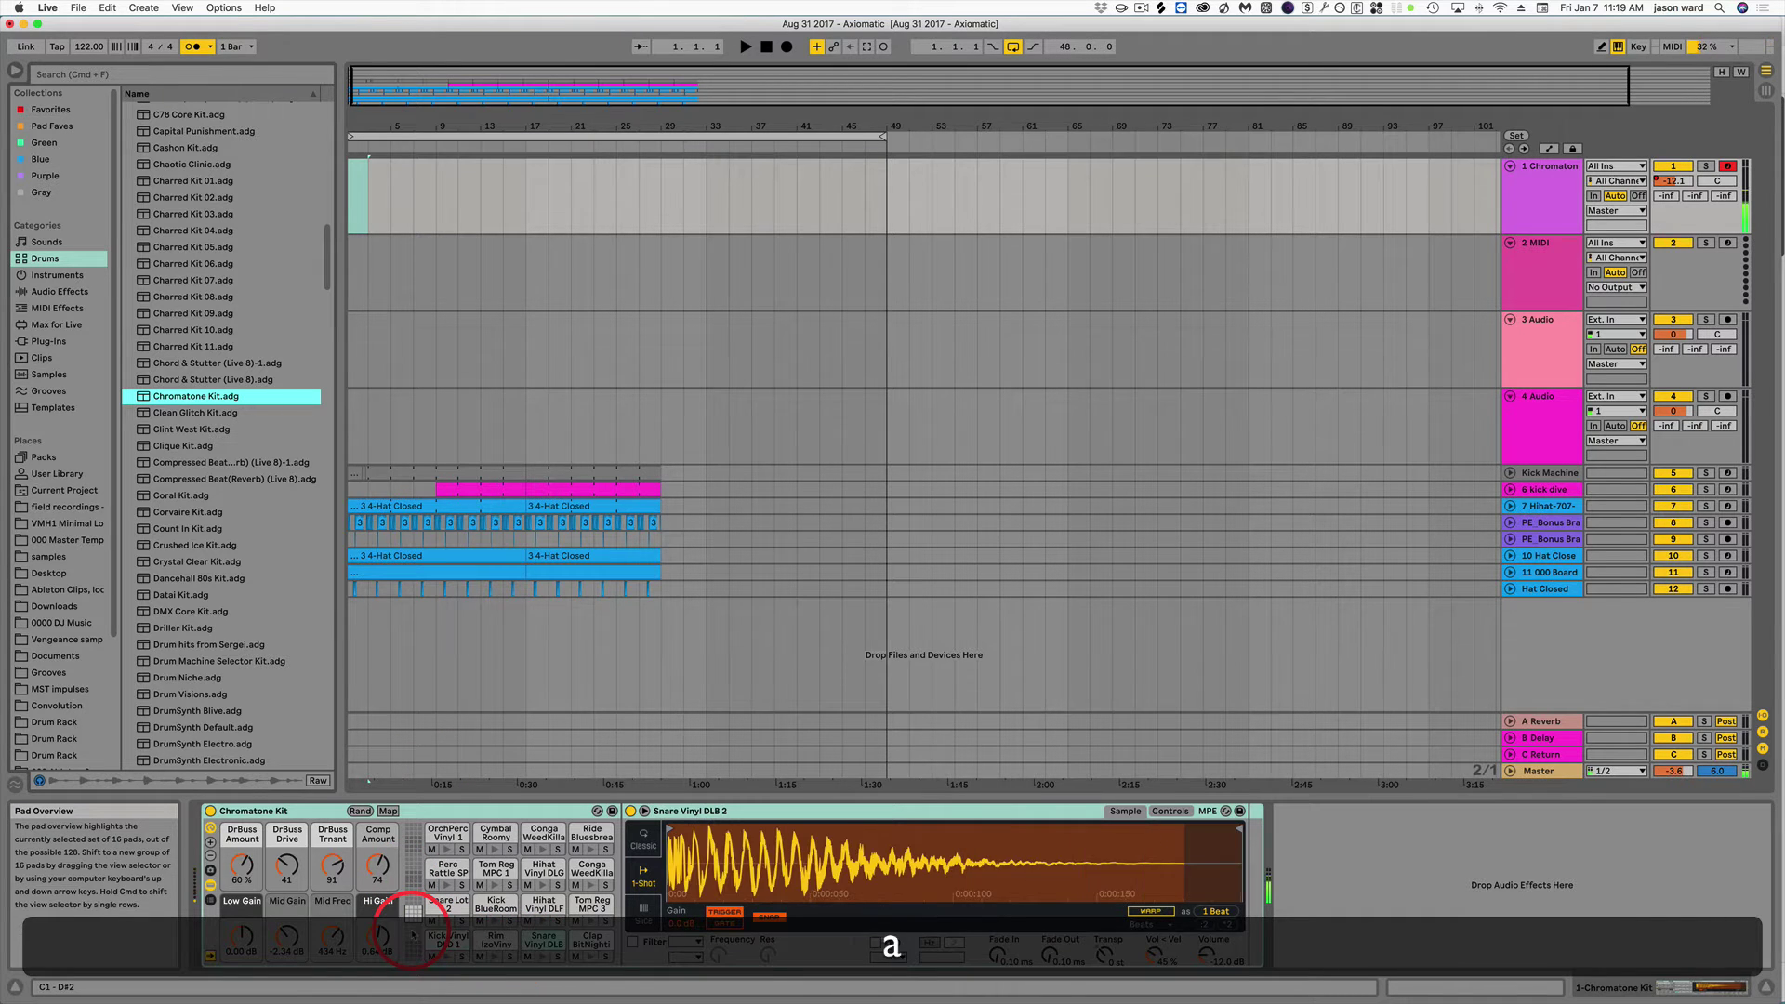
key(a)
key(s)
key(a)
key(s)
key(a)
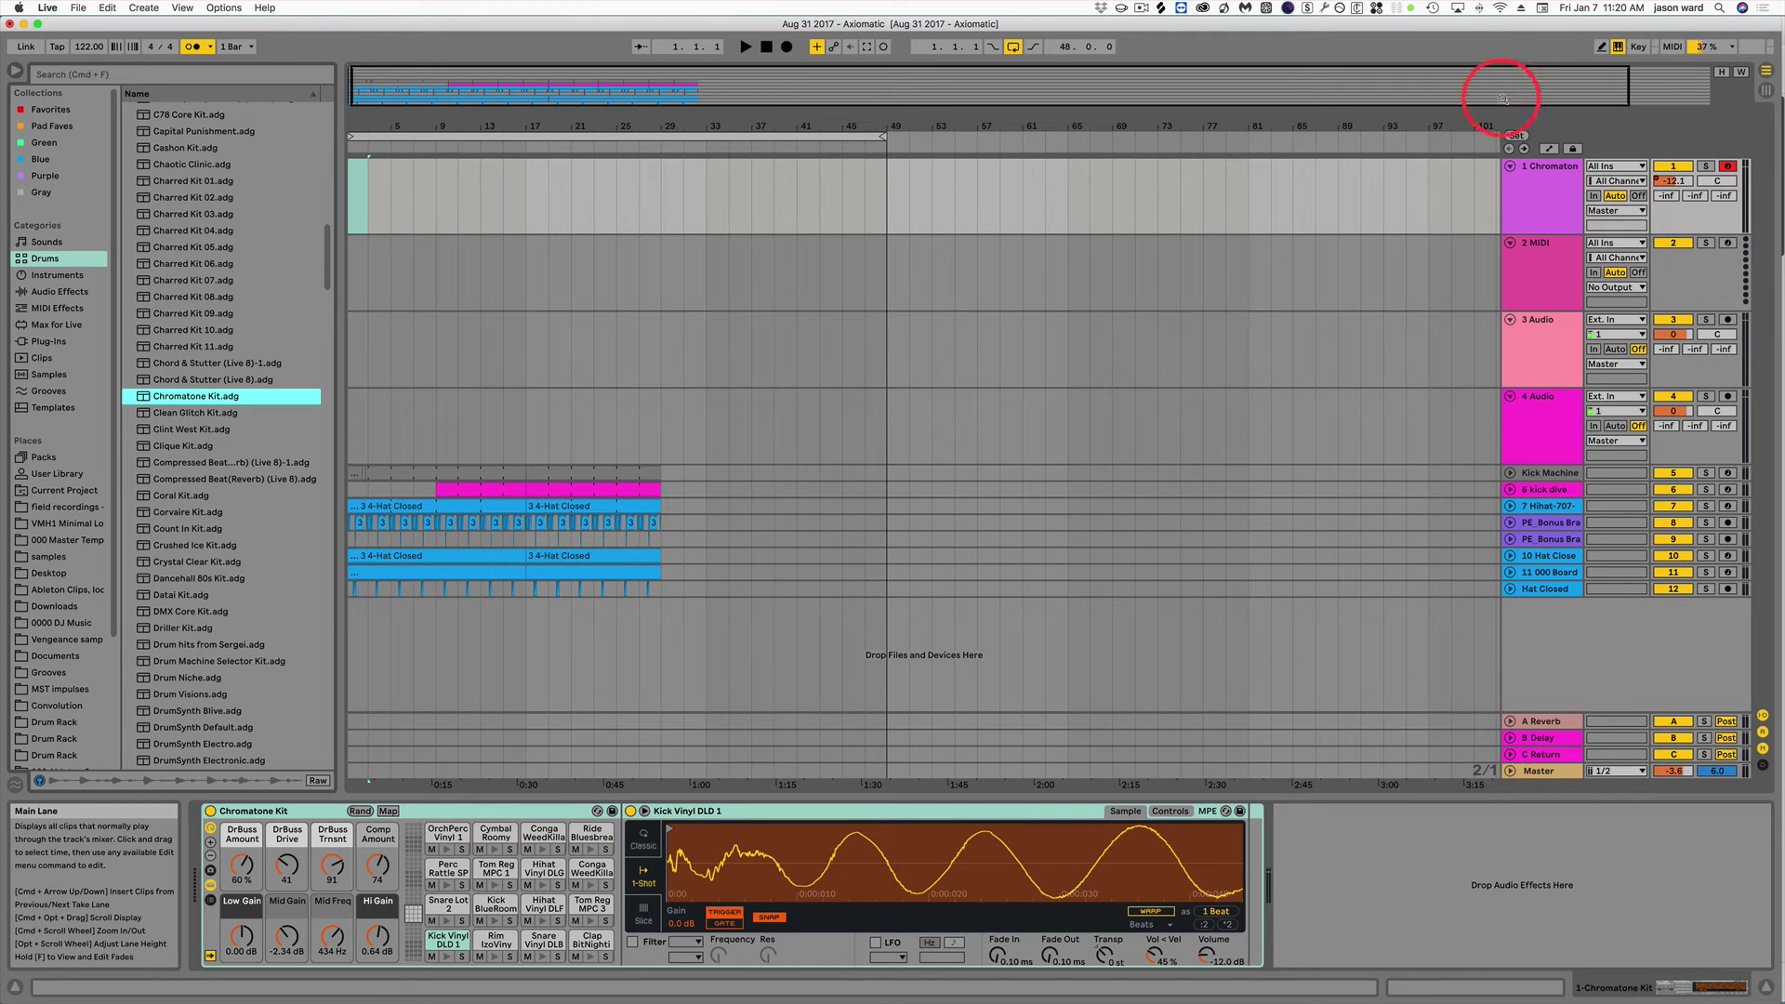
key(m)
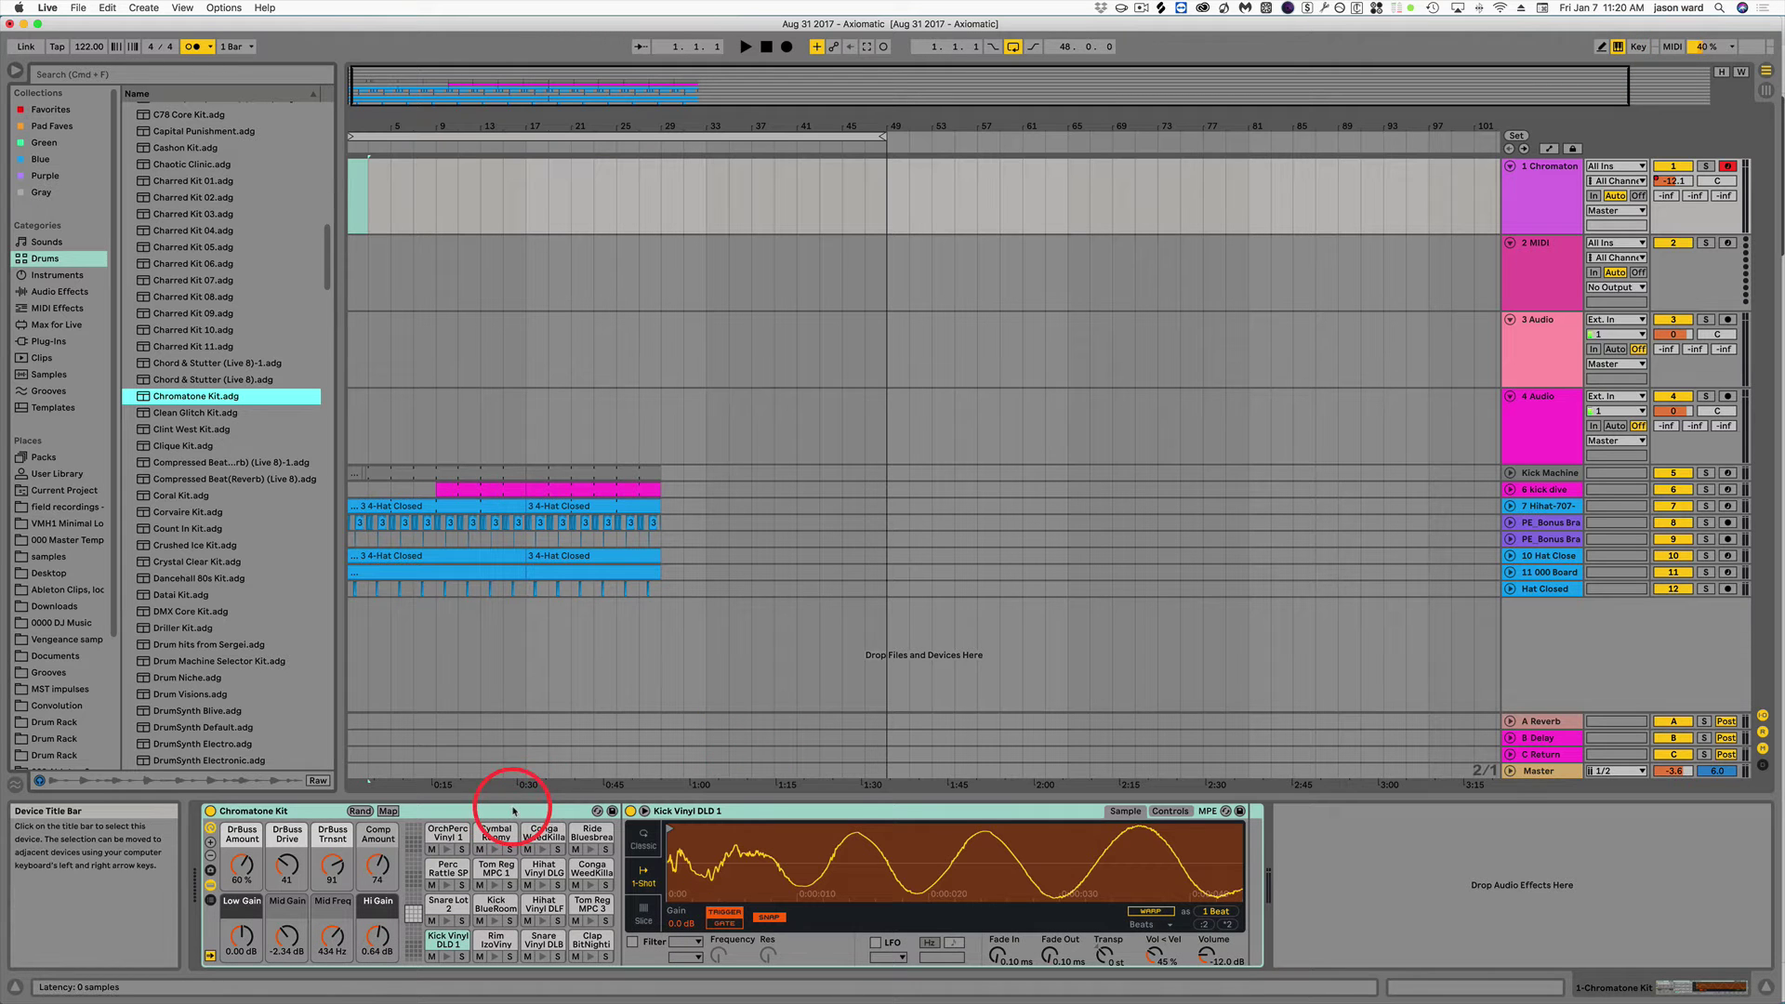
Insert an empty MIDI clip over bars 1 and 2 of the first track and set its loop length to 1 bar.
click(368, 183)
drag(369, 177, 348, 177)
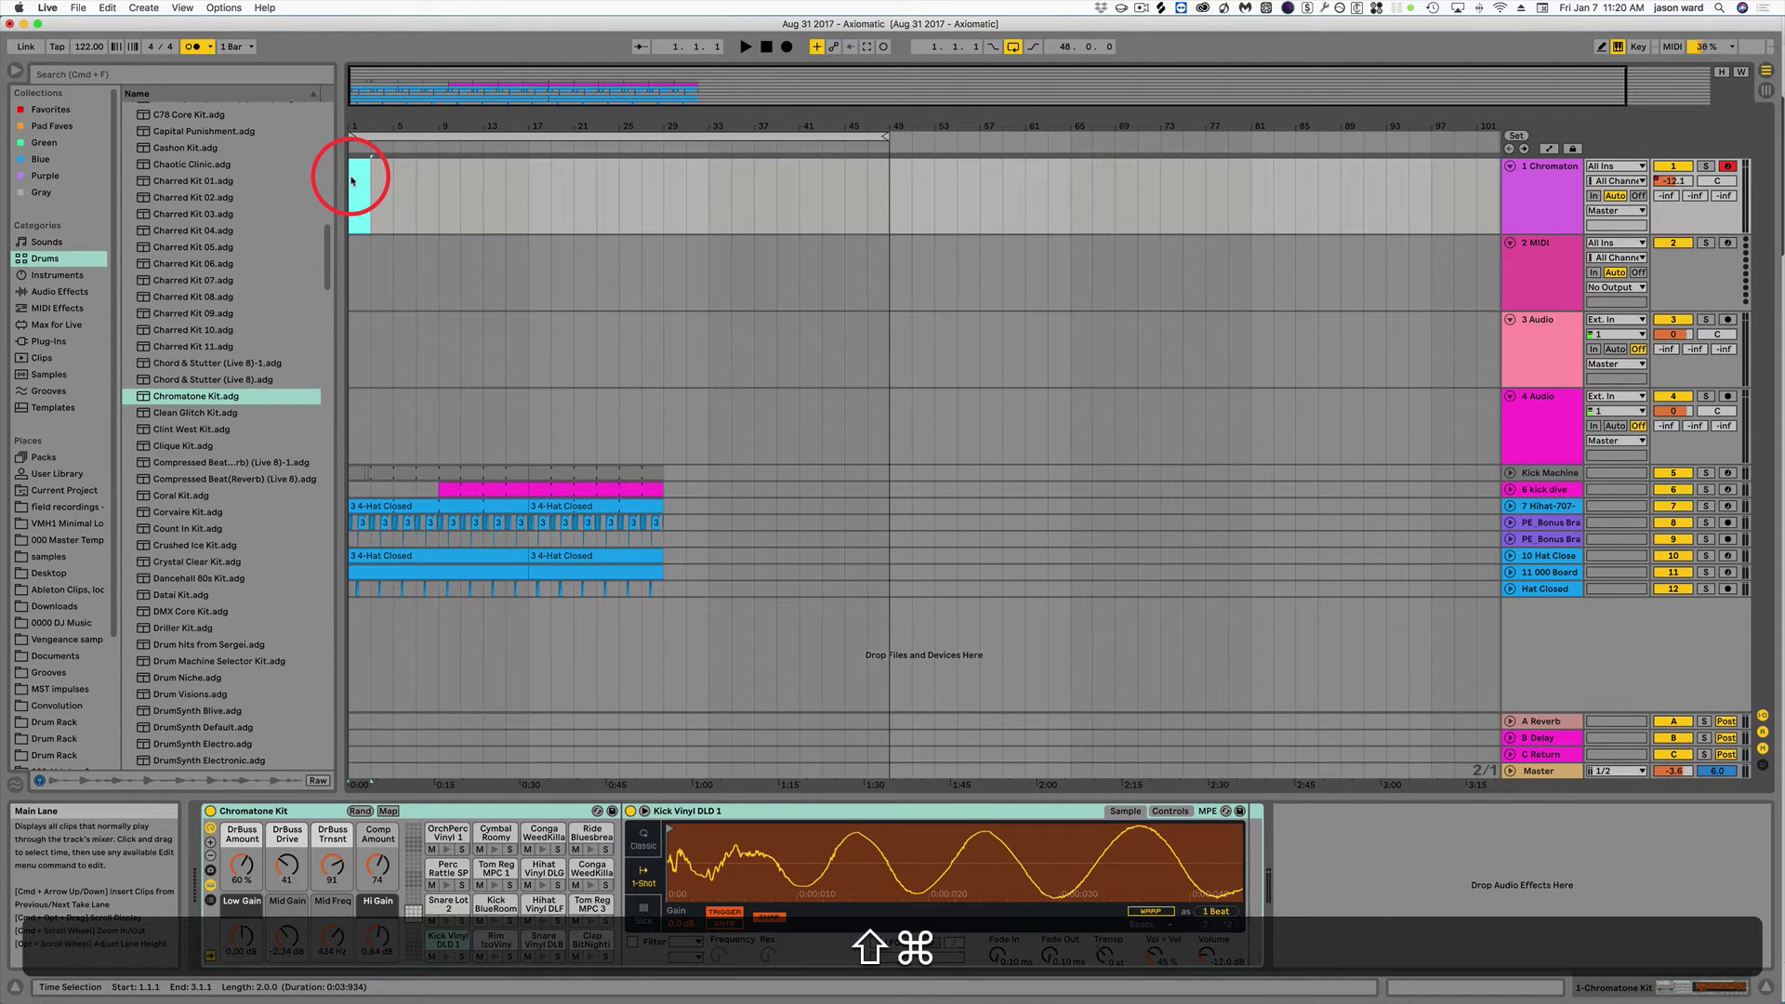
key(shift+super+m)
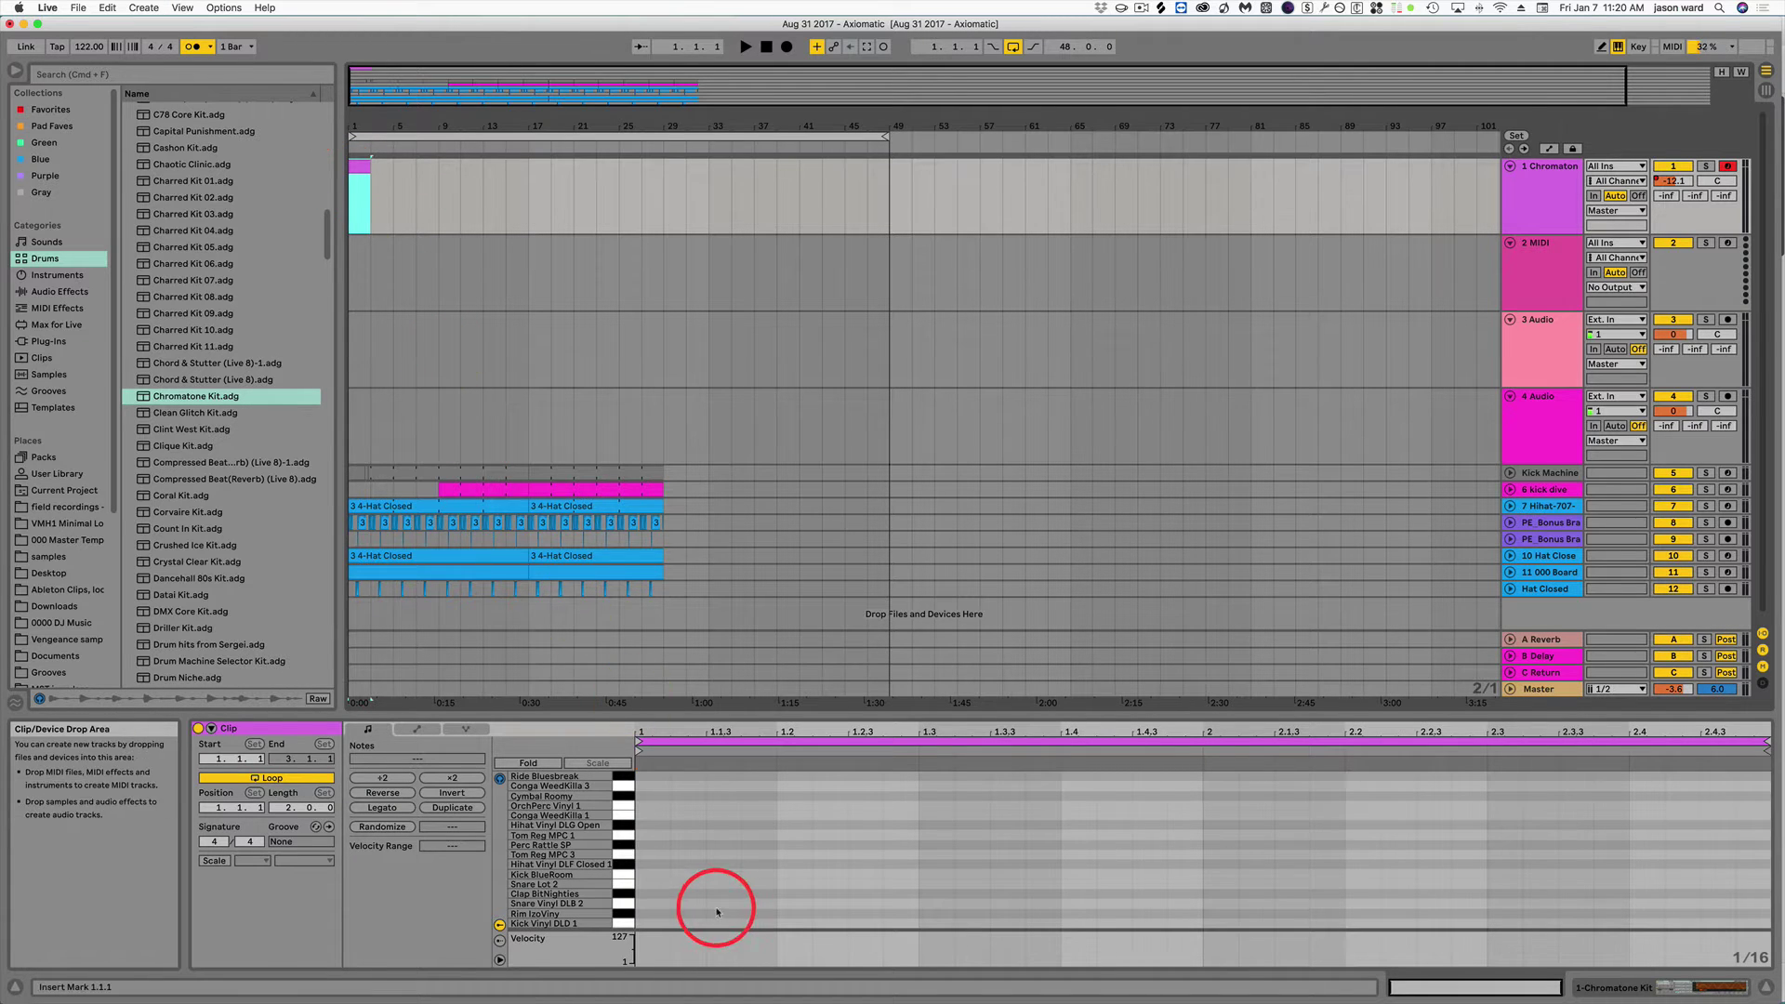
click(796, 879)
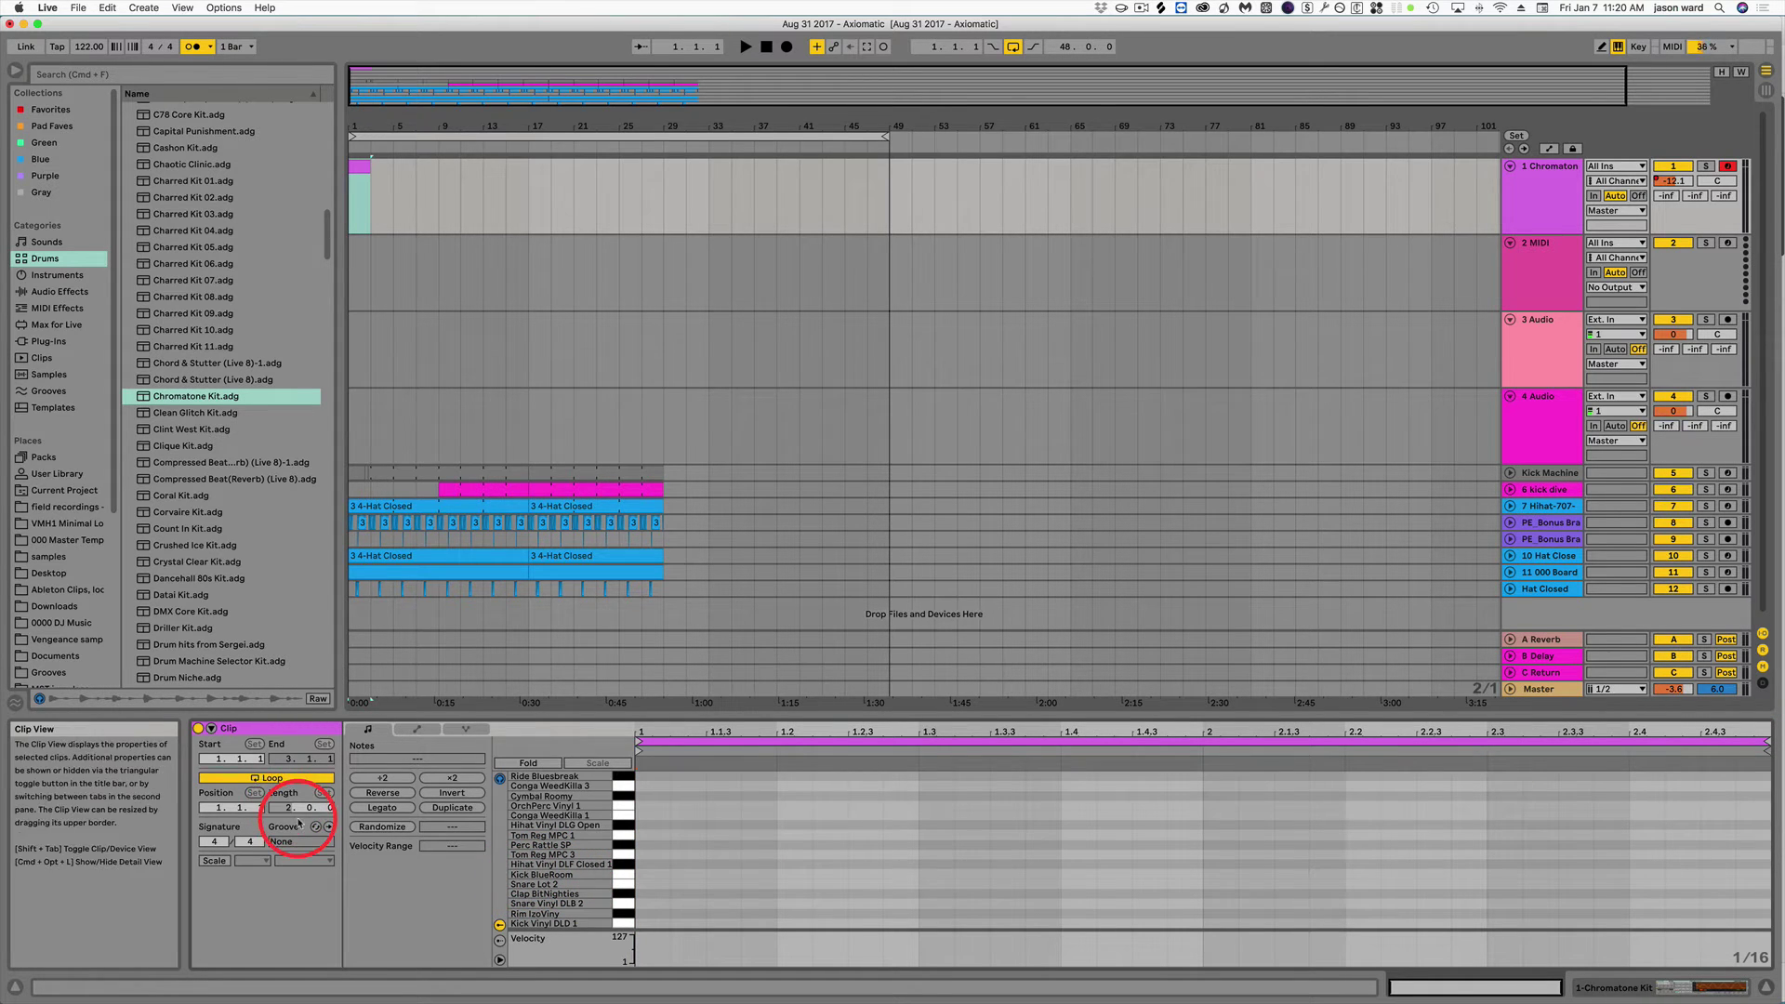
text(1)
key(Return)
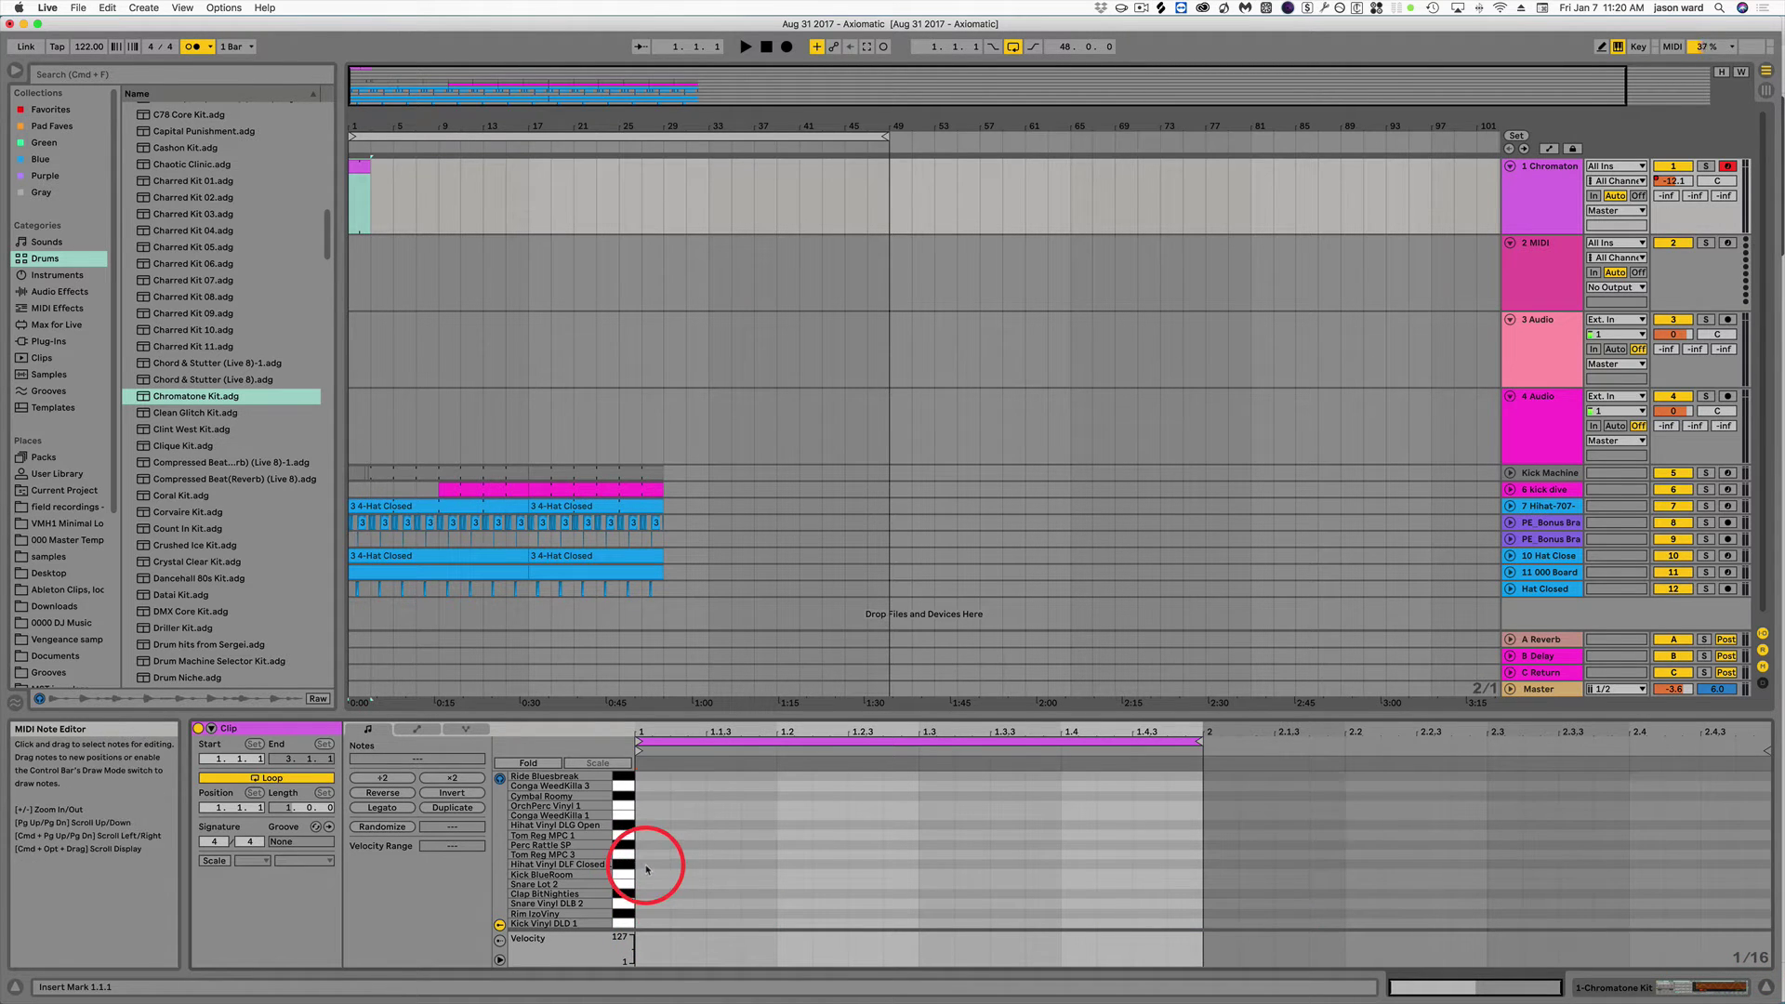
Add a sixteenth note at 1.1.1 in the Hihat Vinyl DLF Closed row and duplicate it to fill the one-bar loop.
double_click(641, 864)
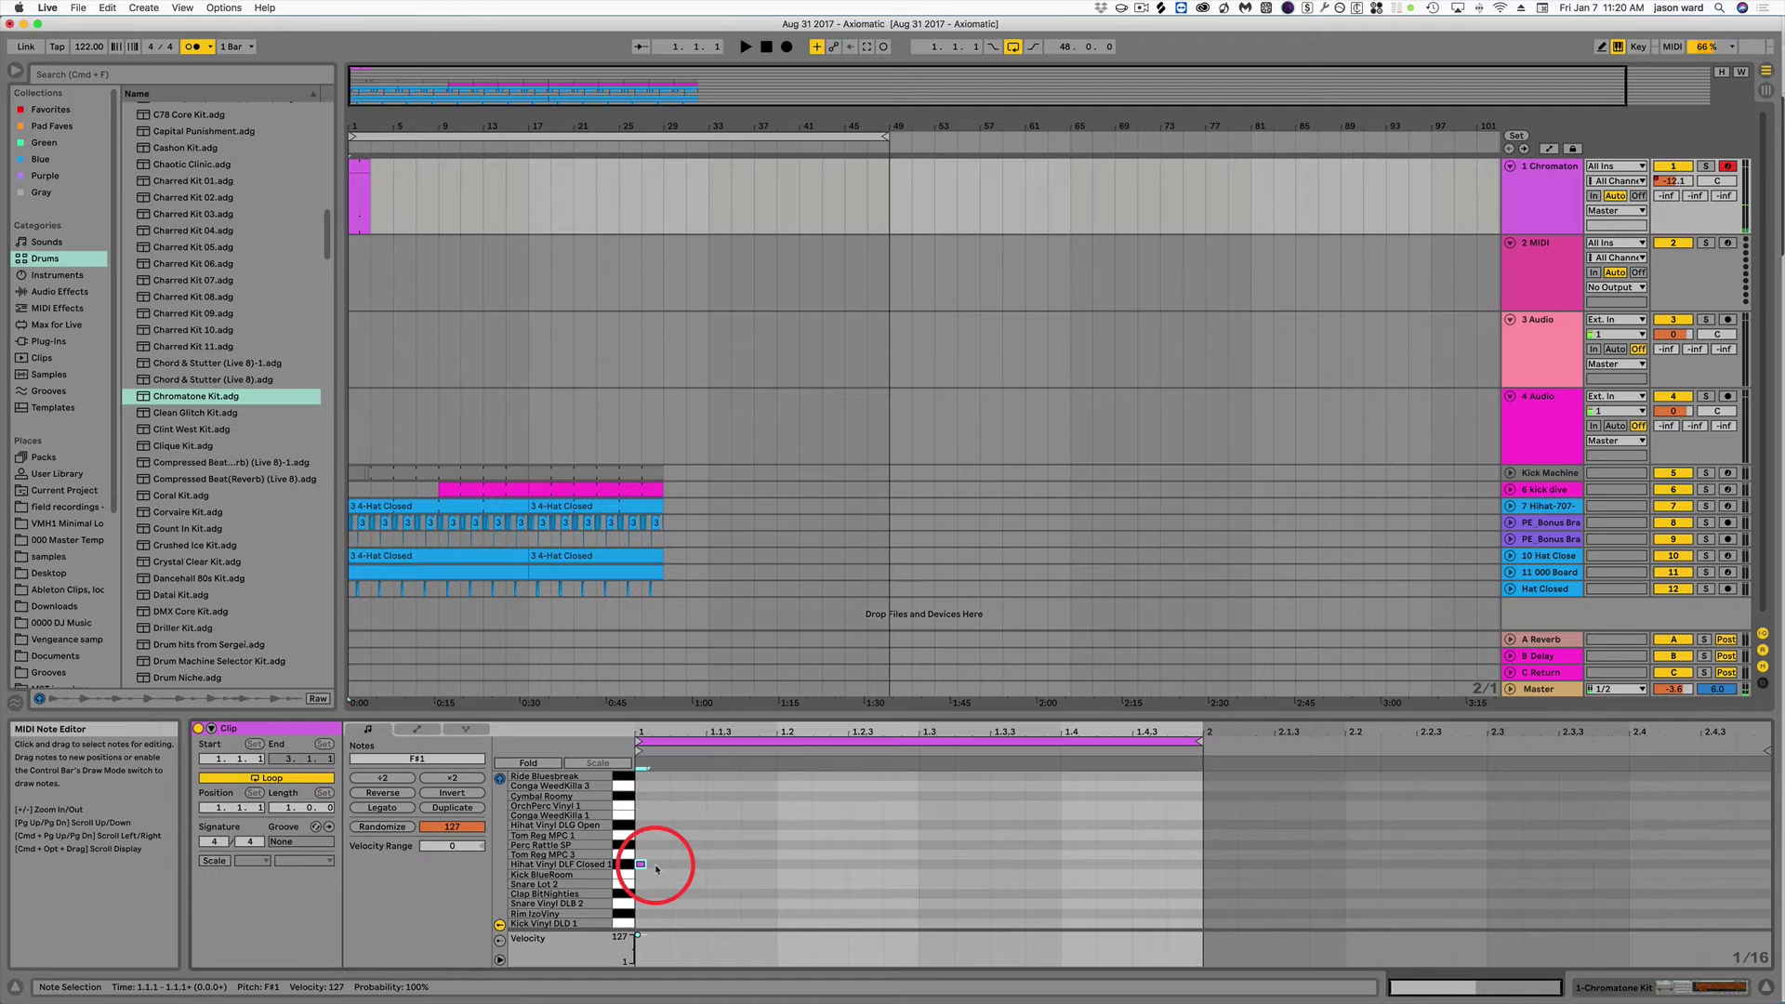
double_click(656, 866)
key(super+d)
key(super+d)
key(super+d)
key(super+d)
key(super+d)
key(super+d)
key(super+d)
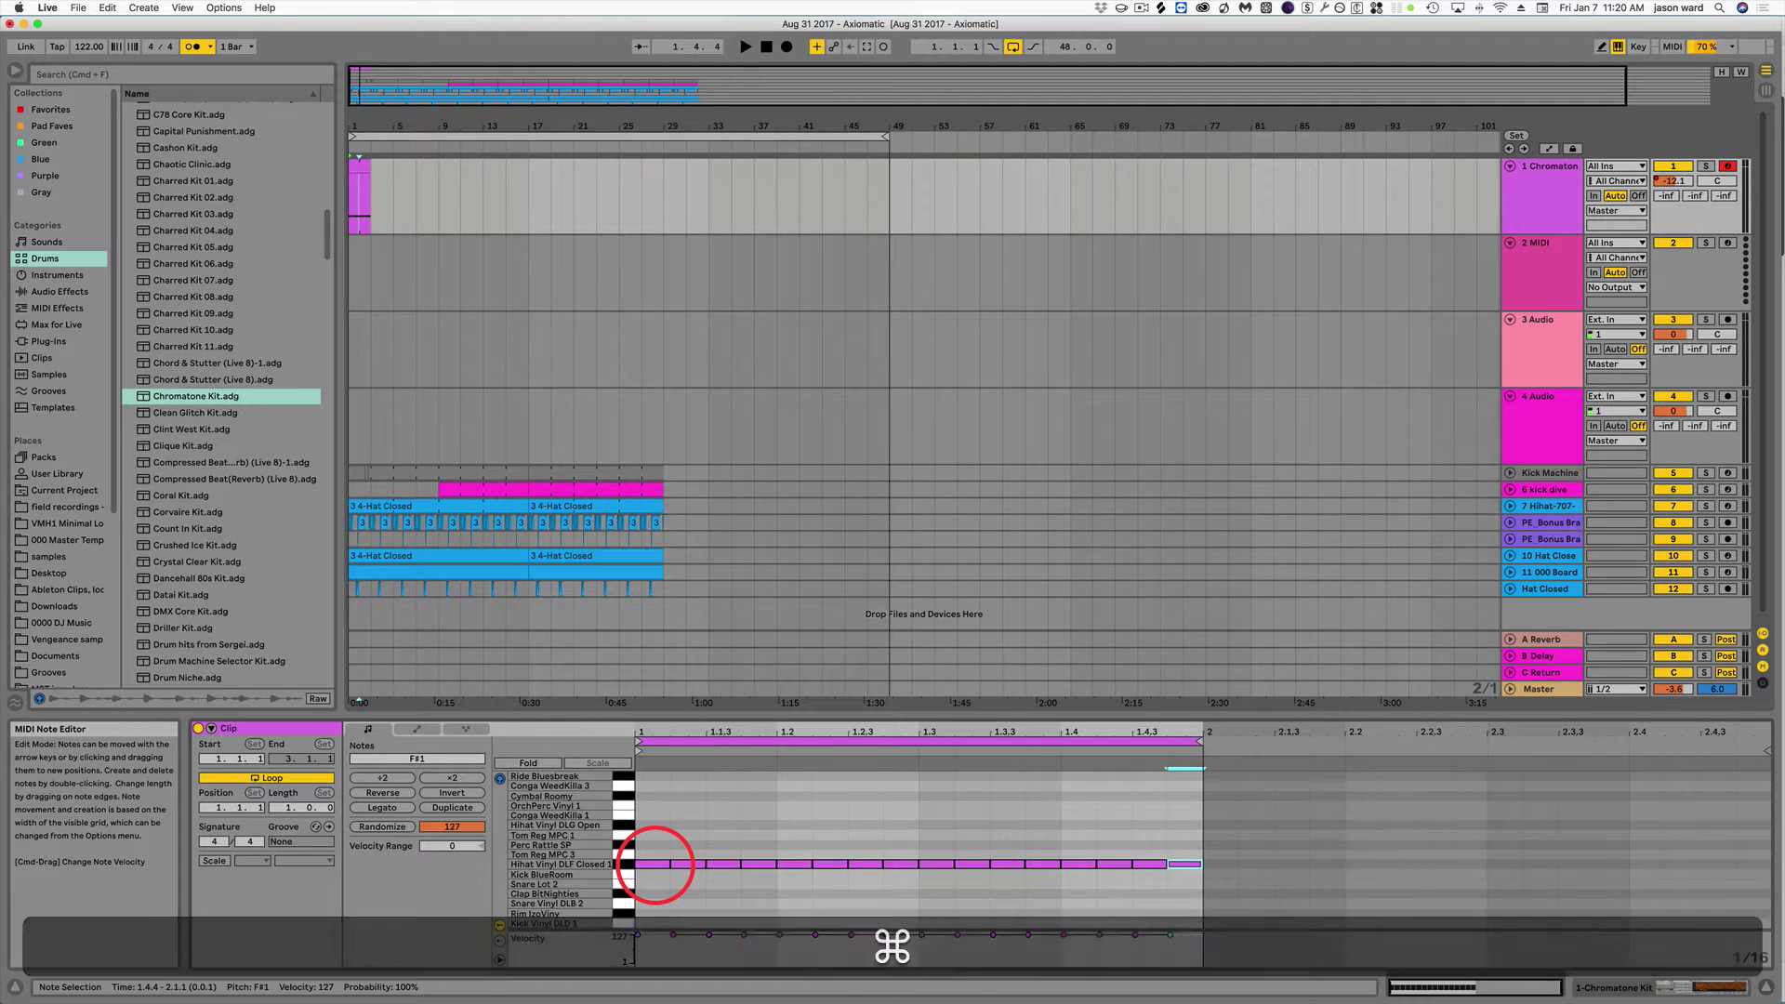
Solo the Chromatone Kit track, switch off the metronome, and play back the hi-hat pattern.
click(1707, 169)
key(space)
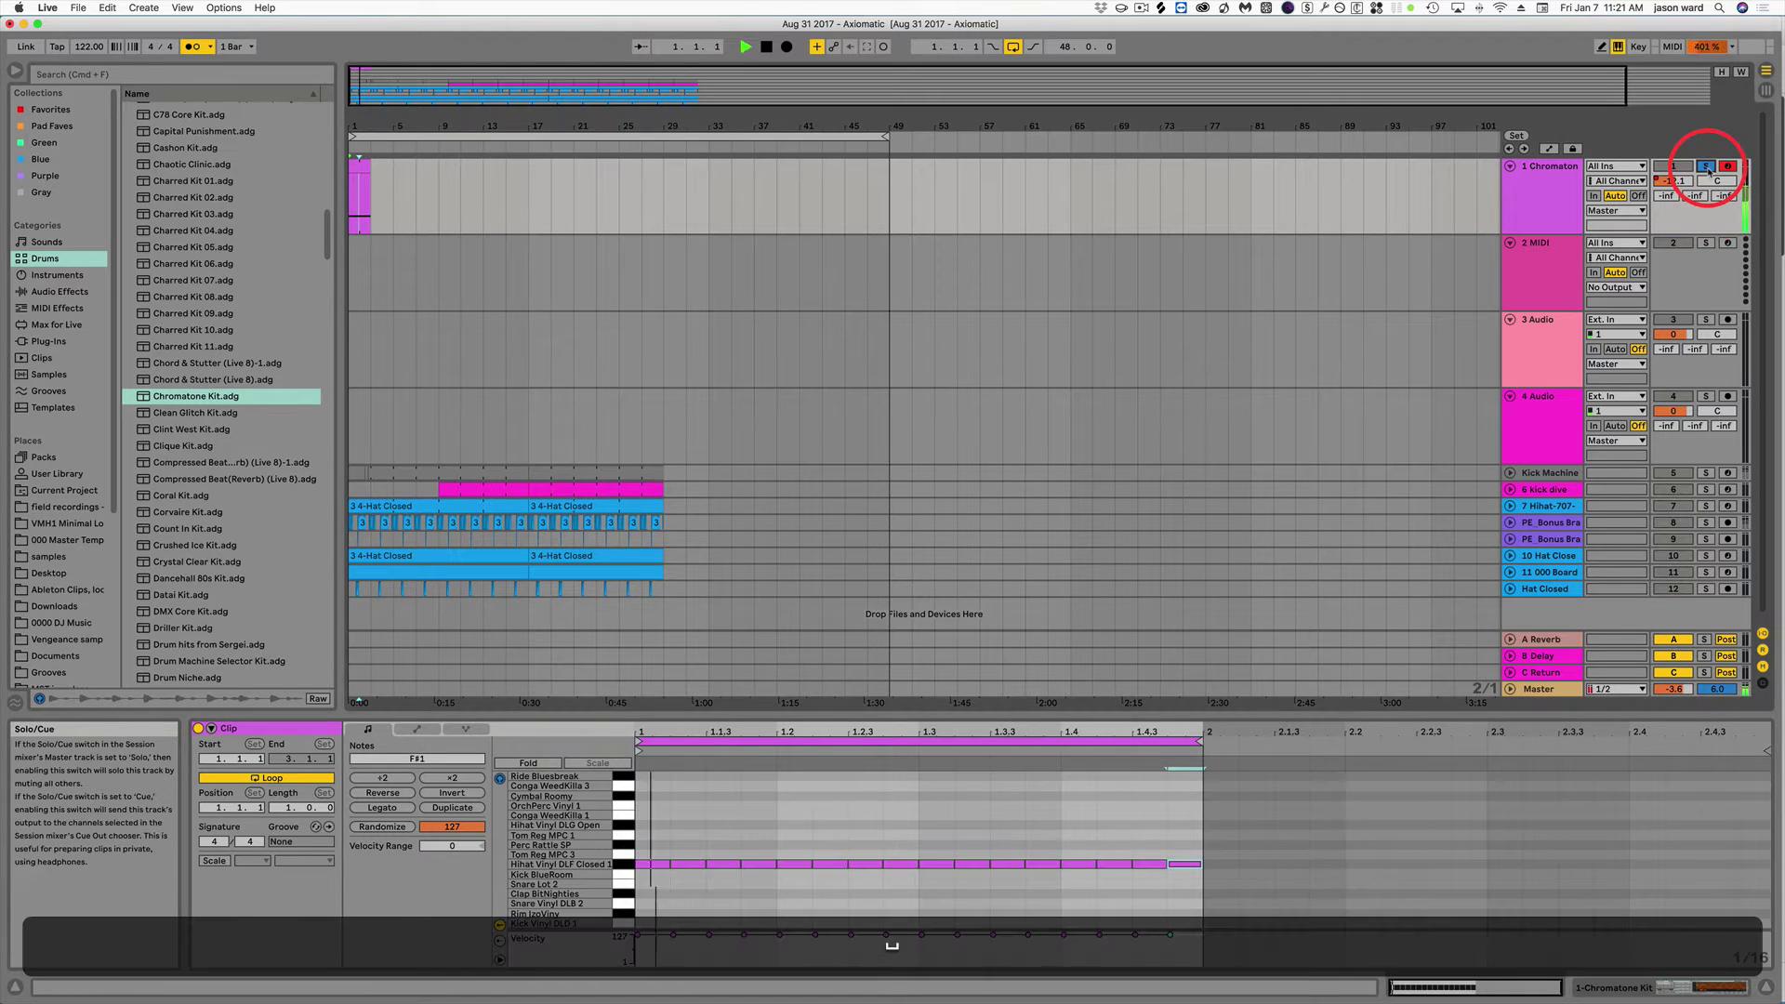
key(space)
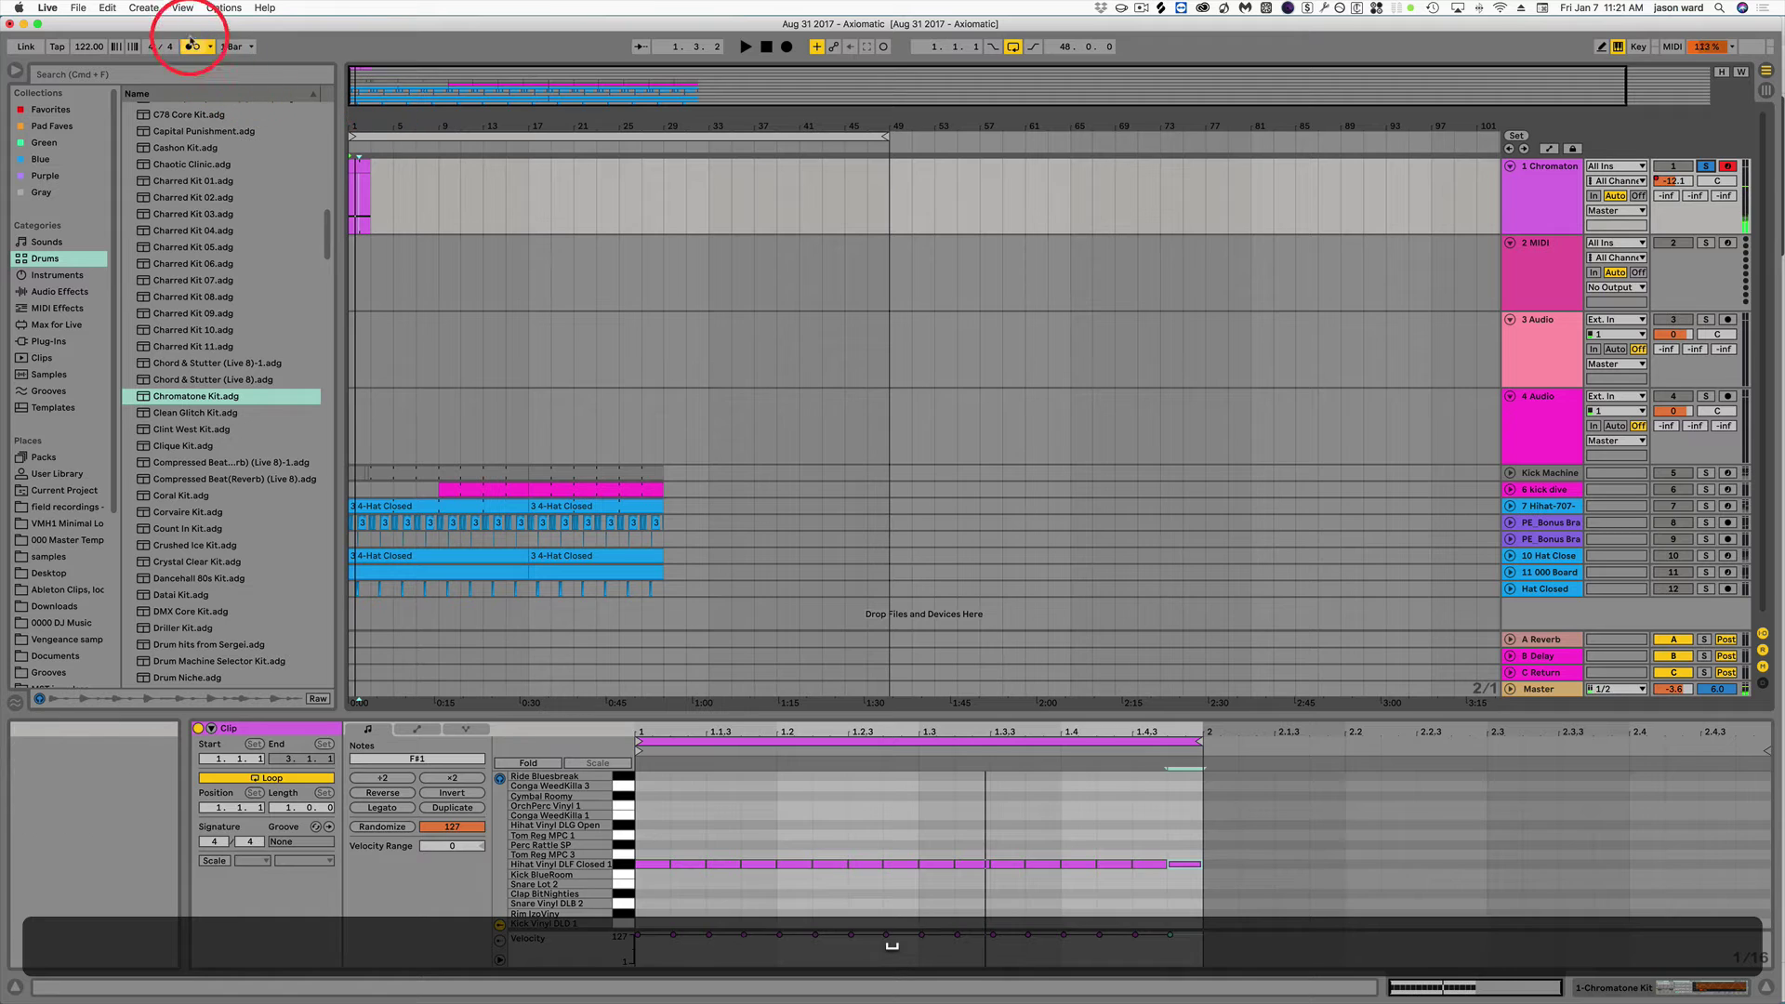
click(193, 46)
key(space)
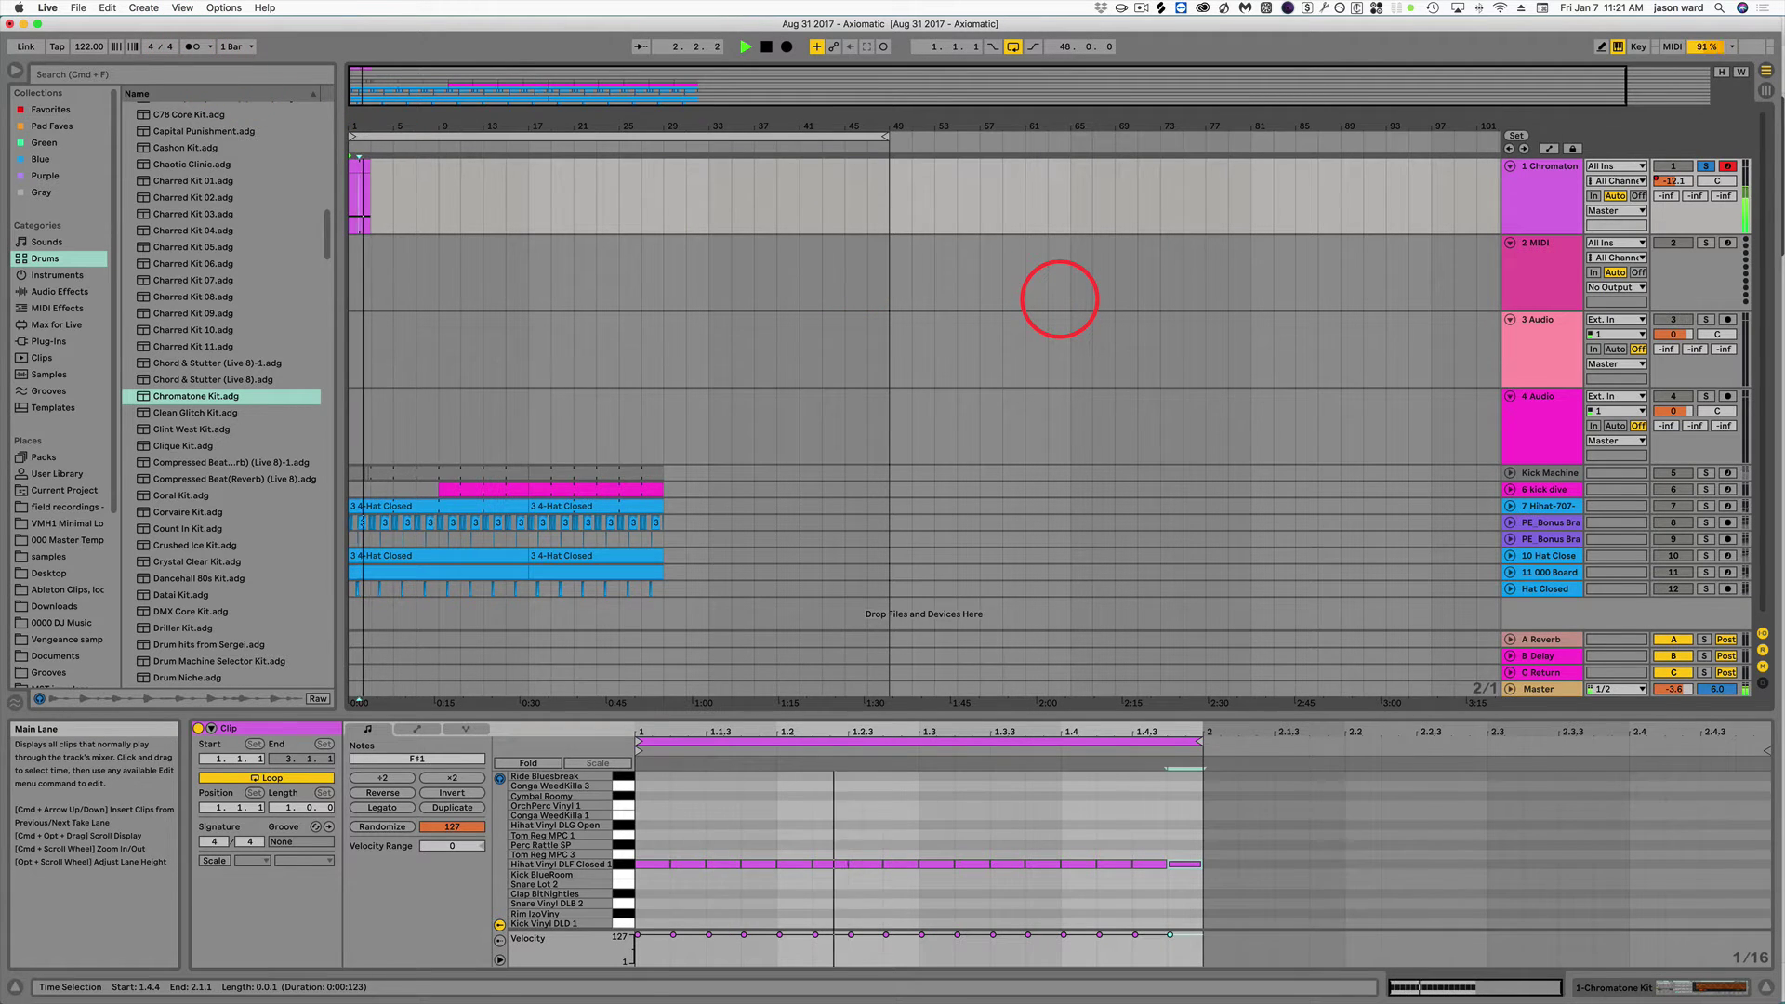
key(space)
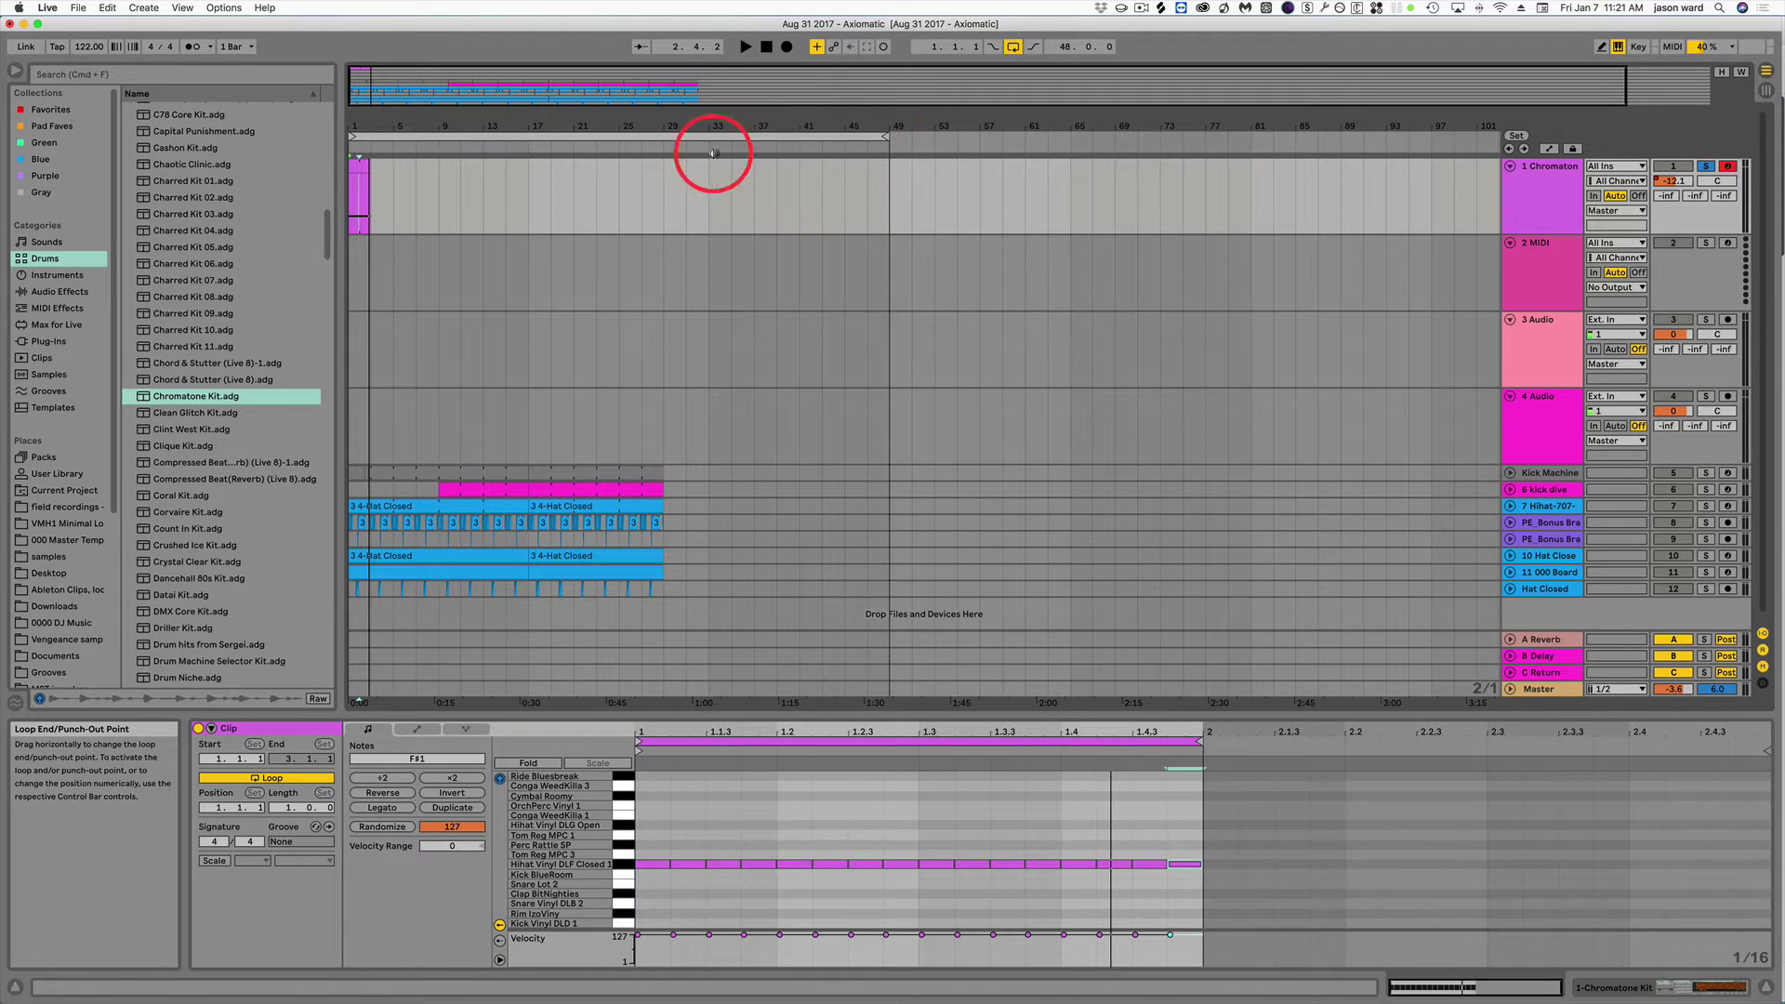
Shorten the arrangement loop to 46 bars and select the hi-hat clip at the start of the first track.
click(402, 137)
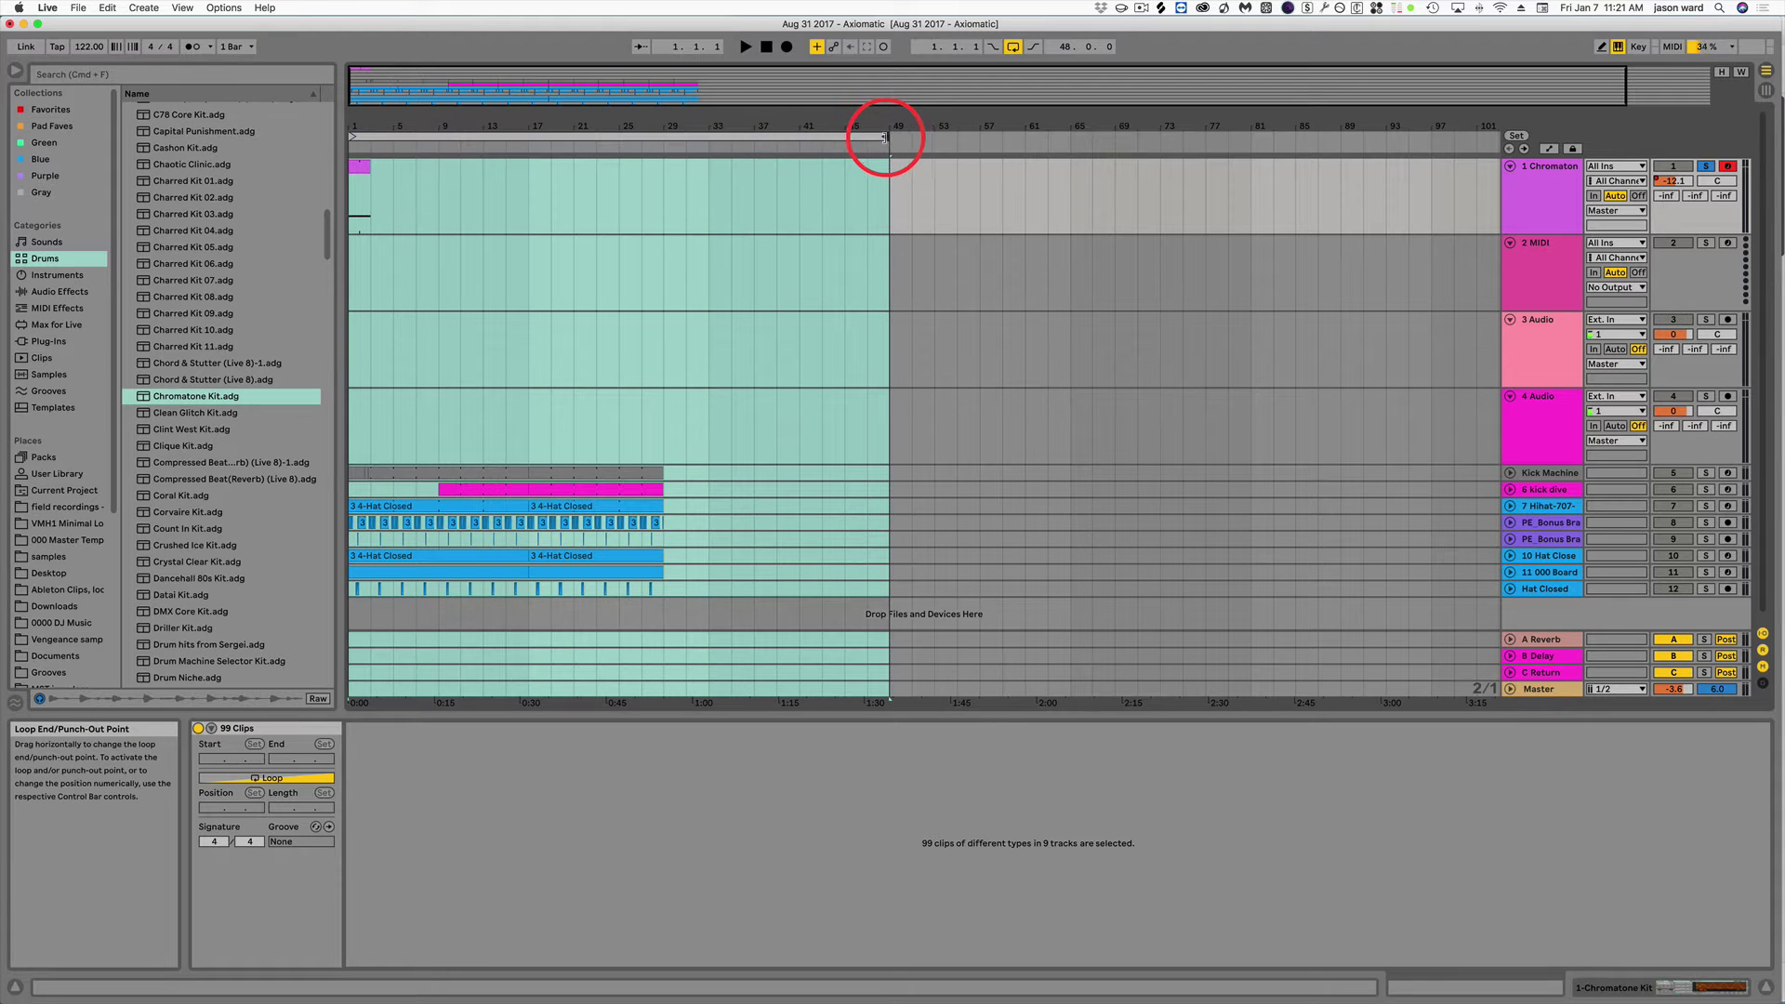
mouse_move(886, 138)
mouse_down()
mouse_move(370, 158)
mouse_move(867, 139)
mouse_up()
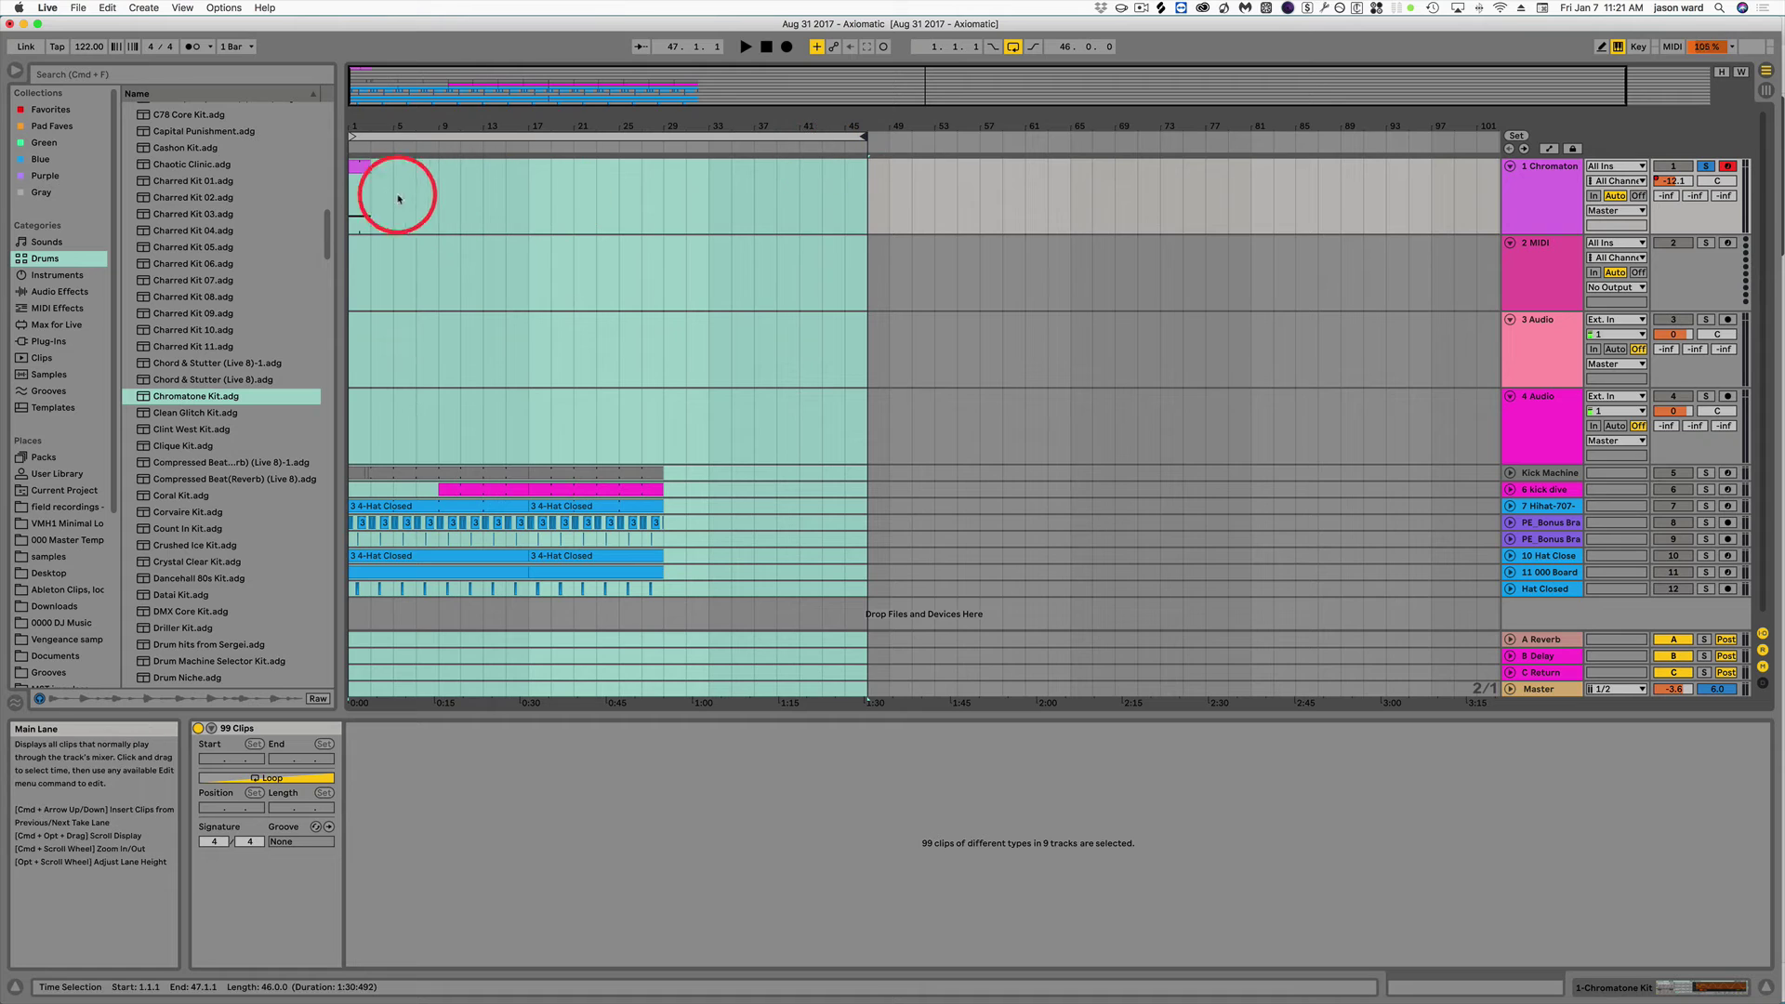
click(360, 166)
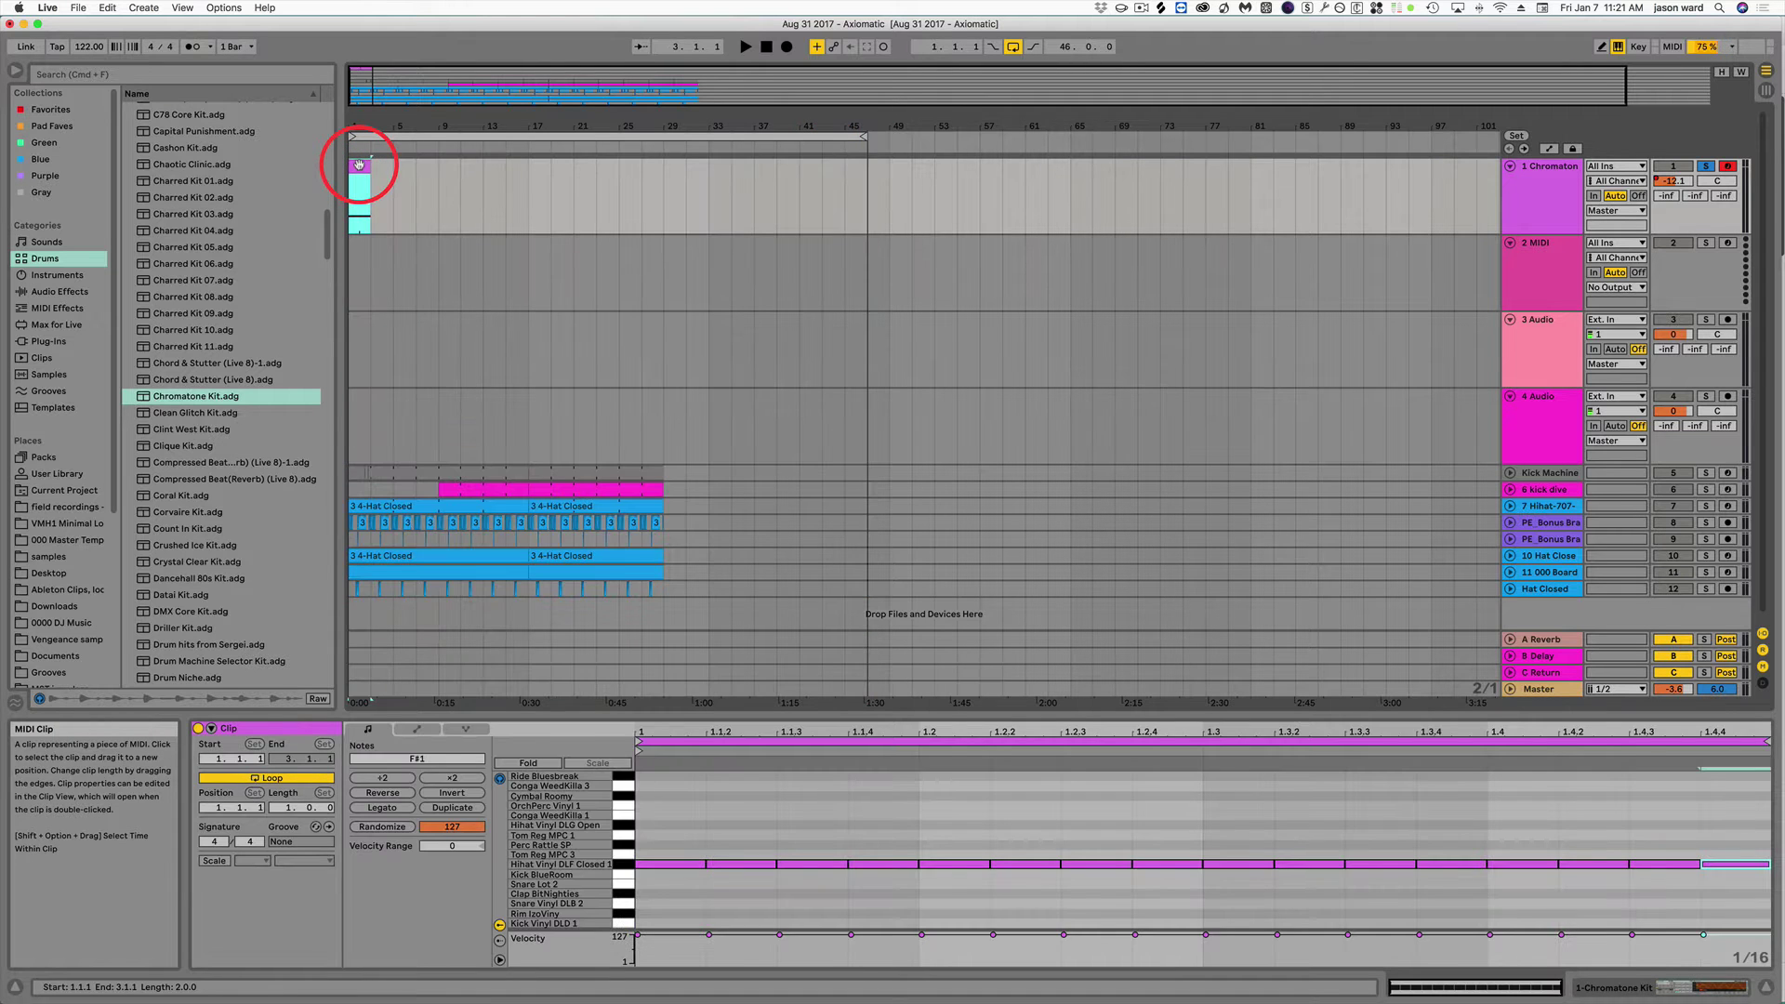
Set the arrangement loop to span the selected two-bar hi-hat clip and play back the loop.
key(super)
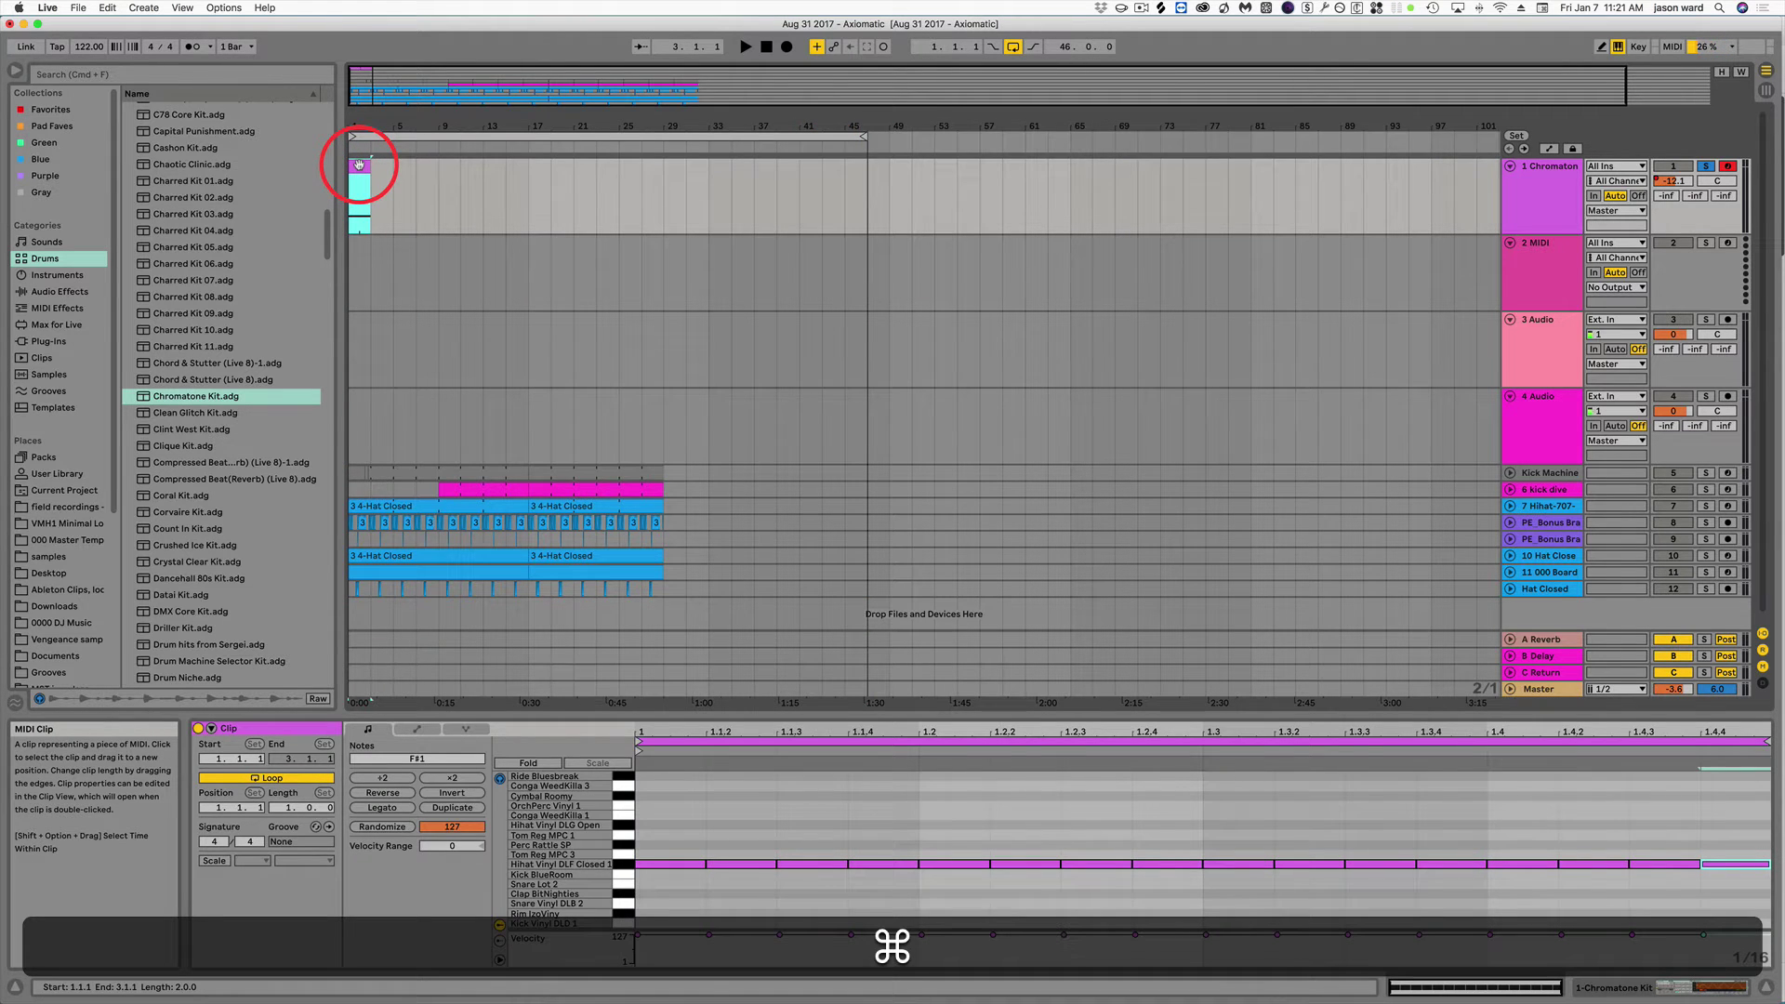
key(super+l)
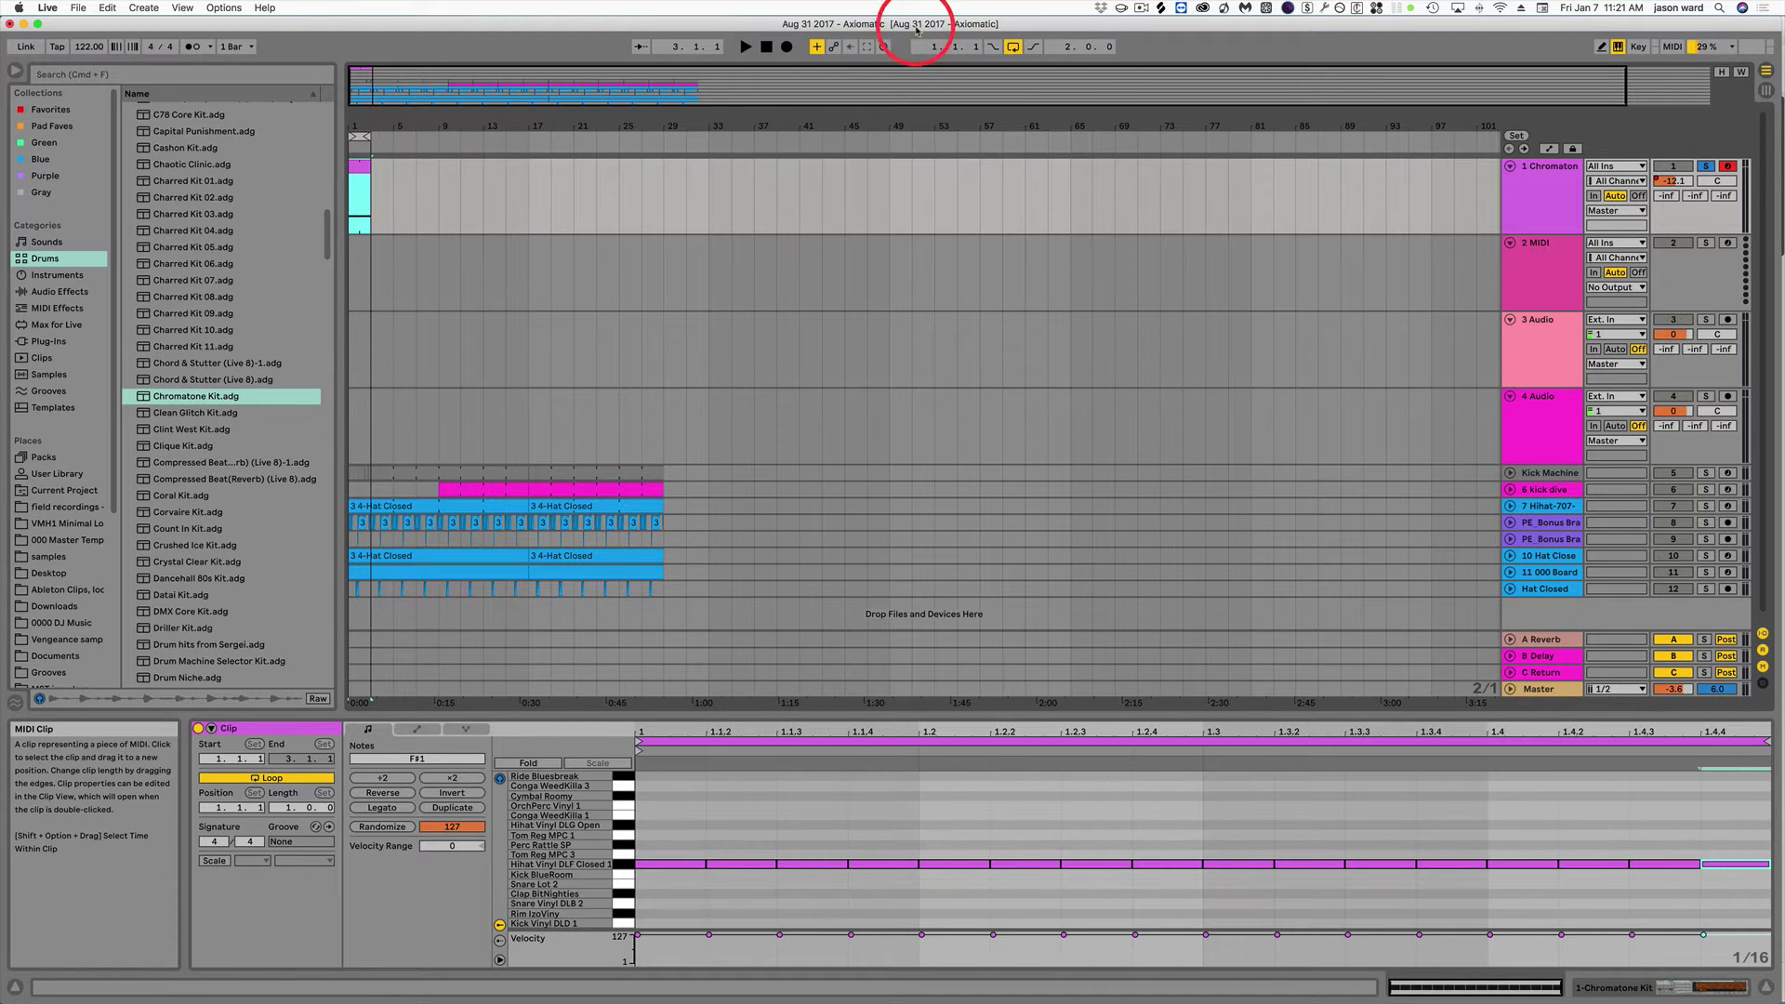
click(1013, 47)
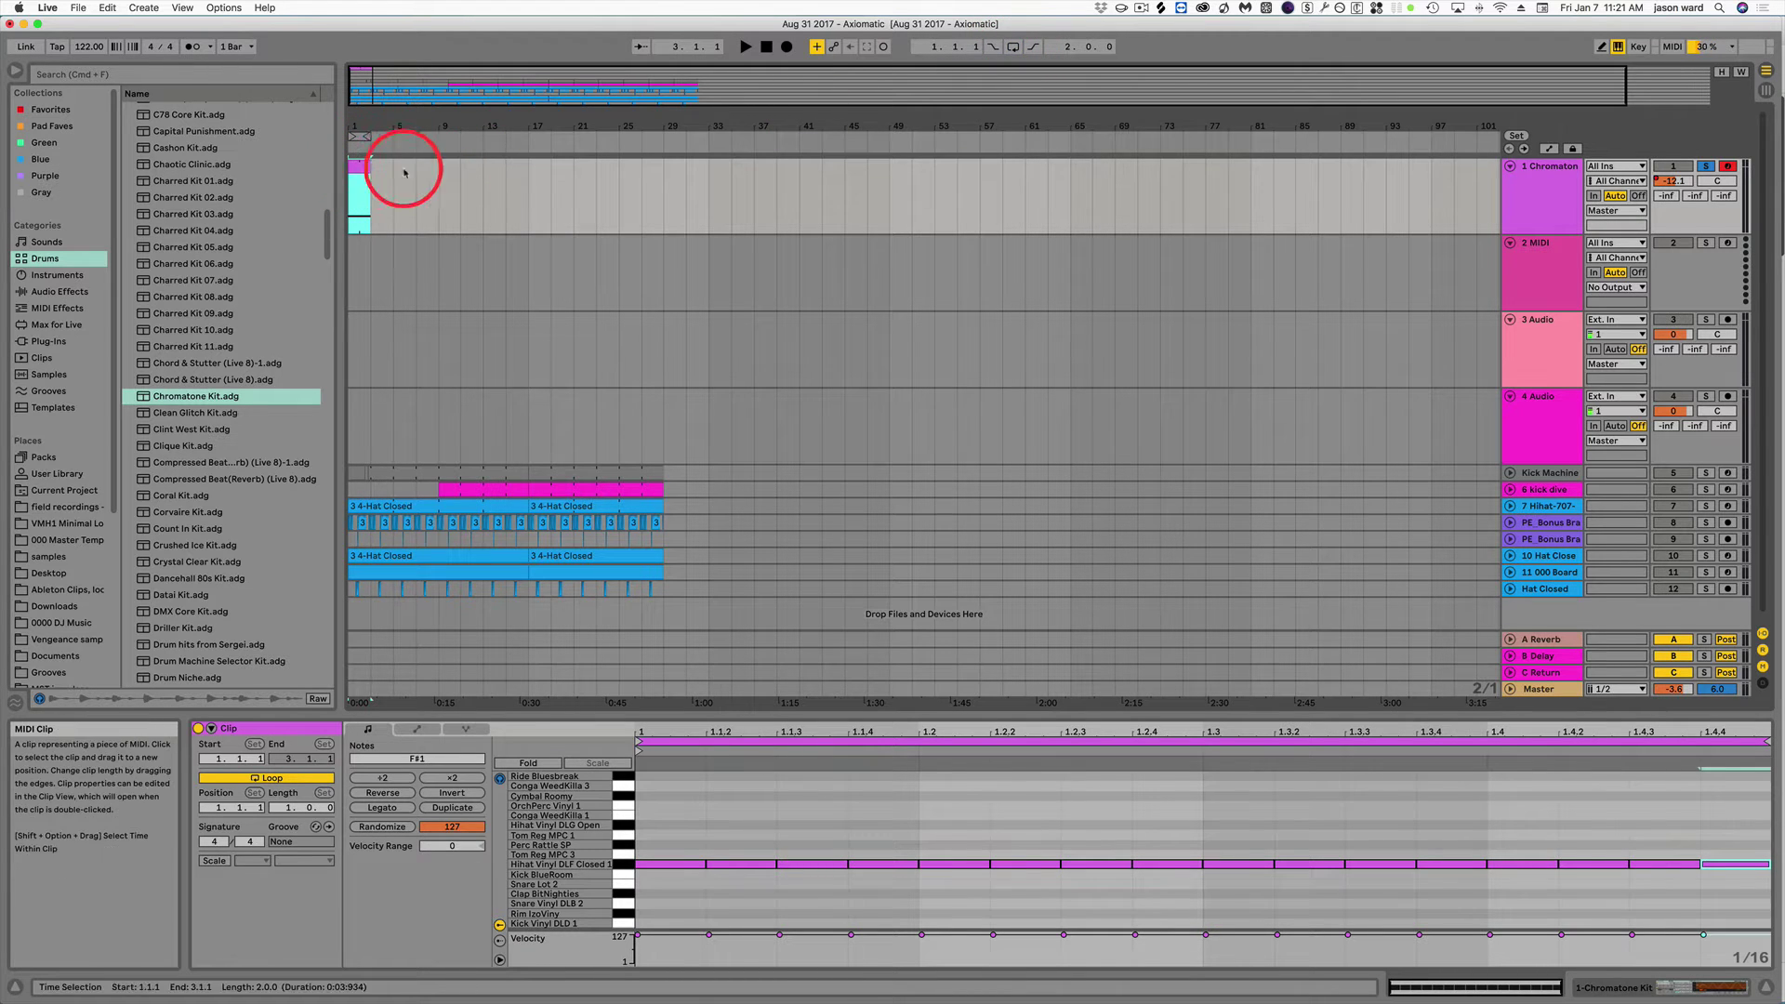
click(1011, 46)
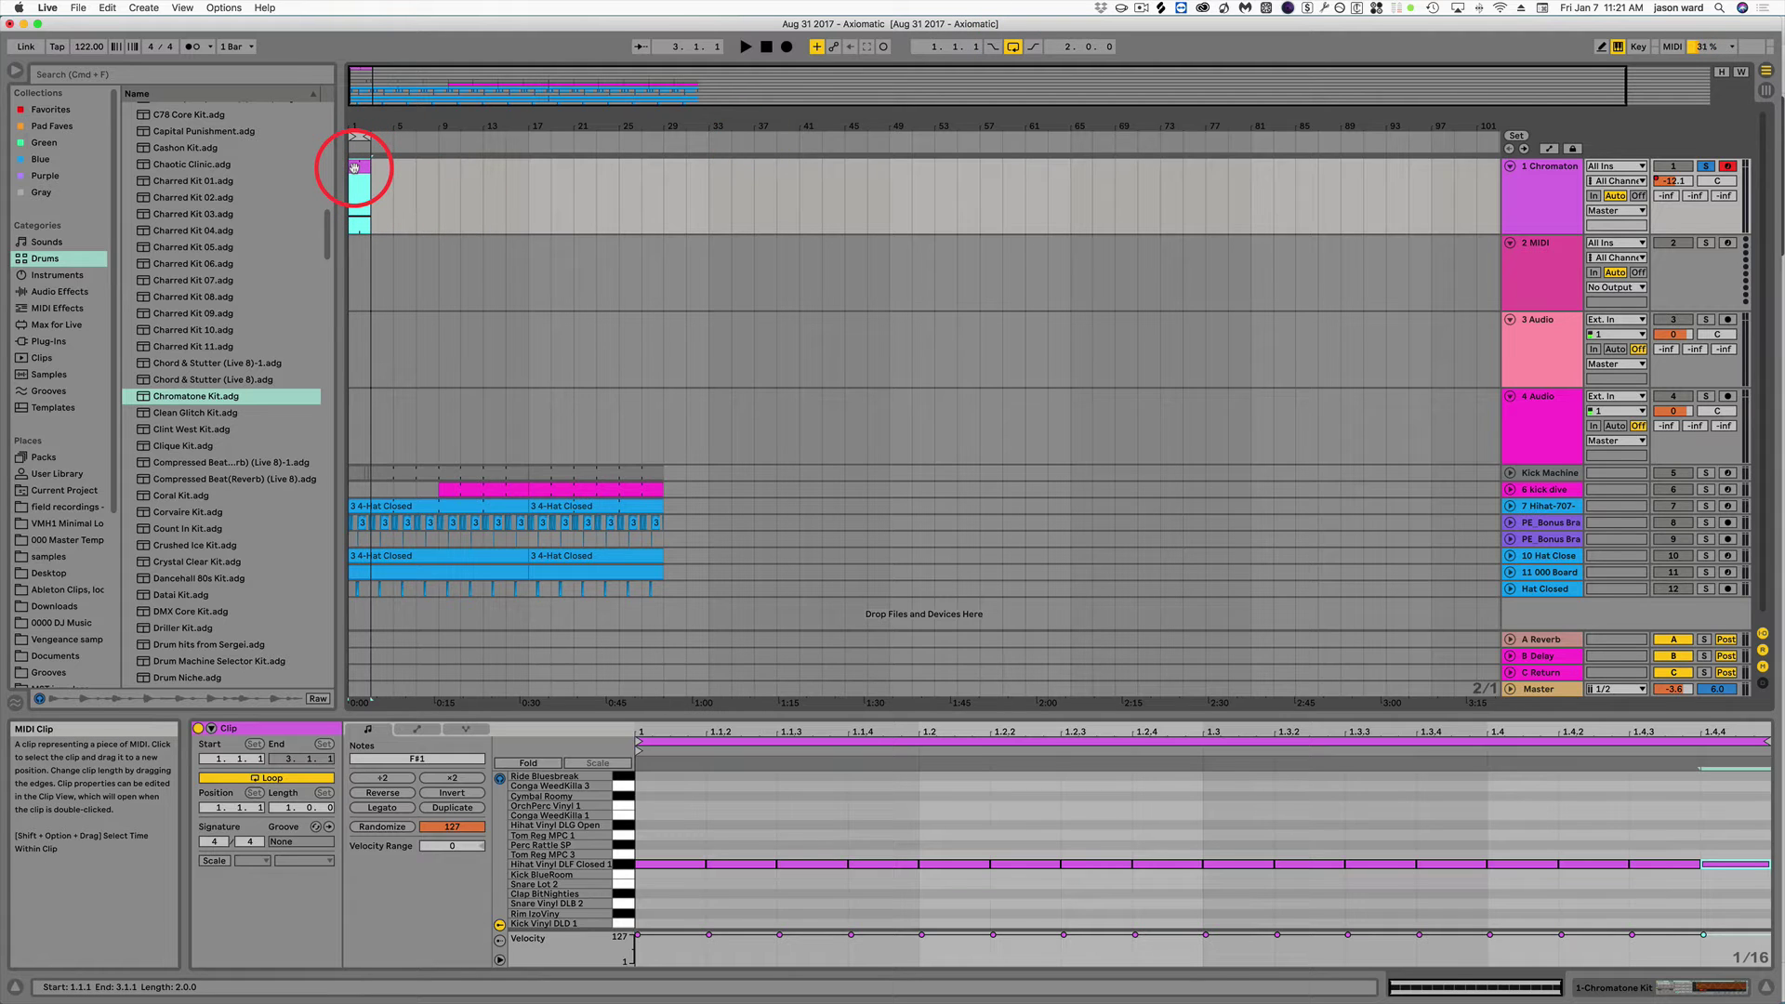
key(space)
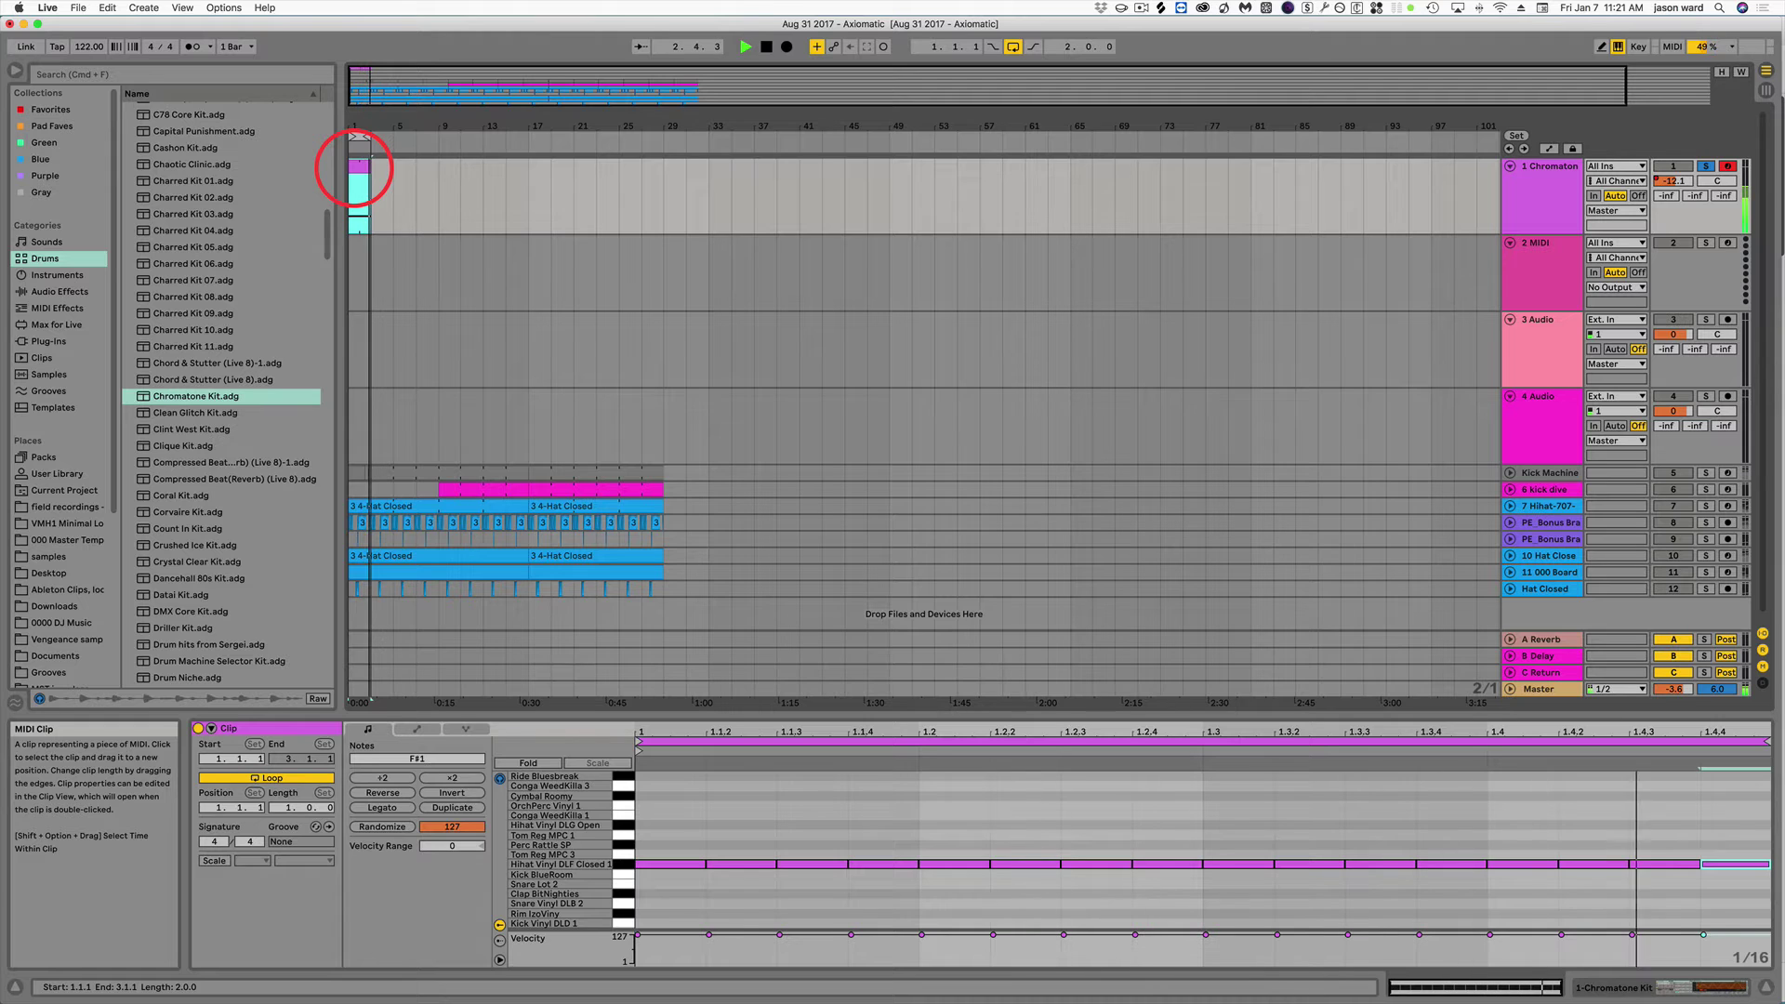
key(space)
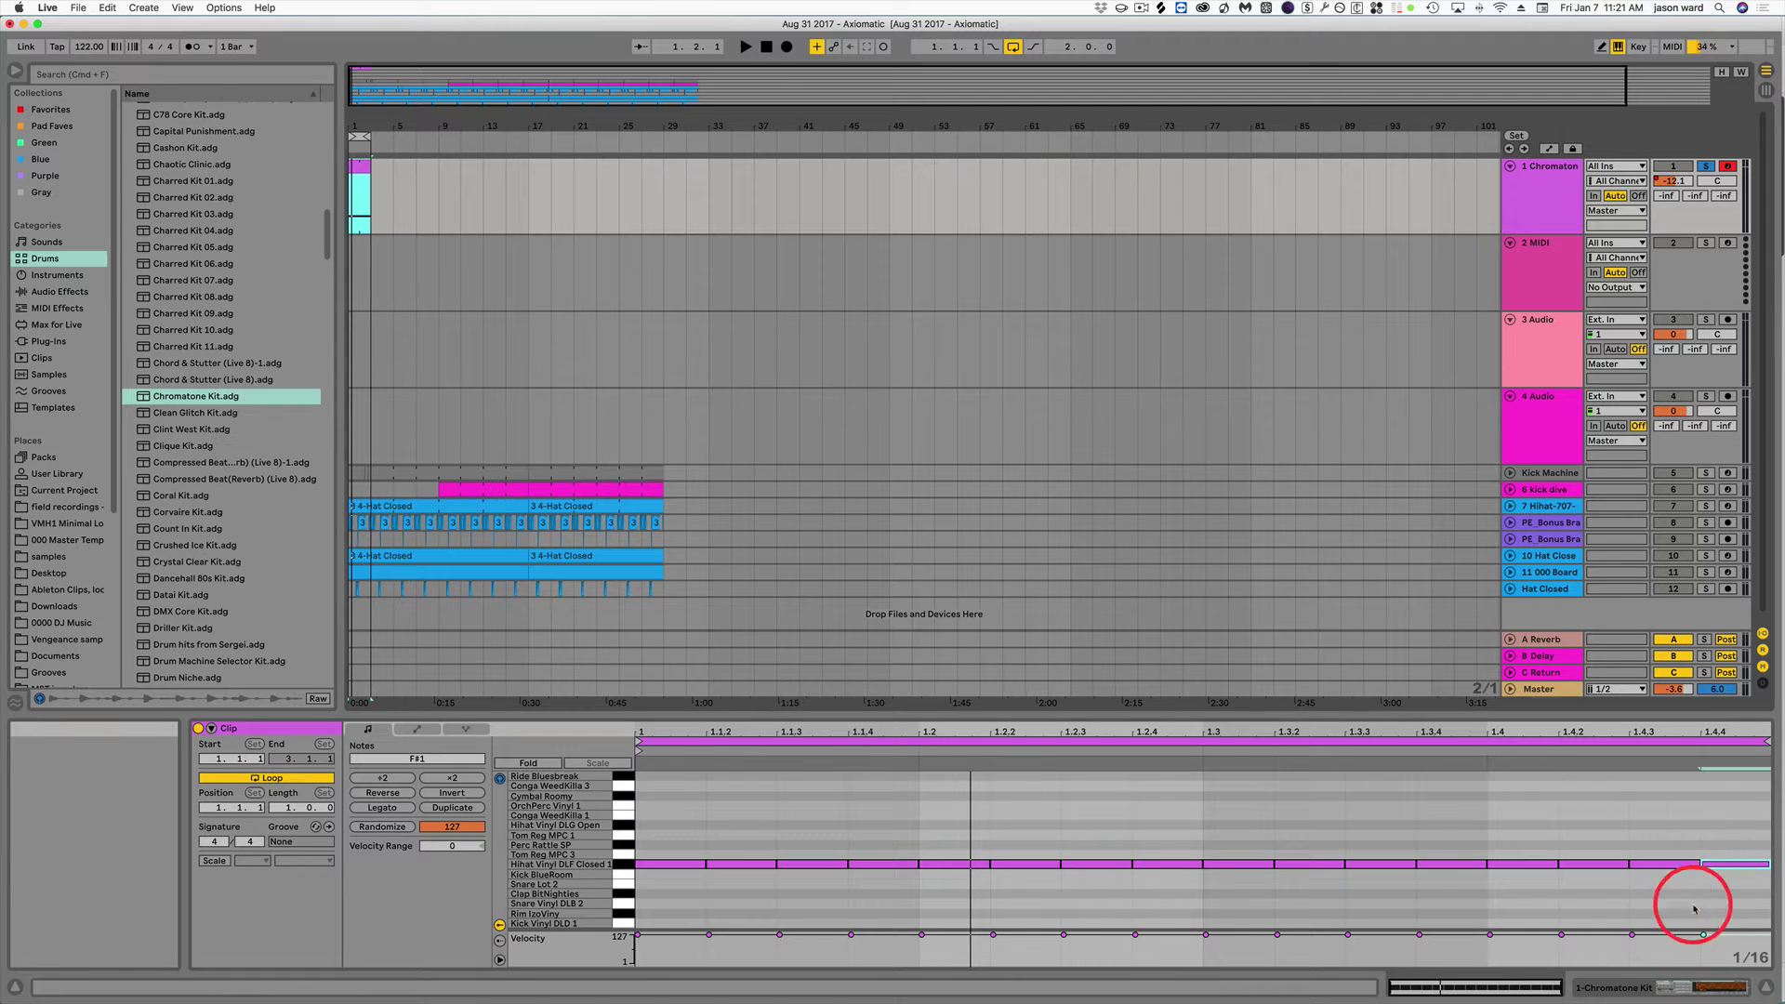
Delete all sixteenth-note hi-hats in the clip and set the note grid to 1/8.
drag(1694, 909, 562, 833)
key(BackSpace)
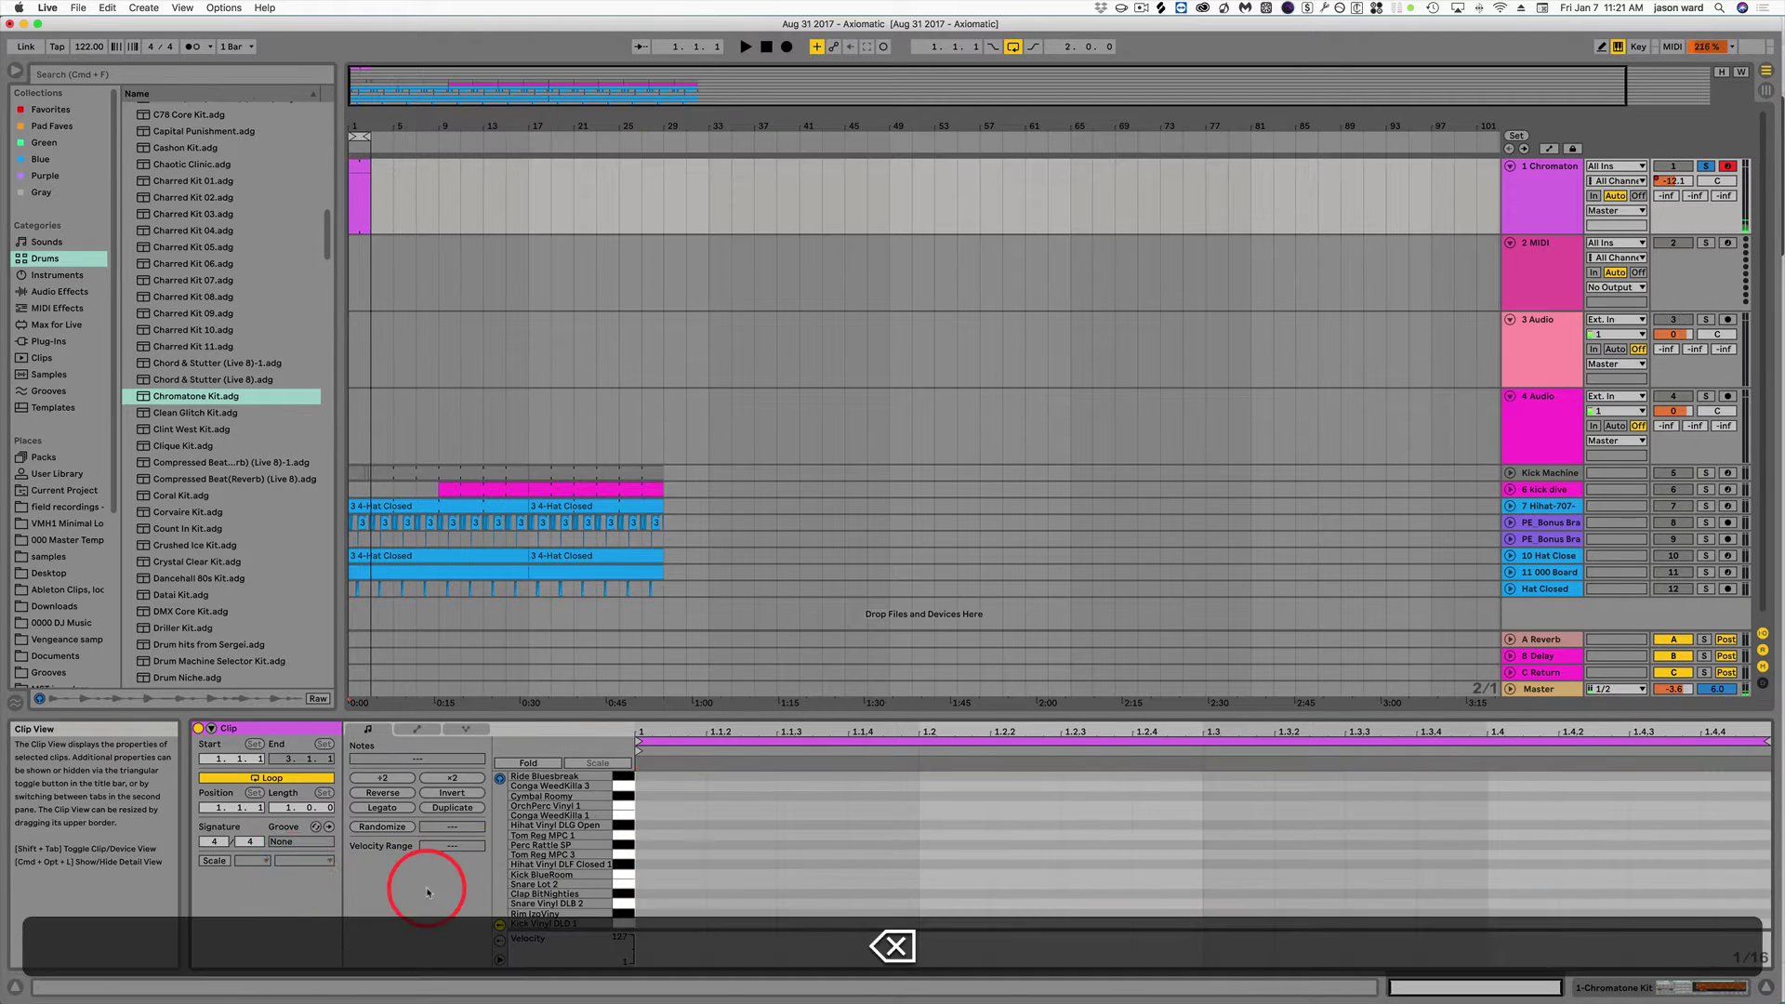
right_click(1751, 958)
click(1584, 867)
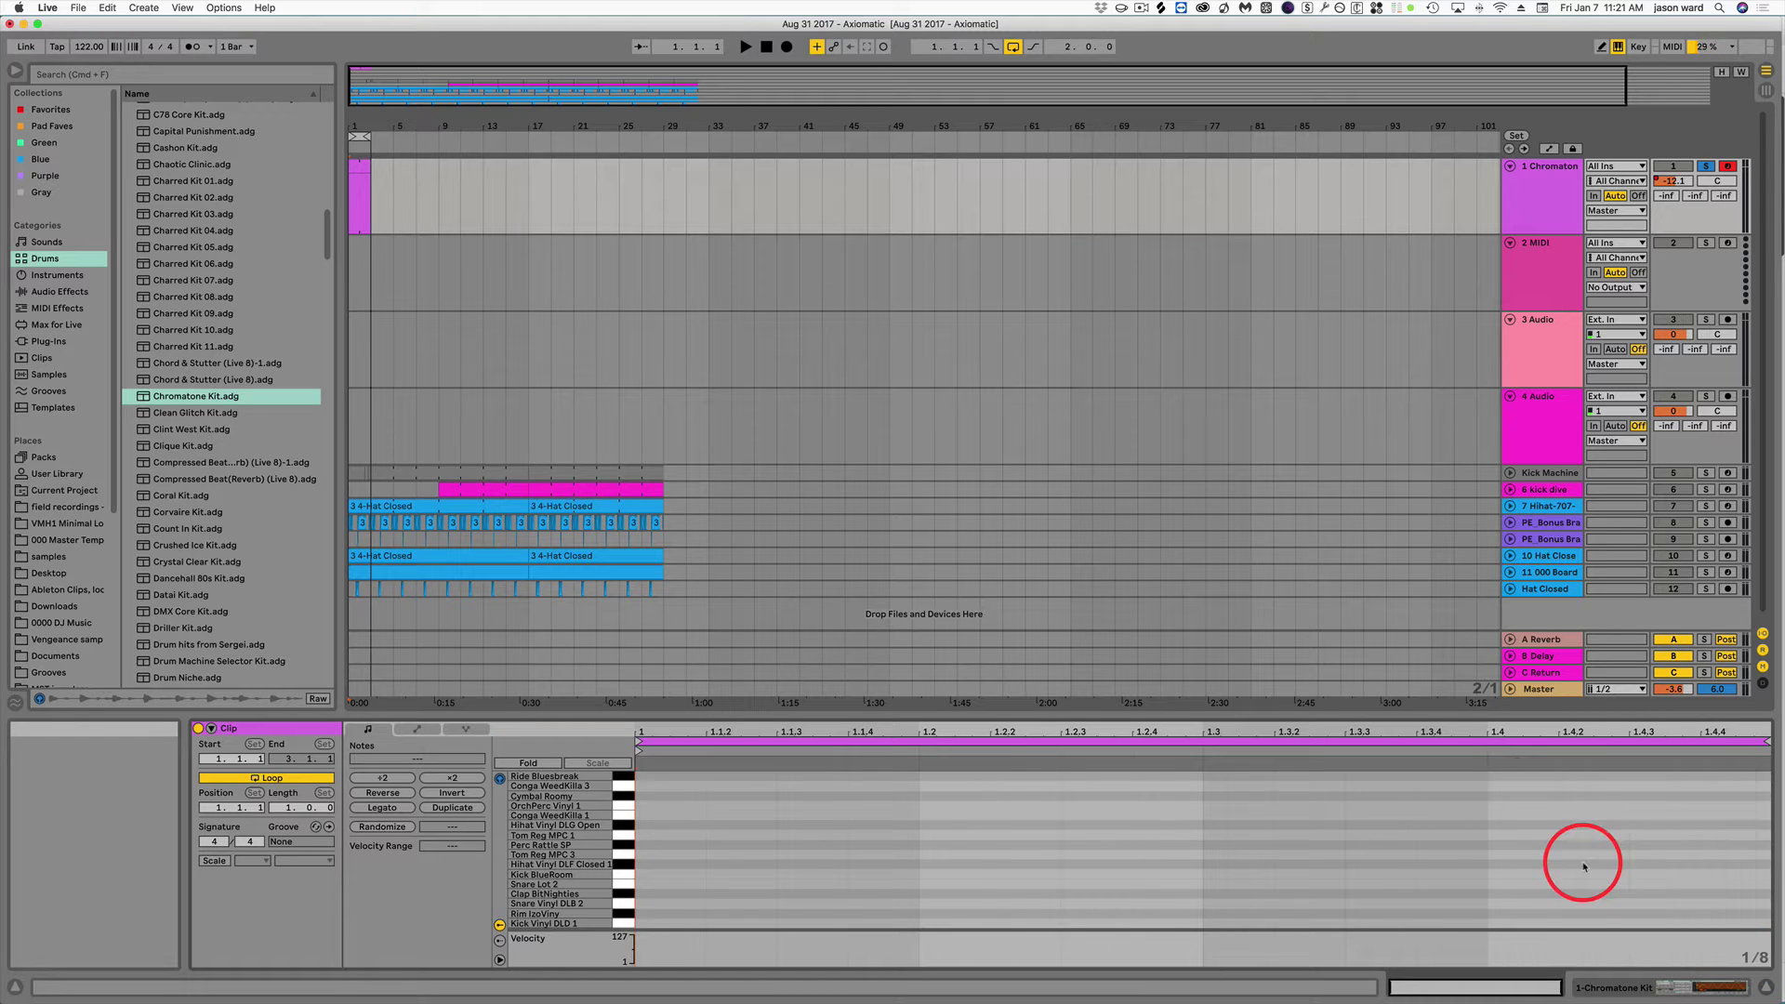
Add an eighth note at 1.1.1 in the Hihat Vinyl DLF Closed row, duplicate it to fill the one-bar loop, and play it back.
click(653, 879)
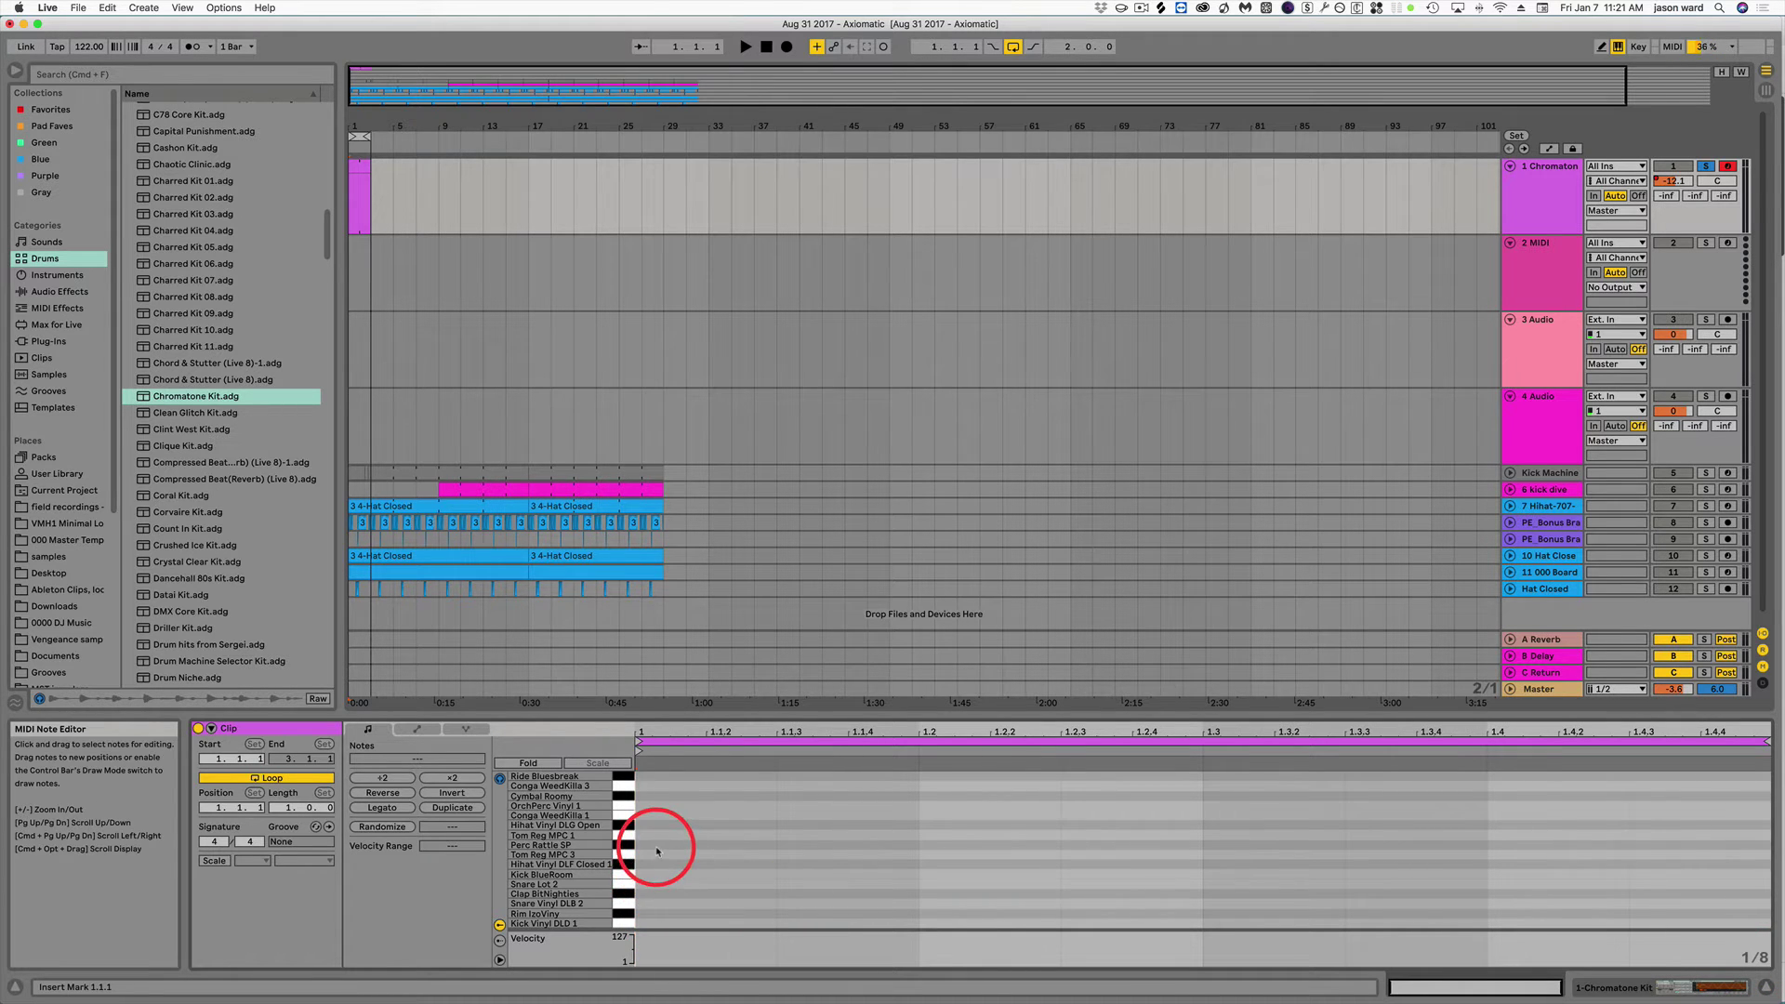
double_click(650, 865)
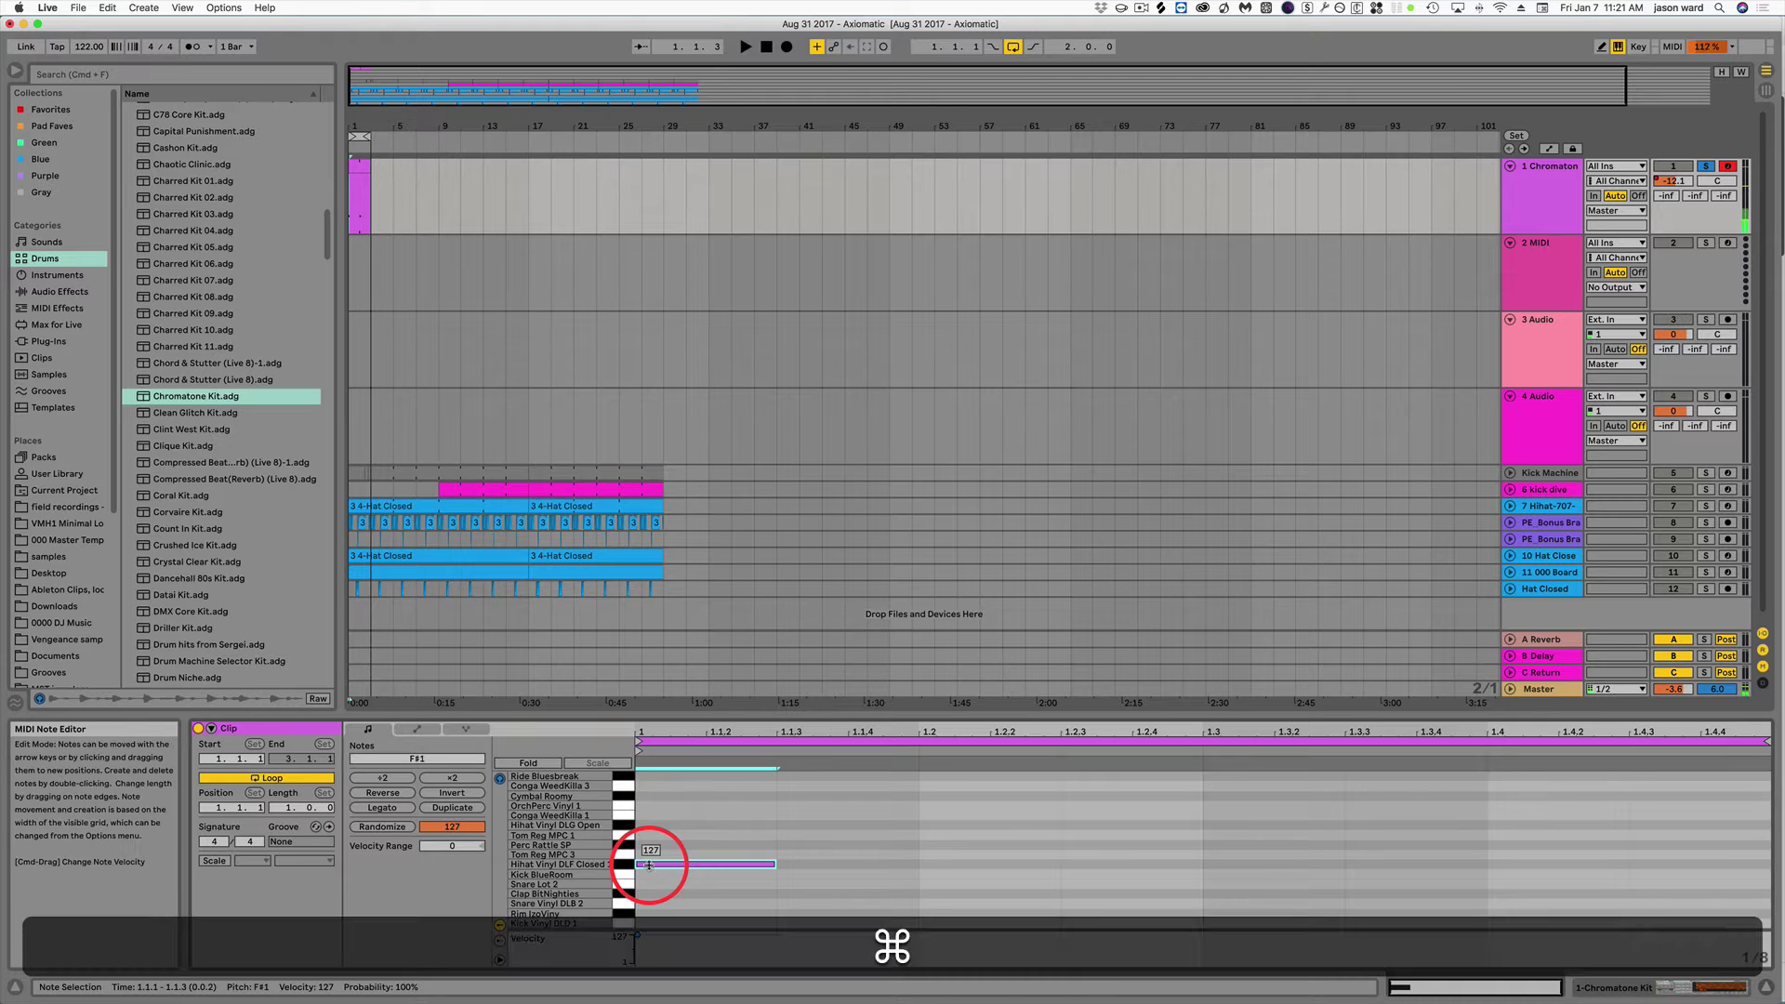
key(super+d)
key(super+d)
key(super+d)
key(super+d)
key(super+d)
key(super+d)
key(super+d)
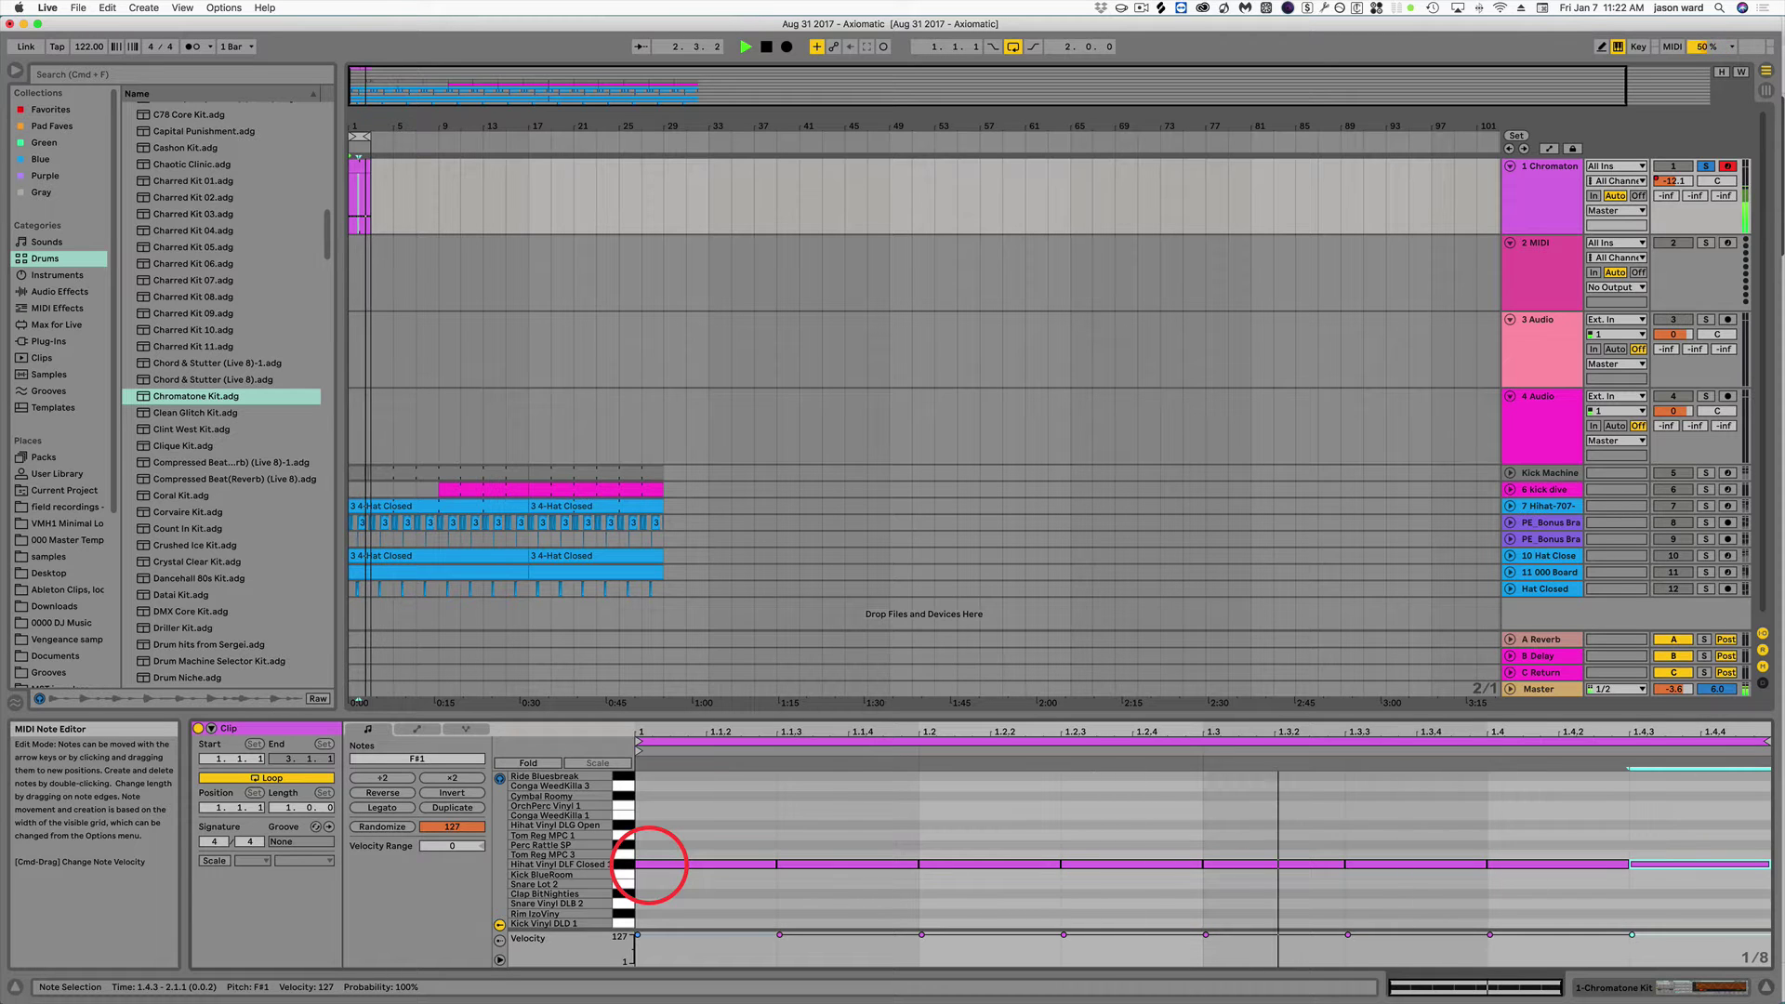
key(space)
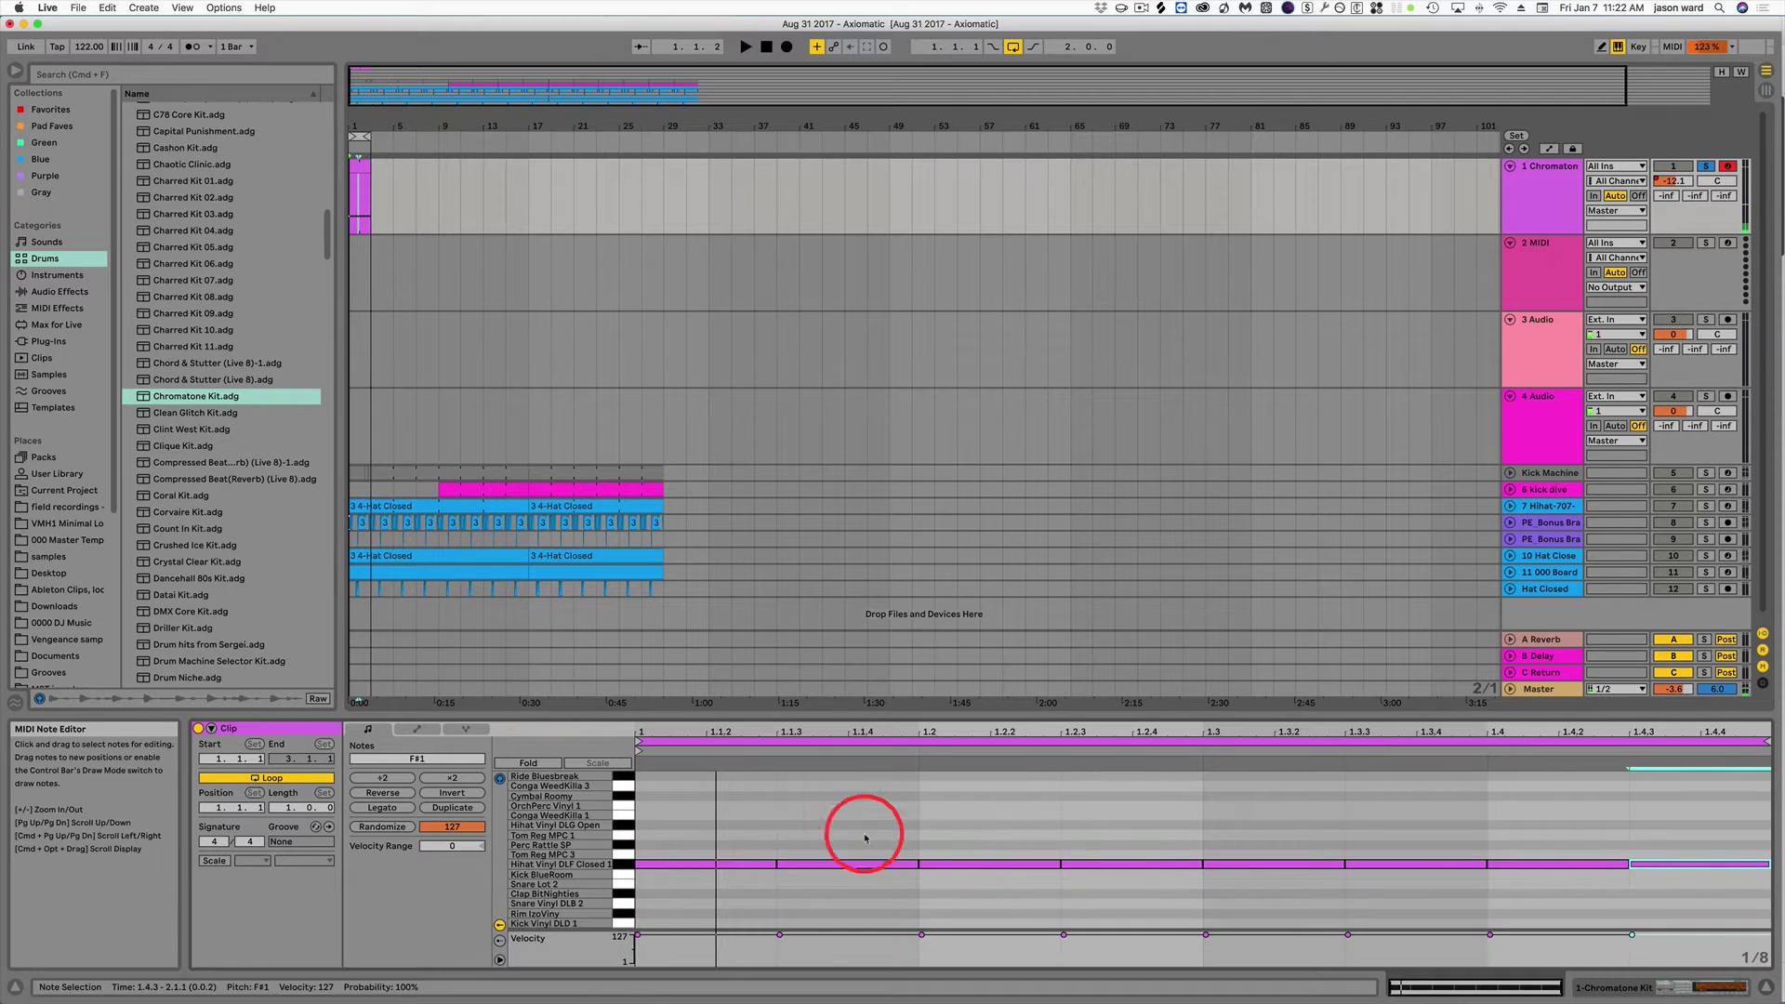
Delete the hi-hat notes at 1.1.3, 1.2.3, 1.3.3 and 1.4.3 to leave quarter-note hits, and play back the pattern.
click(838, 866)
key(BackSpace)
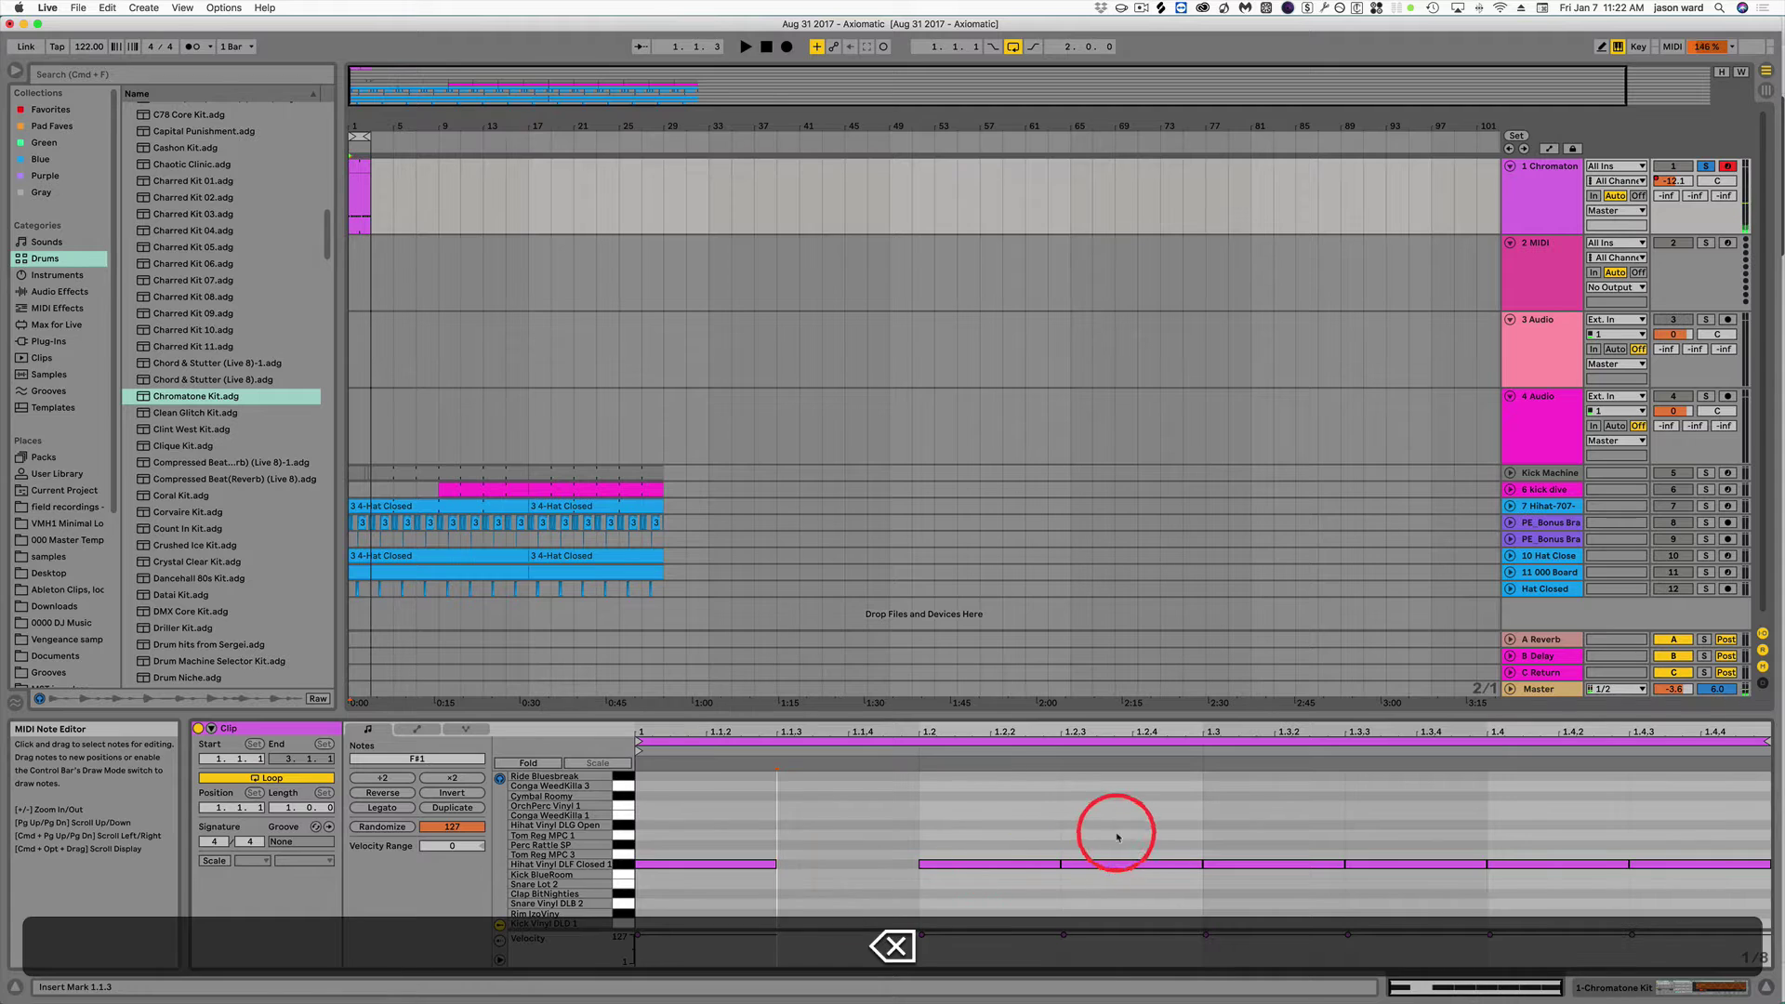
drag(1118, 834, 1140, 889)
key(BackSpace)
drag(1419, 837, 1419, 898)
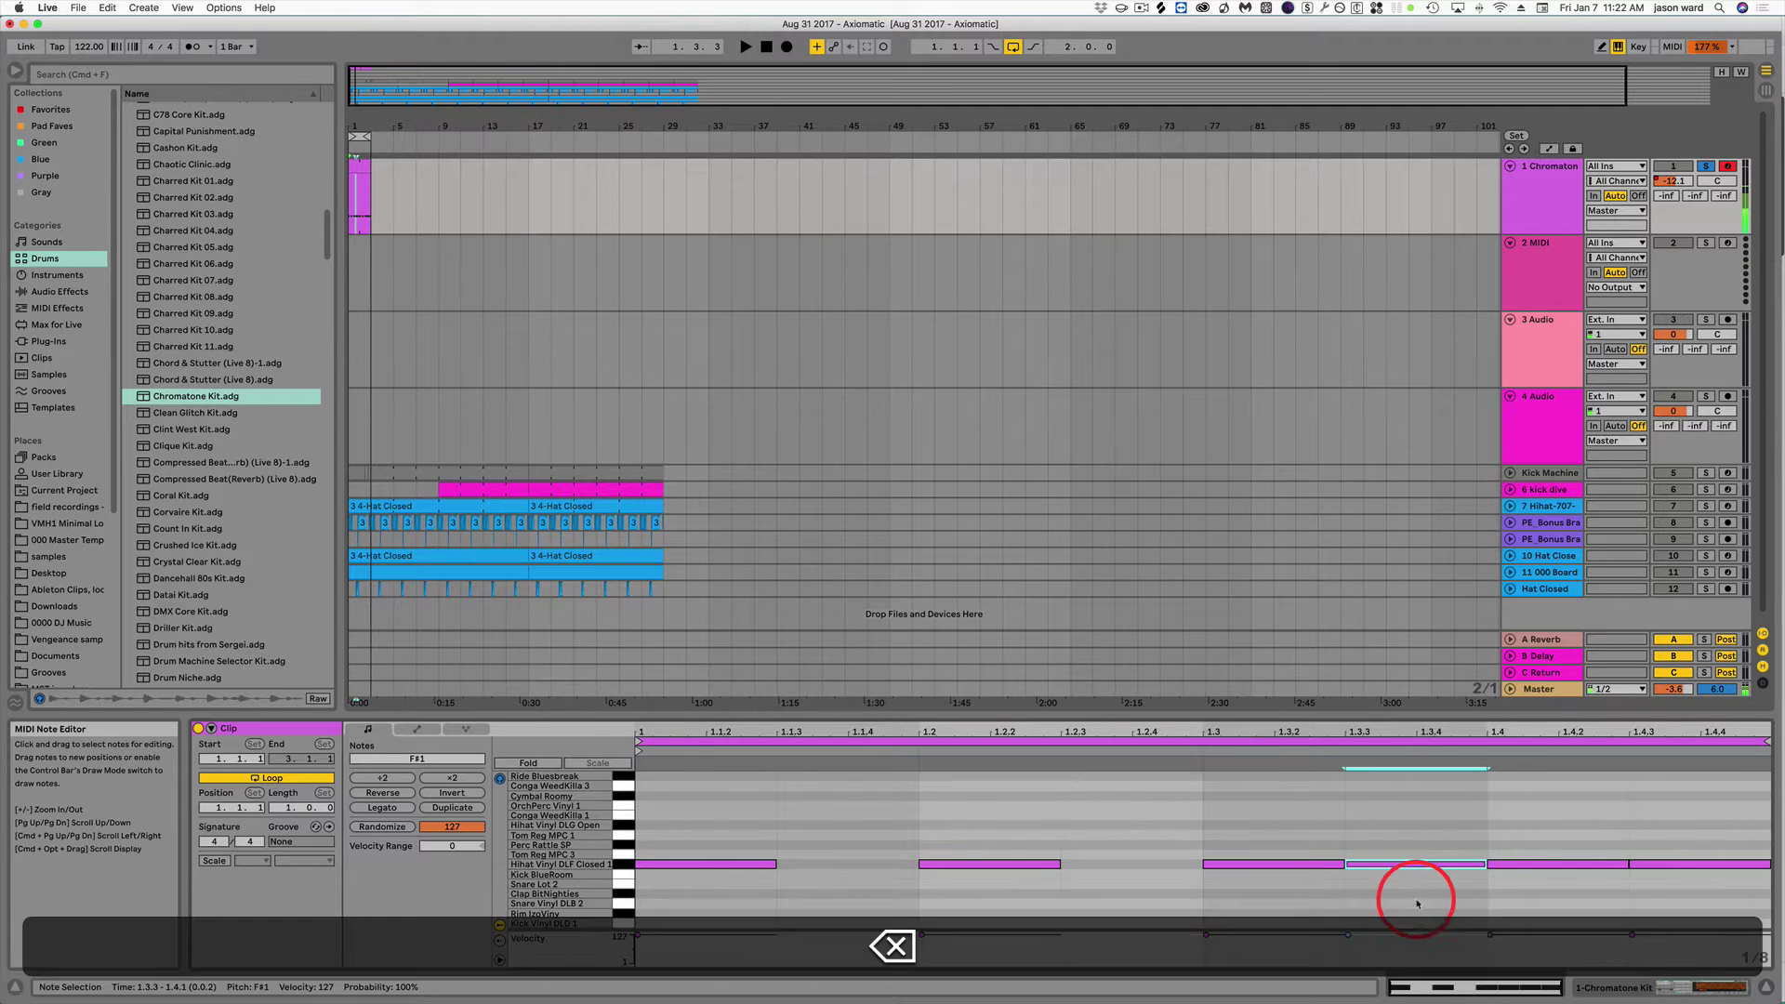
key(BackSpace)
drag(1689, 839, 1702, 897)
key(BackSpace)
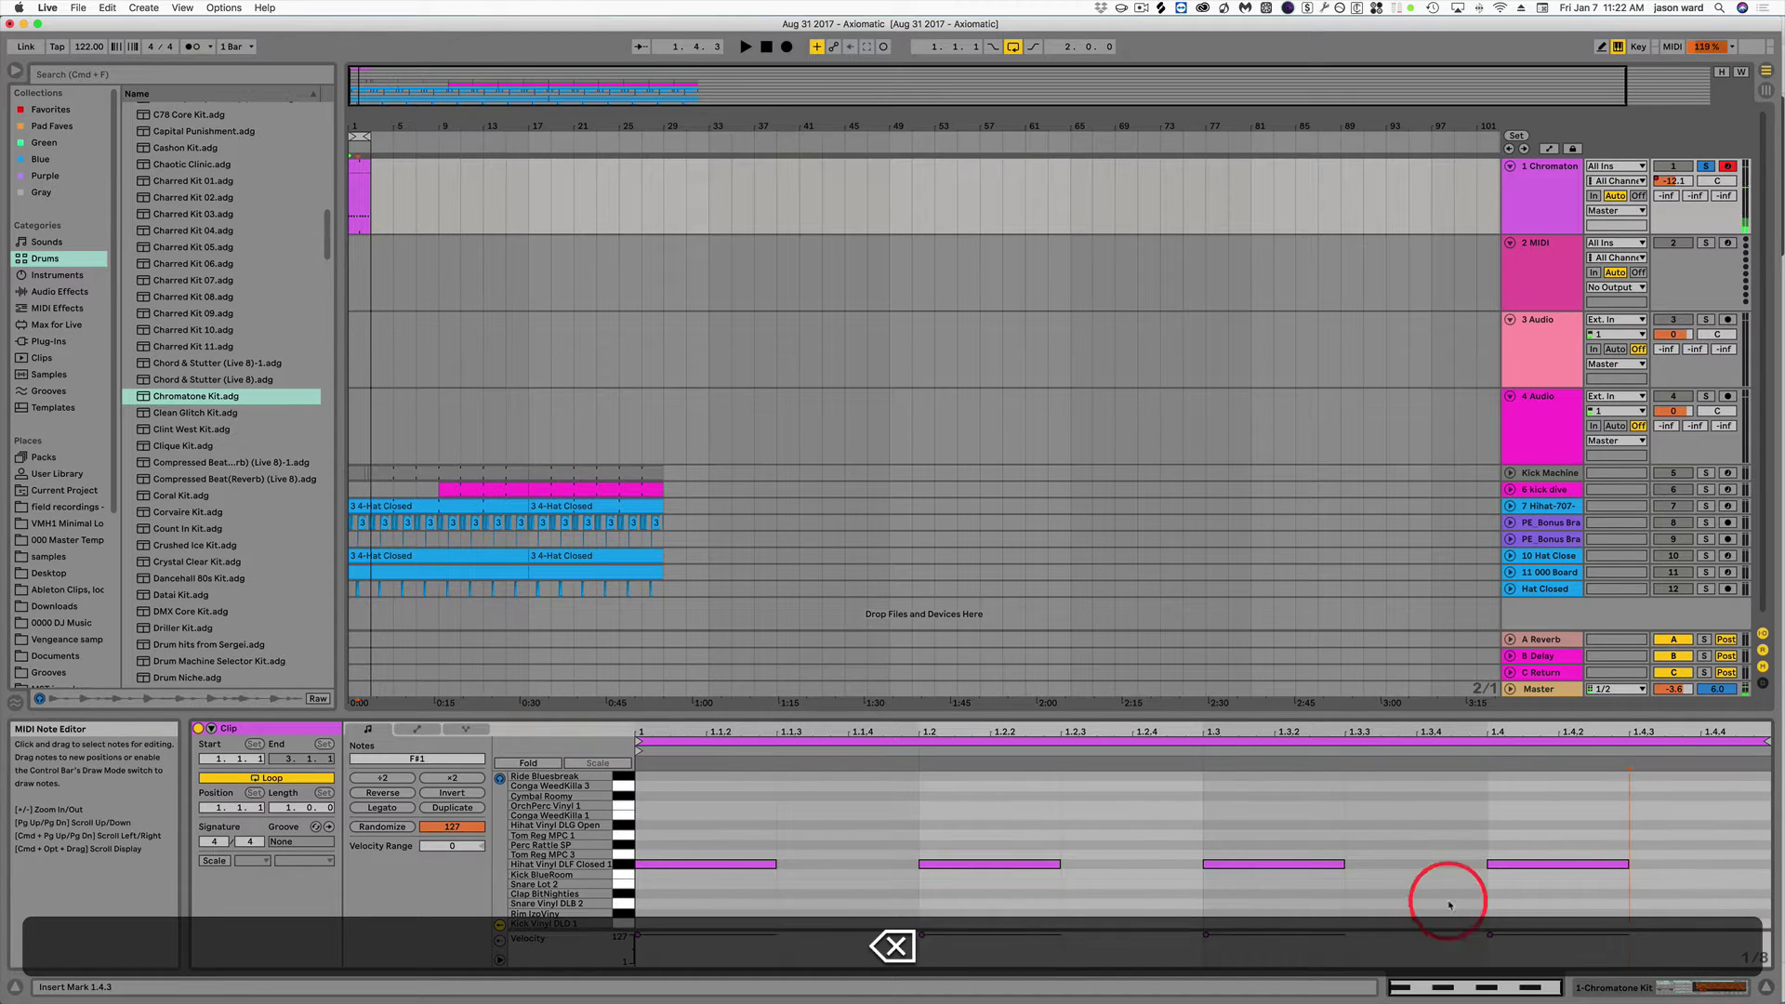
click(708, 822)
key(space)
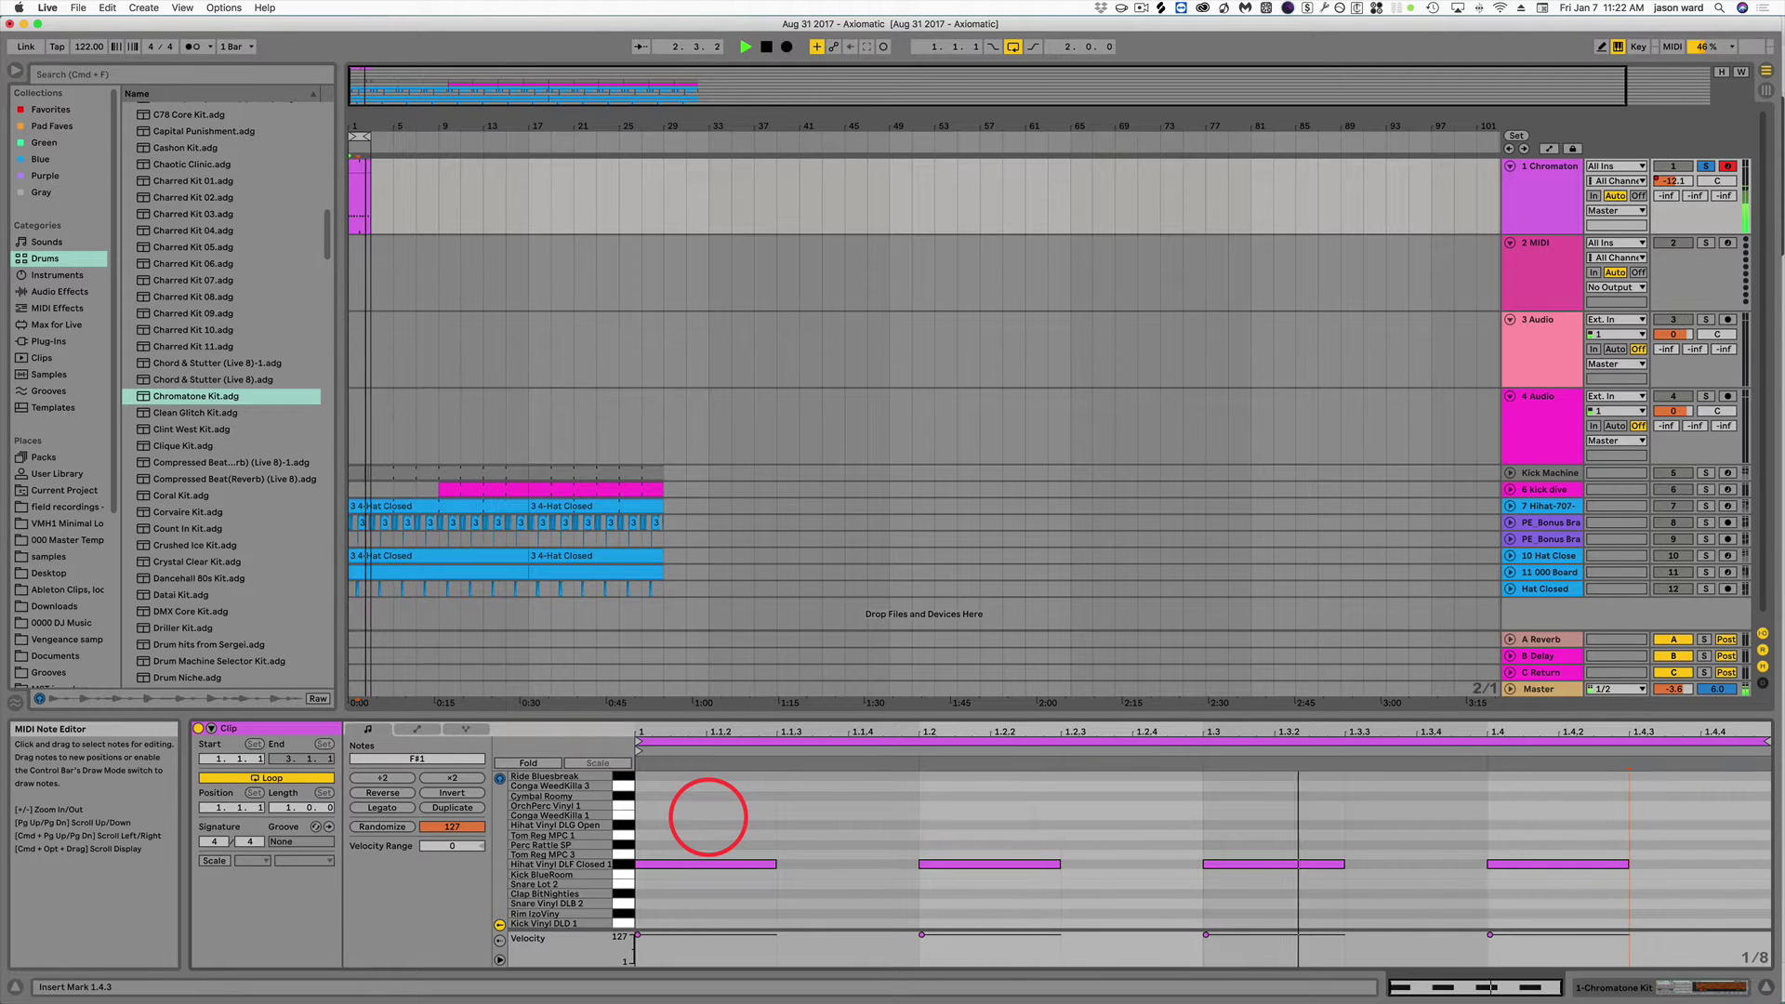
key(space)
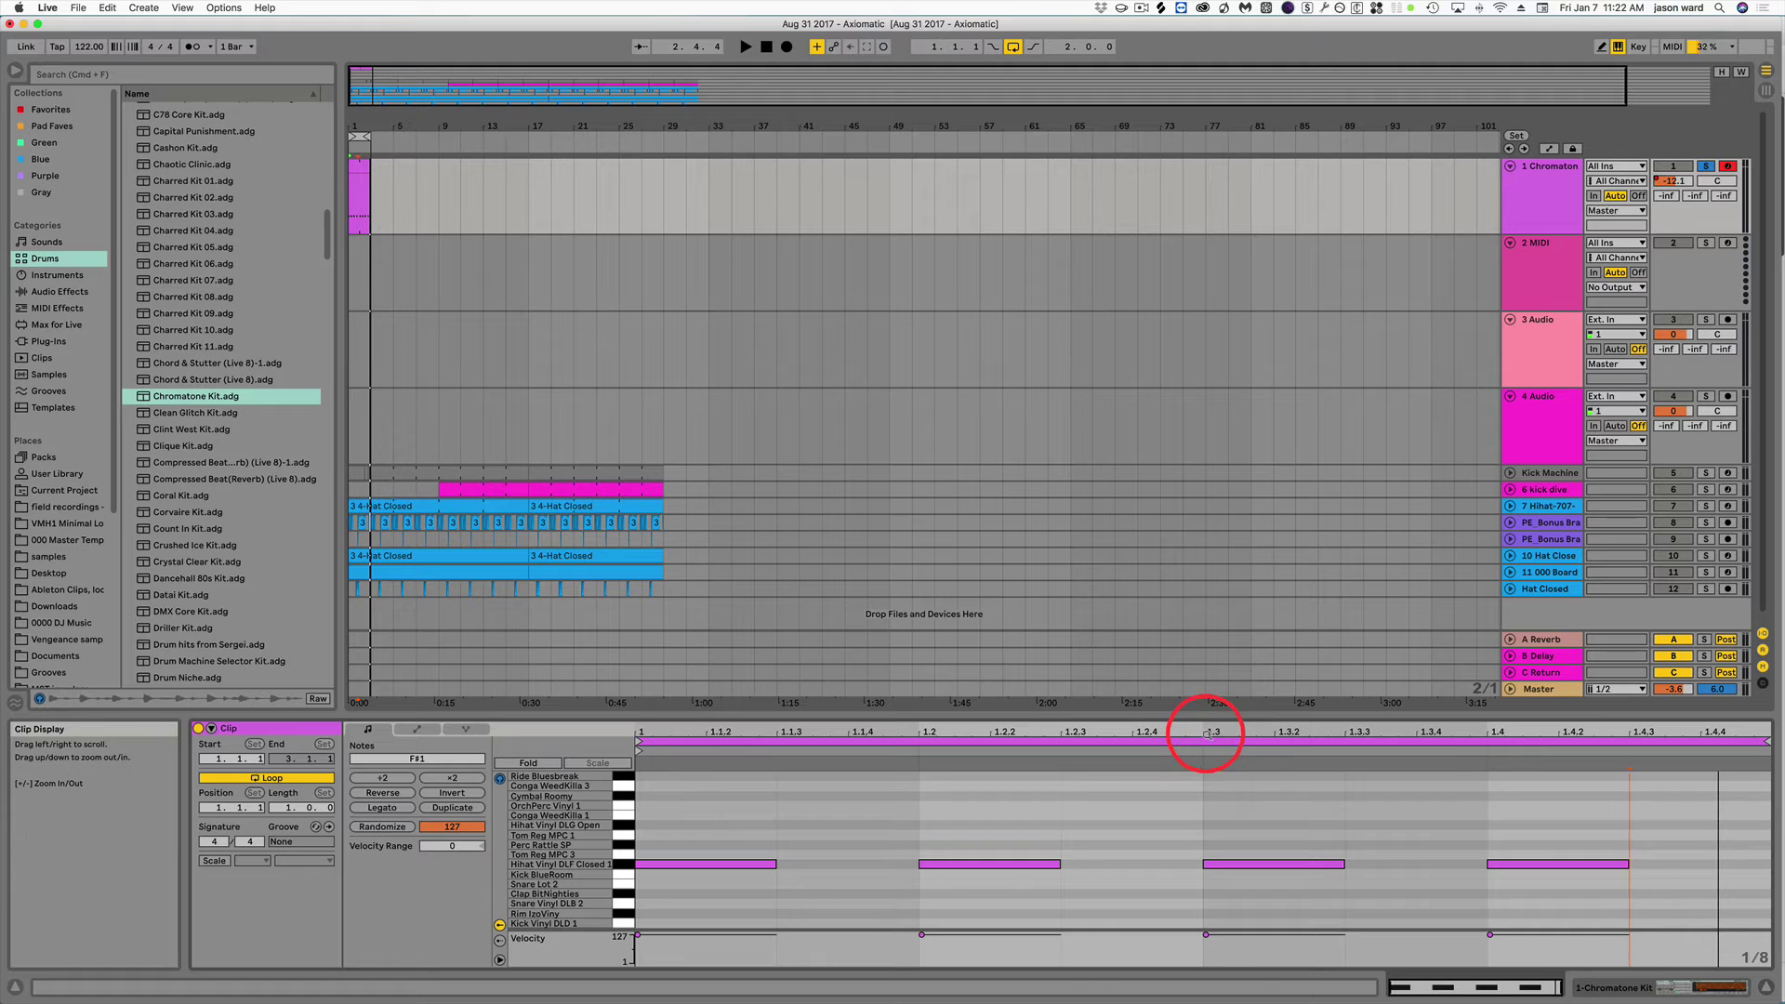
Set the note grid to 1/16 and delete the remaining hi-hat notes from the clip.
right_click(1522, 775)
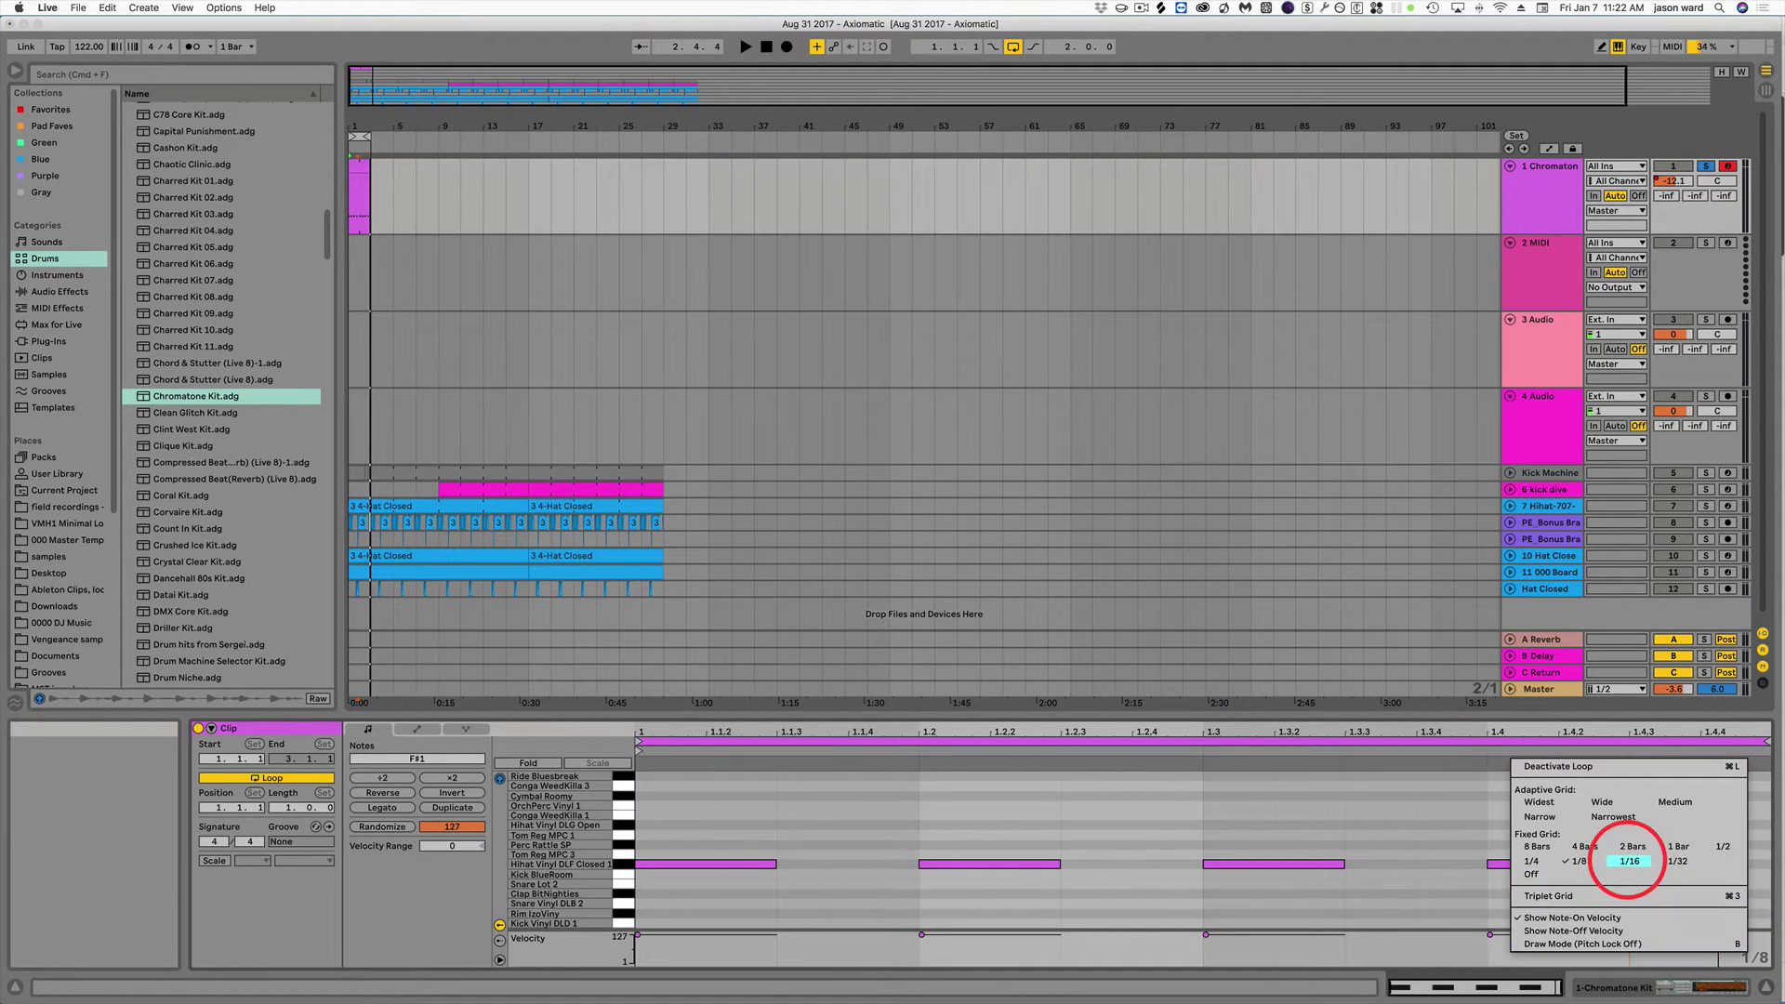
click(1628, 861)
drag(664, 823, 1593, 908)
key(BackSpace)
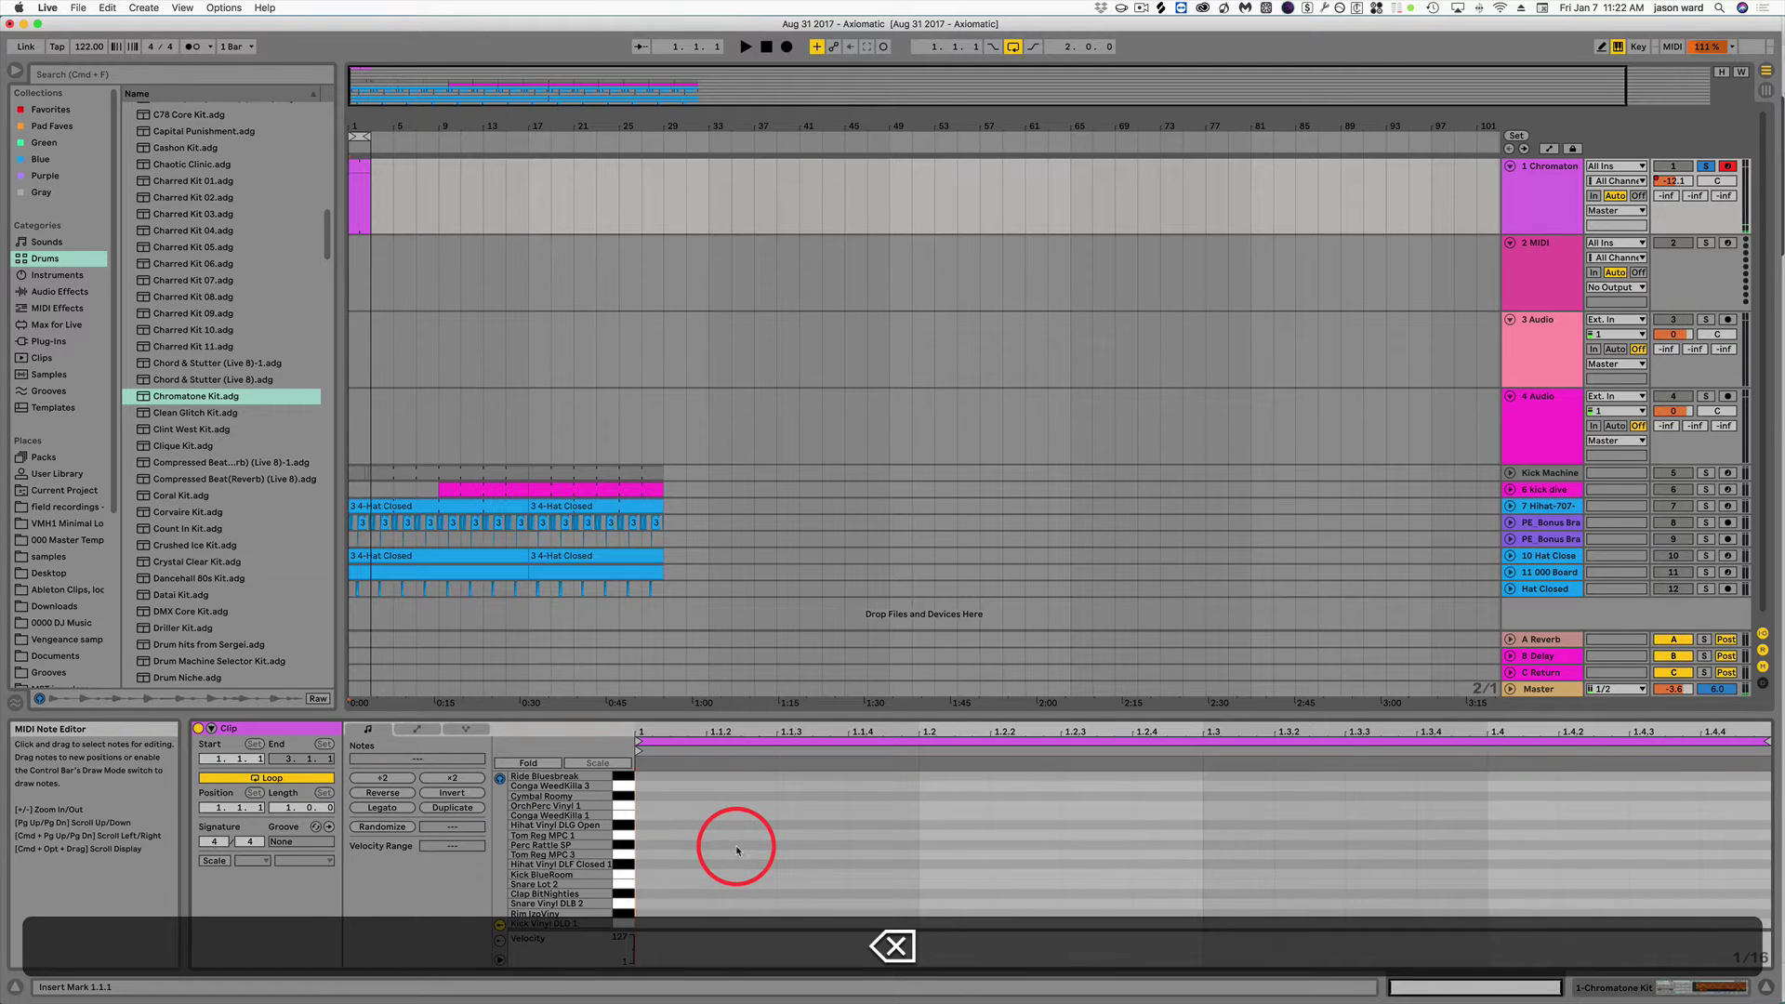
Add Kick Vinyl DLD 1 notes on beats 1.1 and 1.3 and Snare Vinyl DLB 2 notes on 1.2 and 1.4, and play them back.
double_click(660, 924)
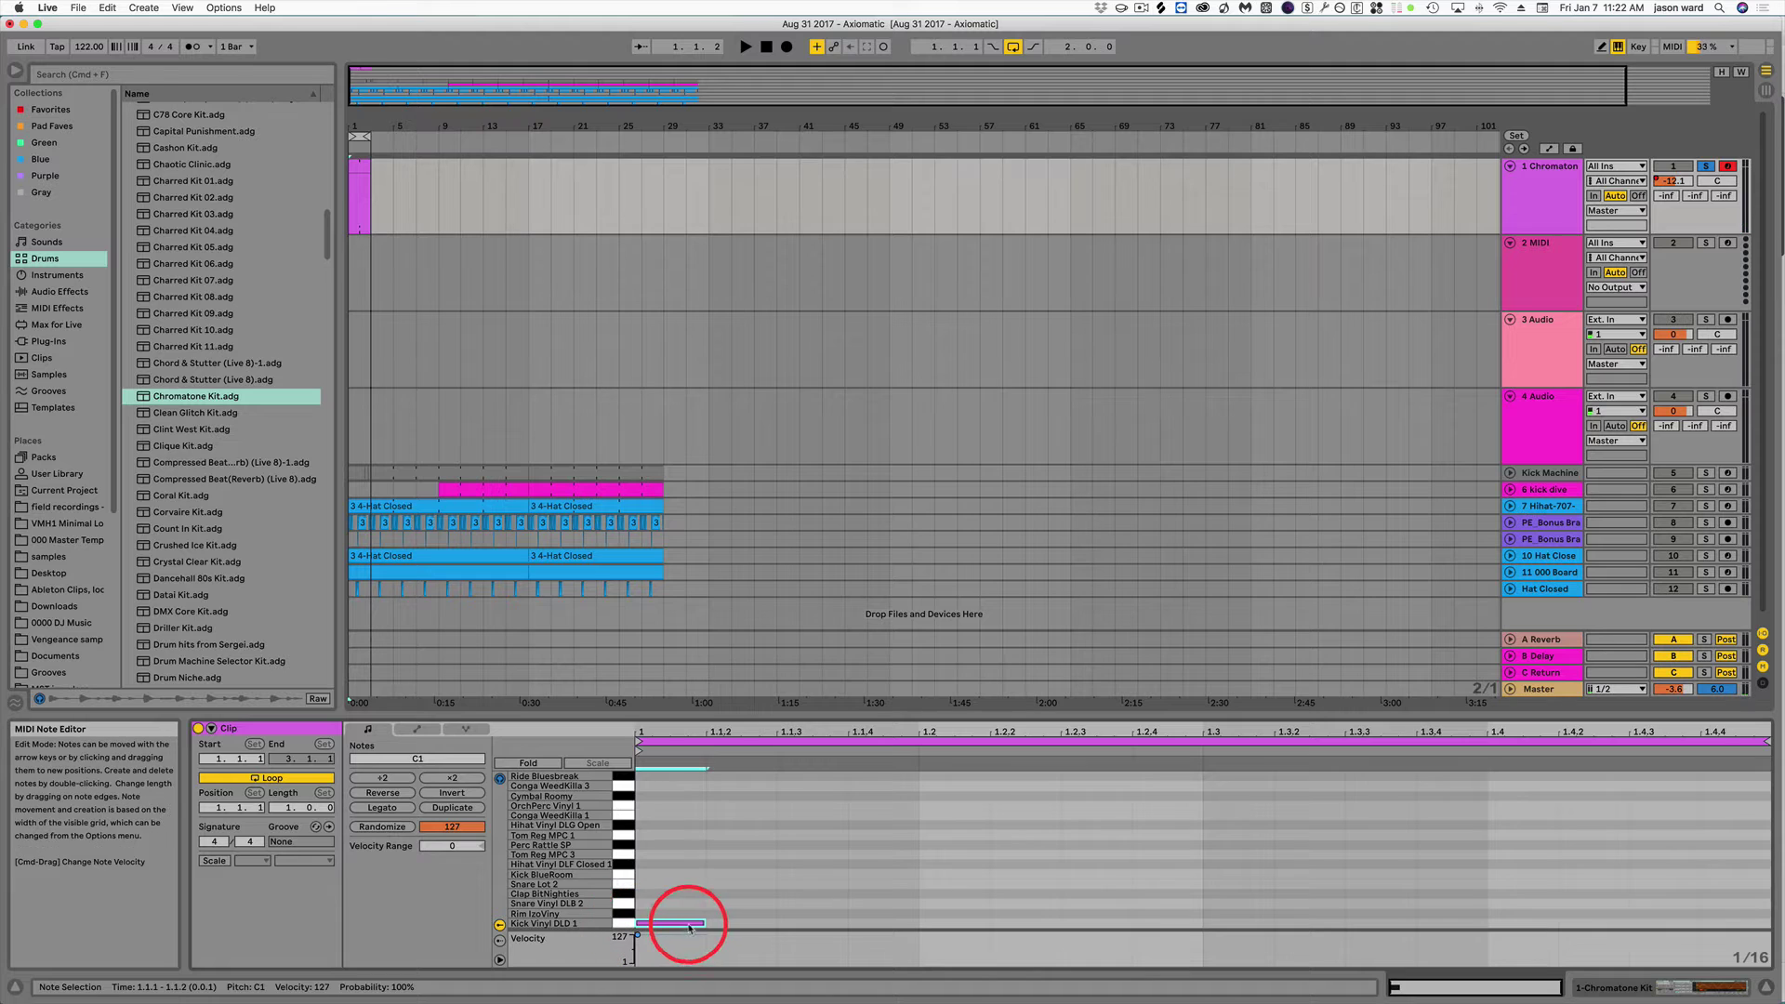
double_click(942, 904)
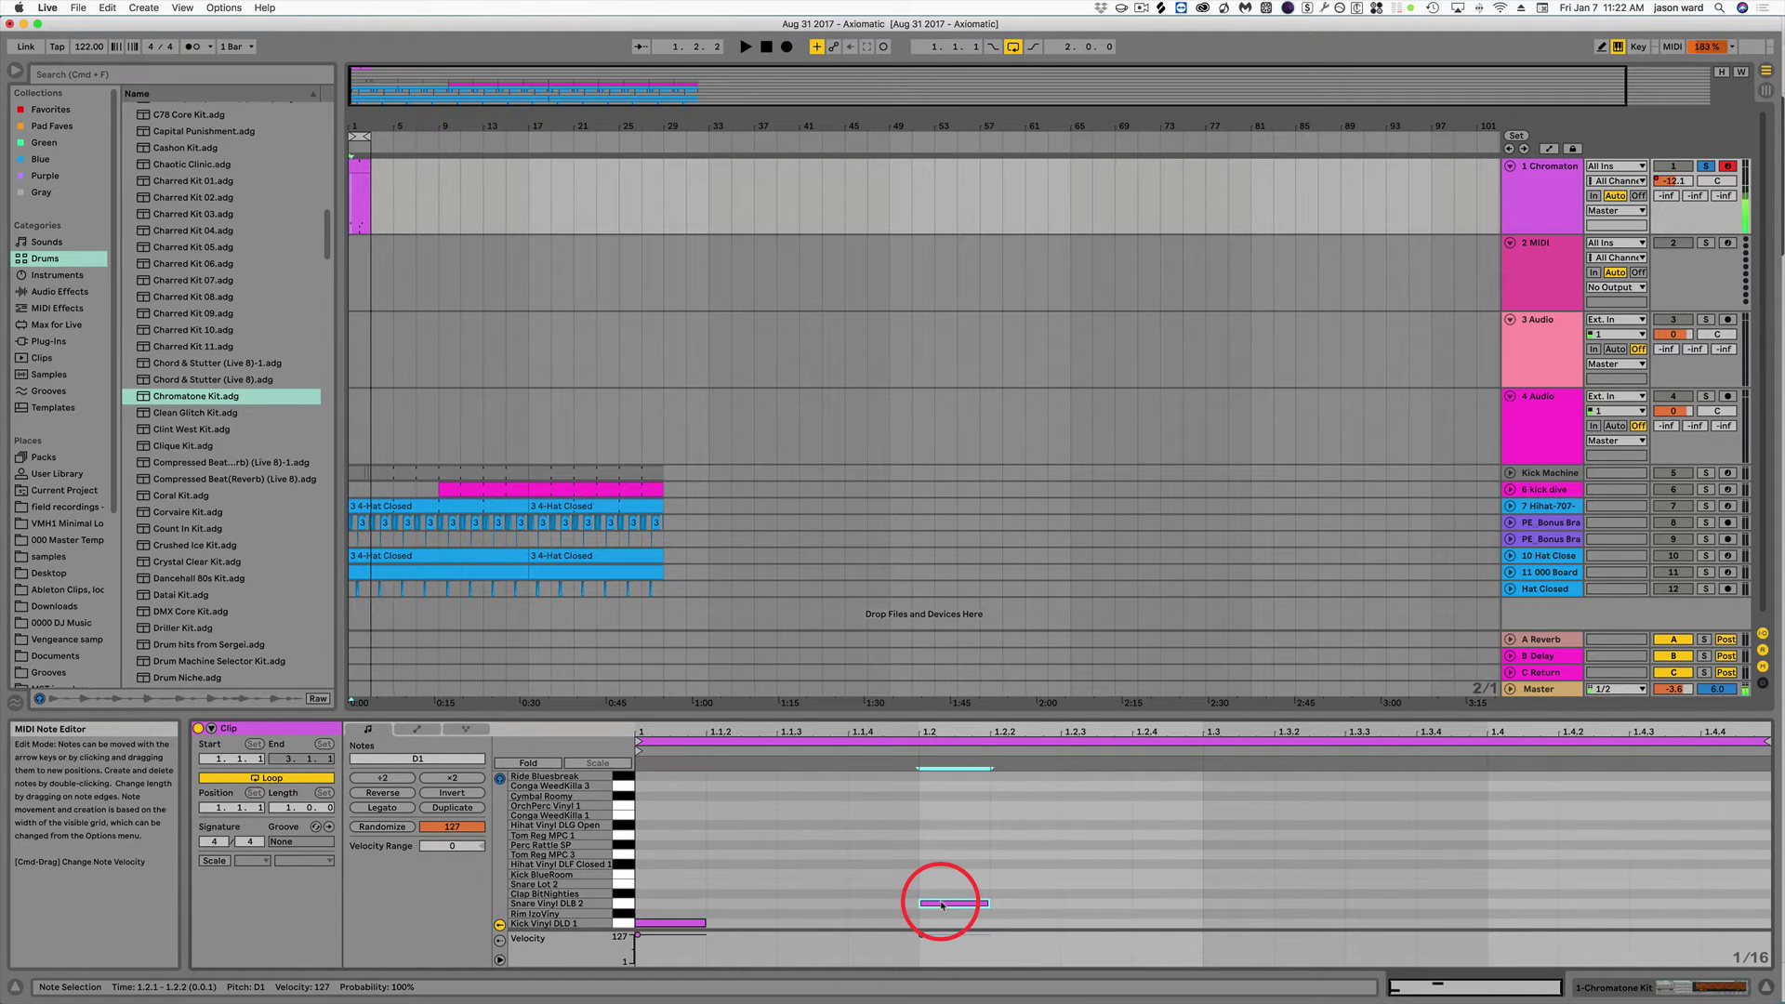
double_click(1242, 923)
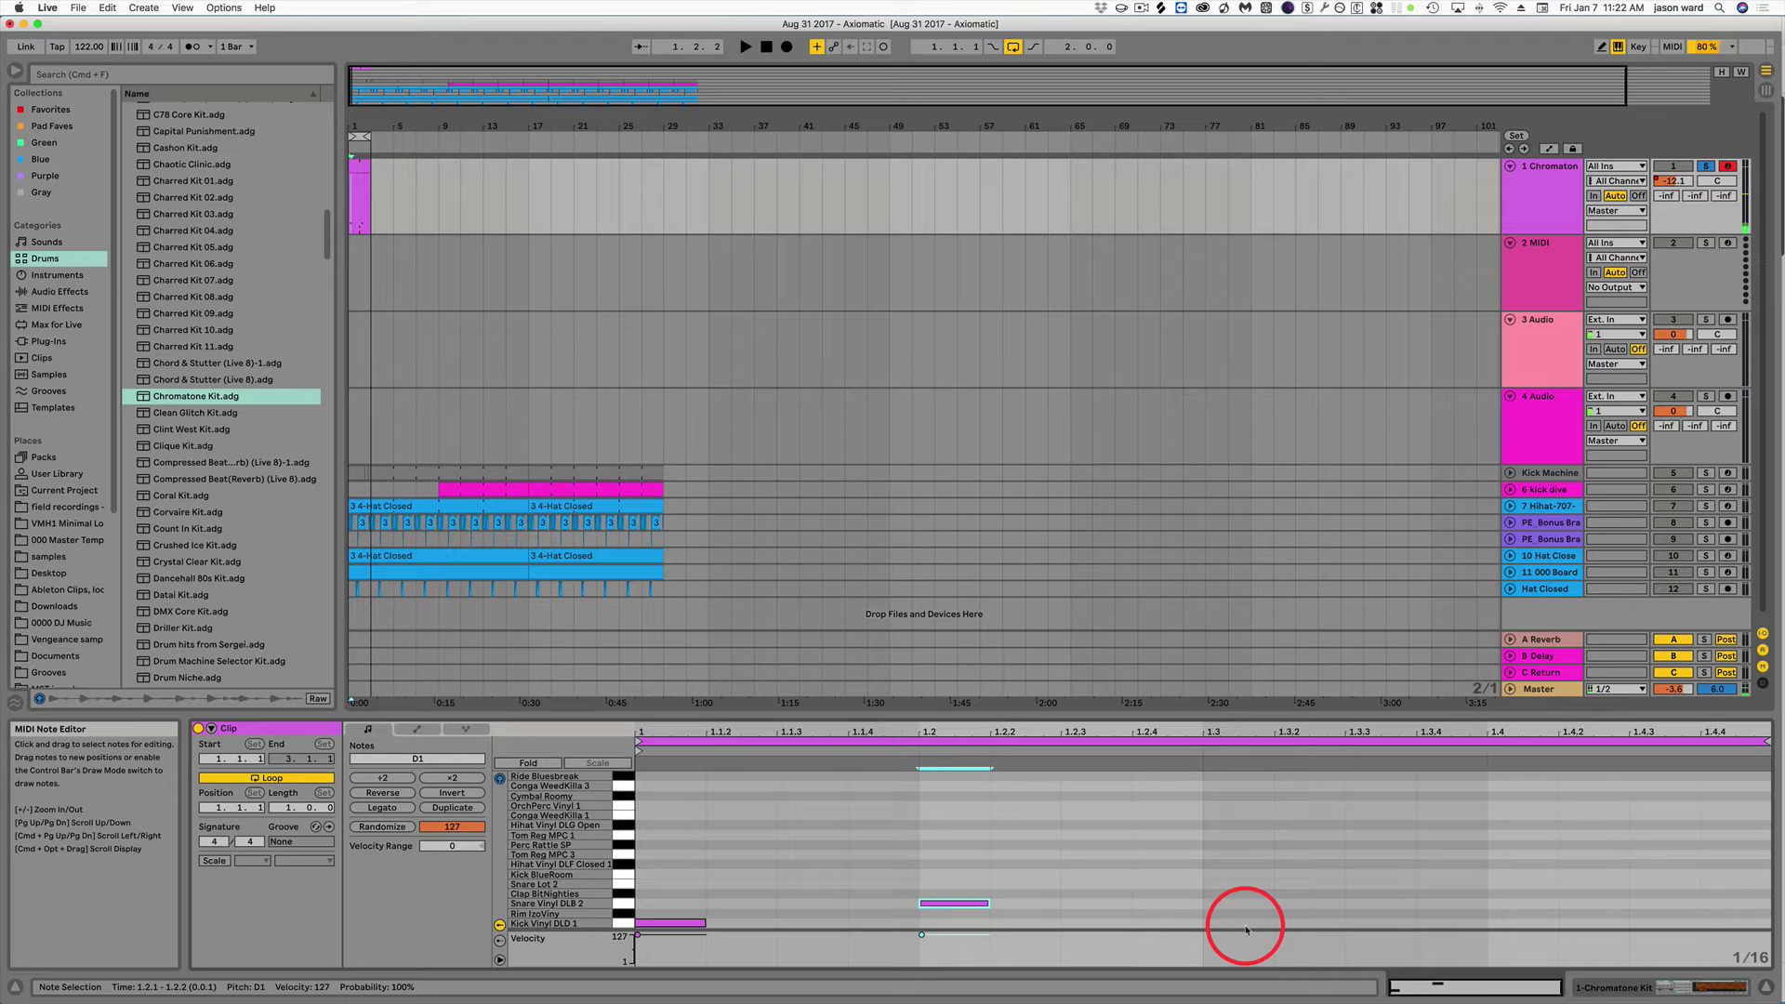
double_click(1513, 904)
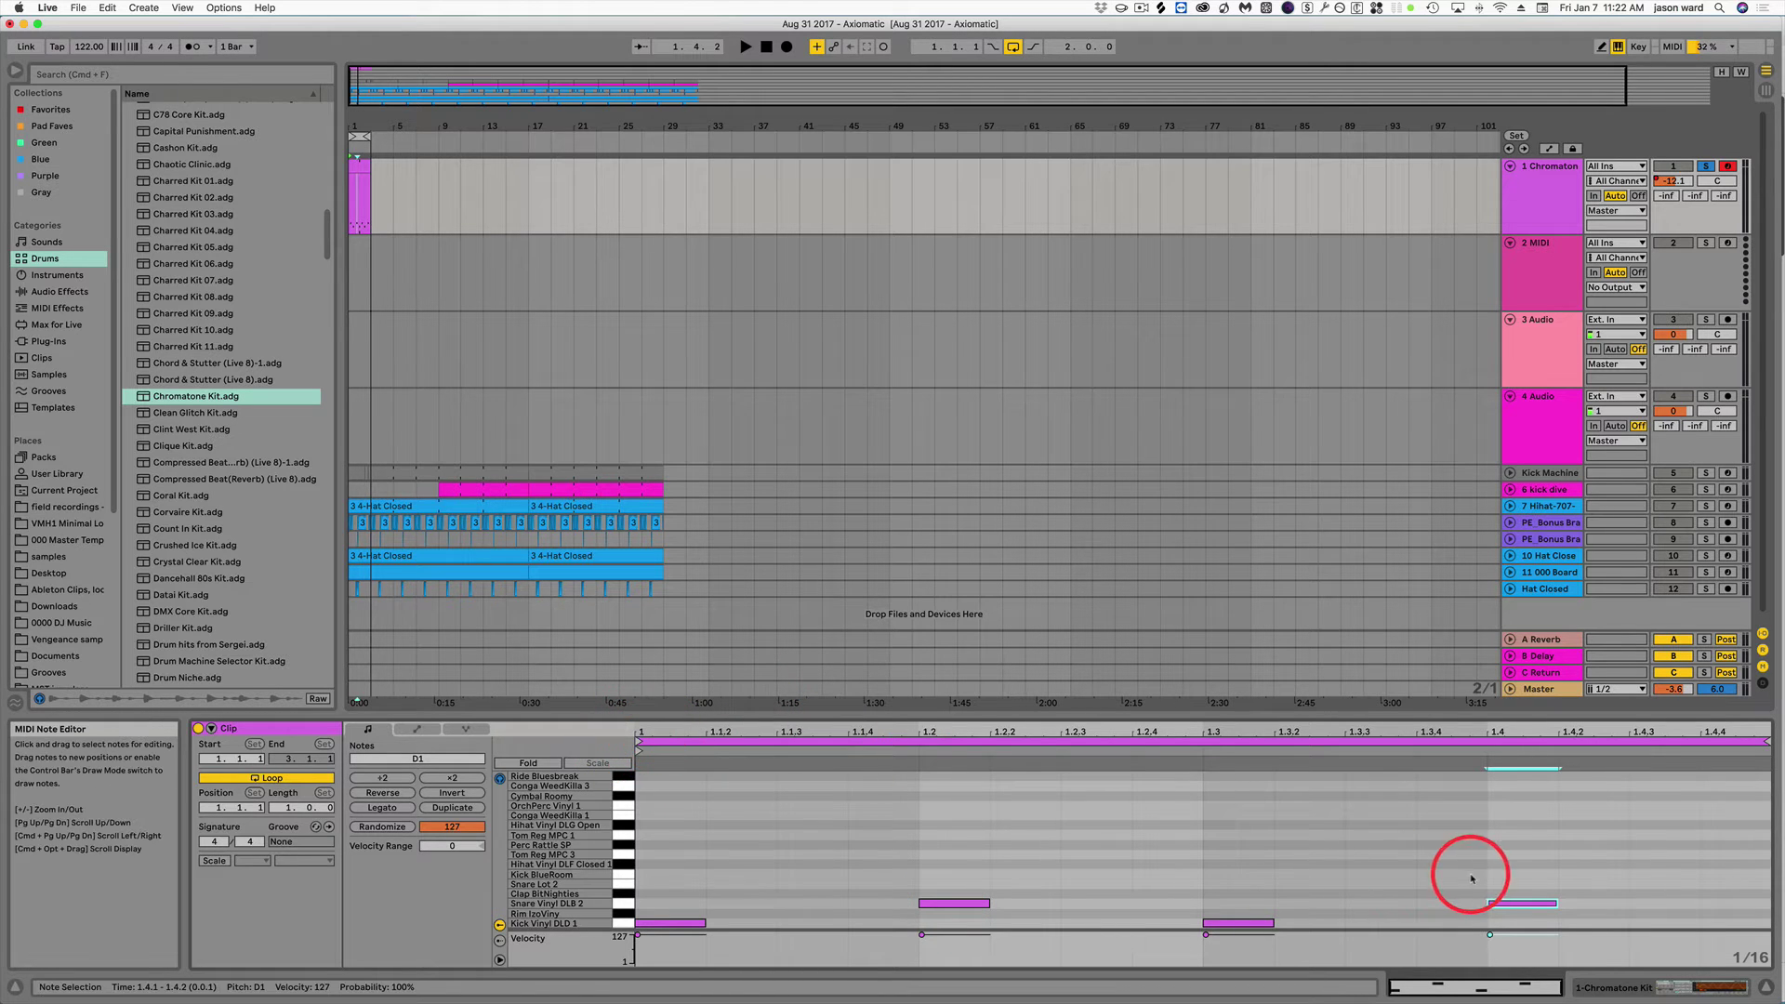
key(space)
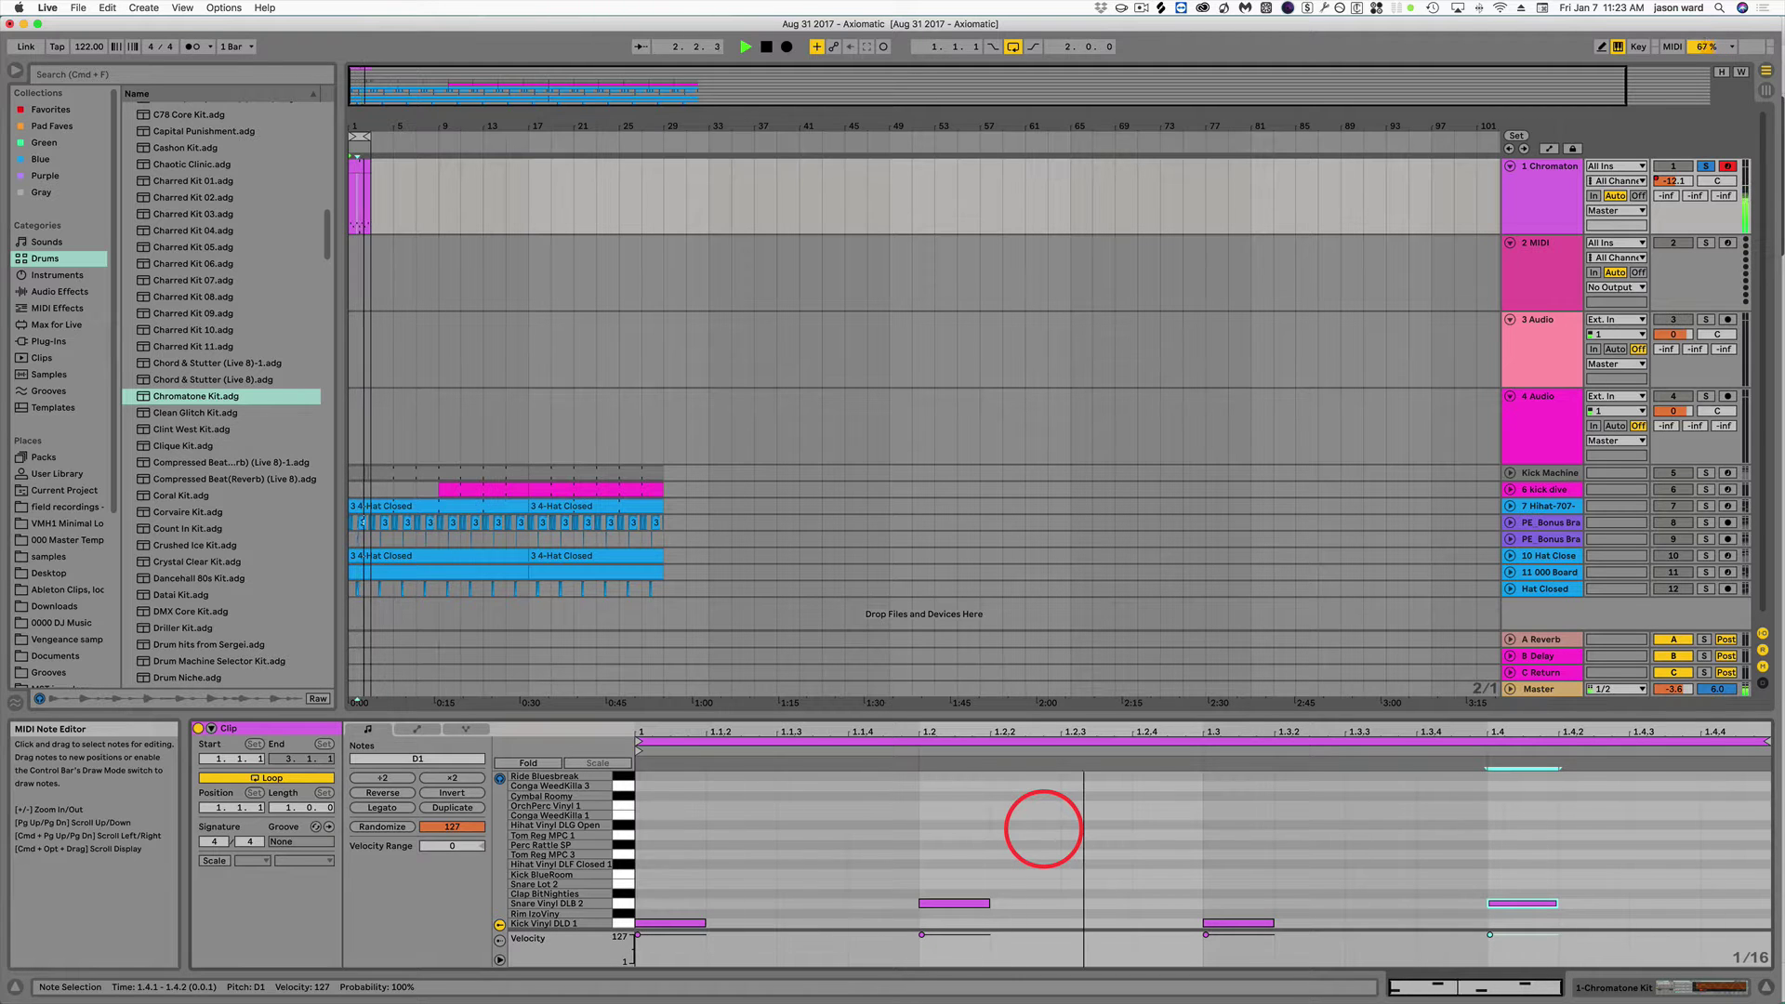
key(space)
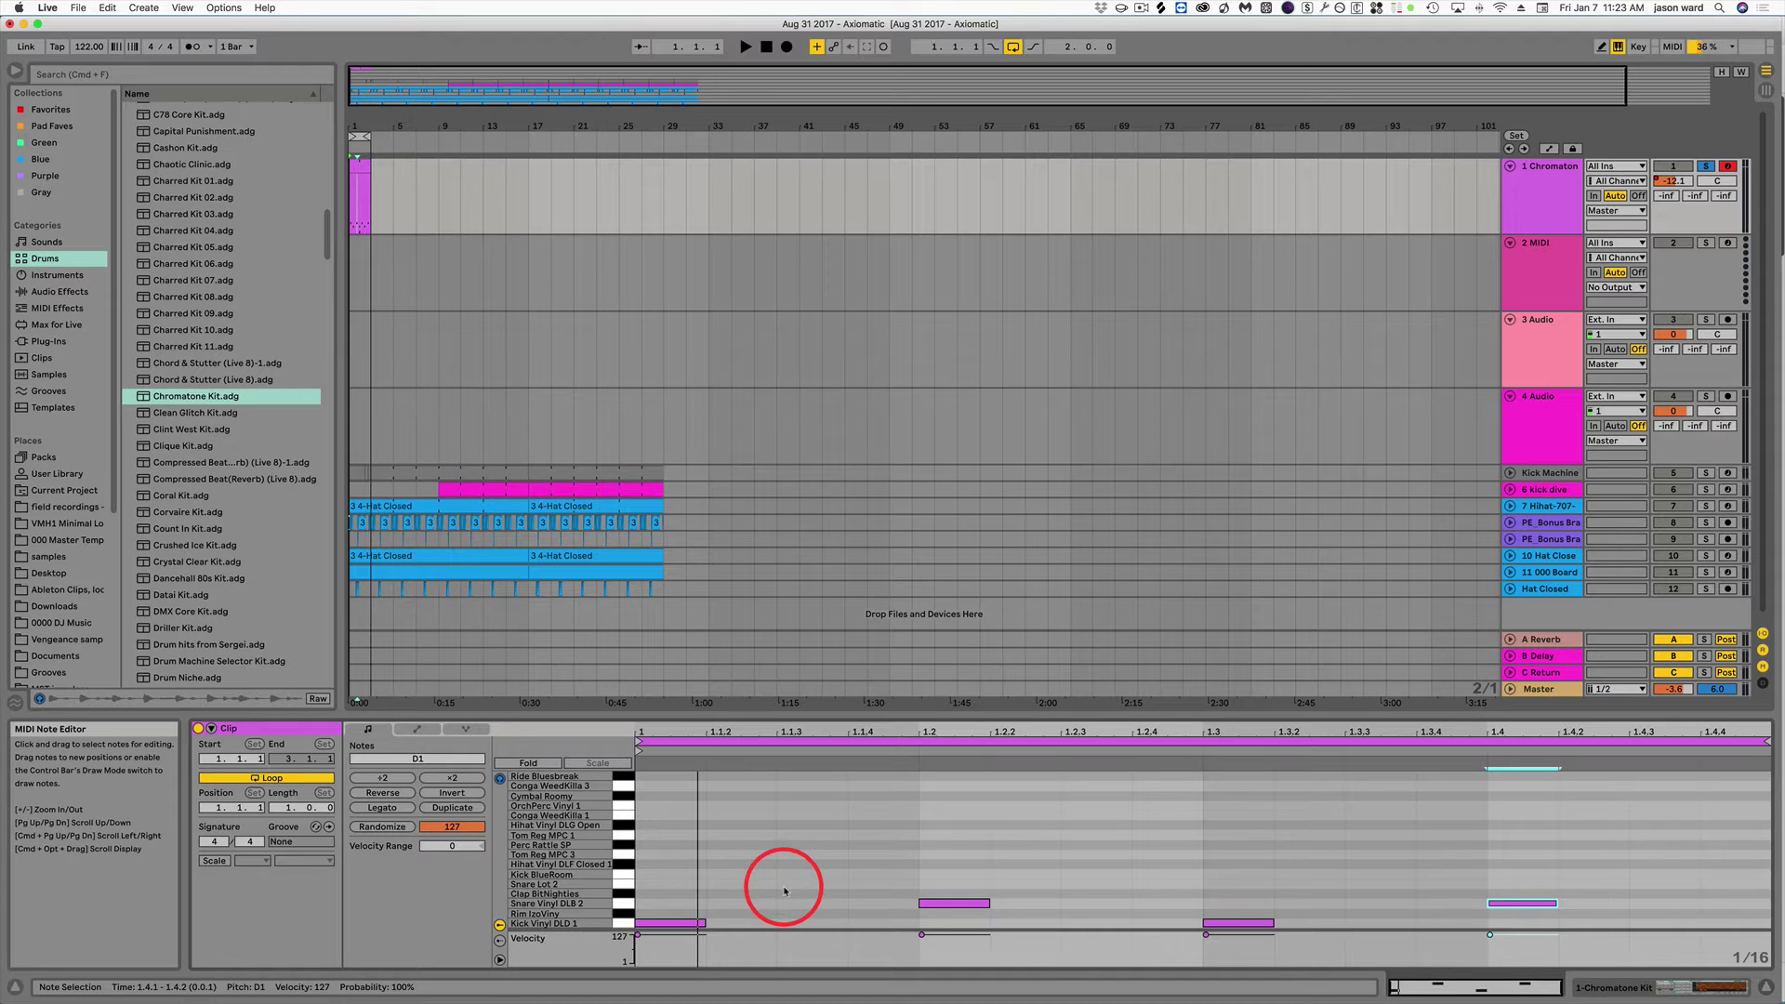
Add Hihat Vinyl DLF Closed notes at 1.1.1 and 1.1.3, duplicate the pair across the bar, and play back the beat.
double_click(669, 864)
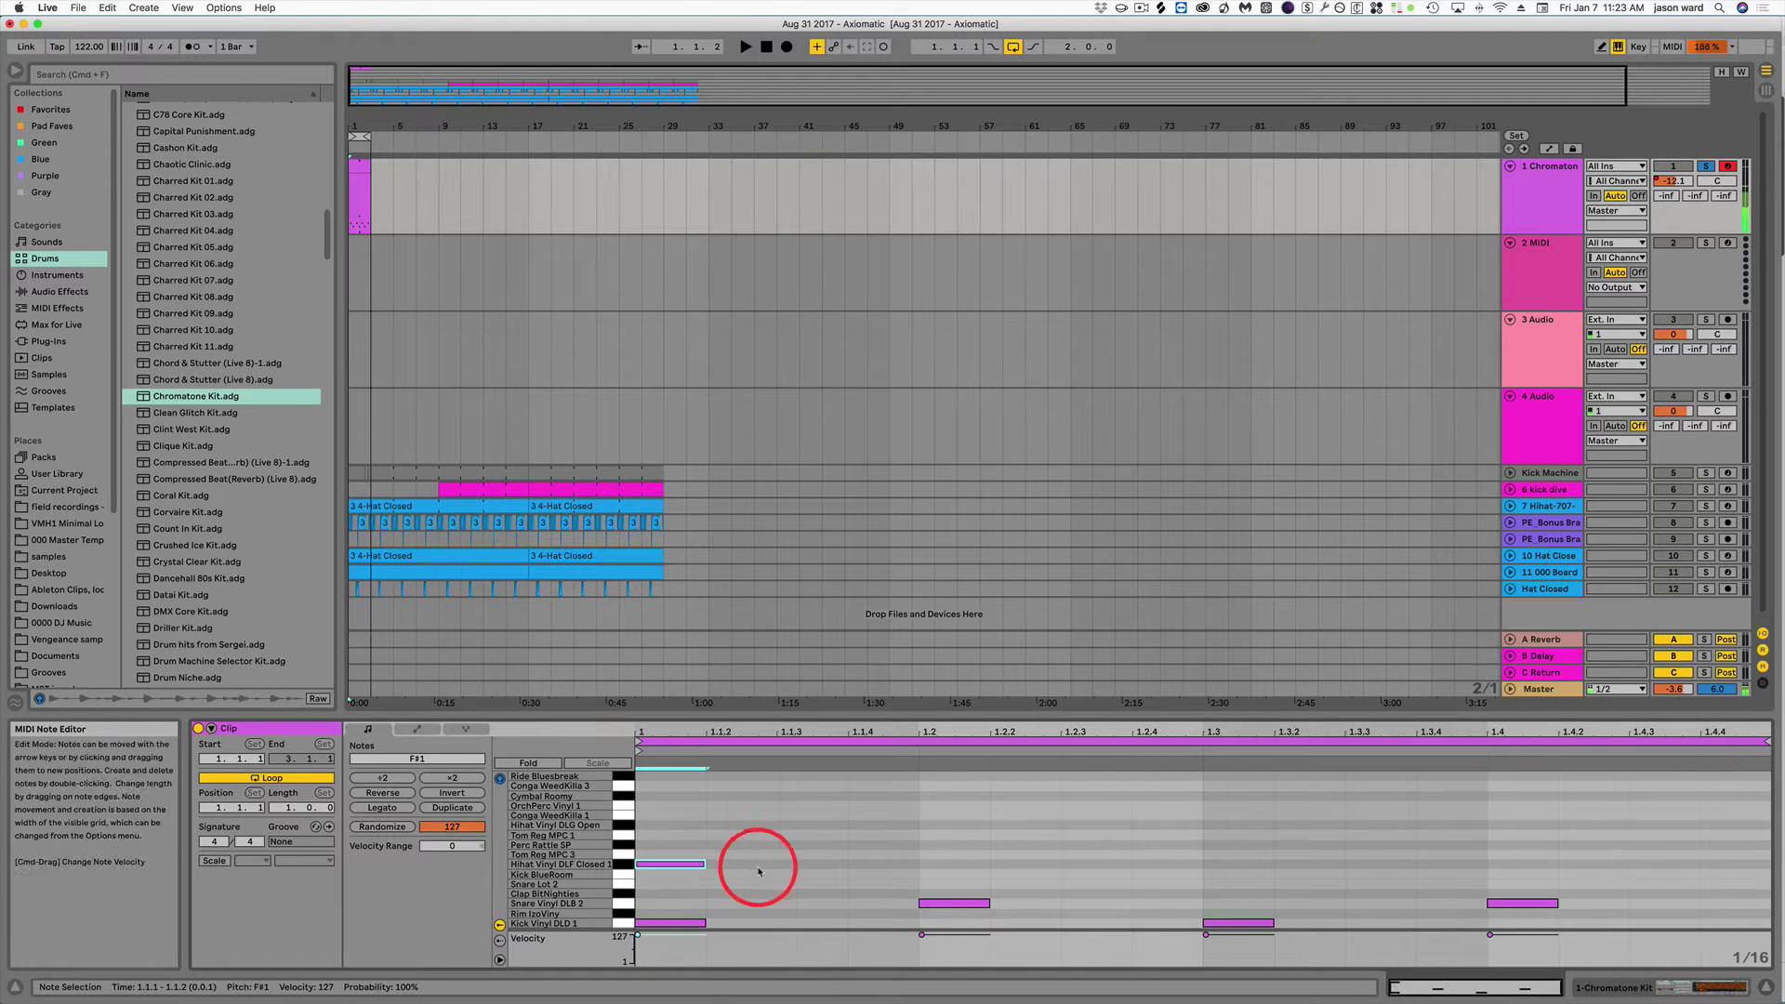
double_click(811, 863)
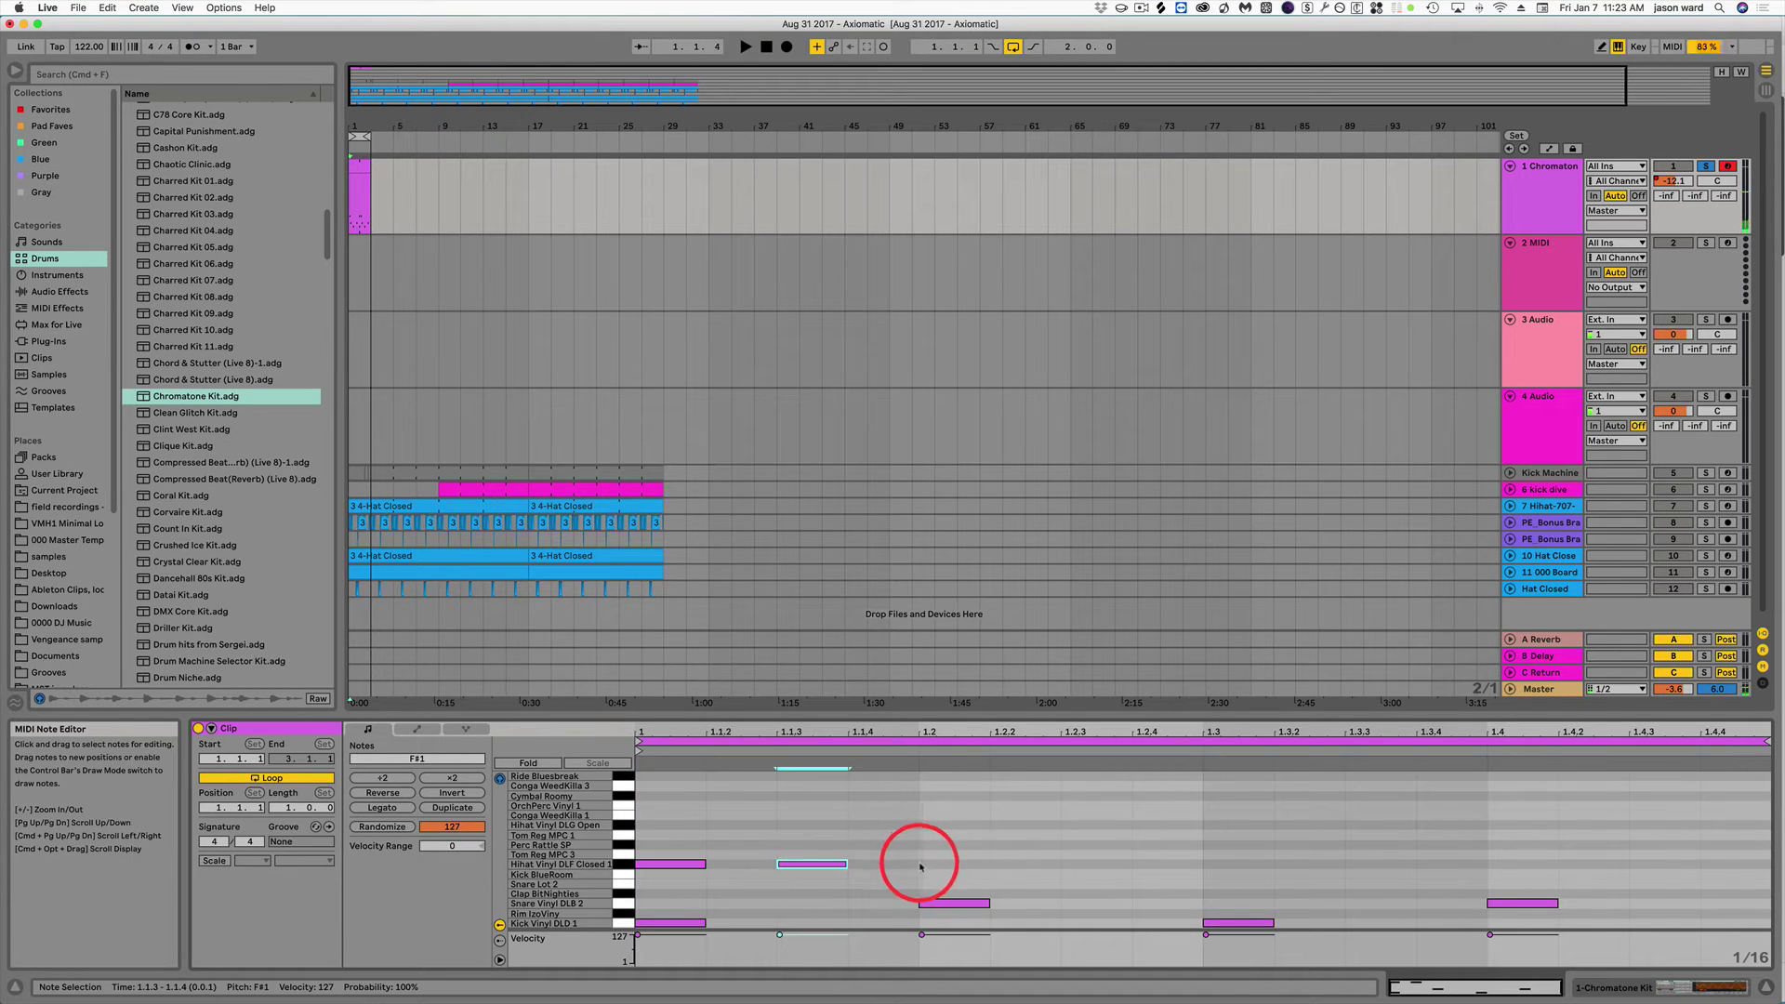
drag(918, 864, 638, 865)
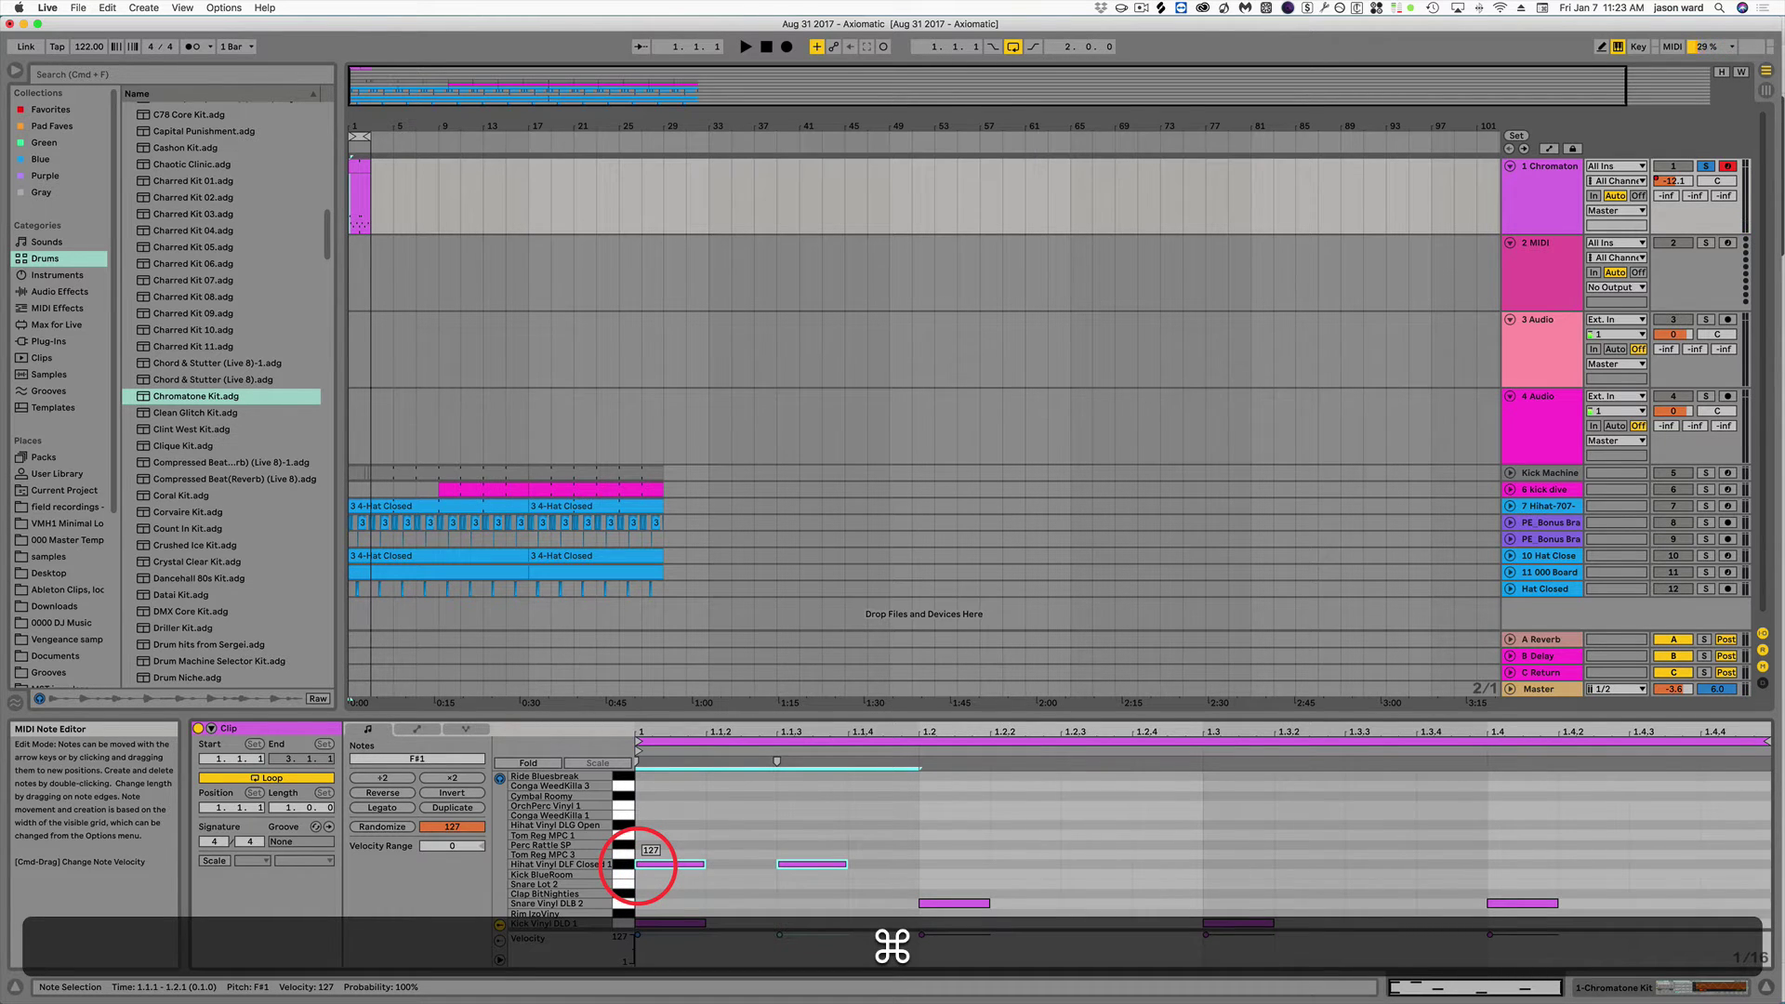
key(cmd+d)
key(cmd+d)
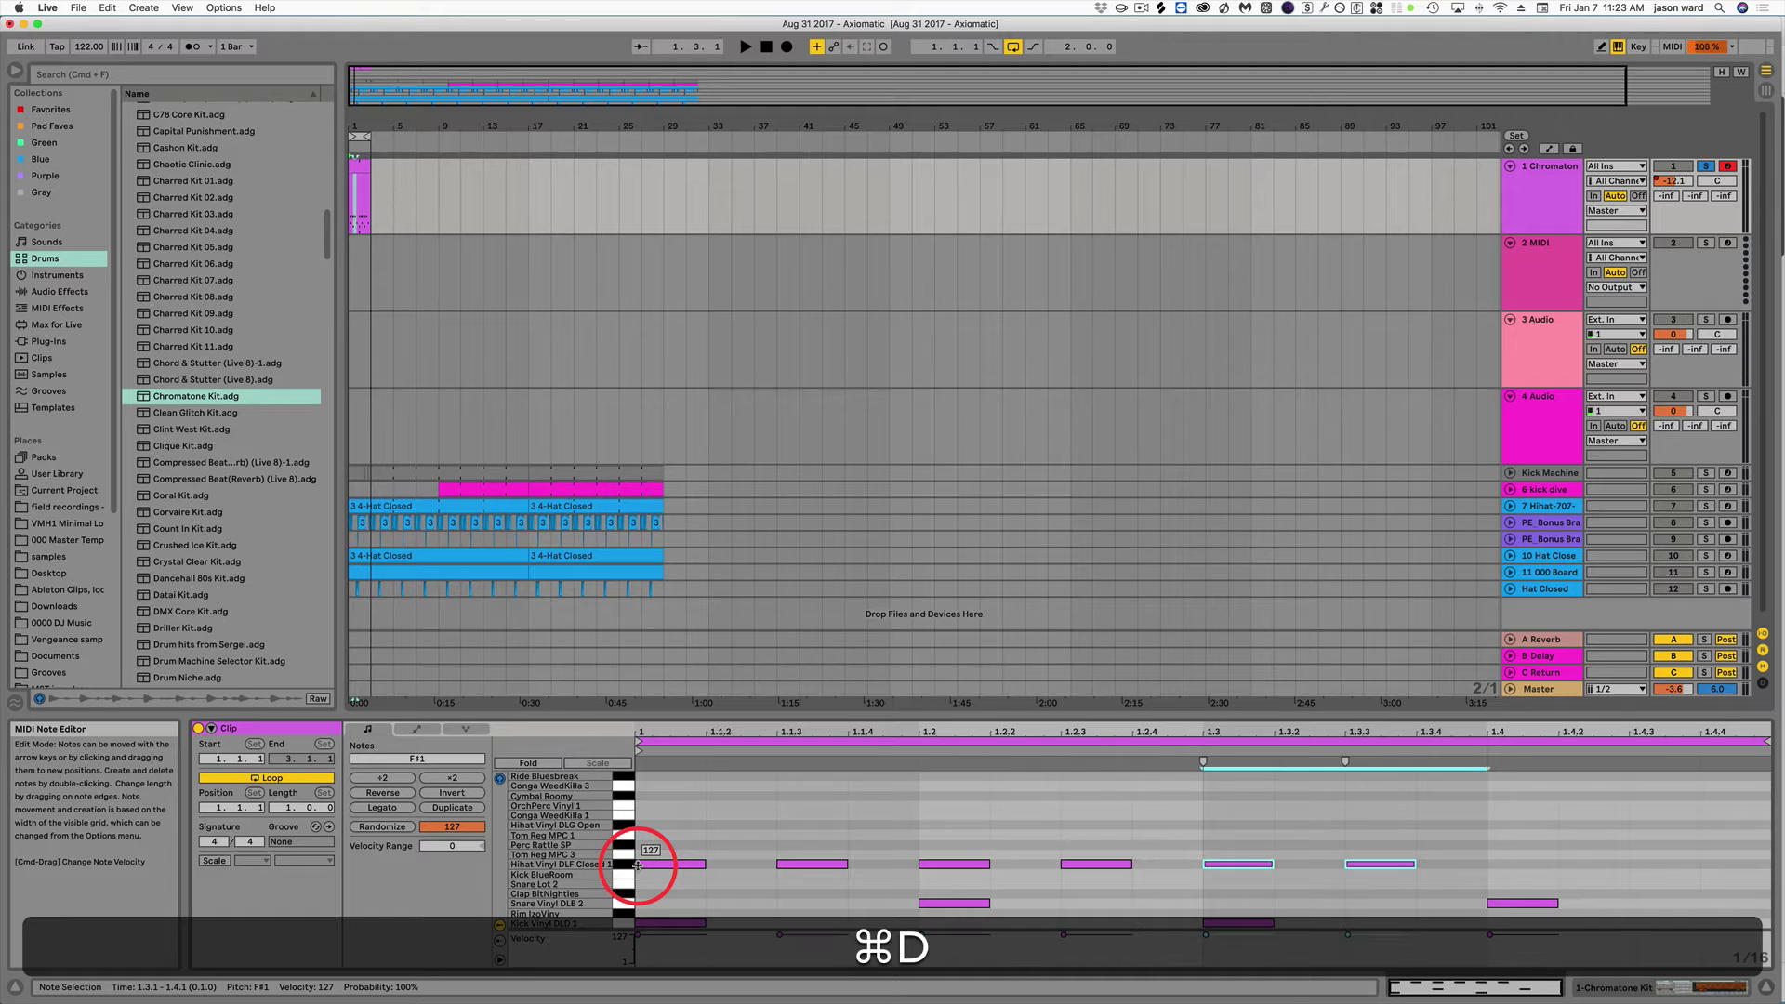
key(super+d)
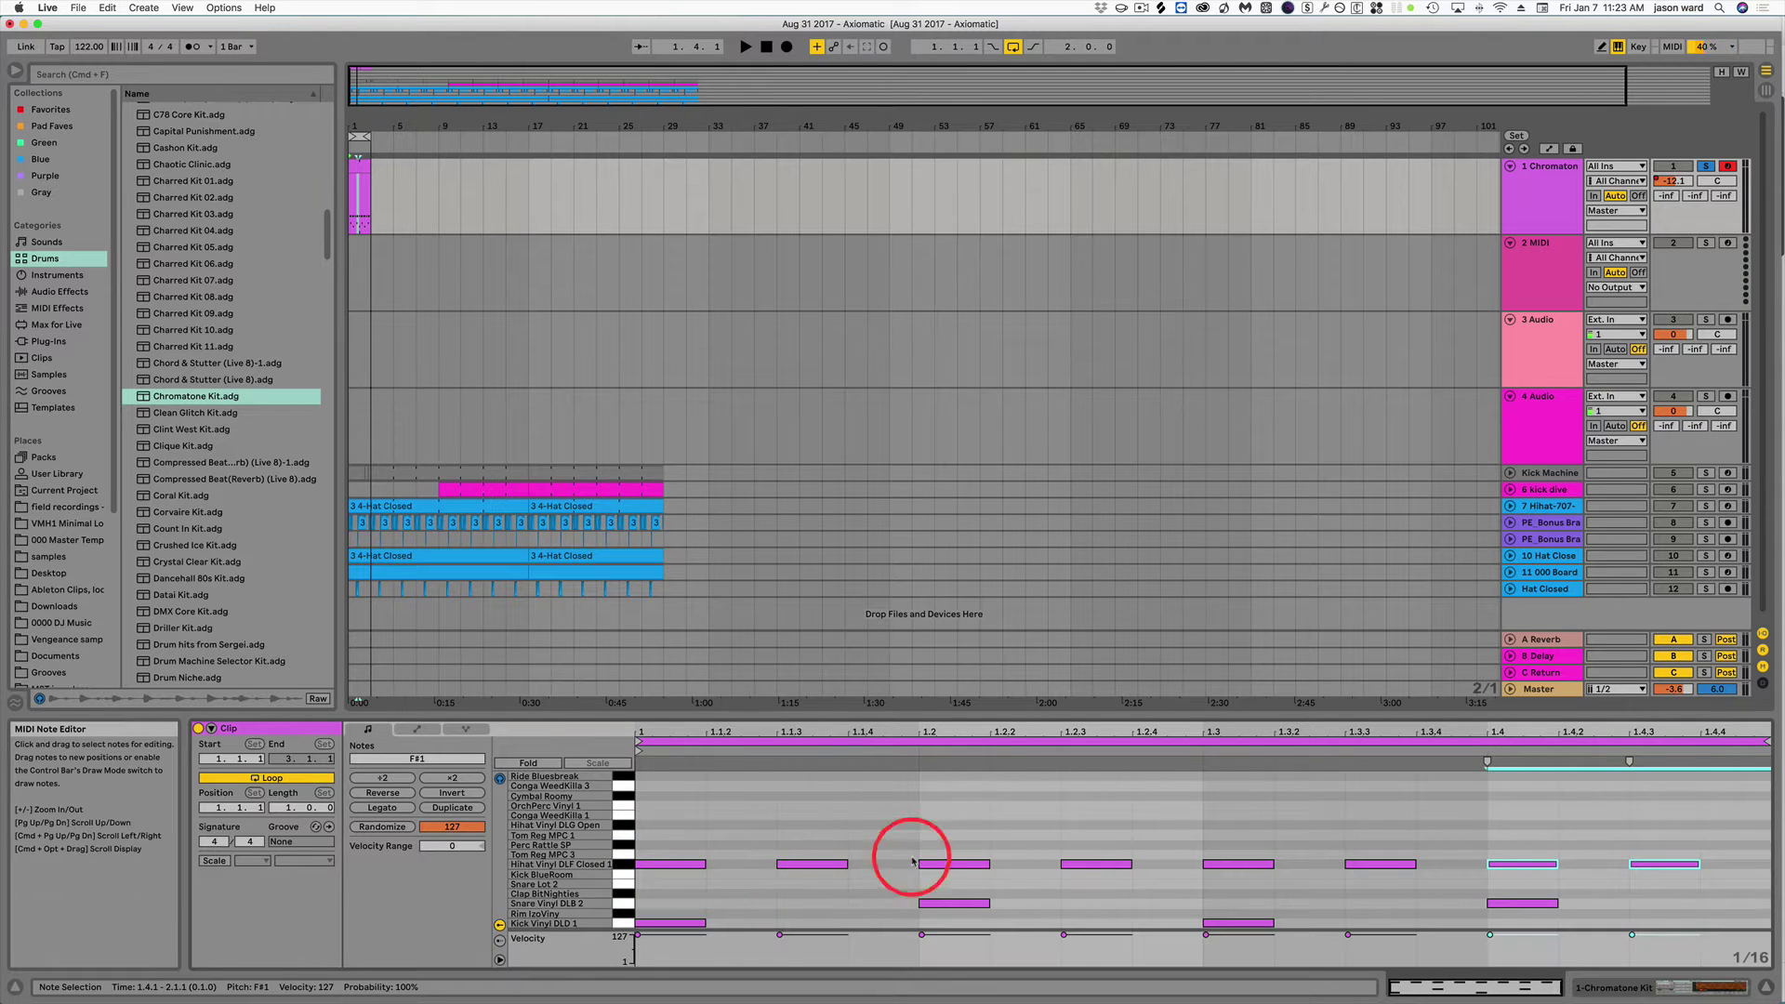
click(677, 811)
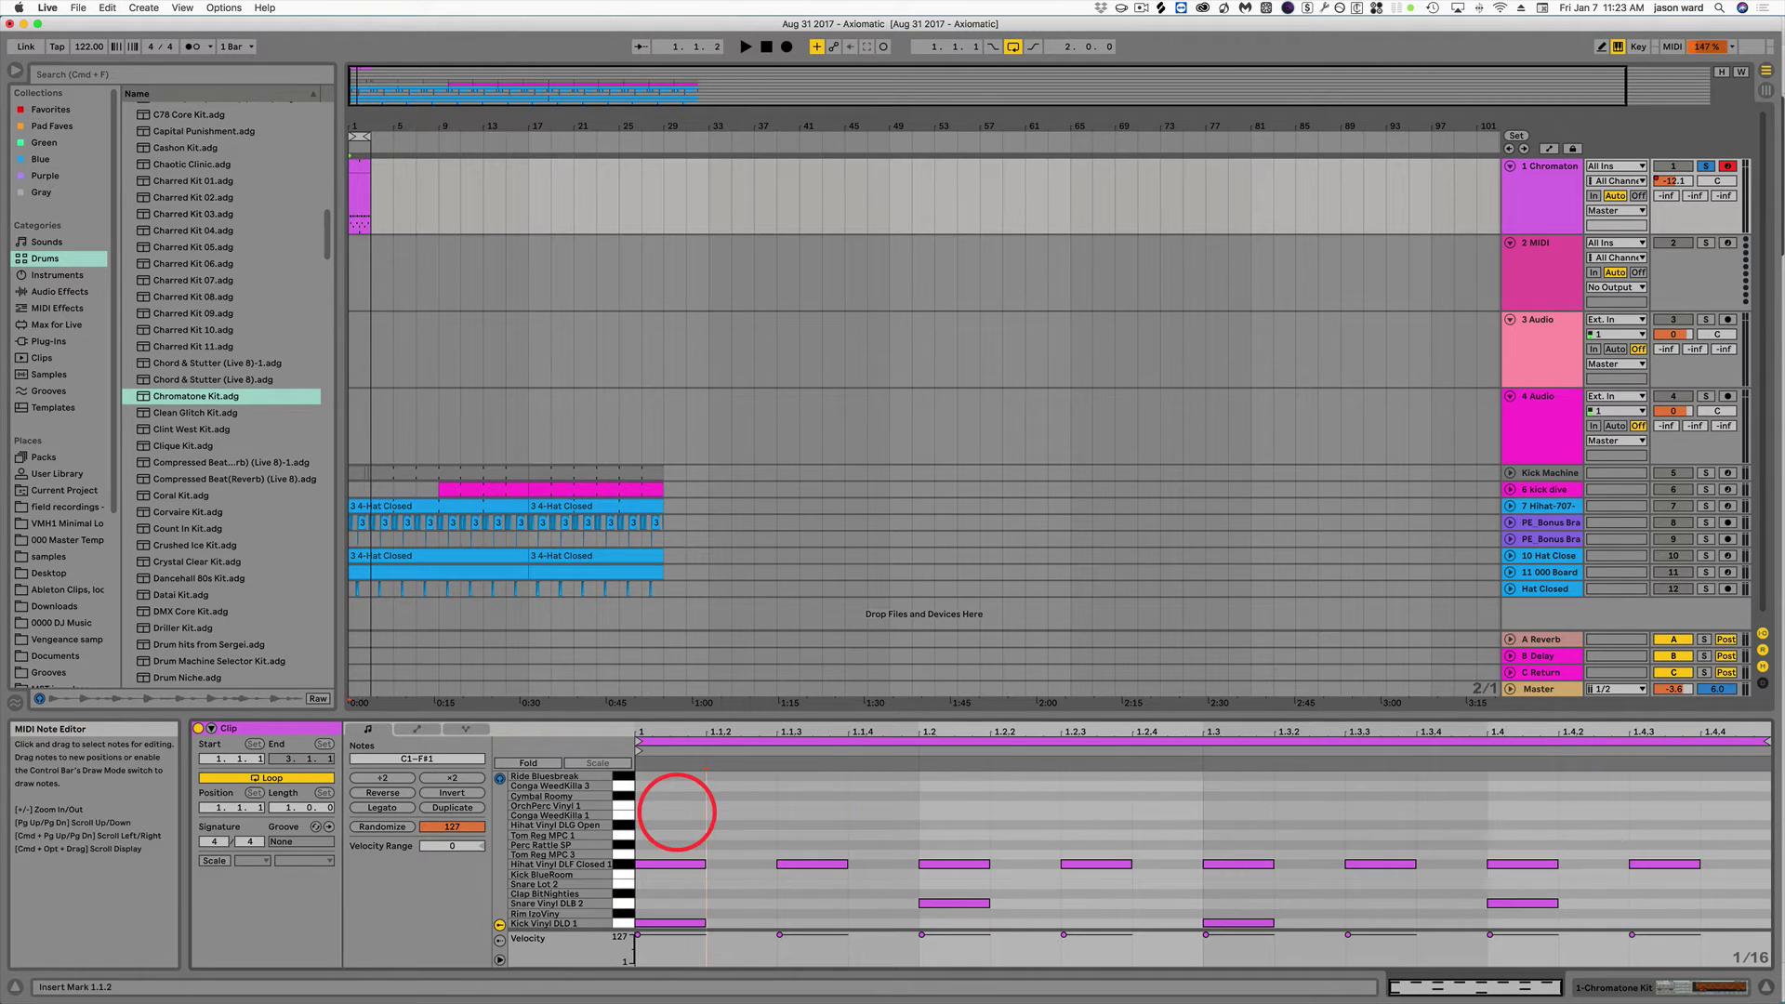
key(space)
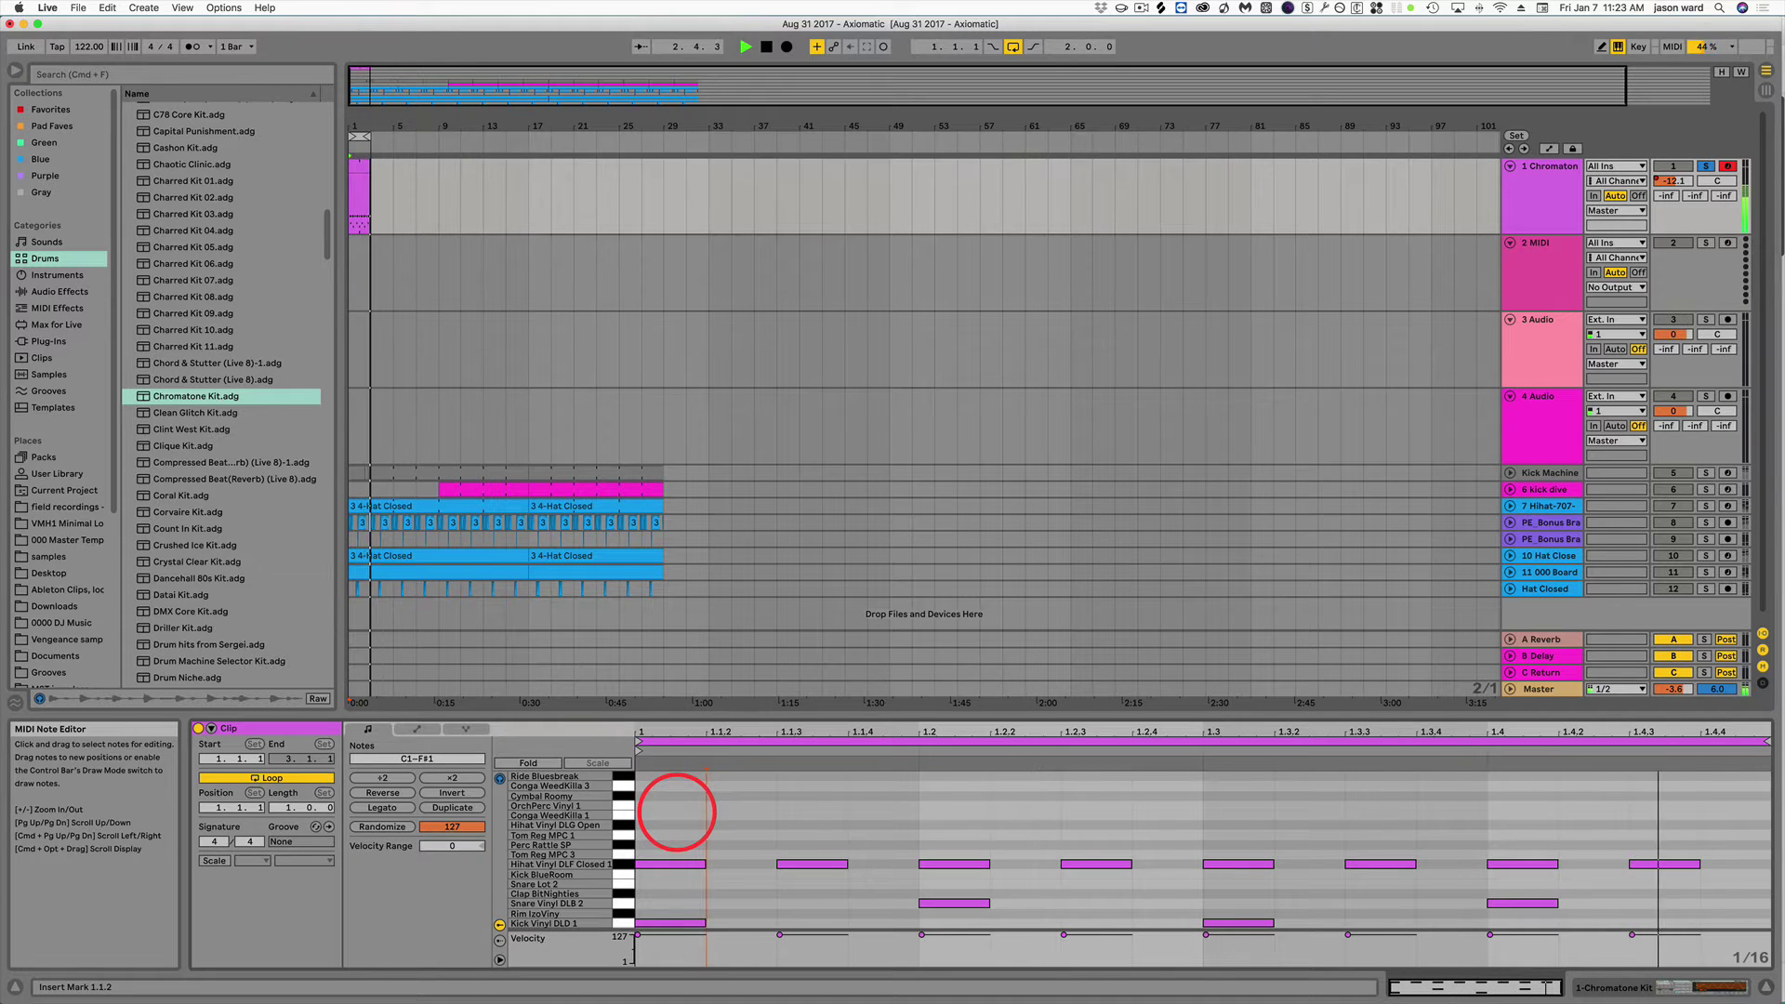
key(space)
Delete the Hihat Vinyl DLF Closed notes on beats 1.1, 1.2, 1.3 and 1.4 to leave off-beat hits, and play back the pattern.
click(690, 865)
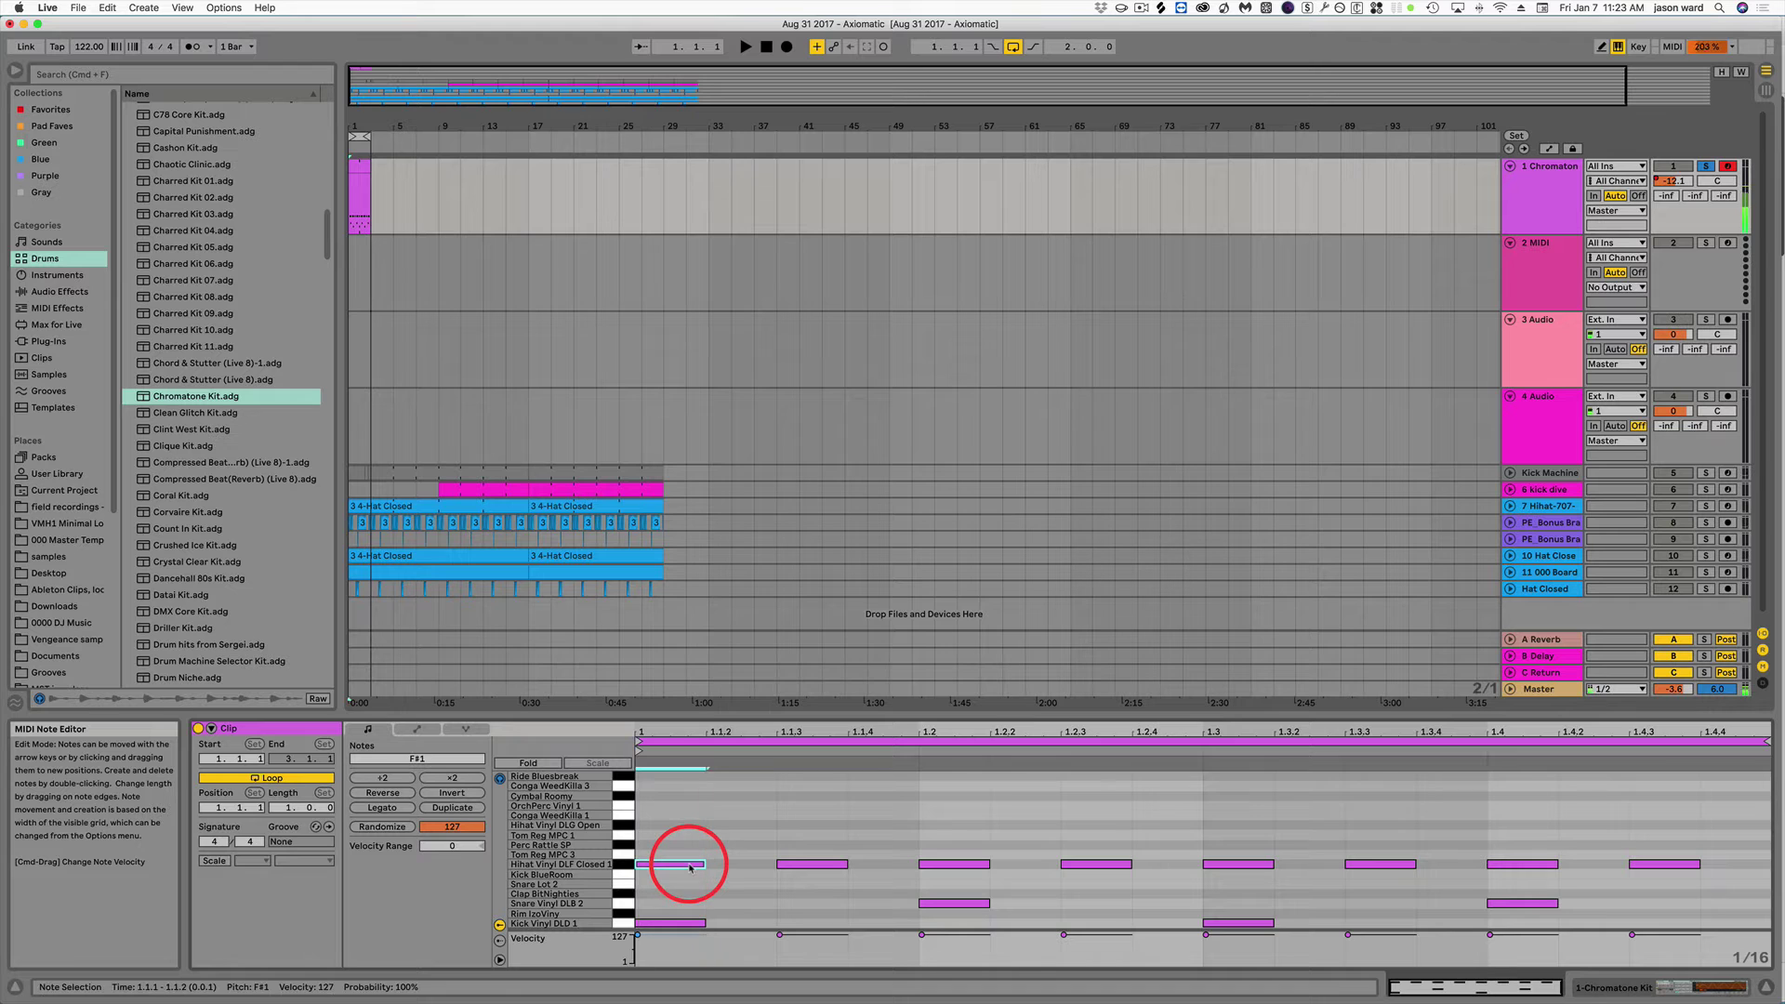
key(BackSpace)
click(958, 865)
key(BackSpace)
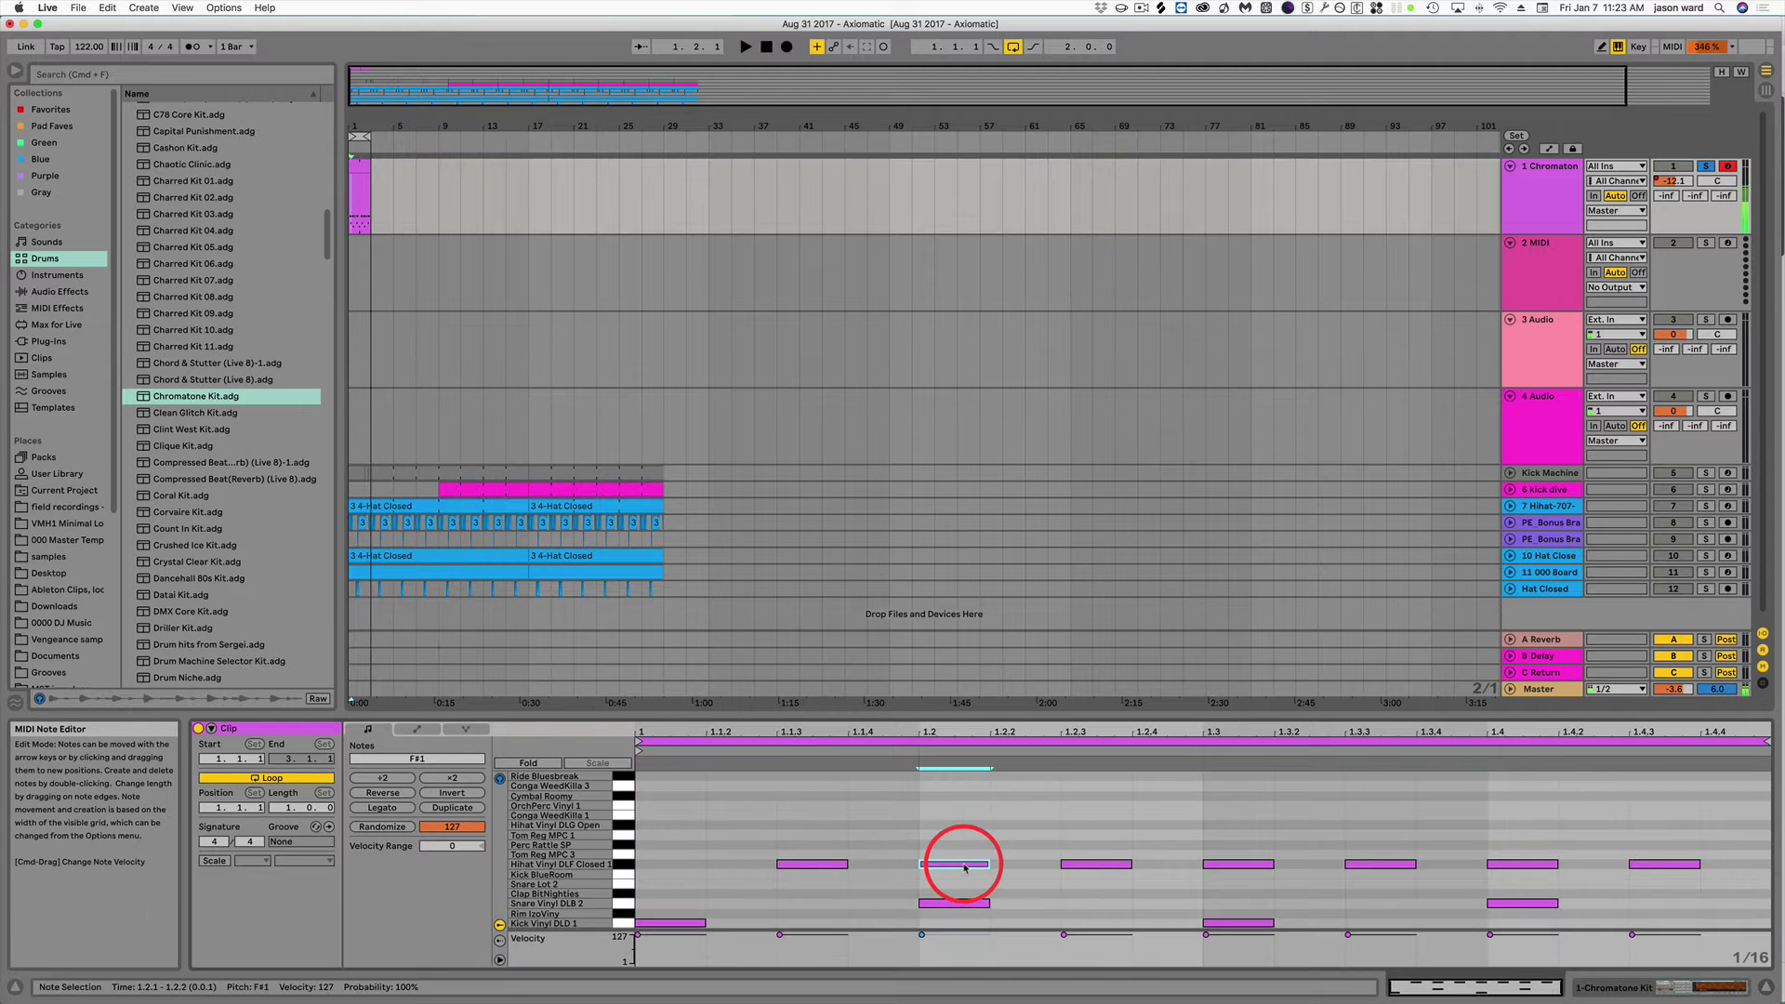
click(1266, 864)
key(BackSpace)
click(1529, 865)
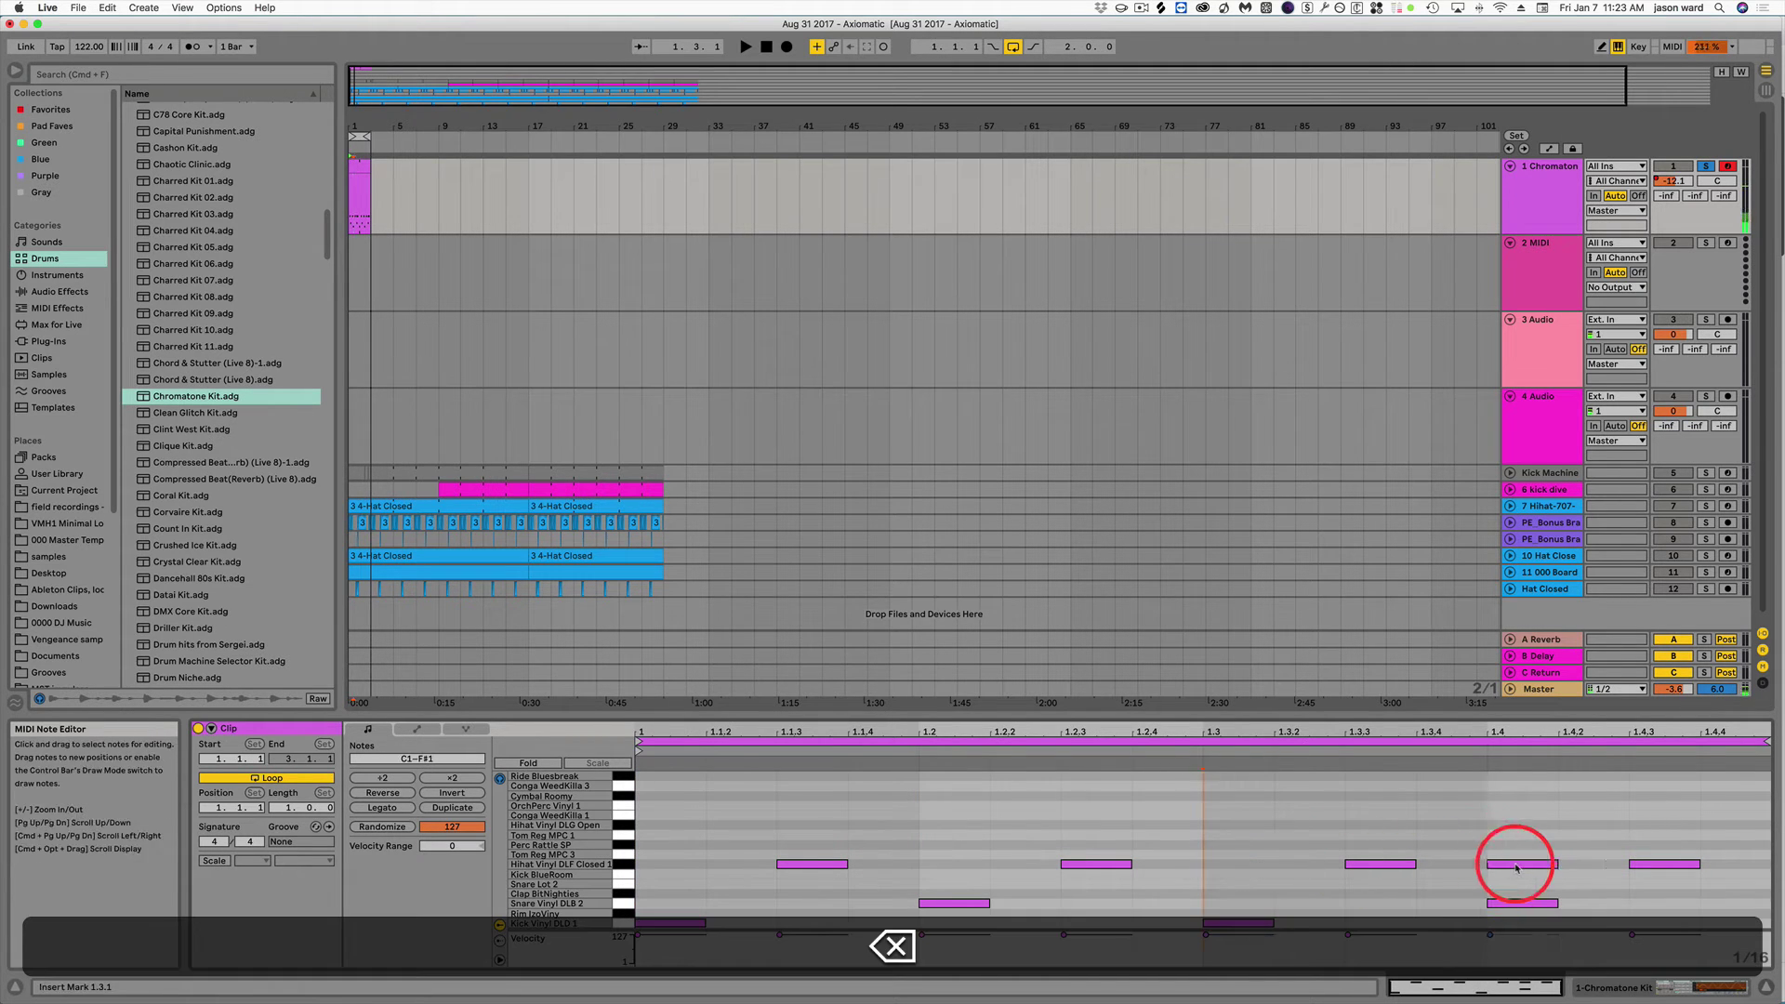
key(BackSpace)
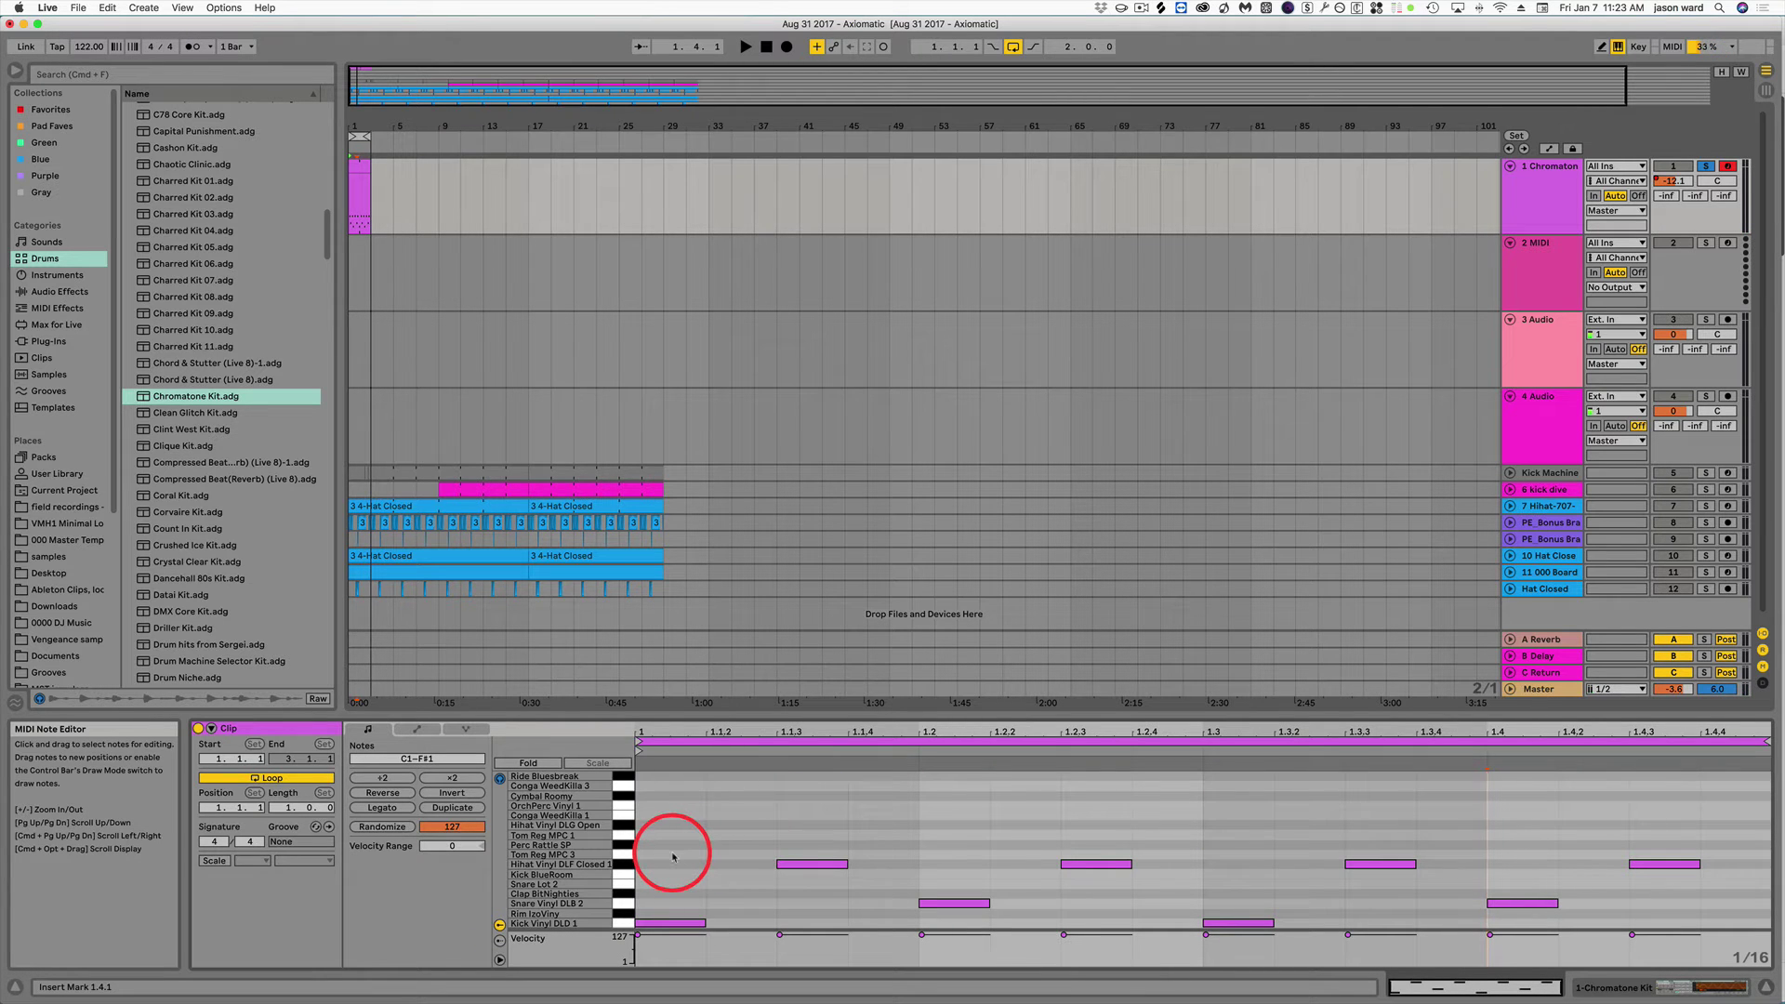
key(space)
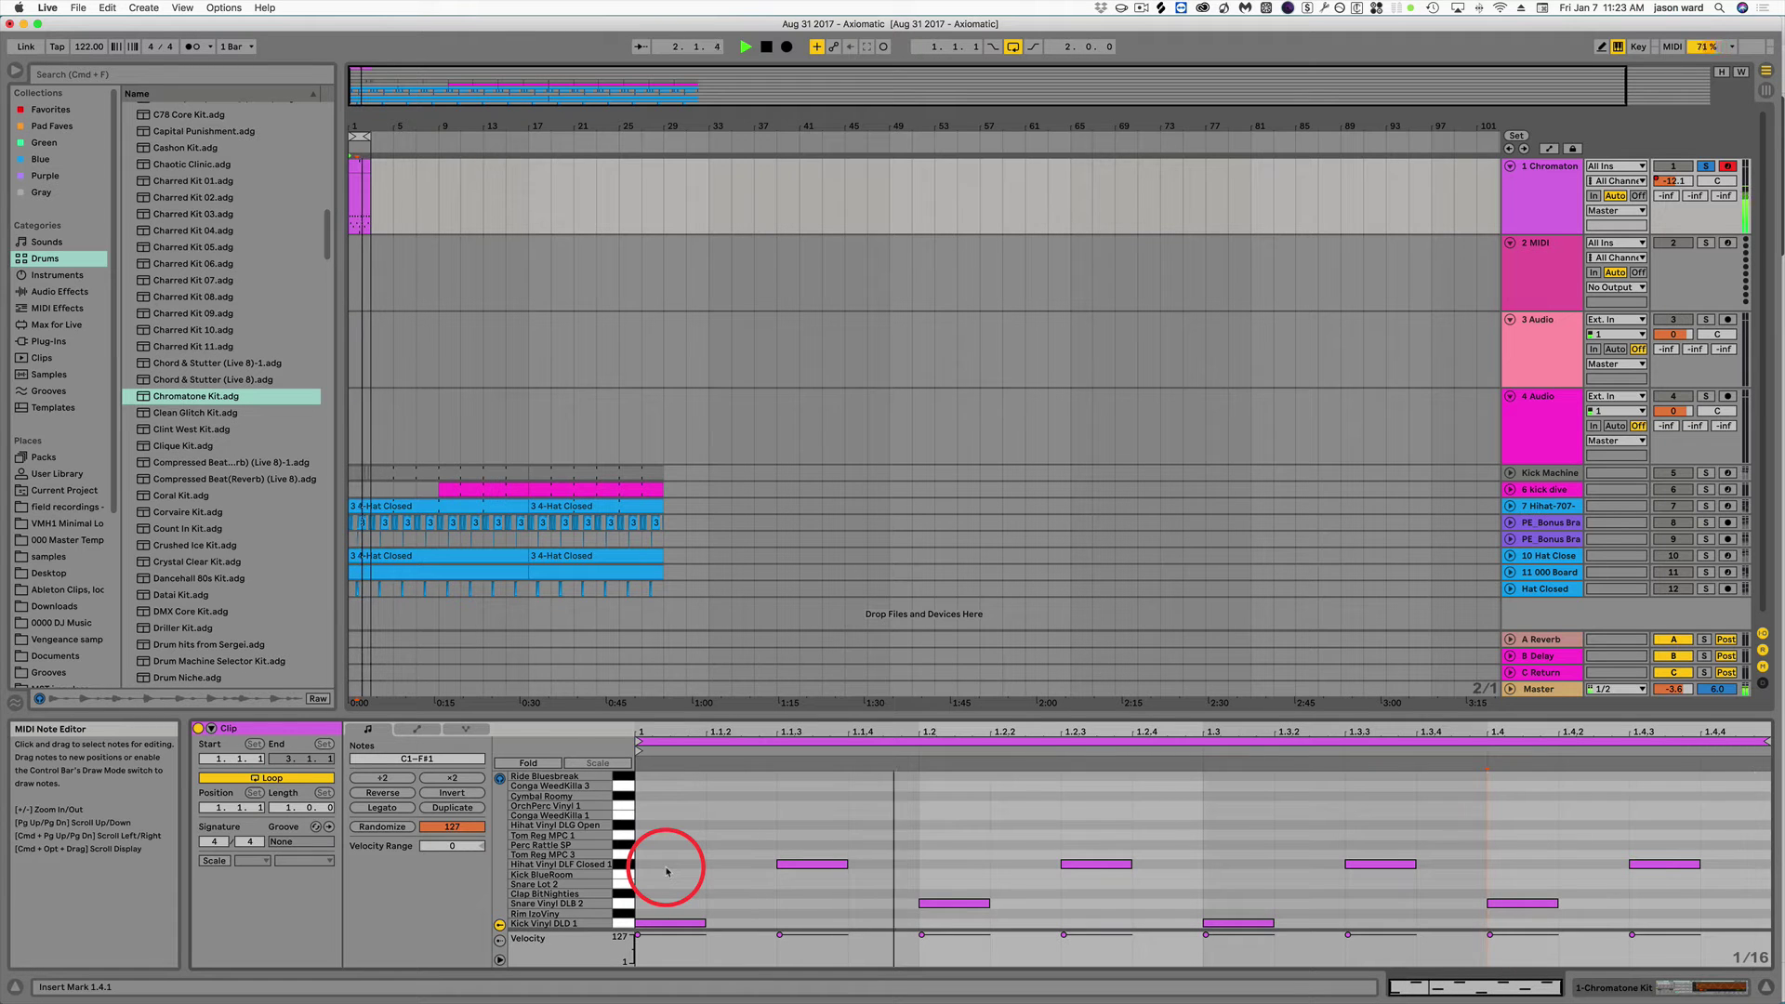
key(space)
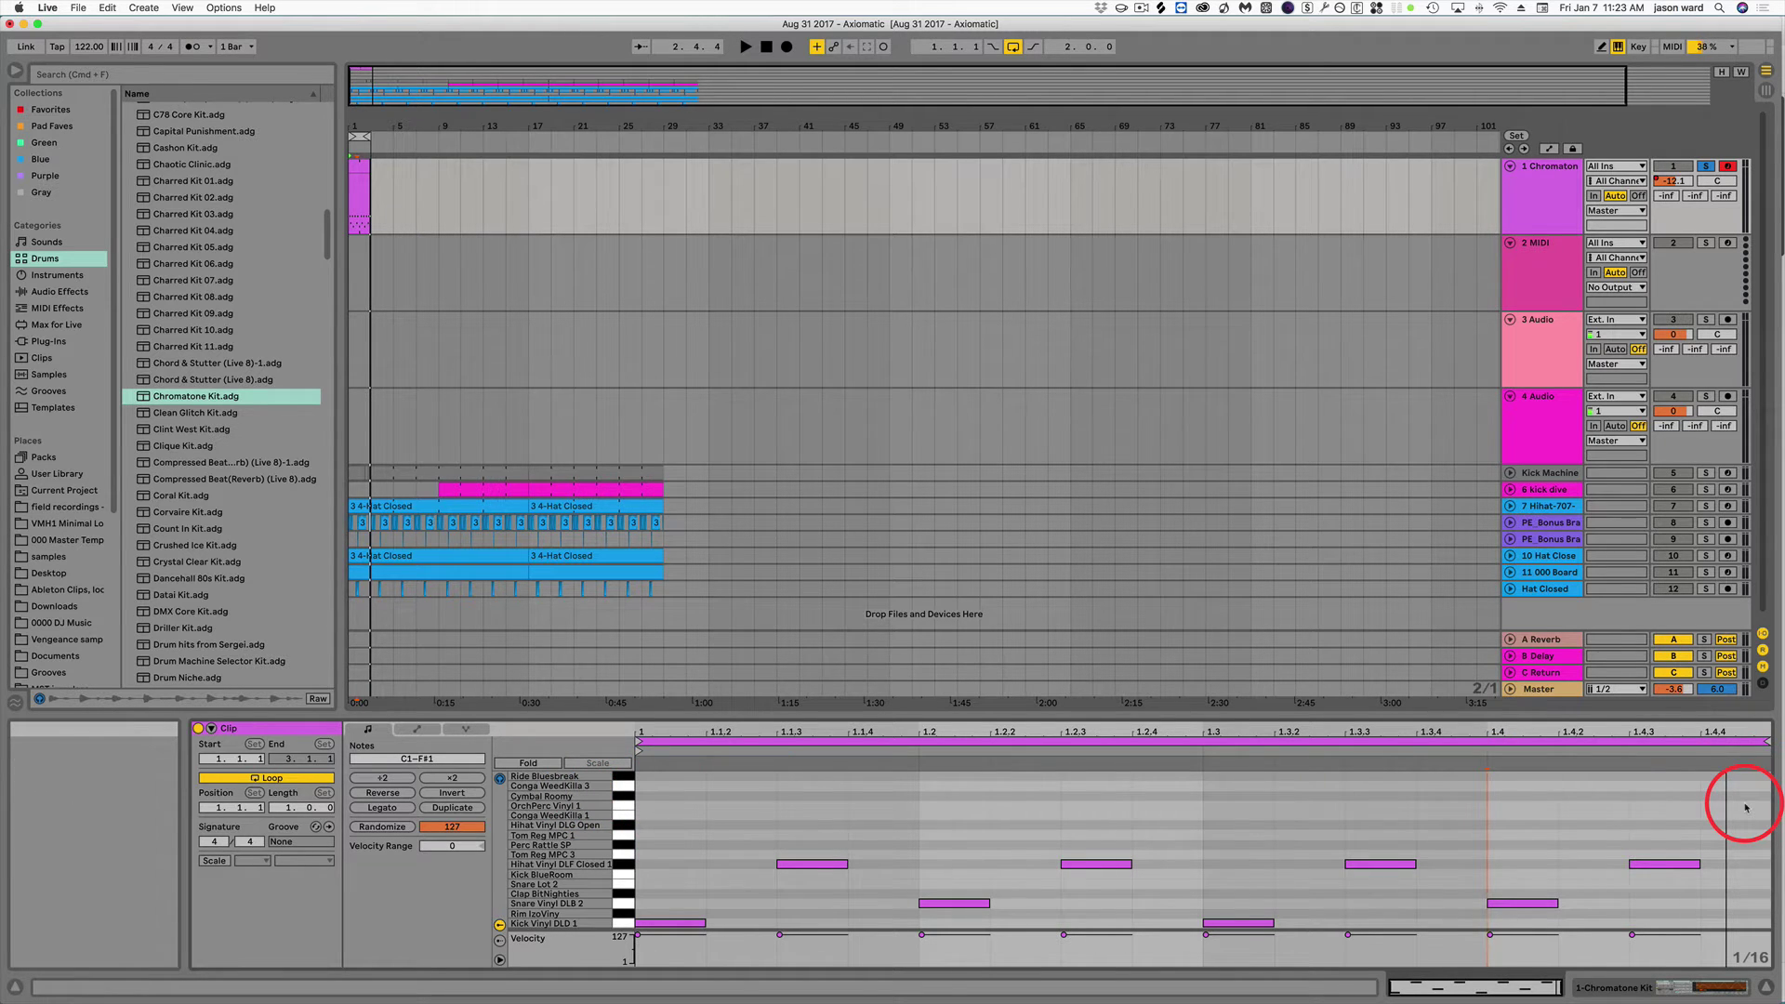
Select the clip on the first MIDI track and delete all of its kick, snare and hi-hat notes.
click(360, 169)
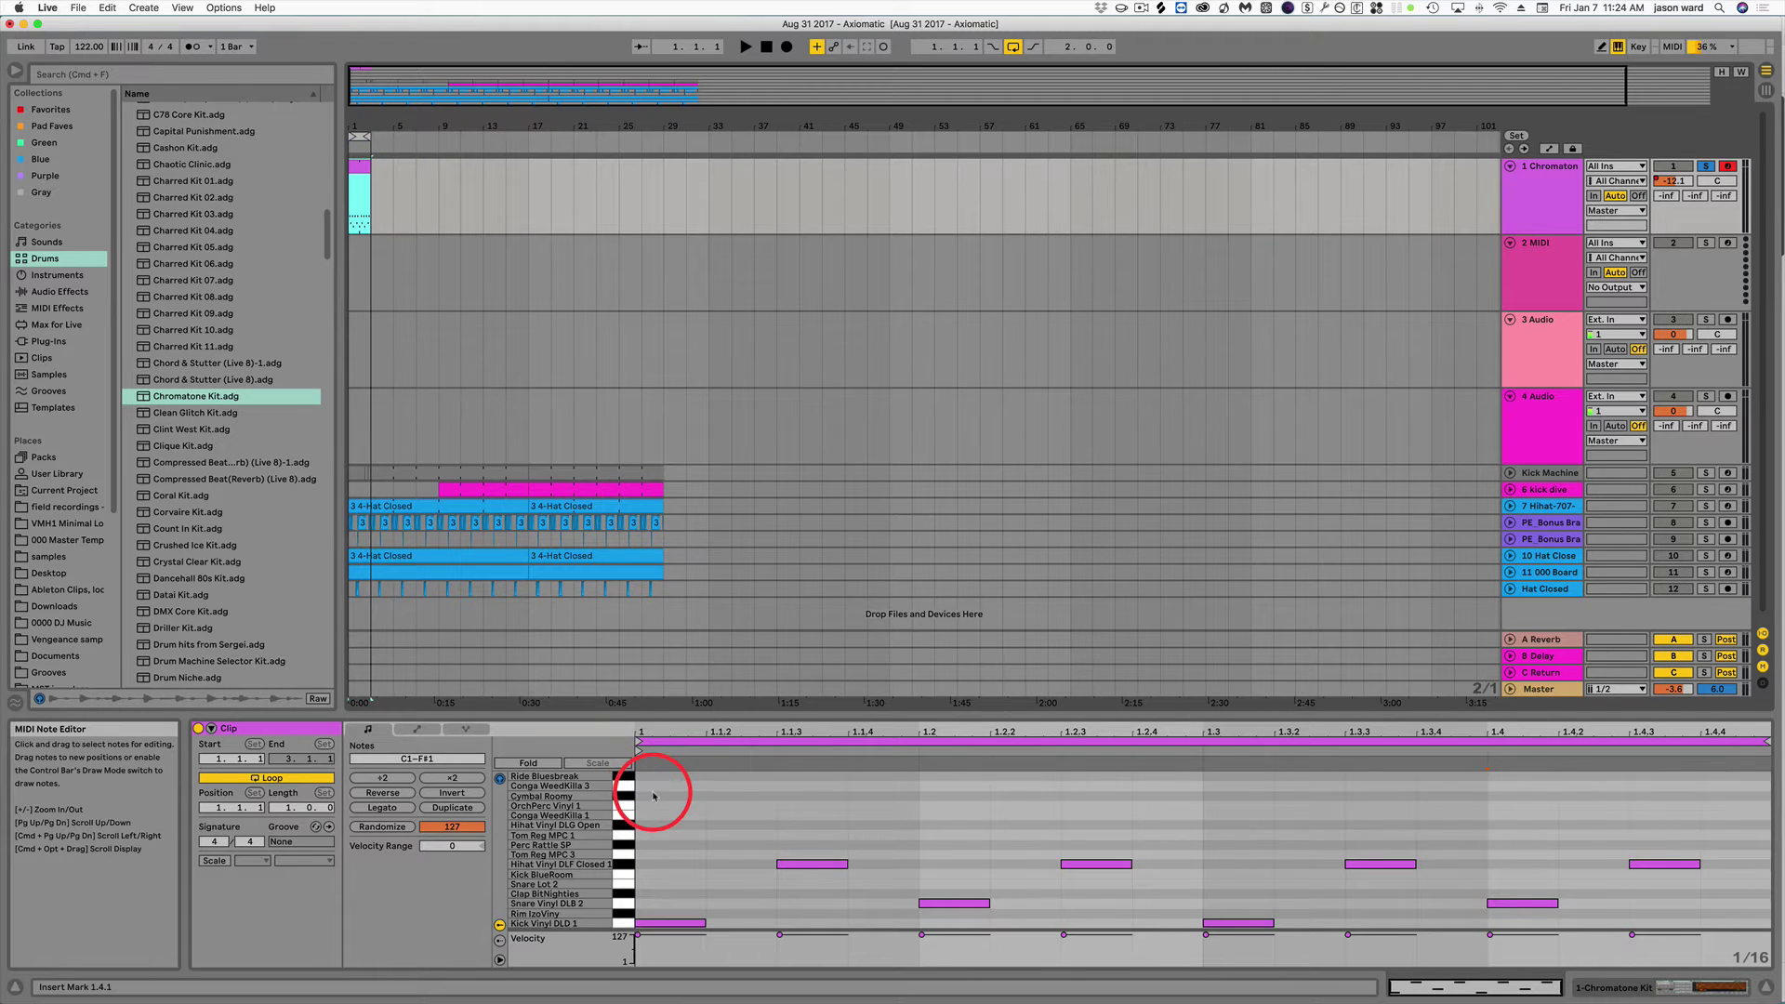
key(super+a)
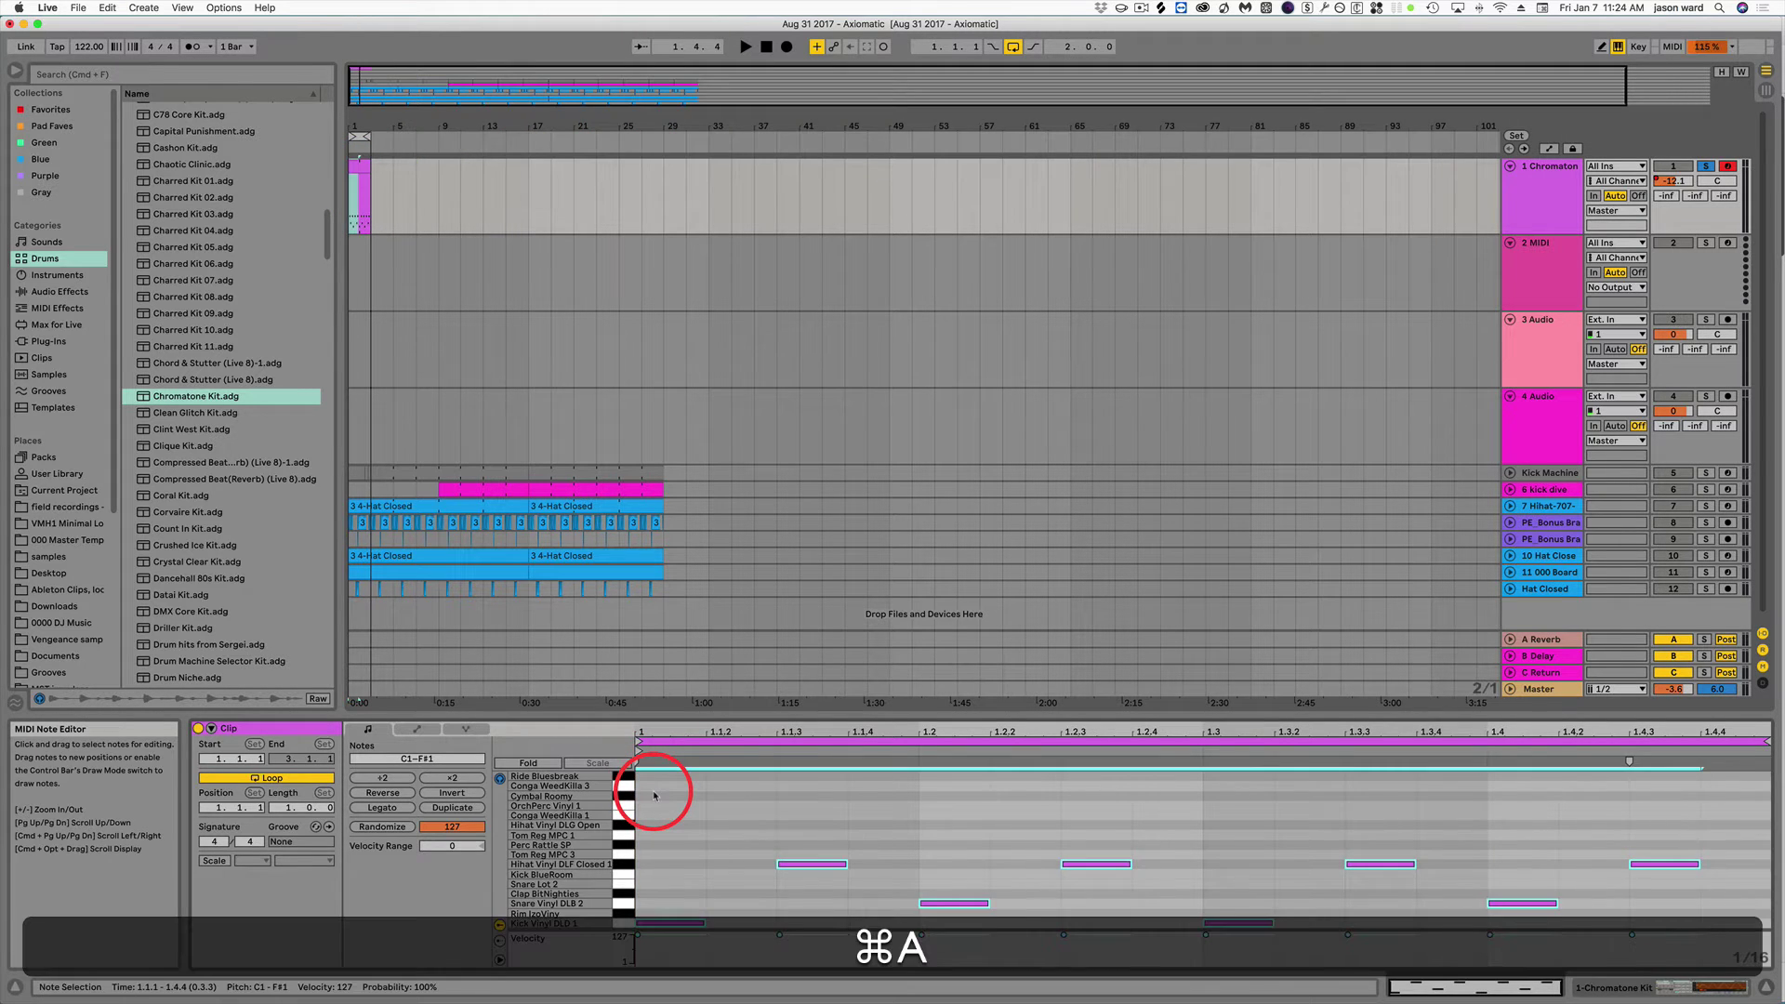
key(BackSpace)
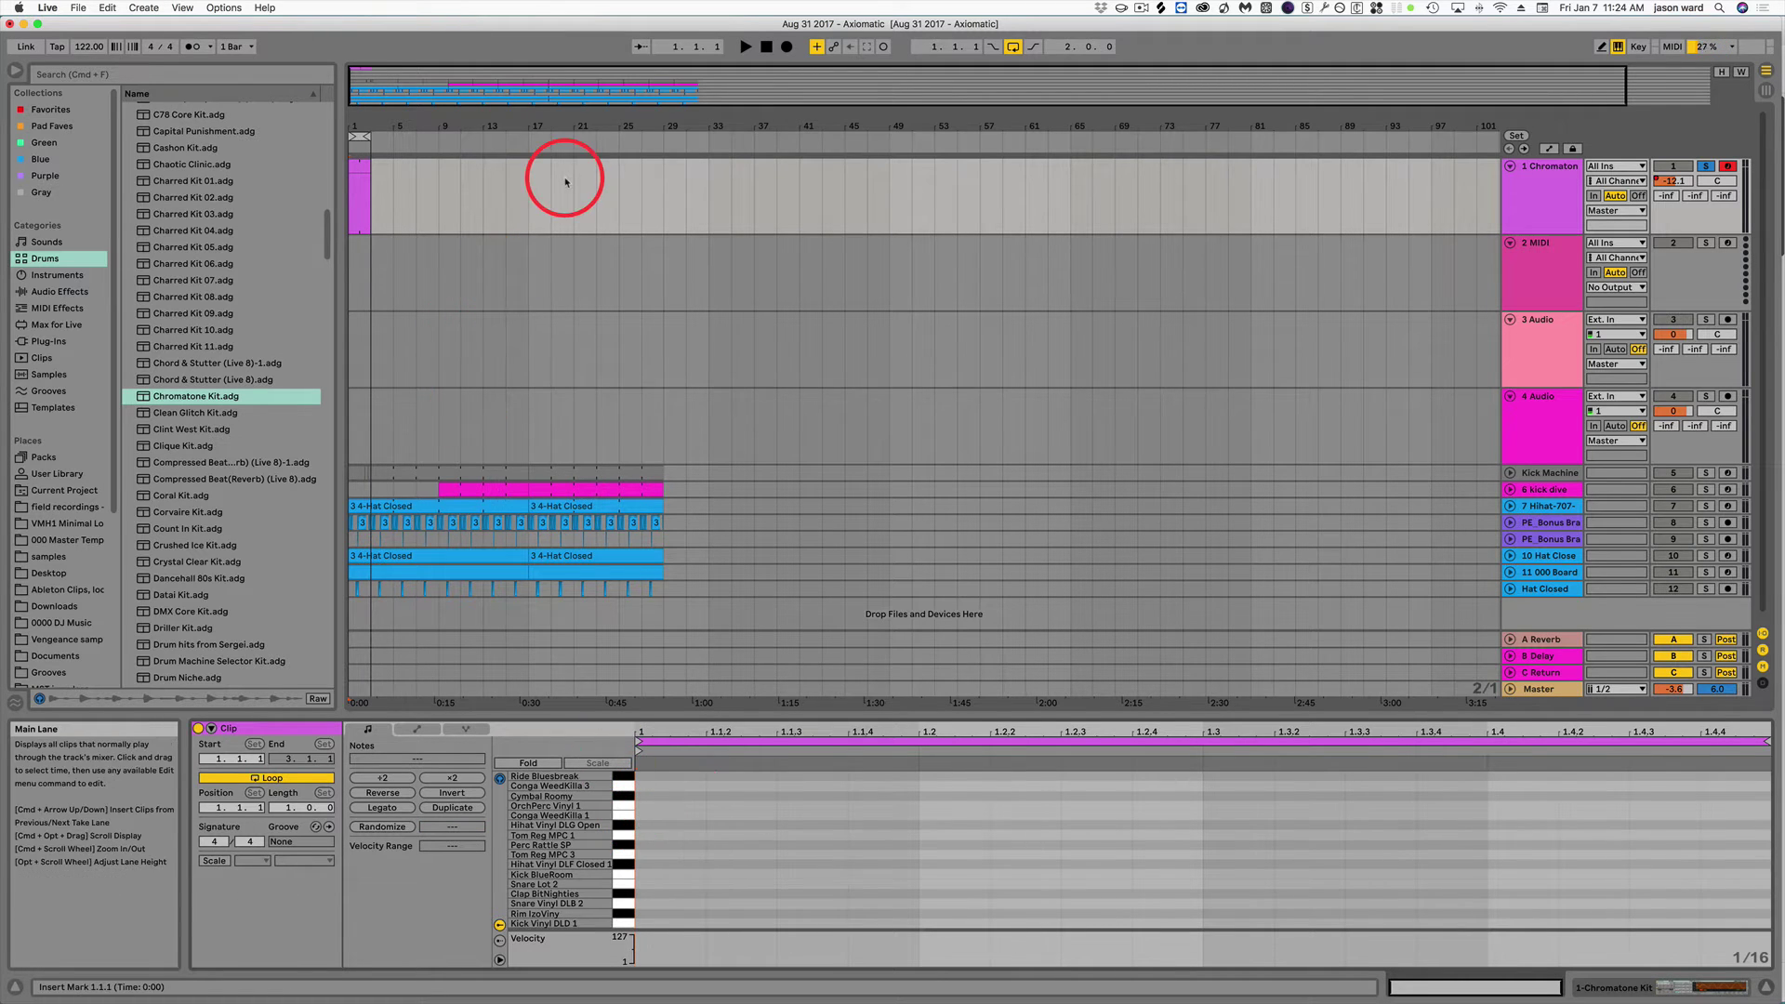
Record alternating Kick Vinyl DLD 1 and Snare Vinyl DLB 2 hits into the emptied clip, playing them on the computer keyboard.
click(361, 169)
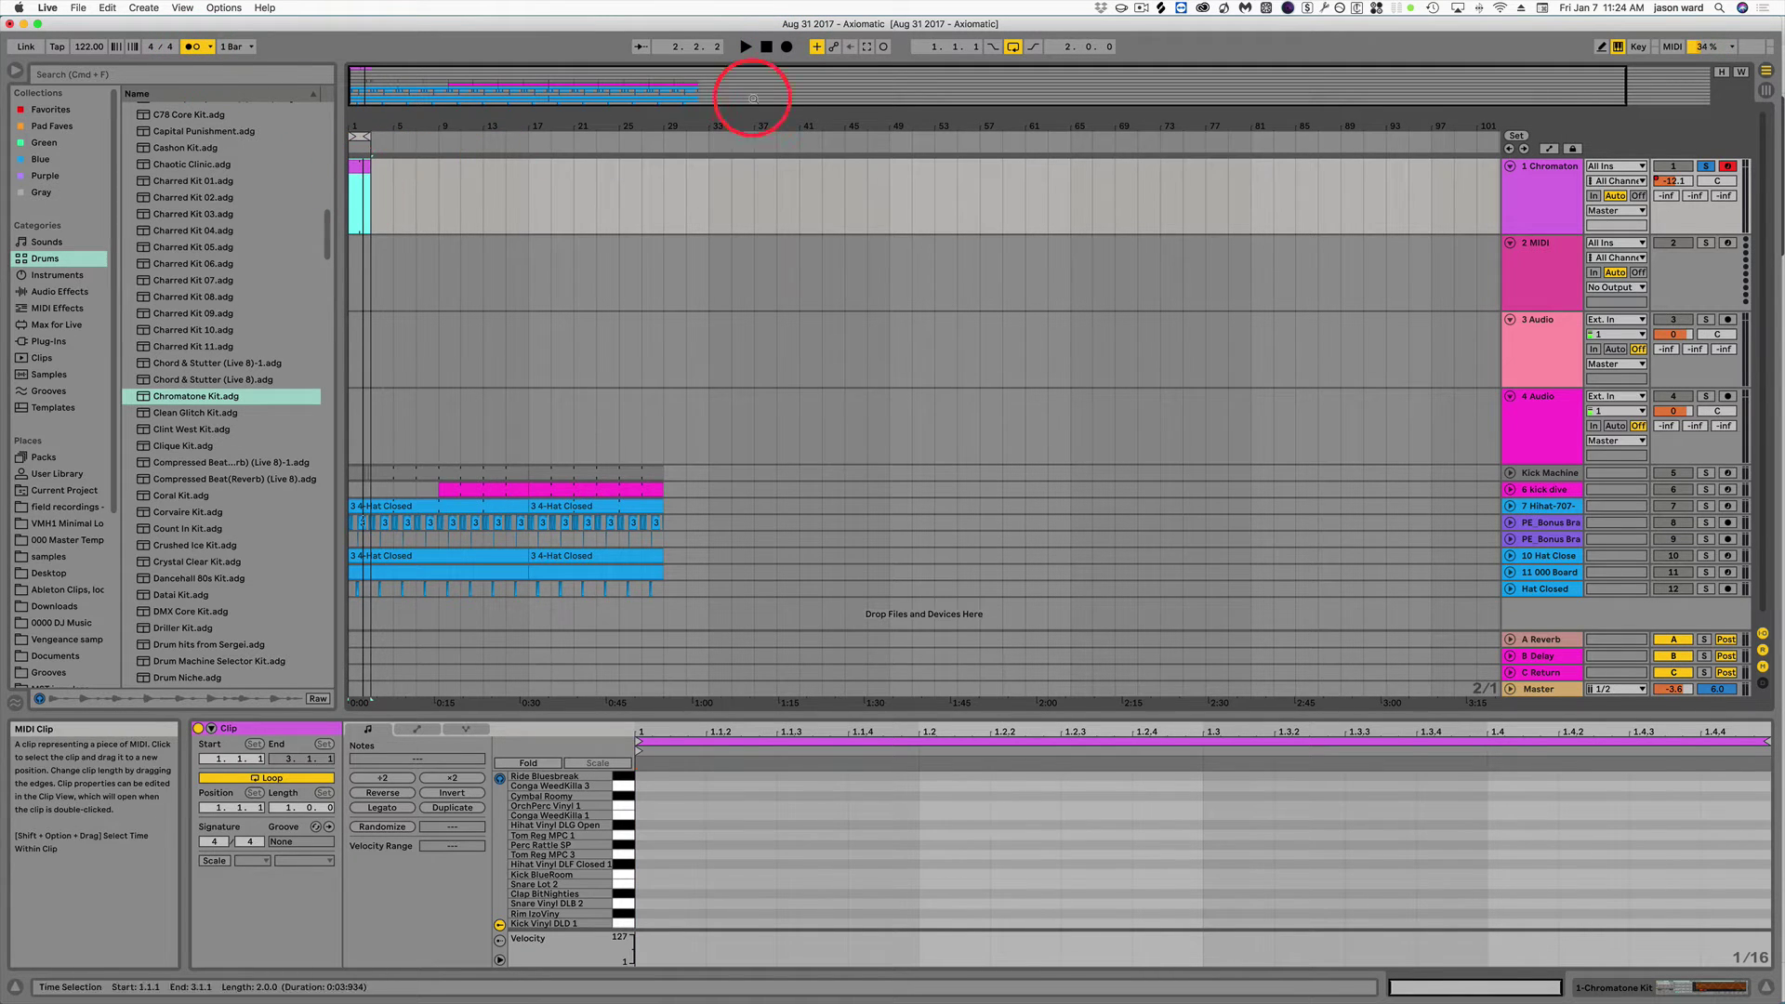
click(787, 47)
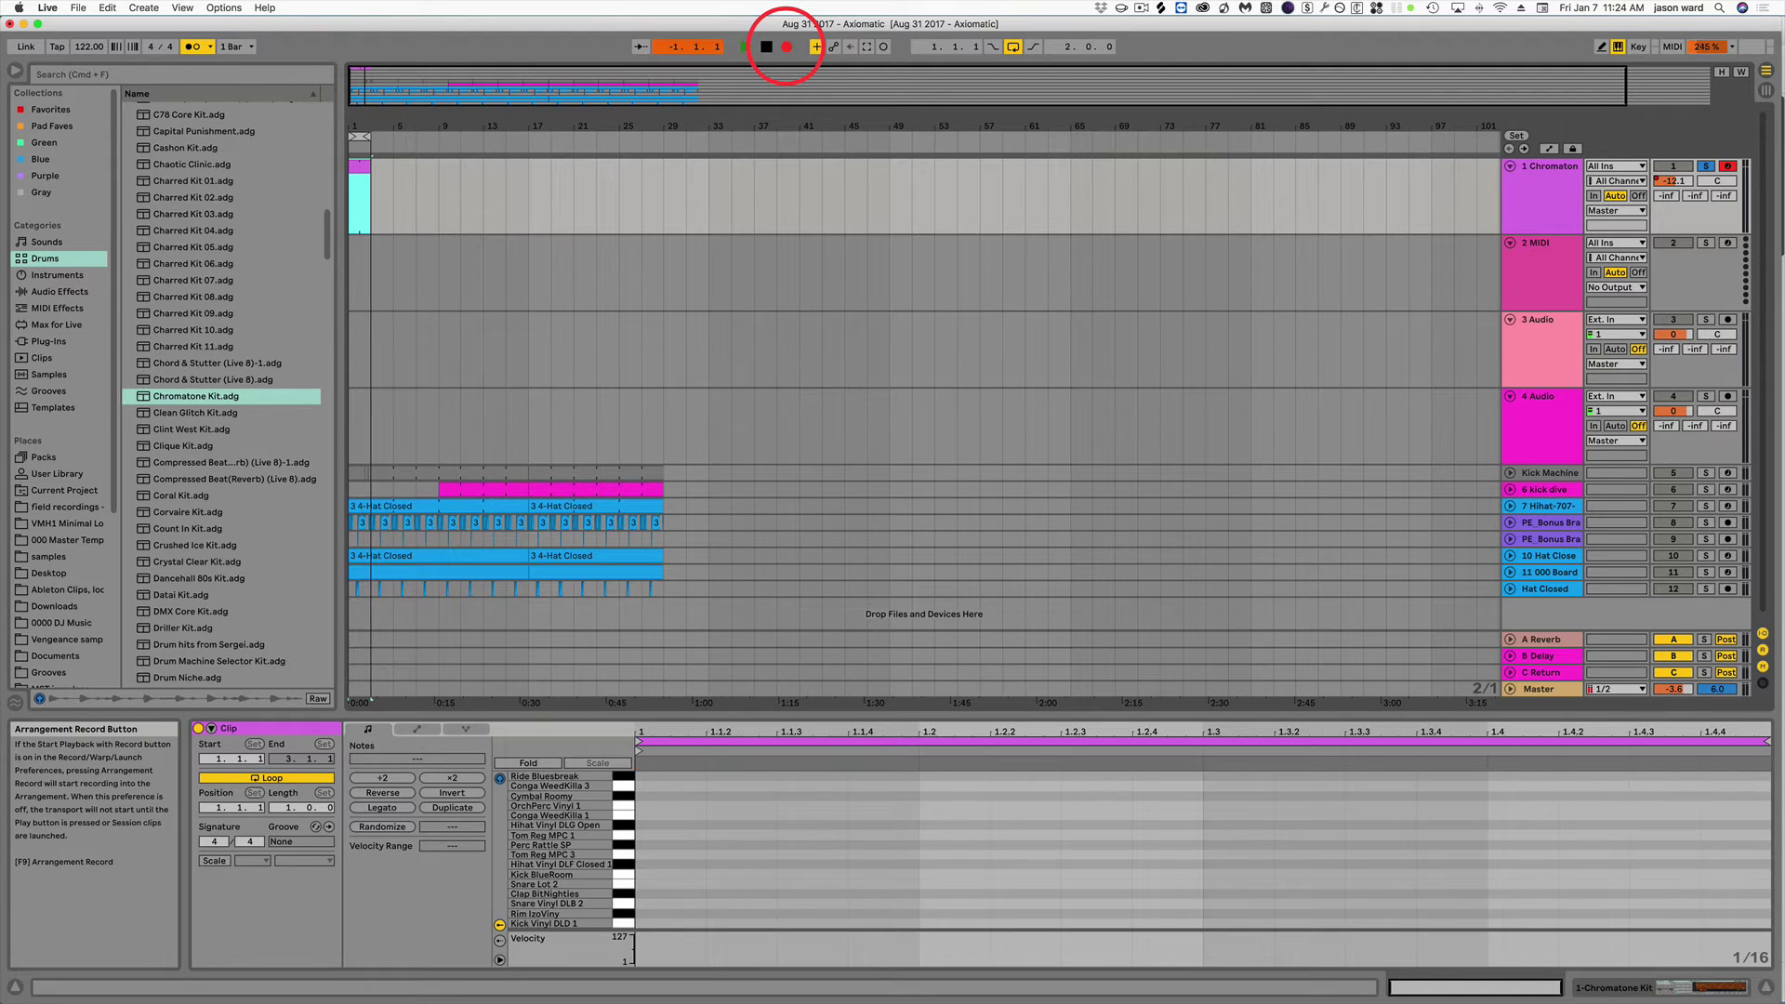
key(a)
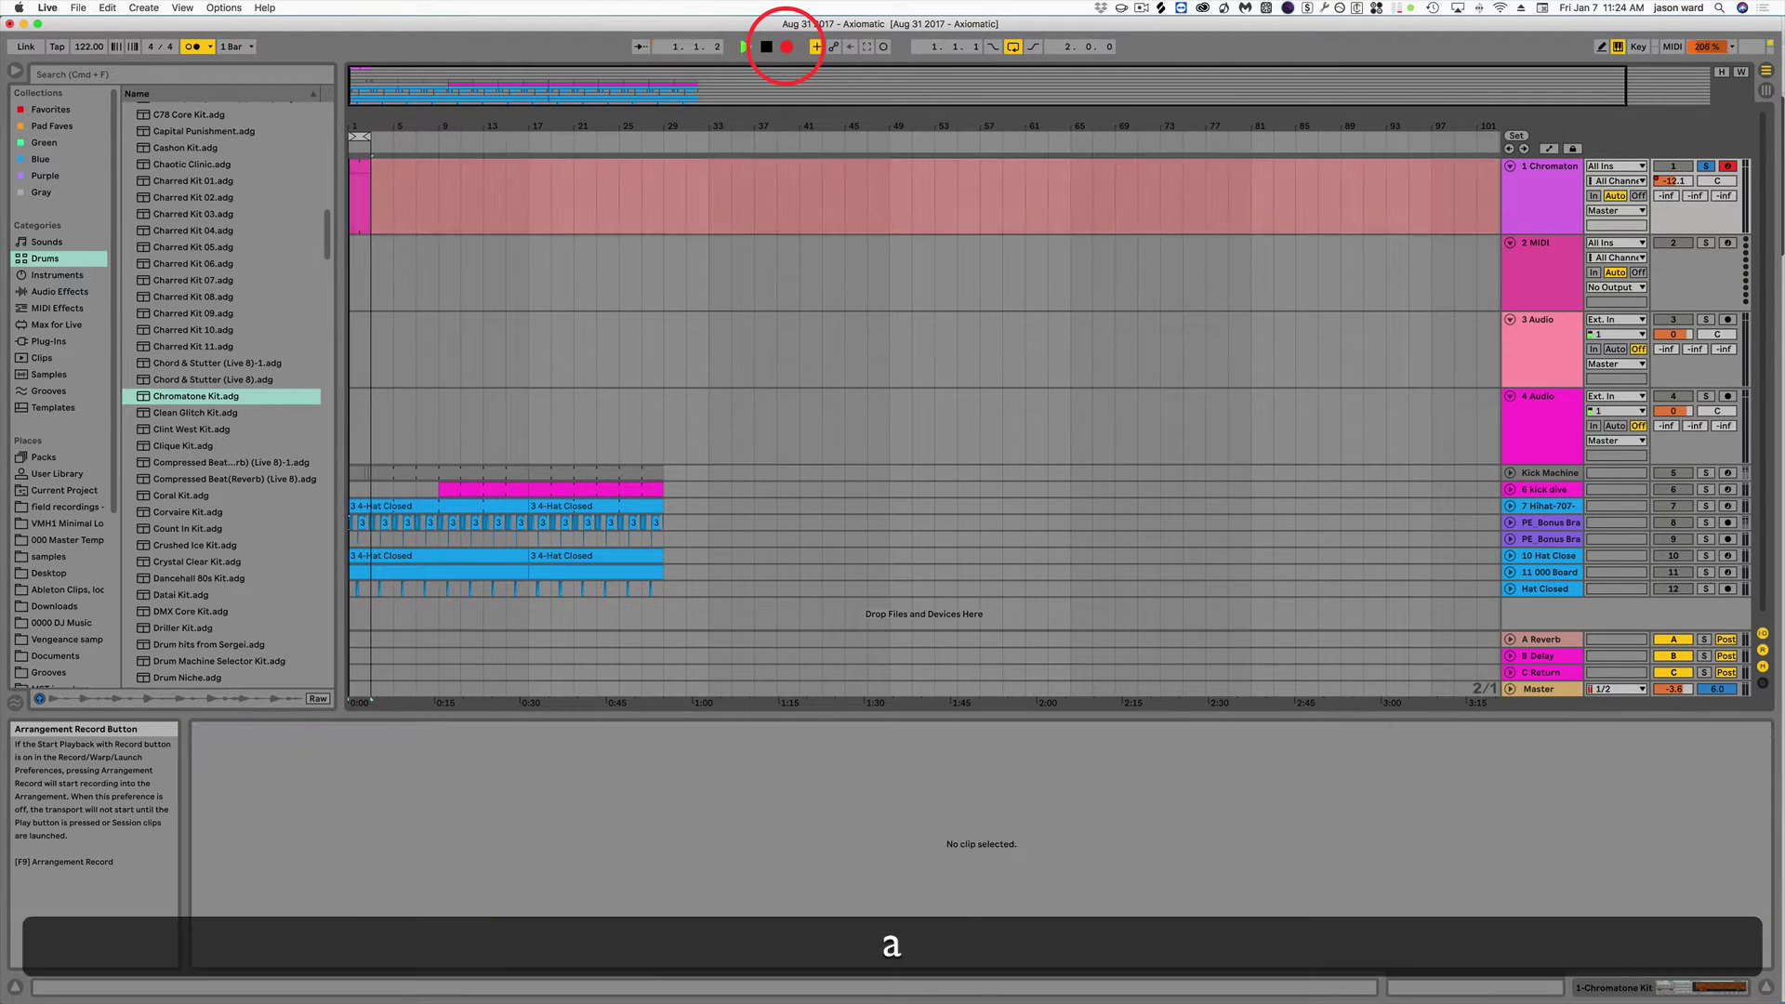
key(s)
key(a)
key(s)
key(a)
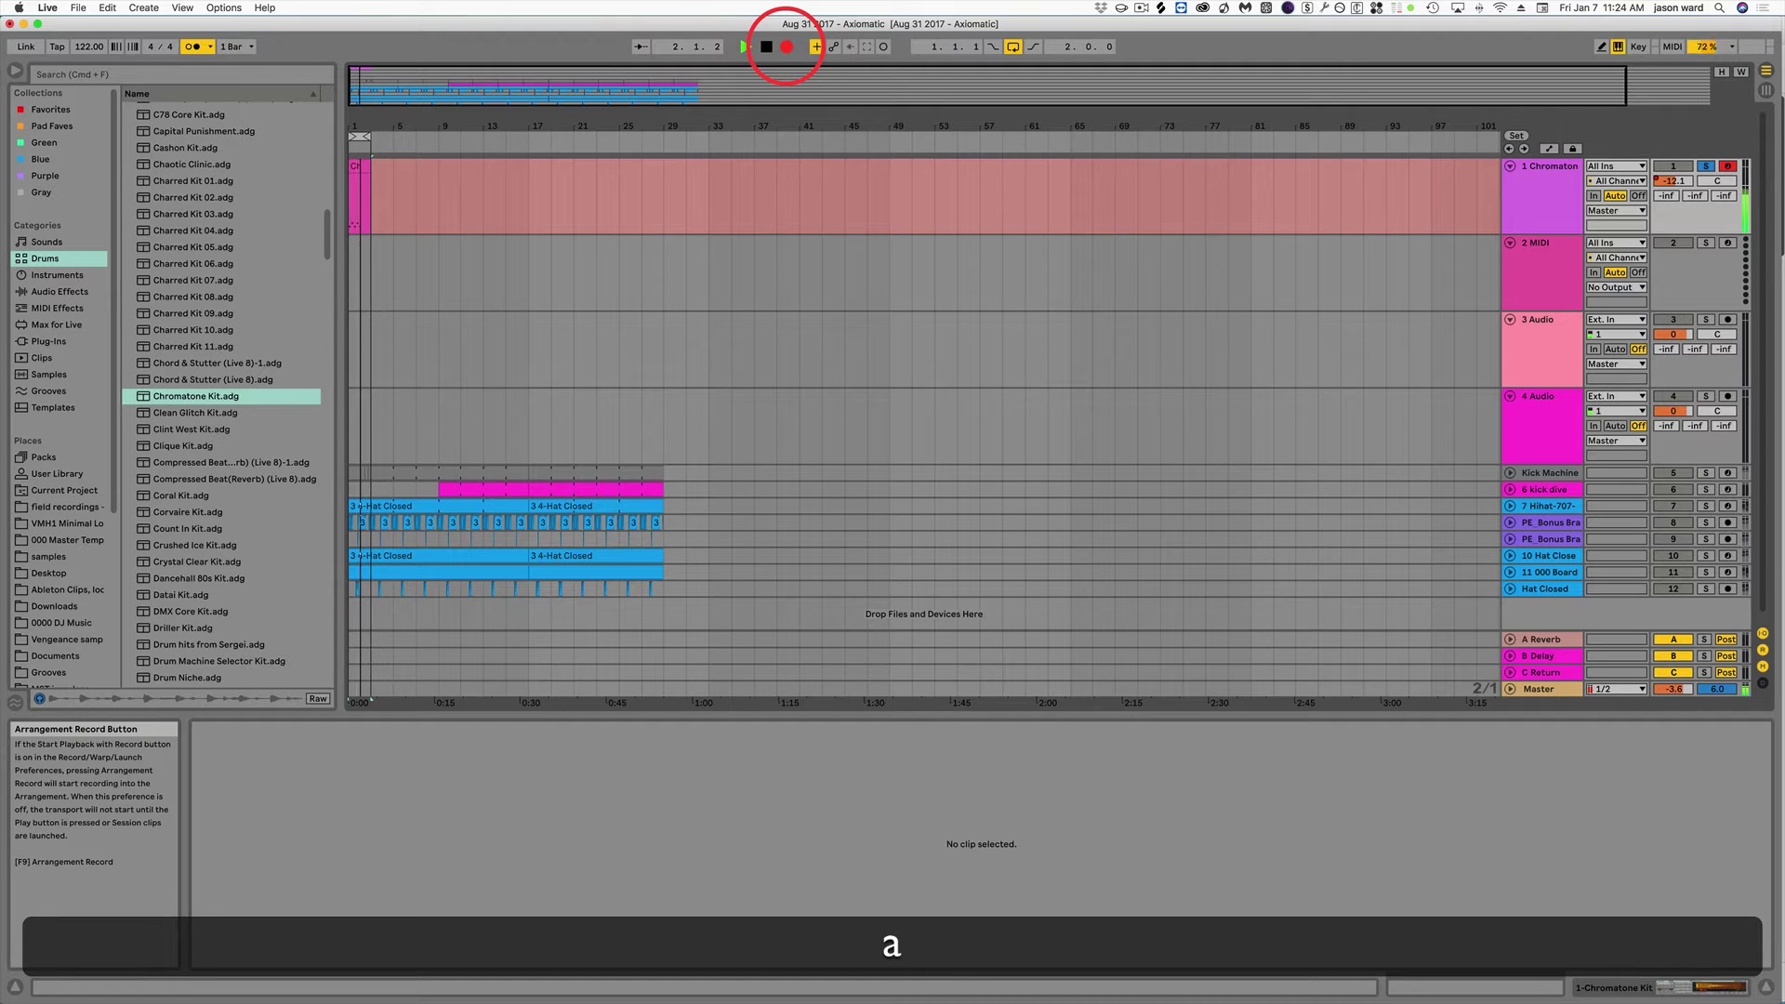
key(s)
key(a)
key(s)
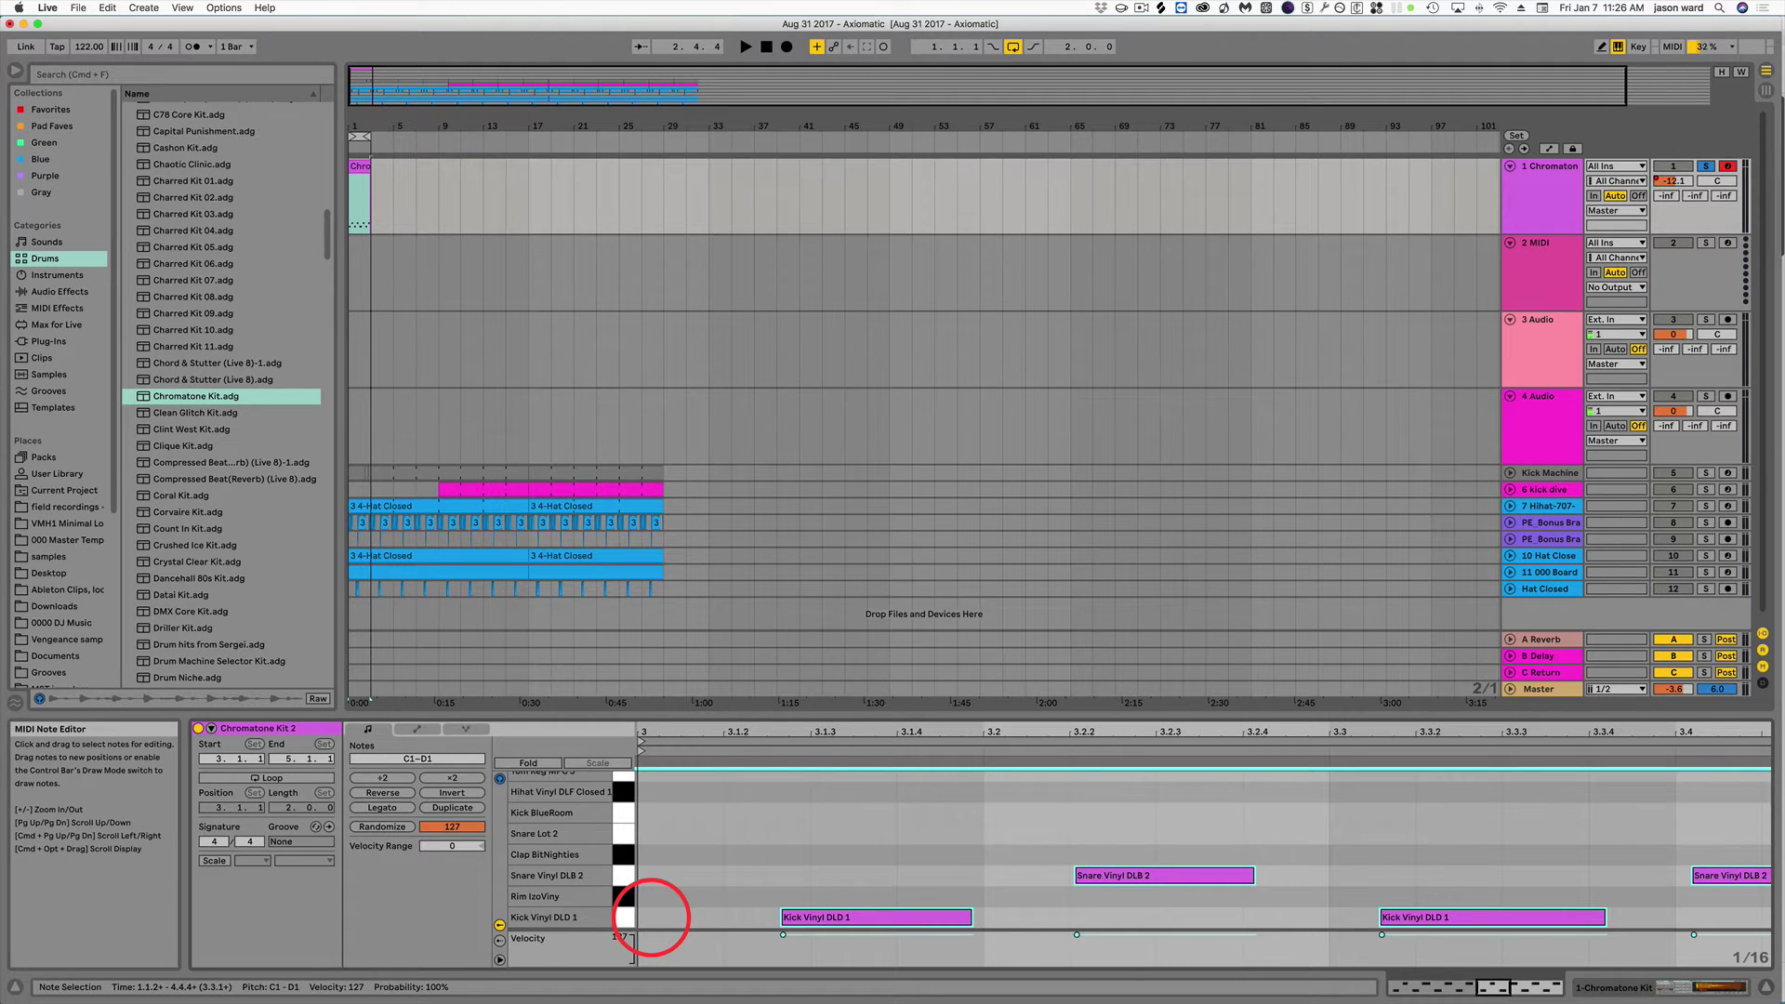
key(a)
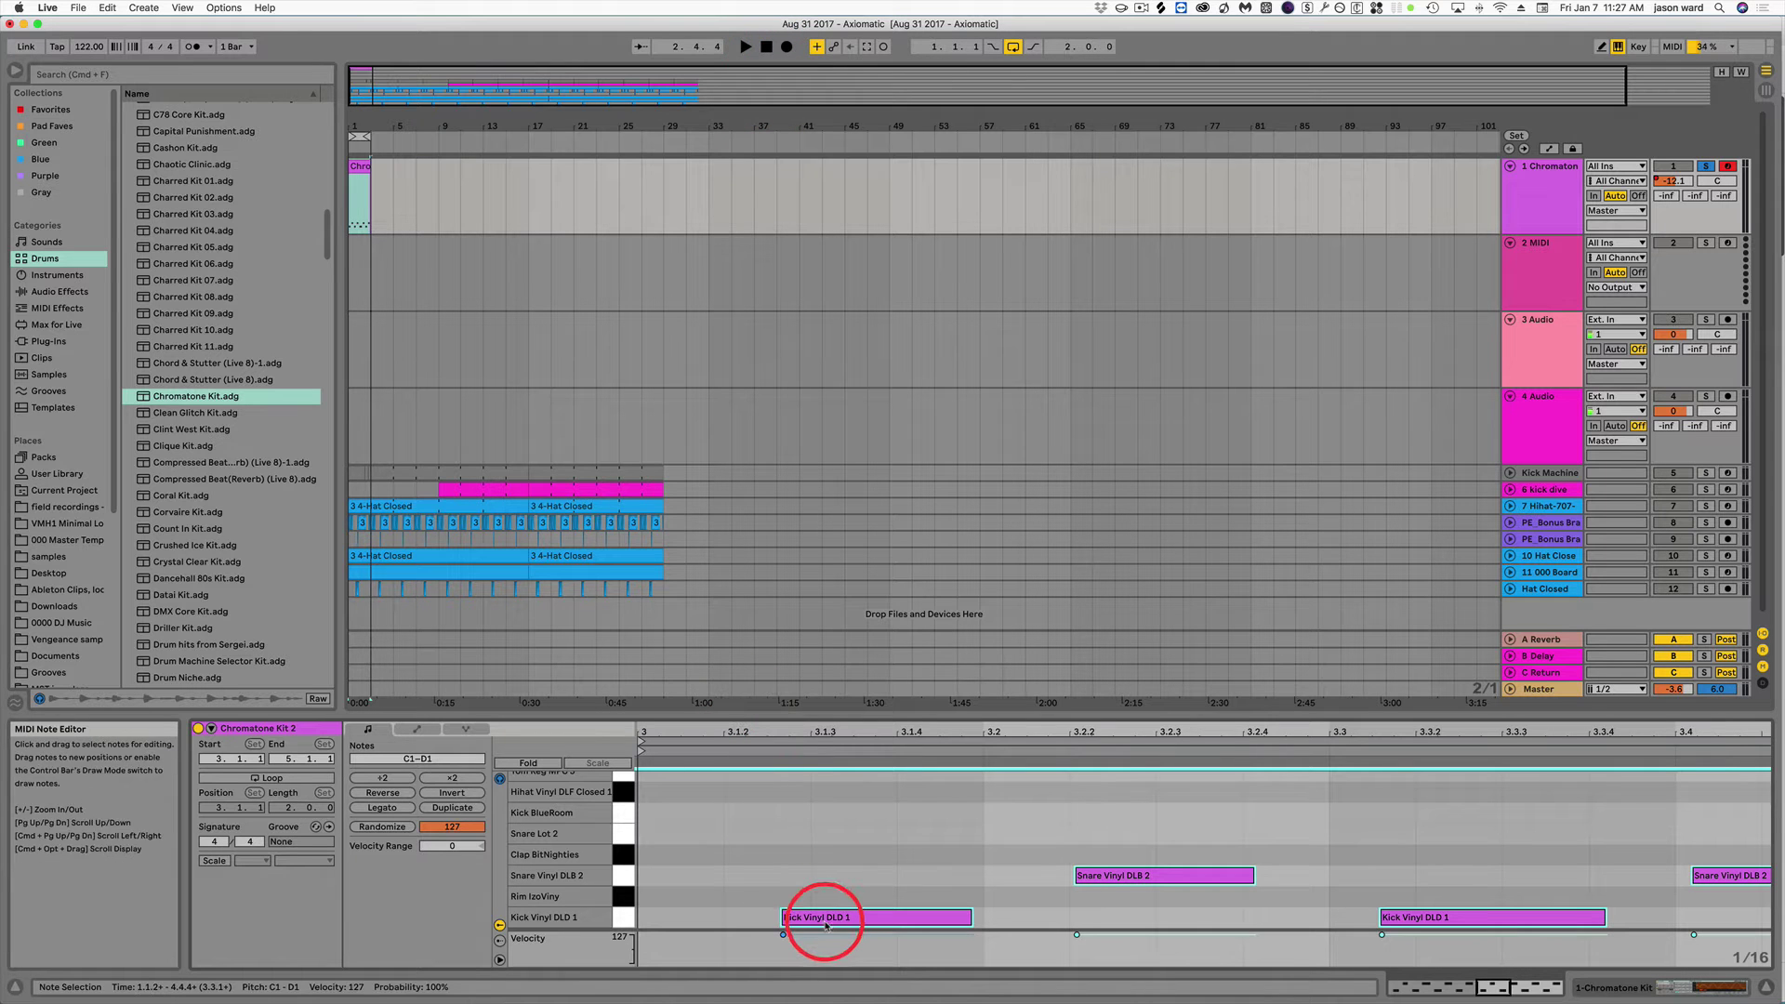
Shift all recorded notes earlier so the first kick starts at 3.1.1, and align the following snare to 3.2.
drag(823, 920, 685, 917)
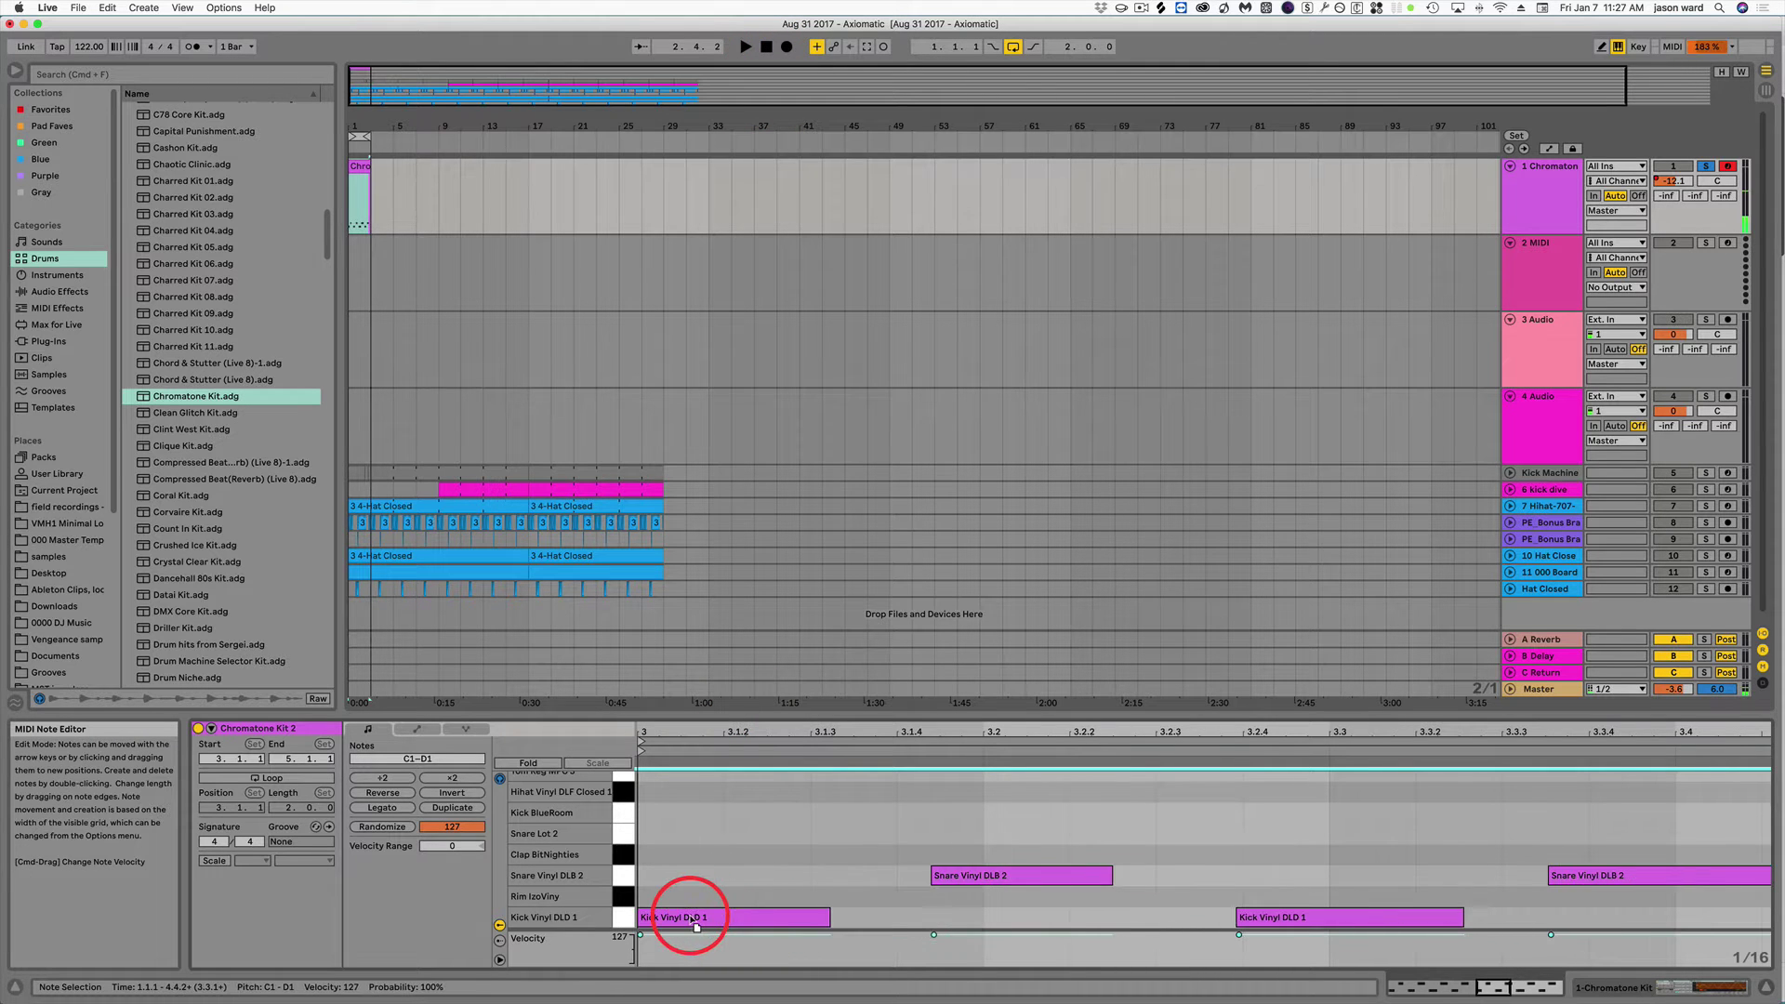
click(828, 823)
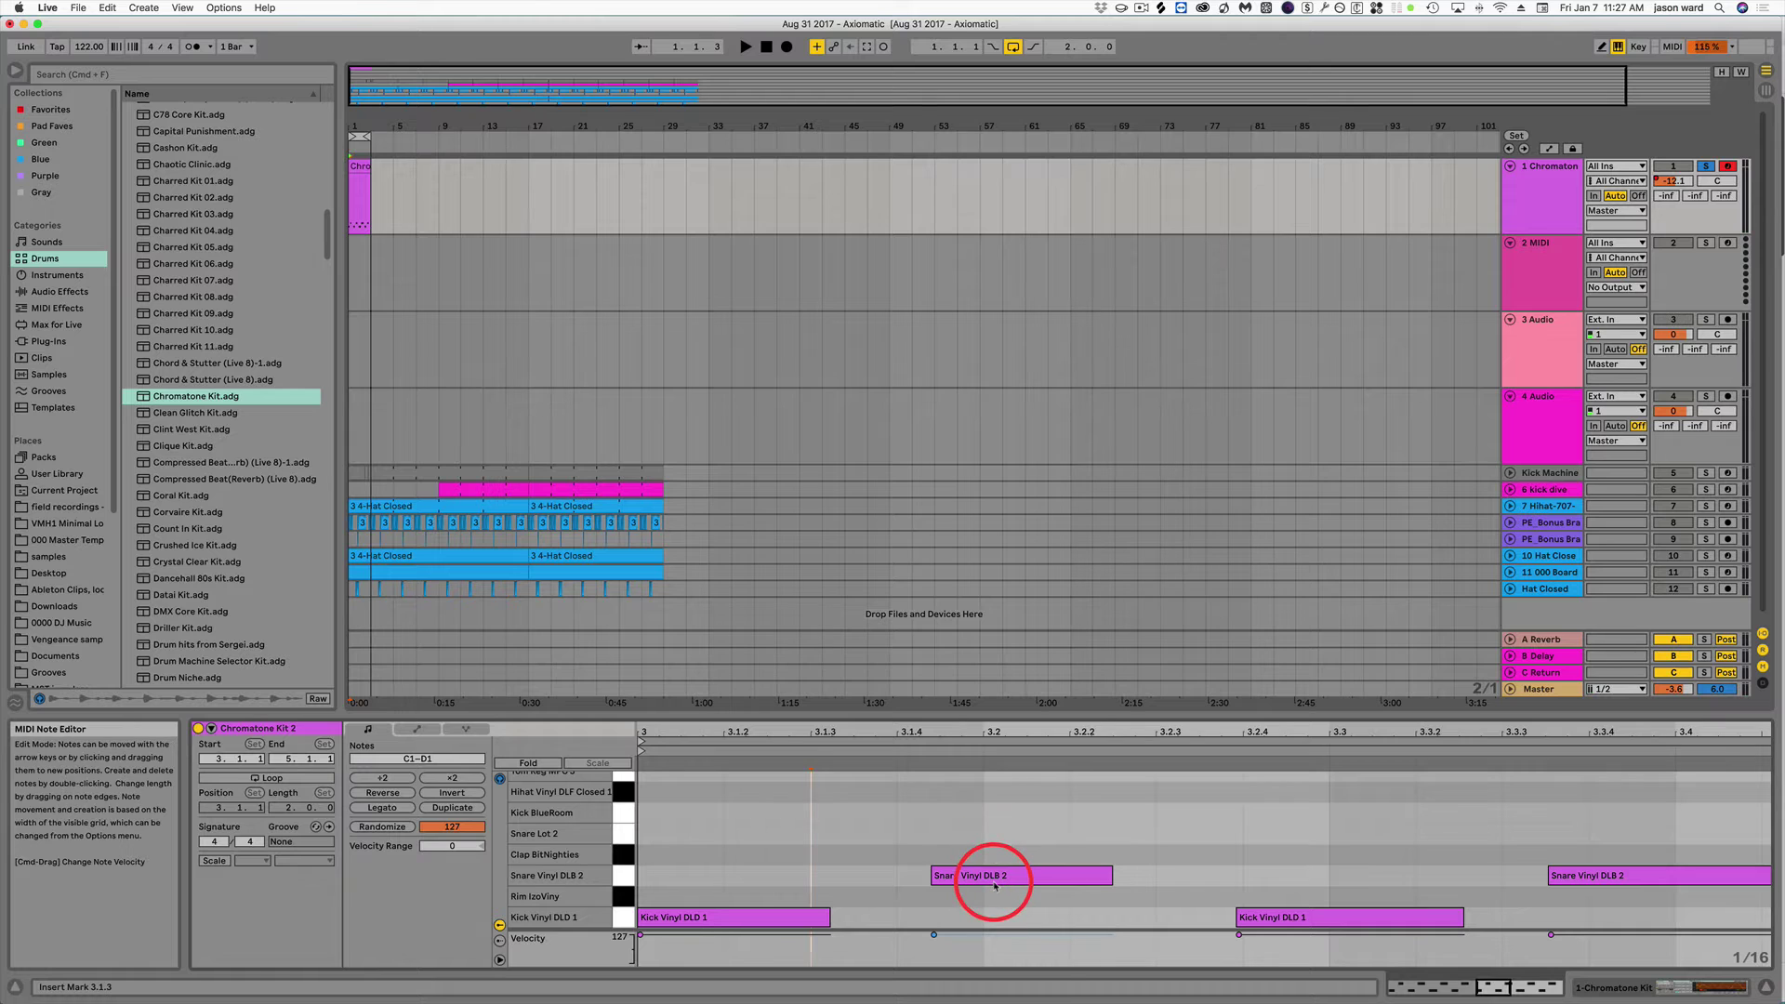
click(1011, 876)
drag(1010, 876, 1063, 875)
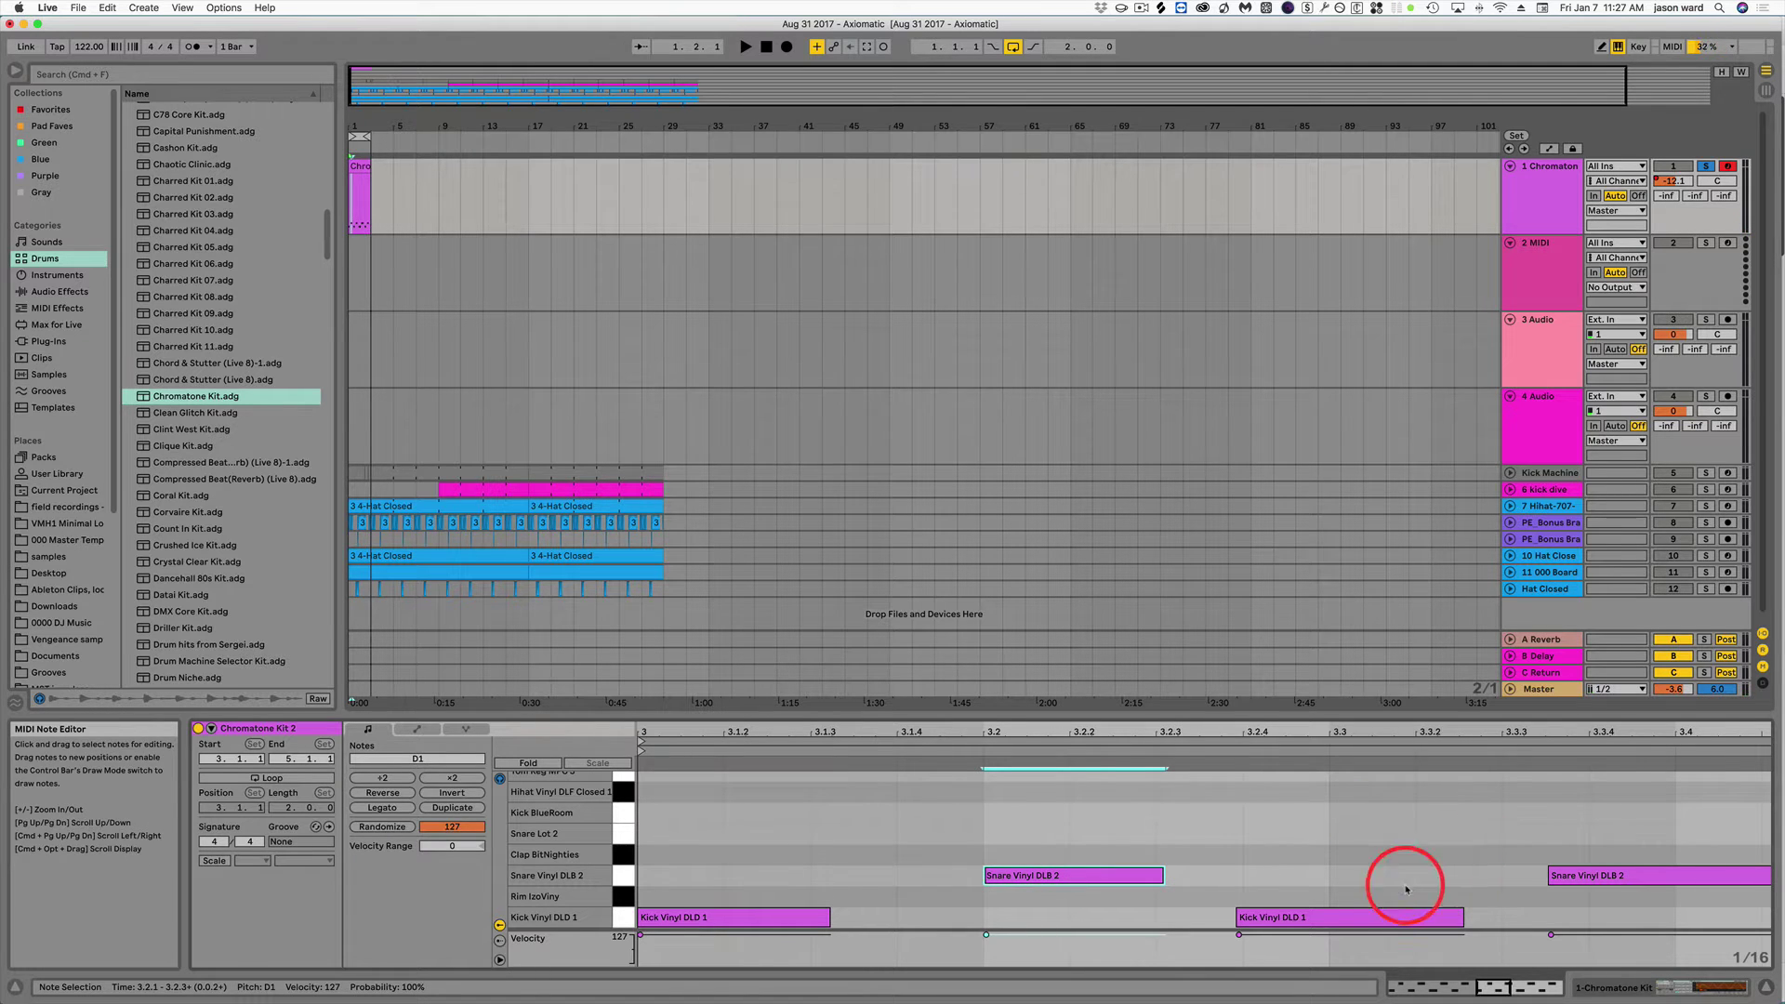
Align the bar's second kick to 3.3 and its second snare to 3.4.
click(1342, 921)
drag(1341, 921, 1433, 926)
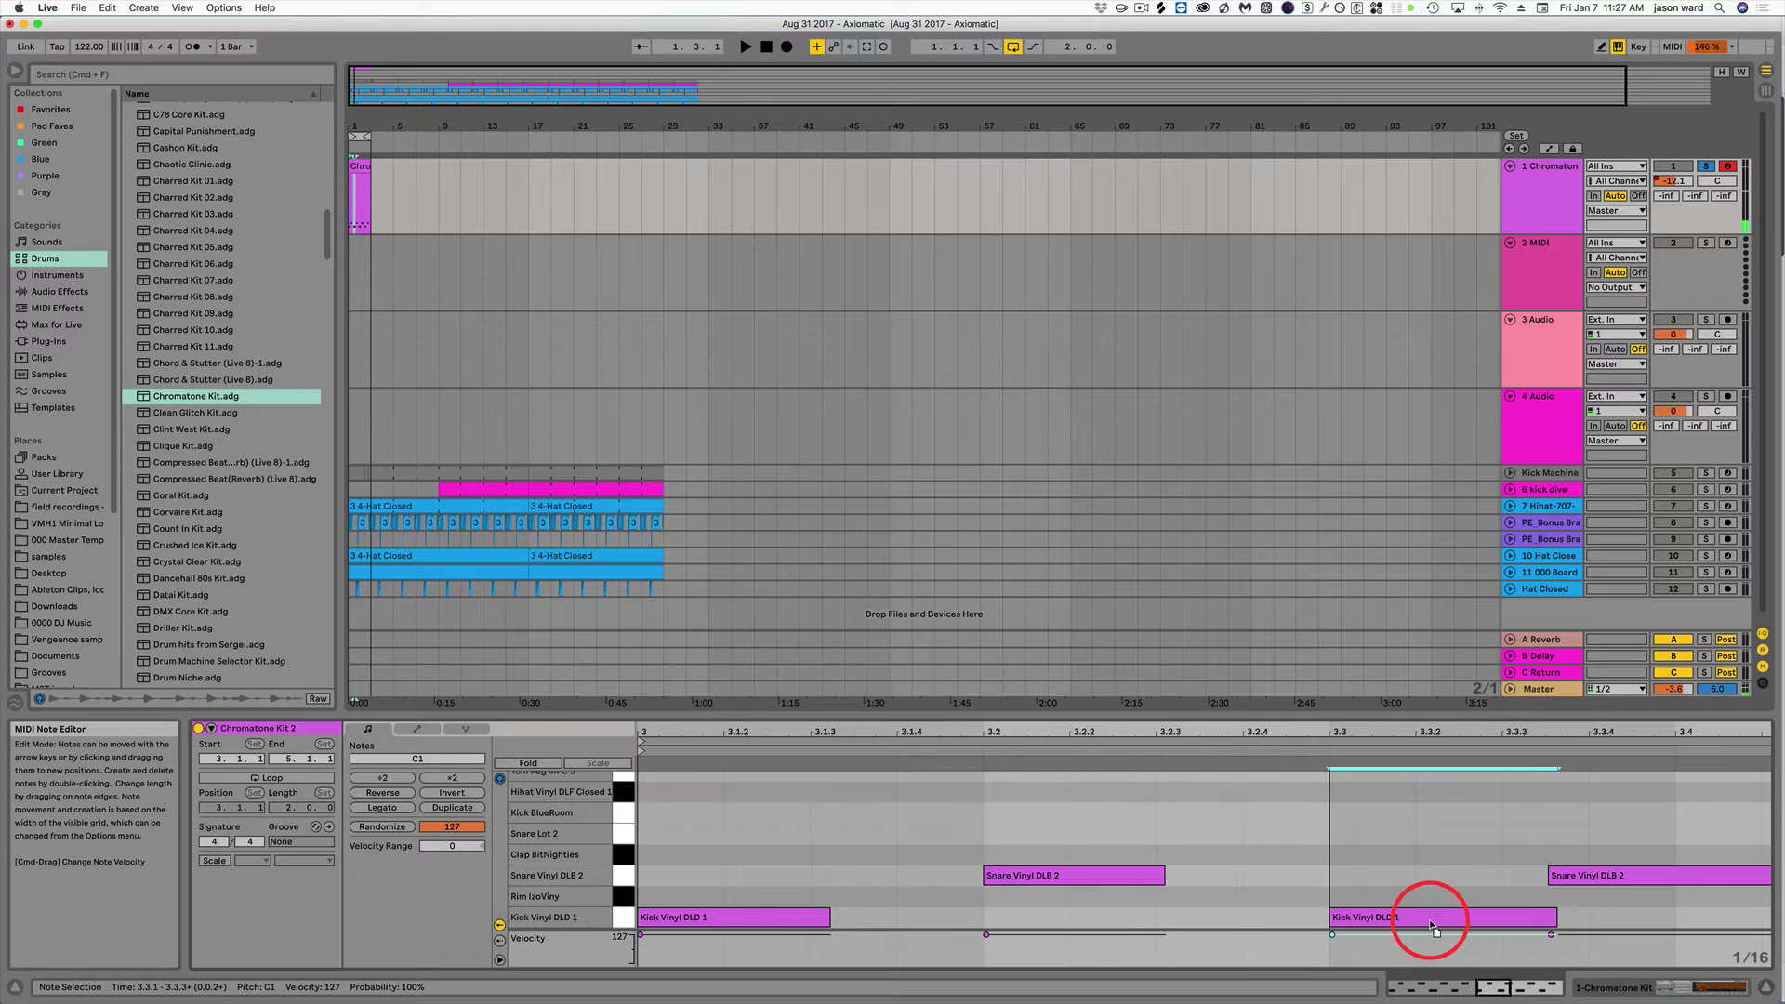
scroll(1434, 849, right, 3)
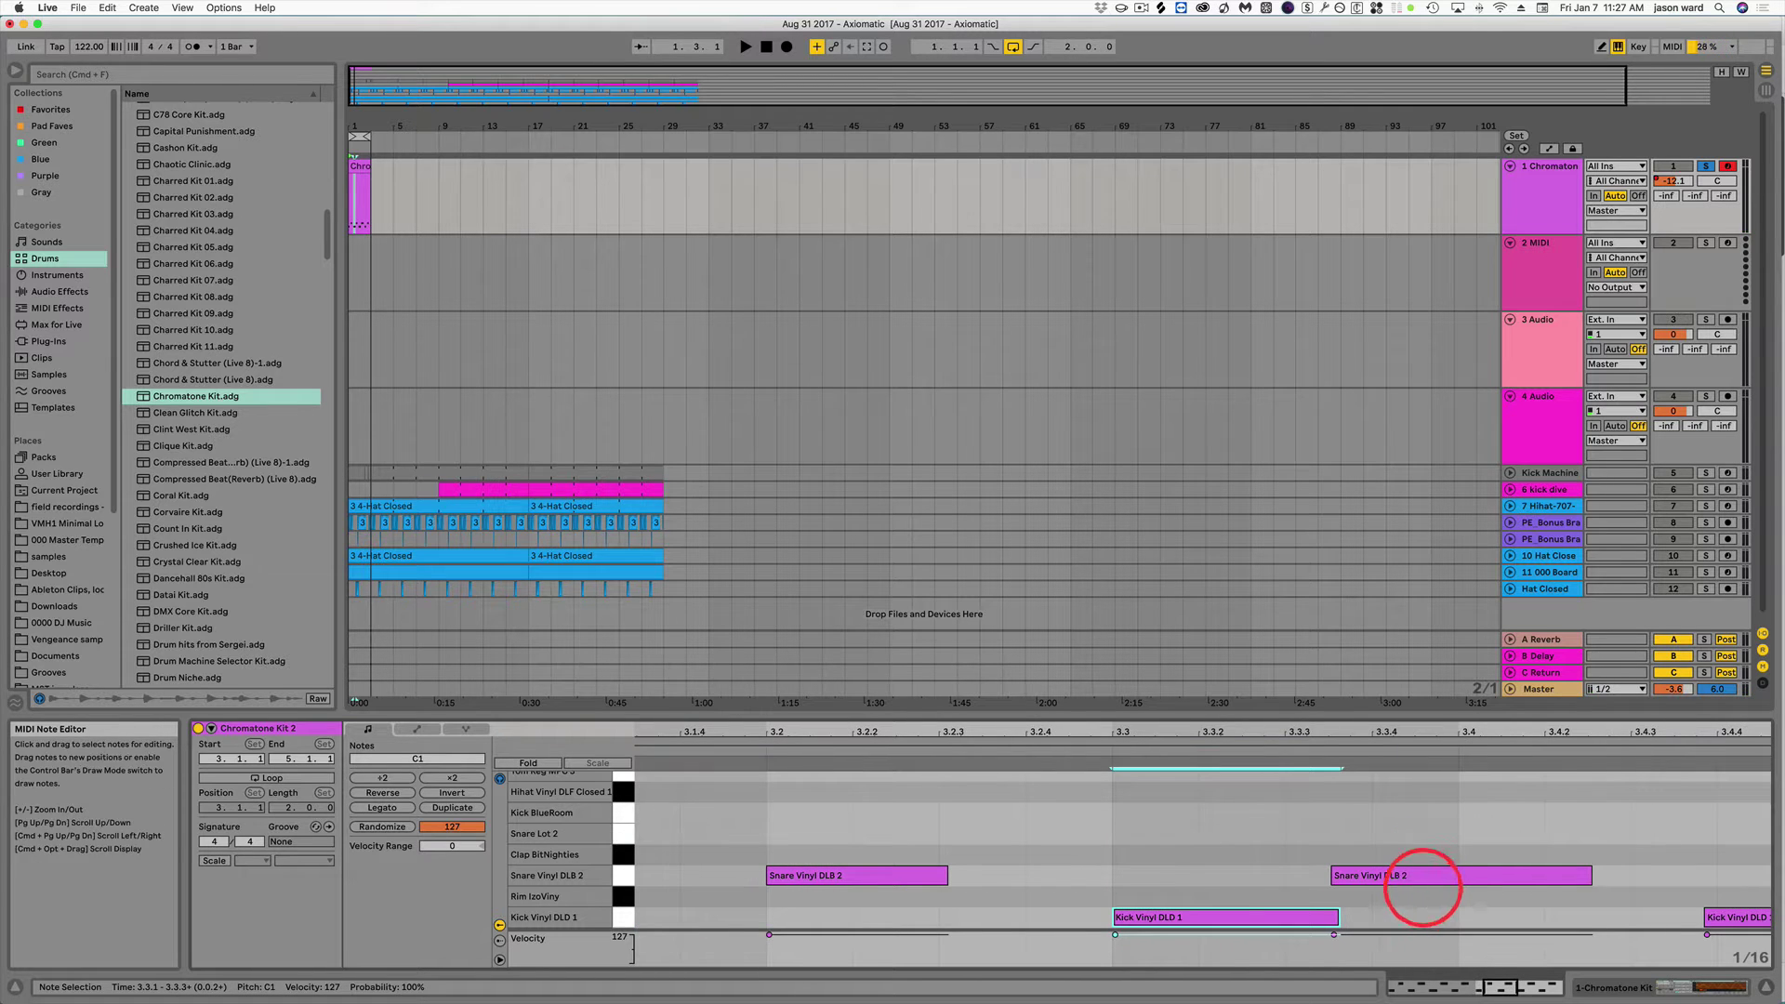
drag(1430, 878, 1558, 874)
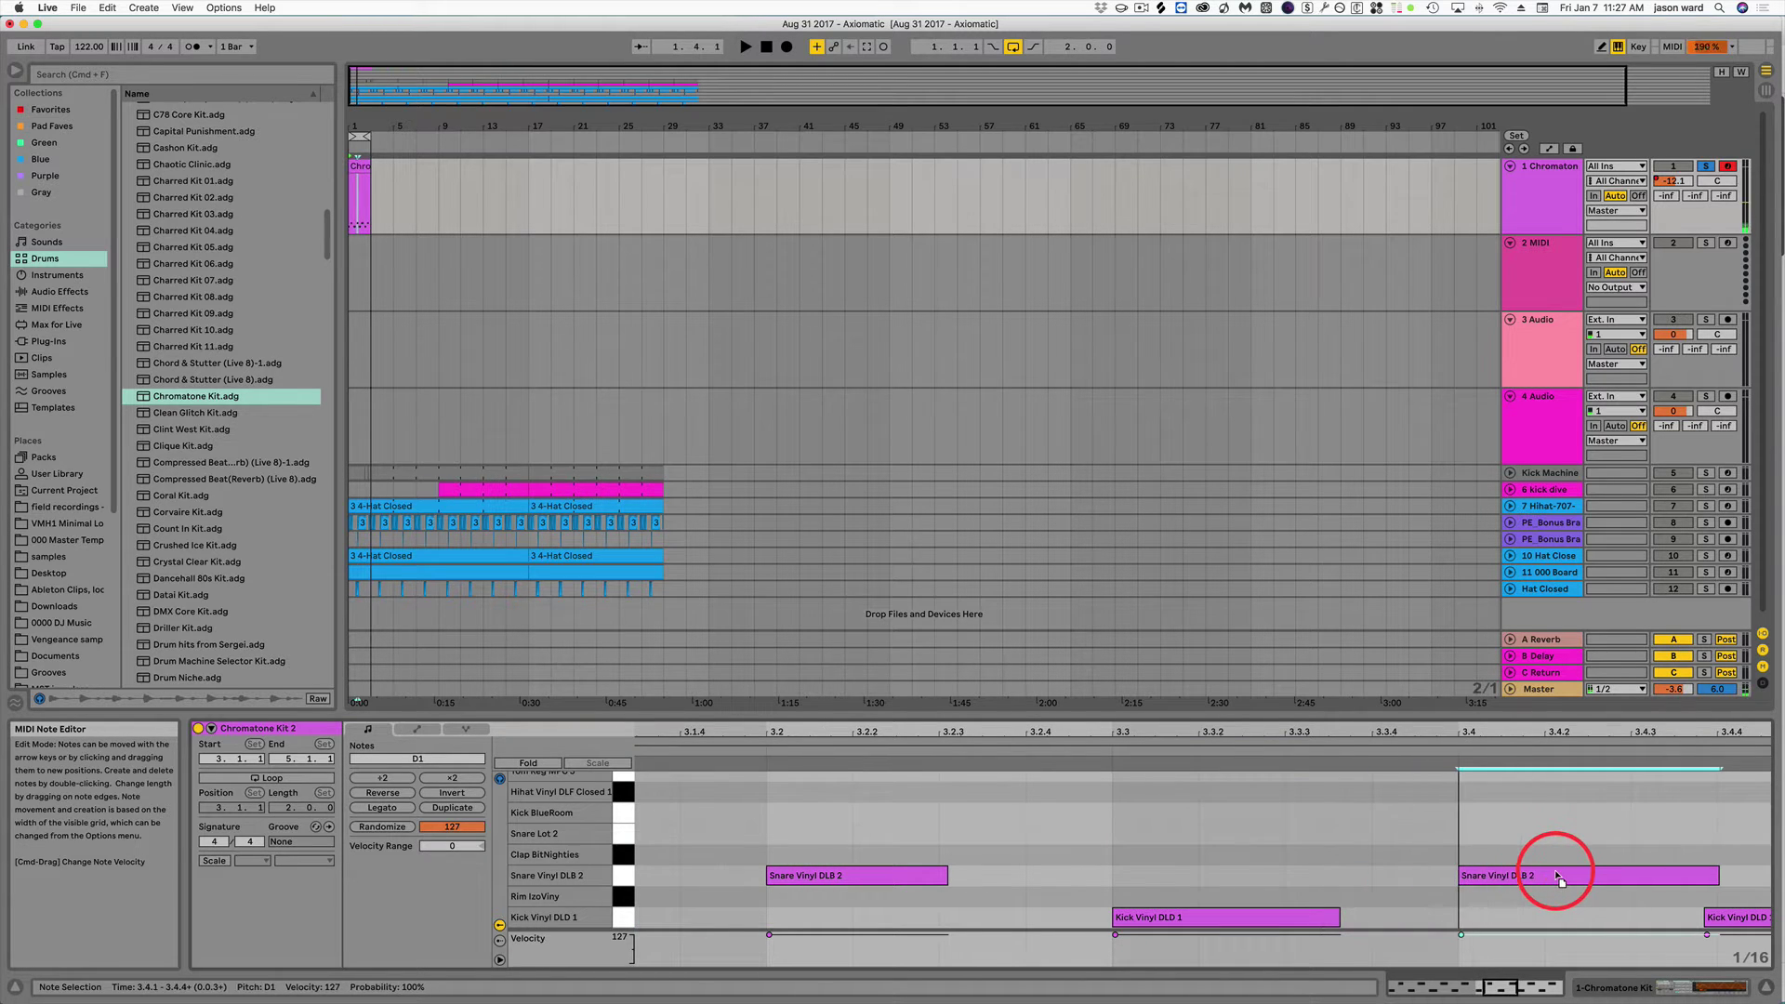
Delete the extra Kick Vinyl DLD 1 note that straddles the start of bar 4.
double_click(1729, 919)
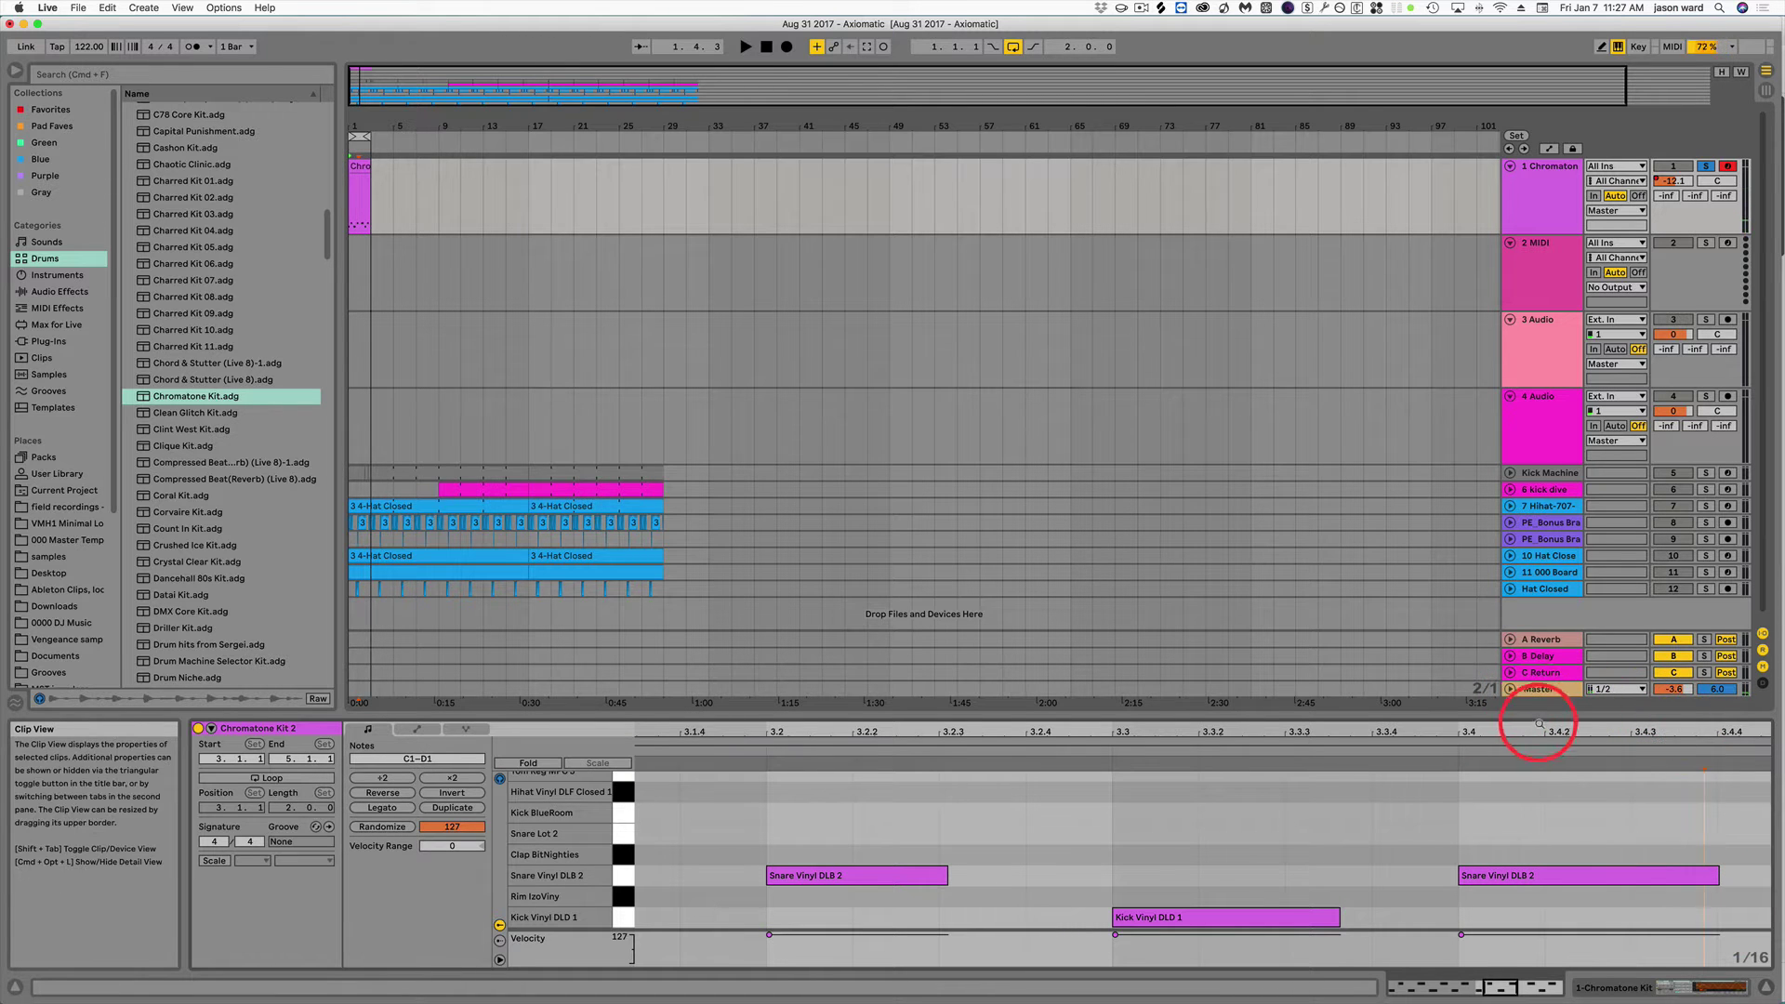
mouse_move(1541, 732)
mouse_down()
mouse_move(1534, 678)
mouse_move(1434, 655)
mouse_move(1542, 732)
mouse_up()
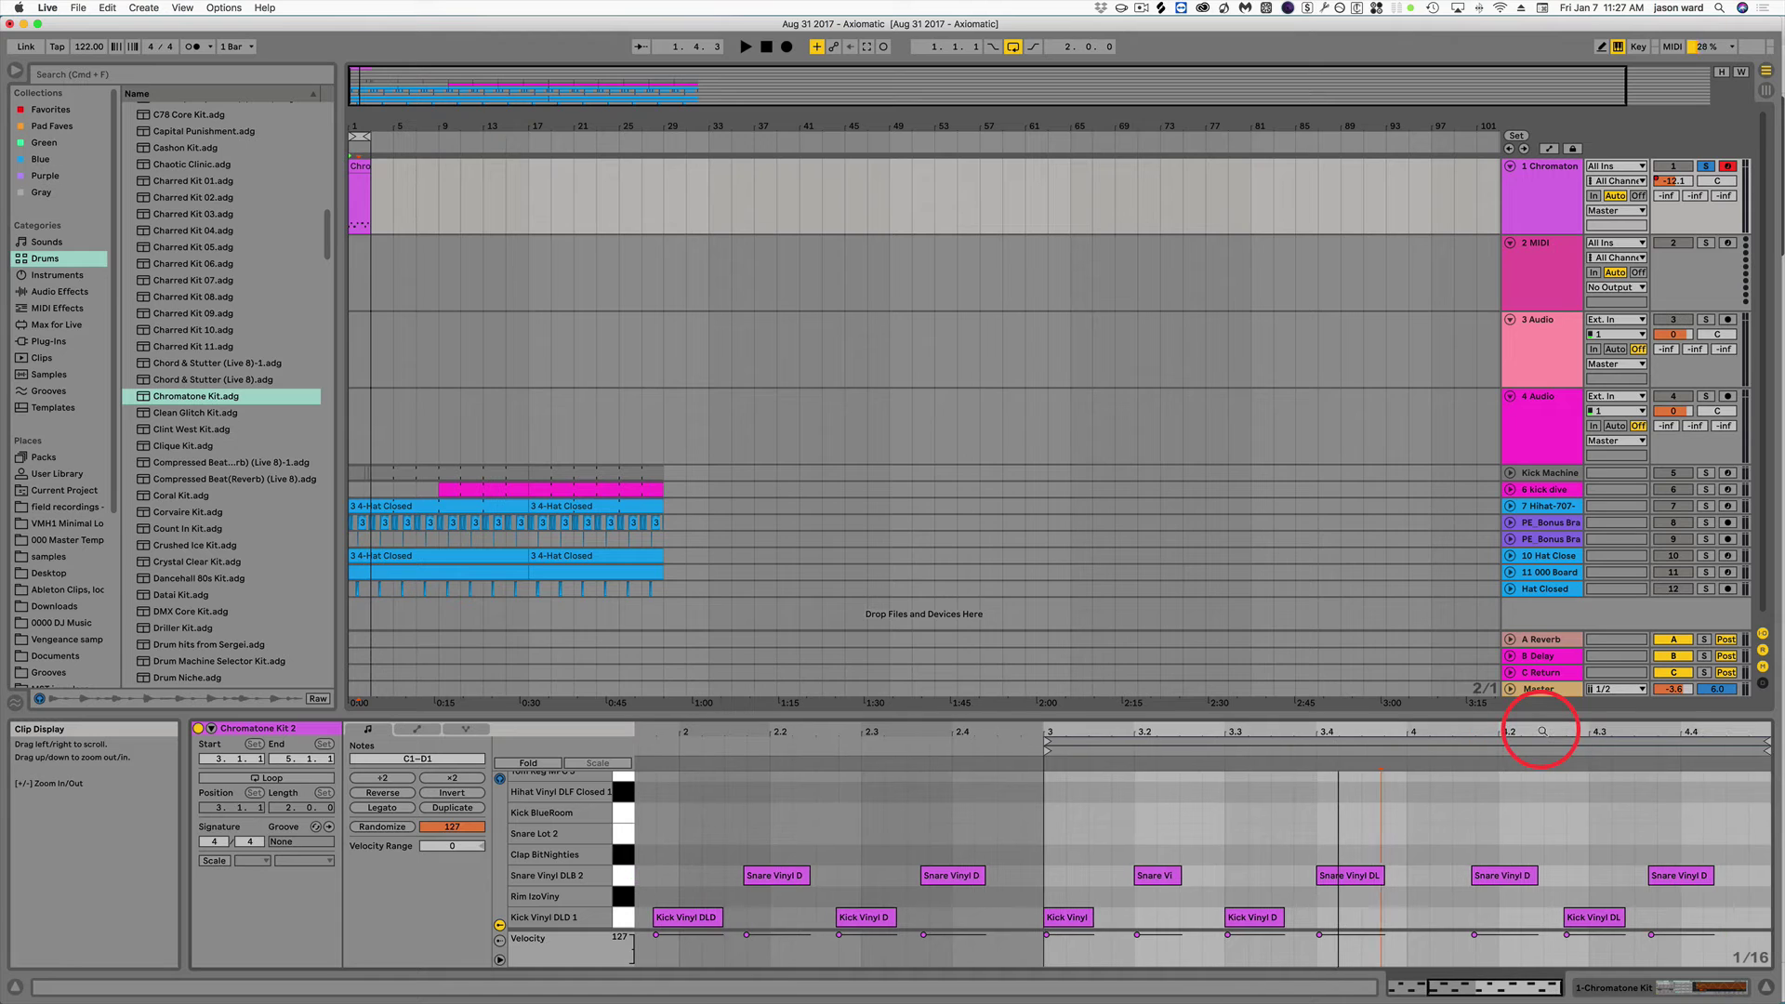
key(super+z)
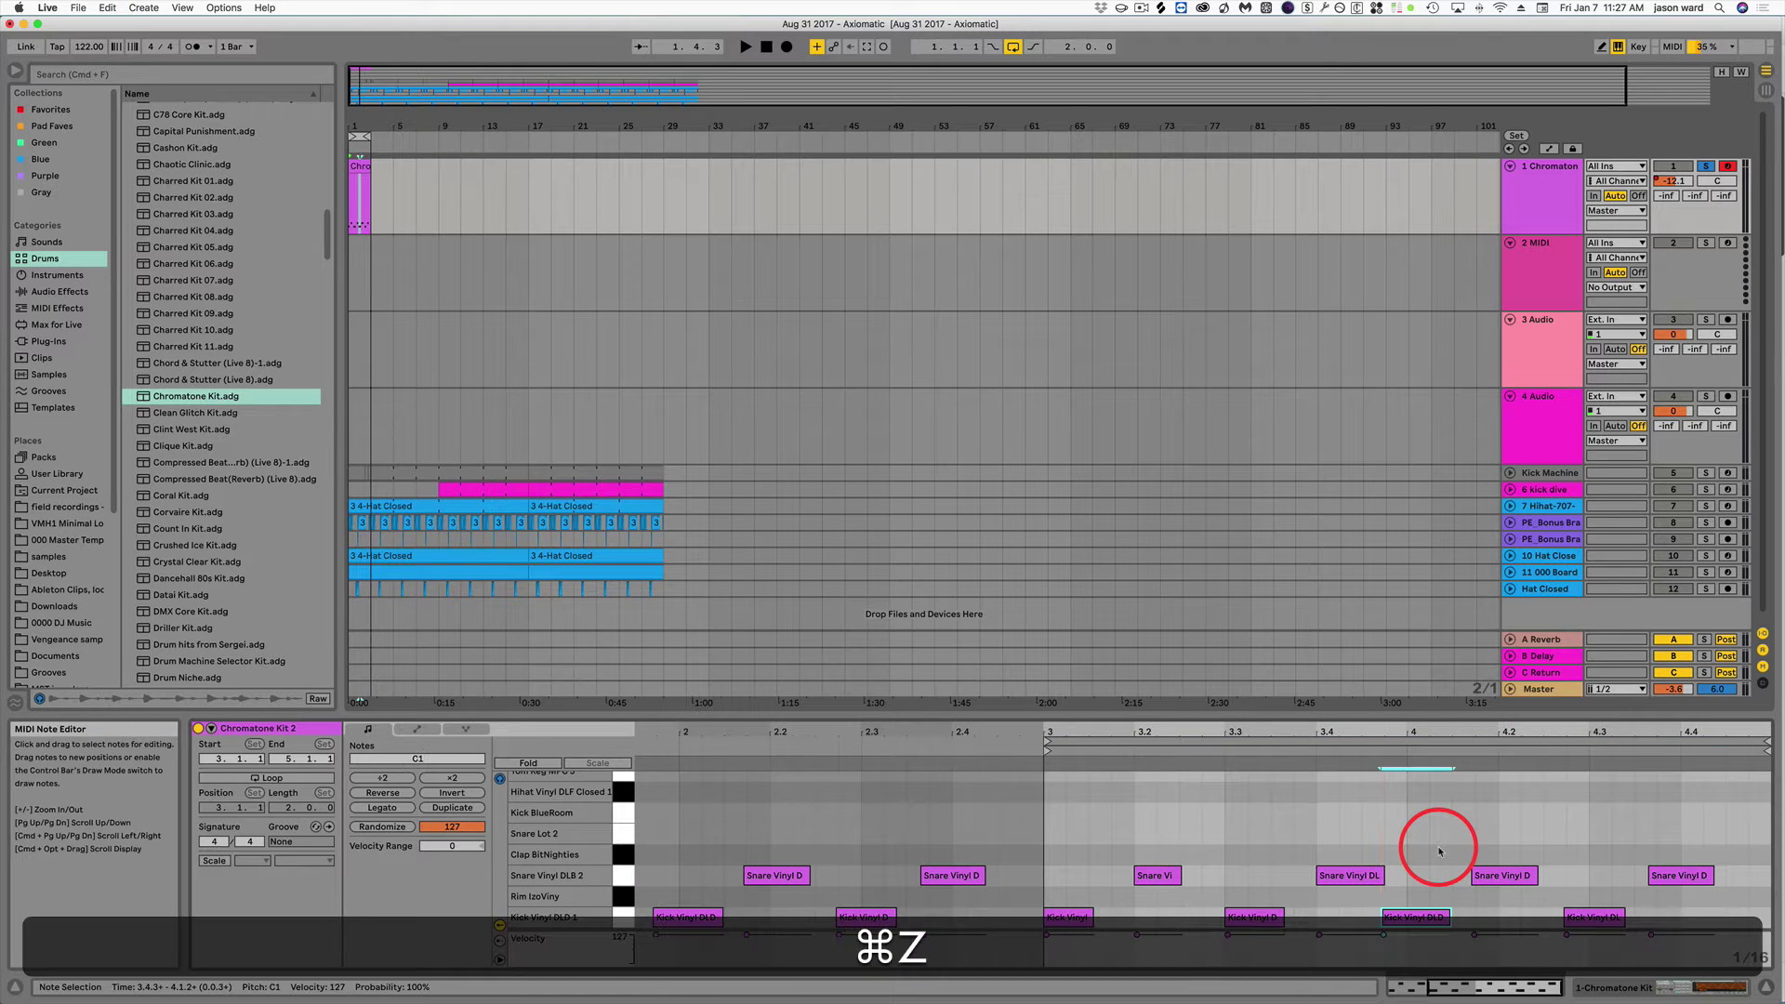
double_click(1418, 918)
Shorten the clip's loop brace to run from 3.1.1 to 4.1.1, play the clip briefly, and enable clip looping.
drag(1766, 744, 1408, 746)
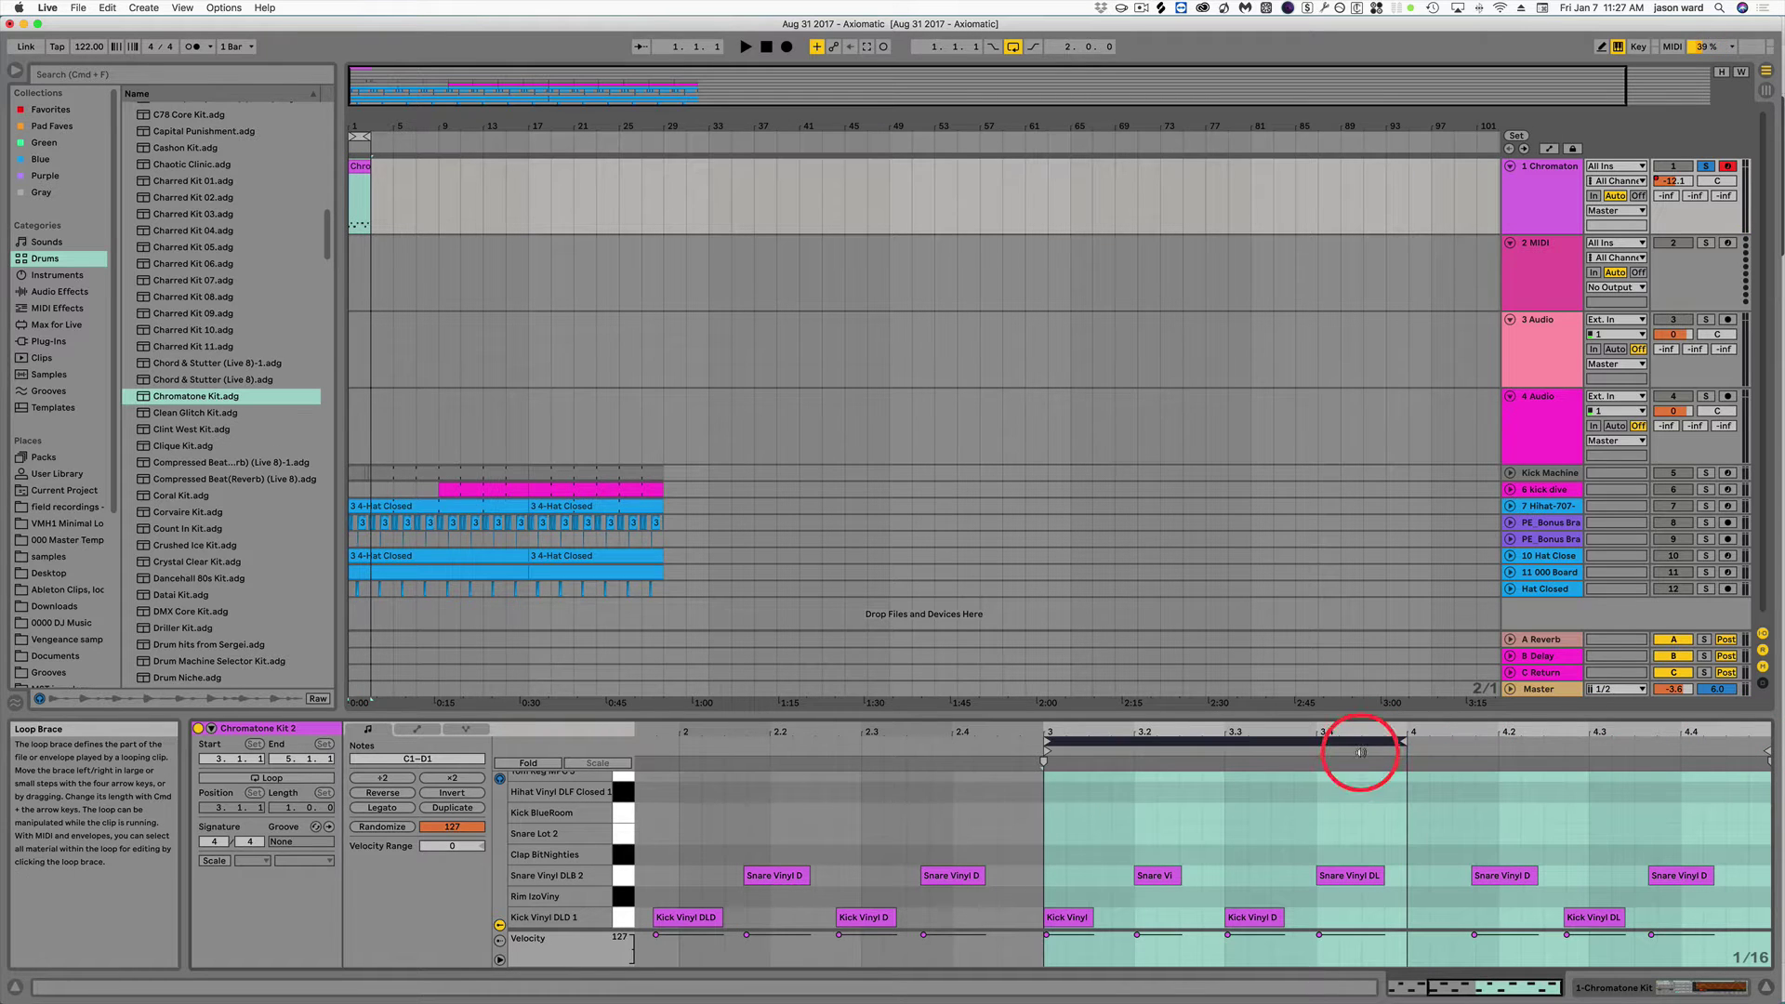
click(354, 165)
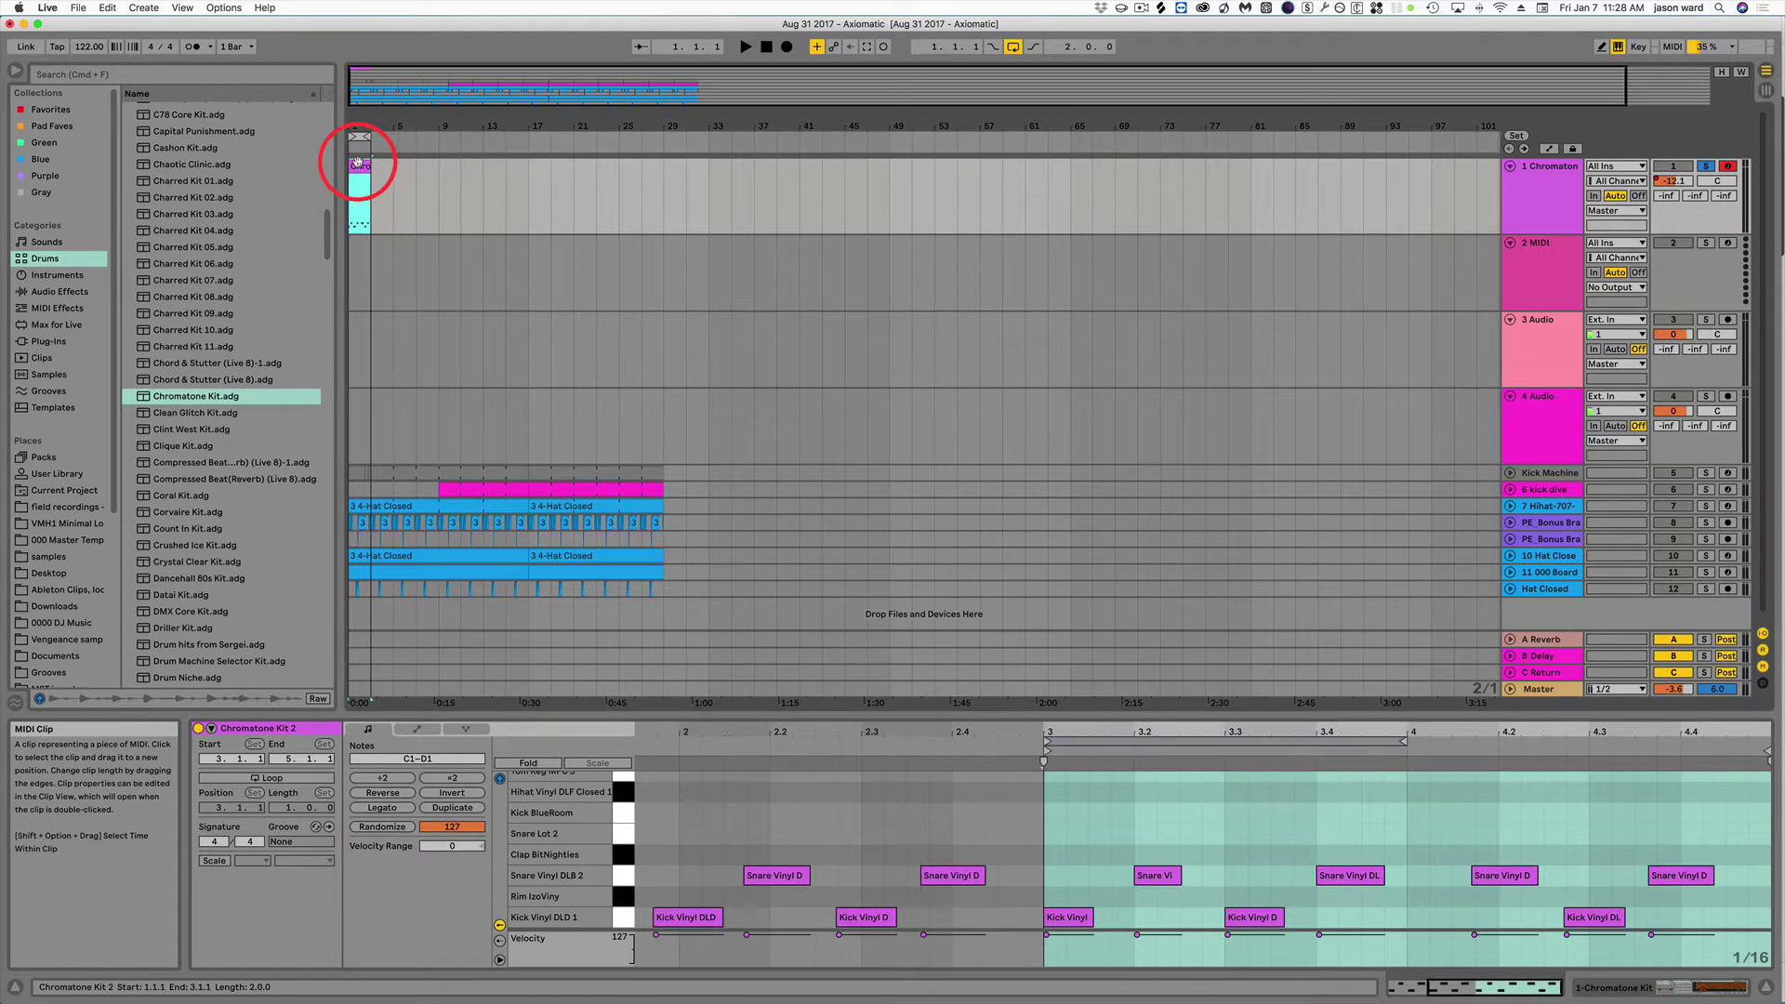
key(space)
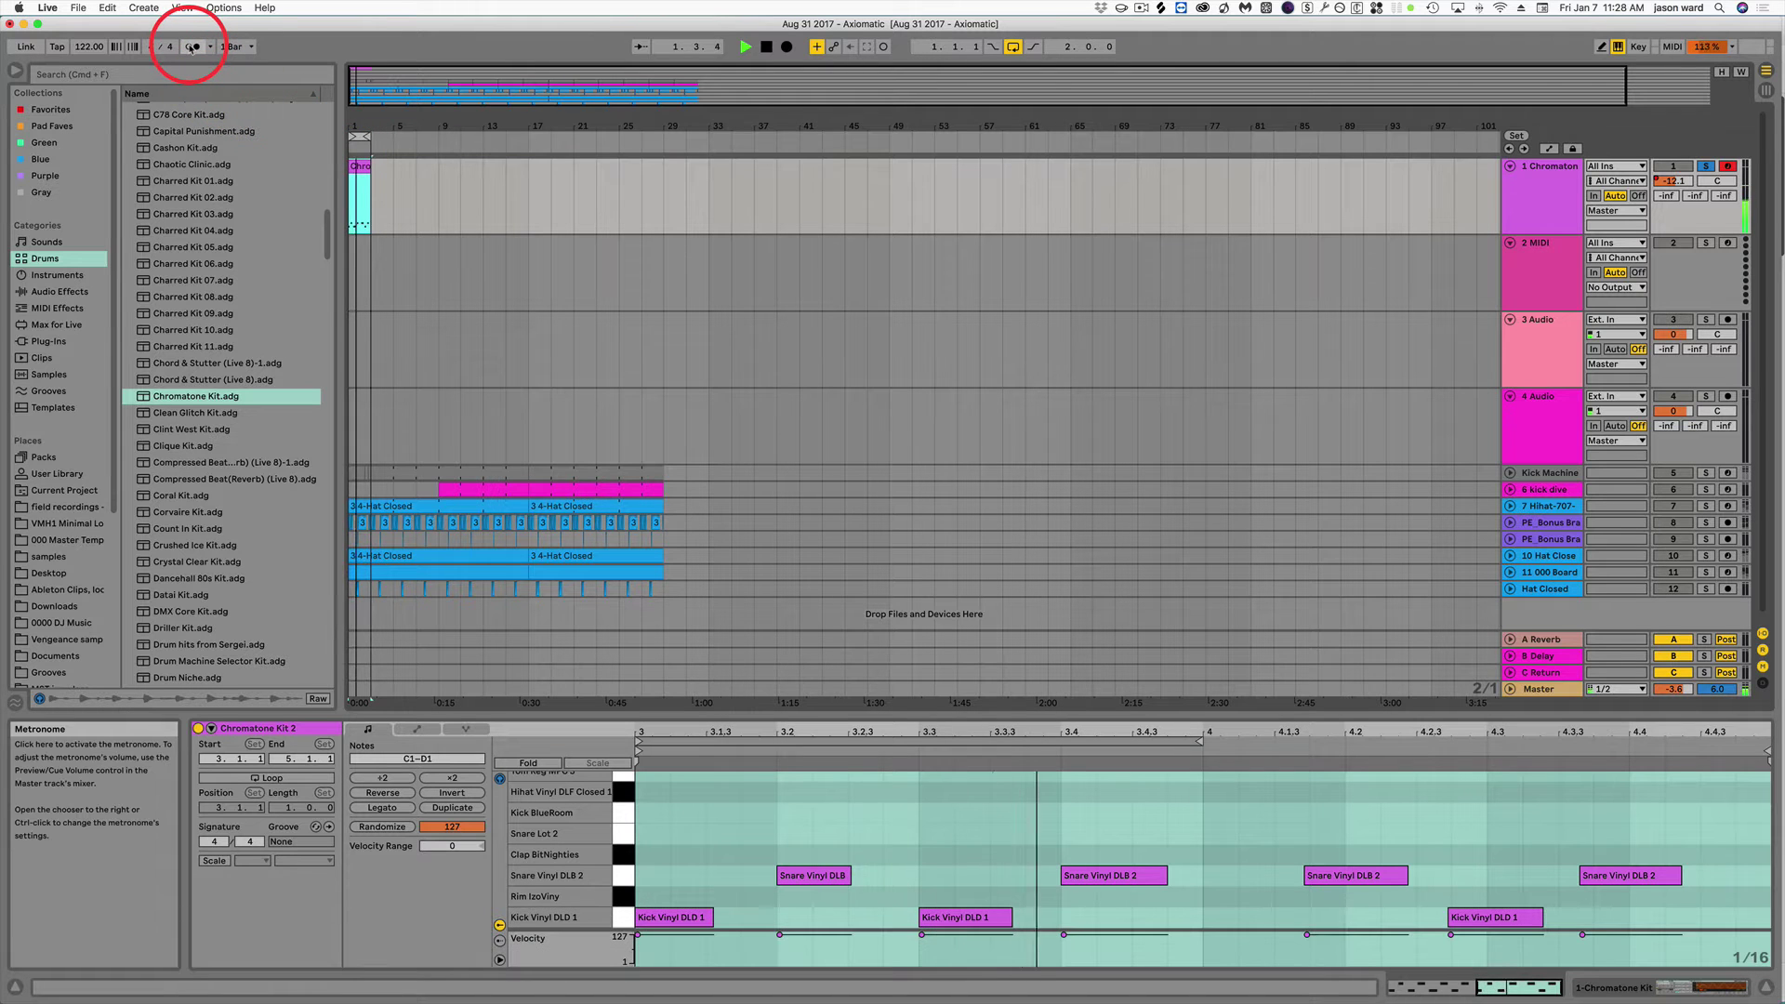
key(space)
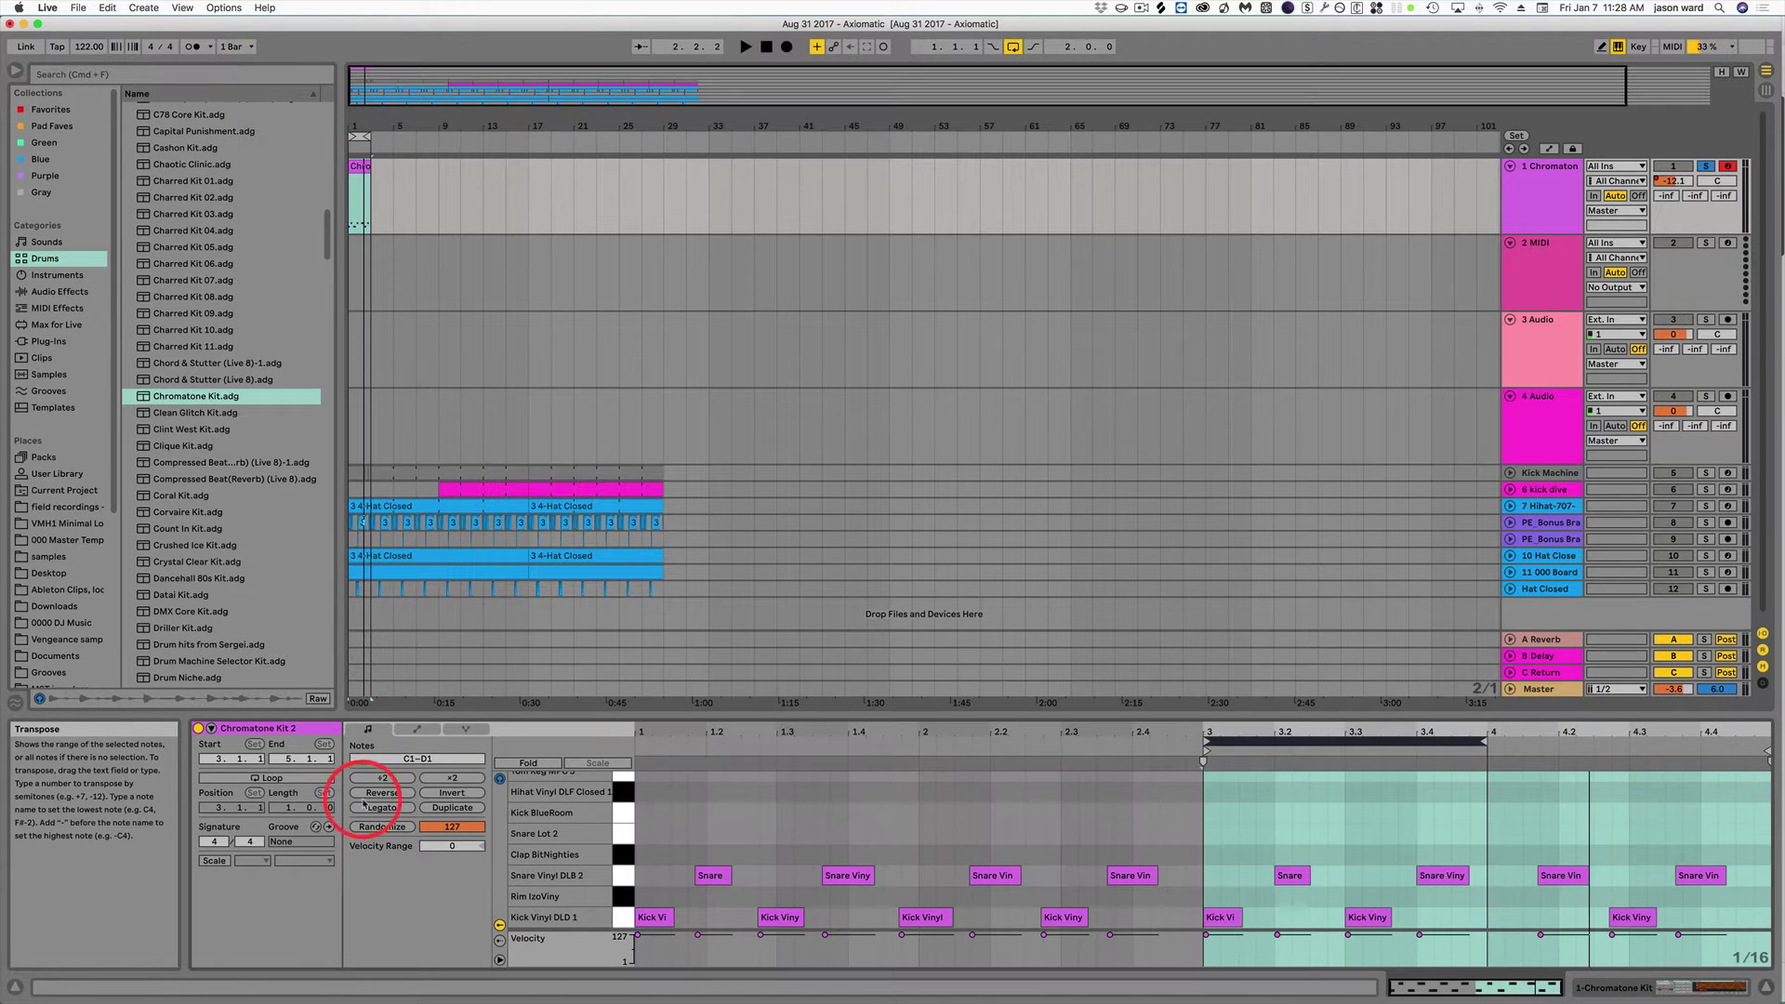
click(278, 784)
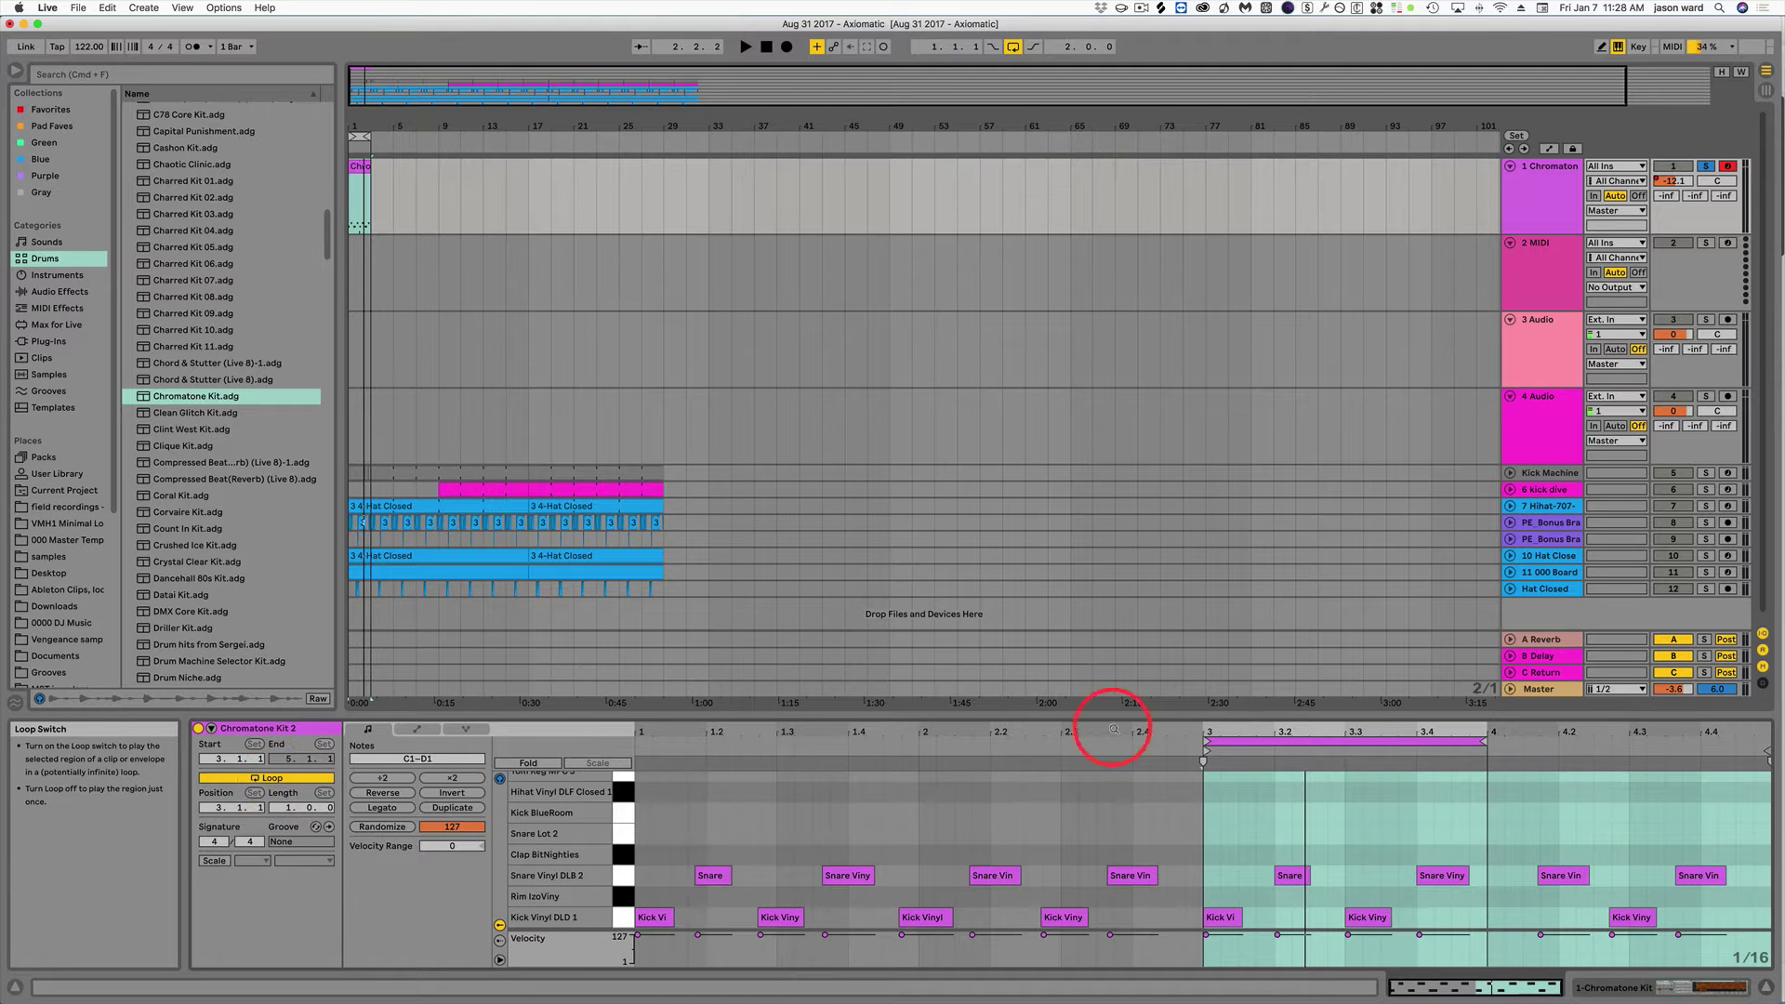
Play back the looped bar from 3.1.1 to 4.1.1 and turn on the metronome.
click(1401, 741)
key(space)
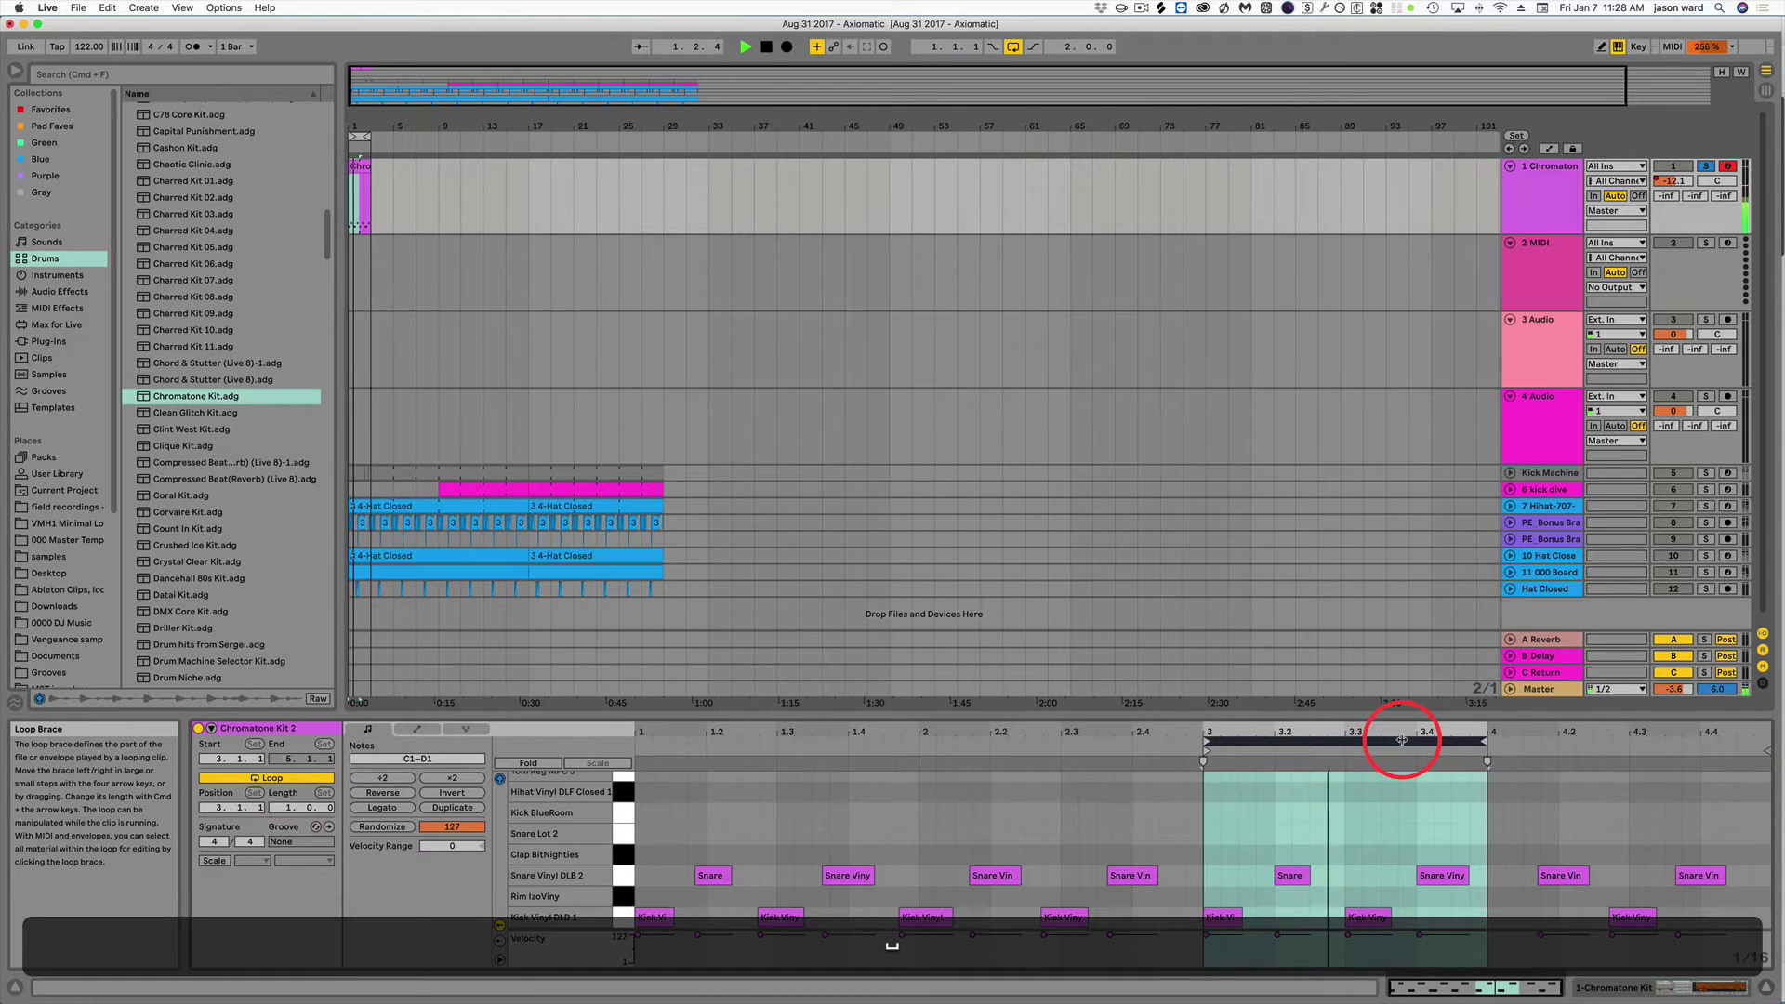
click(194, 47)
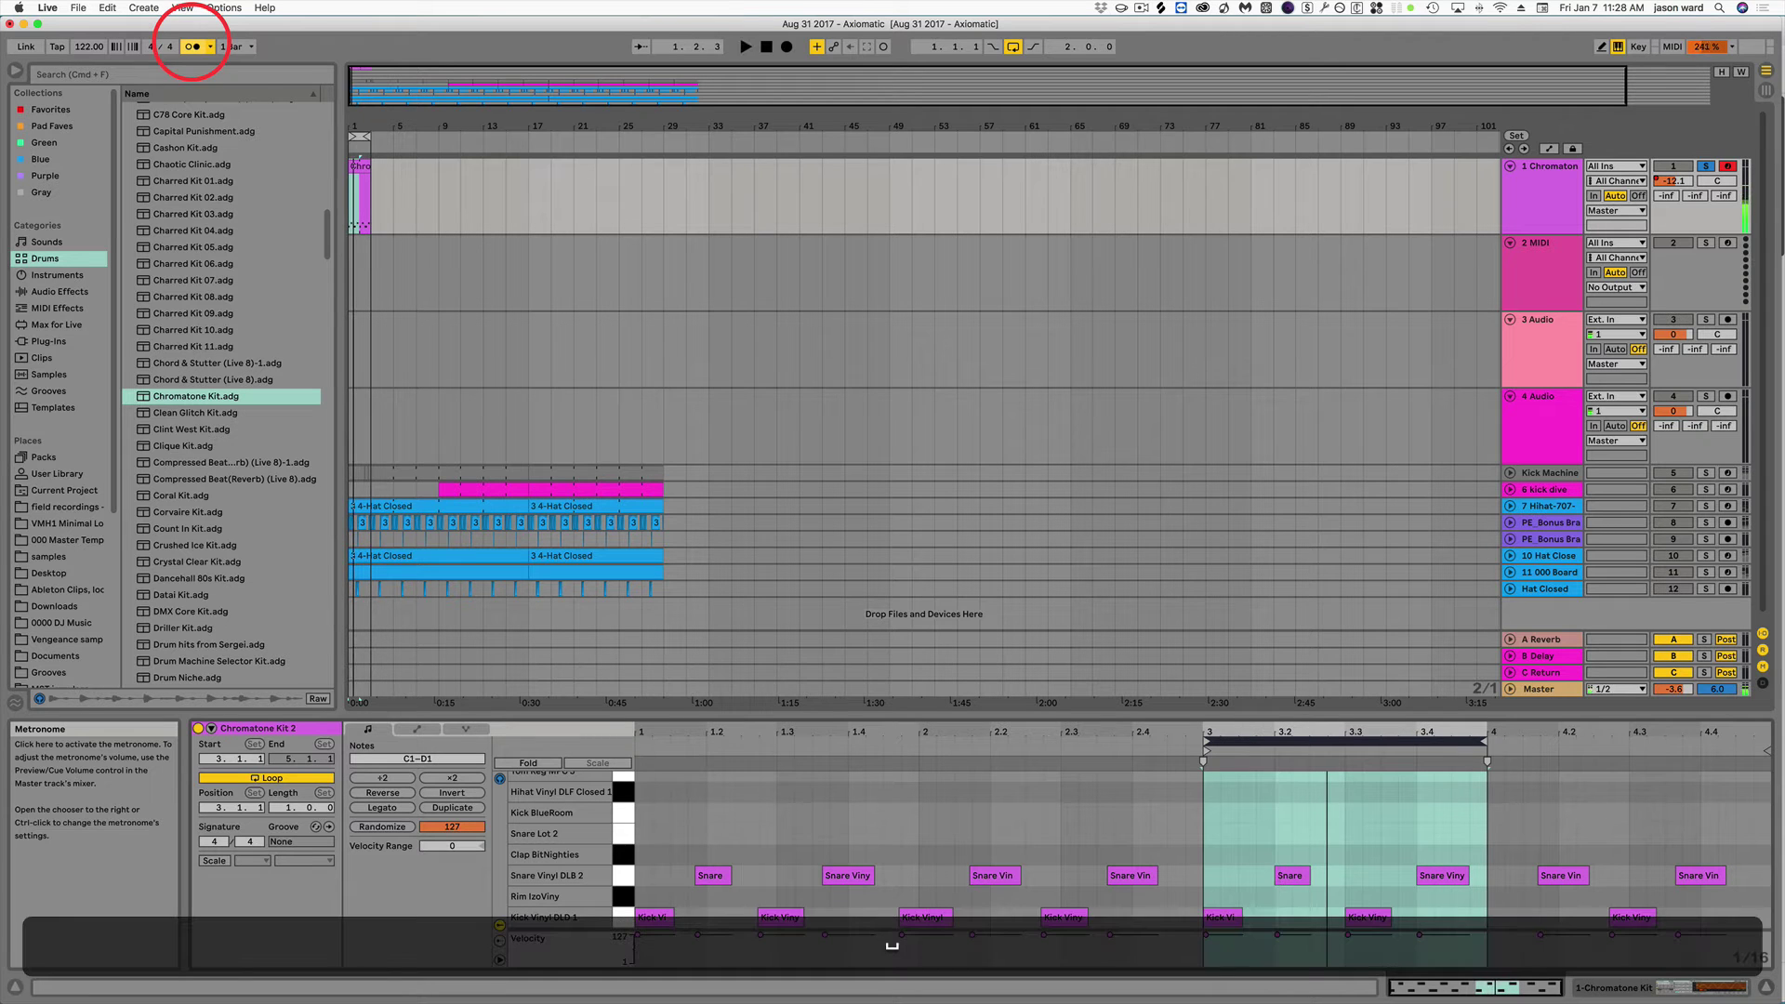
key(space)
click(360, 164)
click(358, 164)
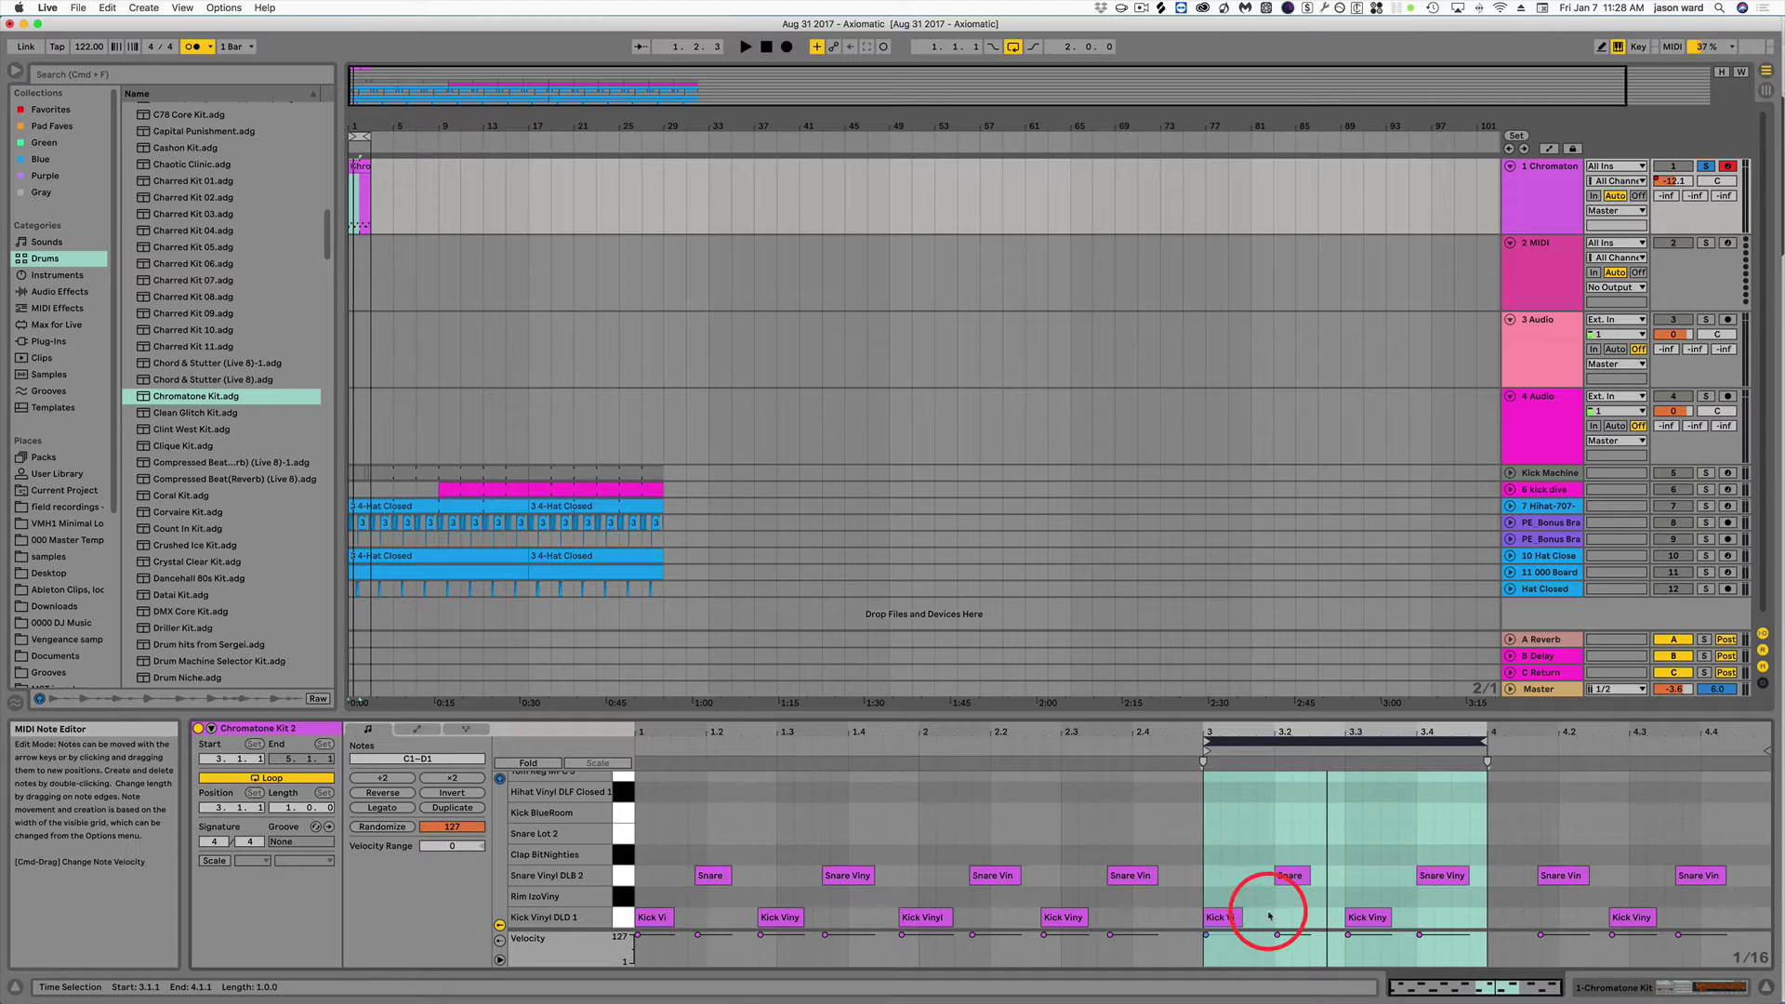
Select the Chromatone Kit 2 clip and audition other drum kit sounds from the computer keyboard.
click(361, 165)
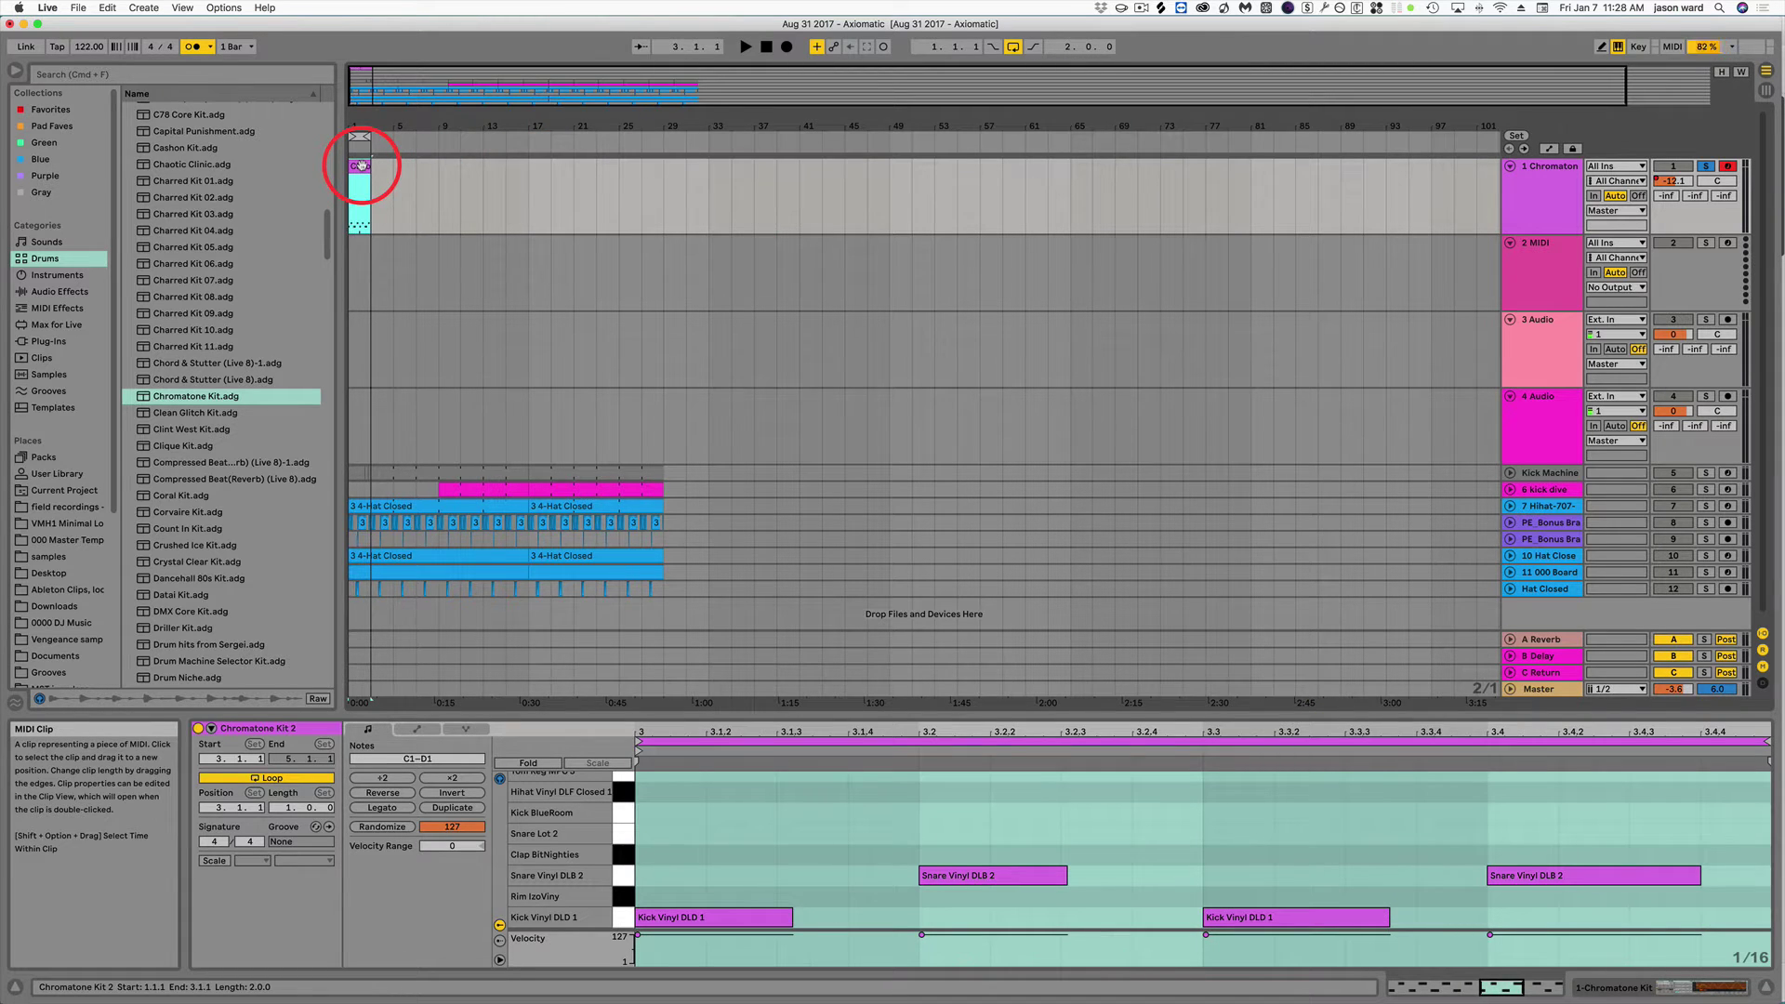
key(d)
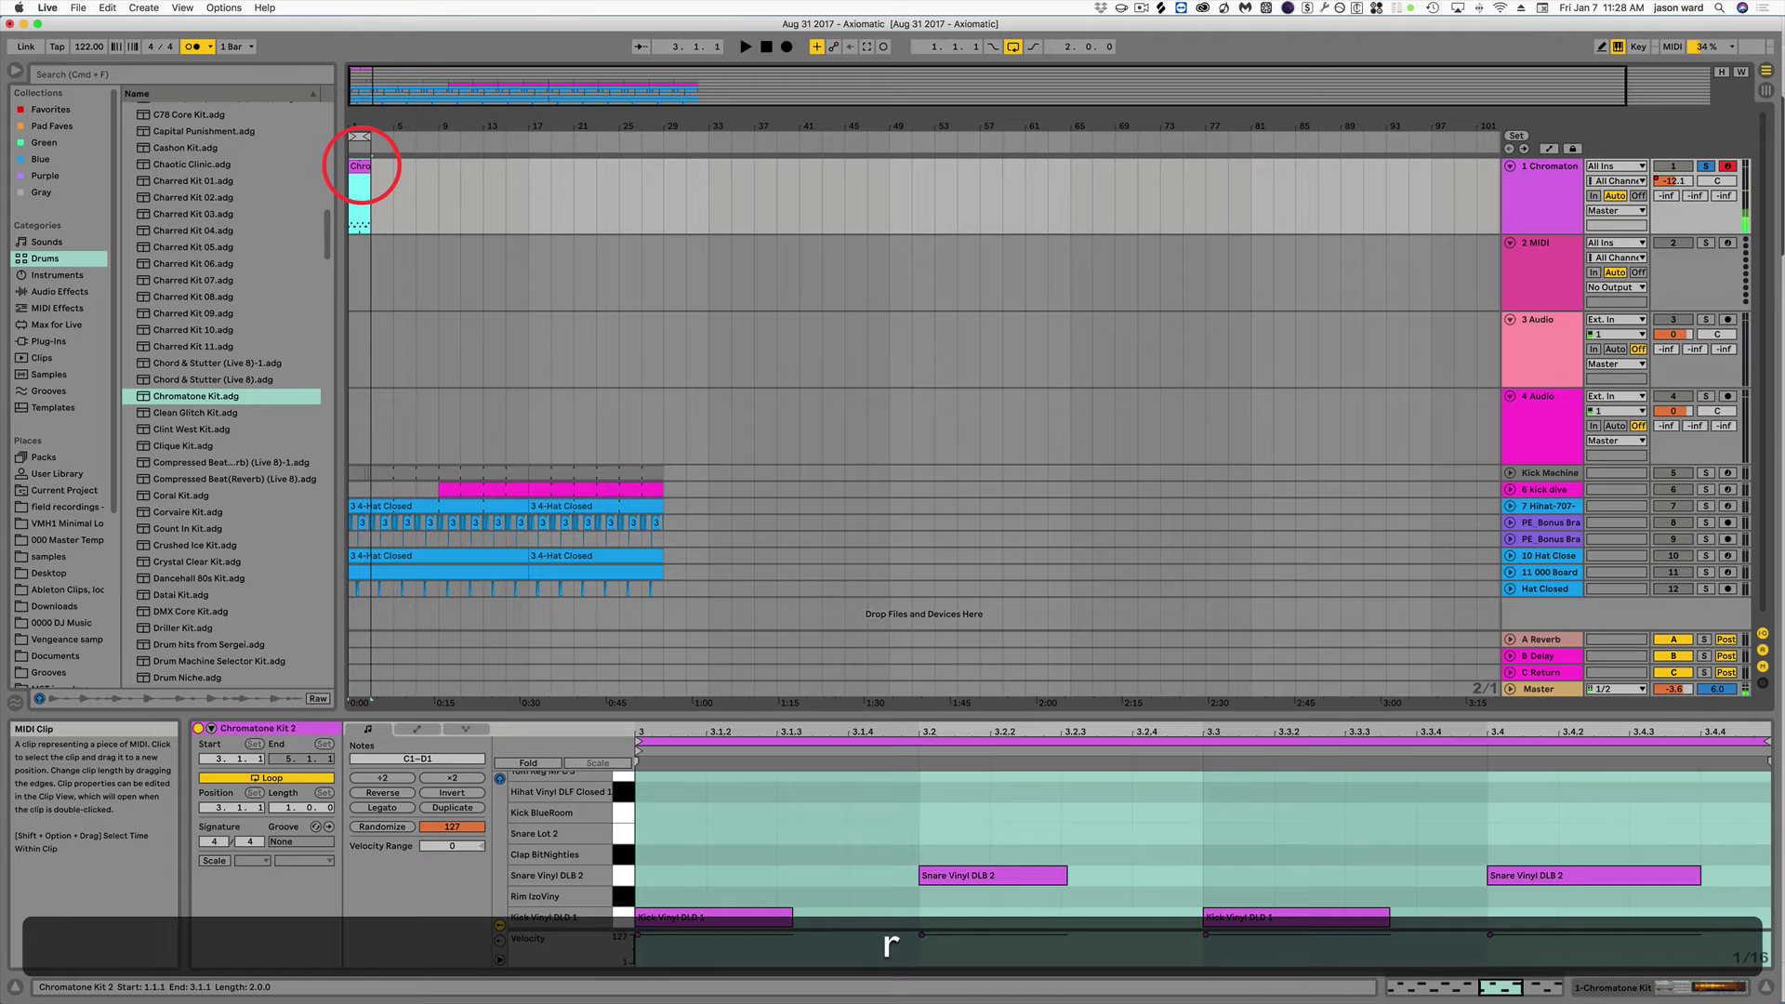
key(t)
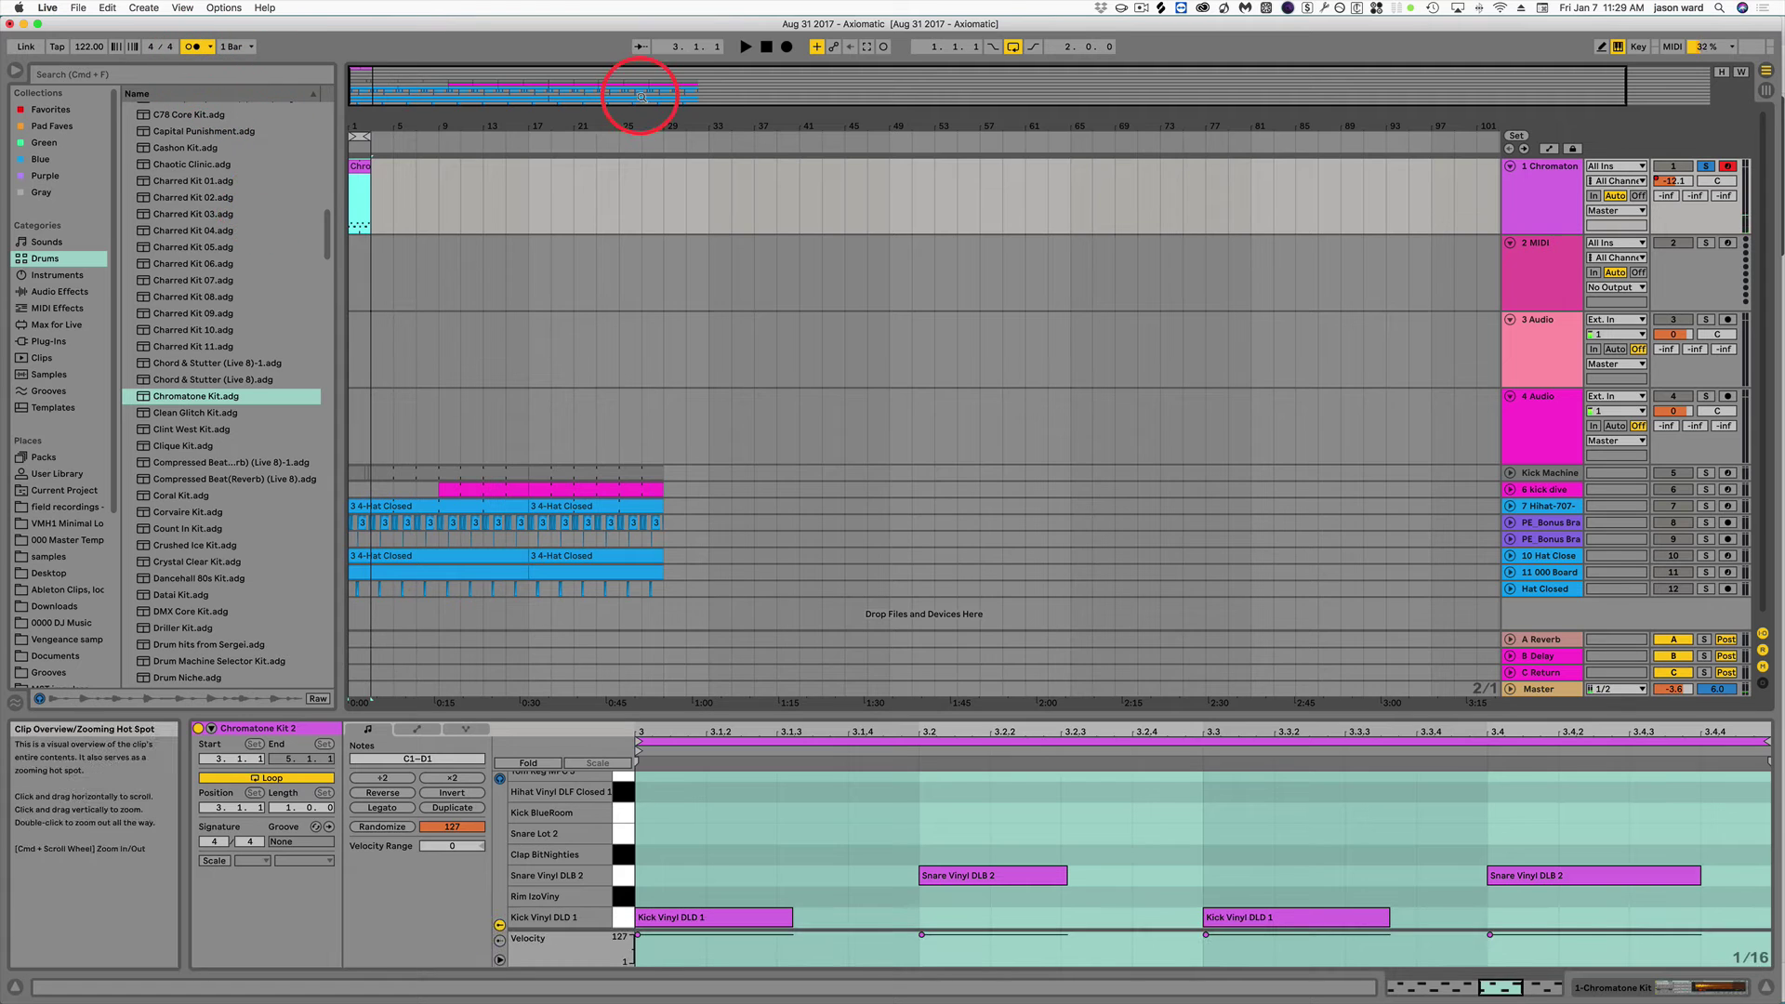
Record closed hi-hat hits over the looped kick and snare on track 1 with MIDI Arrangement Overdub on, and stop recording.
click(787, 46)
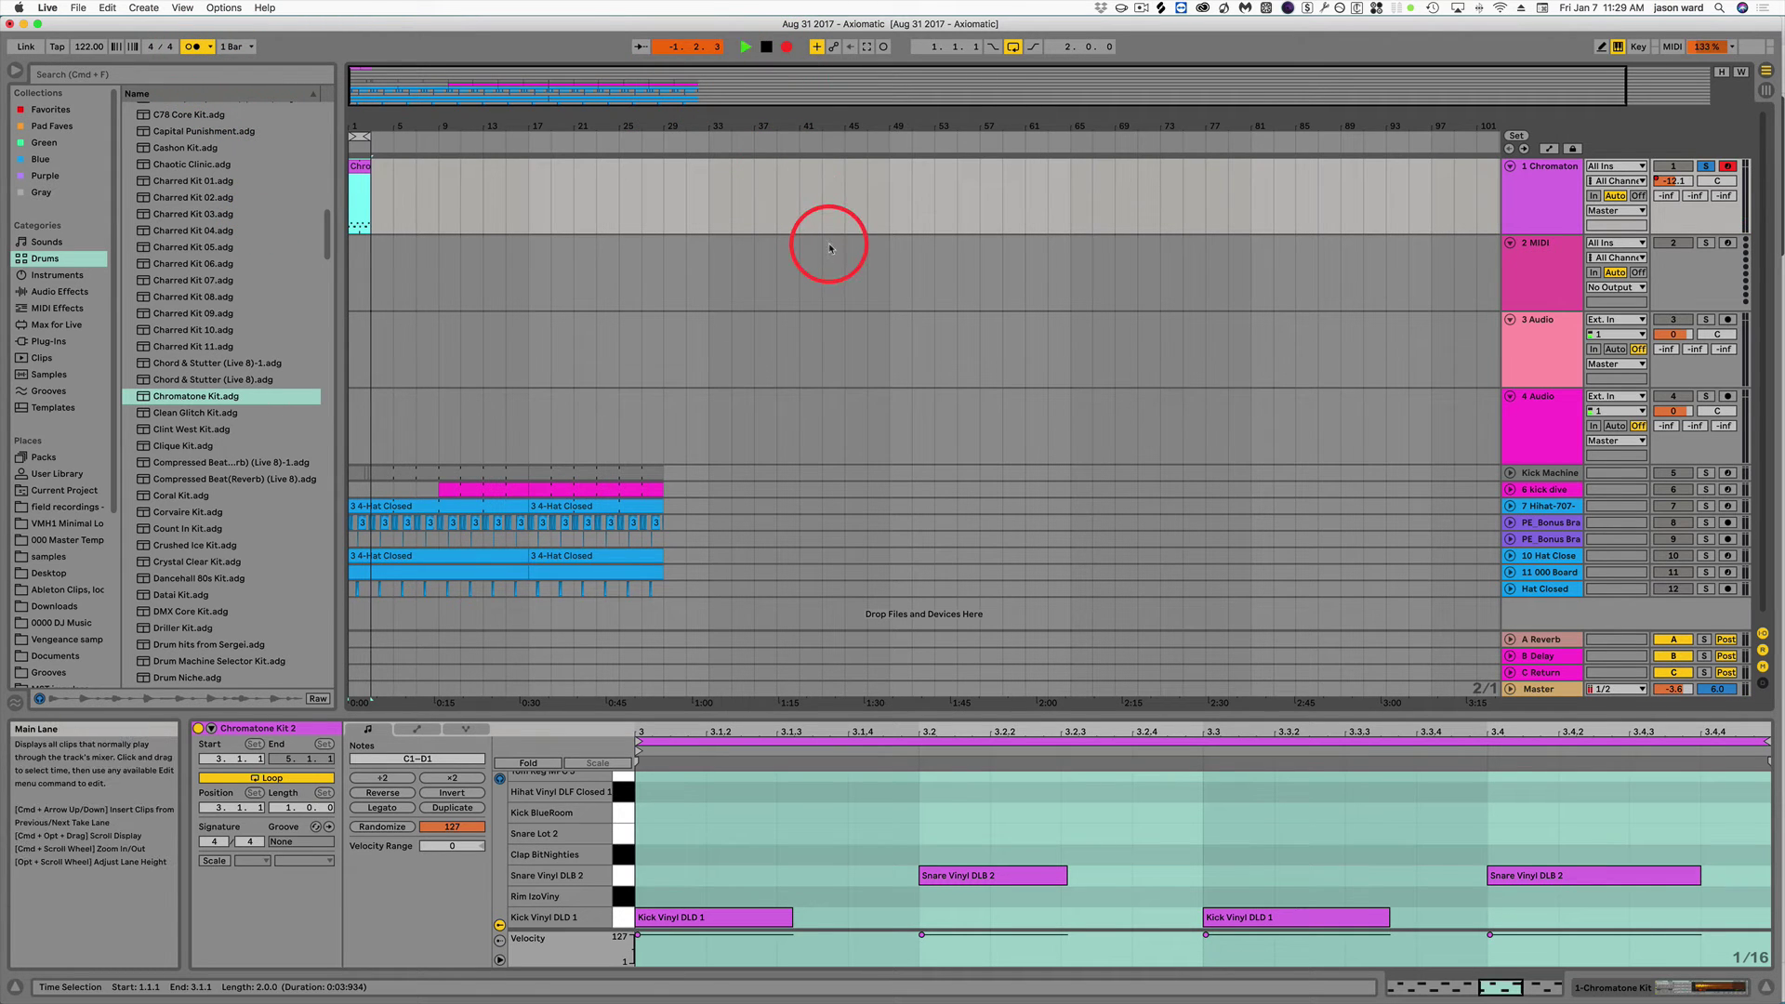
key(t)
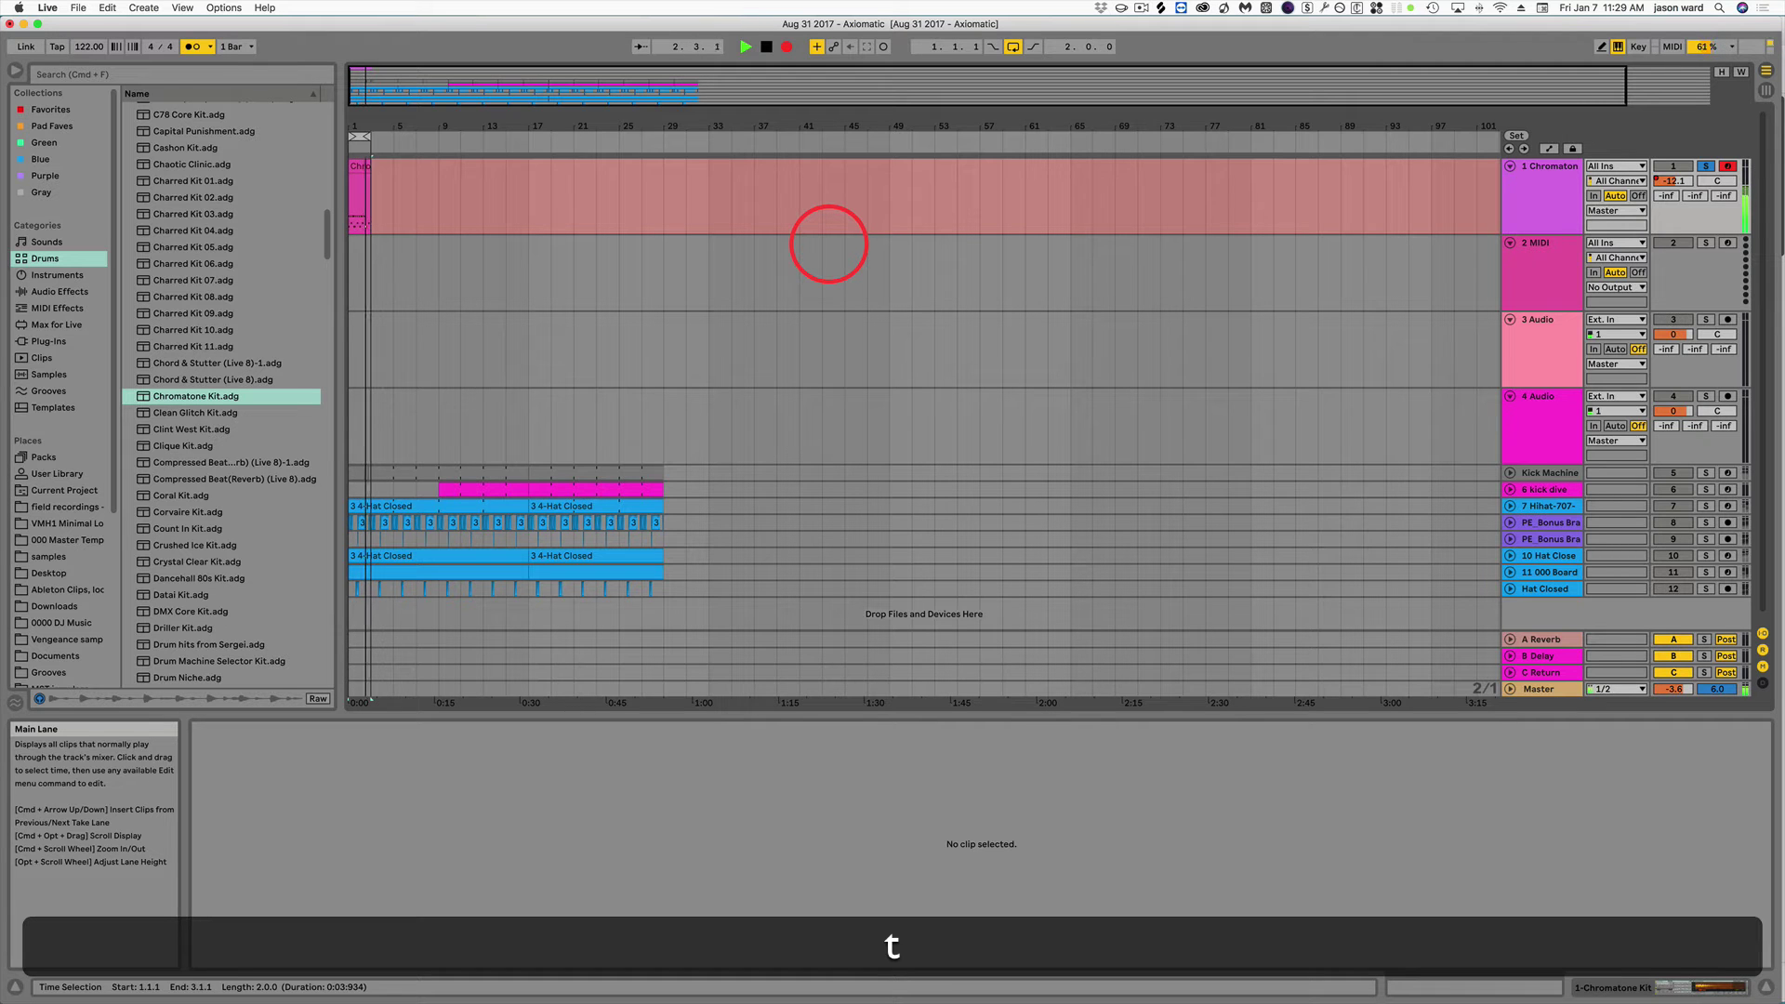
key(space)
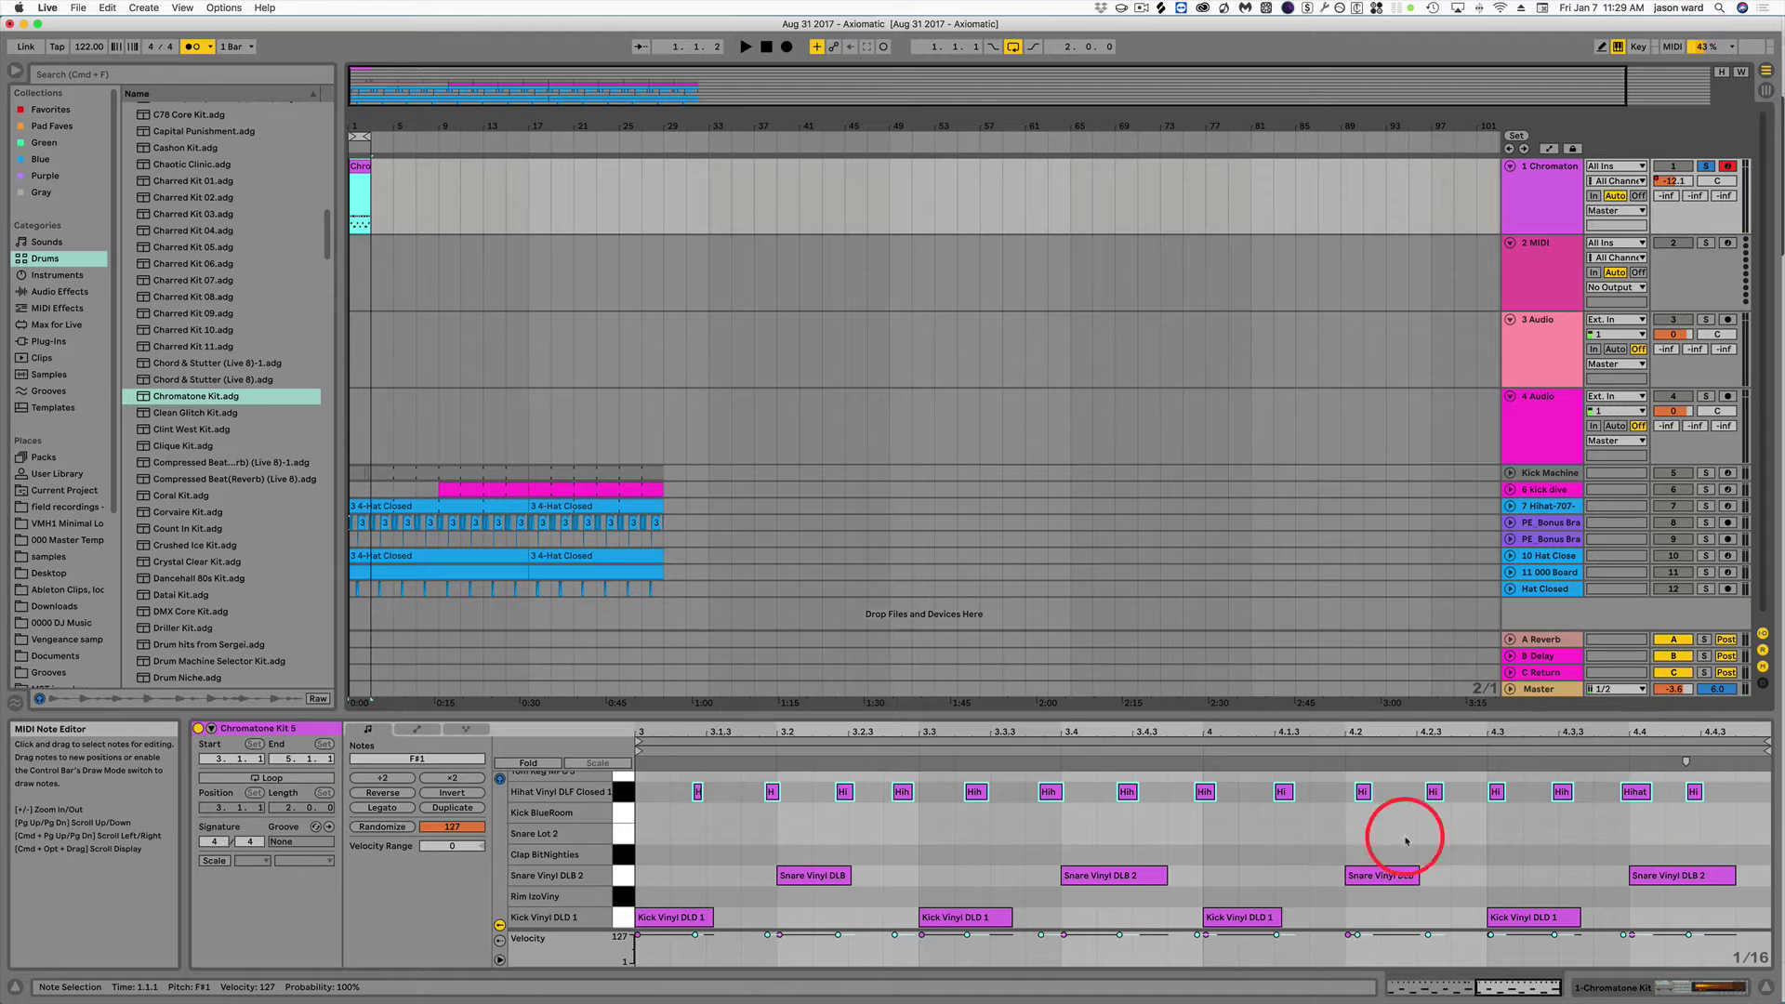
Undo the hi-hat recording to restore the Chromatone Kit 2 kick and snare clip.
key(super+z)
key(super+z)
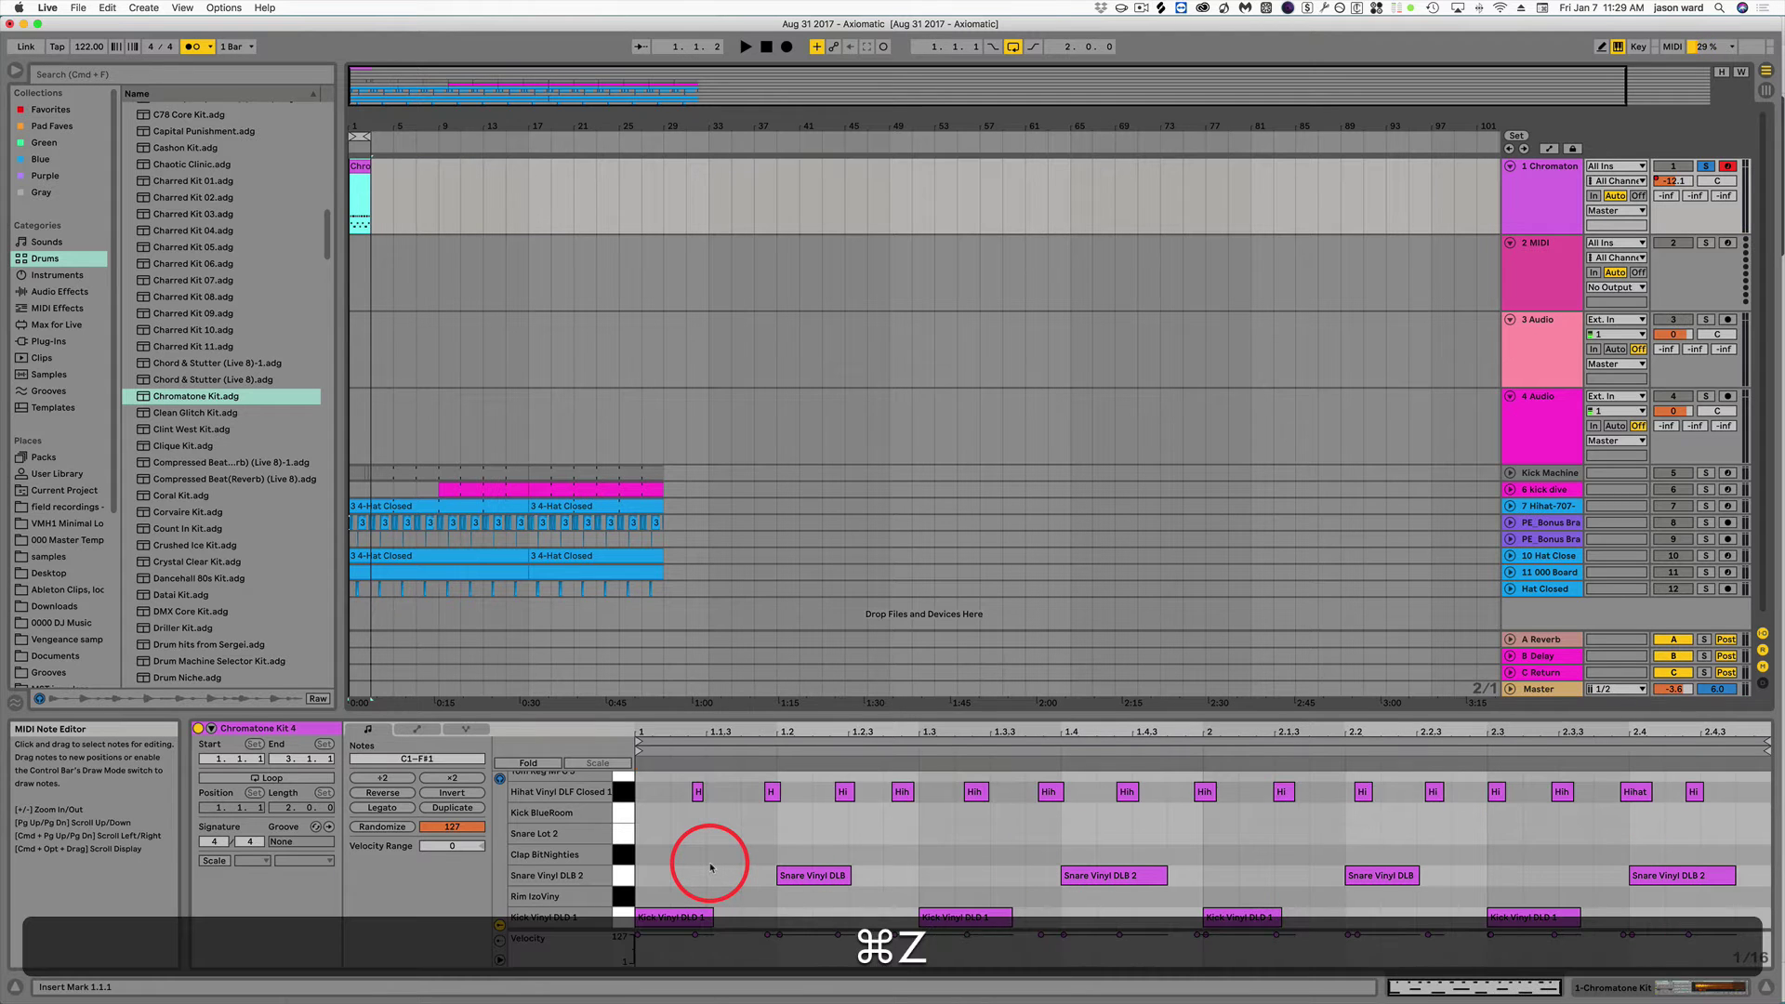
click(777, 837)
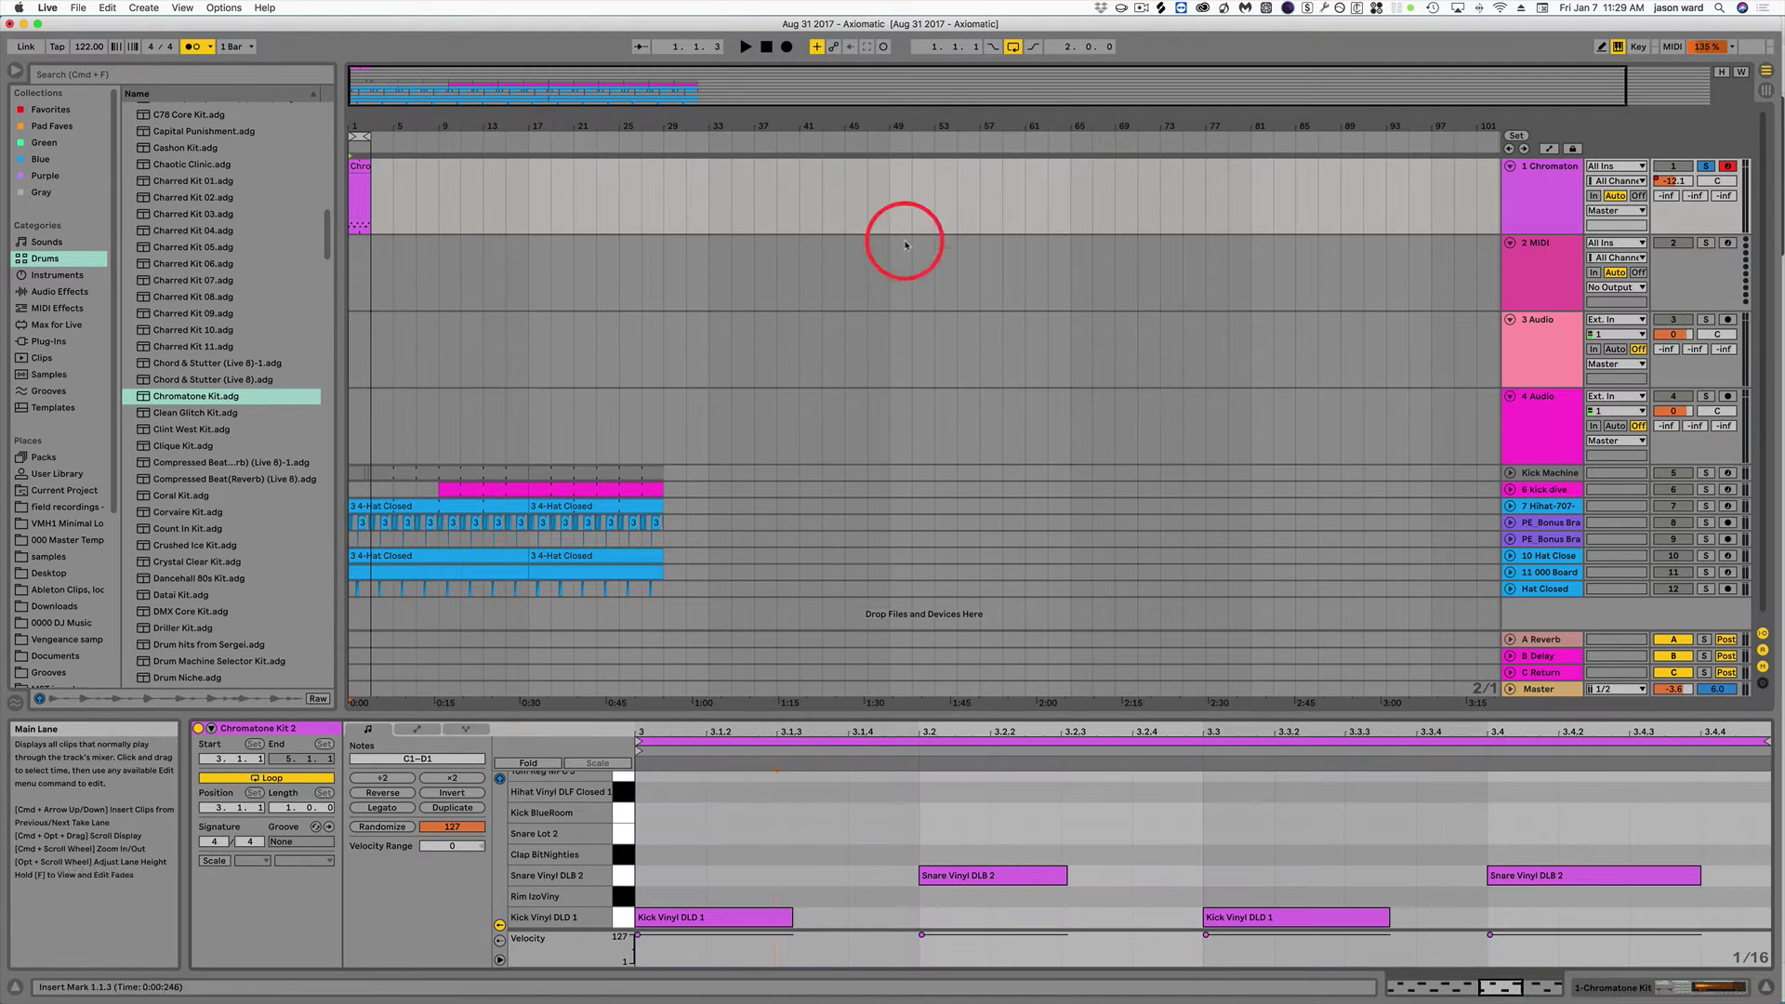
Turn off MIDI Arrangement Overdub, record over the start of the track 1 drum clip, and stop.
click(817, 47)
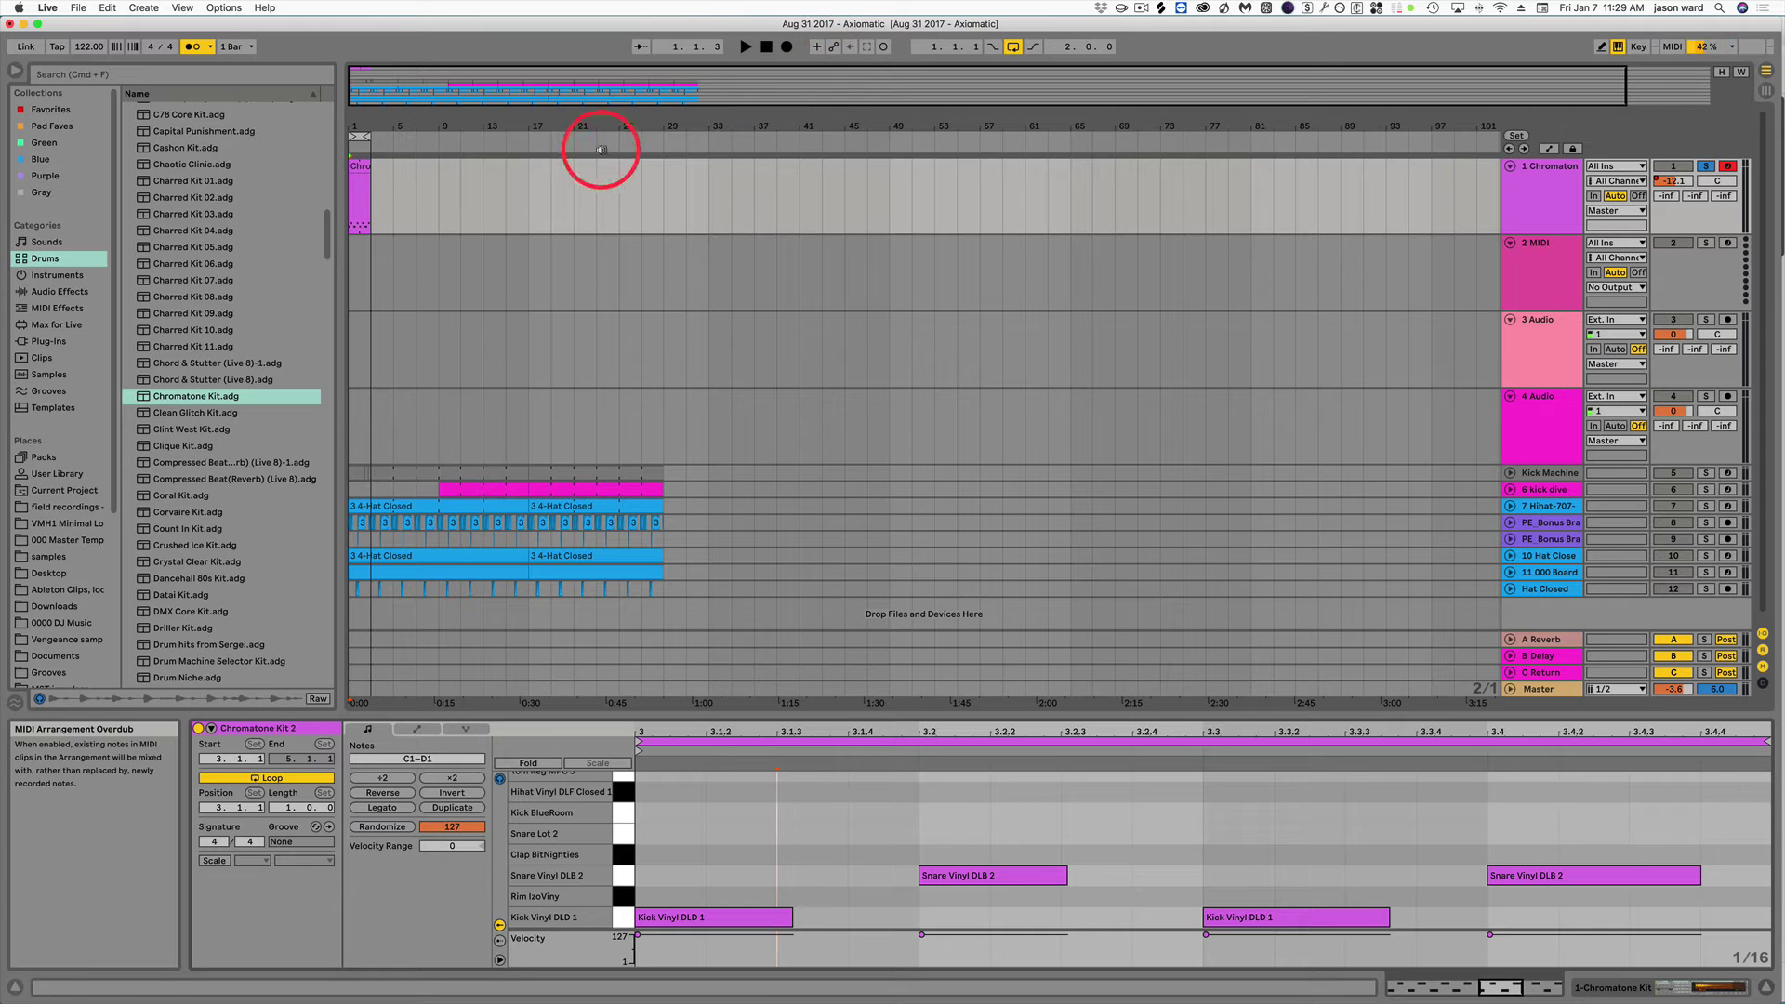
click(358, 170)
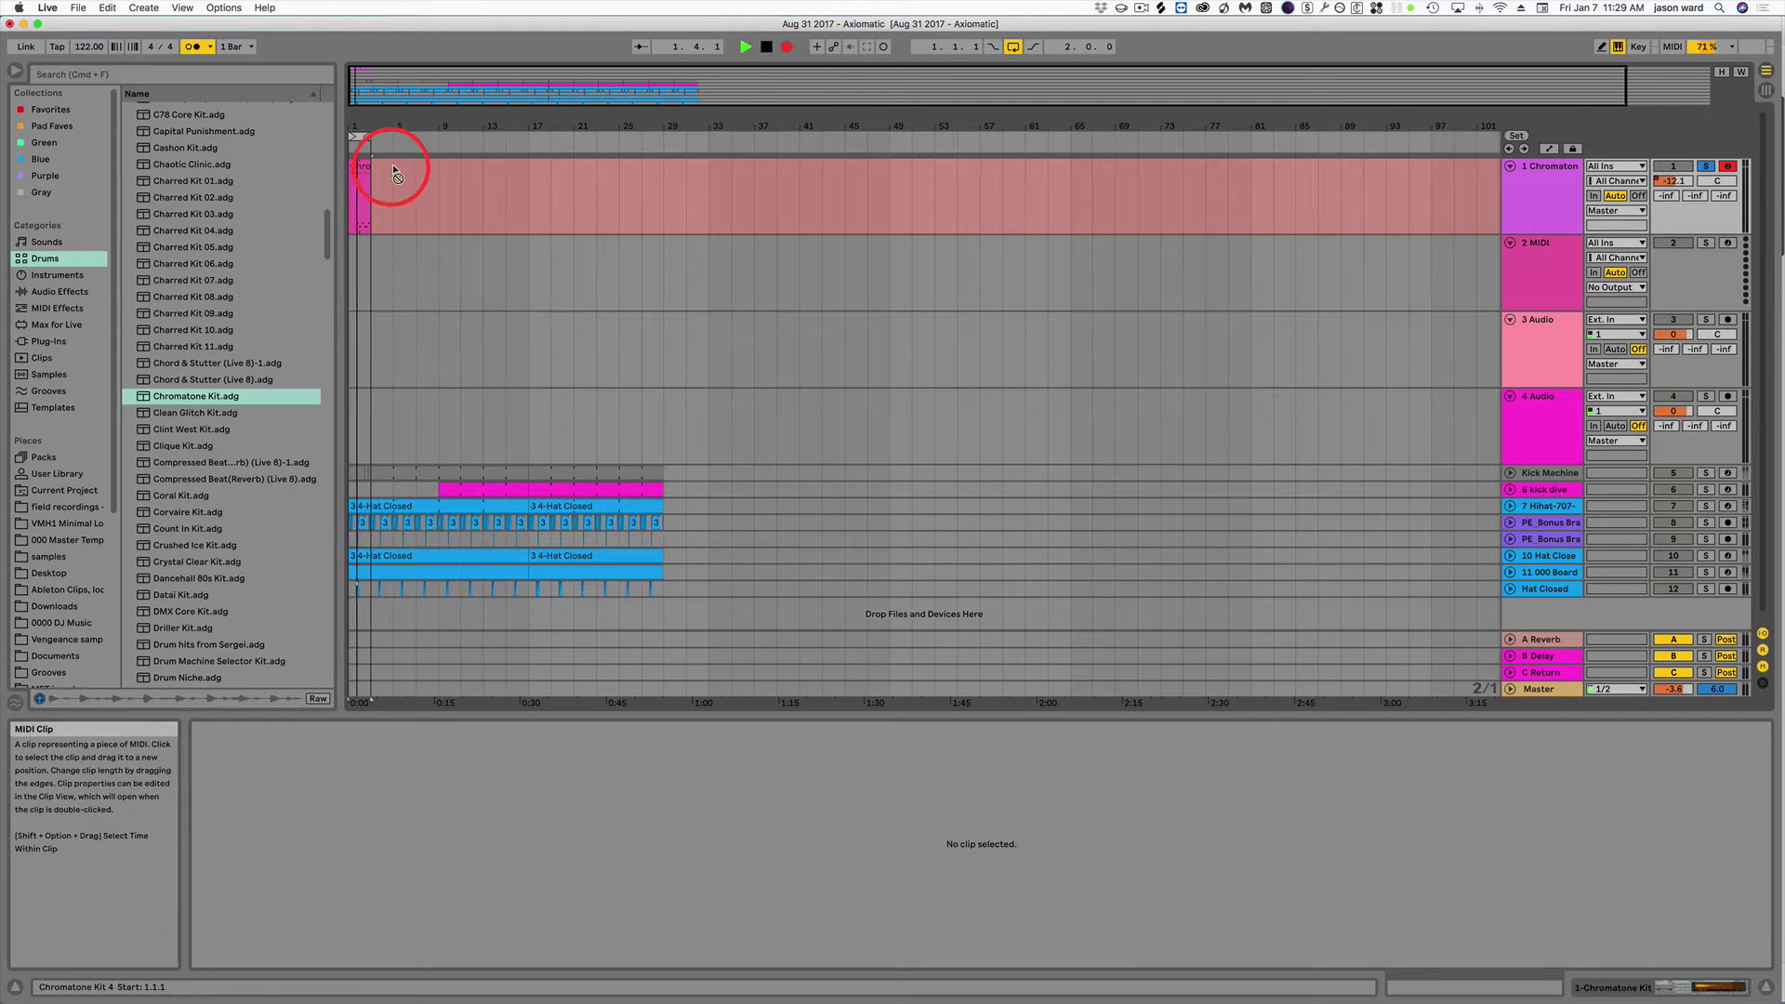
key(space)
key(space)
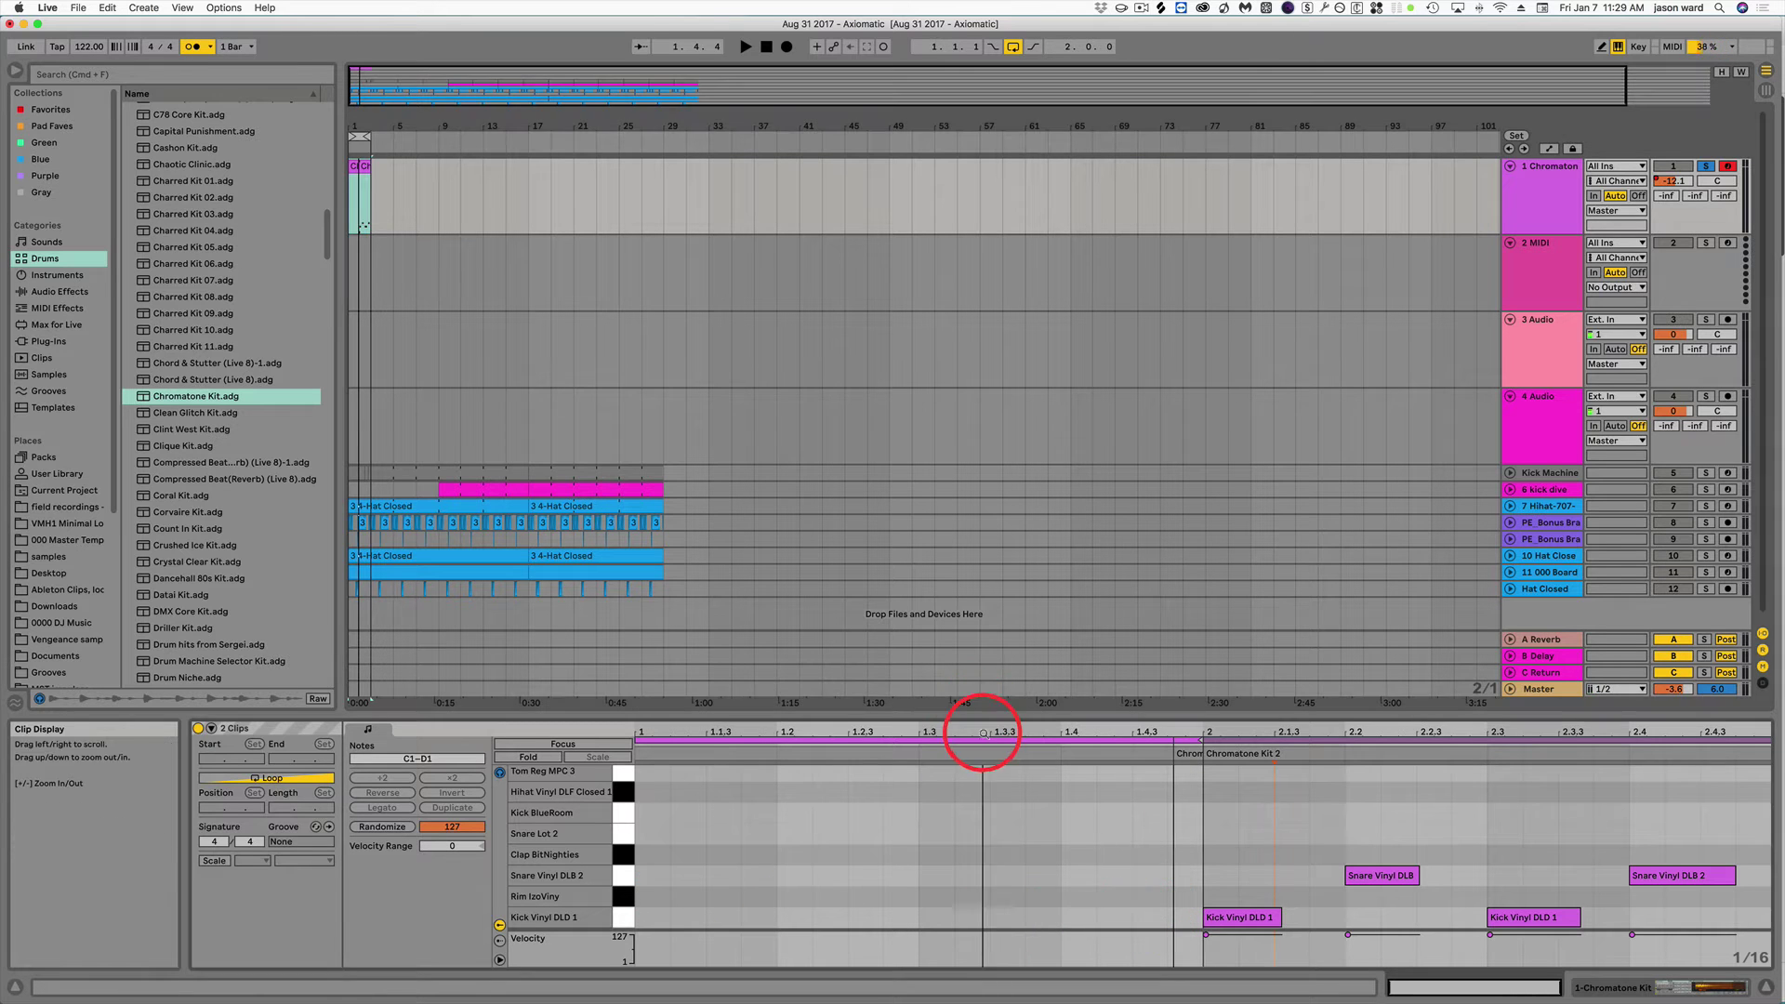
Turn MIDI Arrangement Overdub back on and delete the drum clips on track 1 from 1.1.1 to 3.1.1.
click(816, 47)
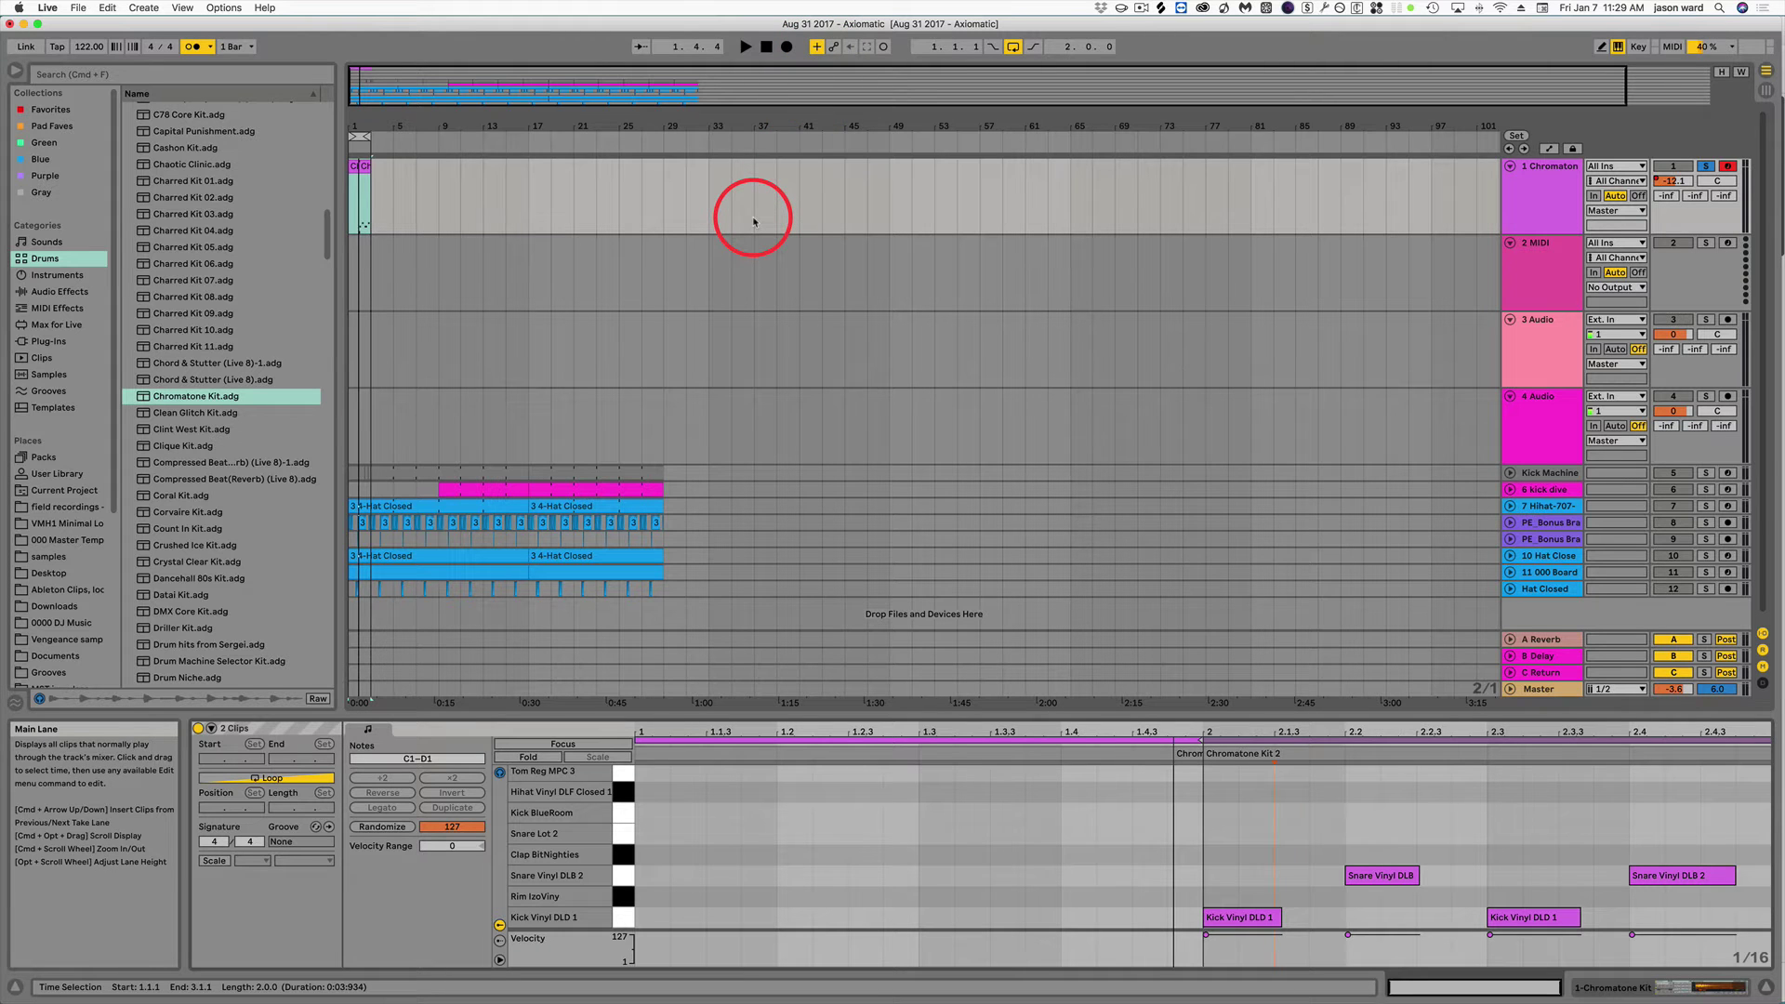
click(362, 167)
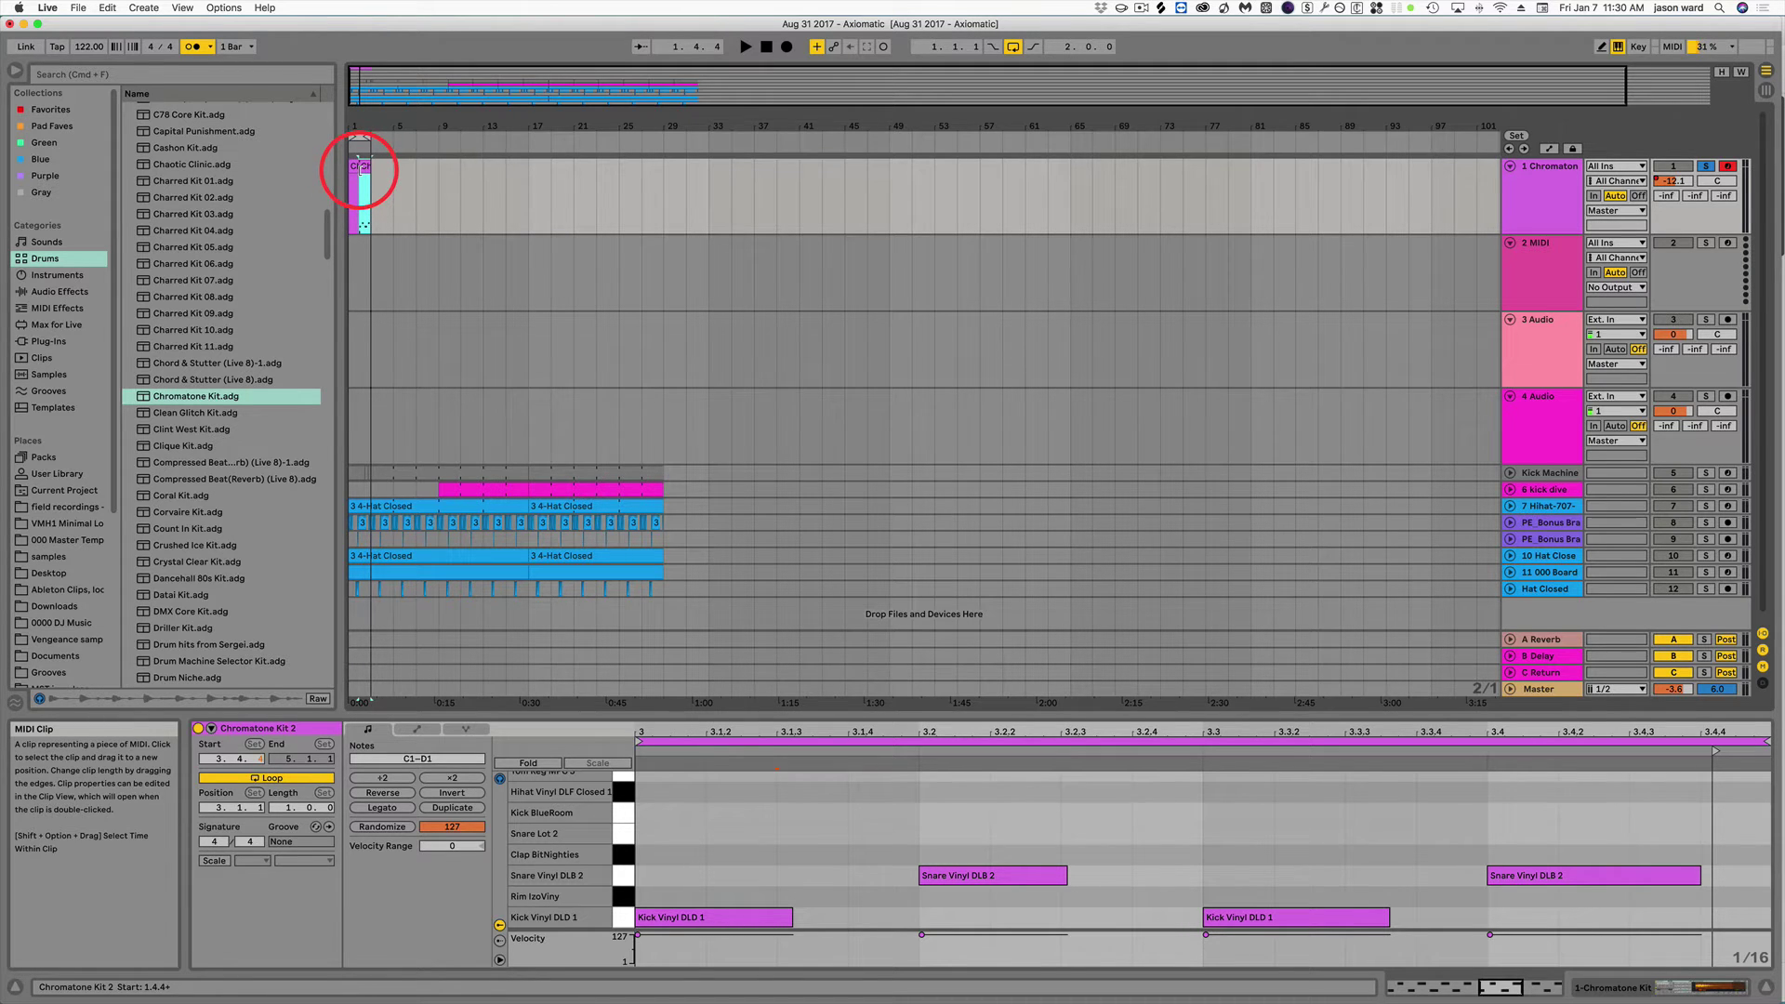
key(BackSpace)
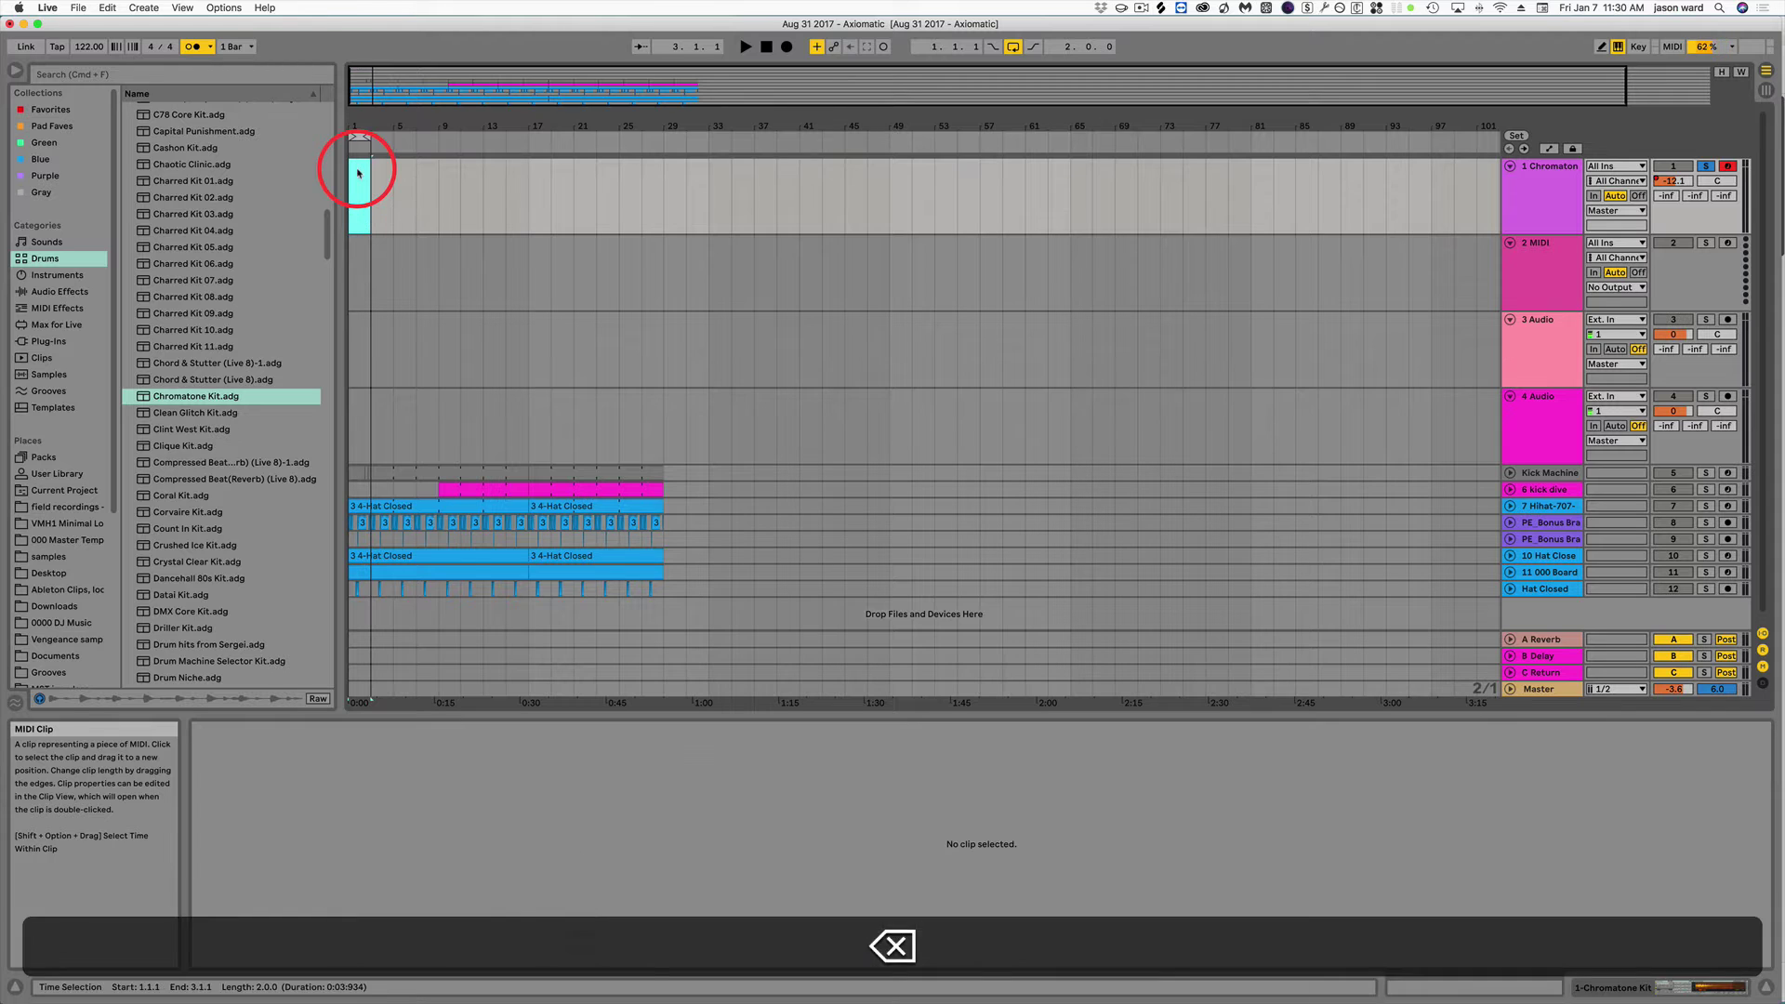
Look through the built-in instruments, including Analog, Operator, Wavetable, Collision, Electric, Sampler, Simpler, Drum Synth and Impulse.
click(46, 276)
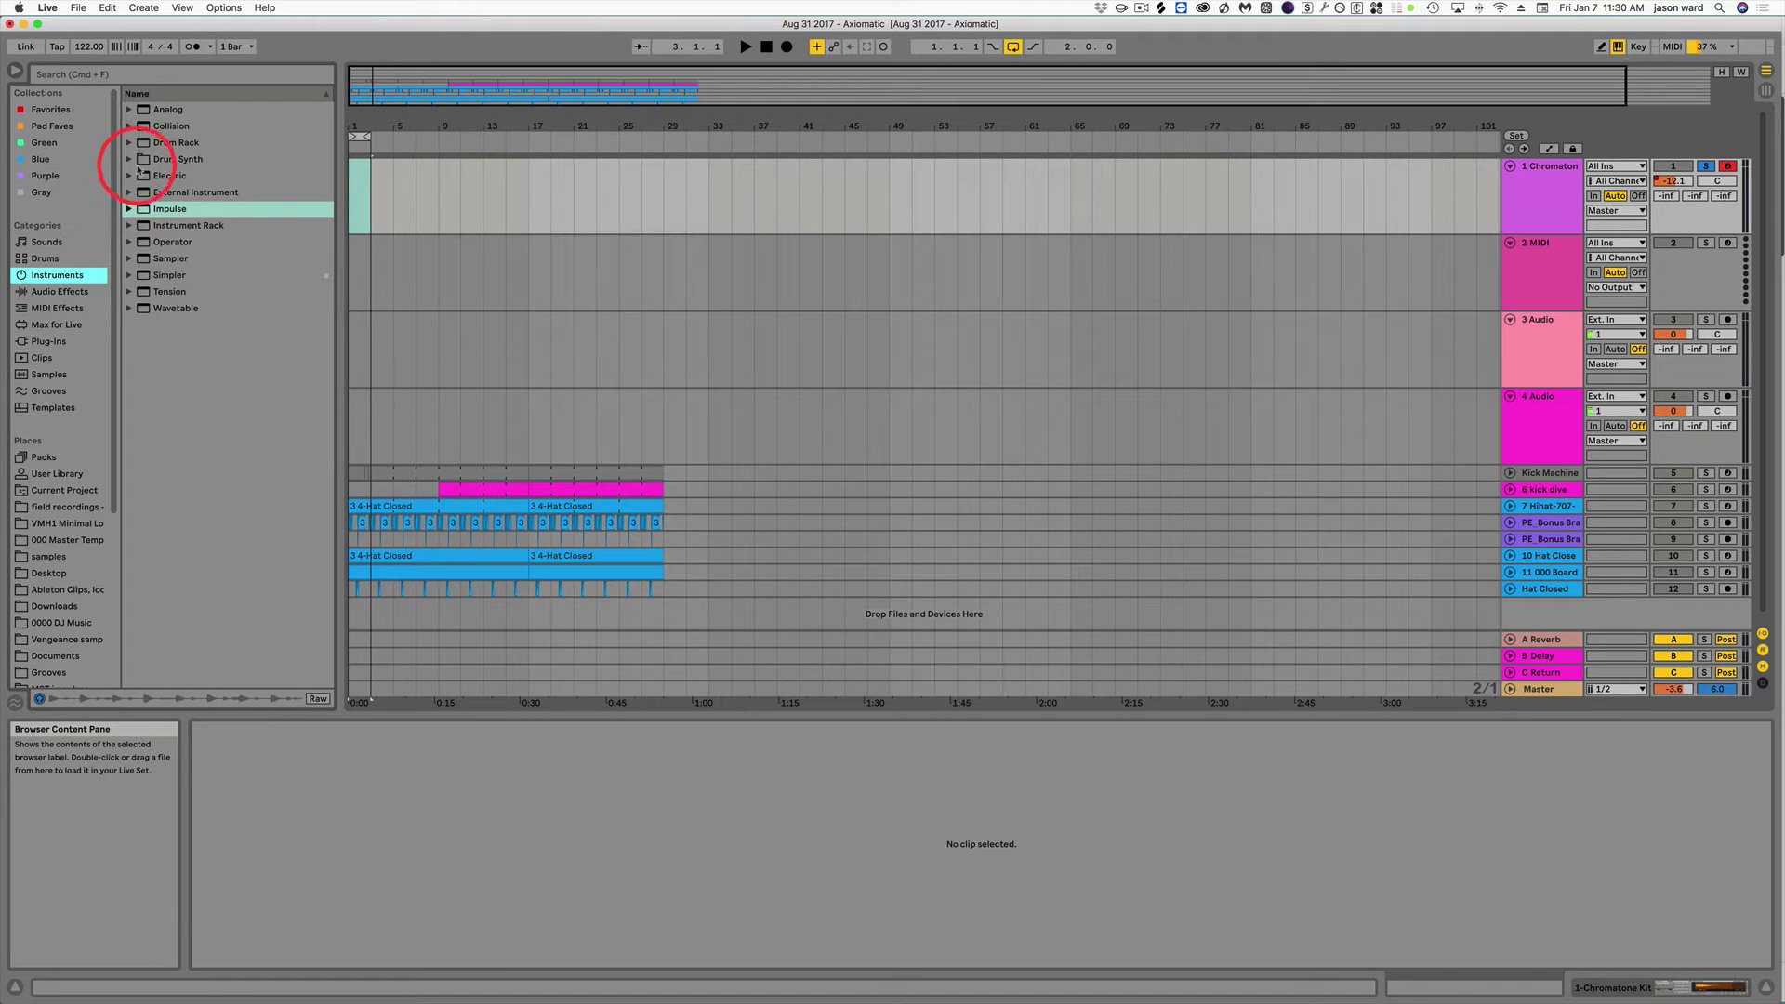
click(165, 112)
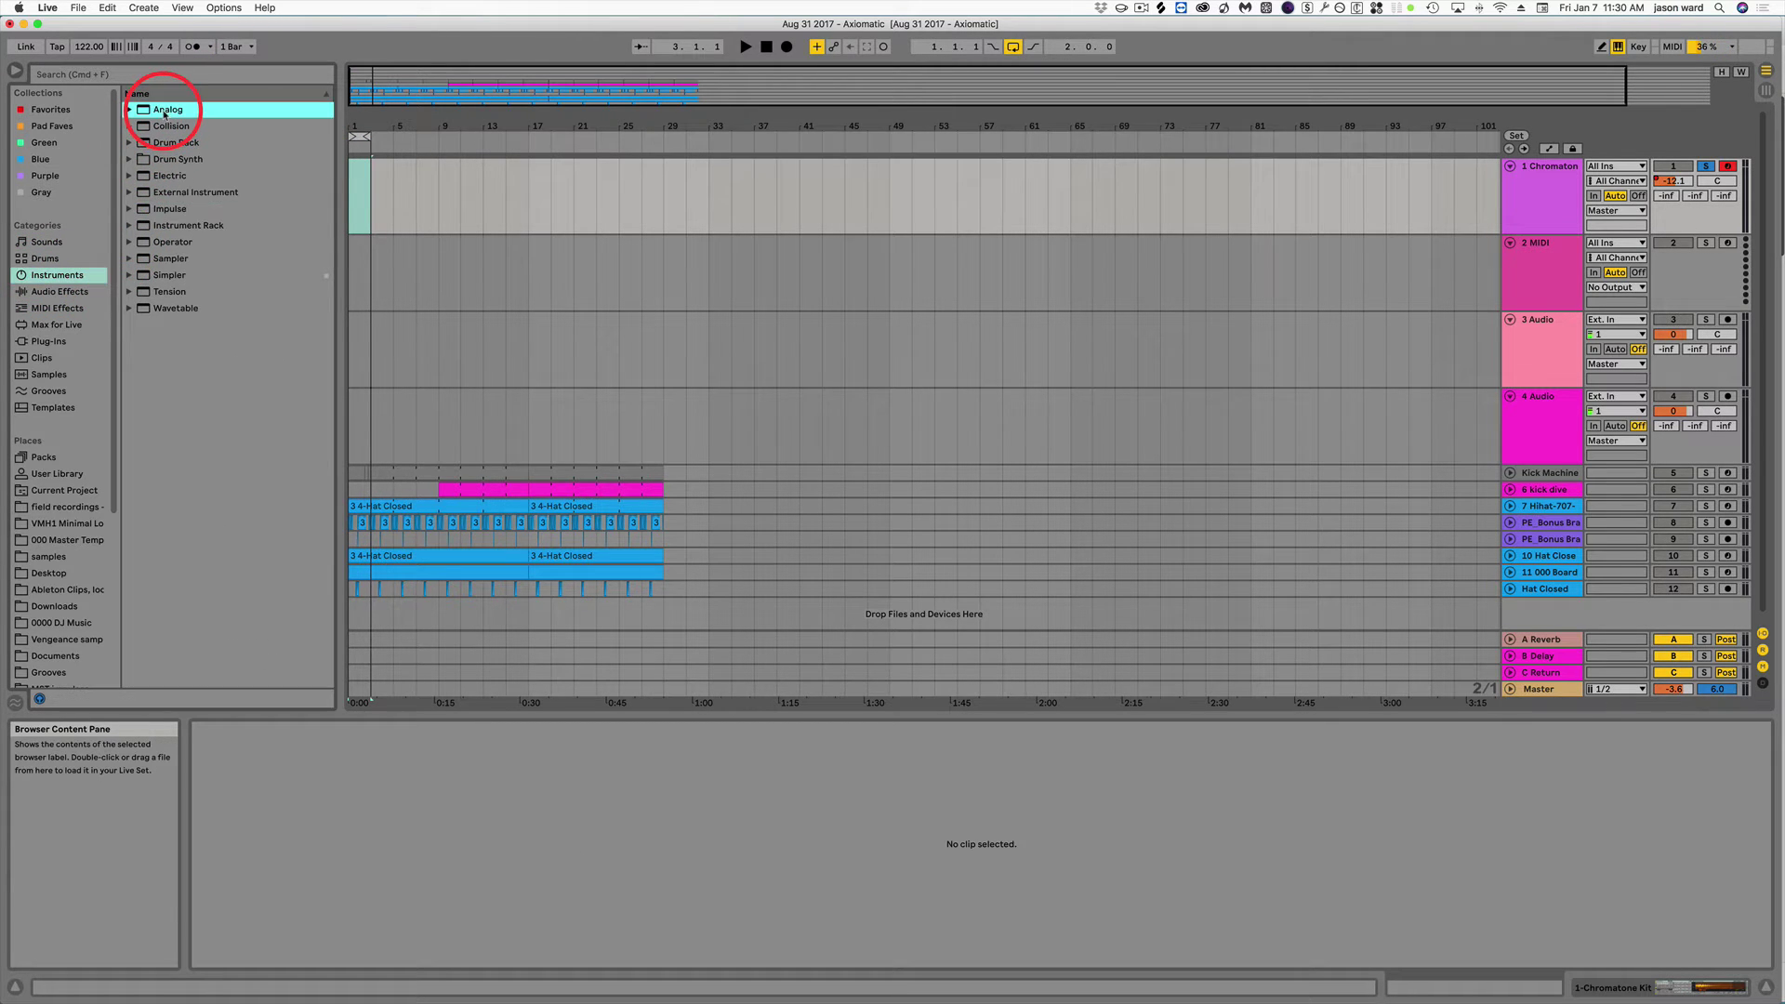
click(170, 244)
click(178, 309)
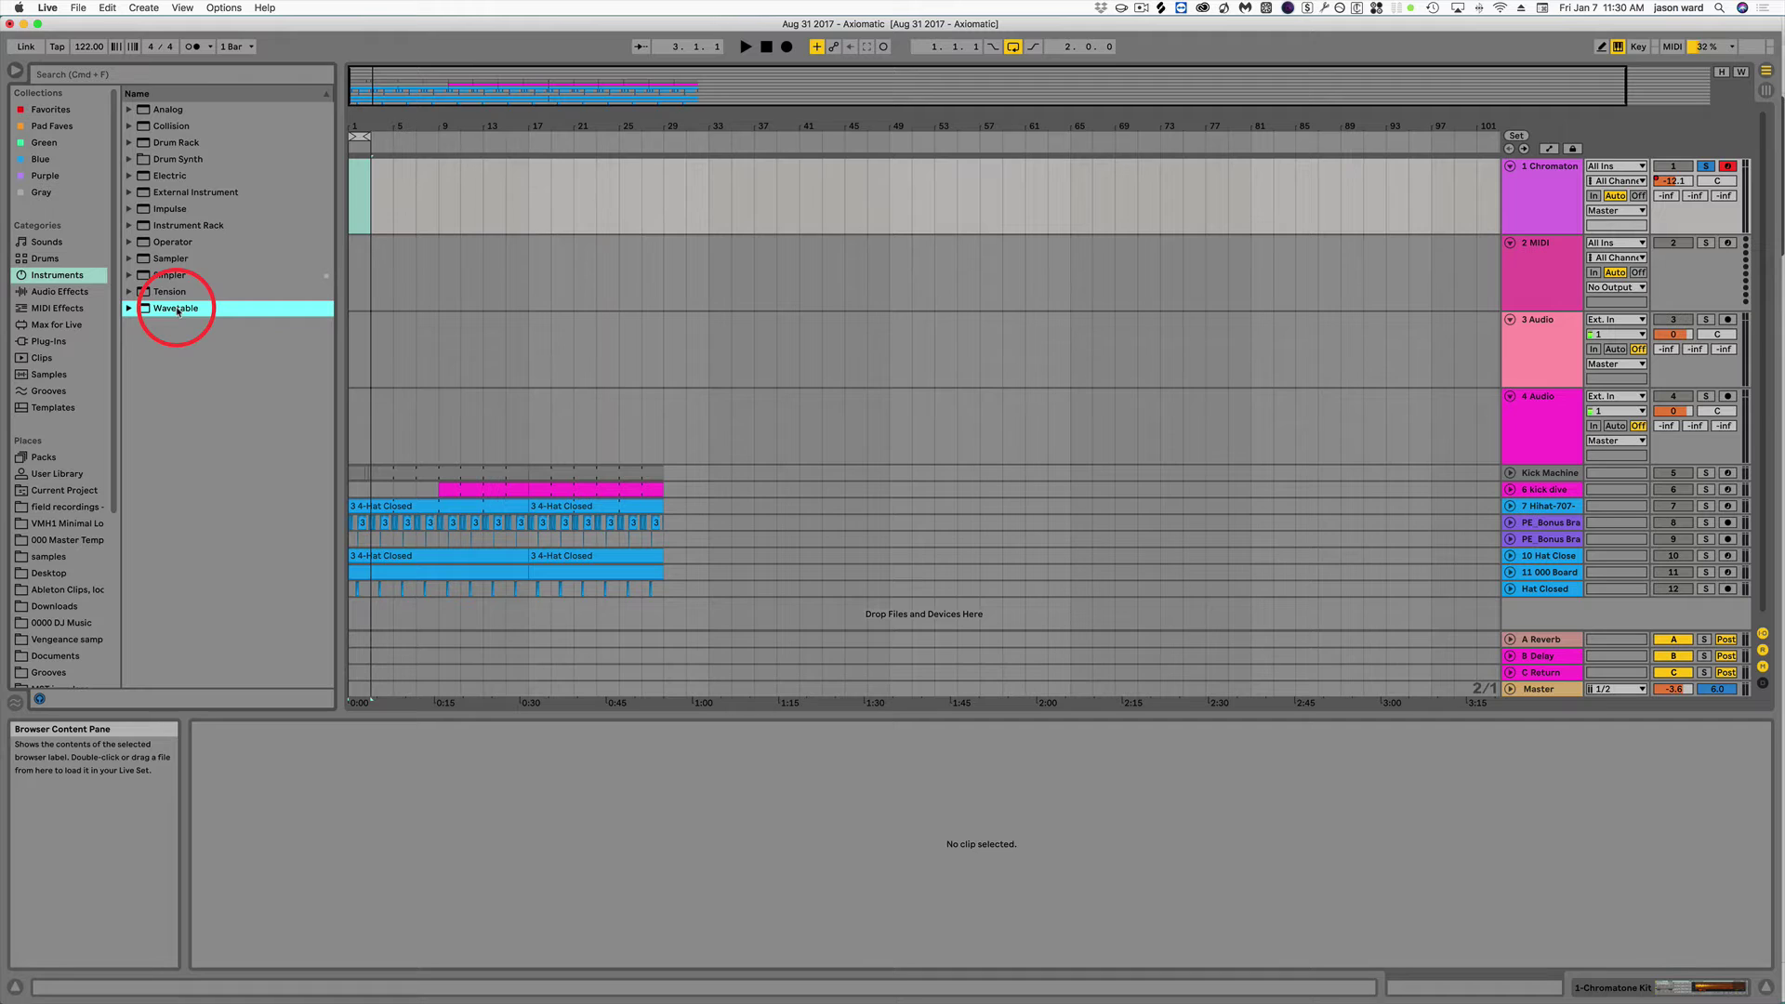
click(173, 128)
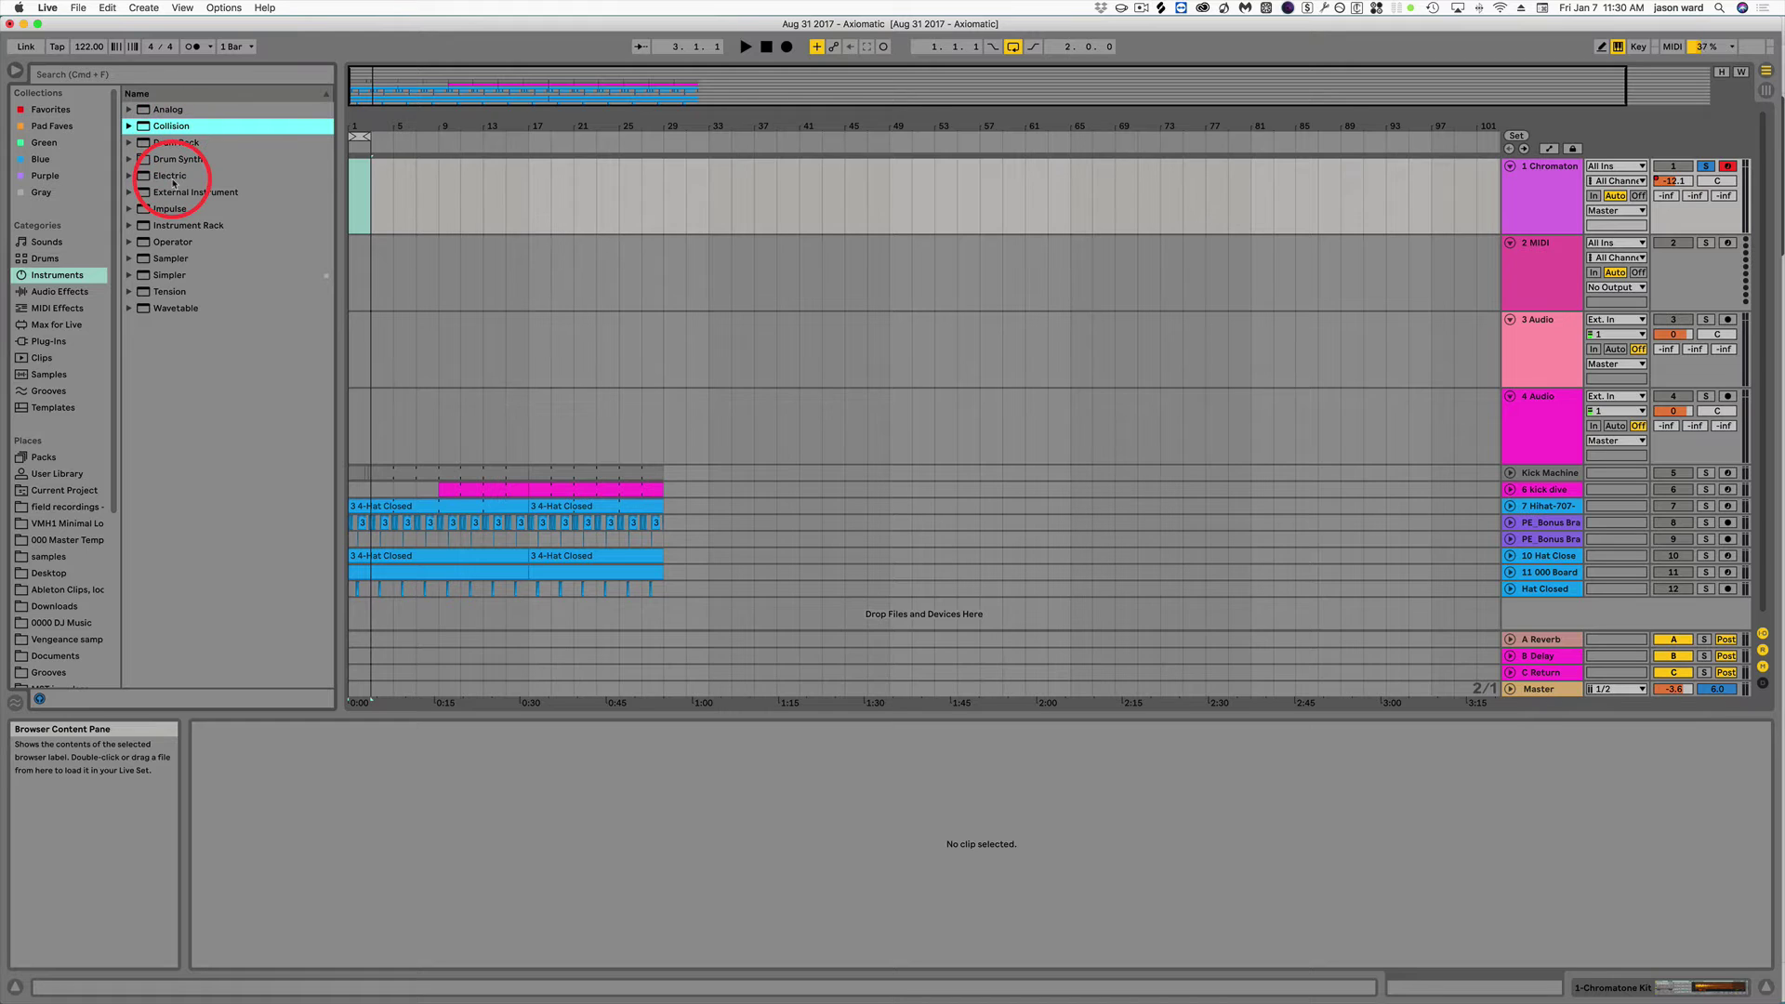
click(173, 177)
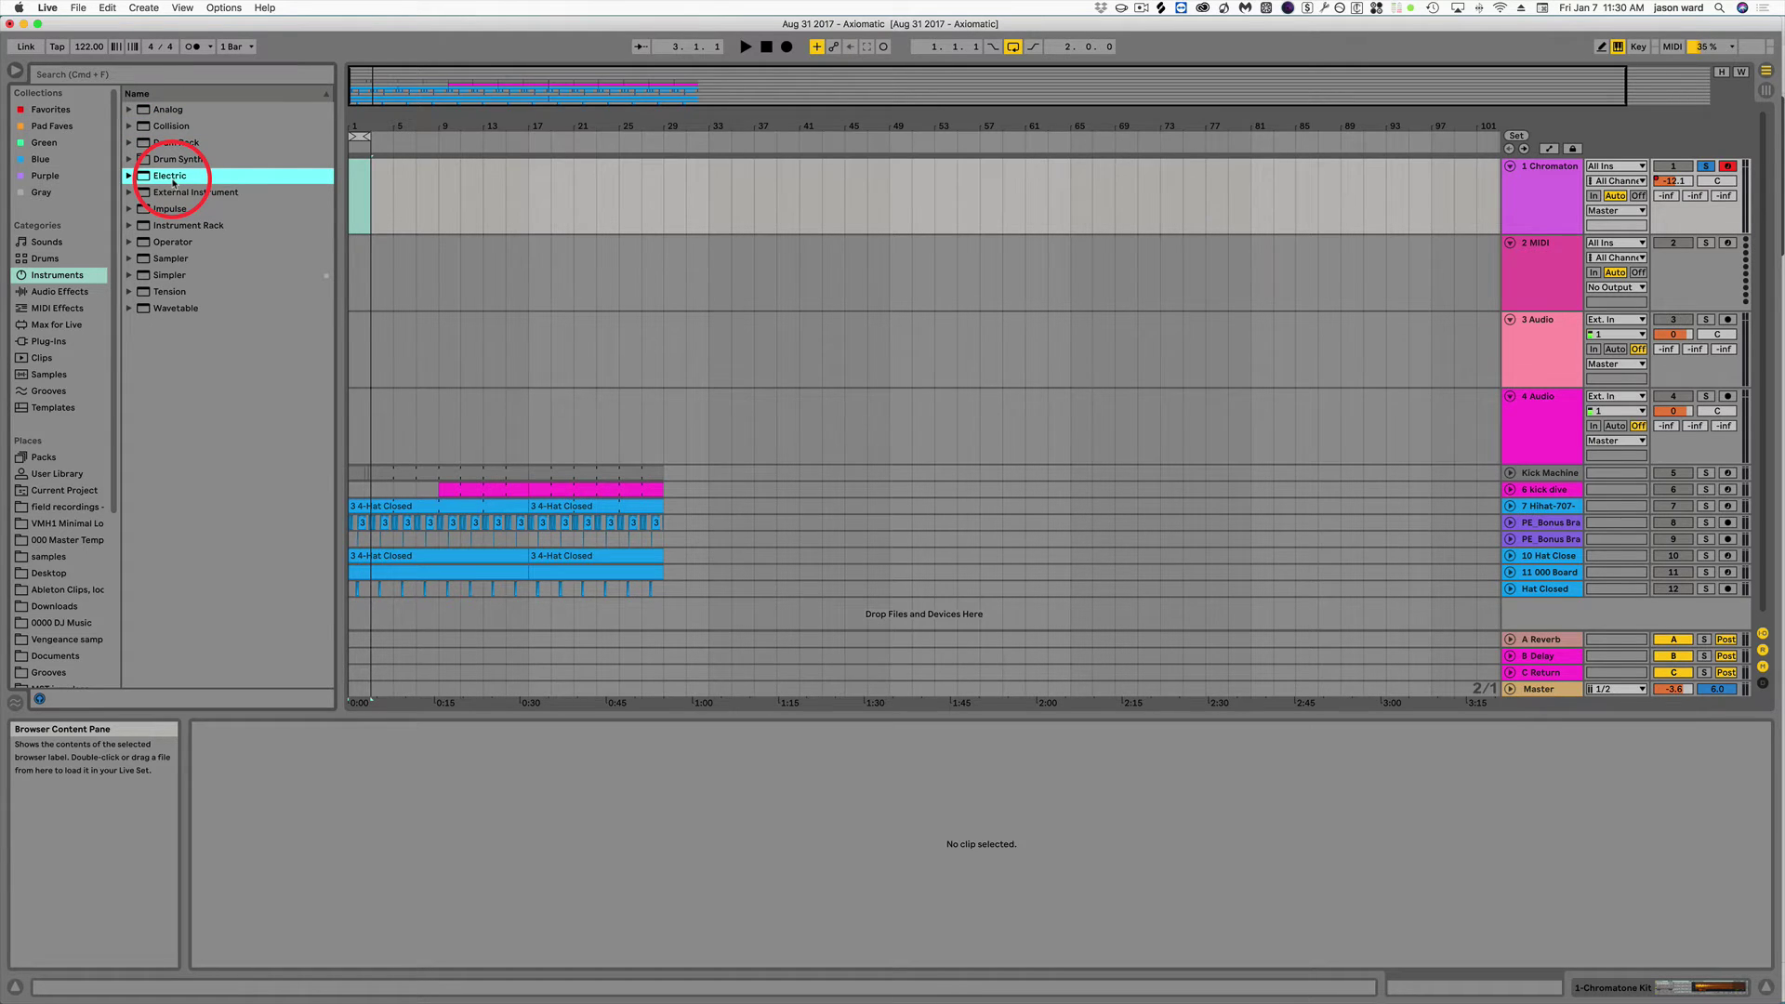
click(170, 260)
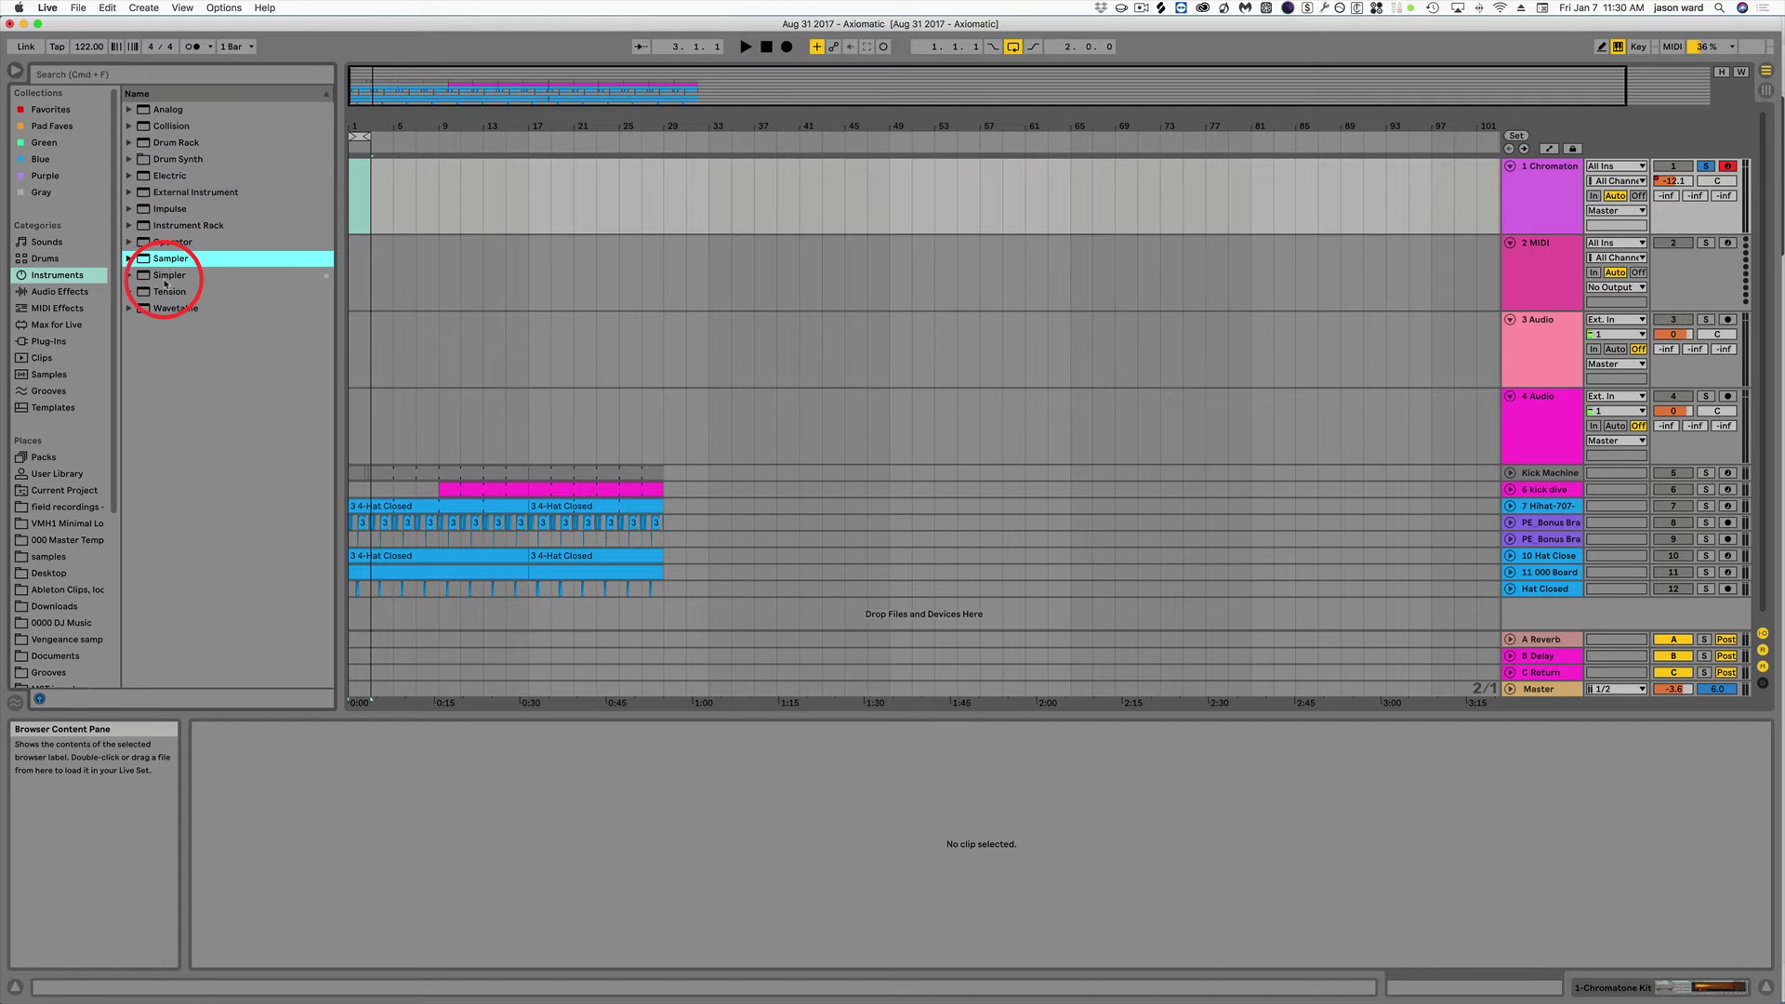
click(168, 276)
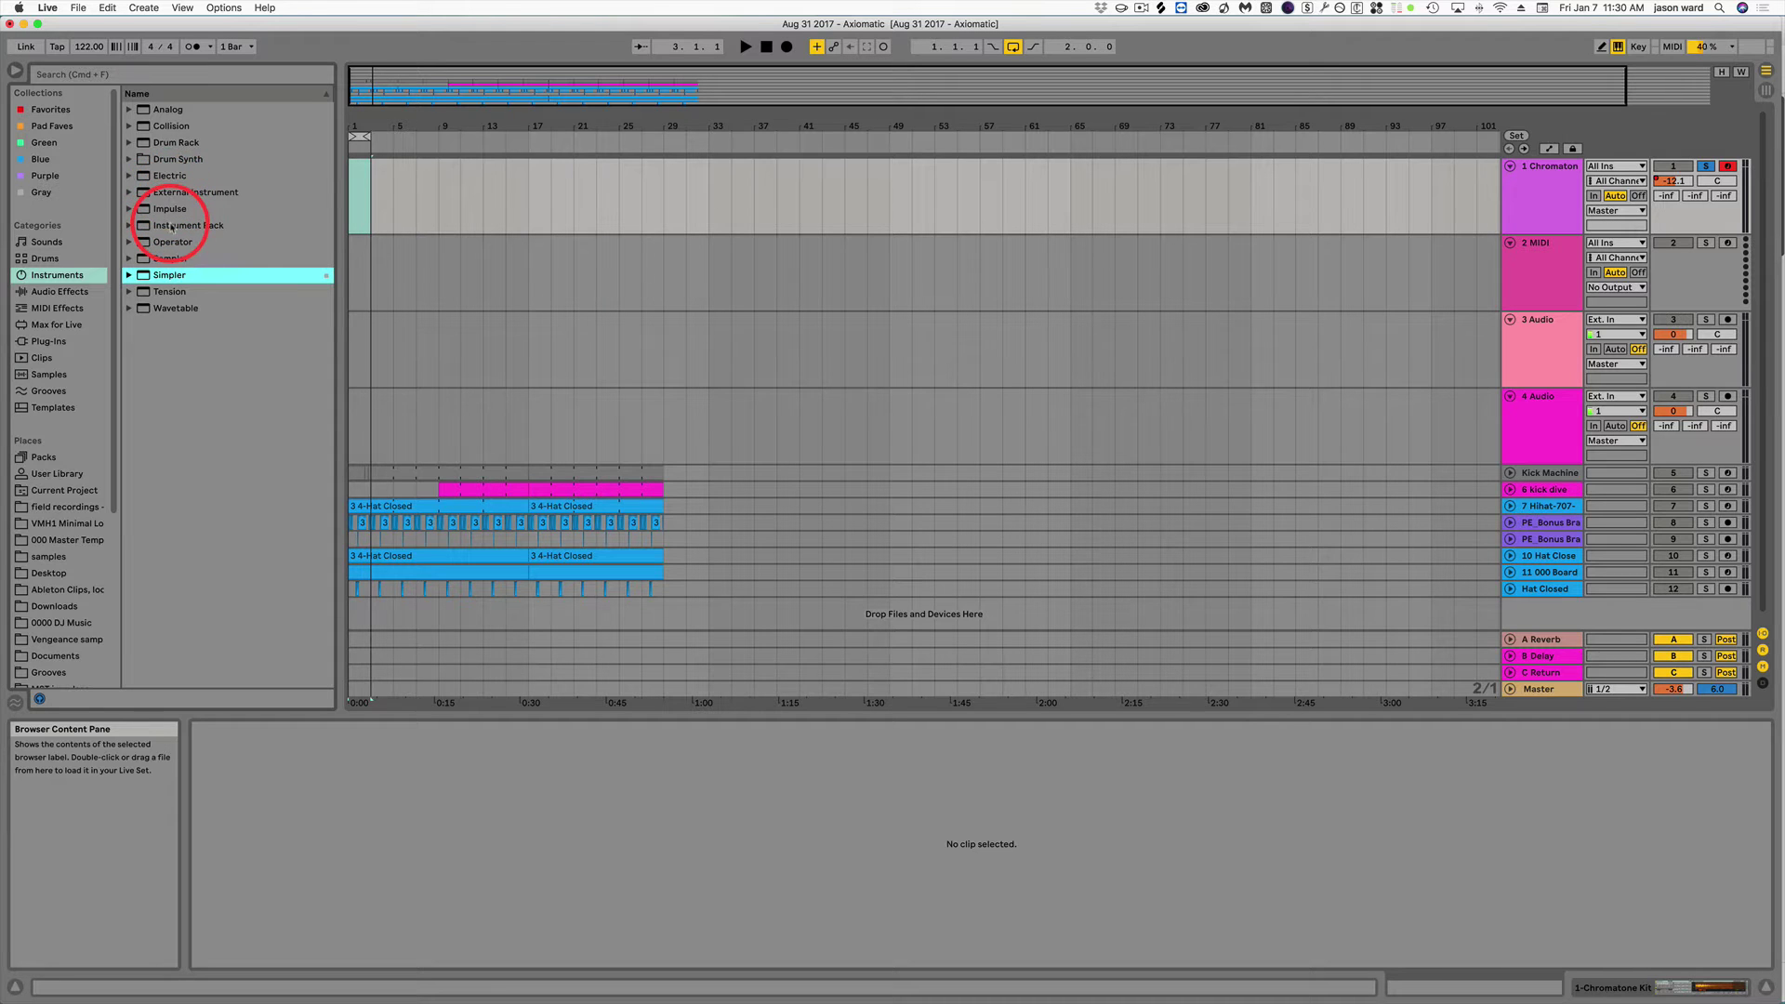
click(179, 159)
click(168, 210)
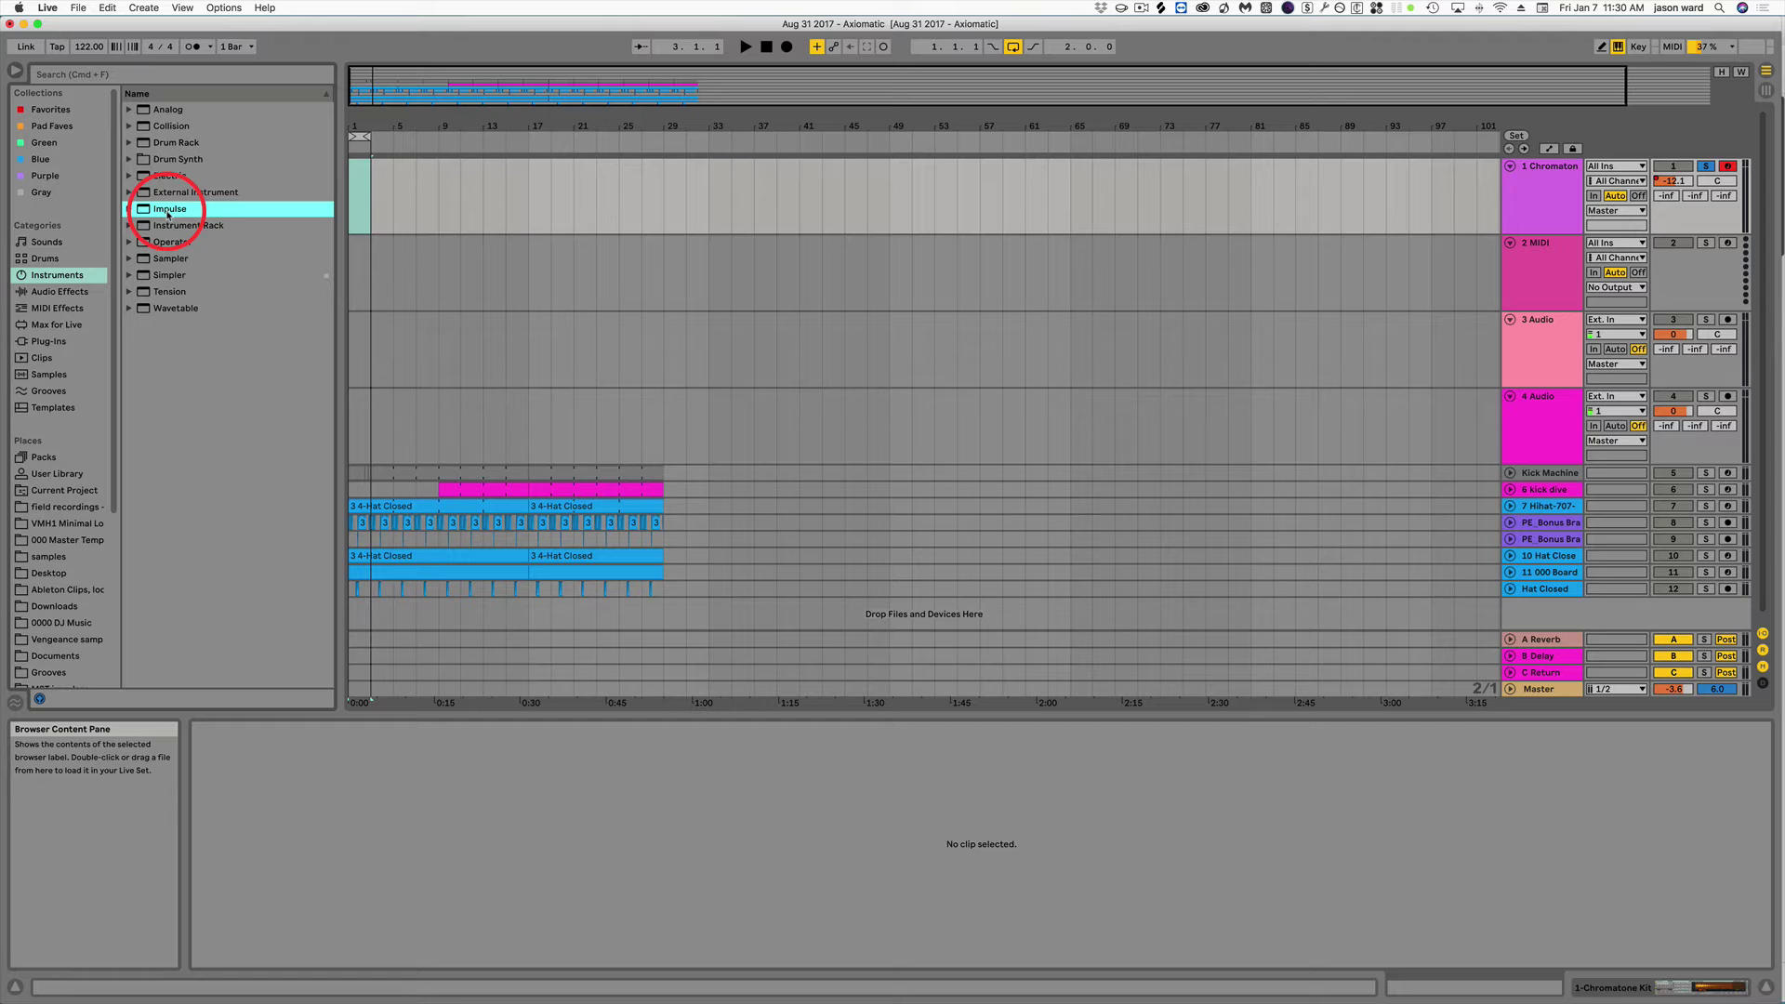
Load DS Kick from the Drum Synth folder onto track 1, replacing the Chromatone Kit.
click(178, 161)
key(Right)
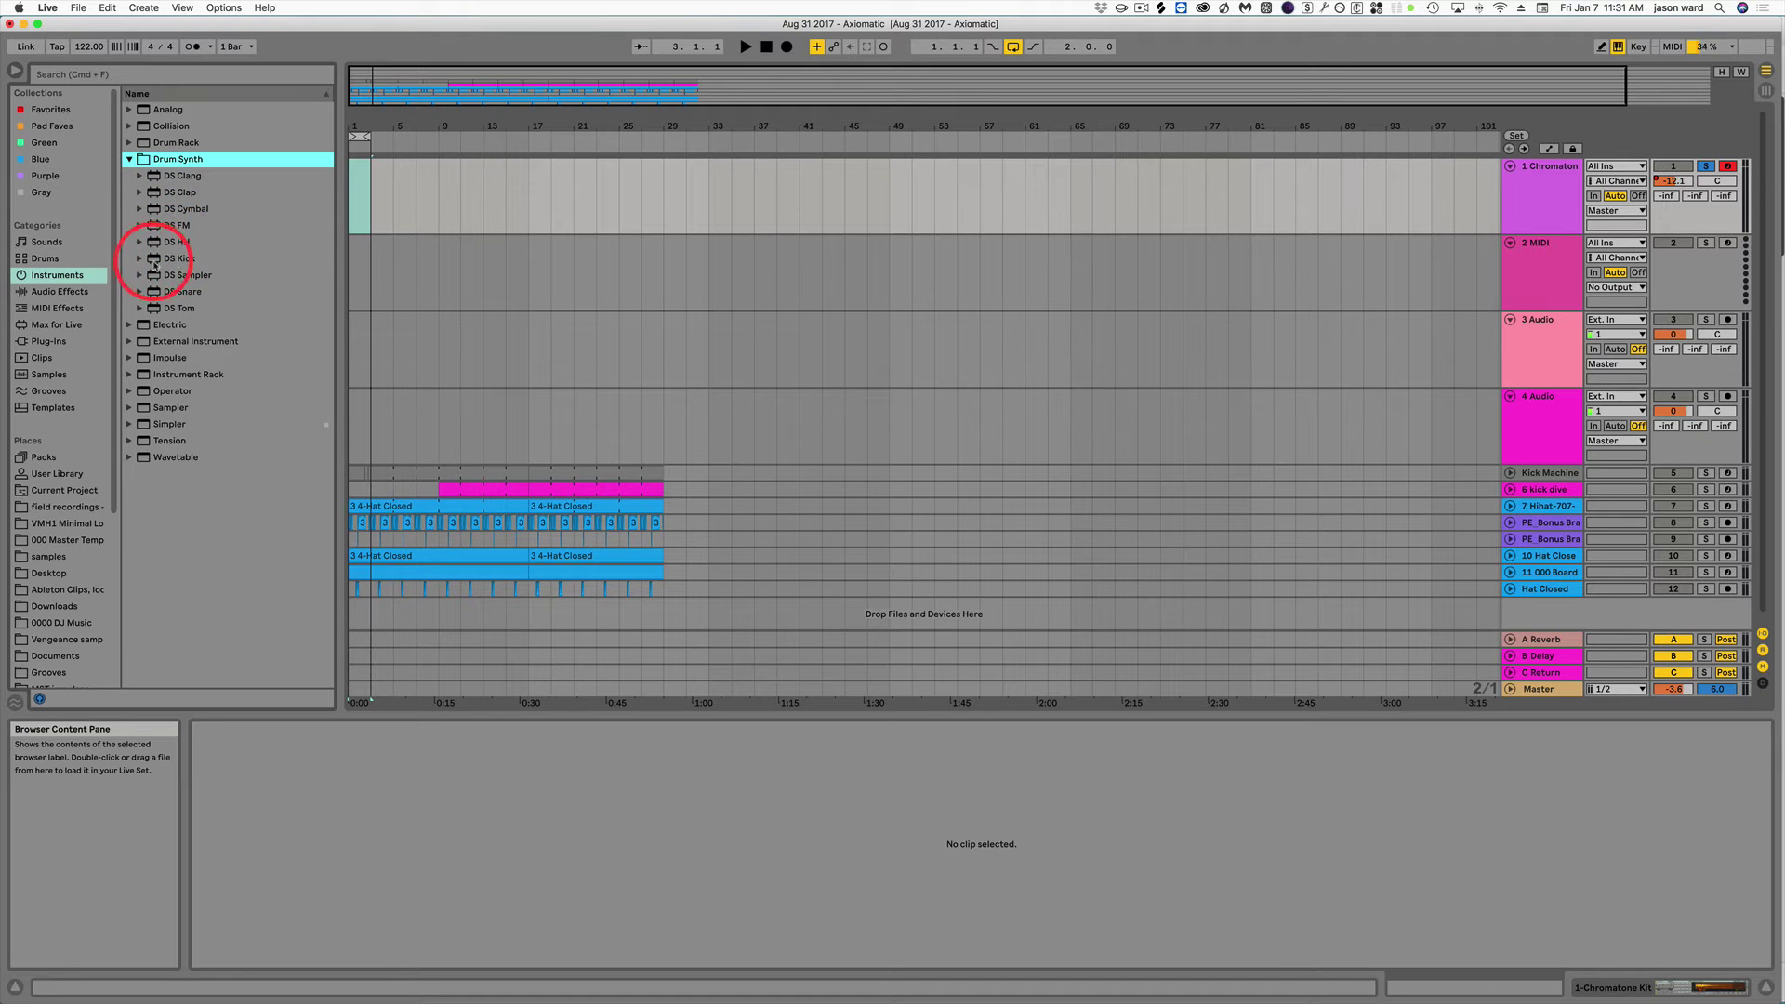
drag(179, 258, 395, 213)
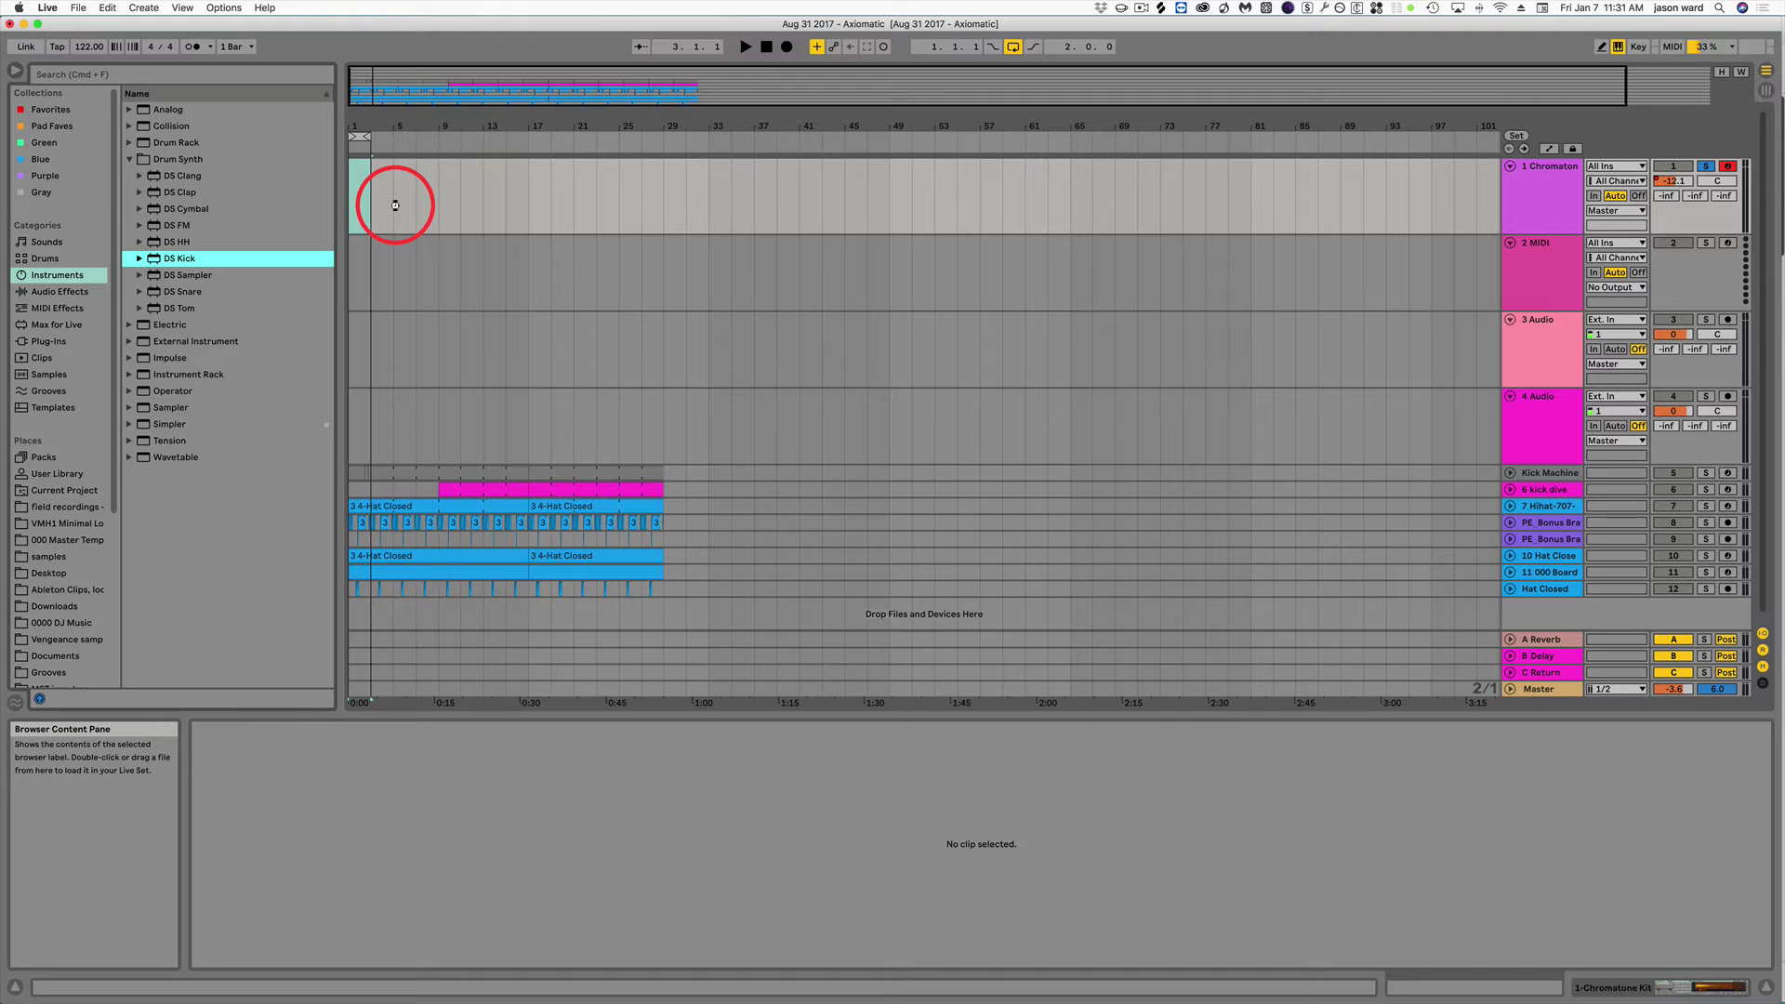
drag(395, 205, 395, 205)
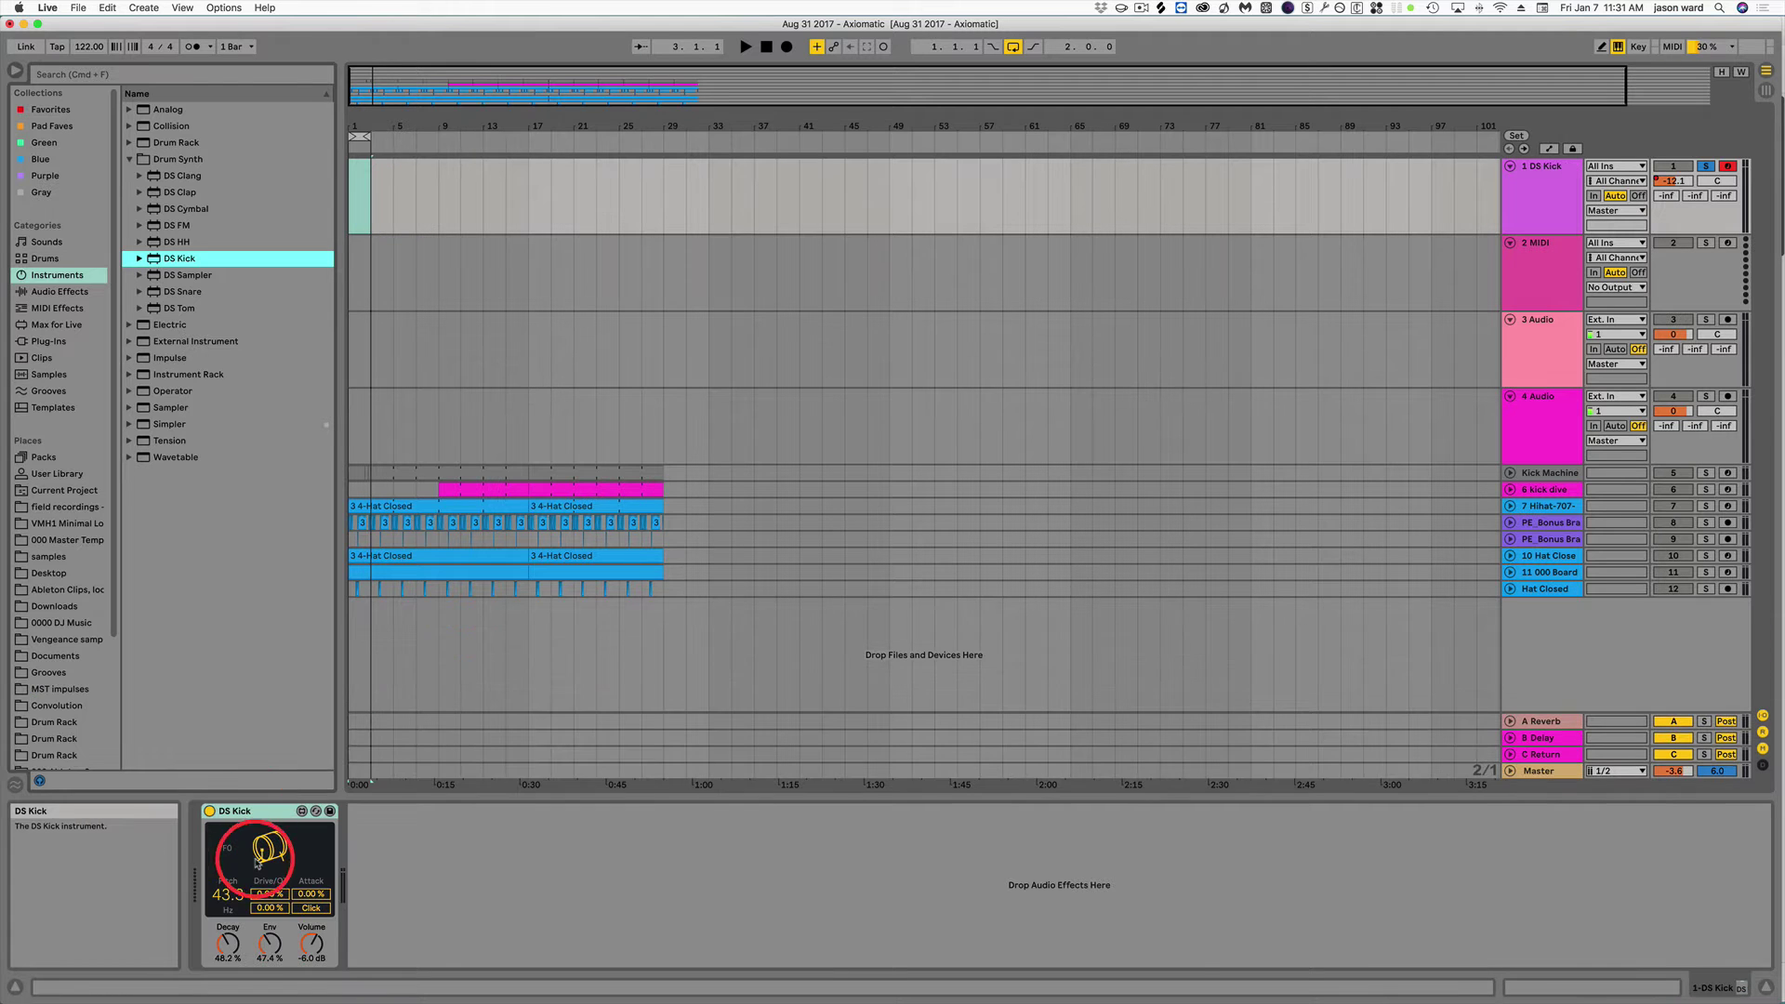
Audition DS Kick from the computer keyboard while adjusting its decay and envelope, with pitch at about 65 Hz and drive at about 5.5 %.
key(a)
key(a)
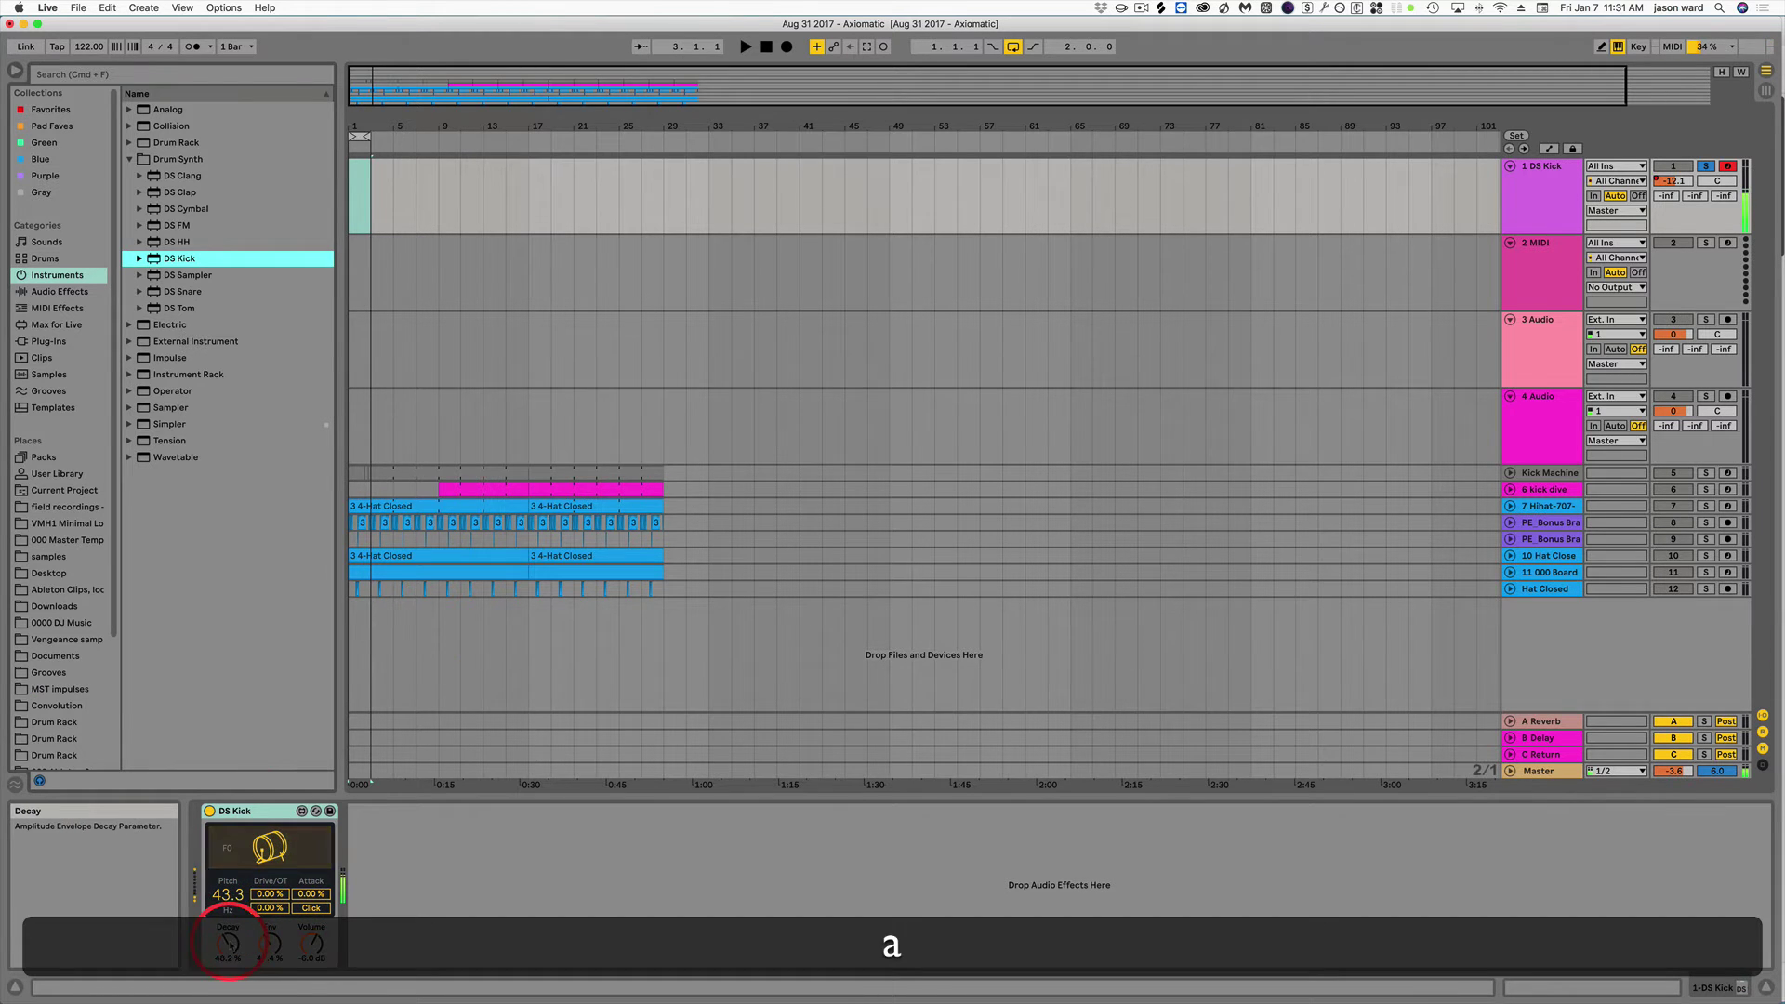
drag(230, 941, 281, 900)
key(a)
key(a)
key(a)
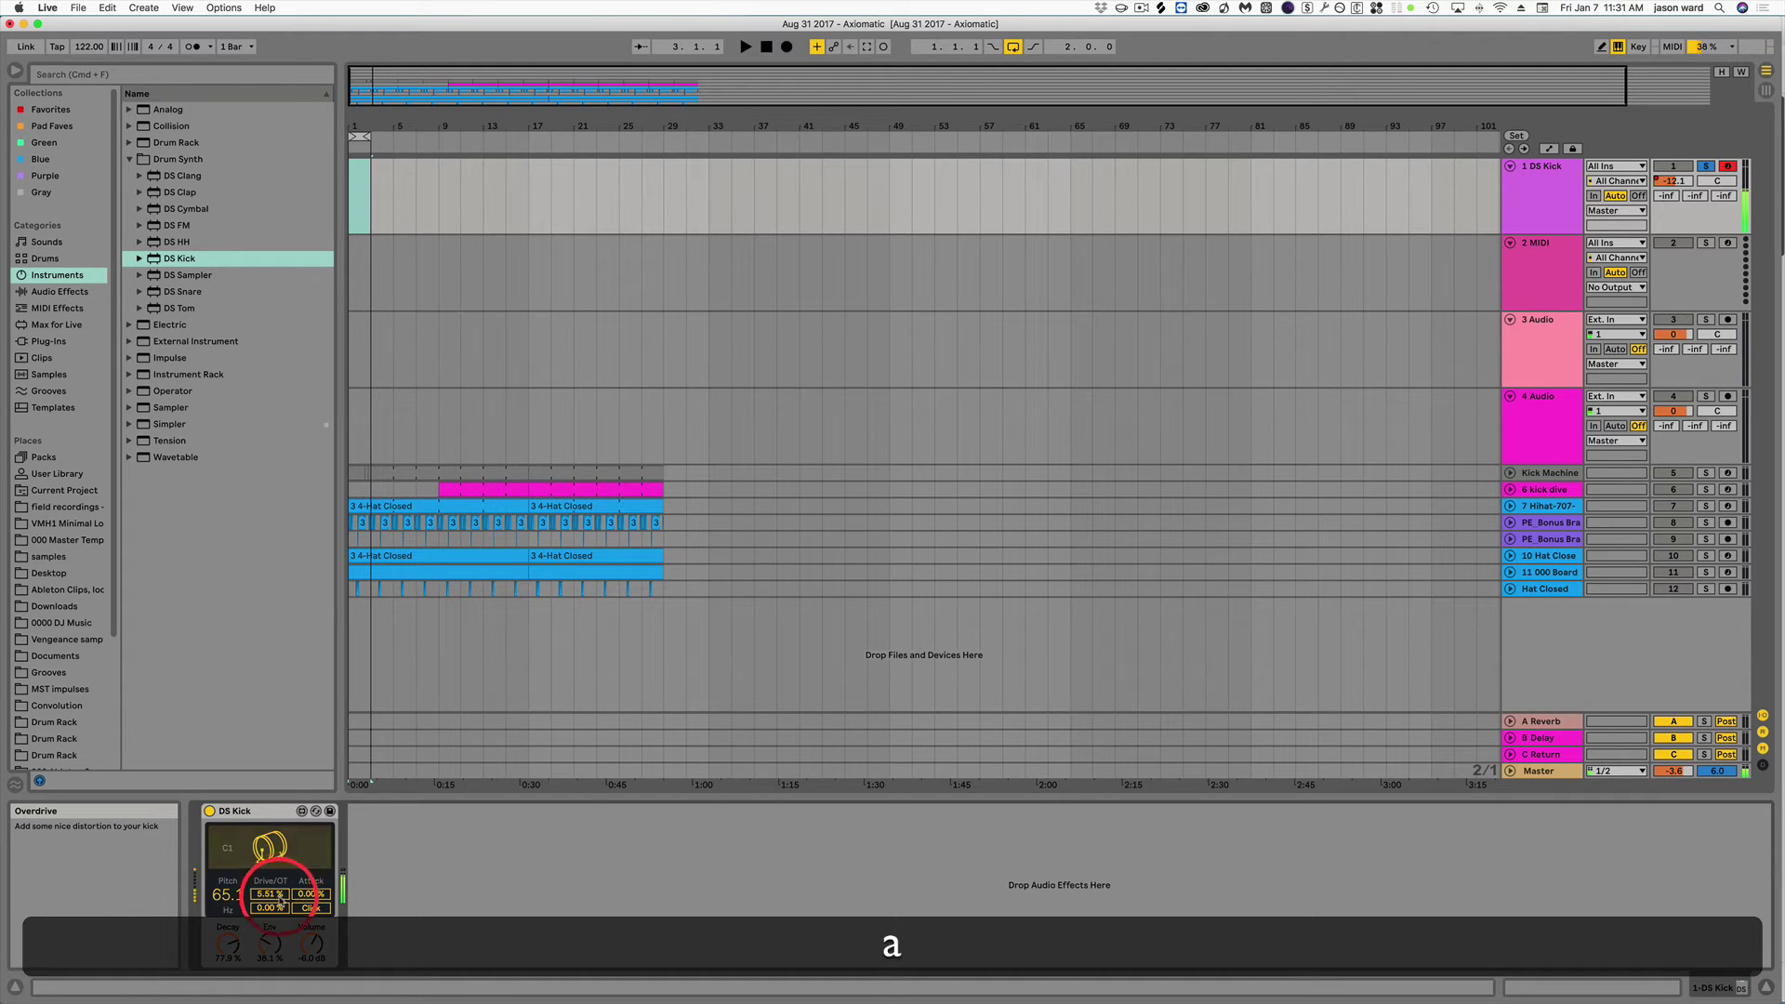
Delete the DS Kick device from track 1 and collapse the Drum Synth folder.
click(260, 811)
key(Delete)
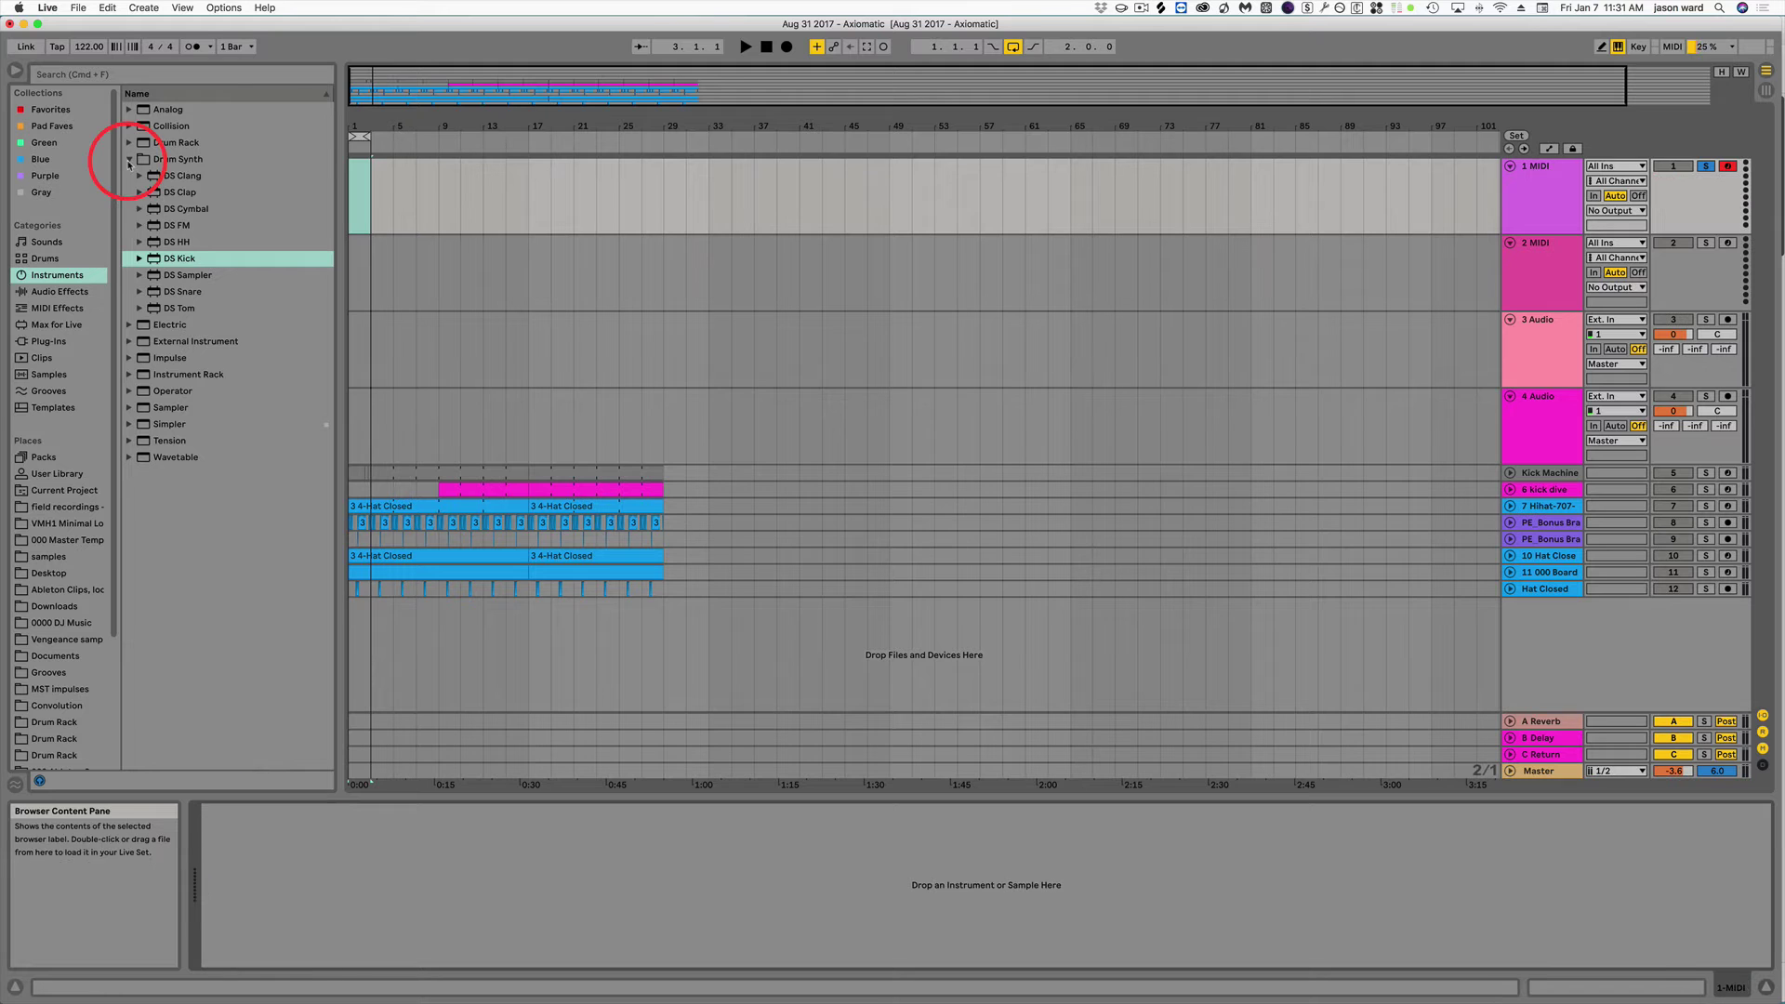
click(130, 159)
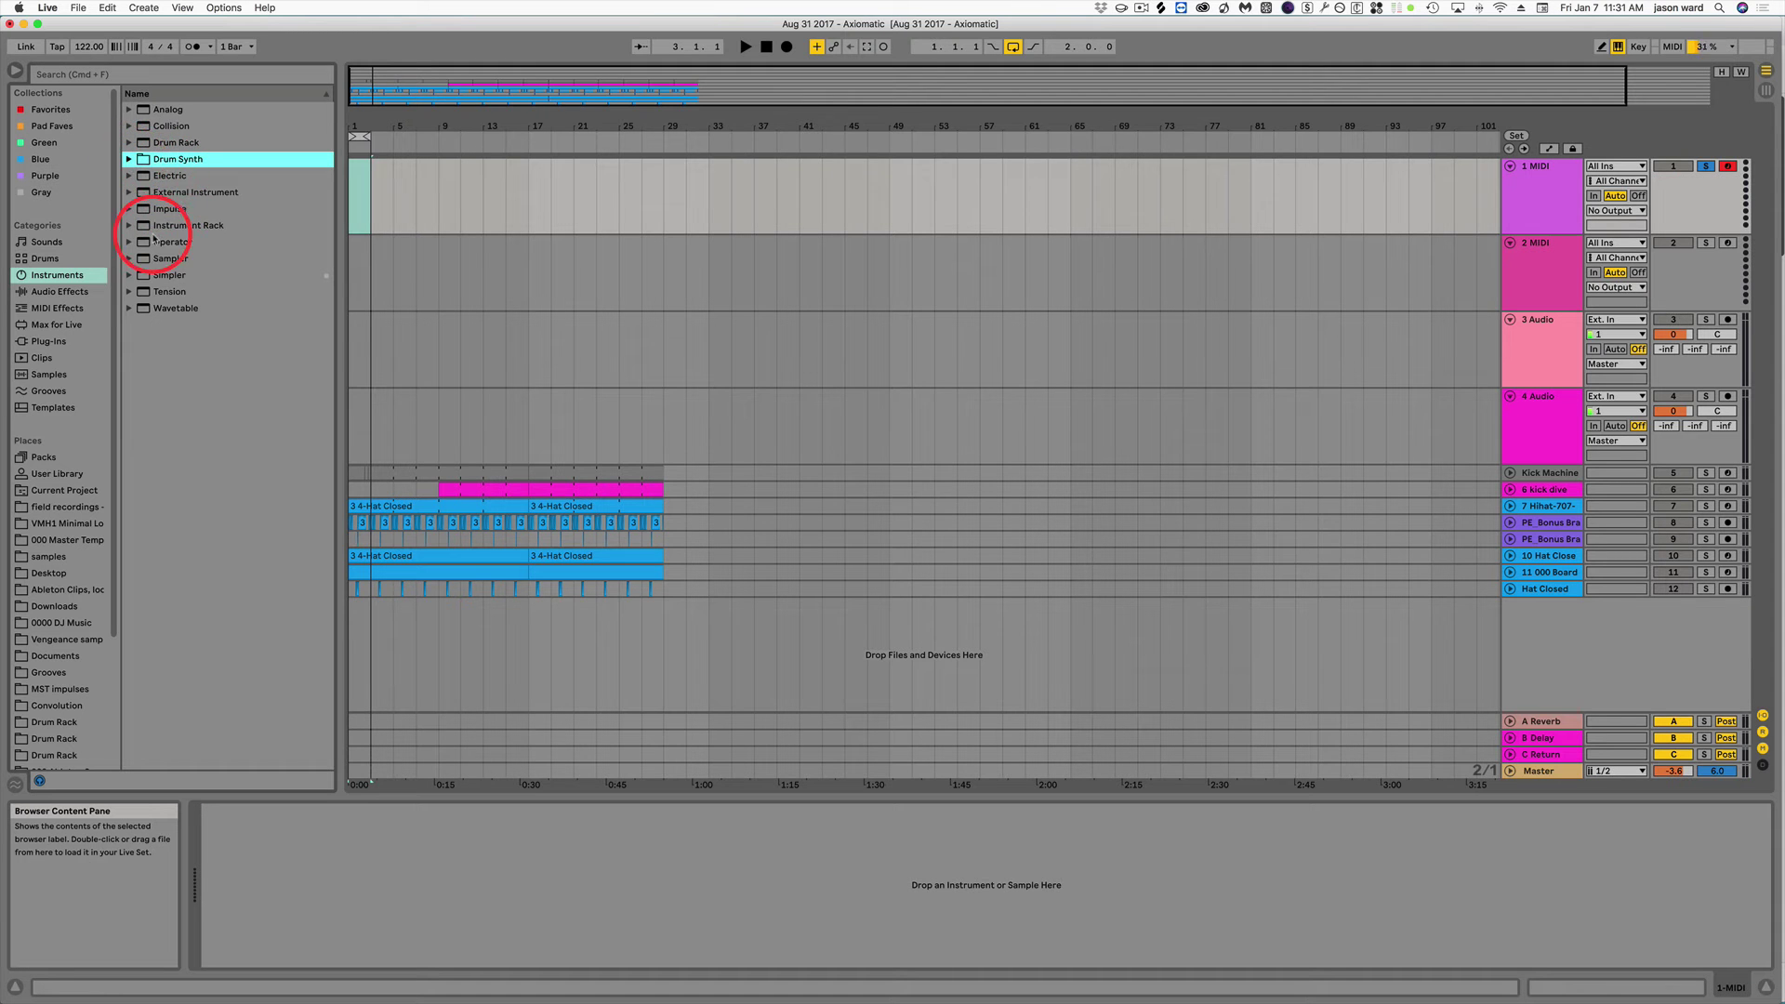
Expand the Electric instrument and look at its Bass presets.
click(129, 175)
click(130, 177)
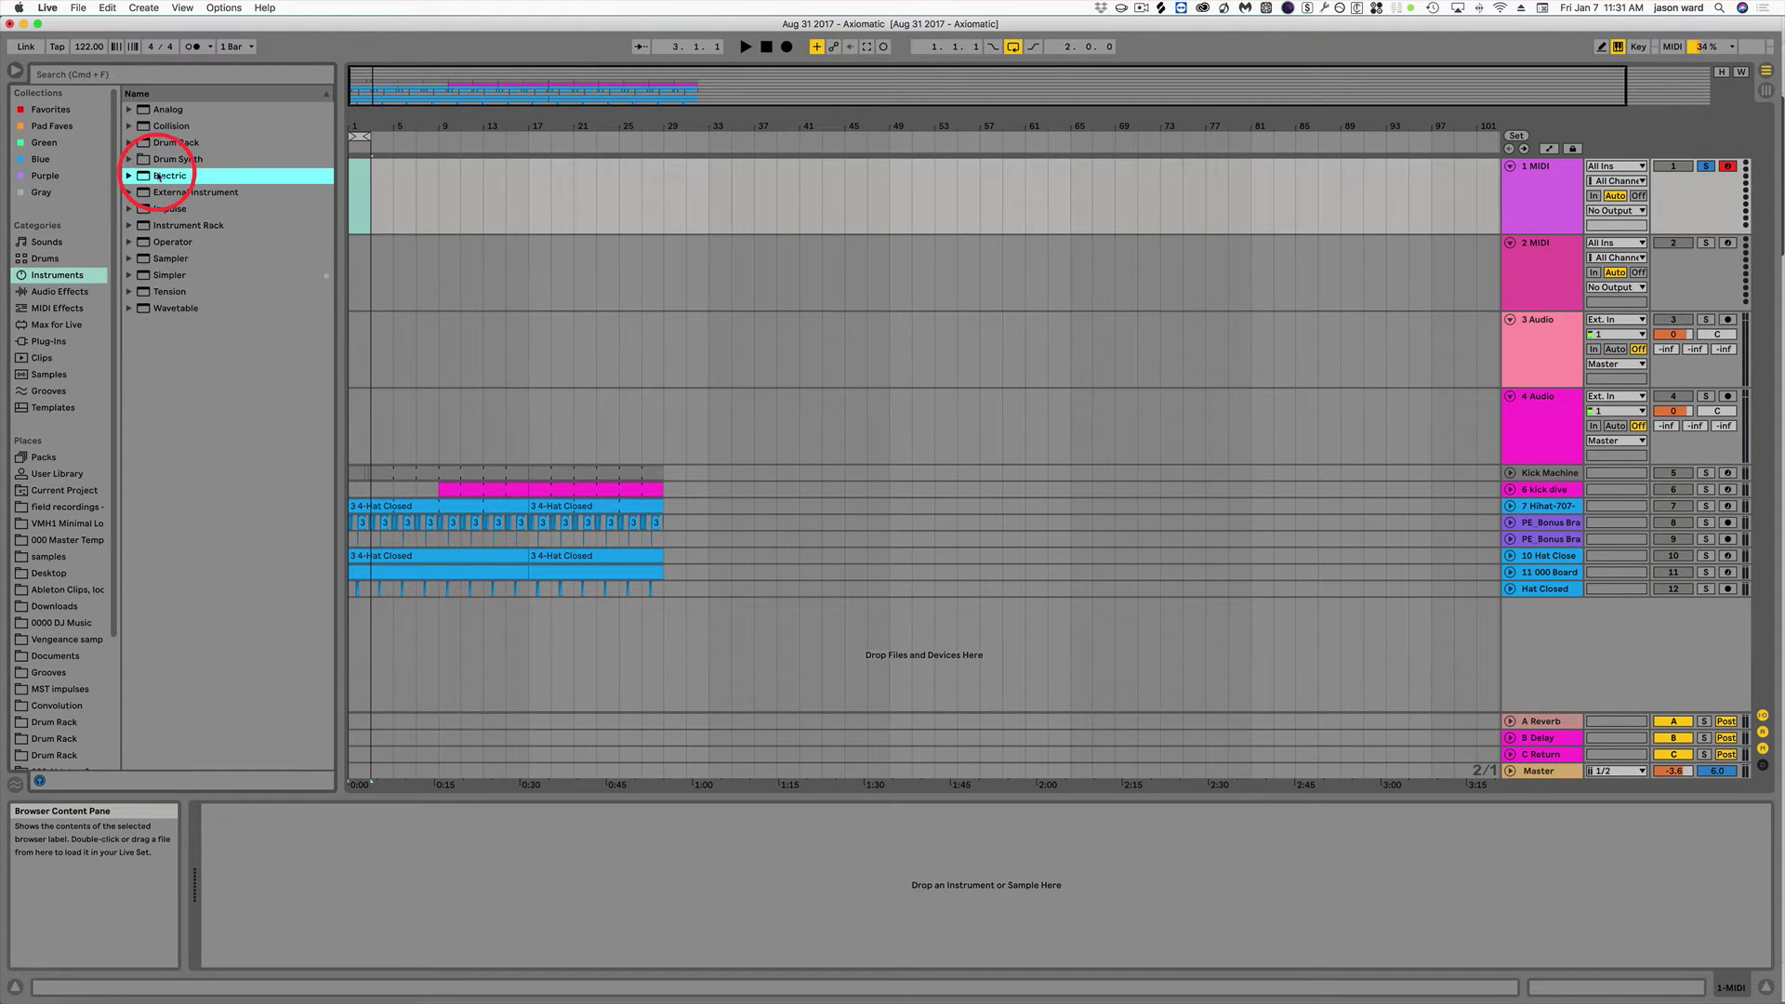
click(129, 176)
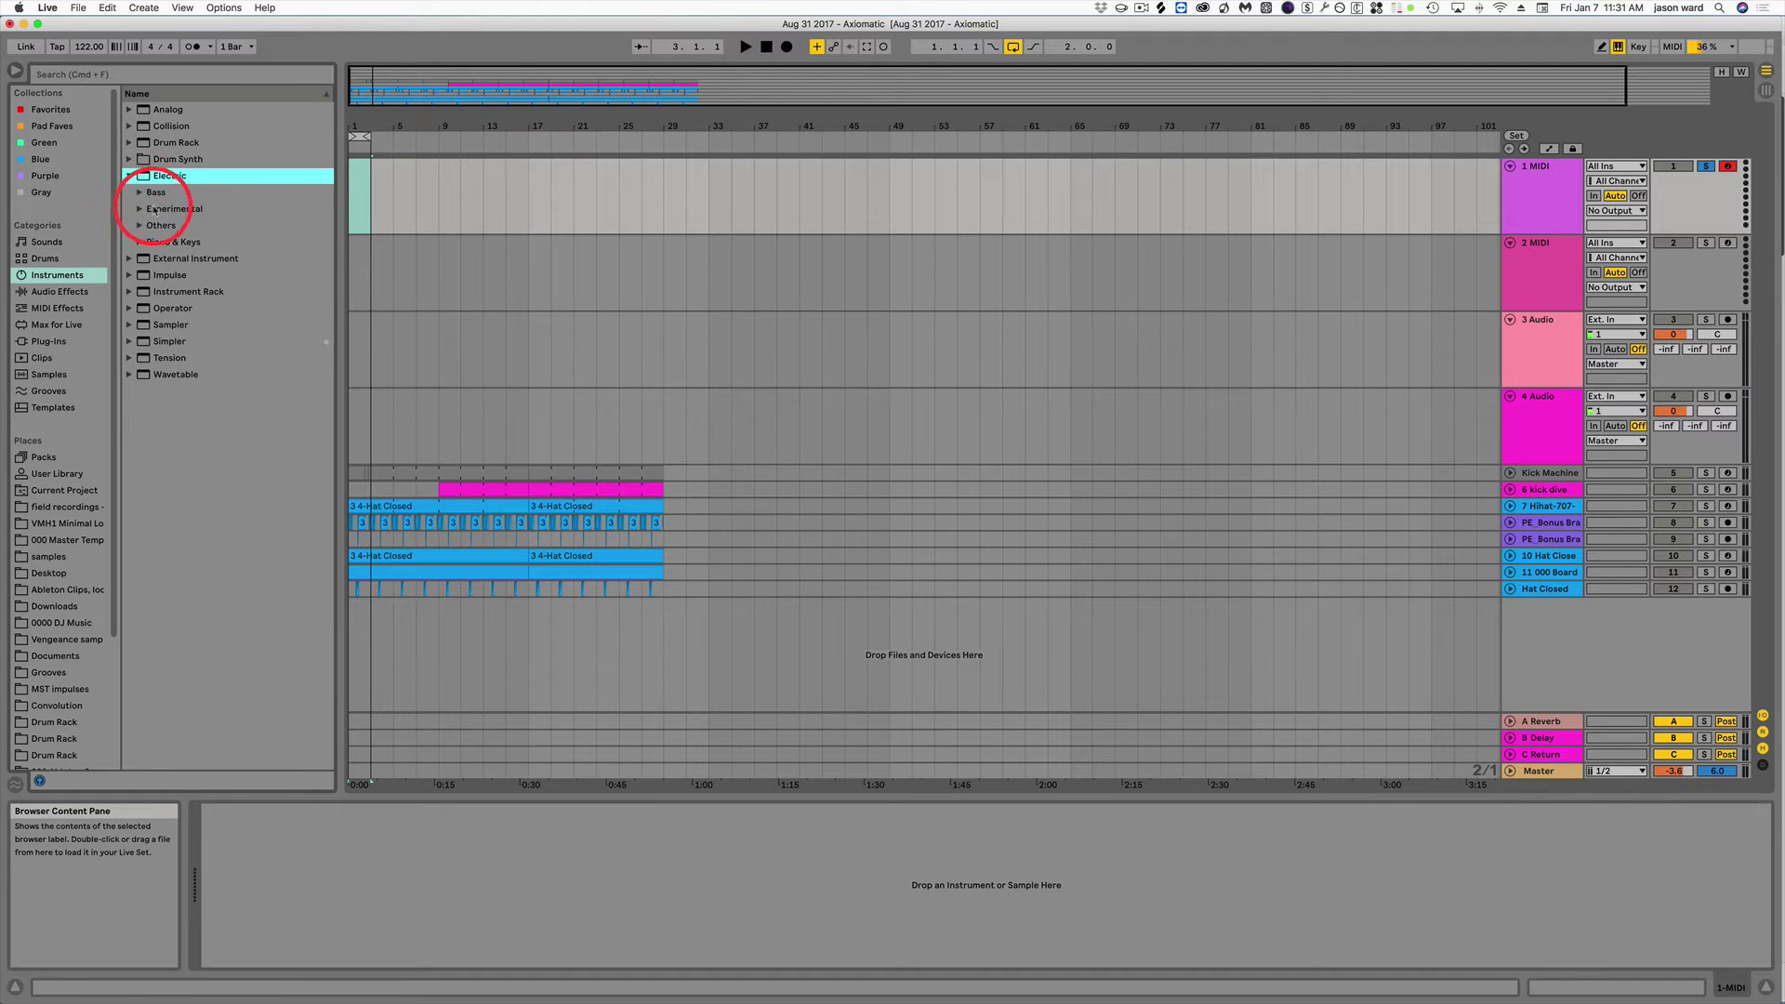
click(139, 192)
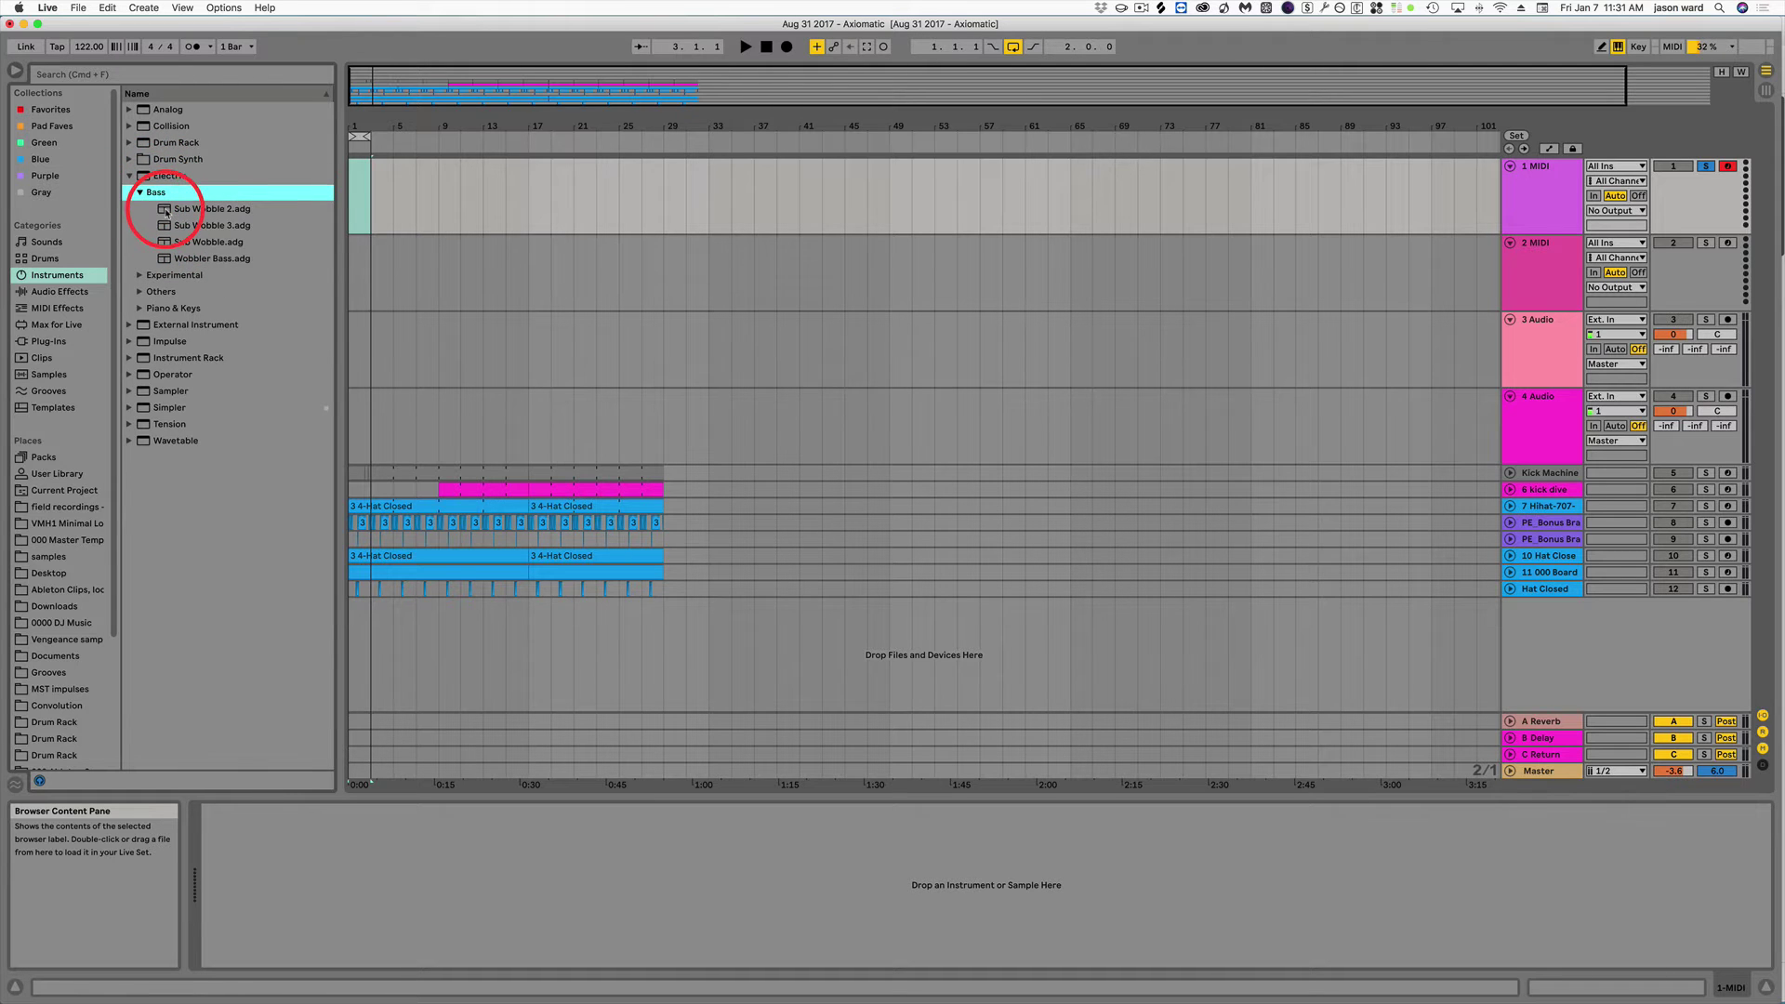
drag(165, 212, 219, 207)
Look through the Delay & Loop, Drive & Color, Dynamics and EQ & Filters folders of the audio effects.
click(89, 291)
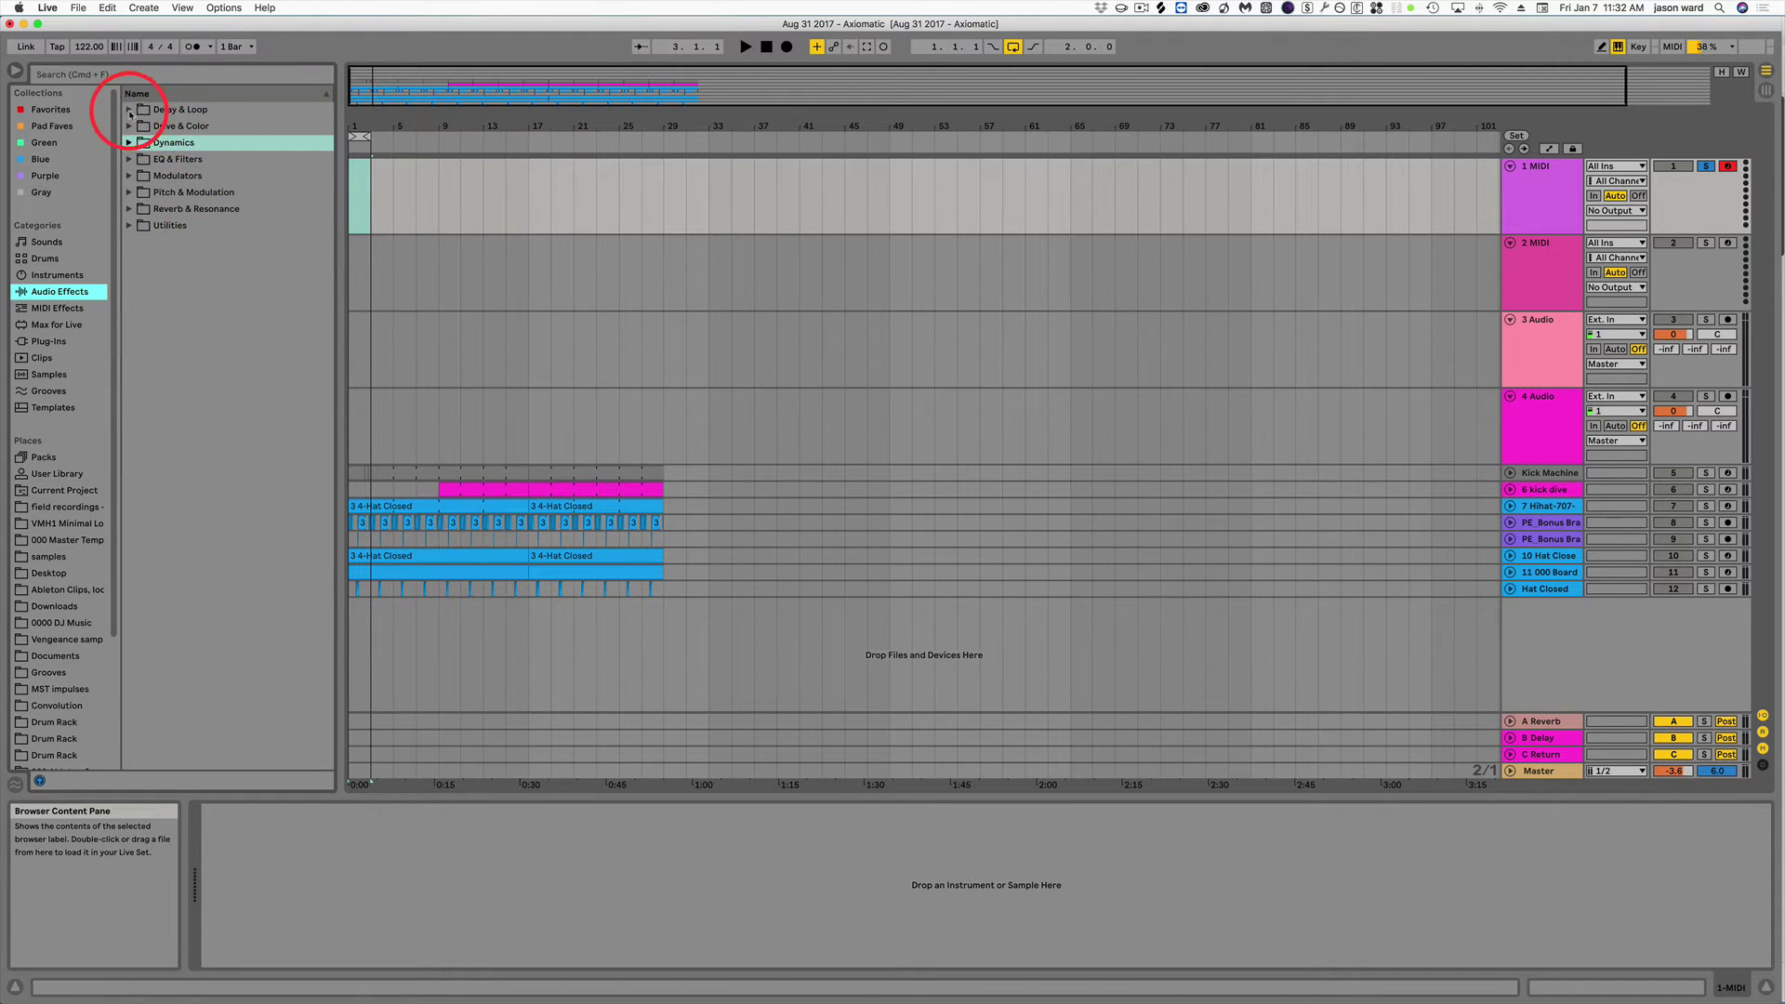
click(129, 110)
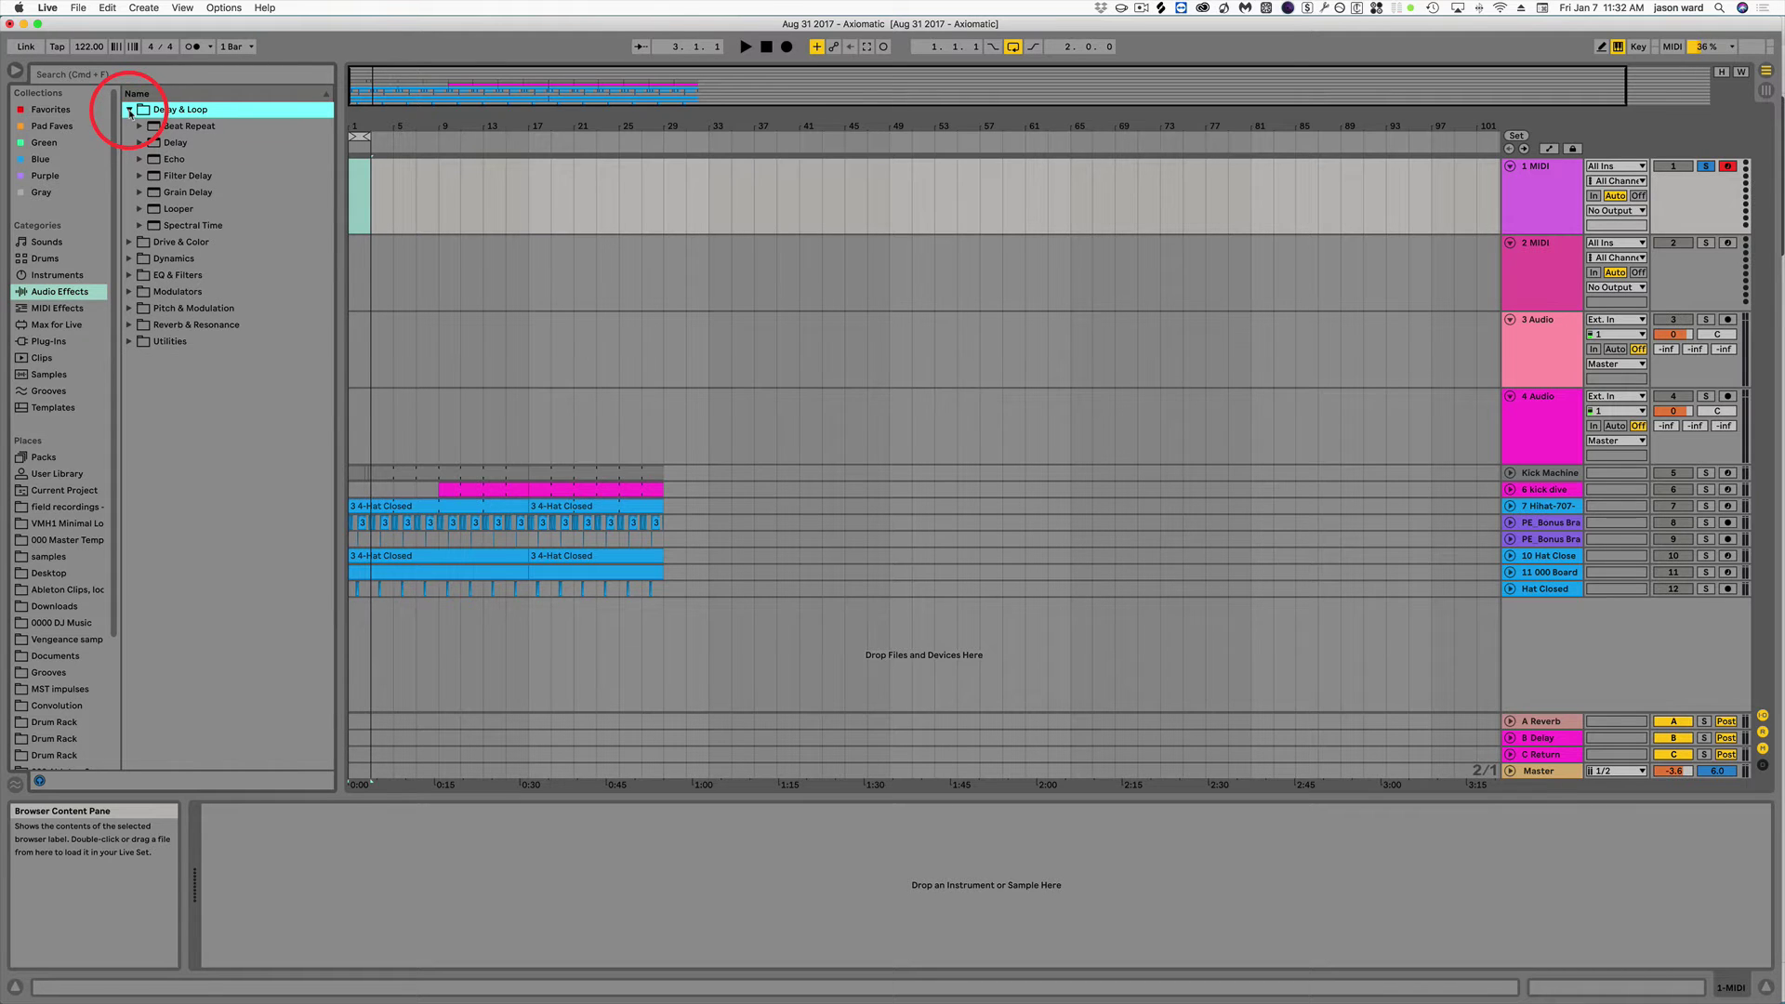
click(129, 111)
click(129, 126)
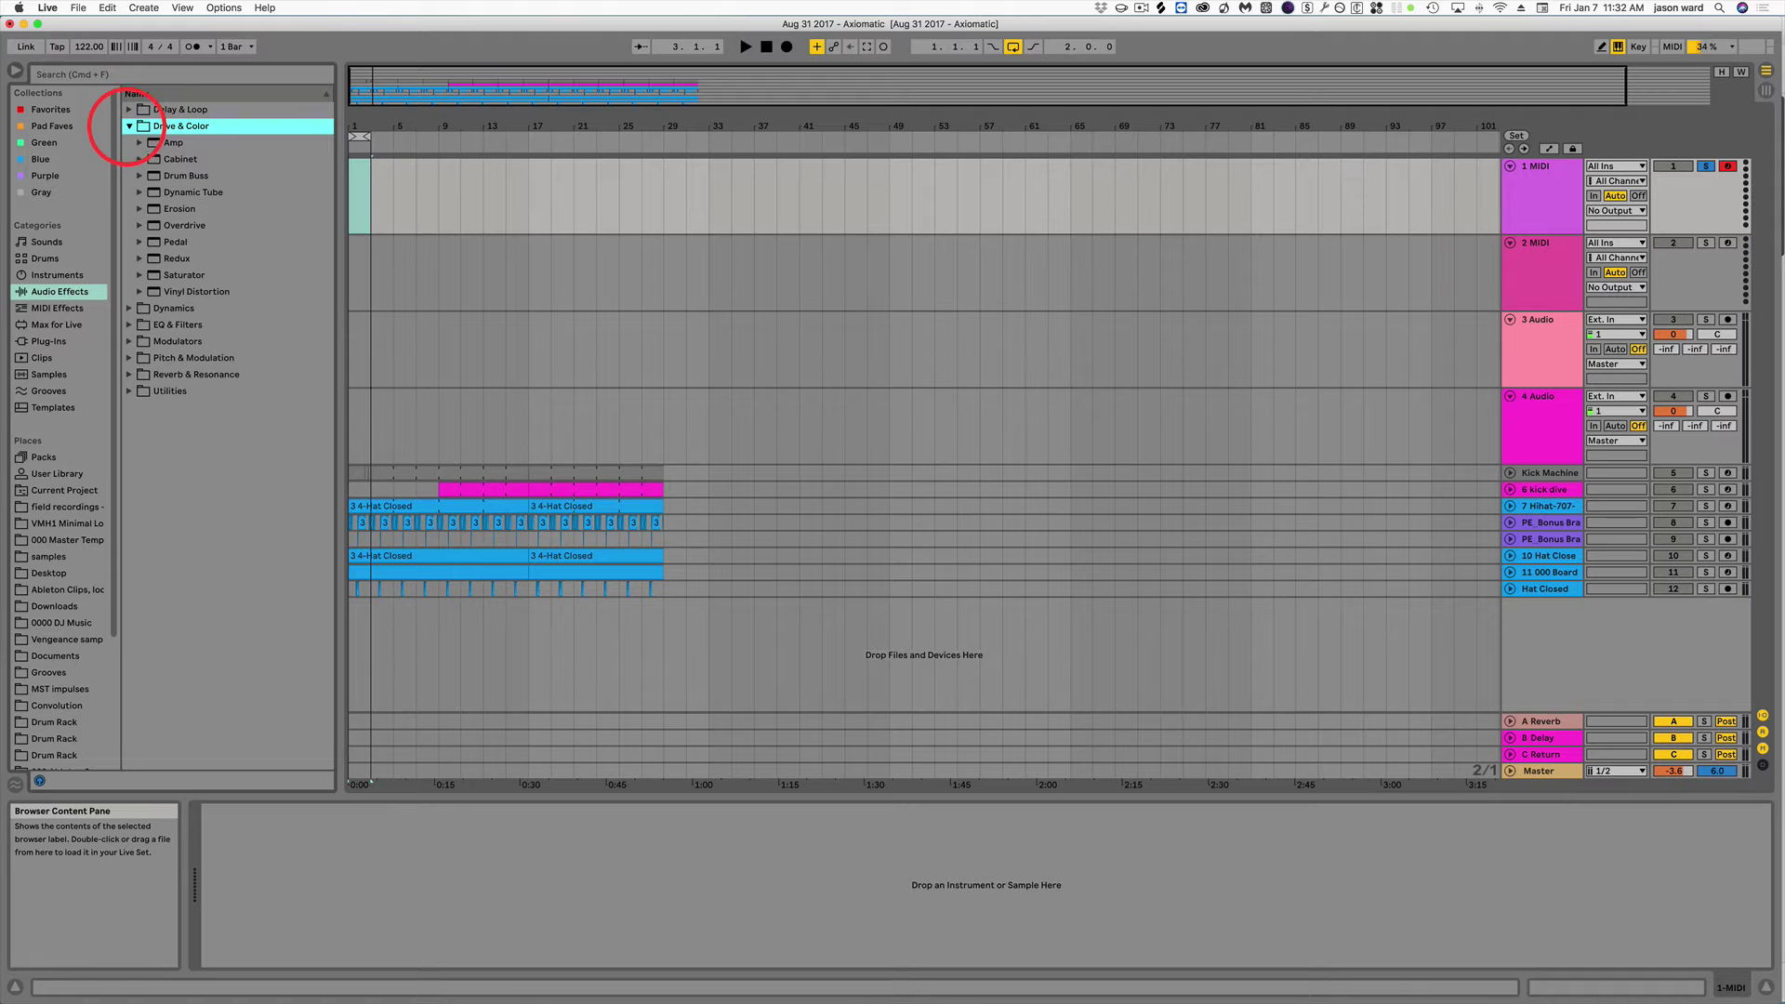
click(128, 126)
click(130, 143)
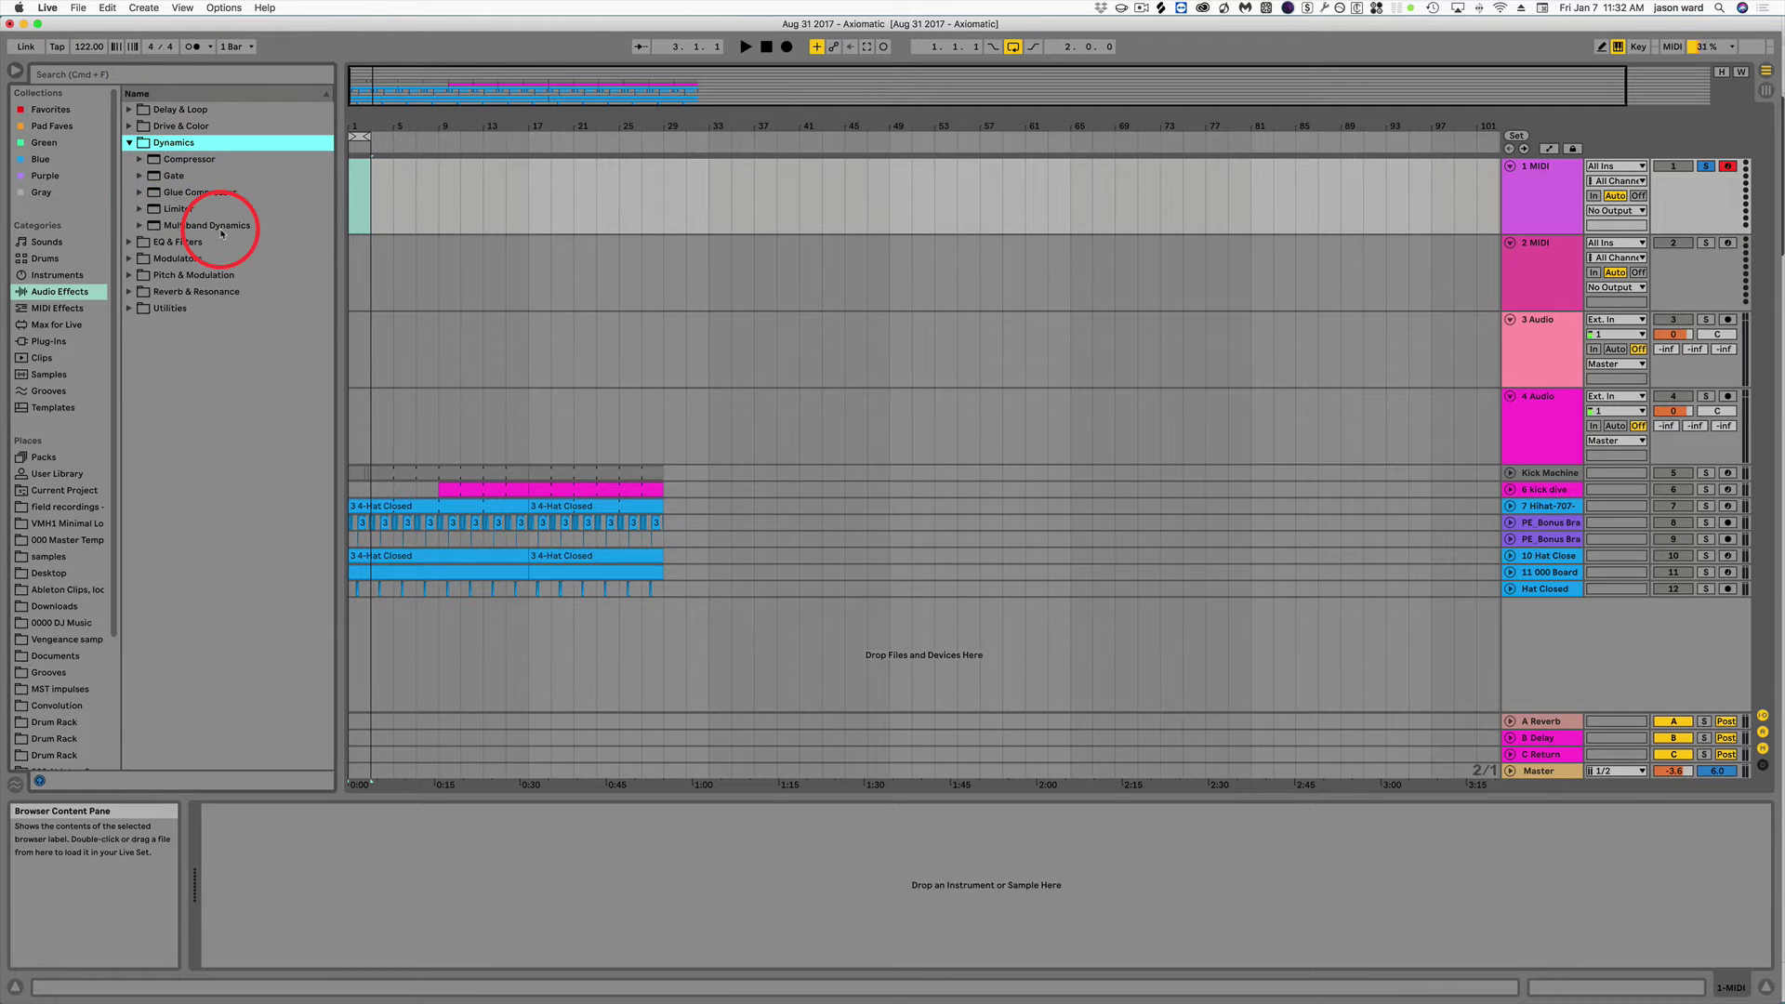
click(130, 143)
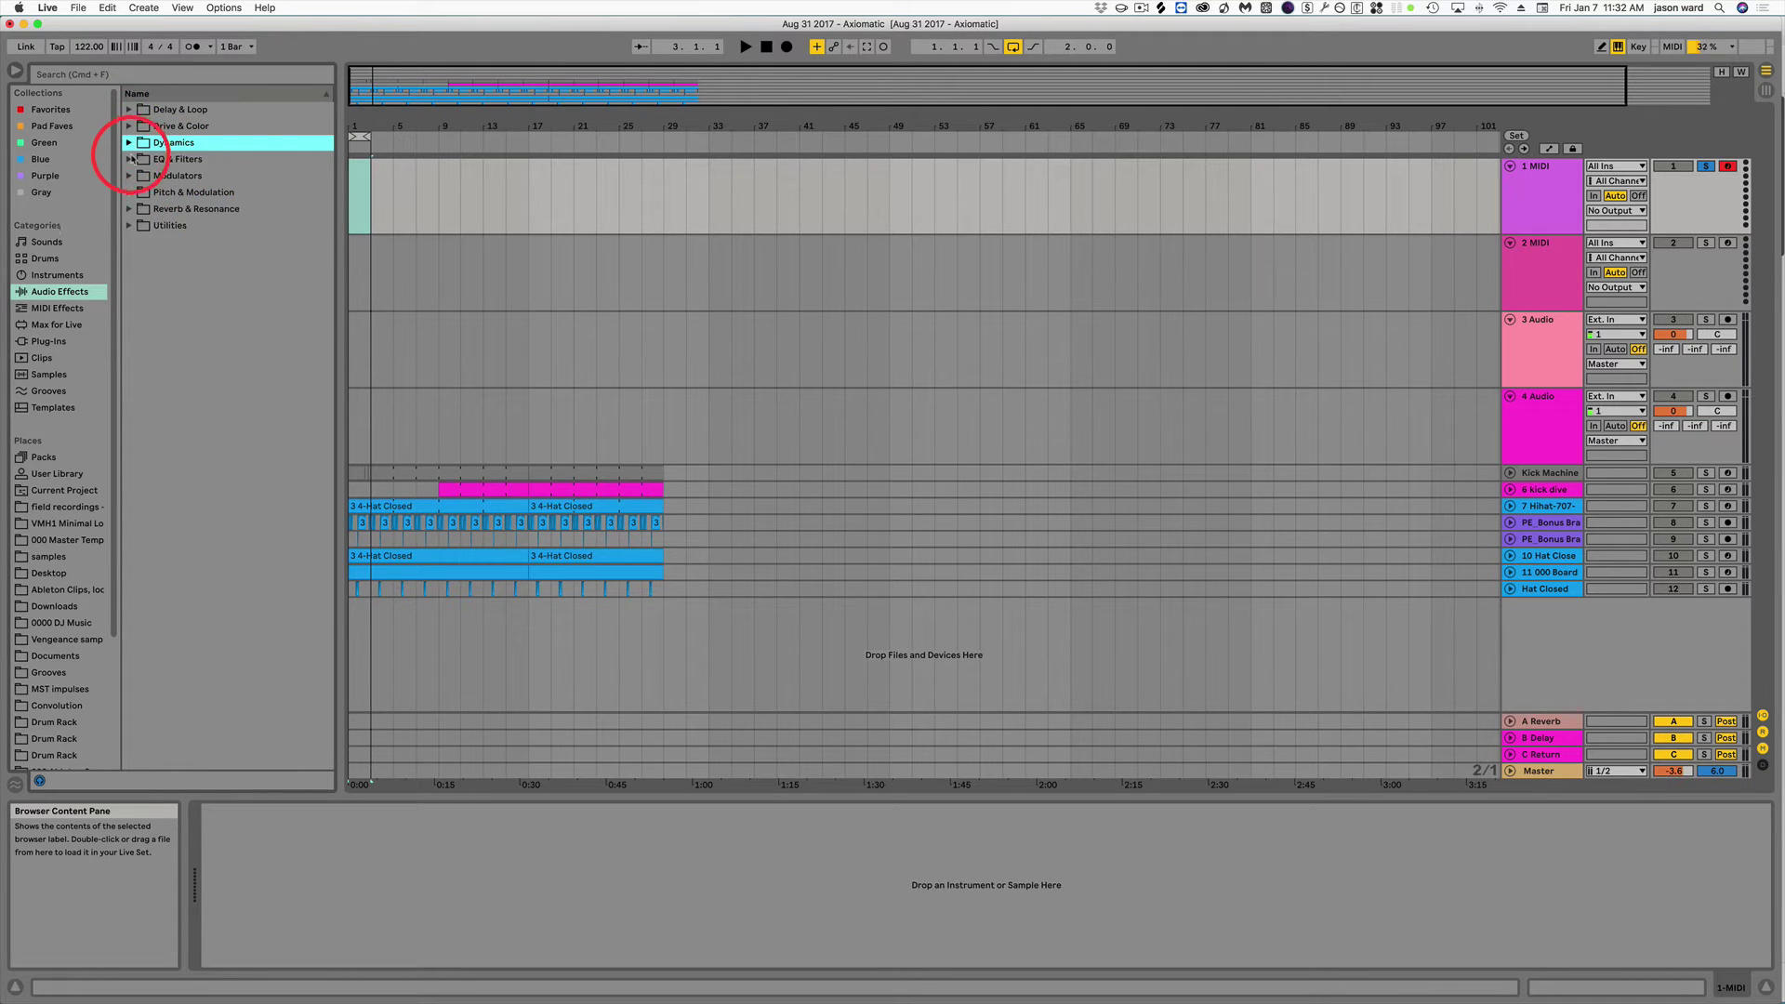
click(130, 159)
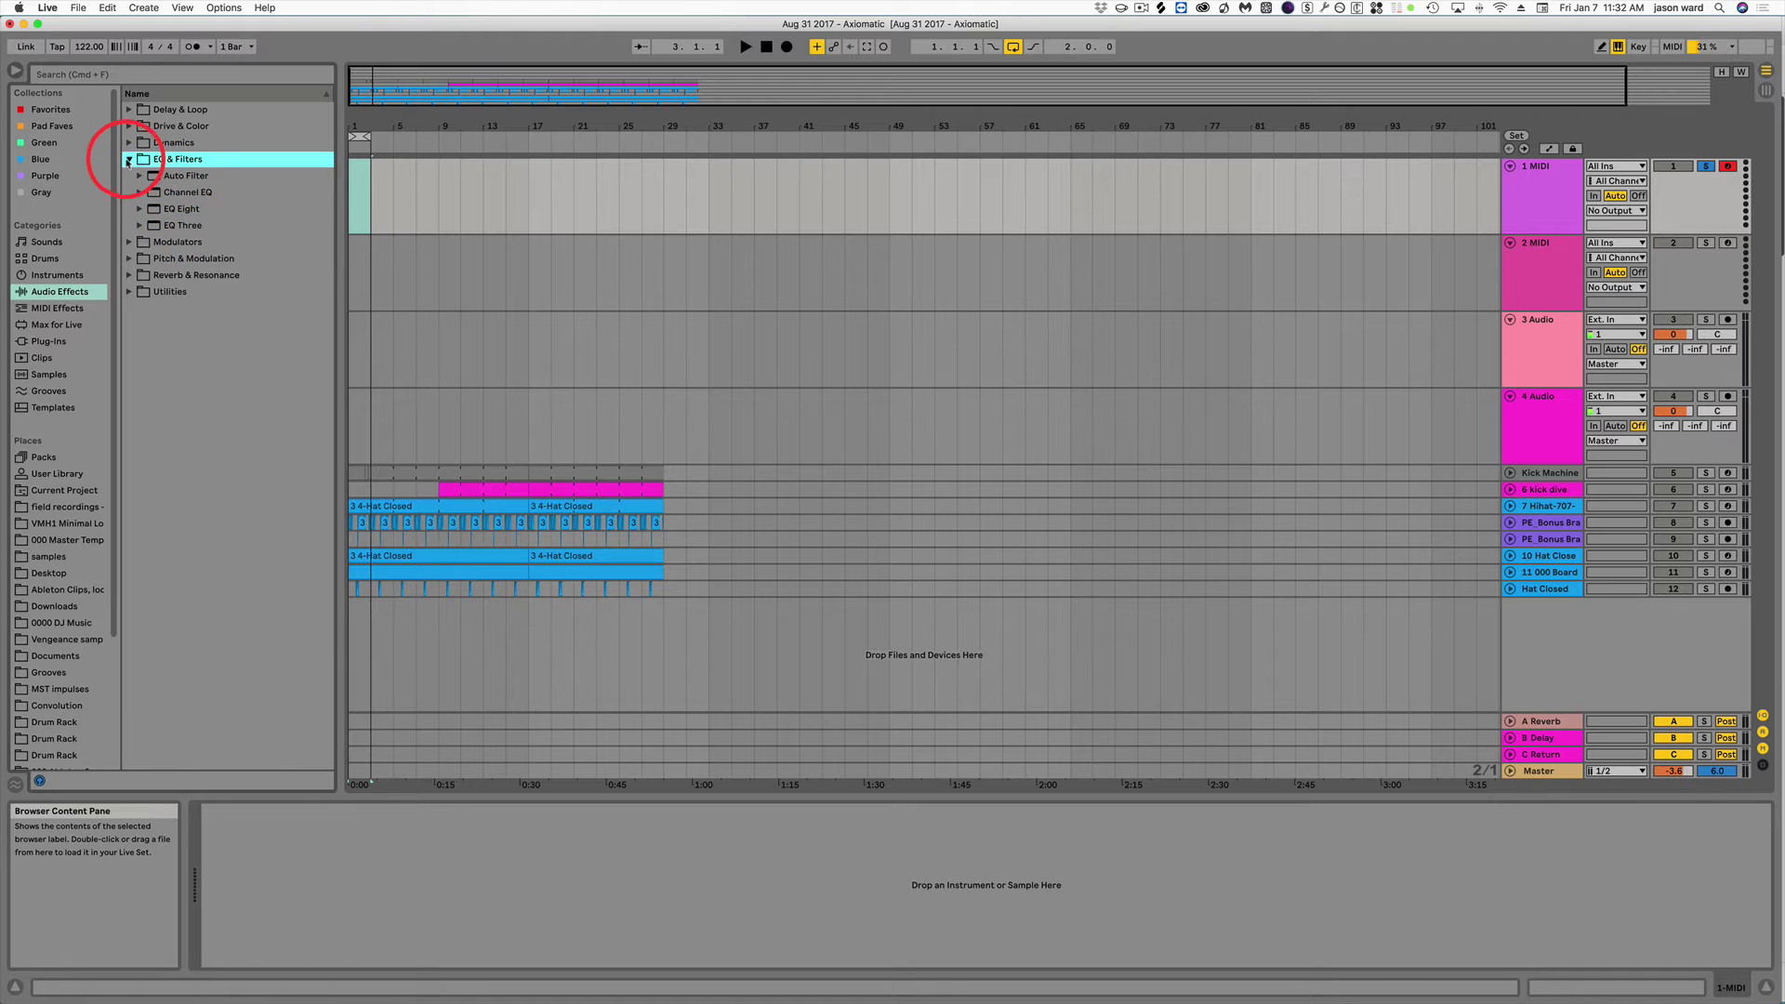
click(128, 160)
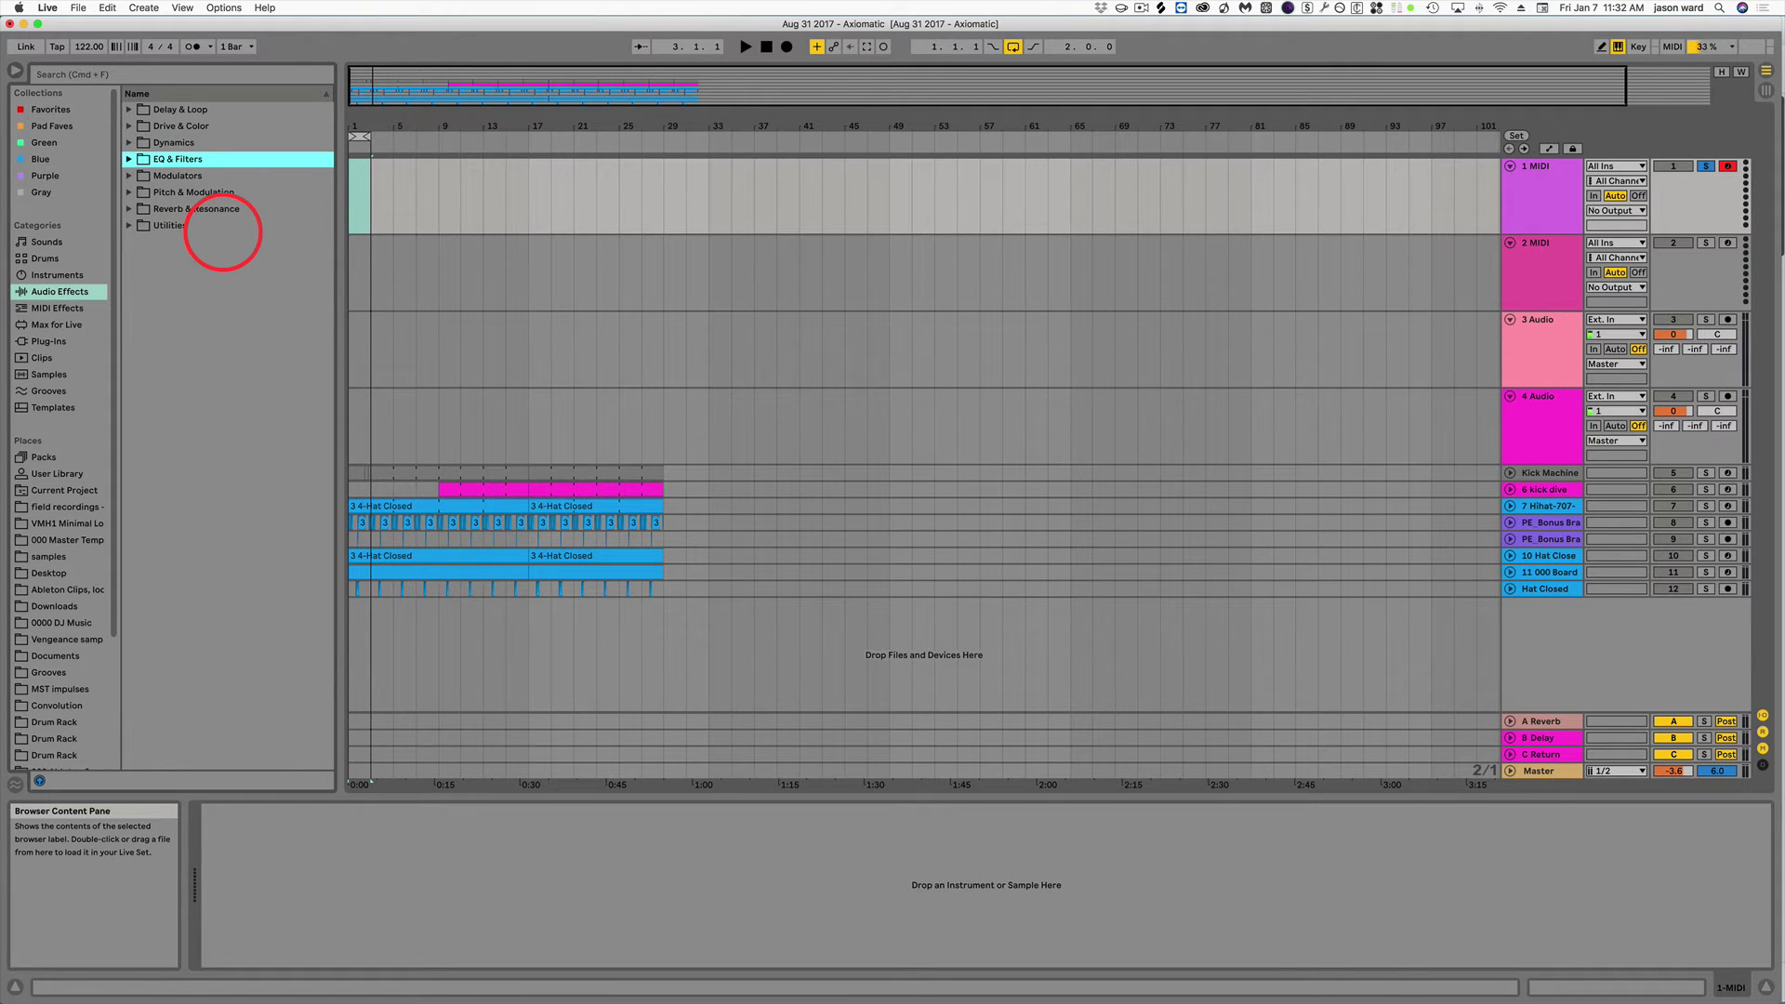
Compare the MIDI effects with the audio effects, and view the Max for Live device categories.
click(58, 307)
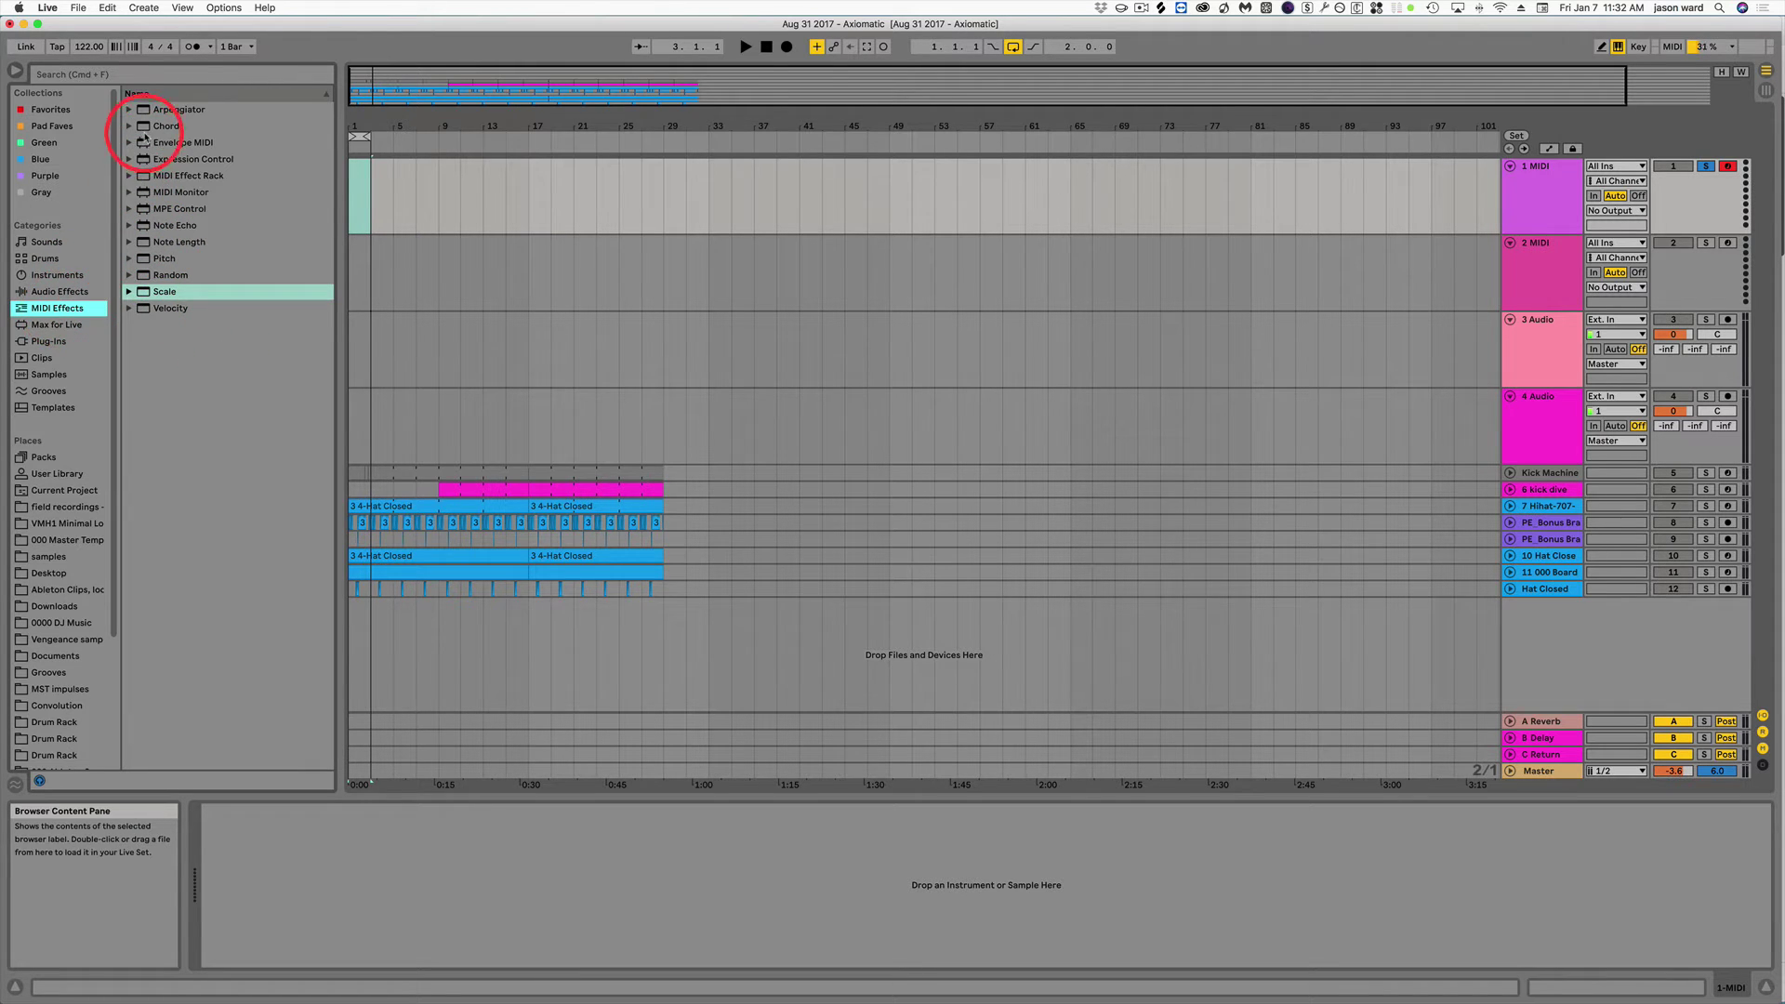
click(59, 291)
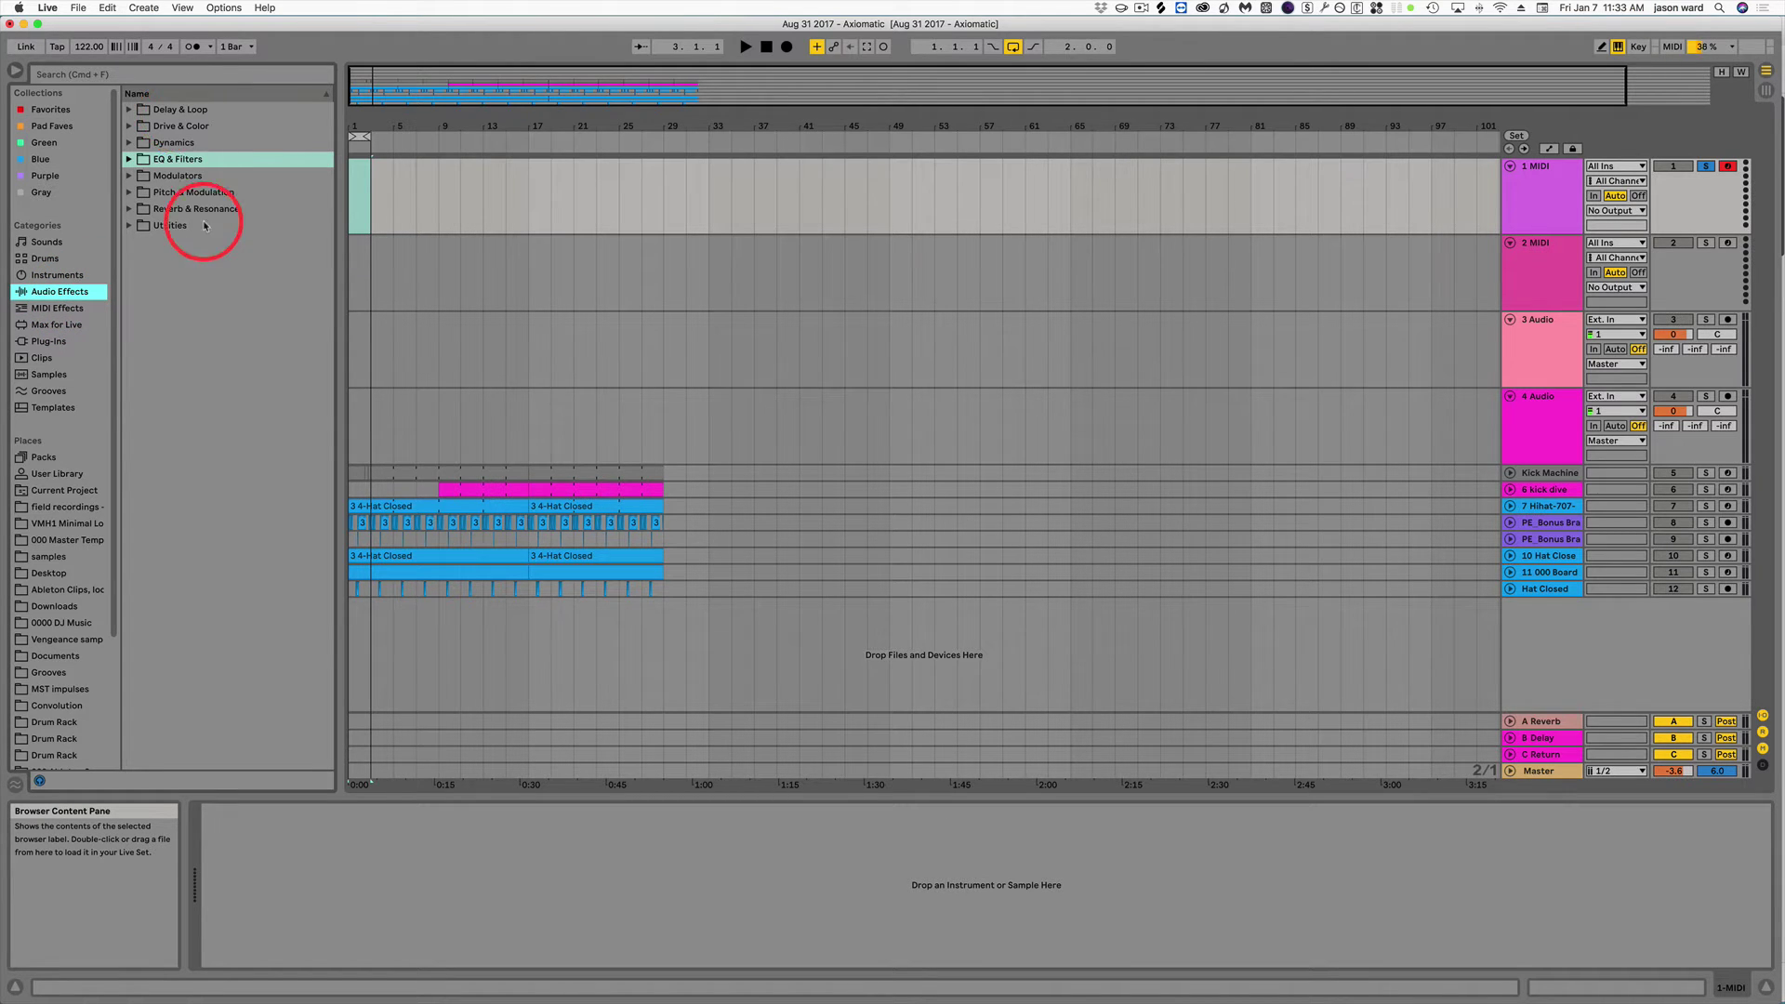
click(88, 308)
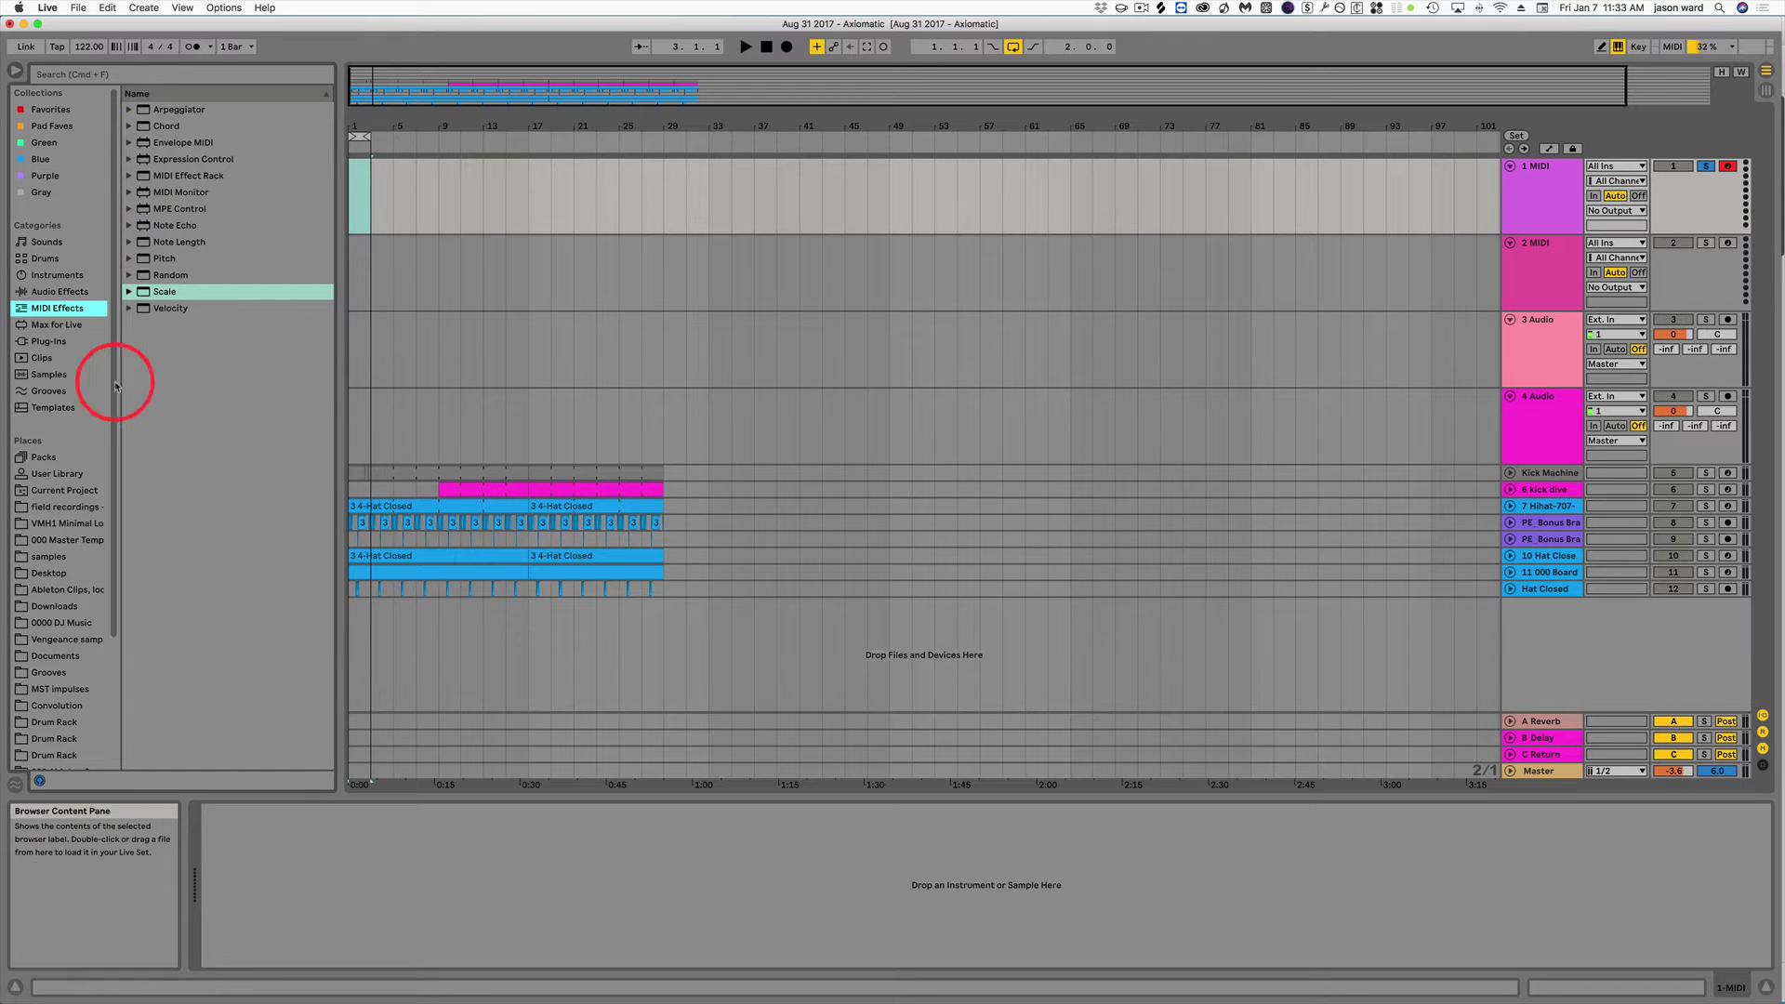
click(61, 325)
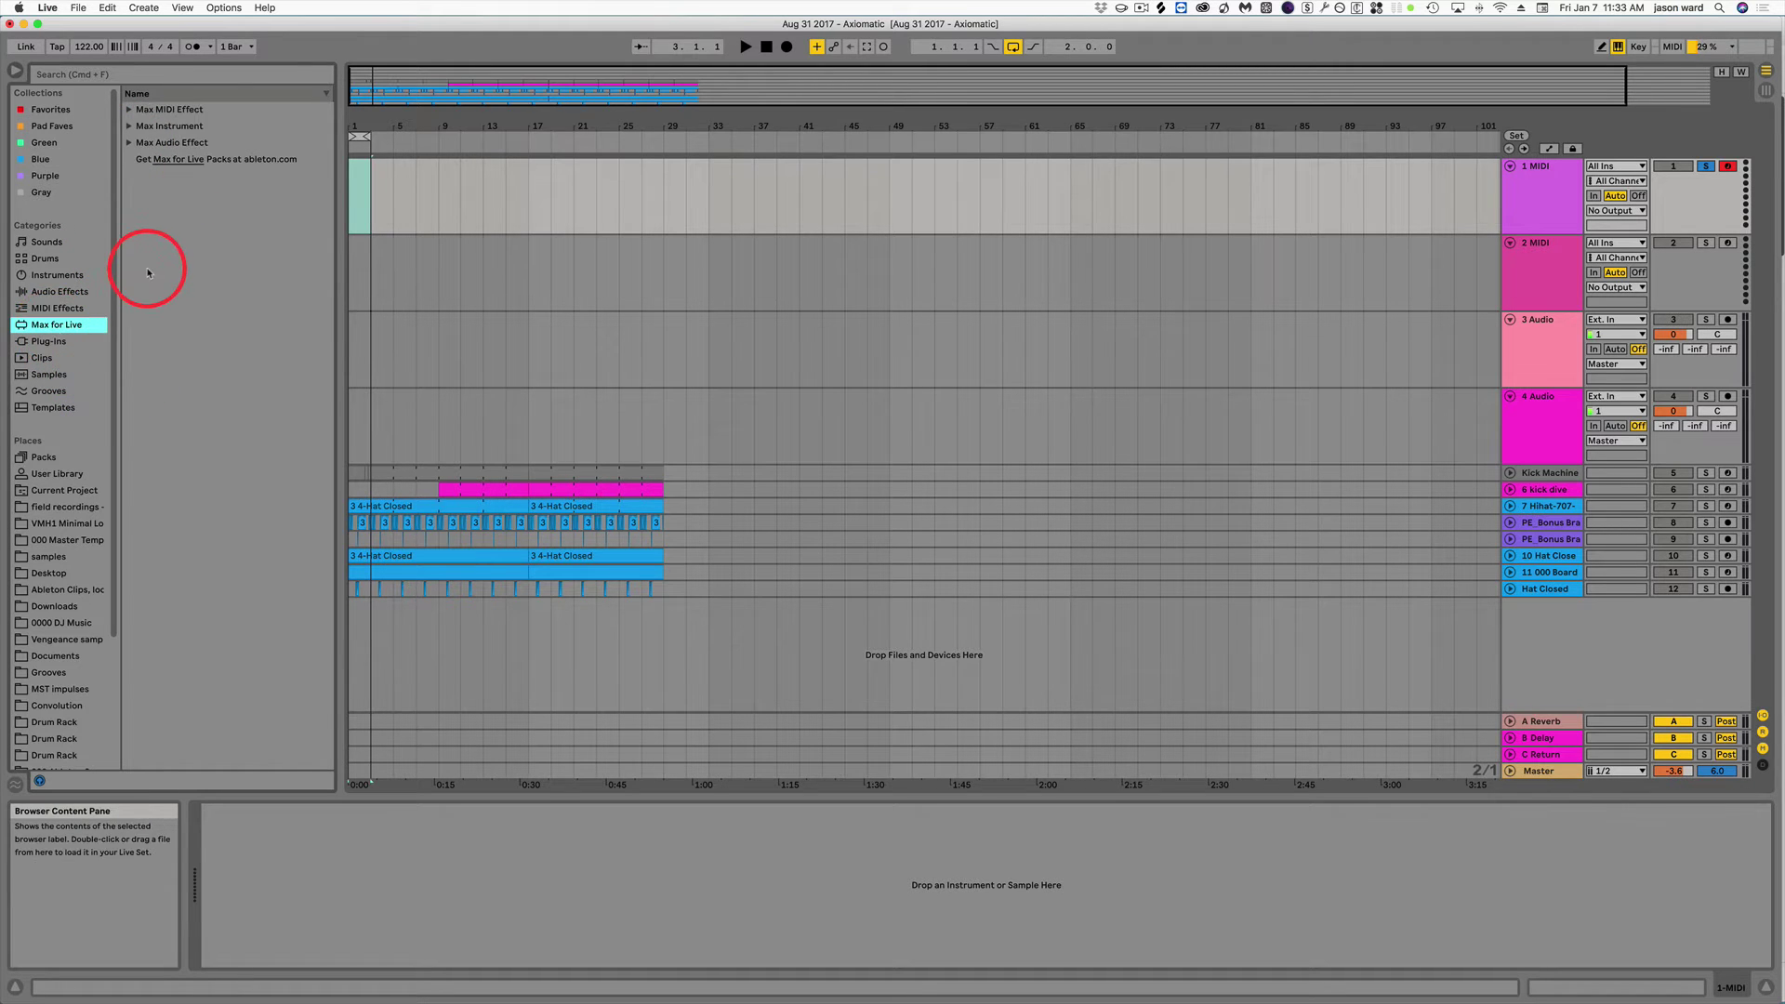
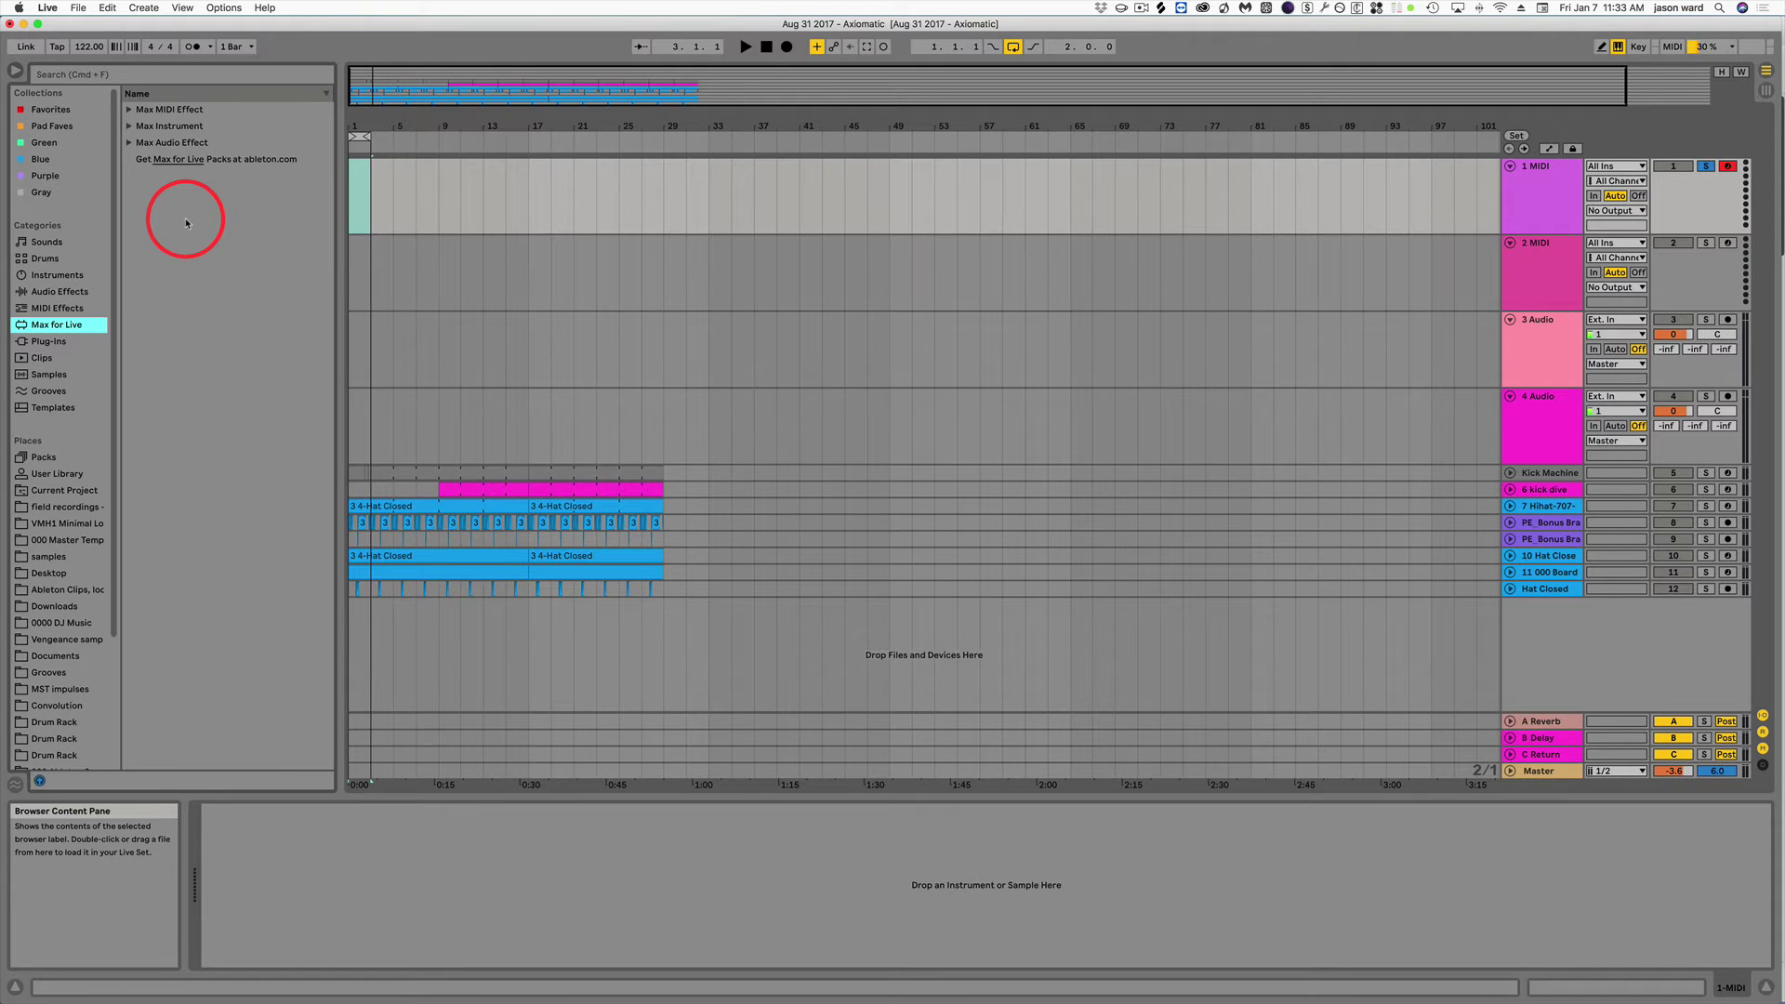
Look at the installed plug-ins in the Audio Units and VST folders, collapsing each folder again.
click(51, 342)
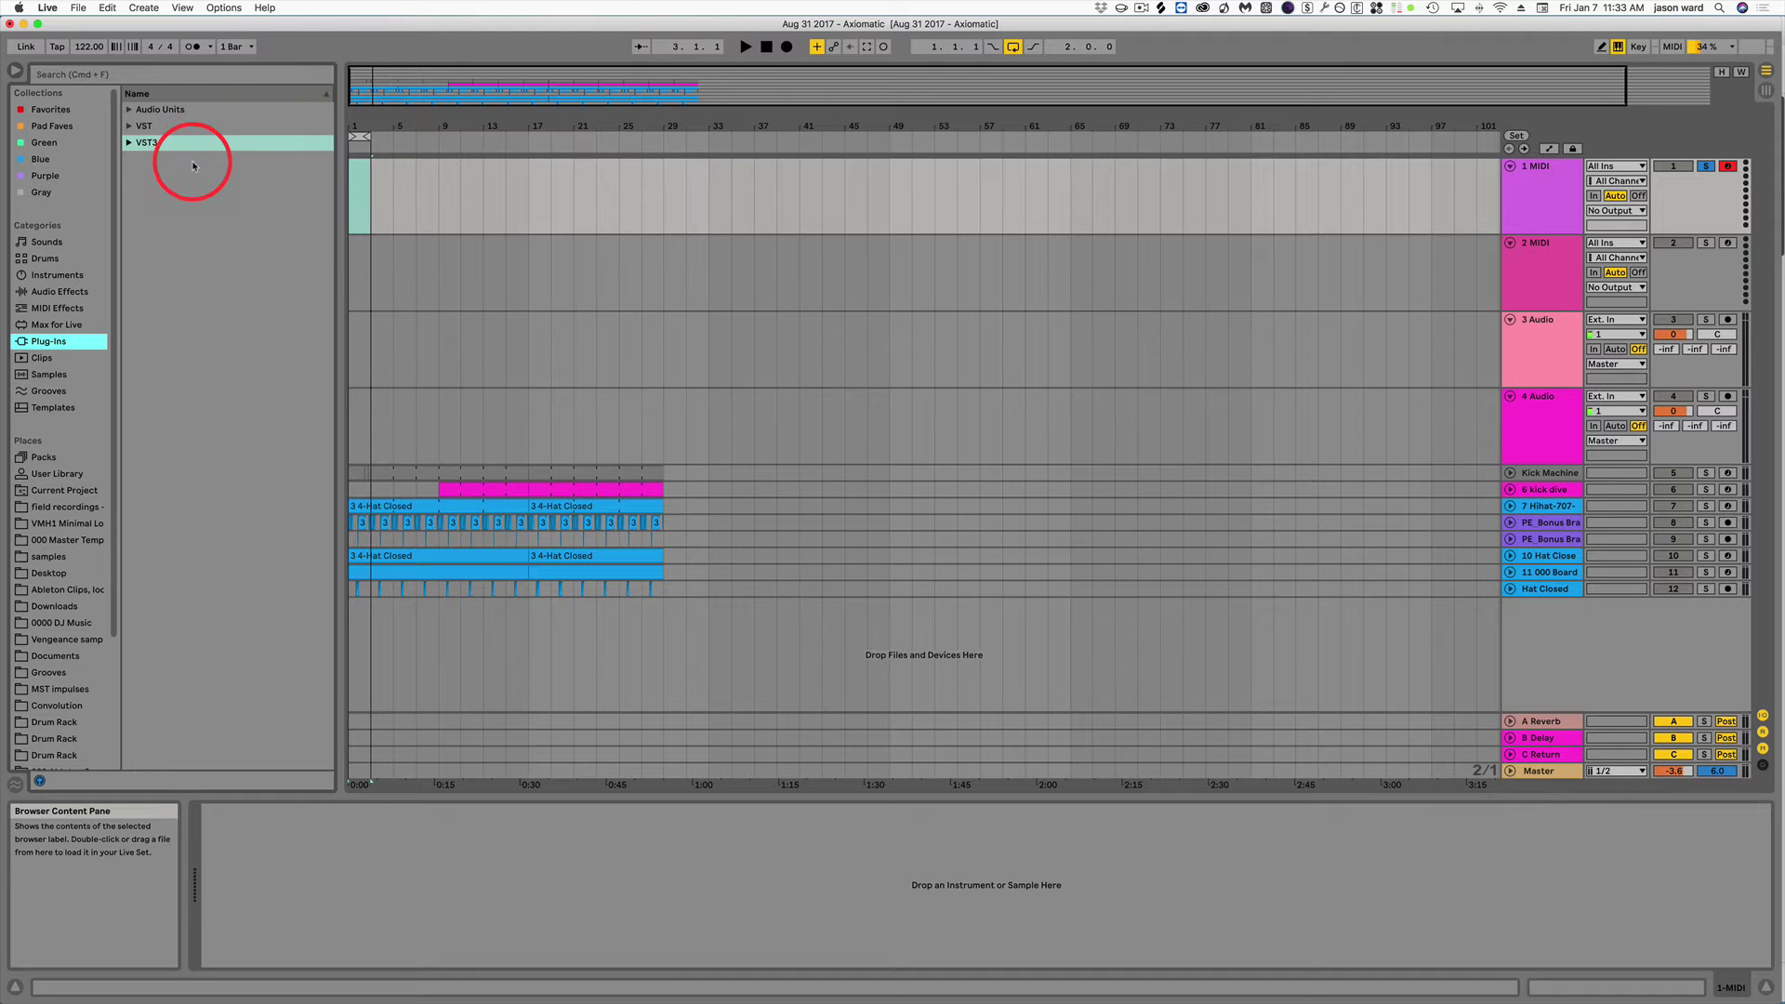
click(130, 110)
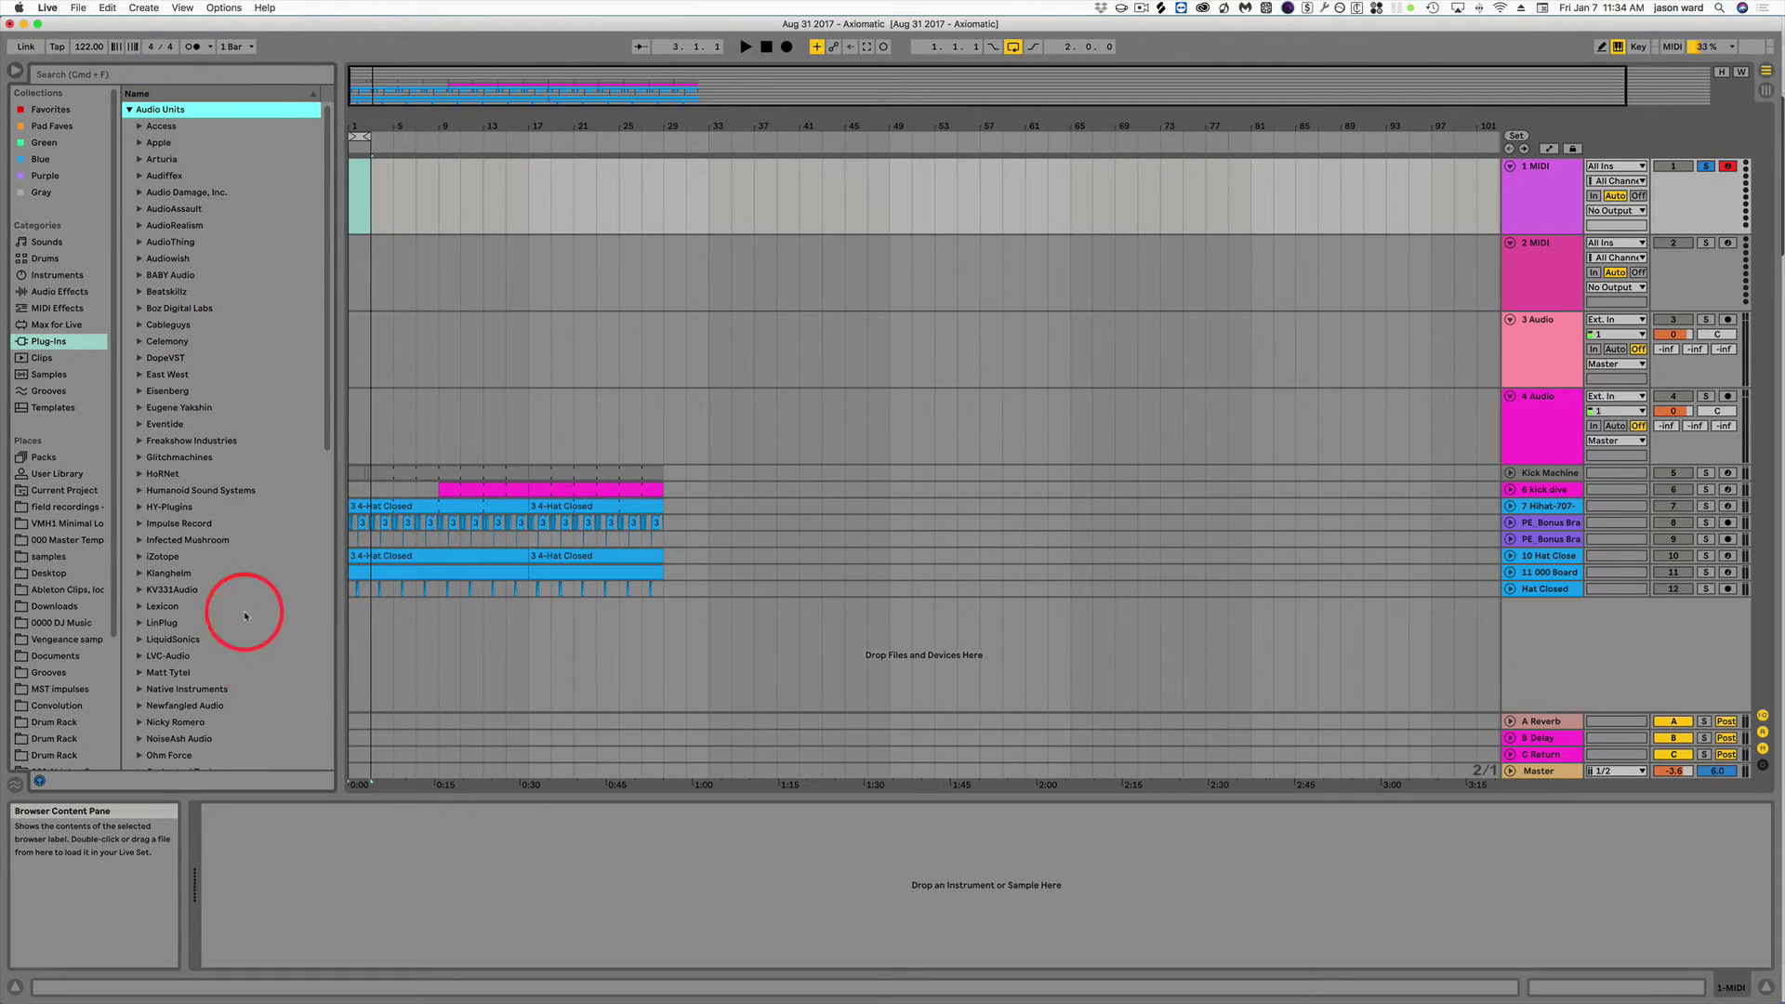
click(130, 109)
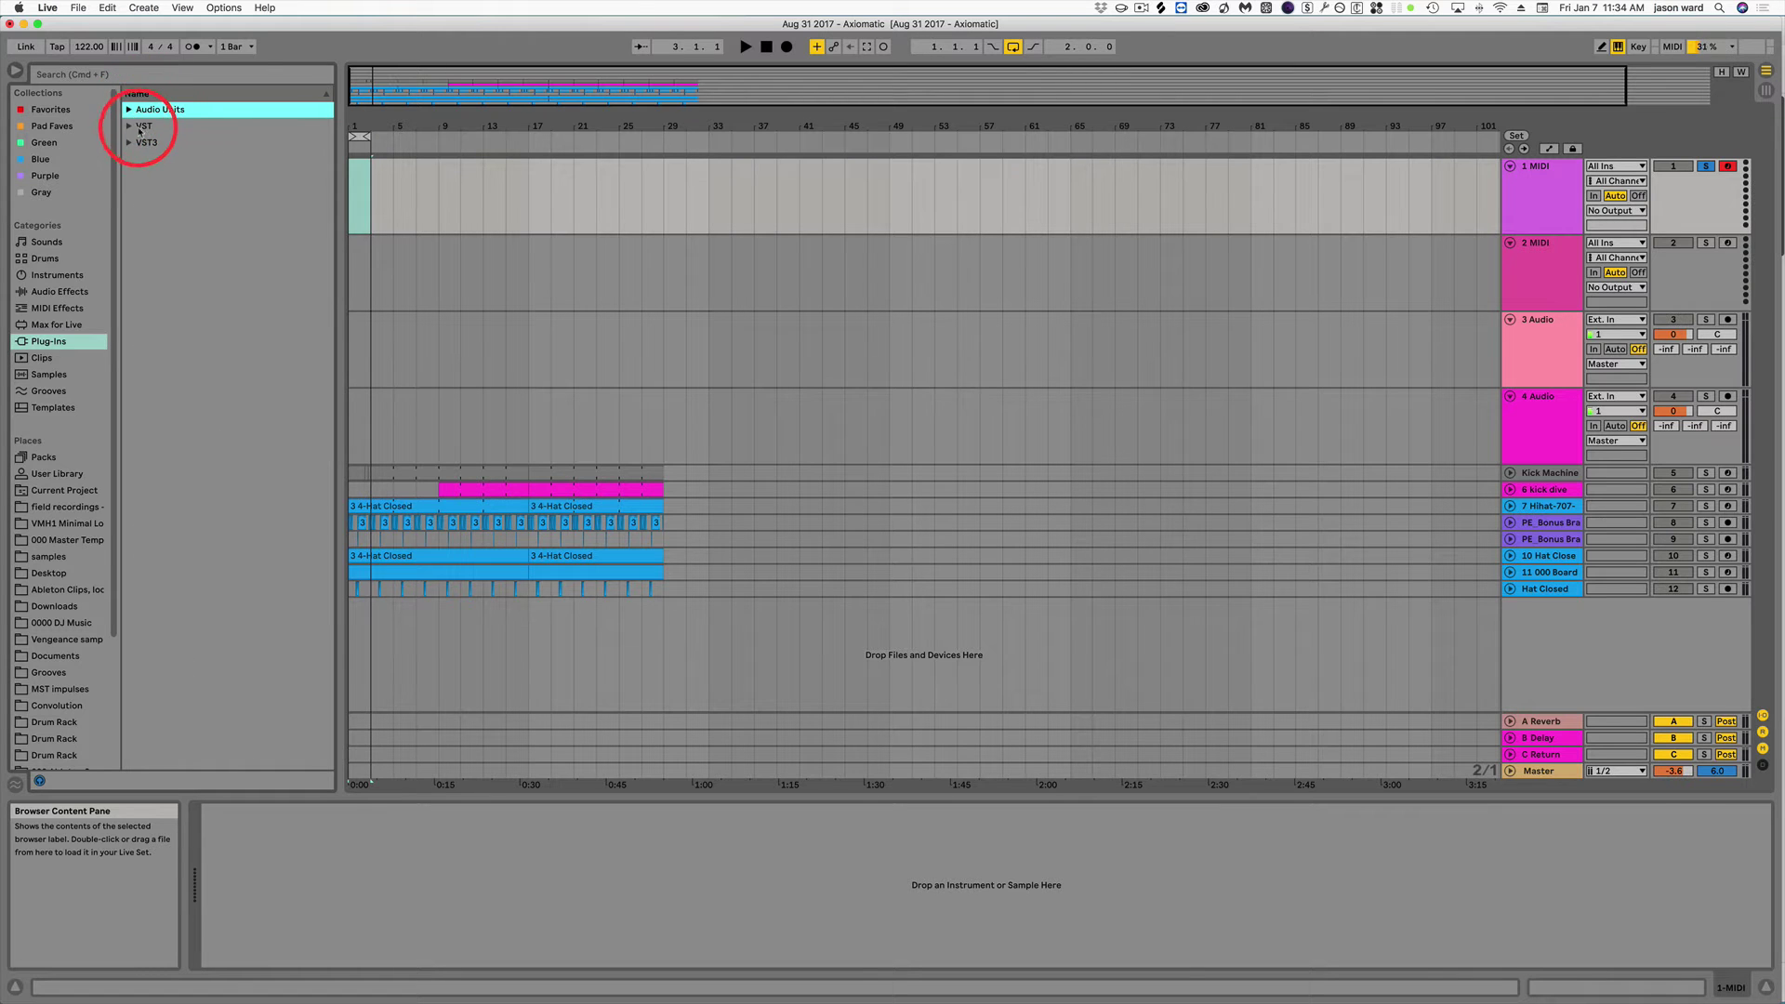
click(130, 128)
click(129, 127)
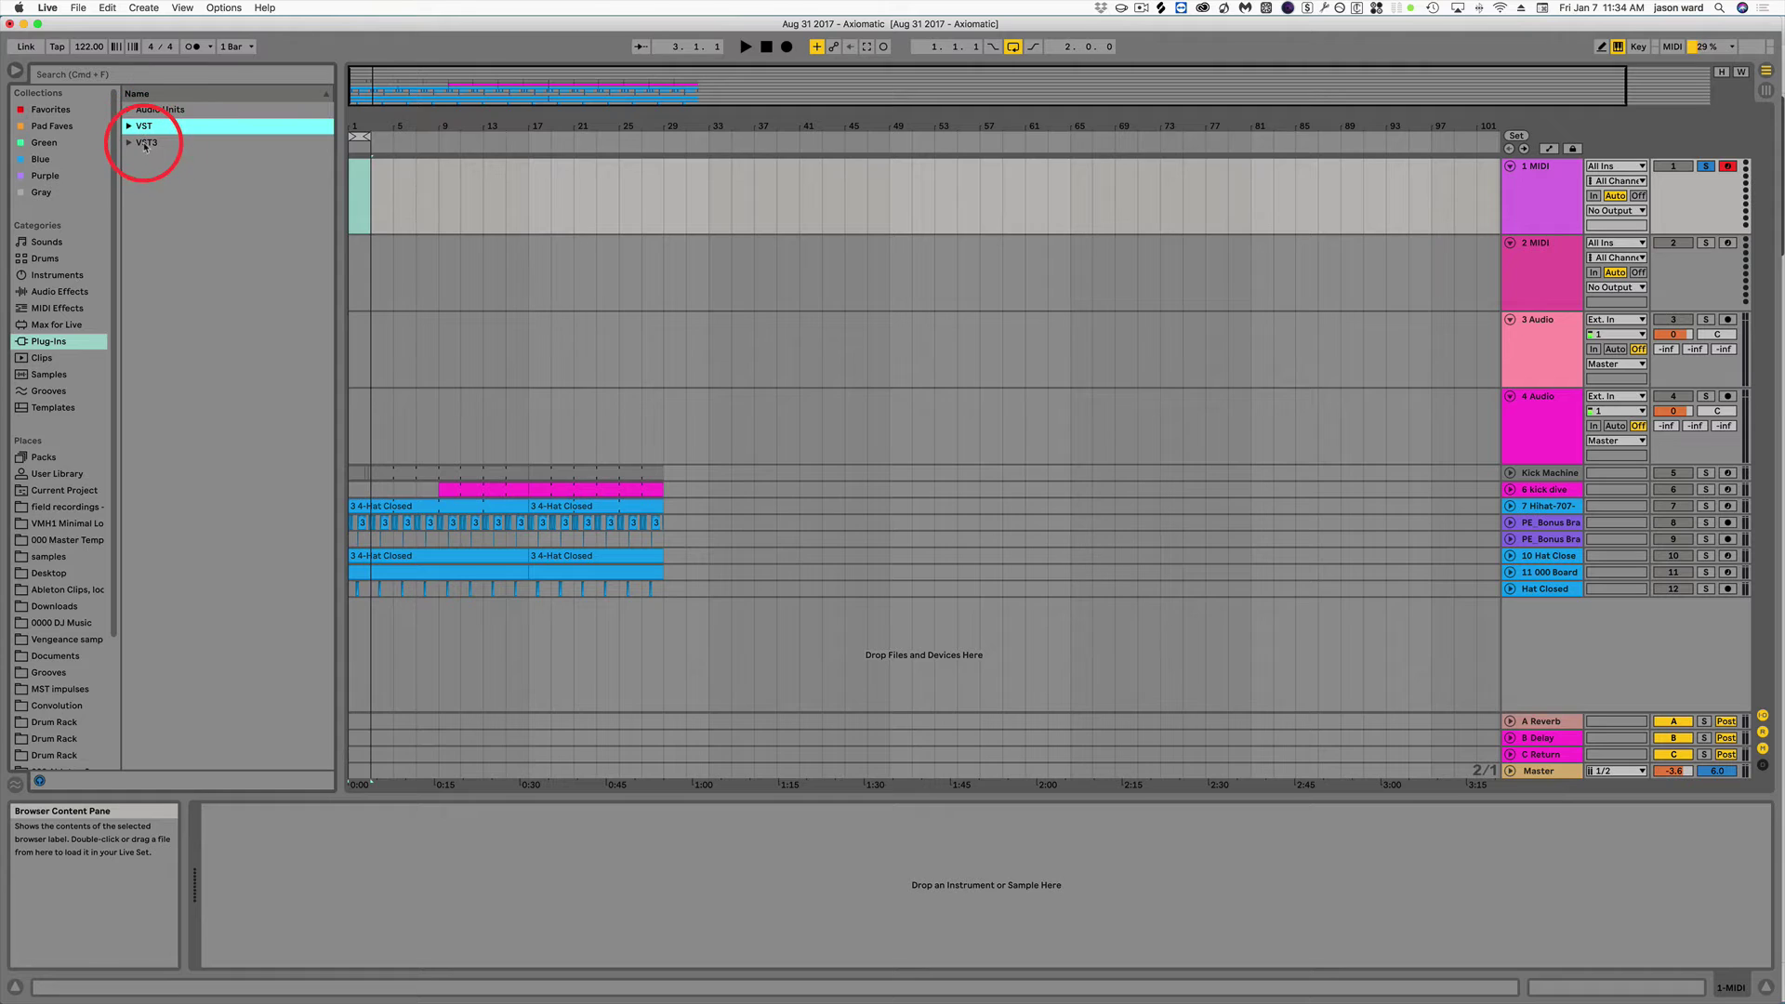
Load the VST3 plug-in X by Type Writer onto track 1 and hide its plug-in window.
click(147, 144)
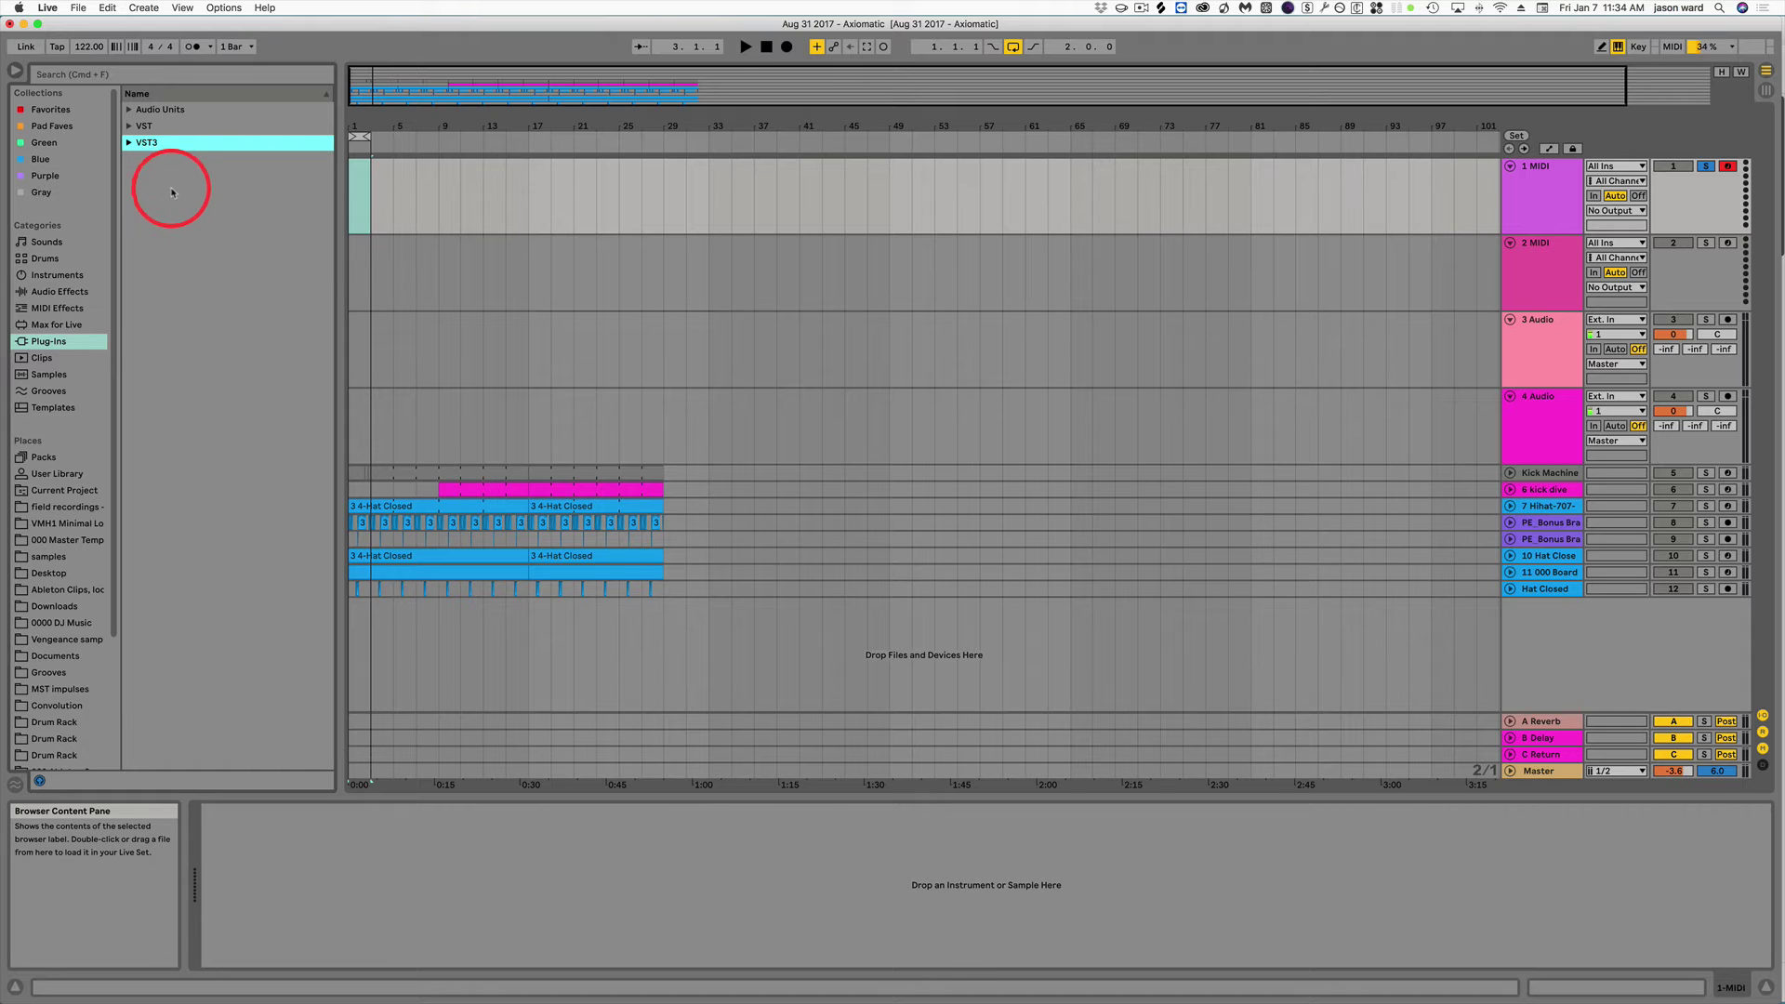
click(128, 144)
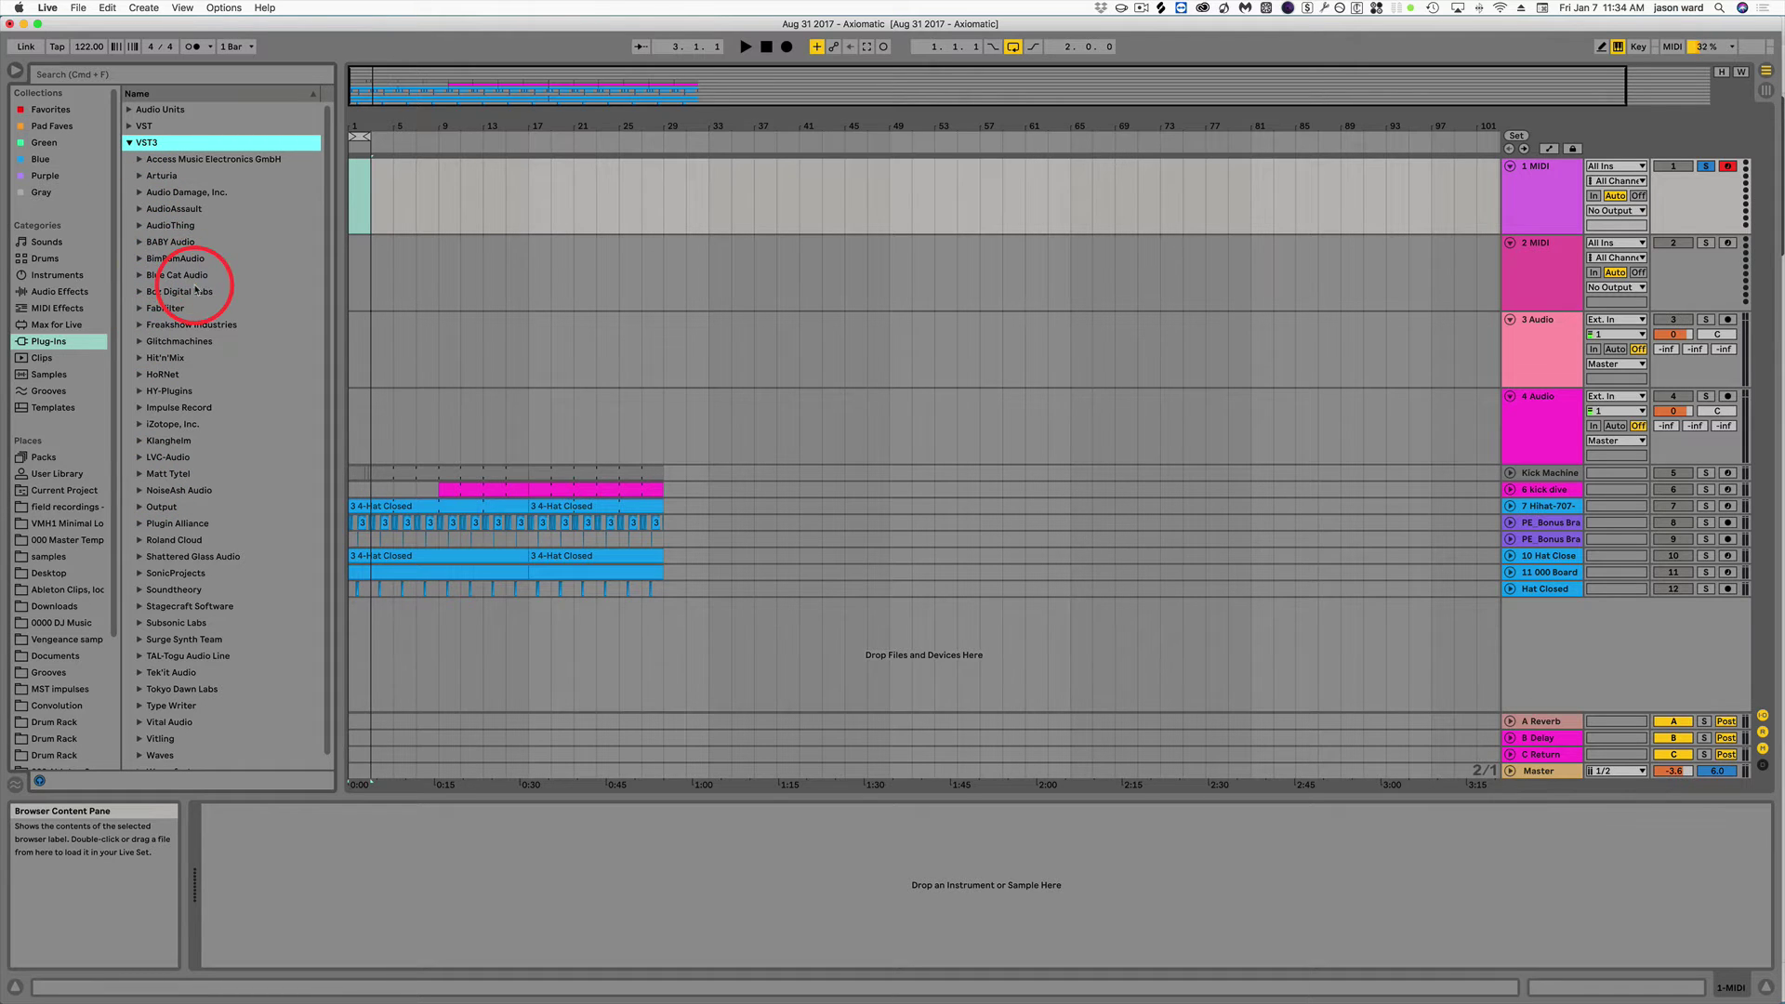
click(197, 706)
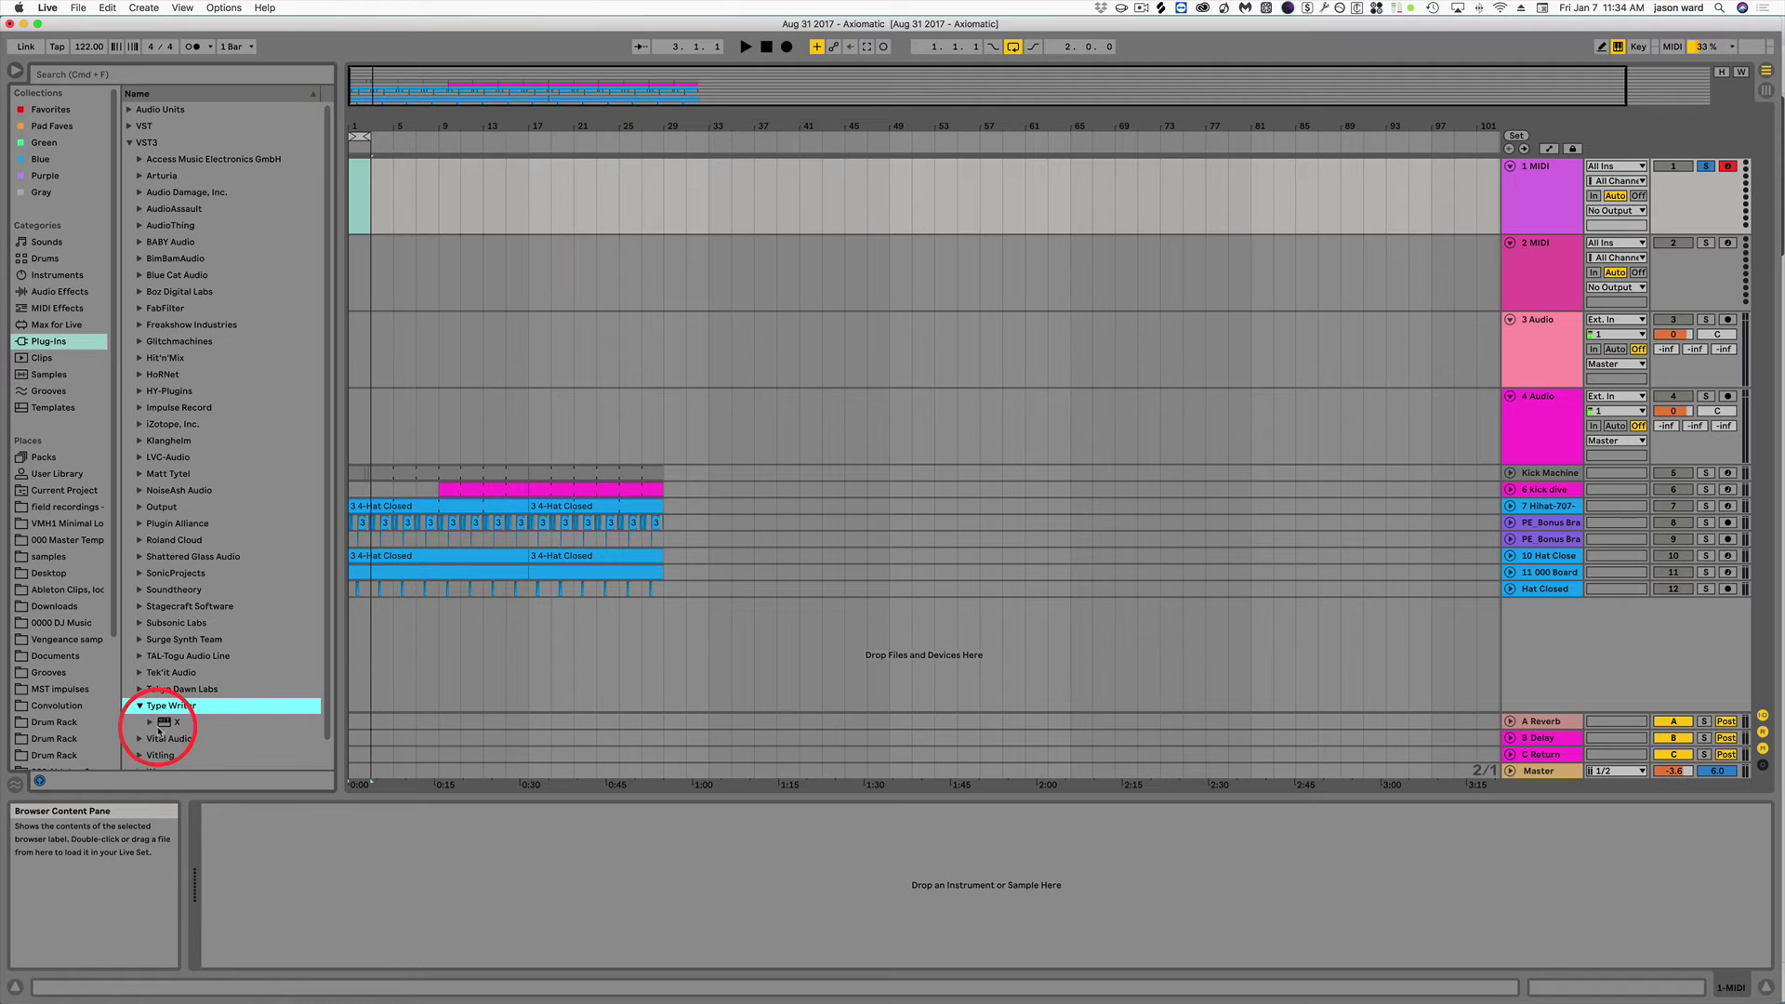
click(163, 724)
drag(163, 723, 503, 193)
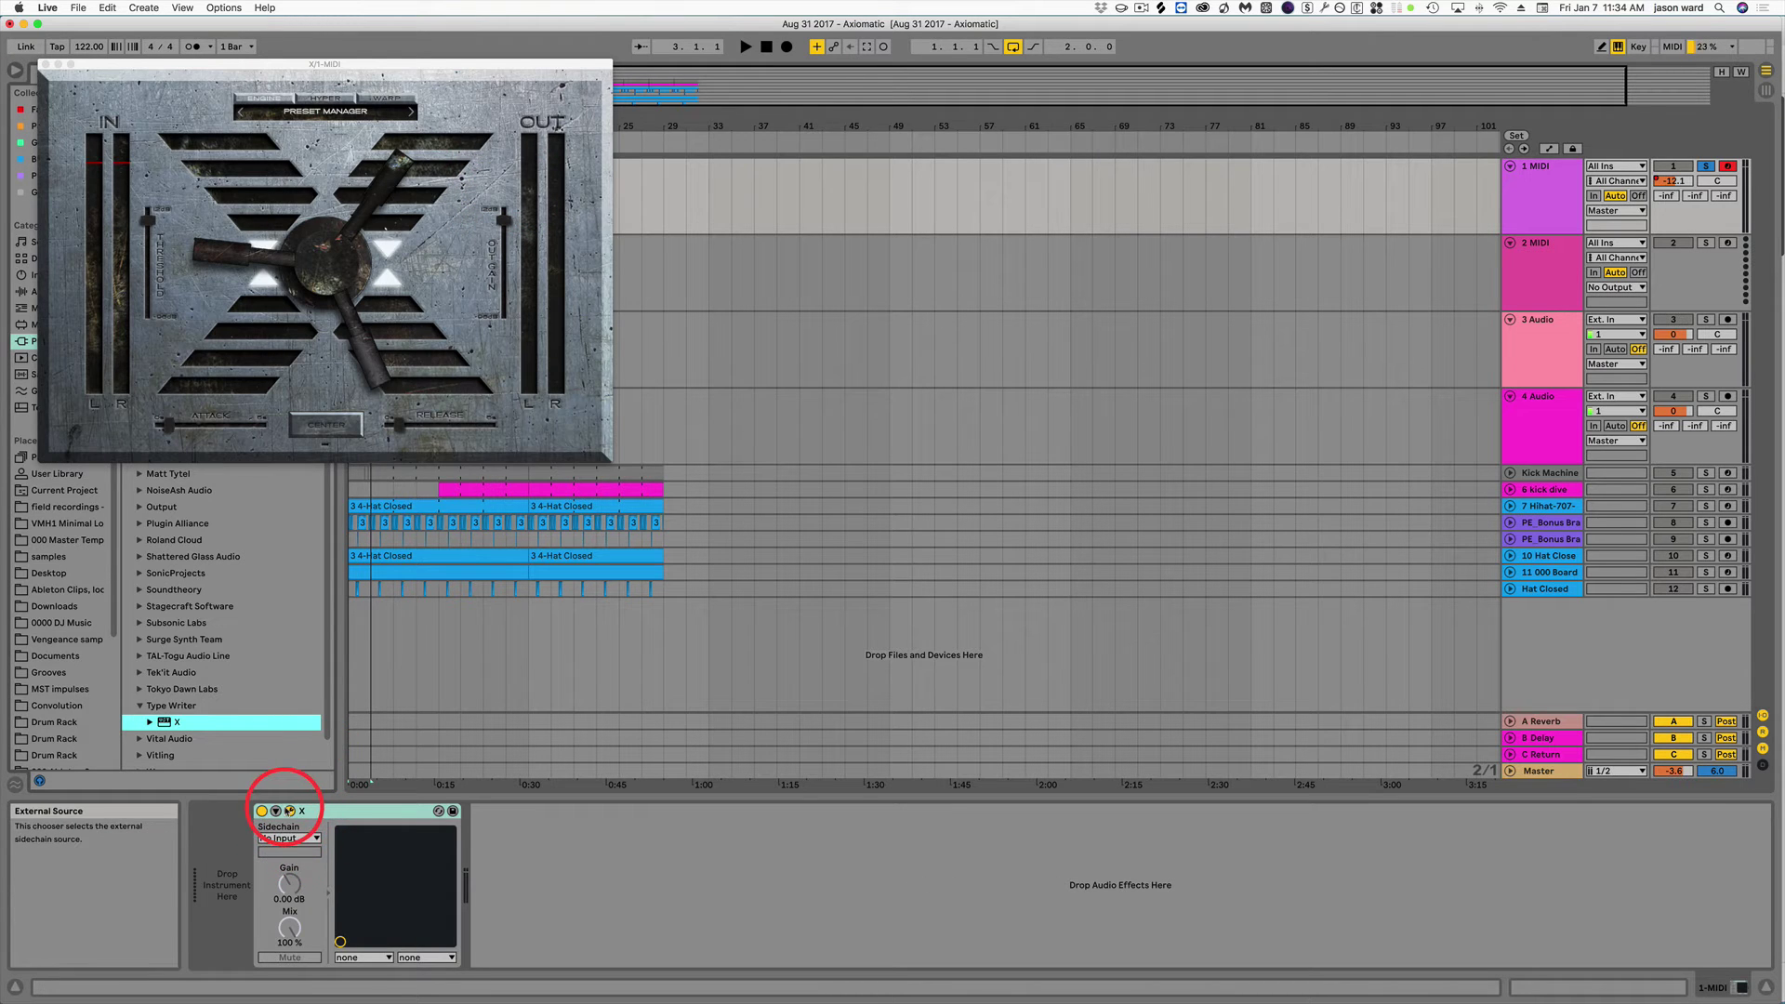
click(289, 812)
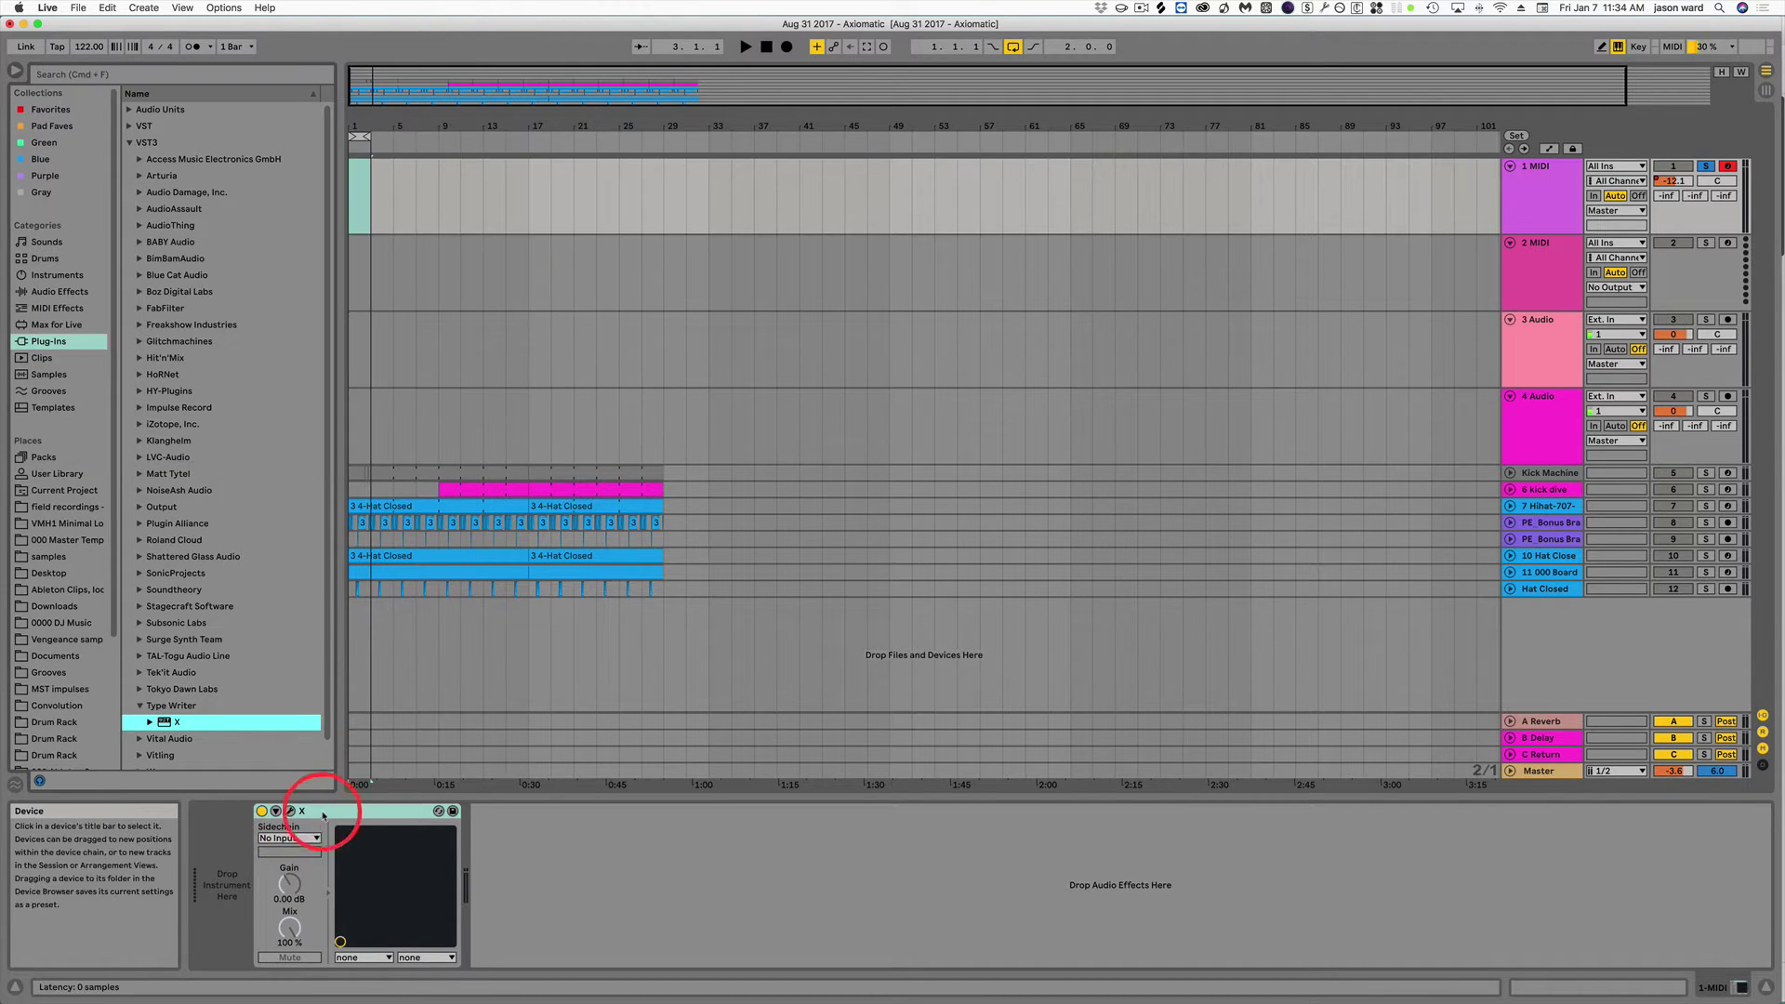
click(367, 837)
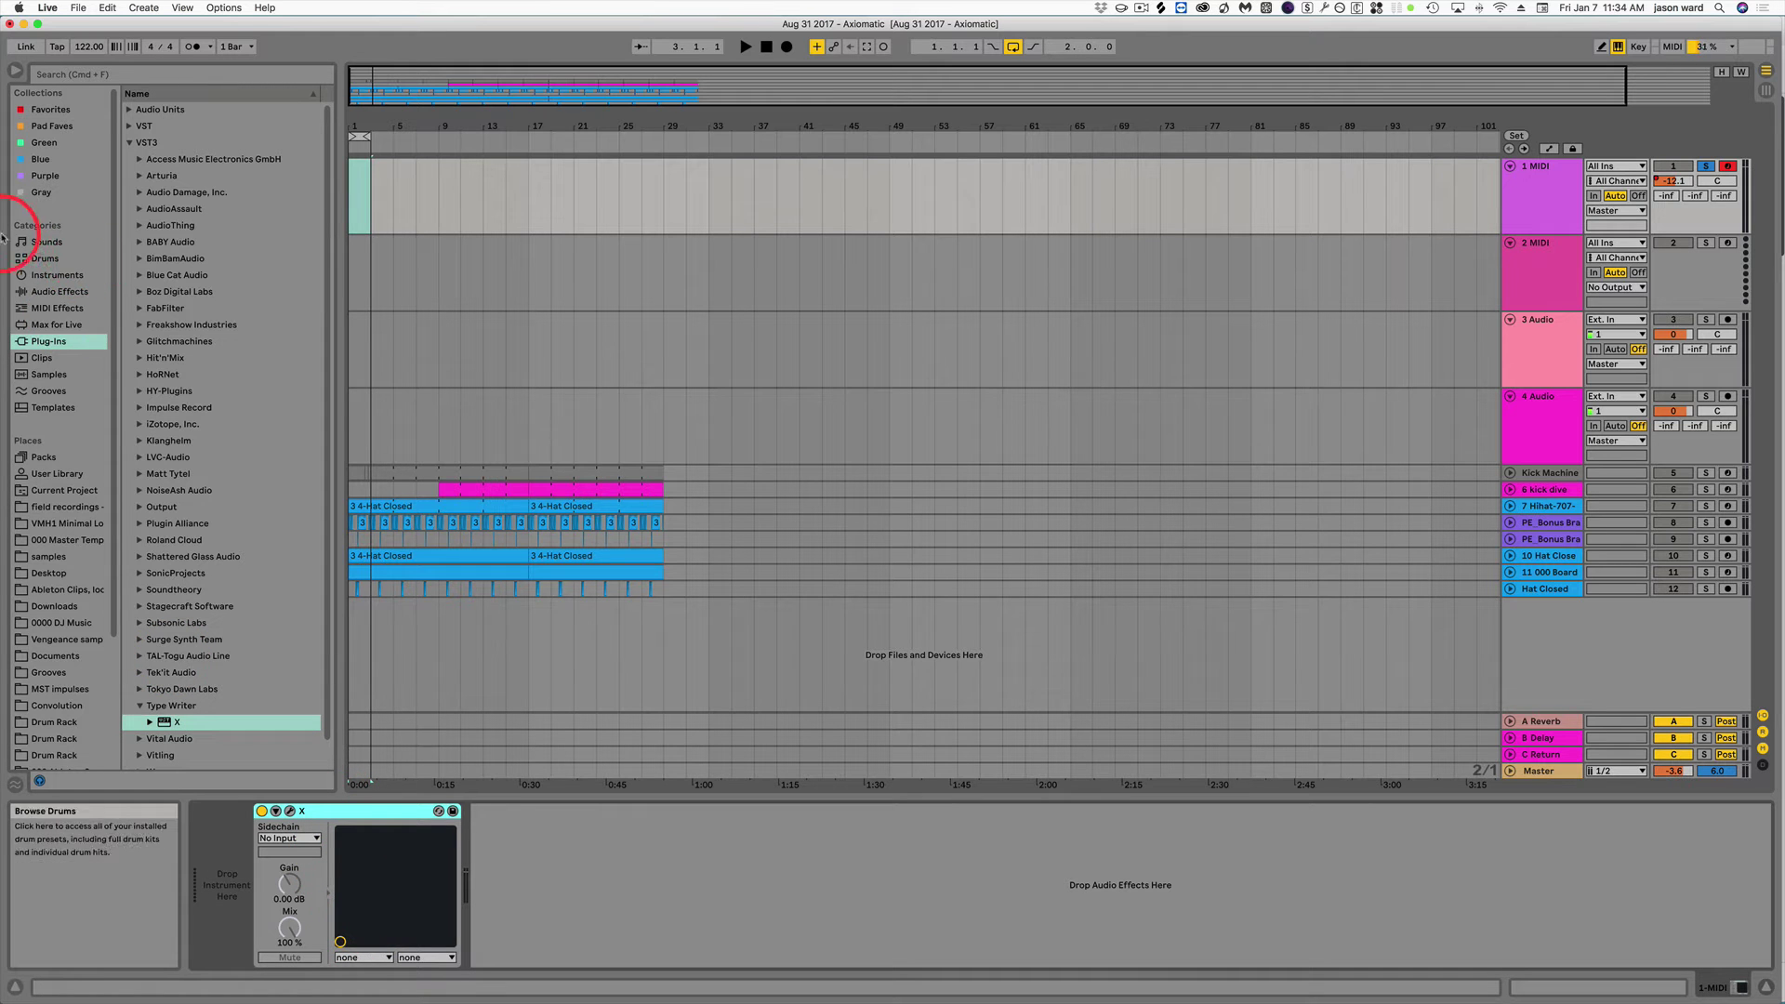
Insert the Delay effect from the Delay & Loop folder before the X plug-in on track 1.
click(53, 294)
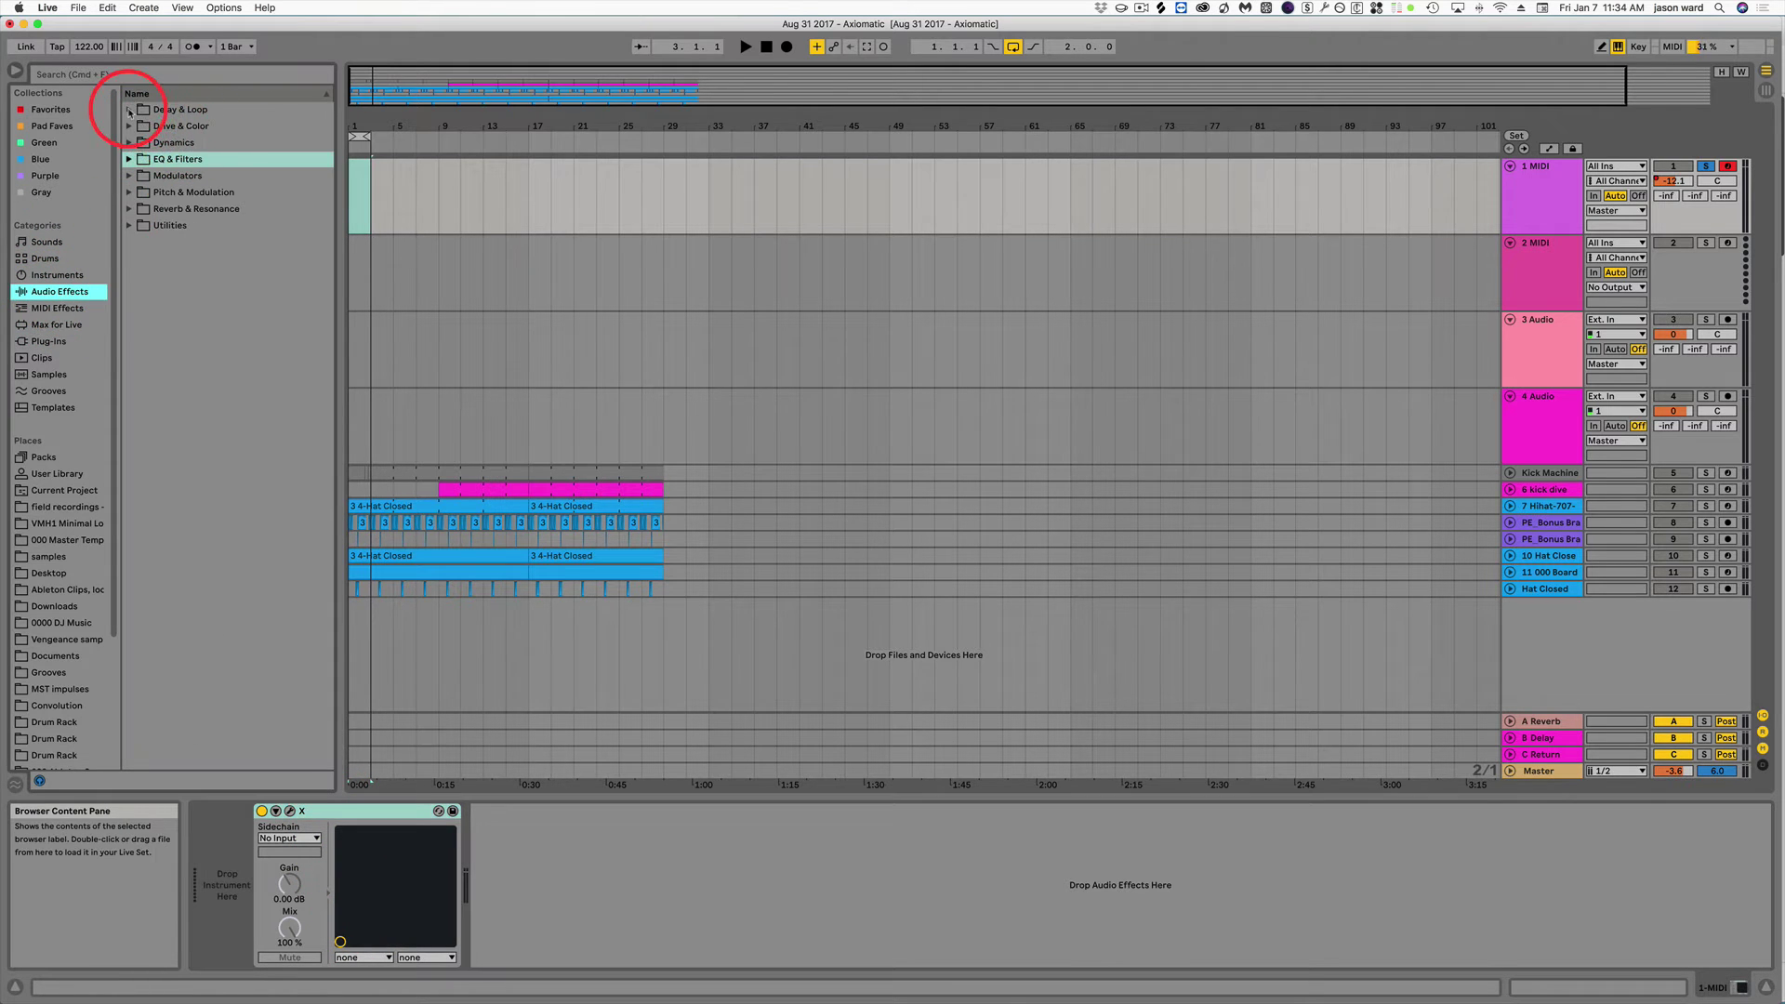
click(129, 110)
drag(157, 144, 251, 884)
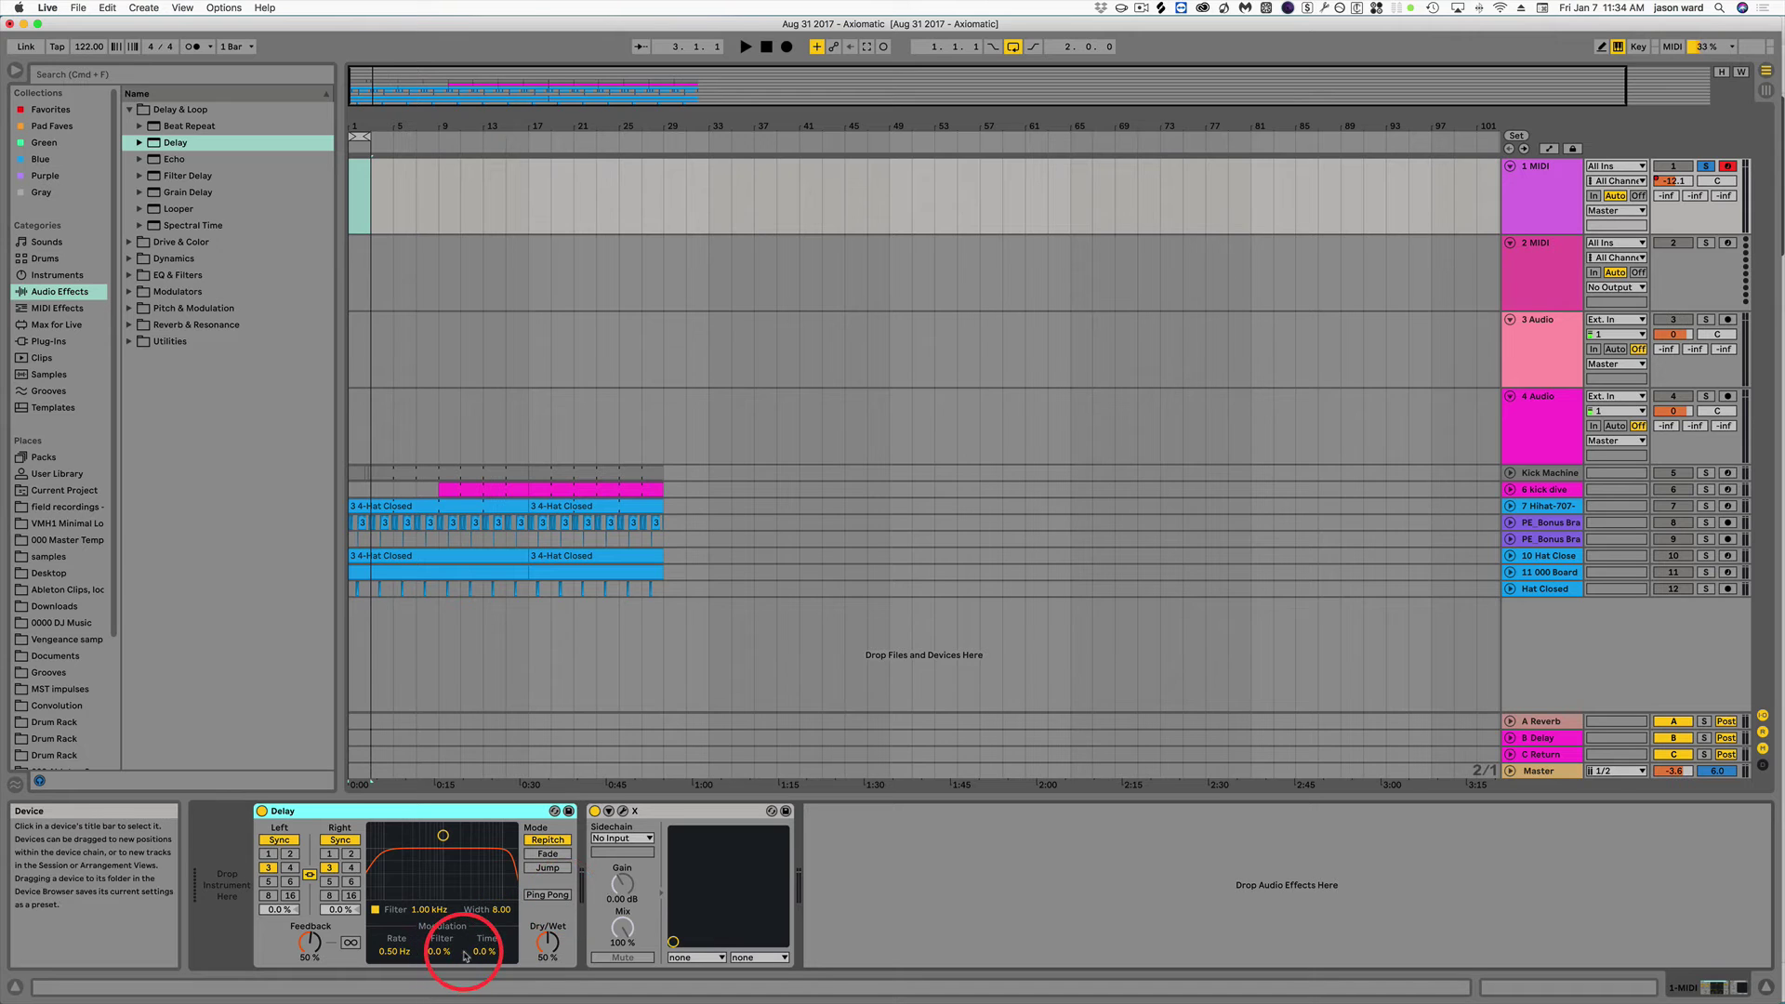
Show the X plug-in window, turn X Size to 0 %, lower its two vertical side sliders, and close the window.
click(624, 811)
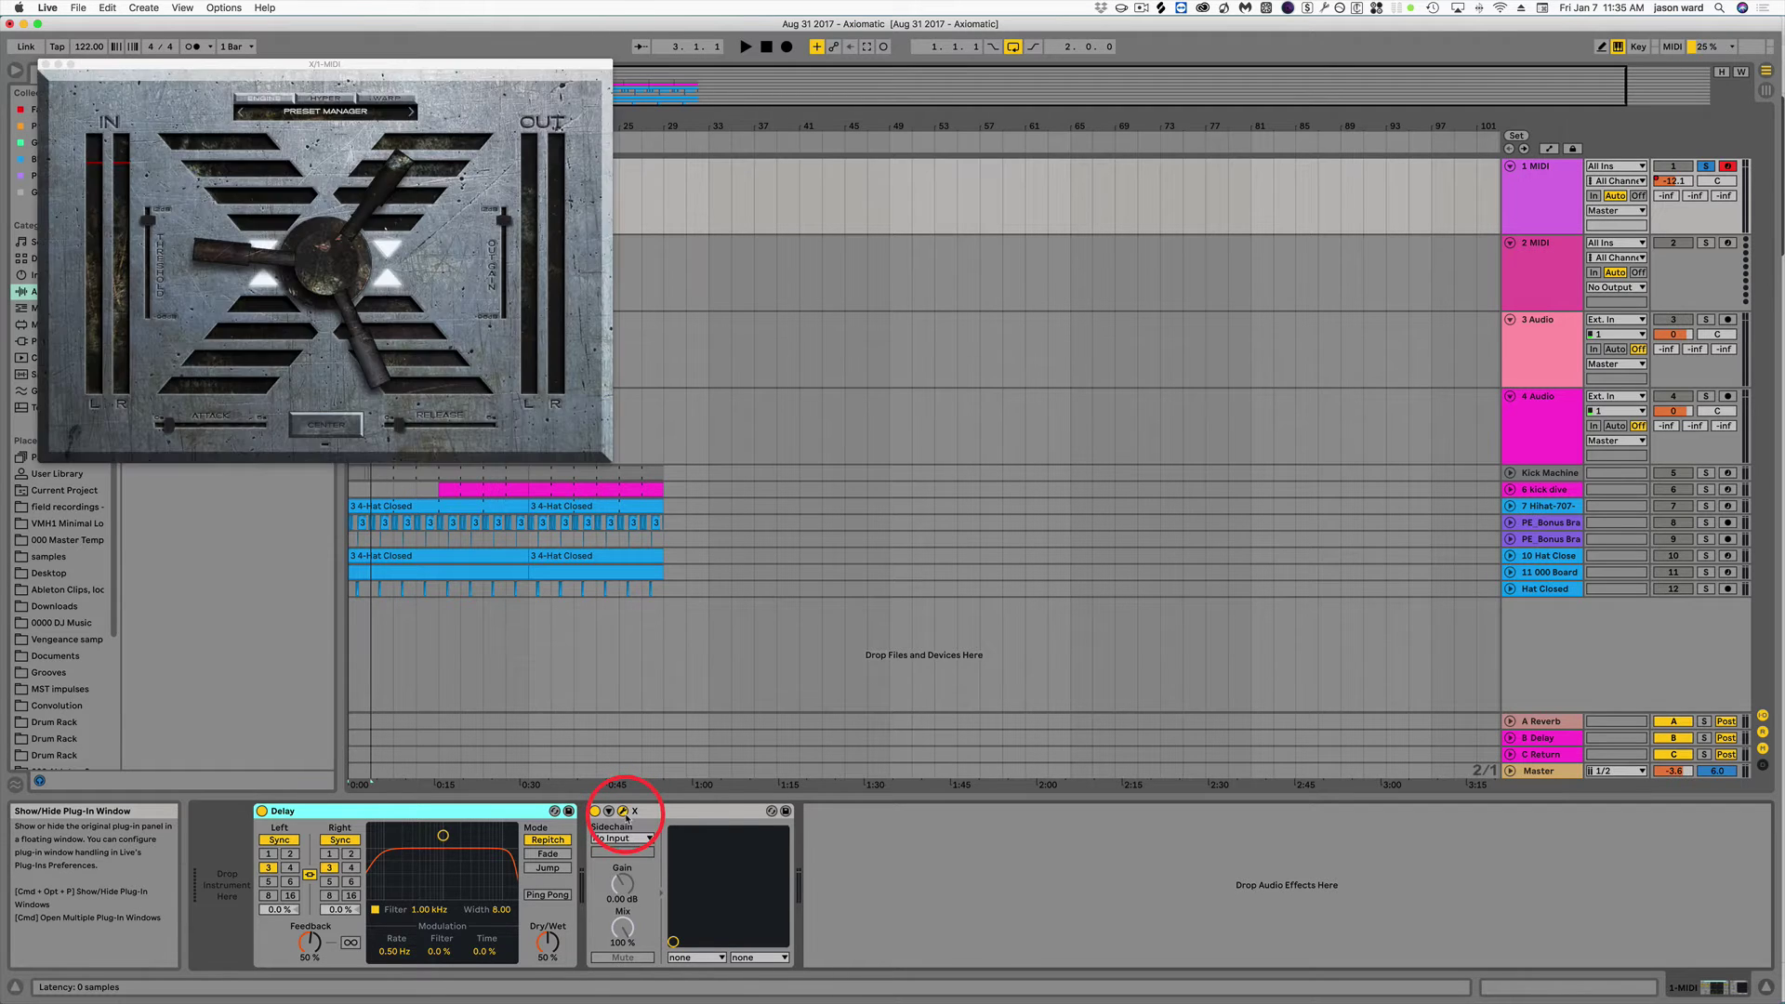
click(624, 811)
click(624, 812)
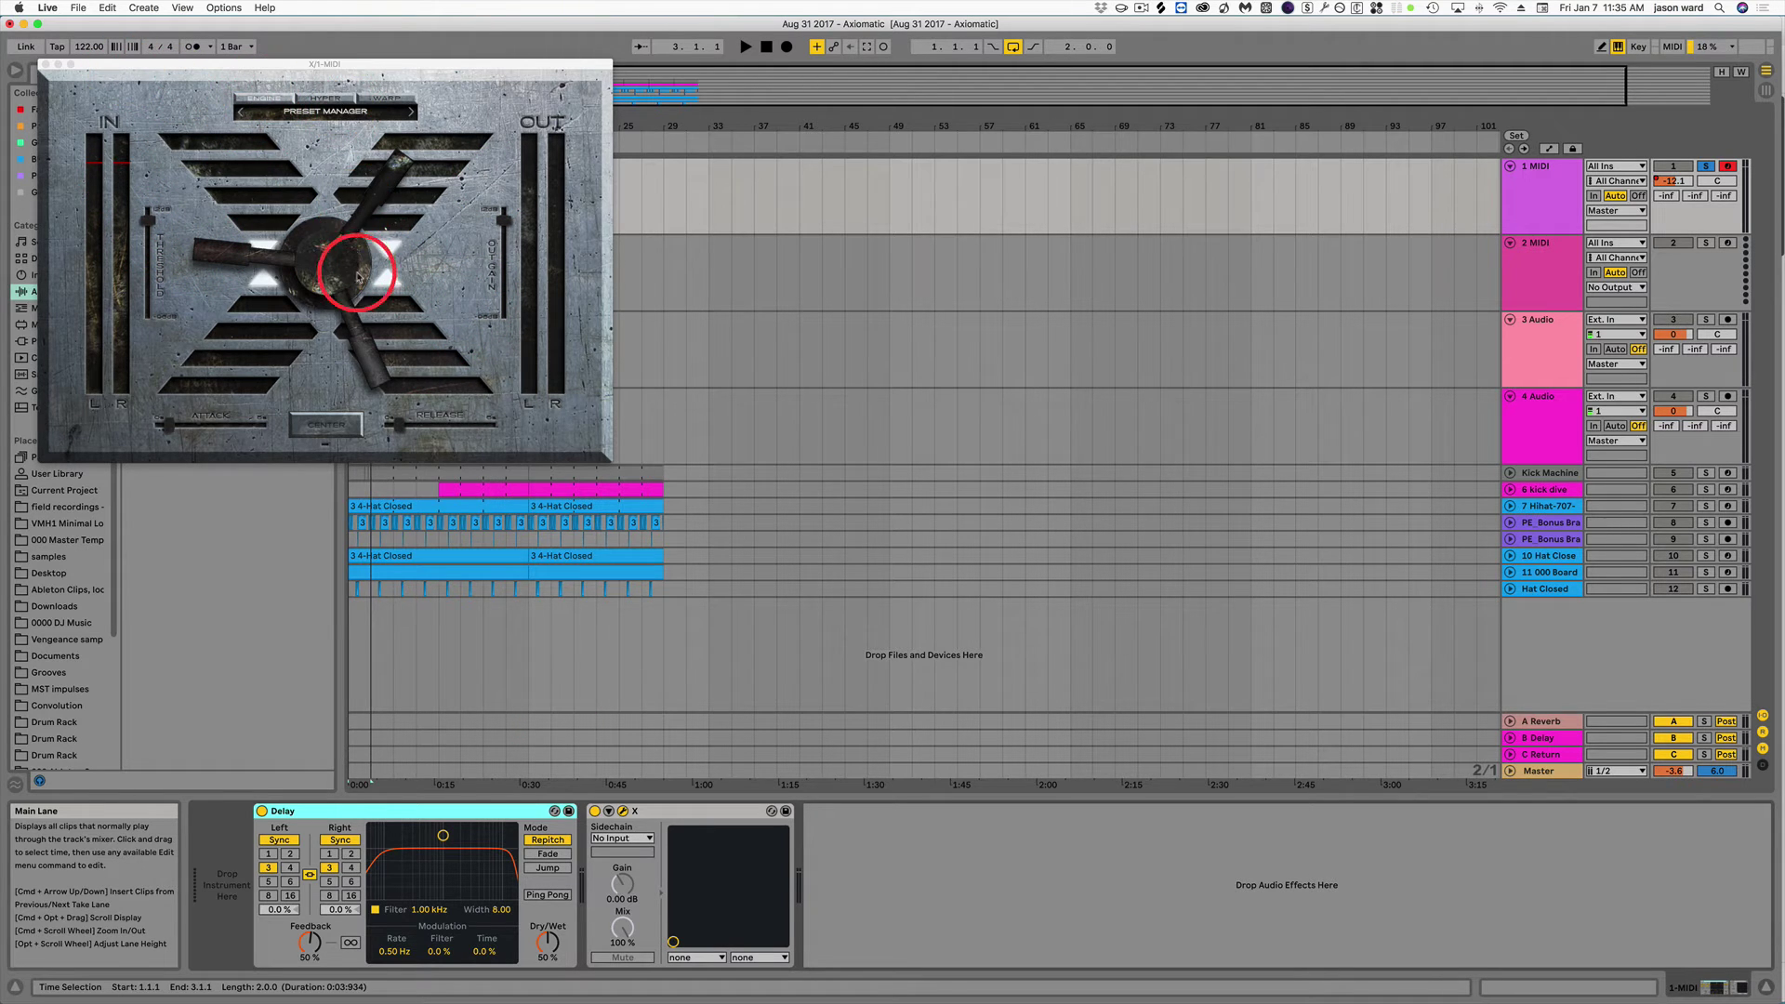
drag(386, 238, 390, 271)
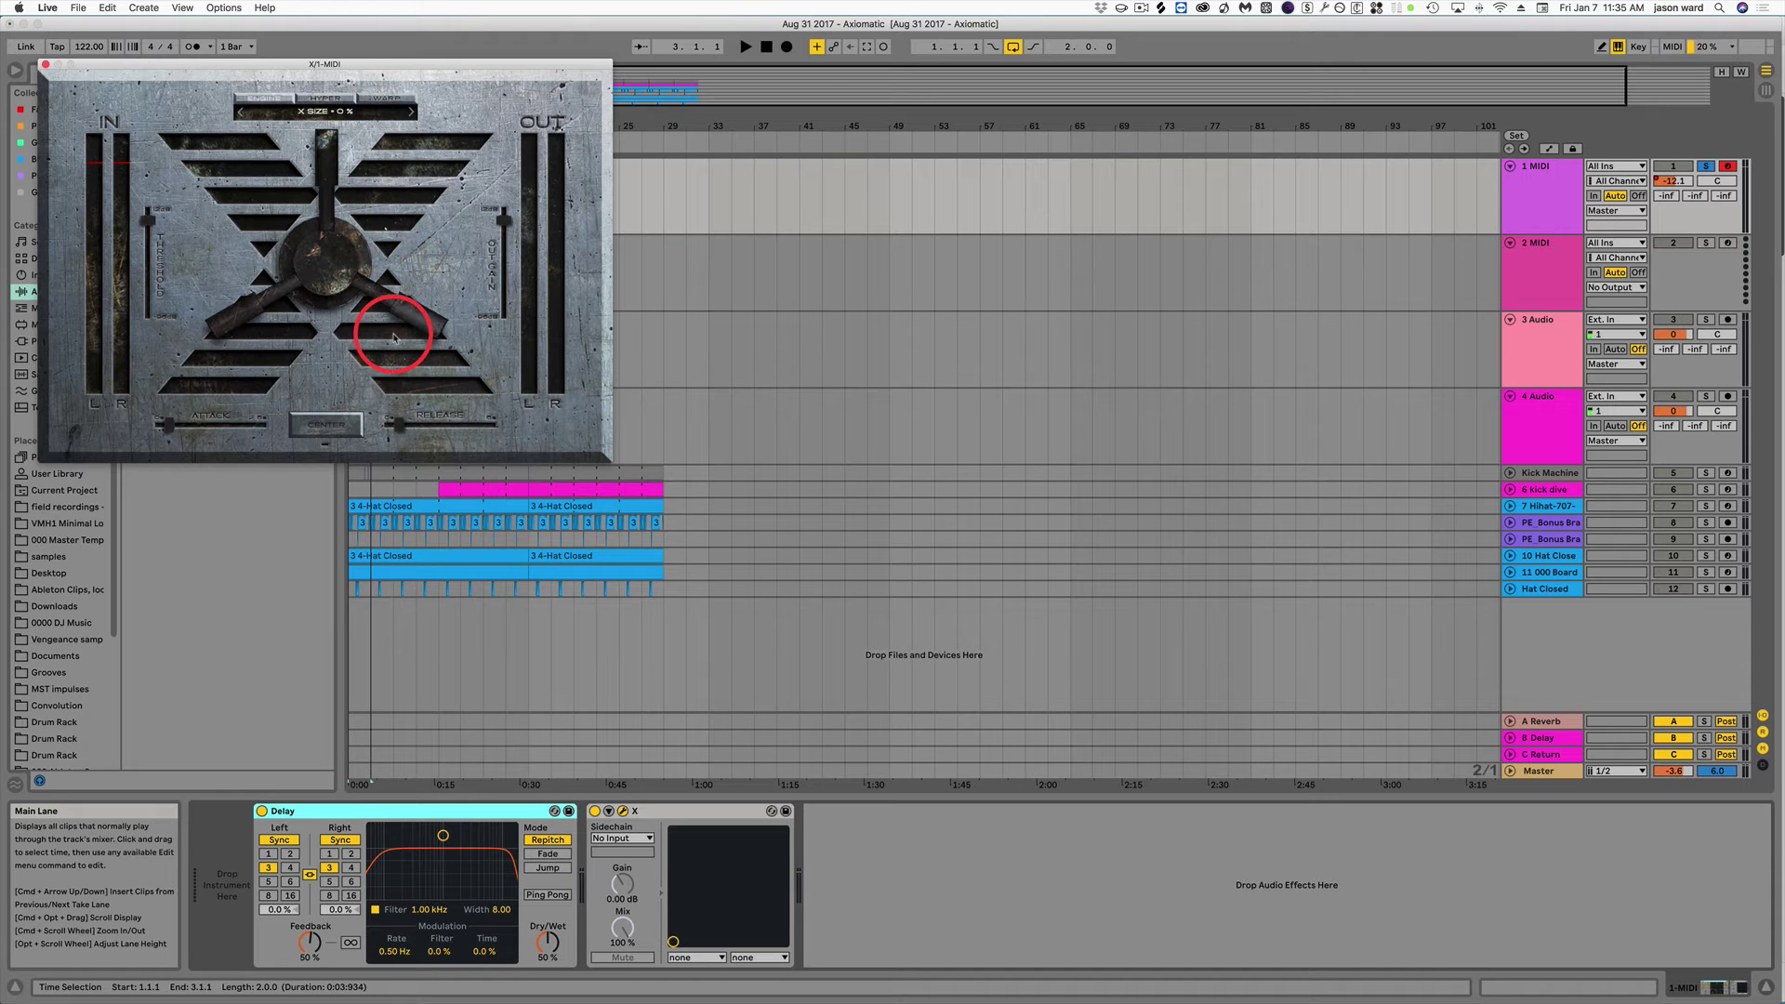
mouse_move(503, 224)
mouse_down()
mouse_move(510, 319)
mouse_move(509, 240)
mouse_up()
drag(150, 226, 154, 256)
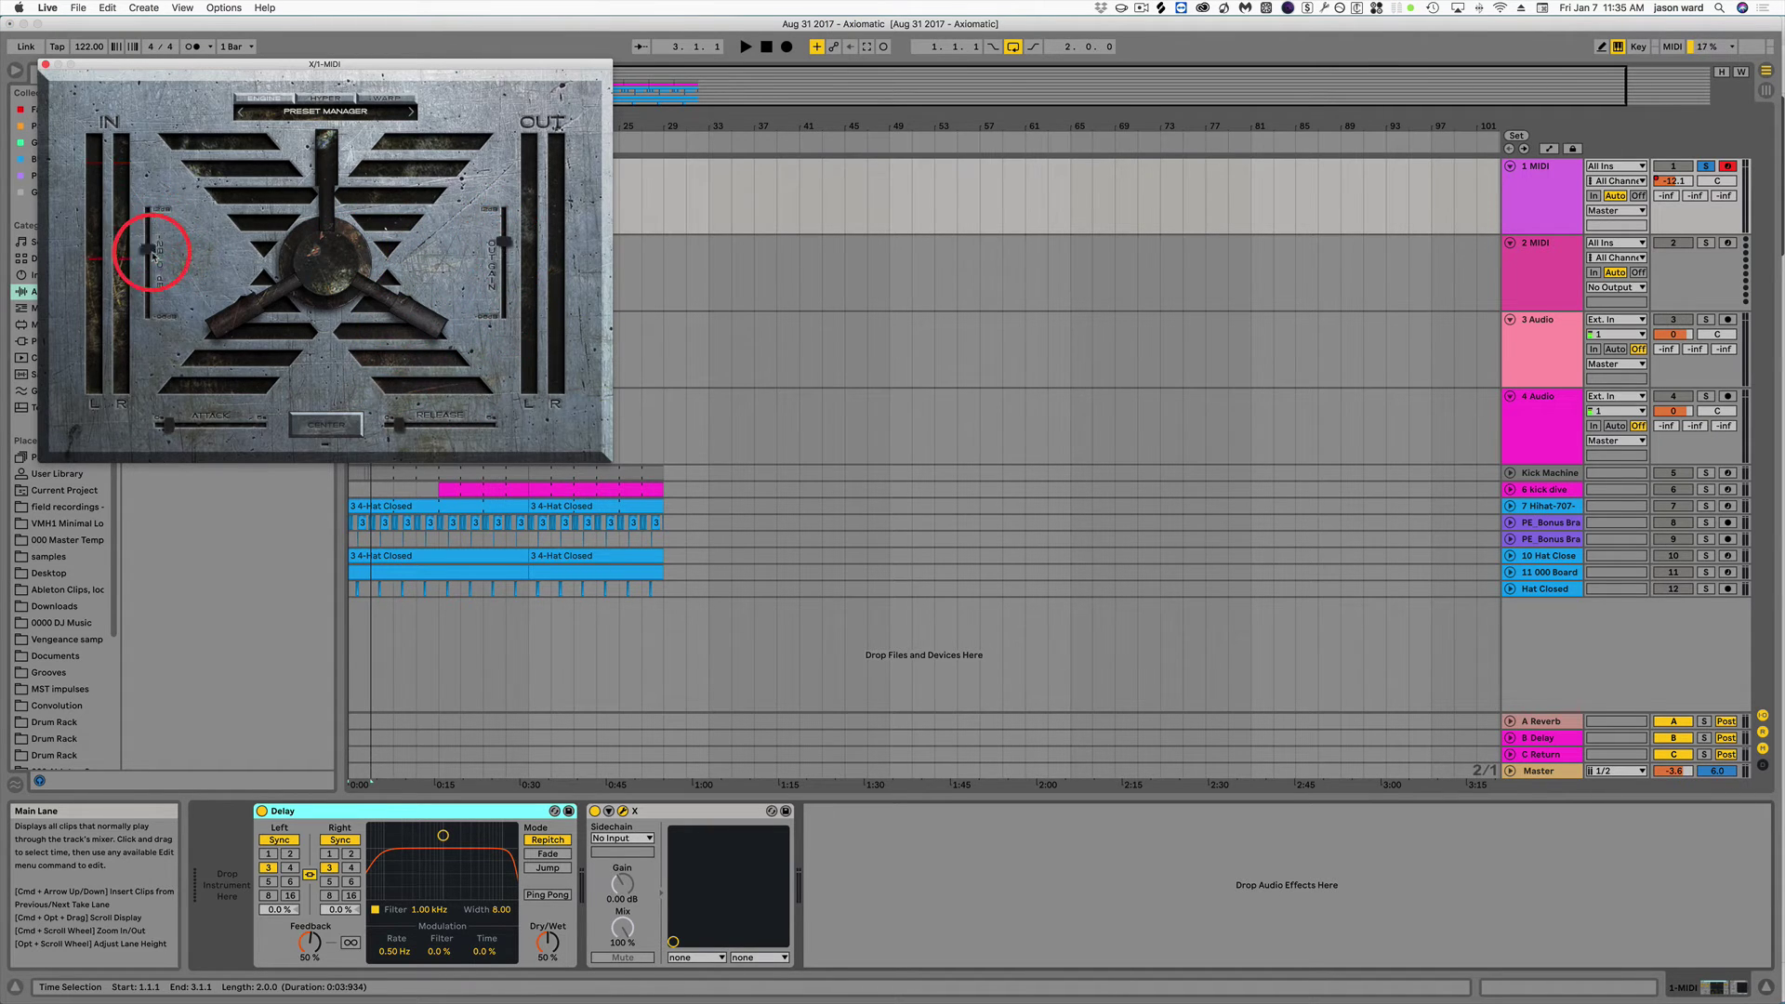
click(45, 64)
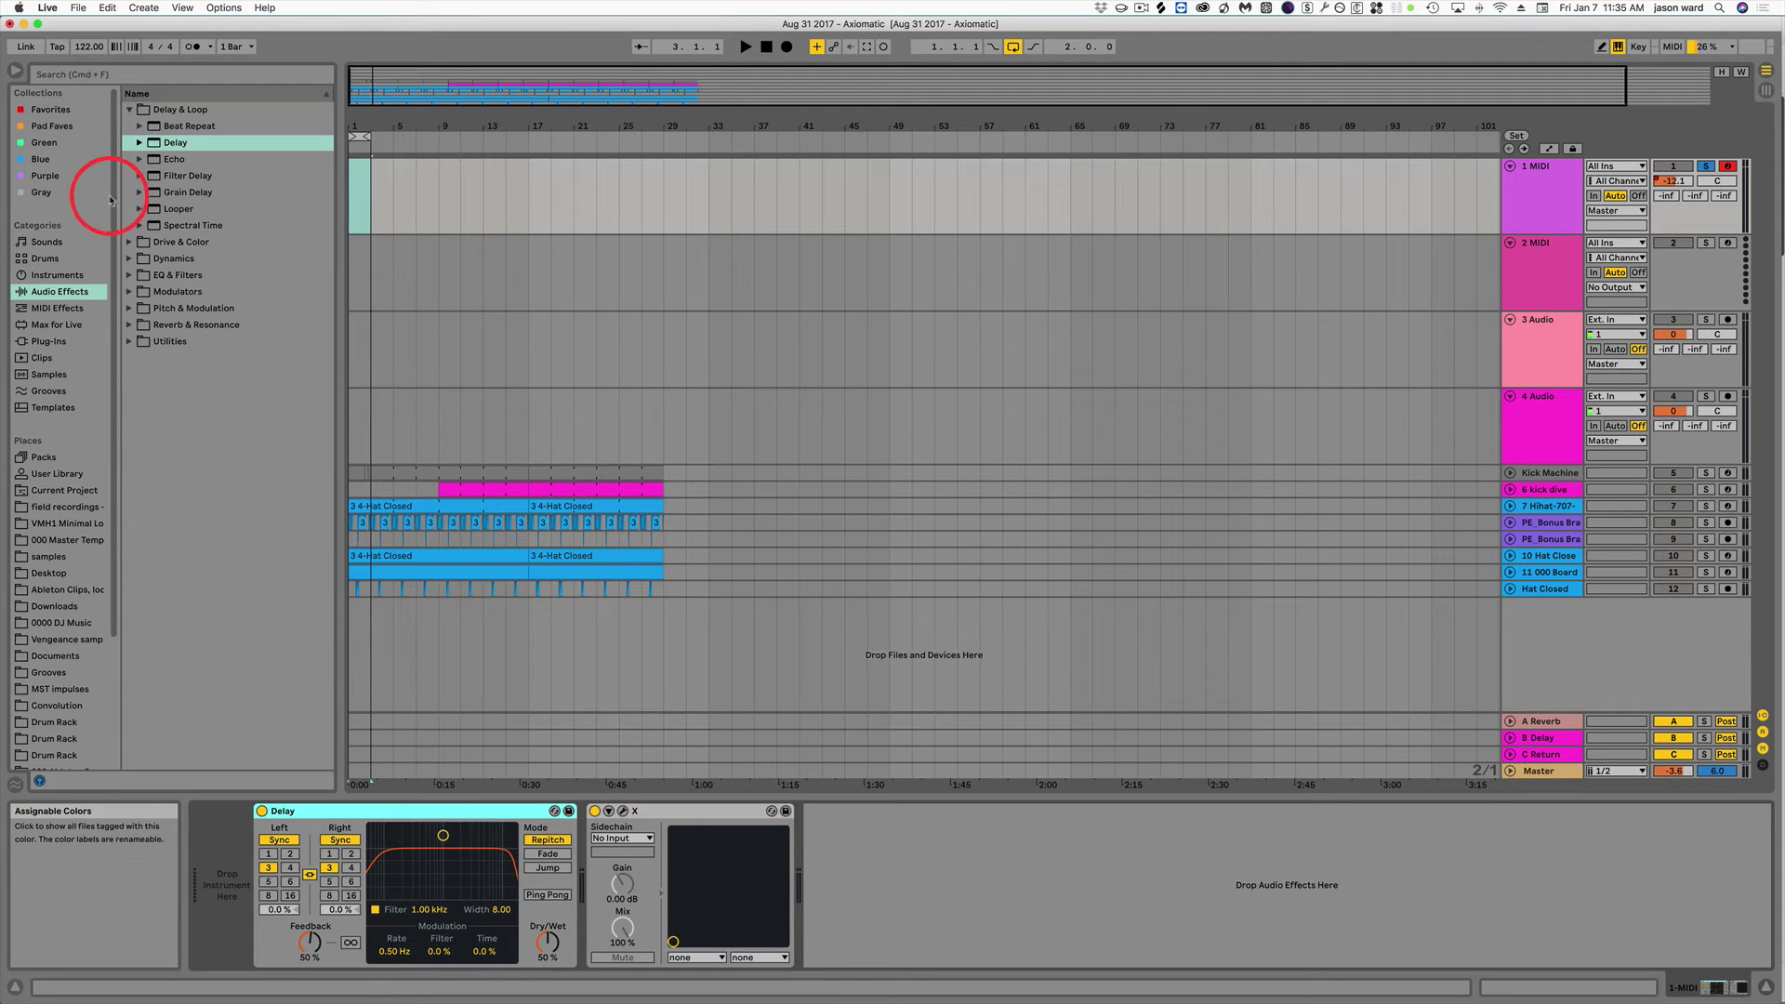
Add the VST3 plug-in TAIP by BABY Audio after the X plug-in on track 1.
click(56, 342)
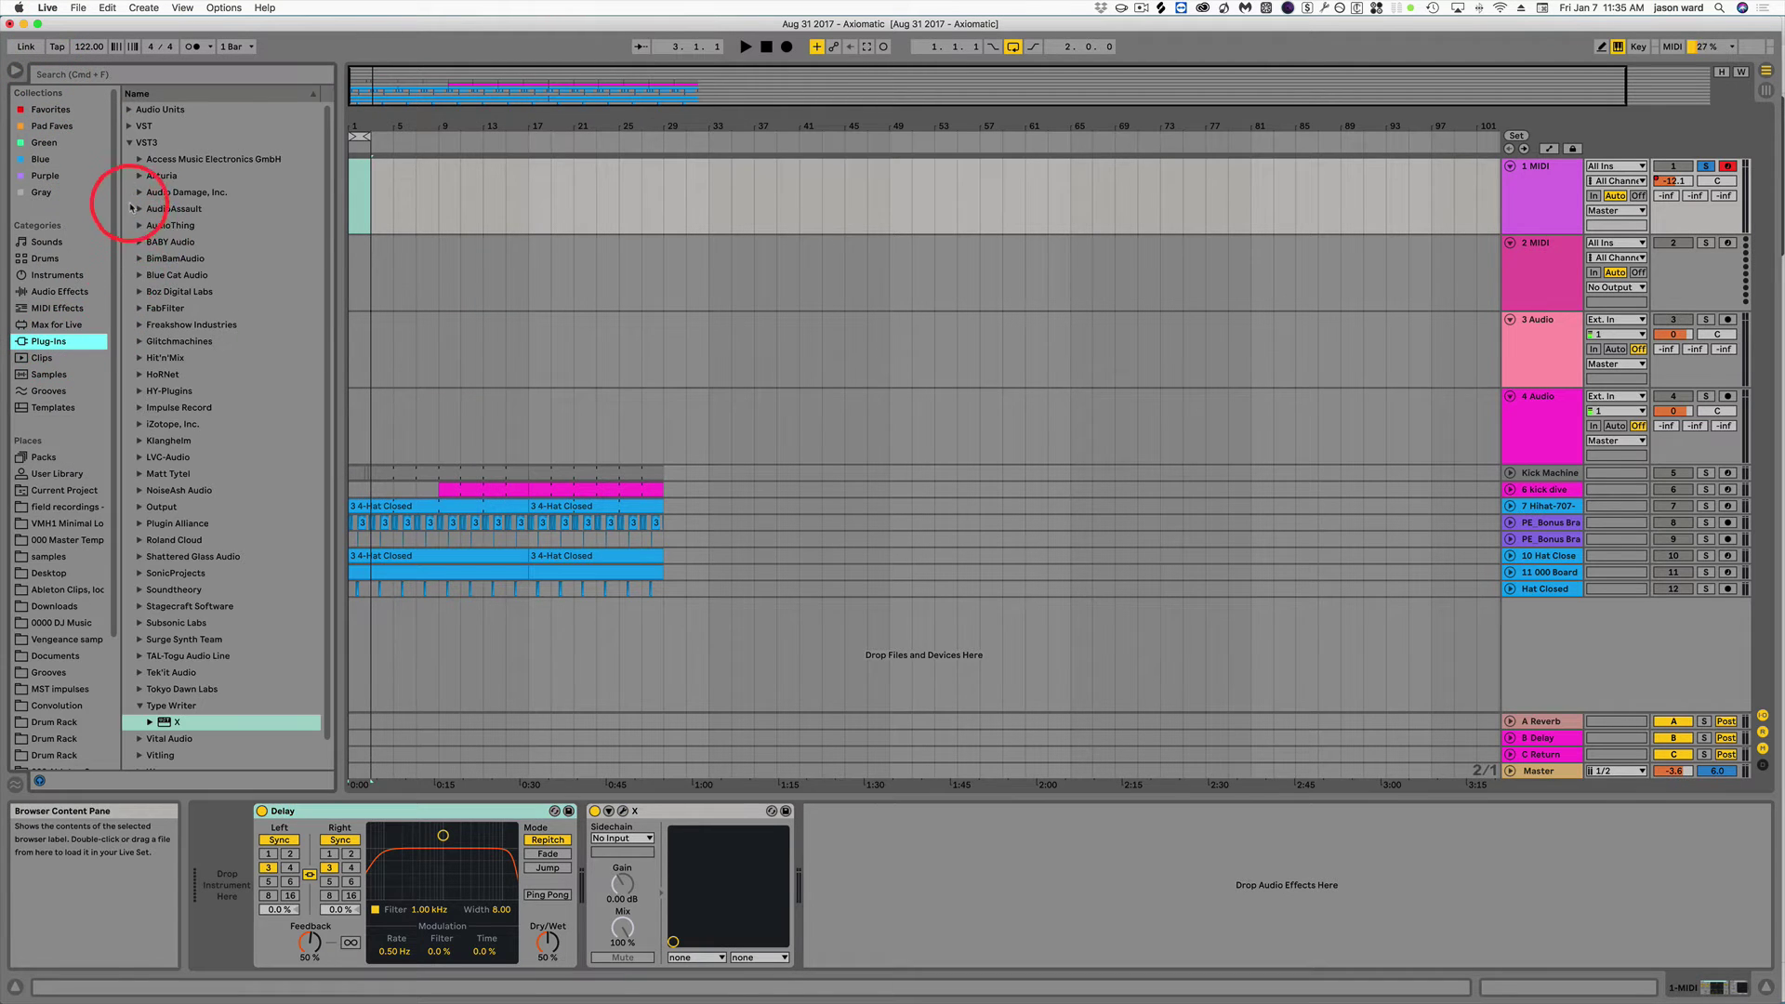
click(140, 242)
drag(182, 260, 891, 902)
Raise TAIP's noise slider slightly and its wear slider to about 12, and close the plug-in window.
click(288, 165)
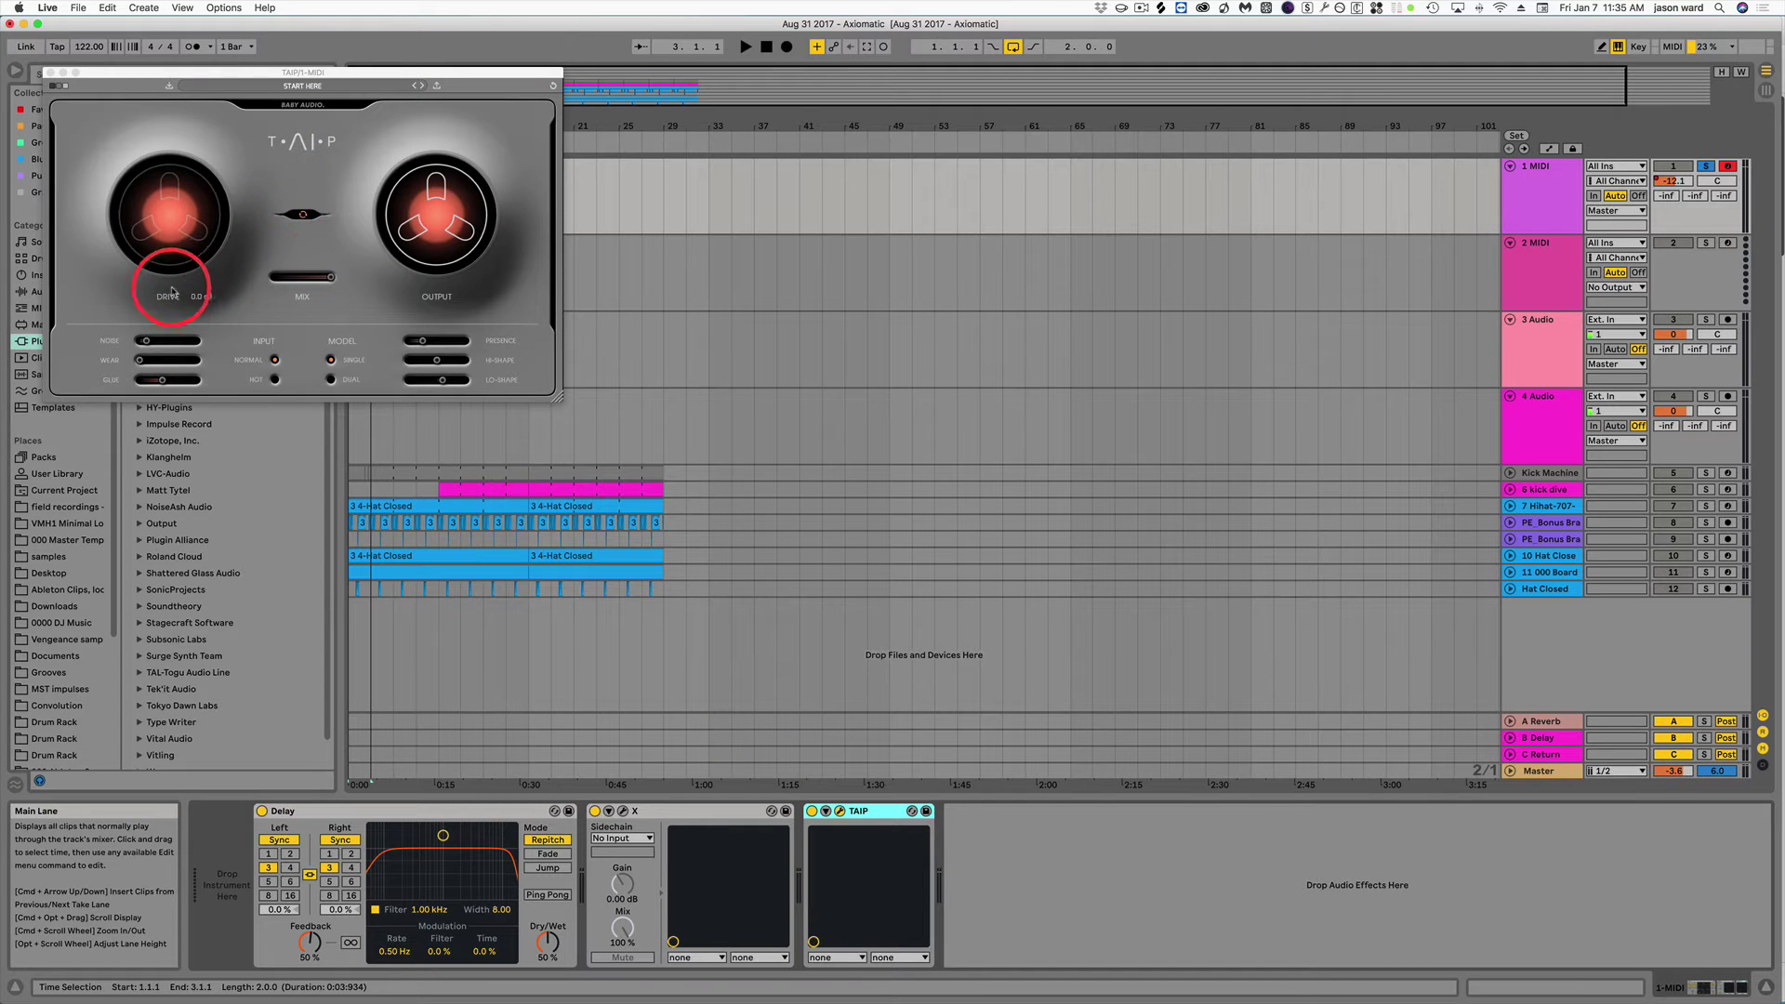
click(145, 357)
drag(146, 343, 183, 343)
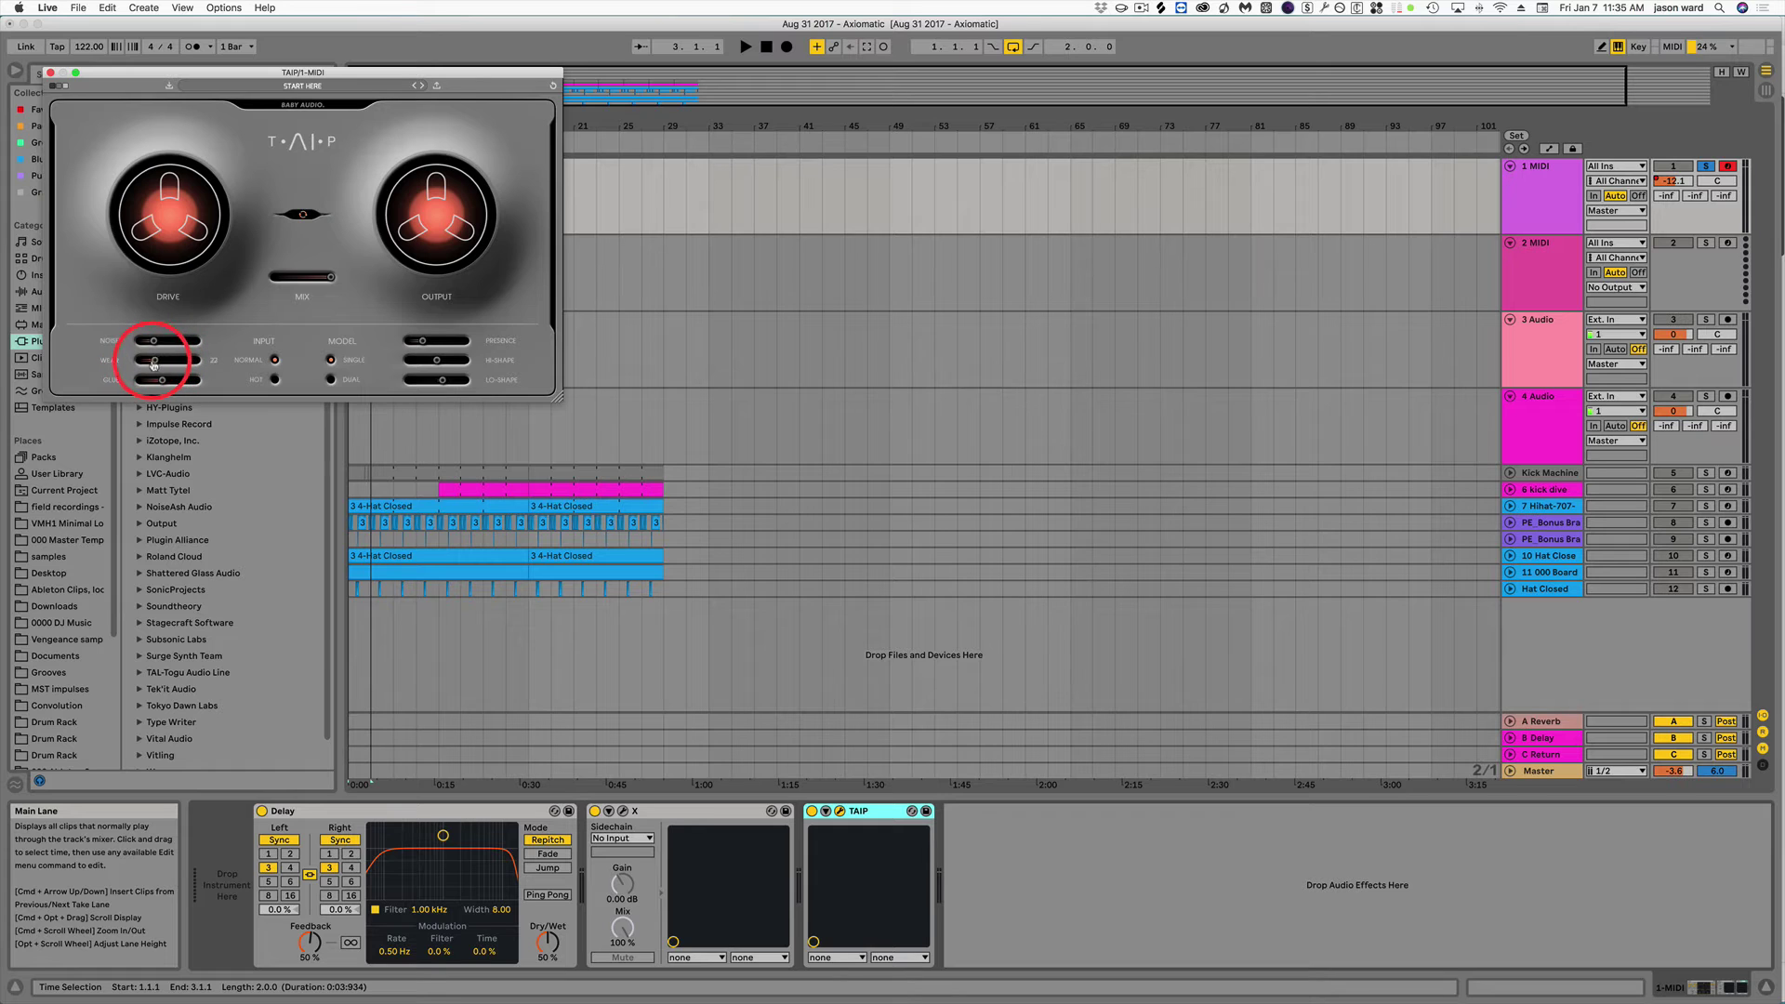
click(51, 72)
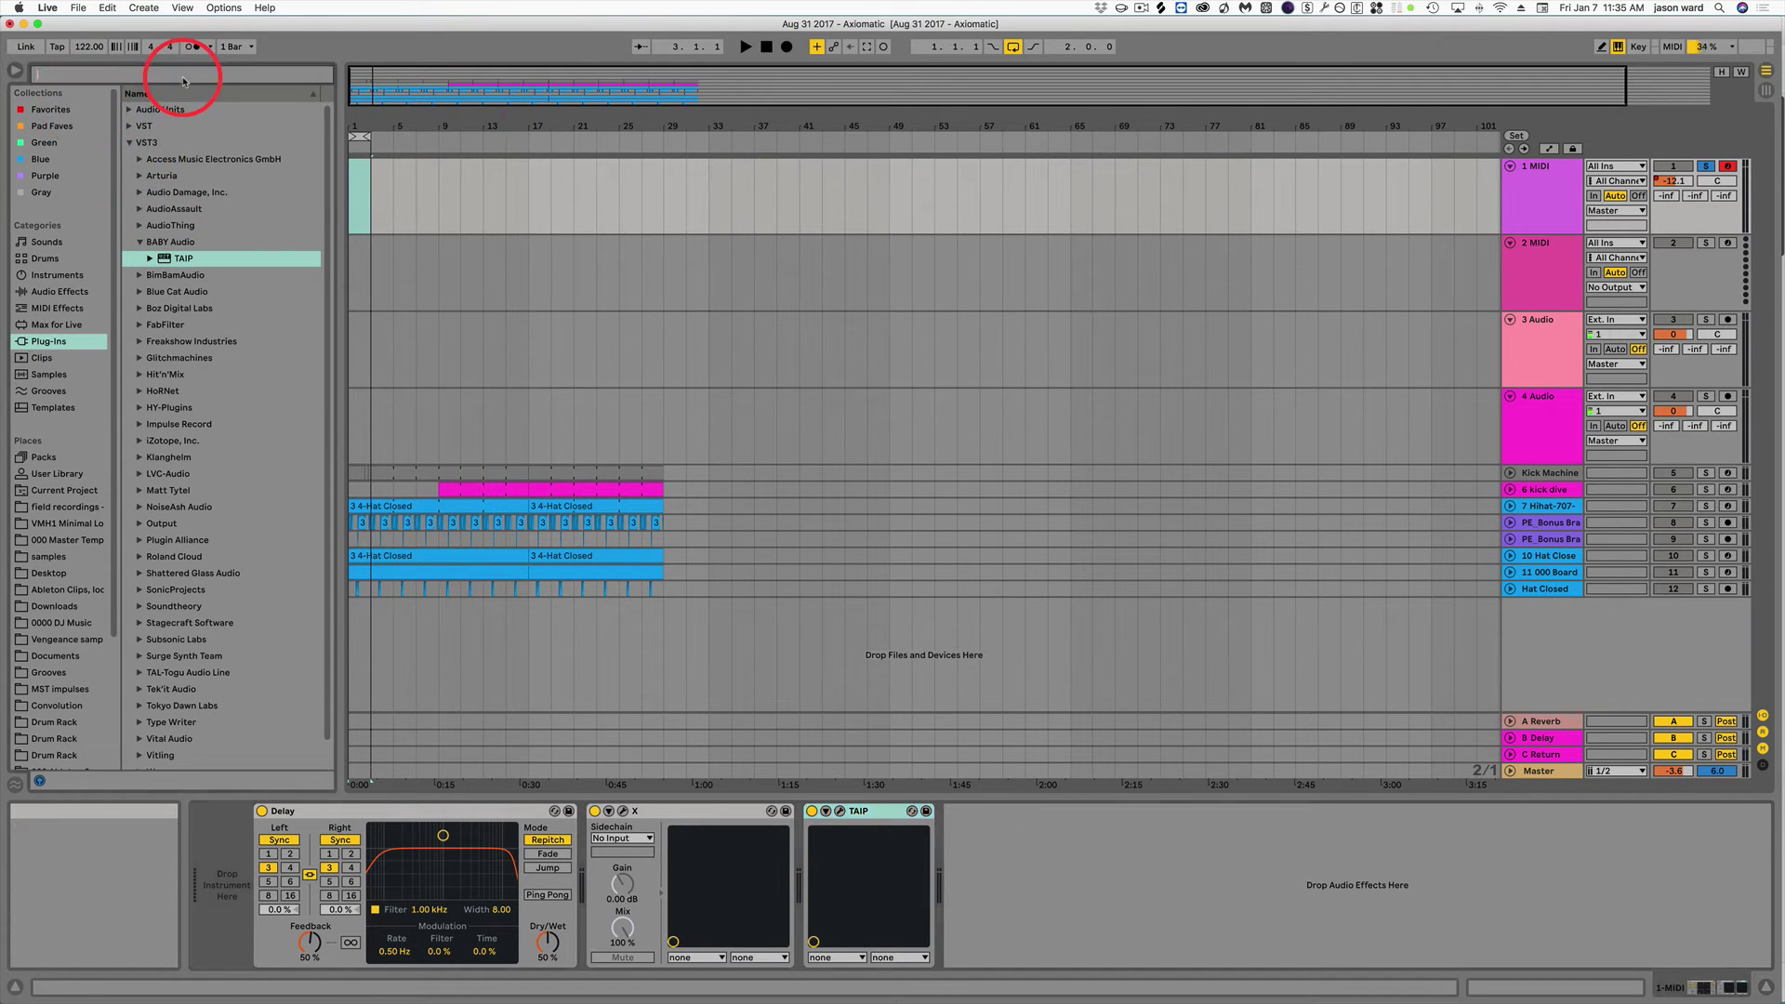
Search the plug-ins for "serum" and add the local VST Serum to track 1 before the Delay.
text(e)
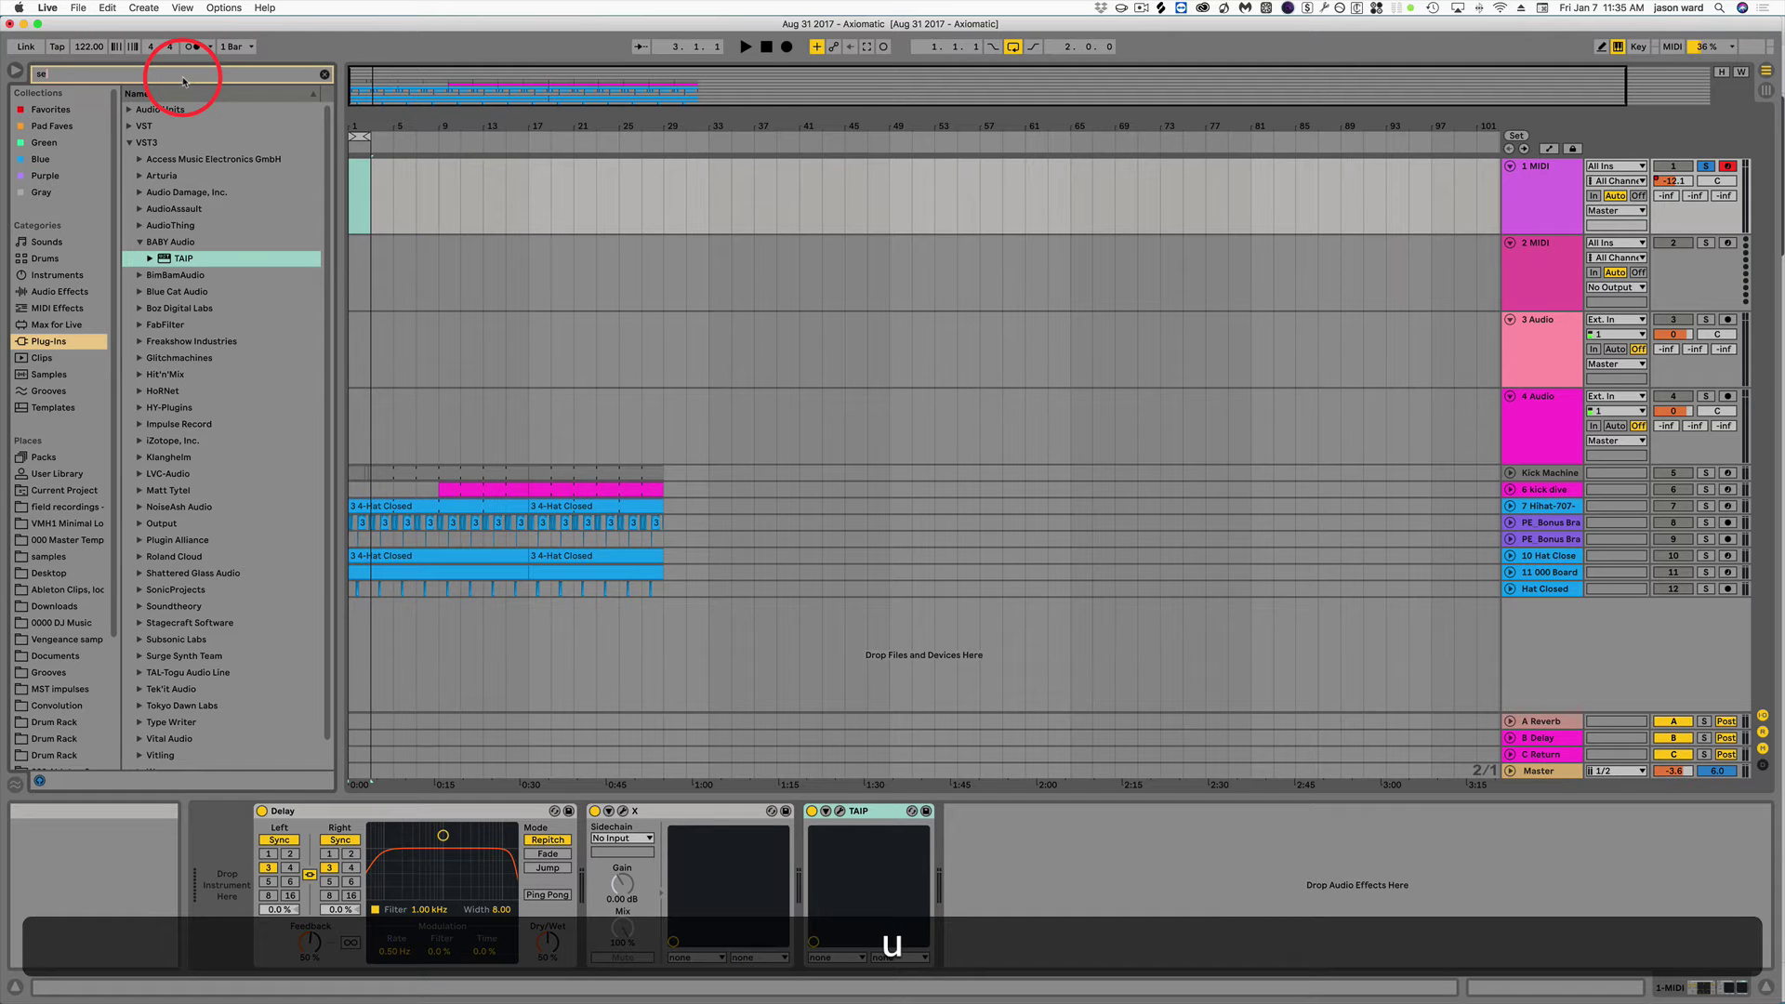
text(rum)
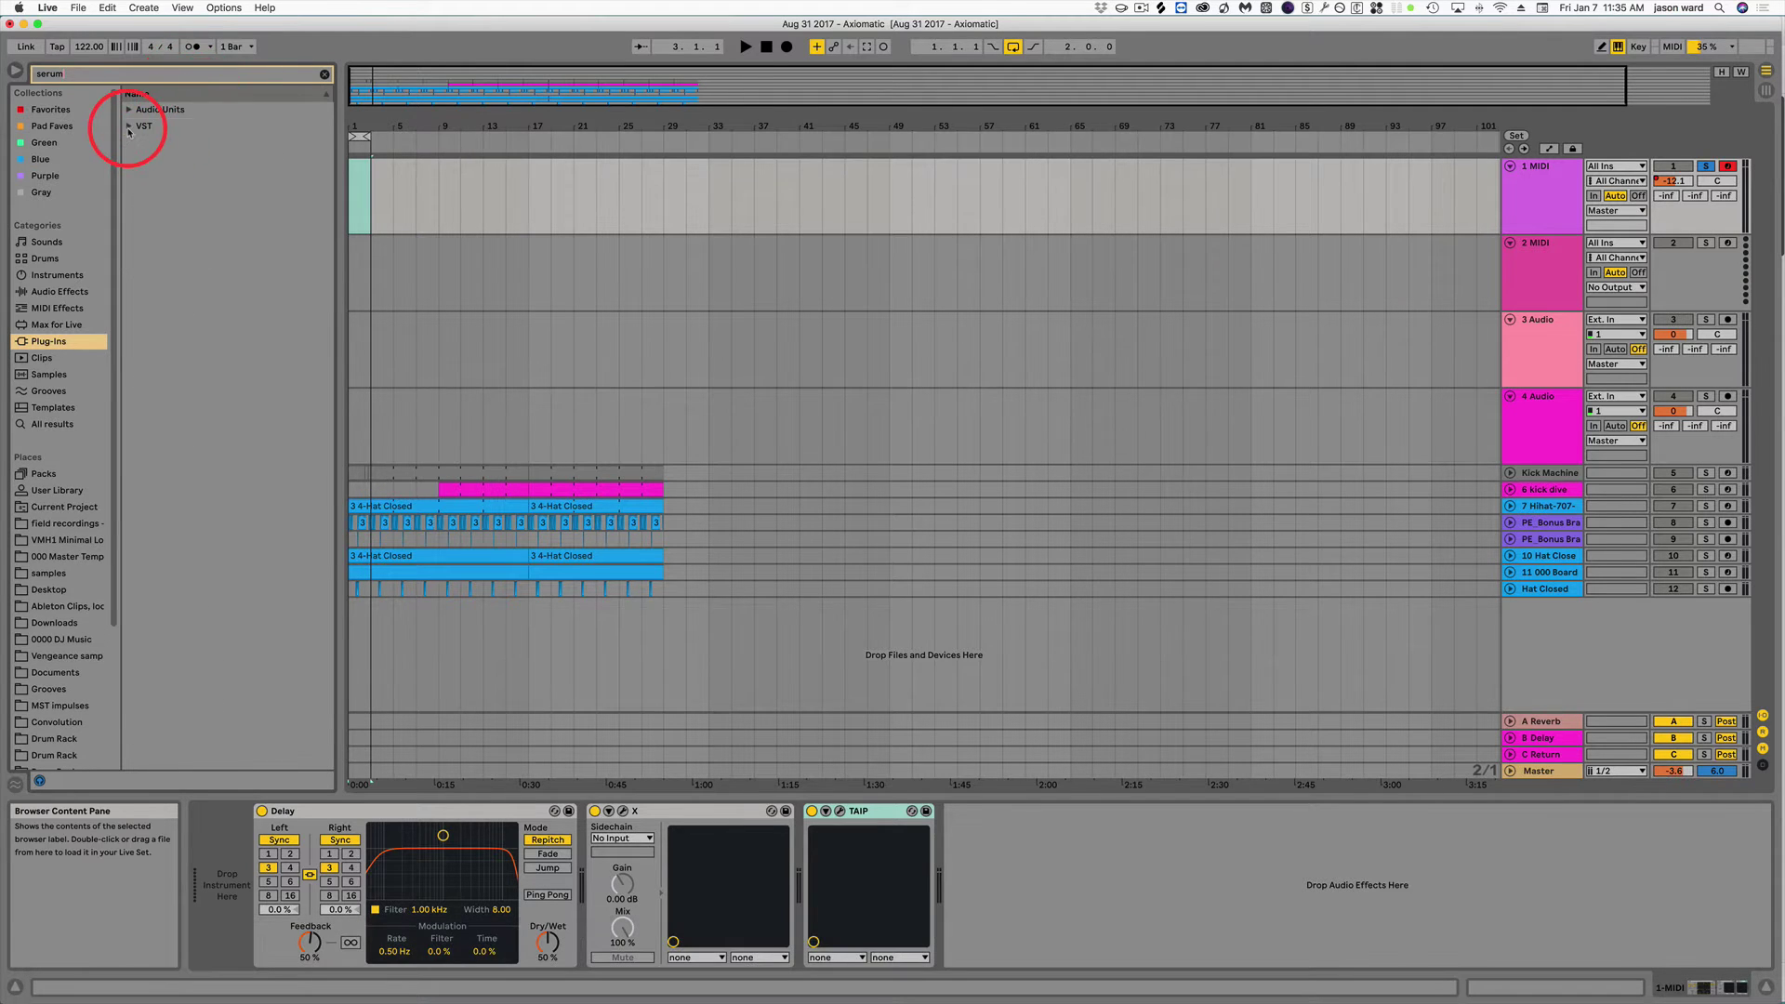
click(129, 127)
click(140, 160)
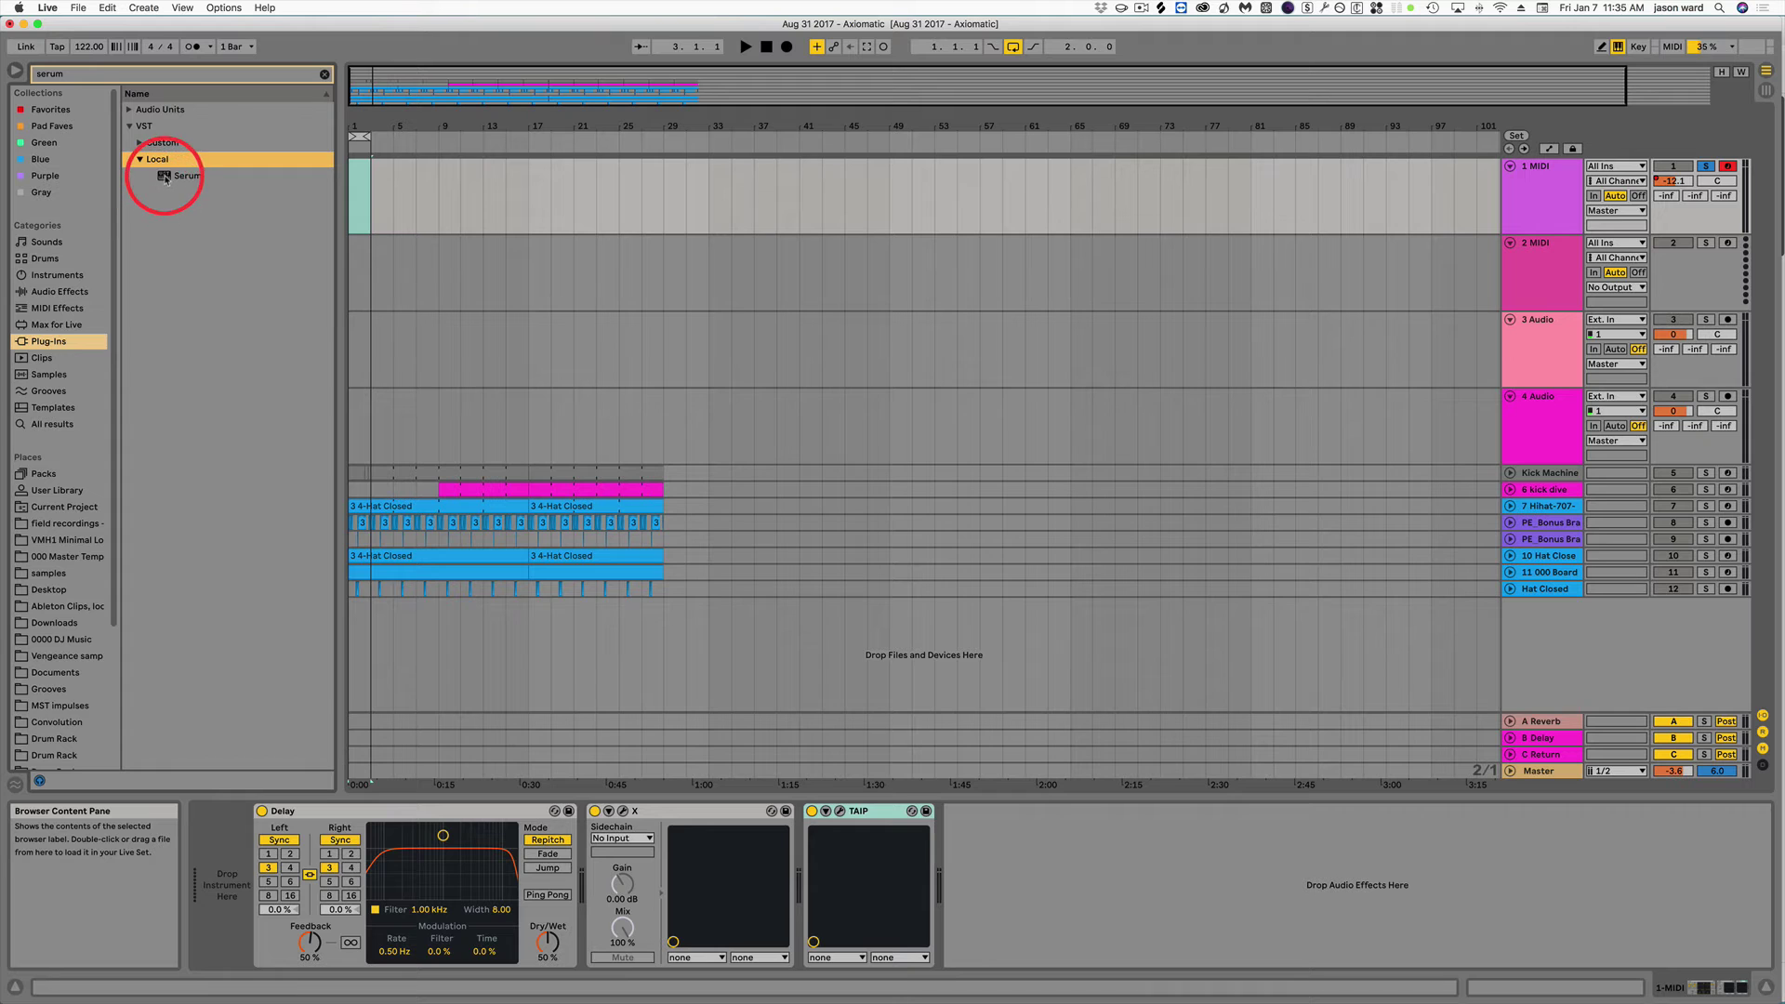
drag(165, 178, 977, 859)
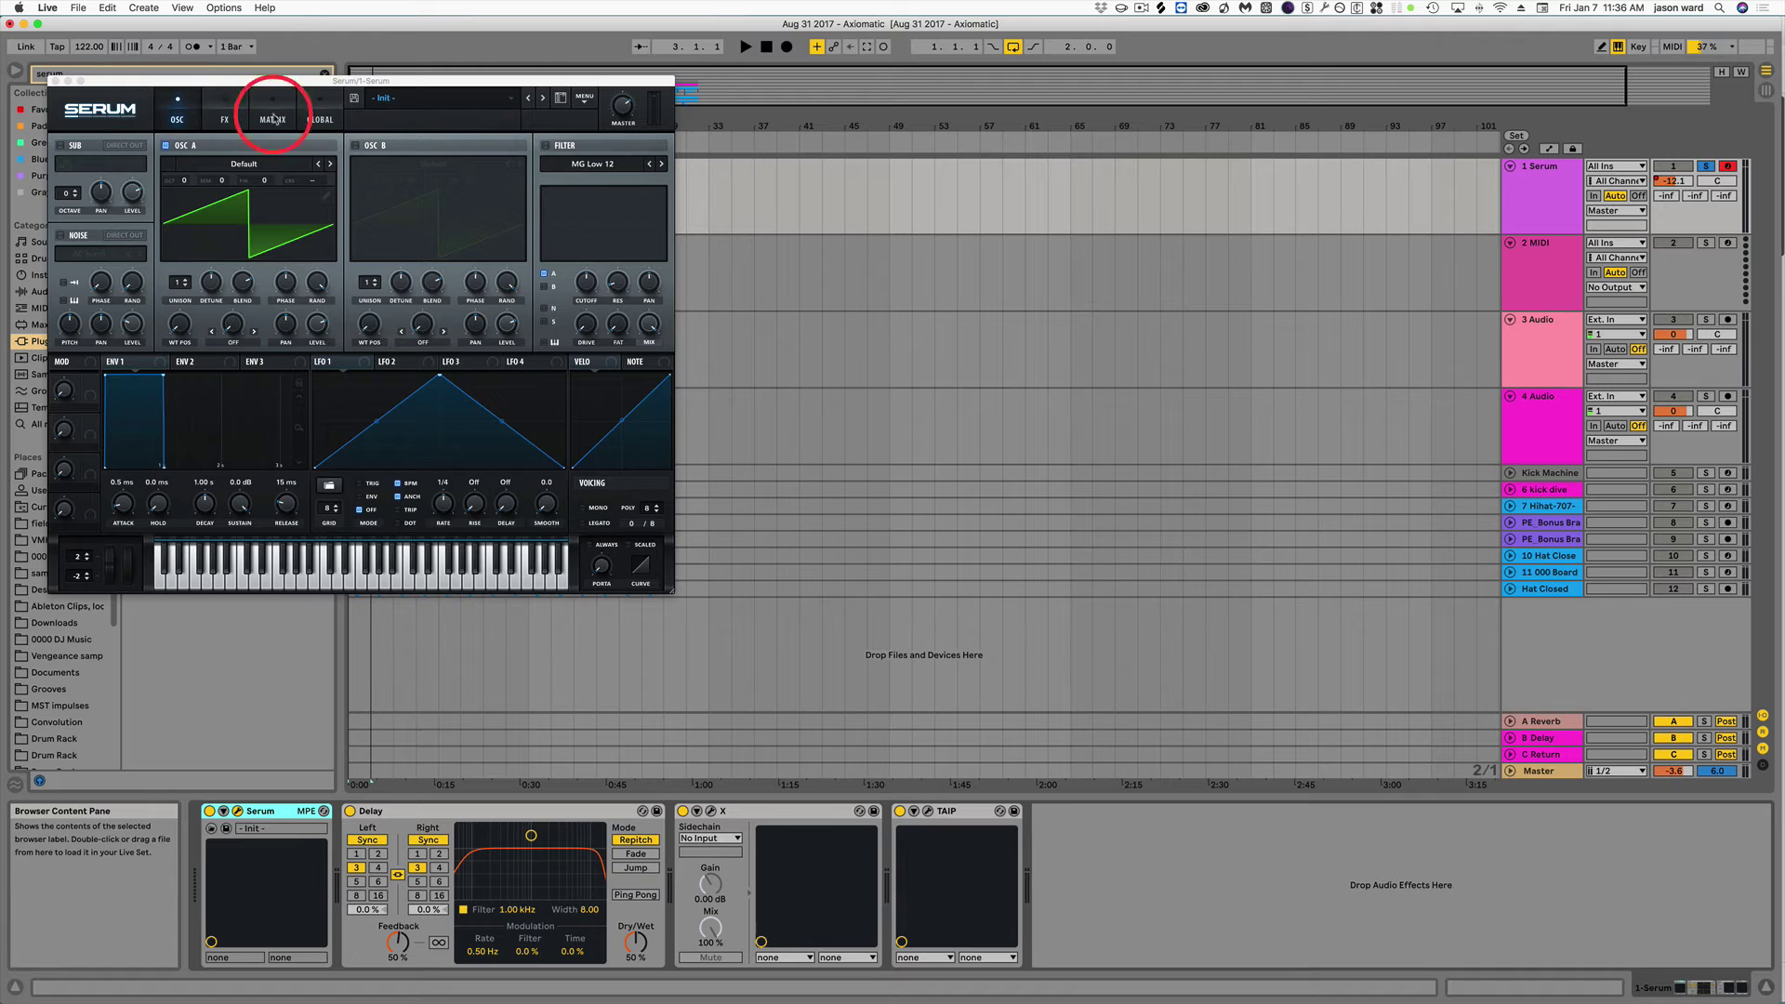
Show and hide Serum's plug-in window, and delete every device from Serum through TAIP on track 1.
click(238, 811)
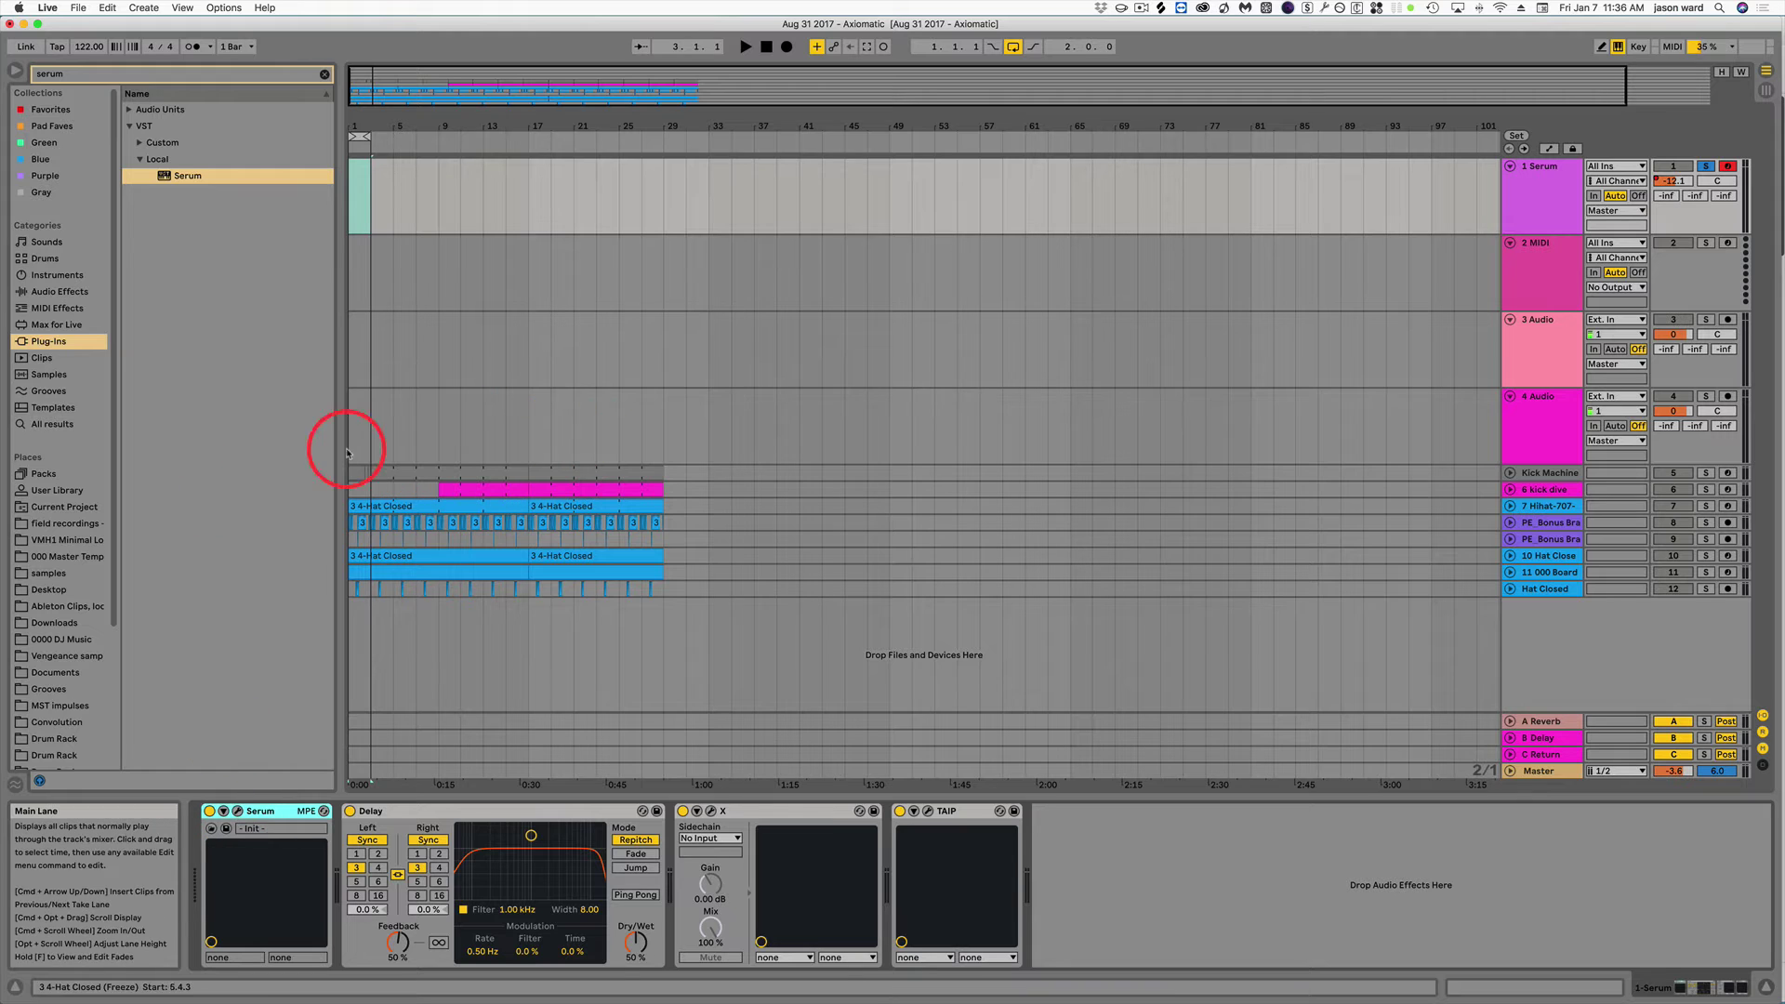
click(238, 811)
click(238, 812)
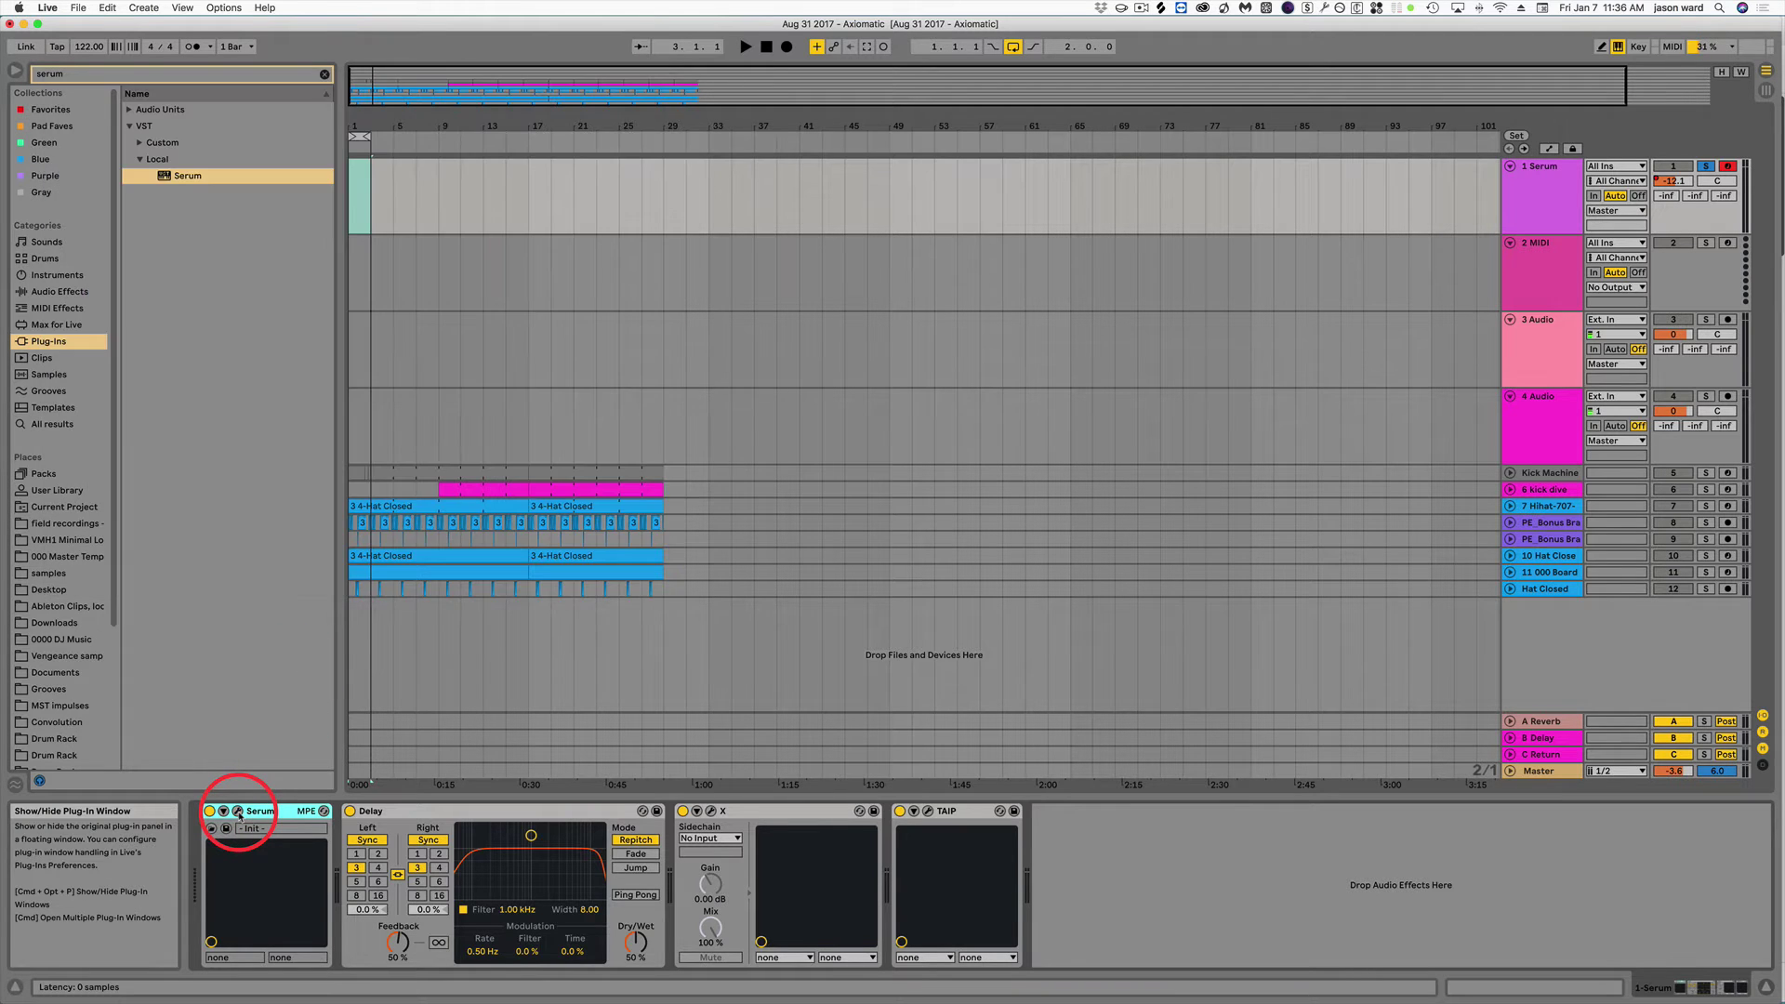
click(256, 442)
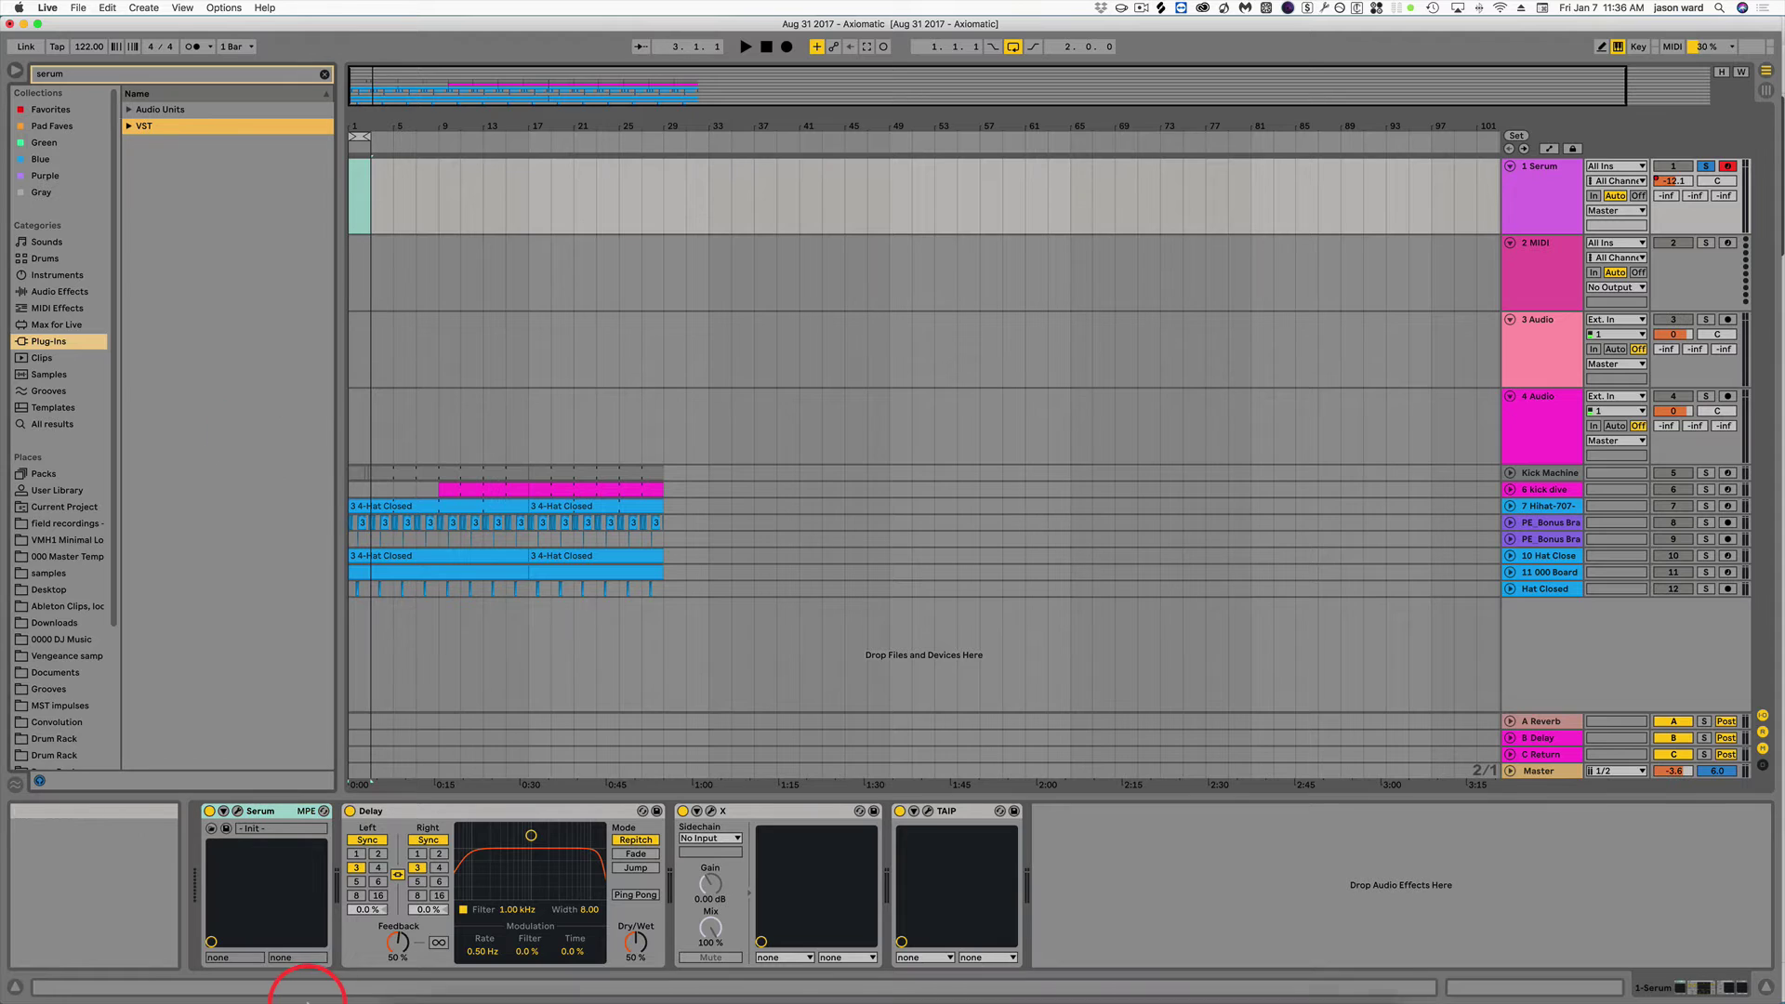
click(282, 814)
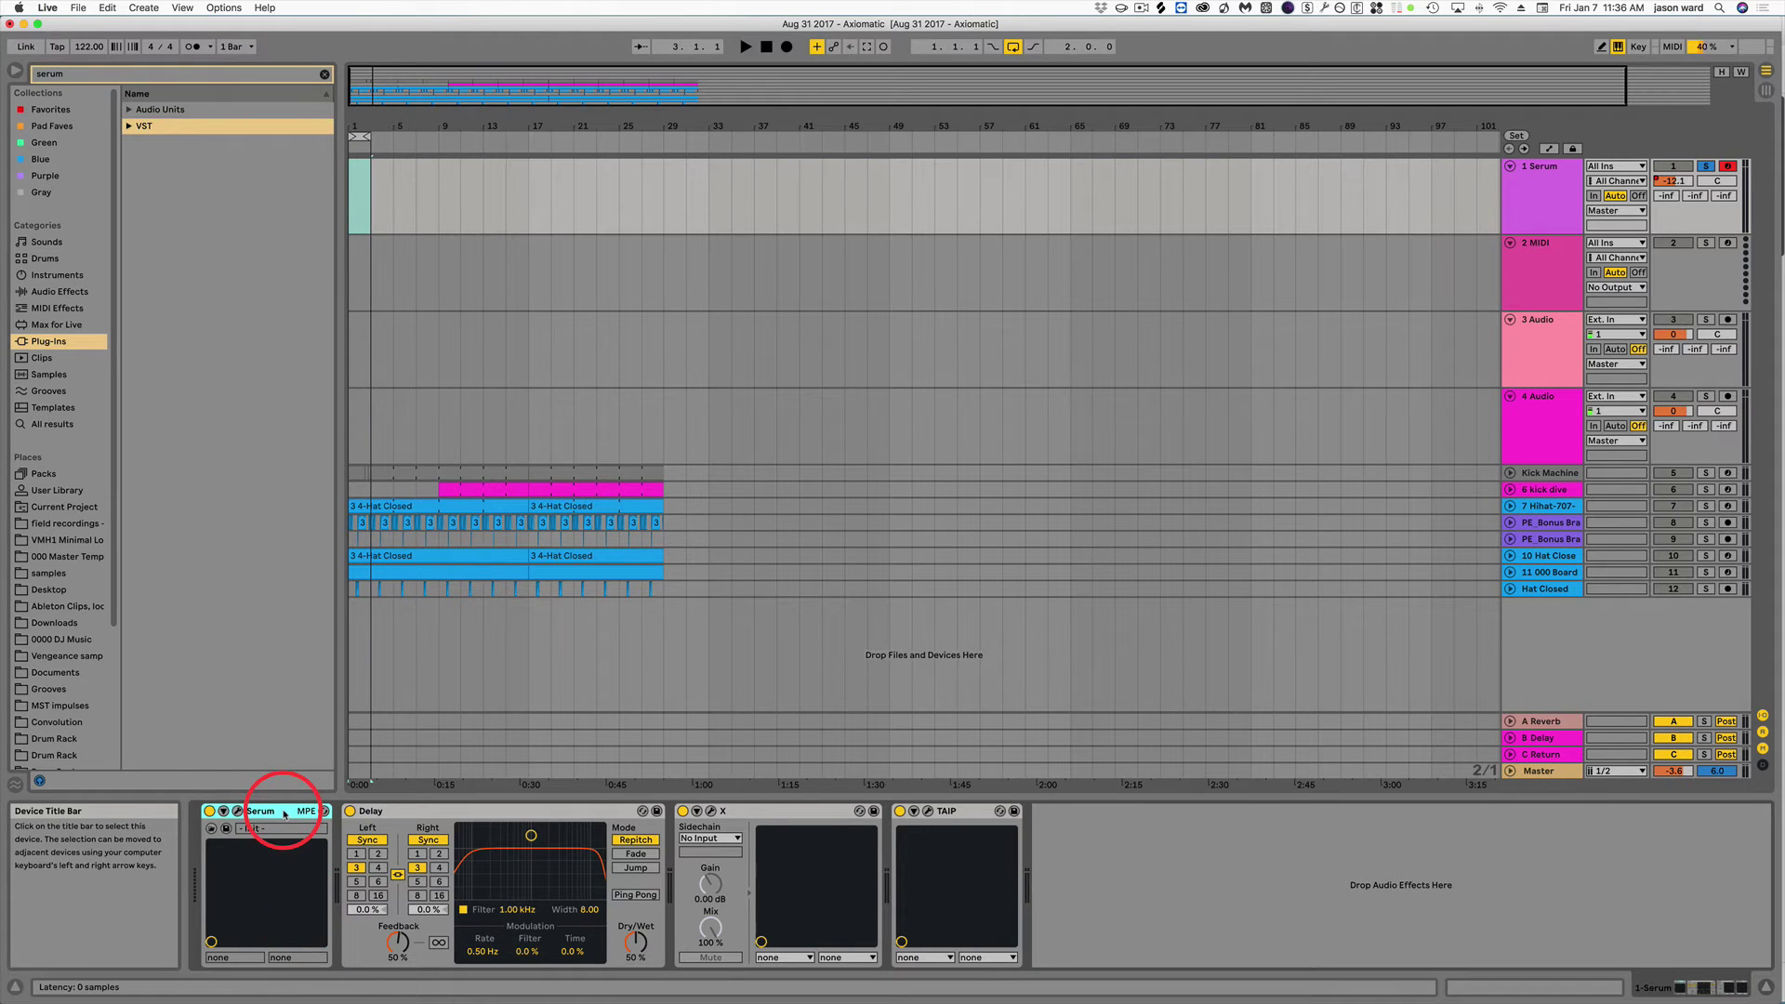
shift+click(984, 814)
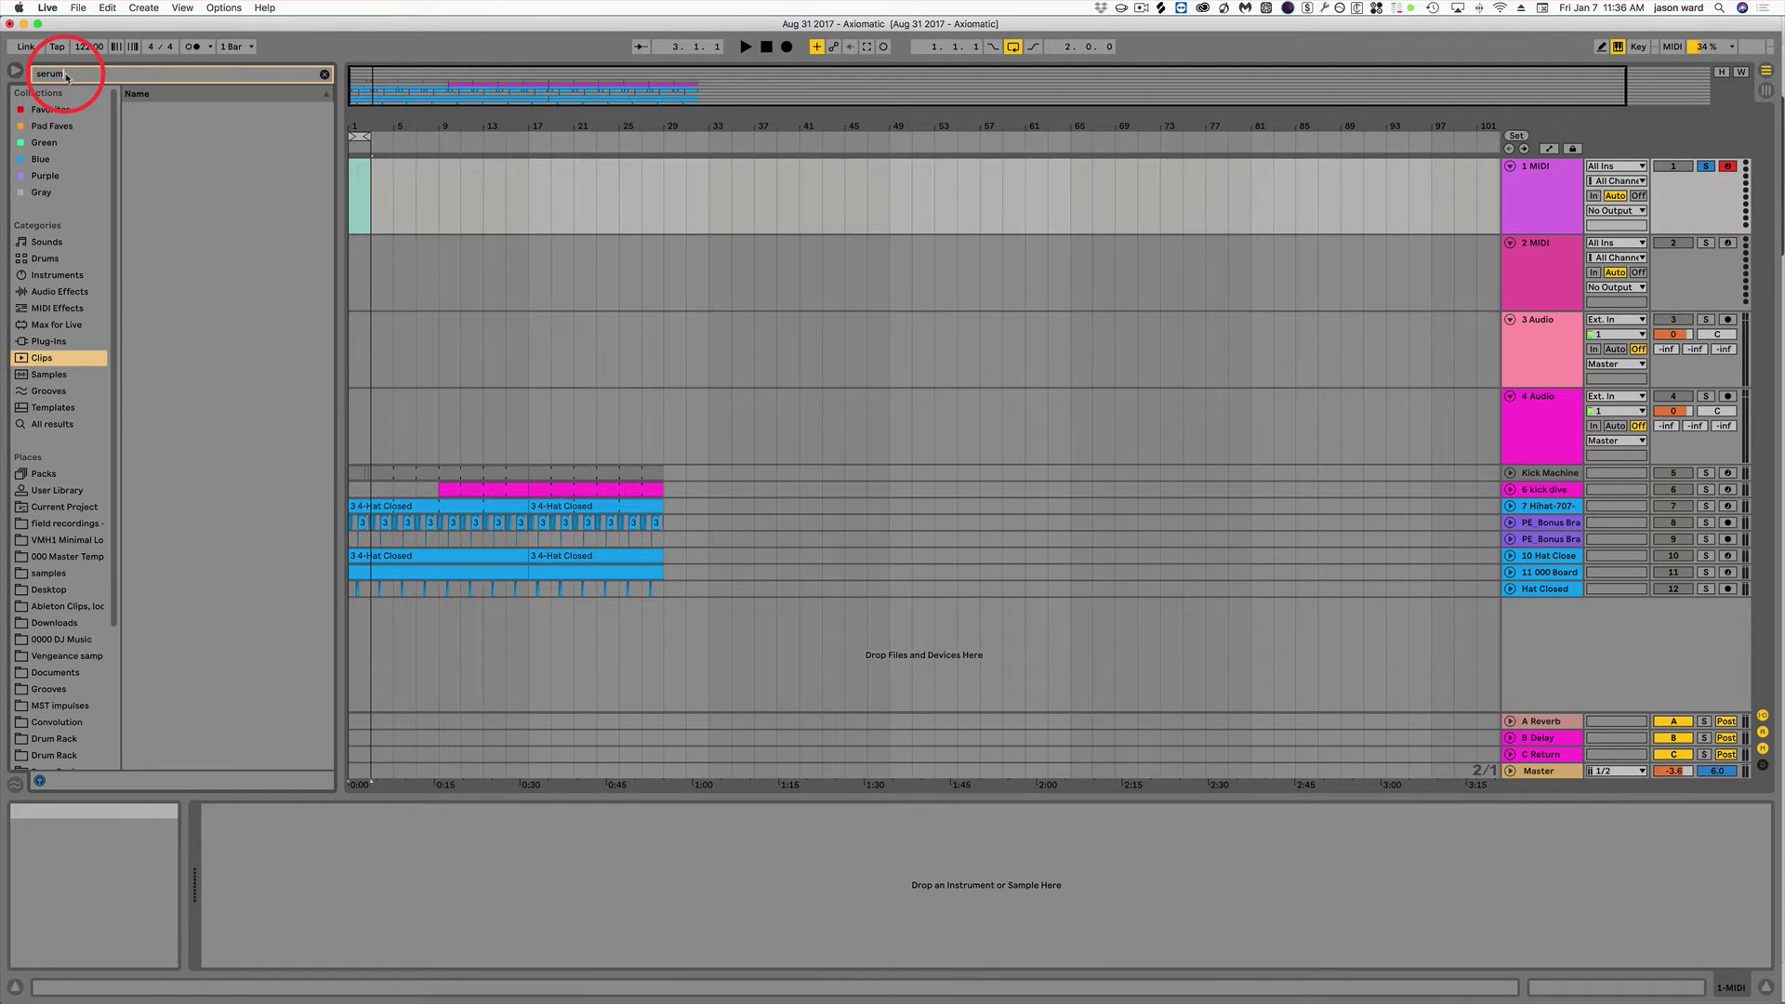
Look up Serum again among the local VST plug-ins and select it.
click(54, 342)
click(129, 126)
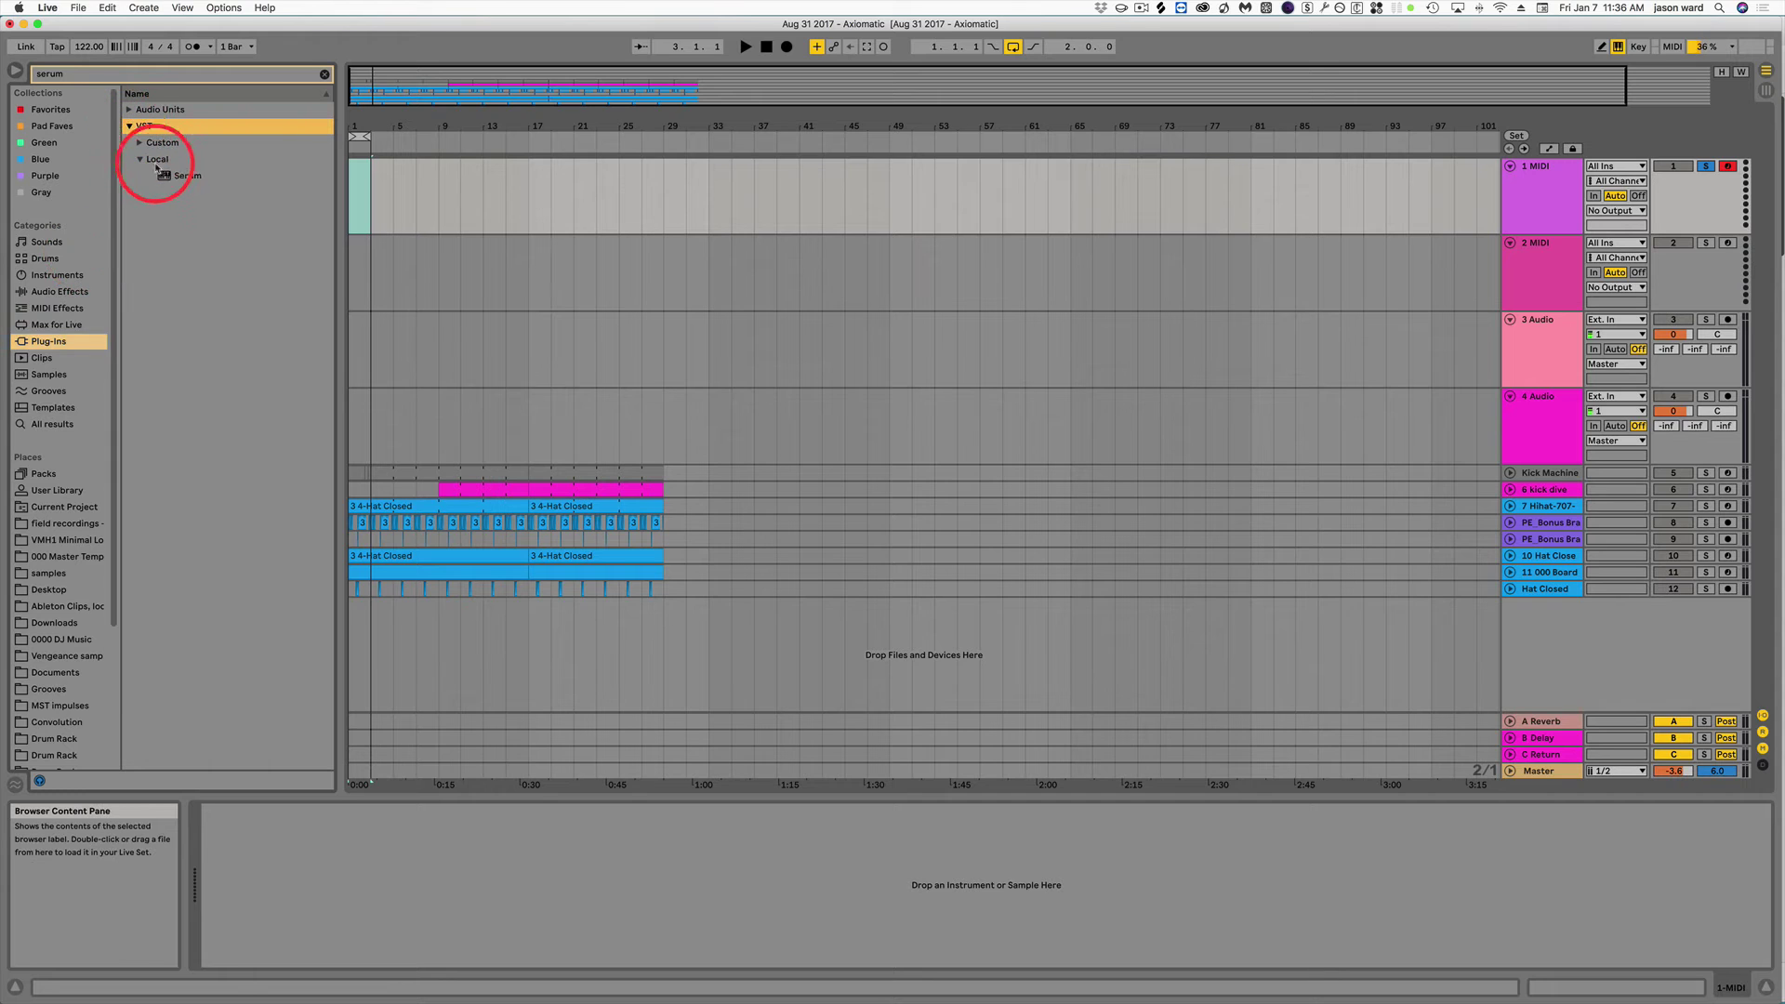
click(193, 176)
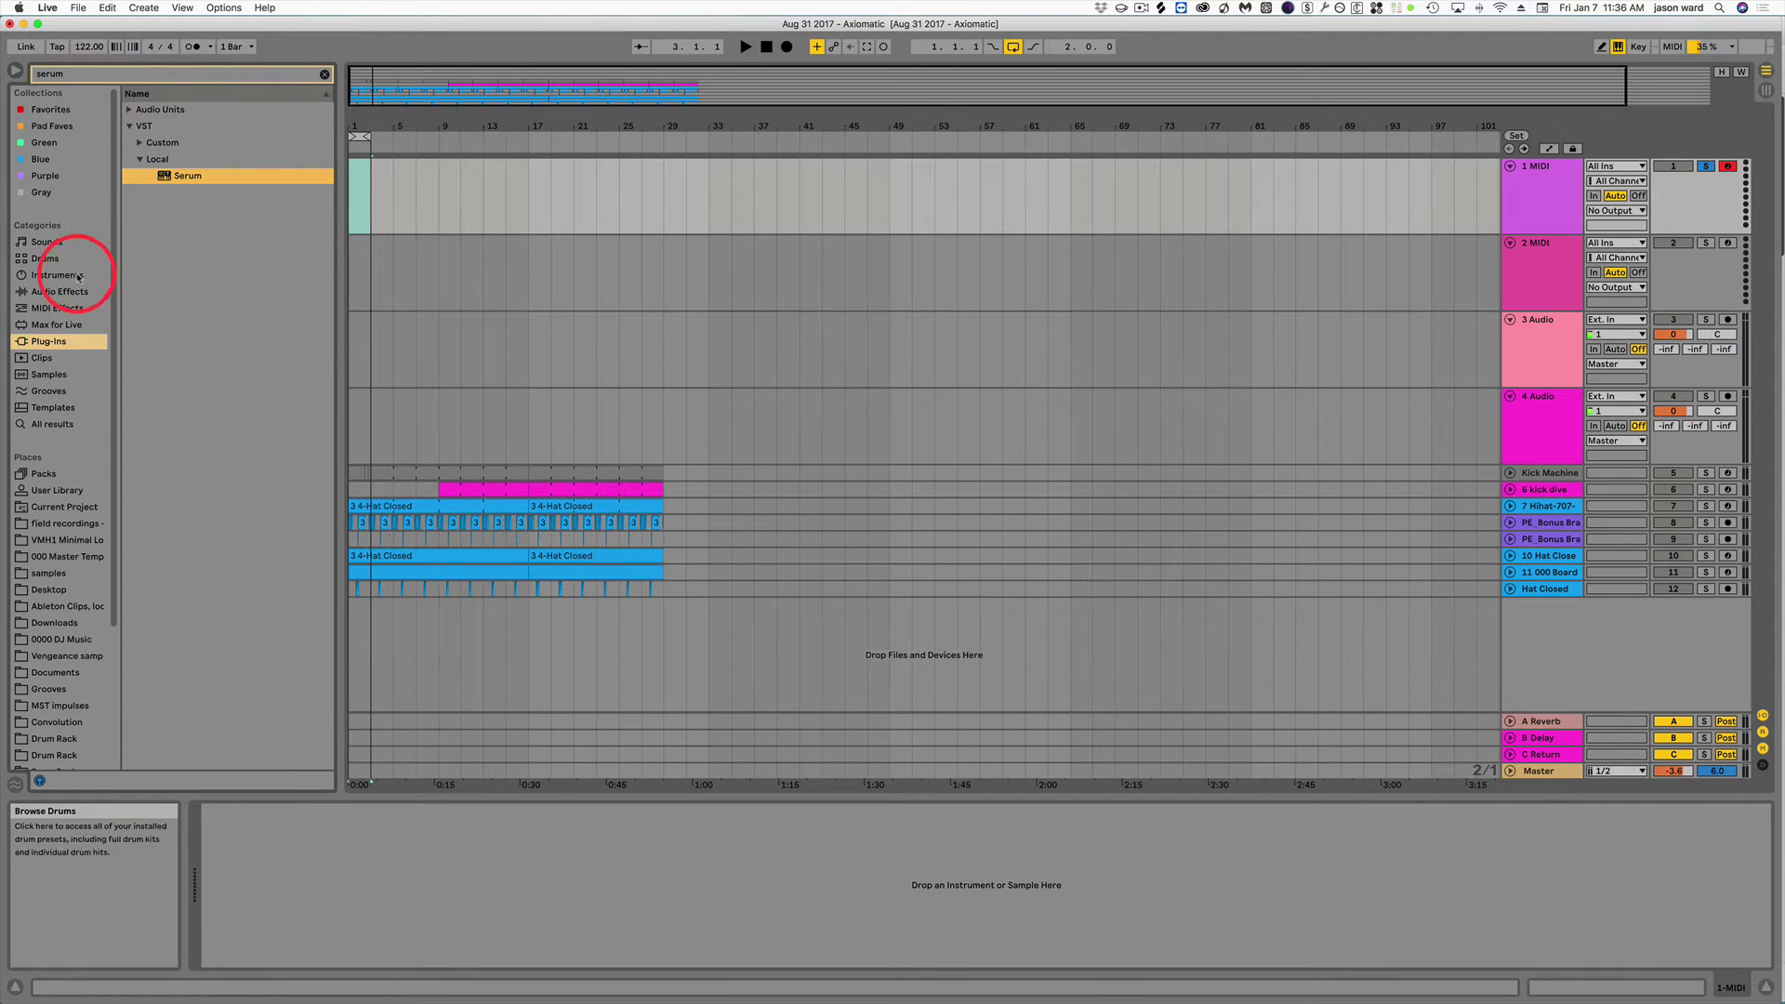
click(52, 342)
Search the Samples category for "kick".
click(49, 375)
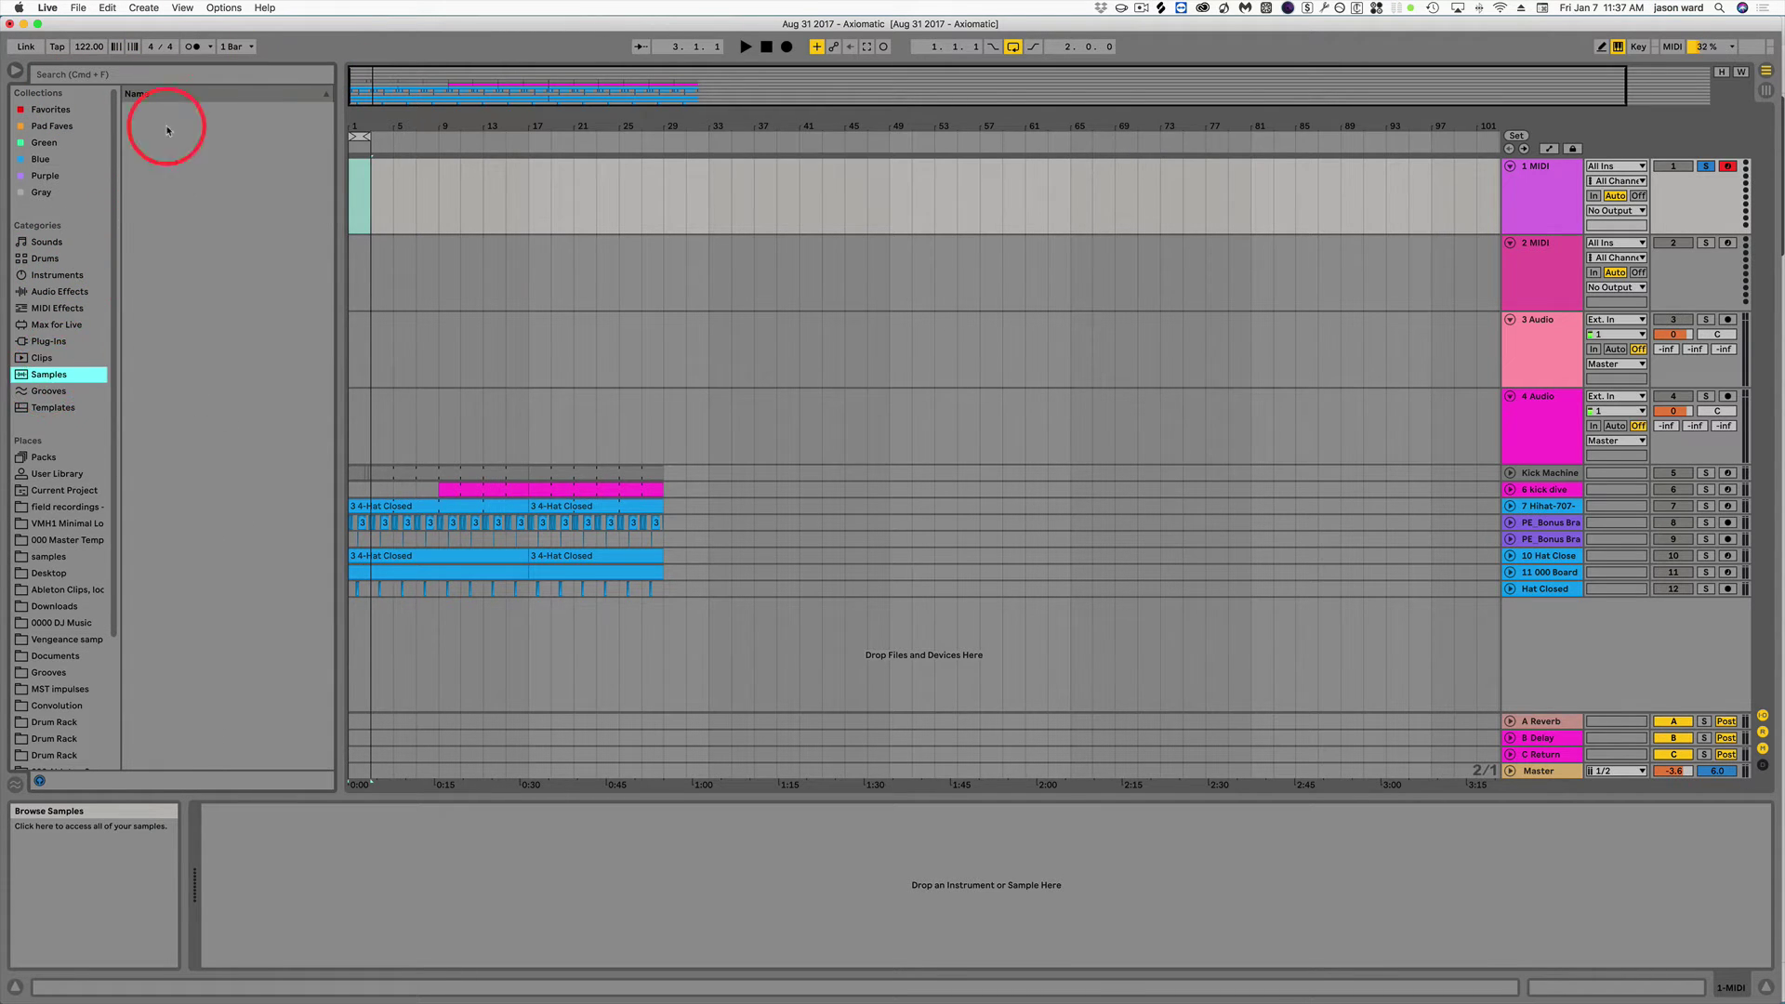
click(157, 78)
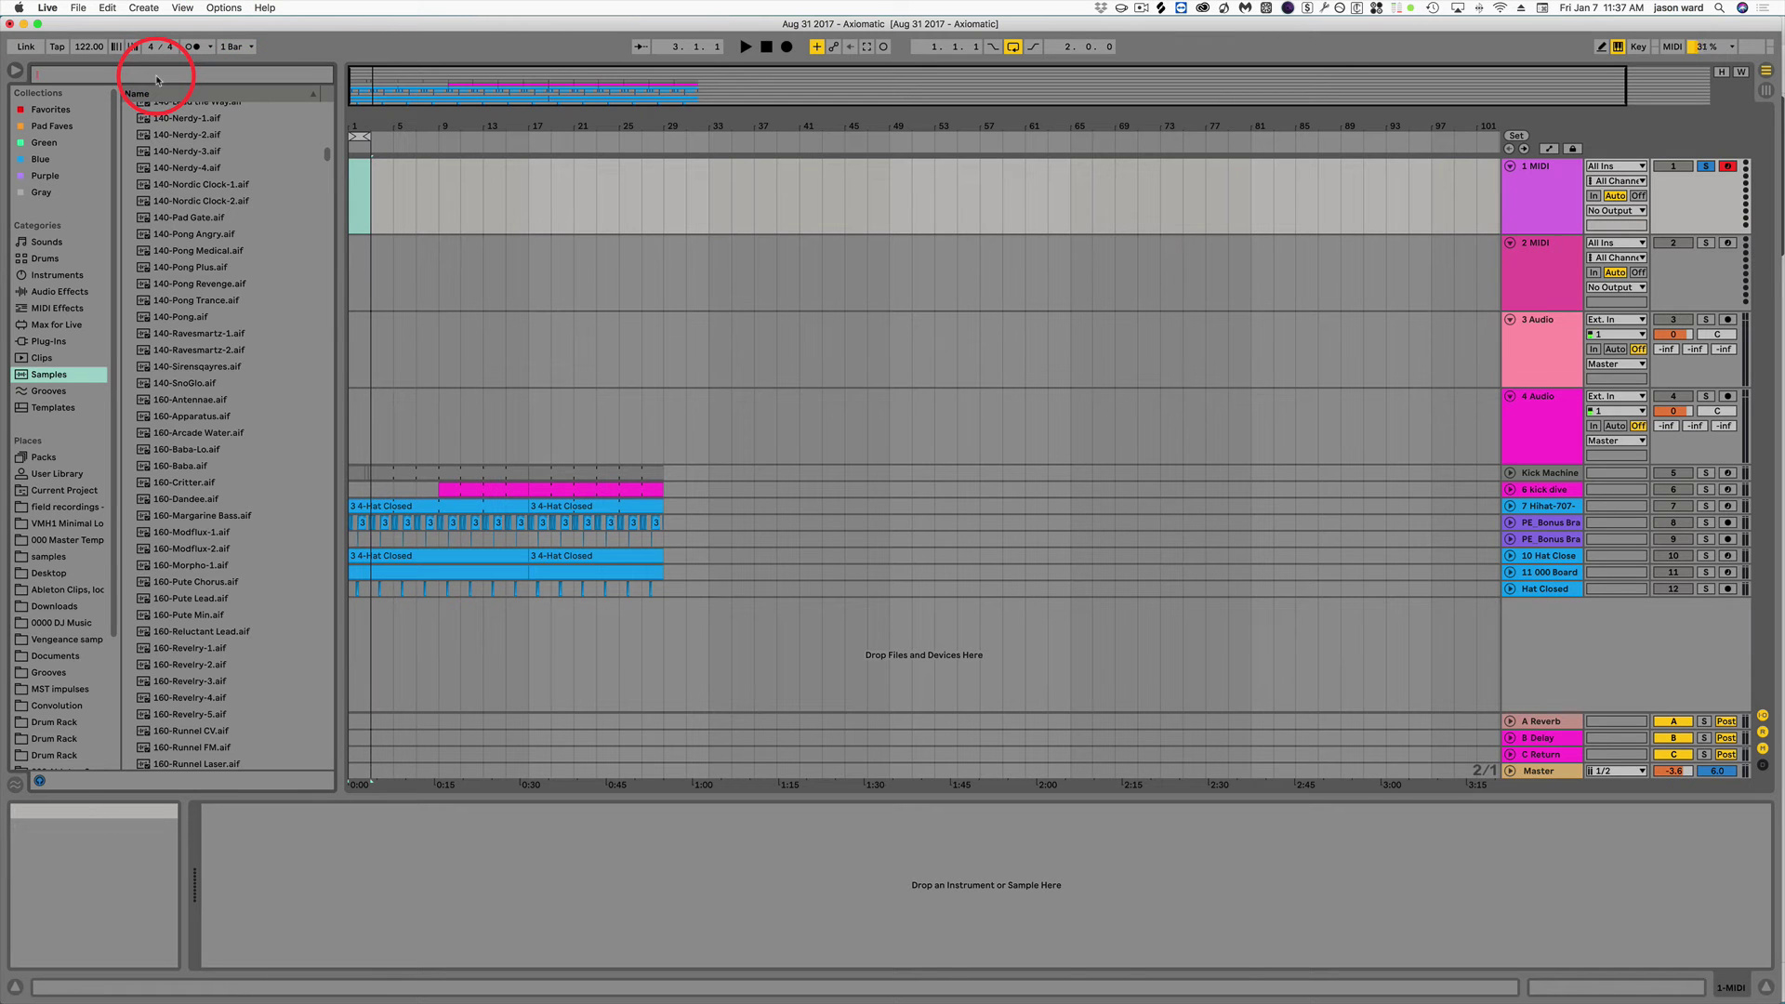
text(kic)
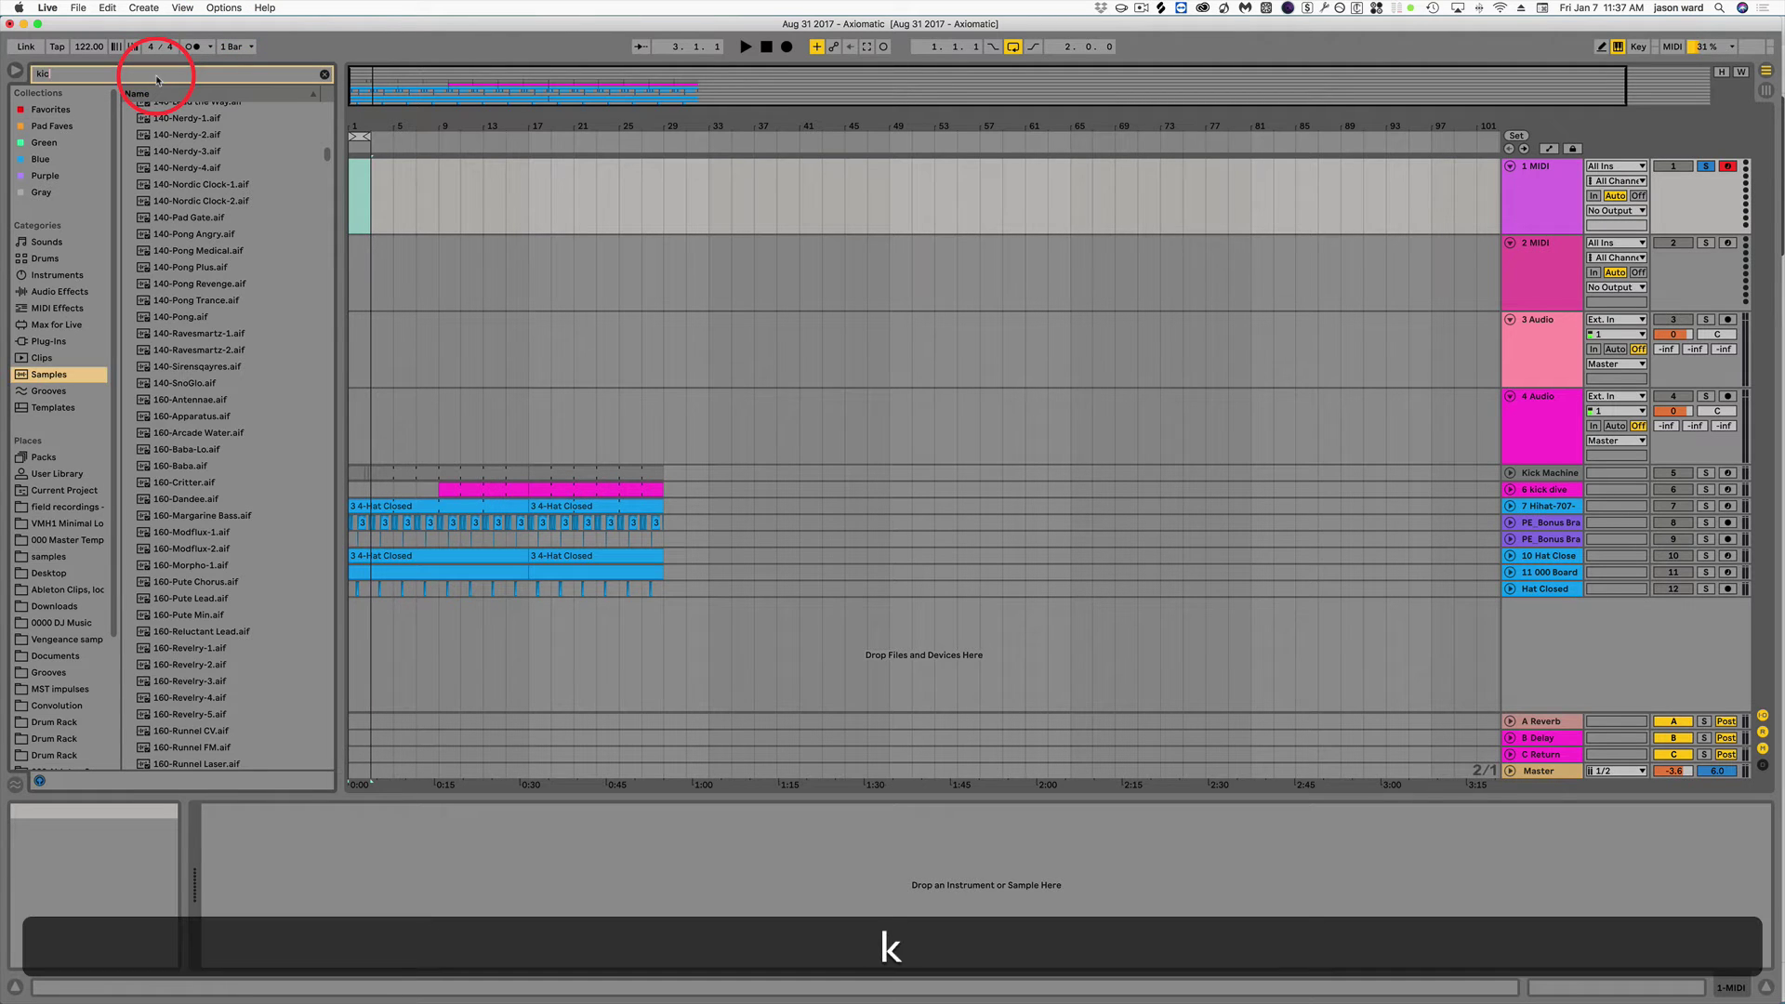
text(k)
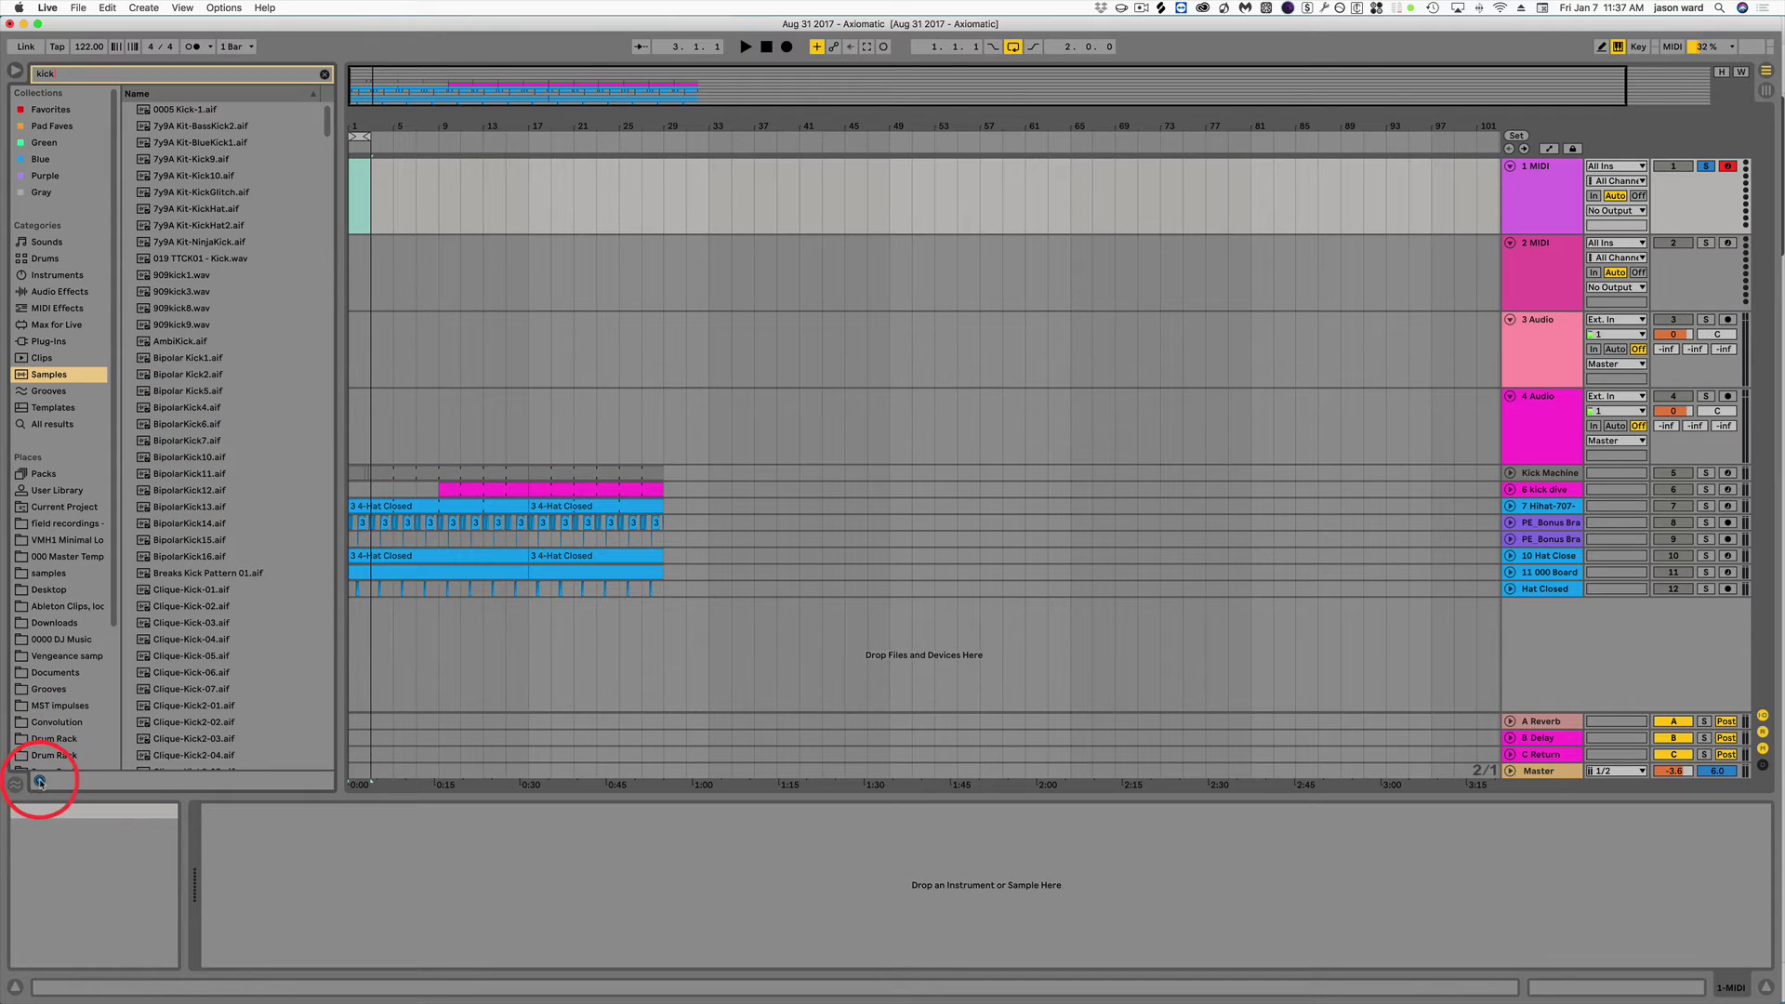
Preview the samples Bipolar Kick1.aif, BipolarKick4.aif and BipolarKick7.aif.
click(182, 361)
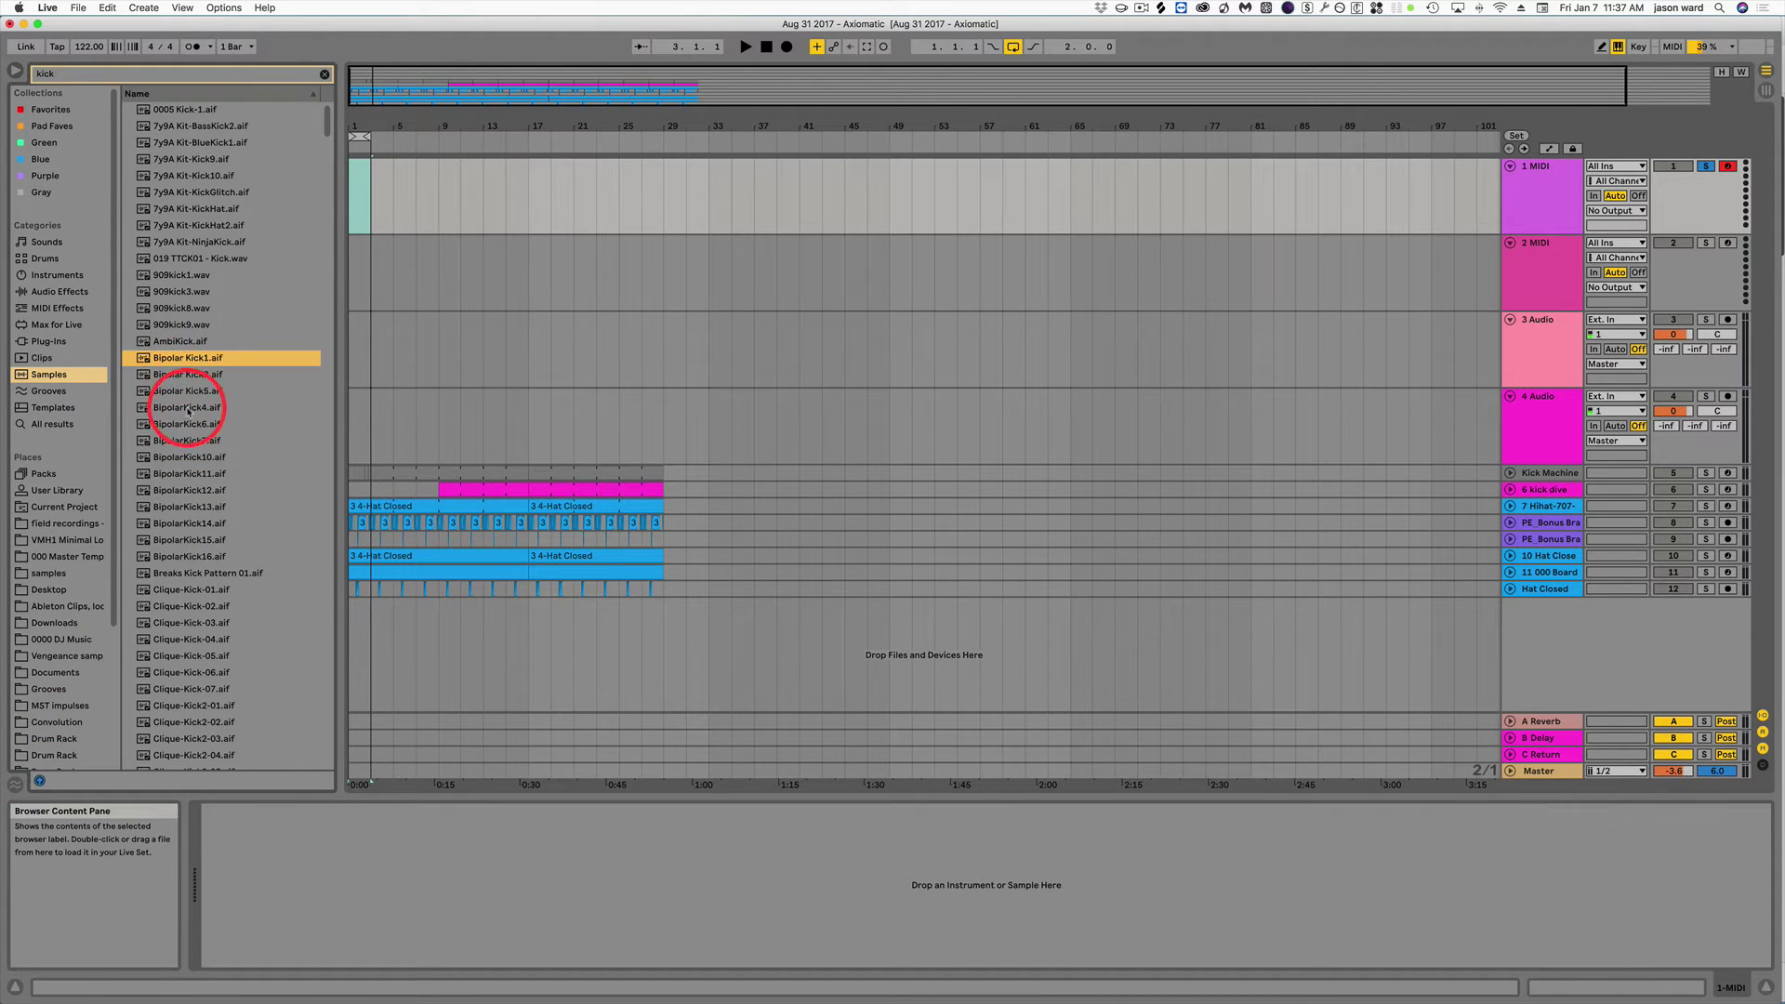
click(186, 409)
click(185, 442)
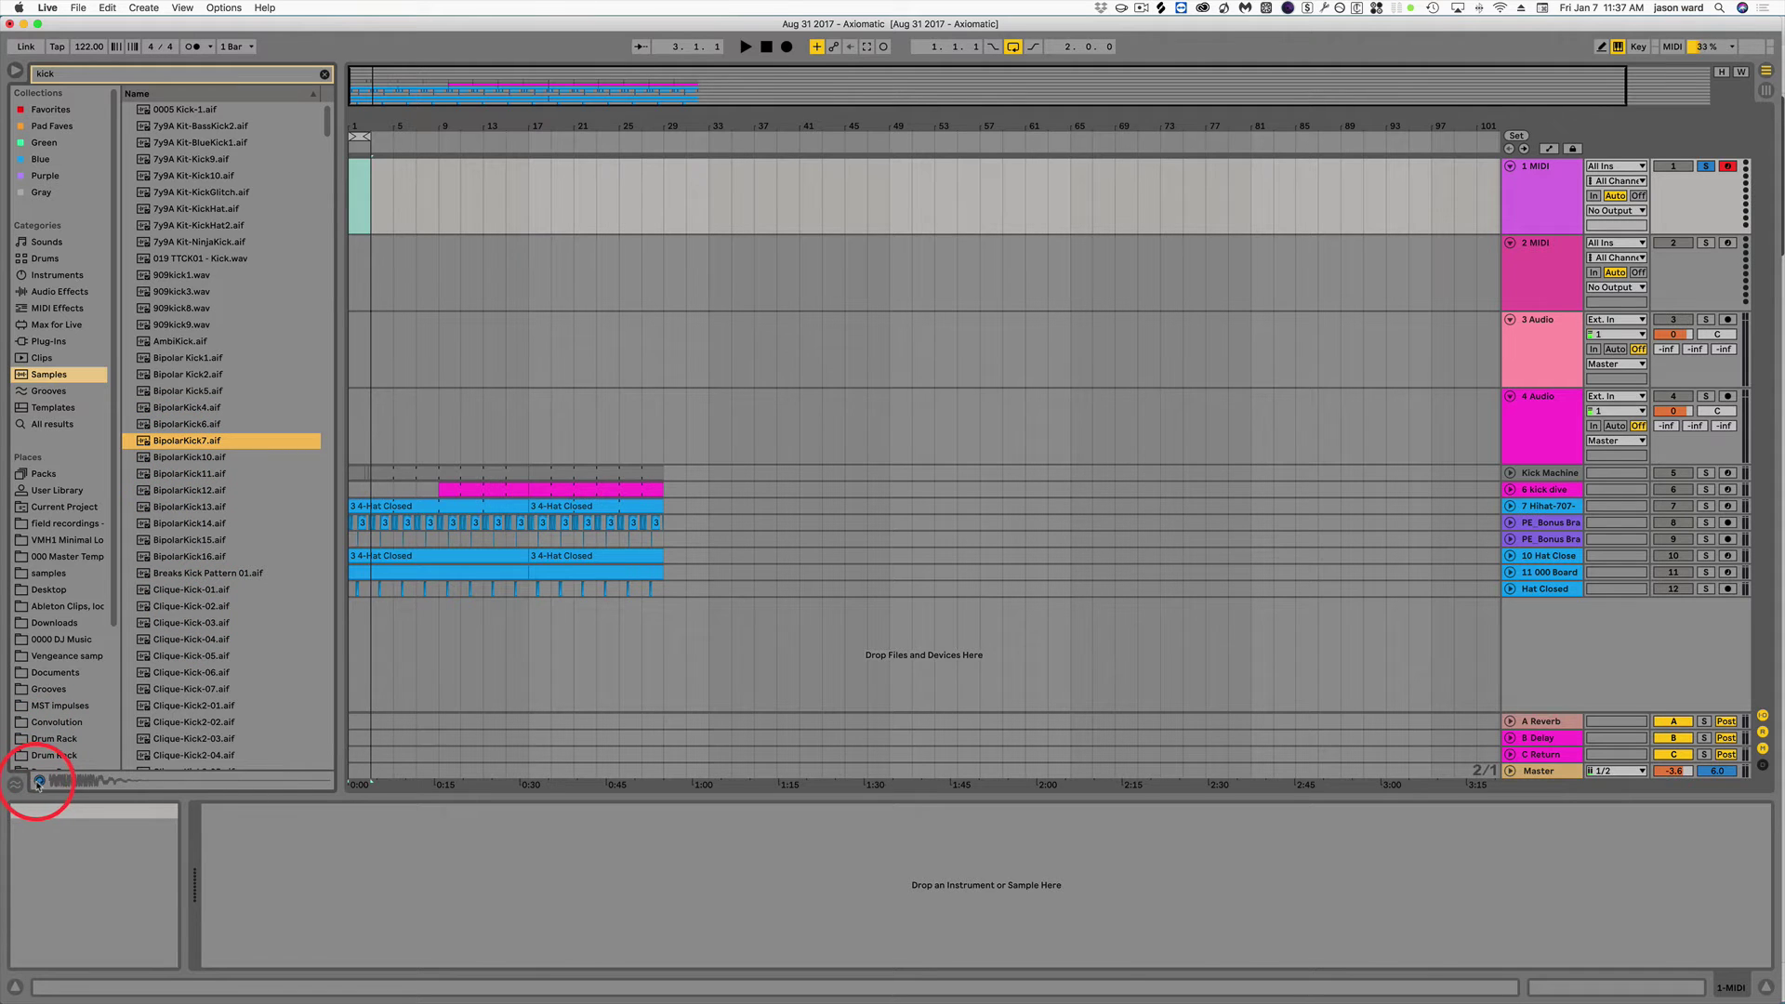
Show the Clips category, clear the "kick" search and look through the full clip list.
click(43, 360)
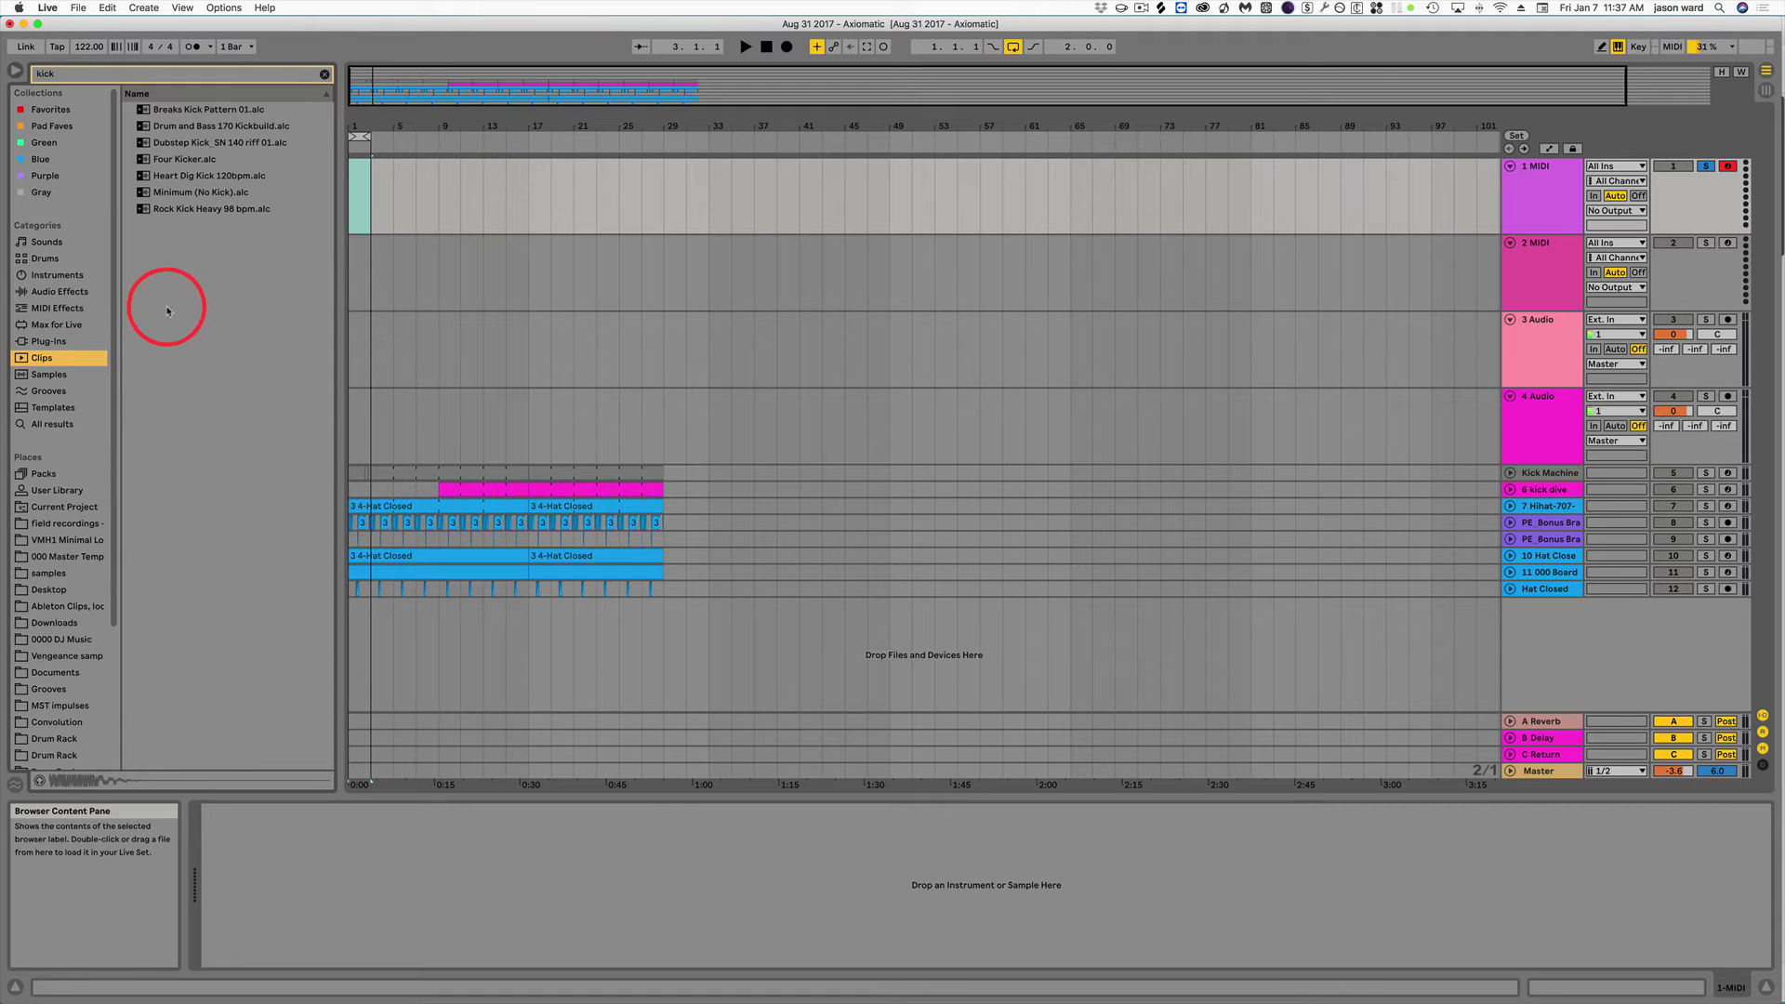
click(325, 75)
scroll(225, 511, down, 5)
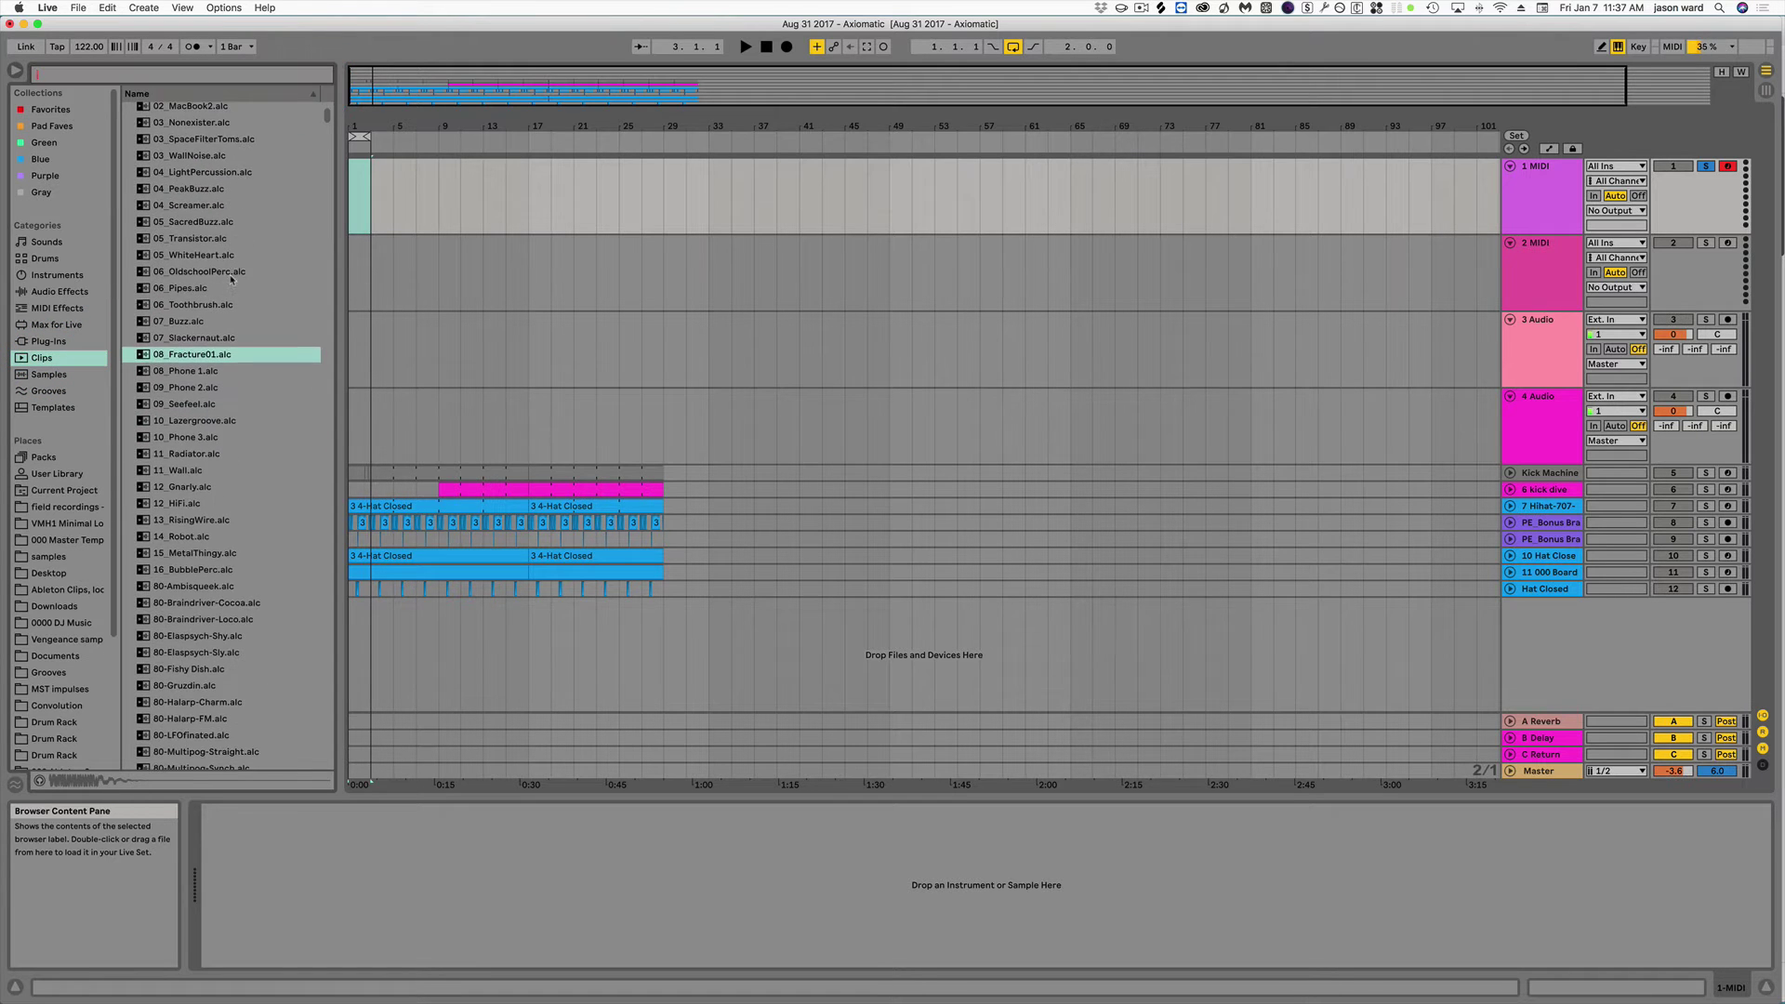
scroll(225, 510, down, 2)
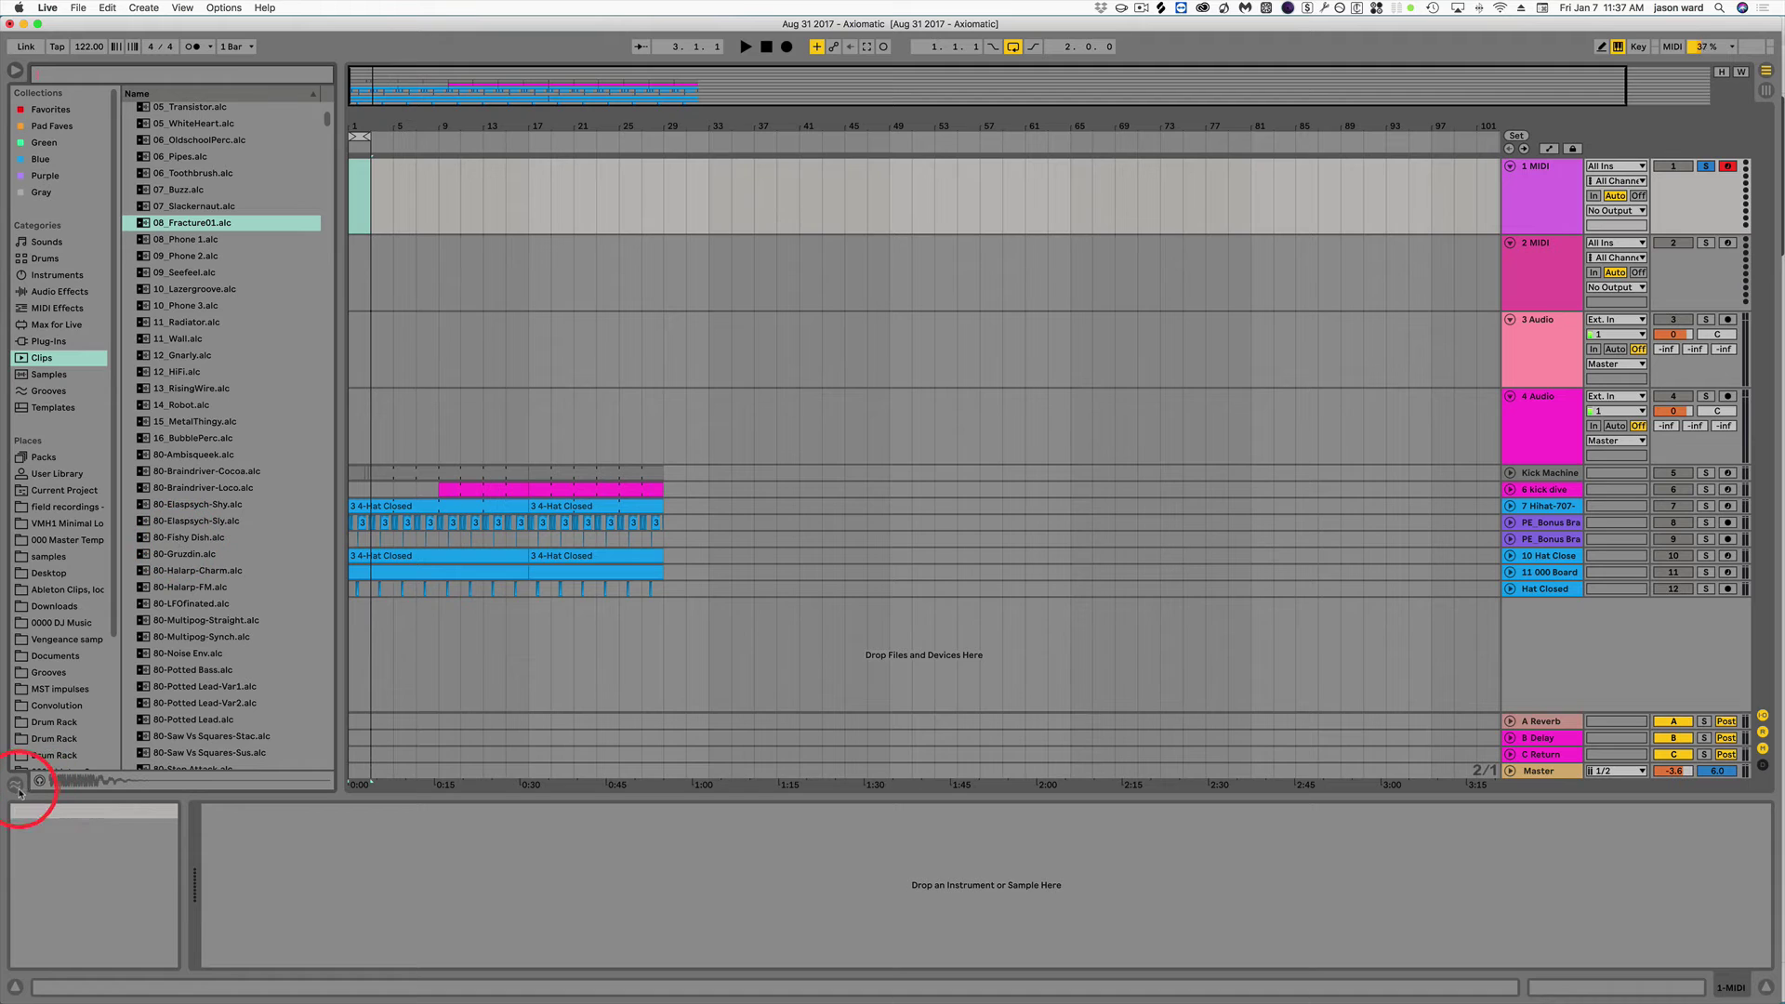
Preview the clips 08_Phone 1.alc and 12_Gnarly.alc in the browser.
click(184, 241)
click(184, 783)
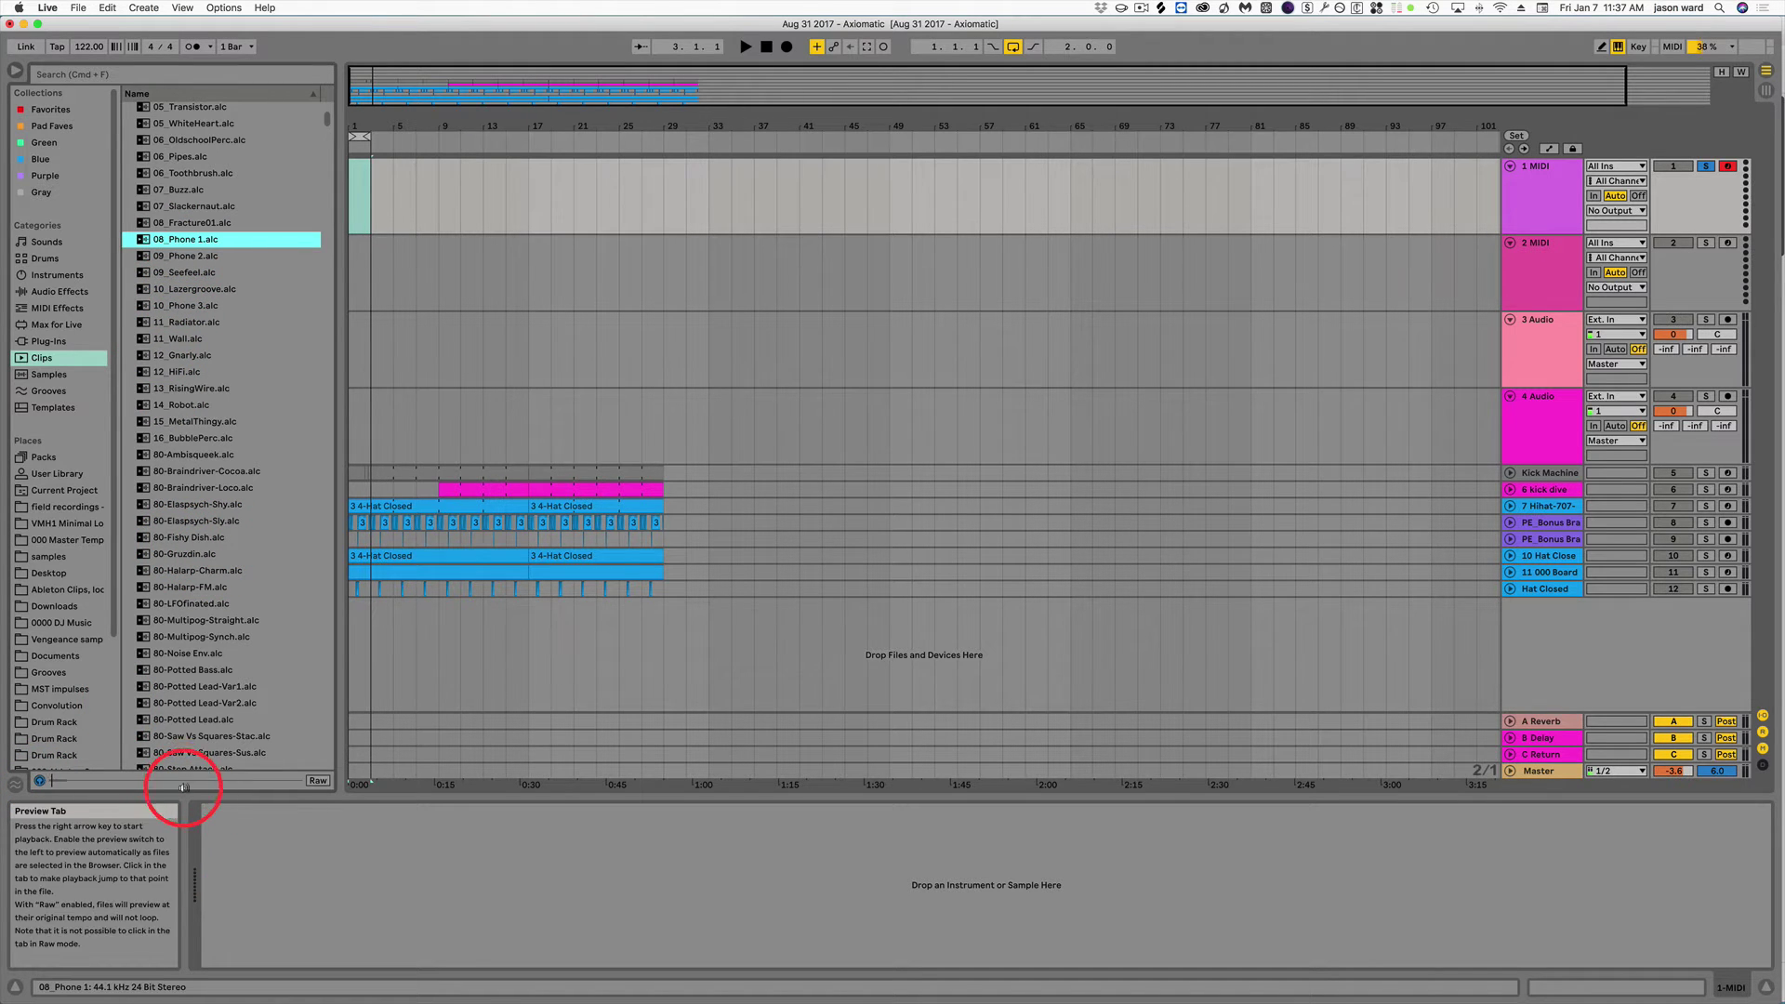
click(180, 357)
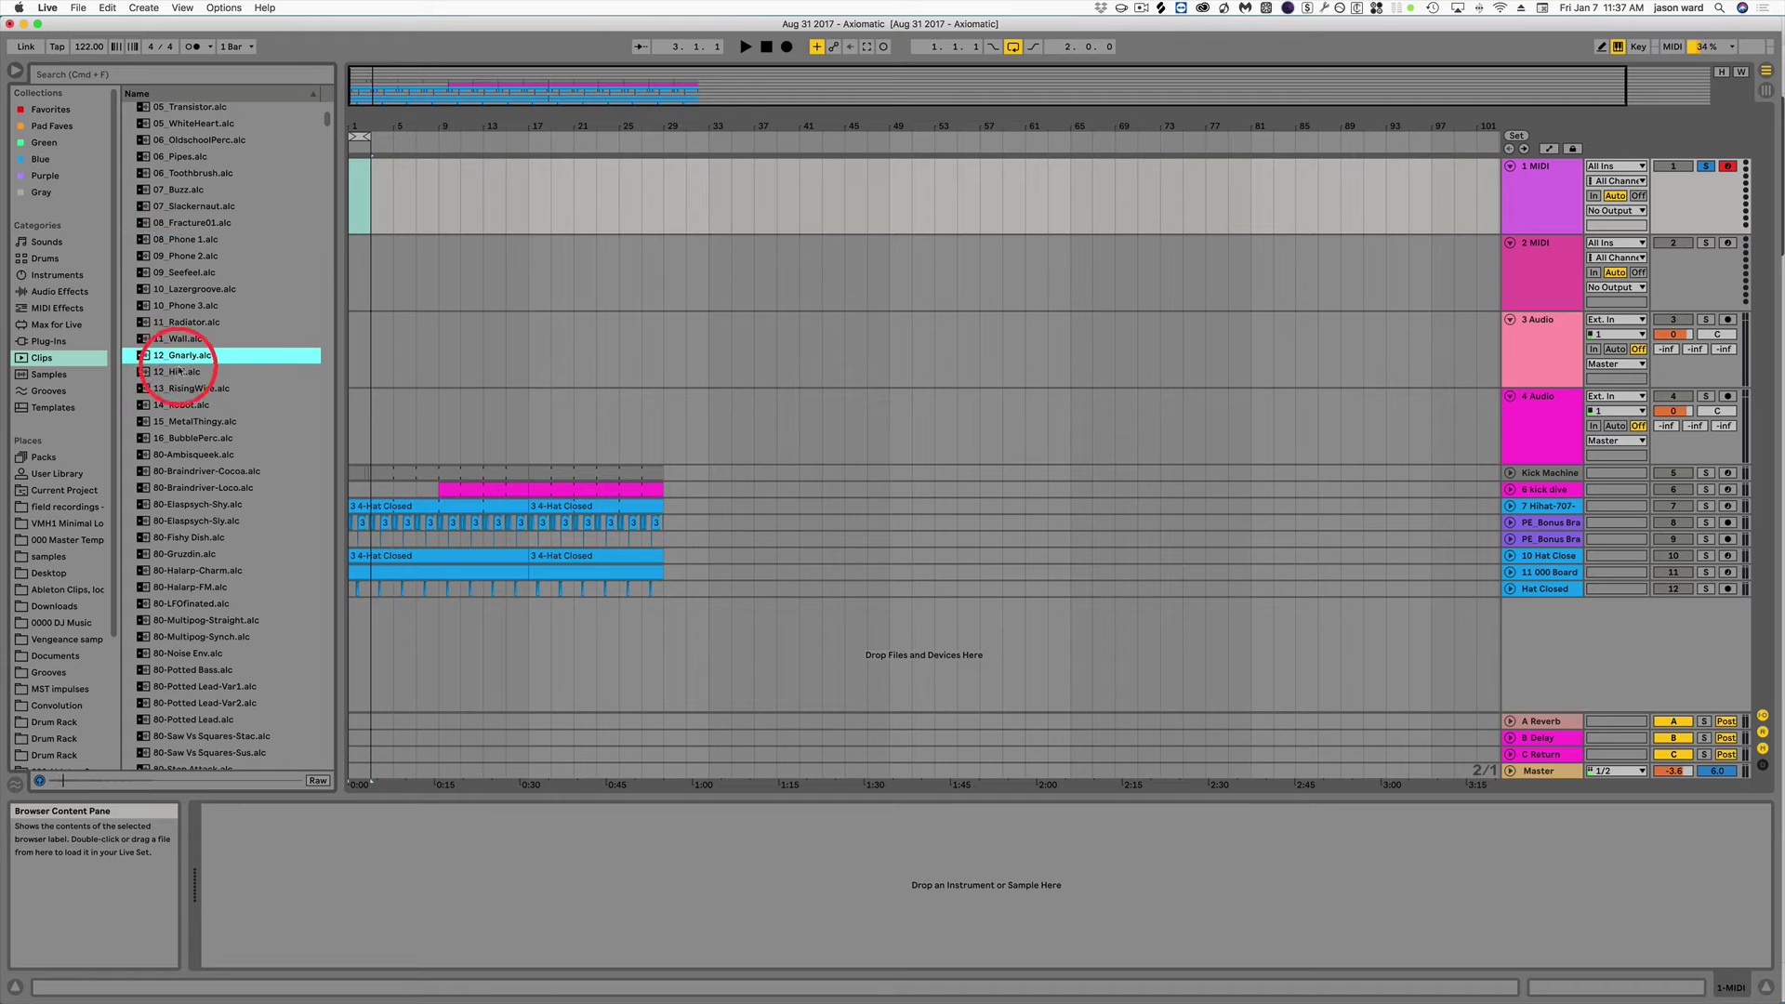
click(222, 783)
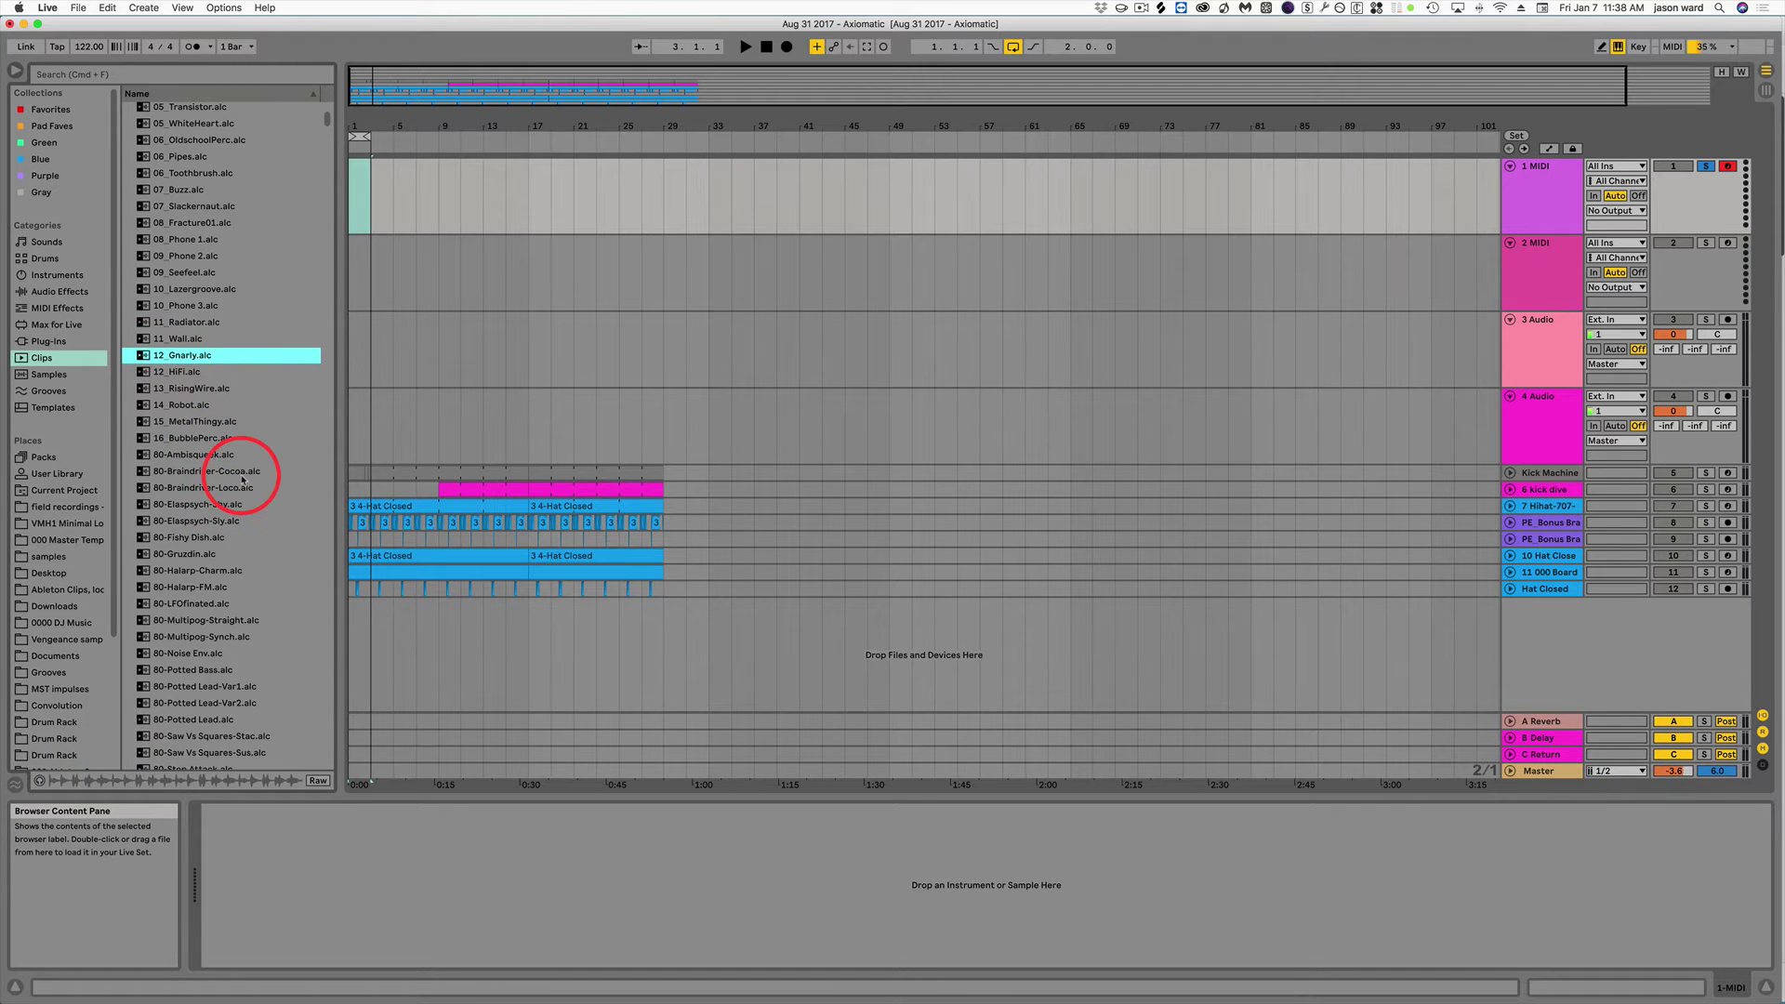
Place the 12_Gnarly.alc clip on audio track 4 at bar 3 and open its clip view.
scroll(241, 474, down, 1)
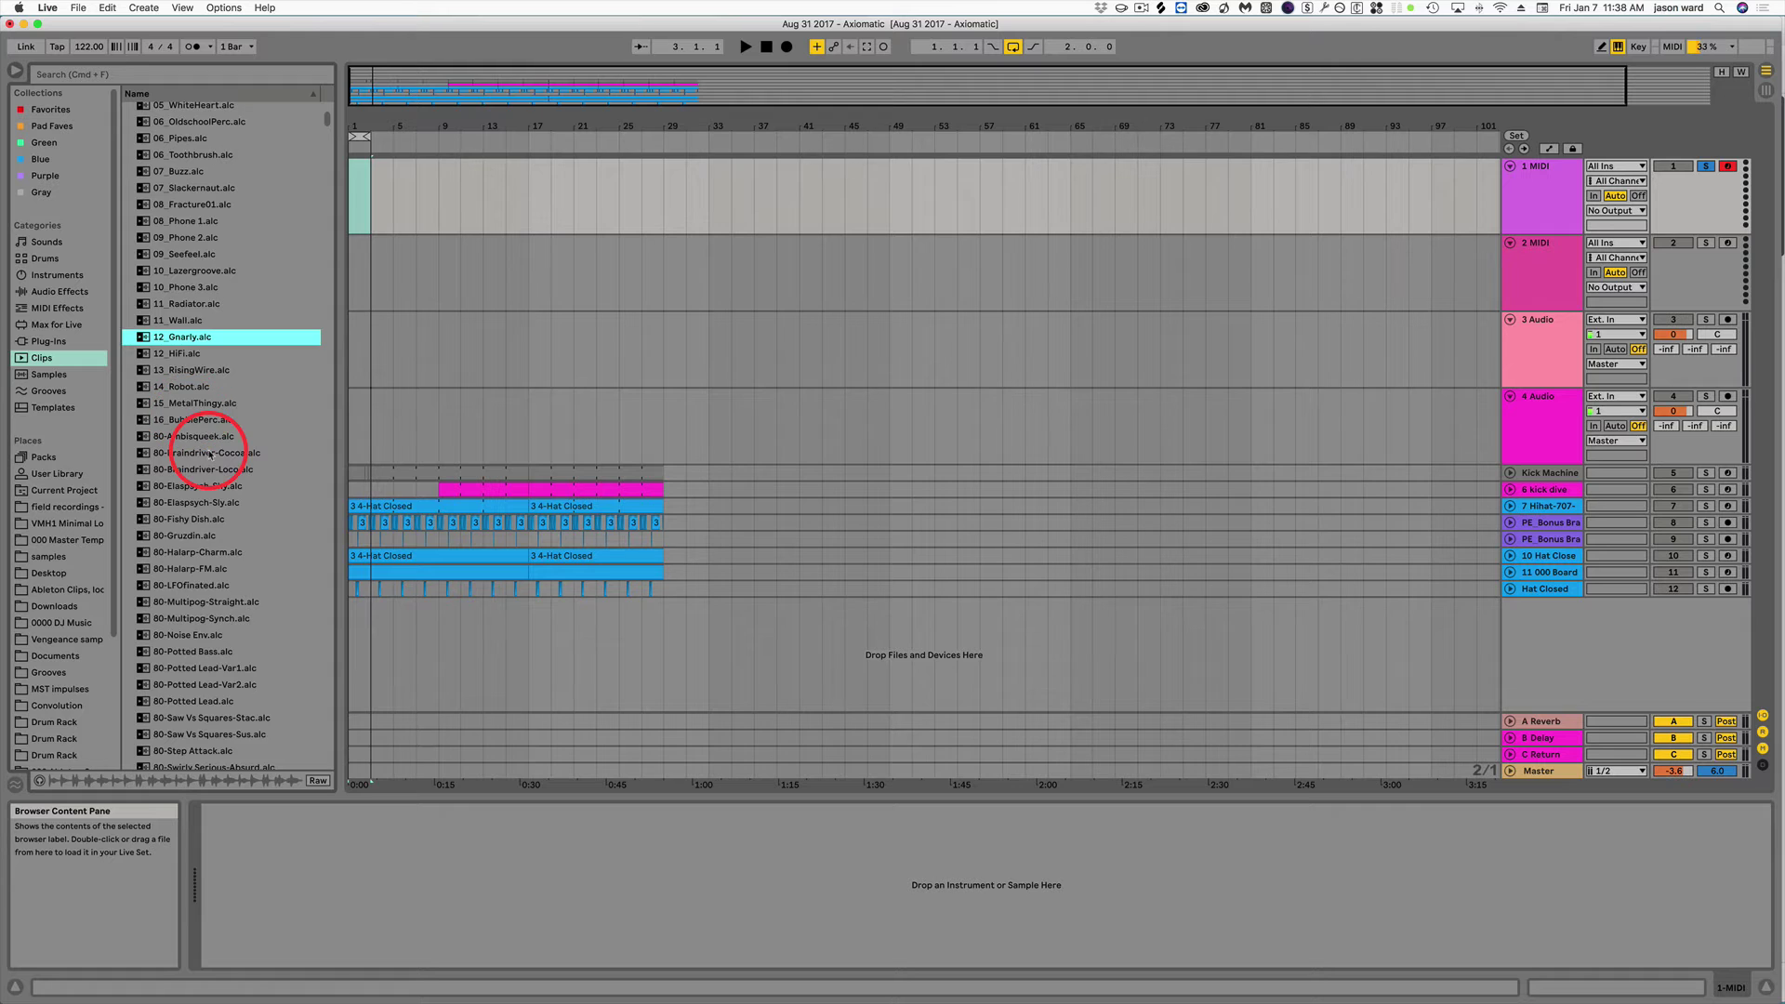
scroll(209, 454, up, 15)
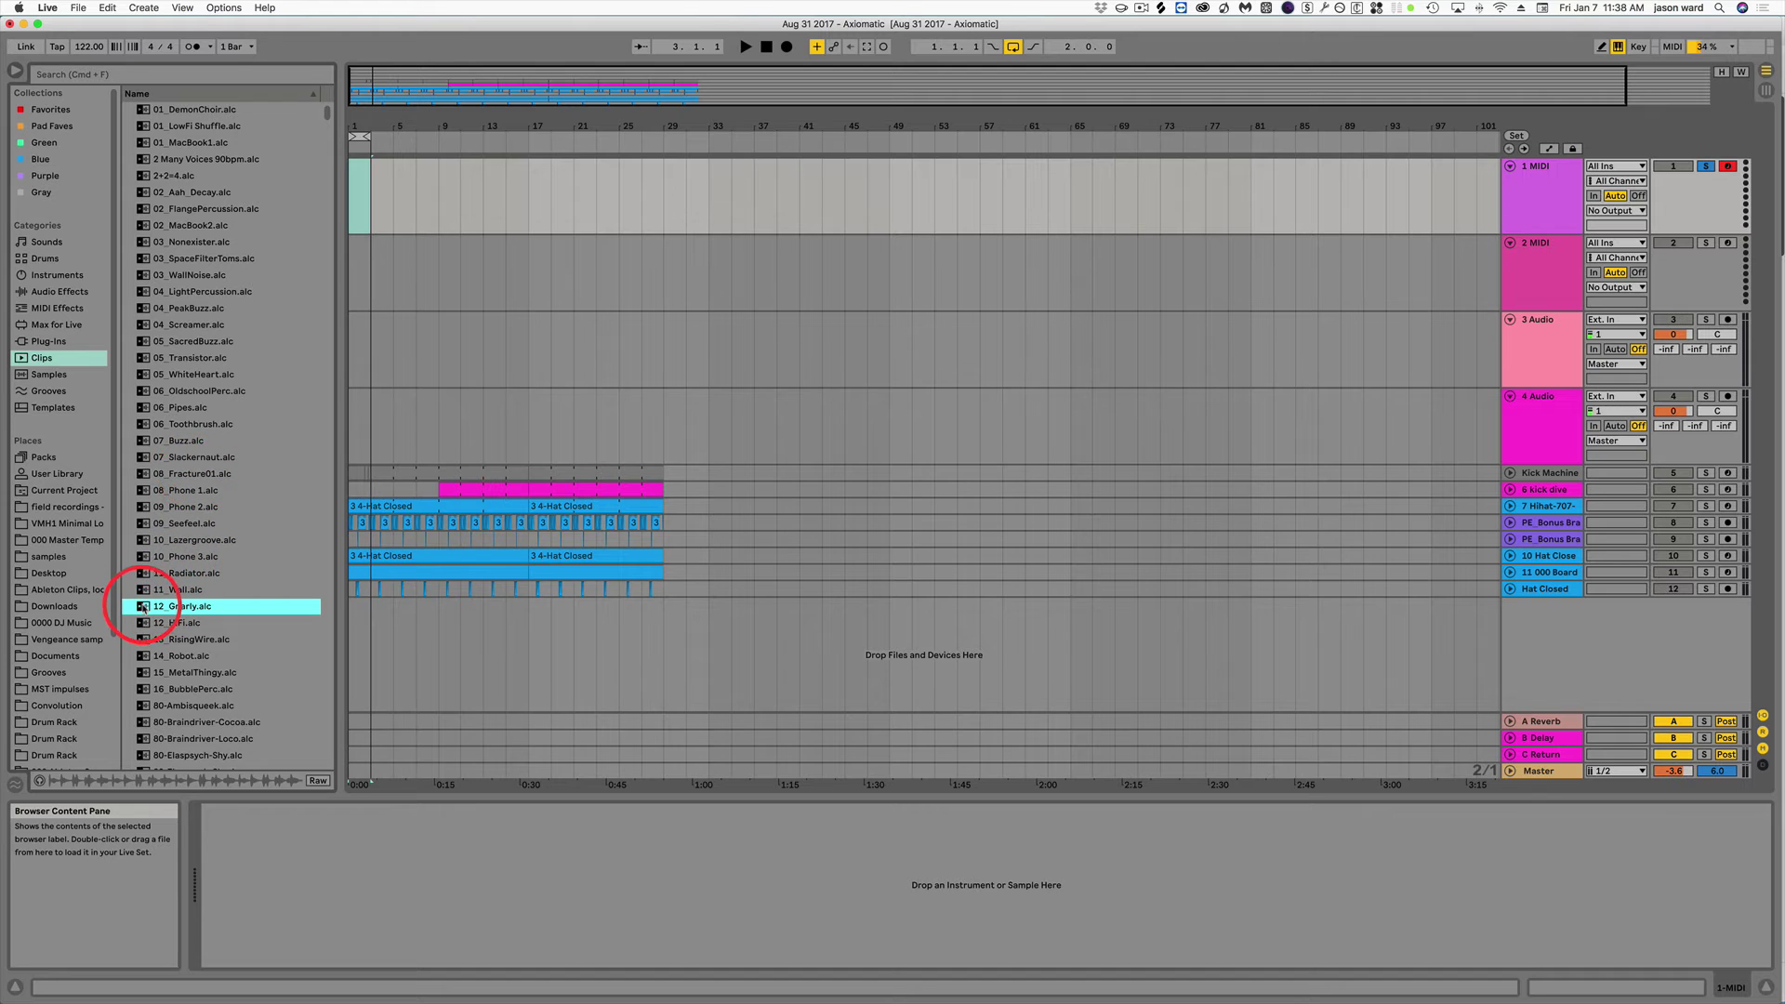
drag(142, 609, 389, 400)
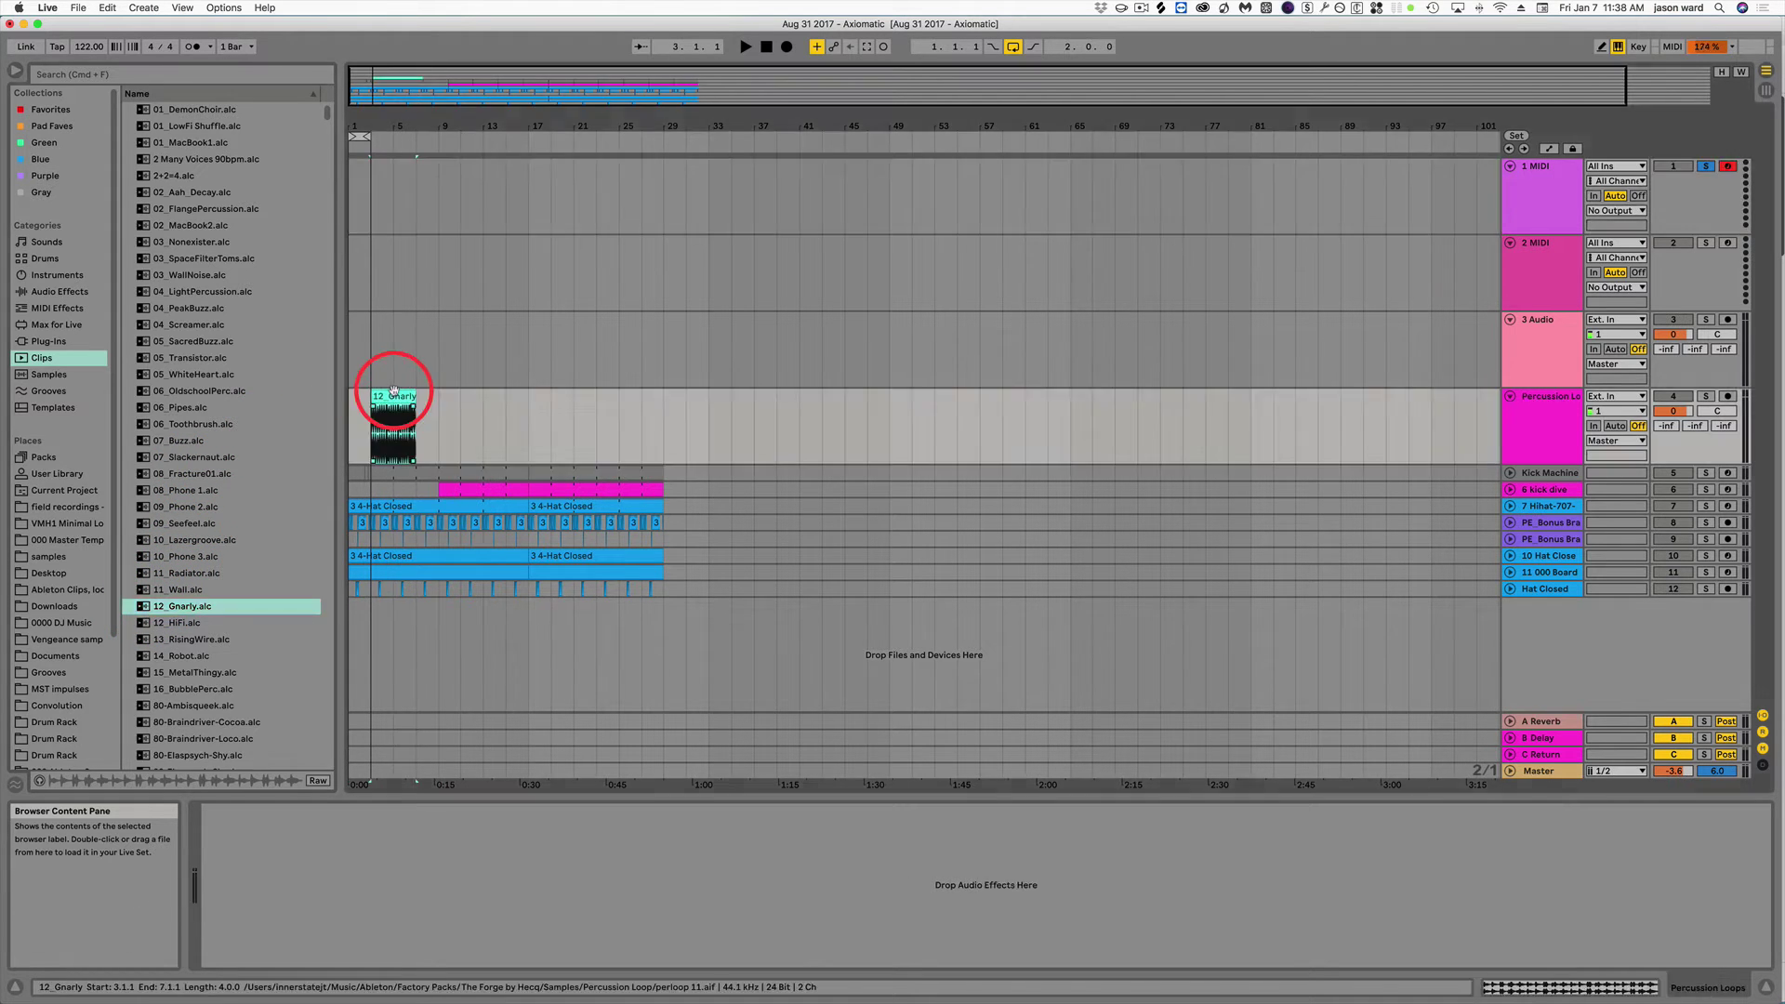
double_click(392, 397)
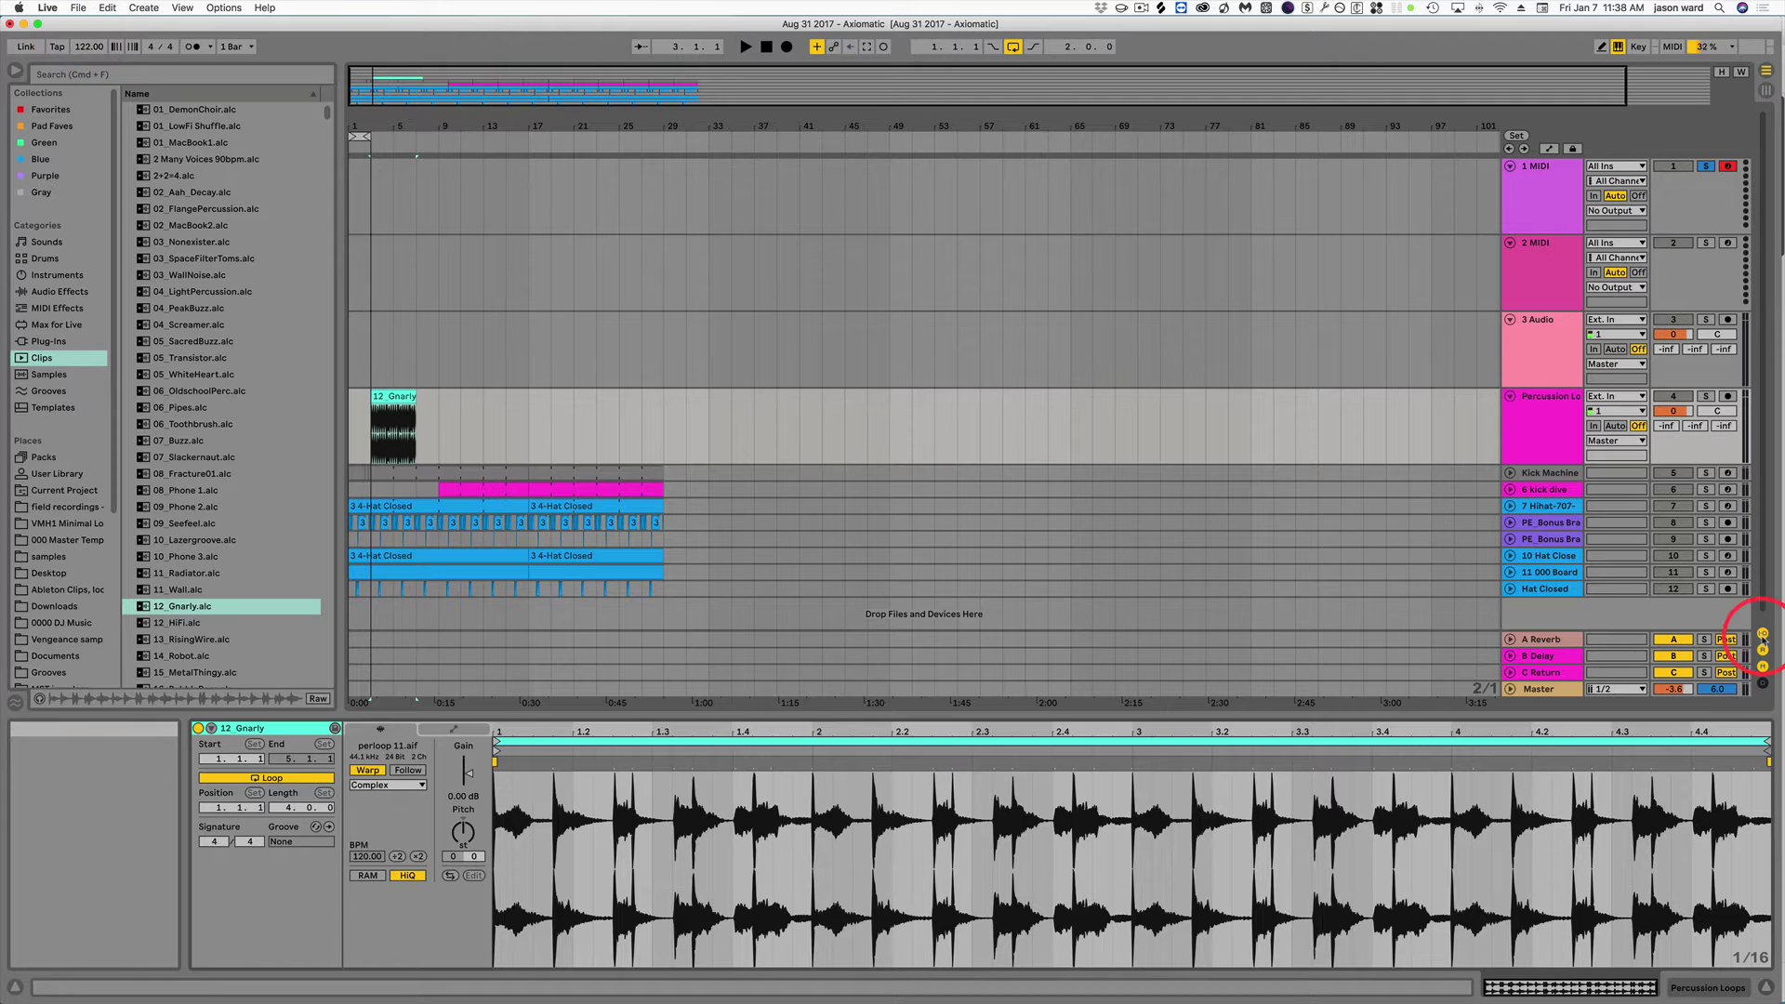
Solo track 4, and move the 12_Gnarly clip to the start of bar 1 and play it.
click(1706, 396)
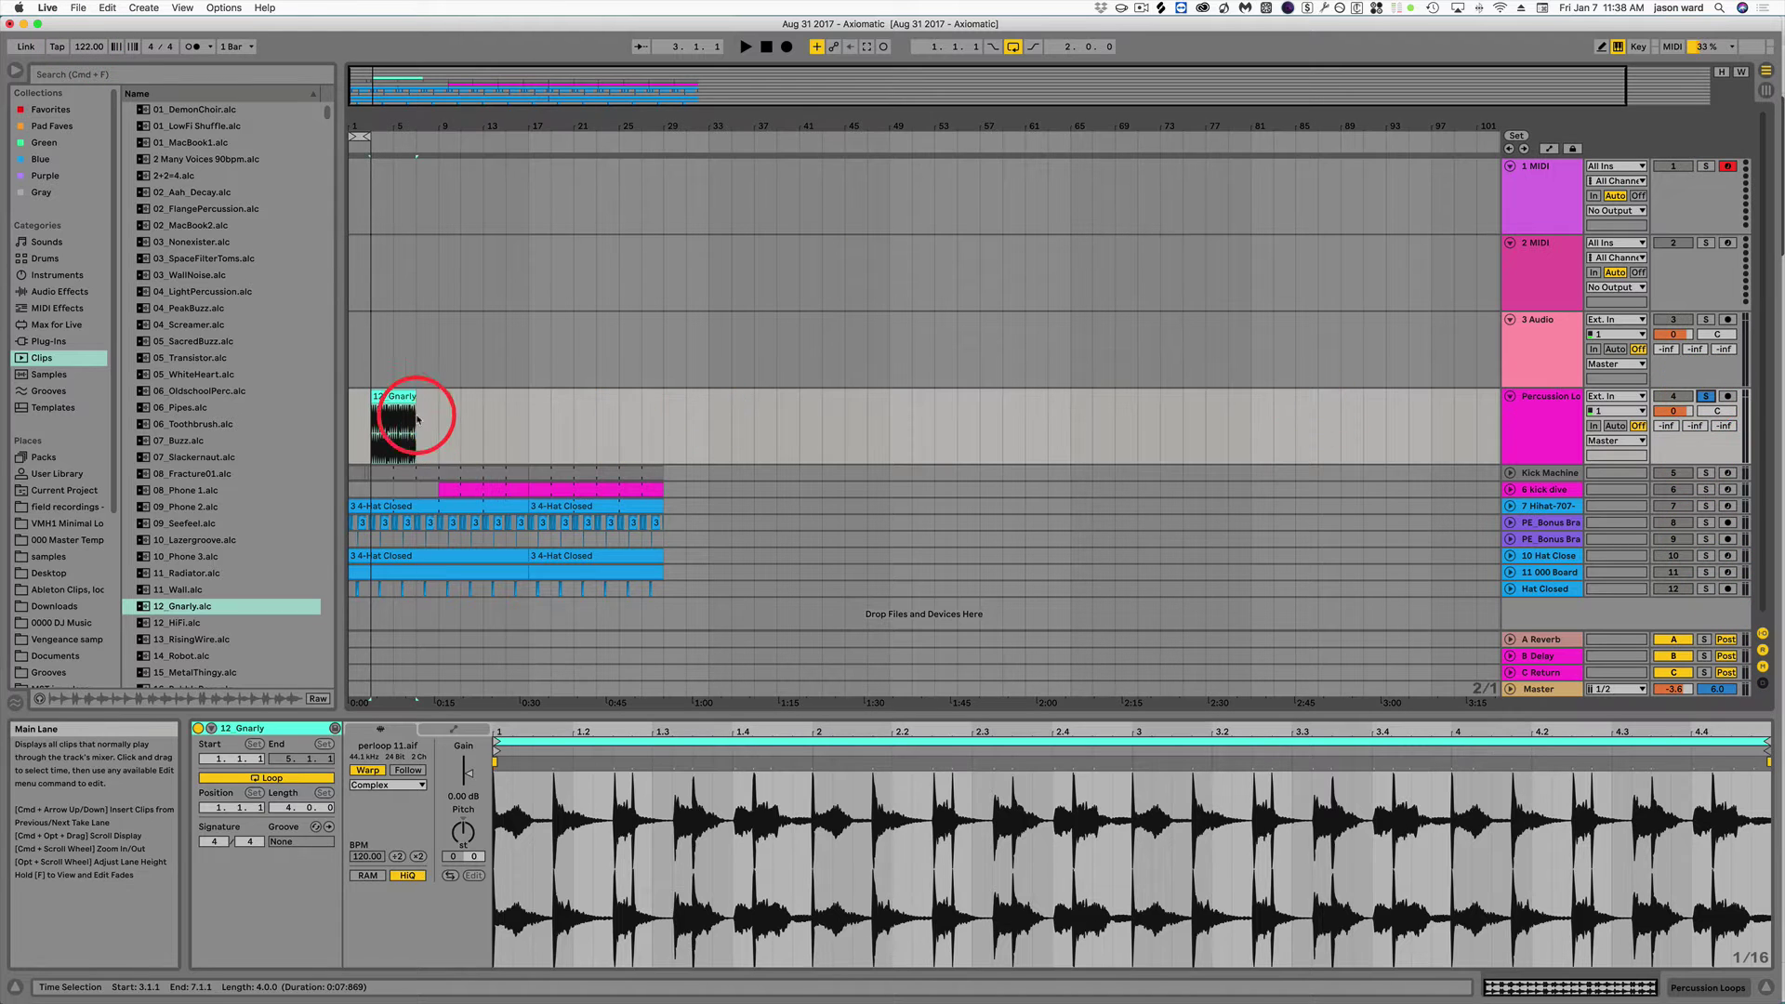
mouse_move(399, 398)
mouse_down()
mouse_move(383, 387)
mouse_move(395, 402)
mouse_up()
key(space)
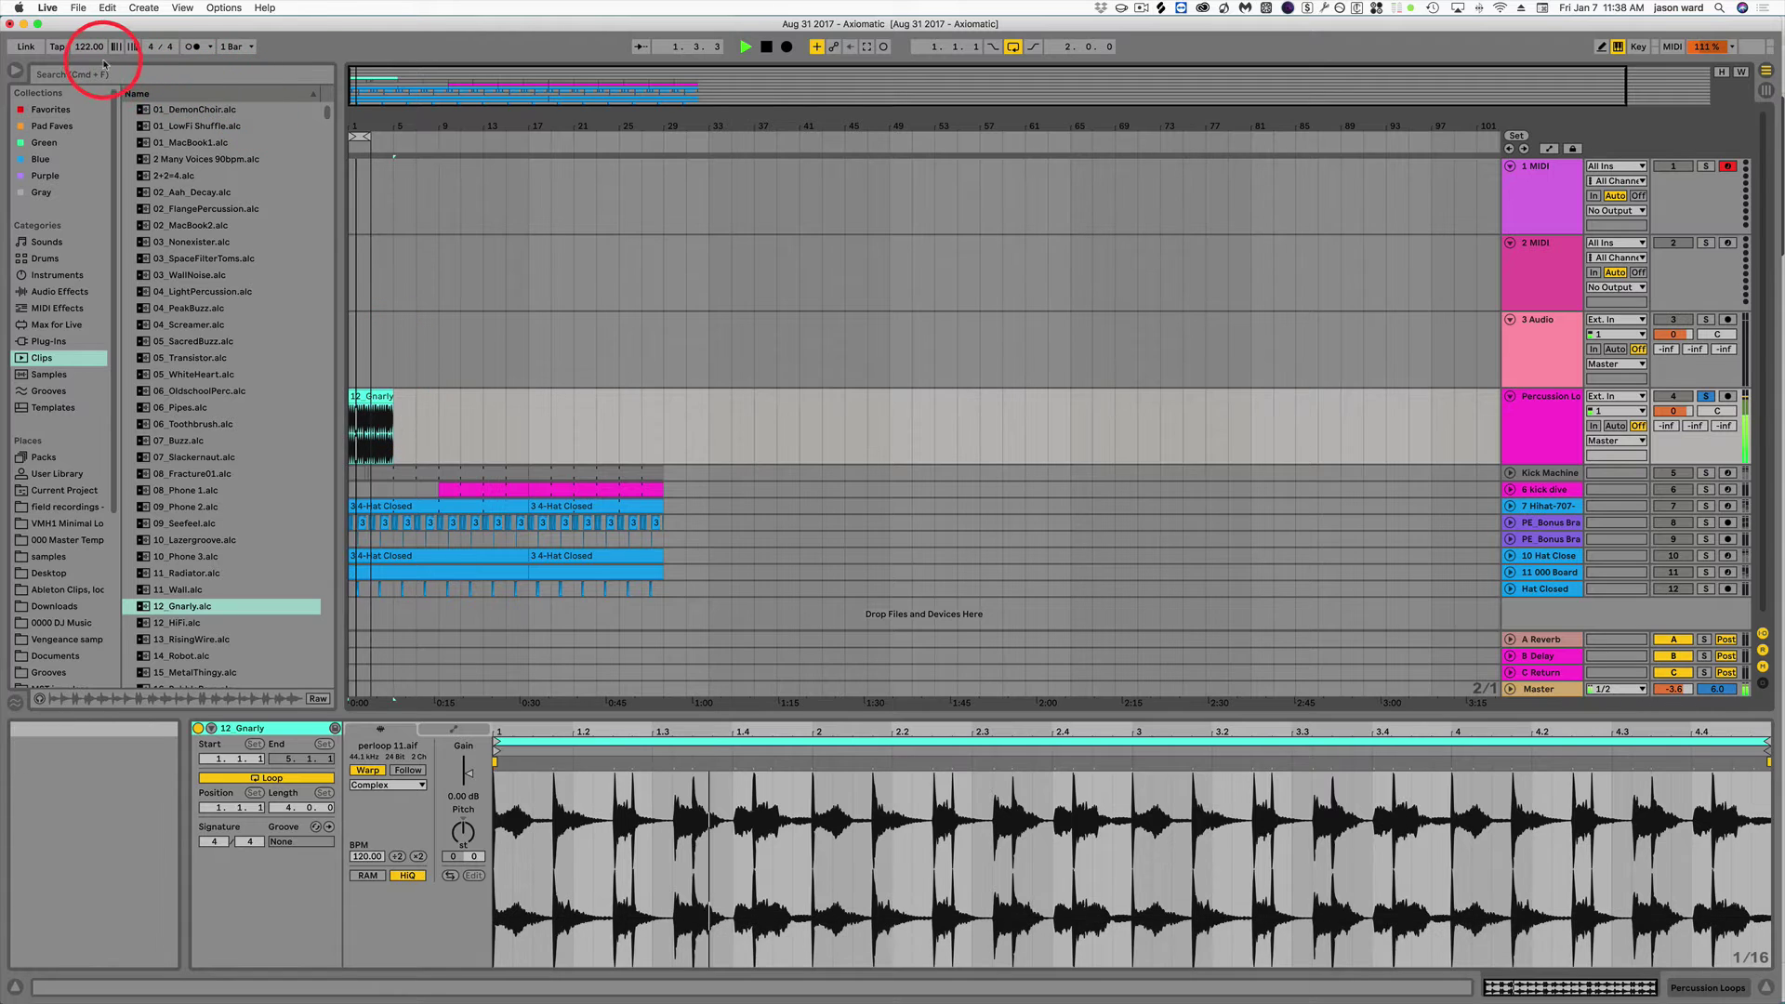
key(space)
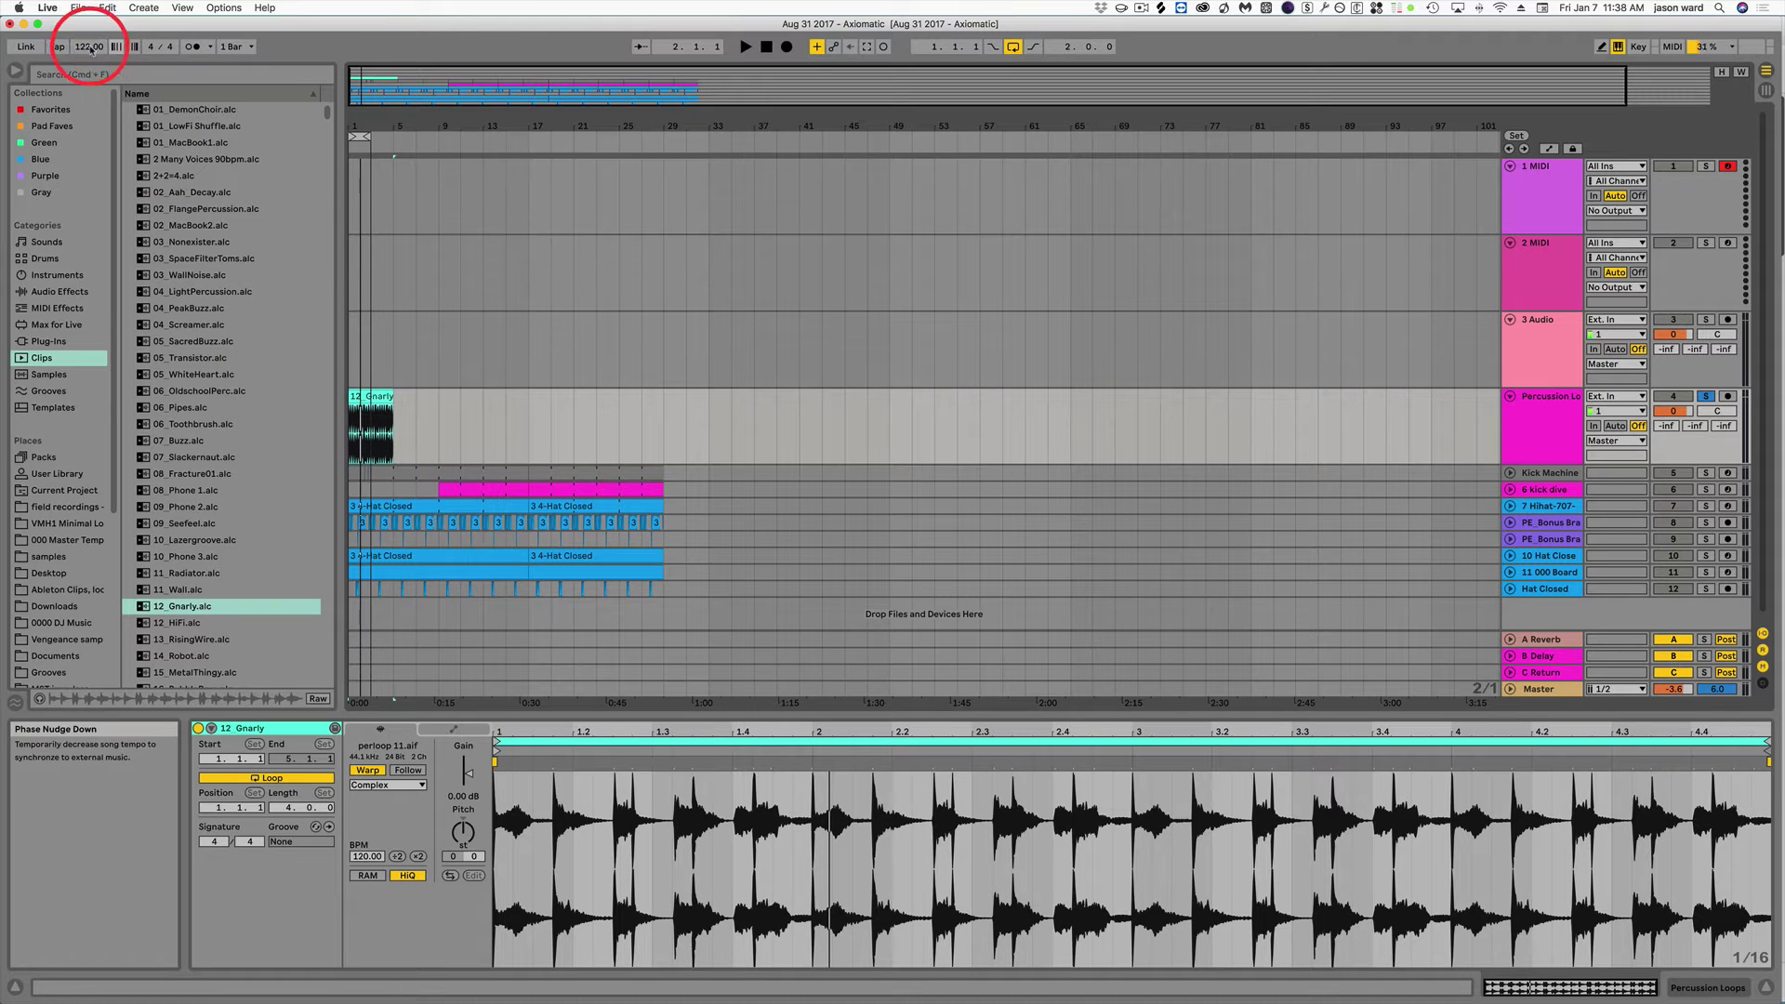
Lower the song tempo to 115 BPM during playback and turn on the metronome.
key(space)
drag(80, 44, 79, 51)
key(space)
click(192, 48)
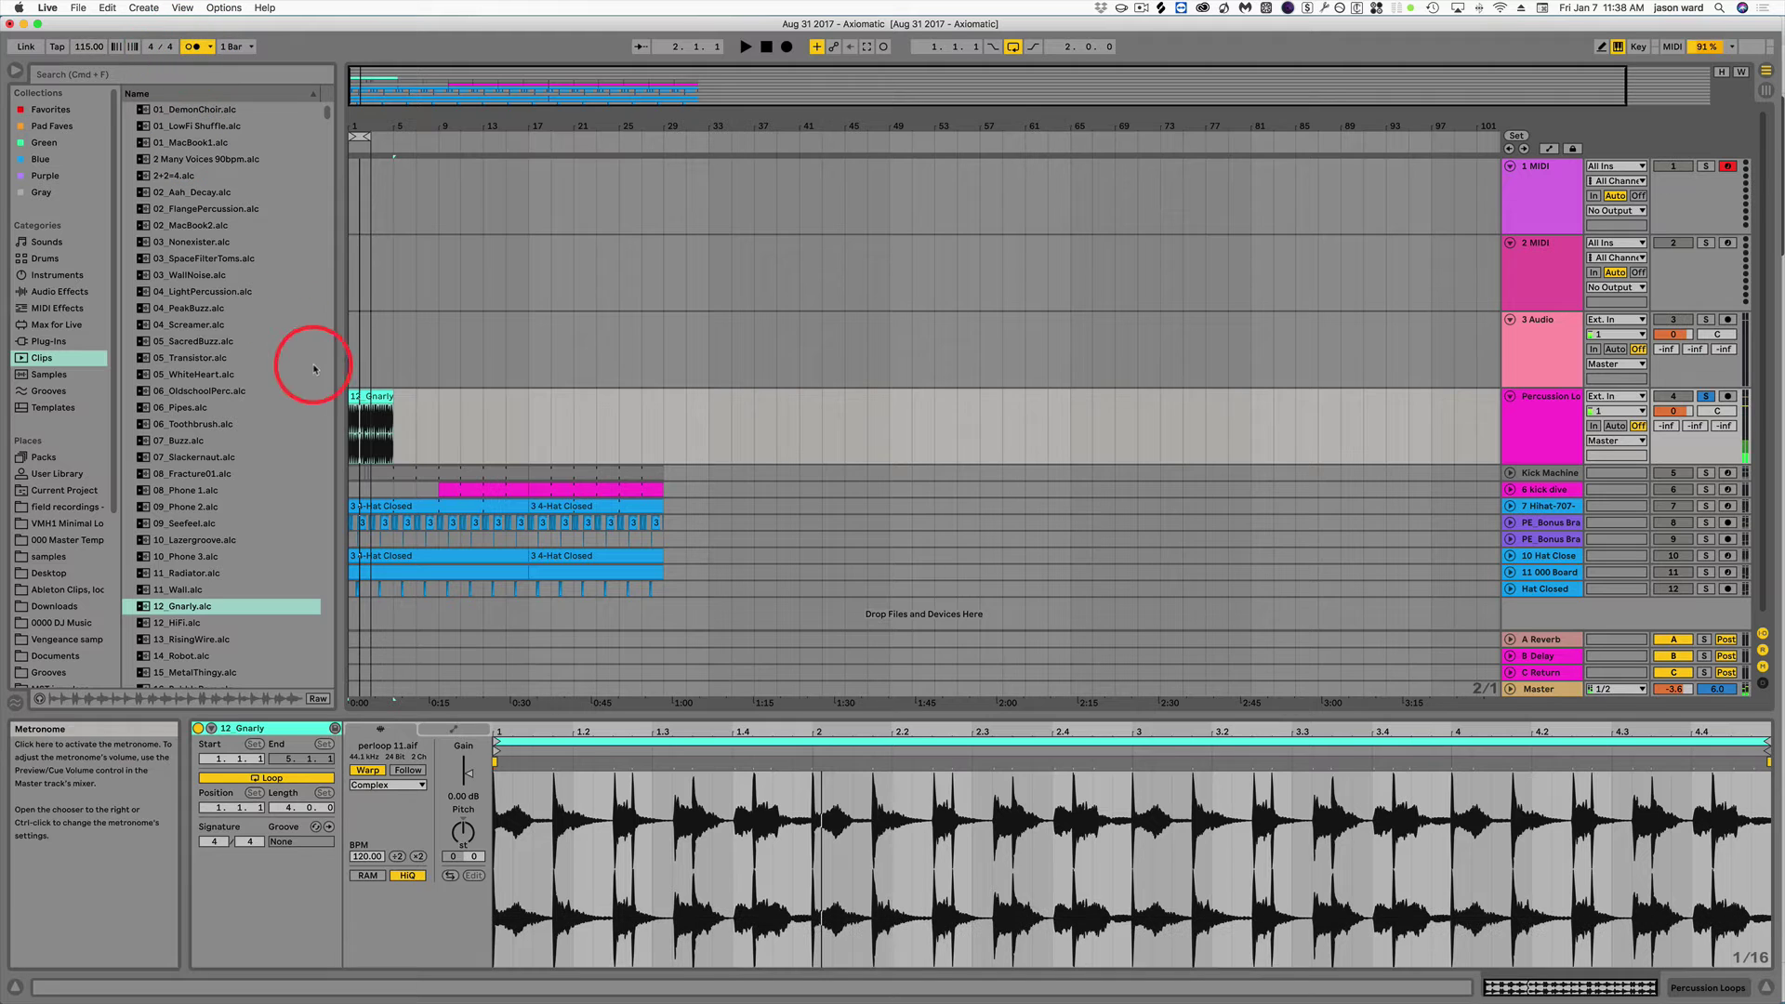
Play the 12_Gnarly clip at the new tempo and delete it from track 4.
click(368, 398)
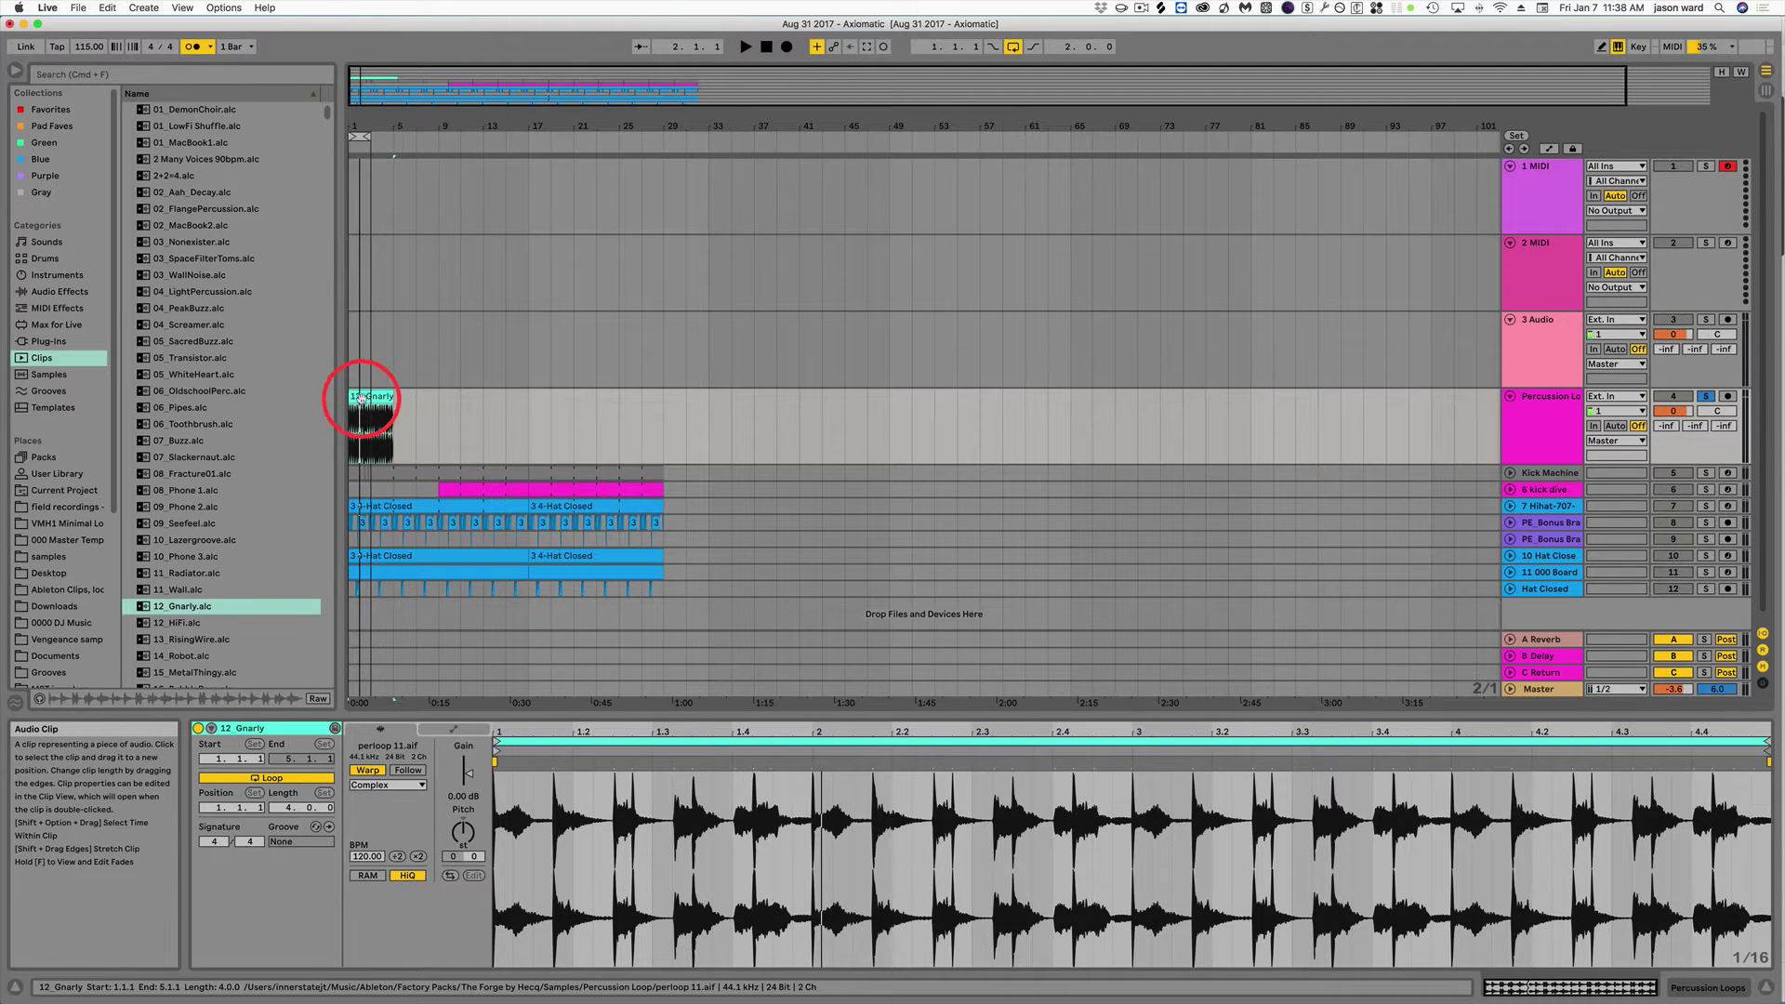
key(space)
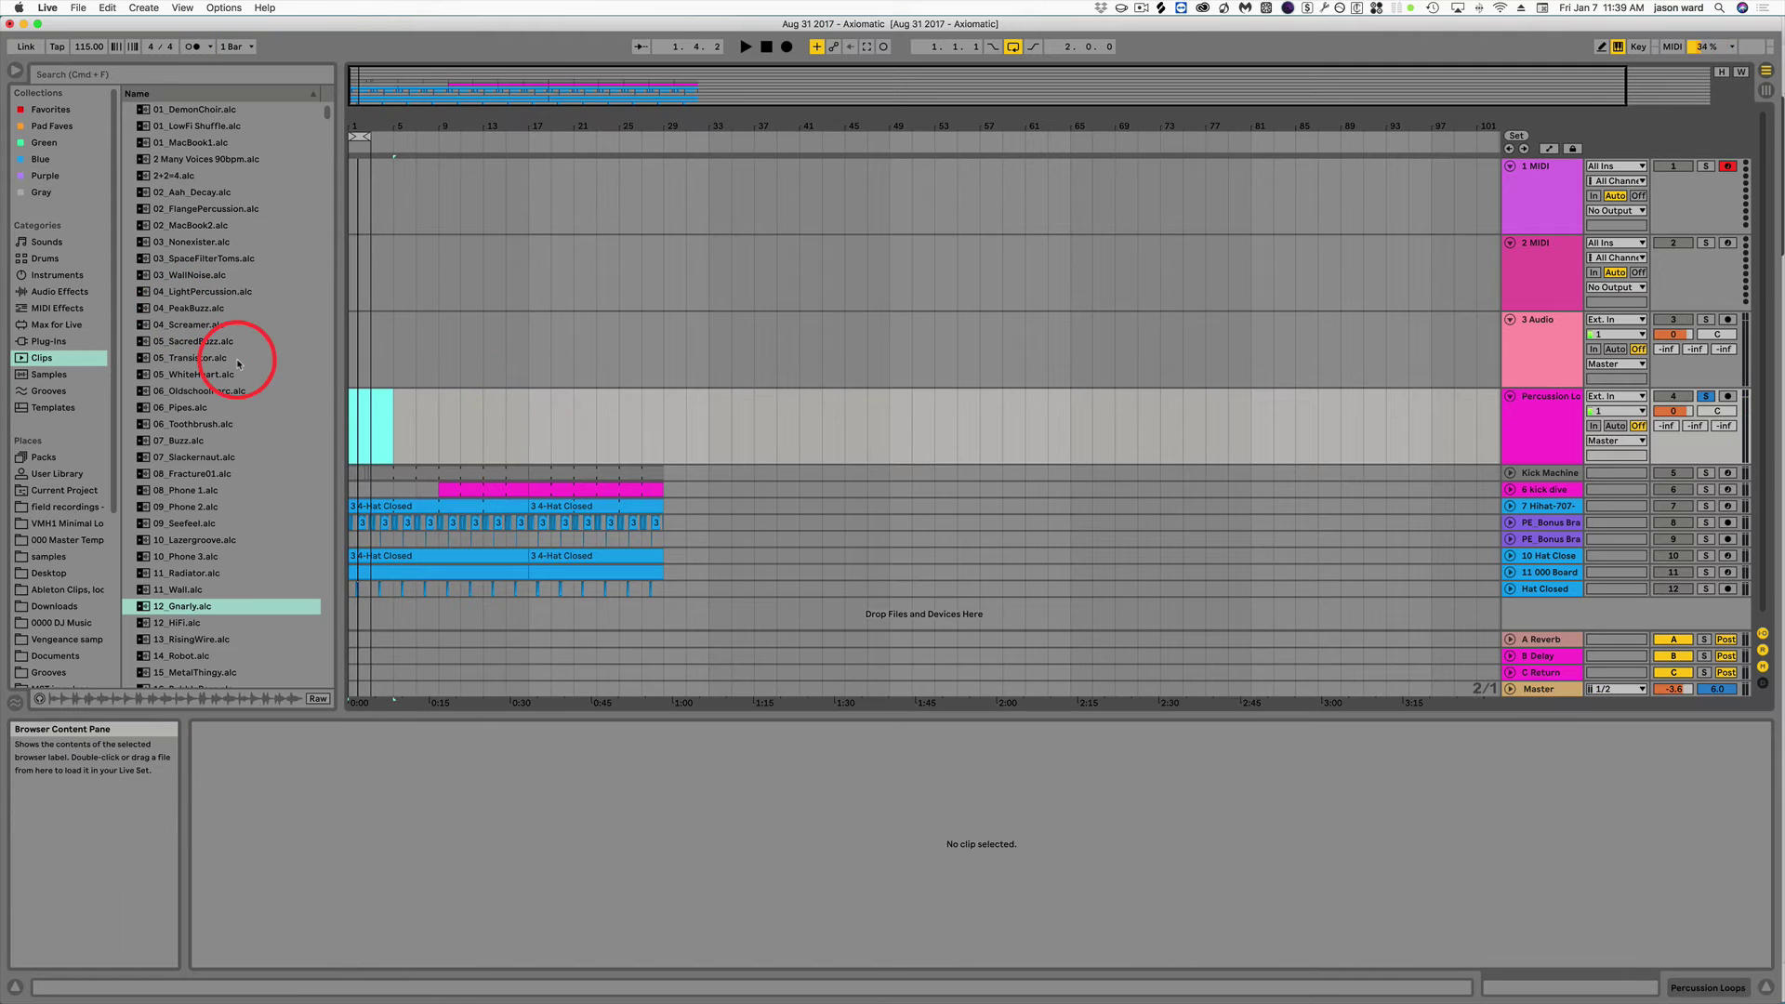
Browse further down the clips list and audition the 80-Multipog-Synch.alc clip.
scroll(243, 476, down, 8)
scroll(243, 472, up, 2)
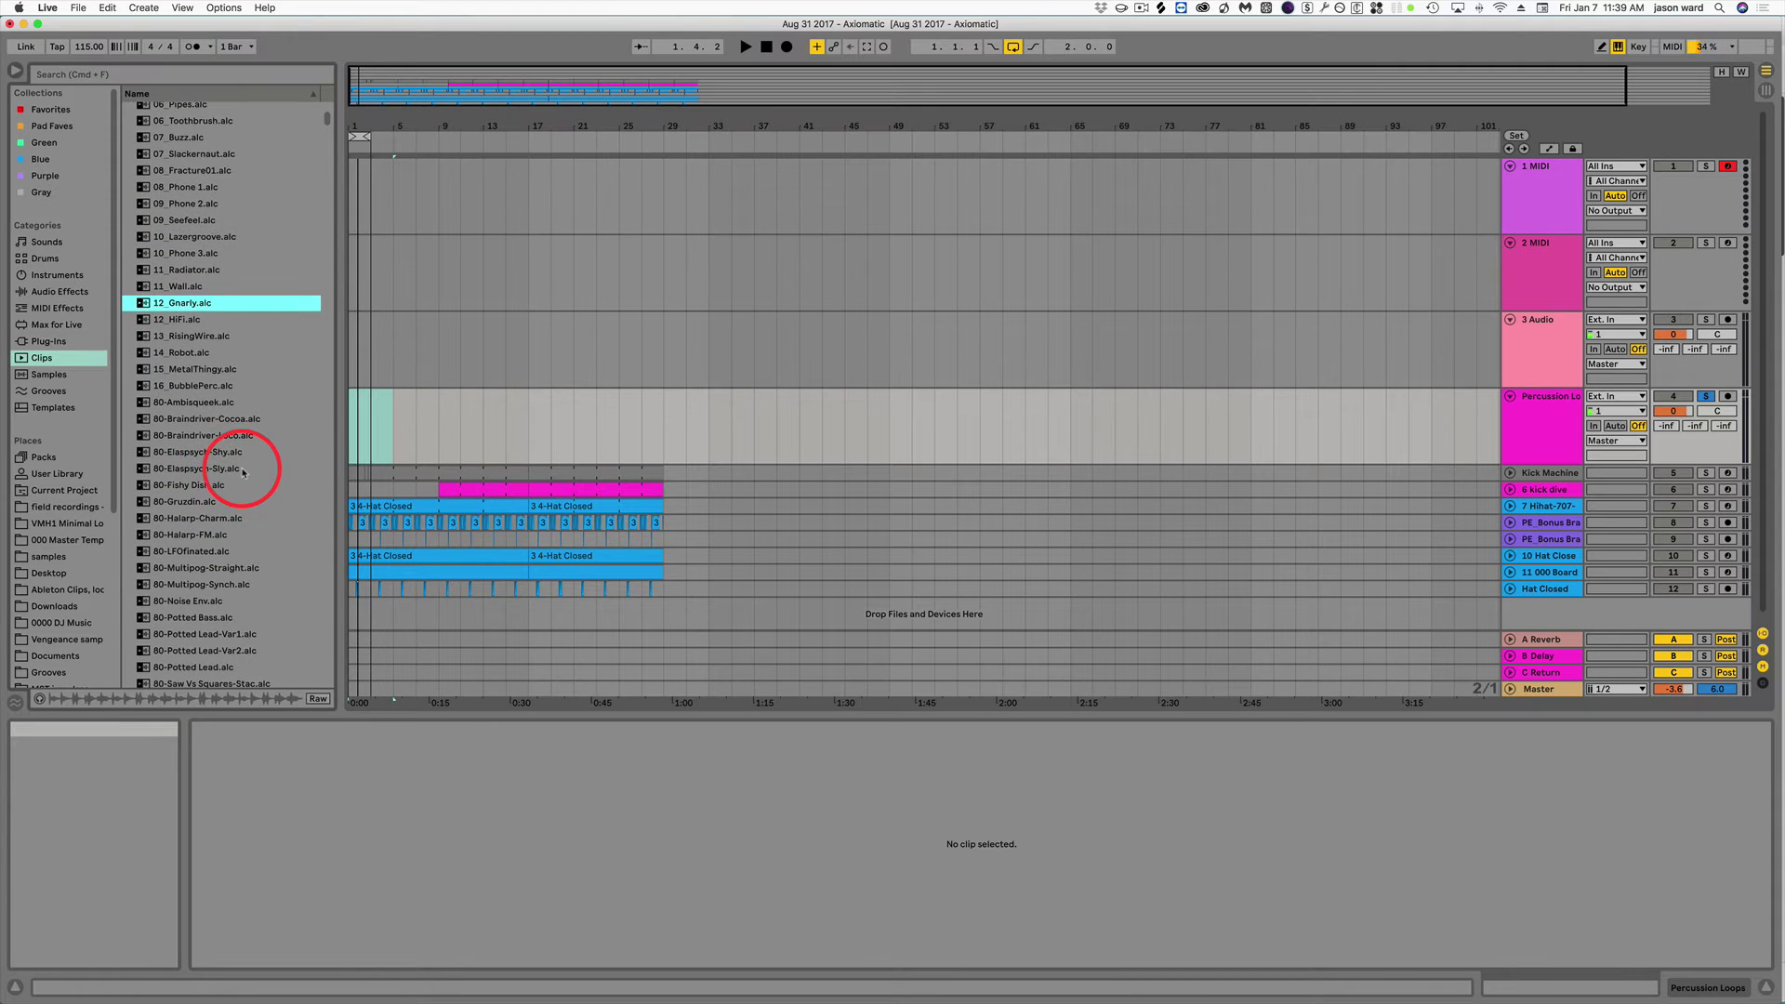
scroll(244, 474, down, 3)
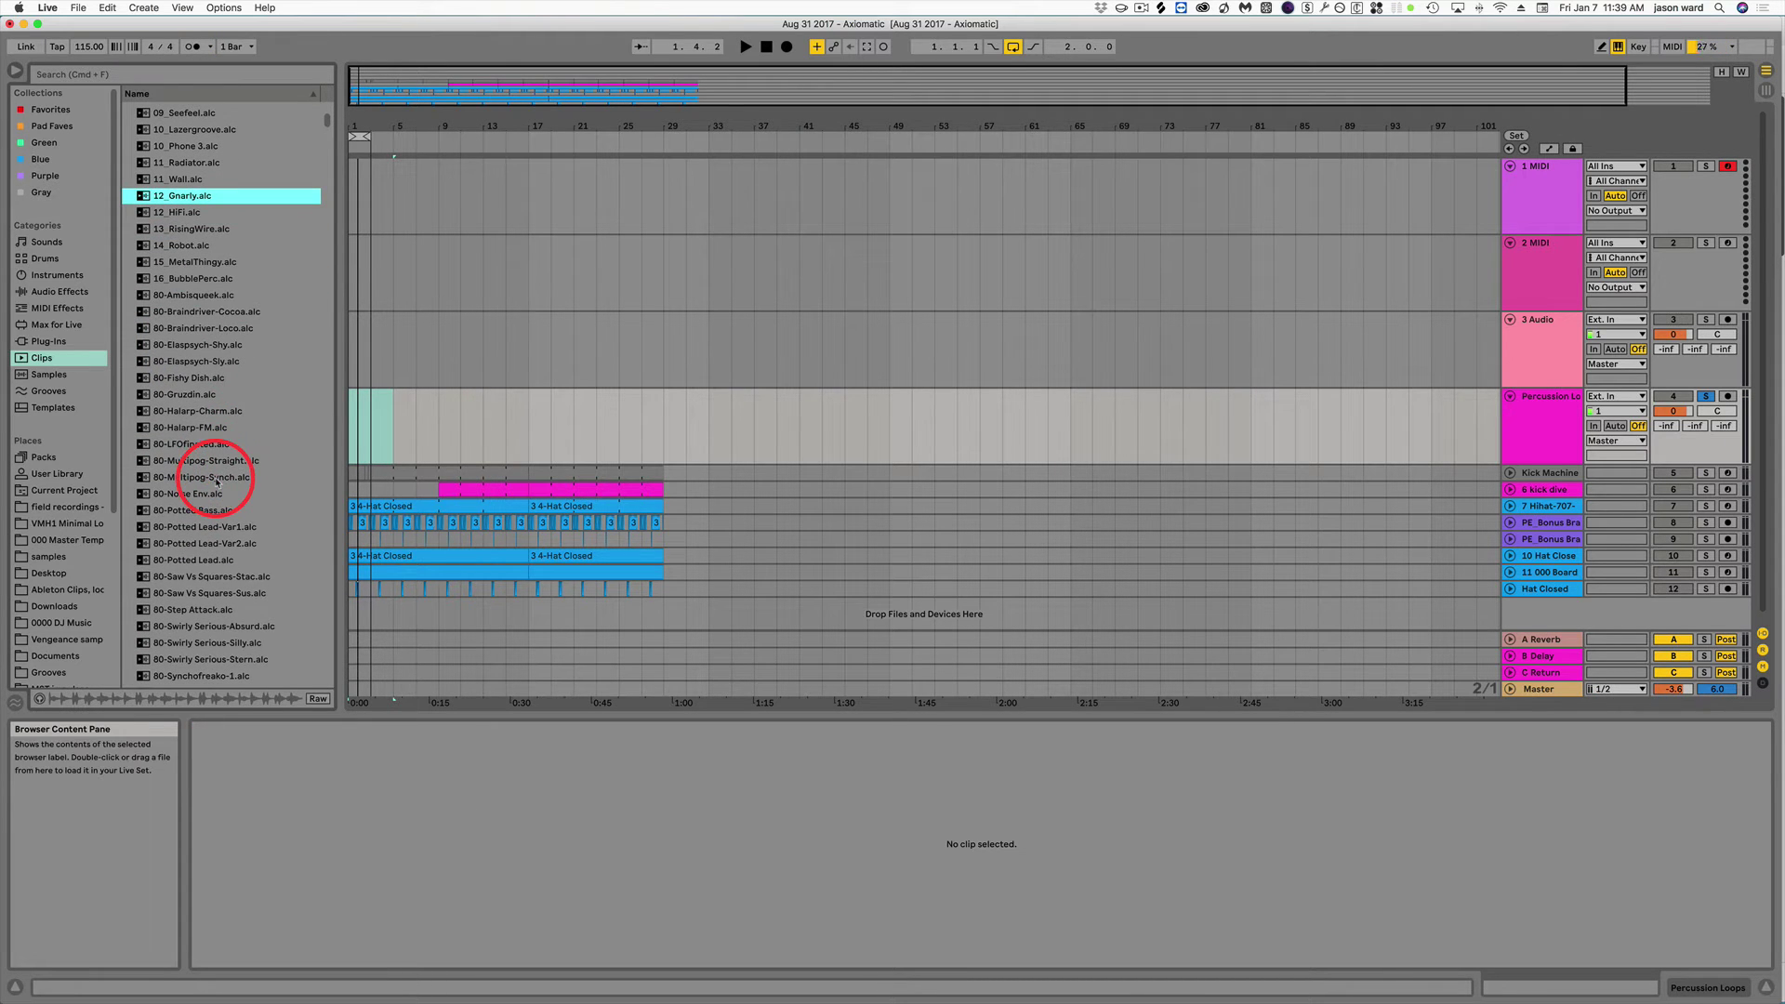
click(223, 477)
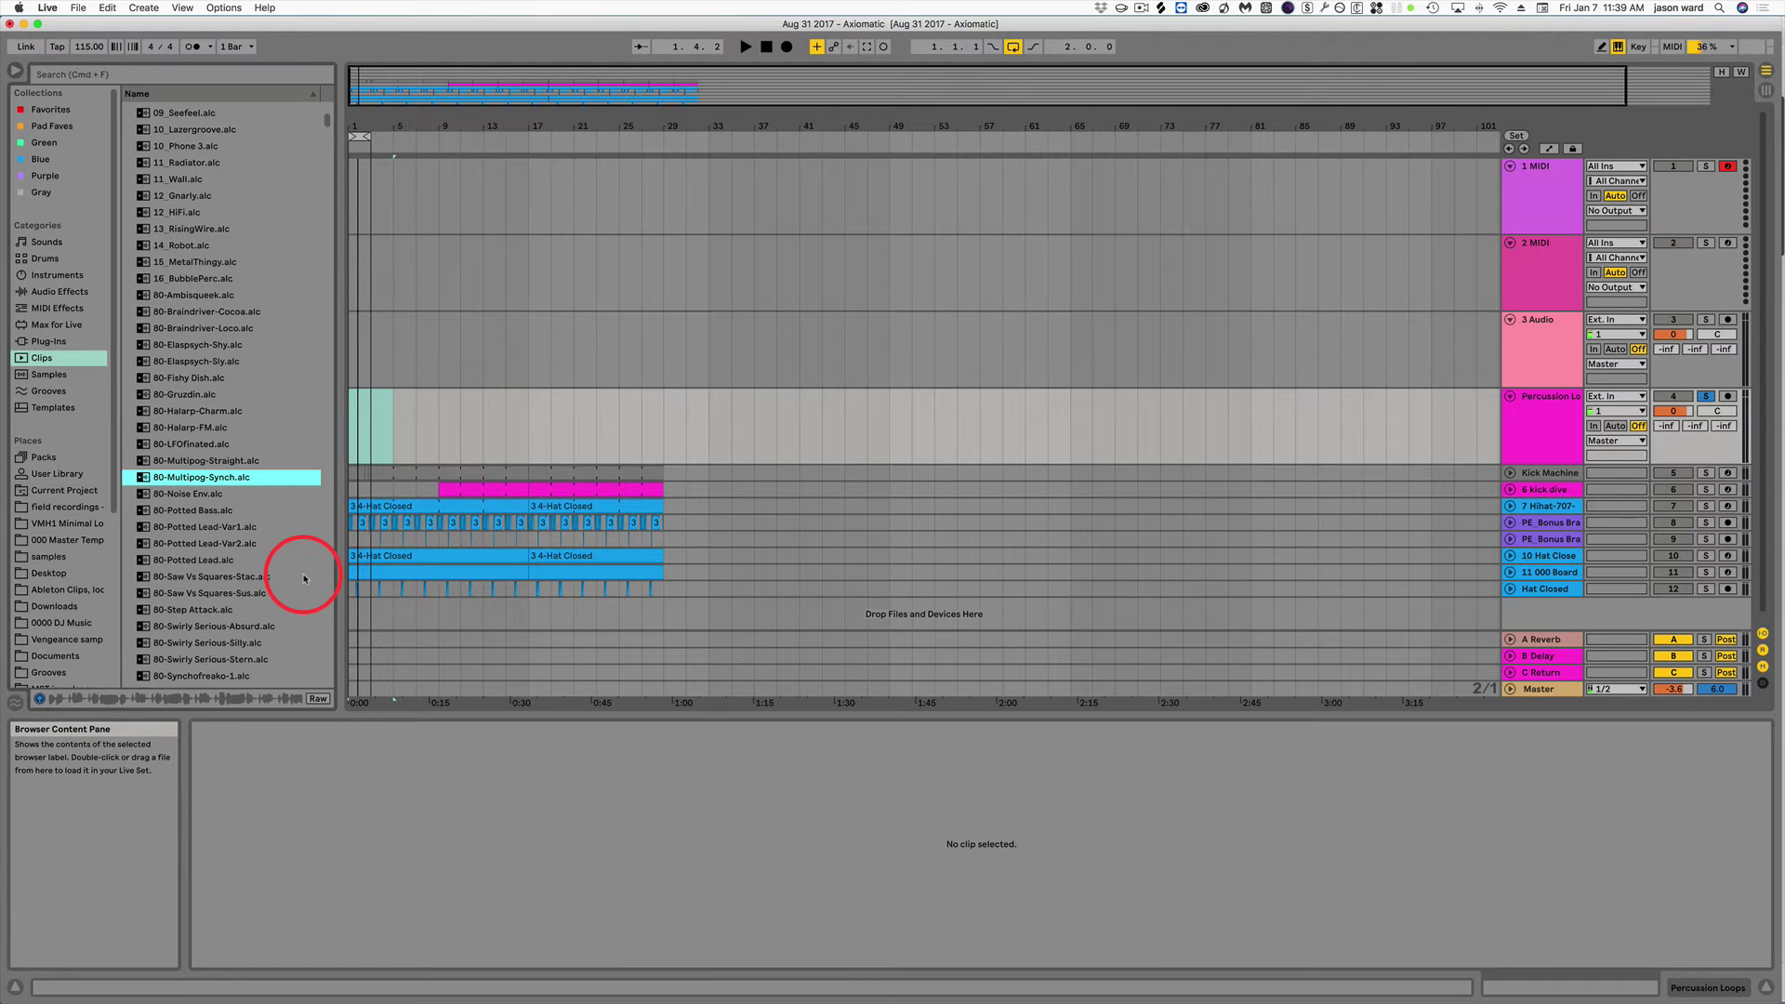
Browse the Samples category and search it for "bass".
click(51, 374)
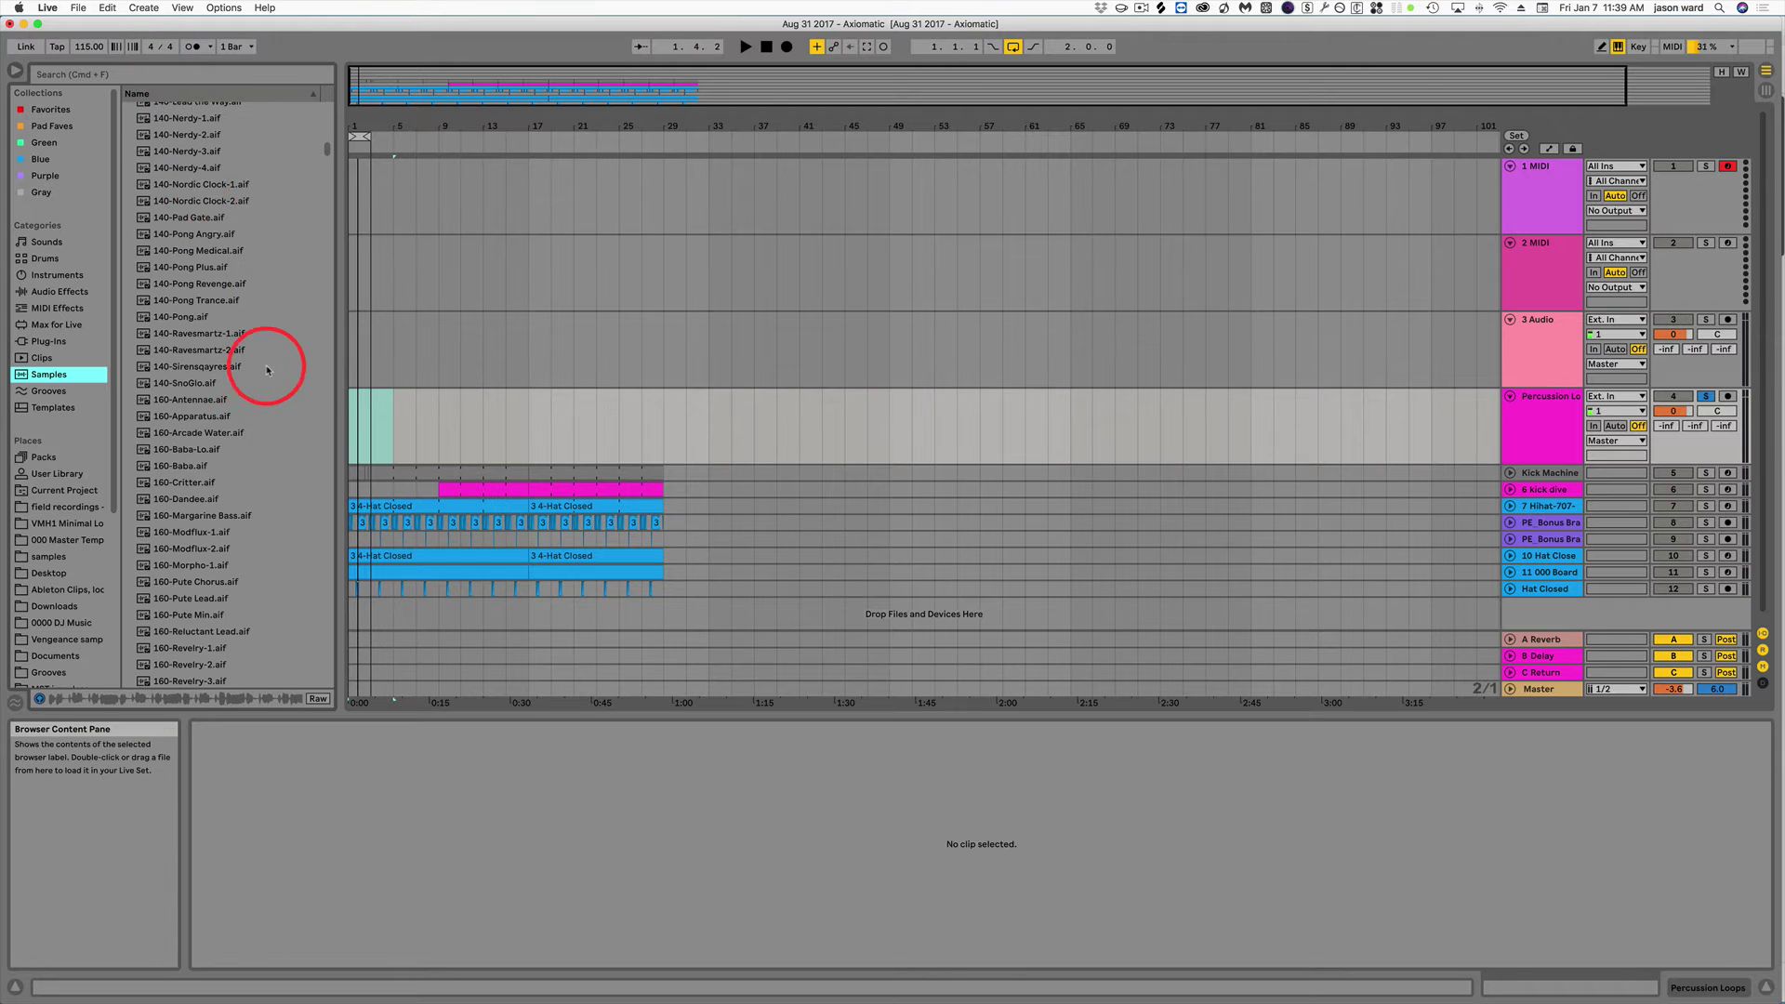
scroll(269, 368, down, 3)
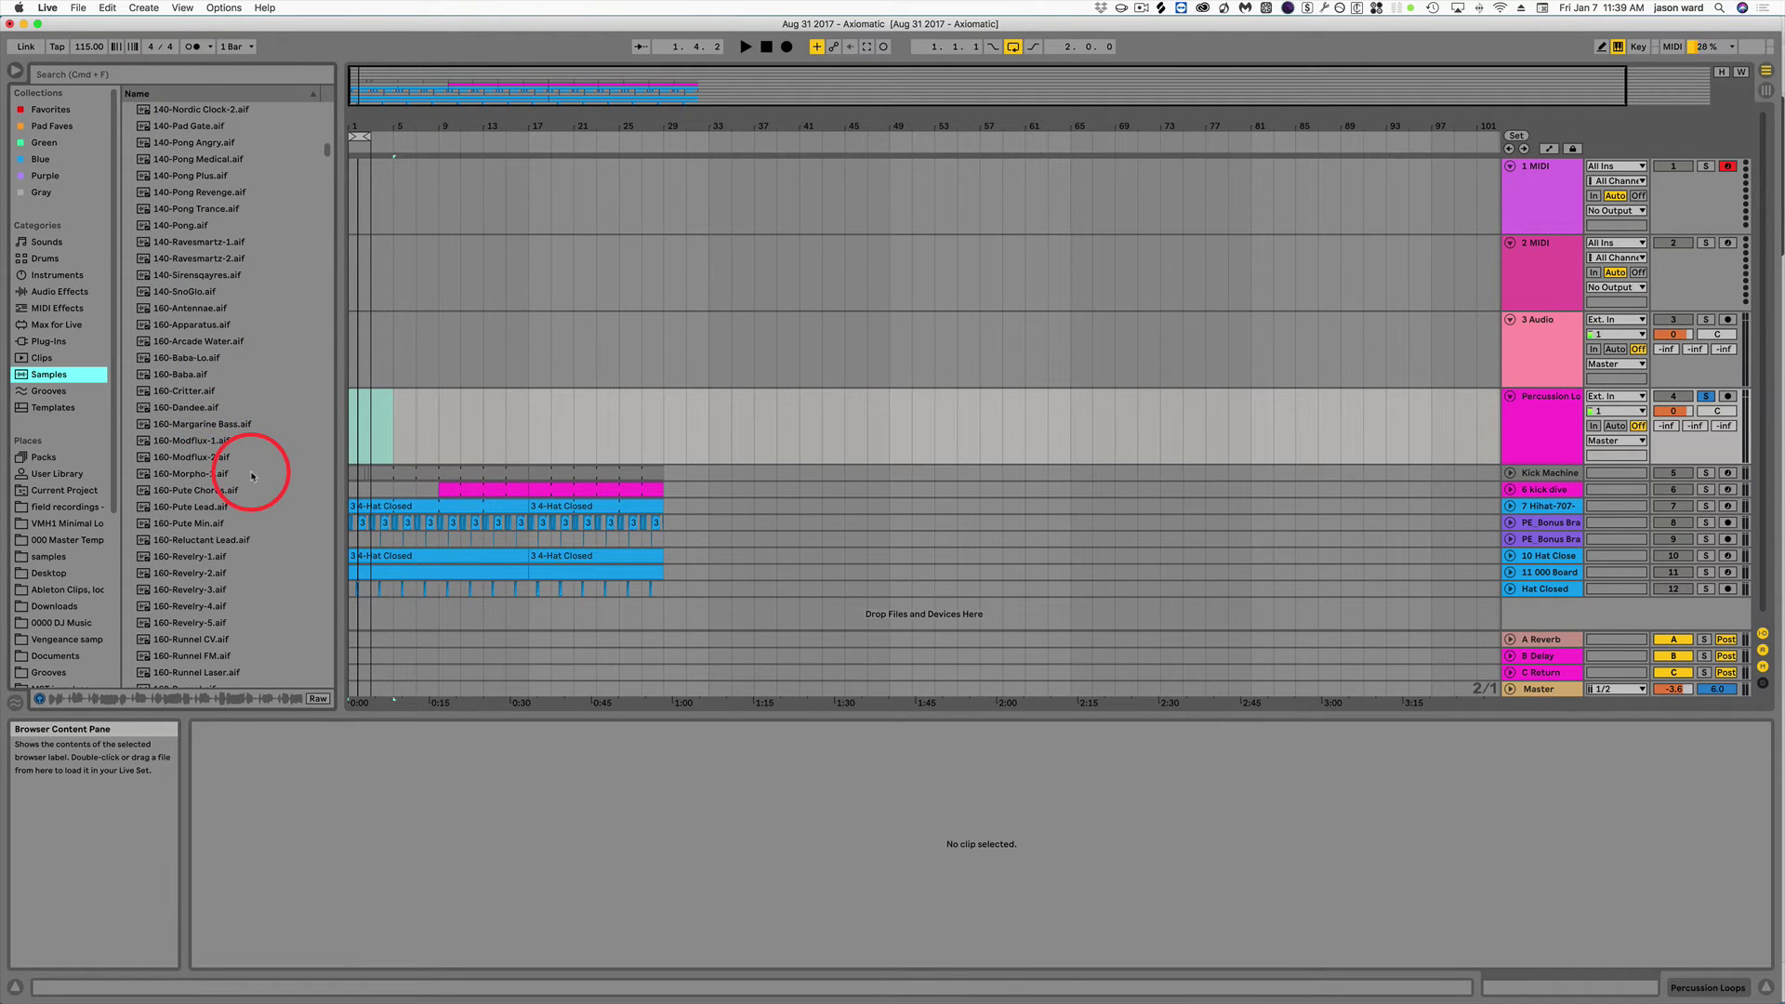
scroll(265, 481, down, 2)
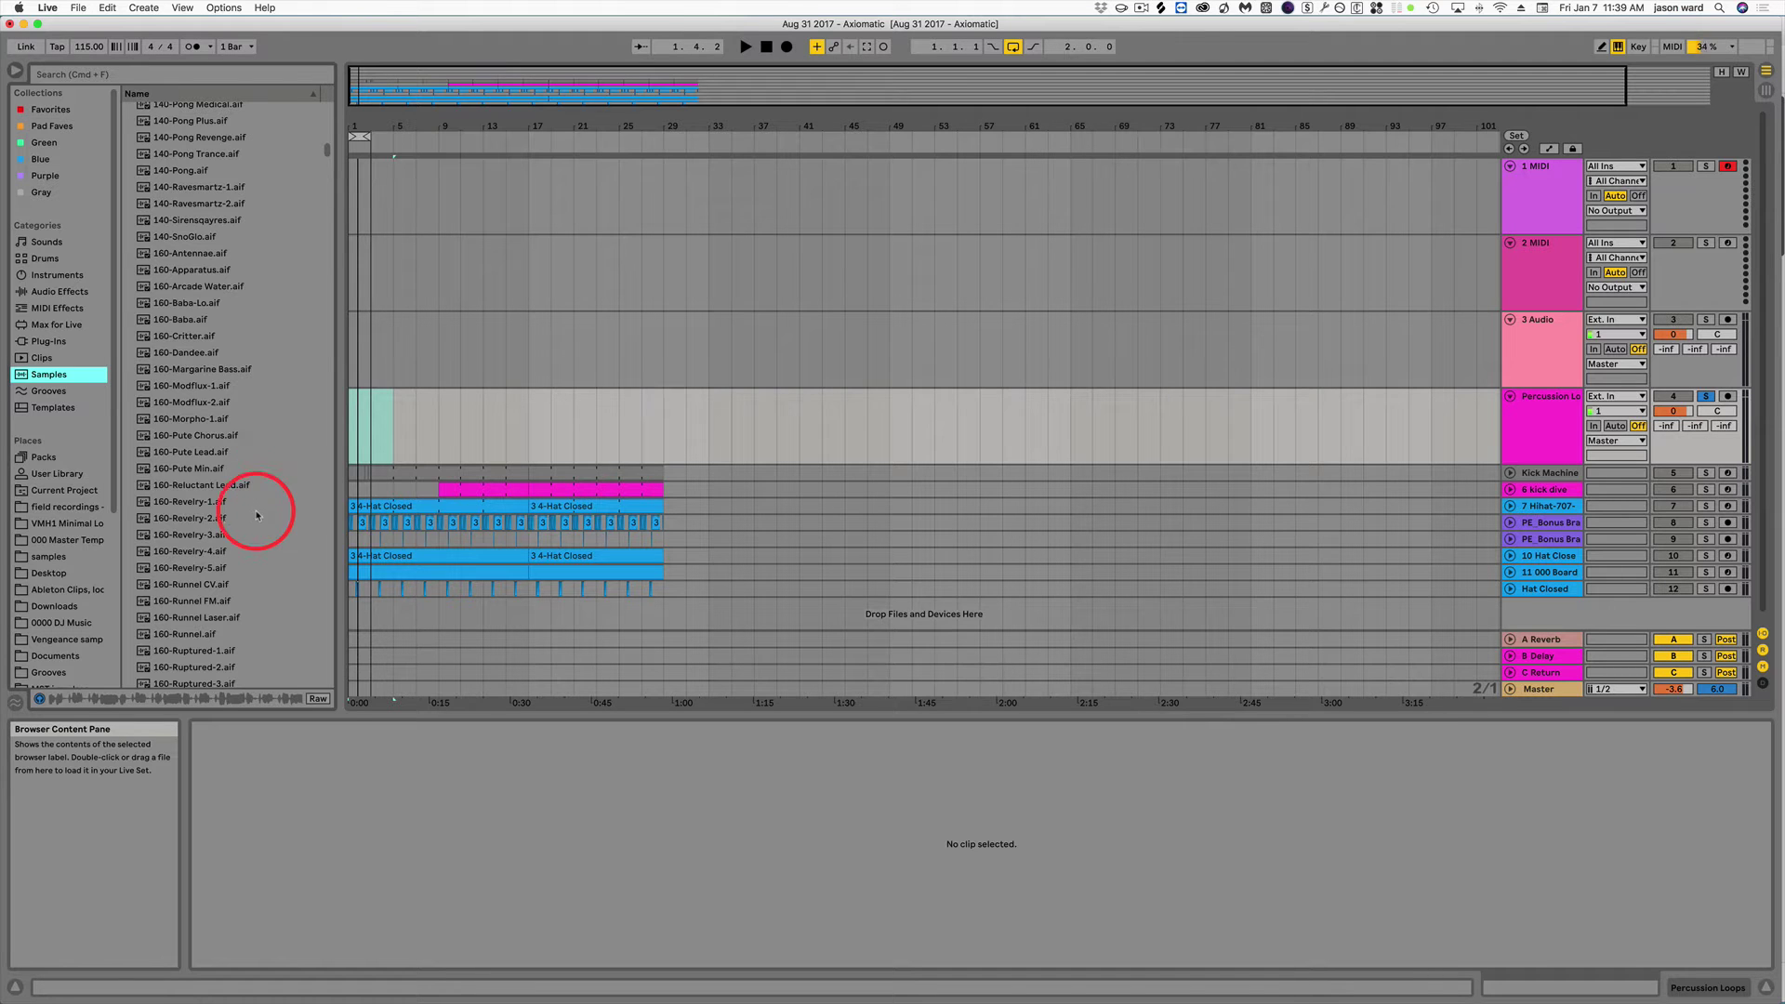
click(240, 73)
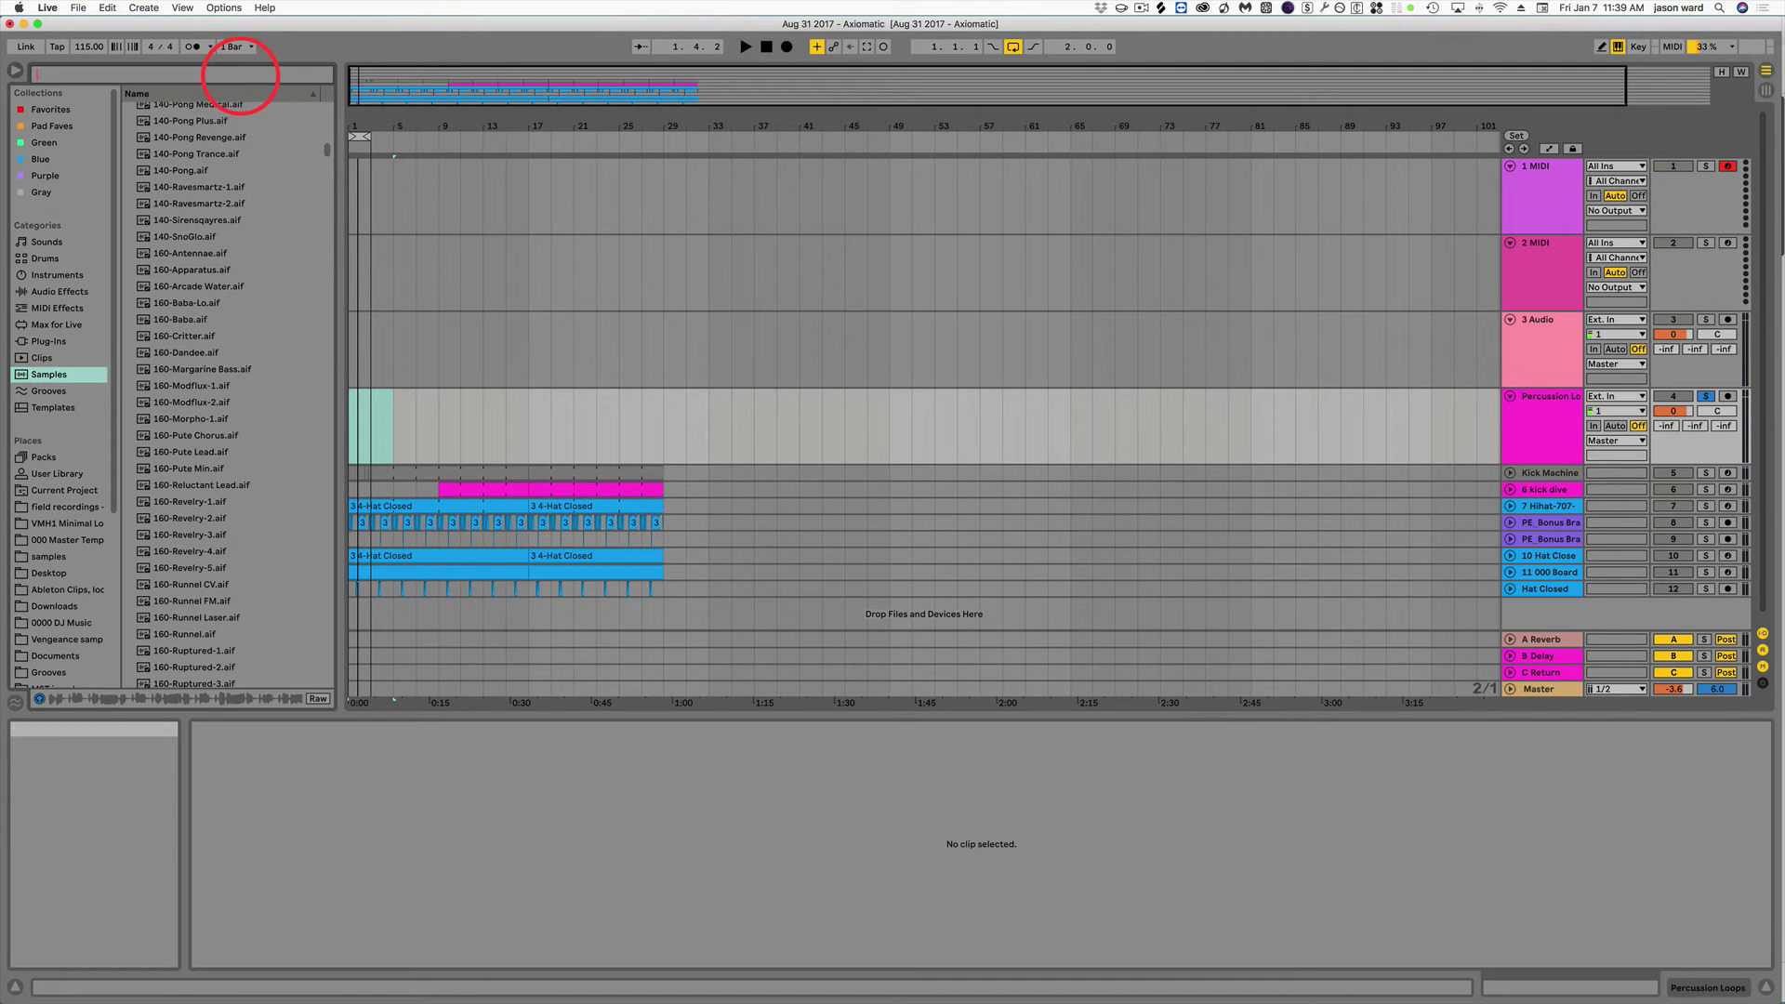
text(bass)
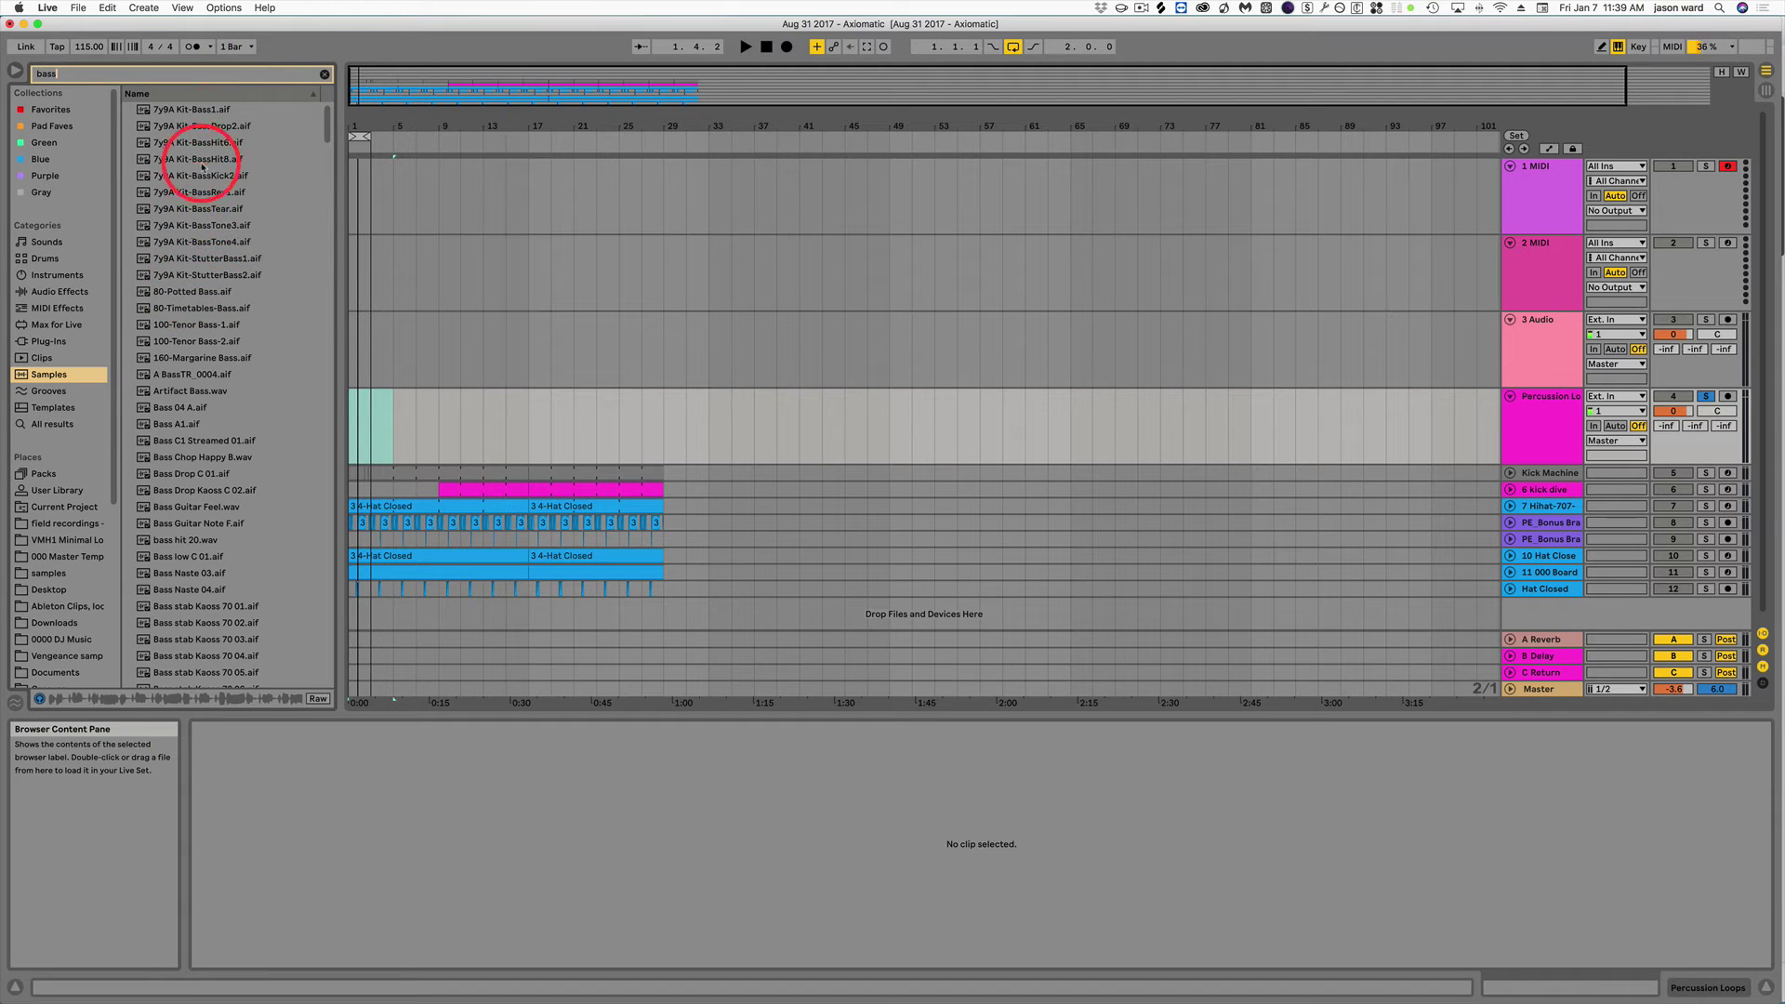
Audition 7y9A Kit-BassDrop2, reverse the name sort order, and audition several VFX2, Tourette and Third Bass samples.
click(207, 127)
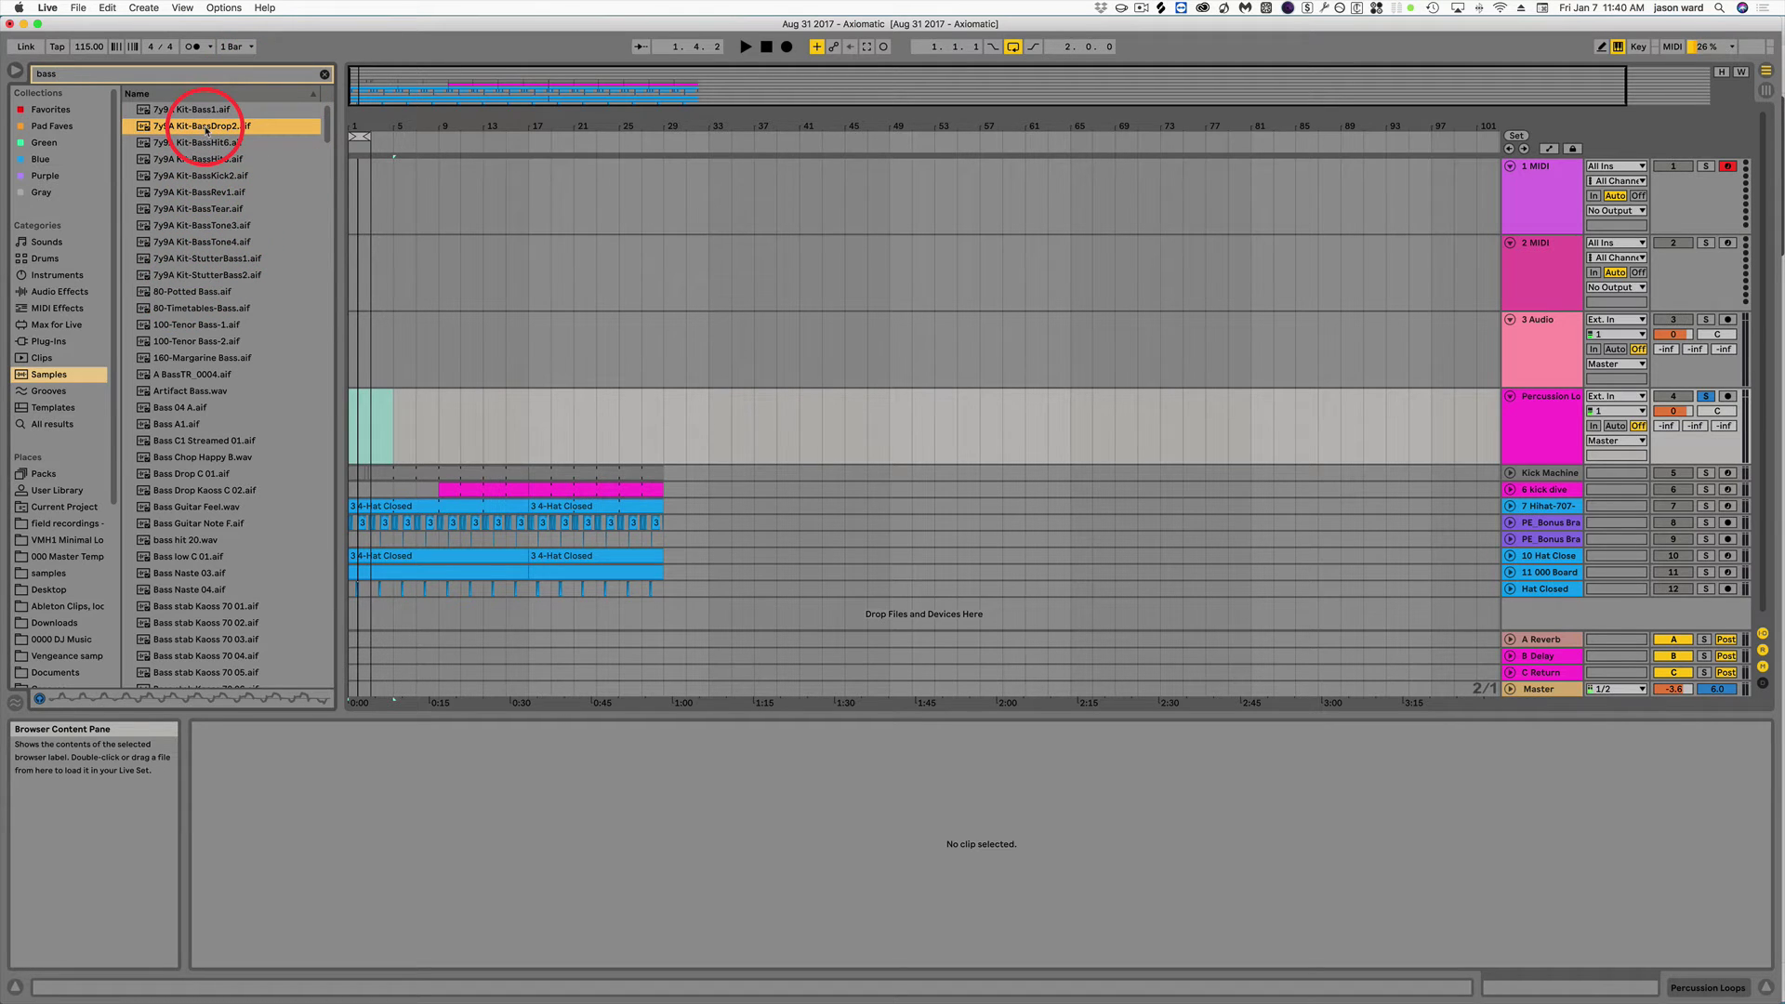
click(191, 94)
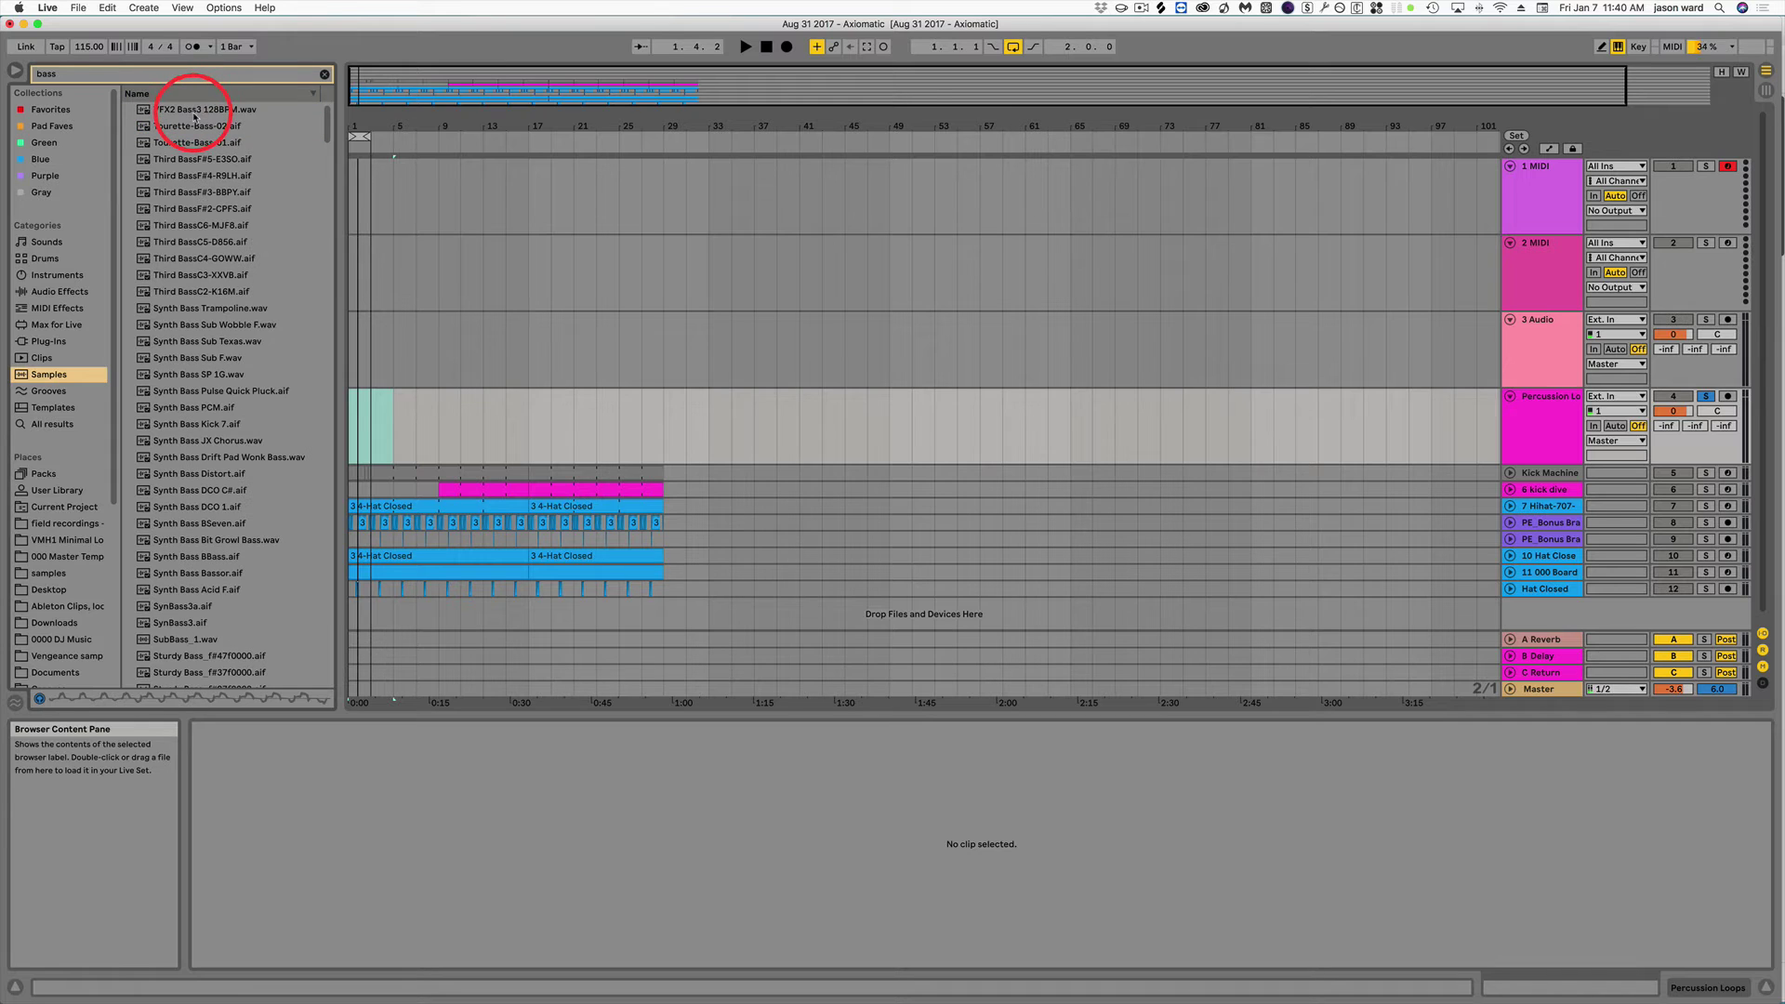
click(194, 113)
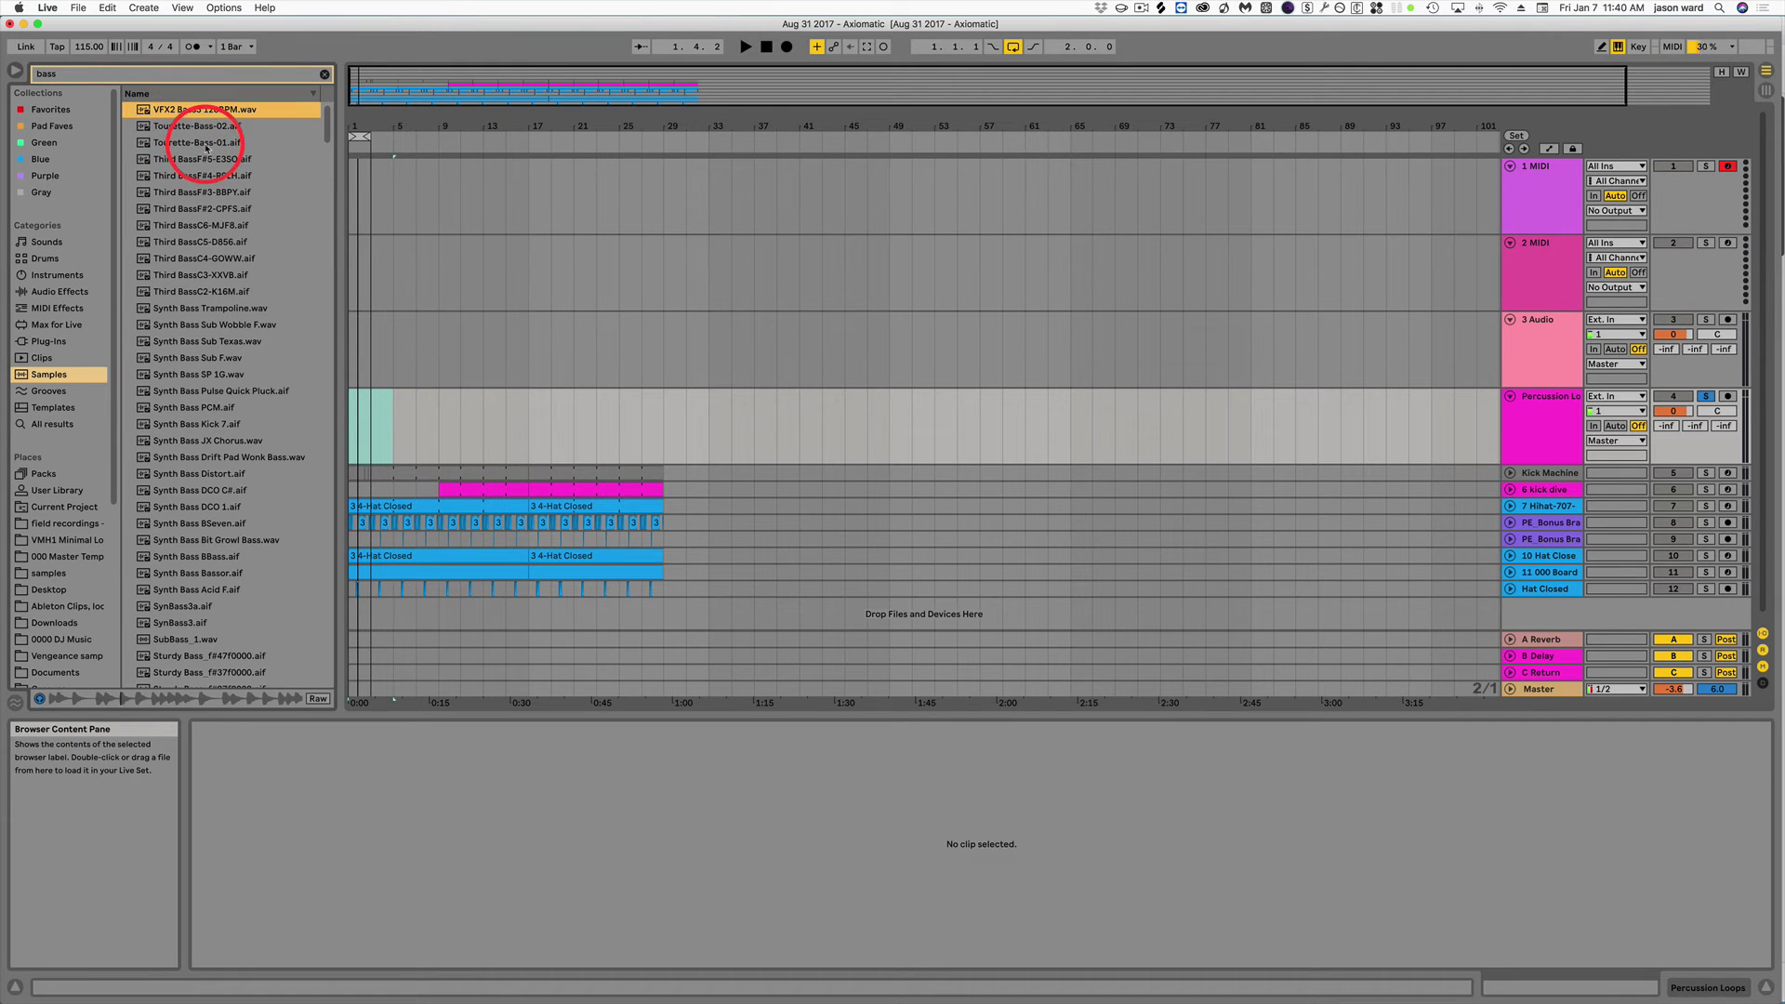
click(206, 144)
click(193, 160)
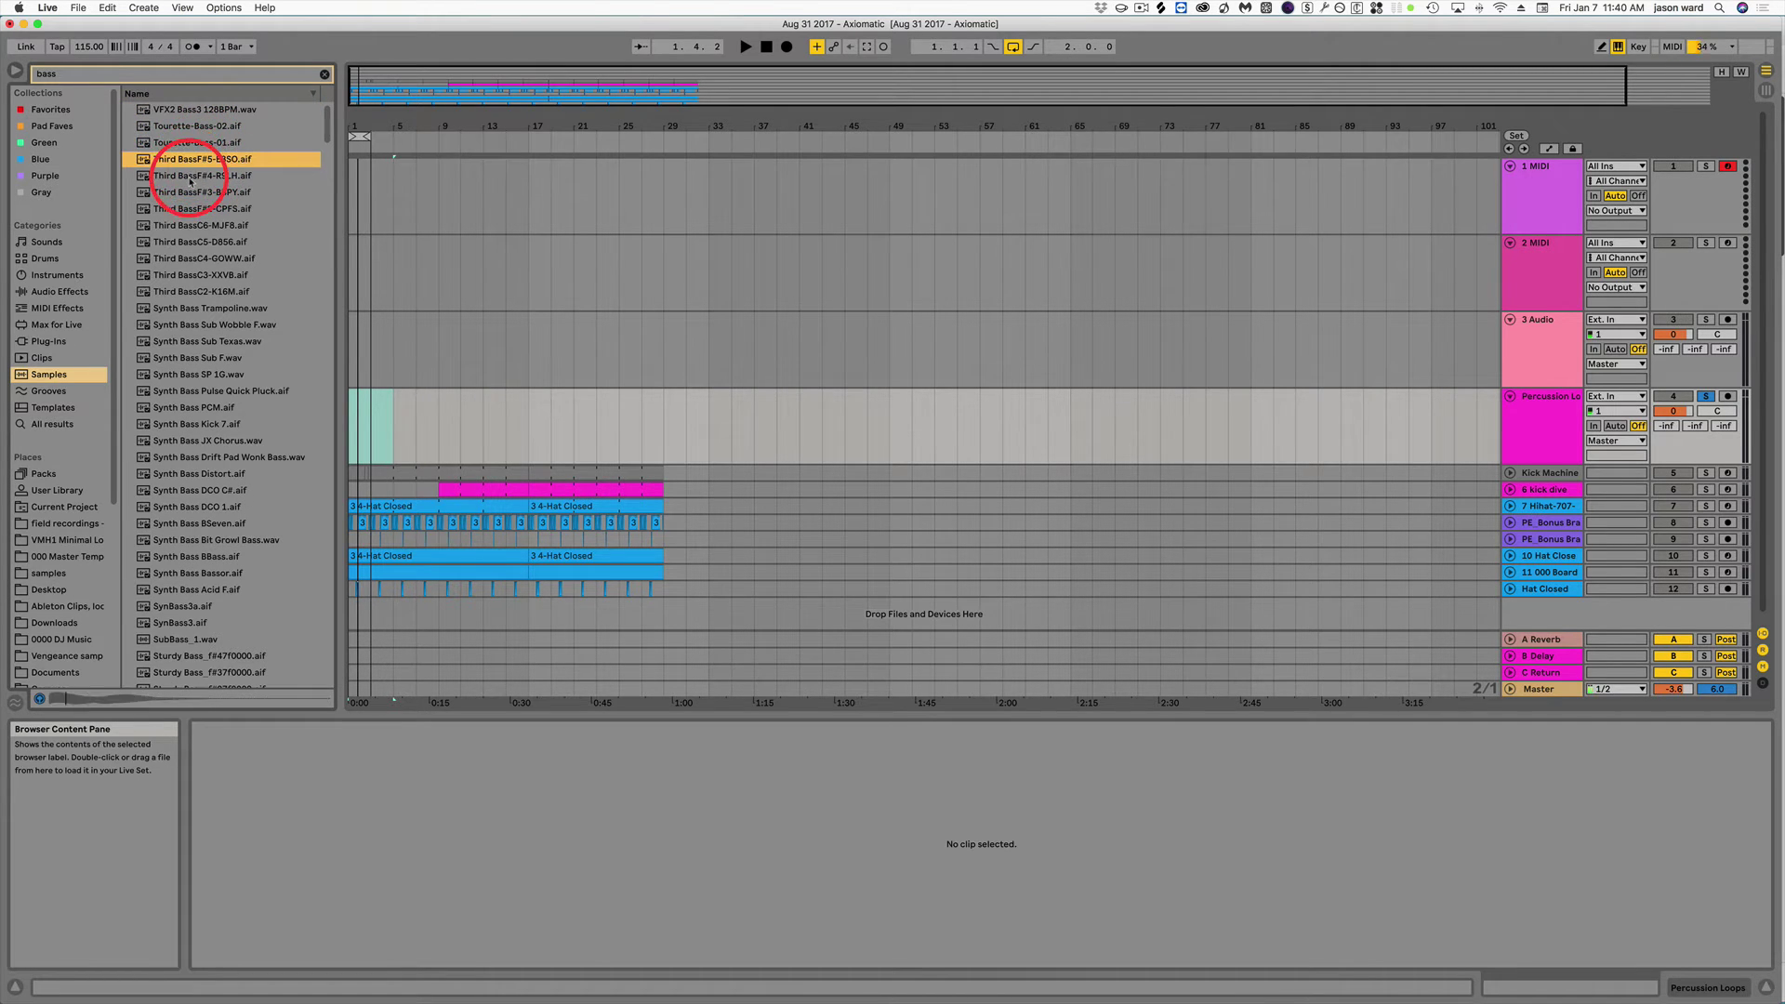
click(191, 177)
click(199, 209)
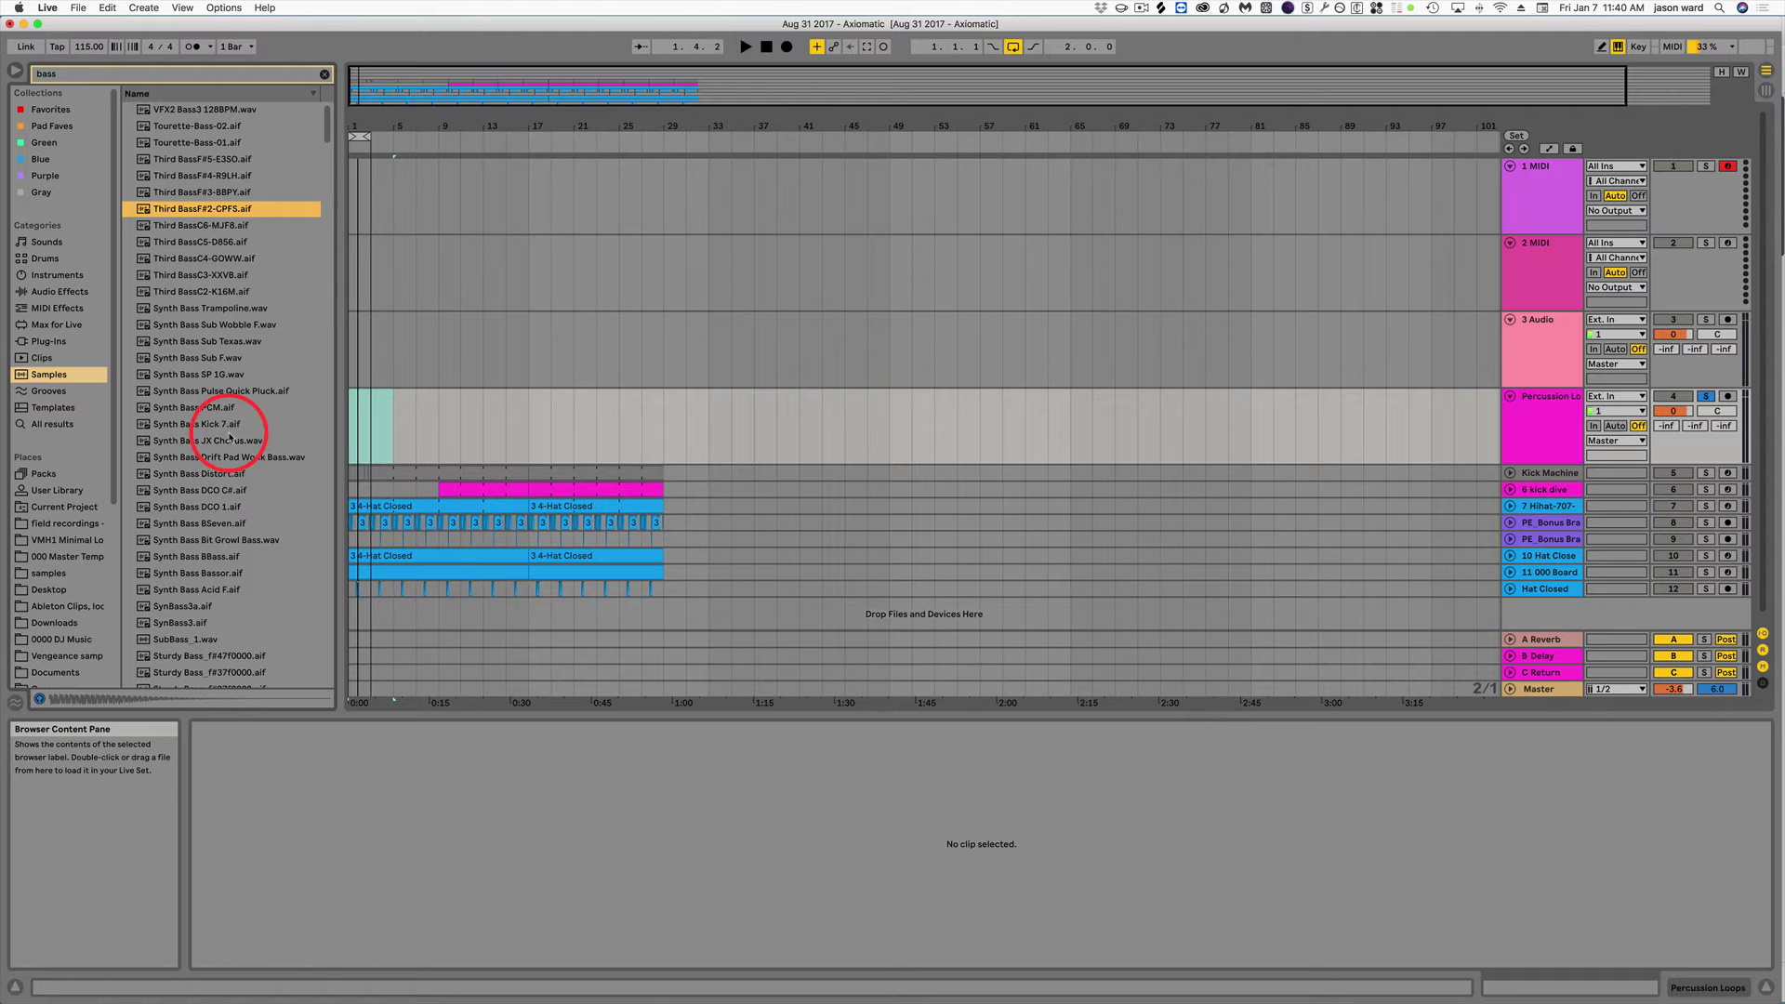
scroll(232, 475, down, 5)
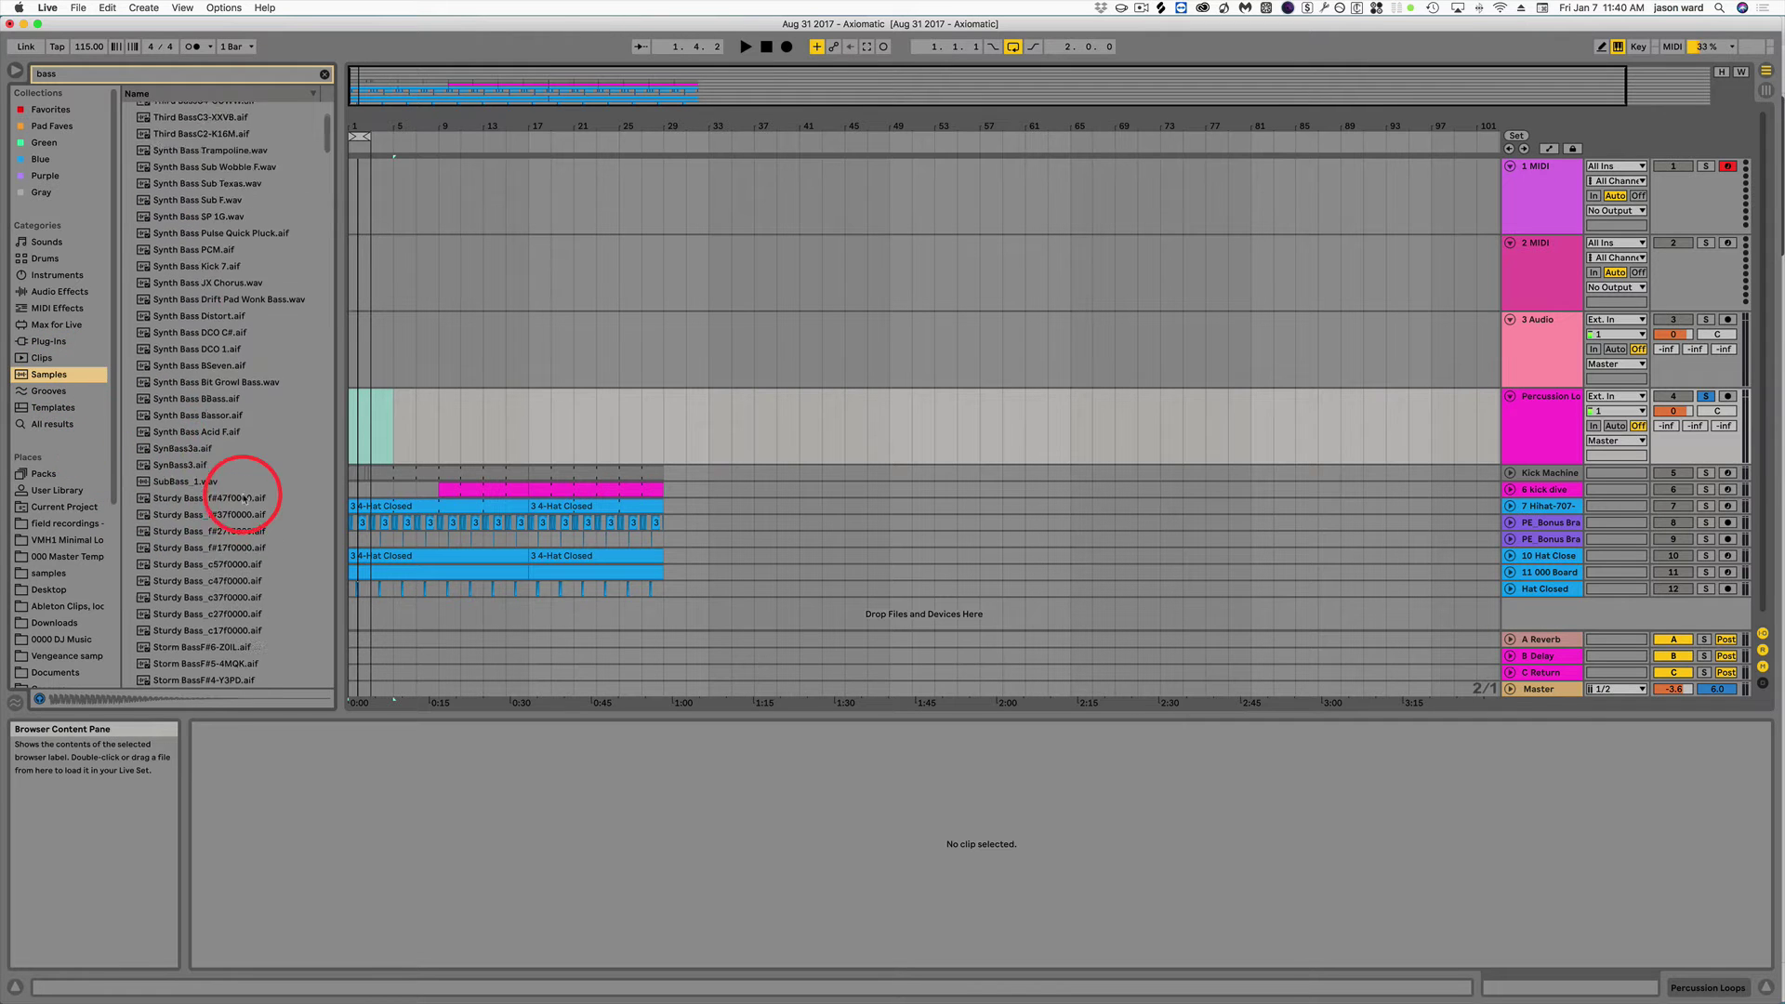
scroll(244, 498, down, 12)
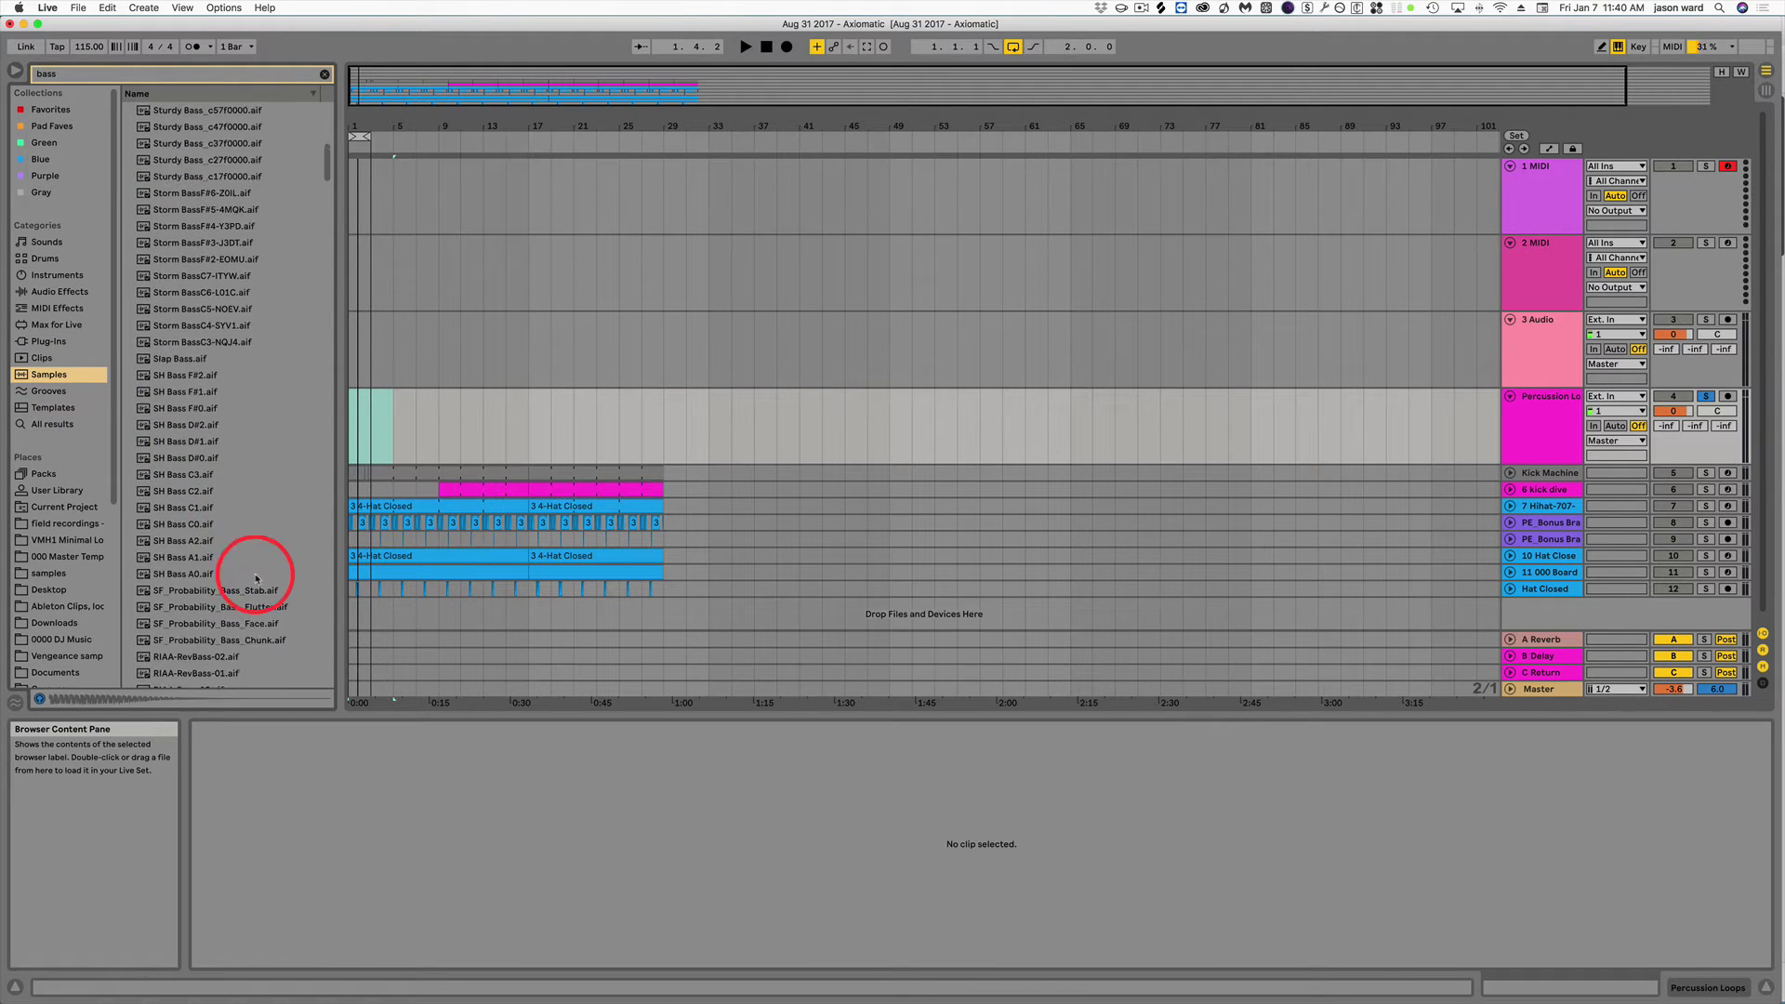
scroll(251, 558, up, 17)
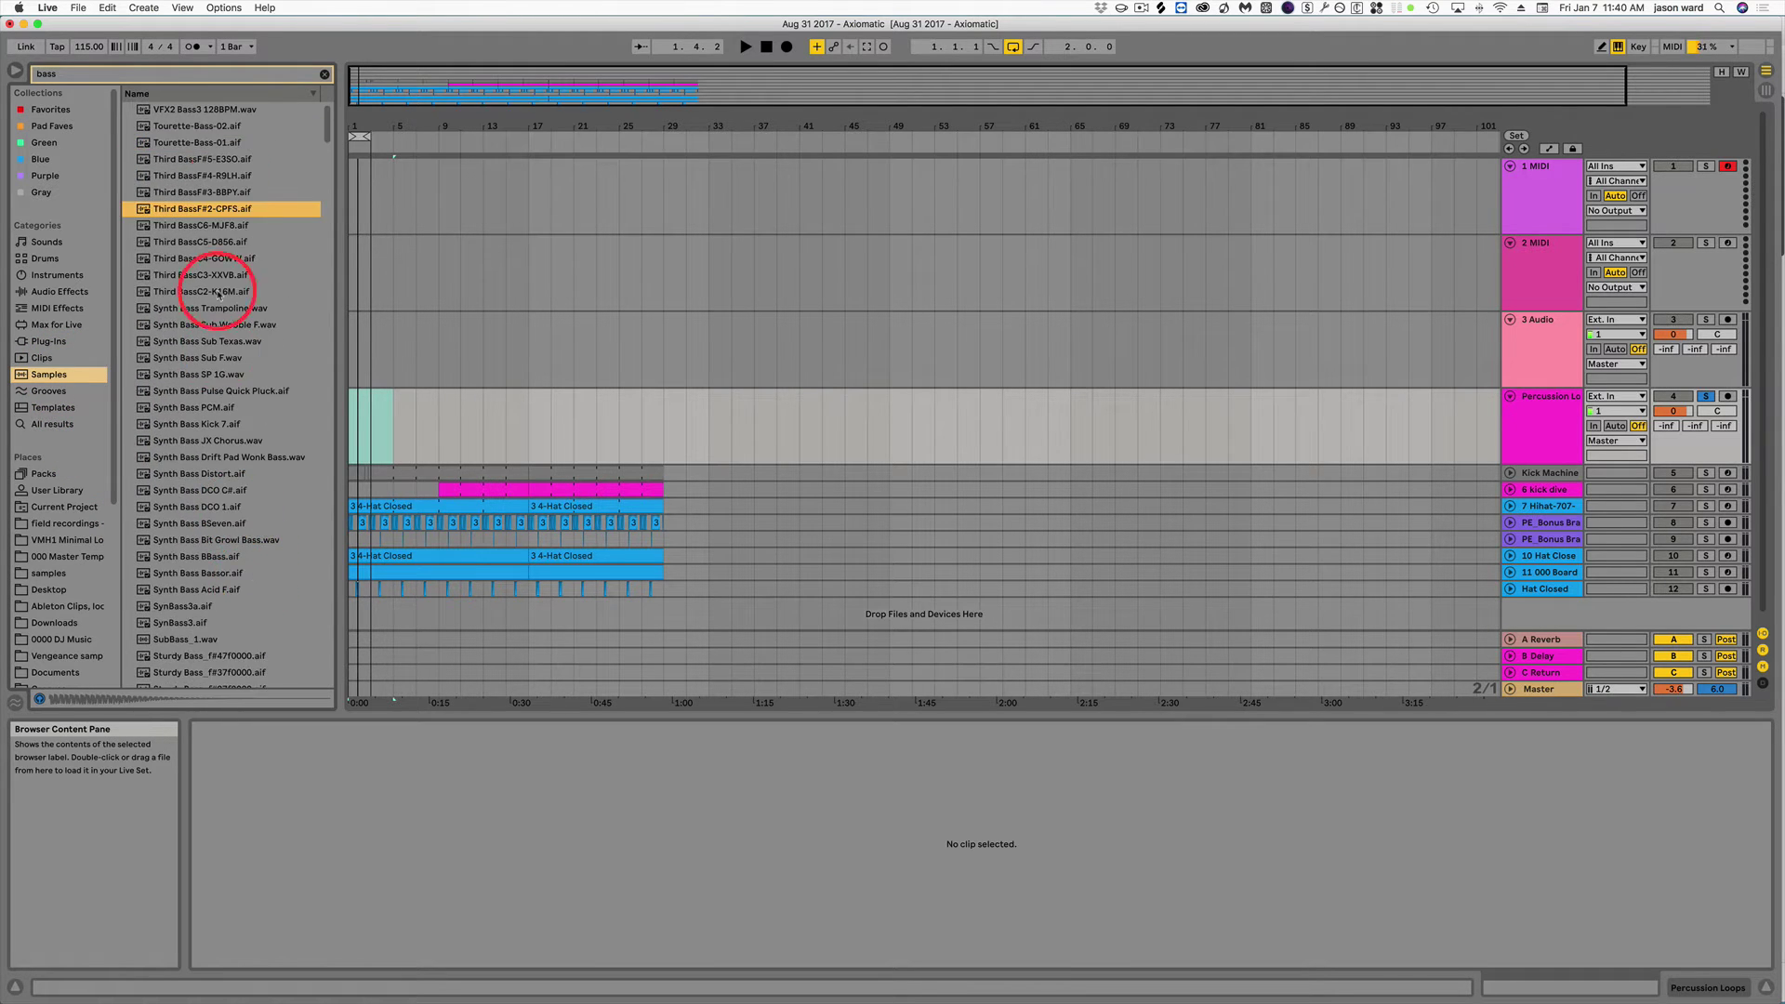
Search the samples for "pad" instead and audition the Synth Chord Pad samples, finishing with Synth Chord Pad Cosmic Fmin.wav.
click(324, 75)
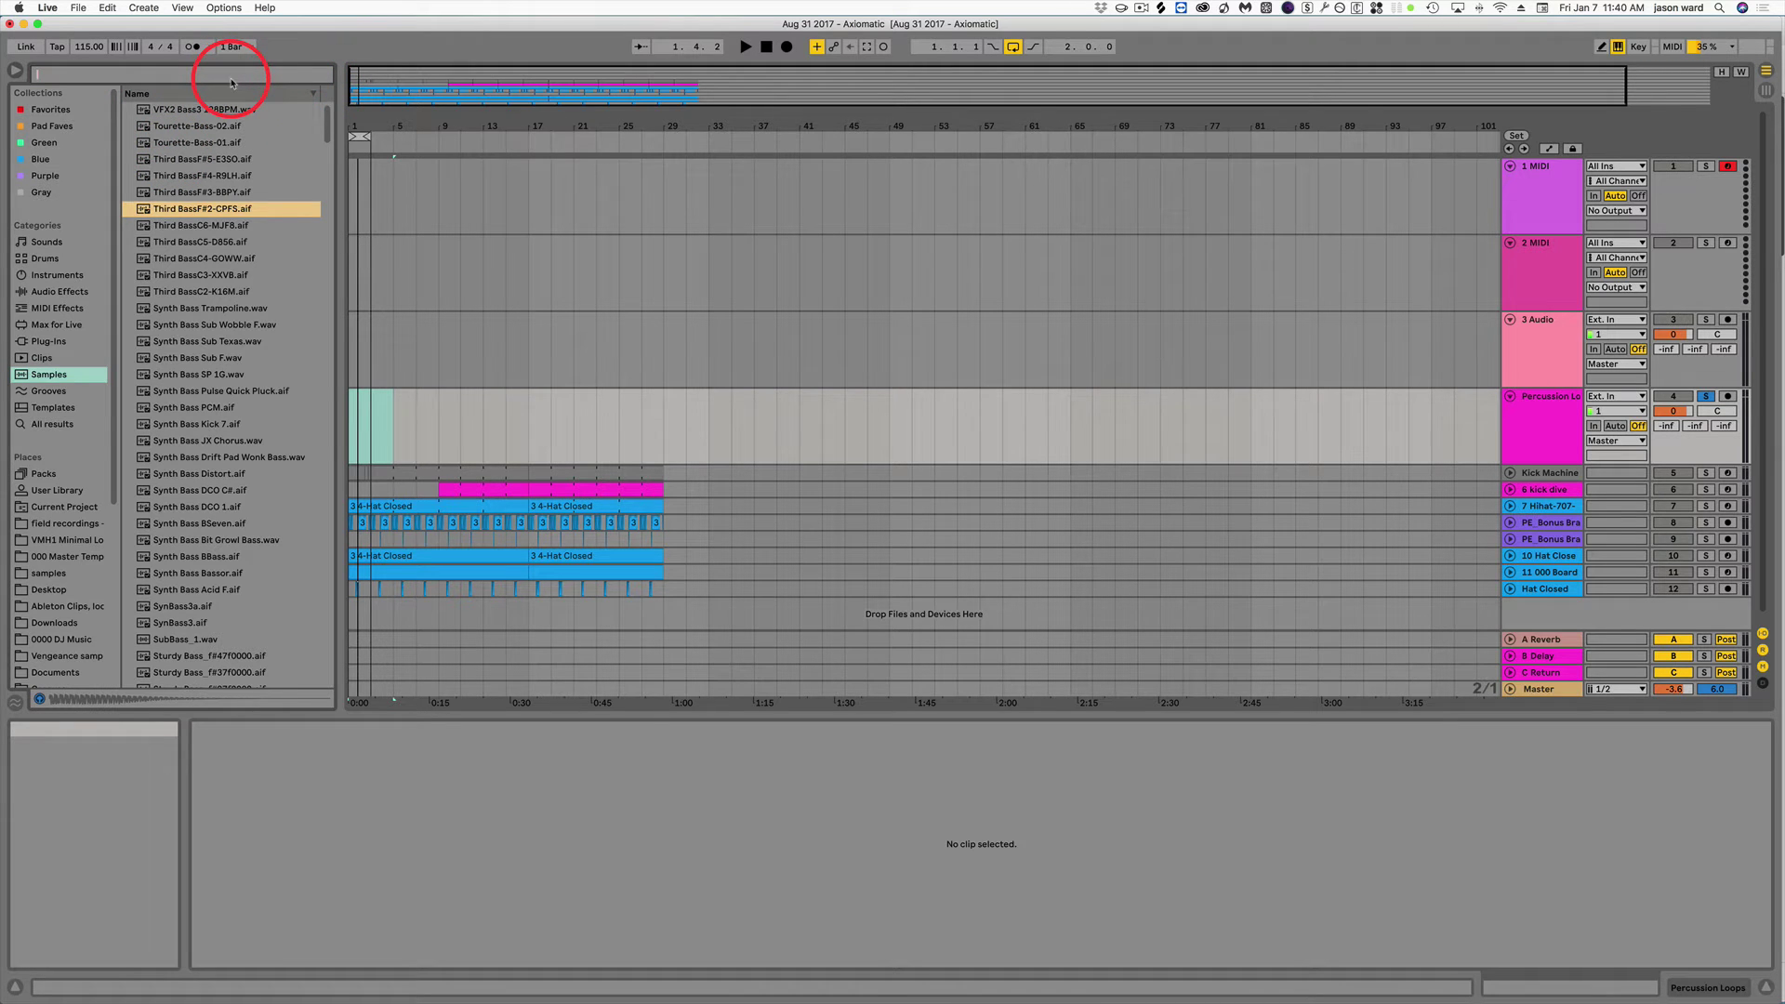
text(pad)
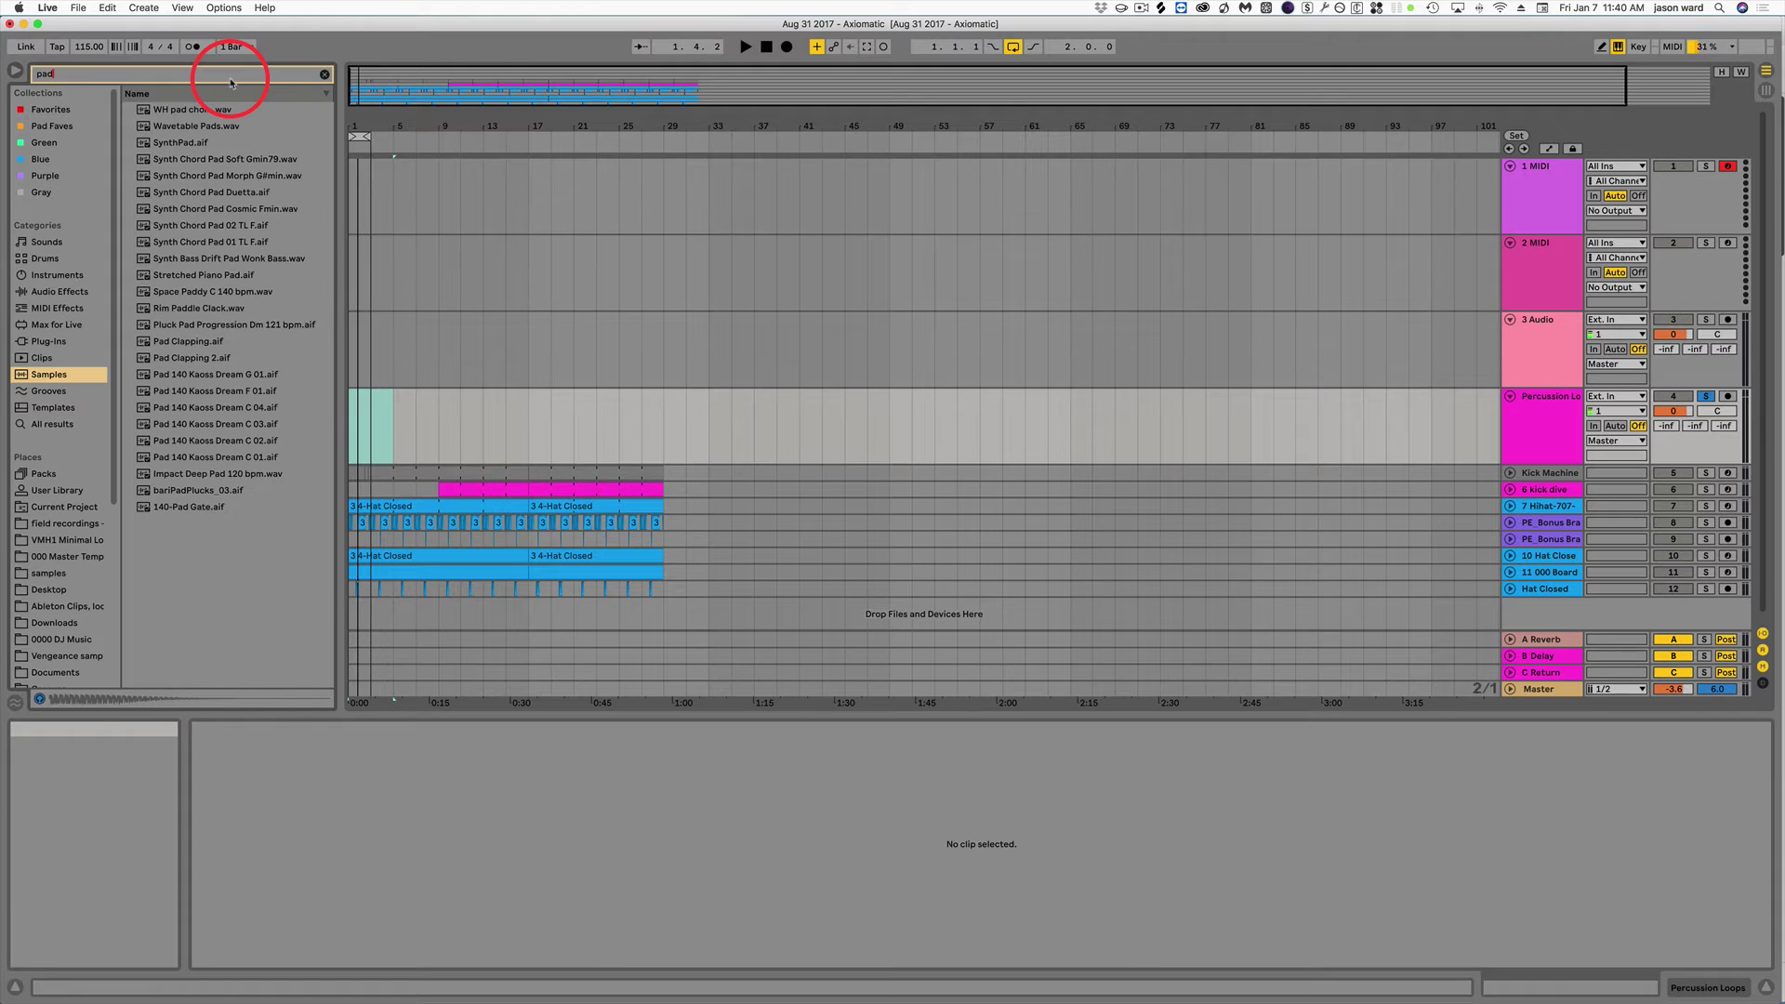
click(219, 160)
click(213, 178)
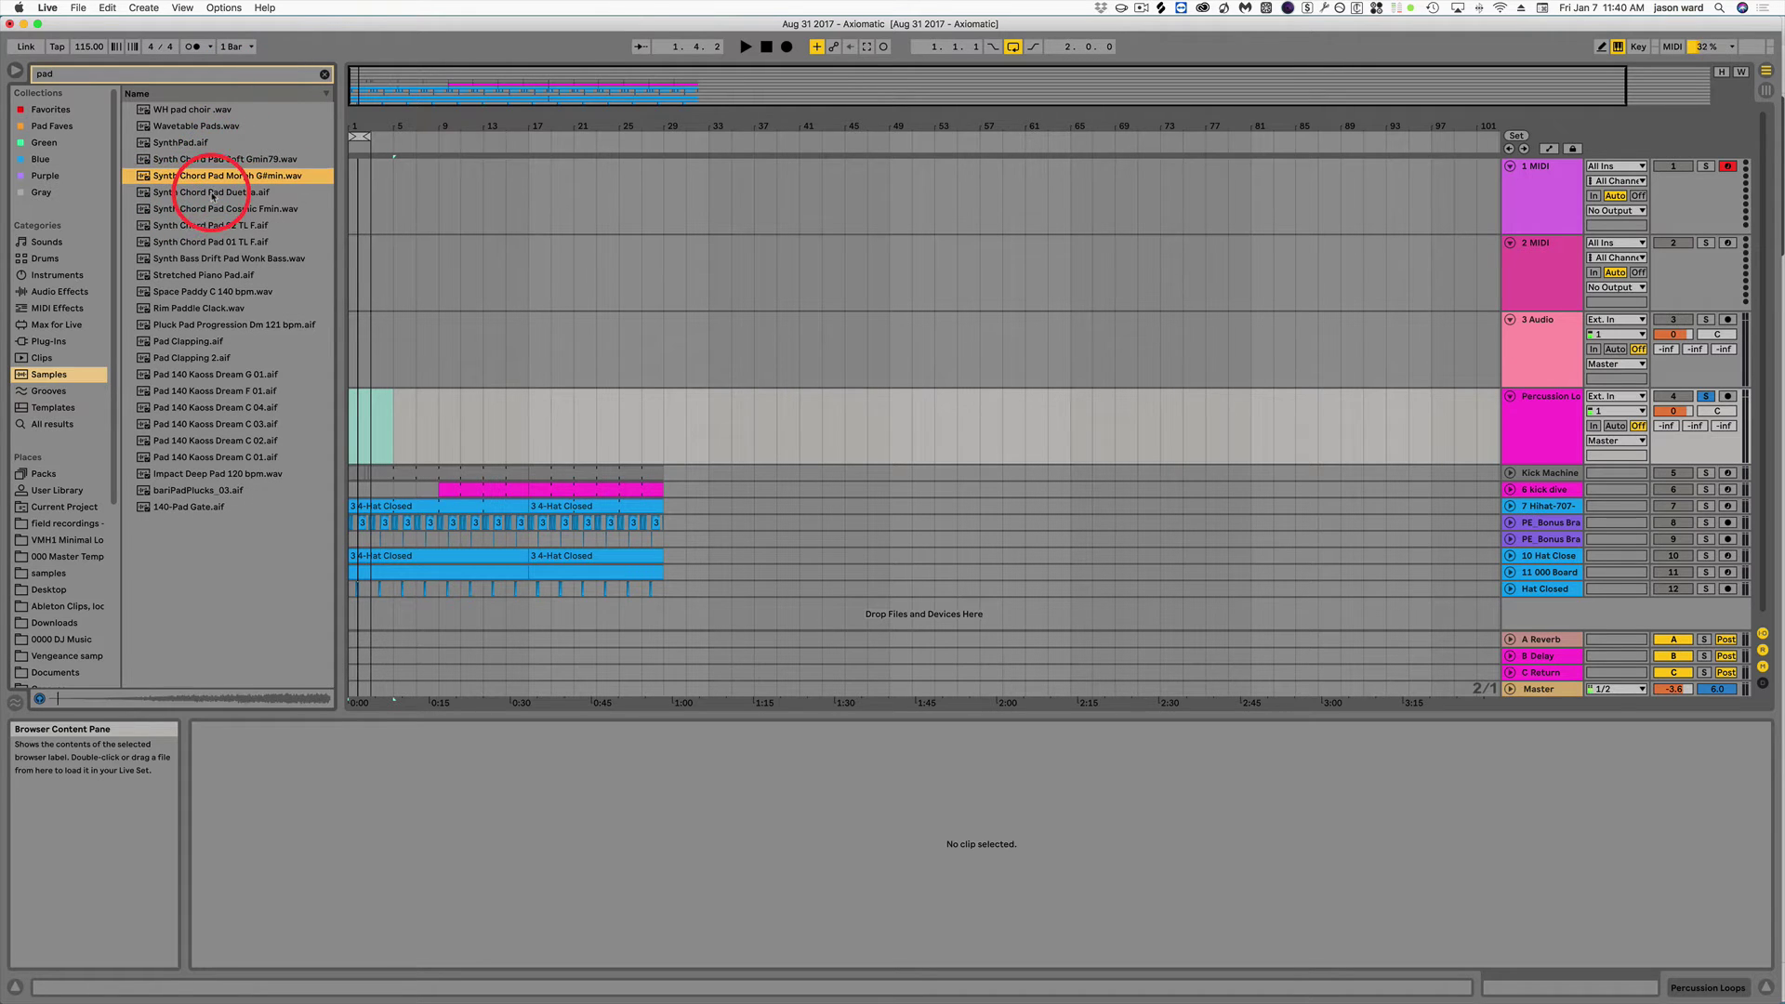
click(213, 194)
click(214, 210)
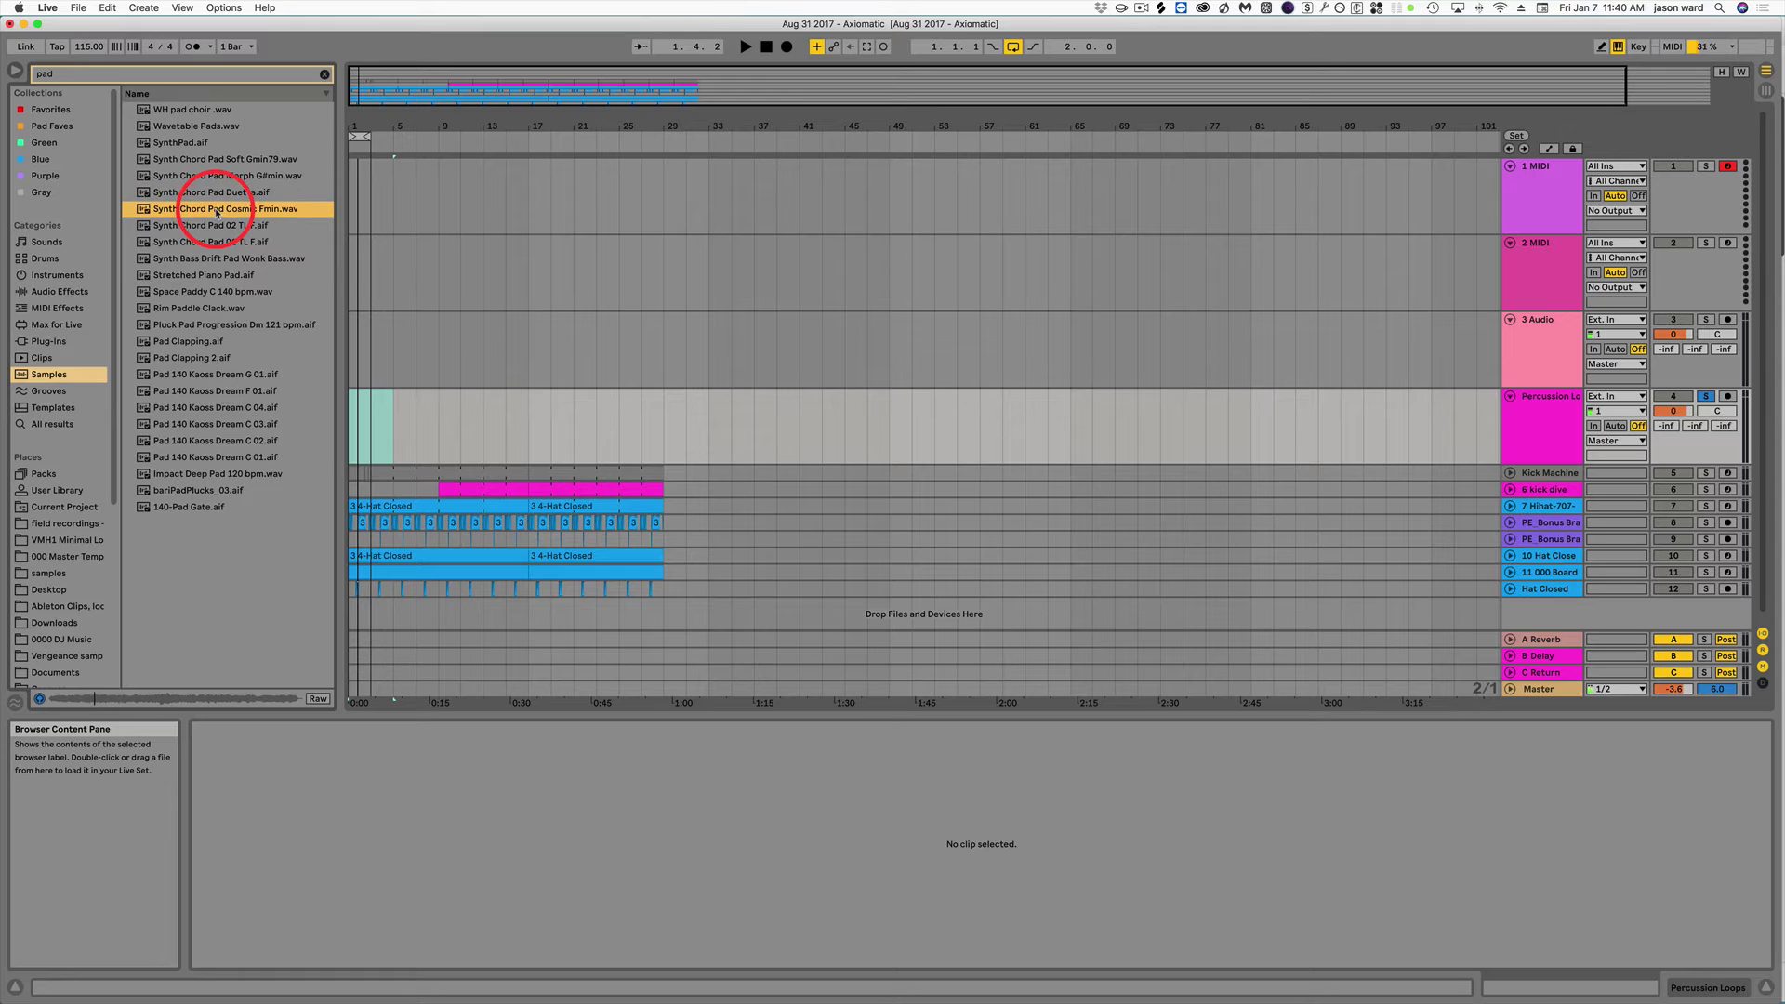
click(217, 227)
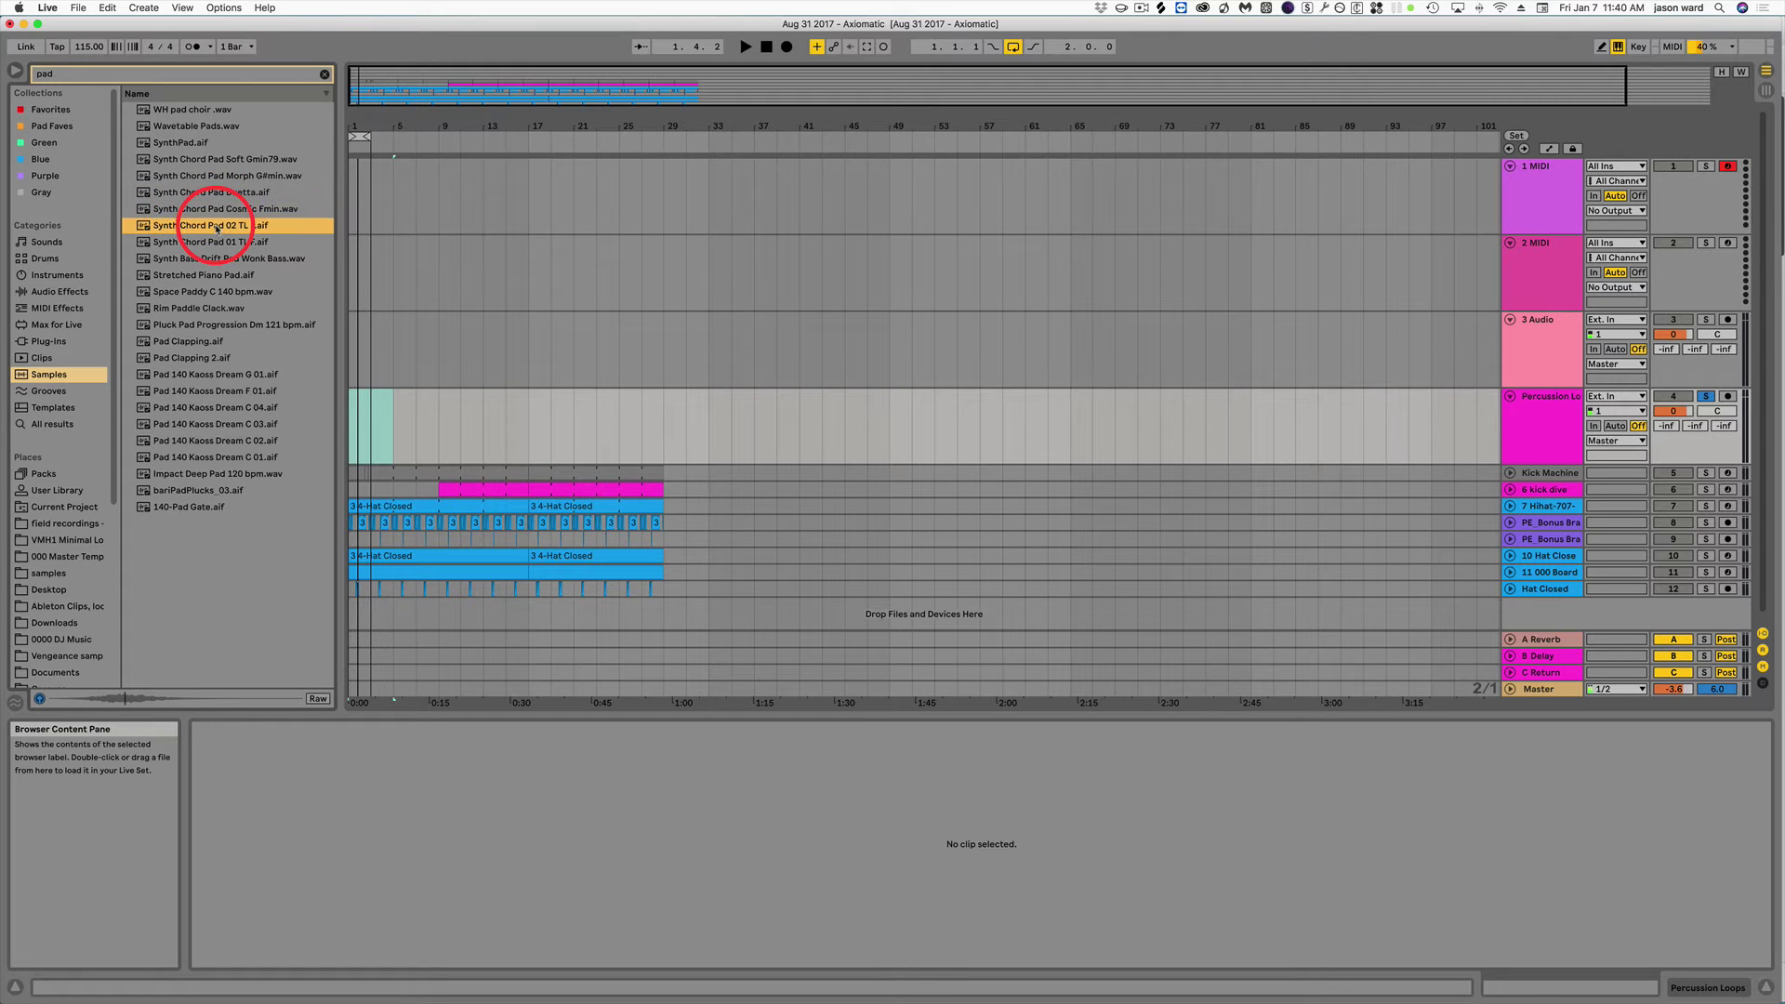
click(217, 211)
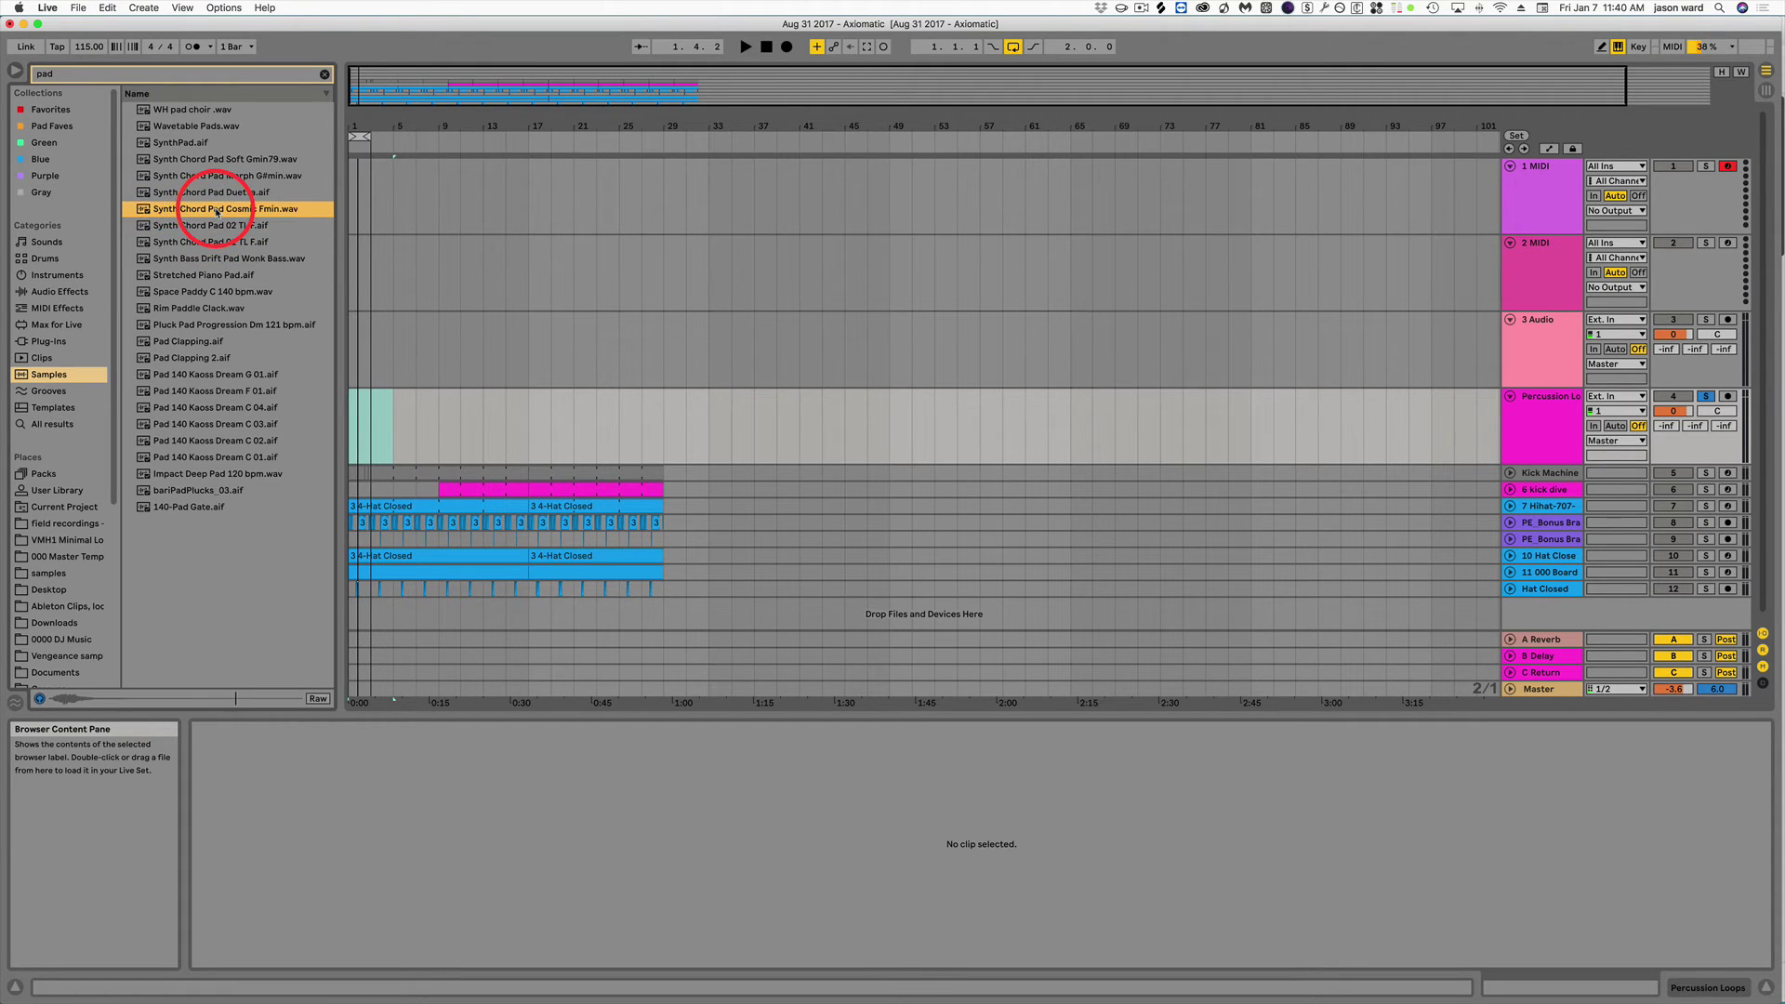
key(space)
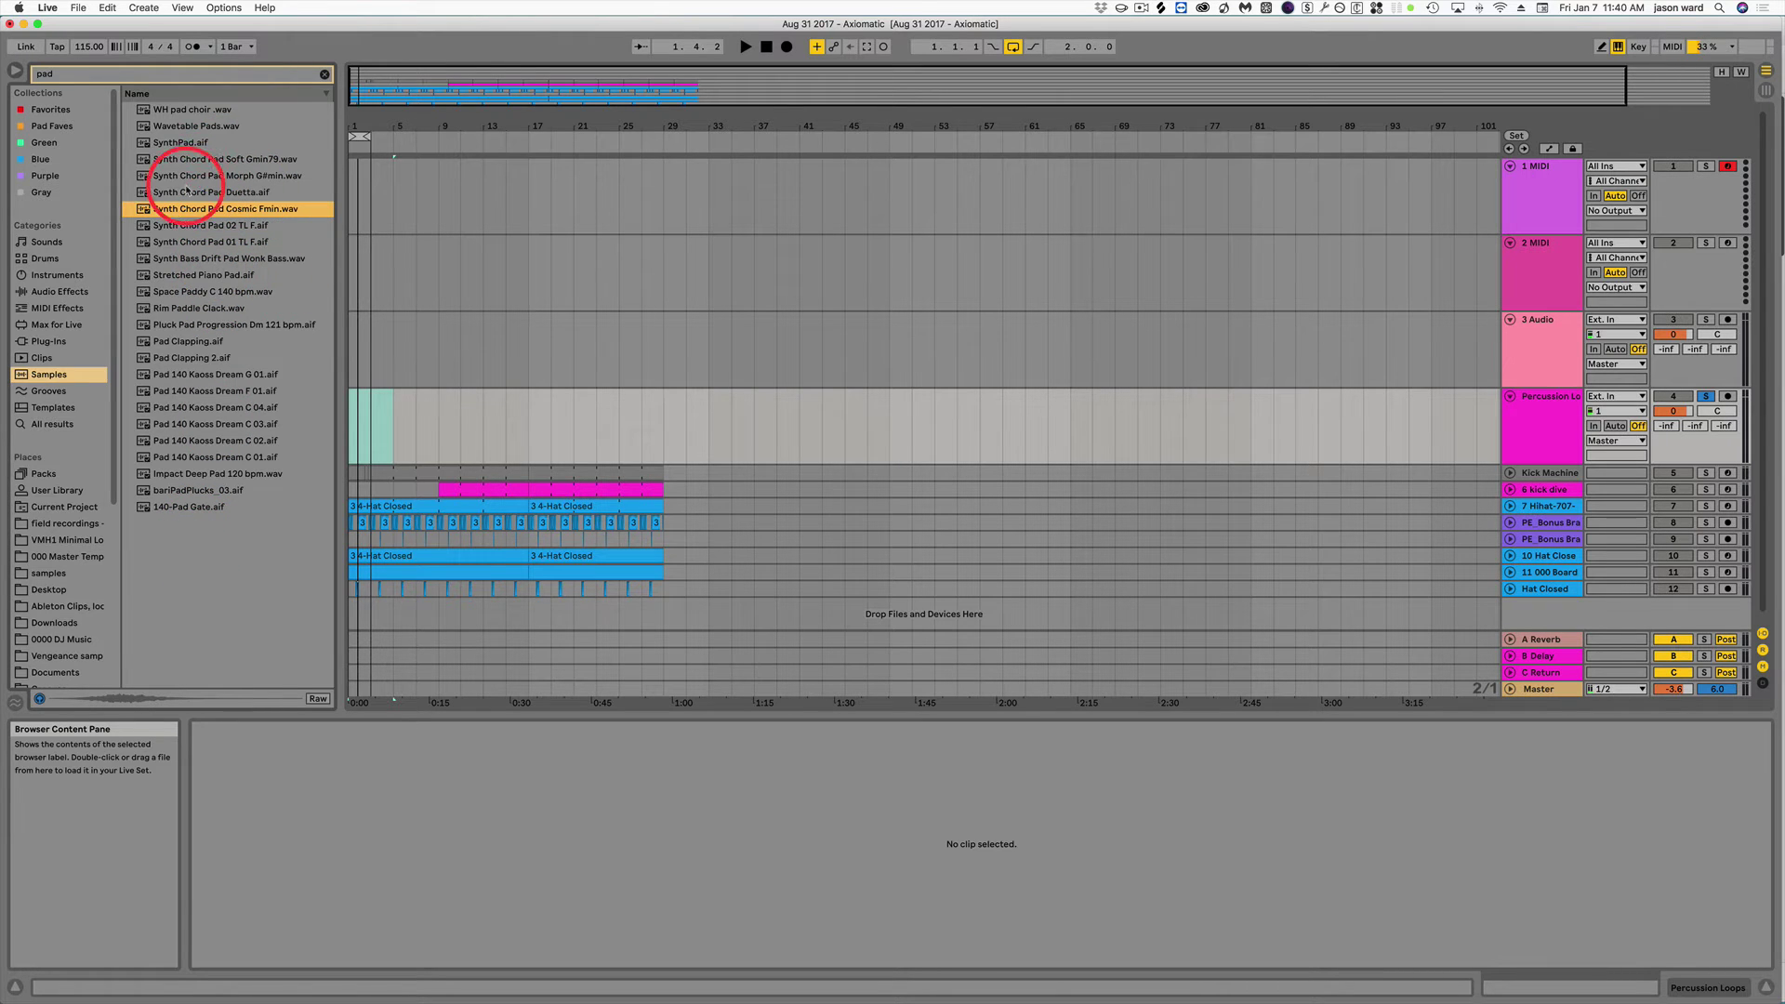
Place Synth Chord Pad Cosmic Fmin.wav on track 3 Audio at bar 3 and show its clip view.
drag(142, 212, 377, 353)
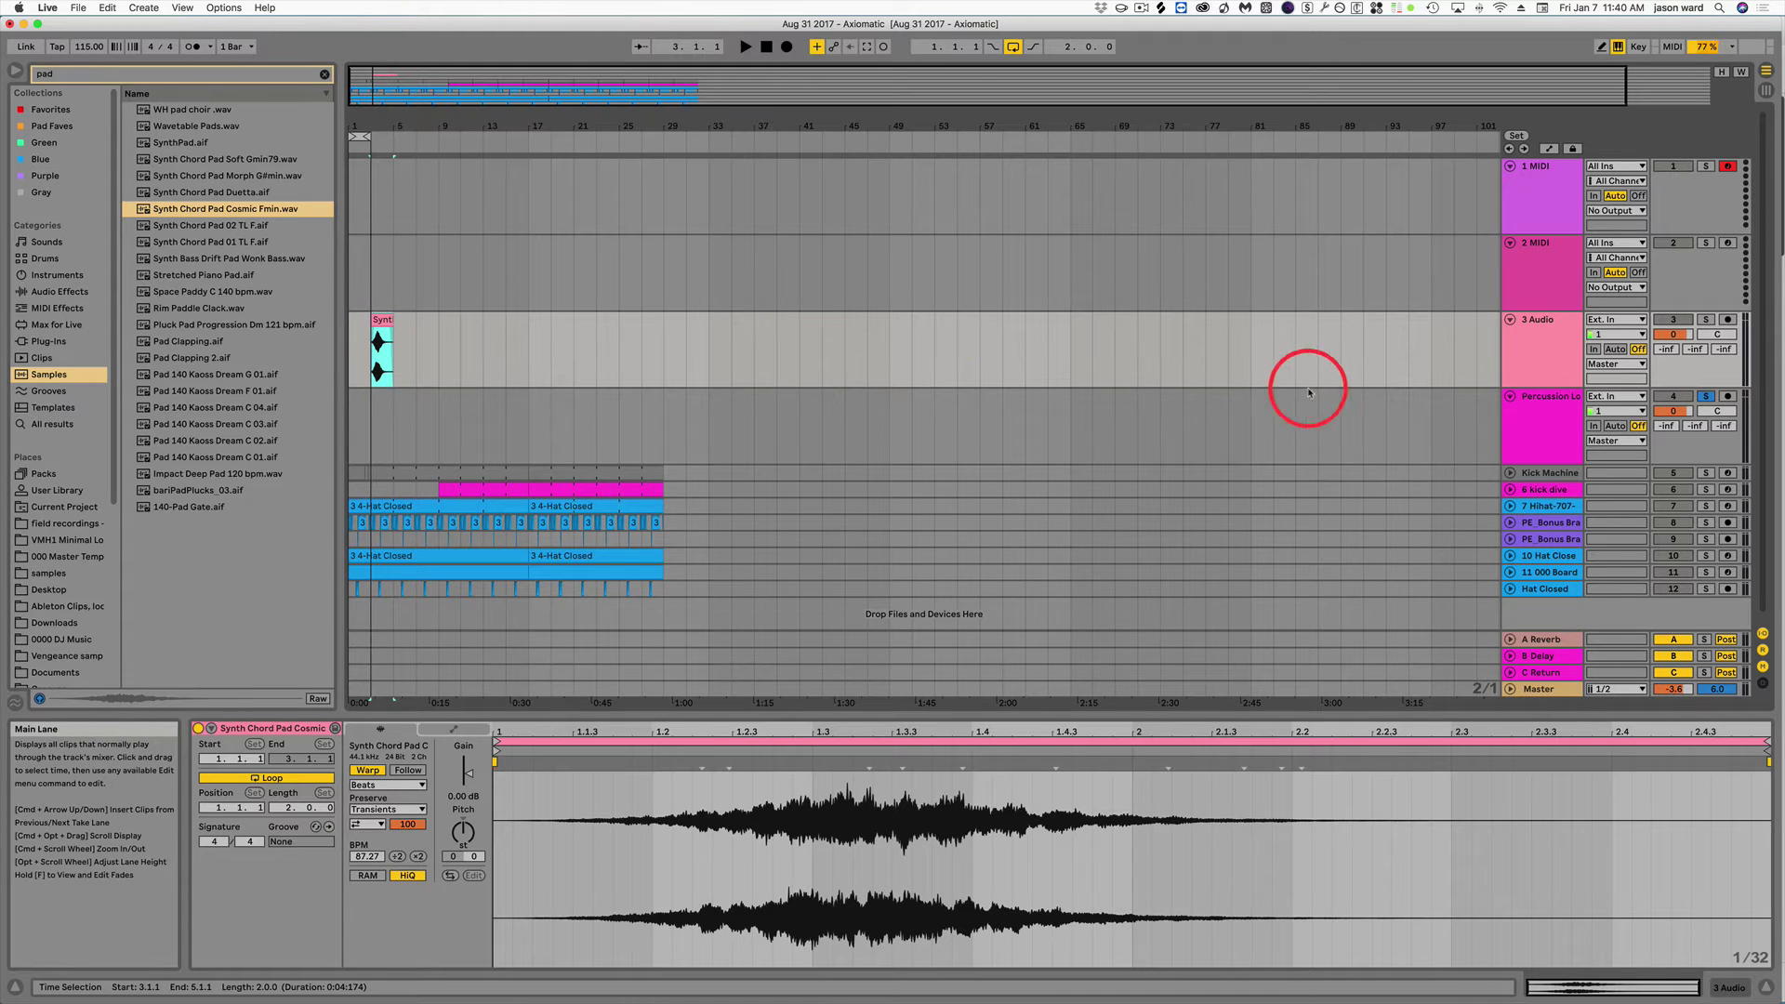
click(435, 344)
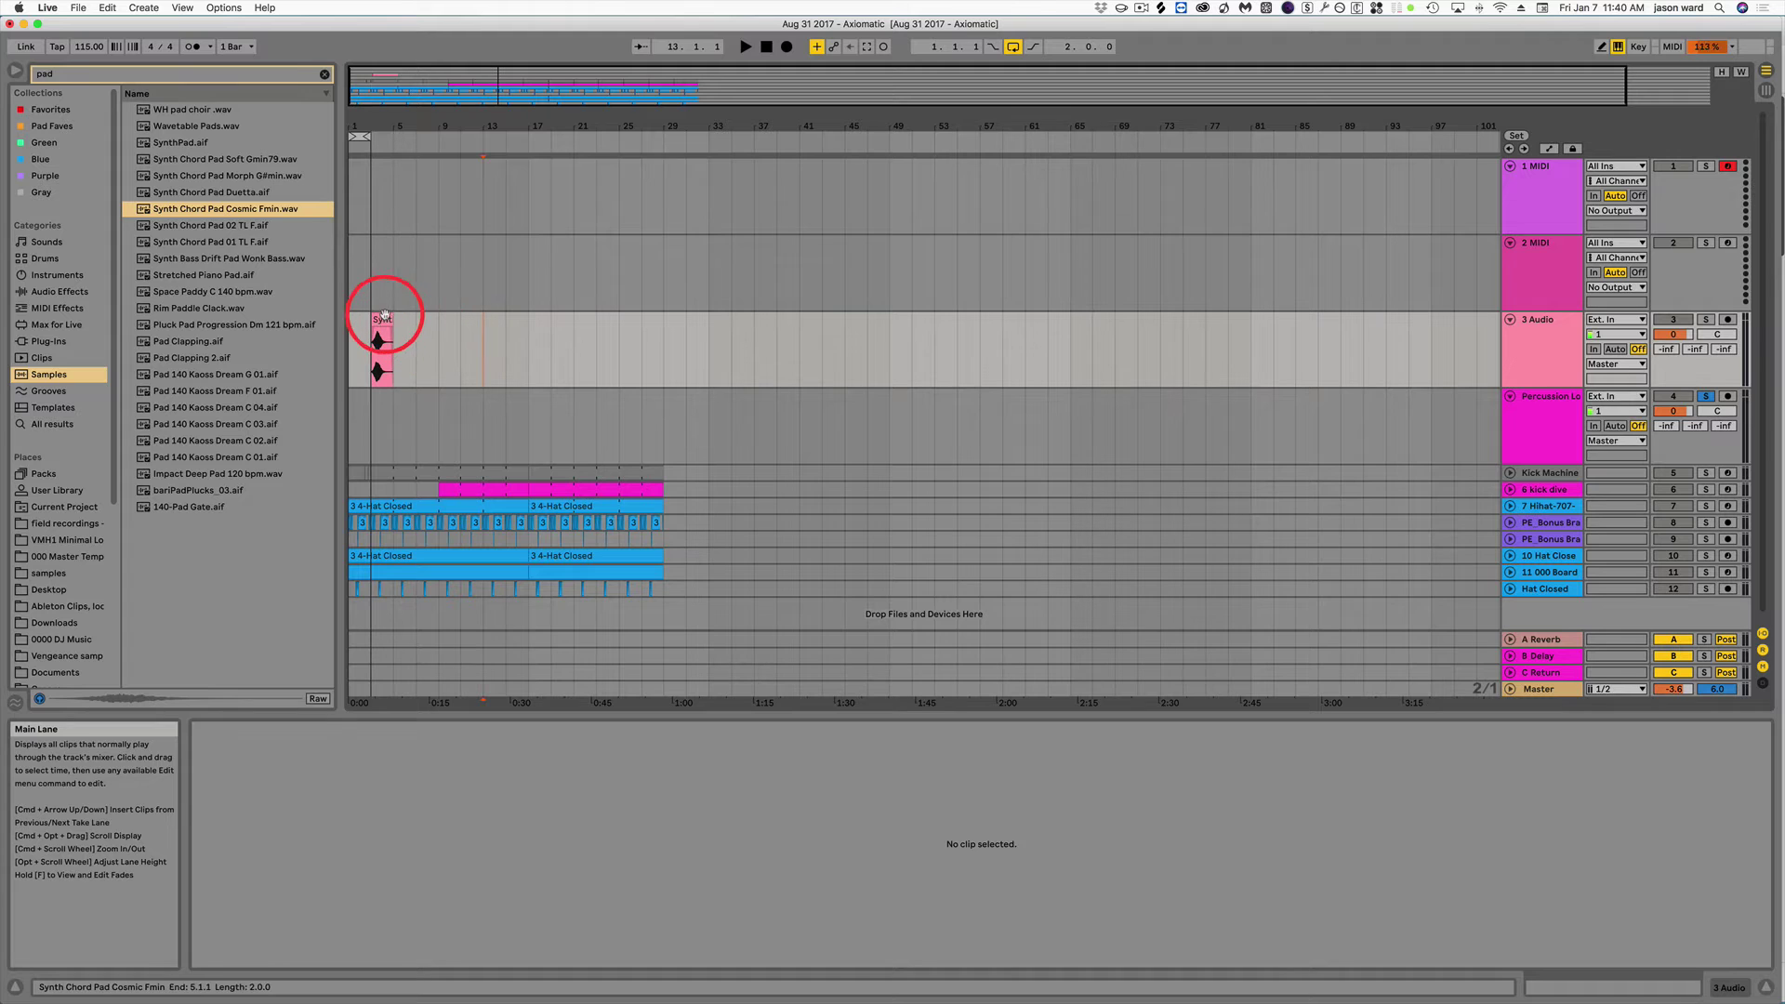
click(381, 320)
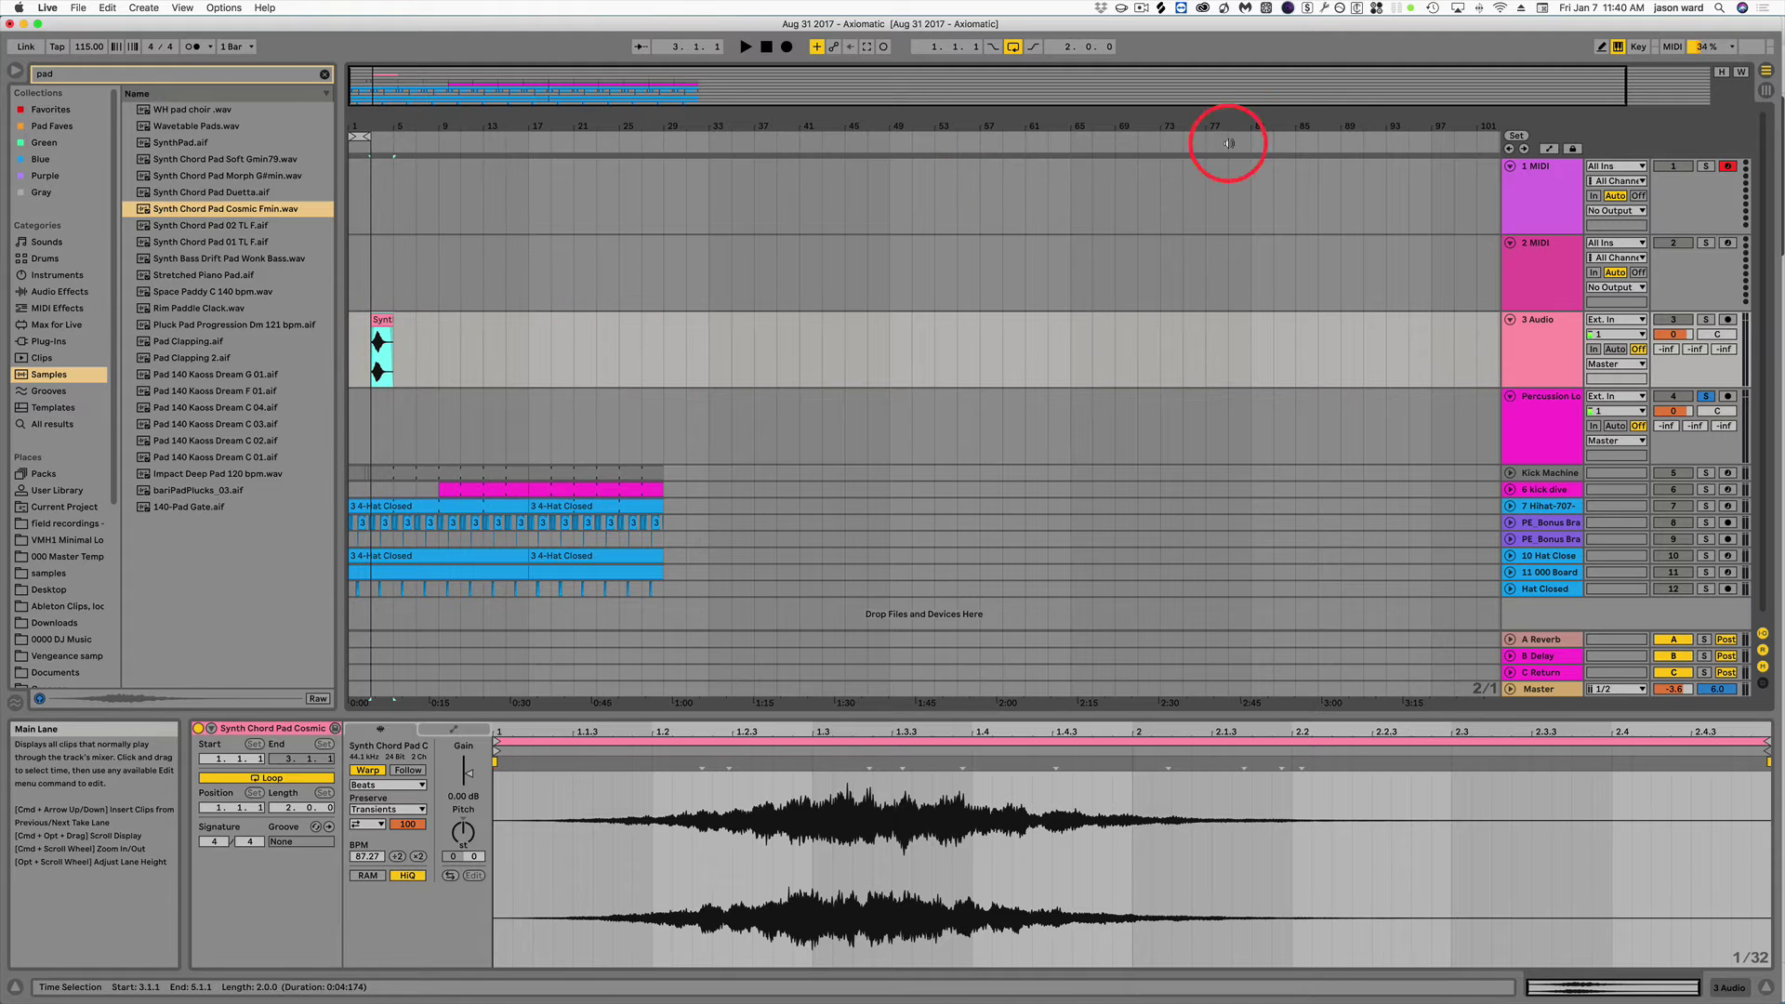
Unsolo track 4 and load the Cosmic Fmin clip from track 3 as a sampled instrument on track 2 MIDI.
click(1705, 397)
click(1555, 251)
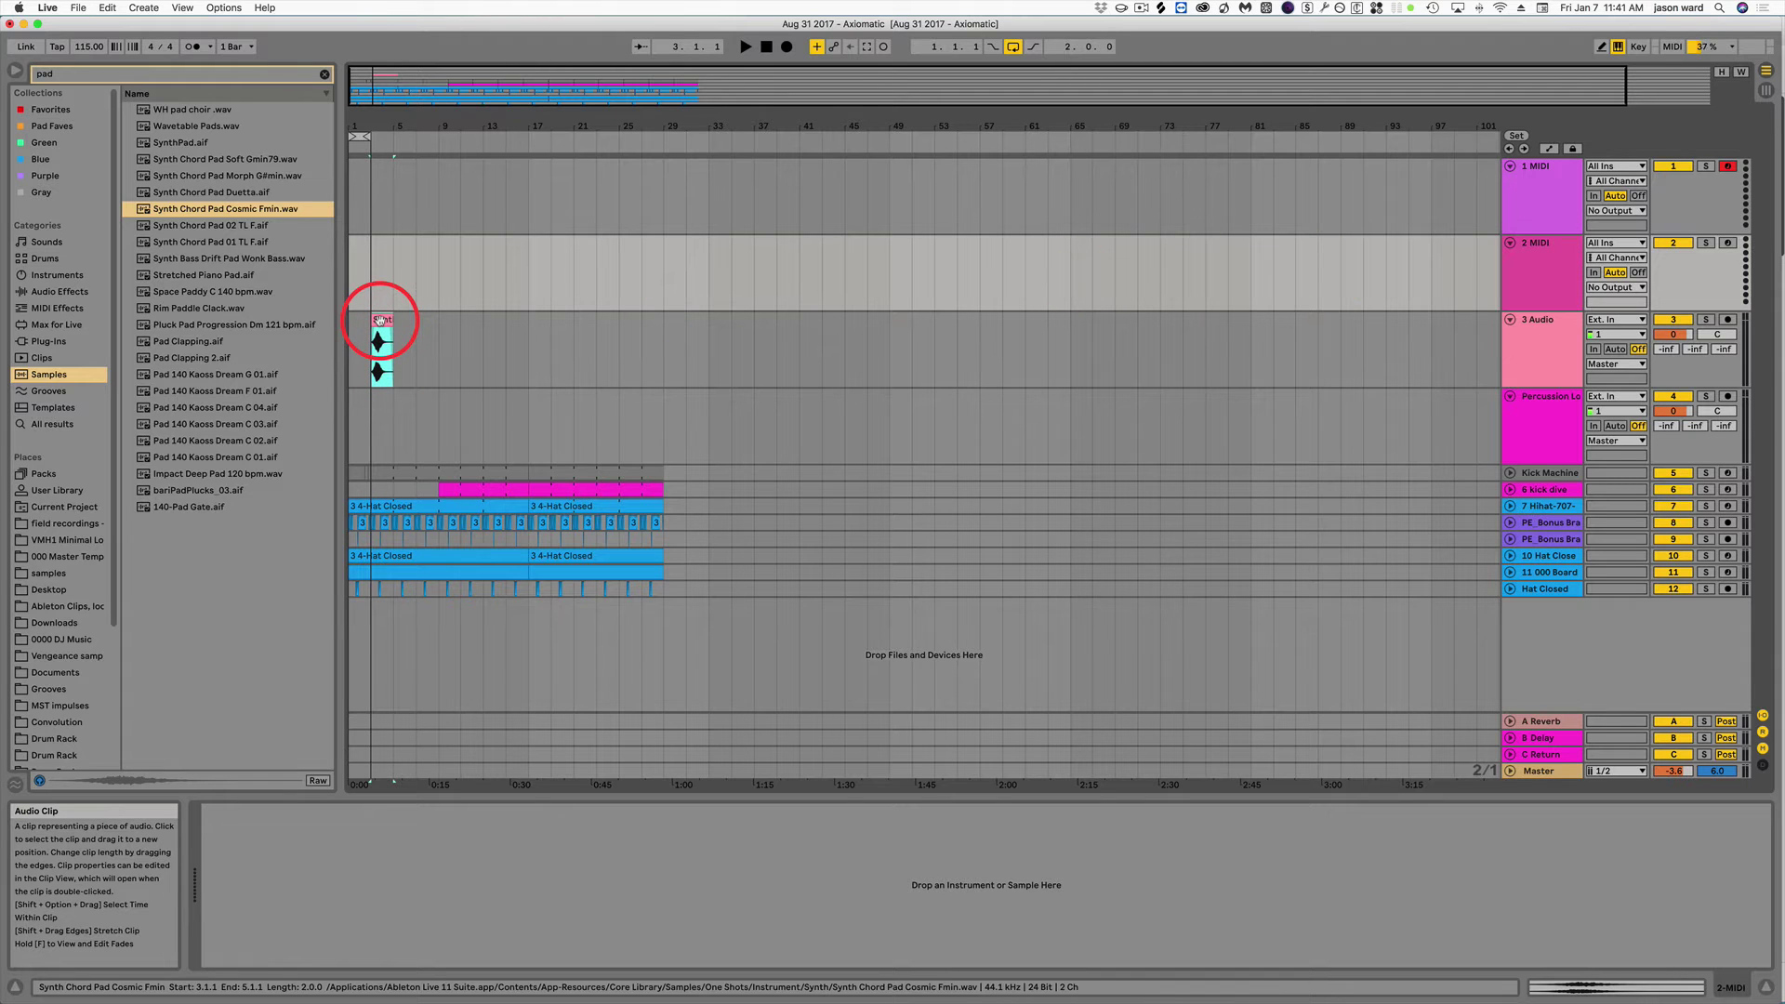
click(379, 322)
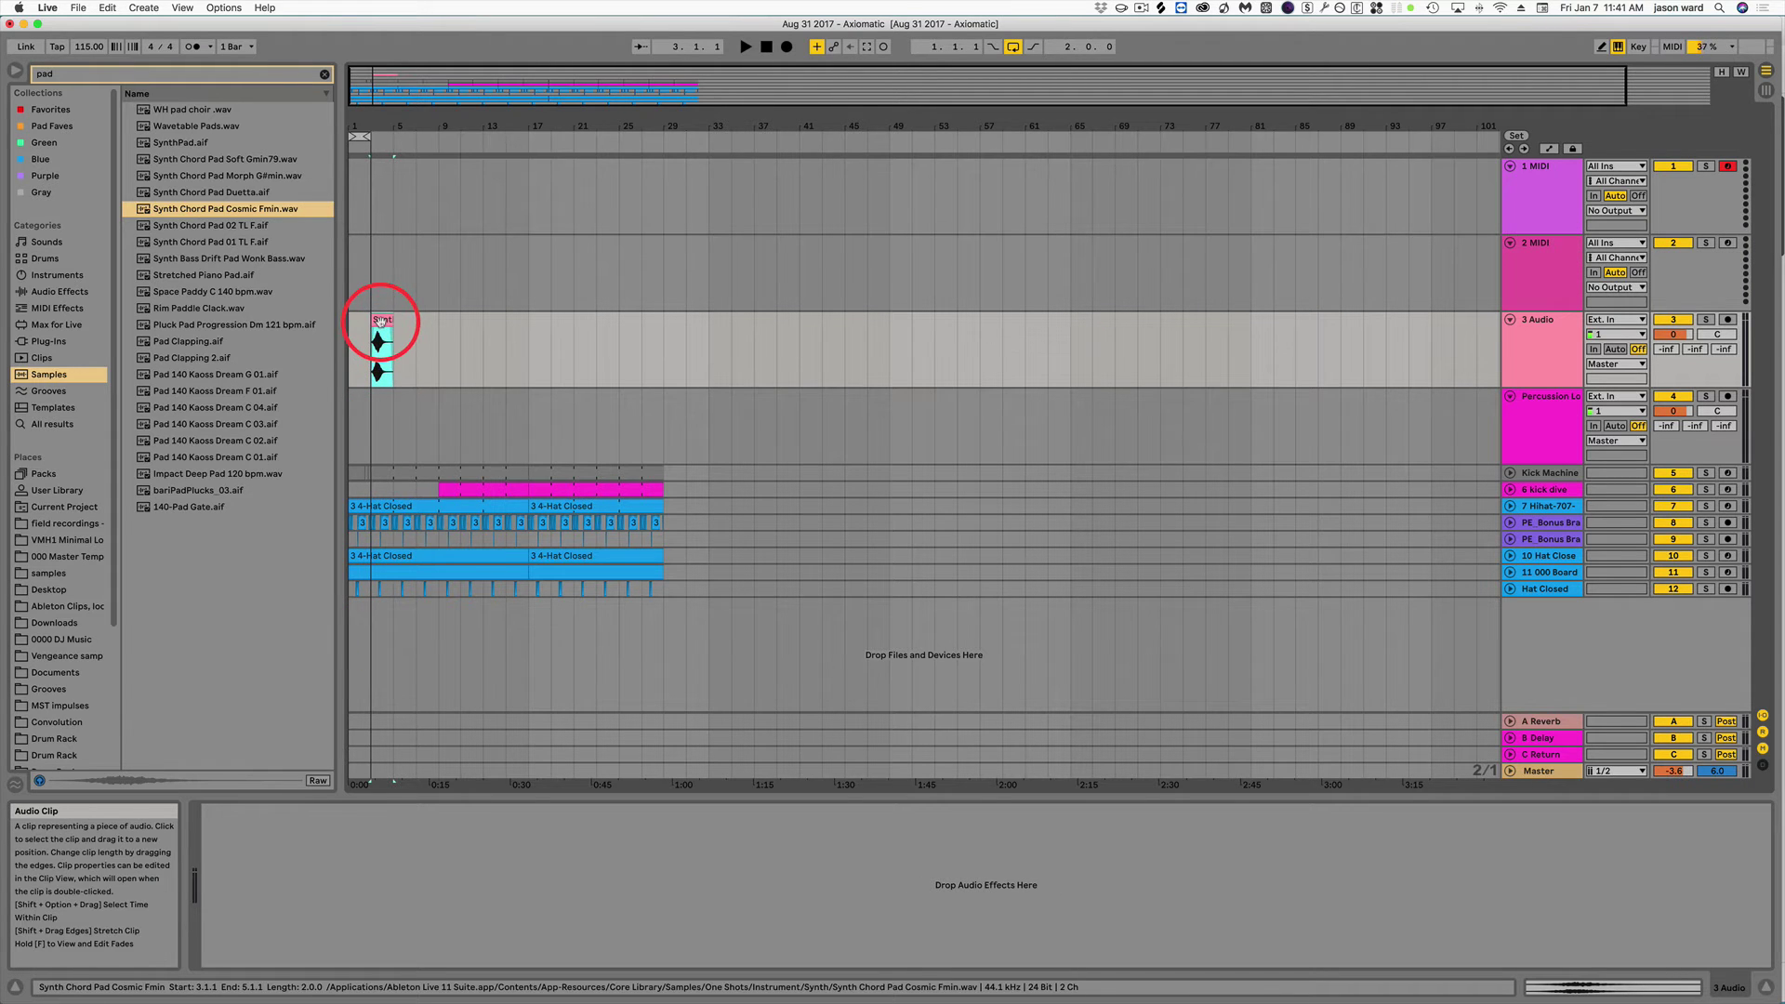
click(470, 346)
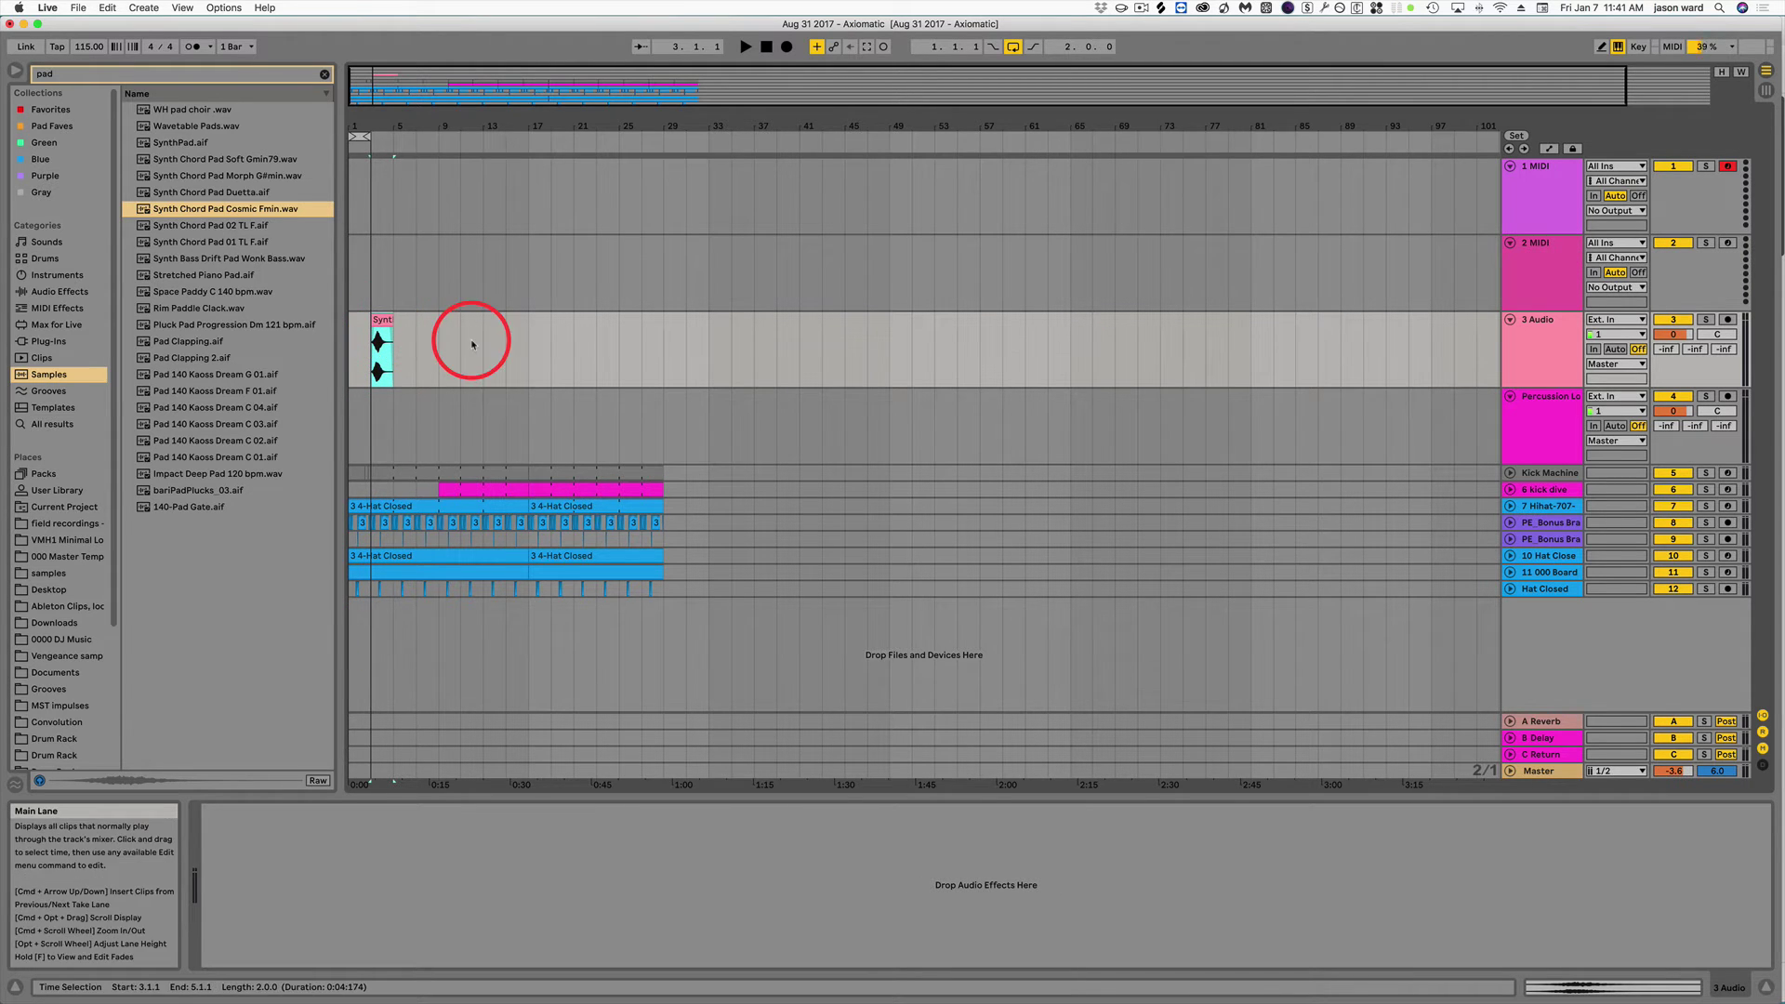
click(1554, 250)
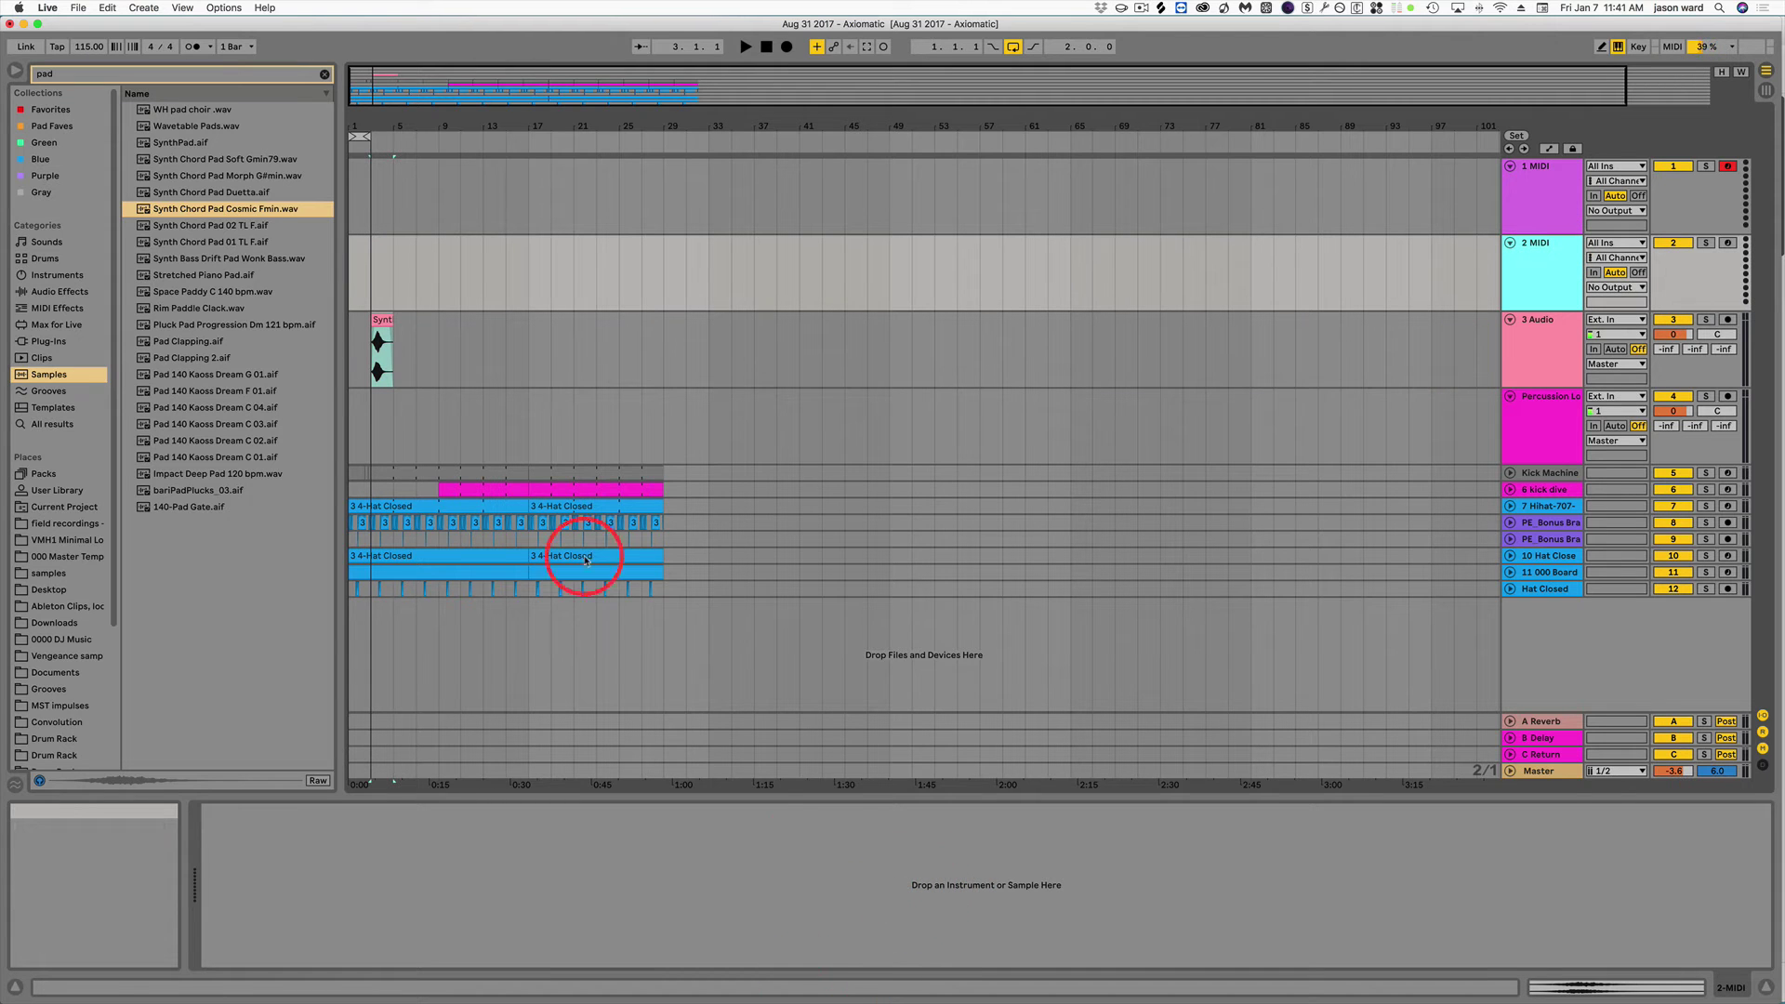
drag(379, 341, 398, 843)
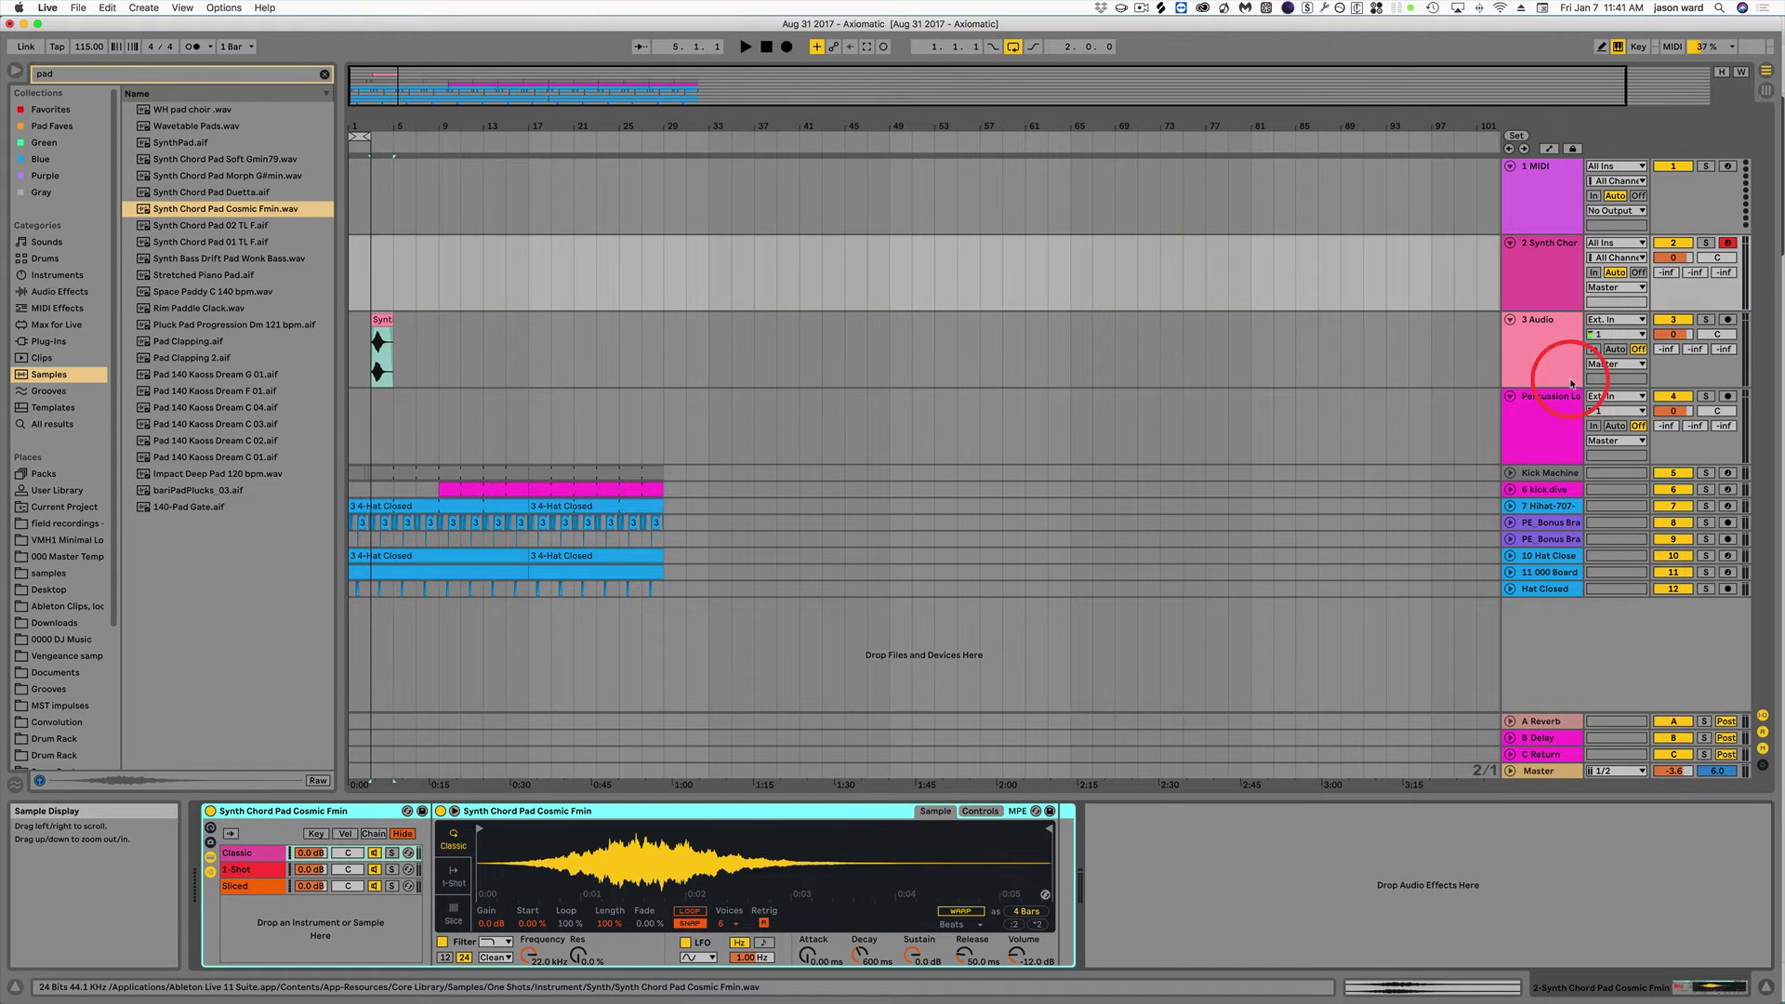
Delete the Synth Chord Pad Cosmic Fmin clip from track 3 Audio.
click(1550, 246)
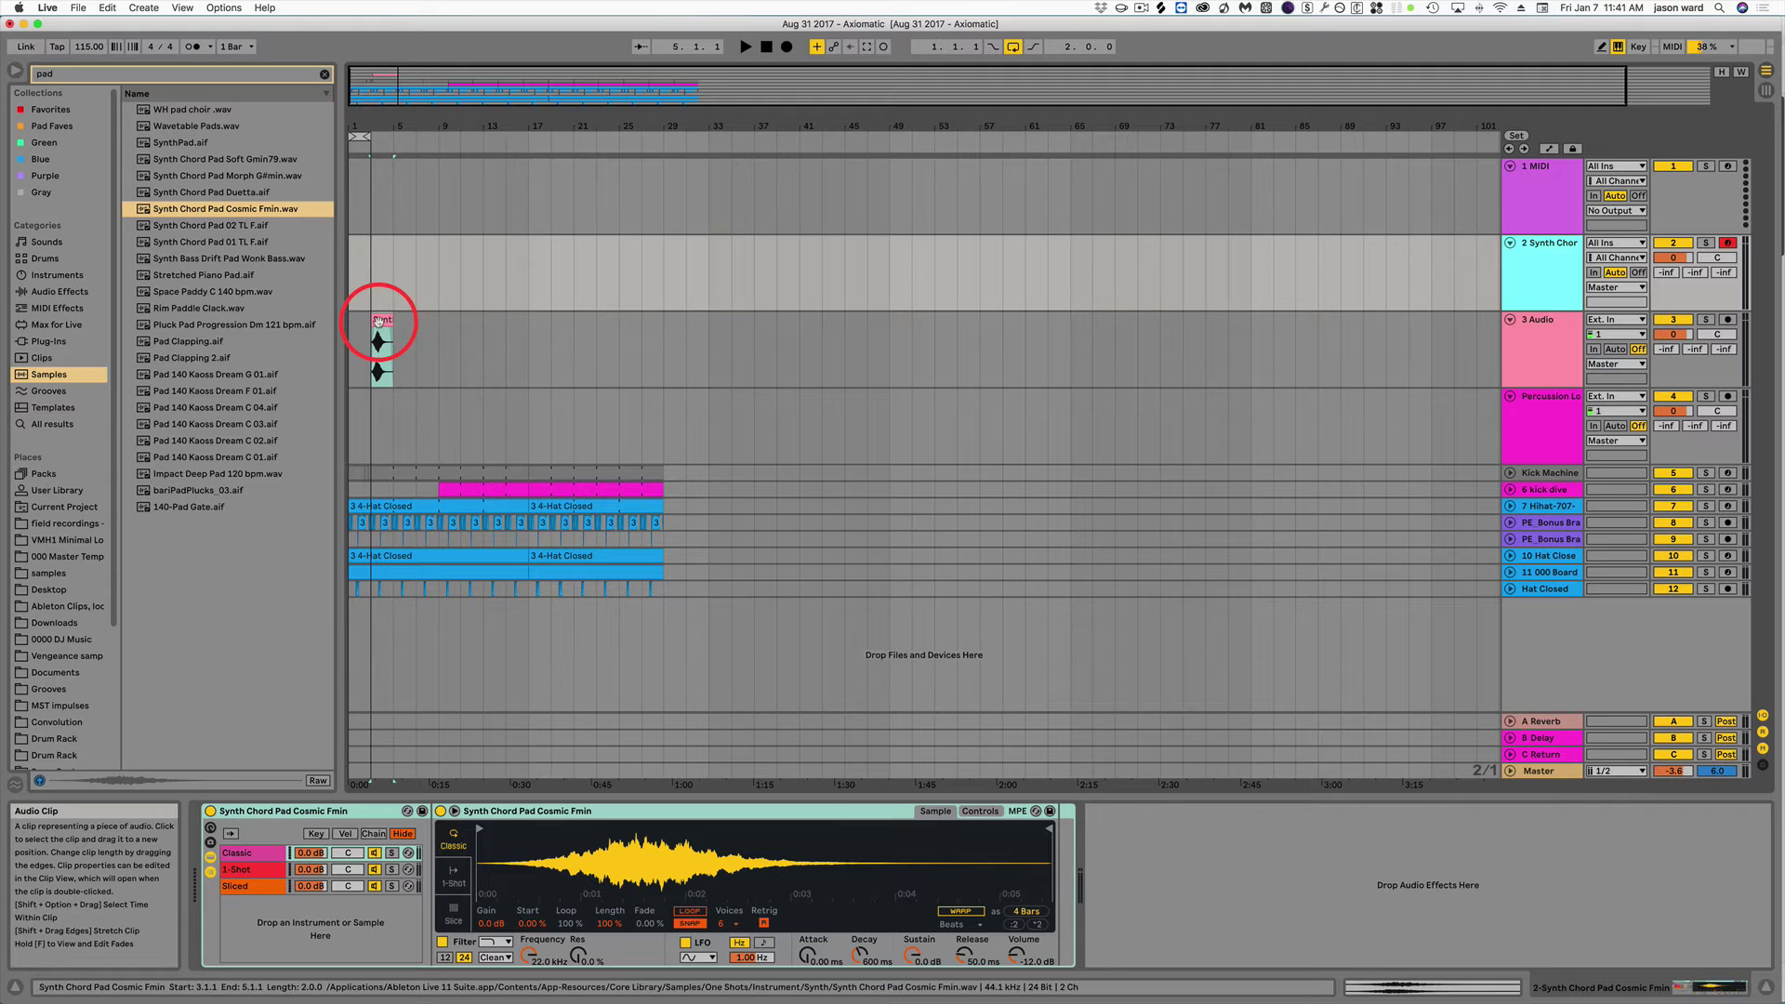
click(378, 321)
key(BackSpace)
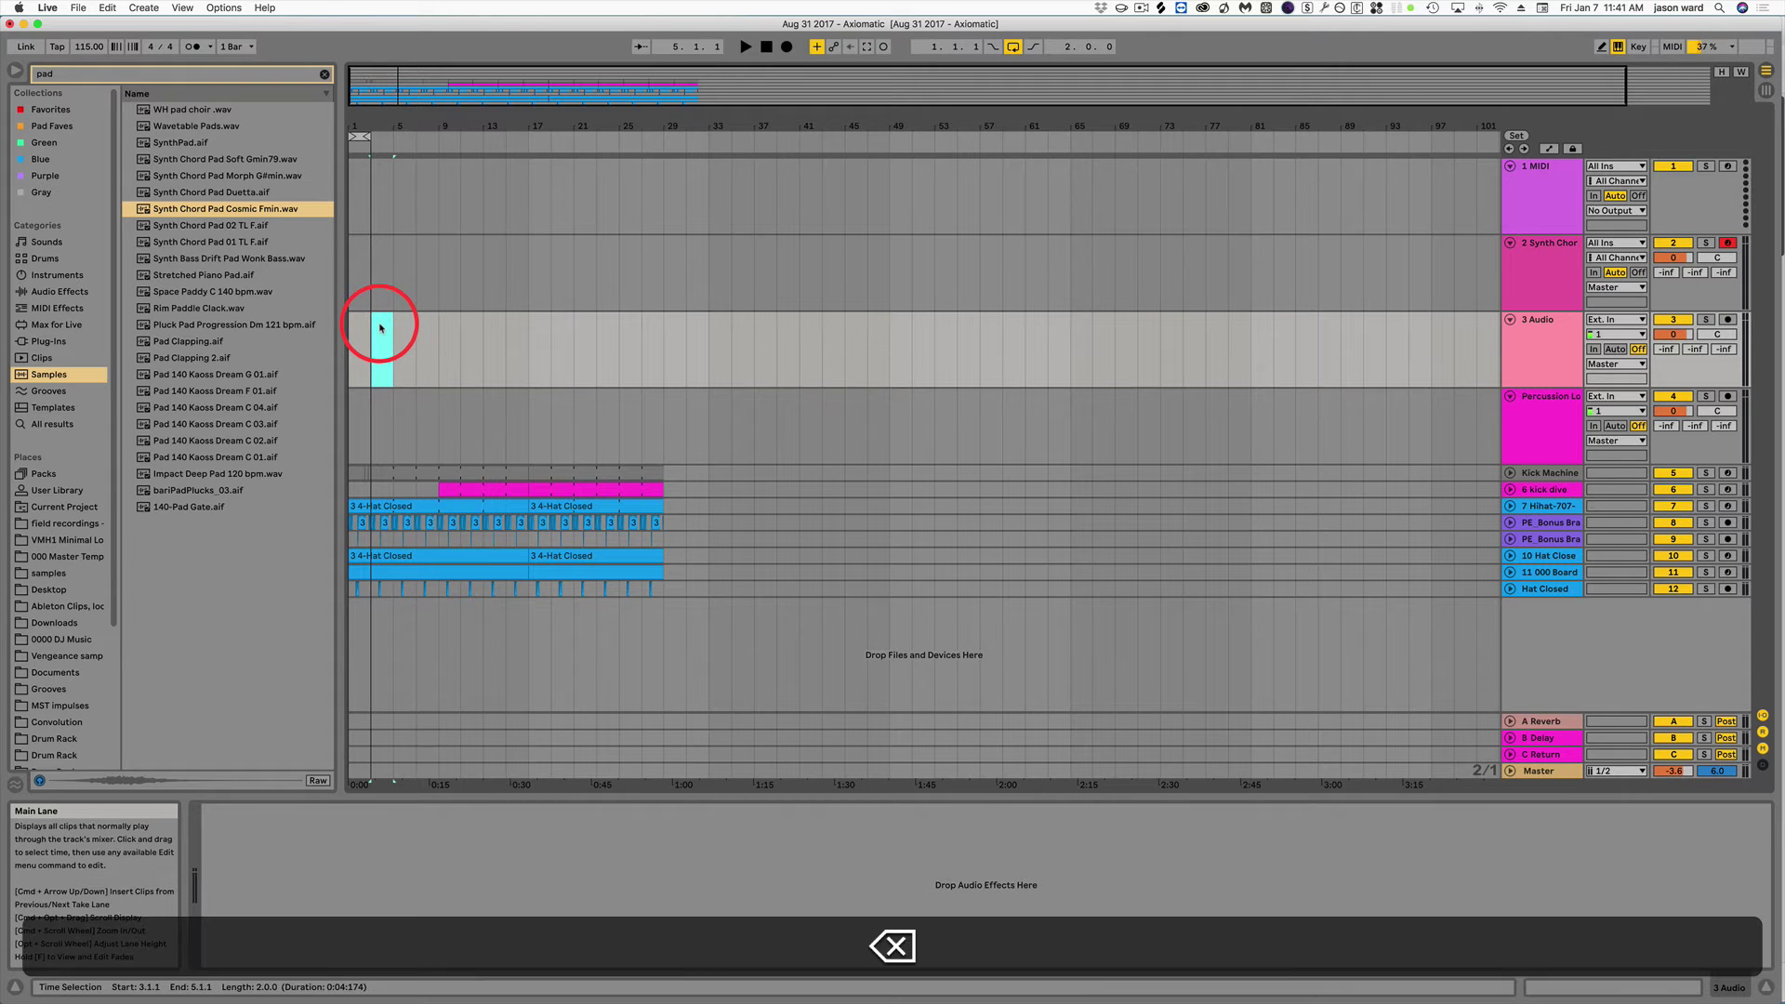
Select track 2 and play the pad sample's instrument with a repeated note from the computer keyboard.
click(1558, 254)
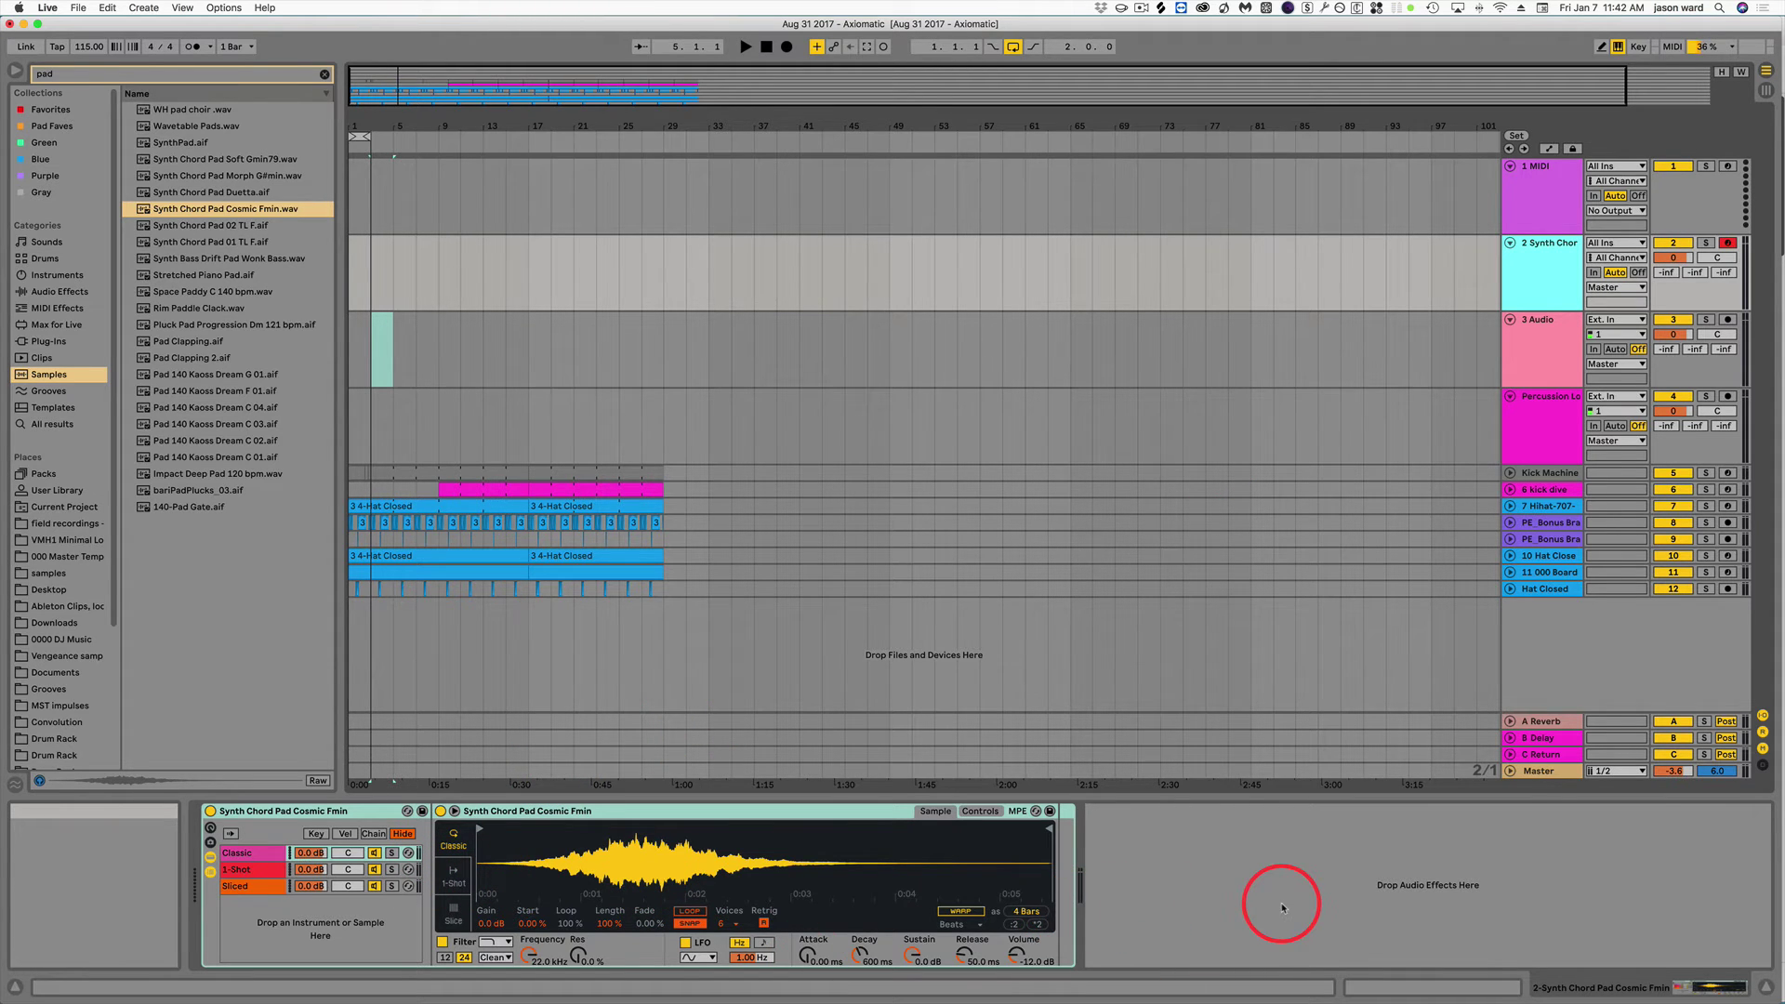
key(g)
key(g)
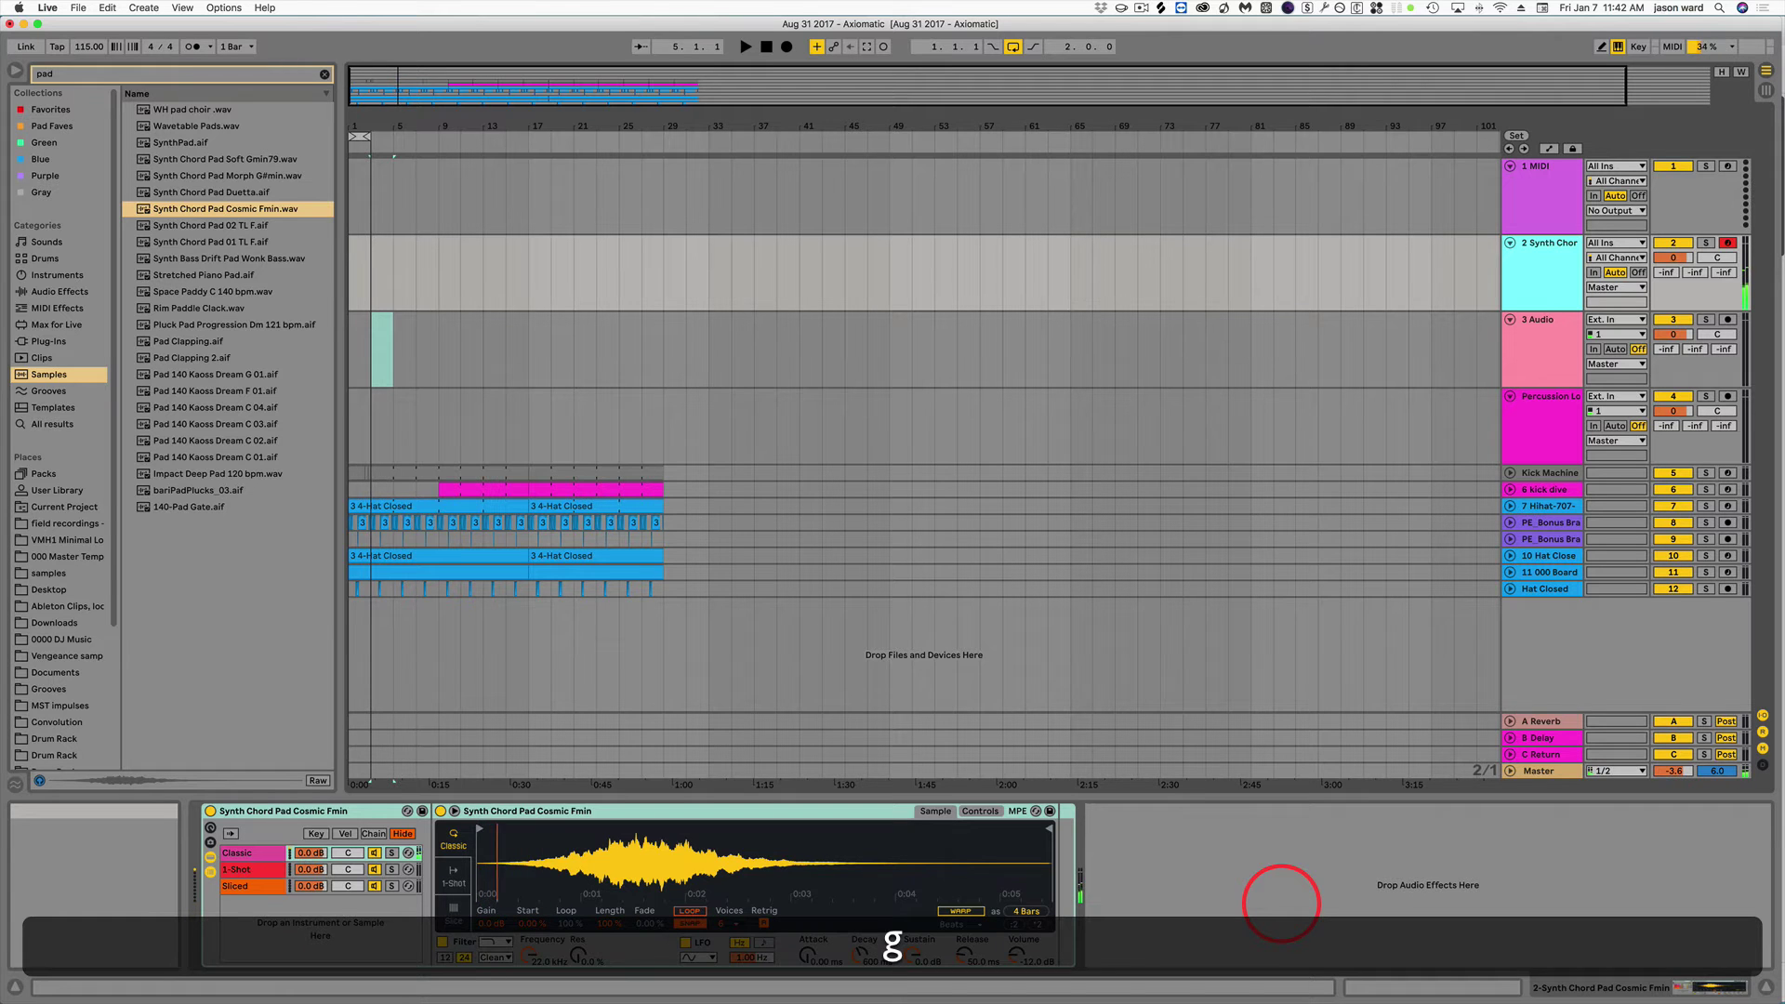
Delete the Synth Chord Pad Cosmic Fmin instrument and its rack from track 2.
key(k)
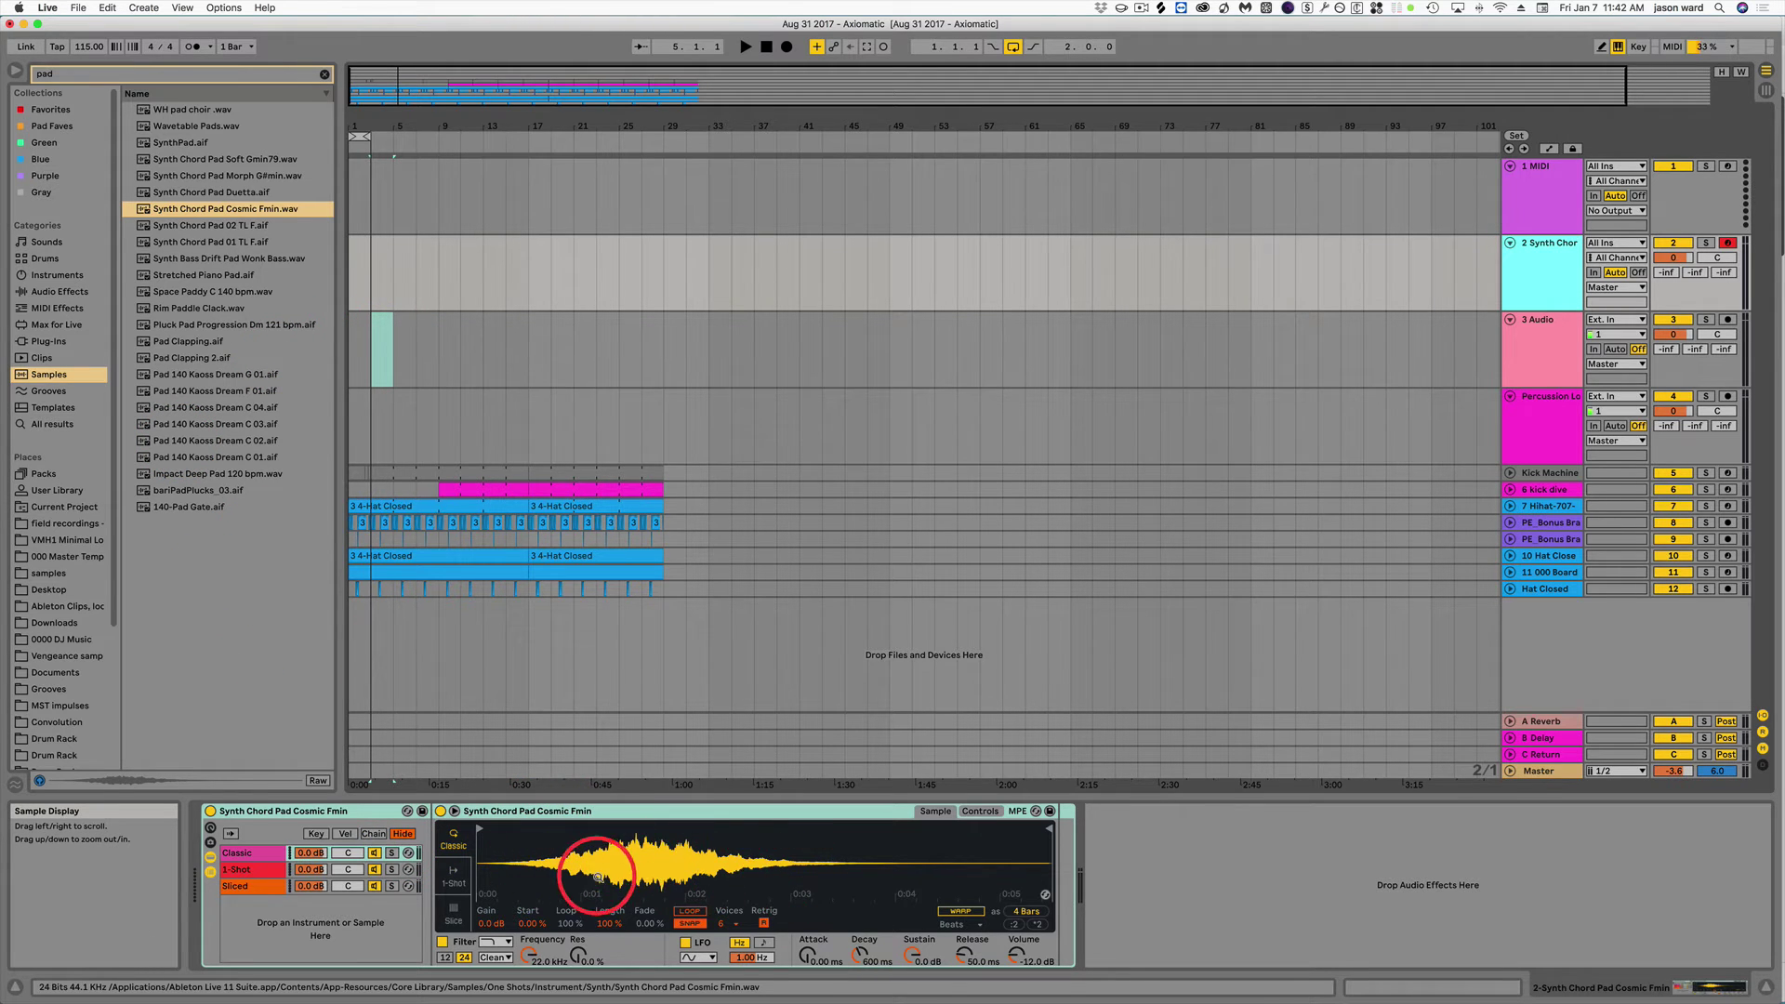
click(632, 814)
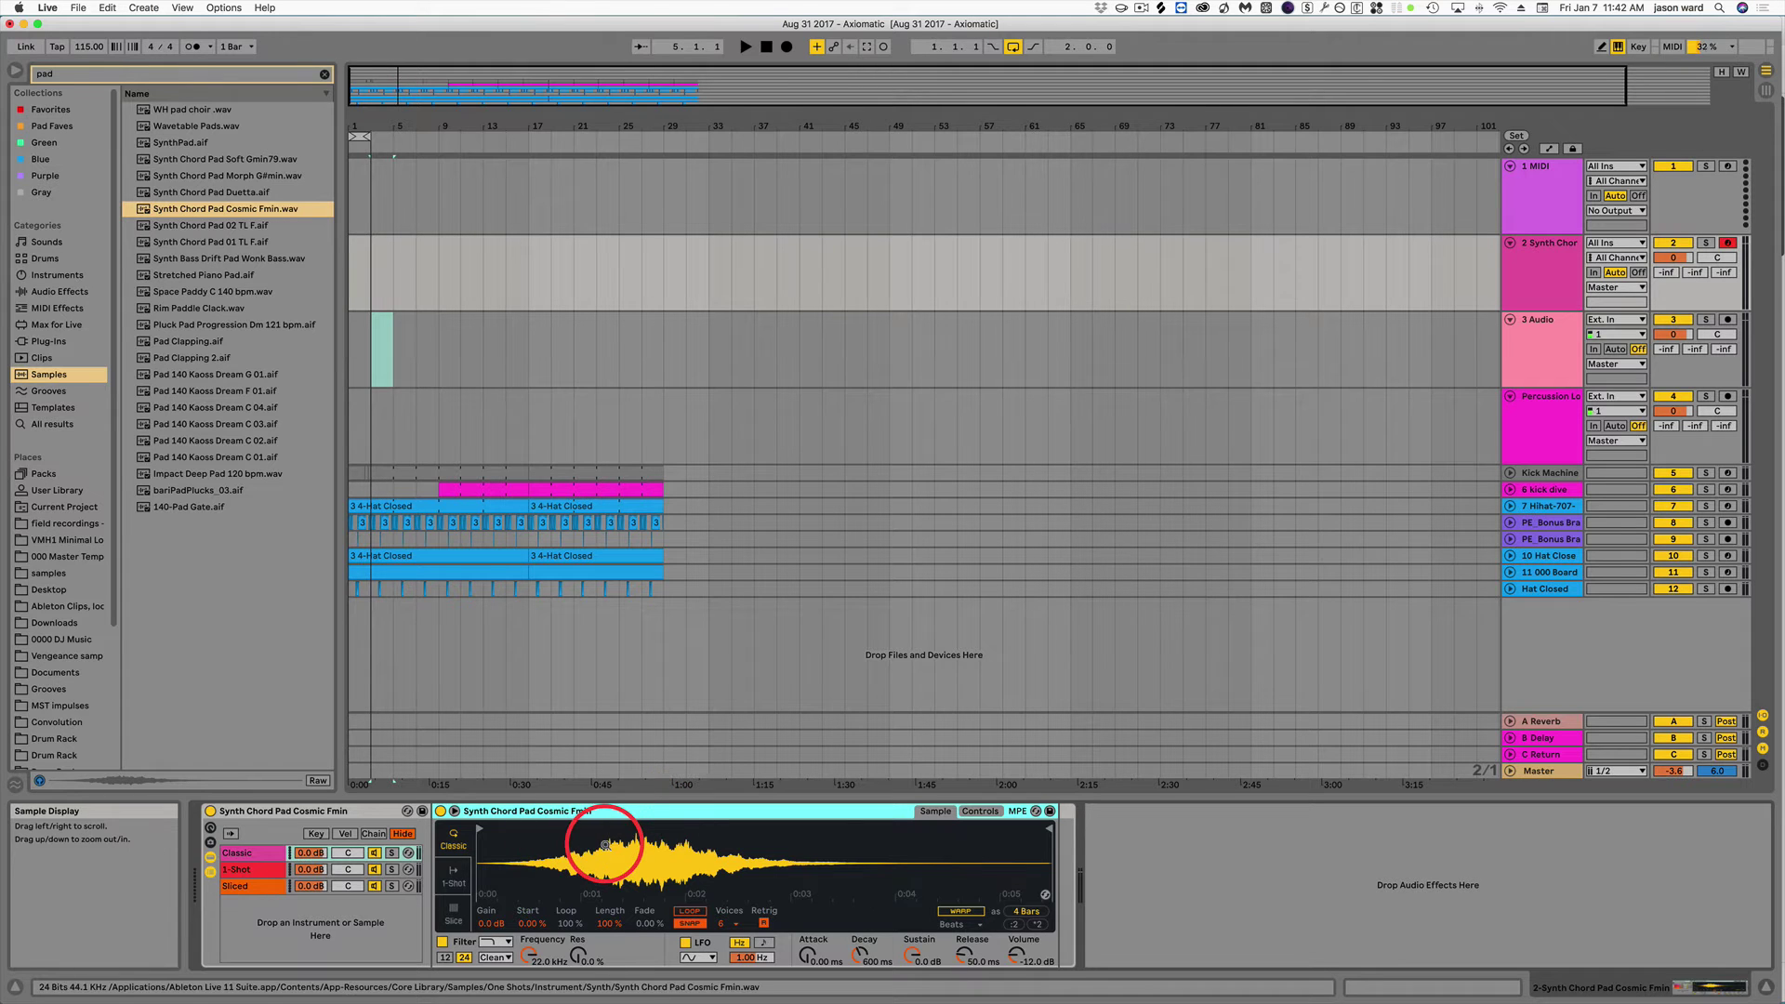
click(366, 813)
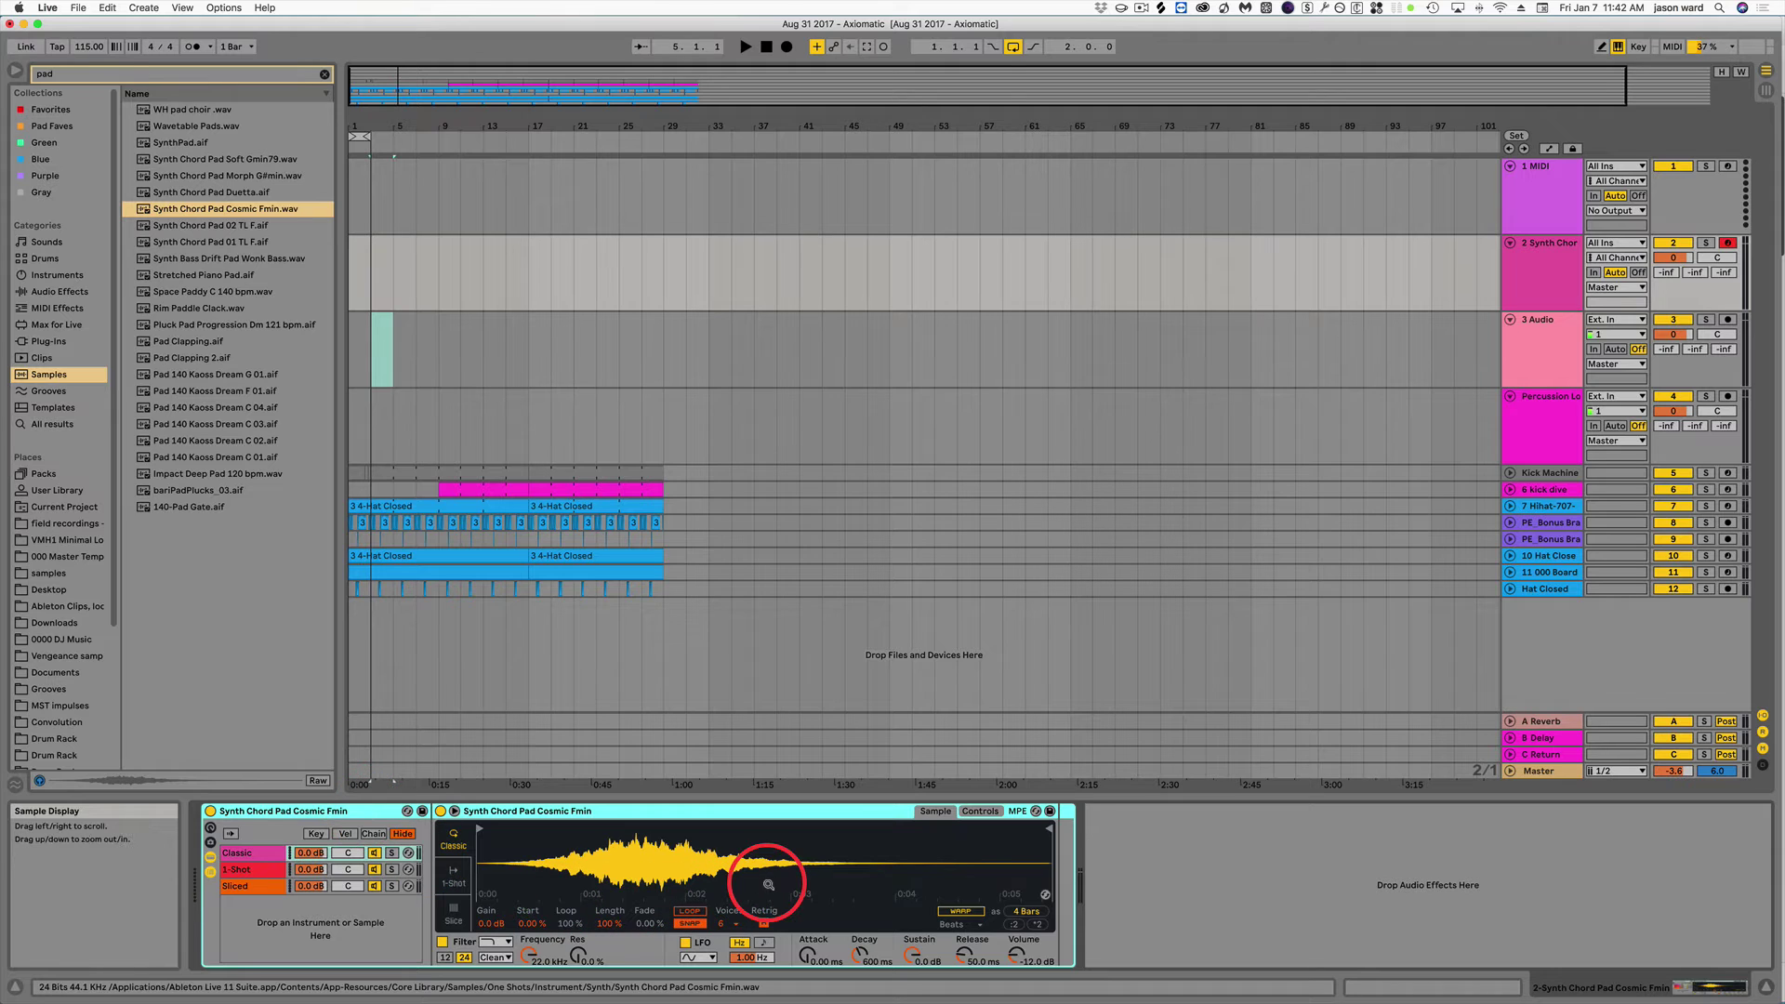
key(Delete)
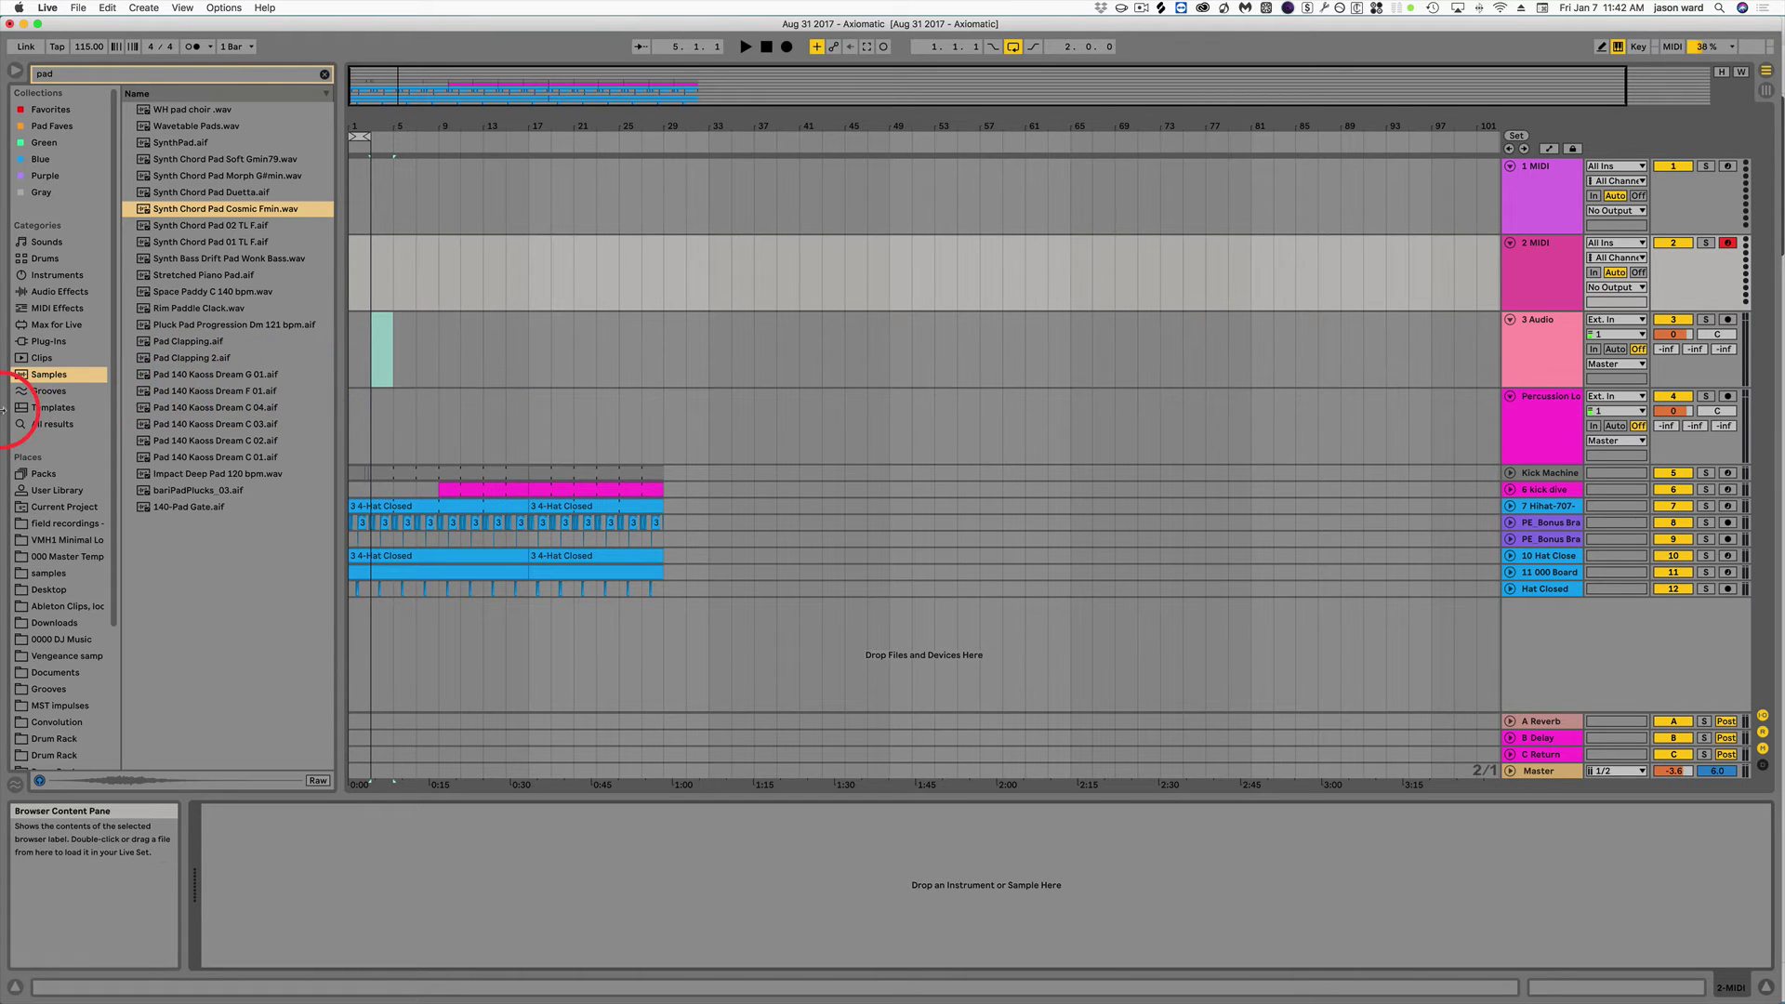
Clear the browser search and load the DS HH instrument from Drum Synth onto track 2 MIDI.
click(55, 395)
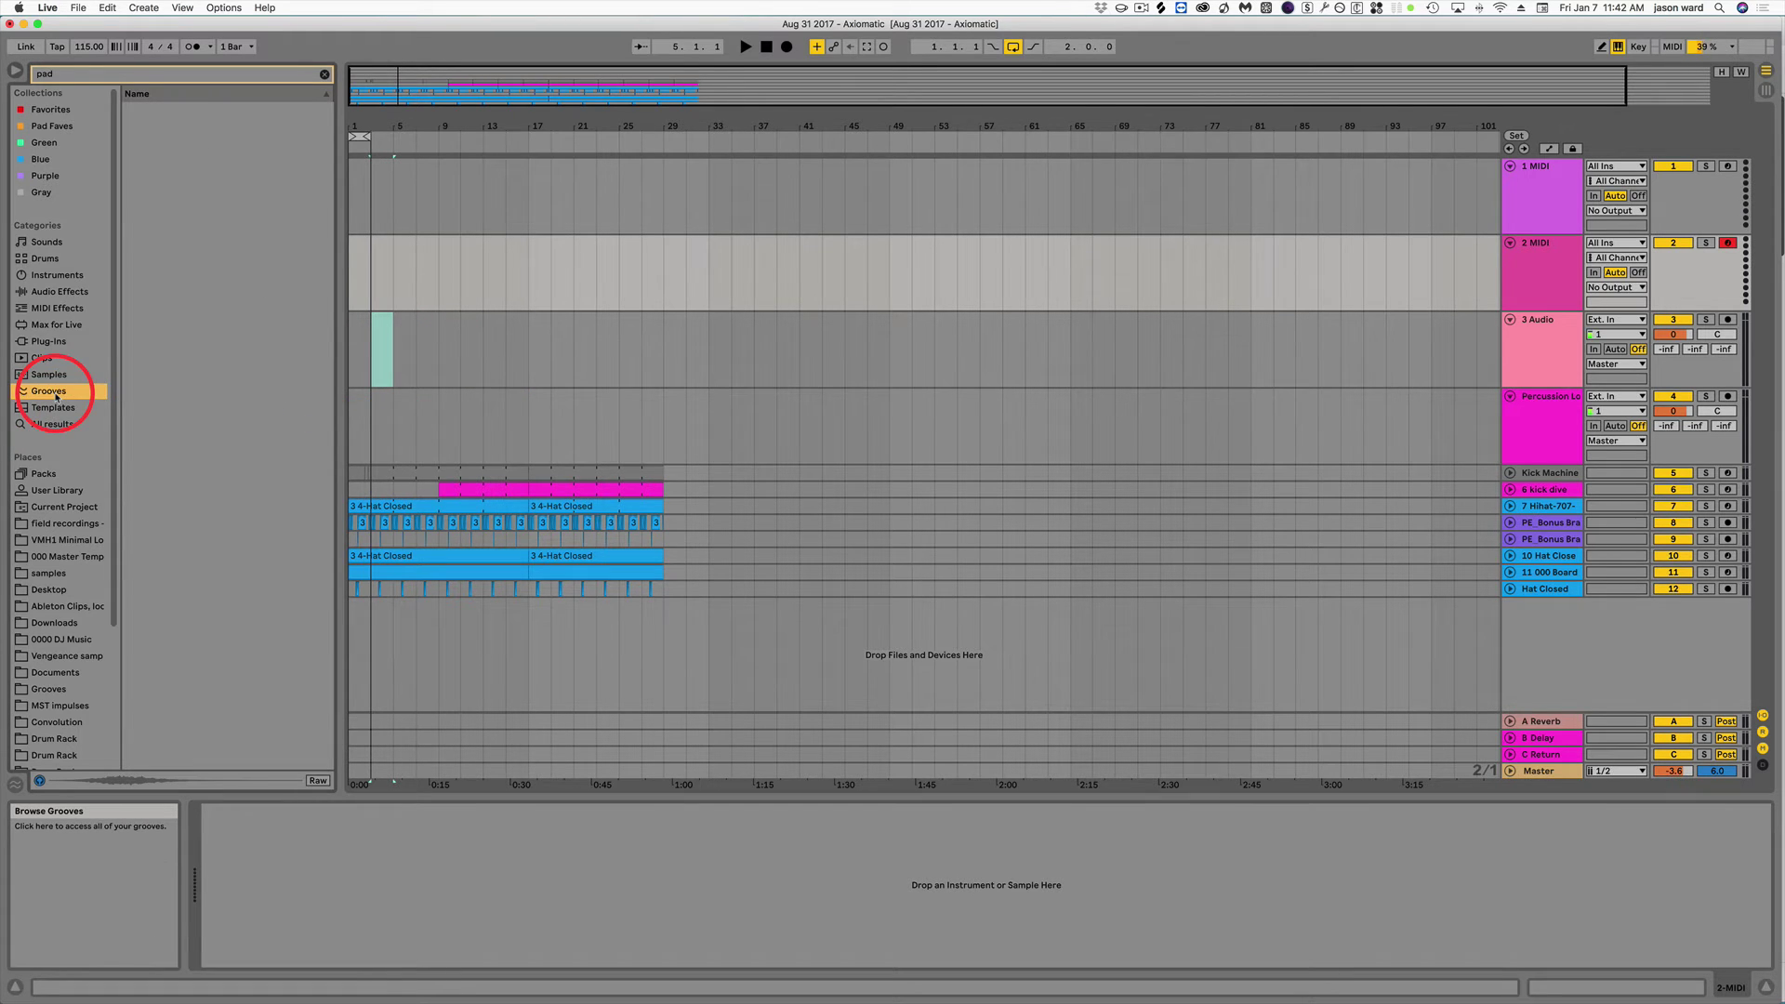
click(325, 73)
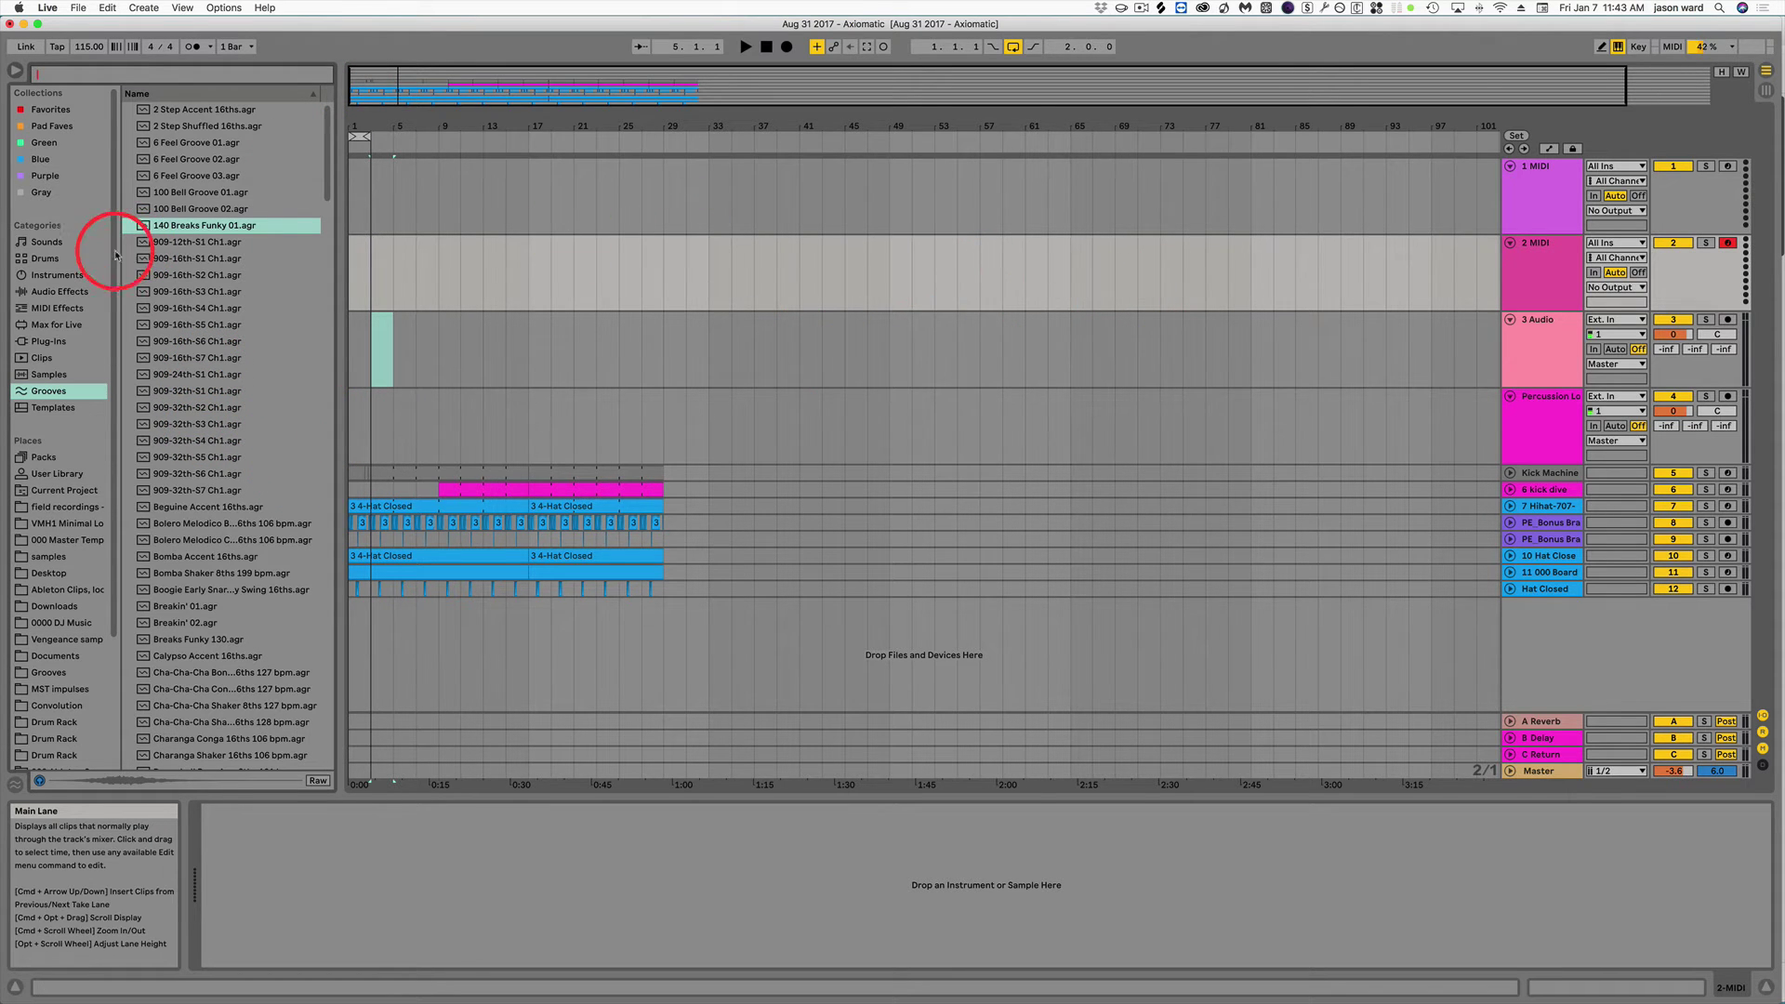
click(80, 277)
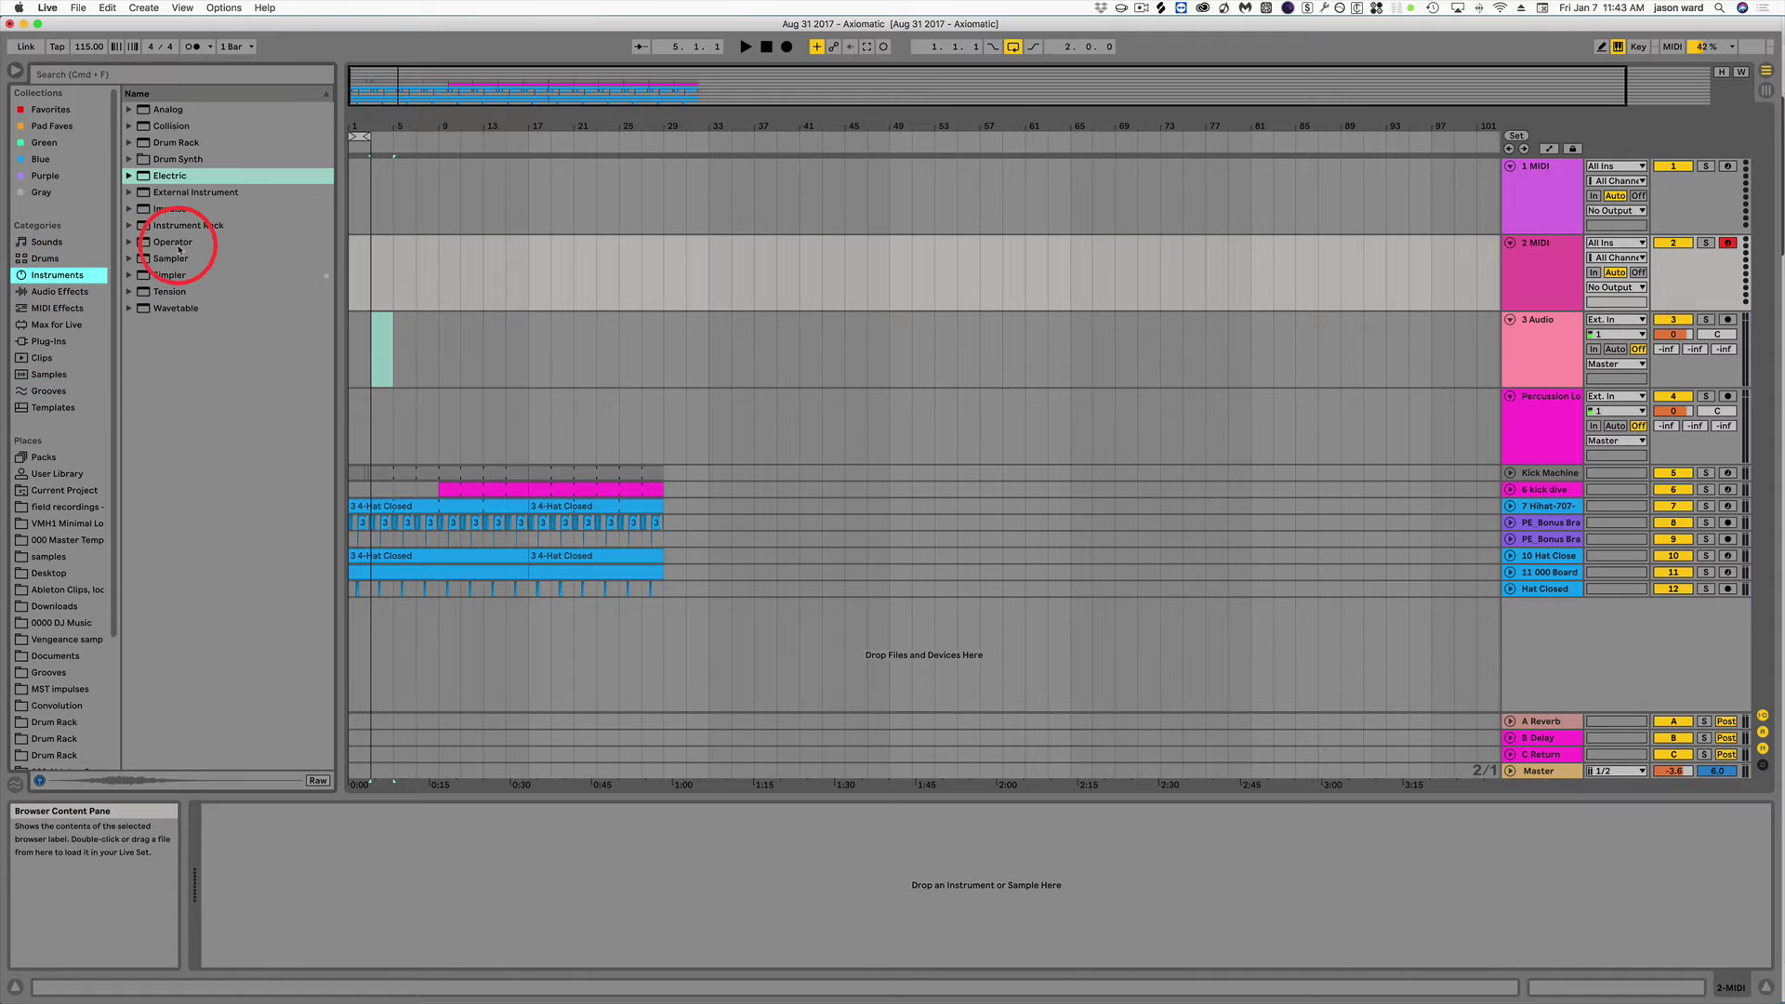
click(137, 159)
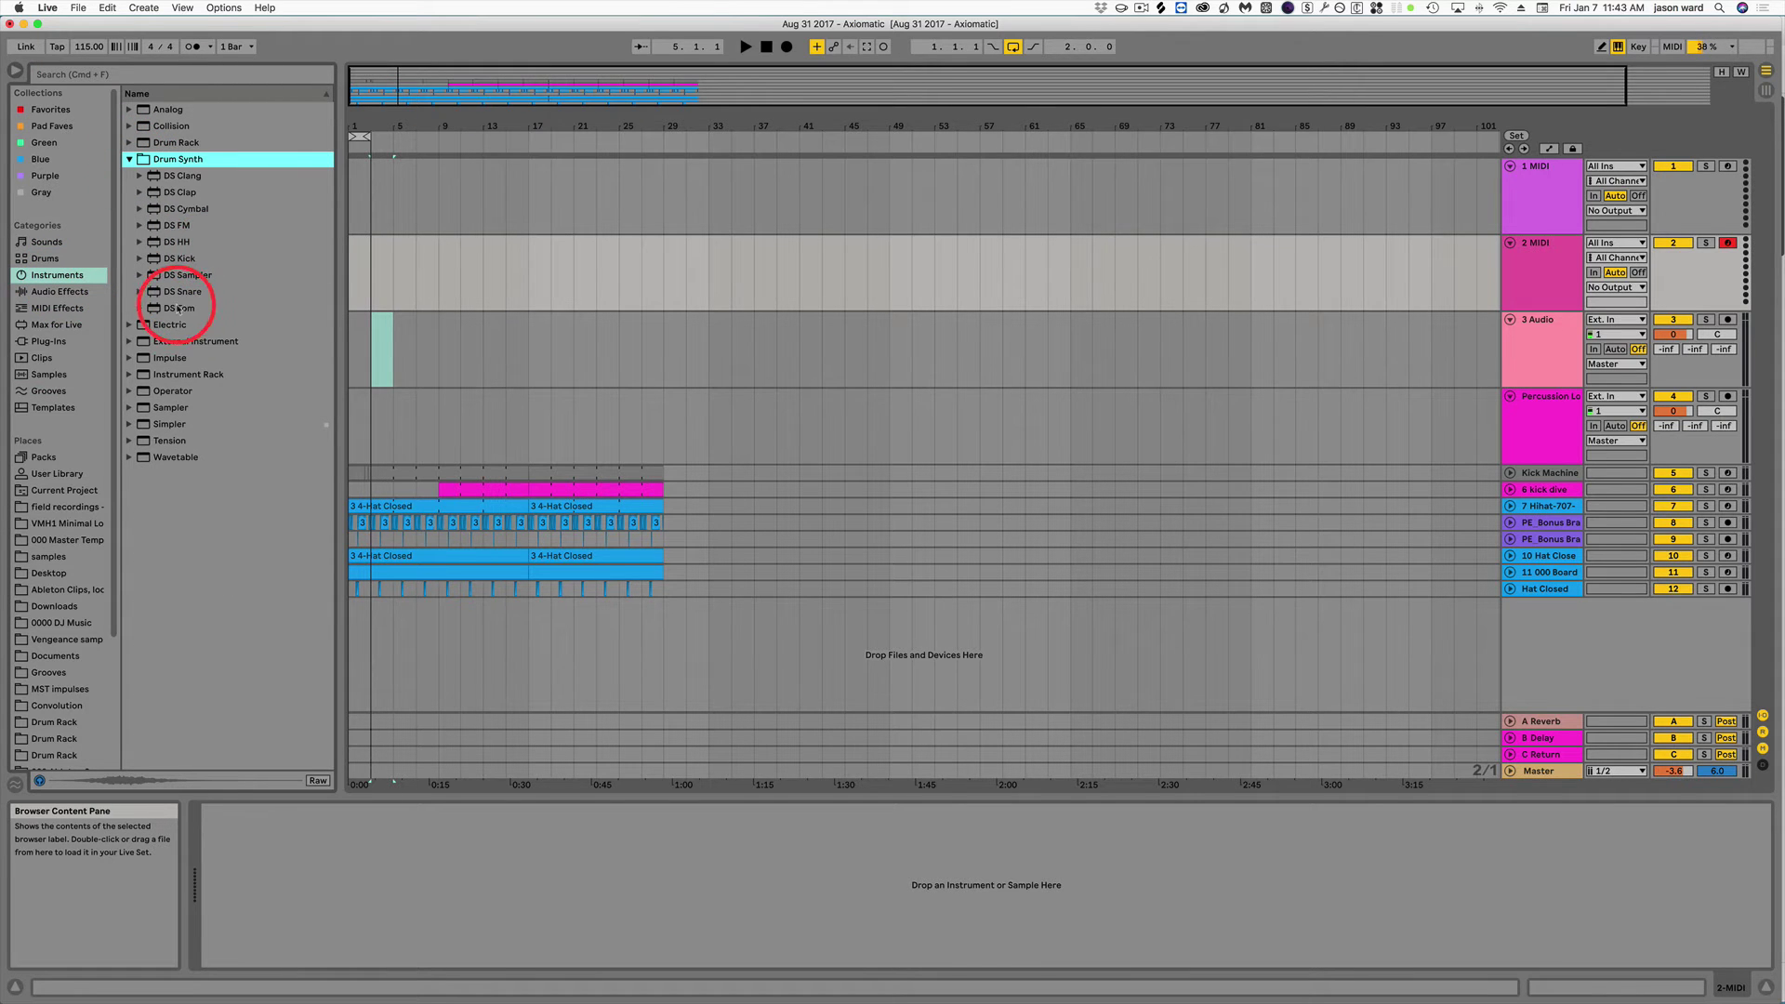
click(154, 243)
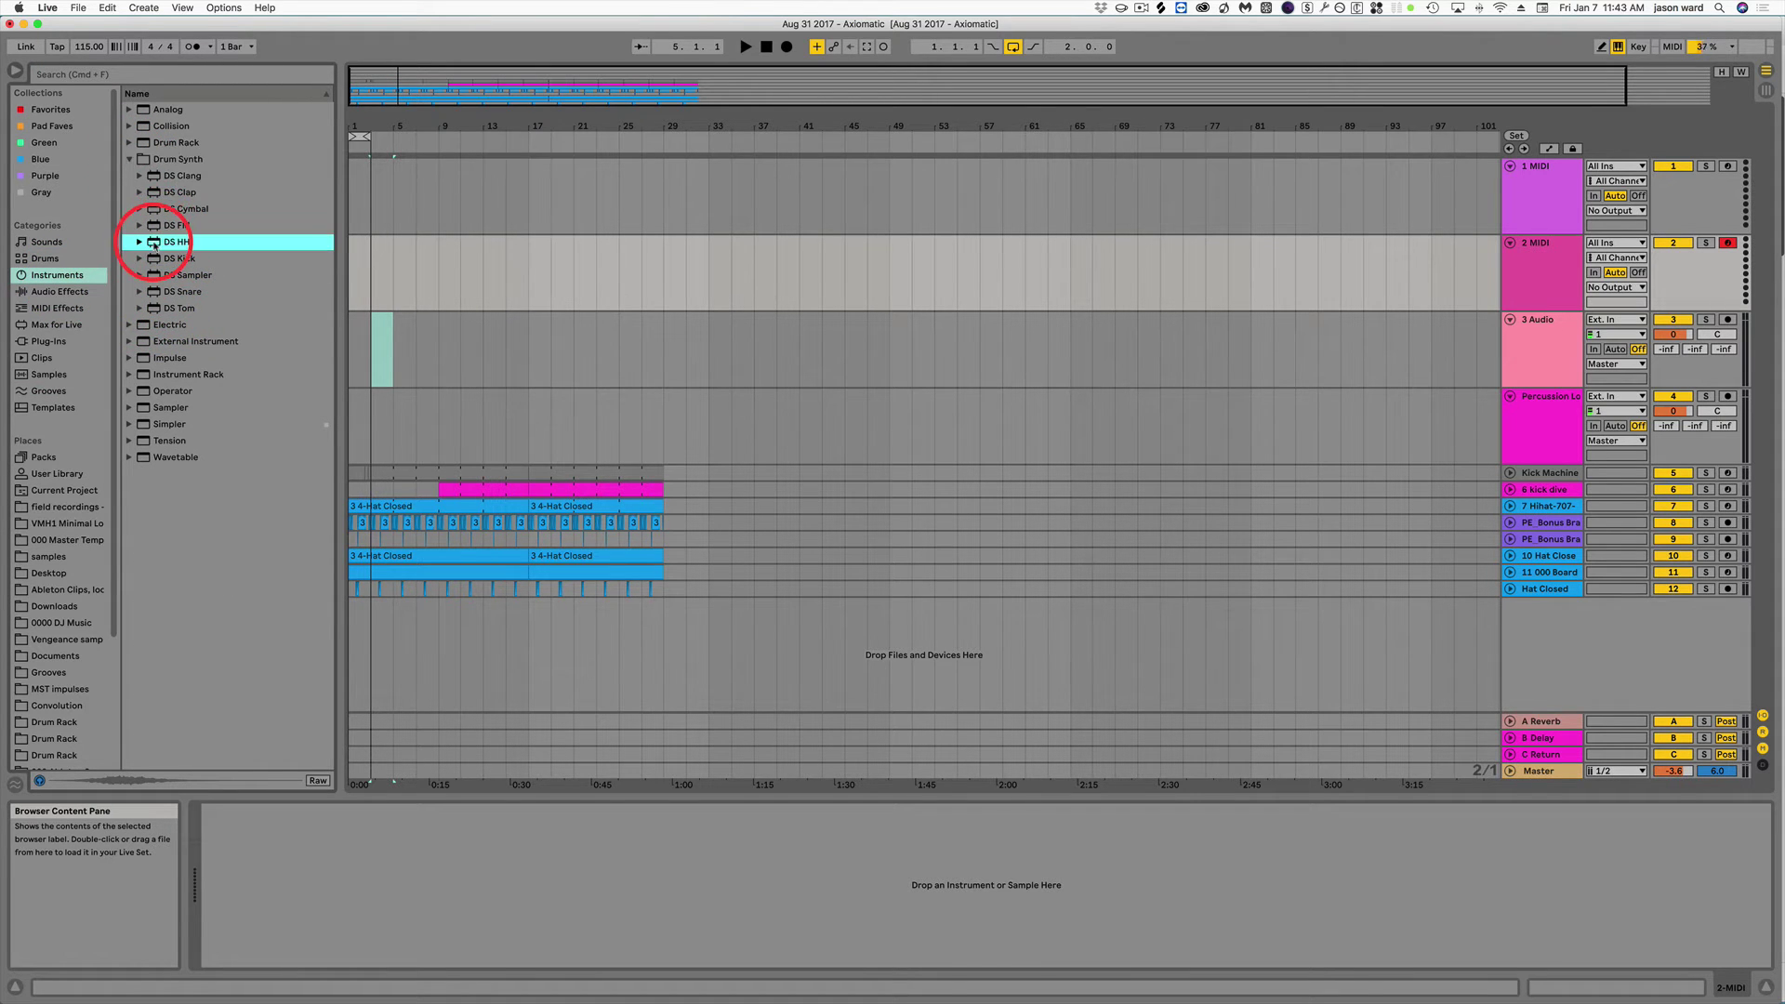
drag(154, 244, 409, 261)
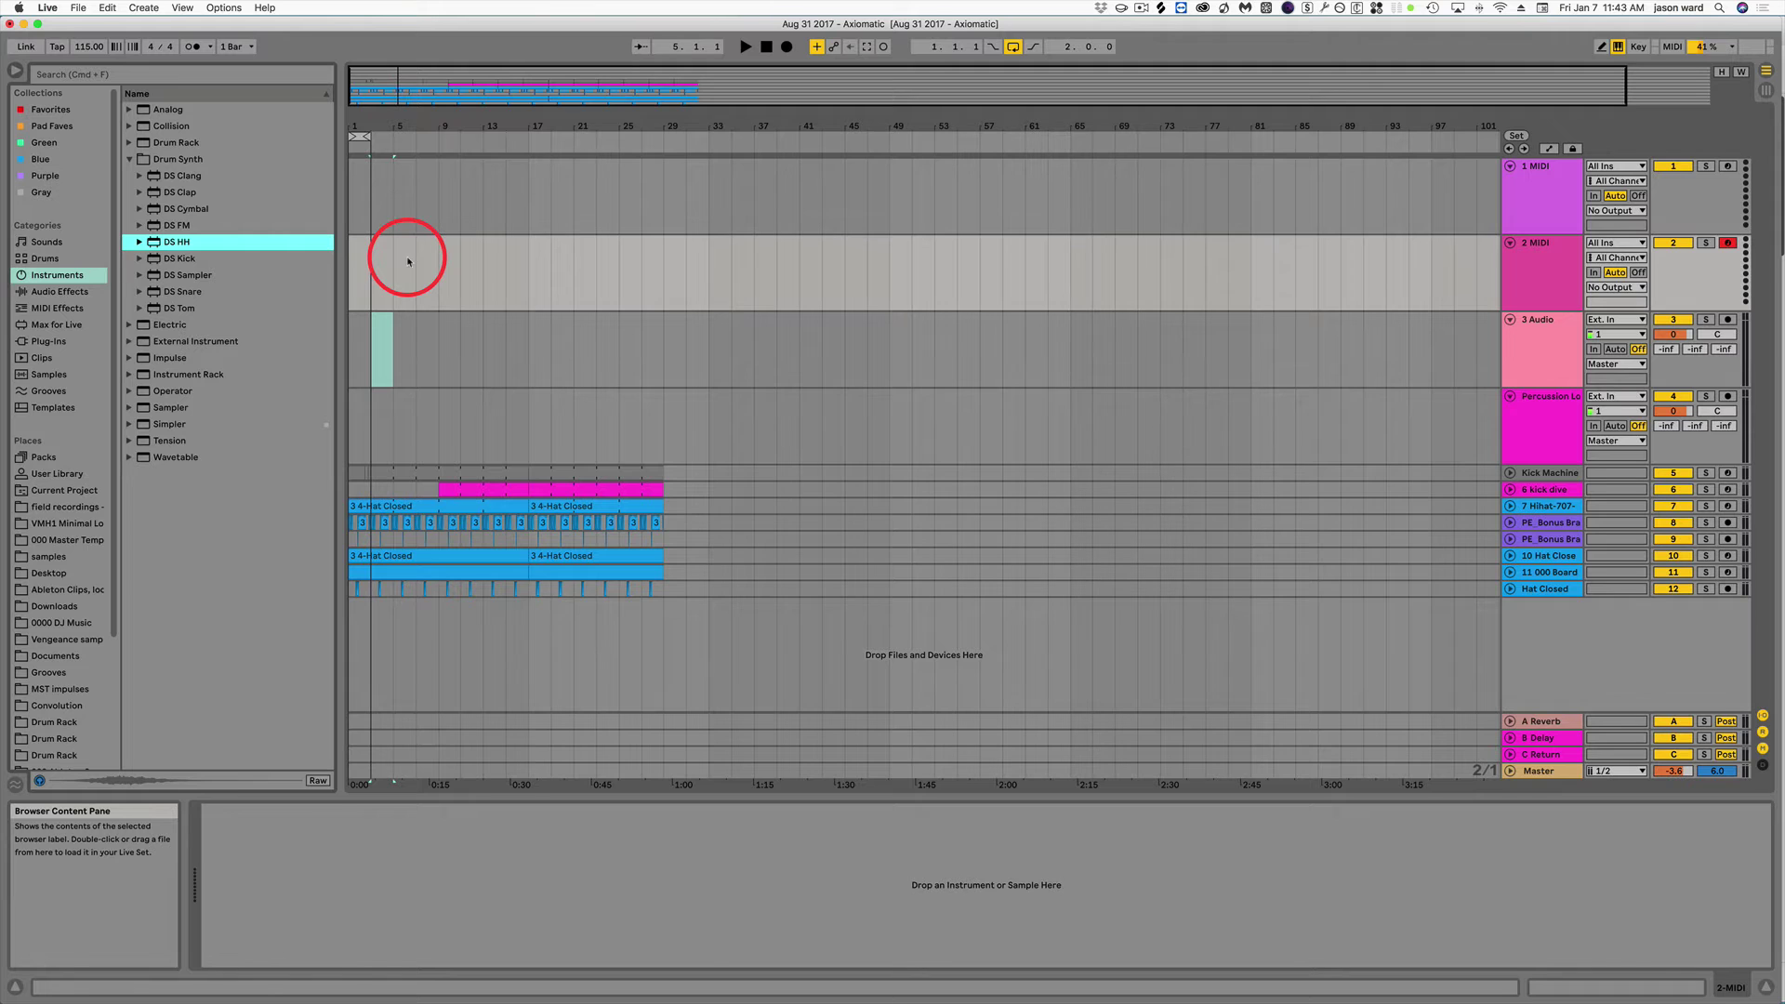
drag(409, 262, 409, 259)
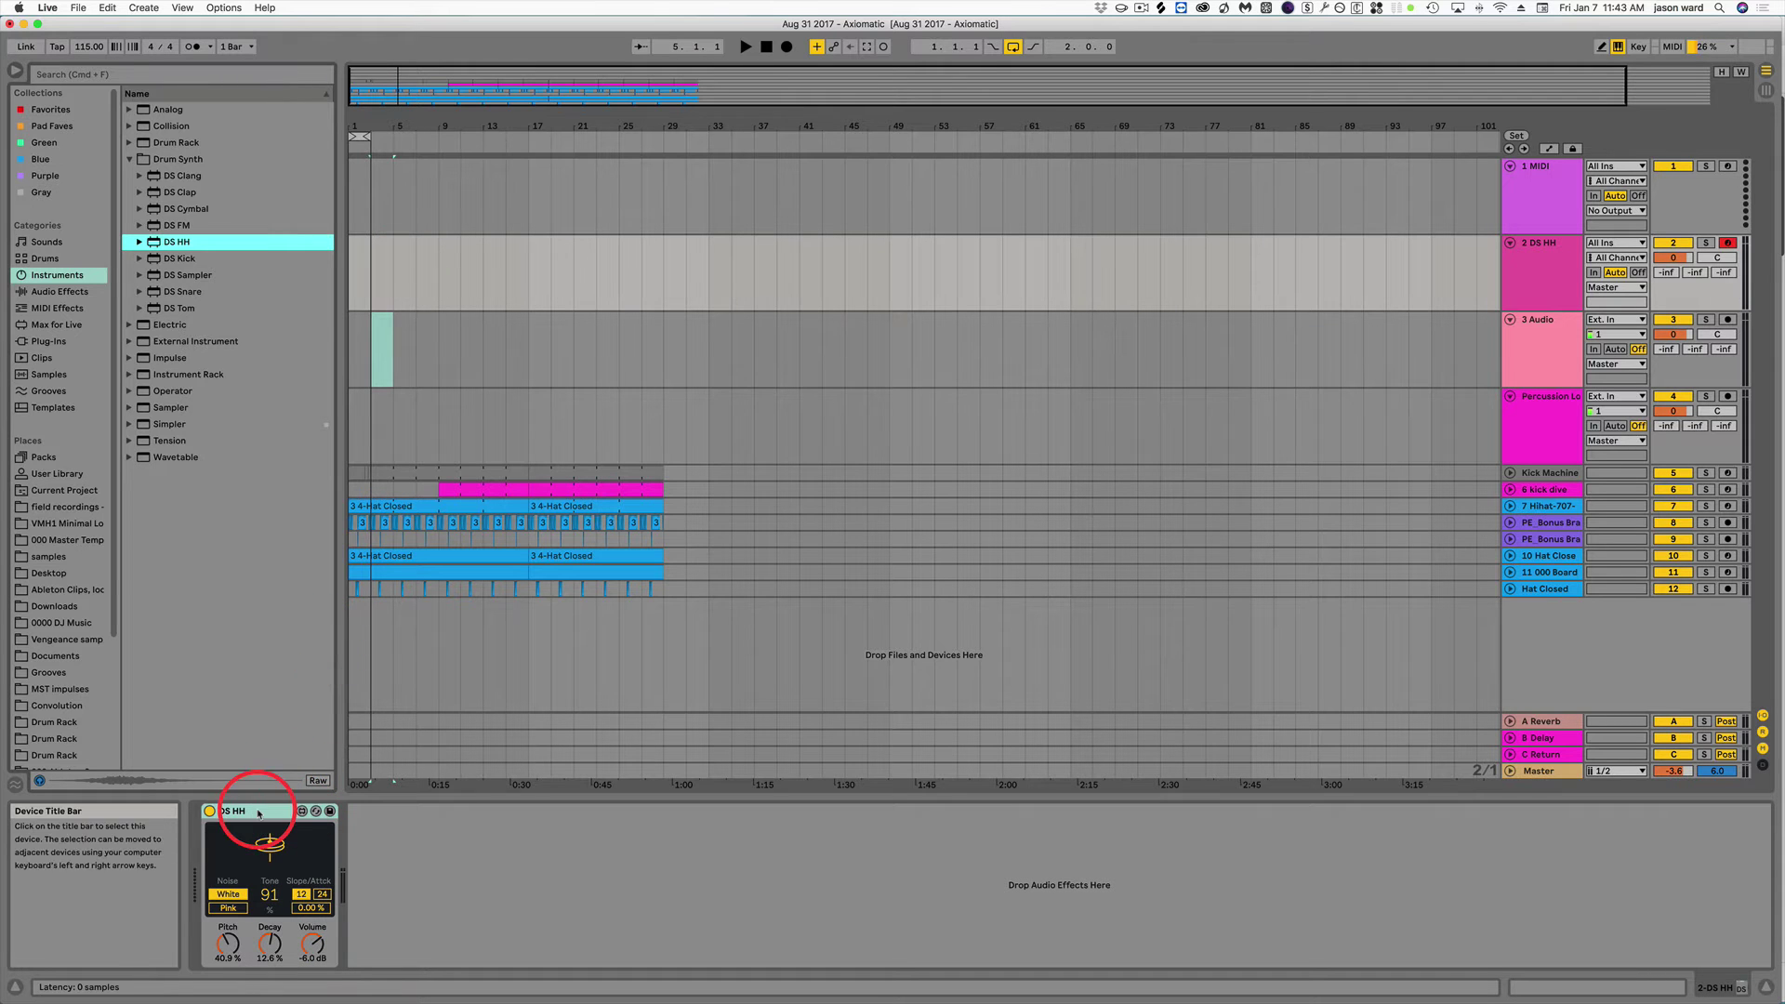
Insert an empty MIDI clip across bars 1 and 2 of track 2 DS HH and set its loop length to one bar.
click(367, 275)
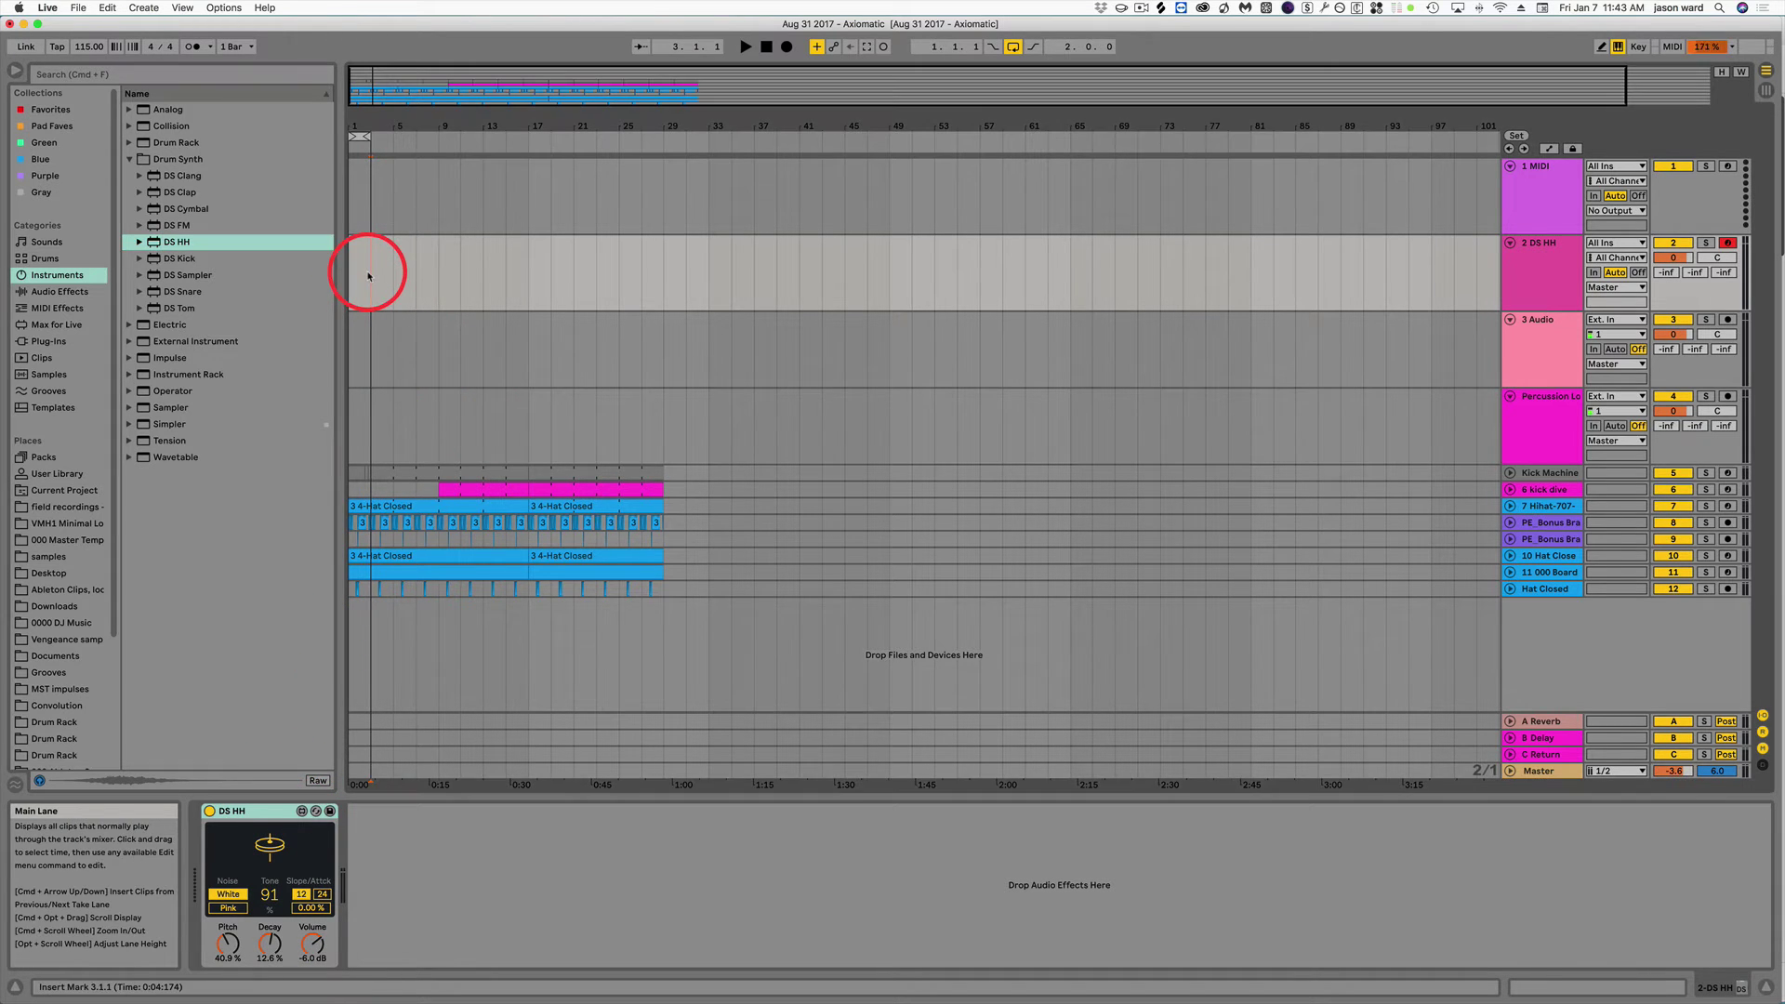
drag(366, 275, 349, 273)
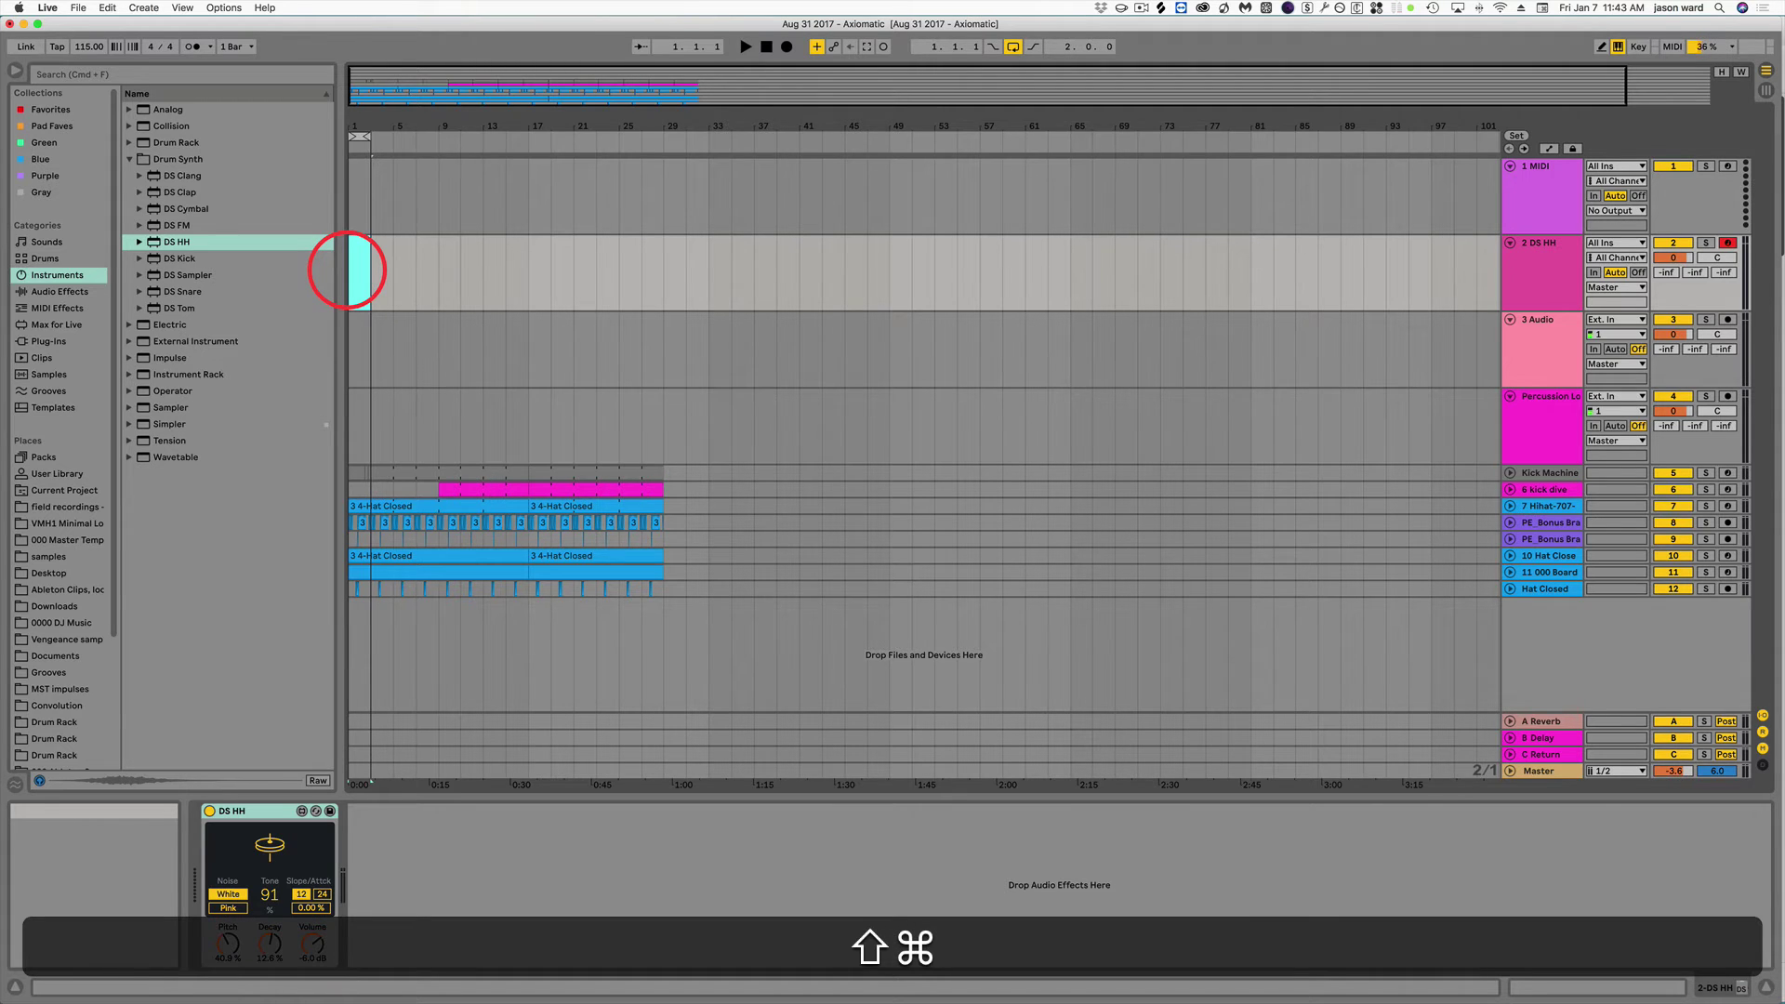
key(shift+super+m)
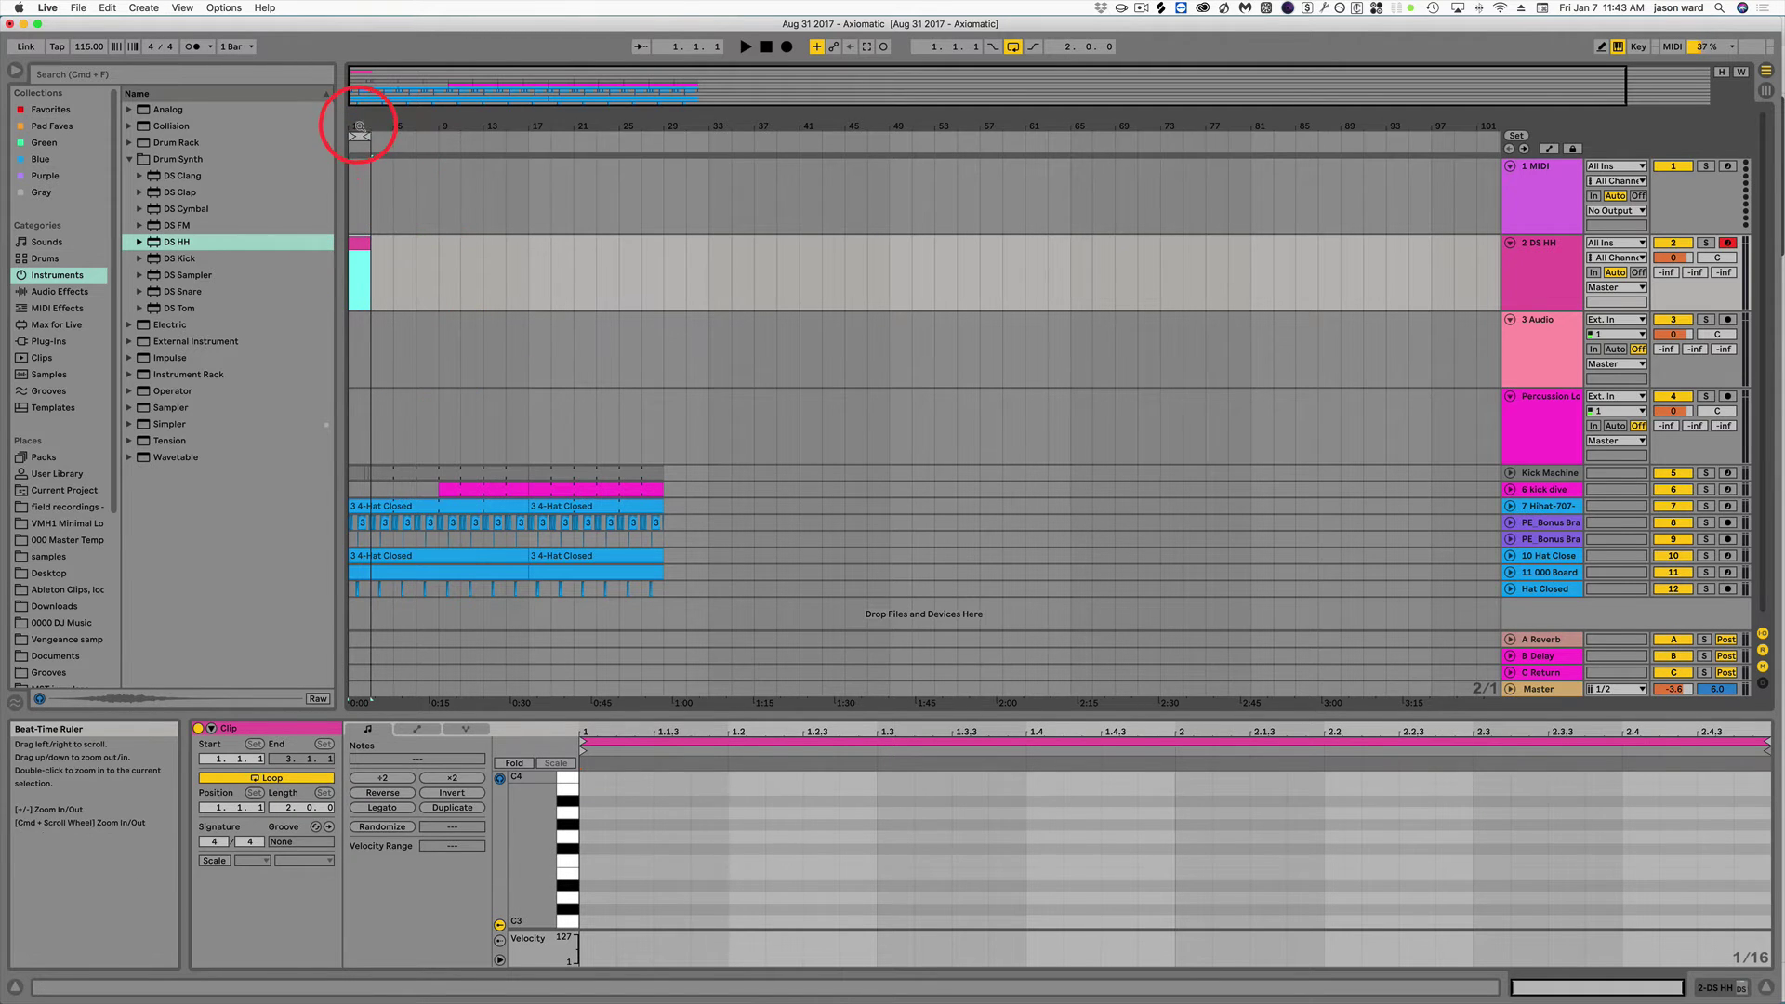
drag(359, 128, 319, 459)
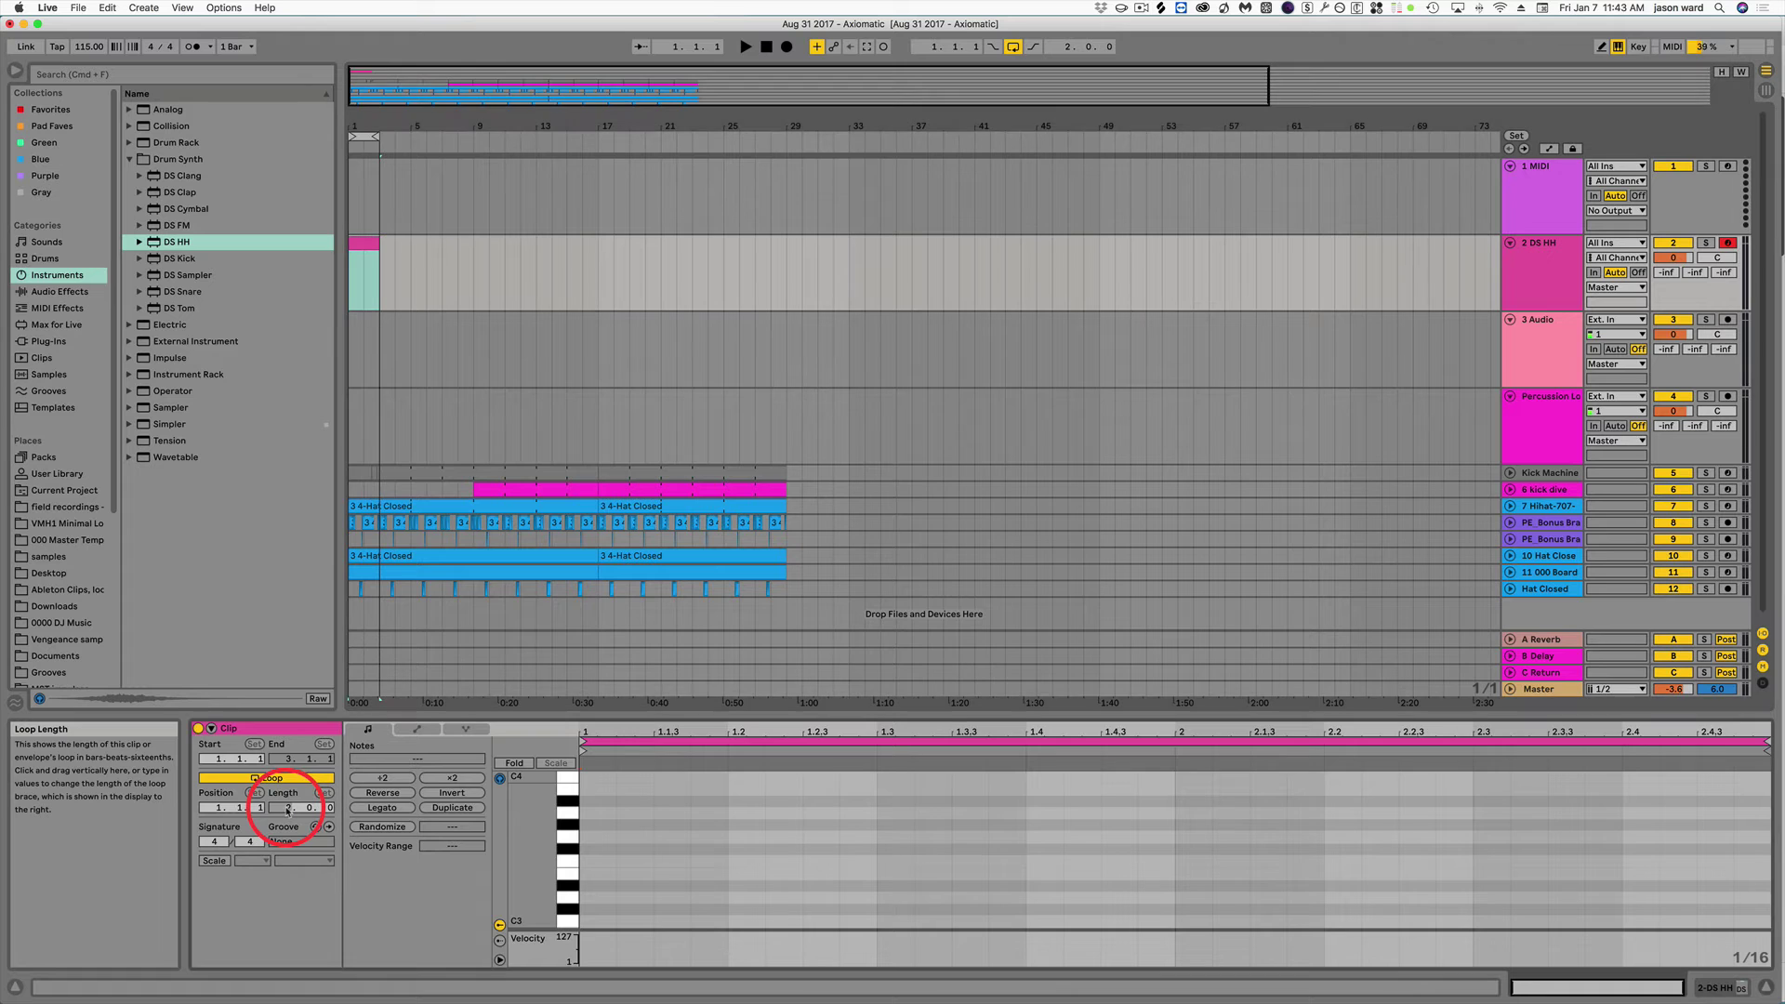
text(1)
key(Return)
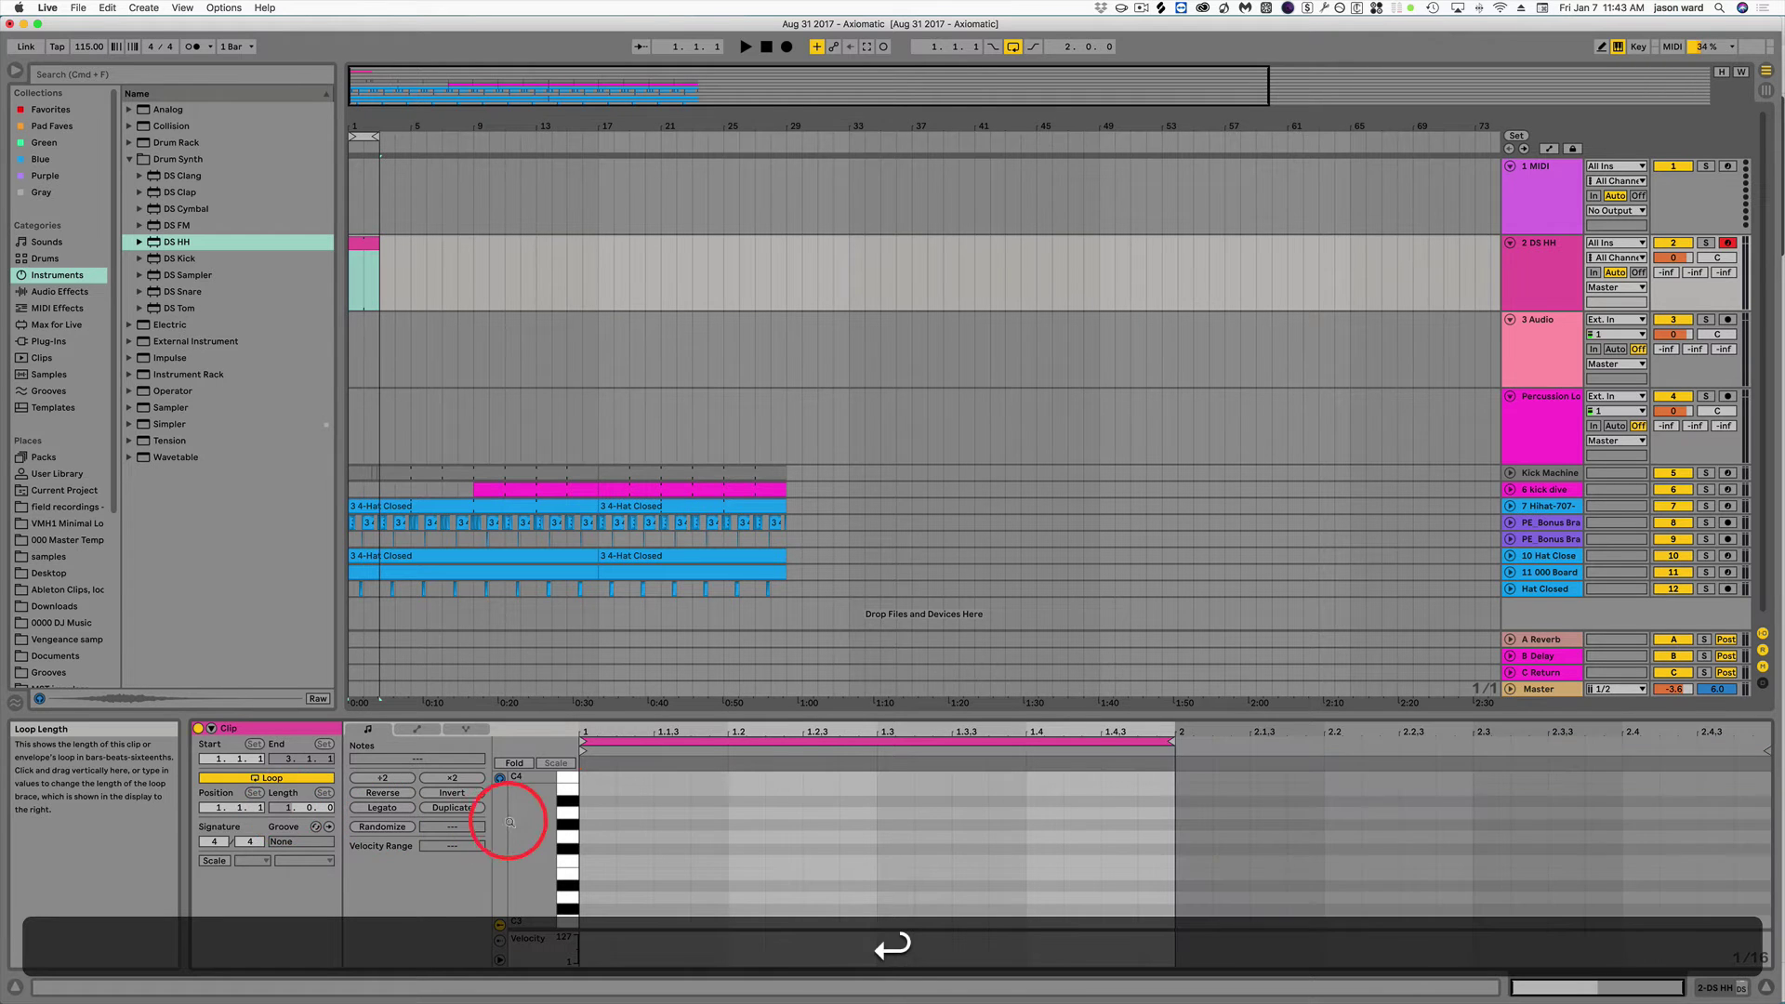
Add a sixteenth-note D#3 at the start of the DS HH clip and duplicate it until the one-bar loop is filled.
double_click(590, 888)
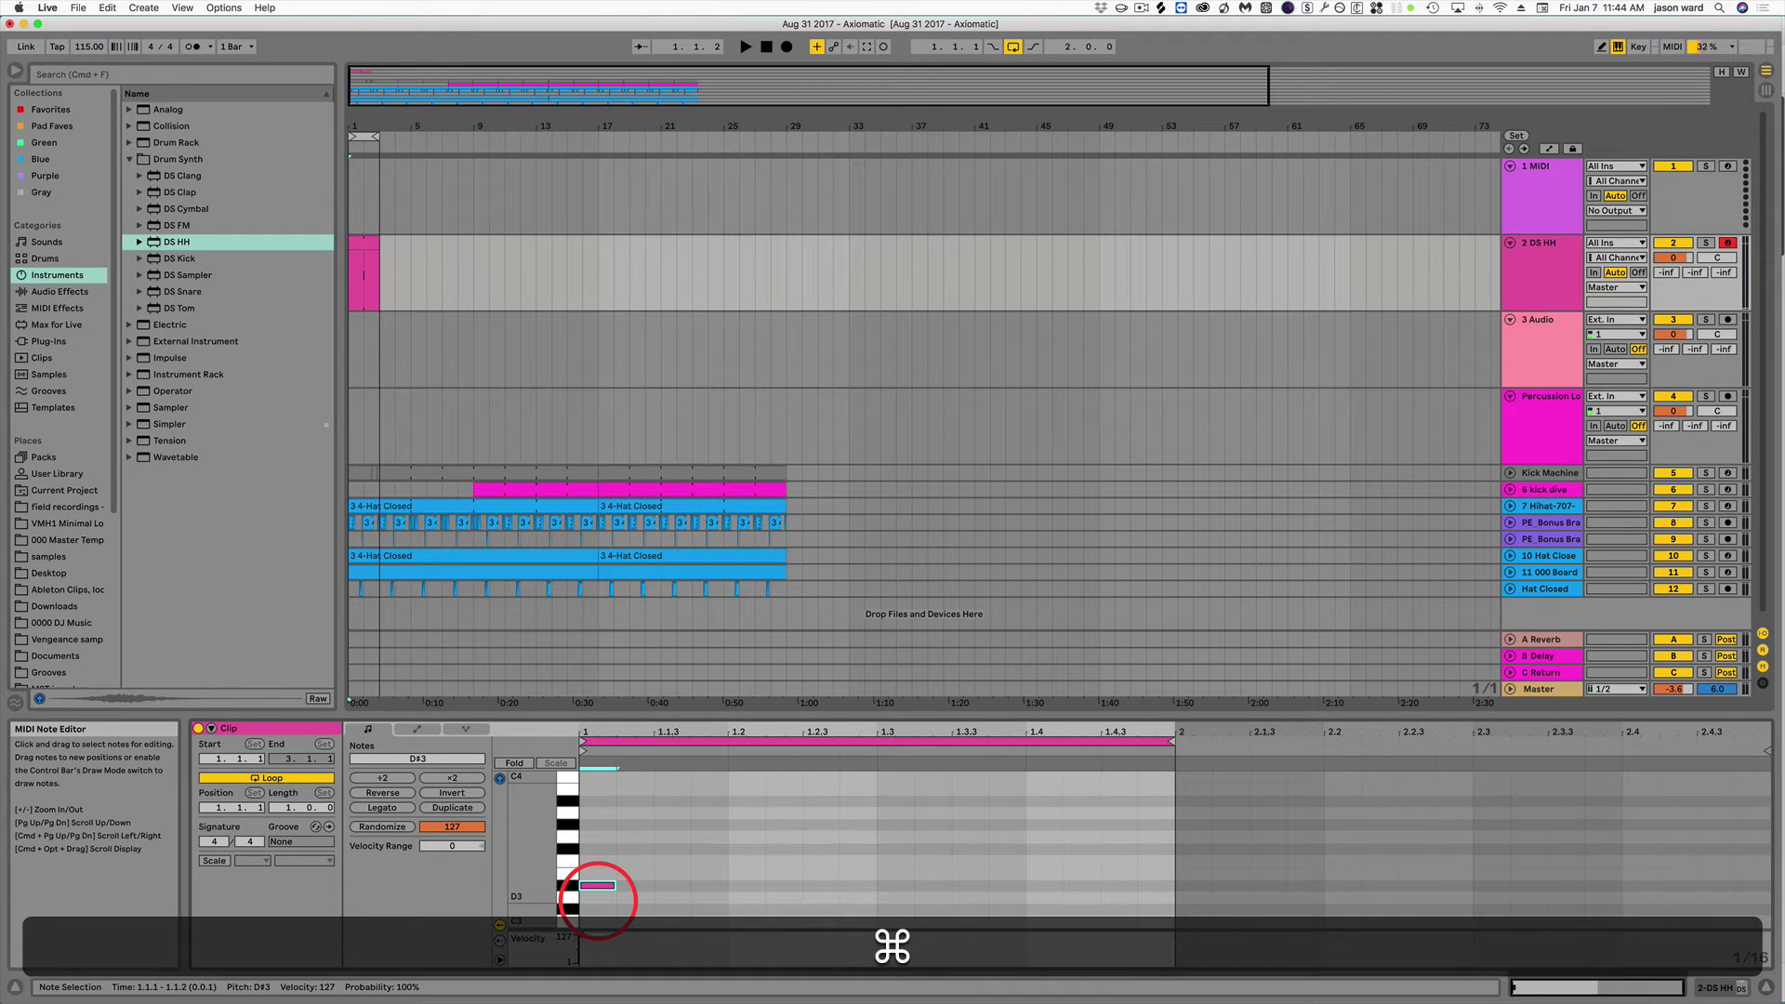
key(super+d)
key(super+d)
key(super+d)
key(super+d)
key(super+d)
key(super+d)
key(super+d)
key(super+d)
key(super+d)
key(super+d)
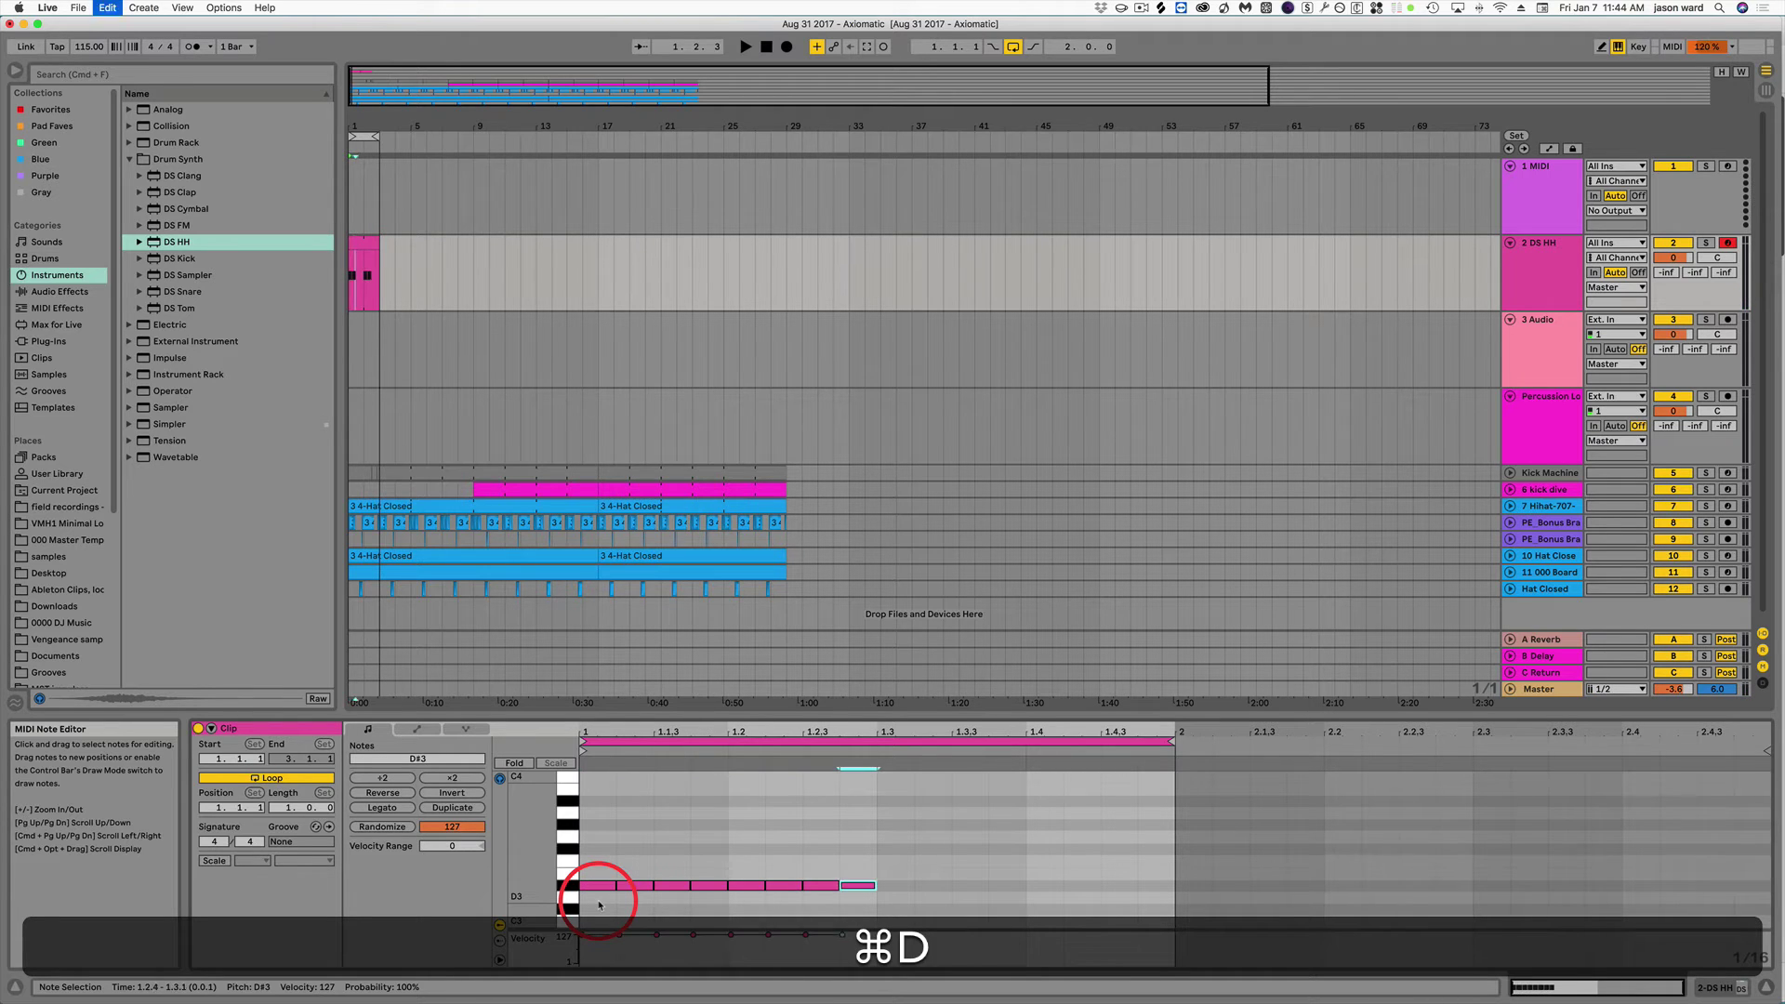
key(super+d)
key(super+d)
key(super+d)
key(super+d)
key(super+d)
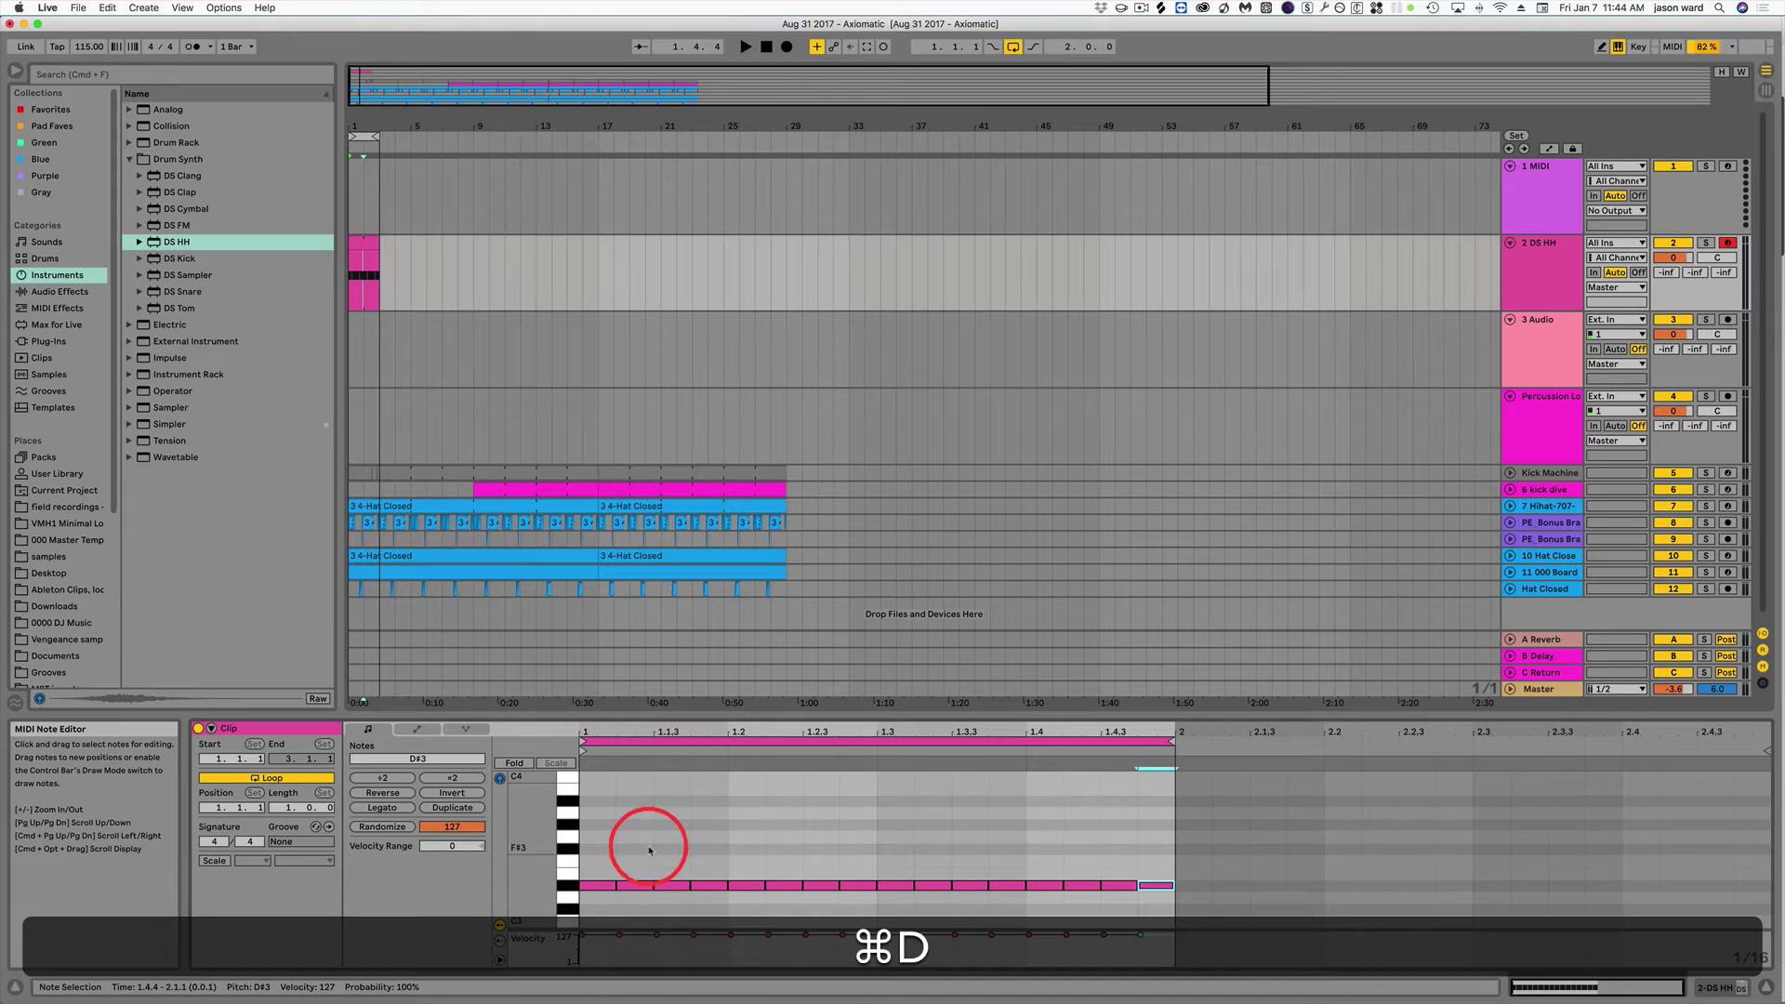
Solo track 2 DS HH and play back the hi-hat clip, stopping after a listen.
click(360, 250)
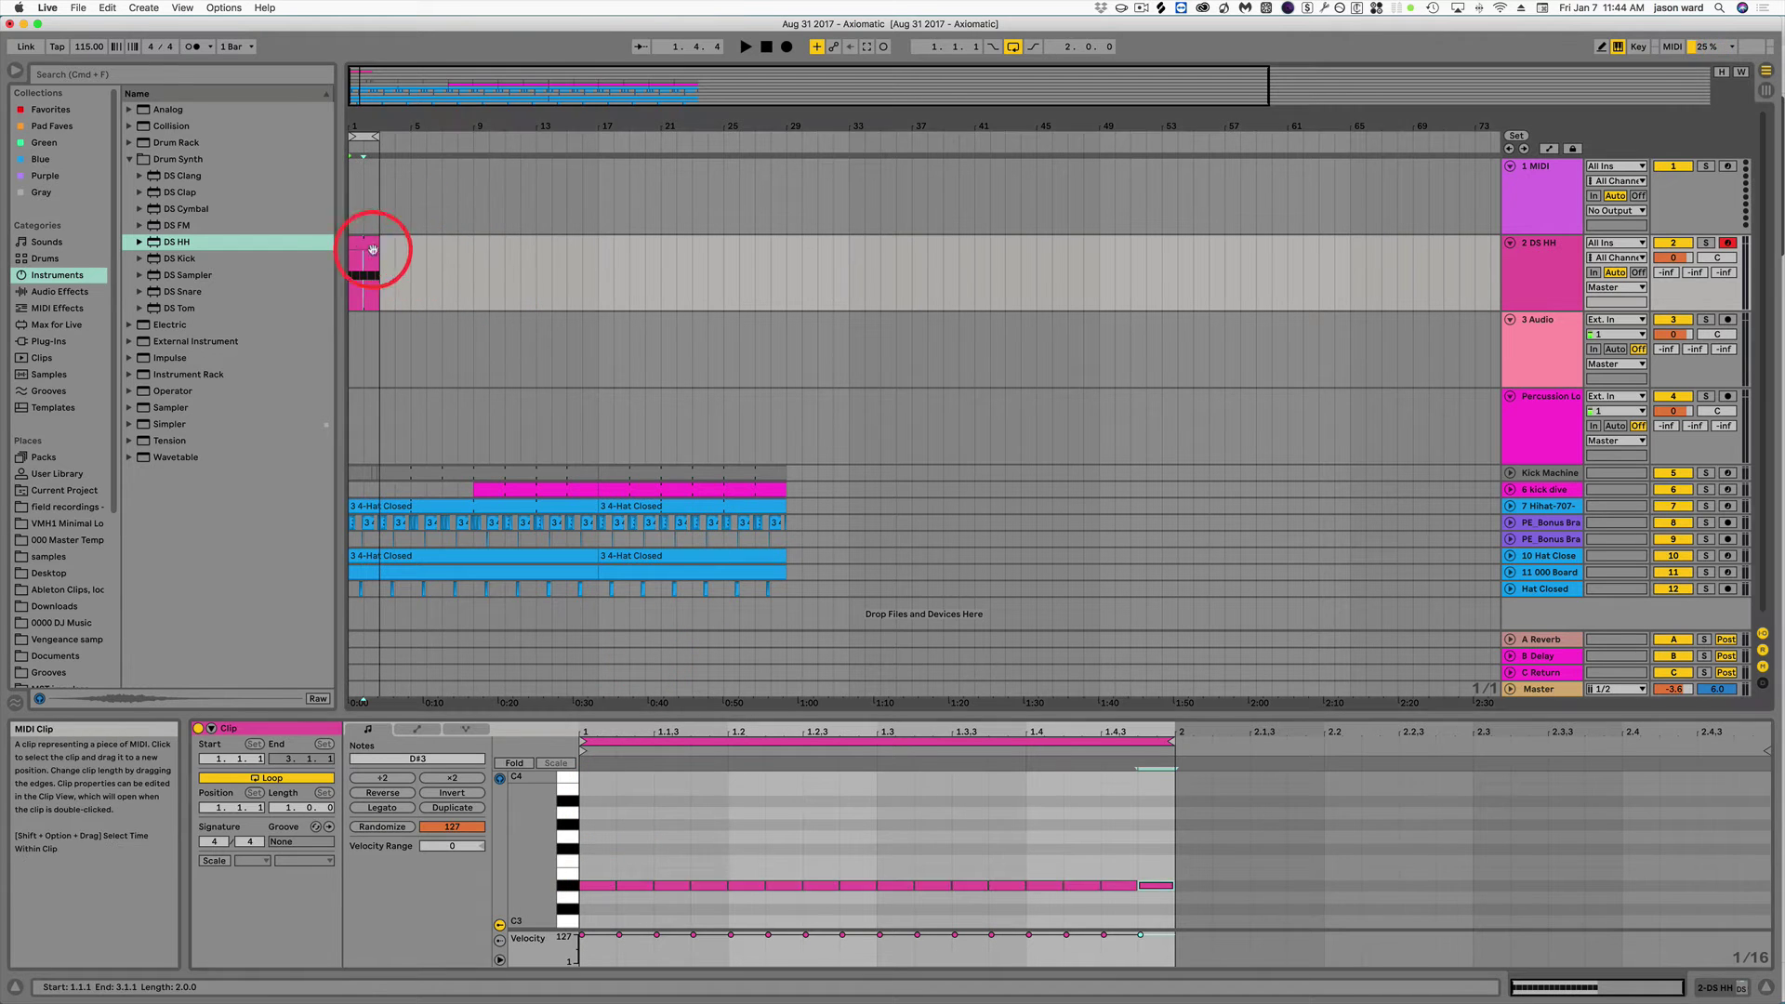
click(1706, 242)
key(space)
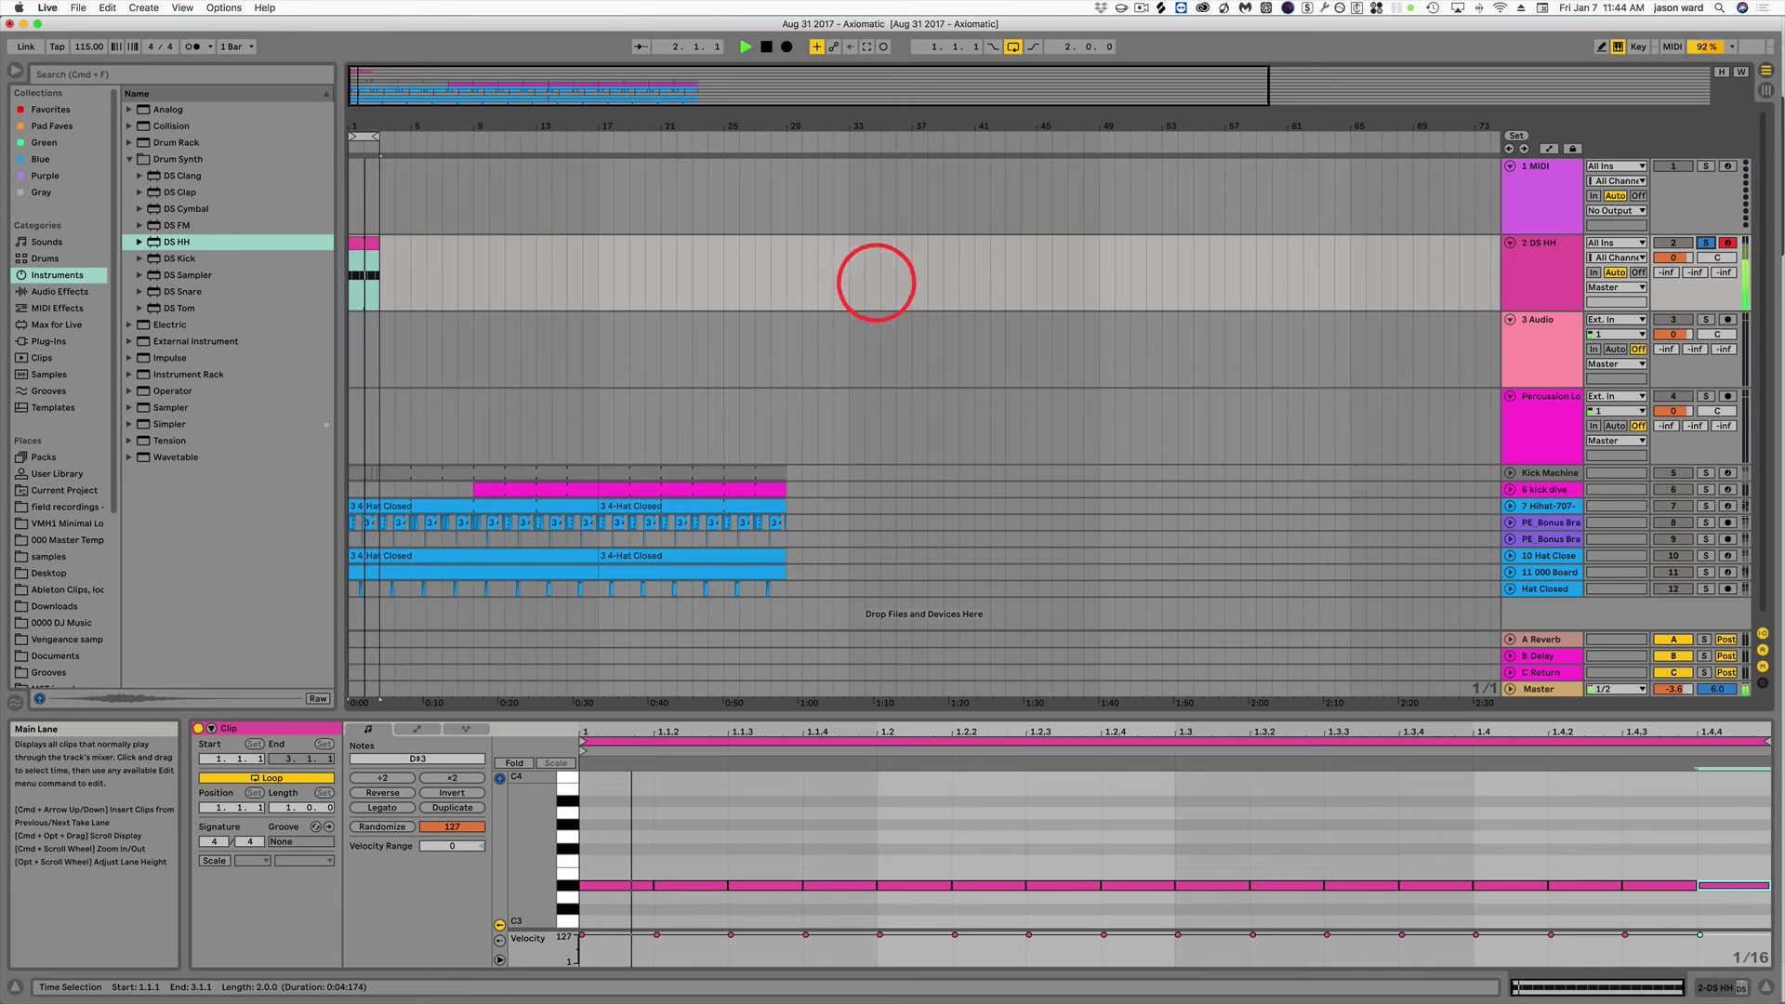
key(space)
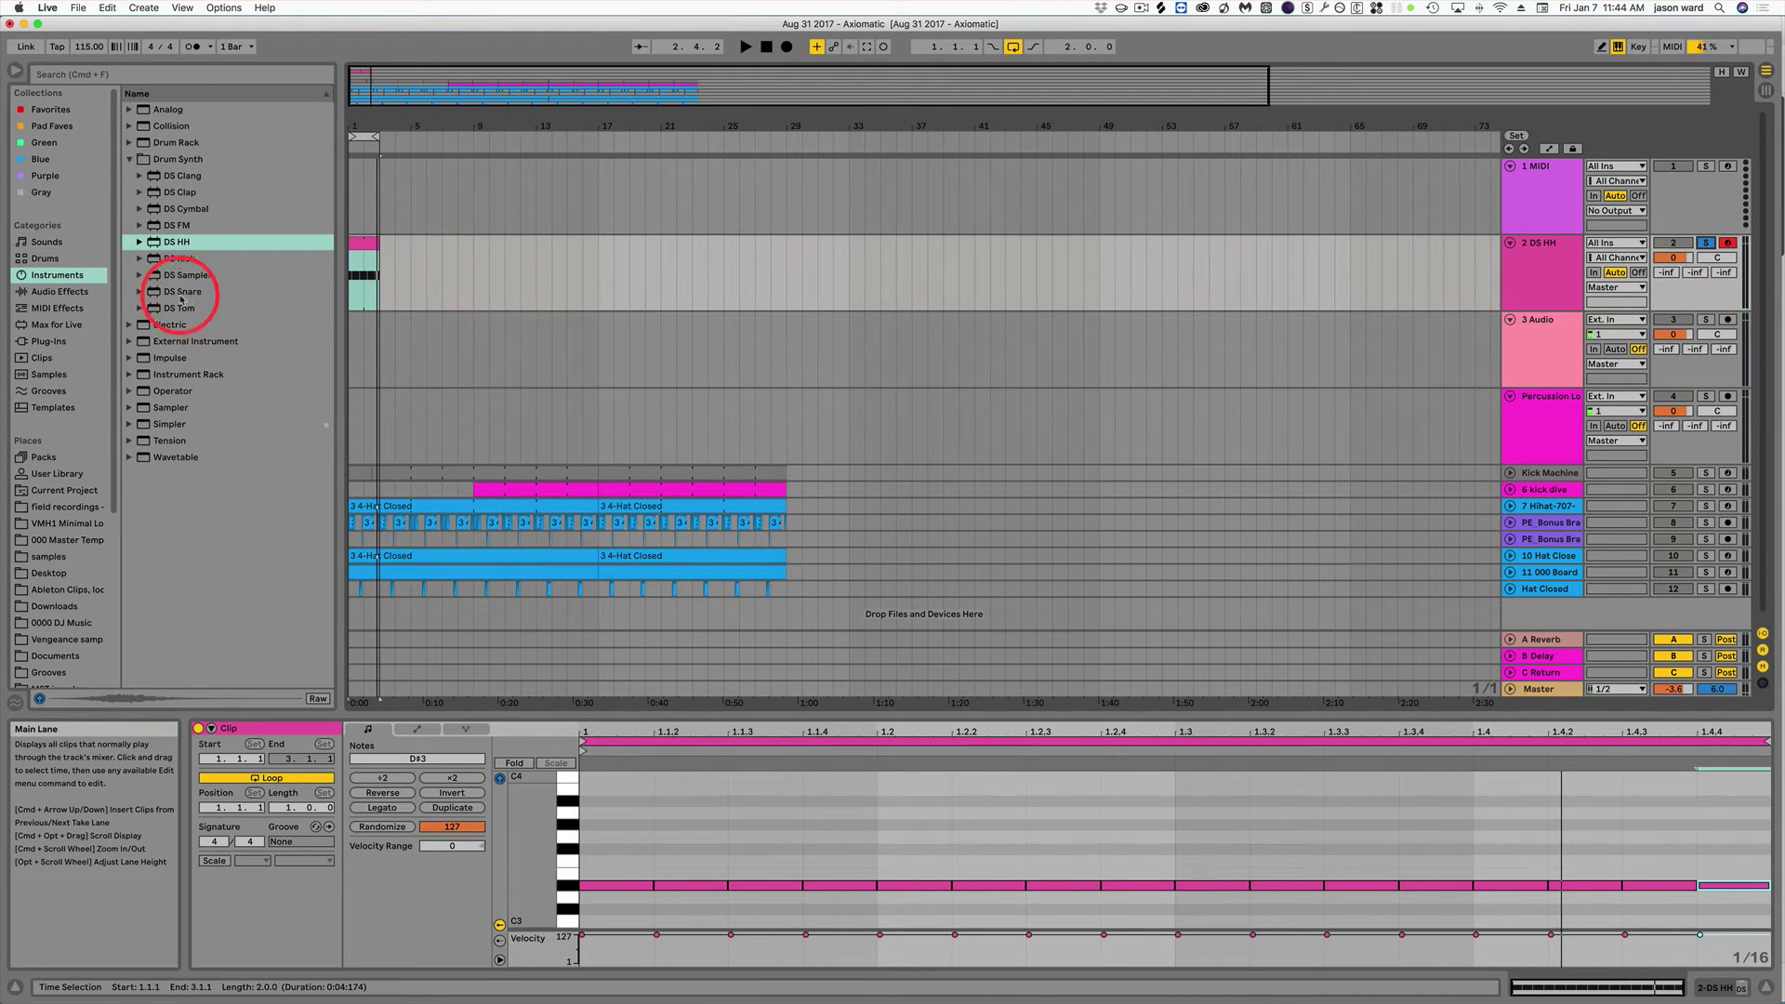
Browse the grooves and apply Disco Light Swing 16ths.agr to the hi-hat clip on track 2.
click(130, 160)
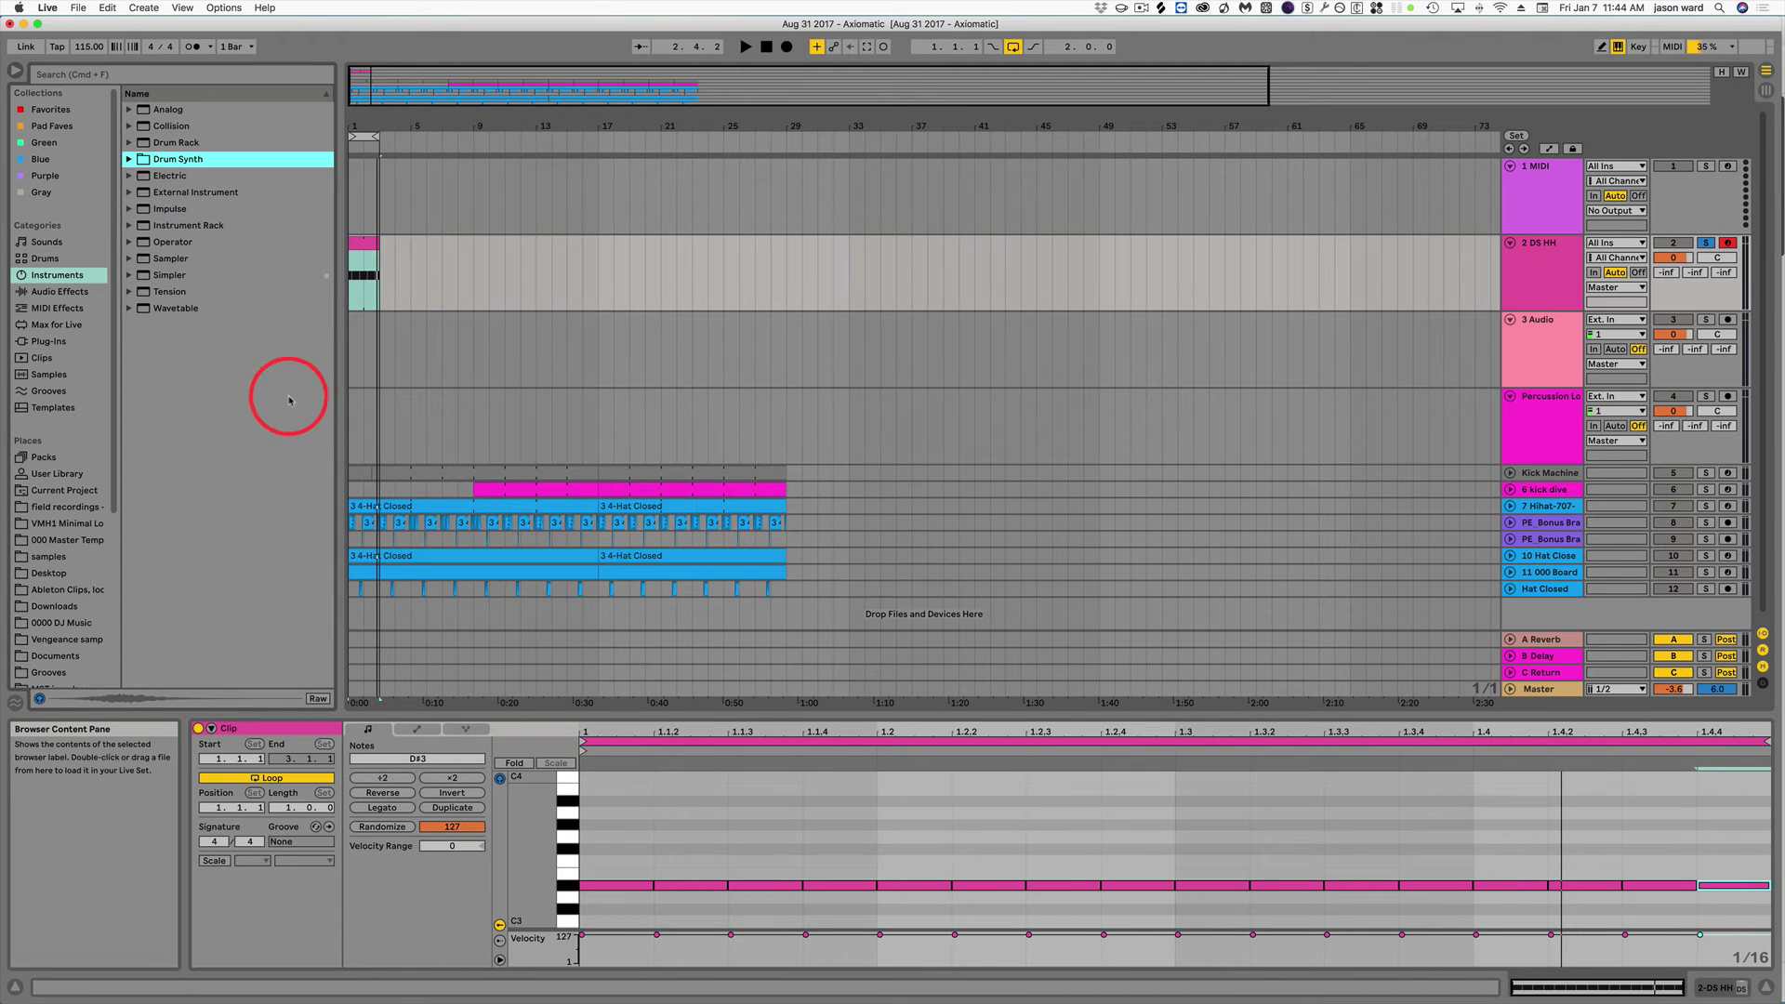
click(56, 396)
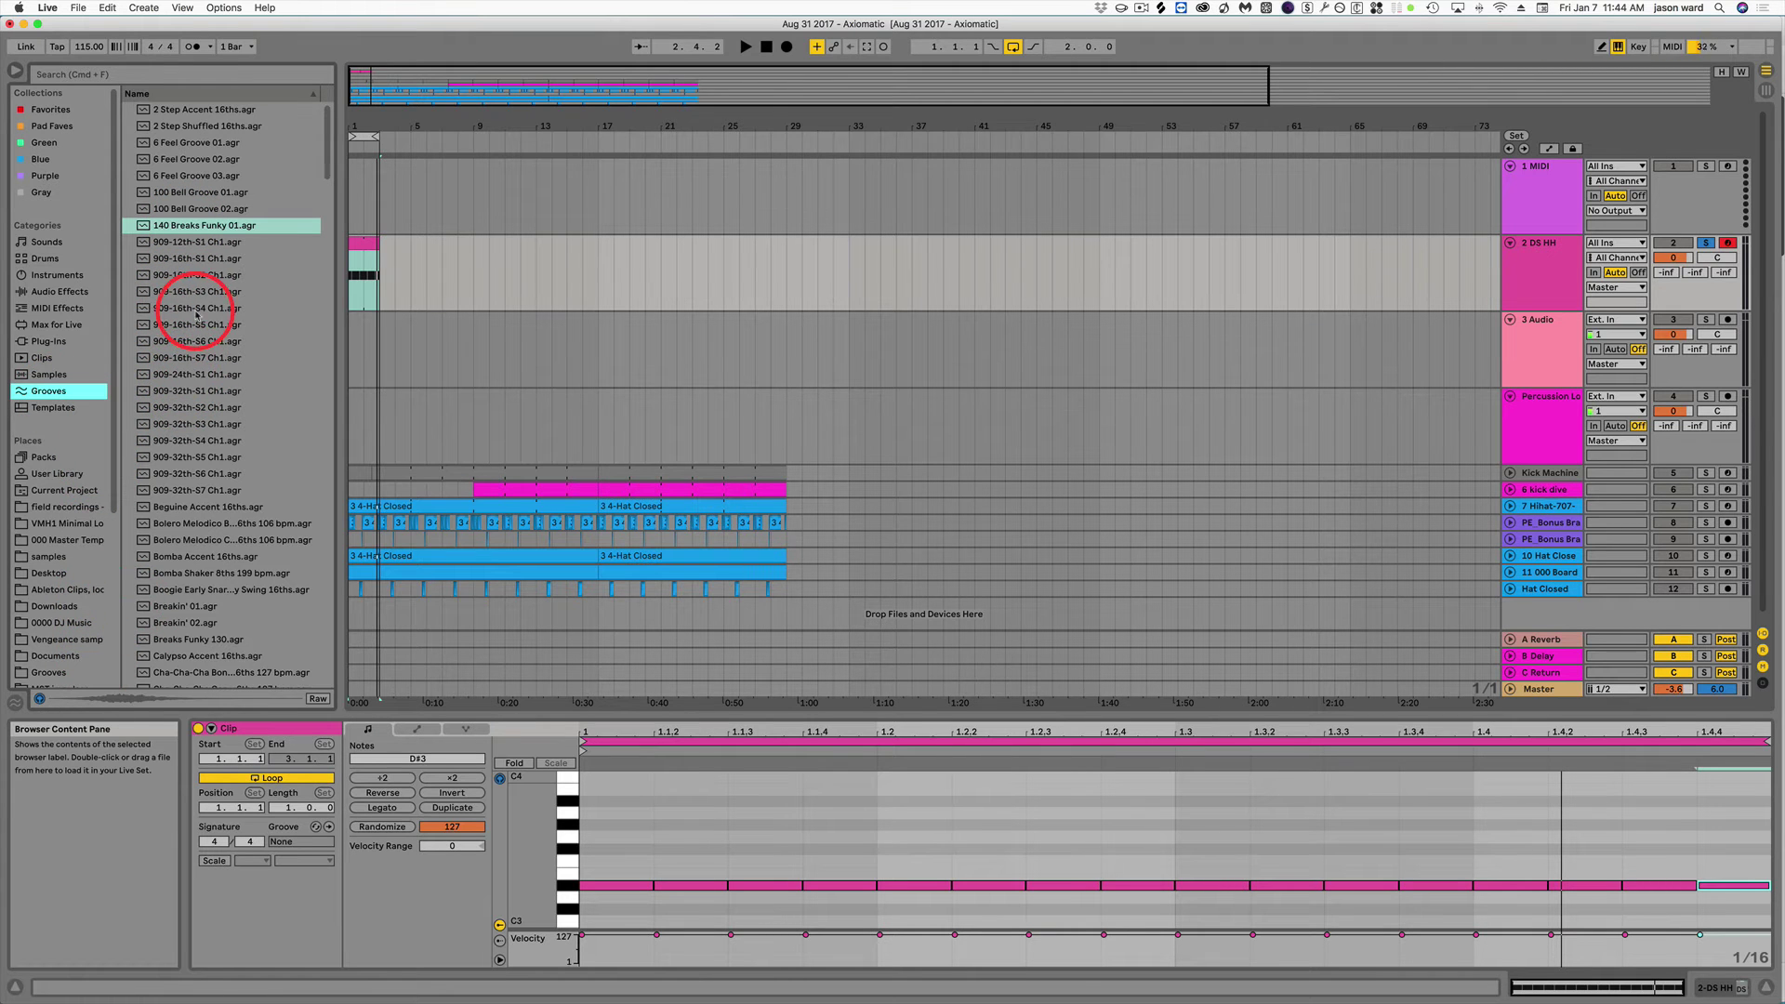
scroll(245, 436, down, 2)
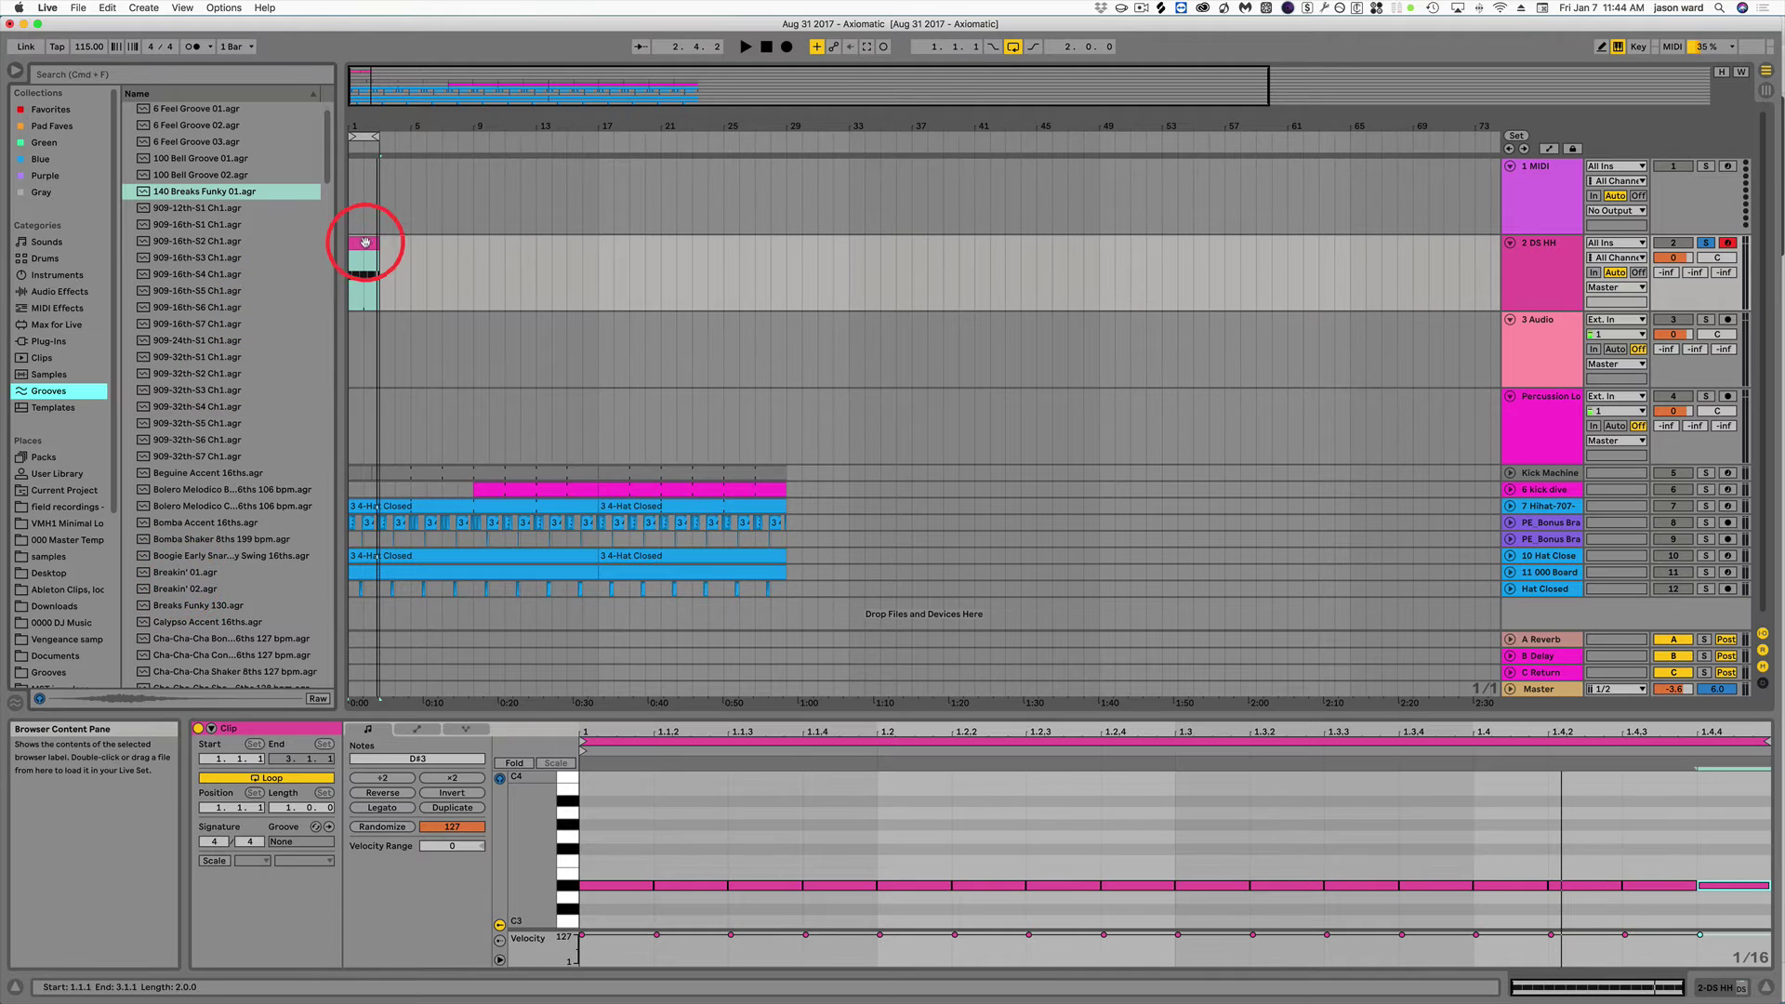
scroll(209, 529, down, 4)
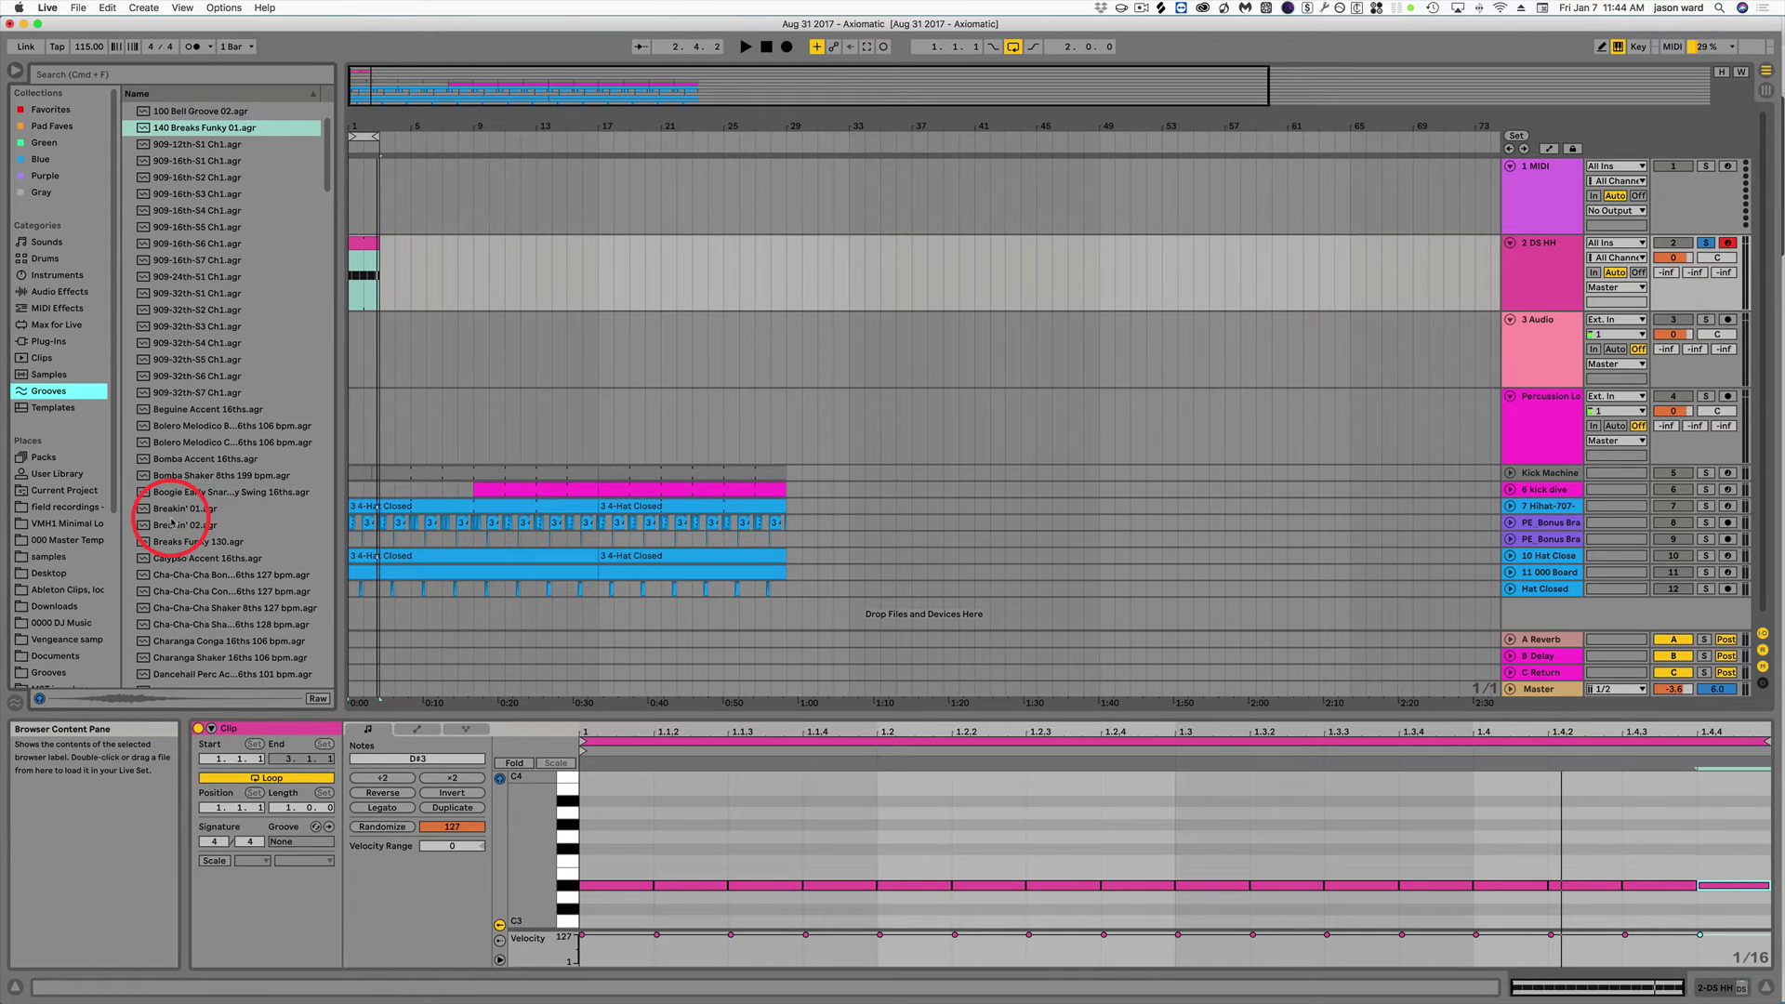
scroll(228, 507, down, 7)
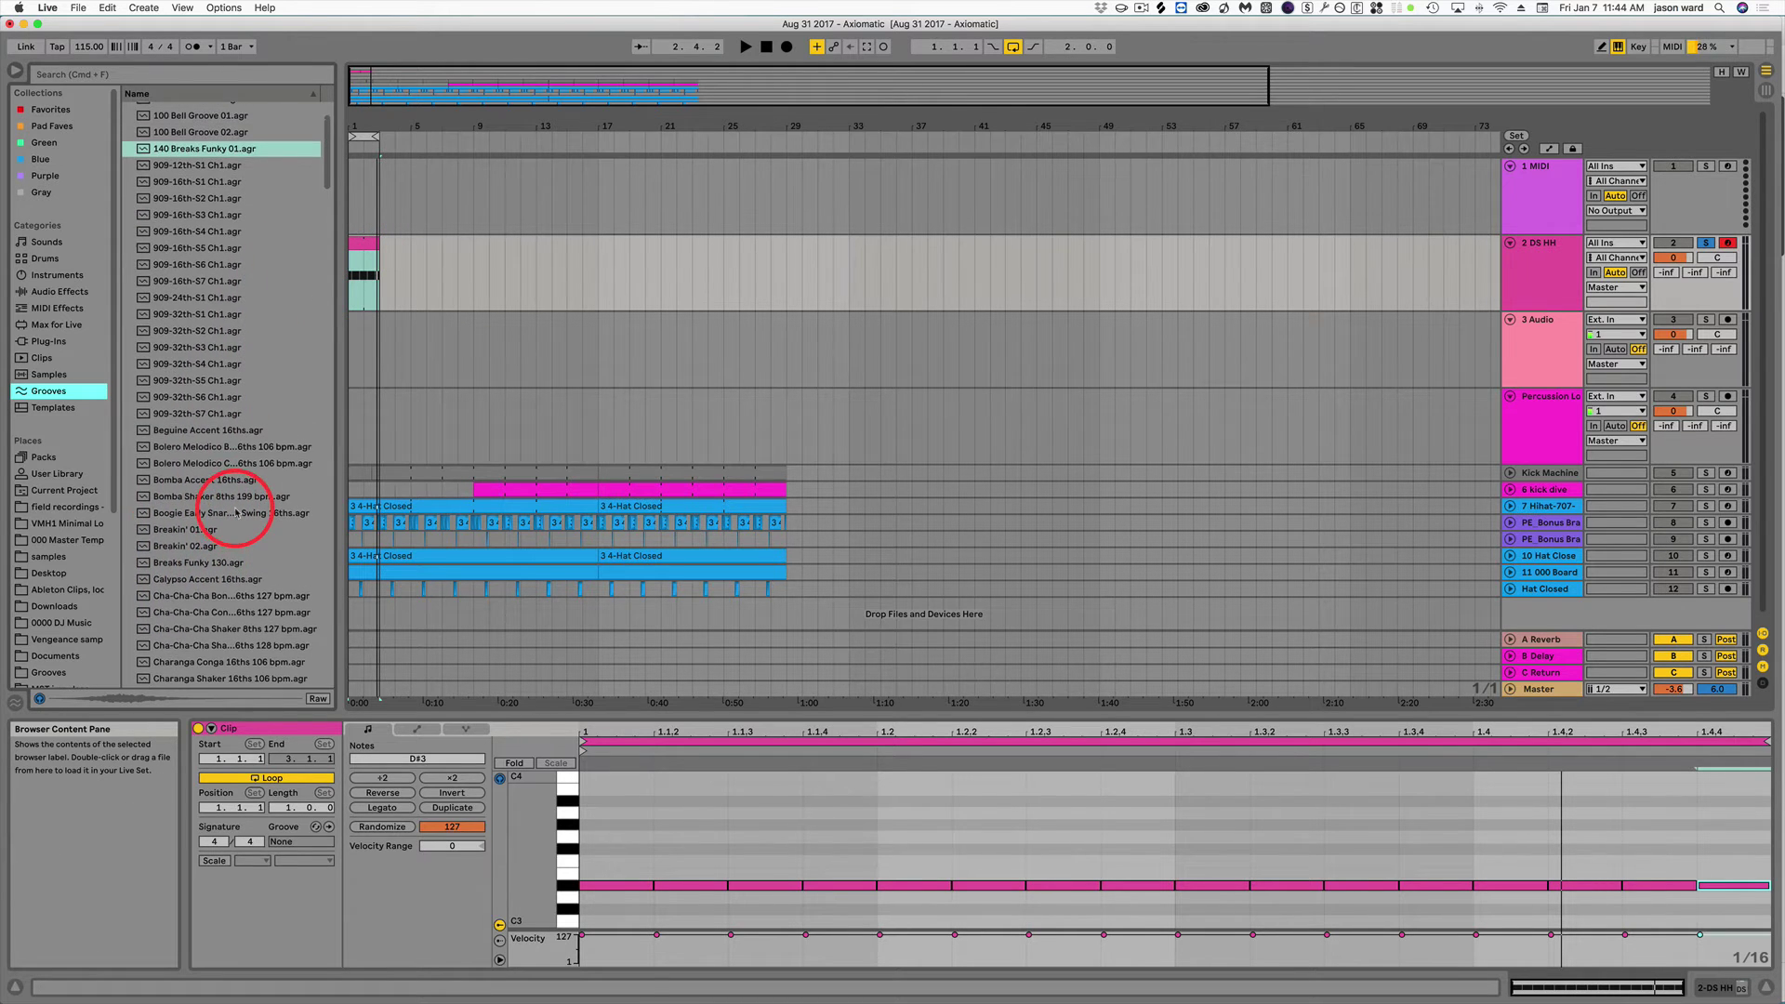
click(207, 457)
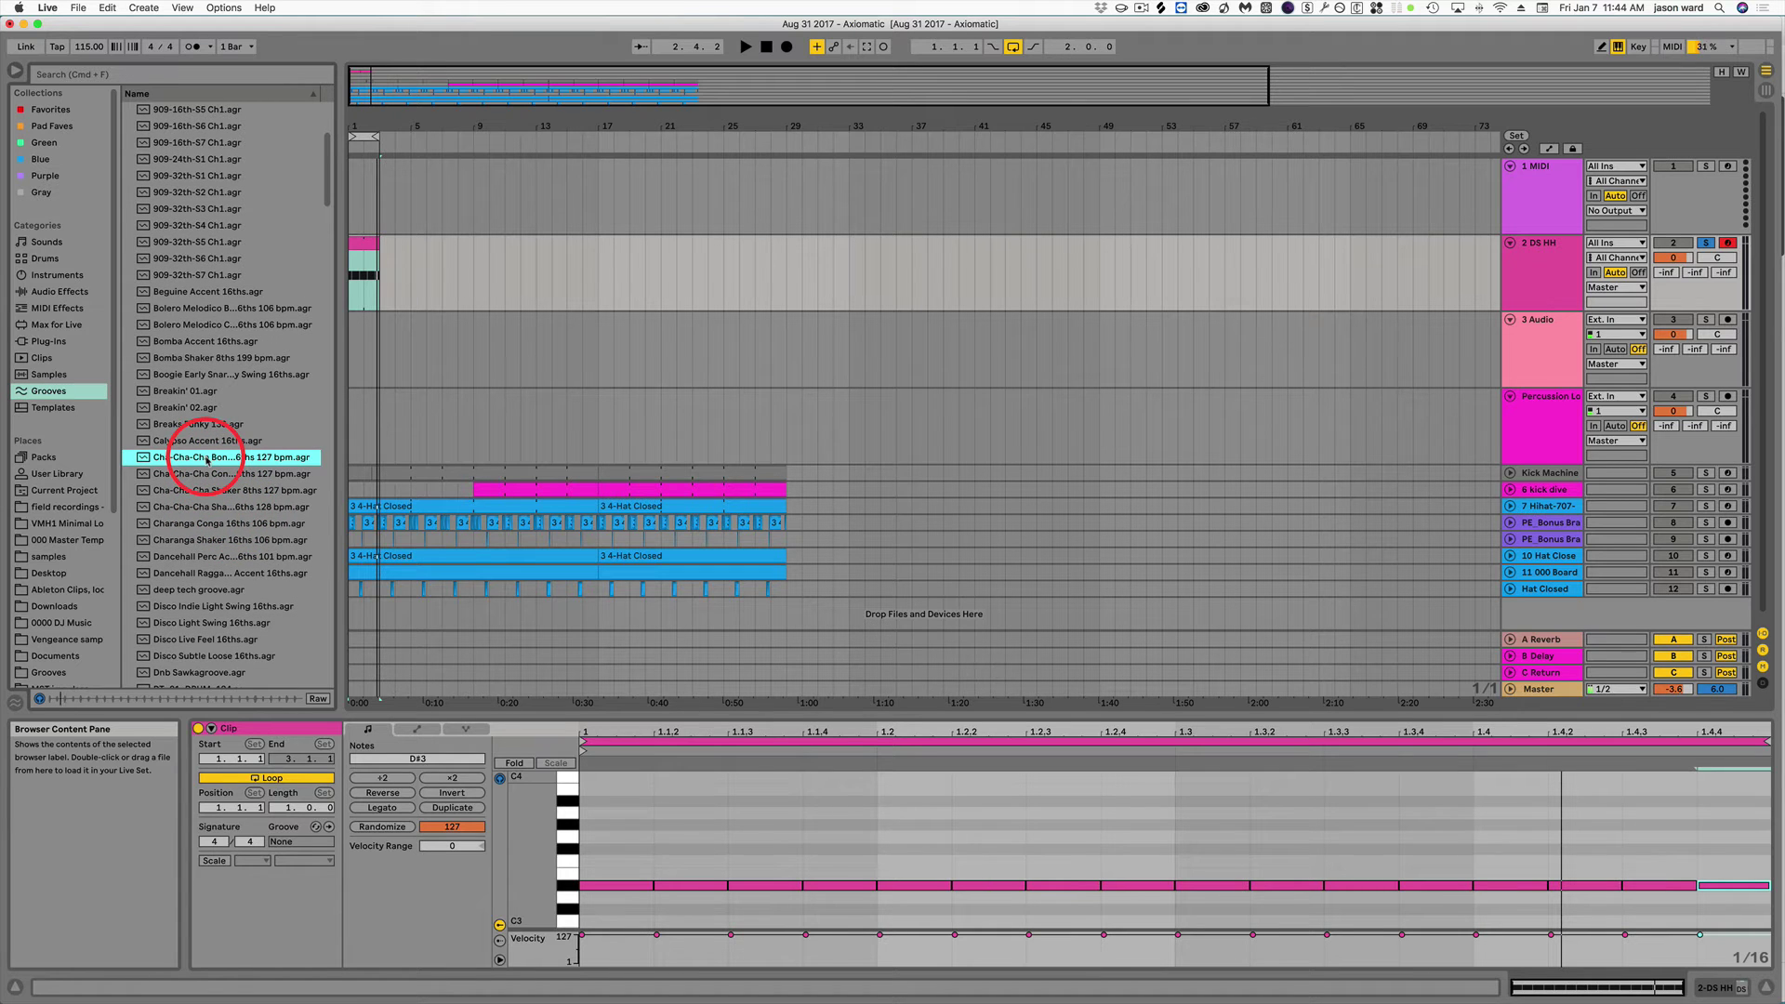
scroll(200, 558, down, 2)
click(218, 583)
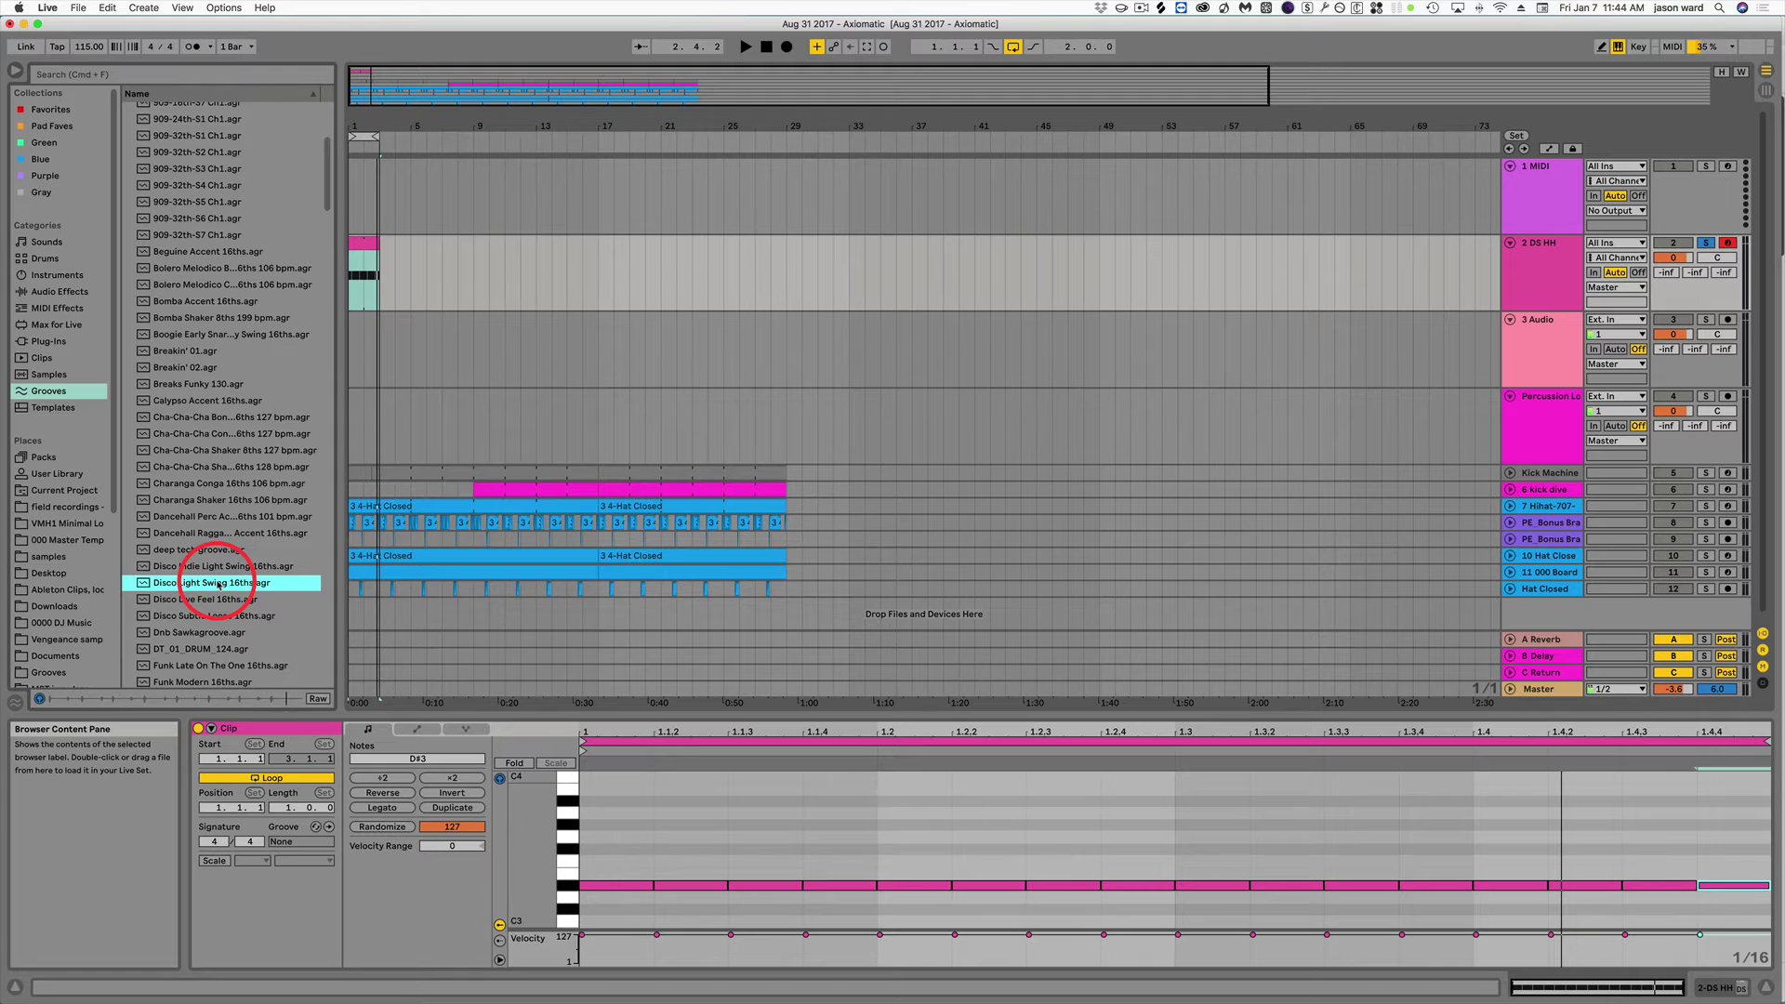
scroll(113, 589, down, 1)
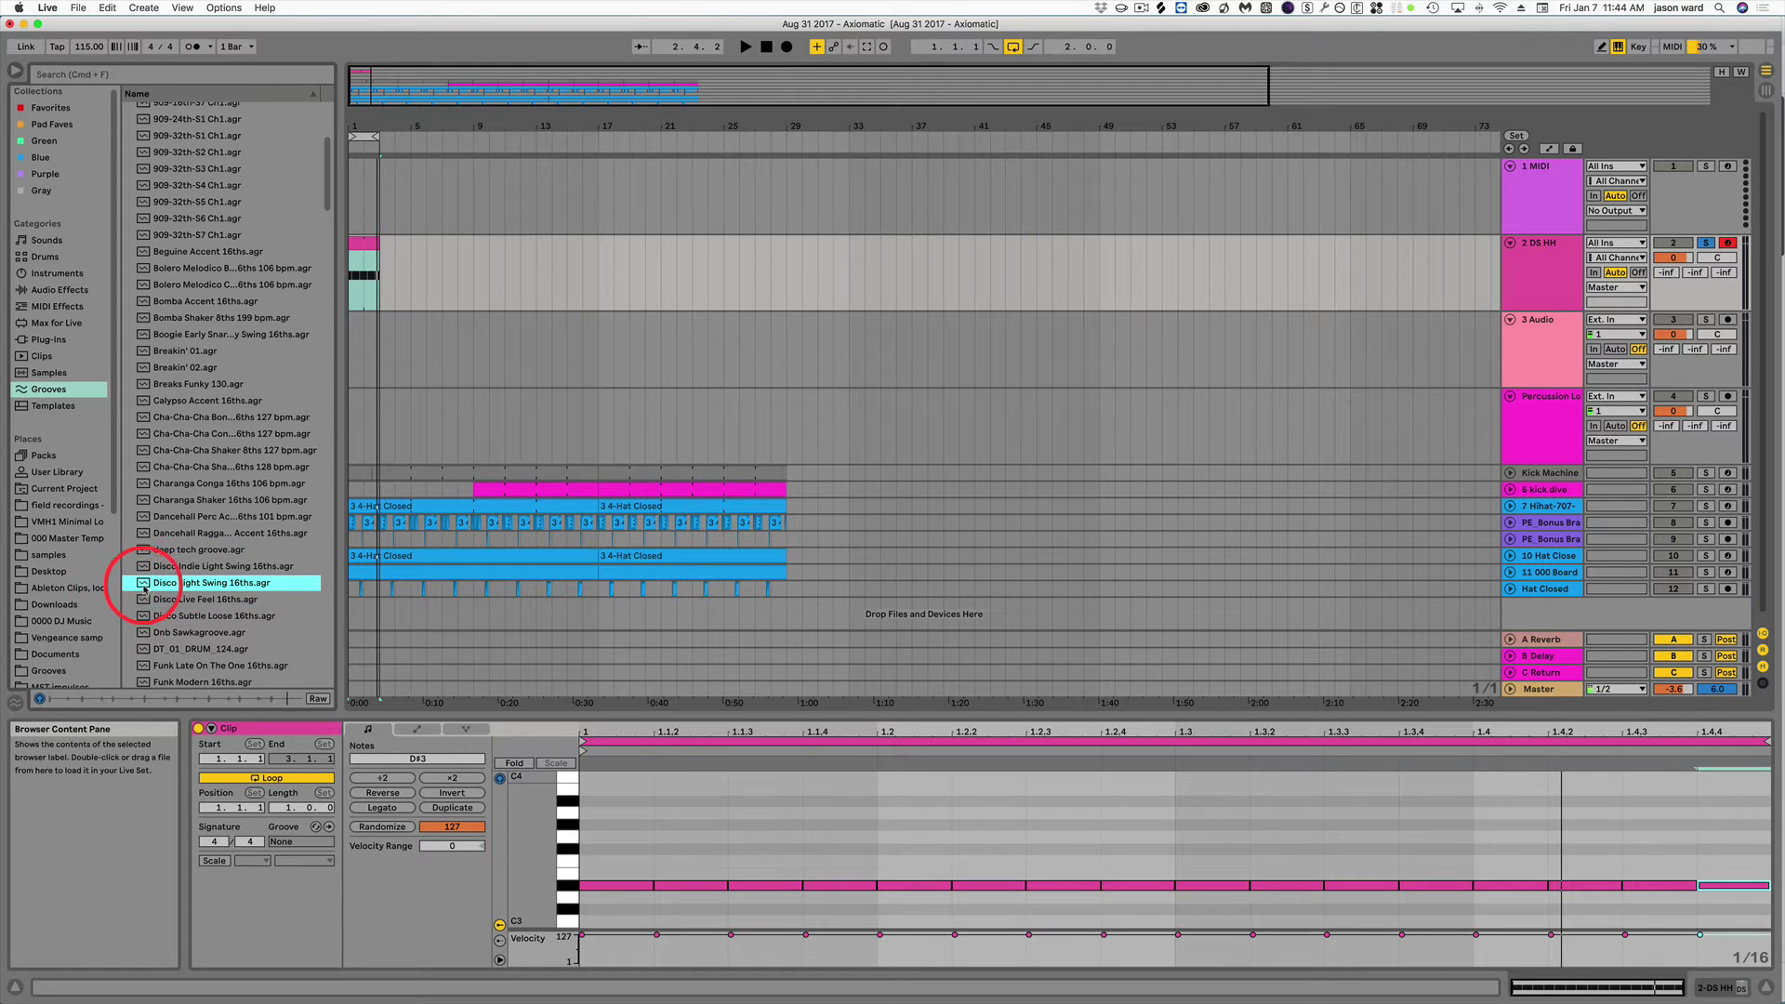
key(space)
drag(144, 586, 361, 253)
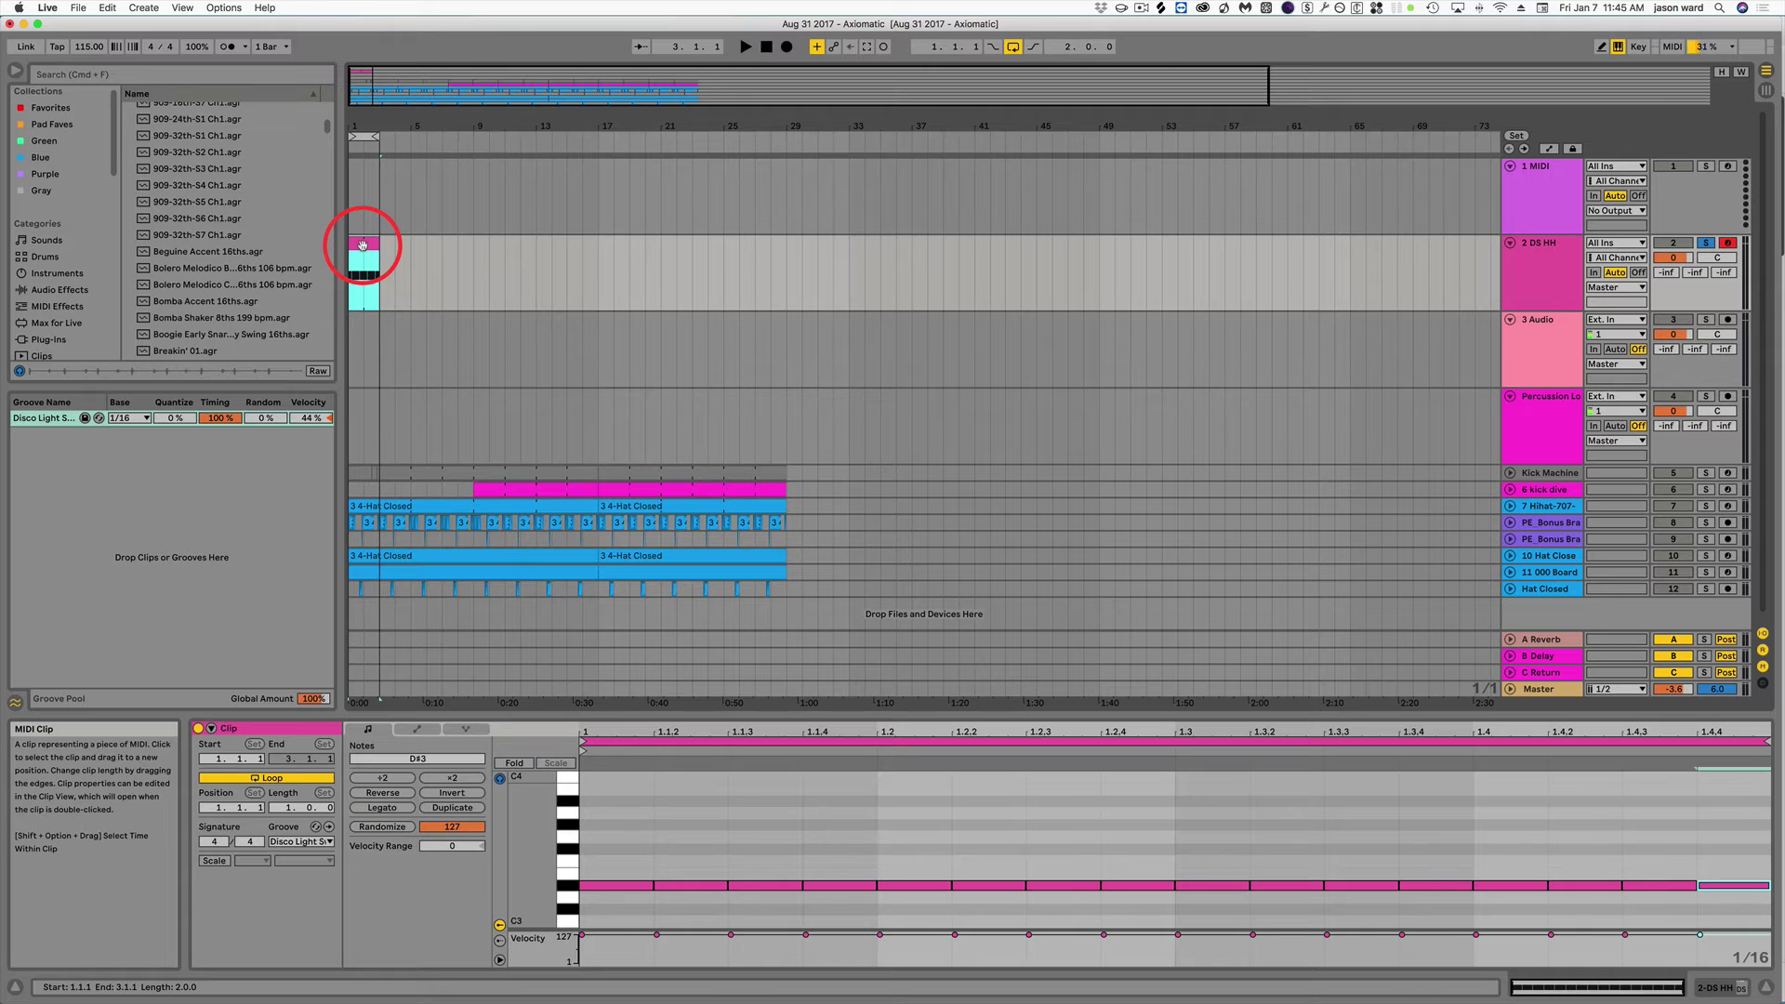
Play the clip while trying the groove's Timing and Velocity at 0 %, finishing with Velocity at 100 % and Timing at 98 %.
key(space)
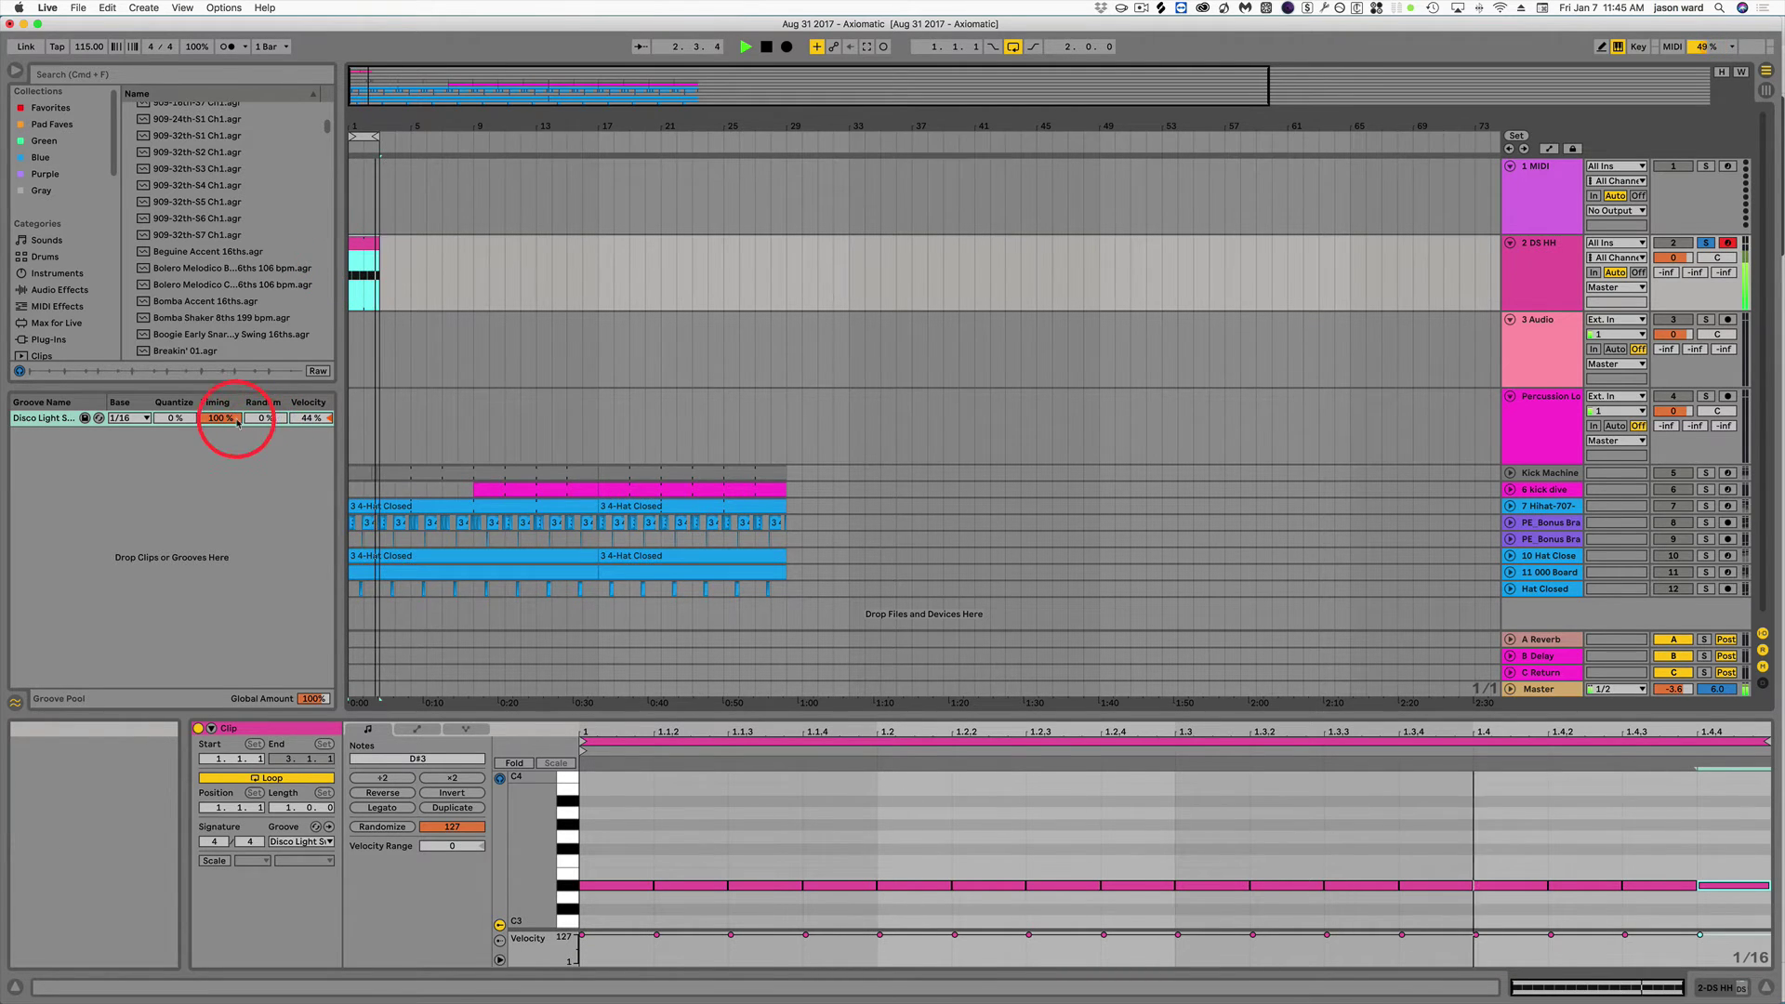
drag(229, 419, 328, 420)
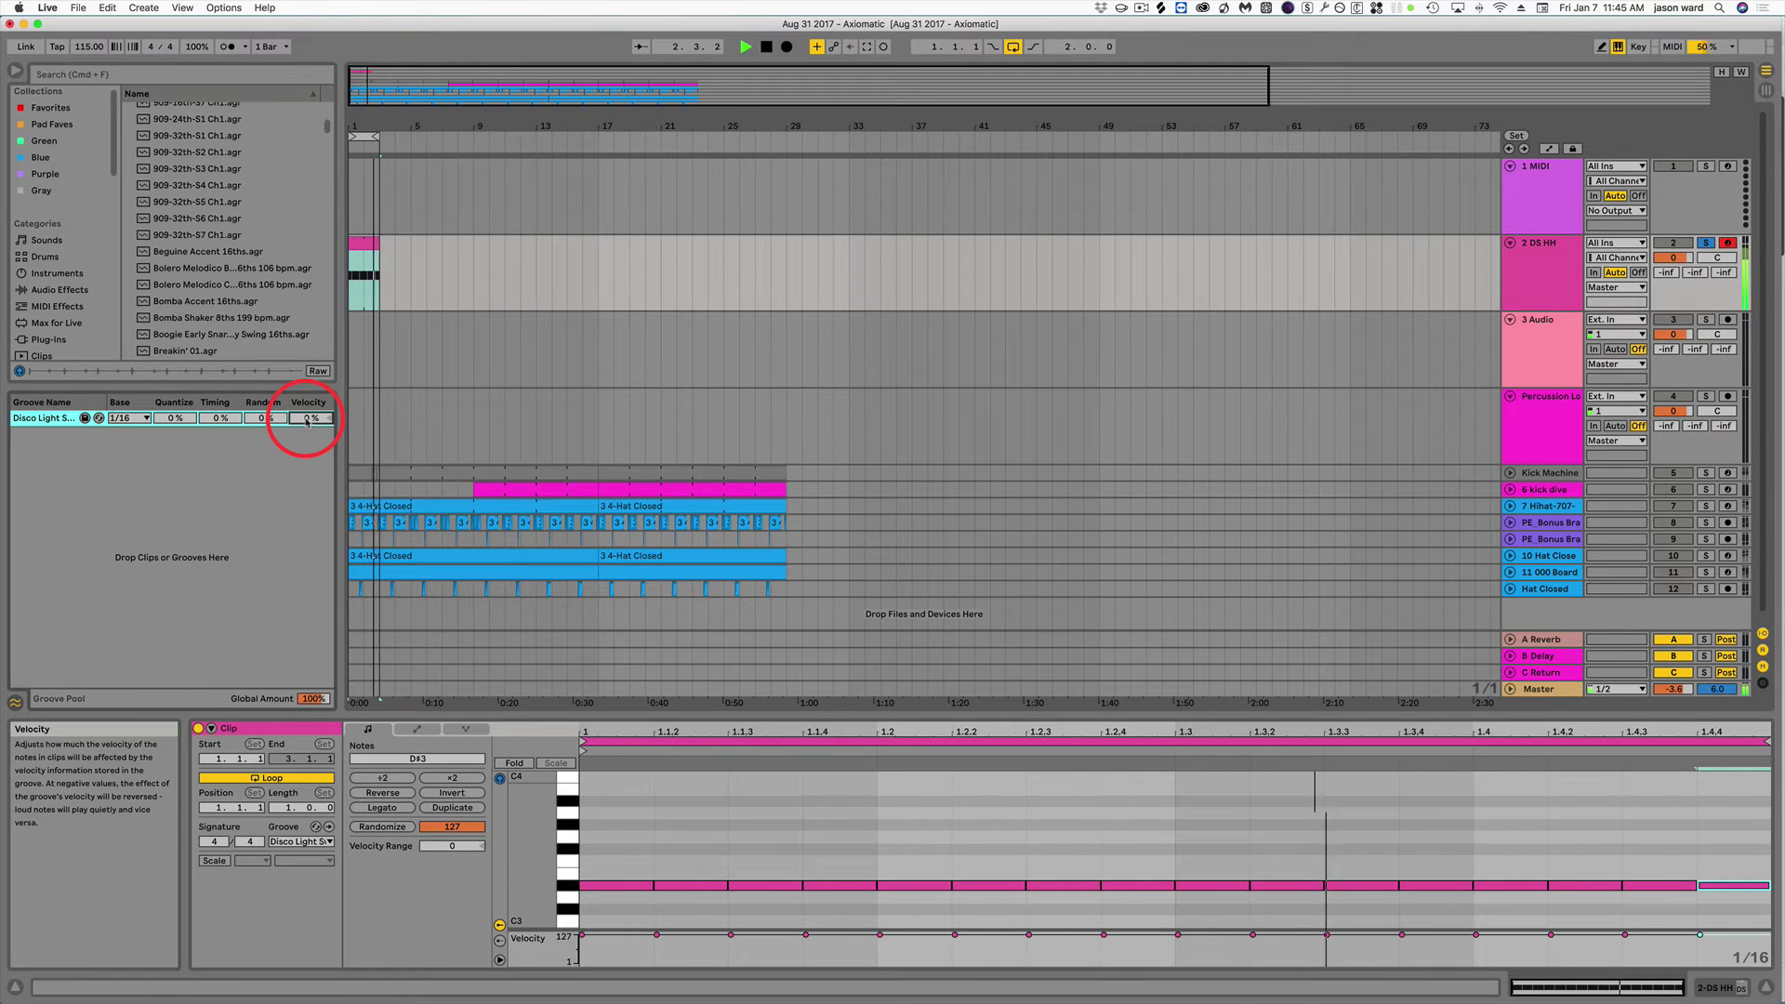
drag(306, 420, 306, 420)
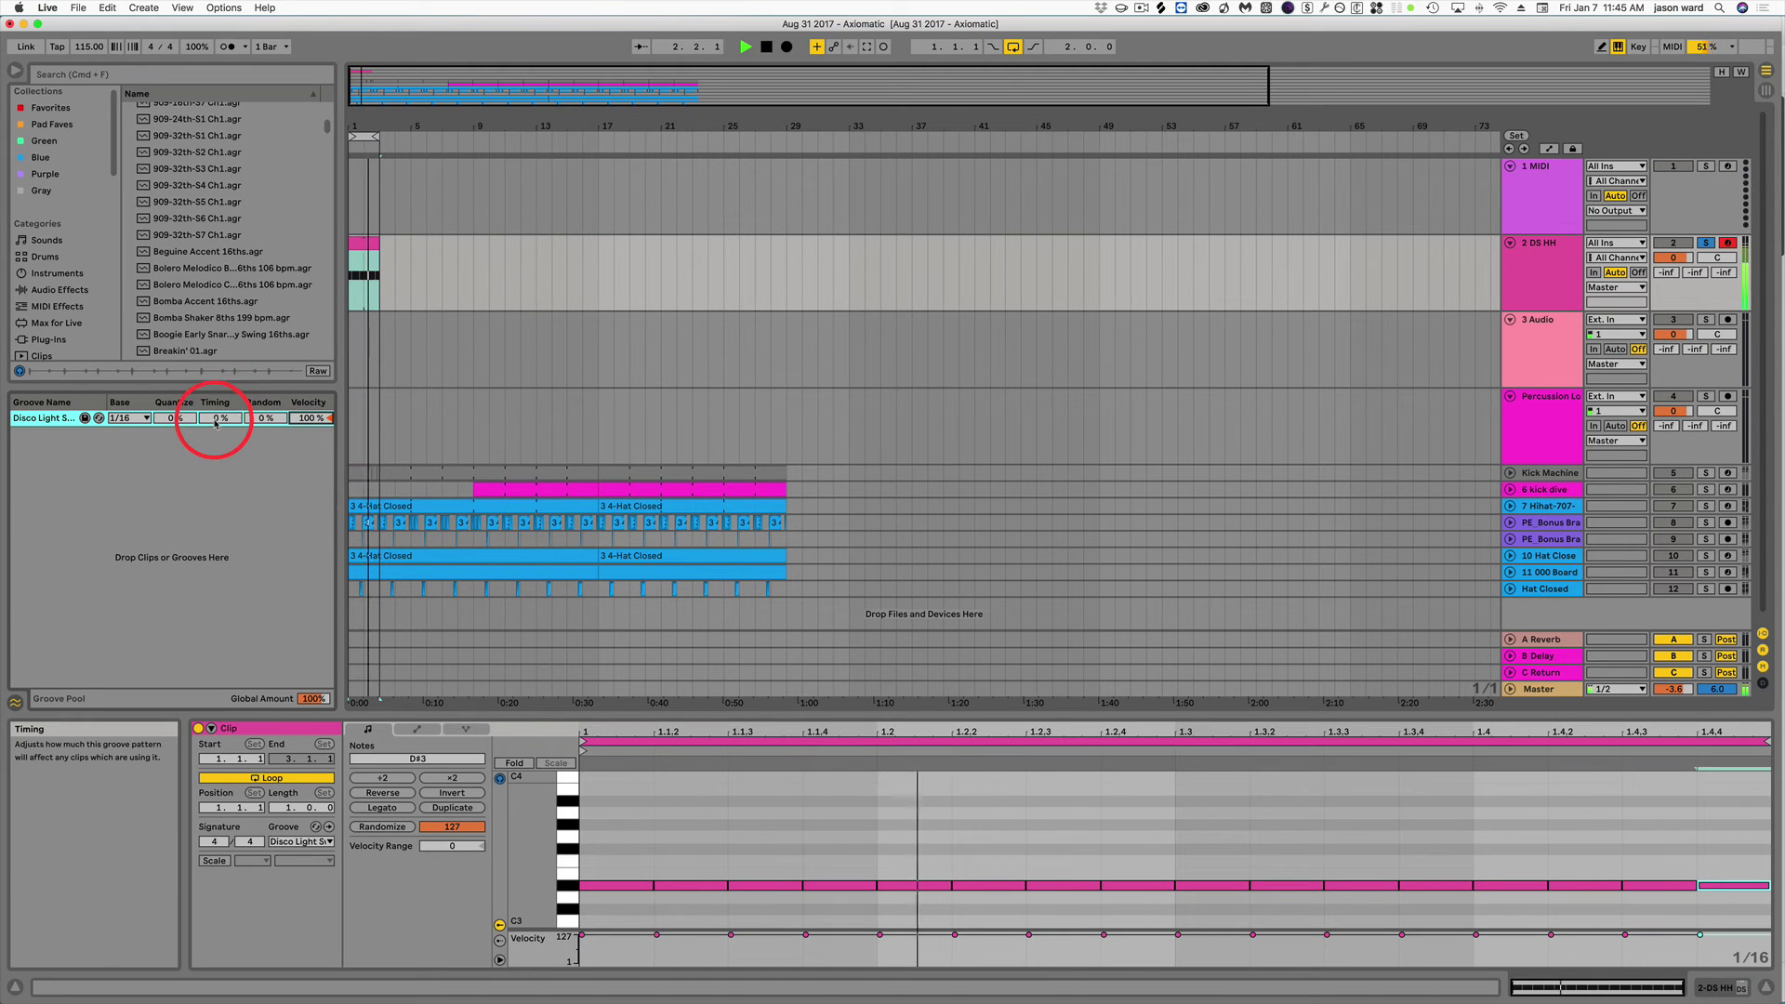
drag(217, 424, 215, 422)
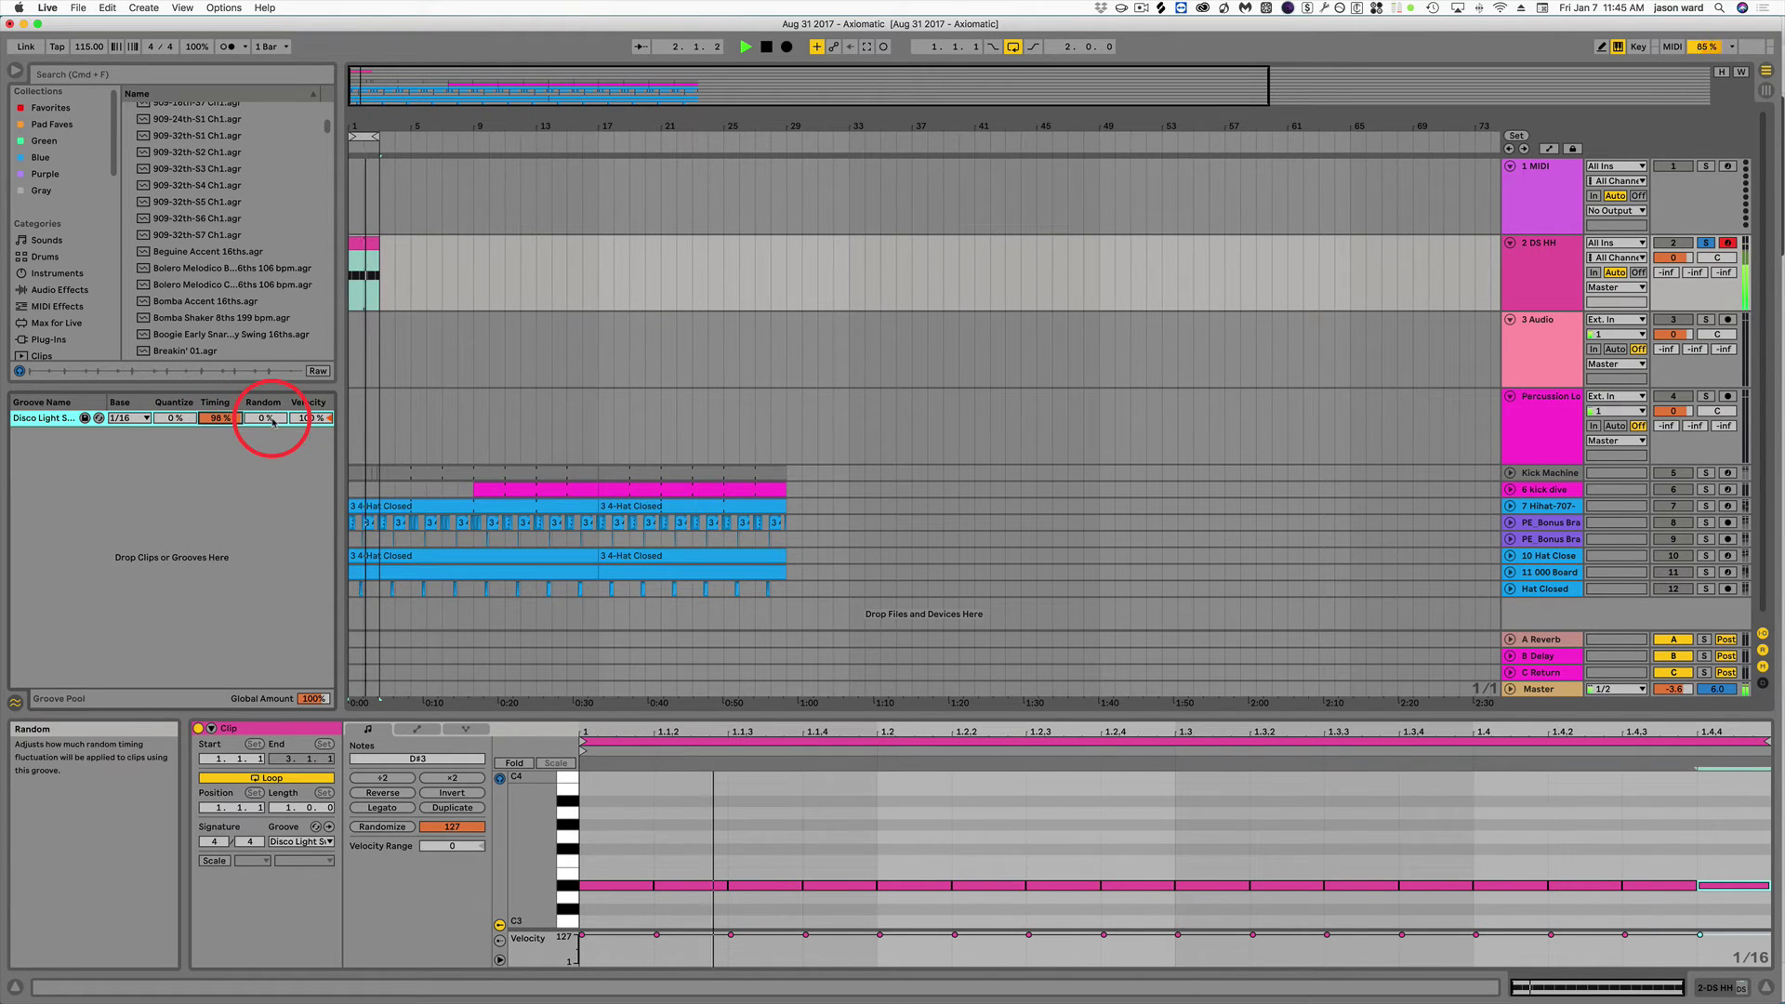
Set the Disco Light Swing groove's Random amount to 11 % while the clip plays, and stop playback.
drag(272, 422, 275, 422)
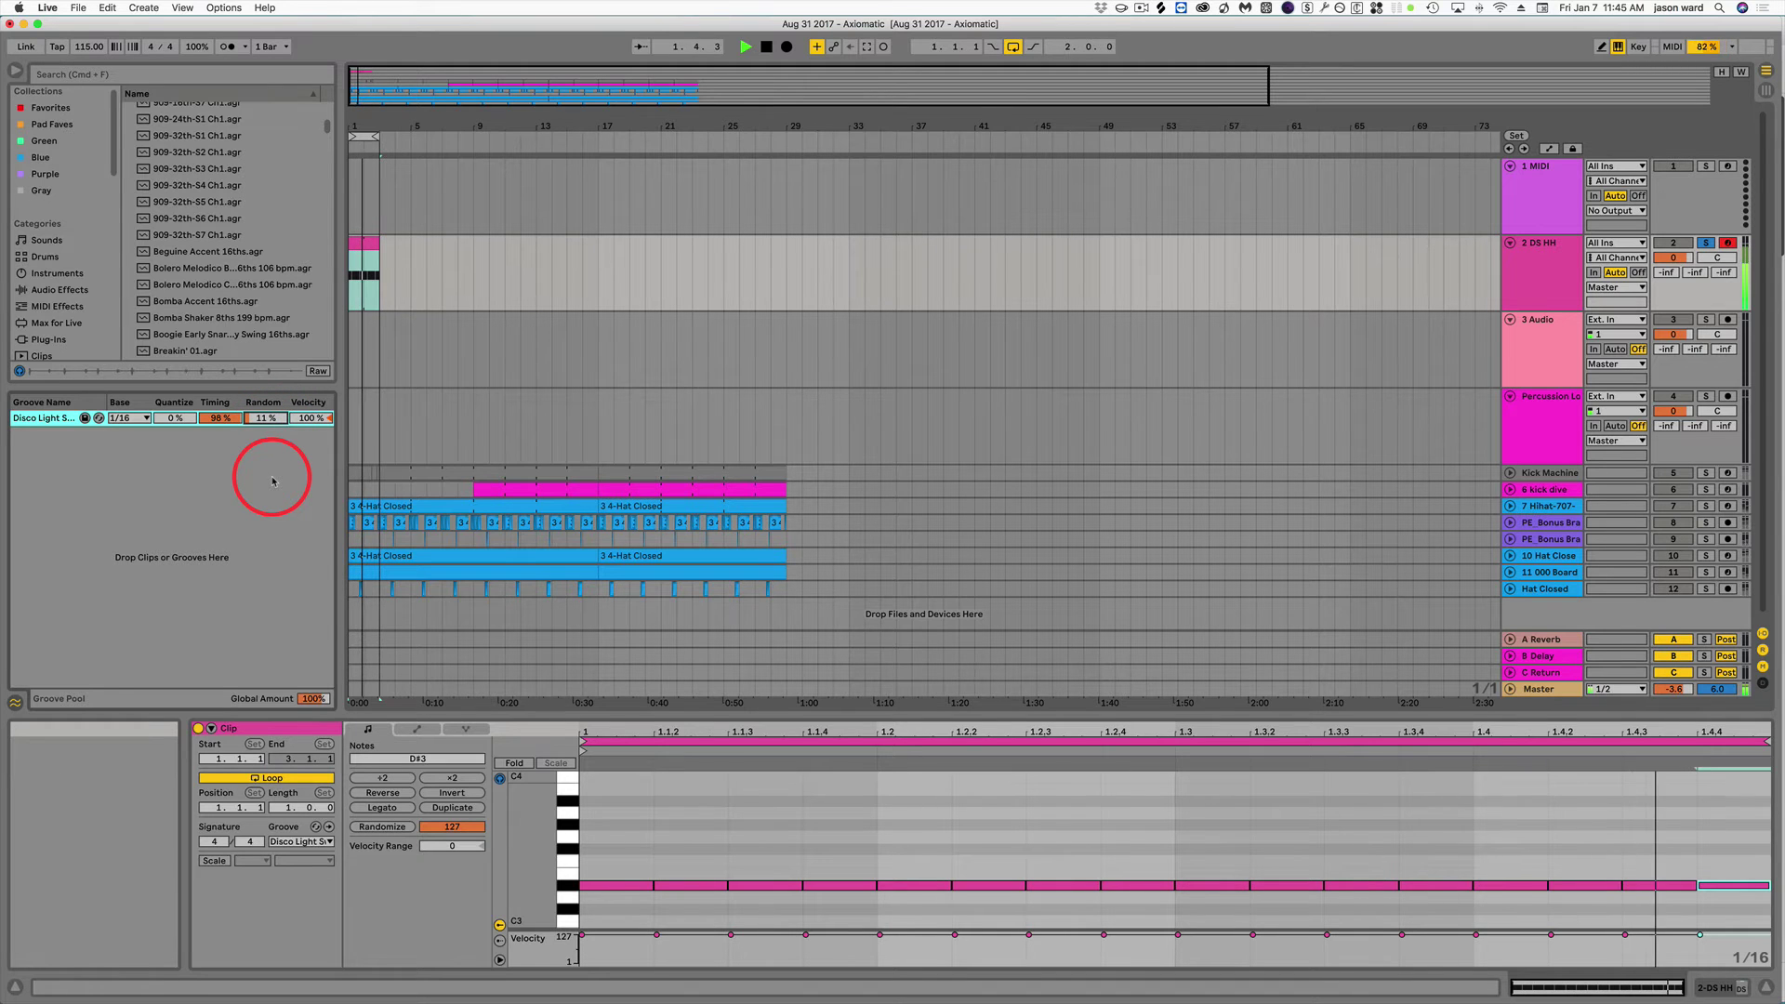
key(space)
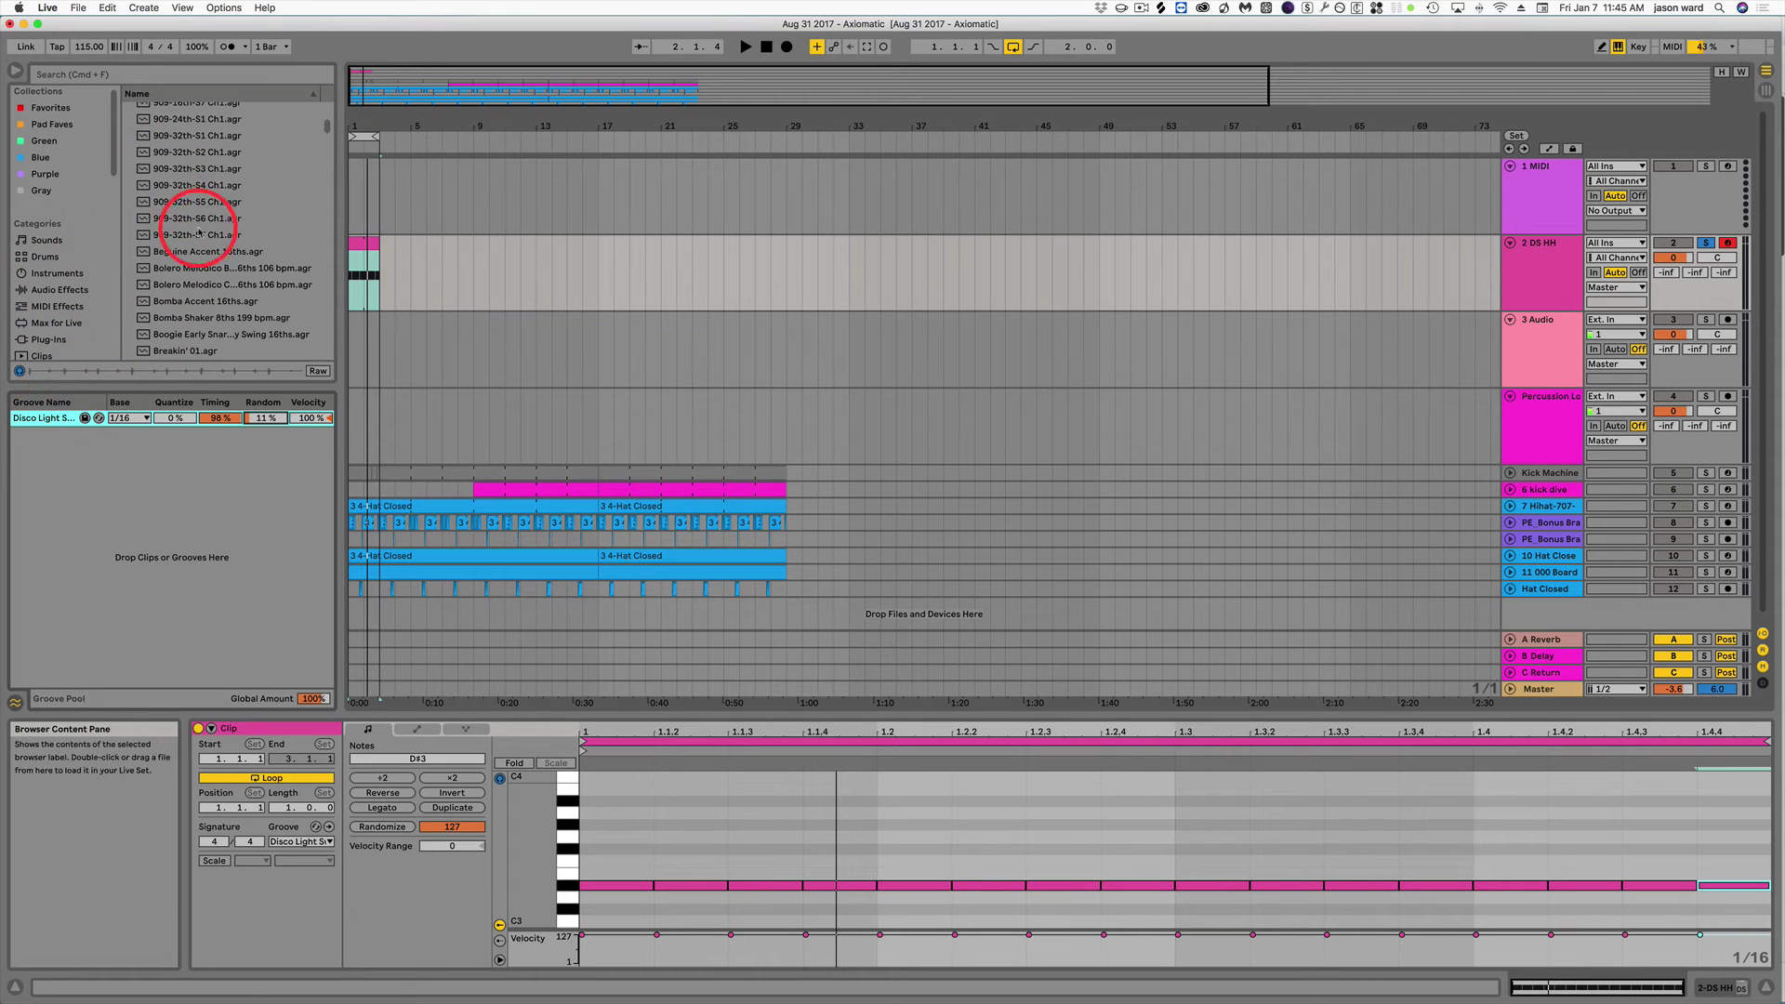
click(82, 418)
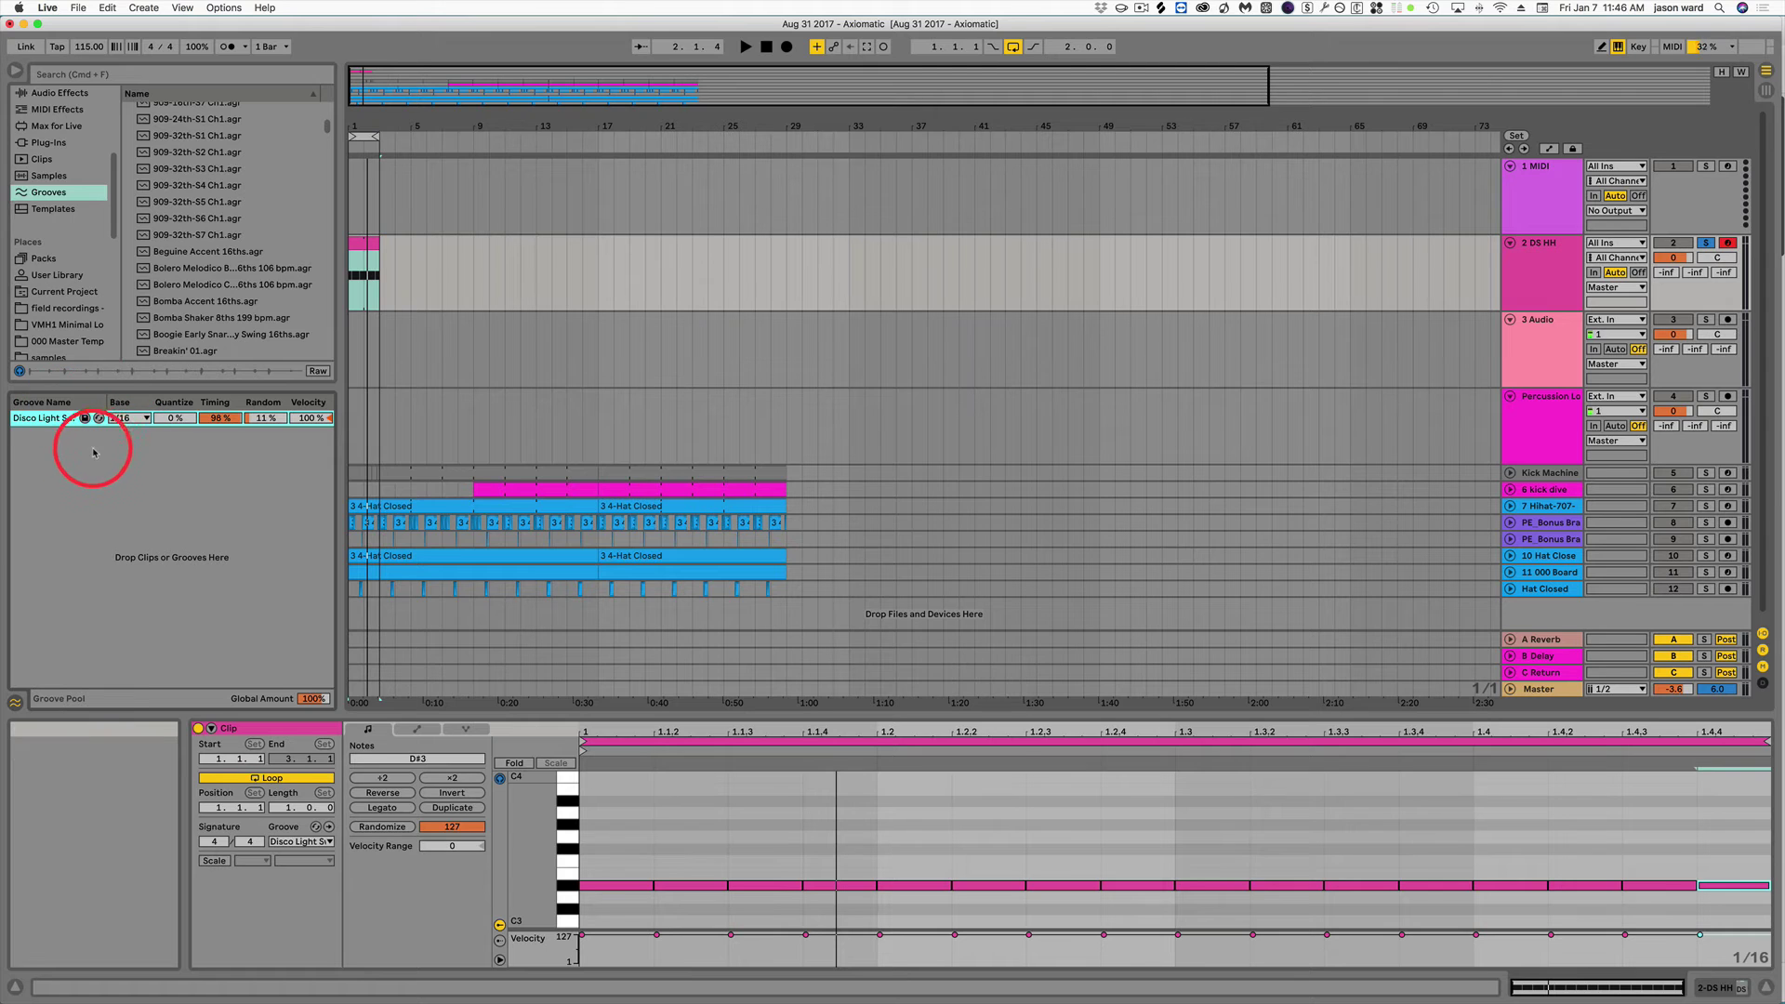
Look through the installed packs, including the updates and available packs at the end of the list.
click(44, 261)
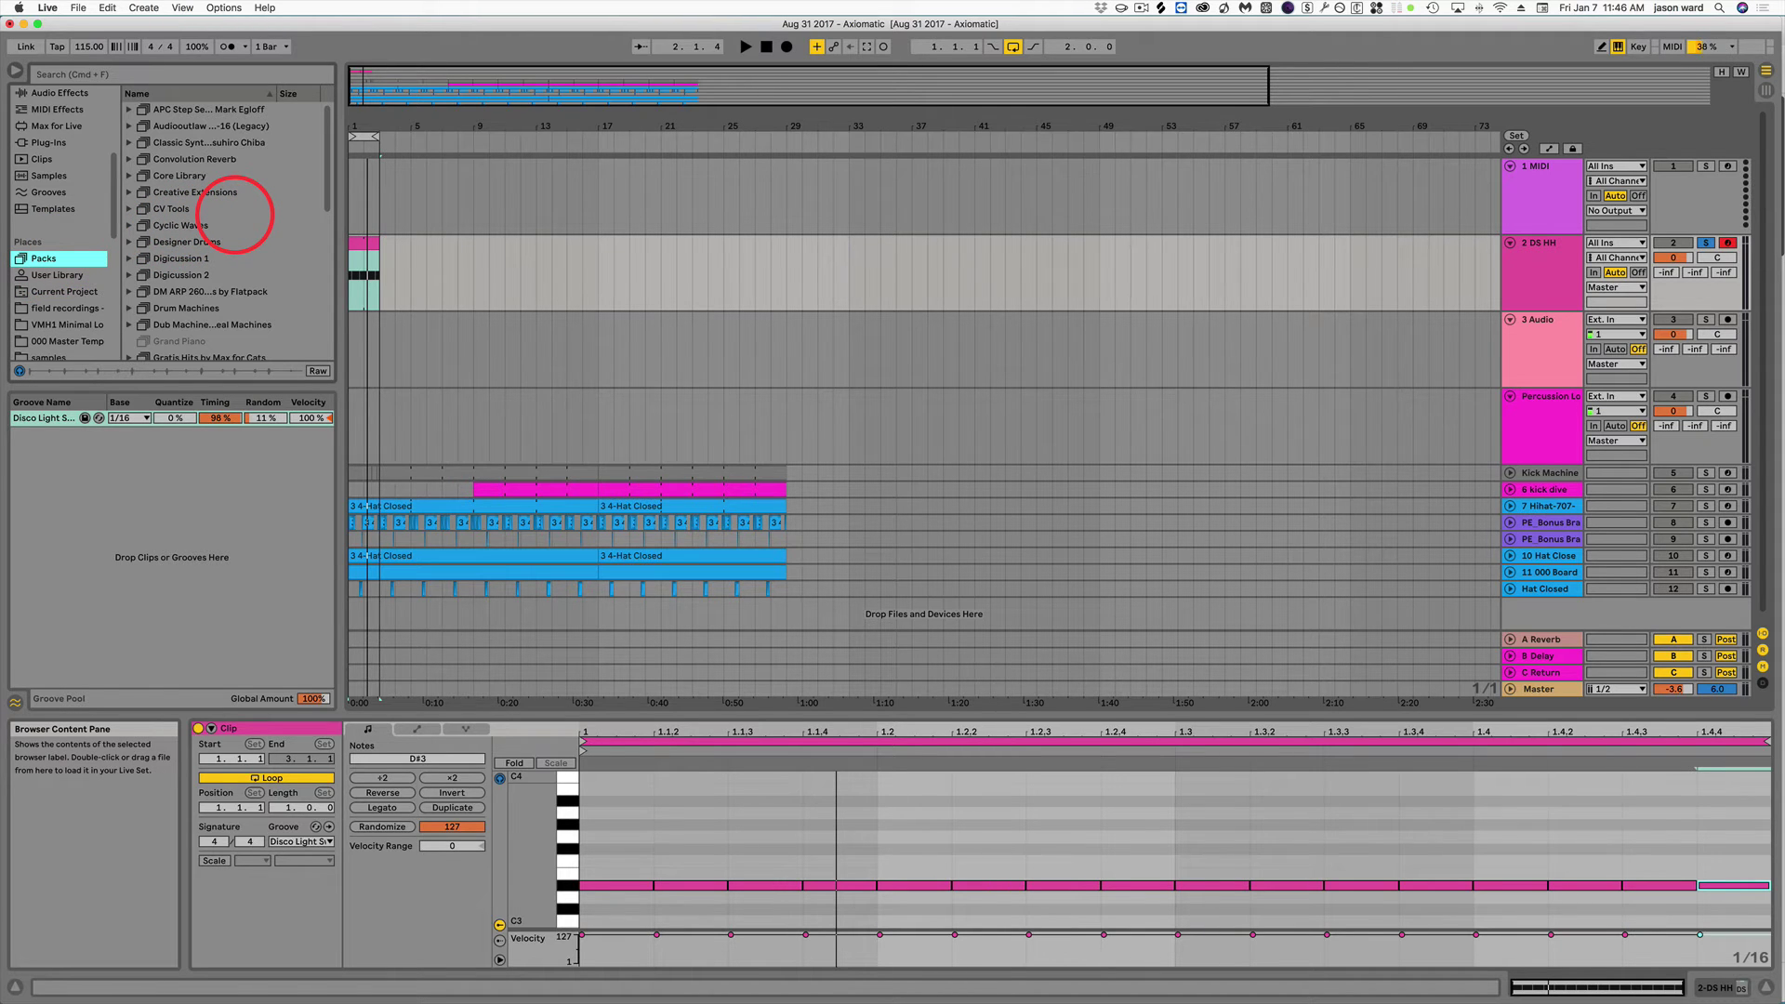
scroll(248, 221, down, 5)
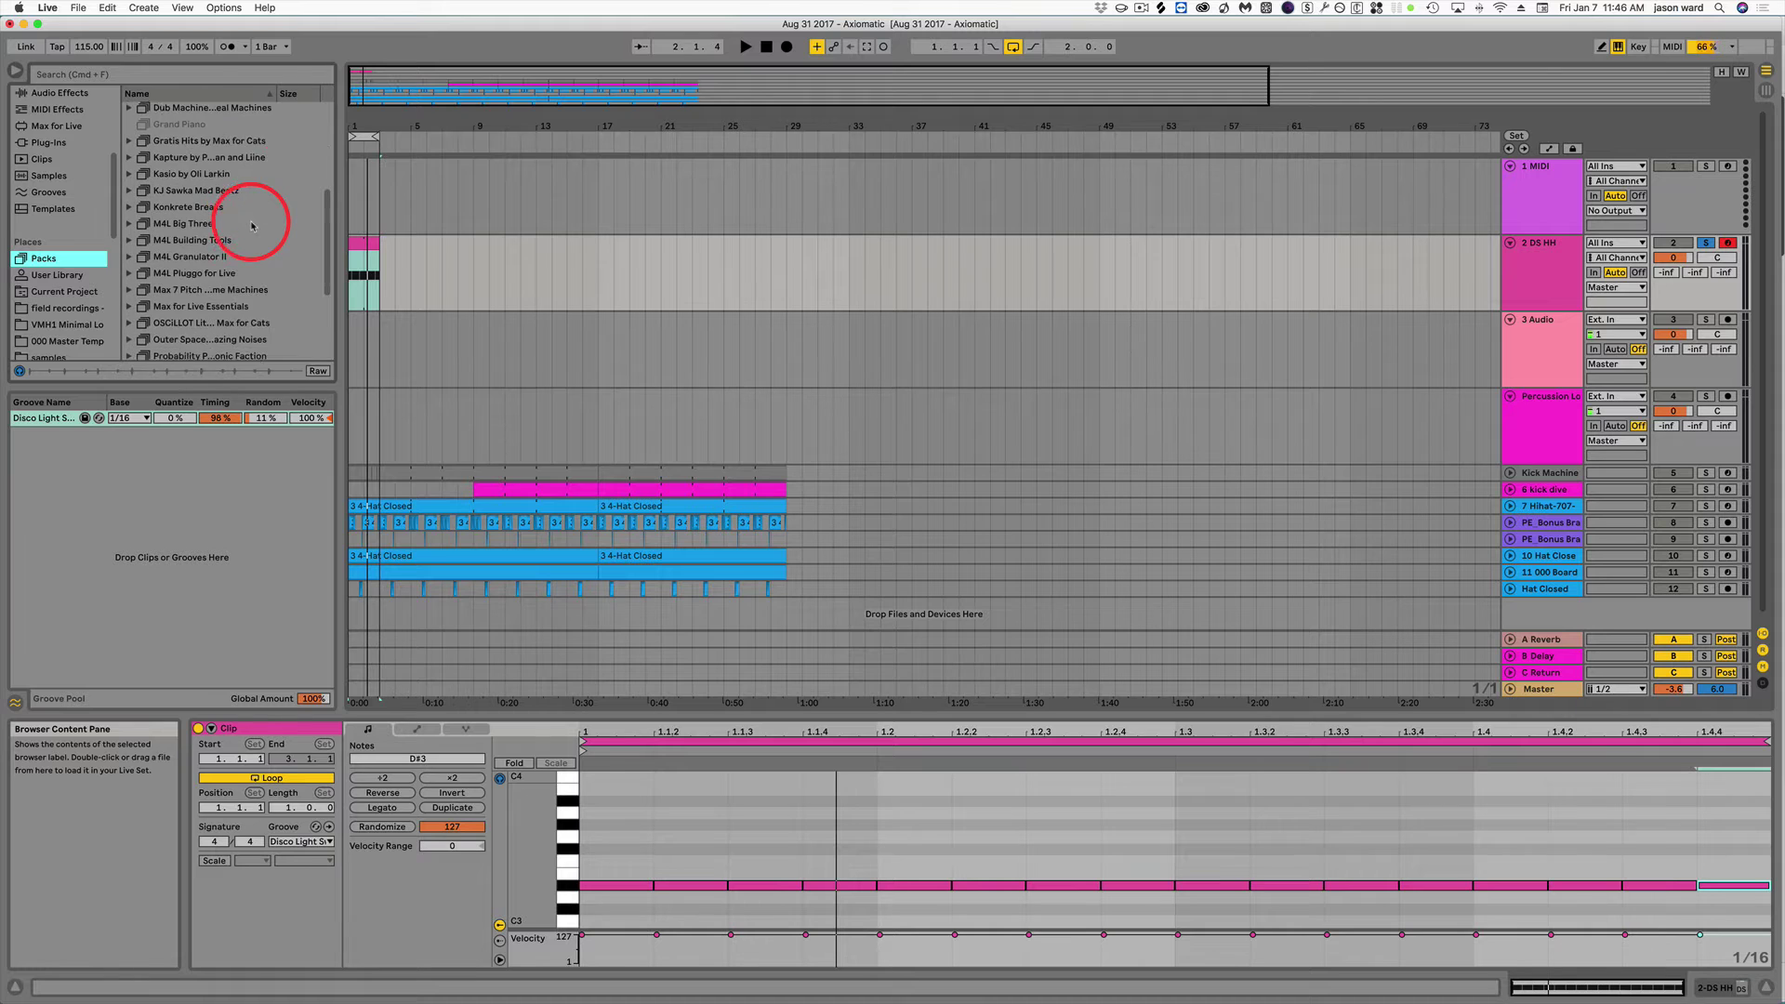
scroll(252, 226, down, 2)
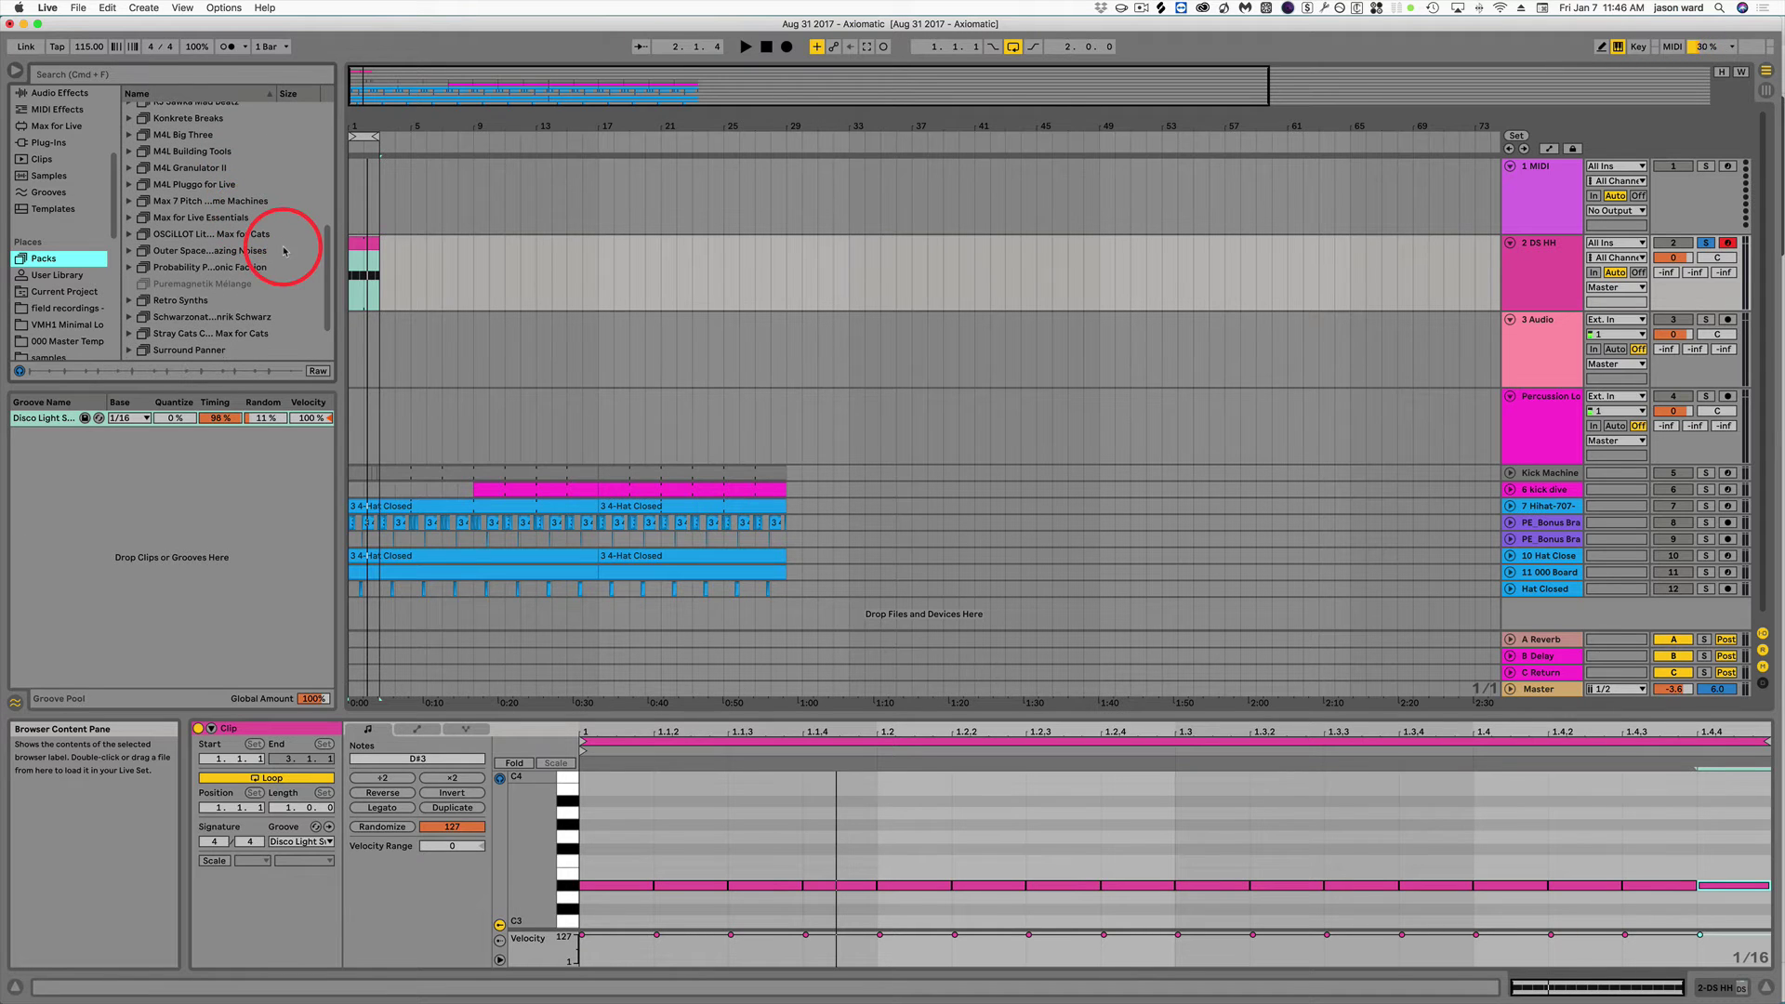
scroll(288, 252, down, 1)
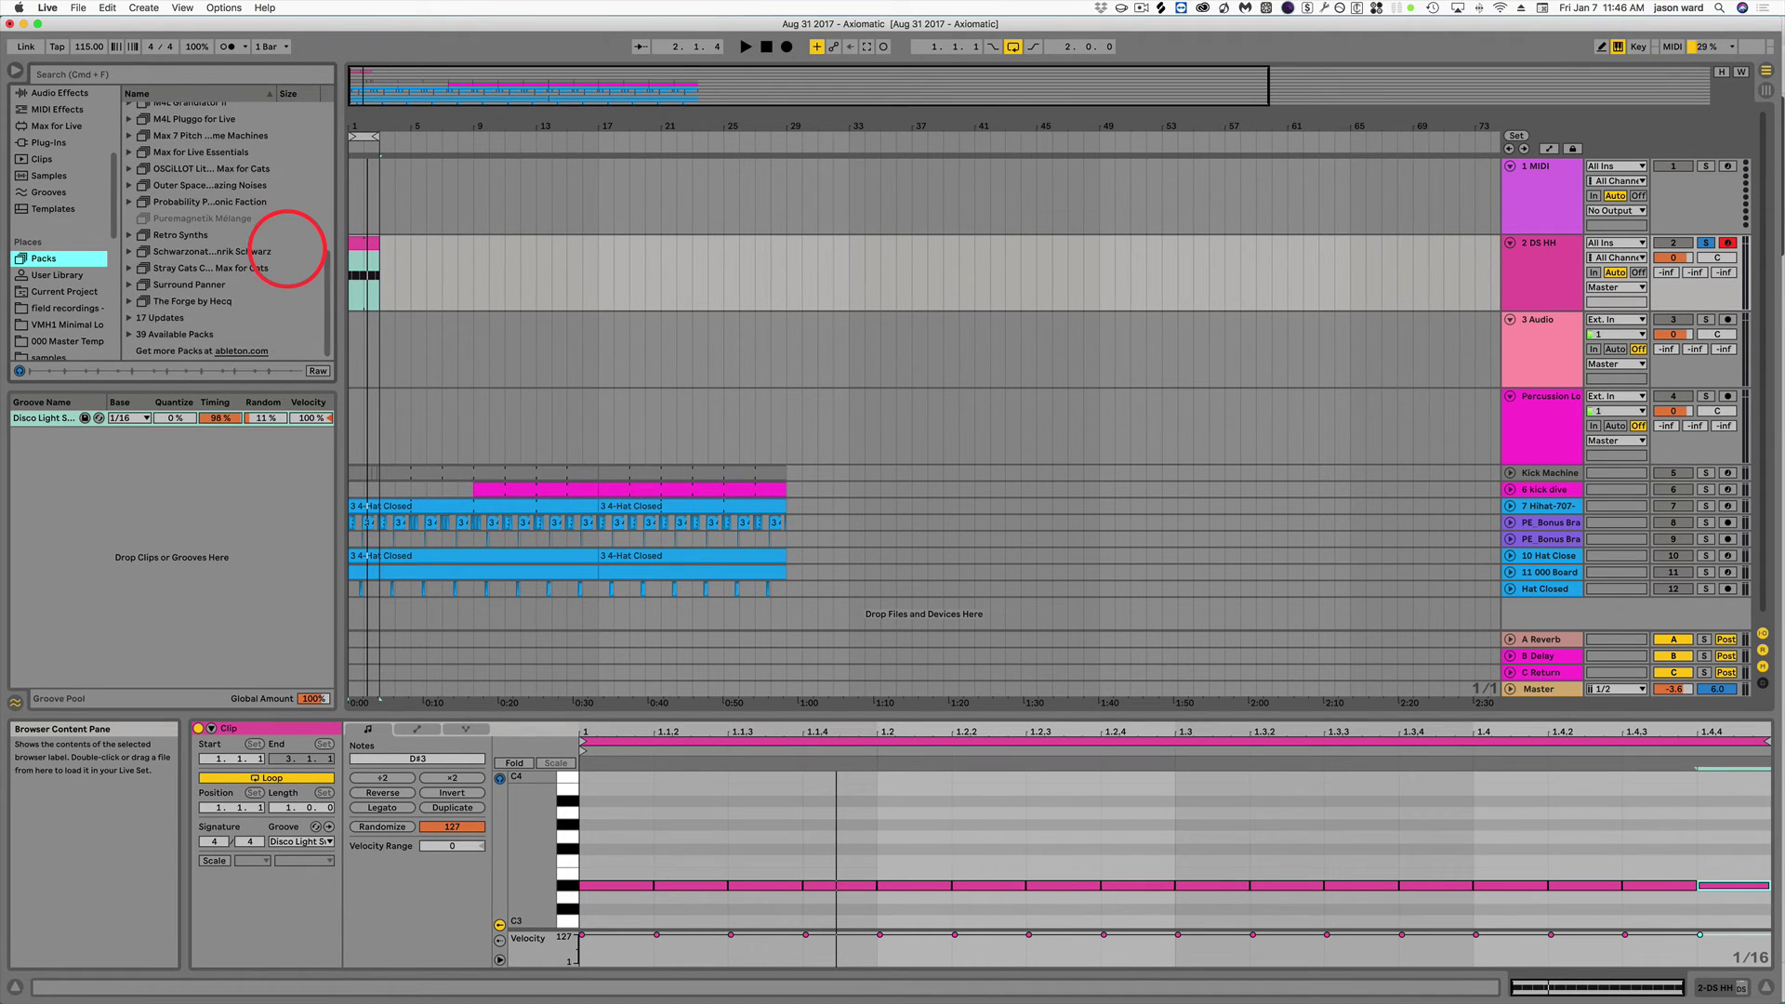
scroll(288, 249, up, 5)
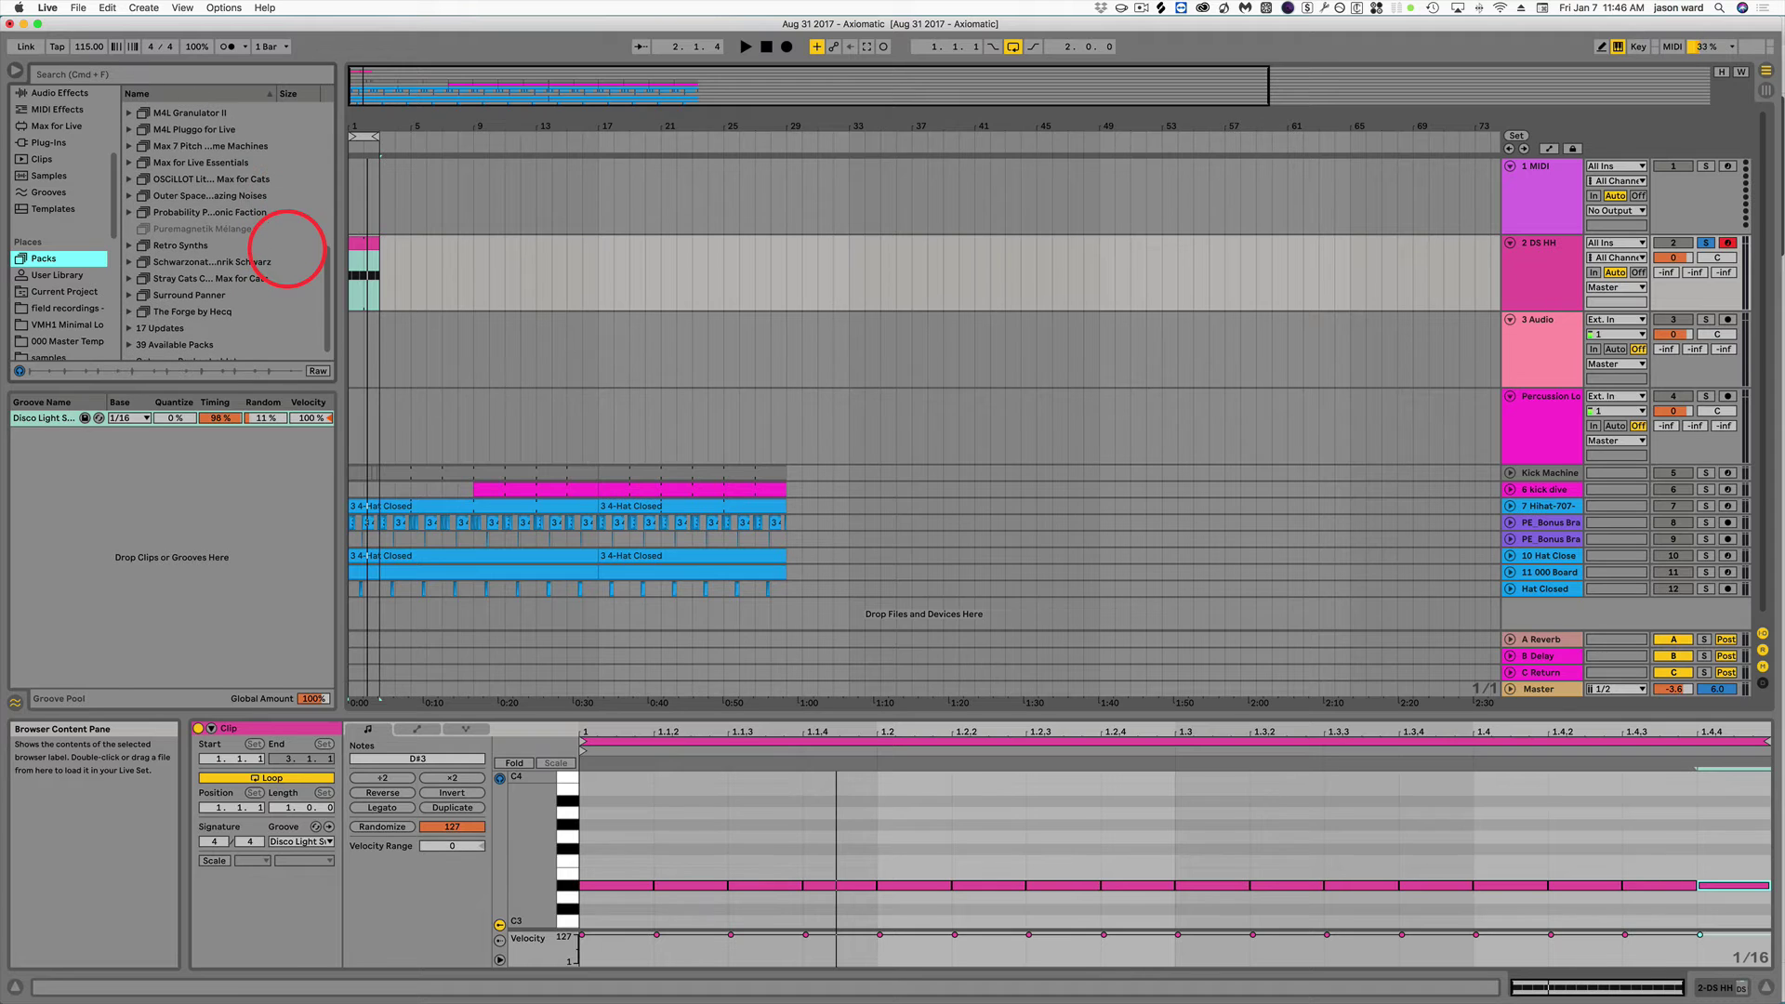
scroll(286, 249, up, 3)
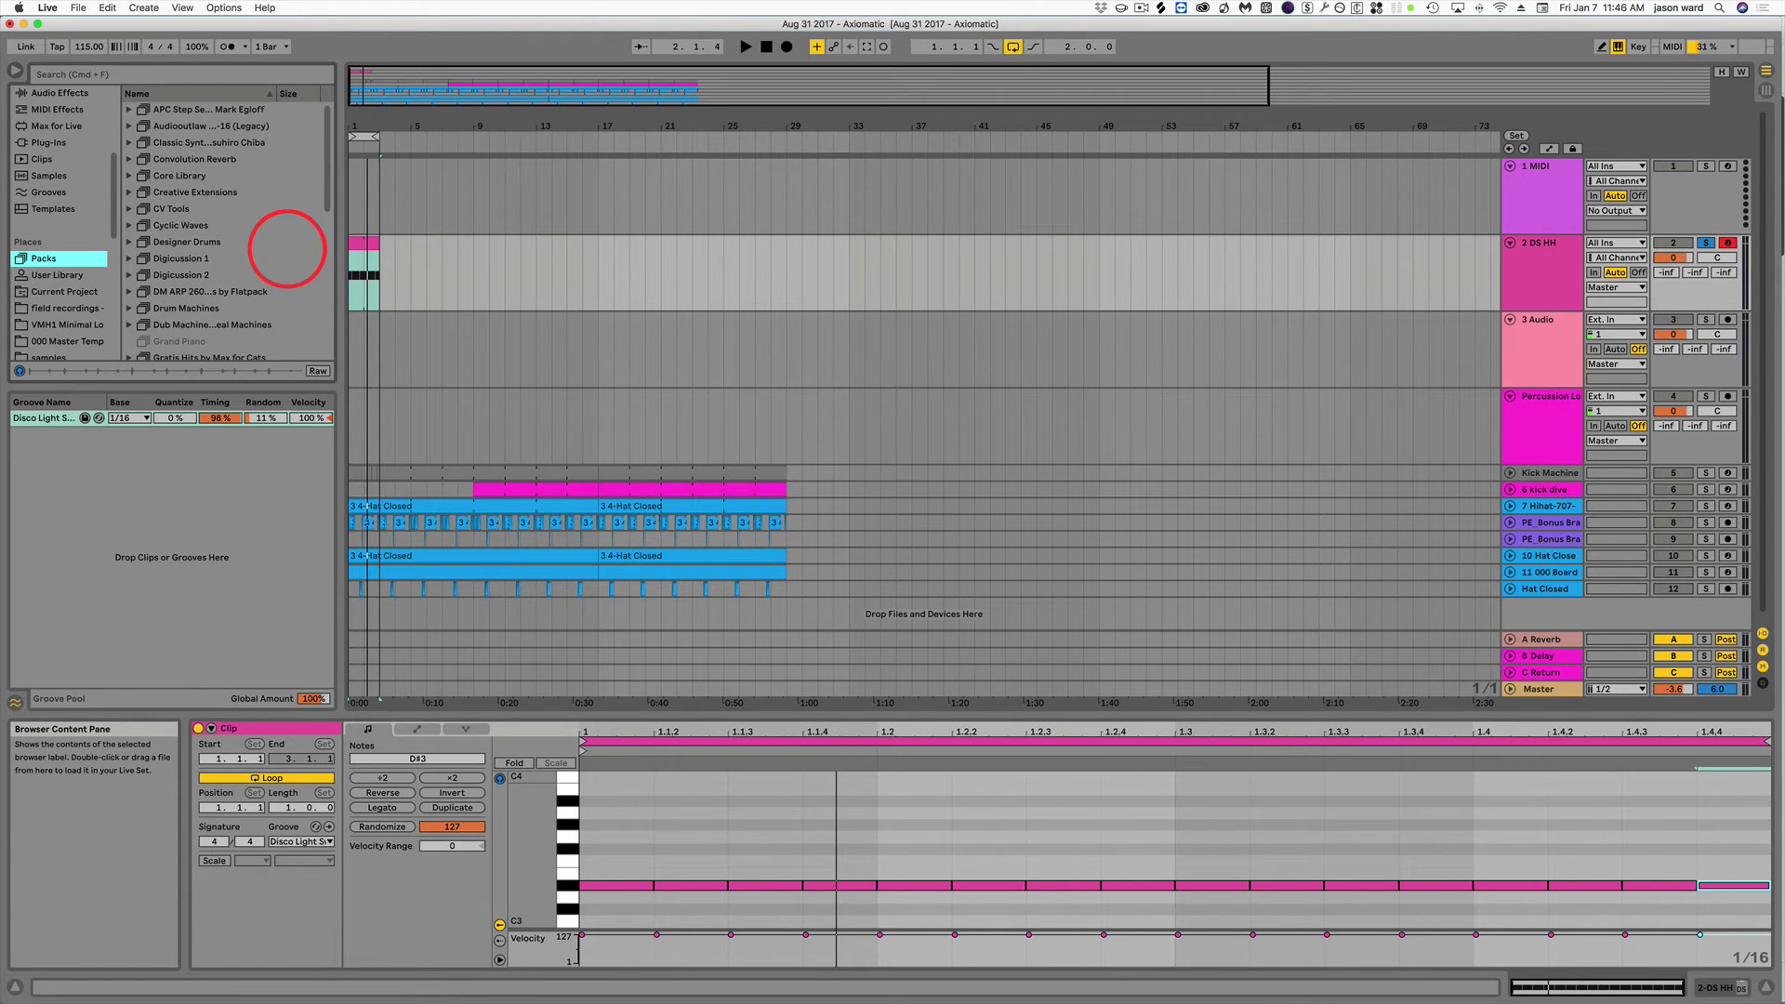
scroll(264, 282, down, 8)
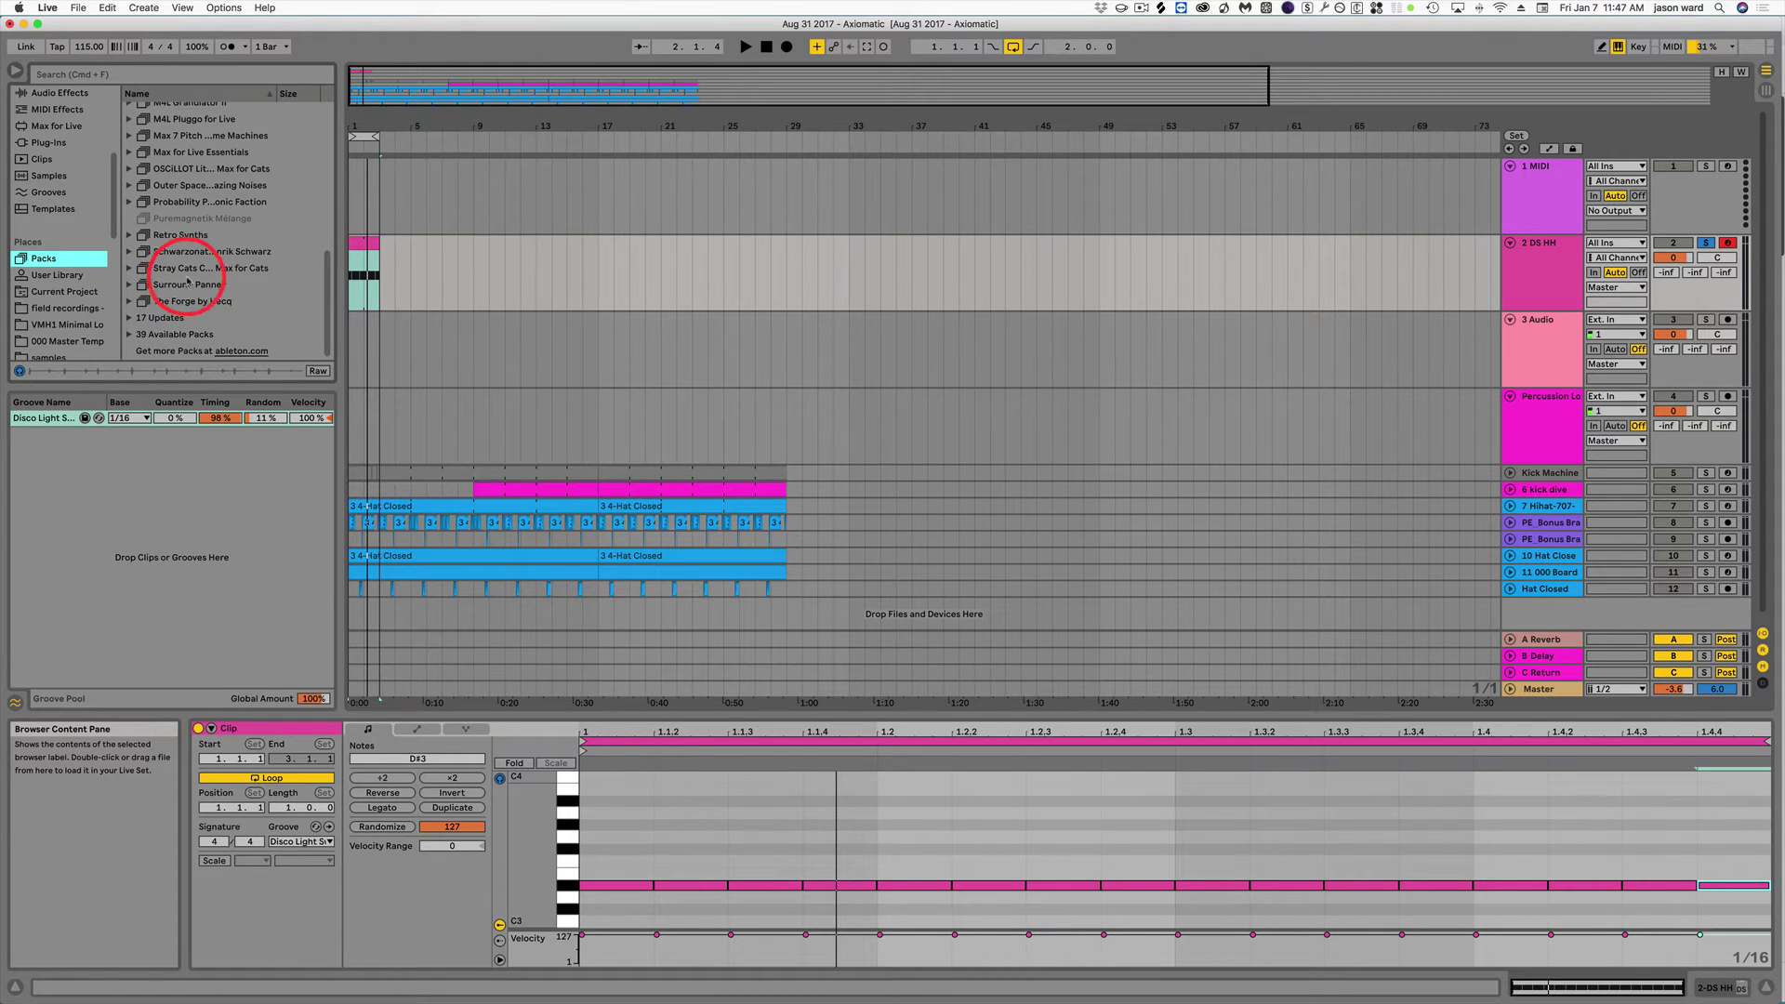
scroll(186, 213, up, 3)
scroll(208, 222, down, 3)
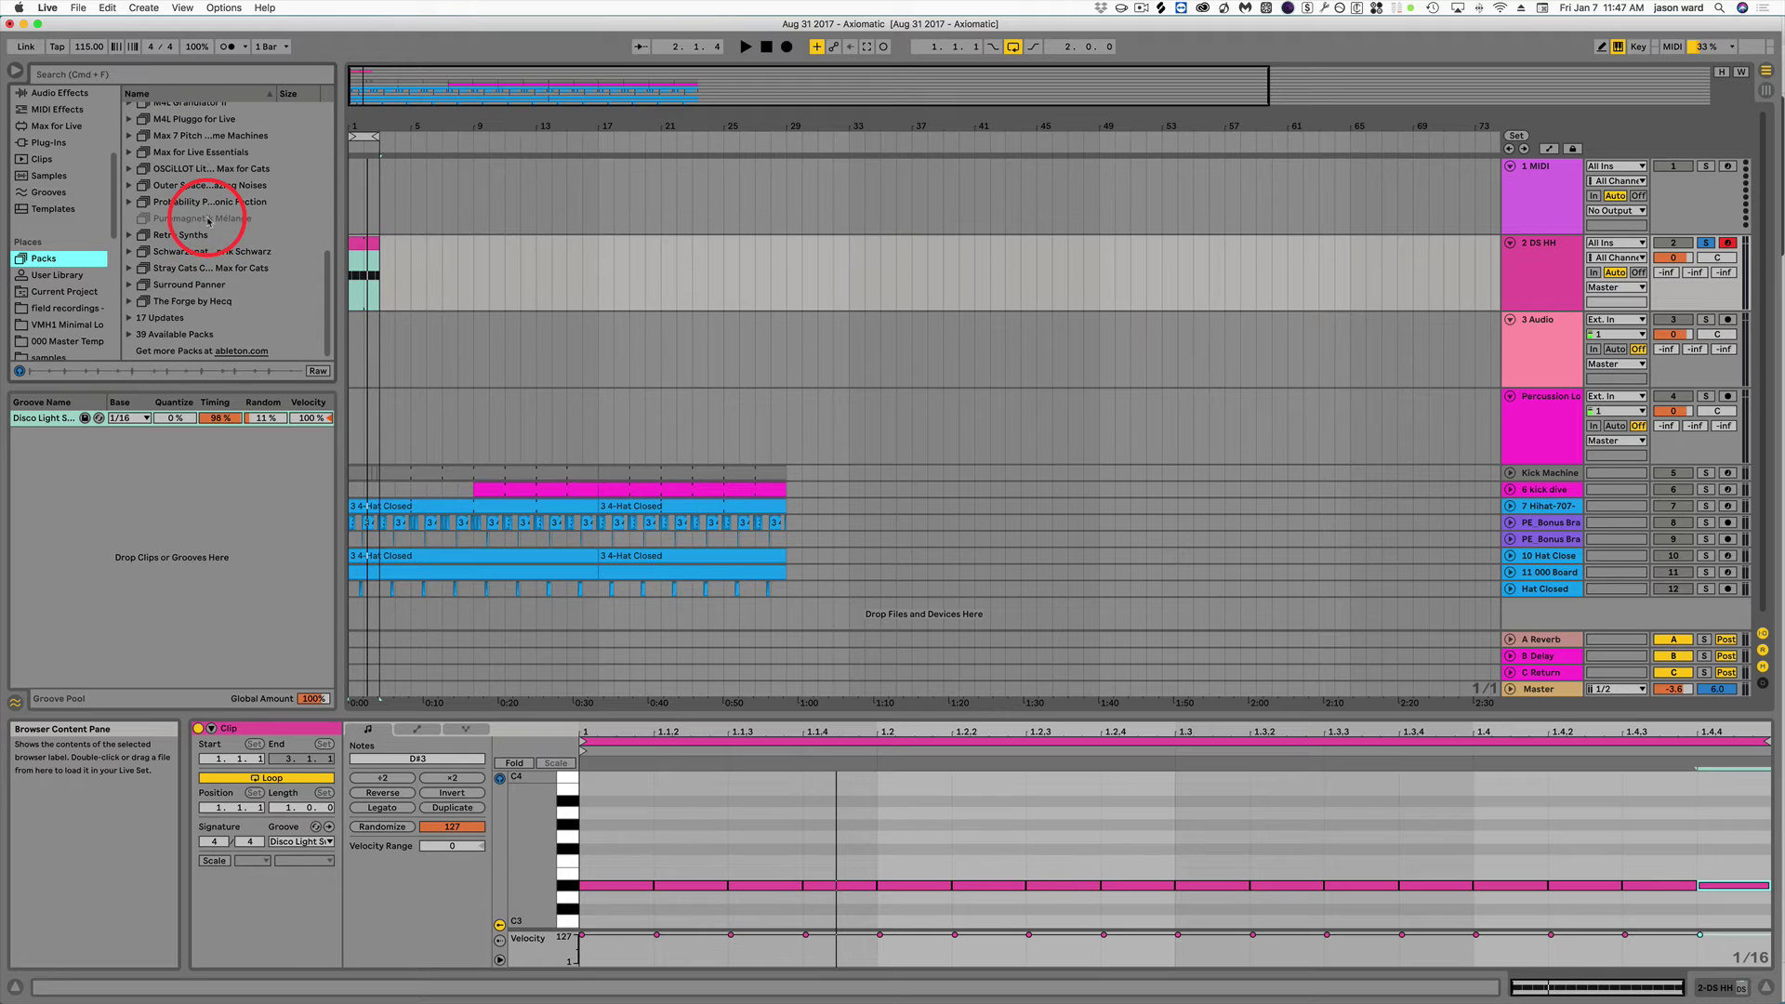
scroll(208, 222, up, 10)
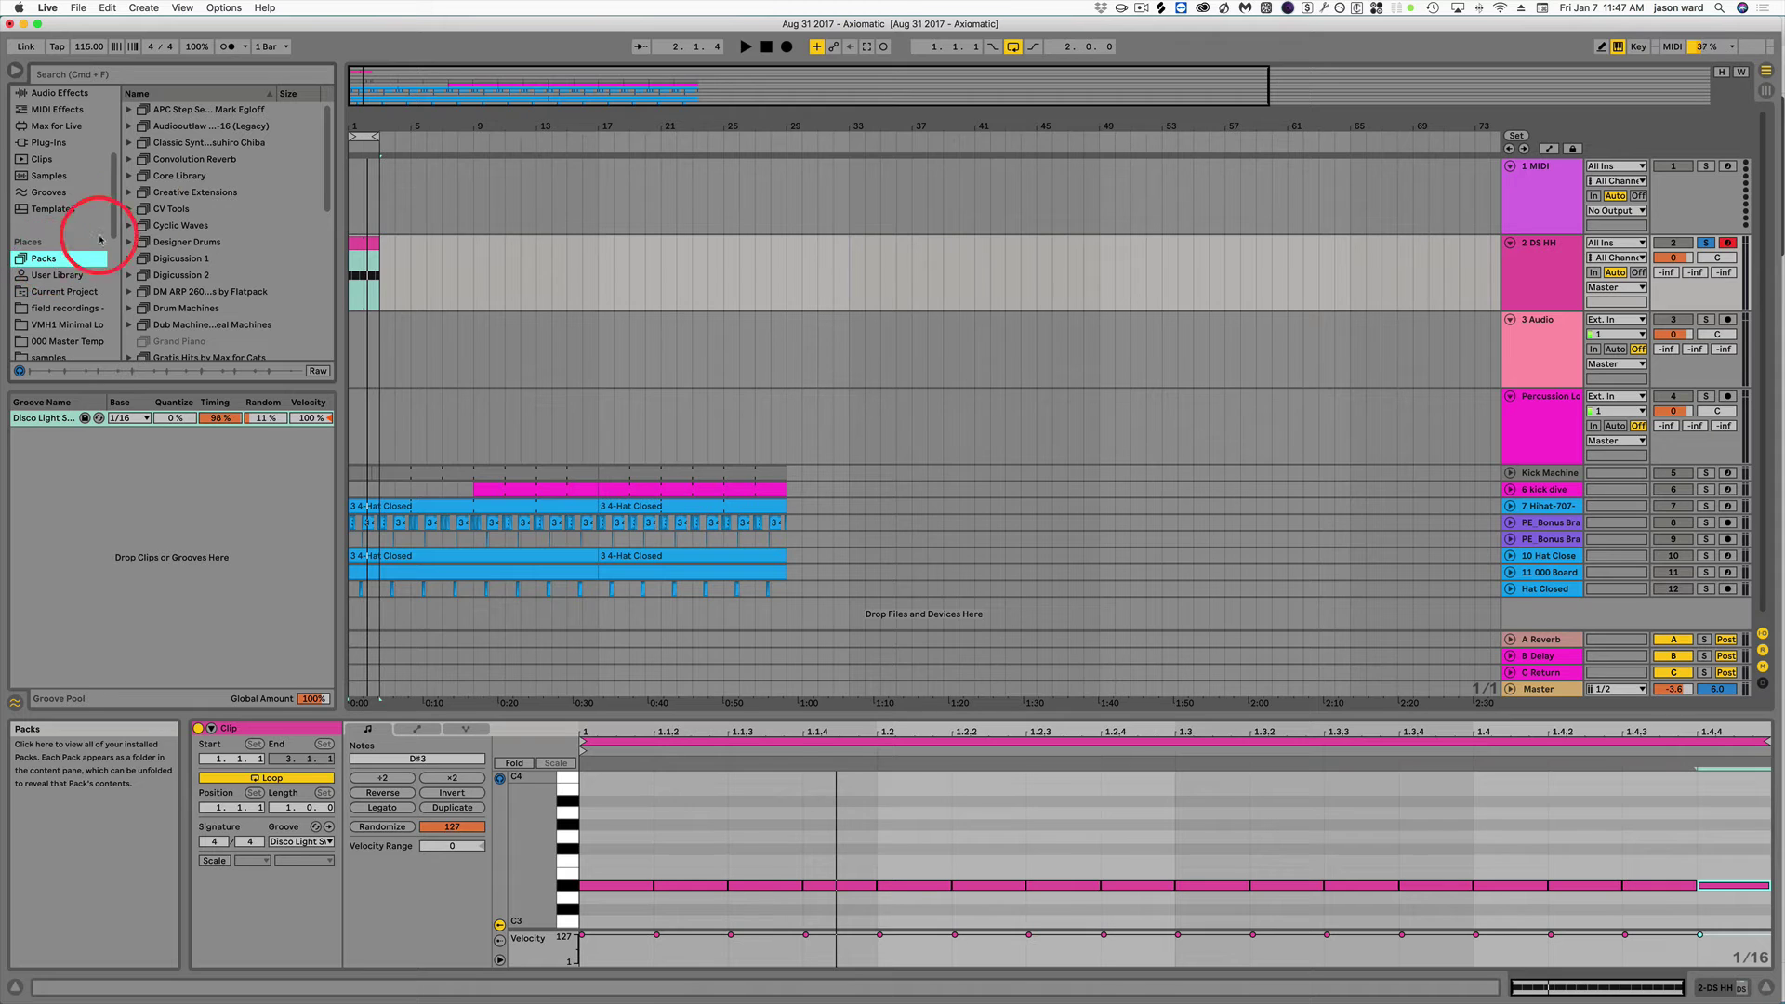
Expand the Core Library pack to show its Grooves folder and collapse the Swing subfolder.
click(165, 177)
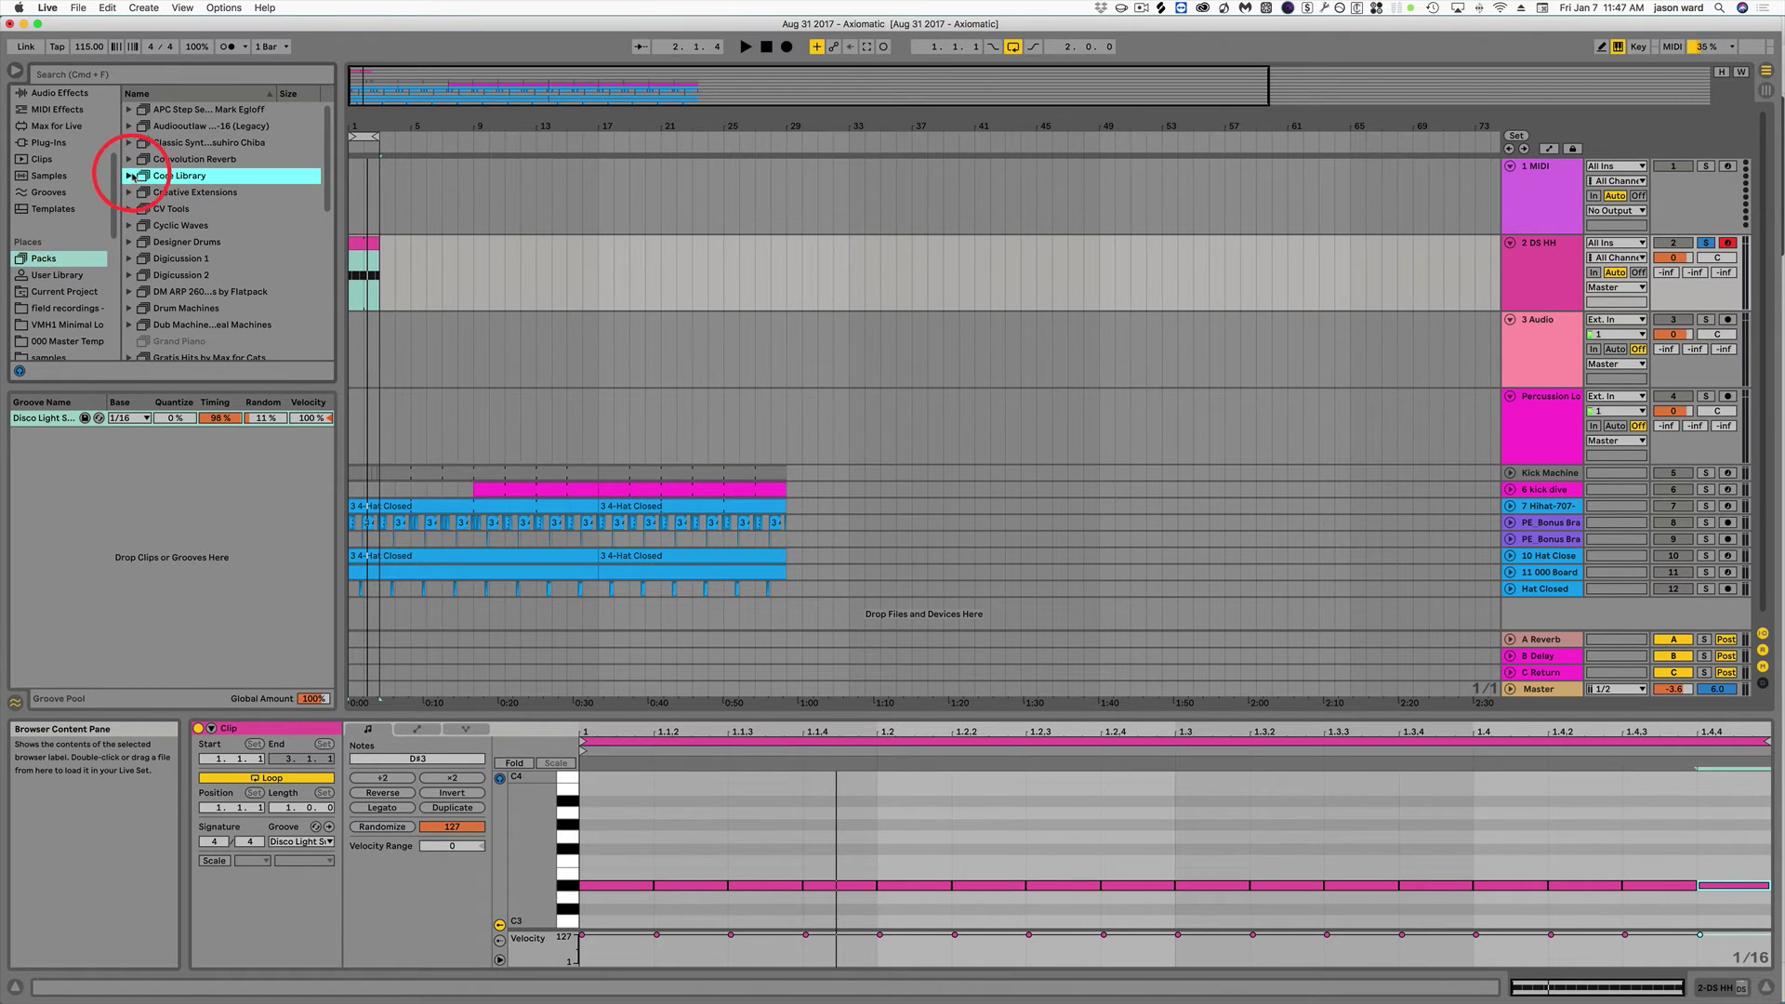
click(128, 177)
click(151, 258)
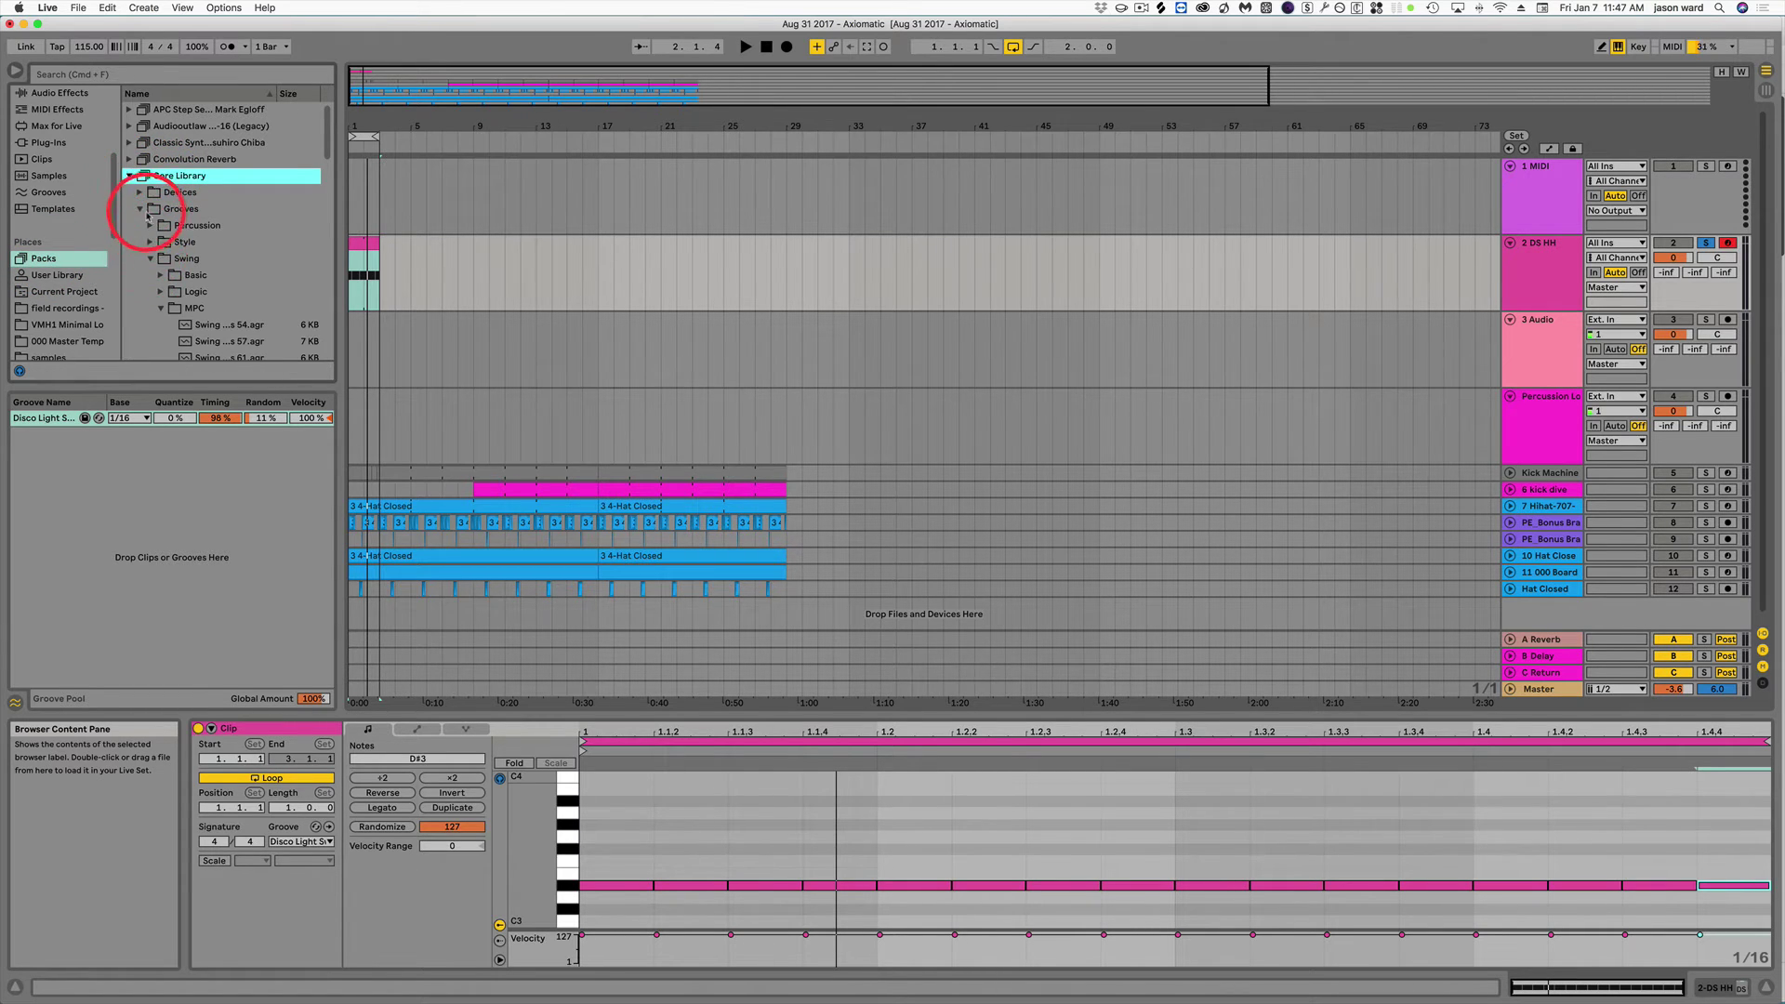
click(140, 210)
click(140, 210)
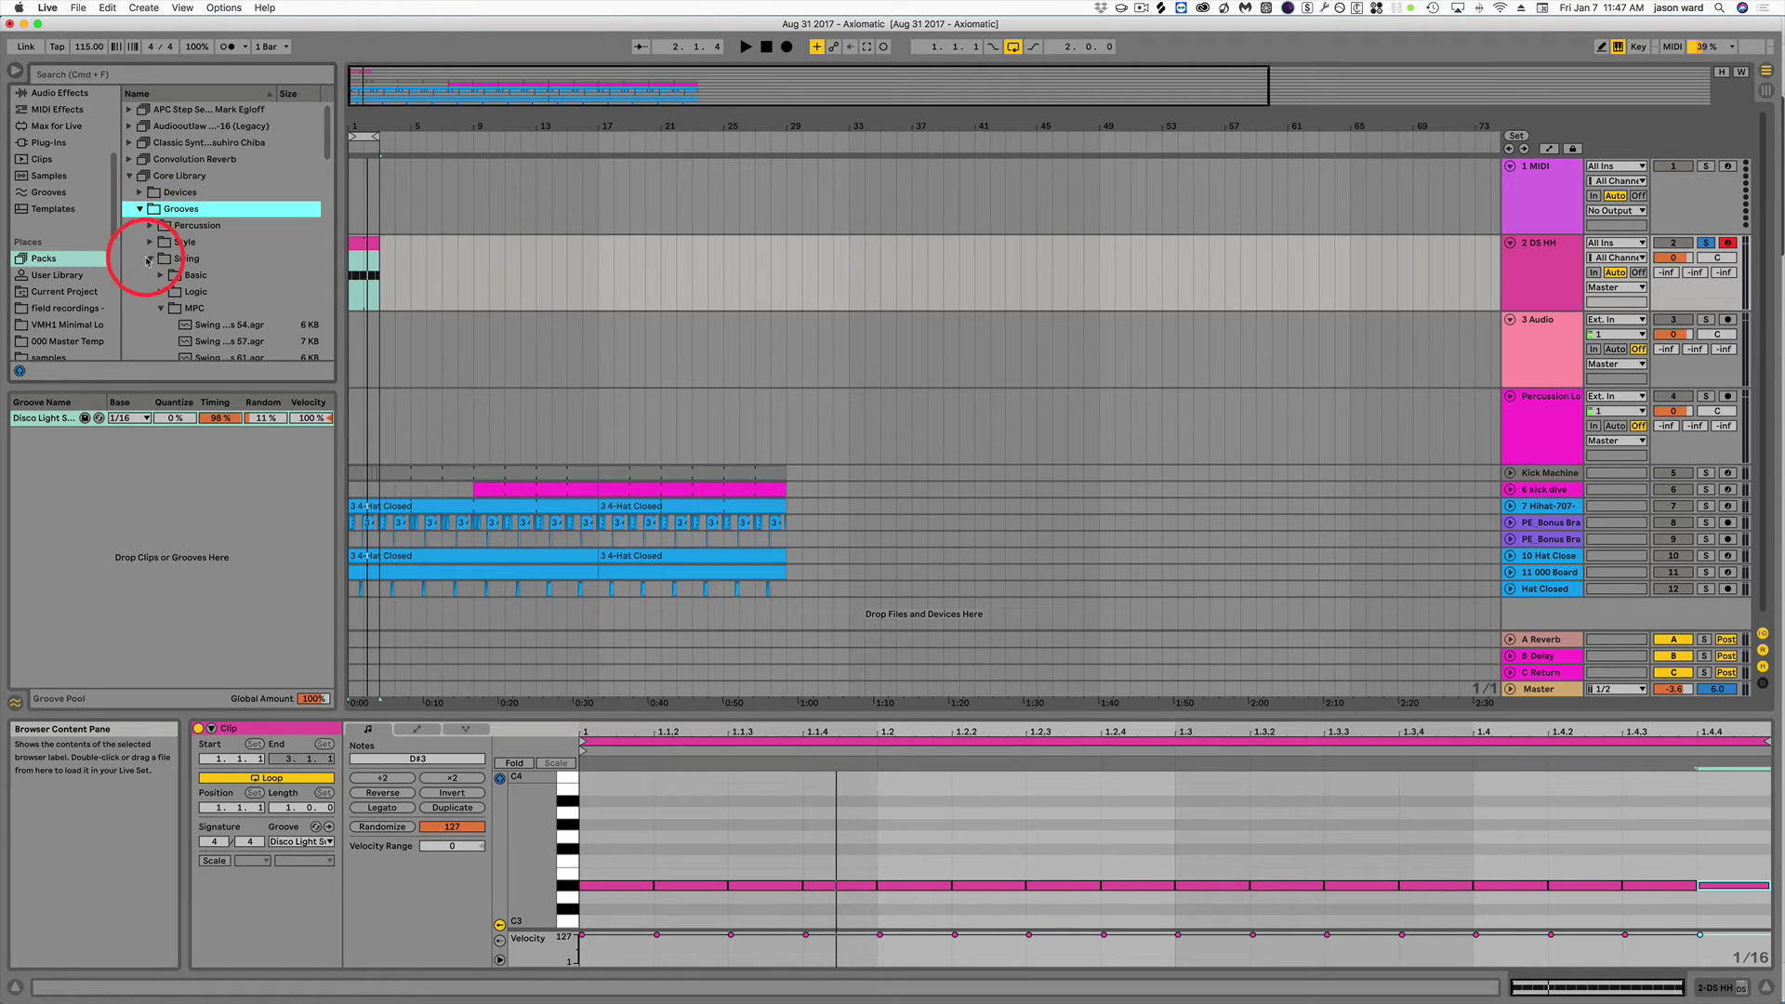
click(153, 260)
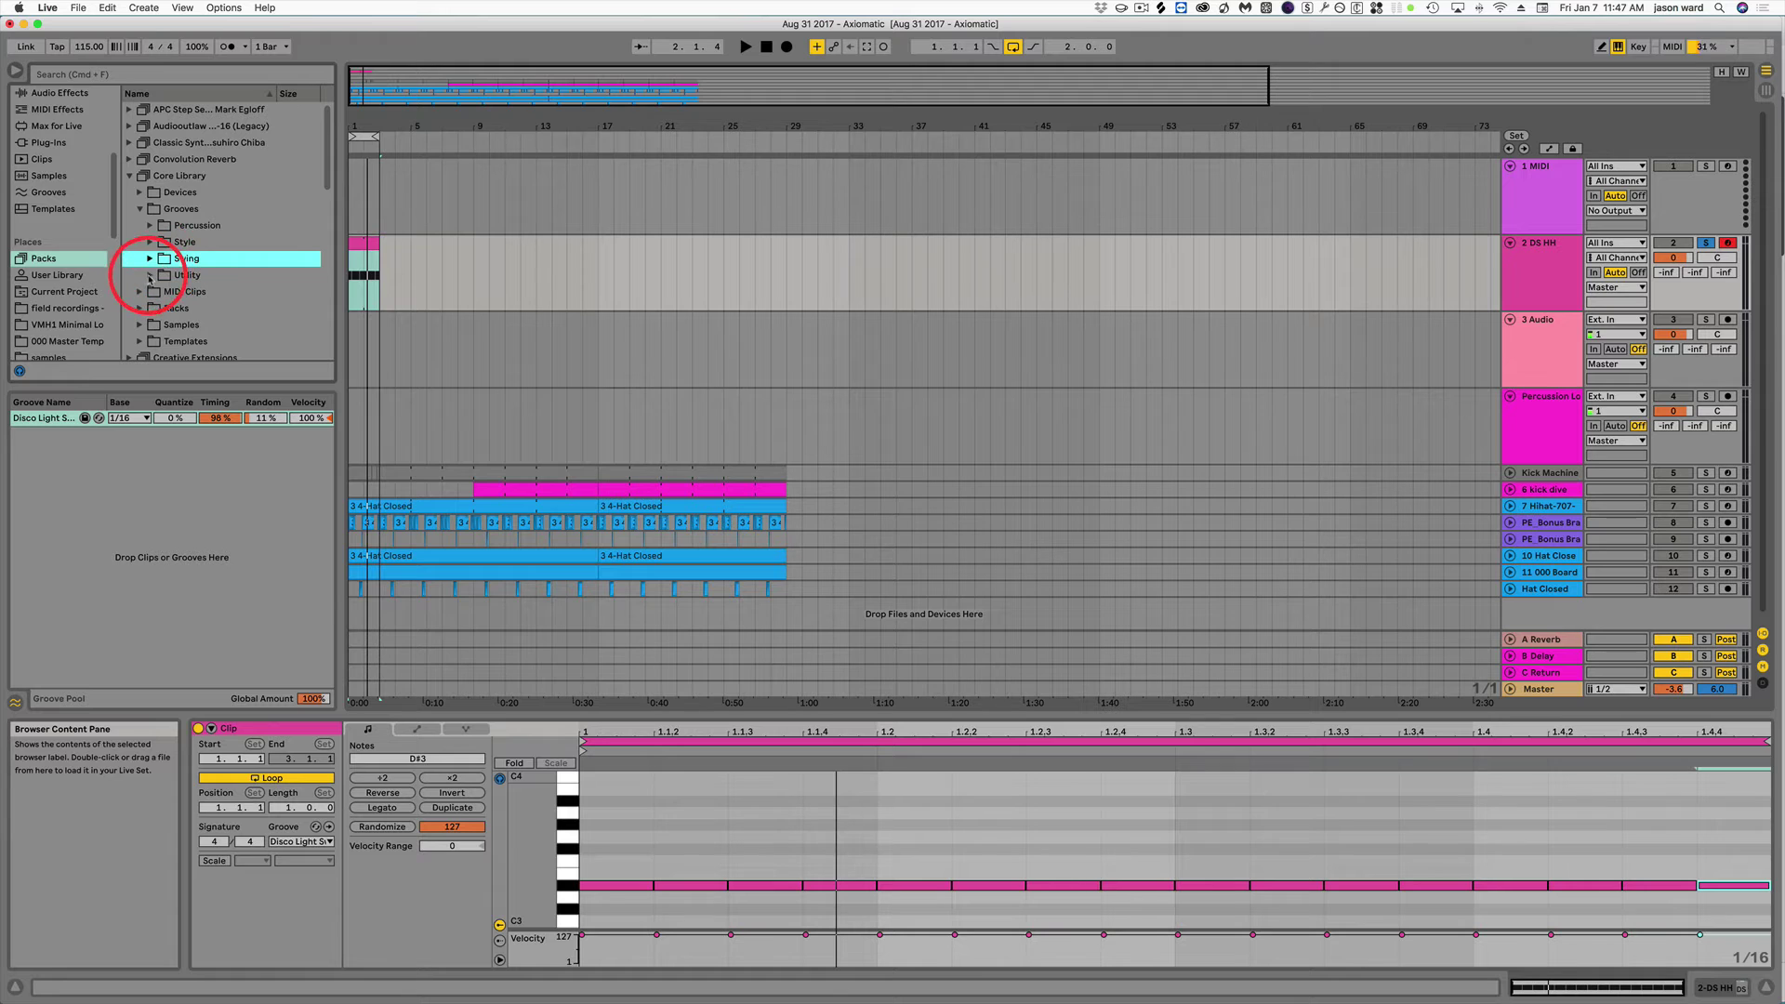
Audition several grooves in the Core Library's Percussion groove folder and collapse the folder again.
click(151, 226)
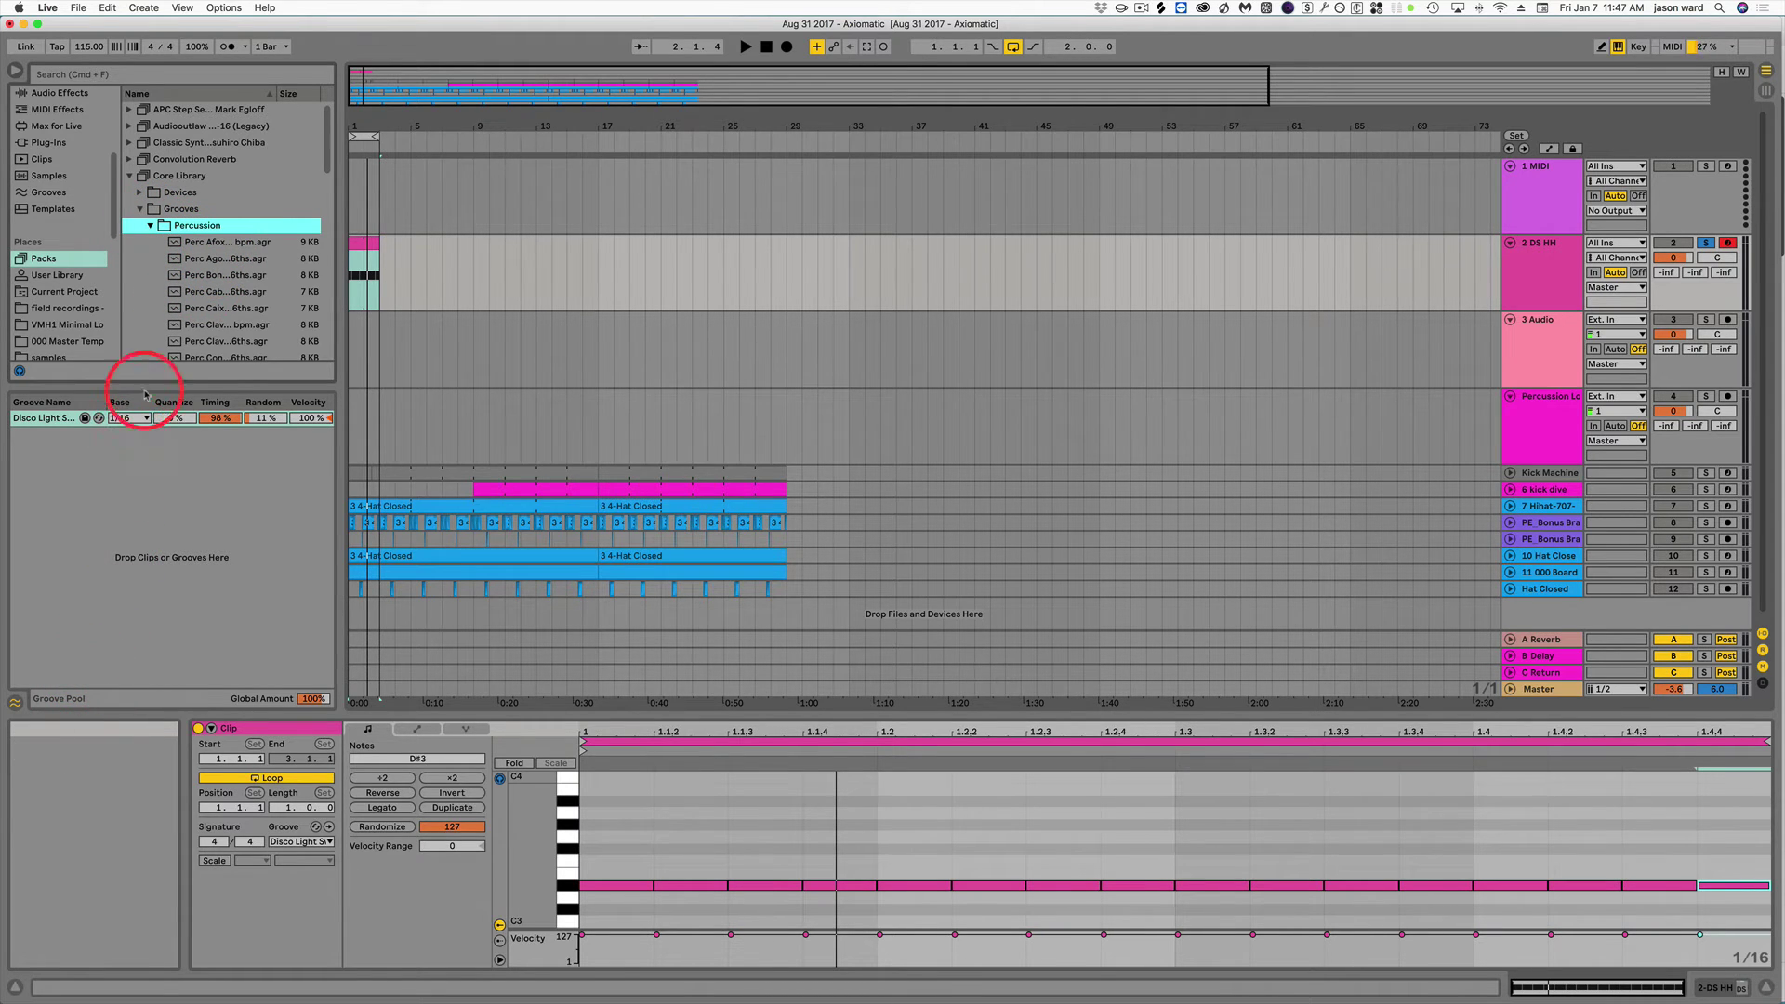
click(203, 264)
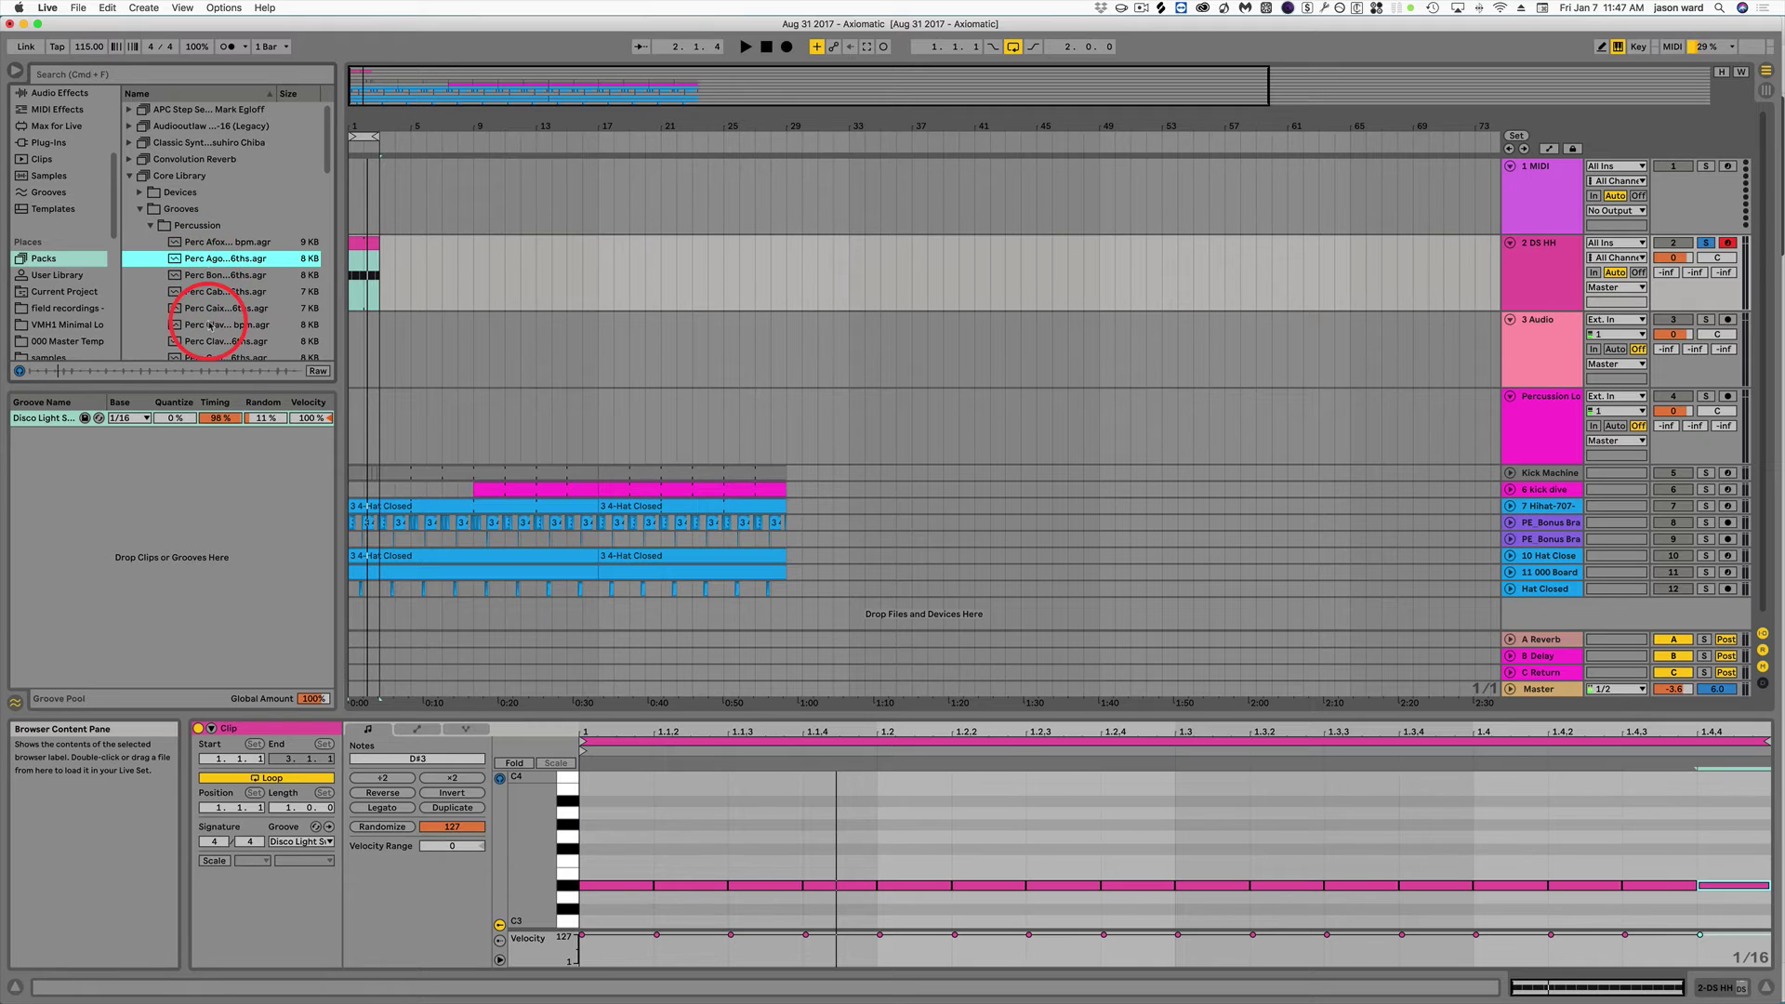
click(221, 312)
click(209, 342)
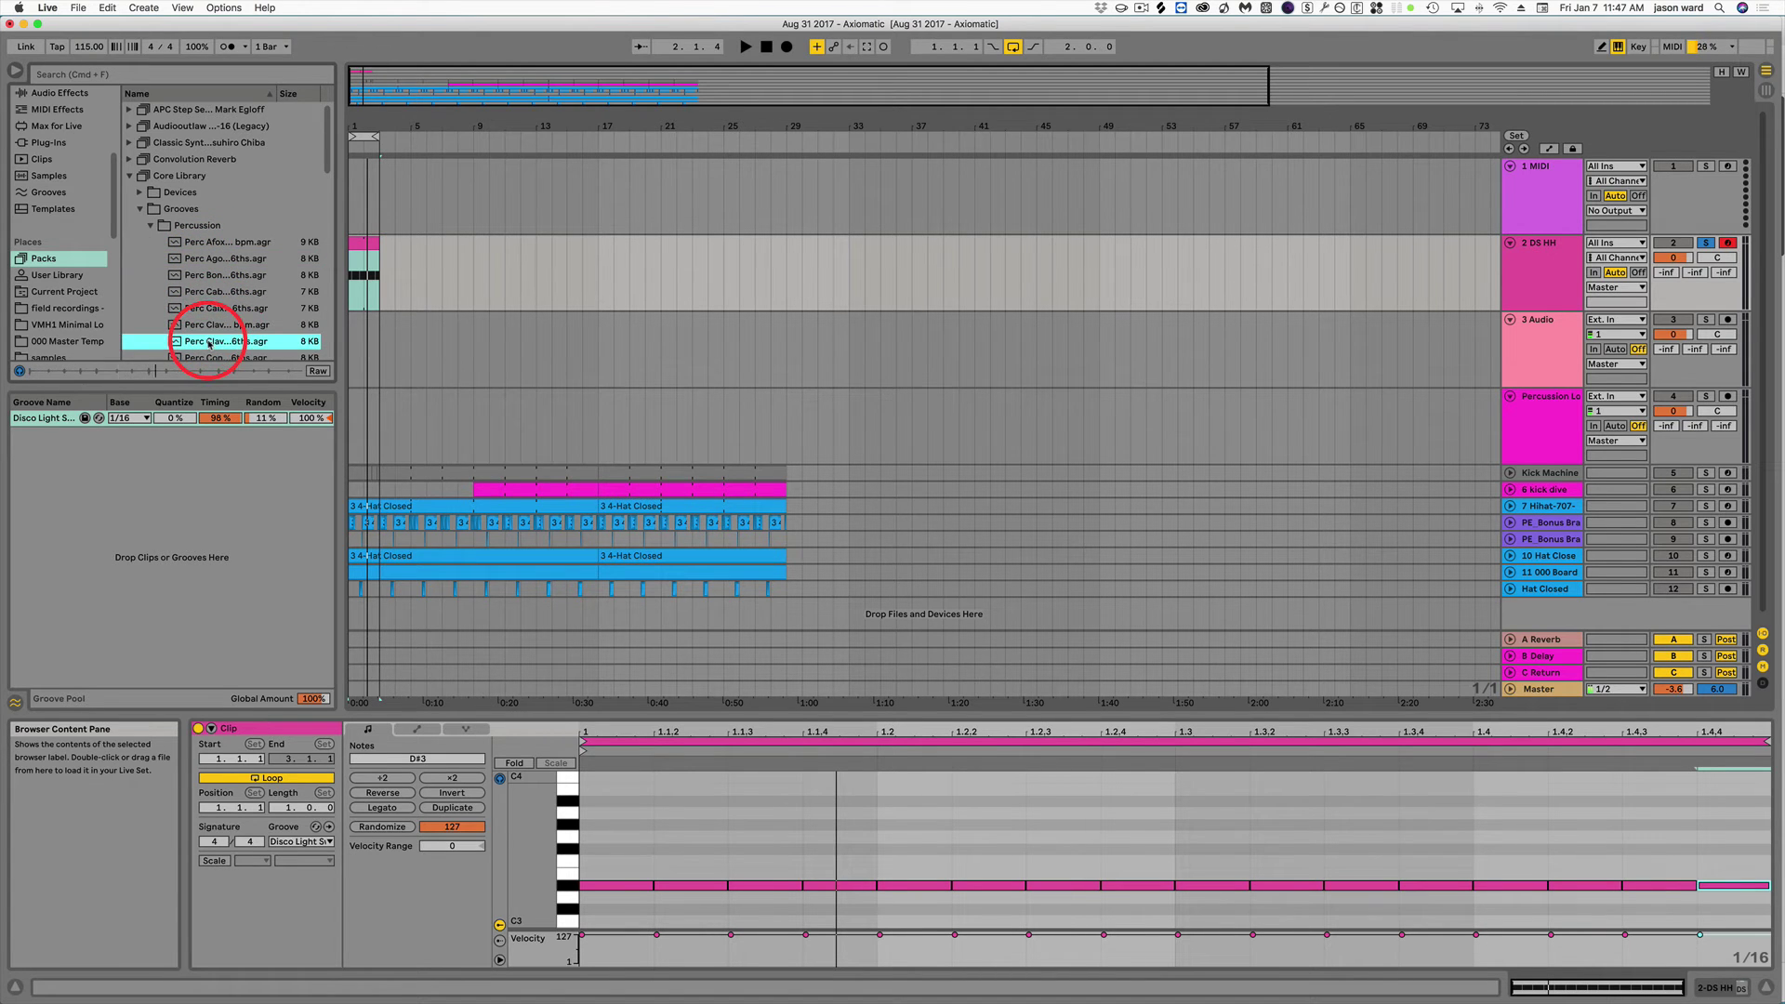
click(152, 226)
Audition the 9 KB MPC swing grooves ending in 54 and 61, and apply the 61 groove to the hi-hat clip on track 2.
click(151, 259)
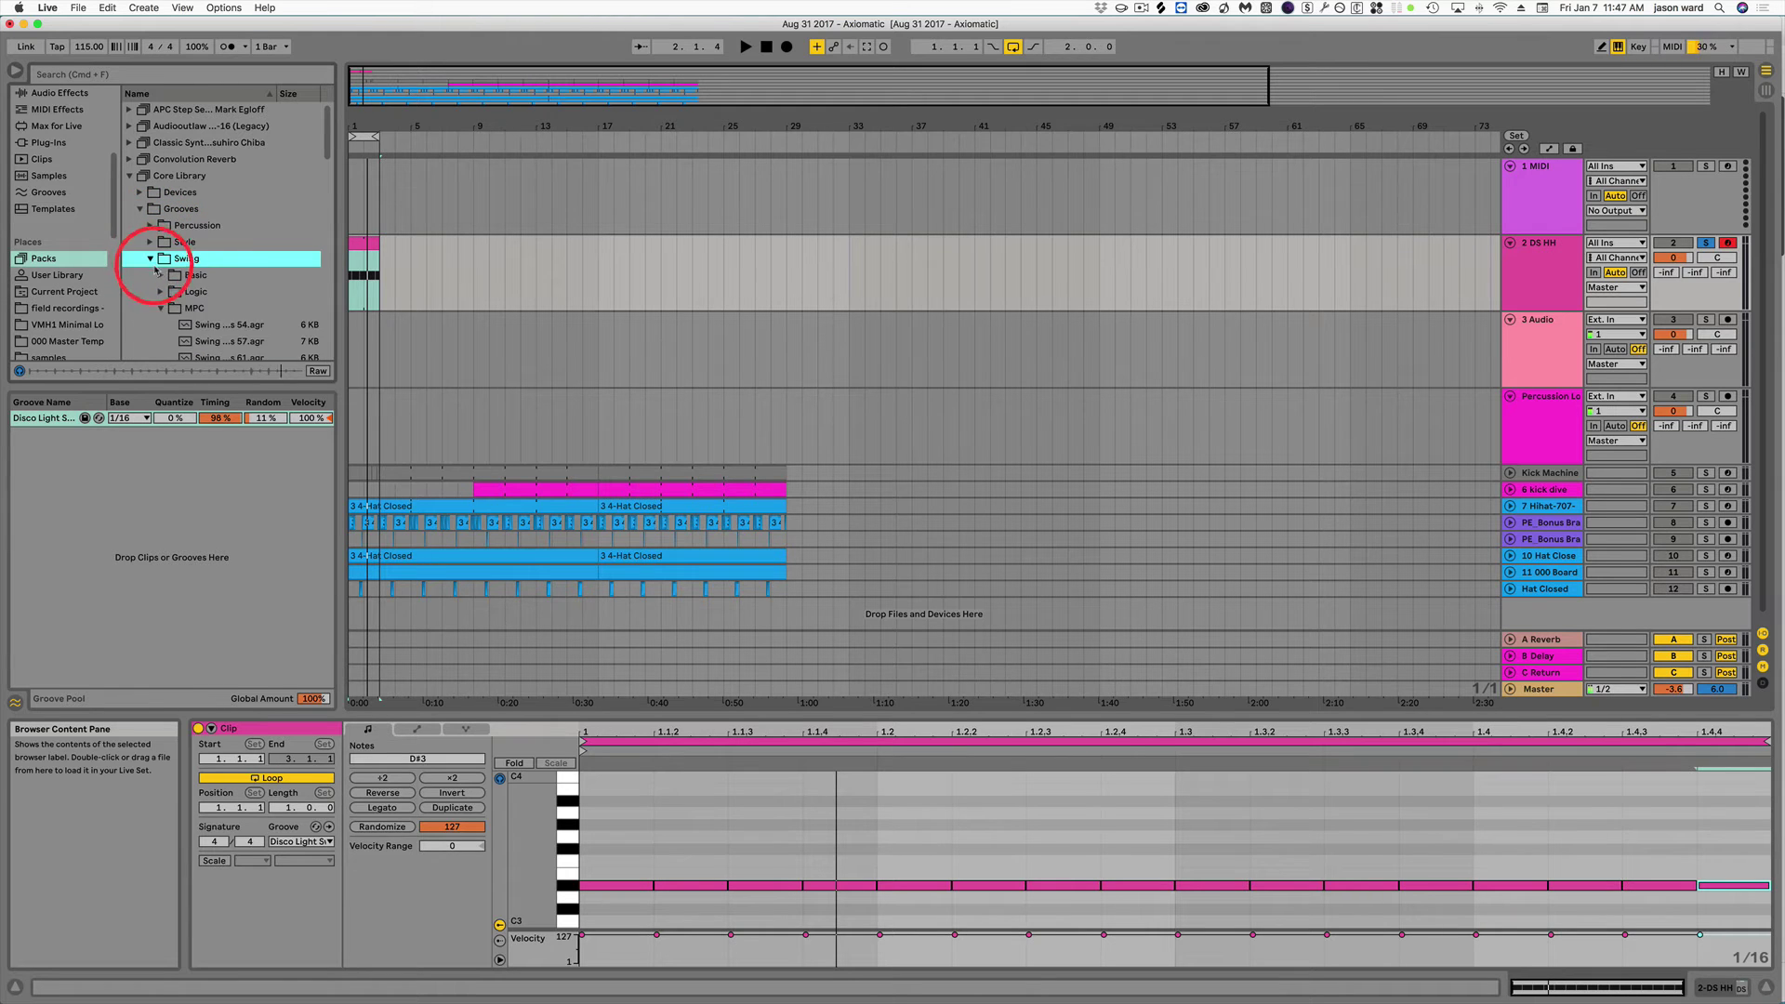
scroll(233, 277, down, 5)
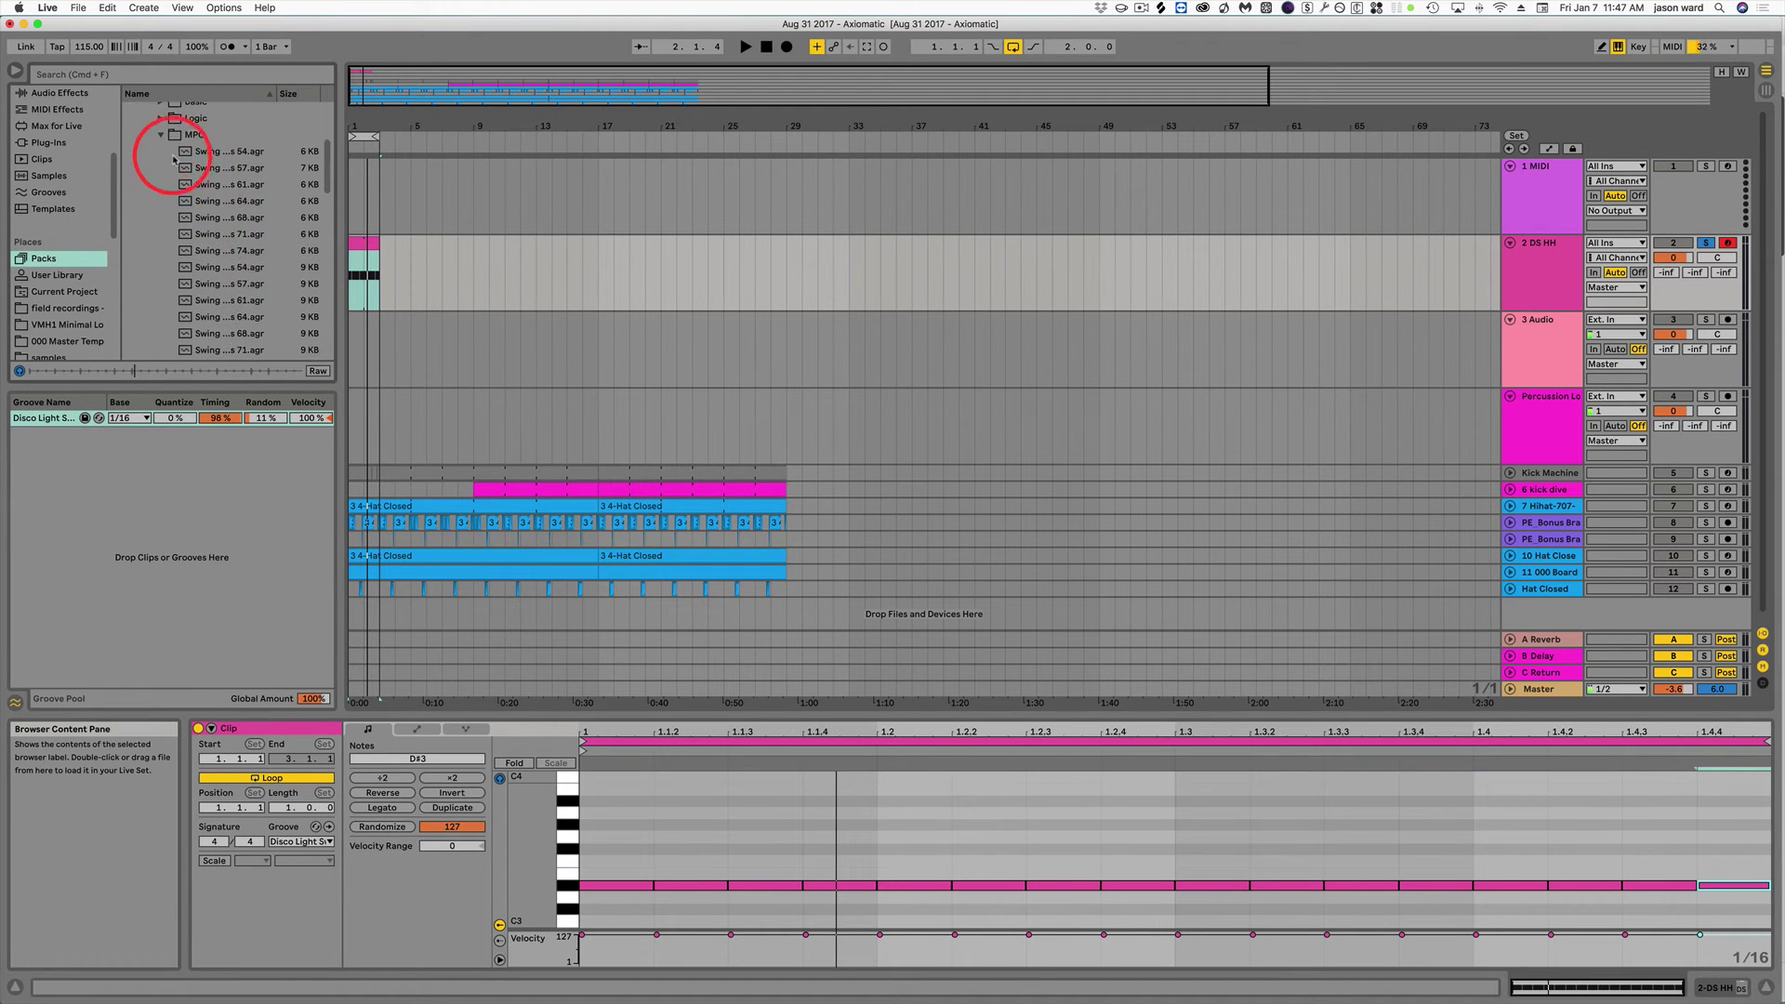
click(222, 270)
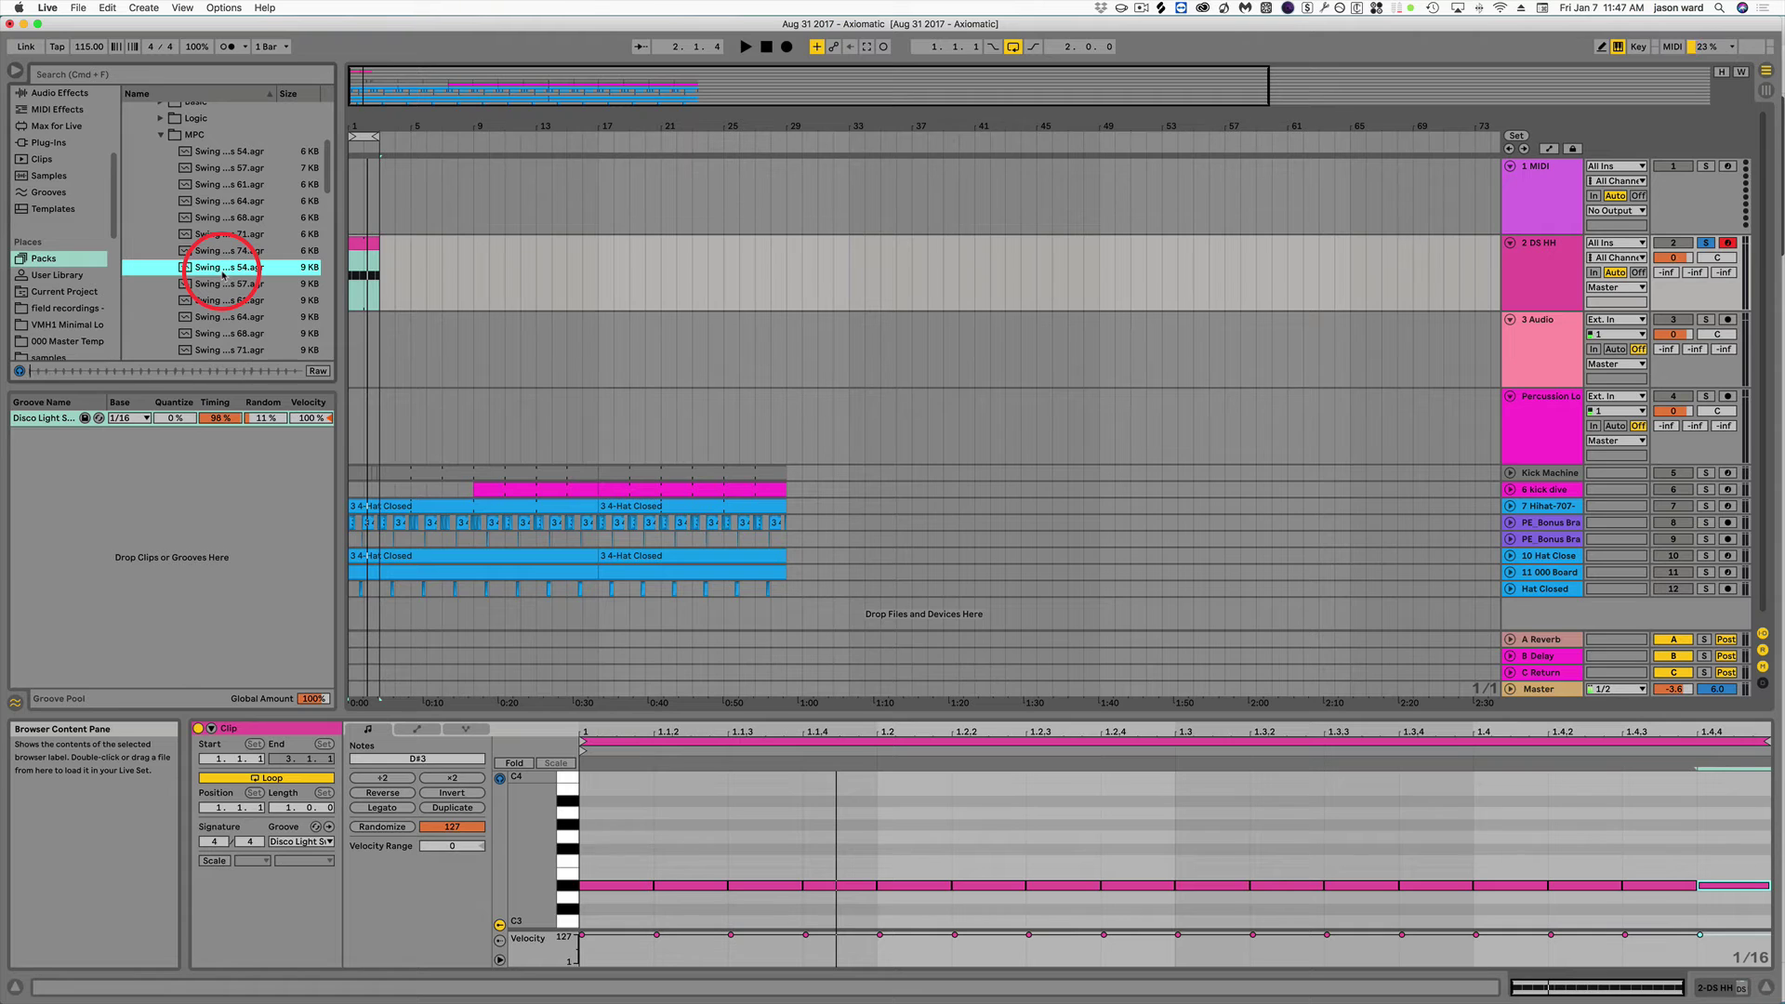
click(218, 303)
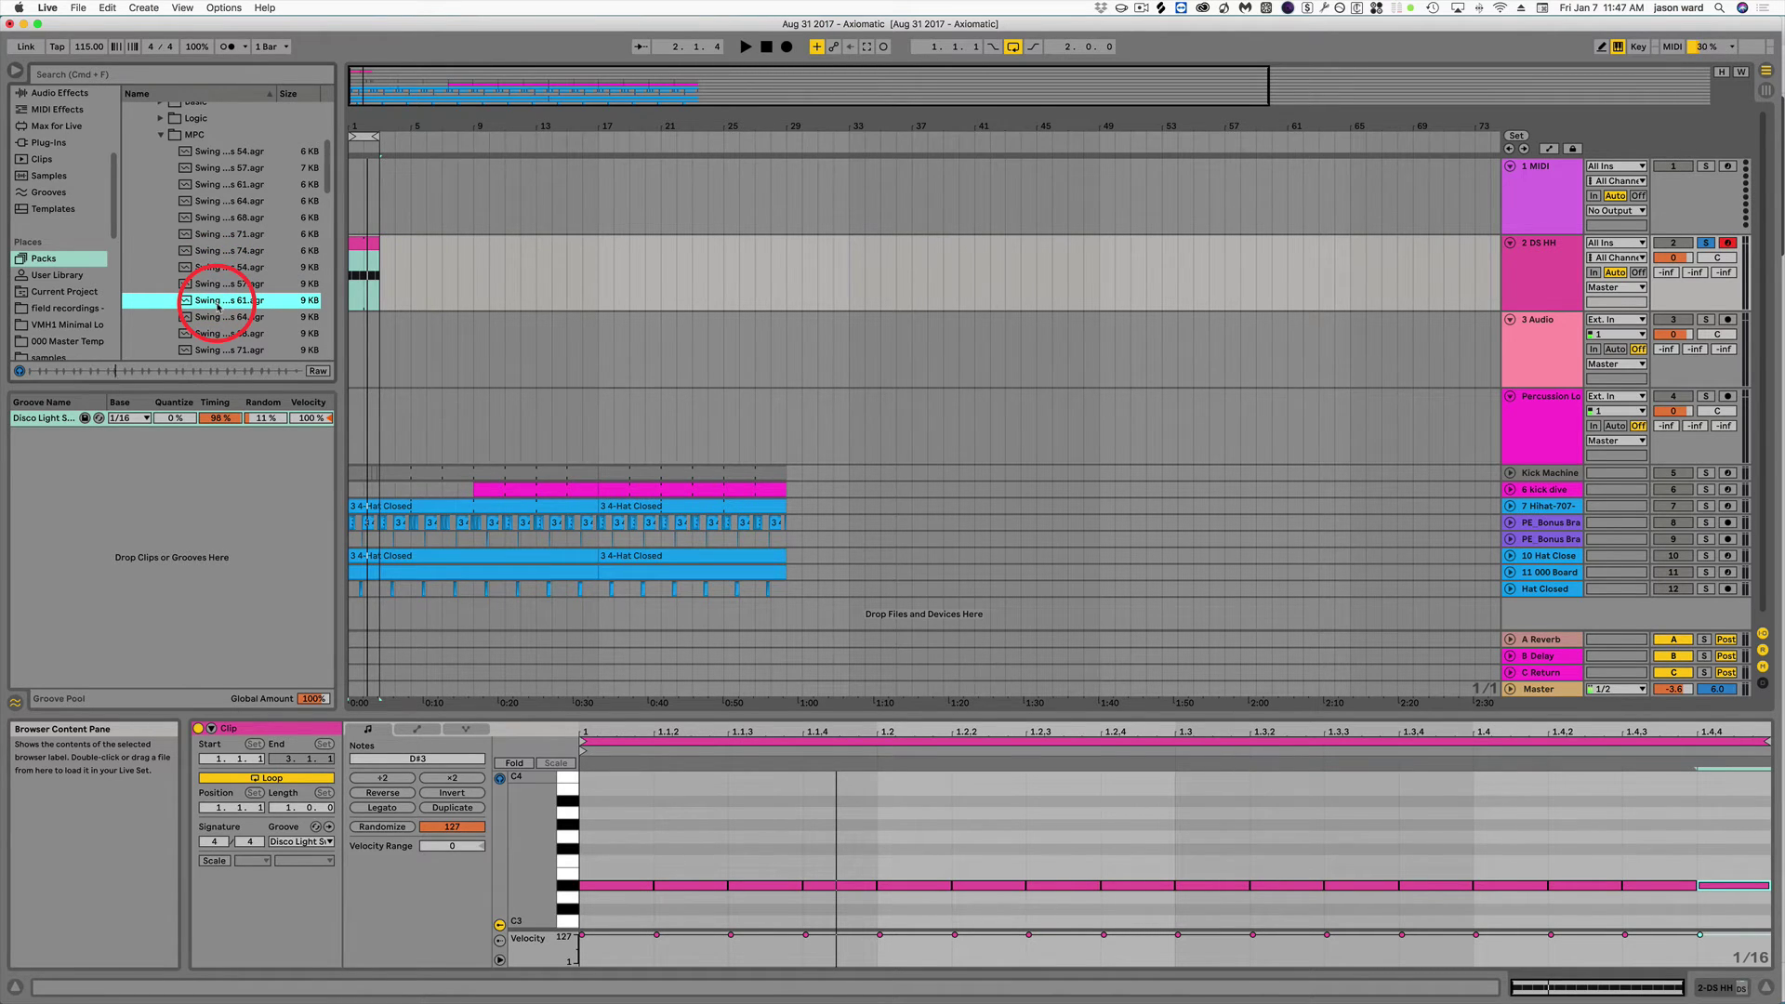
drag(184, 304, 365, 242)
click(366, 241)
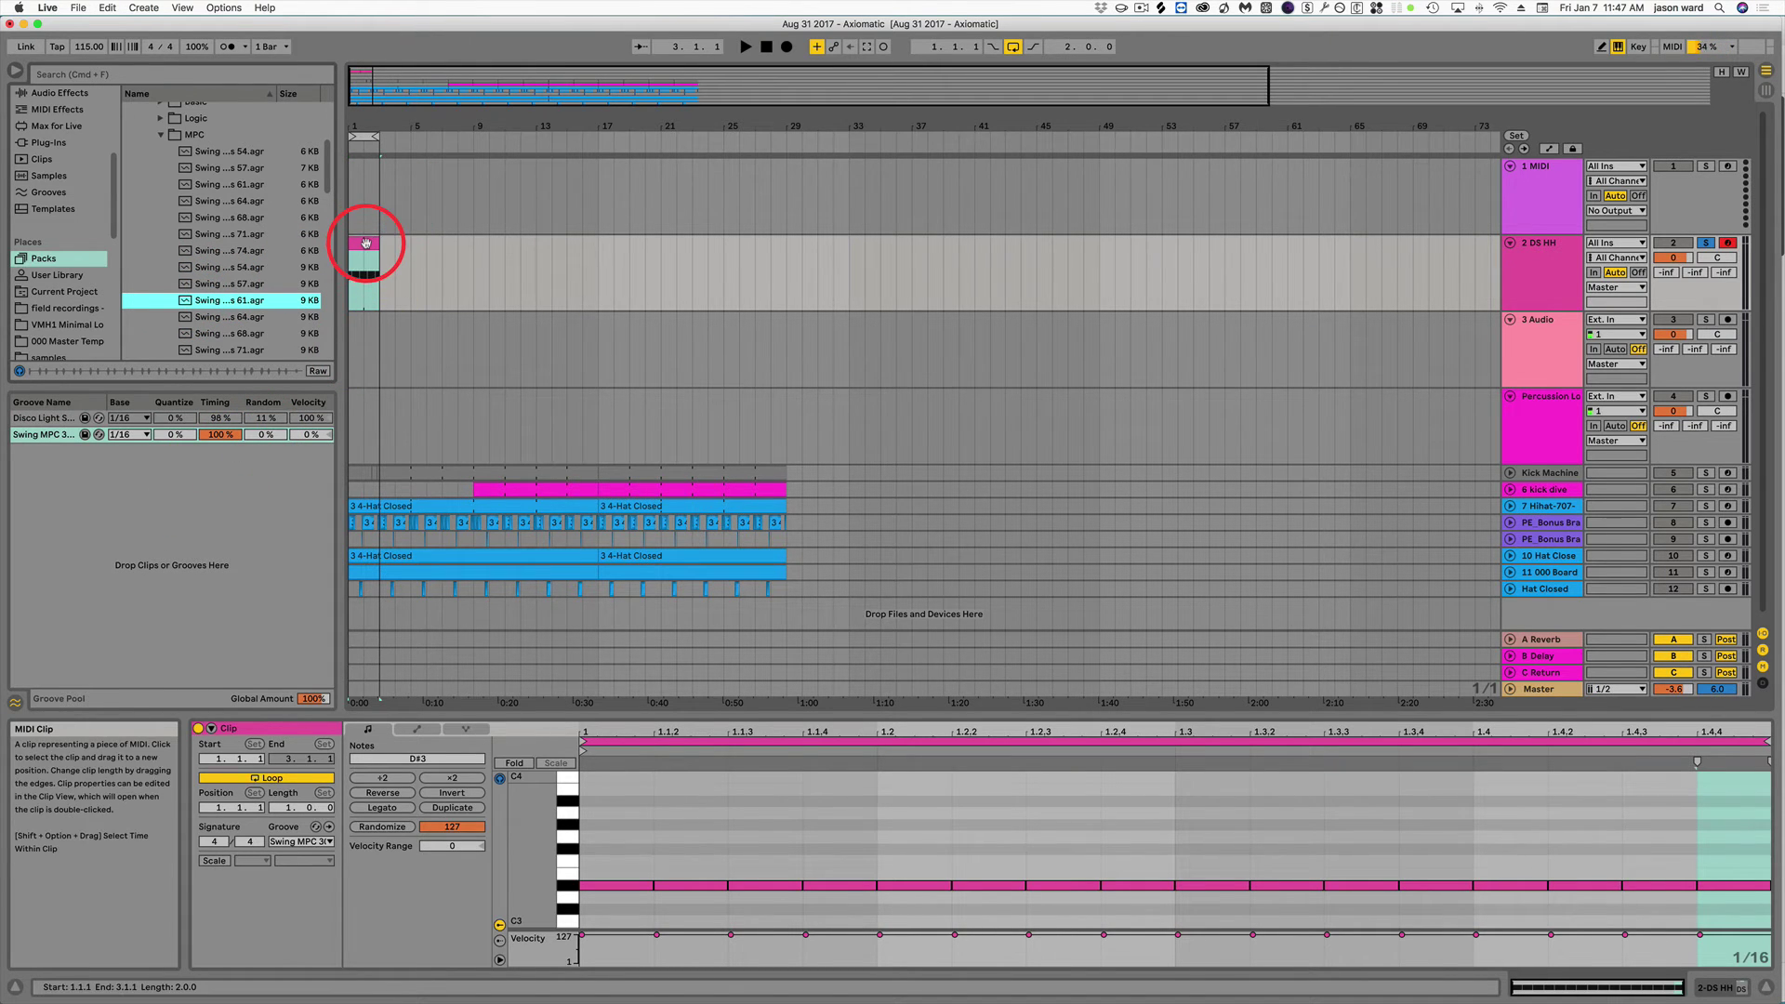
Play back the clip on the DS HH track with its MPC swing groove, and collapse the MPC grooves folder.
key(space)
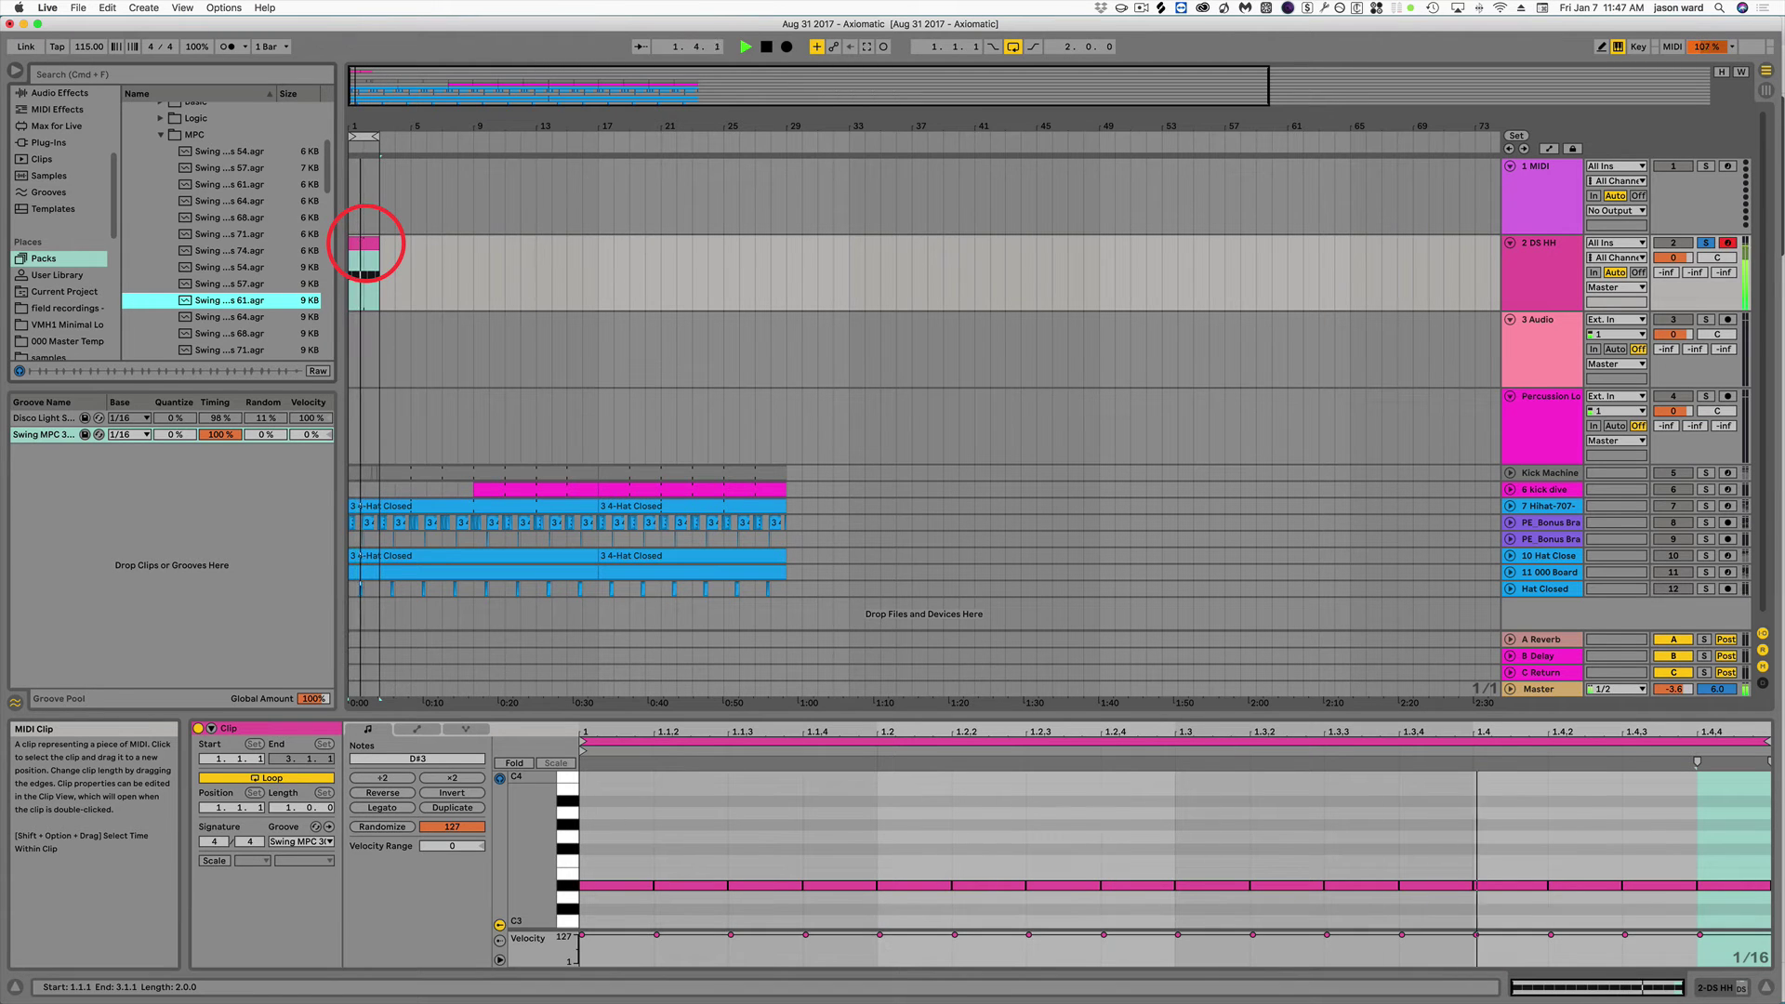
key(space)
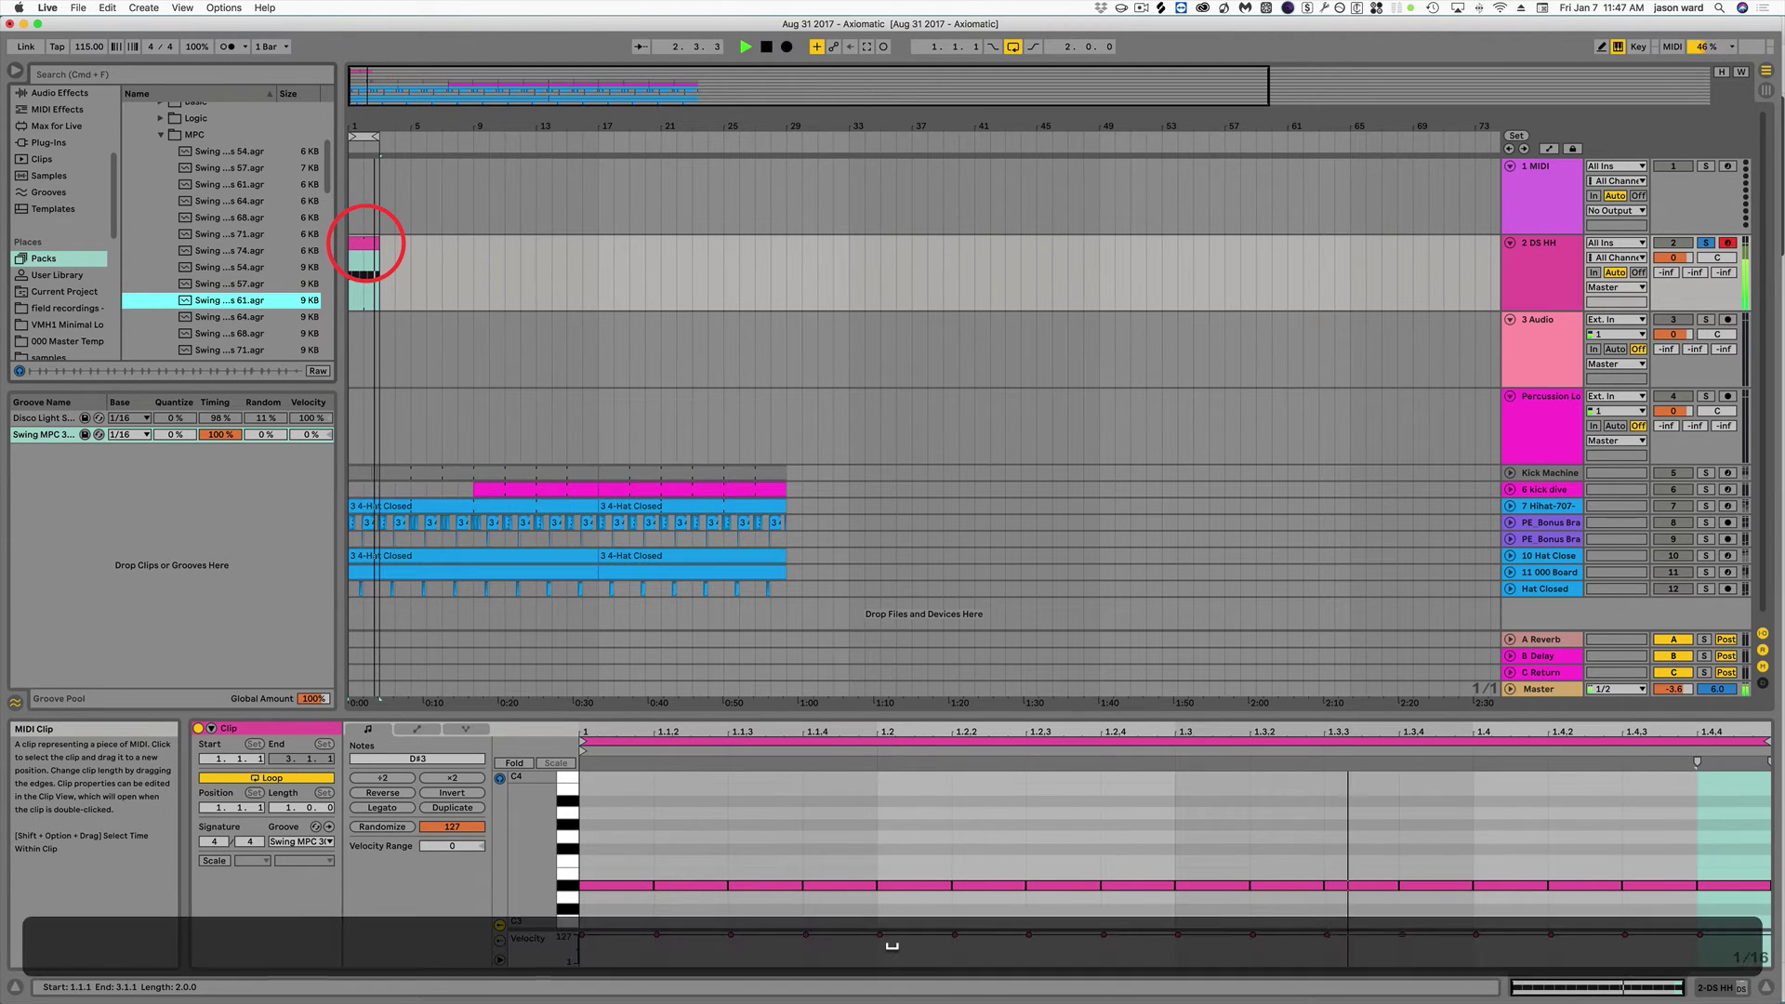
click(160, 135)
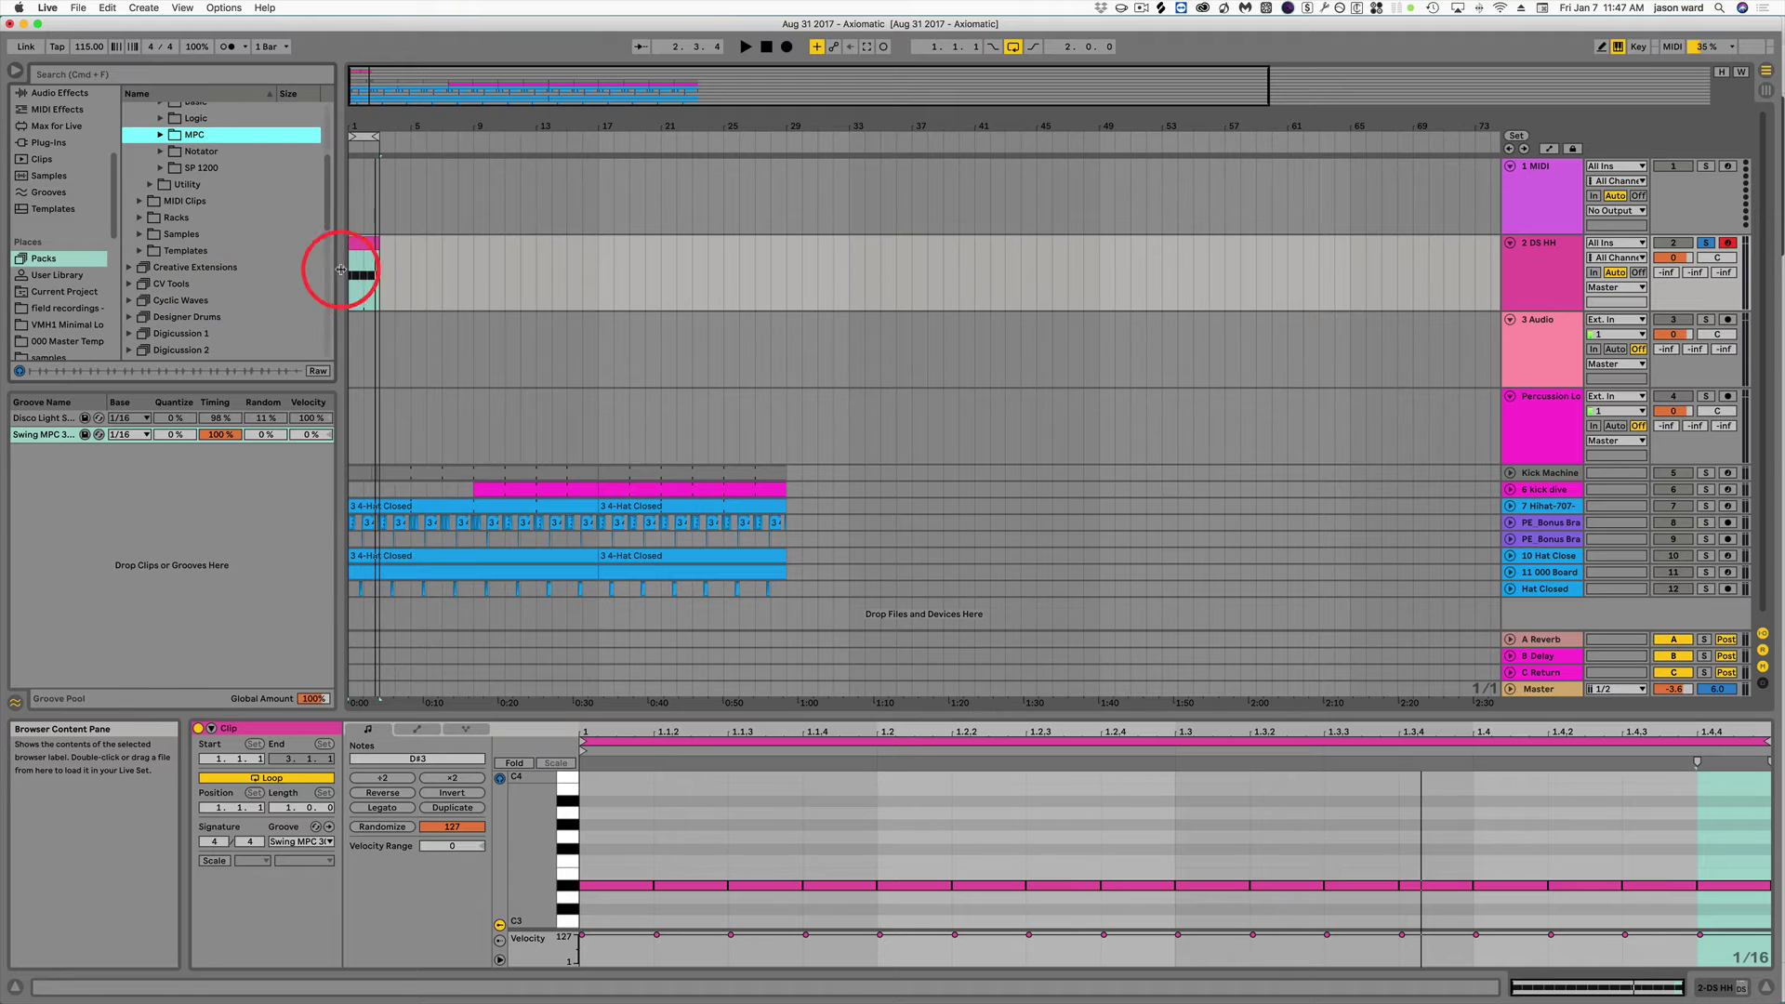
click(362, 242)
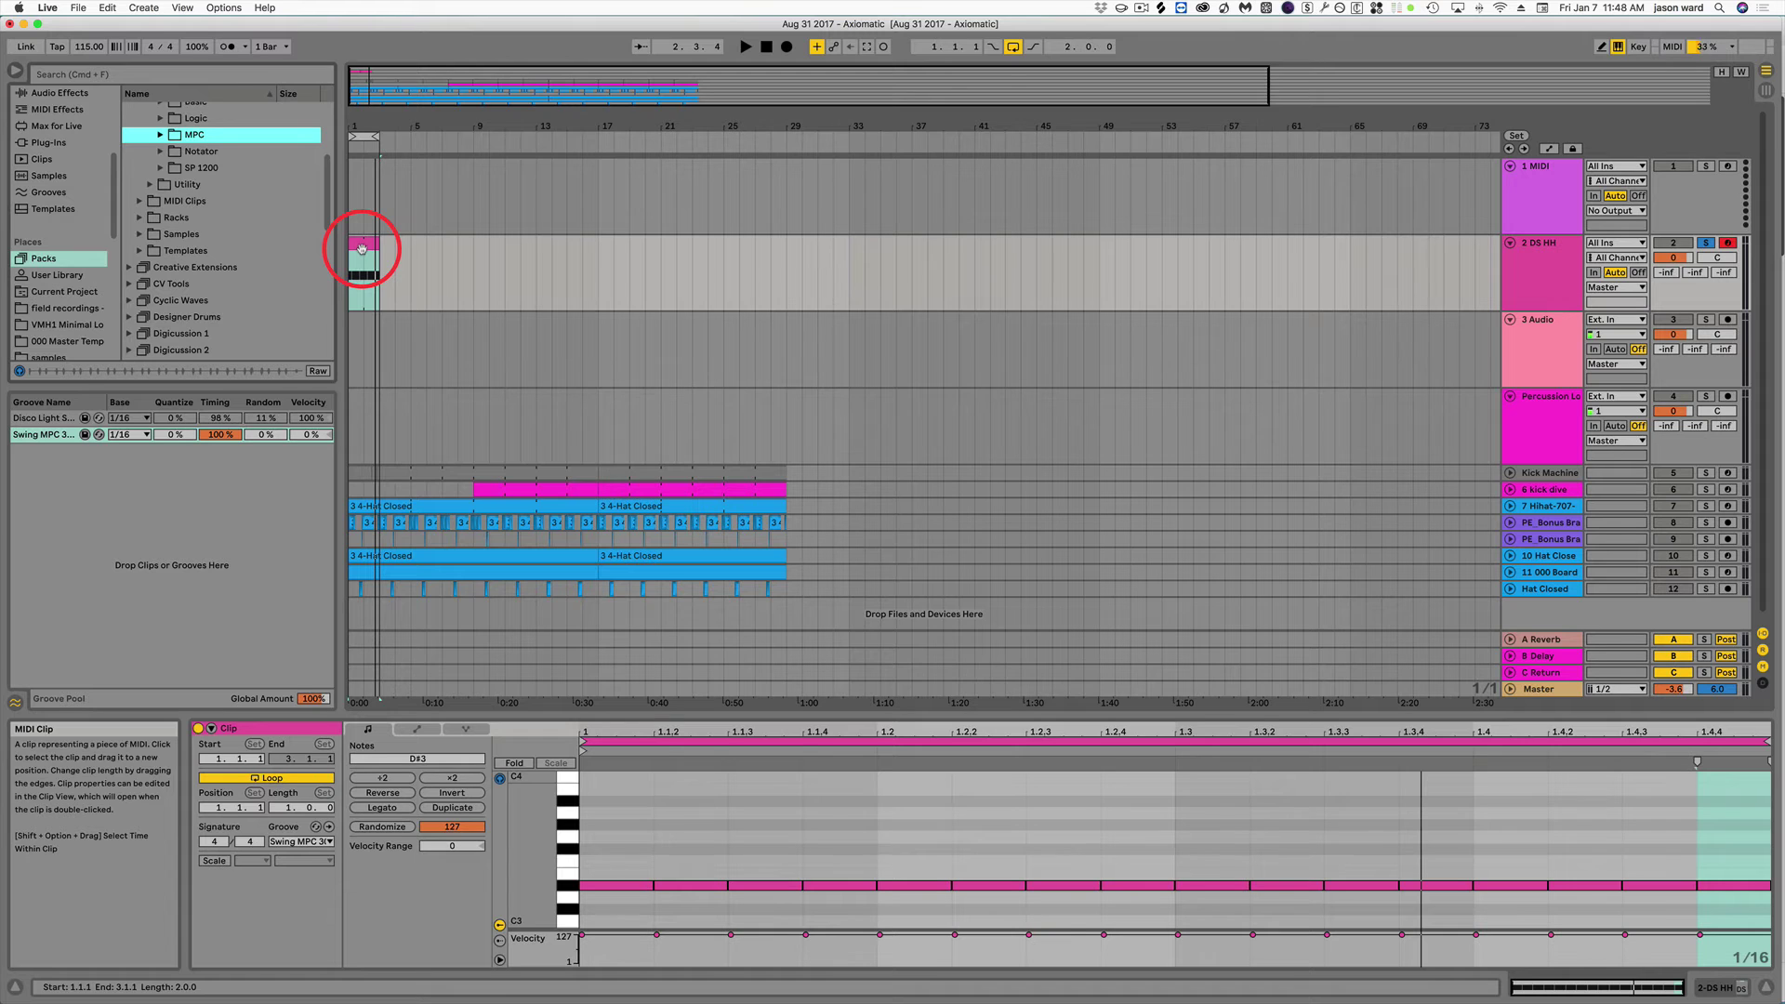
Look through the folders and presets stored in the User Library.
click(58, 275)
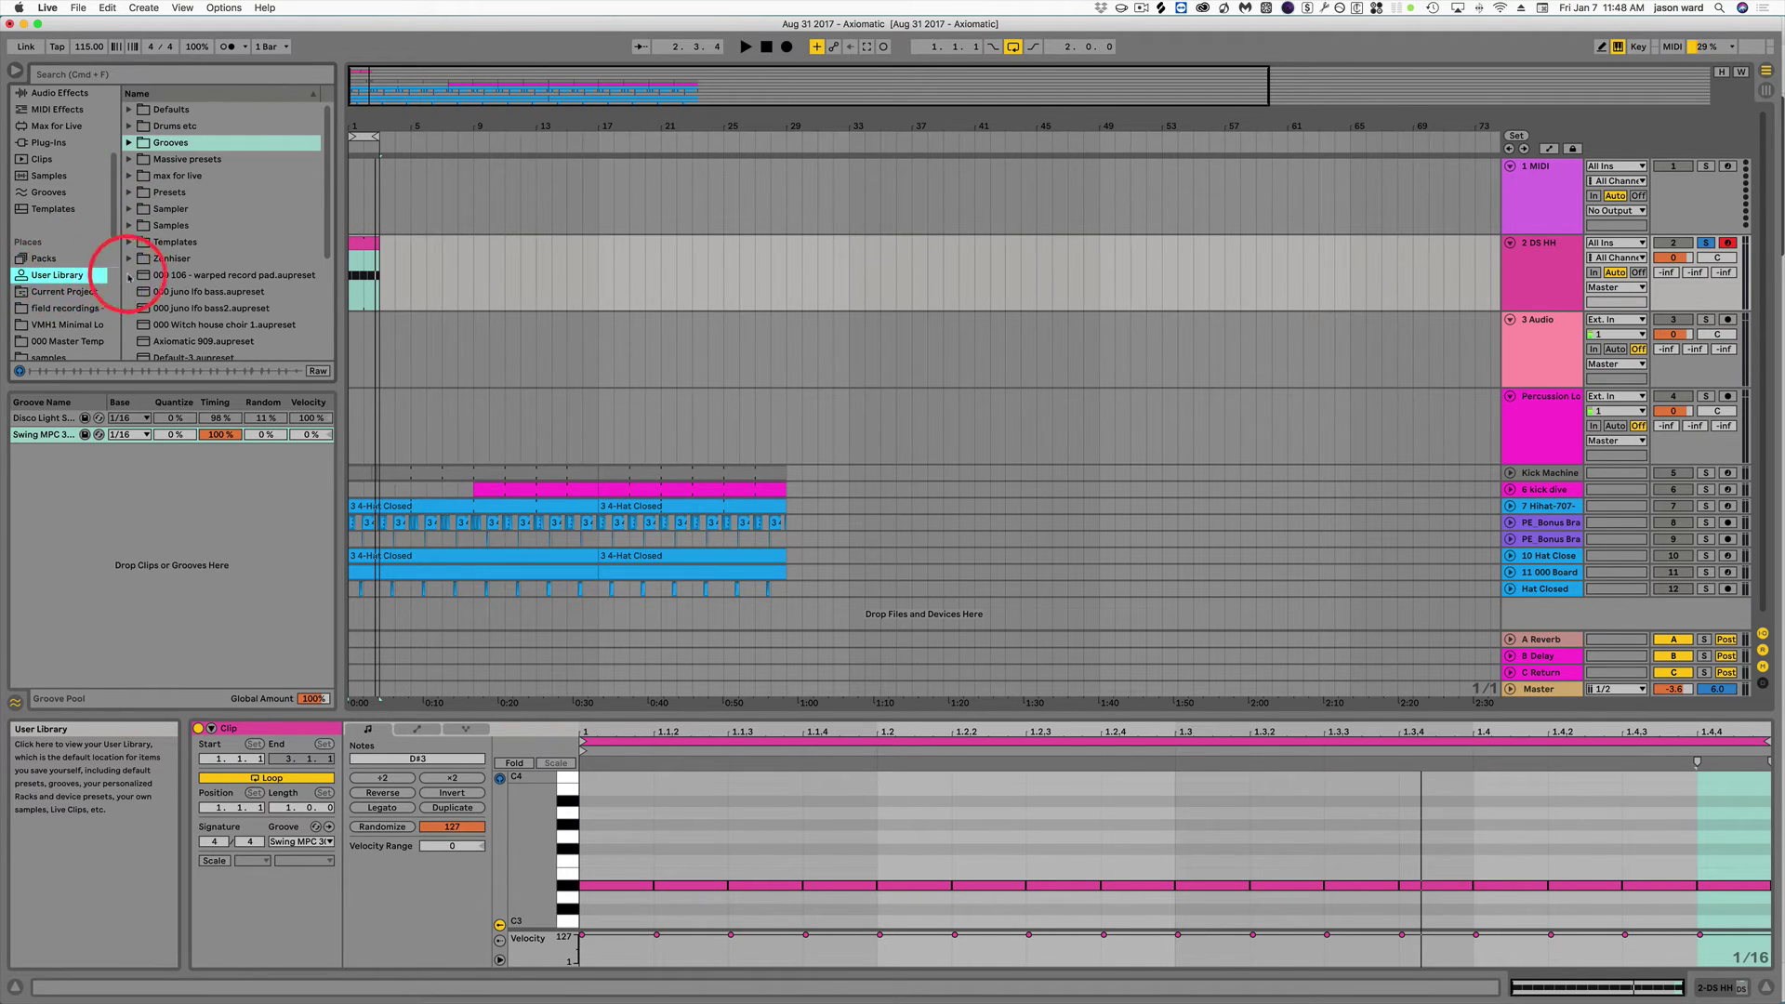
scroll(242, 231, down, 5)
scroll(241, 232, up, 5)
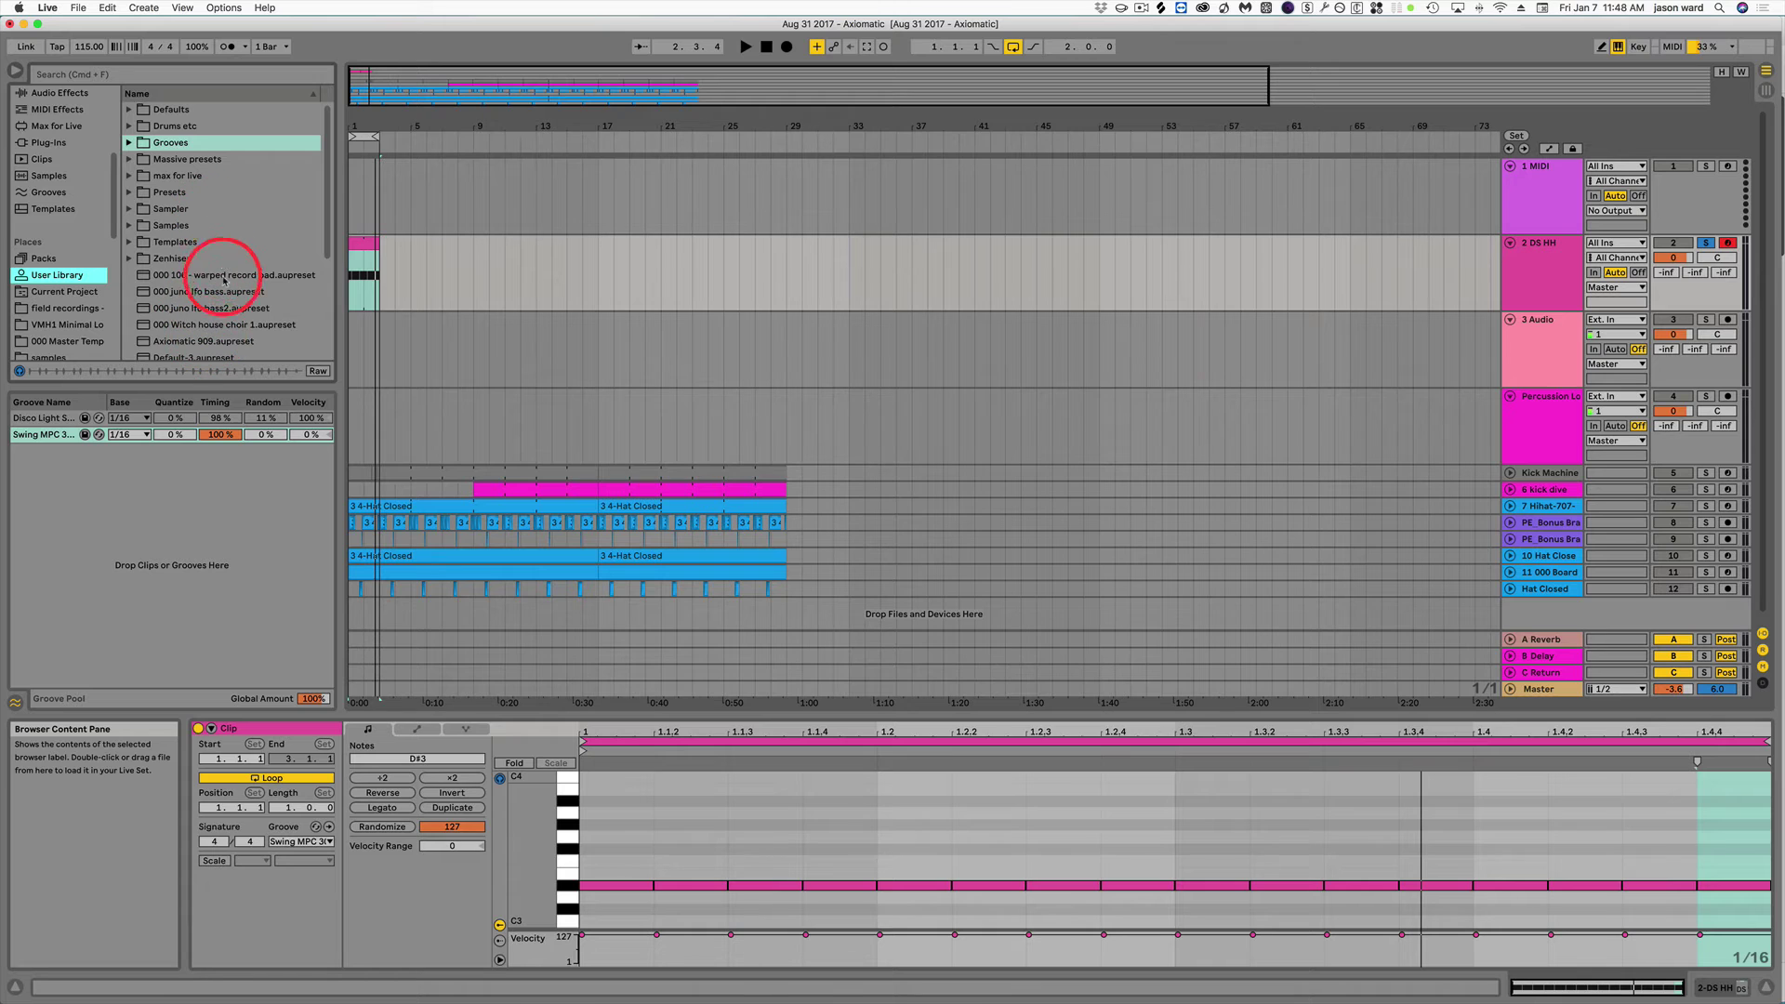
Examine the Current Project's Presets folder down to the Imported Max audio effects, and collapse it again.
click(60, 292)
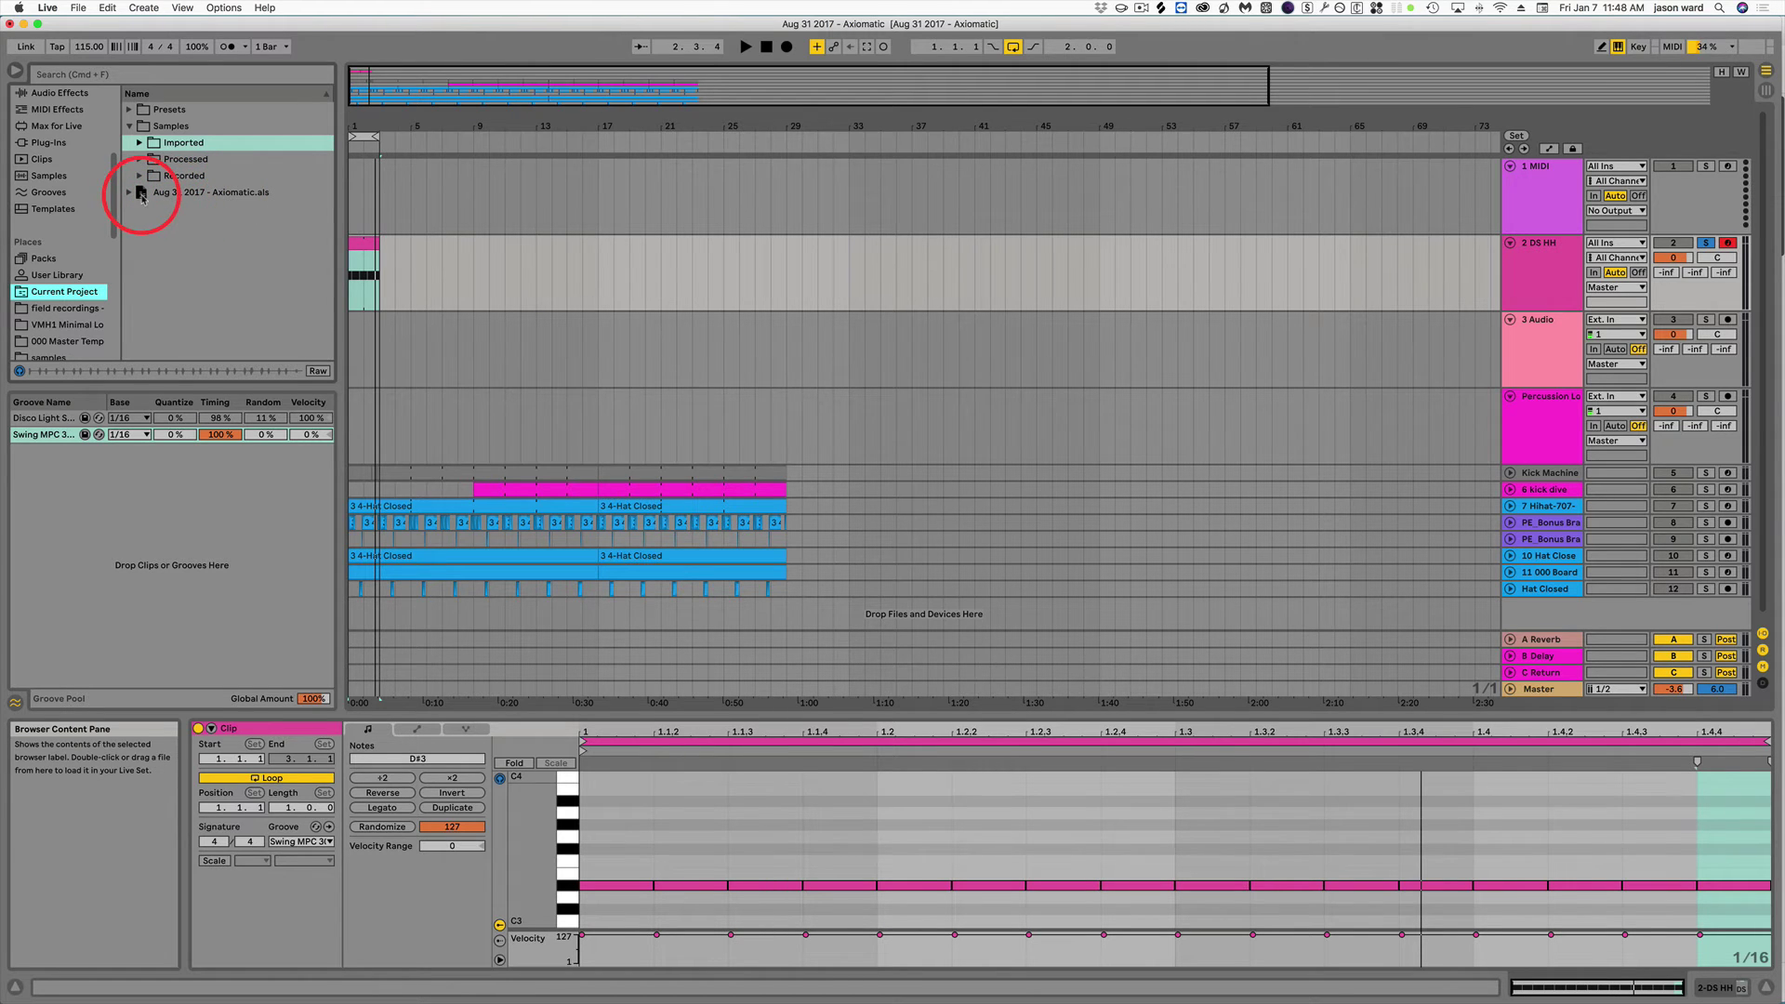
click(177, 193)
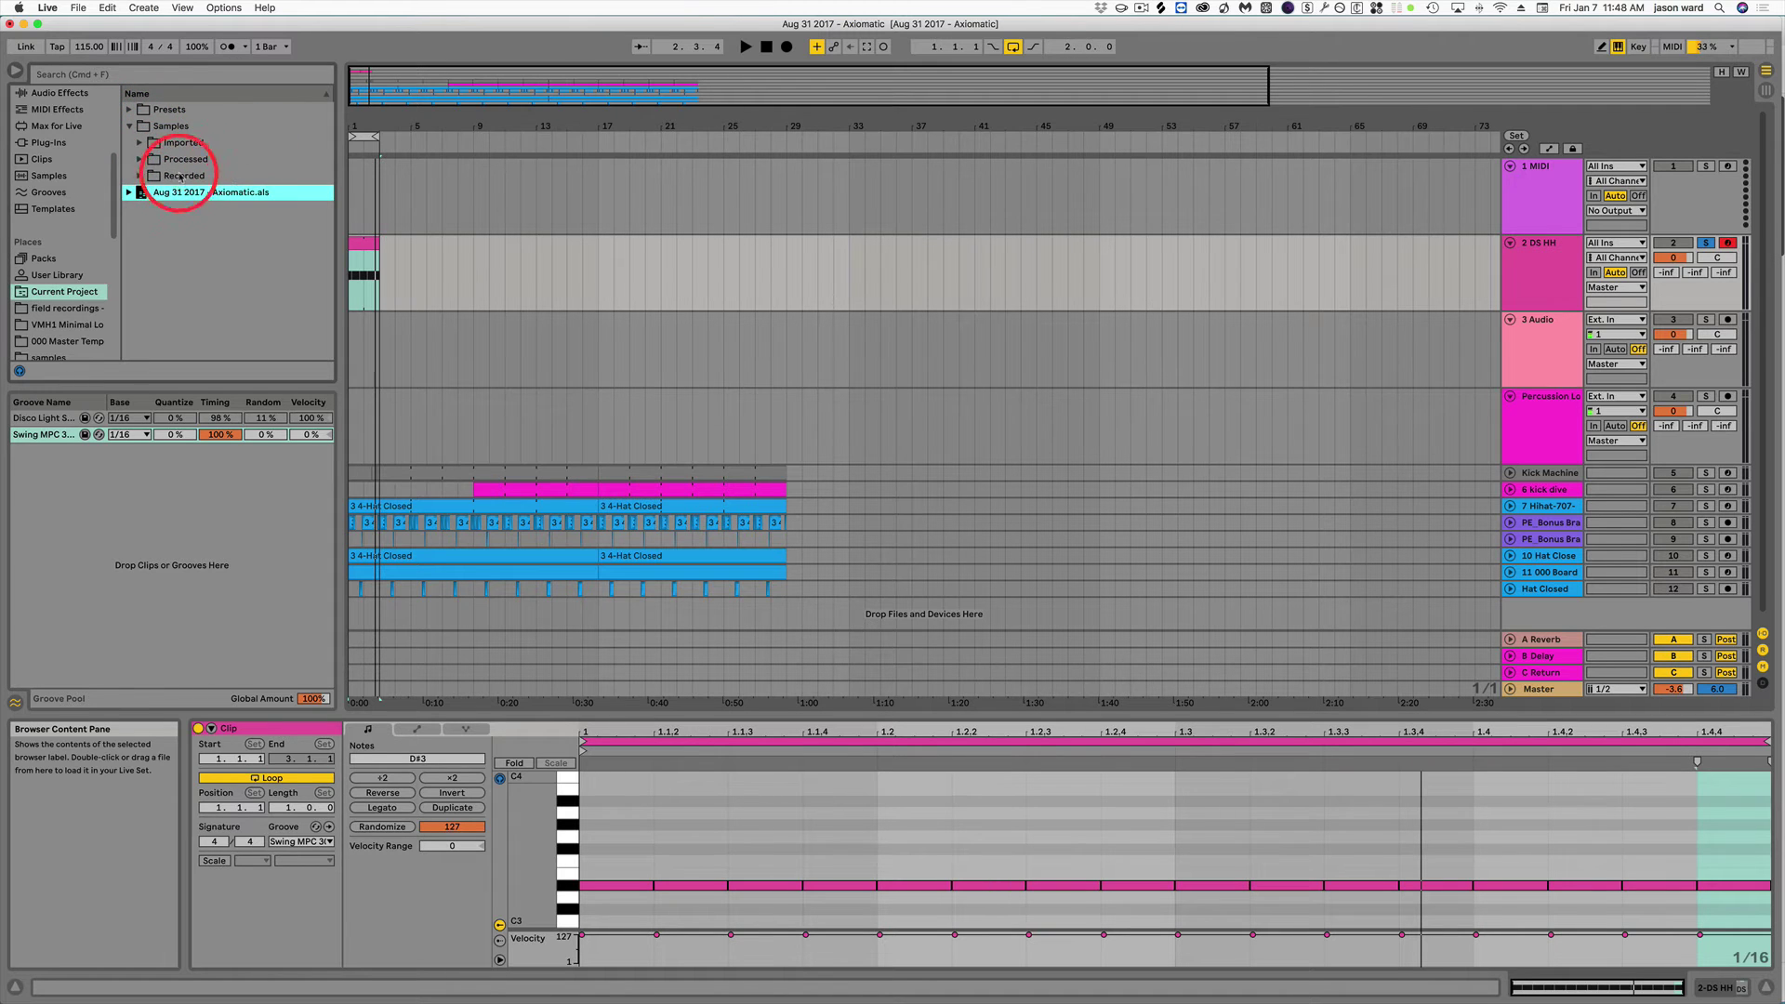
click(131, 110)
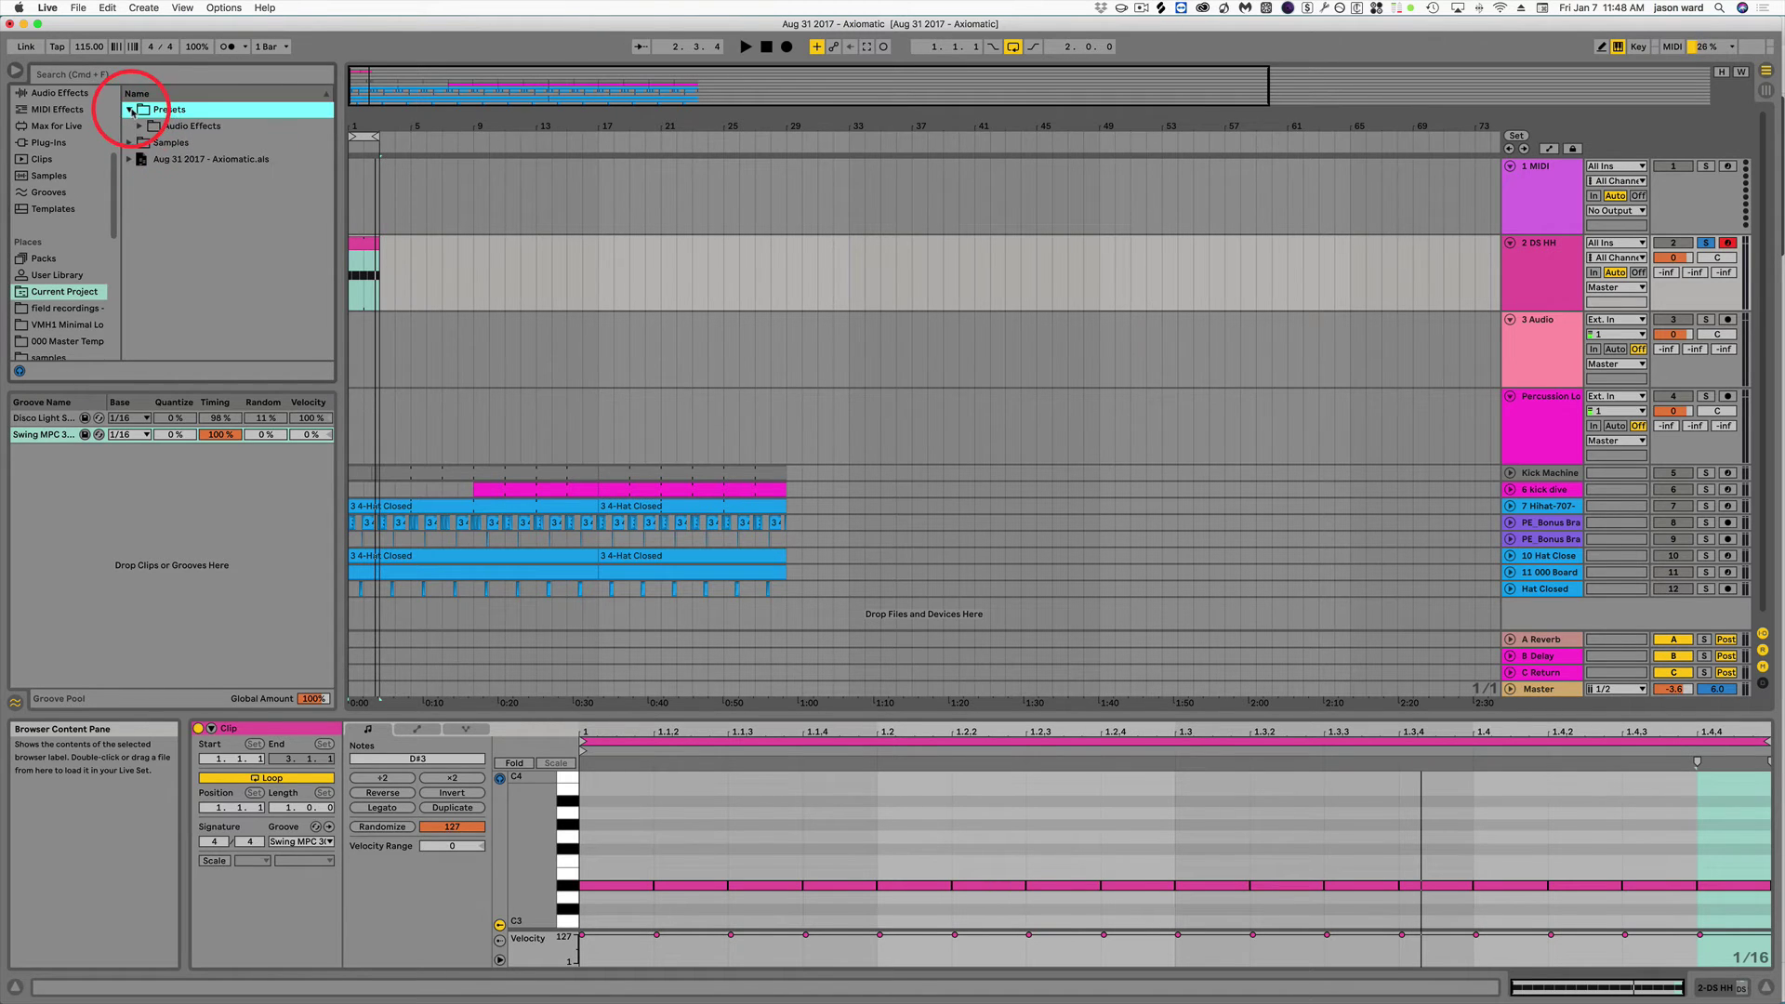
click(139, 129)
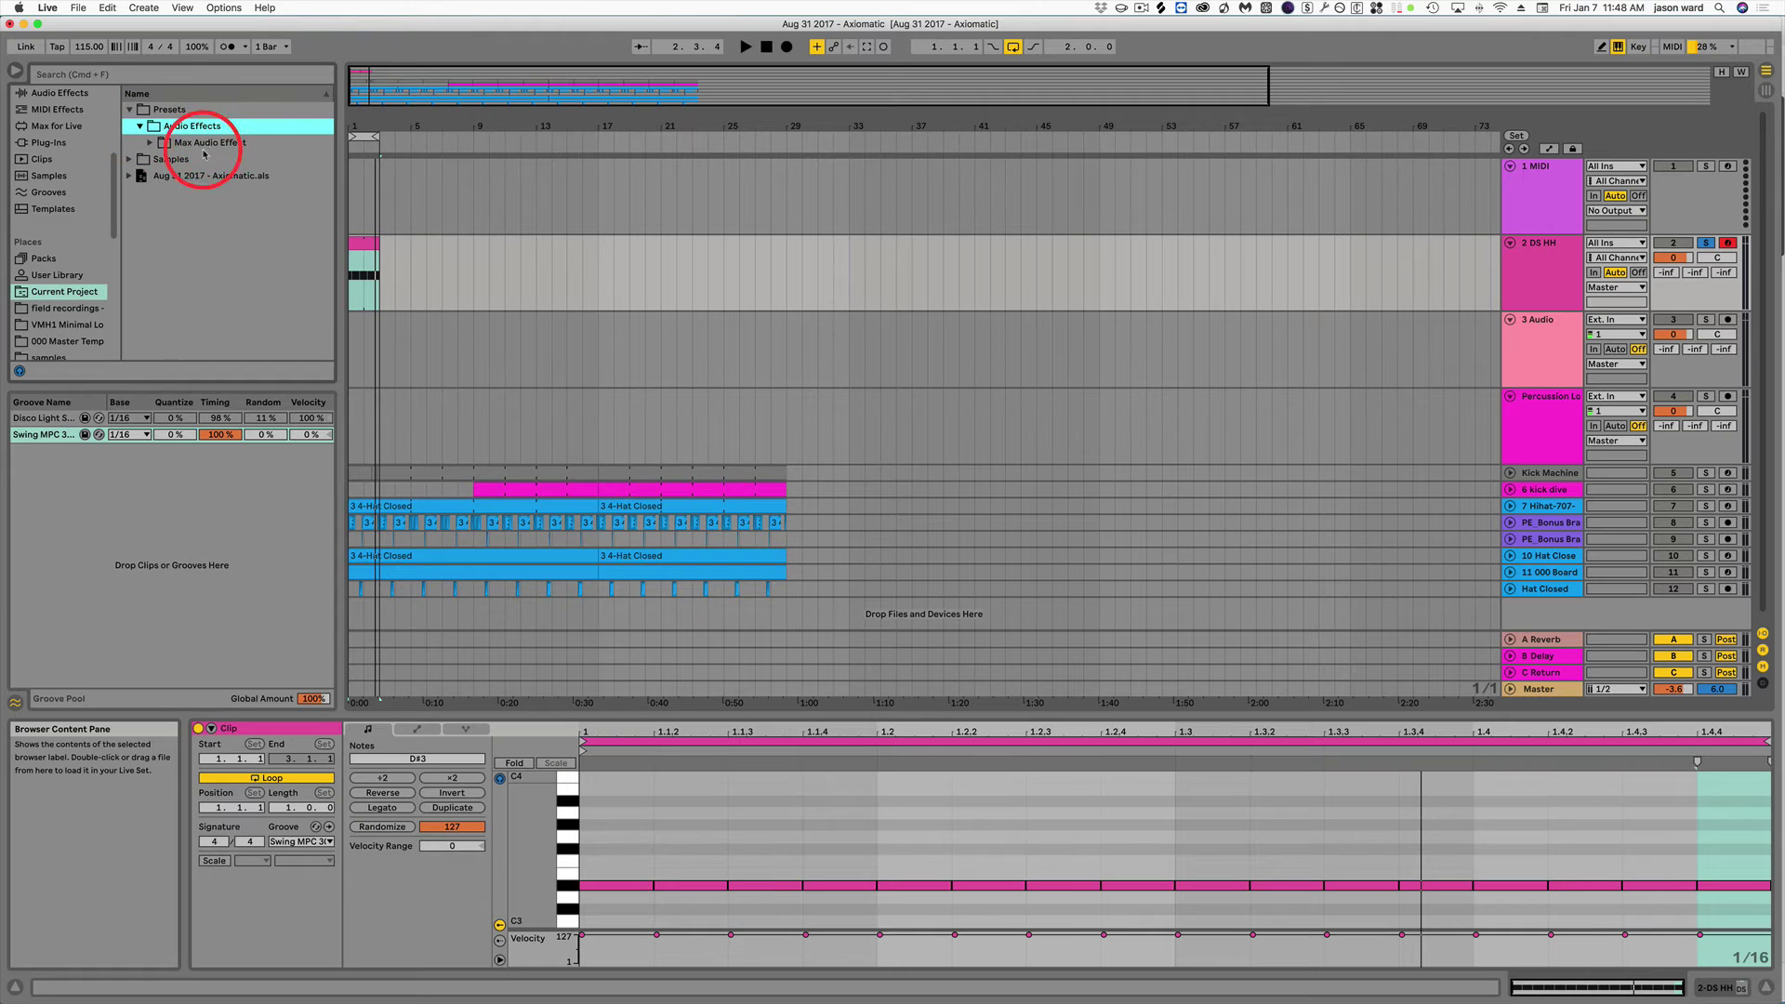
click(151, 143)
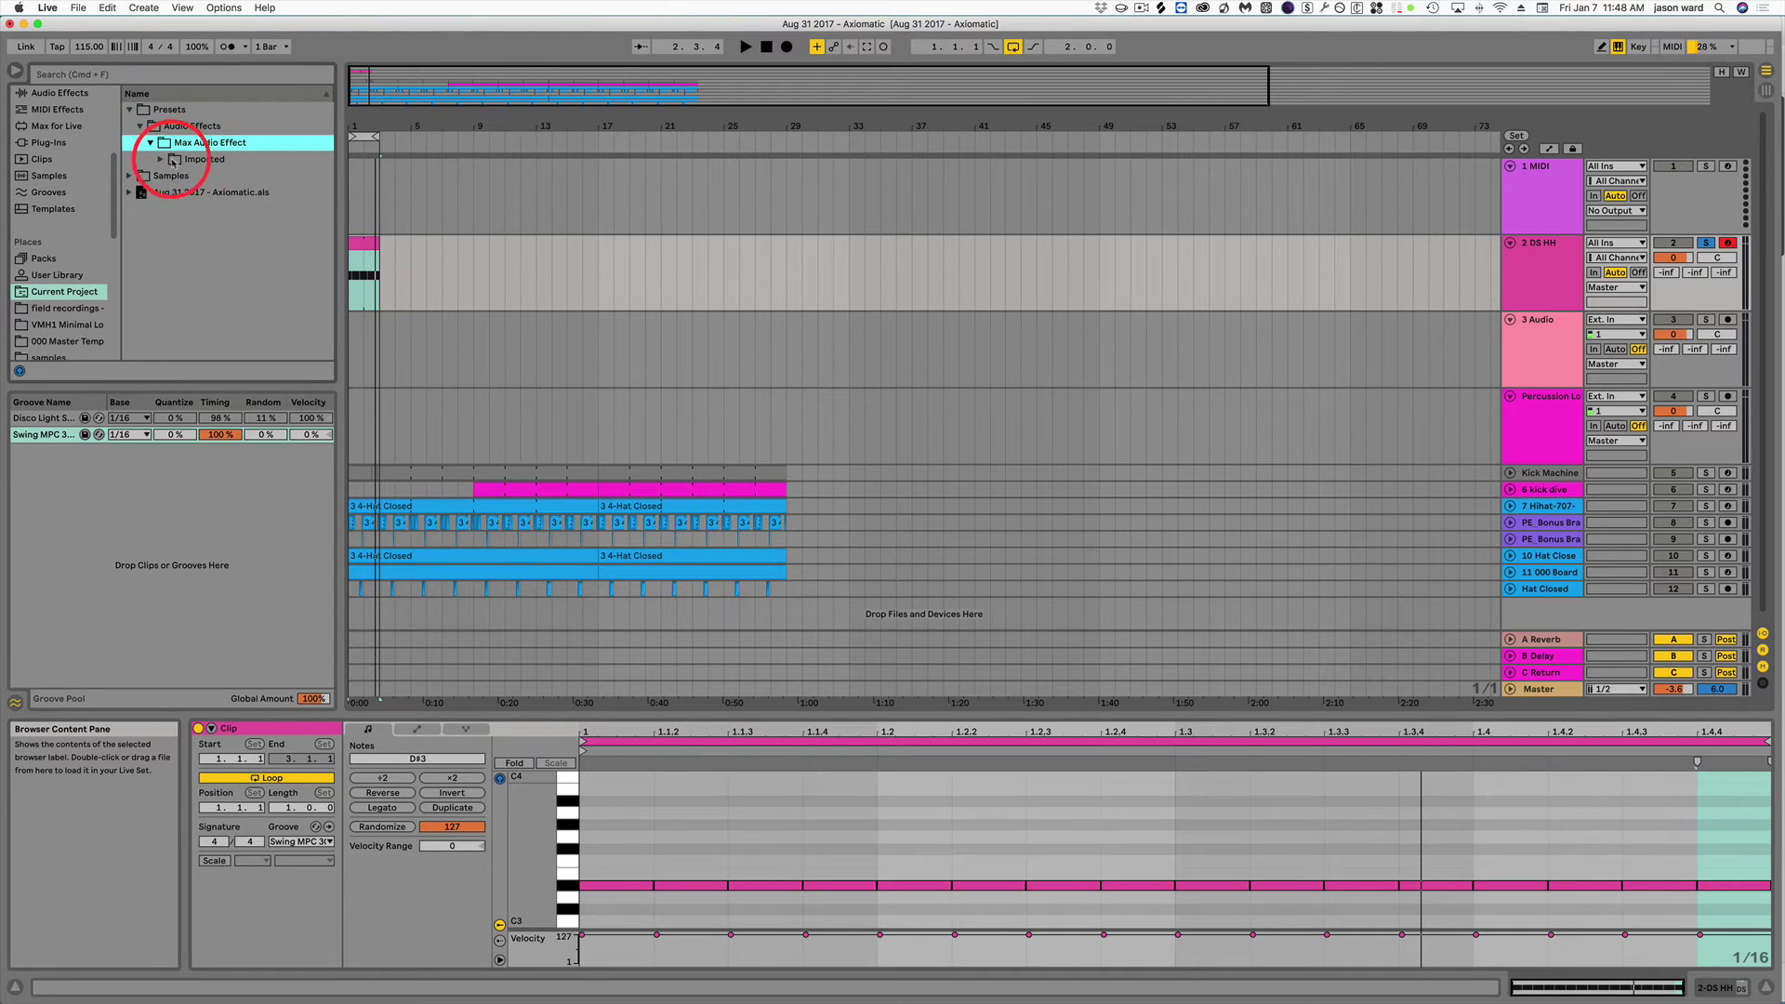
click(161, 159)
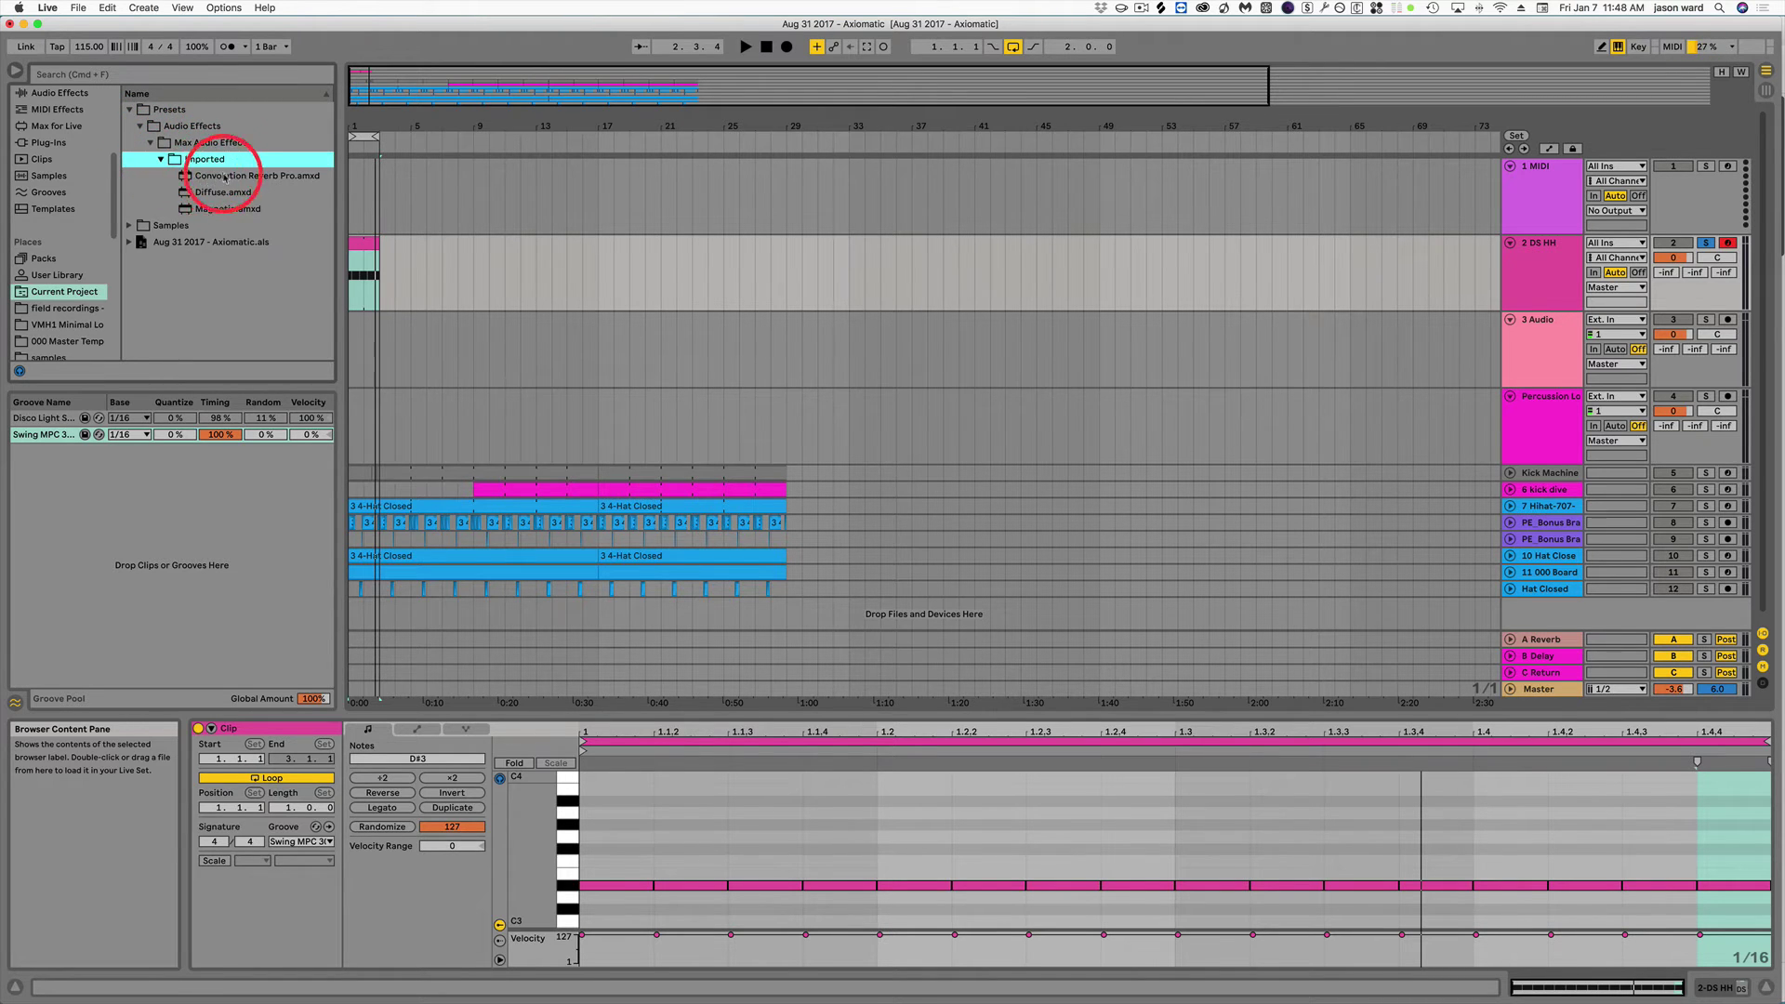
click(129, 110)
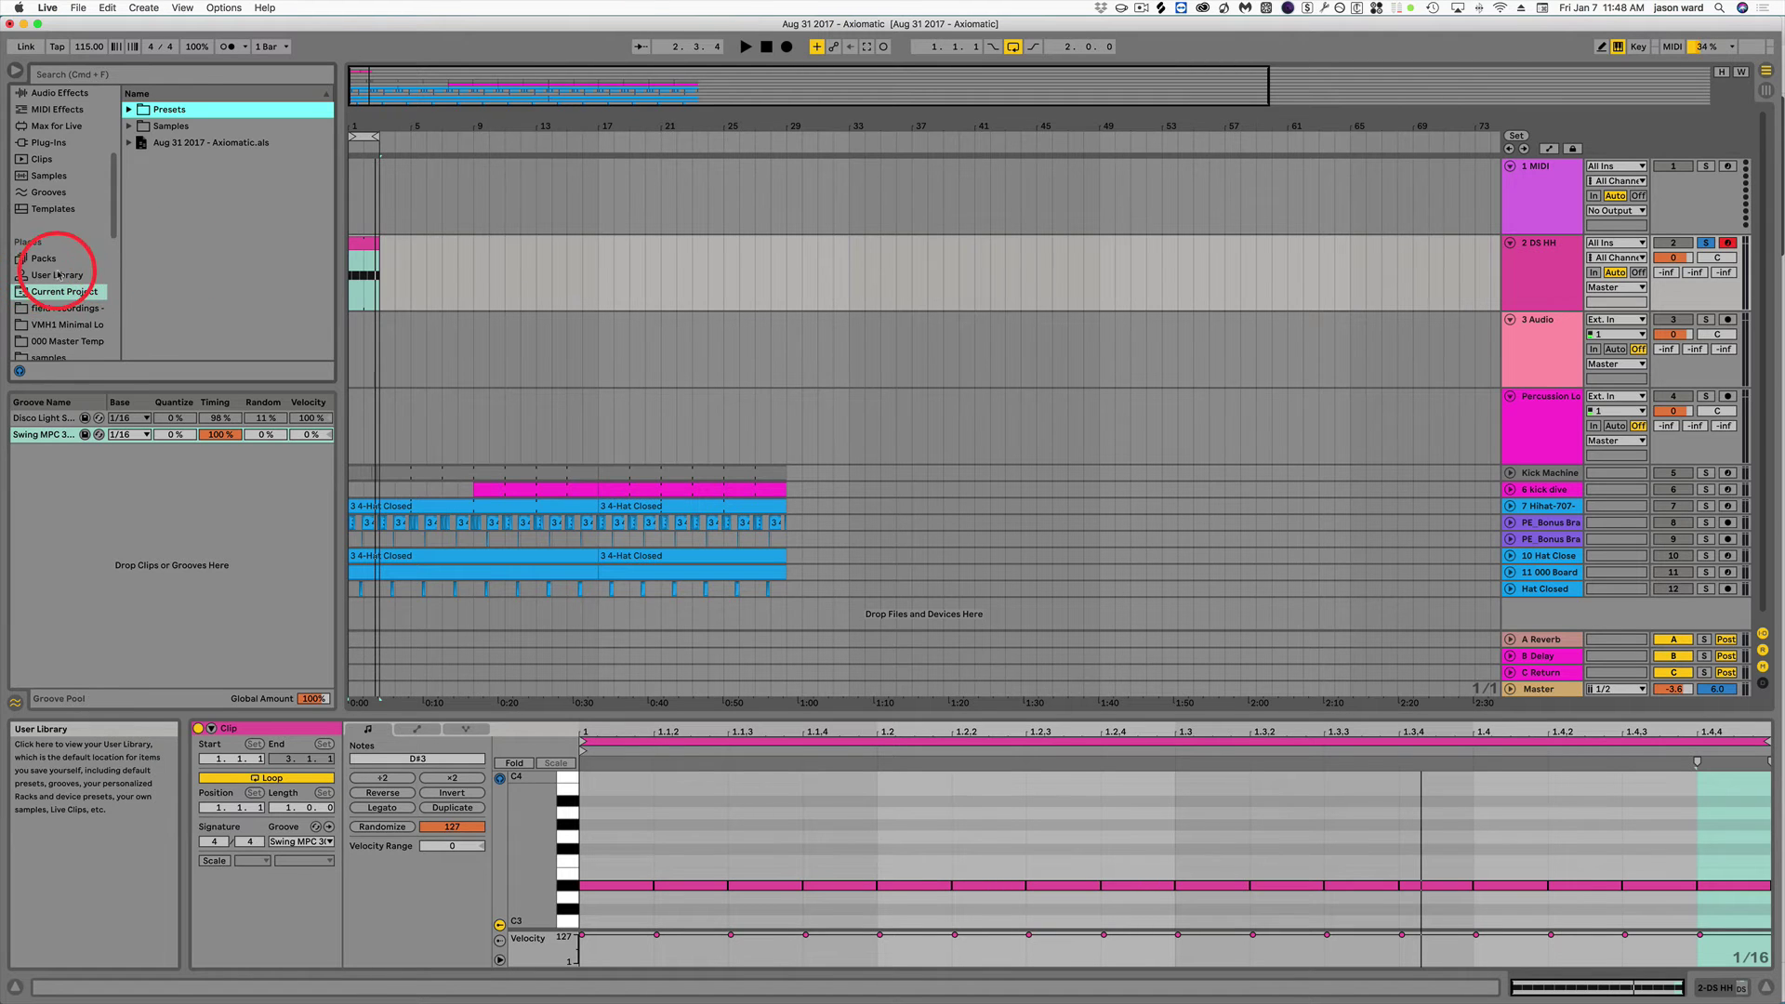
Add the 000 Ripx rips folder from the tb4 backup drive to the browser's Places.
scroll(58, 272, down, 5)
scroll(58, 273, up, 5)
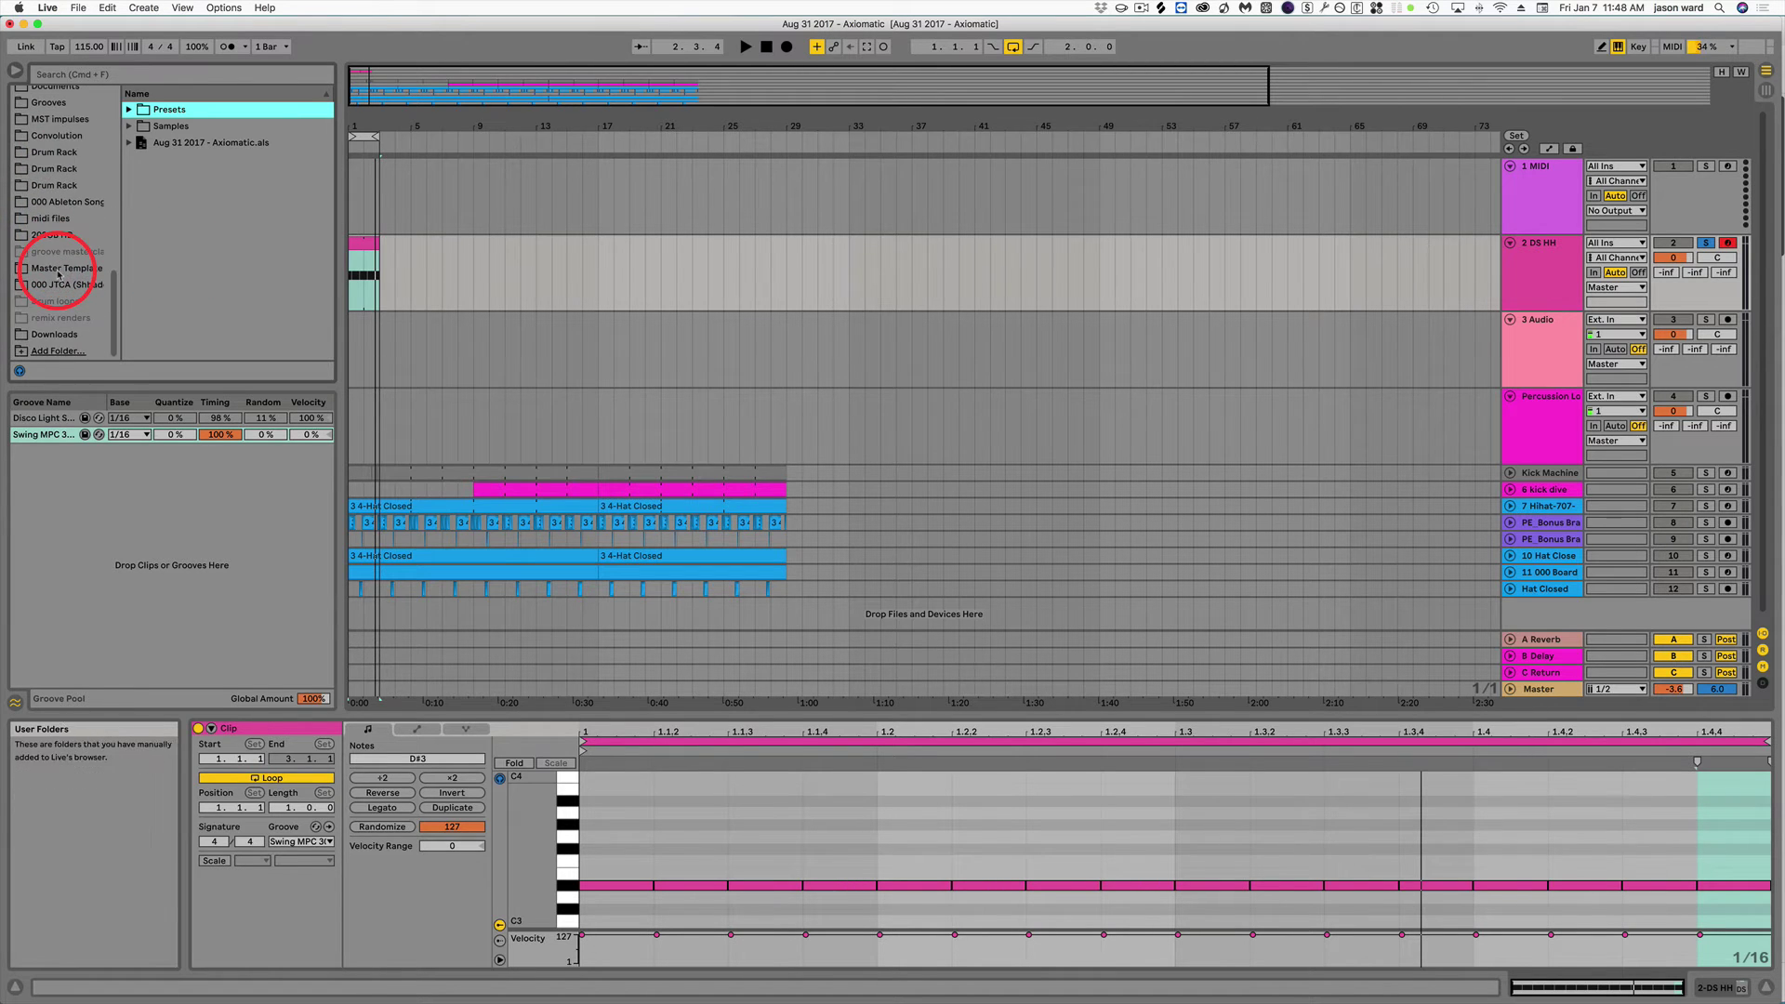
scroll(56, 269, down, 5)
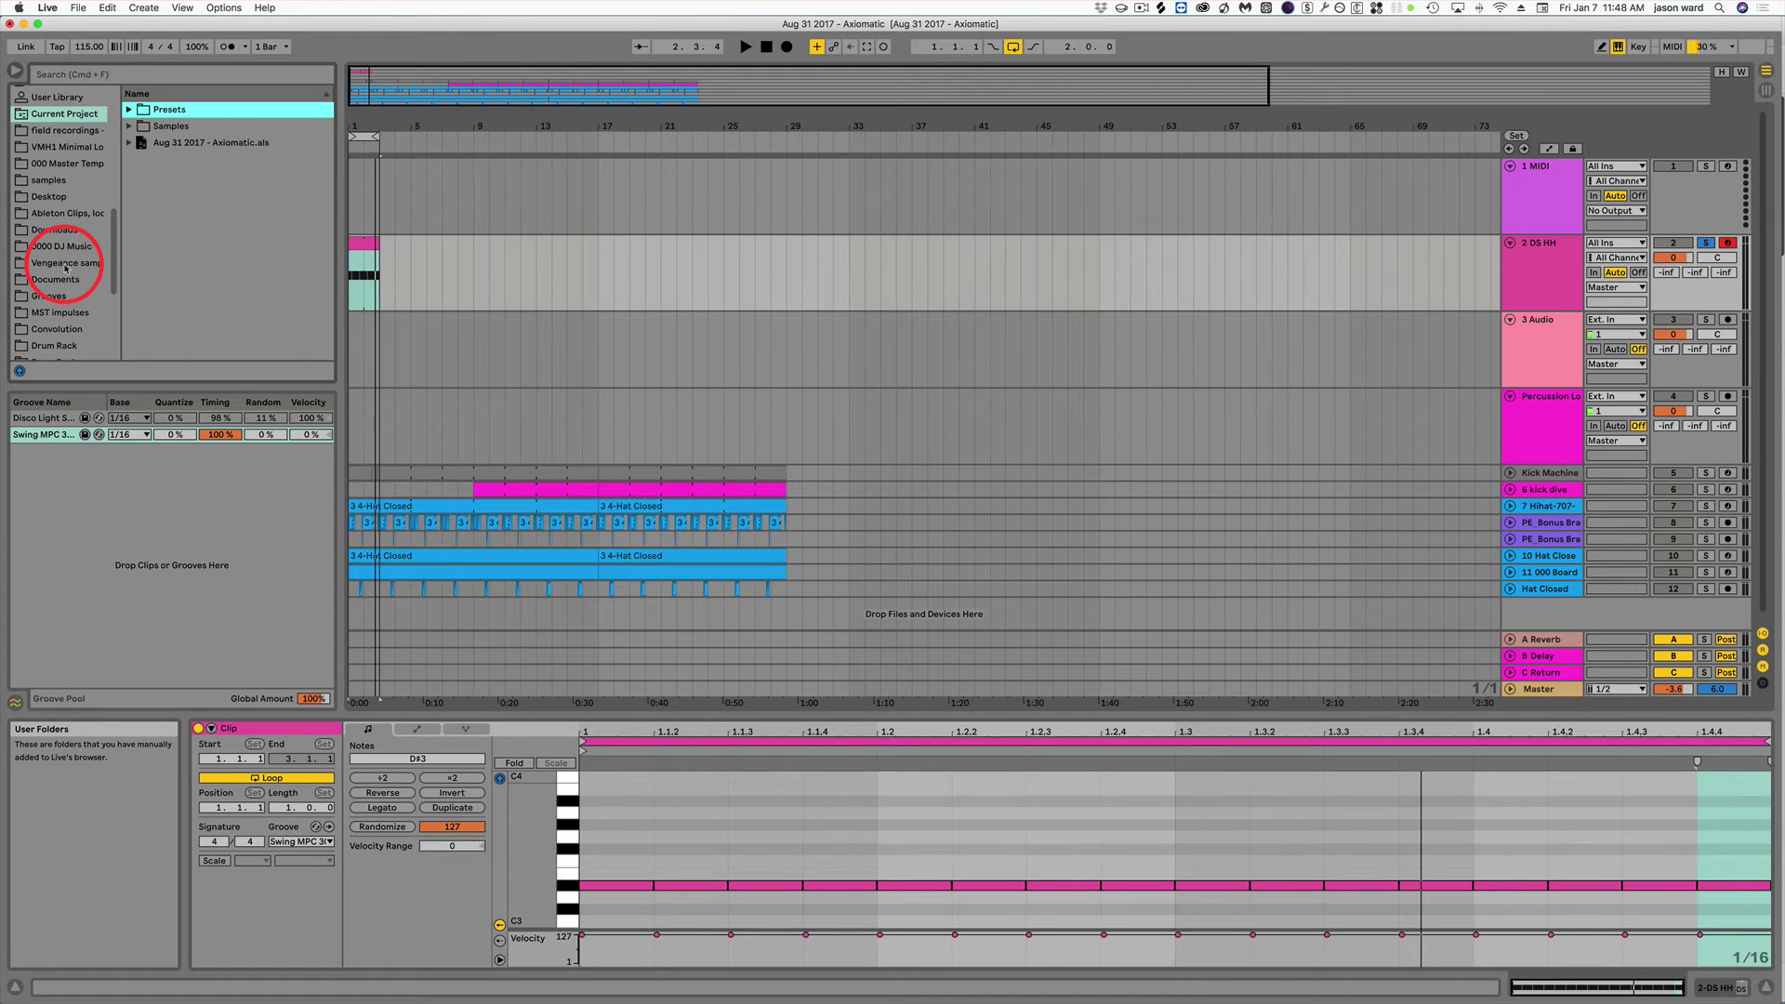
scroll(65, 263, down, 5)
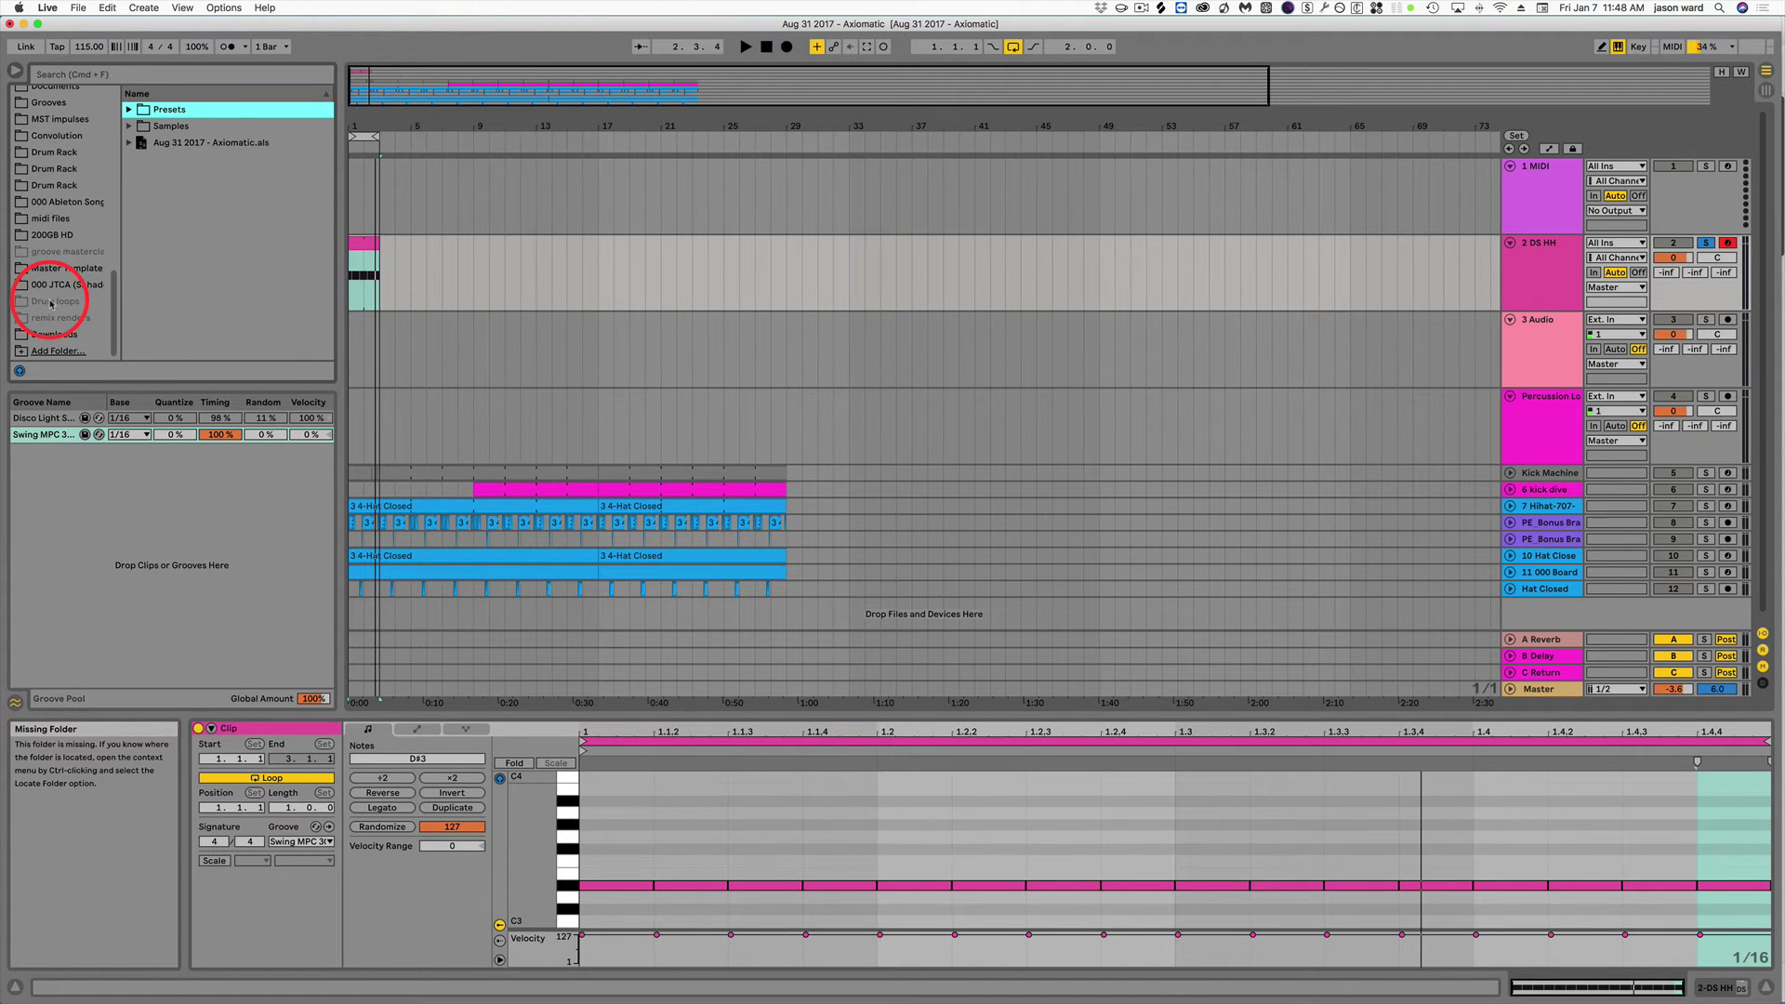
click(49, 351)
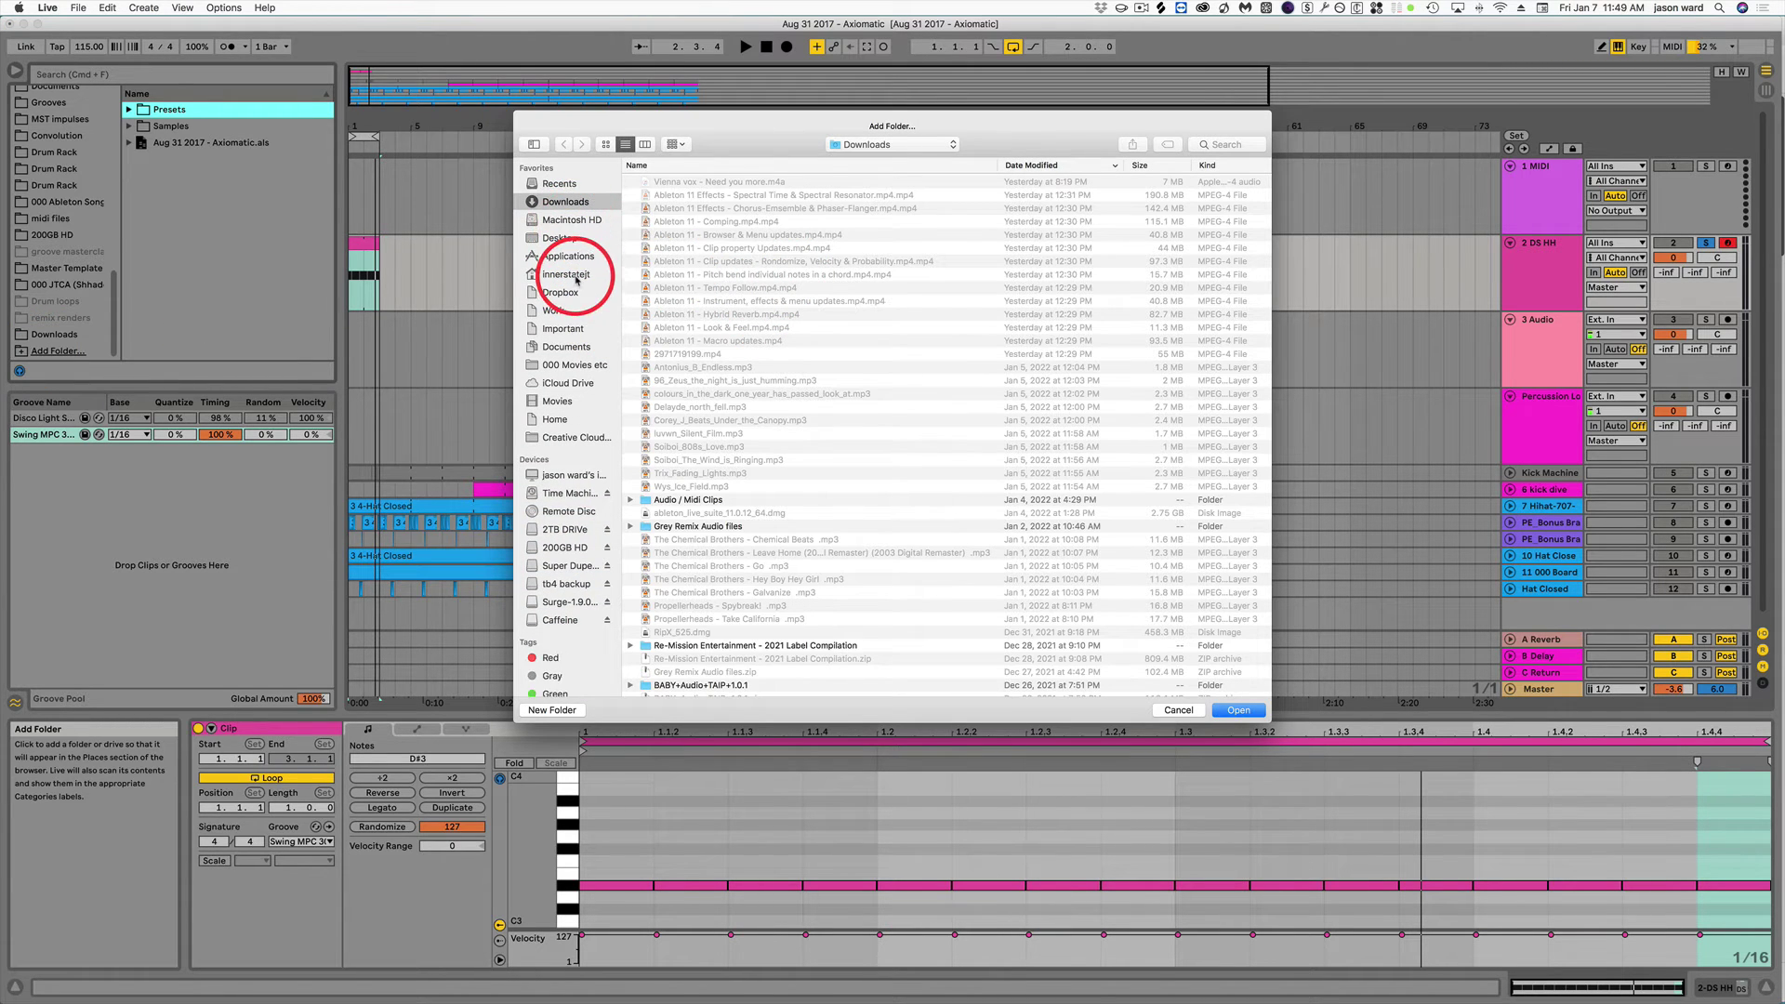
click(574, 278)
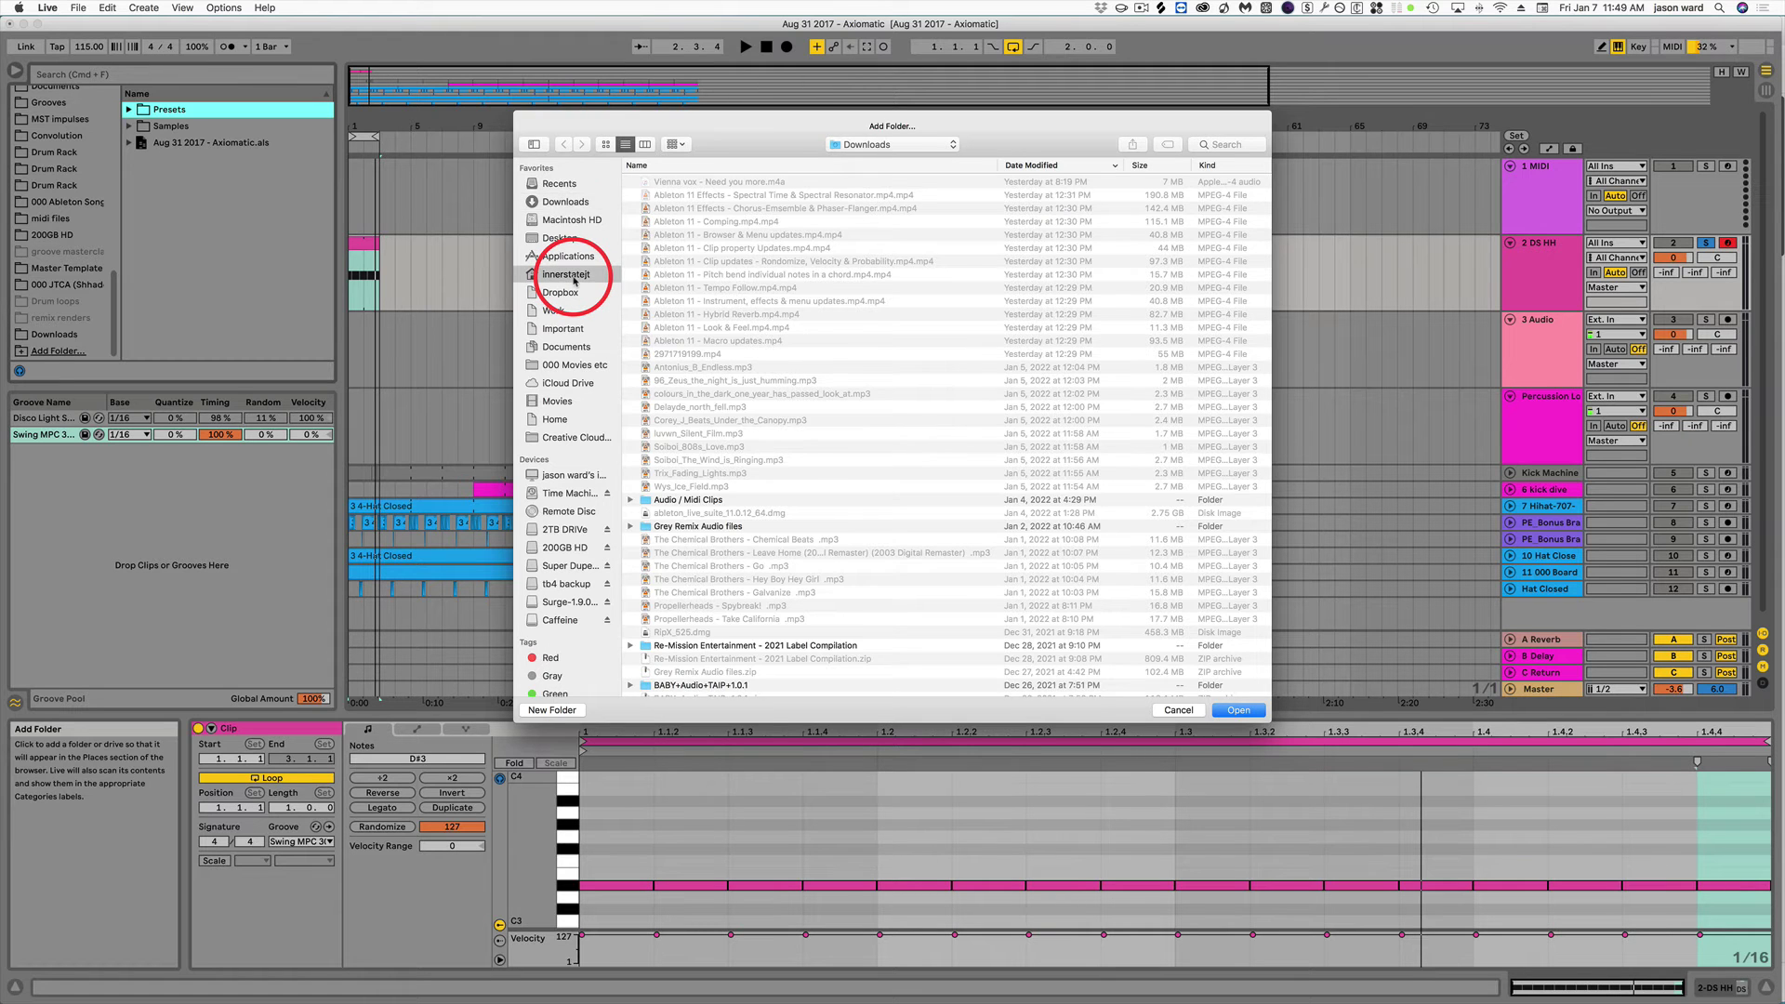
scroll(562, 418, down, 3)
click(569, 462)
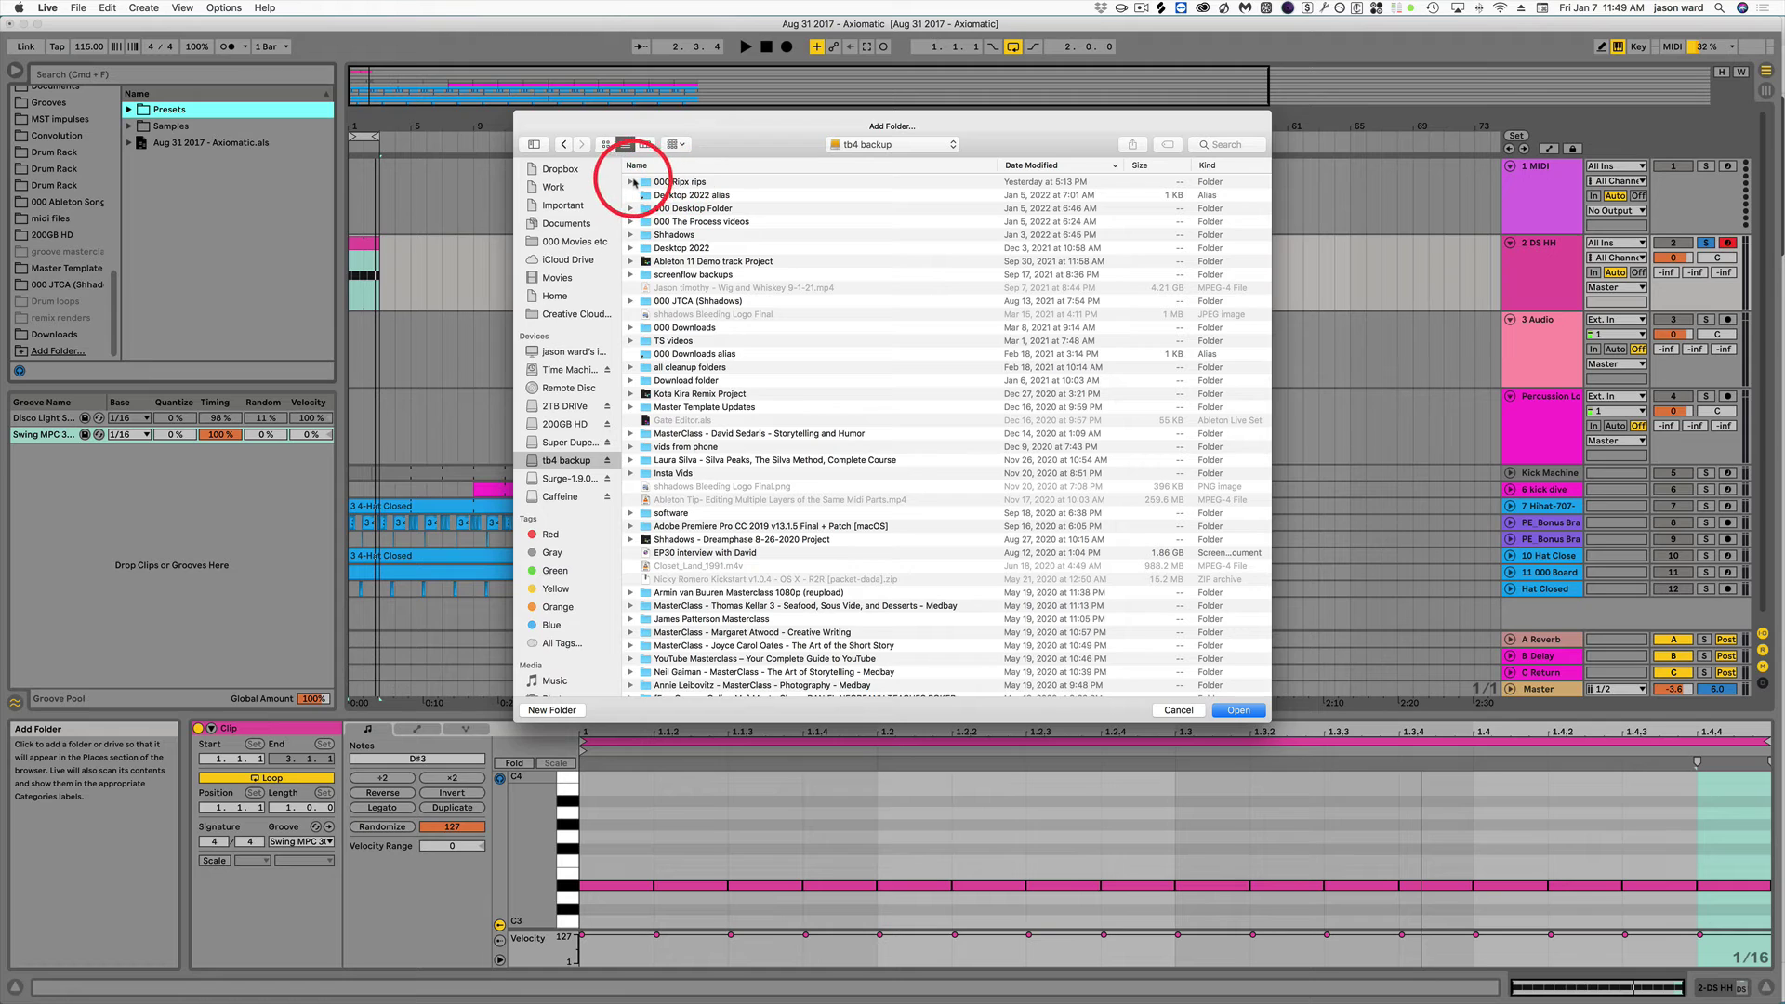
click(641, 182)
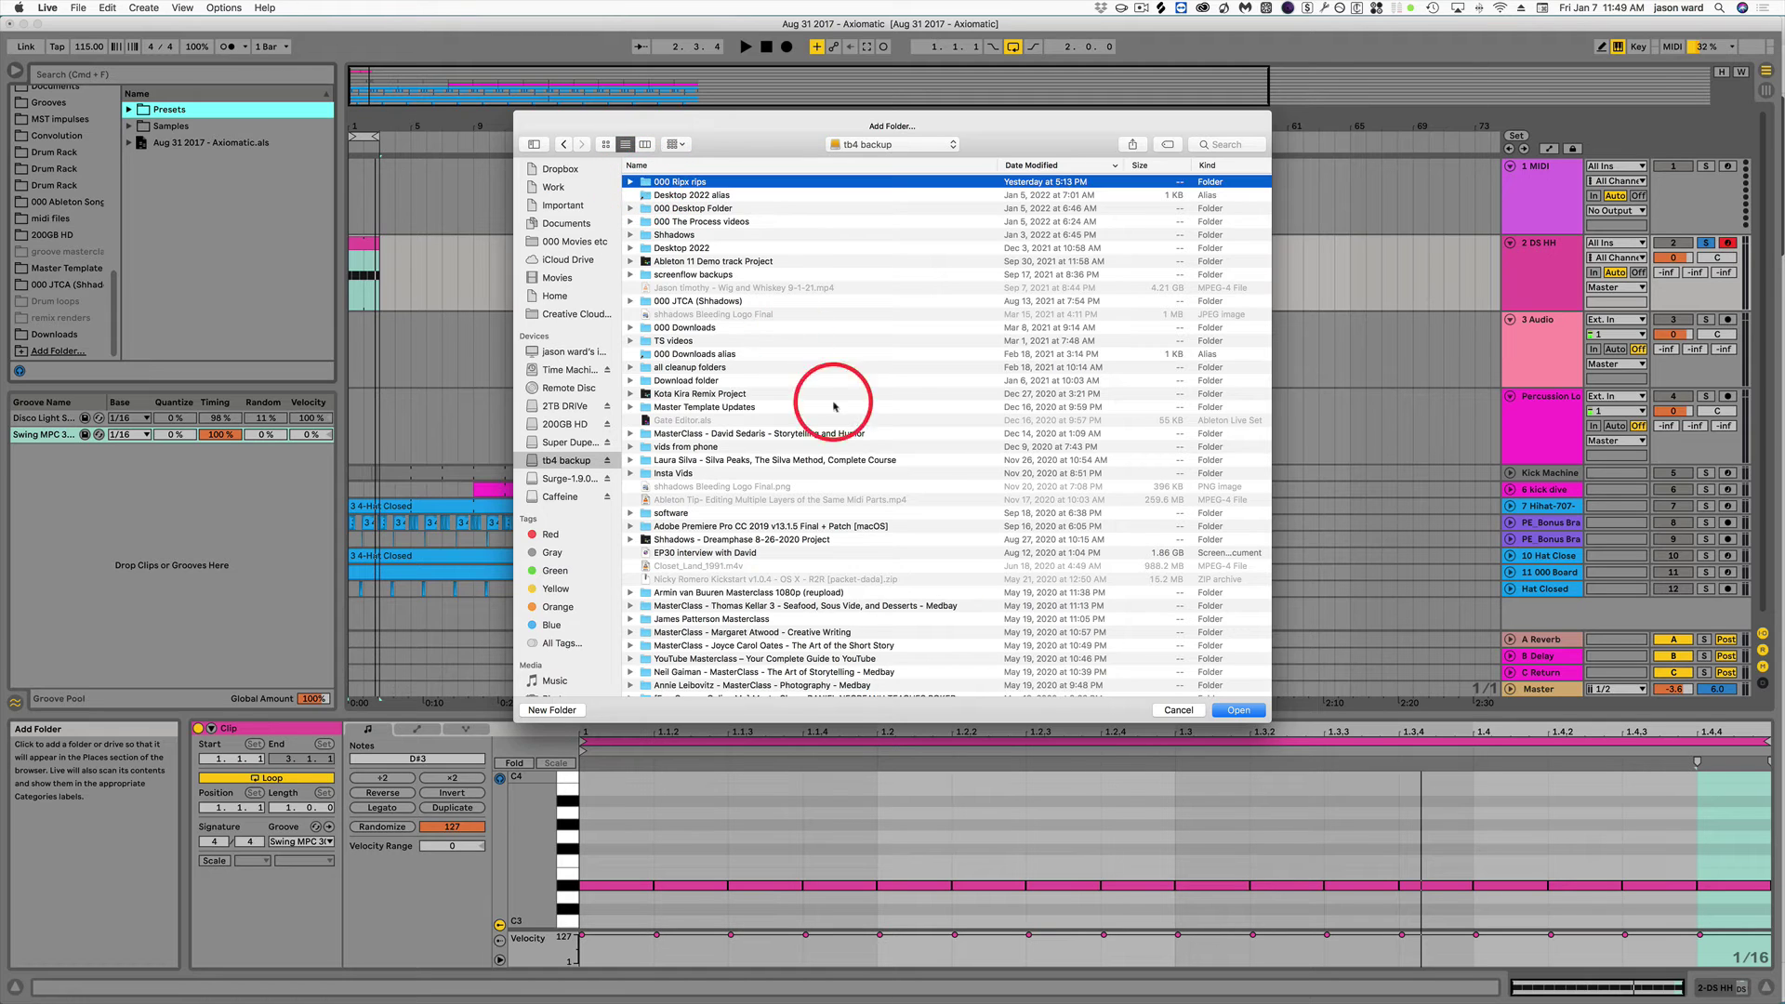
click(1238, 711)
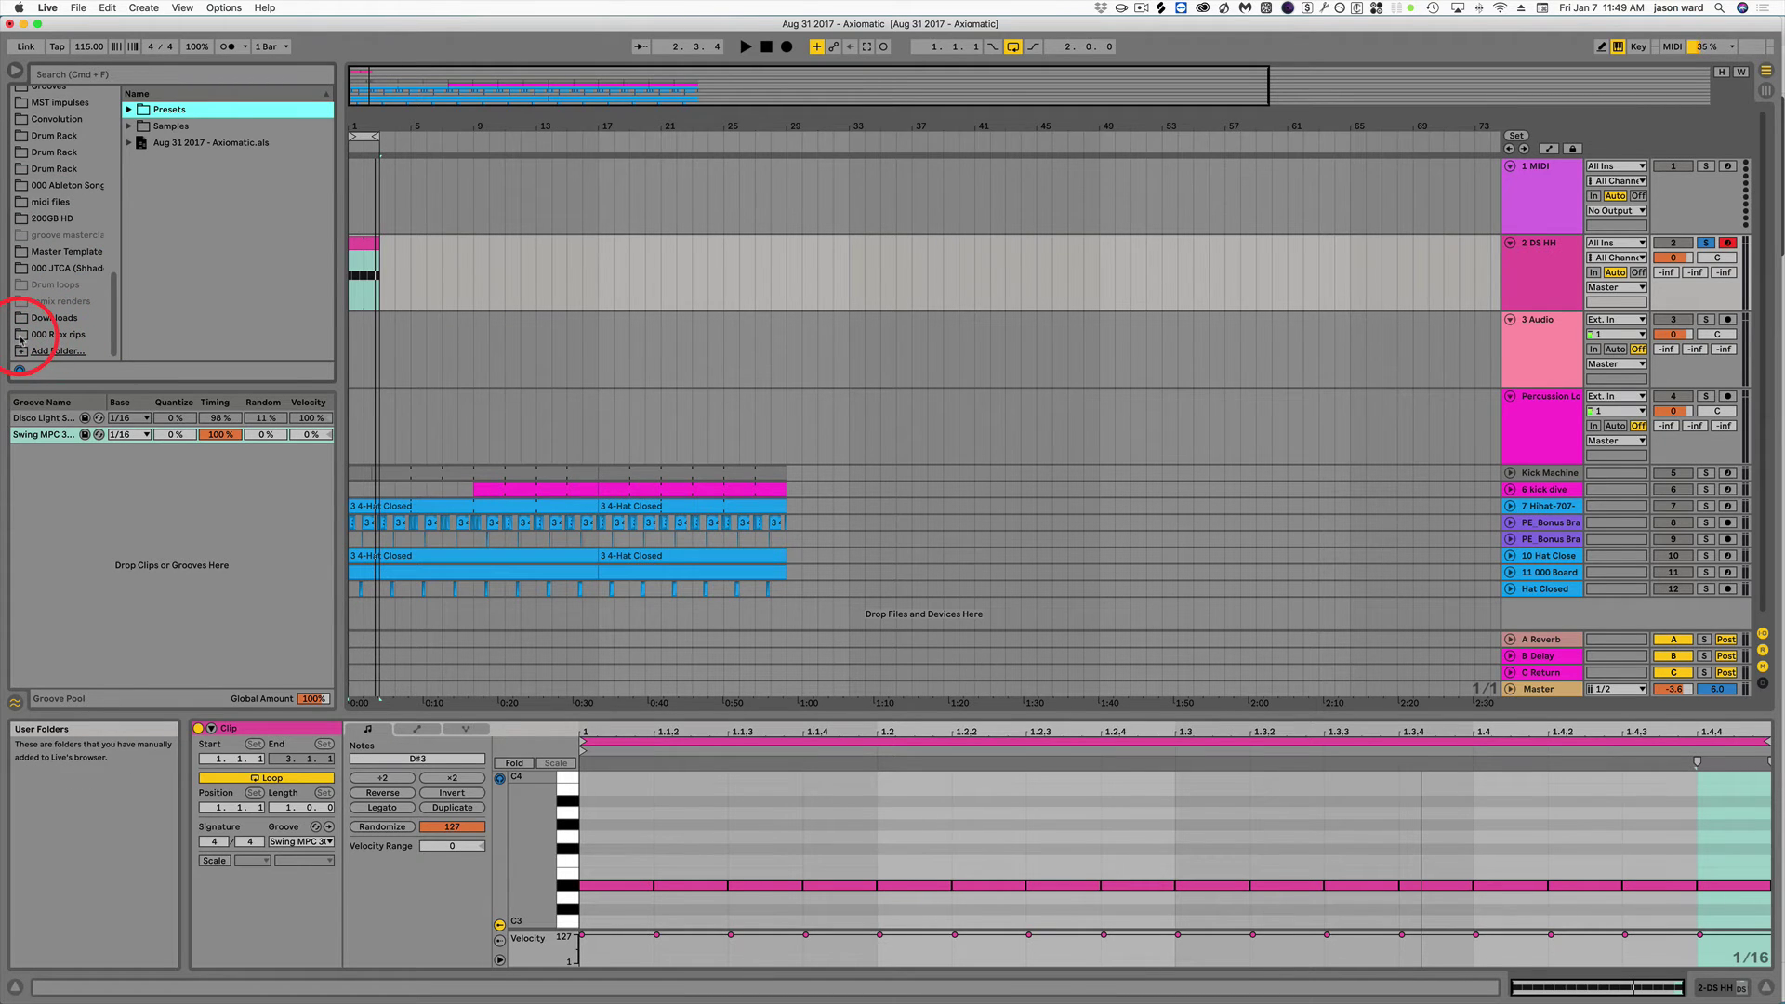
Move the 000 Ripx rips folder up the Places list to directly below Current Project.
click(45, 337)
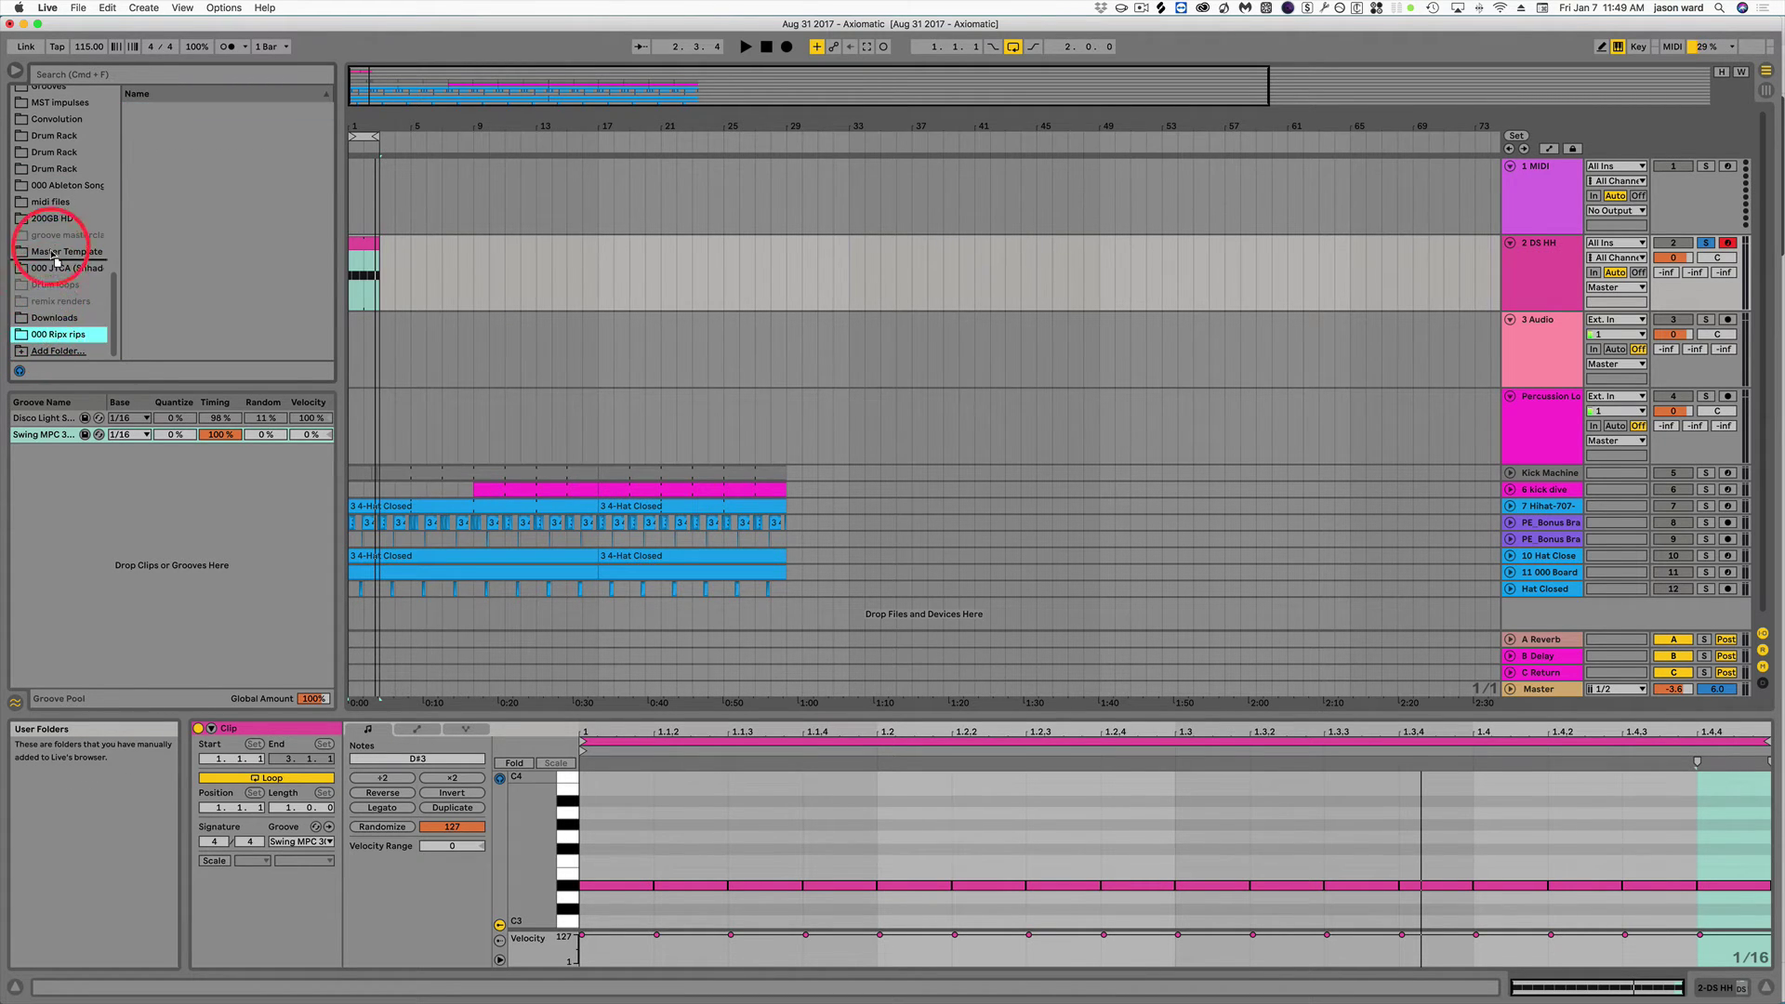
scroll(59, 140, up, 10)
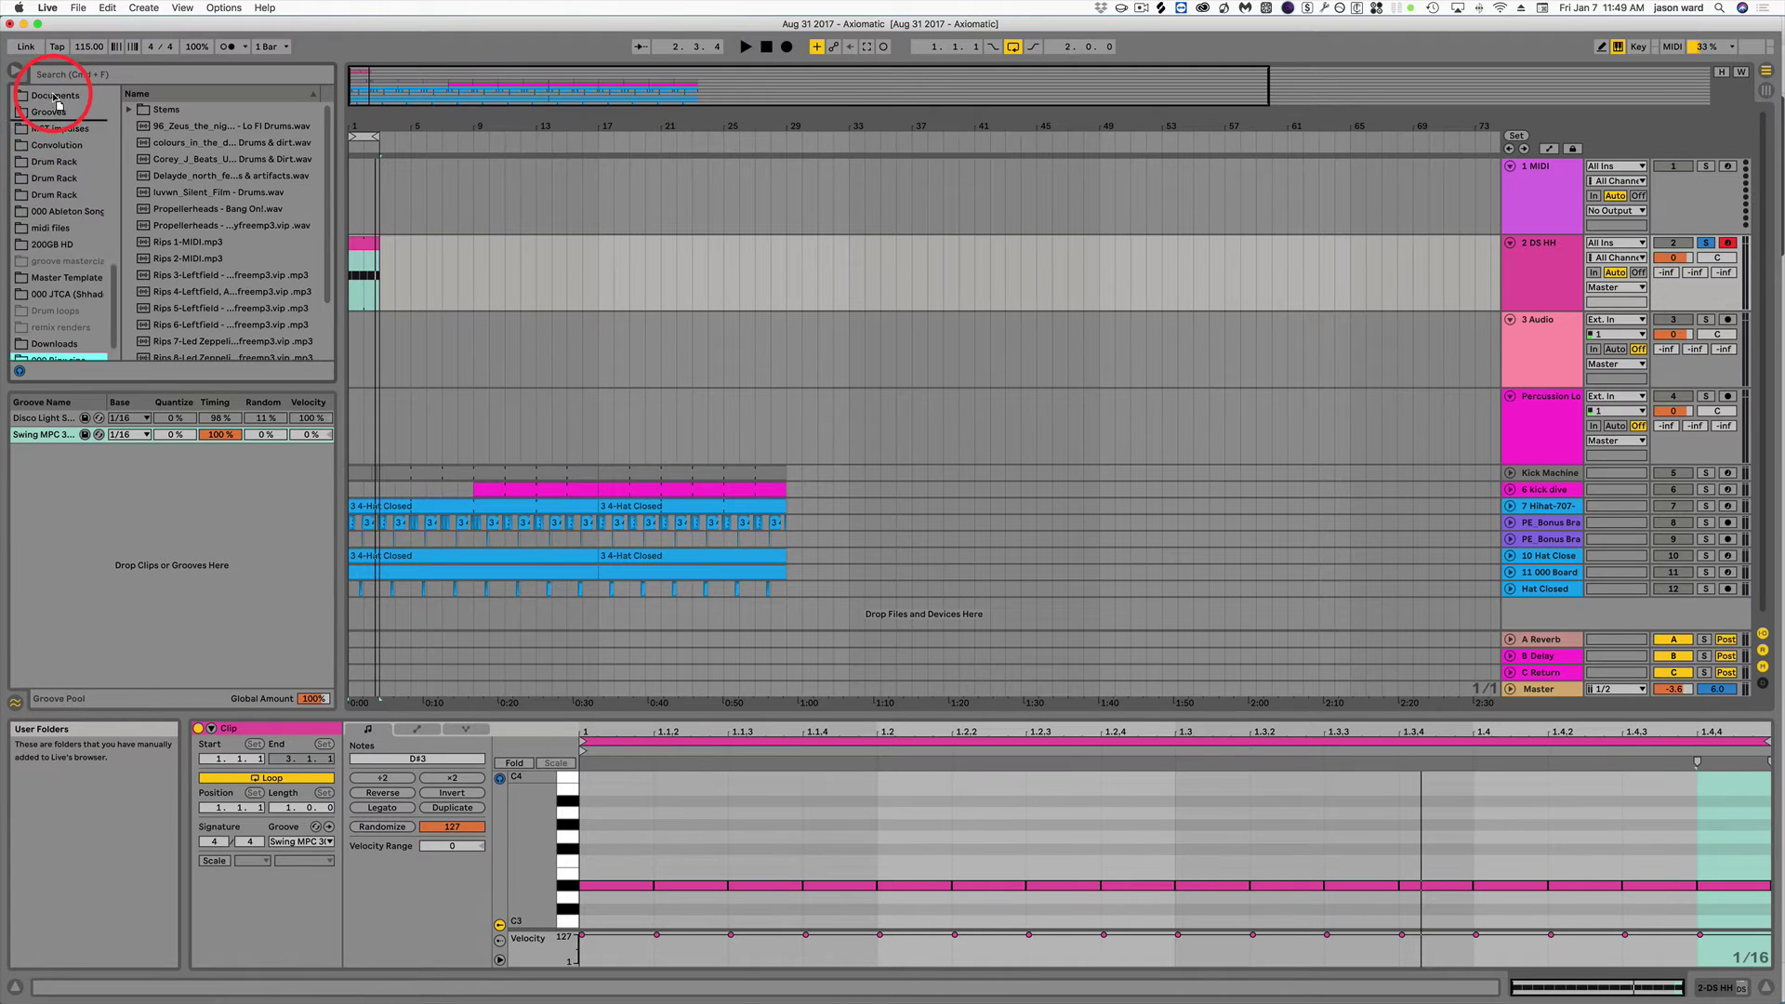
drag(60, 169, 59, 160)
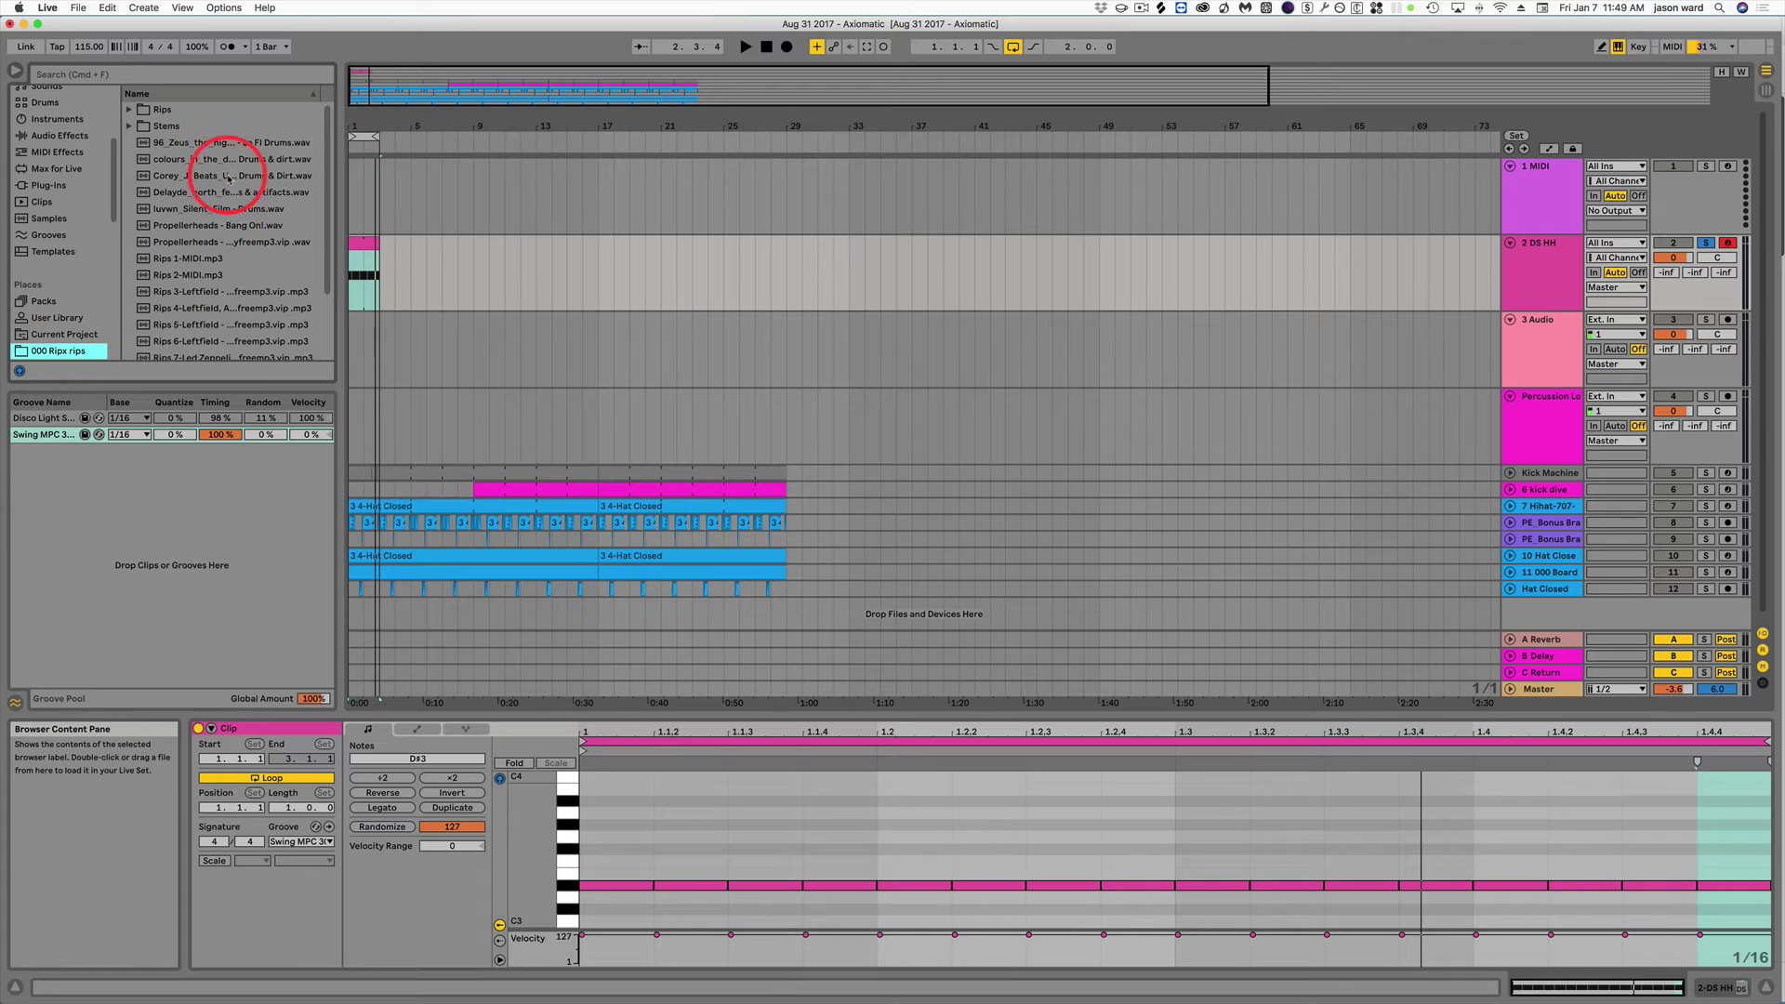
Look through the files in the 000 Ripx rips folder and the list of user folders in Places.
scroll(267, 215, down, 5)
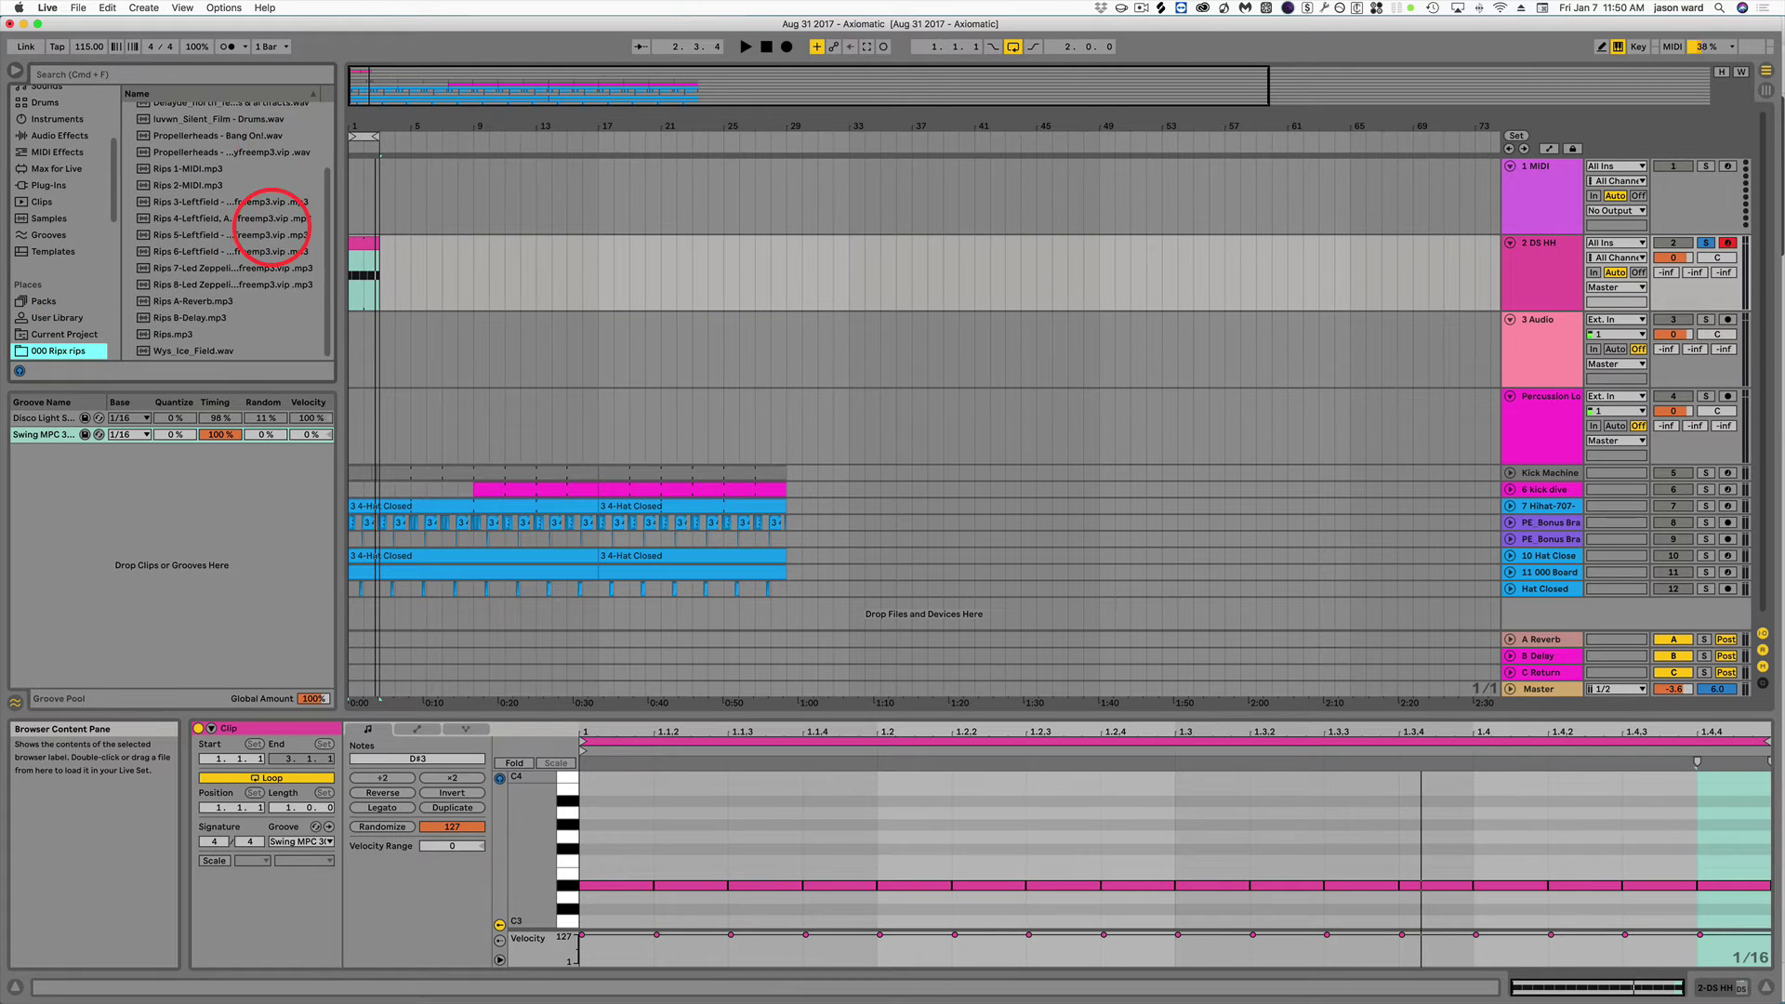
scroll(224, 302, up, 5)
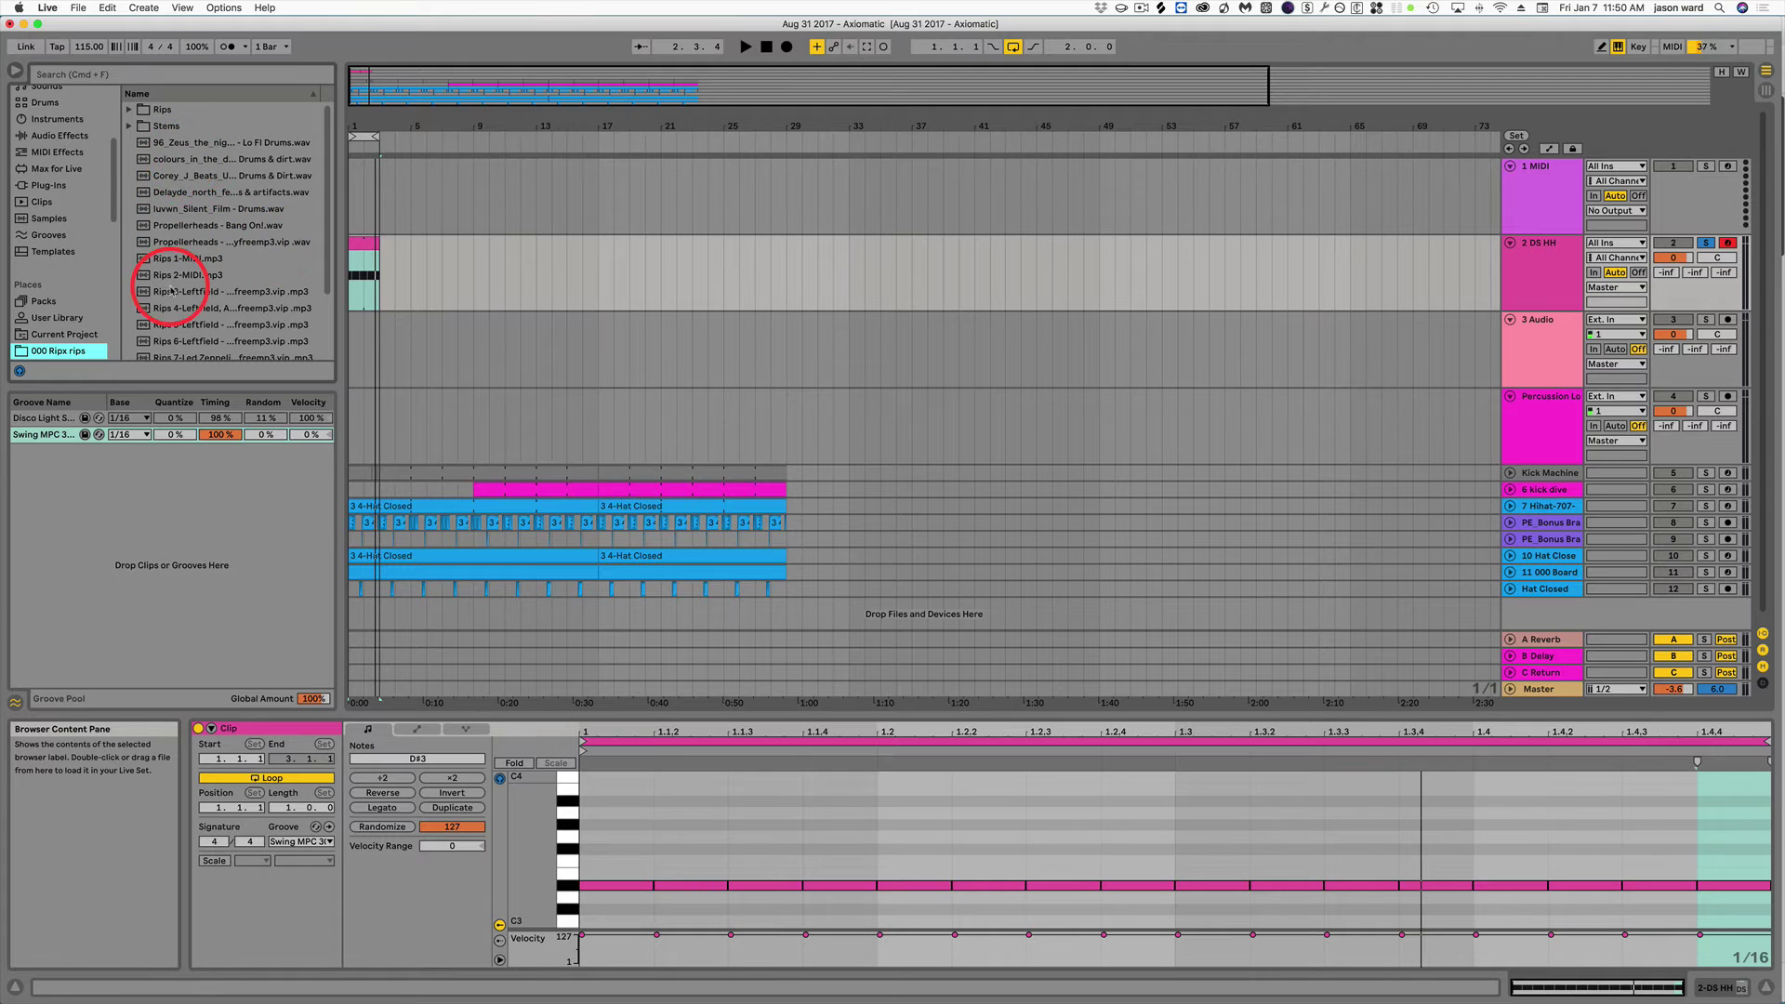
scroll(21, 197, down, 5)
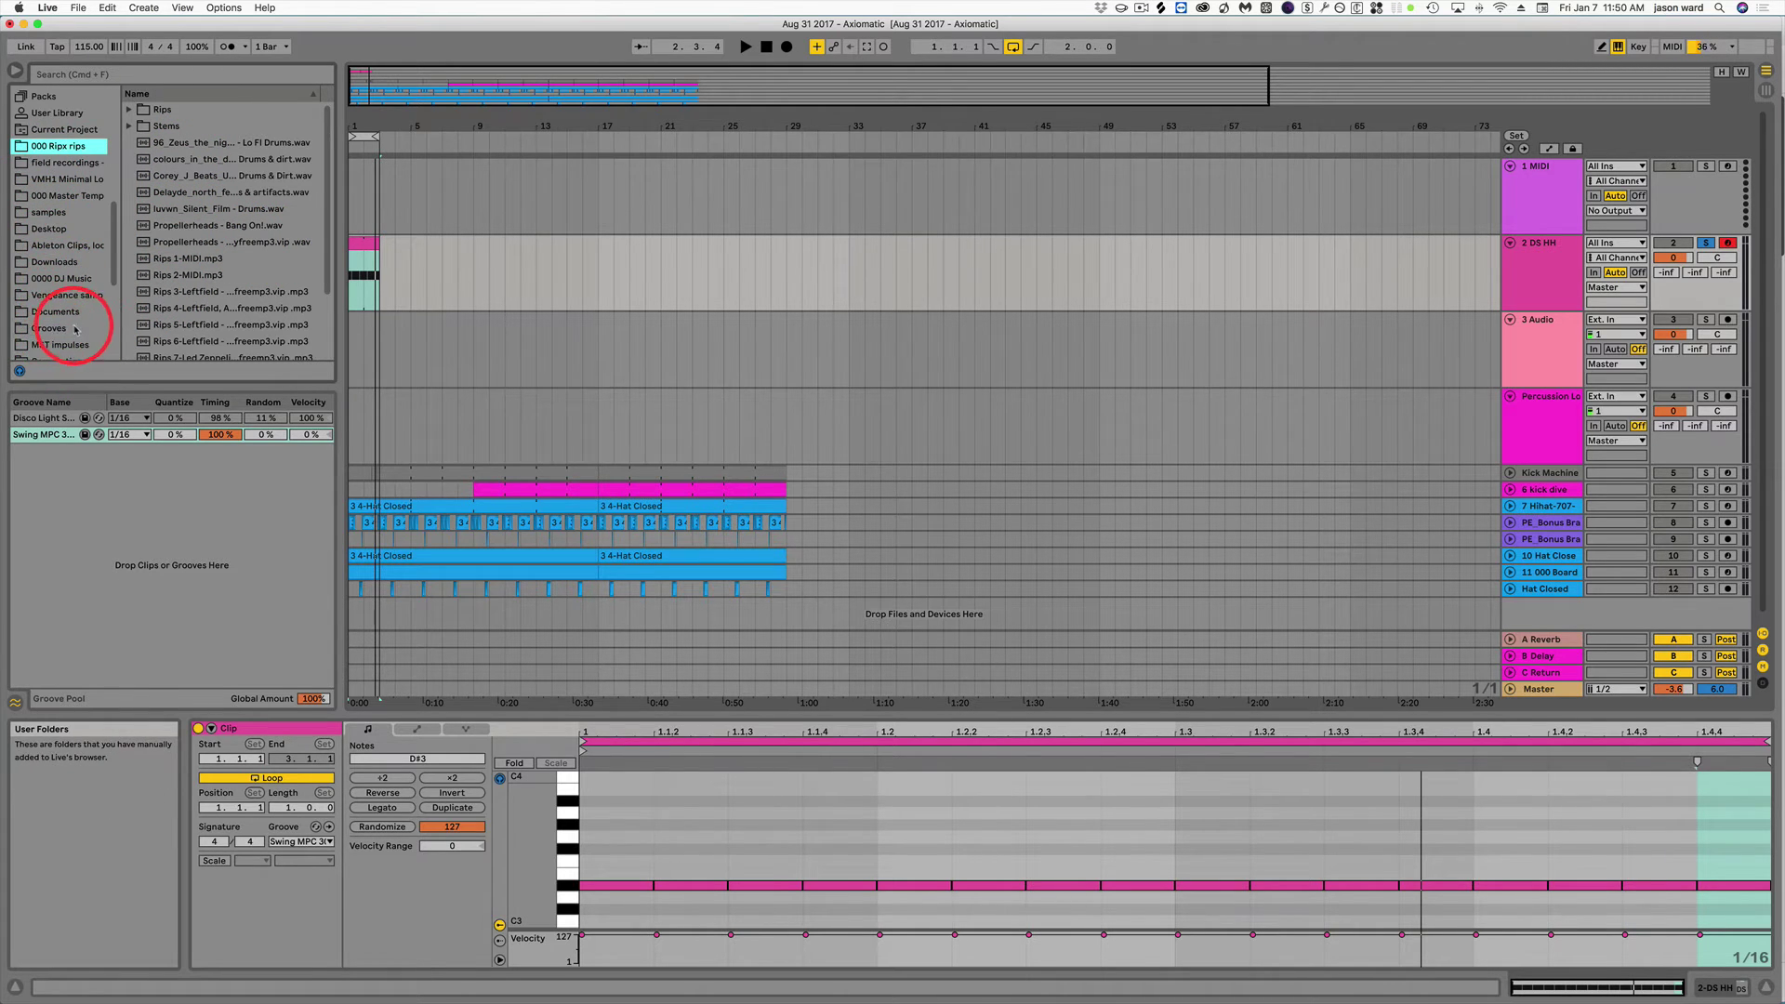
scroll(75, 325, down, 3)
scroll(74, 330, up, 5)
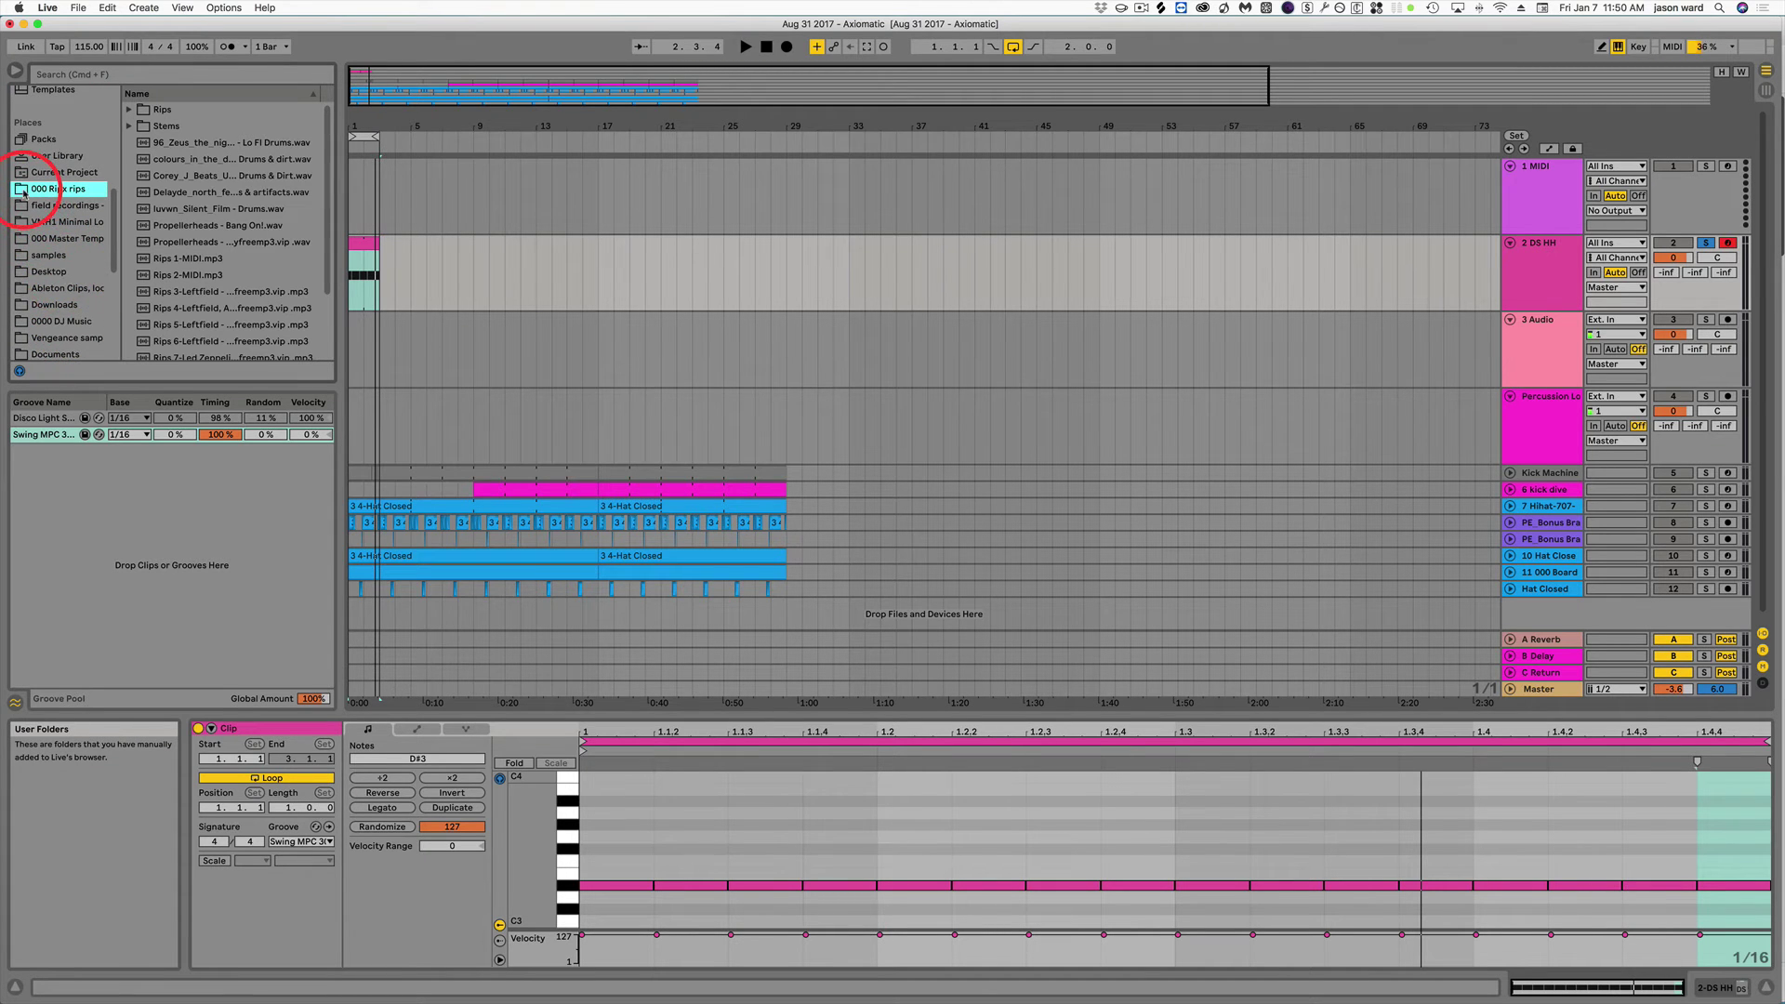
Open the 000 Ripx rips folder's name for editing, leave it, and remove the folder from the sidebar.
right_click(24, 193)
click(63, 203)
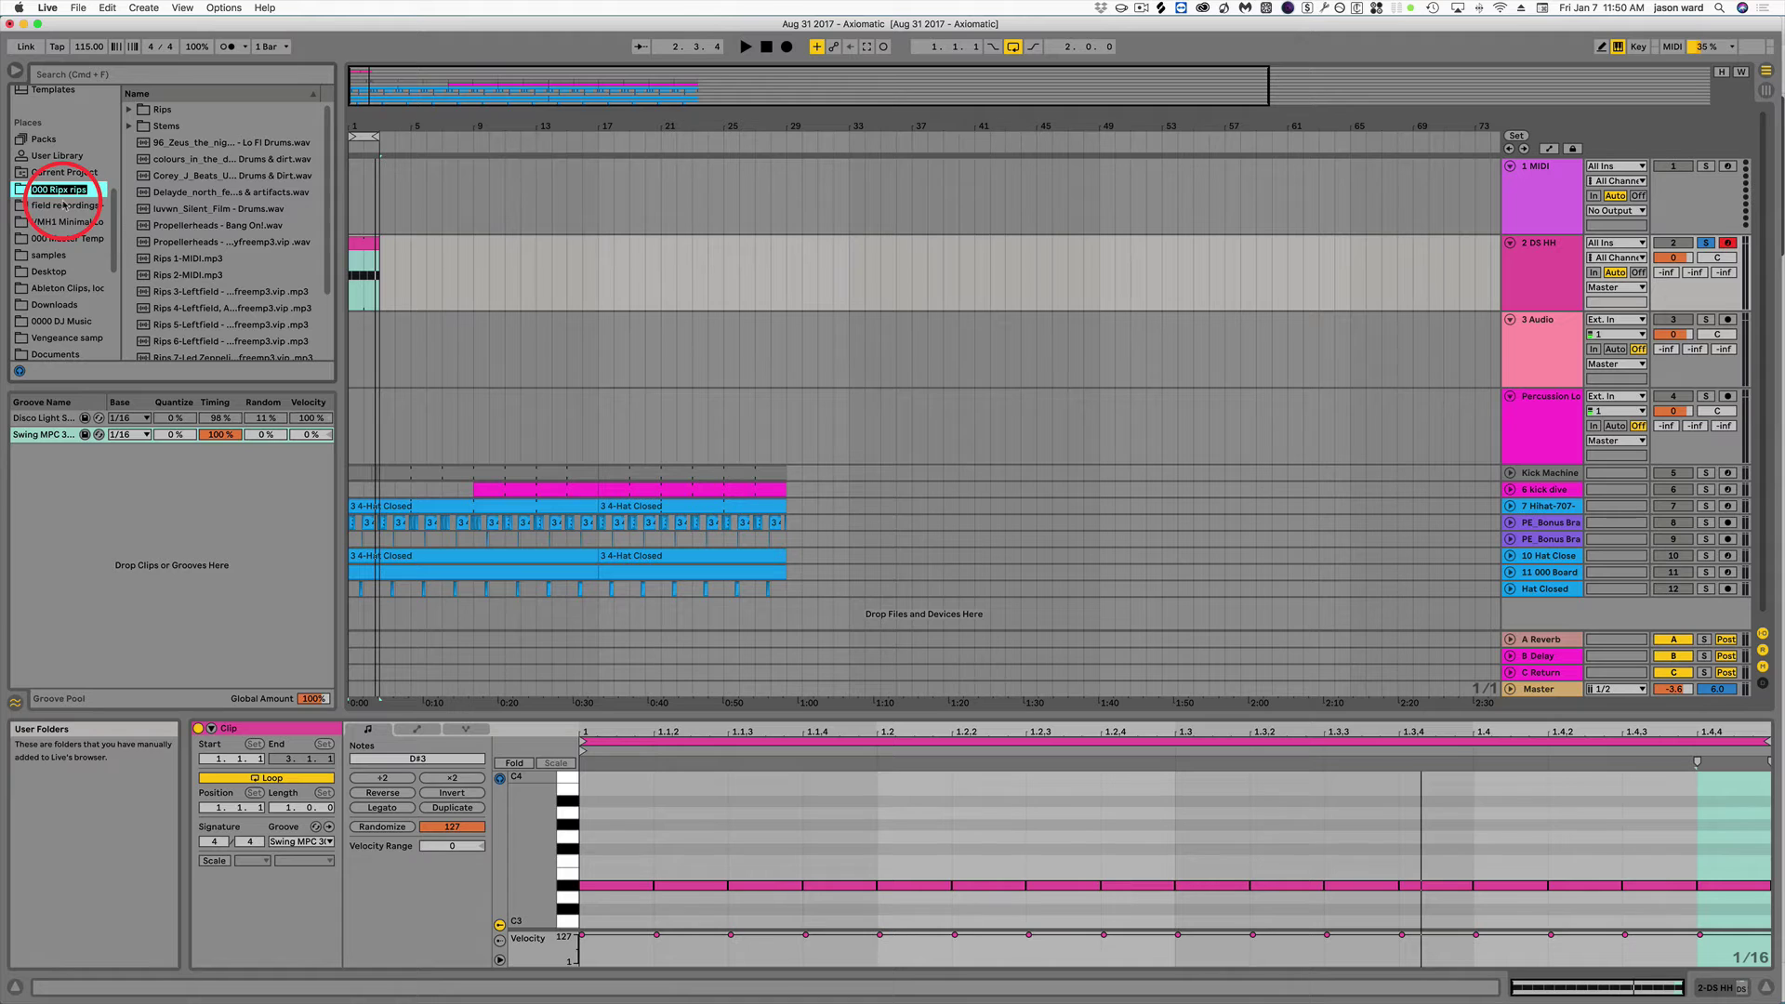
scroll(61, 278, up, 4)
right_click(27, 351)
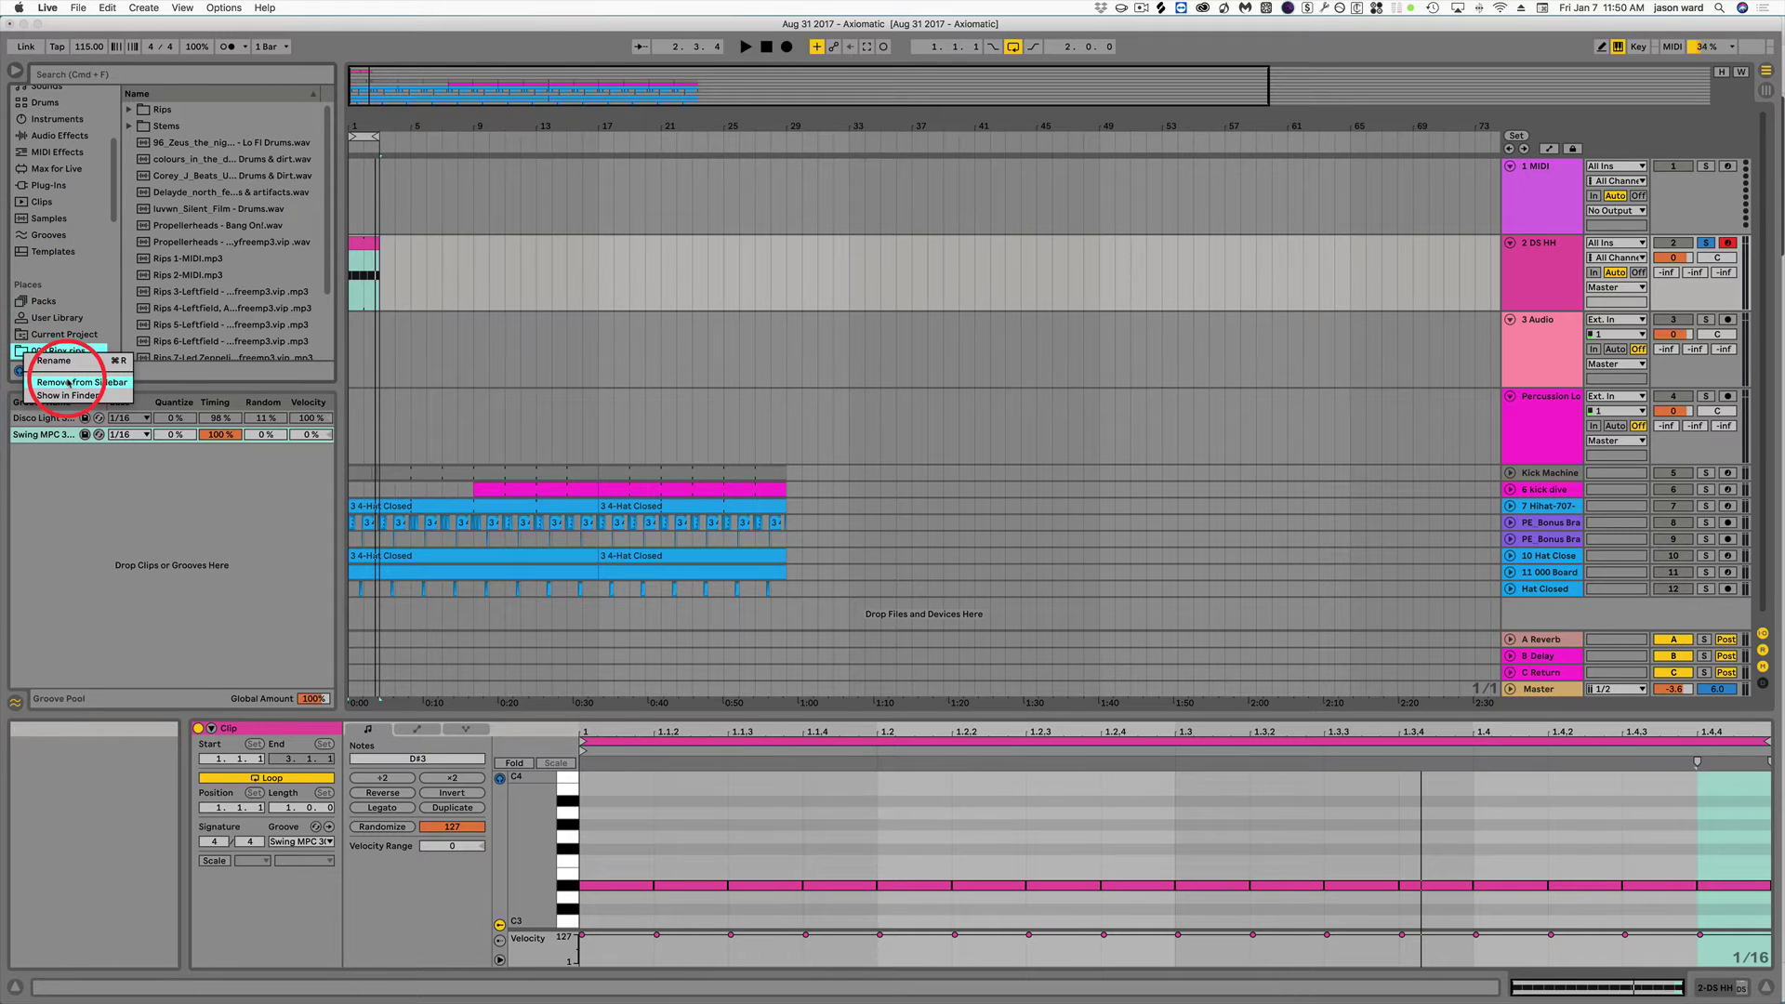
click(68, 382)
Collapse the Delay & Loop category in the audio effects list.
scroll(79, 277, down, 5)
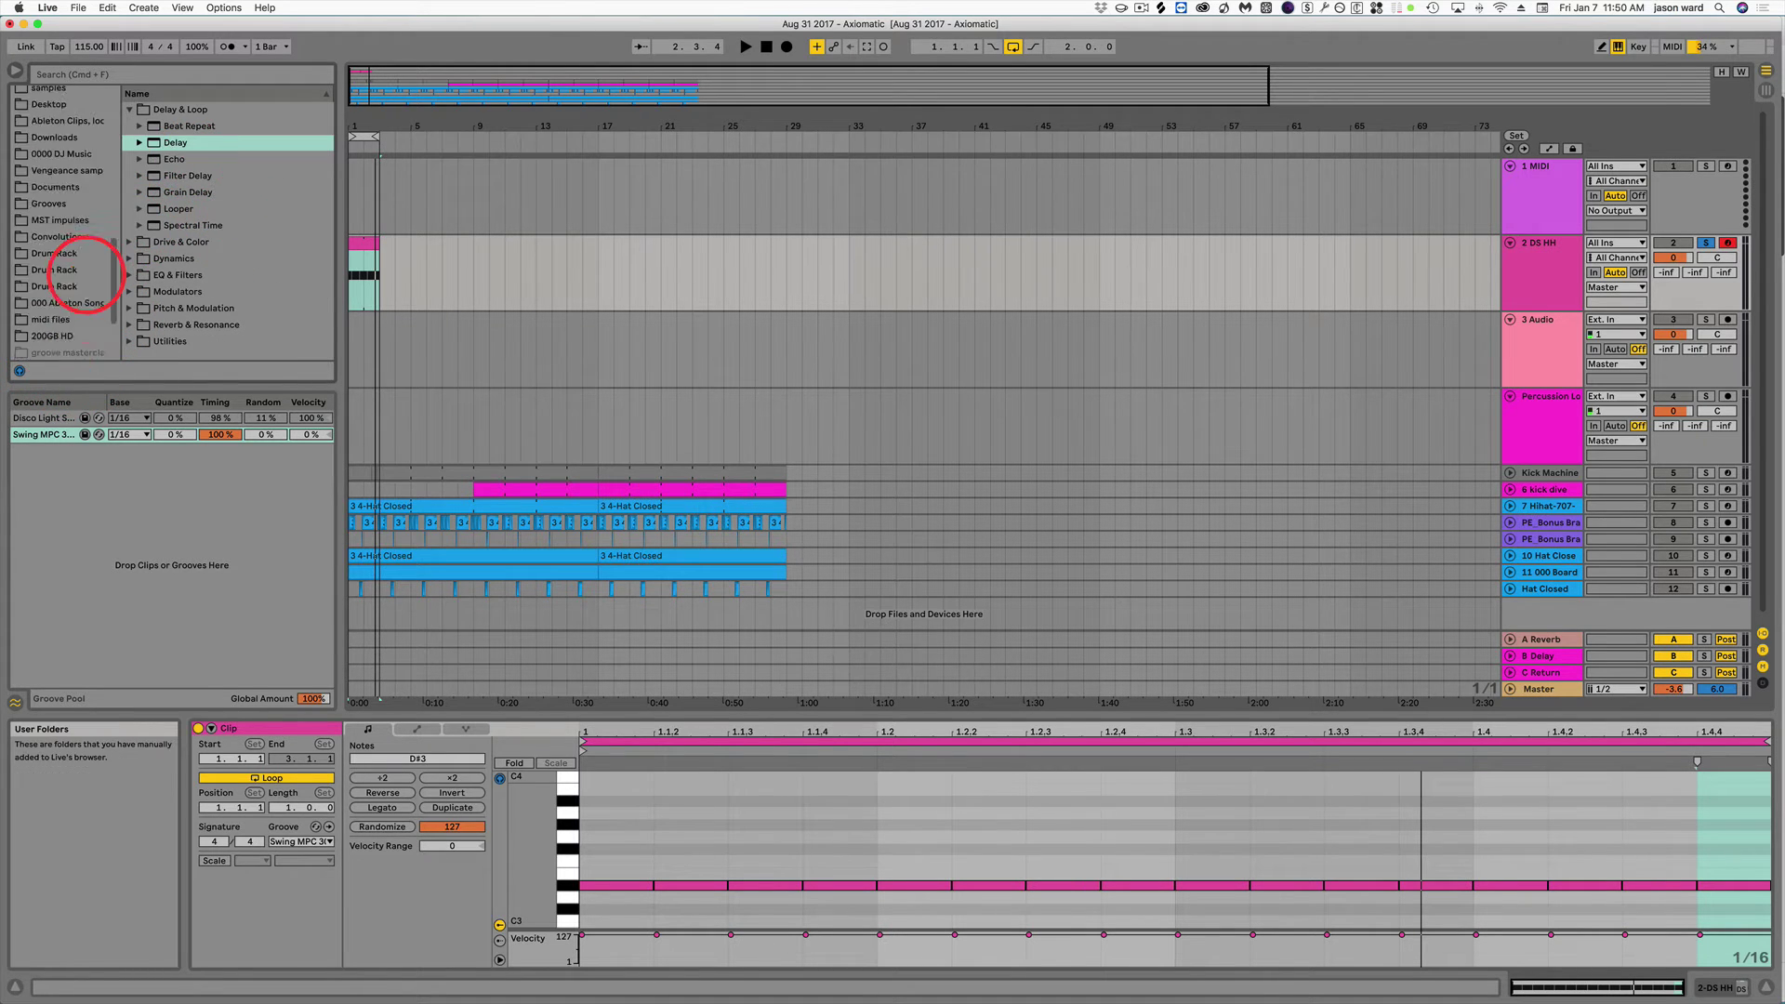
scroll(82, 279, down, 4)
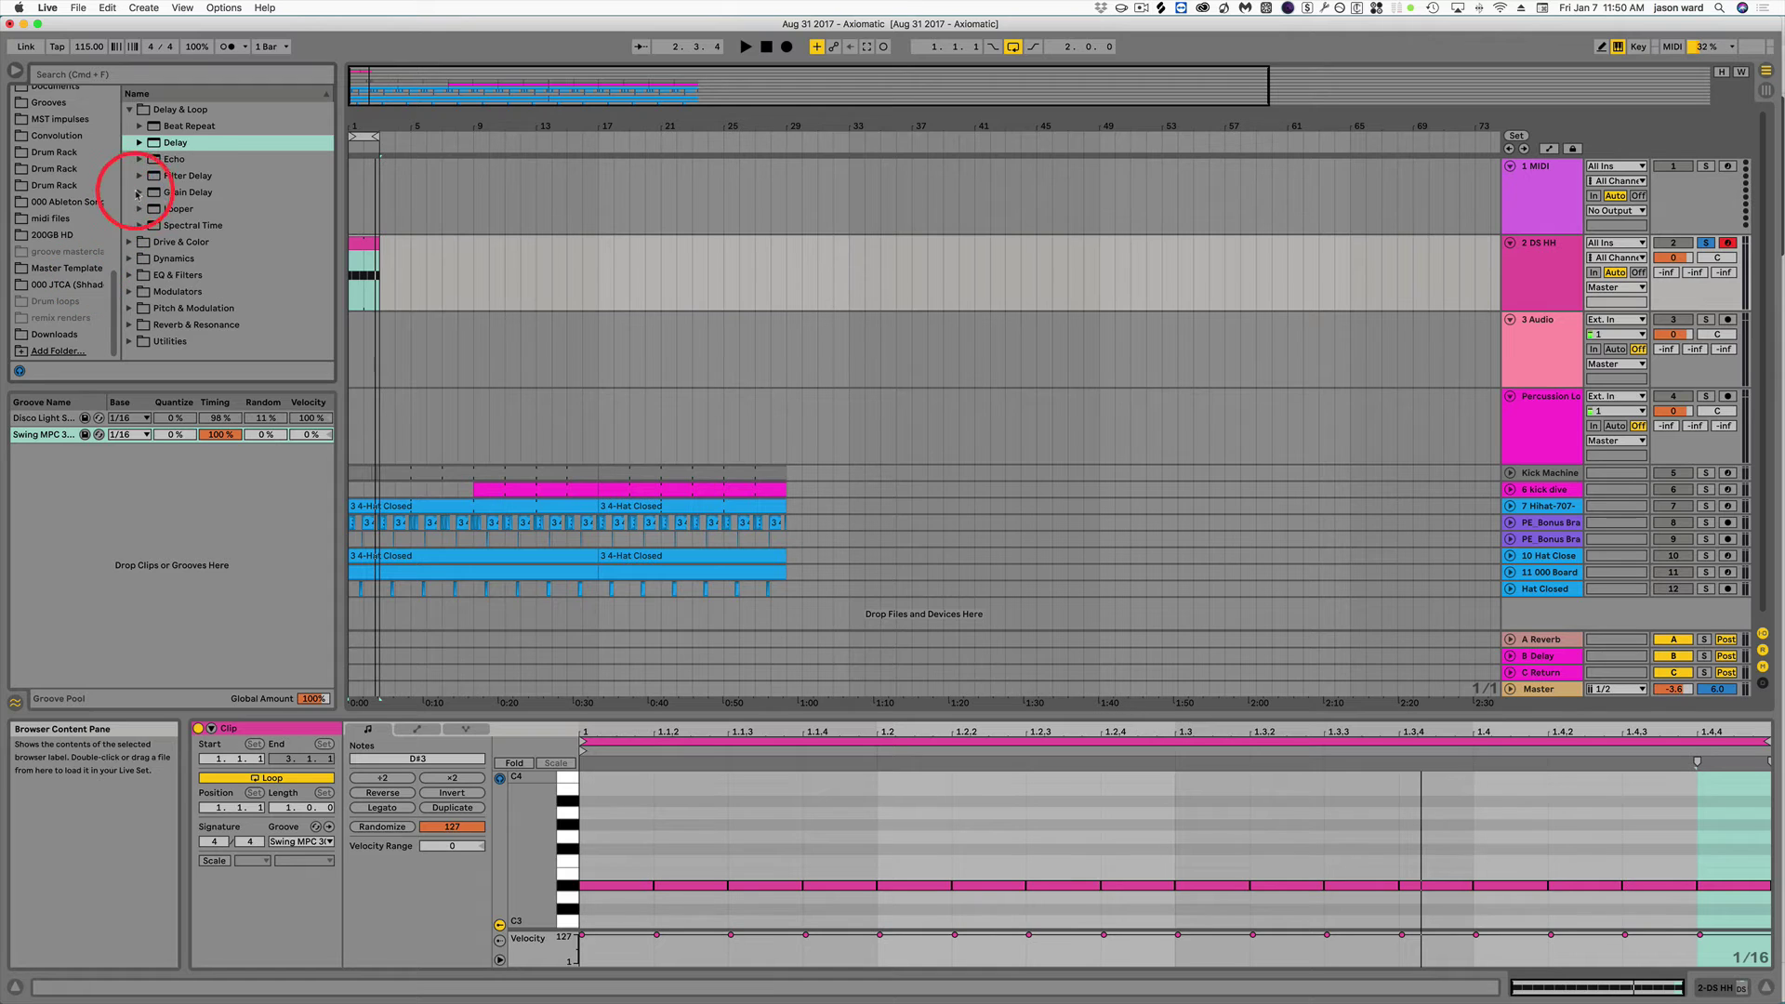
click(129, 108)
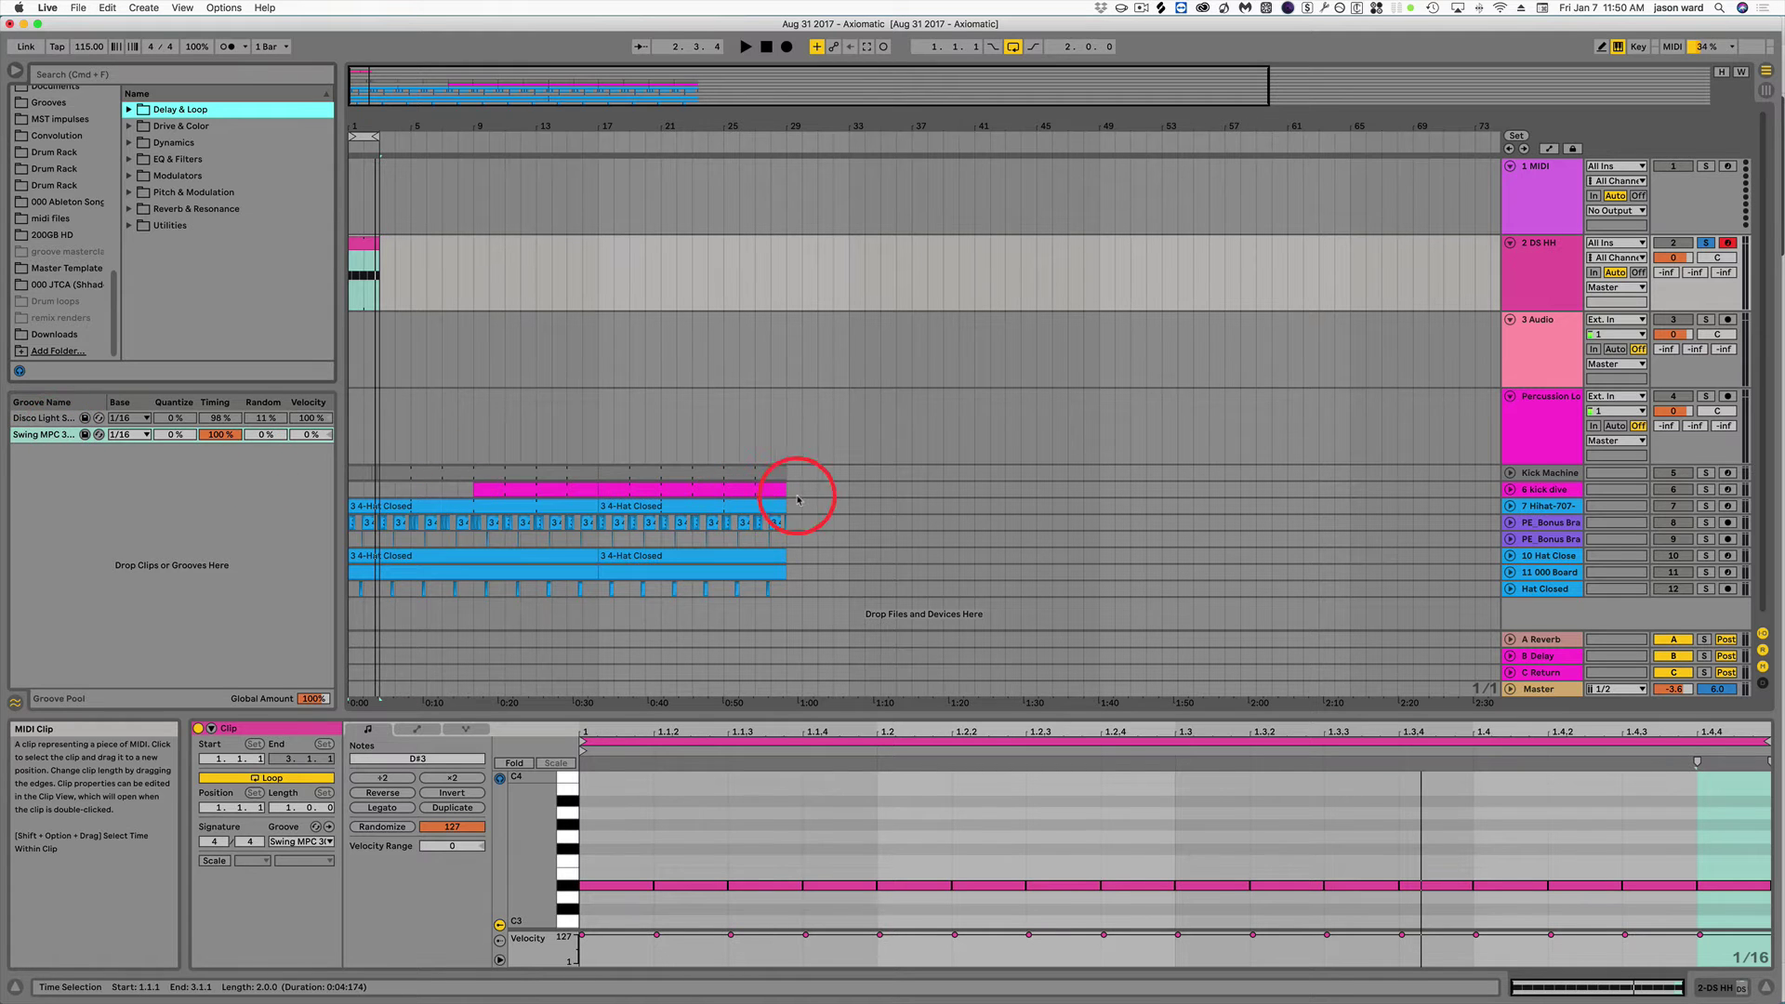
Select all clips on the tracks from Kick Machine through Hat Closed, starting at bar 1.
scroll(638, 616, down, 1)
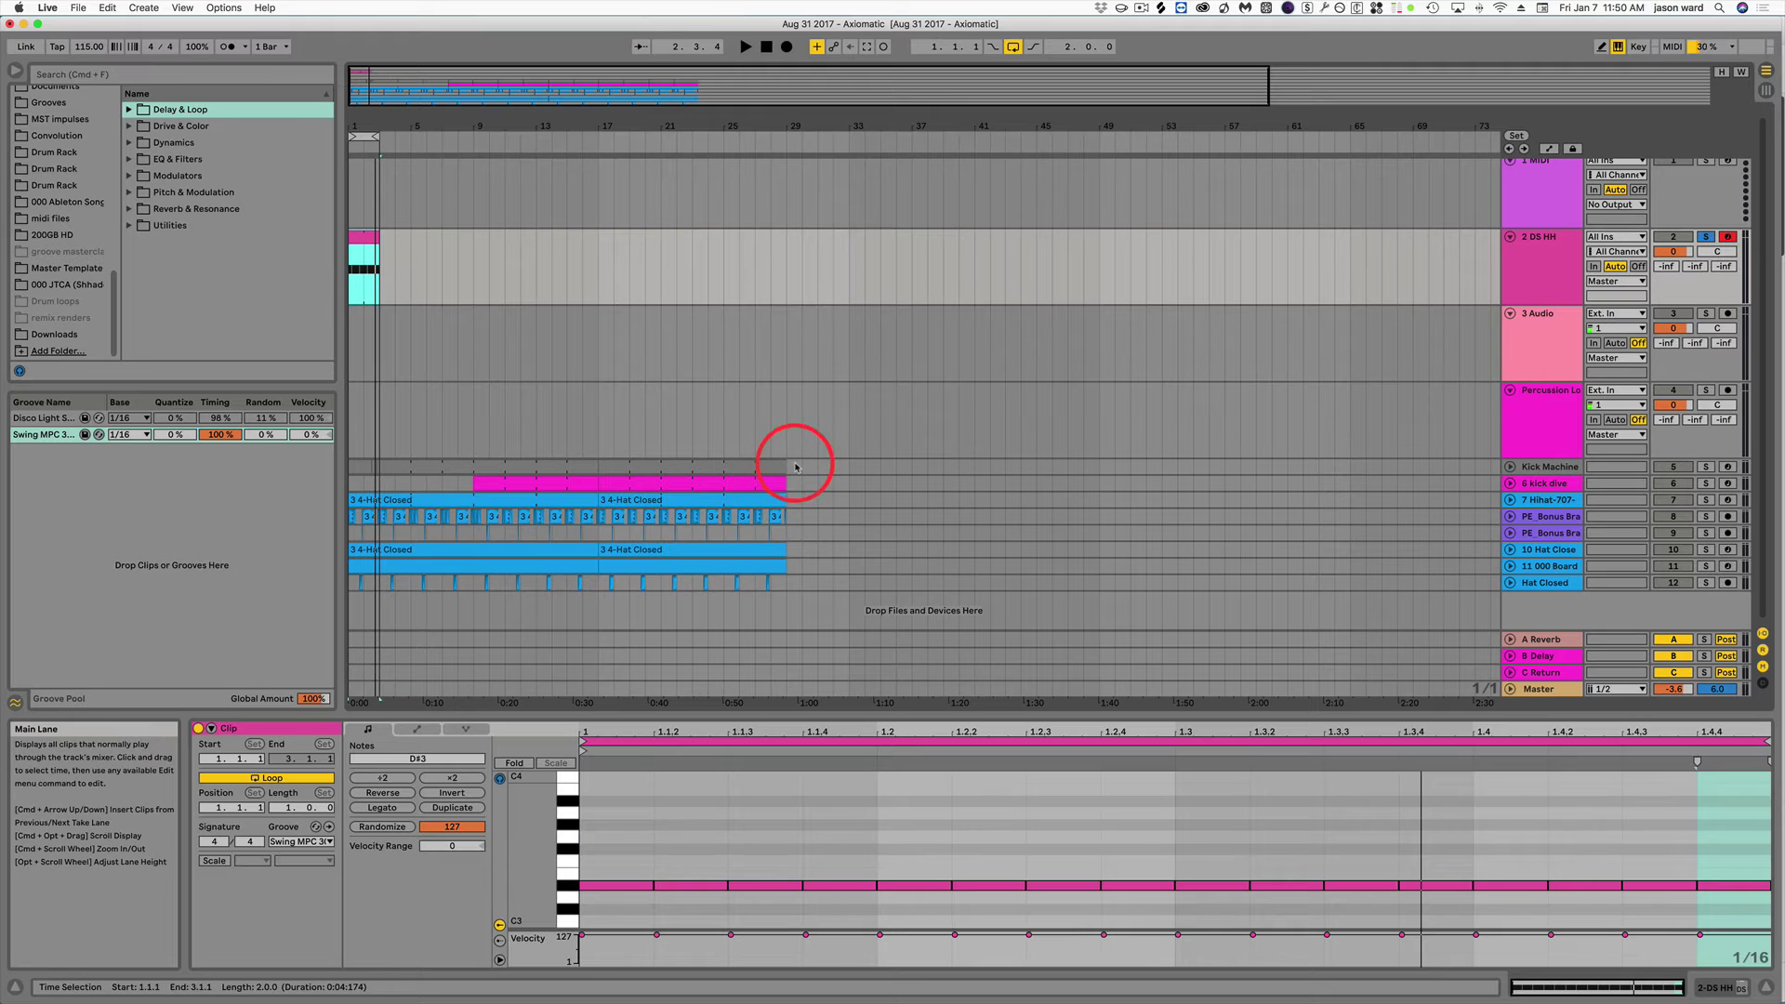
mouse_move(789, 463)
mouse_down()
mouse_move(586, 585)
mouse_move(273, 592)
mouse_up()
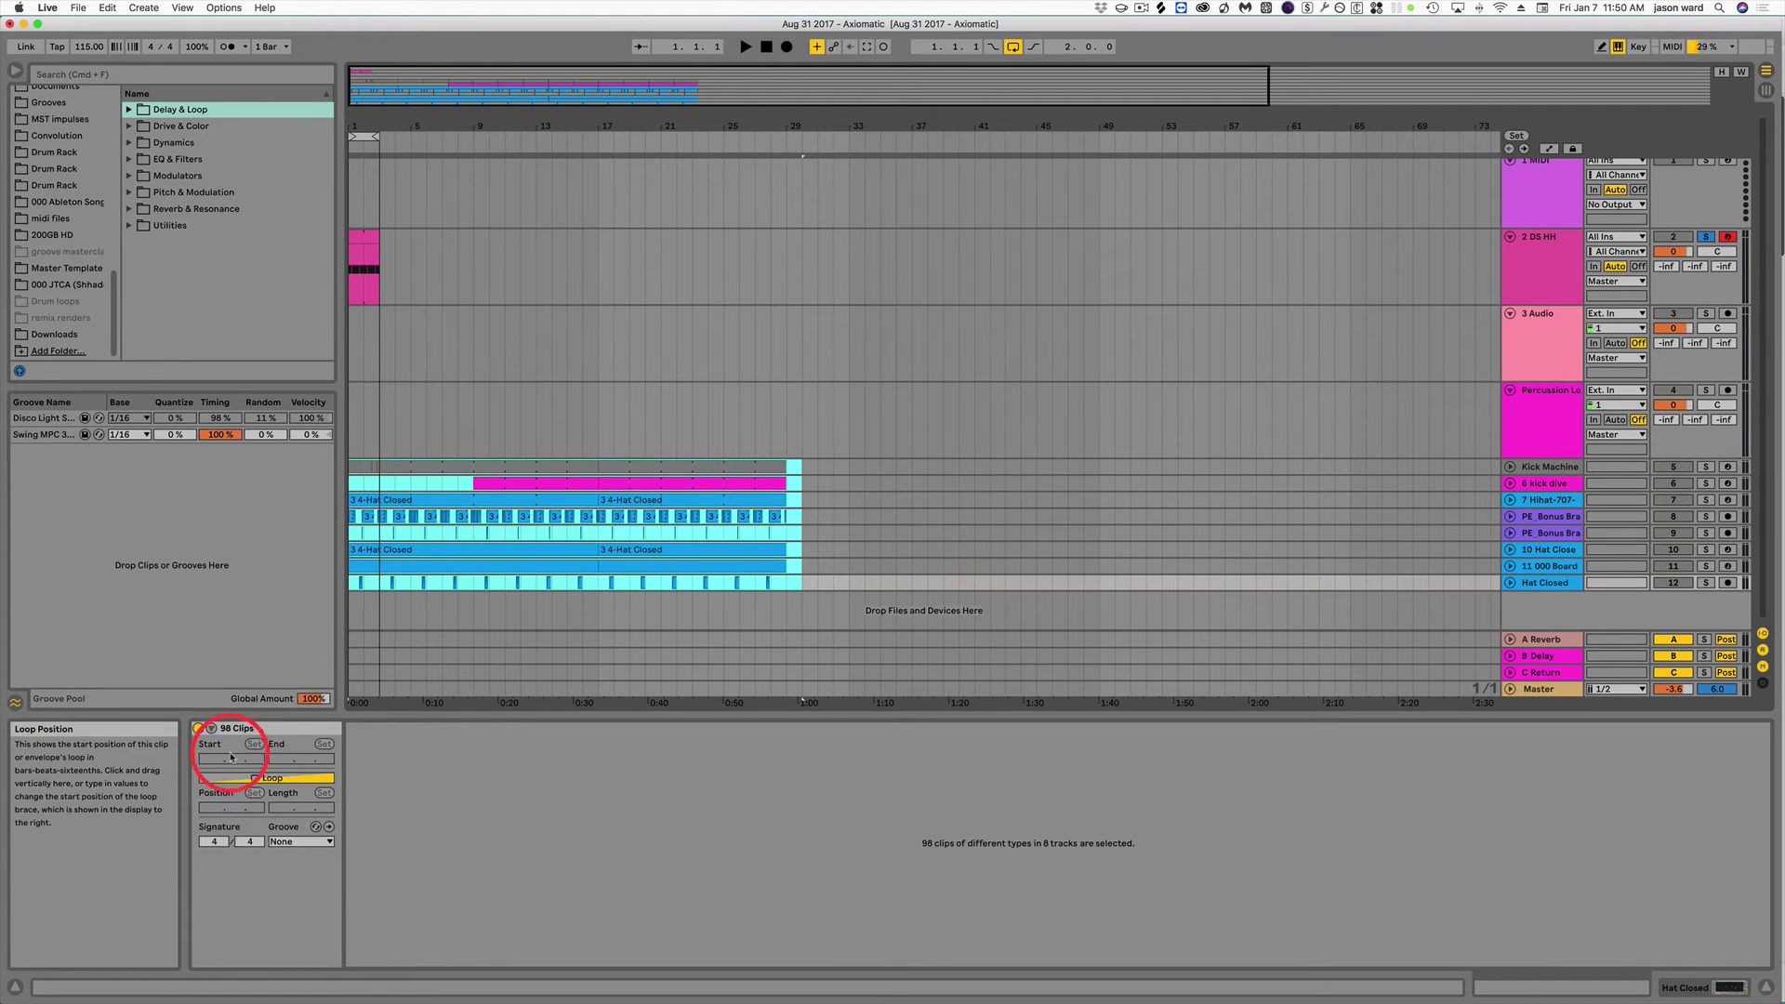
Look at the grooves available for the selected drum clips, close the list without choosing one, and deselect the clips.
click(297, 845)
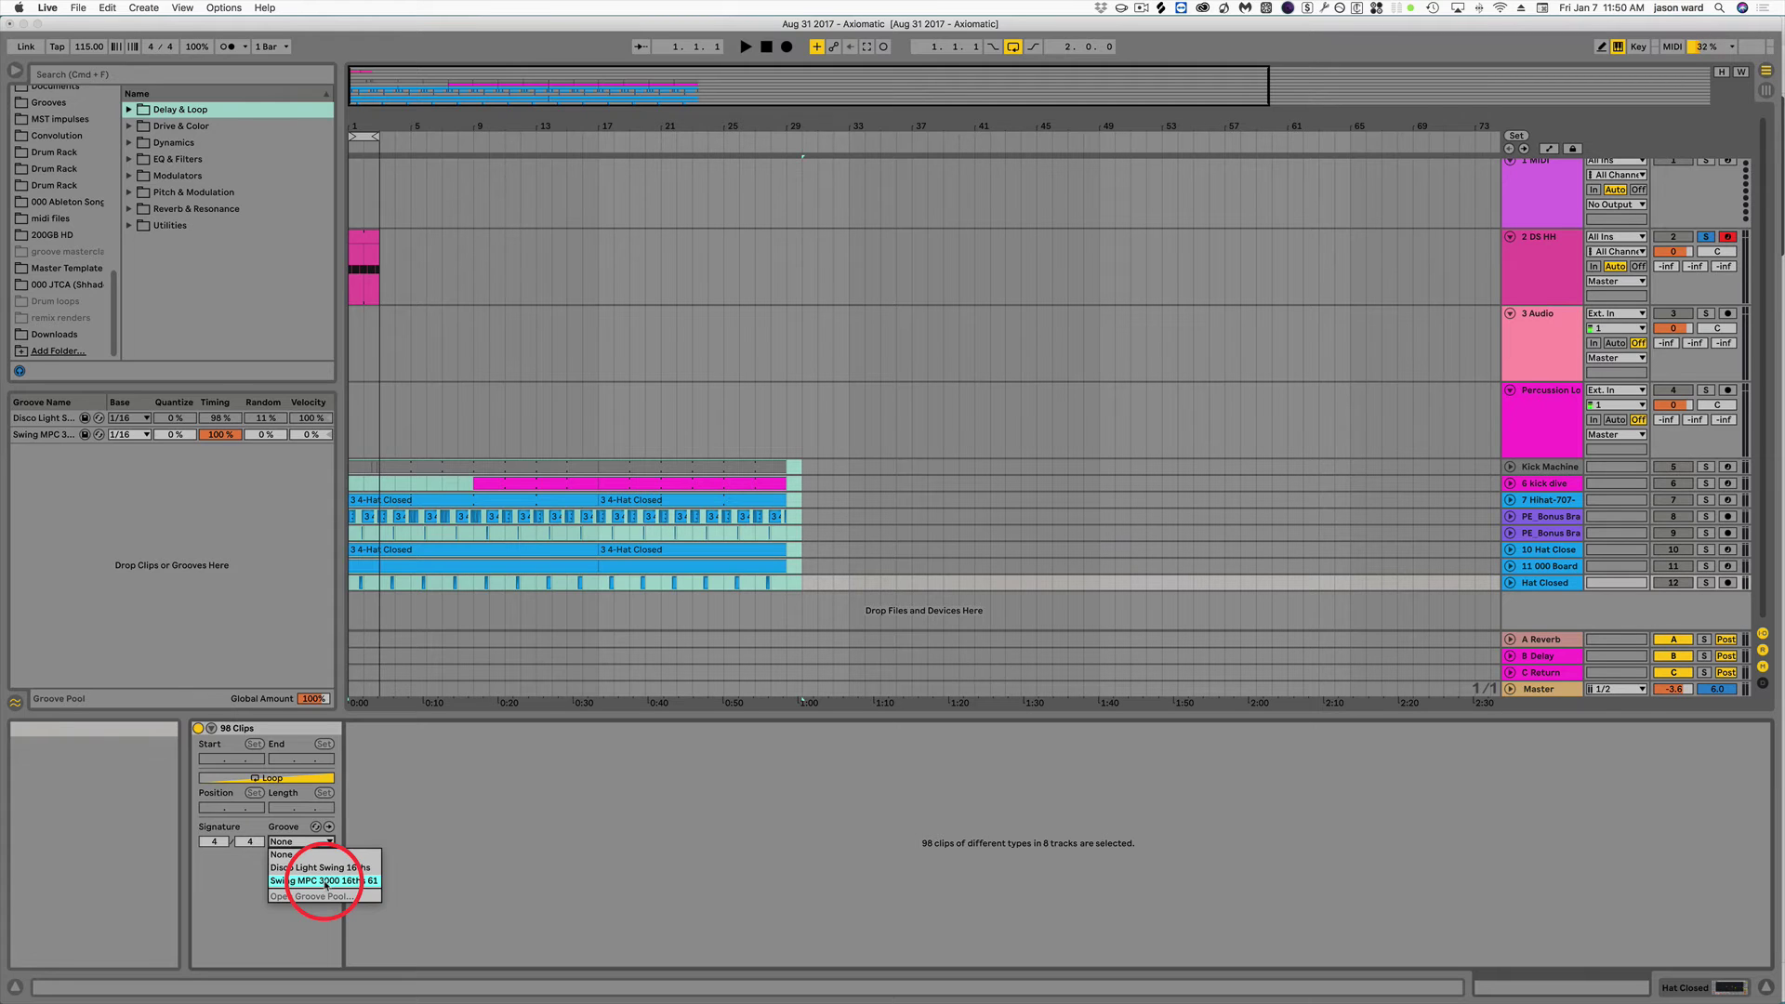
click(340, 834)
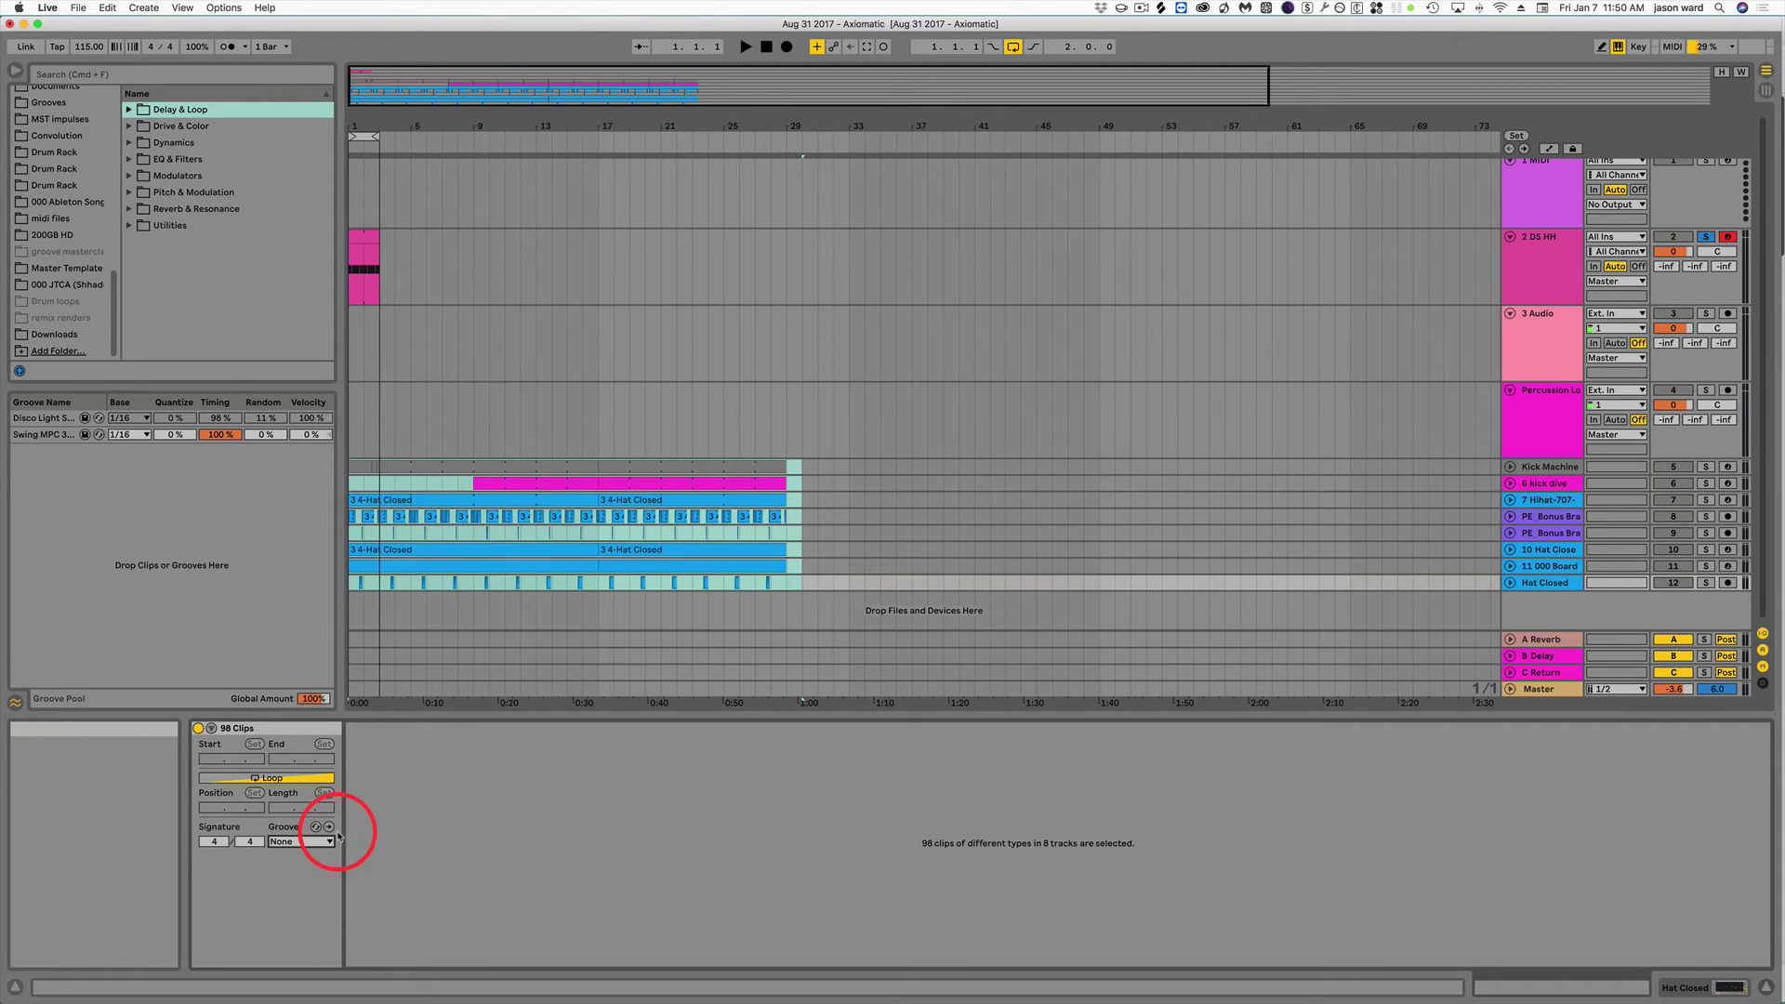
click(566, 419)
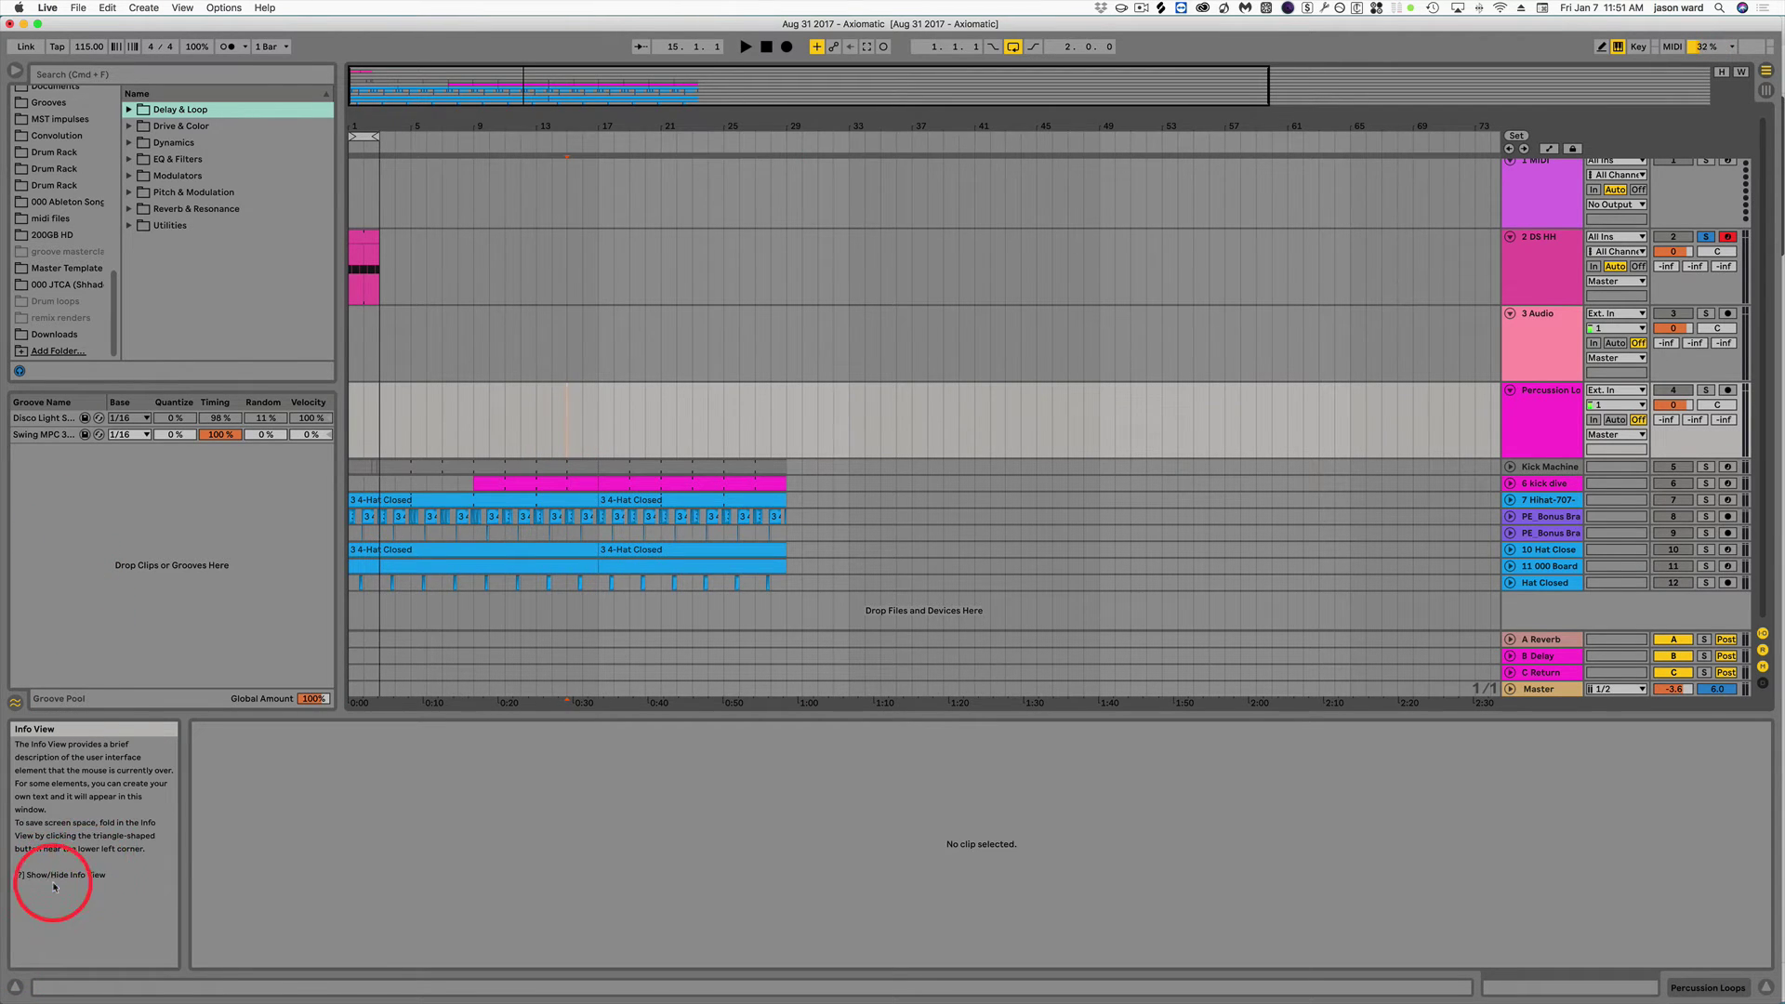
Hide the Info View and bring it back.
click(16, 993)
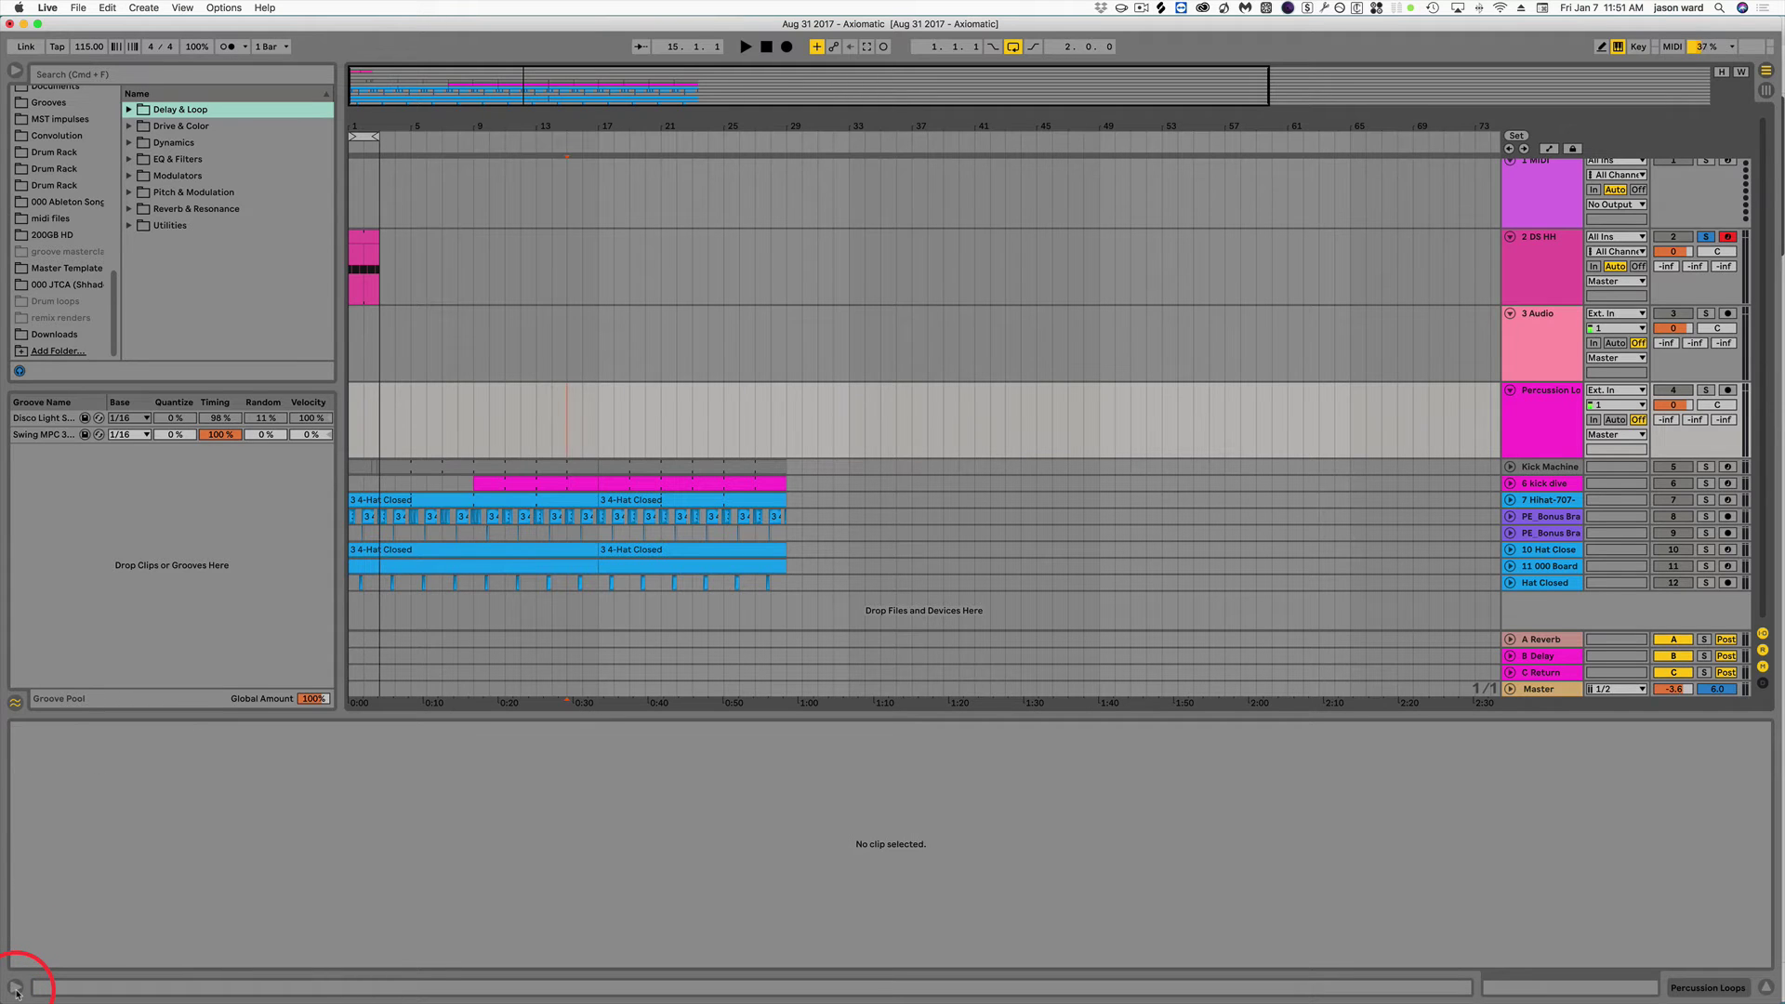
click(16, 992)
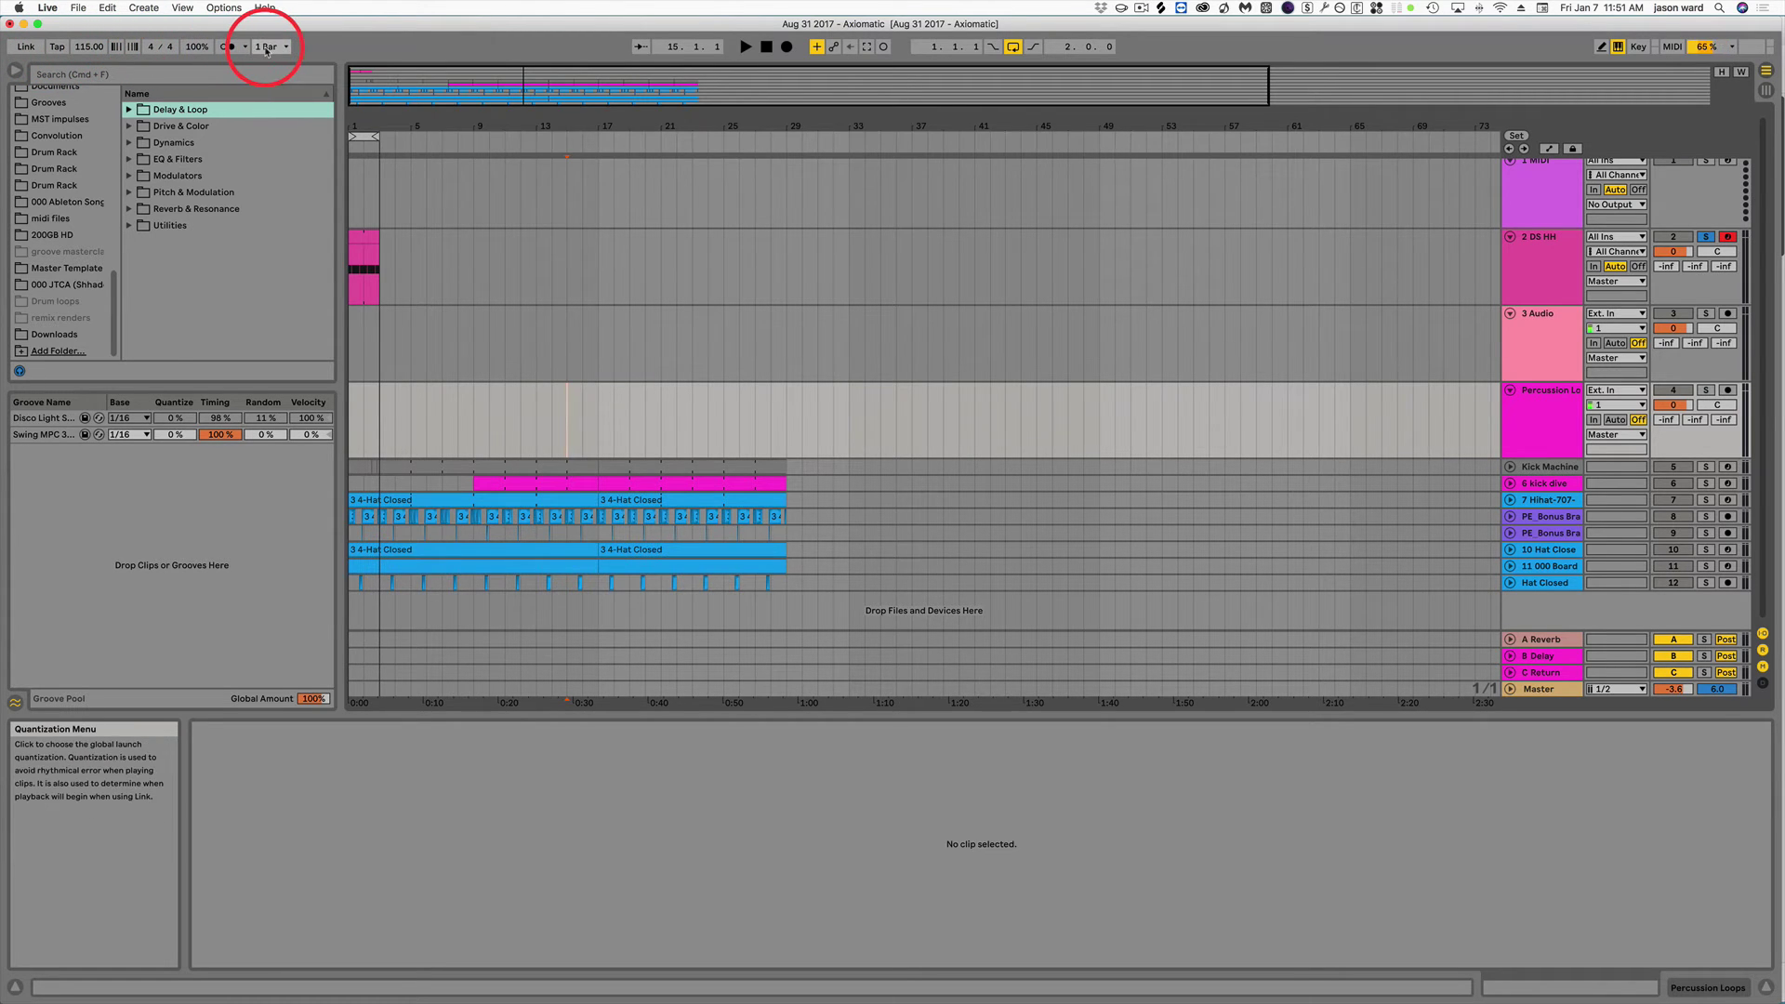
Load the Electric instrument from the Instruments category onto the first MIDI track.
scroll(74, 204, up, 5)
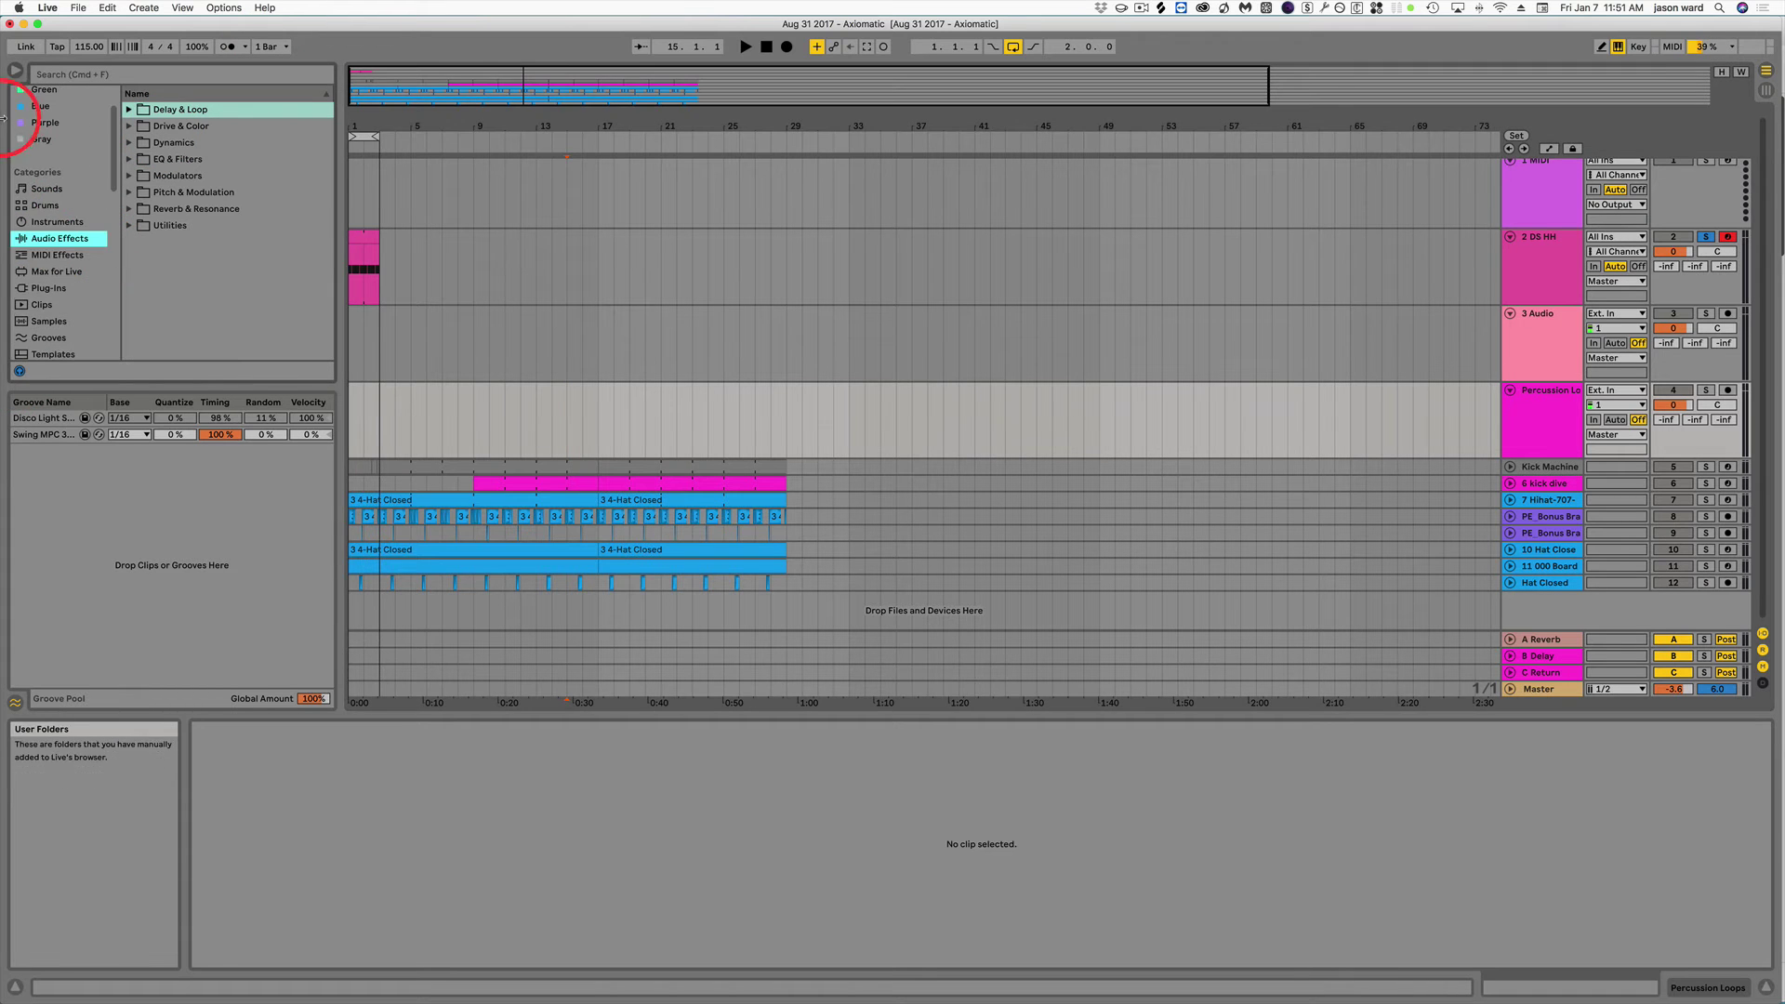
click(54, 222)
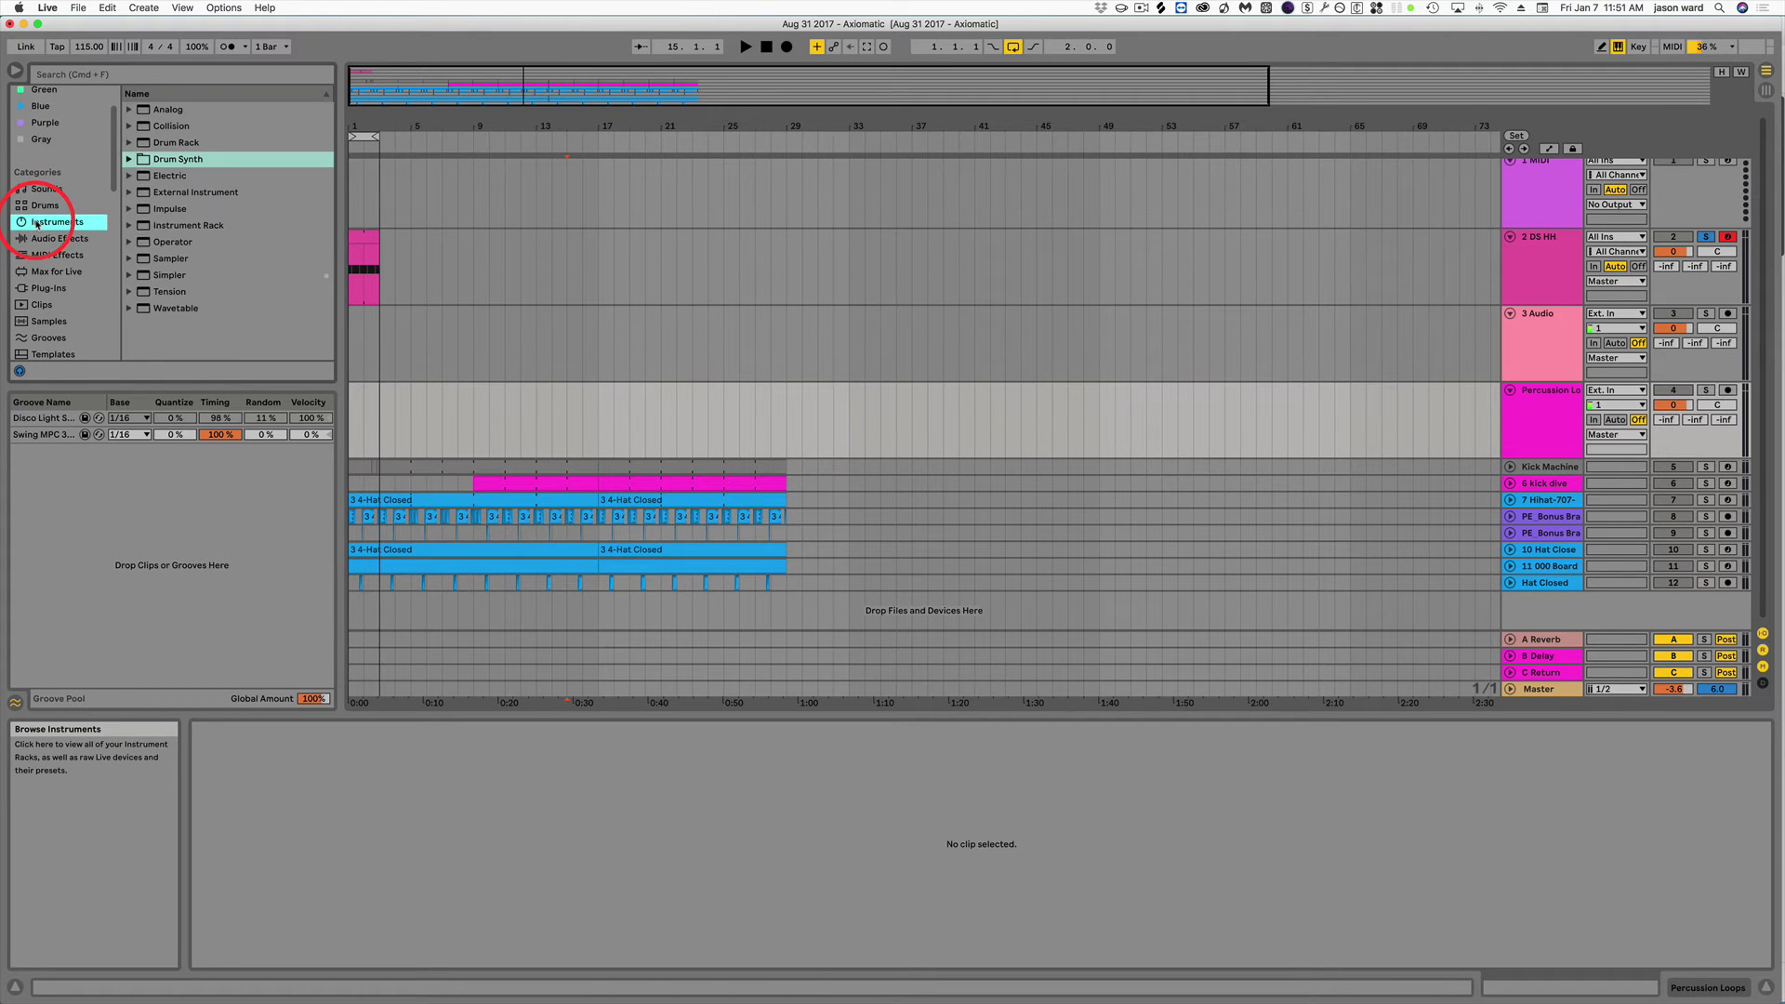
click(144, 177)
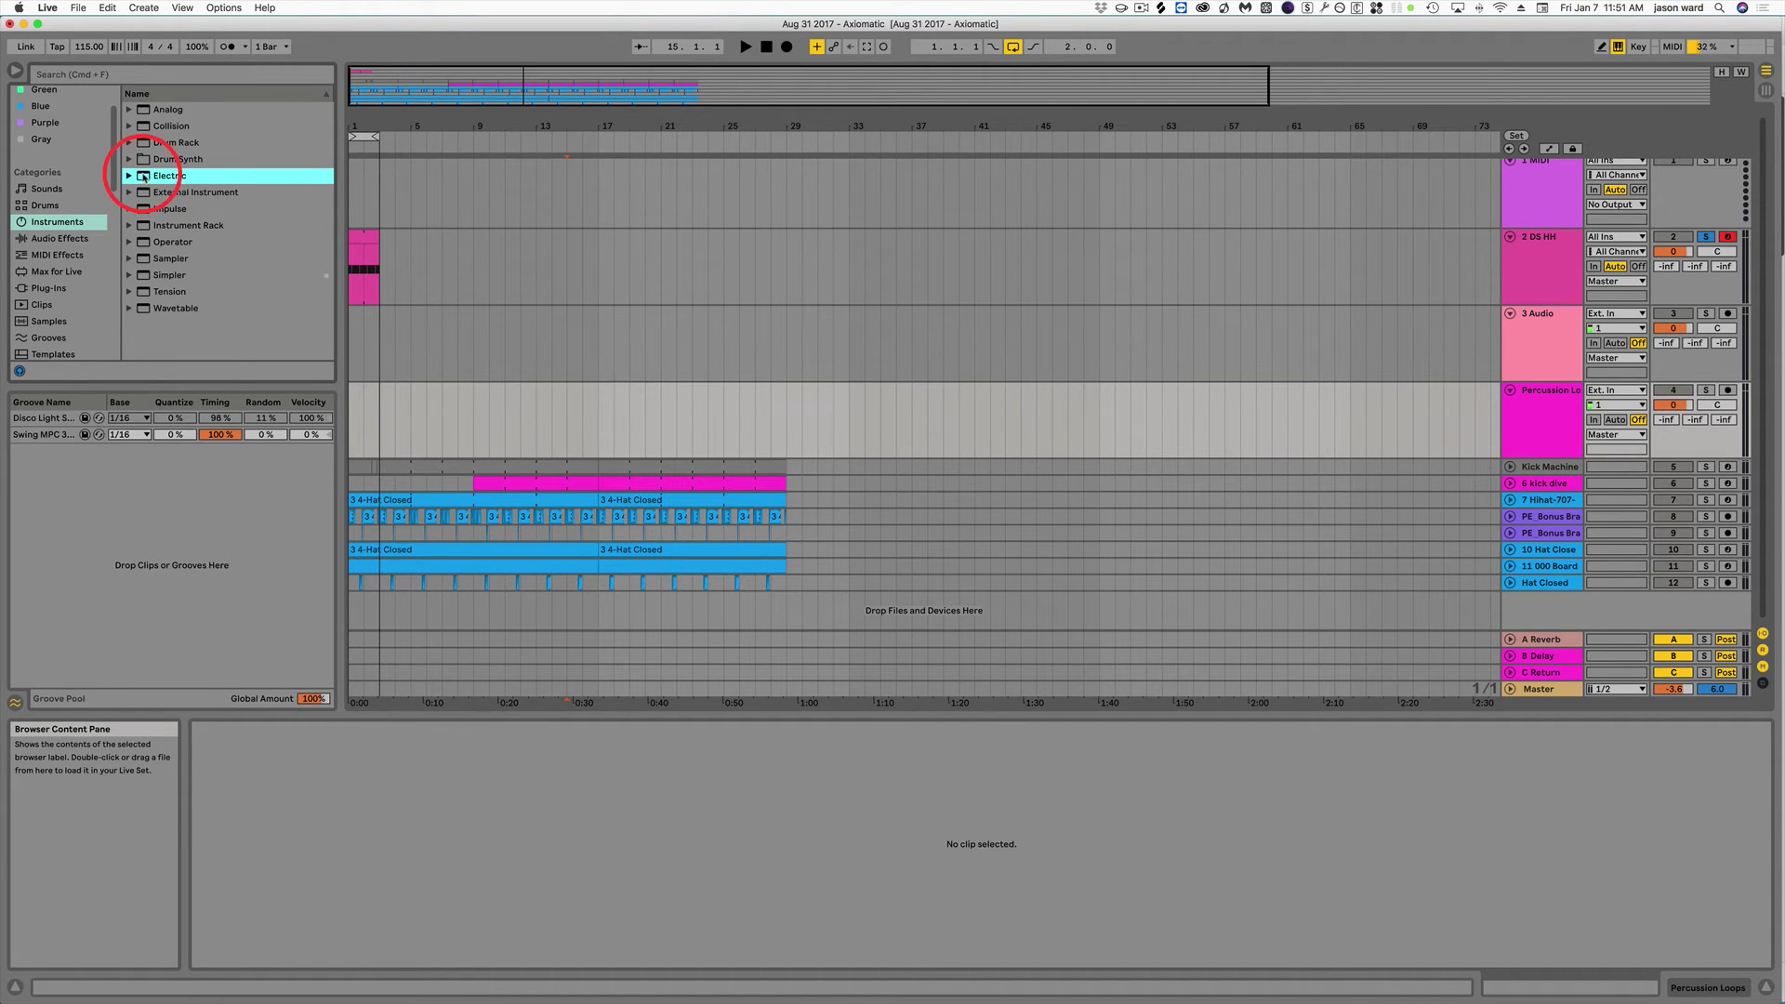
drag(143, 177, 409, 197)
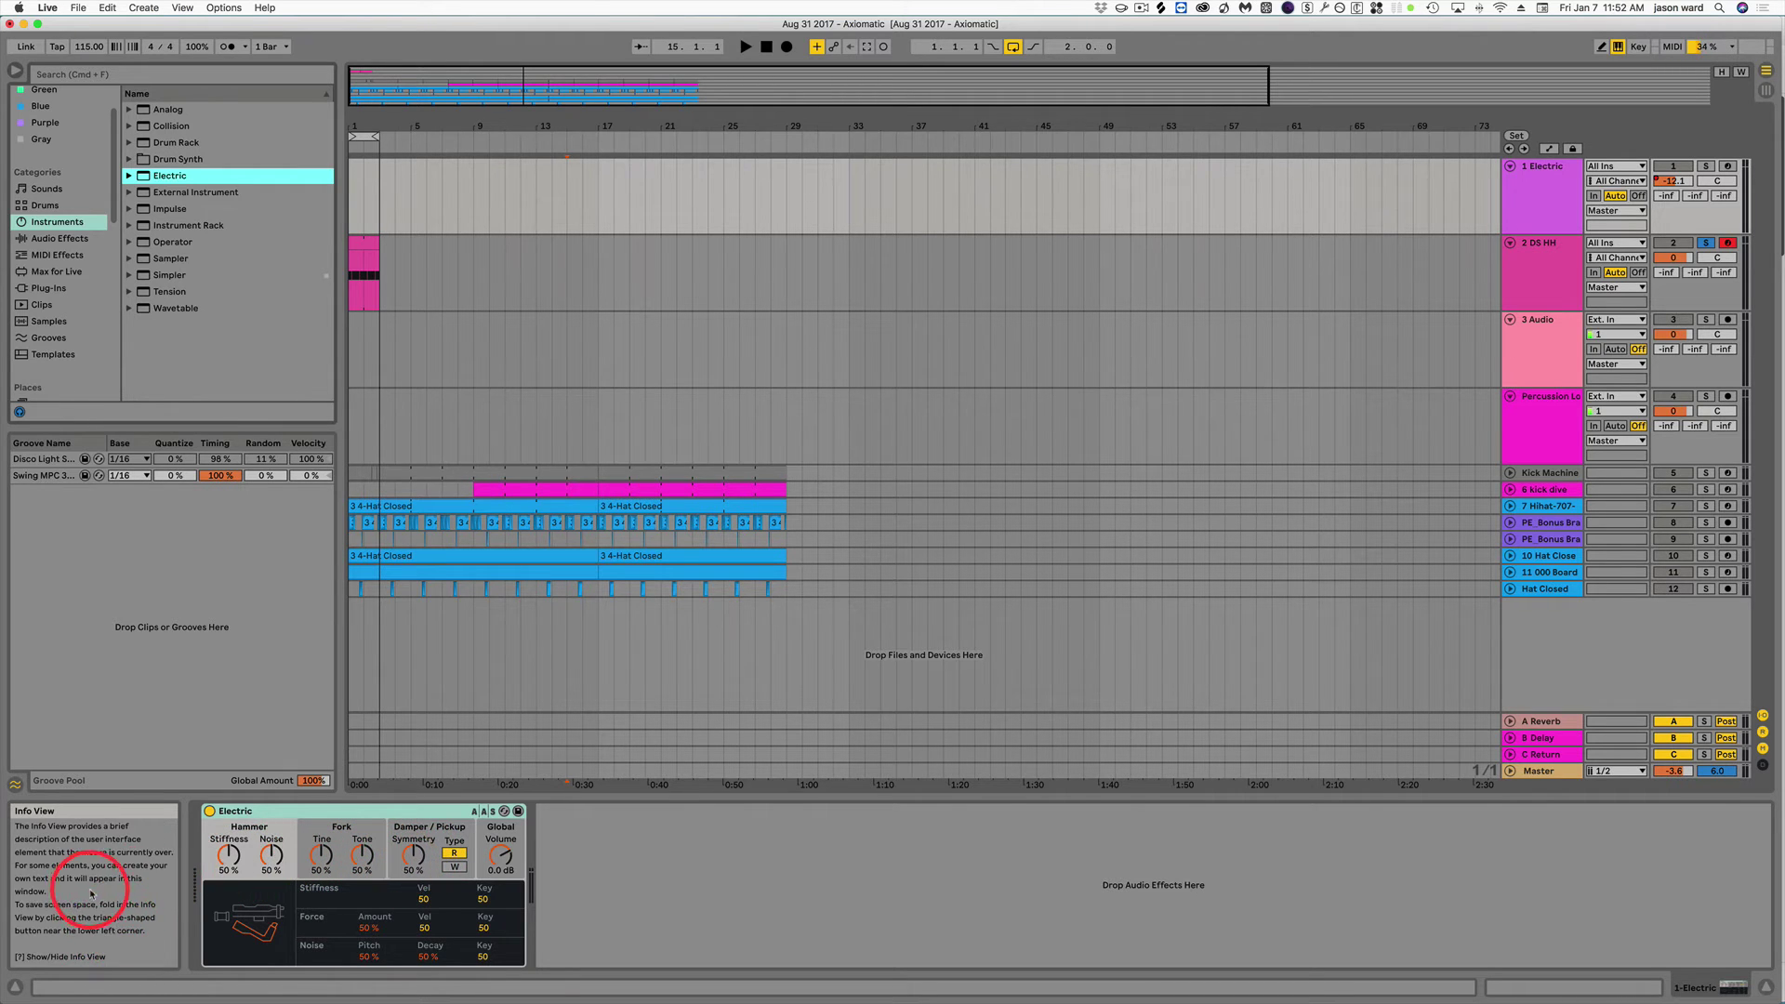
Toggle the Info View off and on beside the Electric device, and delete Electric from the first track.
click(15, 988)
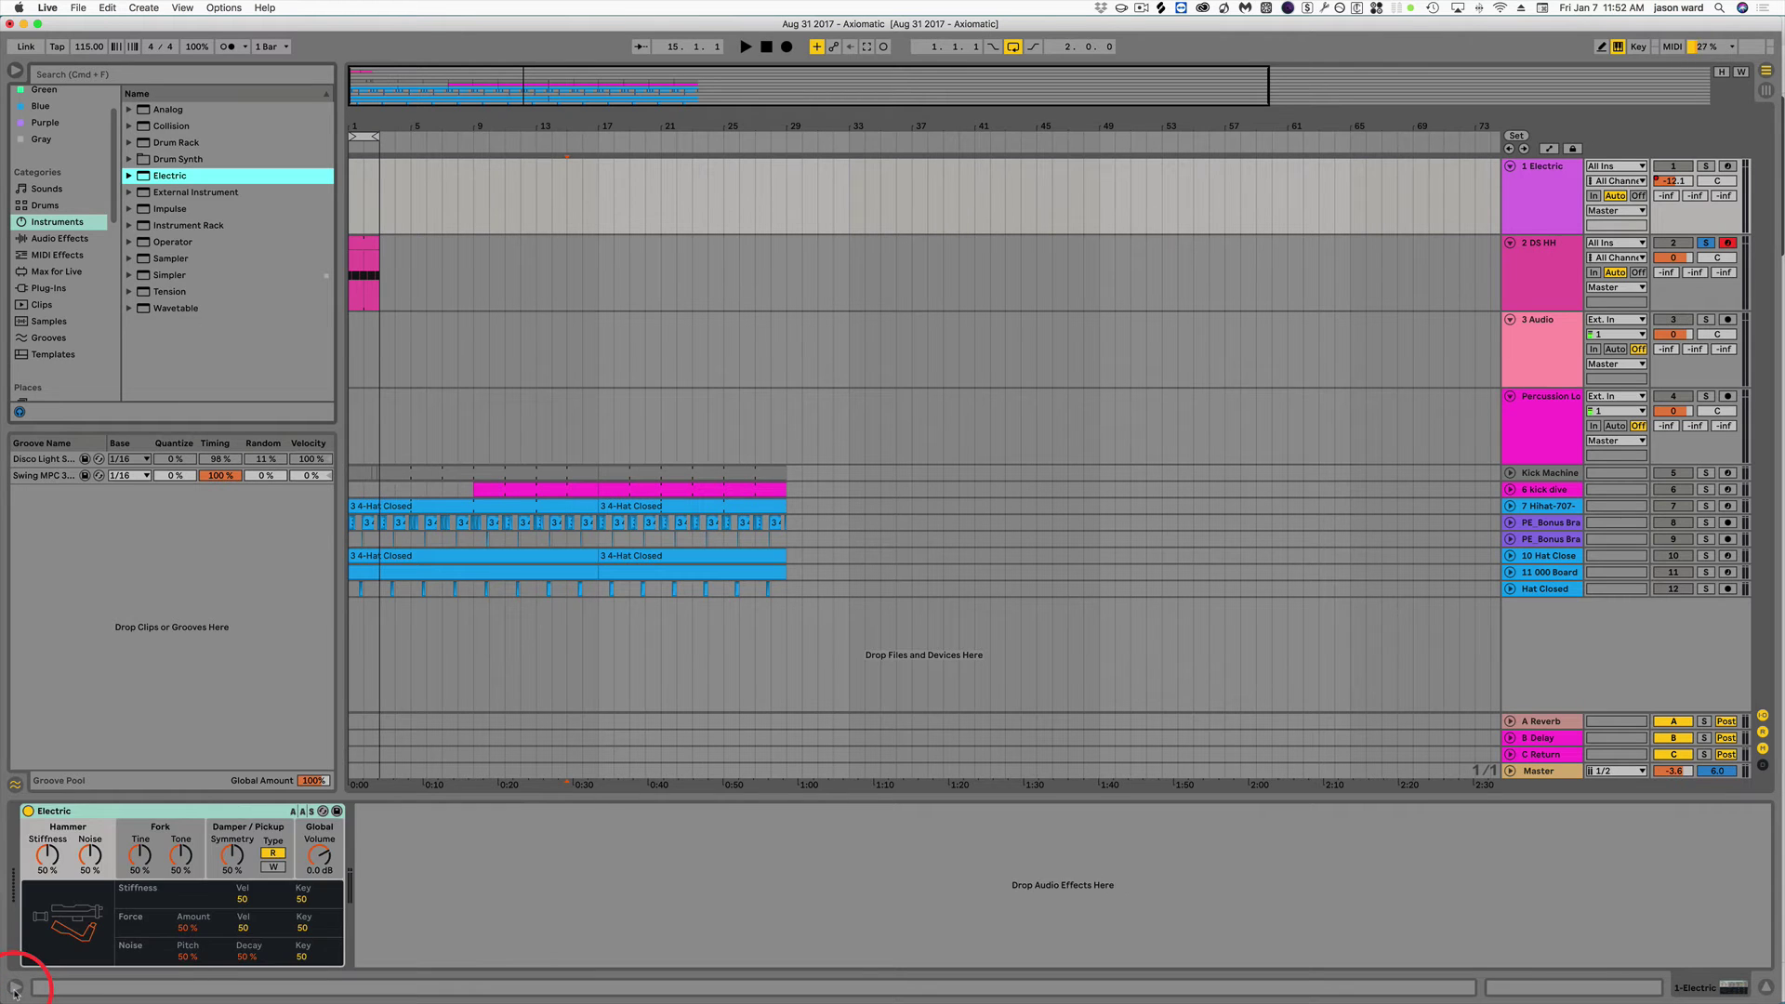
click(15, 991)
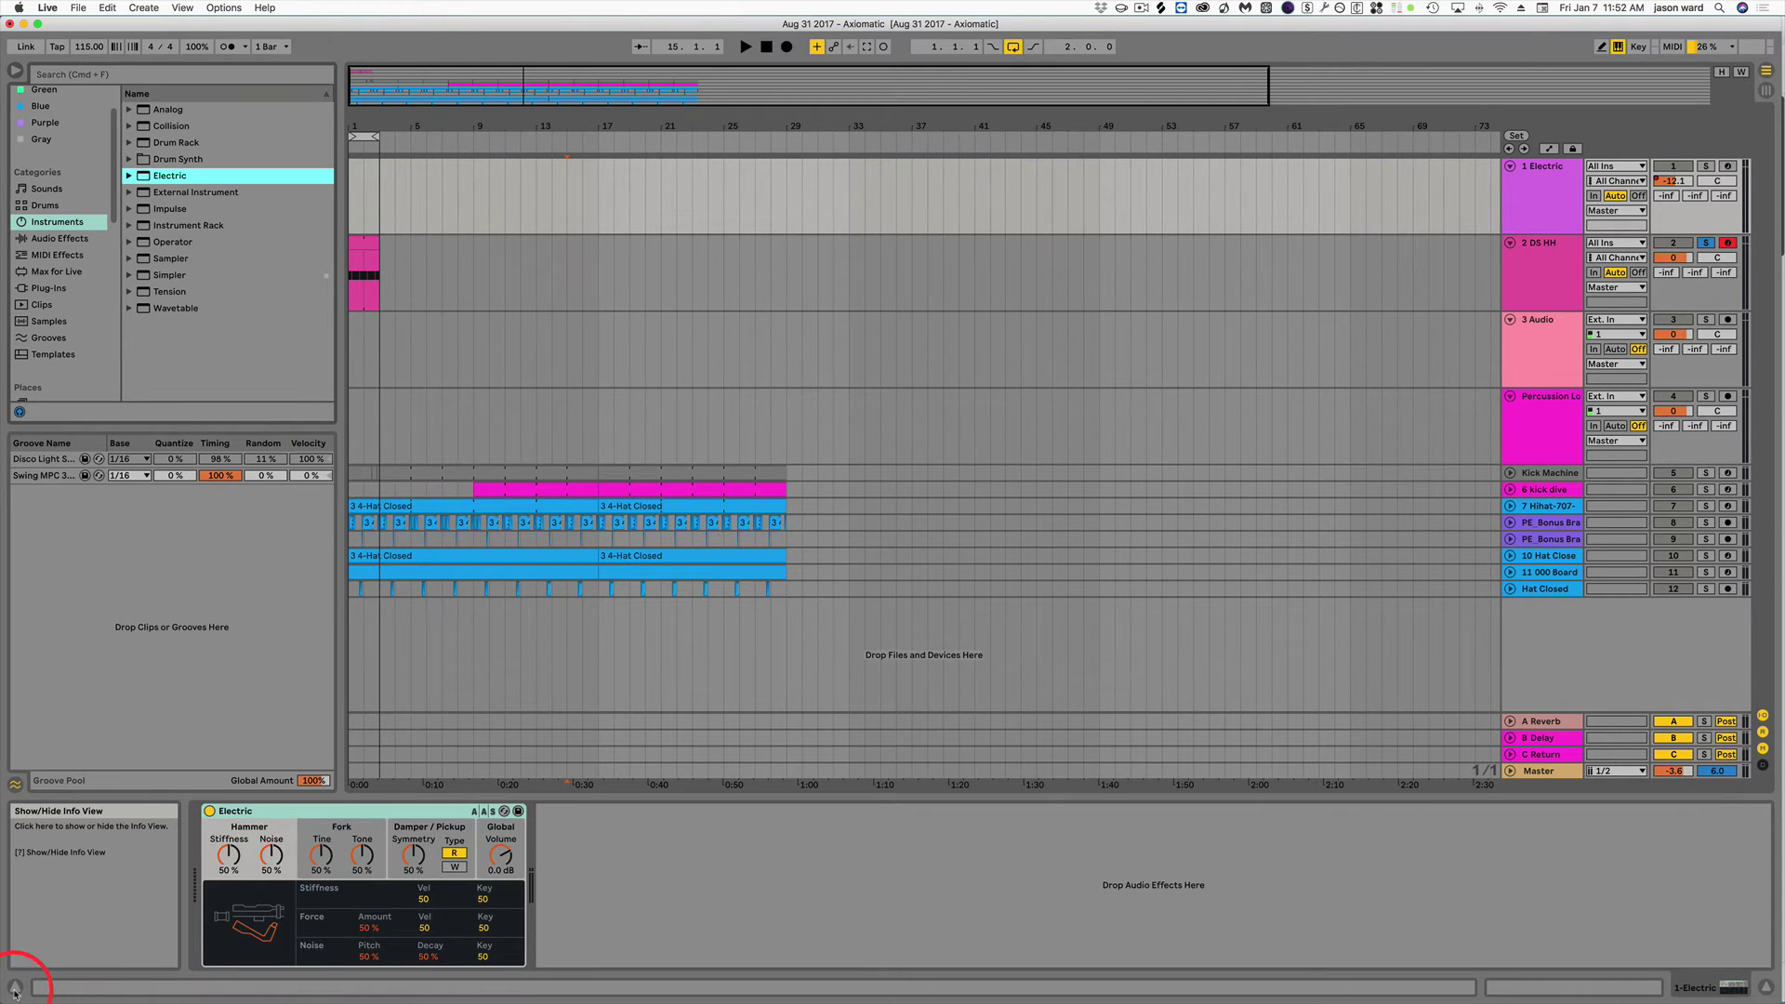
click(305, 811)
key(Delete)
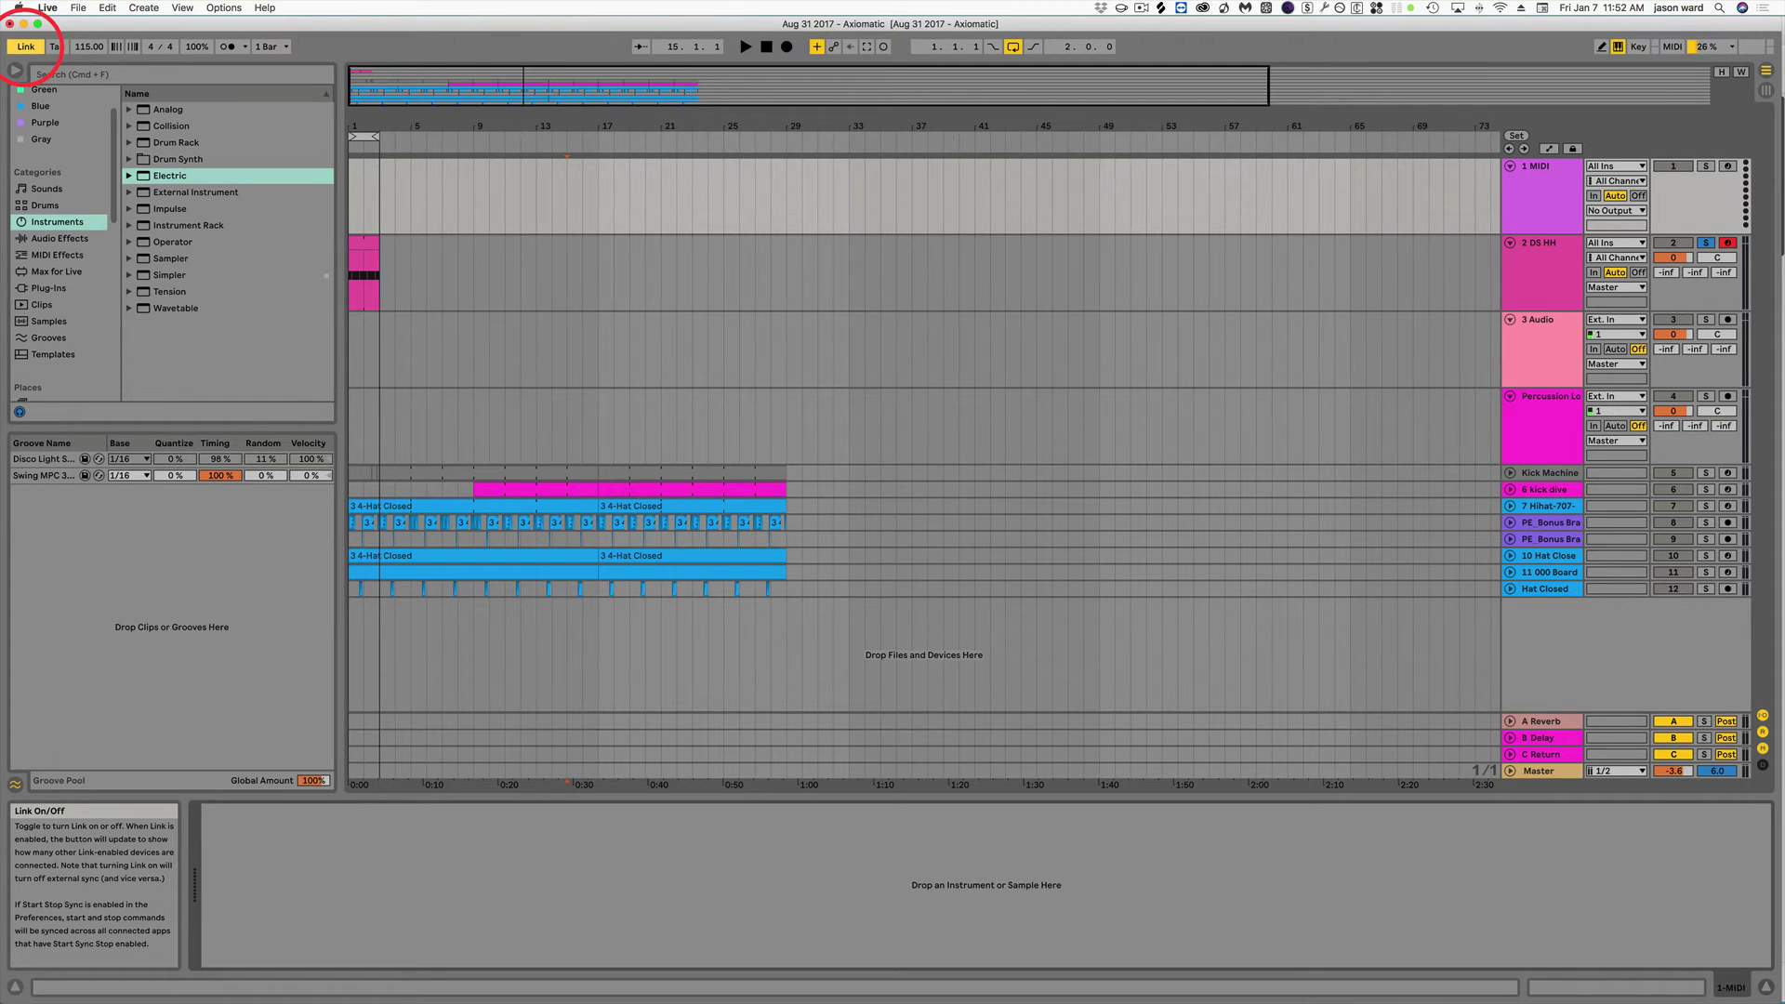
Turn off Link, tap in a tempo of about 112.59 BPM, and stop the playback it starts.
click(26, 46)
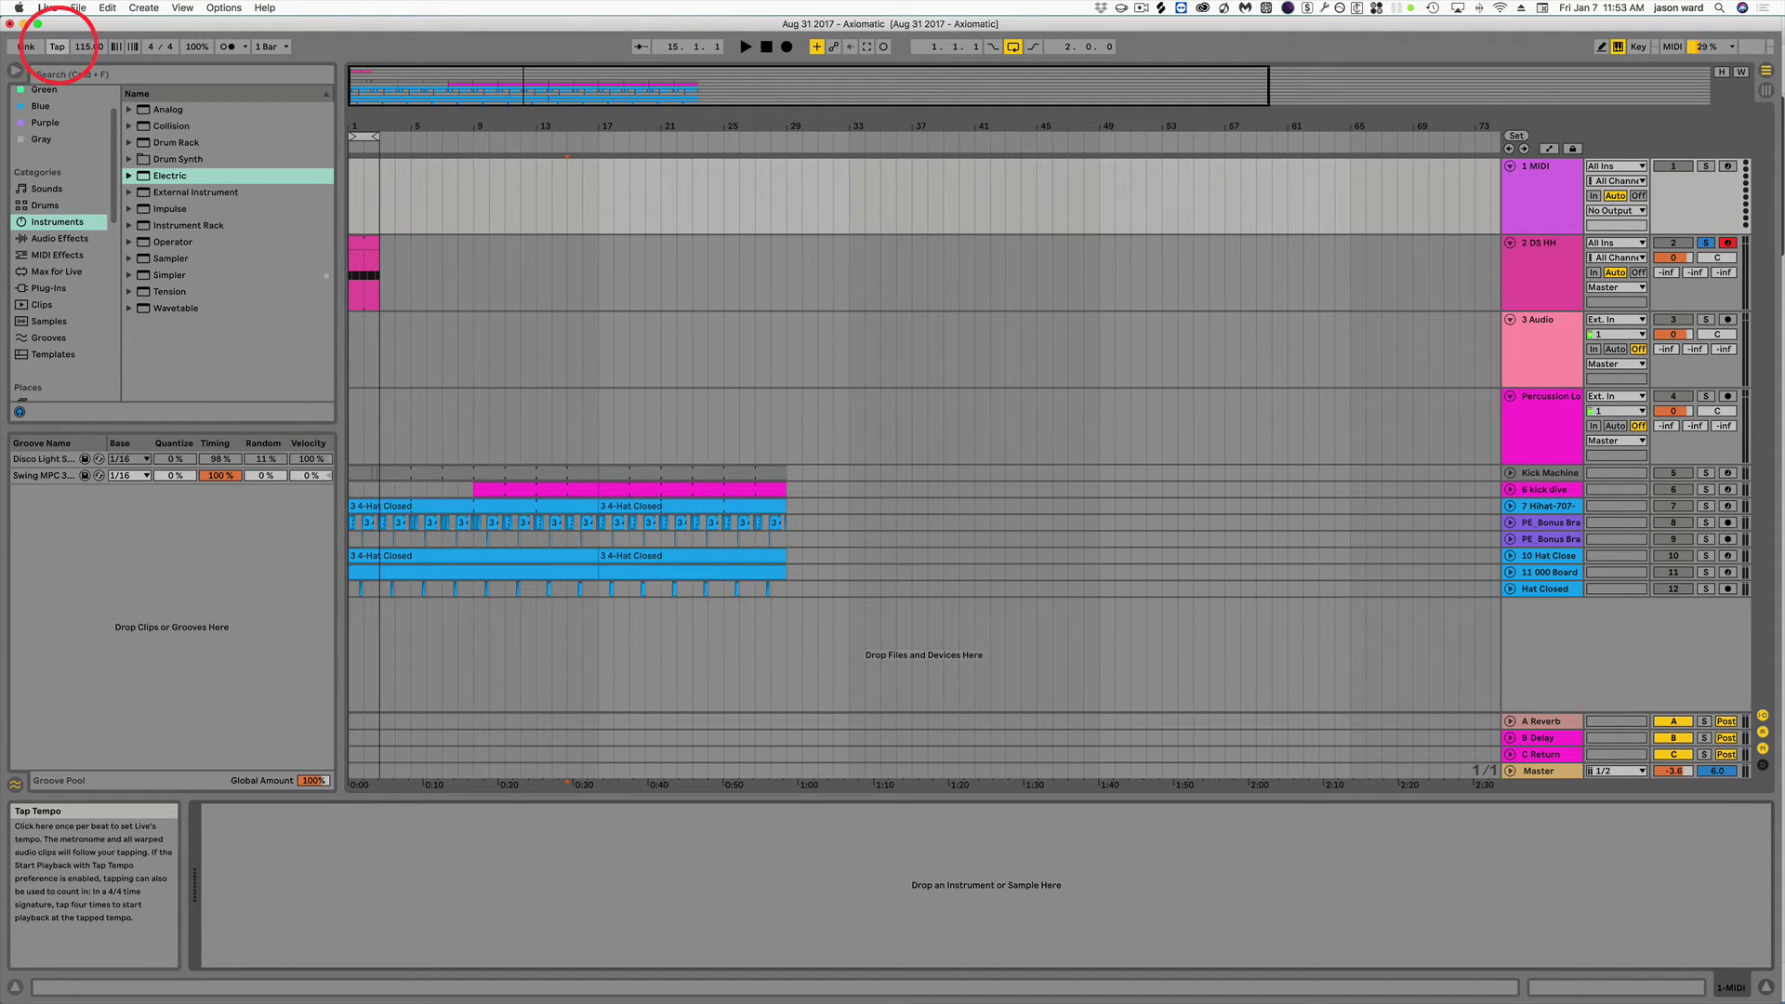
click(57, 47)
click(58, 46)
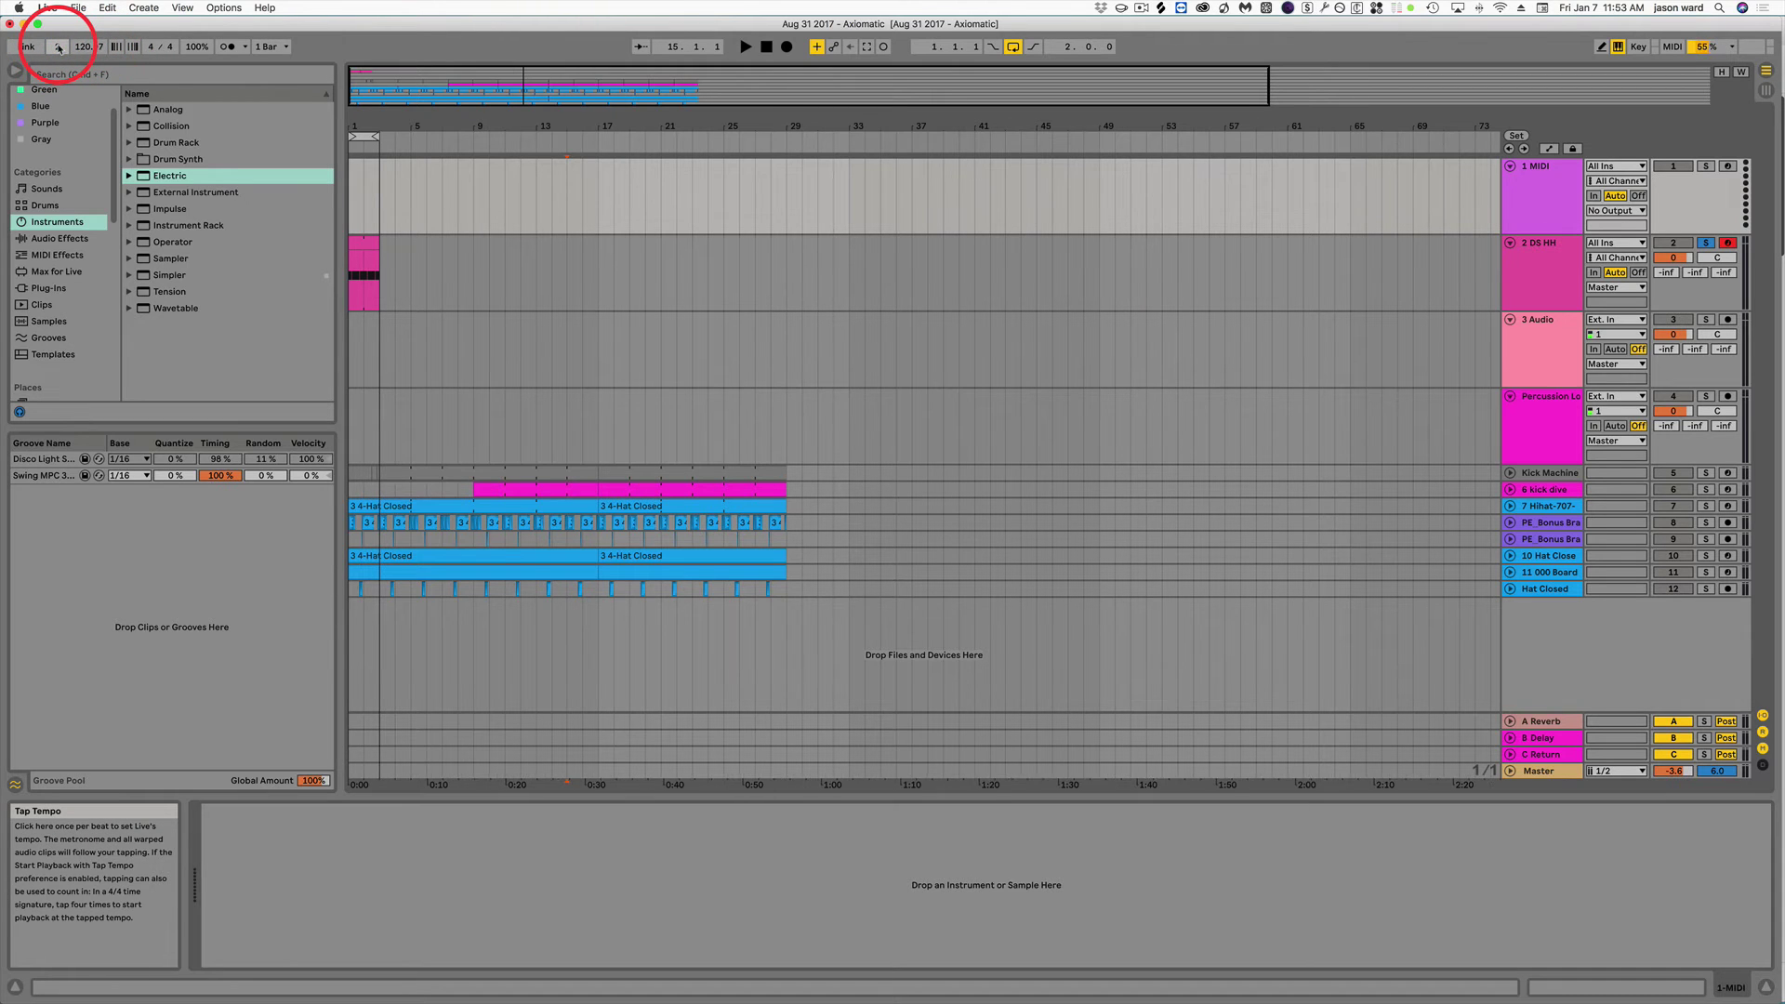
click(58, 47)
click(57, 46)
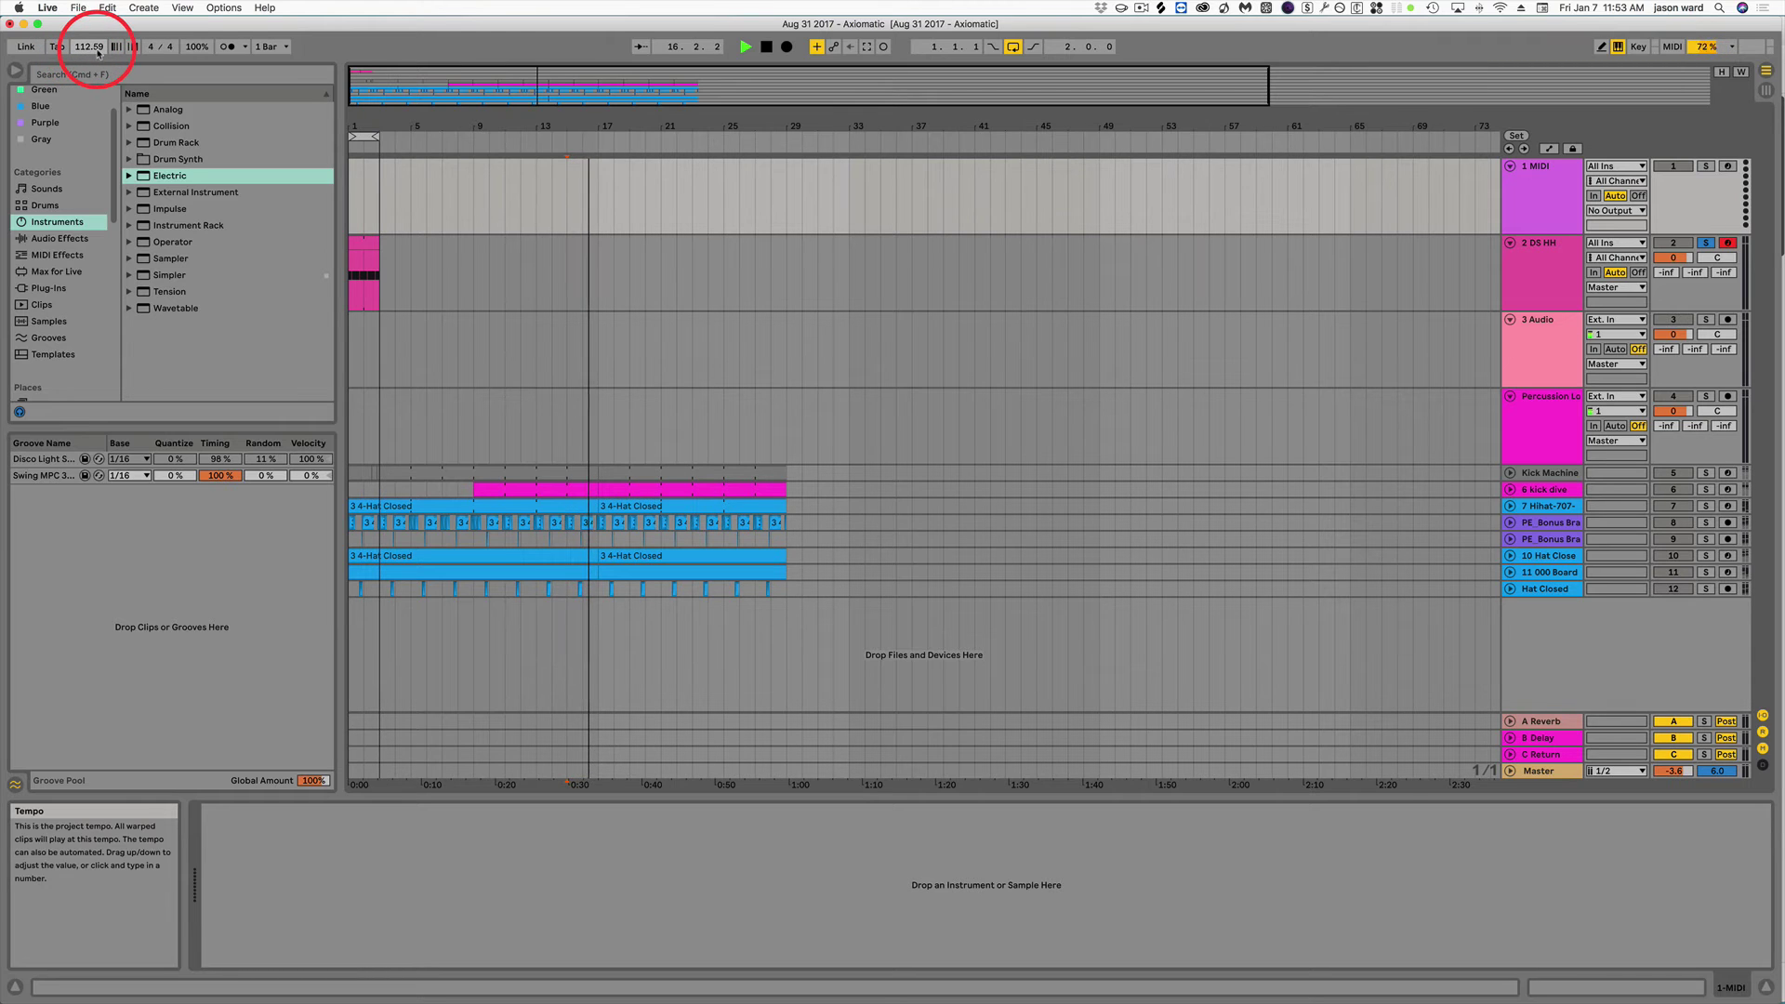
click(764, 47)
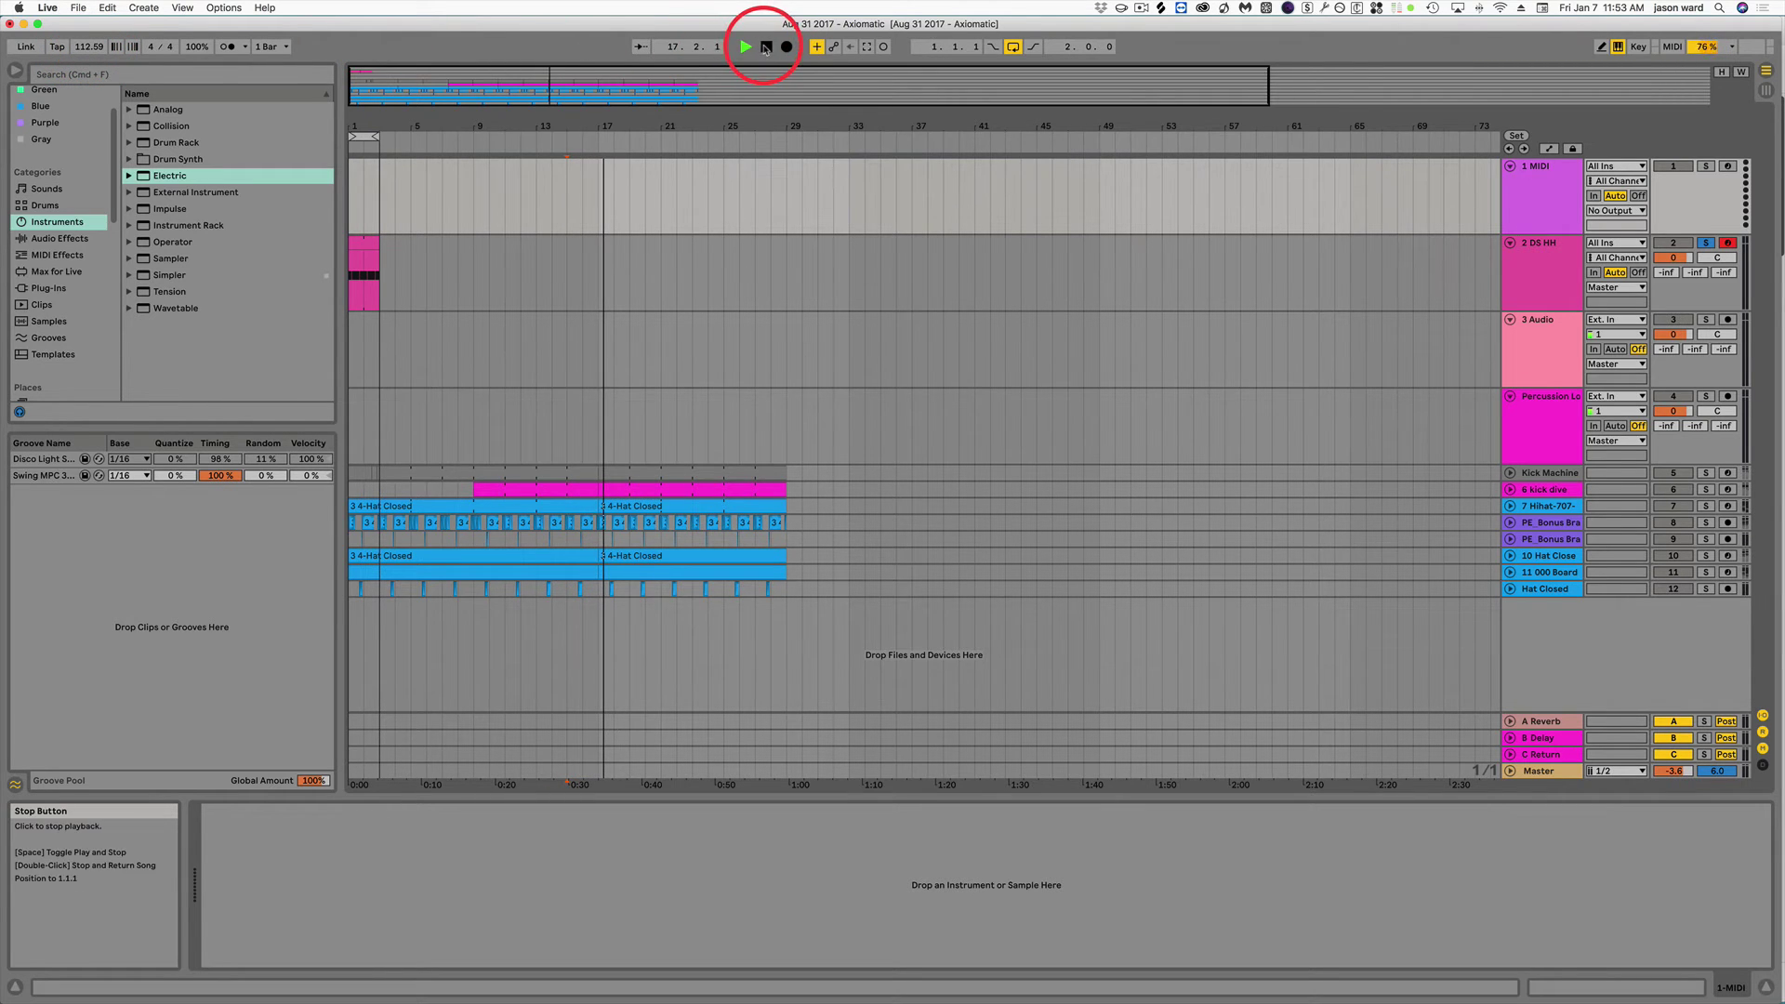
Set the project tempo to 120 BPM.
click(88, 46)
text(120)
key(Return)
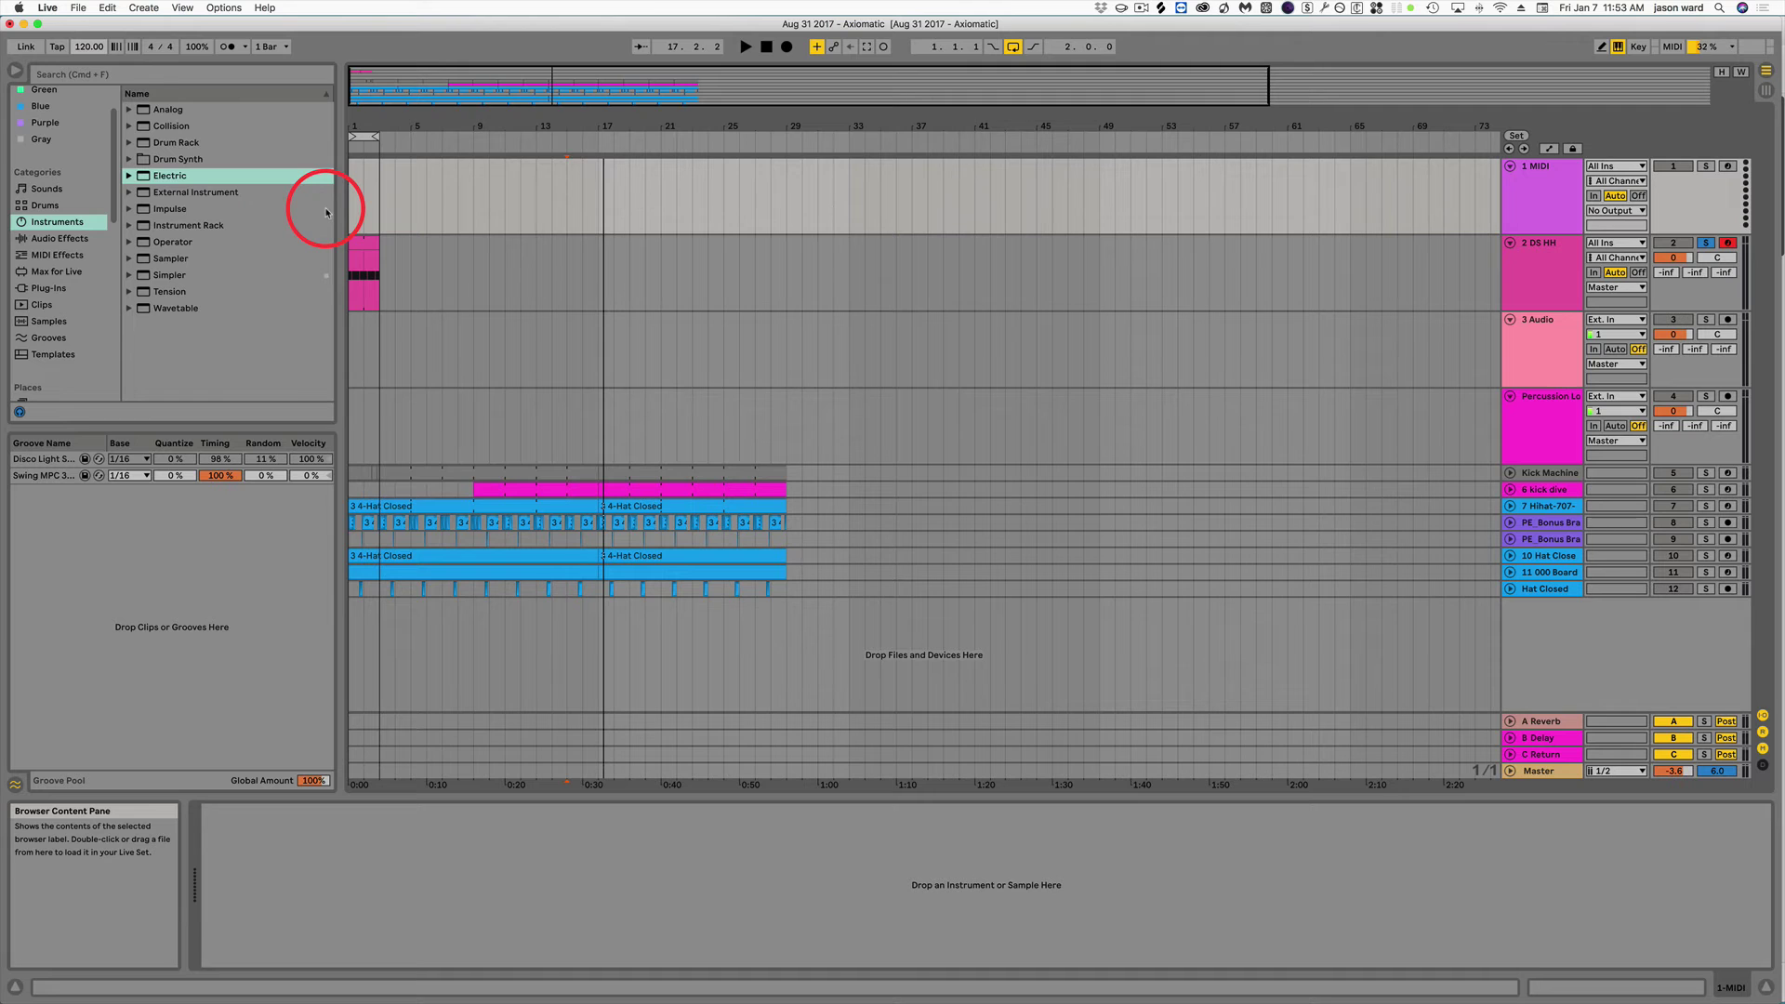
Show the Session View briefly and return to the Arrangement View.
key(Tab)
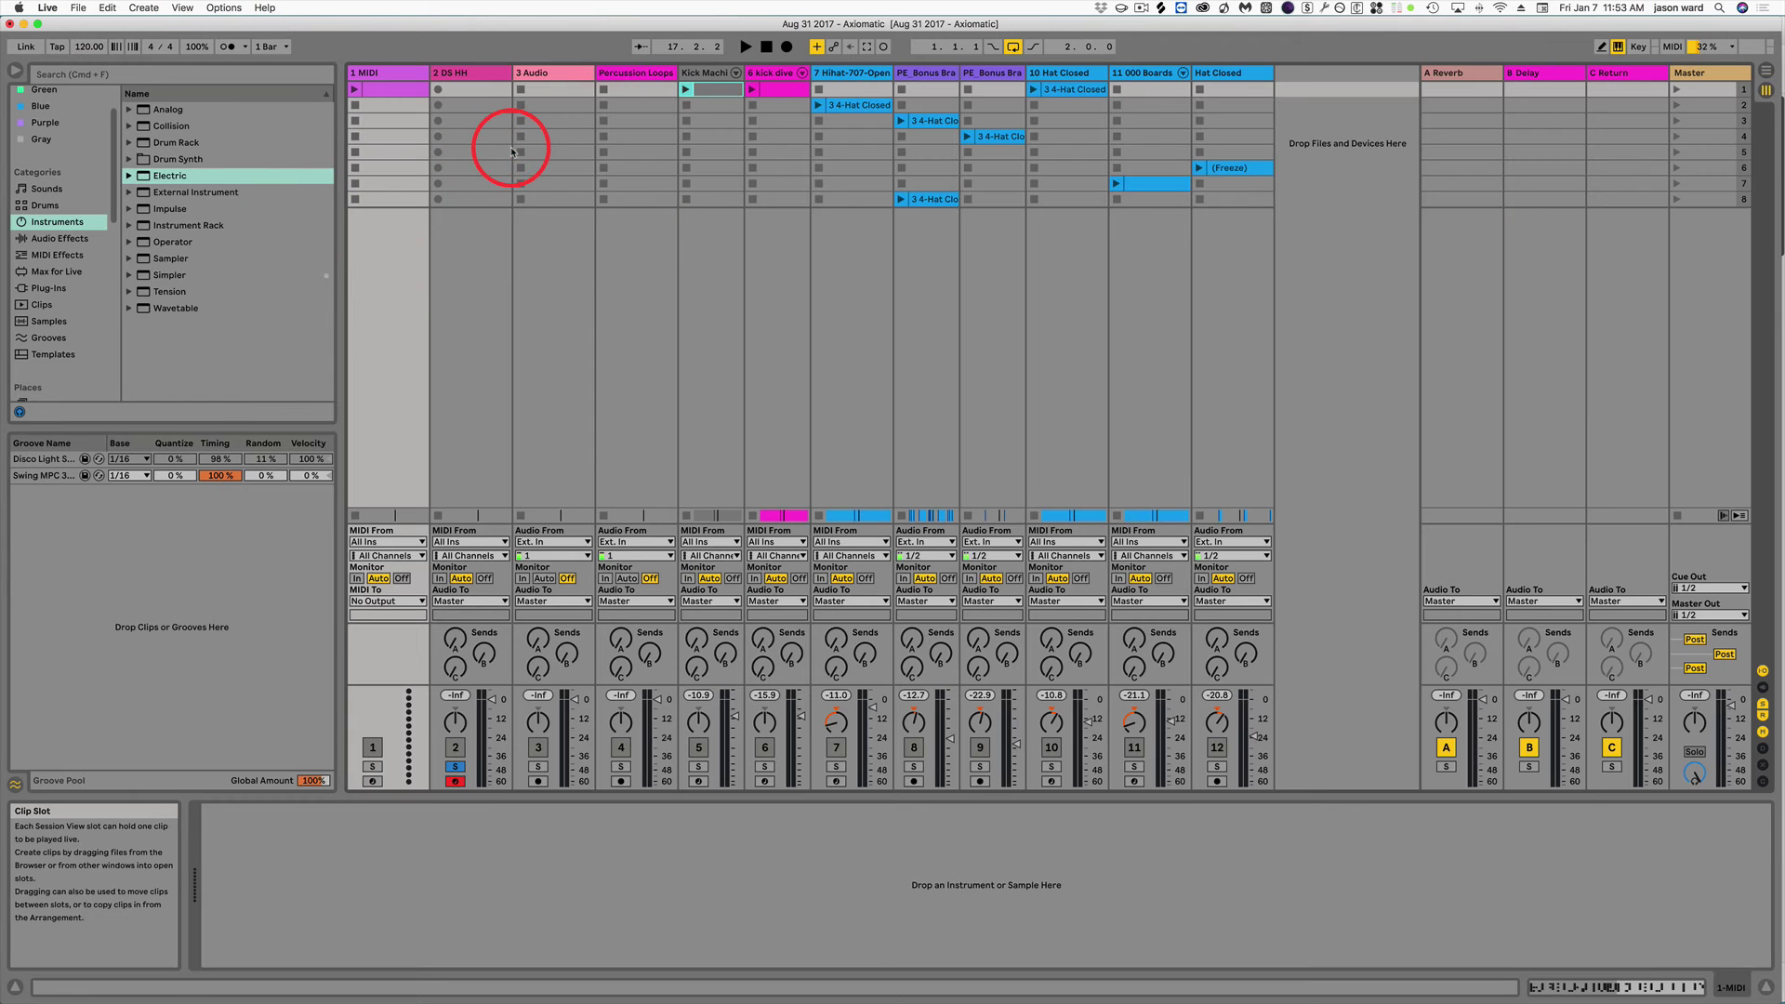
key(Tab)
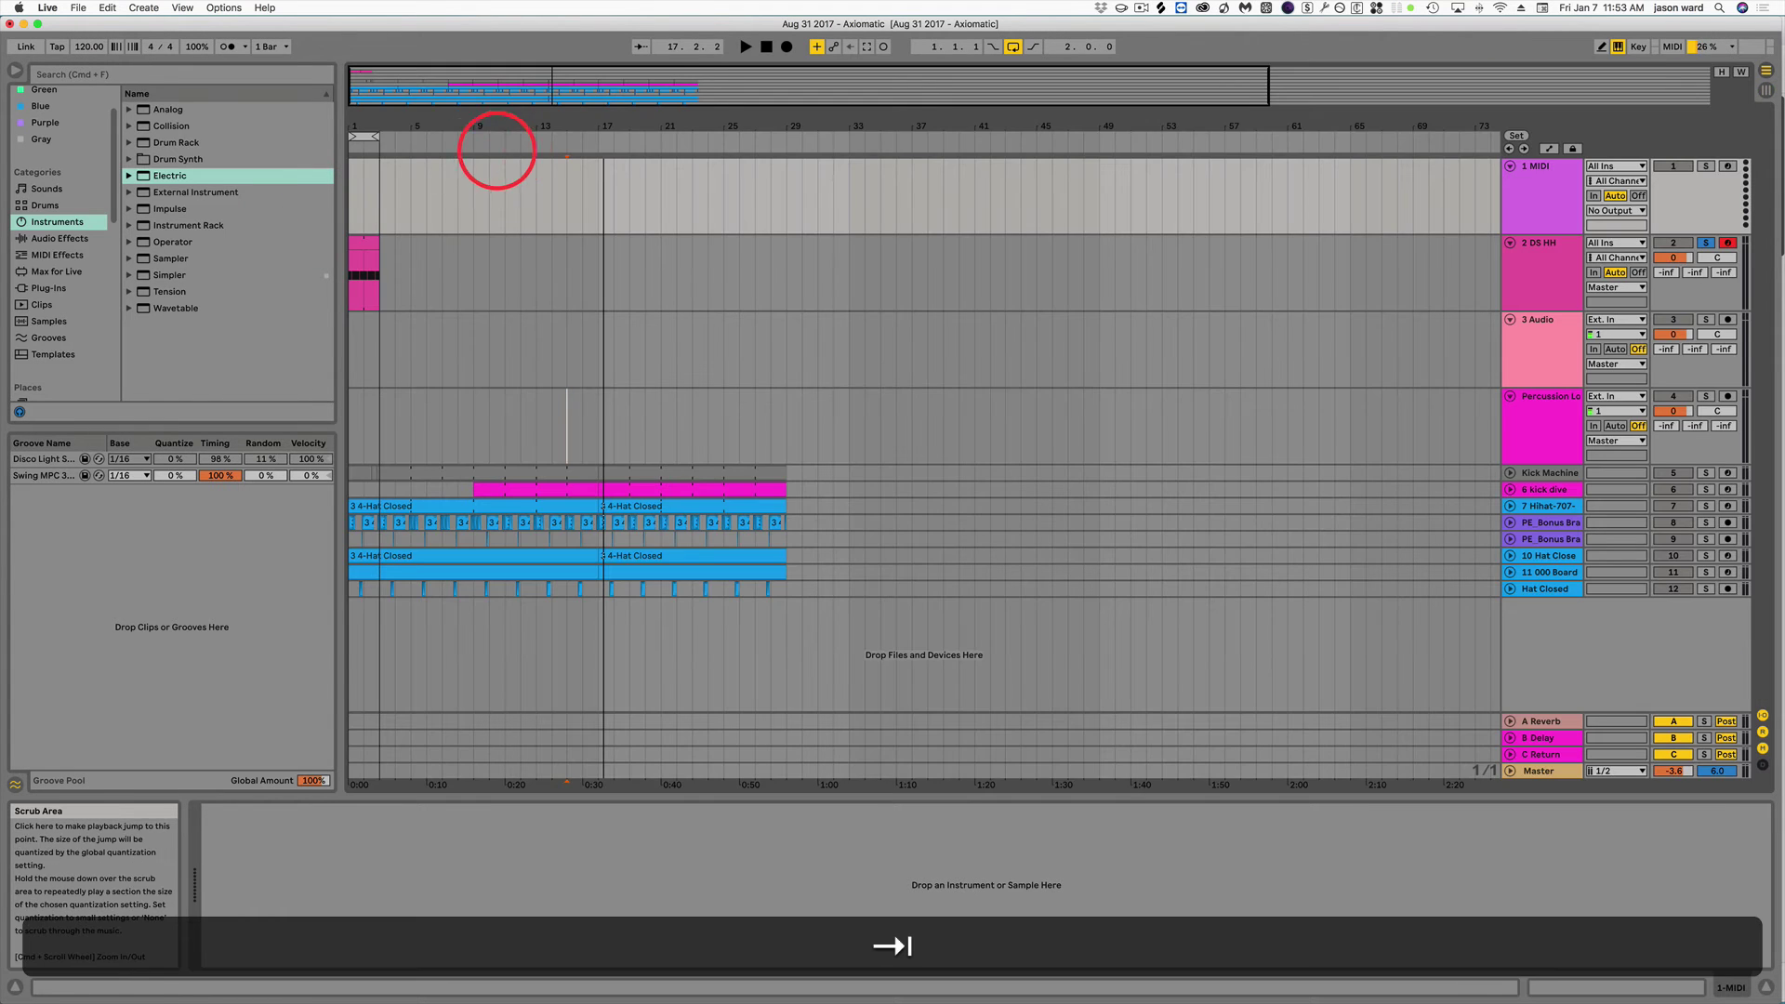
Play the DS HH clip, nudge the tempo phase down and up during playback, and stop.
click(364, 242)
key(space)
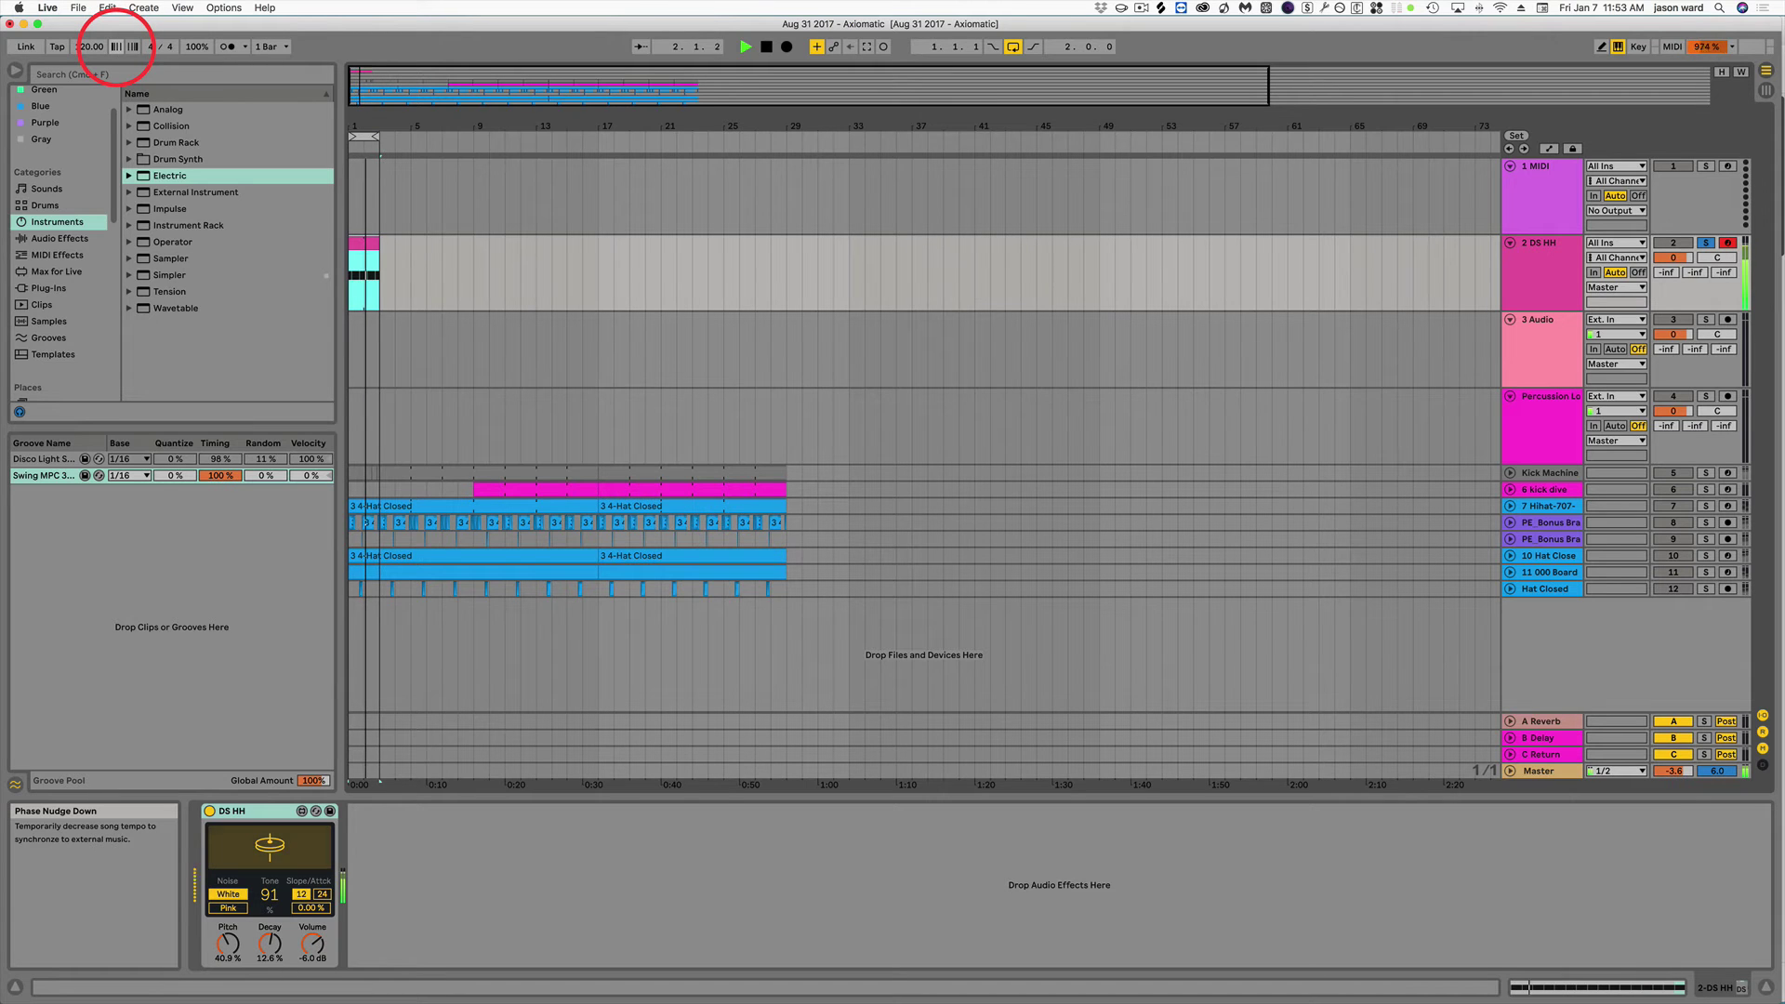
click(117, 47)
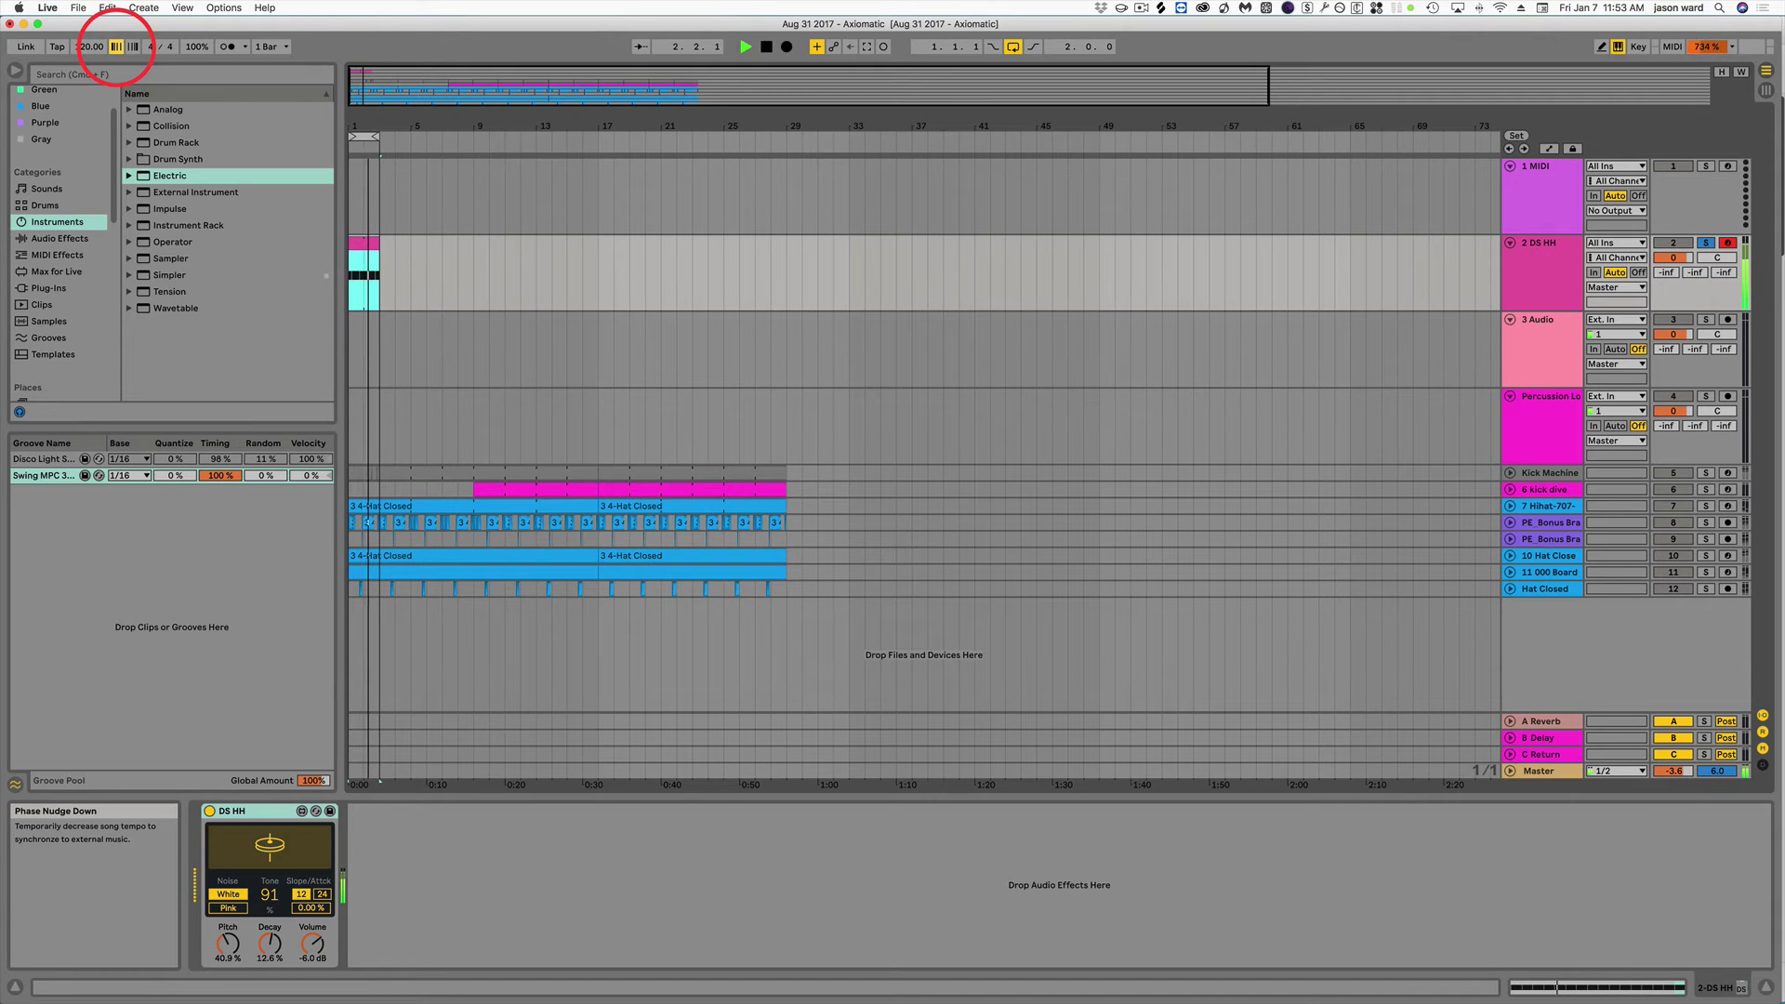
click(132, 46)
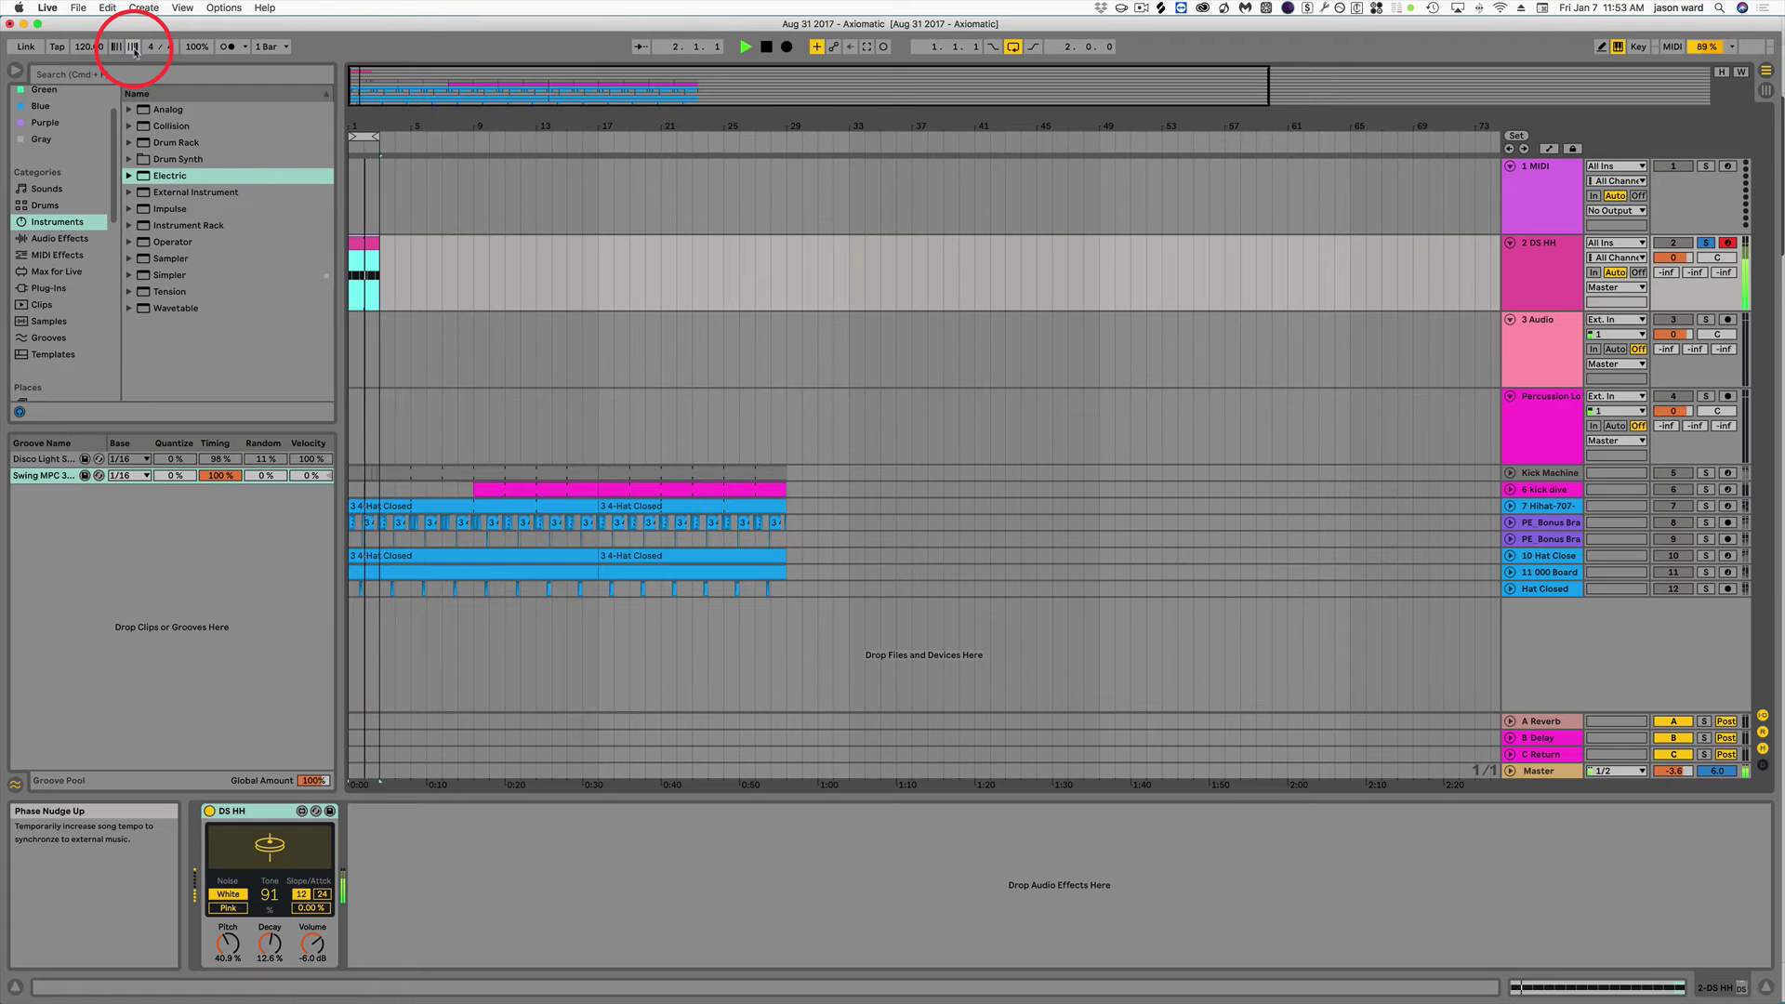
key(space)
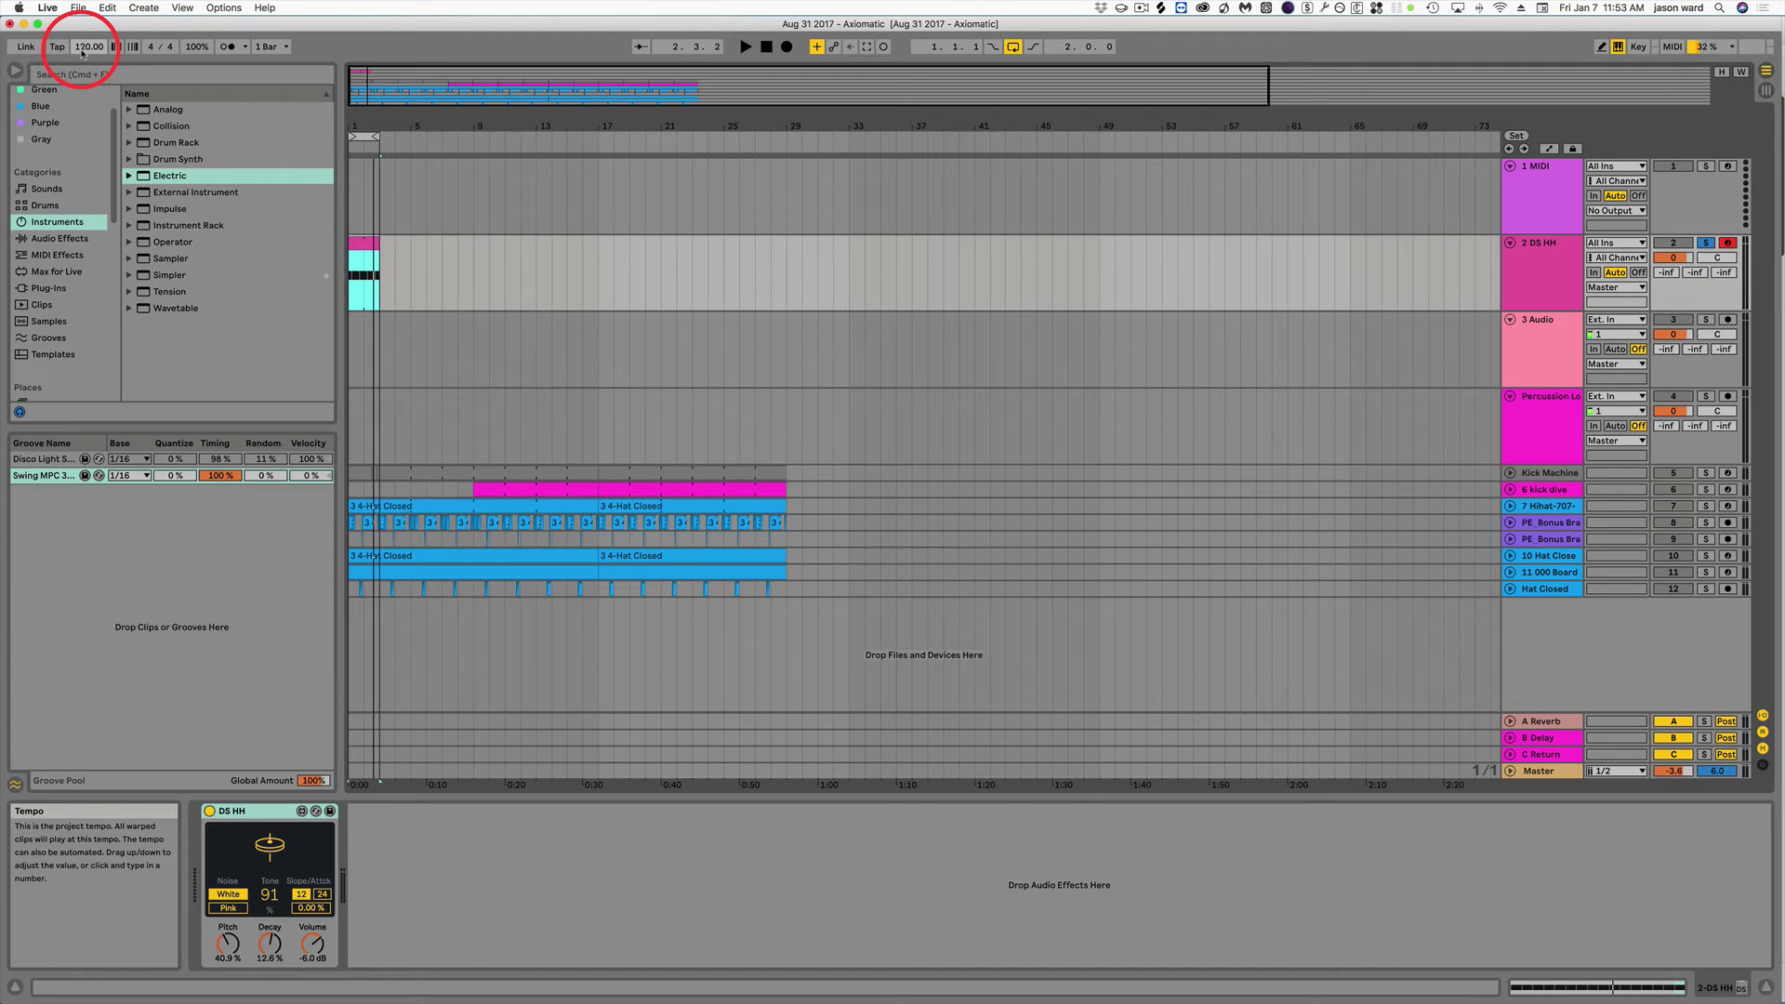
Select the DS HH clip and play it again, and examine the time signature and Global Groove Amount controls.
click(358, 244)
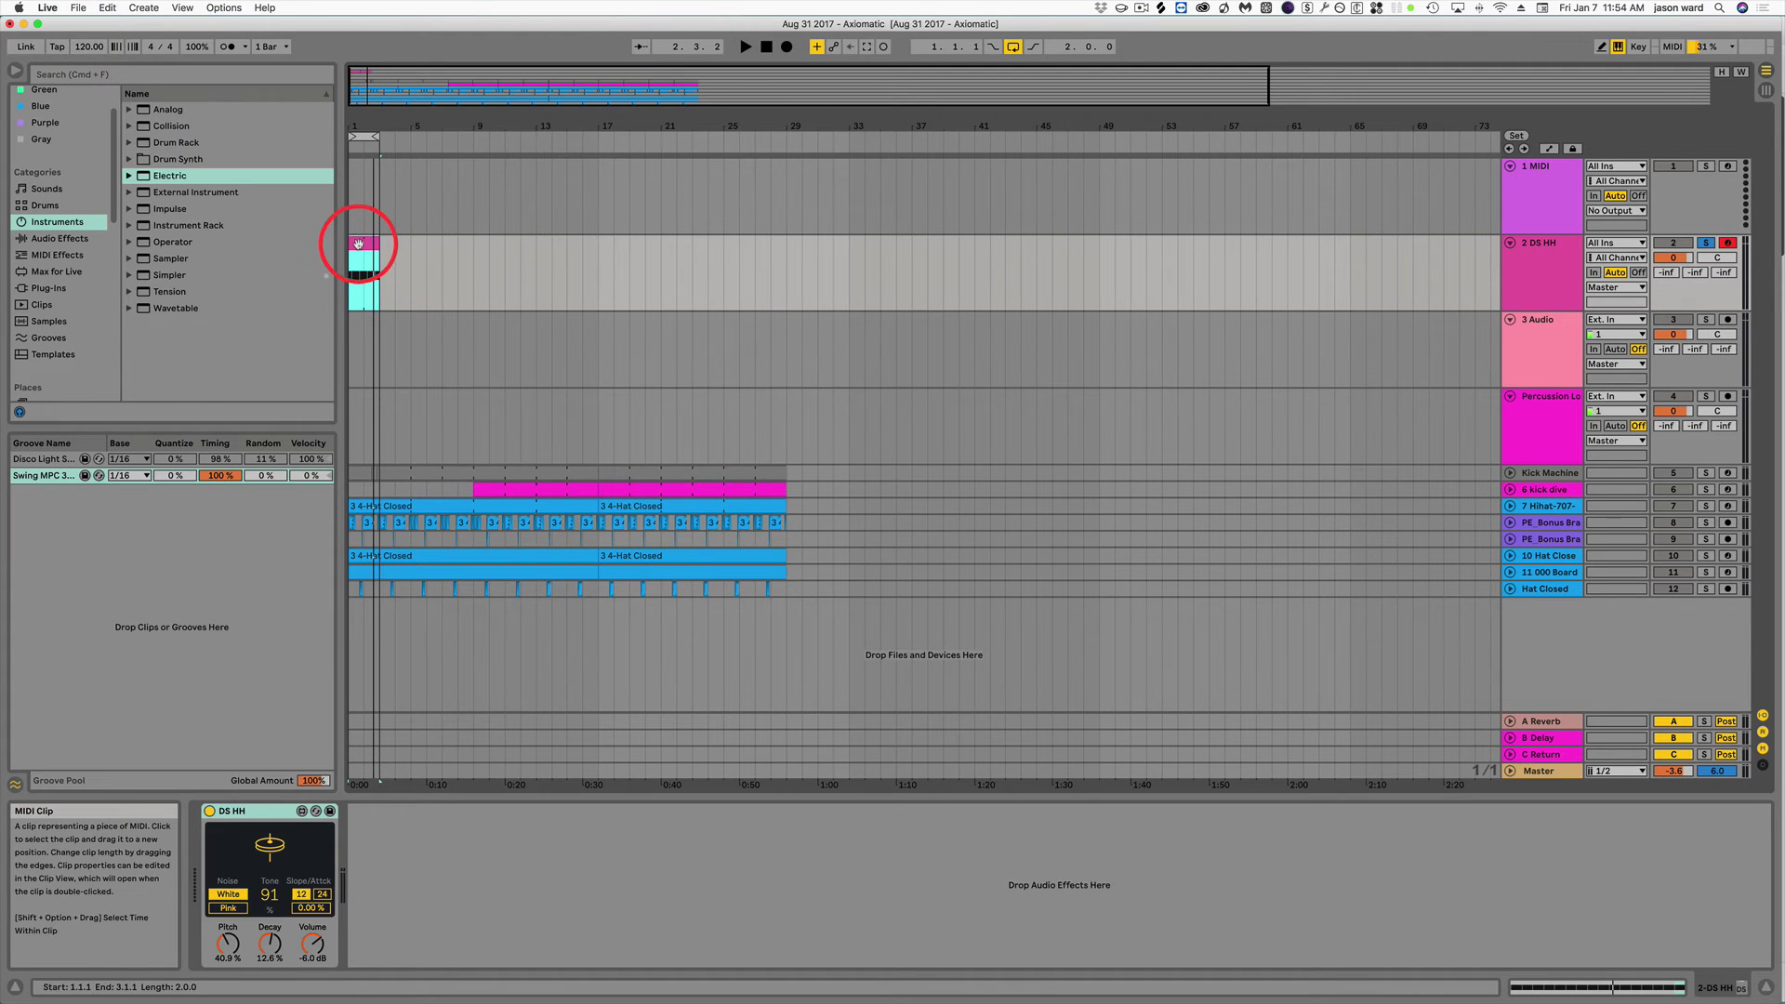
key(space)
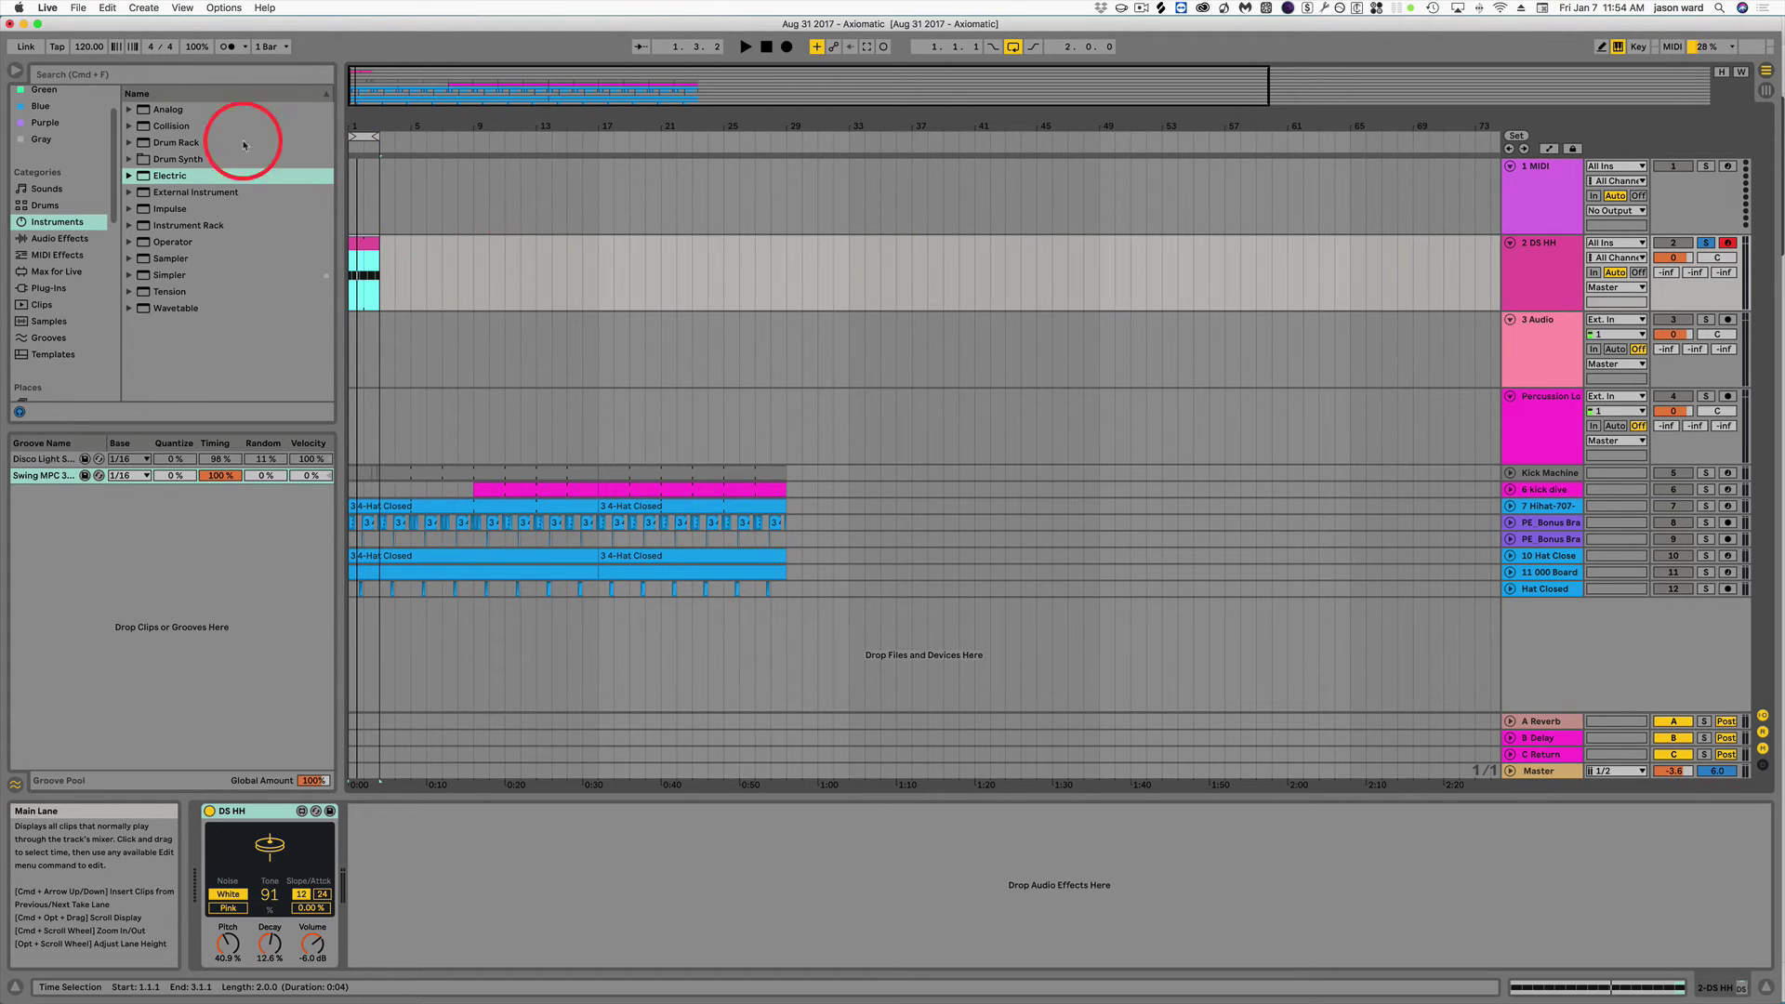
click(169, 51)
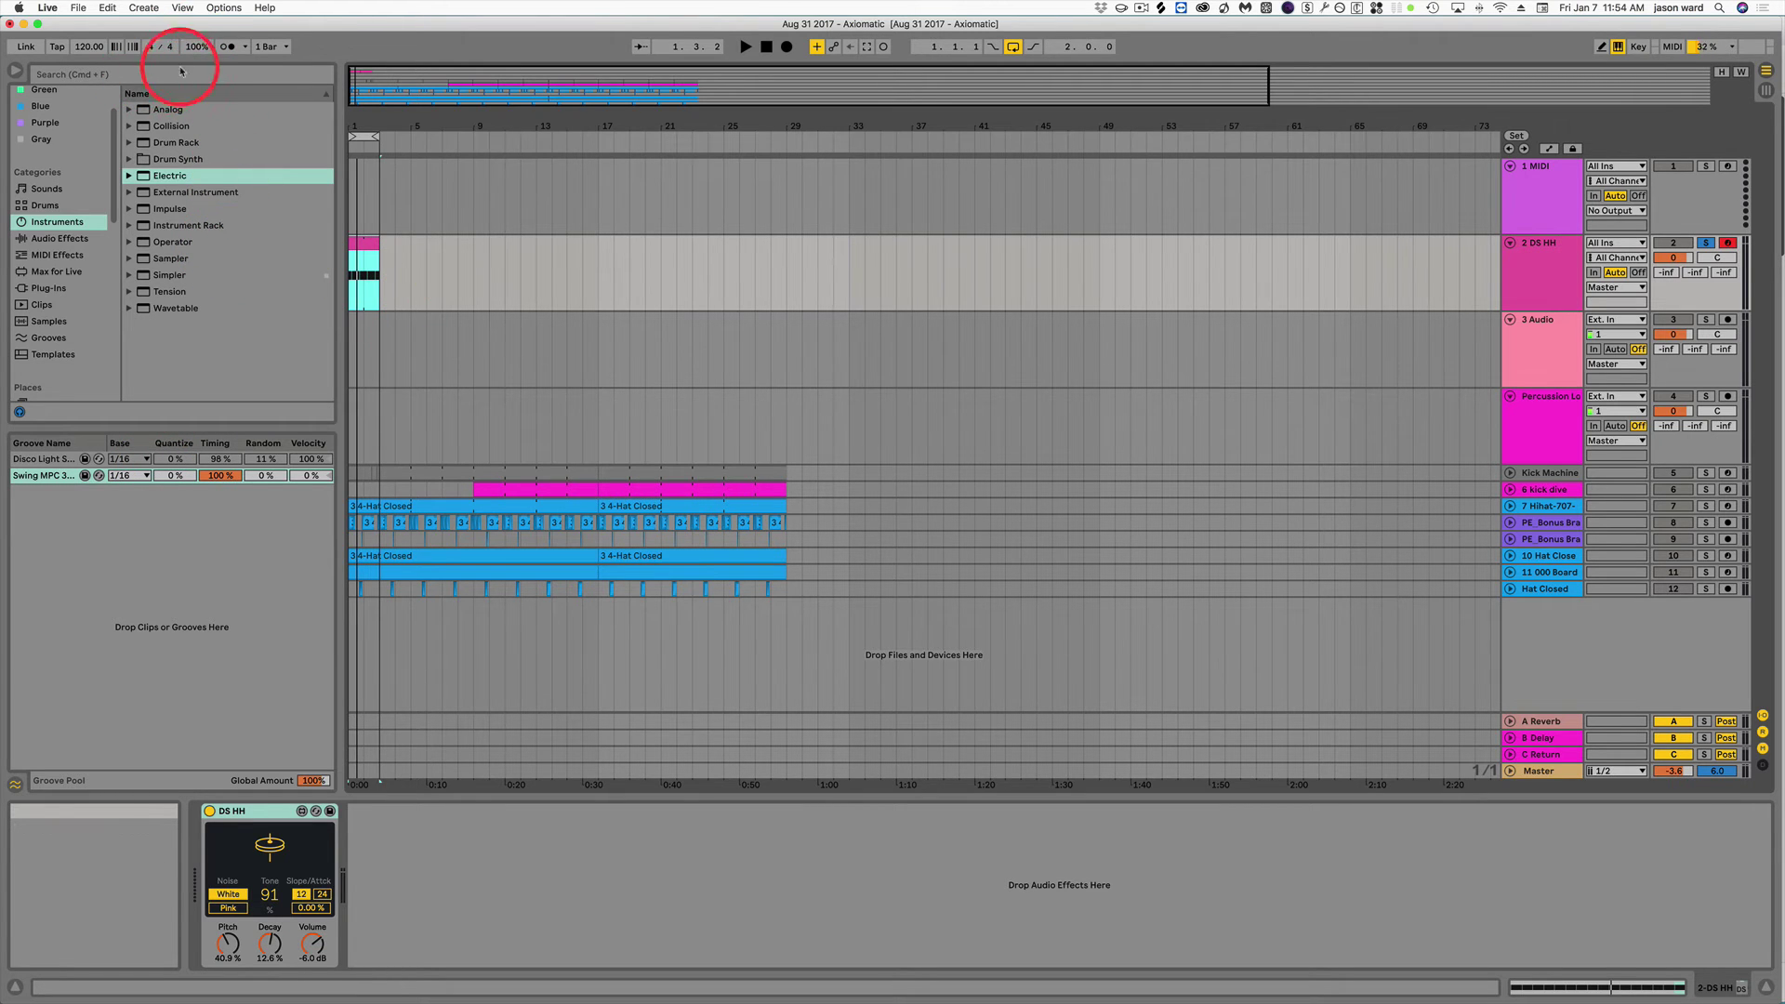
scroll(198, 46, down, 4)
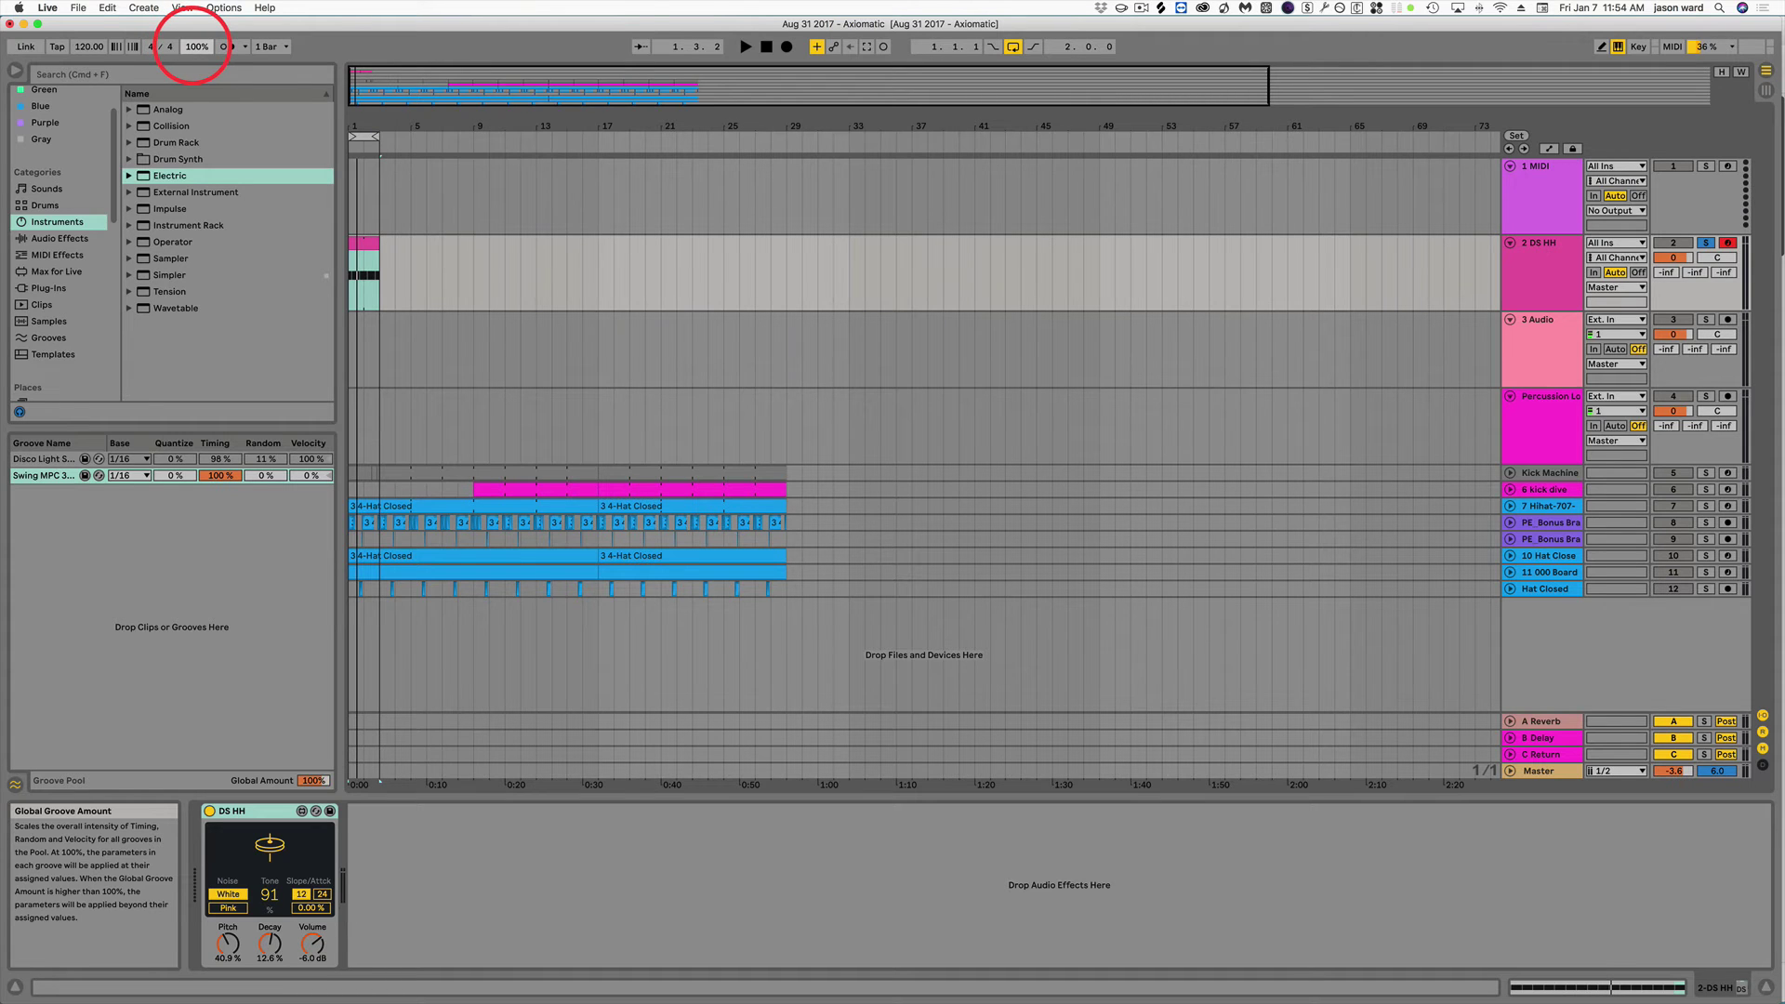
Turn on the metronome, and look through its count-in, sound and rhythm settings and the global launch quantization options without changing them.
click(226, 47)
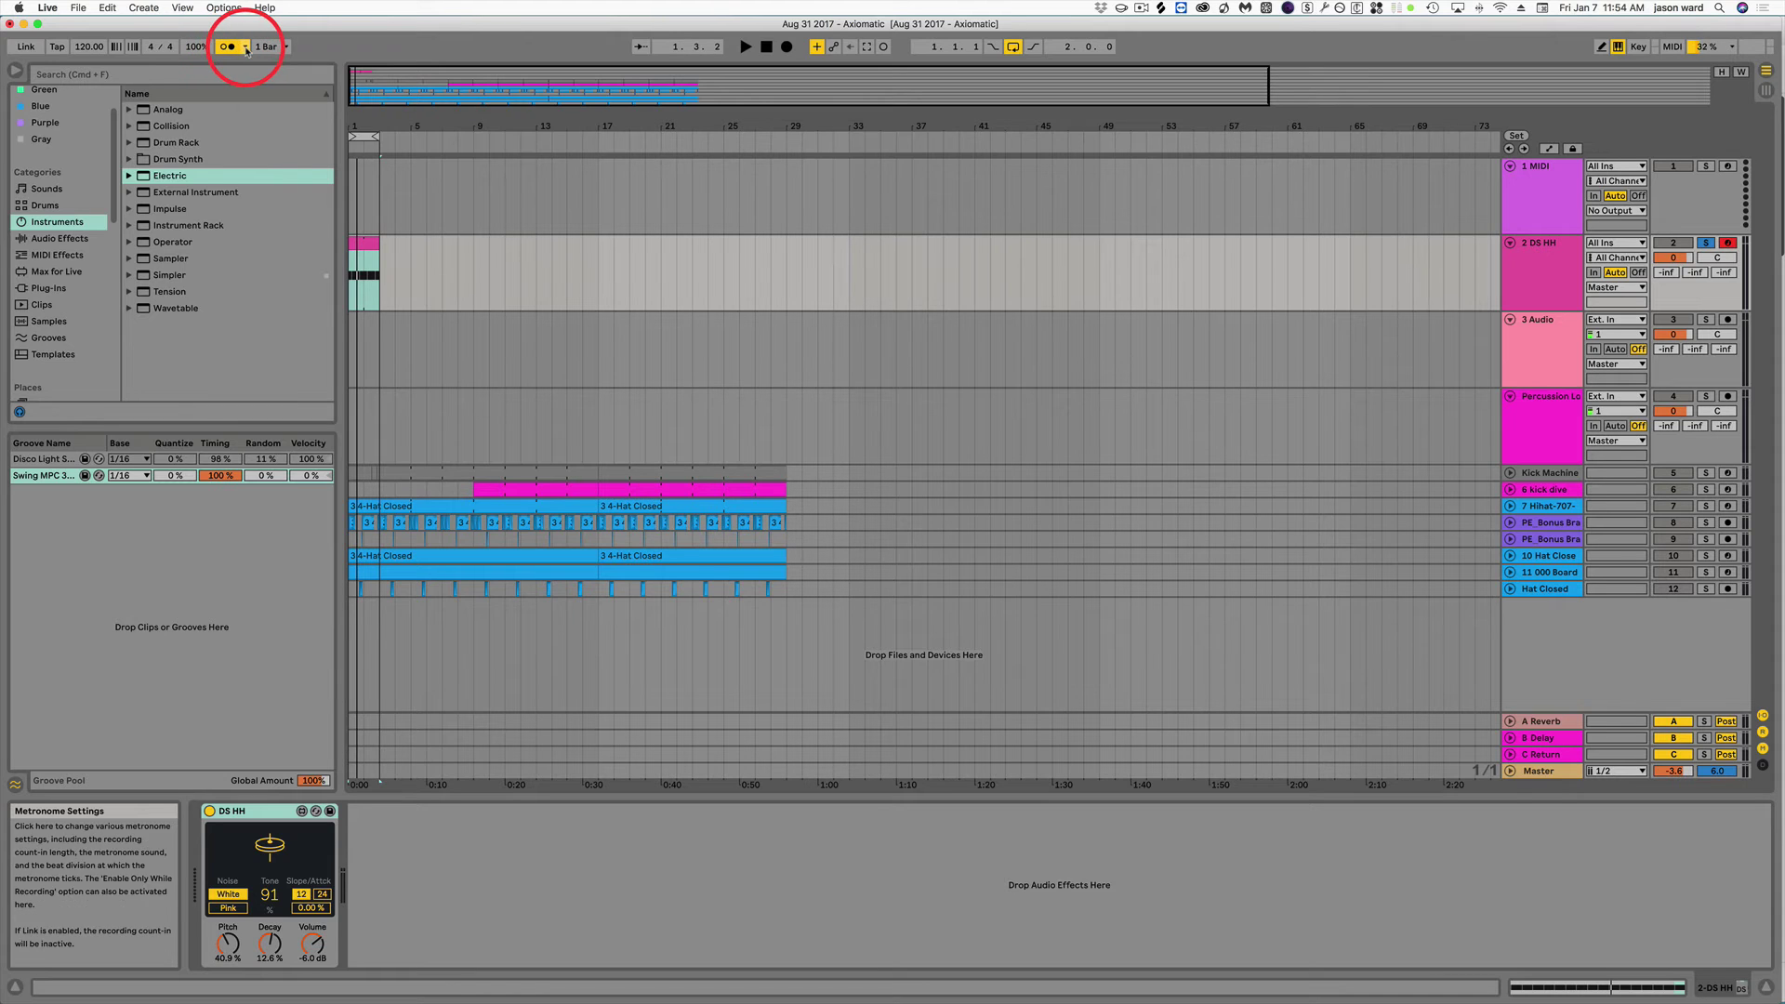
click(245, 47)
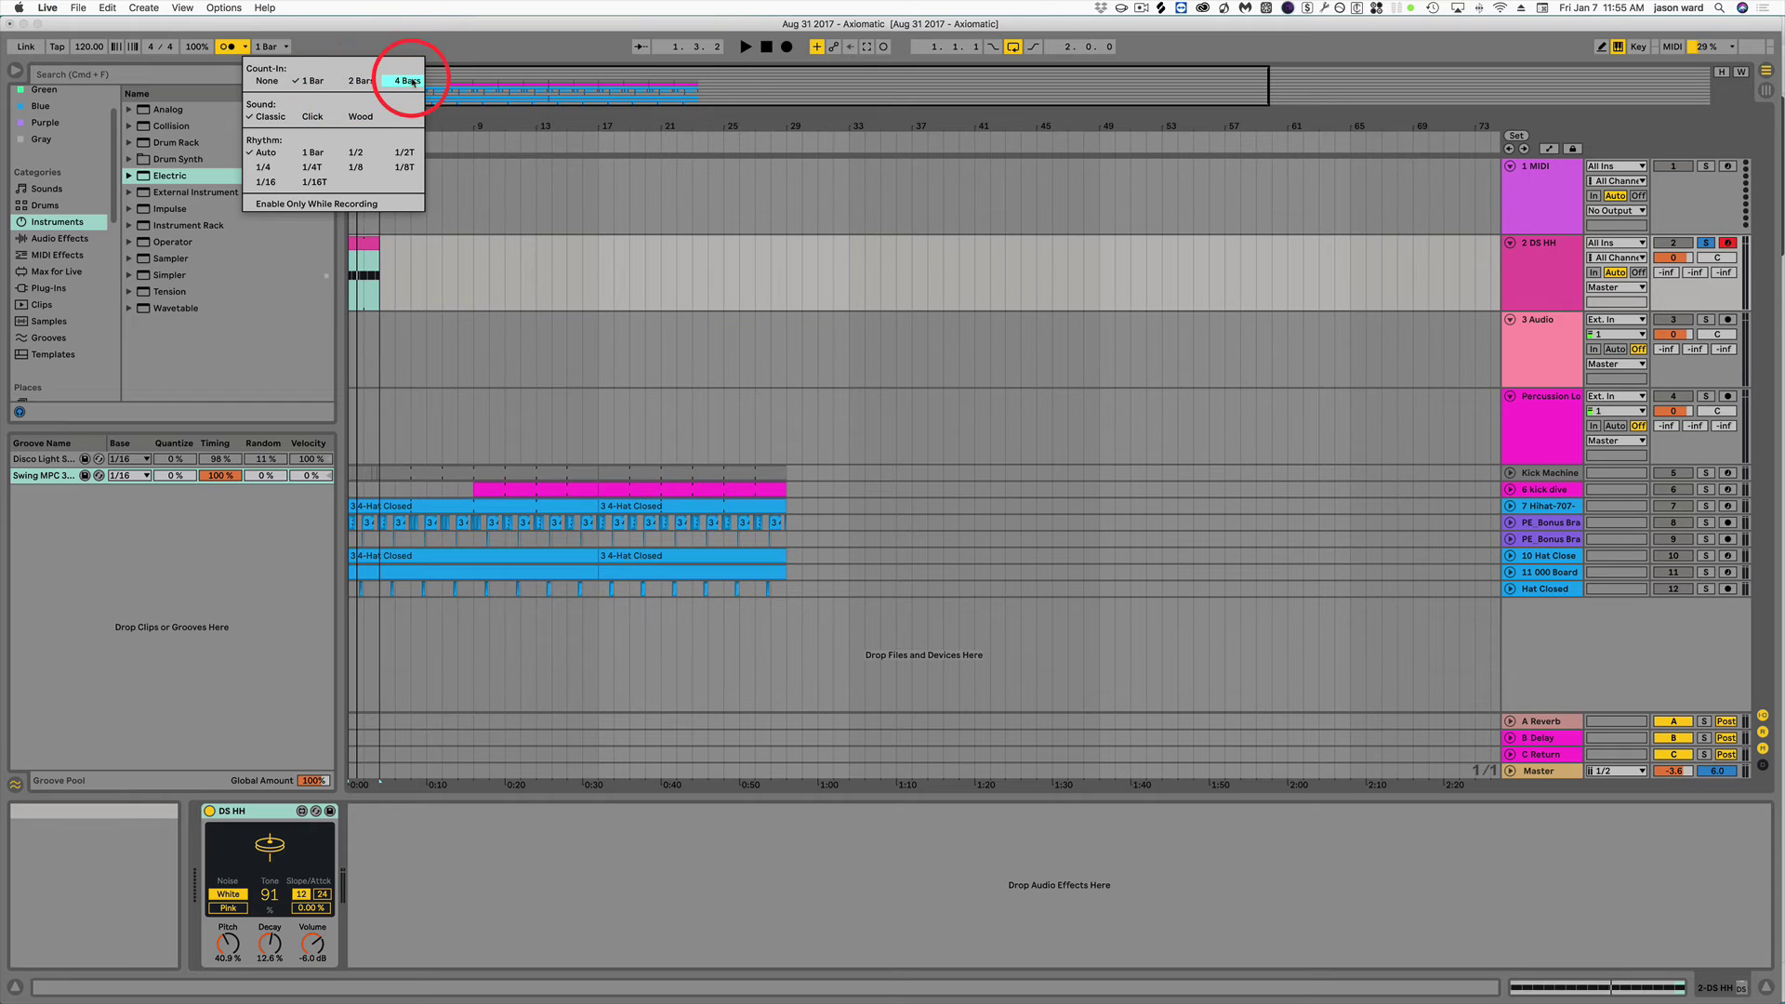
click(336, 36)
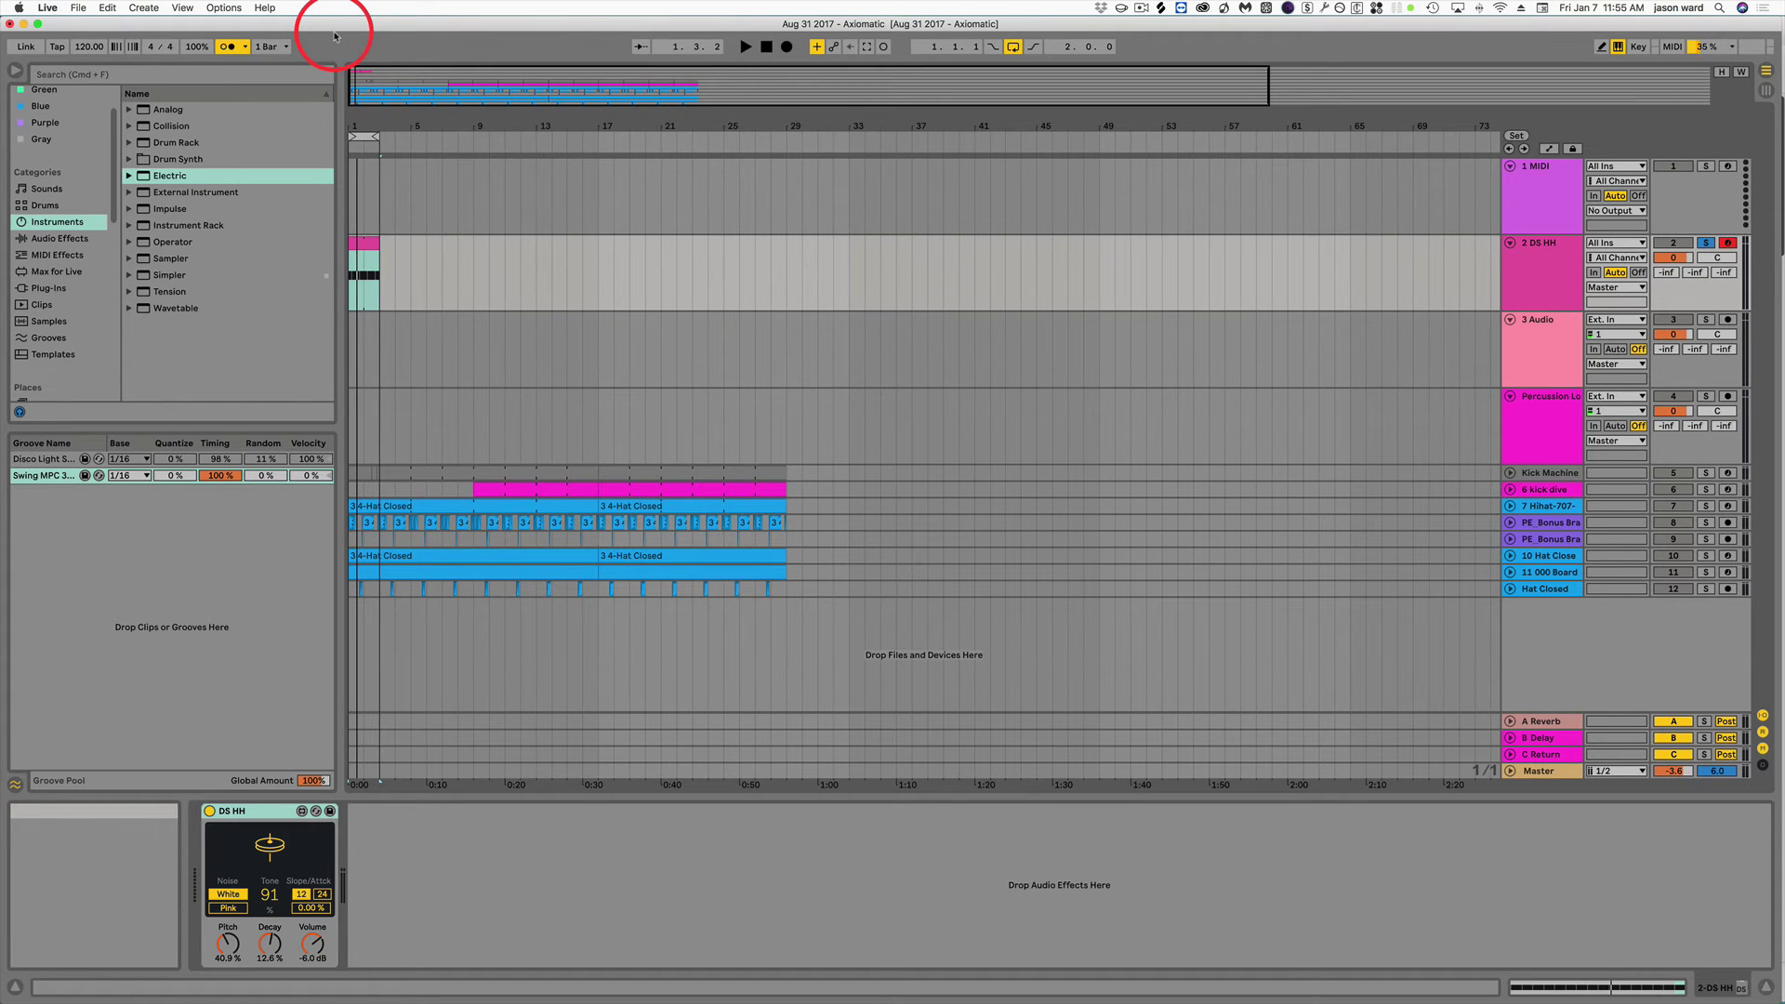
click(271, 48)
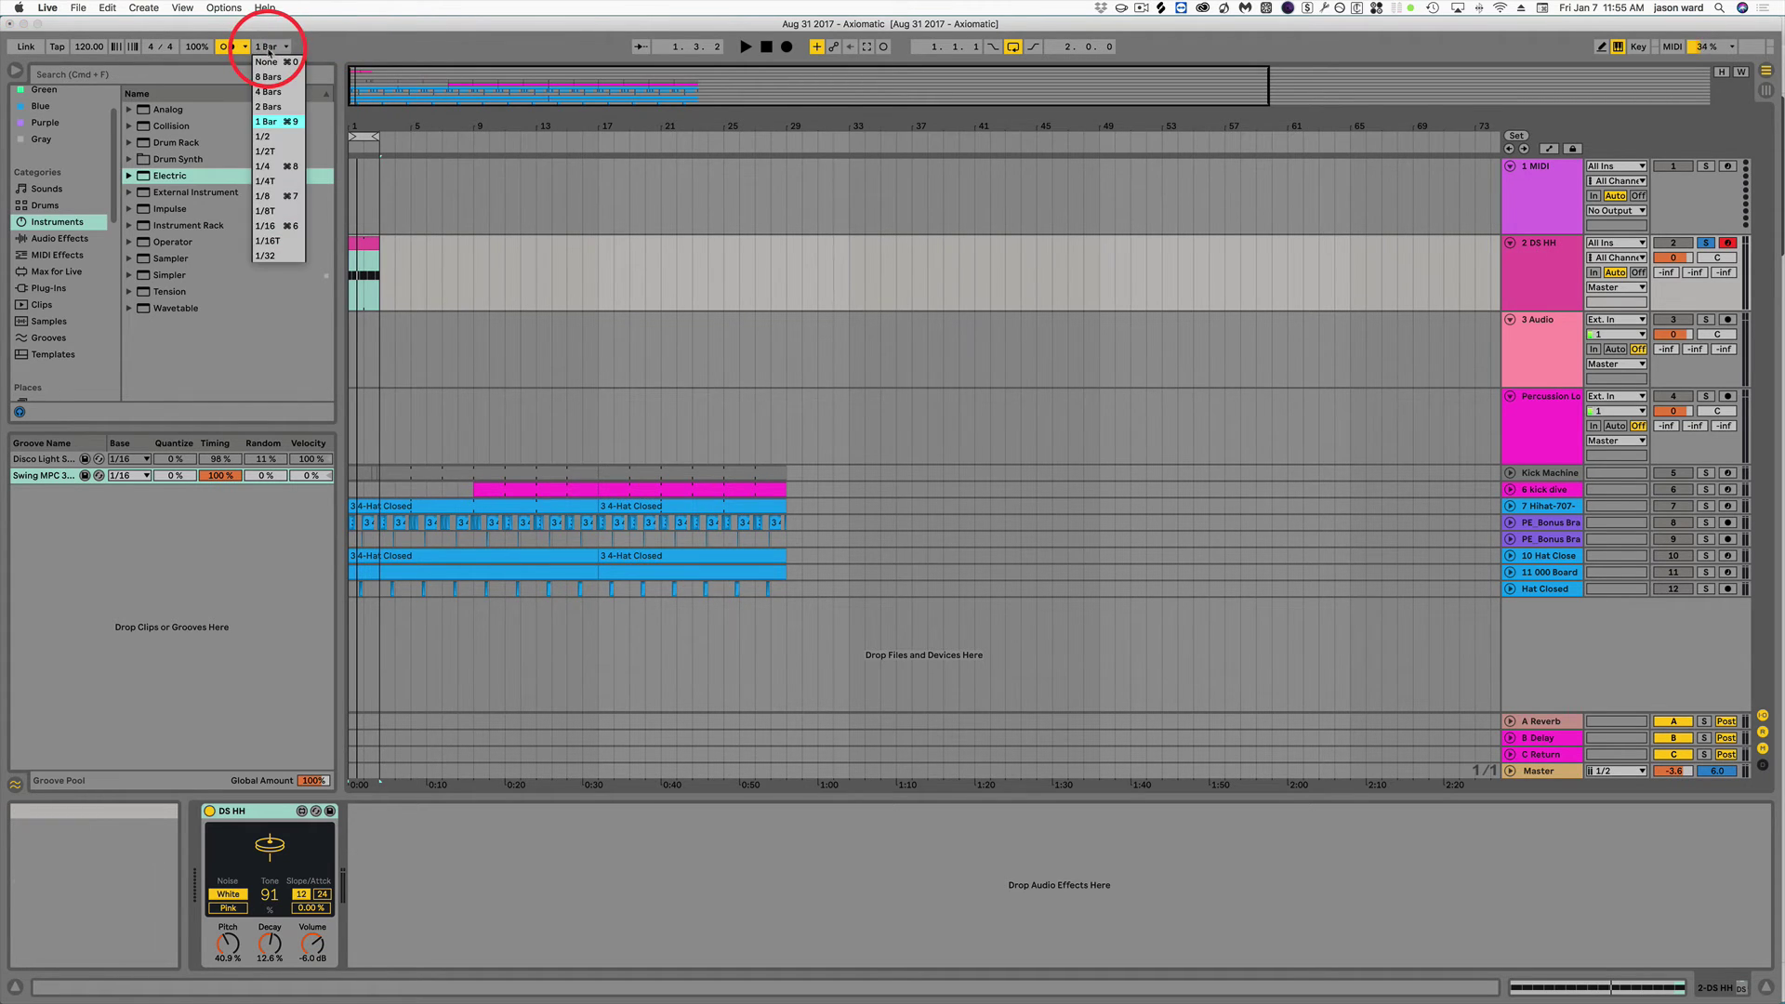
click(268, 49)
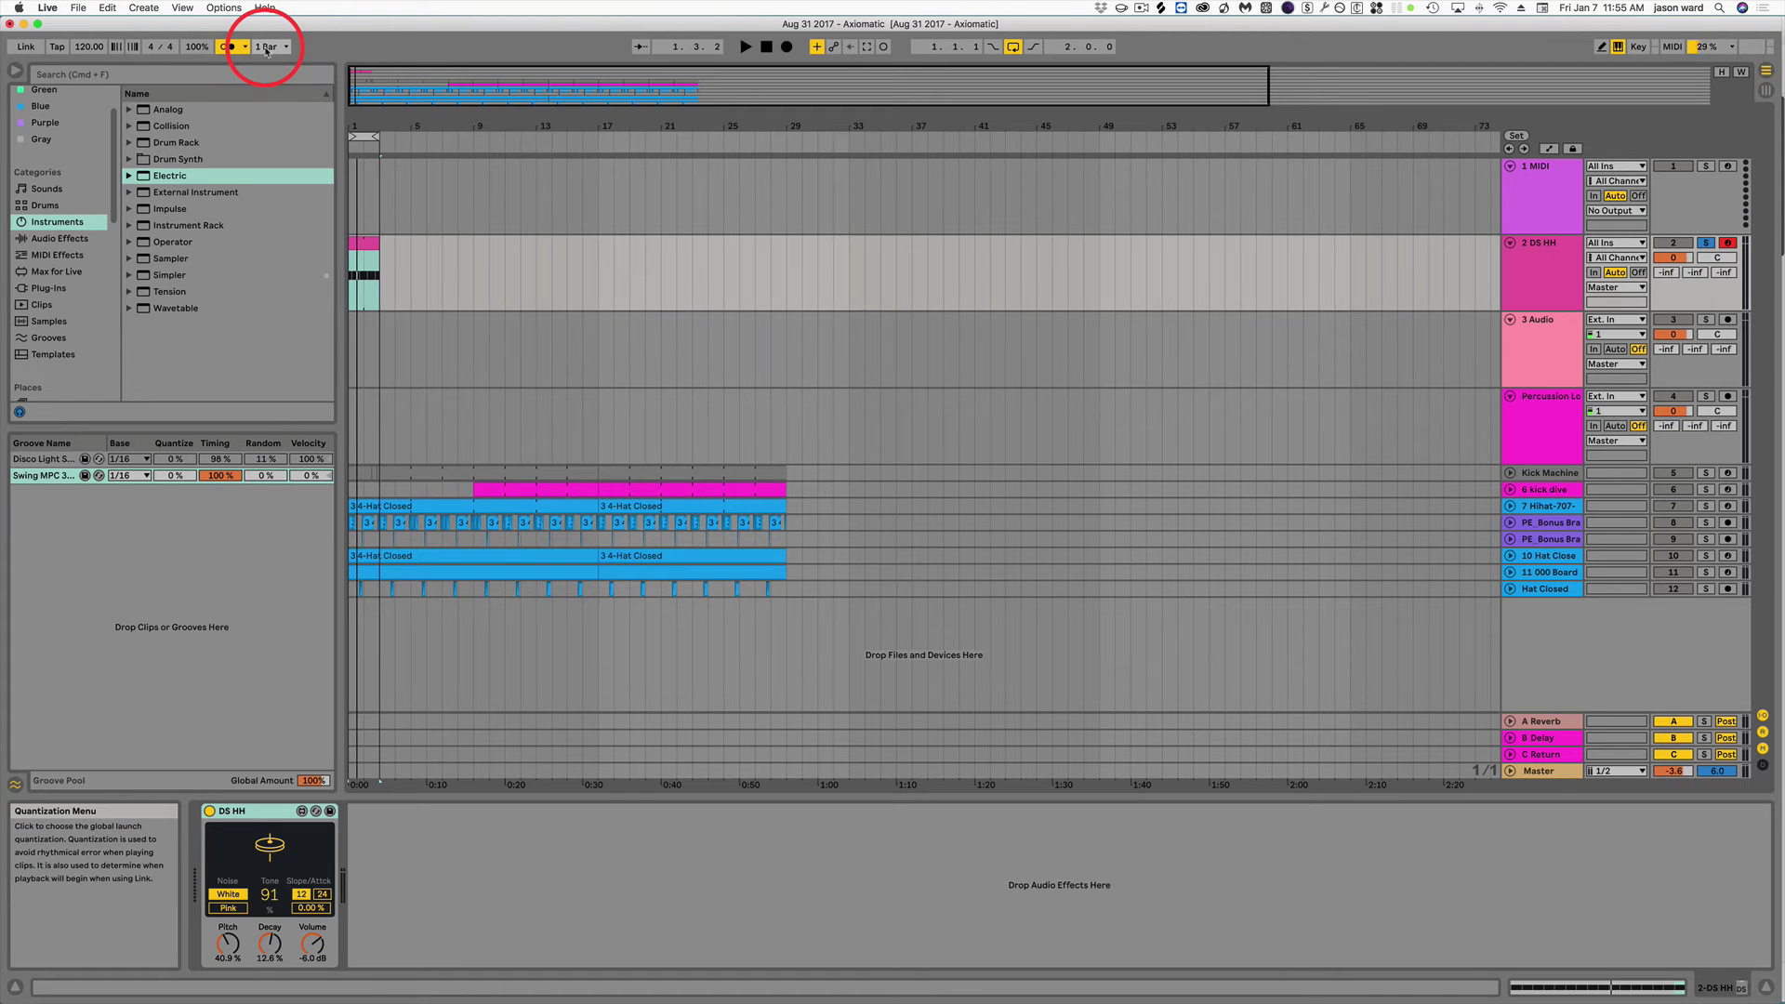
Launch the Kick Machine clip in the Session View, turn off the metronome, and launch the clip again.
key(Tab)
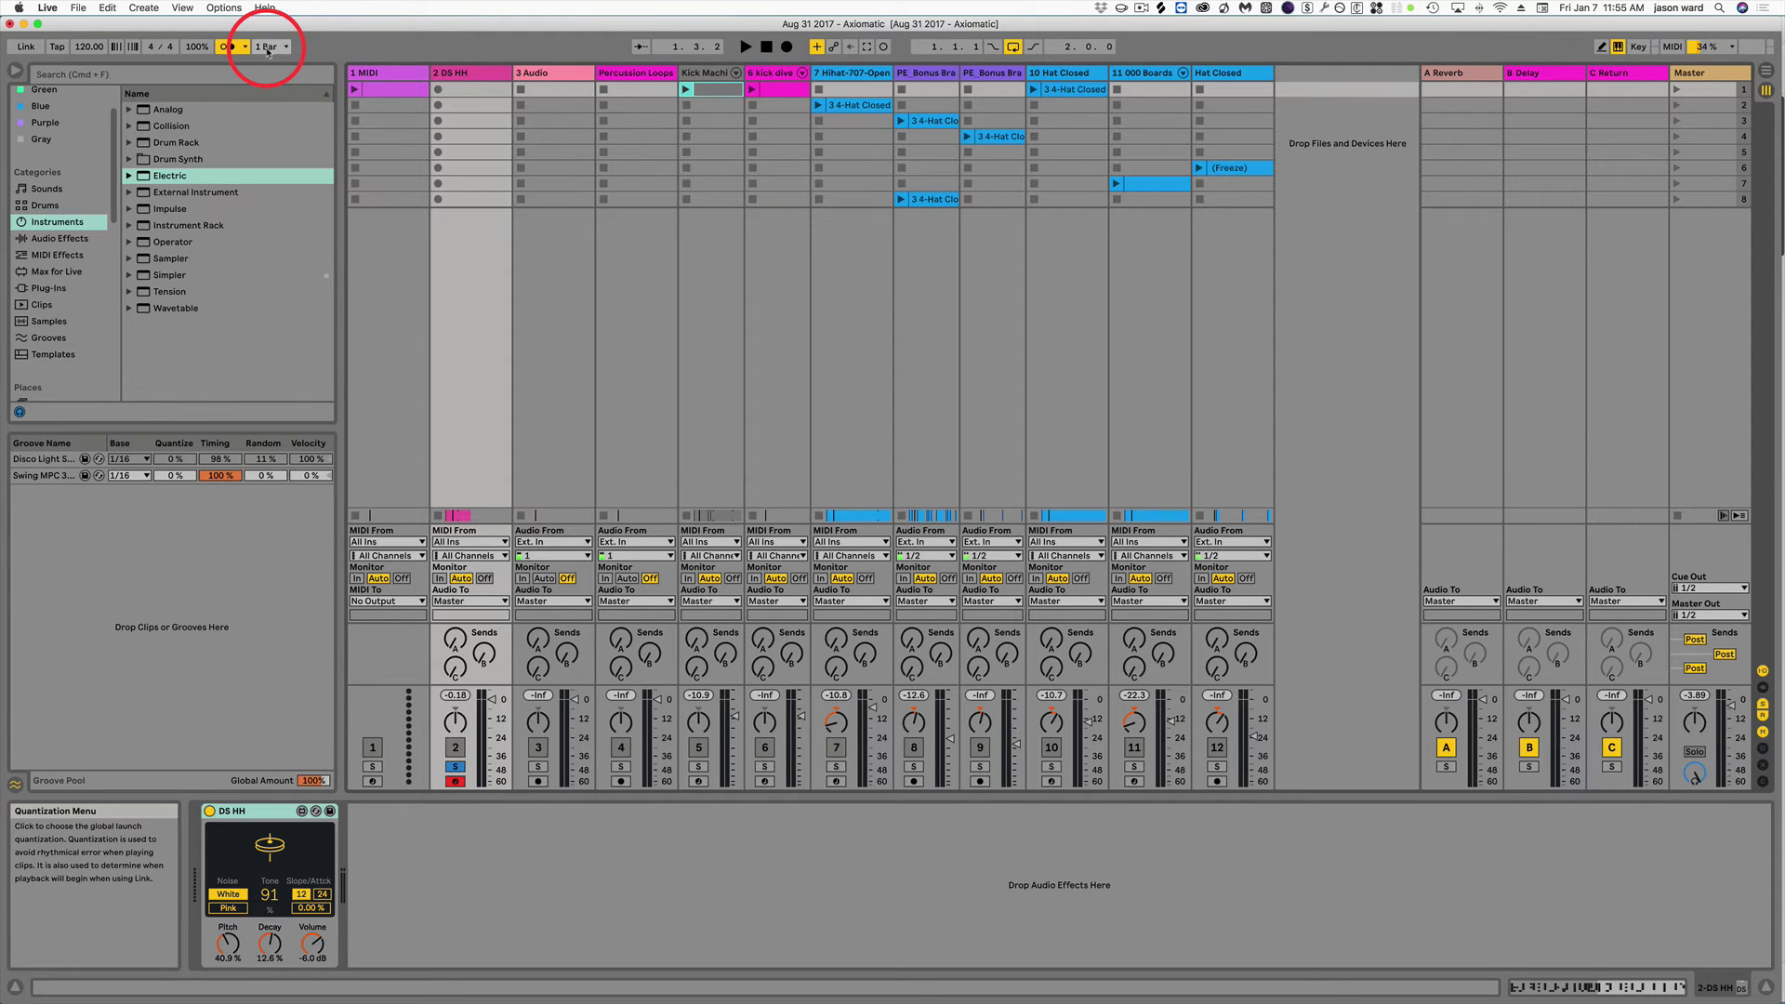
click(686, 90)
click(228, 47)
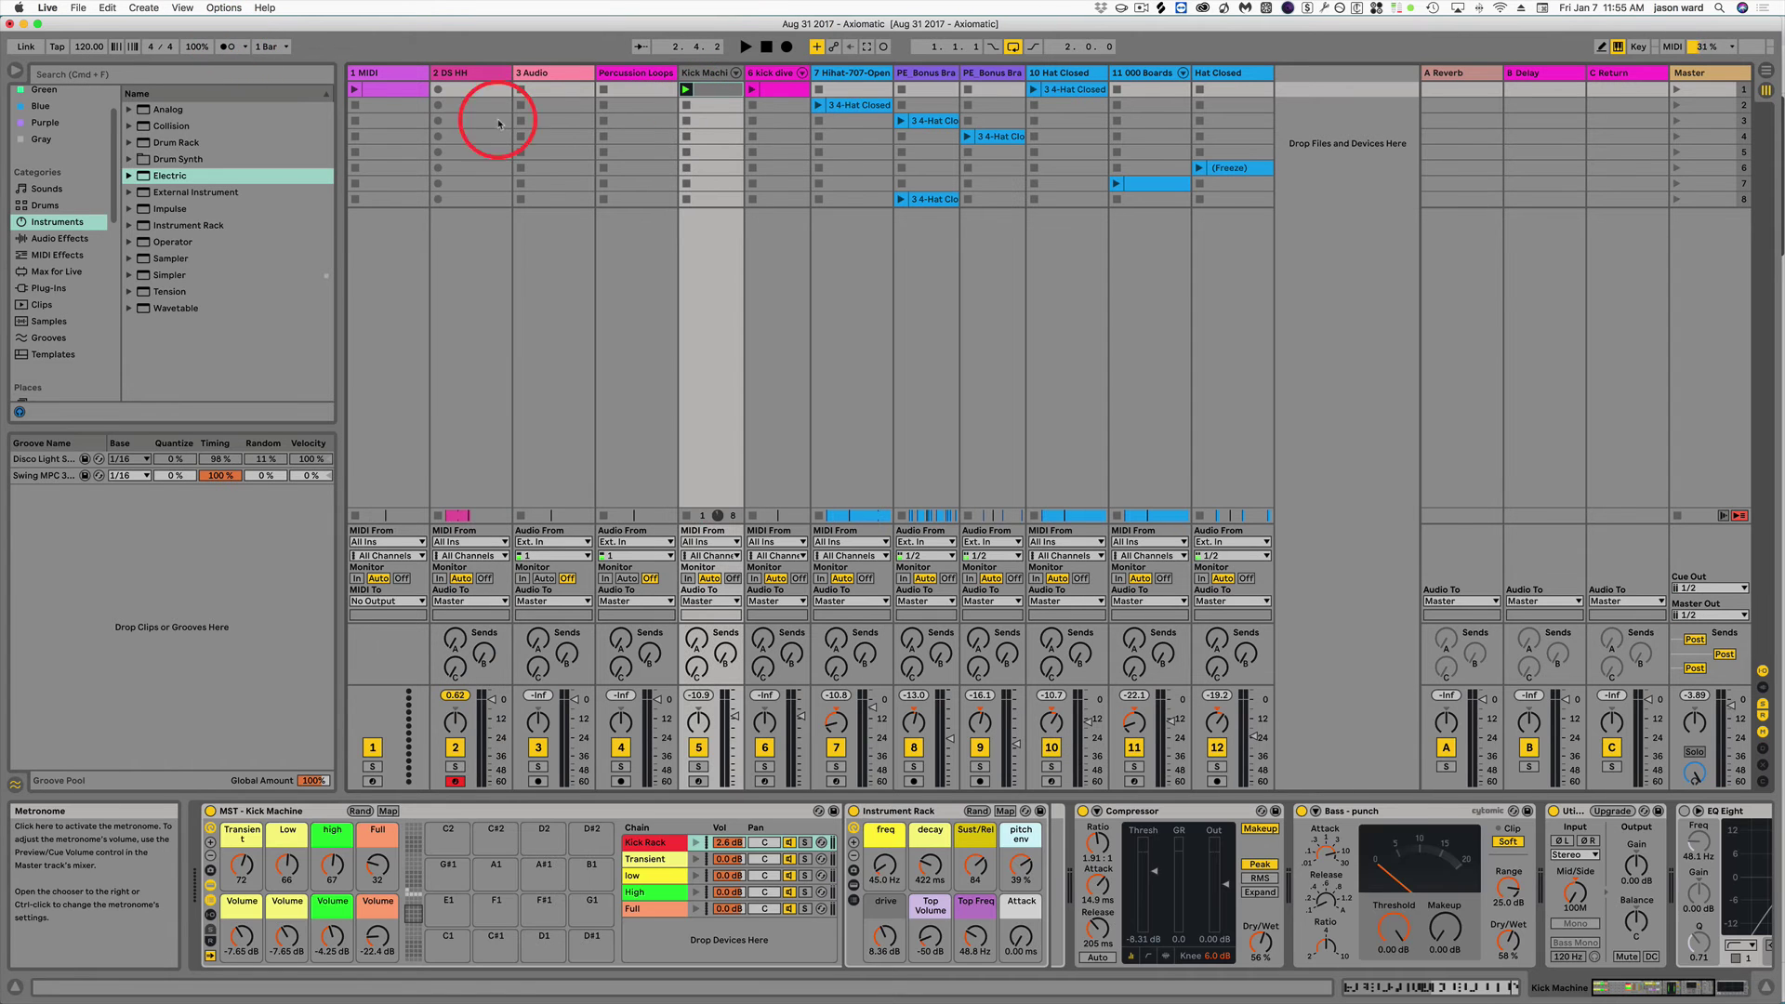
click(685, 90)
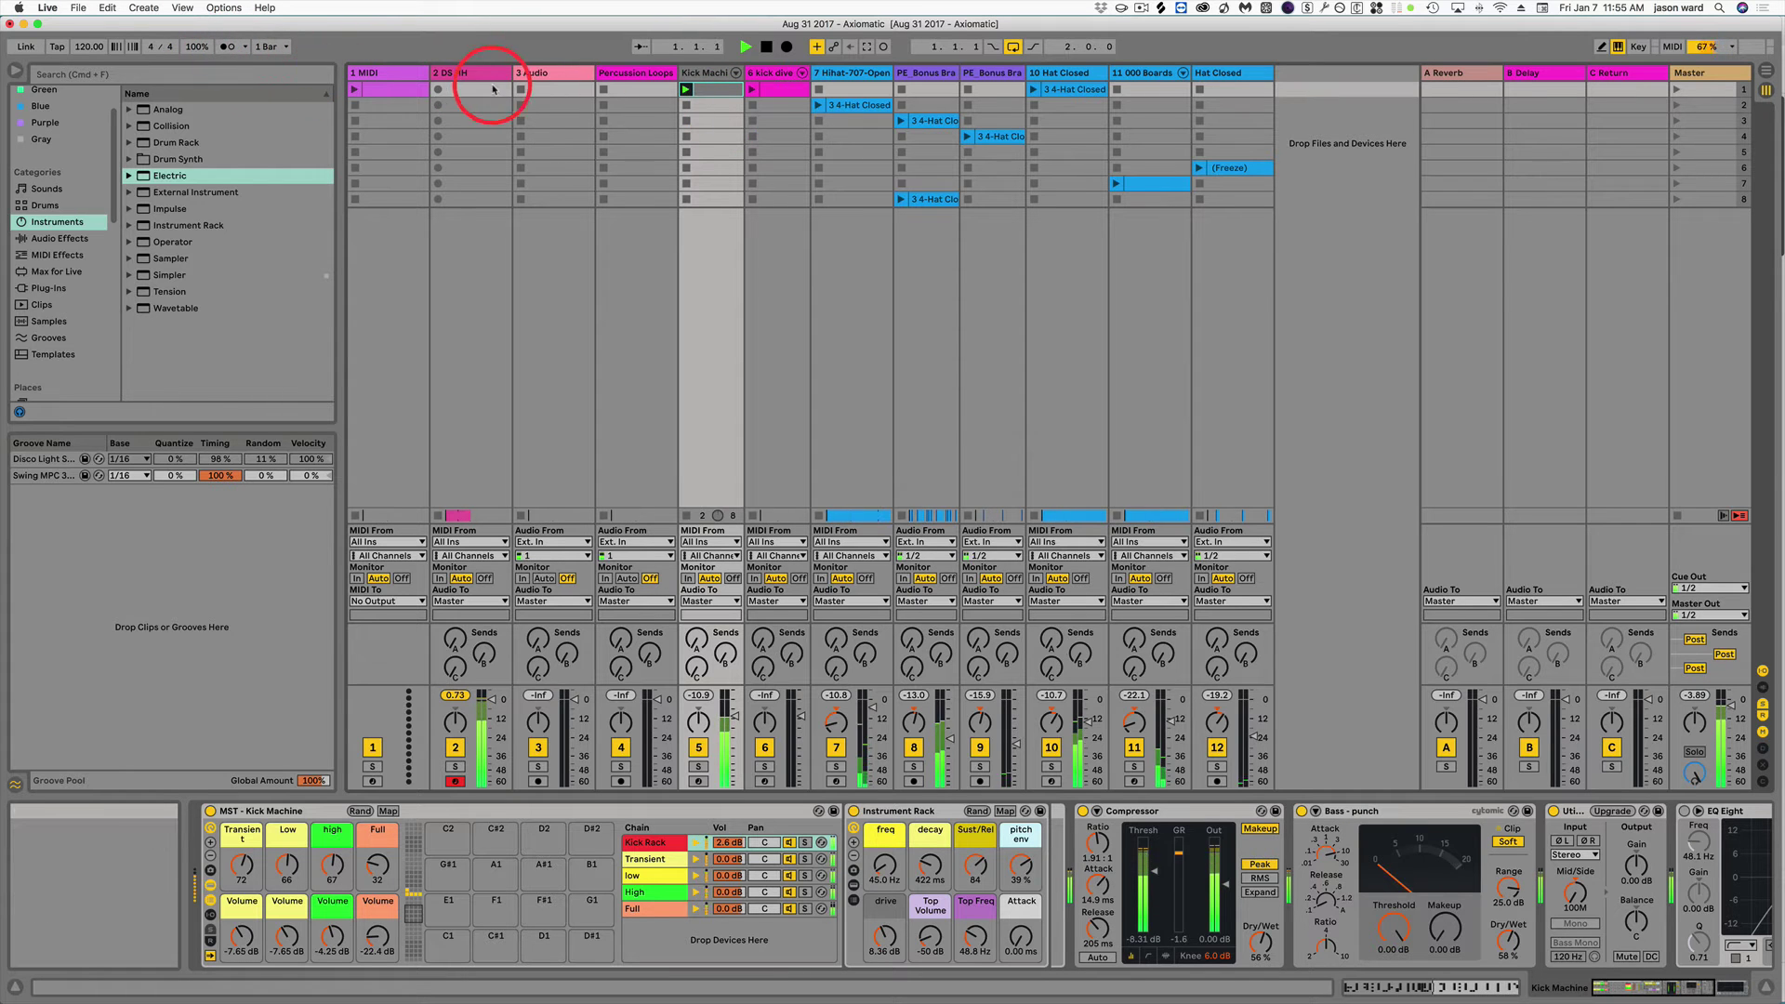
Launch the clip on the Hihat-707-Open track and switch between the Session and Arrangement Views to compare them.
click(818, 105)
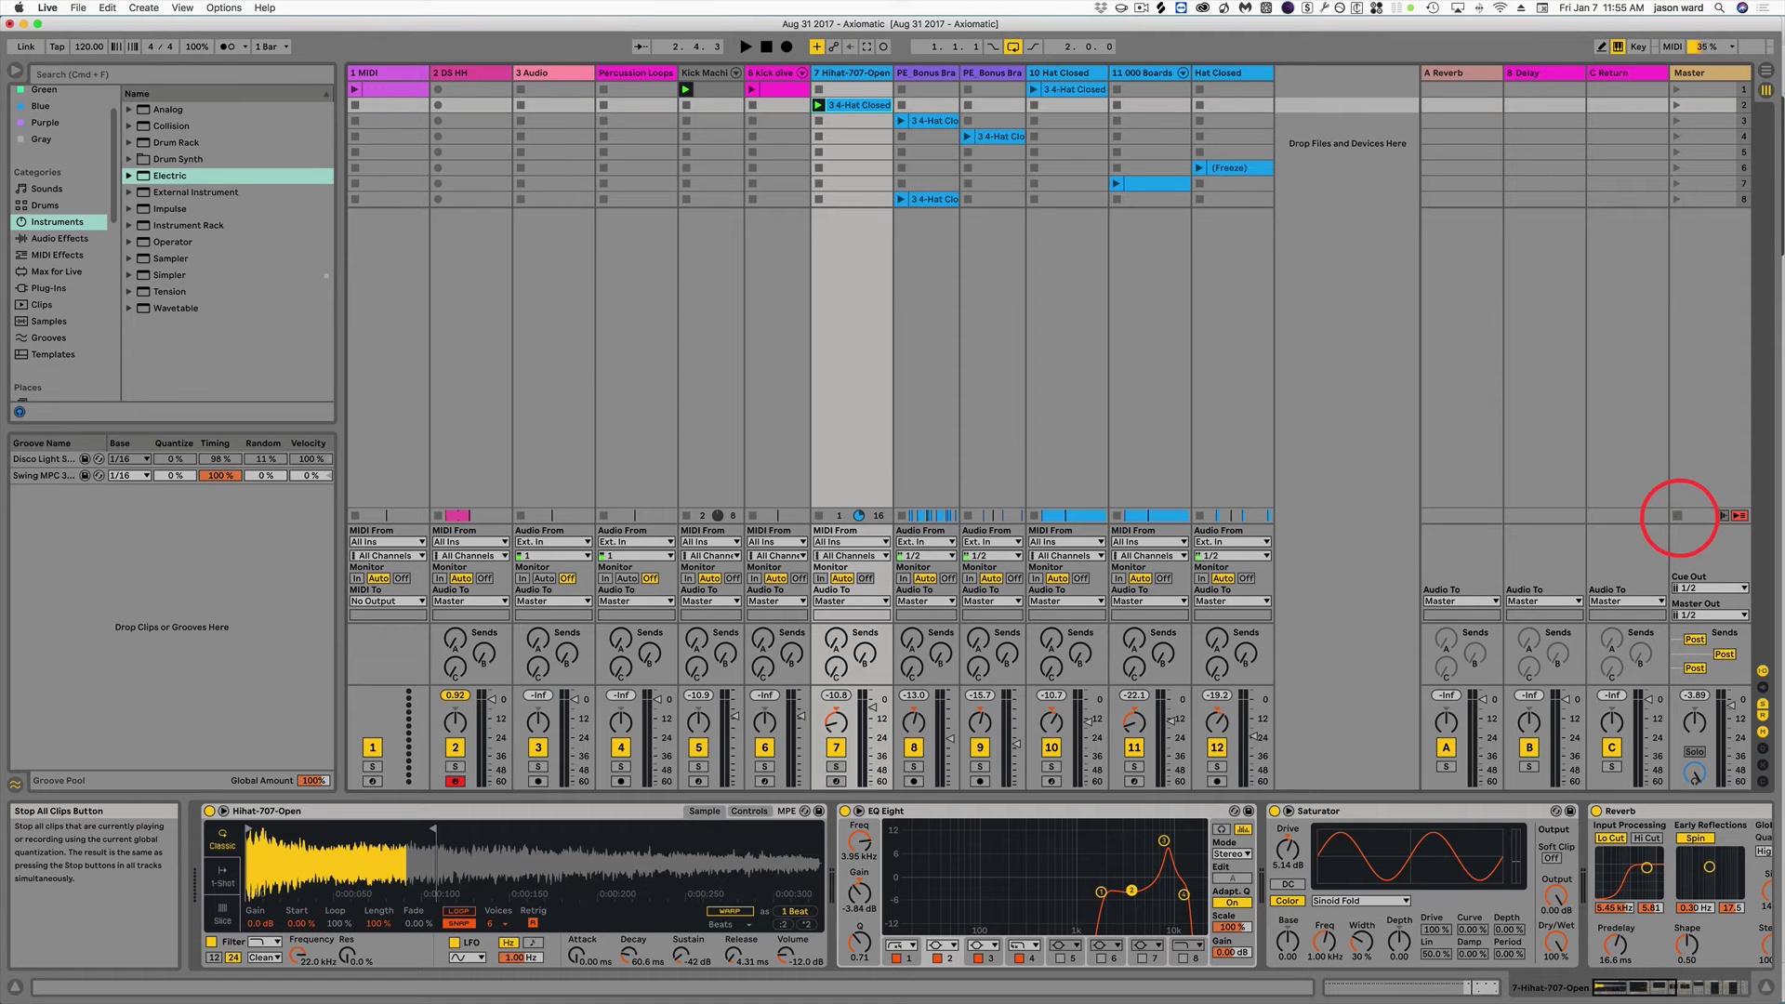
key(Tab)
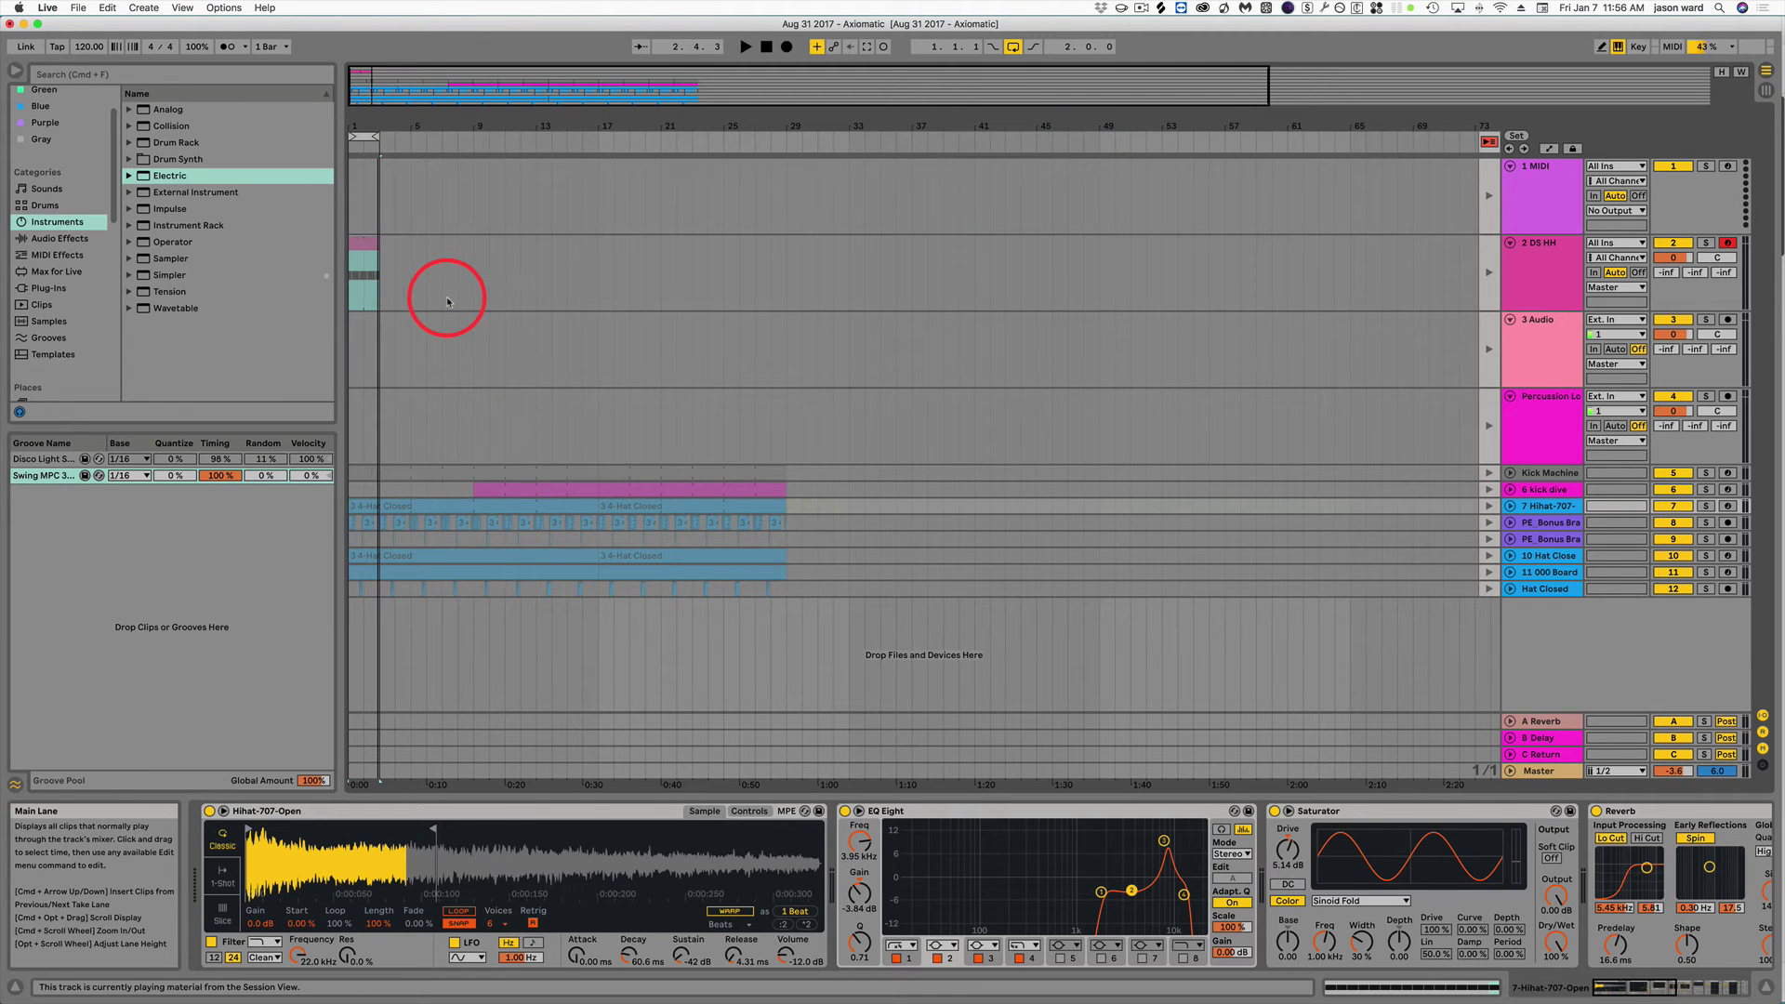
key(Tab)
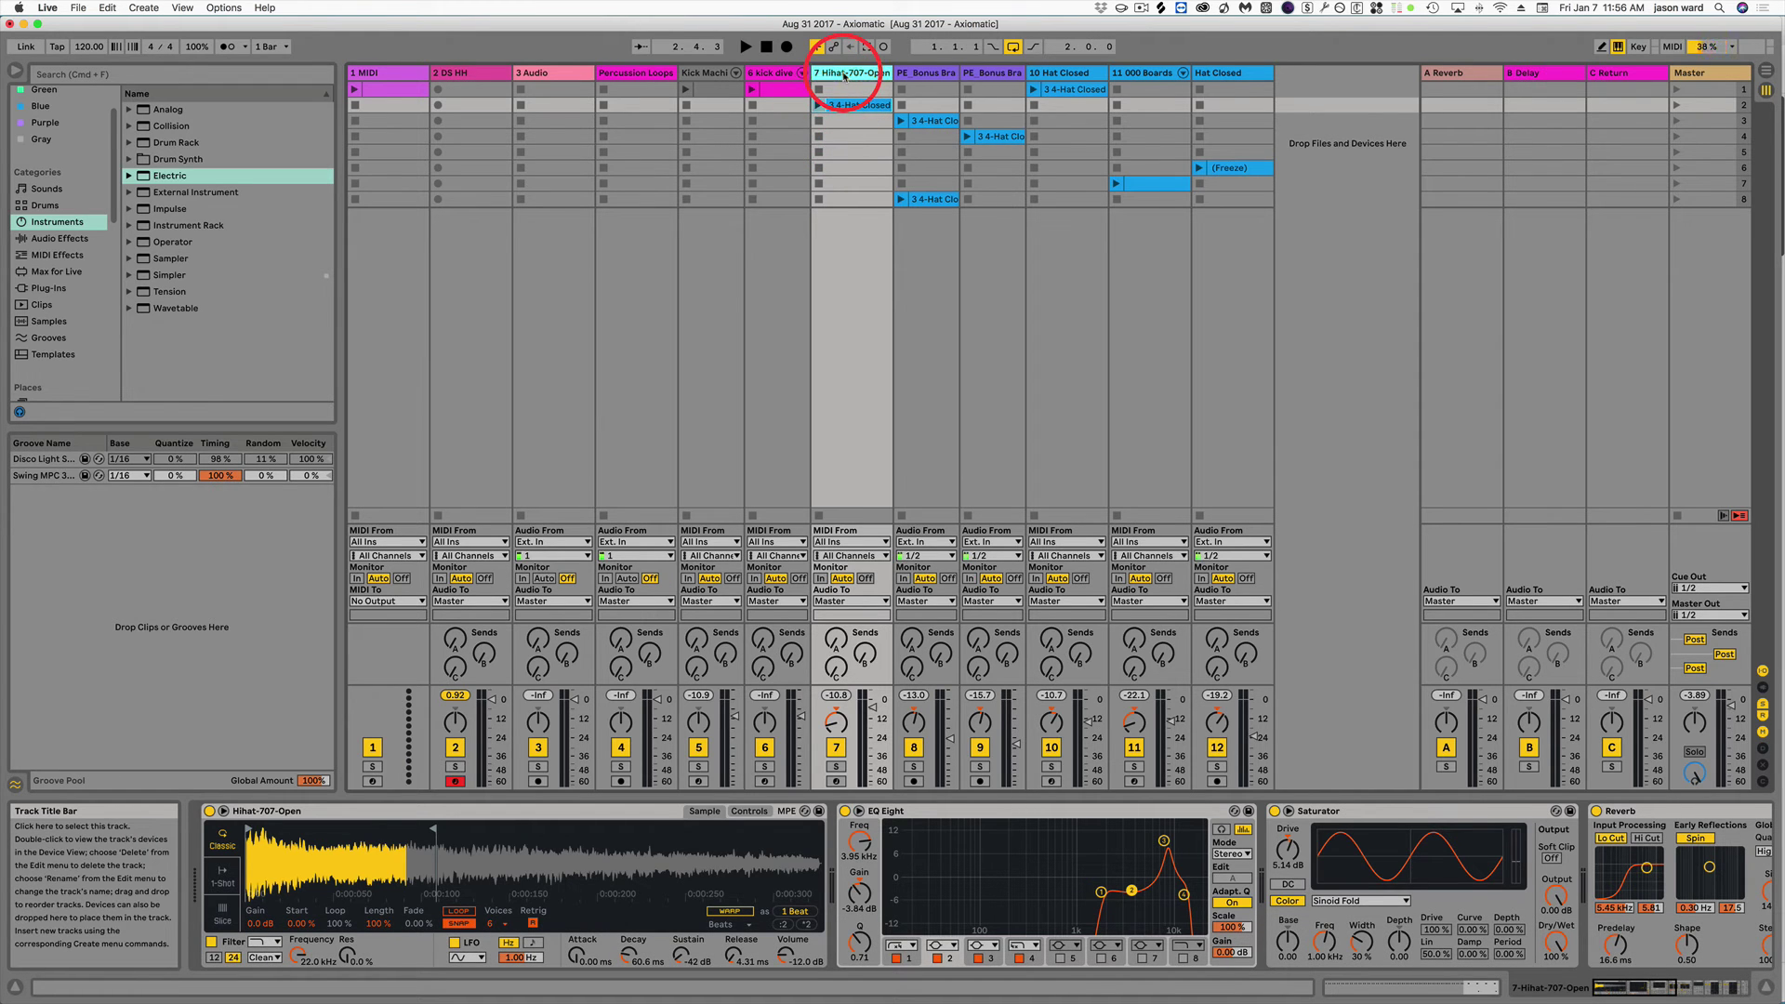
key(Tab)
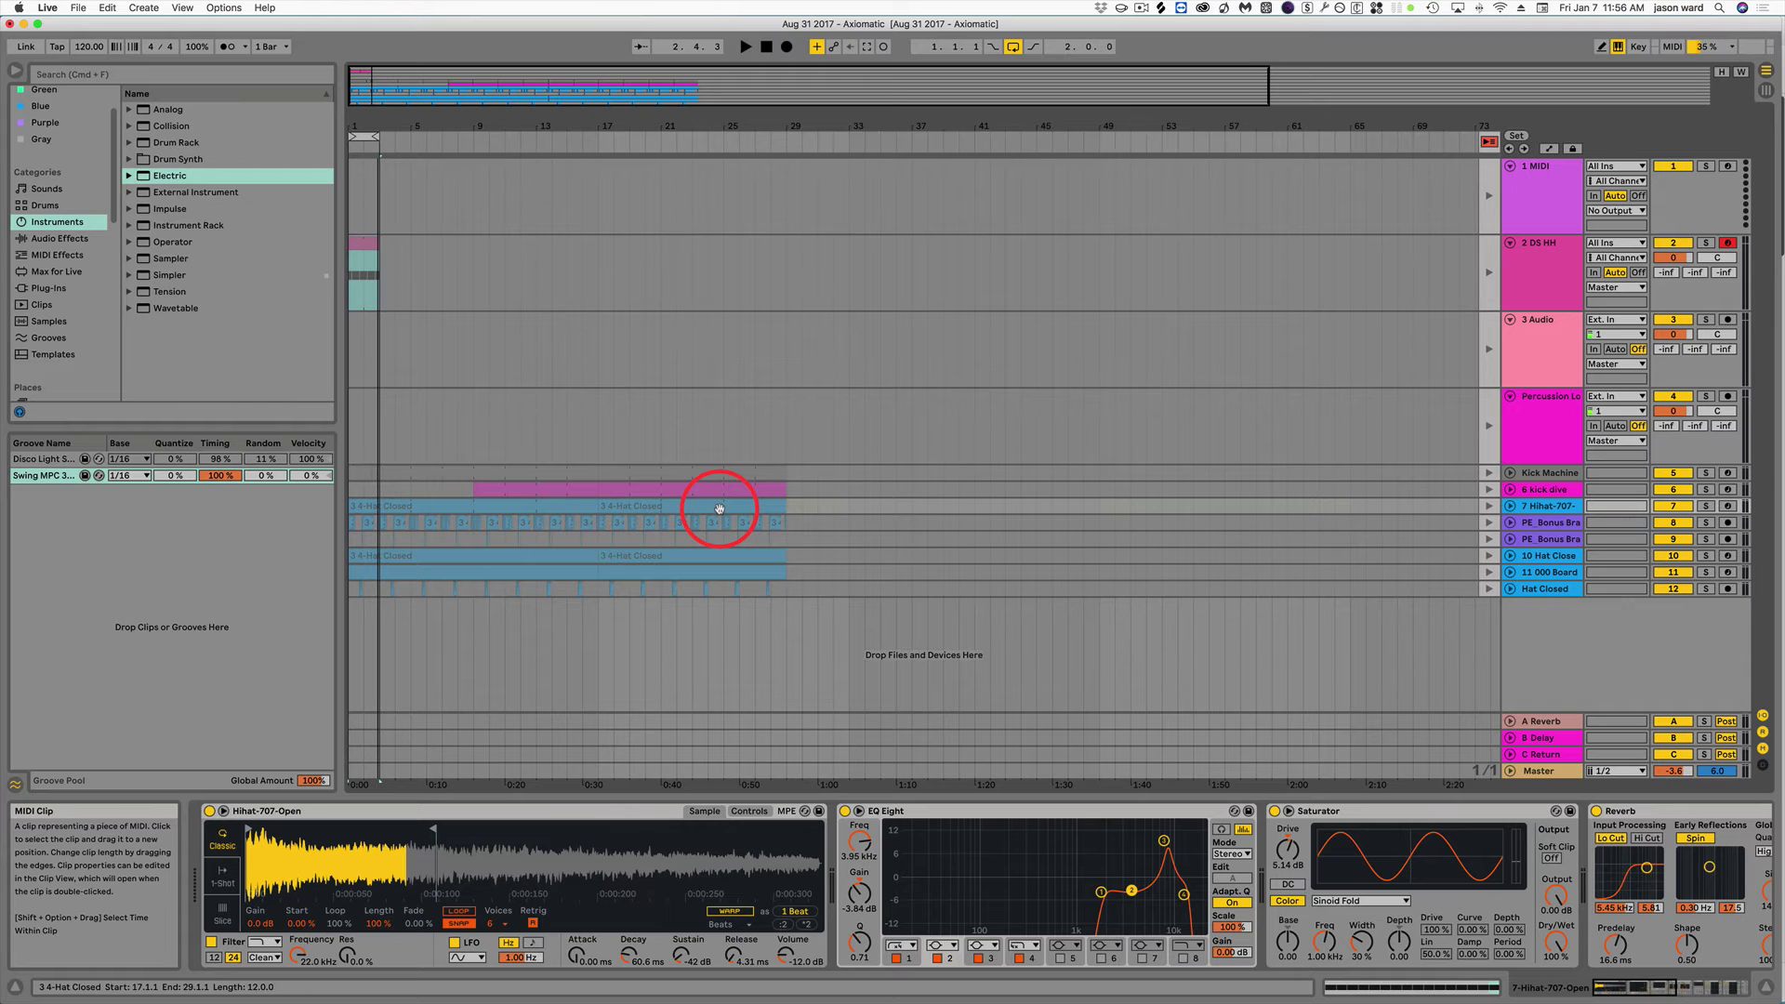
Return all tracks to arrangement playback, check the Session View, and go back to the Arrangement View.
click(1488, 143)
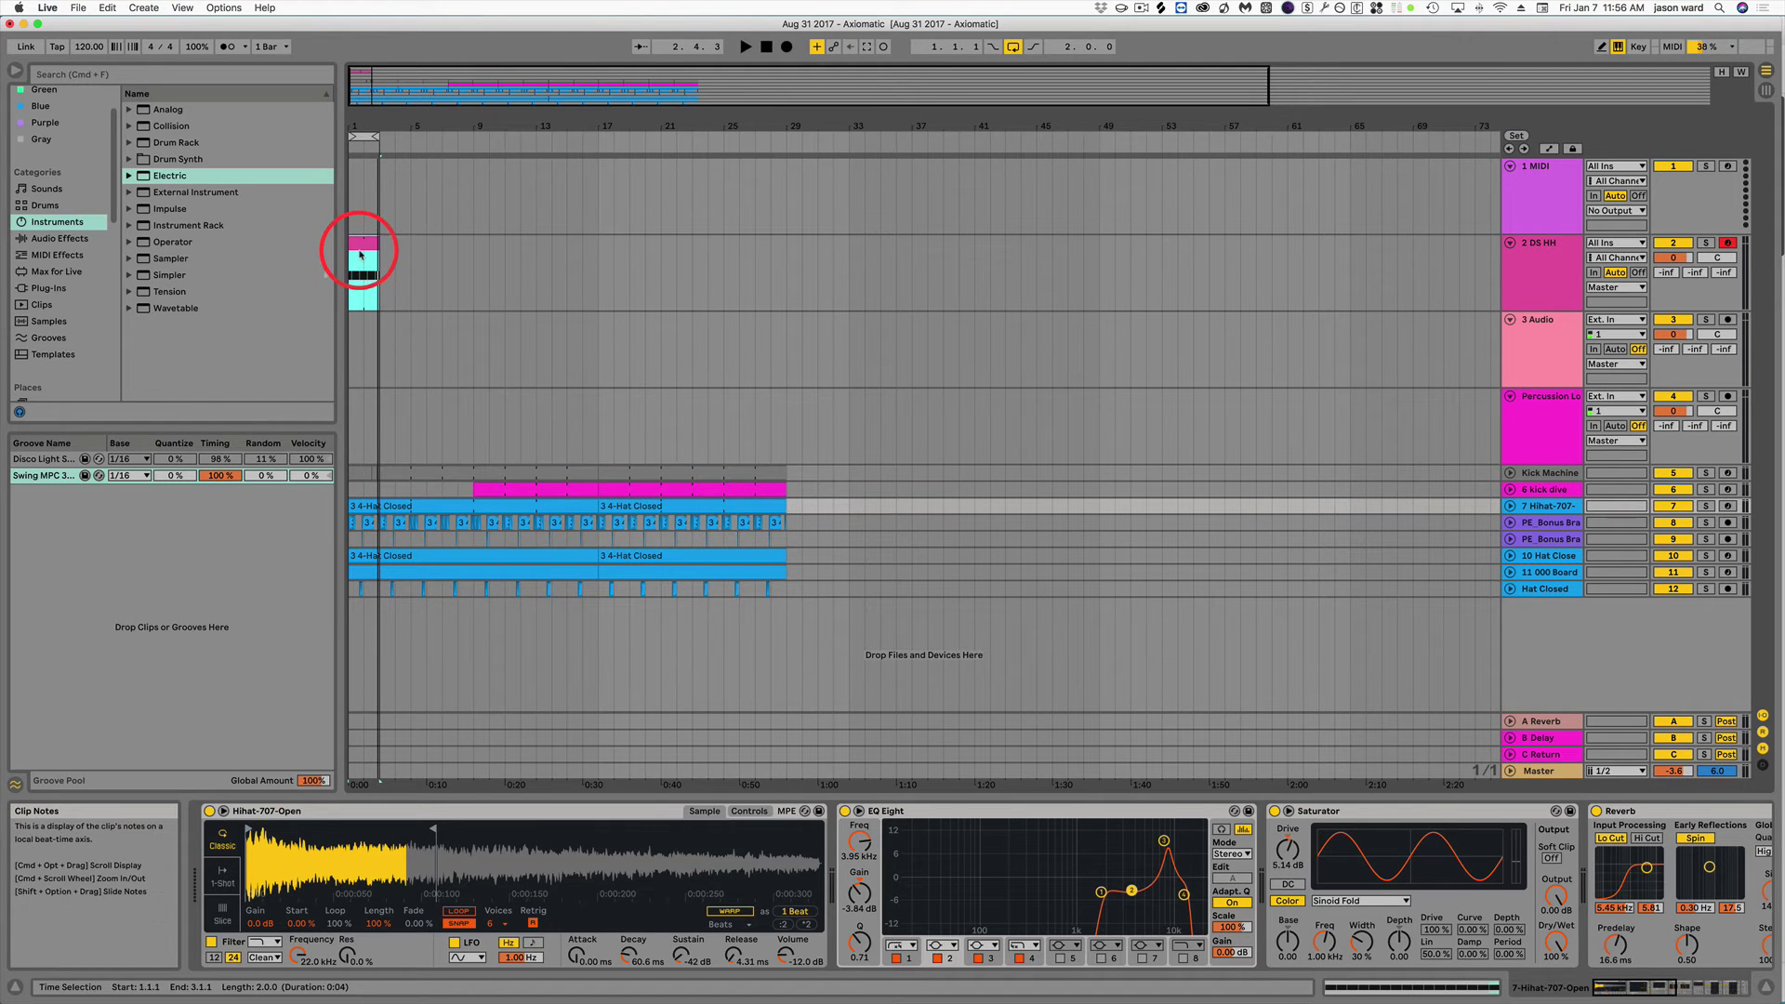
key(Tab)
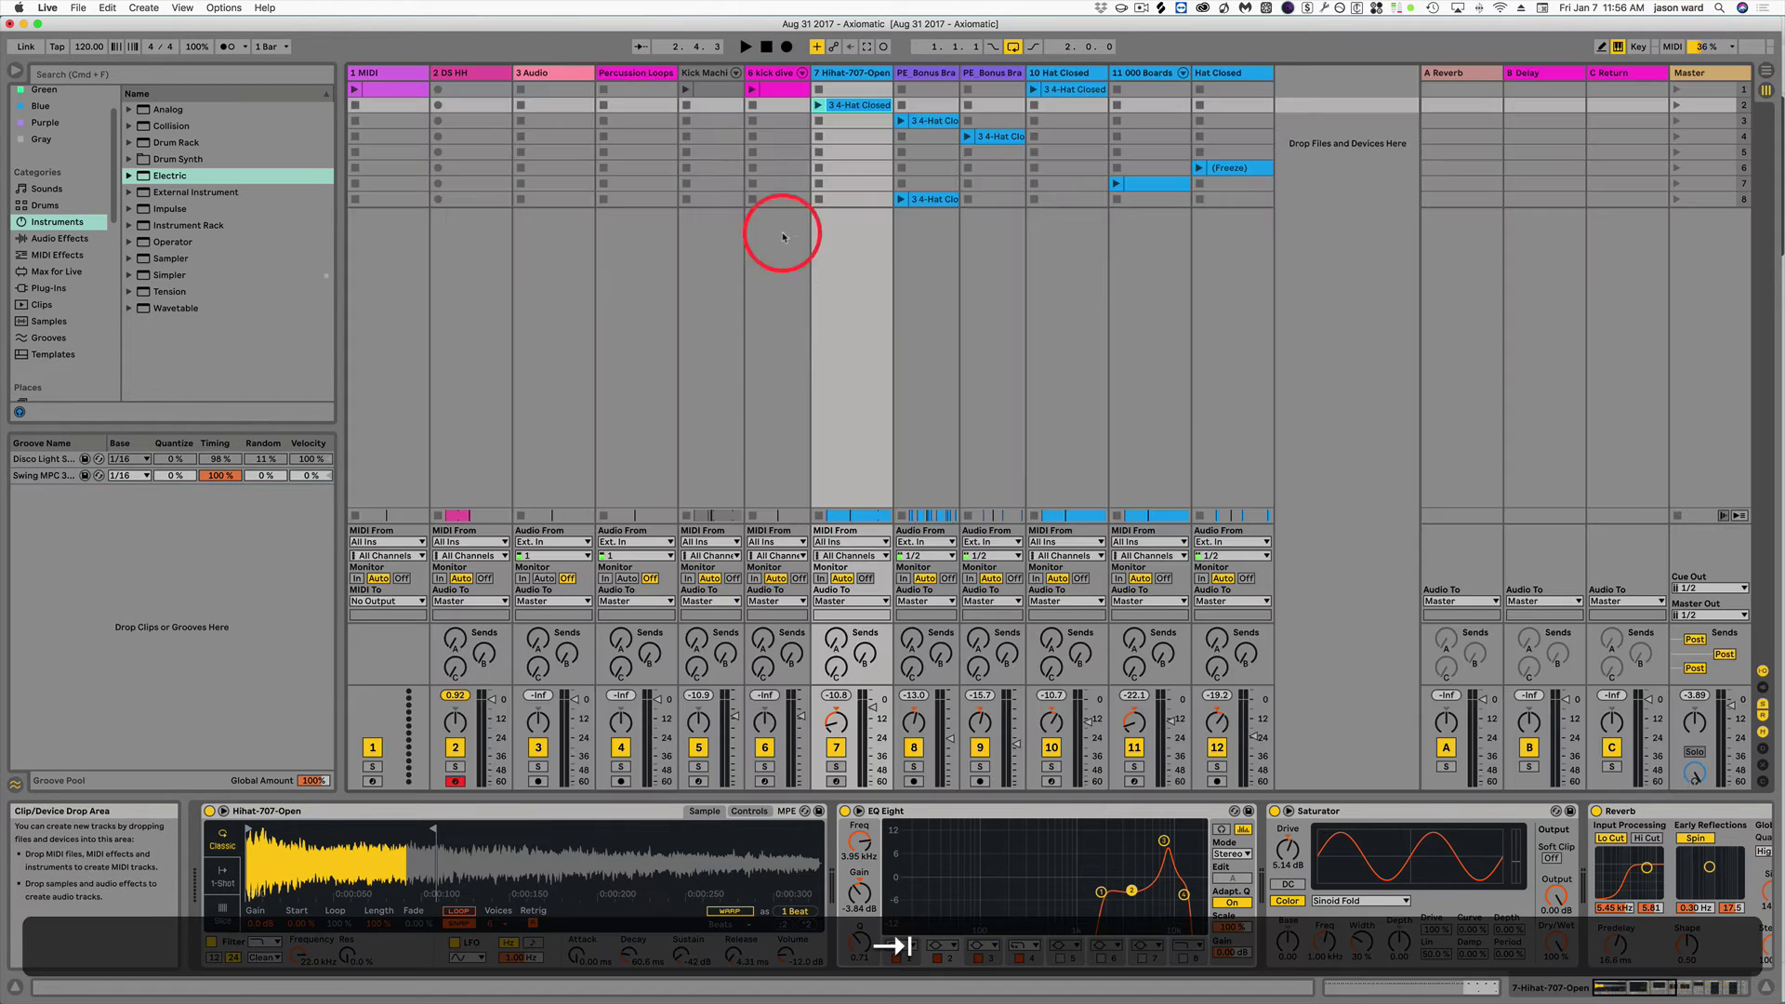
key(Tab)
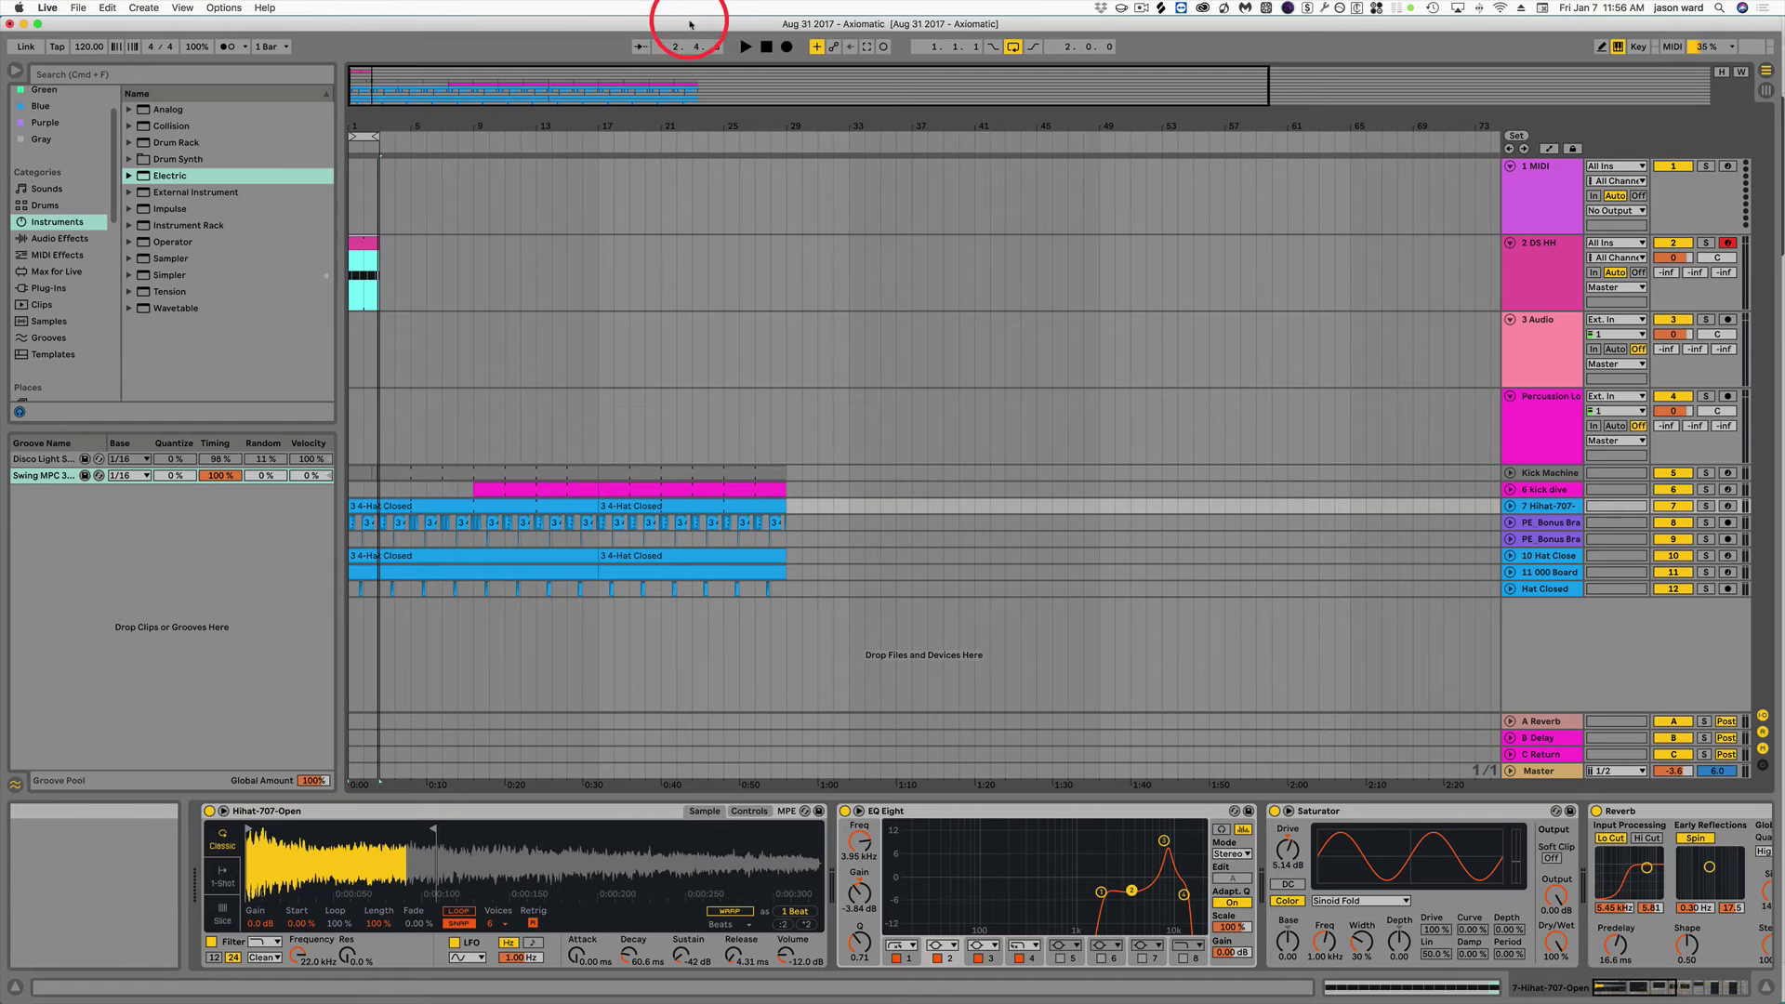
Play the arrangement from bar 31 and again from bar 66 on the DS HH track, and stop playback.
click(818, 256)
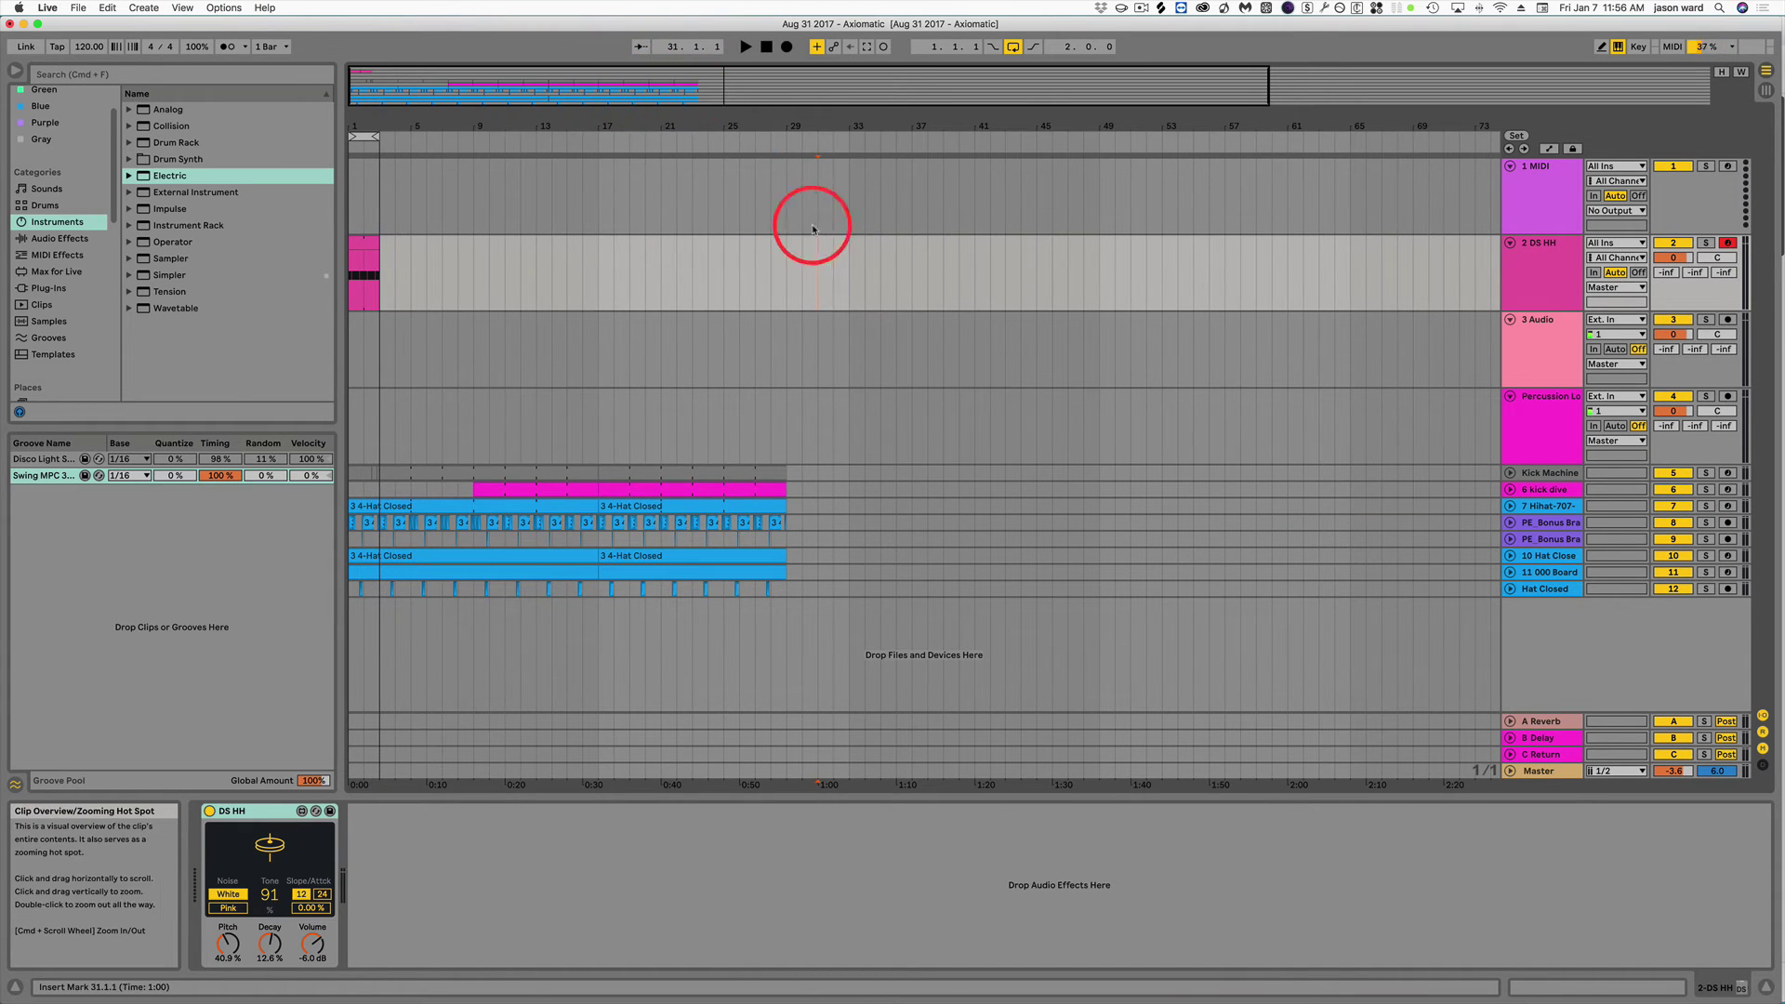
key(space)
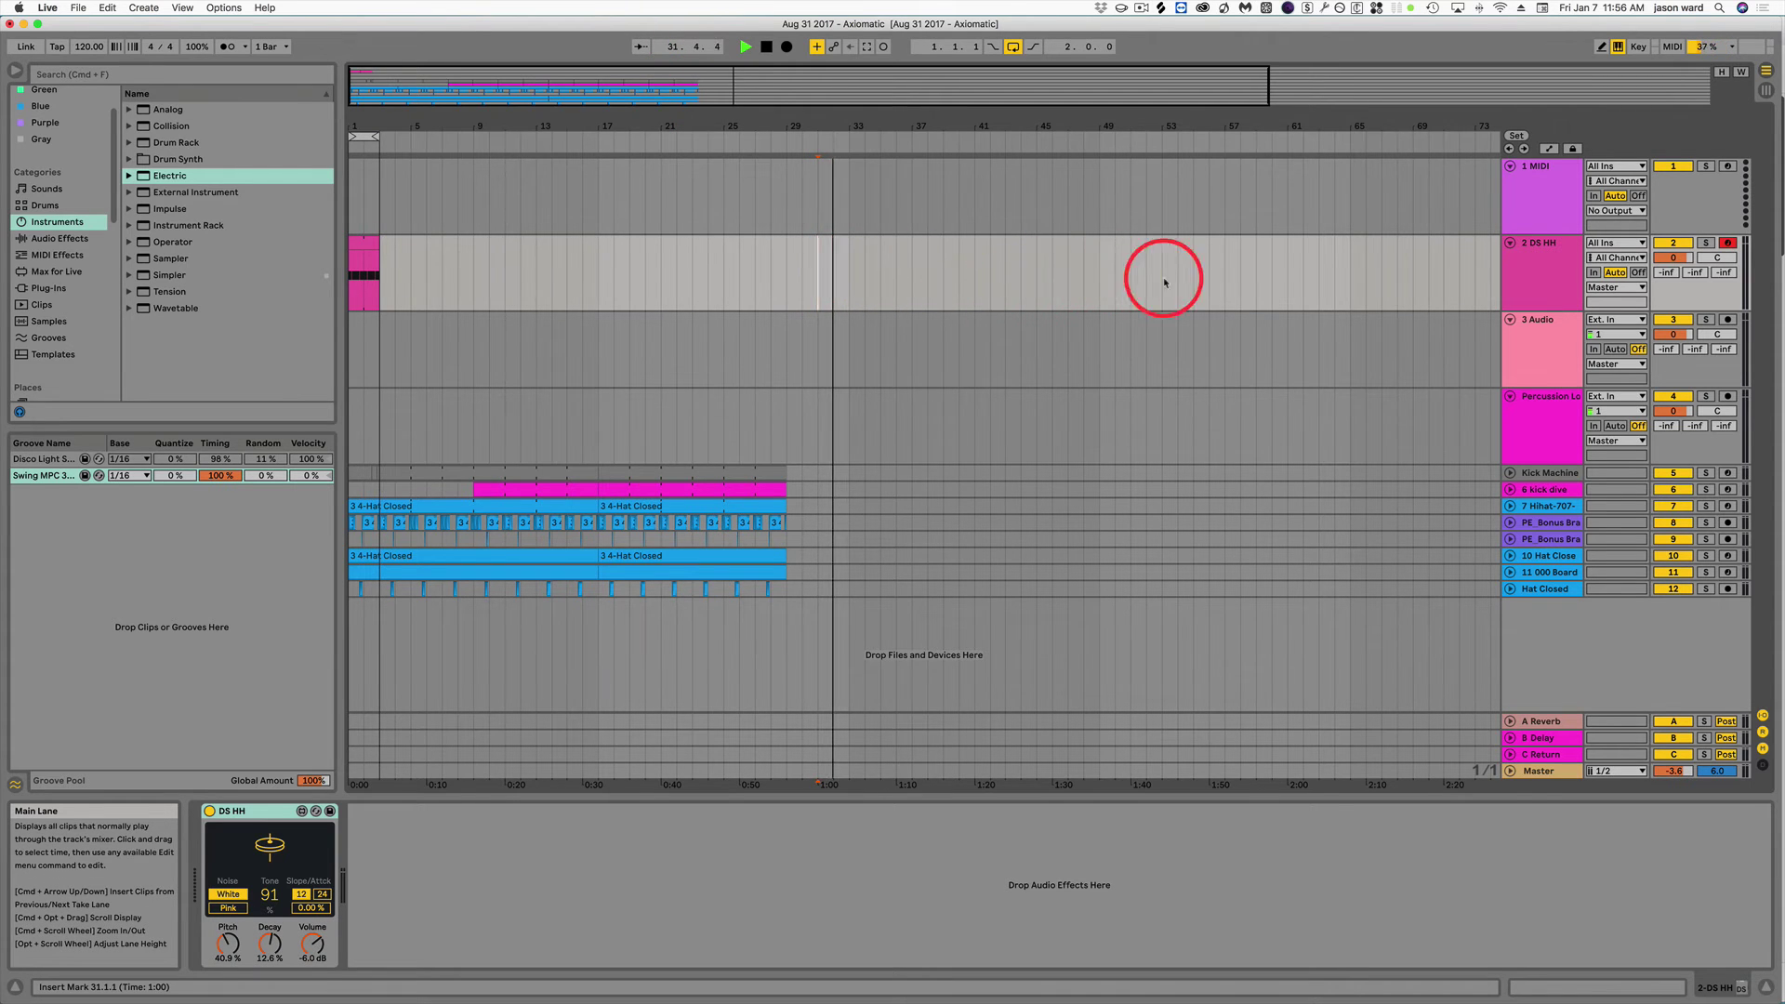
click(1362, 289)
key(space)
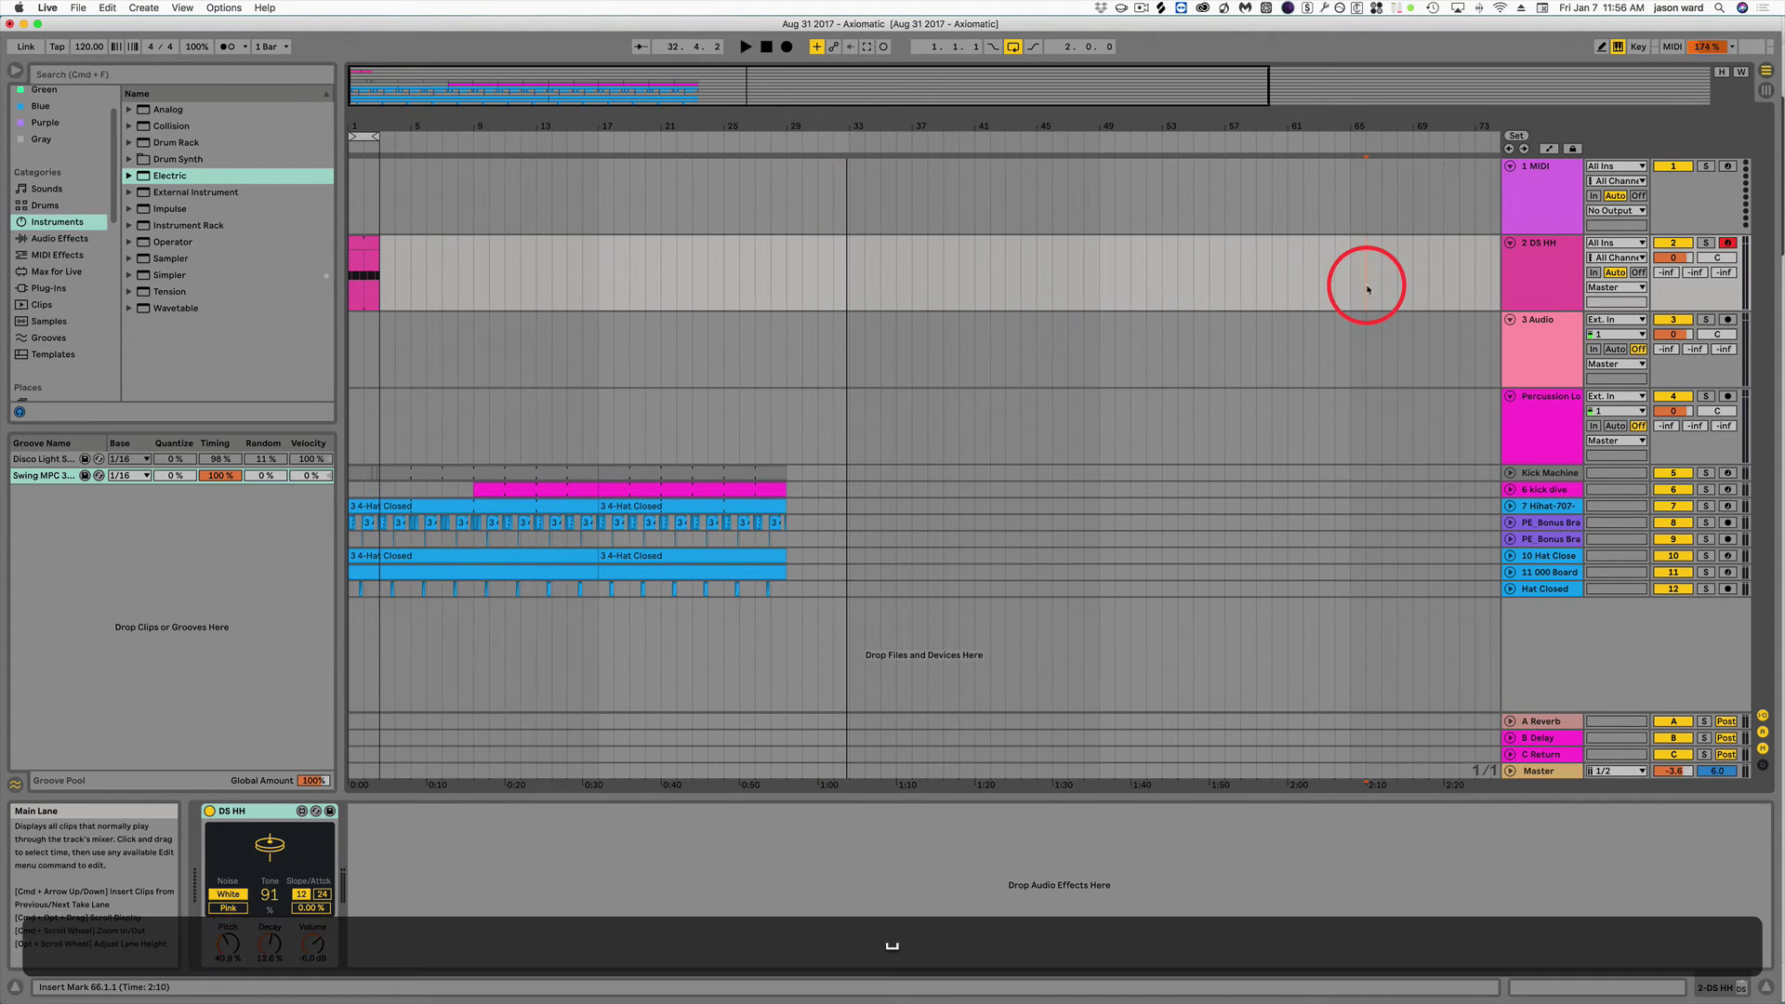
key(space)
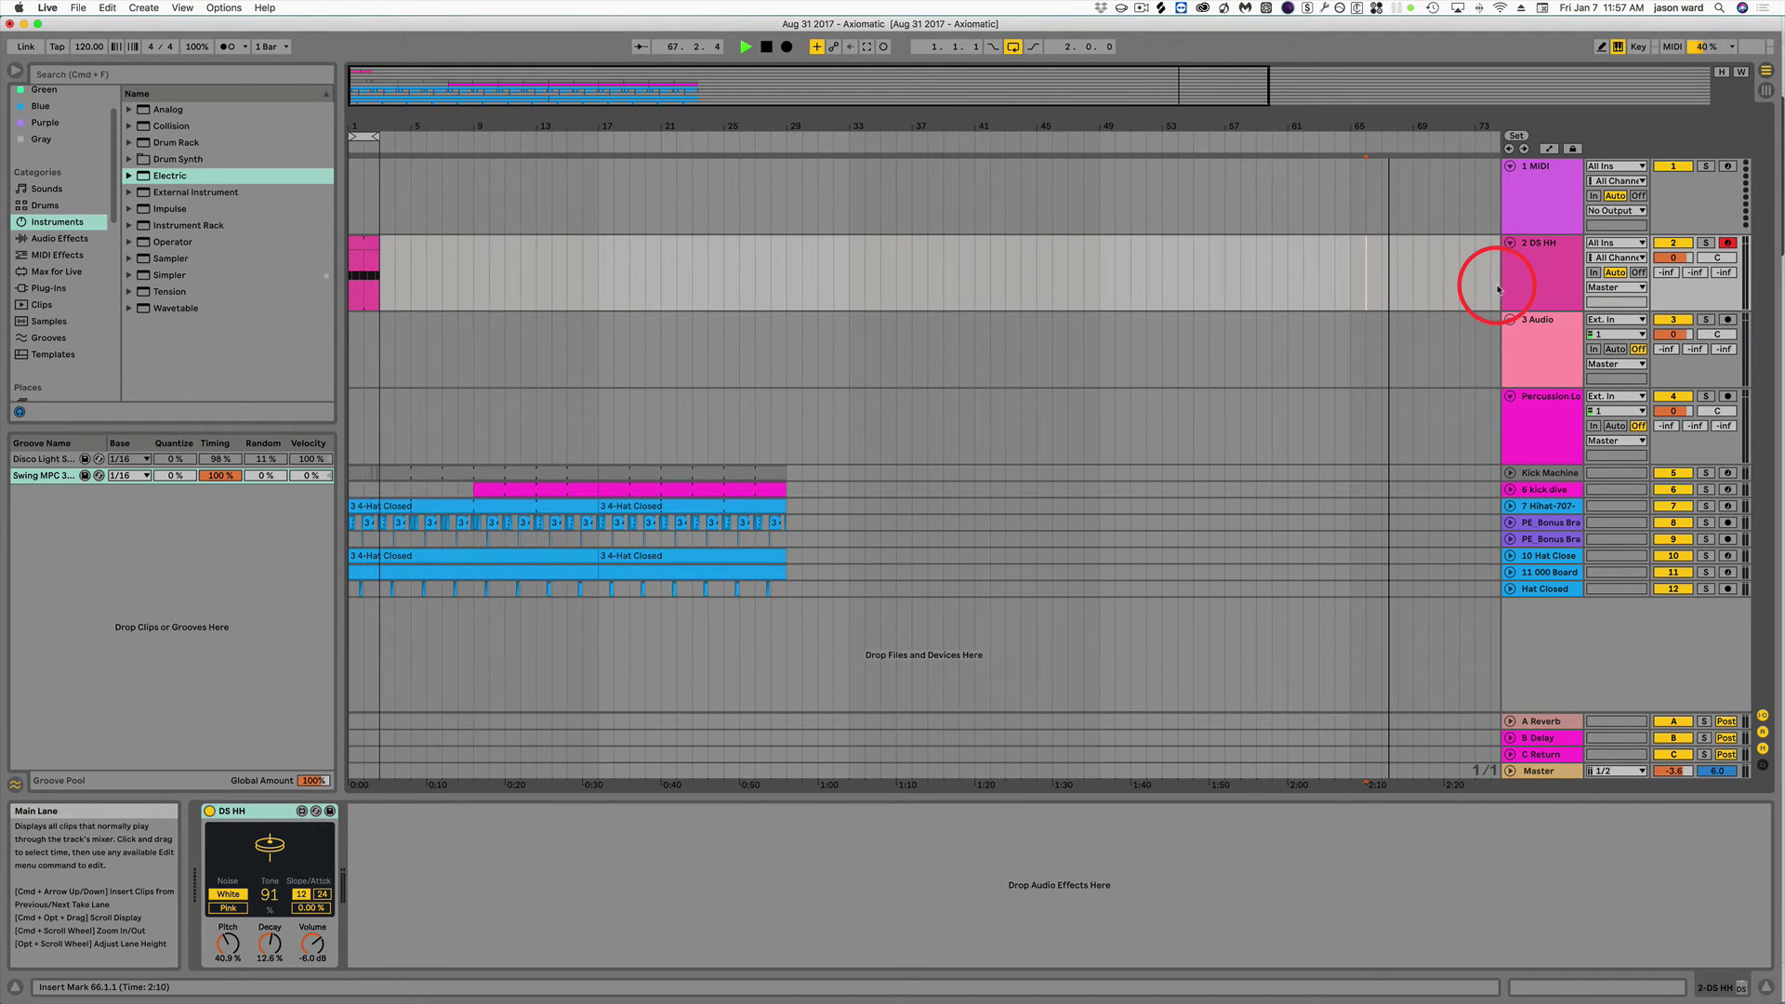
key(space)
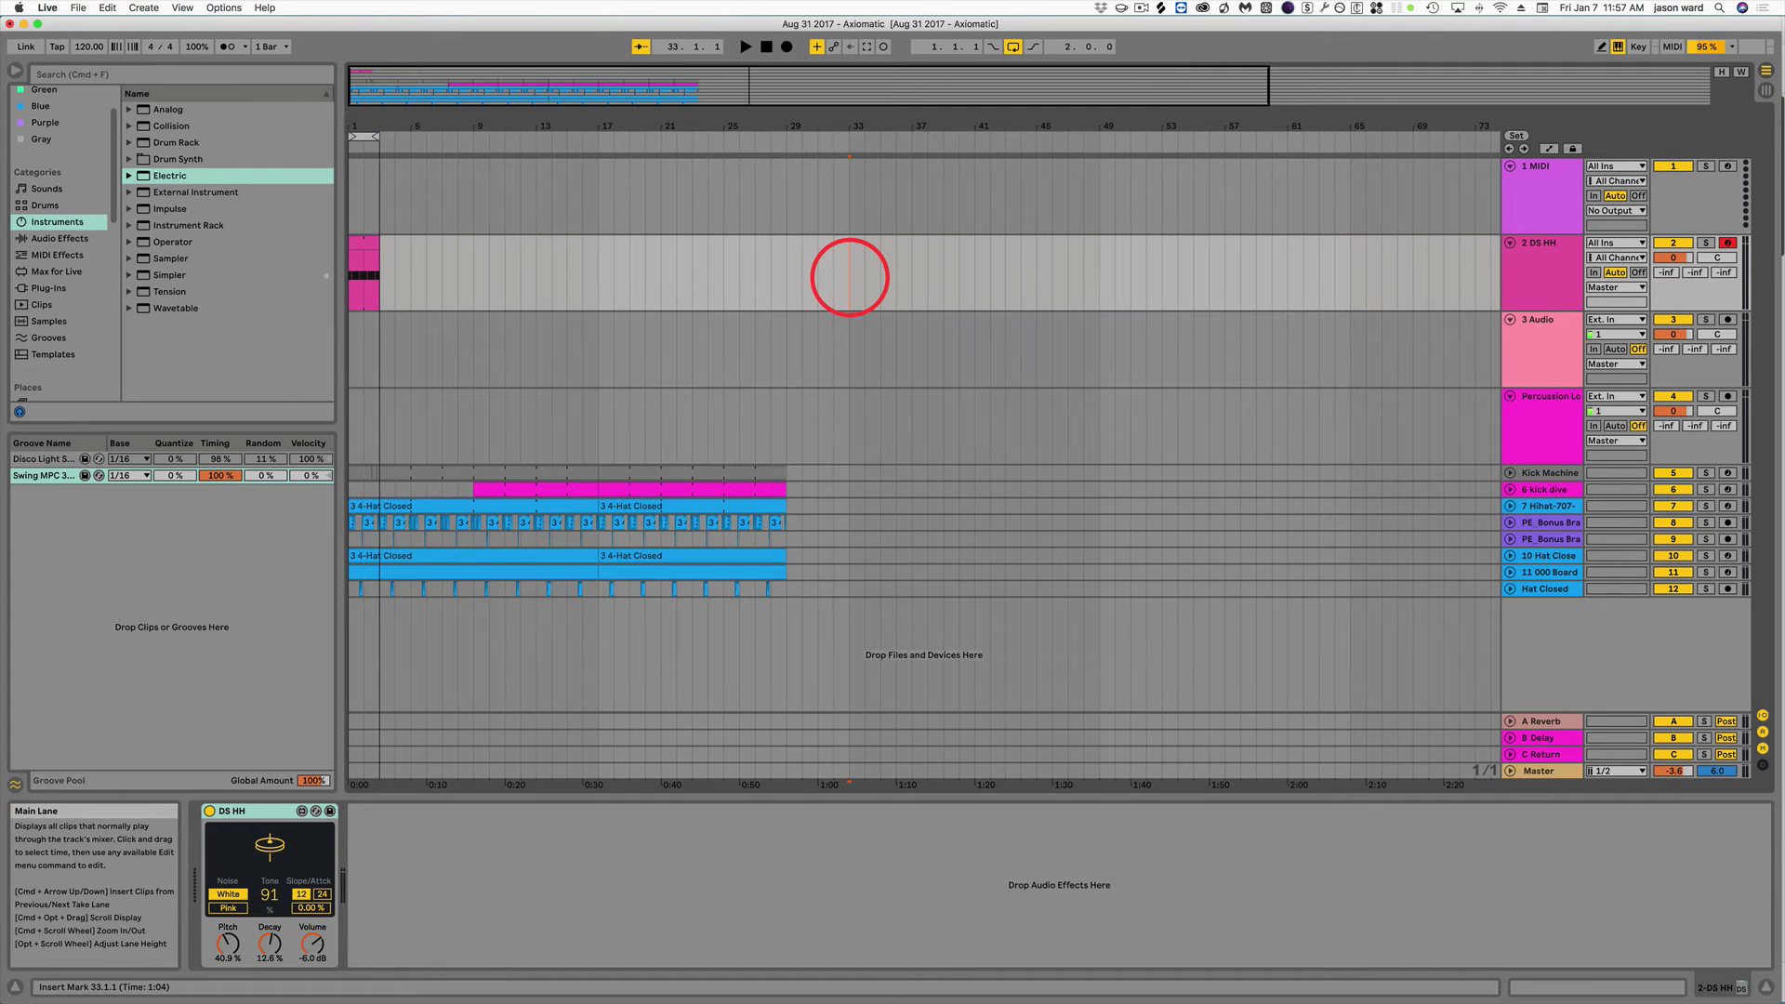
With Follow turned on, play the arrangement from bar 33 and again from bar 66, and stop playback.
key(space)
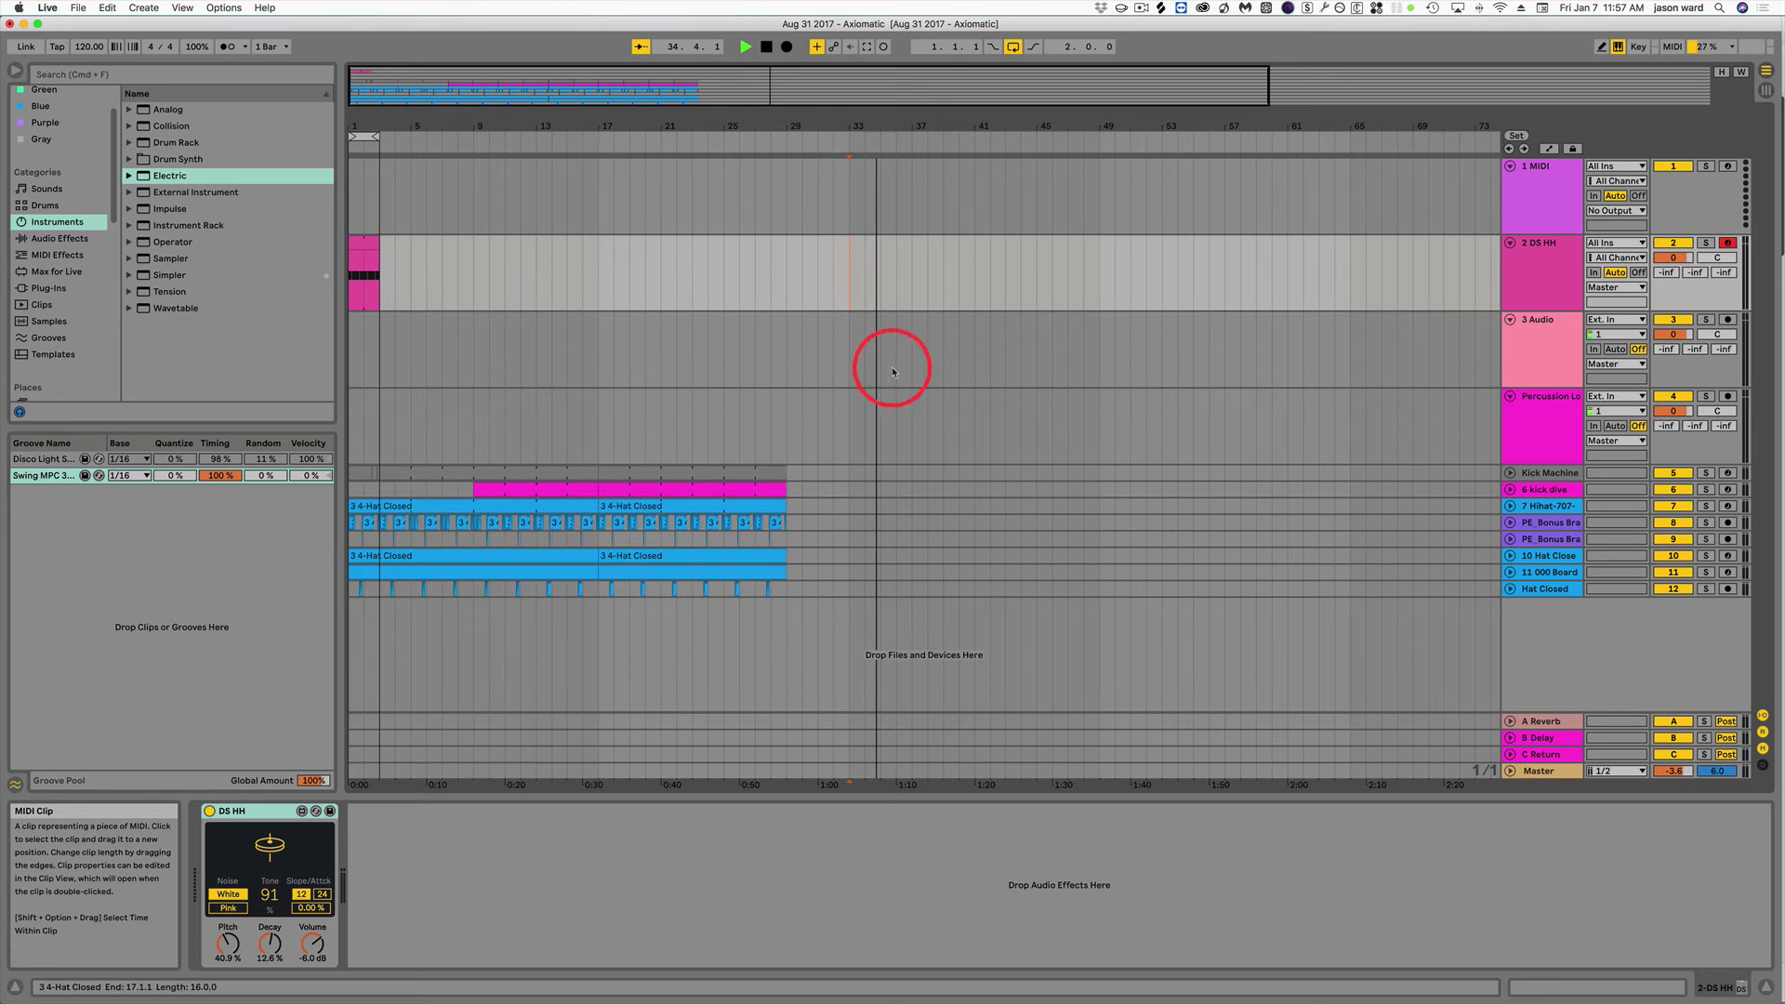
key(space)
click(1363, 272)
key(space)
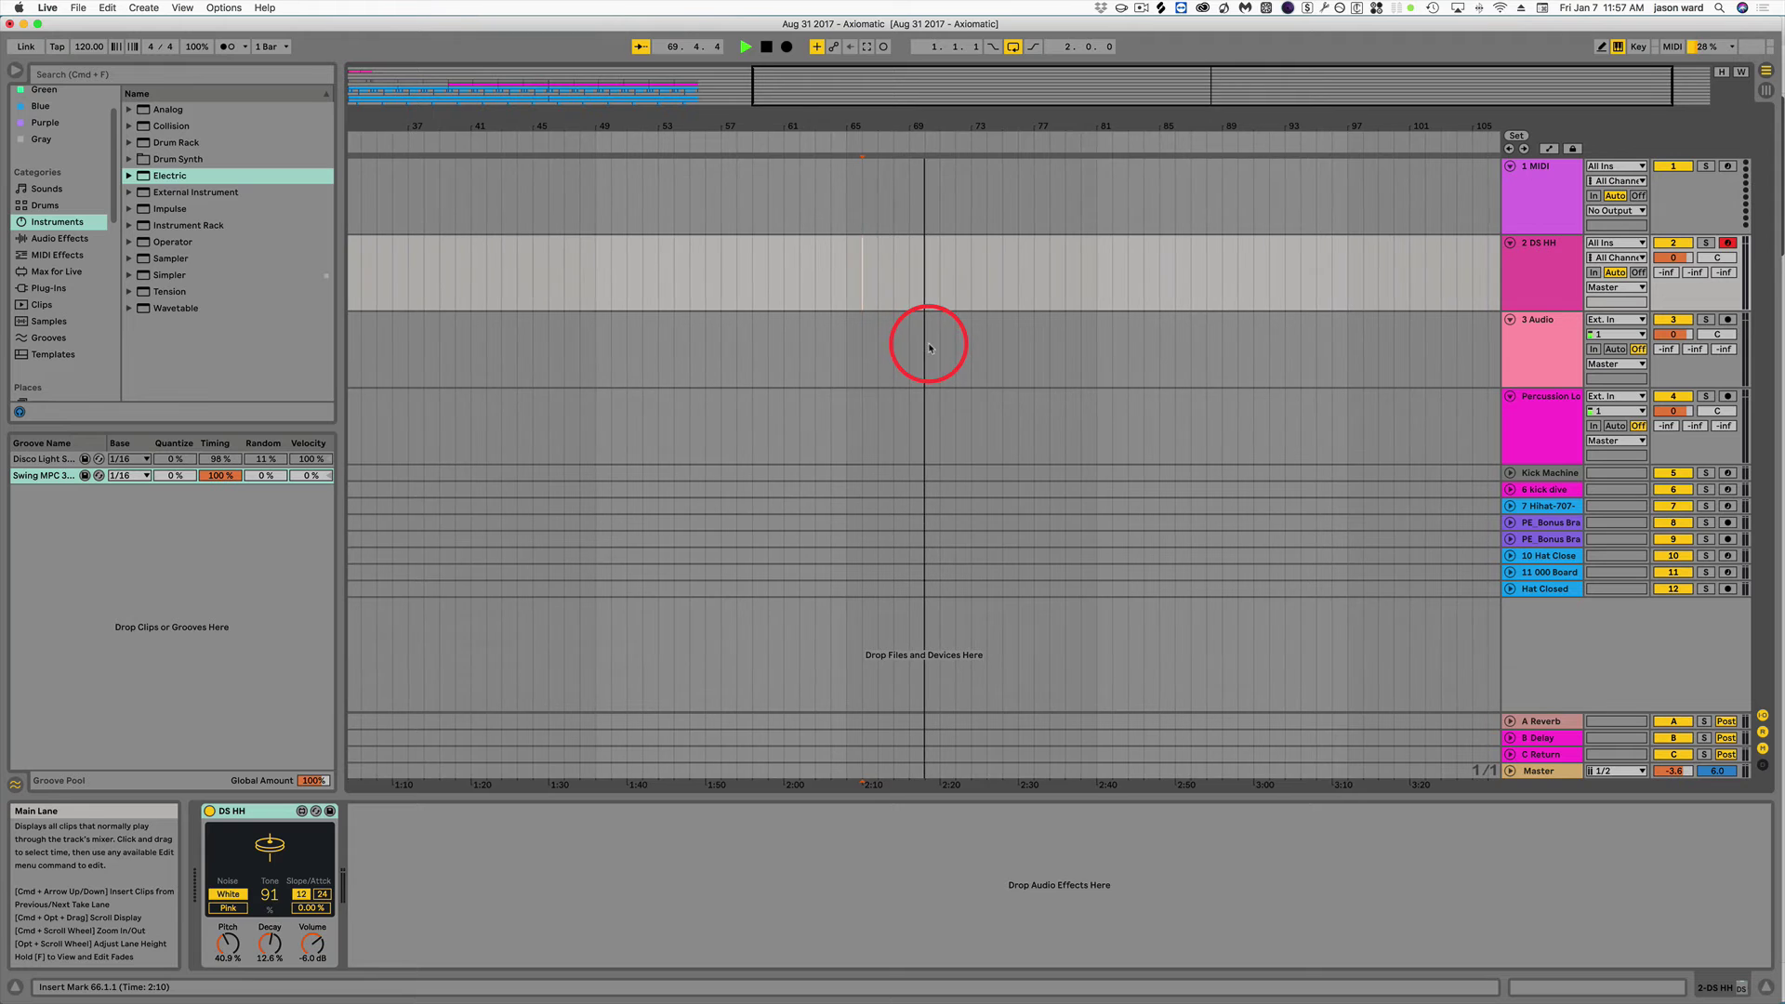
key(space)
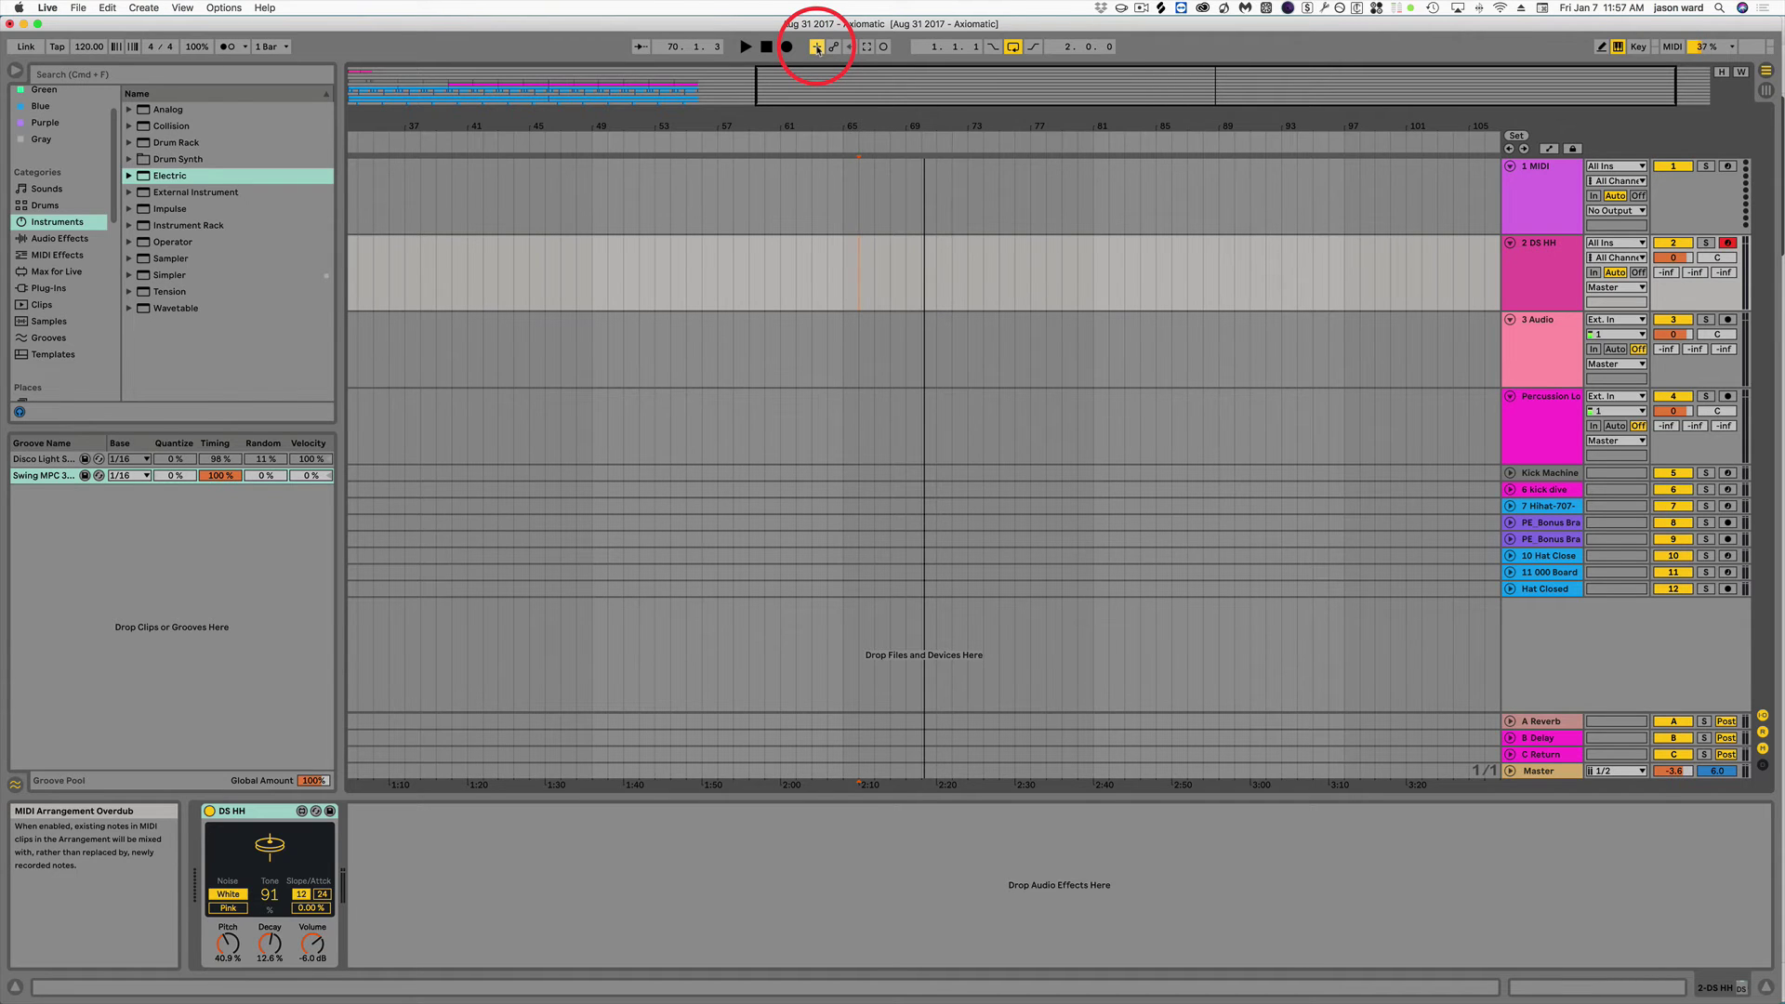
In the Session View, arm the 1 MIDI track, session-record into its first clip, and open the clip's notes before stopping.
key(Tab)
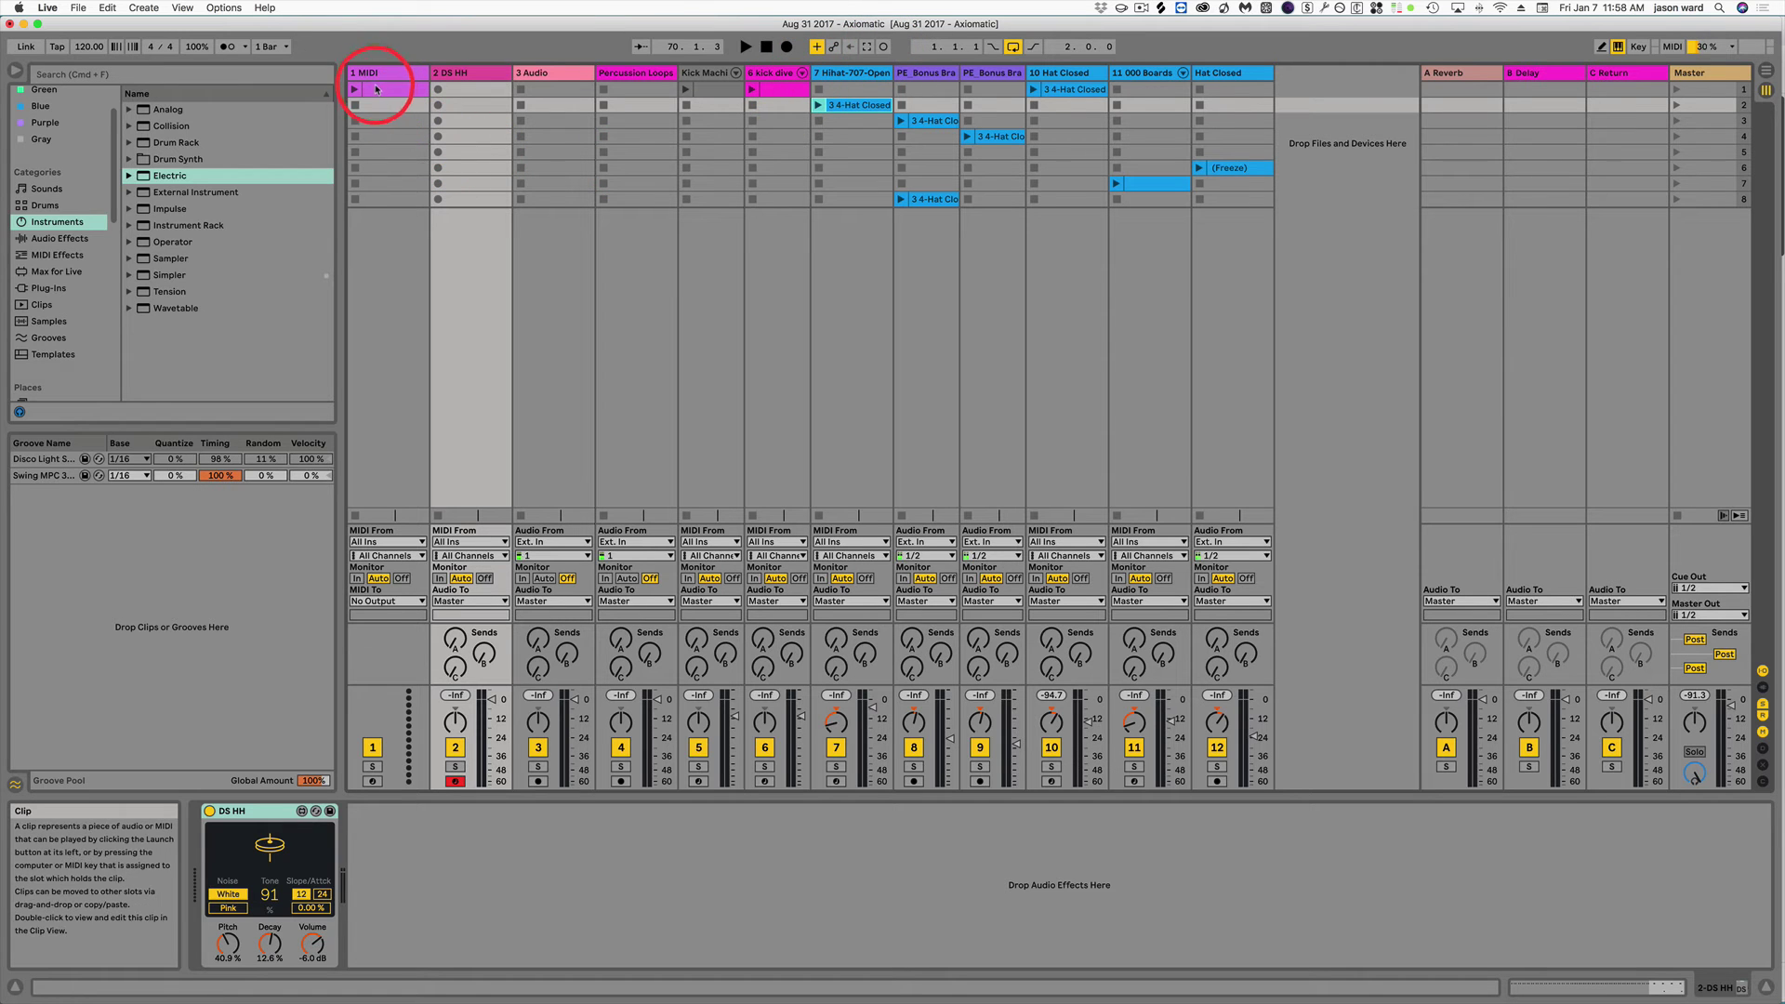
click(379, 92)
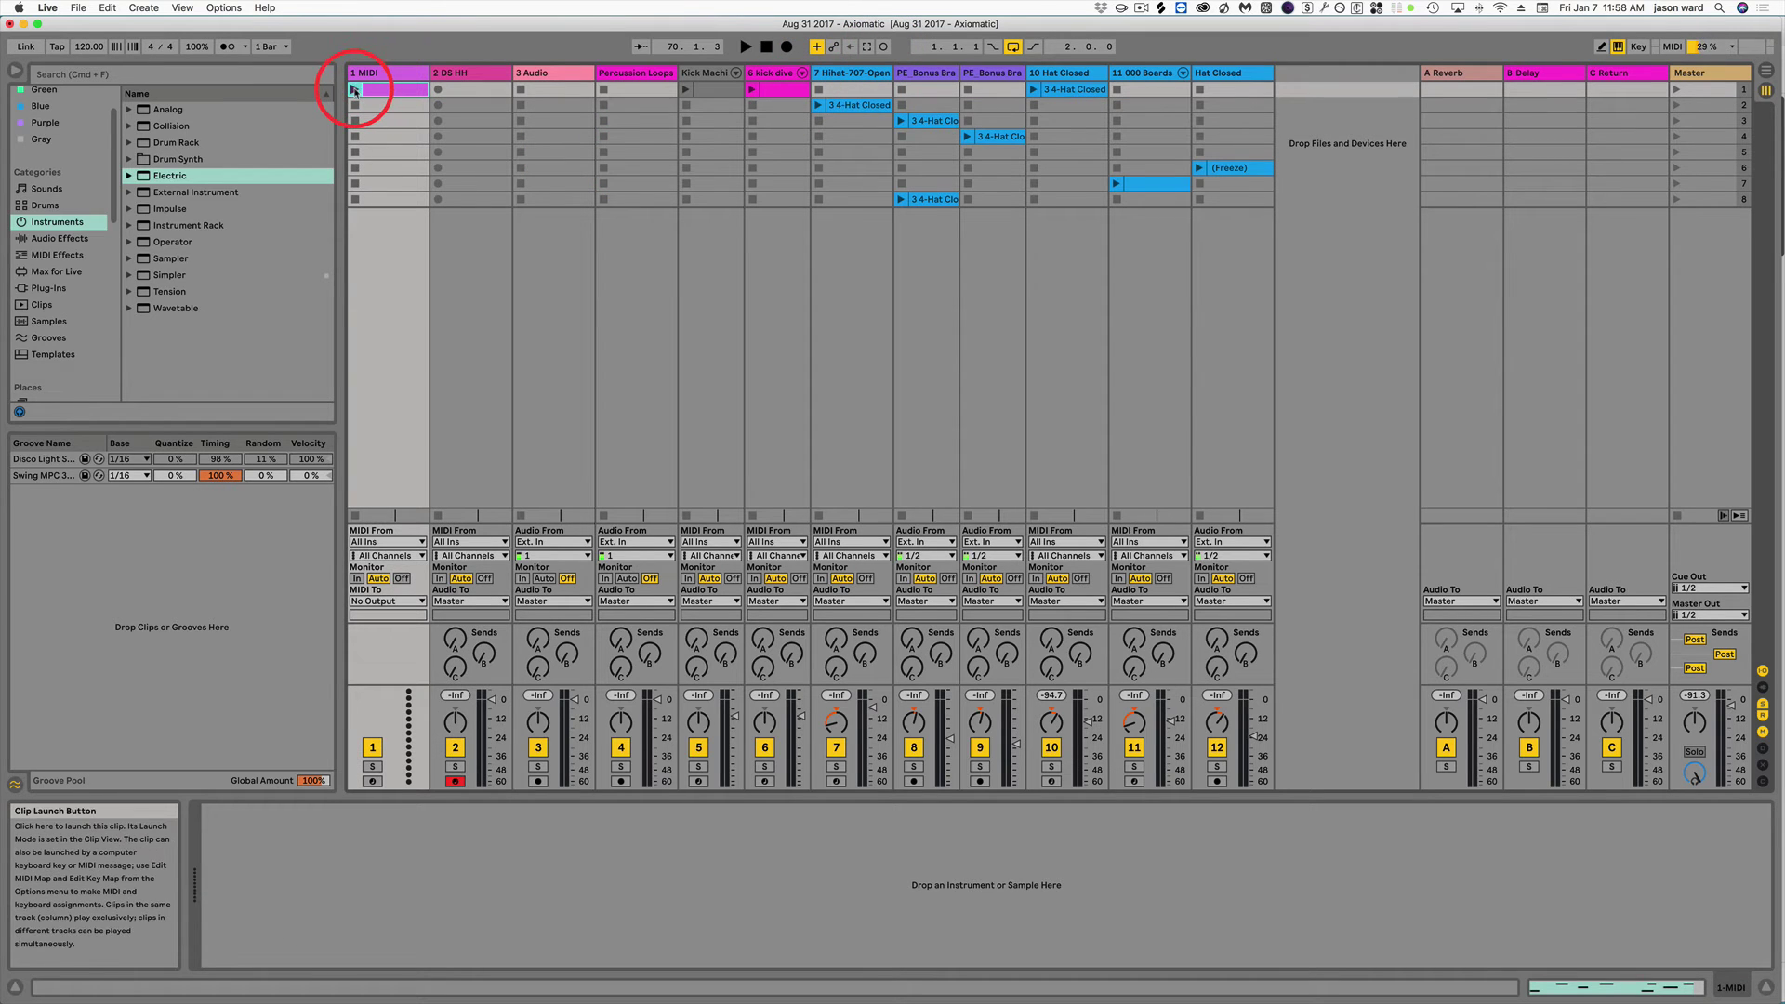
click(371, 781)
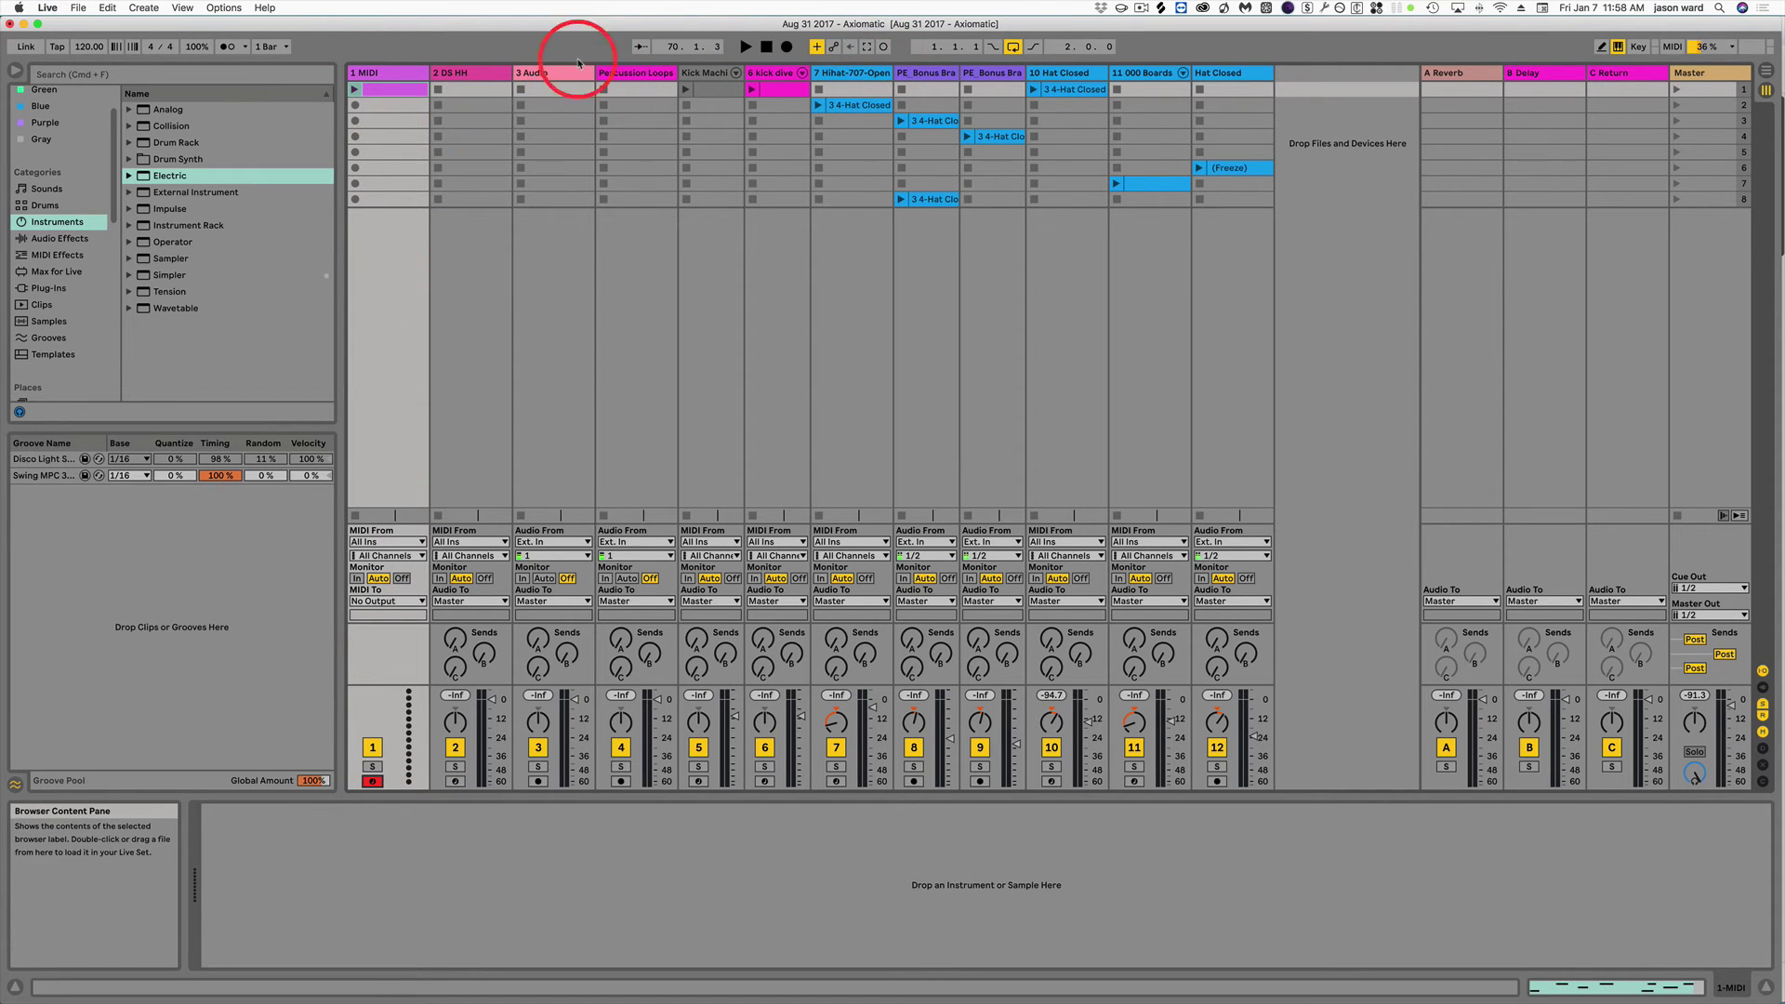
click(883, 46)
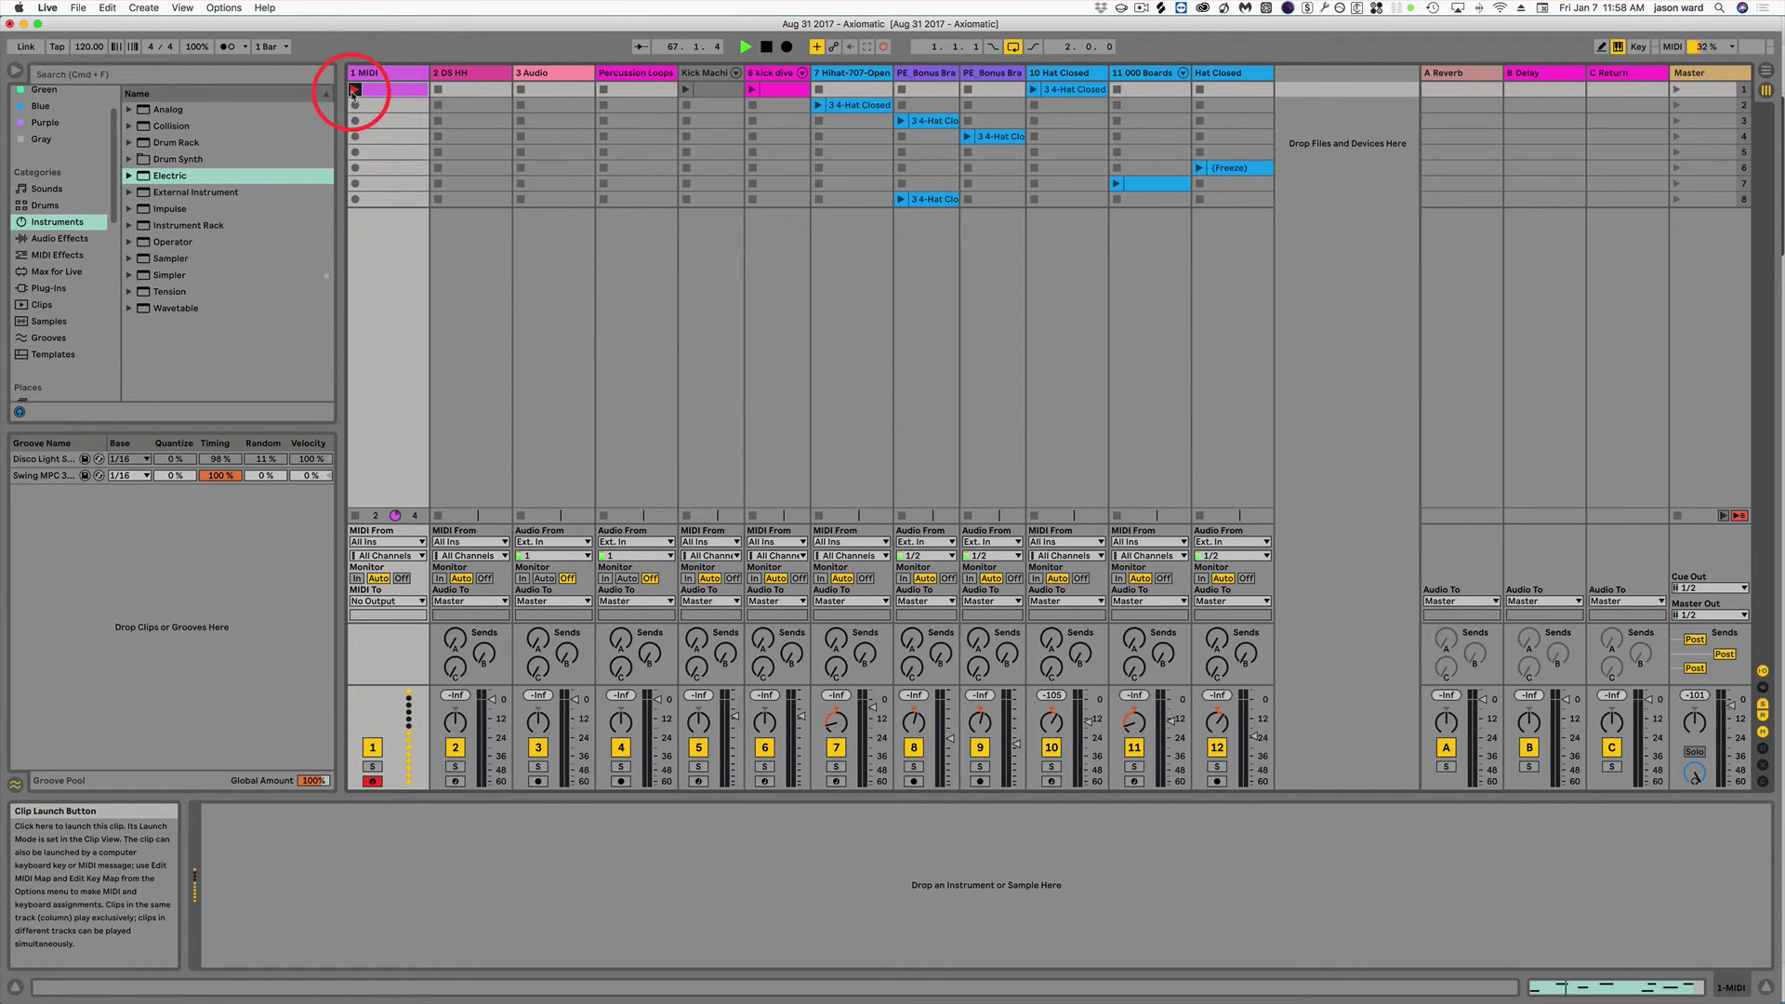
double_click(398, 94)
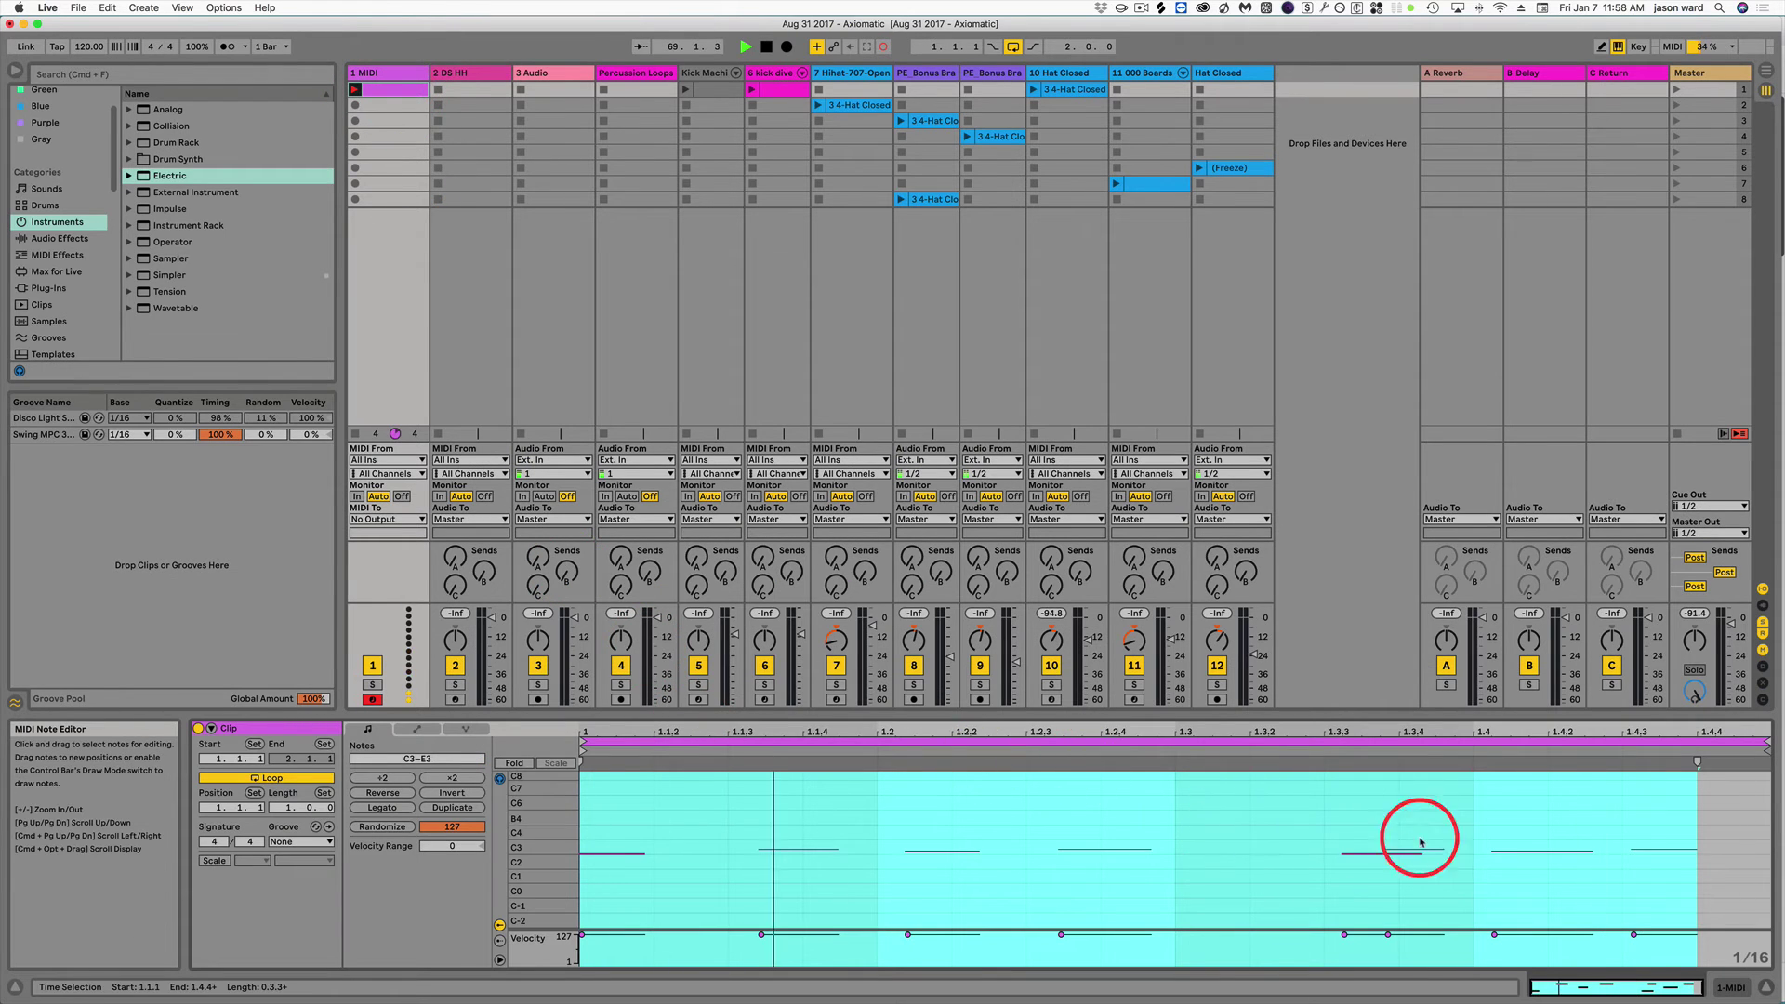
key(space)
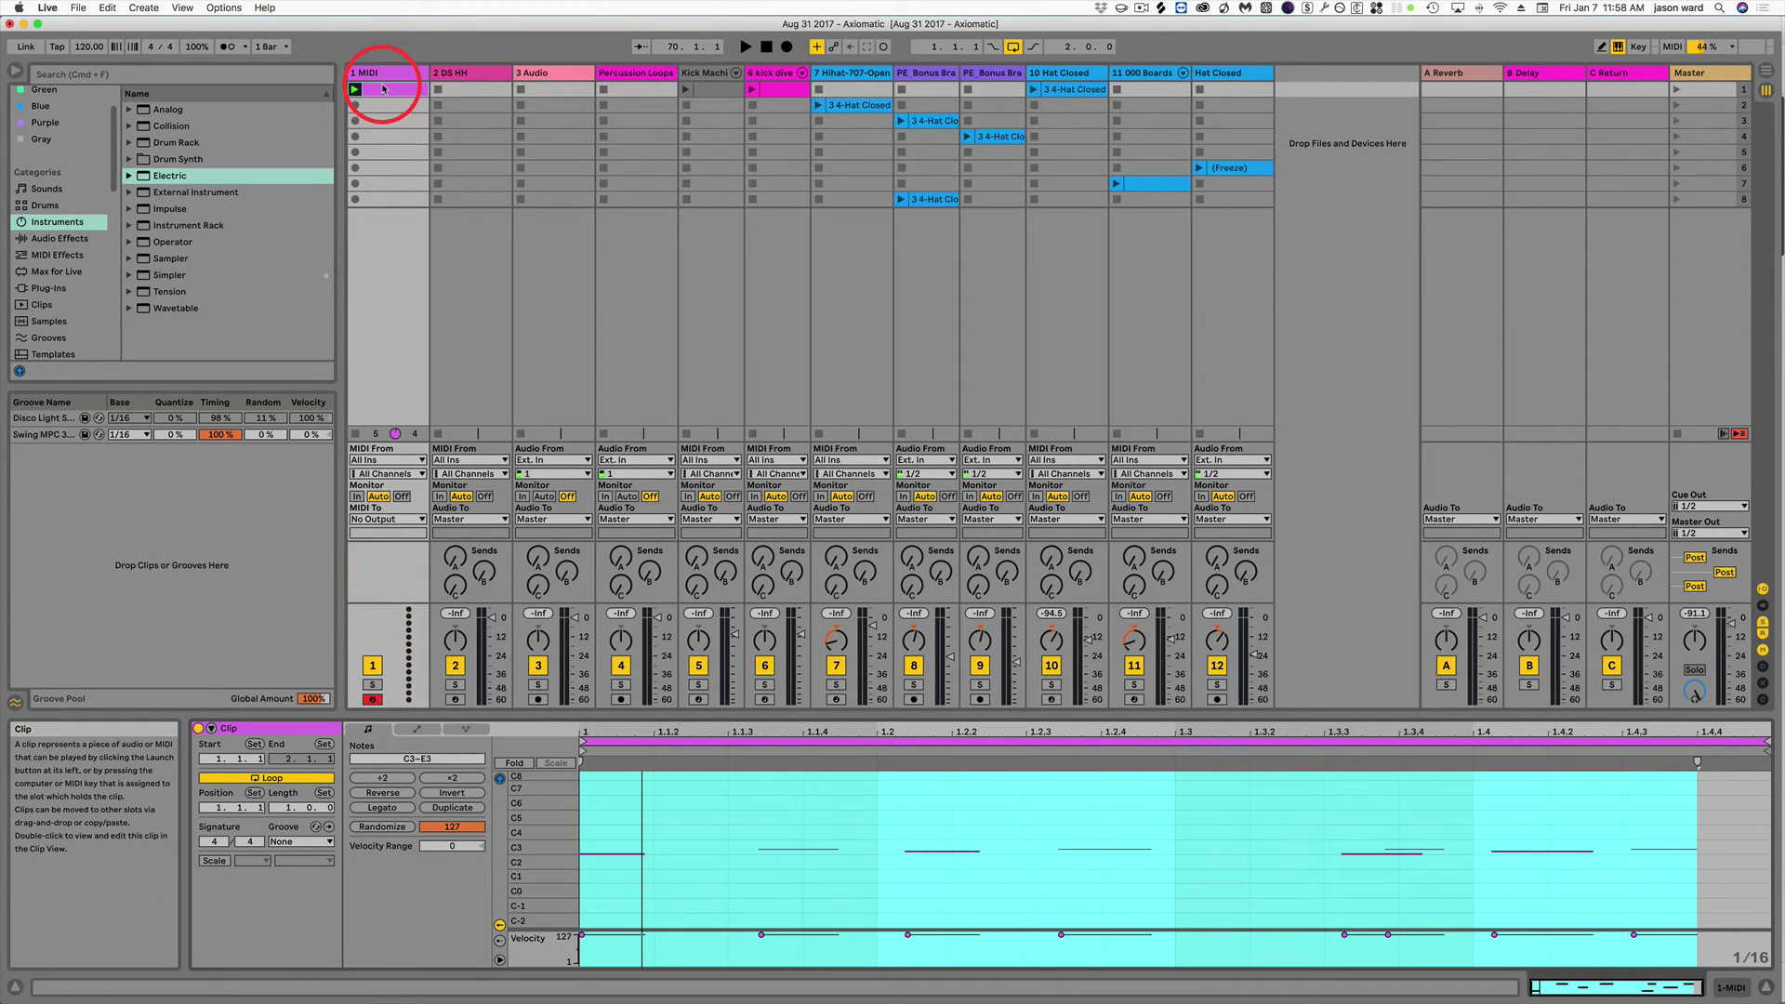
Show the whole song in the Arrangement View, turn on Automation Arm, and select the DS HH track.
key(Tab)
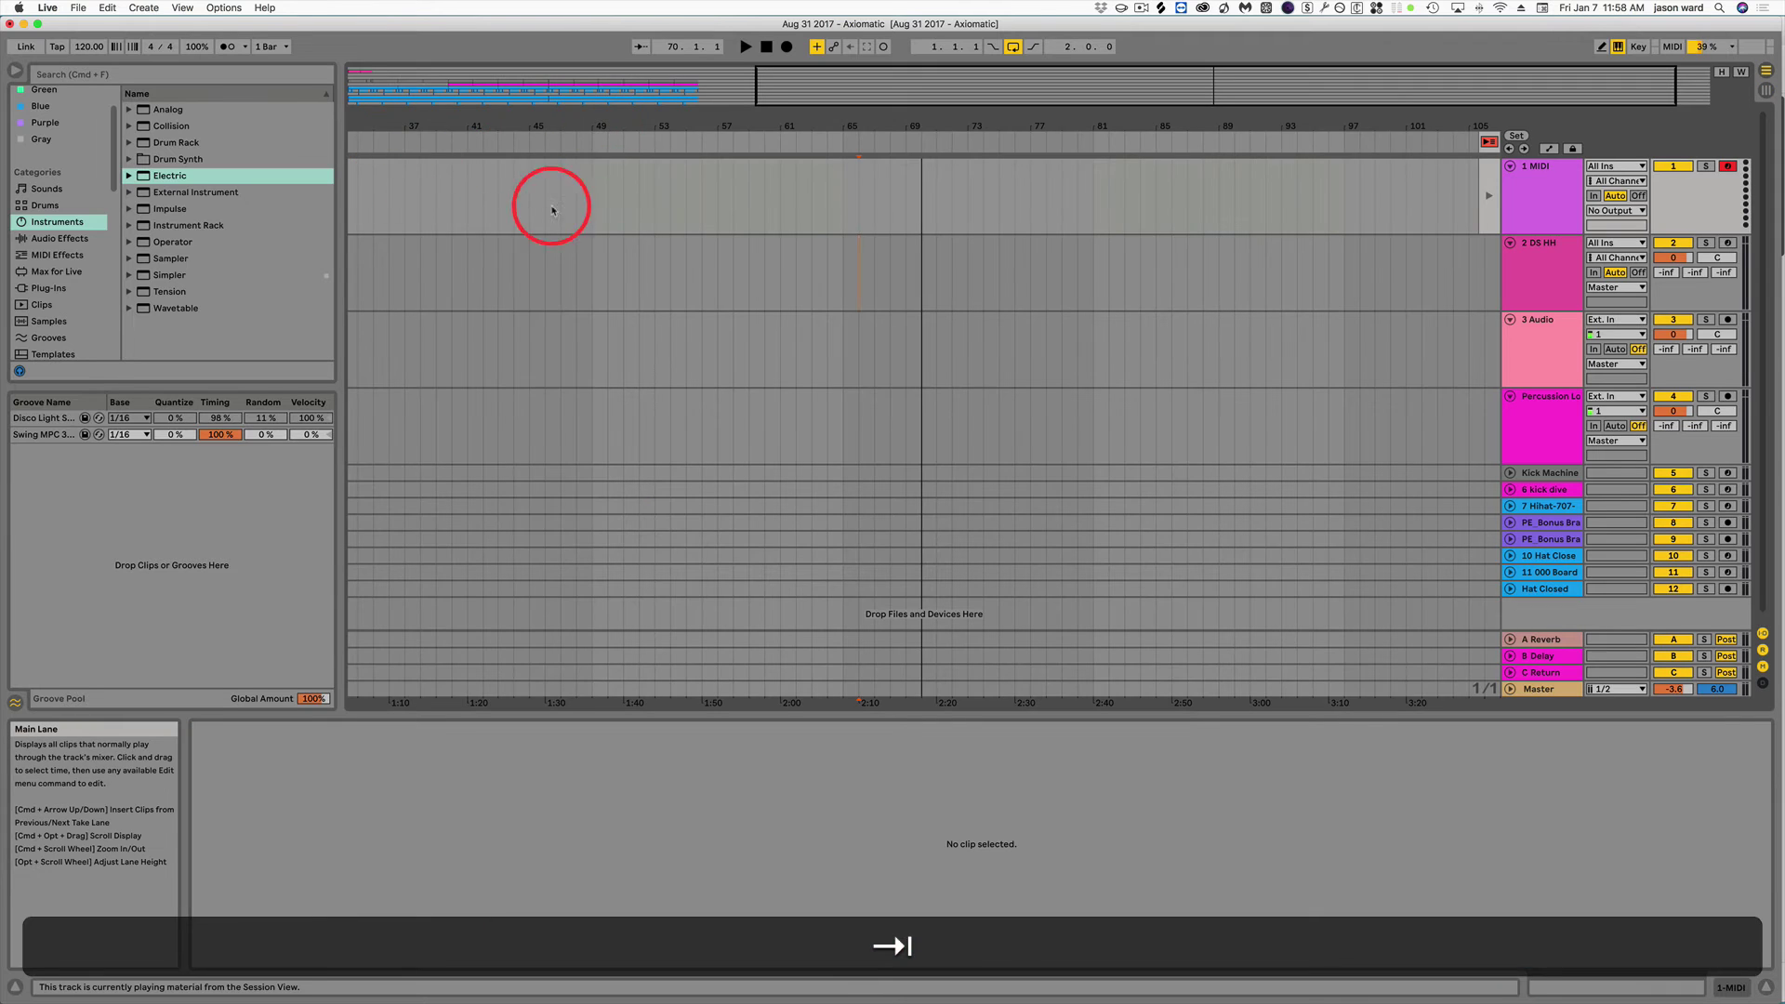
mouse_move(522, 131)
mouse_down()
mouse_move(598, 119)
mouse_move(522, 128)
mouse_up()
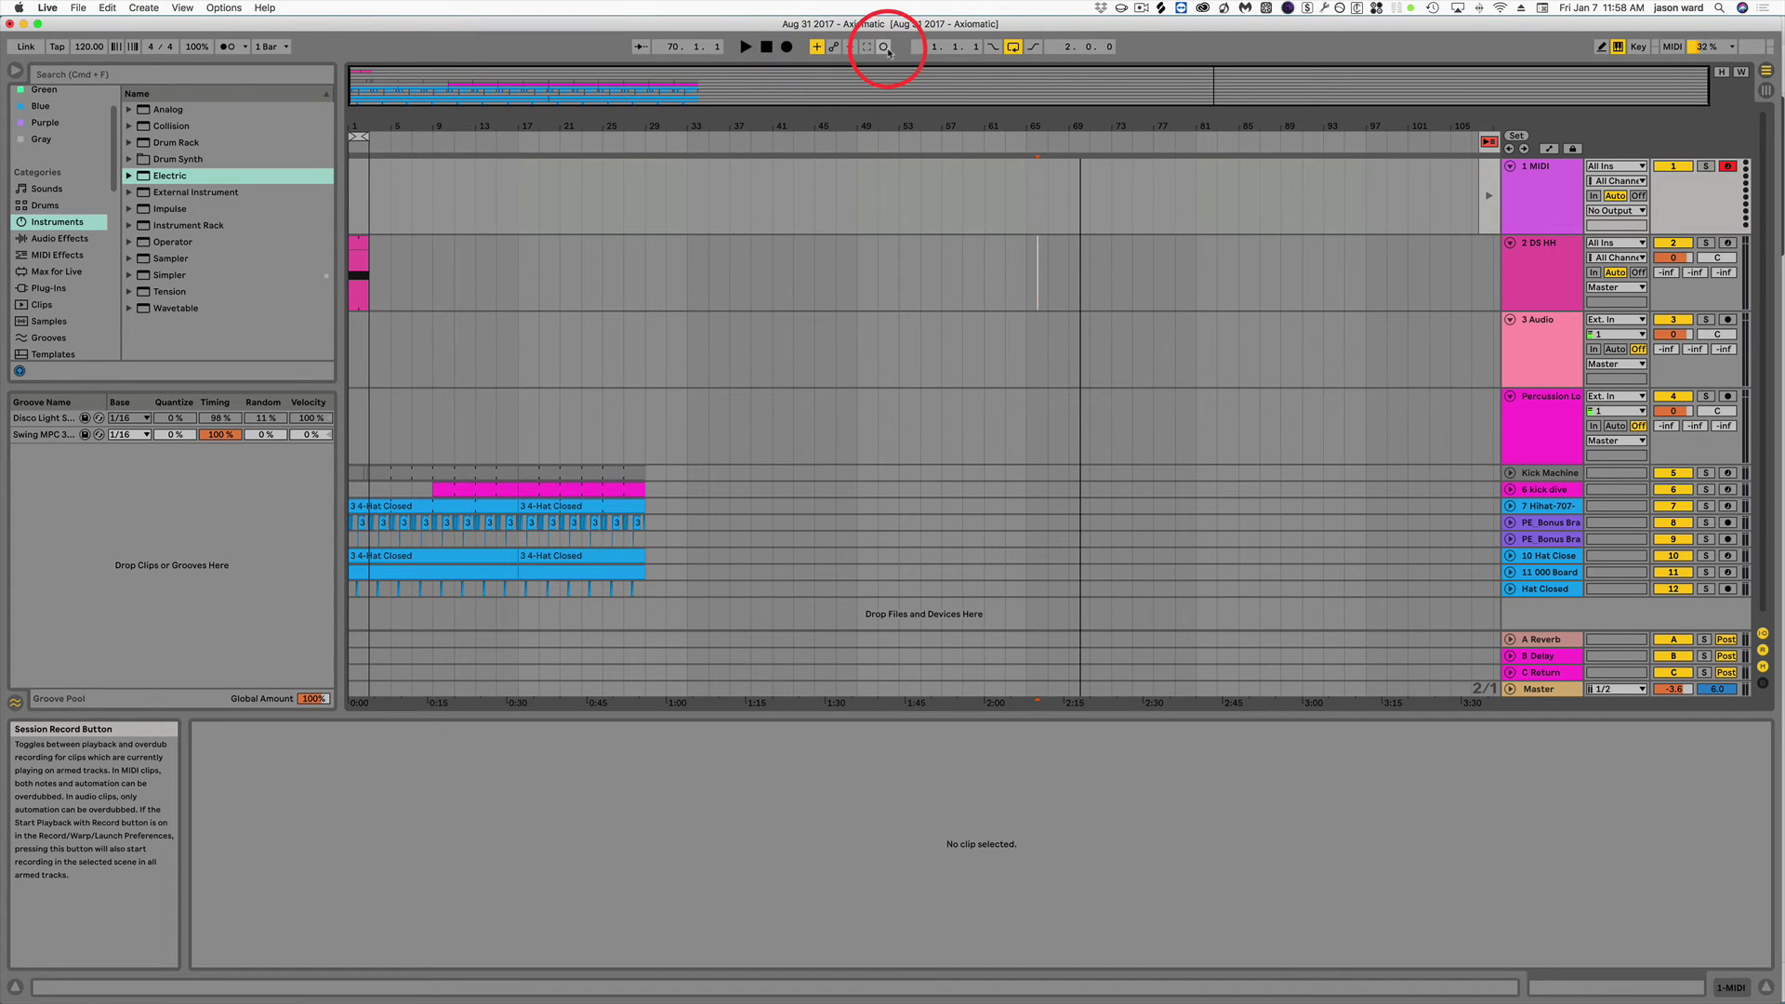
click(832, 48)
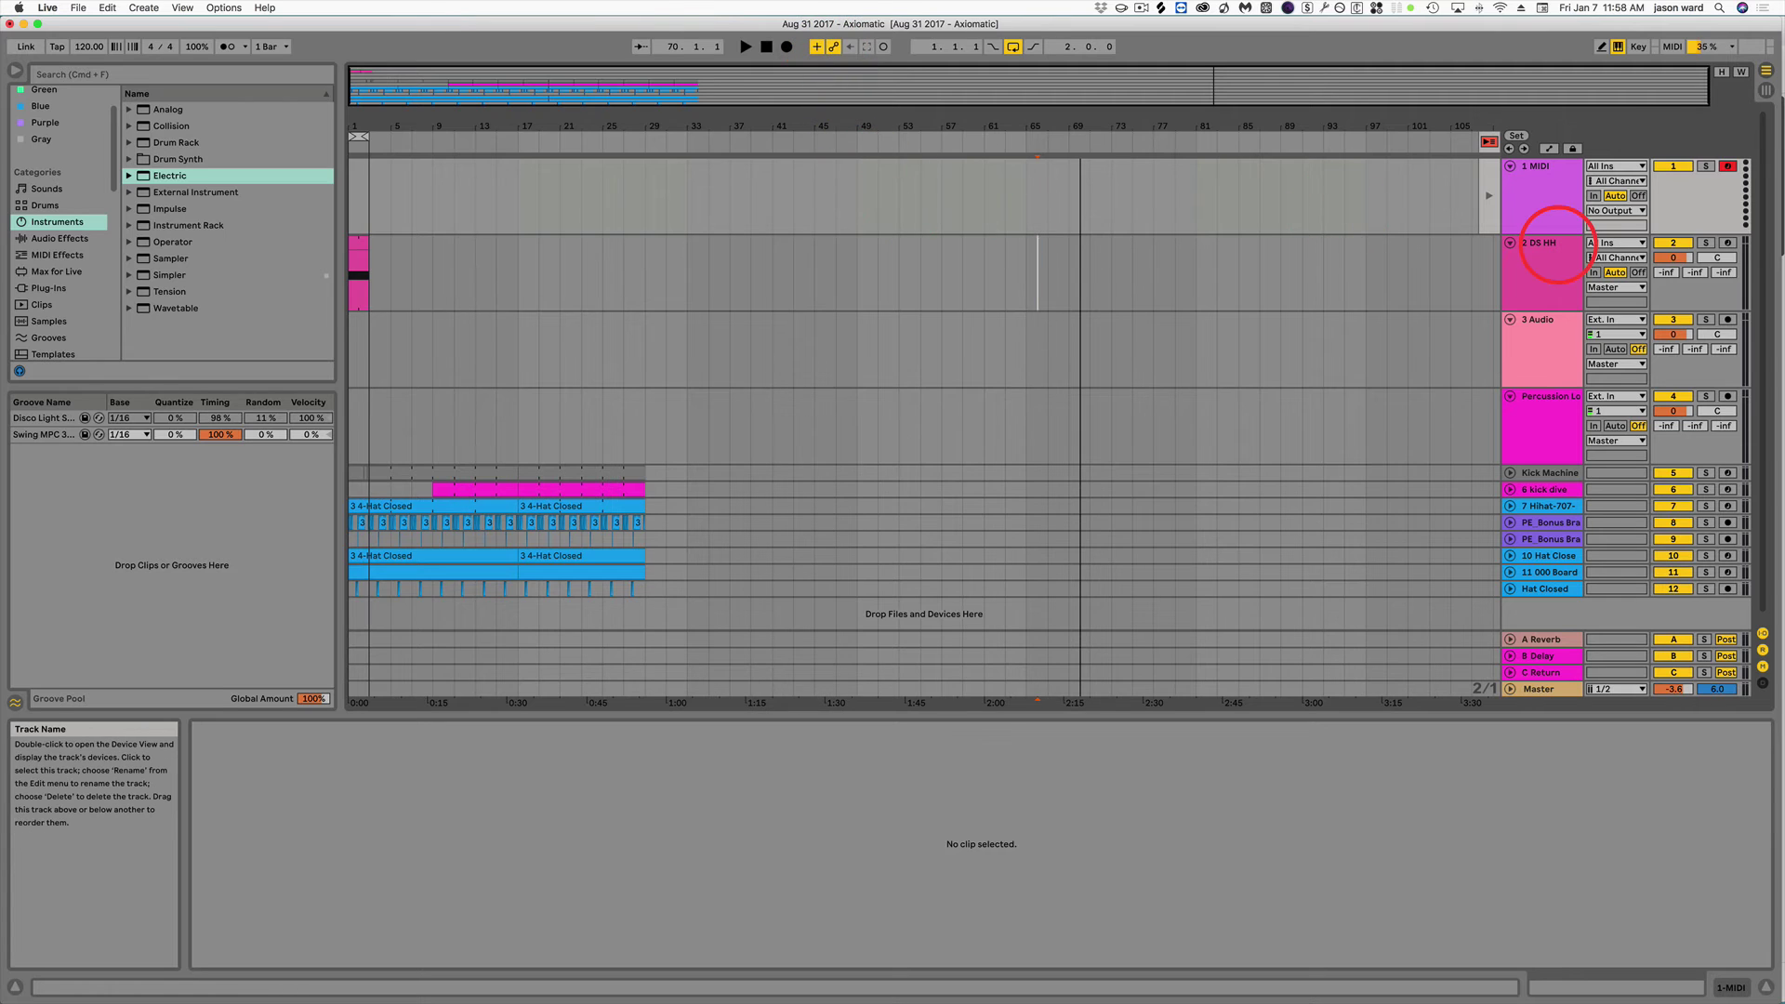
click(1551, 260)
drag(1675, 257, 1673, 260)
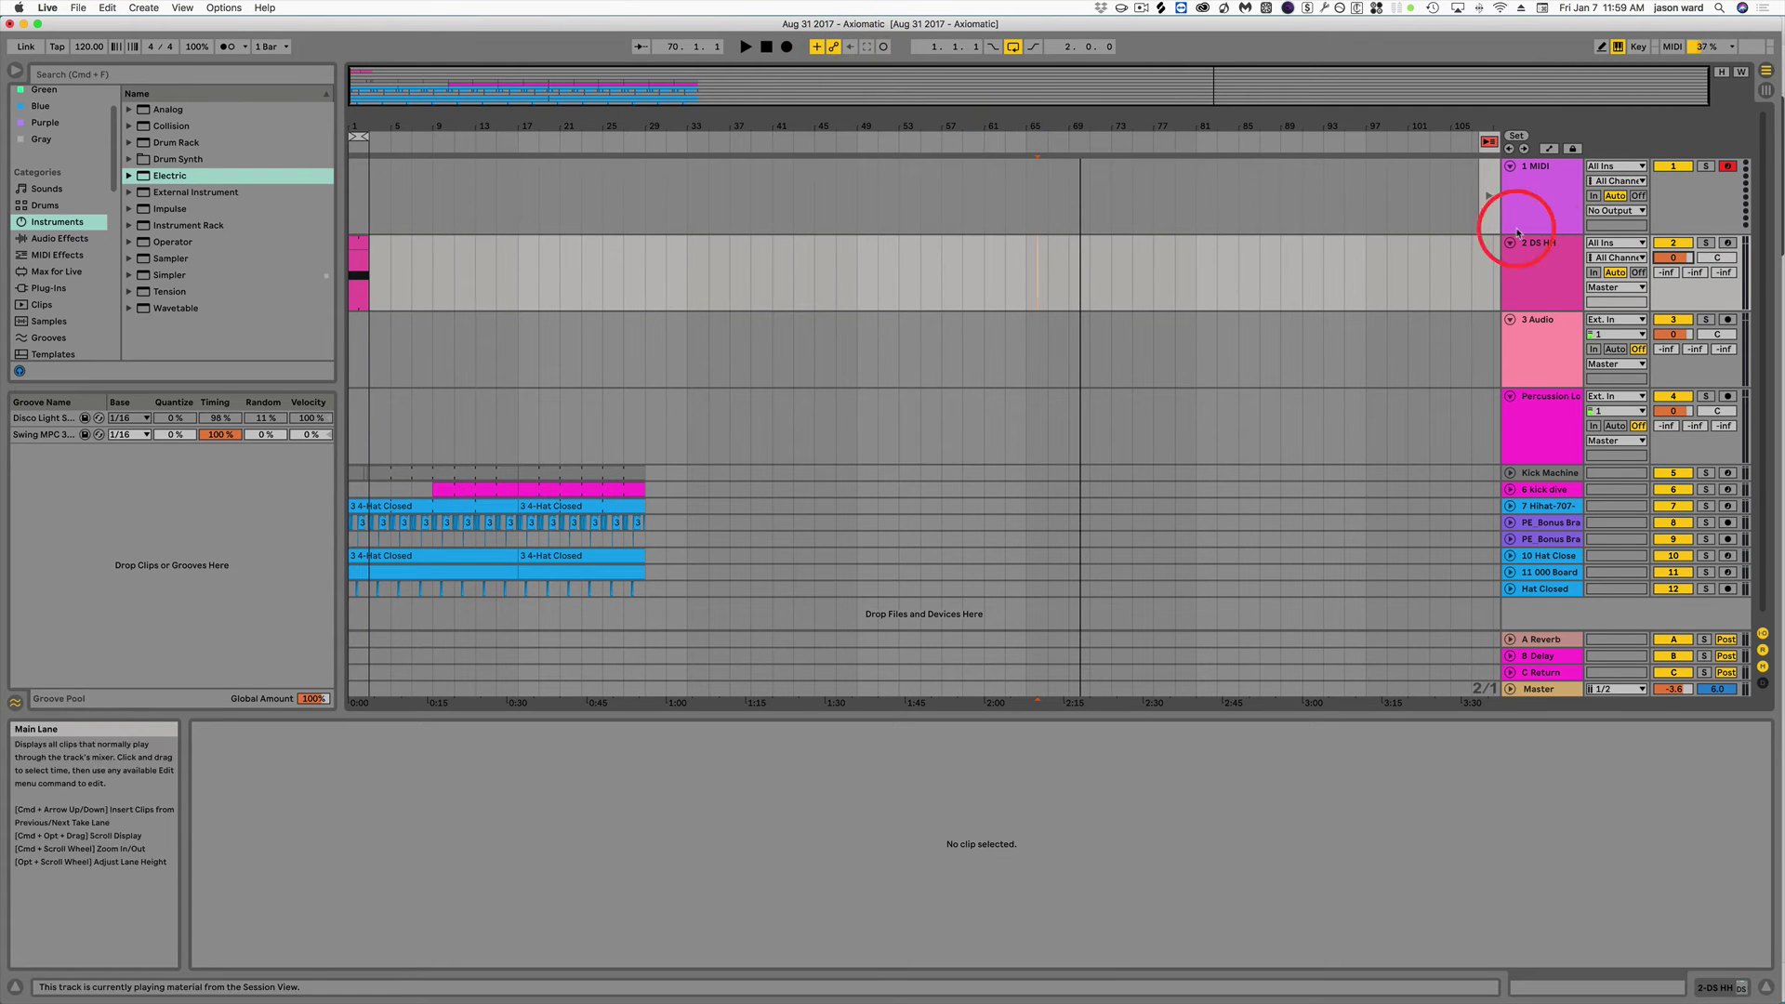
Disarm the 1 MIDI track, place the insert marker at bar 21, and arm the DS HH track for recording.
click(1727, 167)
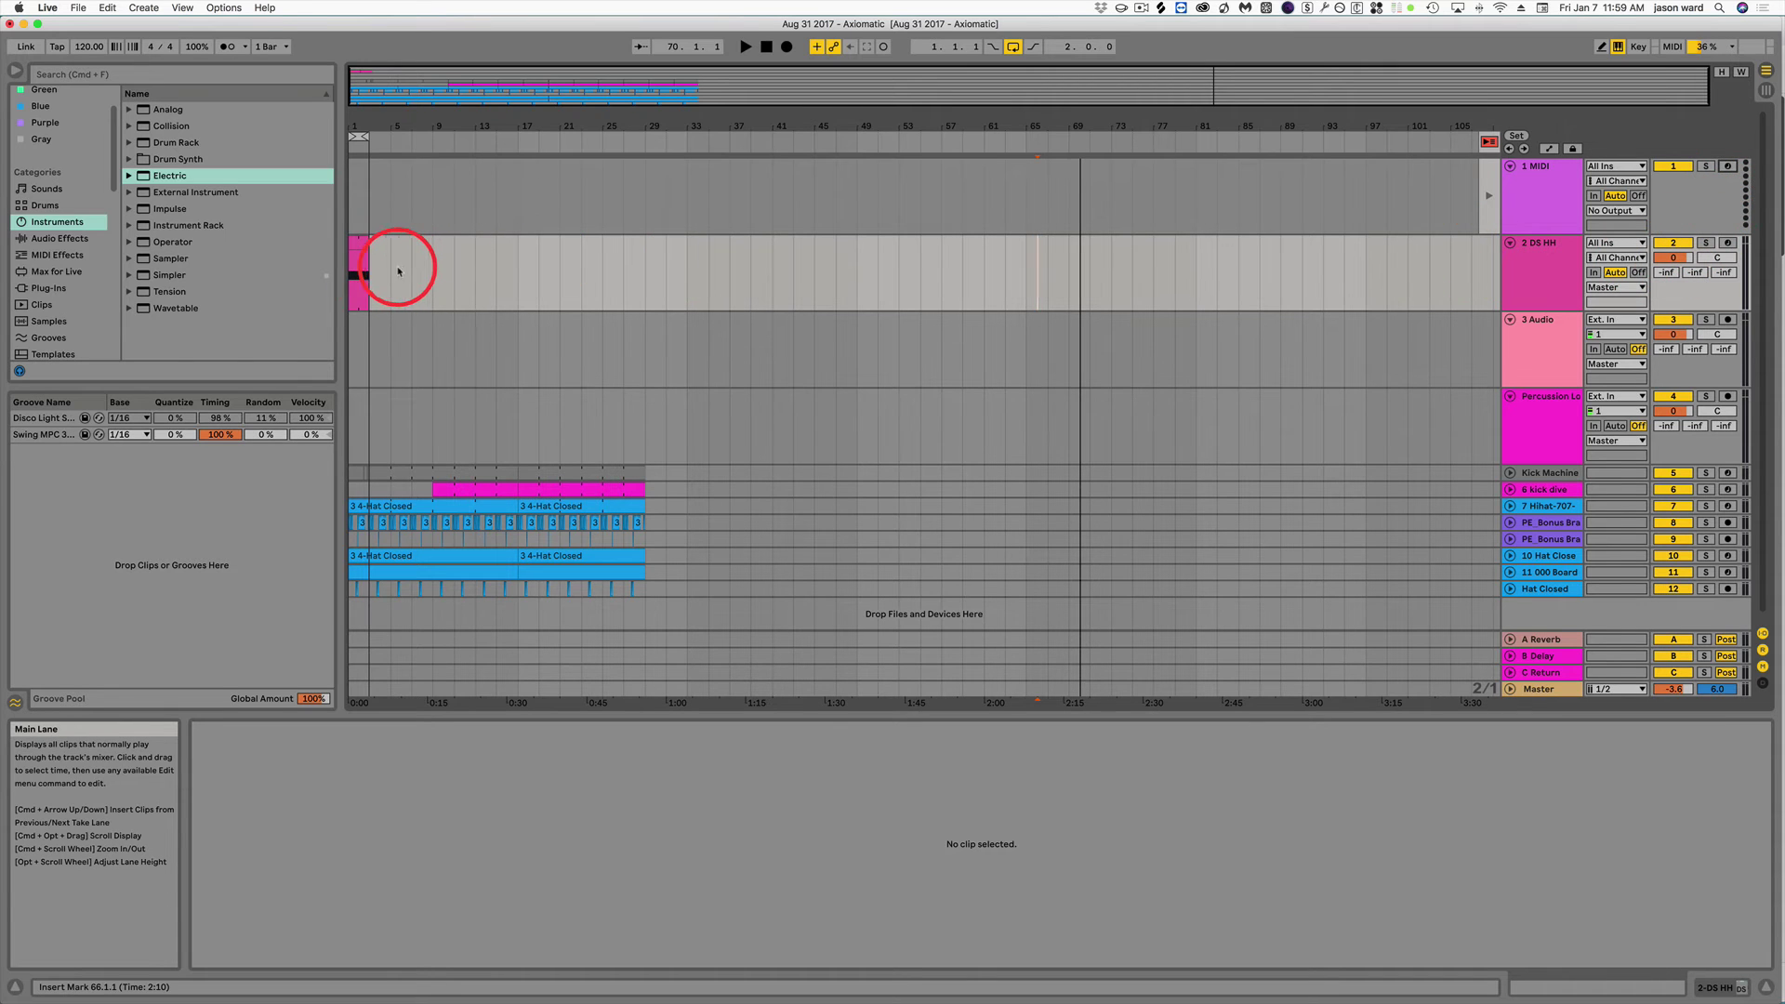
click(567, 270)
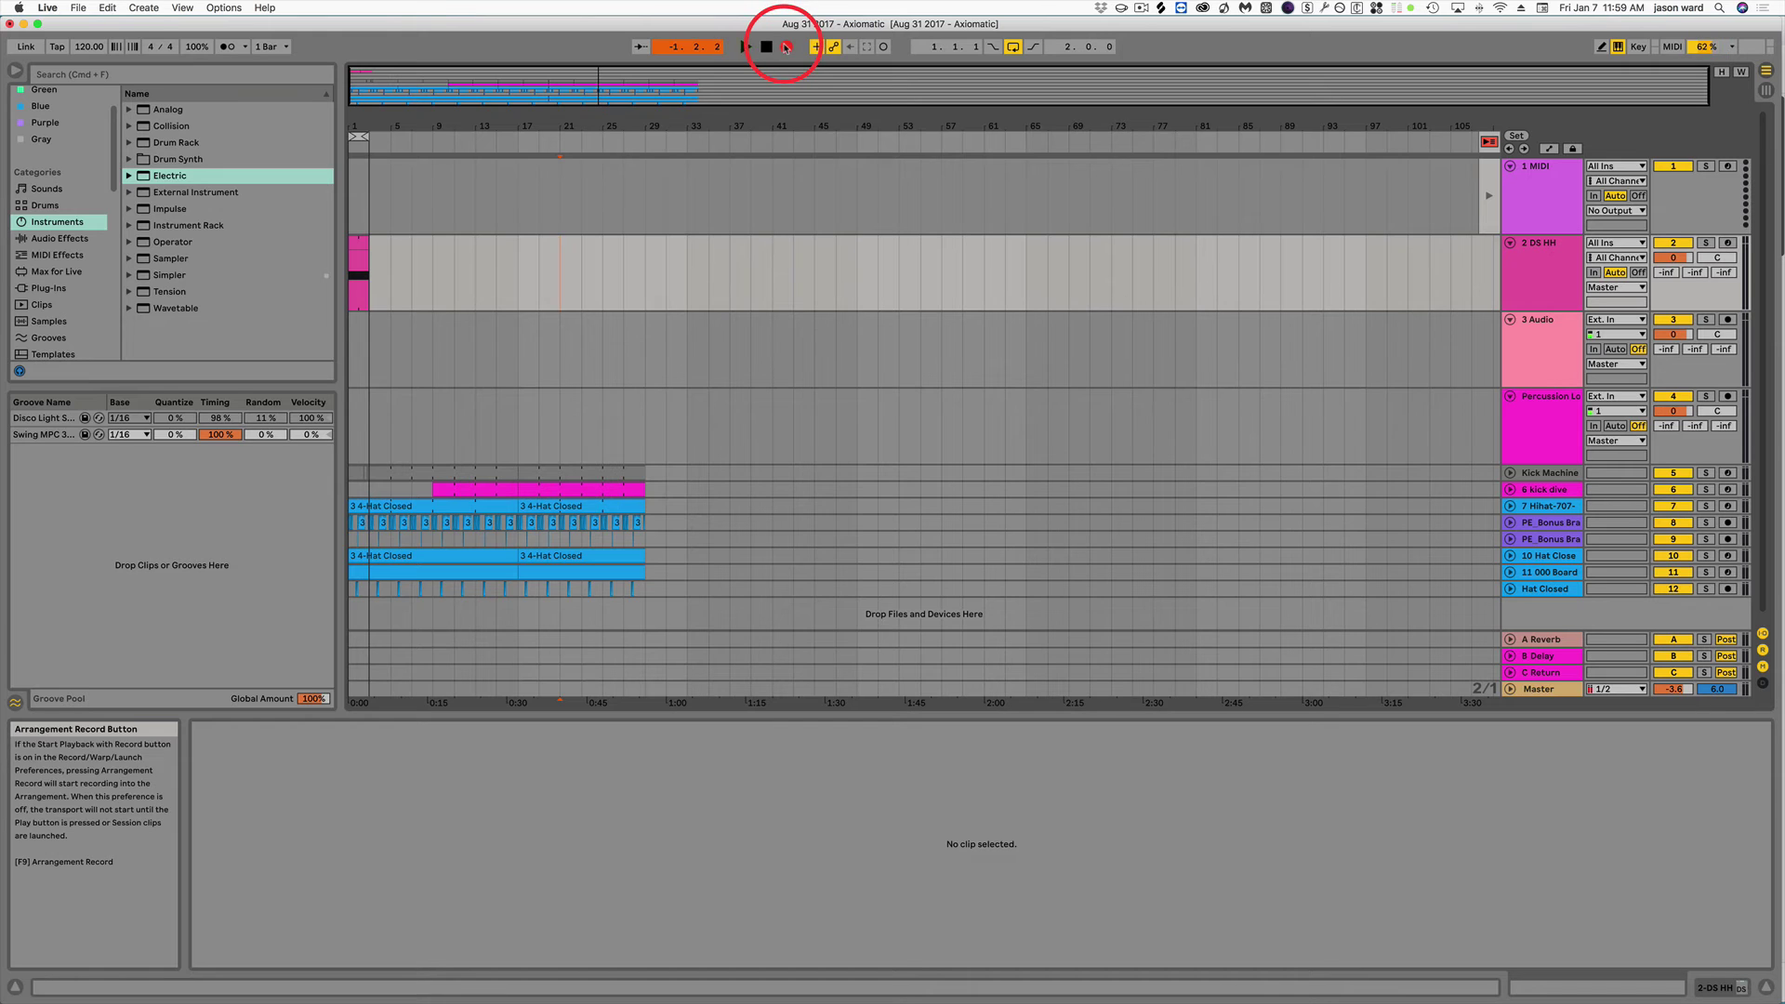
key(space)
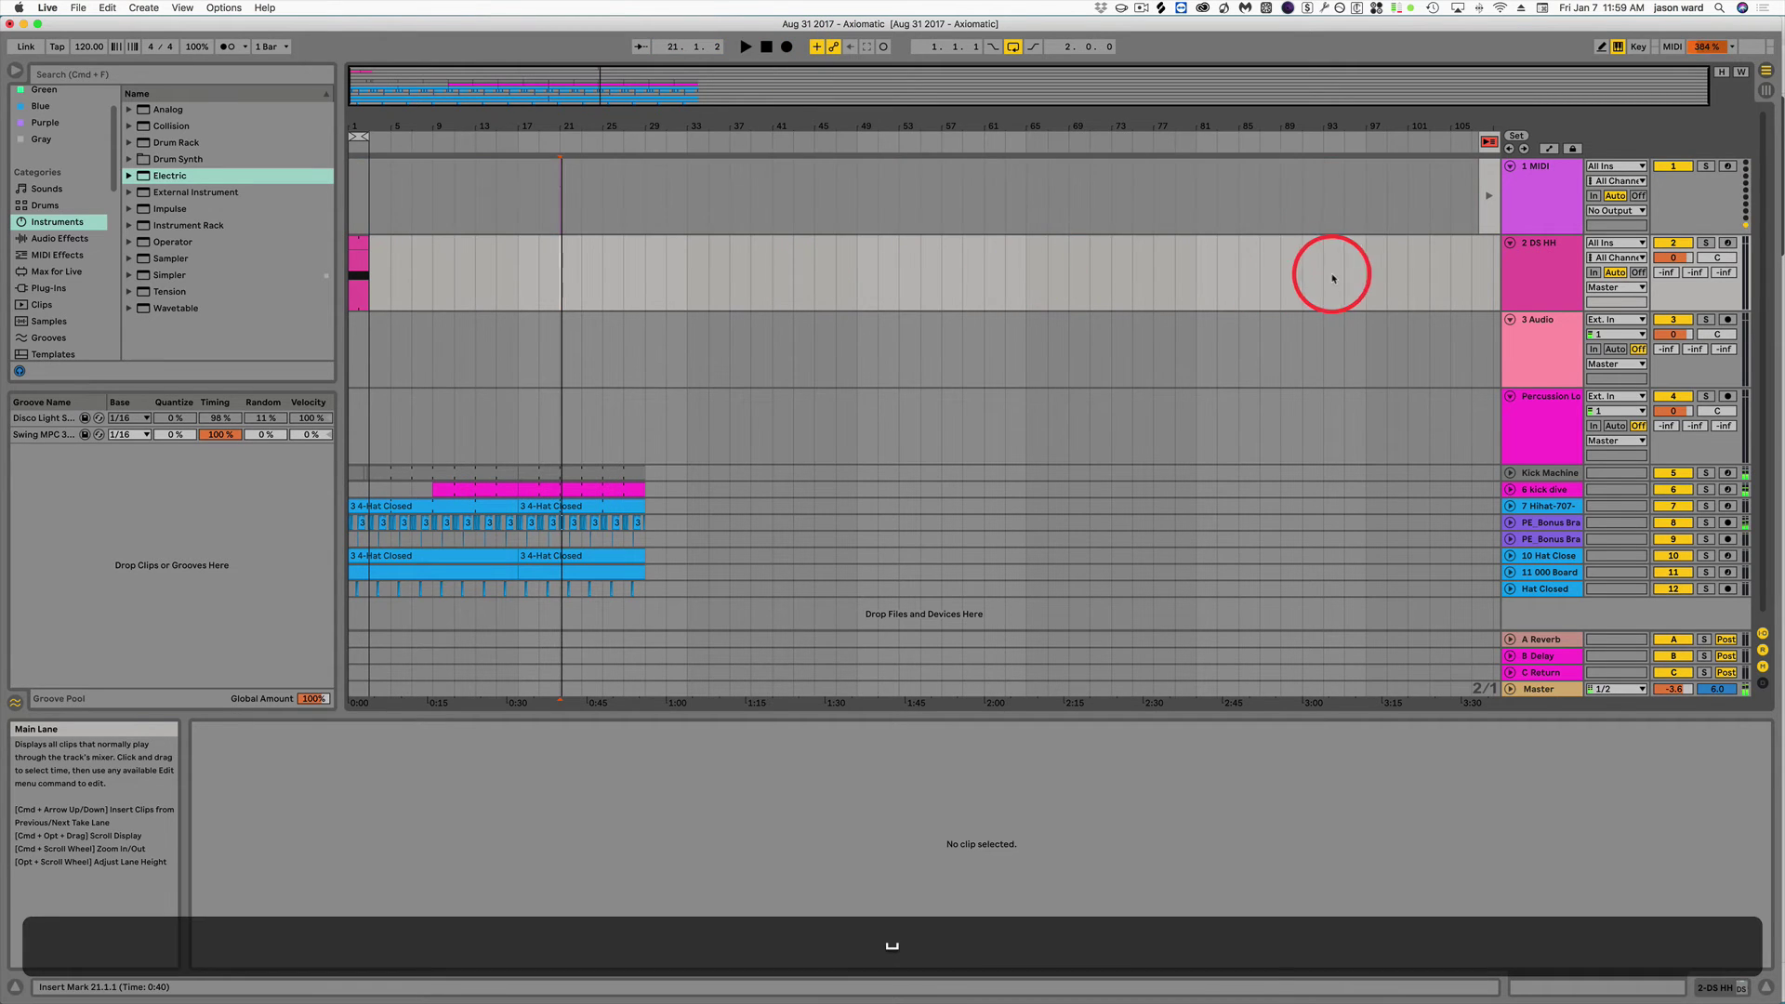
click(1733, 246)
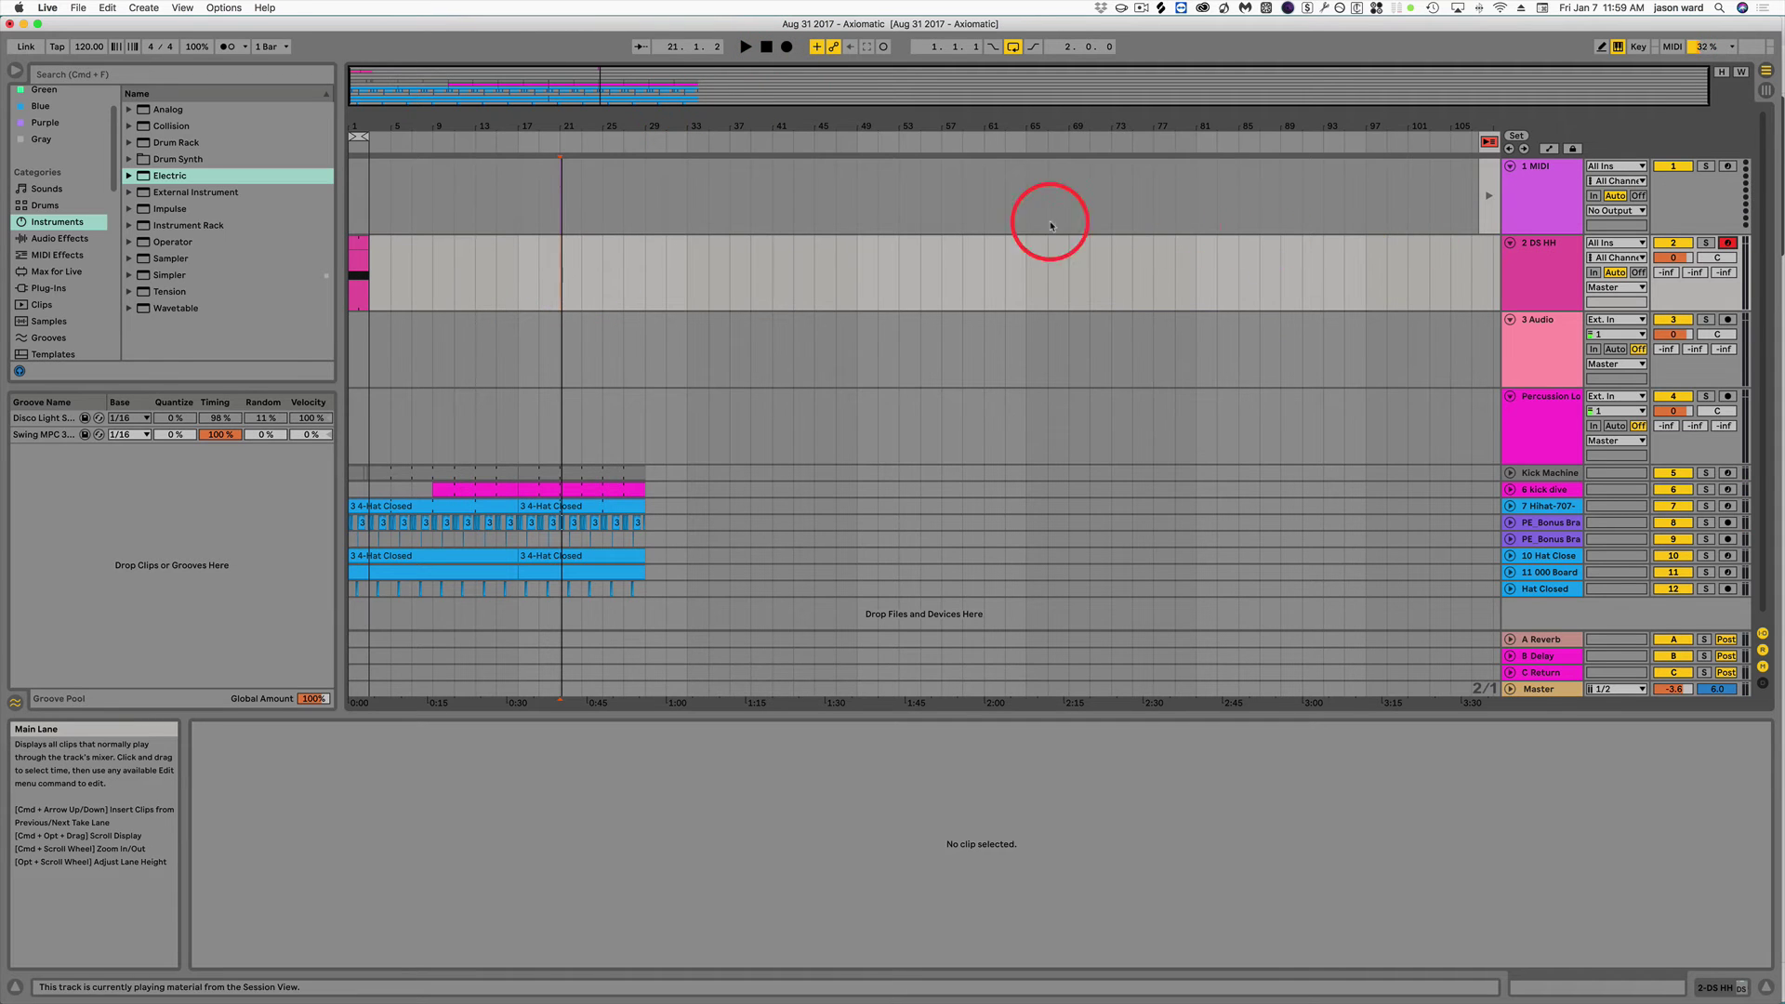
Record about one bar into the arrangement from bar 21, and delete the recorded clips on DS HH and 1 MIDI.
click(786, 47)
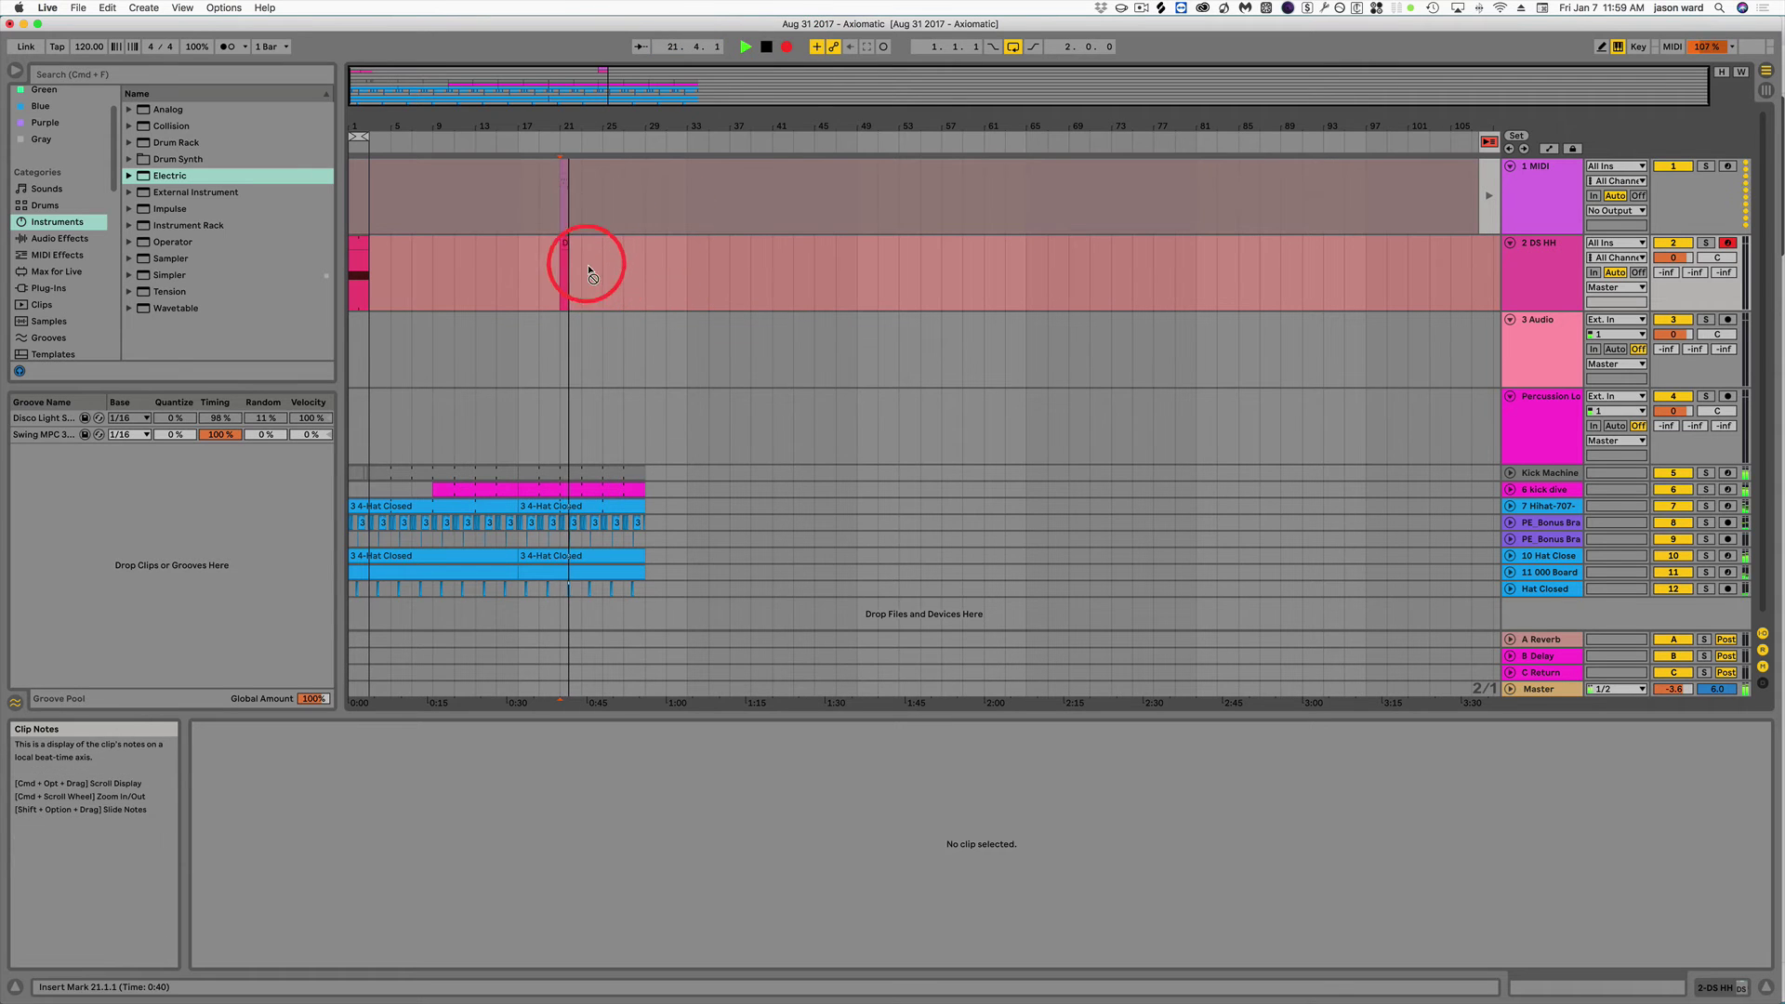
key(space)
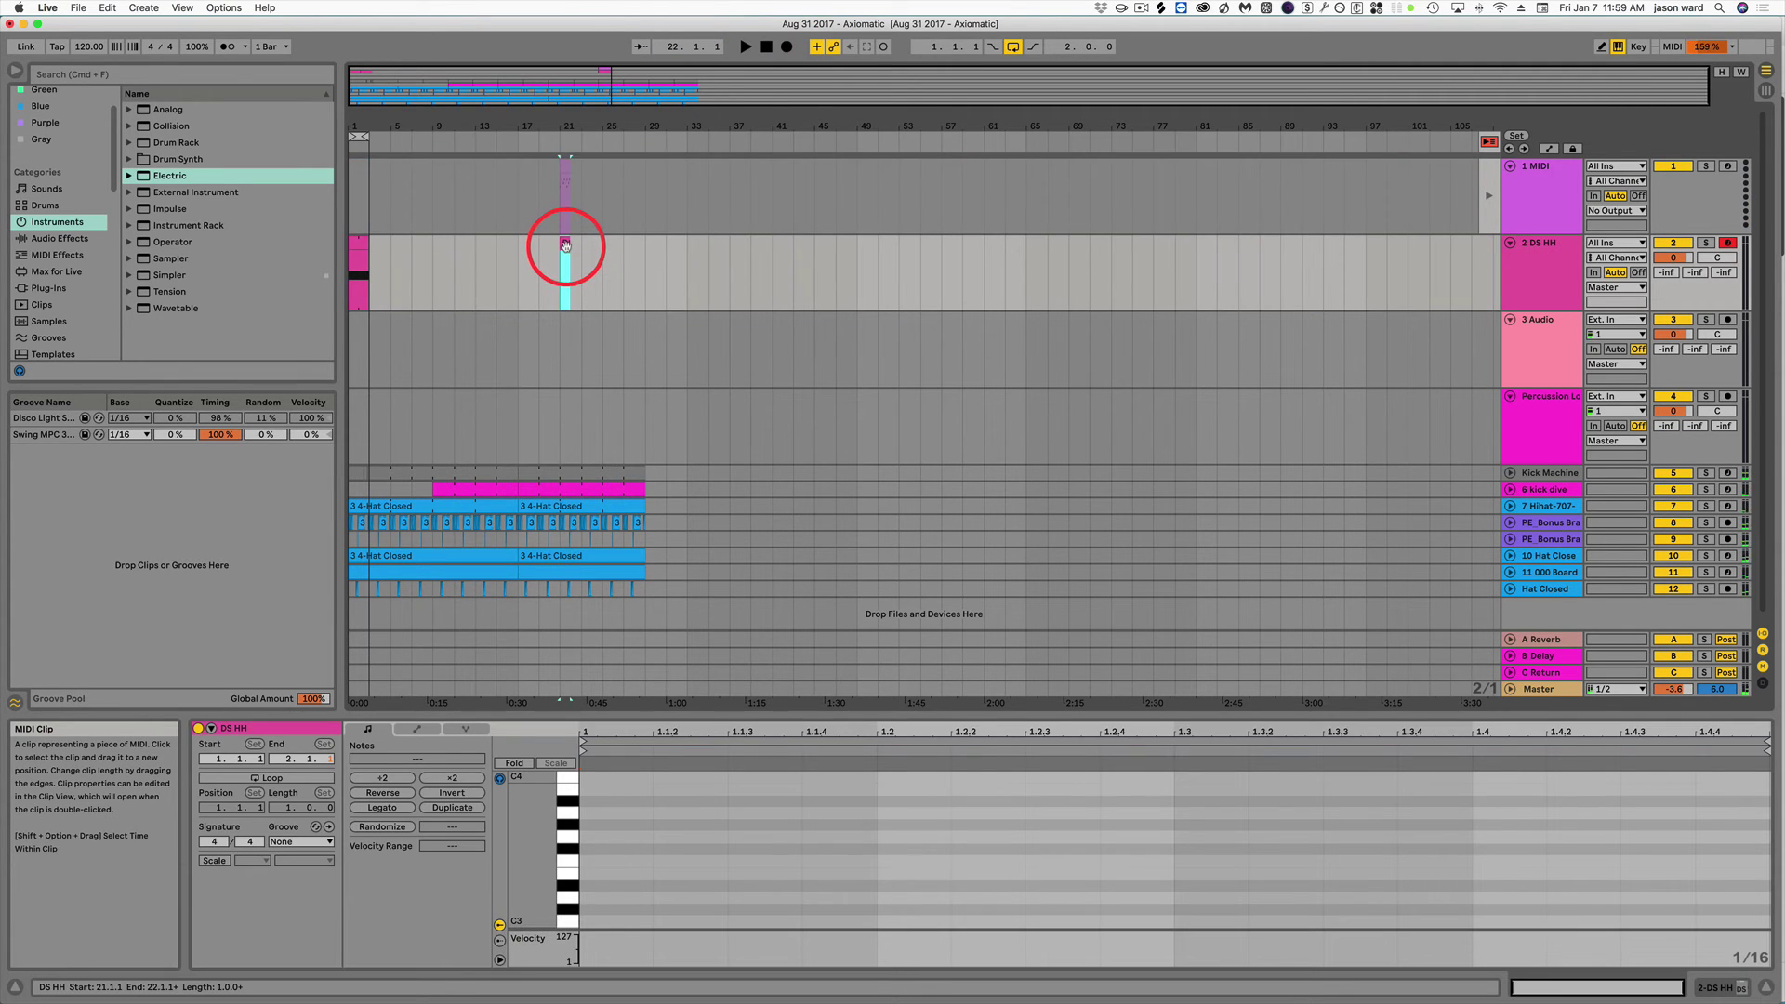
key(BackSpace)
click(562, 167)
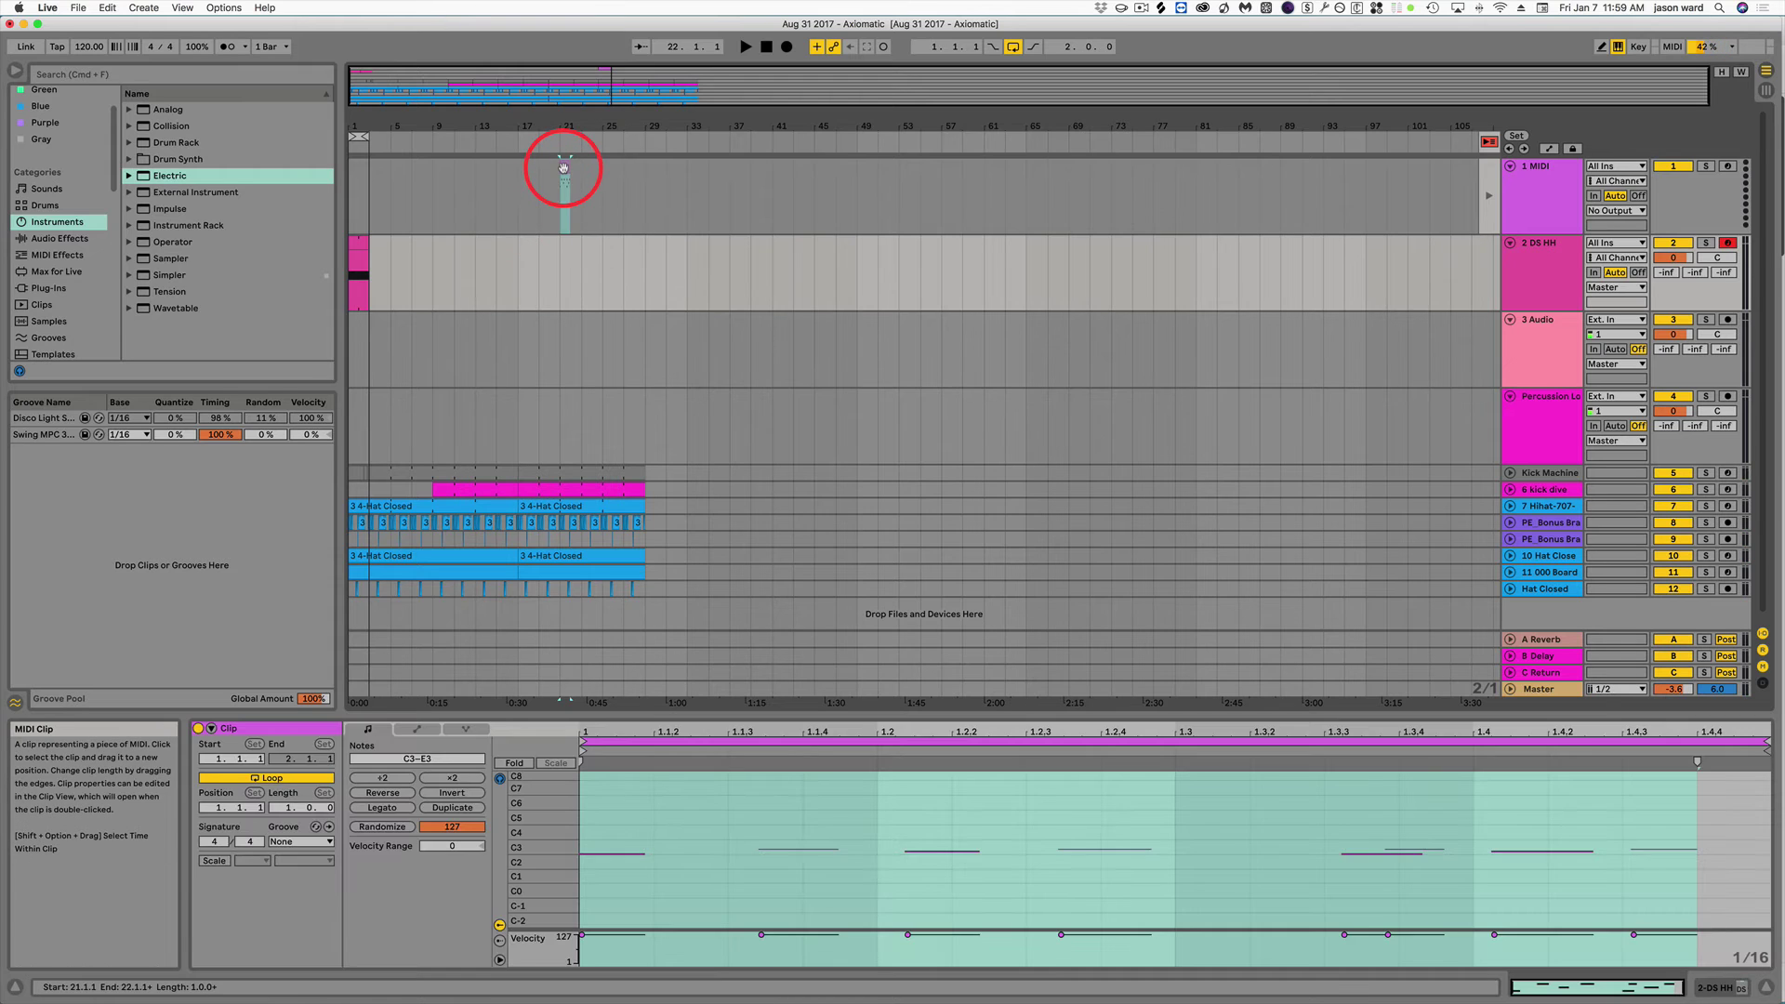
key(BackSpace)
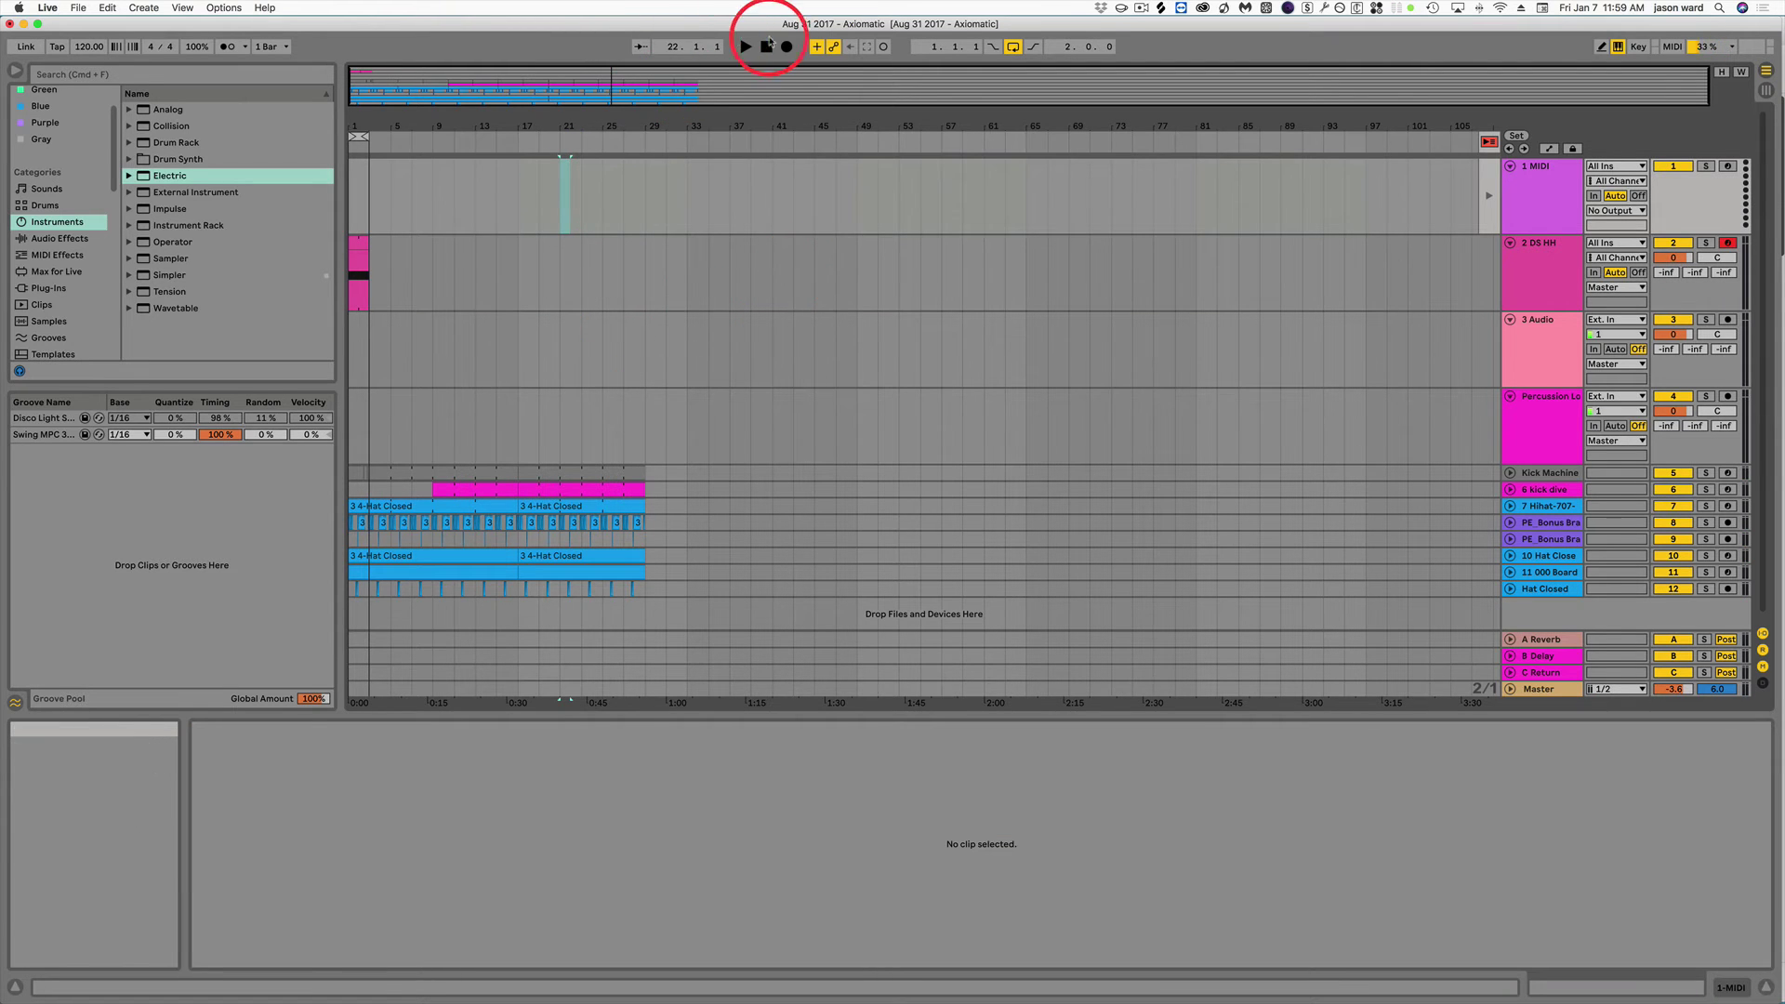
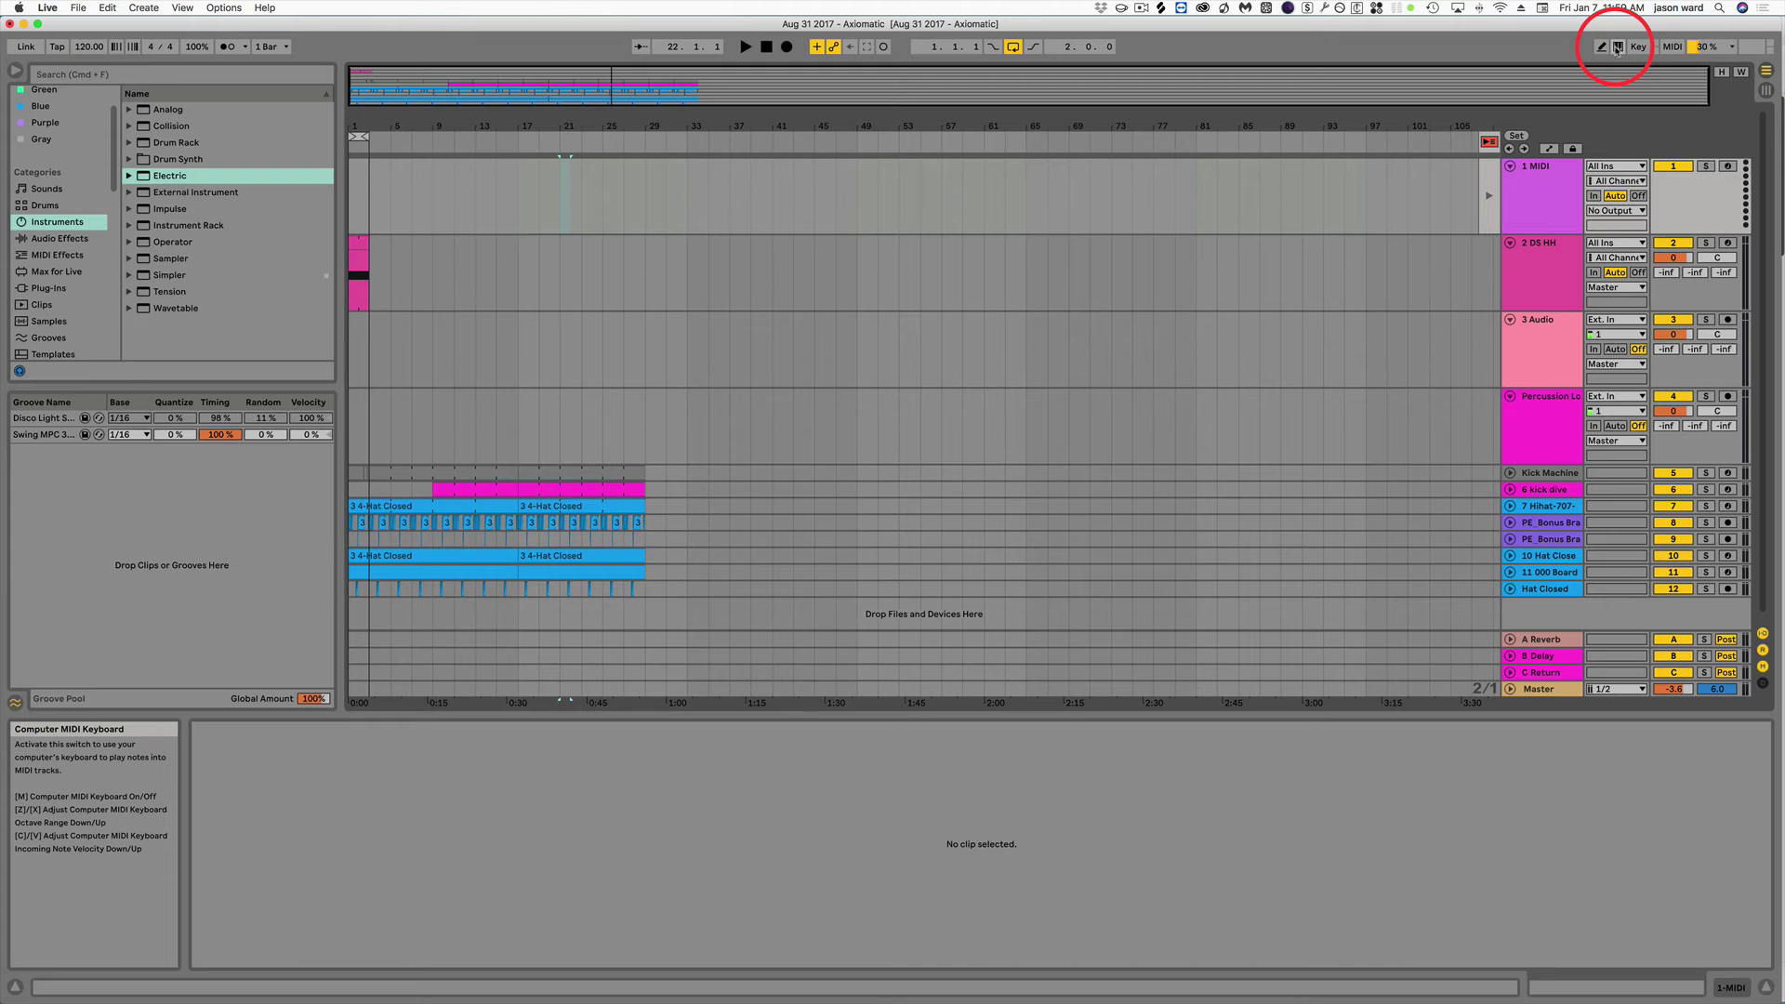
Turn off the computer MIDI keyboard and show the tracks' automation in the Arrangement View.
key(a)
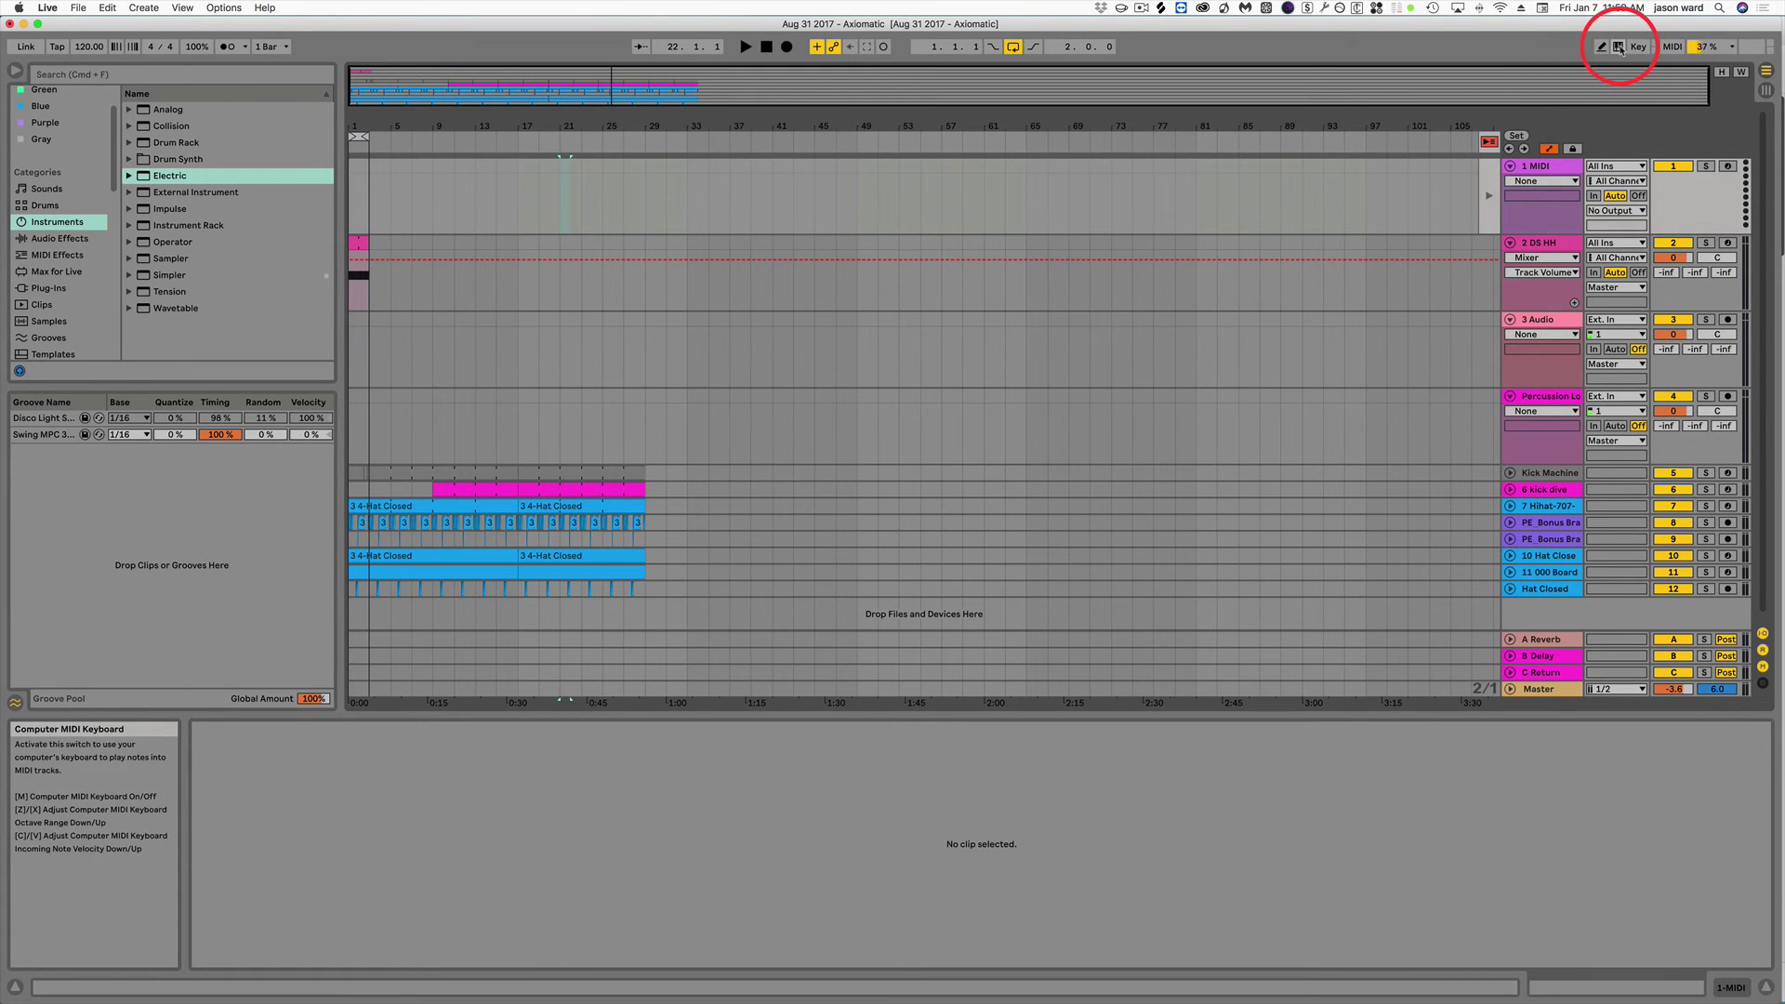
Turn on the computer MIDI keyboard and adjust the DS HH track's volume and panning, setting the pan to 2R.
click(1609, 51)
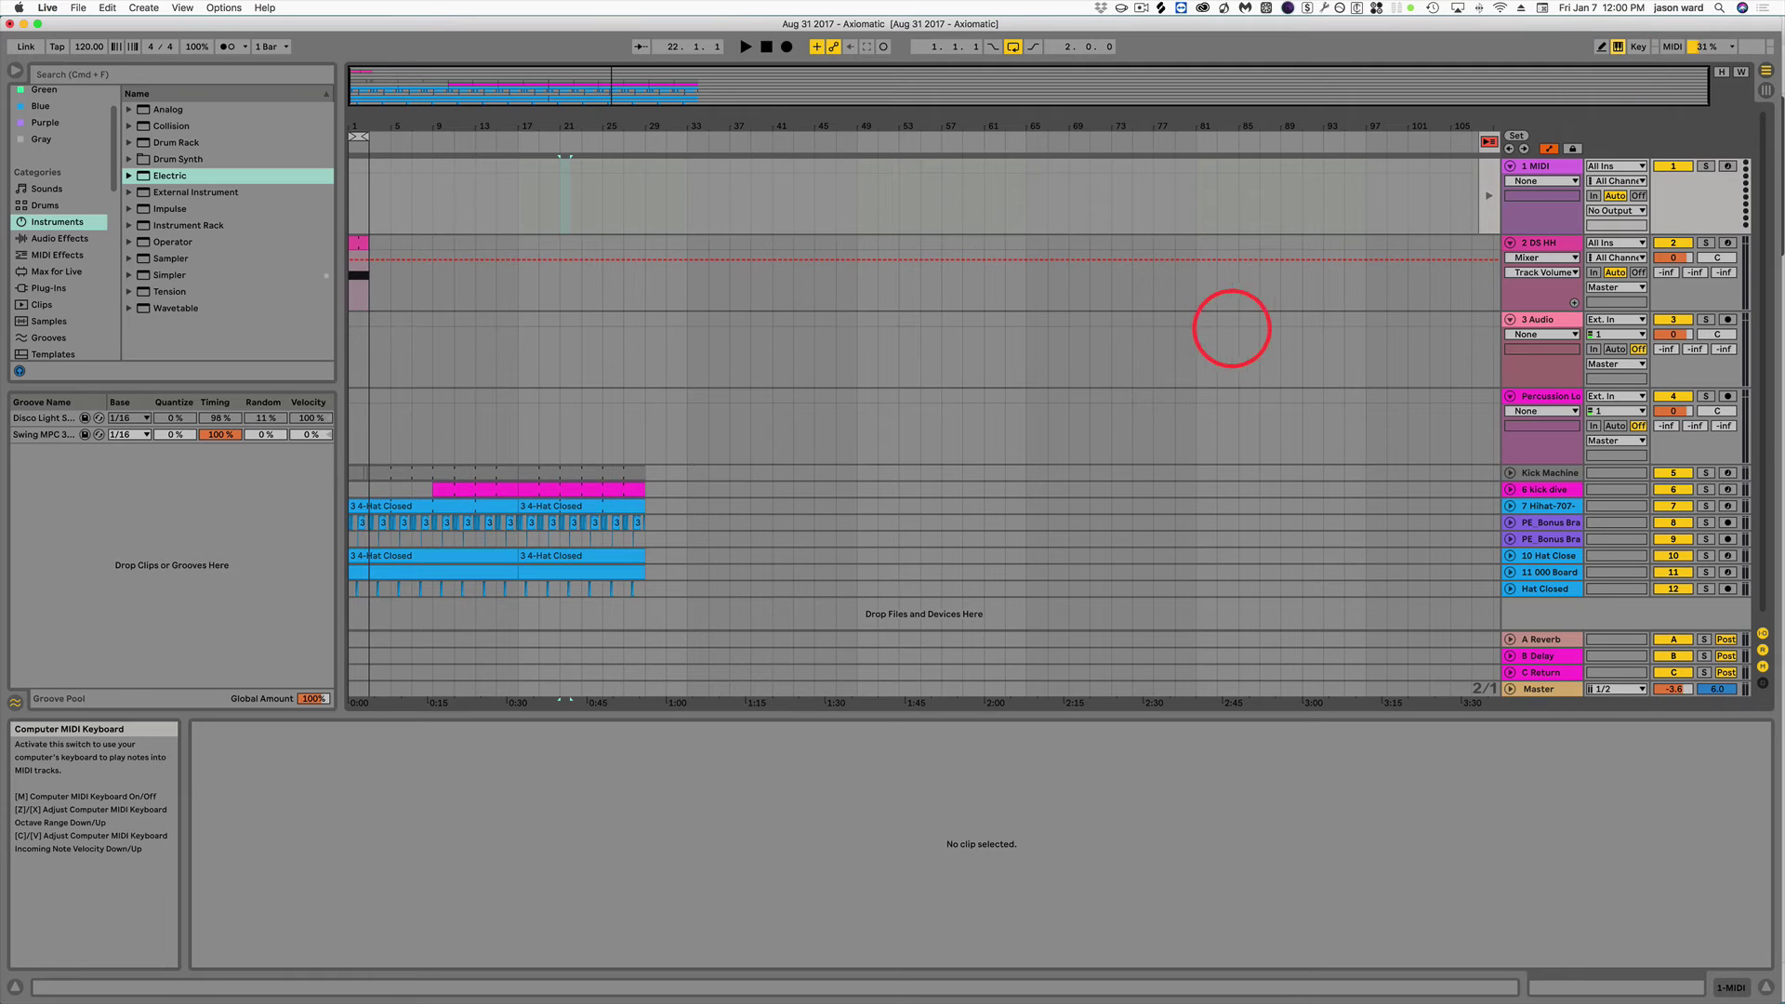
drag(1671, 260, 1672, 259)
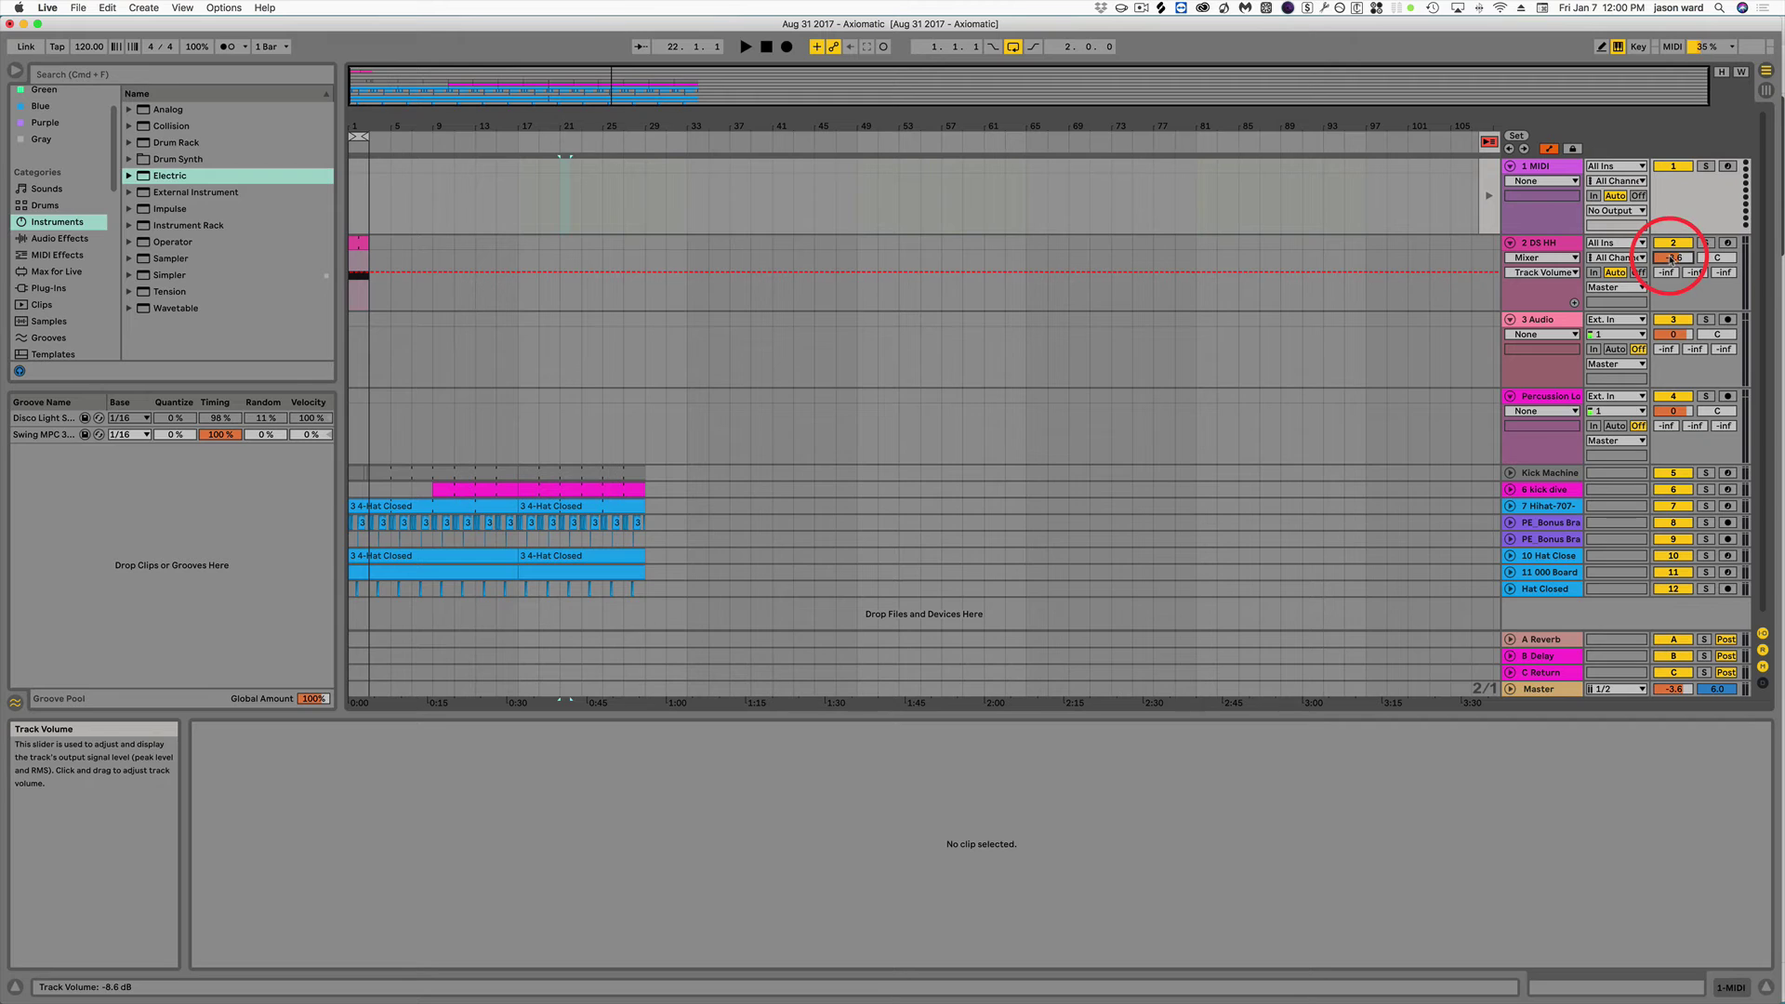
click(1718, 260)
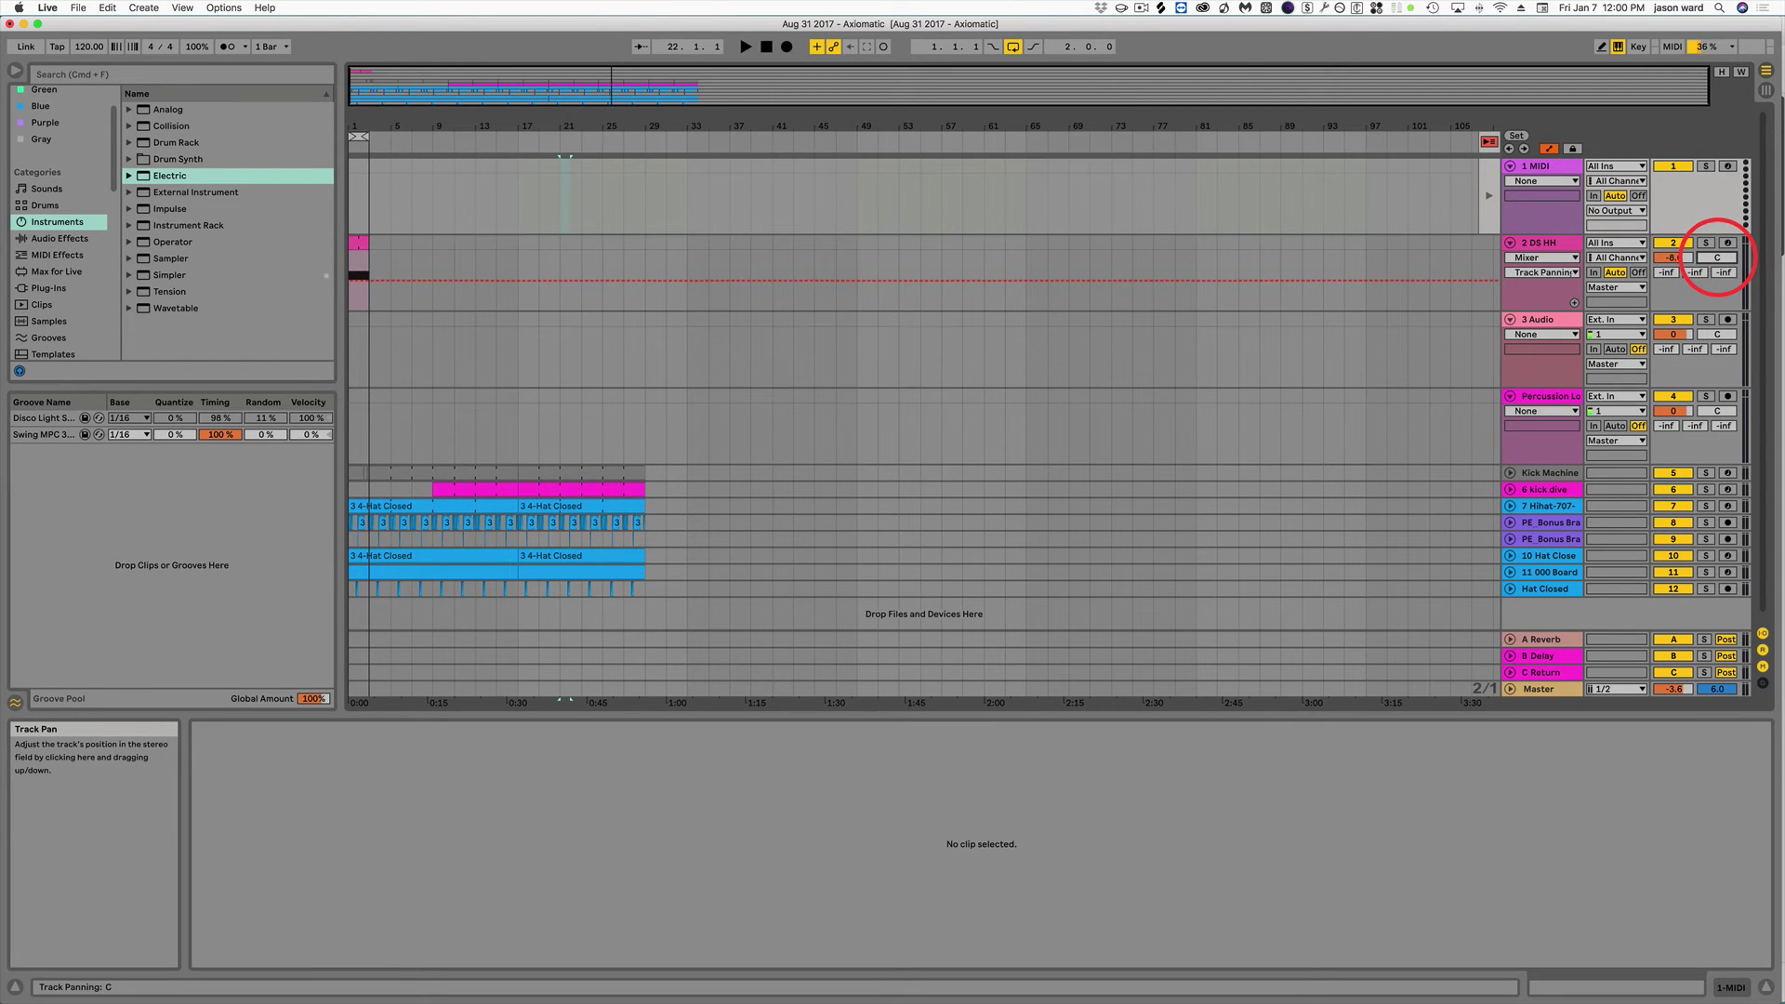
drag(1723, 261, 1723, 260)
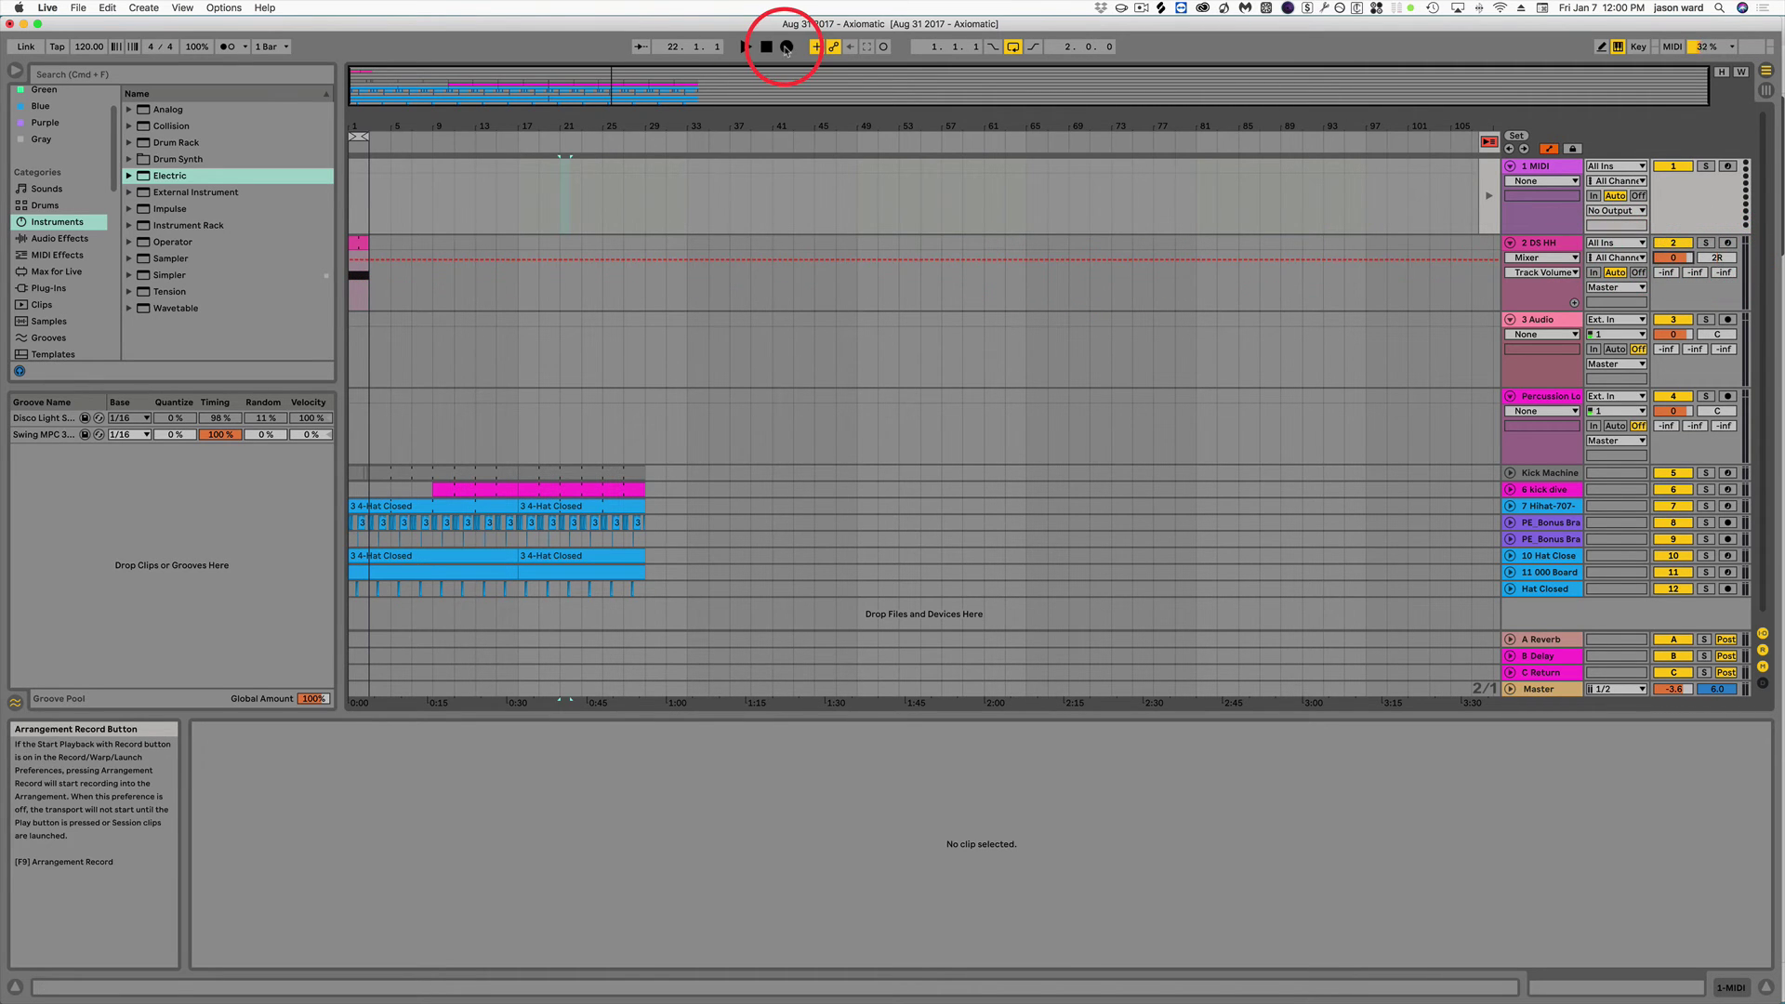
Record volume automation for the DS HH track from bar 21, and delete the automation between bars 17 and 31.
click(786, 47)
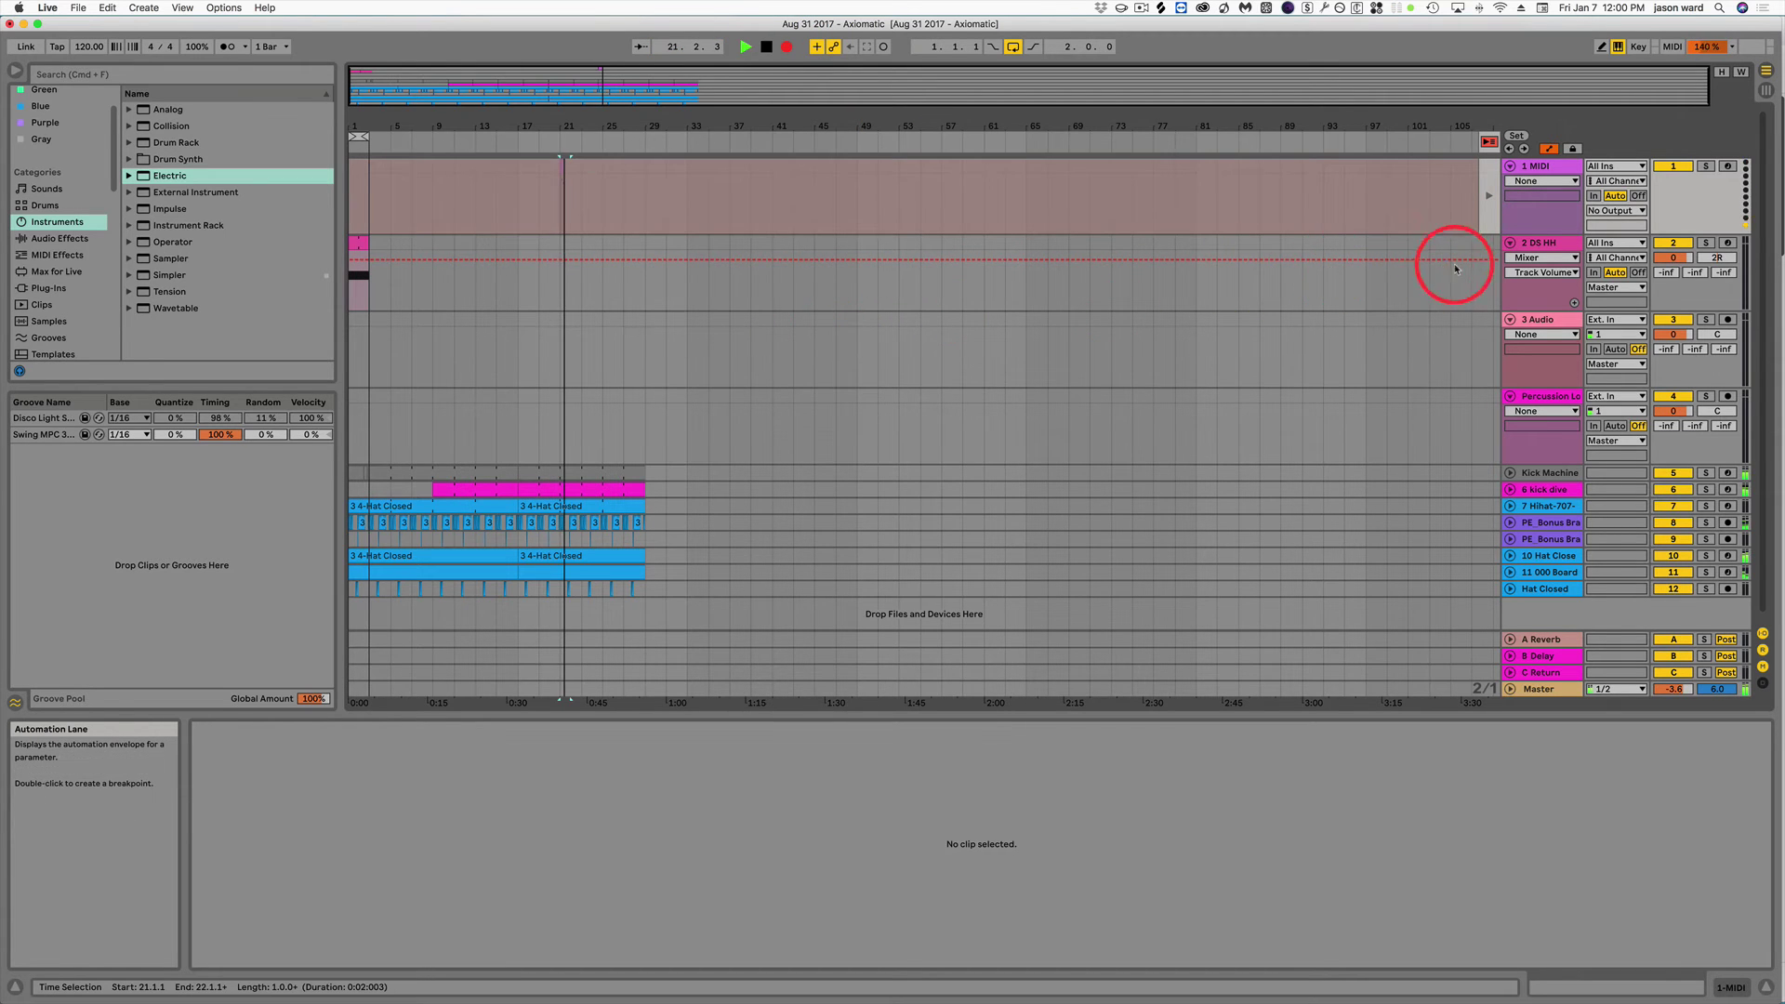
drag(1664, 261, 1663, 261)
key(space)
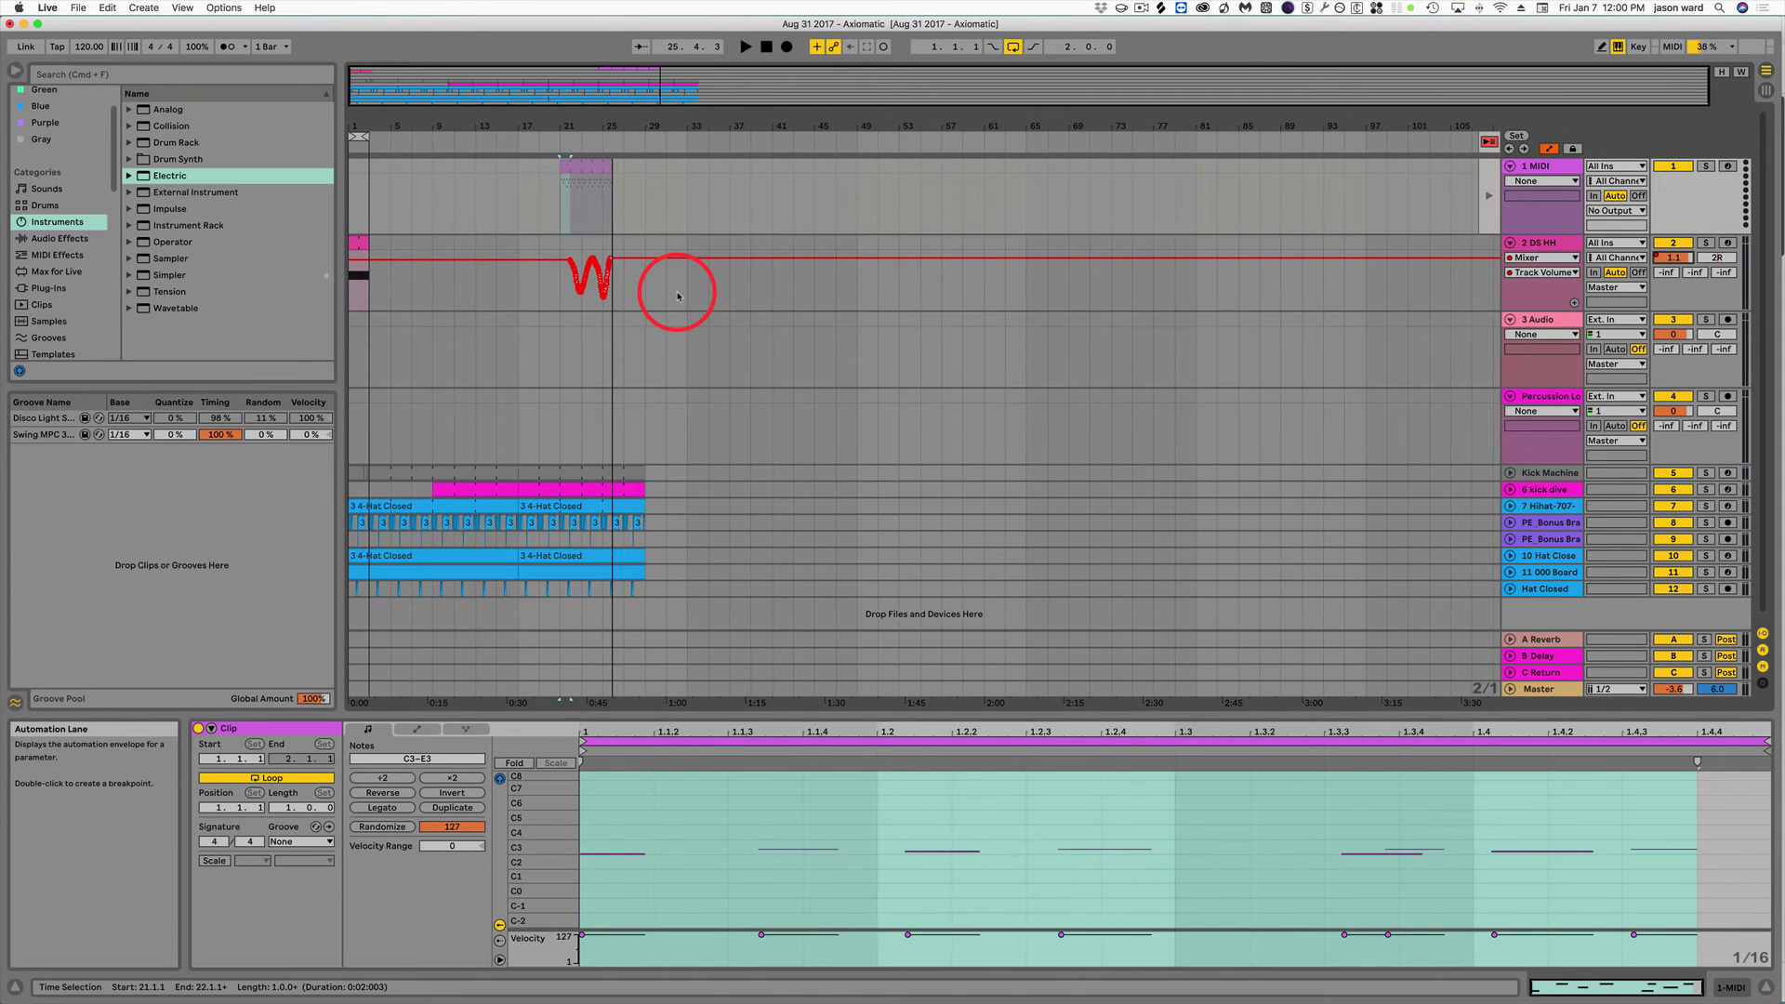
drag(666, 288, 518, 289)
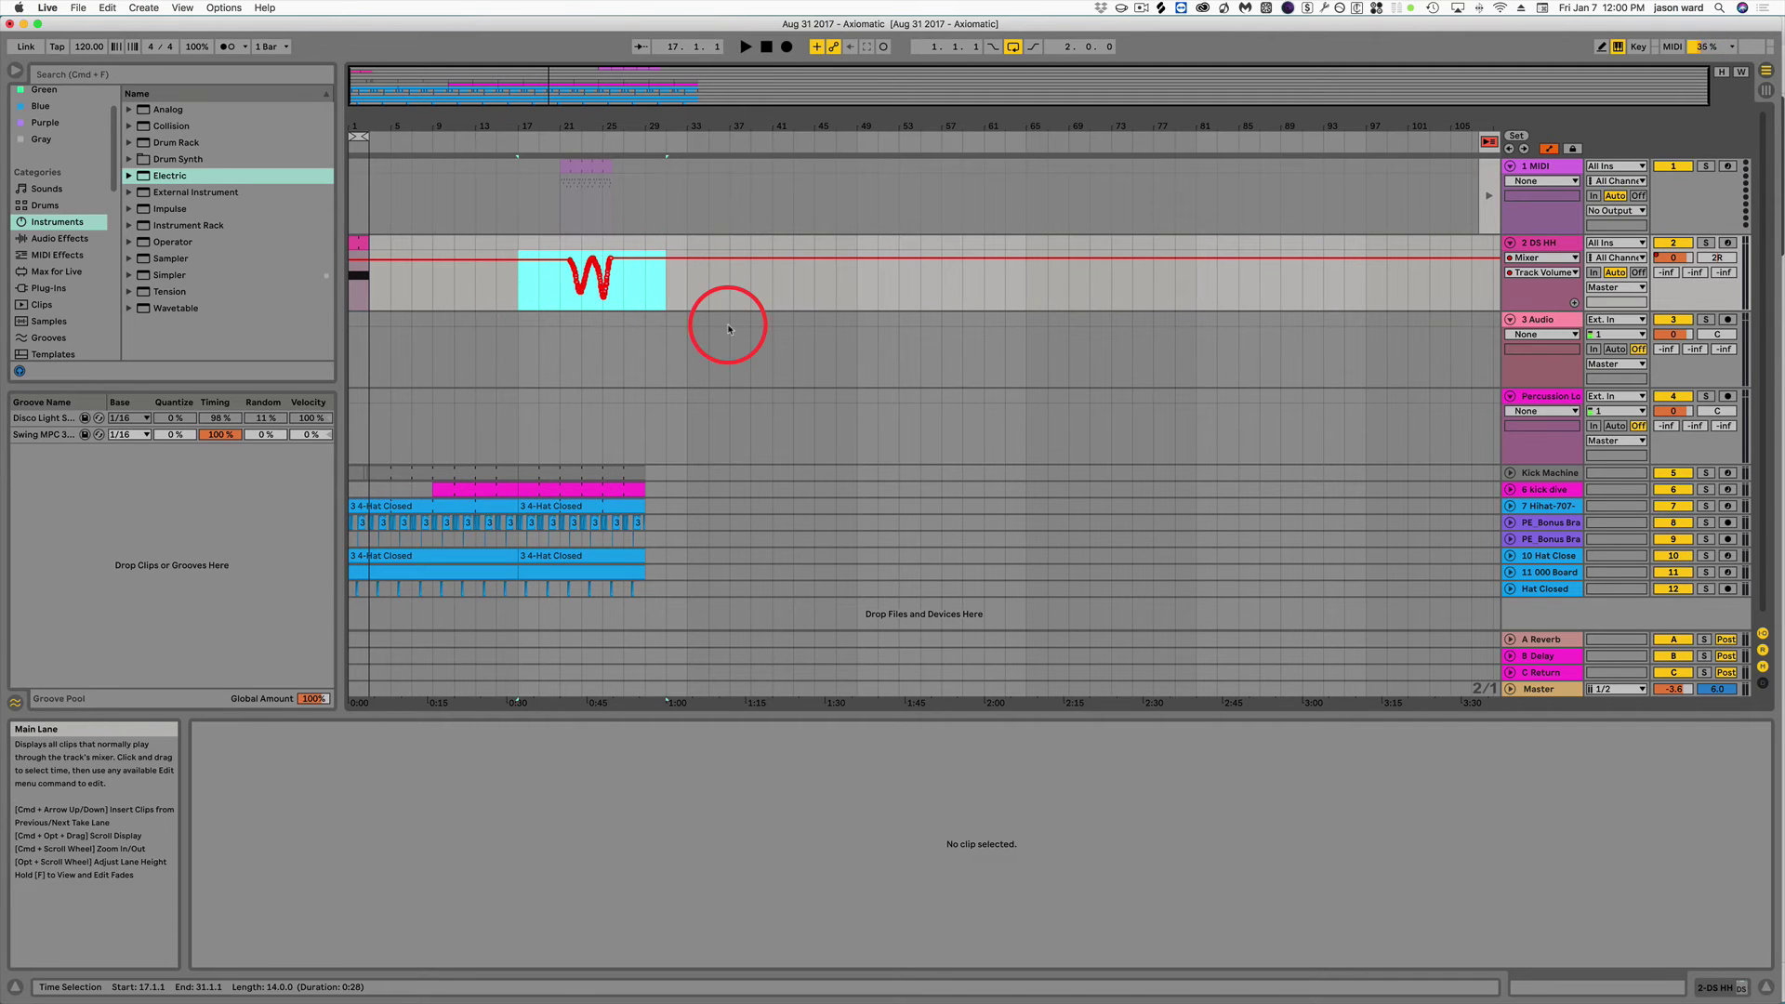
key(BackSpace)
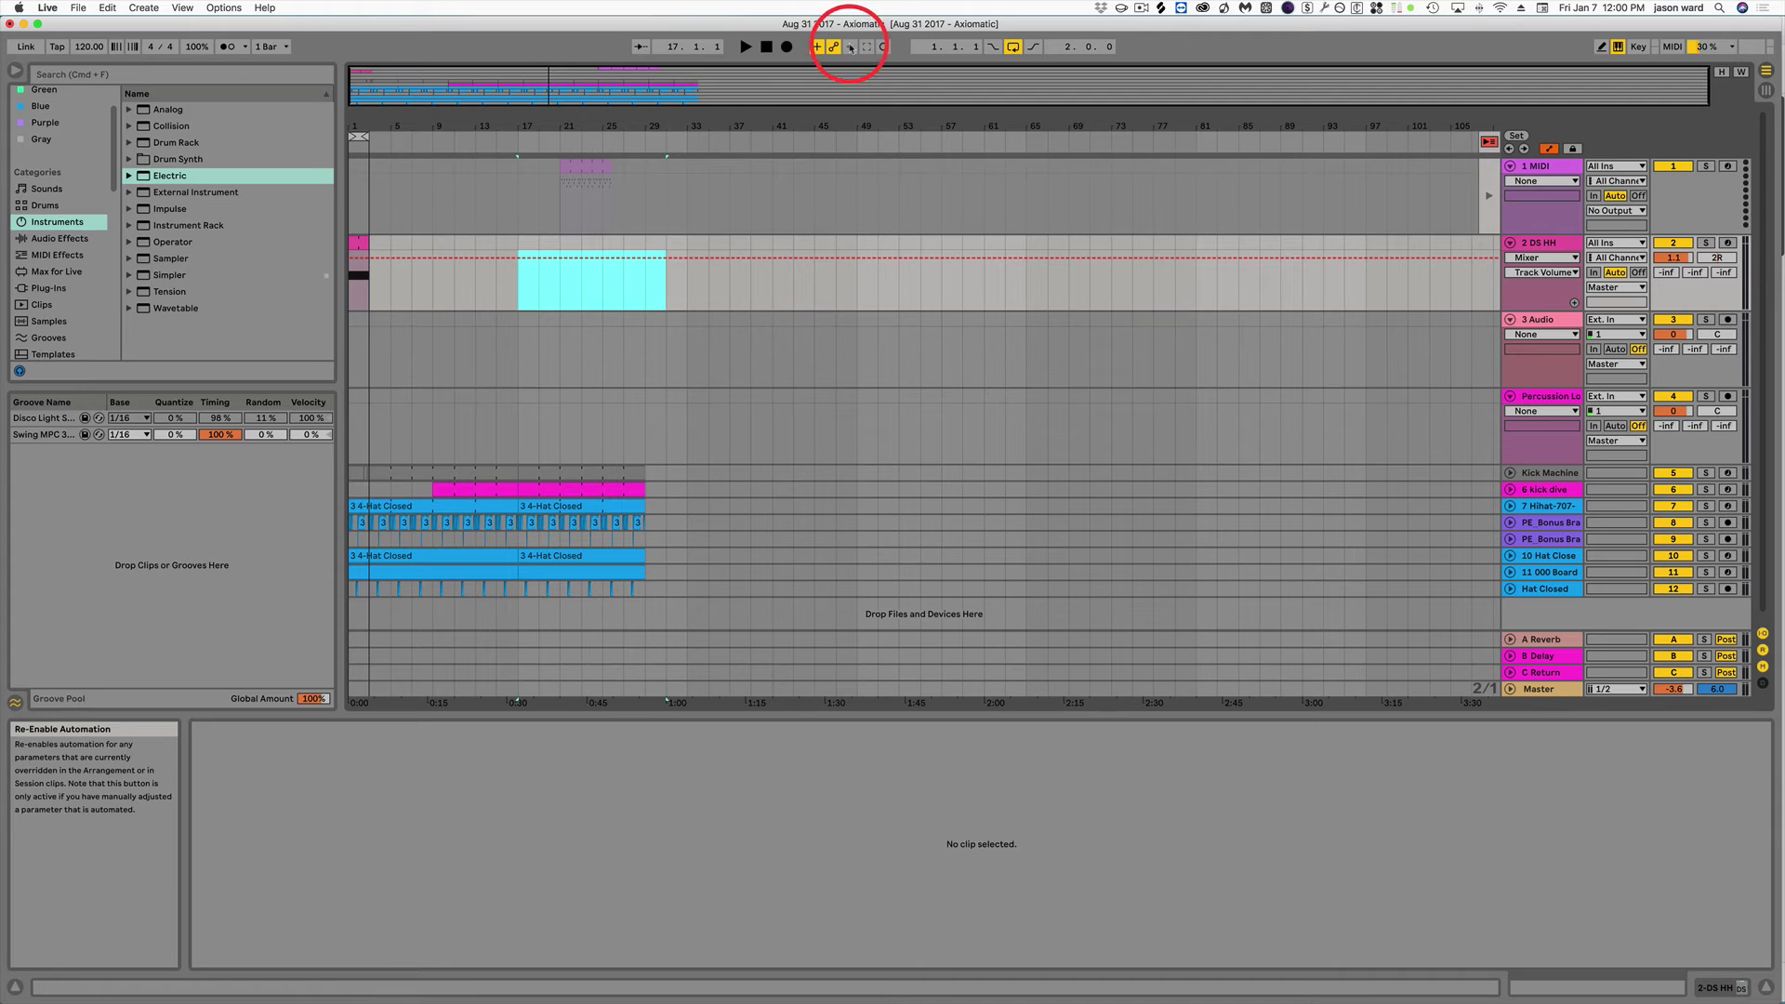
Draw a volume automation envelope on DS HH with a dip near bar 45 and a peak near bar 52.
click(851, 47)
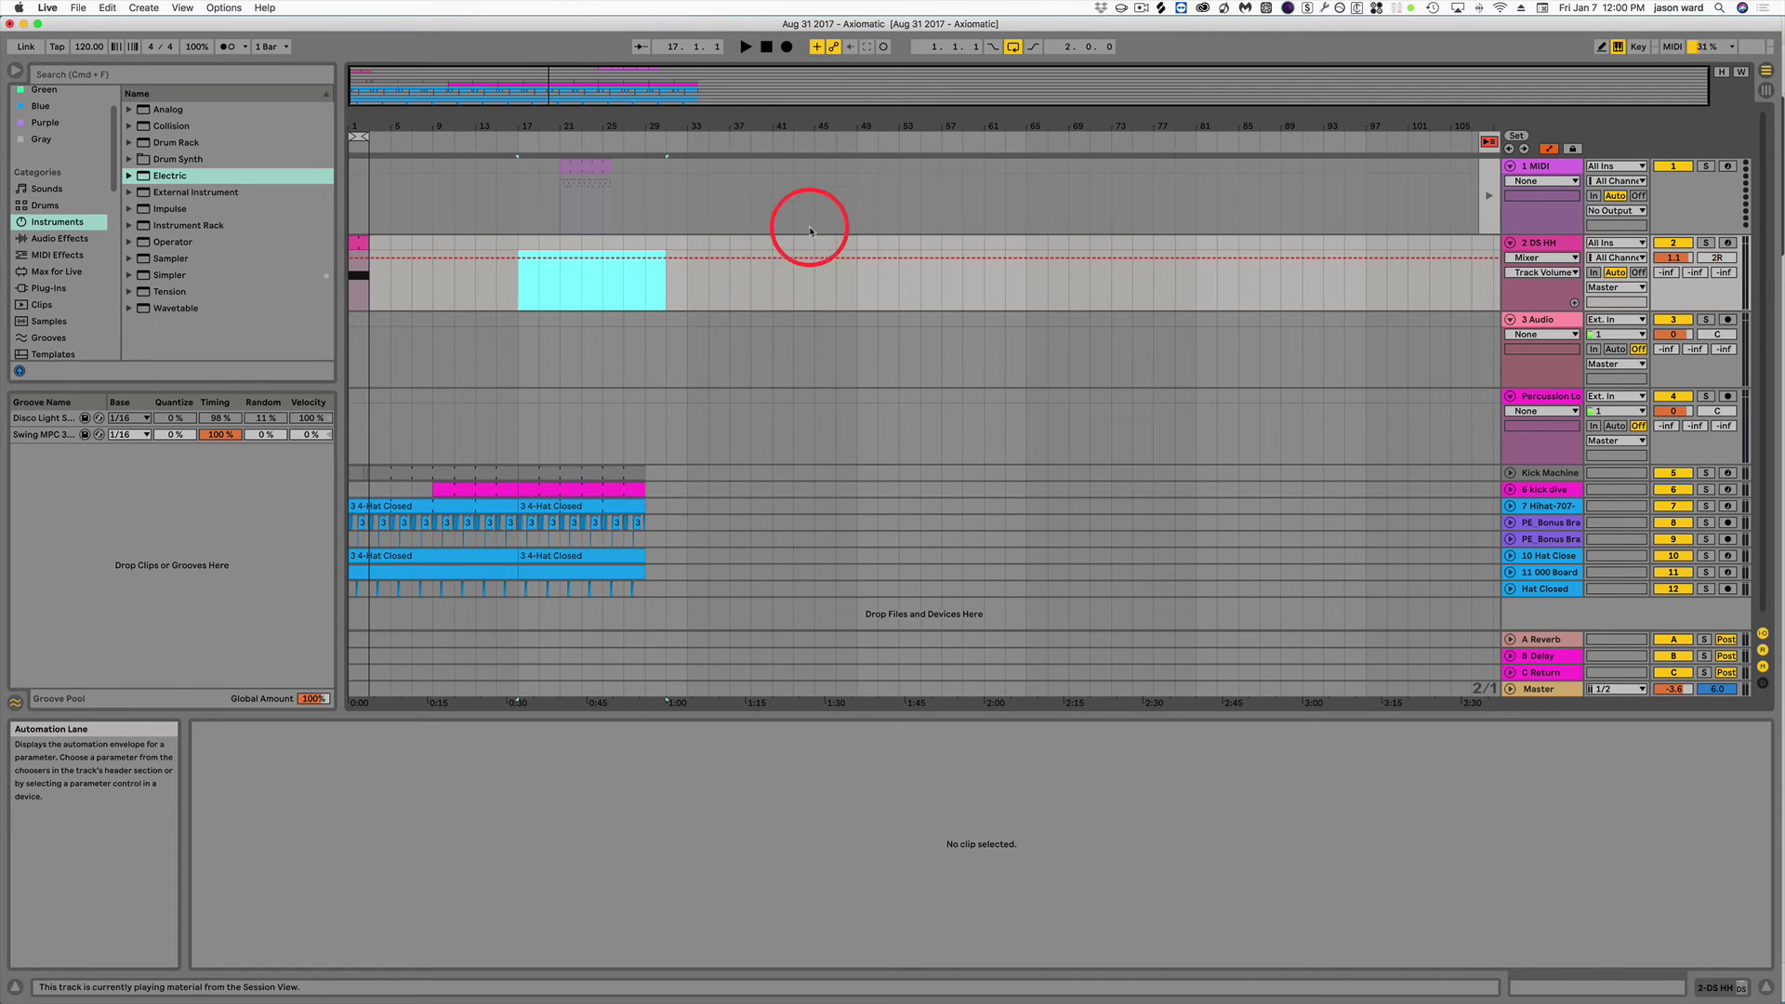
click(757, 259)
drag(820, 258, 967, 272)
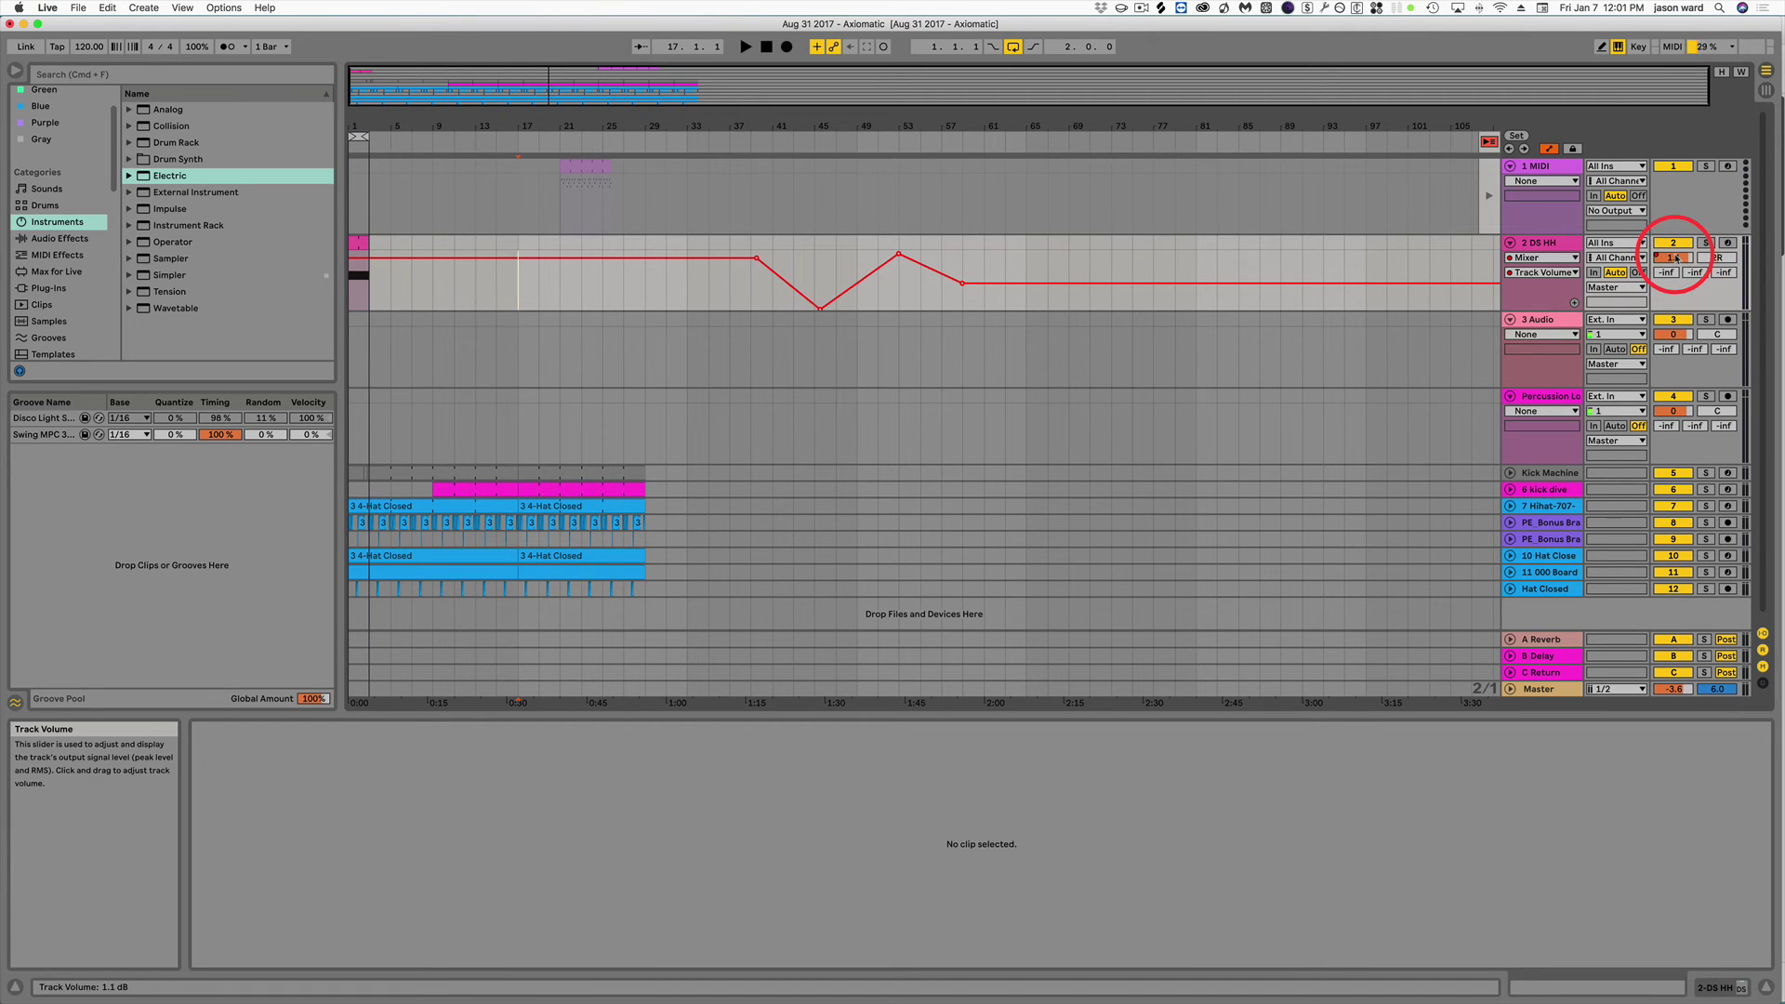
Override the DS HH volume automation by moving the track volume and re-enable the automation, doing this twice.
drag(1677, 261, 1677, 259)
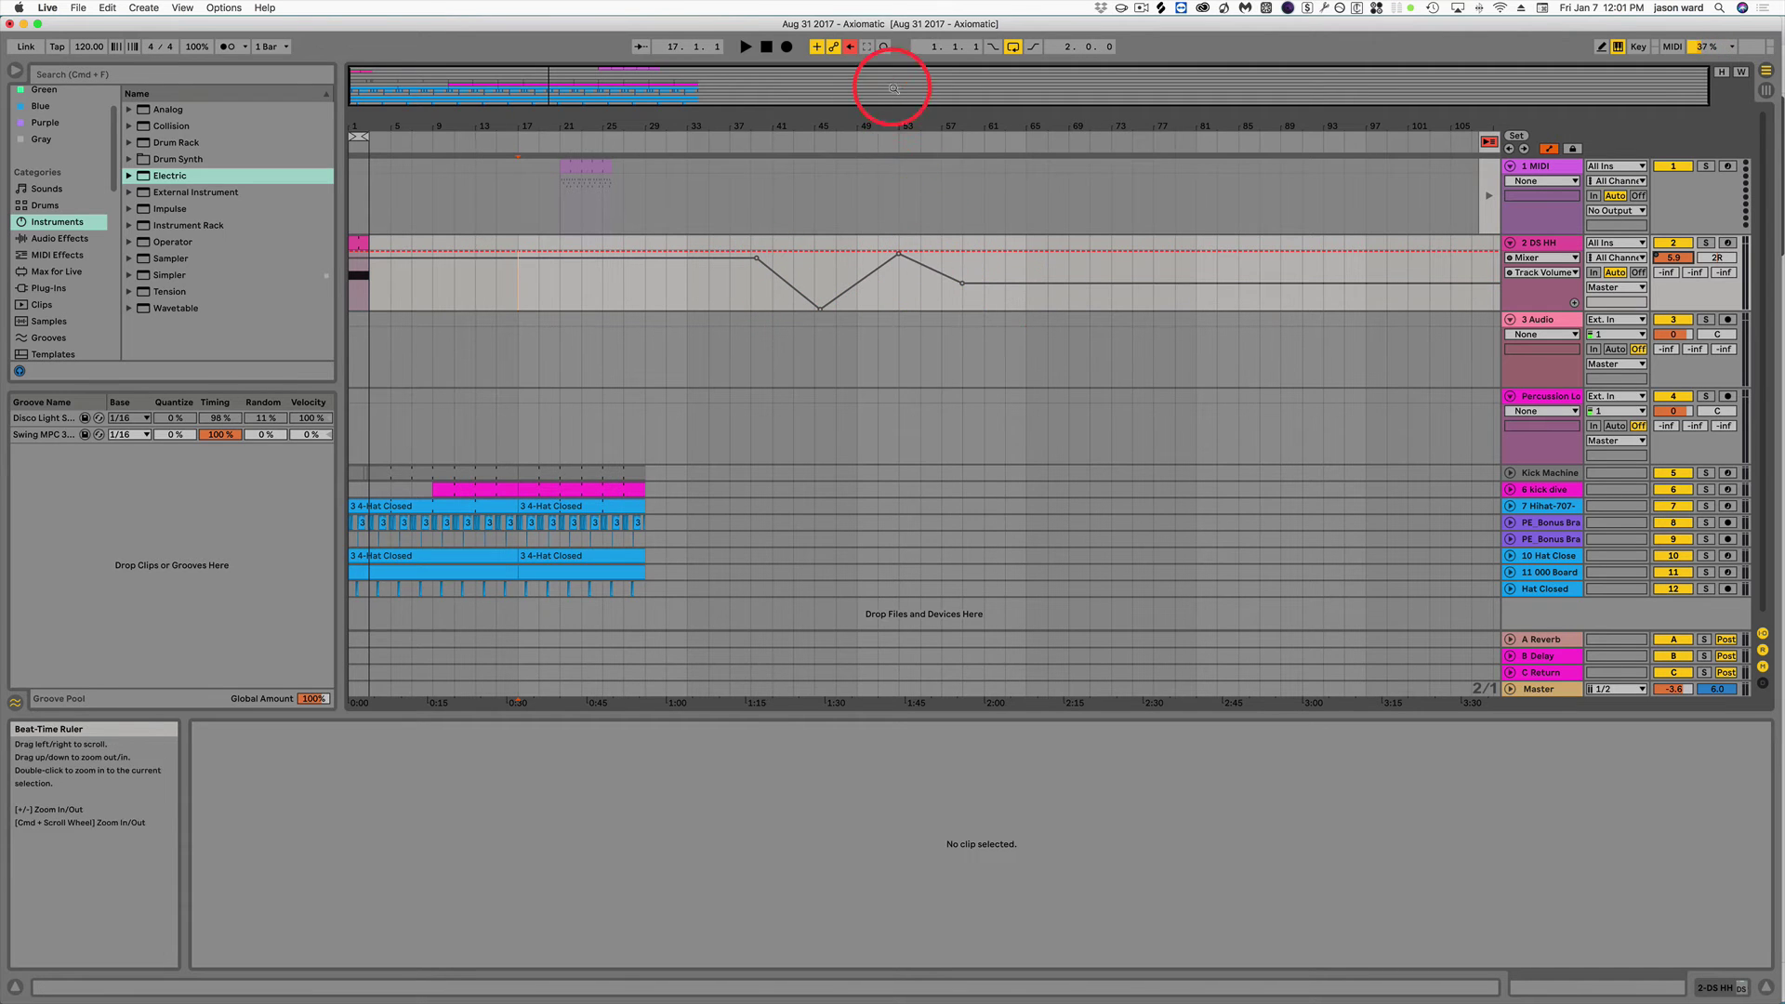
click(850, 47)
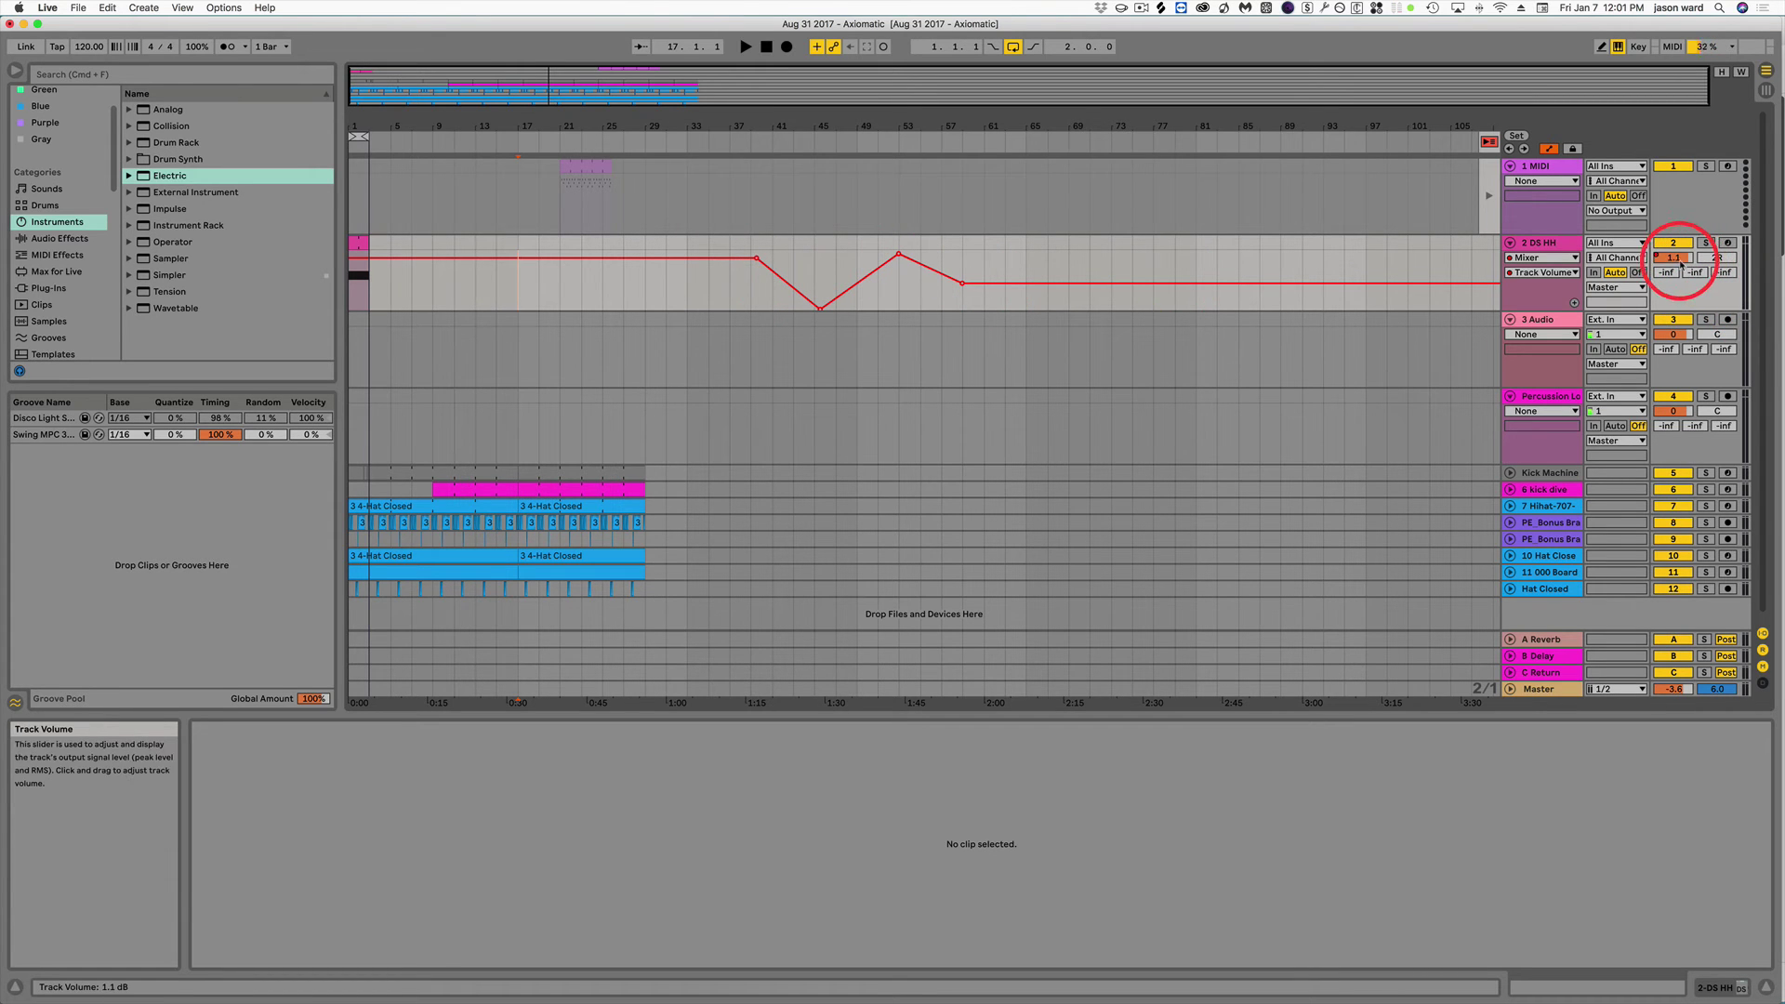
drag(1657, 255, 1679, 261)
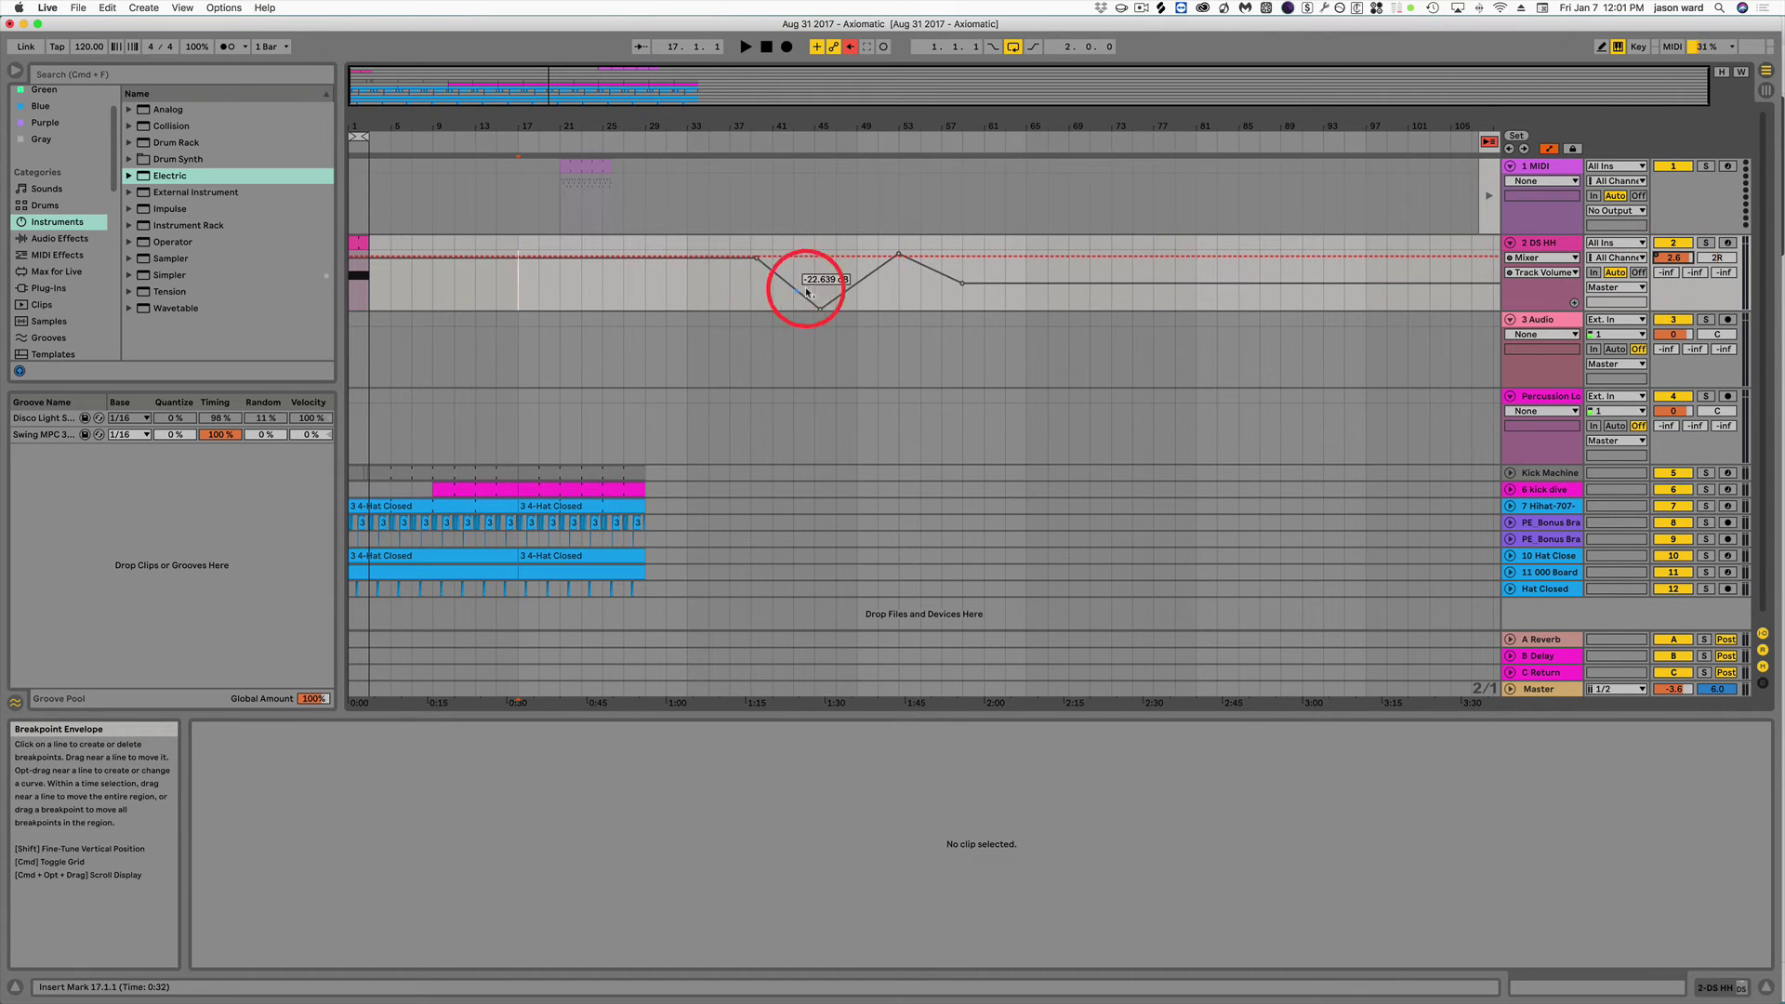
click(849, 50)
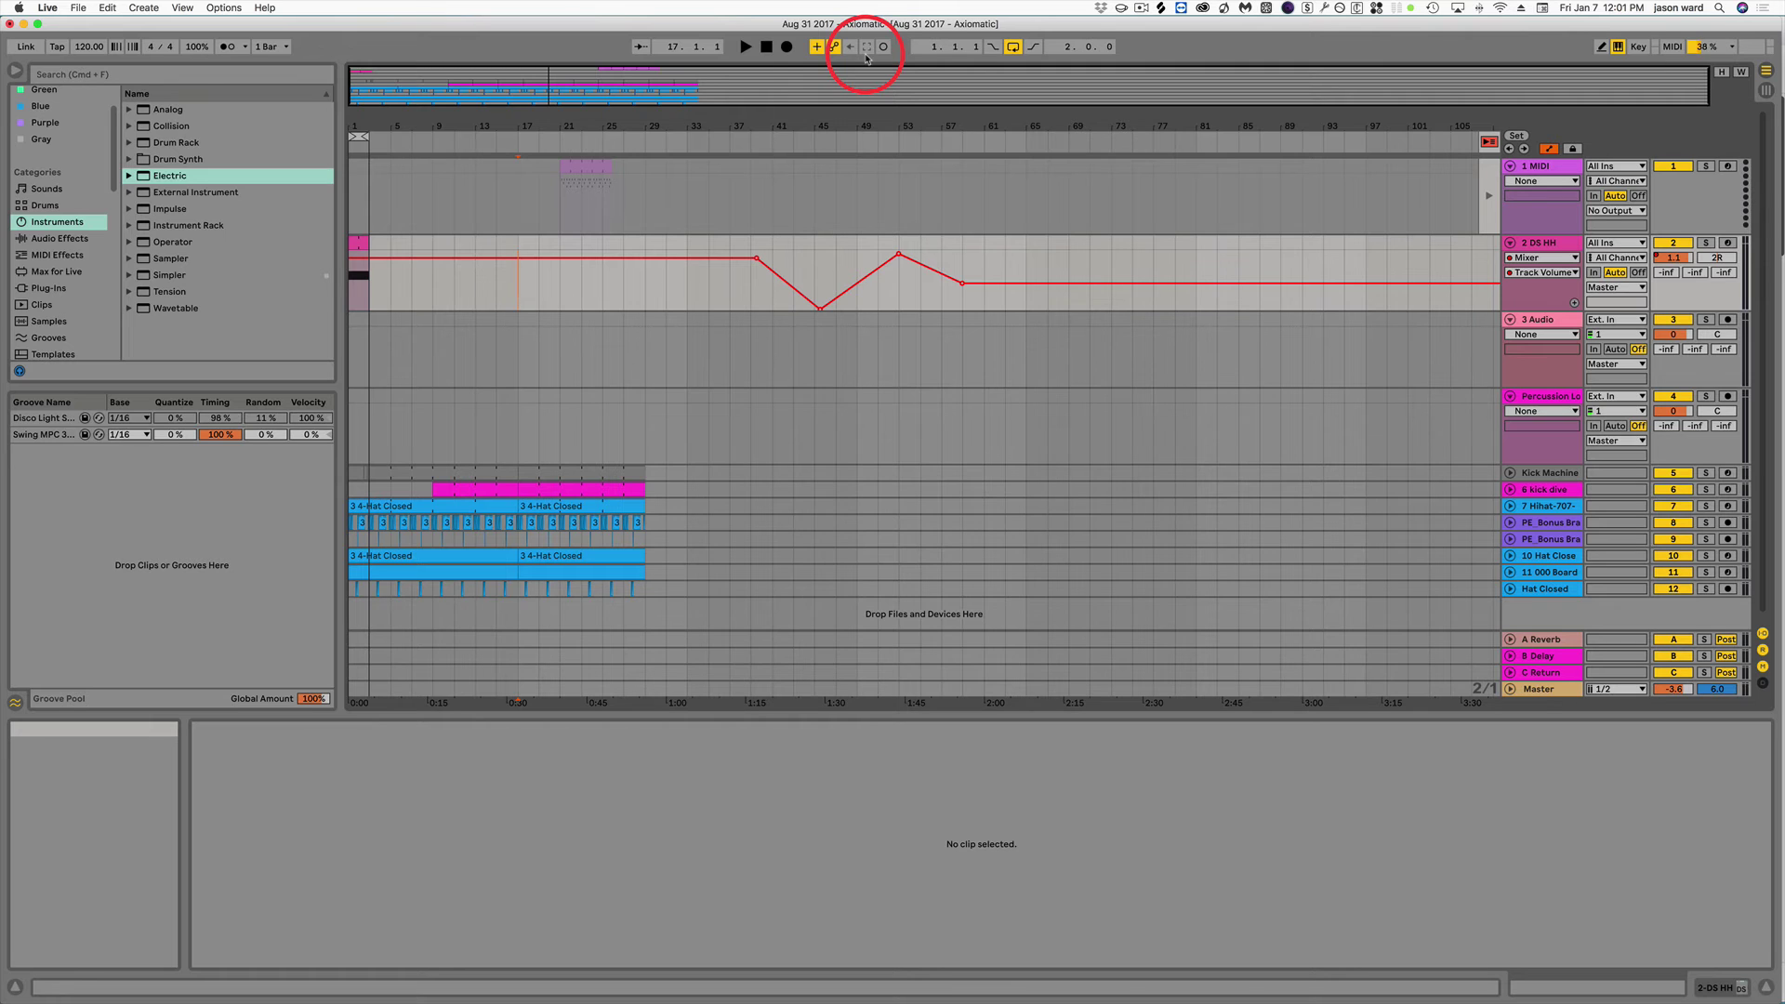
Load the Electric instrument onto the 1 MIDI track and delete the track's recorded clip at bar 21.
click(1552, 165)
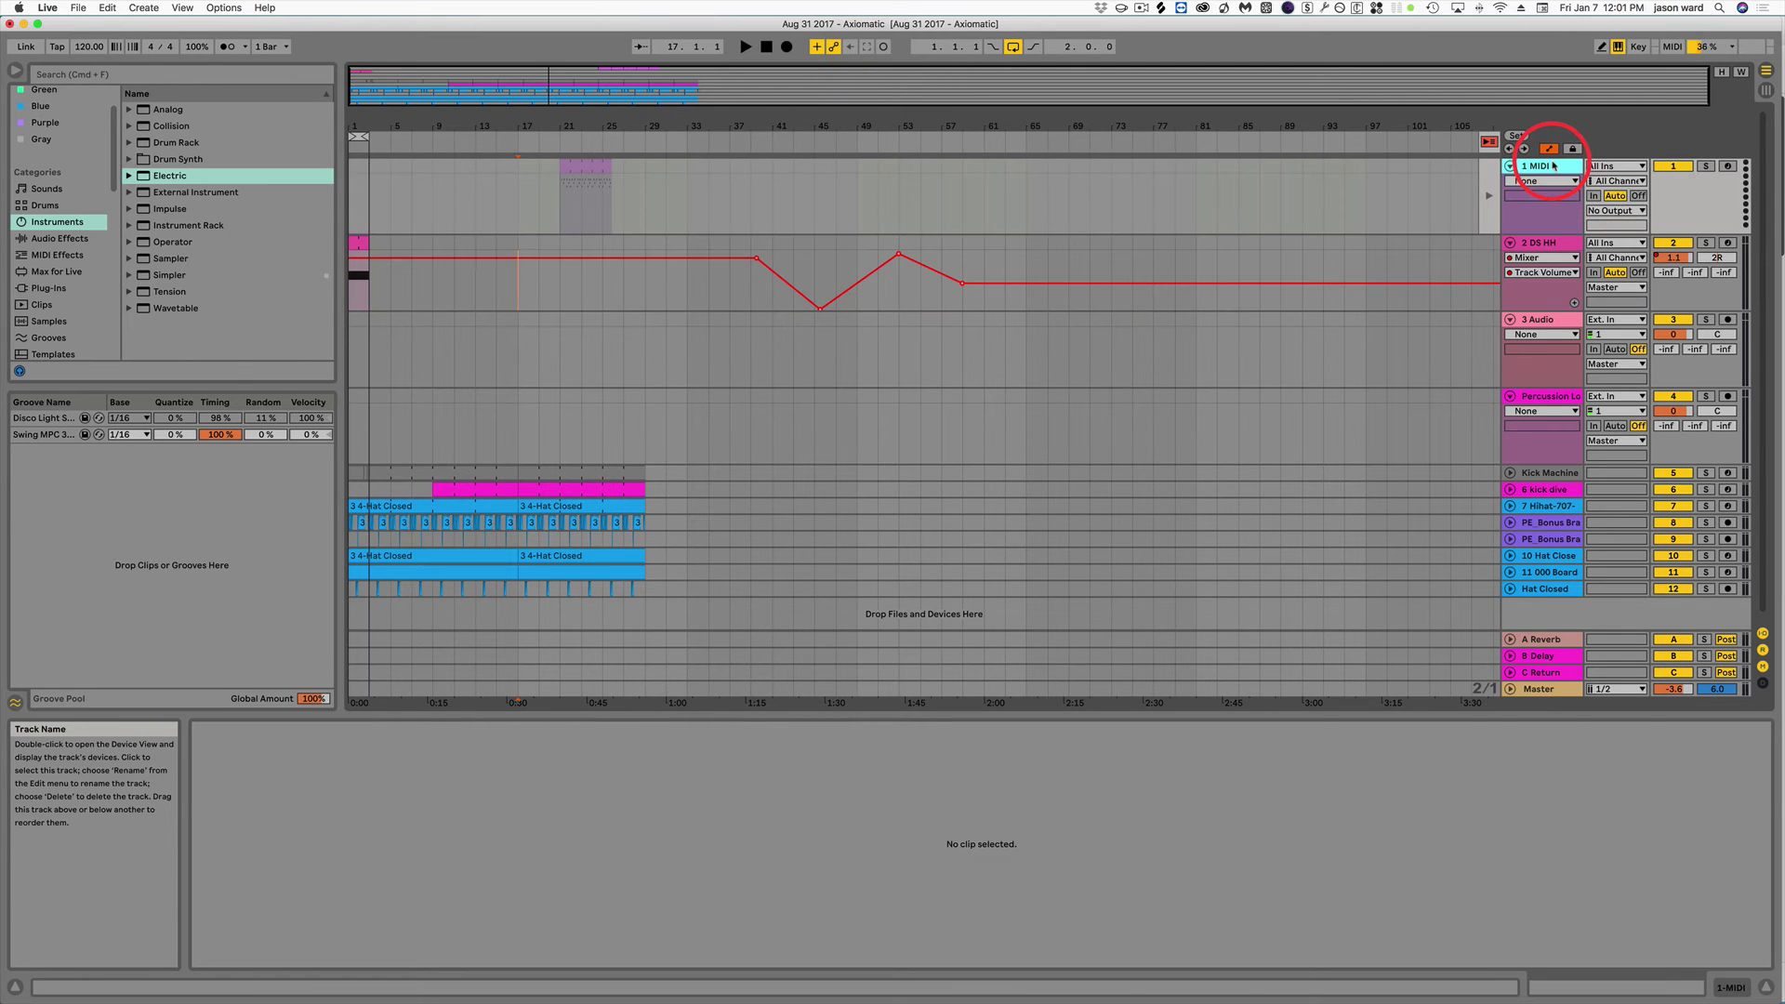
double_click(1553, 165)
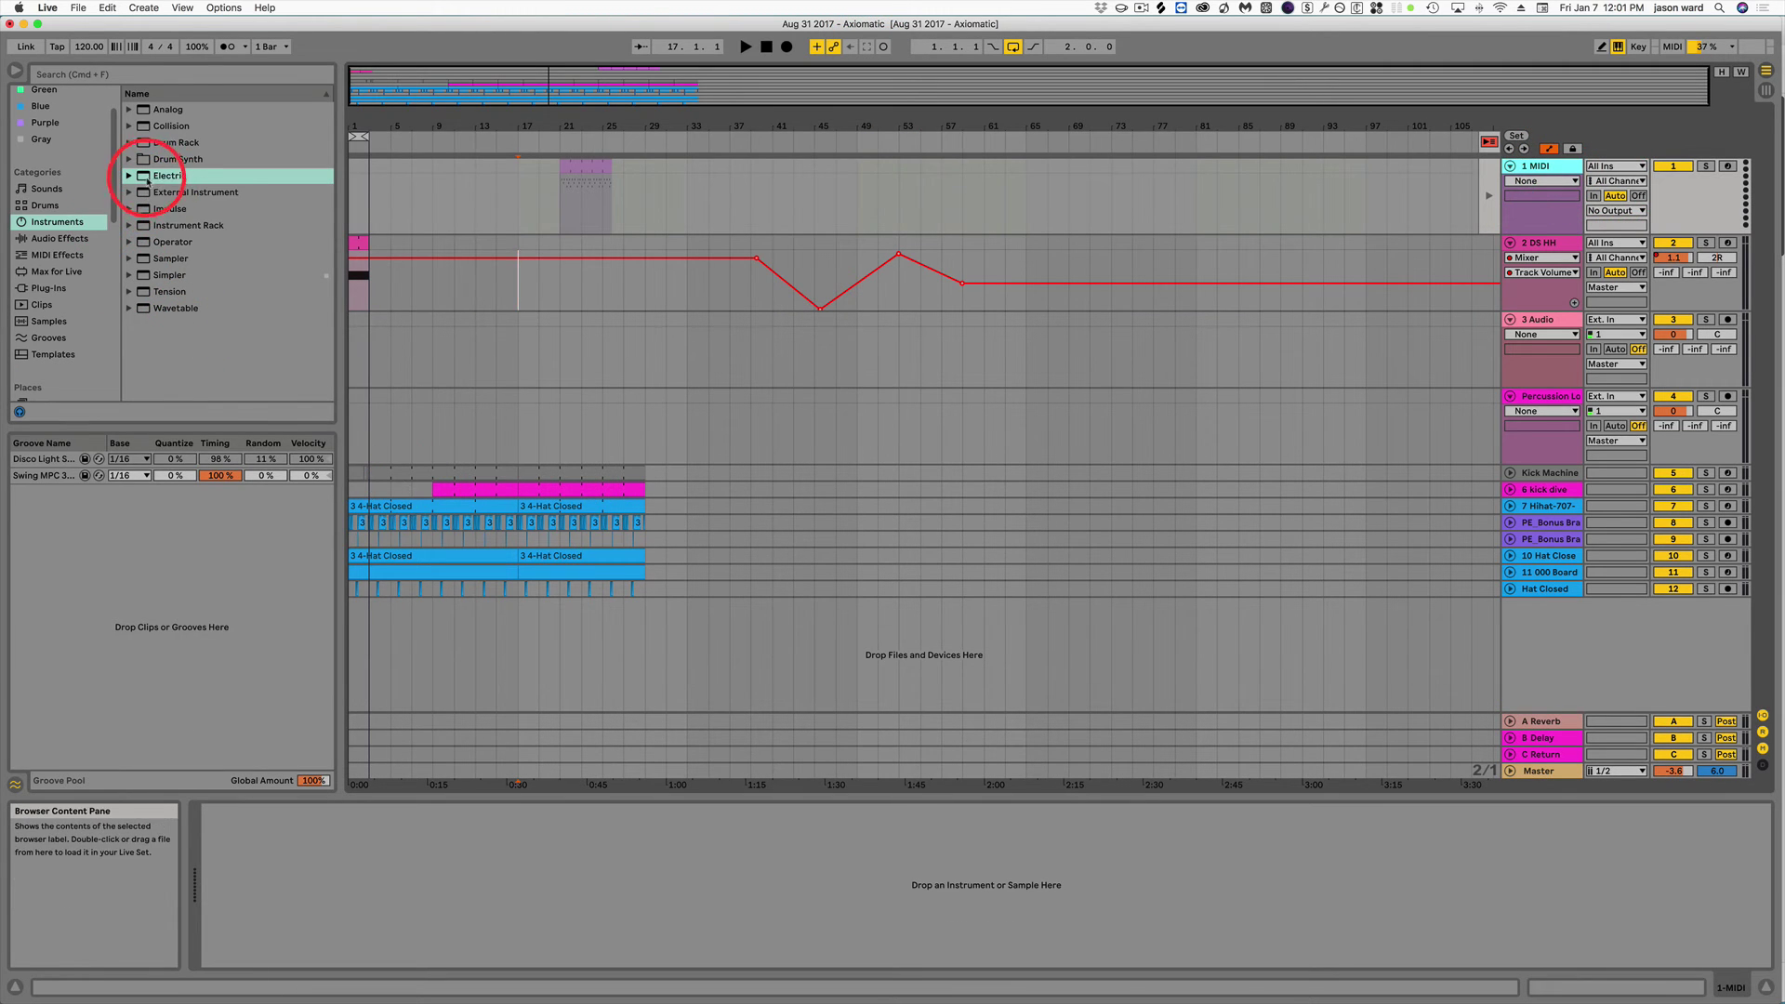
drag(144, 180, 416, 193)
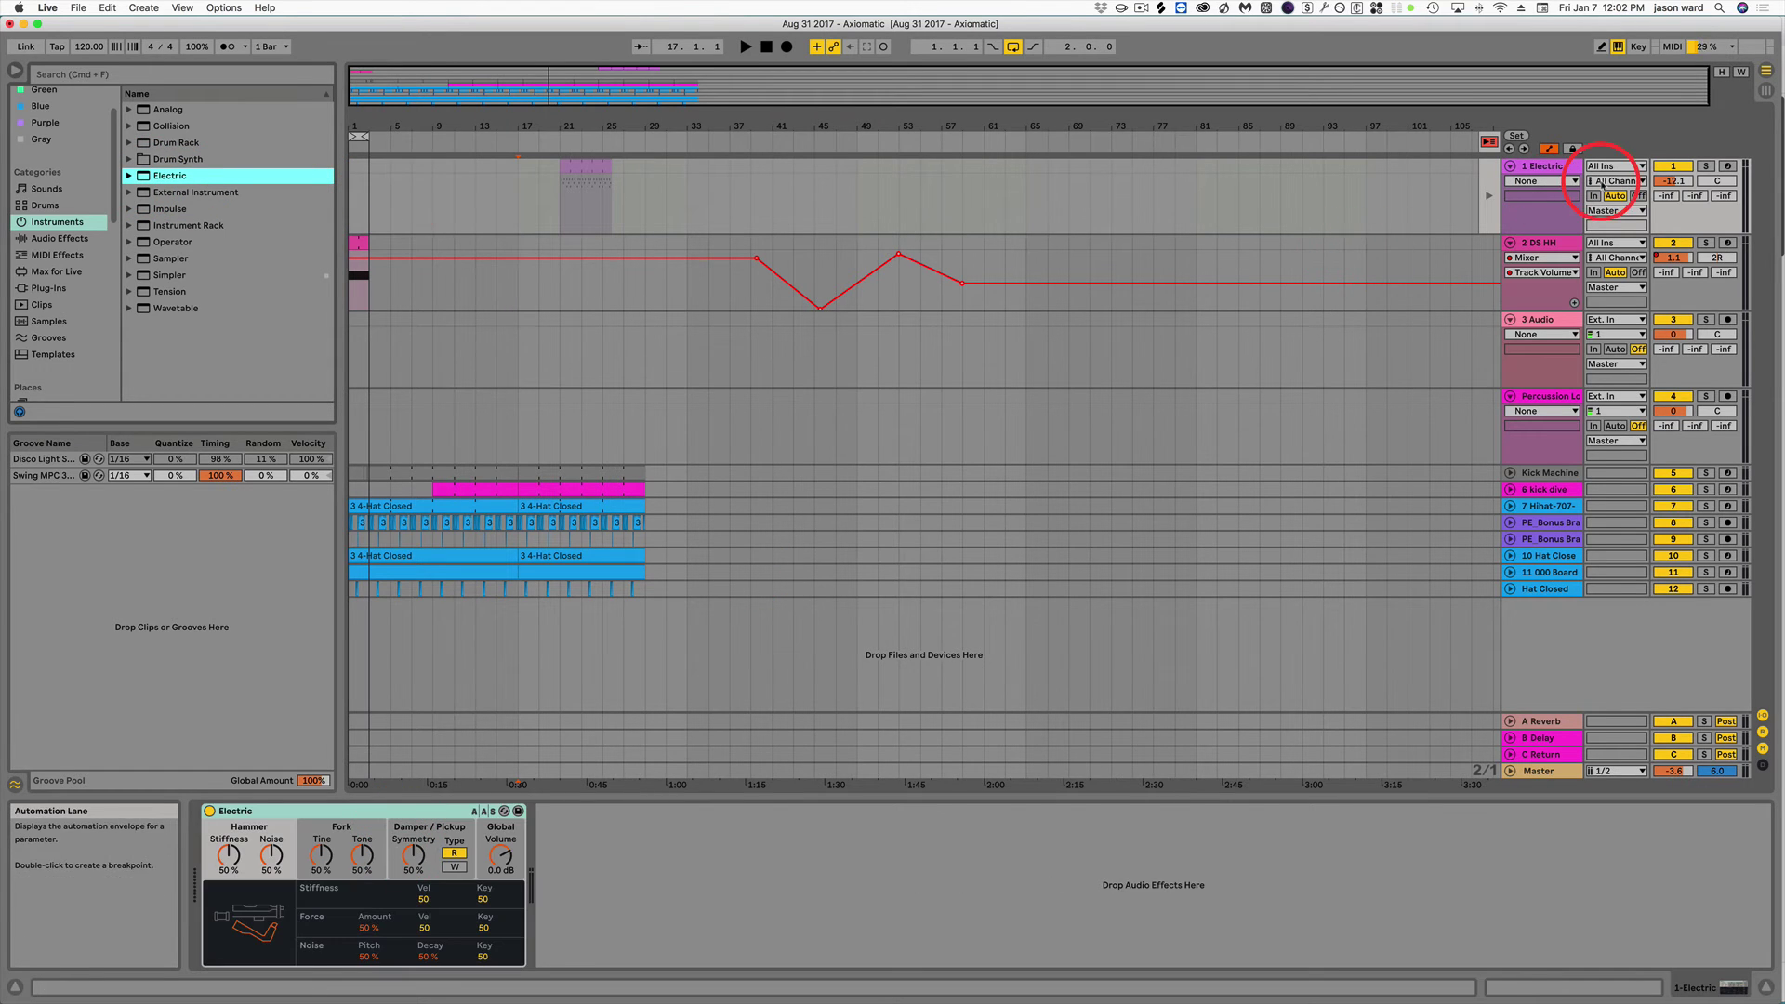
key(BackSpace)
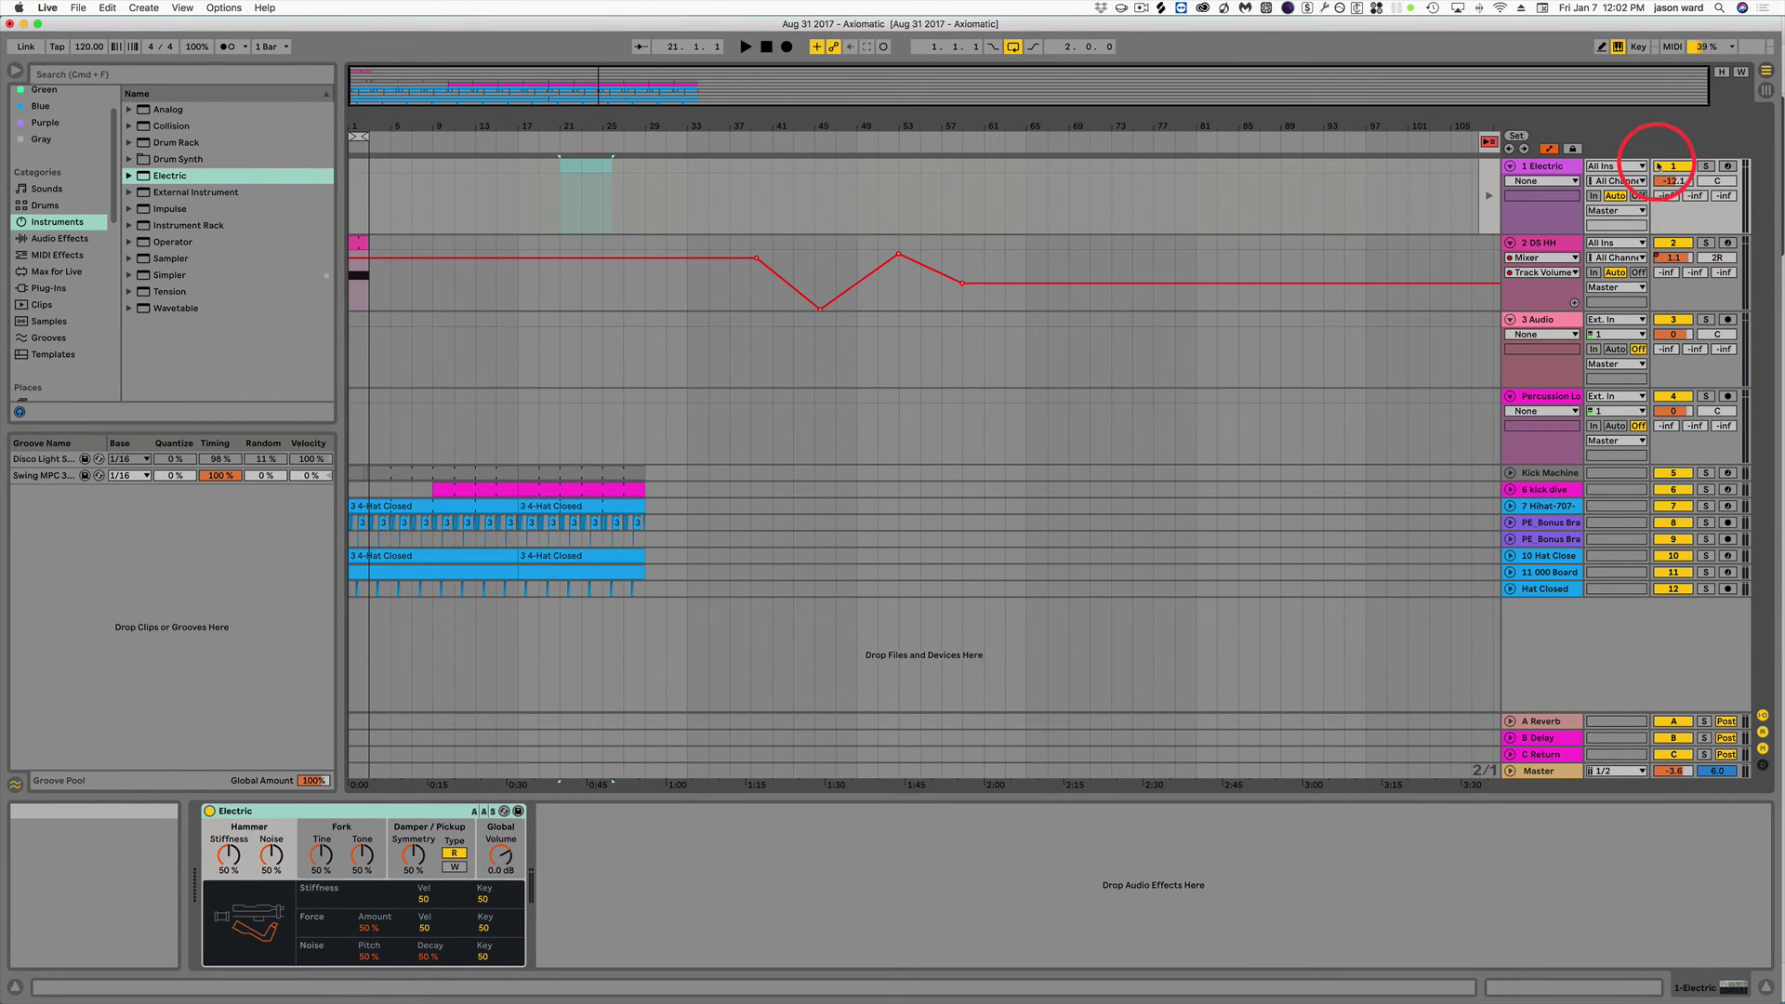
Arm the Electric track and capture a short phrase played on the computer MIDI keyboard as a clip at bar 21.
click(1726, 166)
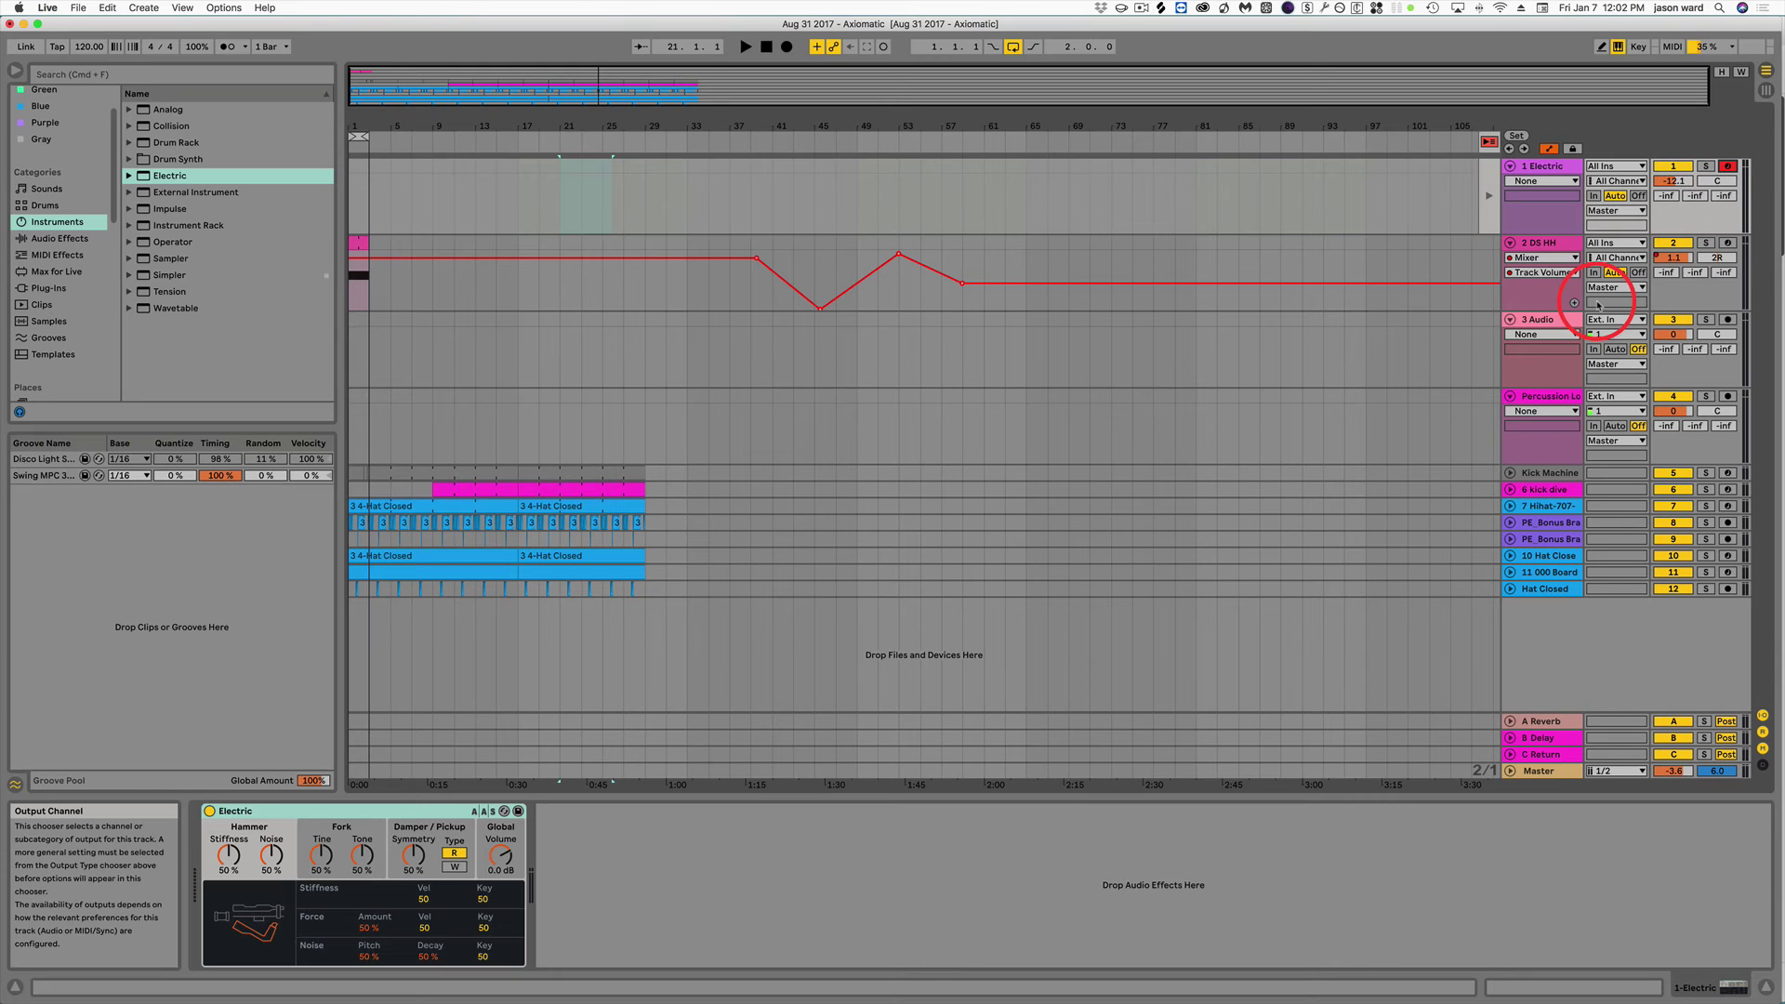
key(f)
key(h)
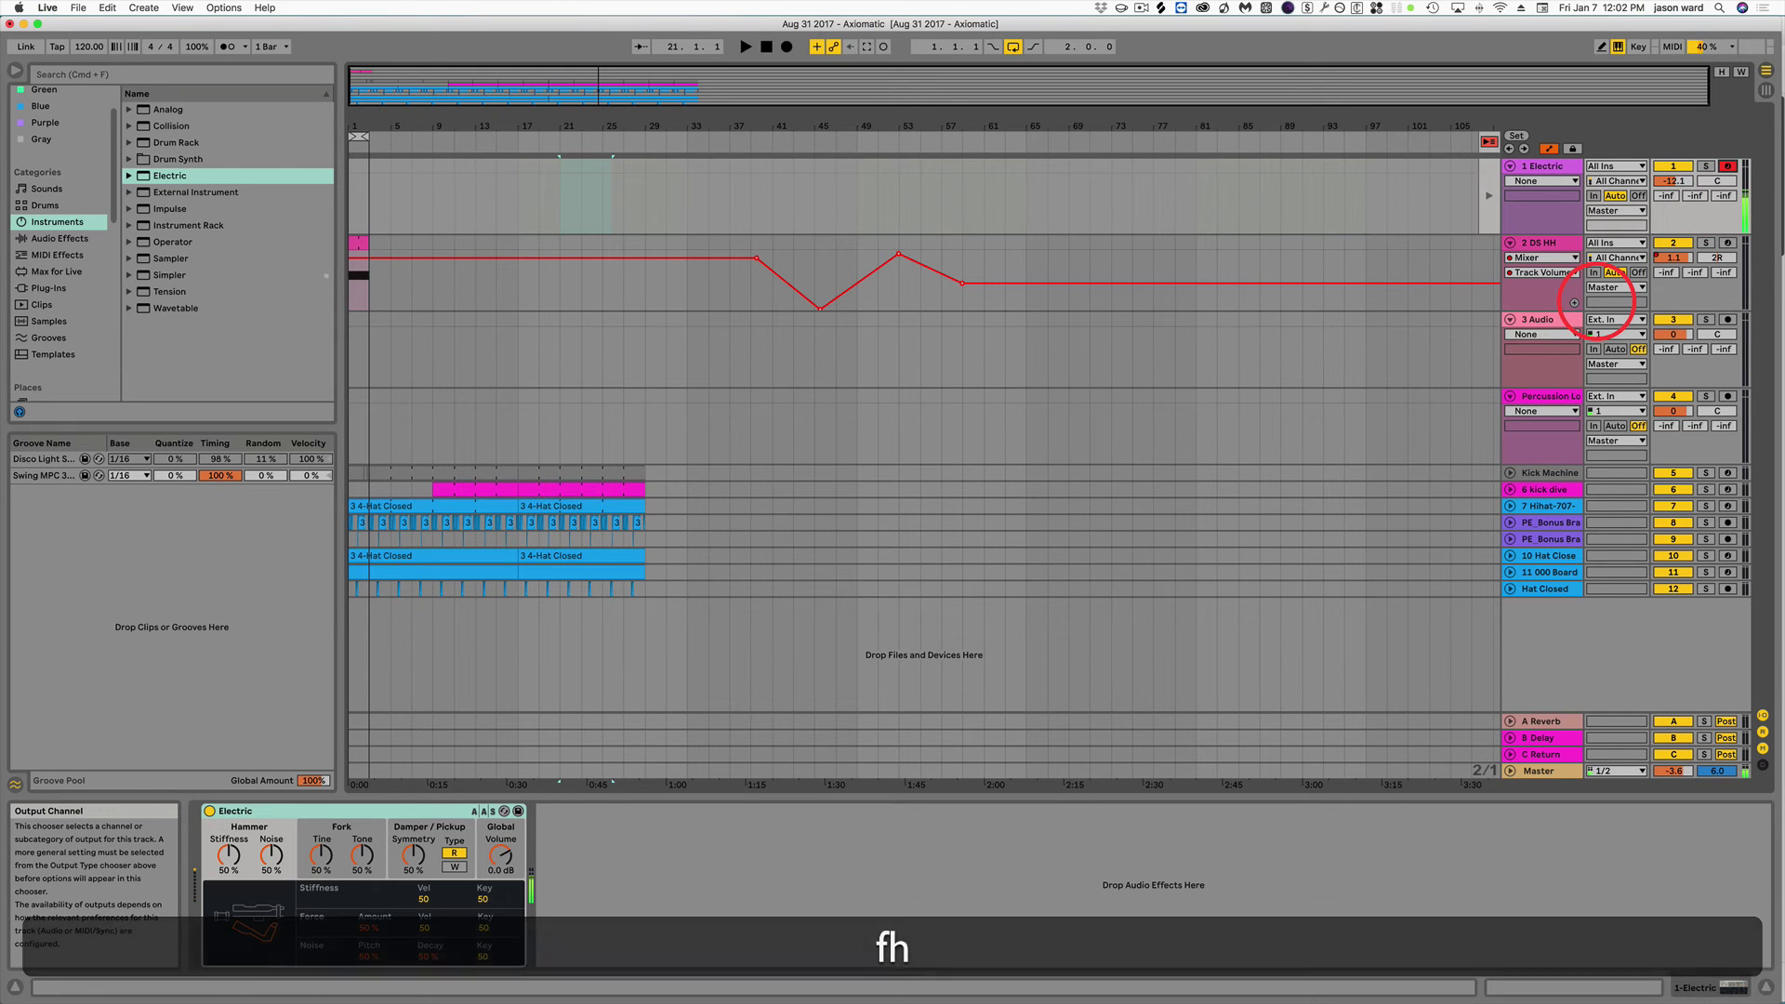
key(f)
key(j)
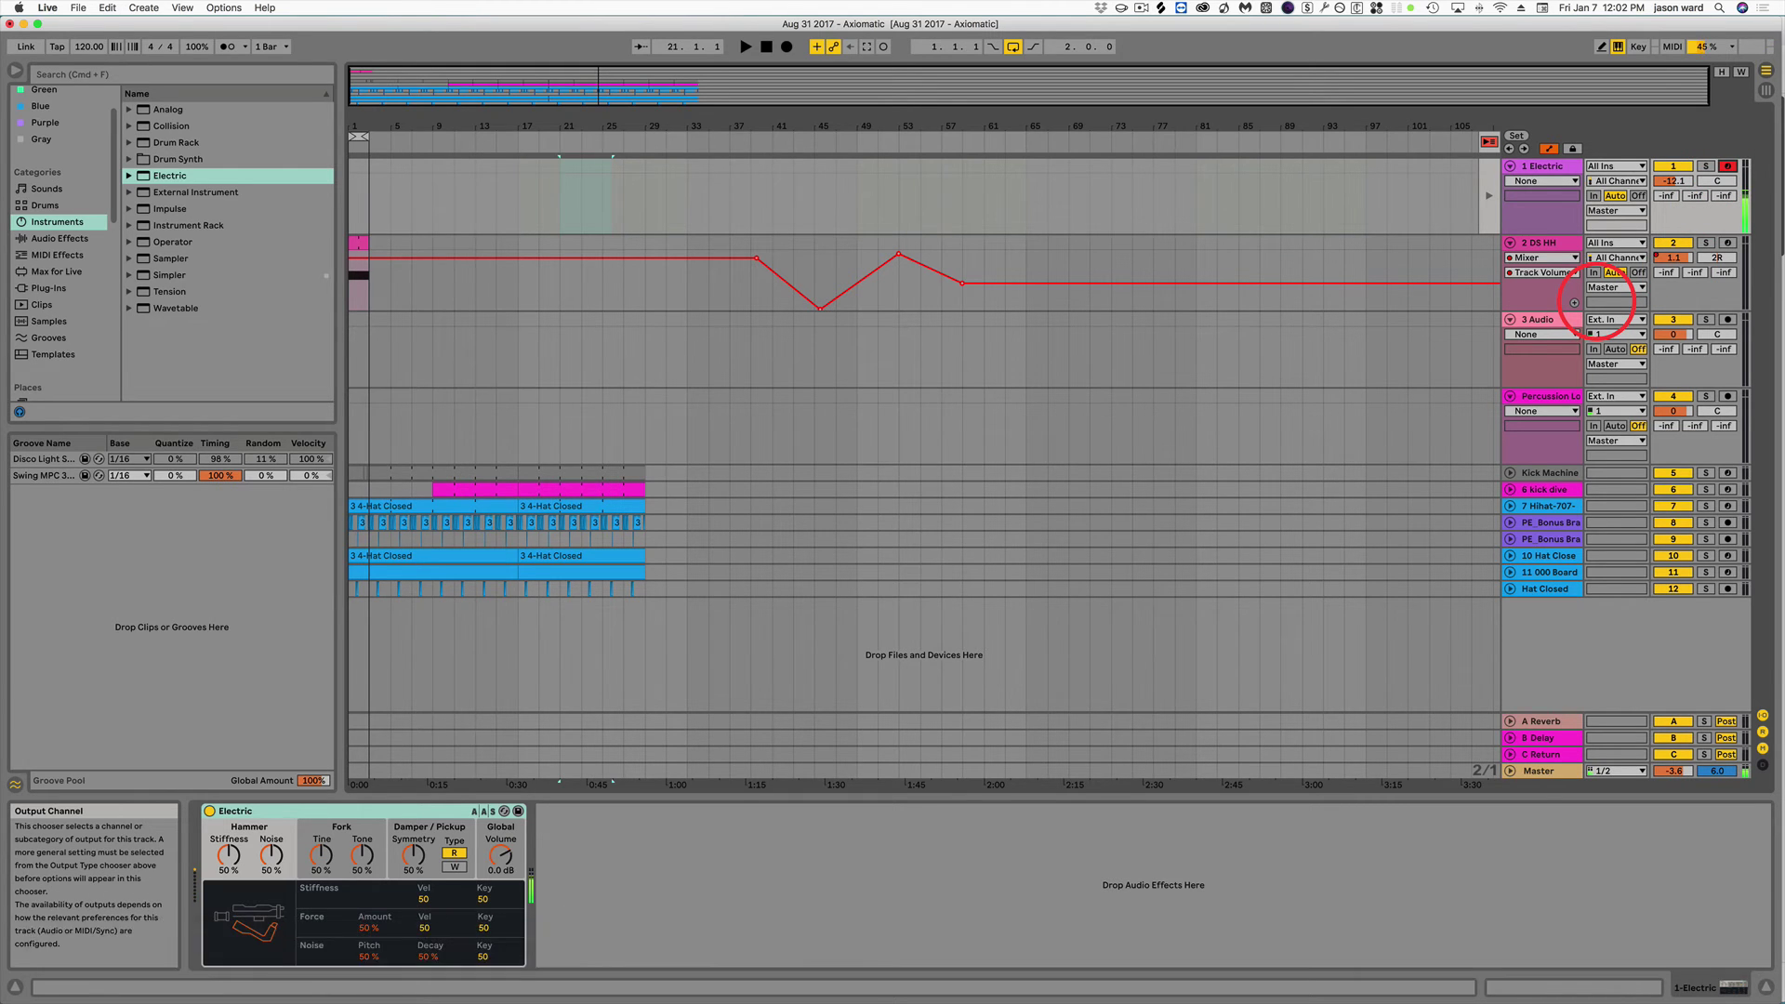
key(d)
key(g)
key(a)
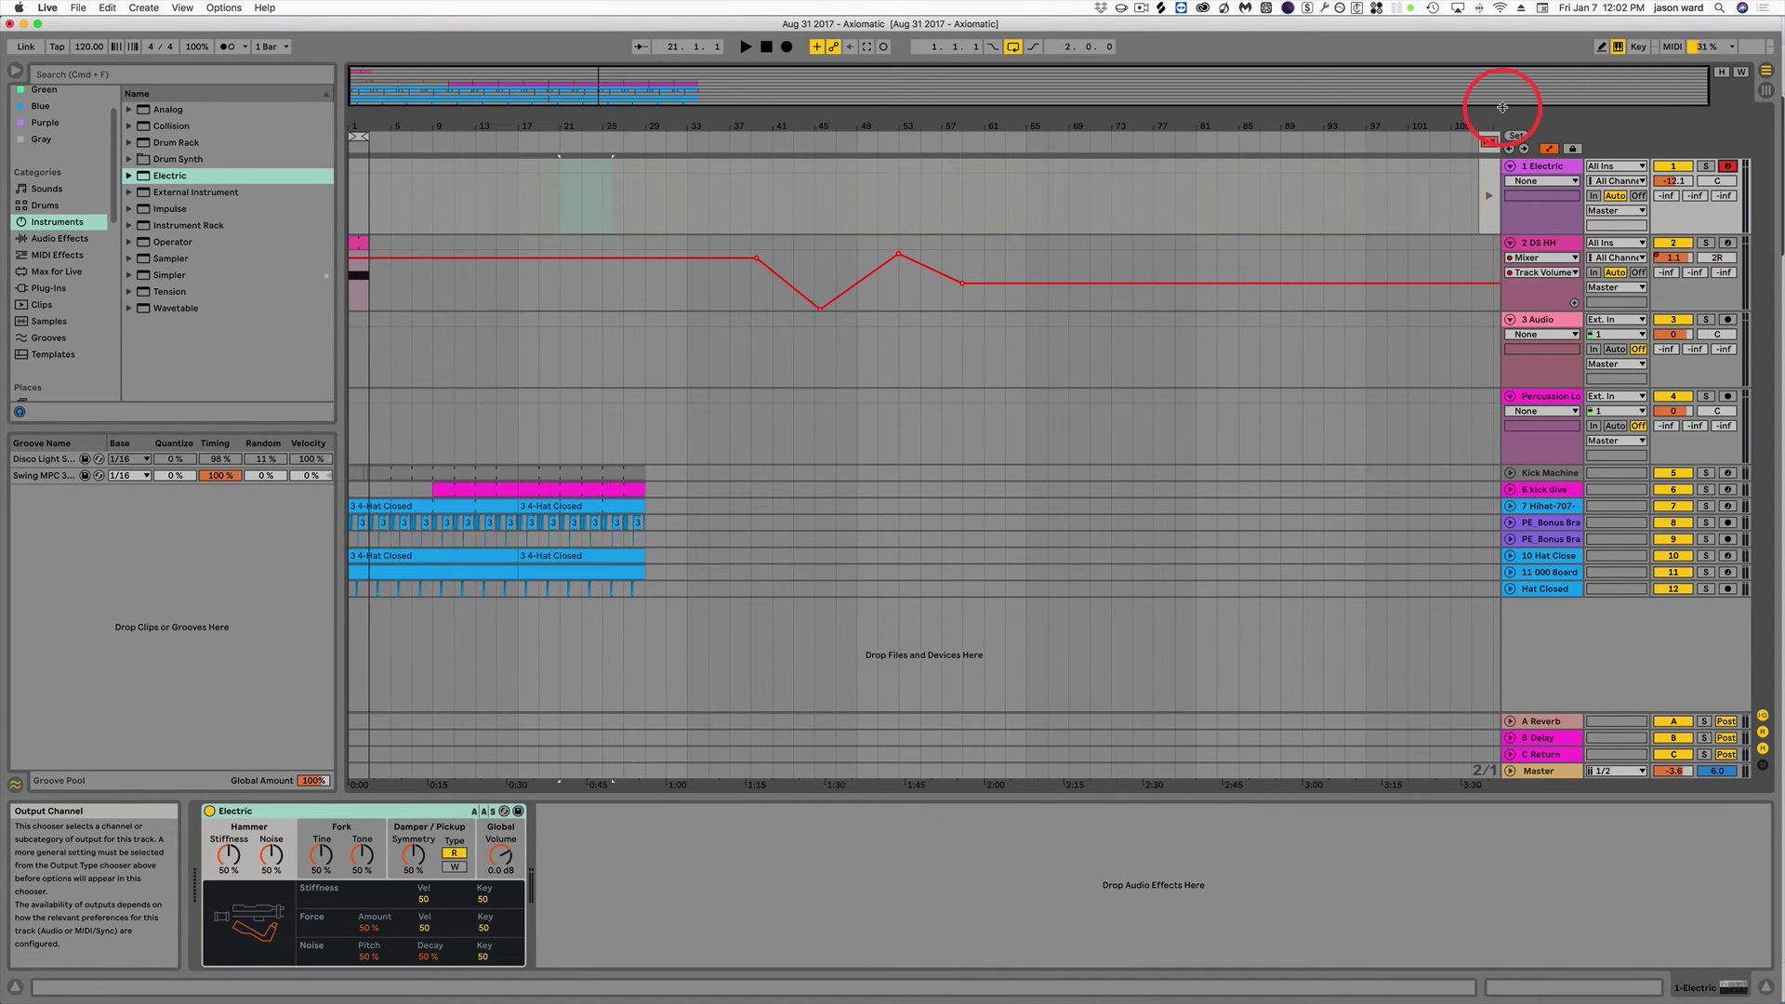
click(869, 49)
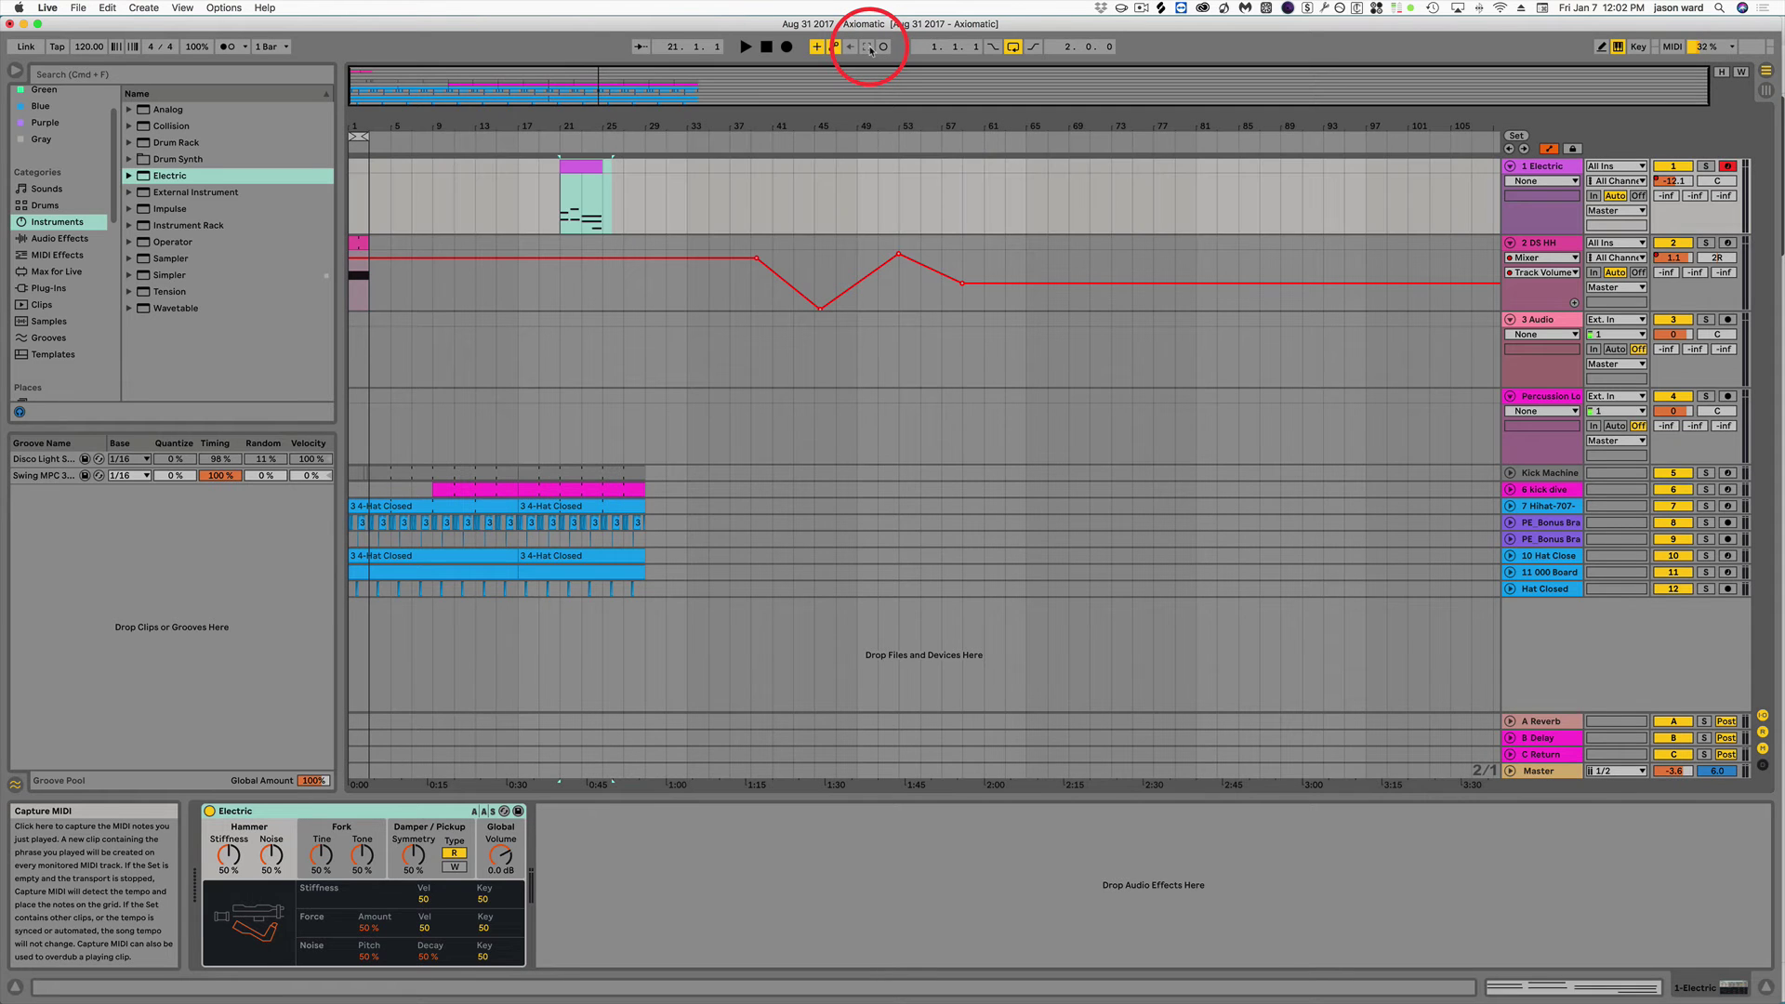
Play back the captured clip from bar 21 with the Electric track soloed, and delete the clip.
click(581, 185)
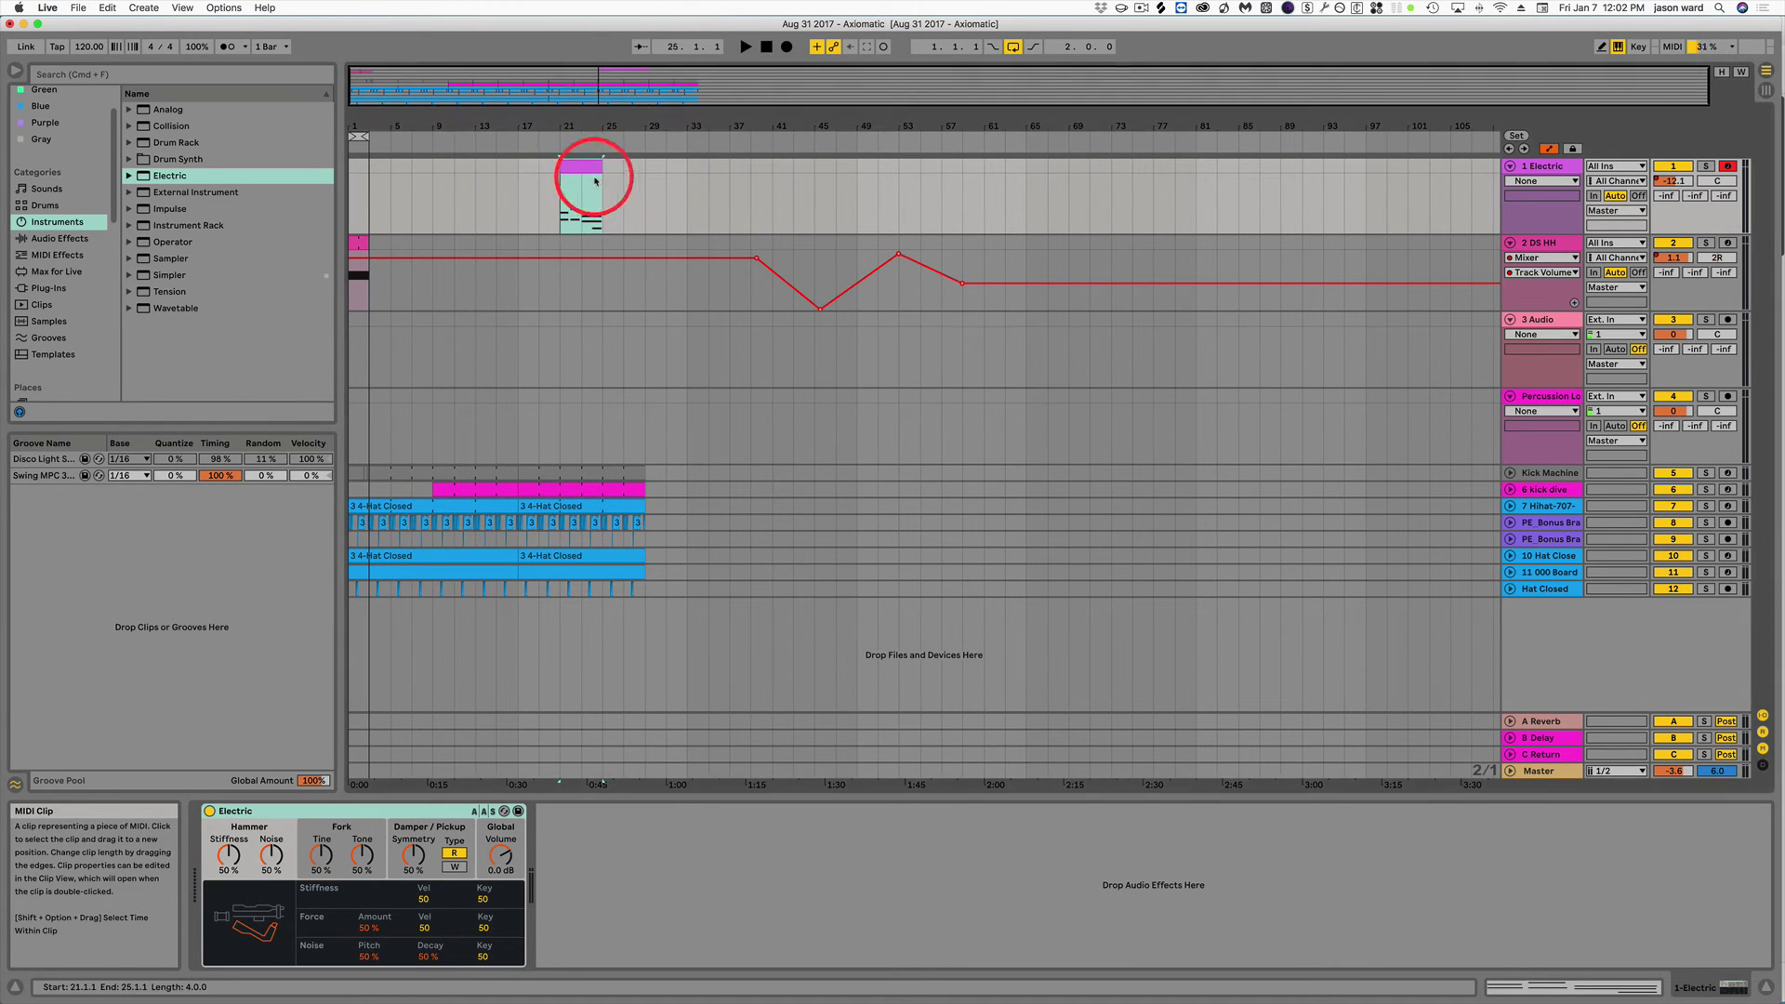
key(space)
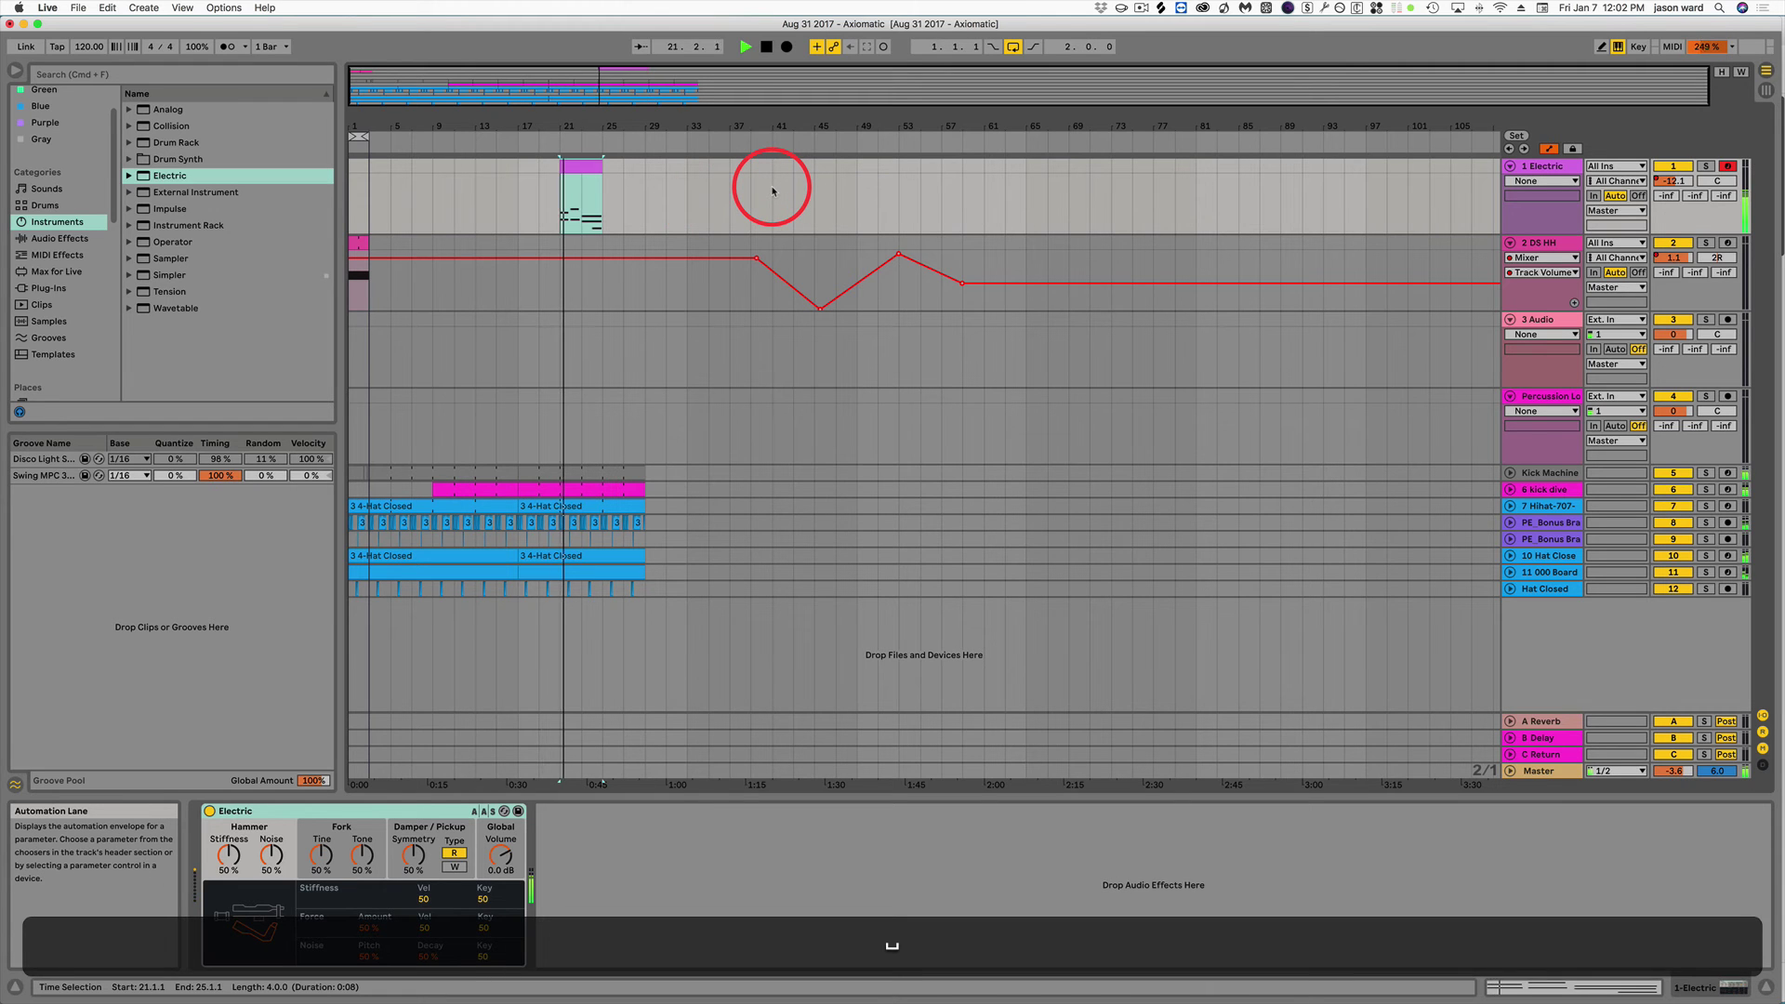
key(space)
key(space)
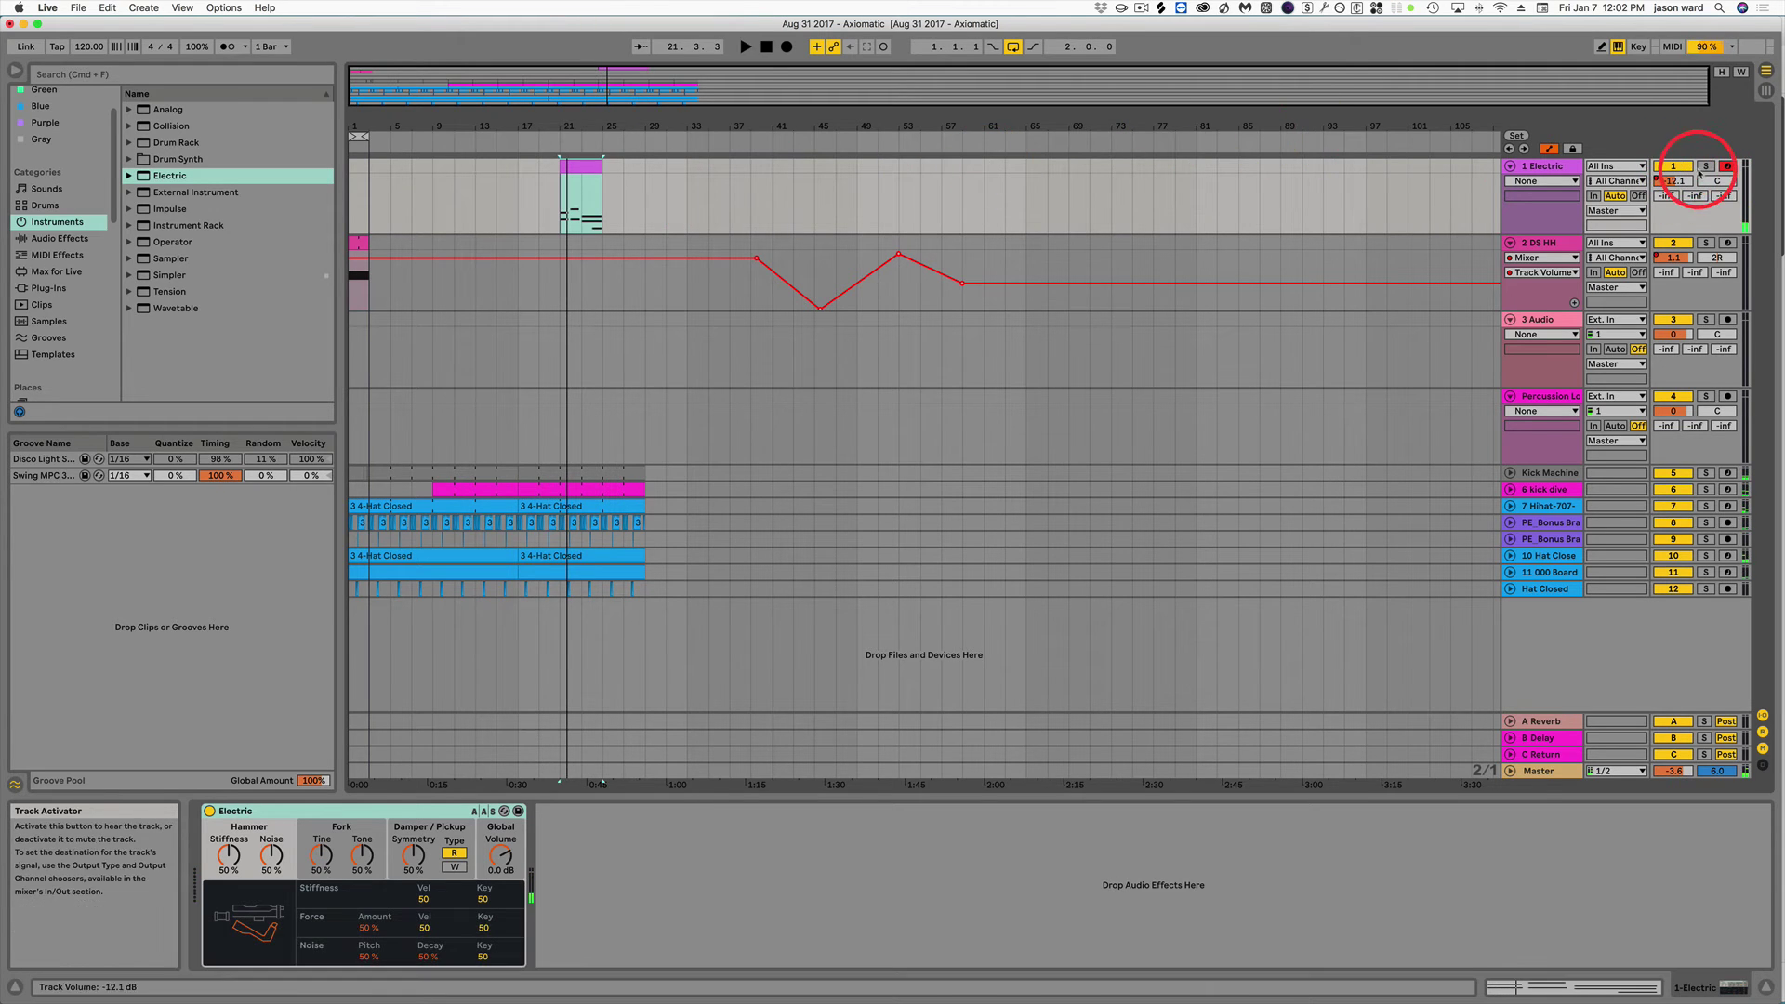
click(1706, 165)
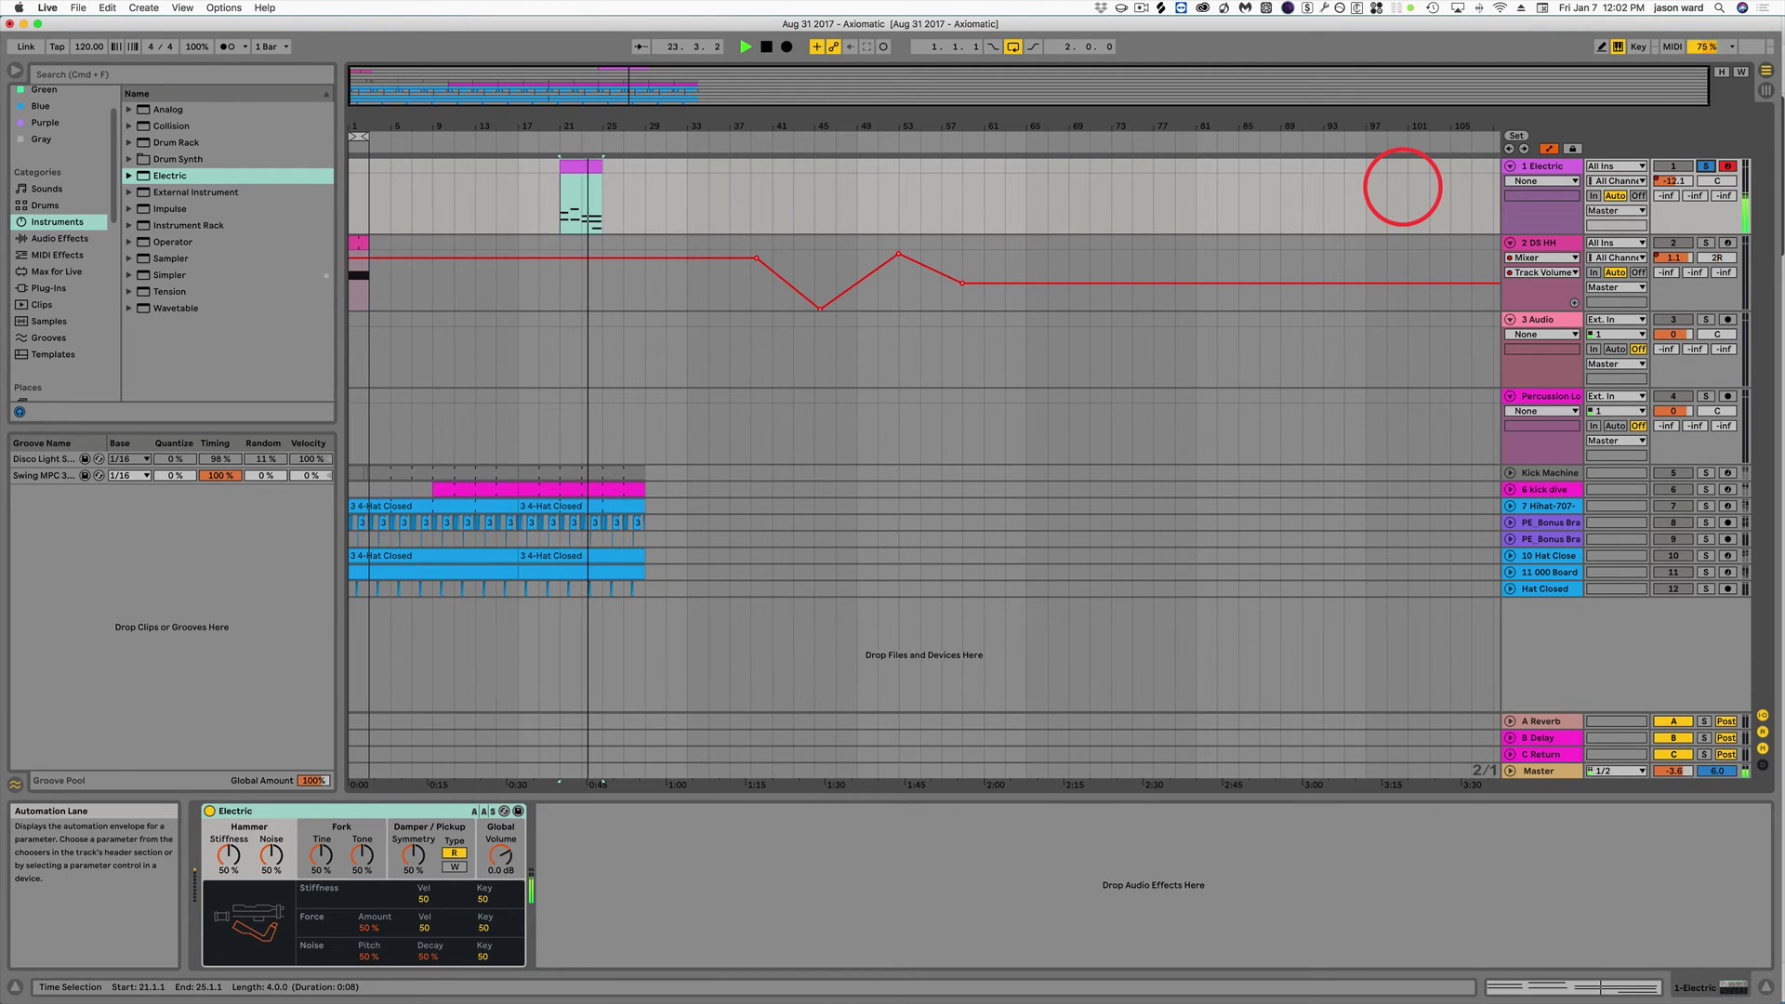
key(space)
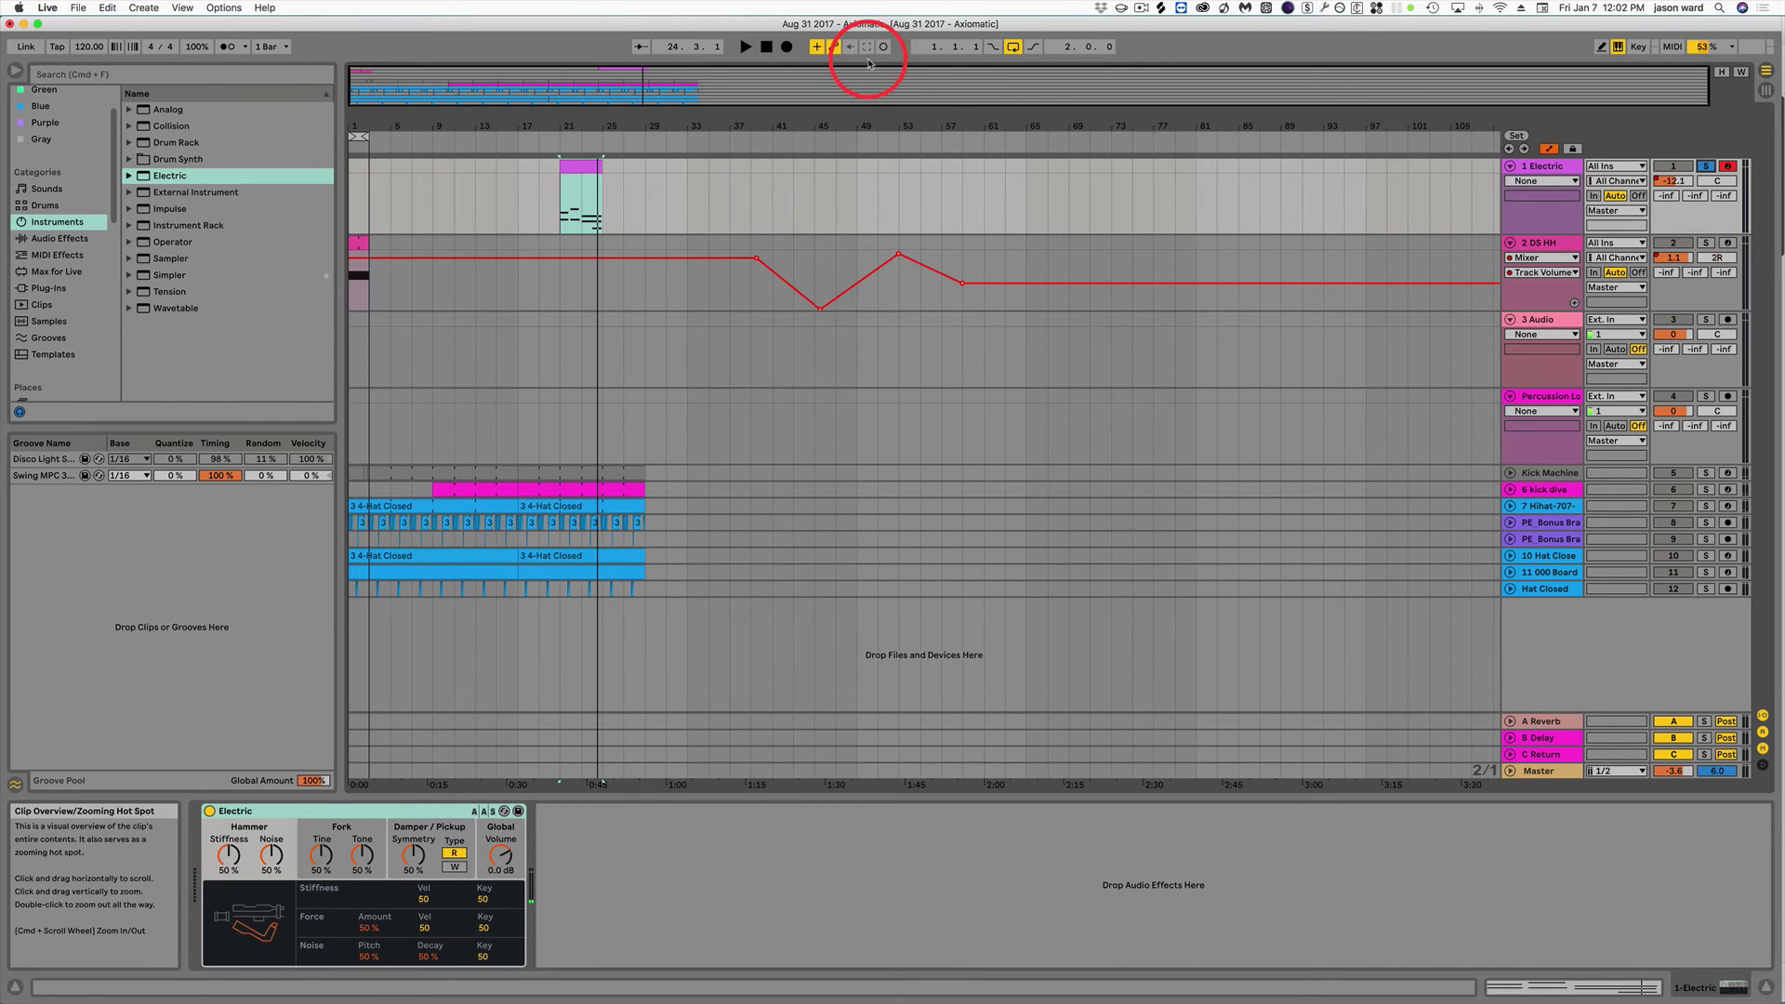
click(578, 168)
key(BackSpace)
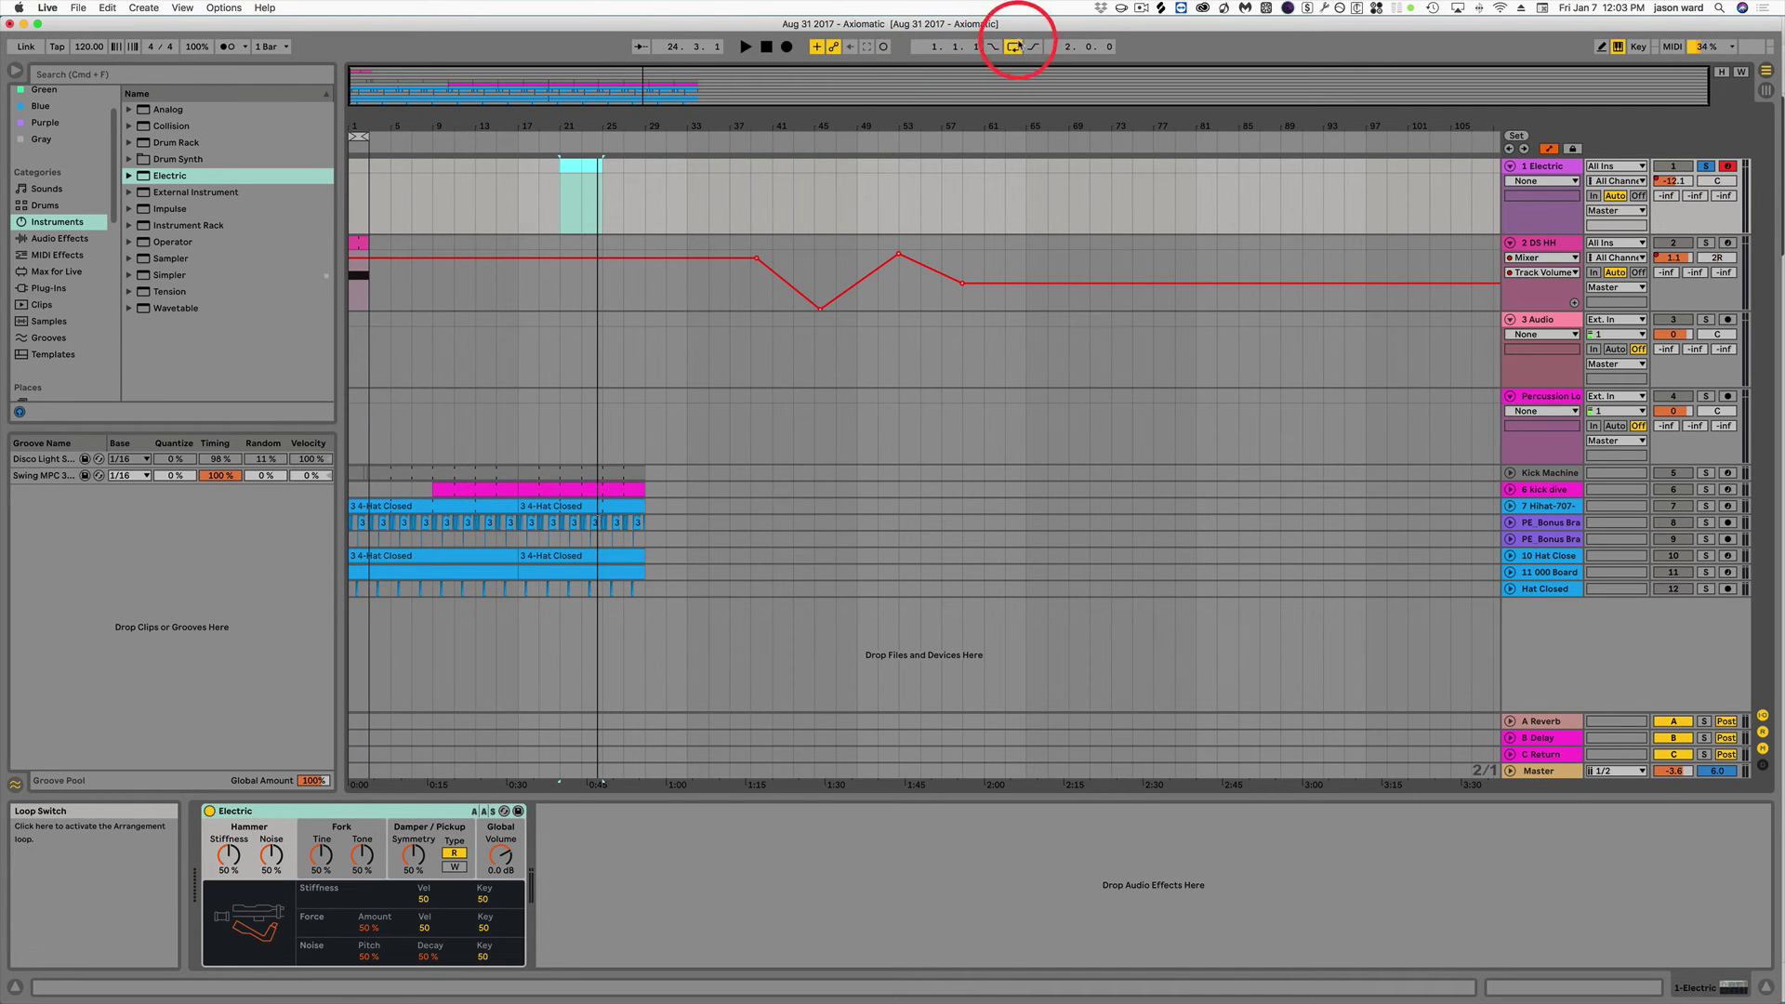
Extend the Arrangement loop region to 8 bars, running from bar 1 to bar 9.
mouse_move(367, 137)
mouse_down()
mouse_move(795, 133)
mouse_move(370, 152)
mouse_up()
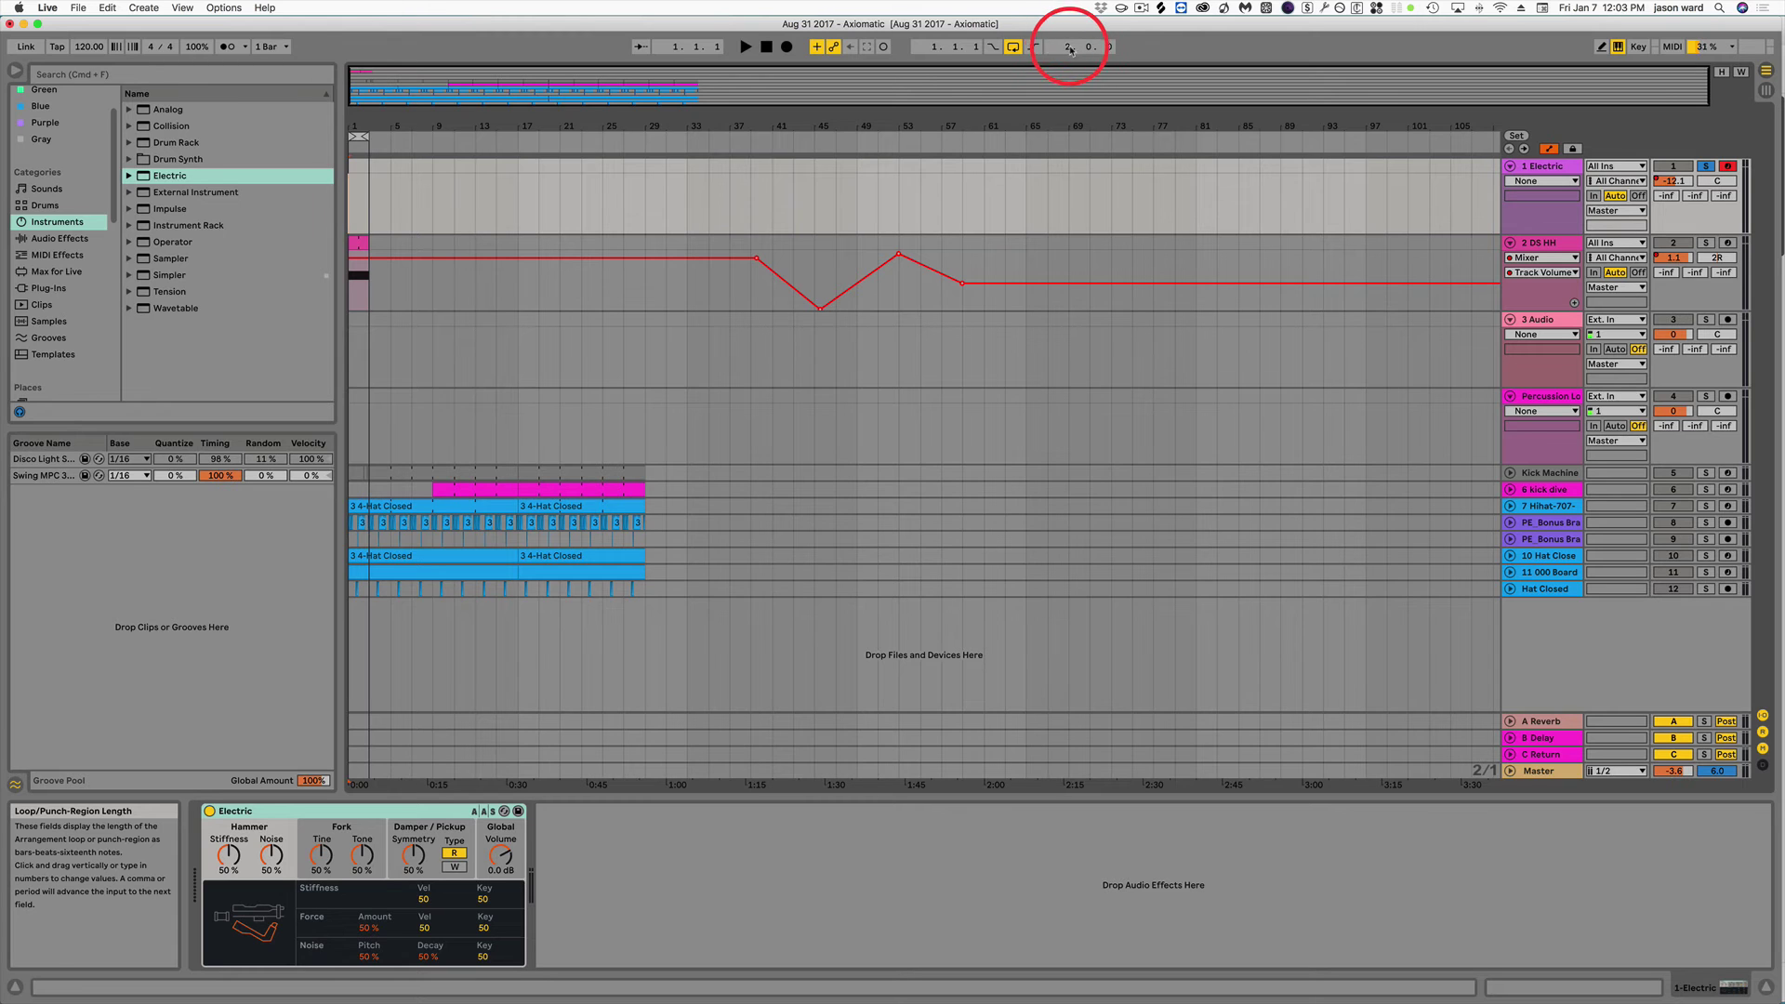
drag(358, 127, 417, 124)
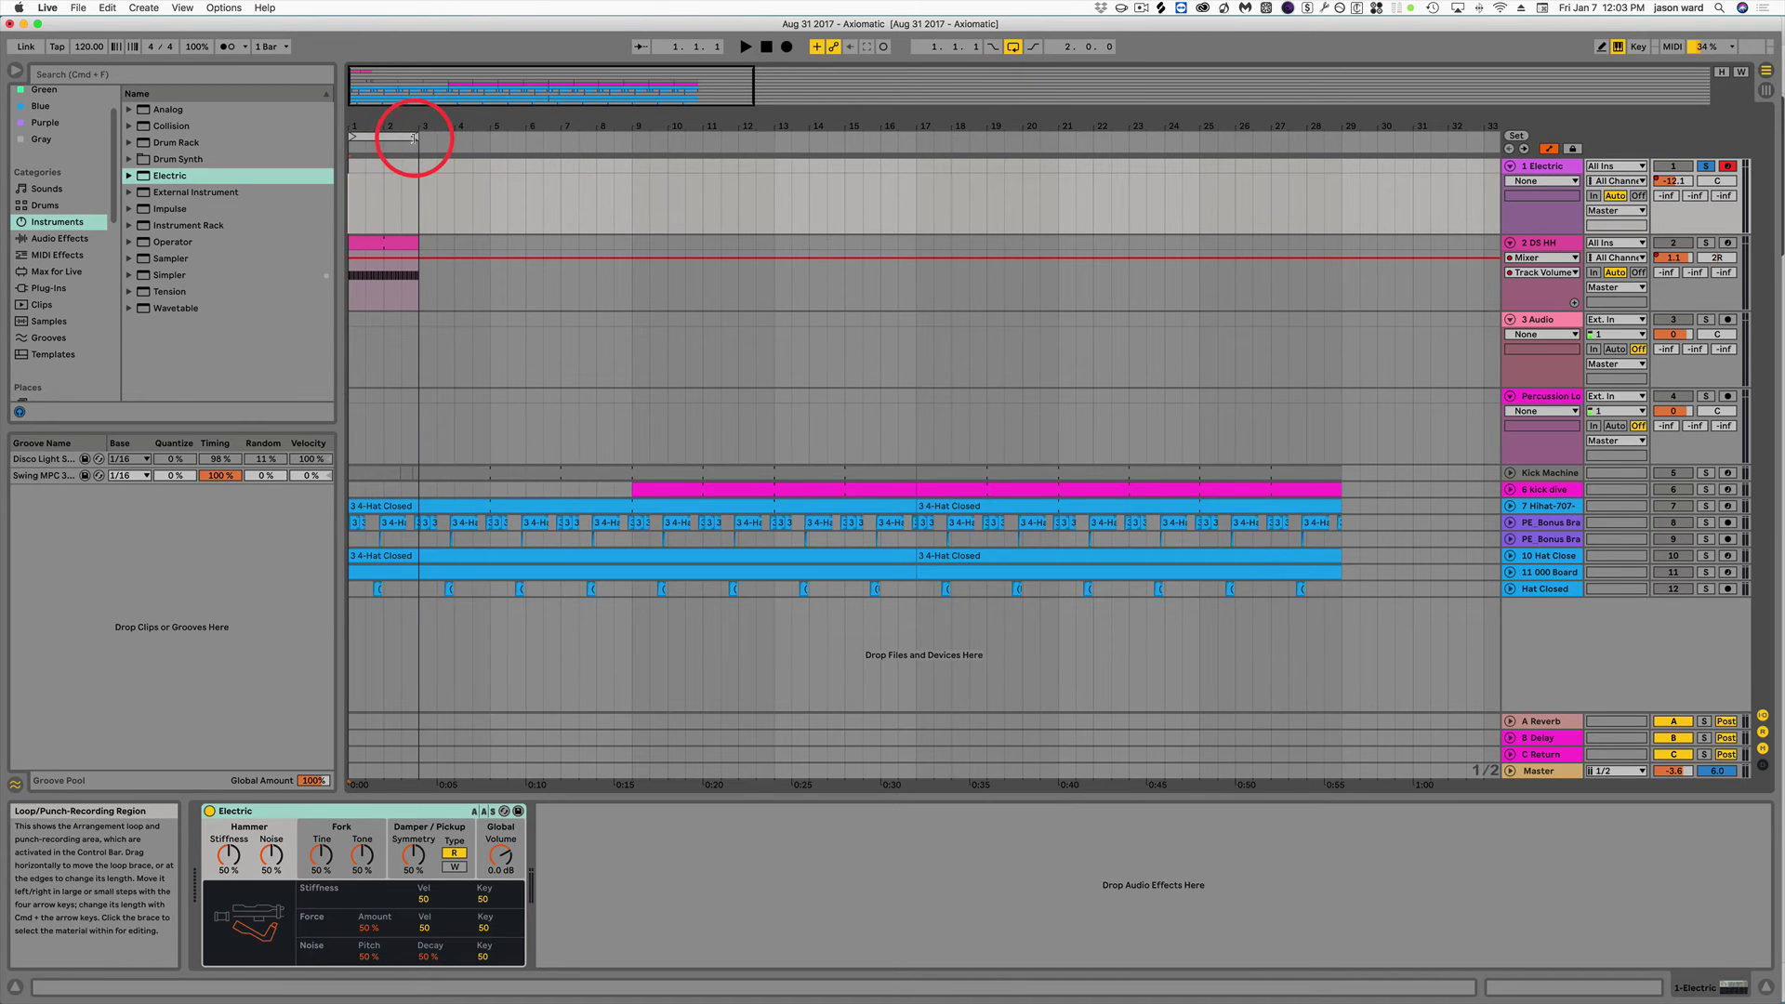
drag(415, 140, 630, 142)
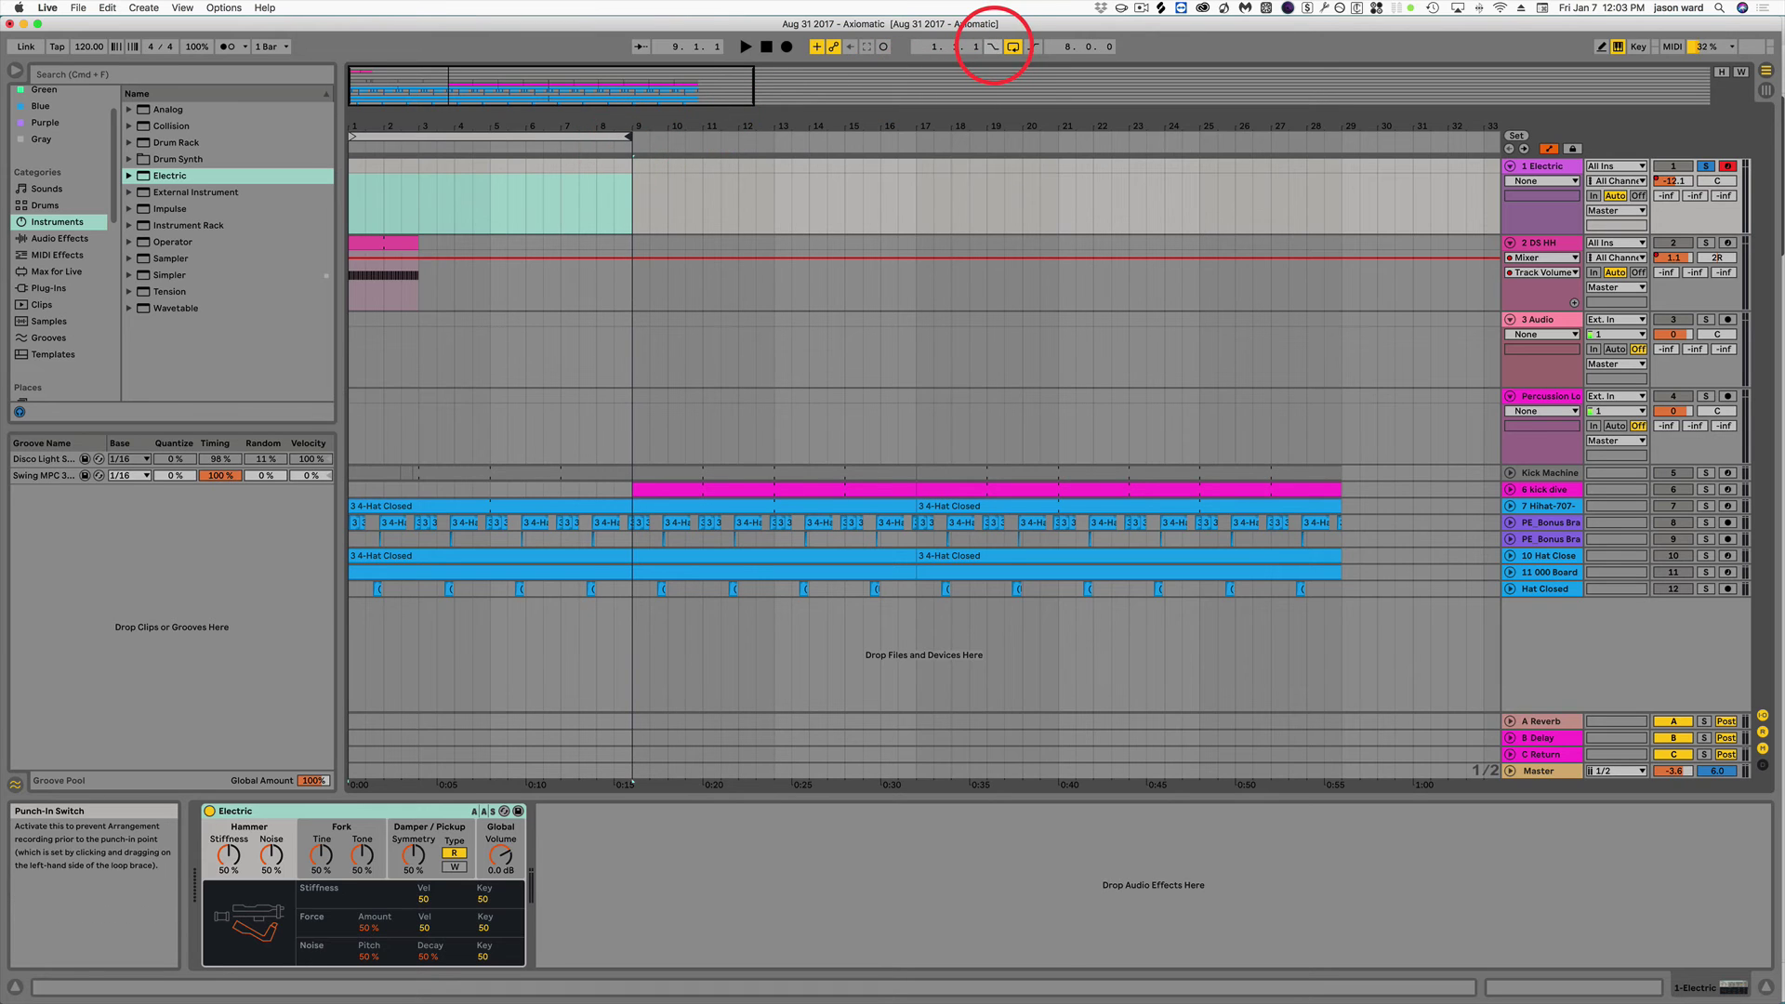
Turn off the Arrangement loop and shorten the loop region to 2 bars starting at bar 1.
click(1013, 48)
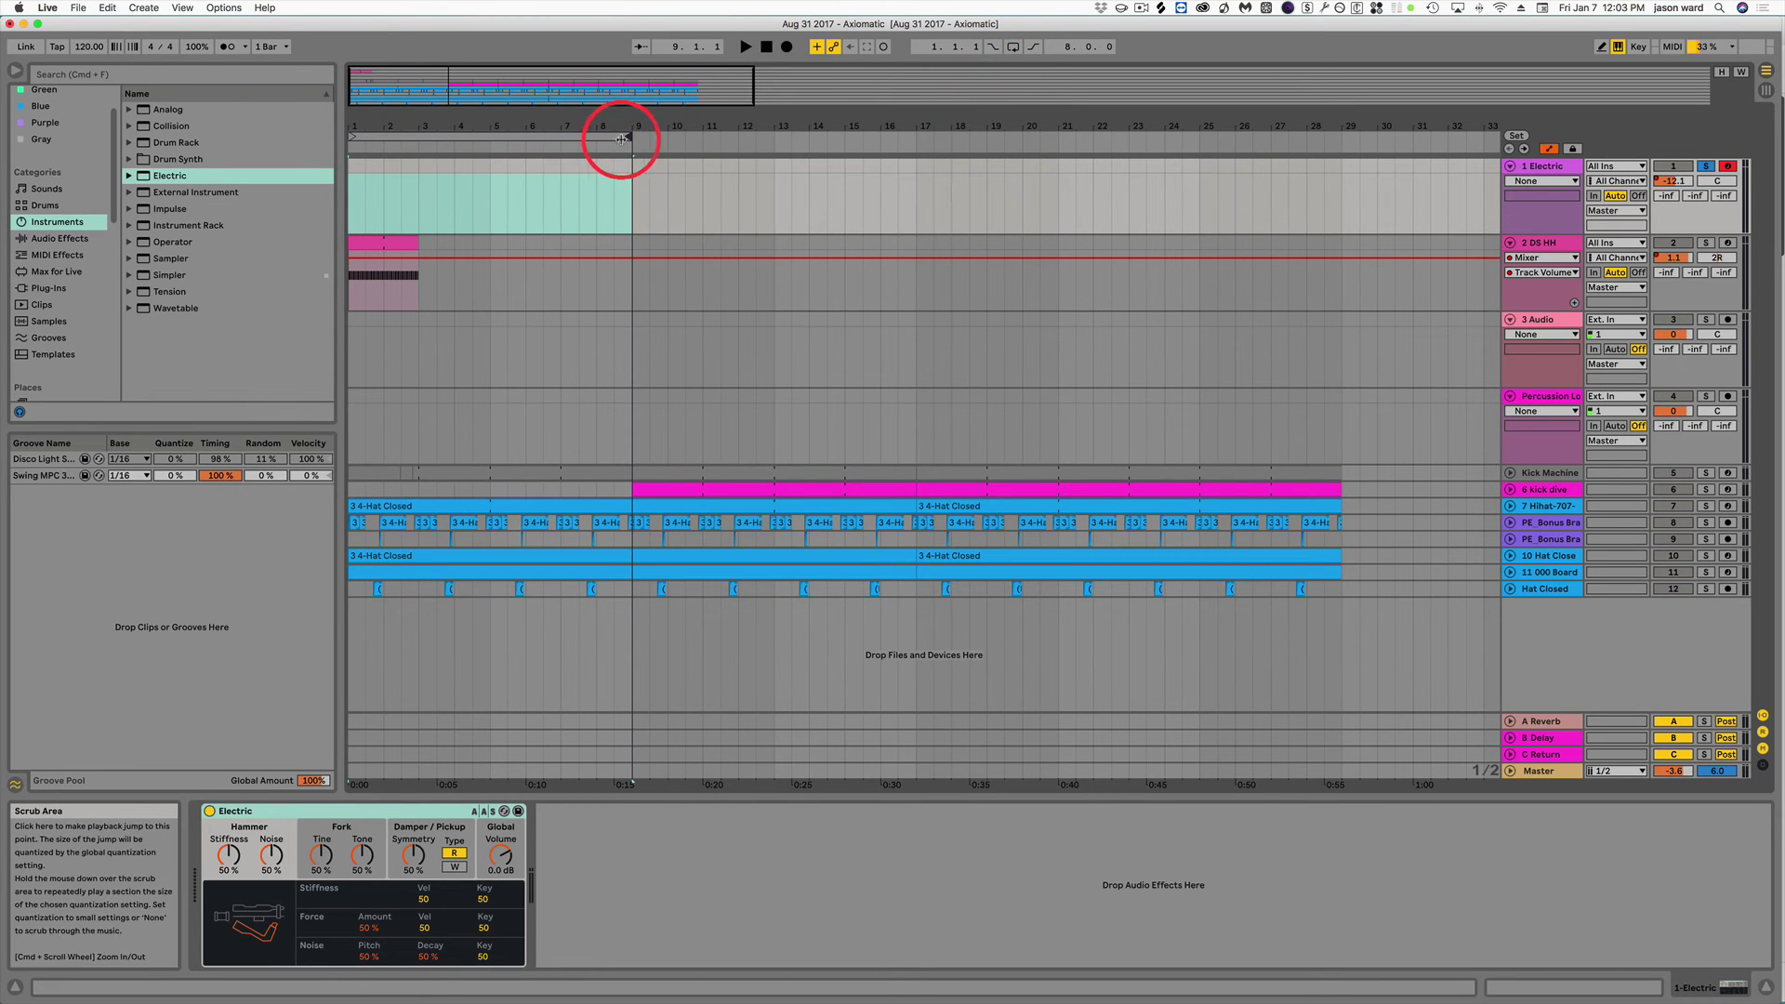
drag(586, 136, 400, 132)
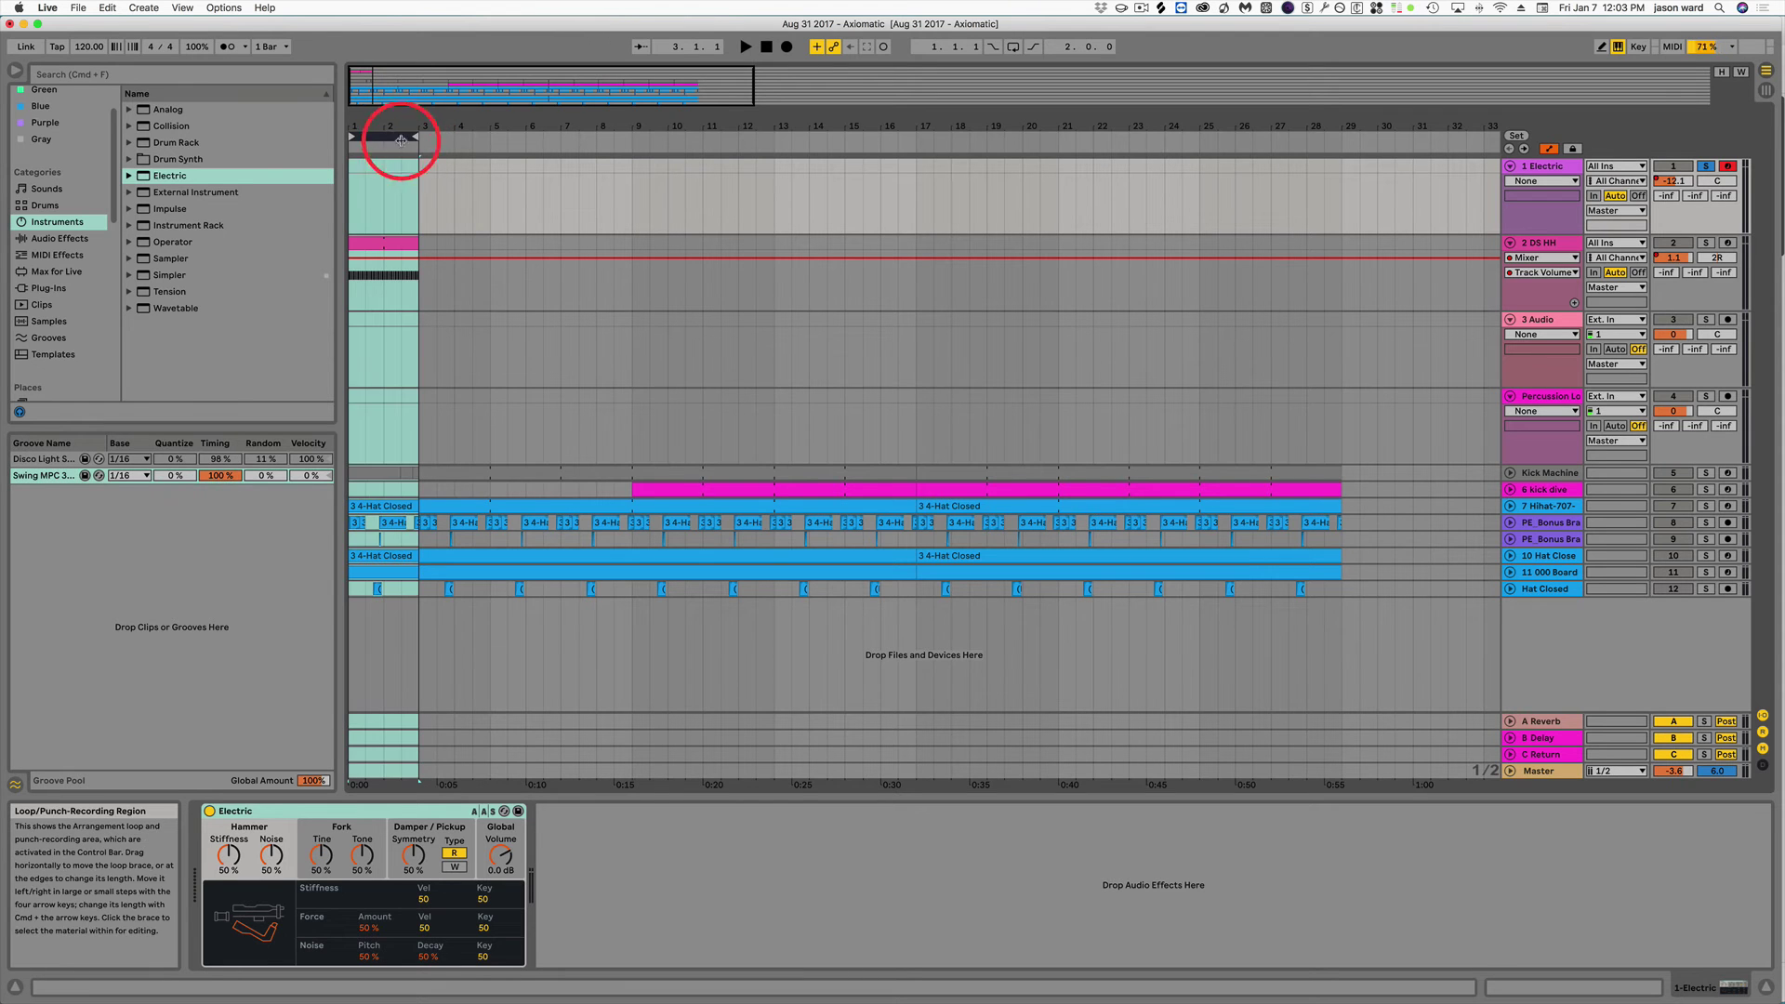
click(1013, 46)
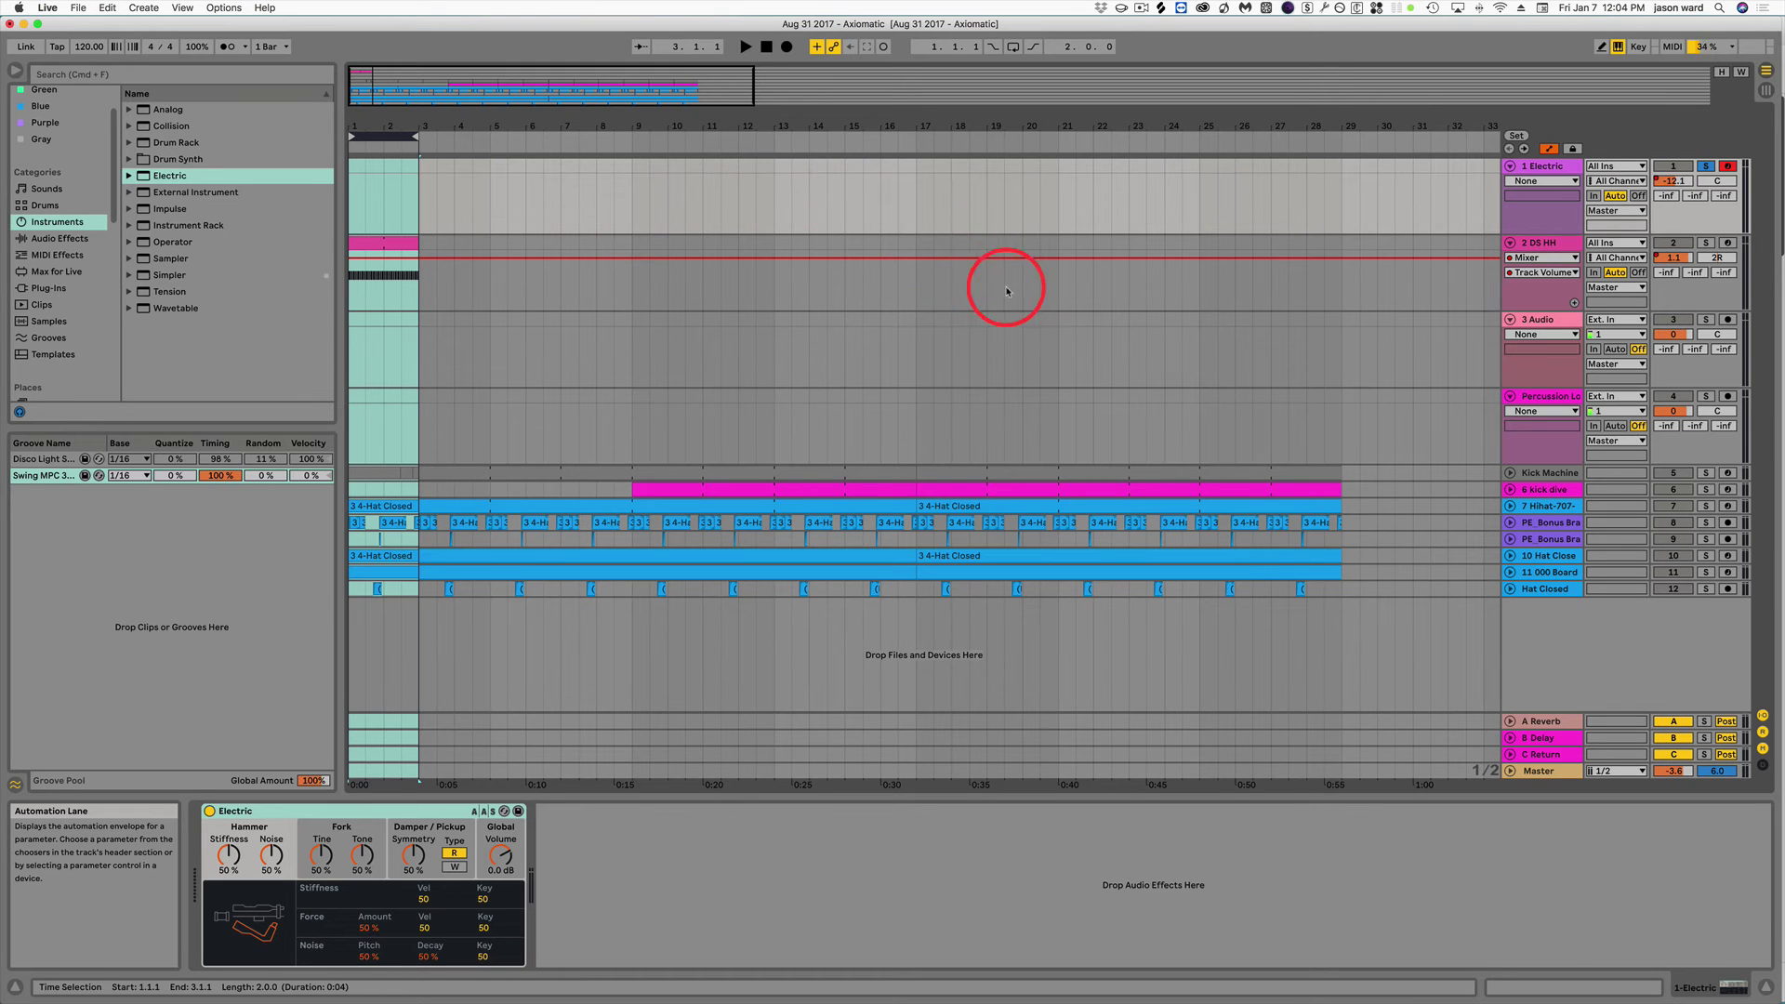
Set the loop region to 17.1.1–17.3.1, matching a half-bar selection on the 3 Audio track, and enable punch-in and punch-out with looping off.
click(913, 349)
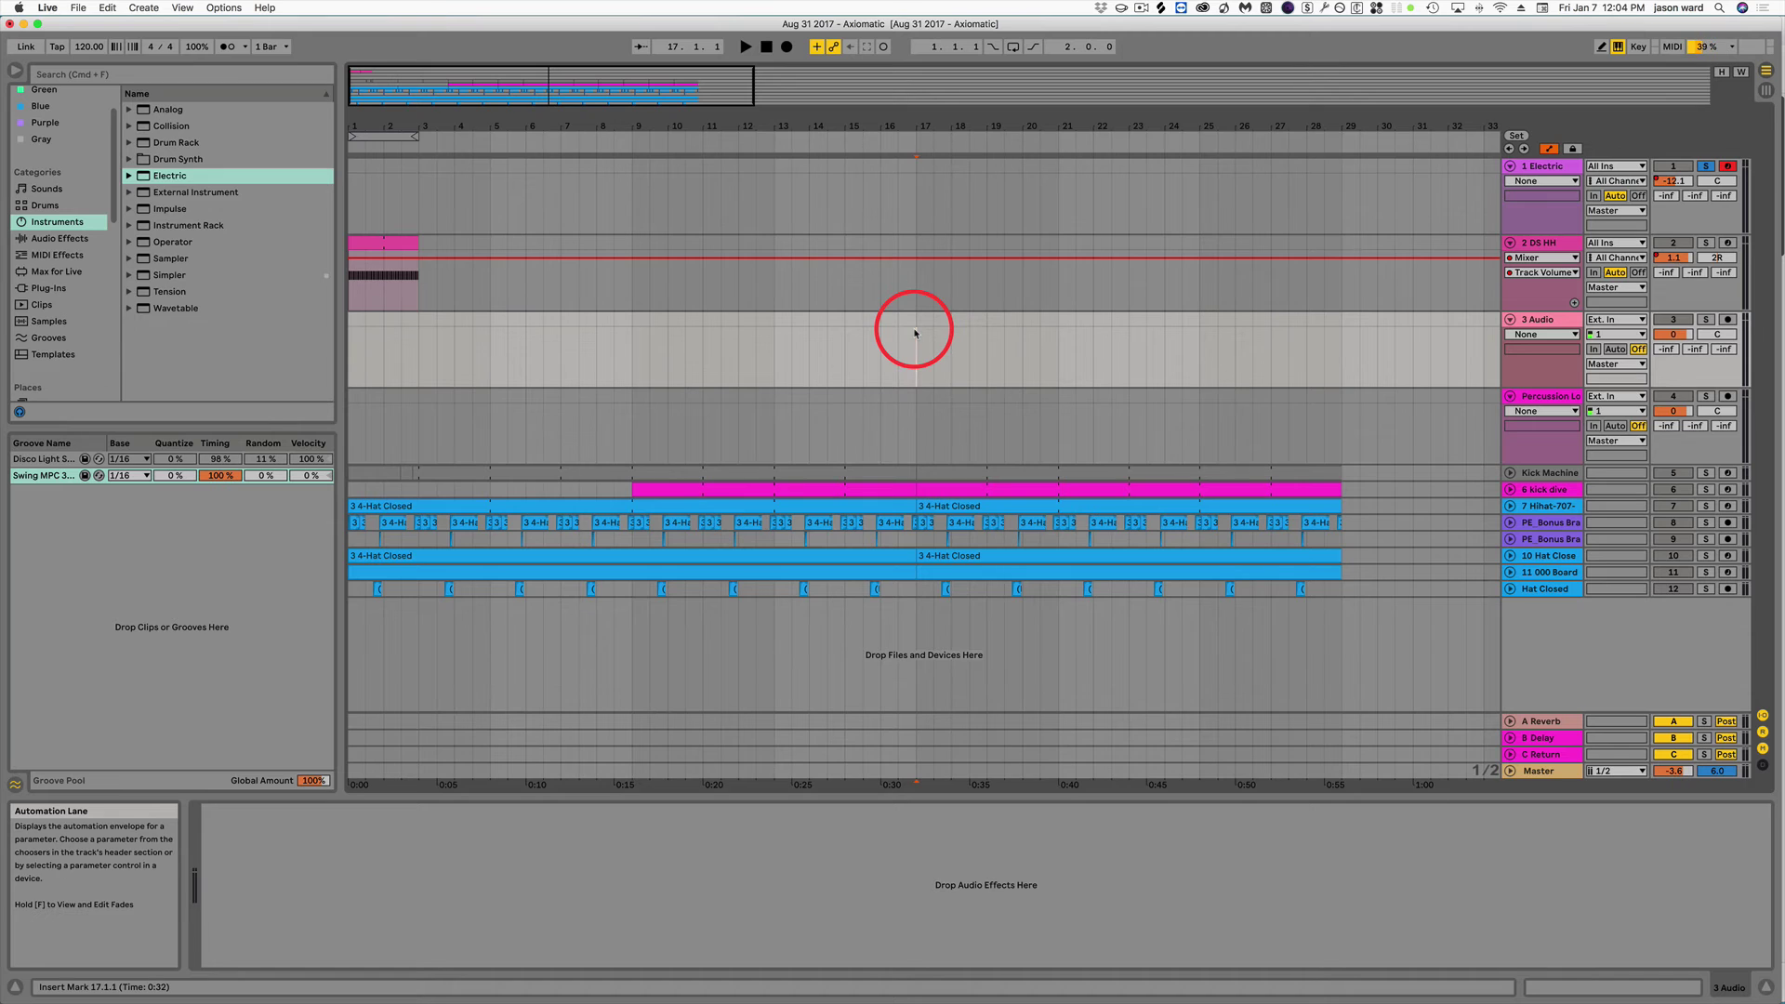
mouse_move(633, 347)
mouse_down()
mouse_move(654, 319)
mouse_move(1084, 311)
mouse_up()
click(917, 340)
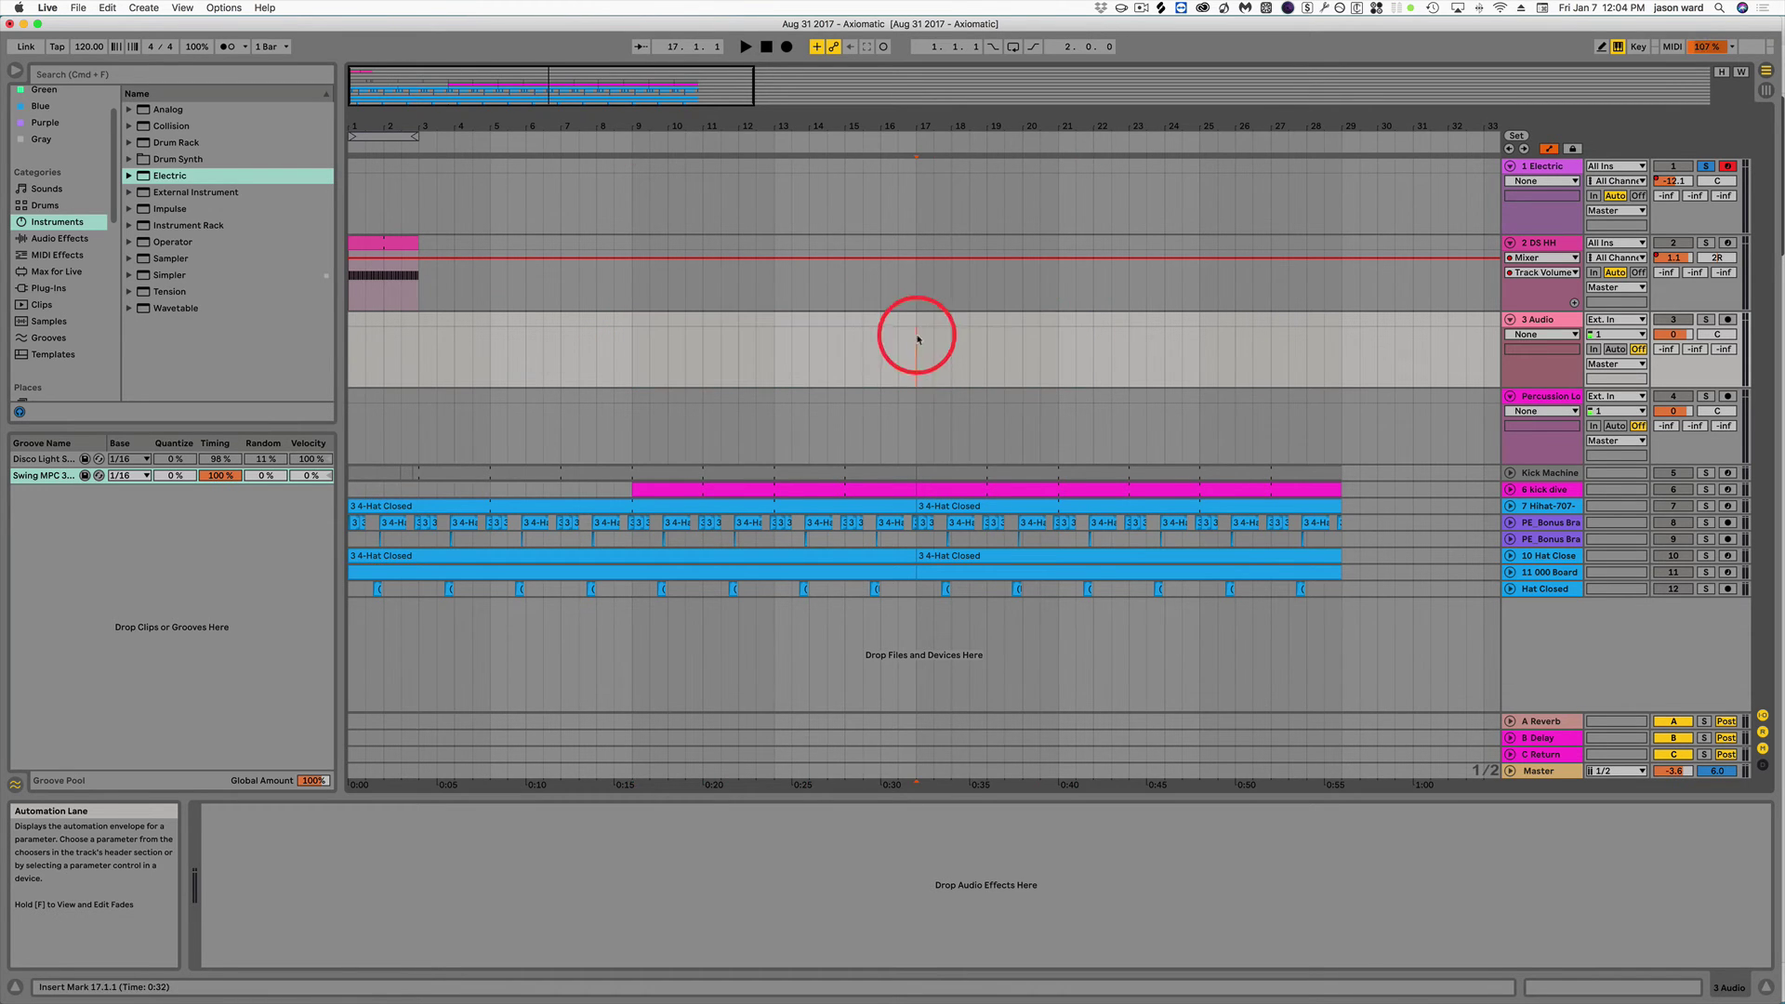
drag(918, 339, 933, 323)
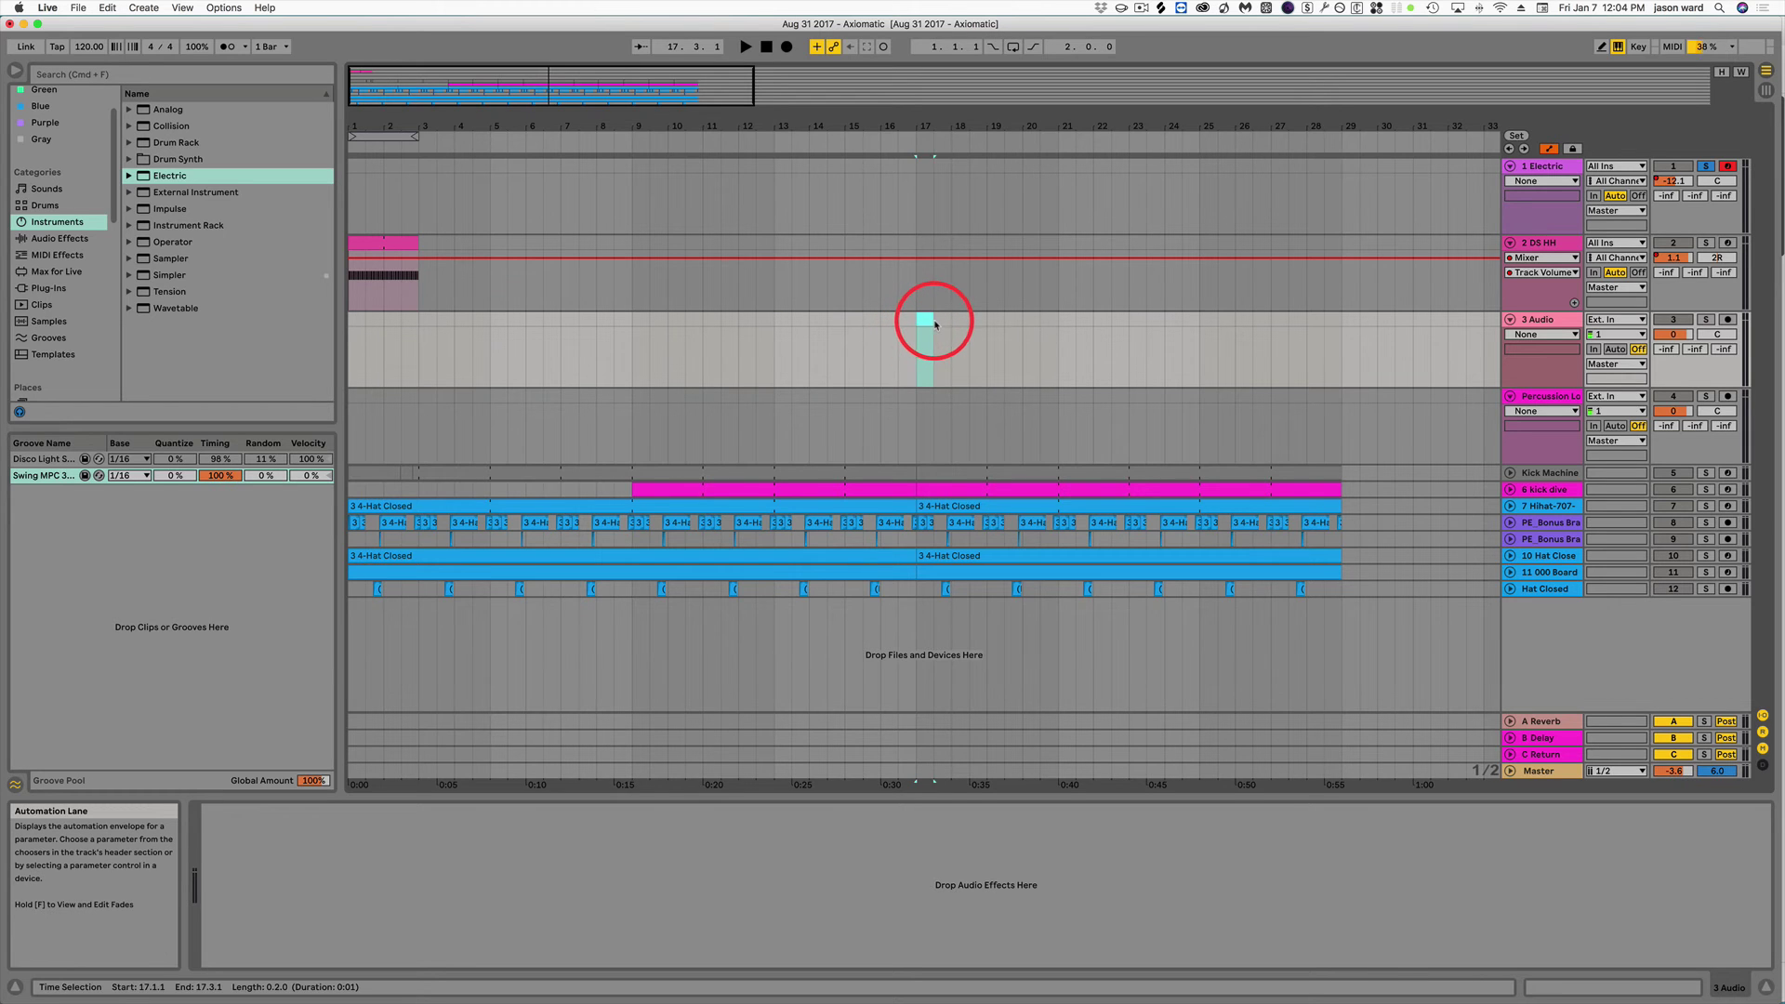
key(super+l)
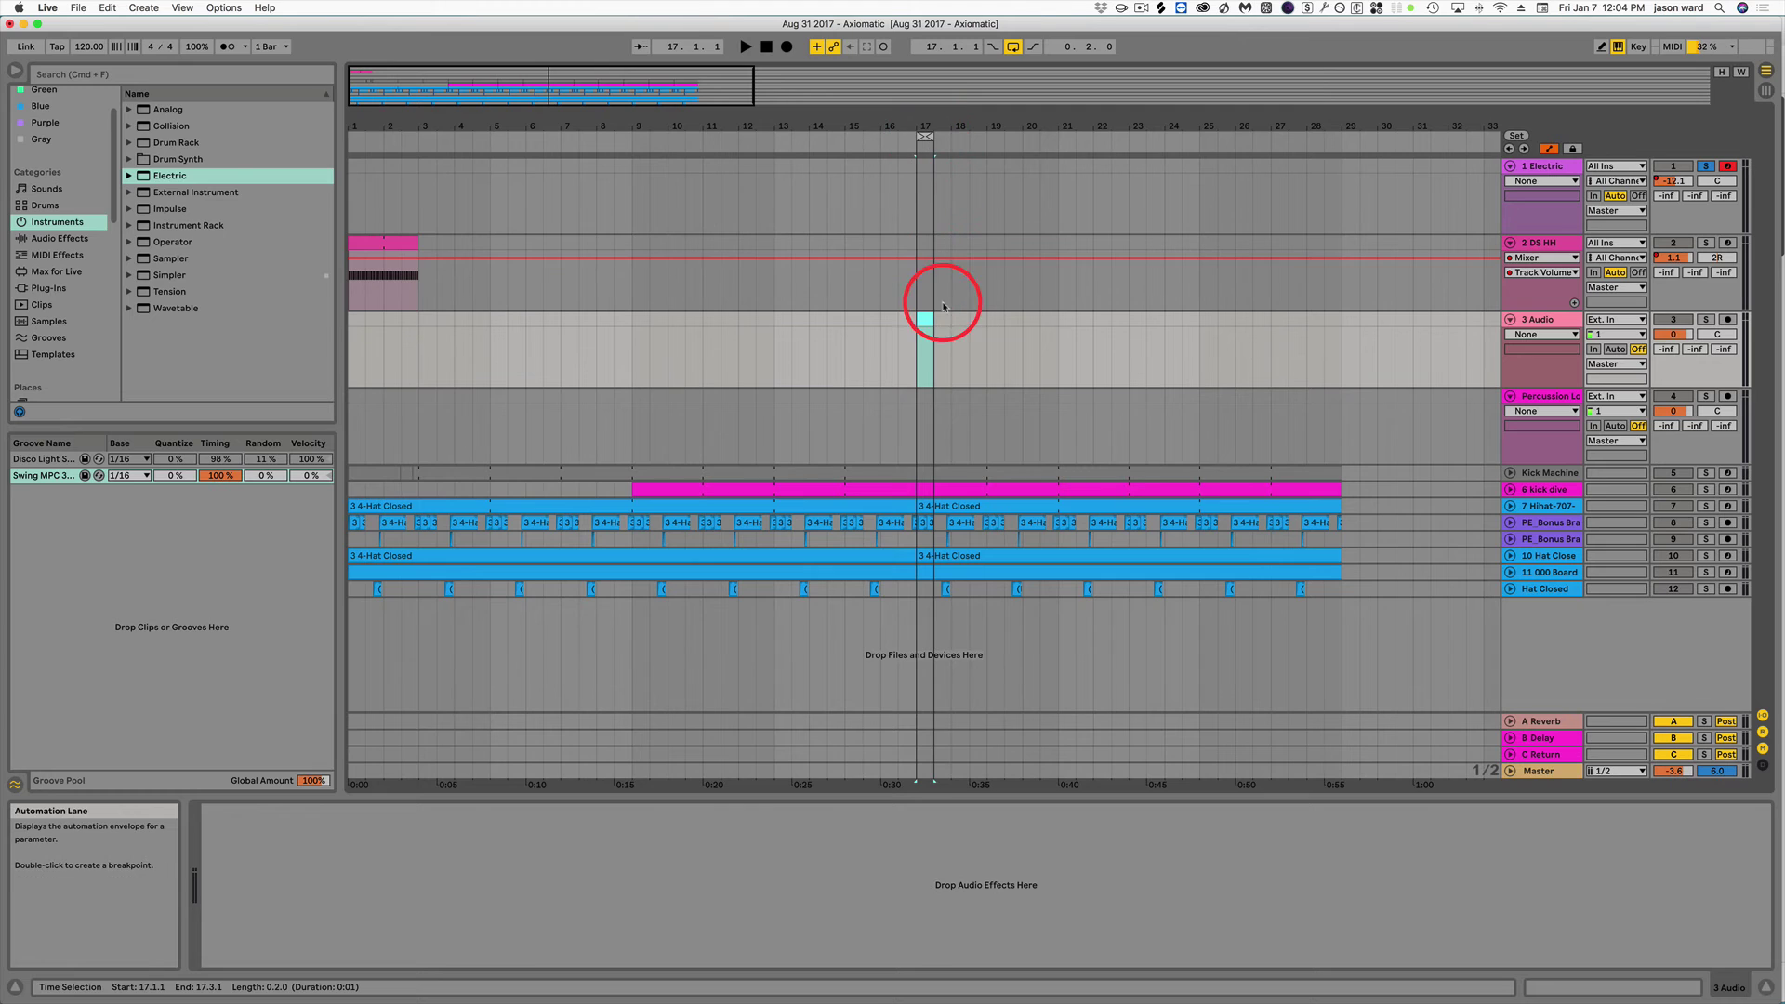
click(1015, 48)
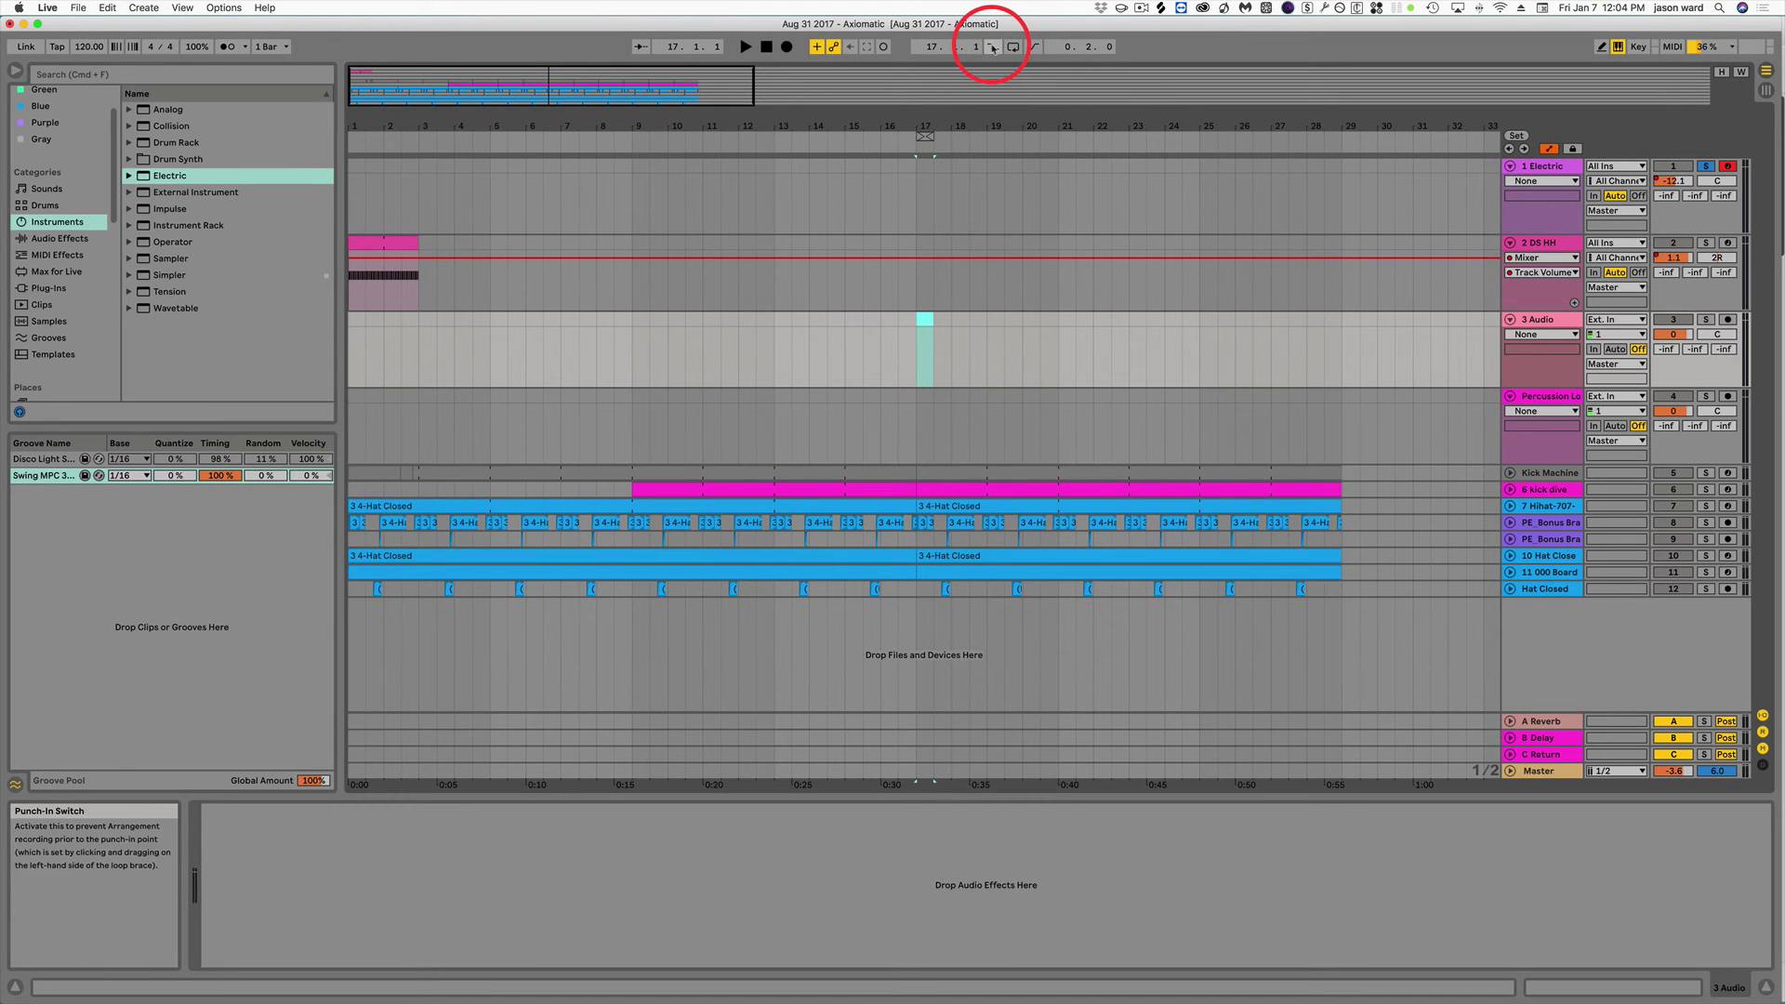
click(992, 47)
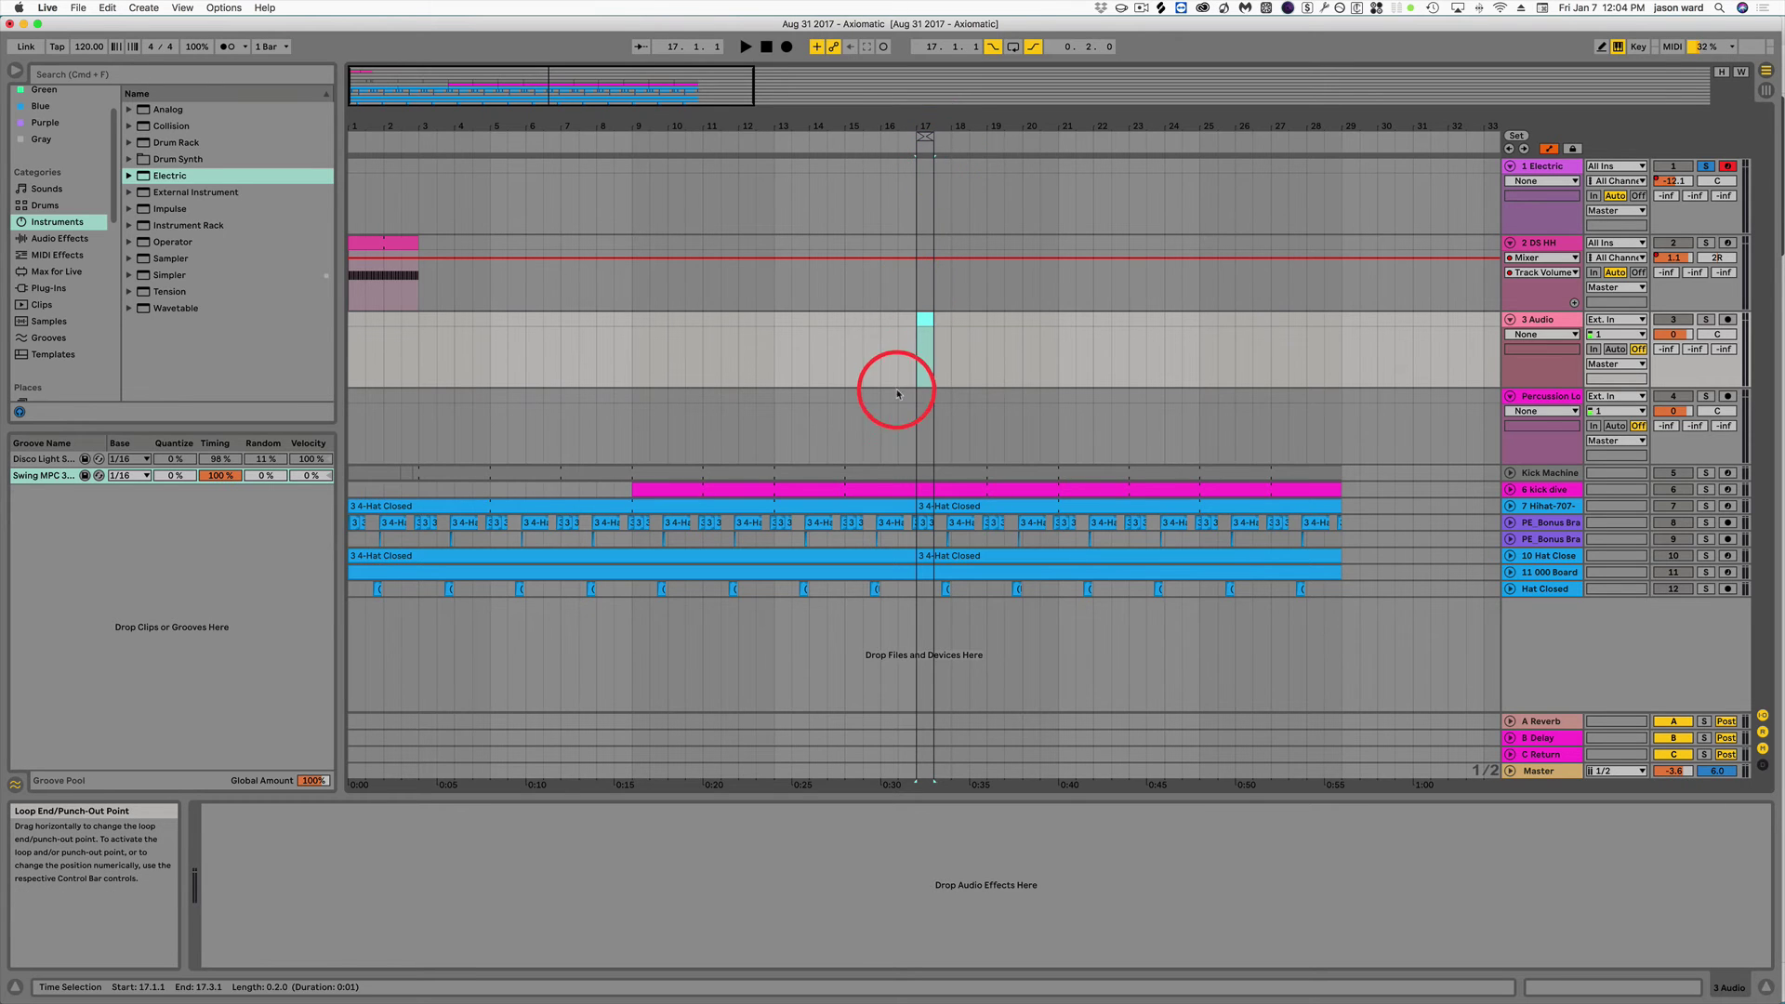
Arm the 3 Audio track and record from bar 15 through the punch region at bar 17.
click(771, 356)
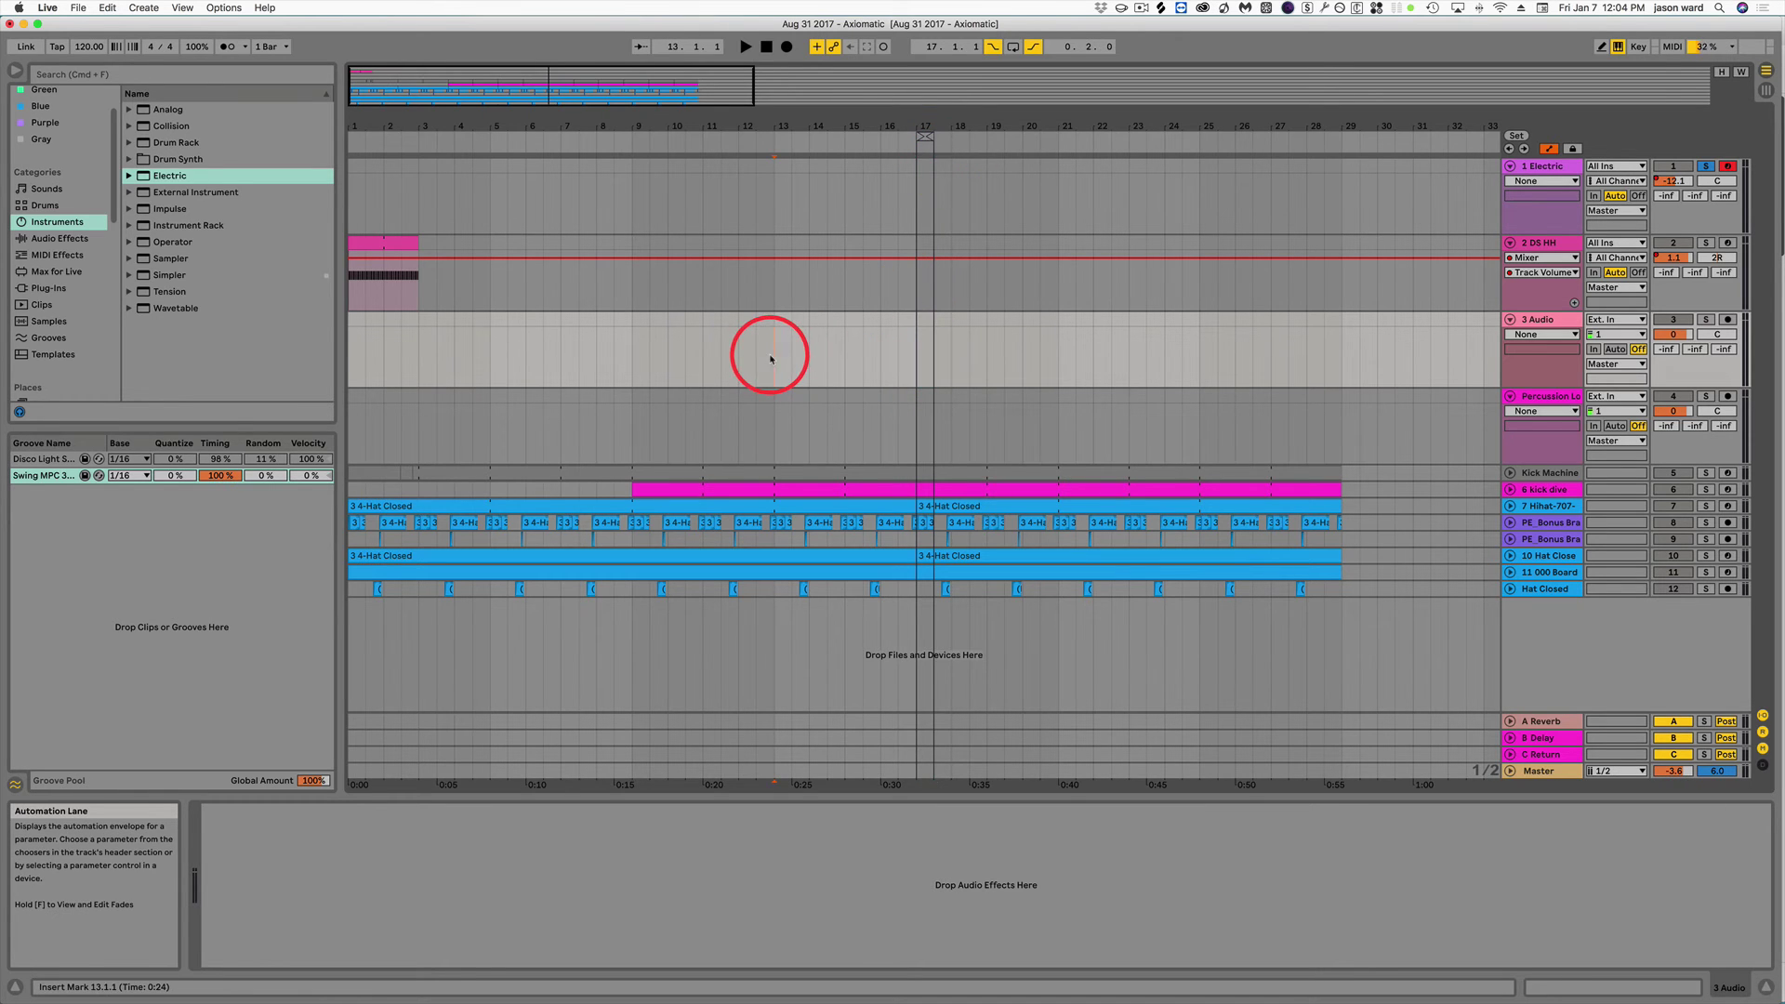
click(842, 352)
click(1727, 319)
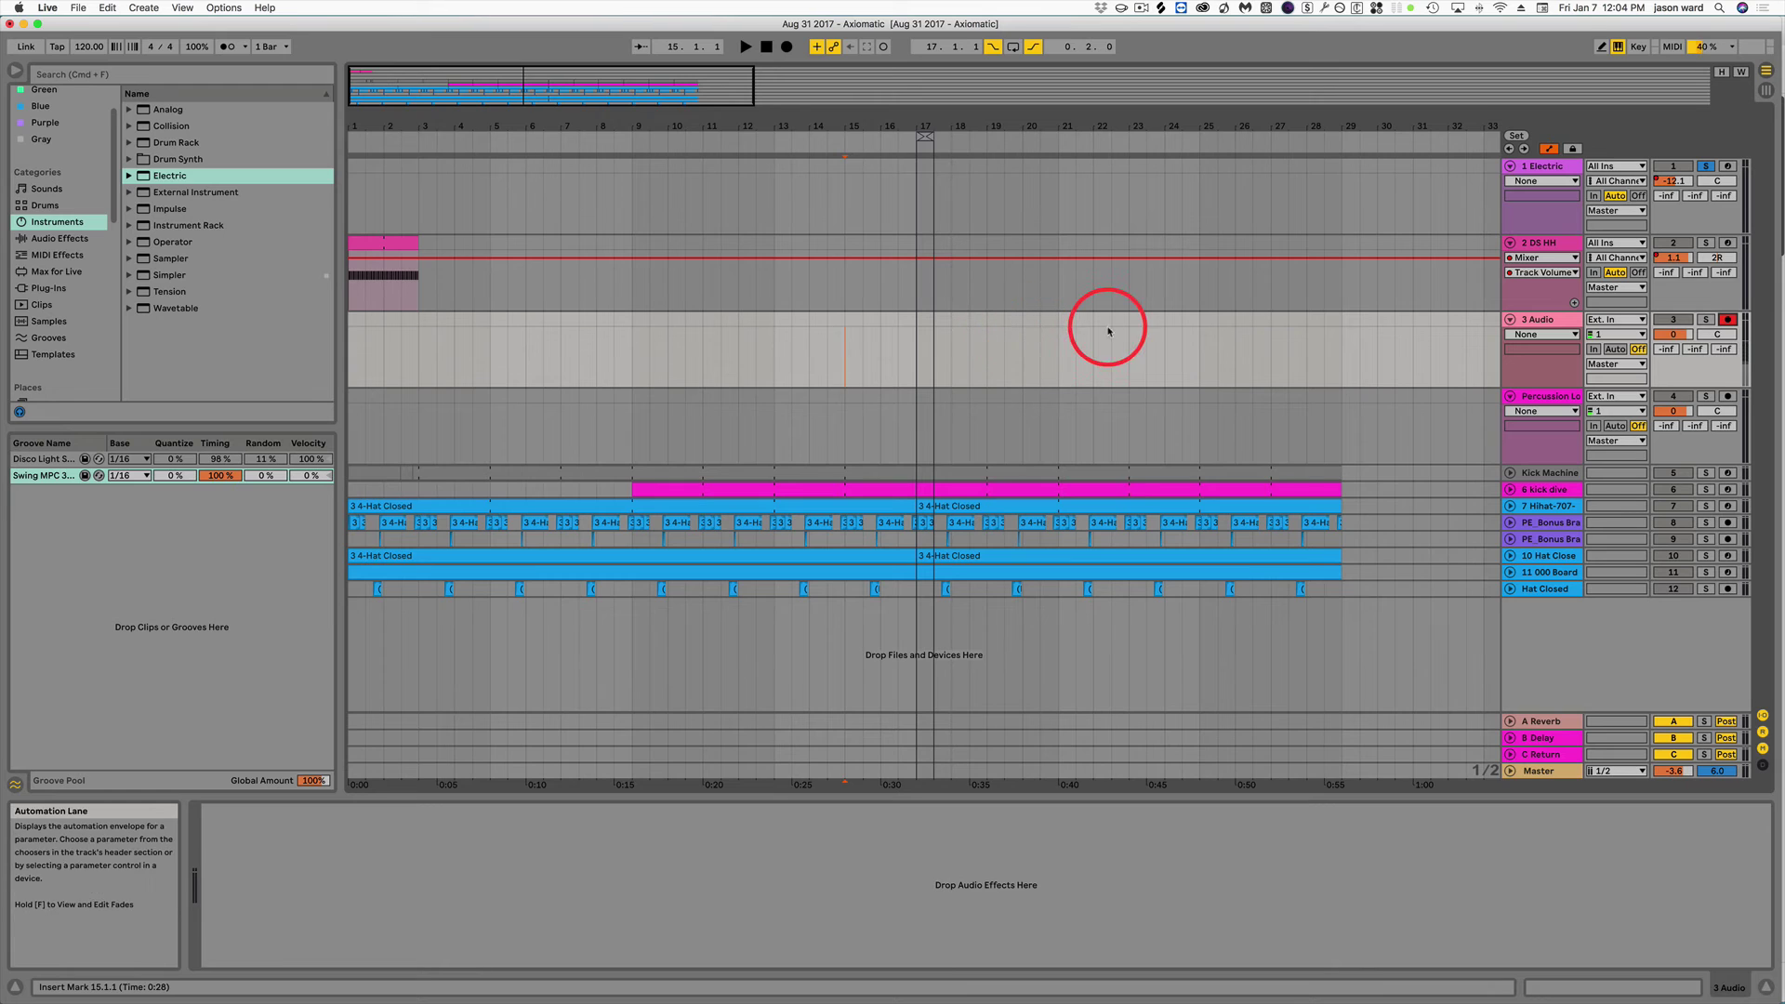
click(788, 46)
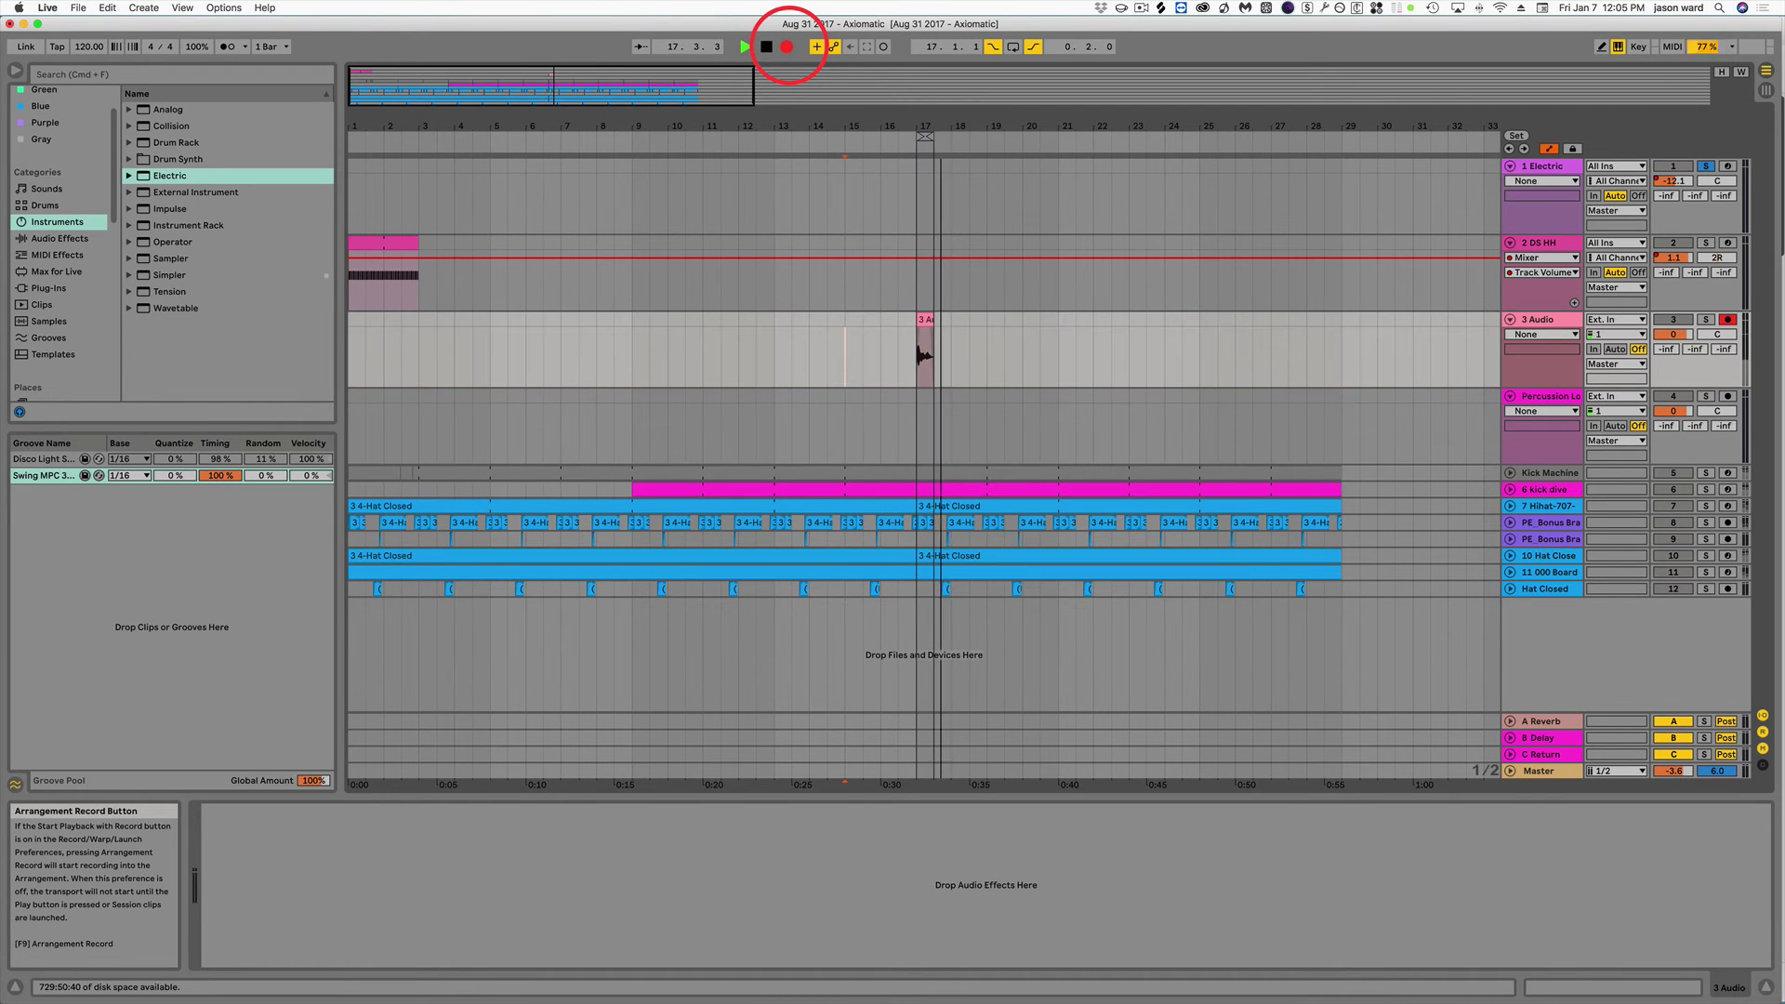
key(space)
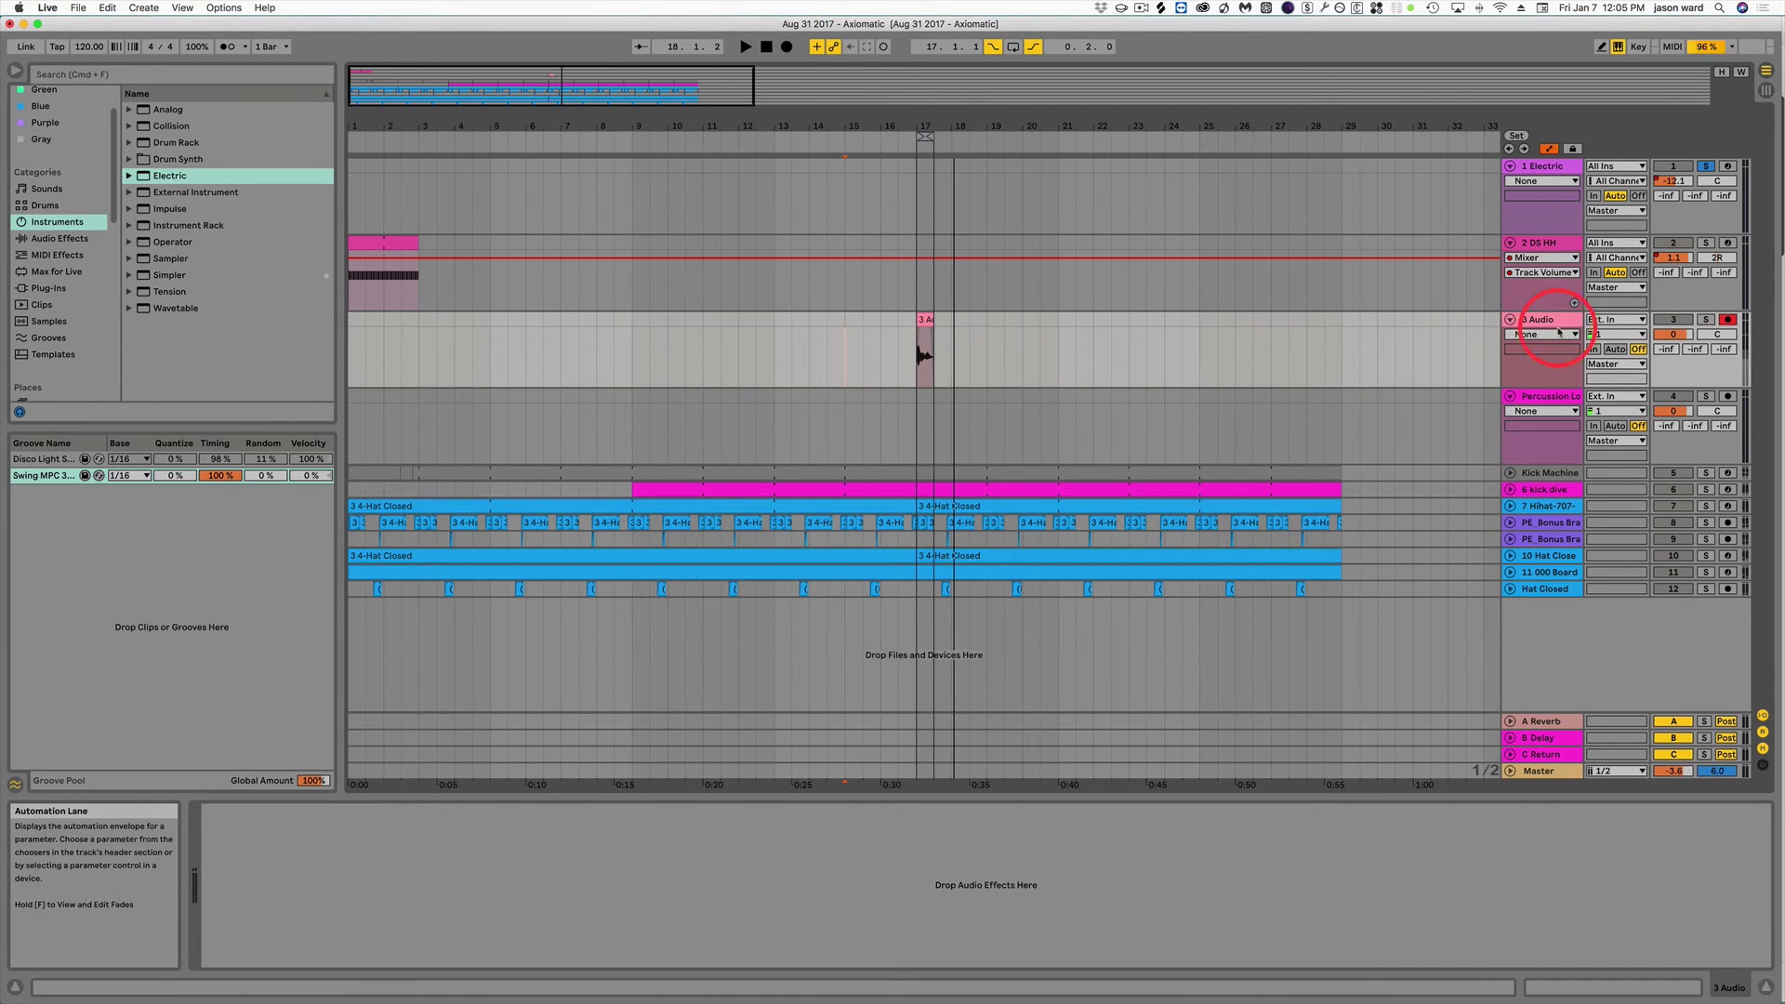
Solo the 3 Audio track, play back the punched-in recording, and delete its clip at bar 17.
click(1707, 319)
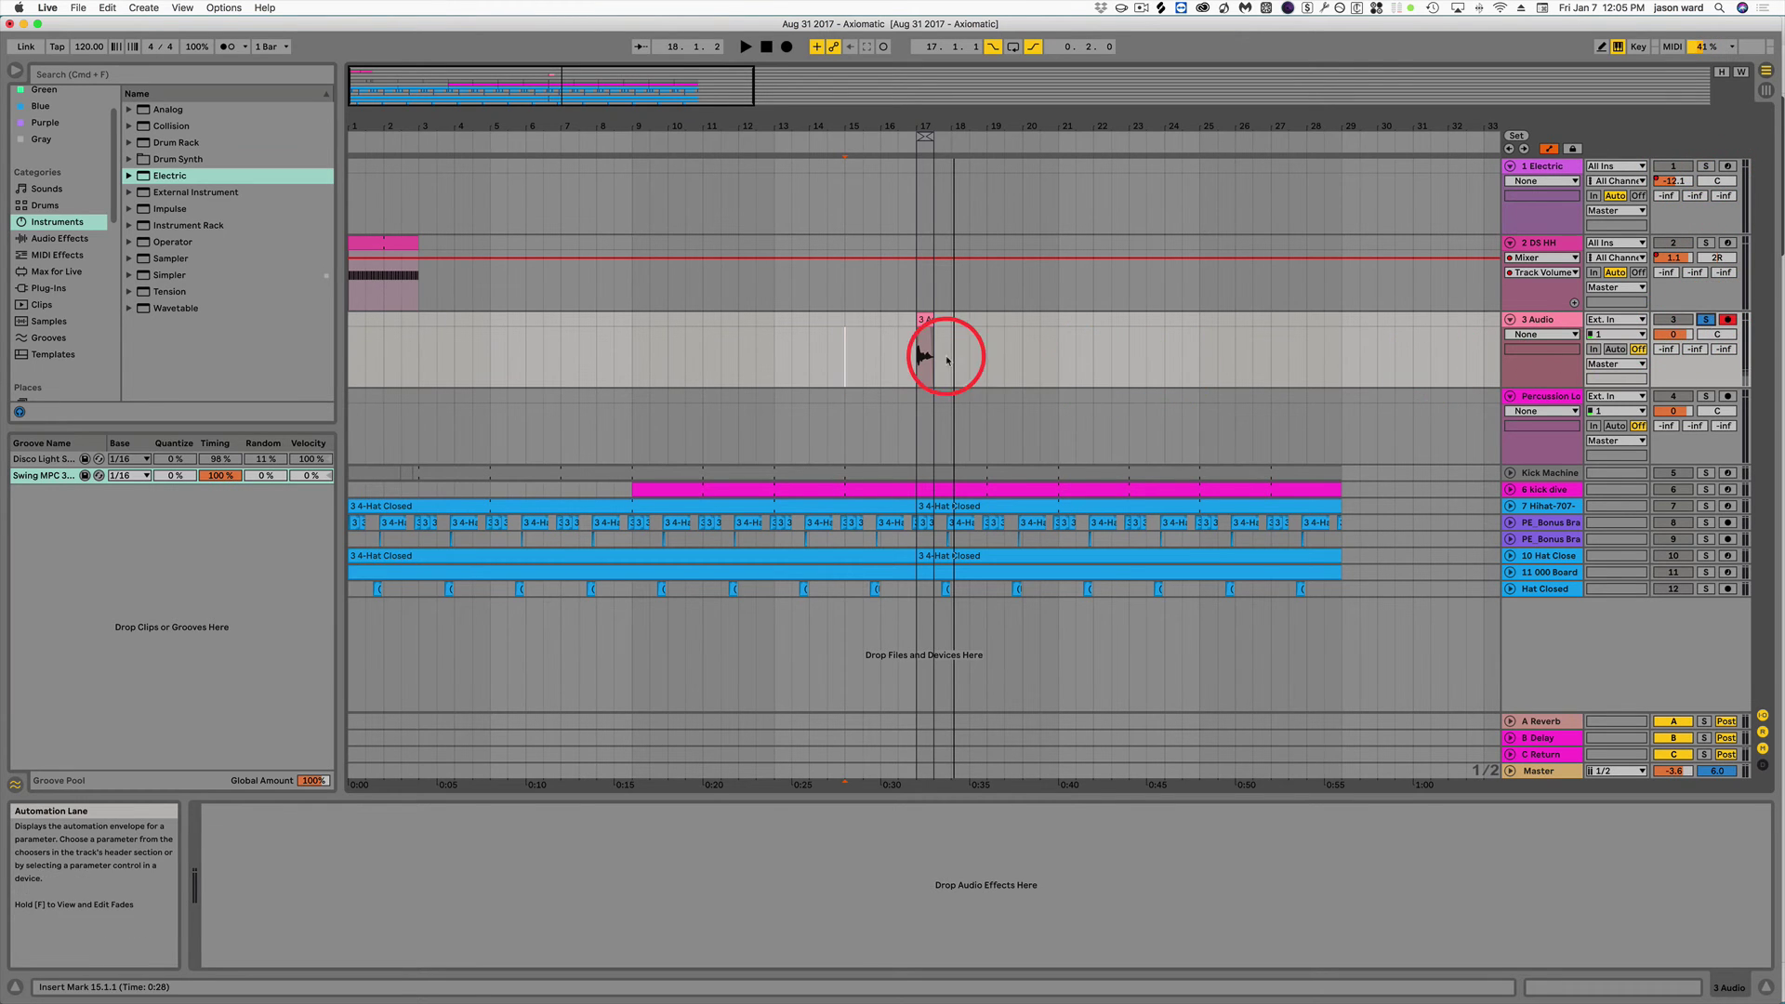
key(space)
click(927, 319)
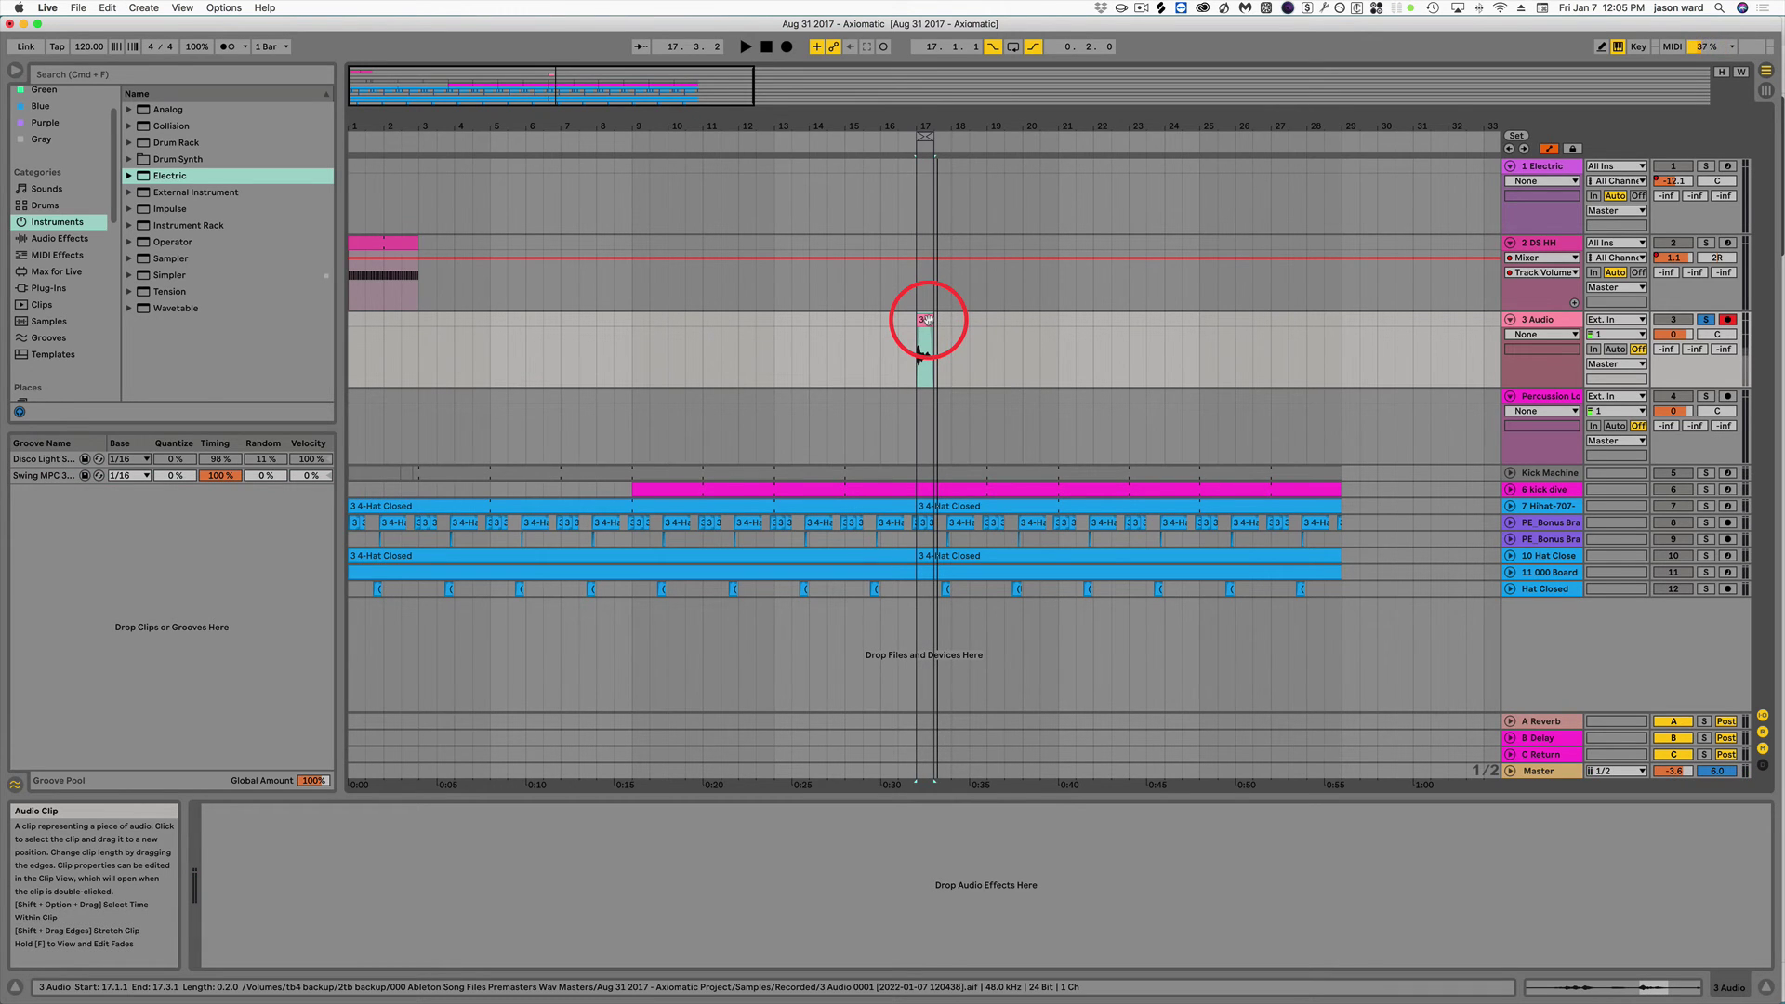
key(BackSpace)
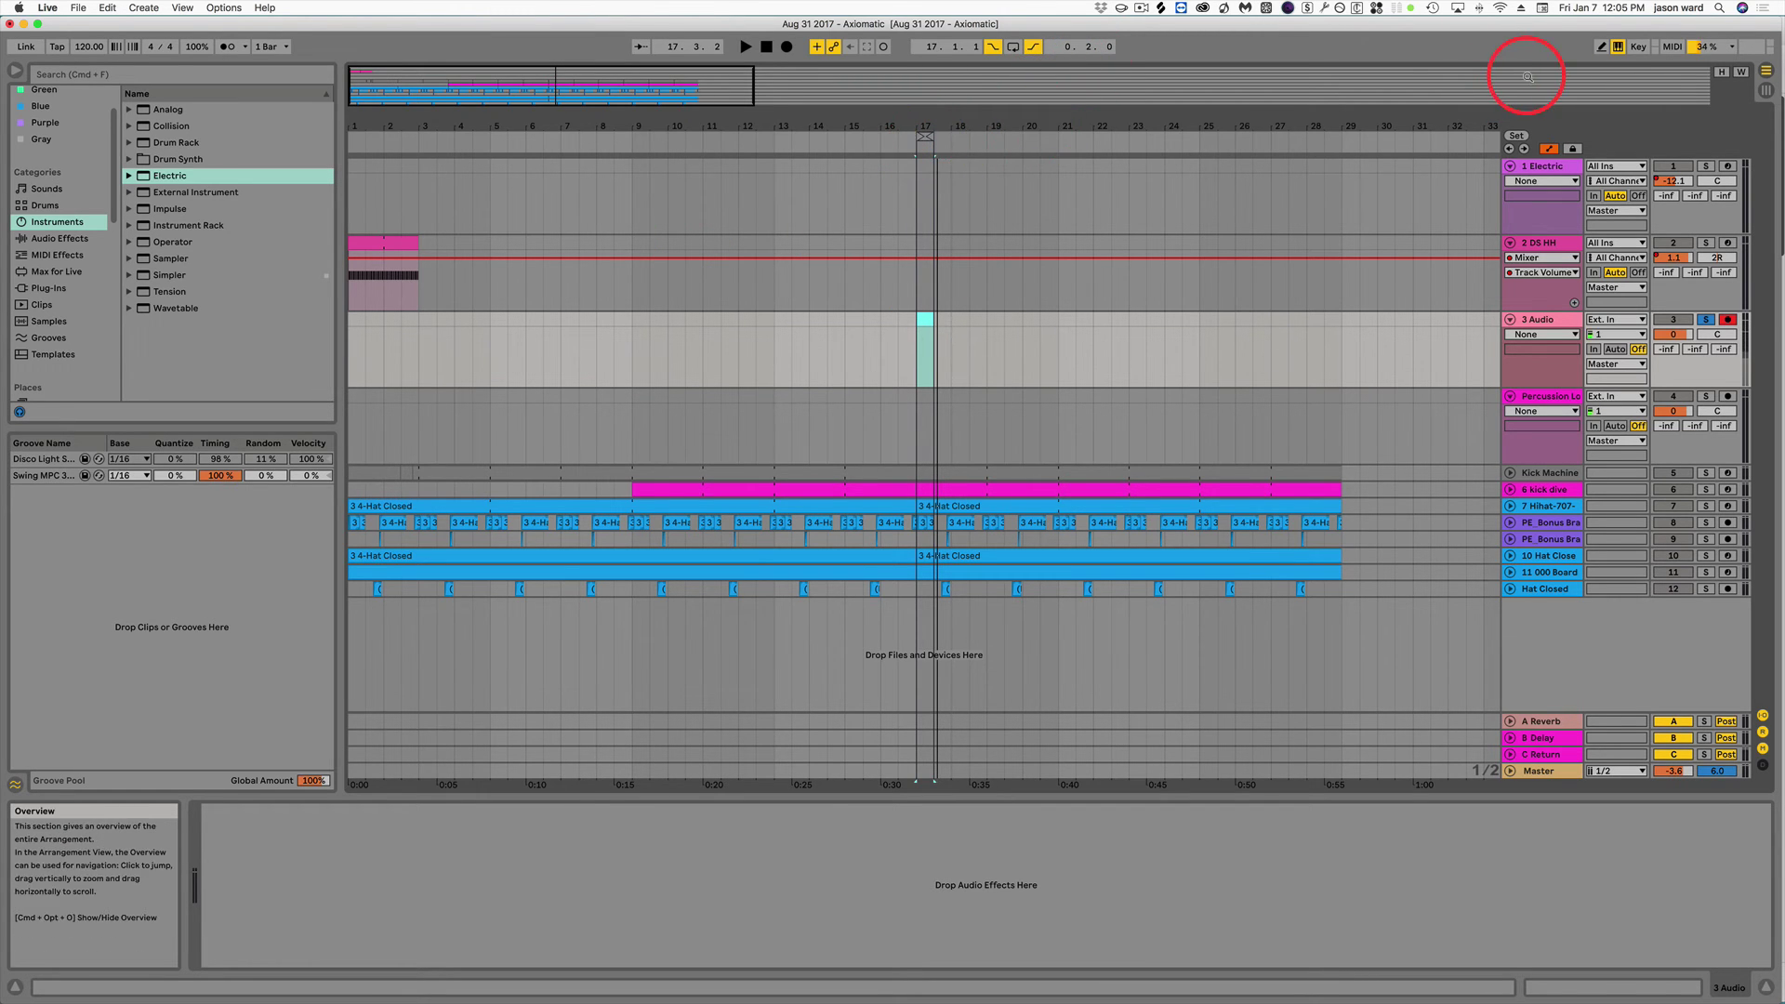
Shape the DS HH track's volume automation with breakpoints from bar 19 to bar 23, dipping just after bar 19 and again at bar 23.
click(1600, 47)
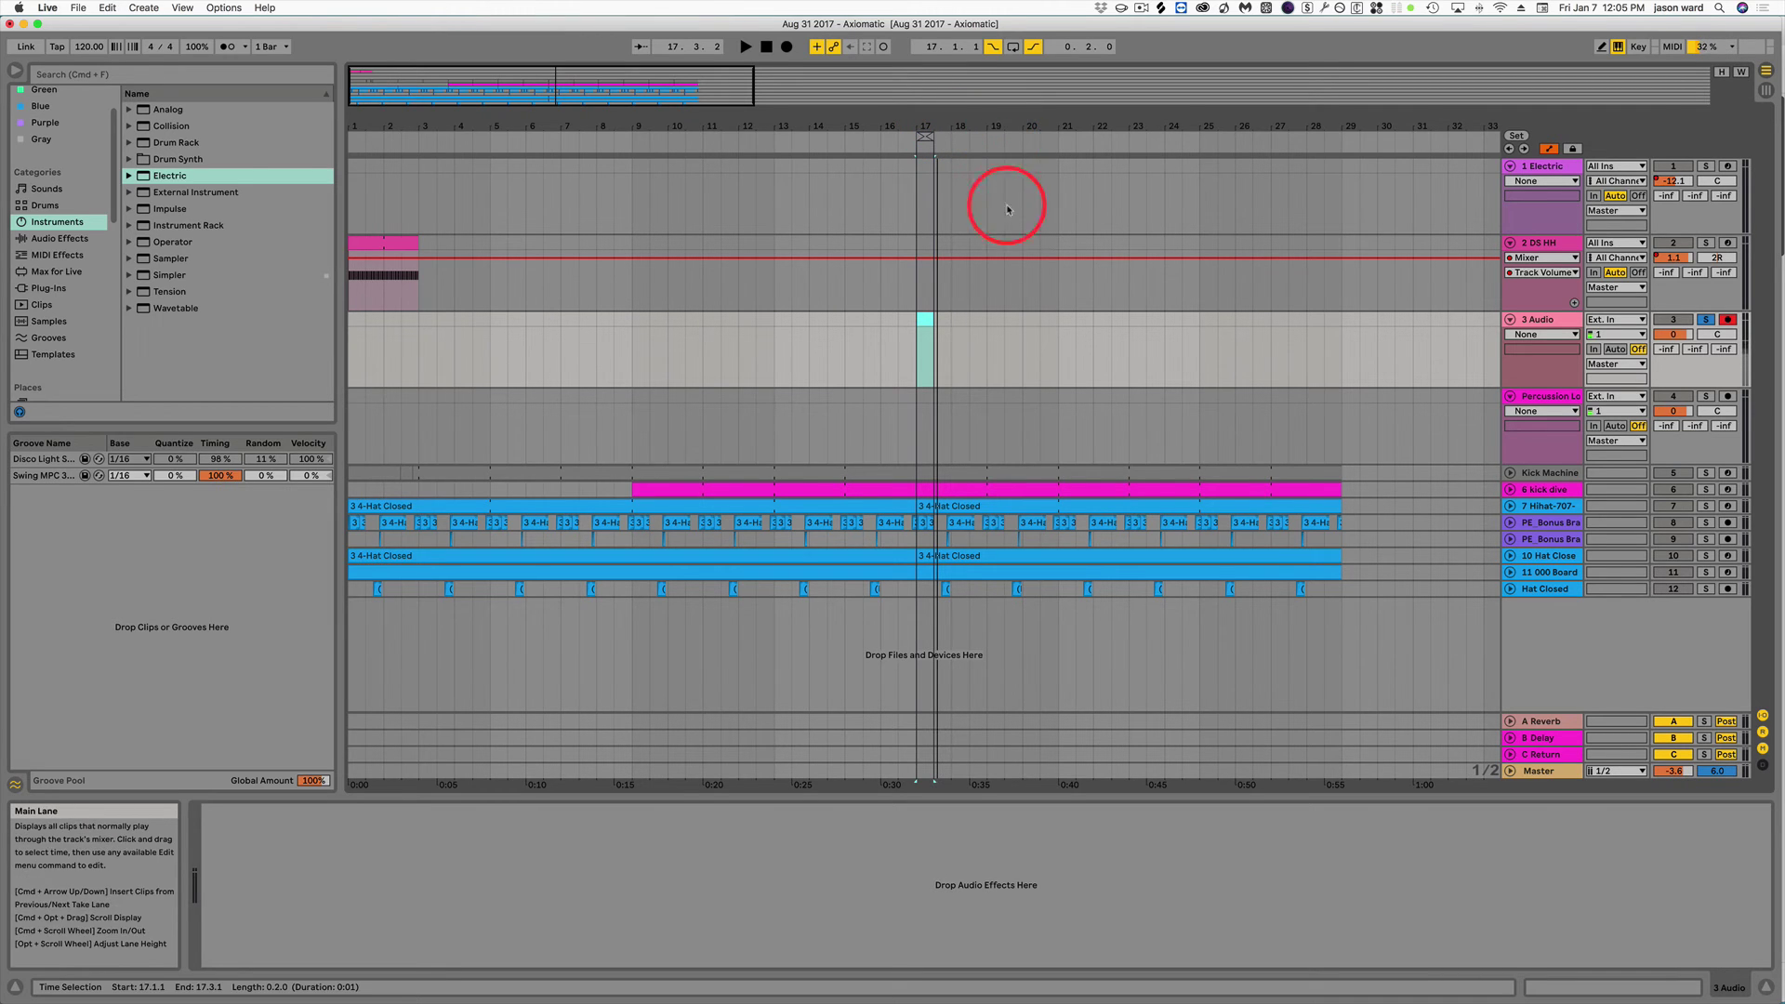
click(994, 358)
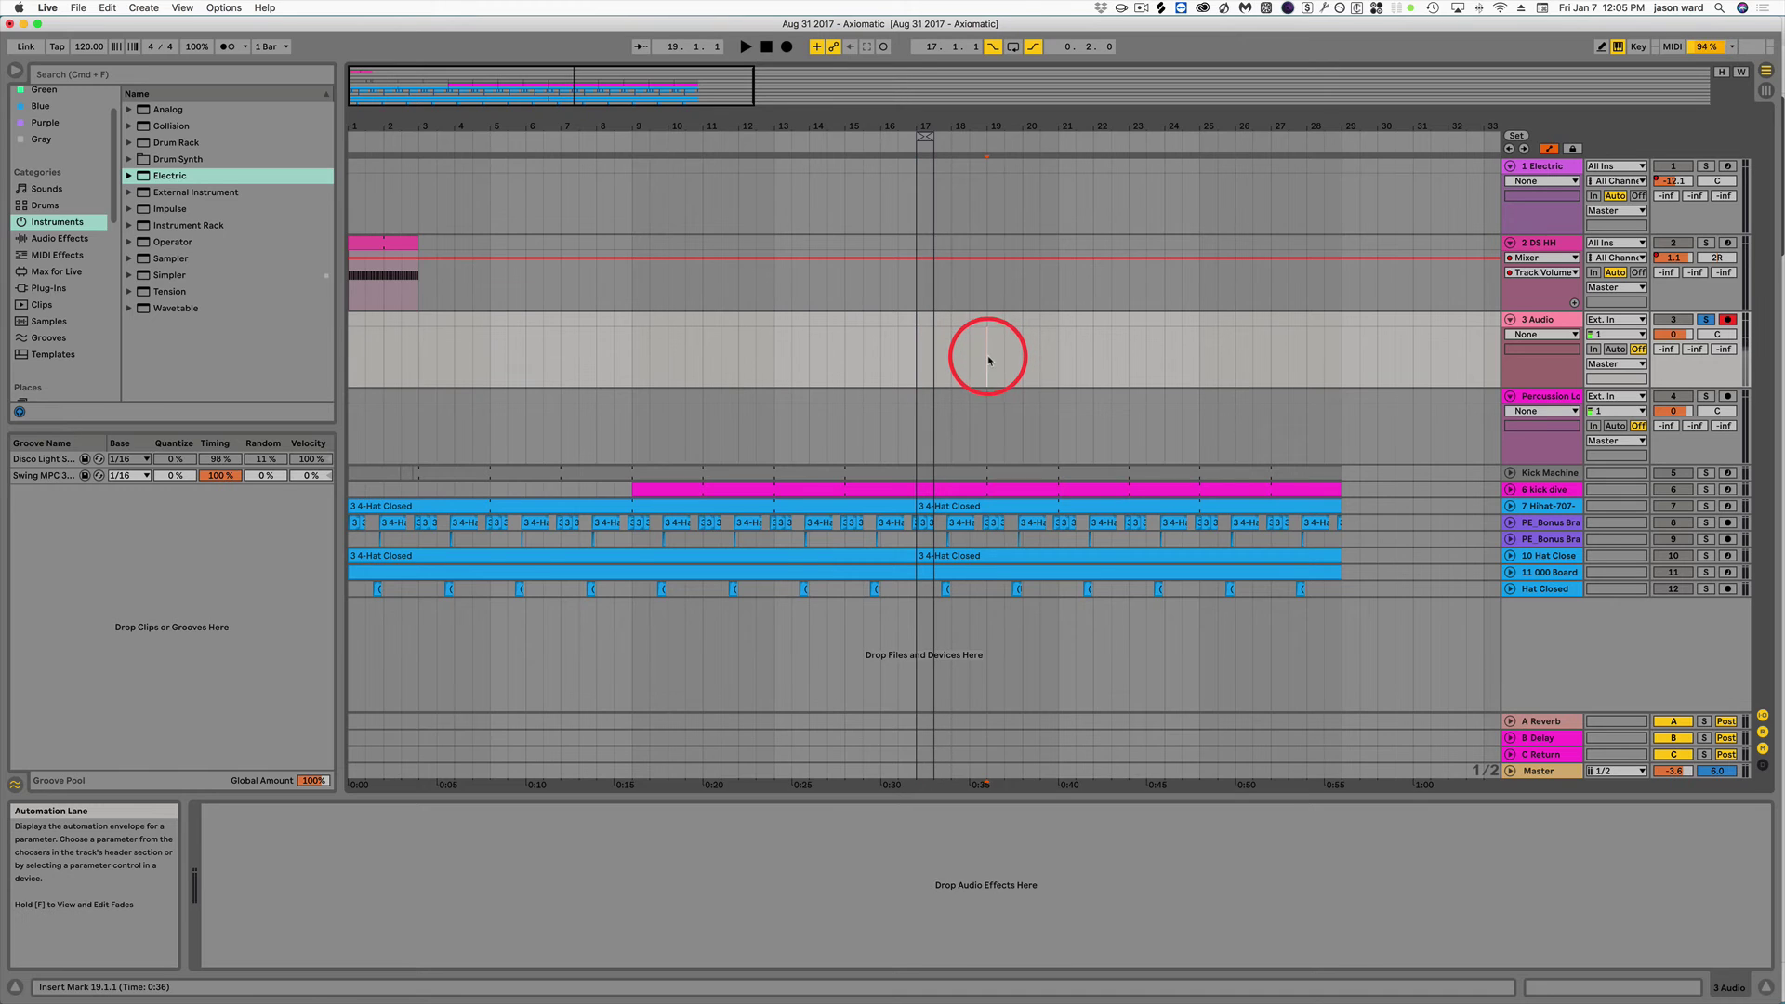
click(989, 260)
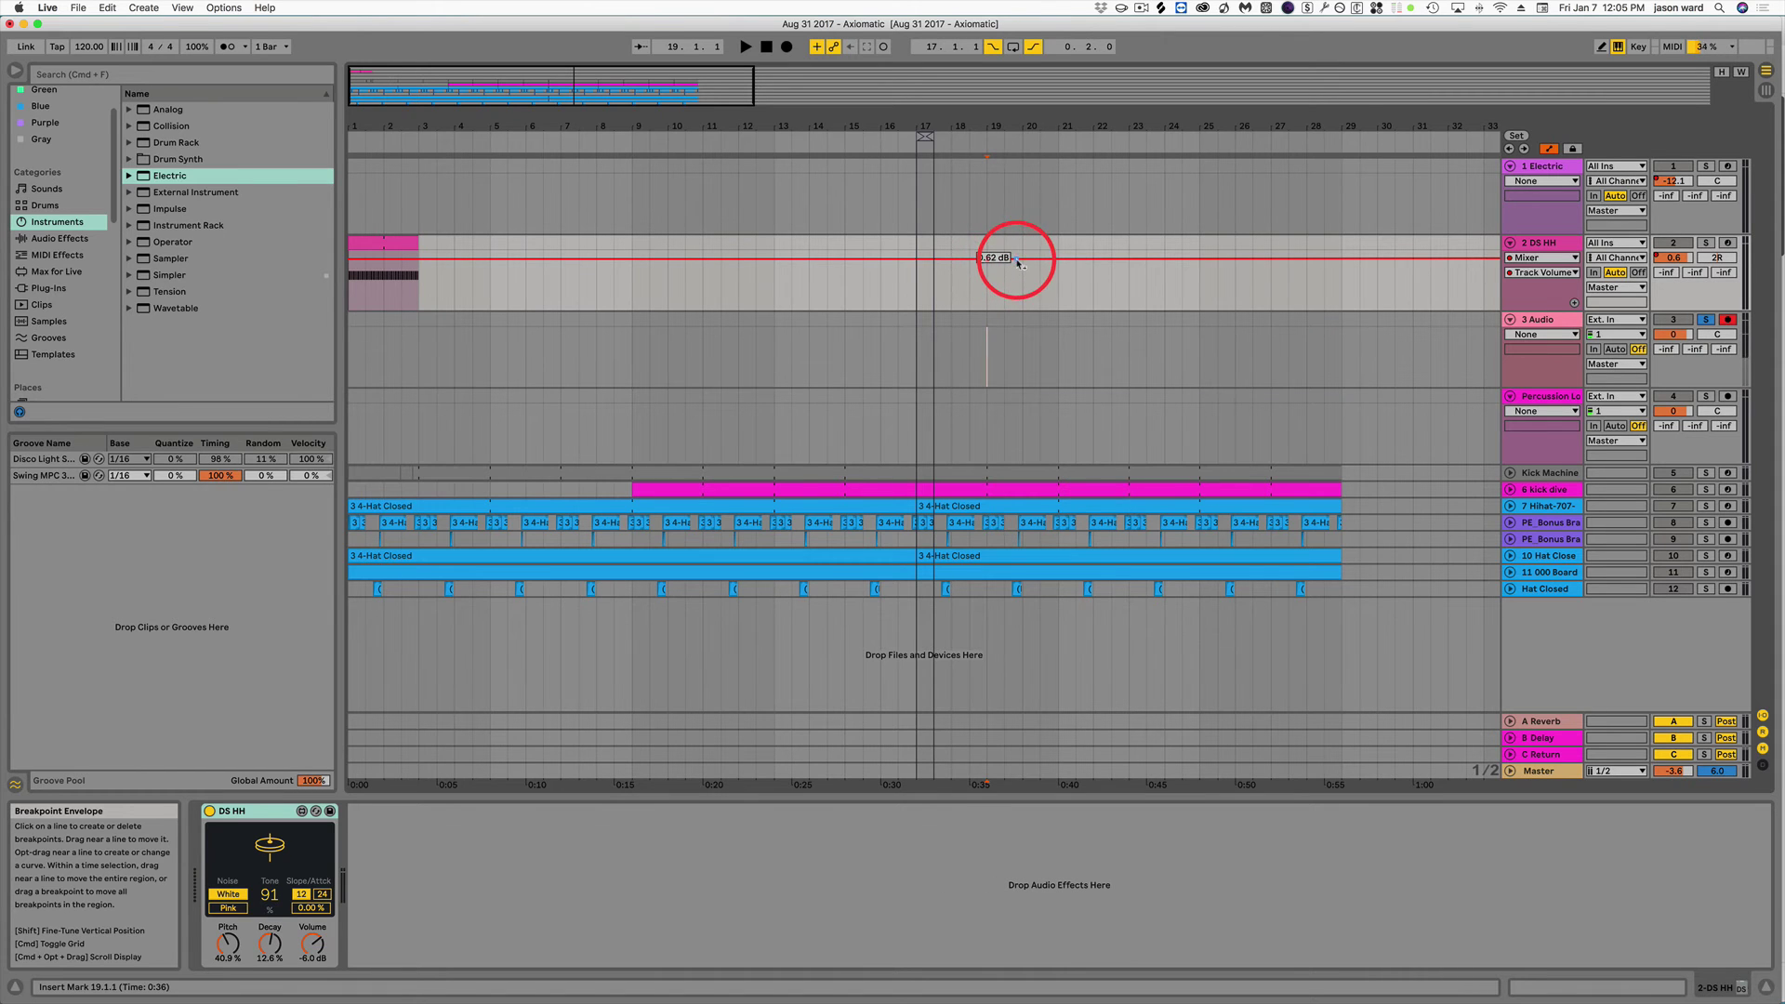
drag(1017, 261, 1134, 299)
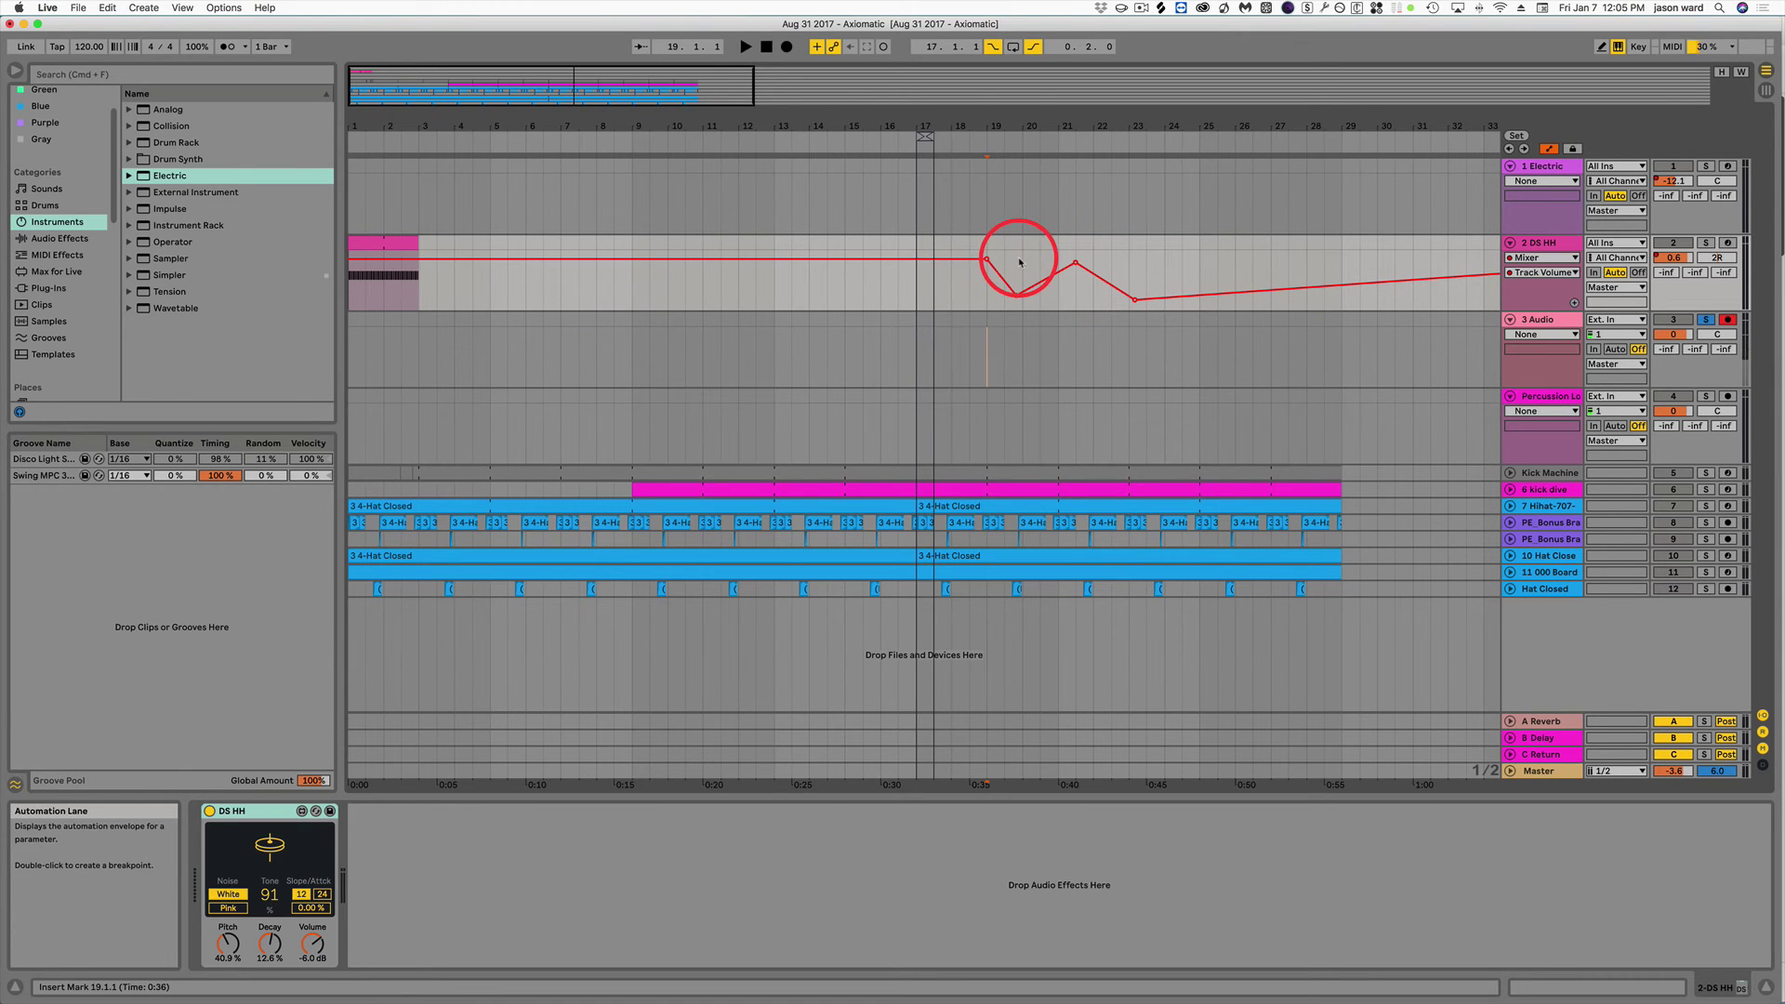
Use Draw Mode to add 1/16-note volume steps to the DS HH automation between 19.2 and bar 20.
mouse_move(1005, 121)
mouse_down()
mouse_move(1004, 180)
mouse_move(1009, 108)
mouse_up()
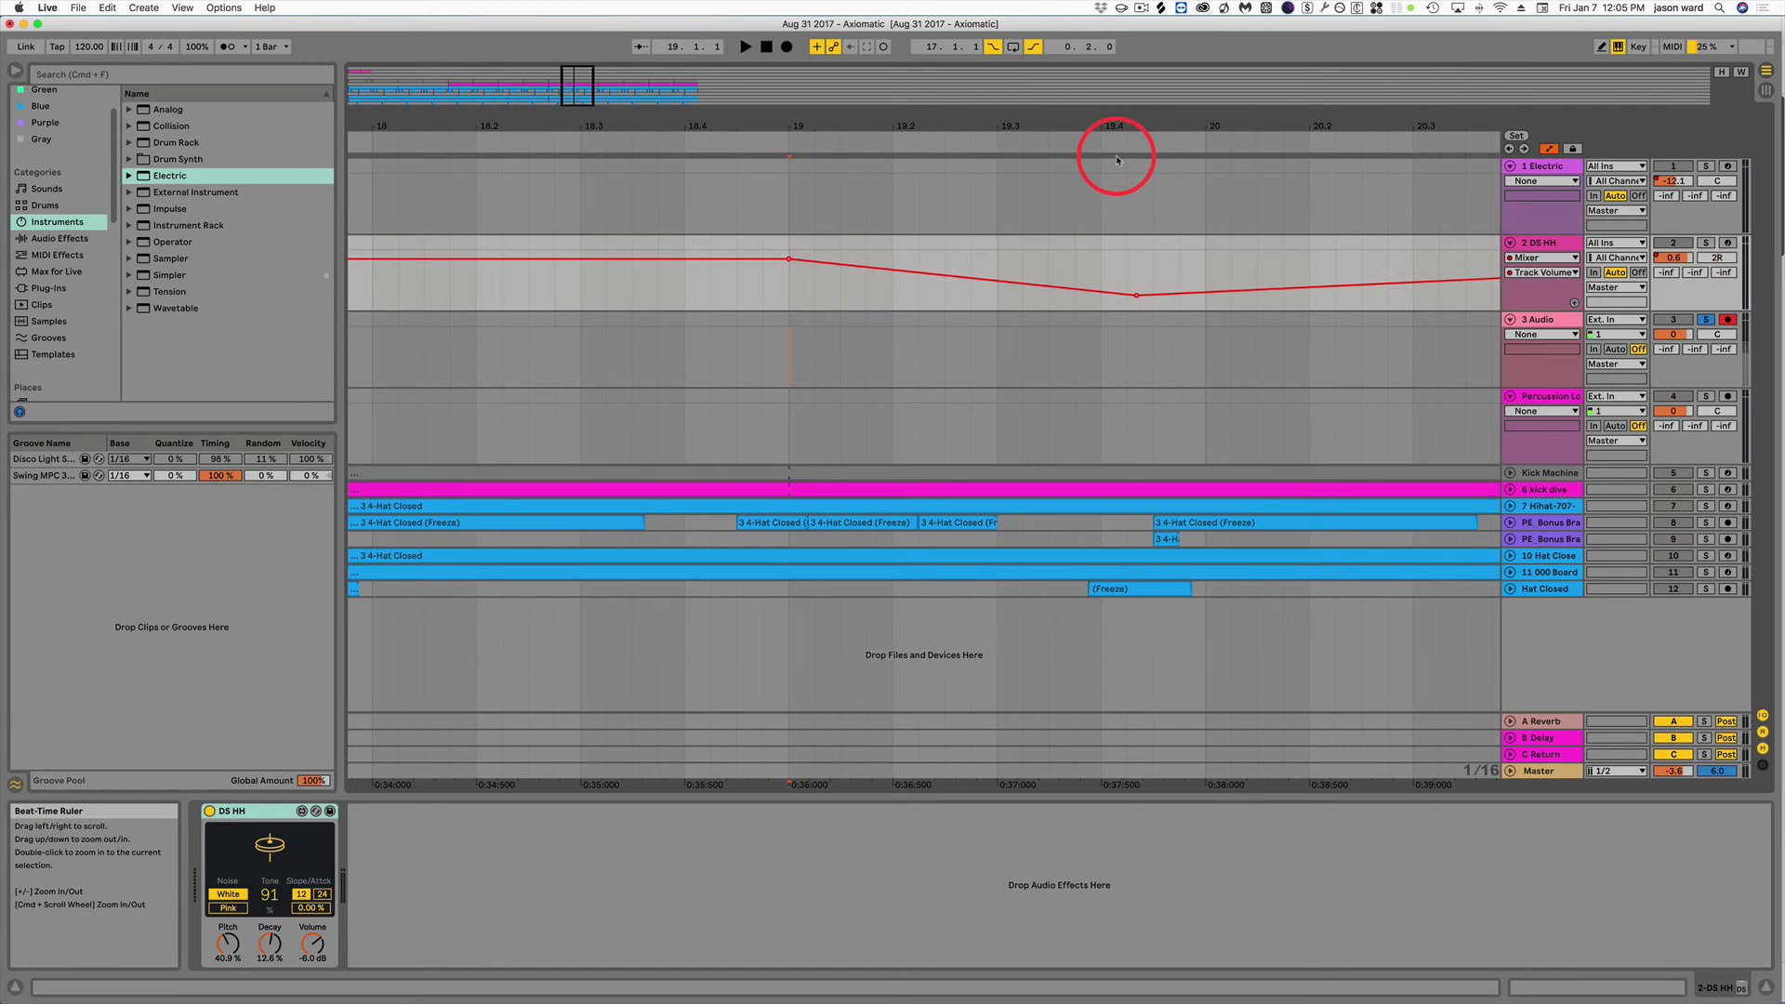
click(1603, 47)
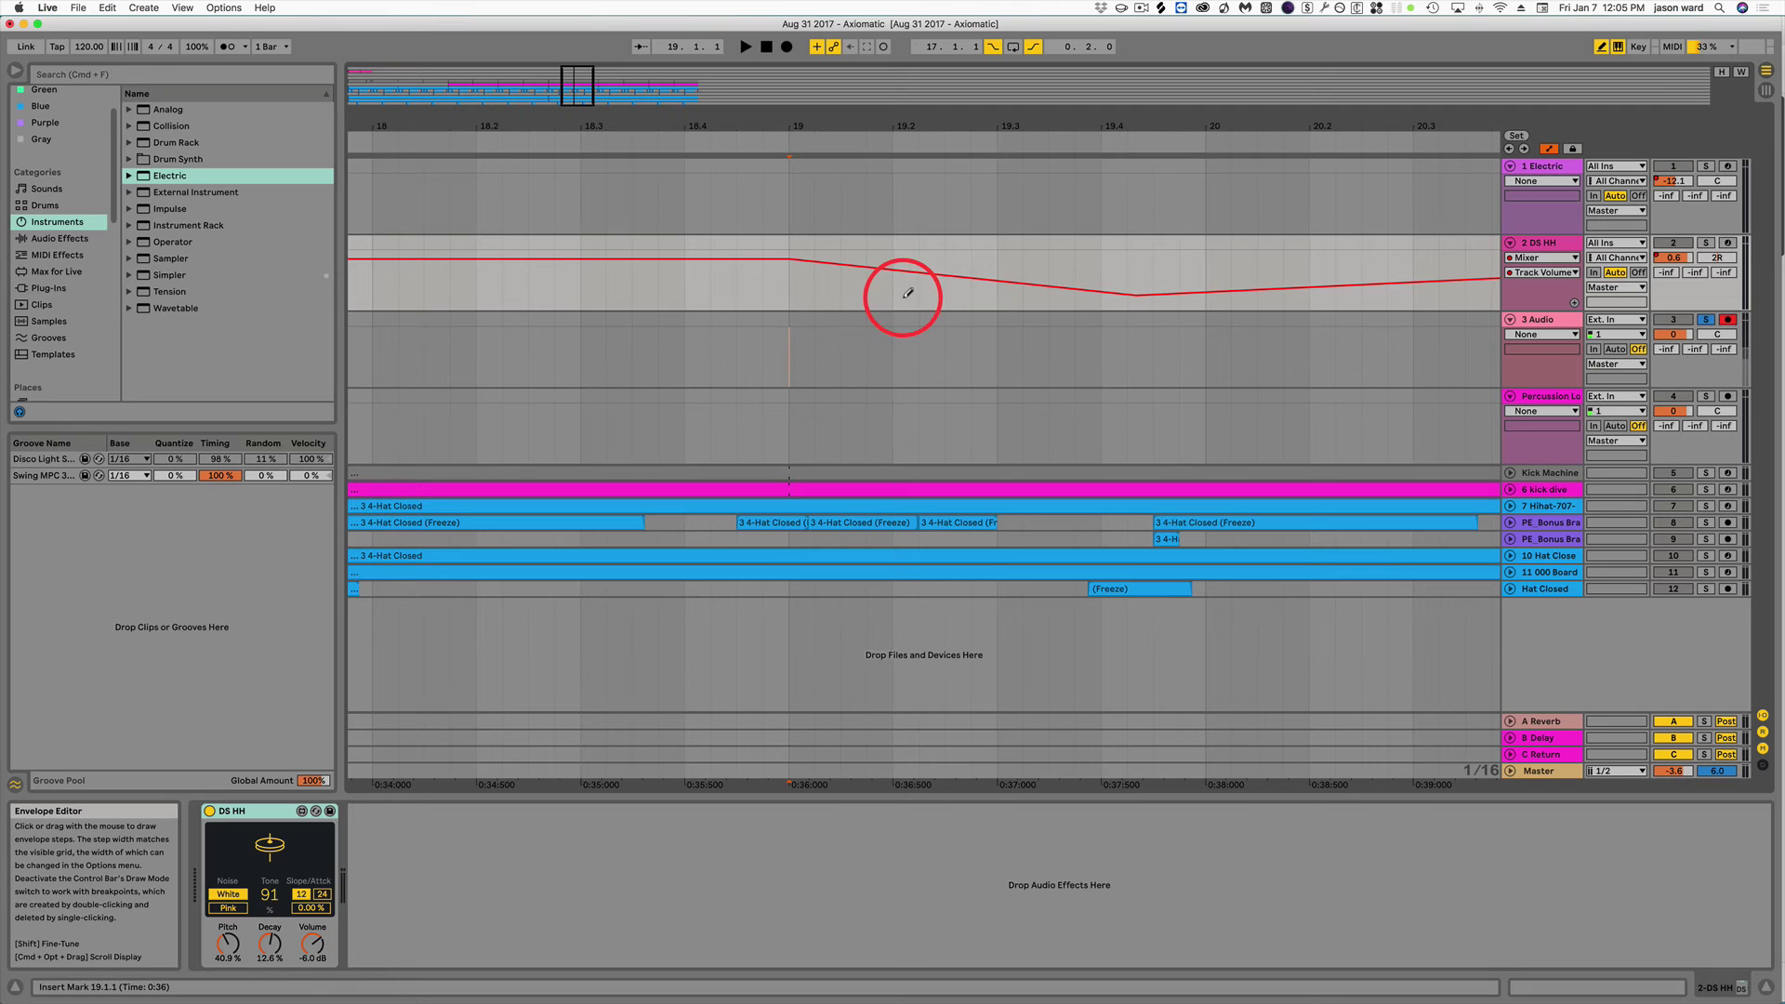
mouse_move(908, 293)
mouse_down()
mouse_move(953, 261)
mouse_move(1009, 298)
mouse_move(1055, 258)
mouse_move(1106, 255)
mouse_move(1188, 301)
mouse_up()
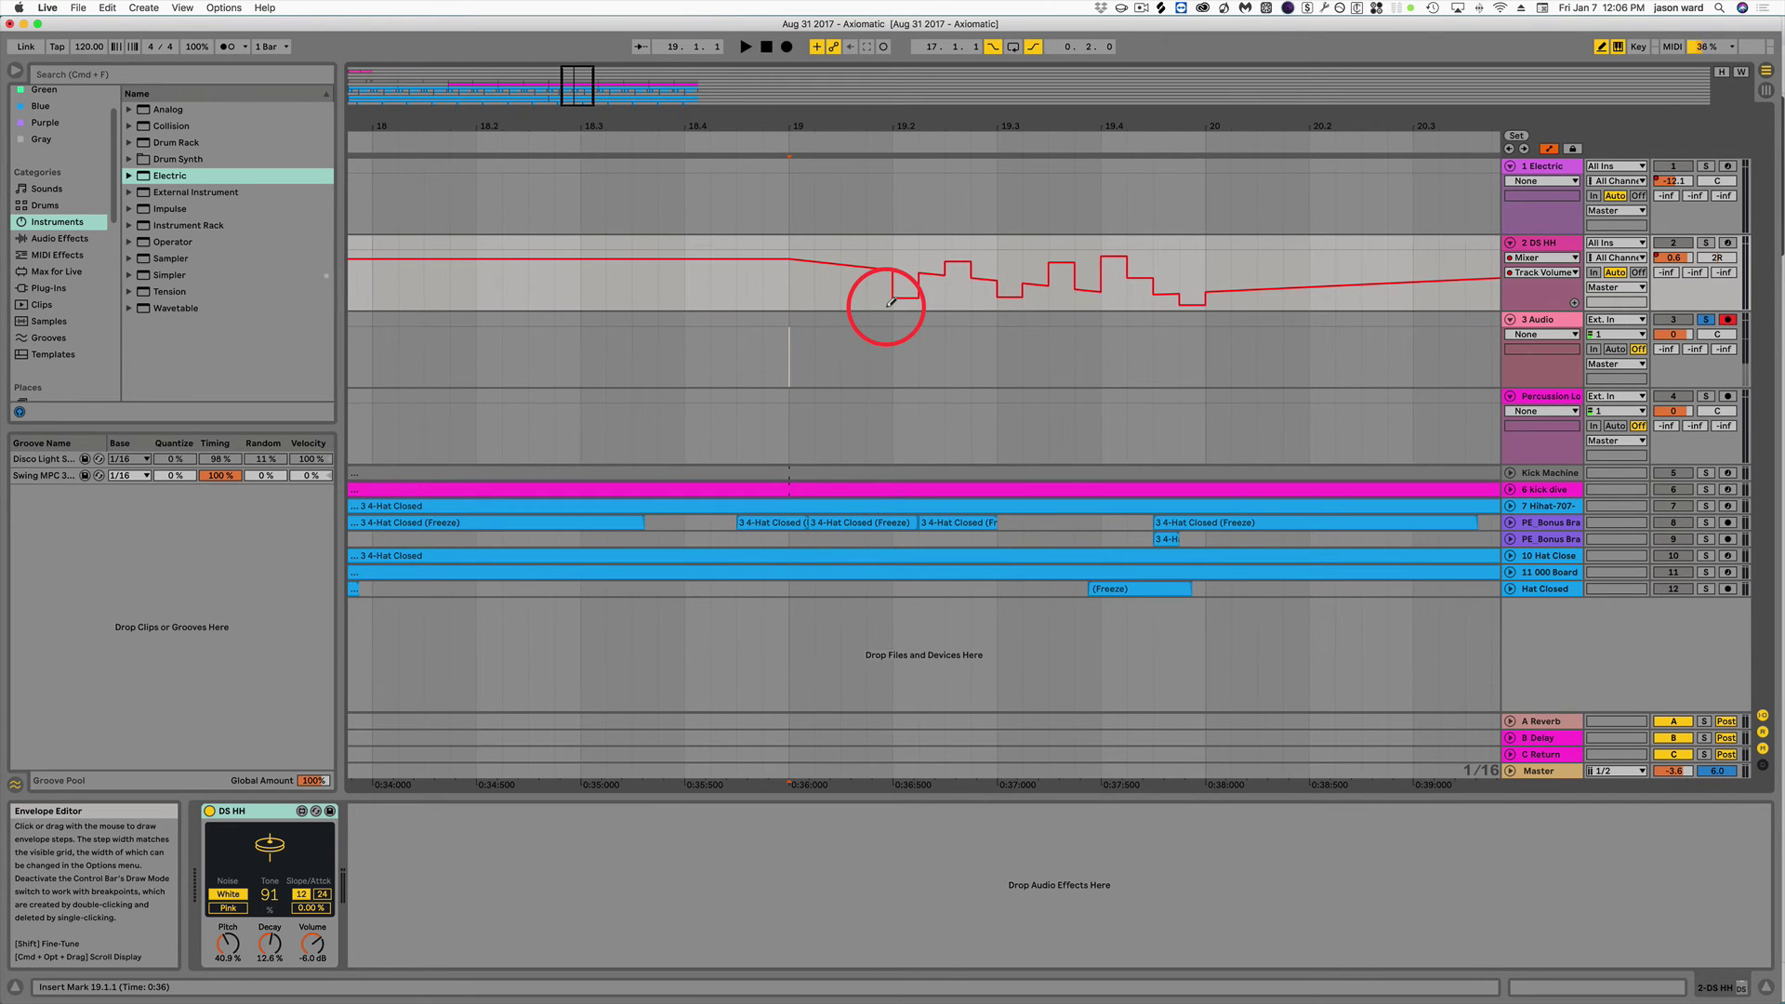
drag(889, 302, 873, 295)
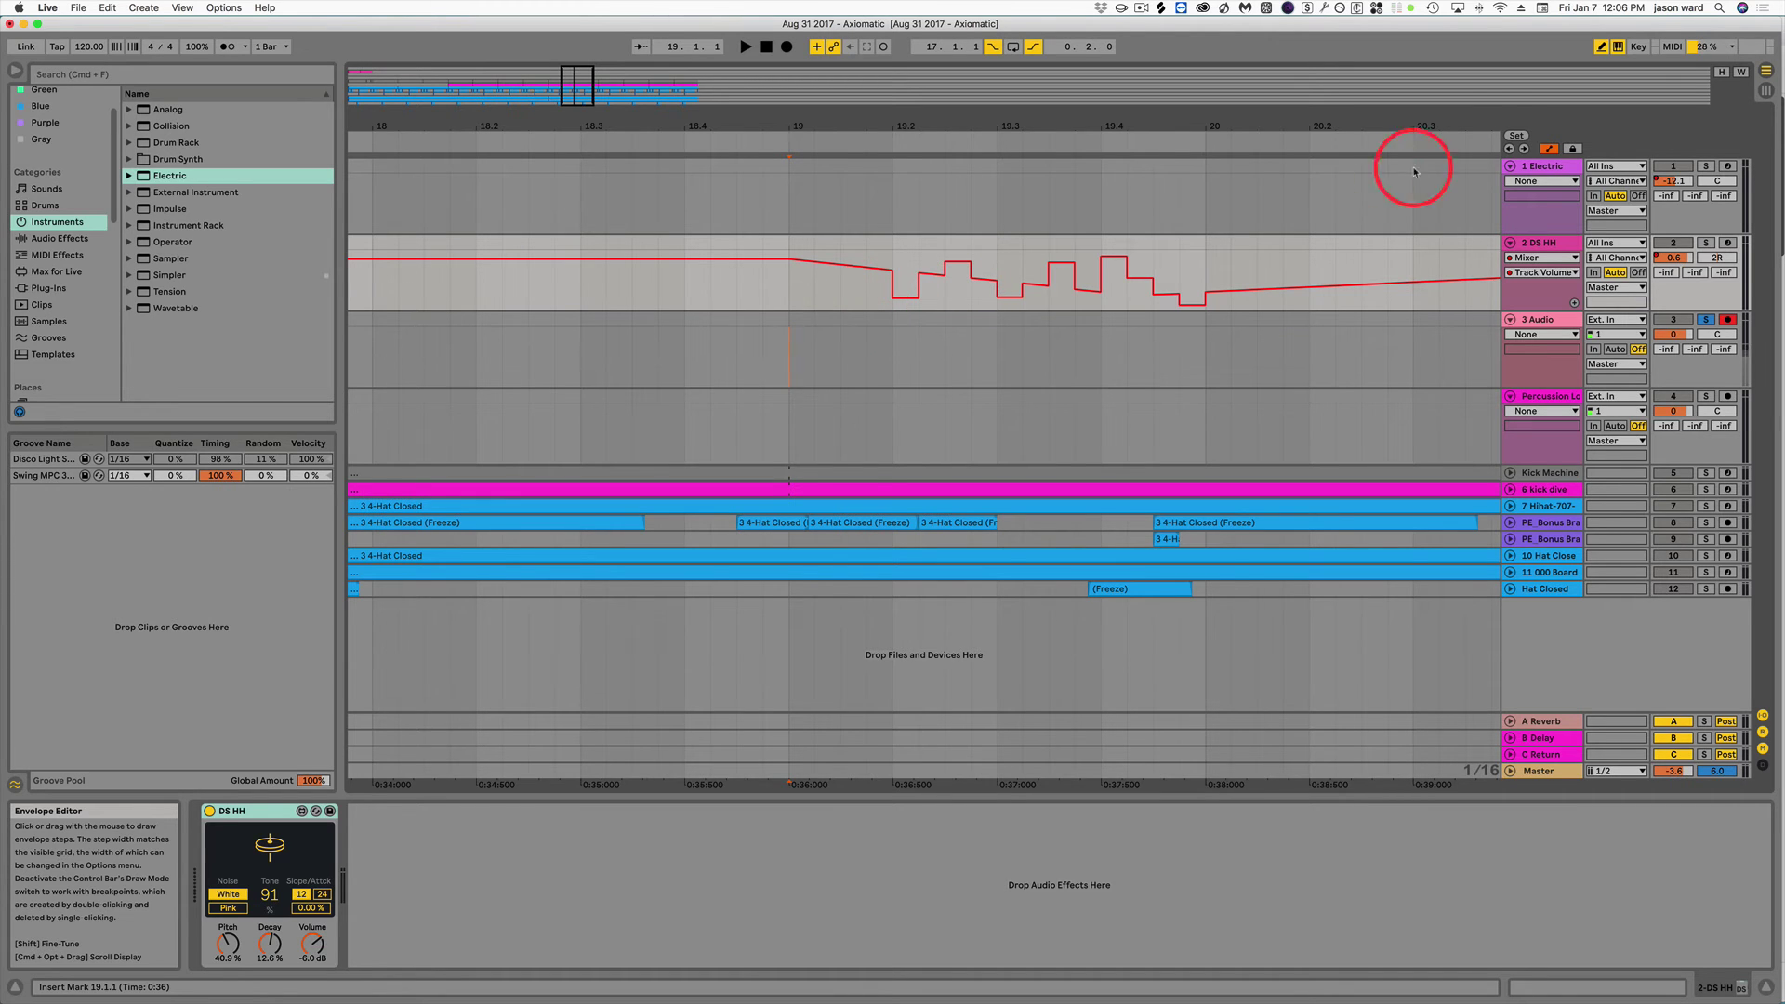
click(1602, 46)
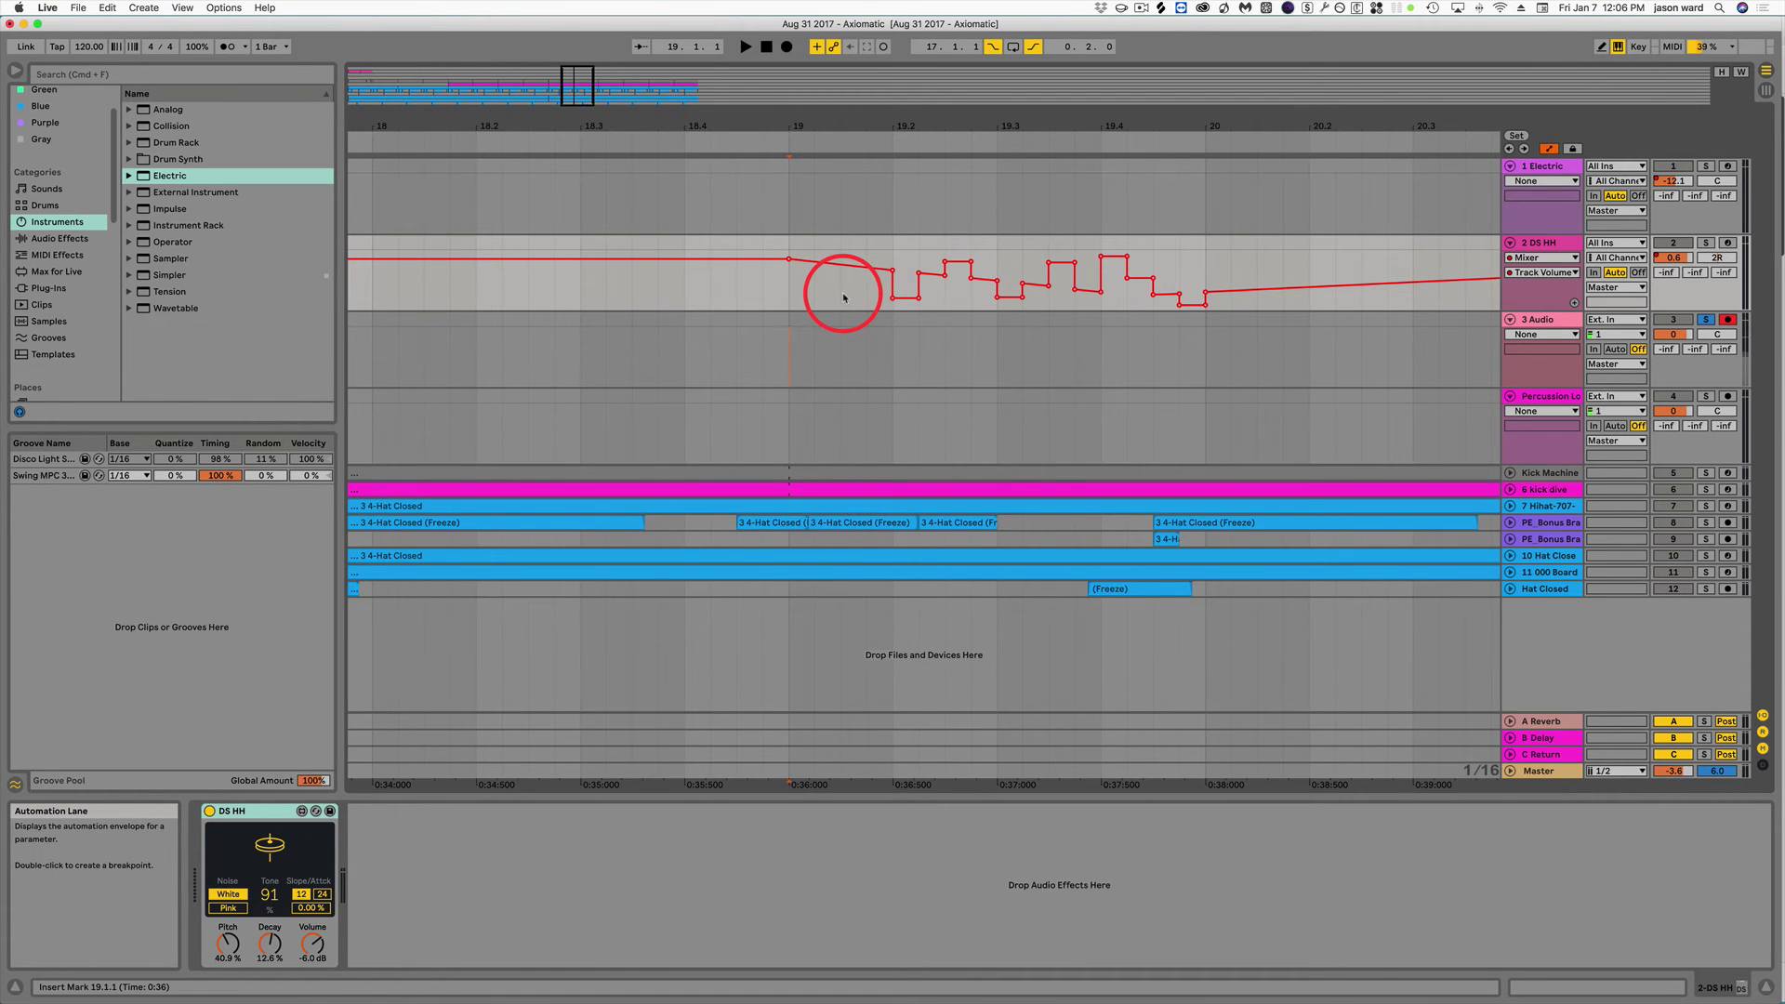
Toggle Draw Mode on and off twice over the DS HH automation lane.
key(b)
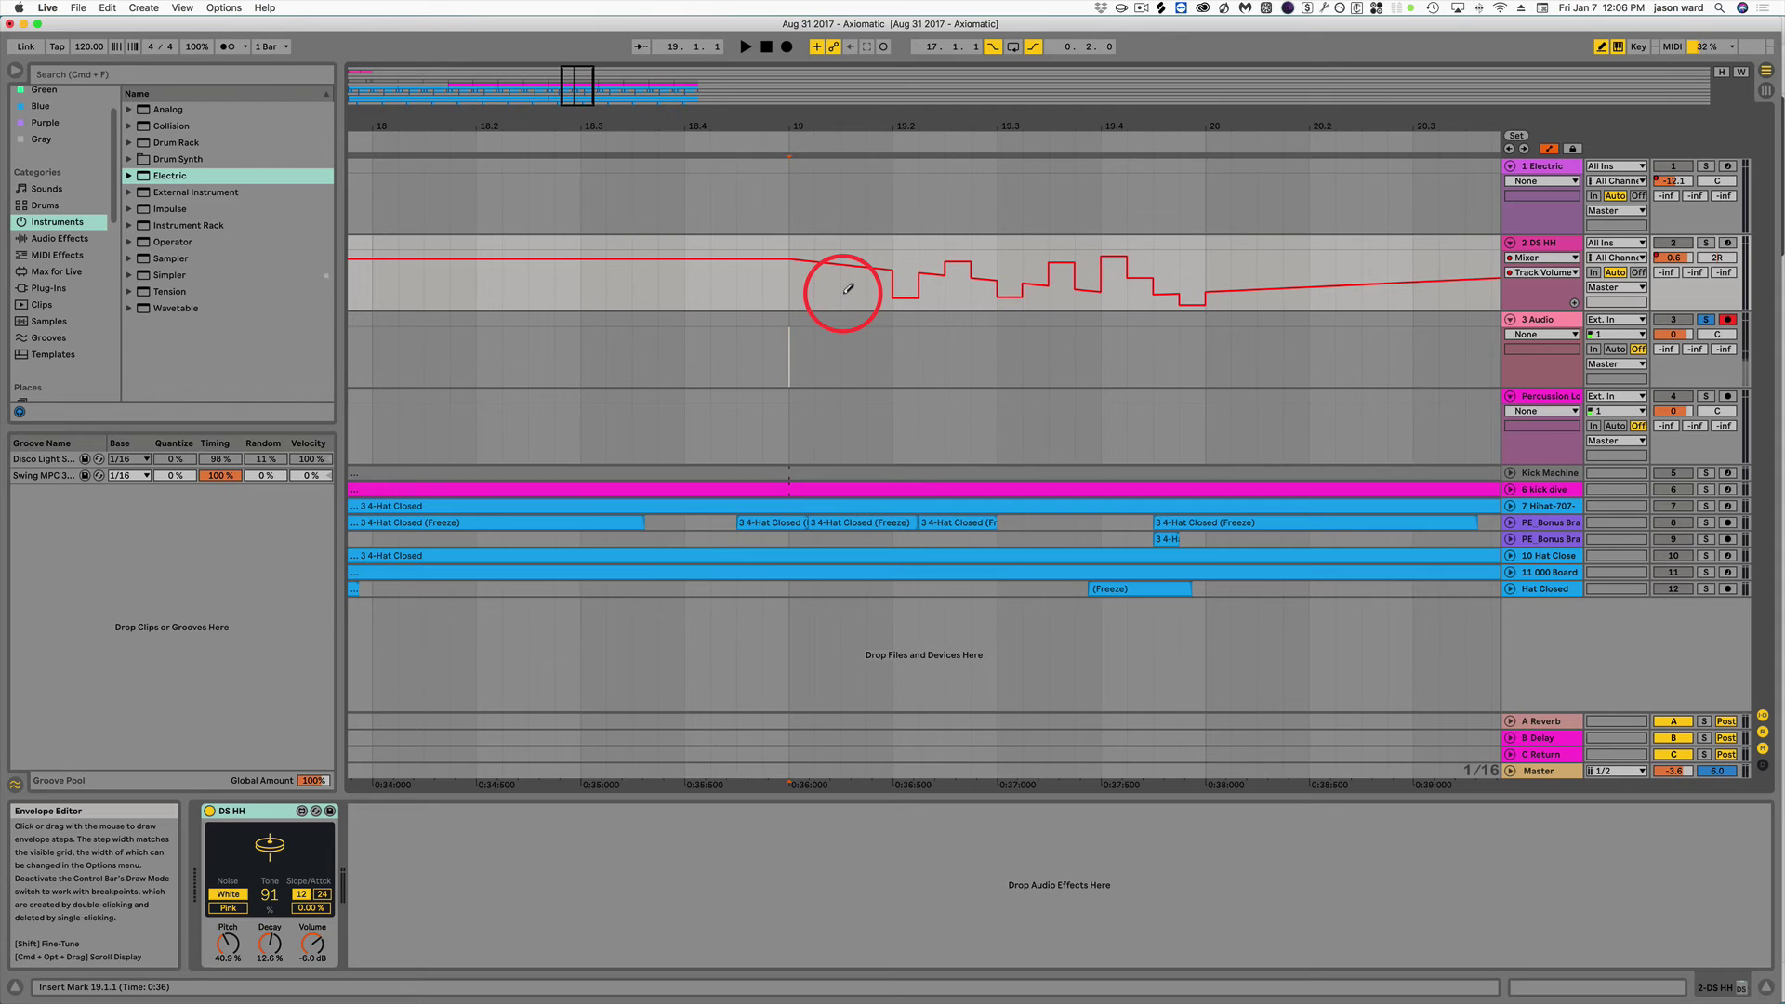
key(b)
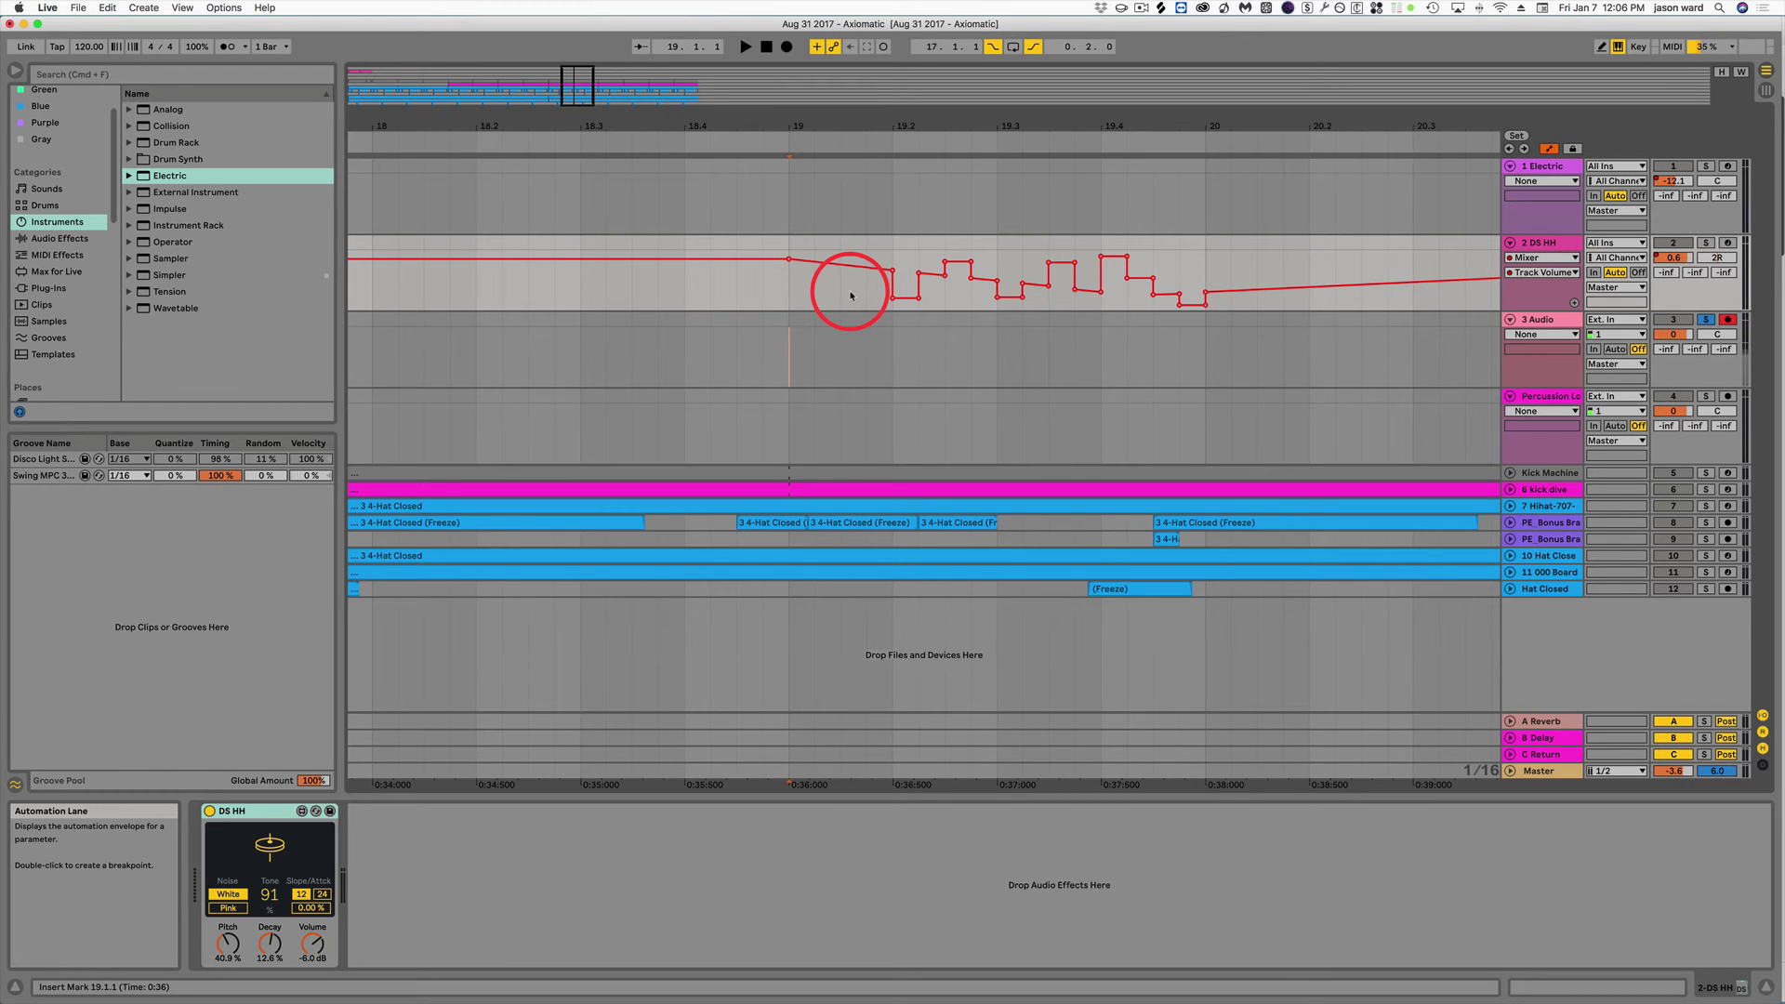
key(b)
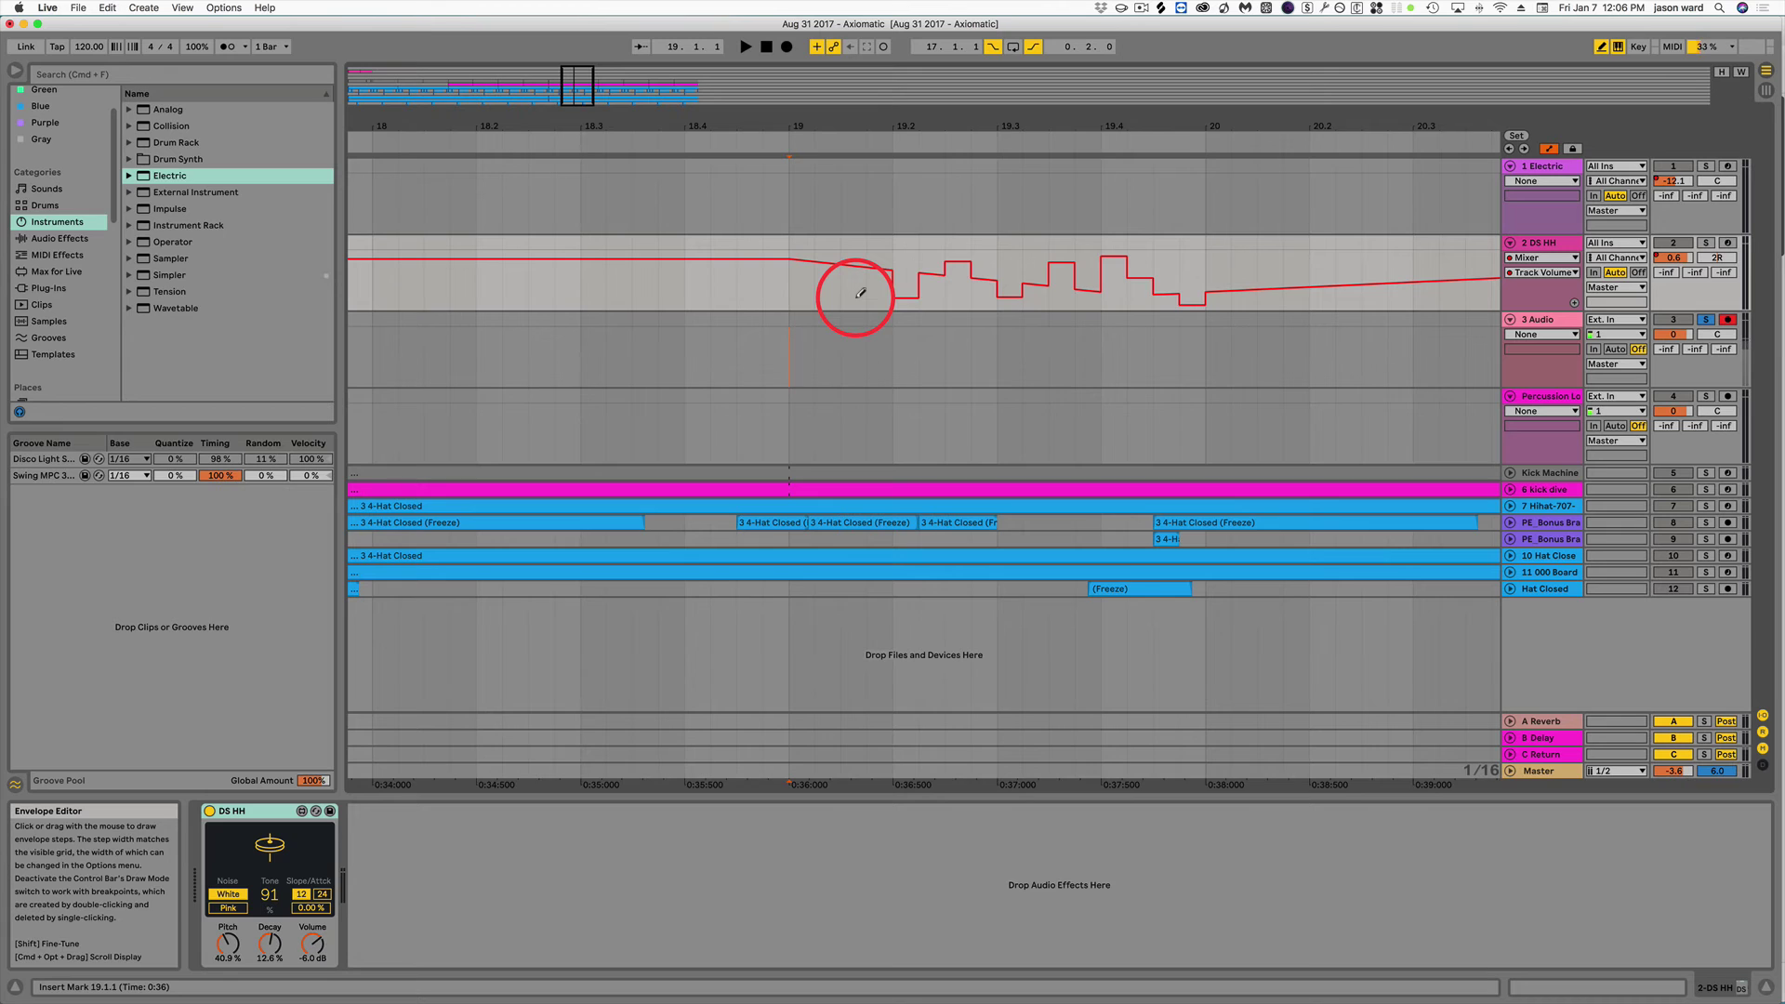
key(b)
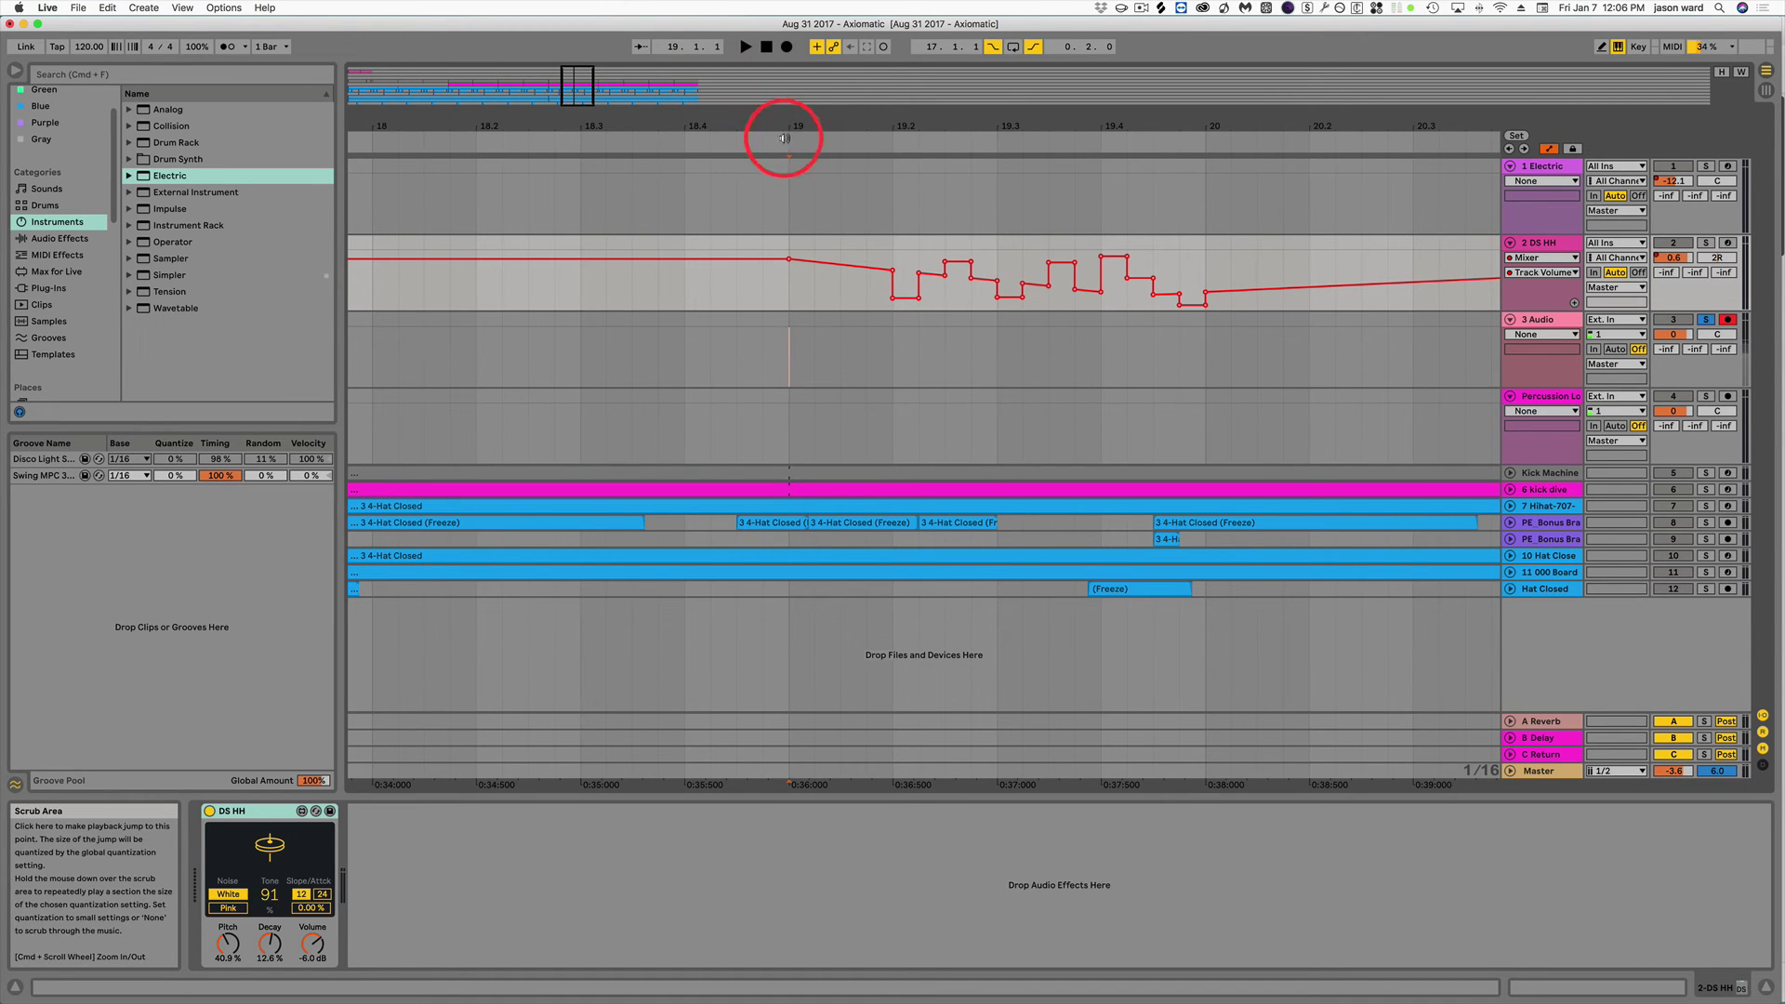
Turn off the computer MIDI keyboard and map key 1 to the Electric track's Solo switch in Key Map Mode.
drag(760, 119, 760, 119)
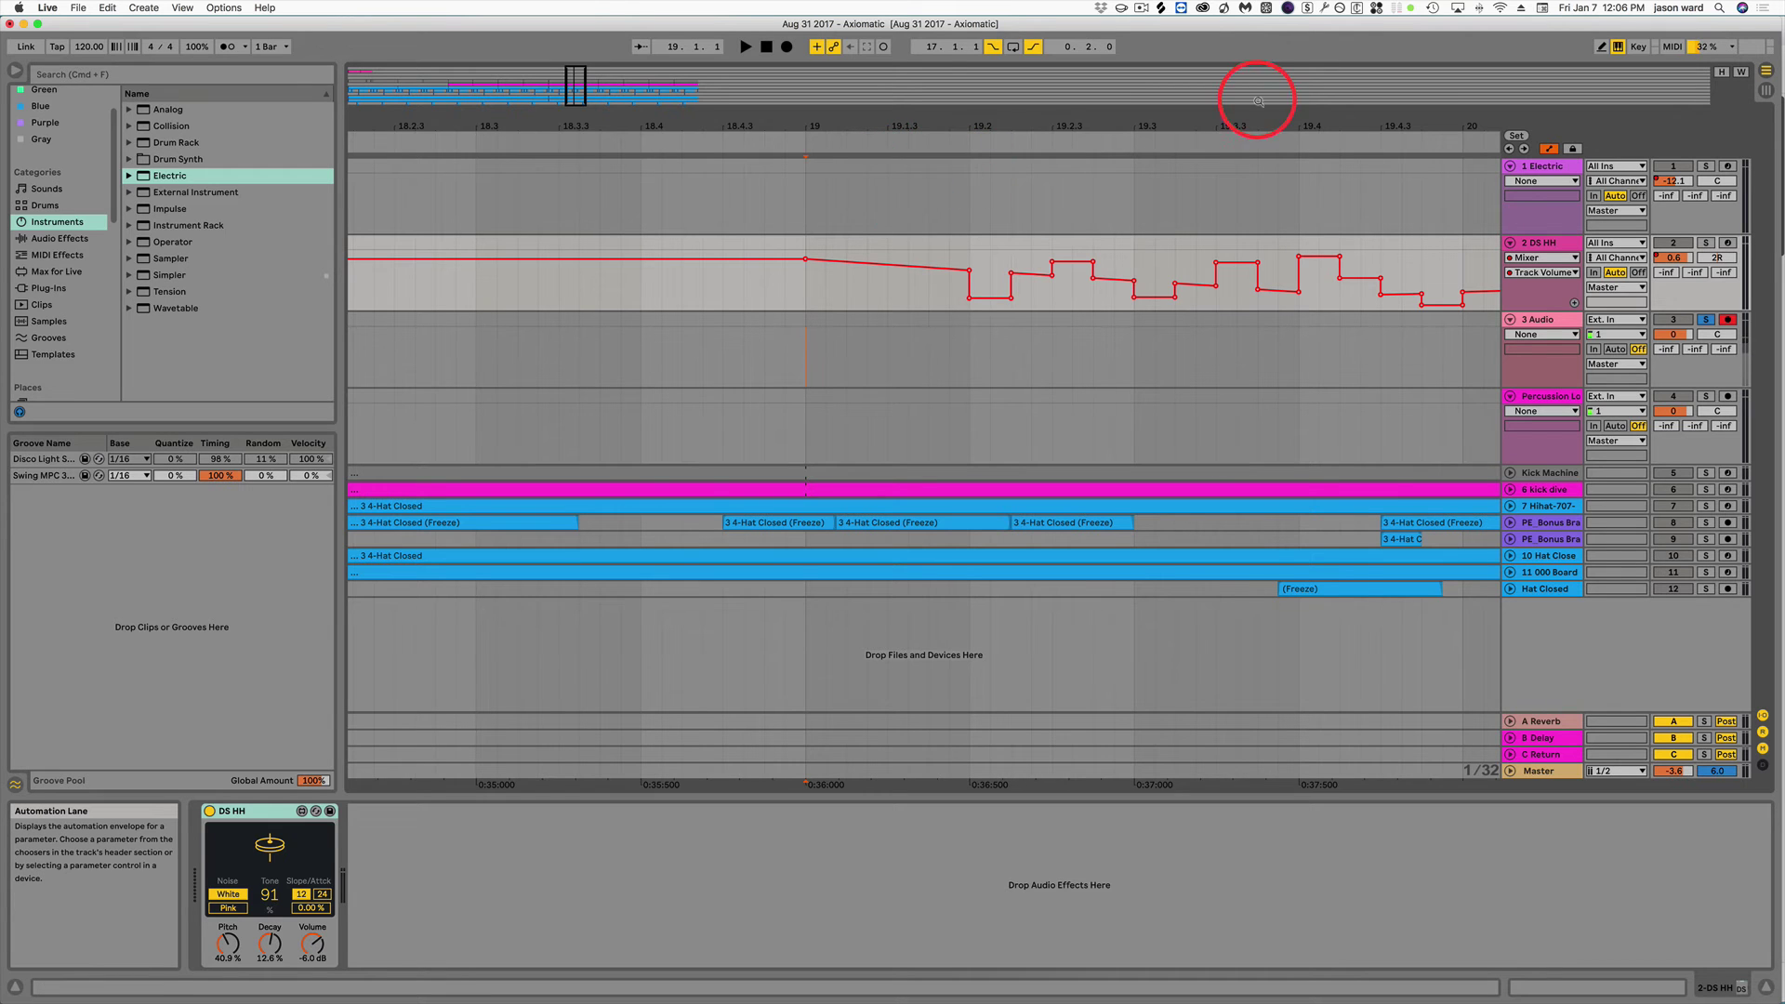
click(1619, 48)
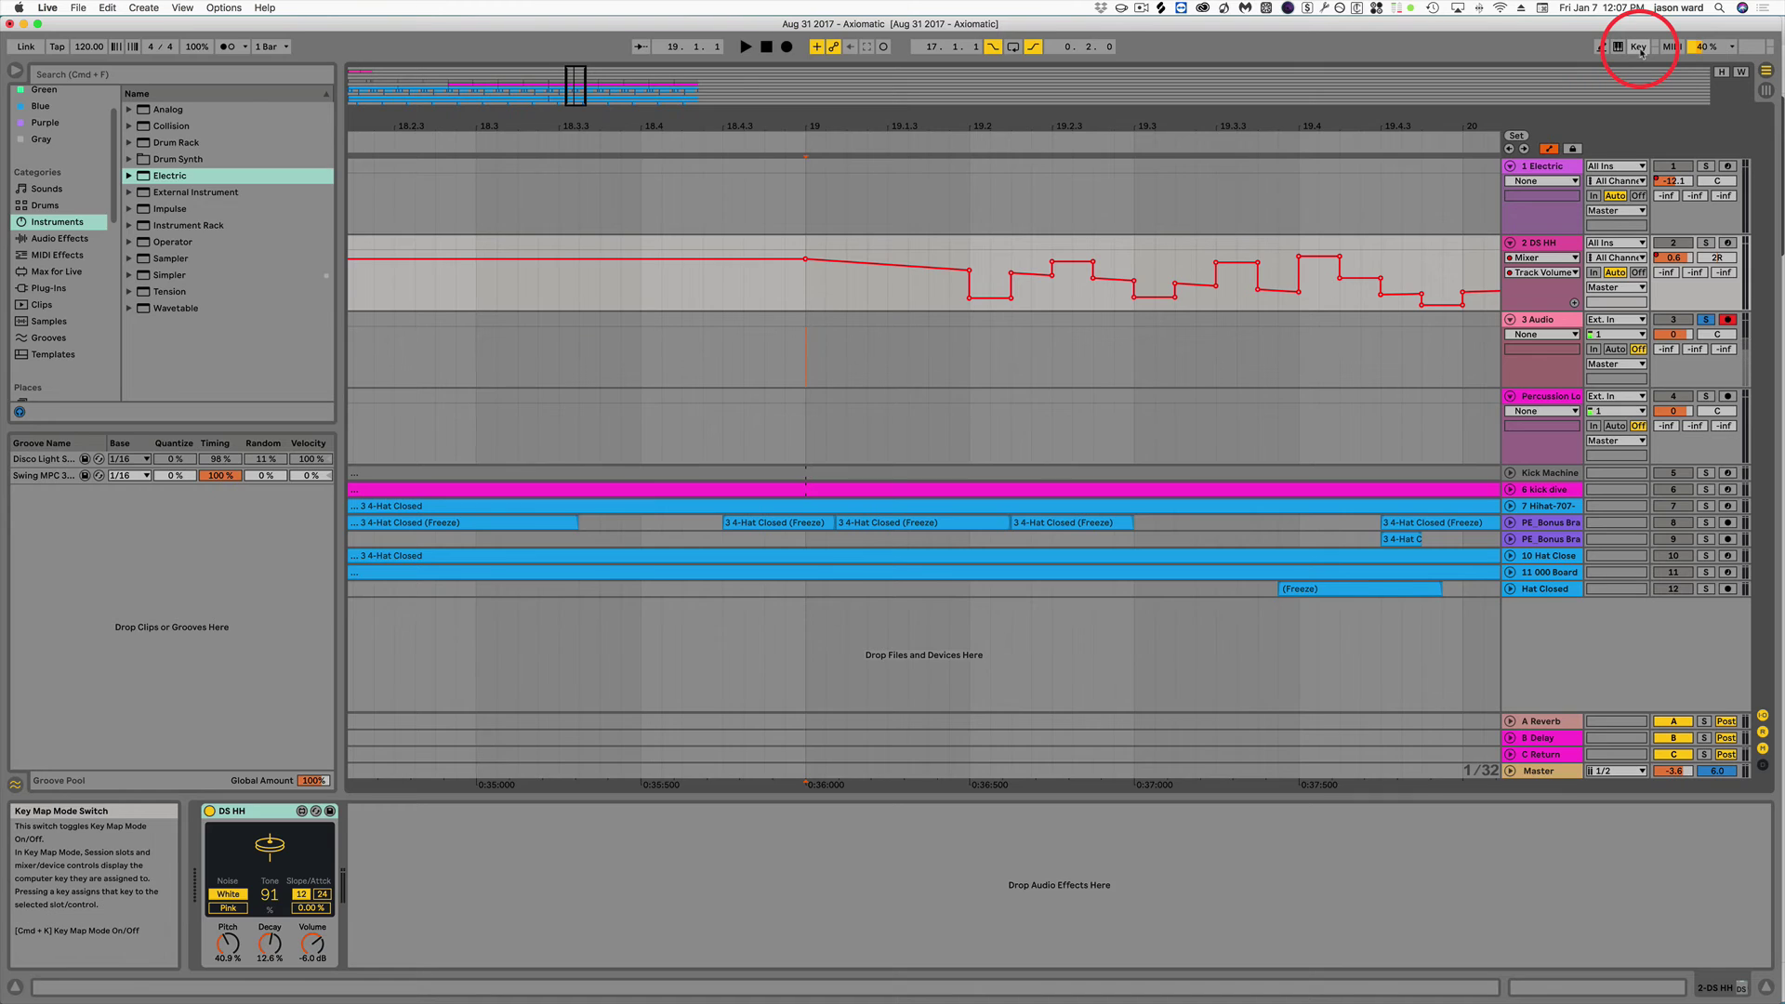
click(1638, 47)
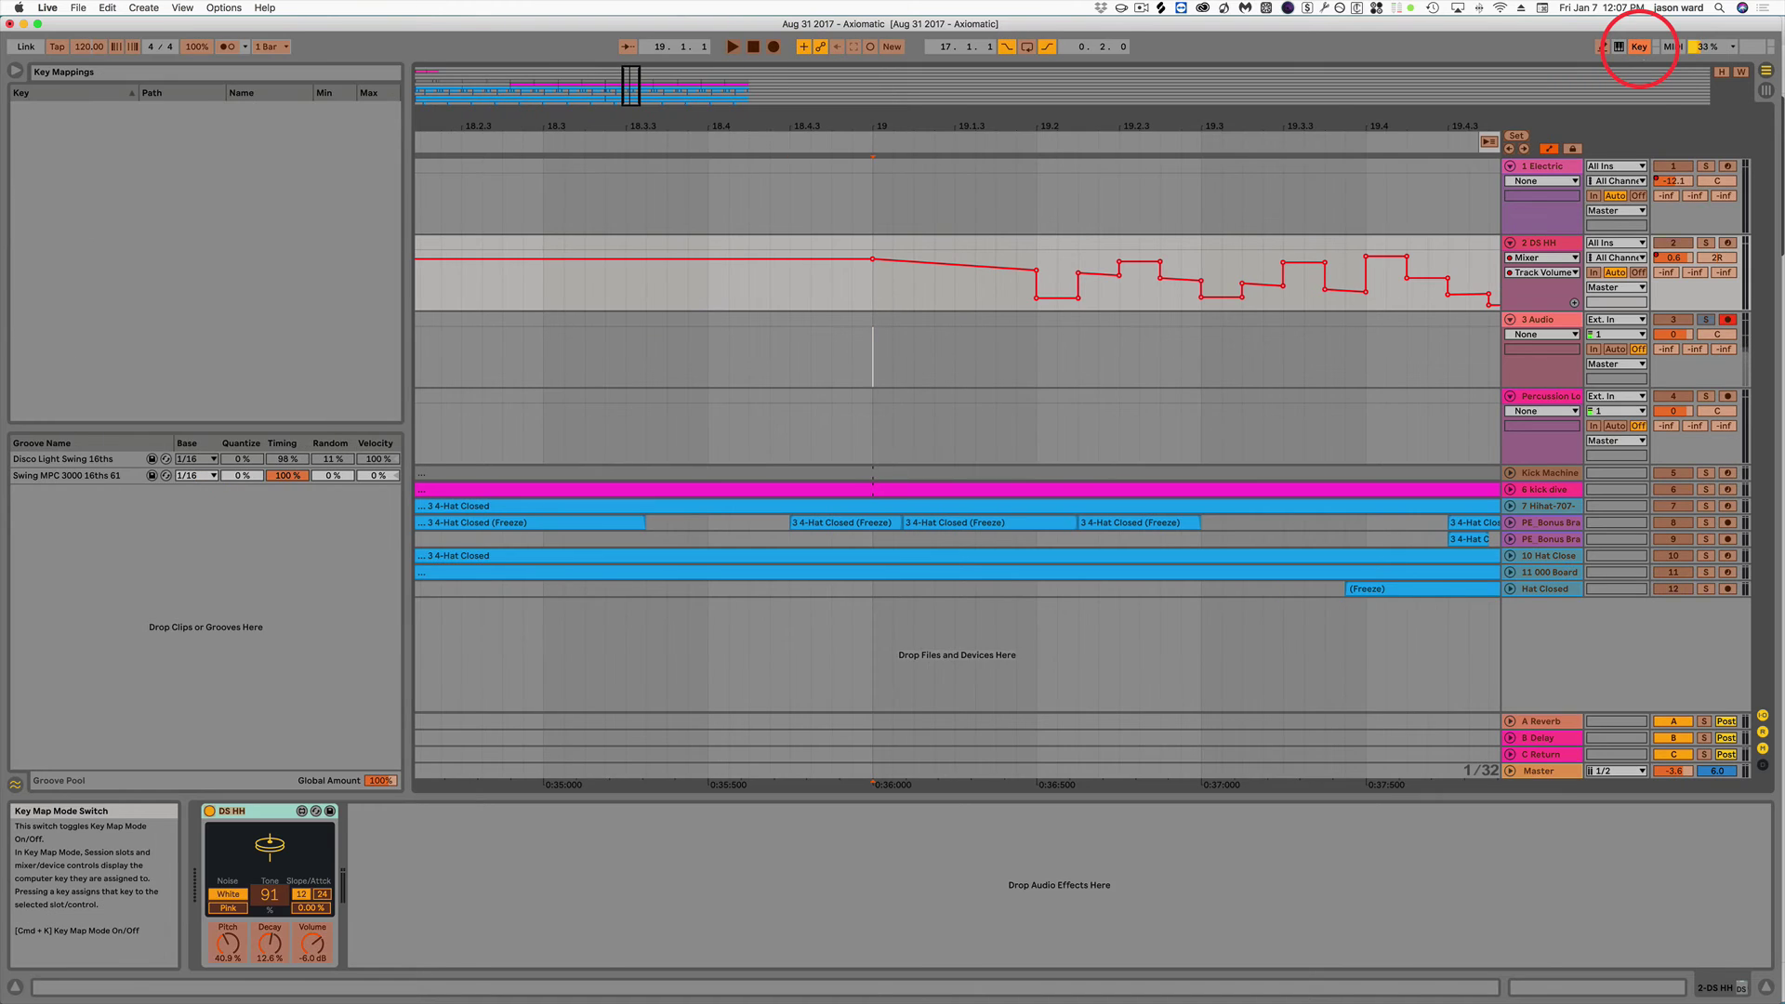
click(1706, 166)
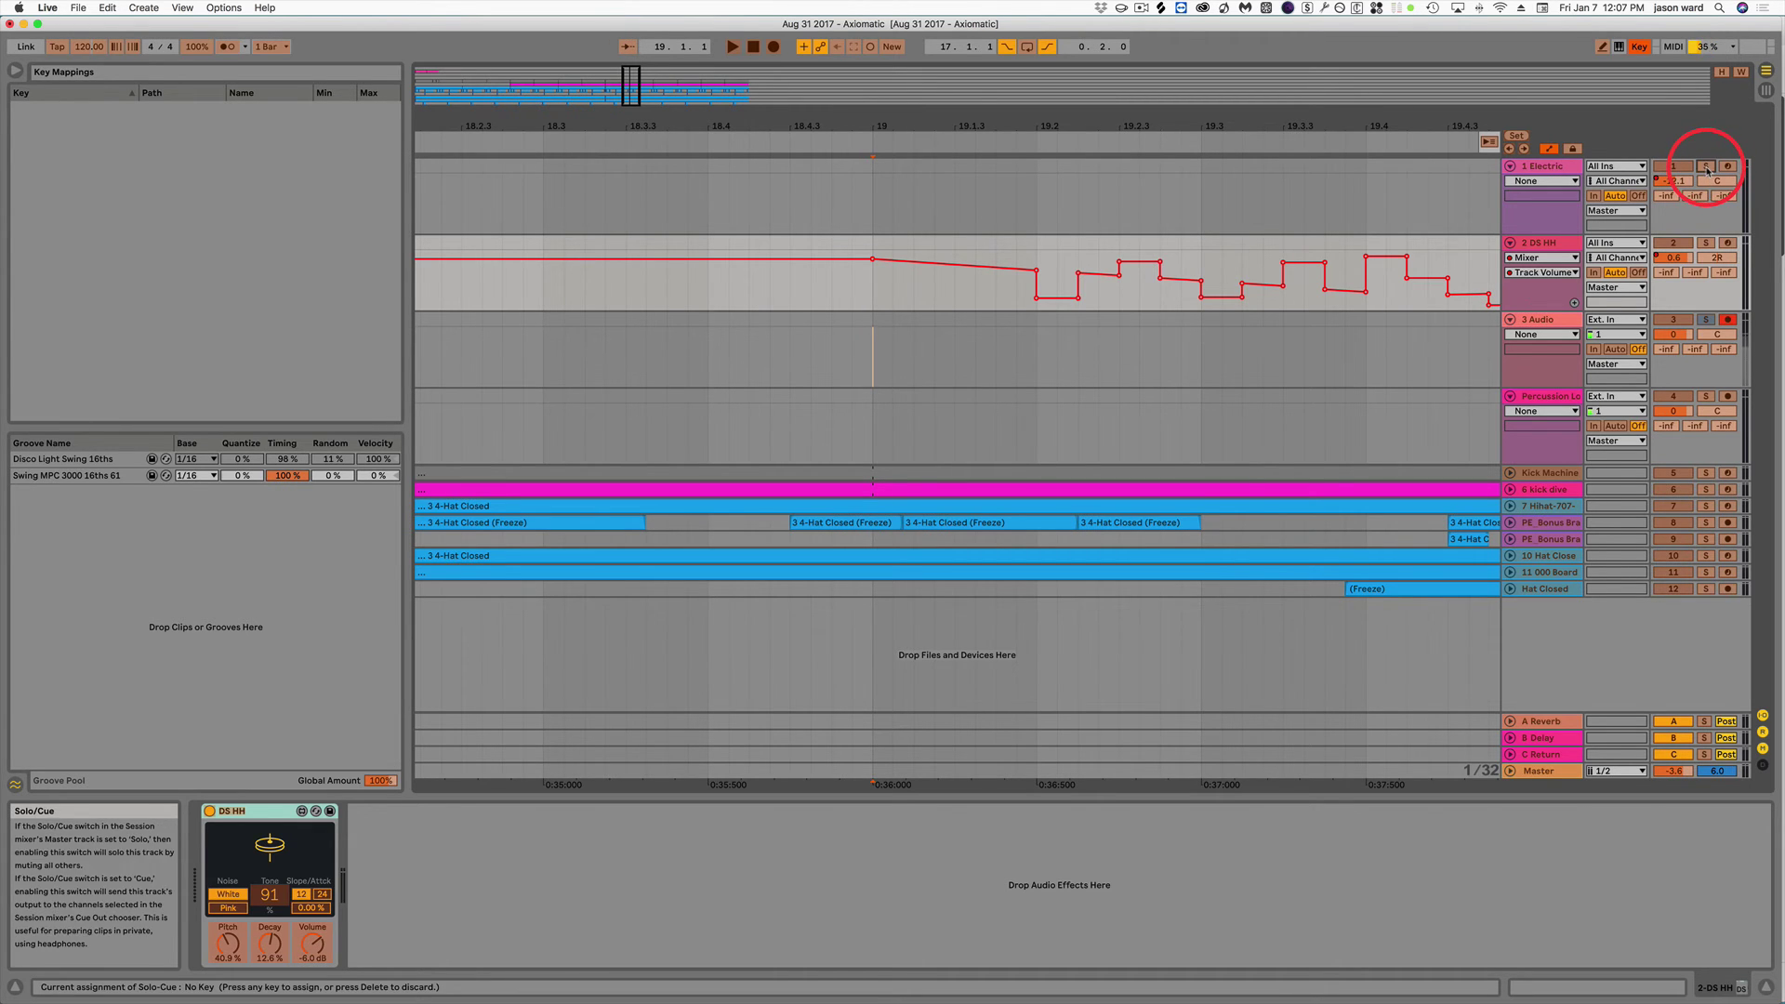
key(1)
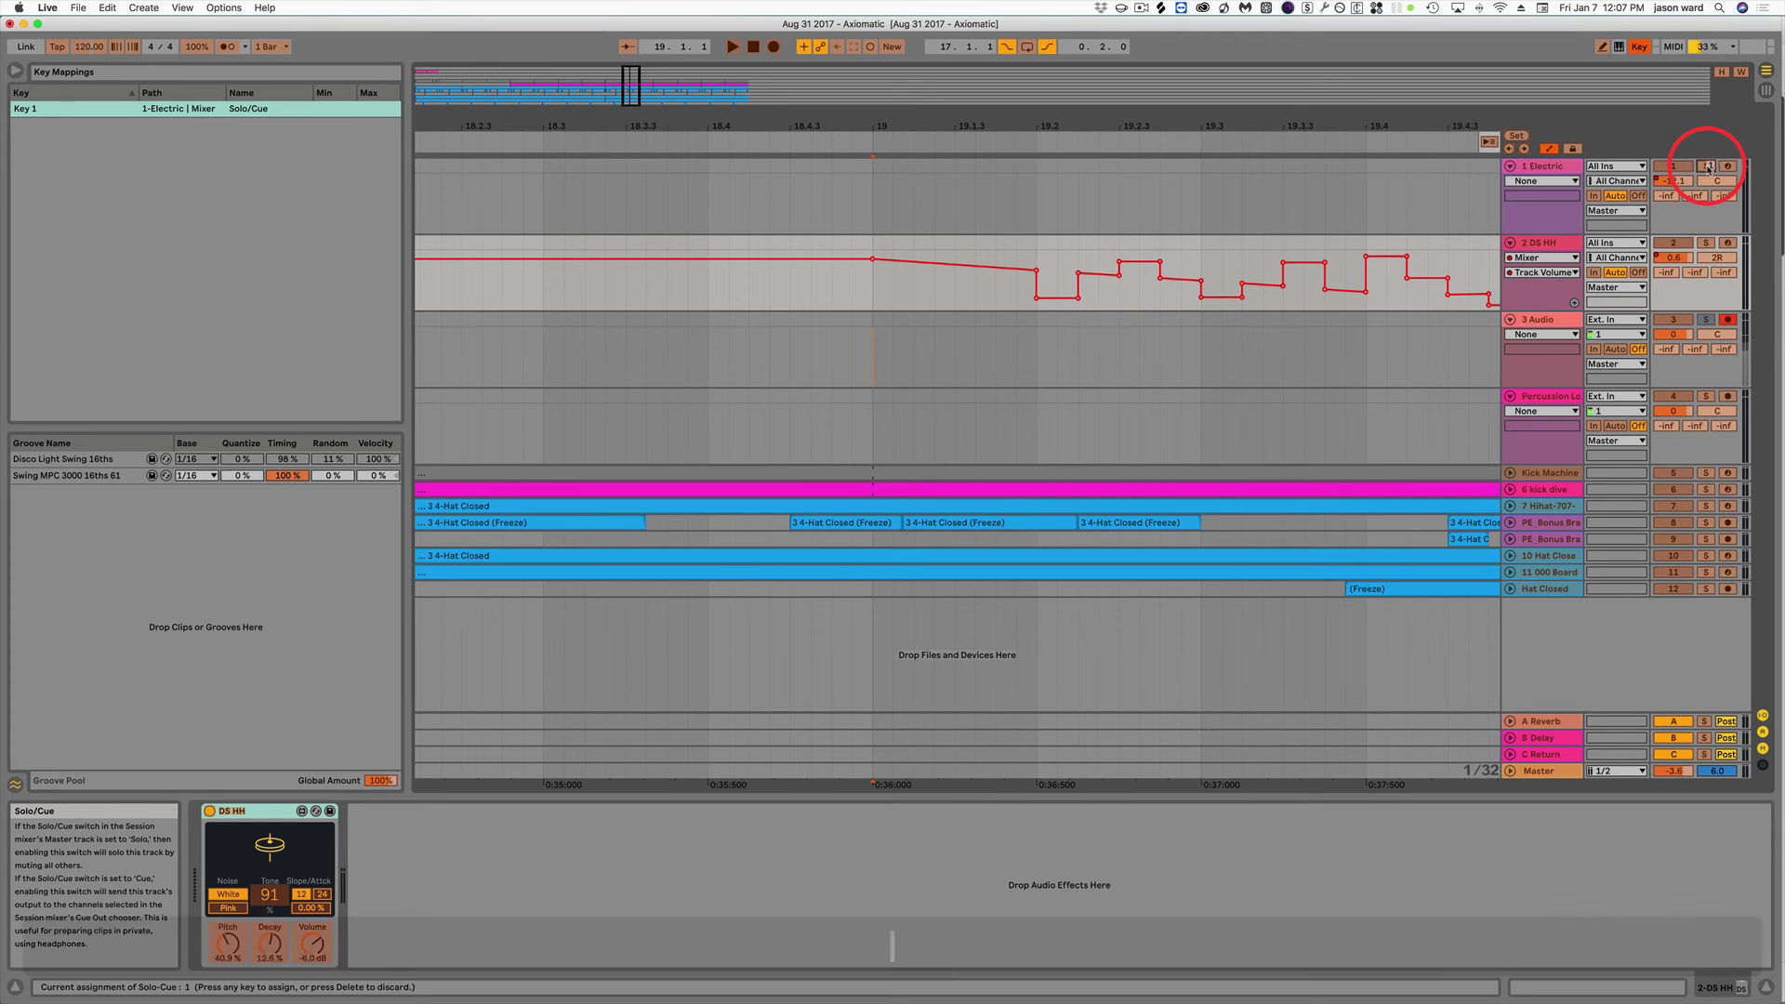
click(1638, 47)
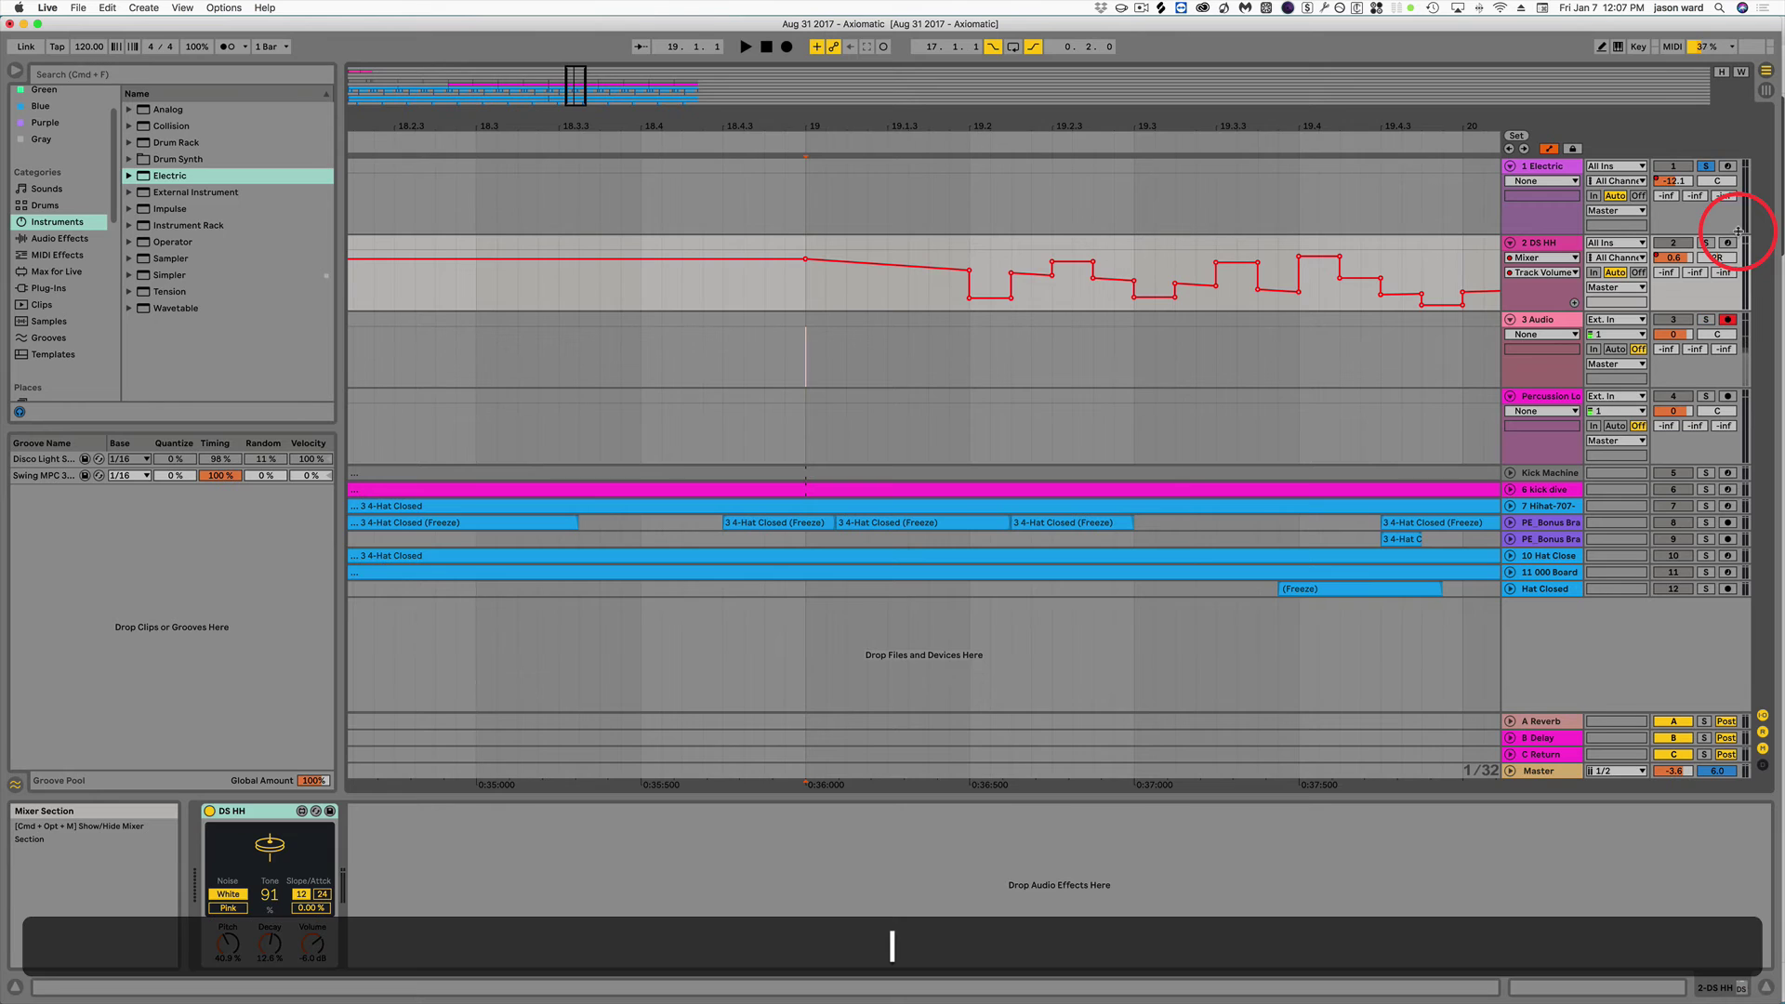
Toggle the Electric track's solo, leaving it off, and select the track to show its Electric instrument.
click(1707, 166)
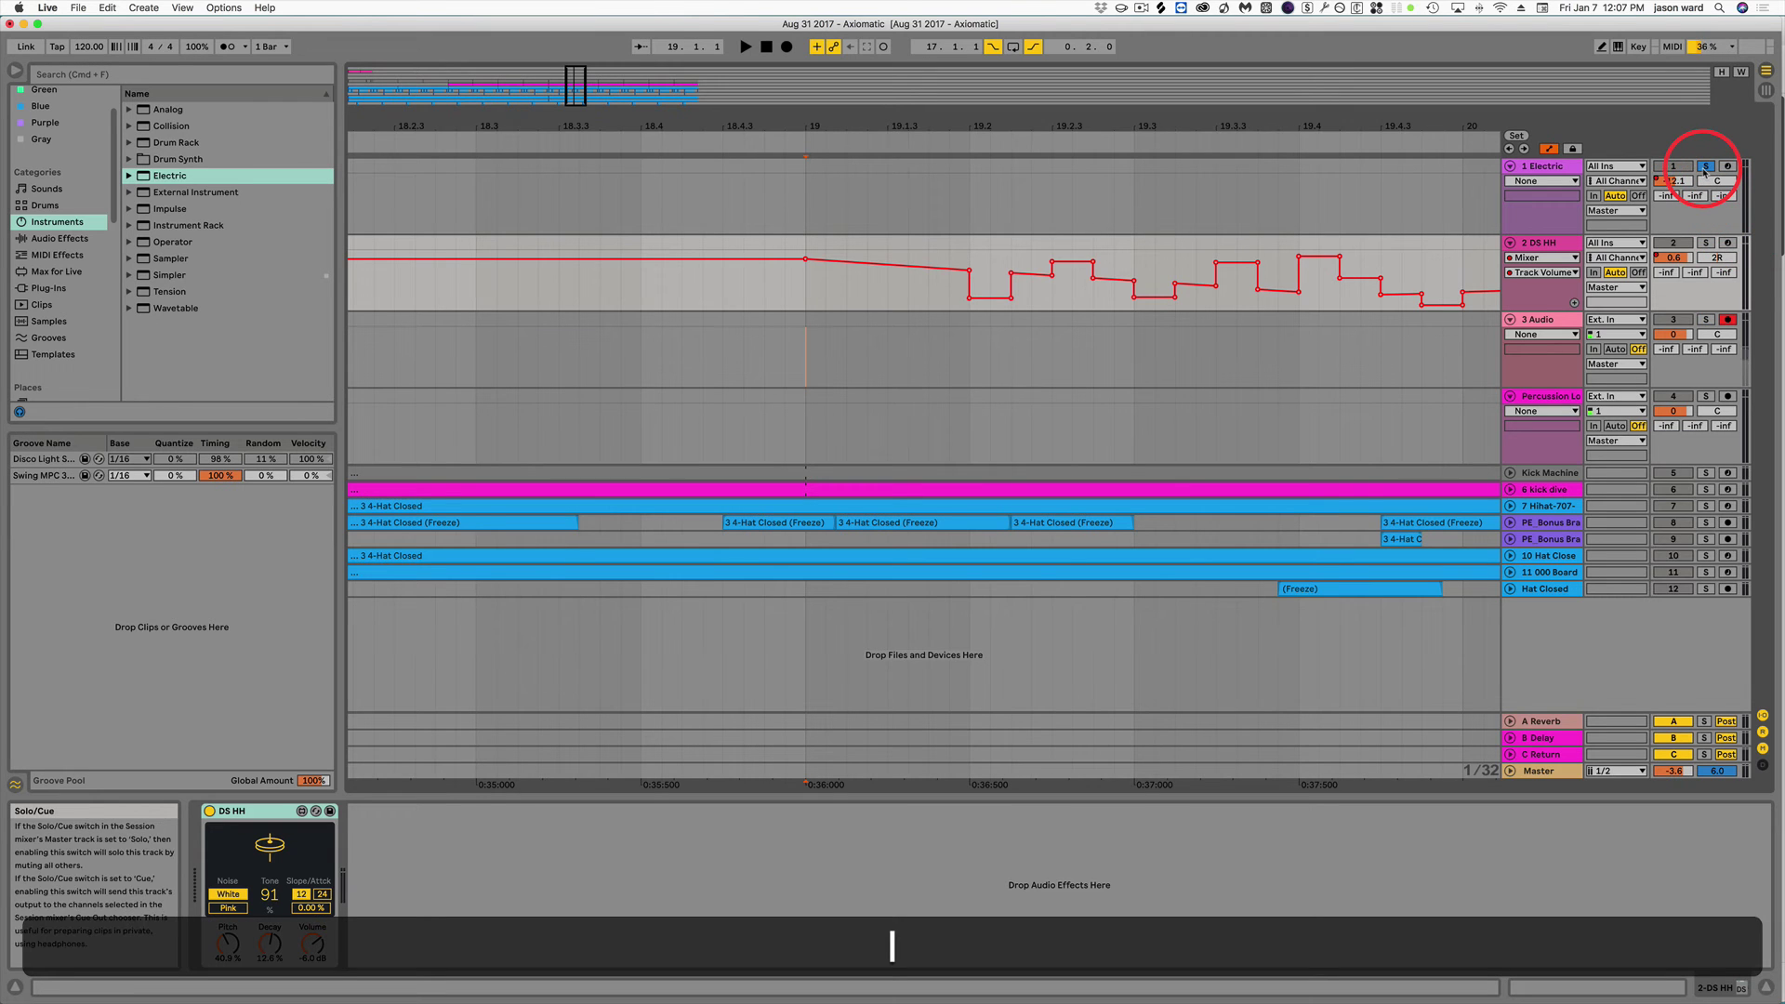
click(1707, 168)
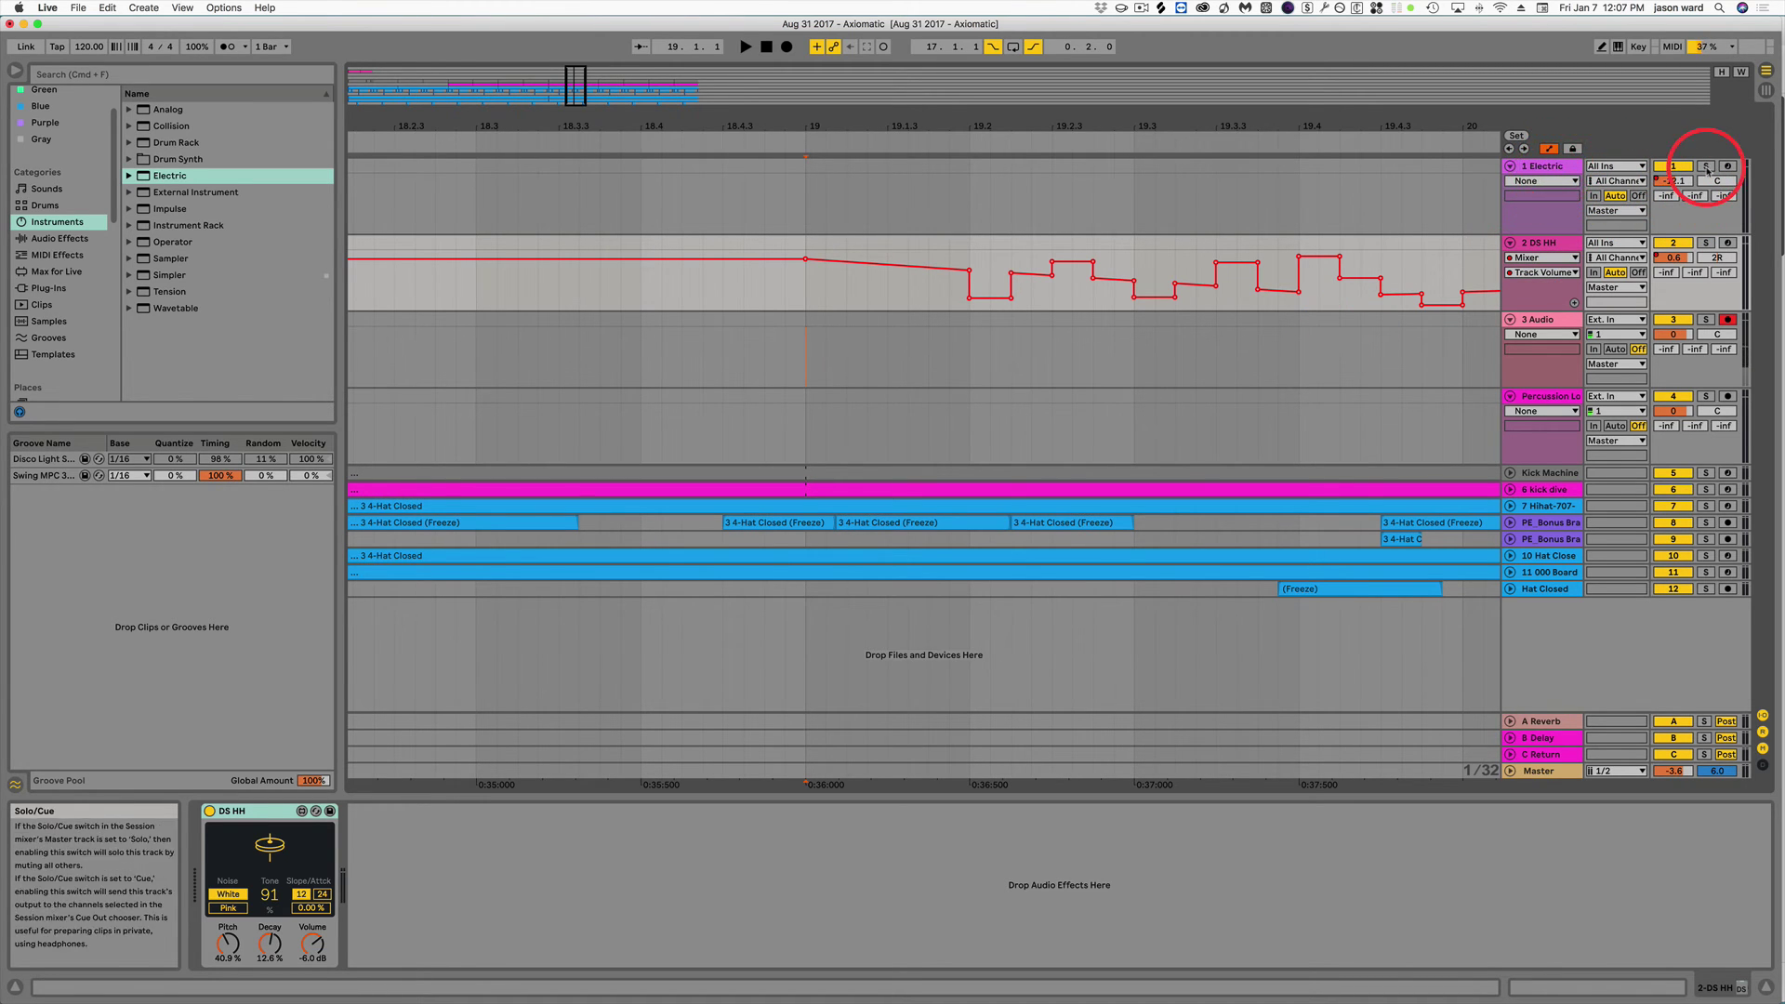
click(1533, 168)
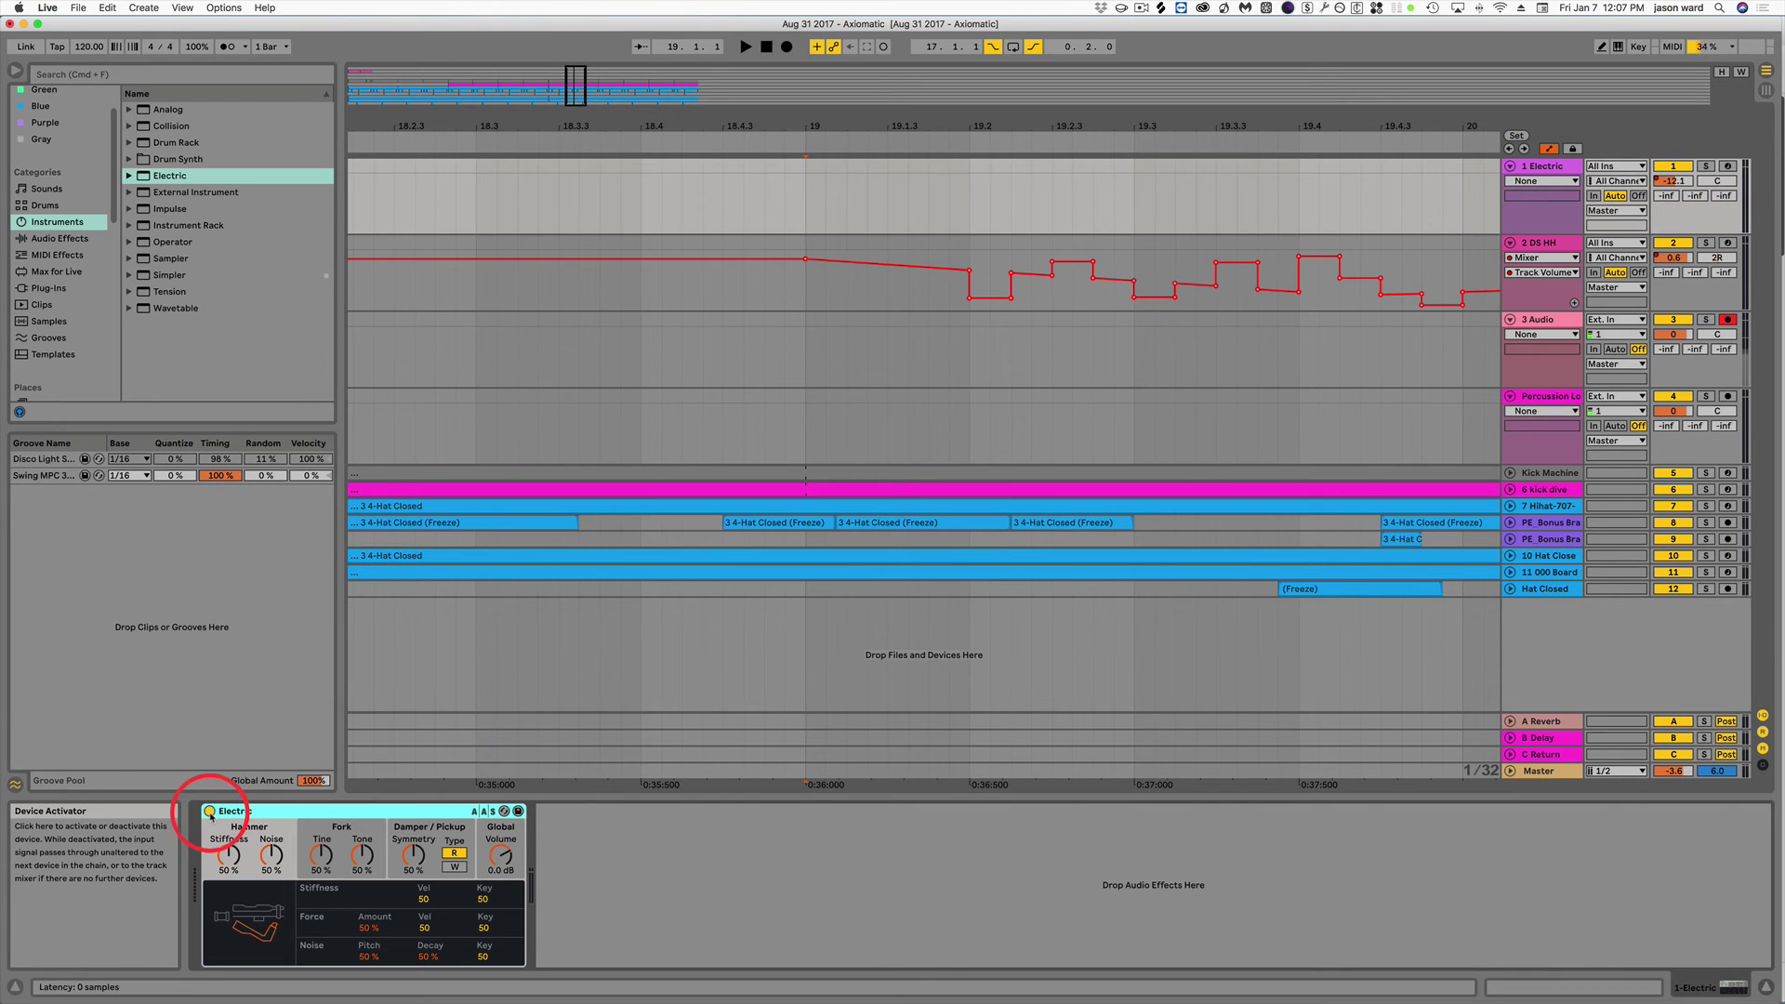
Map computer key 1 to the Electric instrument's device activator in Key Map Mode, and leave the mode.
click(1639, 46)
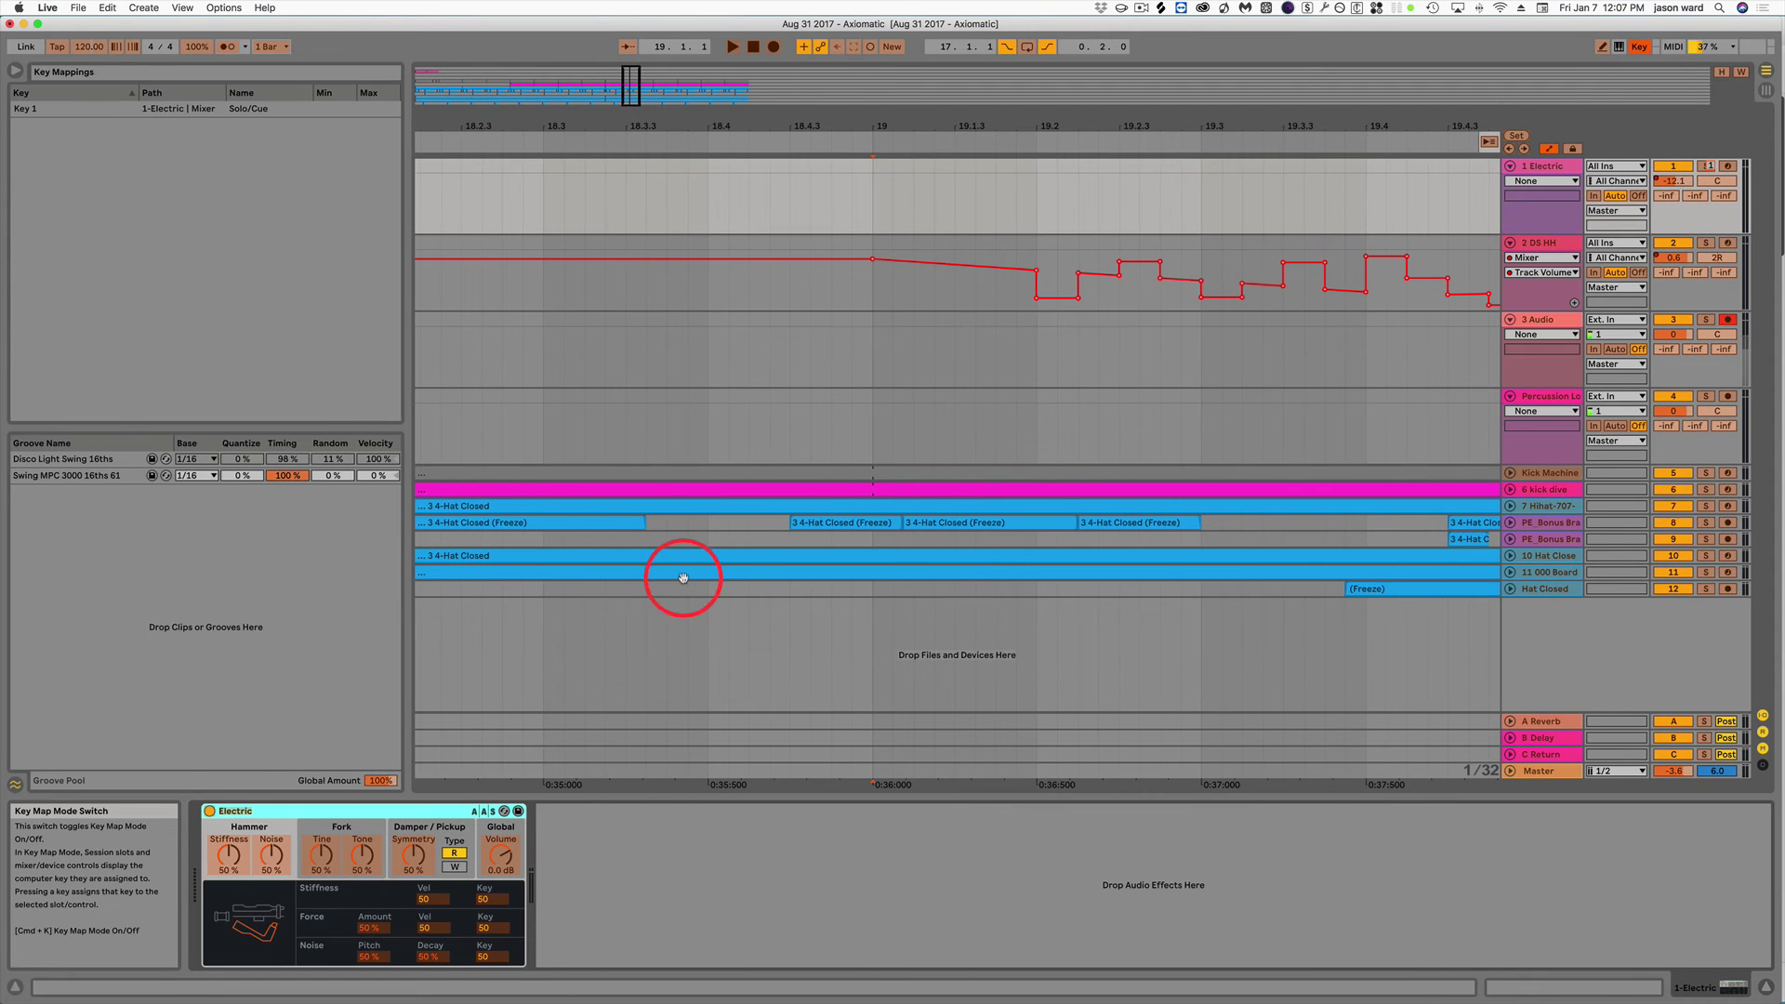
click(209, 813)
key(1)
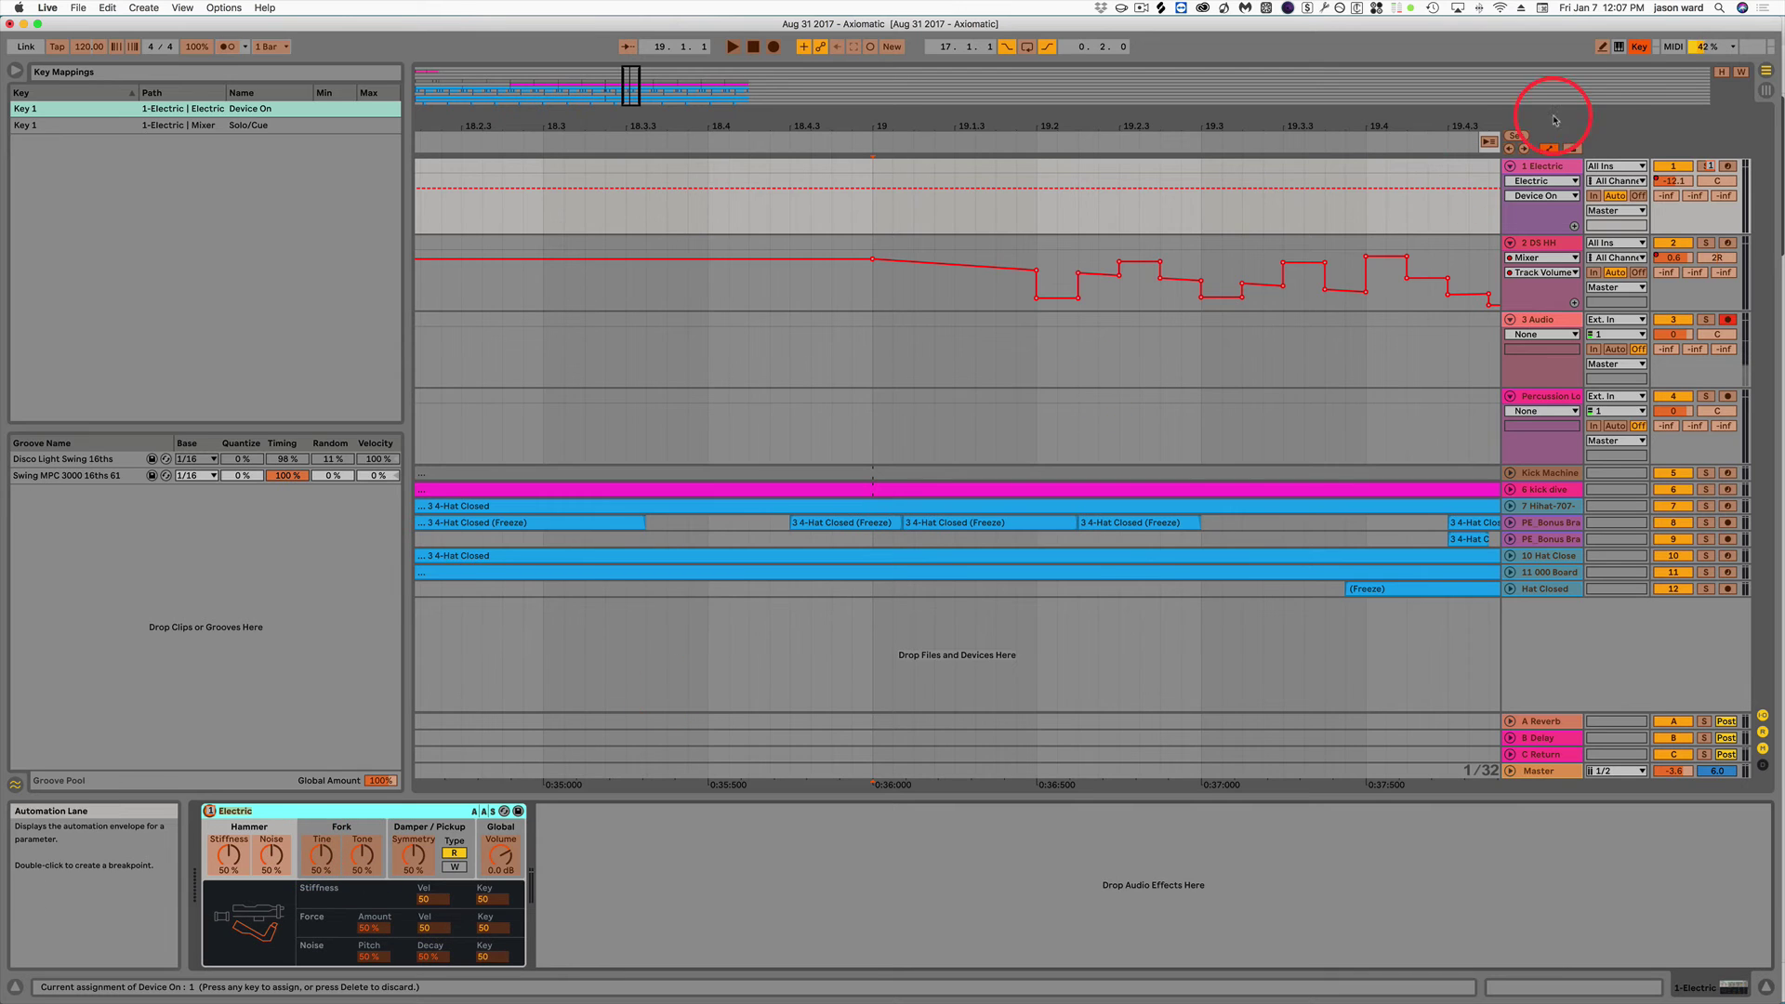
click(1639, 46)
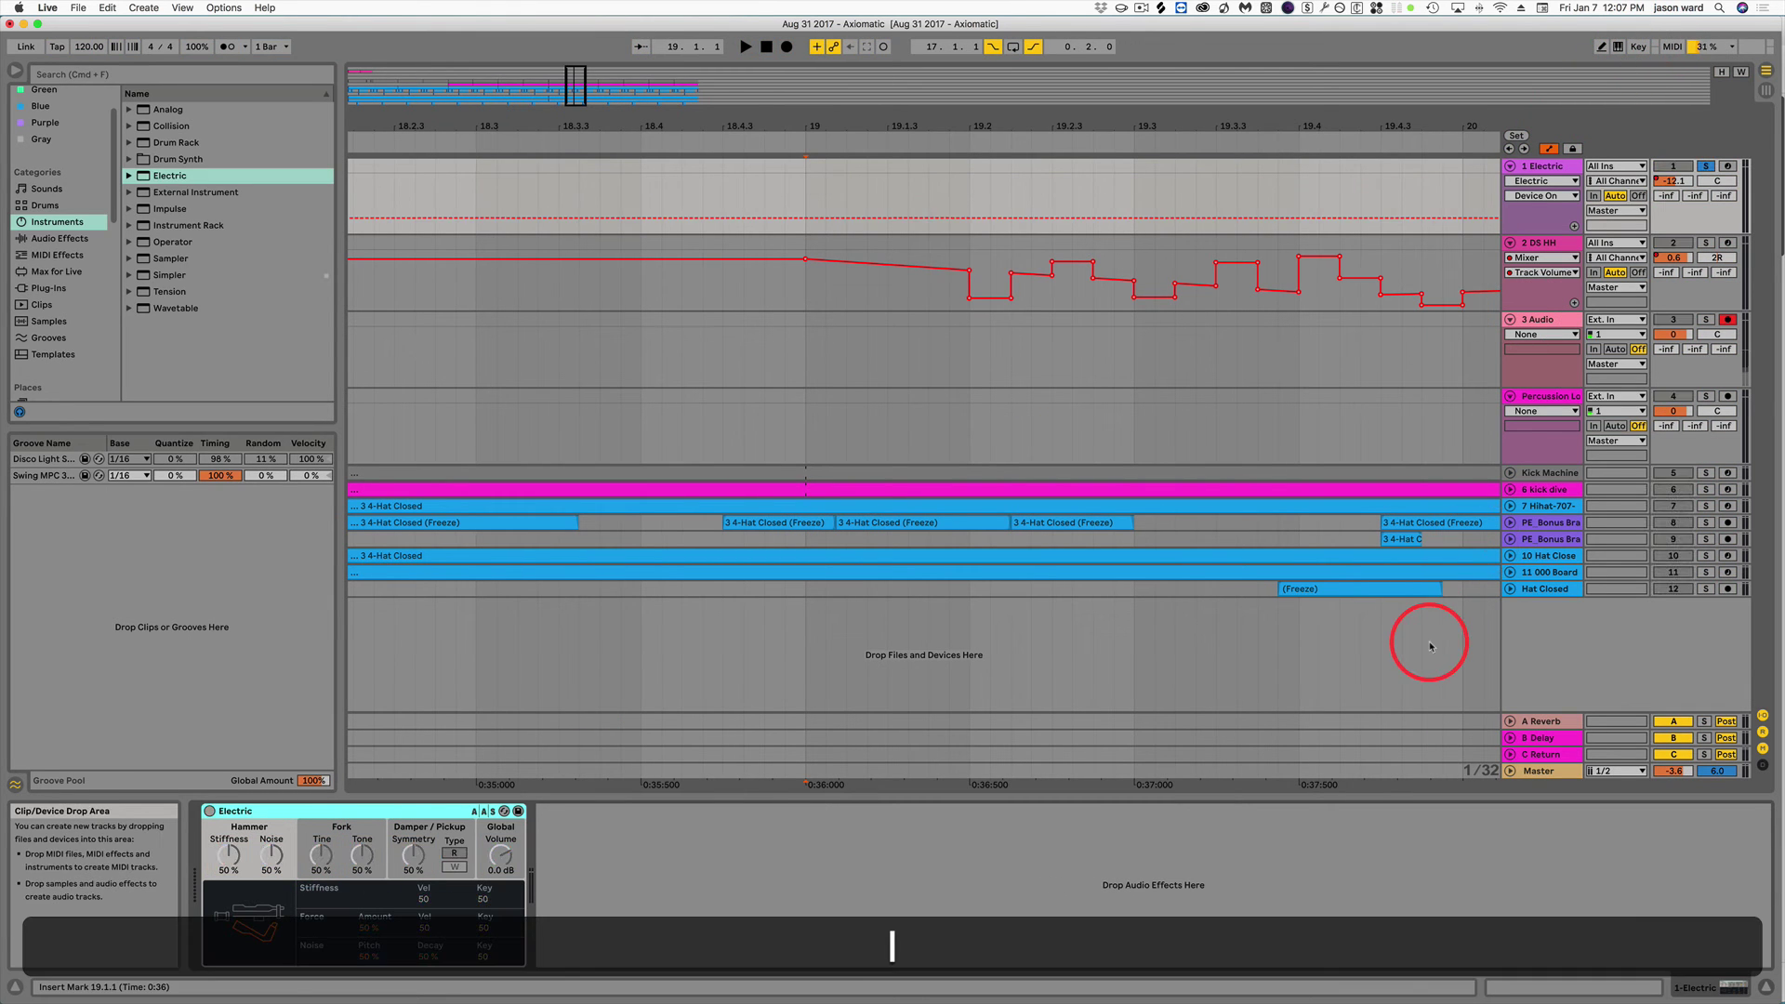
Test the key 1 mapping by repeatedly toggling the Electric track's solo and device, leaving solo off and the device on.
key(1)
key(1)
key(1)
key(1)
key(1)
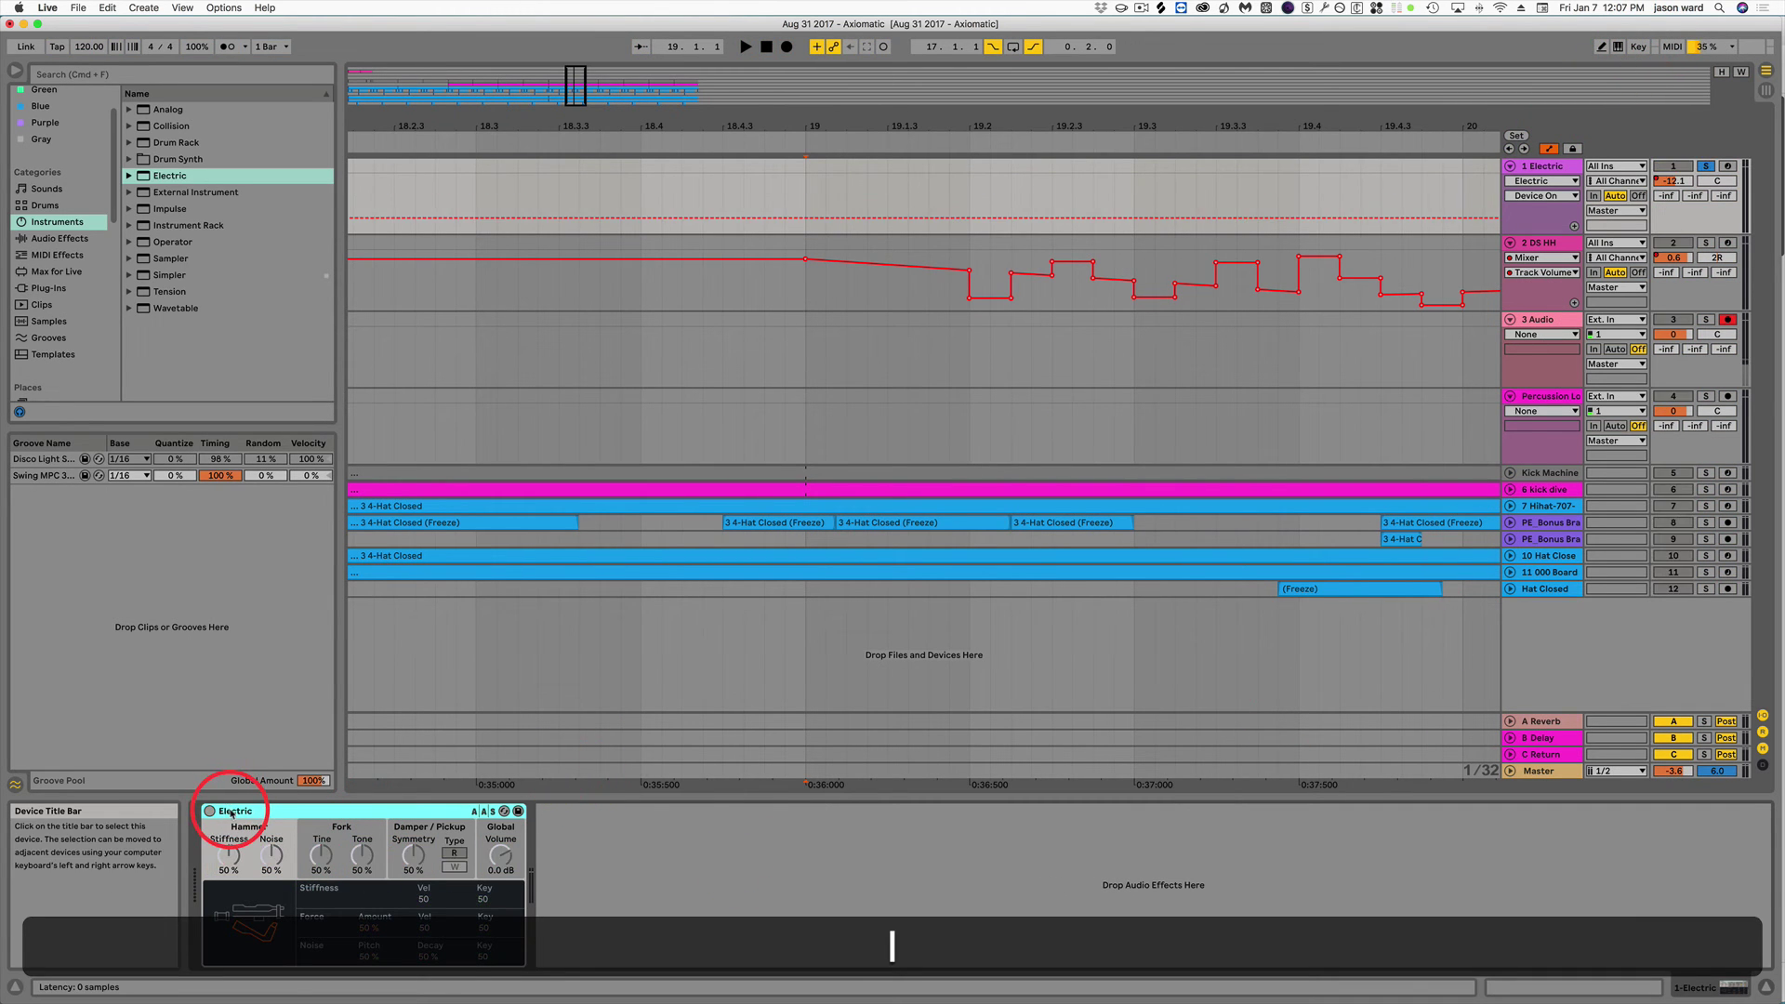
key(1)
key(1)
key(1)
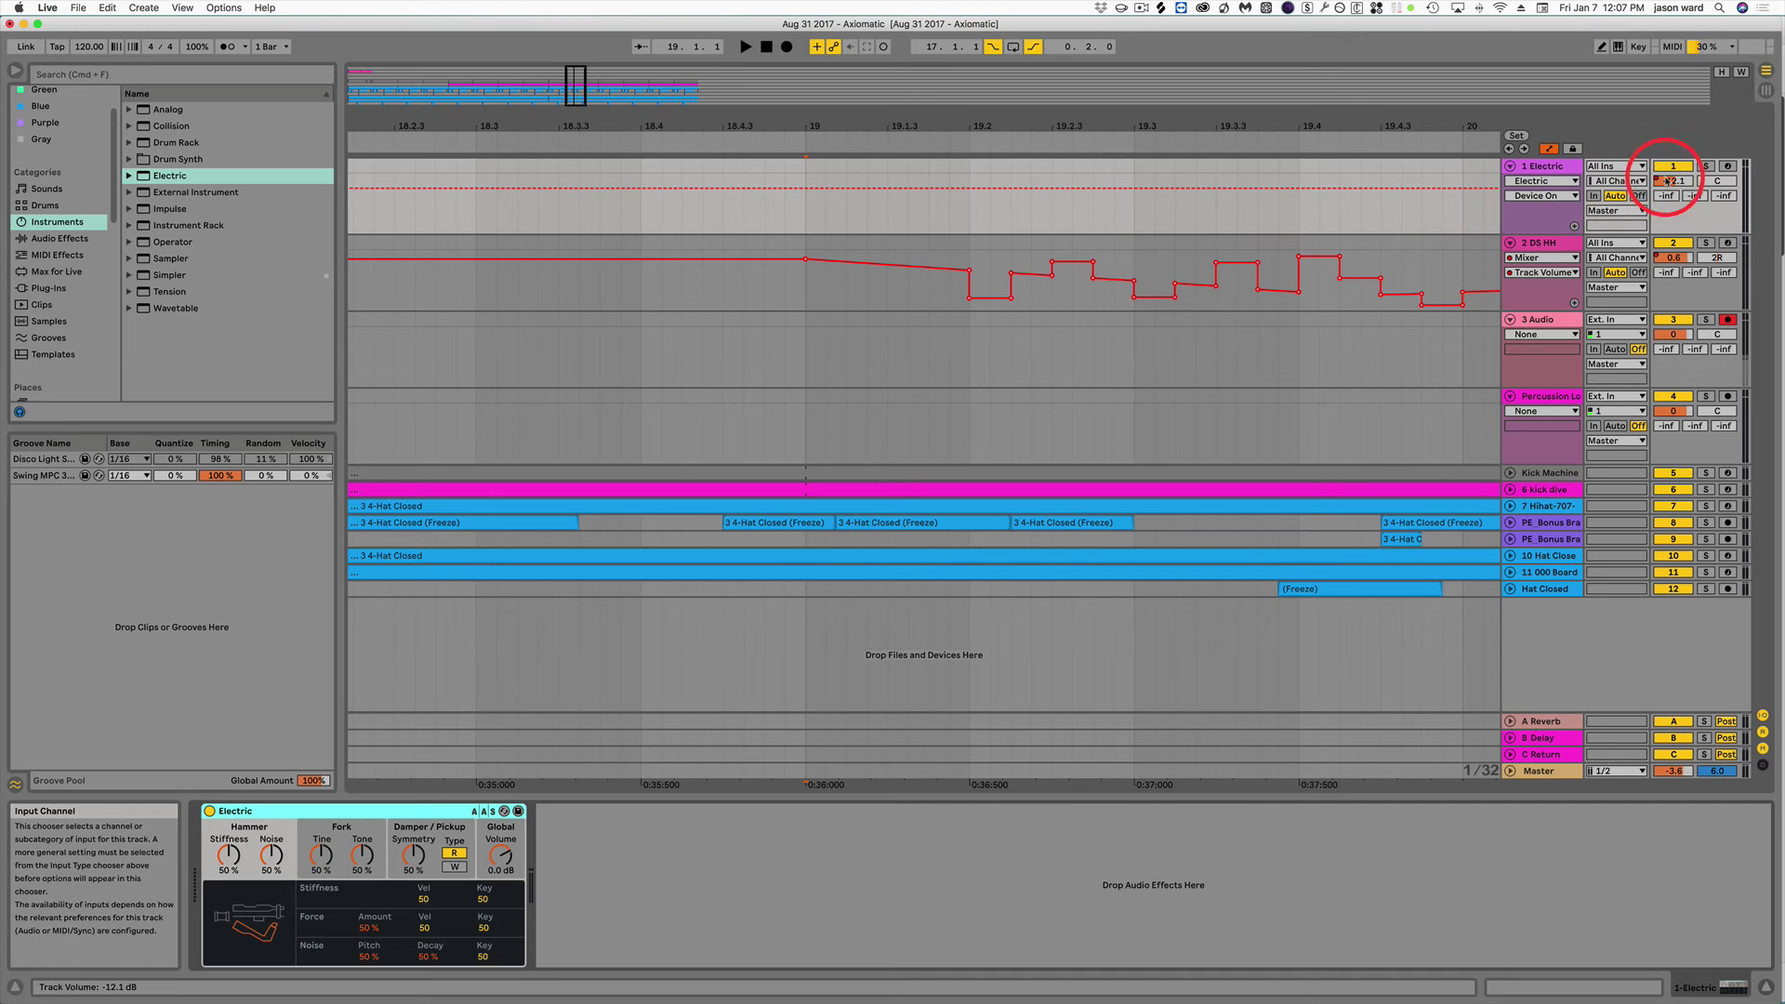
Remove the key 1 mapping from the Electric track's Solo switch and leave Key Map Mode.
click(1638, 49)
click(1709, 167)
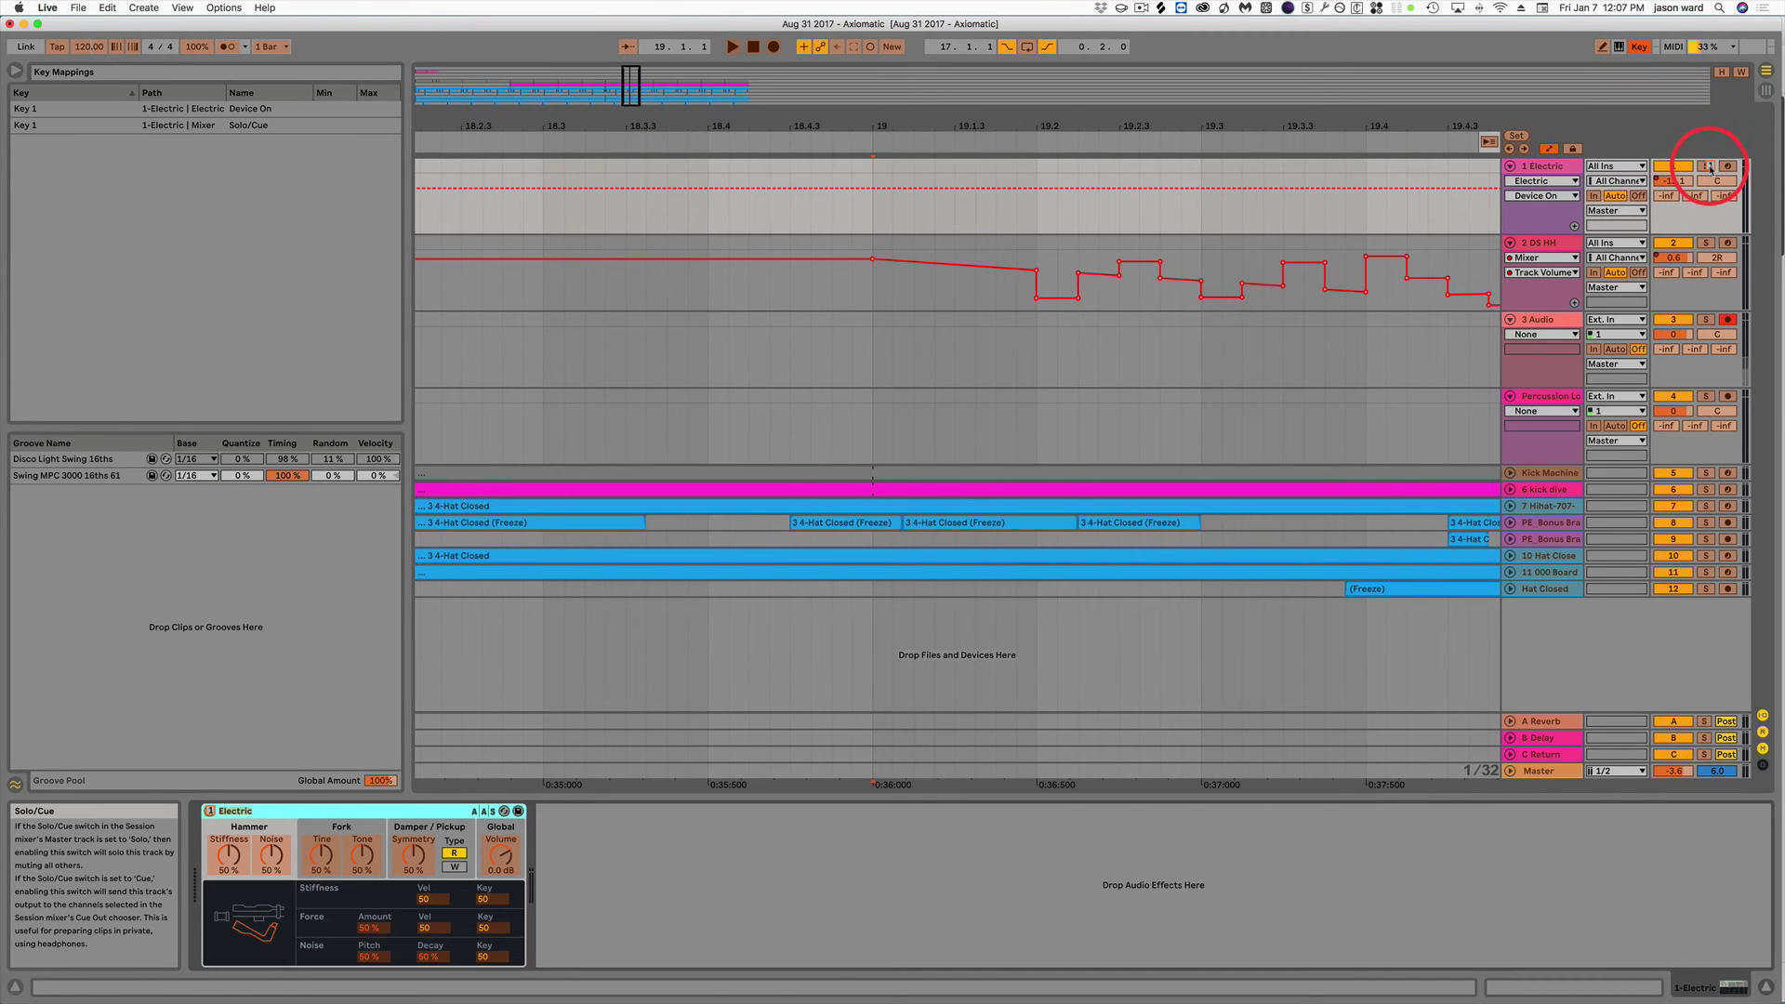
key(1)
key(BackSpace)
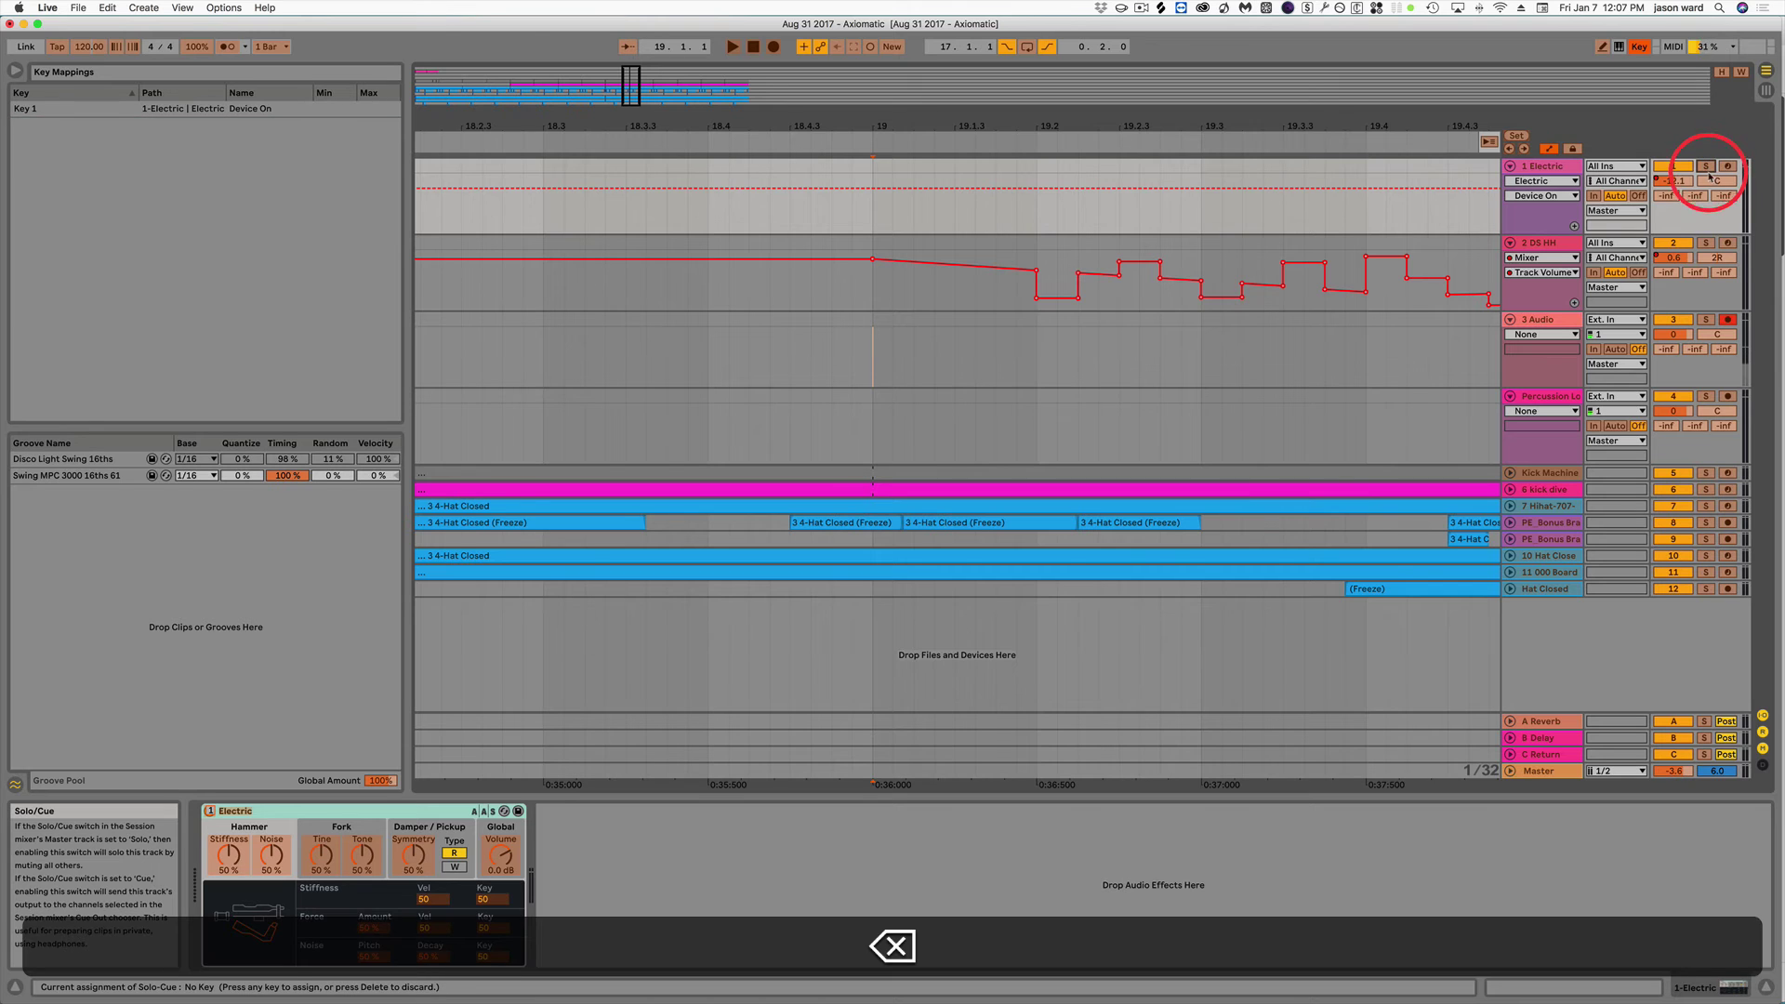
click(1638, 47)
Select the Electric instrument's Noise, Tine and Symmetry controls in MIDI Map Mode, and leave the mode without assigning anything.
click(1673, 48)
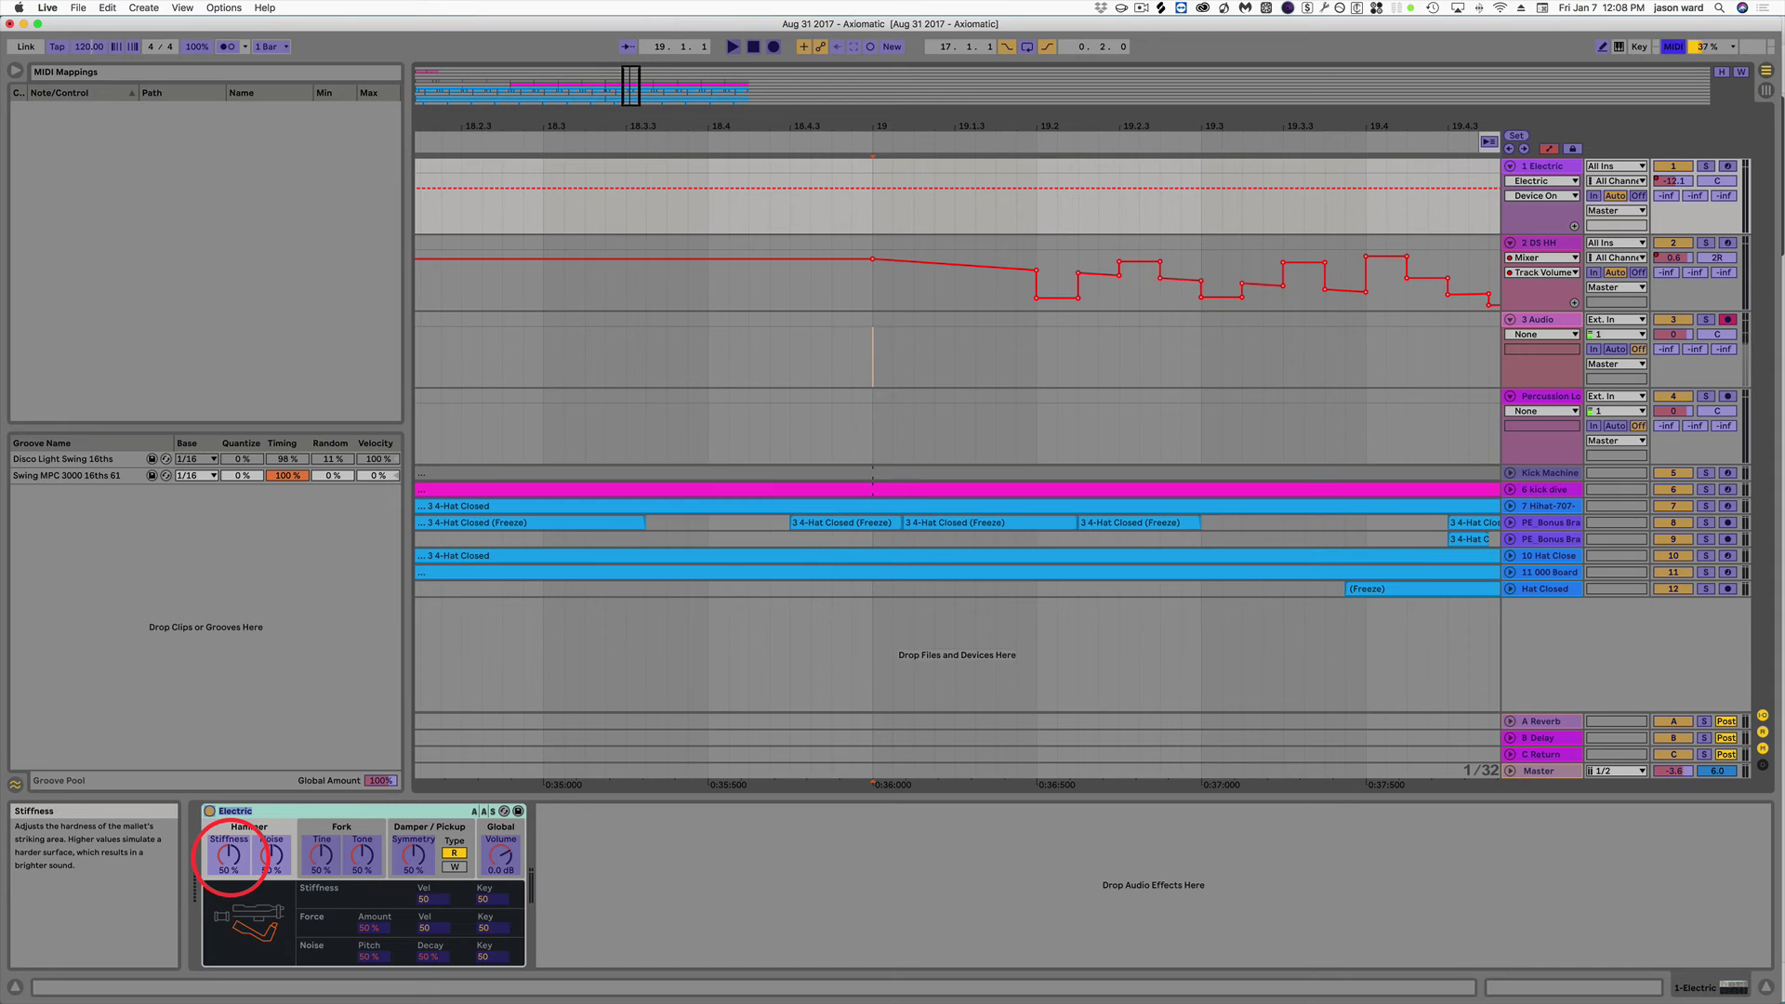
click(272, 861)
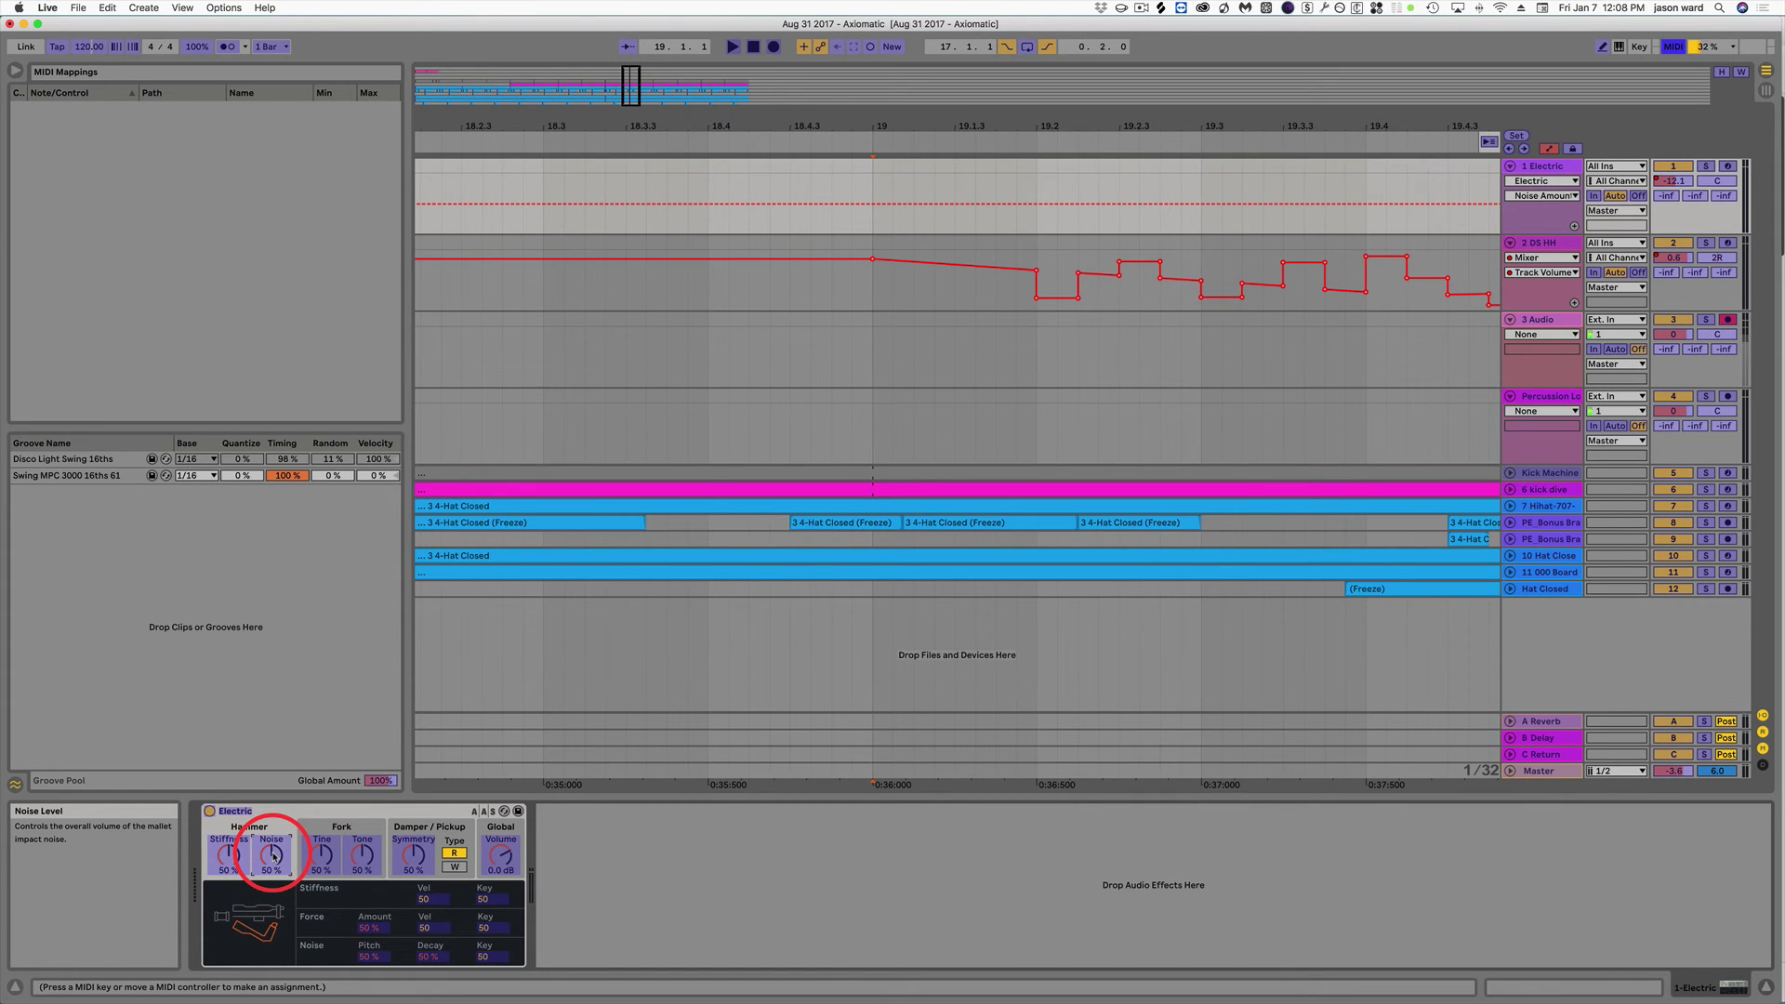
click(325, 858)
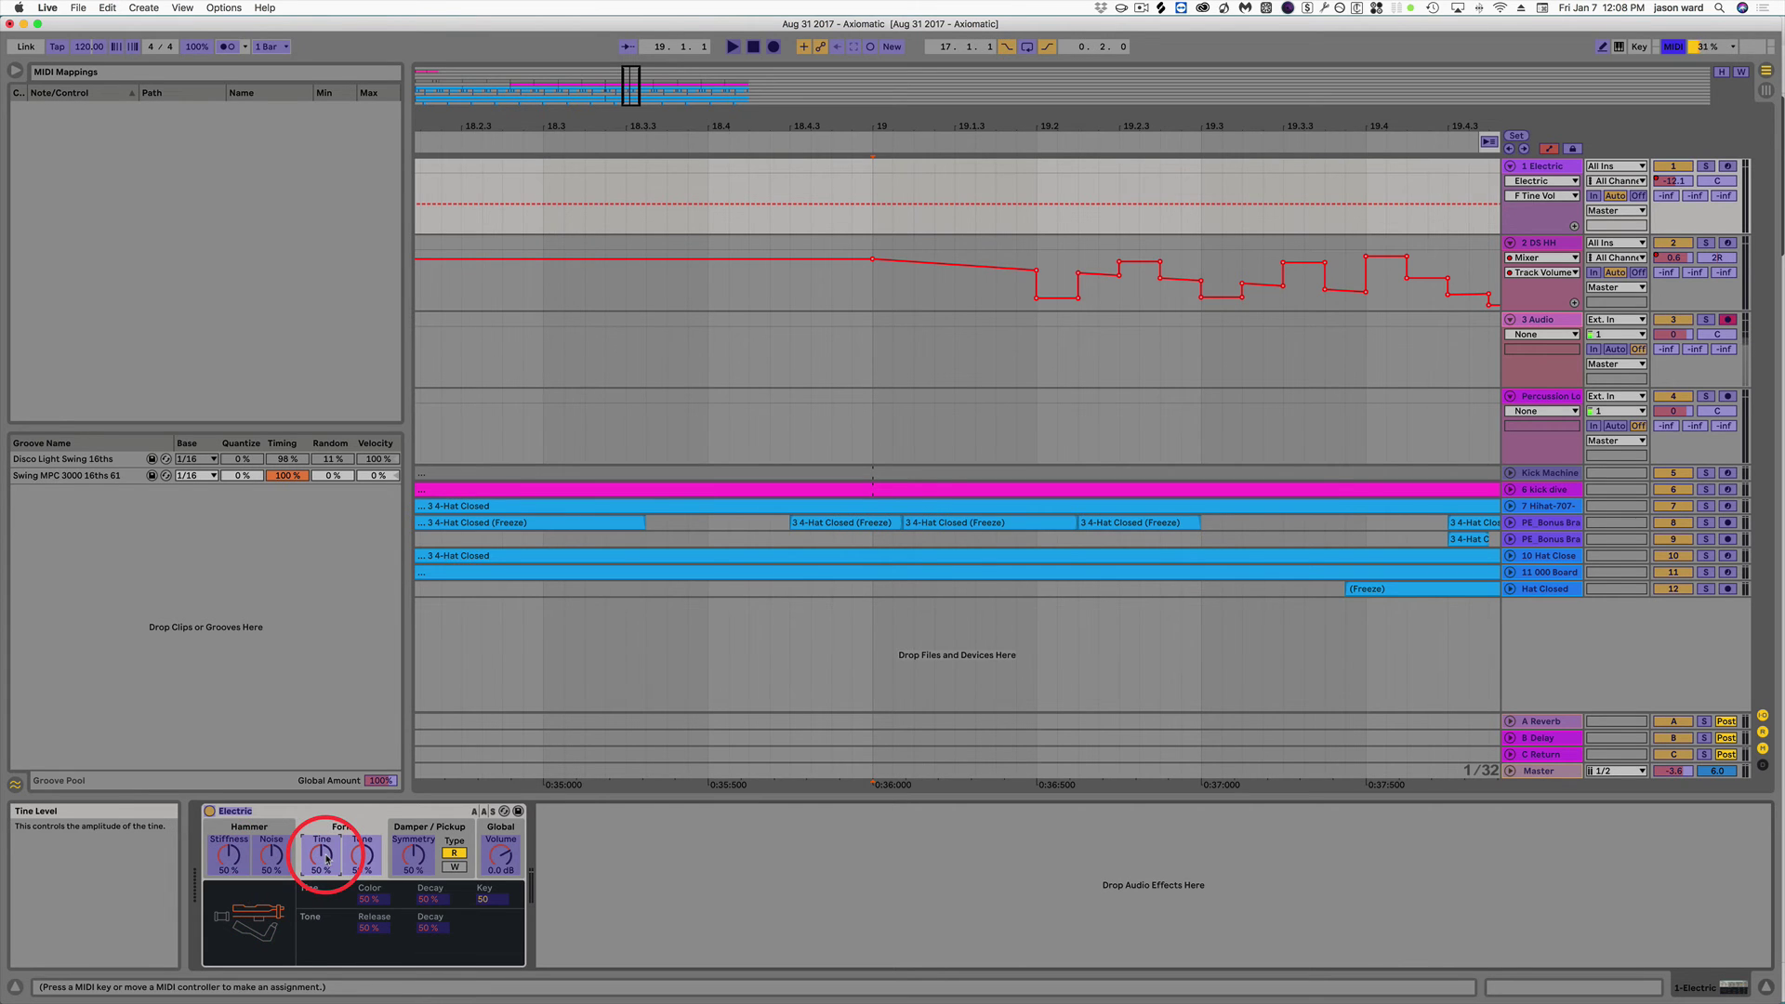
click(413, 857)
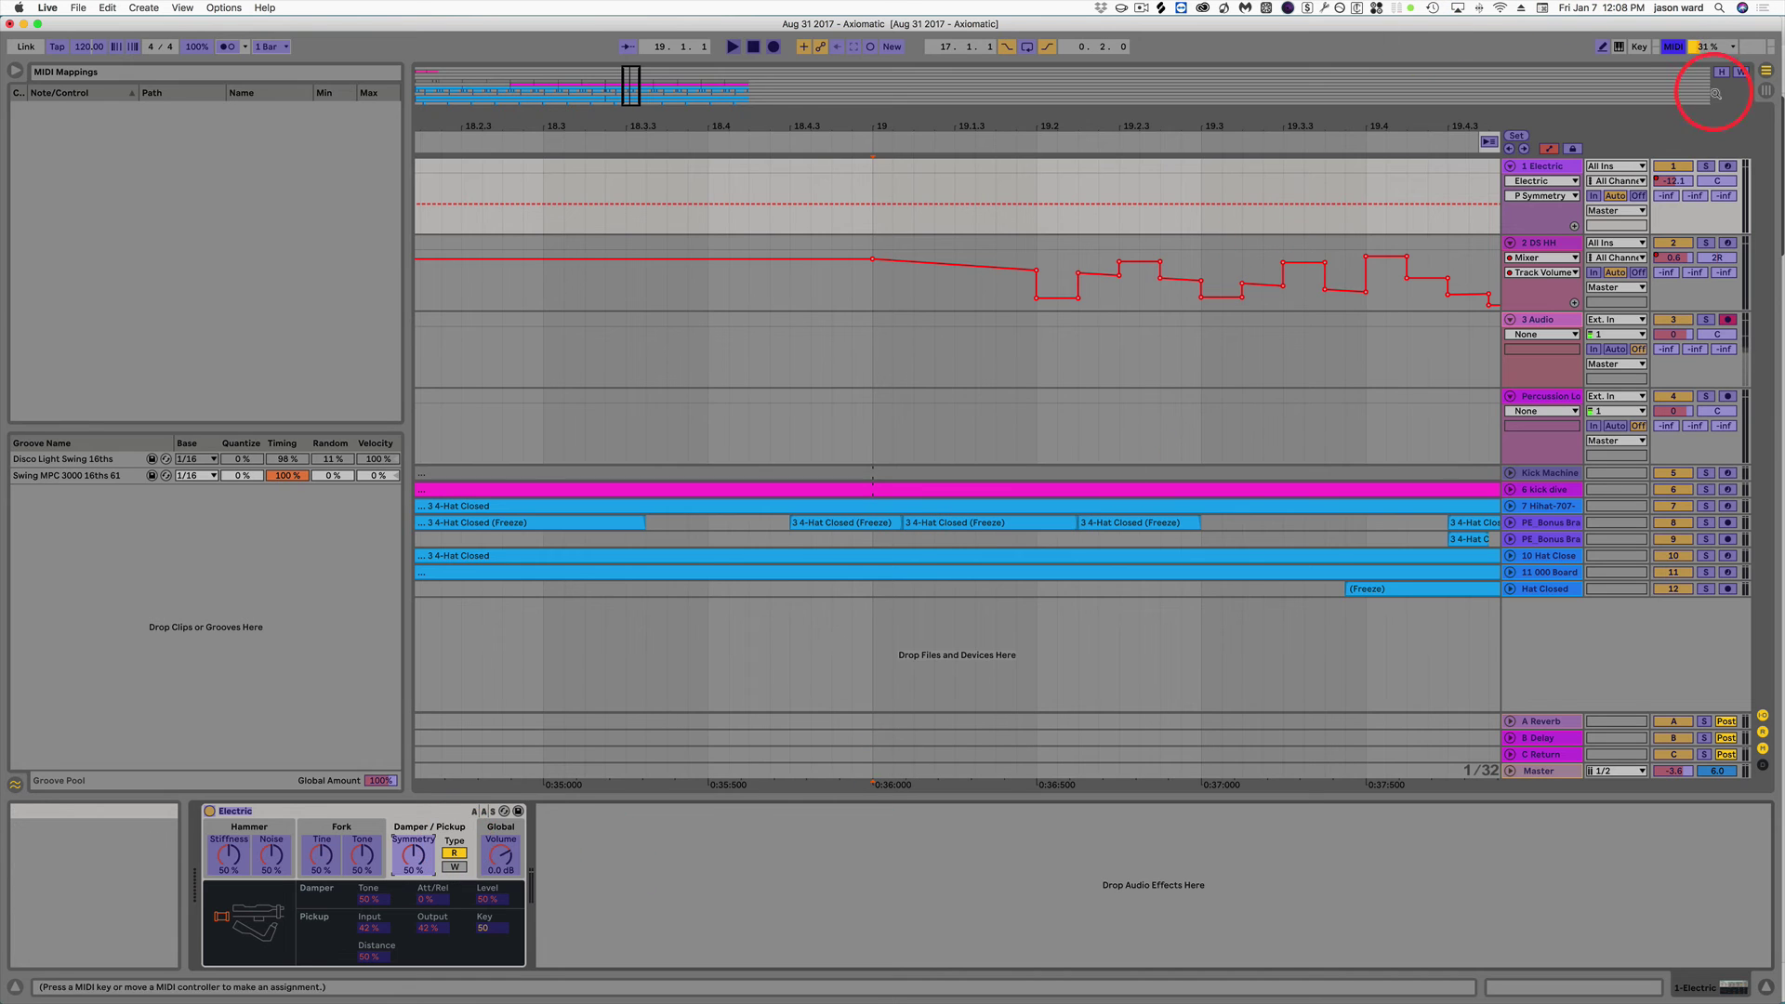
click(1674, 46)
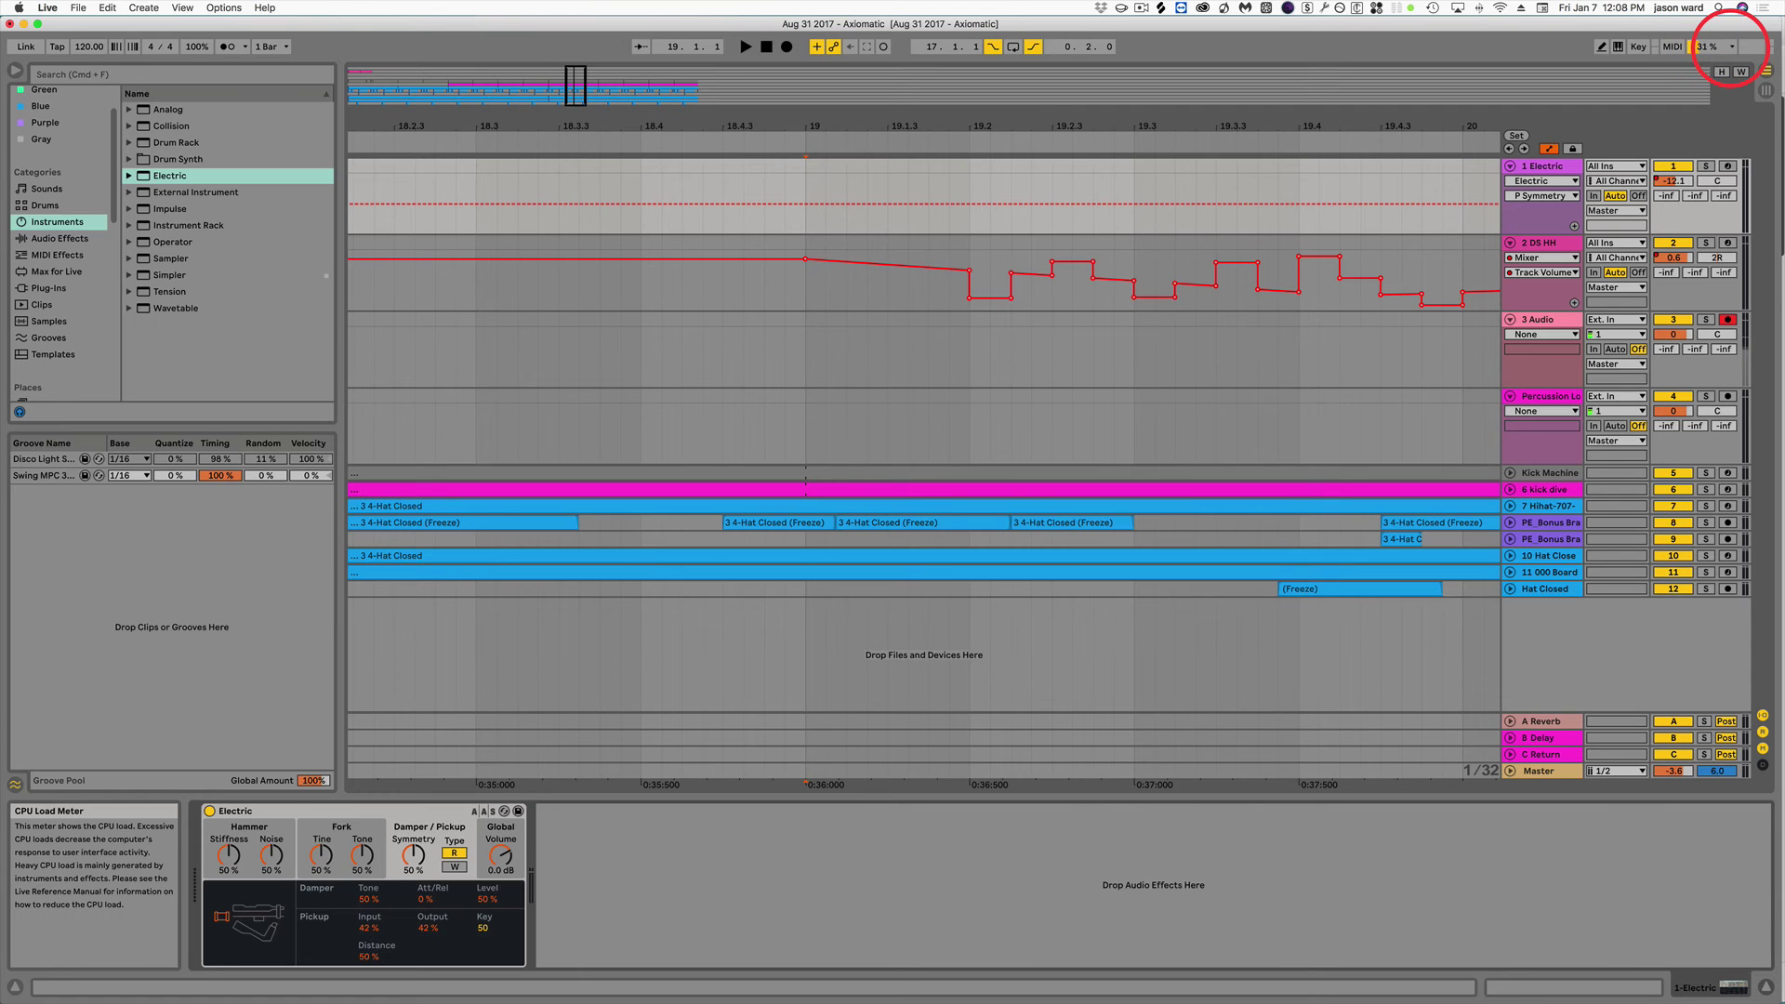
Show the per-track CPU load meters in Session View's mixer and return to Arrangement View.
key(Tab)
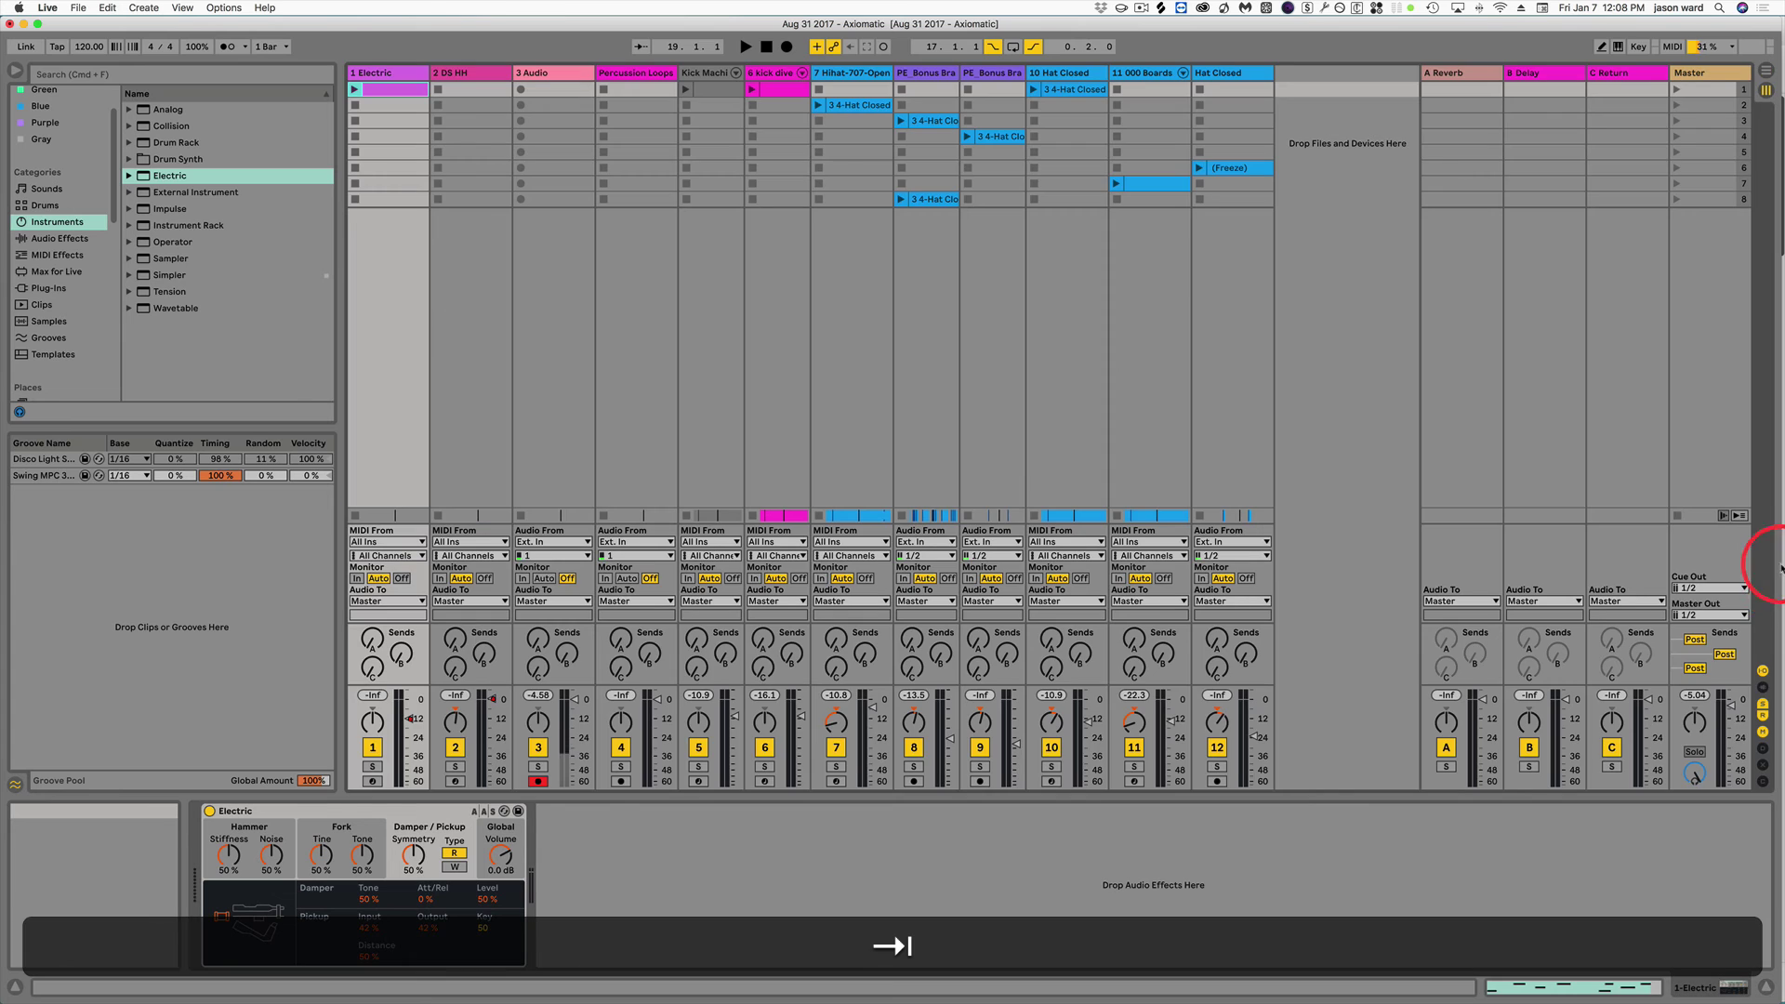
click(1763, 784)
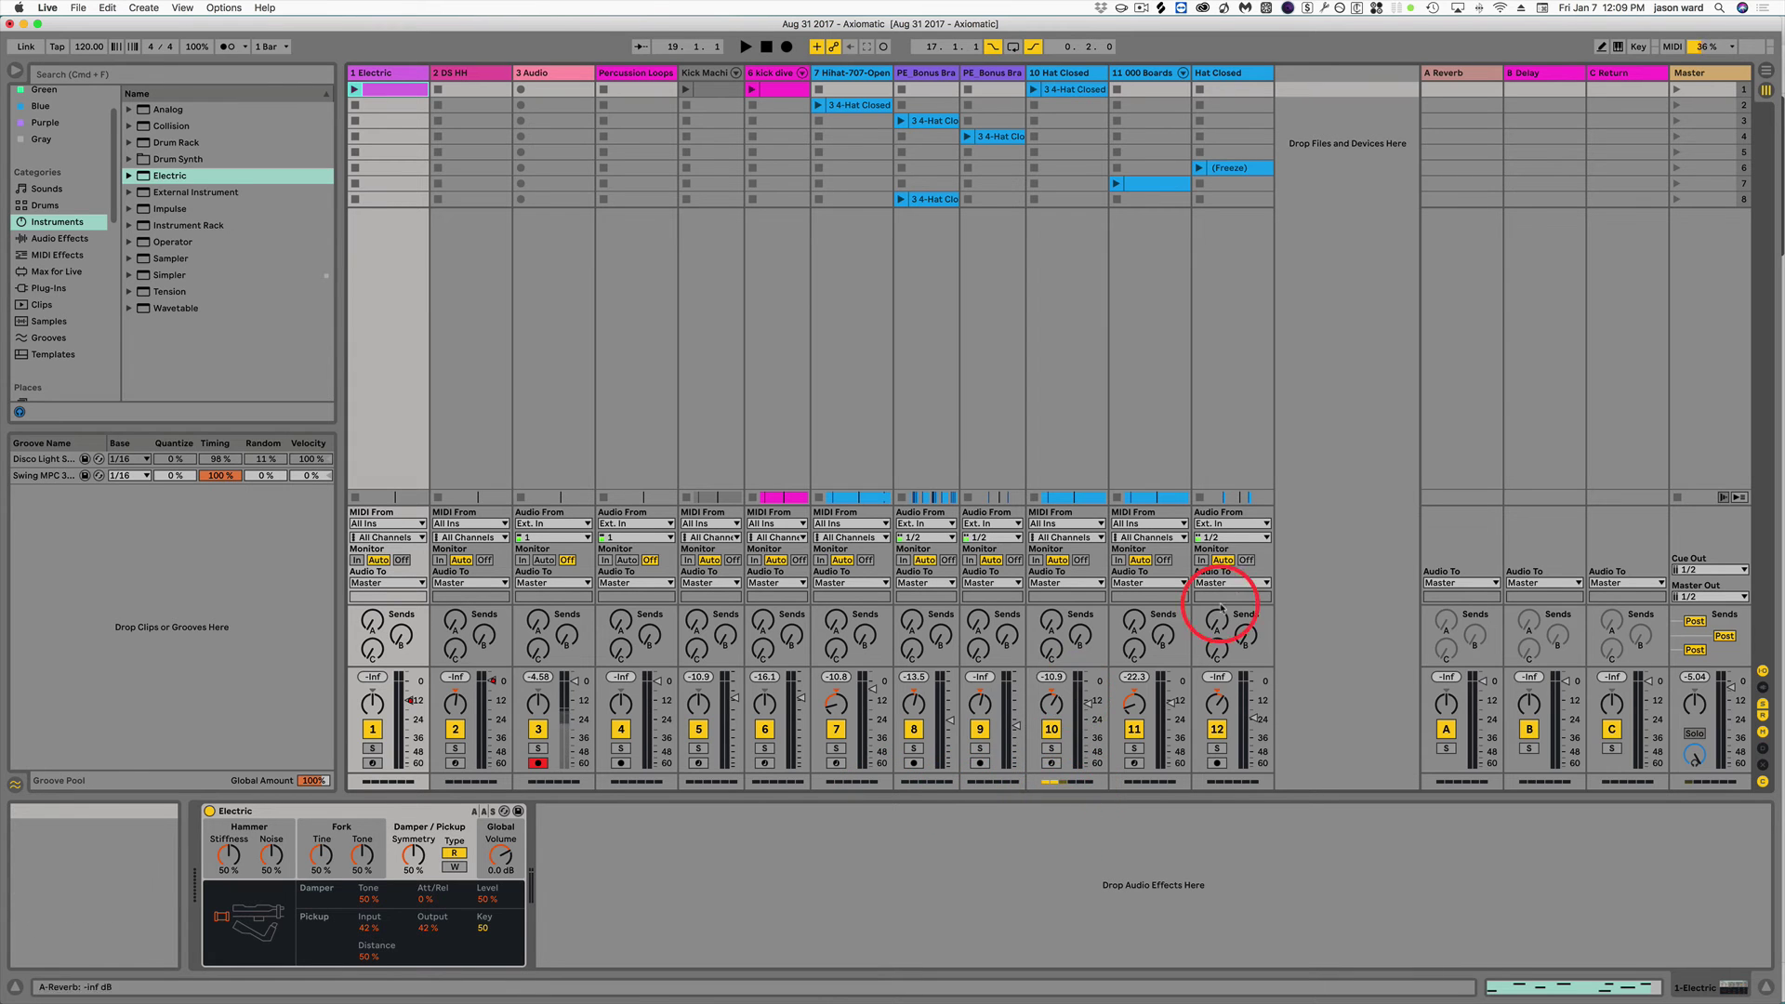
key(Tab)
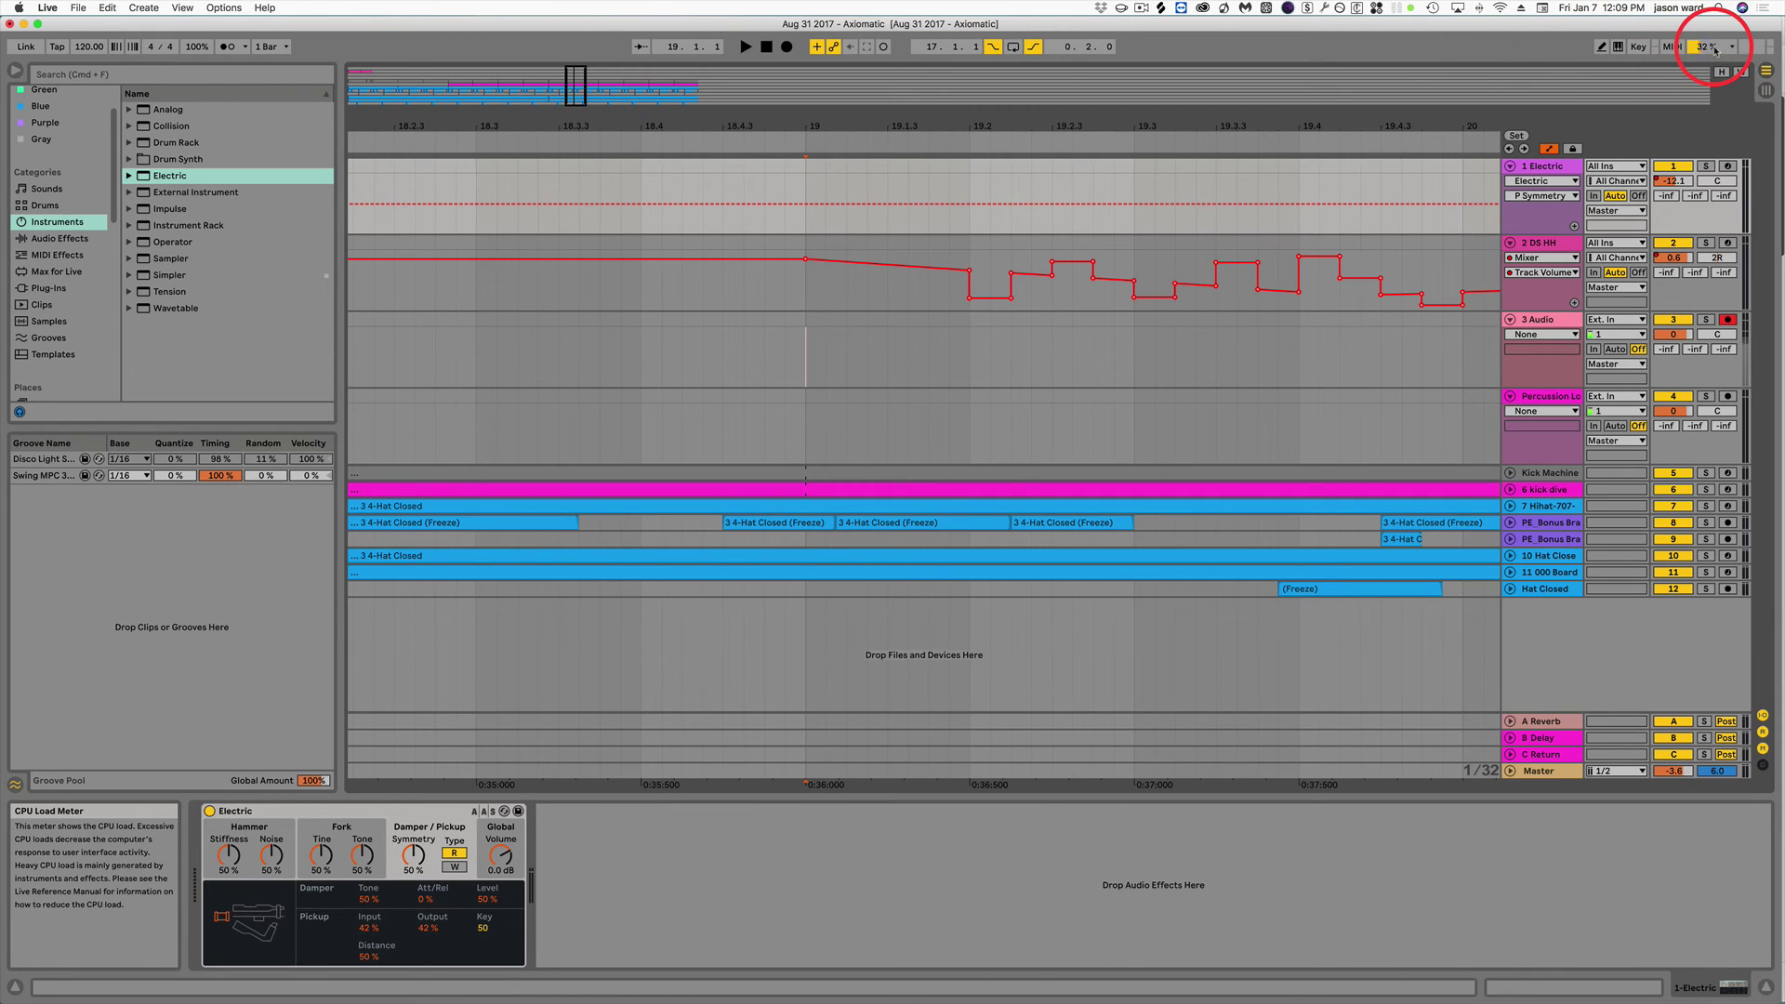
Toggle Optimize Arrangement Height on and off twice, and toggle the arrangement width optimization once.
click(1721, 71)
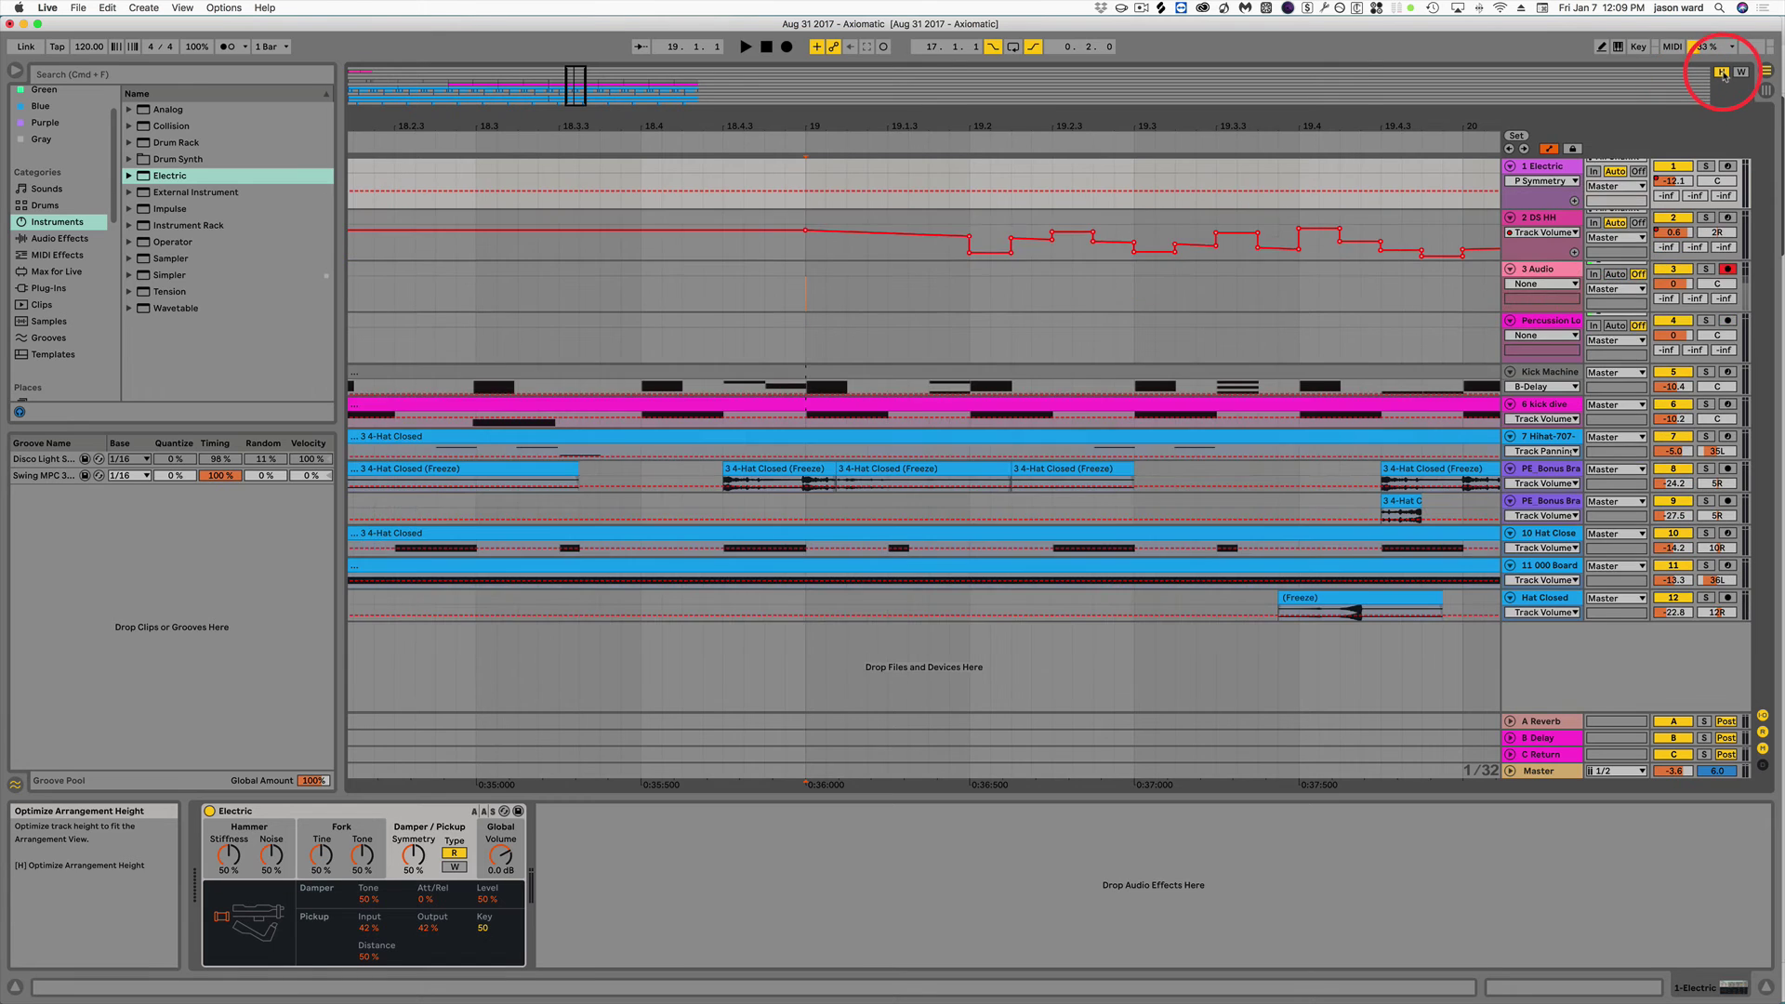
click(1722, 72)
click(1723, 73)
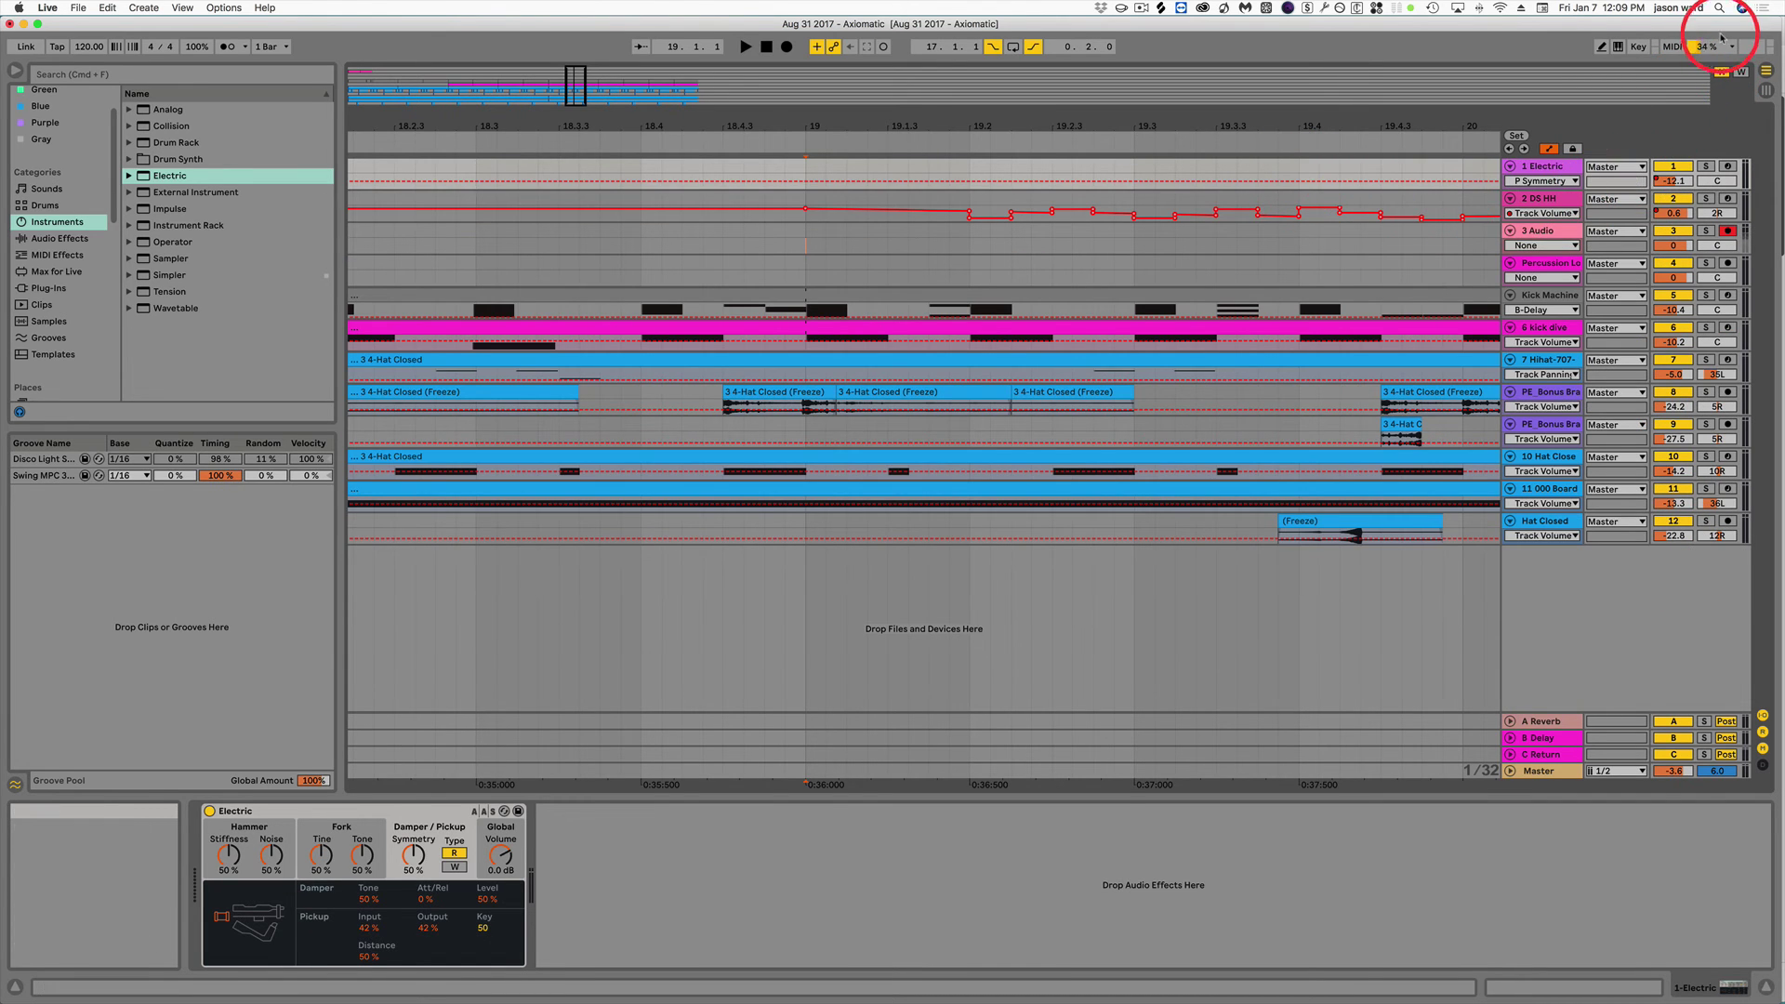
click(1721, 73)
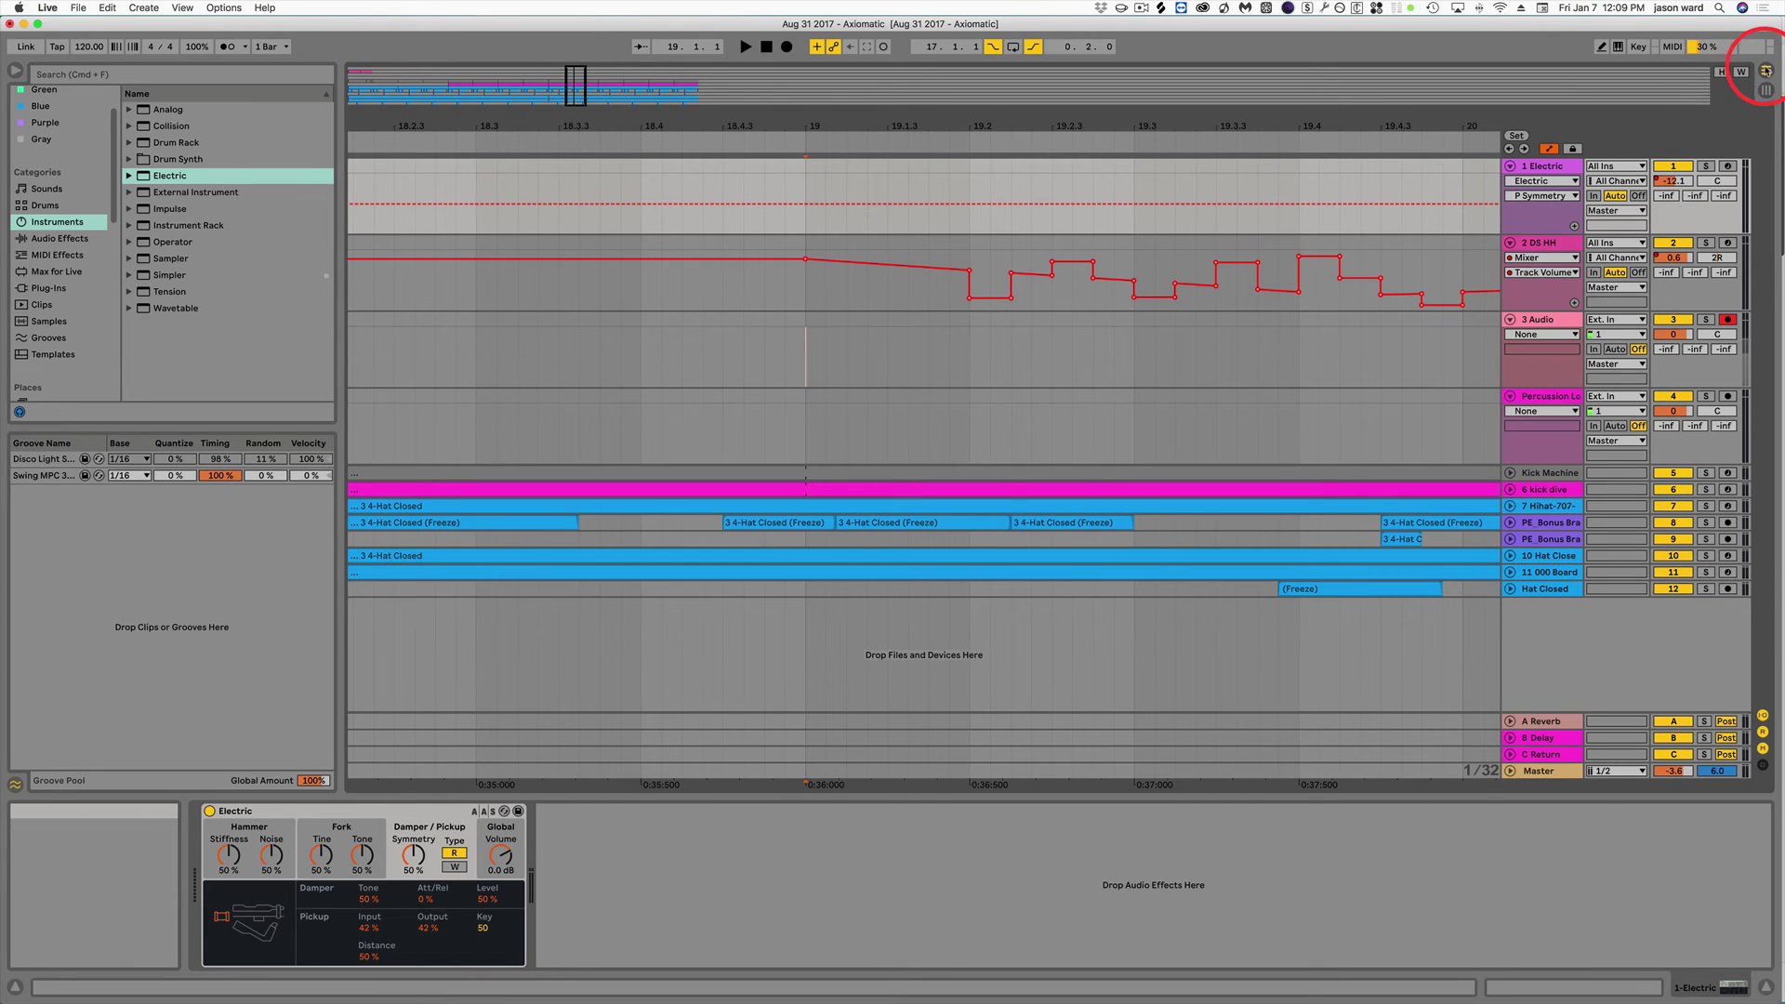
click(1742, 73)
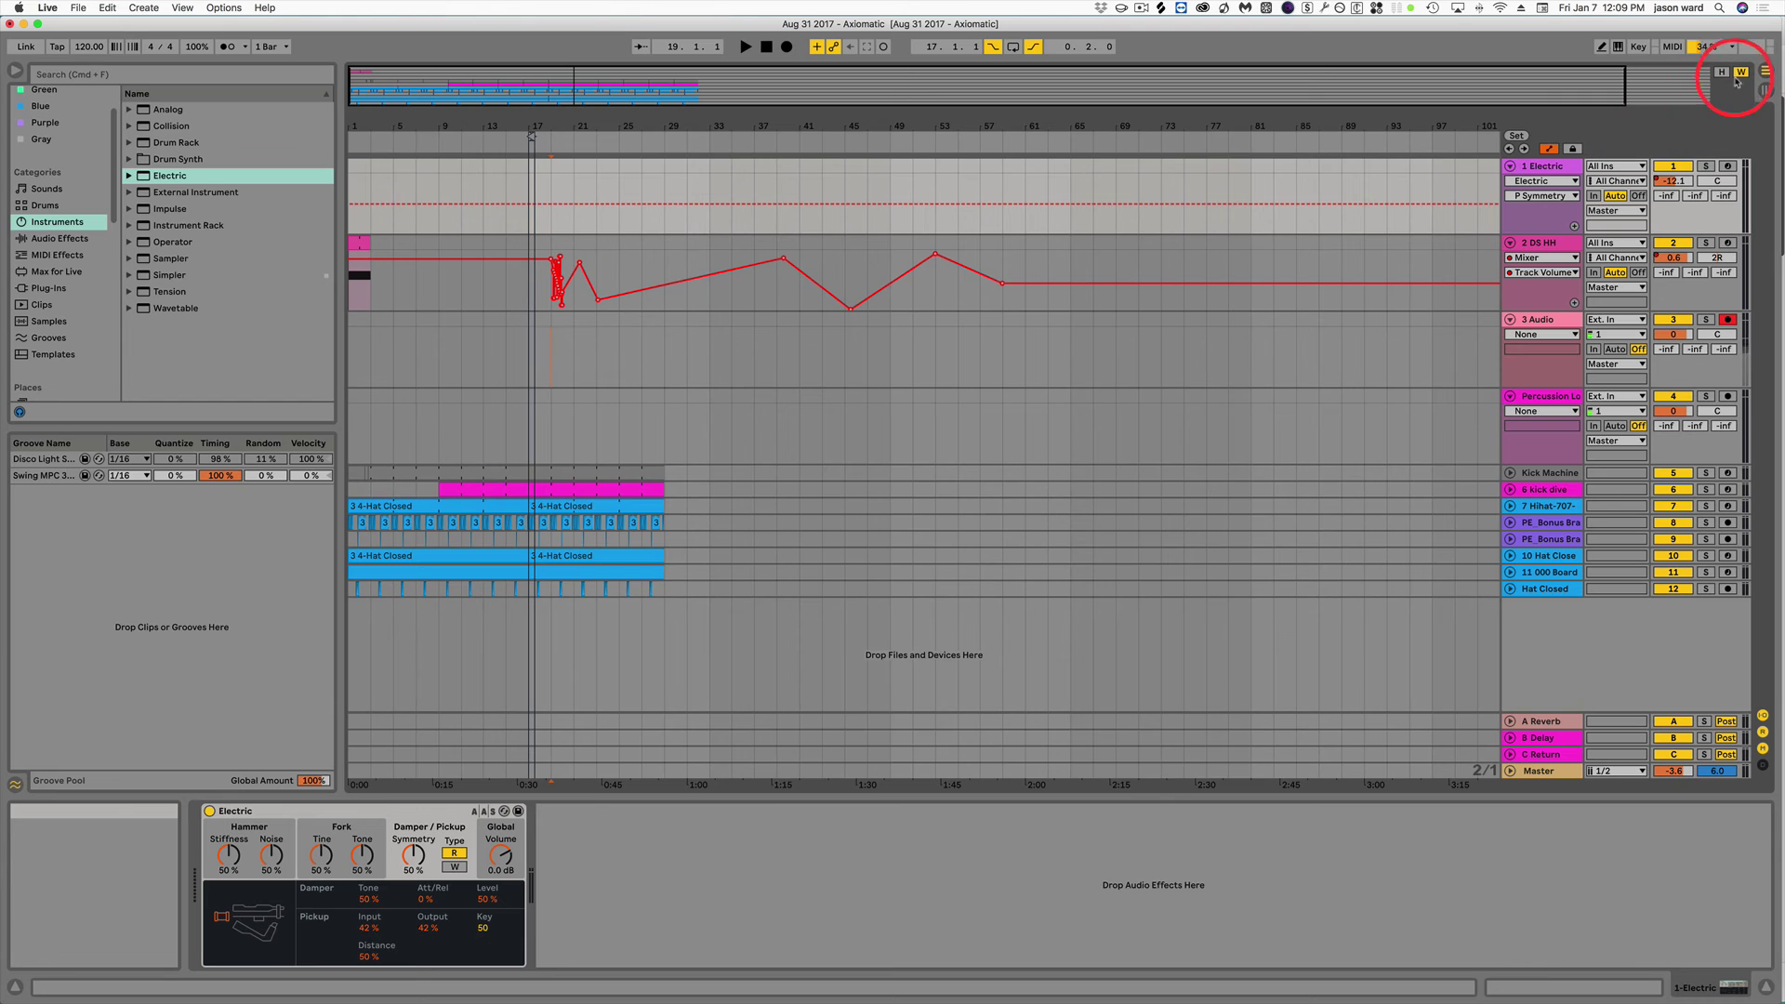
click(1742, 74)
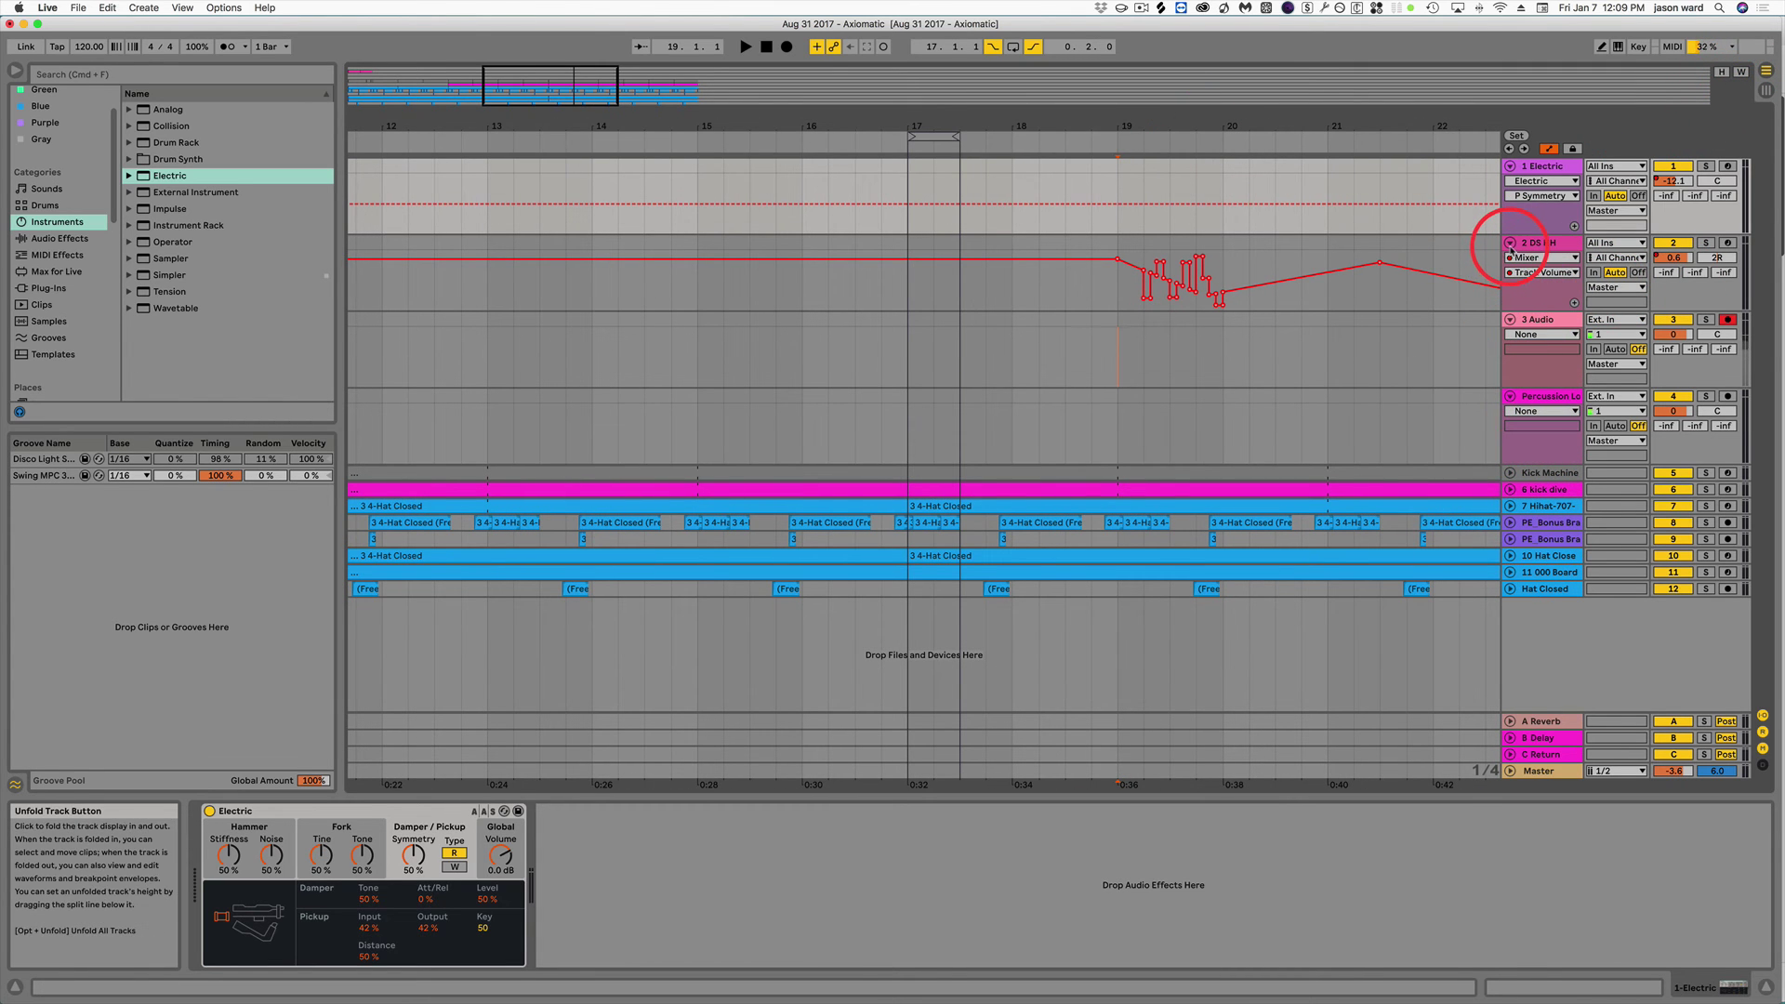
Fold all tracks, toggle their folding again, and leave only the Electric and DS HH tracks unfolded.
key(alt)
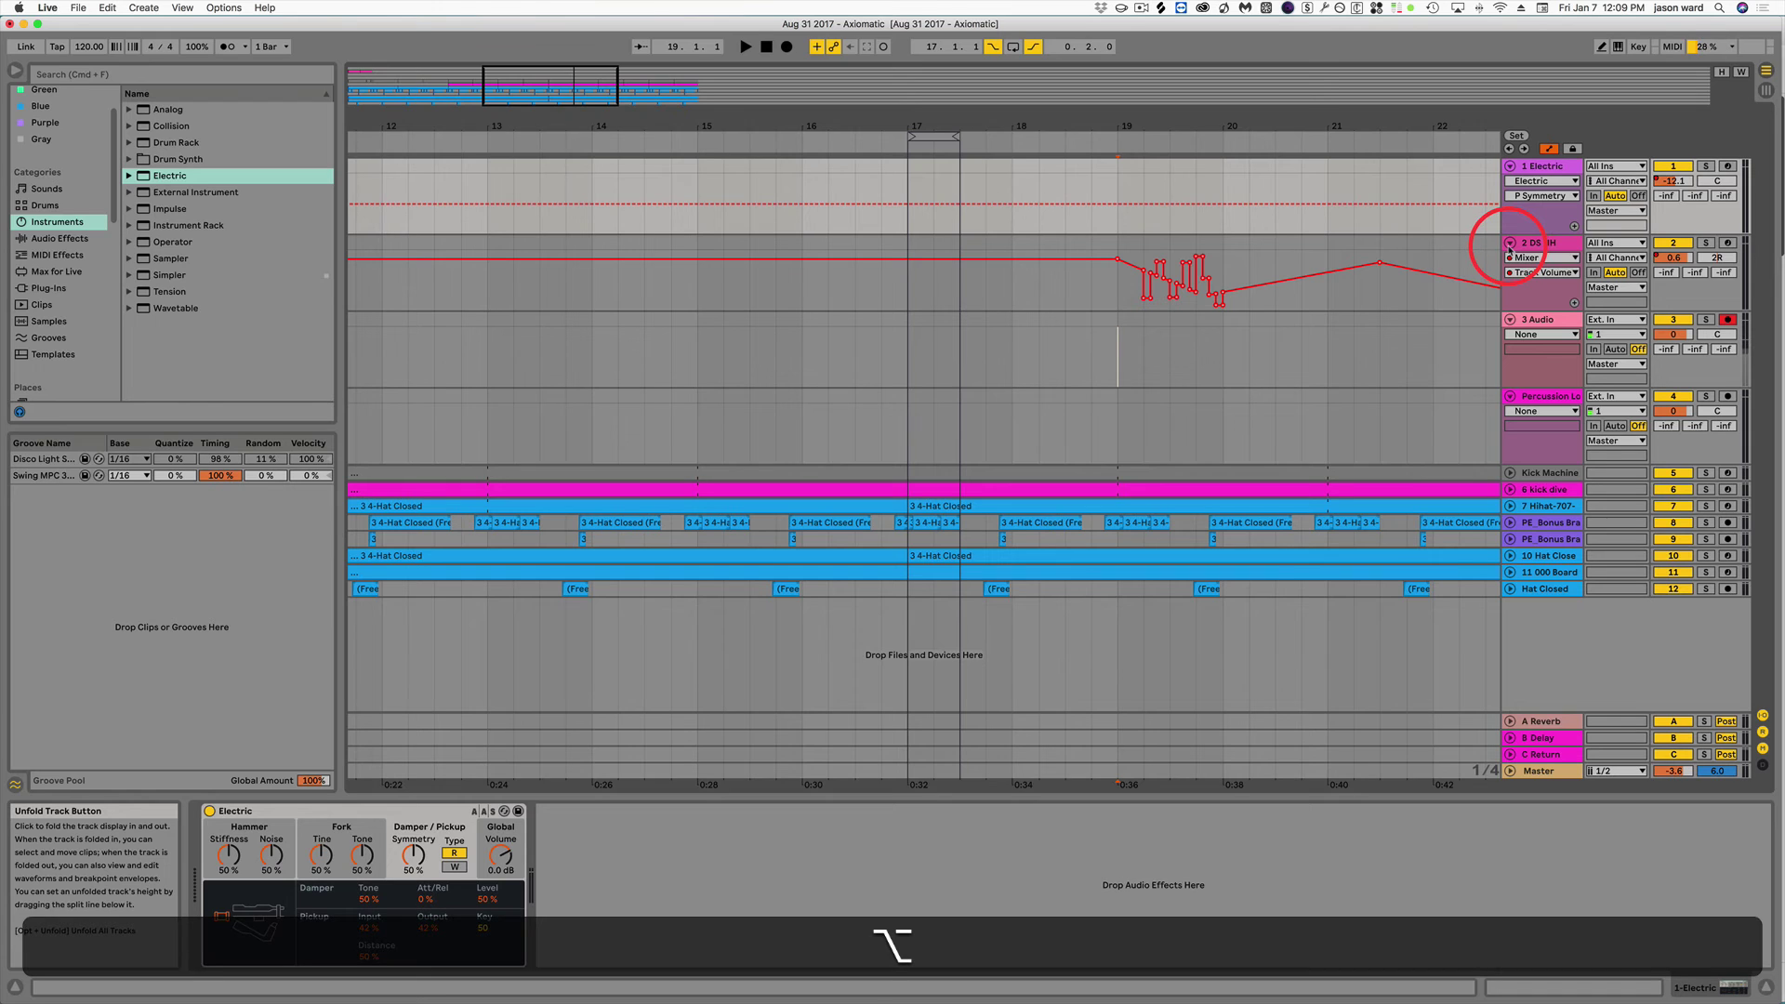
alt+click(1510, 243)
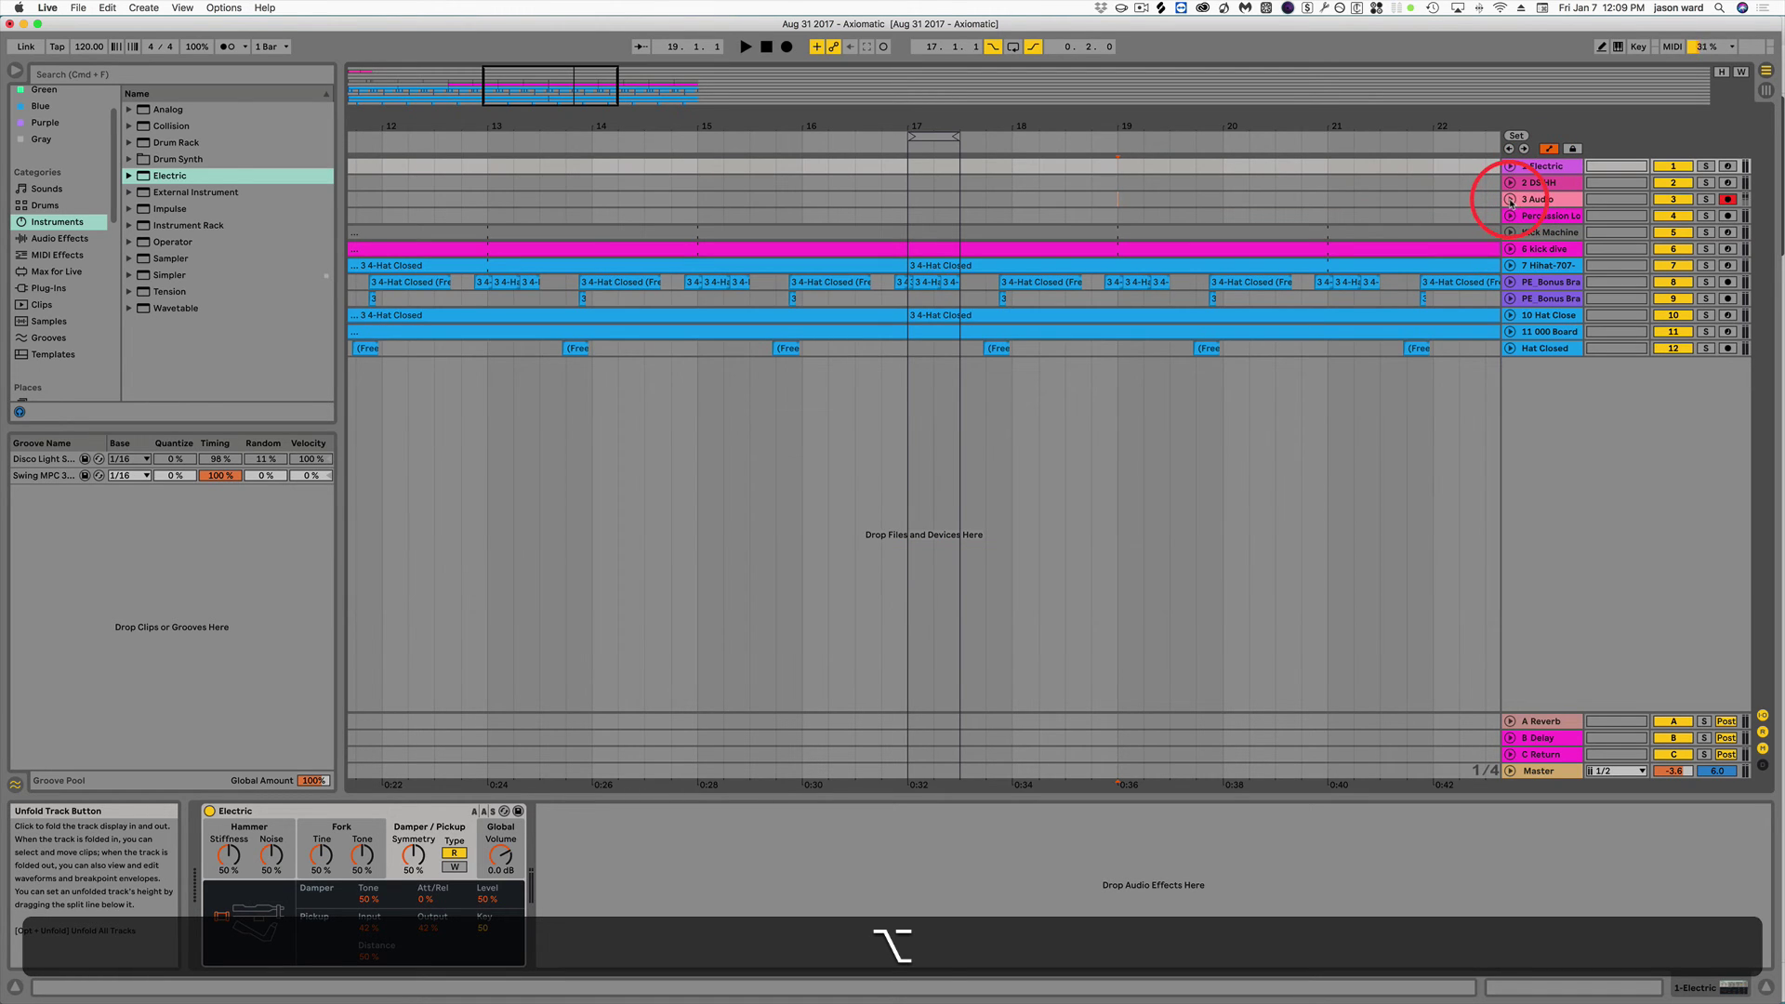
alt+click(1510, 200)
alt+click(1511, 200)
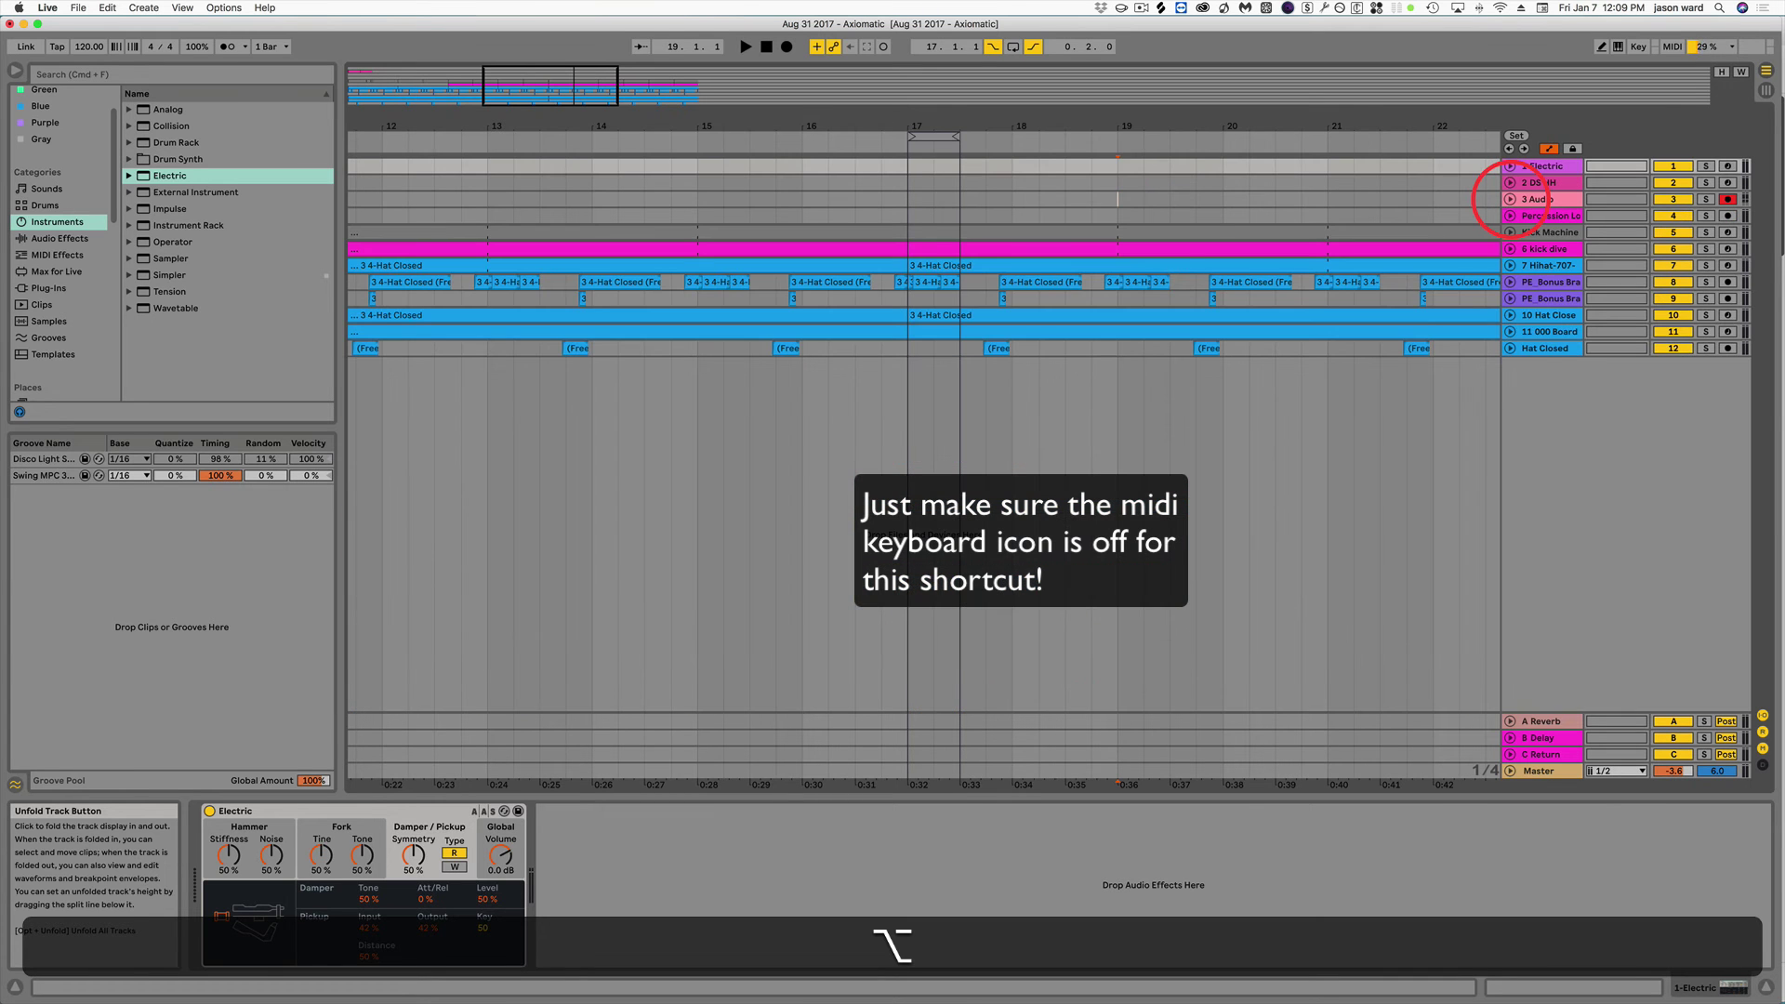
key(u)
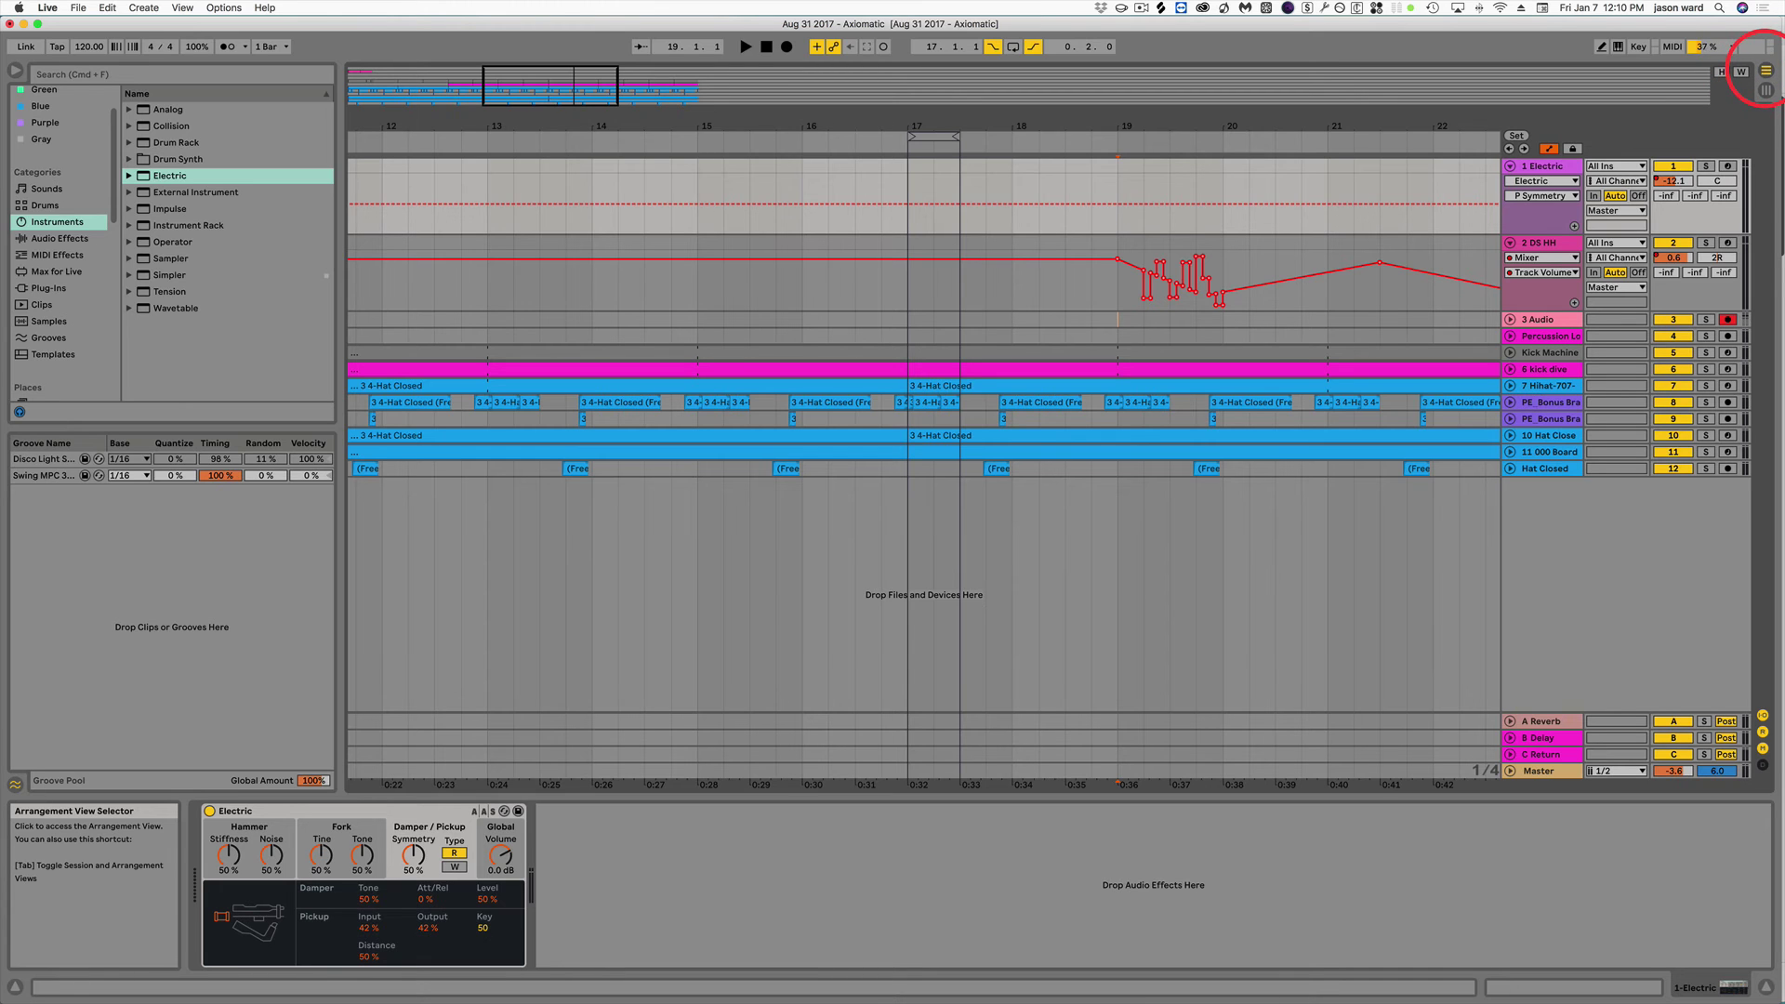
Switch to Session View and back to Arrangement View, and select the Electric track's instrument in Device View.
click(1766, 71)
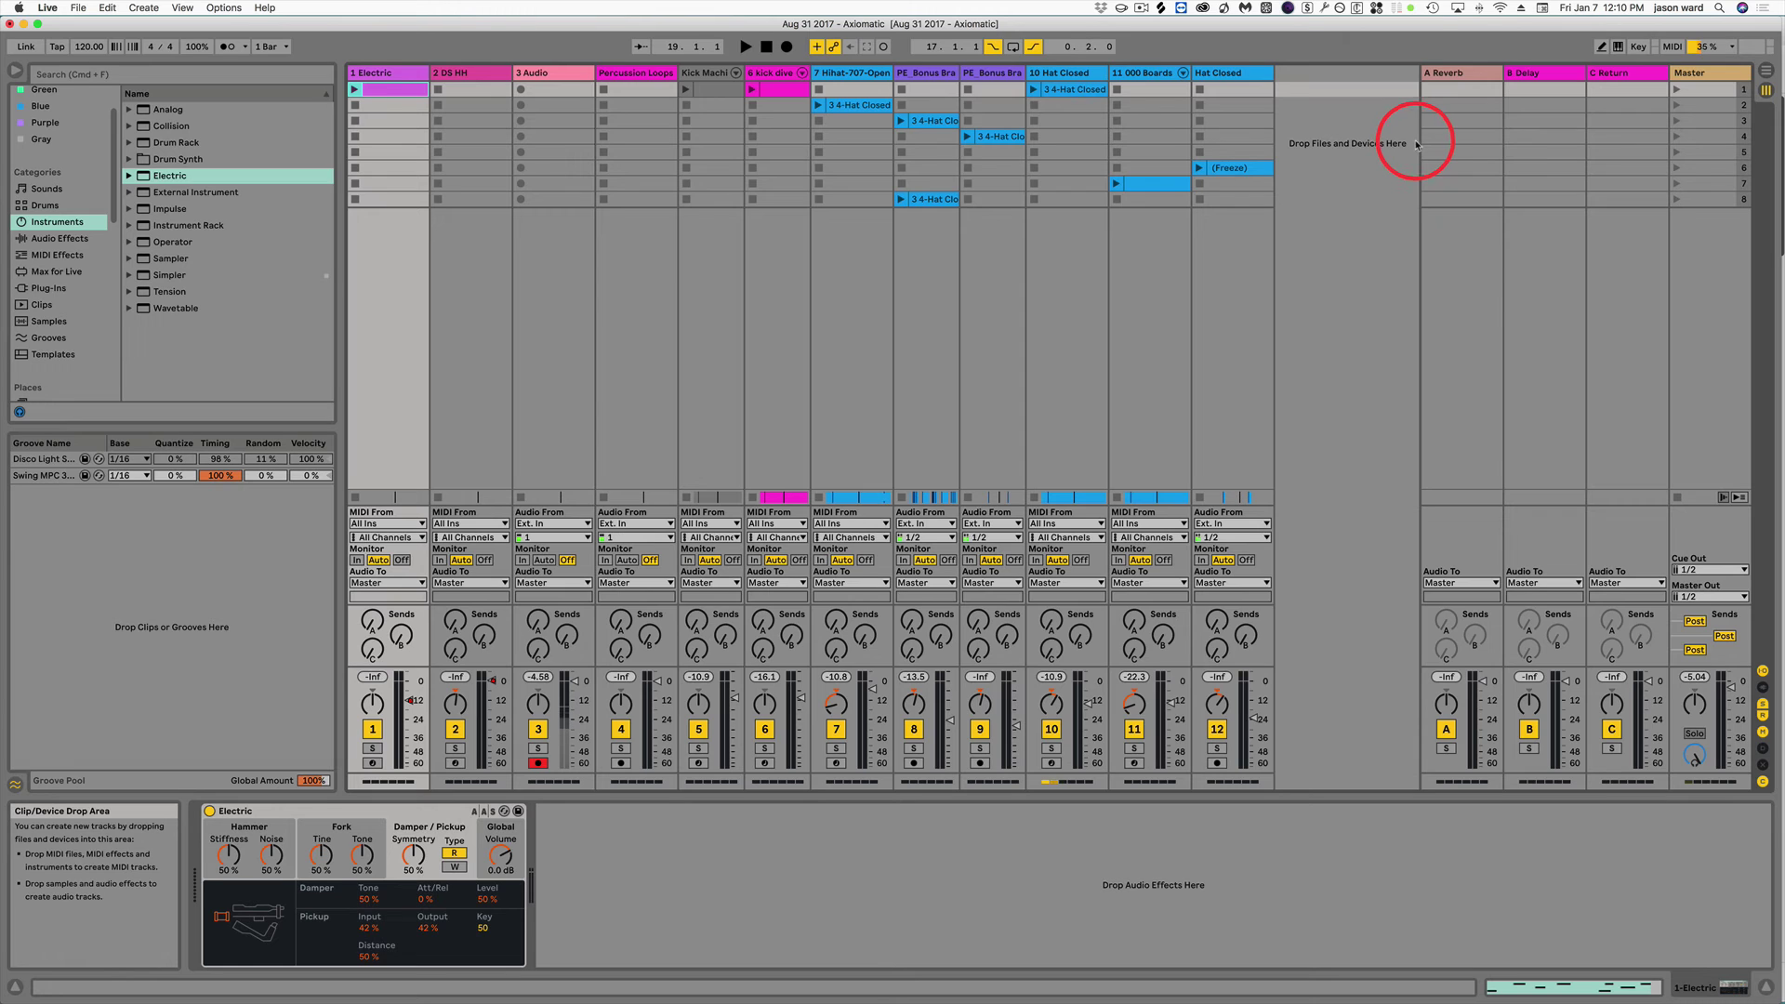
key(Tab)
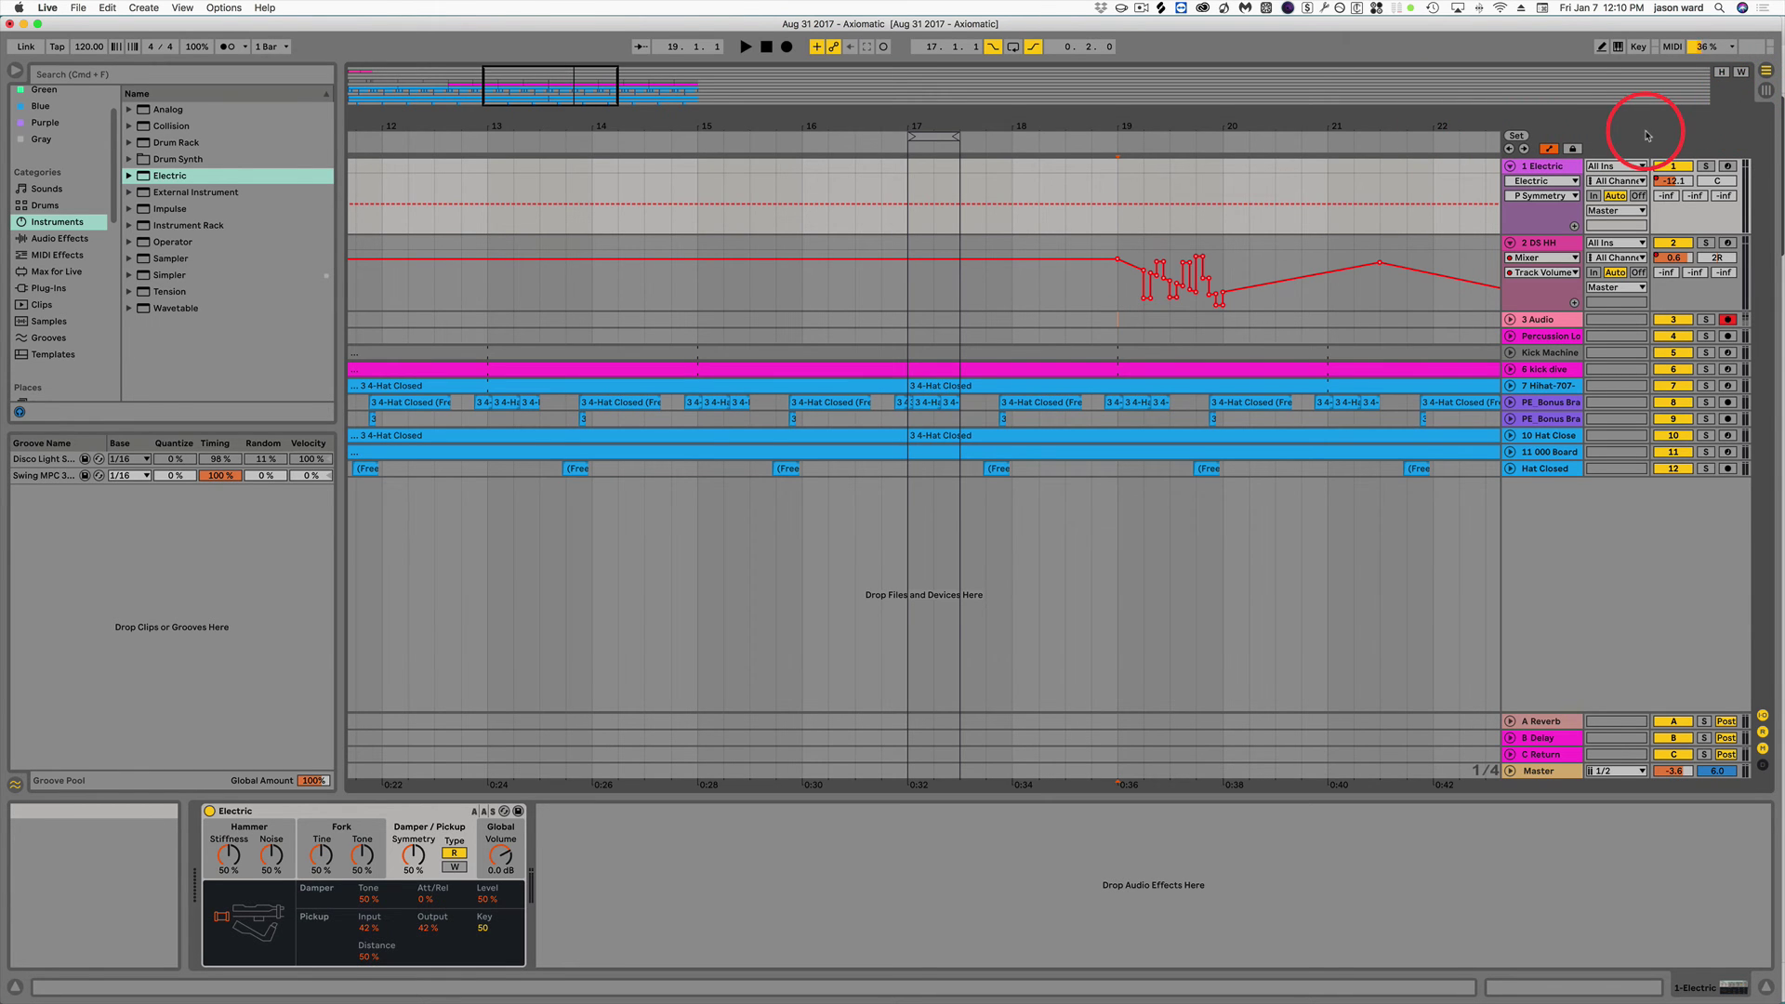
double_click(1550, 168)
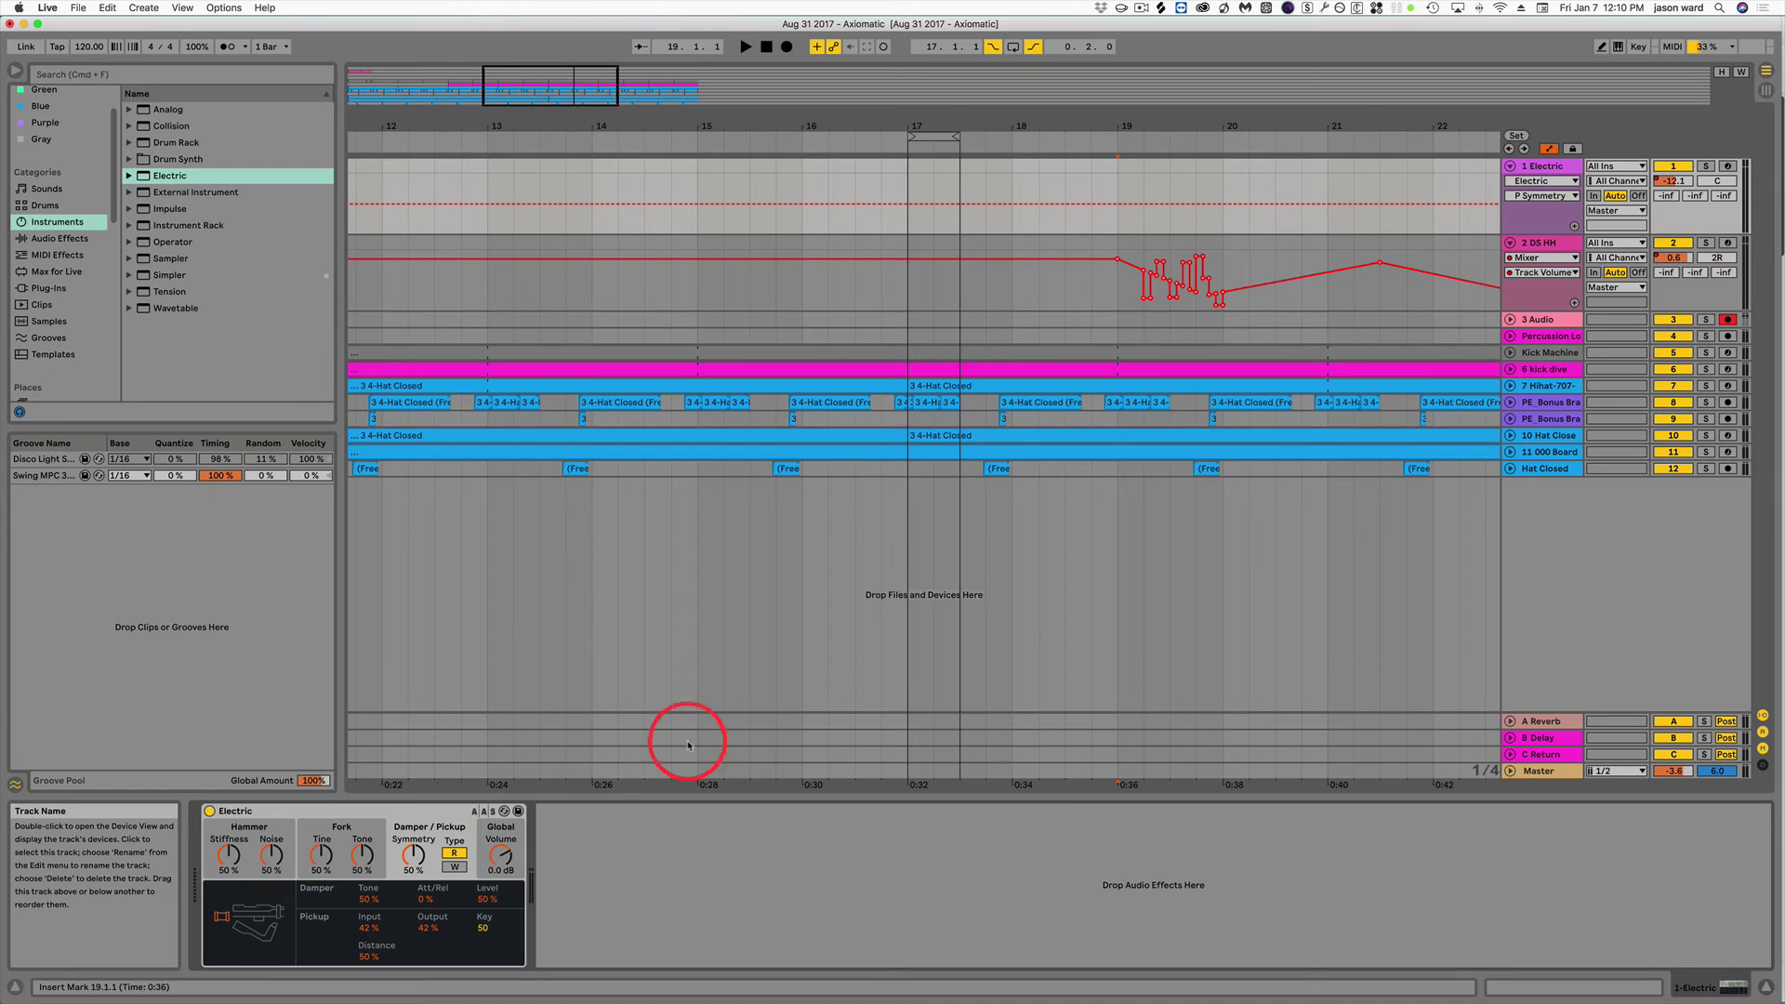
click(347, 811)
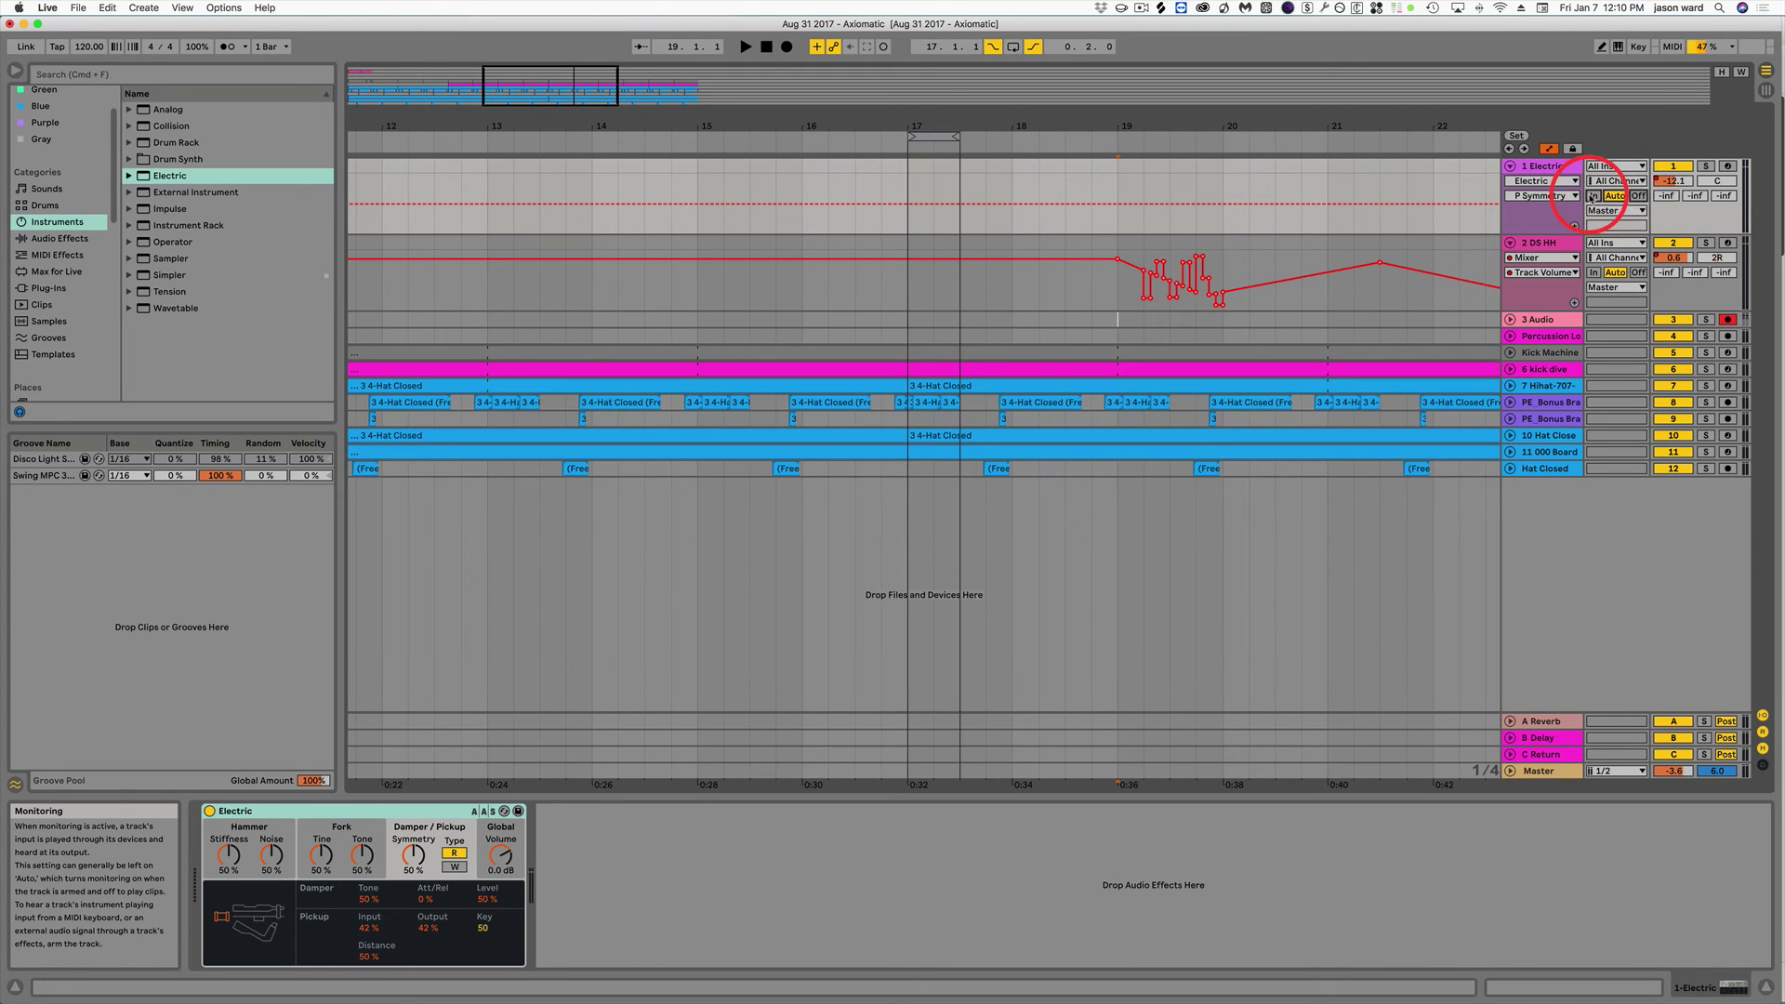
Check the Electric track's monitoring and A-Reverb send, and show the devices on the A Reverb and B Delay return tracks.
click(1593, 195)
click(1593, 197)
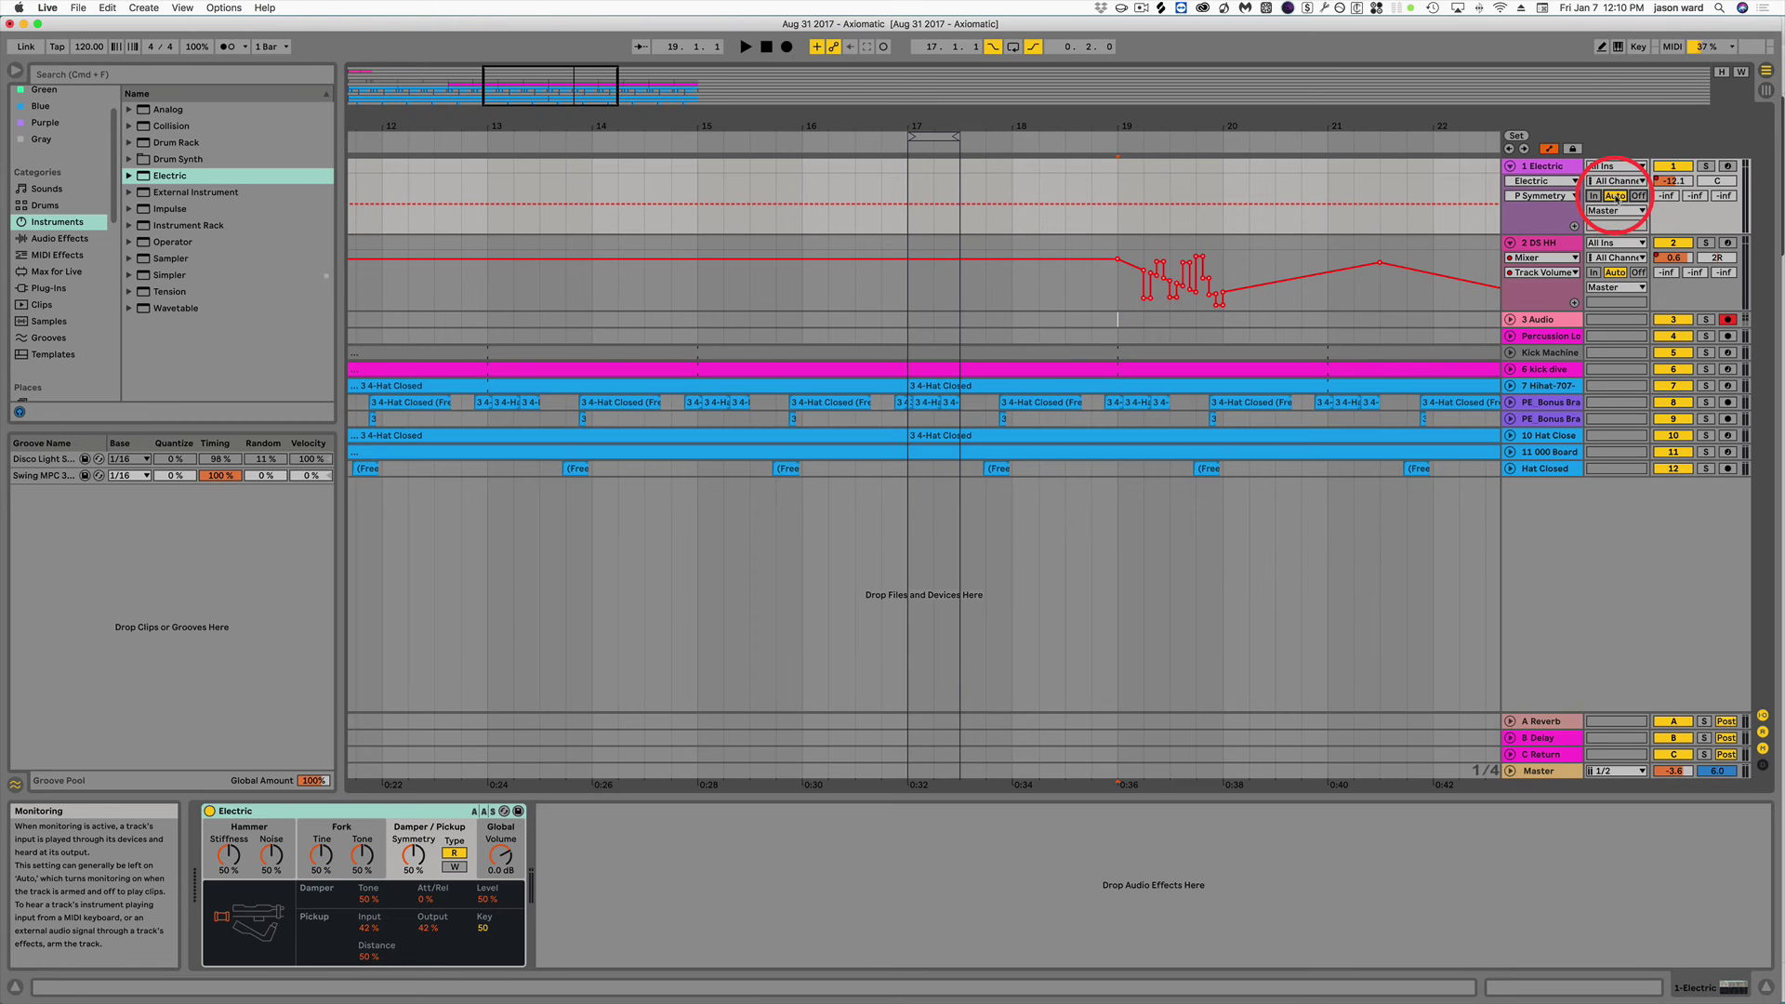
drag(1668, 196, 1669, 203)
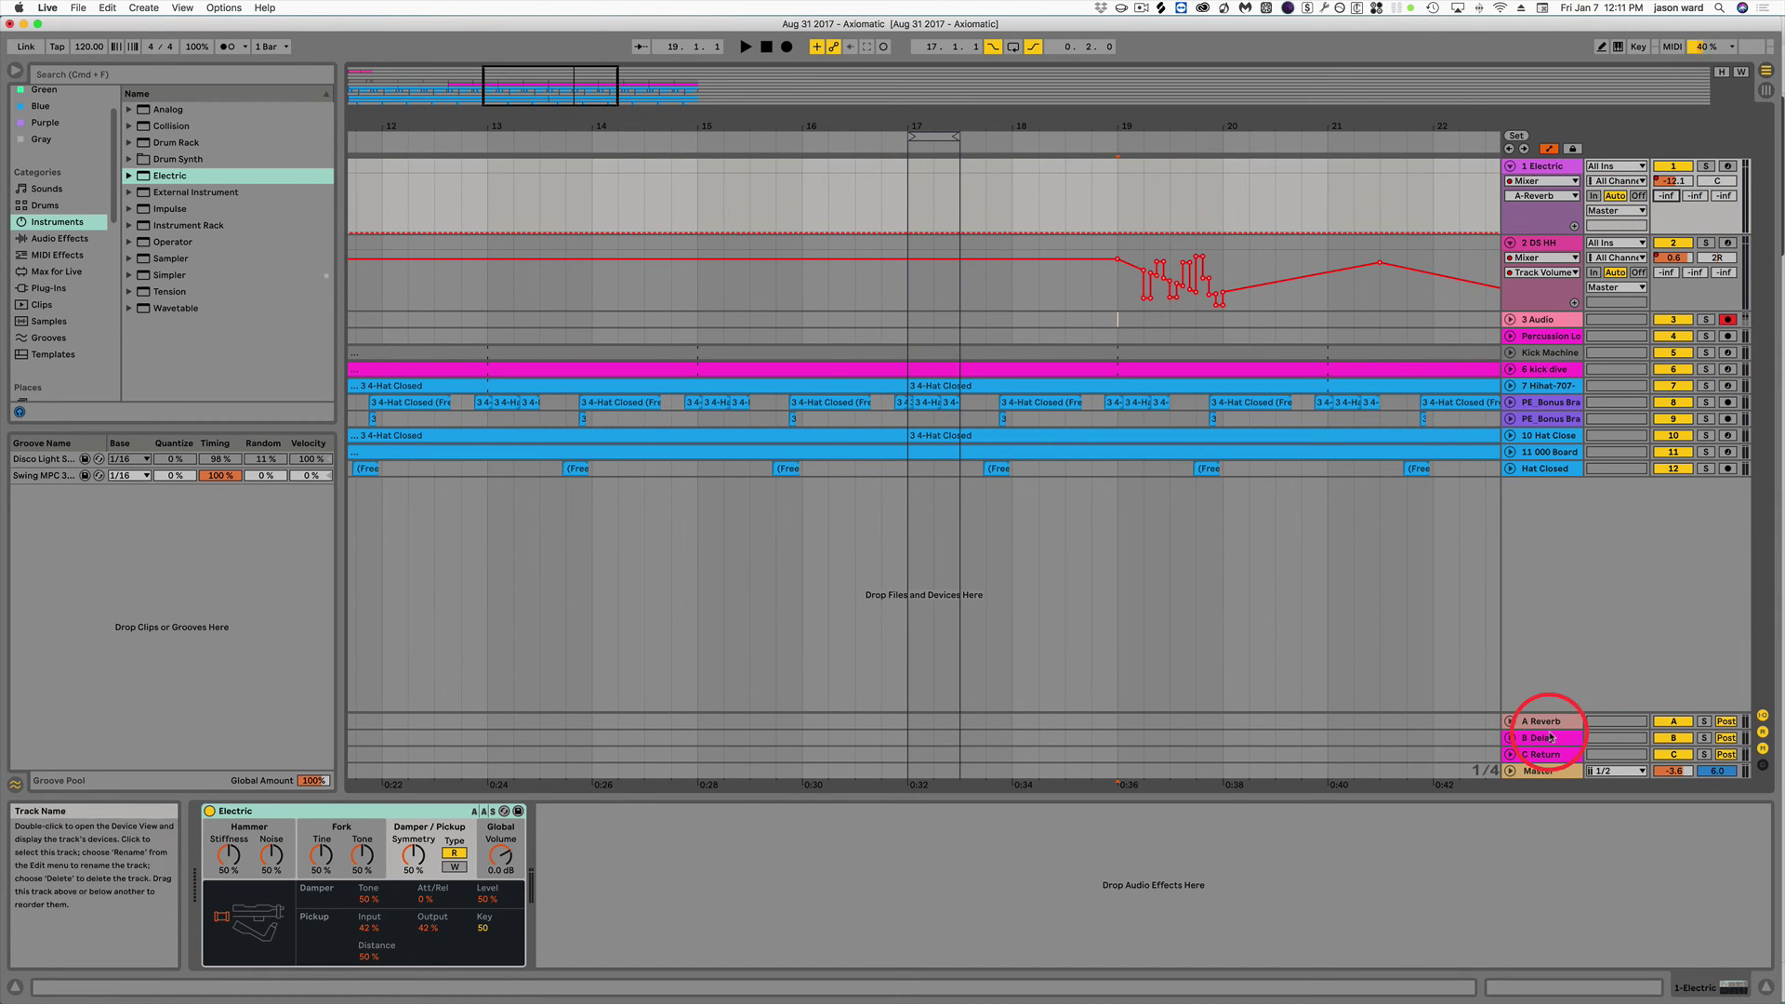
click(1545, 723)
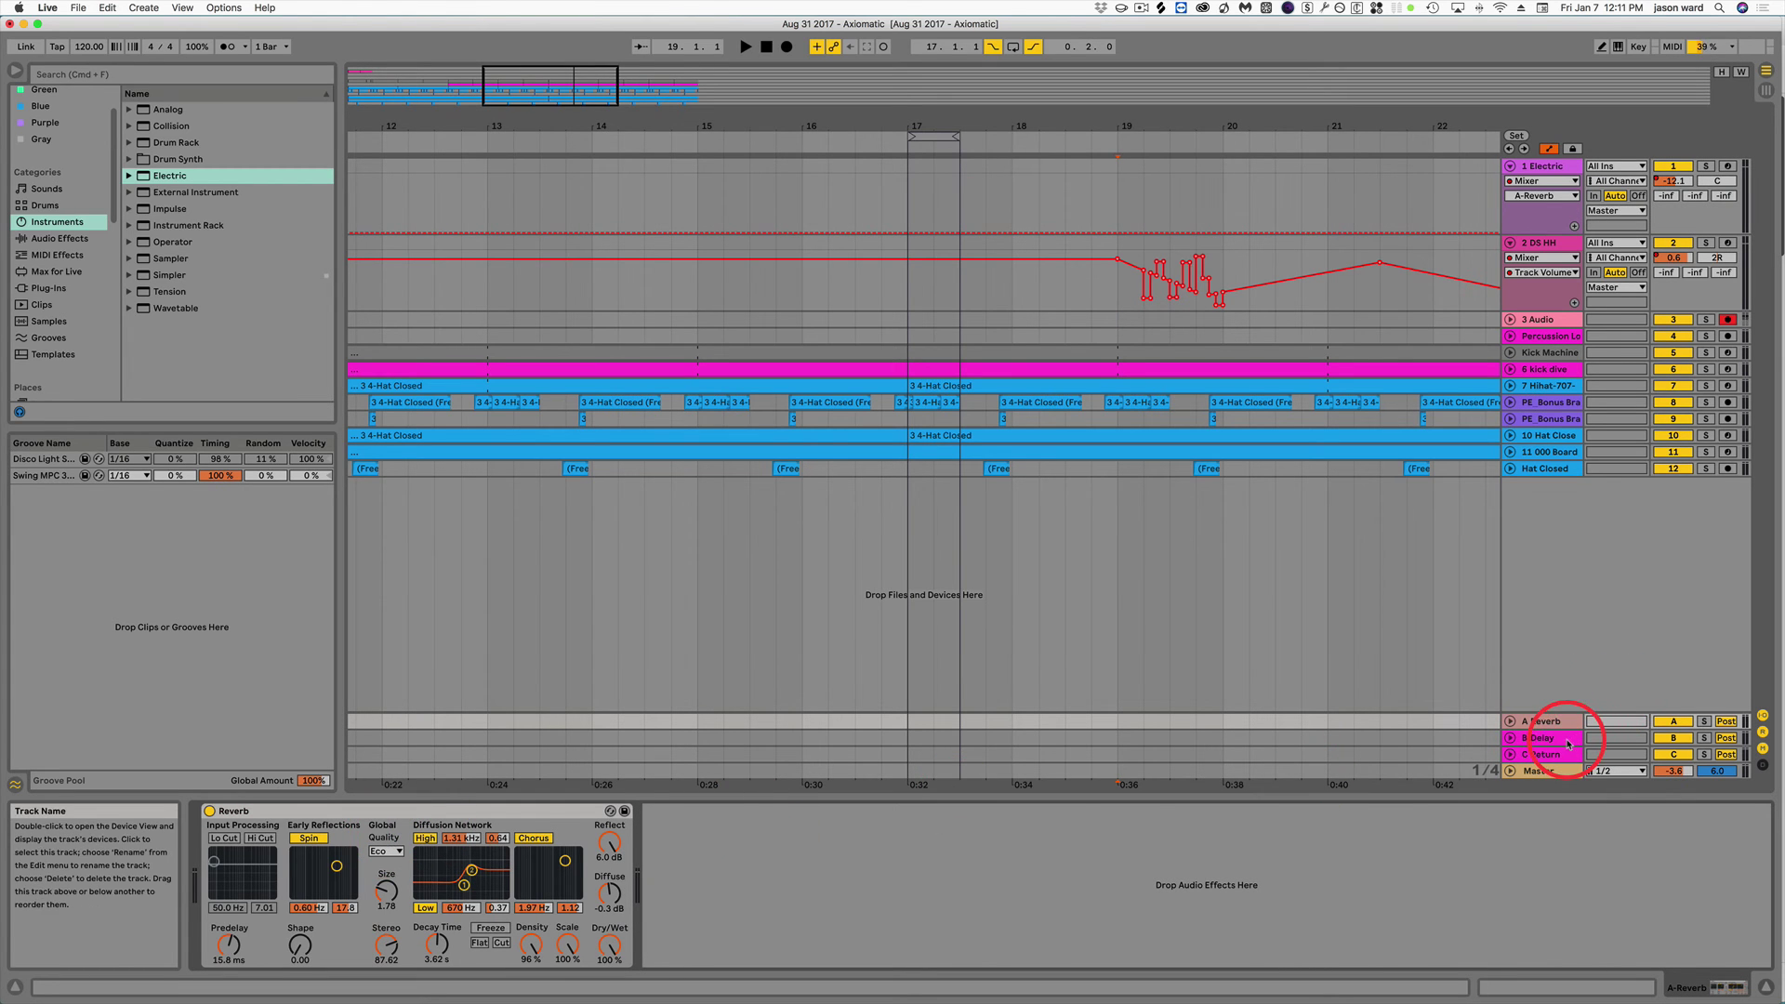
click(1567, 740)
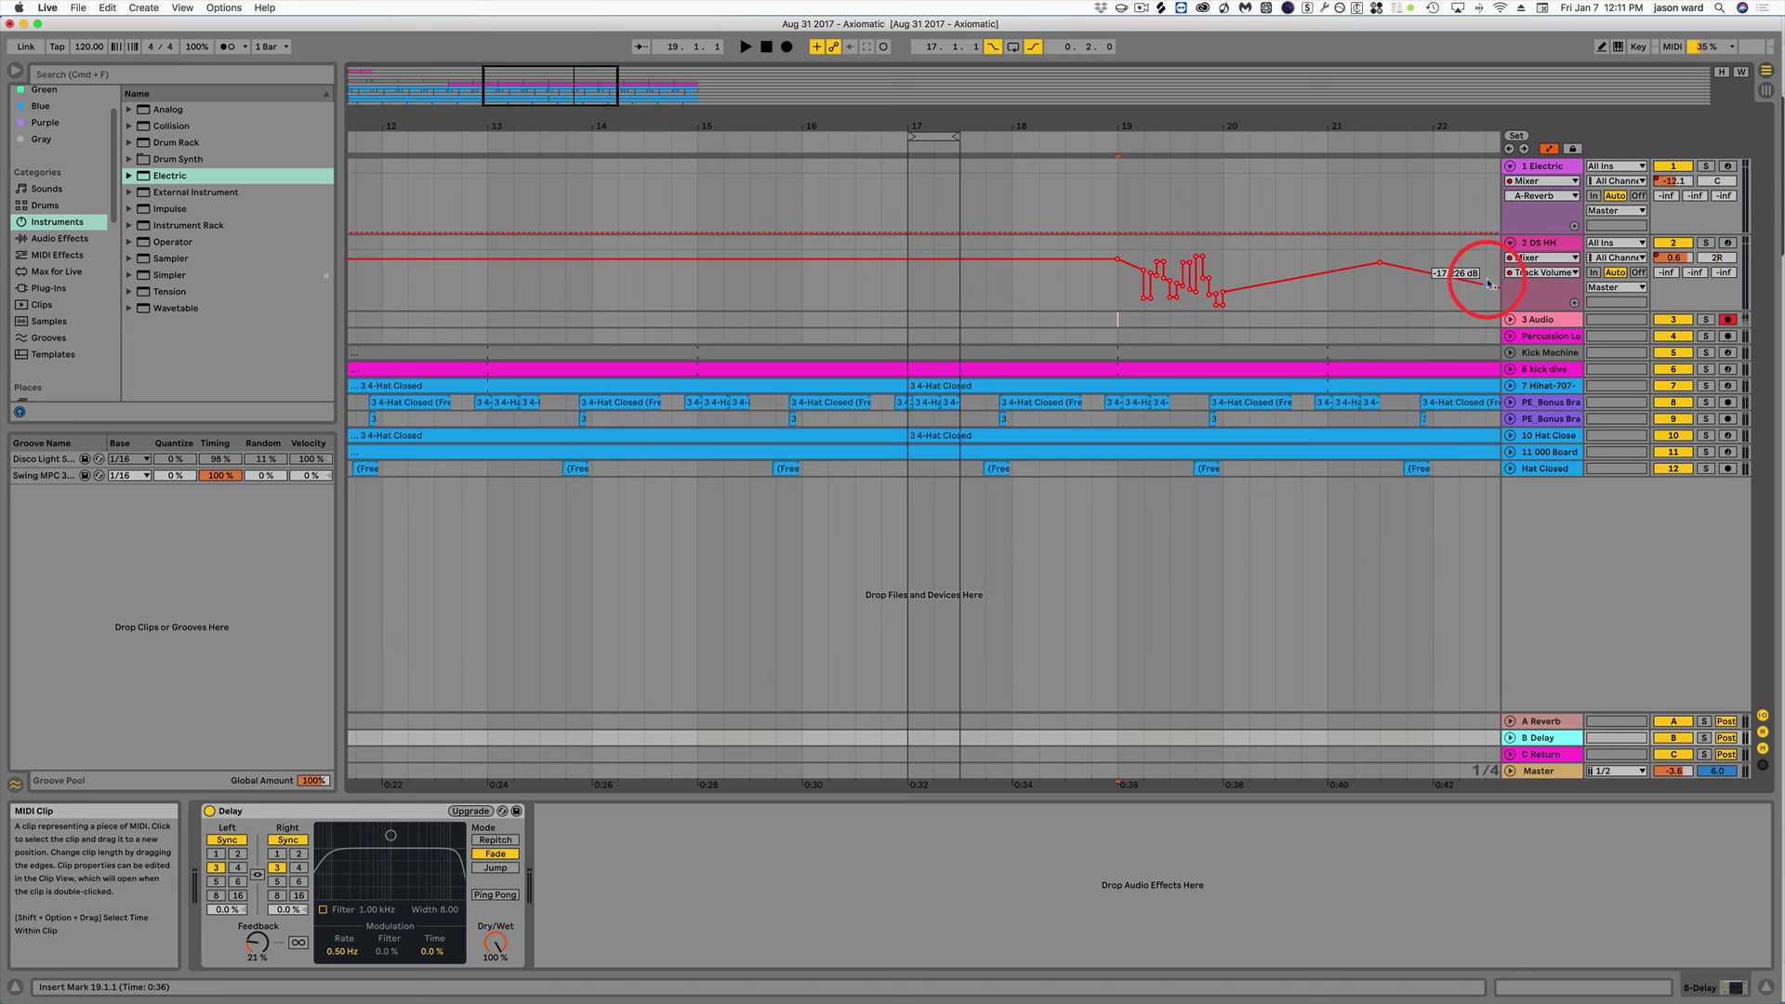
Unfold and solo the Kick Machine track, and start playback with the A Reverb return track selected.
click(1511, 353)
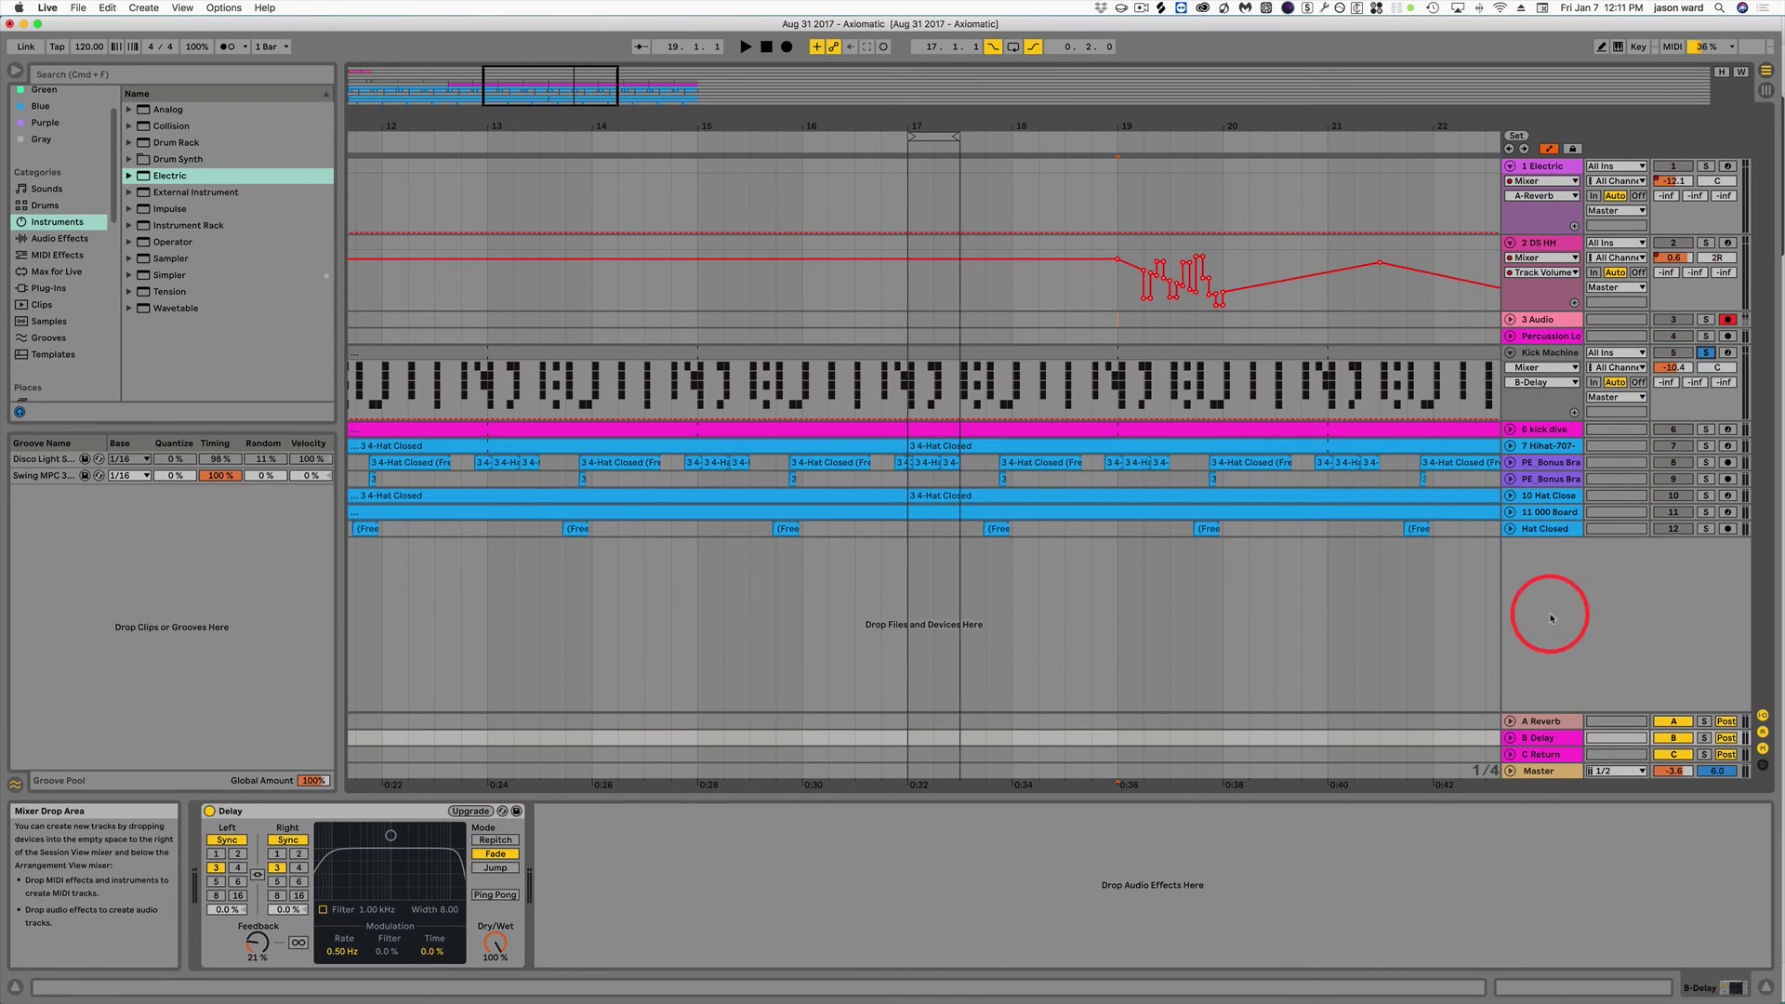
click(1545, 723)
click(1549, 738)
click(1545, 723)
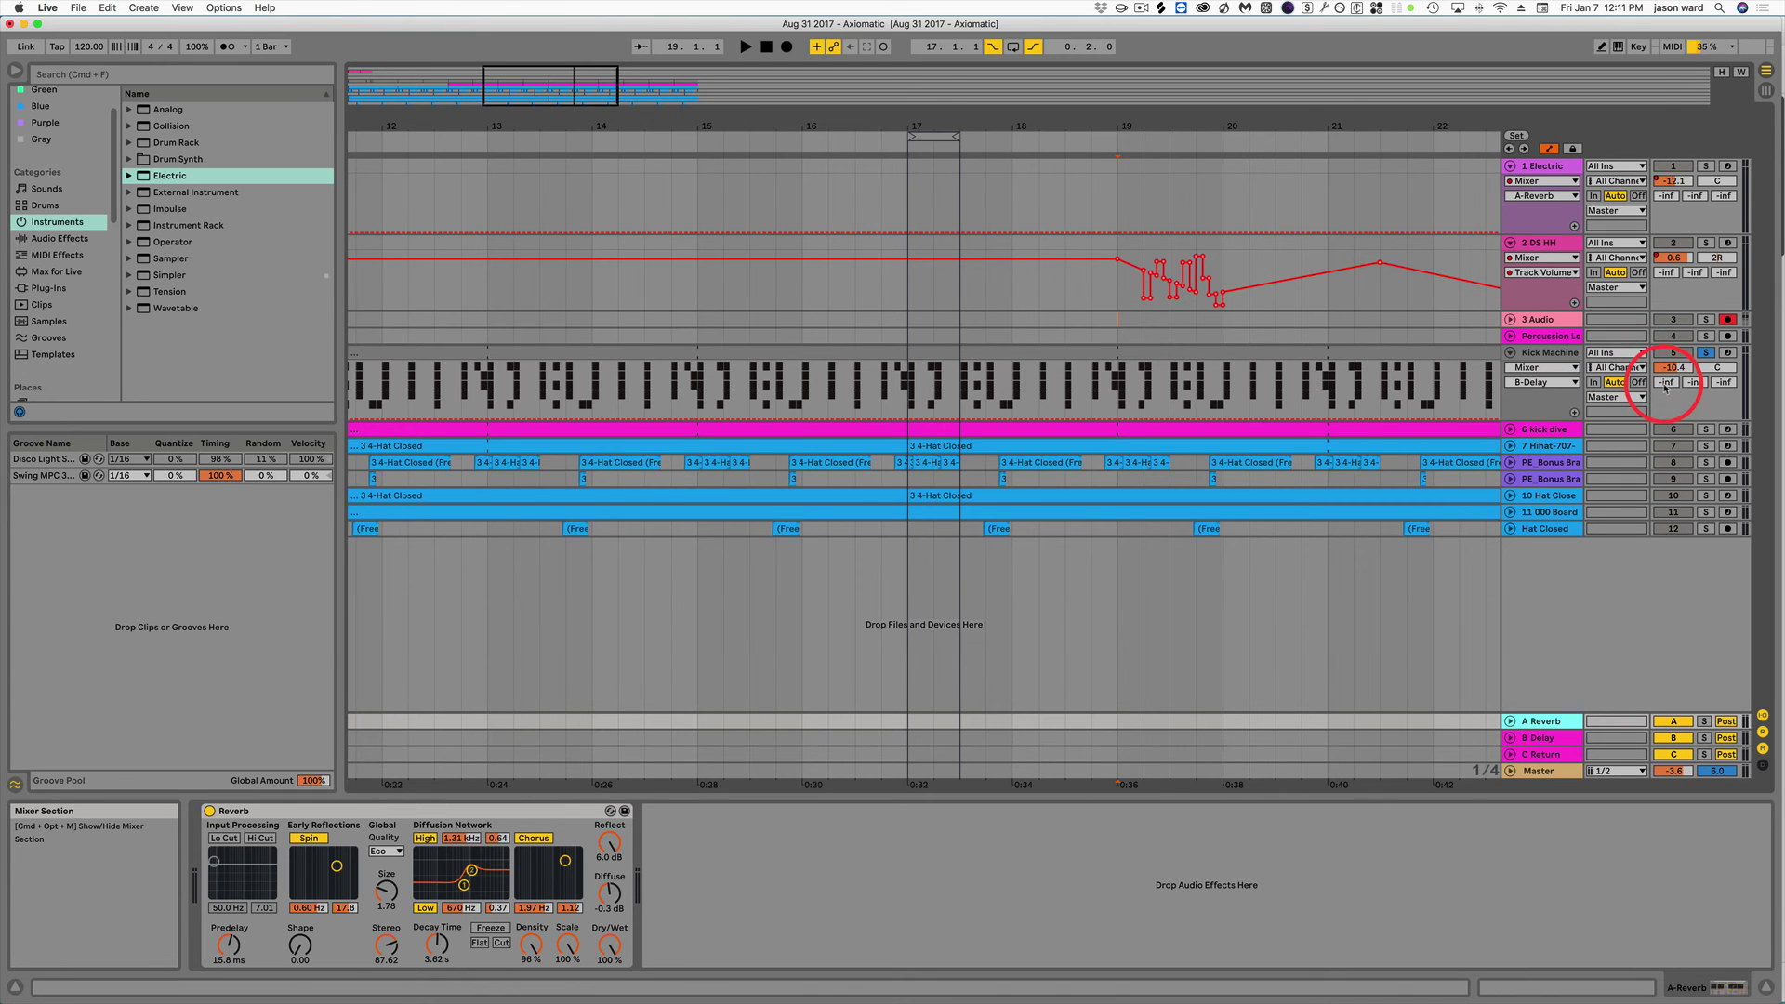
key(space)
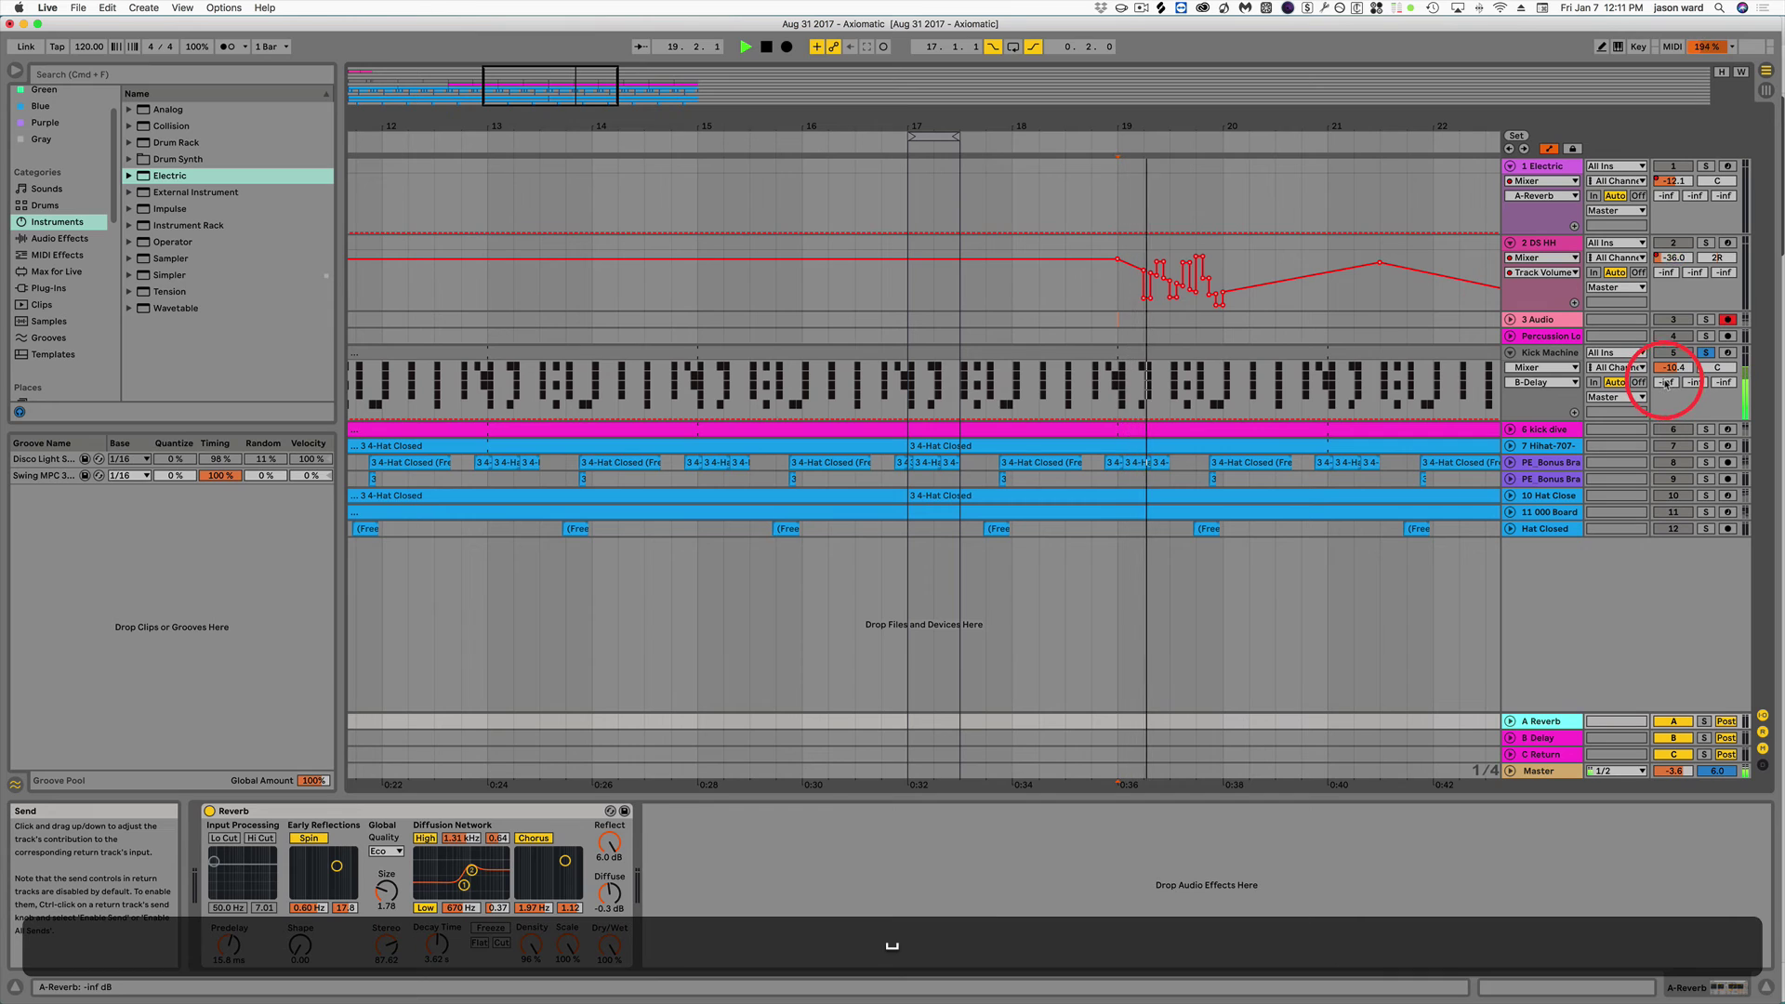
Audition the Kick Machine track's A-Reverb send at 0.0 dB and its B-Delay send during playback, resetting both to minus infinity.
drag(1669, 387, 1668, 367)
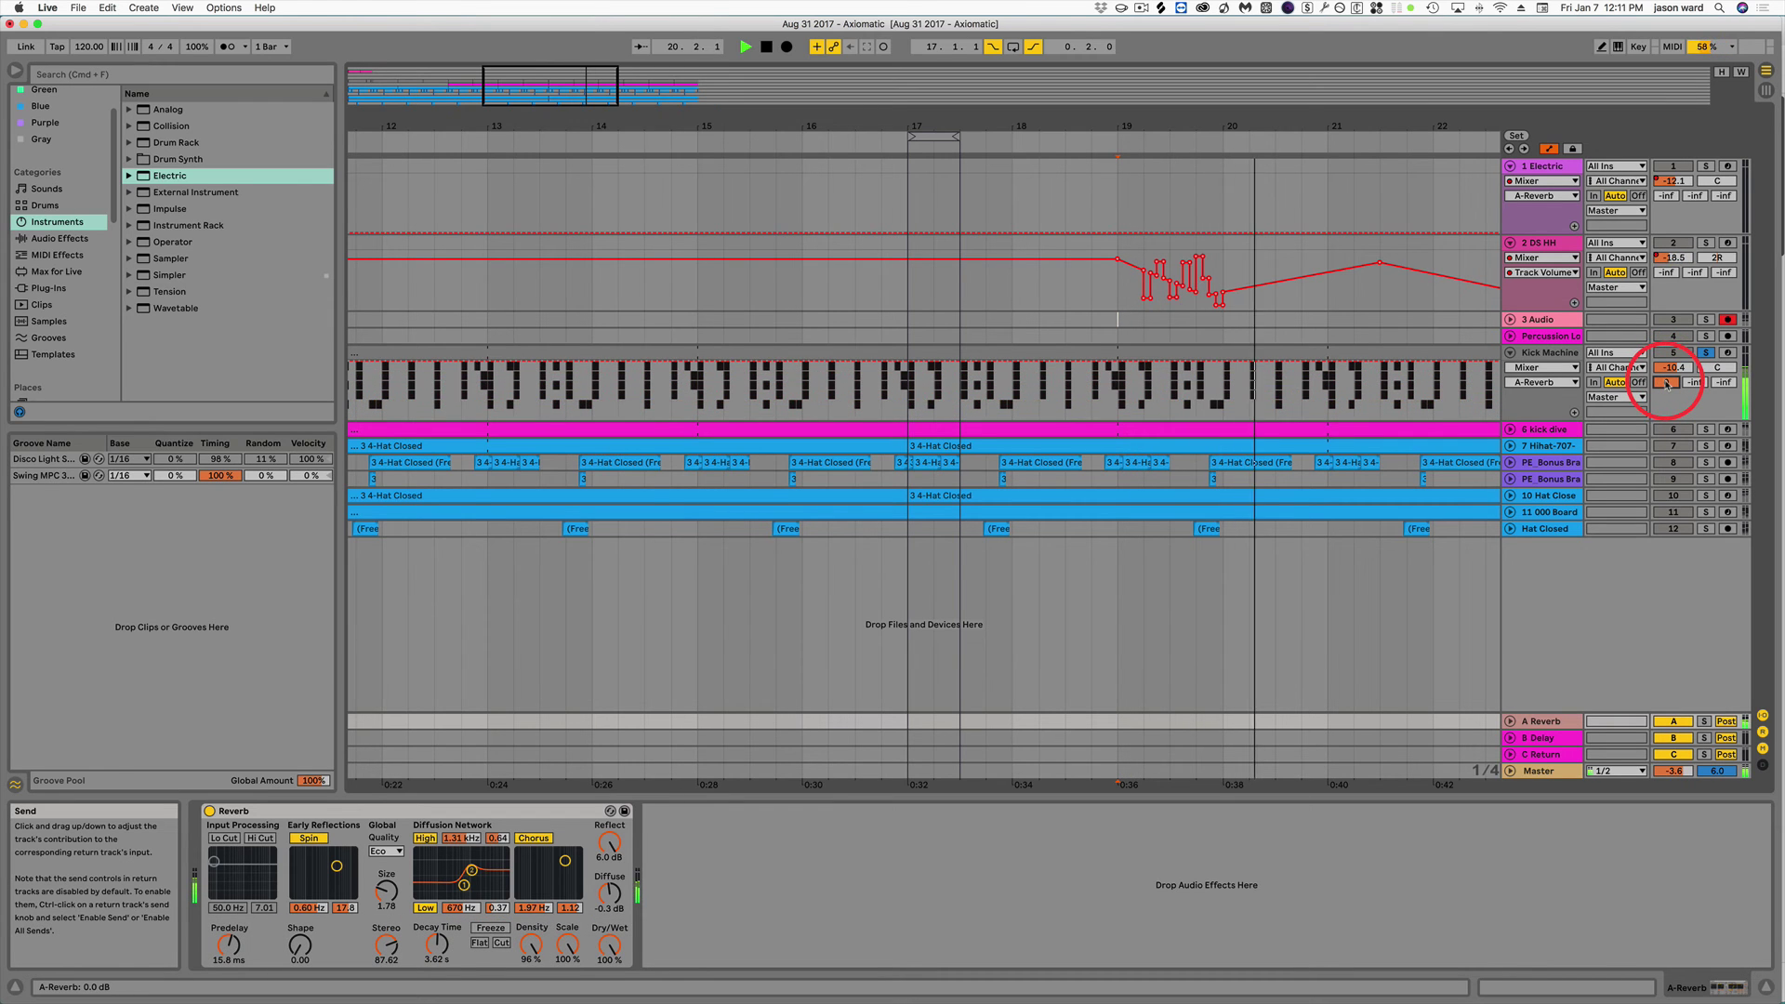
key(space)
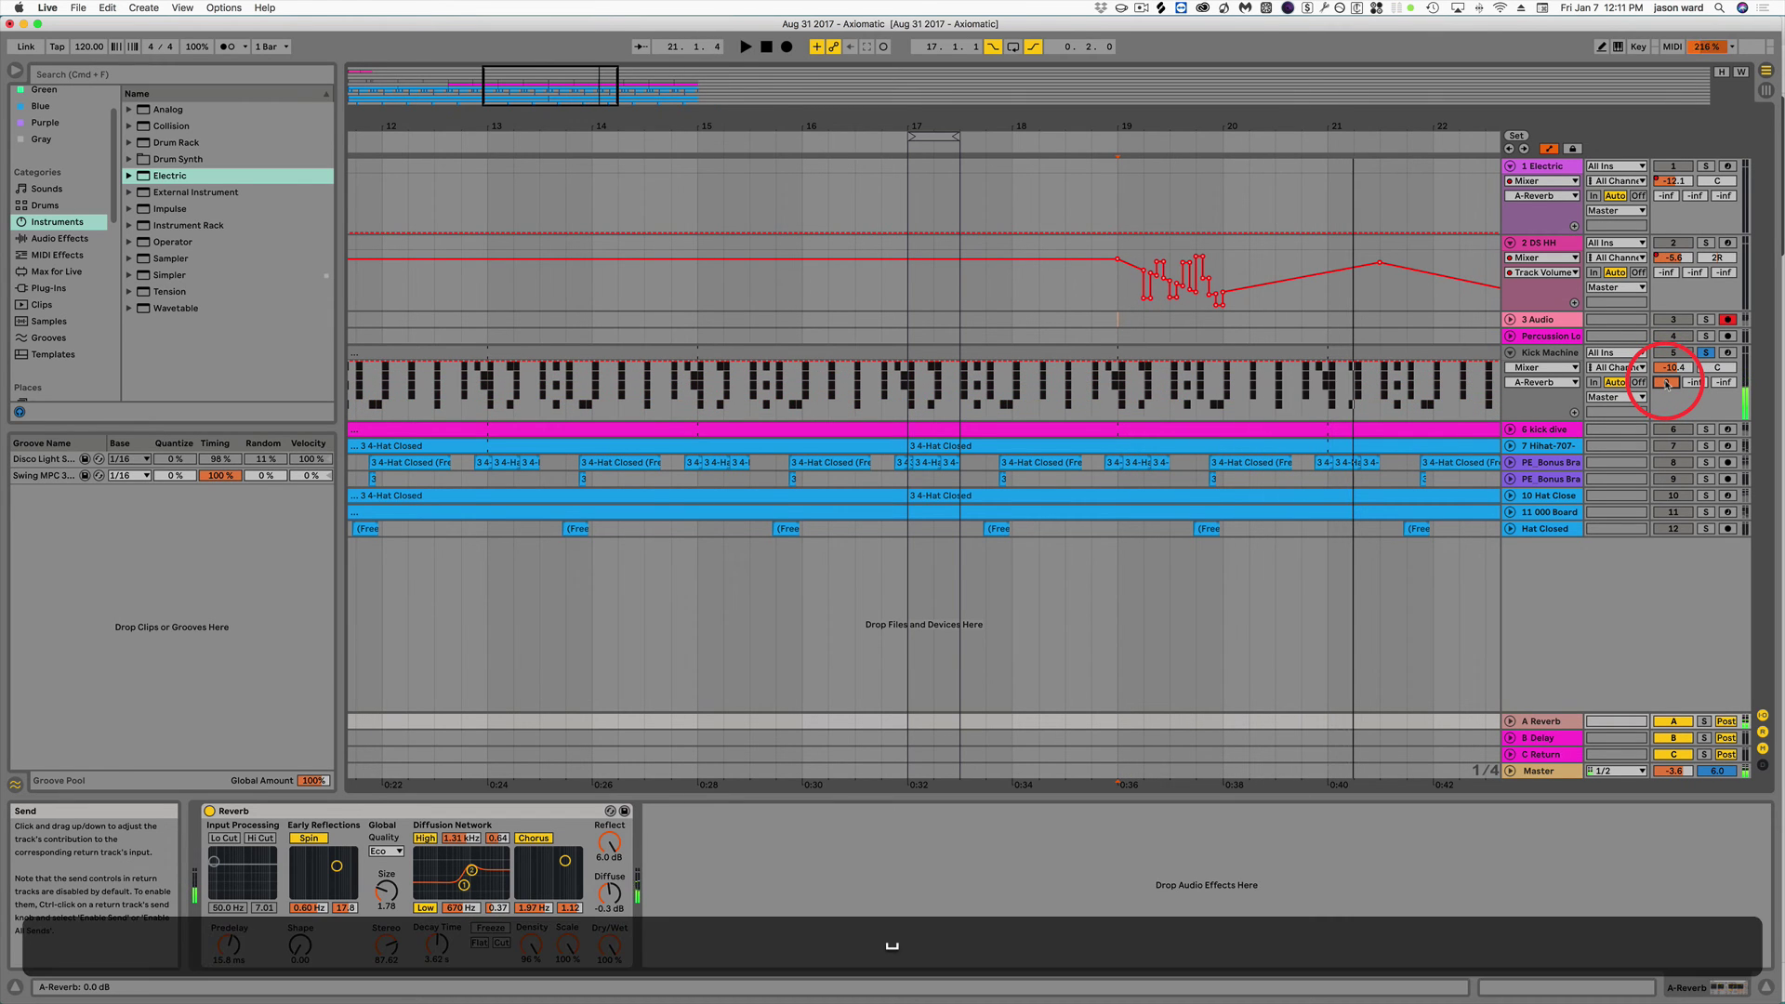
drag(1667, 384, 1669, 407)
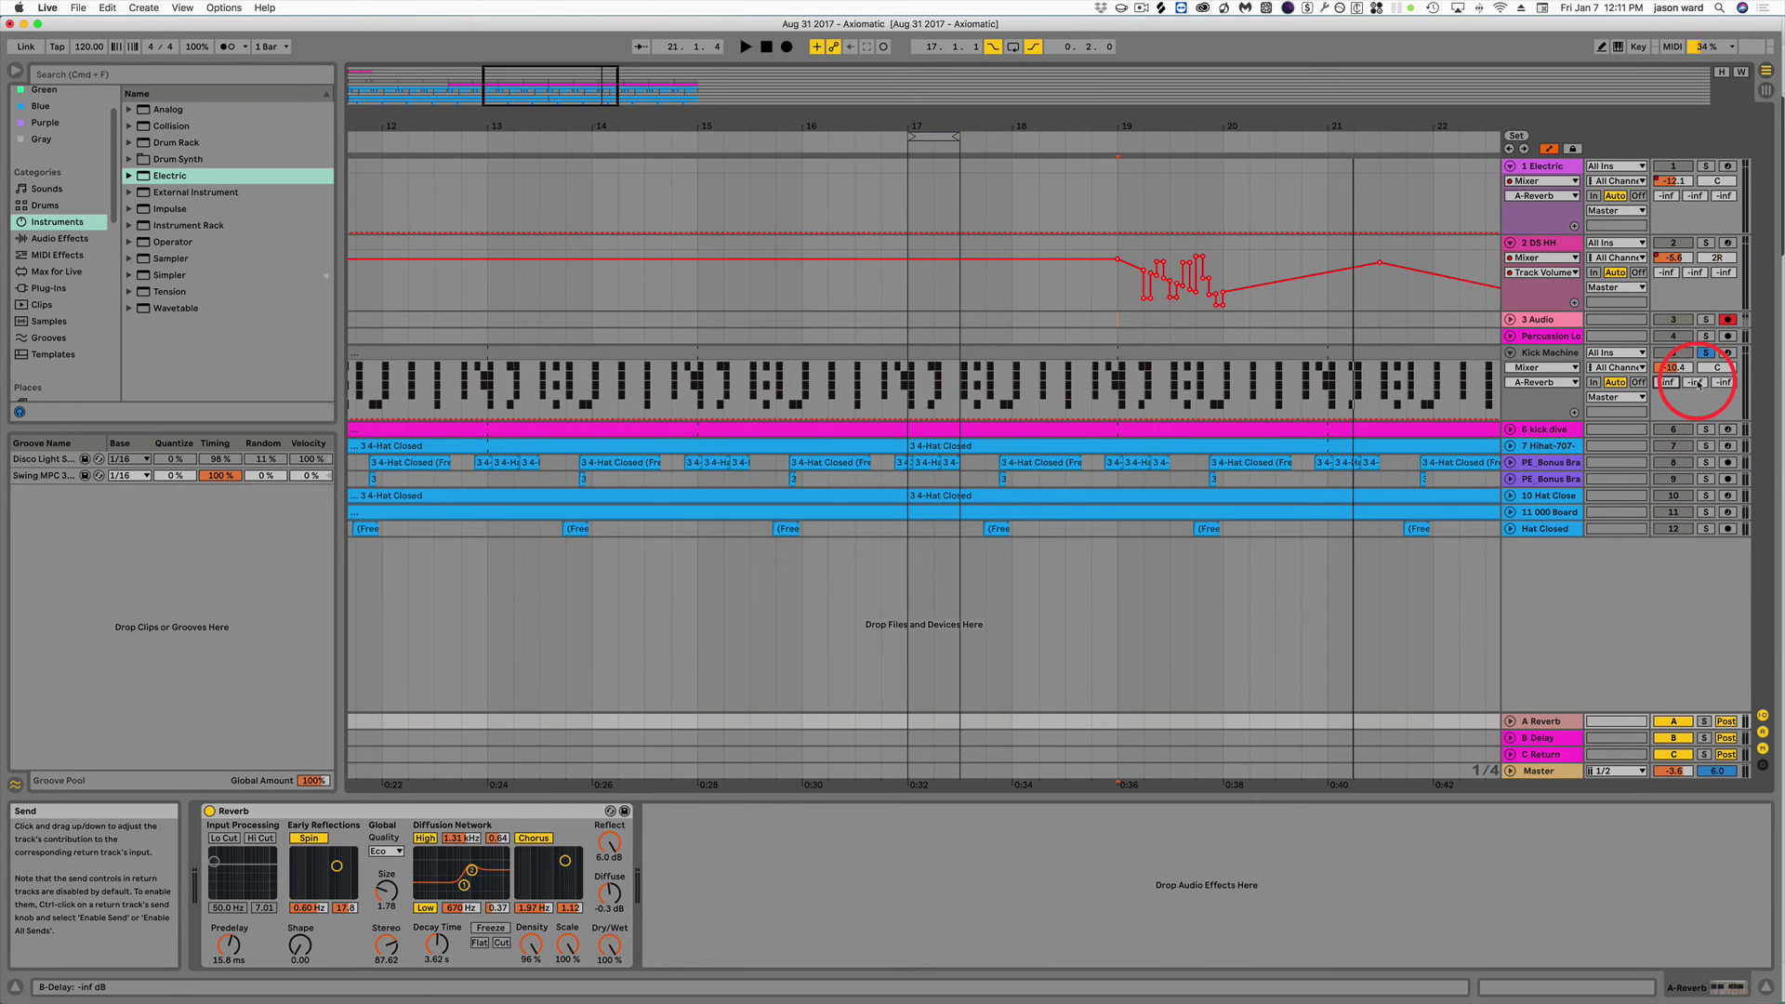
key(space)
drag(1698, 384, 1698, 354)
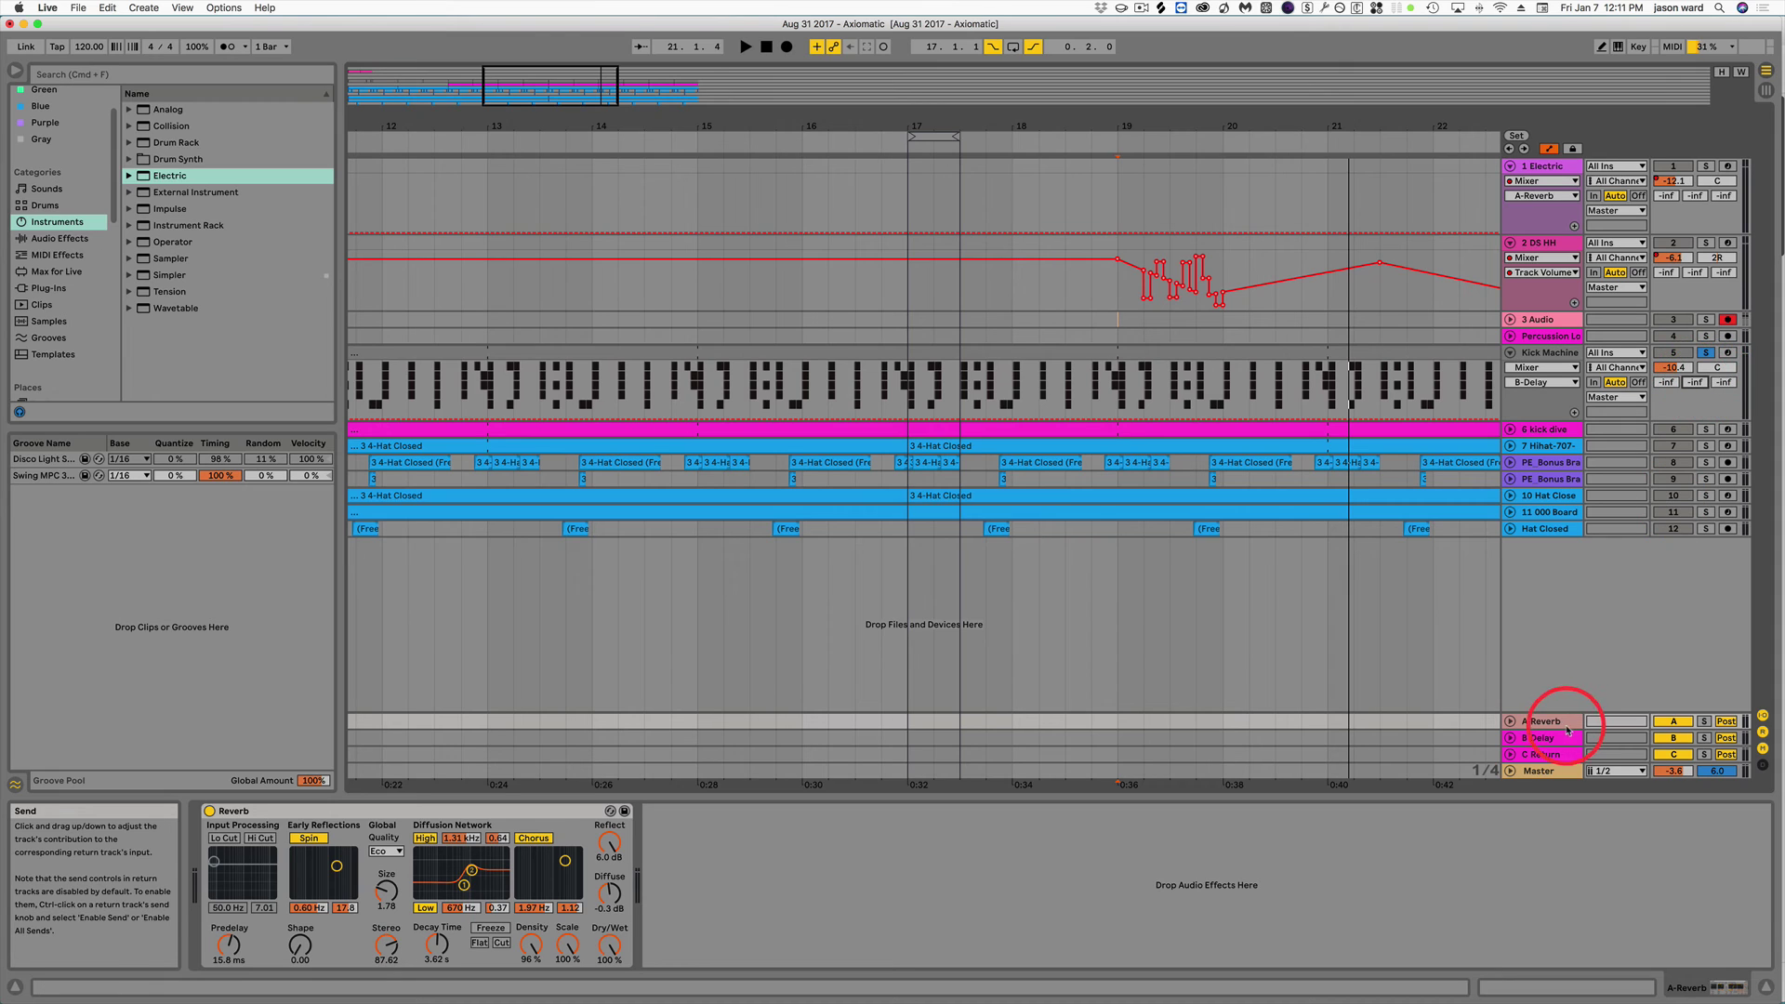
Insert a return track after C Return and check its send in Session View before returning to Arrangement View.
click(1544, 754)
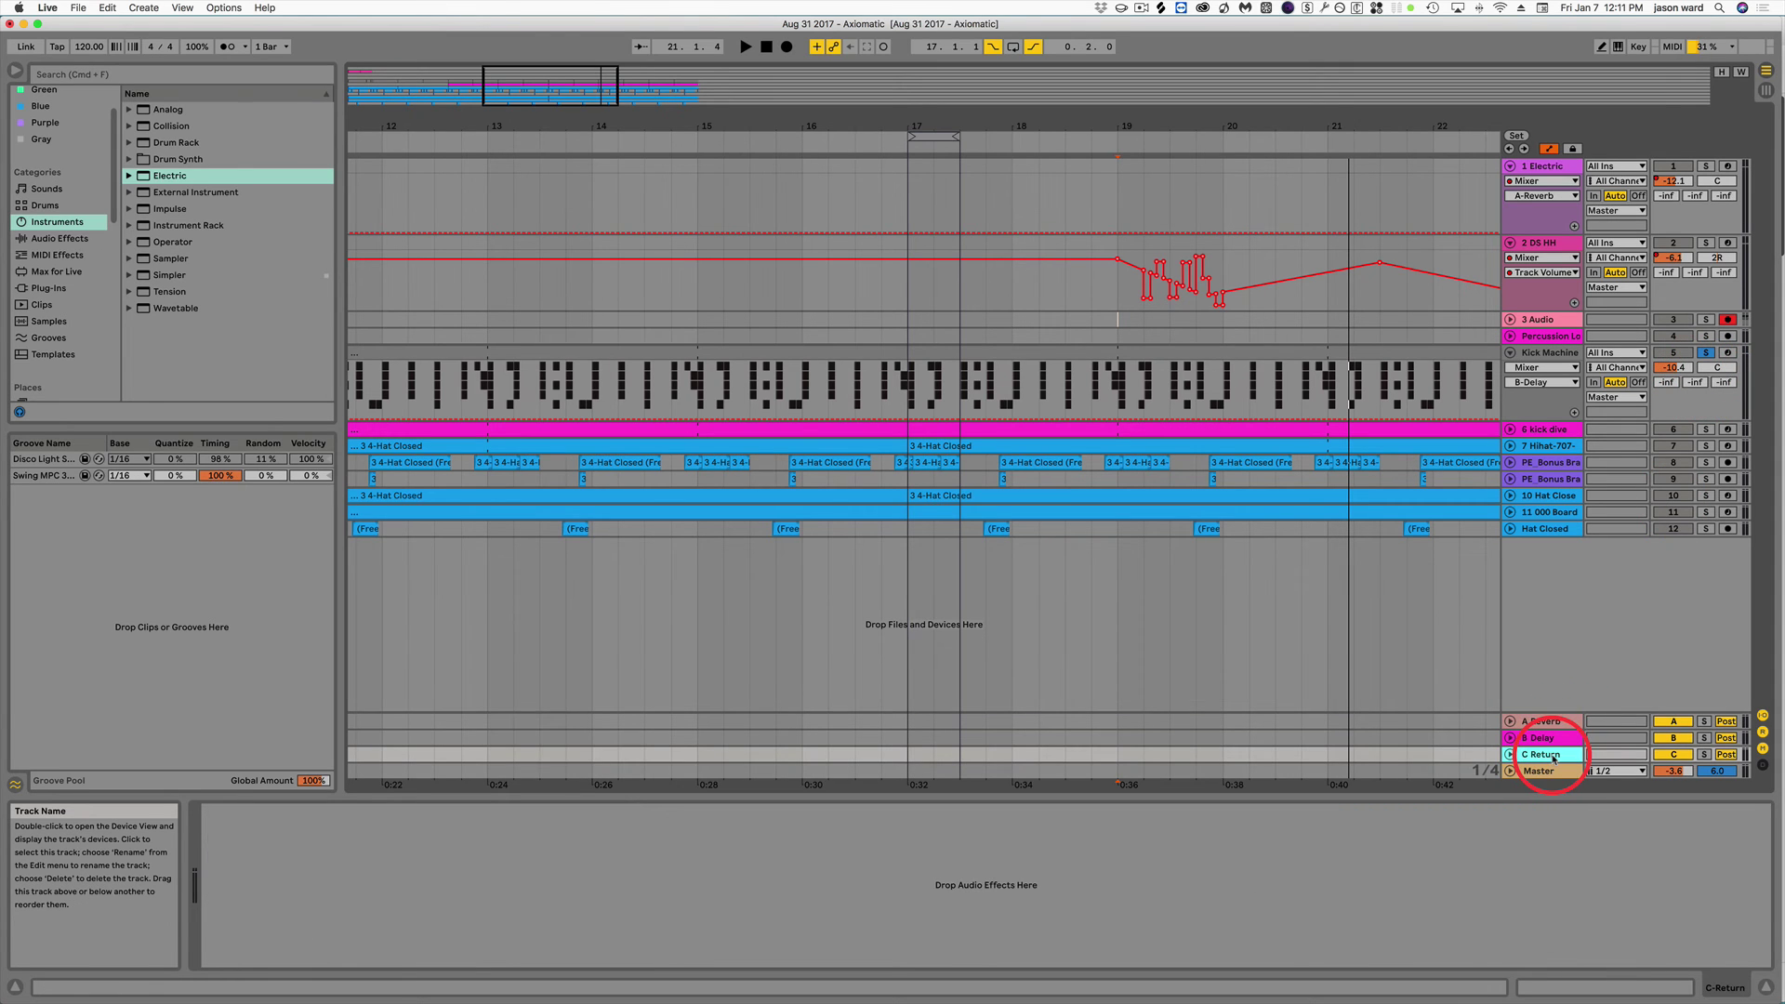
click(142, 7)
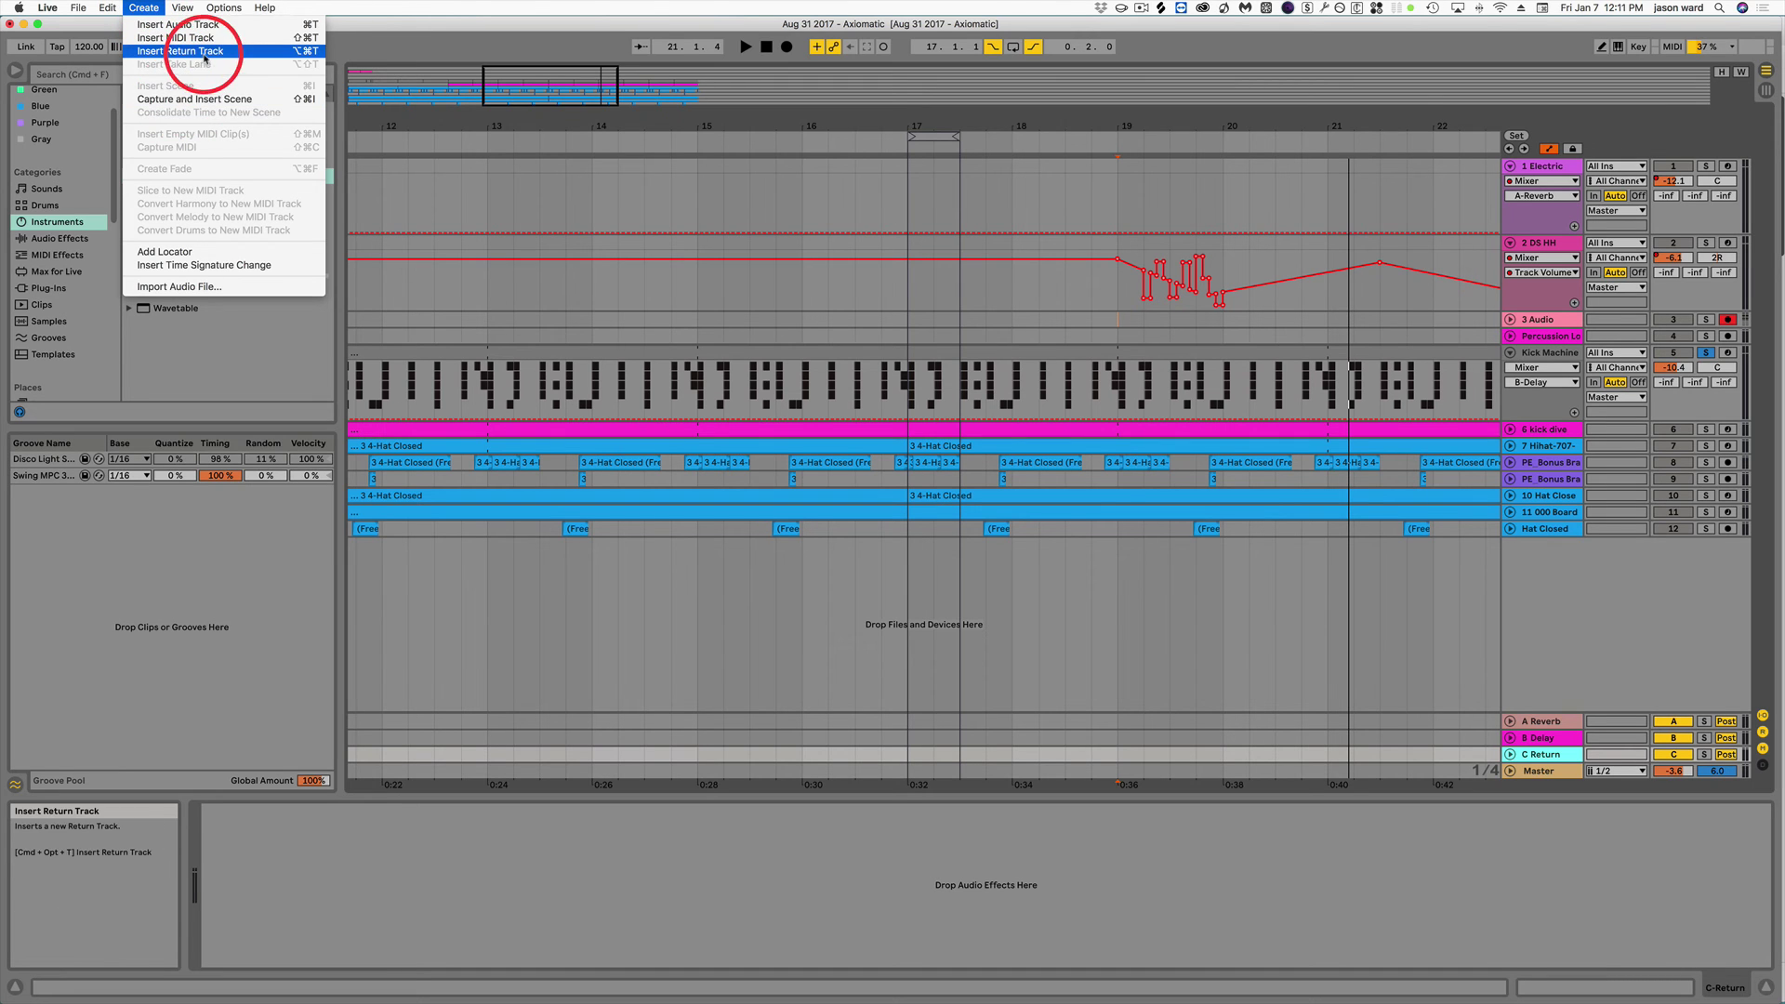
click(178, 52)
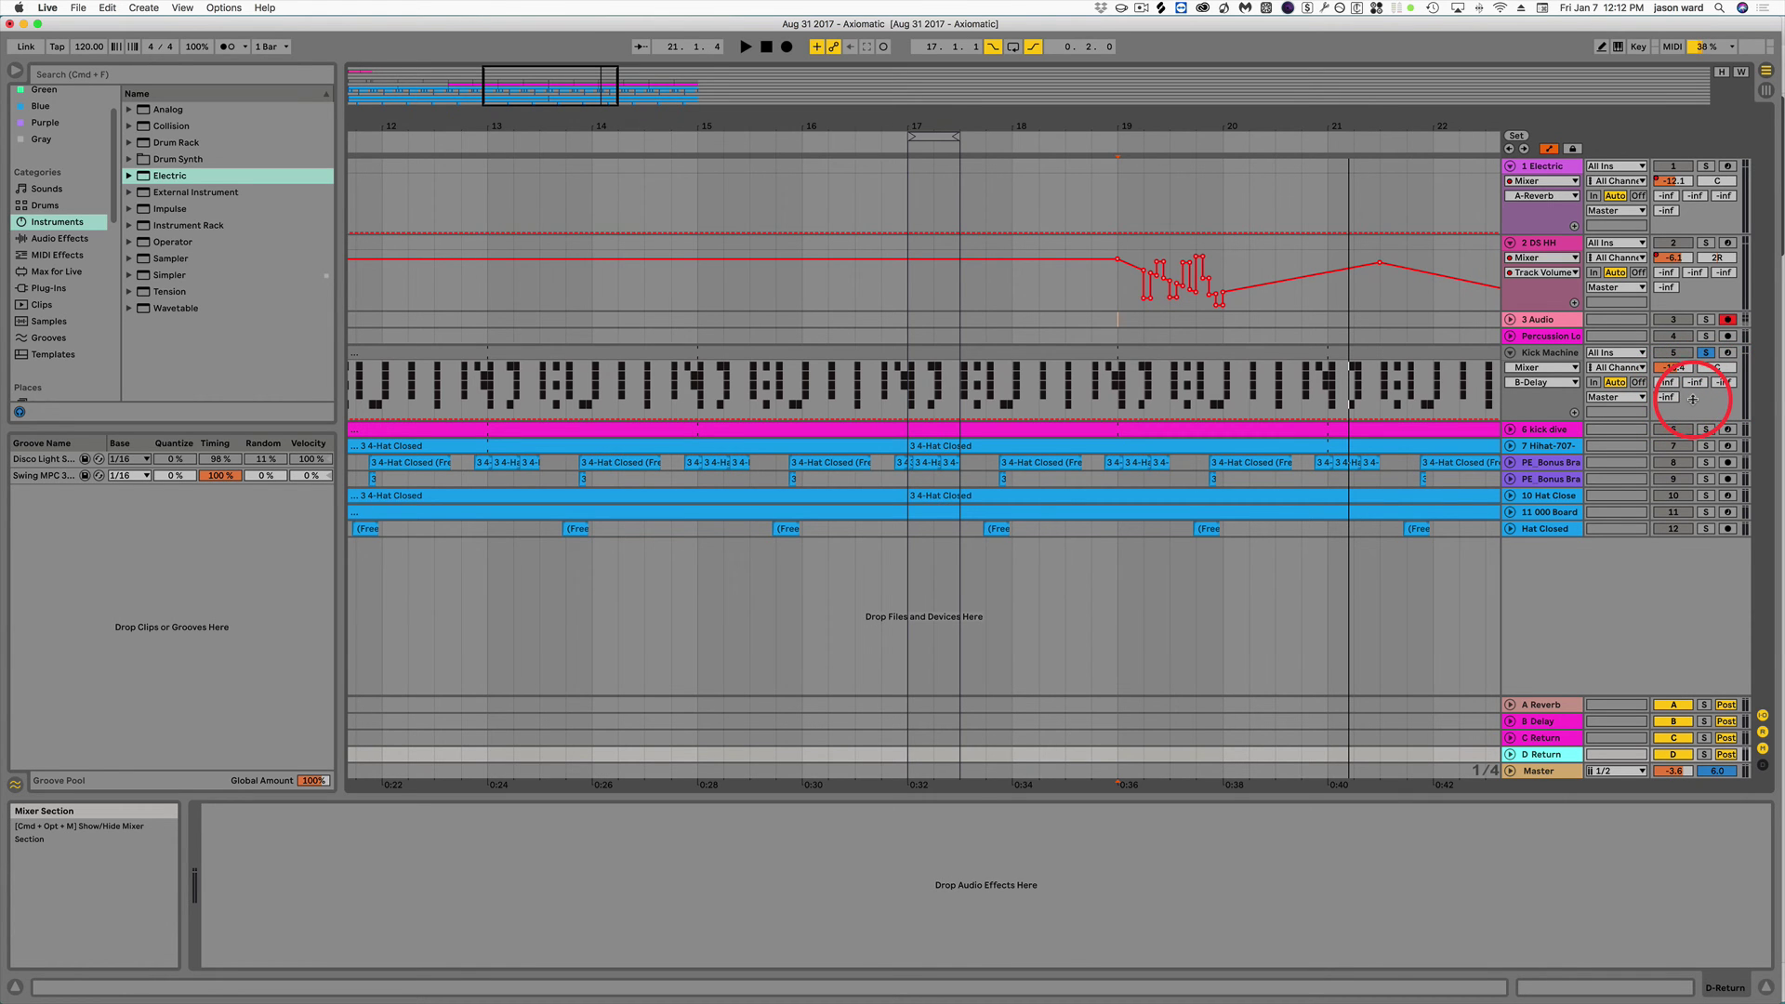
key(Tab)
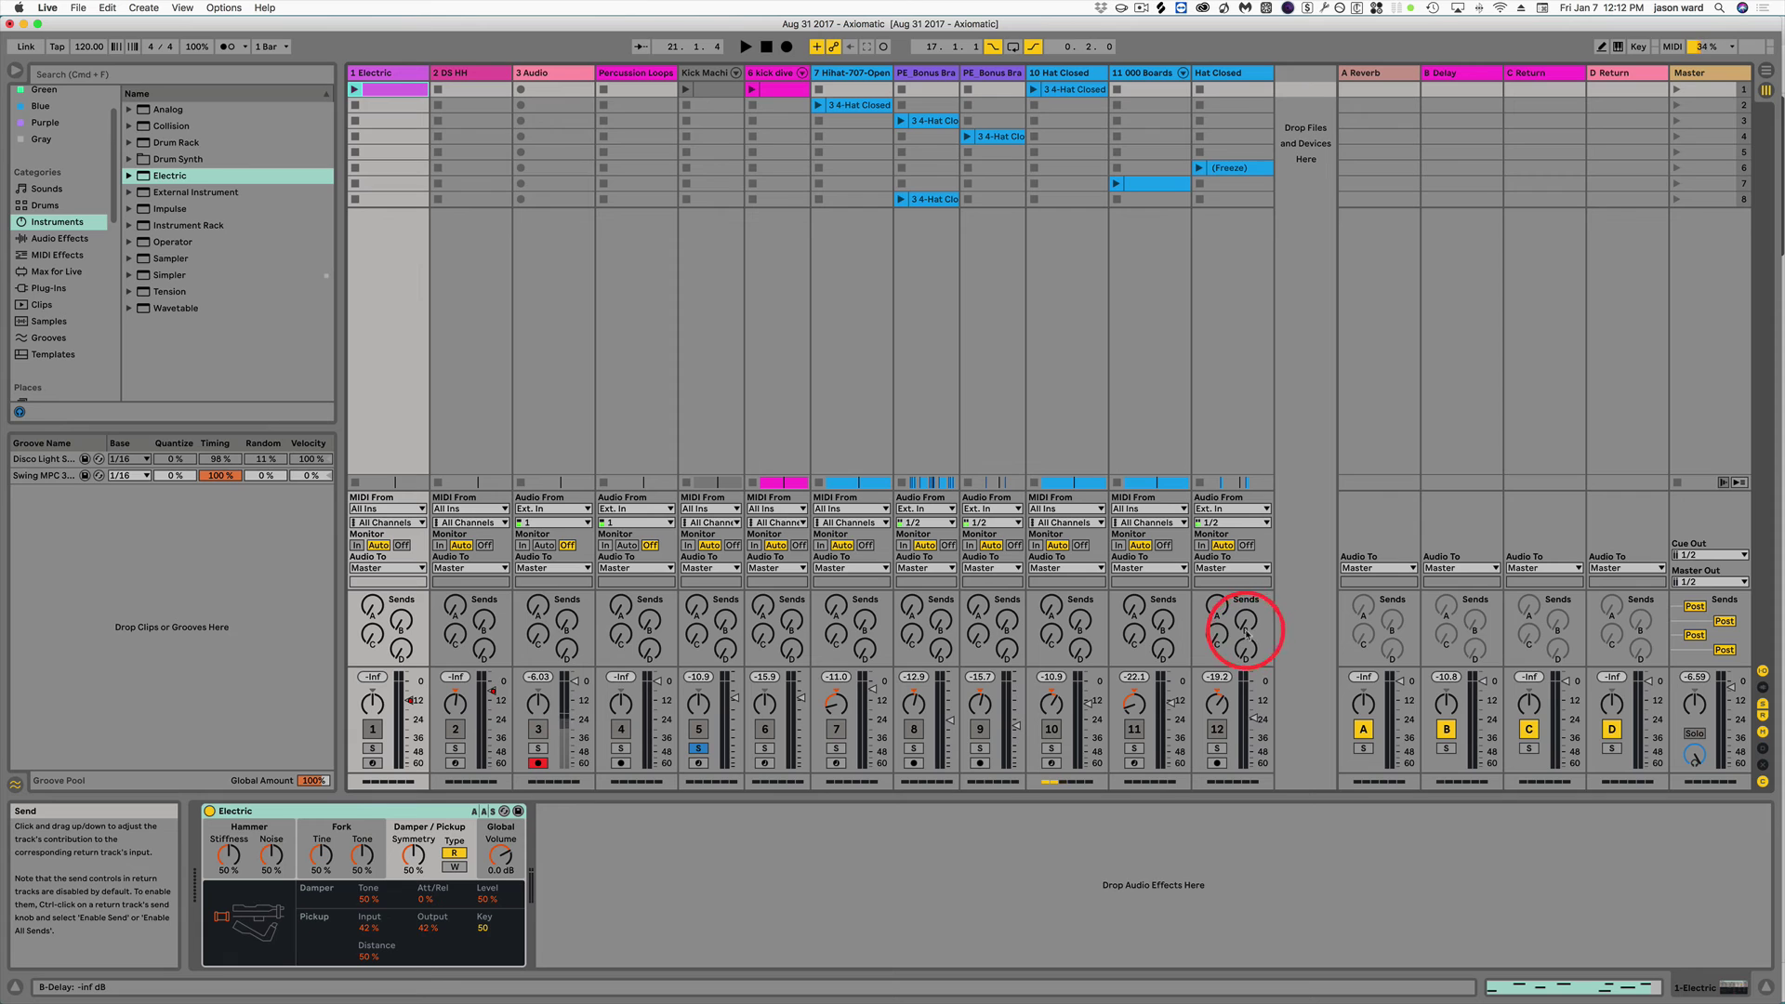
key(Tab)
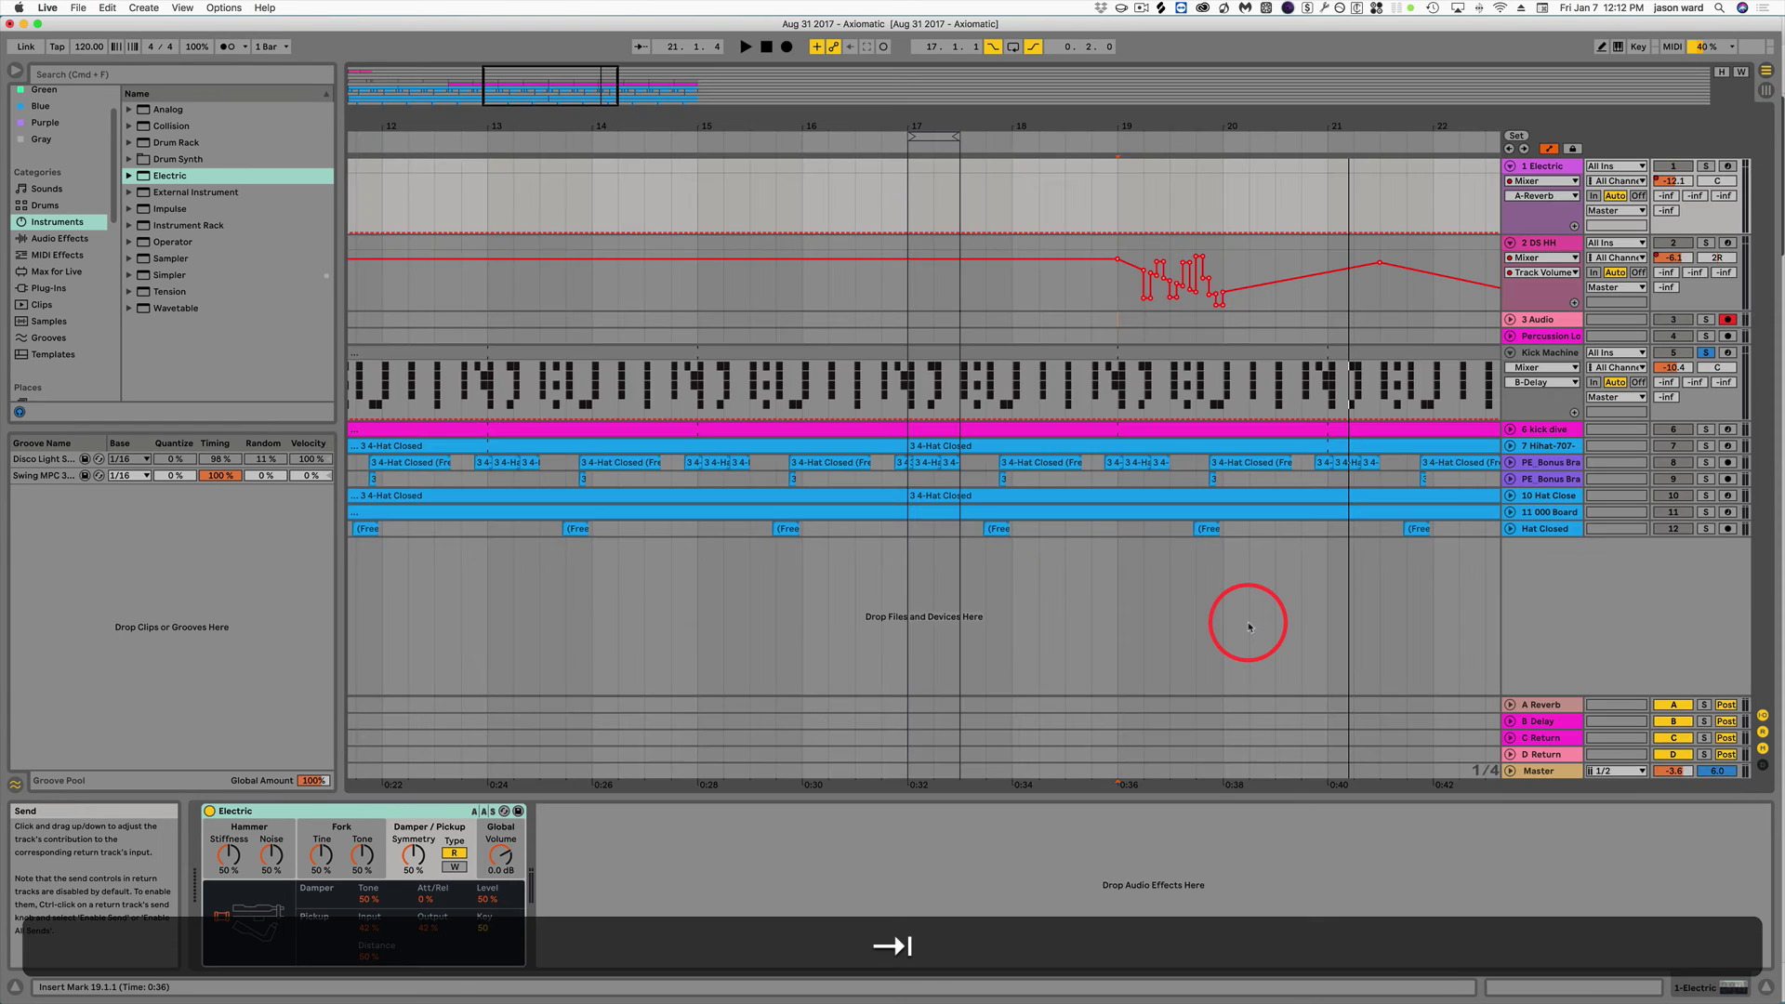
Toggle the Kick Machine track's activator, solo and record arm, leaving it active, unsoloed and unarmed, and show its Track Panning automation.
click(1670, 353)
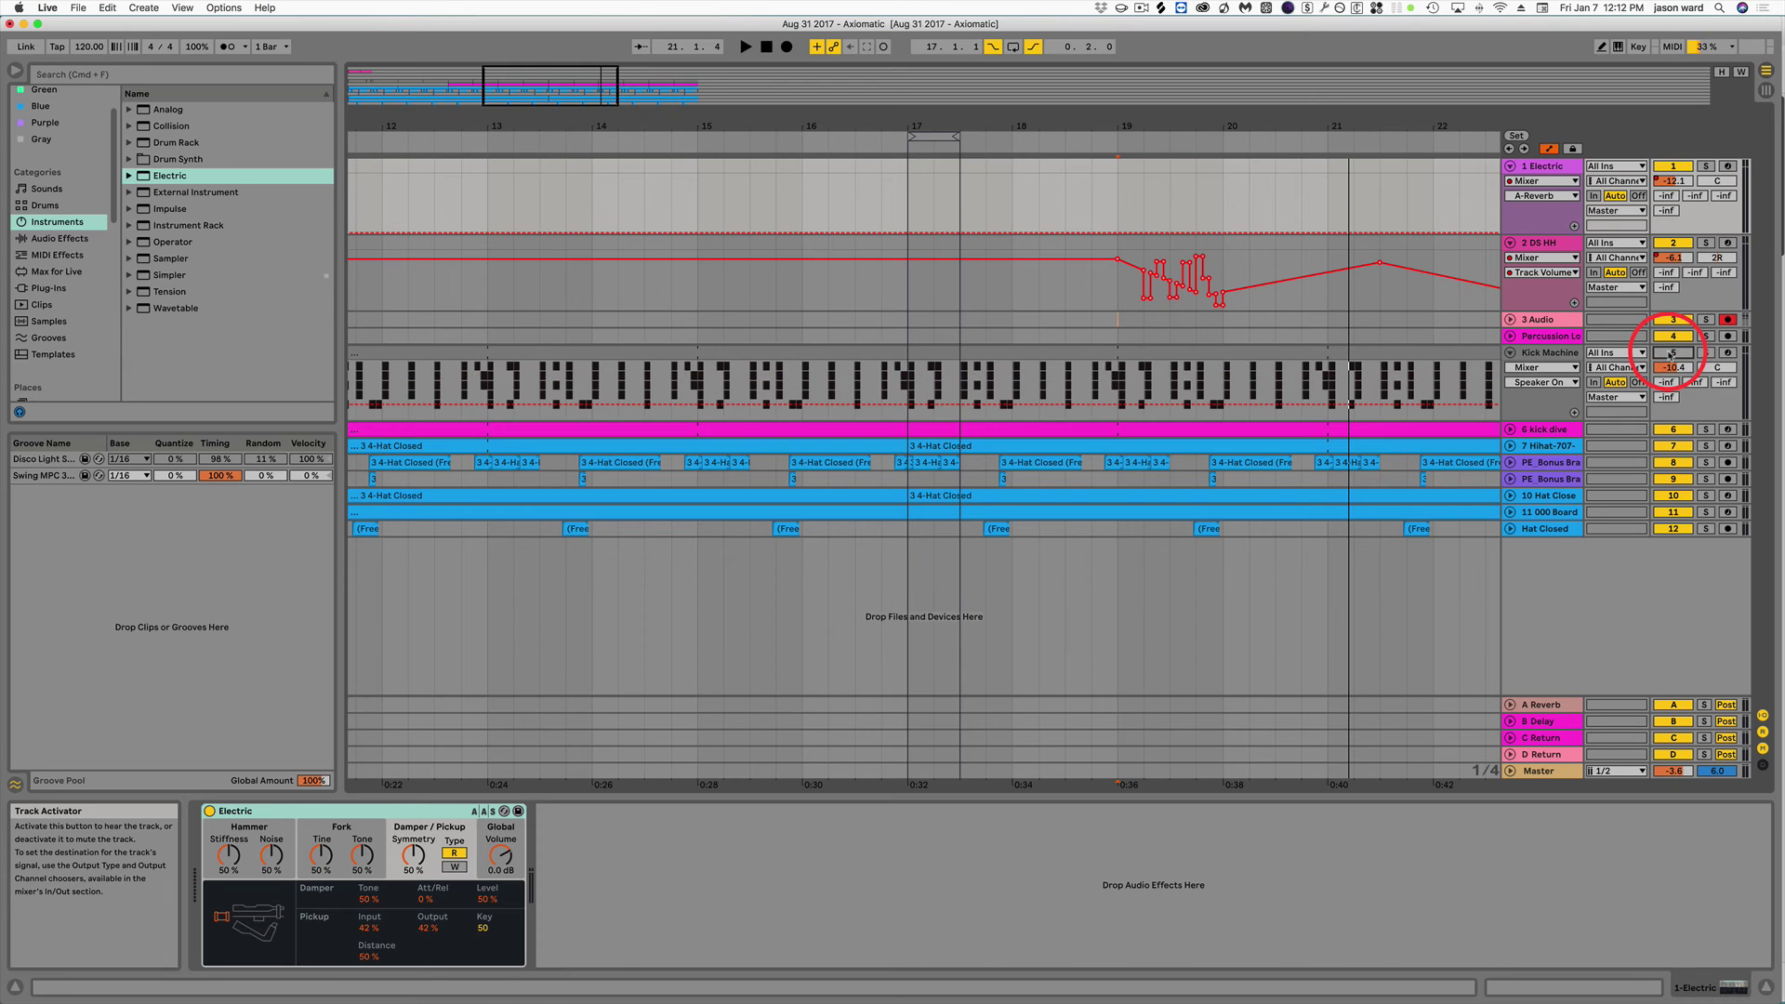
click(1671, 355)
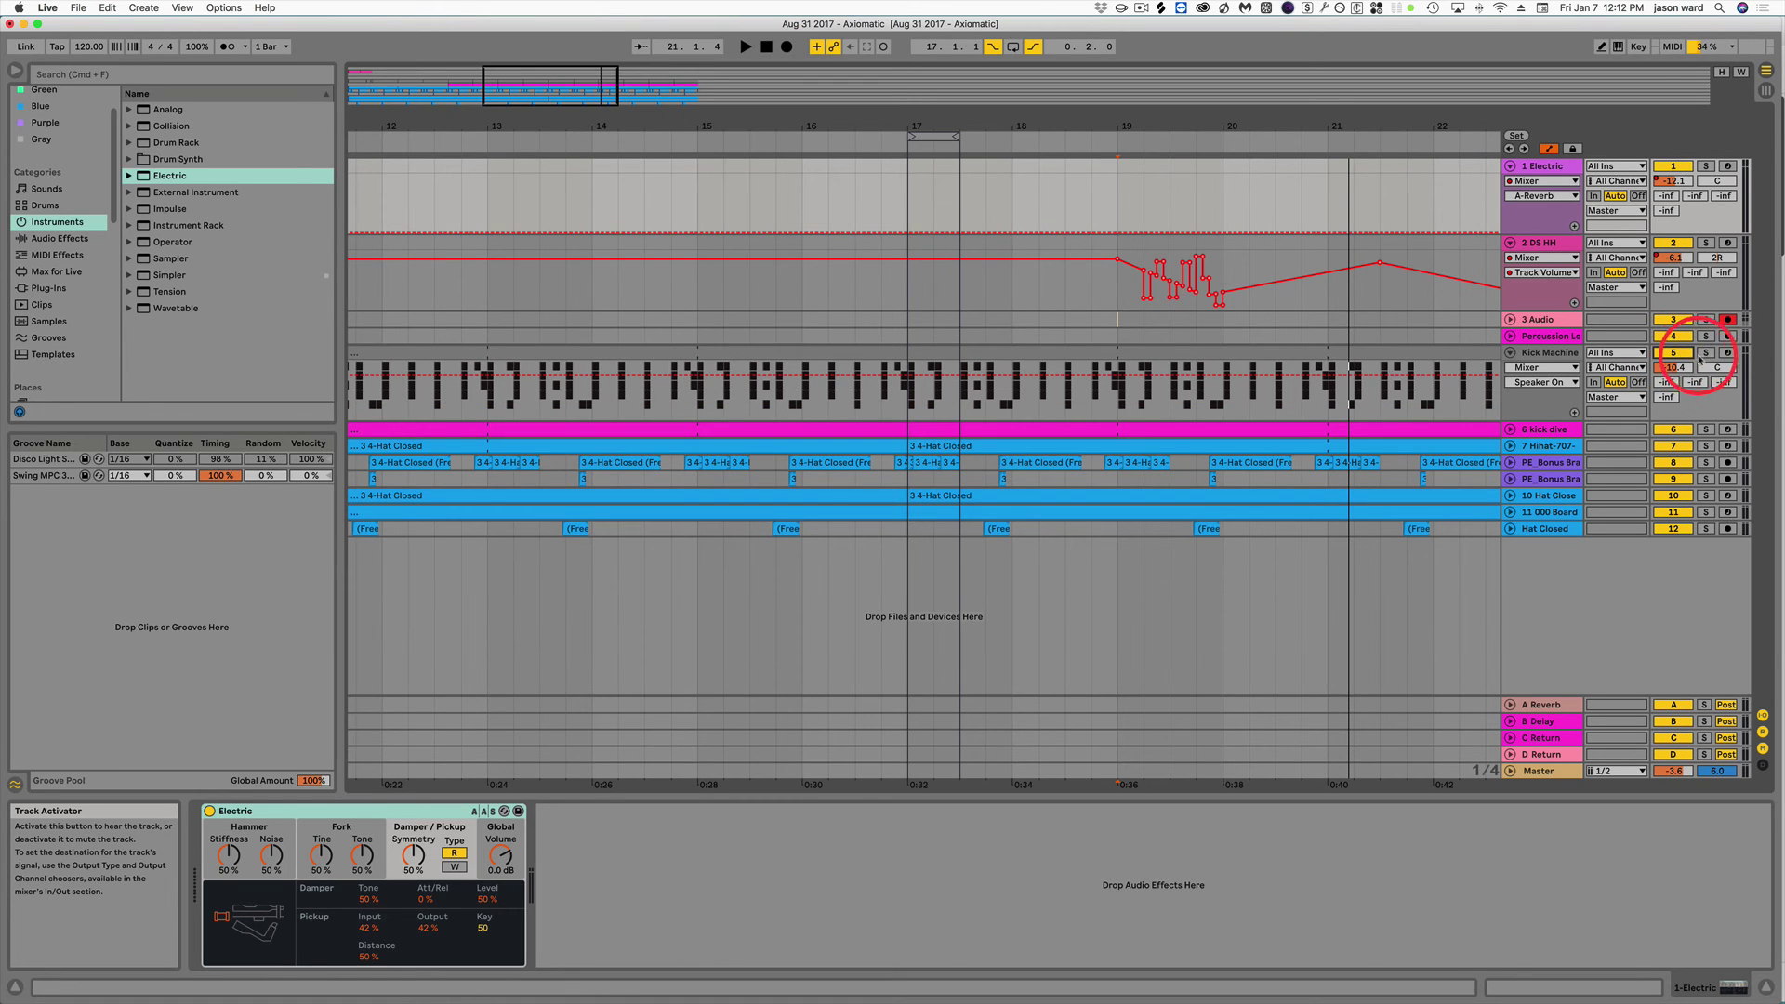
click(1708, 354)
click(1708, 354)
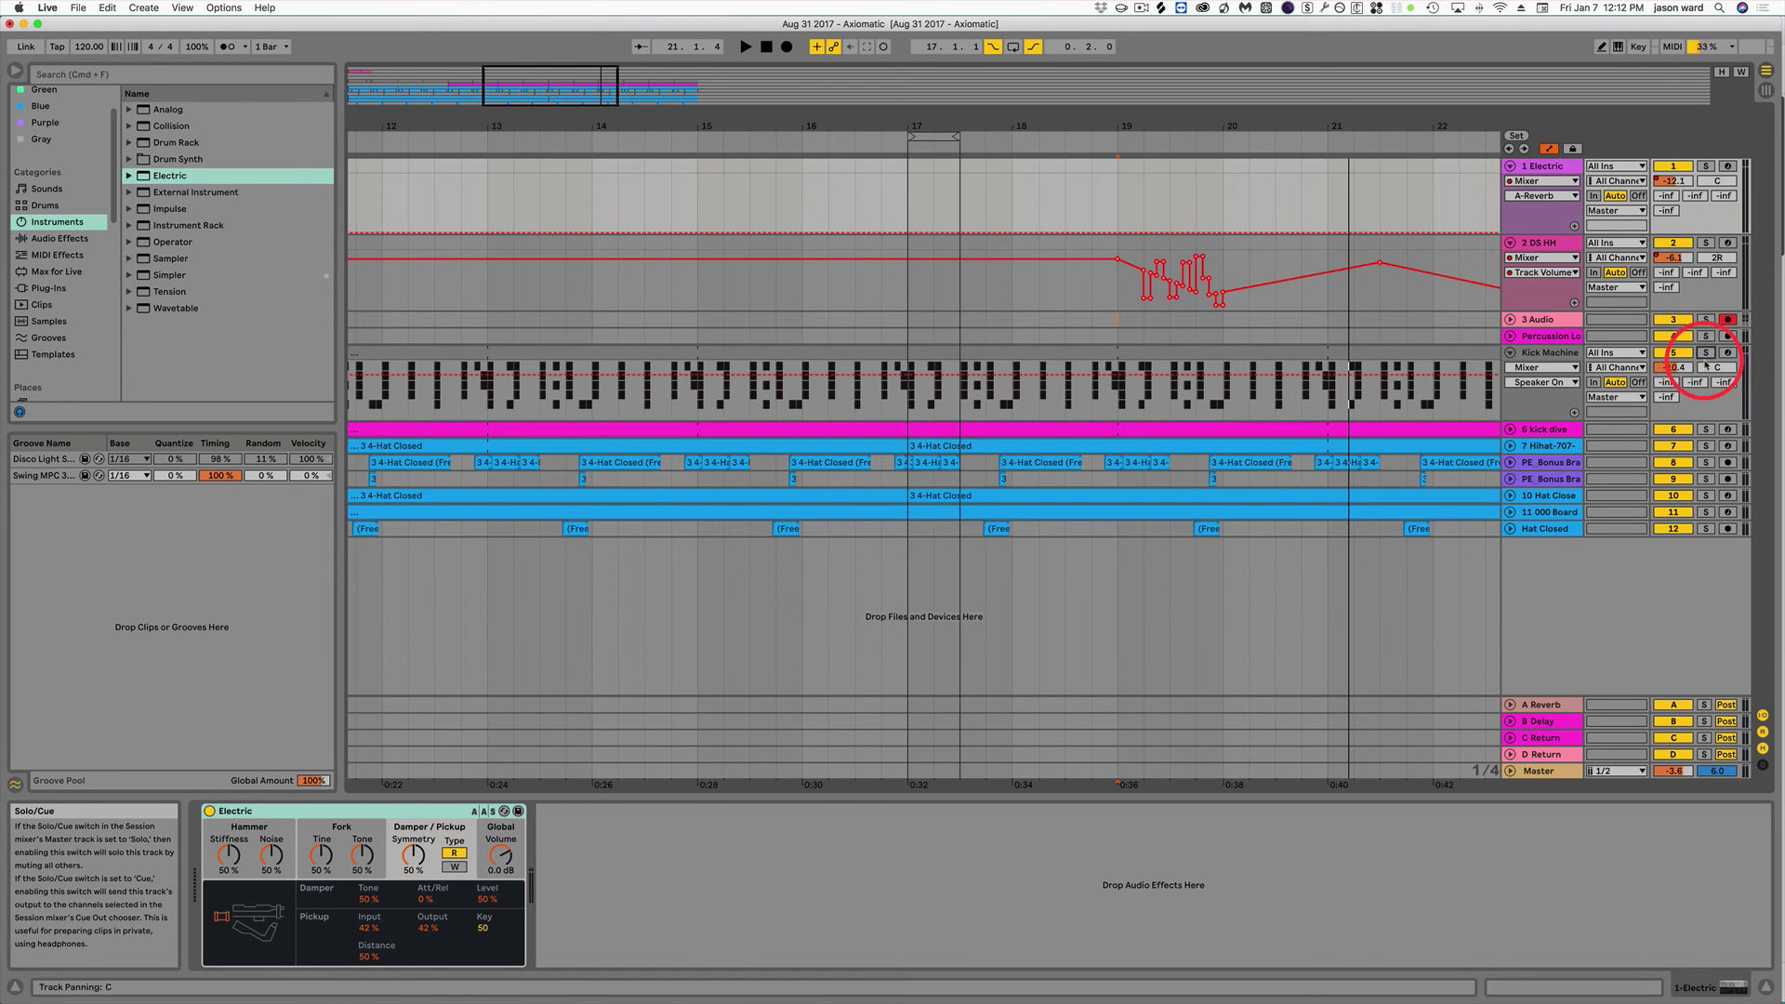
click(1728, 352)
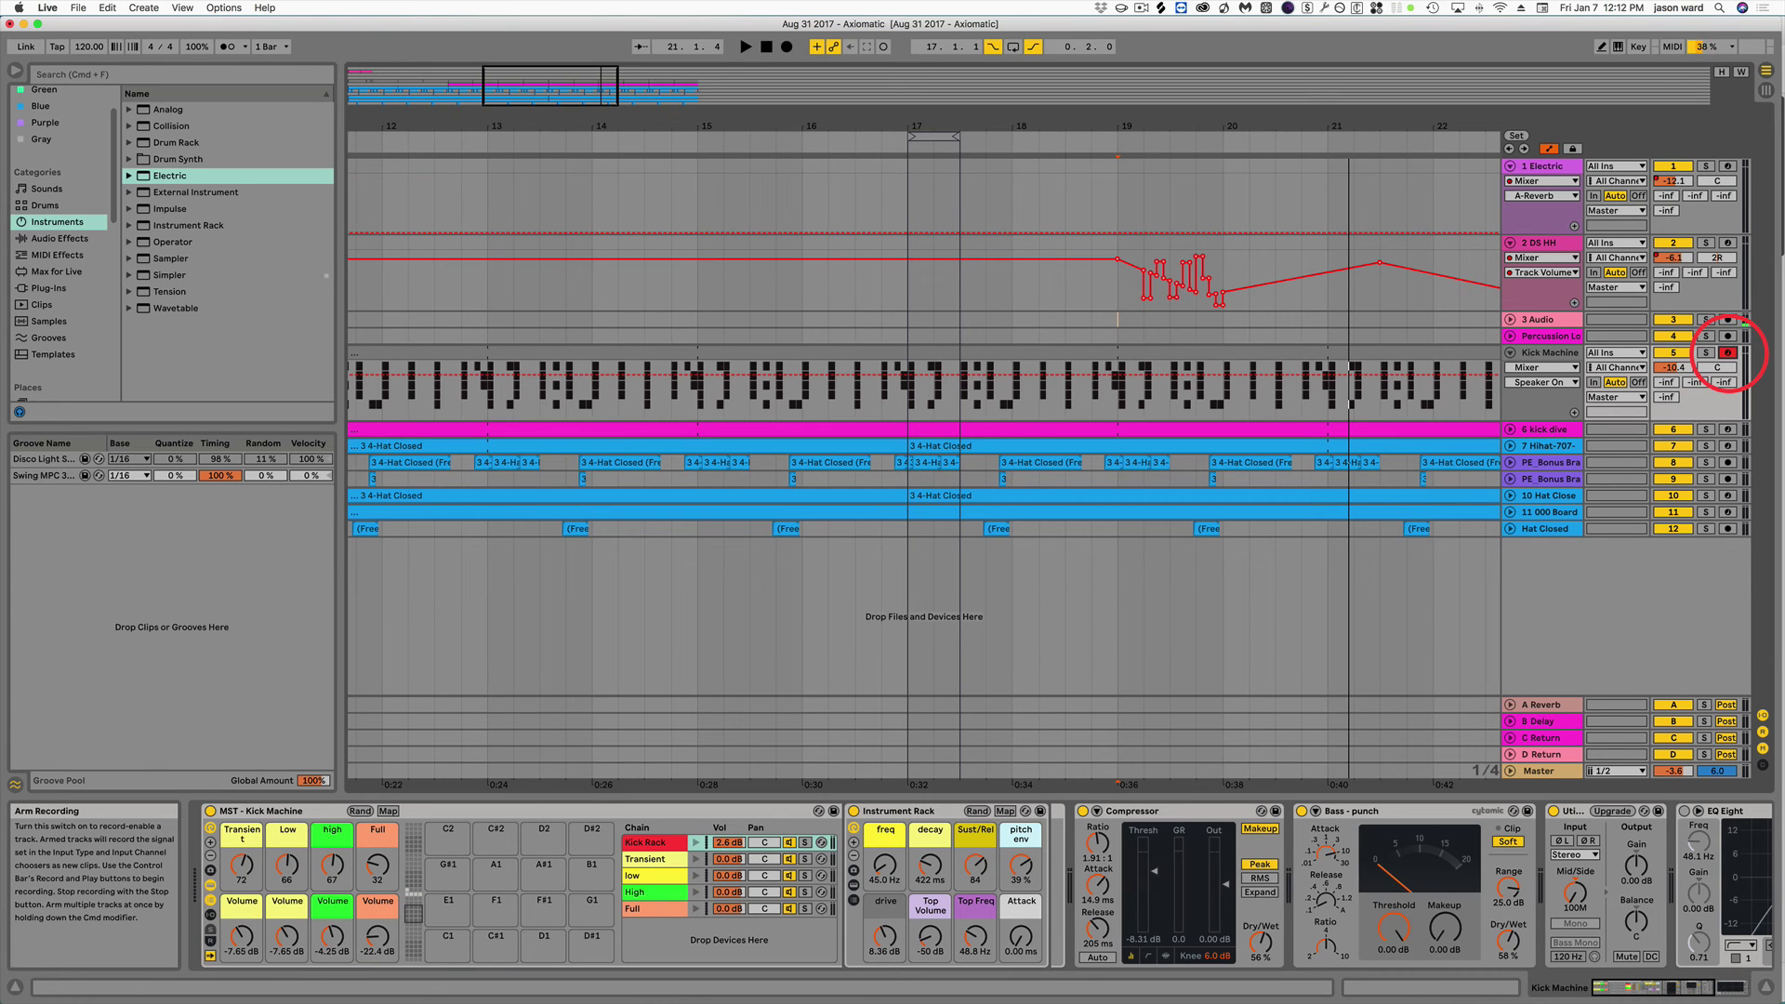
click(1727, 352)
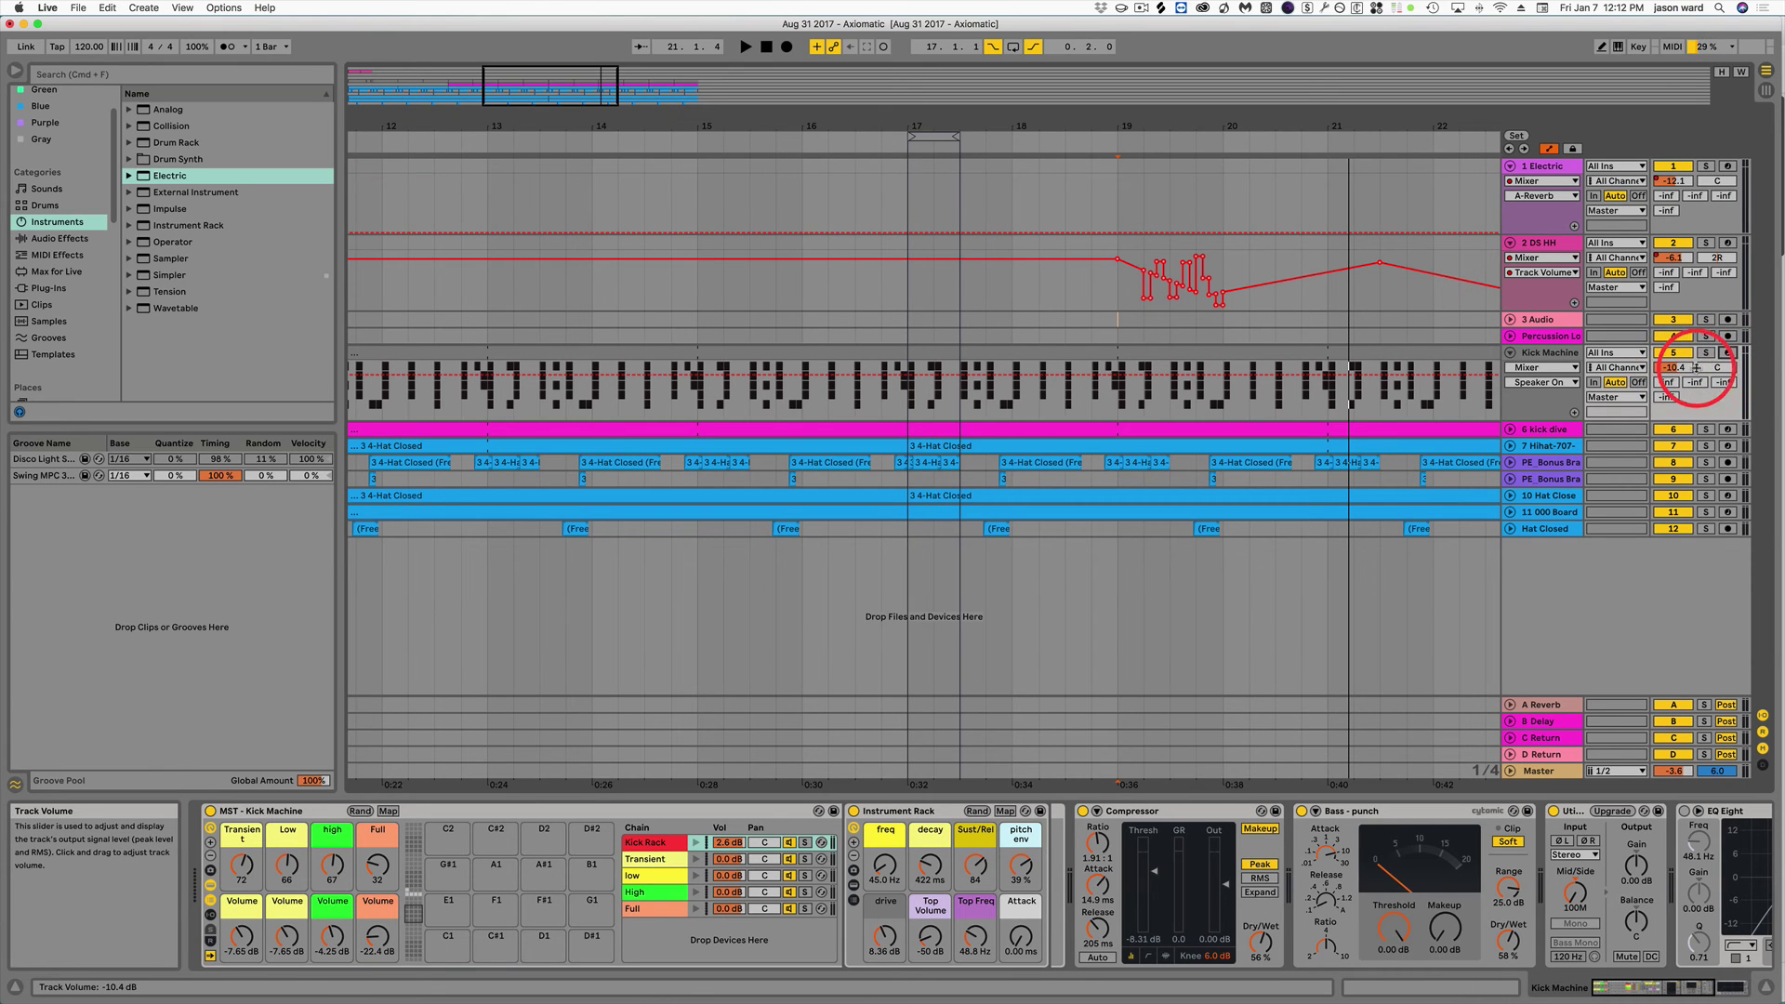
click(1716, 368)
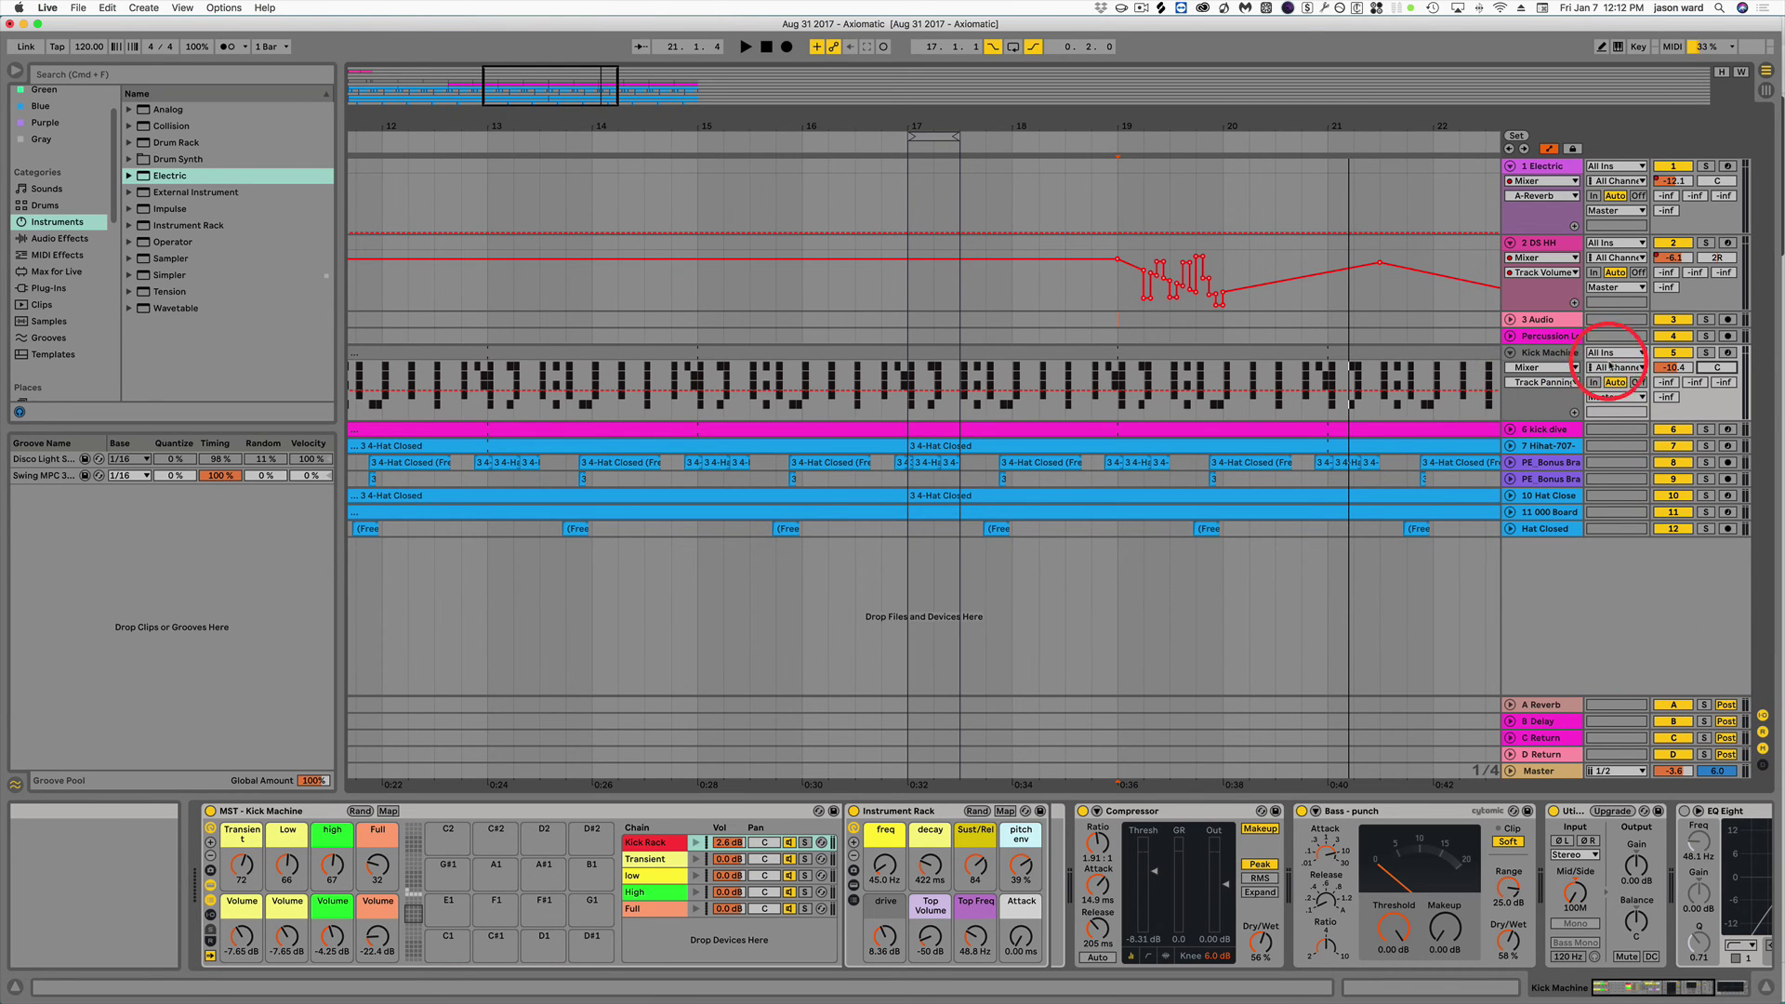
Toggle the visibility of the In/Out section, return tracks, mixer section and track delays in Arrangement View, restoring the original layout.
click(1762, 717)
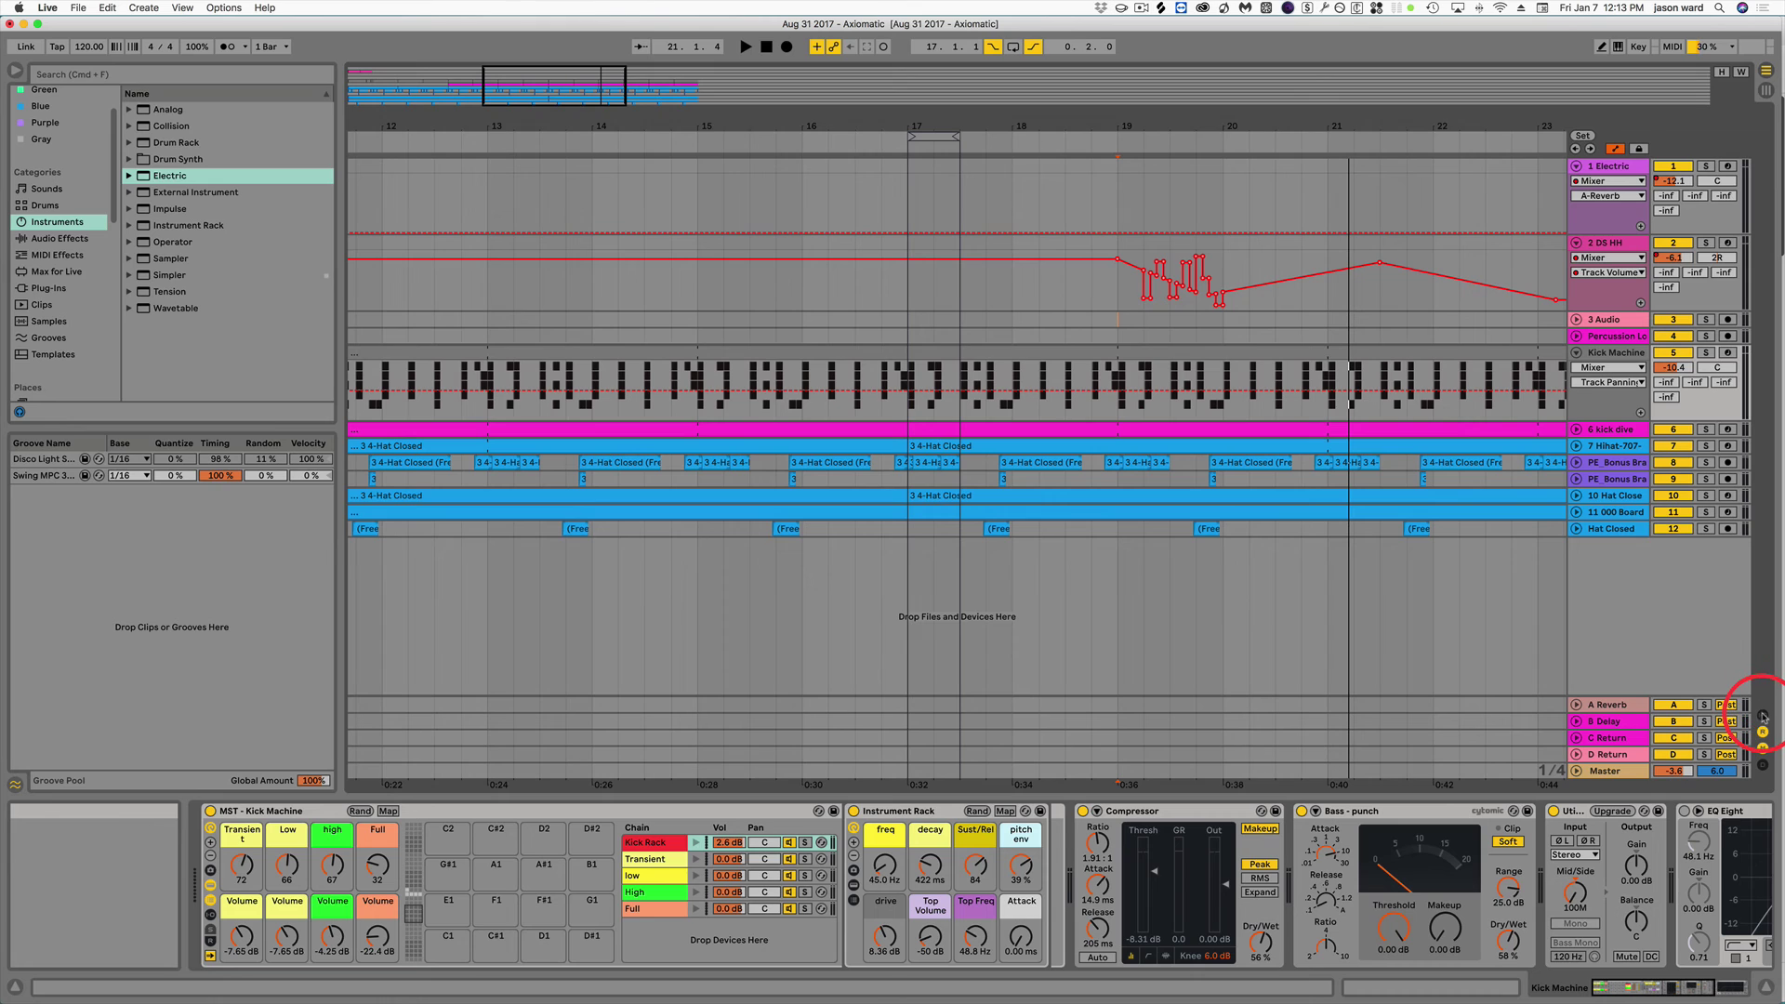
click(1761, 717)
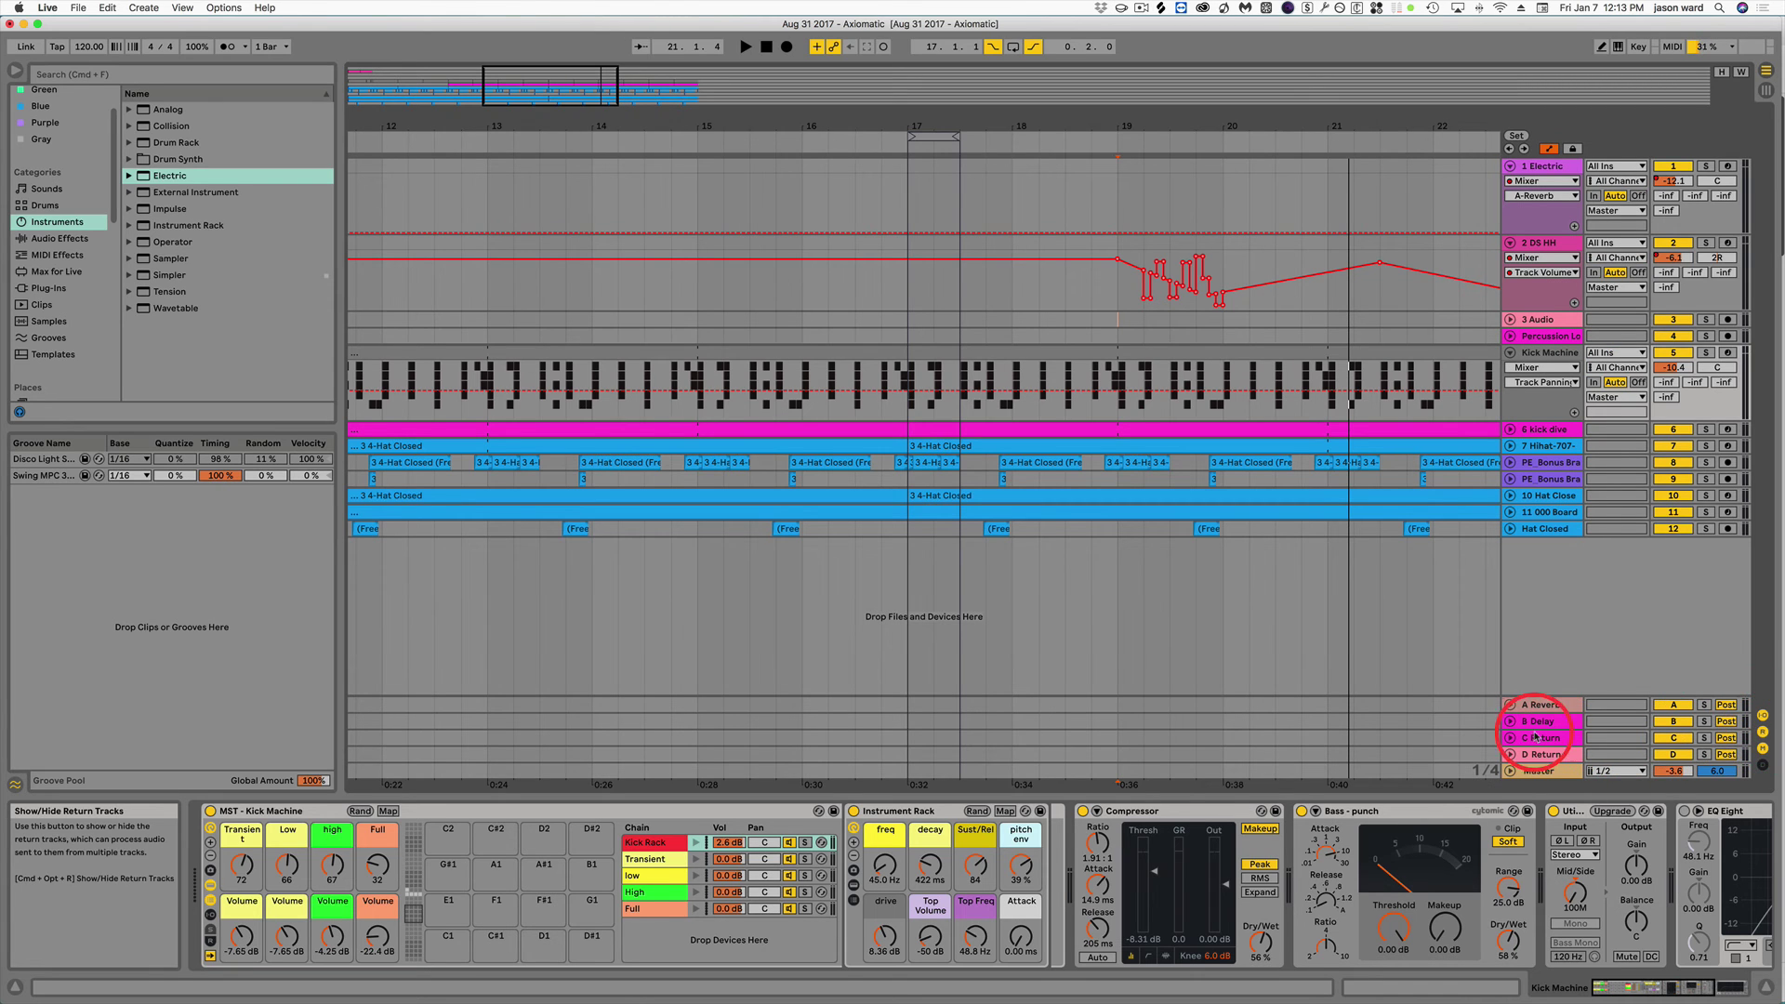
click(1761, 732)
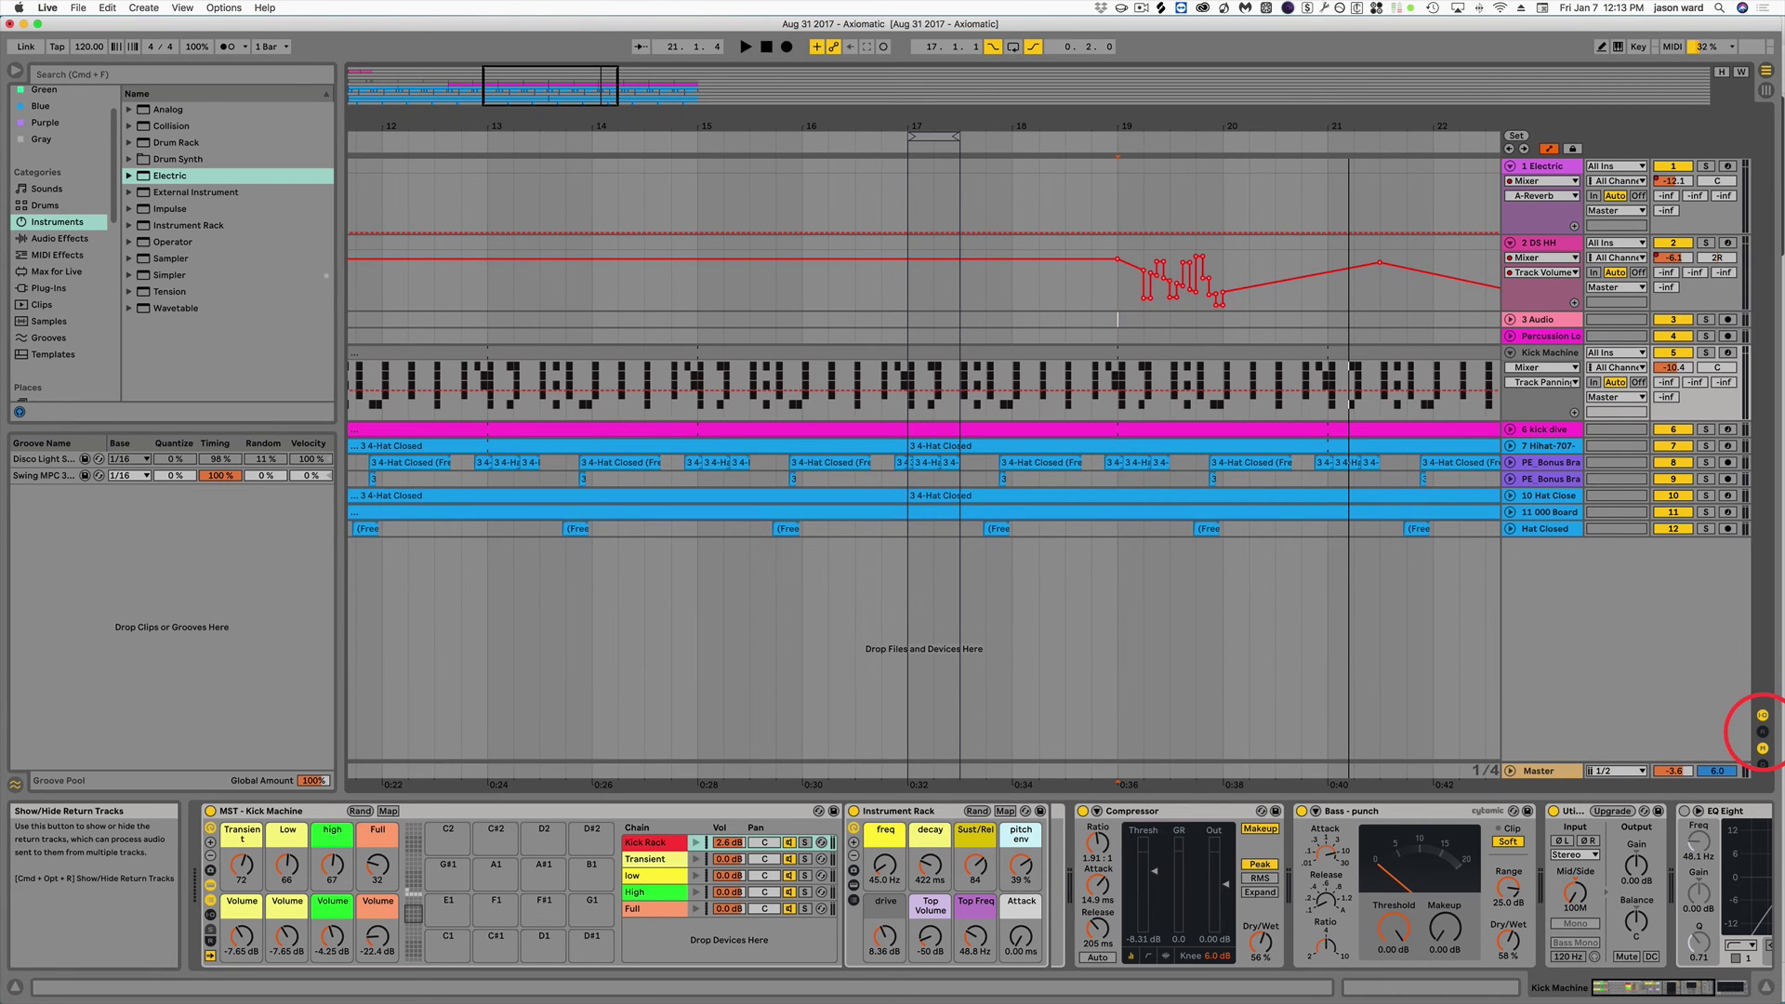
click(1762, 733)
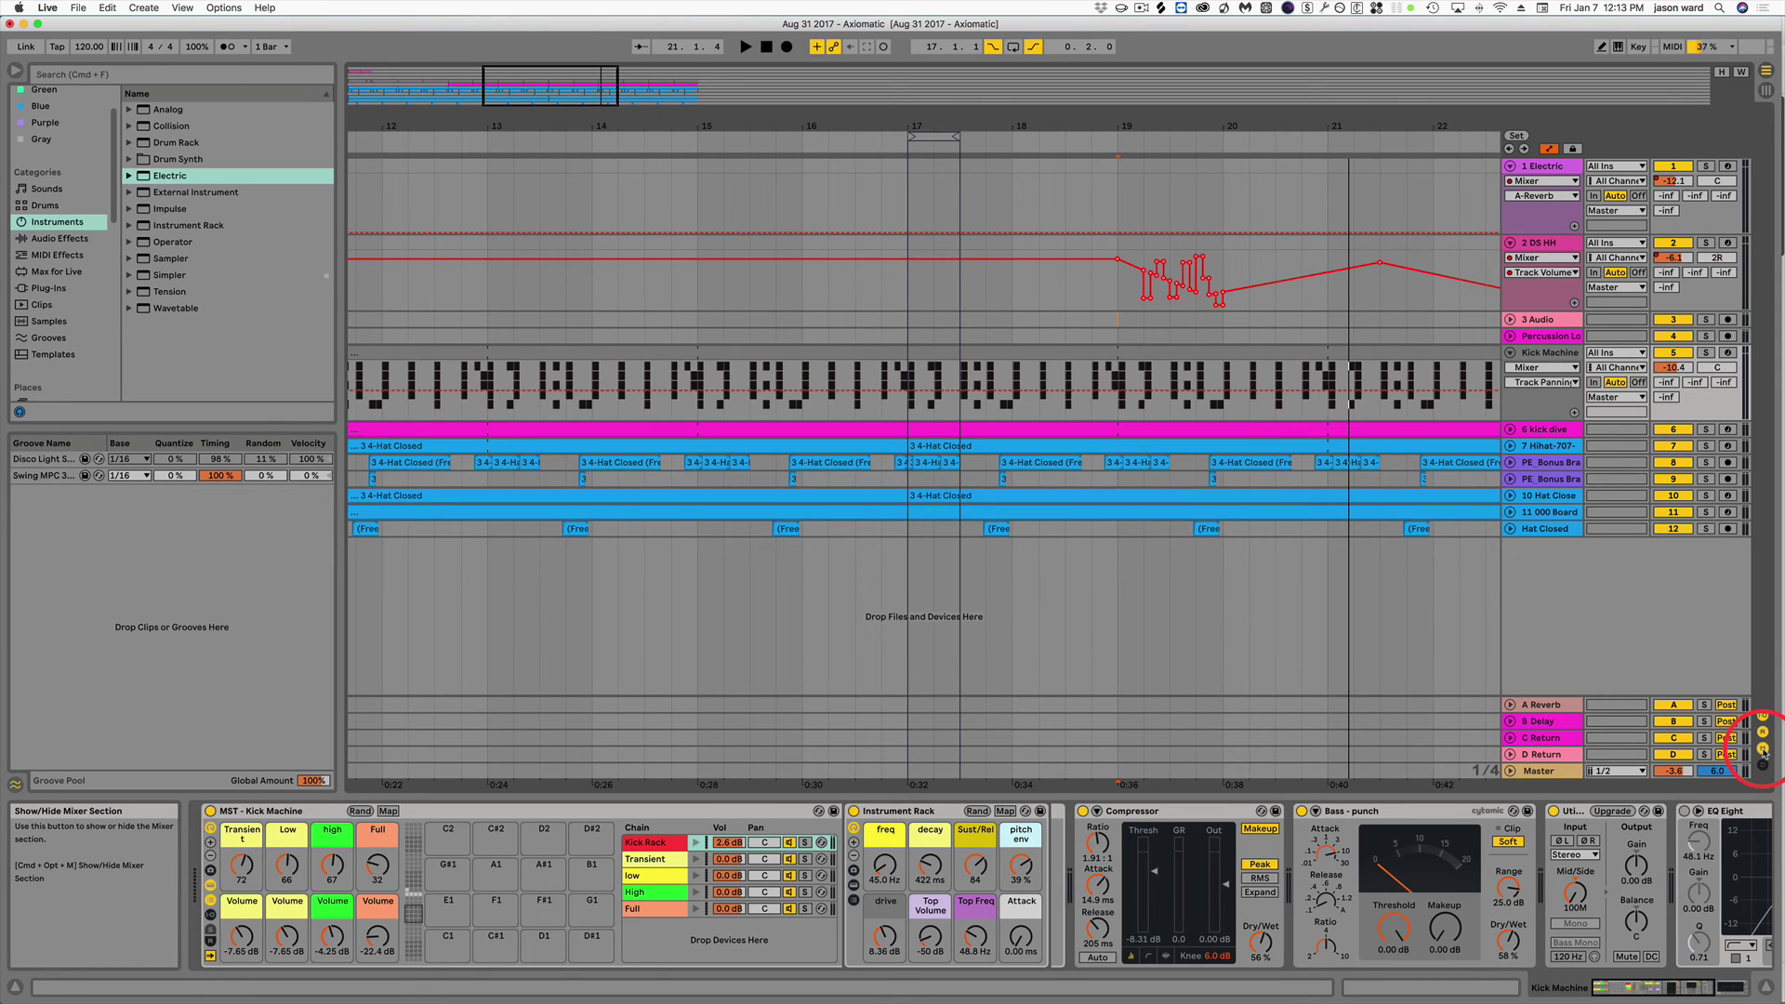
click(1762, 750)
click(1761, 750)
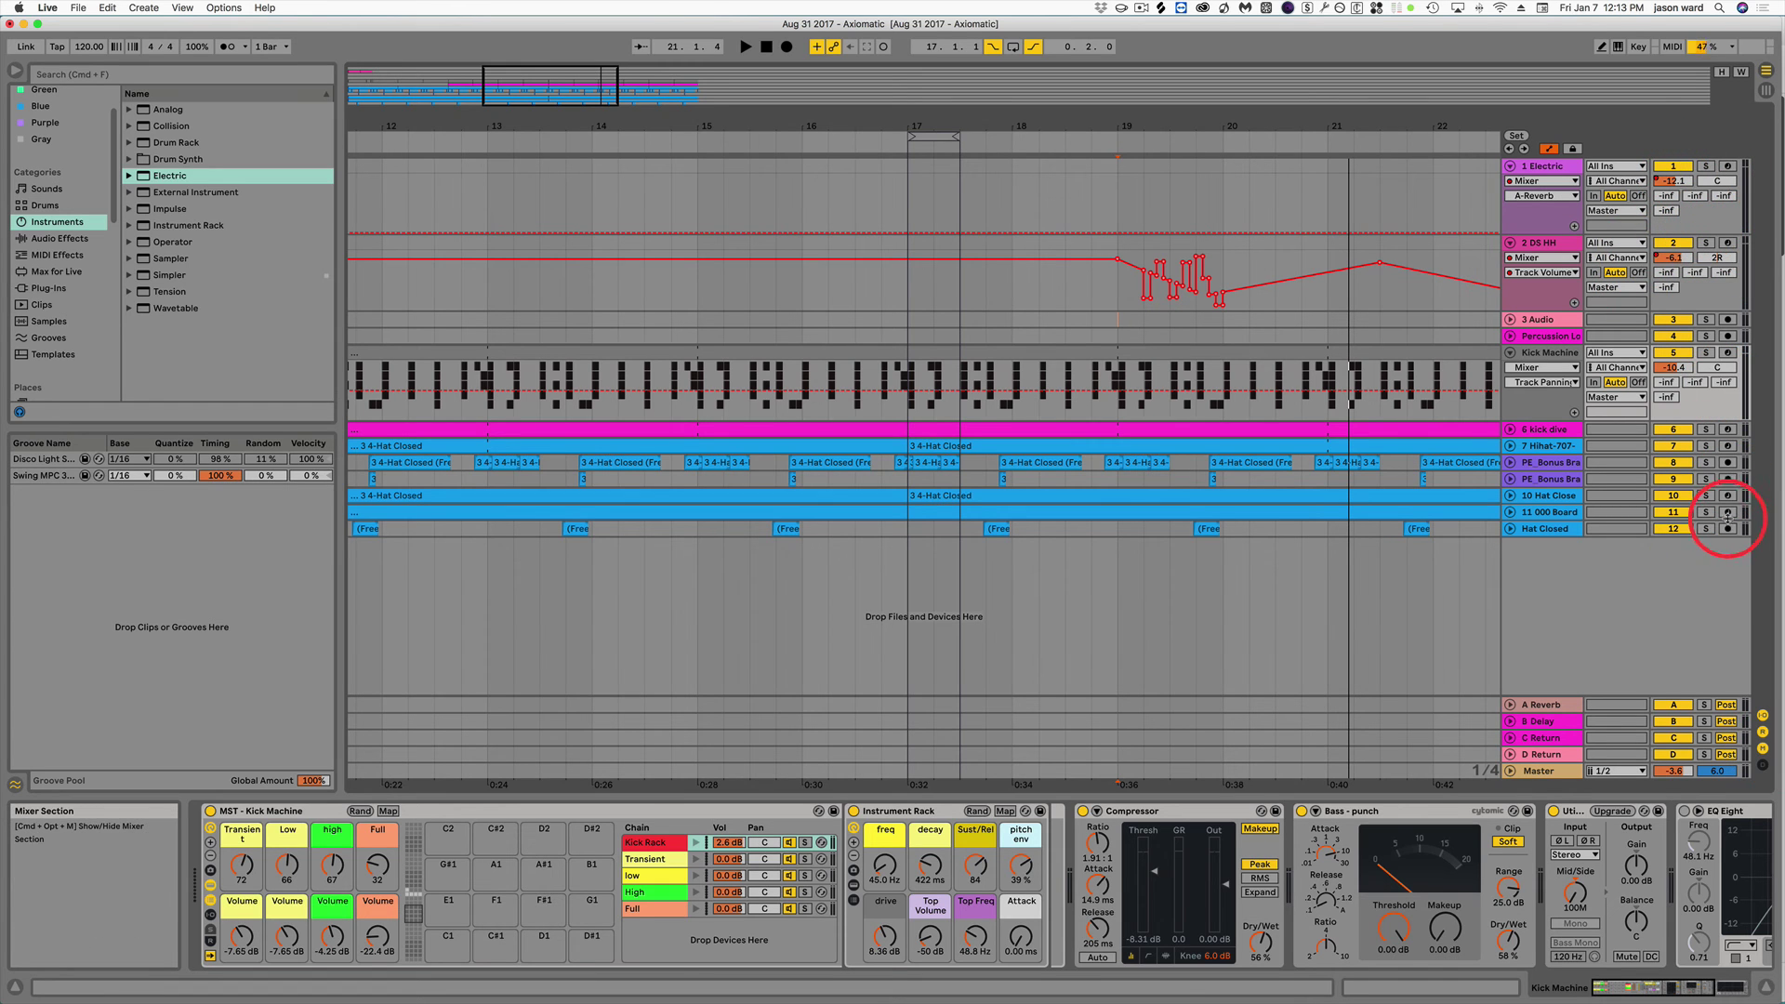
click(1762, 767)
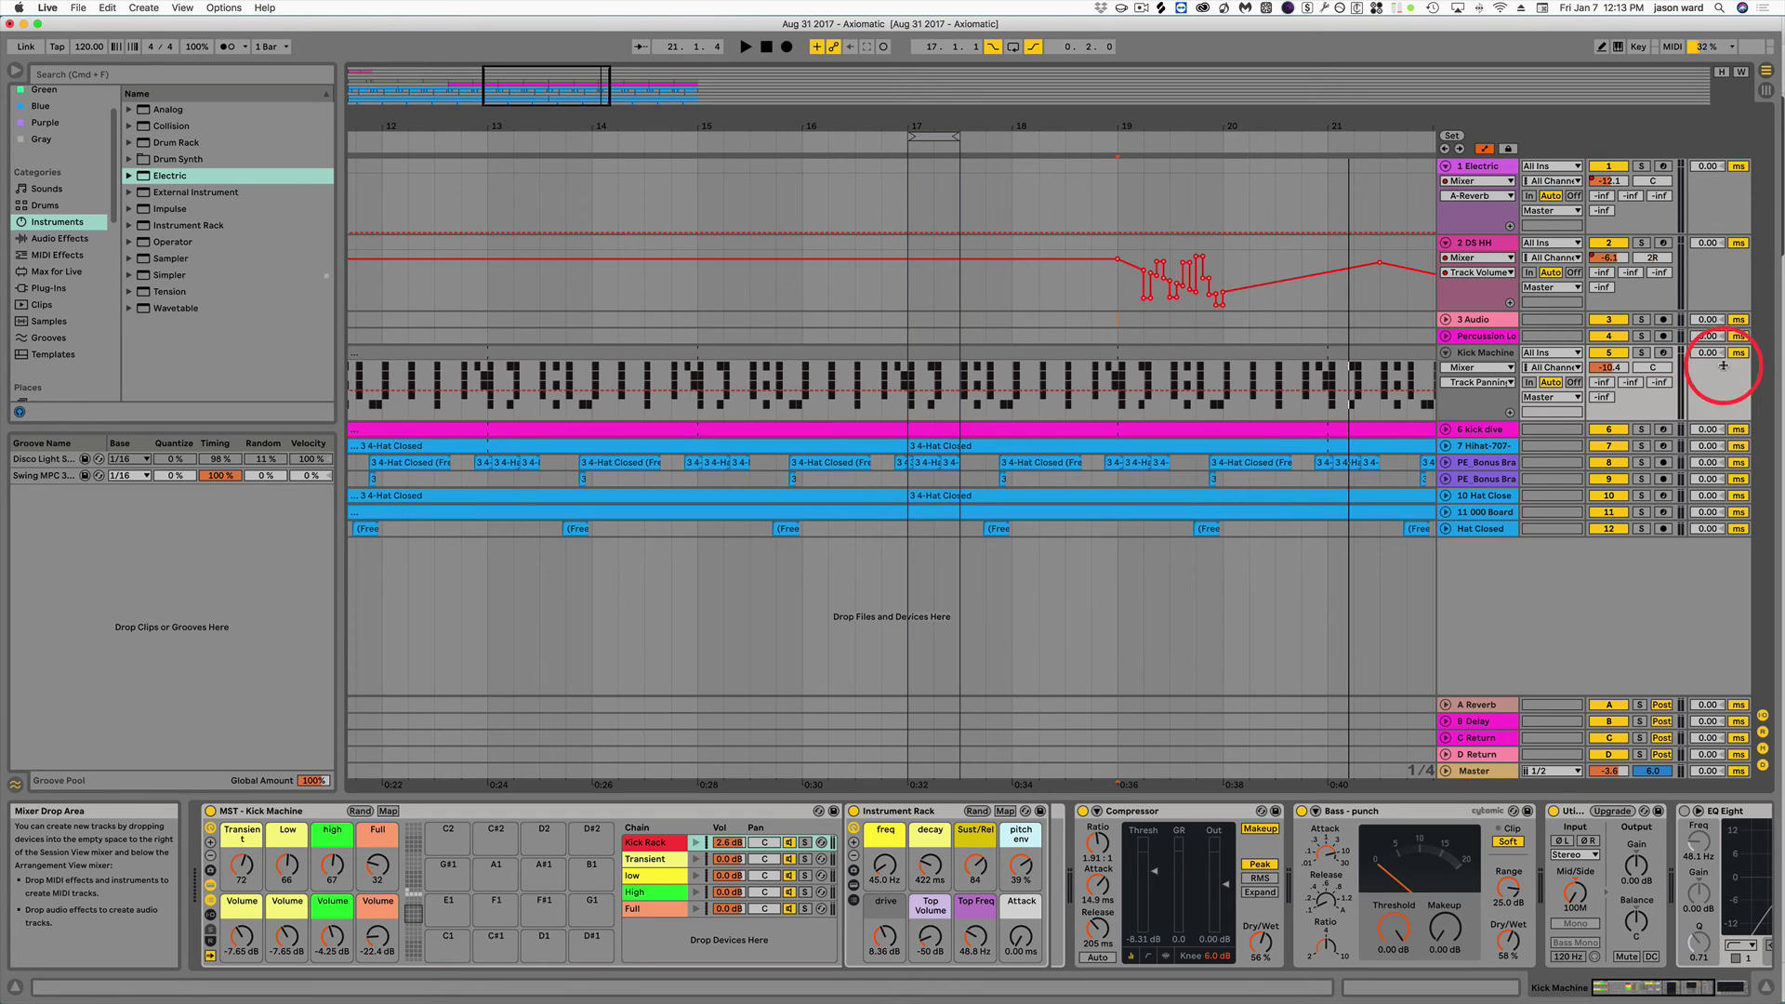
click(1763, 766)
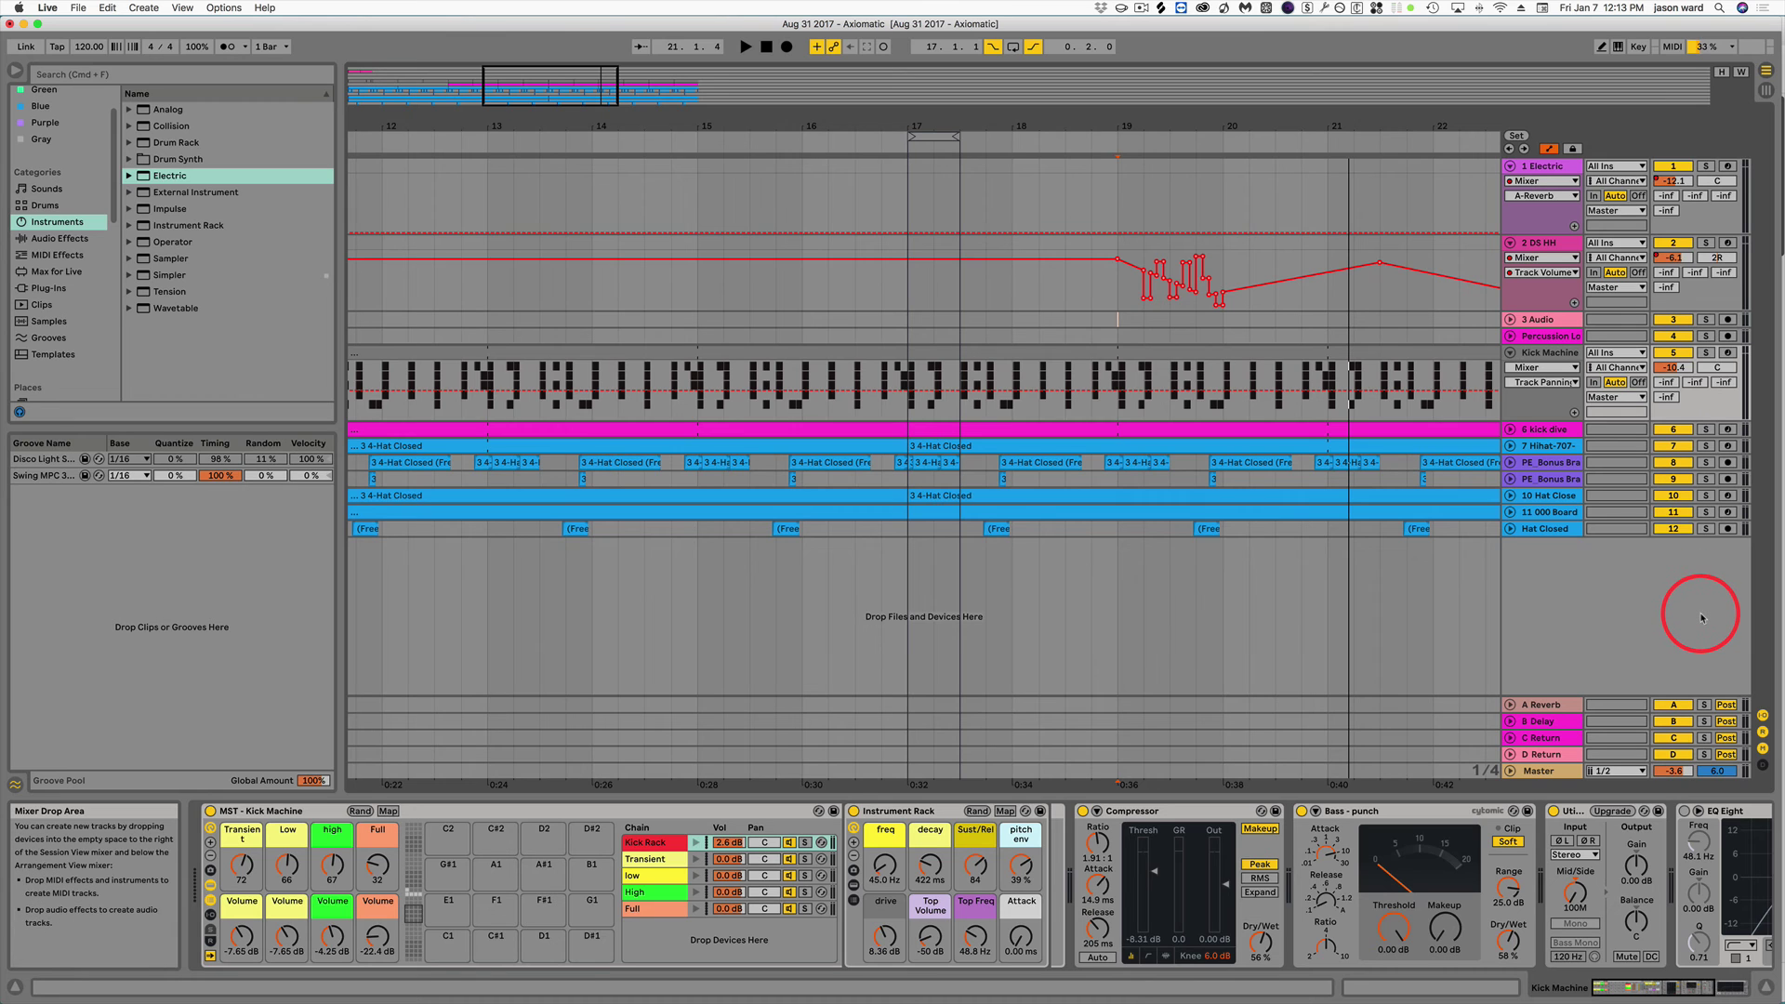
Show the mixer's device slots in Session View and select the Kick Machine track's Drum Rack, Utility, Compressor and Glue Compressor in its slots.
key(Tab)
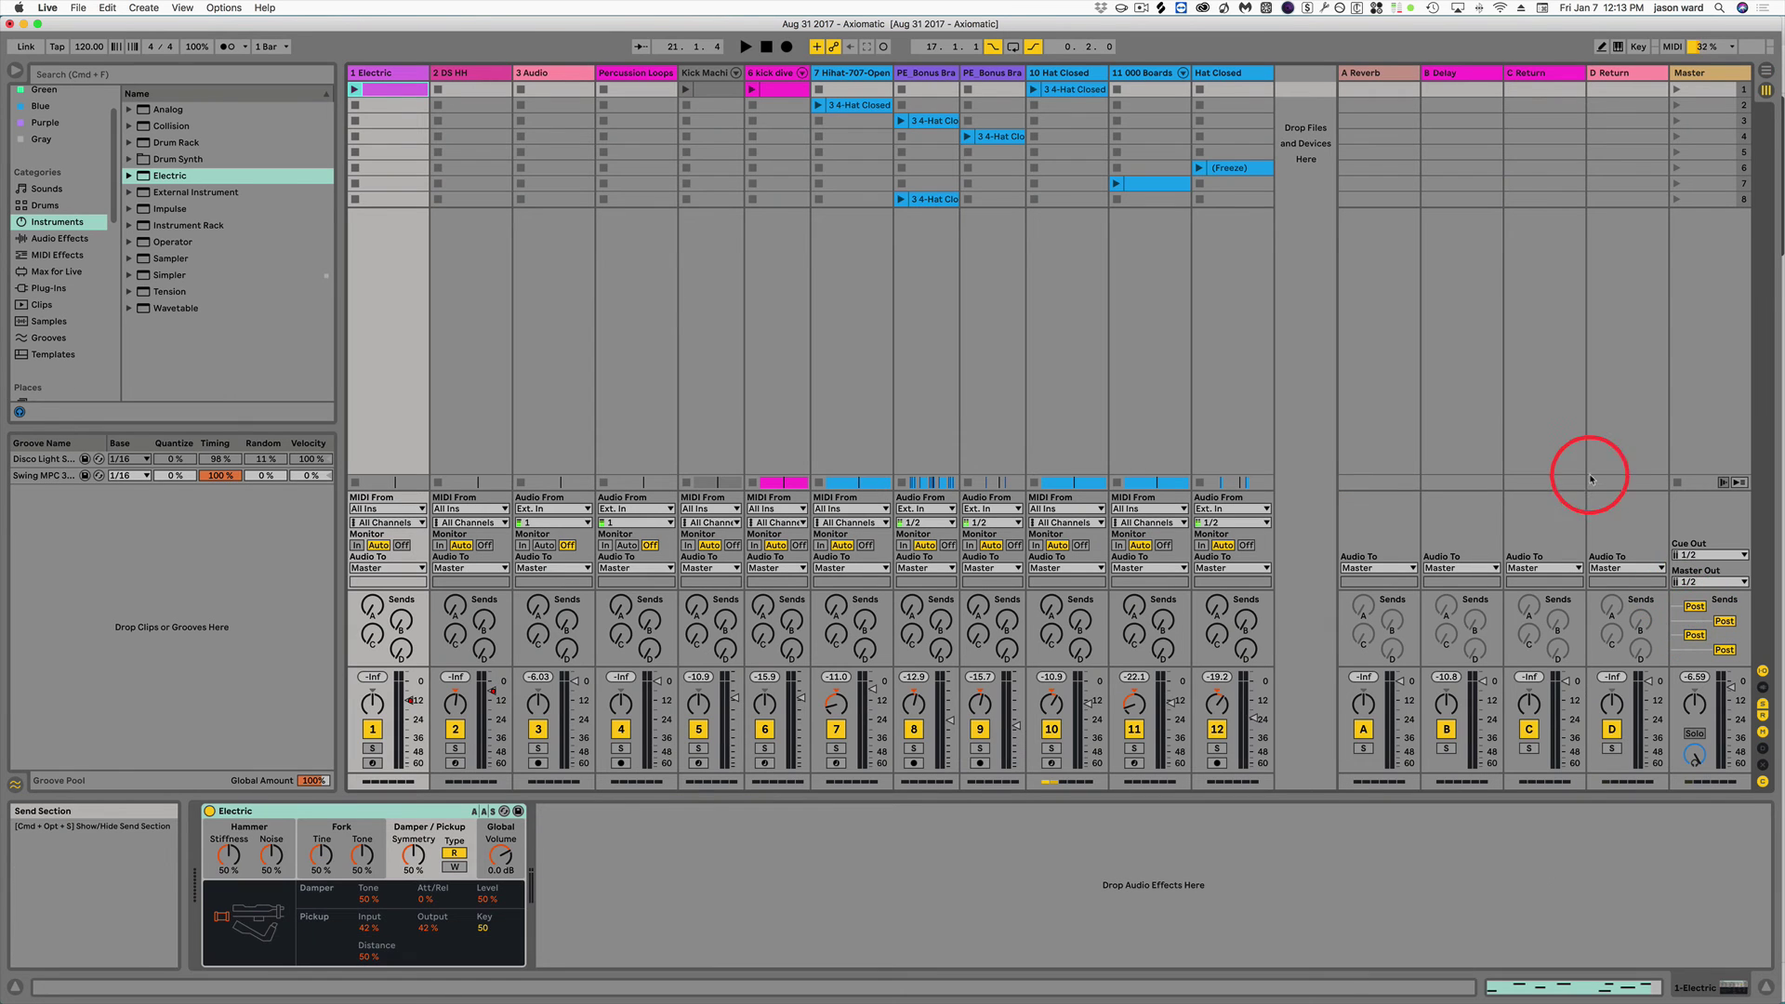
click(1764, 688)
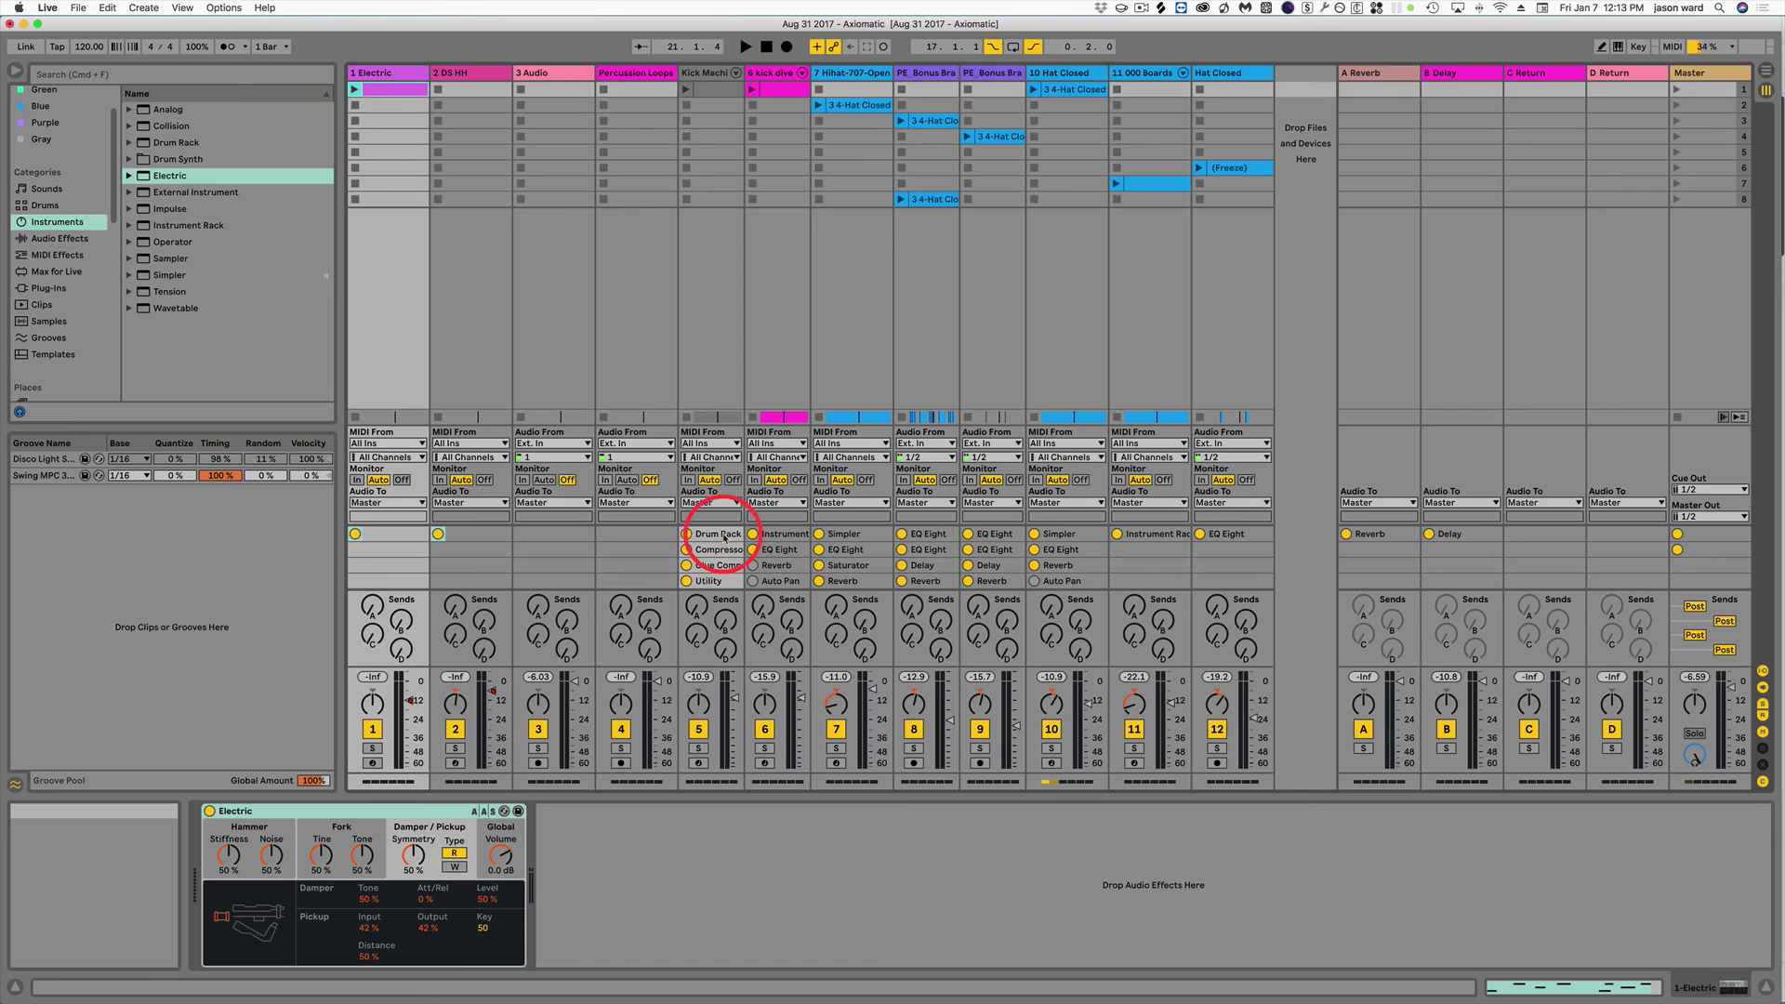
click(714, 535)
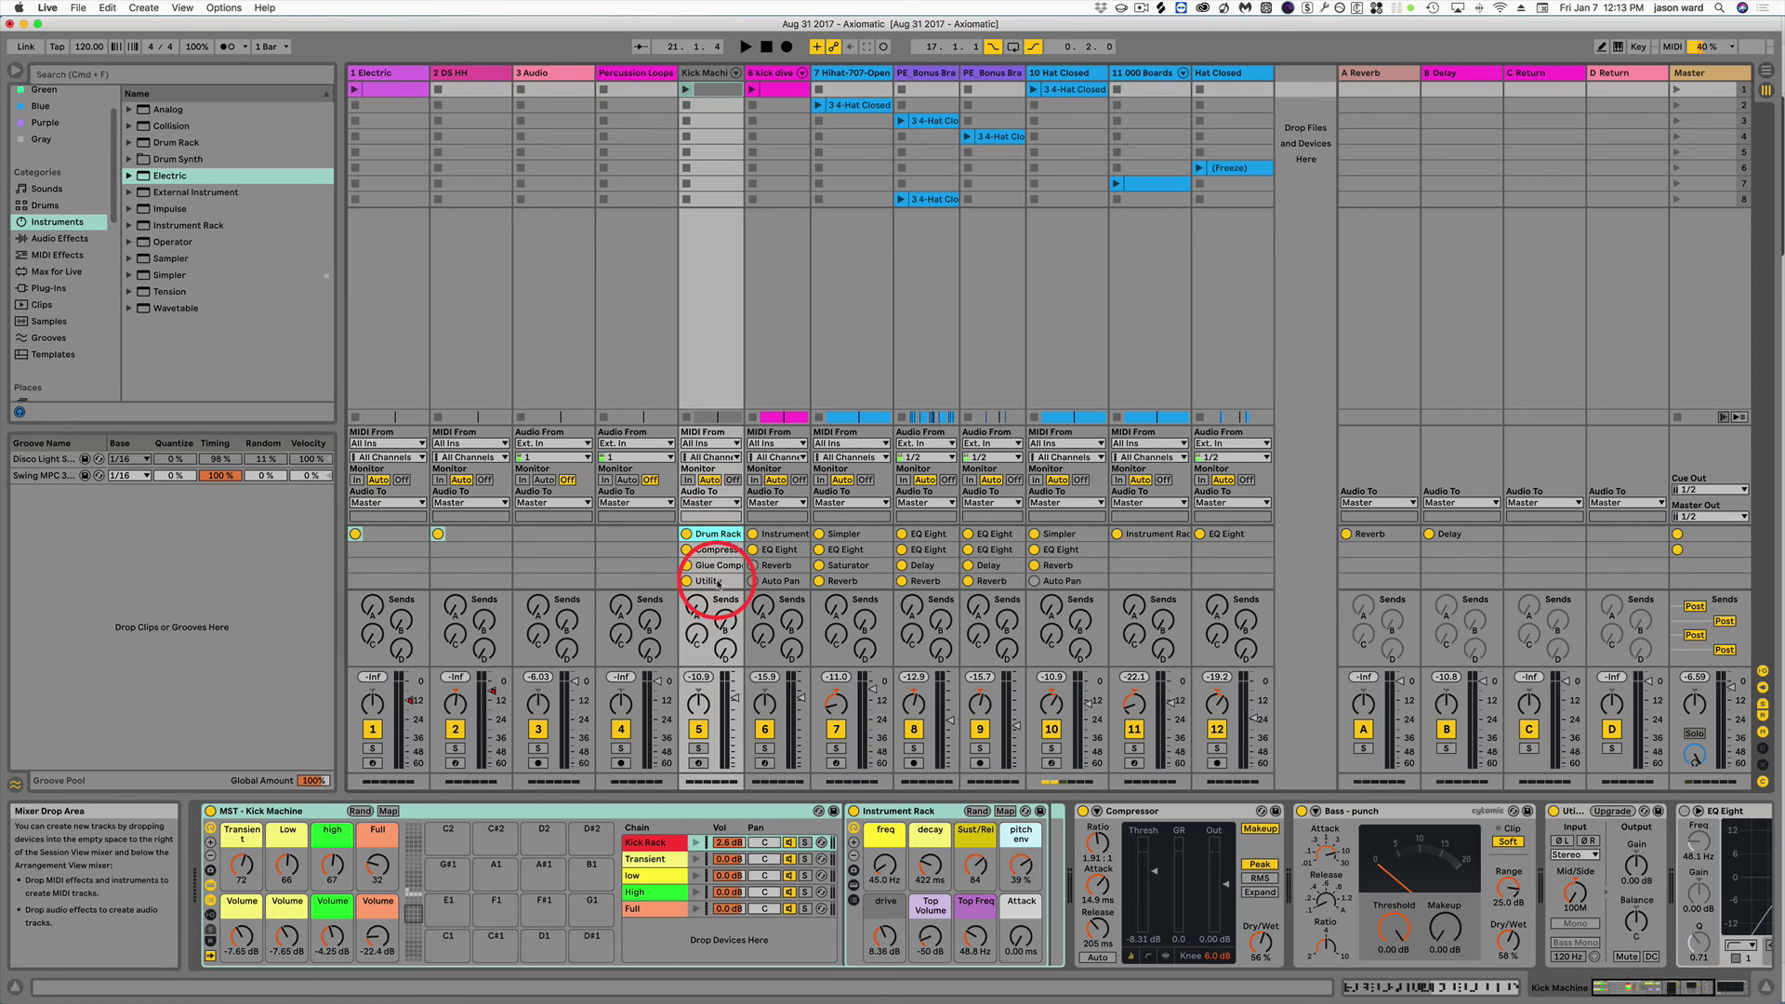
click(719, 583)
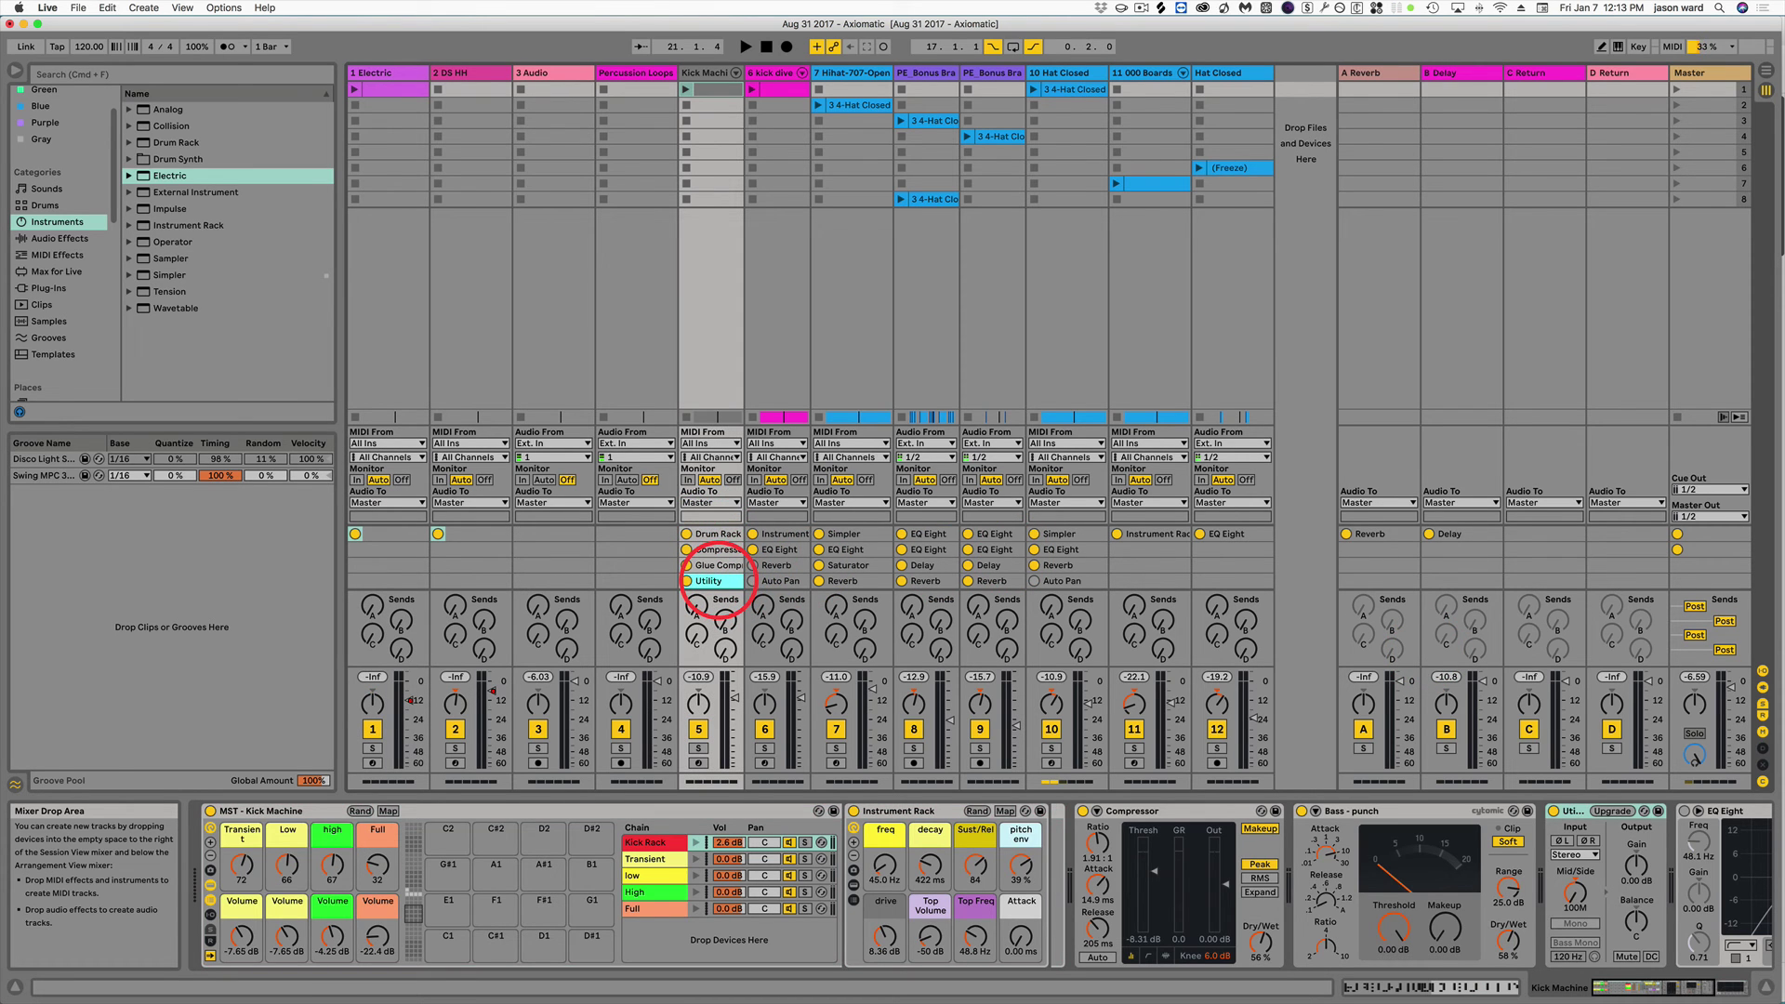
click(718, 537)
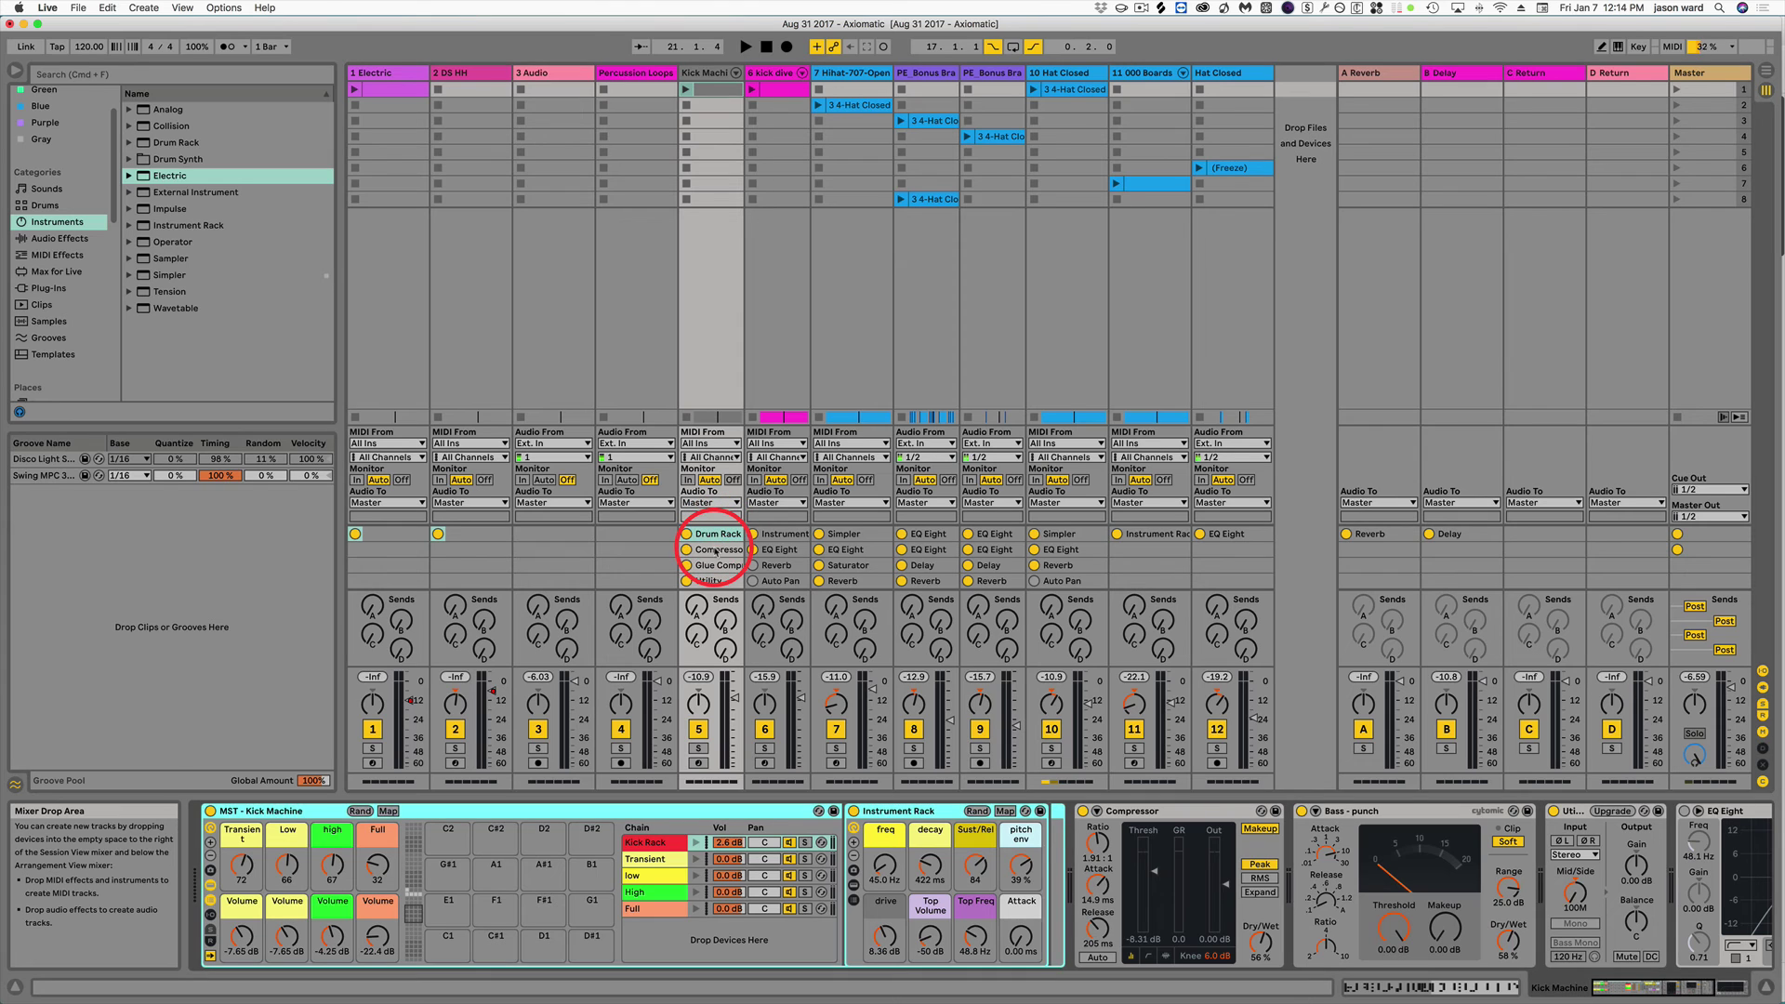
click(714, 549)
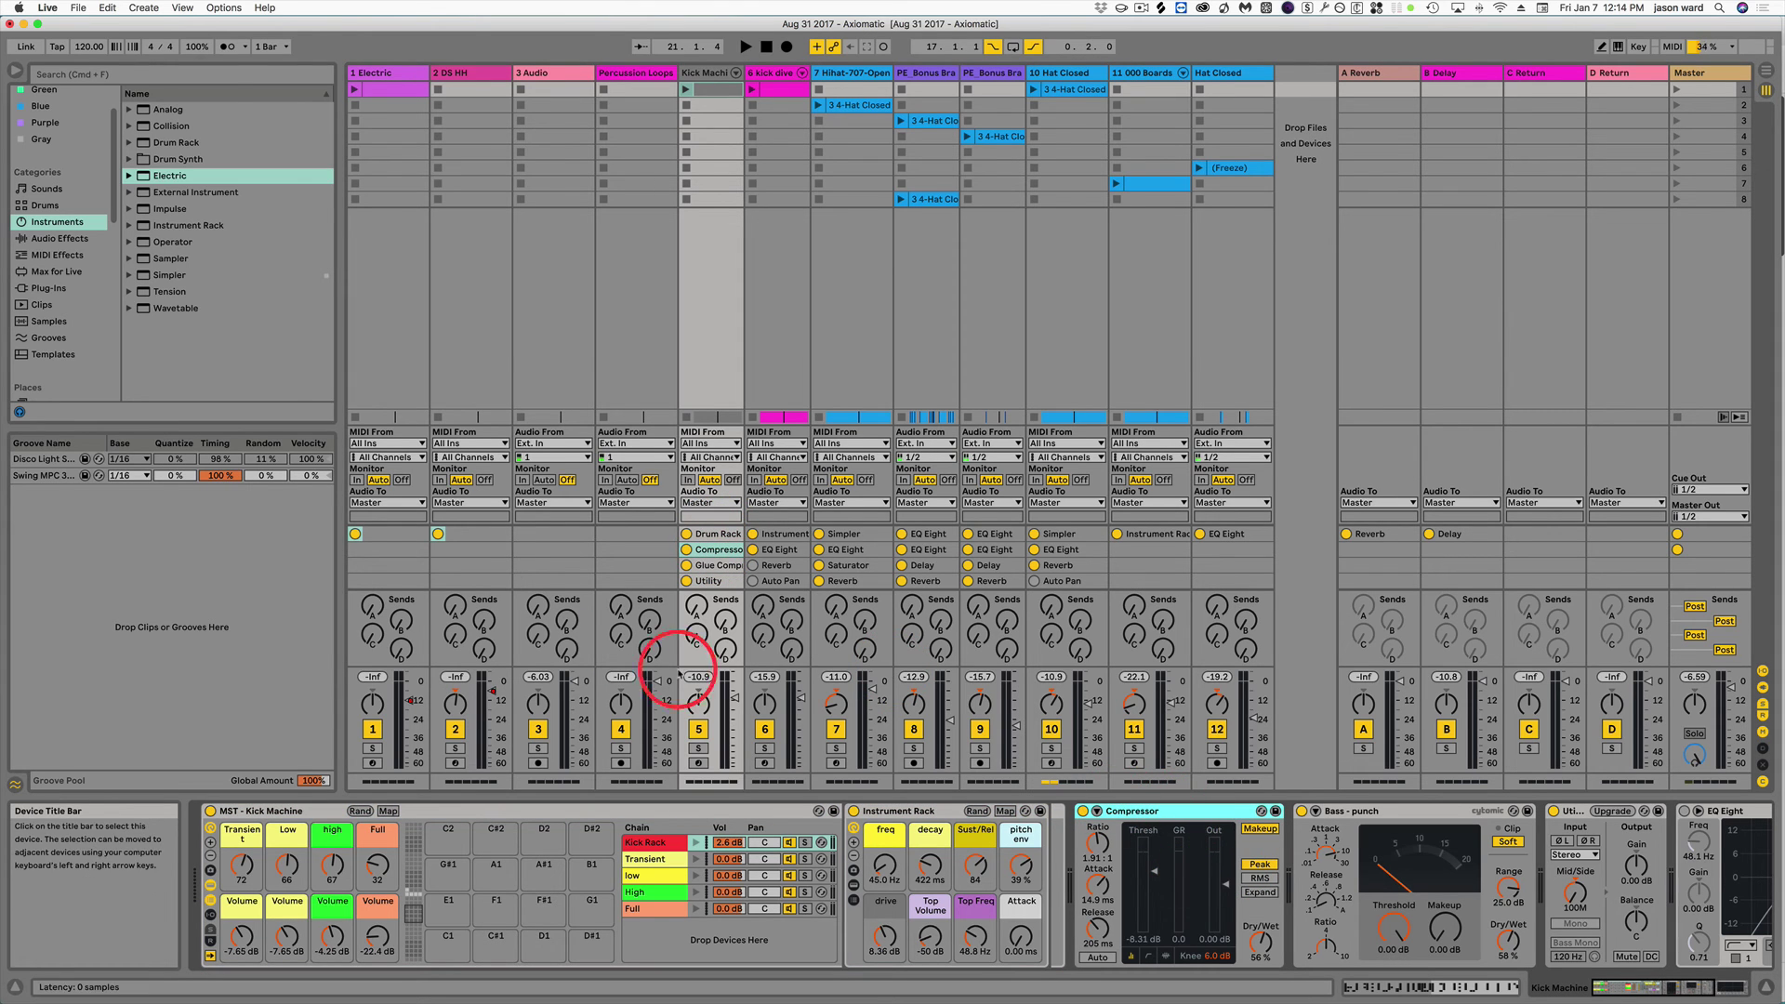
click(717, 566)
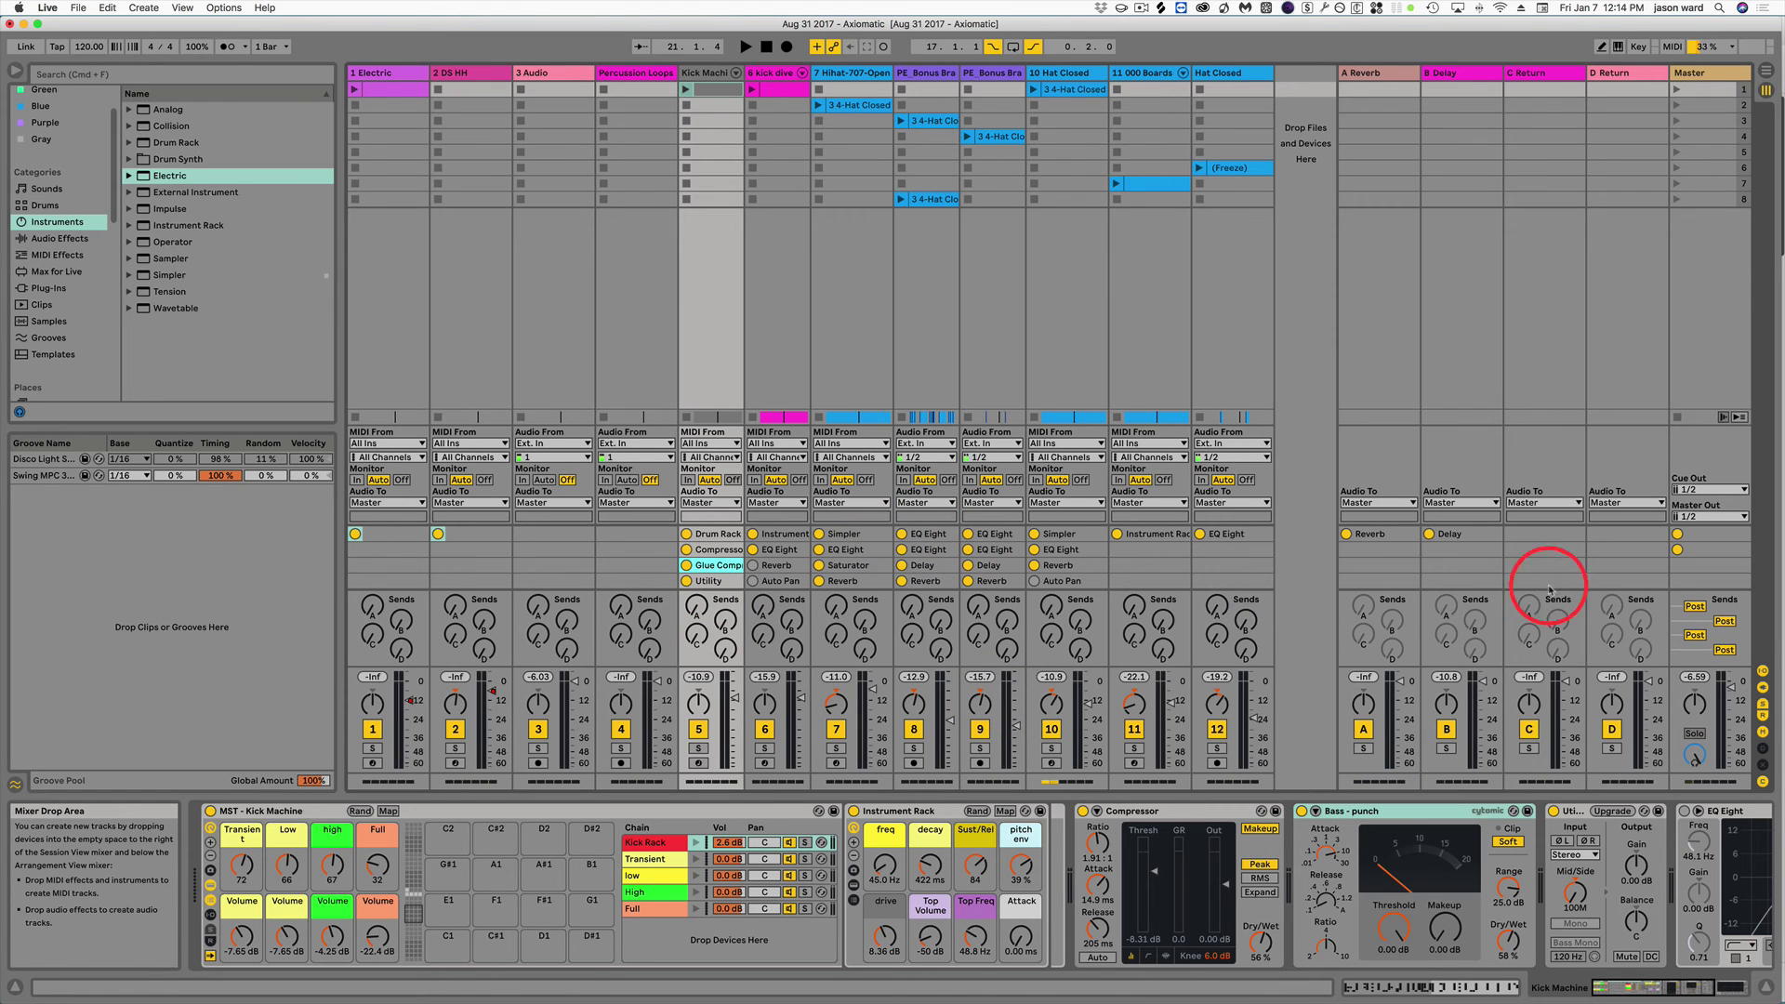
Hide the Session View device slots, and briefly show the Track Delay section before hiding it again.
click(1762, 688)
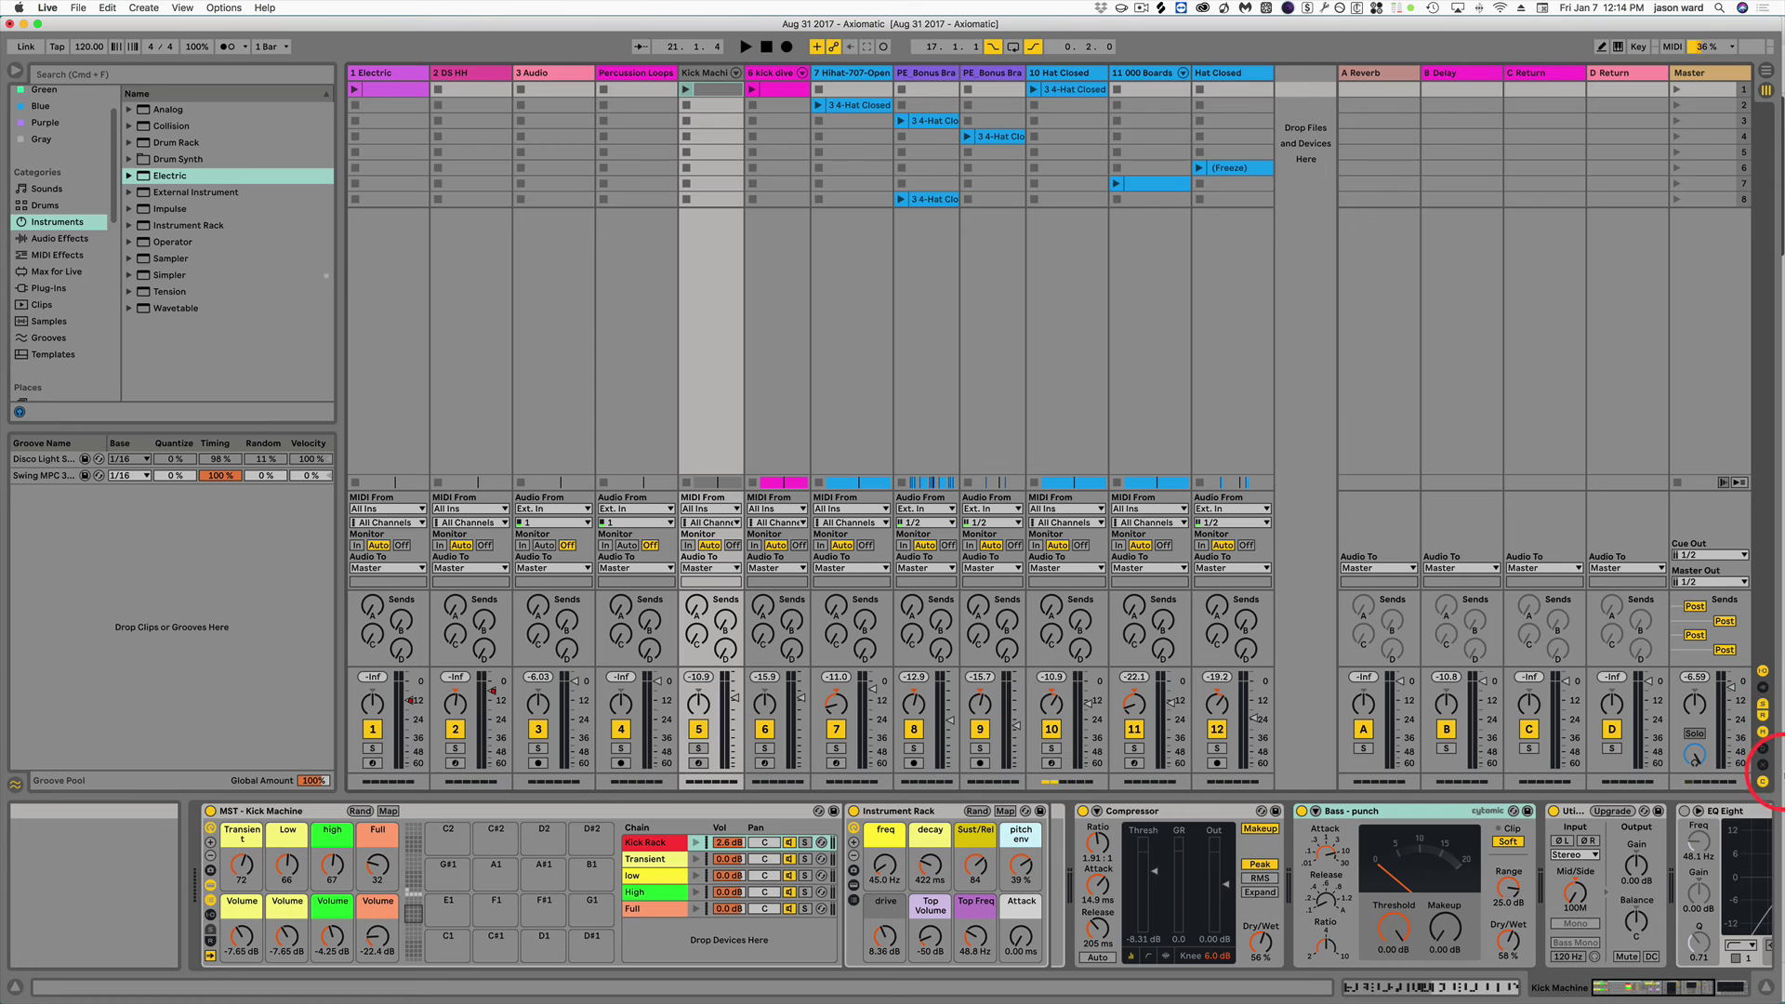
click(1764, 749)
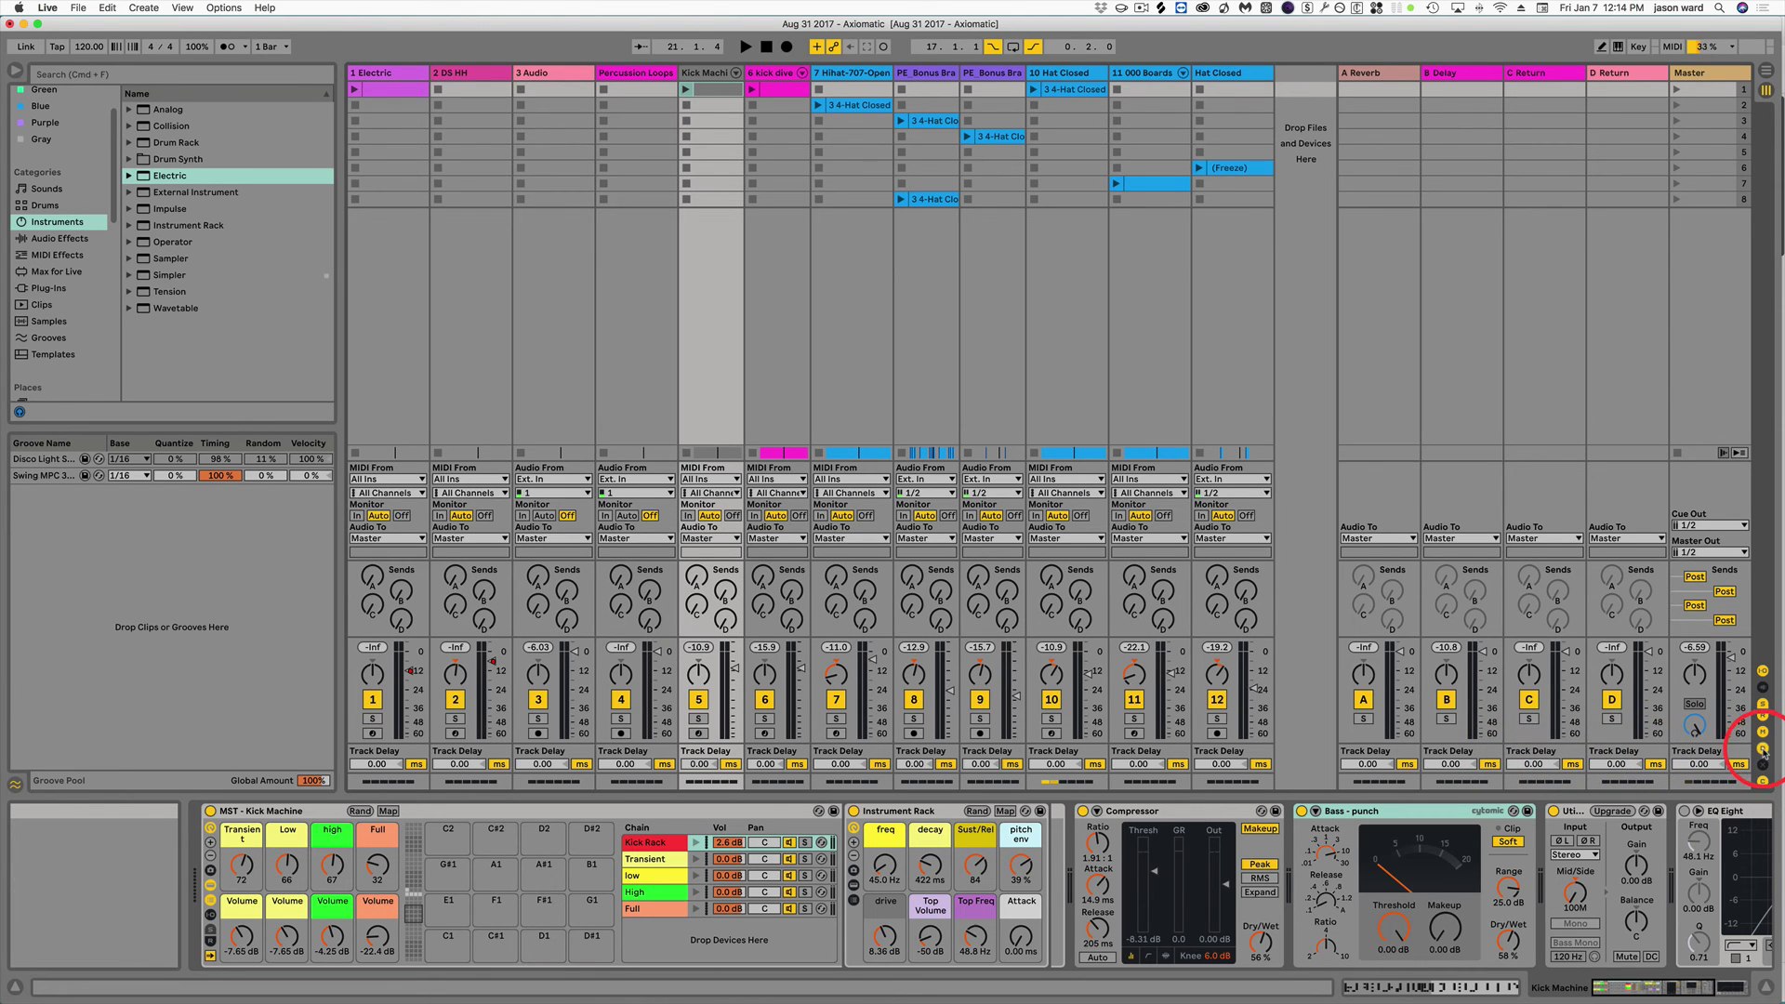
click(1766, 751)
Show the crossfader, assign Electric to A and DS HH to B, and hide the Crossfader and Performance Impact sections.
click(1764, 767)
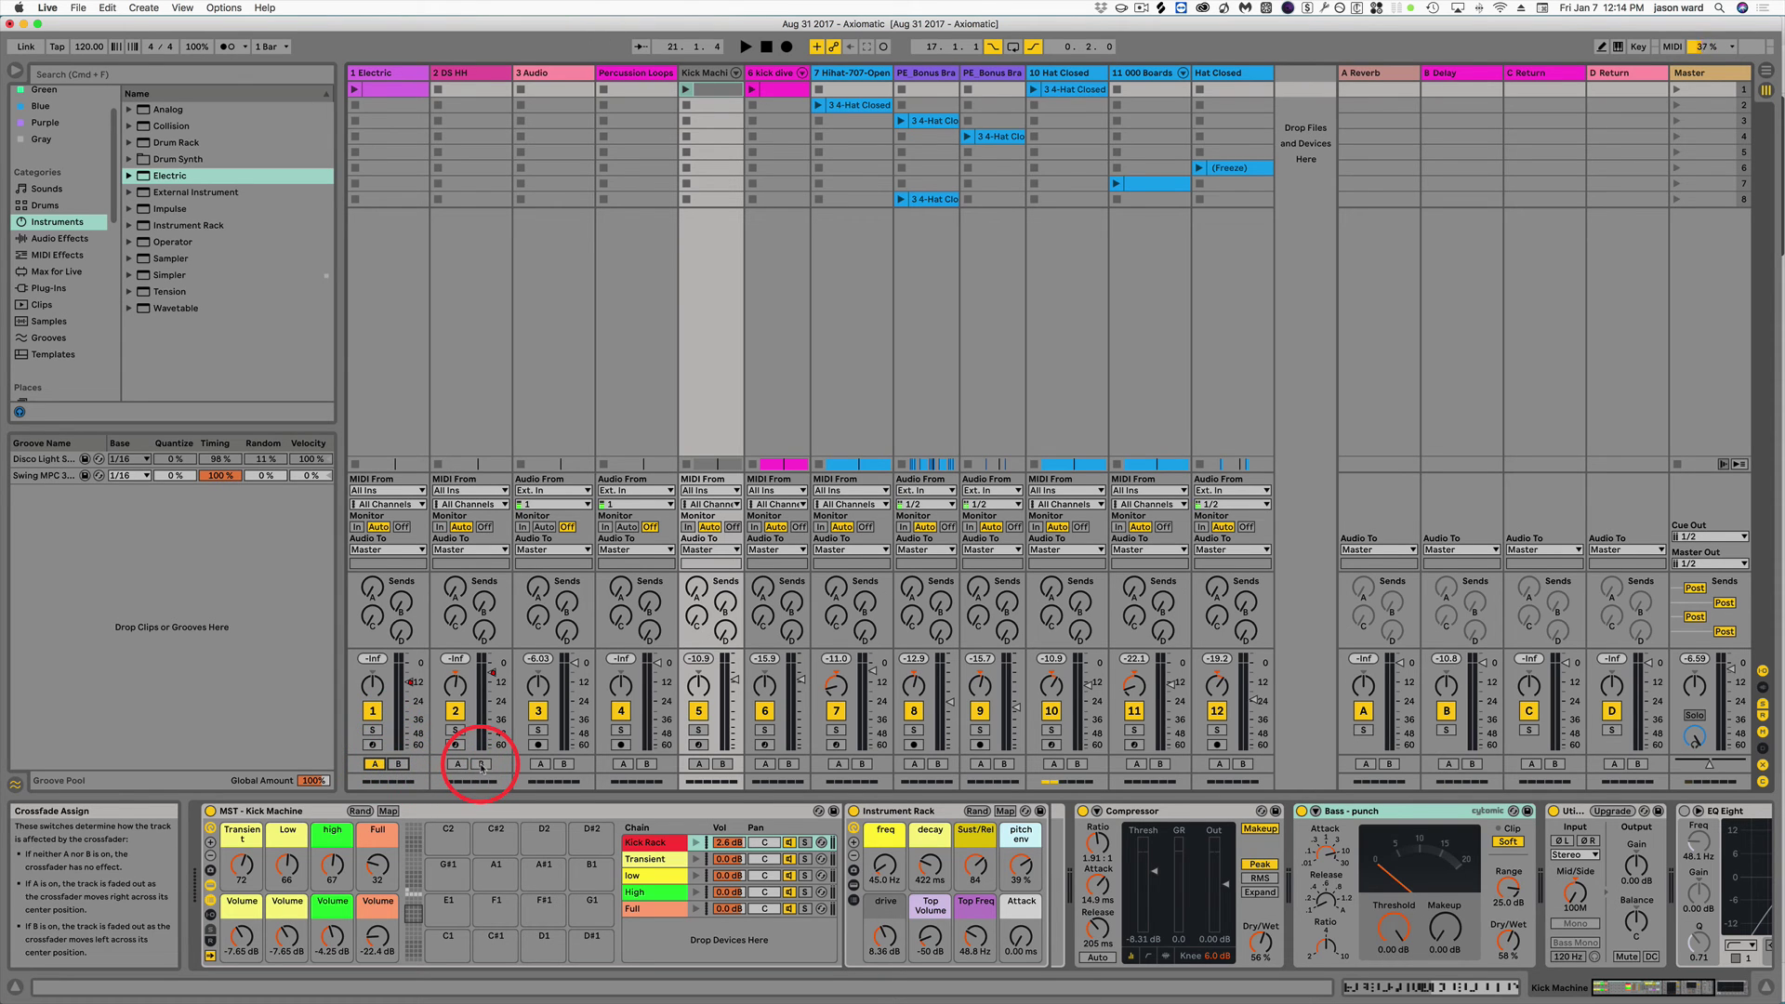
click(482, 764)
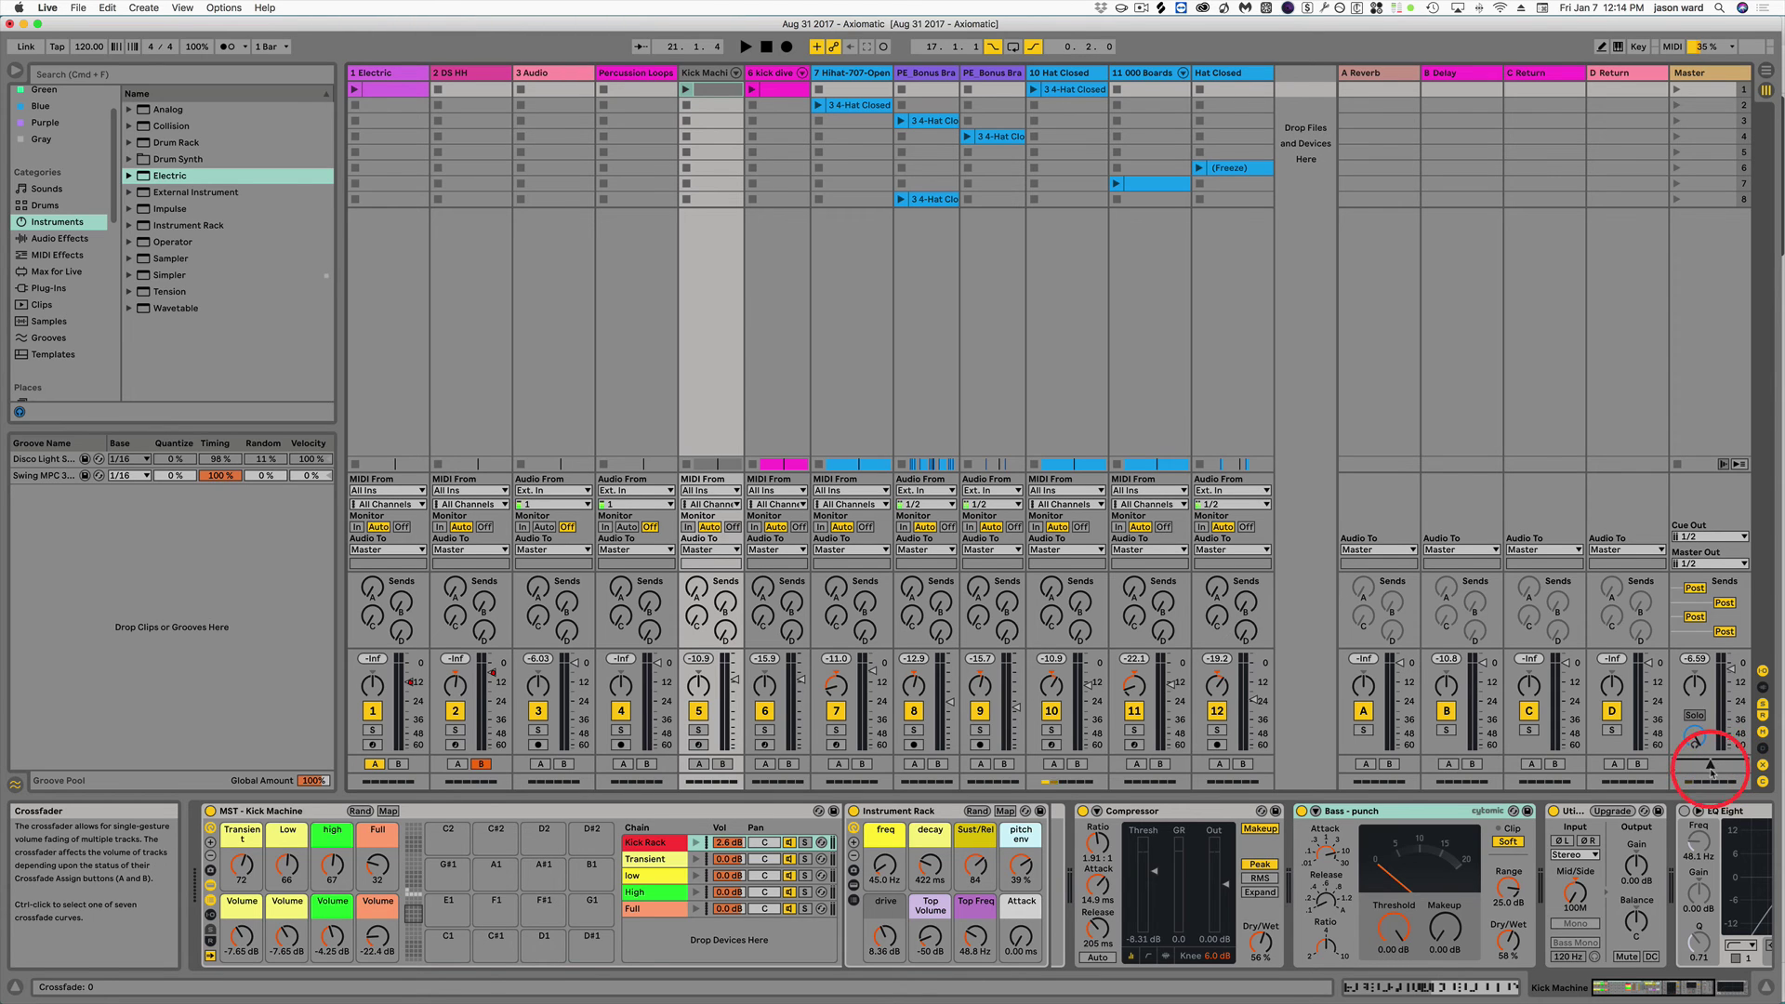
click(1761, 764)
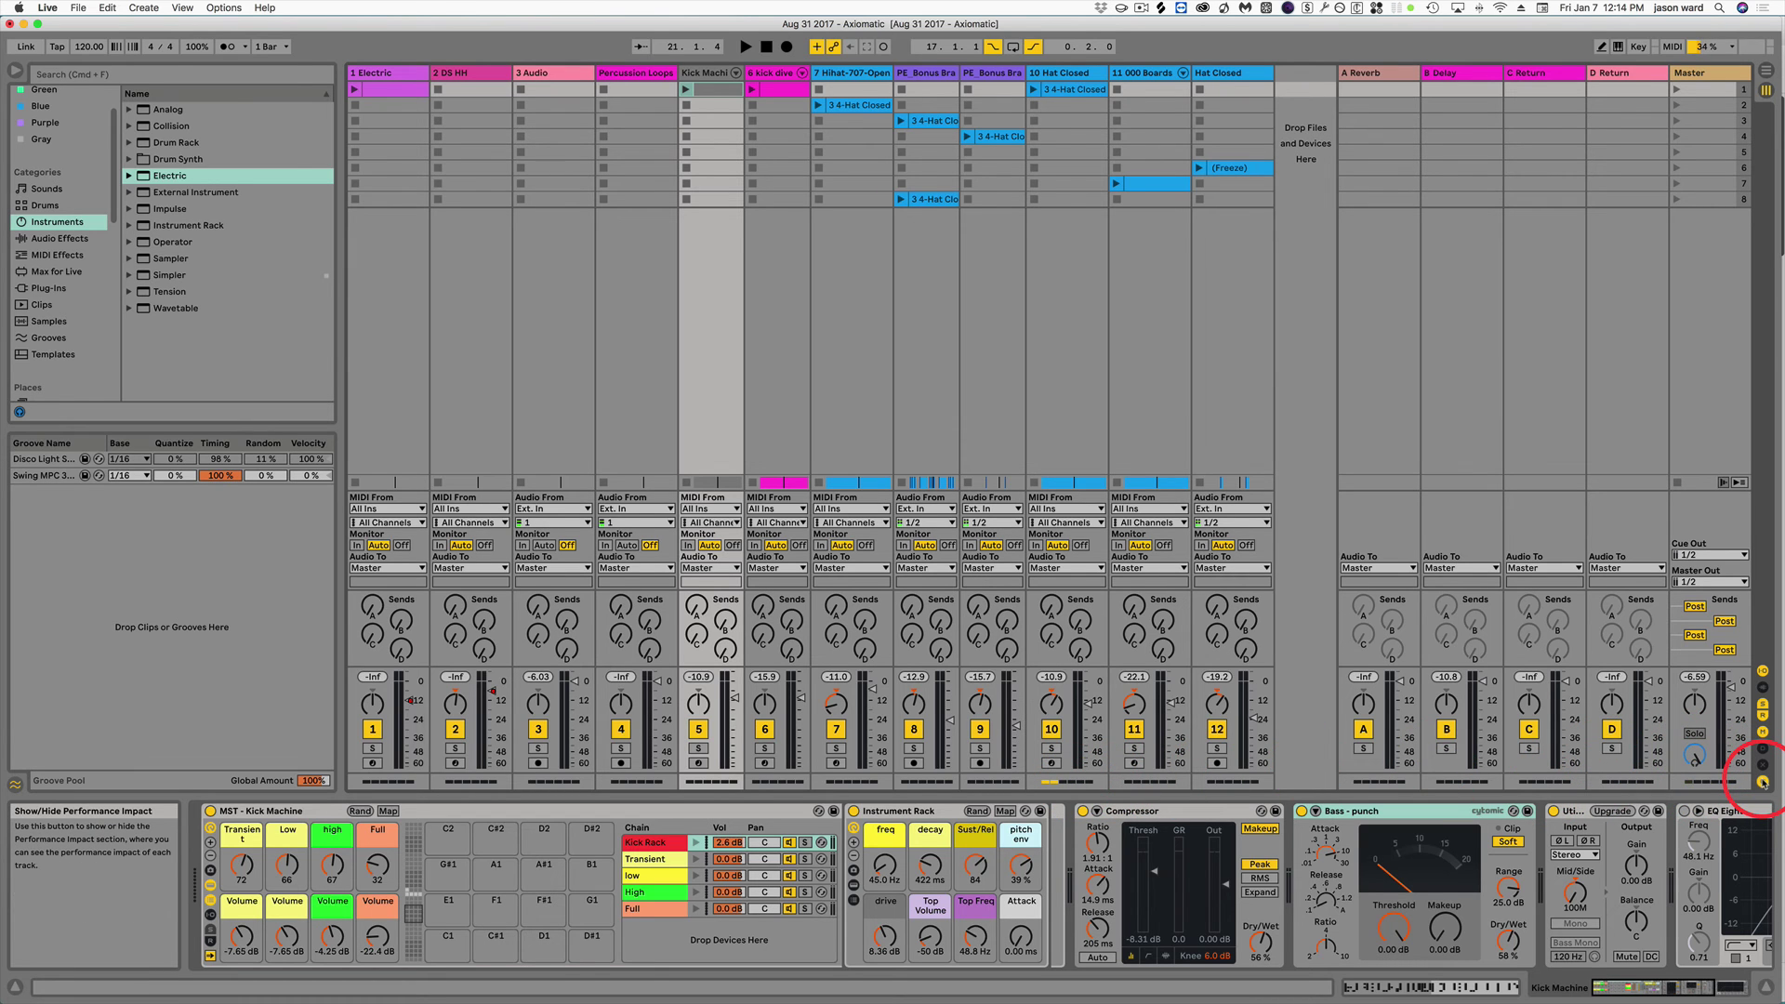
click(1763, 784)
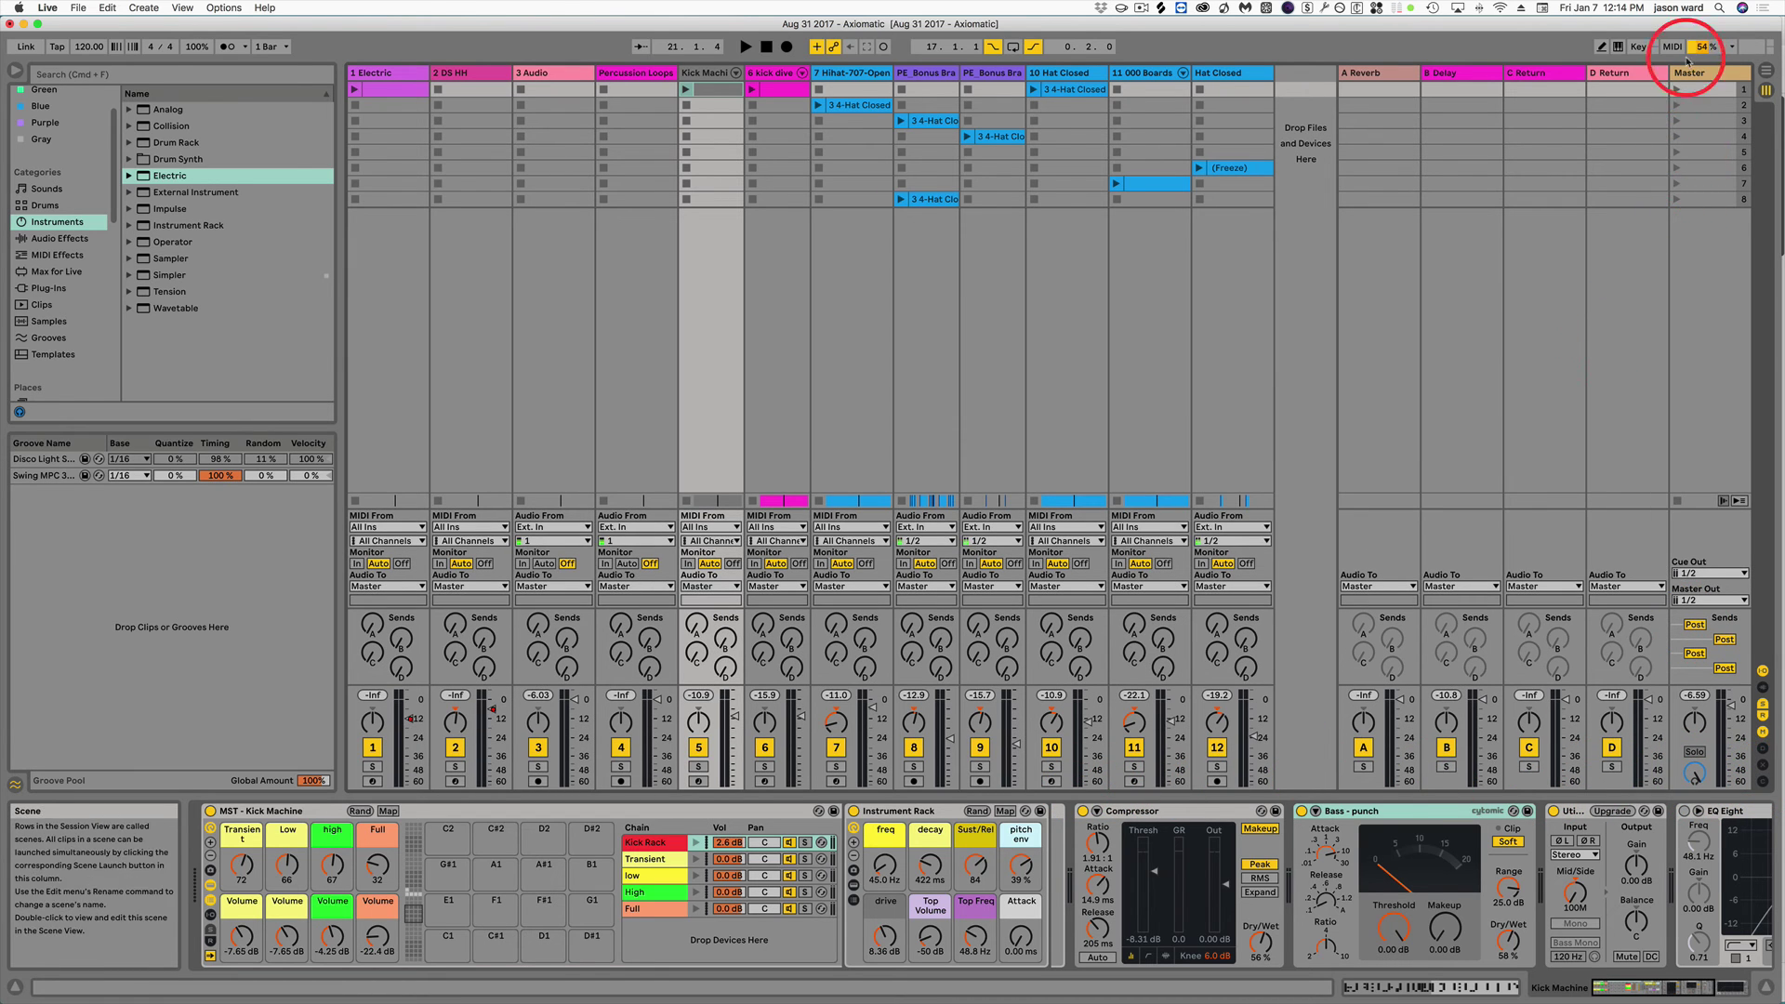
Show the whole song in Arrangement View and set the loop to the DS HH clip at bar 1.
mouse_move(1707, 53)
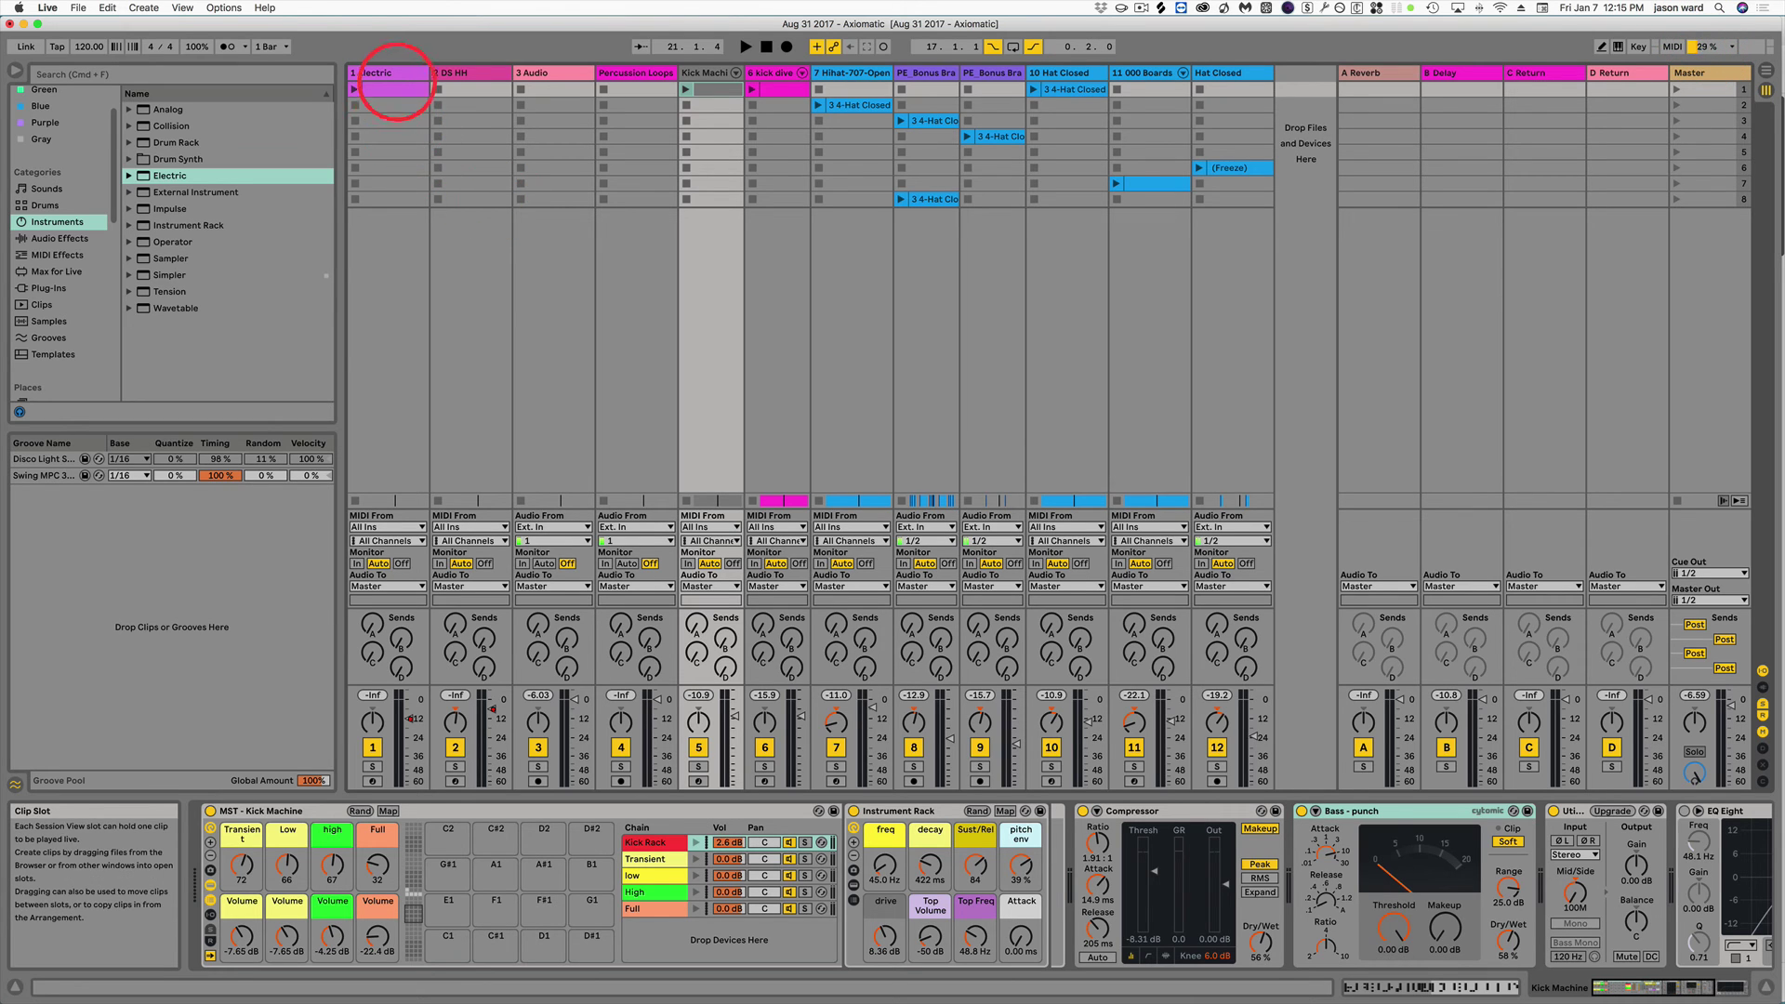
mouse_move(753, 136)
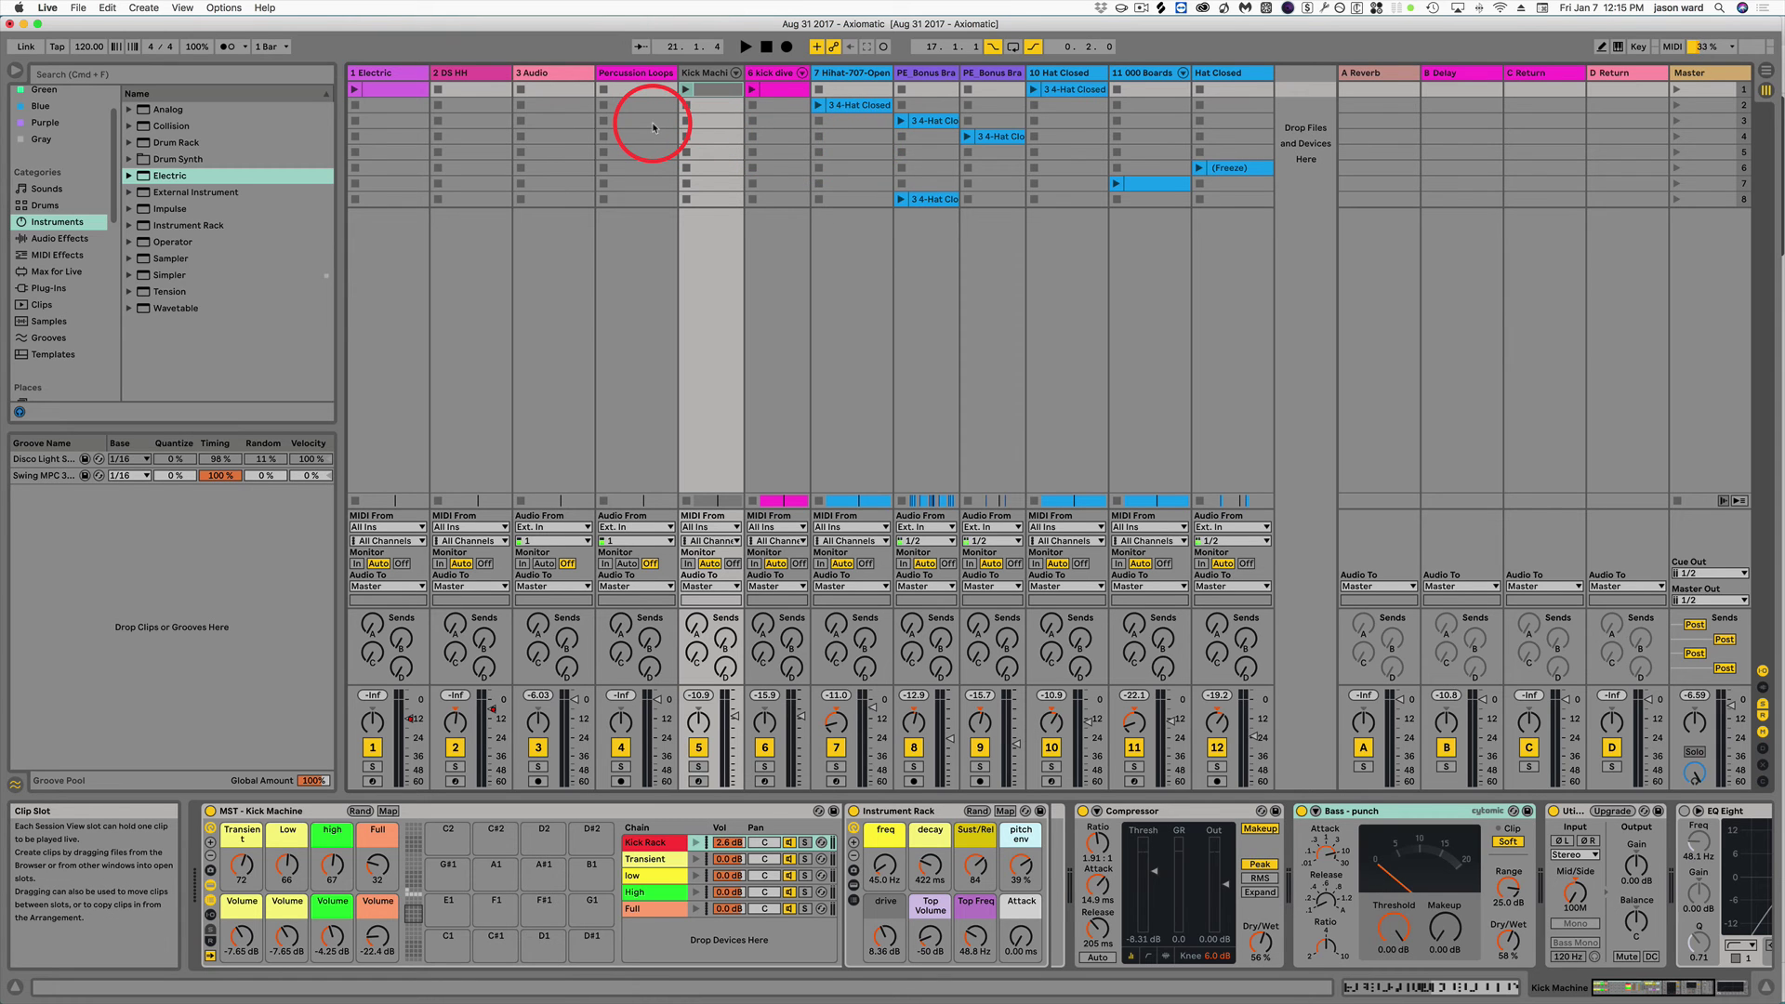
key(Tab)
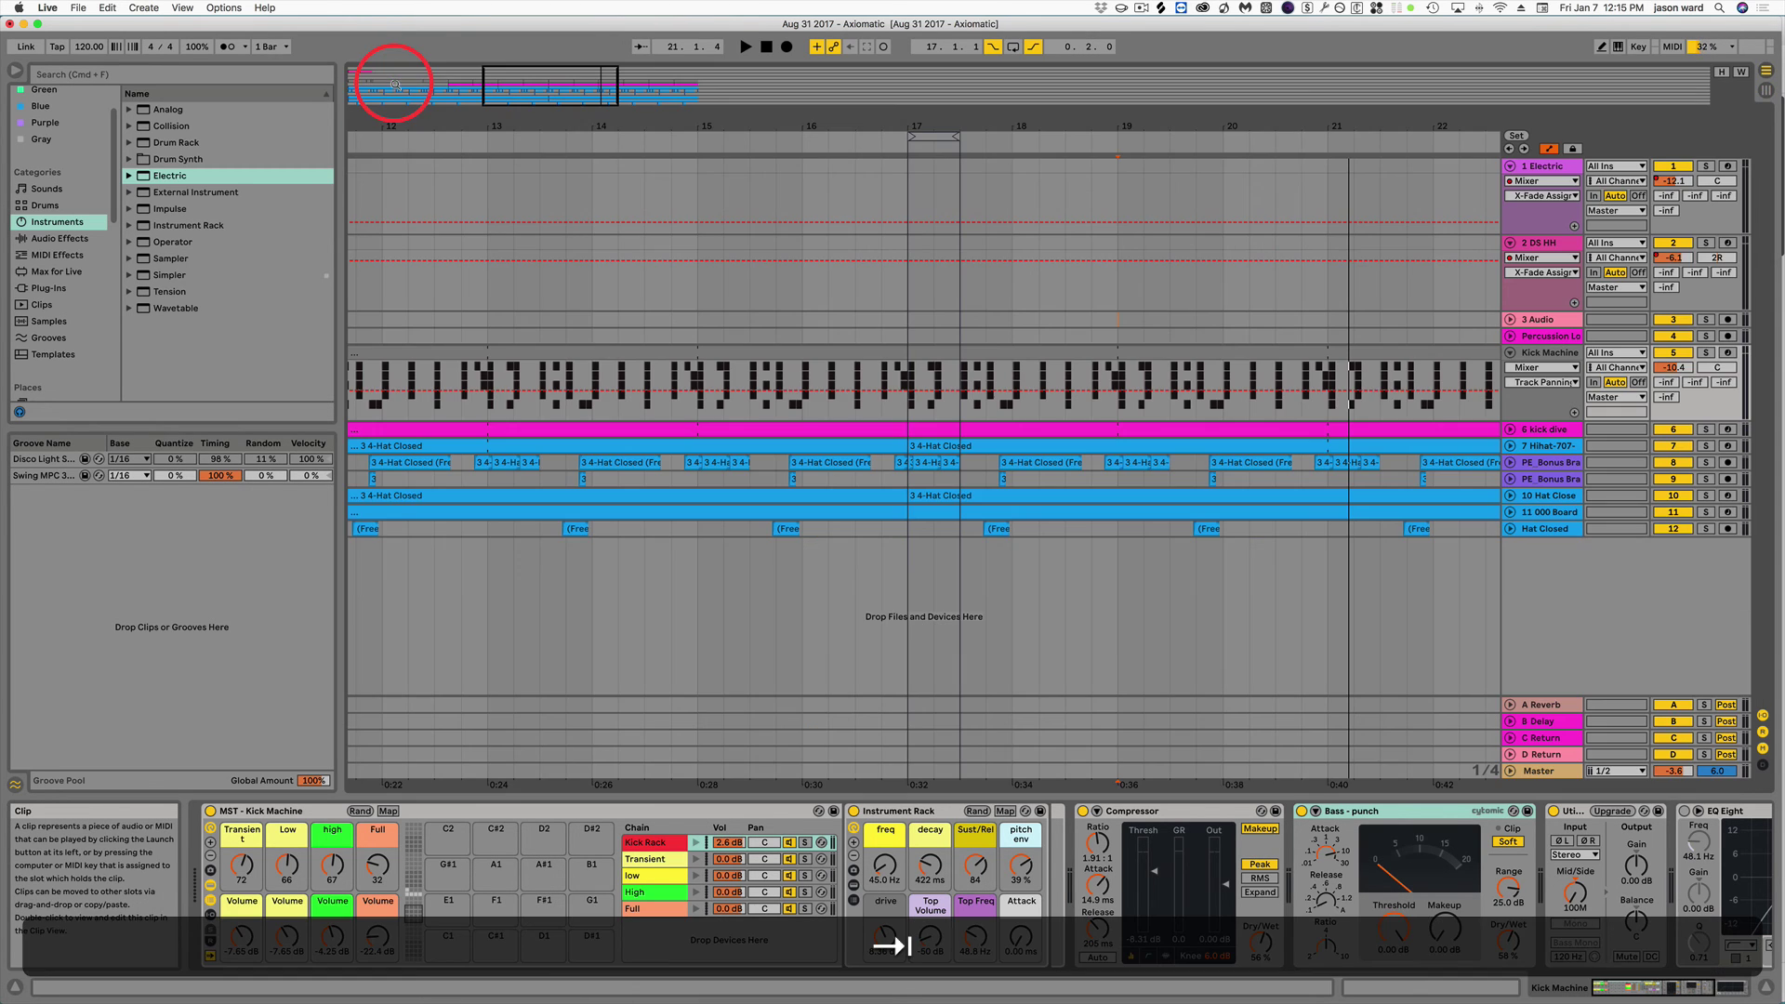
double_click(781, 122)
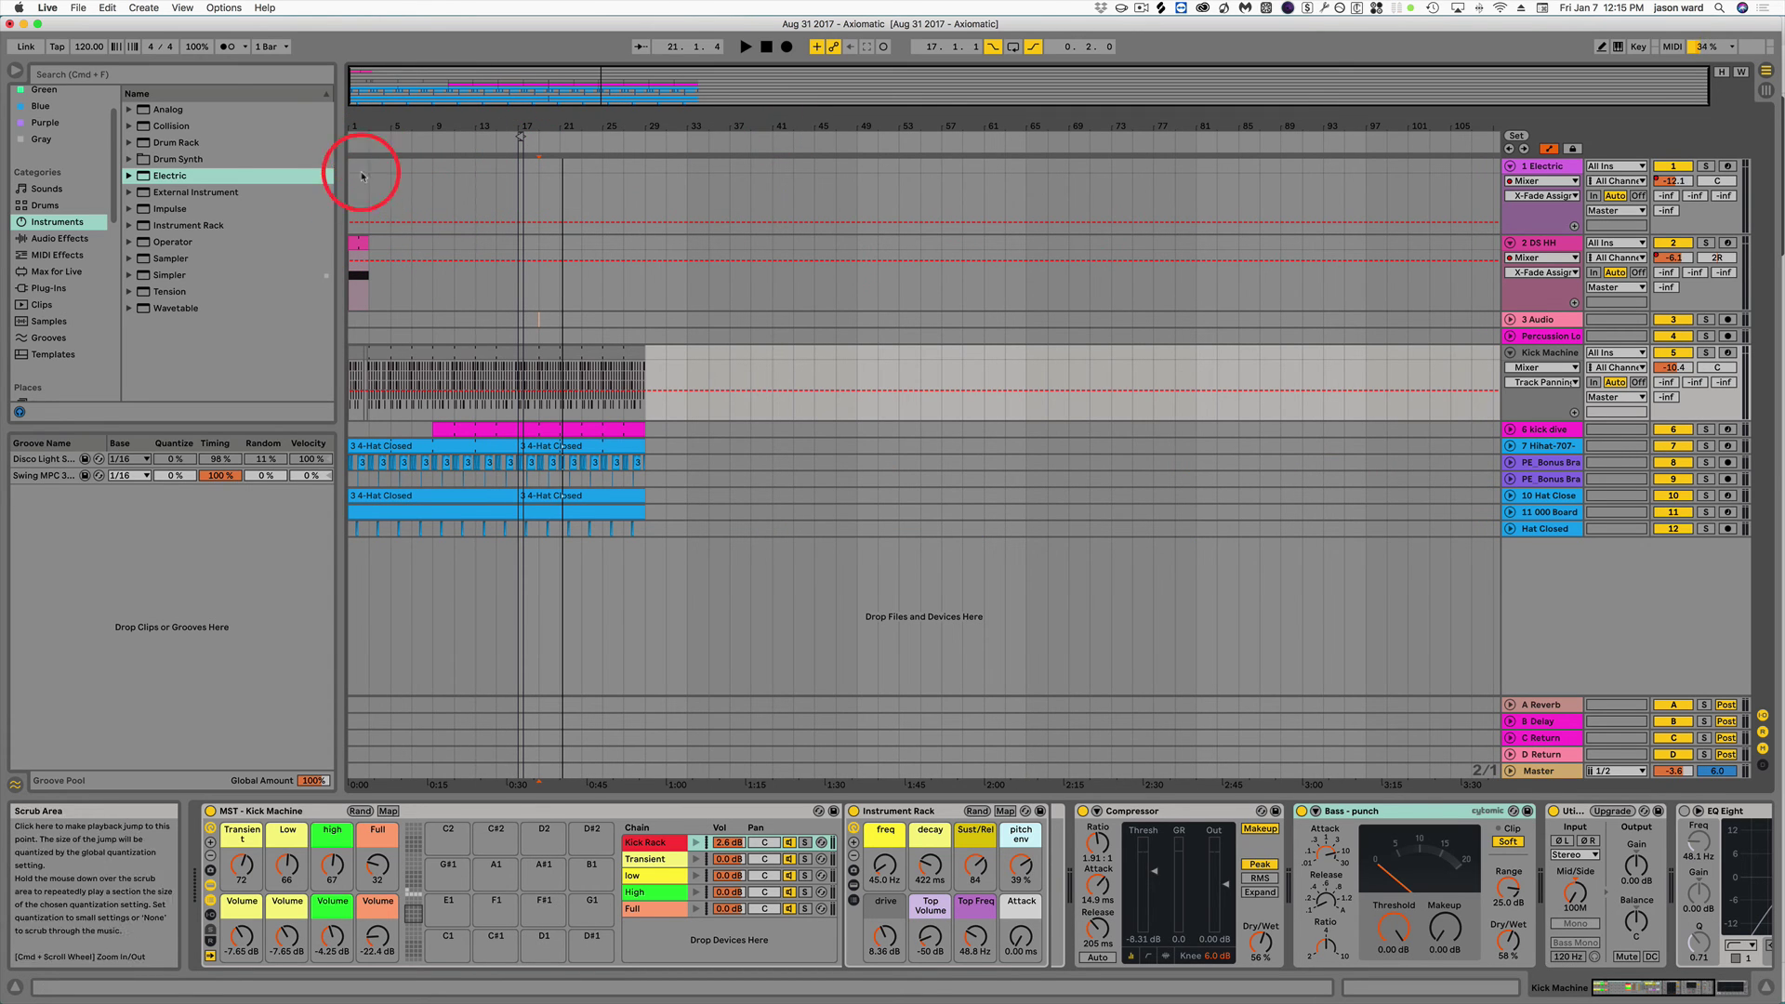
click(359, 244)
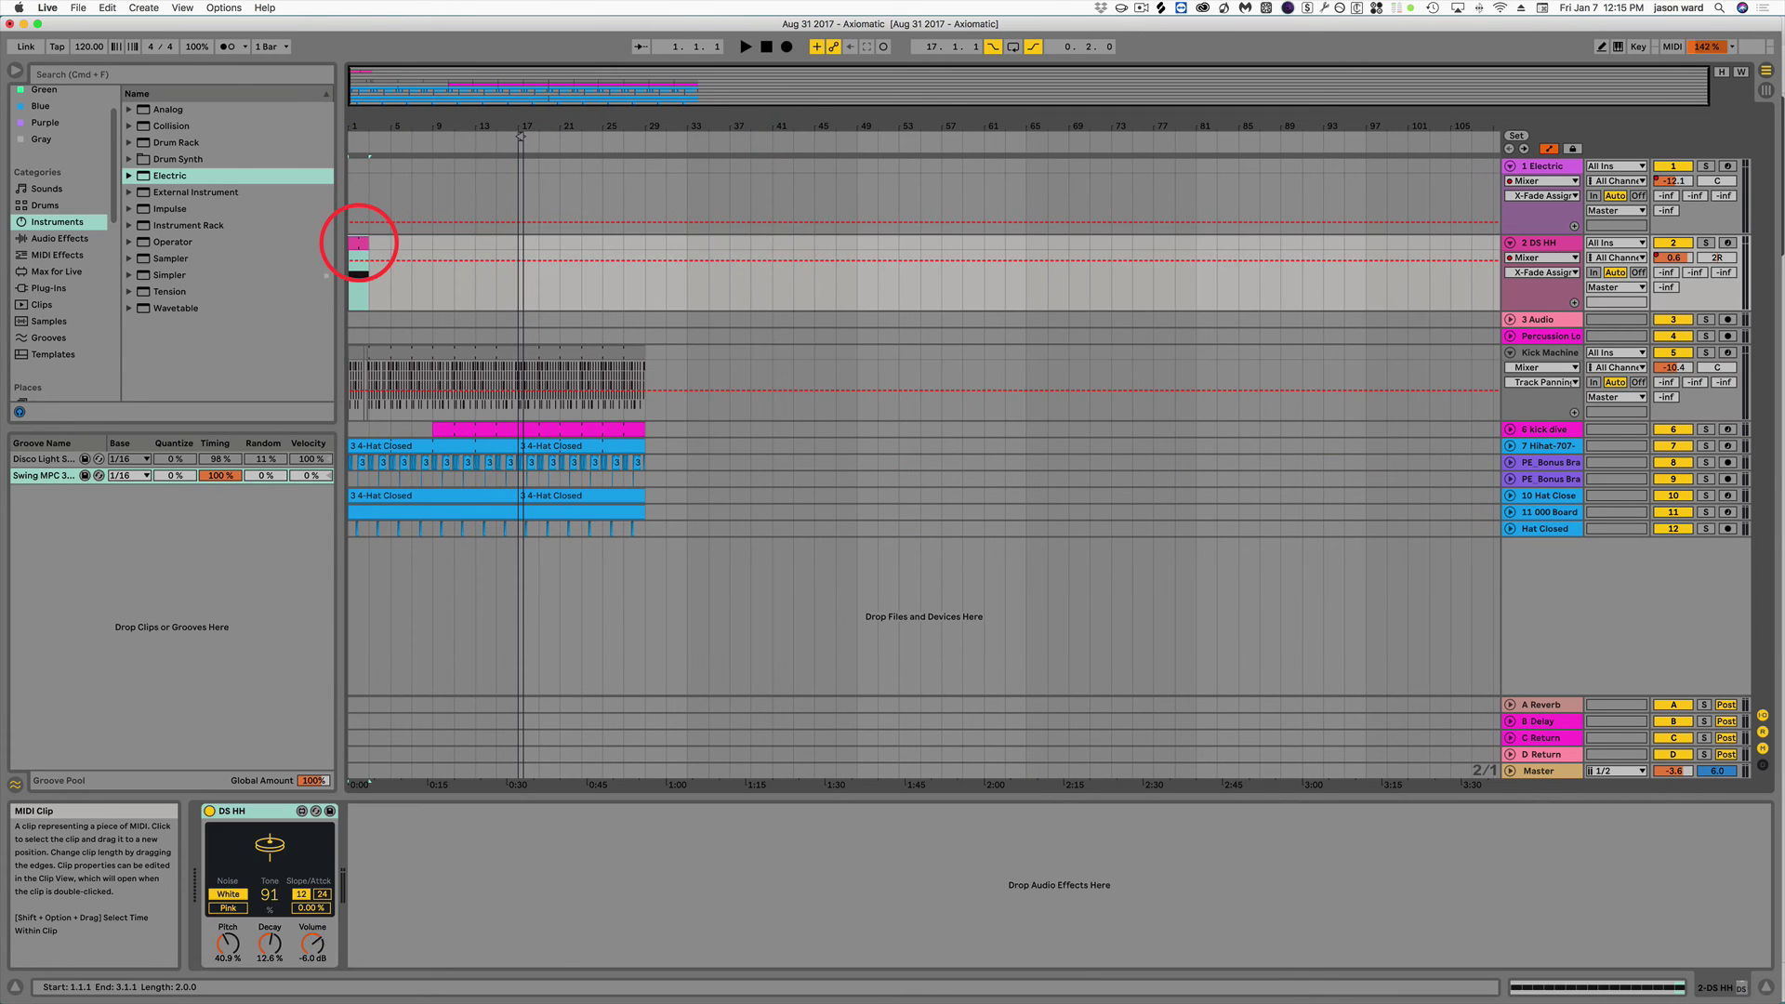
key(super+l)
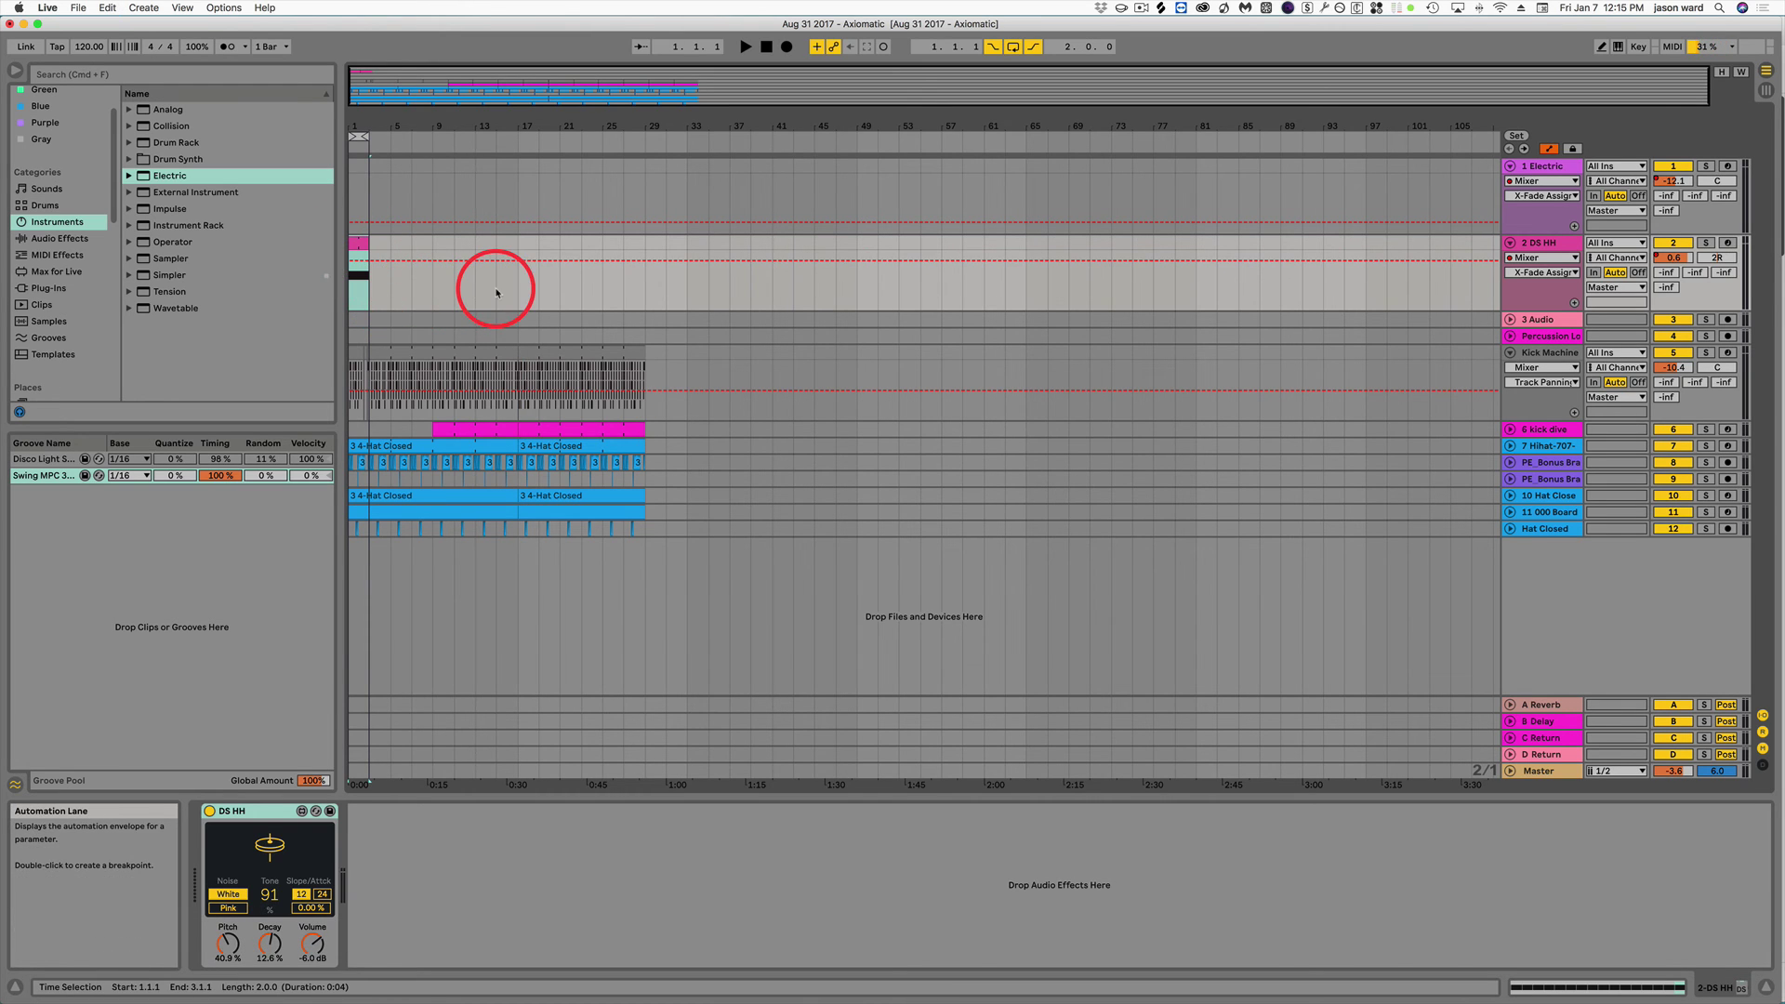
Unfold the 3 Audio and Percussion Loops tracks, extend the loop to eight bars, and shorten it back to two bars.
click(1510, 321)
click(1511, 397)
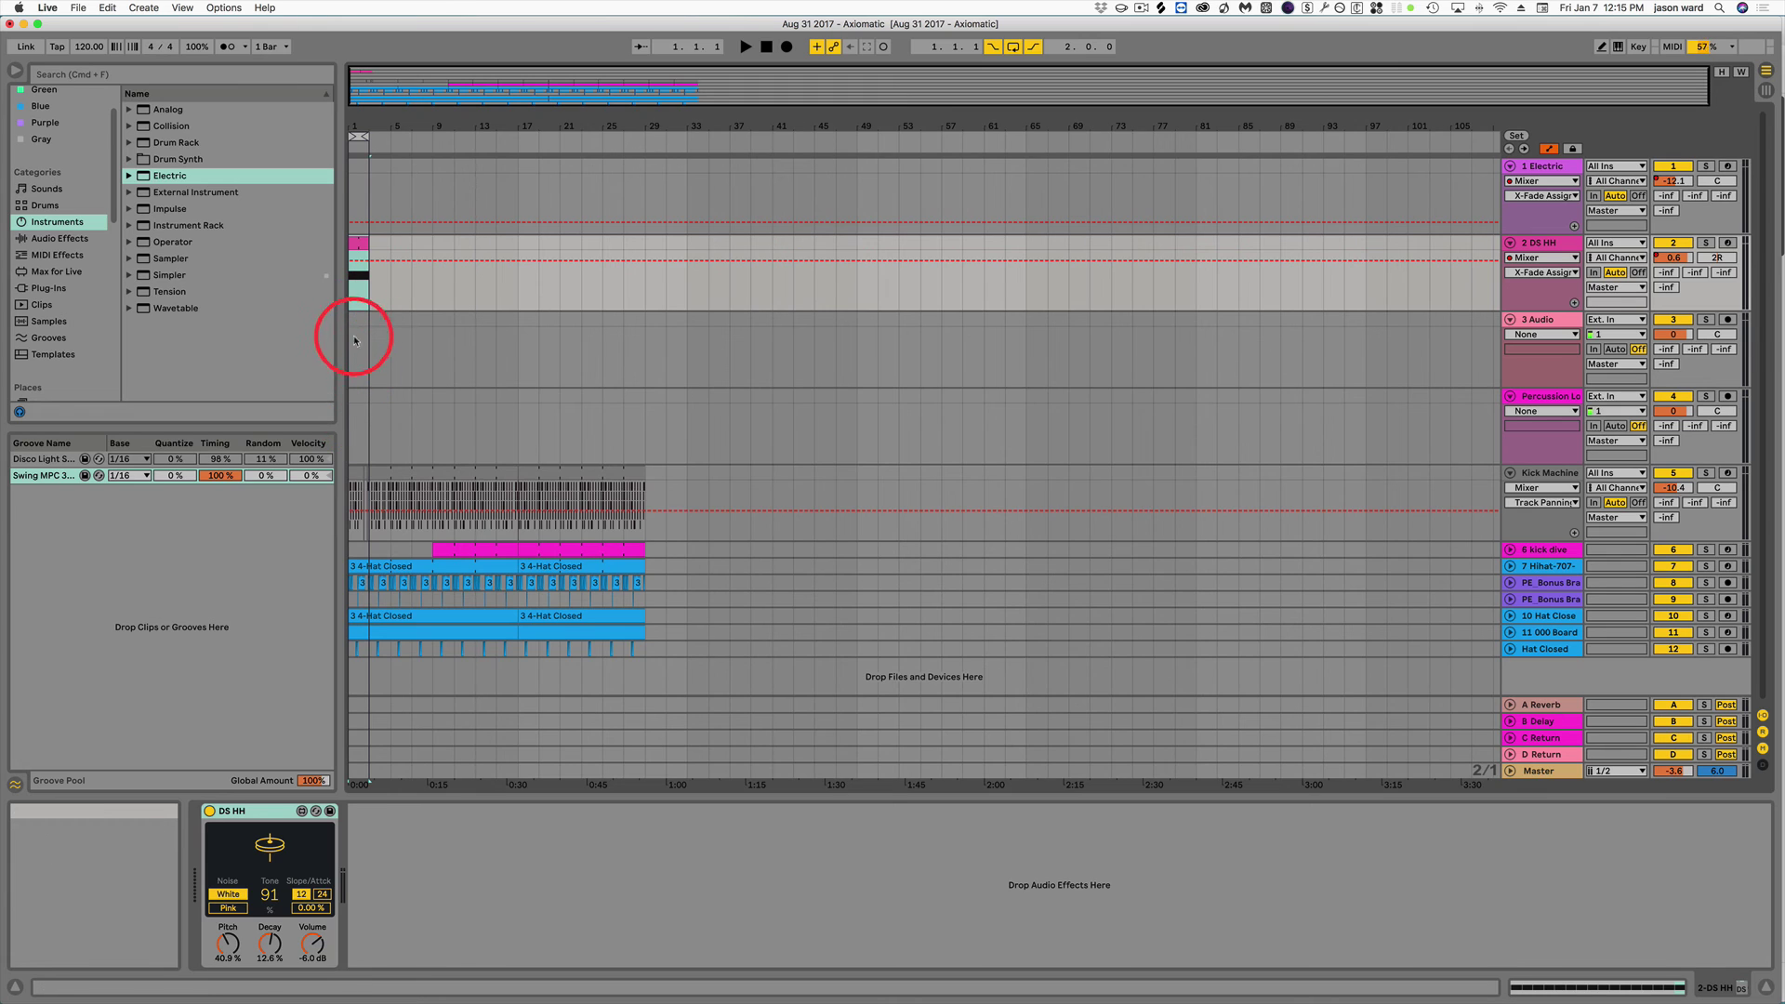
drag(358, 137, 431, 139)
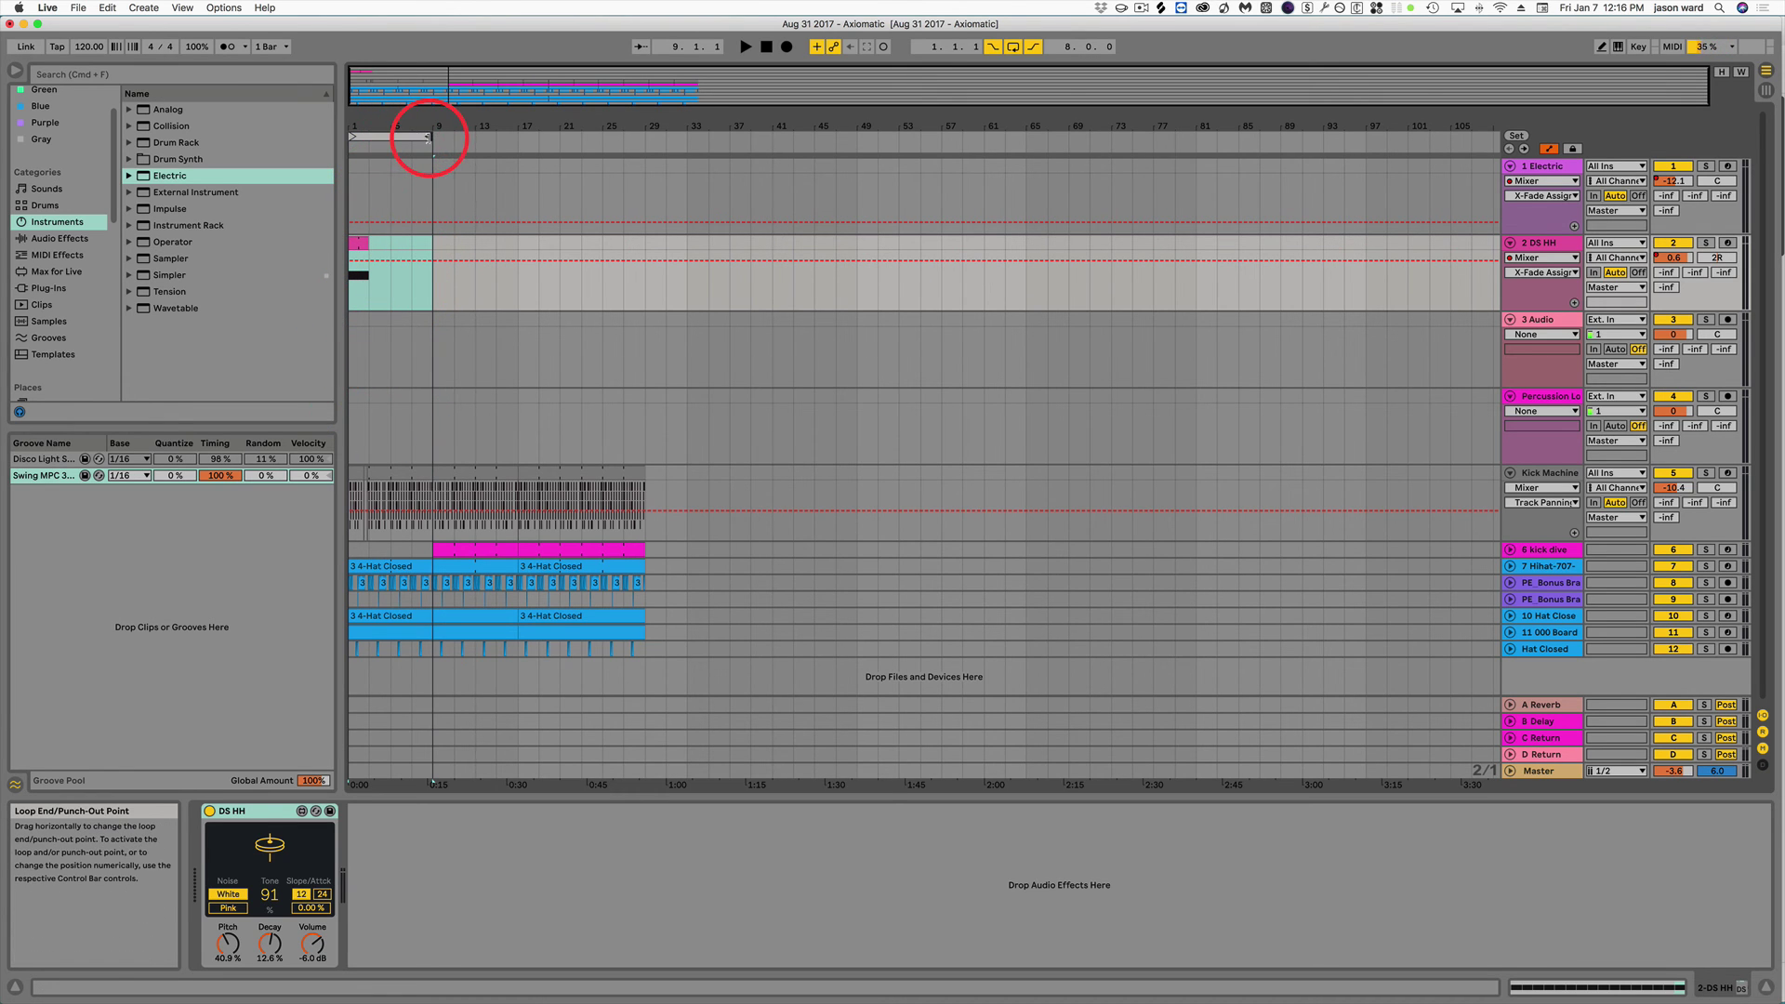
drag(430, 138, 374, 140)
Return to Session View and open the Kick Machine clip in the clip editor.
key(Tab)
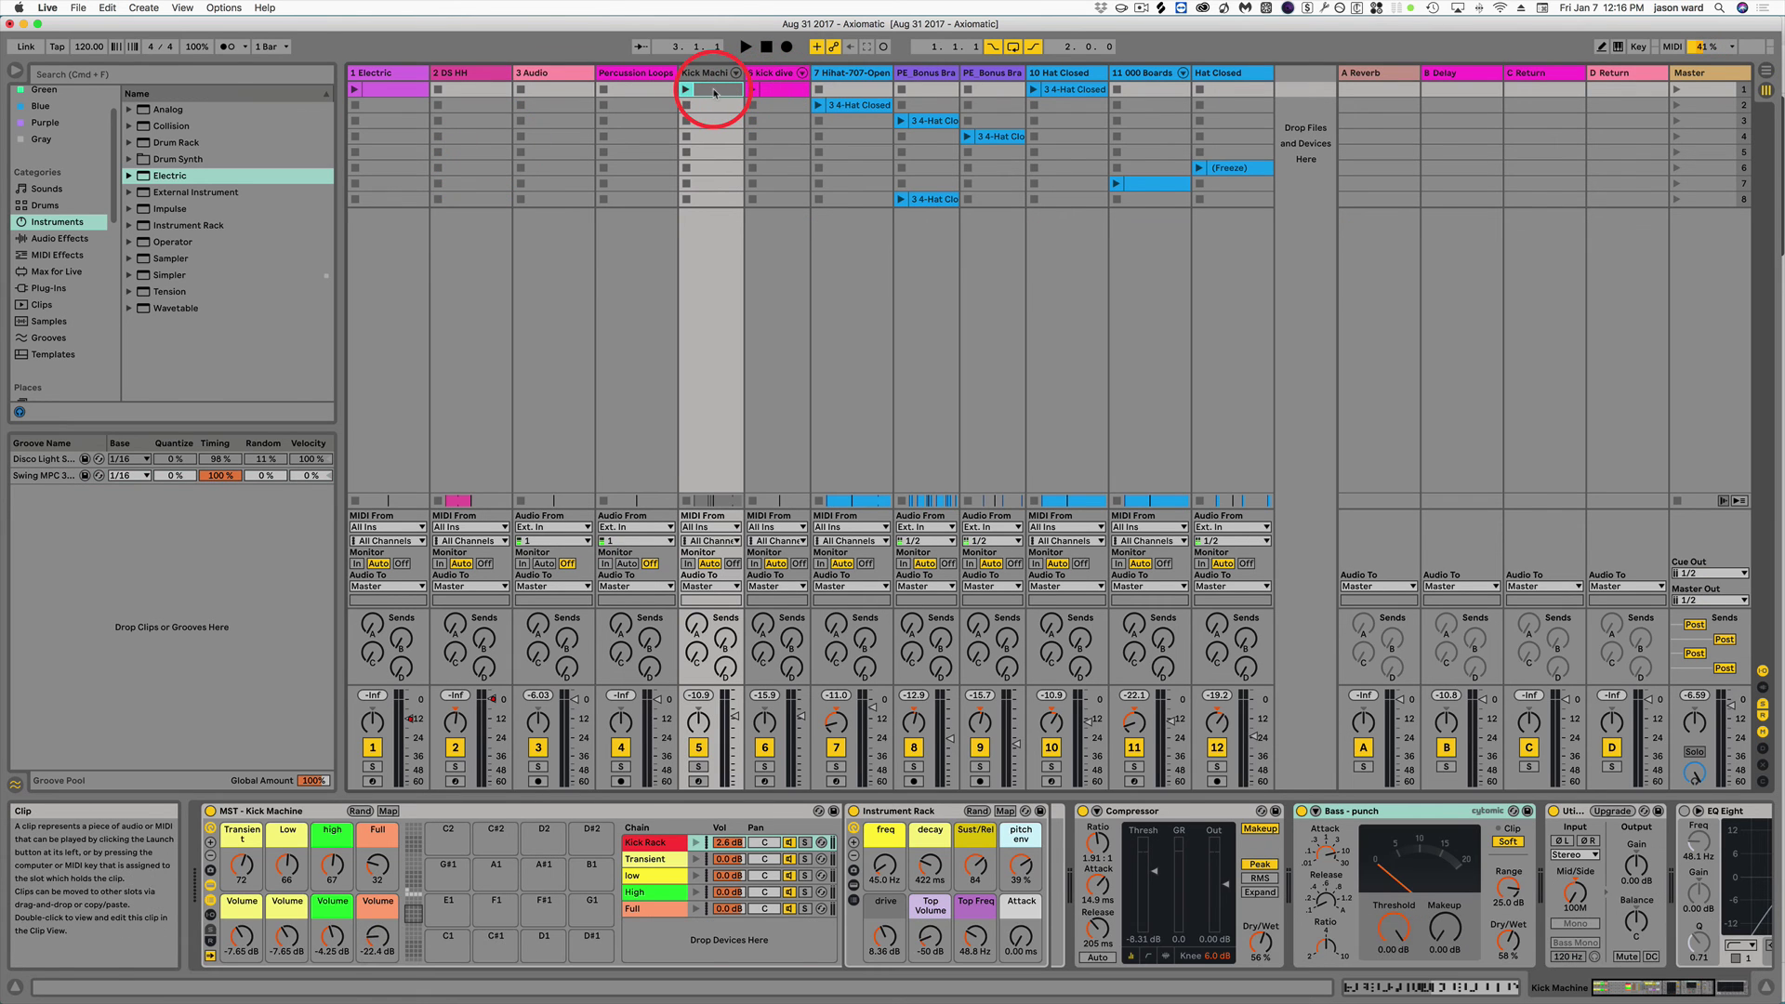
double_click(714, 92)
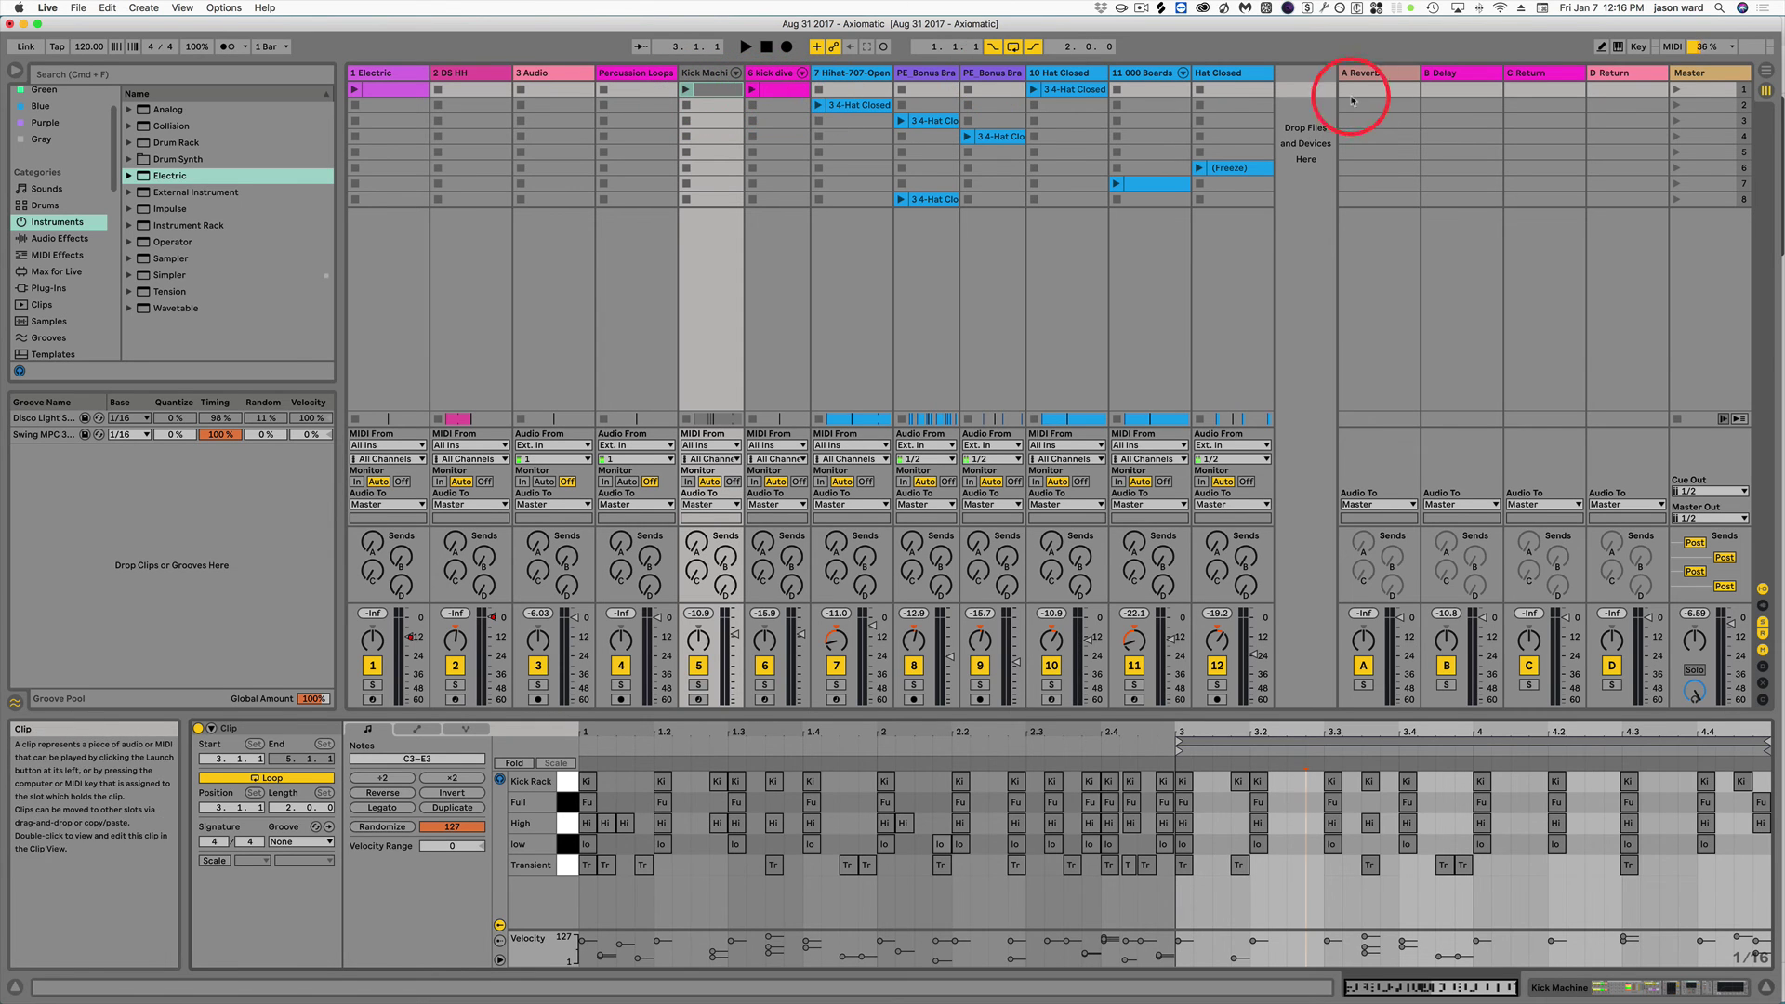
Step through scenes 1 to 6 in the Master column to examine each scene's row of clips and settings.
click(1697, 89)
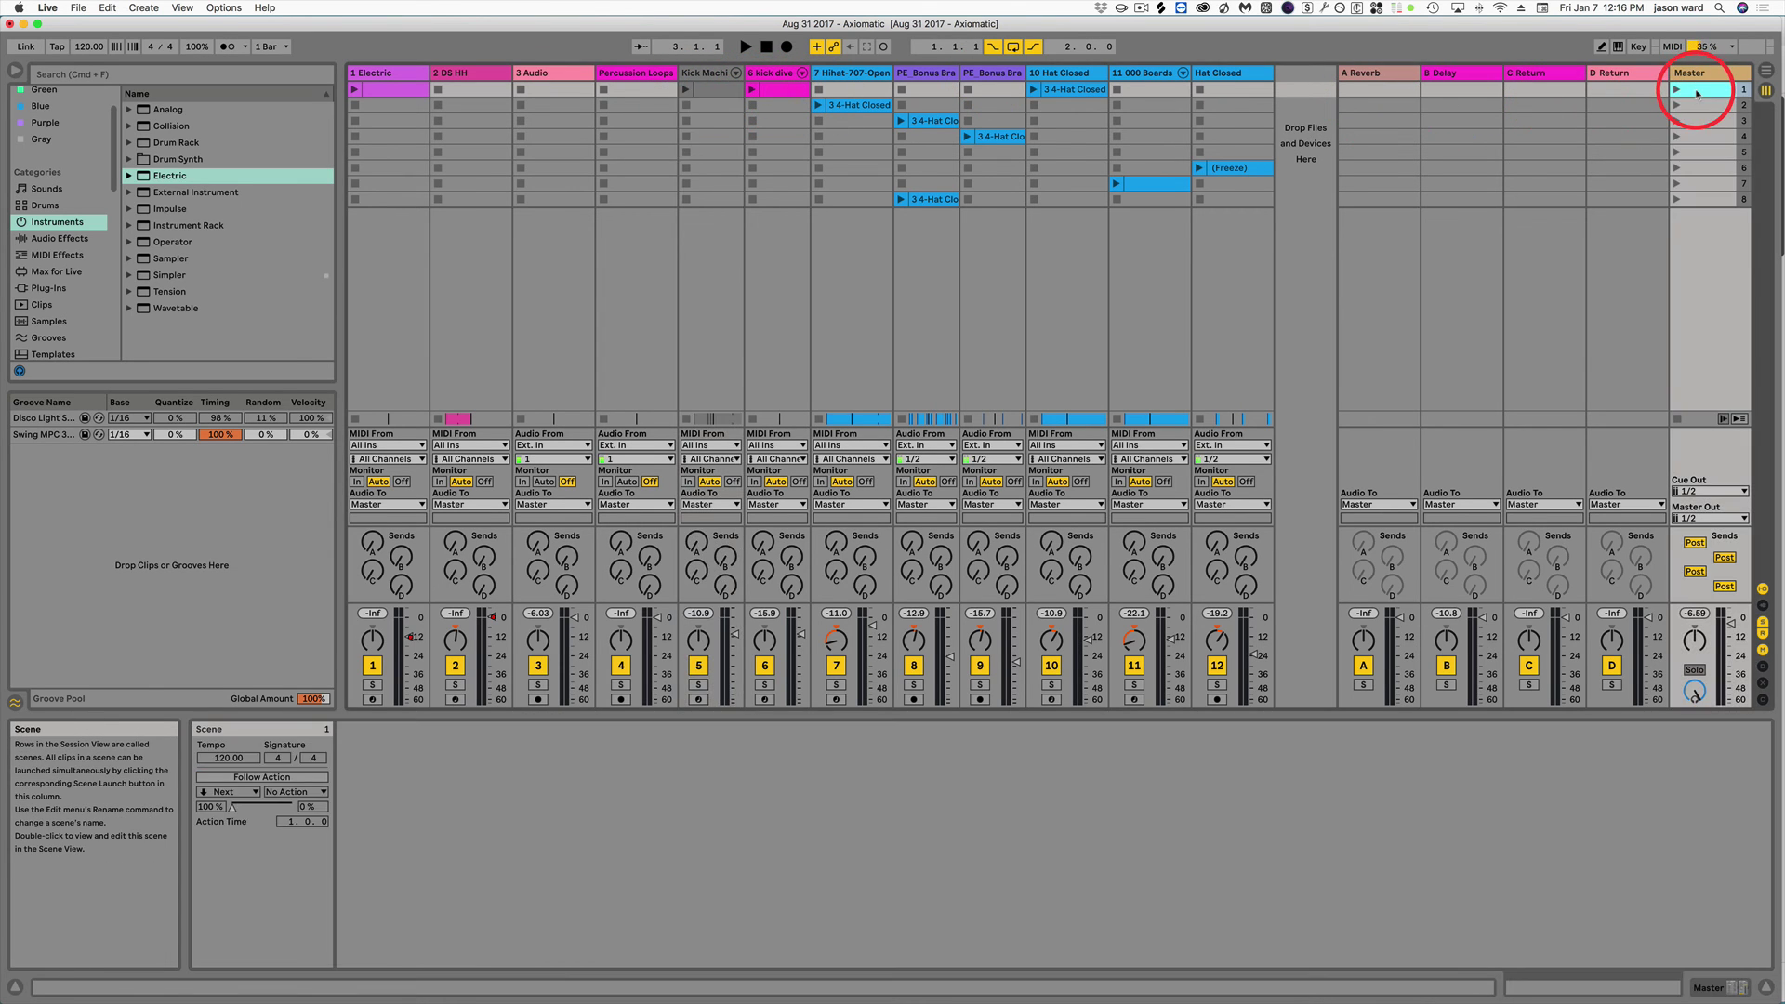
click(1699, 106)
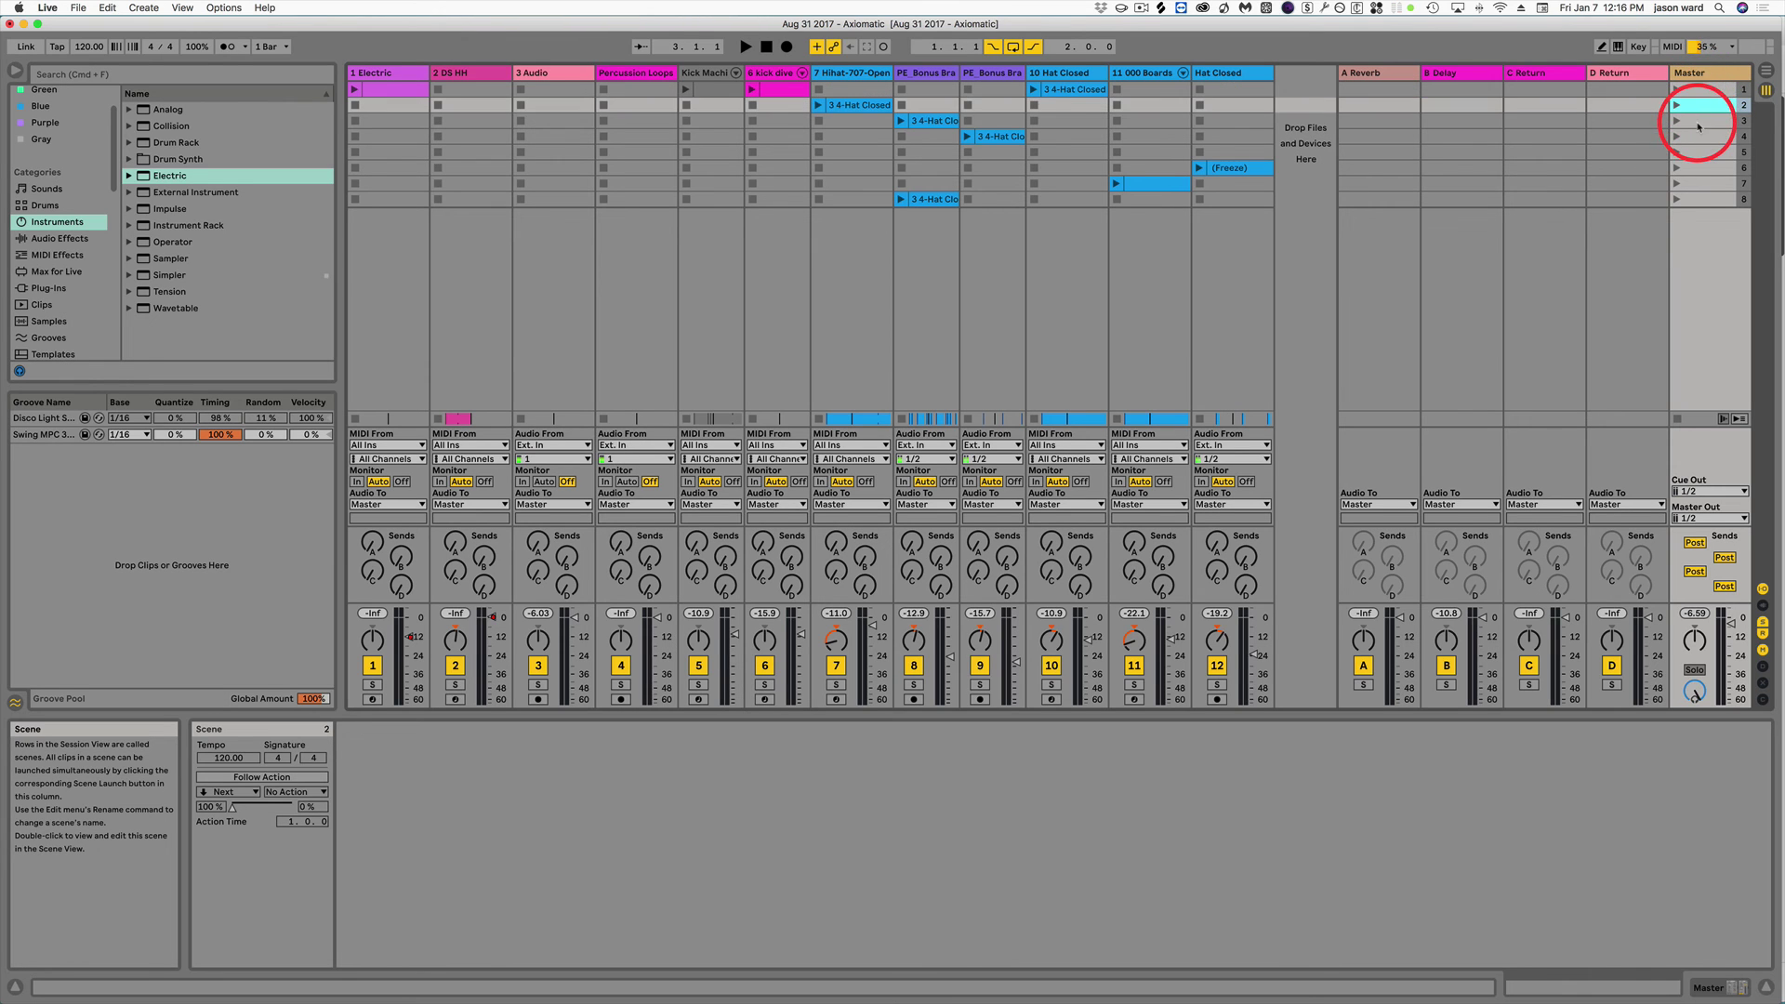
key(Down)
key(Down)
key(Down)
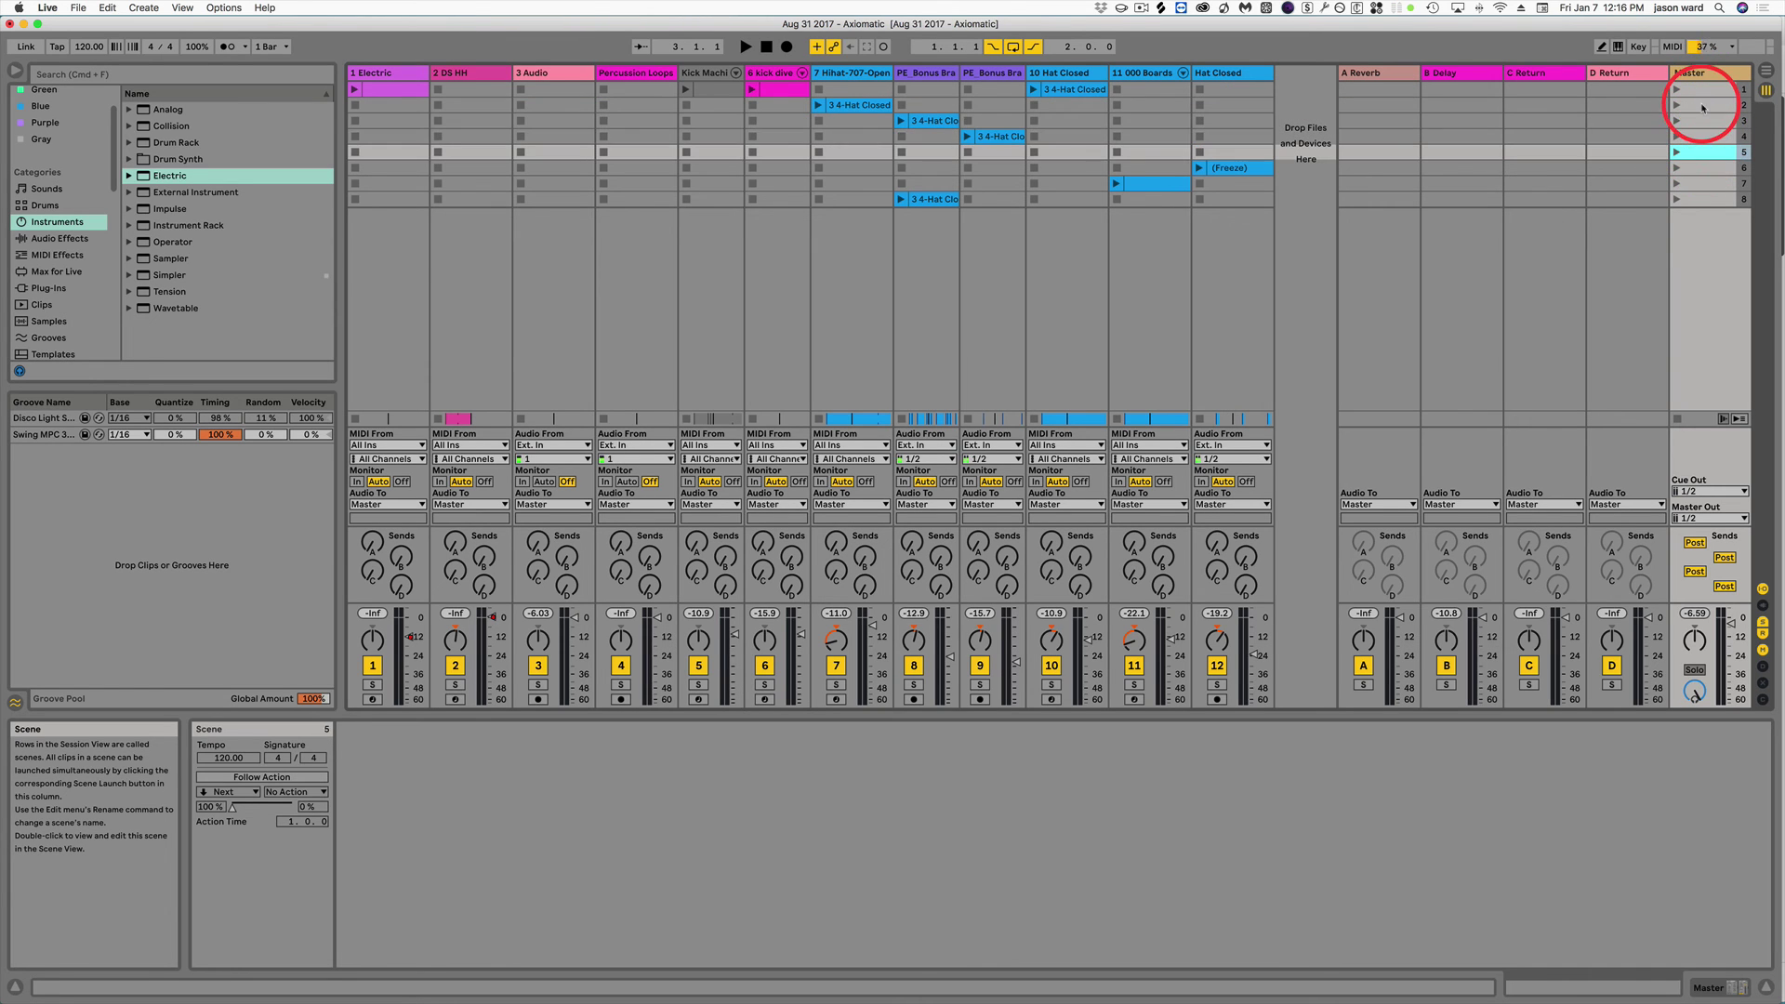
click(1703, 90)
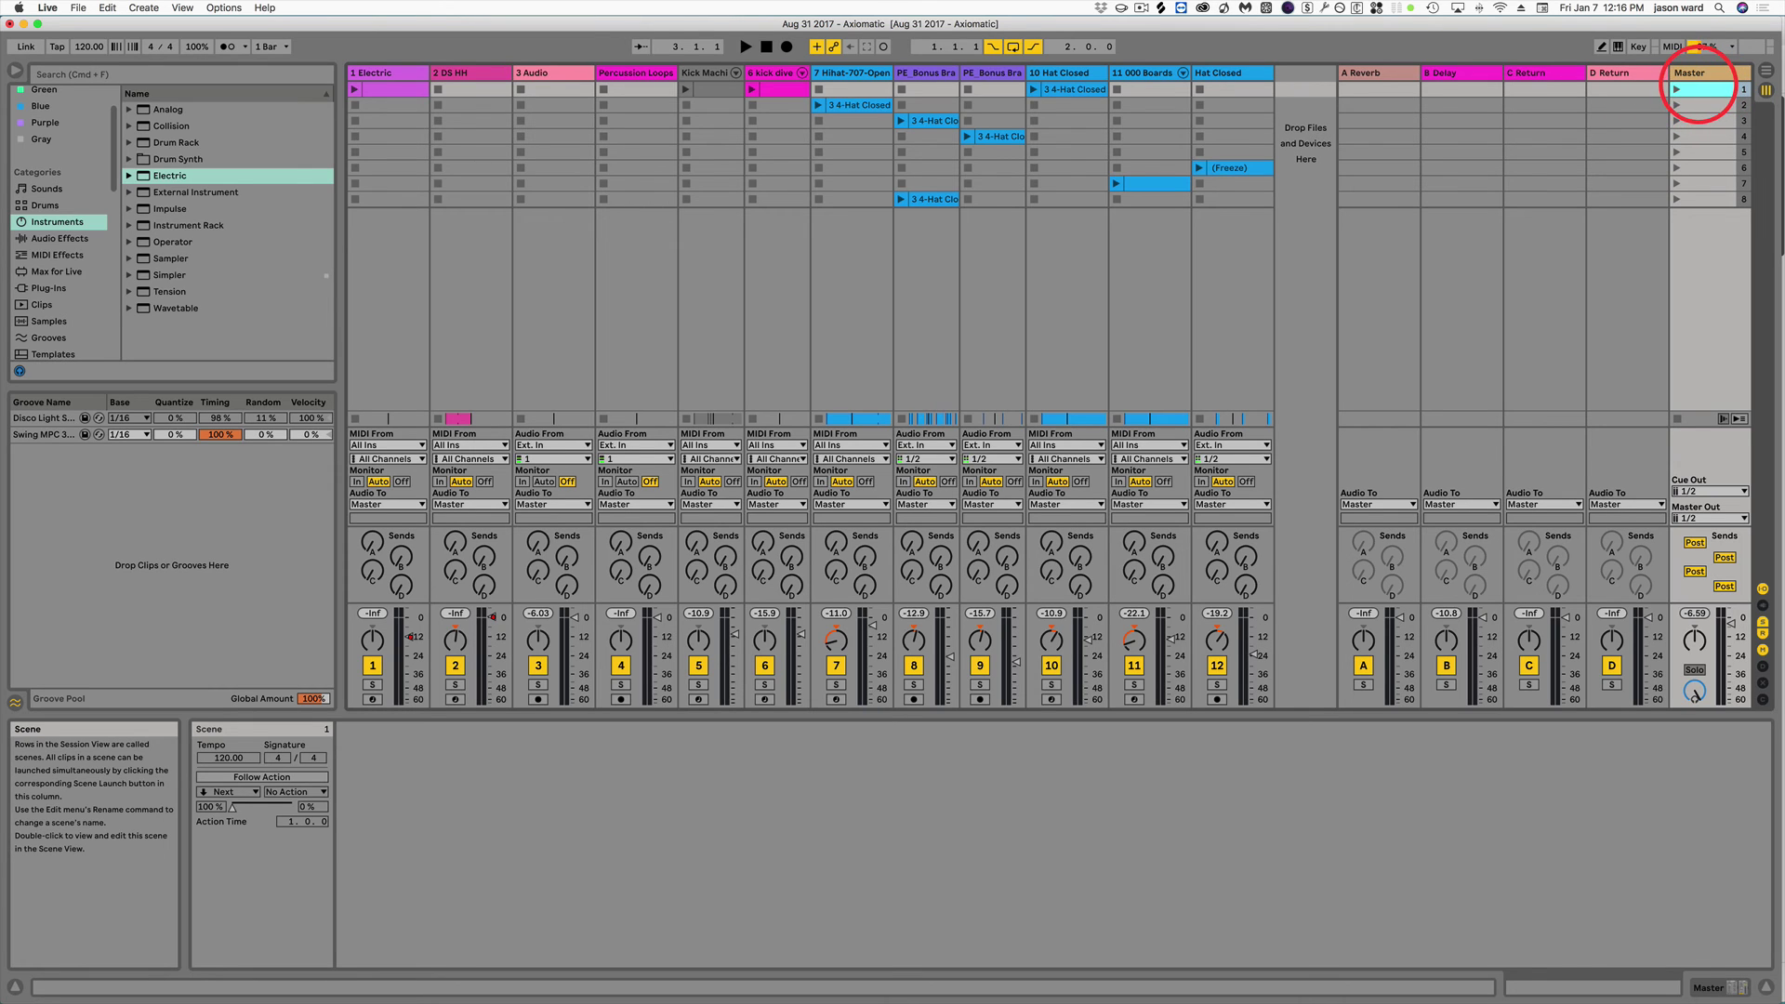
click(1706, 106)
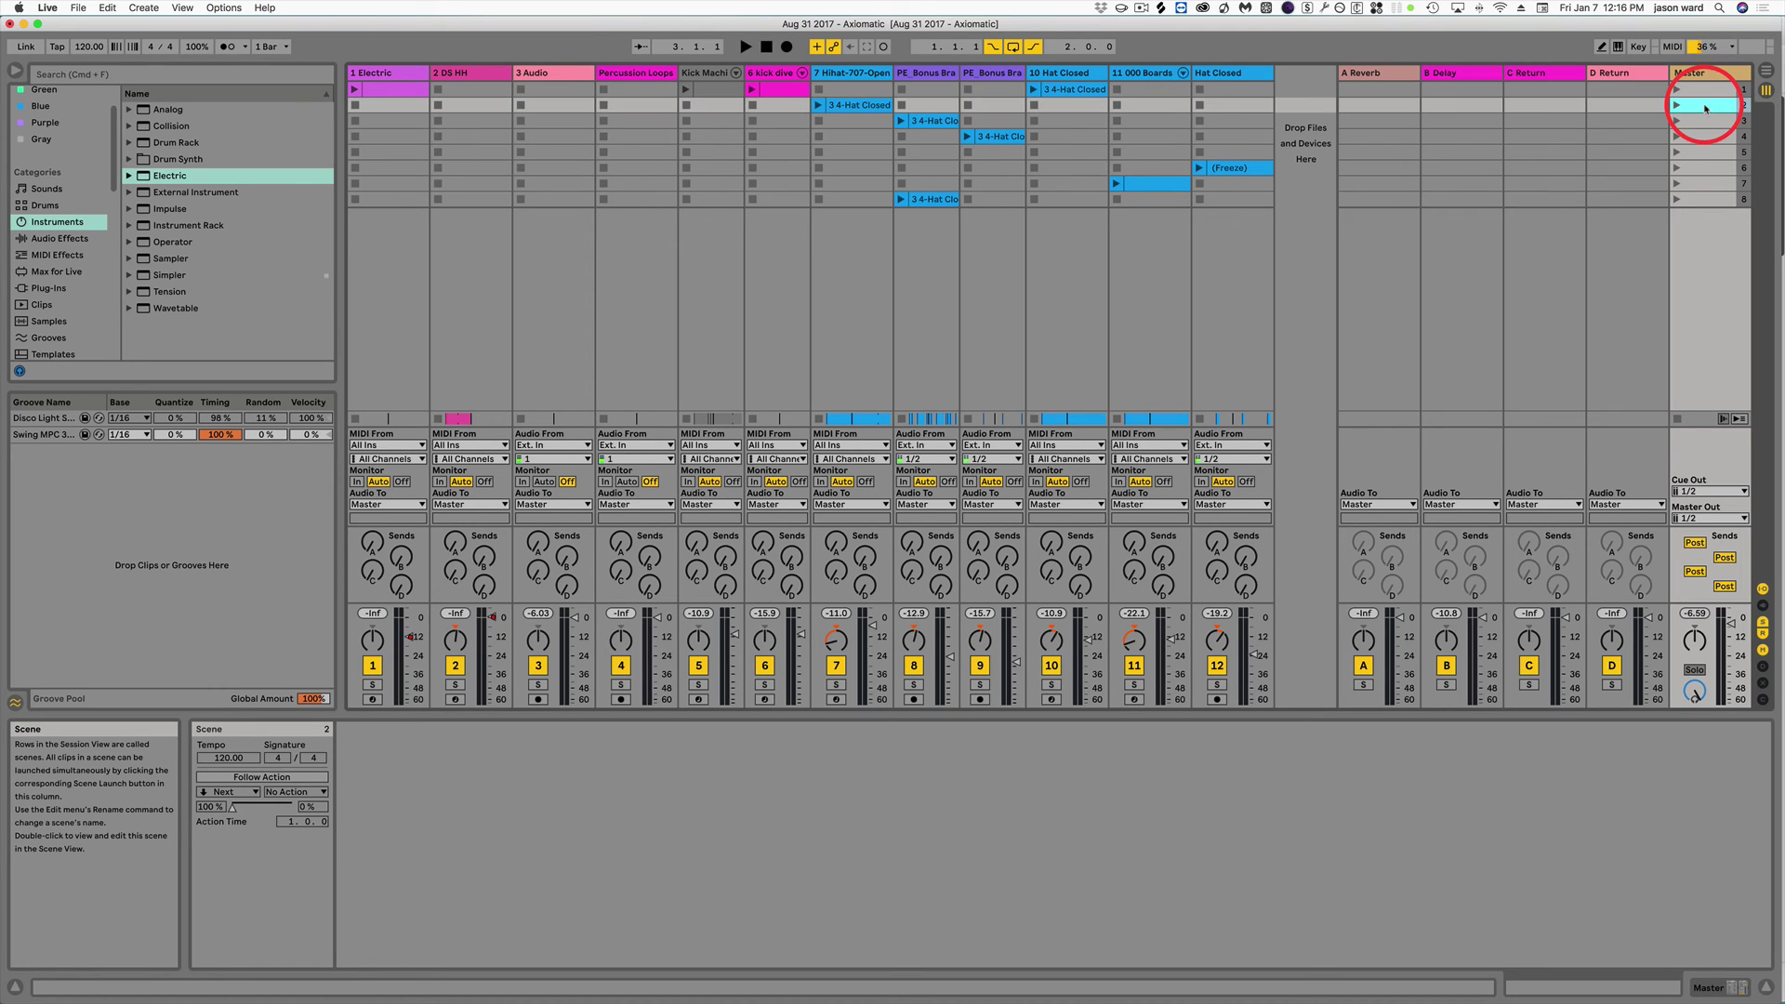
click(1702, 122)
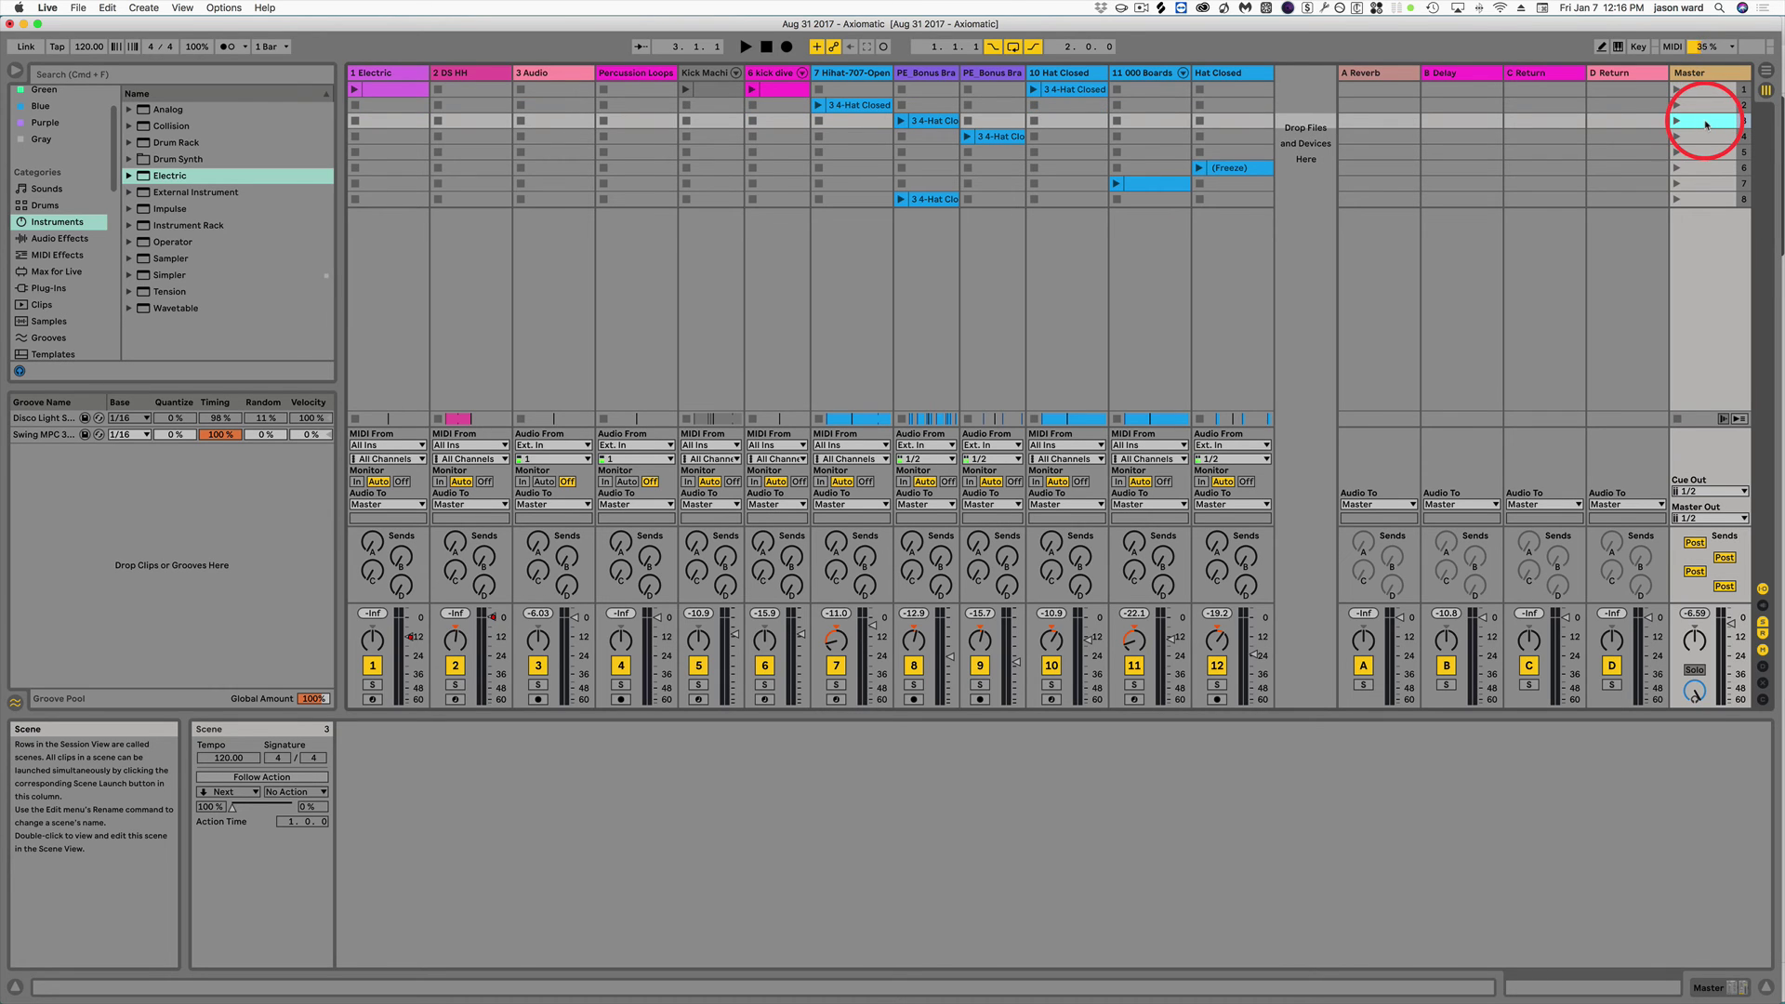
click(1706, 137)
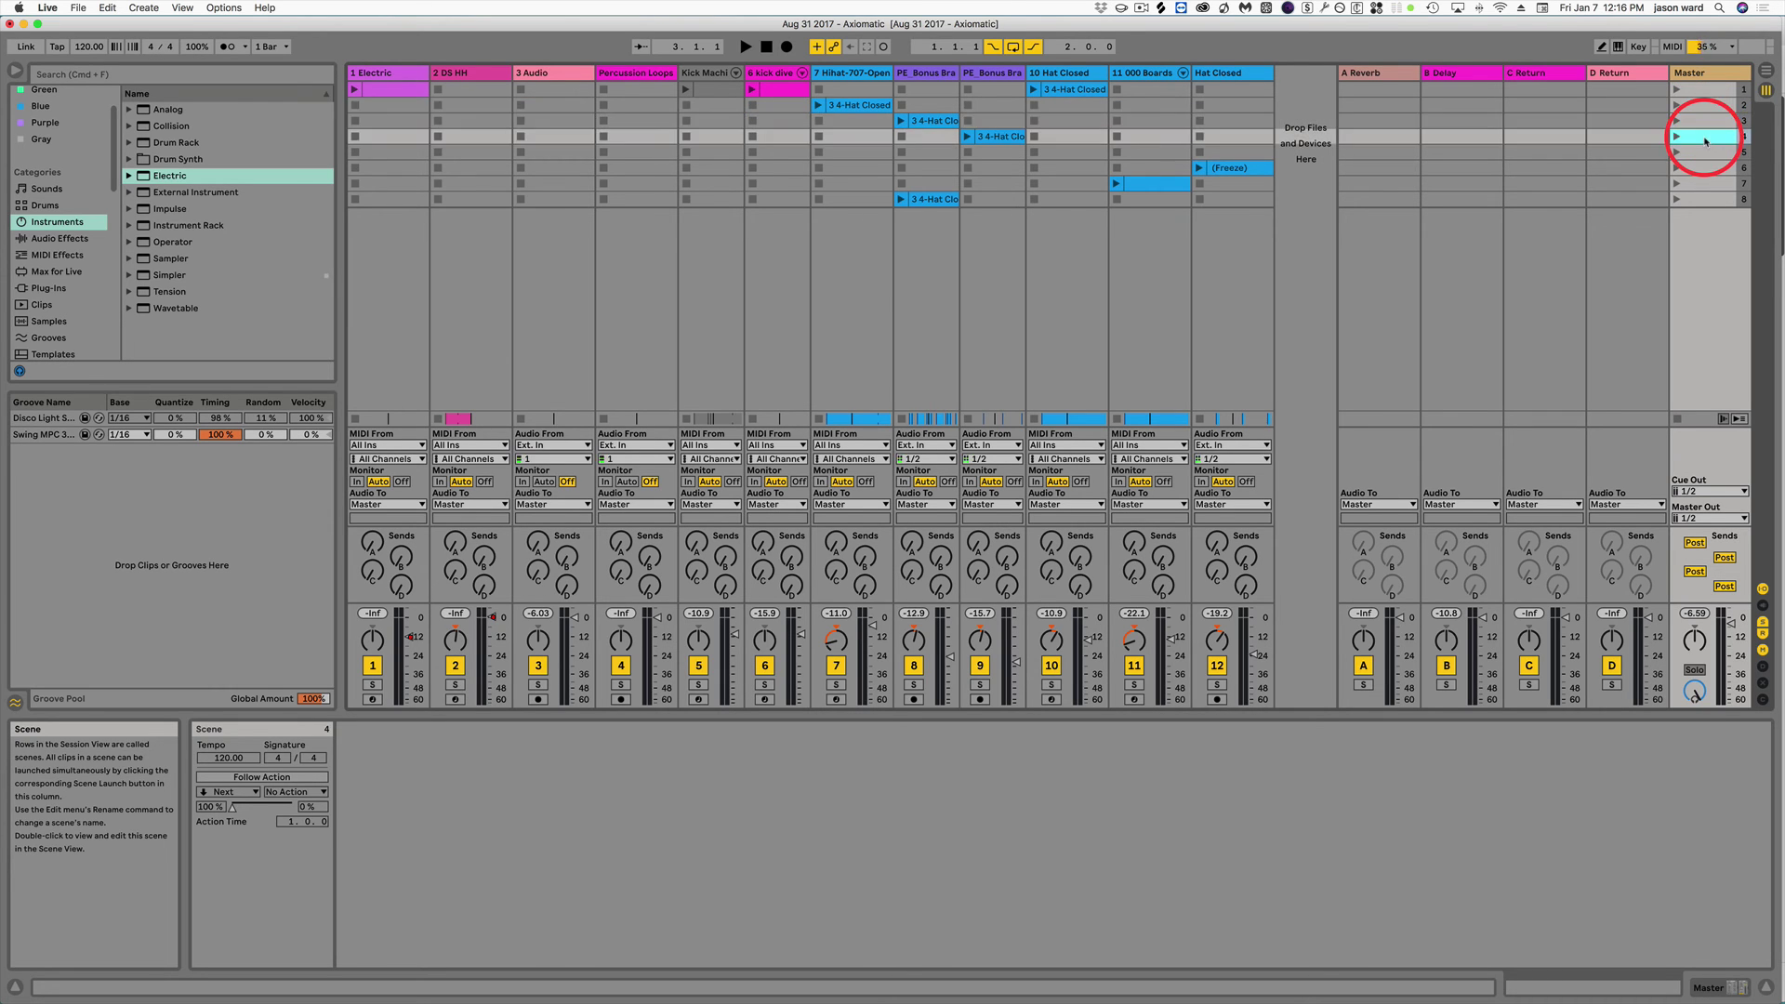
click(1704, 153)
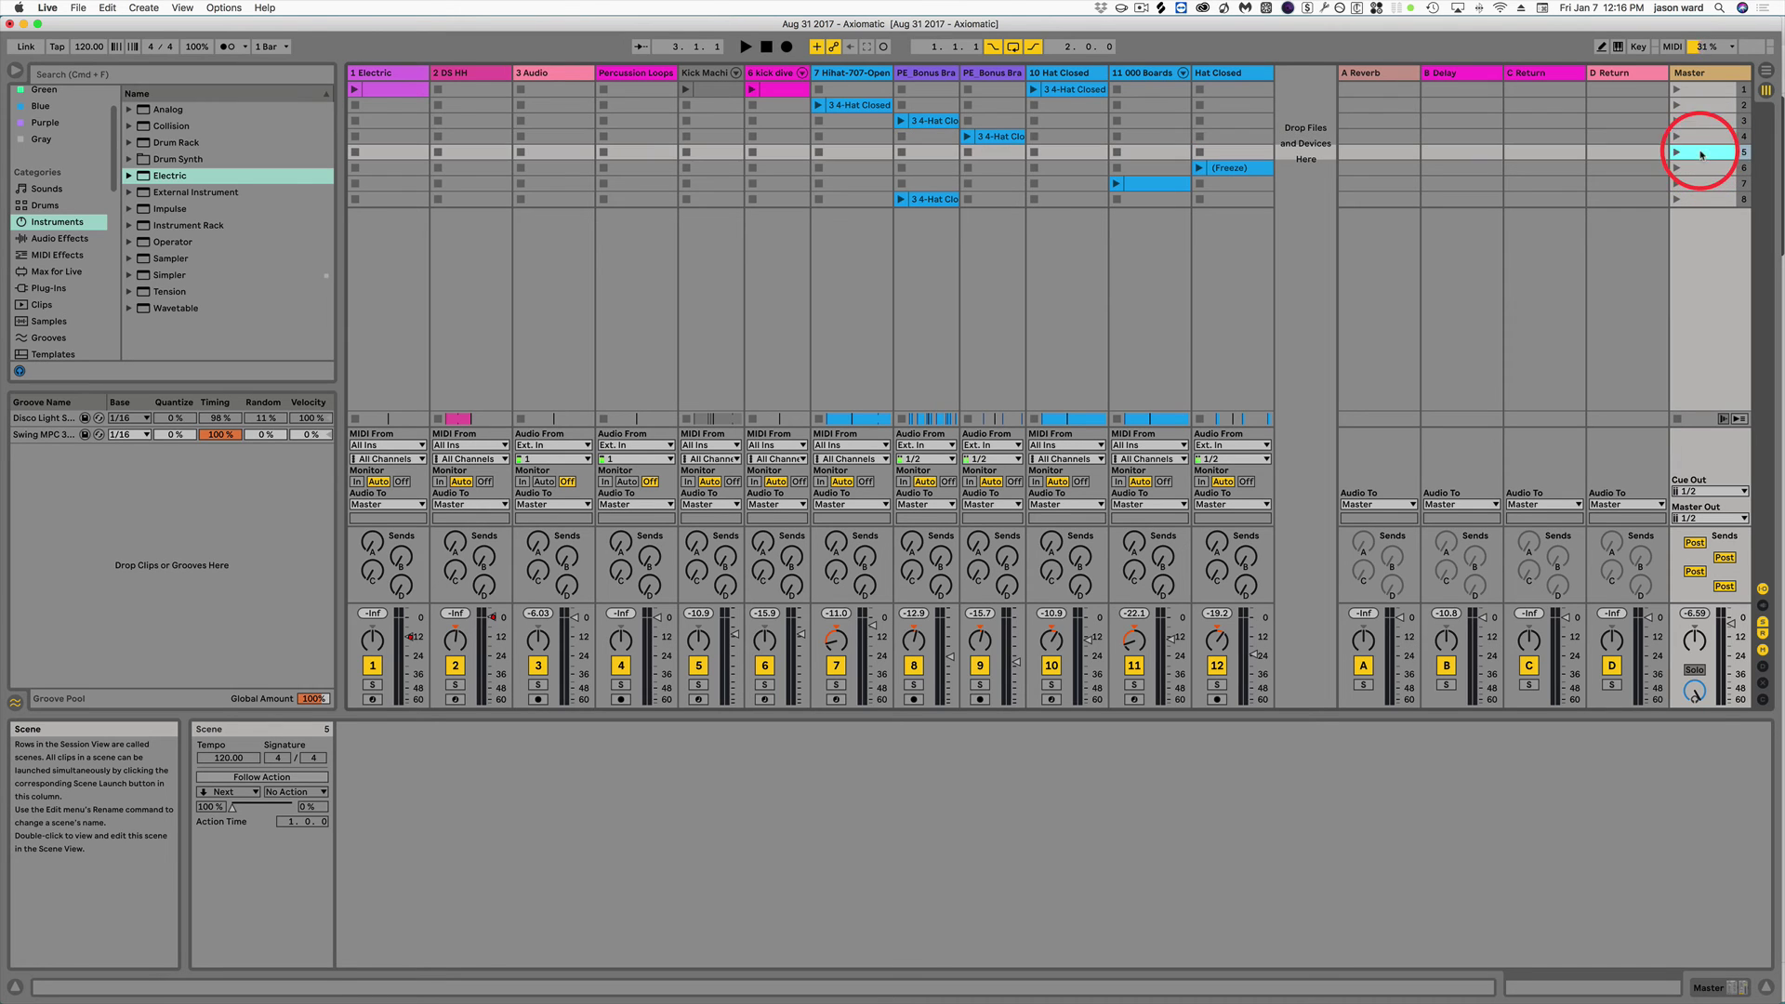
click(1706, 170)
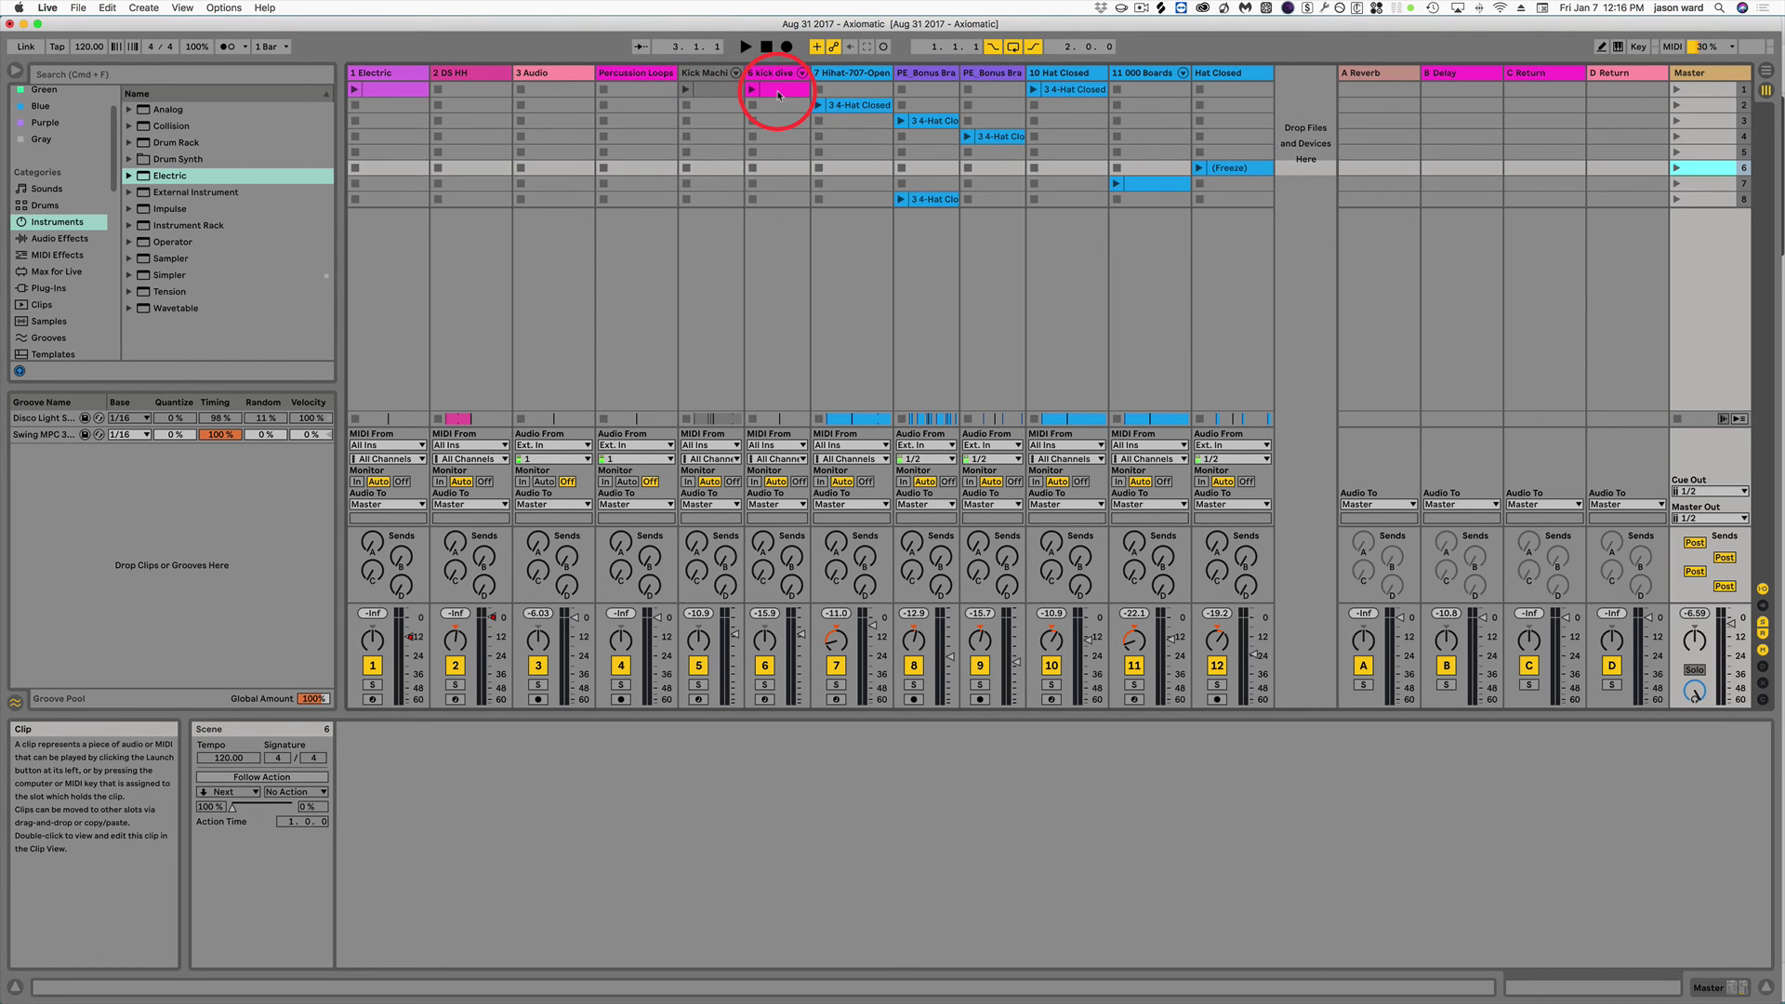
Launch the Kick Machine, Hihat-707-Open, first PE_Bonus, 10 Hat Closed and 11 000 Boards clips individually, and stop playback.
click(686, 90)
click(827, 105)
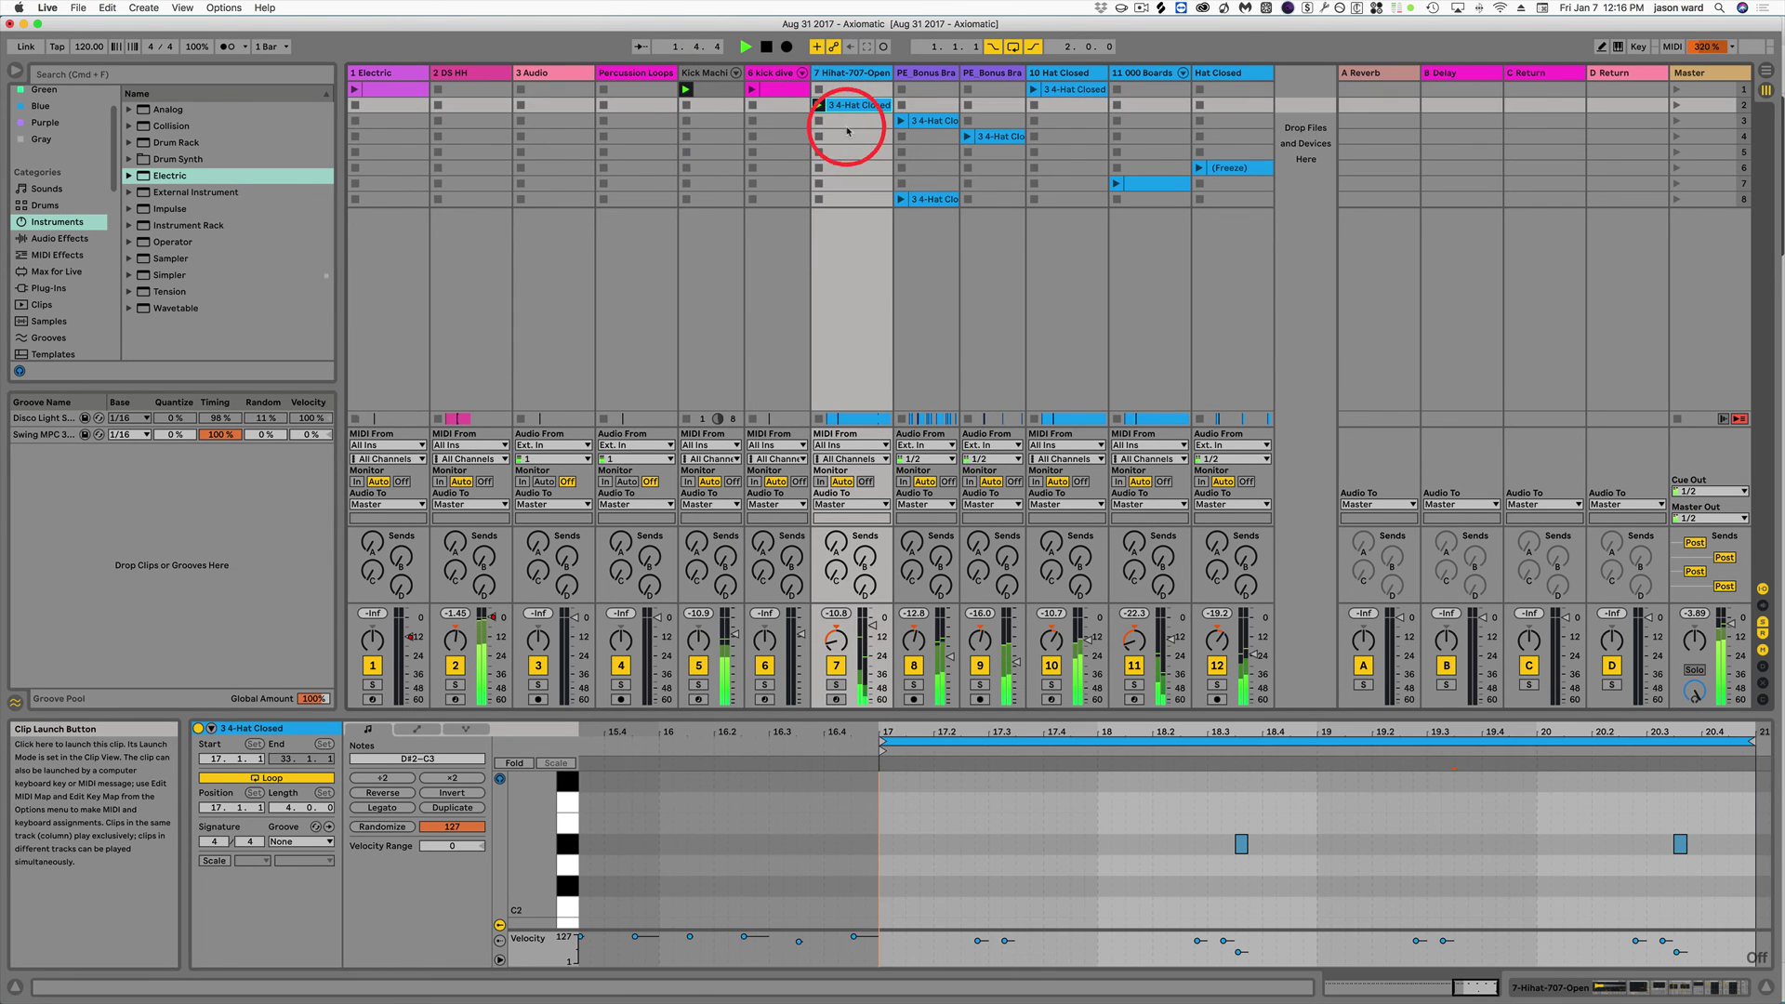
click(899, 121)
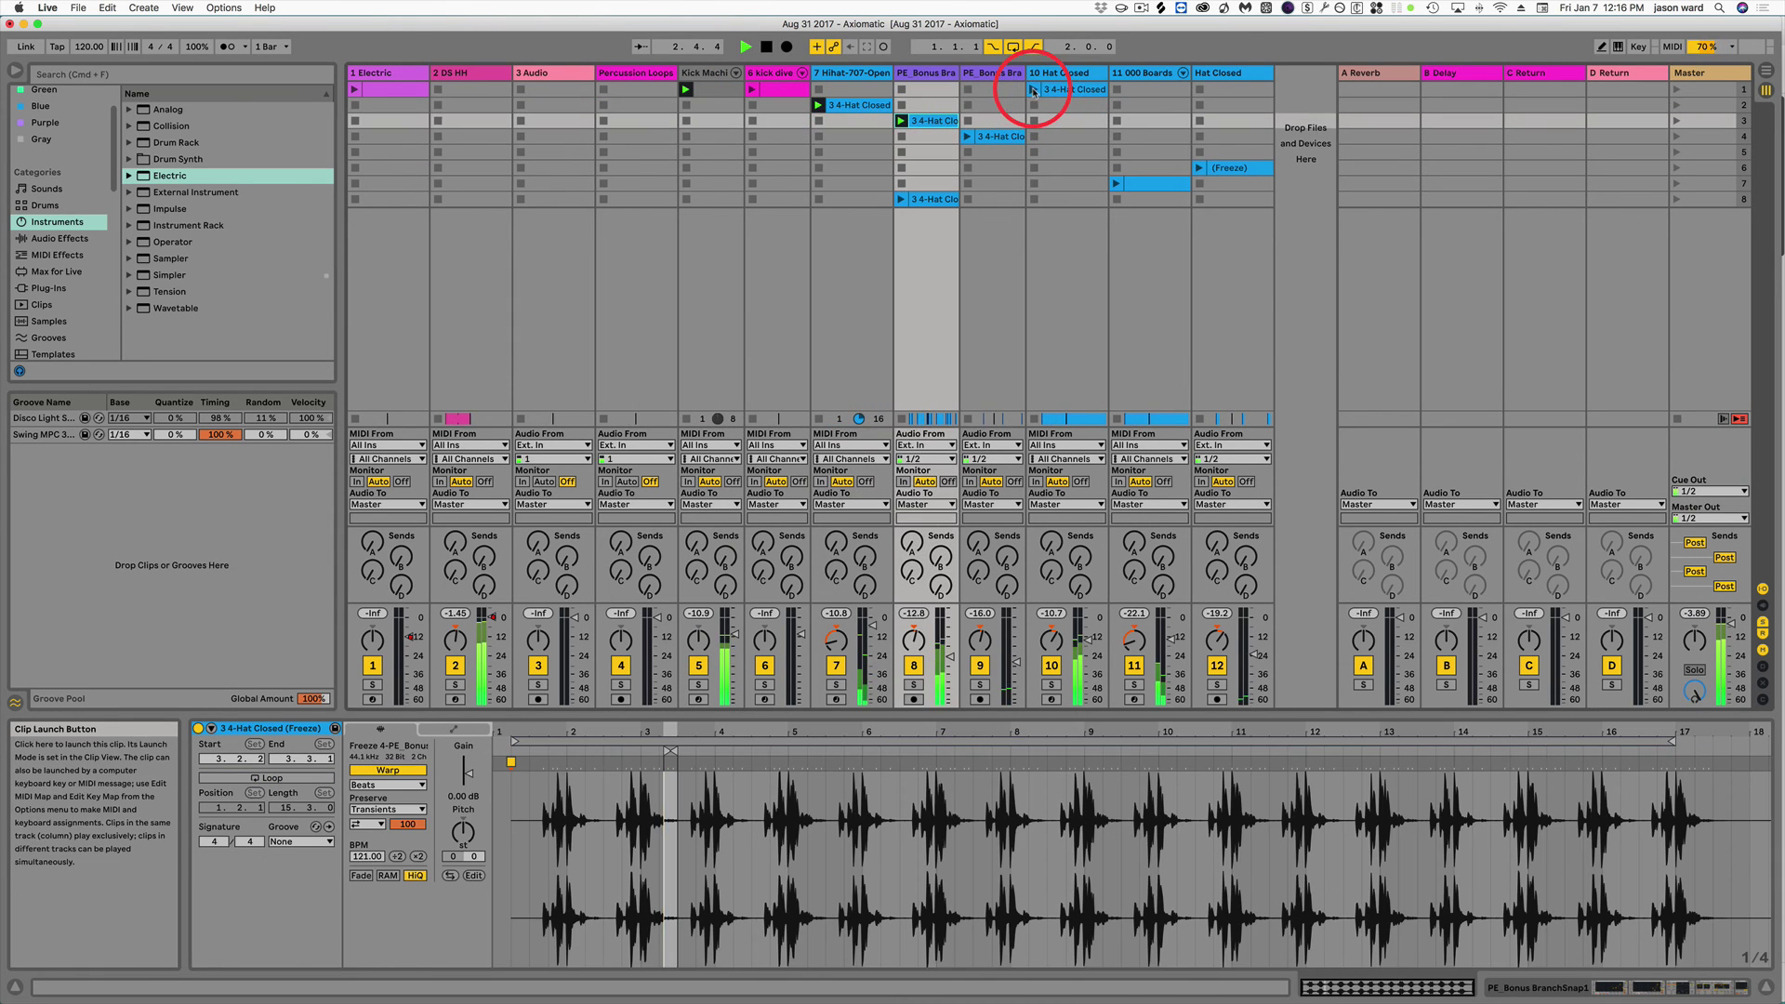
click(1034, 90)
click(1116, 183)
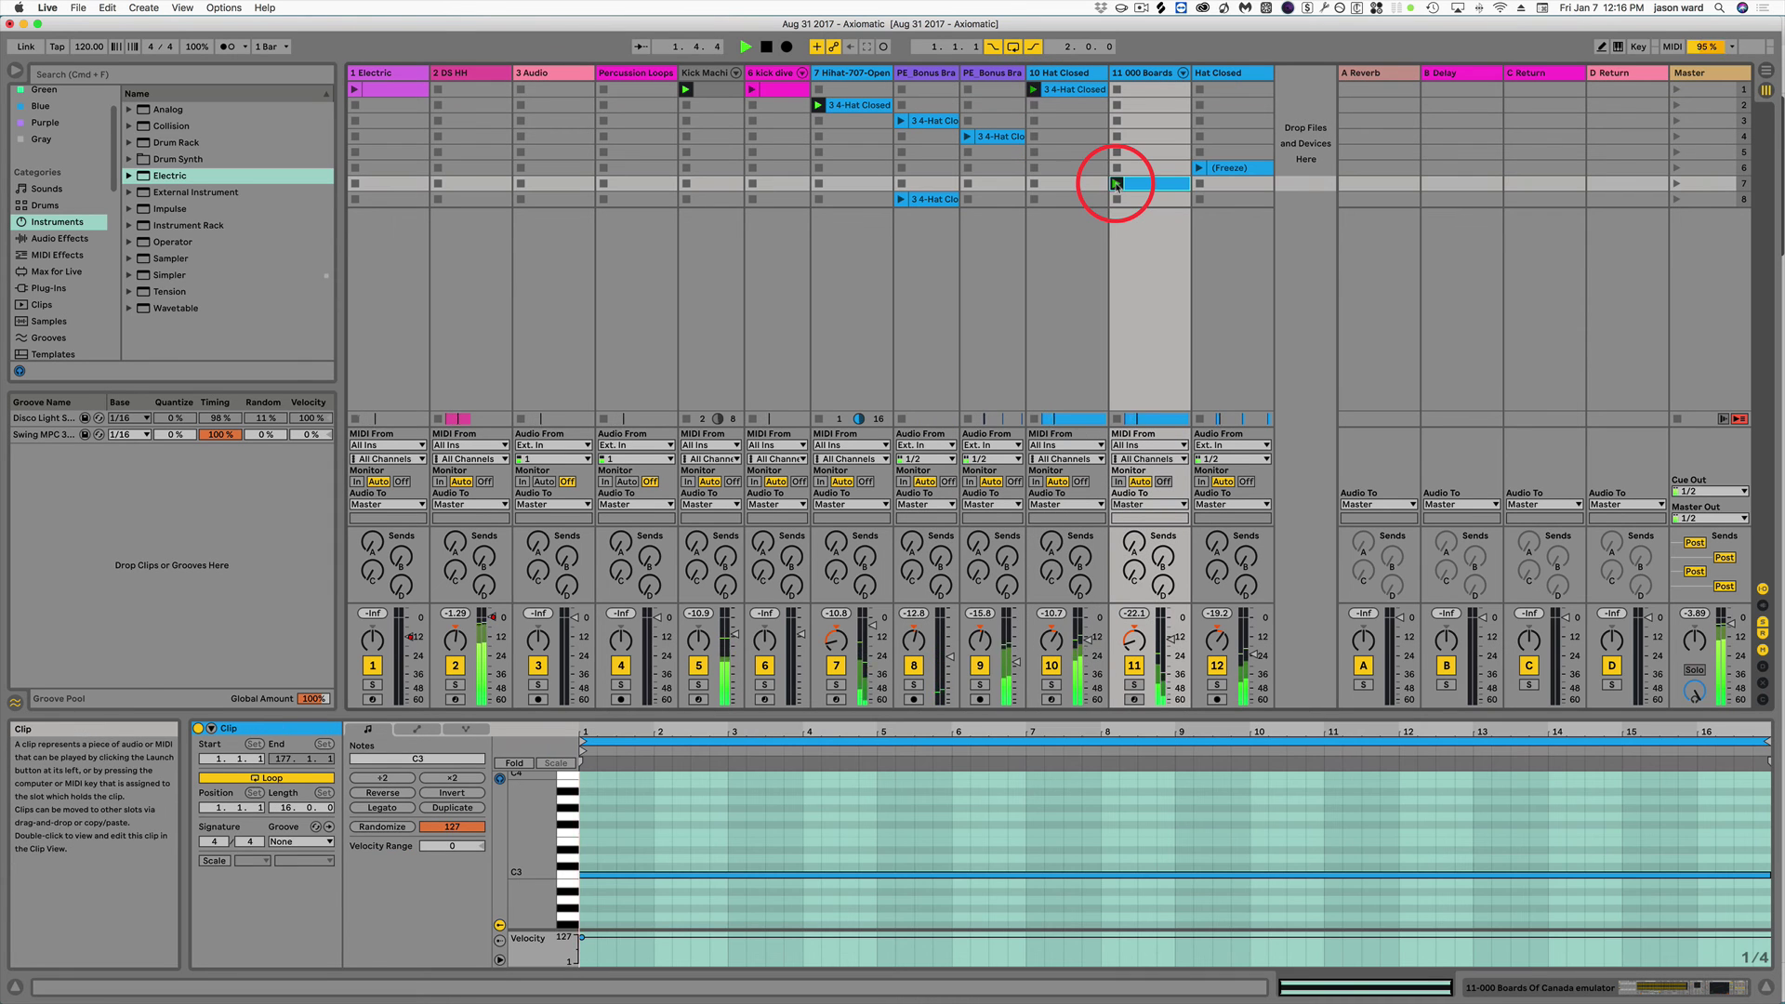
key(space)
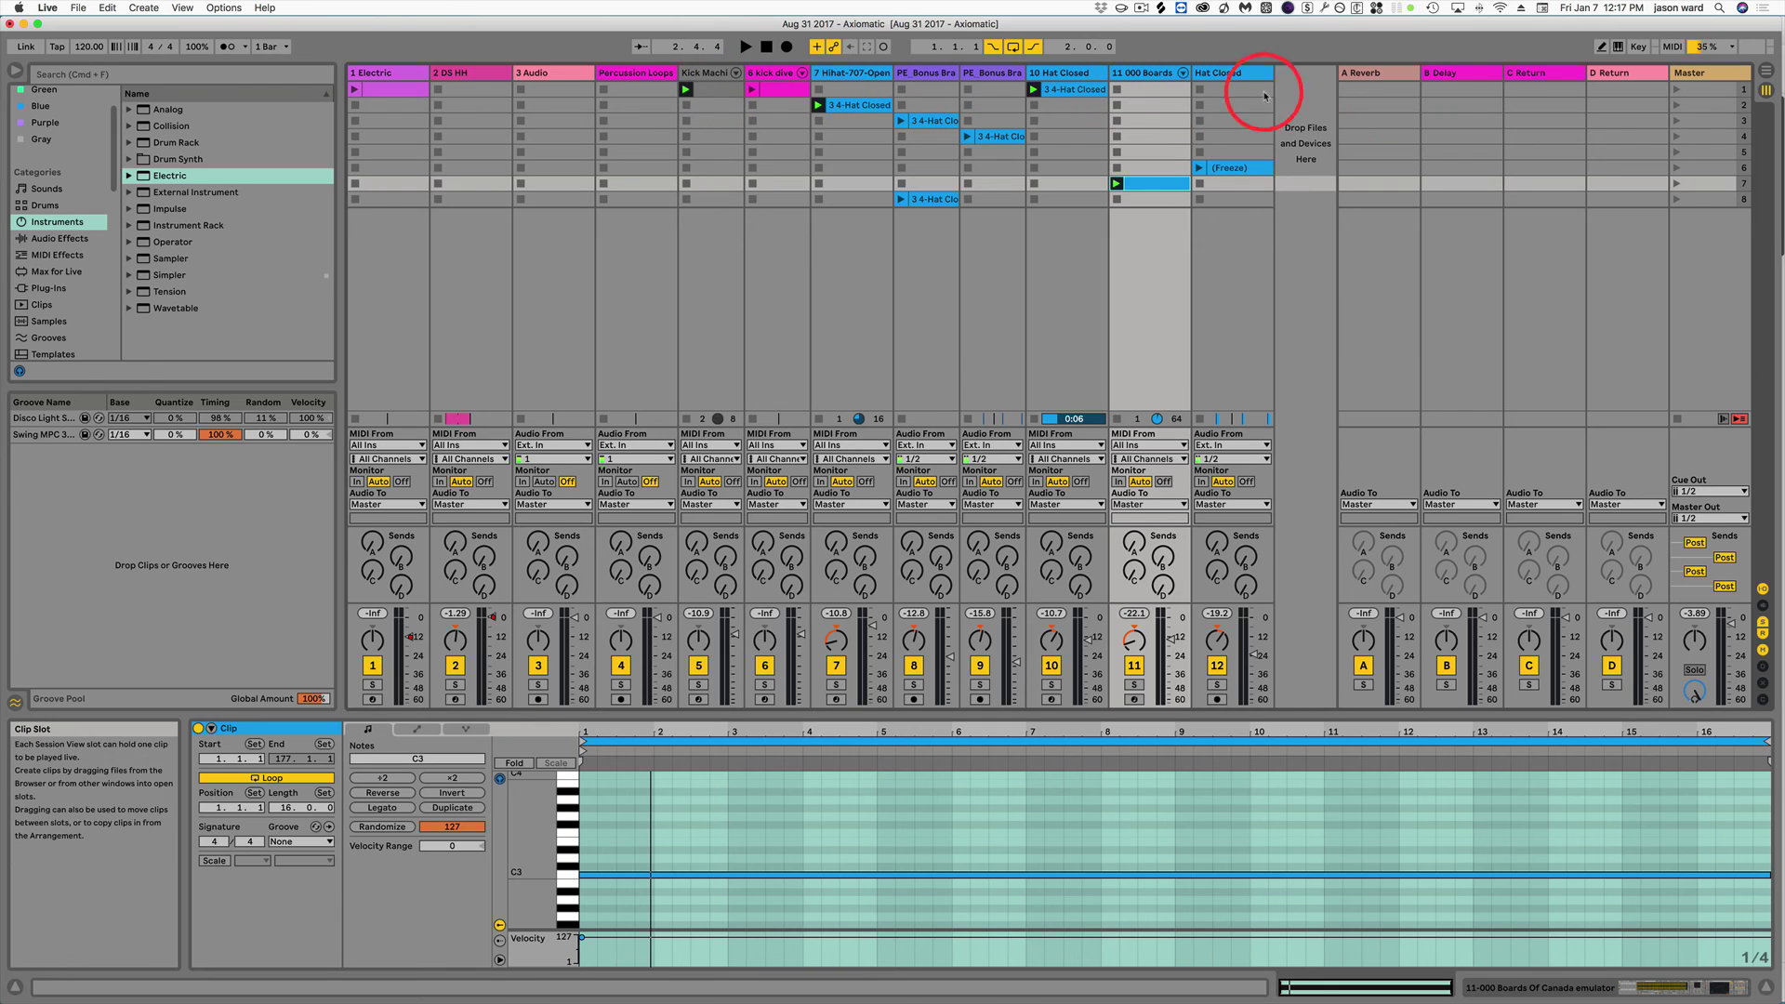
Launch scene 1 and stop playback, and delete the Electric track's clip from that scene.
click(1675, 90)
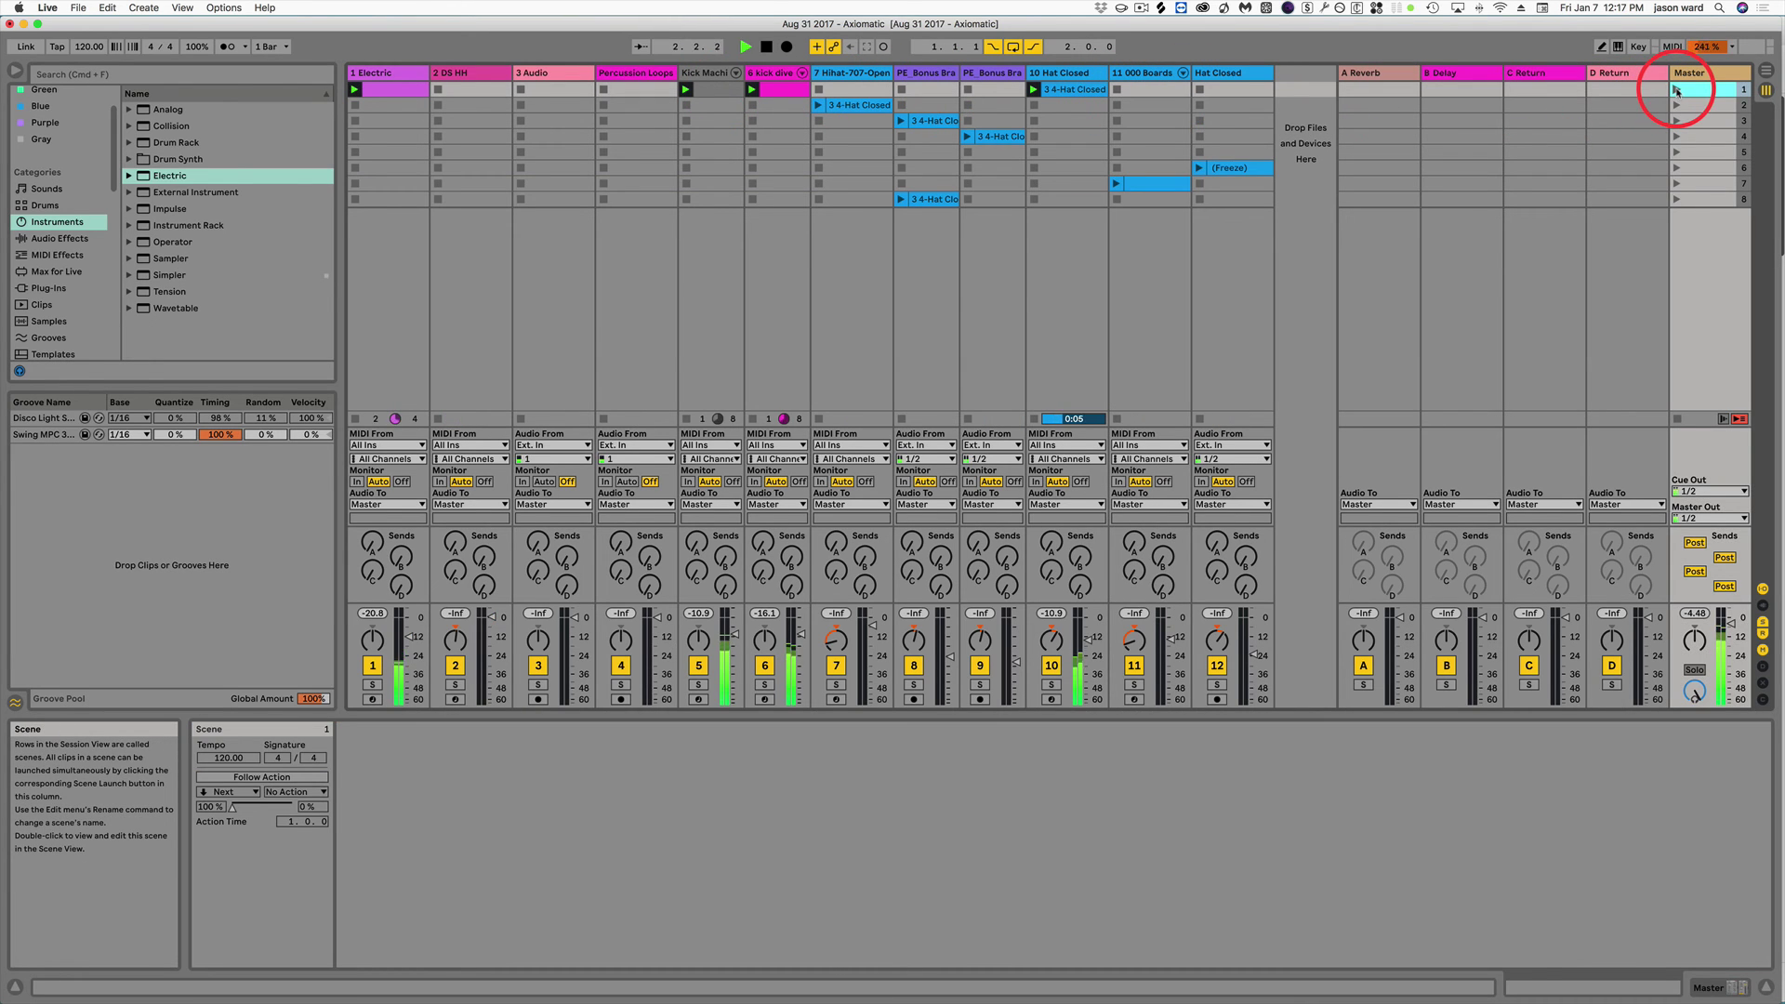
key(space)
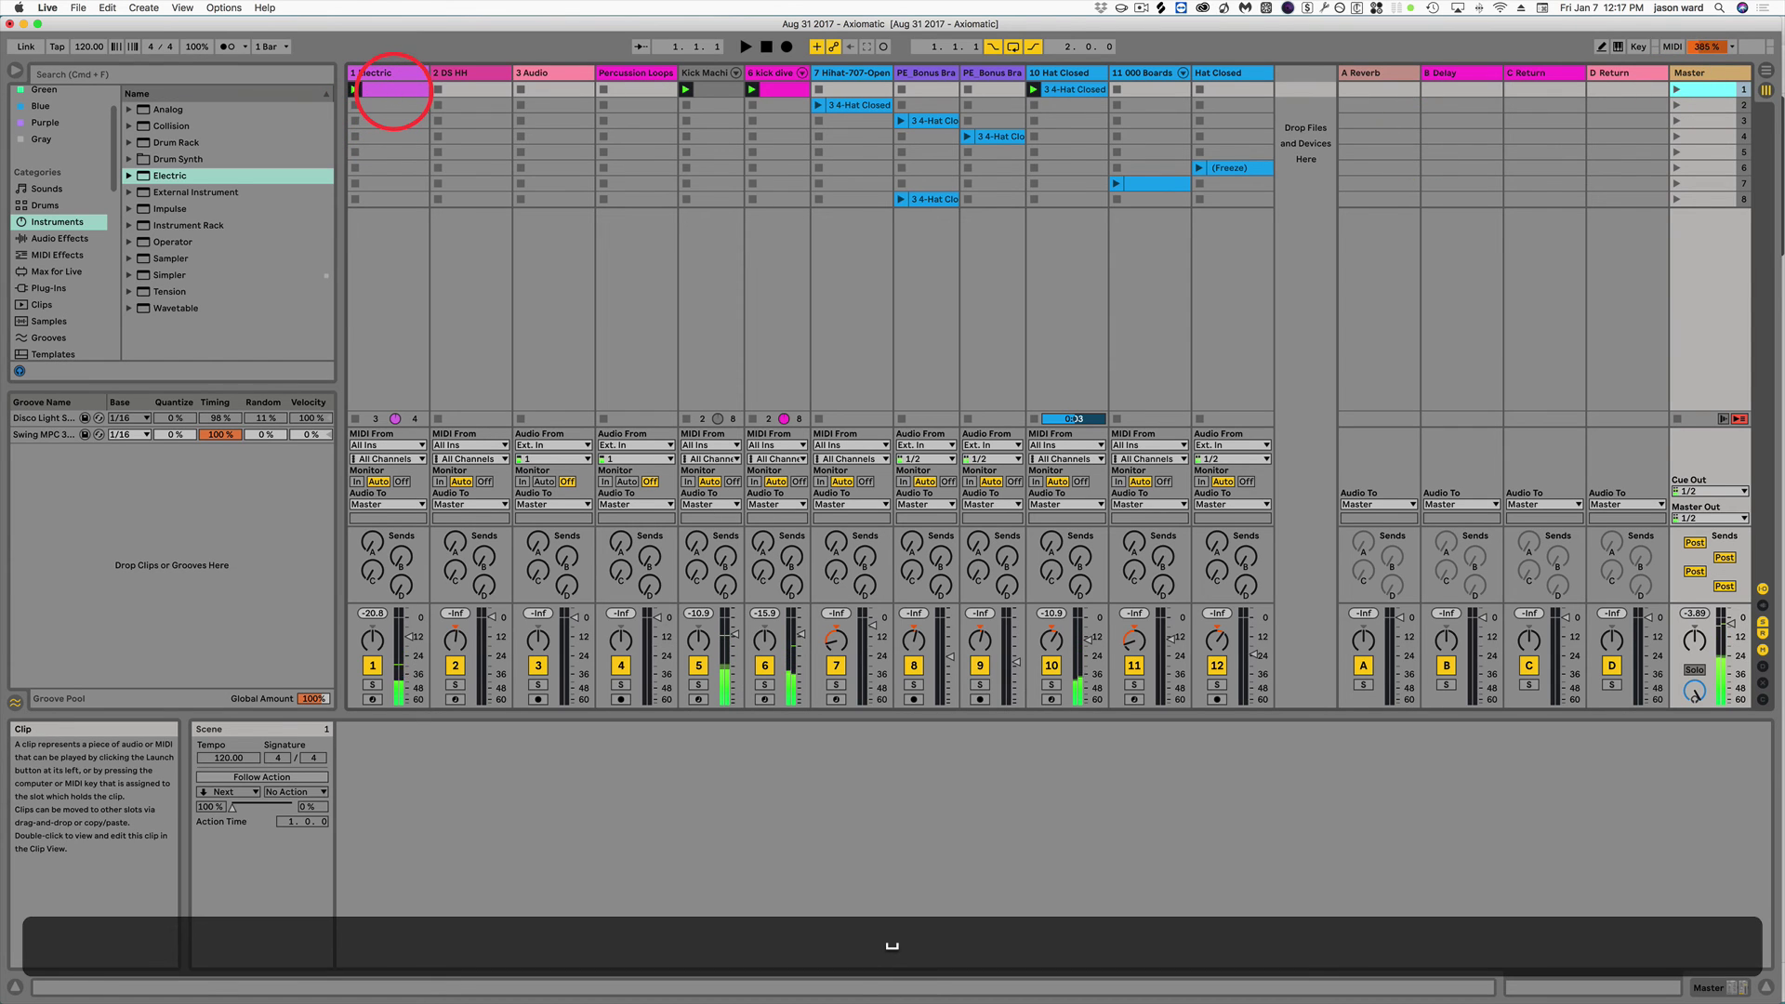
click(389, 90)
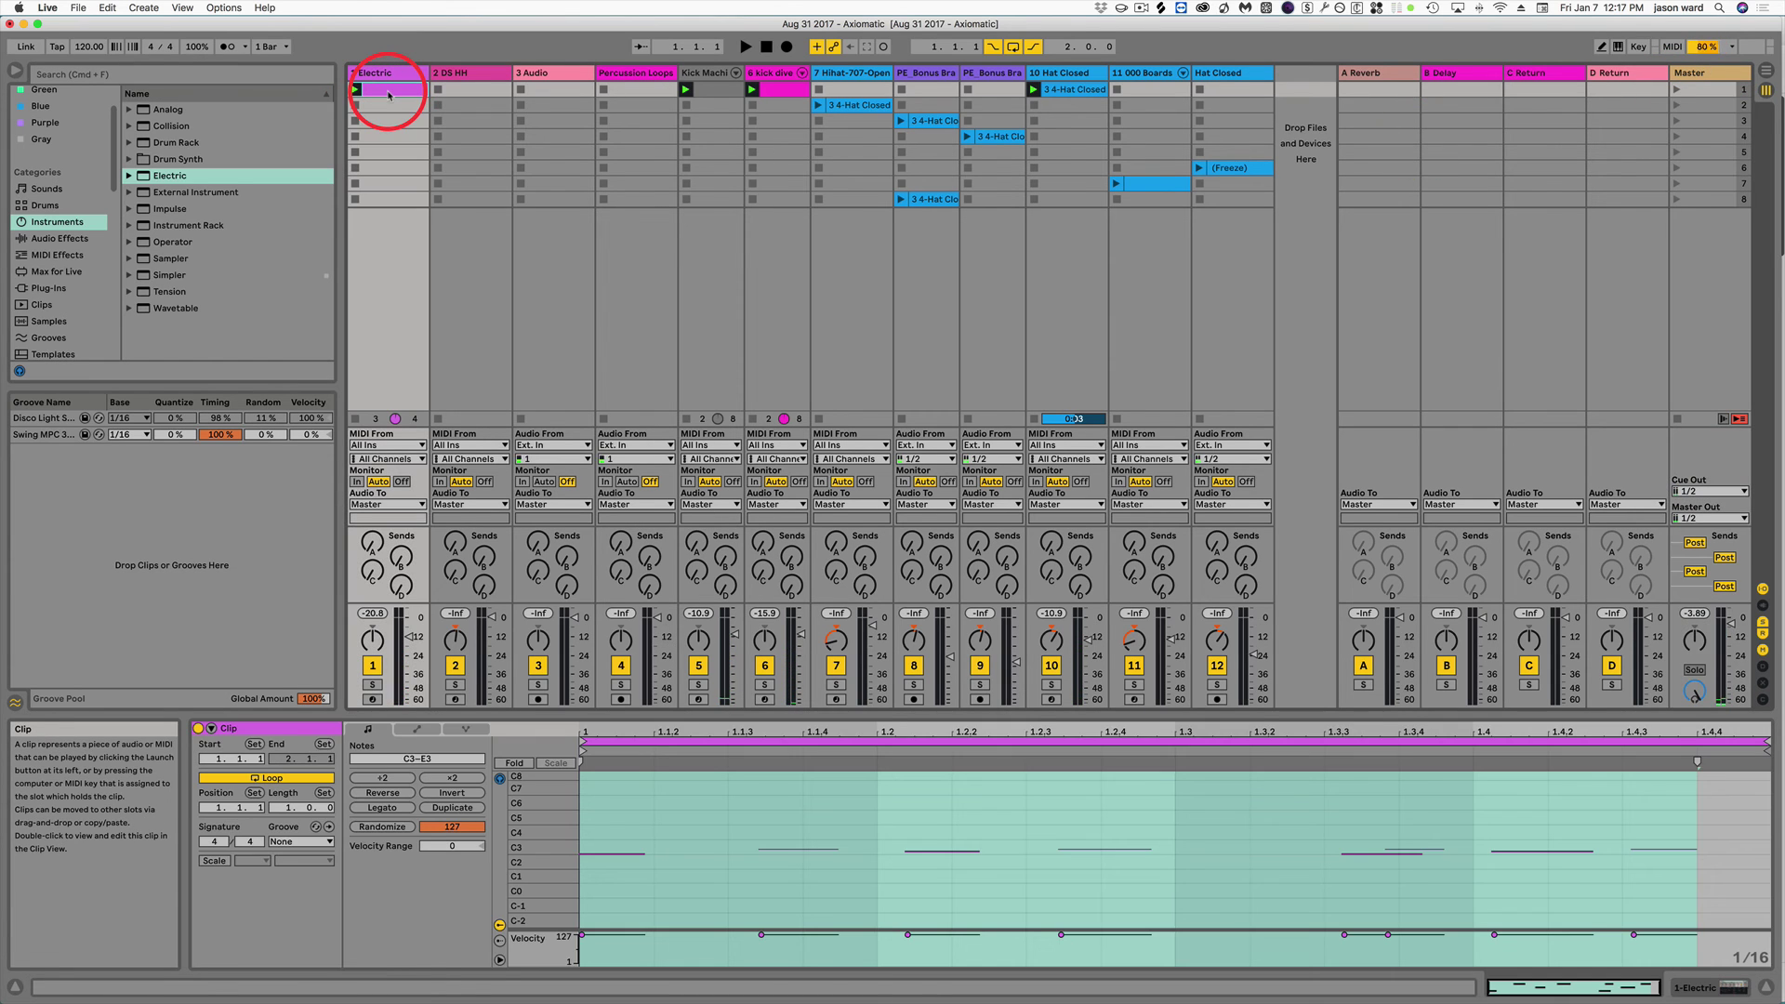
key(BackSpace)
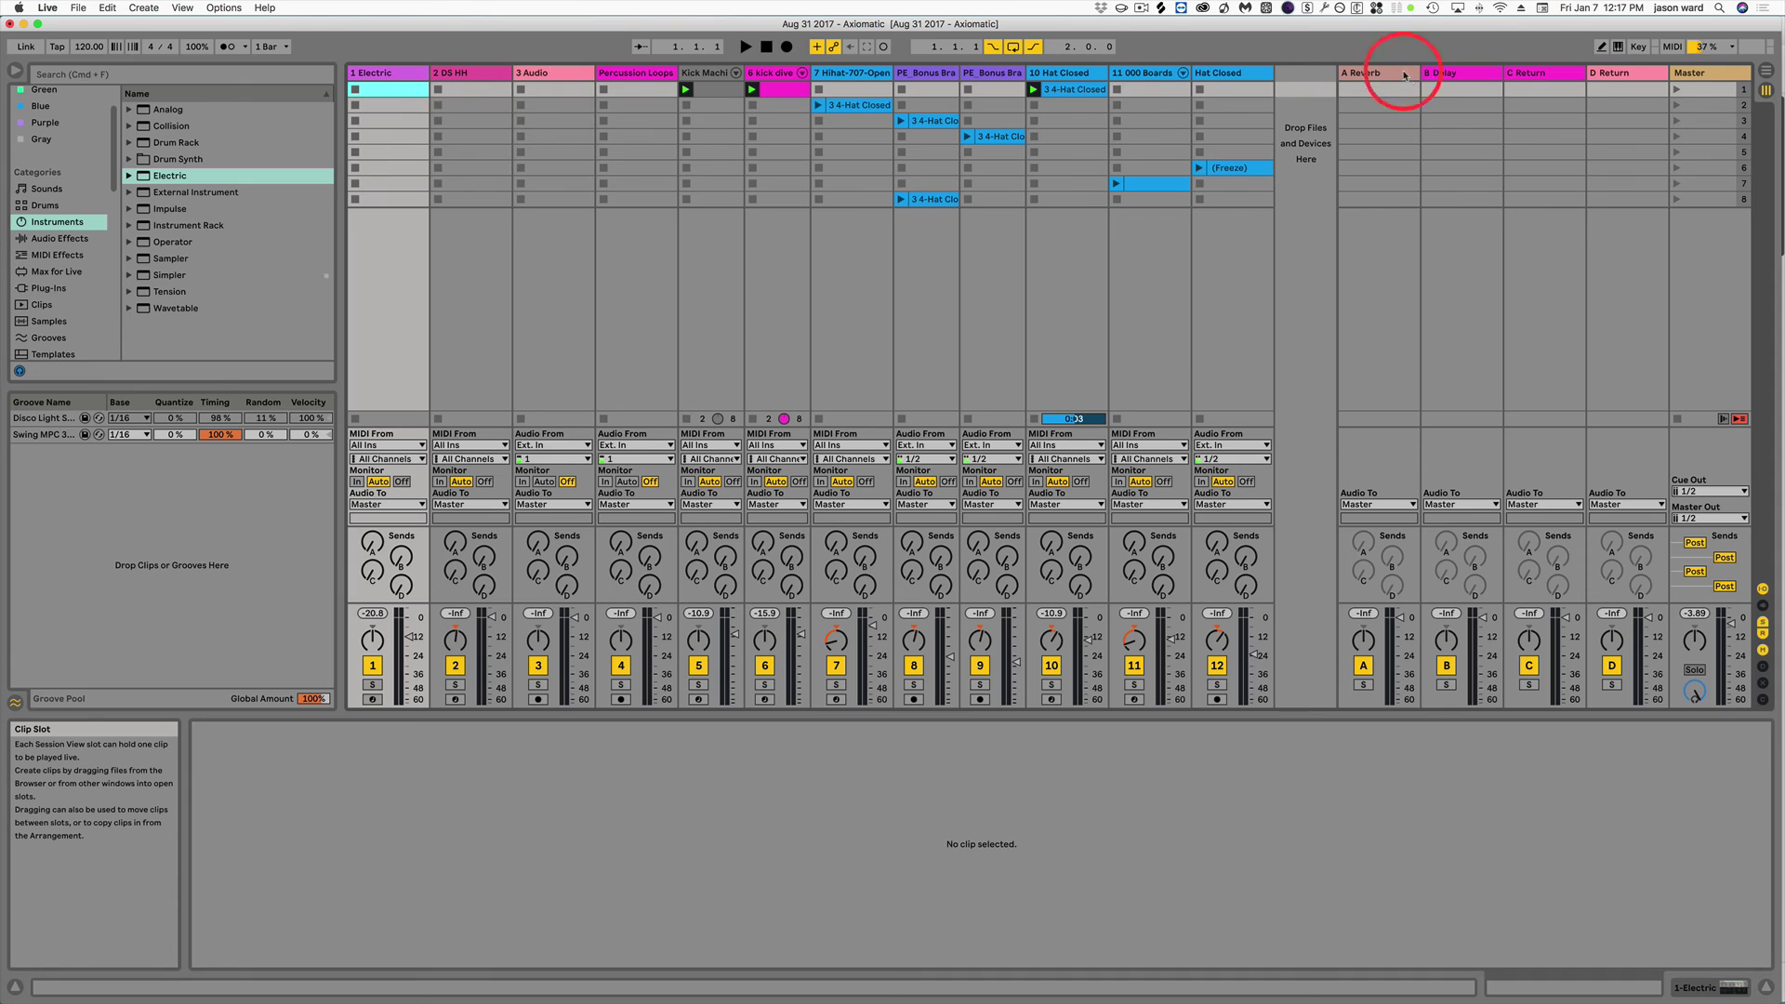
Launch scenes 1, 2, 3 and 4 one after another.
click(1676, 90)
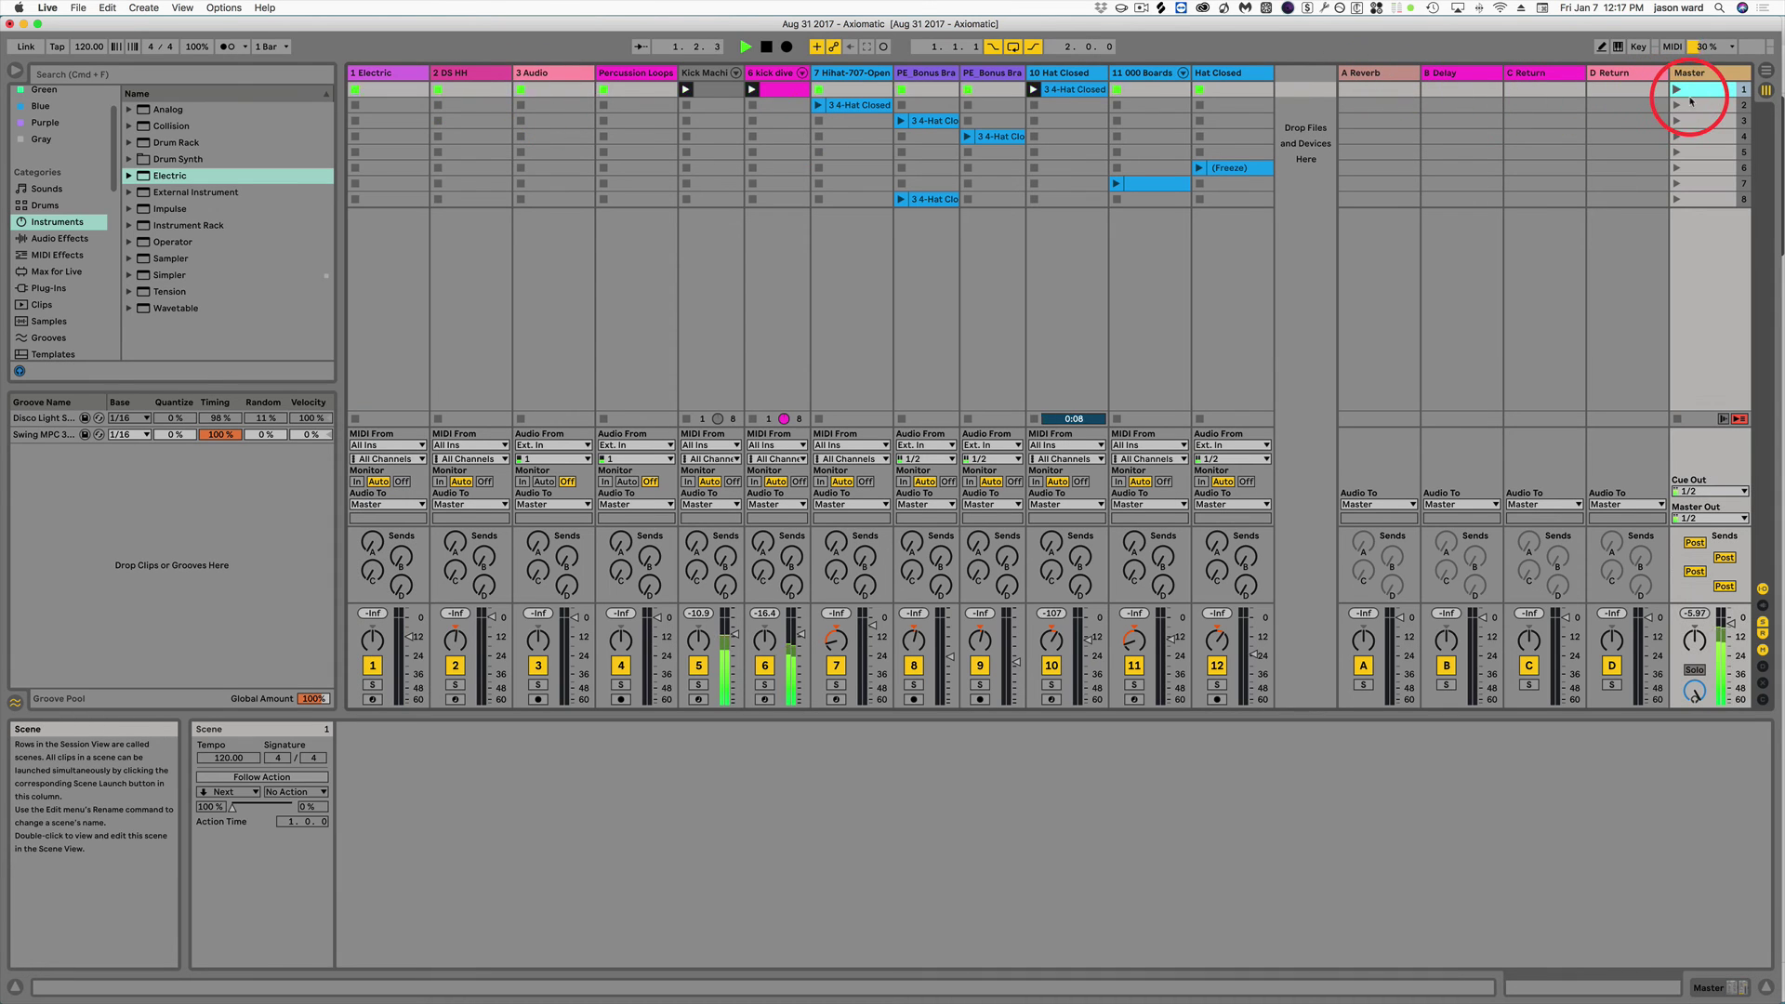
click(1678, 106)
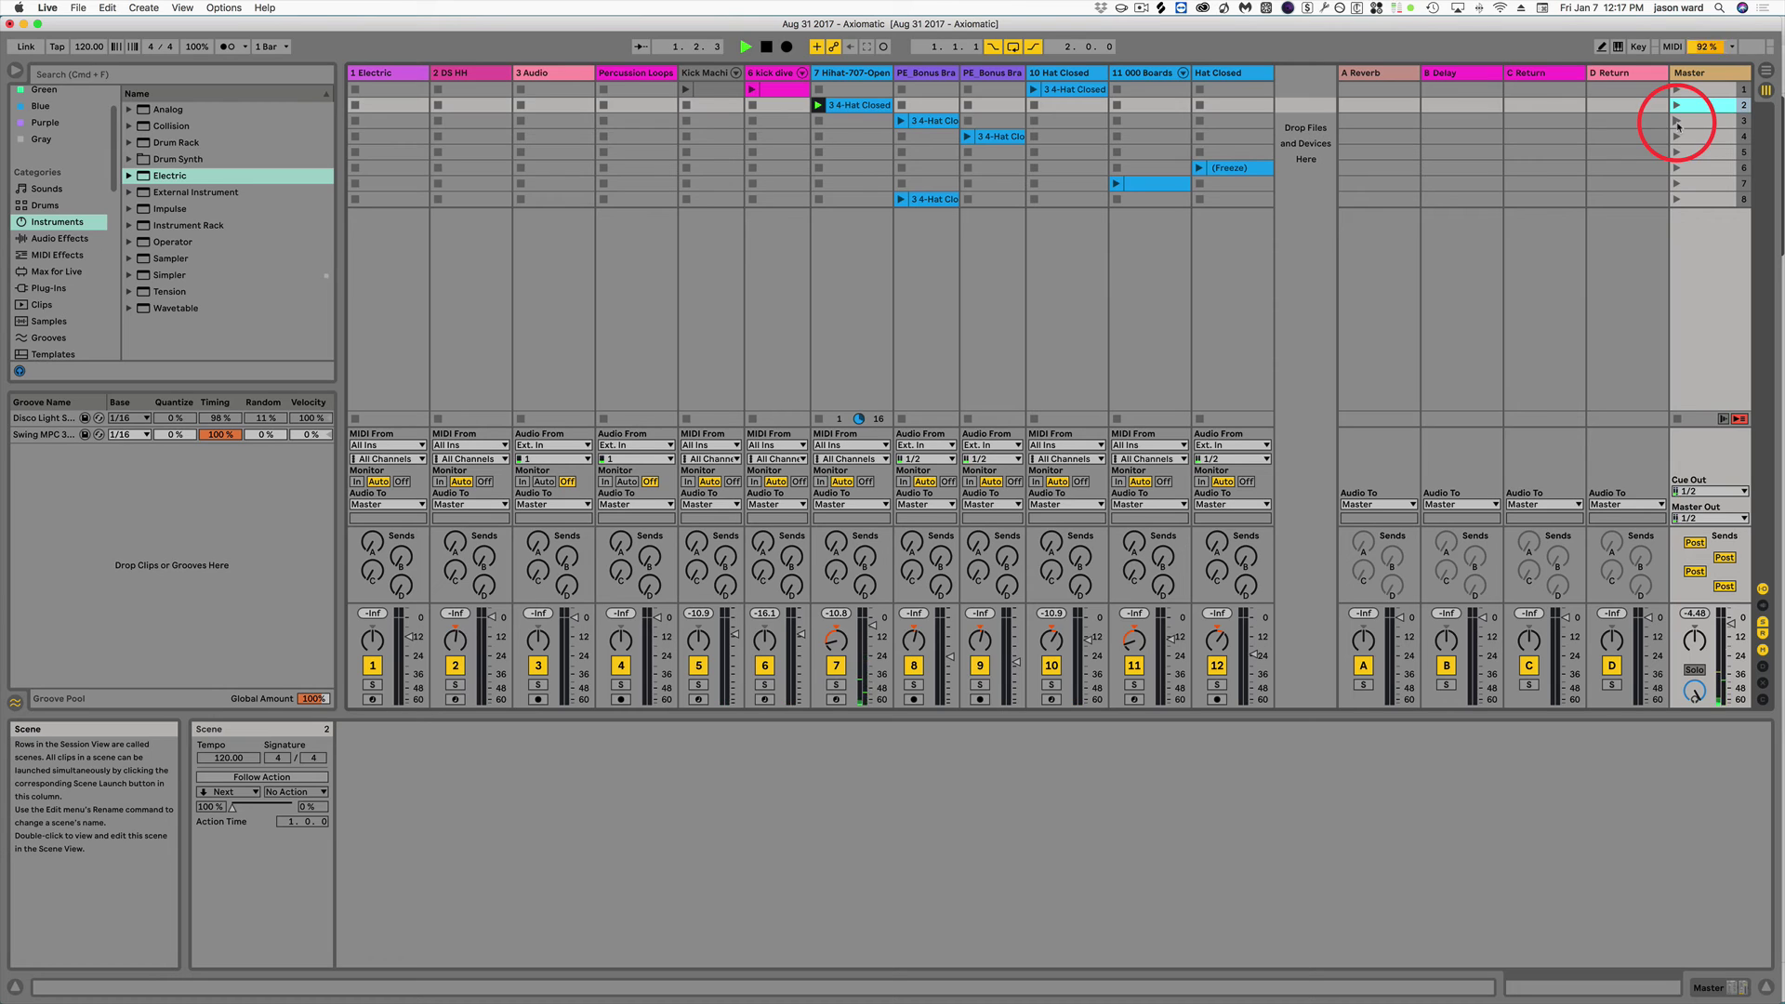
click(1677, 121)
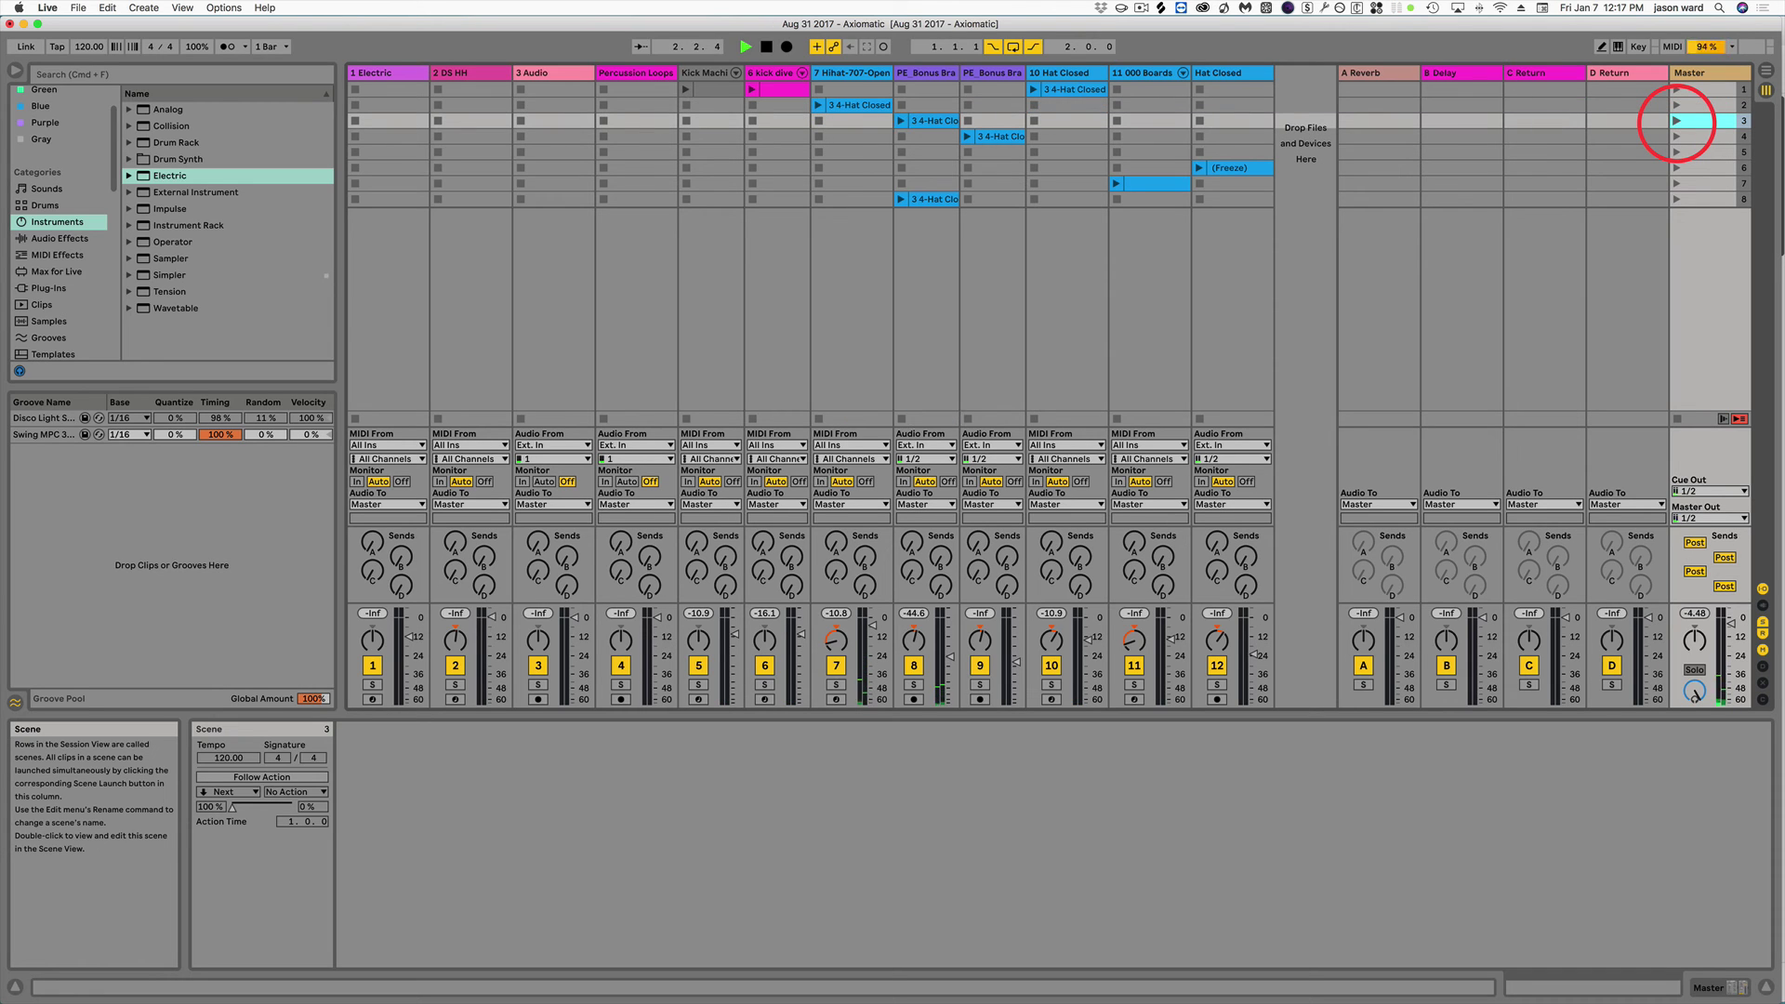
click(1677, 136)
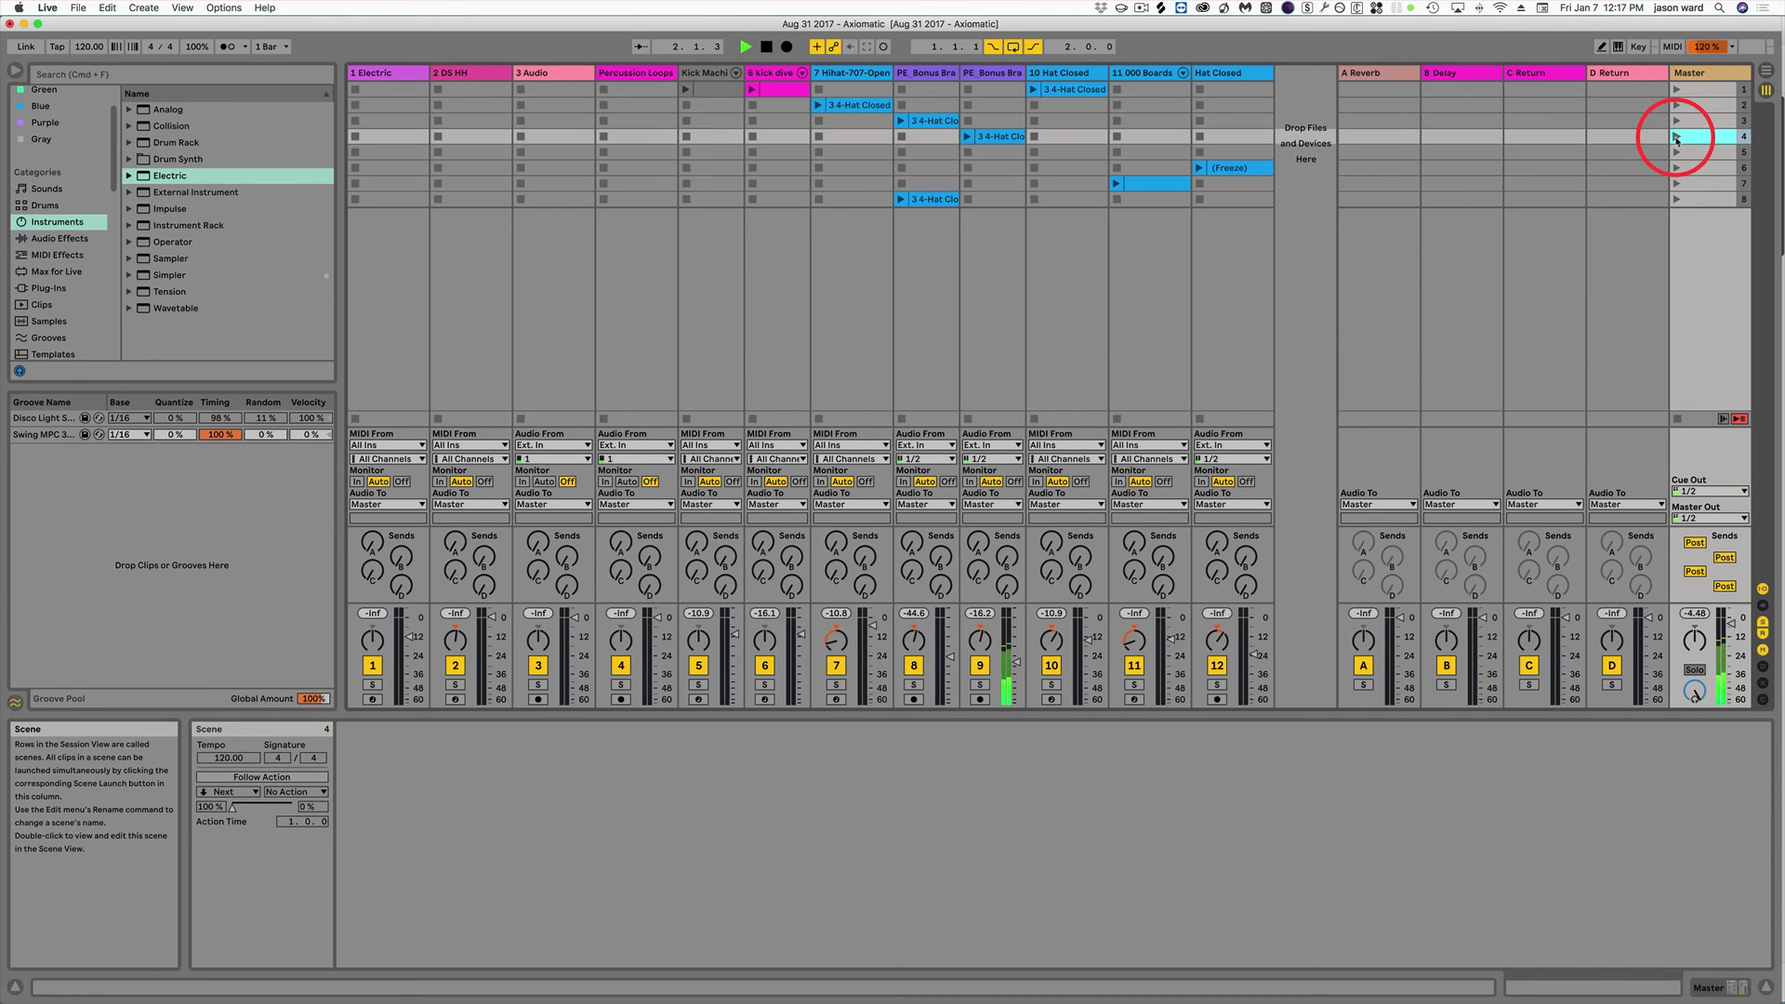
Turn on looping for the second PE_Bonus track's clip in scene 4, launch it, and stop playback.
click(995, 138)
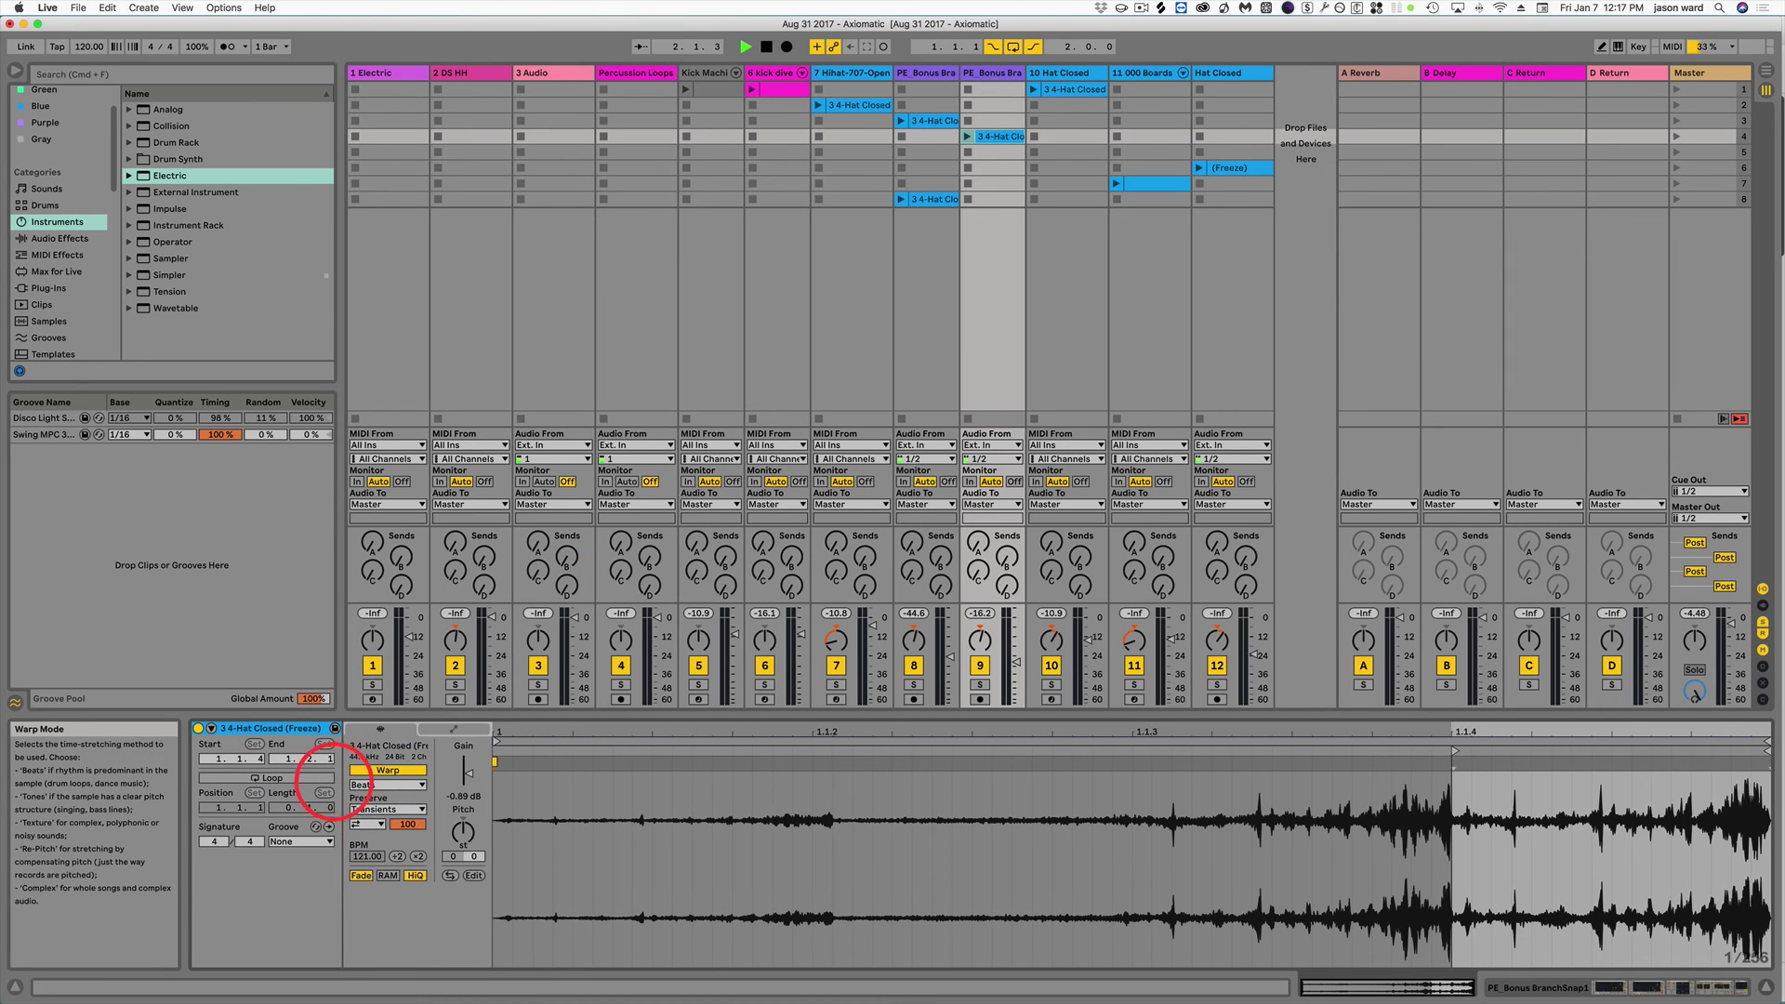
click(264, 778)
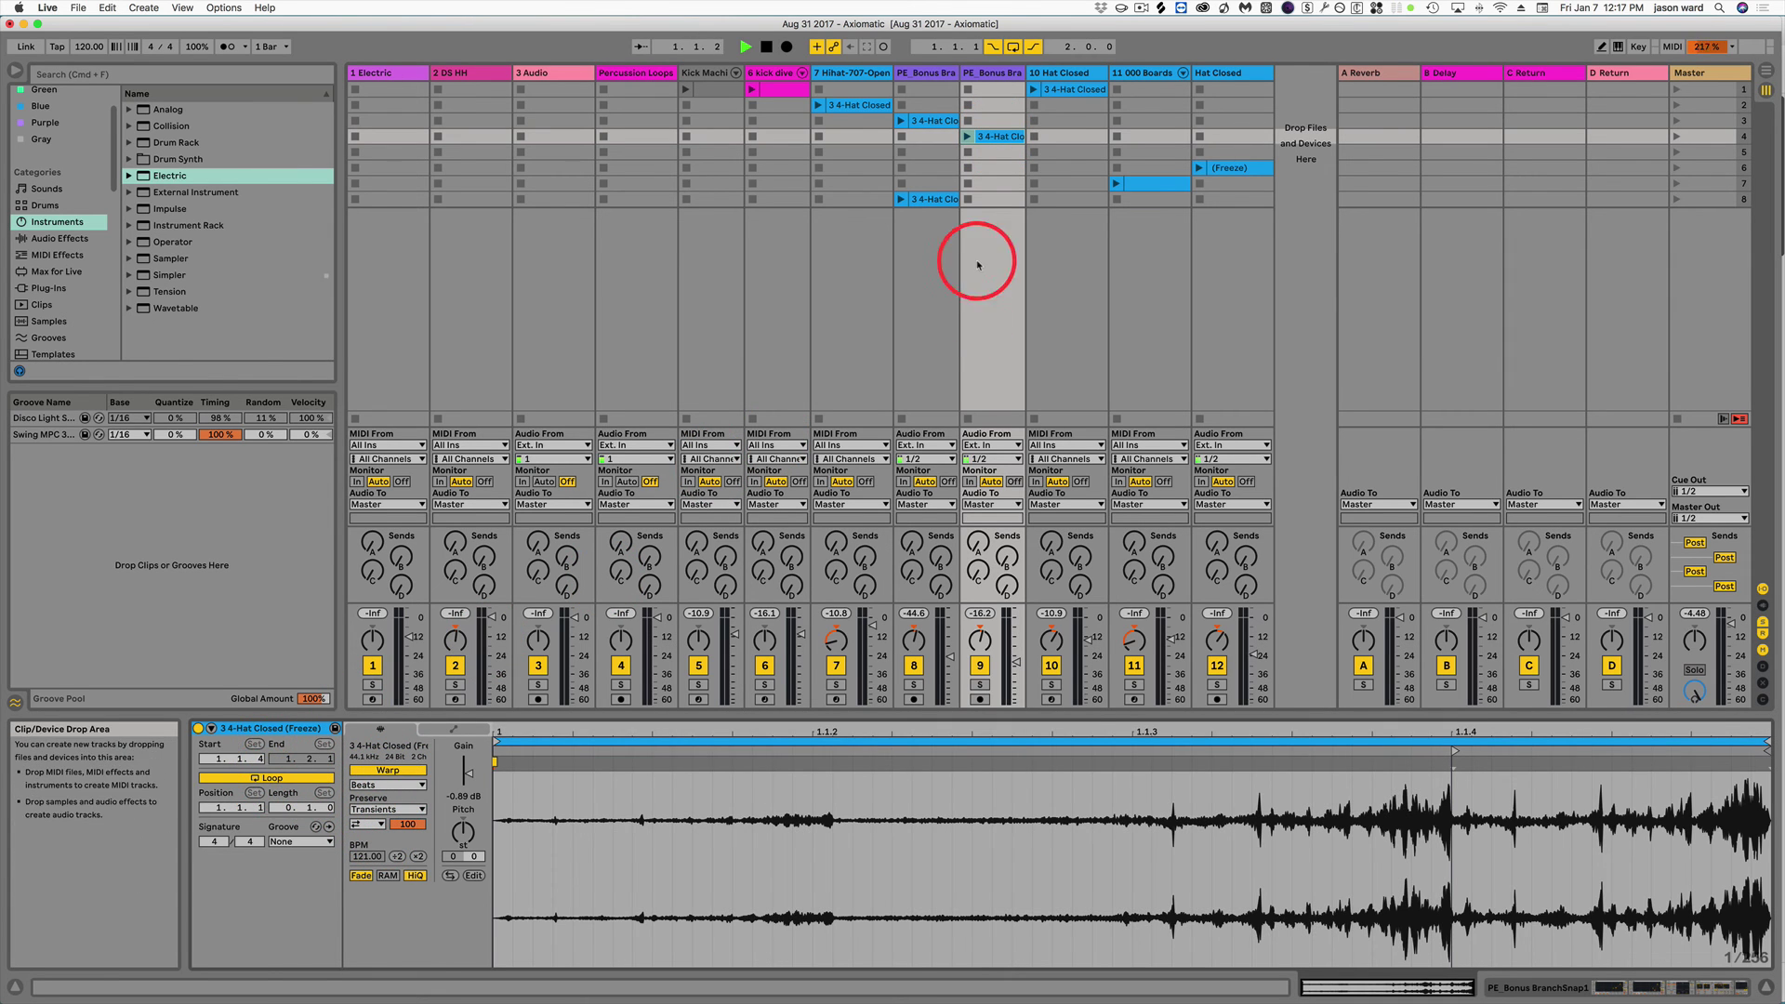
click(968, 136)
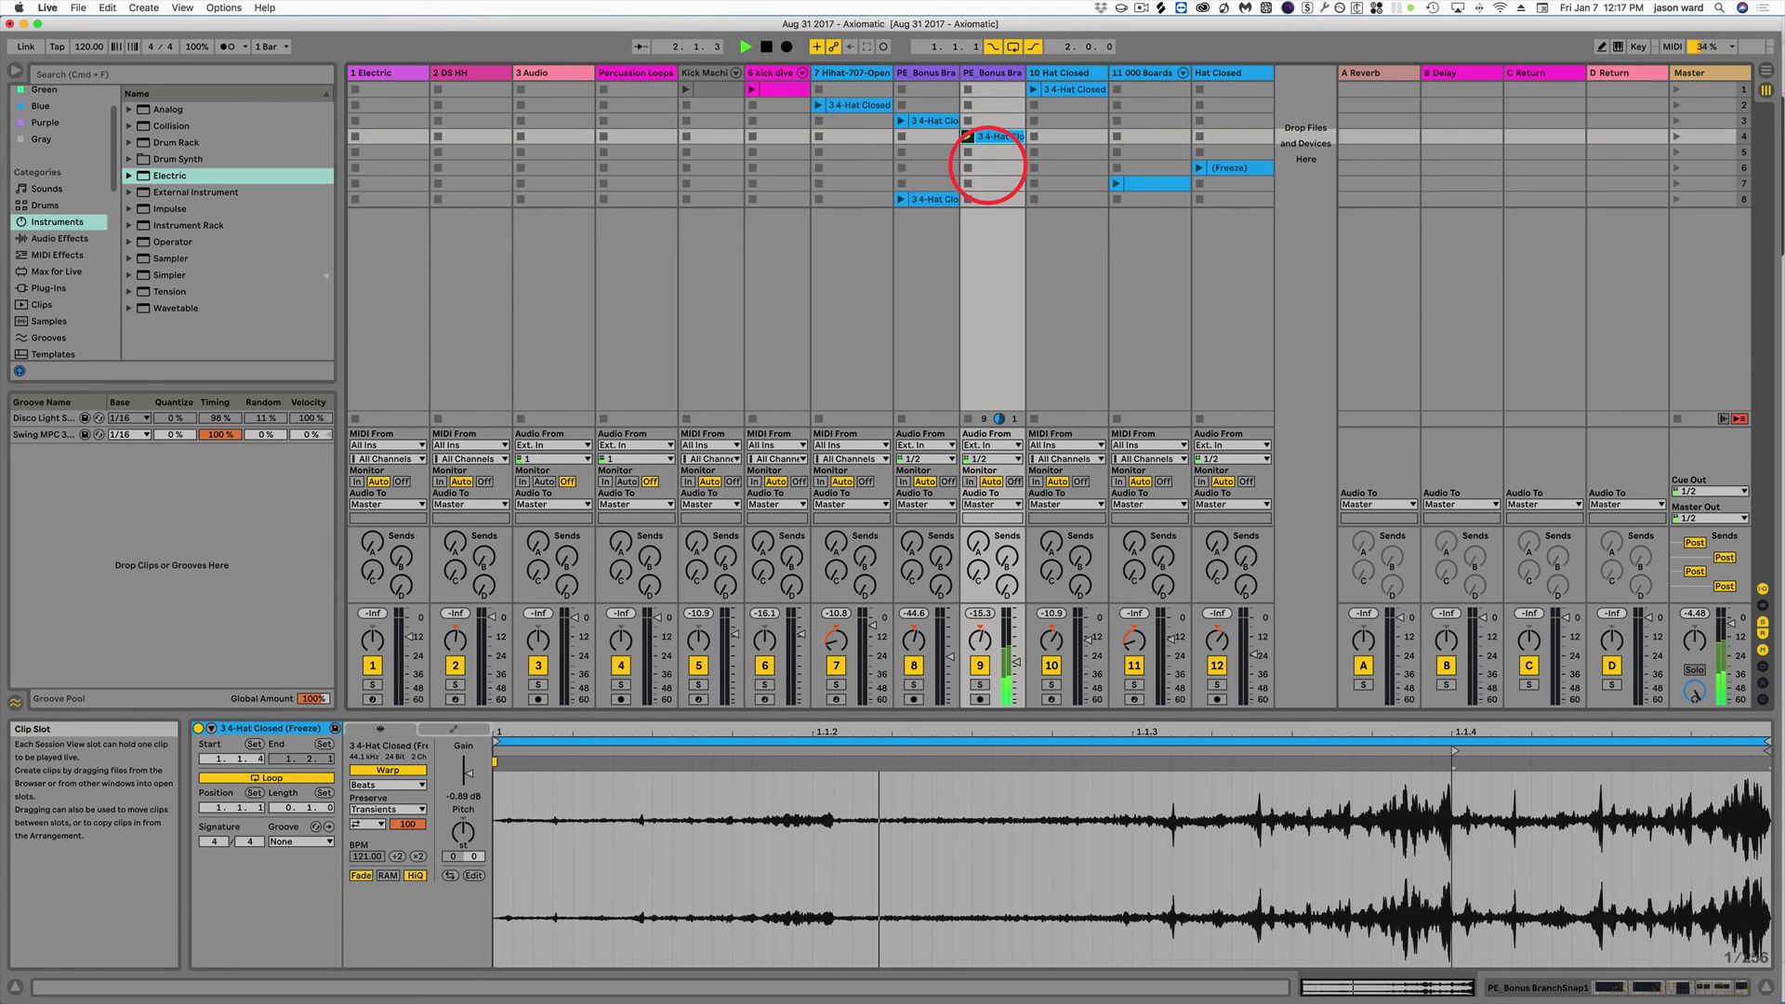
key(space)
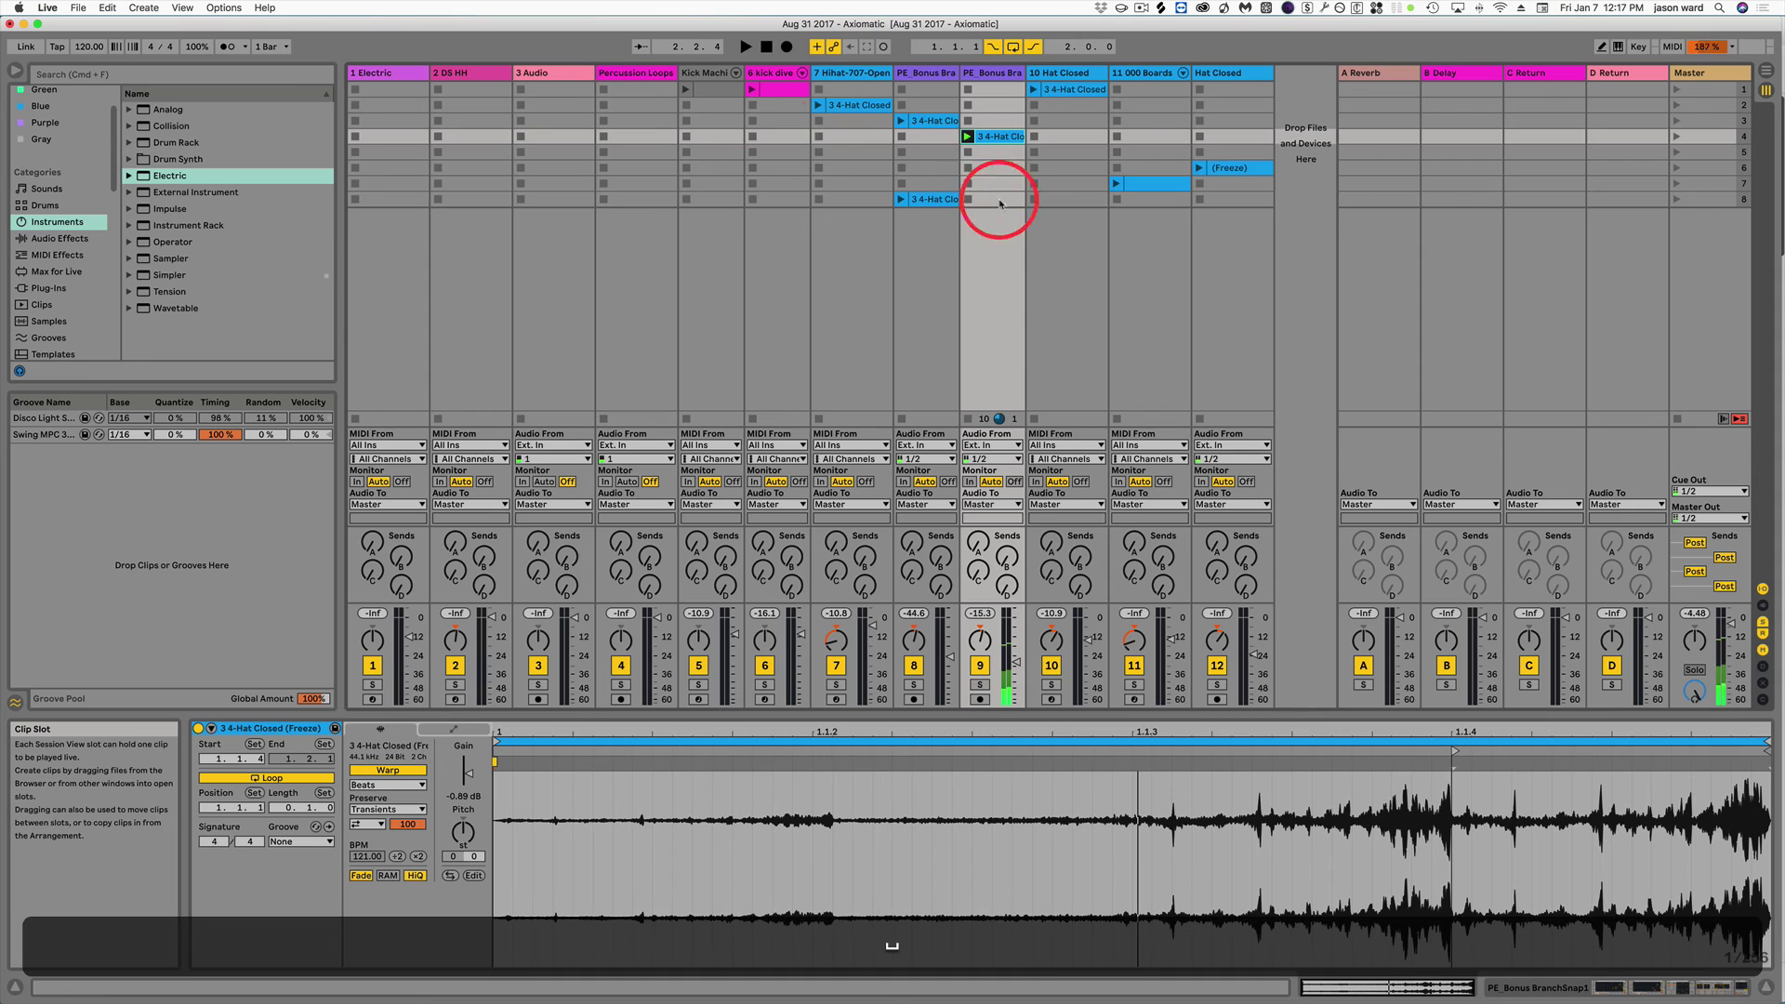
Launch the Kick Machine clip, the kick dive clip and the Hihat-707-Open clip alongside the second PE_Bonus clip.
click(685, 91)
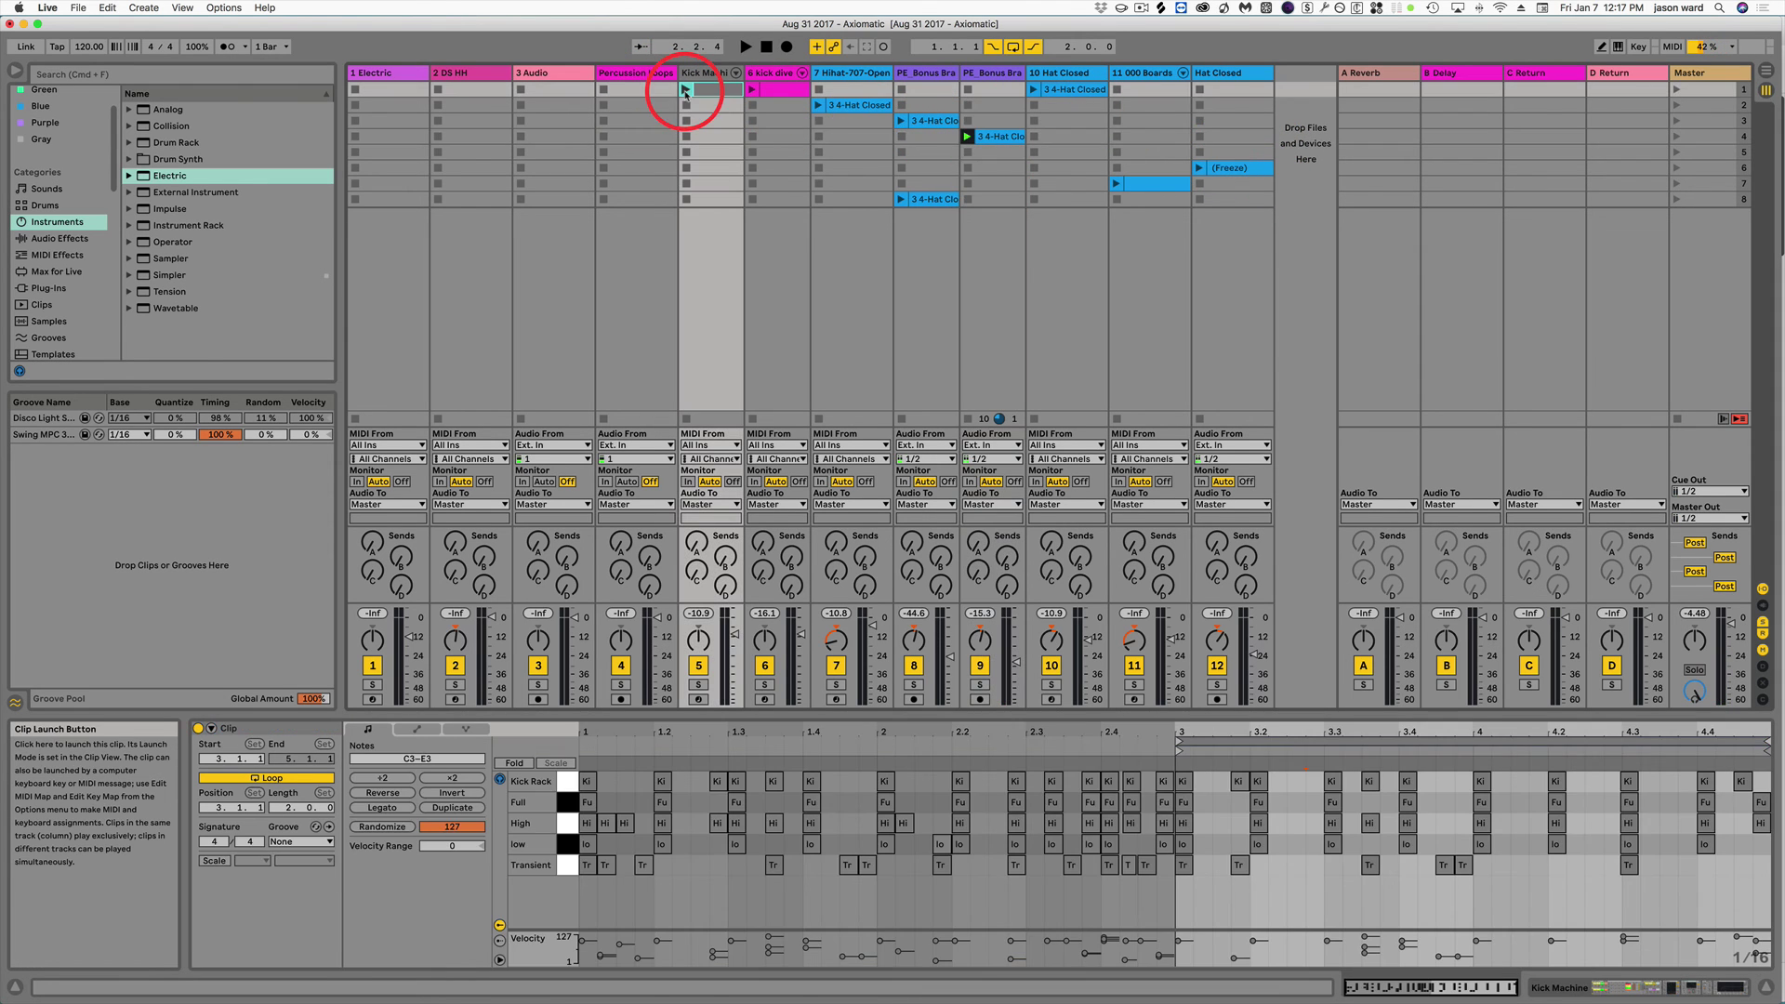
click(751, 90)
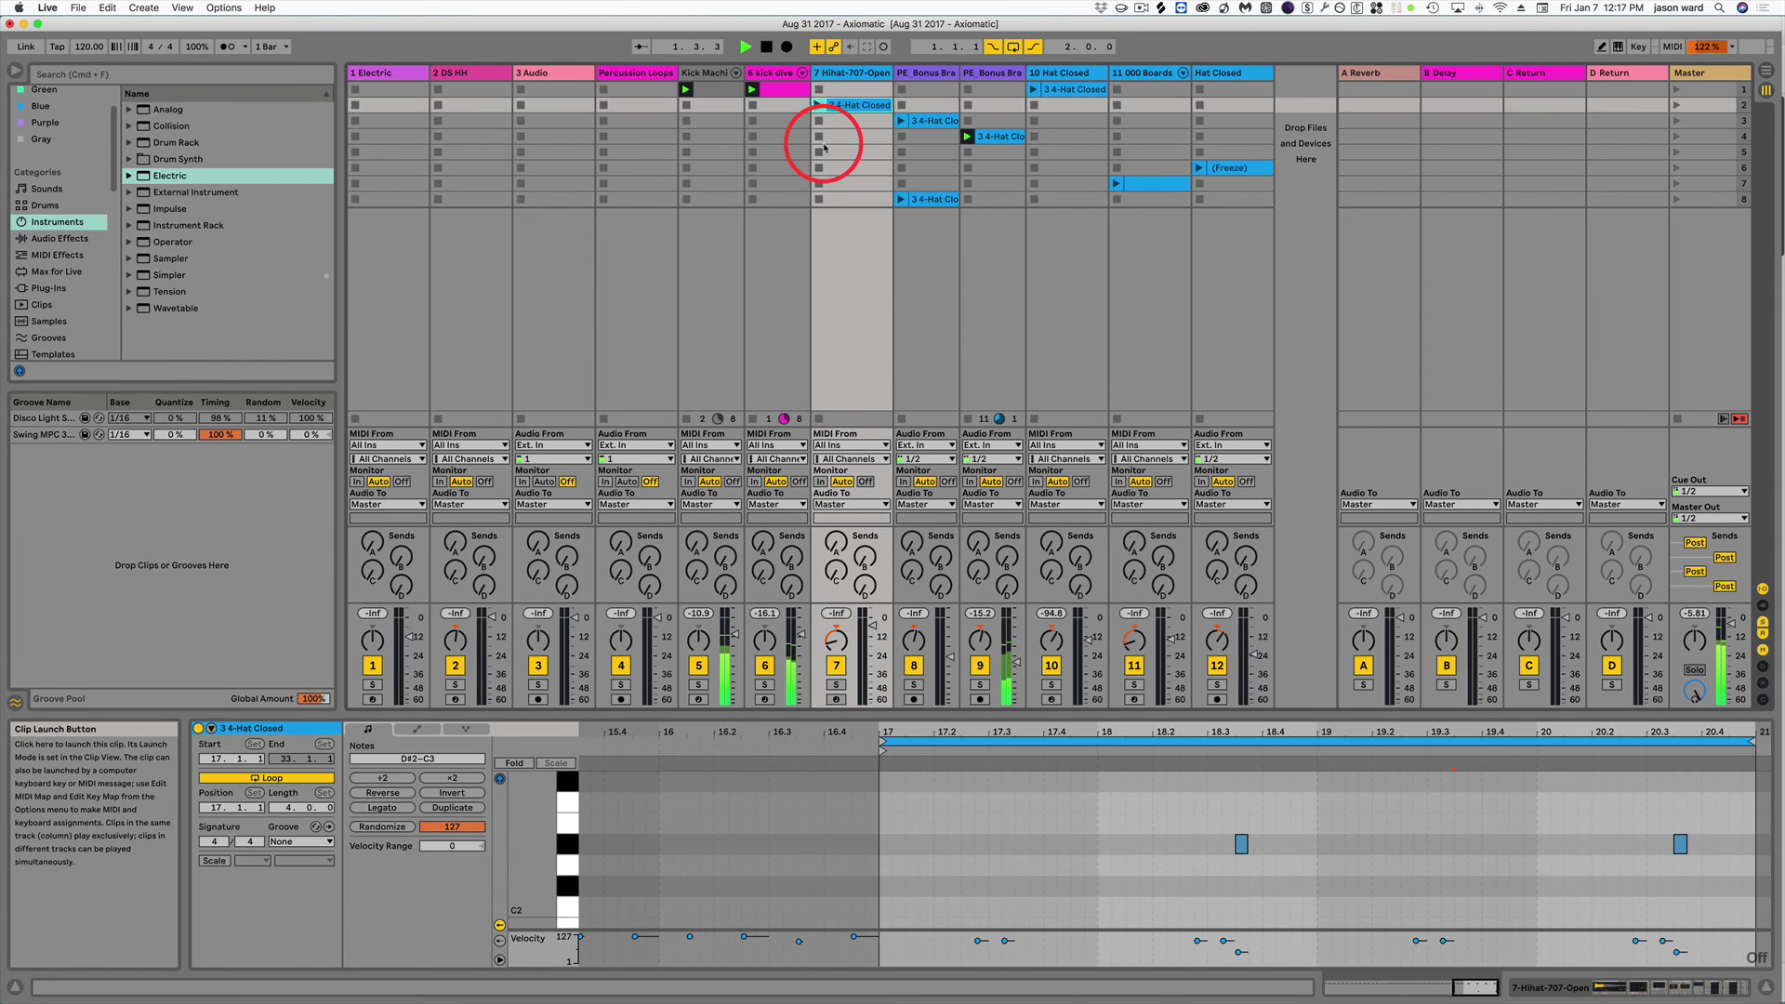
click(818, 105)
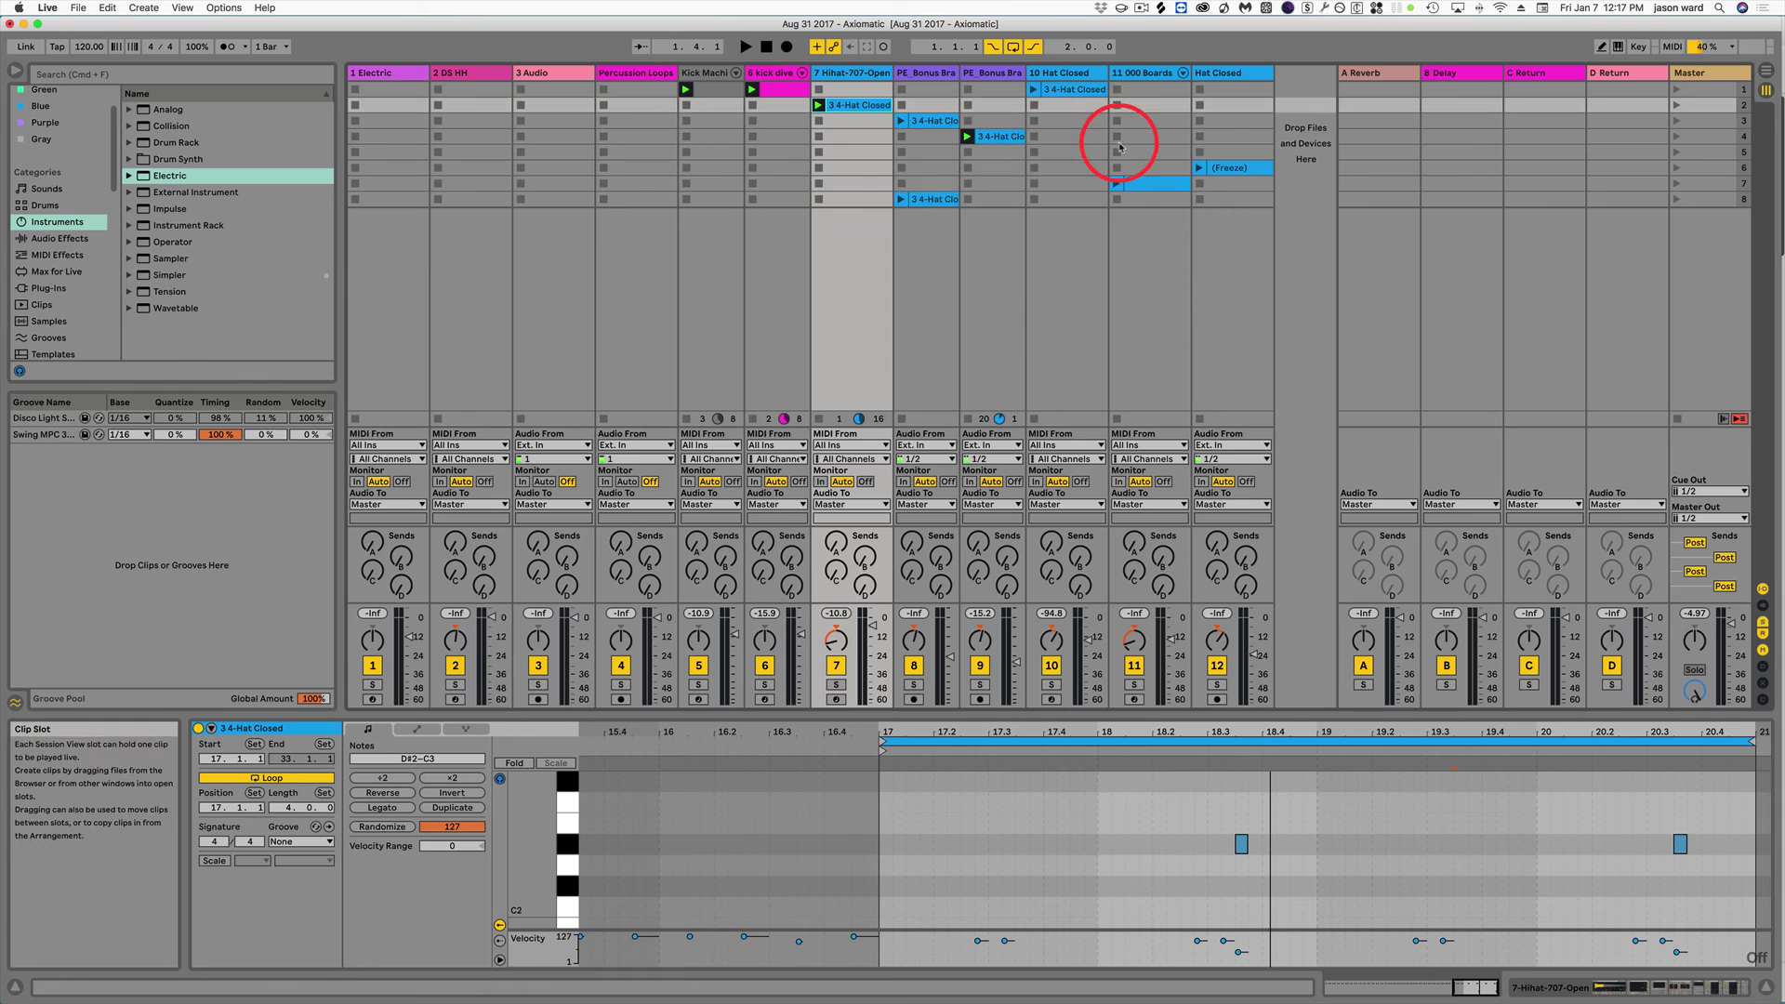
Capture the active clips into a new scene inserted below scene 2.
key(super)
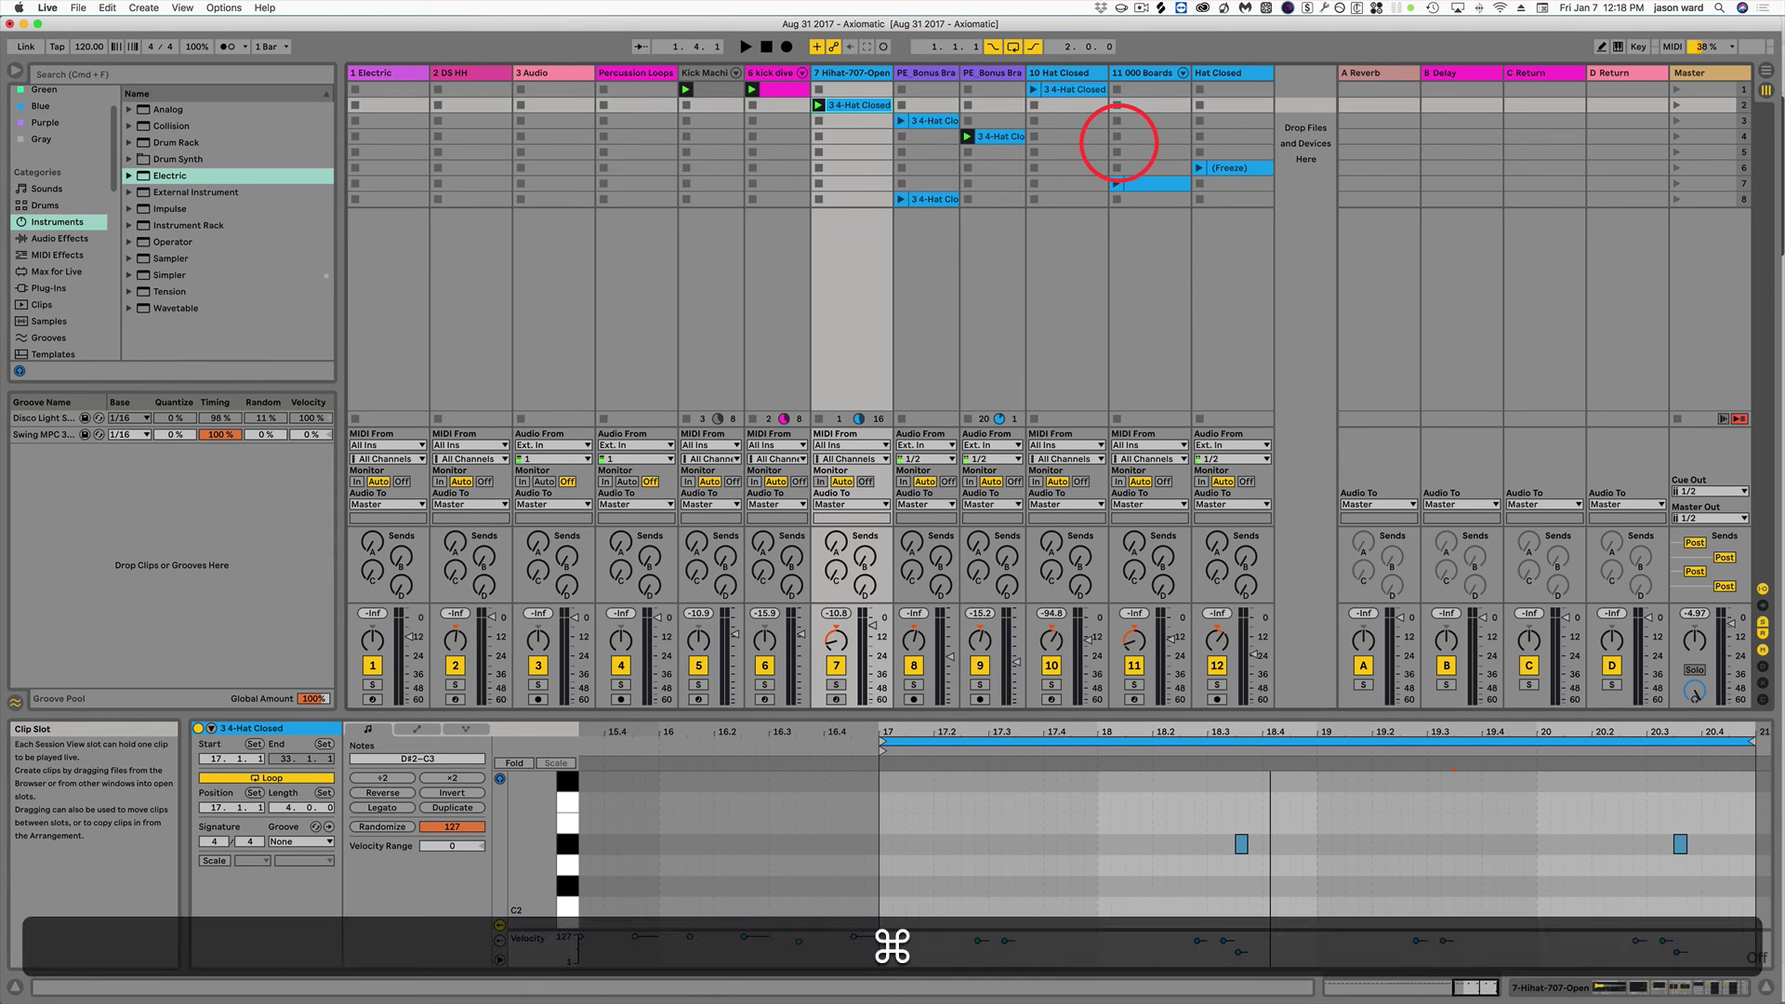
key(shift)
key(shift+super+i)
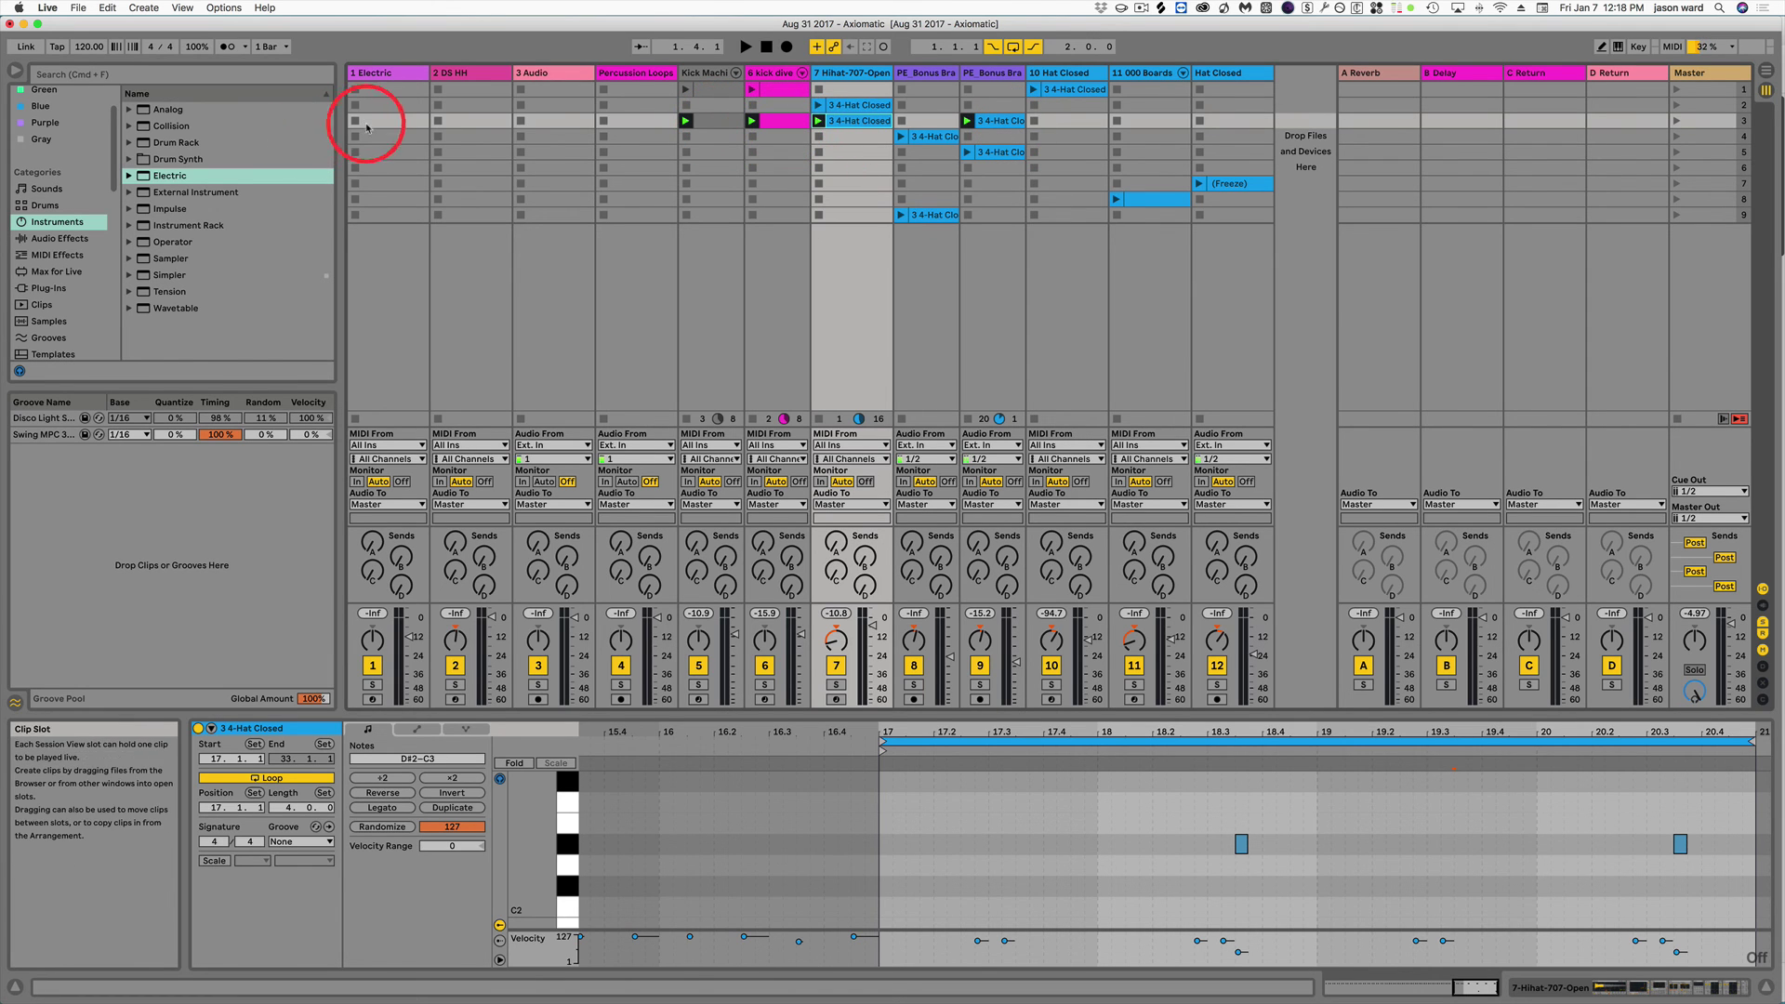
Arm the 10 Hat Closed track, record a new MIDI clip in its scene 3 slot, and stop playback.
click(1060, 123)
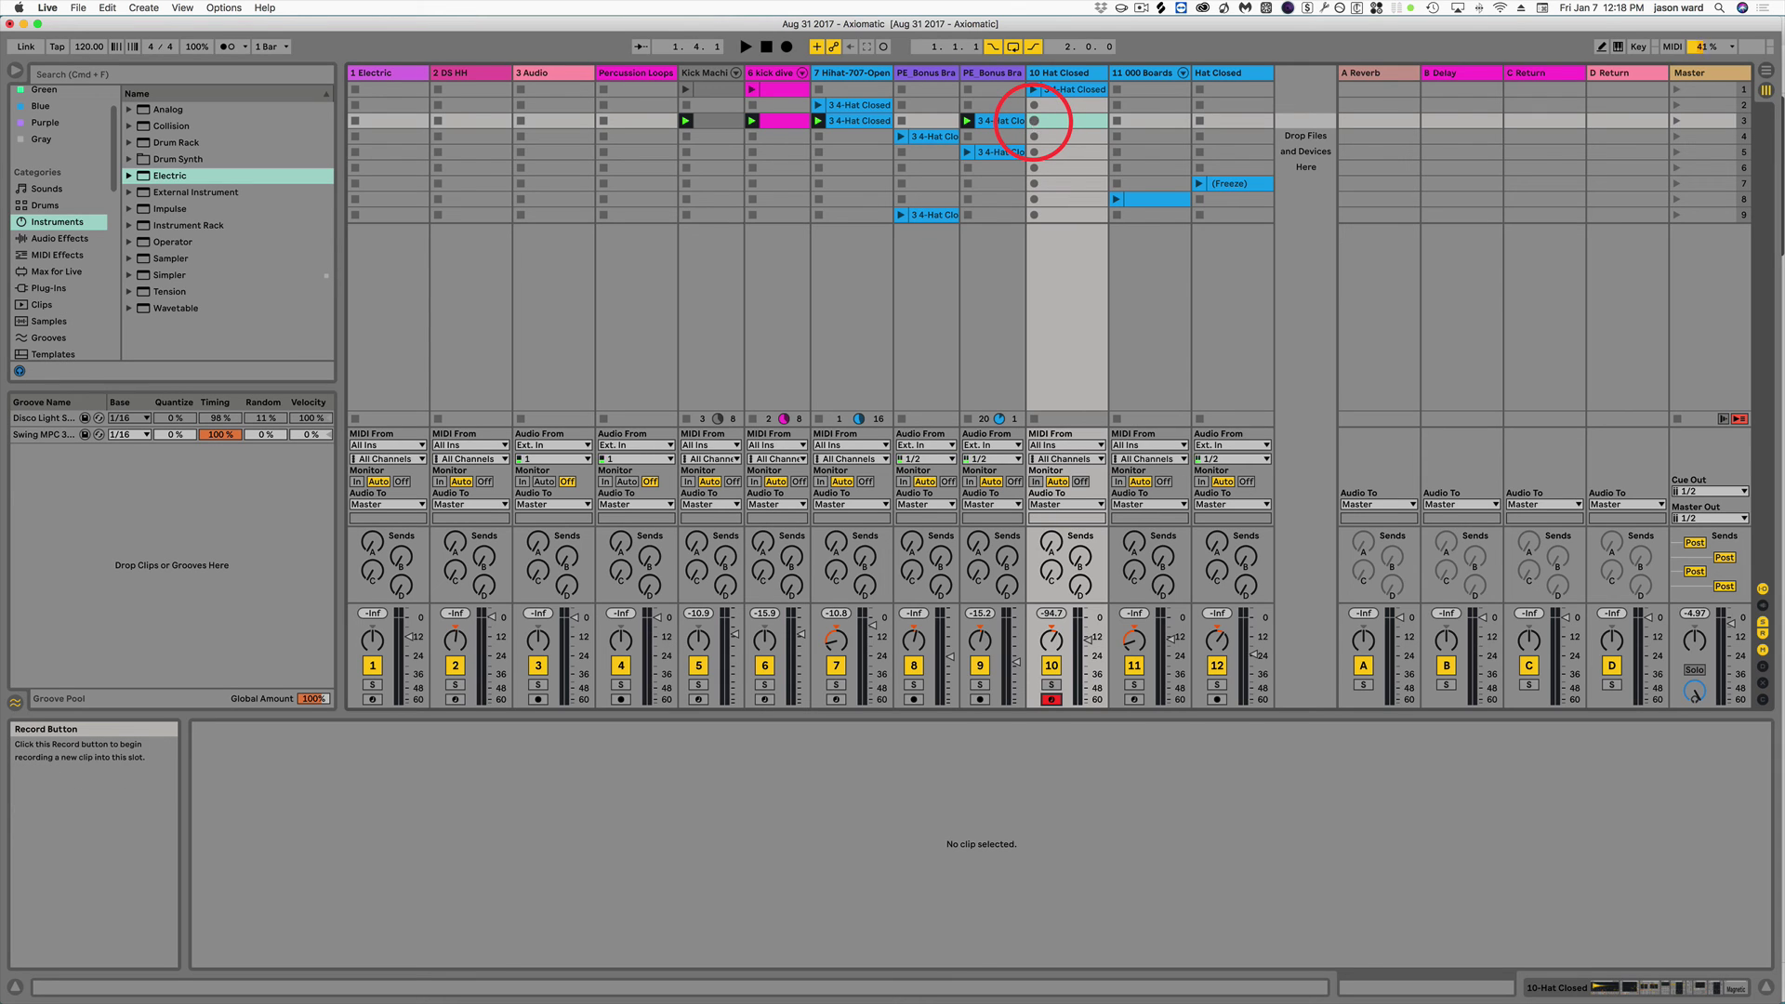
click(1034, 121)
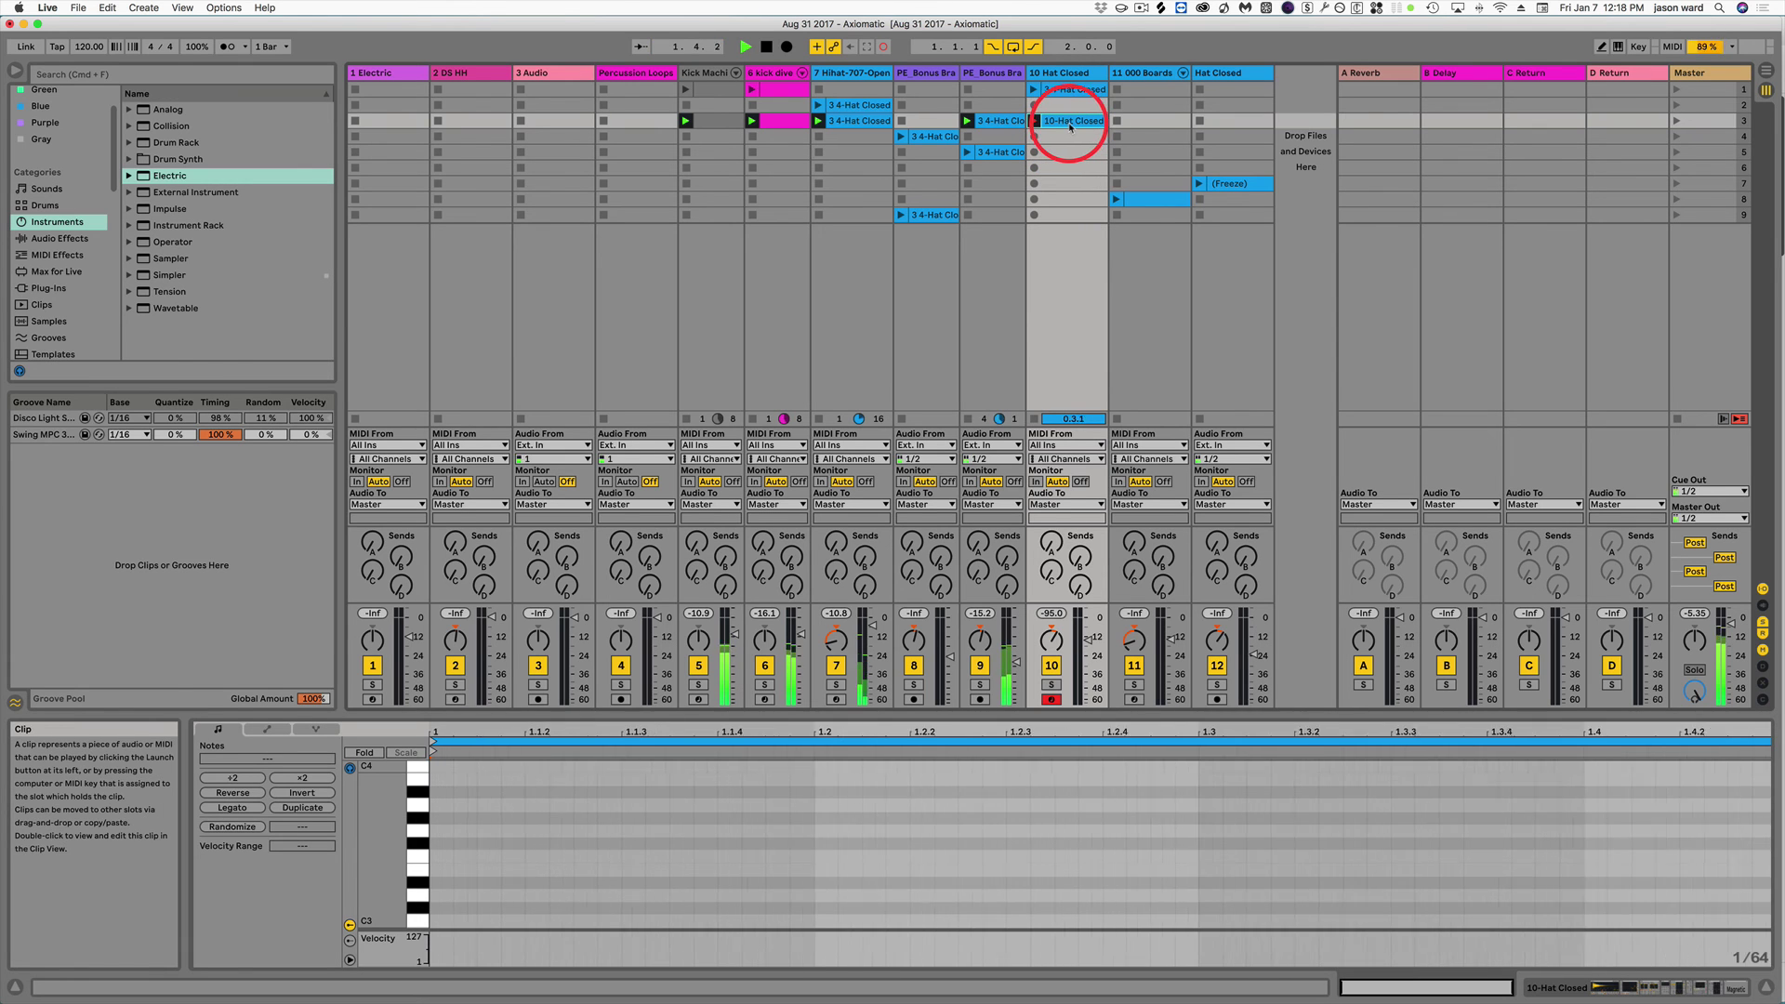
key(space)
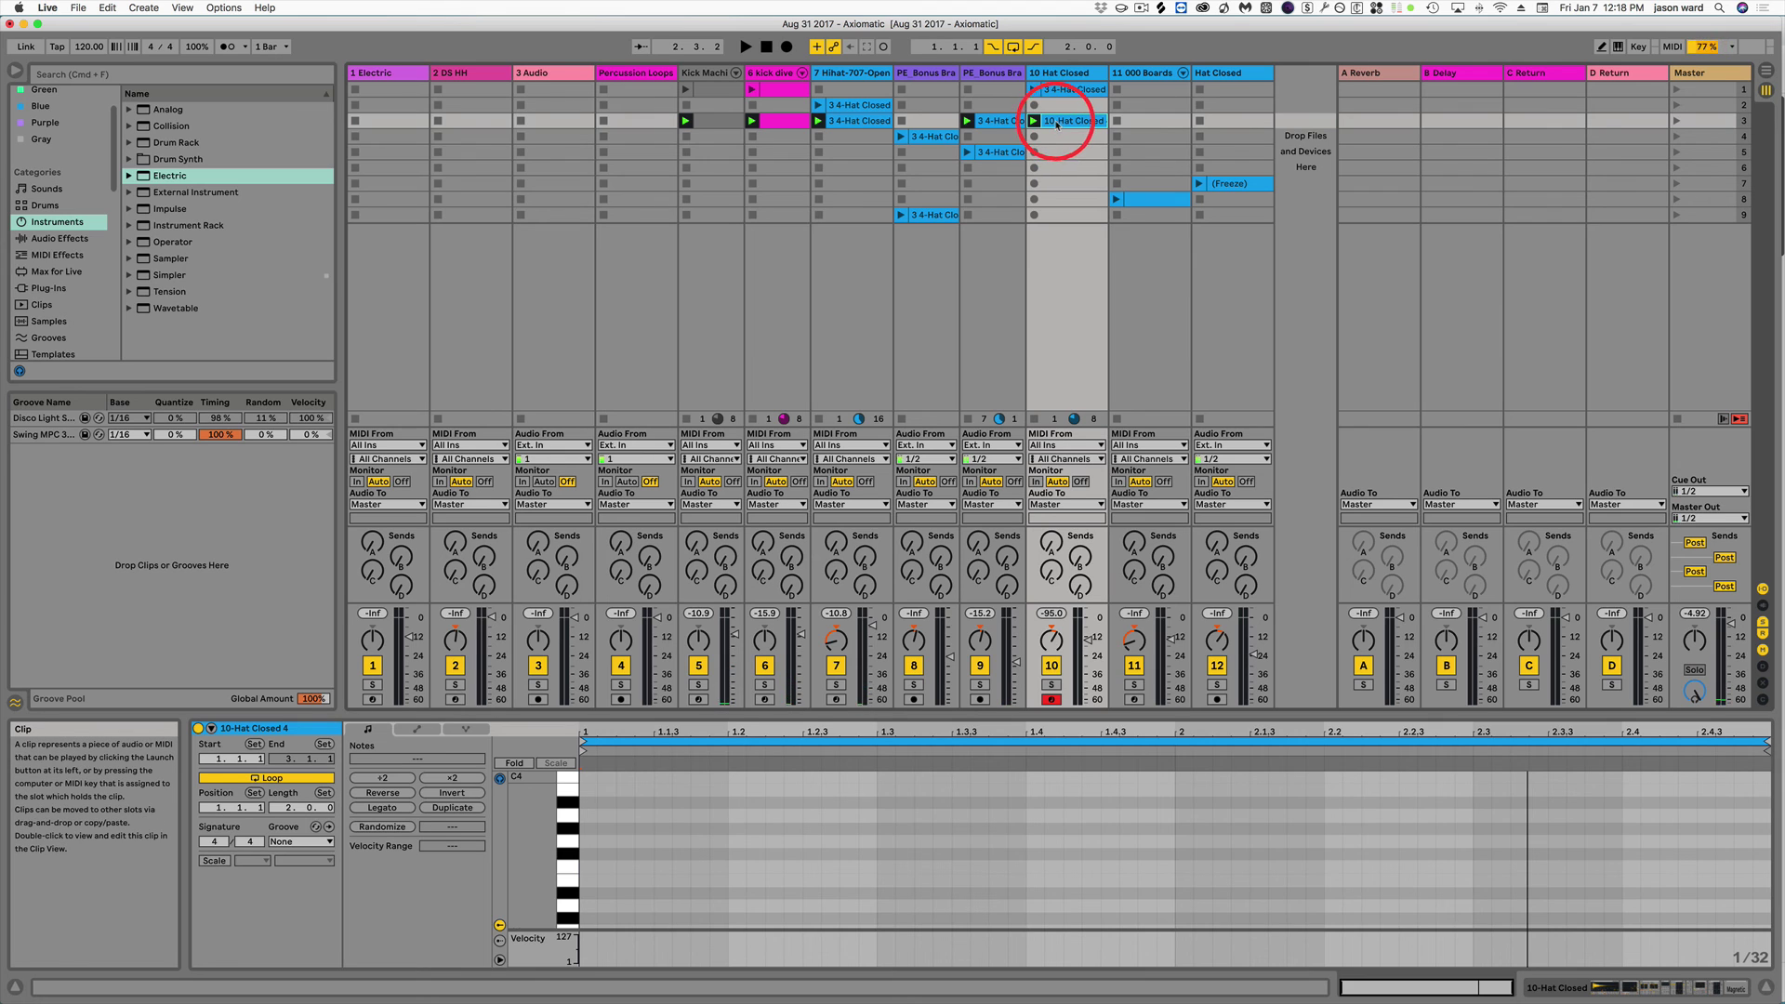
Try to overdub notes into the new 10 Hat Closed clip with Session Record.
click(882, 46)
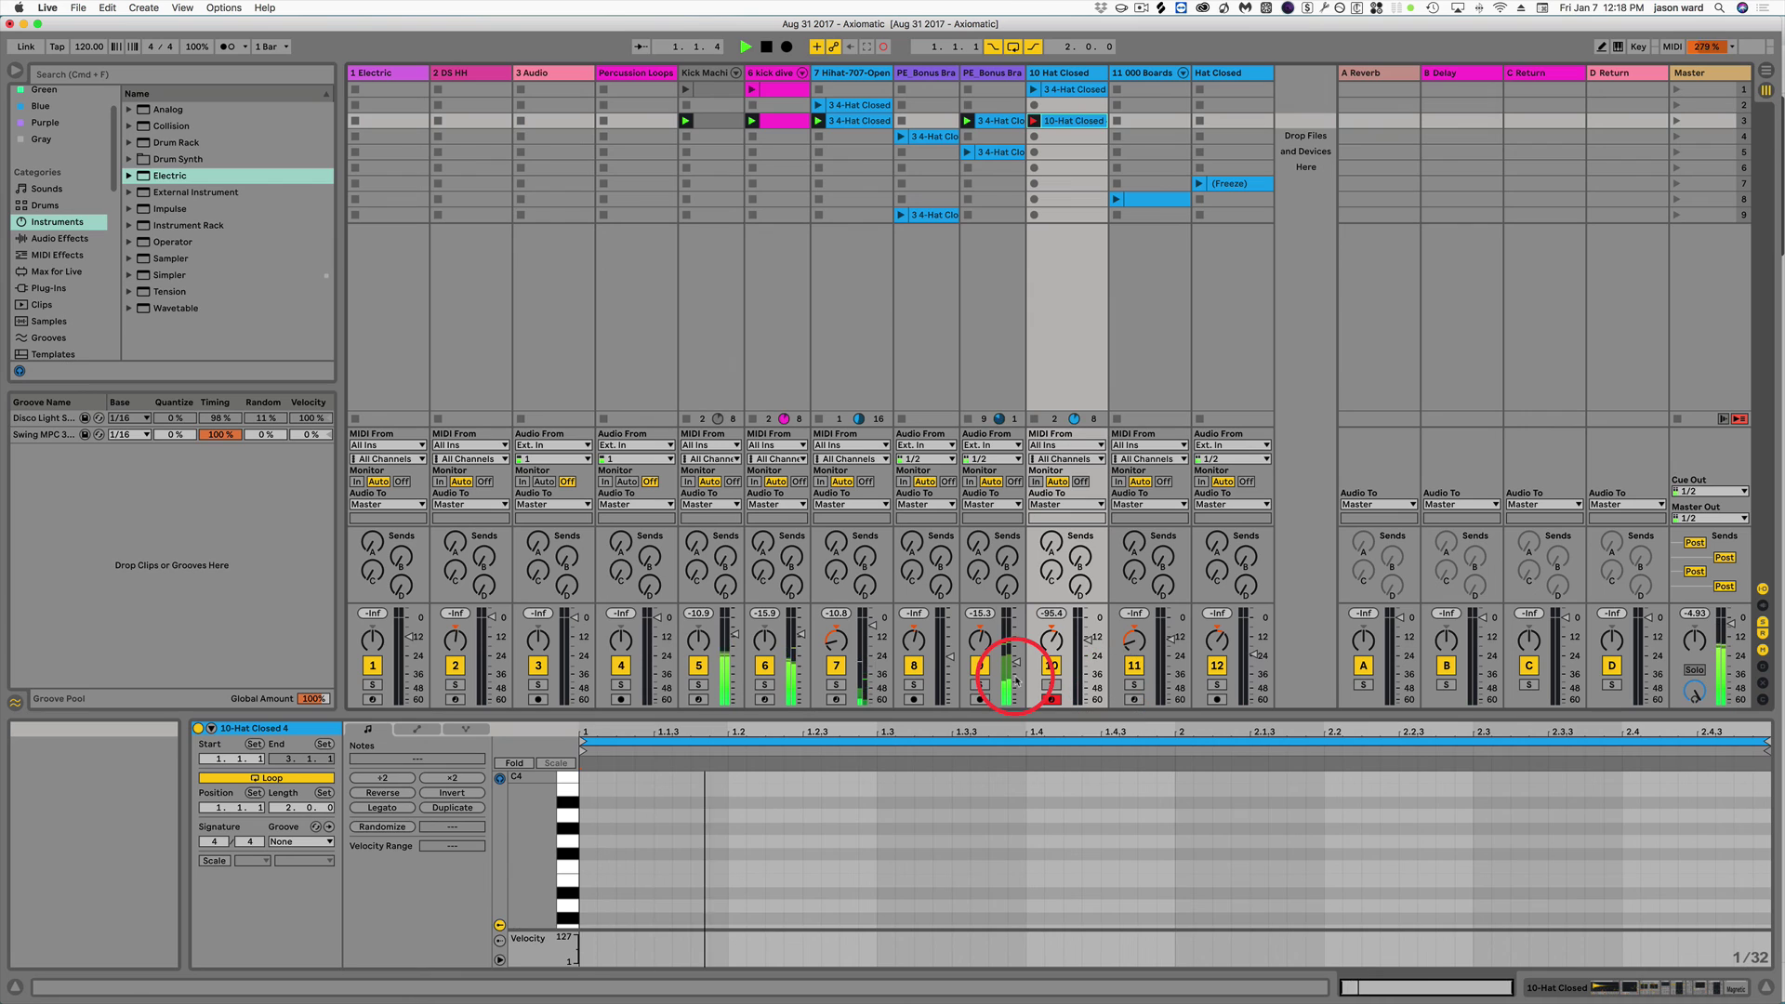
key(f)
key(k)
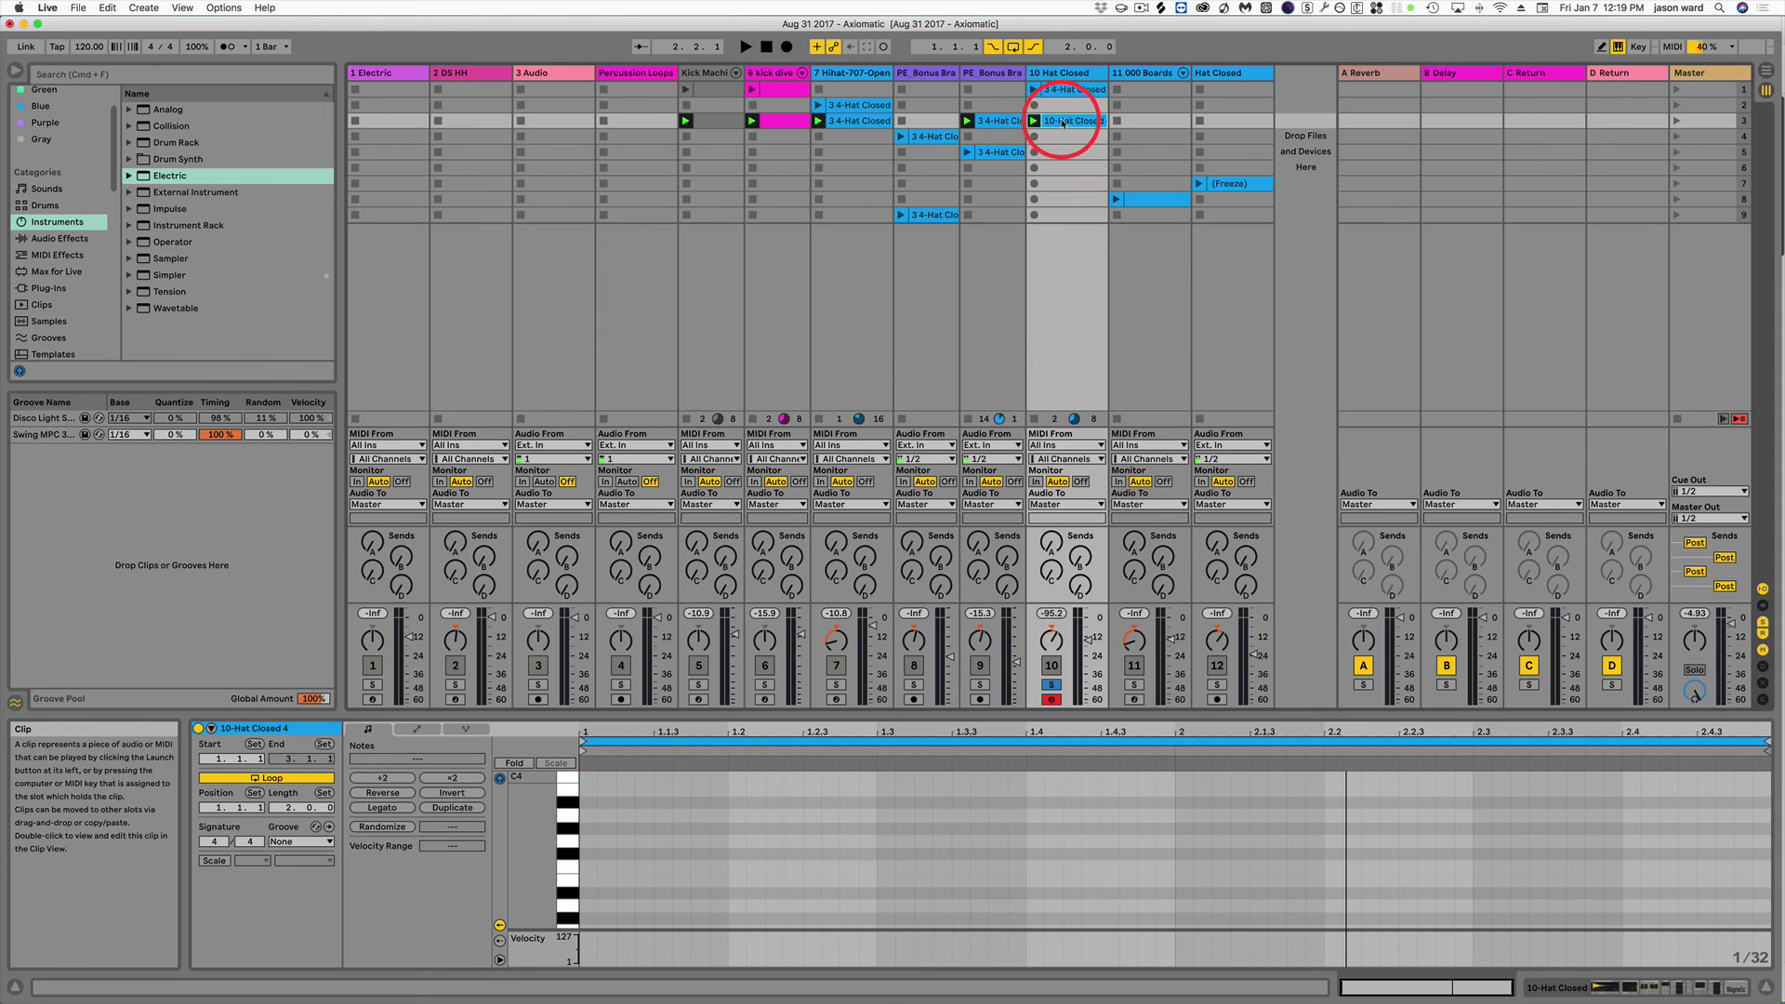
Record a short note pattern into the 10 Hat Closed clip in scene 3 using Session Record and the computer MIDI keyboard, and stop playback.
key(space)
click(883, 47)
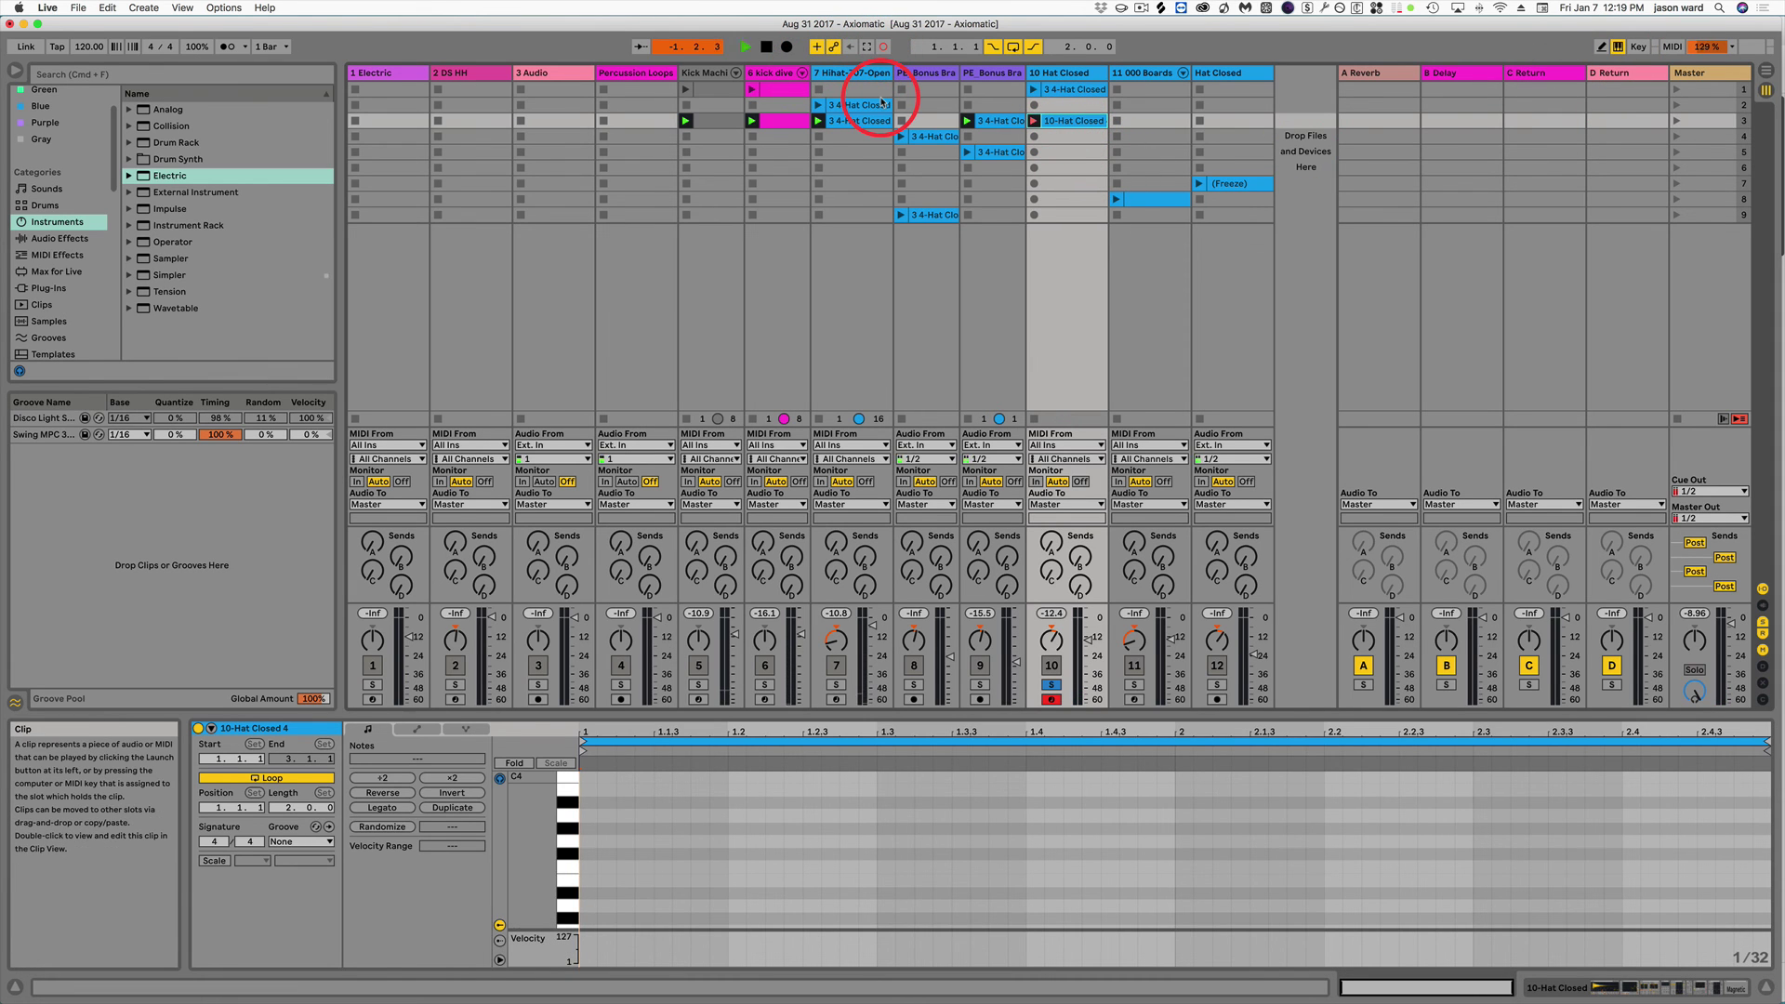
key(j)
key(j)
key(j)
key(j)
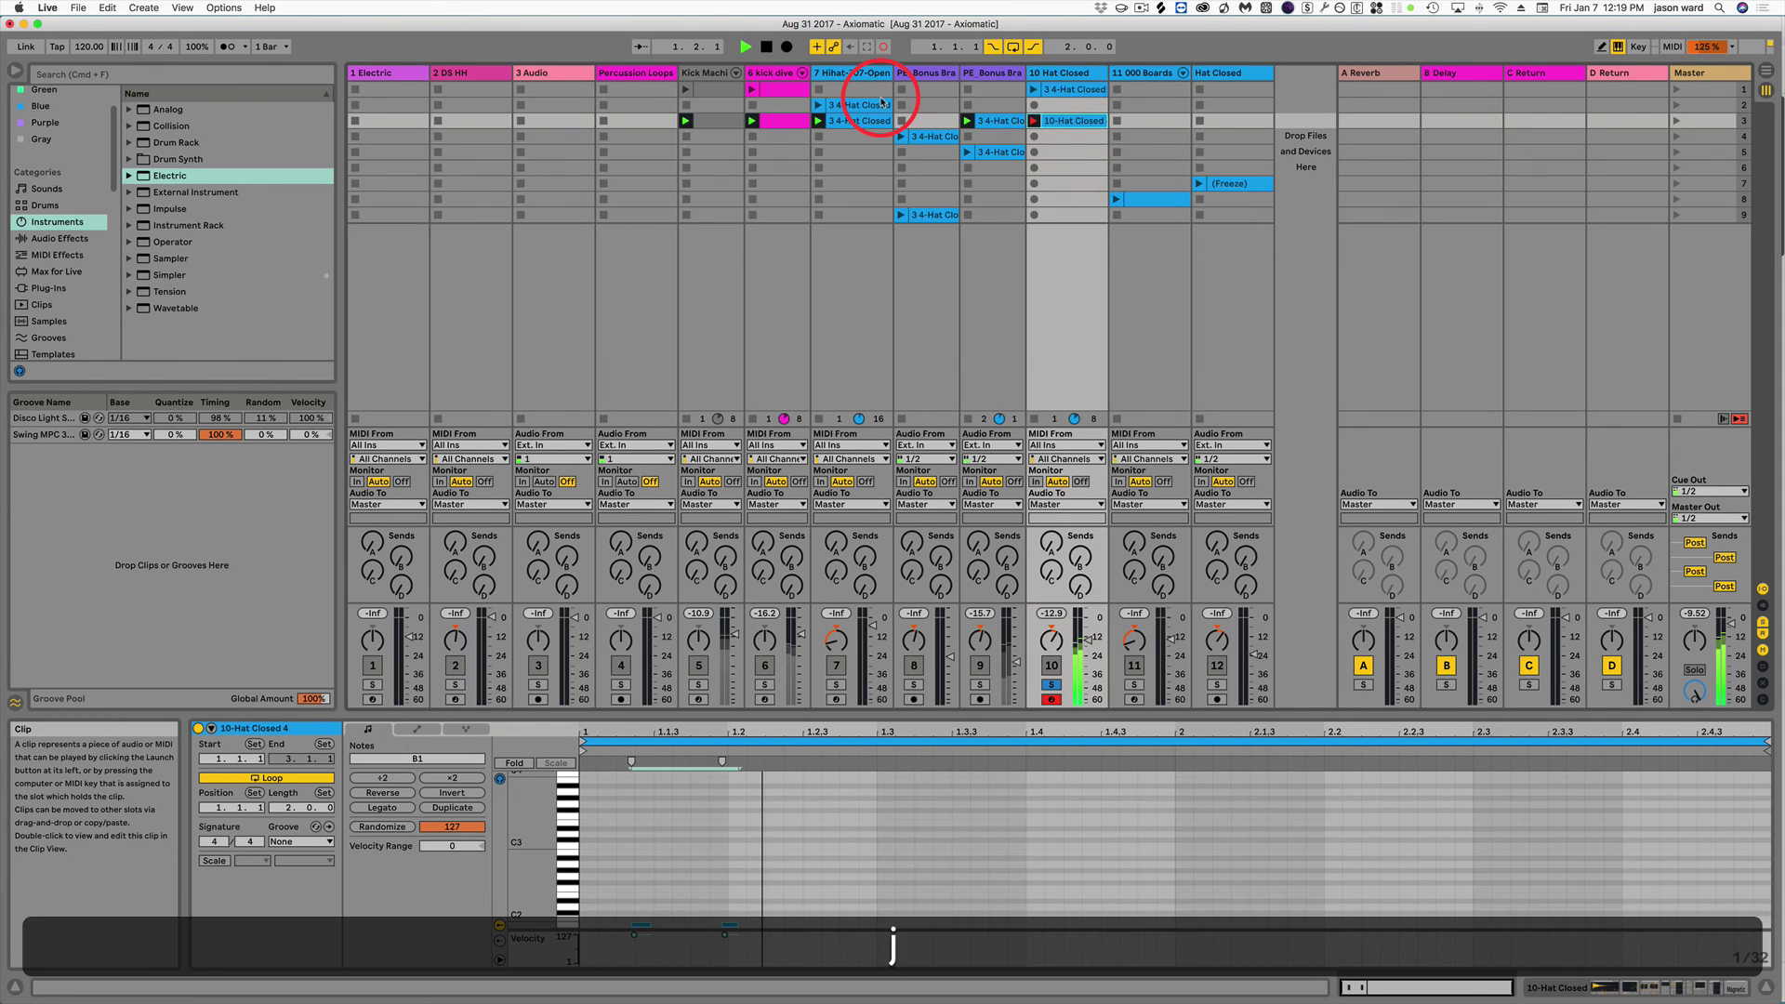
key(f)
key(j)
key(k)
key(j)
key(h)
key(s)
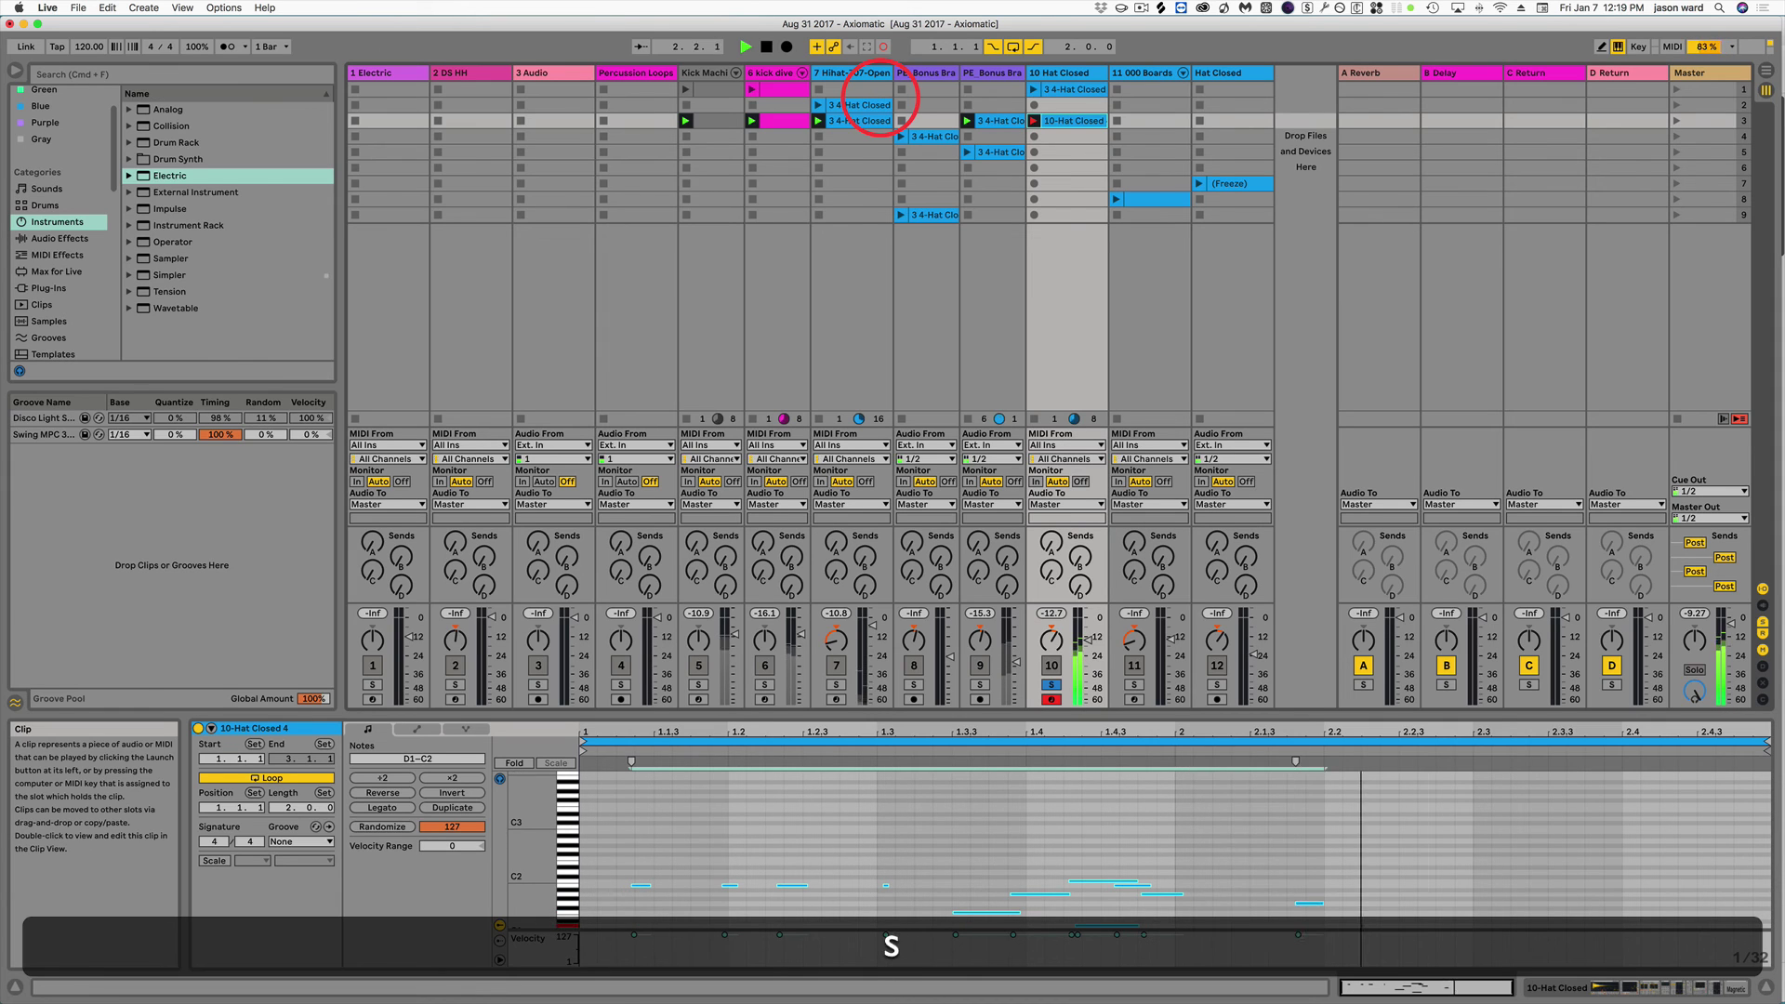
key(space)
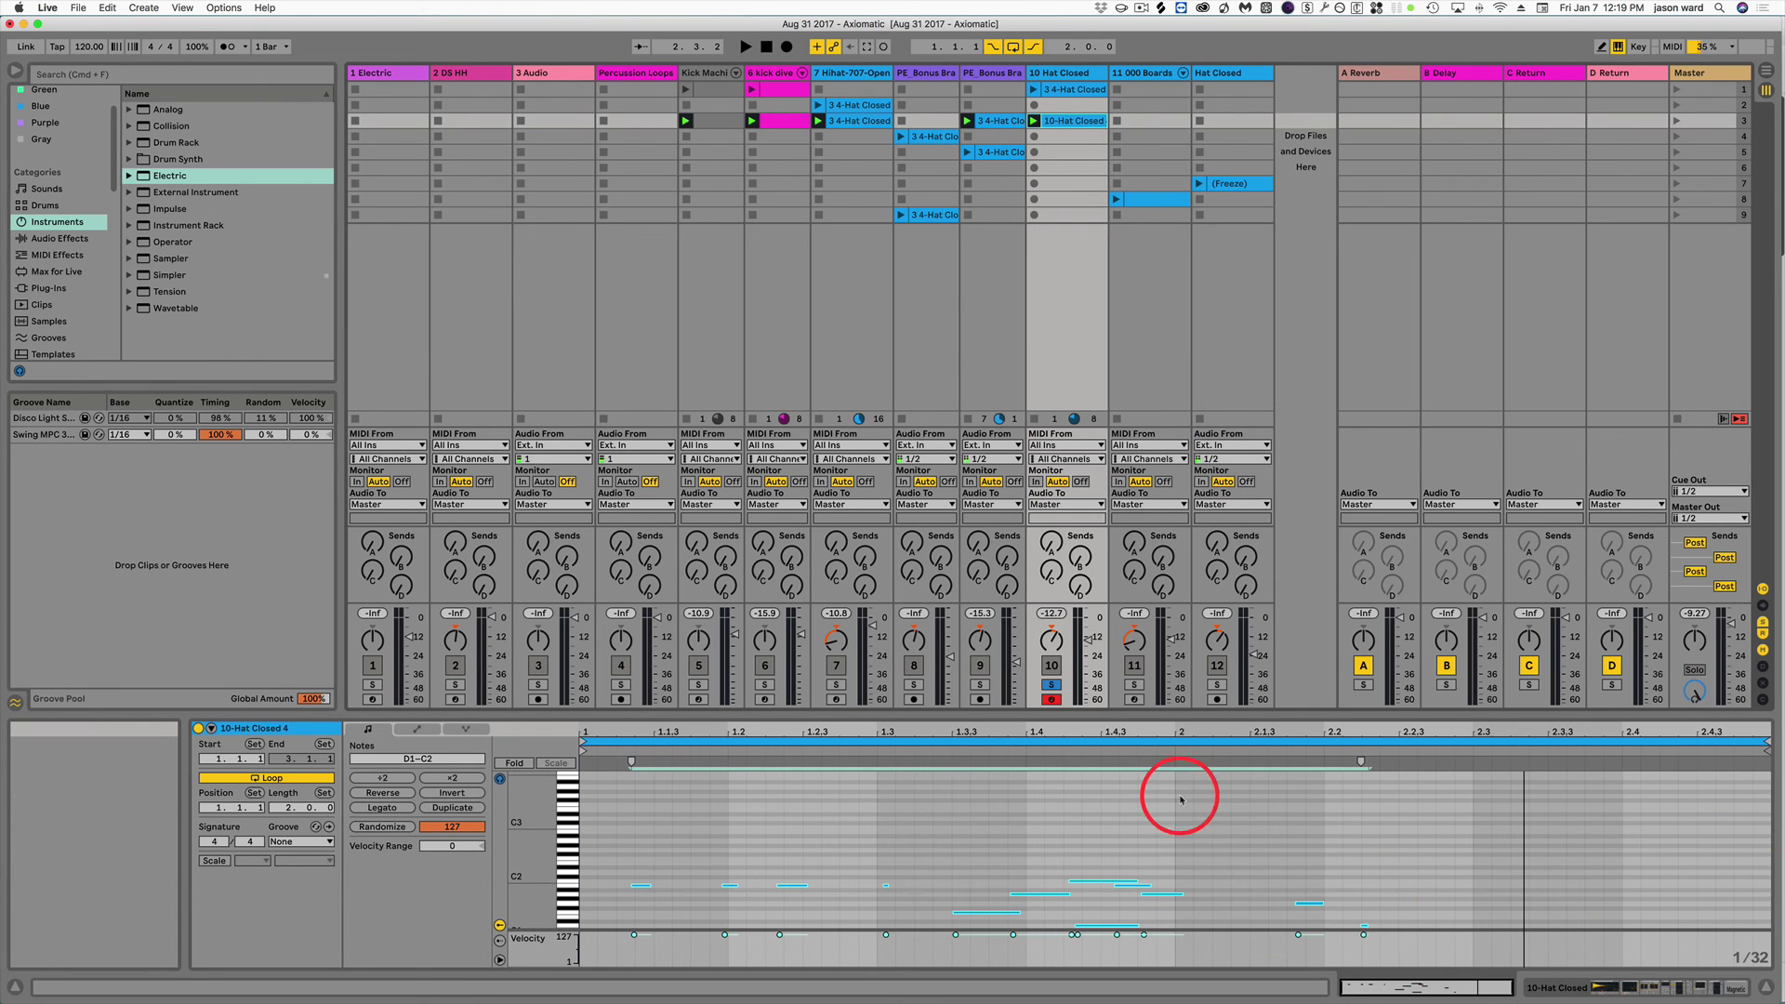
Quantize all recorded notes in the 10 Hat Closed clip to 1/16, adjusting note starts with an amount of 100%.
drag(1367, 828, 557, 976)
right_click(644, 864)
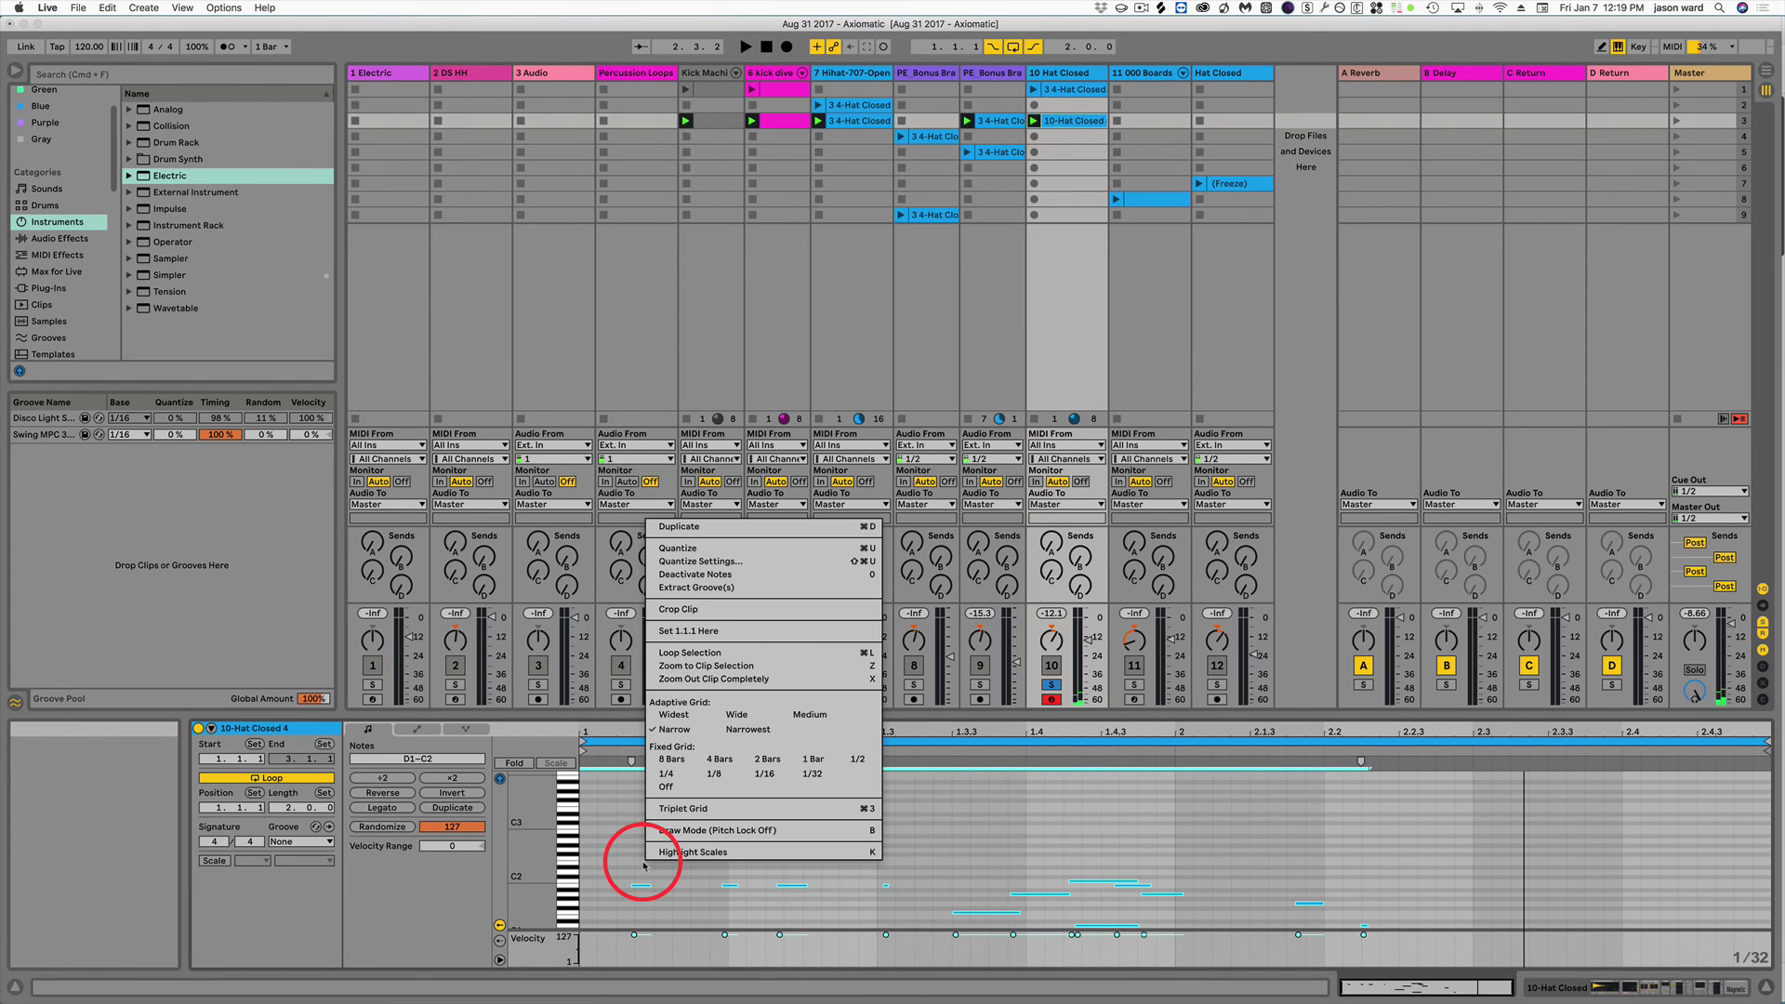
click(708, 564)
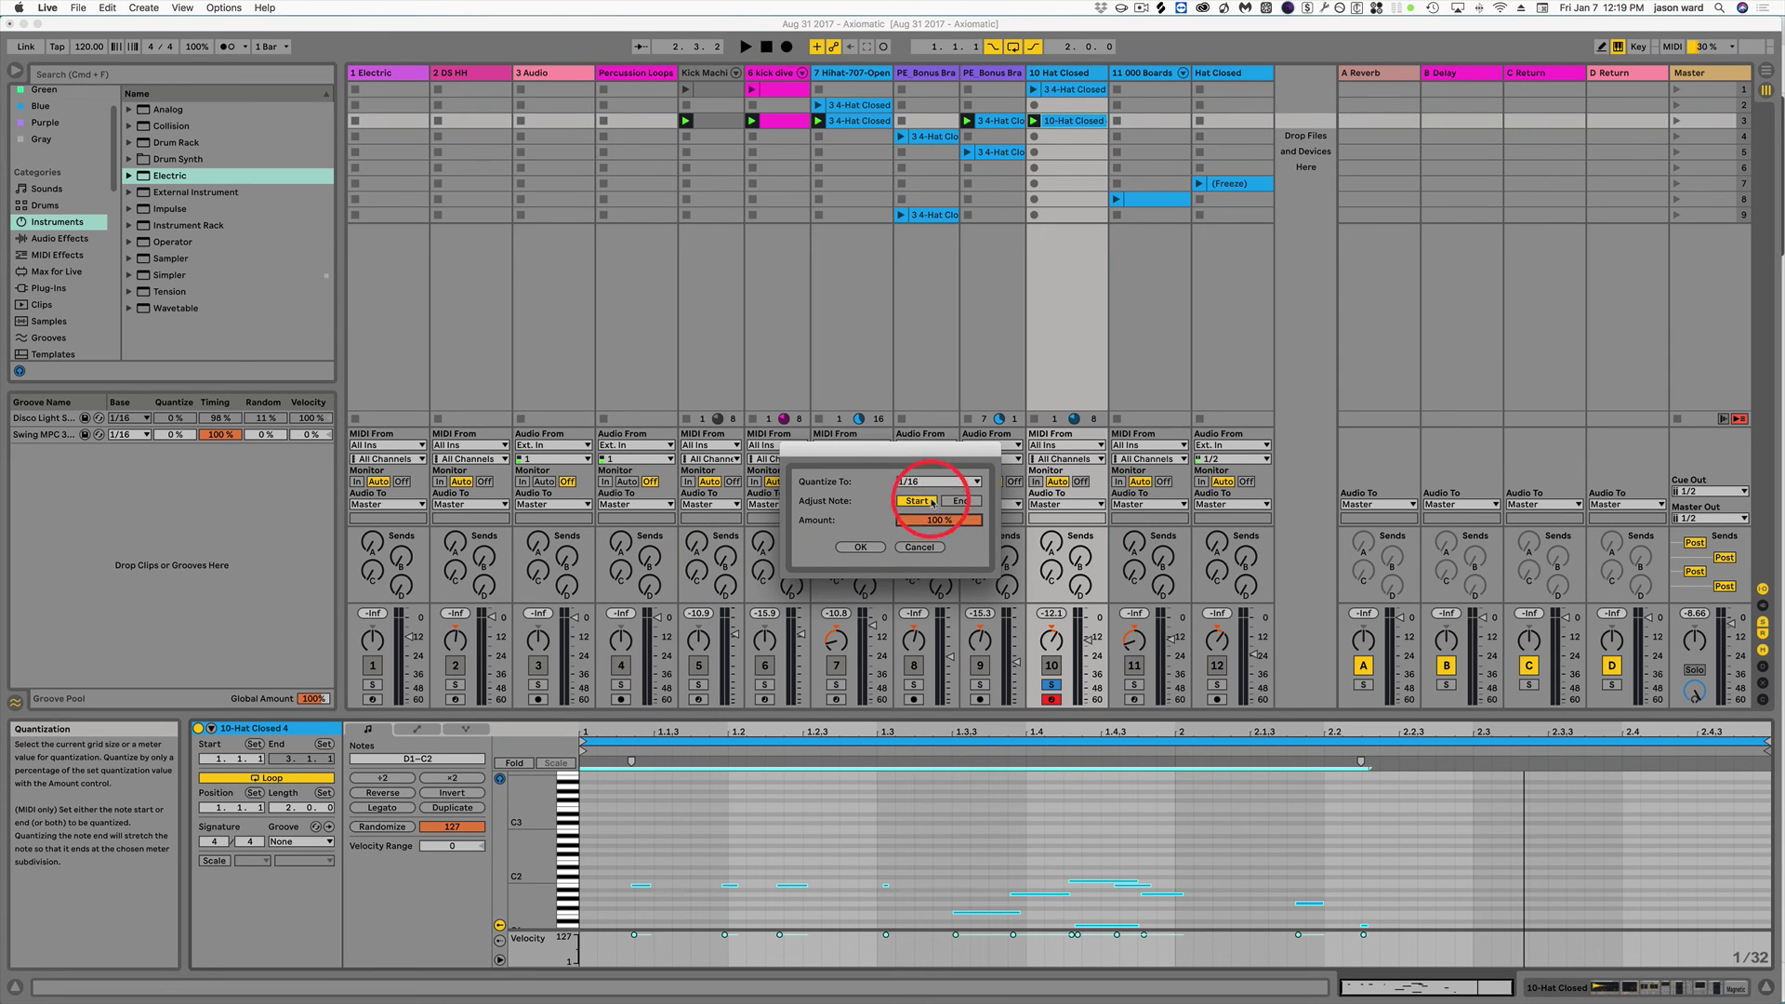
click(861, 548)
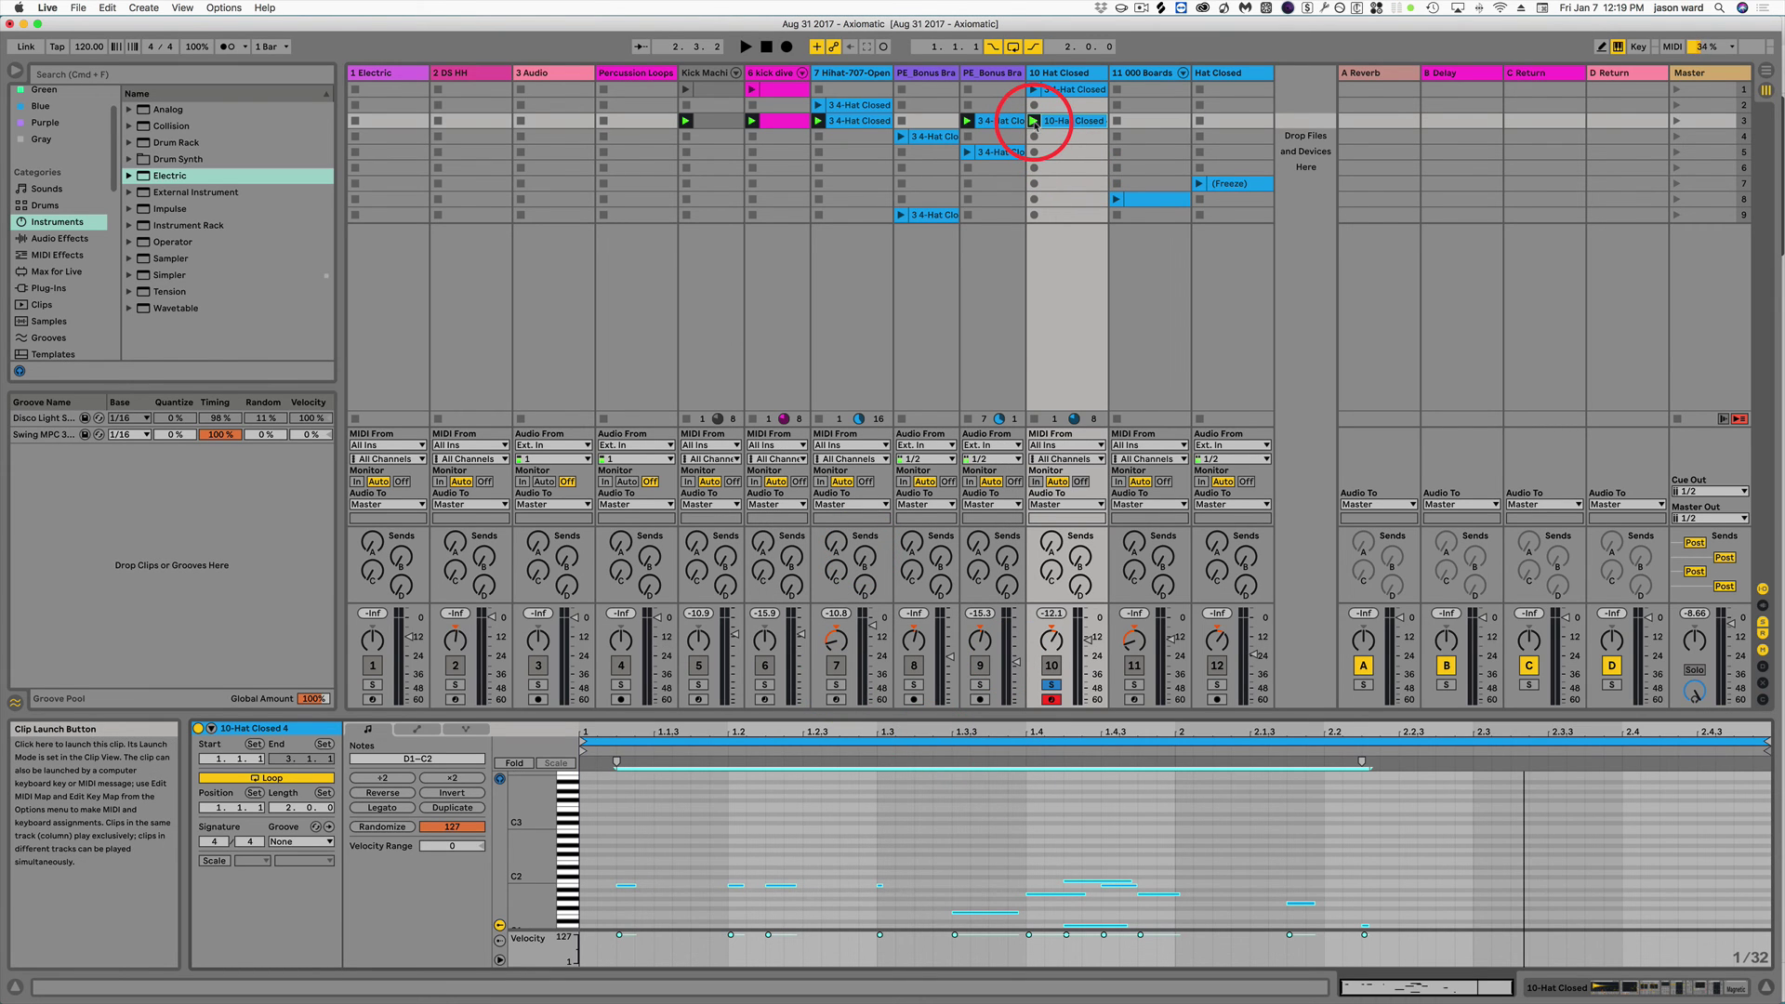
Play the 10 Hat Closed clip, unsolo its track, and play scene 3 with all its clips before stopping playback.
click(1035, 122)
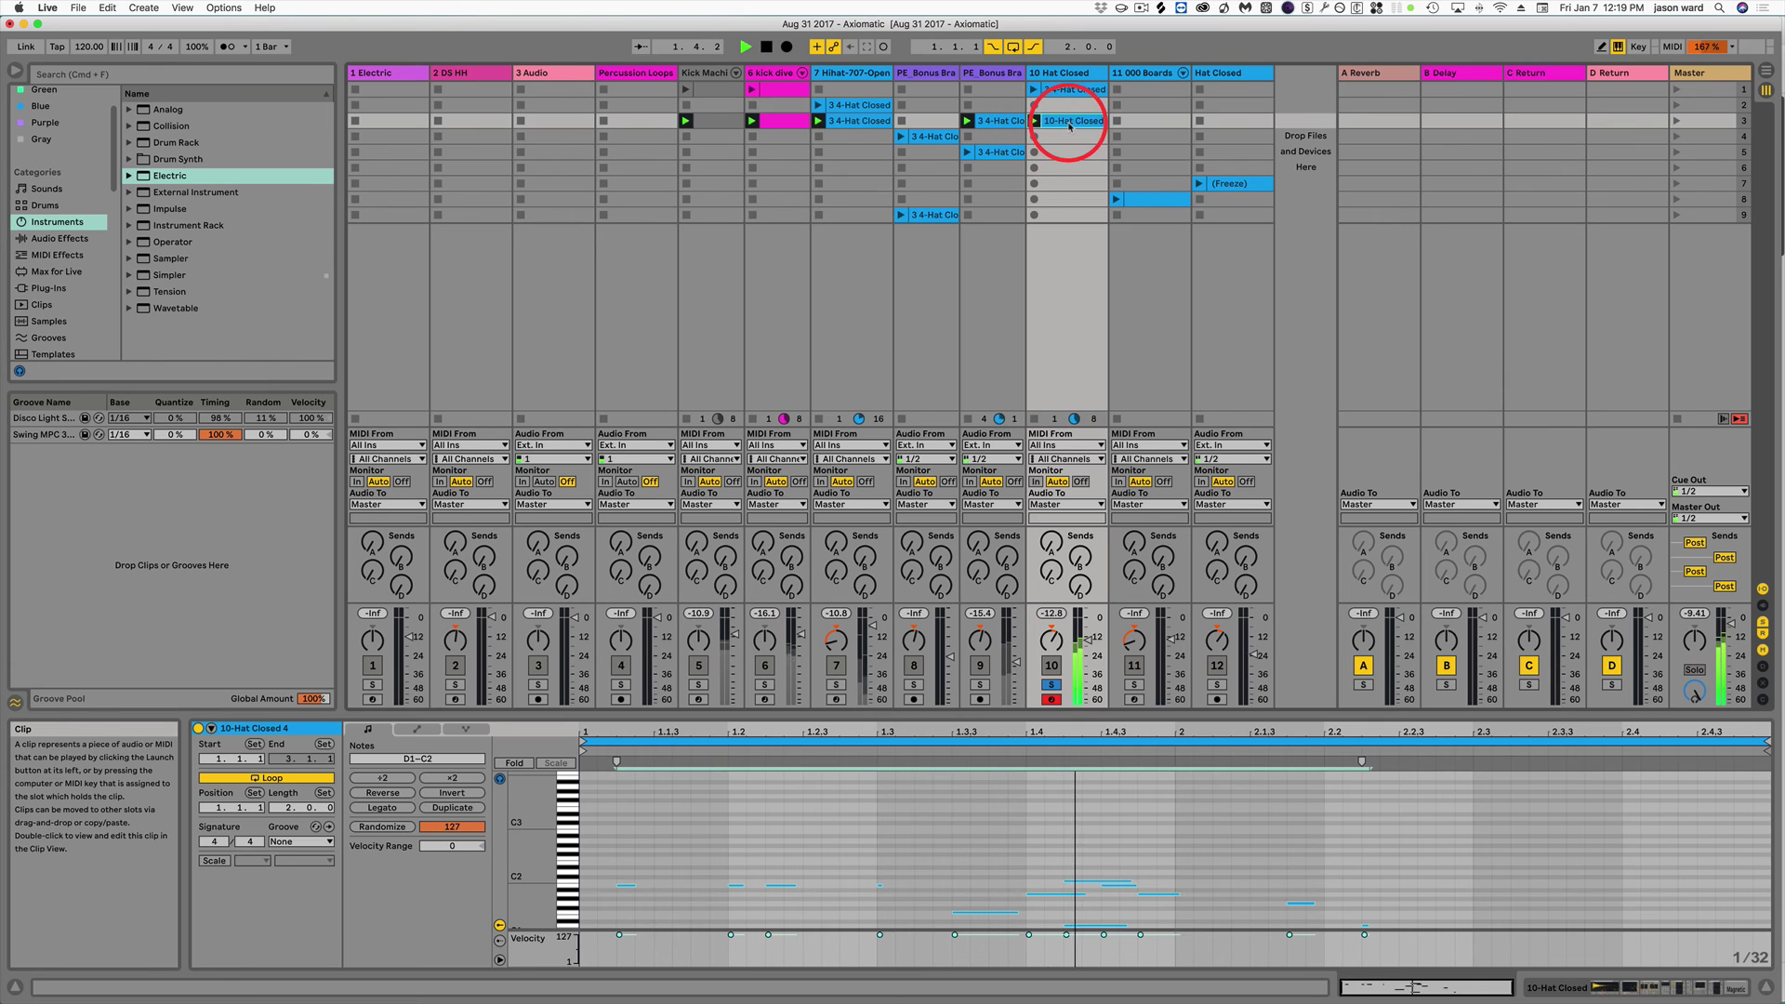
click(1051, 685)
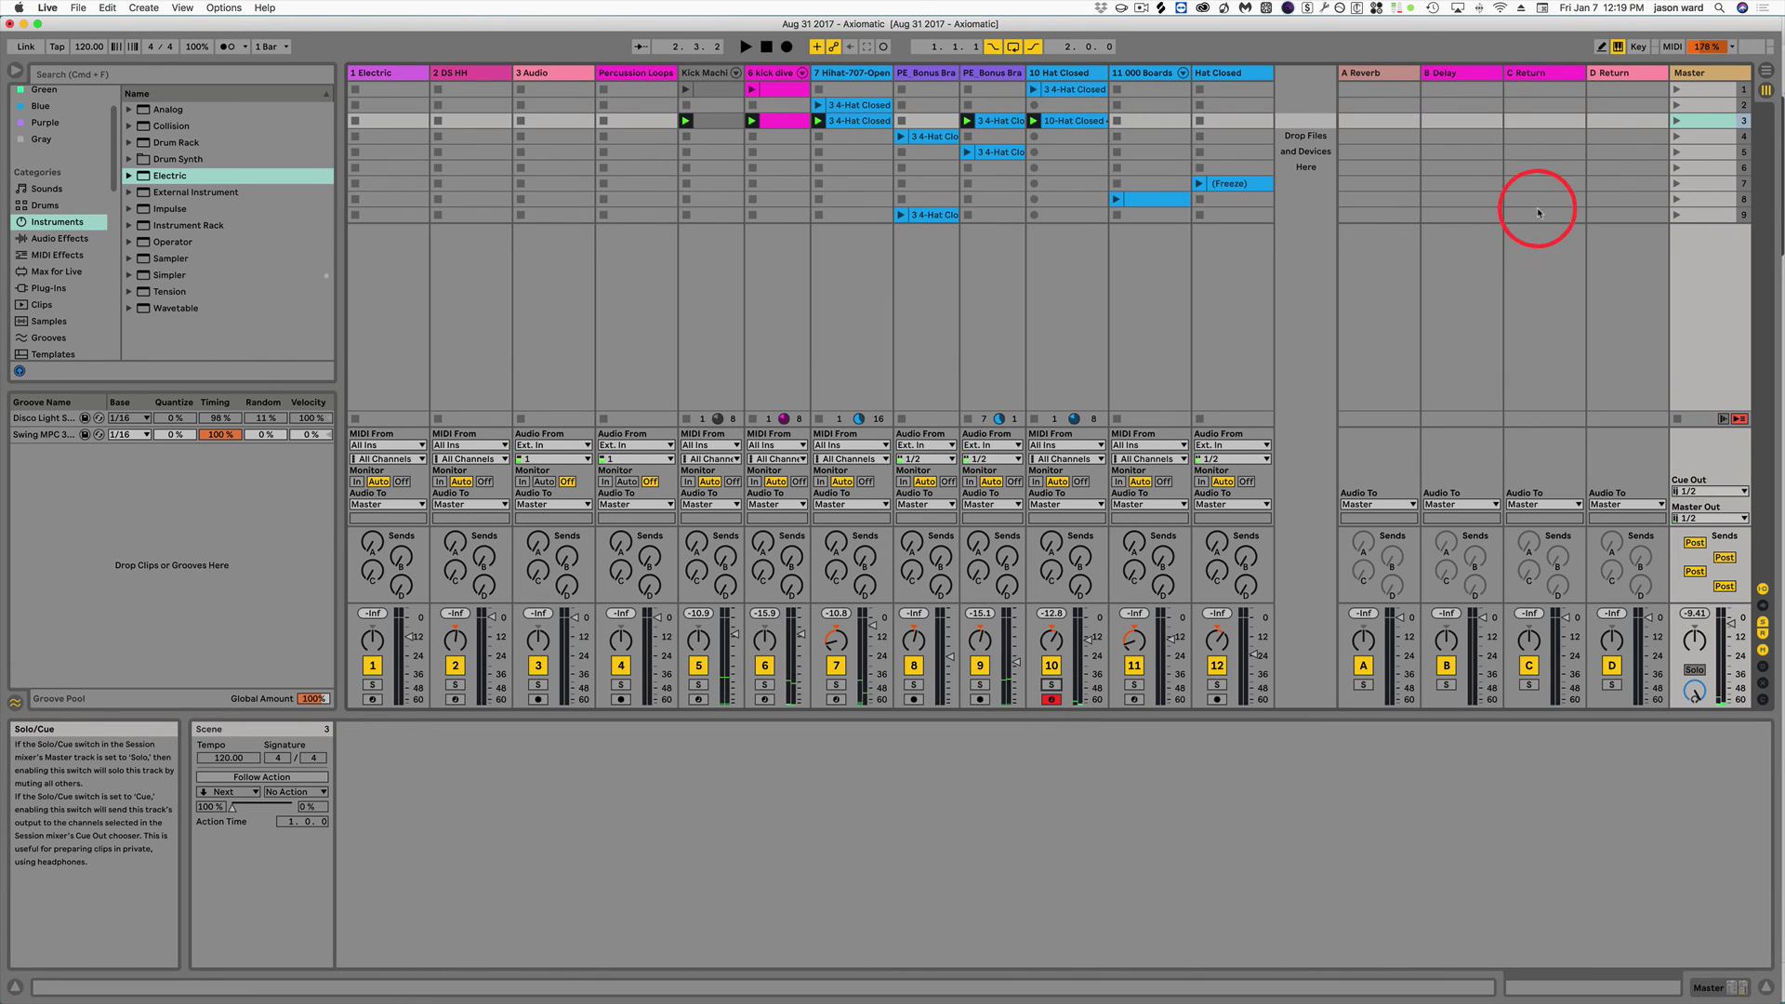
click(1675, 122)
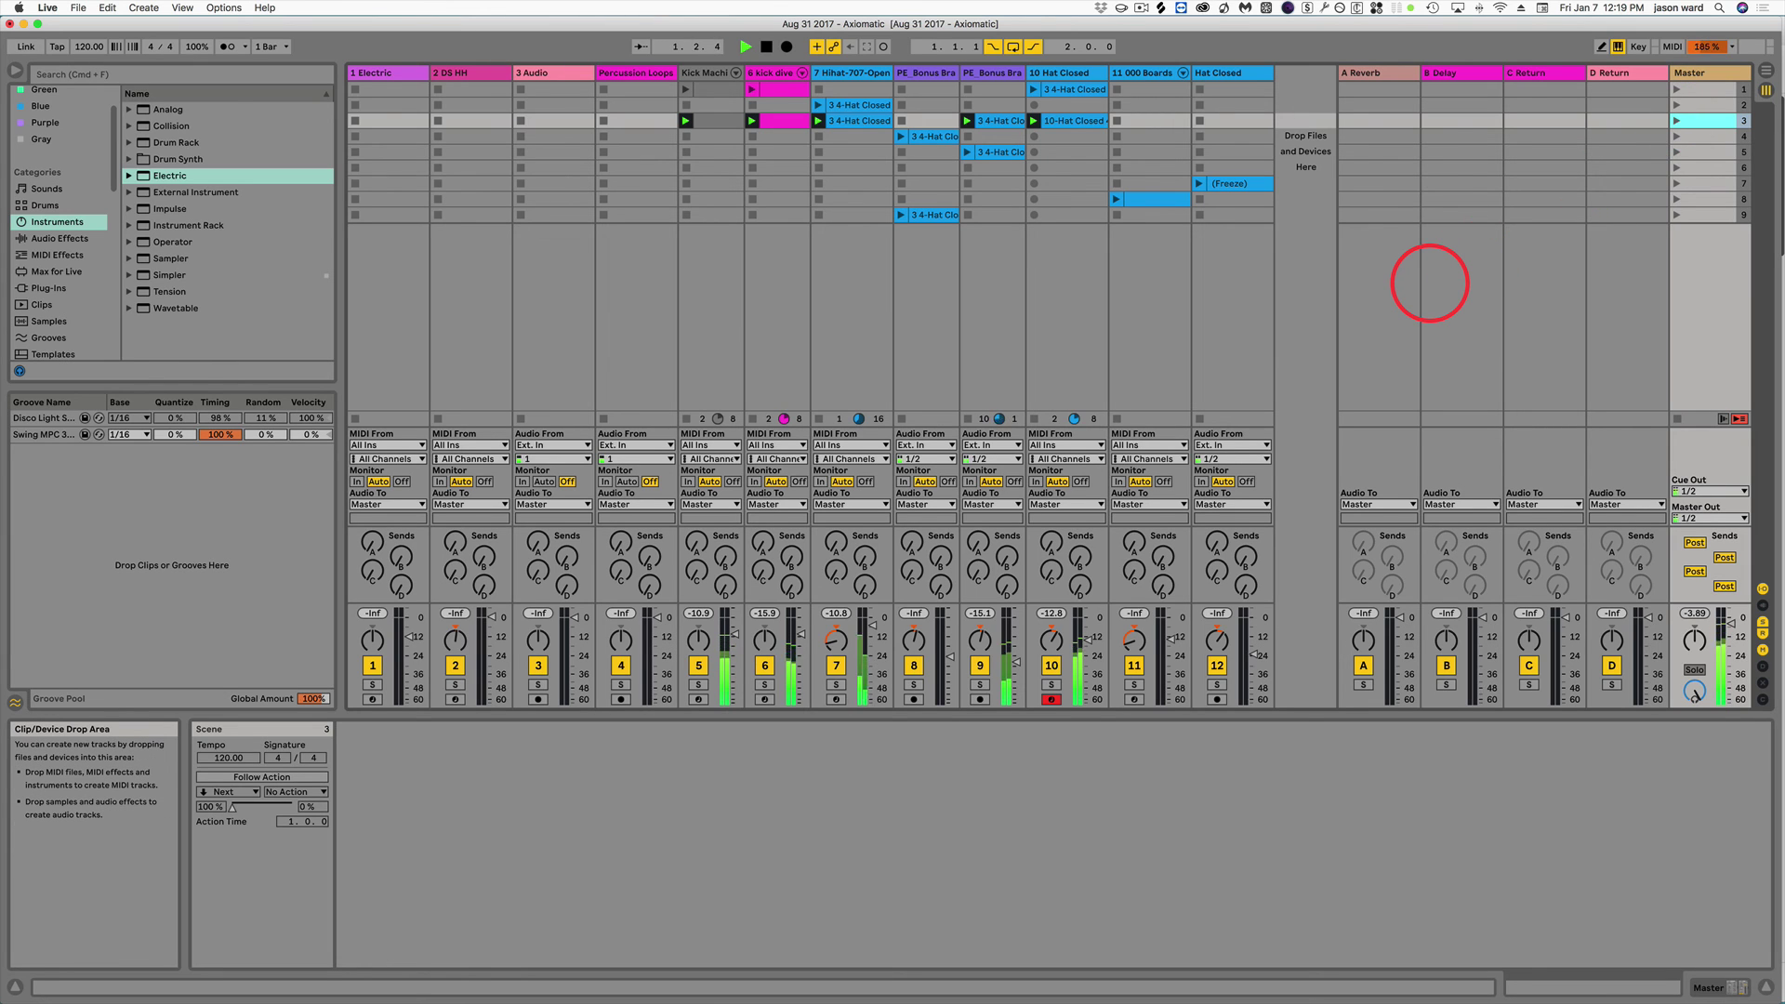
key(space)
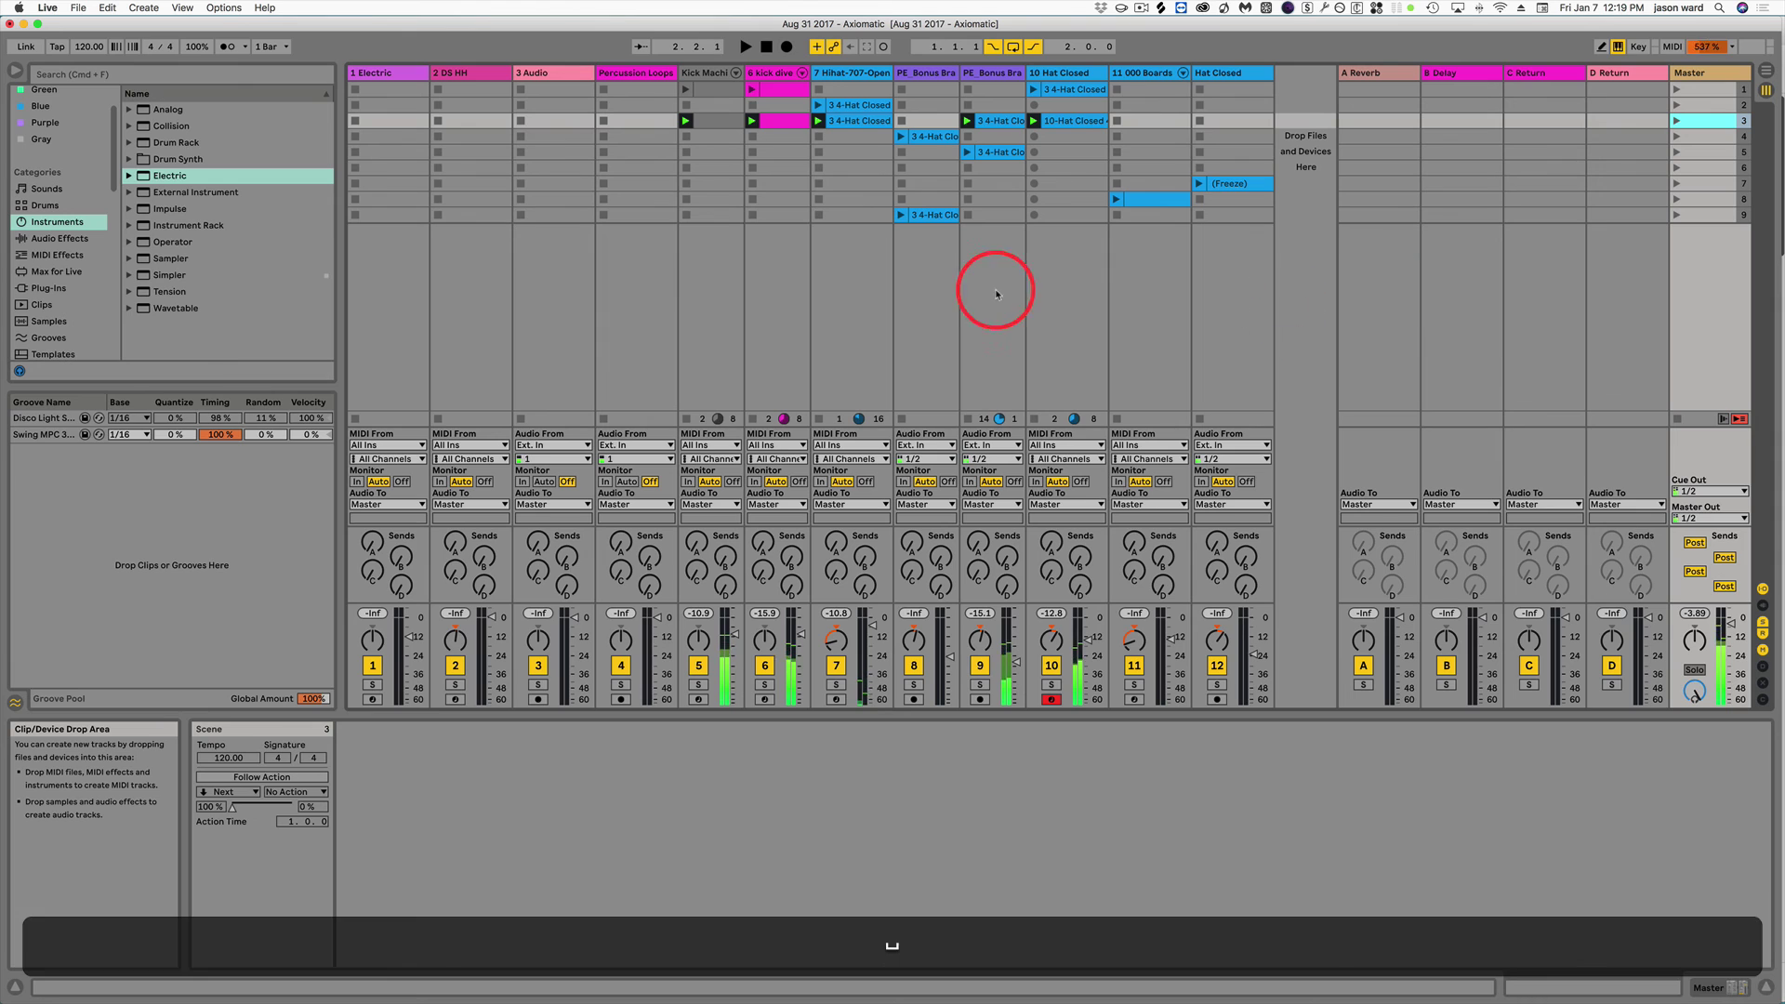
Delete the recorded 10 Hat Closed clip from scene 3.
click(1079, 127)
key(BackSpace)
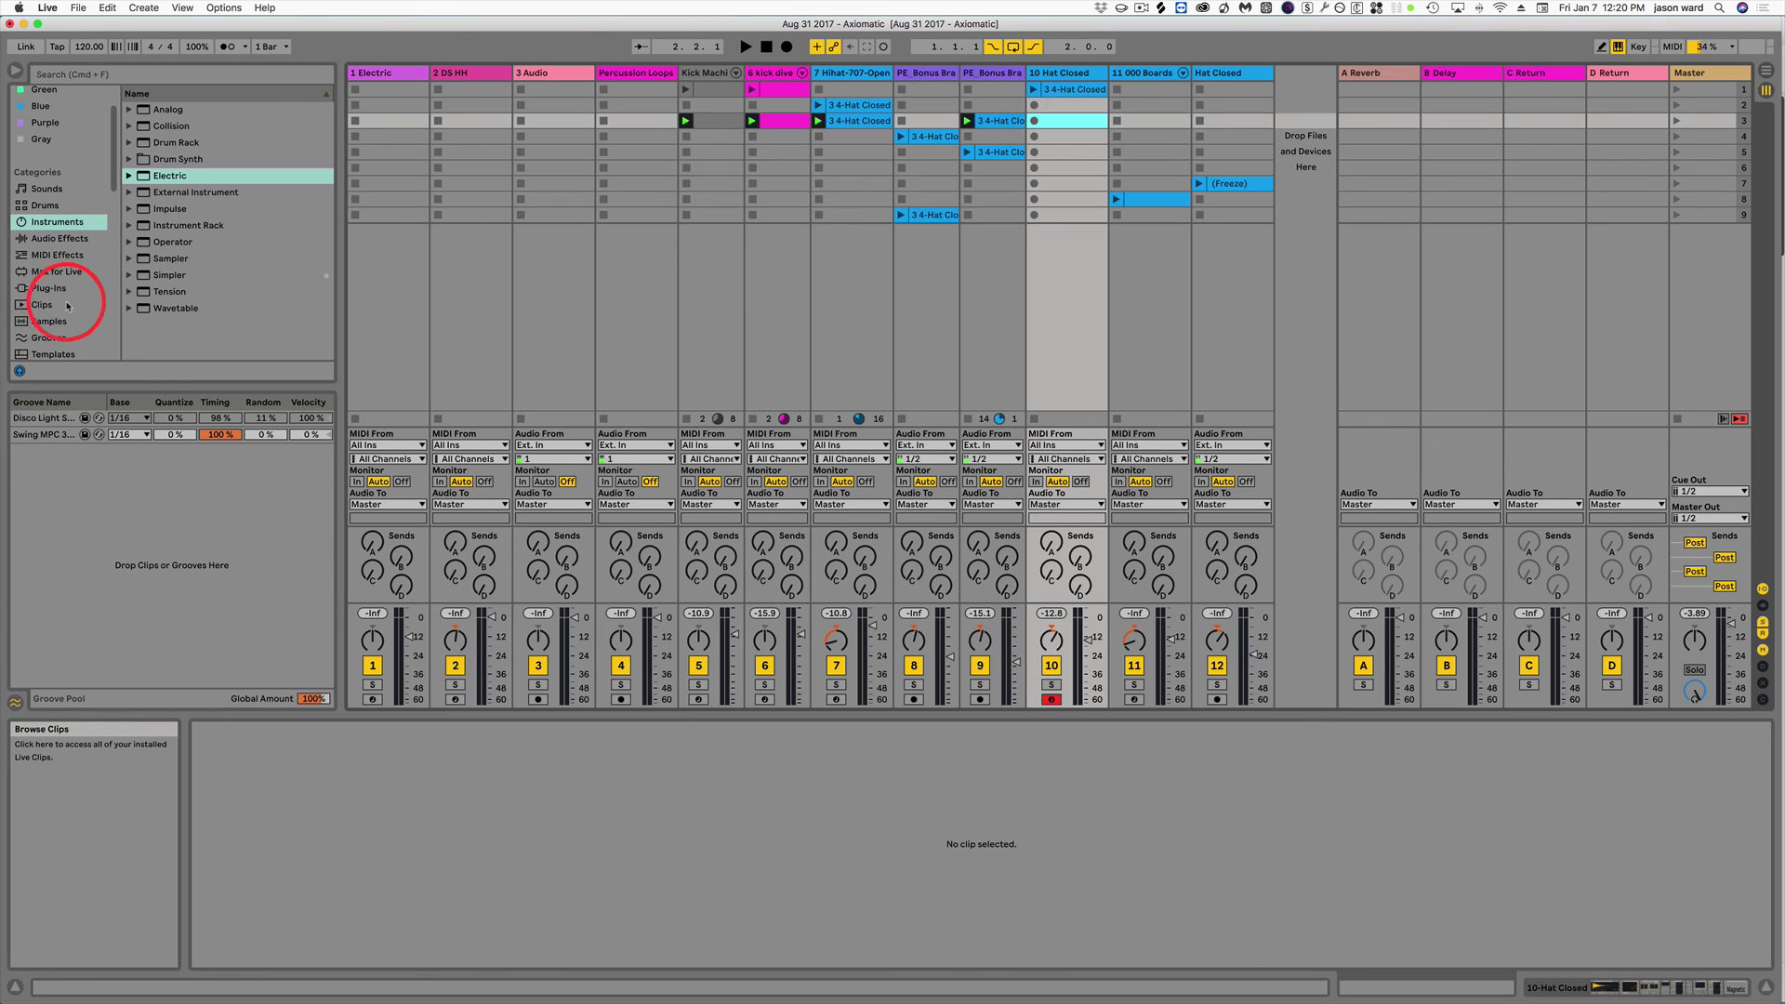
Add VMH1 Minimal Loops 013.wav from the VMH1 Minimal Loops folder to the 3 Audio track in scene 4.
scroll(67, 302, down, 5)
scroll(71, 291, down, 2)
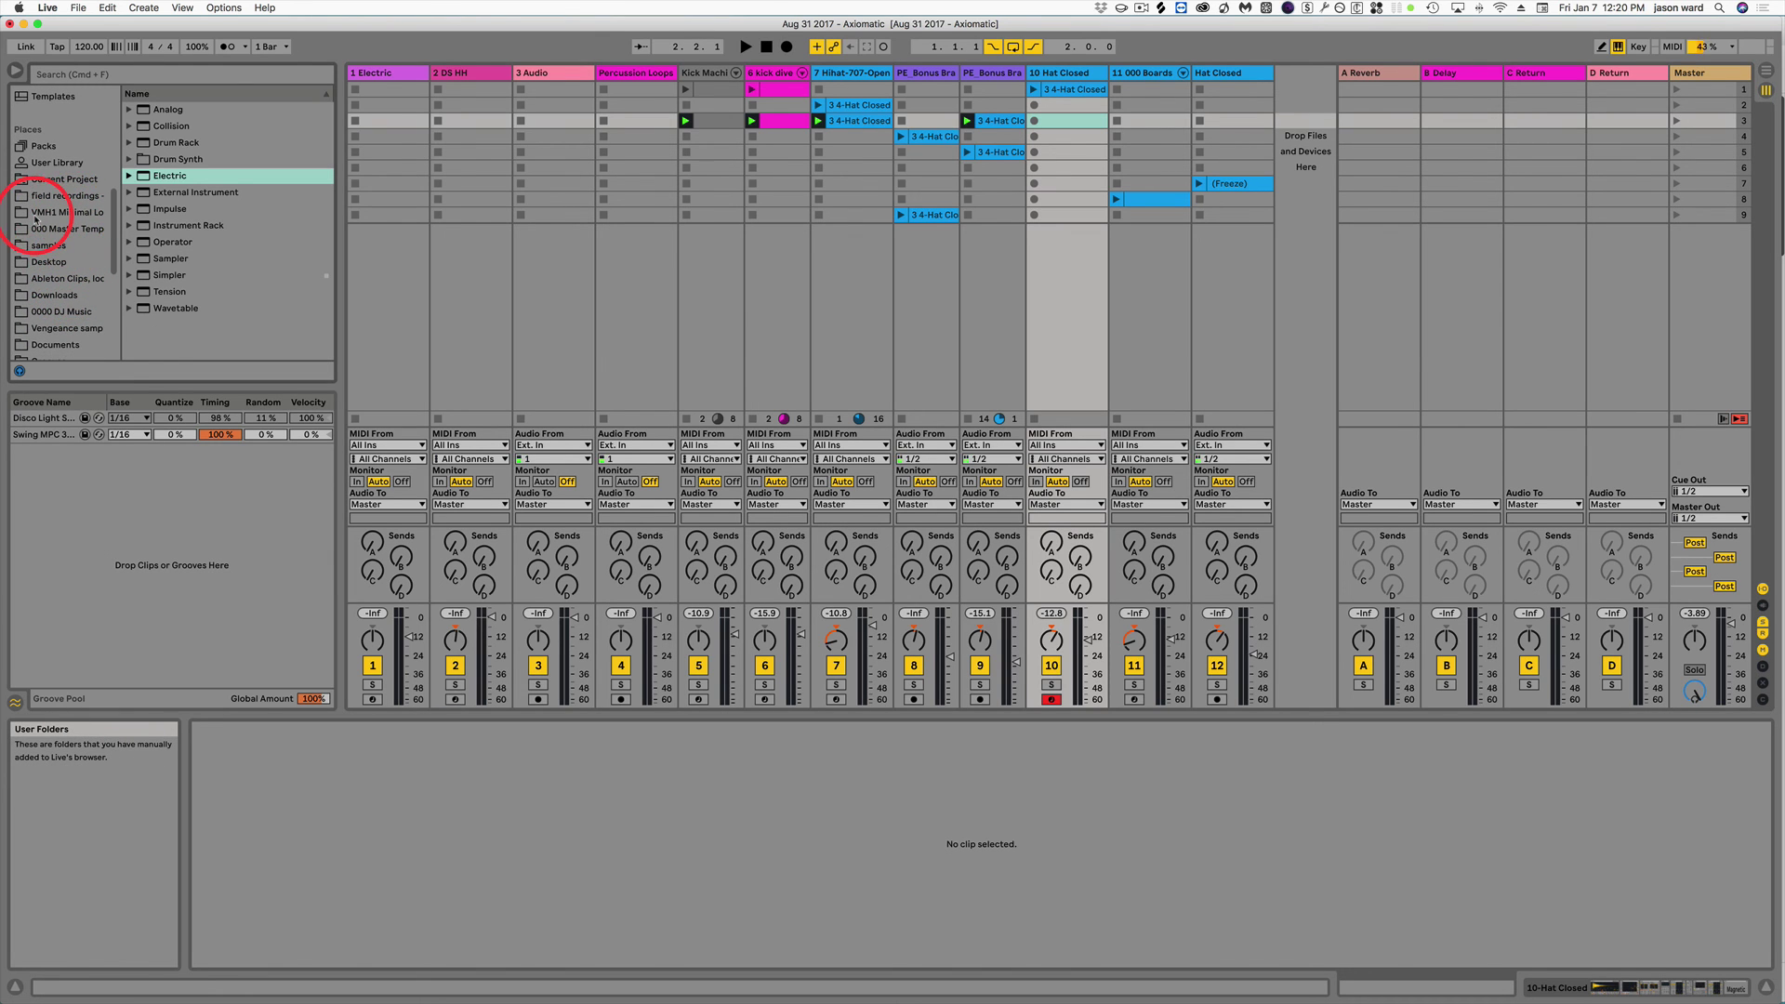
click(56, 213)
click(186, 342)
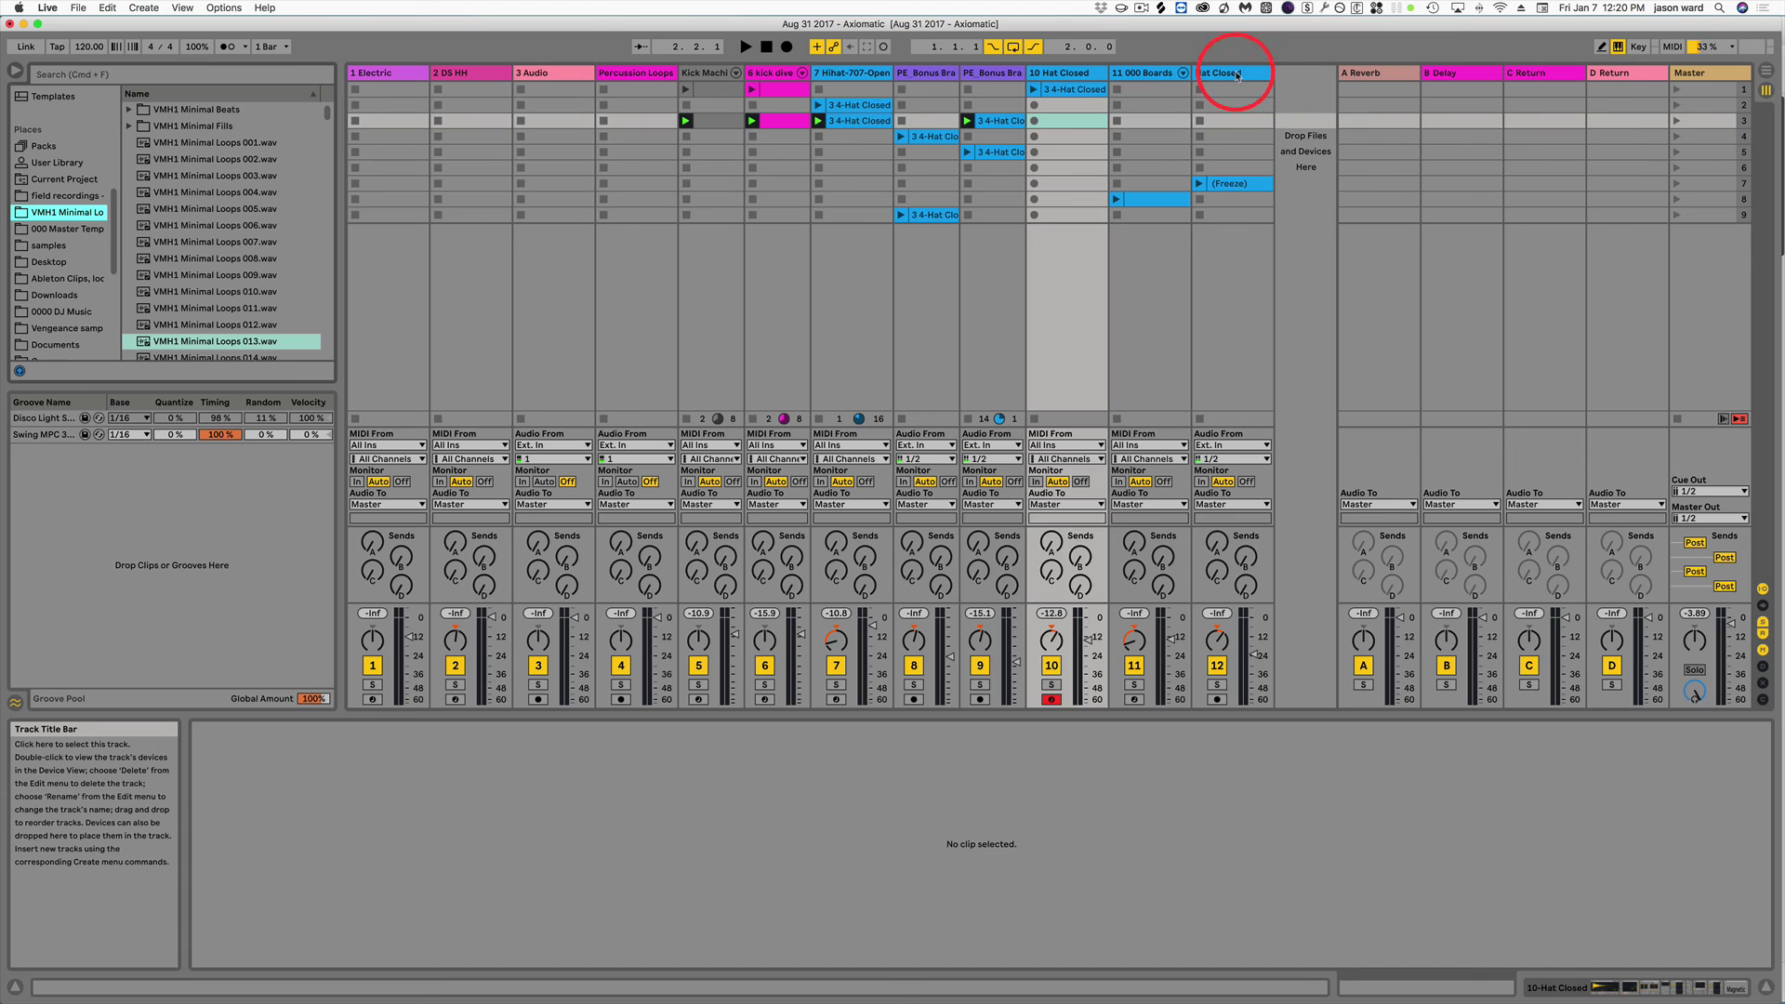
click(1238, 74)
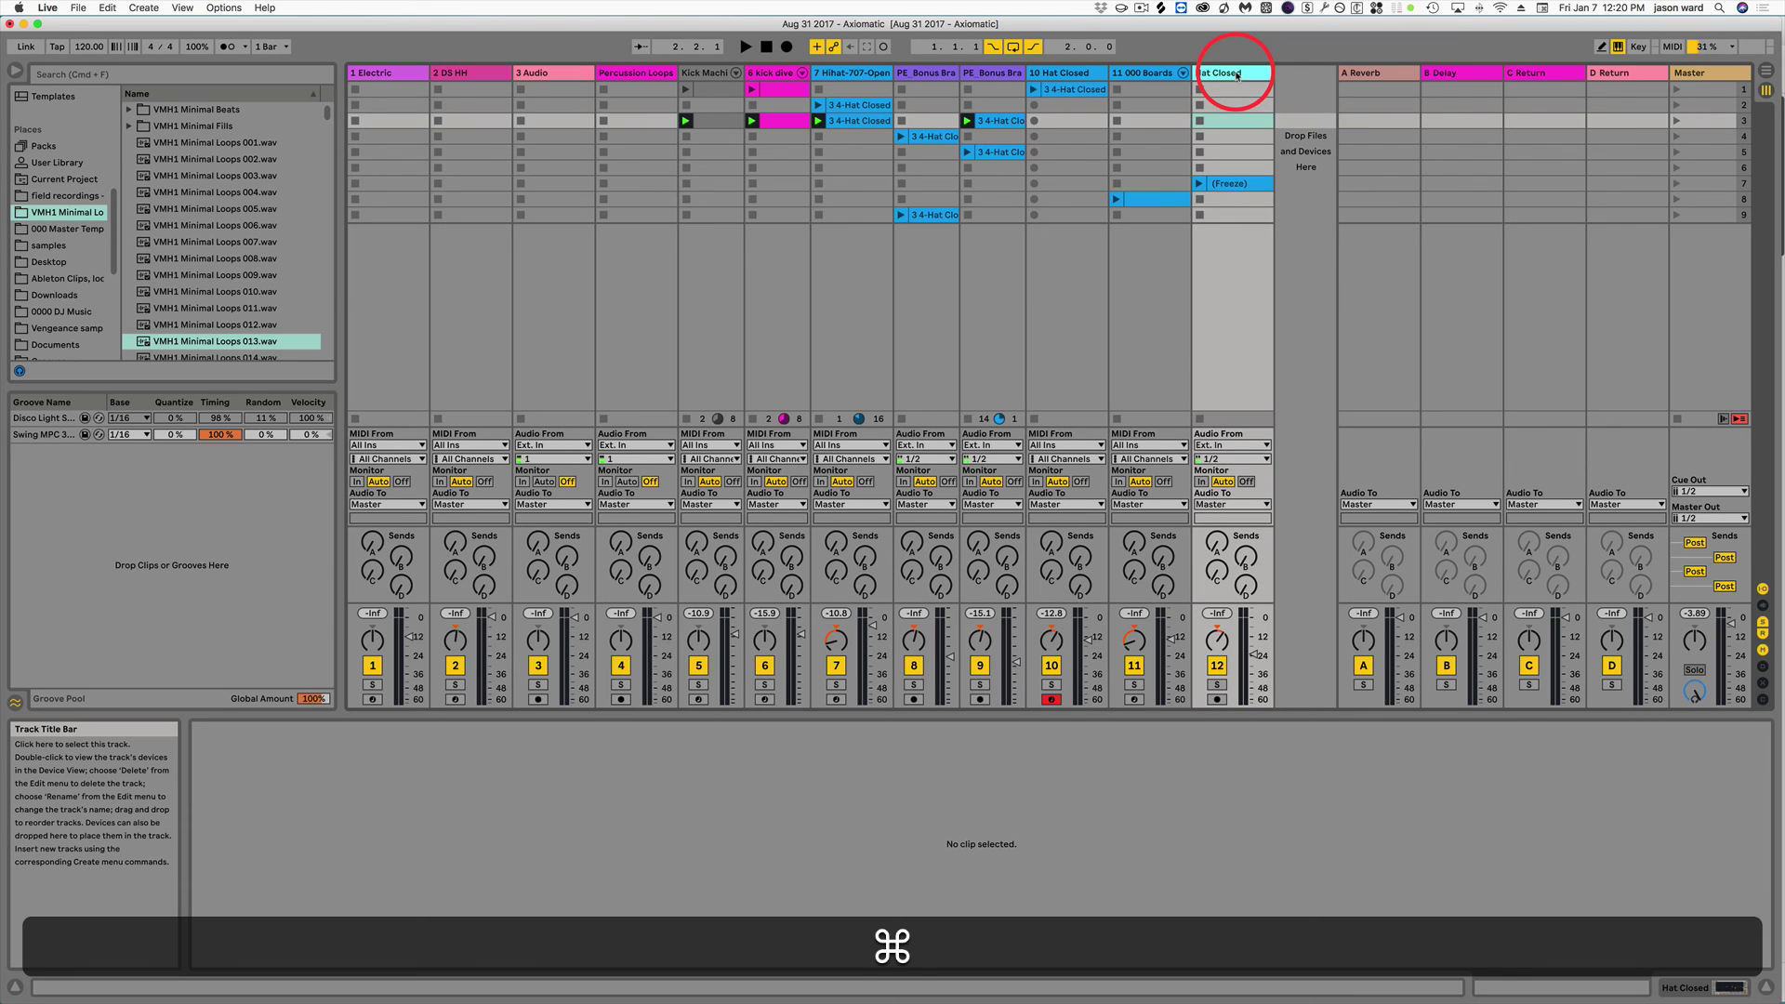
click(534, 80)
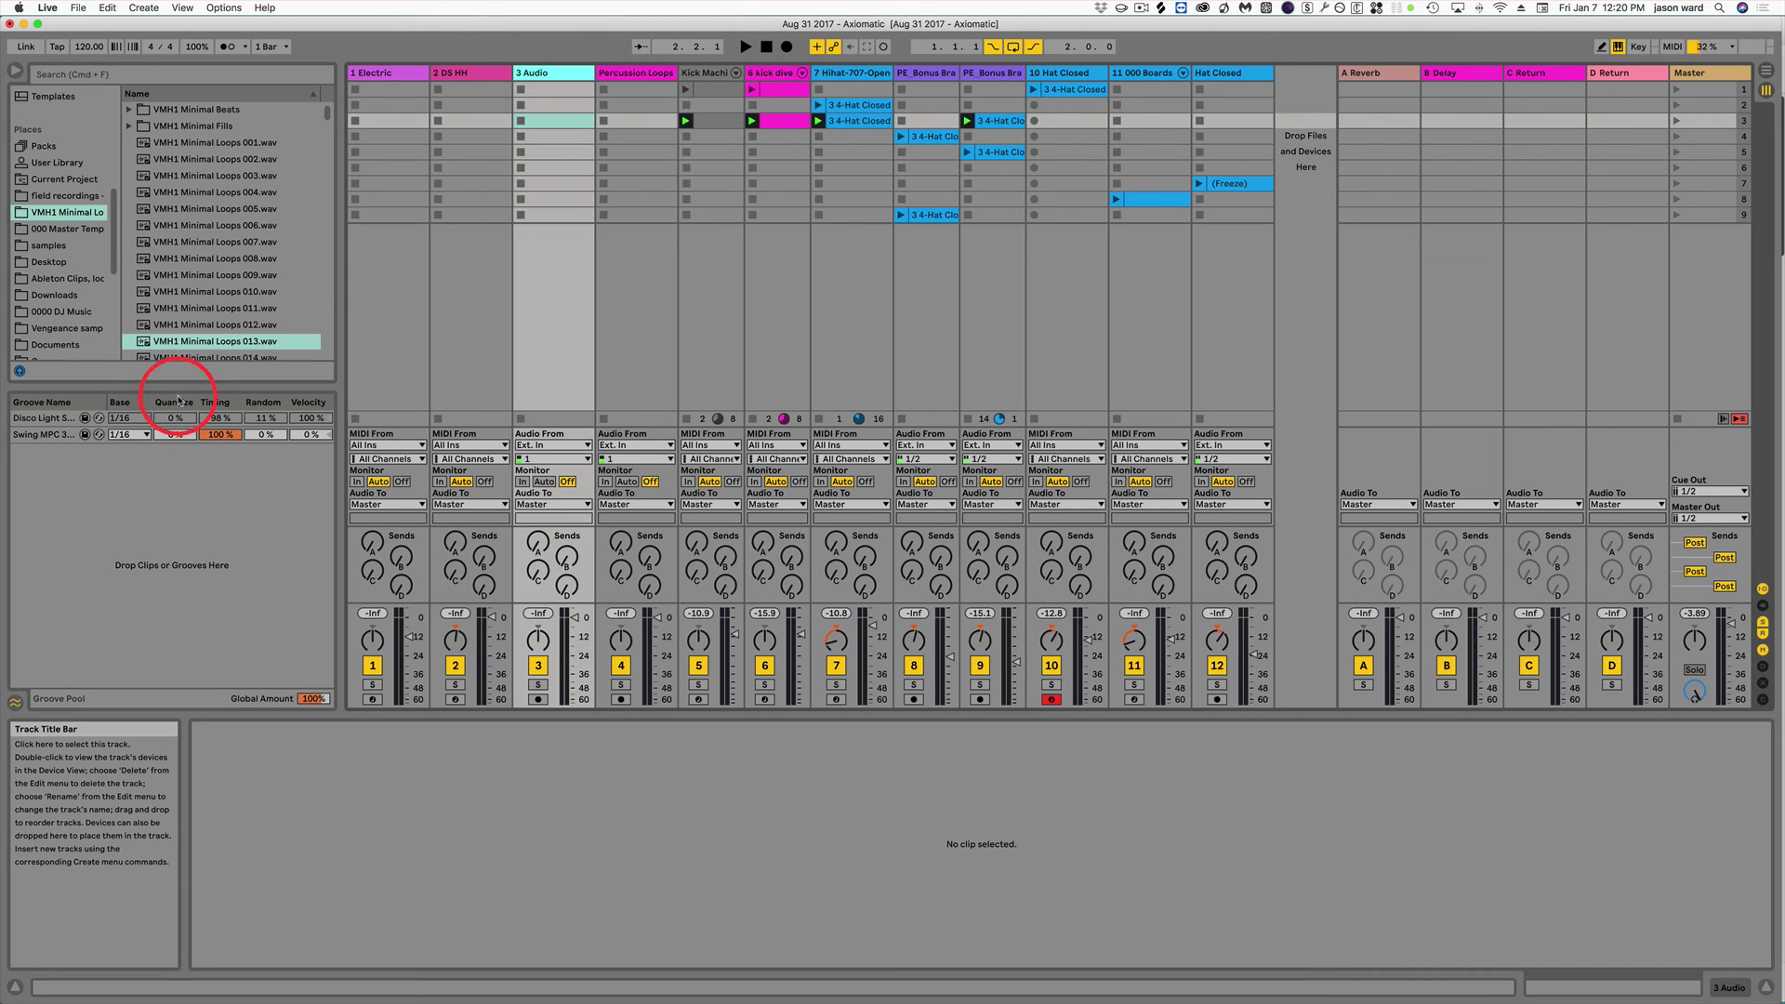
drag(141, 344, 537, 137)
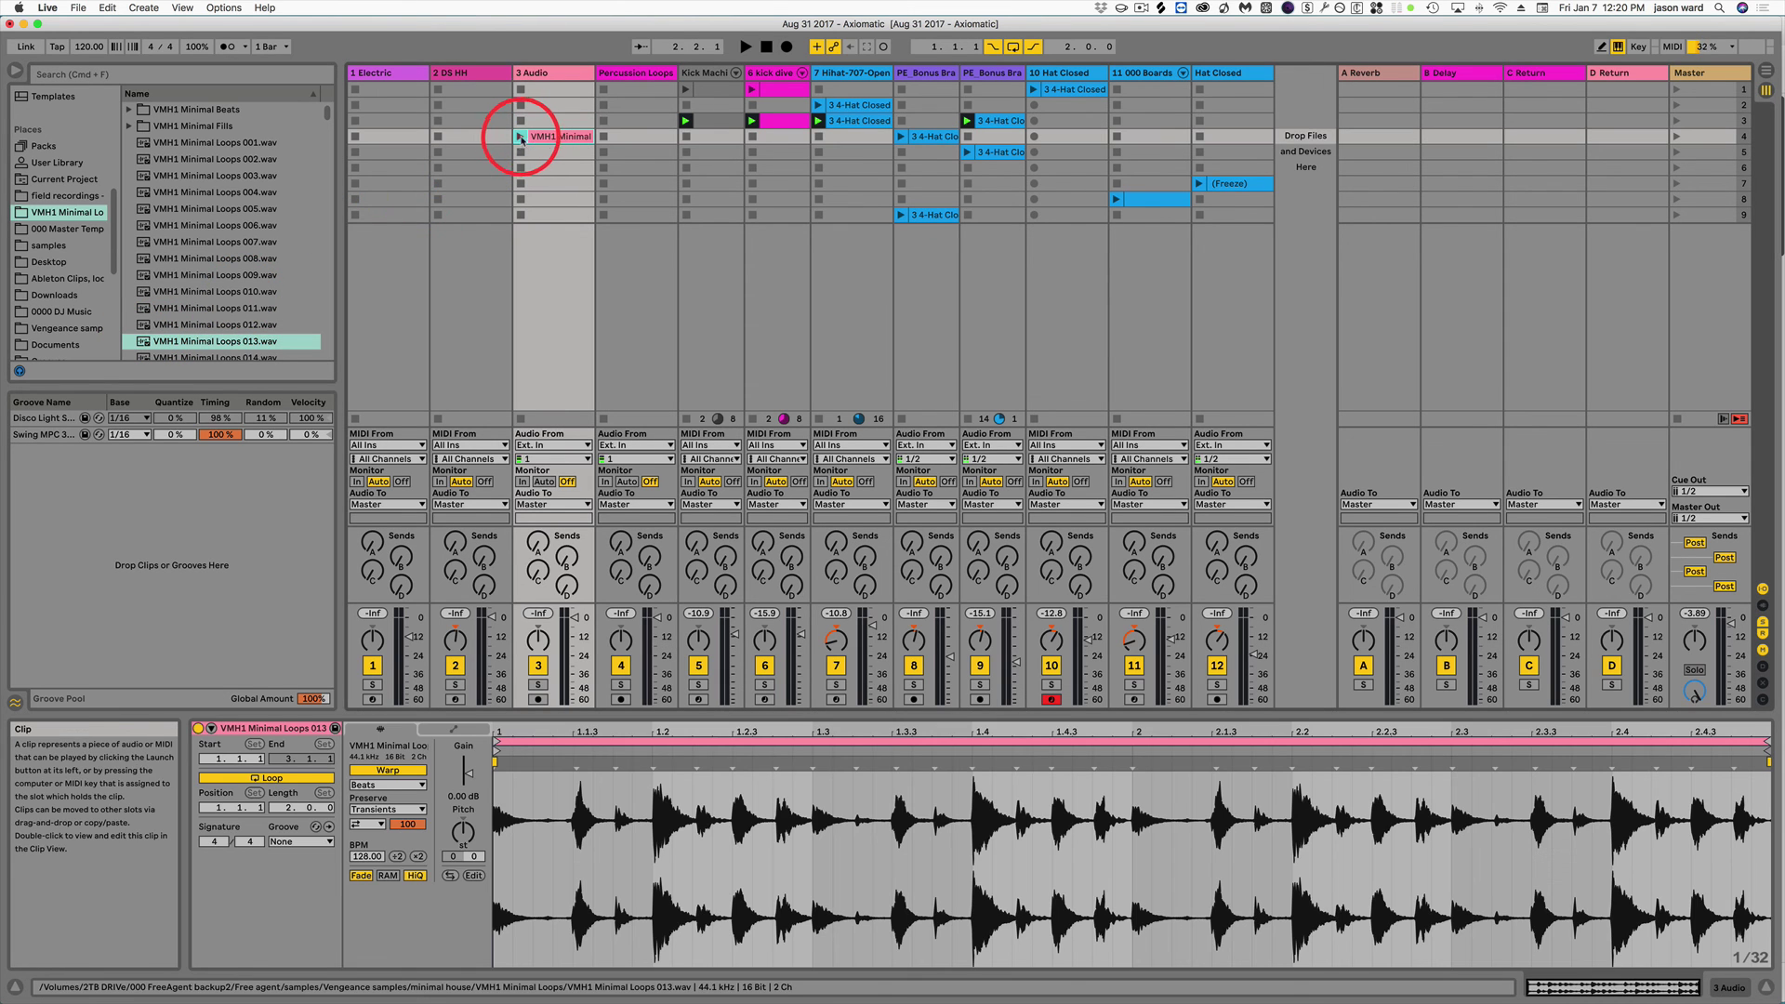
Launch the new loop clip on the 3 Audio track, launch scene 4, and stop playback.
click(520, 136)
click(1033, 177)
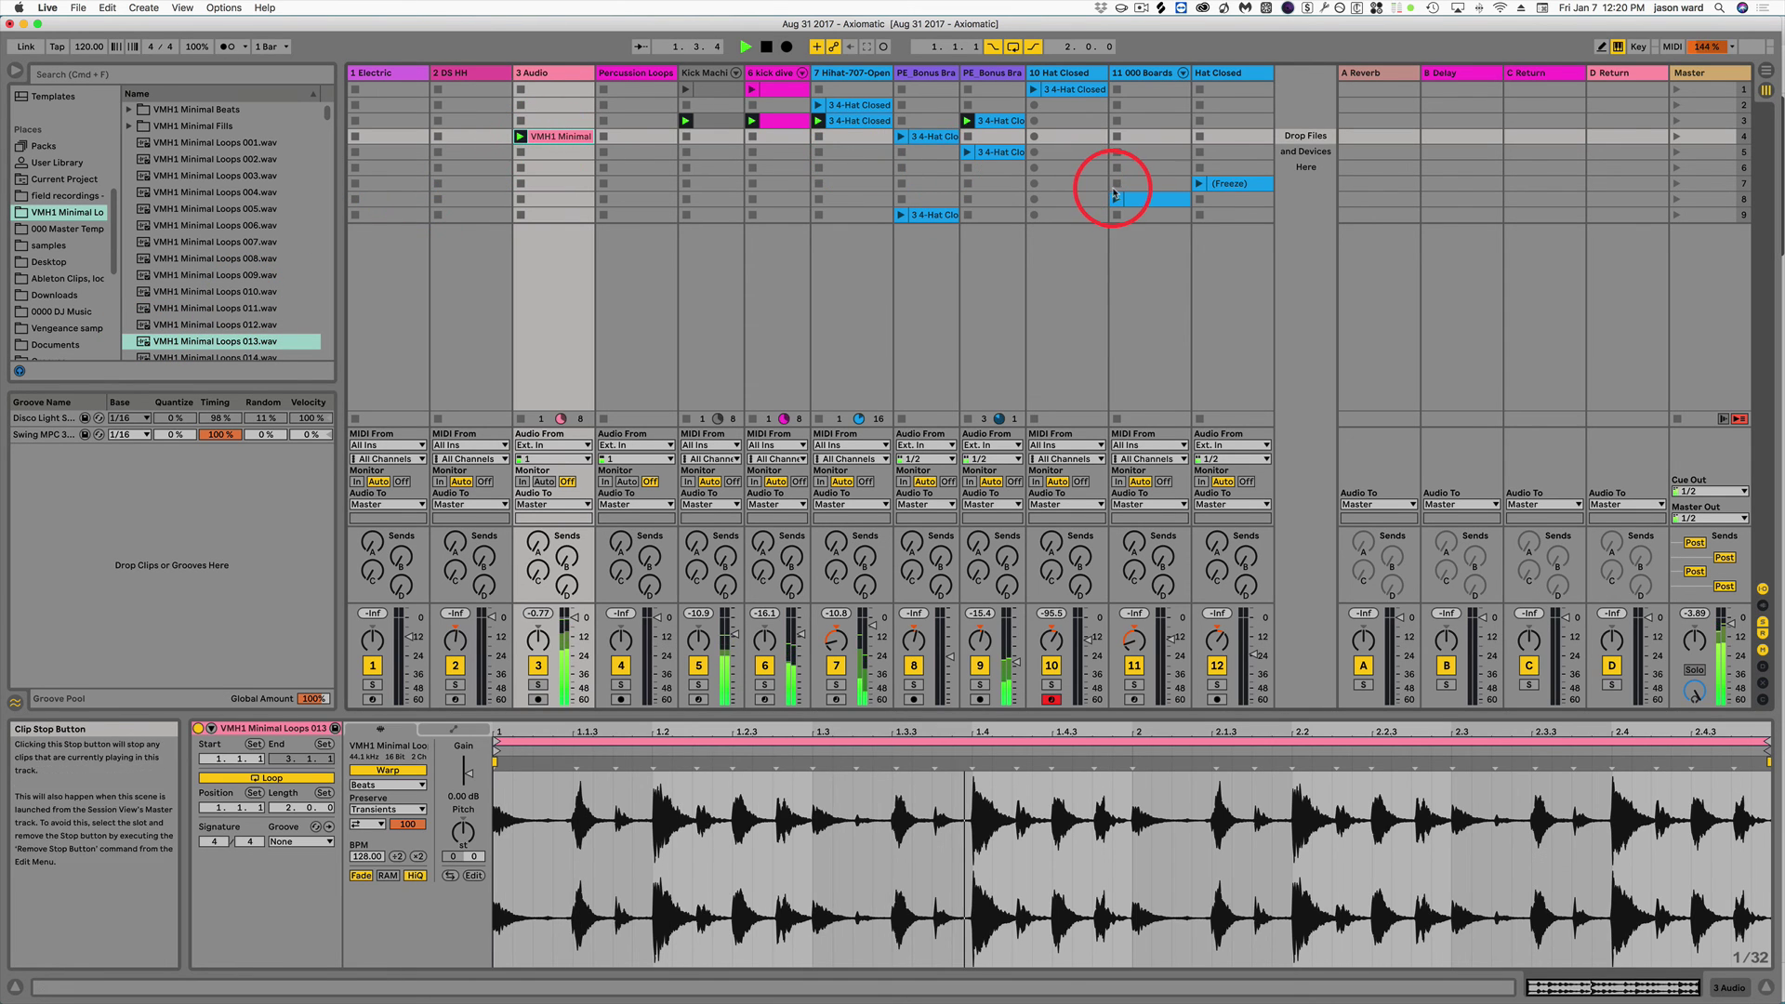
click(1676, 137)
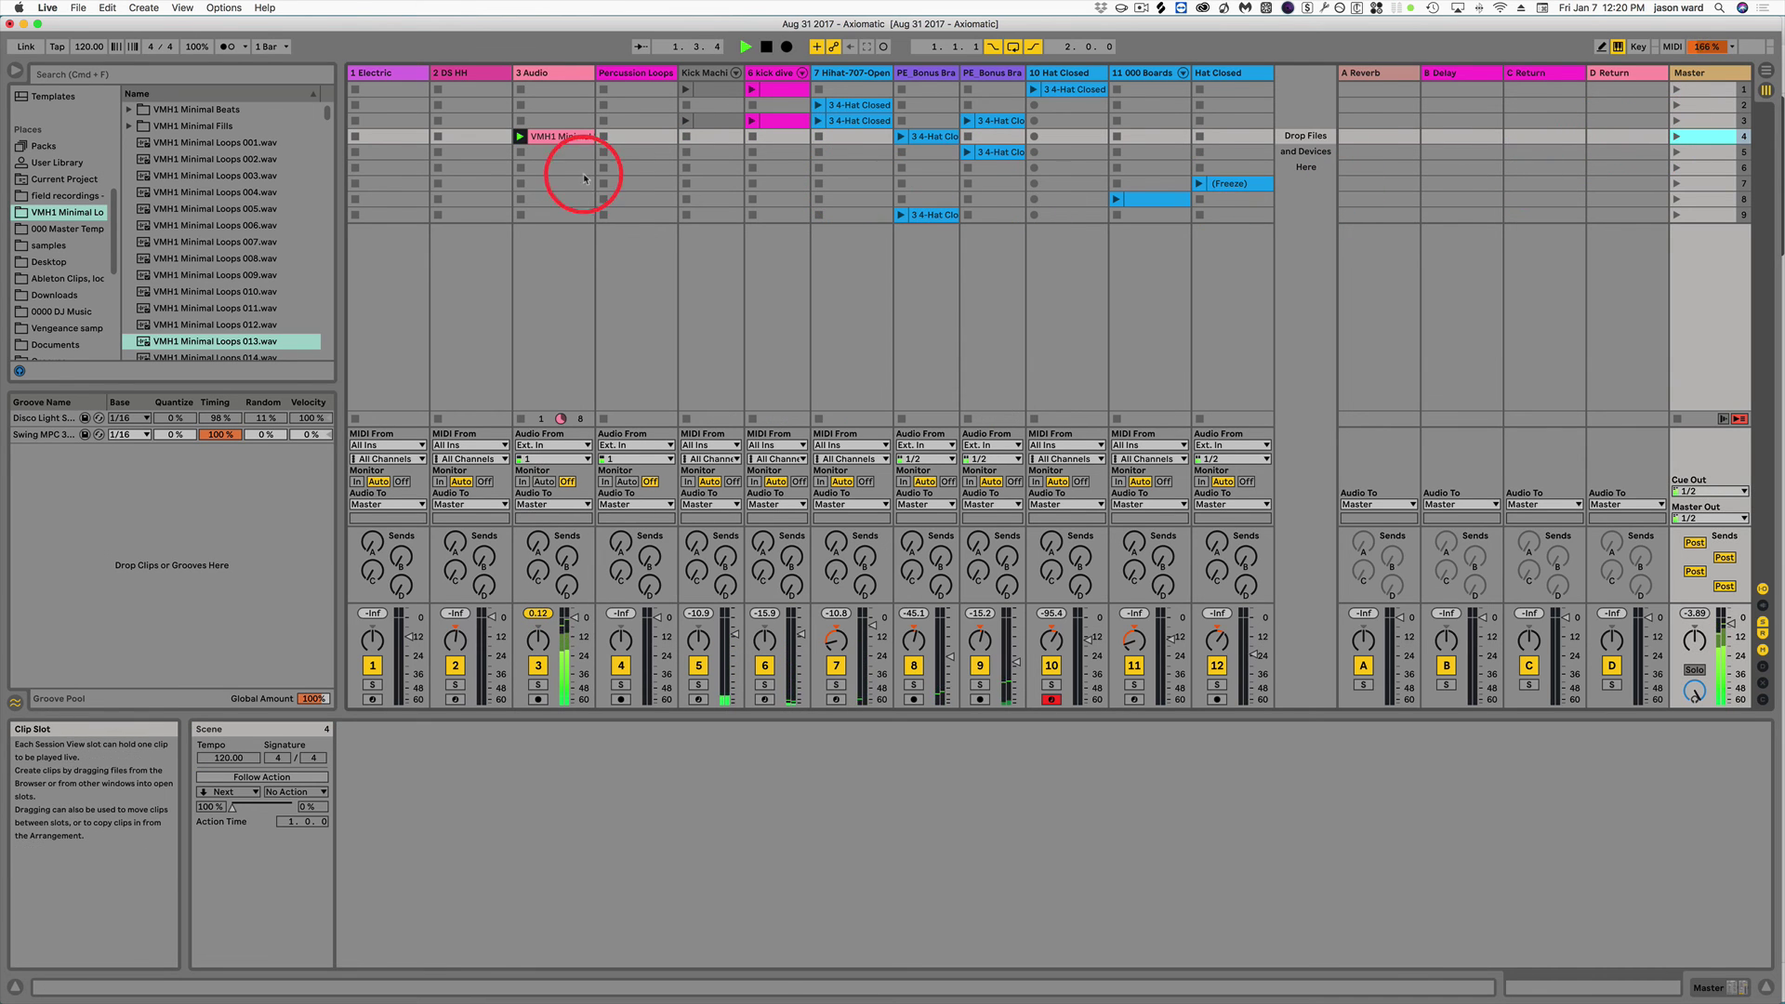
key(space)
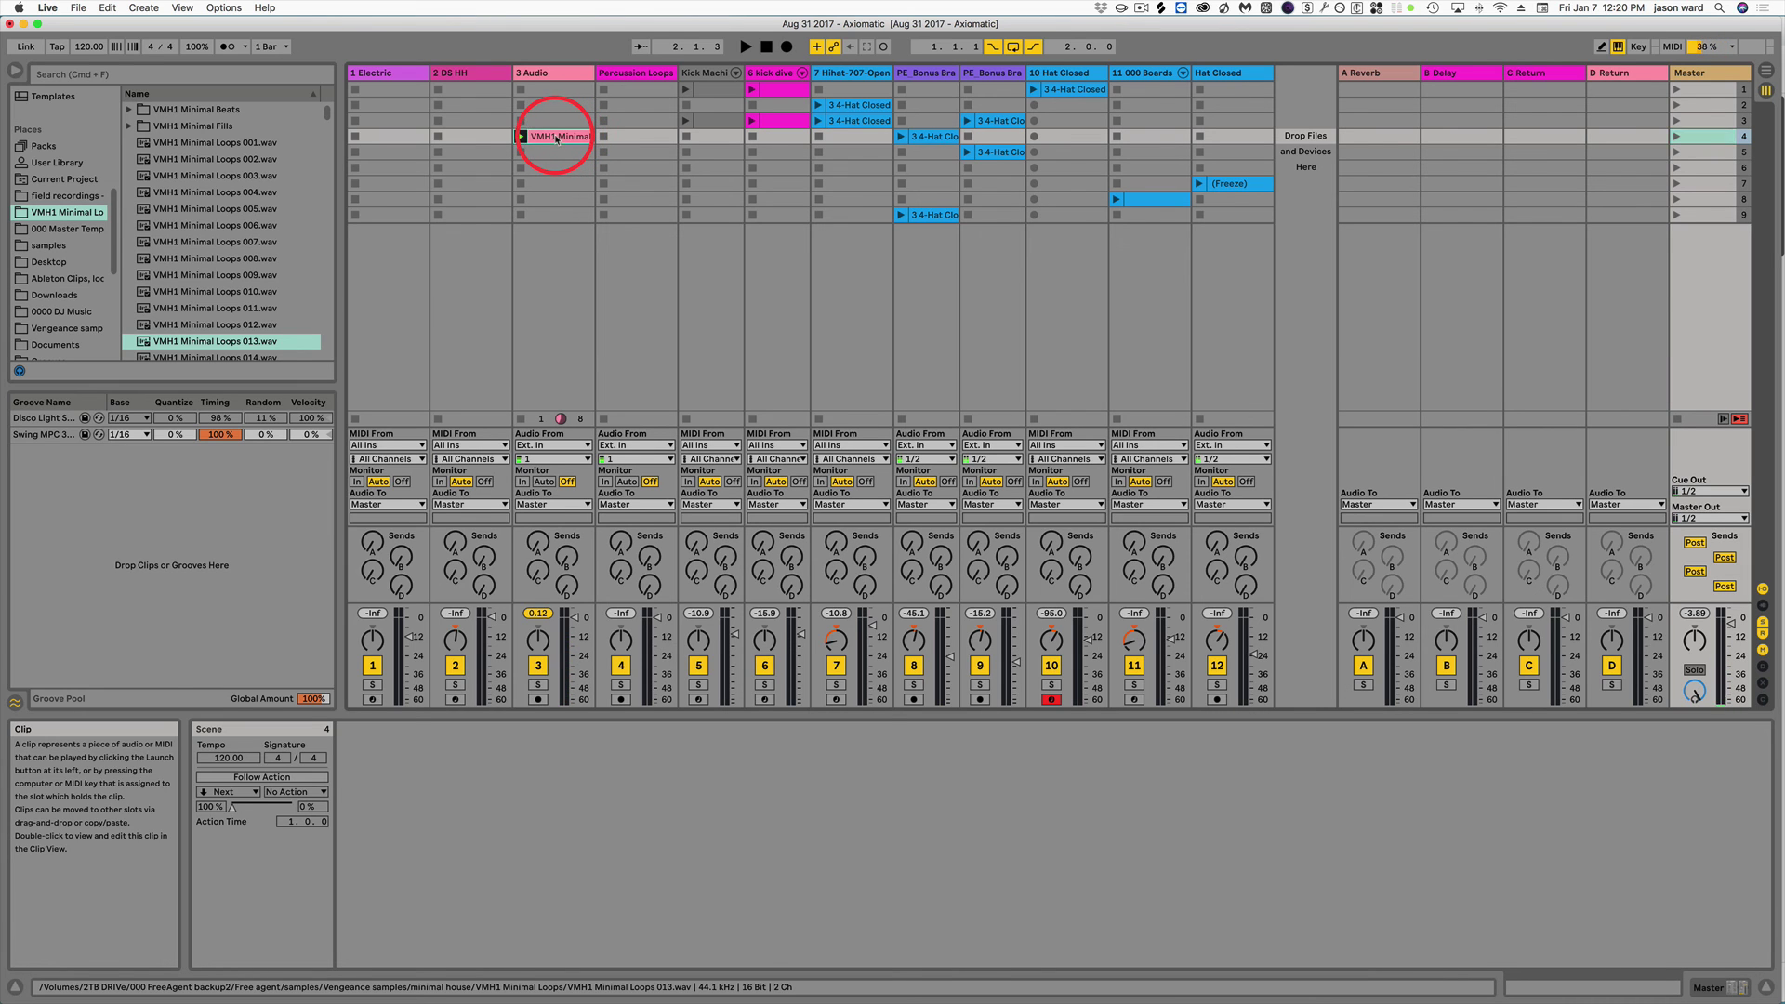
Move the VMH1 Minimal Loops clip on the 3 Audio track to scene 3, launch that scene, and stop playback.
drag(557, 139, 558, 127)
drag(676, 120, 686, 119)
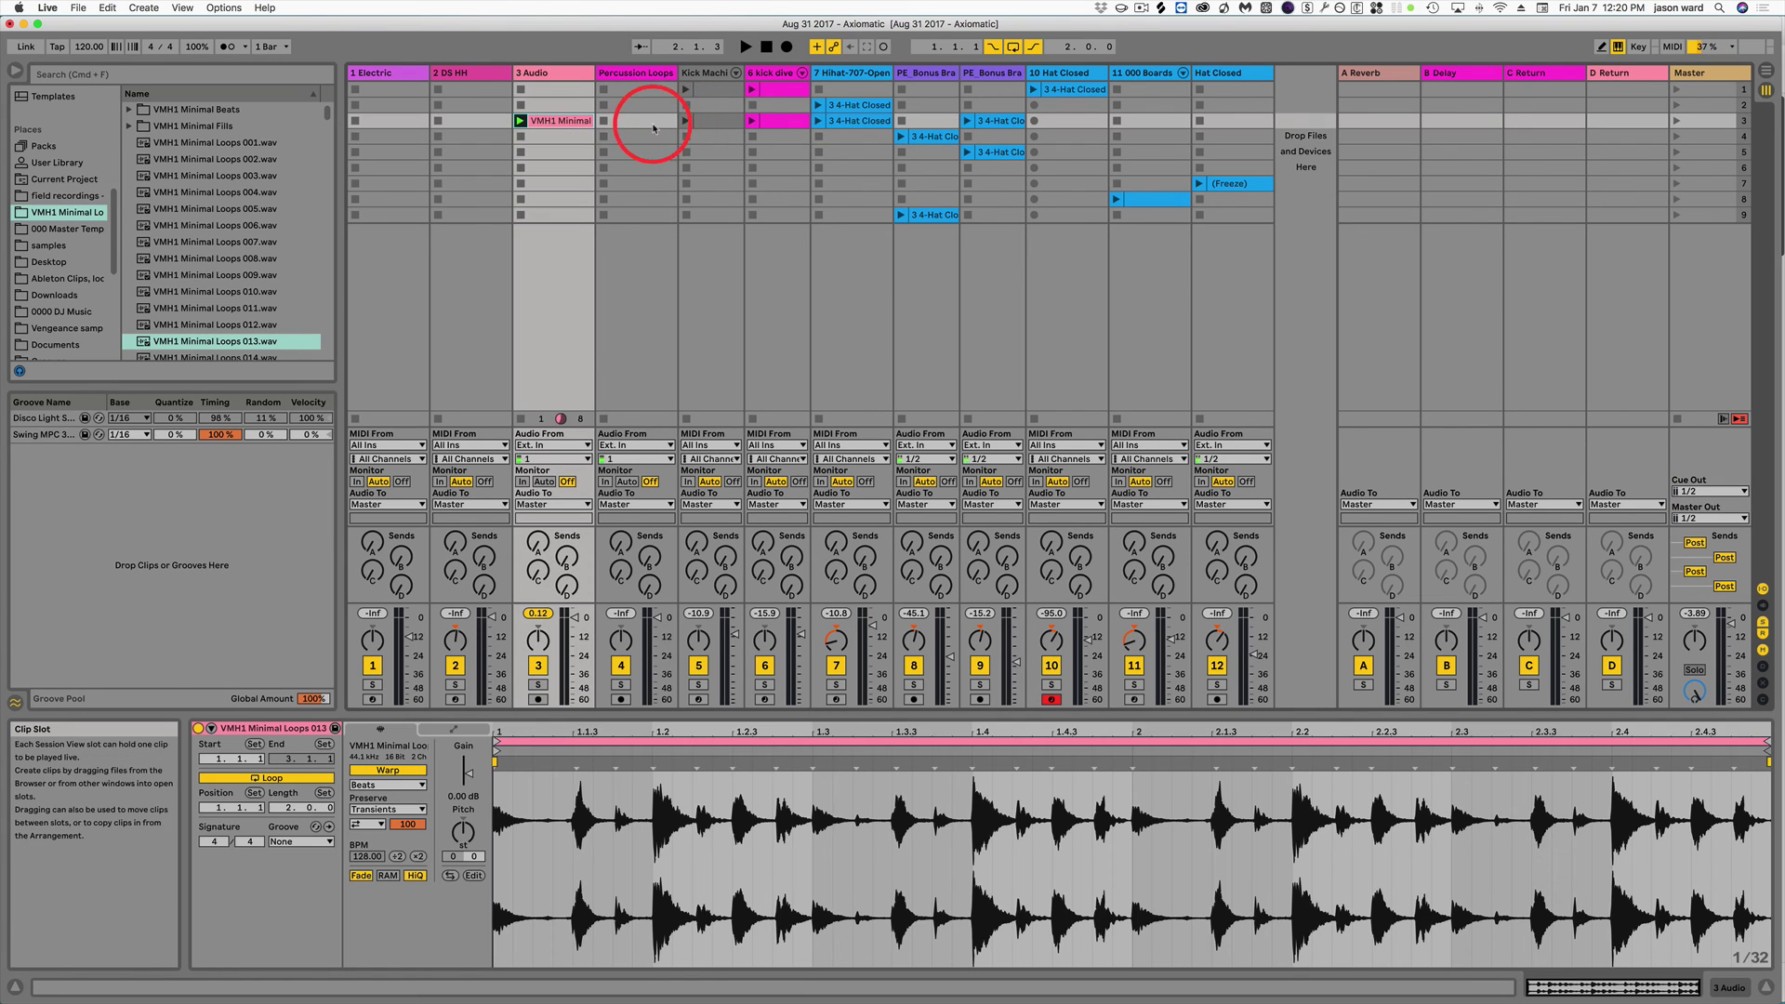
click(1678, 120)
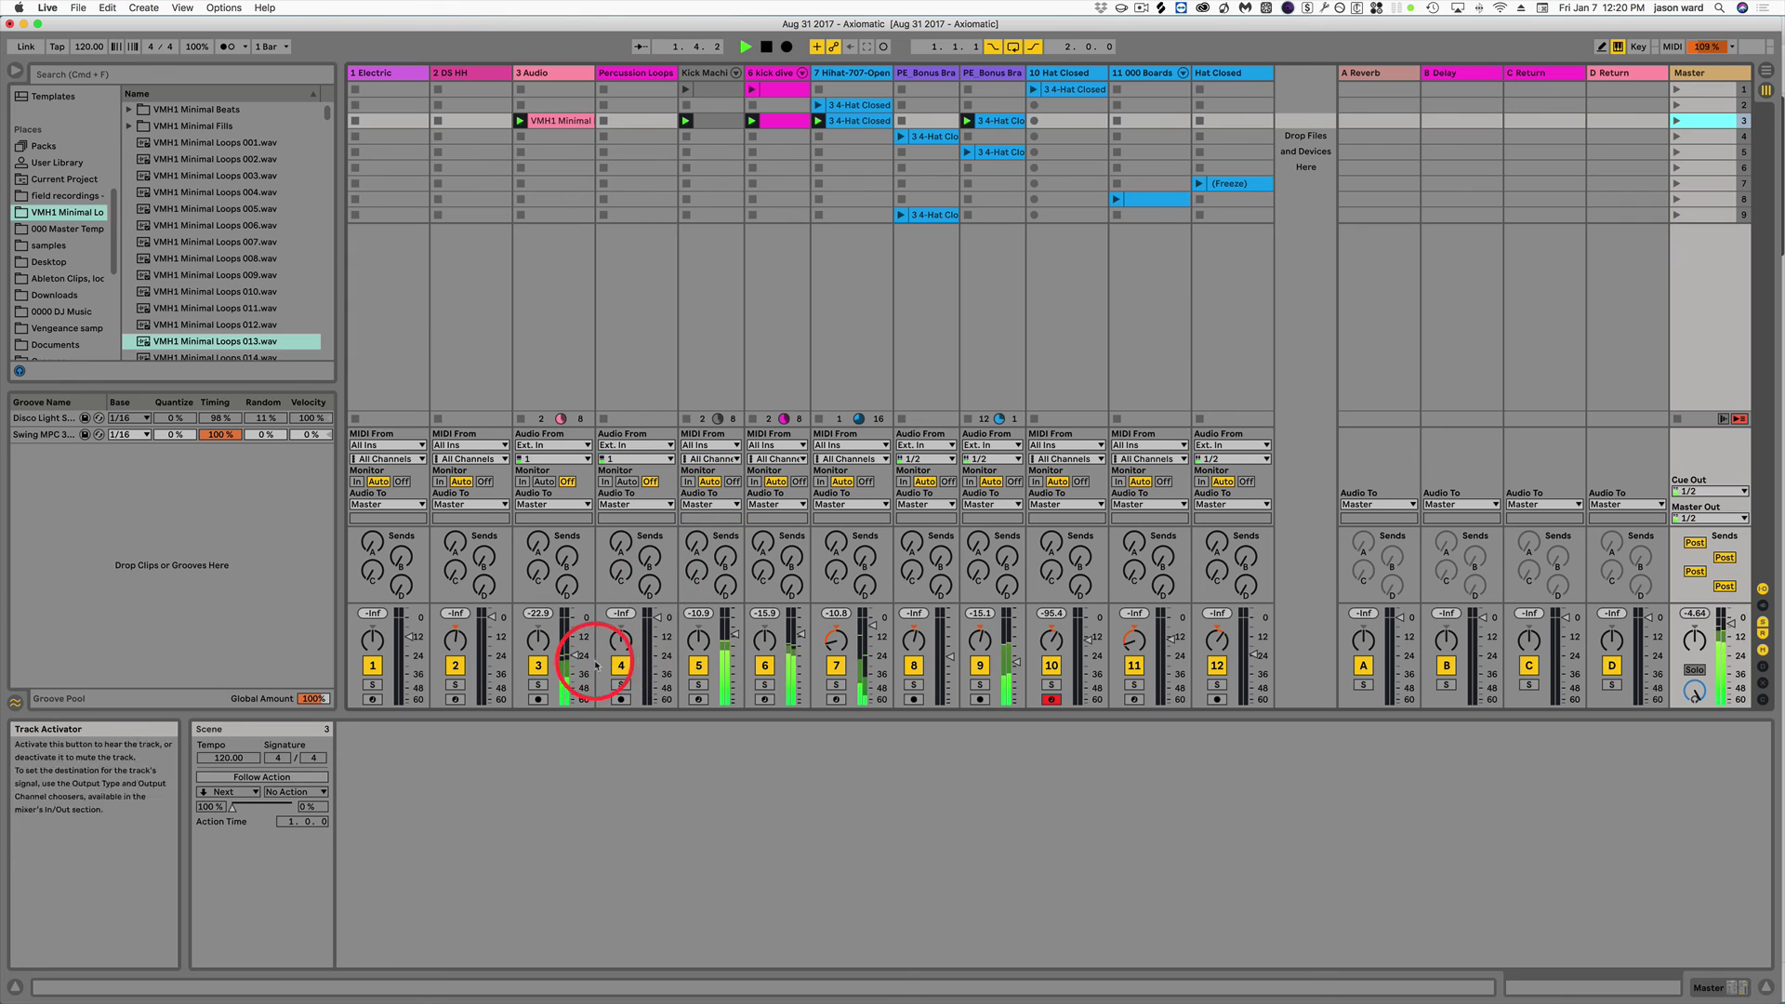
key(space)
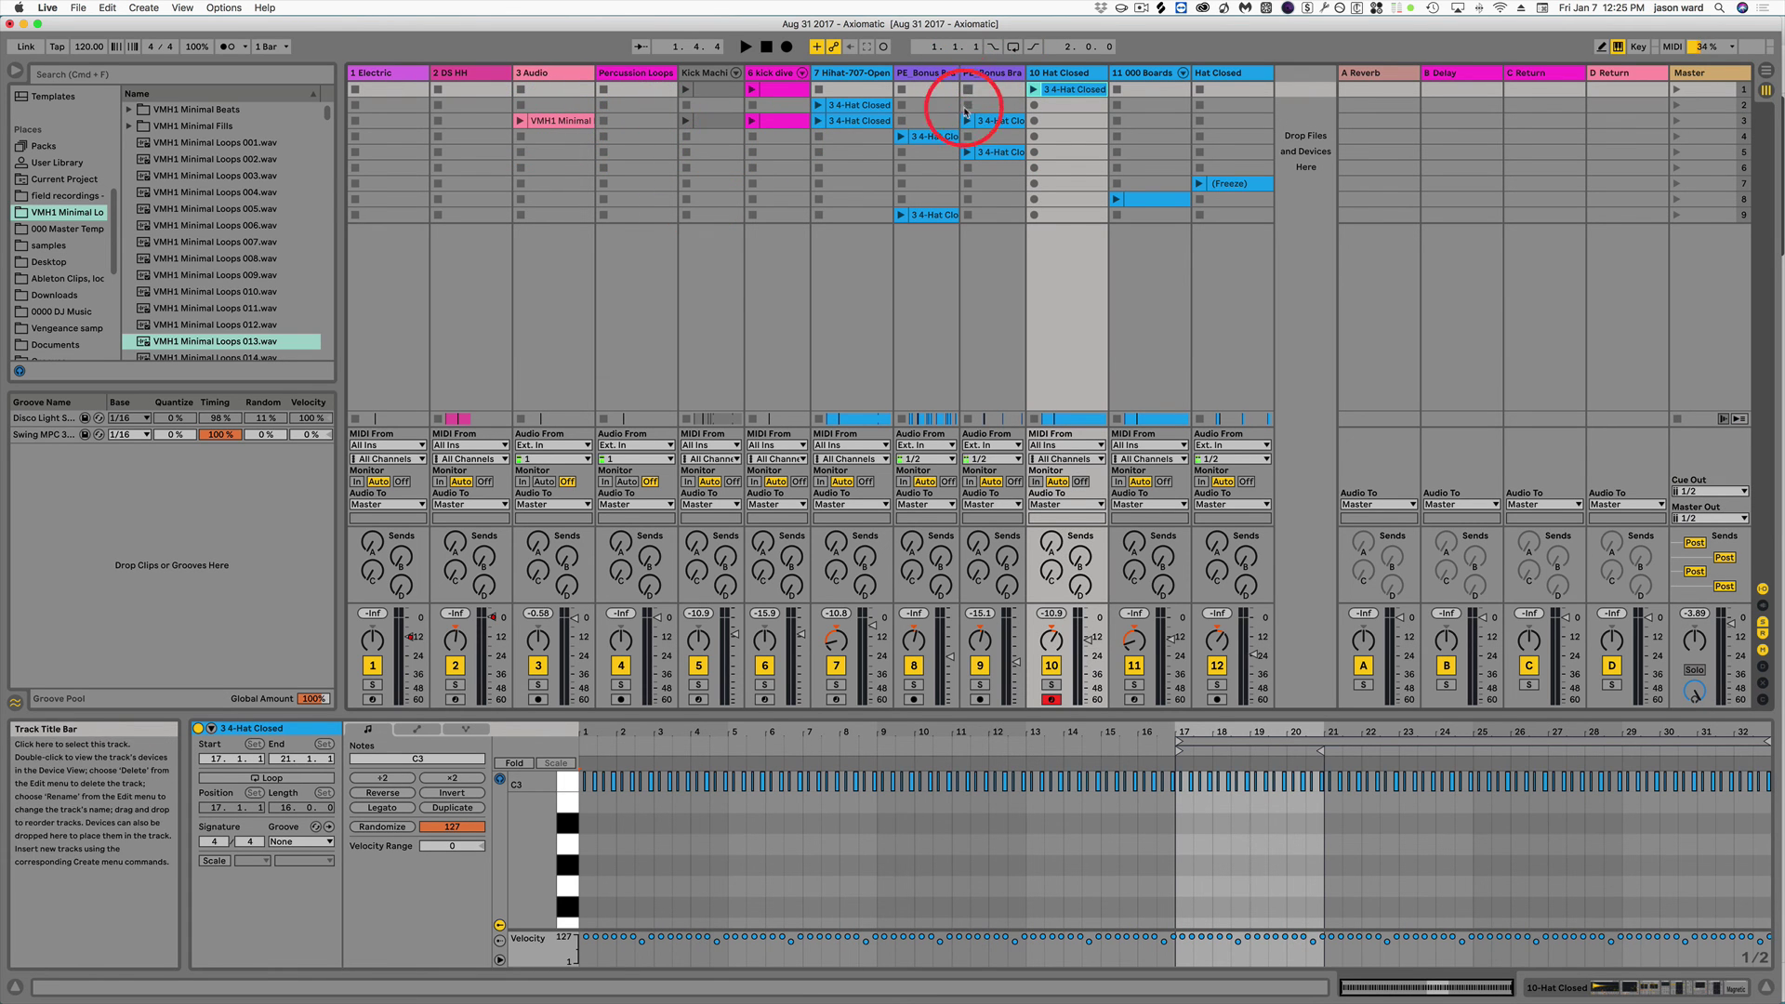
Switch to Arrangement View and show the first tracks of the arrangement.
key(Tab)
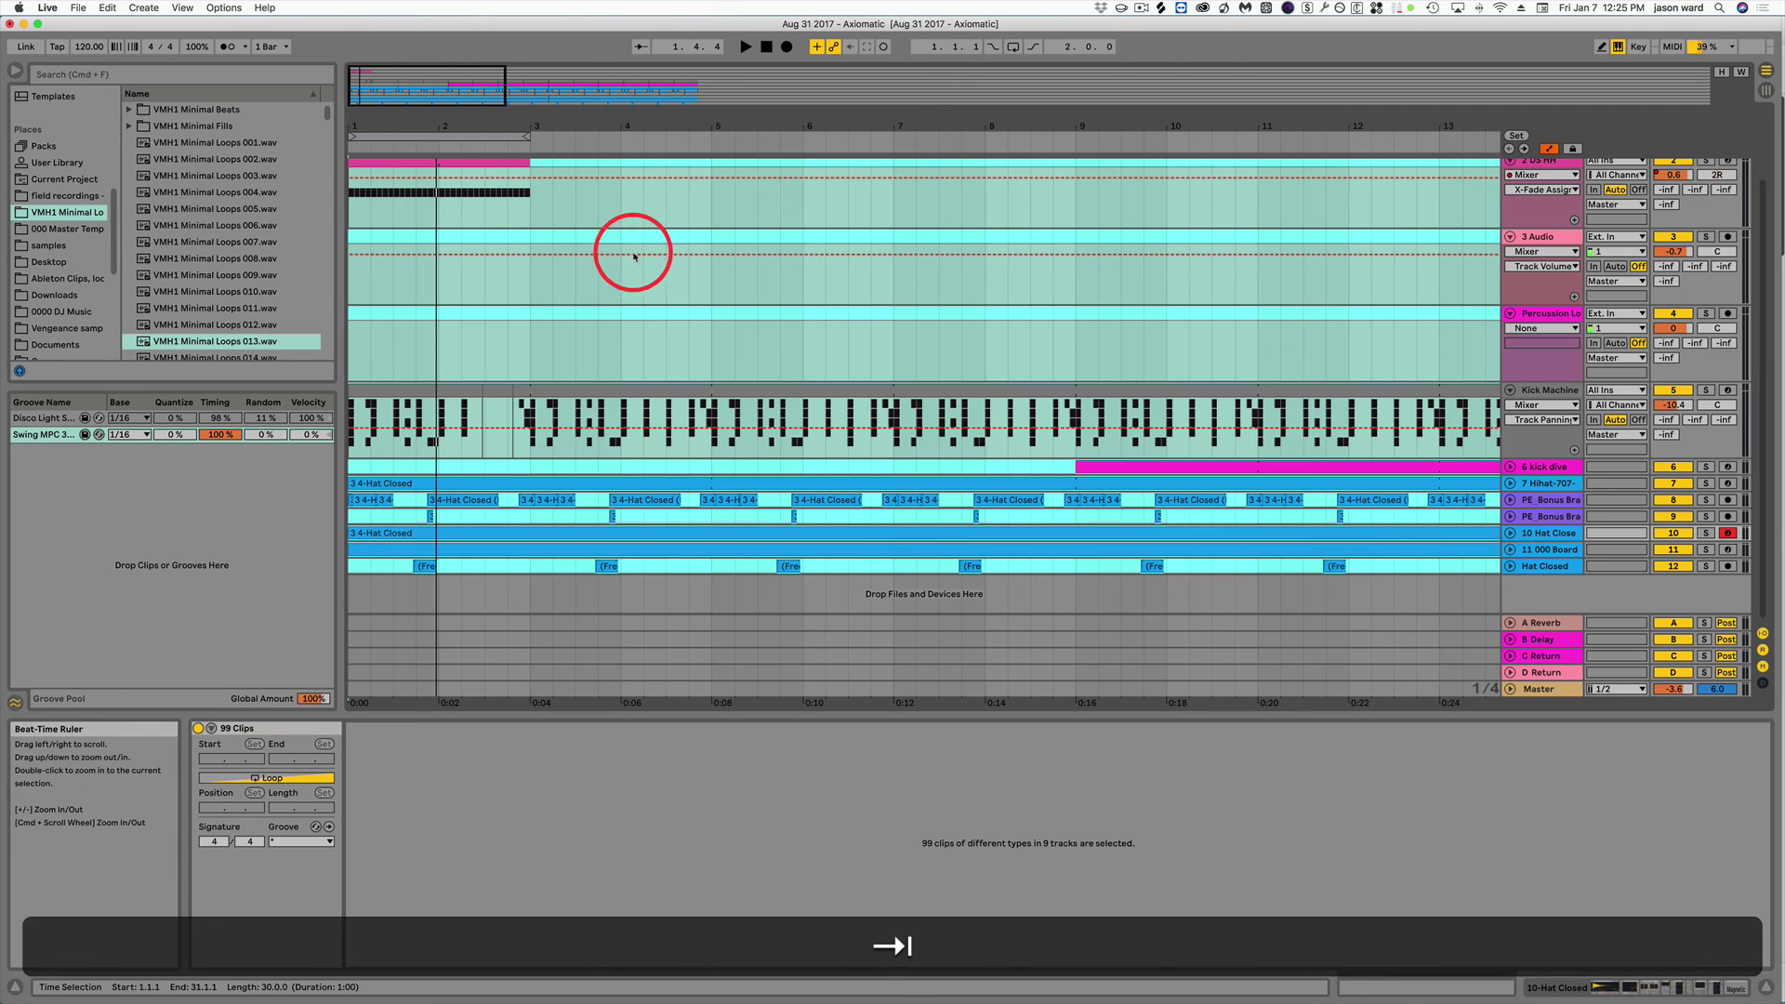
scroll(1136, 265, up, 2)
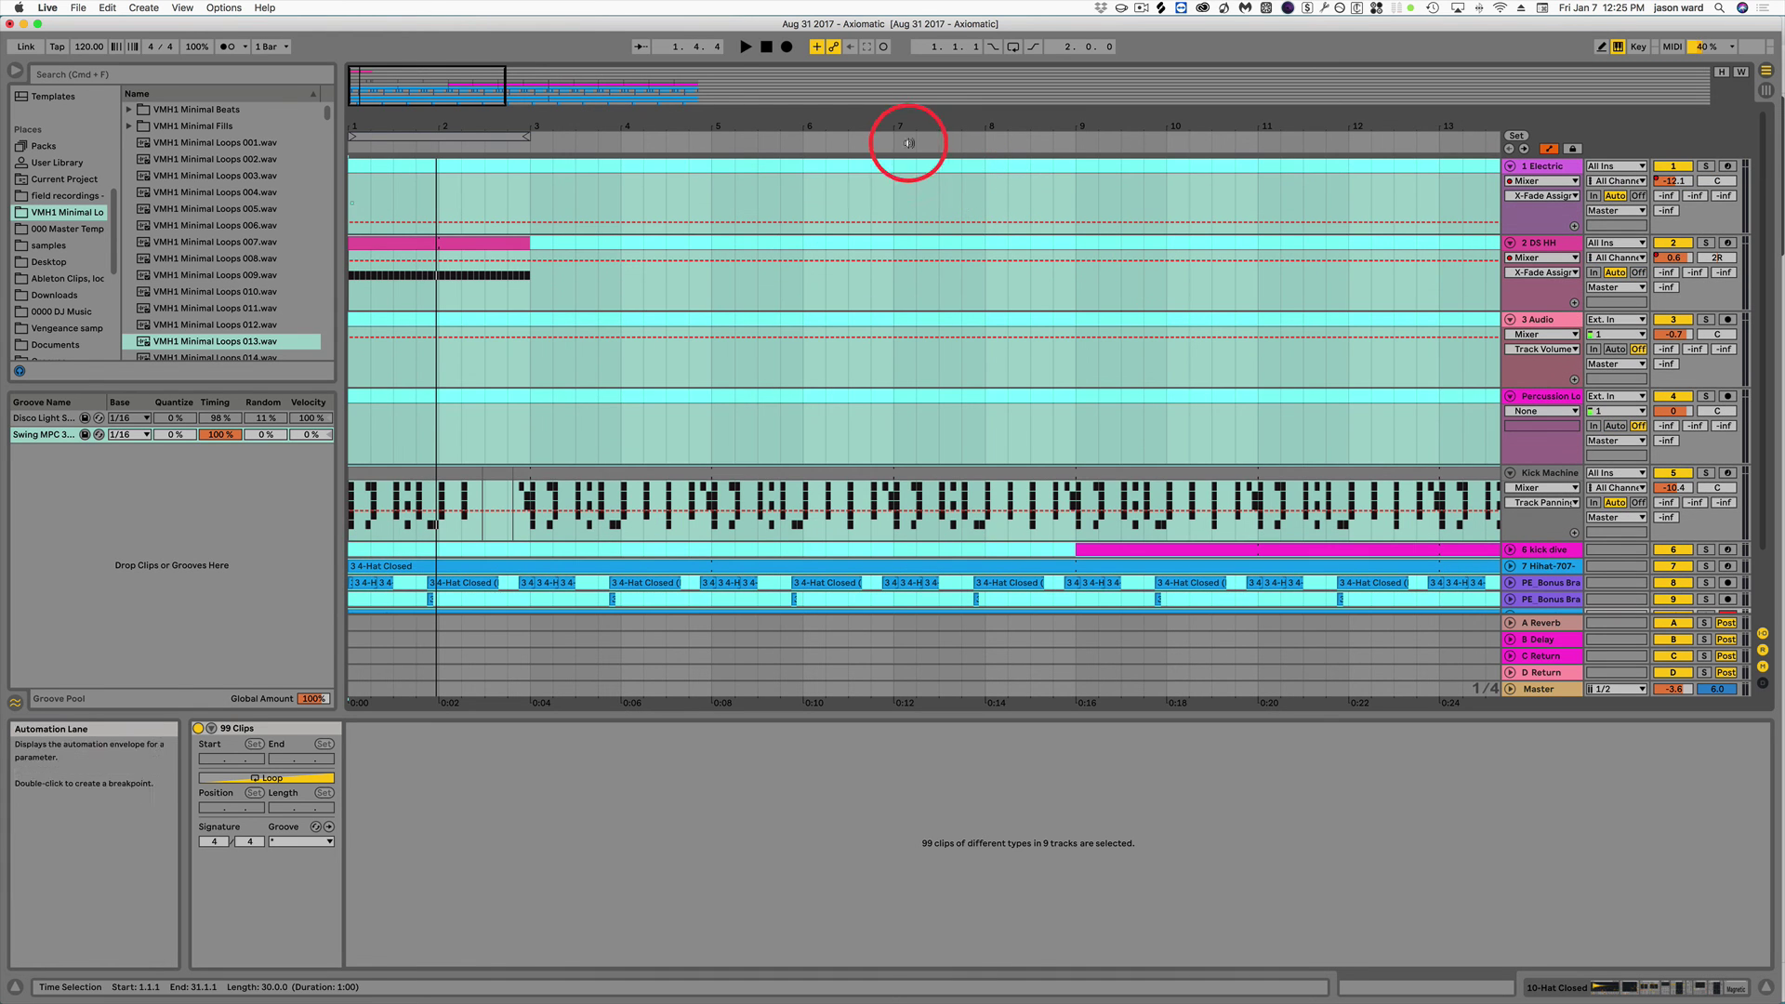
Delete all the selected clips from the arrangement and clear the selection.
mouse_move(912, 120)
mouse_down()
mouse_move(914, 55)
mouse_move(913, 91)
mouse_up()
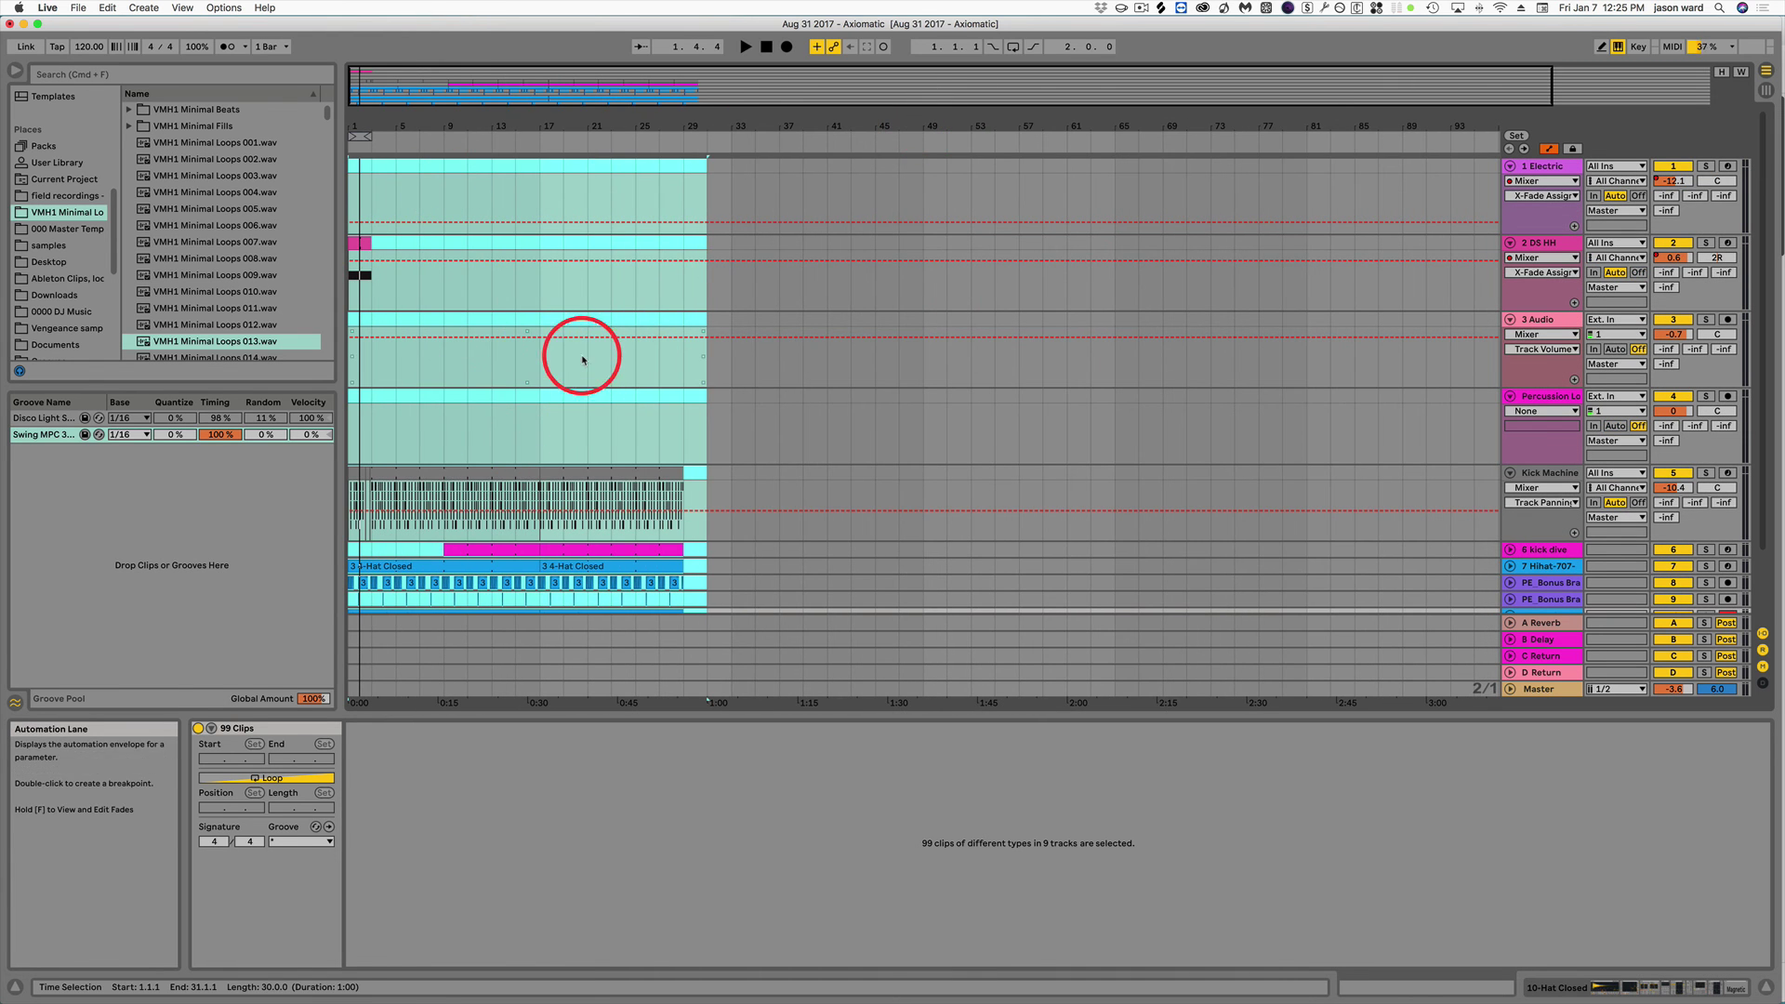
key(BackSpace)
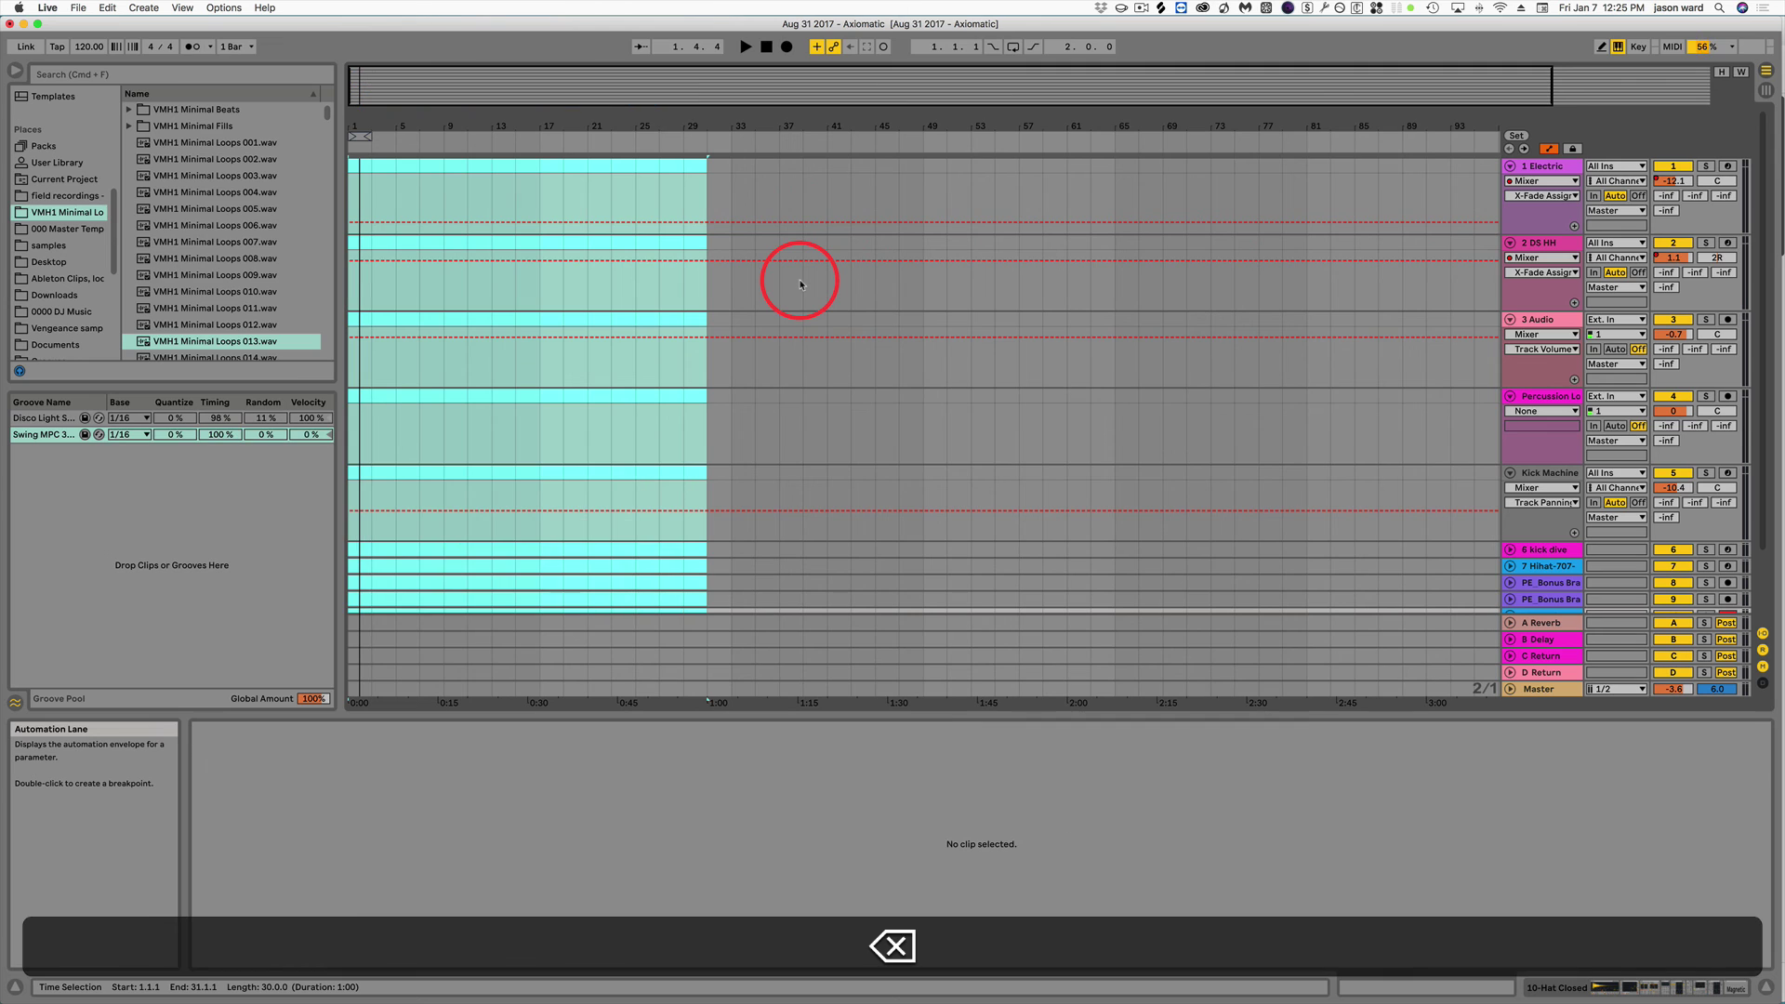
click(856, 430)
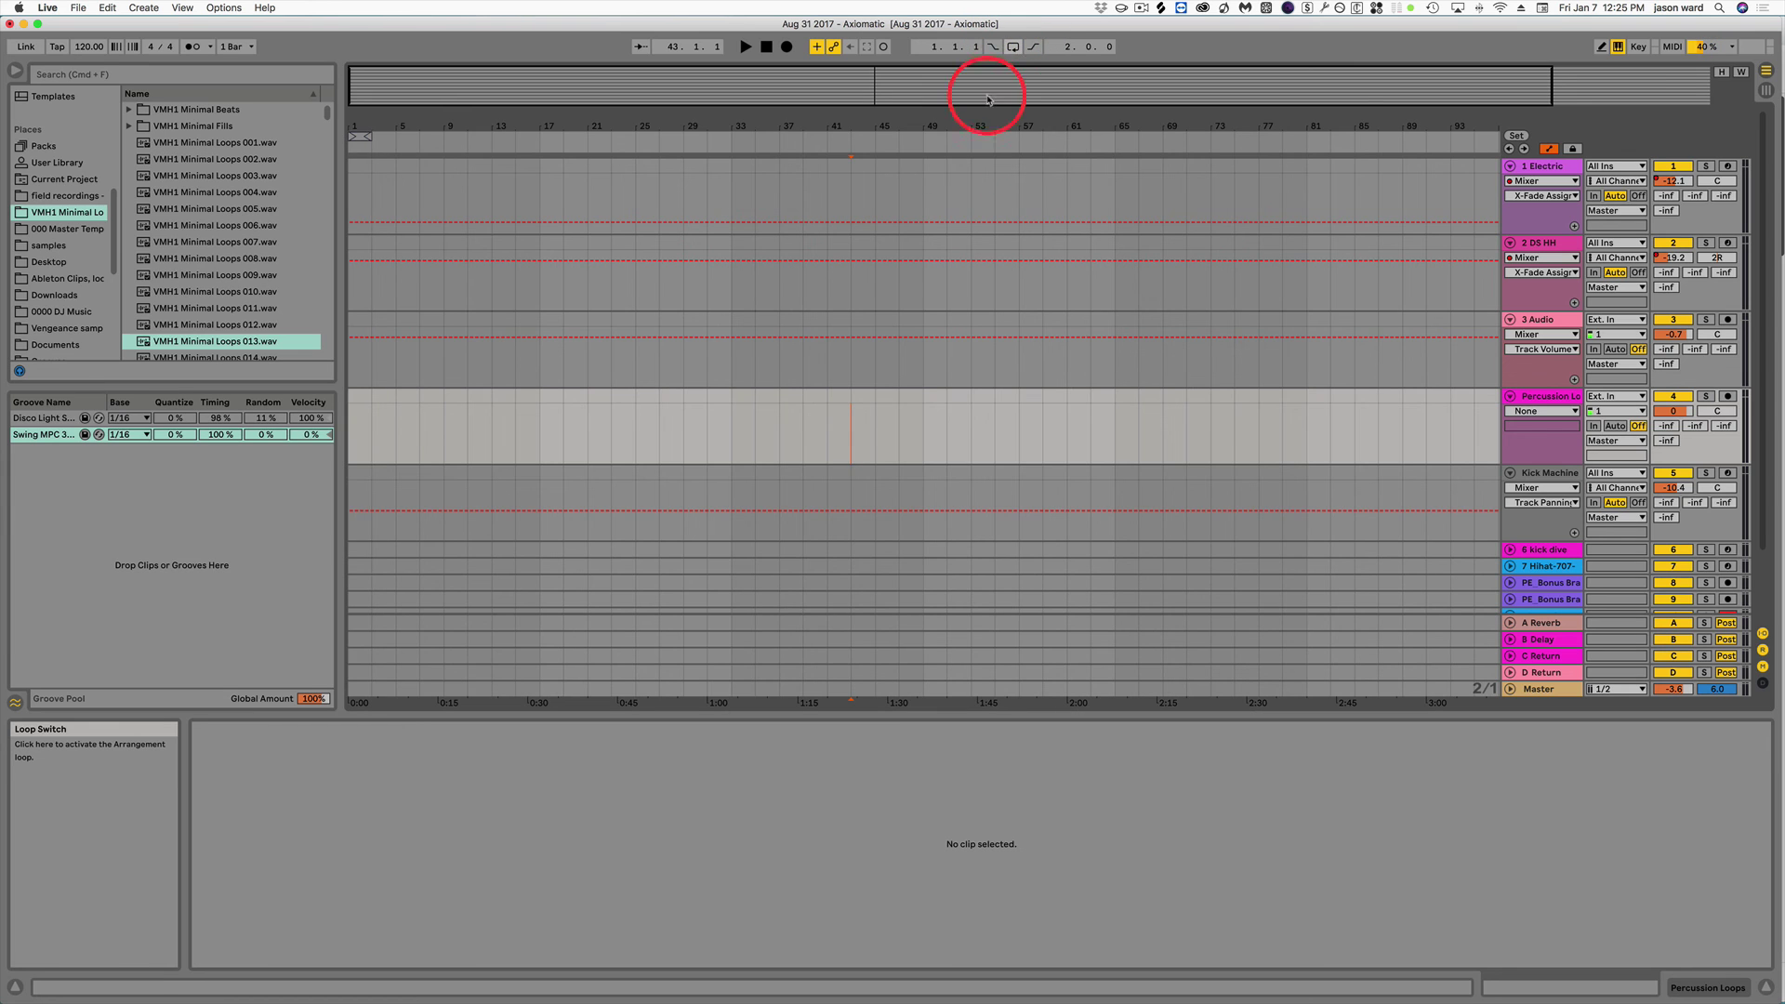
Record a Session View performance into the arrangement, launching the VMH1 Minimal, Kick Machine and scene 4 PE_Bonus clips and scene 3, and stop playback.
key(Tab)
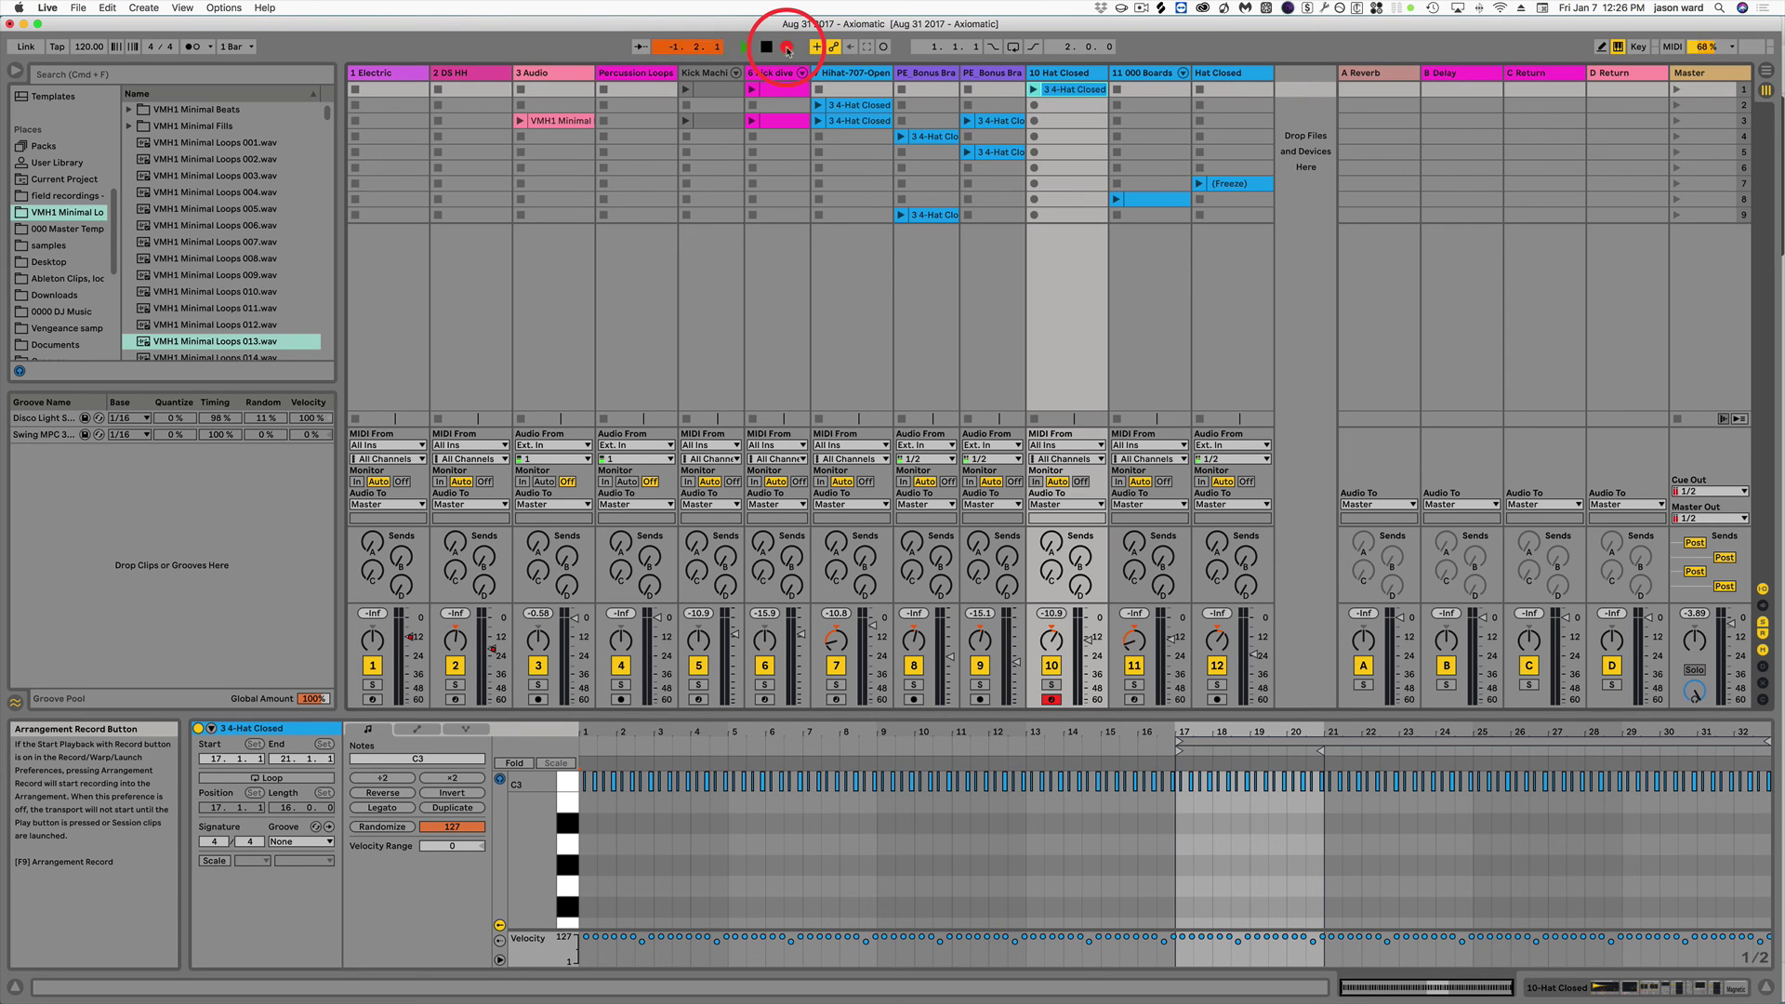
click(520, 121)
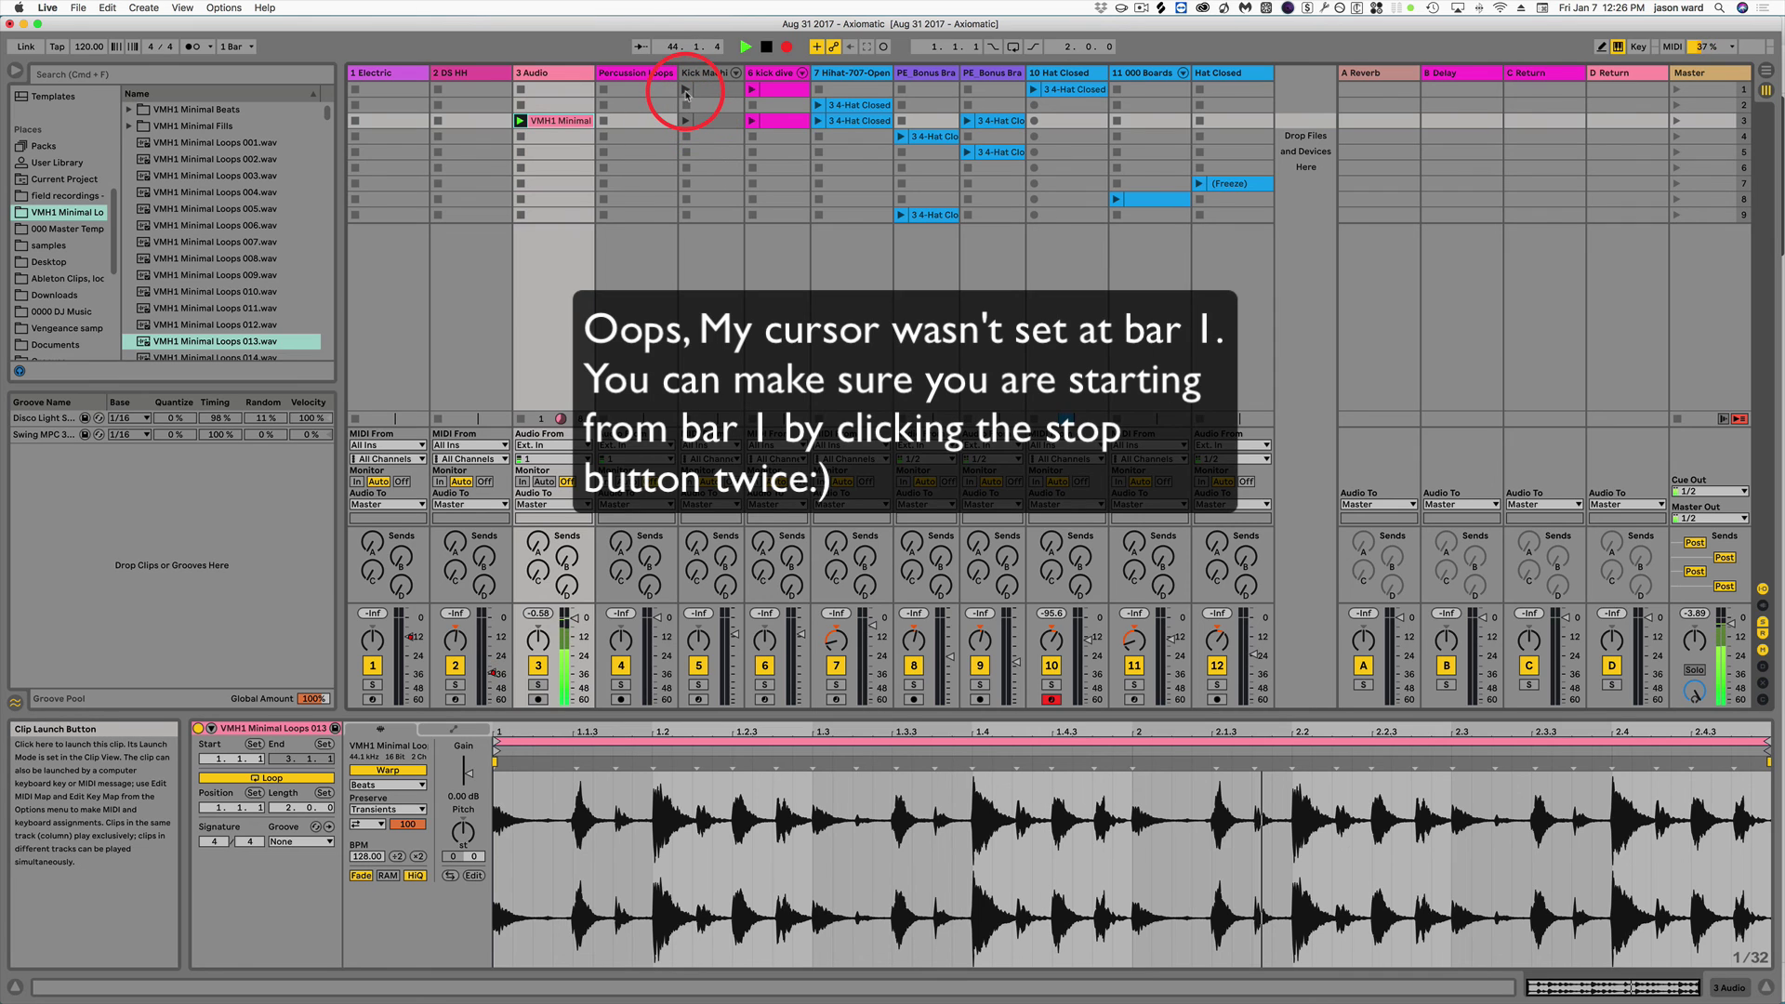
click(686, 91)
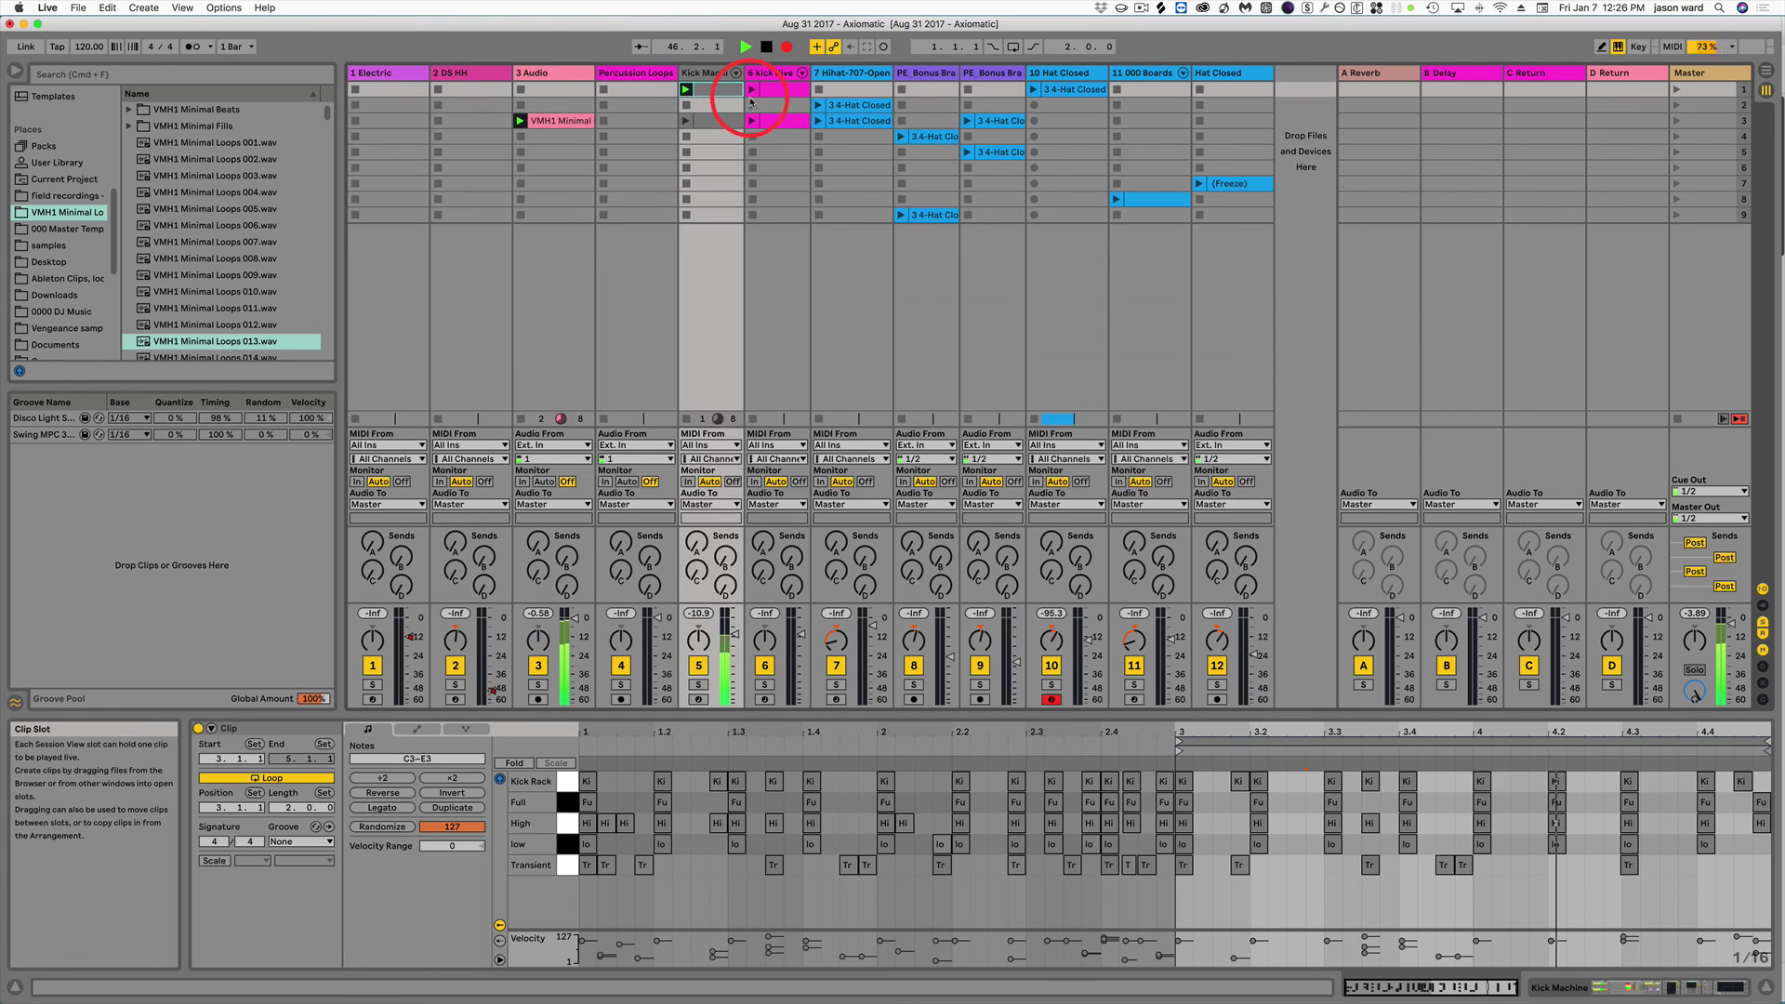
click(901, 137)
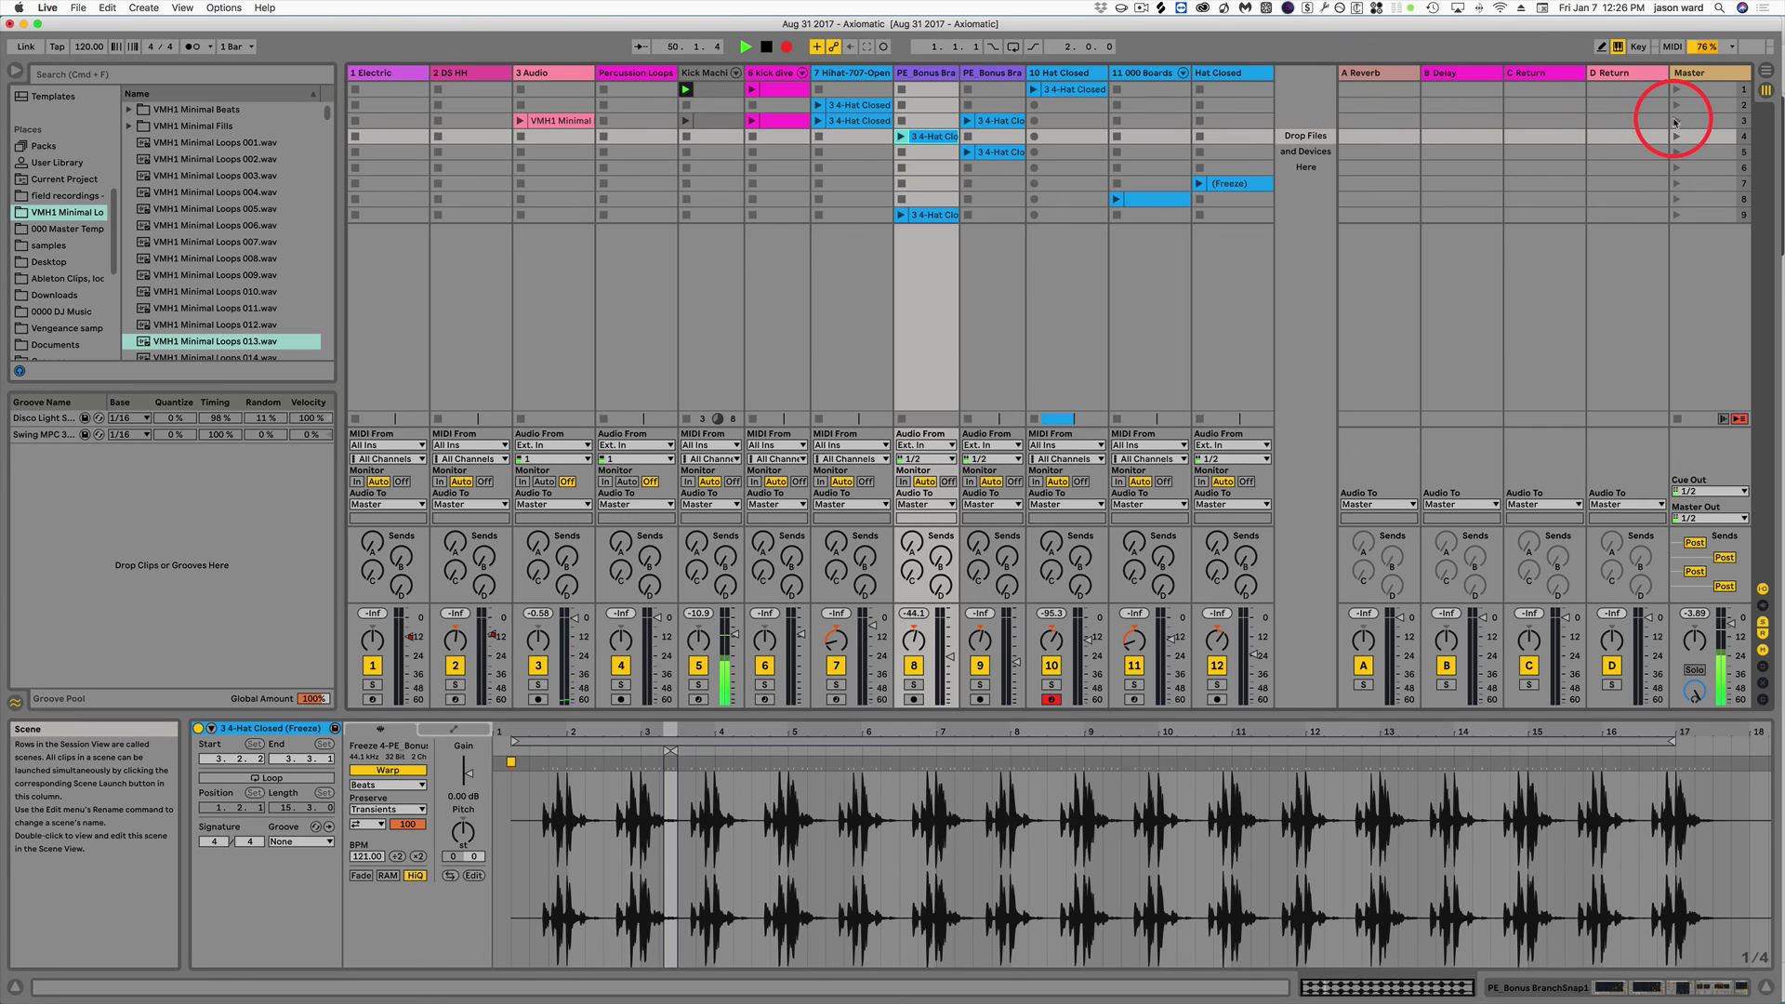
click(1675, 121)
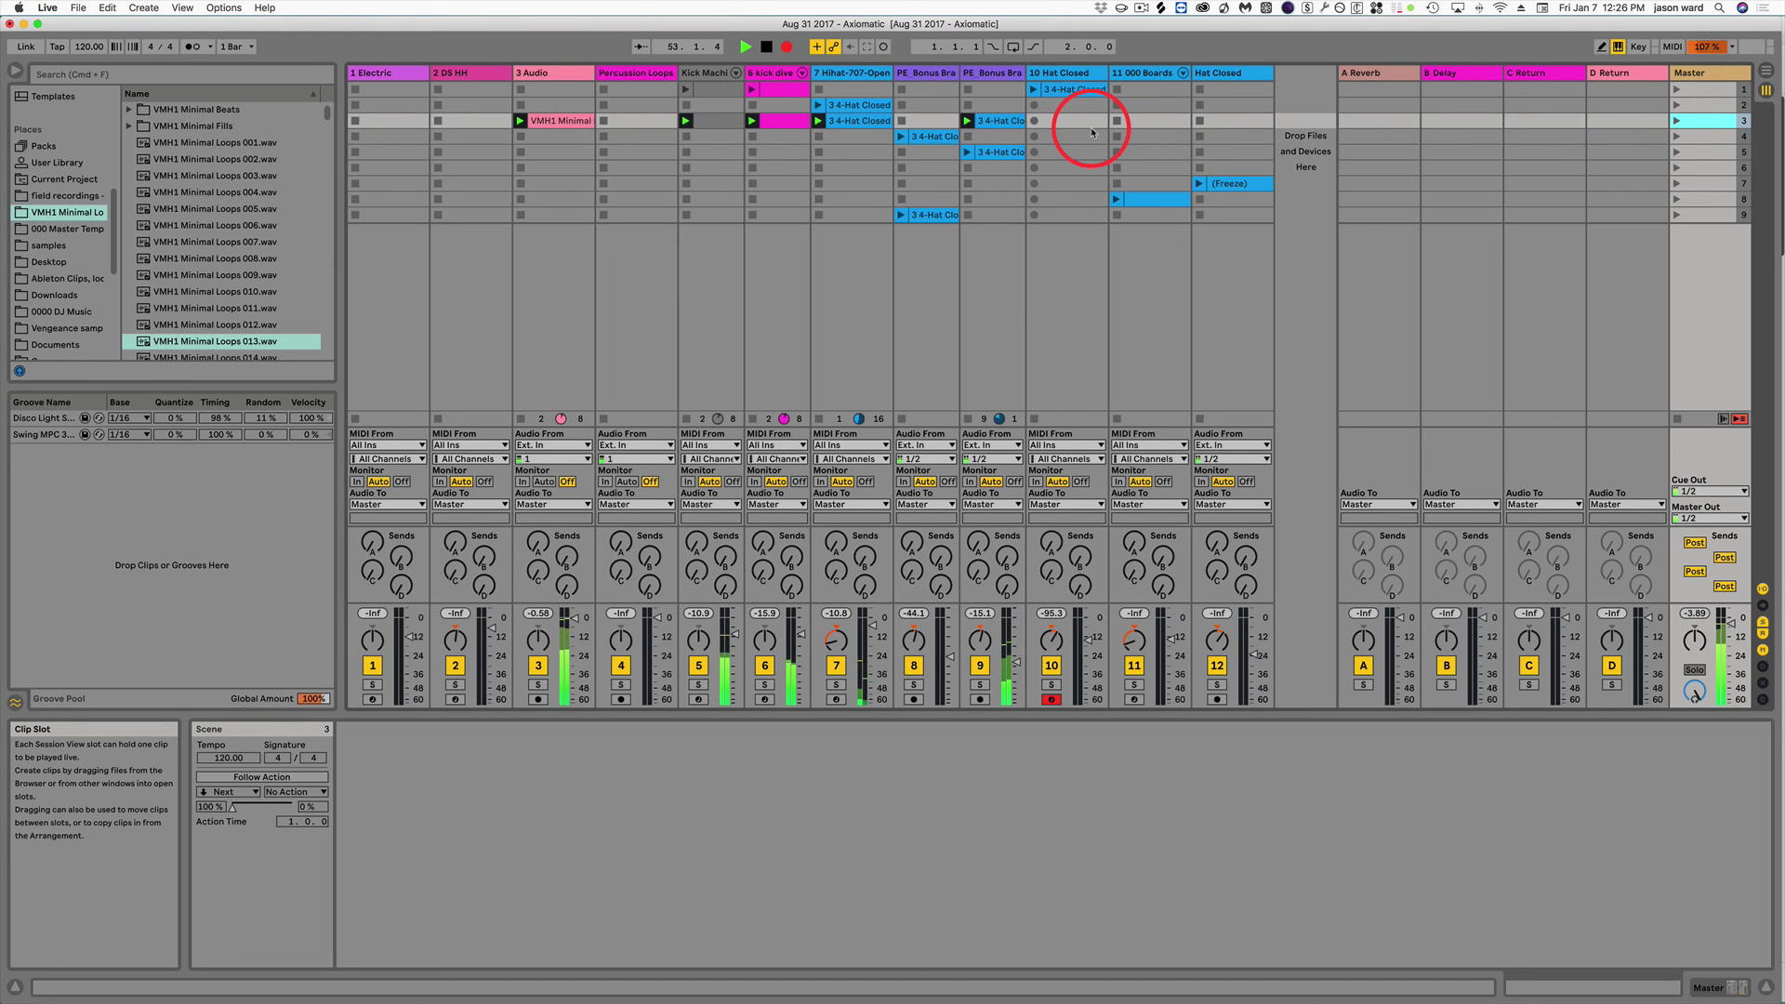
key(space)
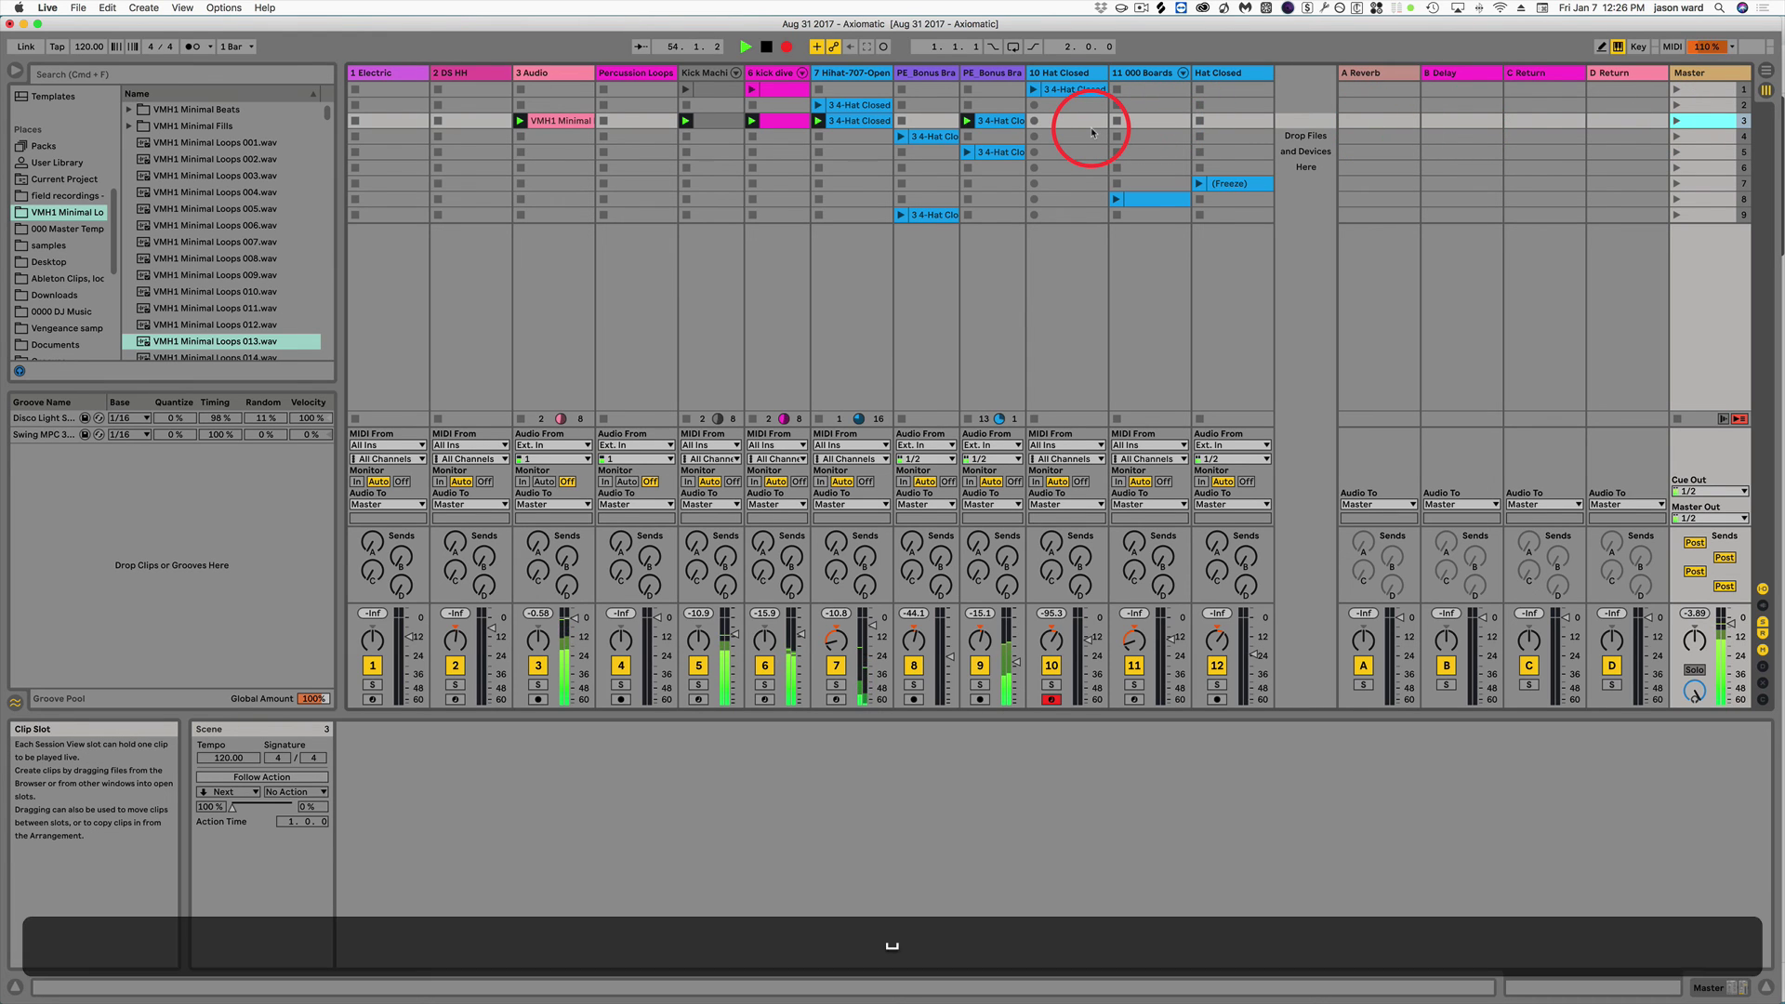
Show the recorded performance in Arrangement View and switch all tracks back to arrangement playback.
key(Tab)
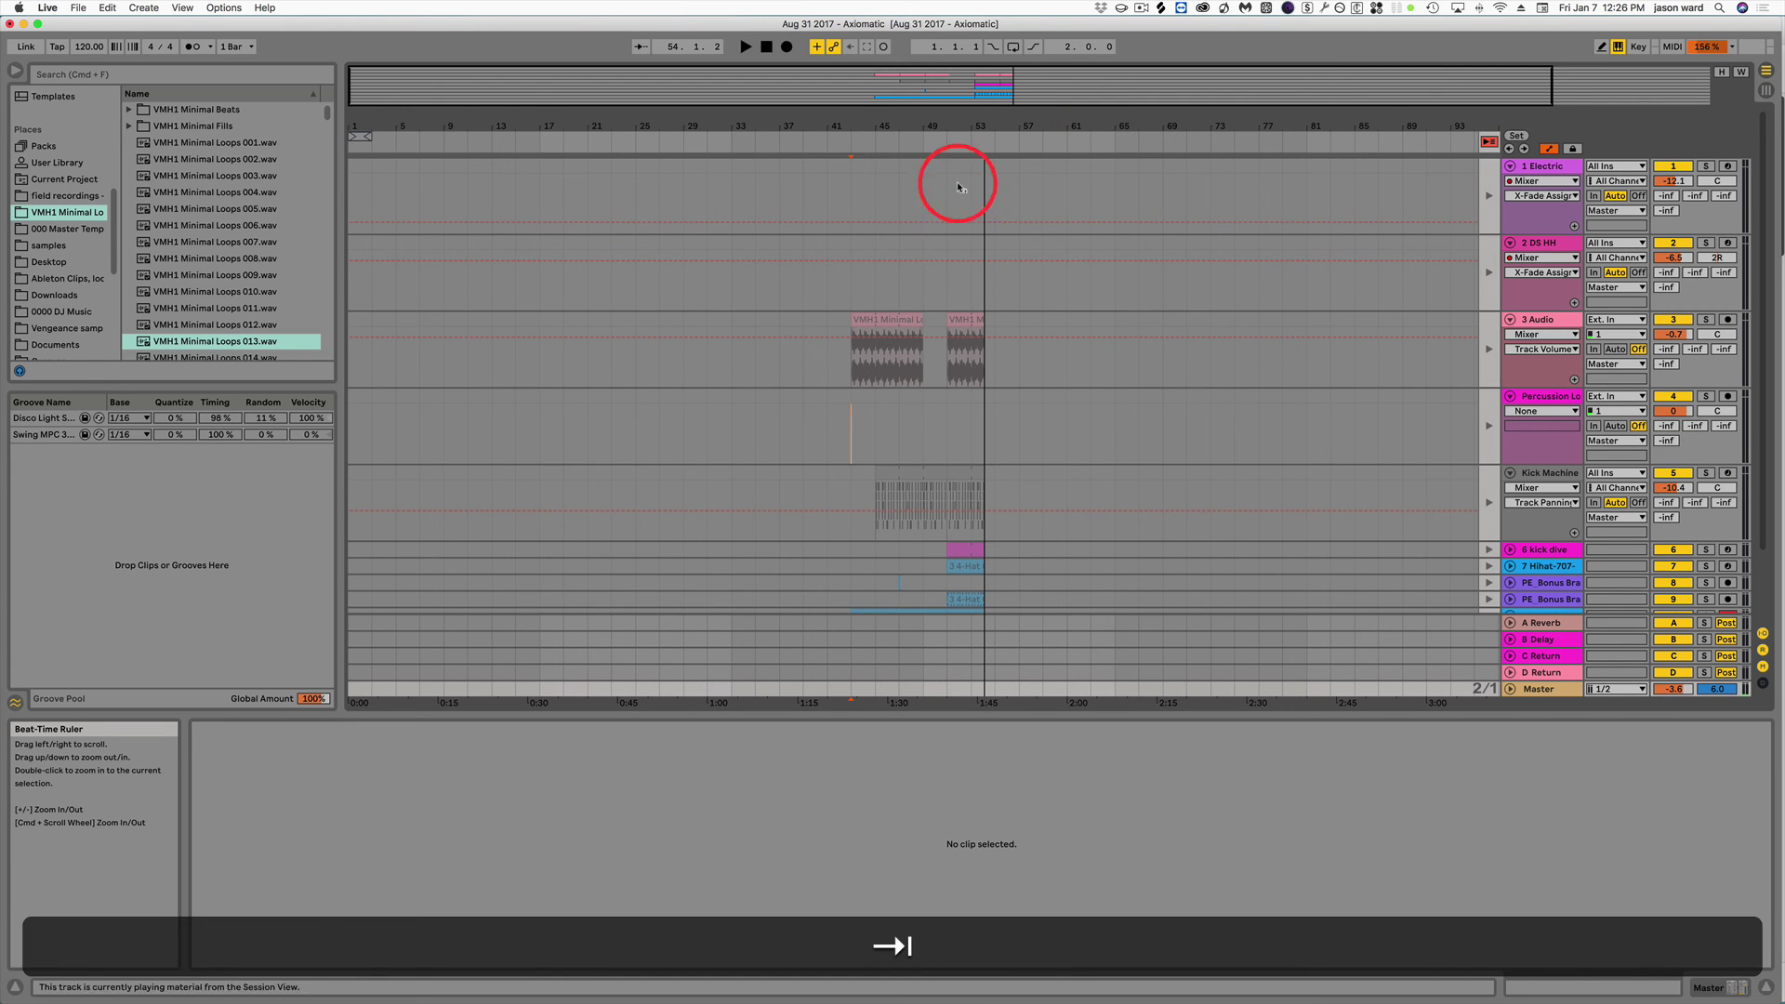
drag(926, 126, 924, 123)
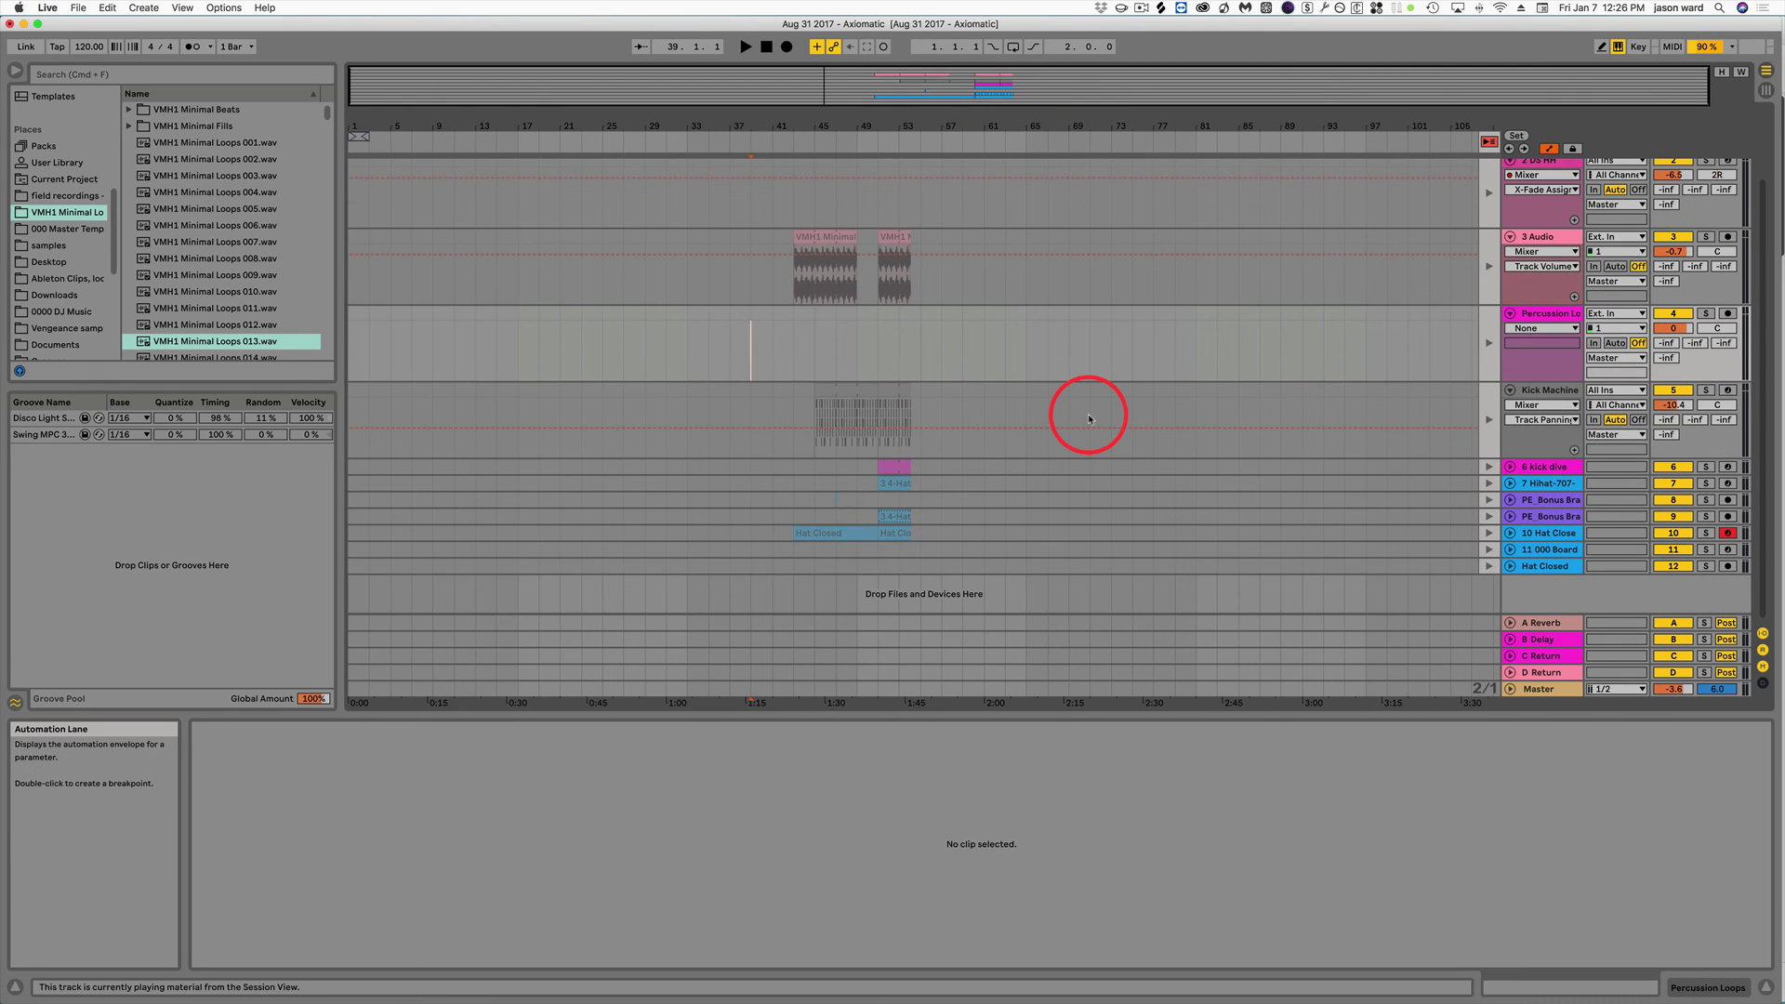
scroll(1088, 415, up, 3)
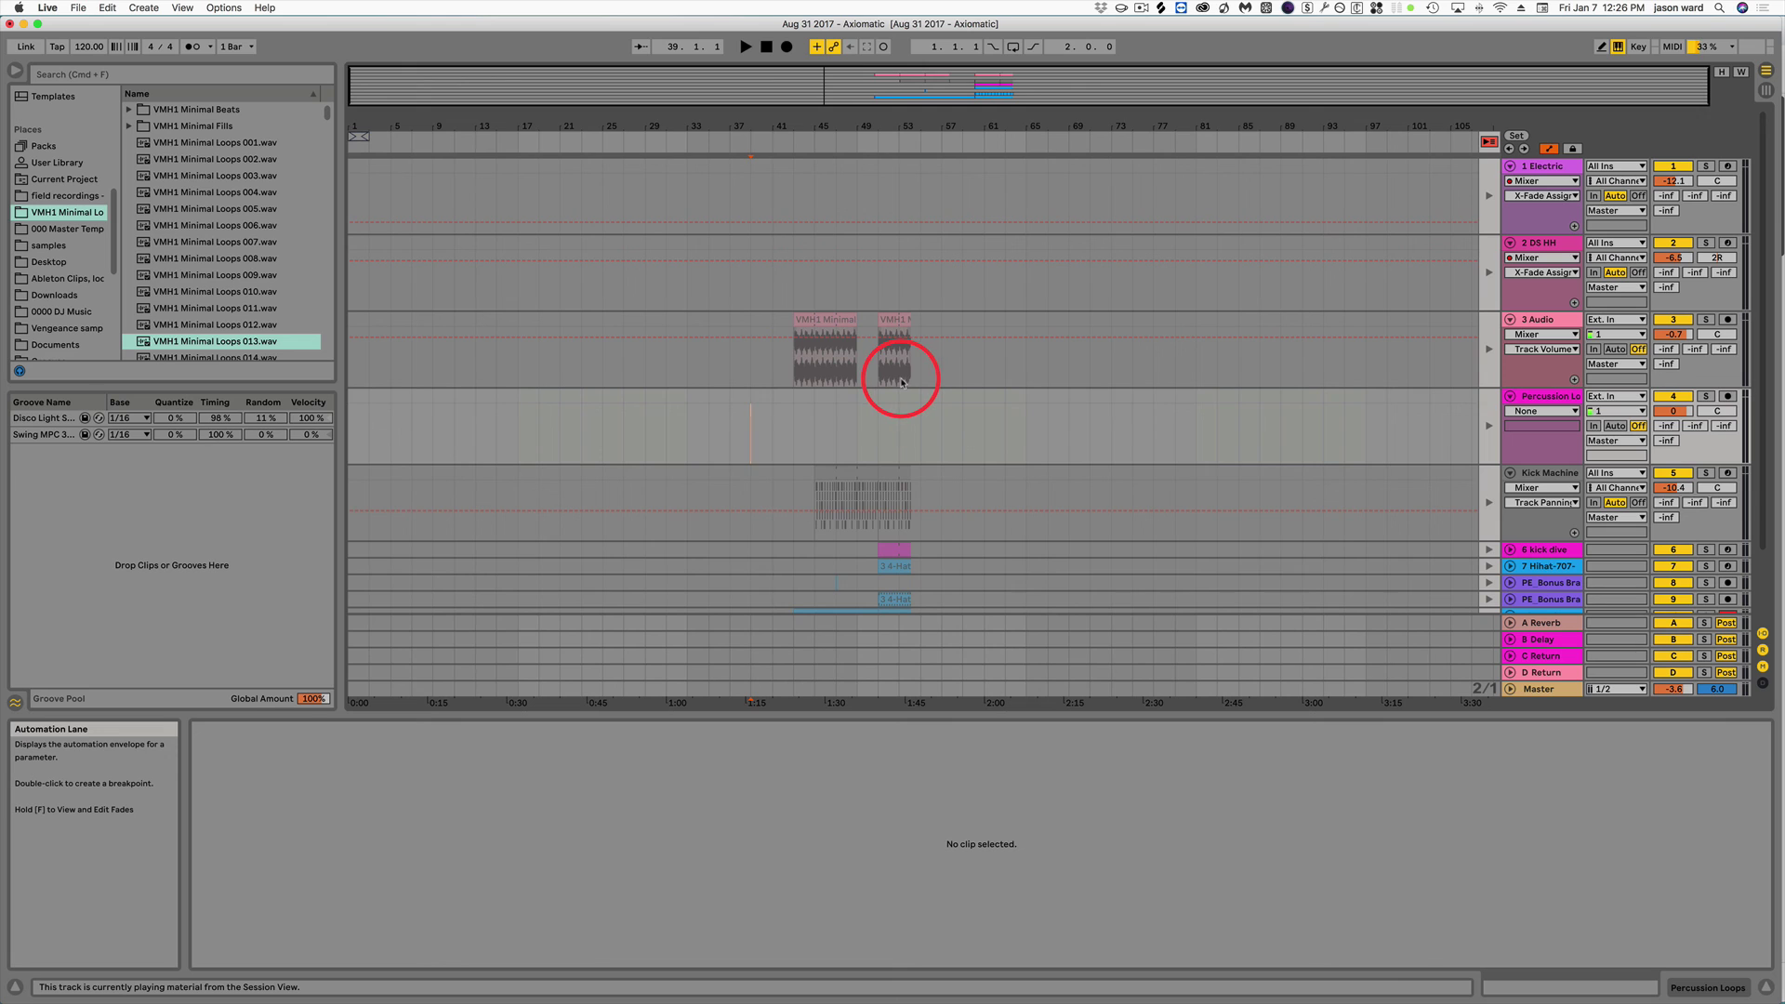
click(922, 415)
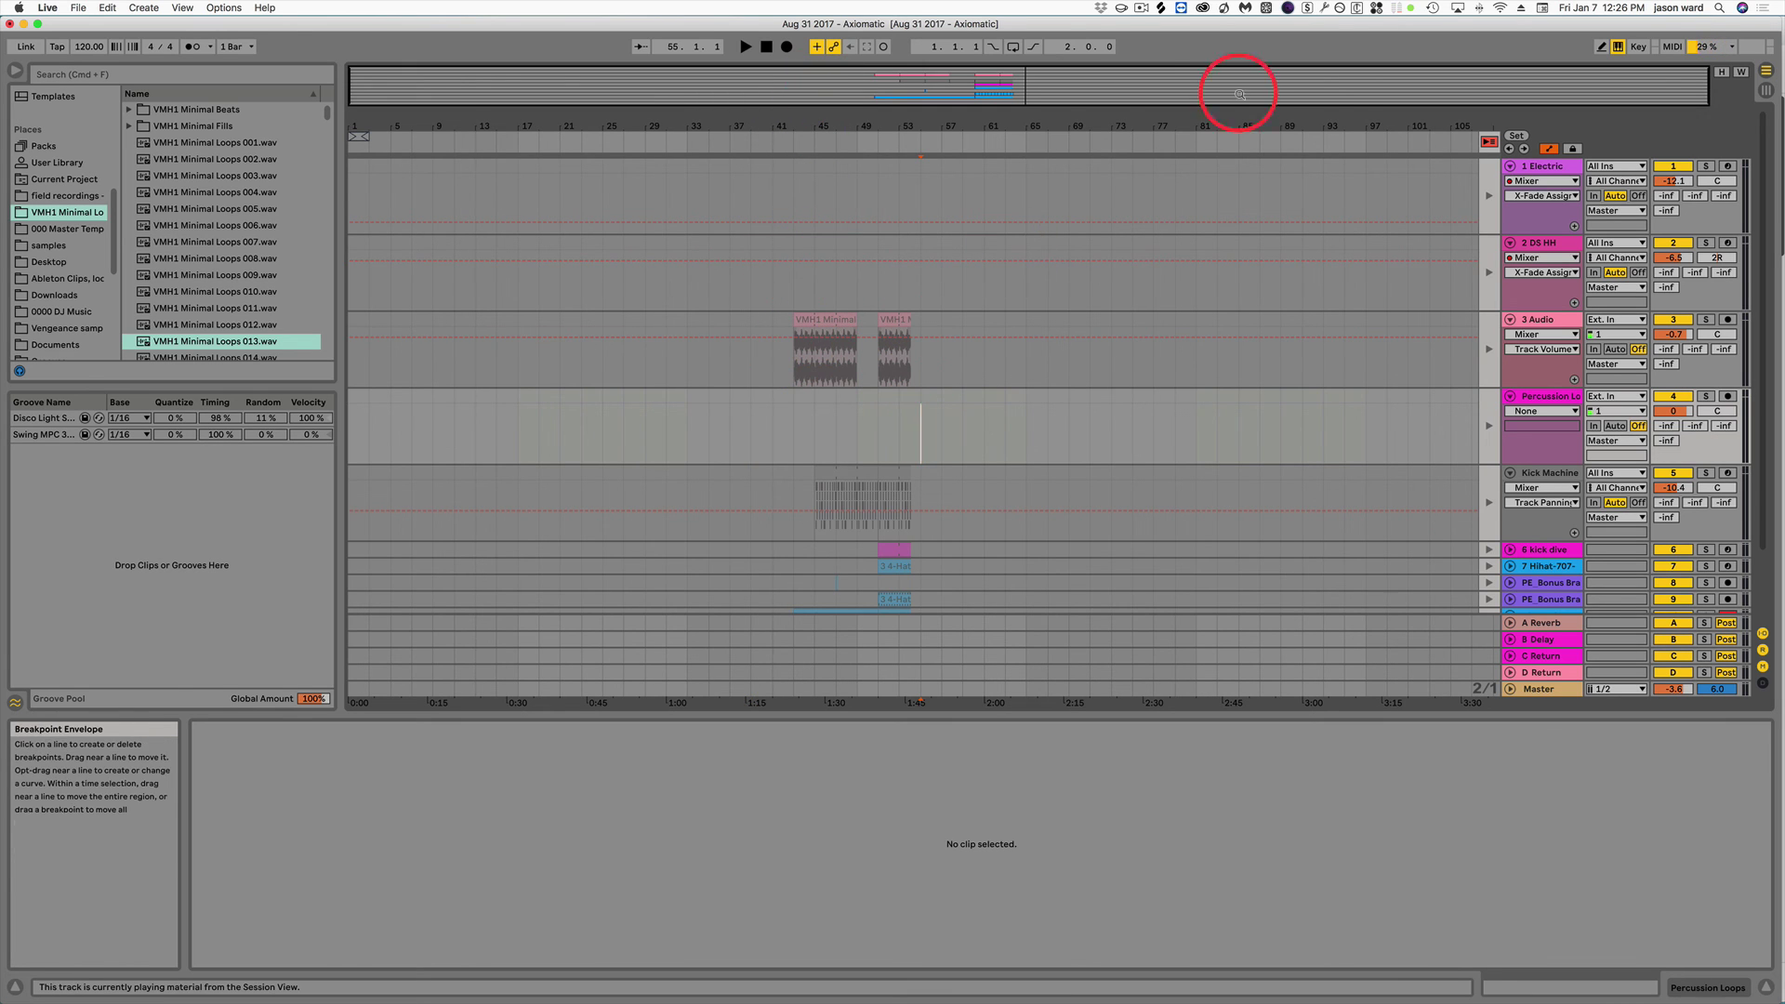
click(1488, 143)
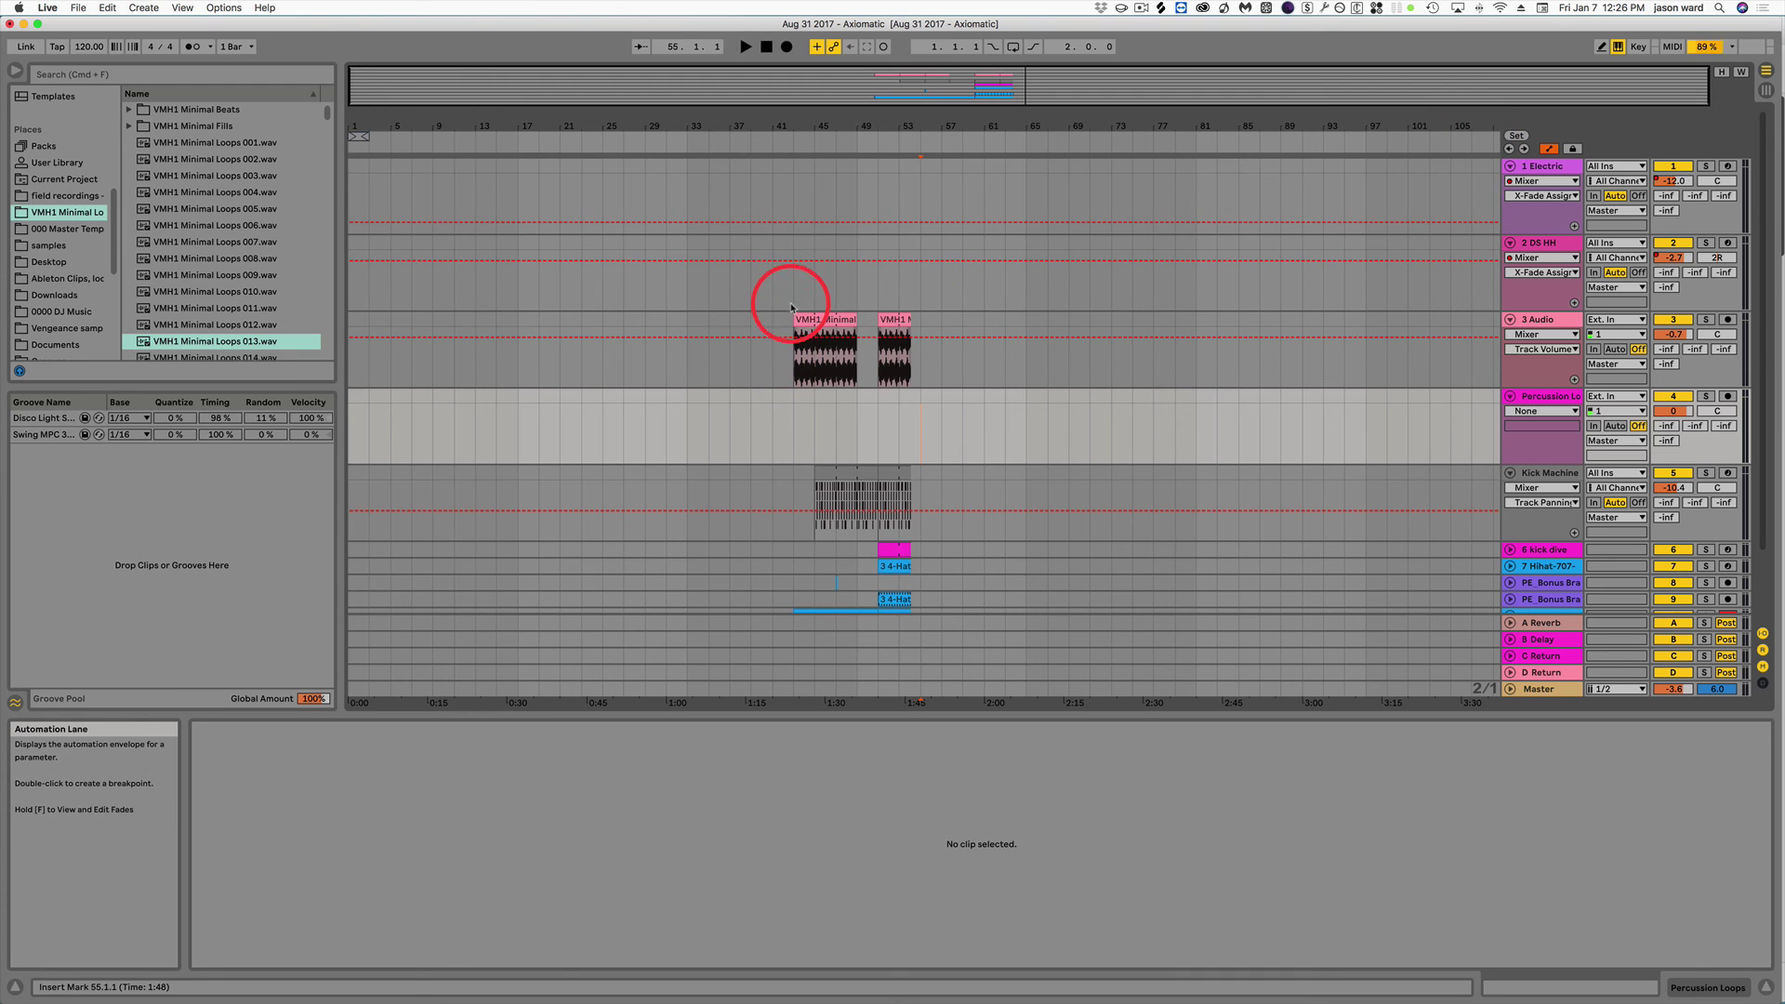
Move all the recorded clips across the tracks together so they start at bar 1.
drag(793, 314, 1033, 704)
scroll(1057, 347, down, 2)
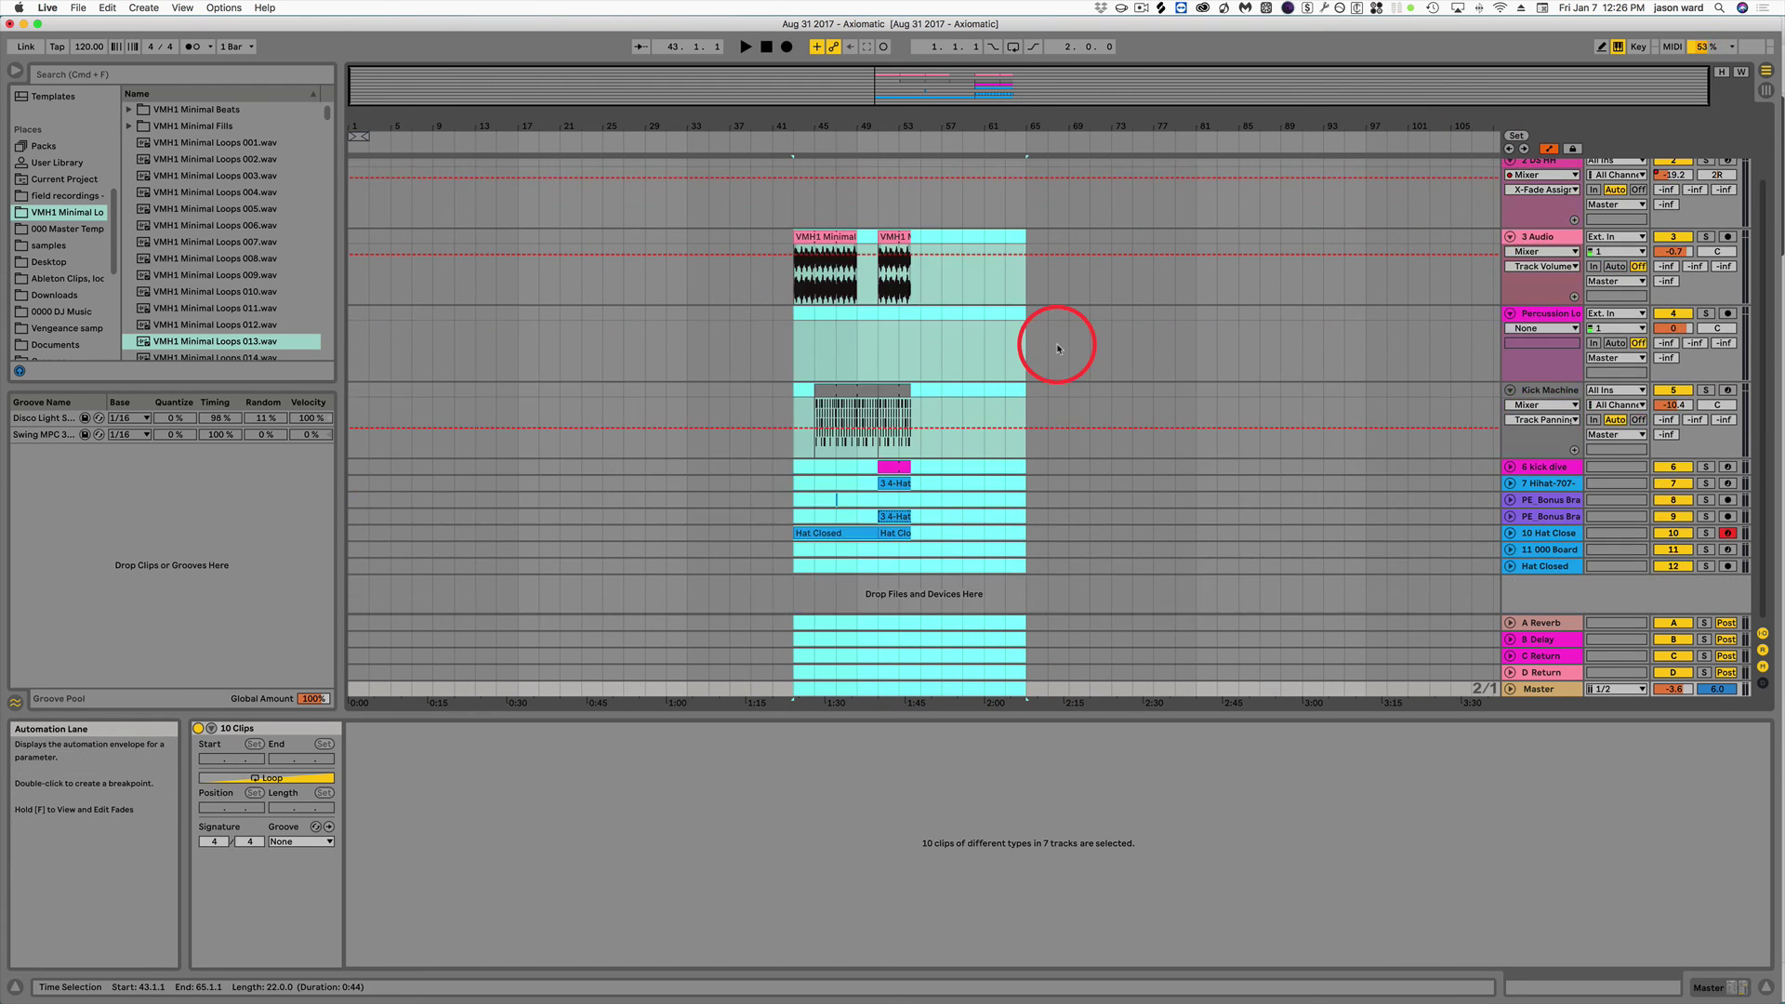
drag(813, 235, 352, 241)
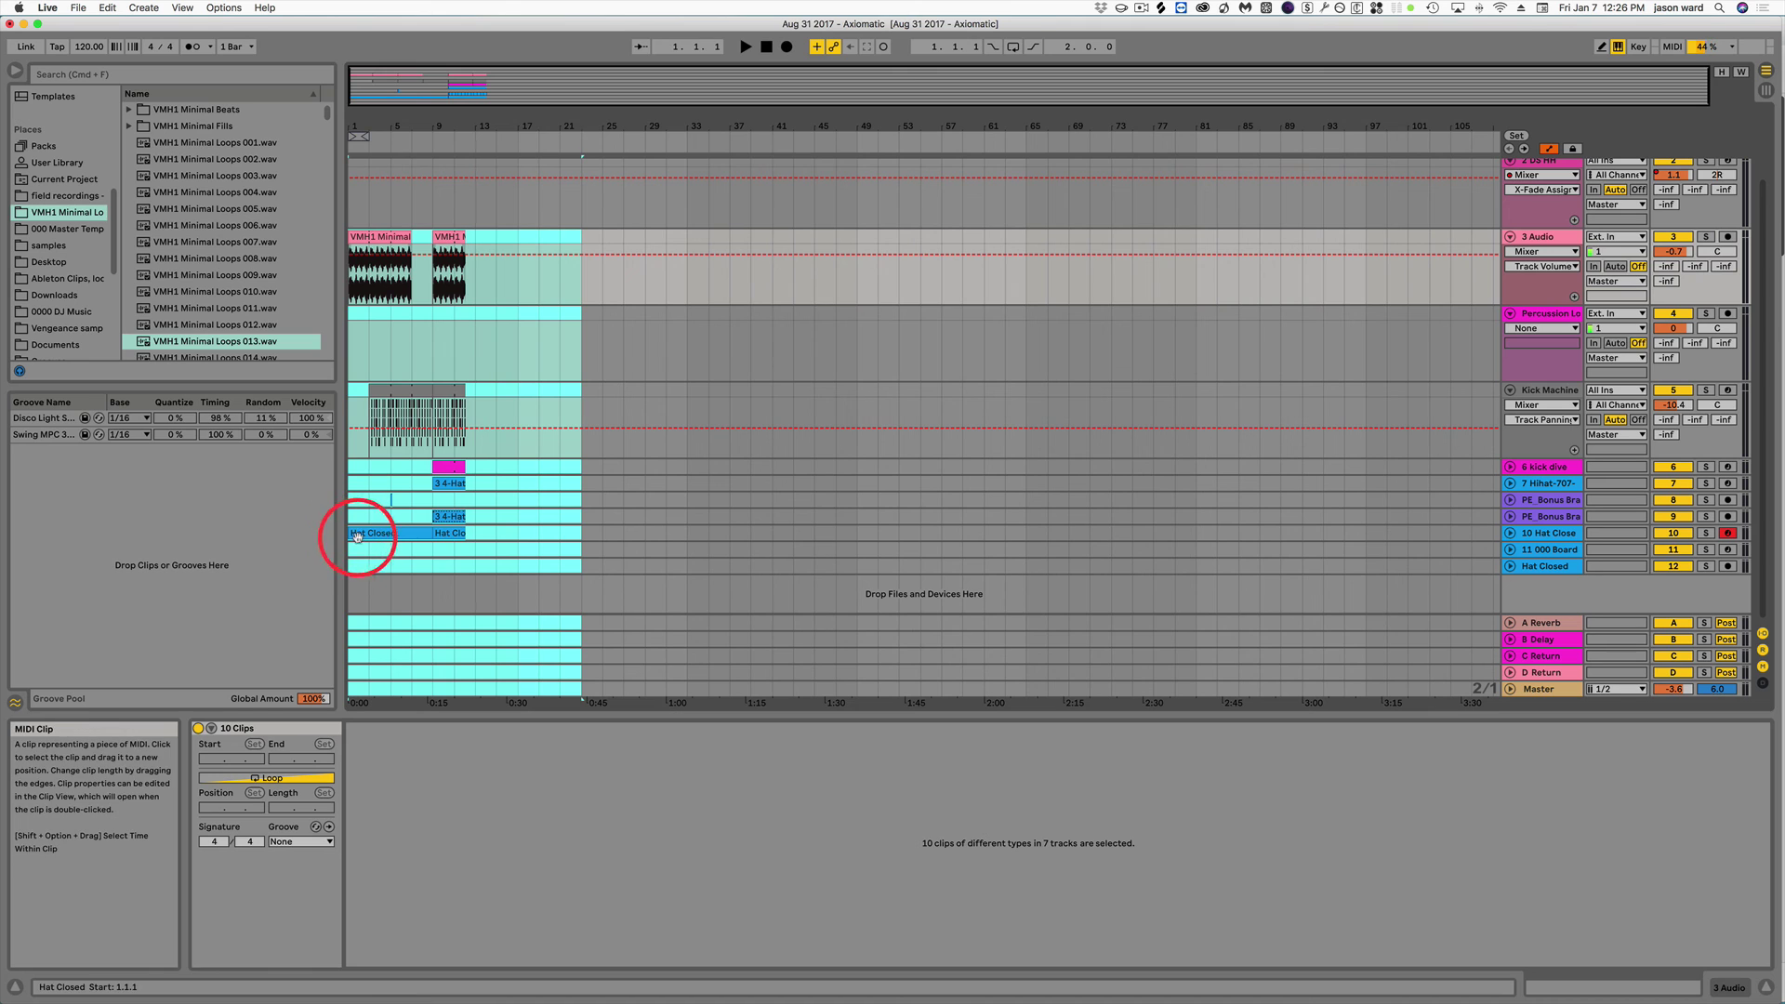
click(412, 431)
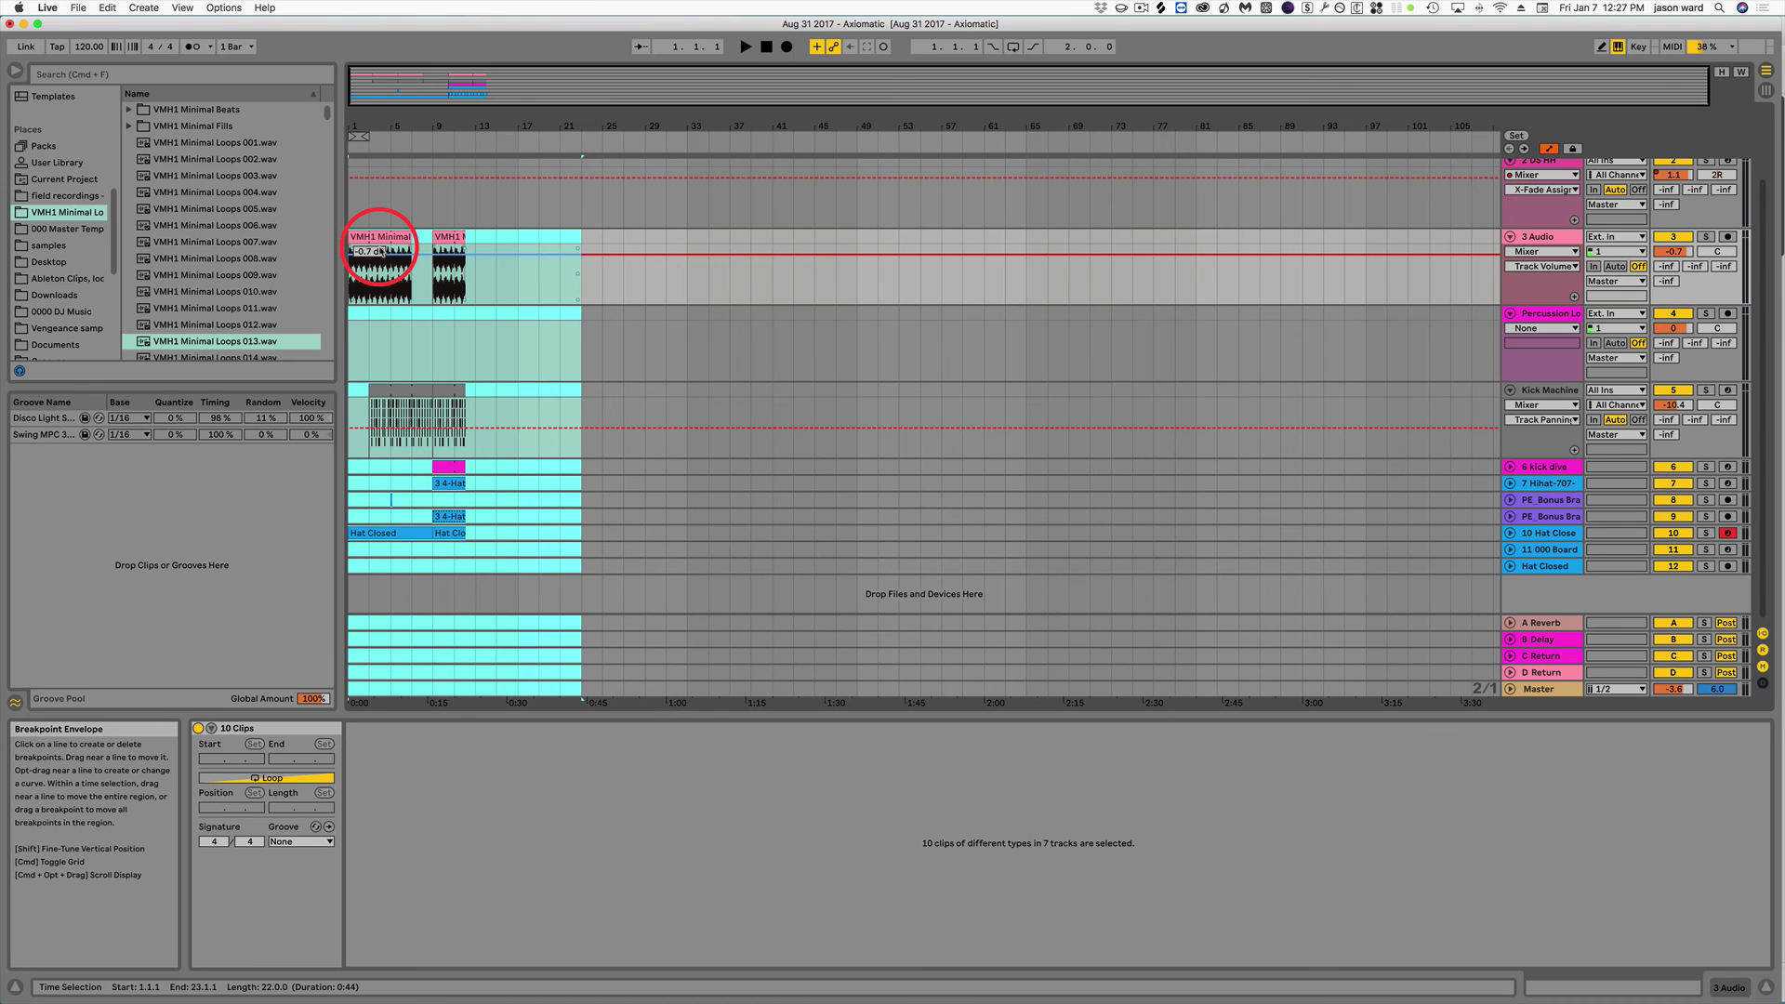
click(514, 300)
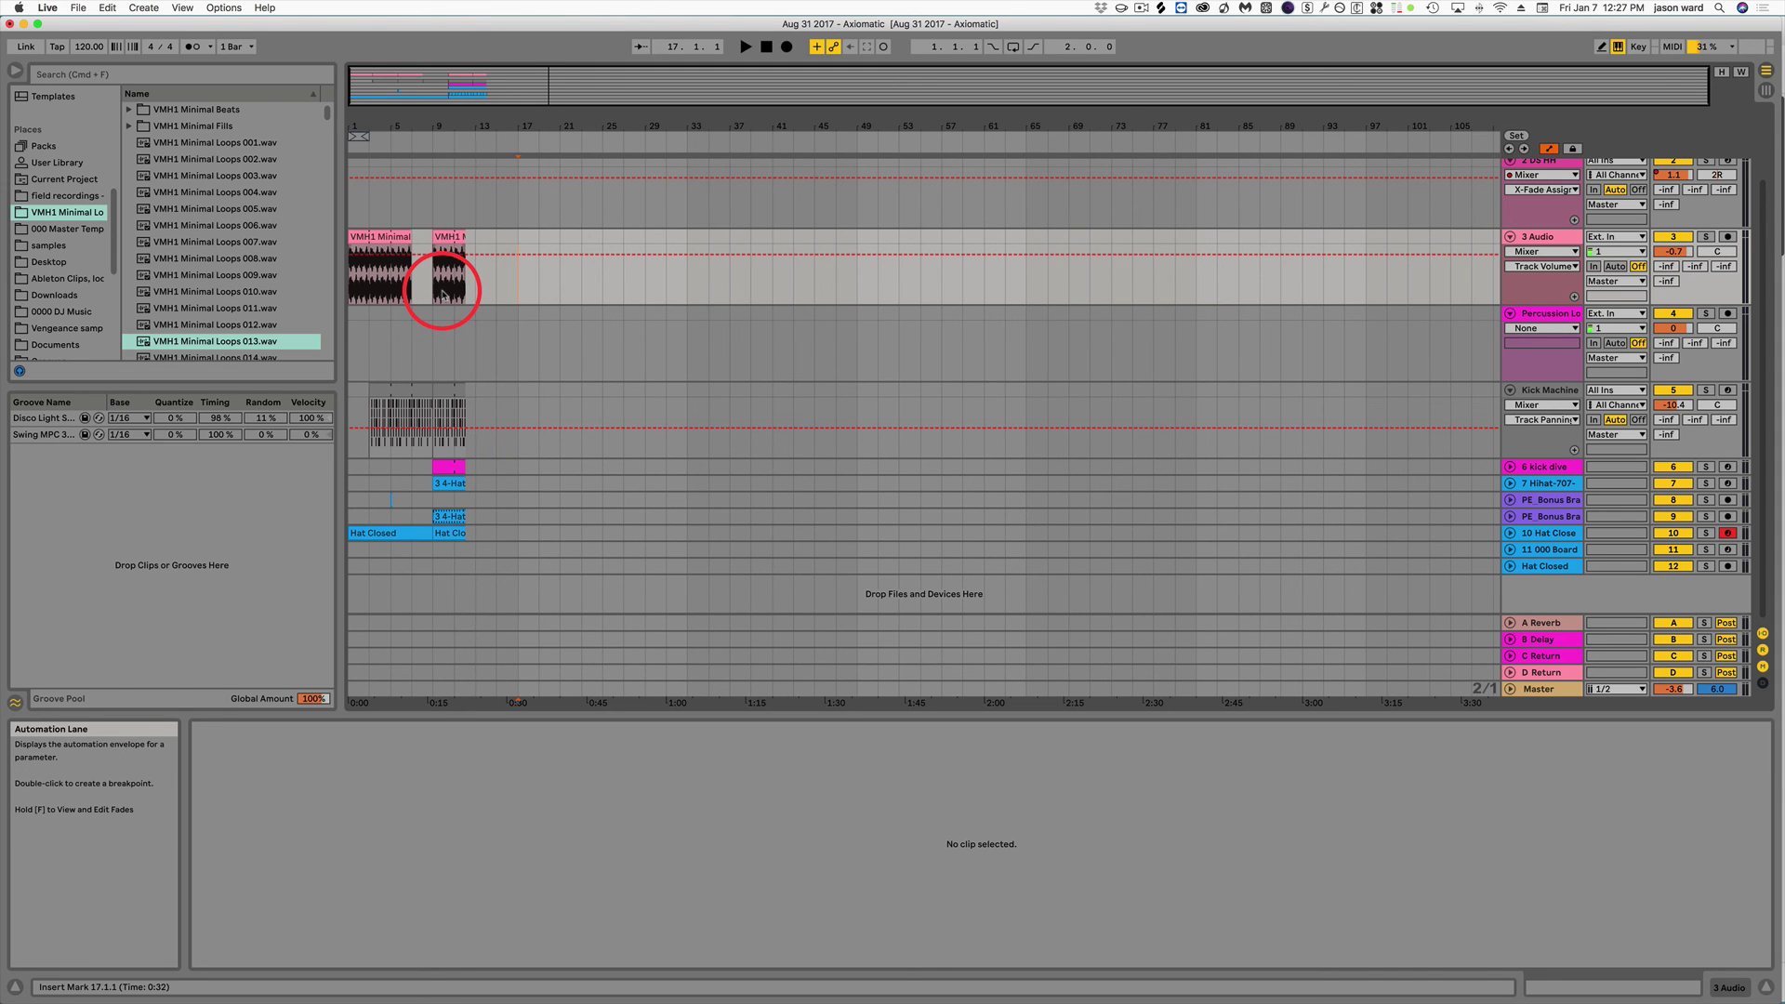
Select one empty bar at bar 13 on the 3 Audio track and examine the timeline grid around it.
drag(418, 112, 1362, 637)
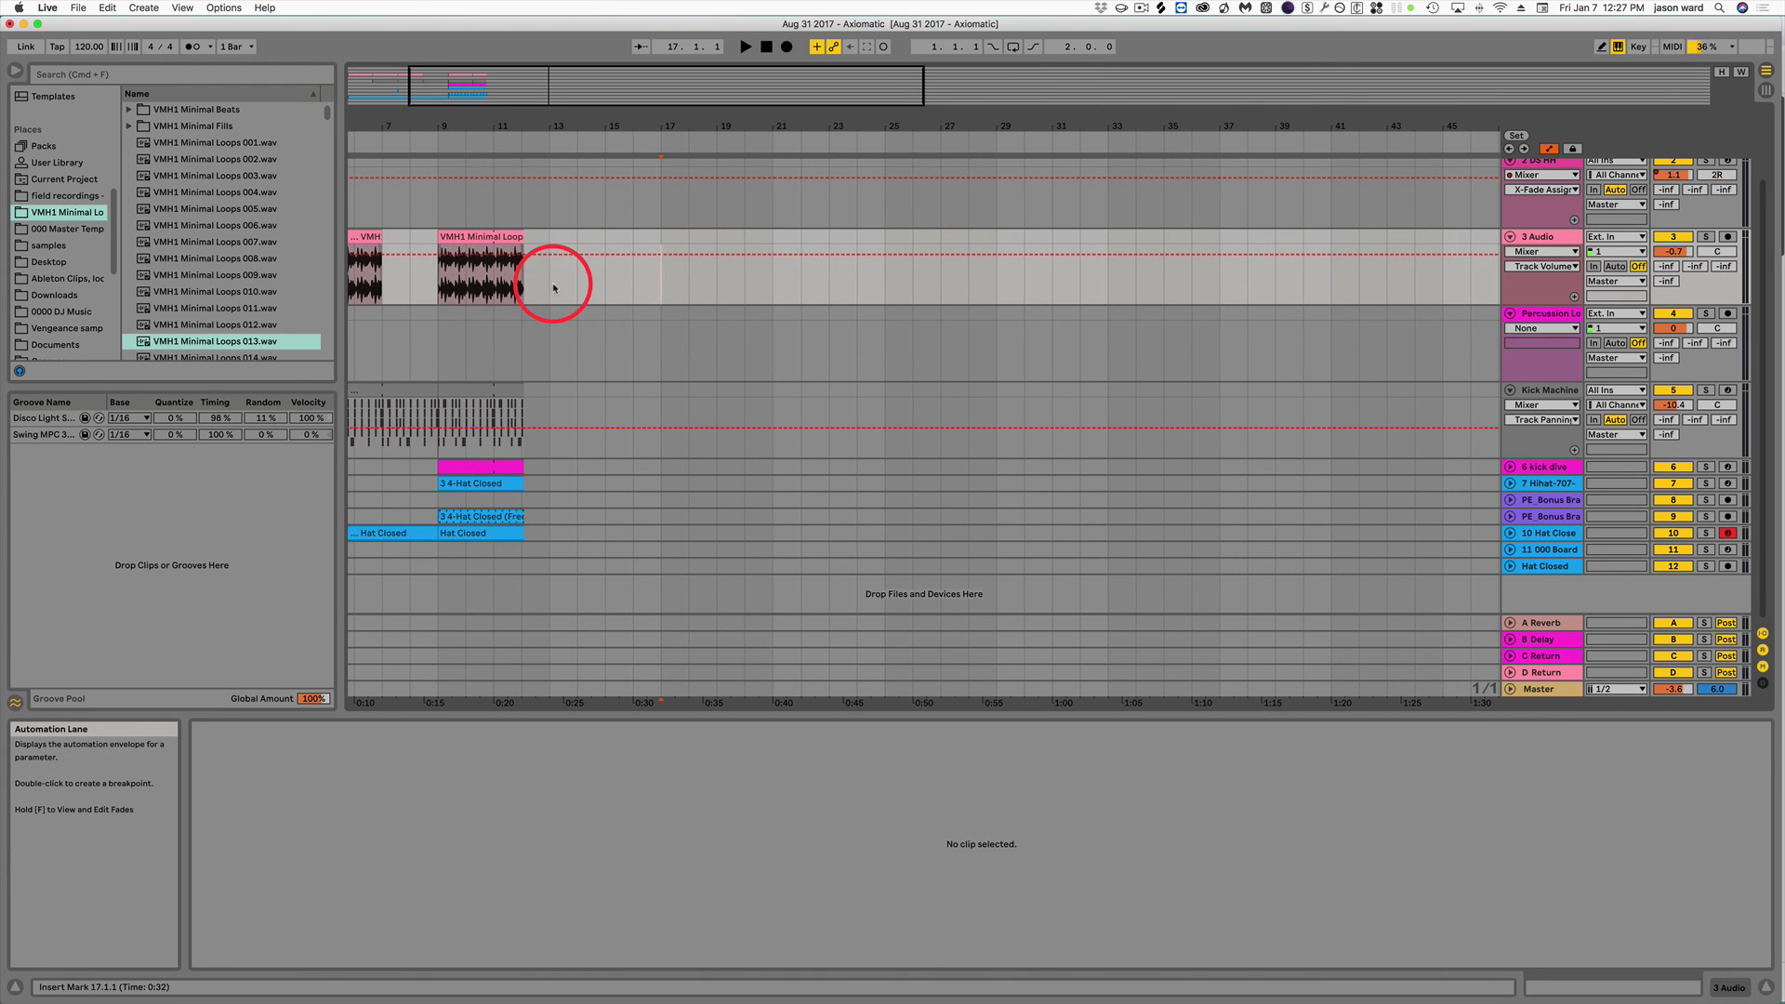
drag(551, 275, 576, 275)
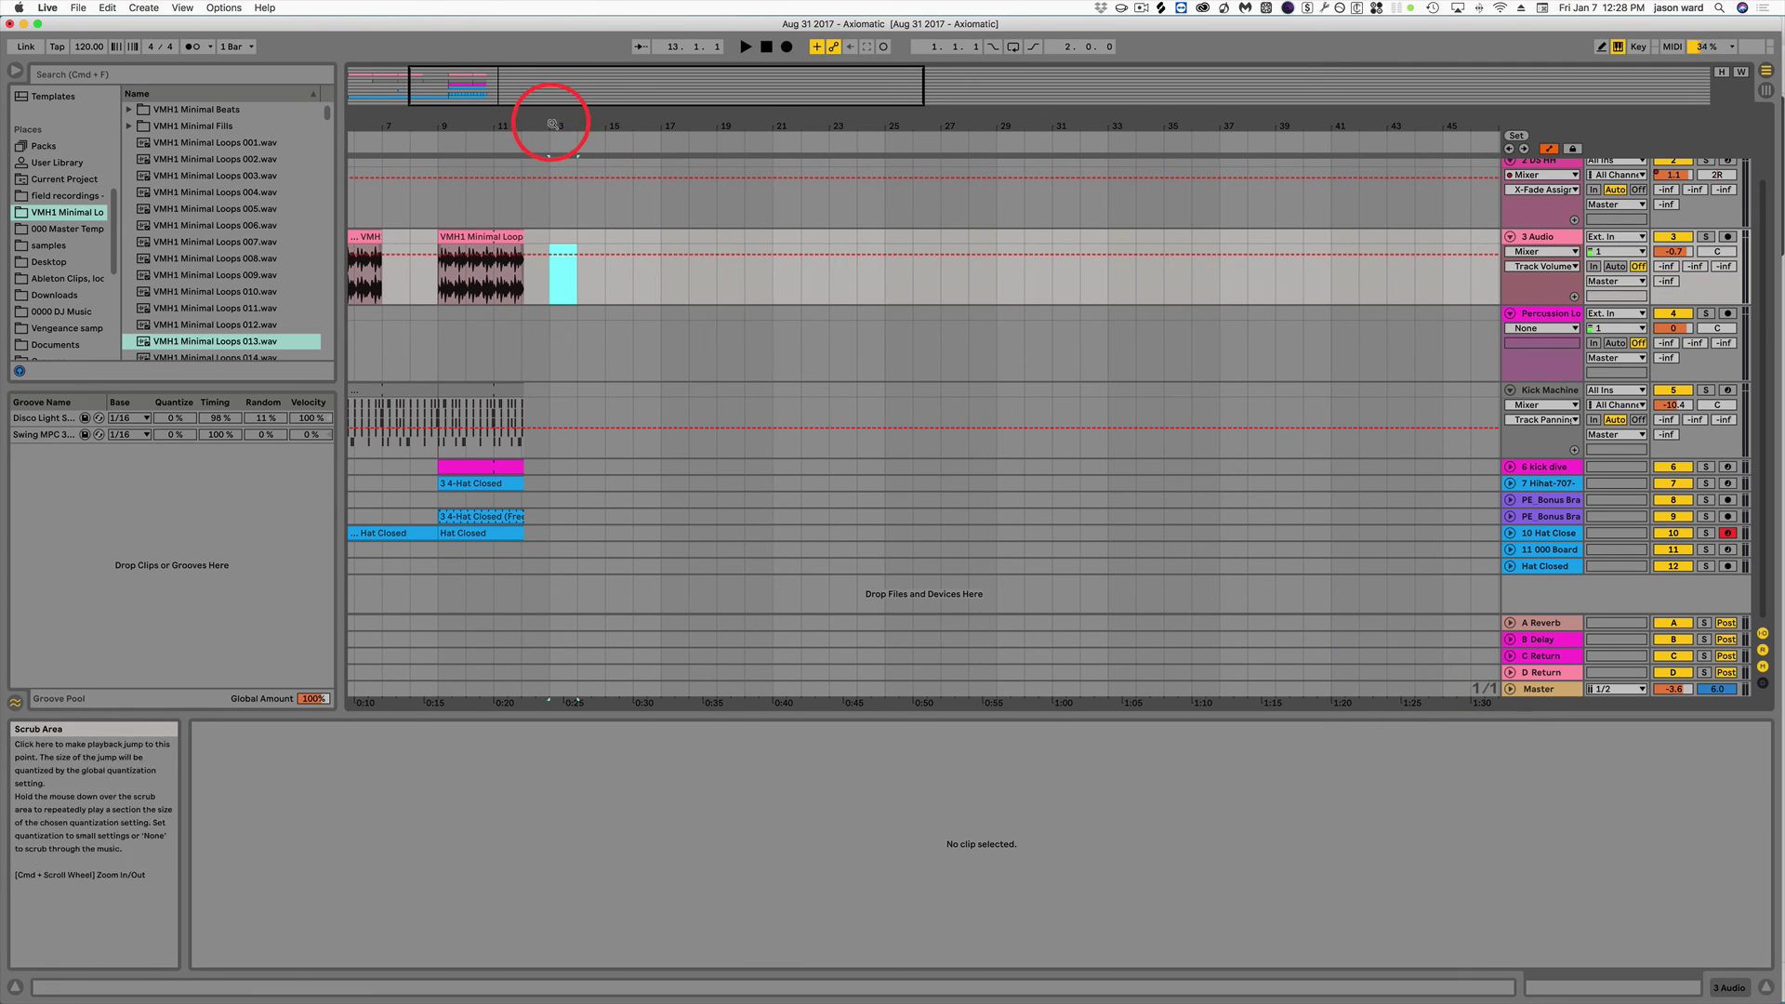
drag(552, 124, 554, 130)
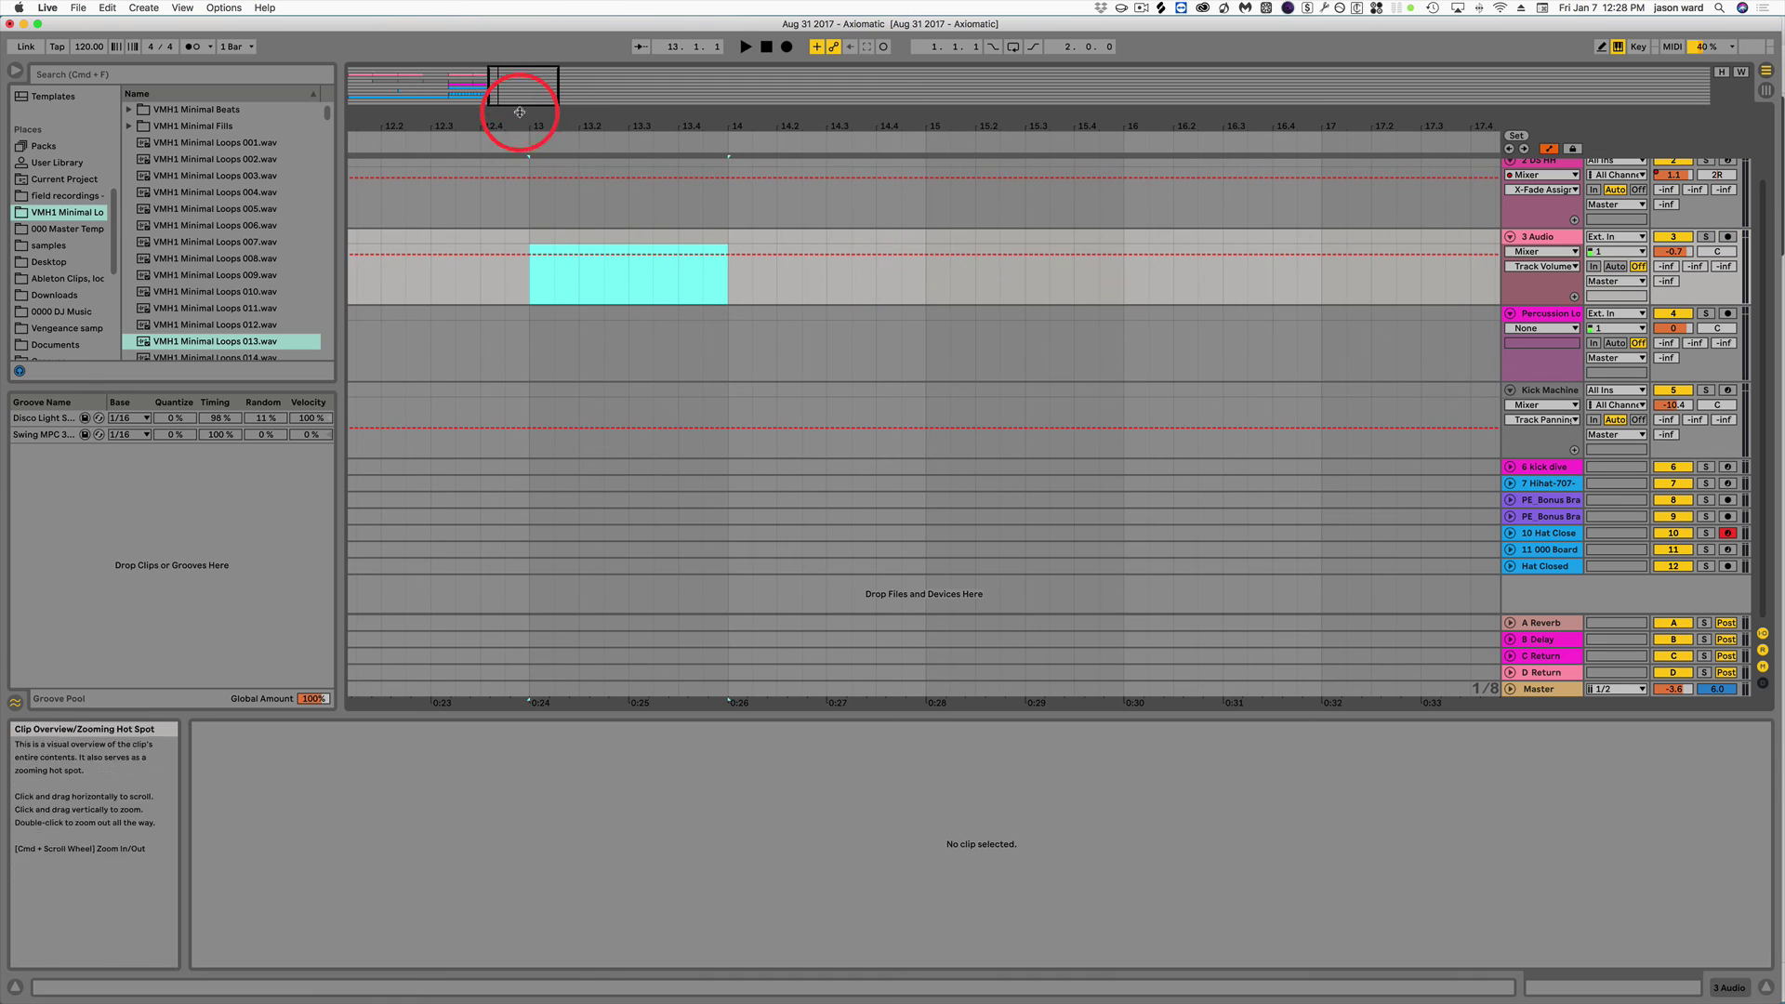
mouse_move(519, 113)
mouse_down()
mouse_move(564, 120)
mouse_move(520, 113)
mouse_up()
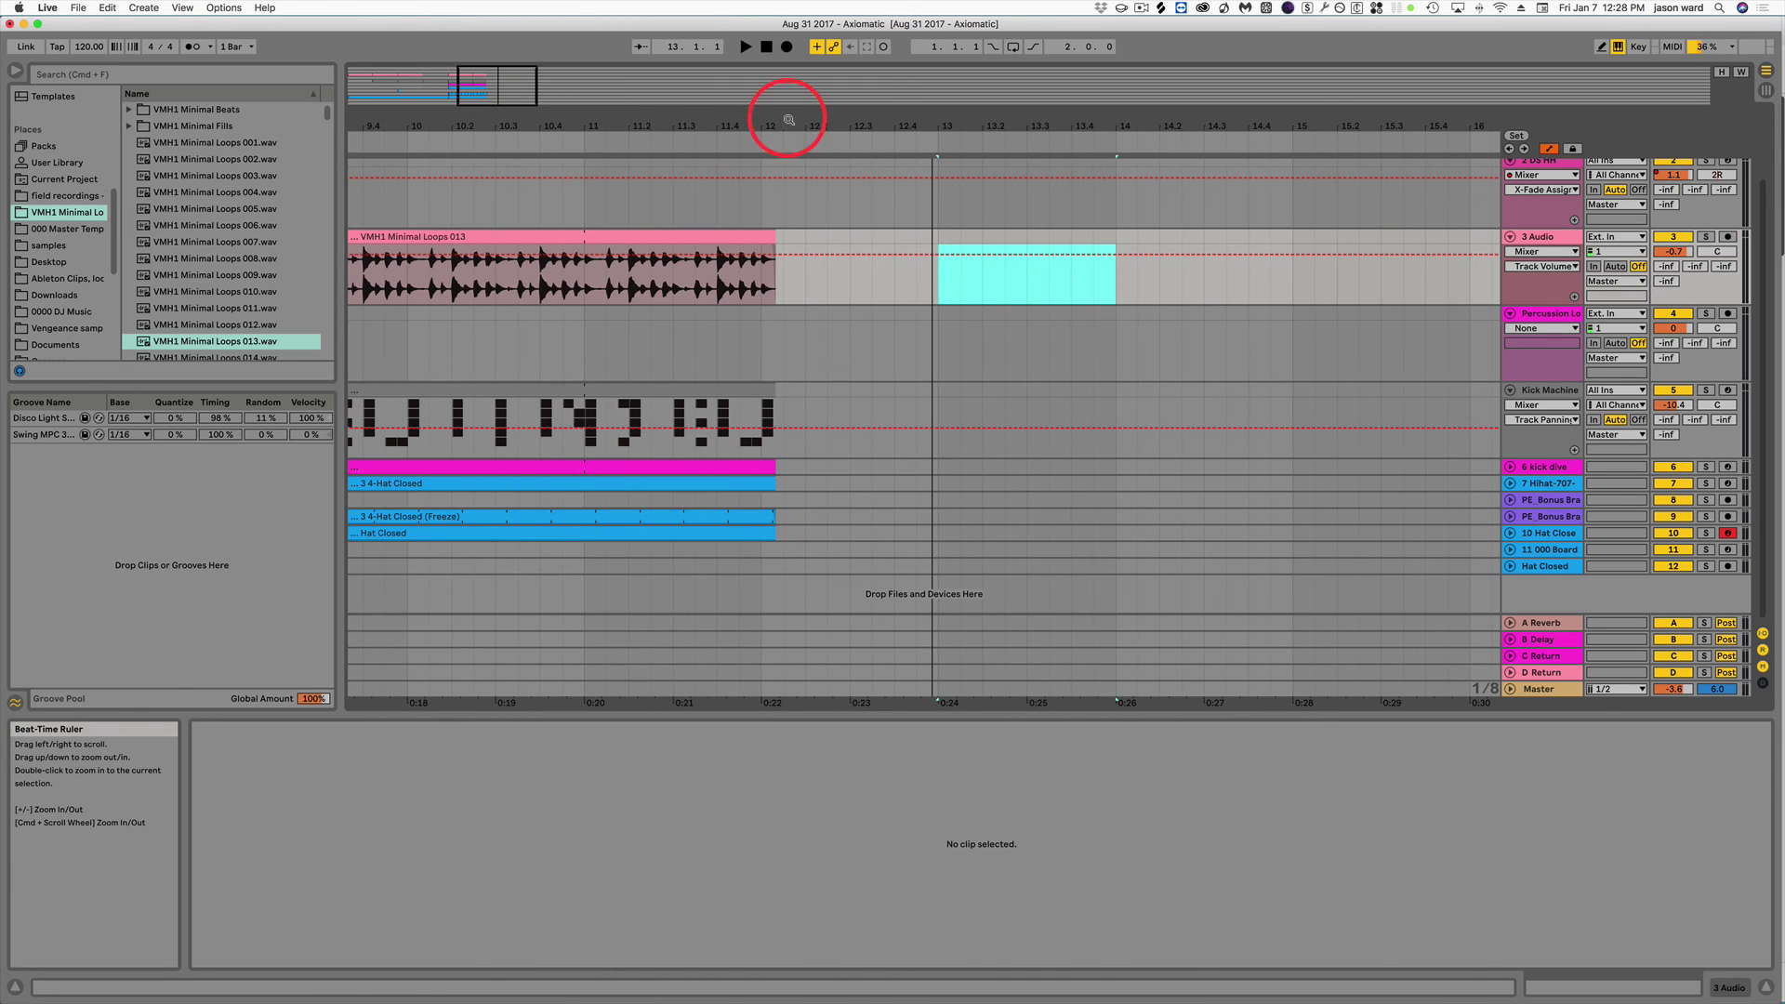
Choose a fixed grid of 1/32 and trim the end of the second VMH1 Minimal Loops 013 clip to about 11.4.2.
right_click(1488, 693)
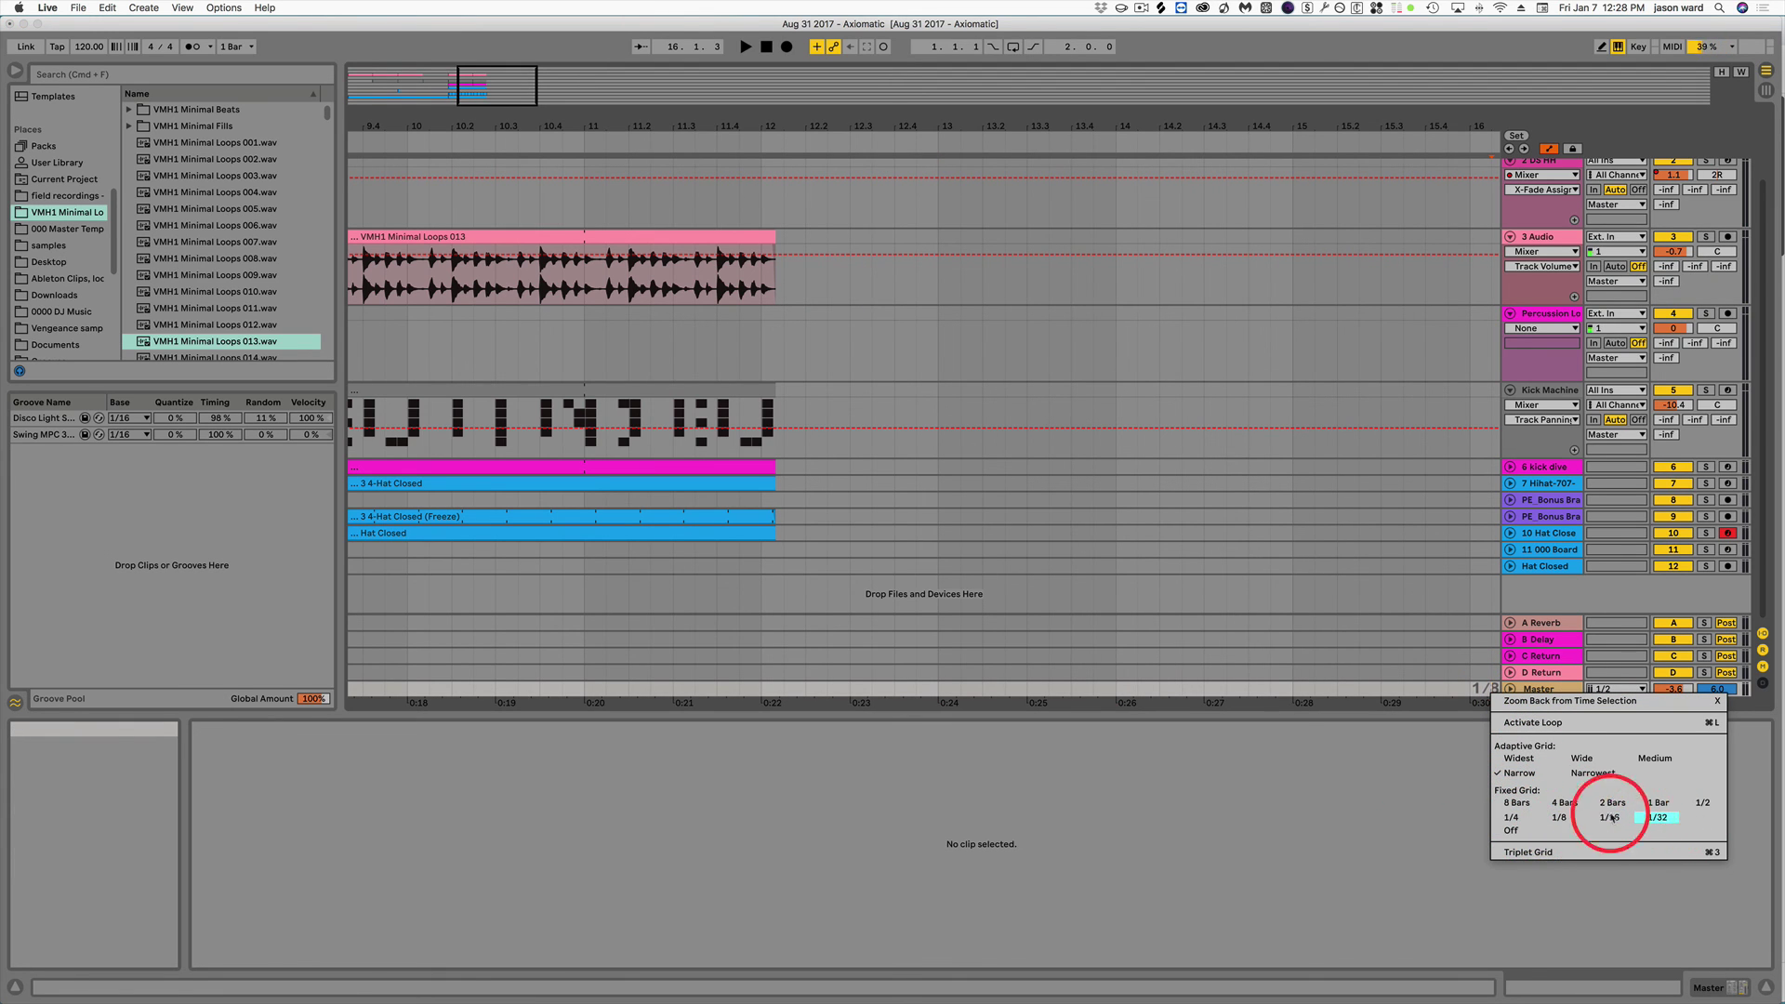
click(1657, 817)
click(769, 233)
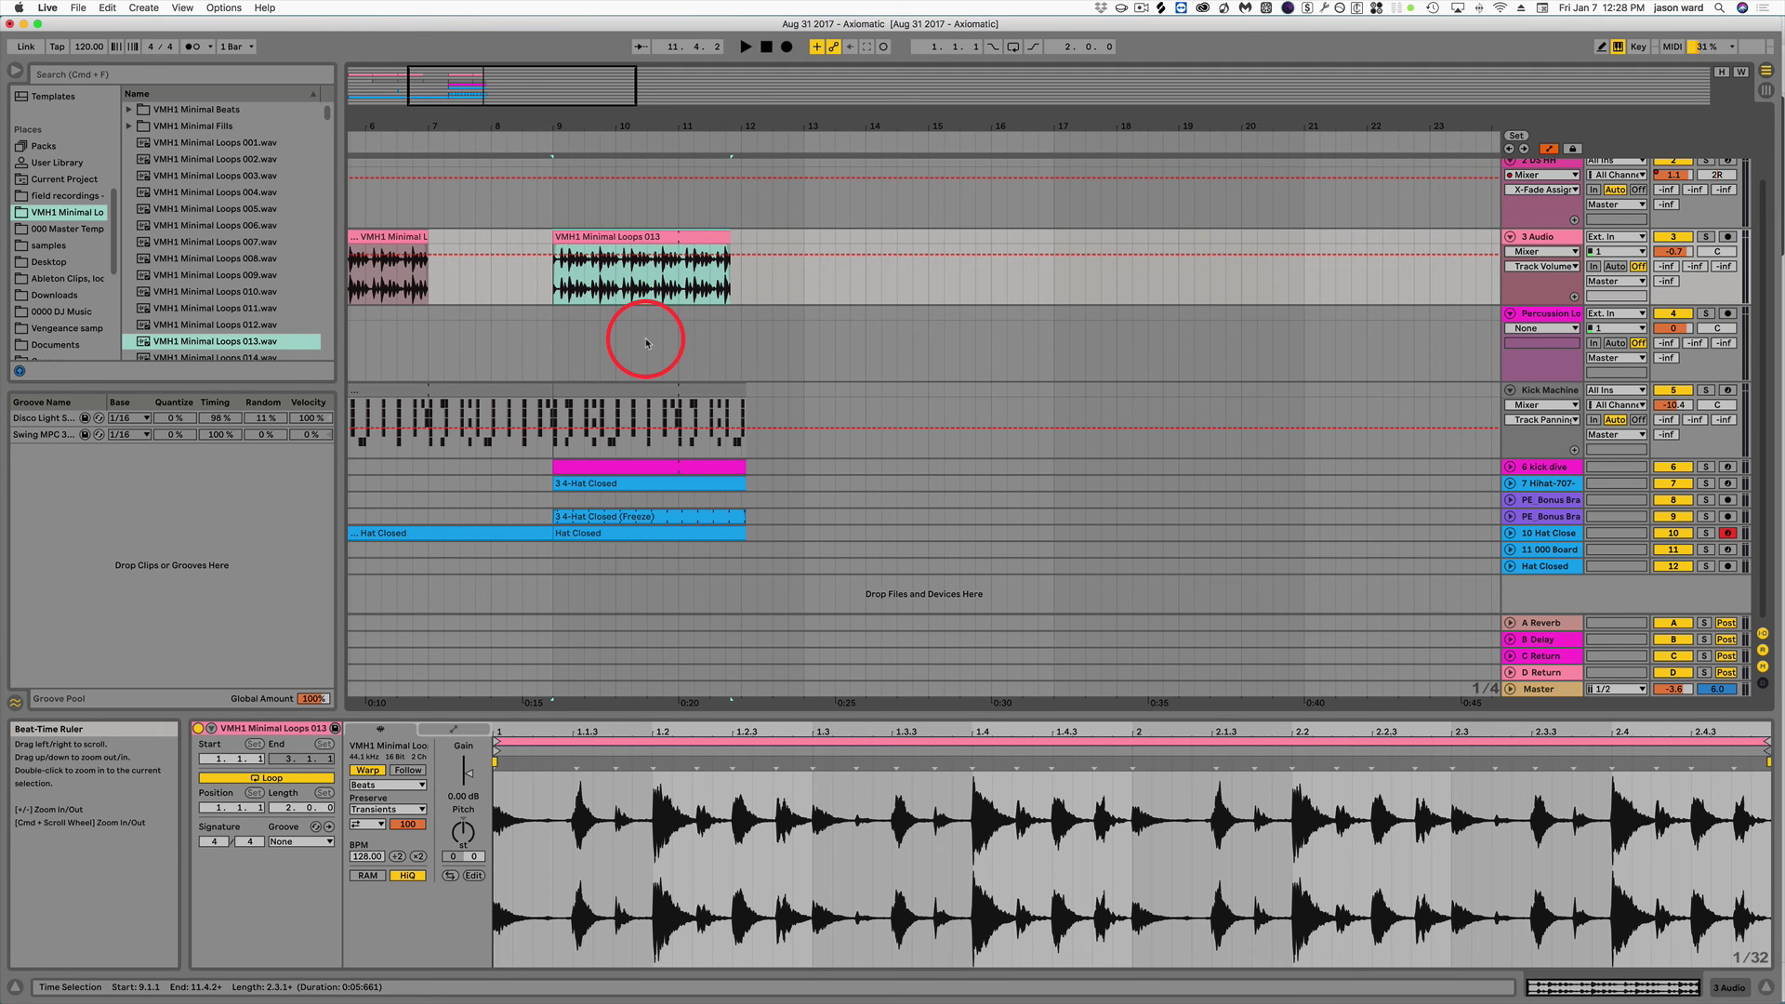
Copy the part of the second VMH1 Minimal Loops 013 clip from bar 11 to its end and paste it at bar 15.
click(680, 279)
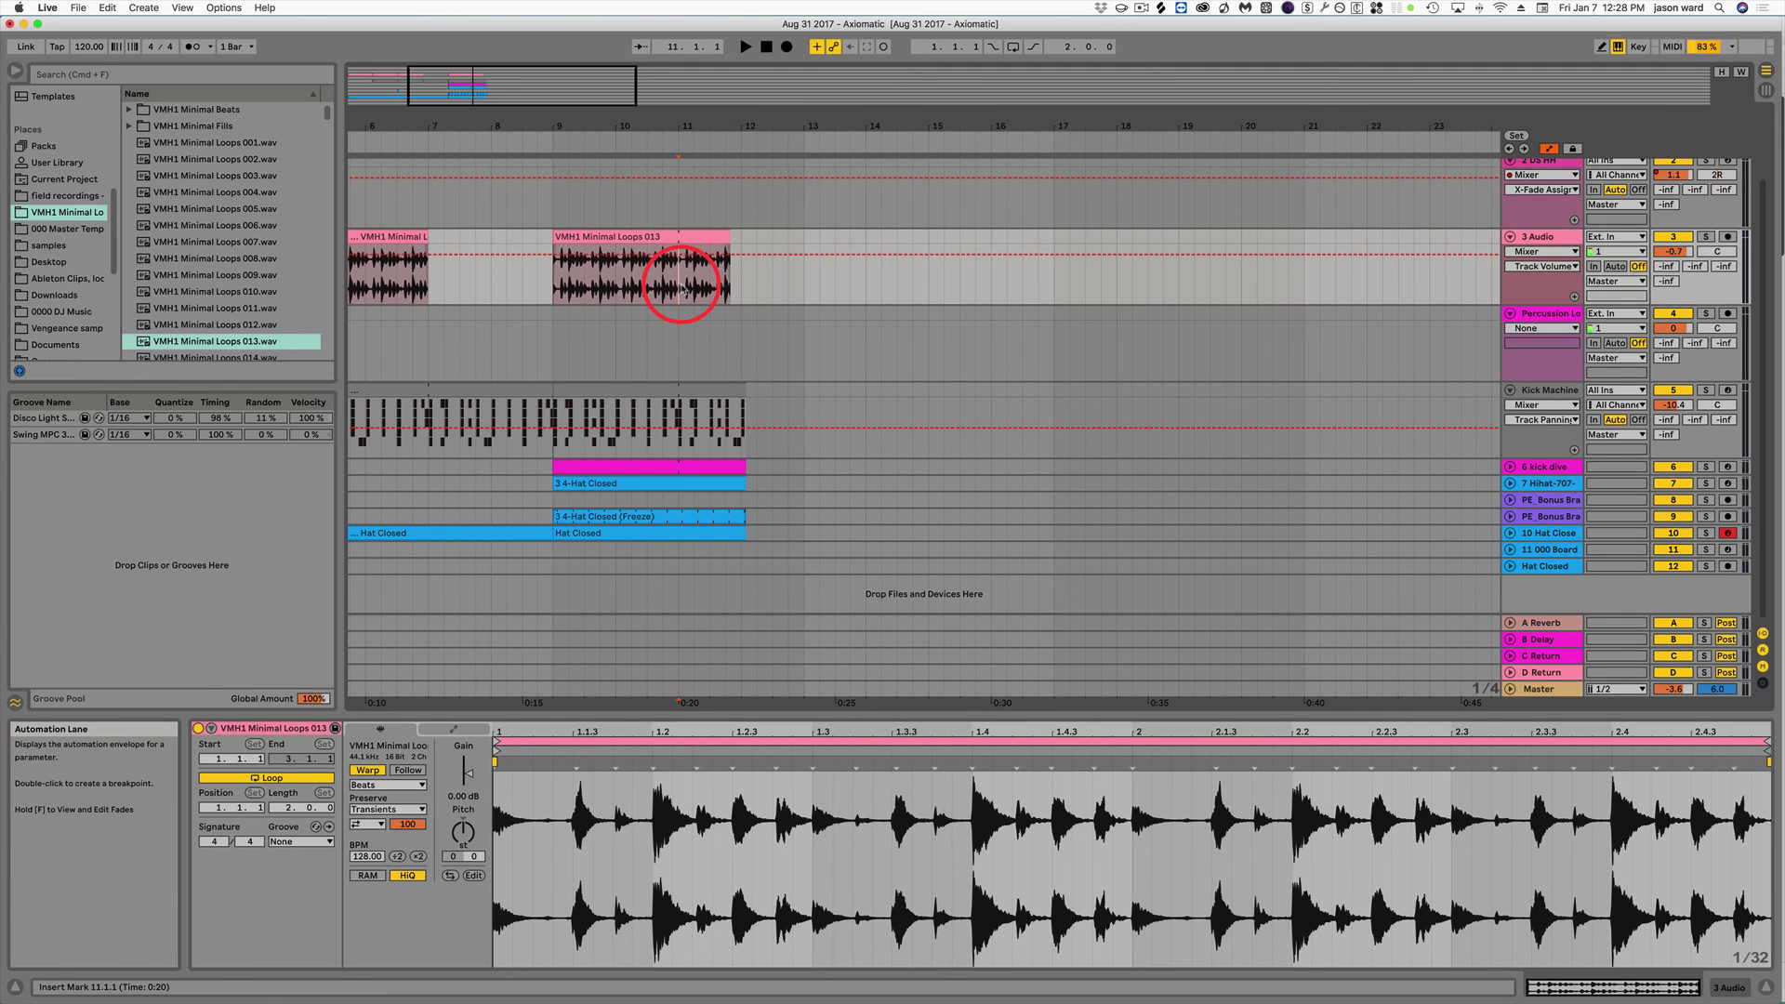
drag(683, 239, 729, 240)
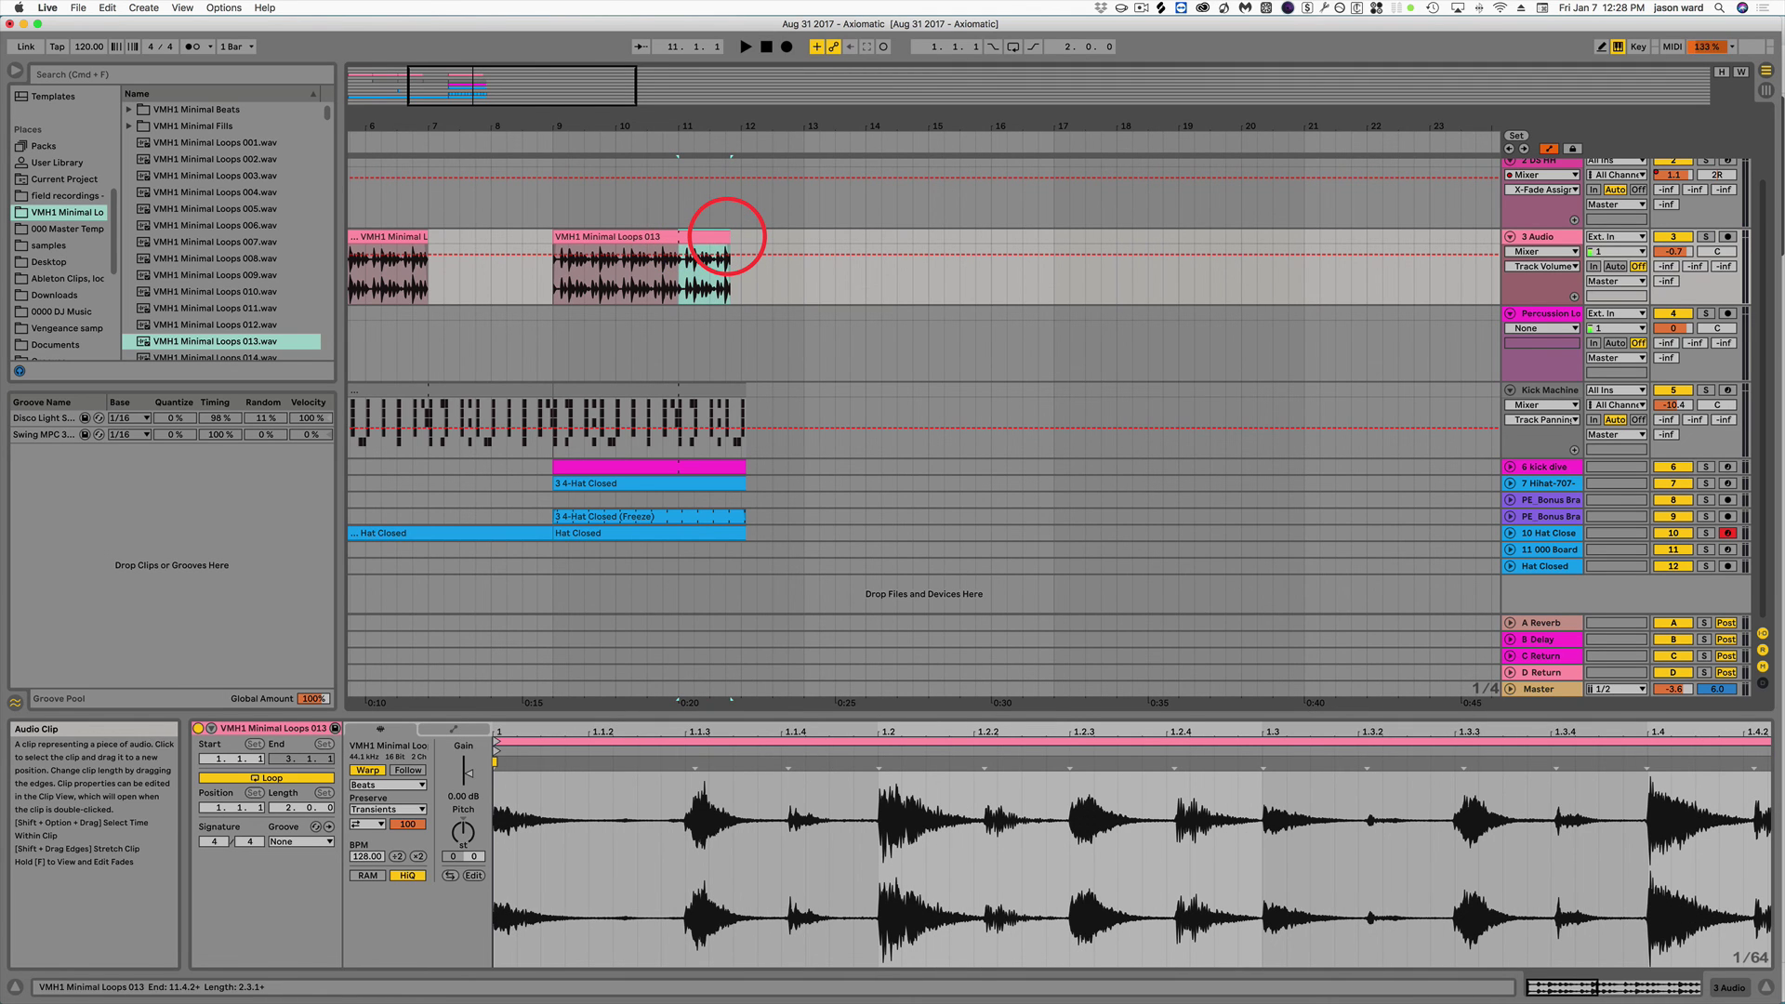
key(super+c)
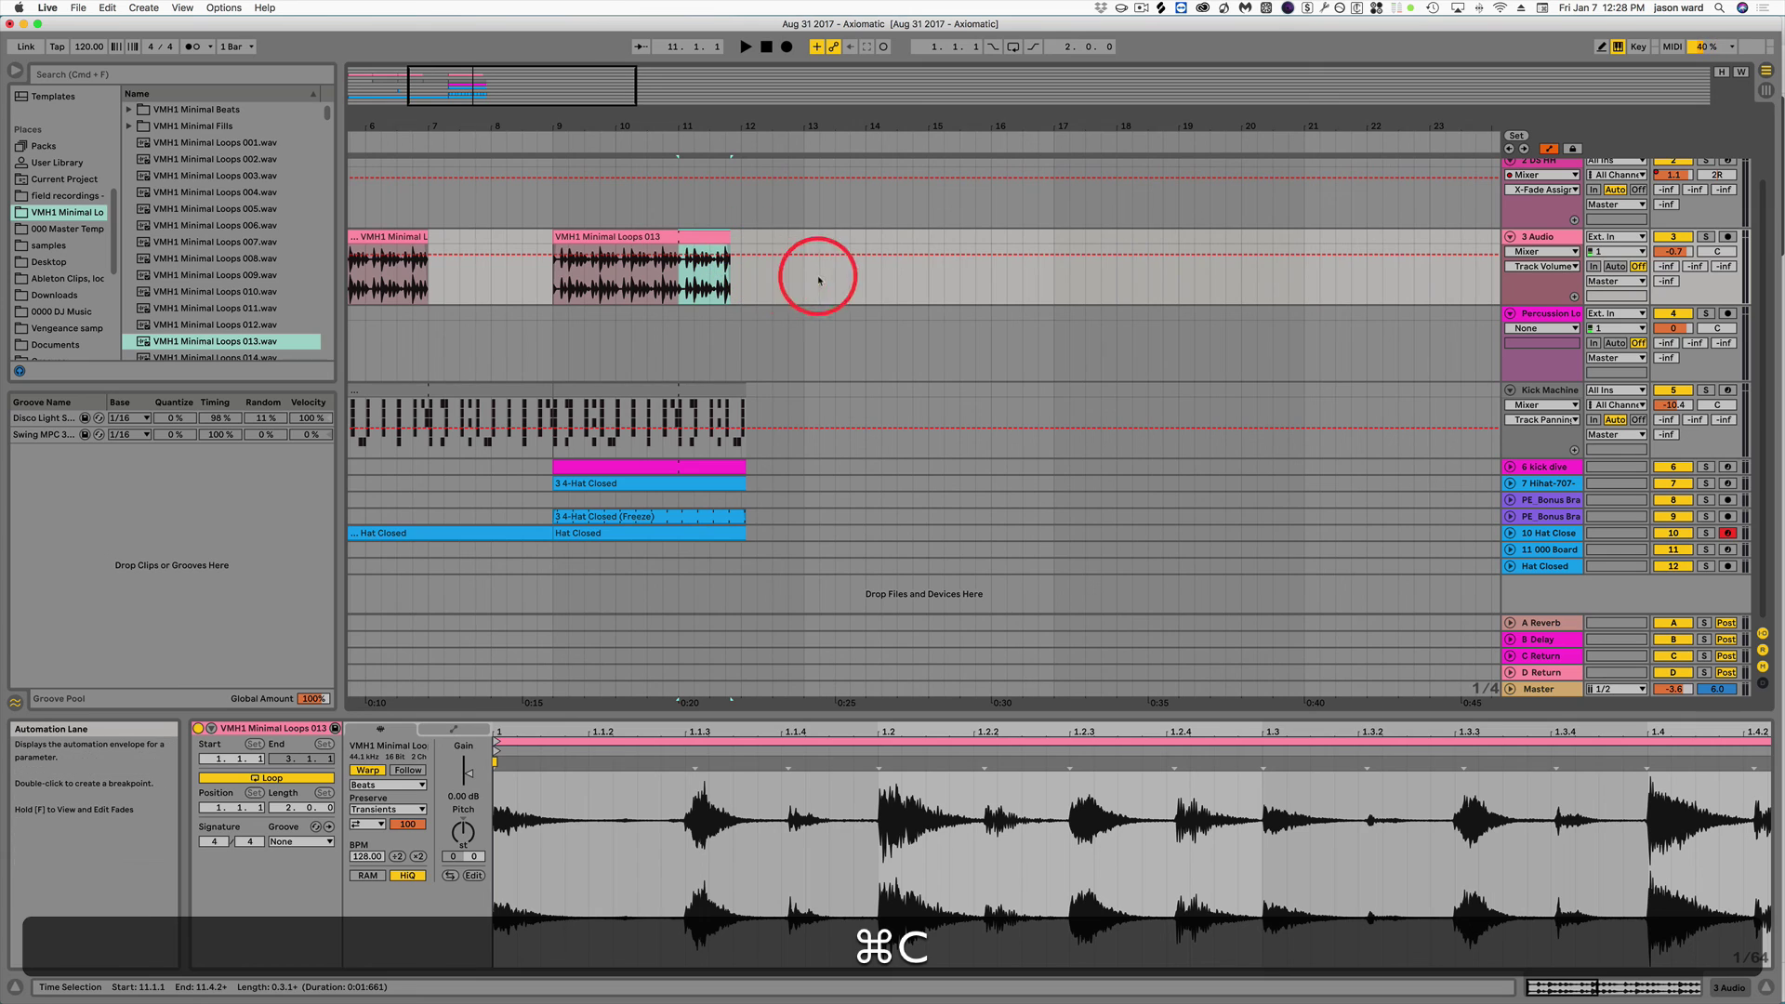
click(929, 276)
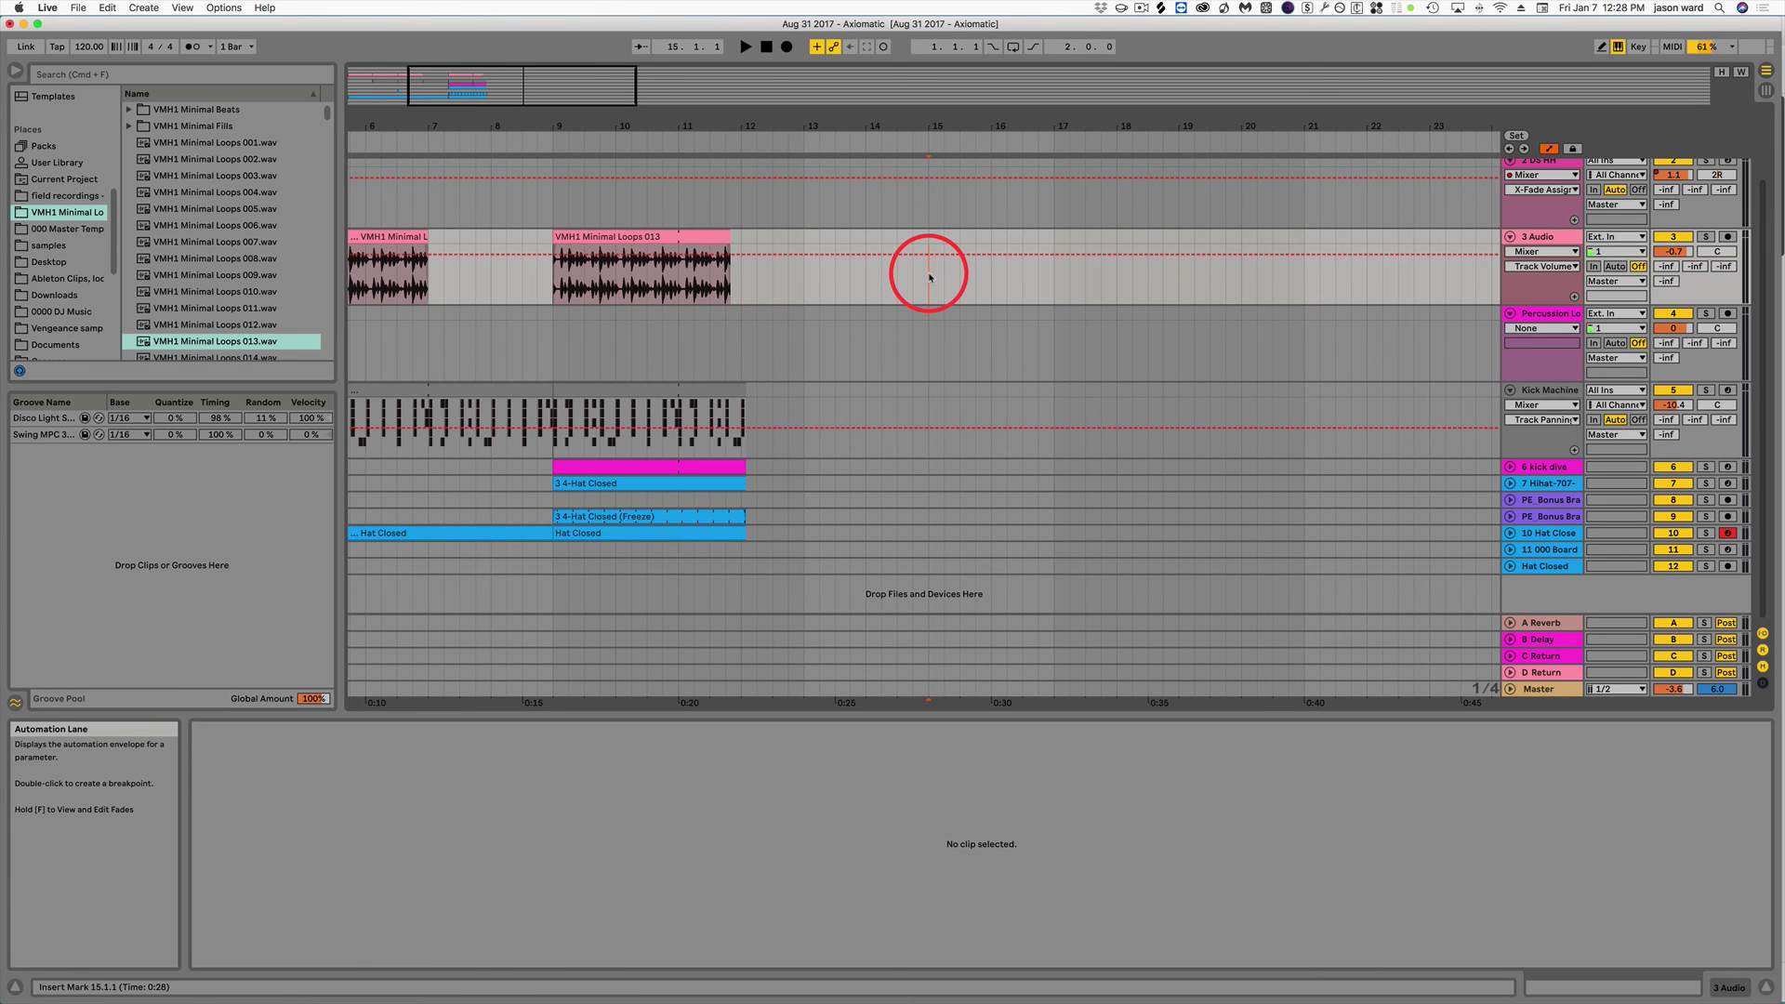
key(super+v)
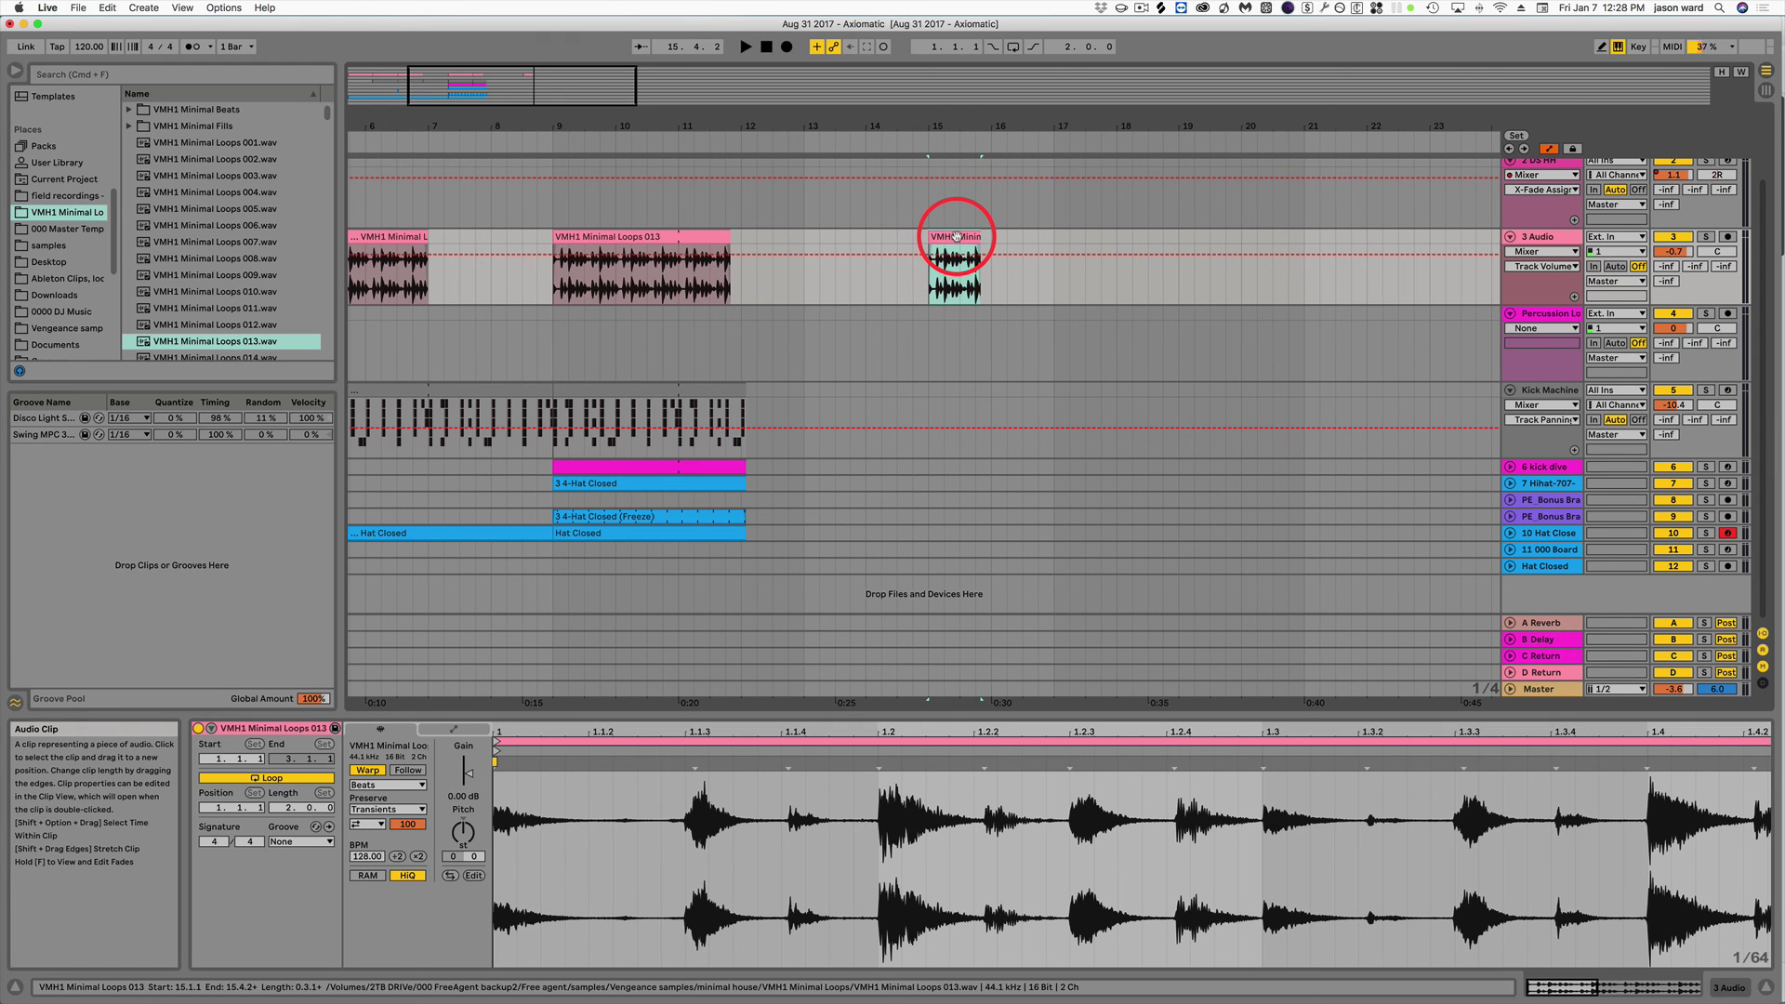
Duplicate the clip at bar 15 on the 3 Audio track four times in a row.
key(super)
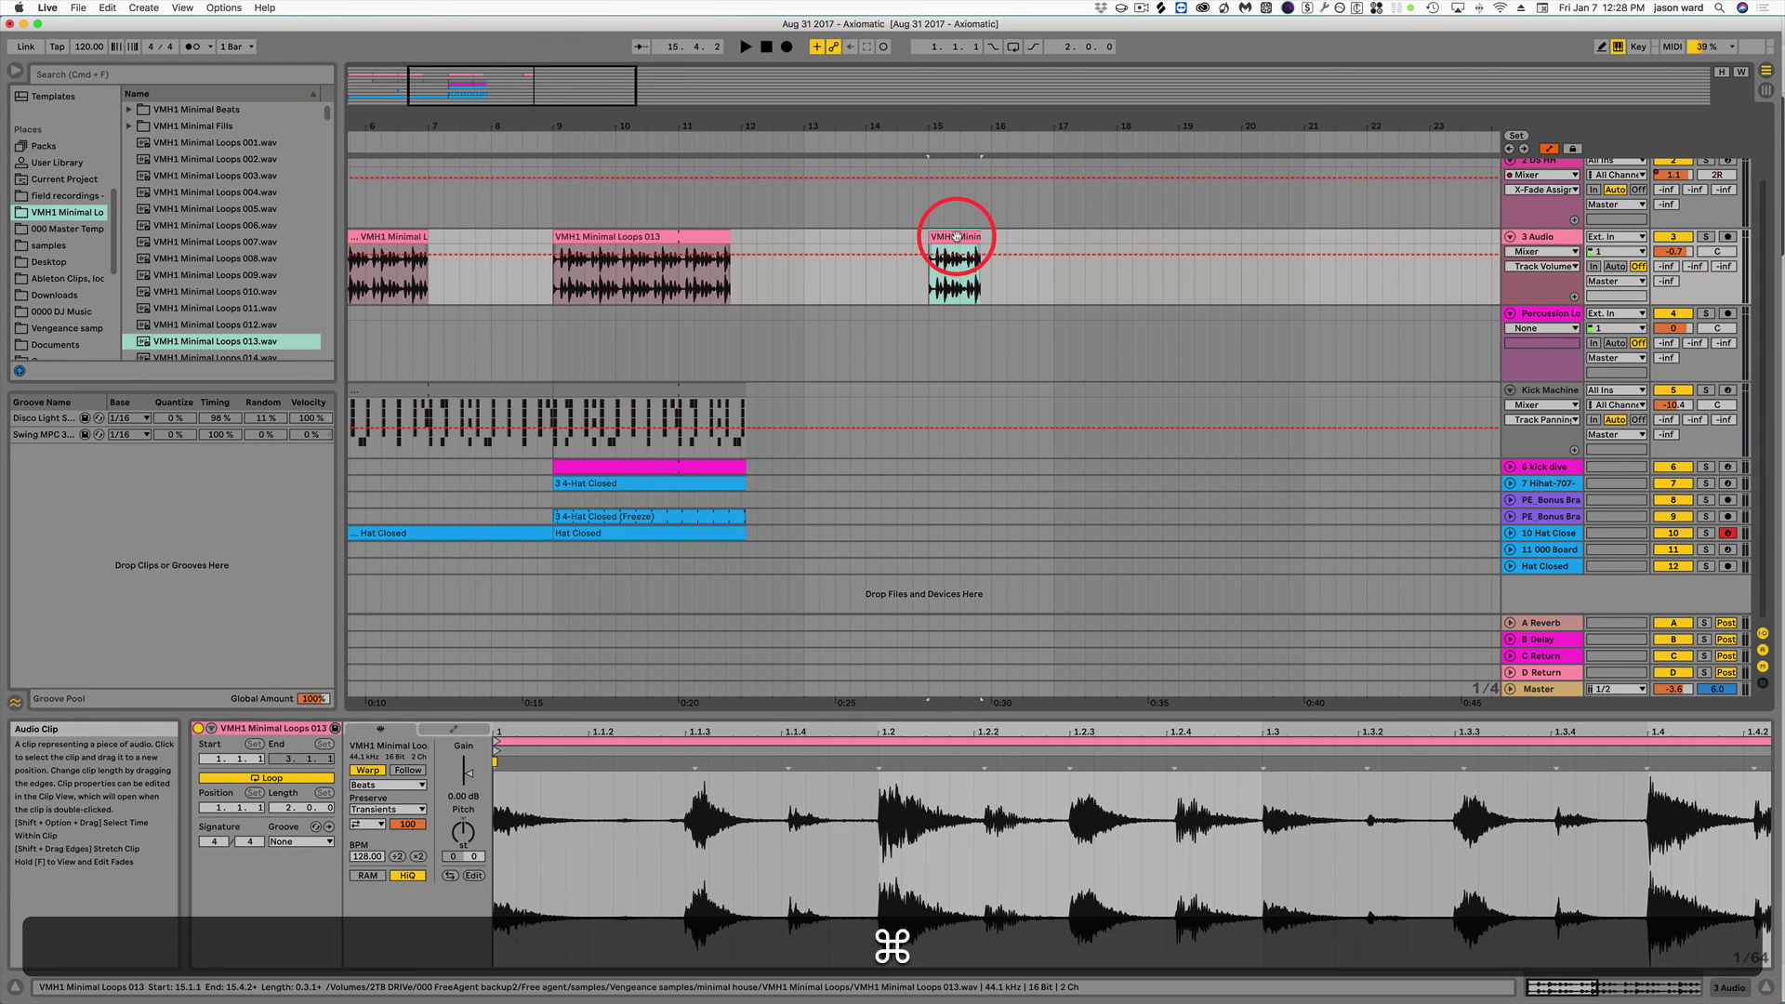
key(super+d)
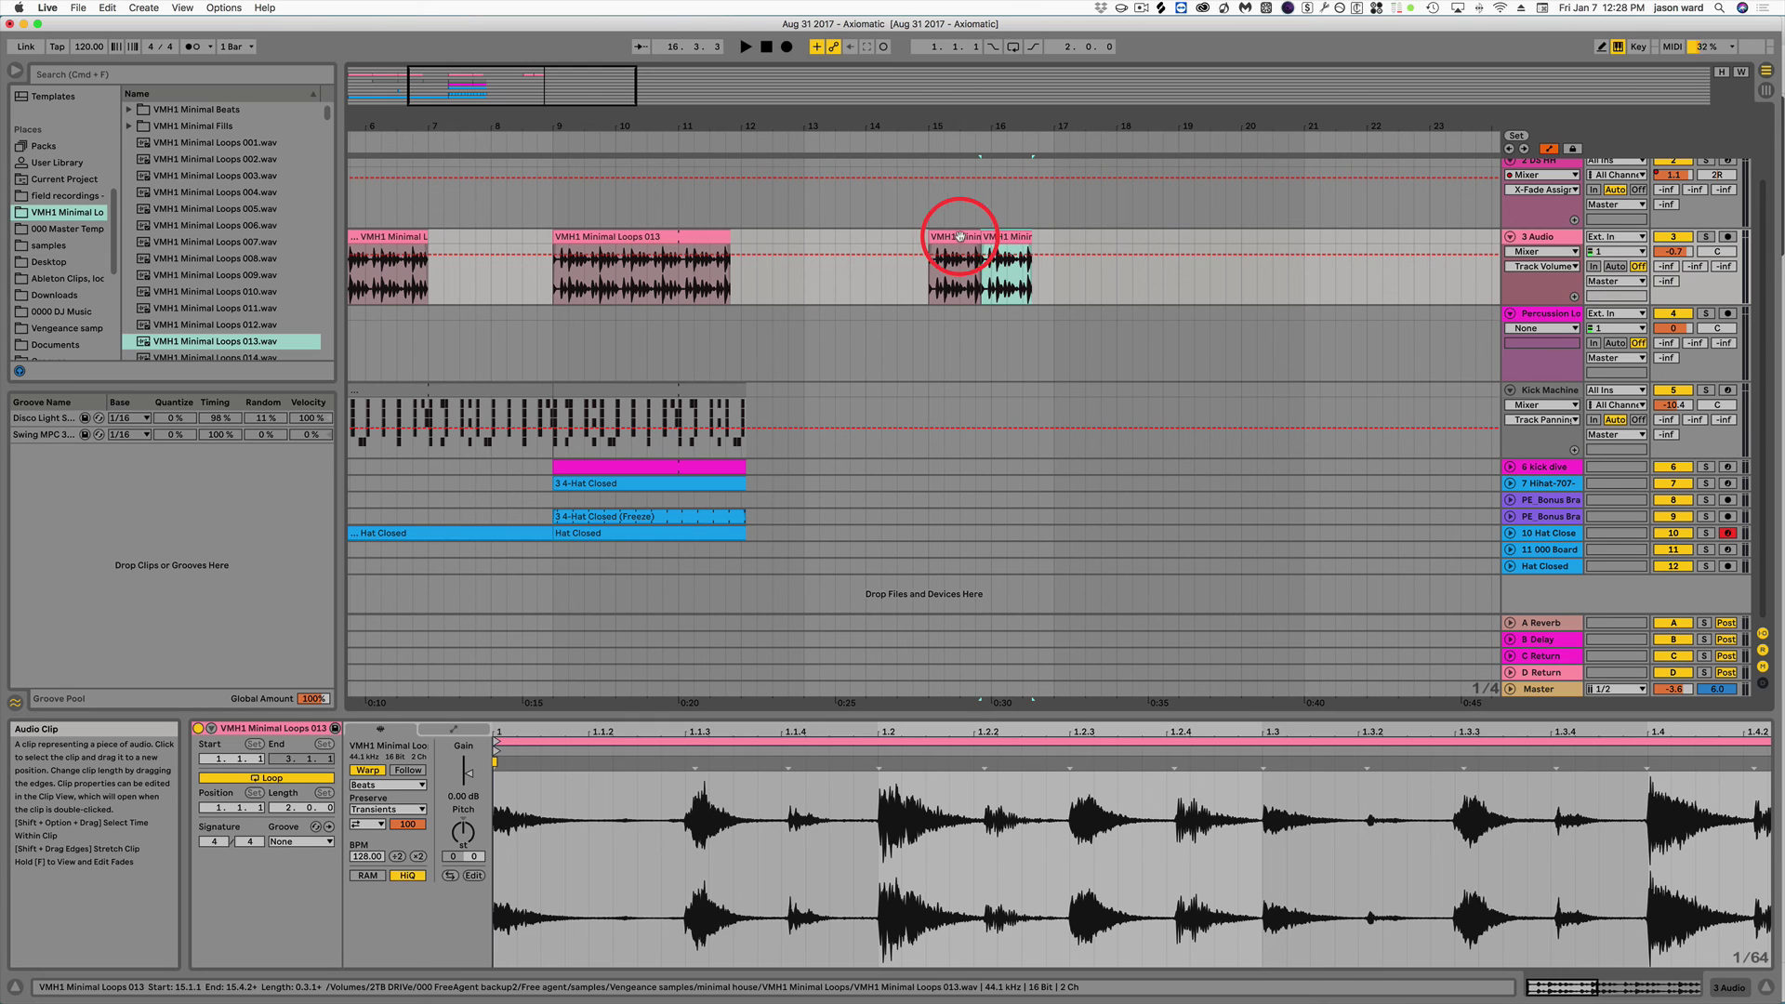
key(super+d)
key(super+d)
key(super+d)
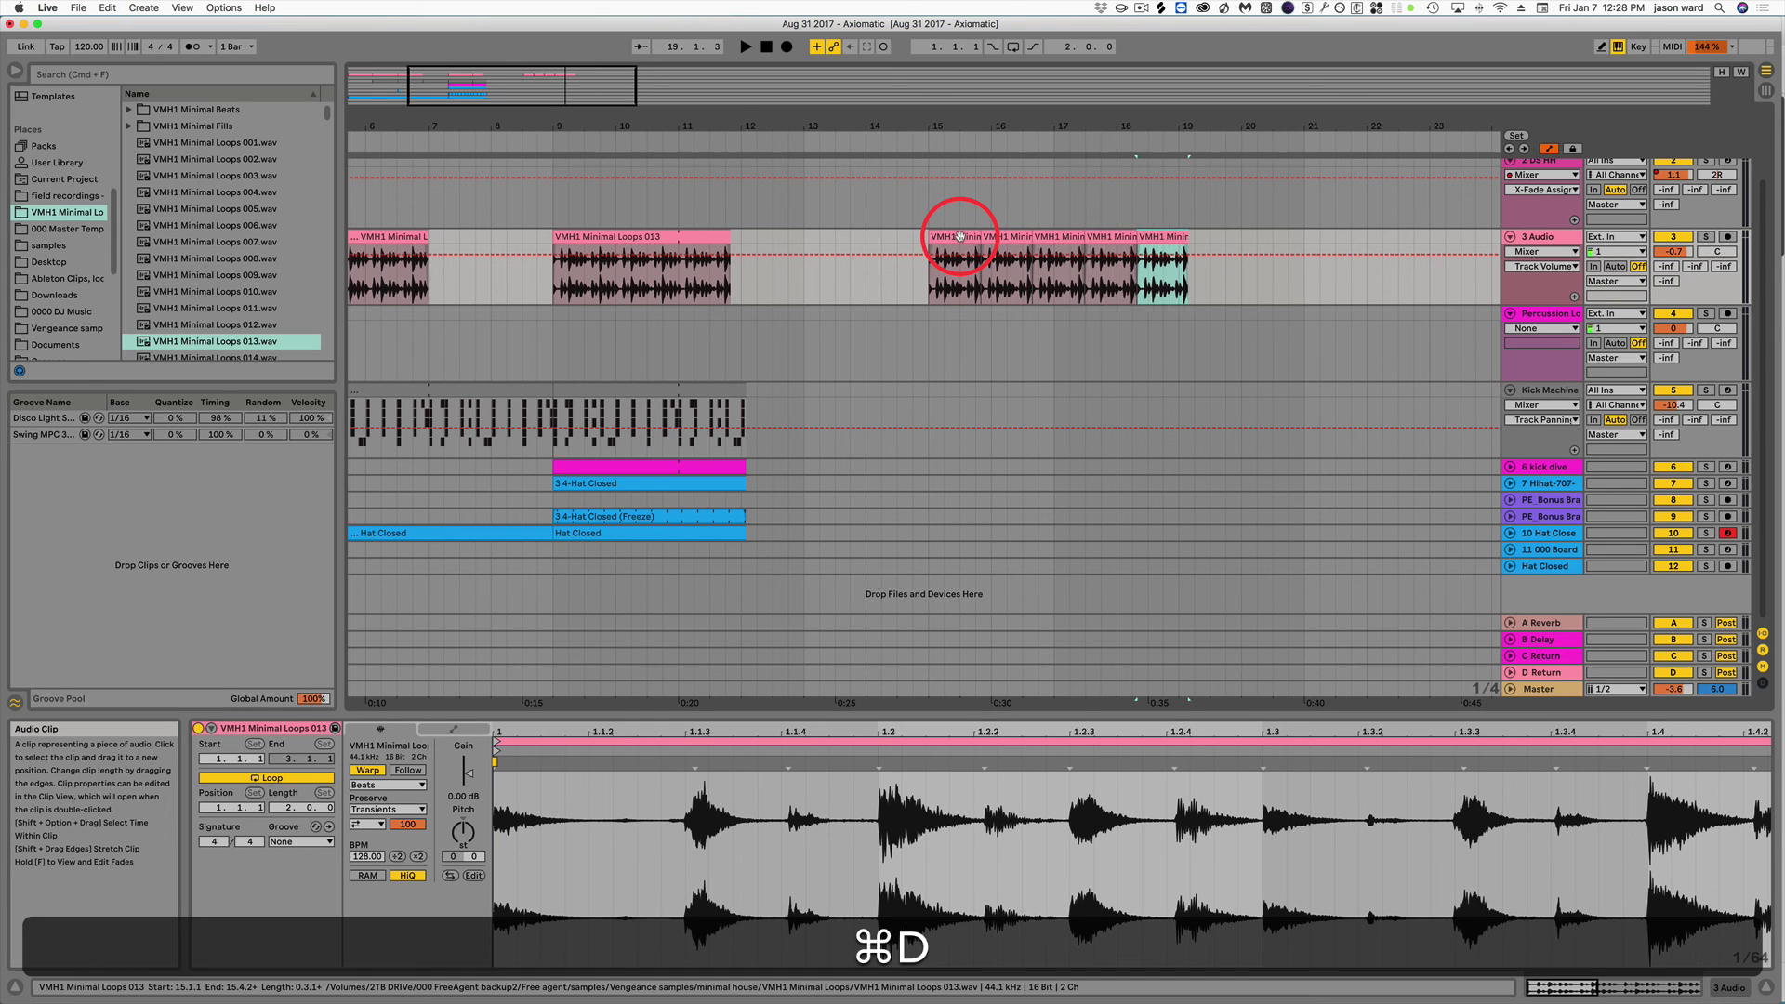
Undo the four clip duplications on the 3 Audio track.
key(super+z)
key(super+z)
key(super+z)
key(super+z)
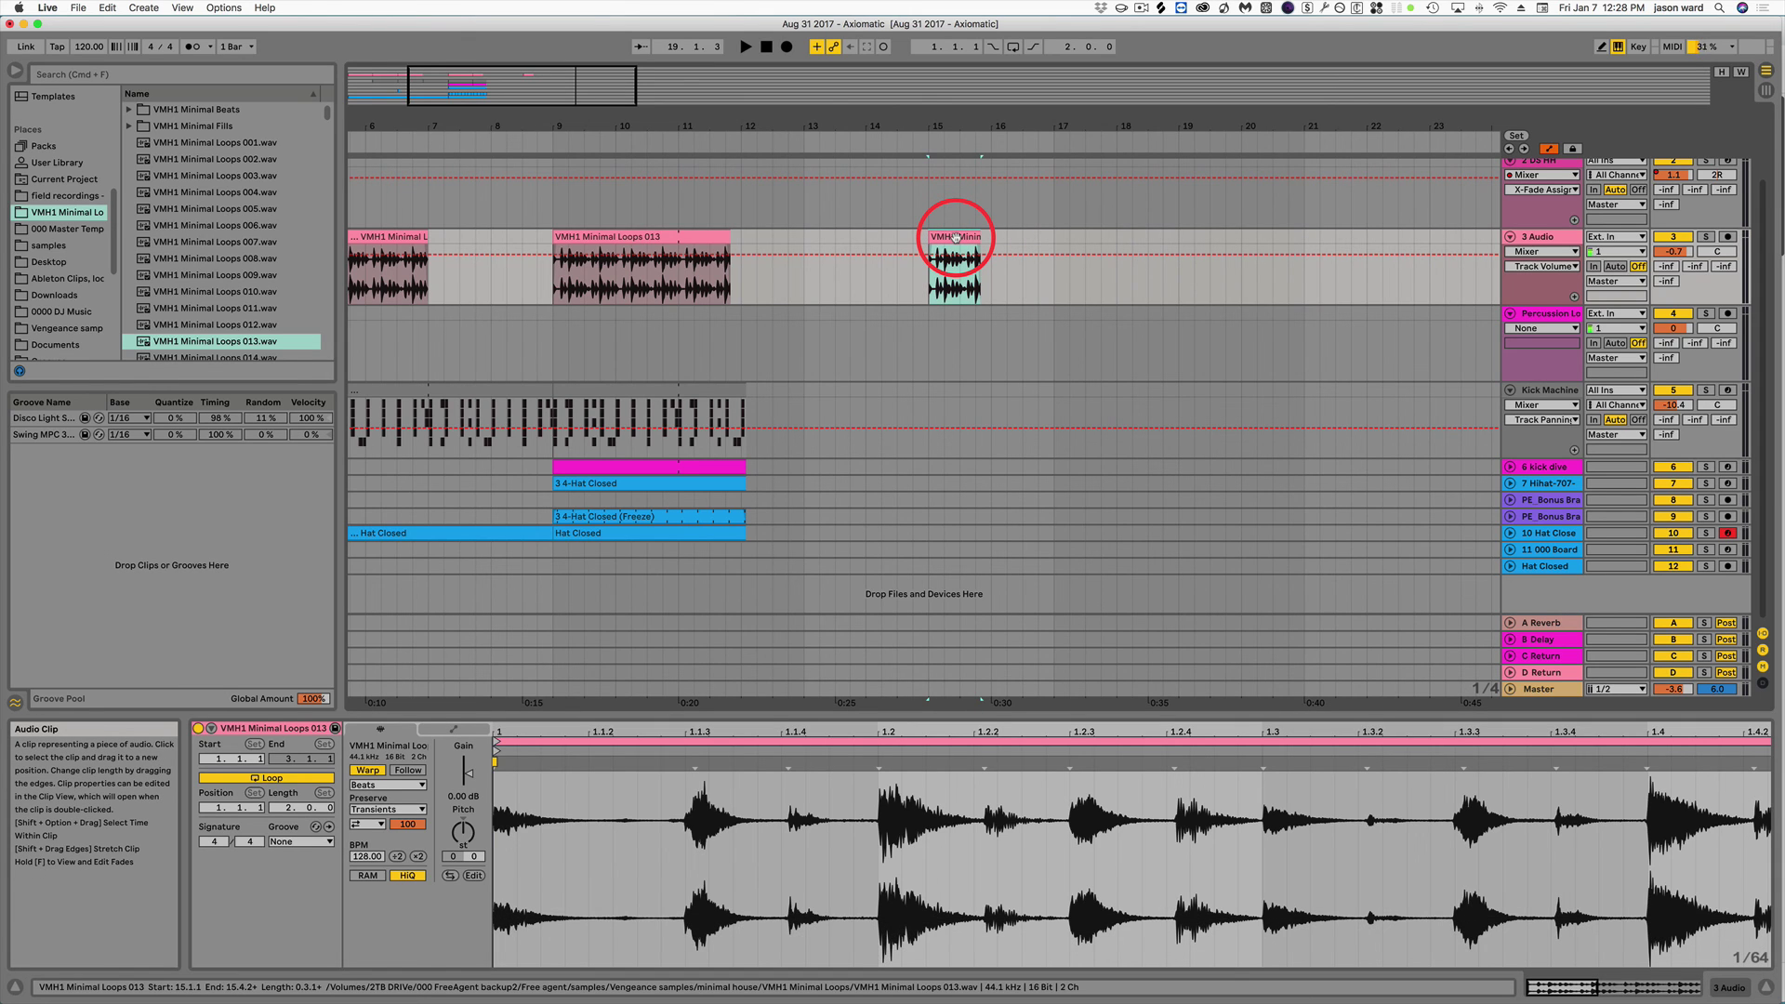
Place a copy of the bar 15 clip at 16.3.1 on the 3 Audio track.
key(alt)
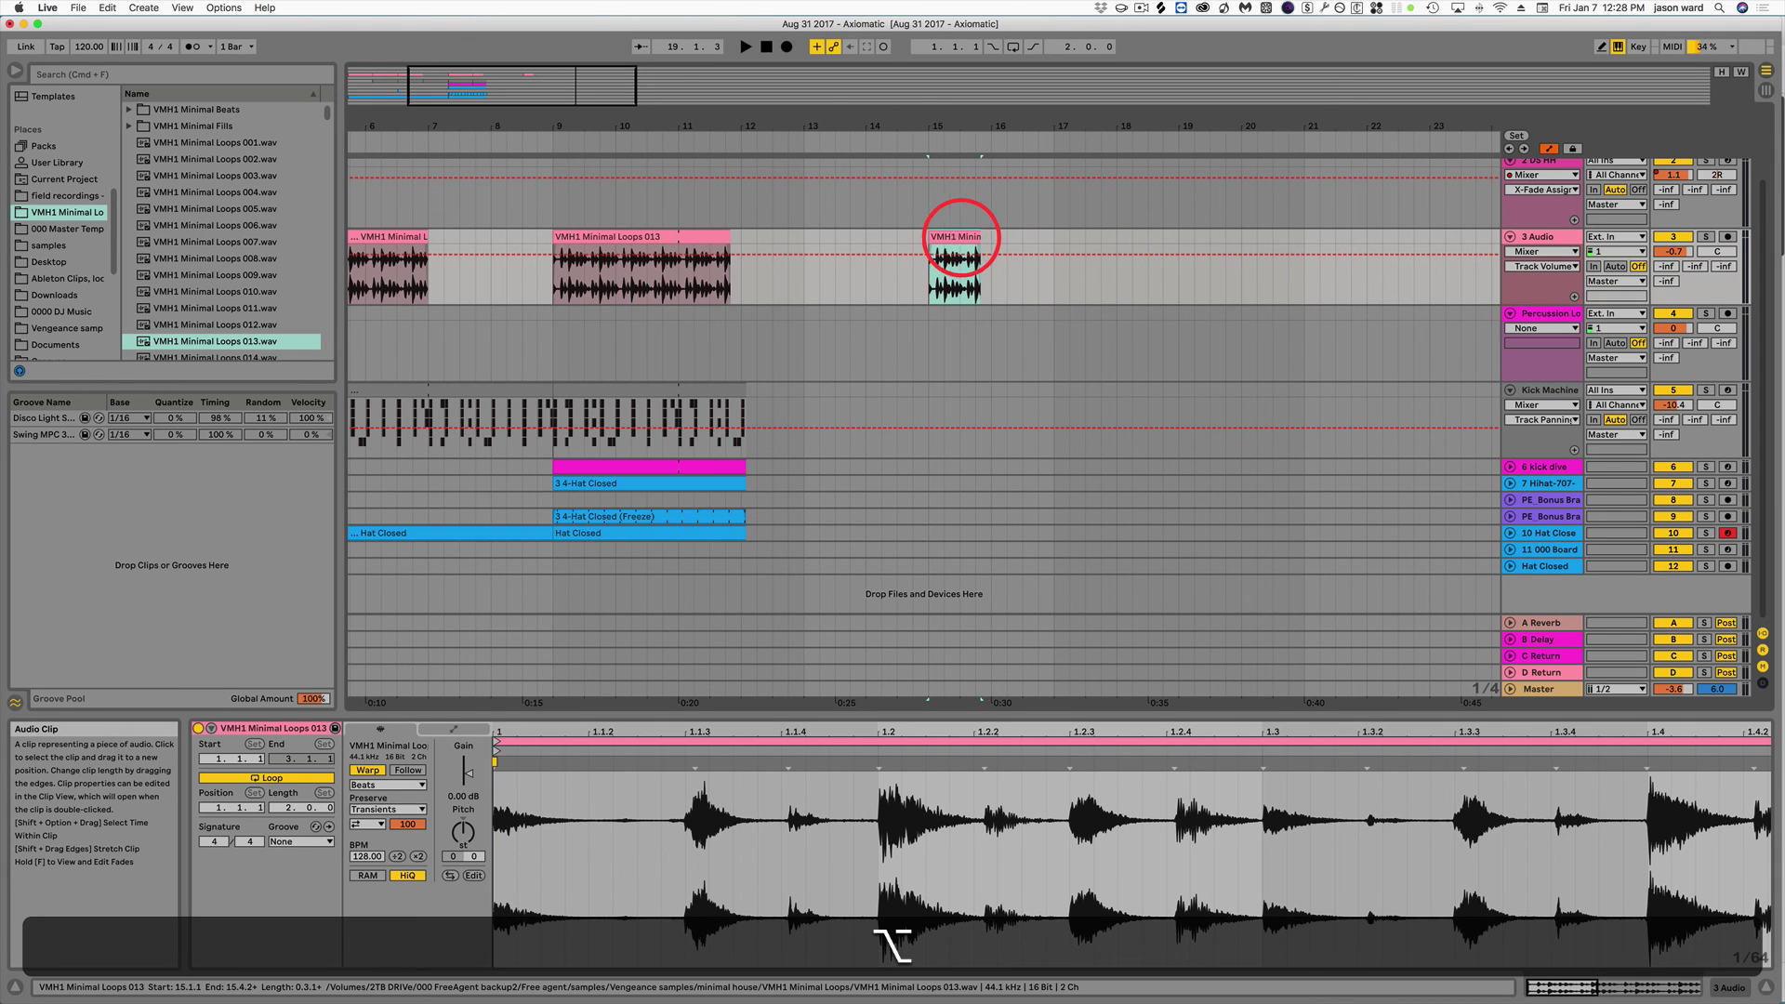
drag(956, 238, 1048, 241)
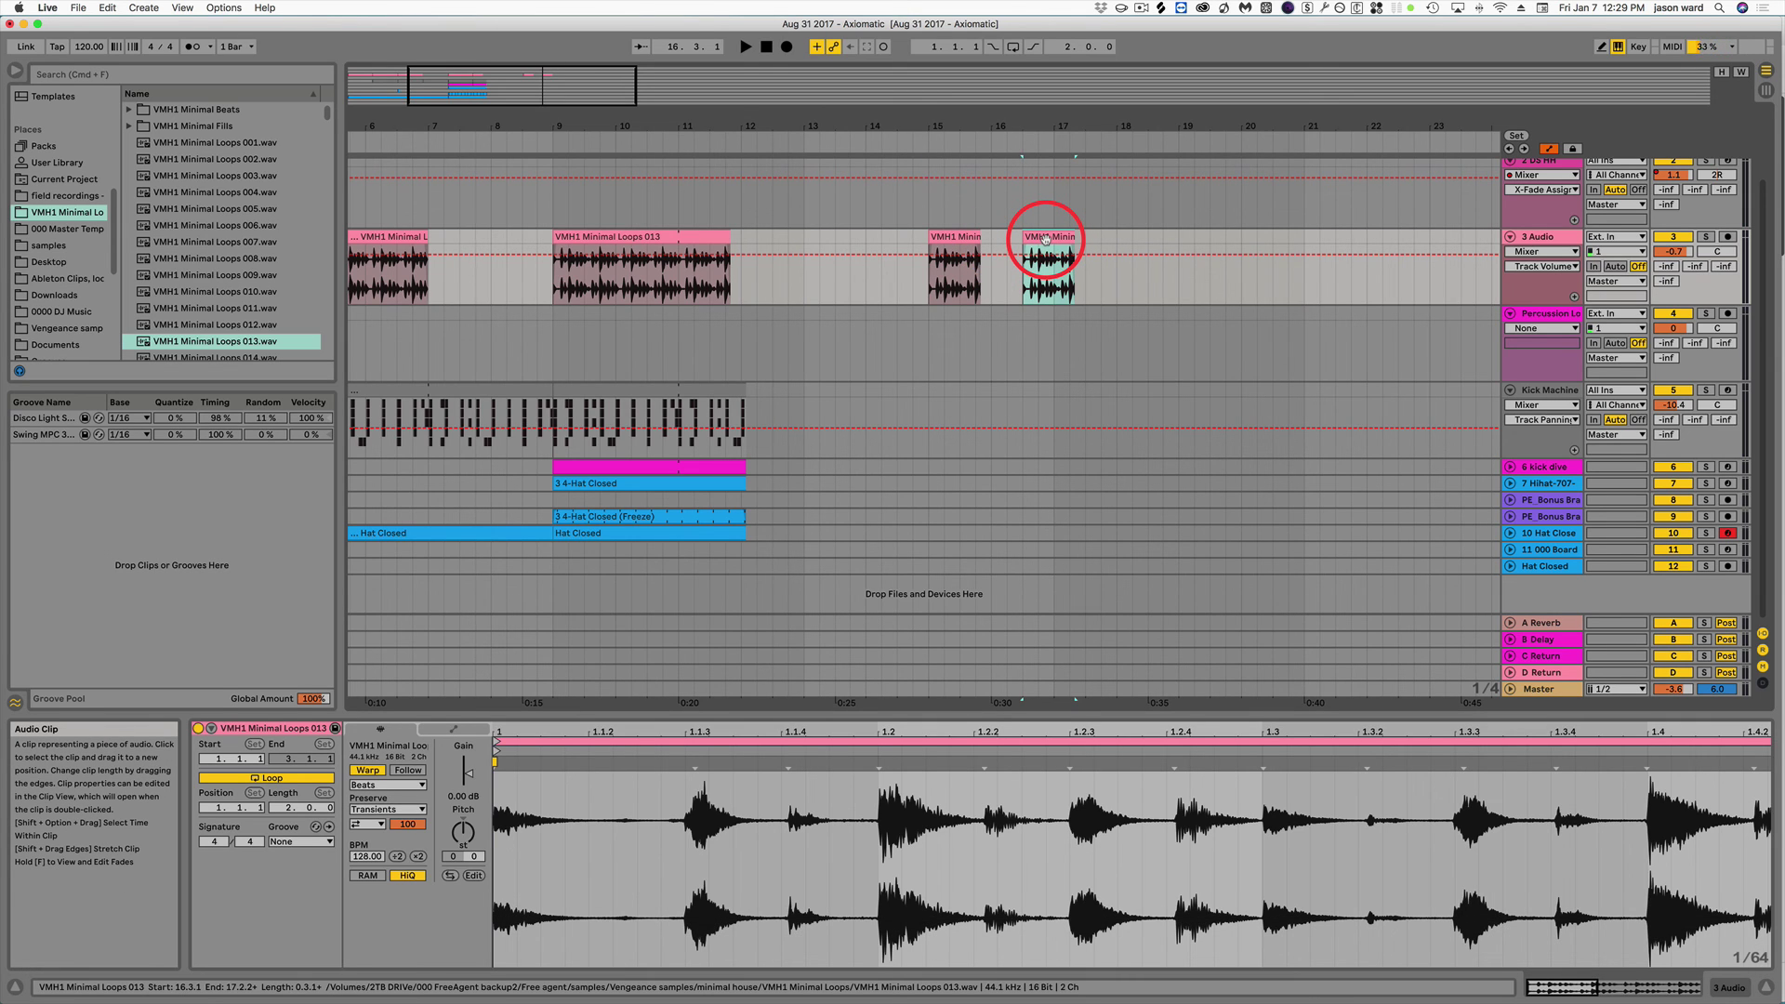
Delete the clip at 16.3.1 on the 3 Audio track, and deactivate and reactivate the bar 15 clip twice.
key(BackSpace)
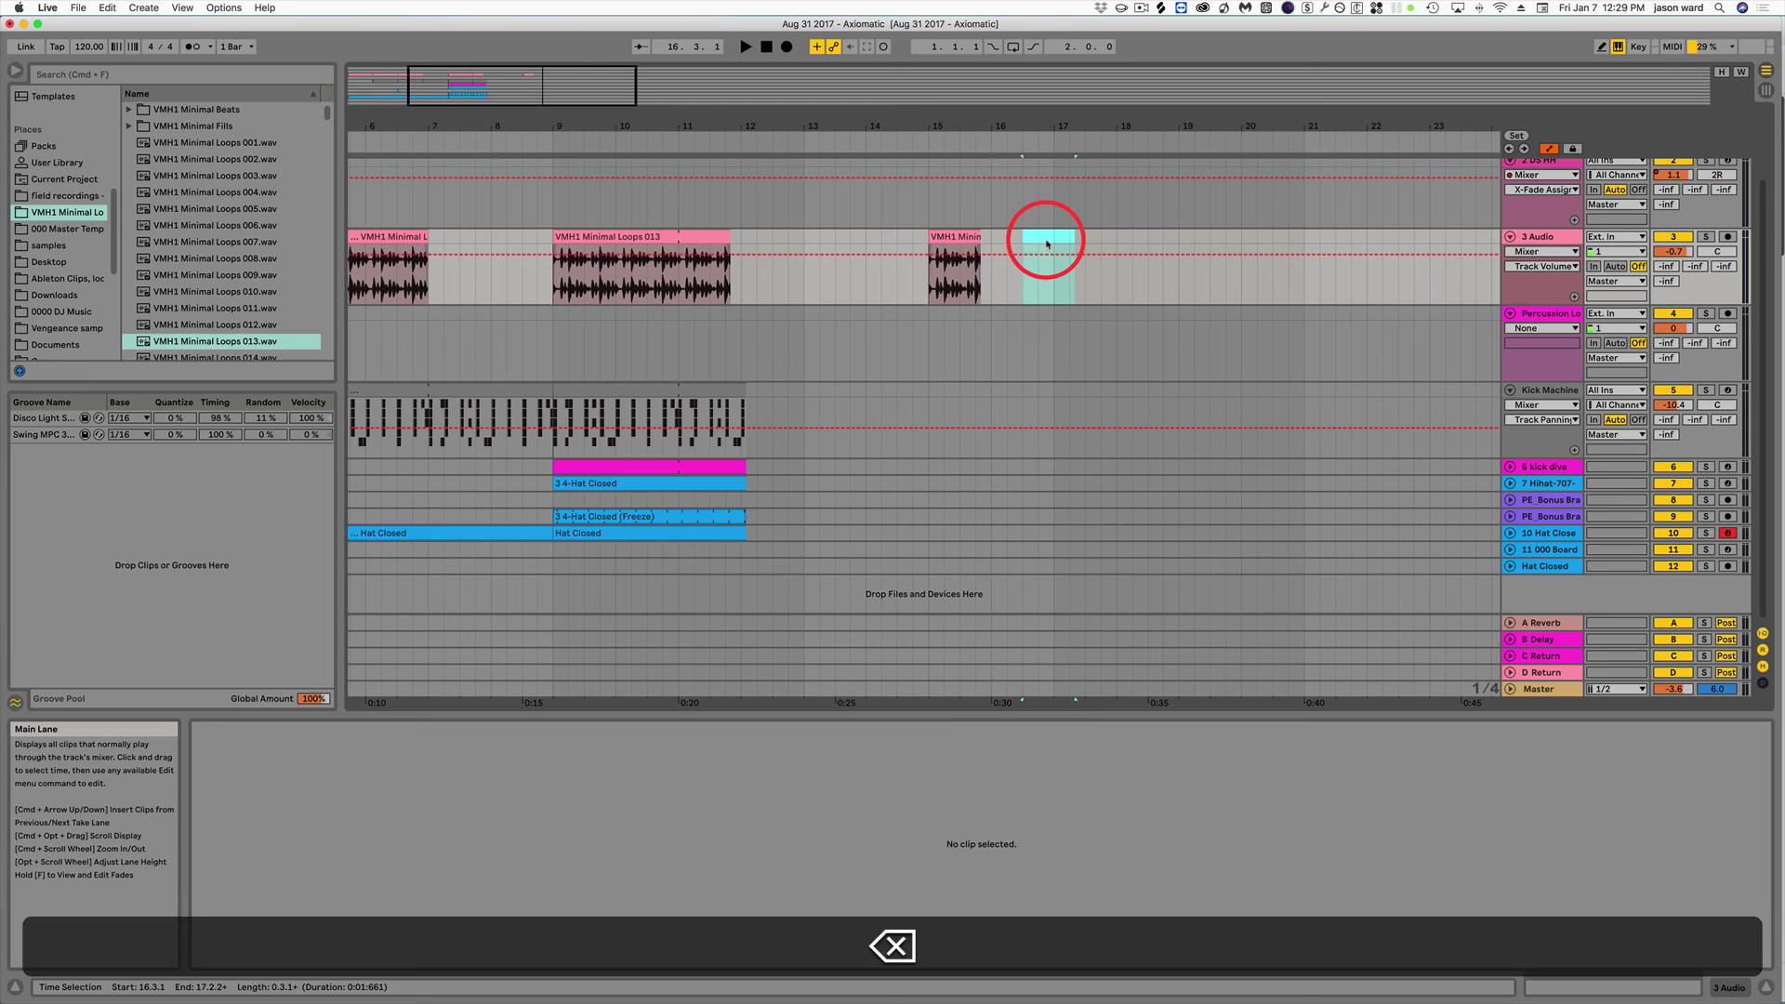
click(950, 239)
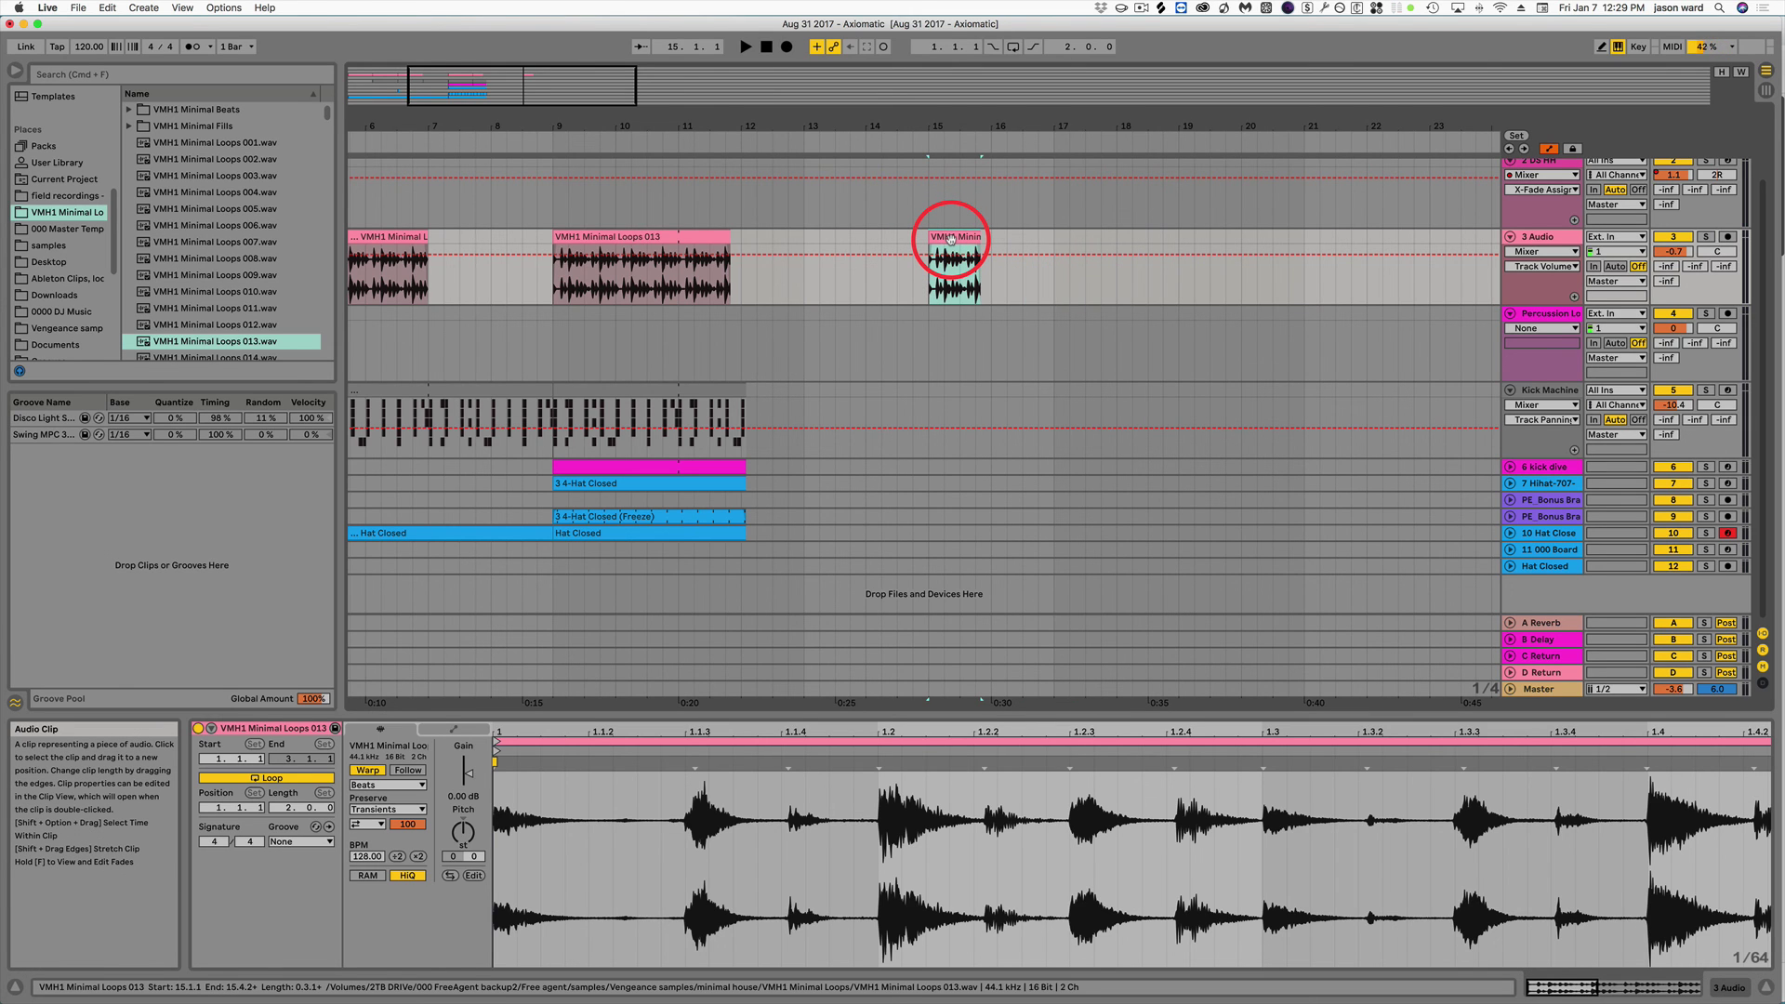
key(0)
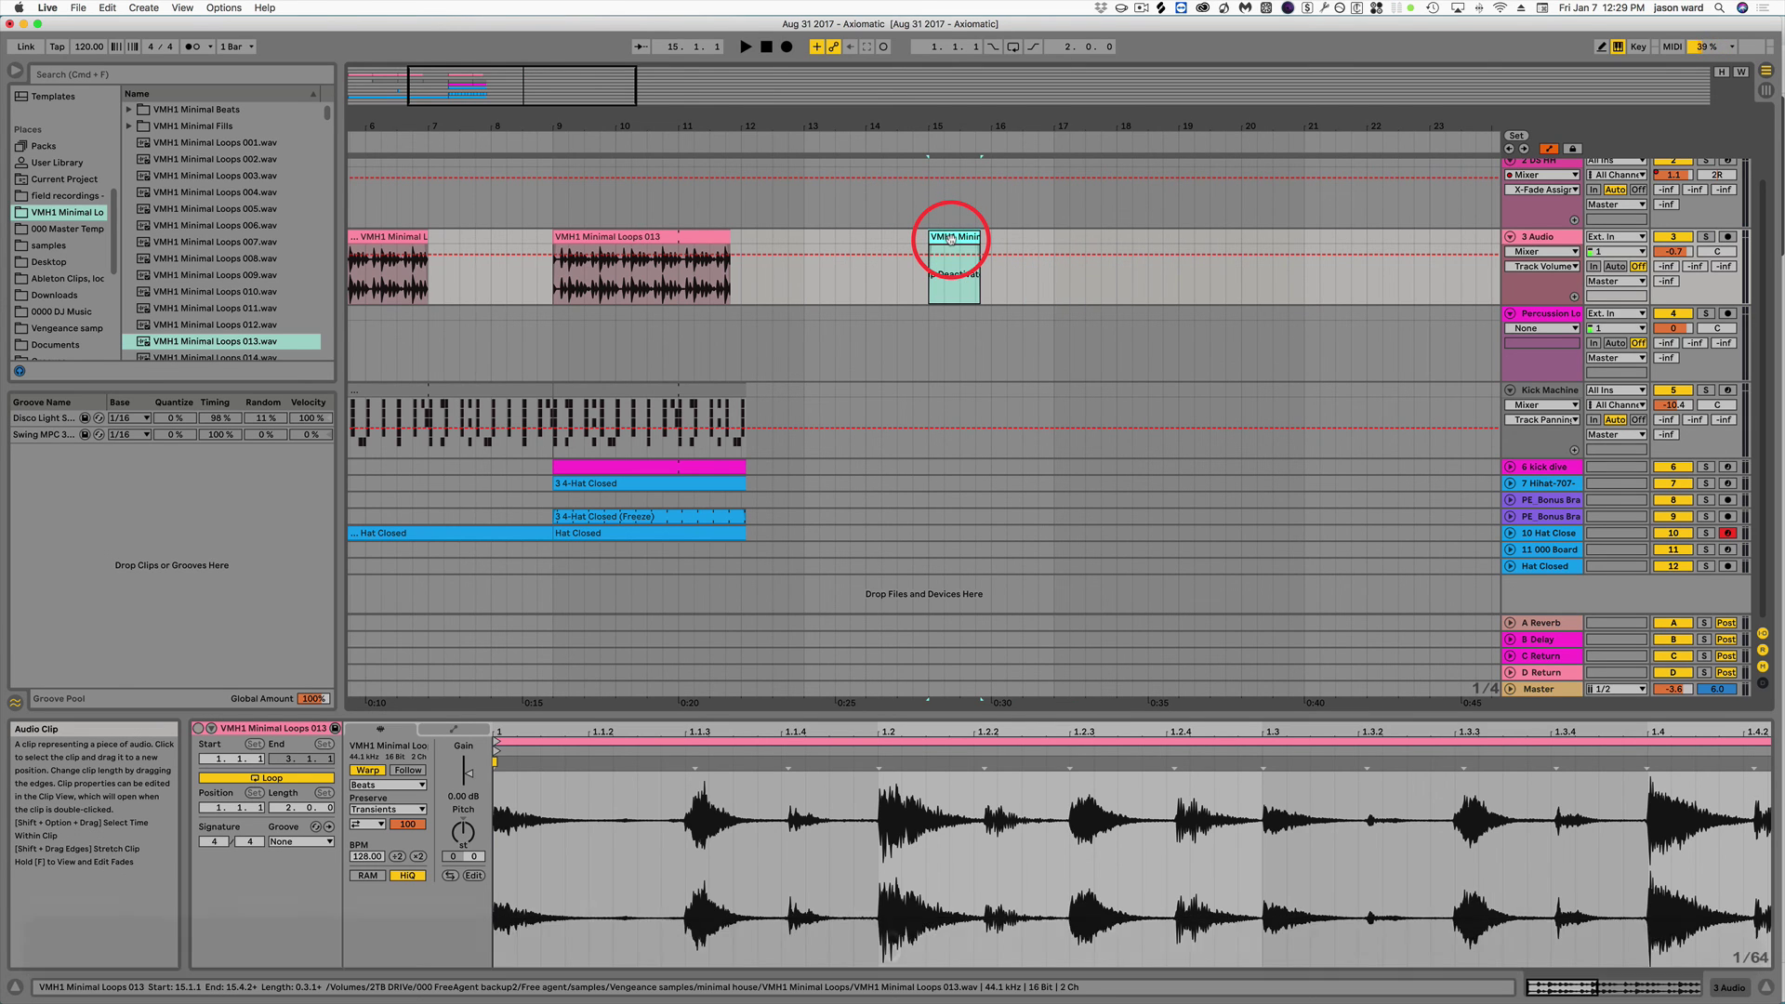
key(0)
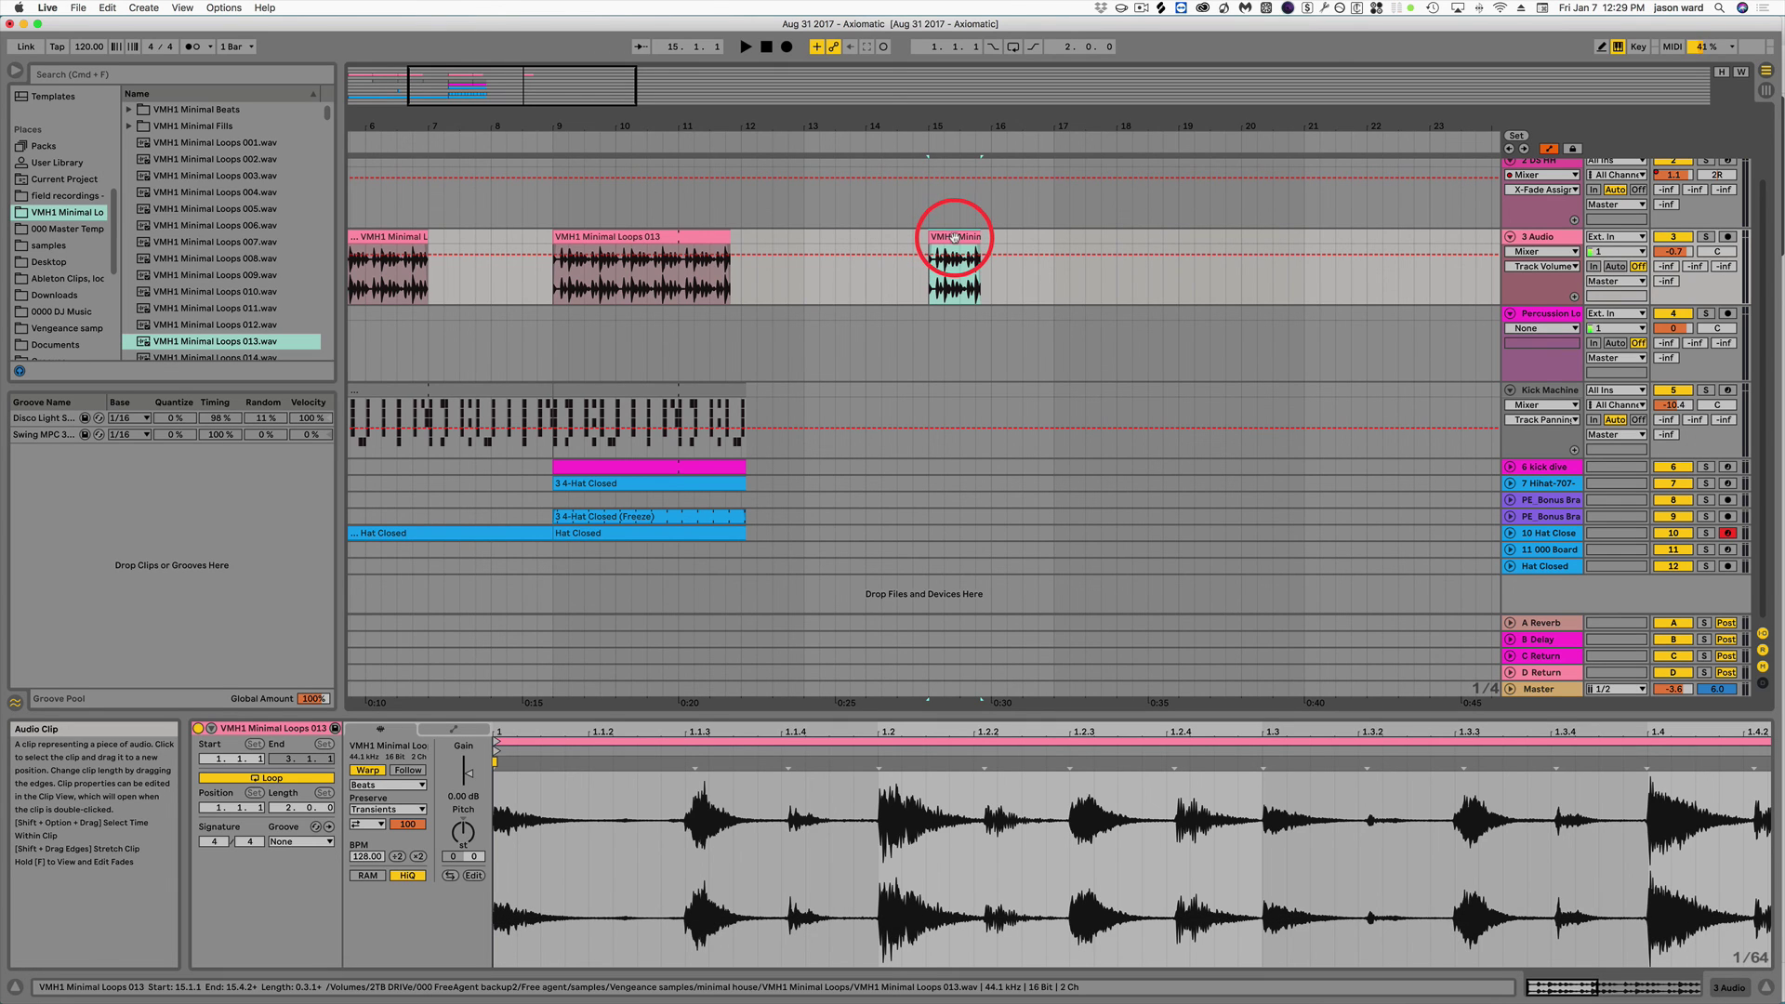
key(0)
key(0)
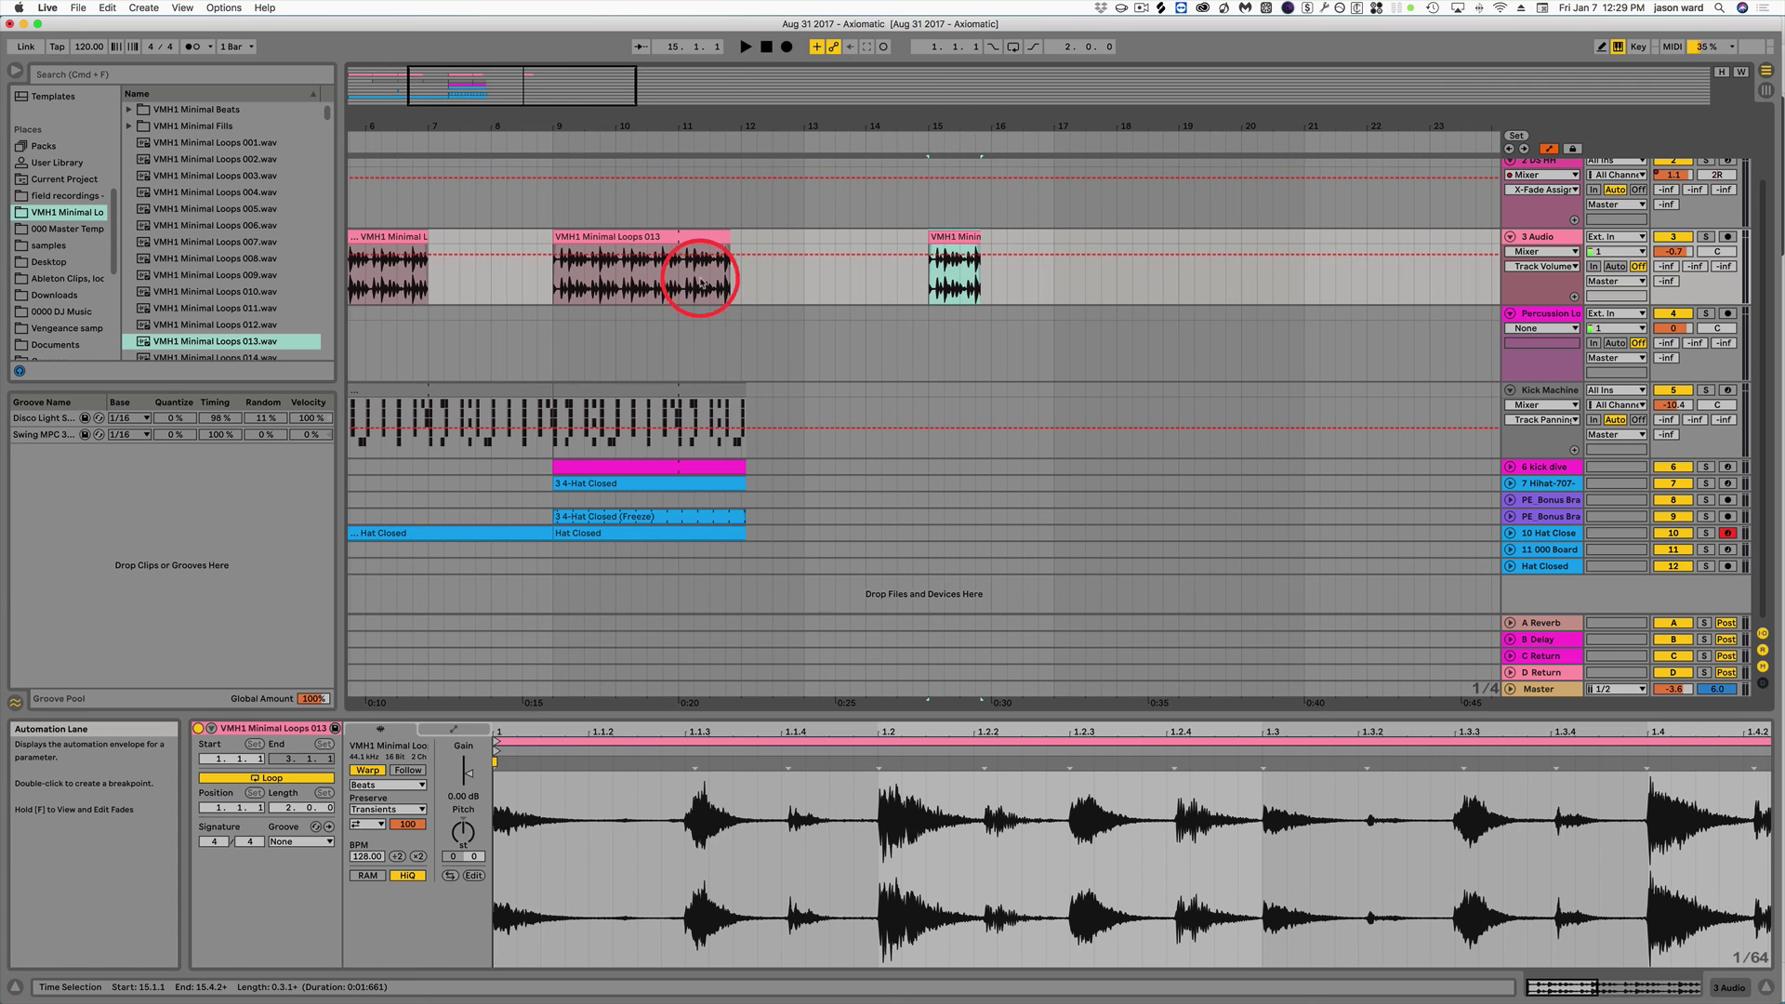
Try splitting the VMH1 Minimal Loops 013 clip at bar 11, undo it, and split out the section from 10.1.1 to 10.3.1.
click(679, 288)
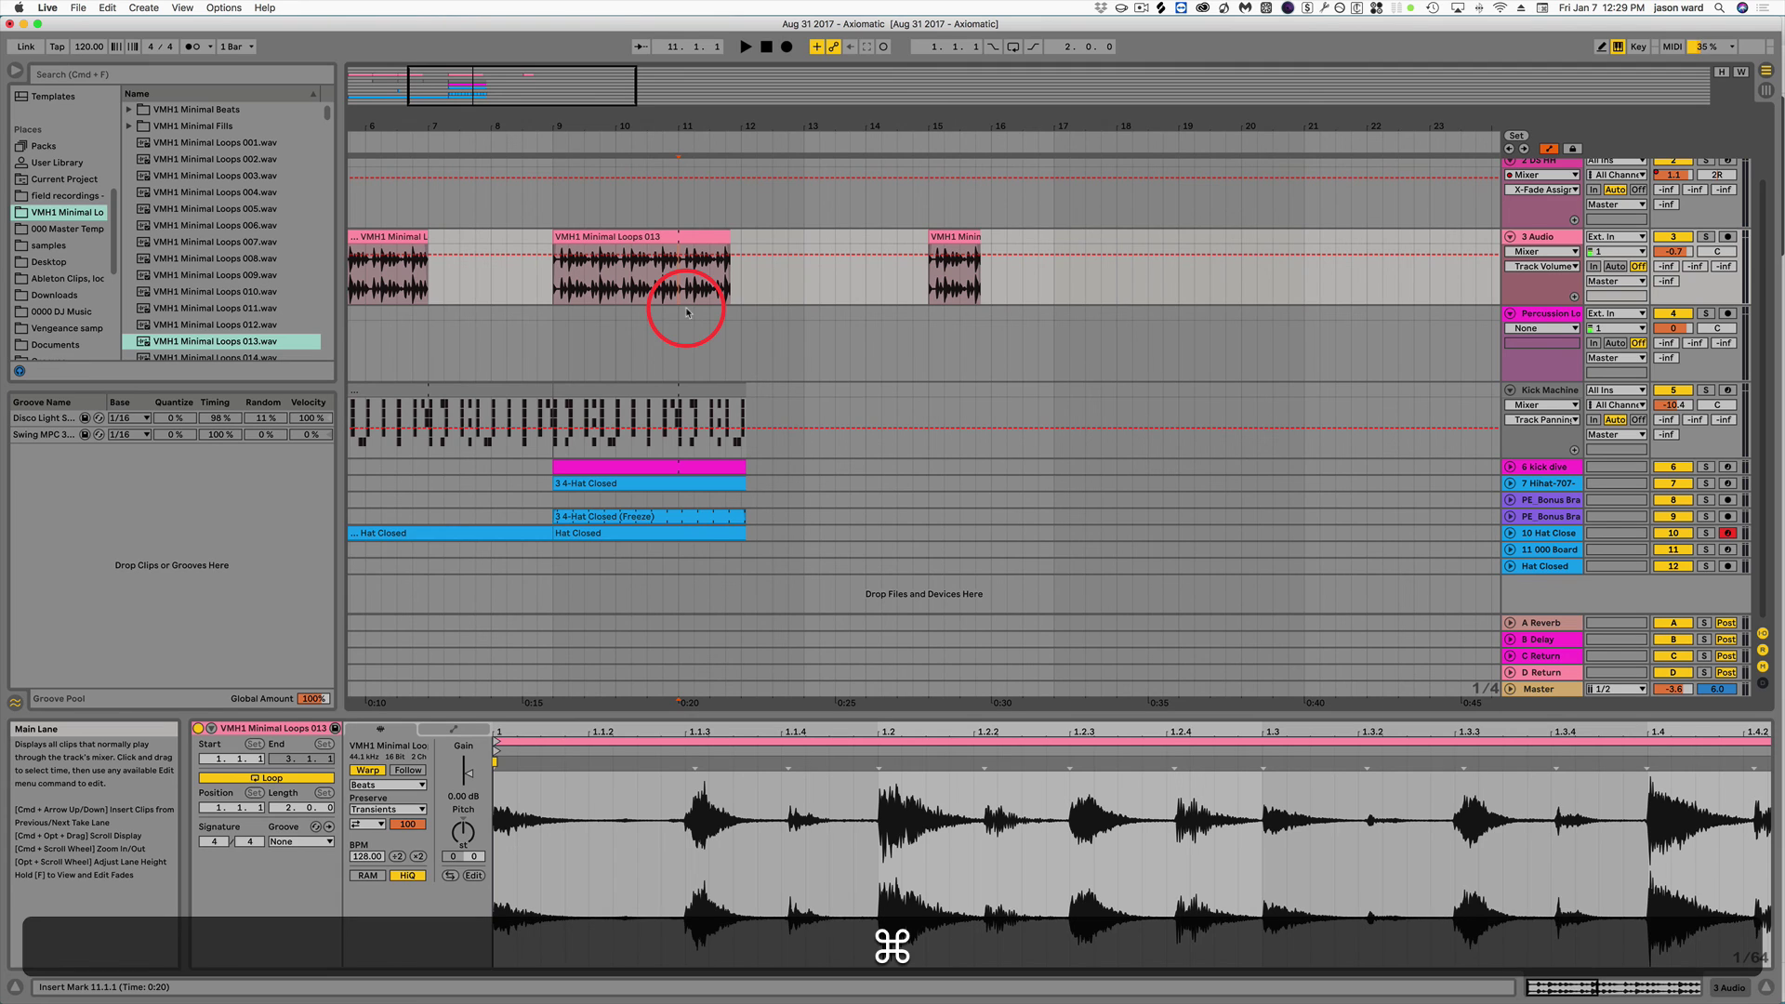
key(super+e)
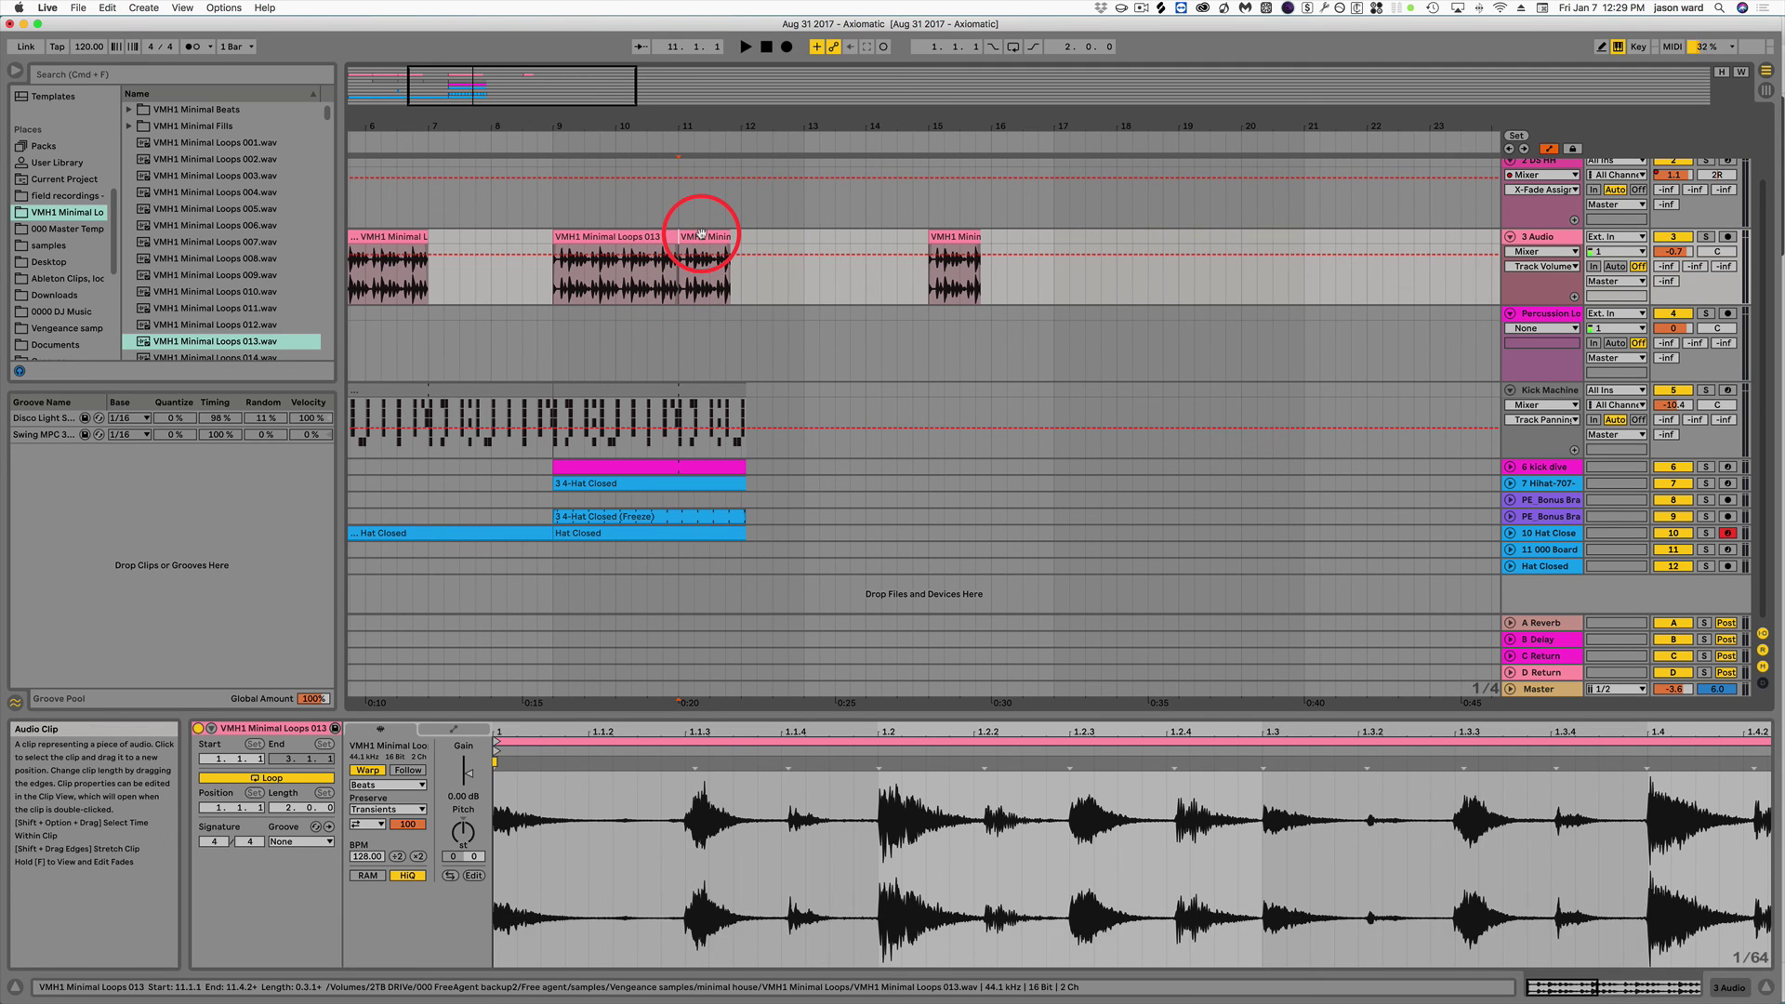
key(super+z)
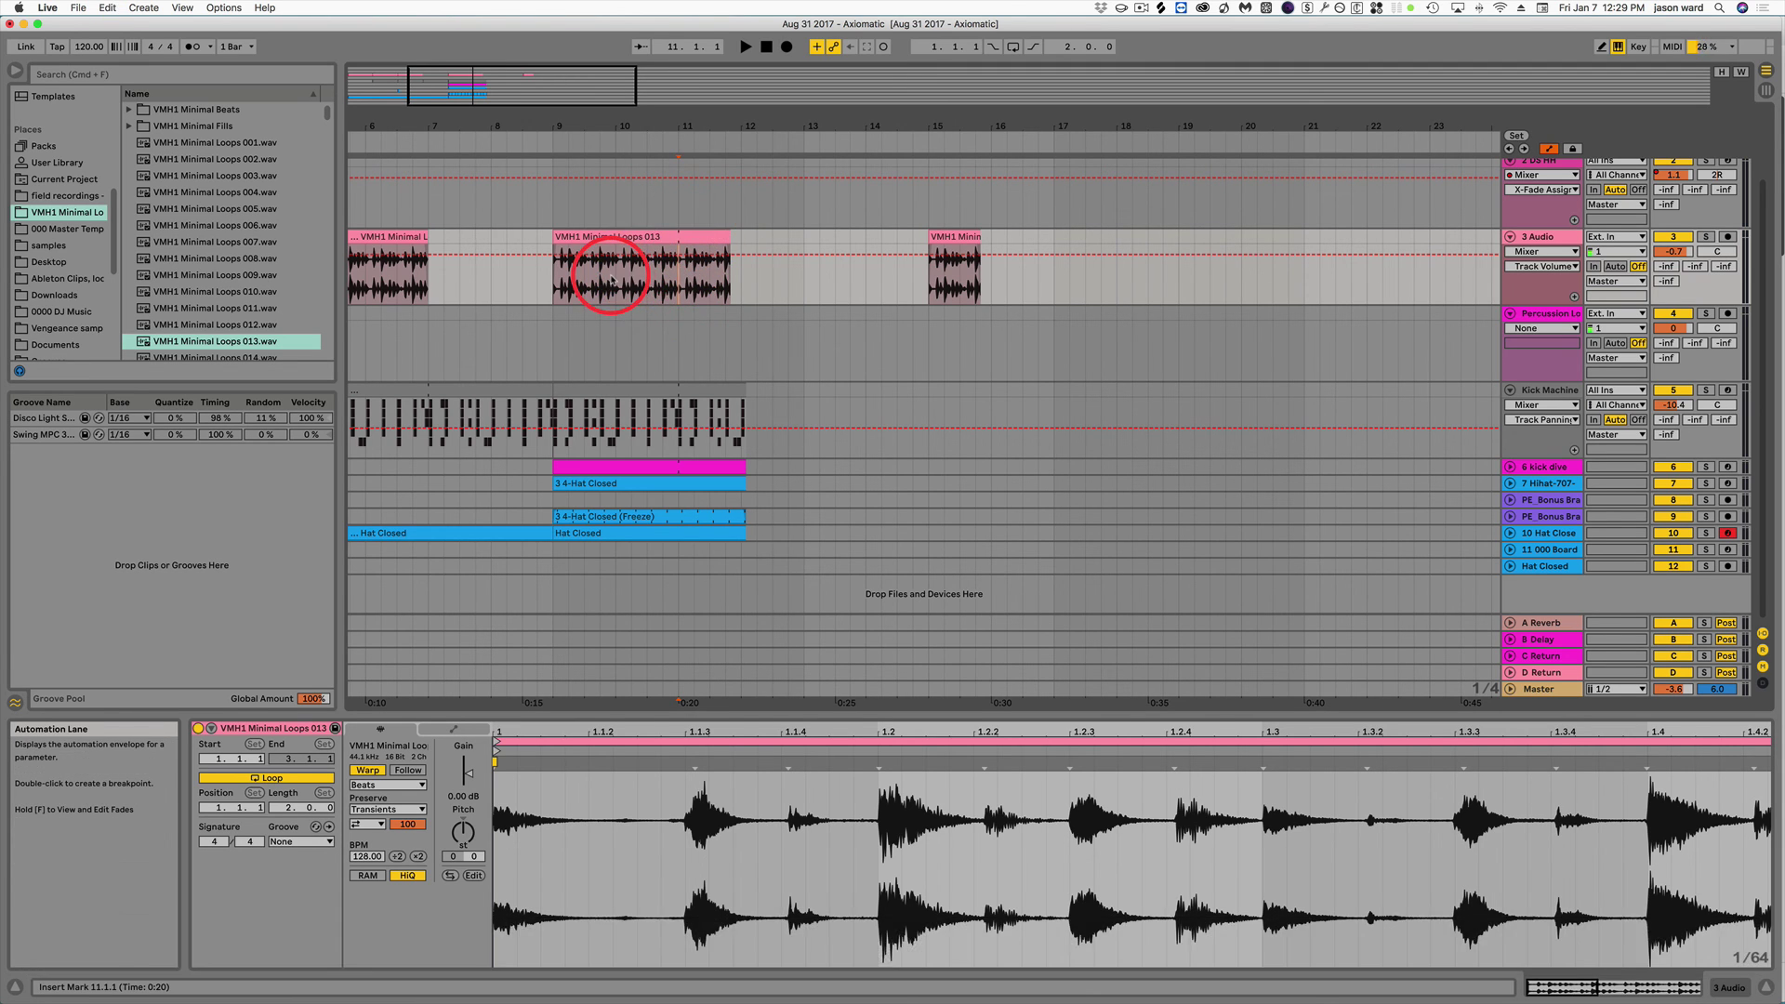
drag(612, 279, 645, 238)
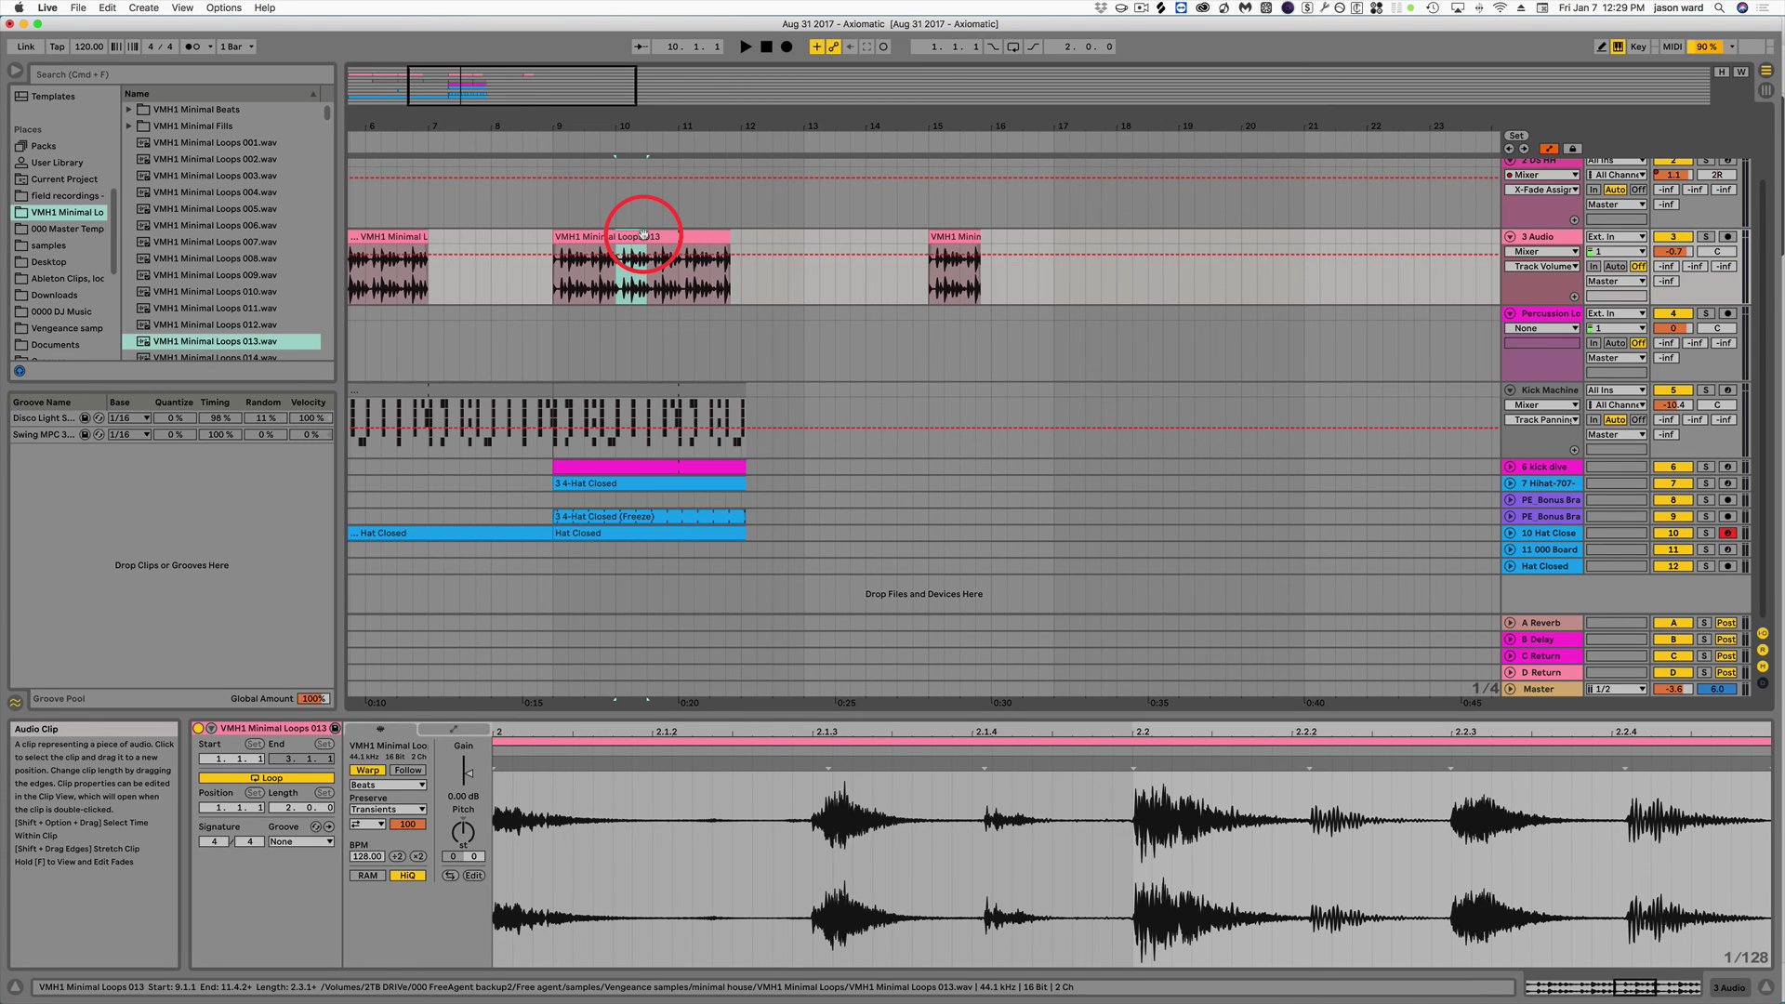
key(super+e)
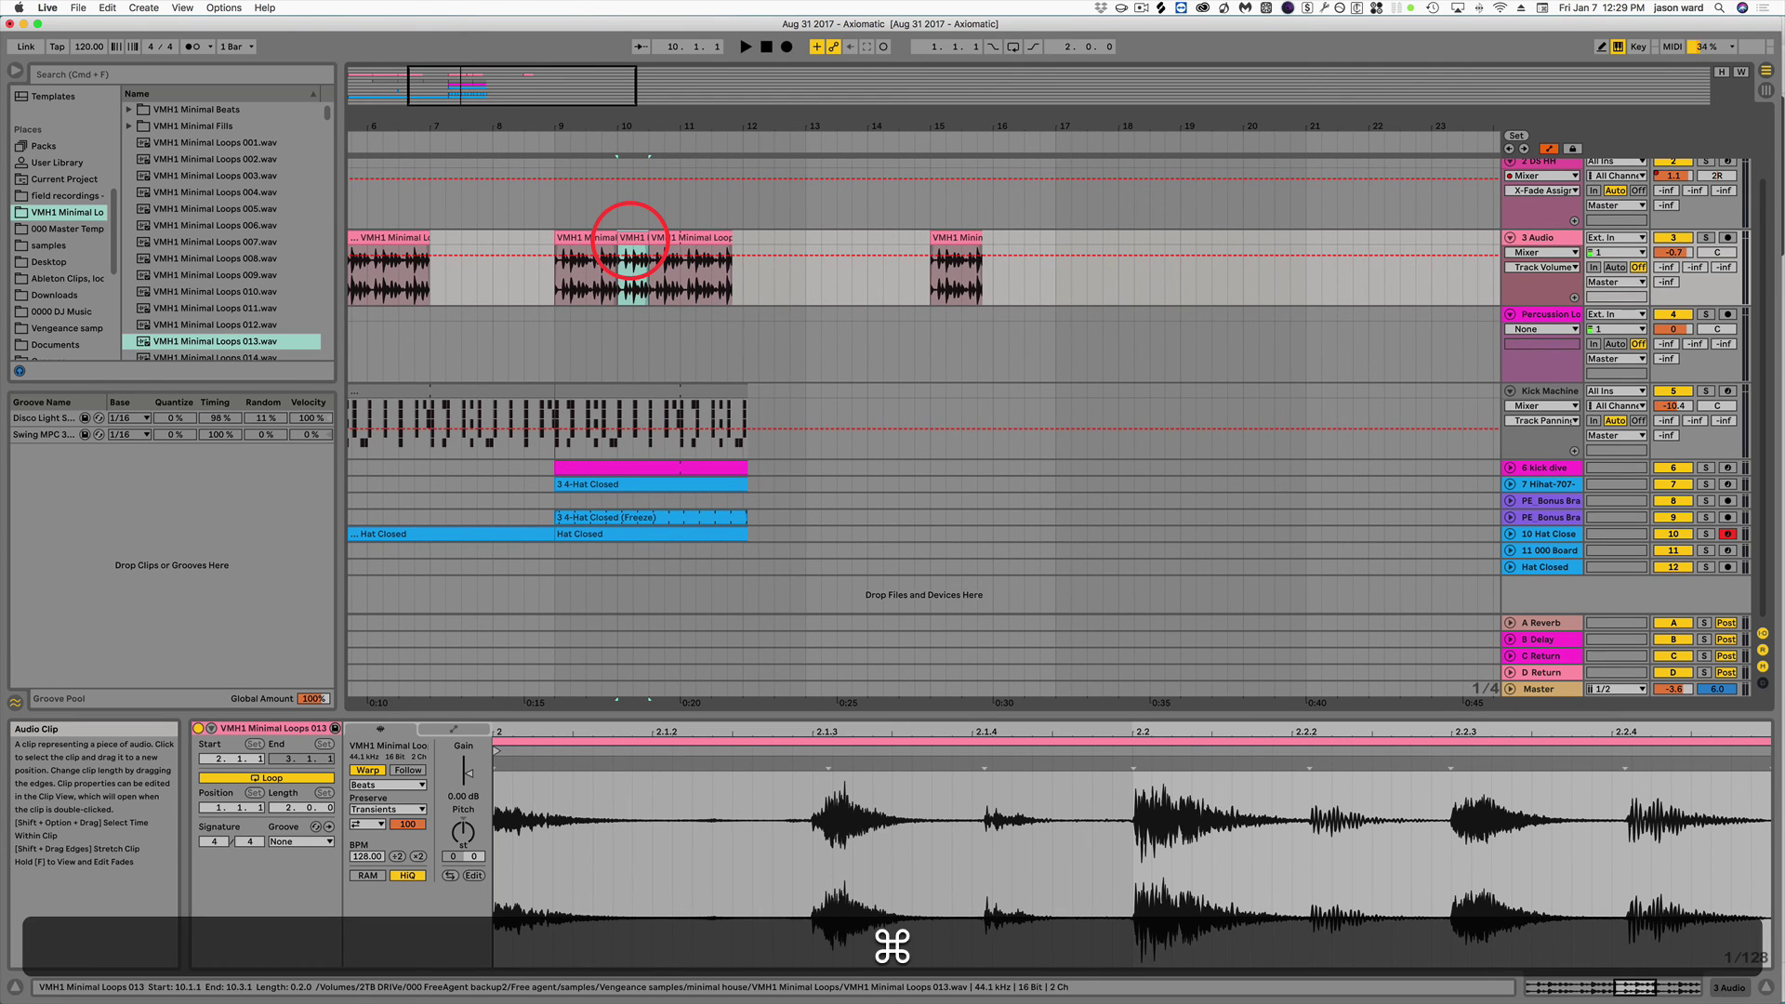
Split the section from 11.1.1 to 11.3.1 out of the VMH1 Minimal Loops 013 clip that starts at bar 9.
drag(630, 239, 710, 239)
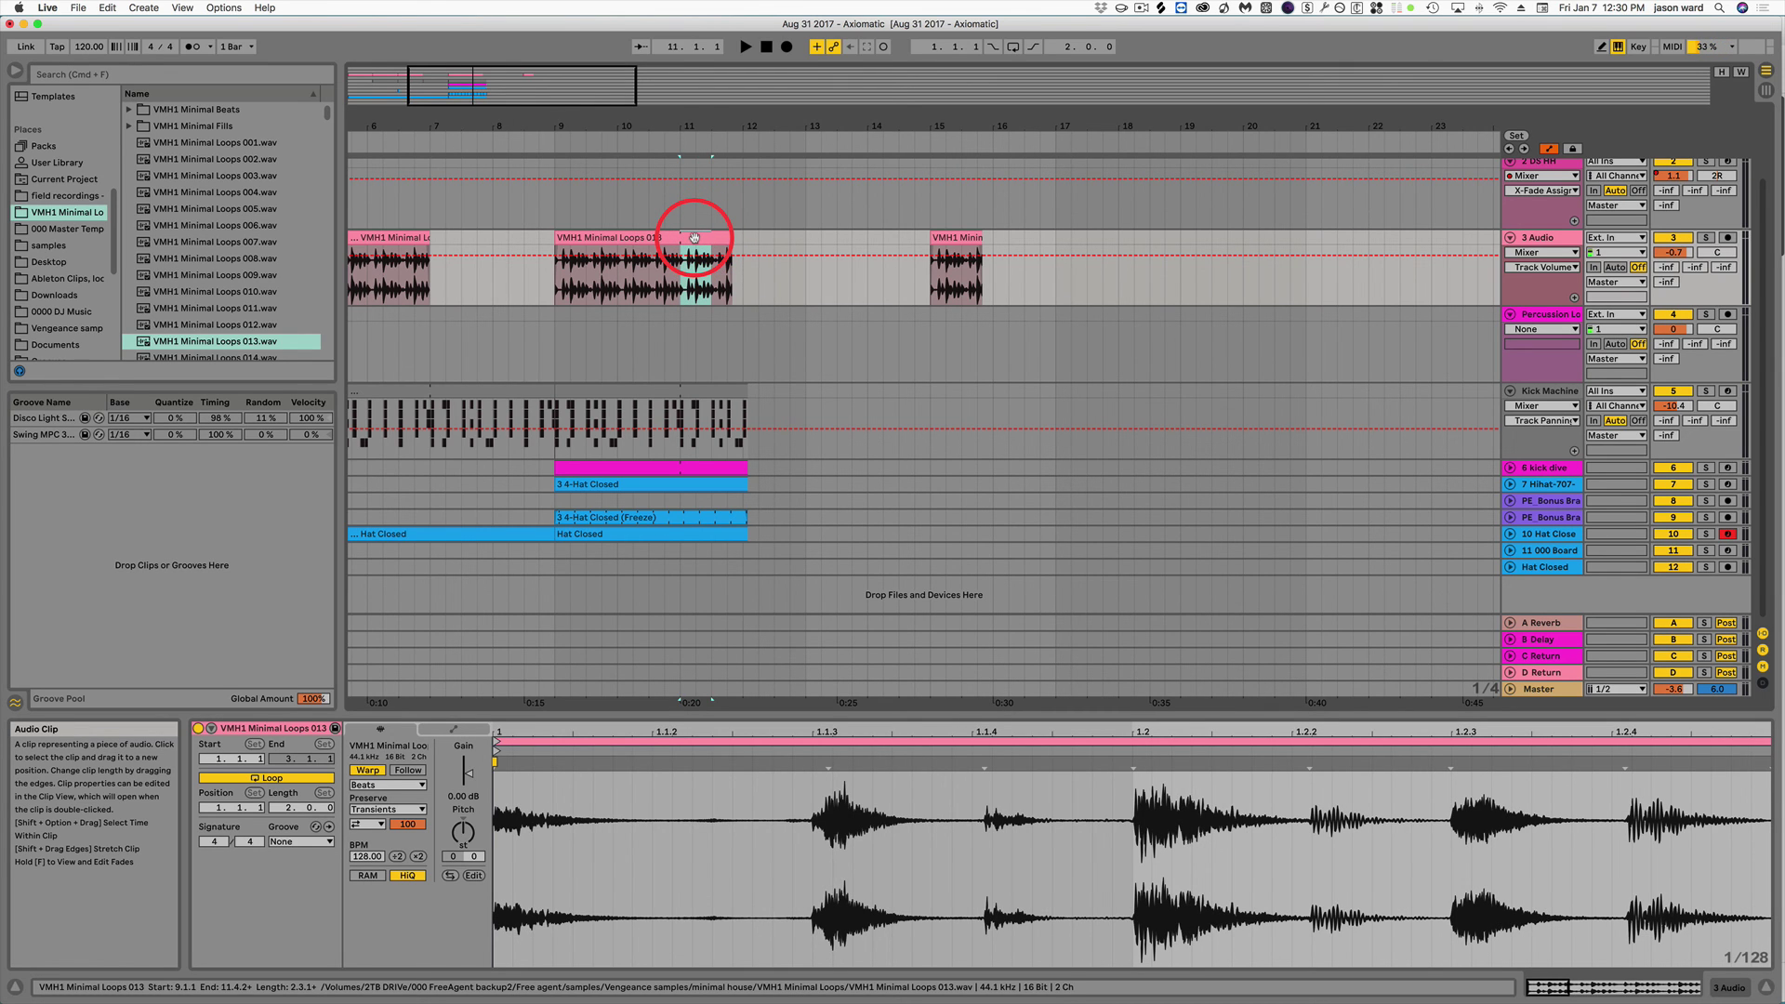
key(super+e)
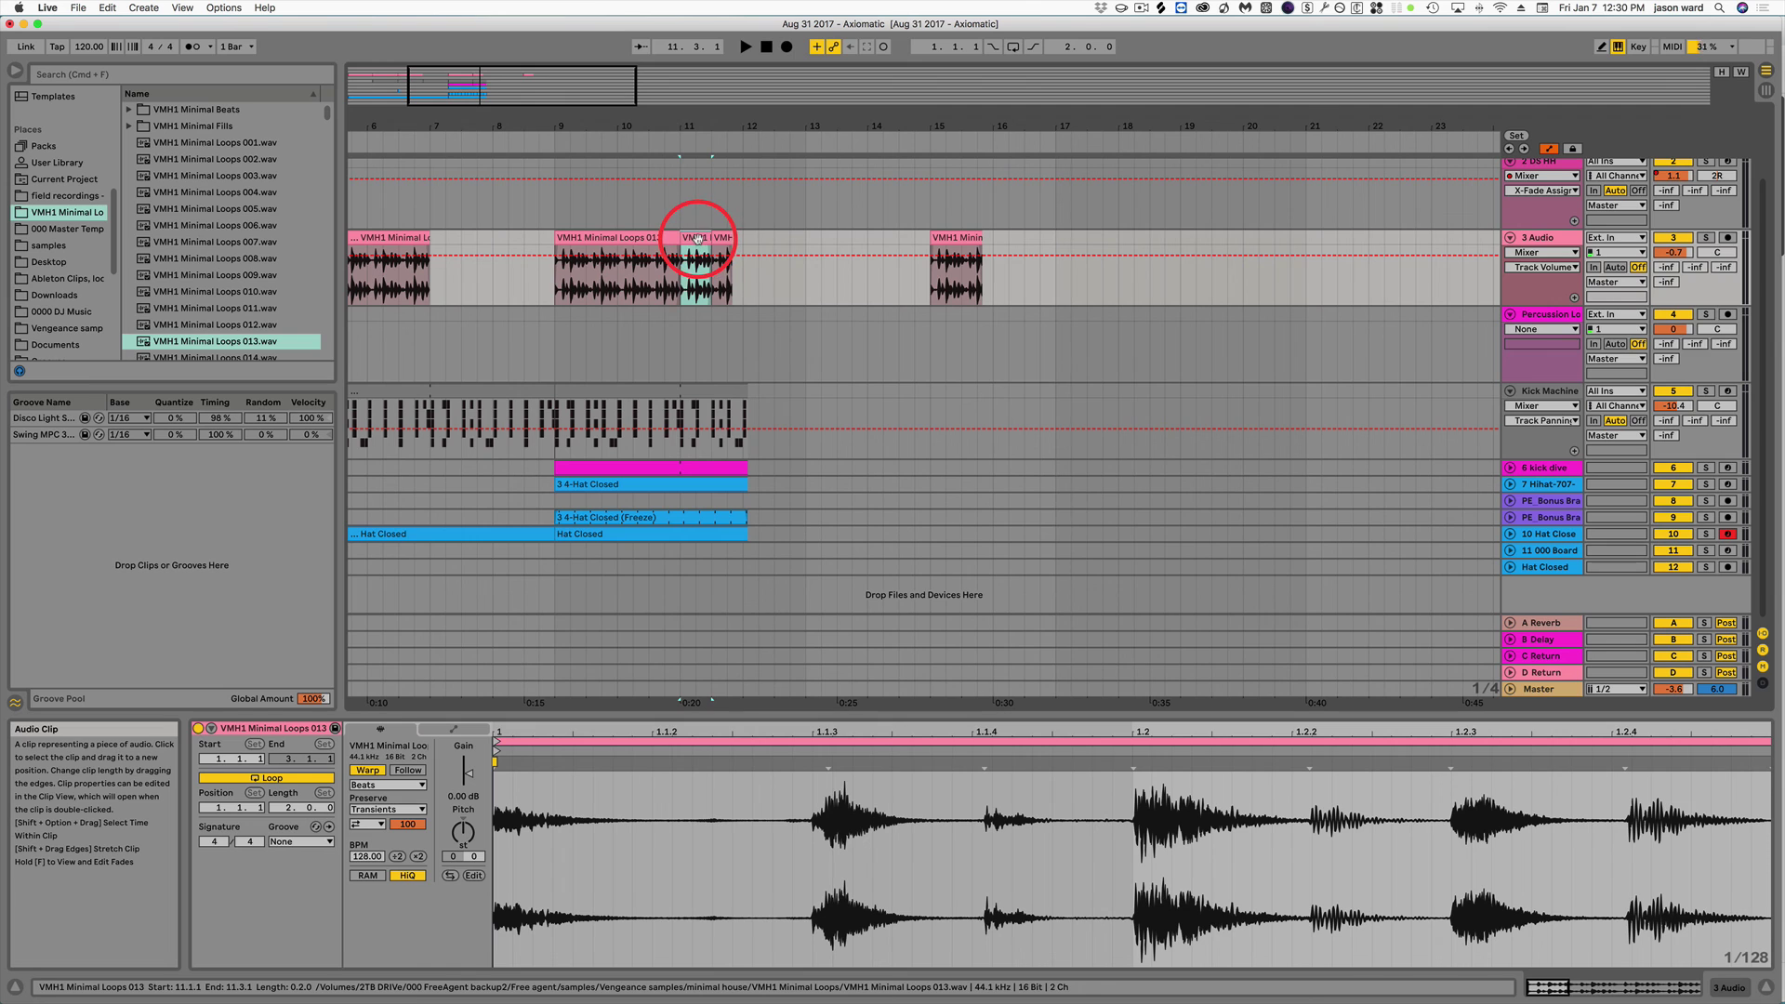
Split the bar 15 clip at 15.3.1 and place the two short tail pieces at bars 14 and 16.
drag(697, 239, 1001, 239)
click(960, 275)
key(super+e)
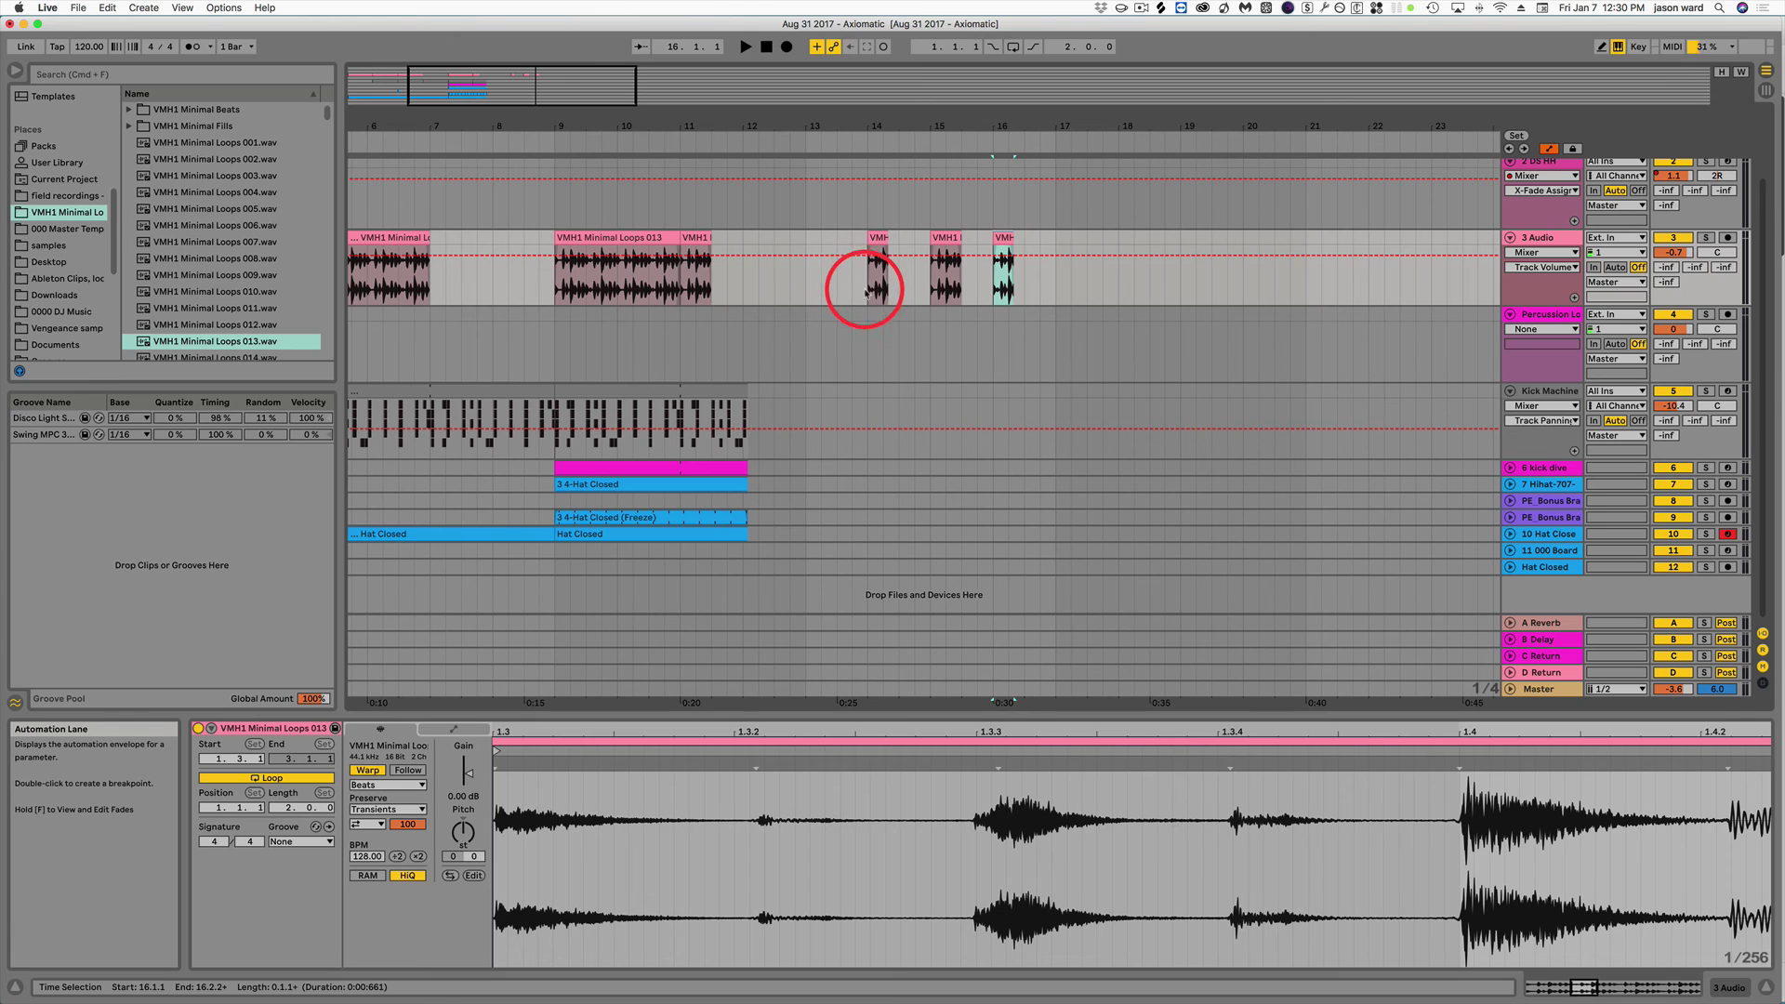
Consolidate the three clips between 14.1.1 and 16.3.1 on the 3 Audio track into one clip, and undo the consolidation.
click(870, 244)
drag(870, 244, 1025, 239)
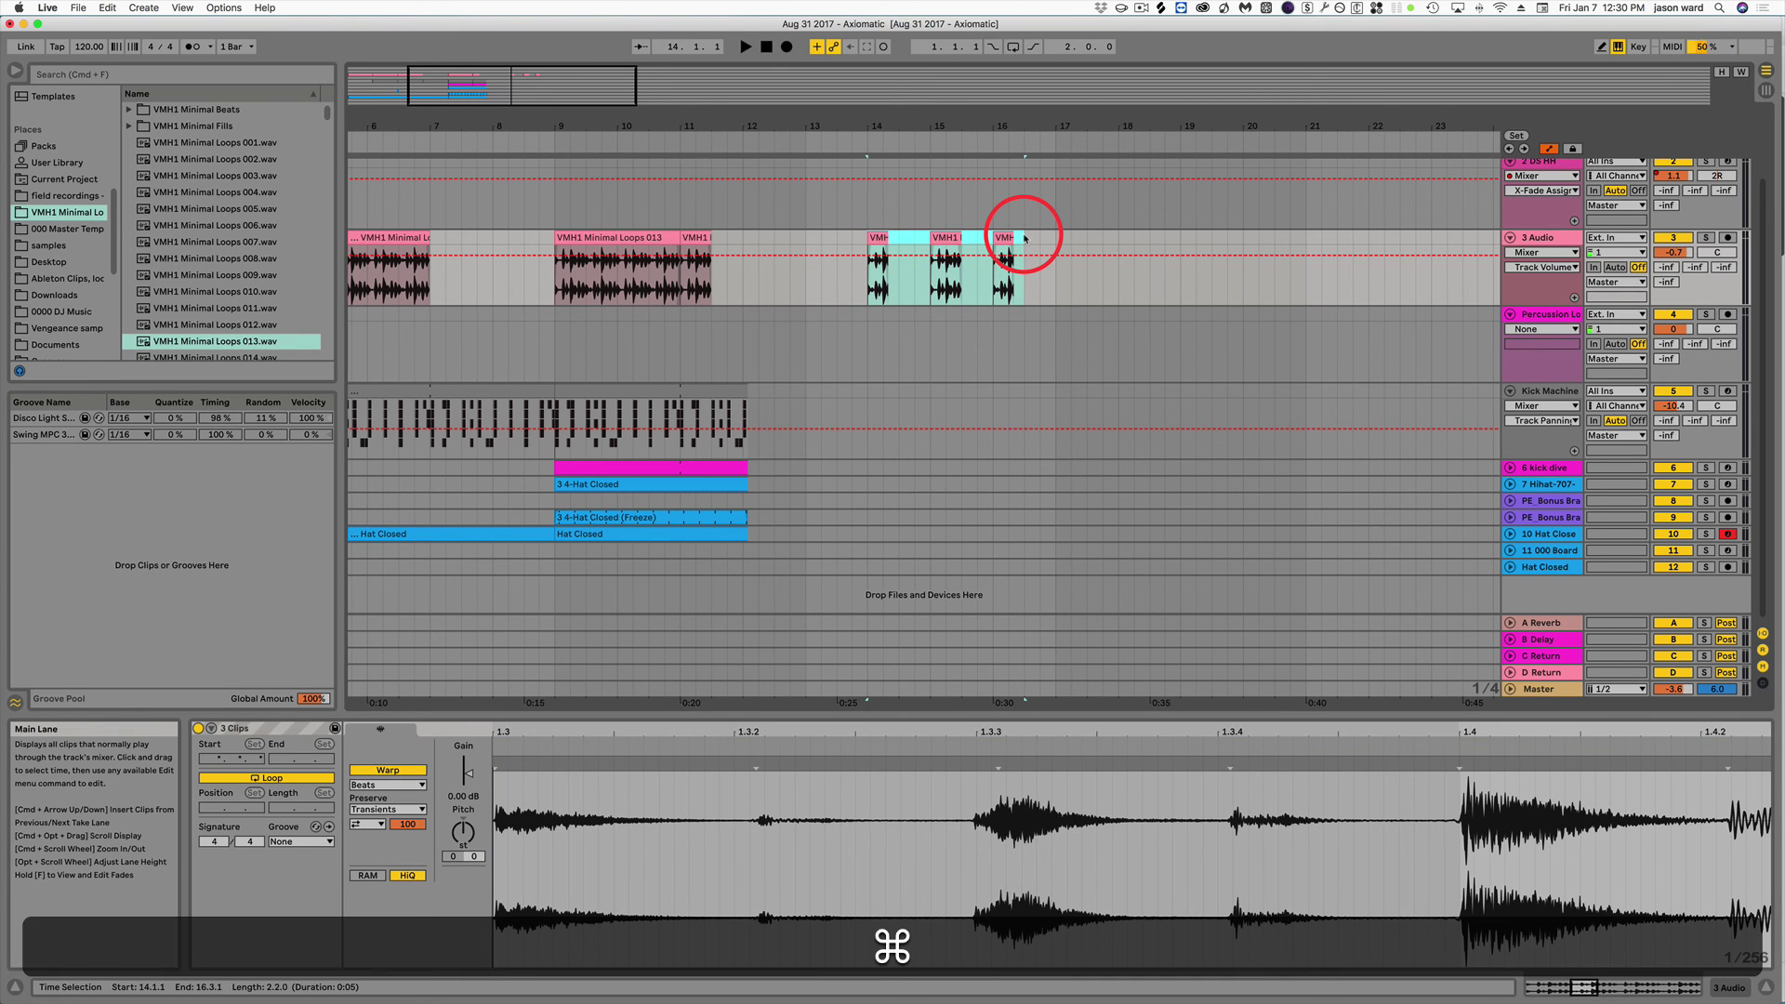
key(super+j)
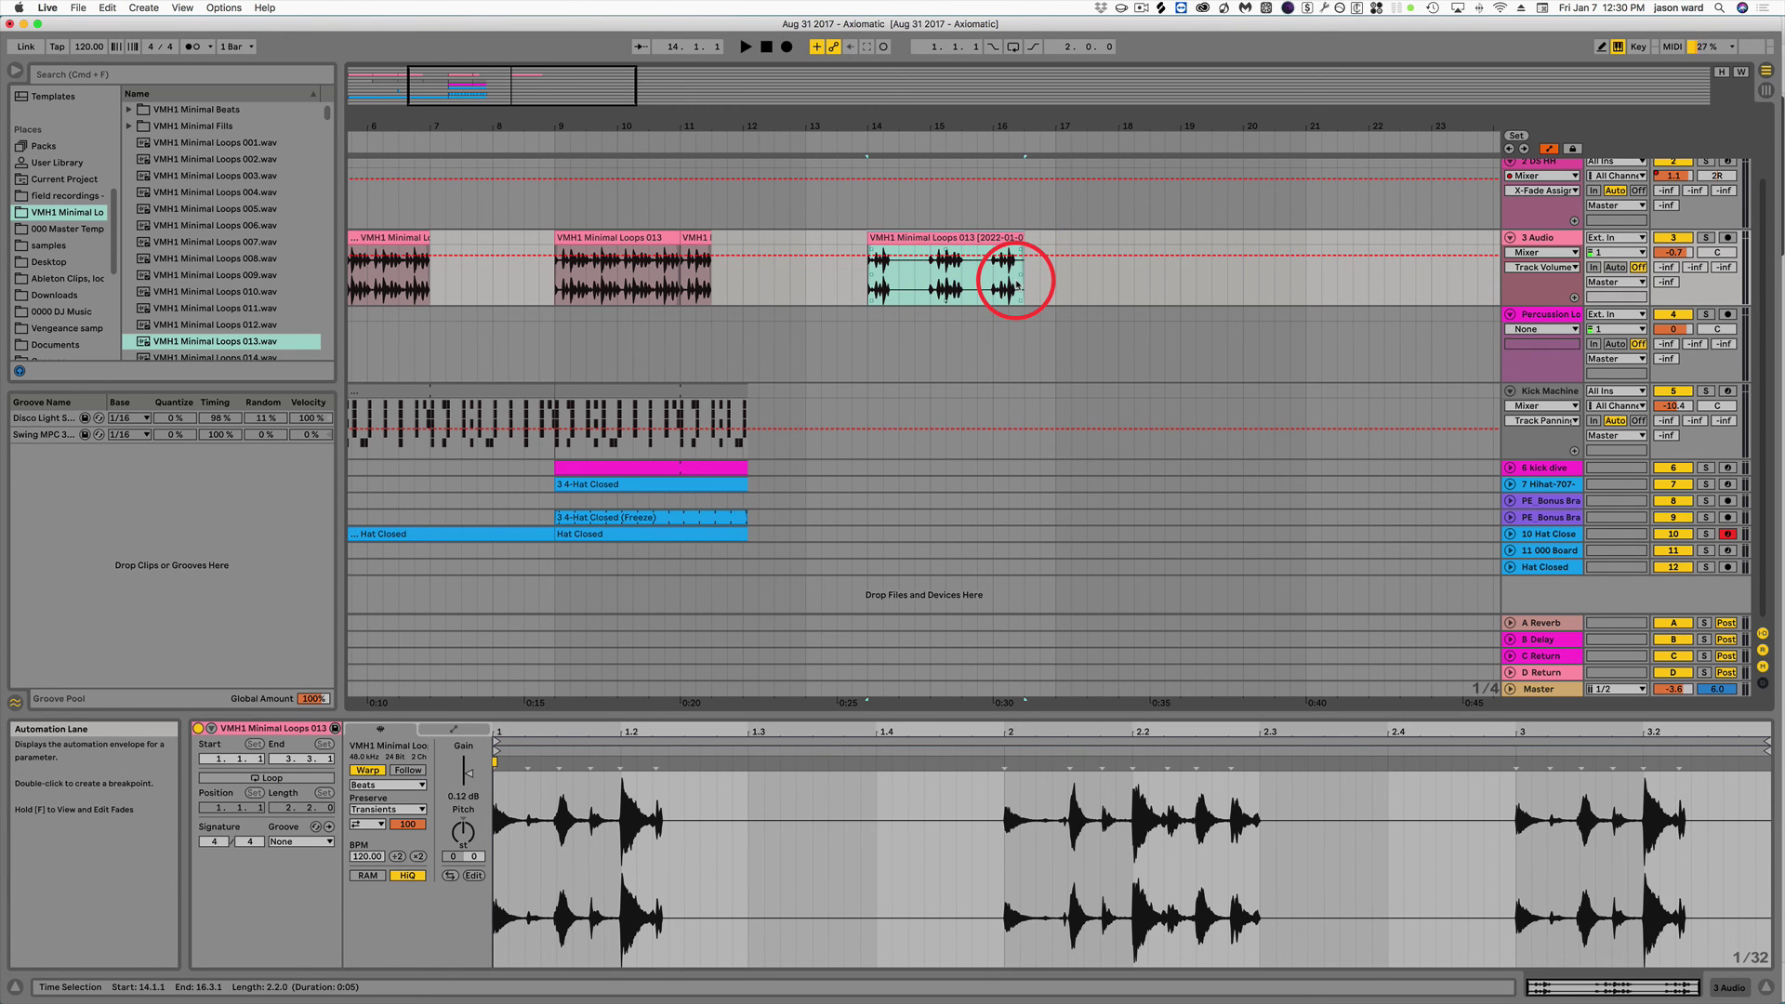
key(super+z)
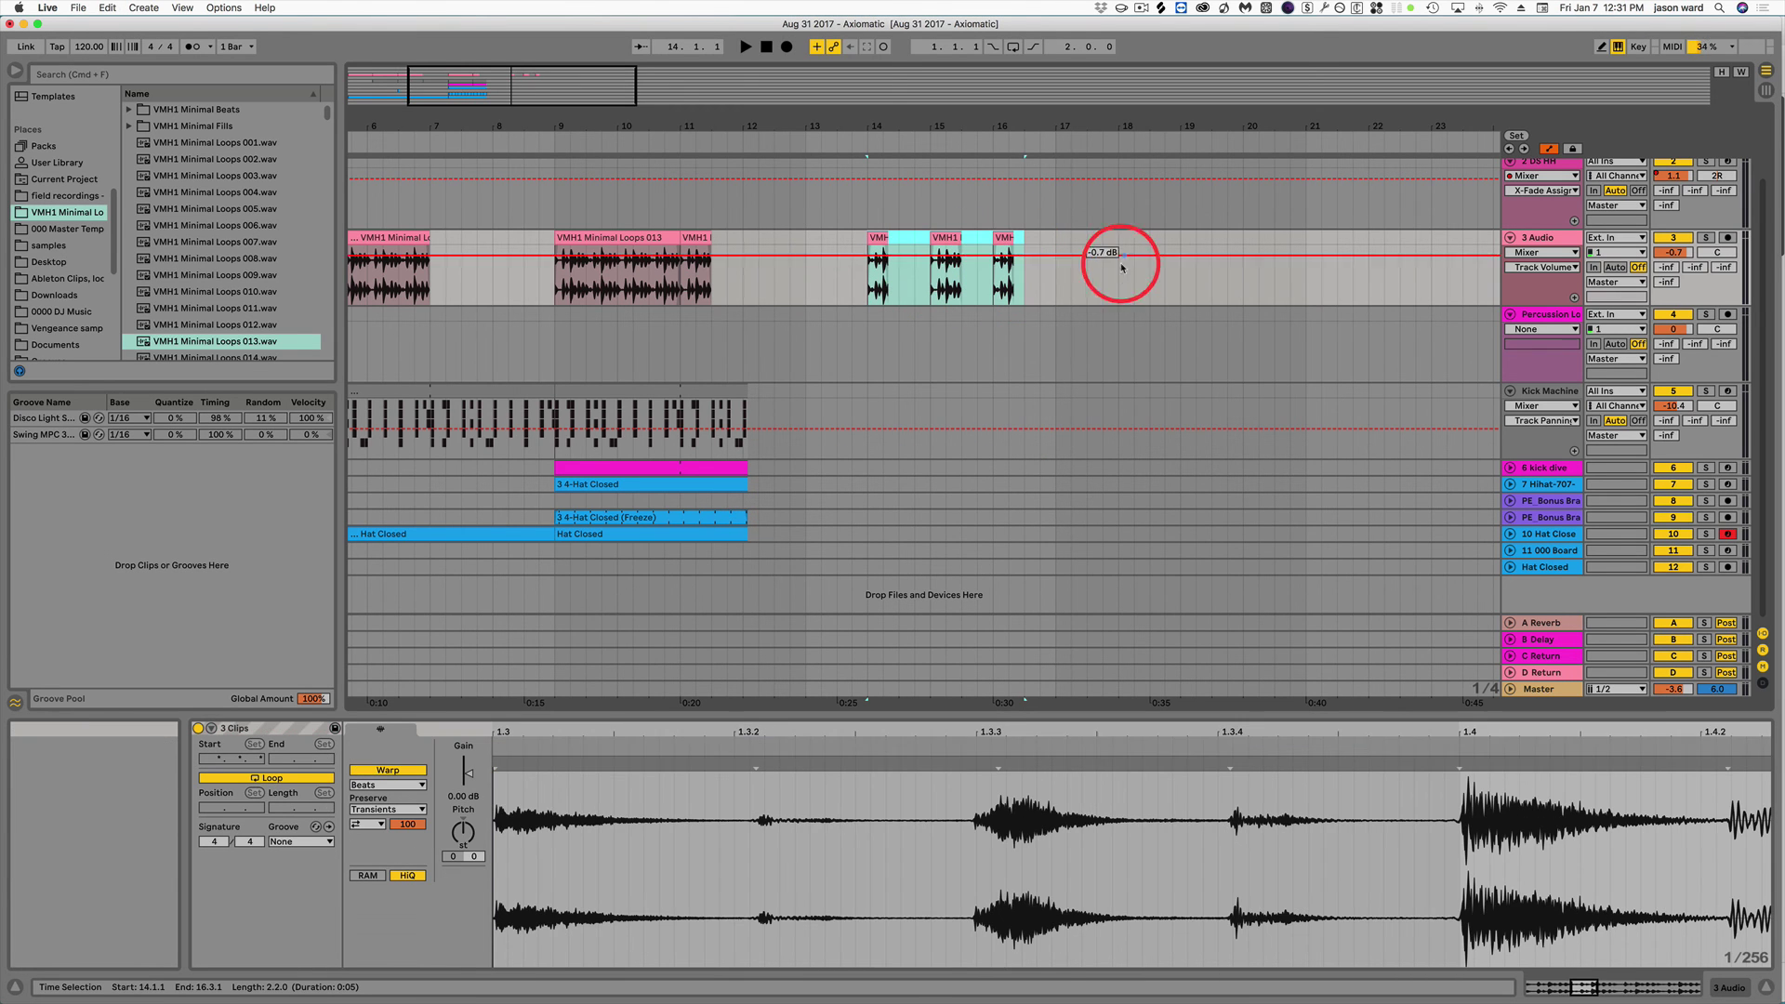
click(1058, 297)
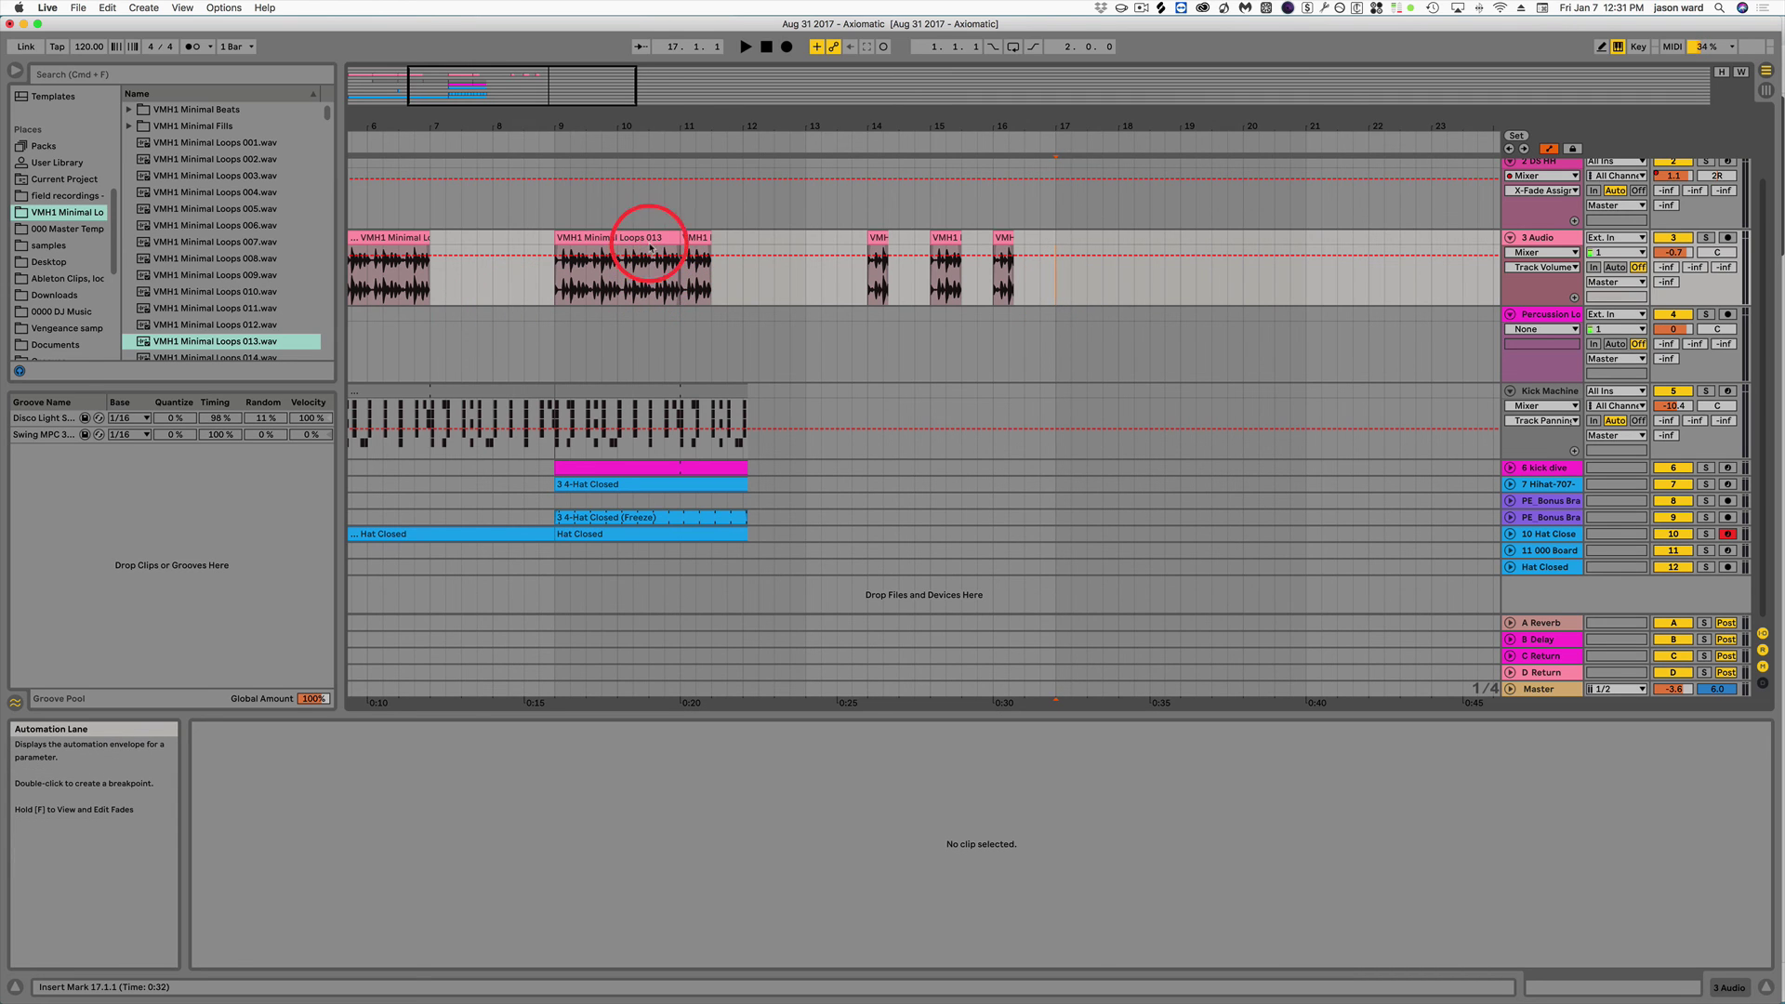
Cut the section from 10.3.1 to 11.1.1 out of the VMH1 Minimal Loops 013 clip, and undo the cut.
drag(650, 248, 678, 240)
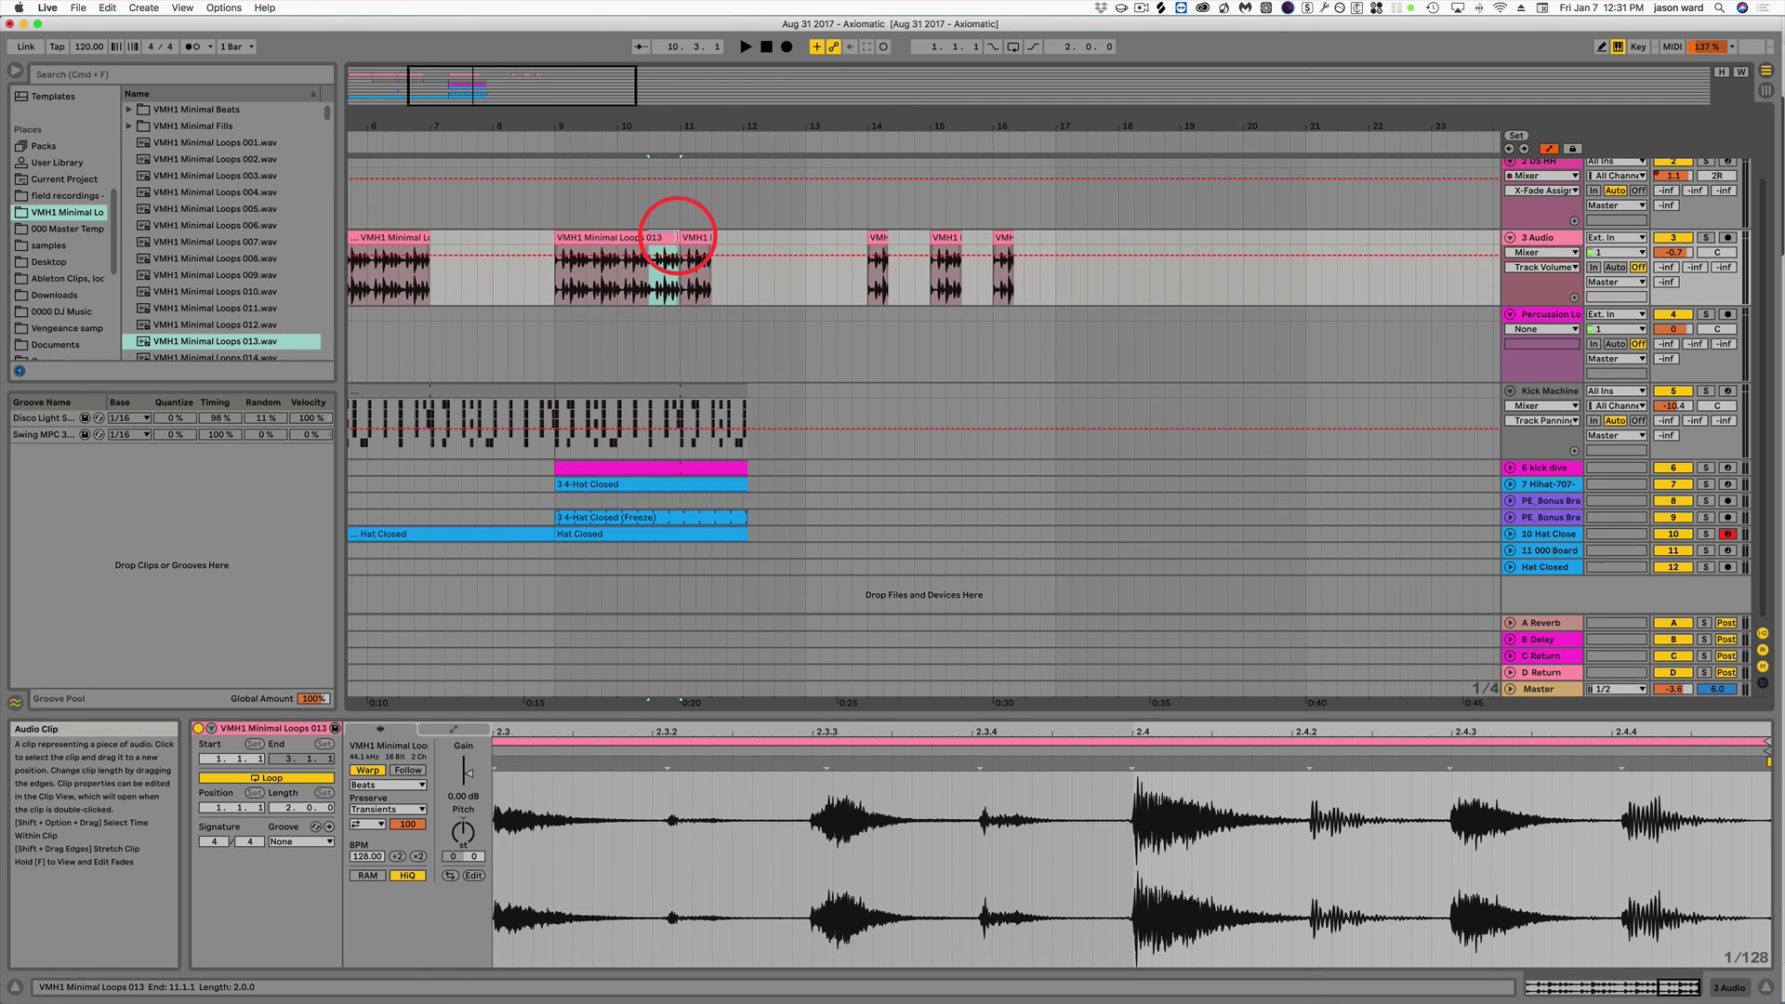
key(super+x)
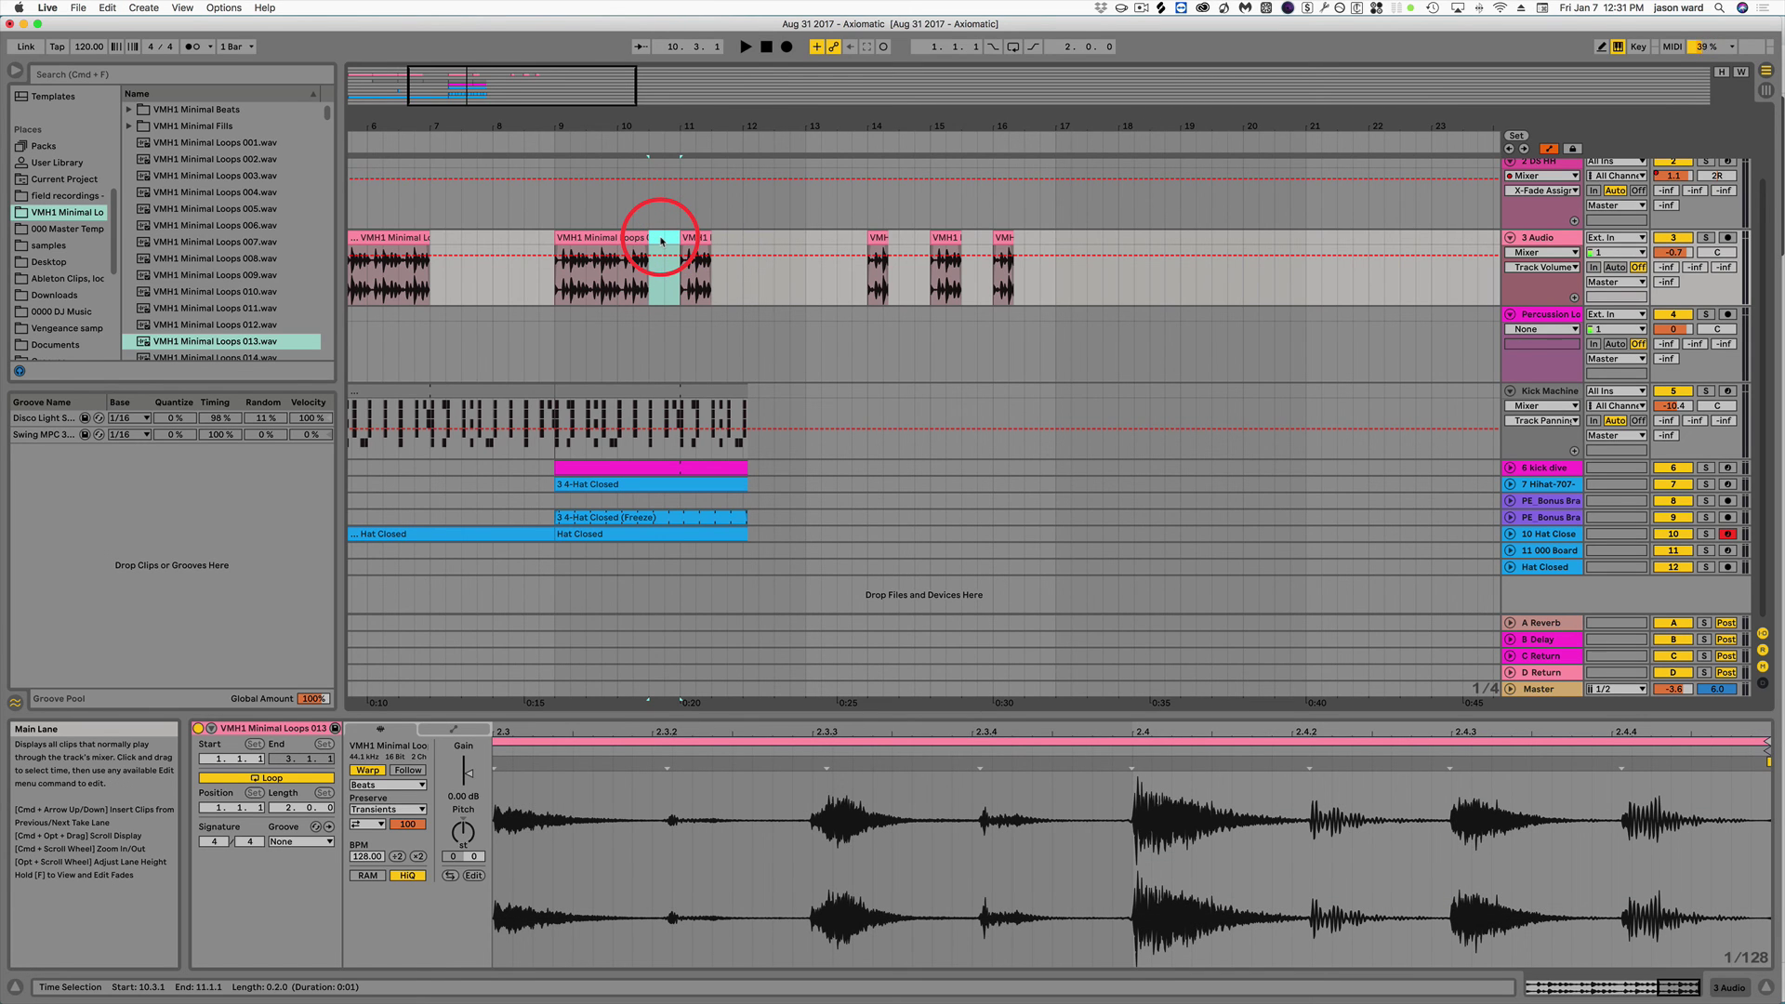
key(super+z)
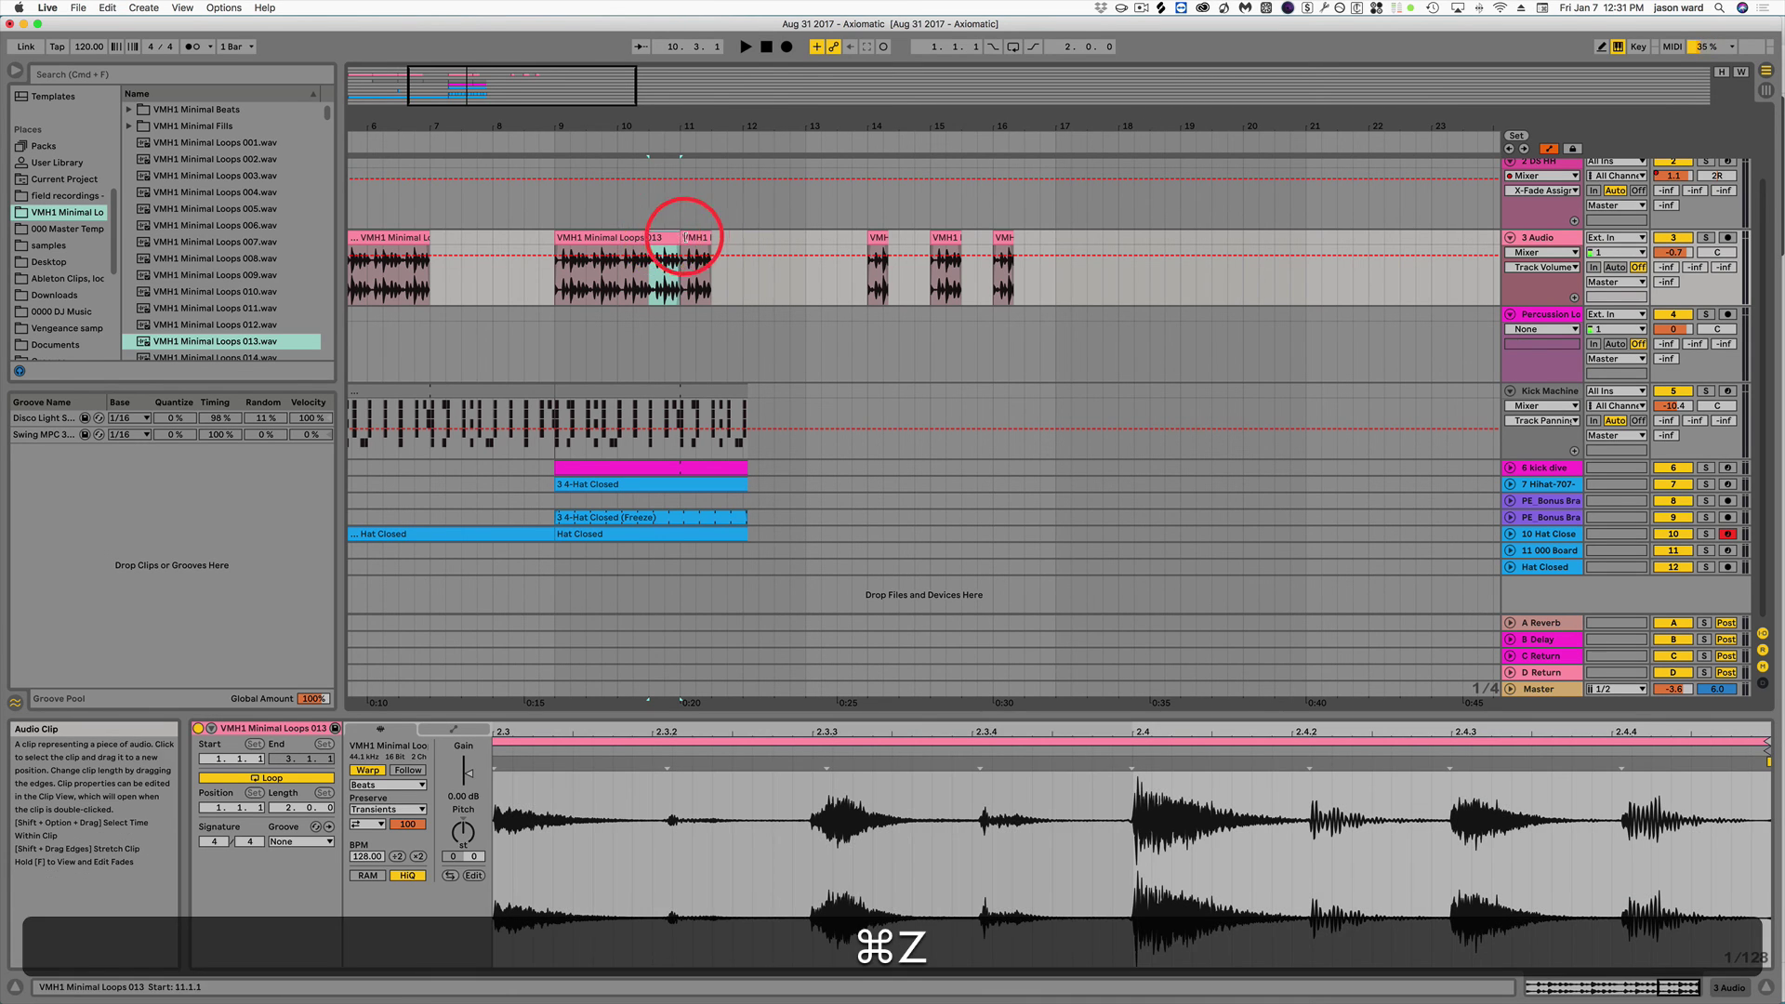
click(744, 240)
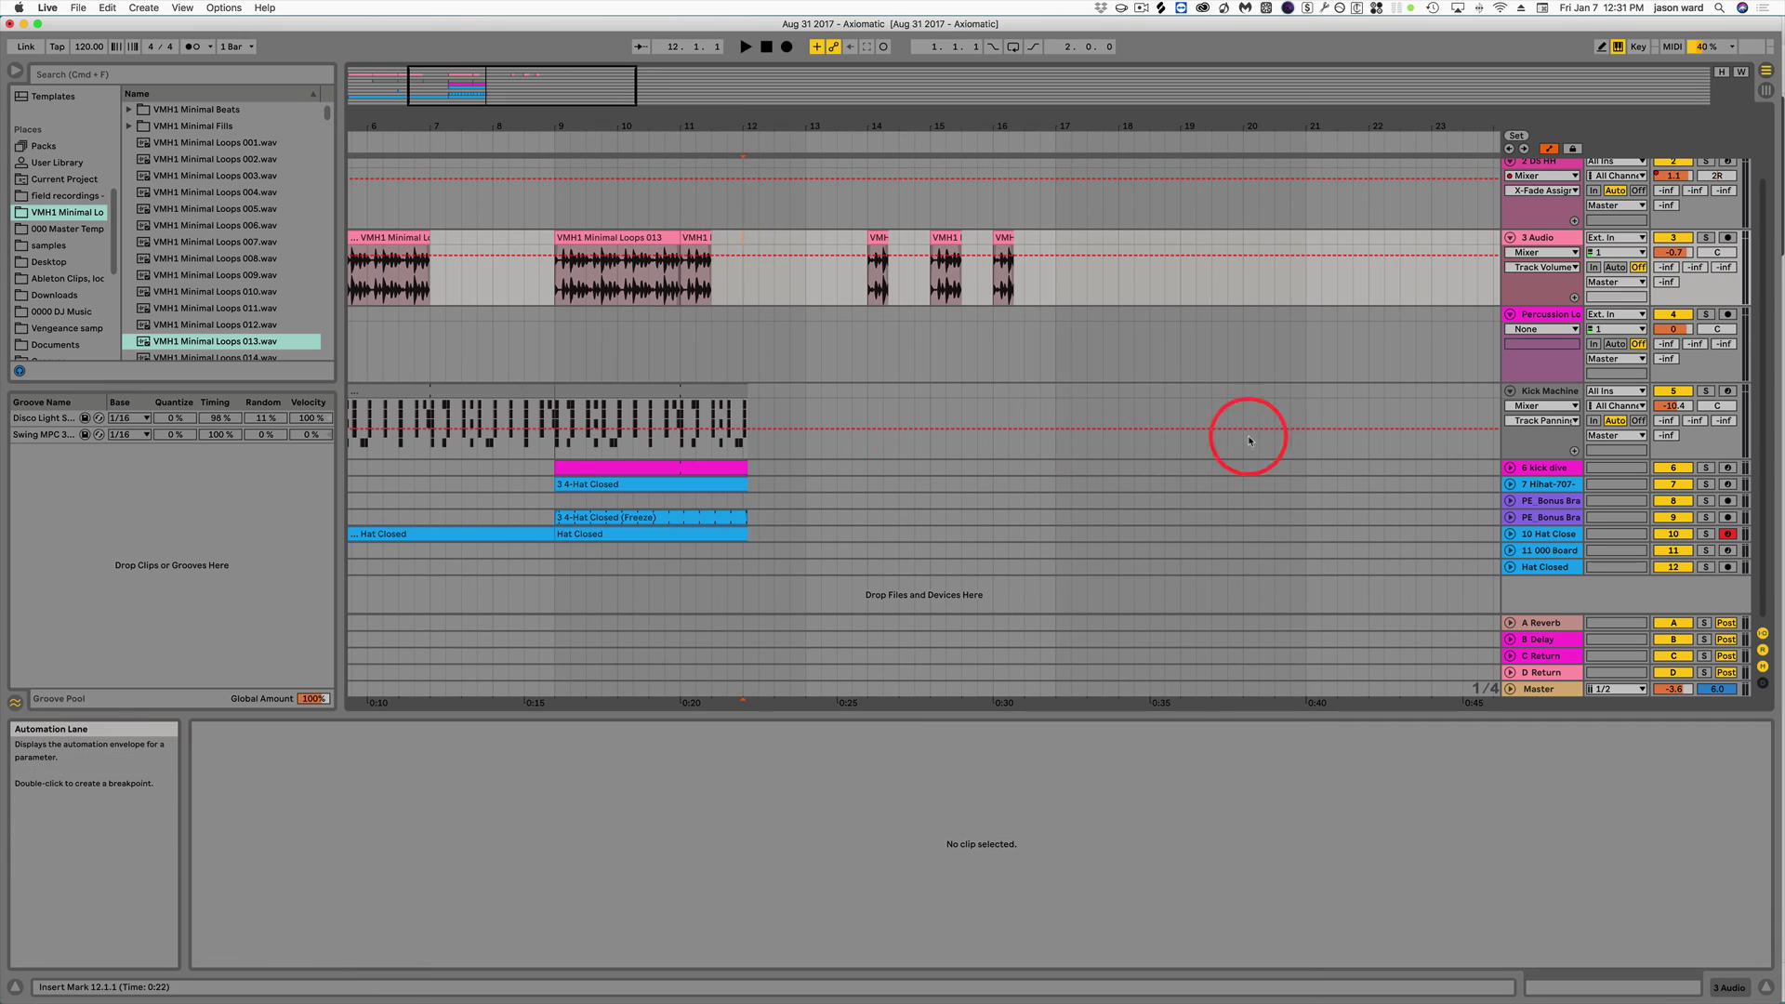
Switch to Session View and audition VMH1 Minimal Loops 013.wav from the browser with the master's preview volume set to -19.3 dB.
click(187, 343)
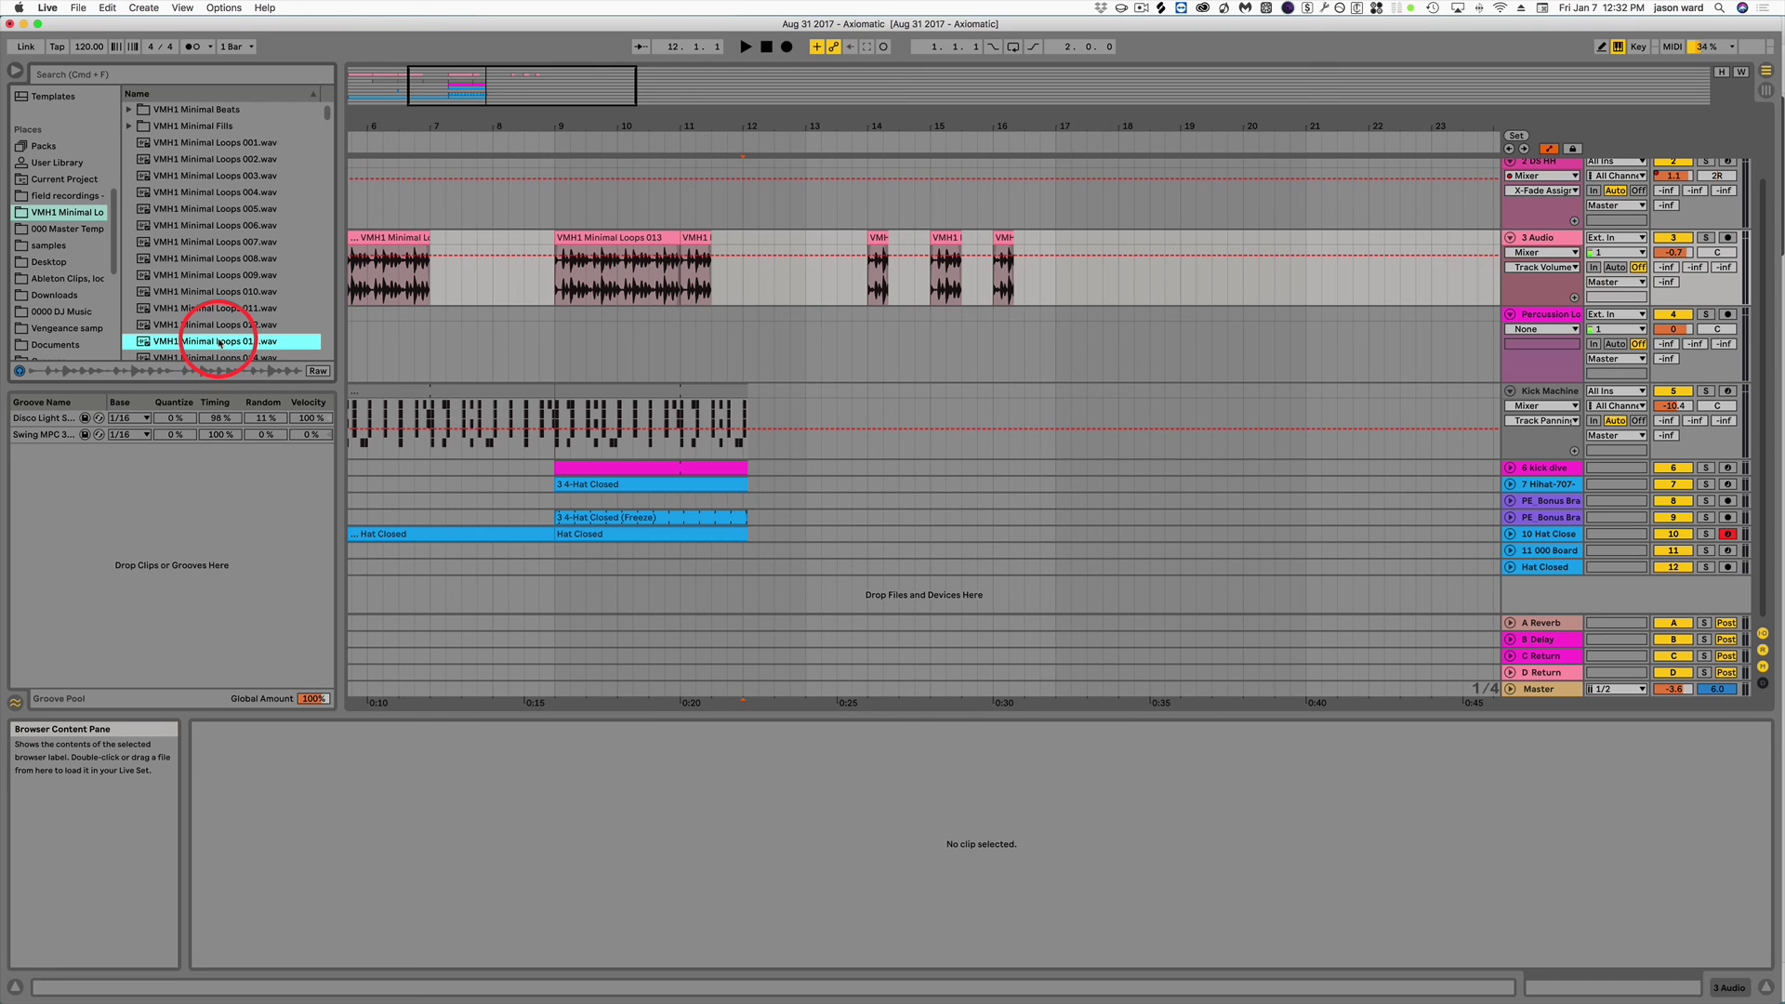
key(Tab)
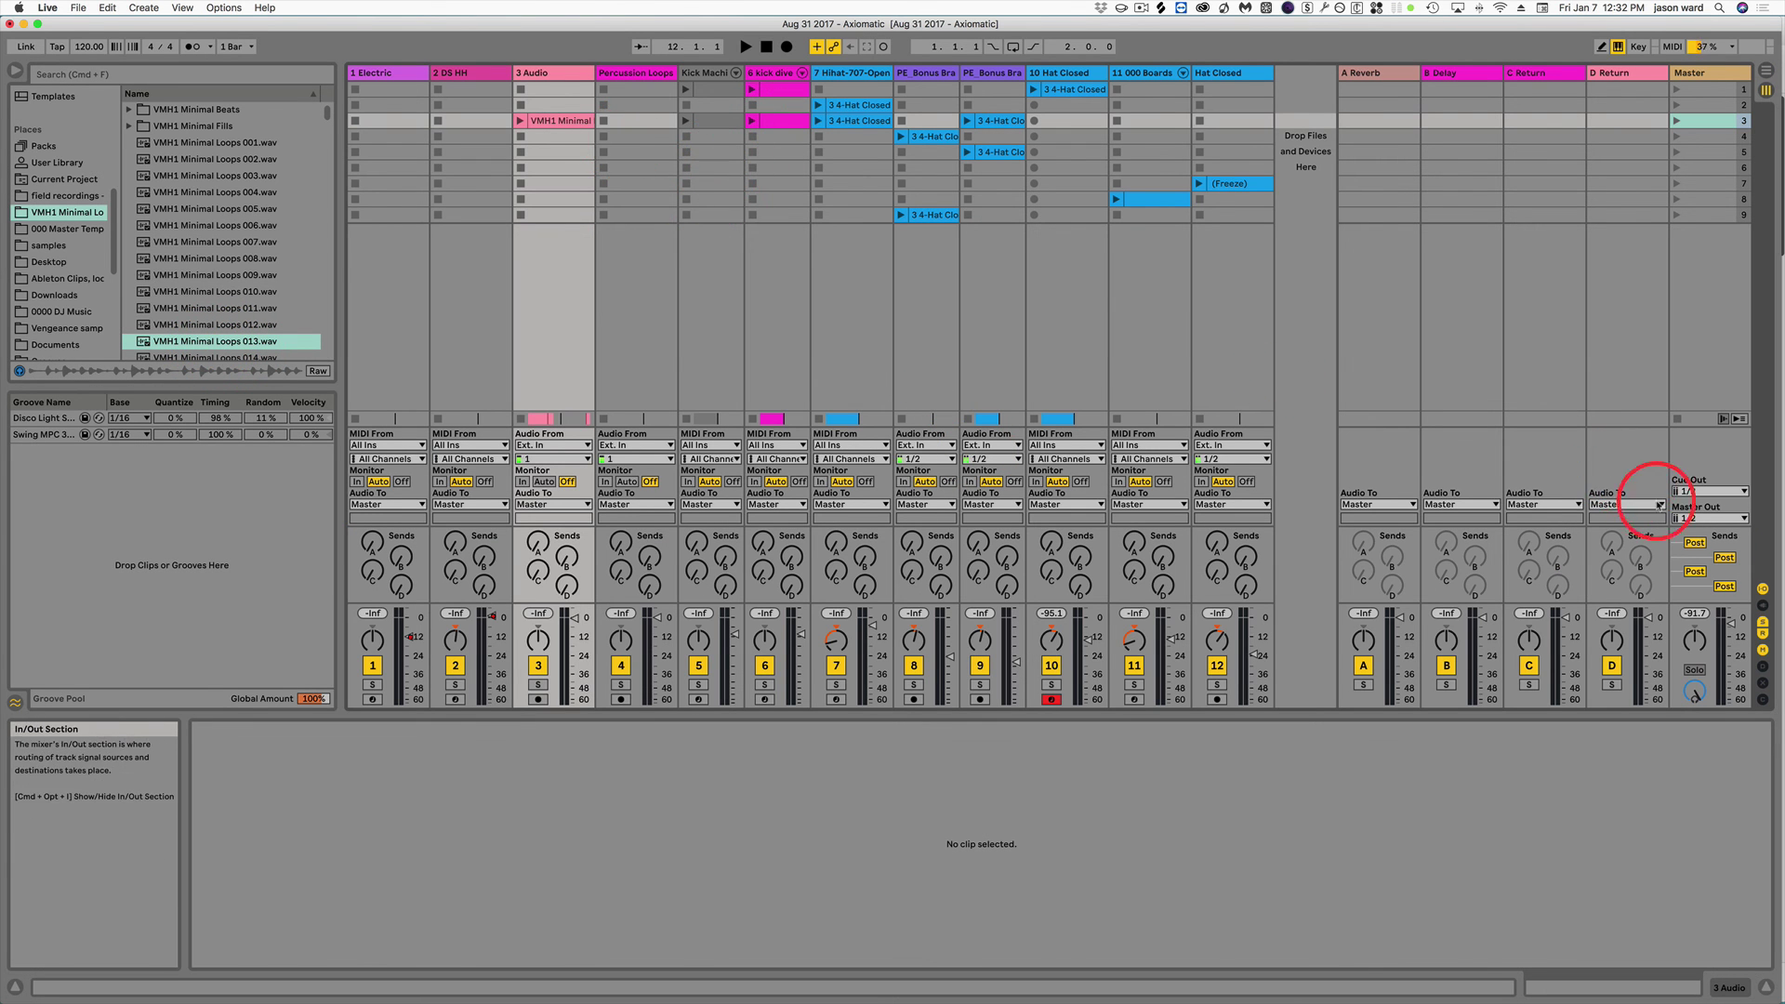
click(1695, 692)
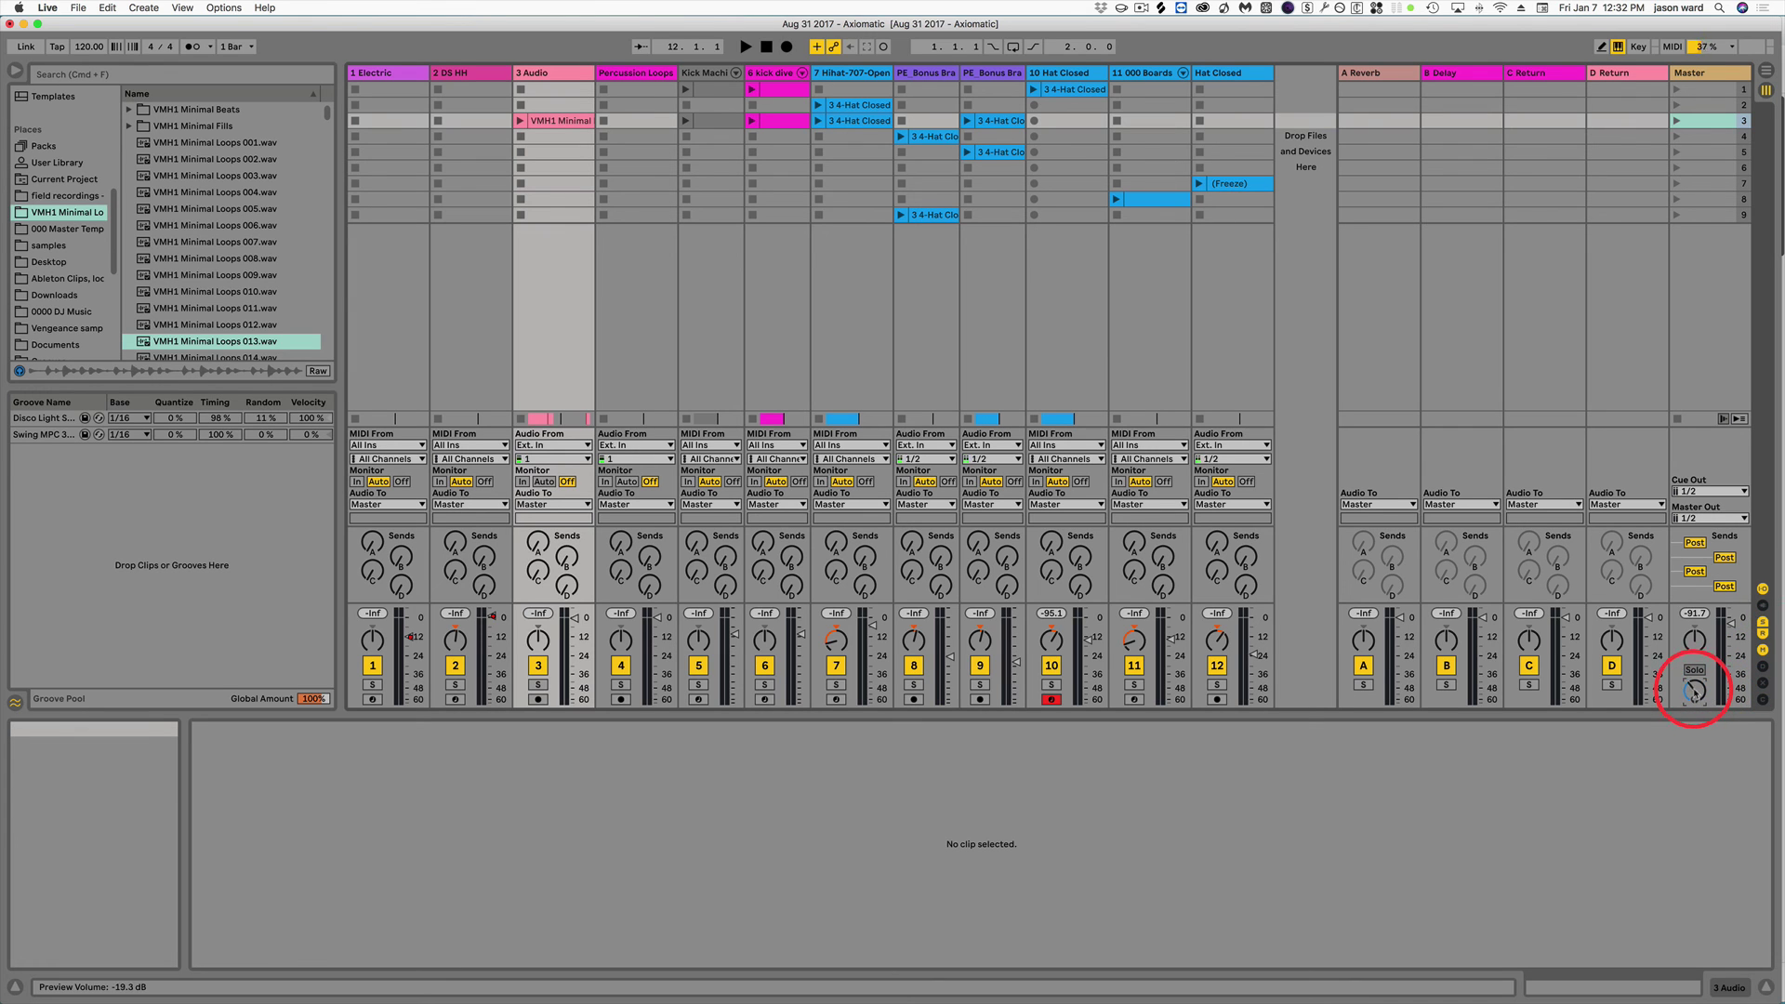
click(179, 342)
Raise the preview volume to -11.5 dB and a little higher, auditioning VMH1 Minimal Loops 013.wav each time, and return to Arrangement View.
drag(1693, 693, 1694, 691)
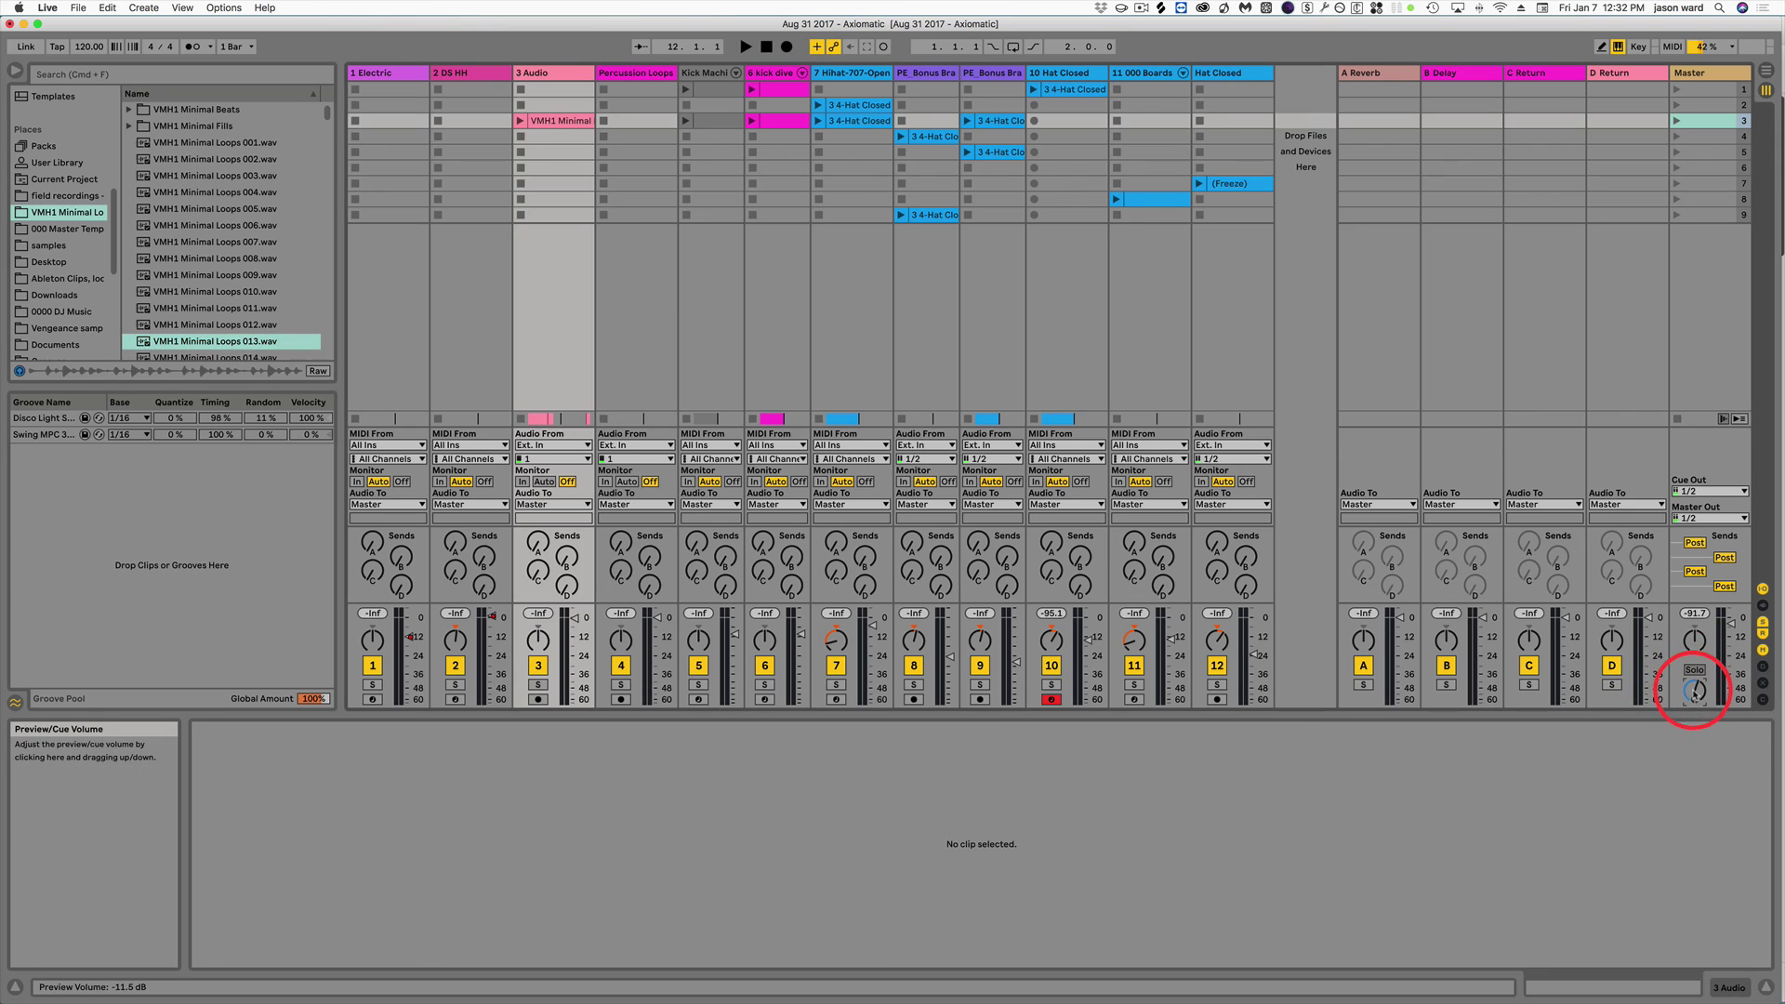
click(259, 341)
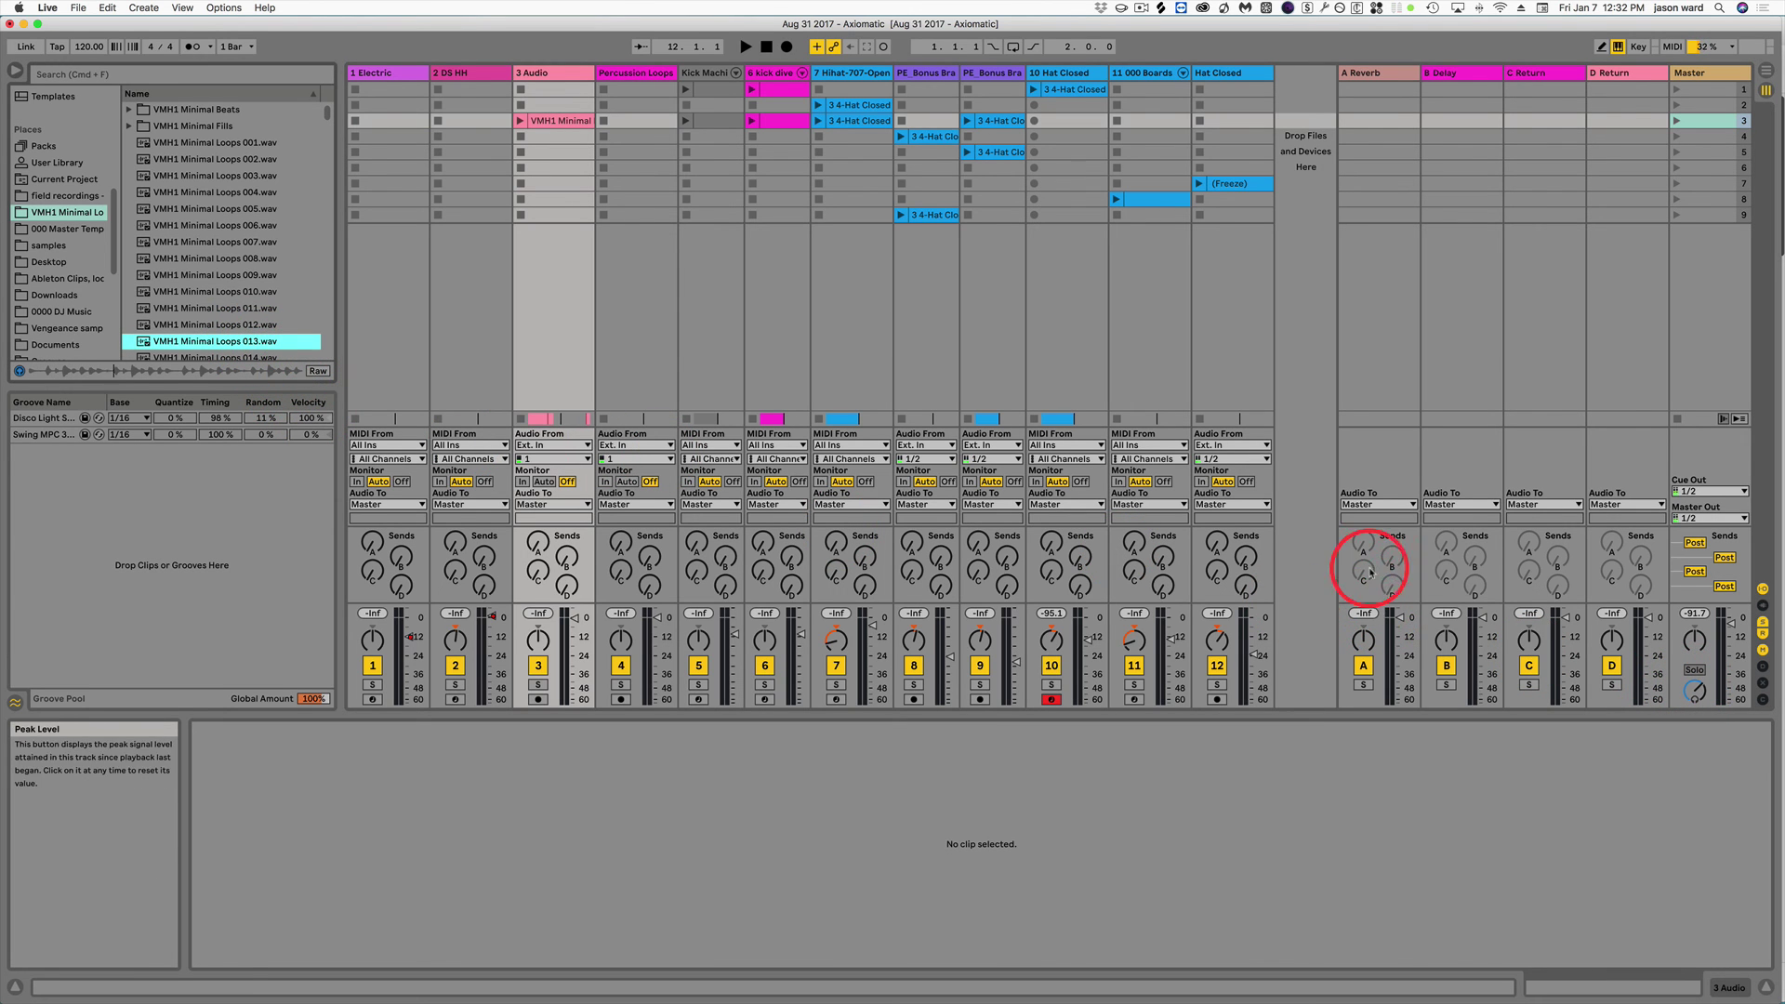
drag(1694, 693, 1699, 691)
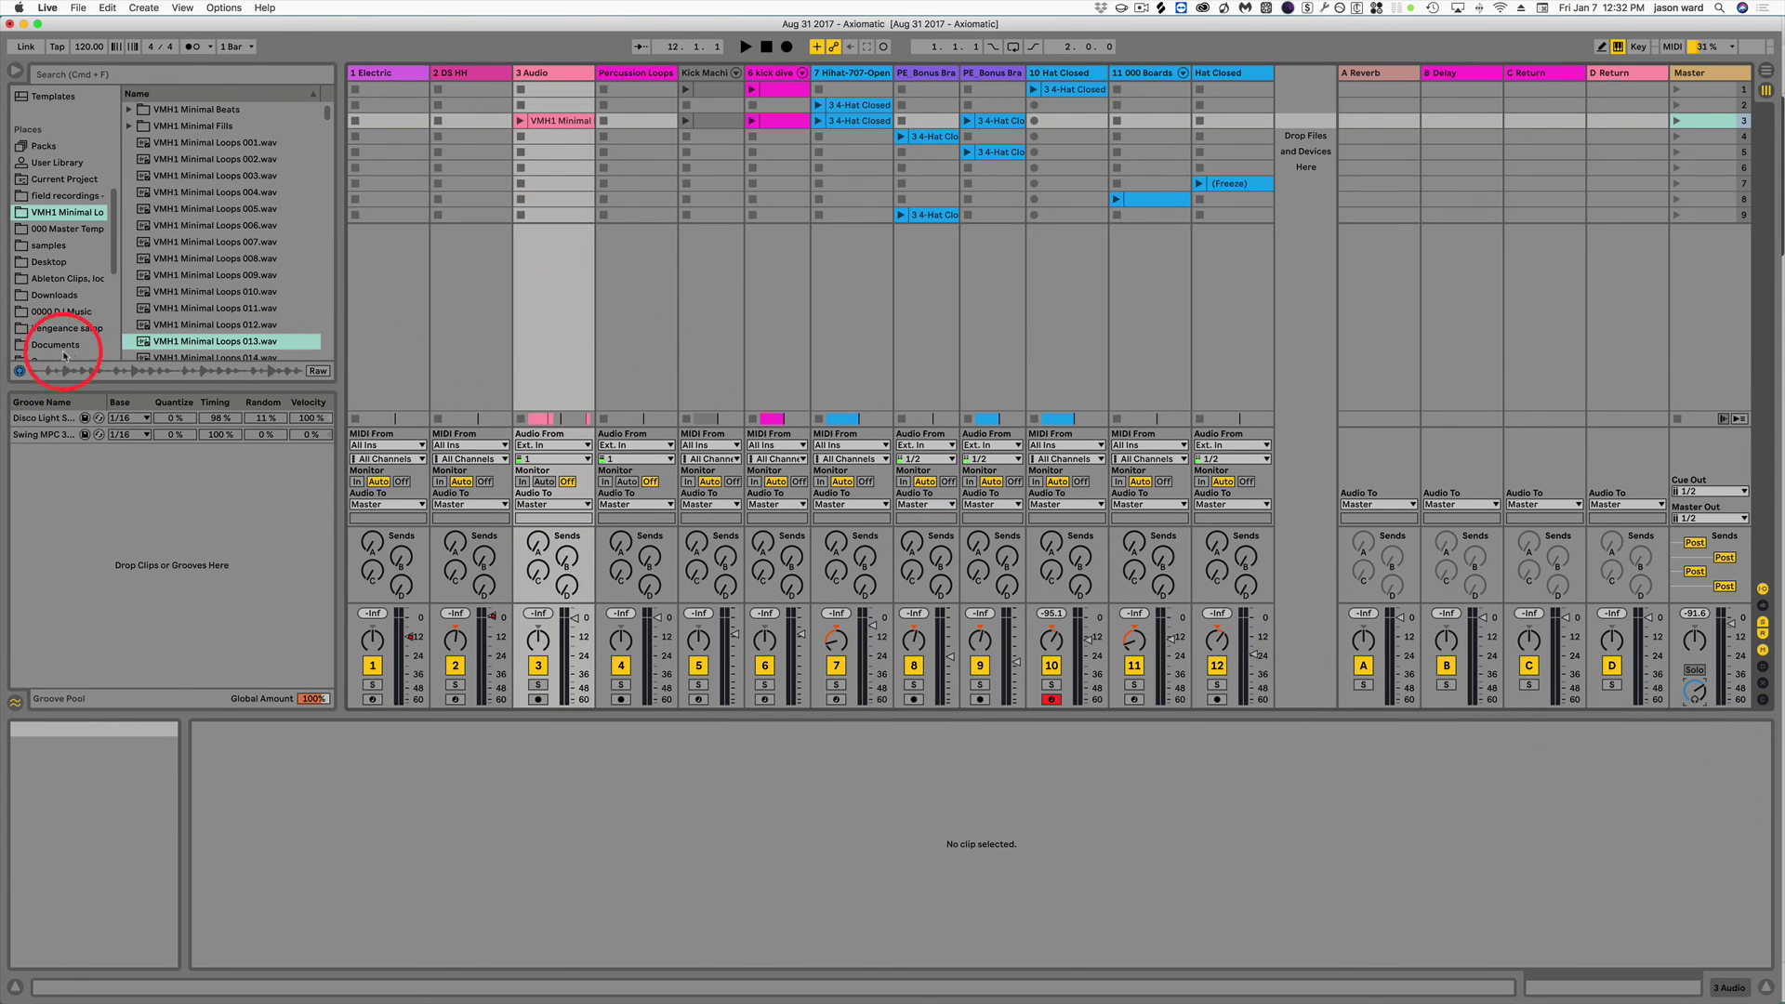
click(166, 343)
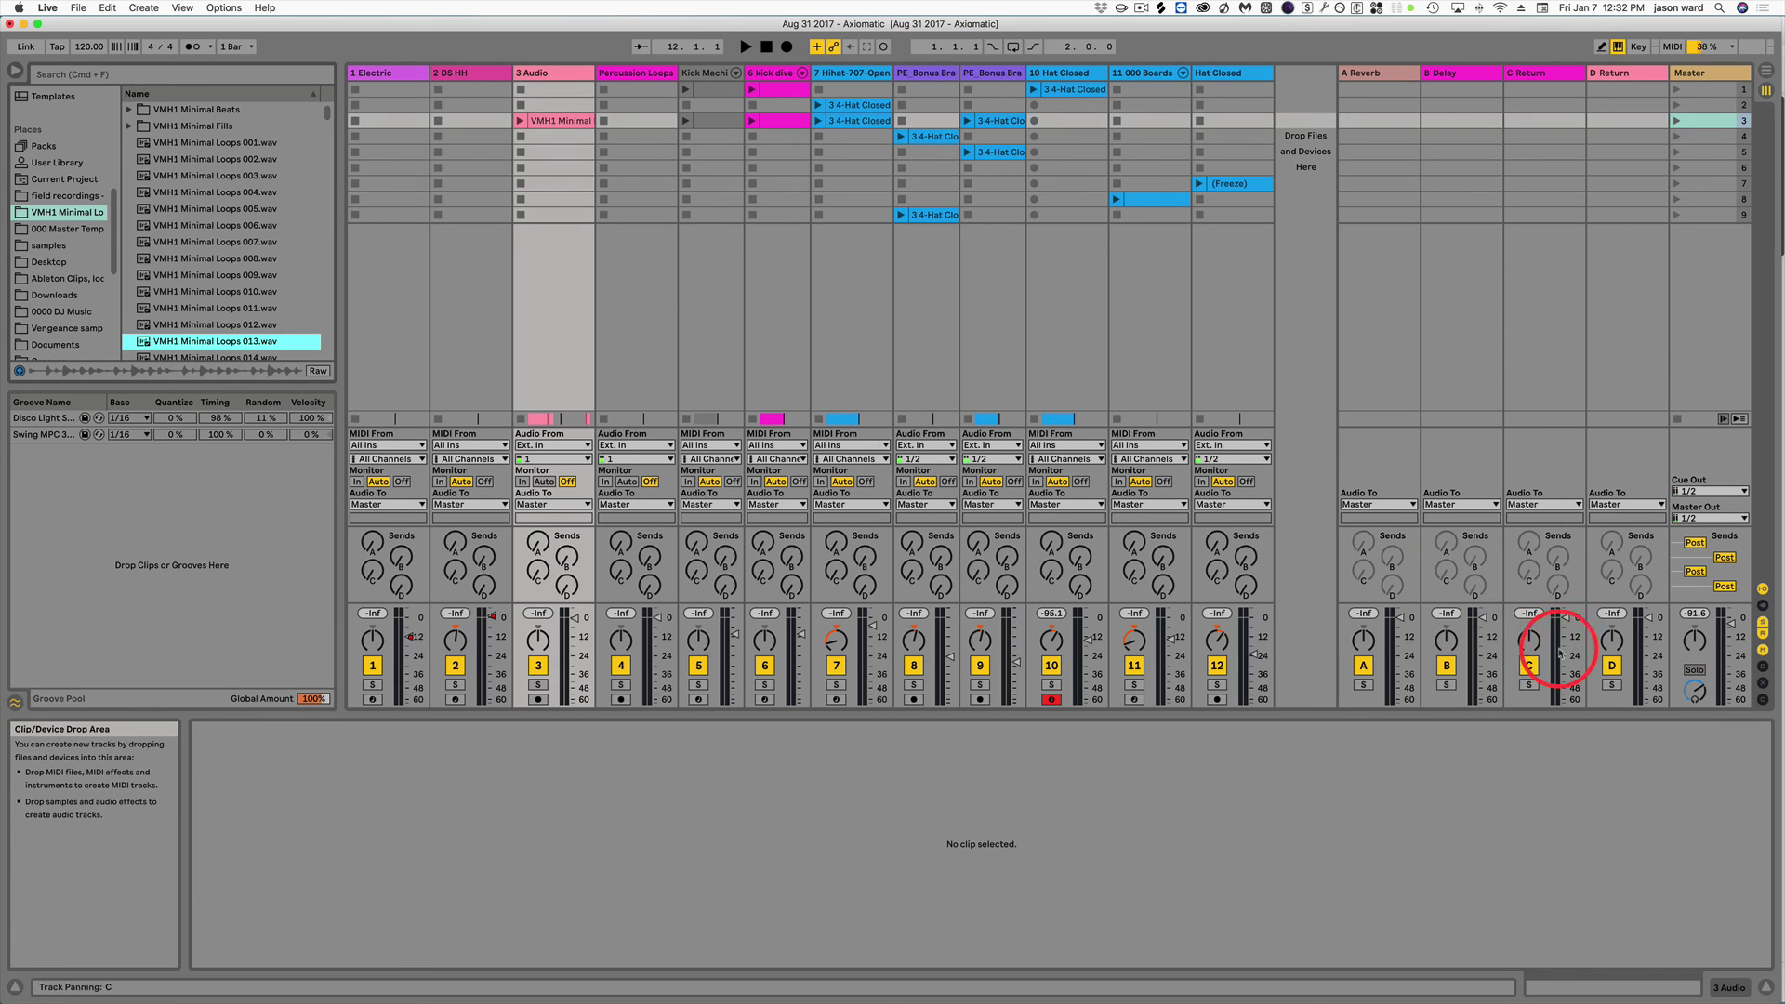
key(Tab)
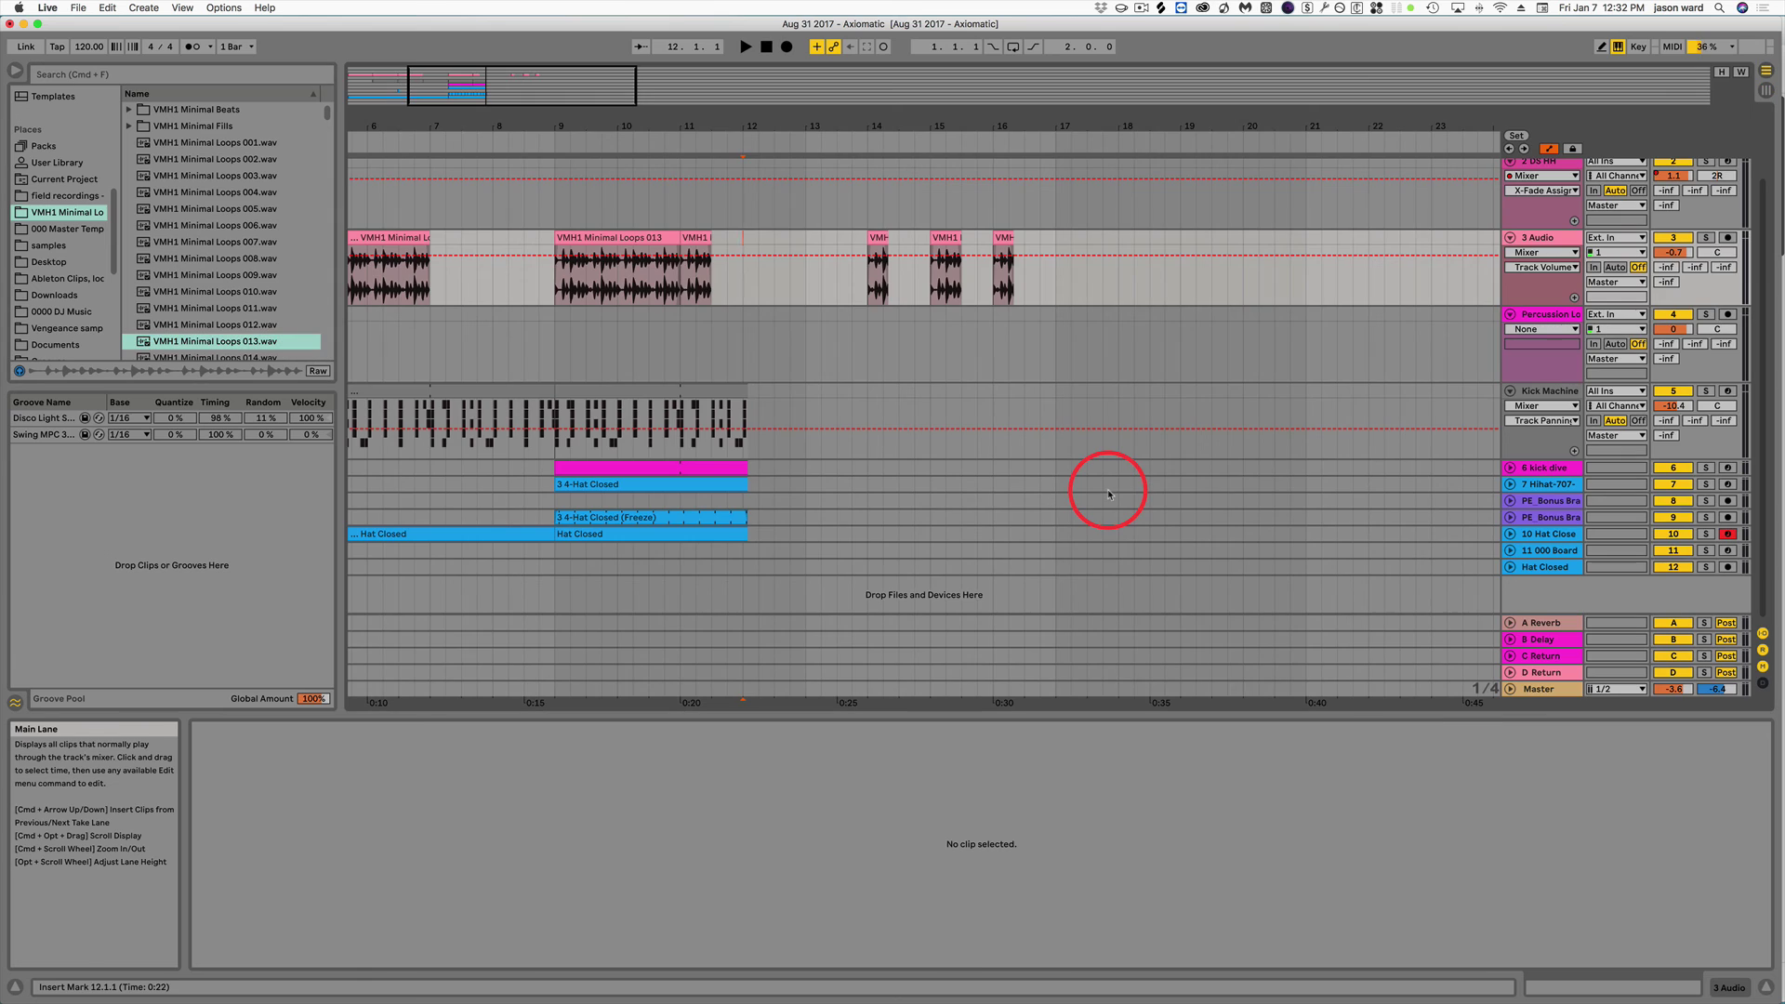